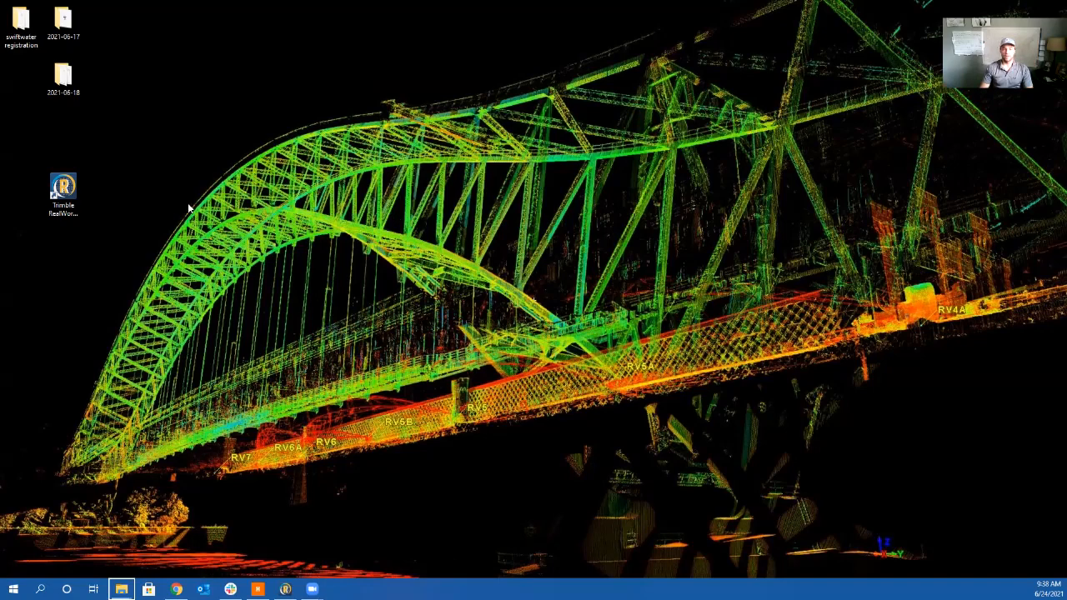
# Open the 2021-06-18 folder on the desktop and look over its E57 scan files
pyautogui.click(77, 193)
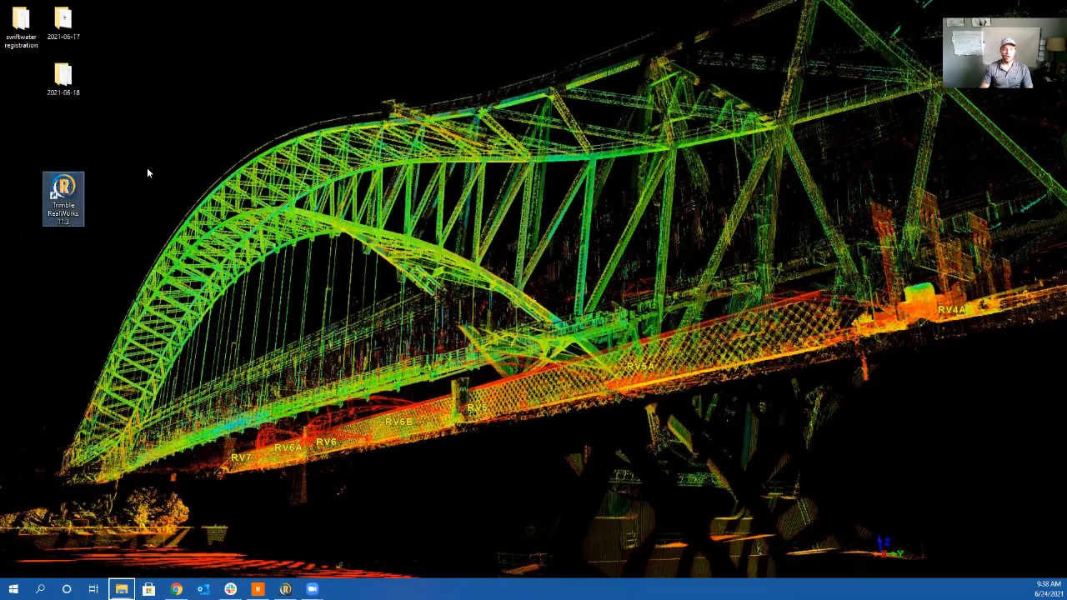
pyautogui.doubleClick(64, 76)
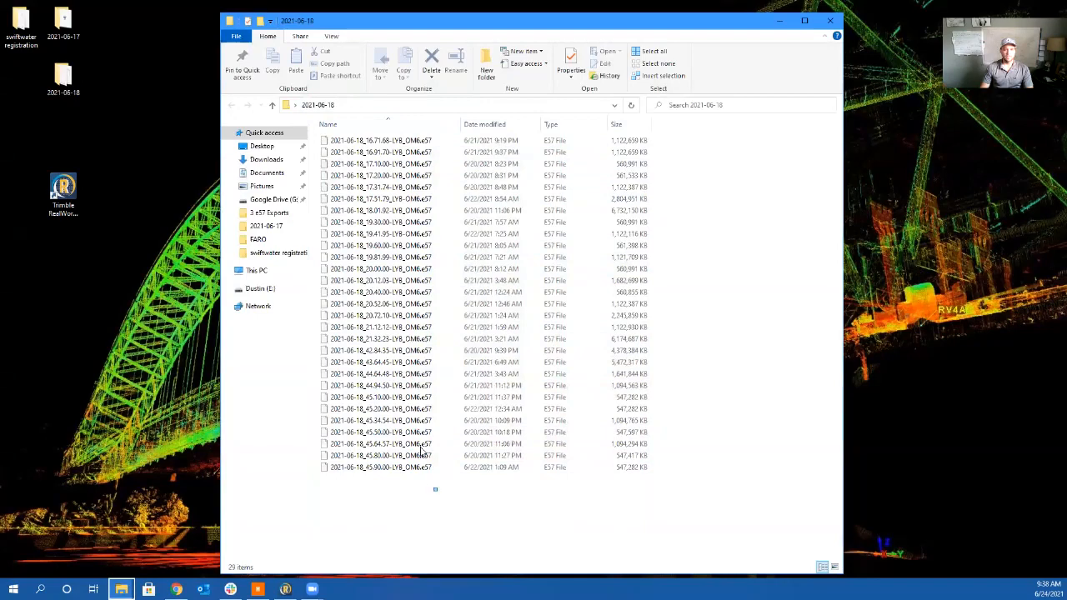
pyautogui.moveTo(436, 490); pyautogui.dragTo(399, 124)
pyautogui.click(408, 503)
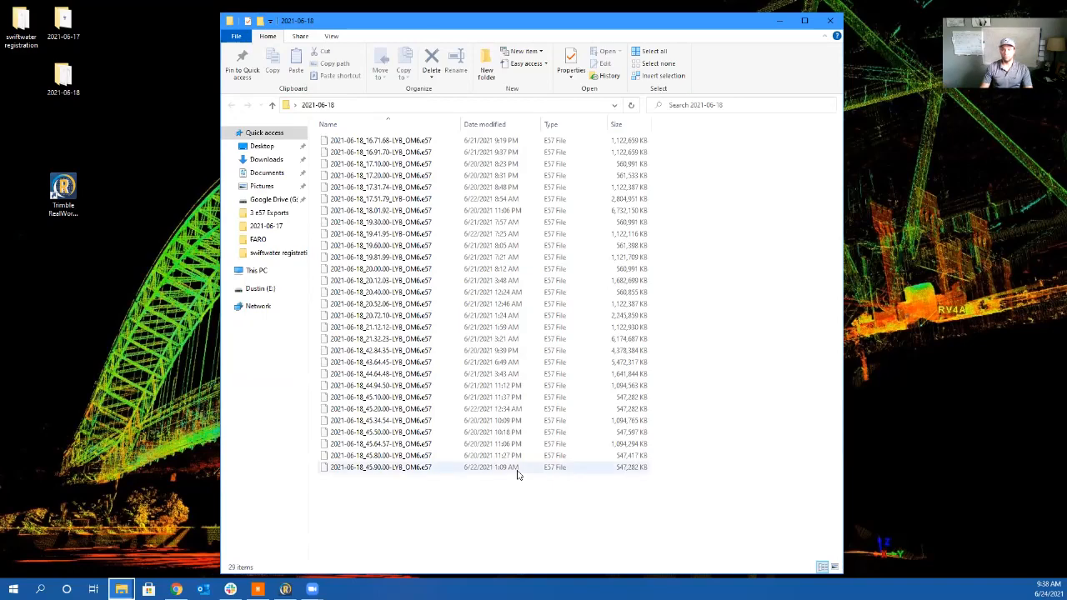
# Launch Trimble RealWorks 11.3 and maximize its window
pyautogui.click(70, 191)
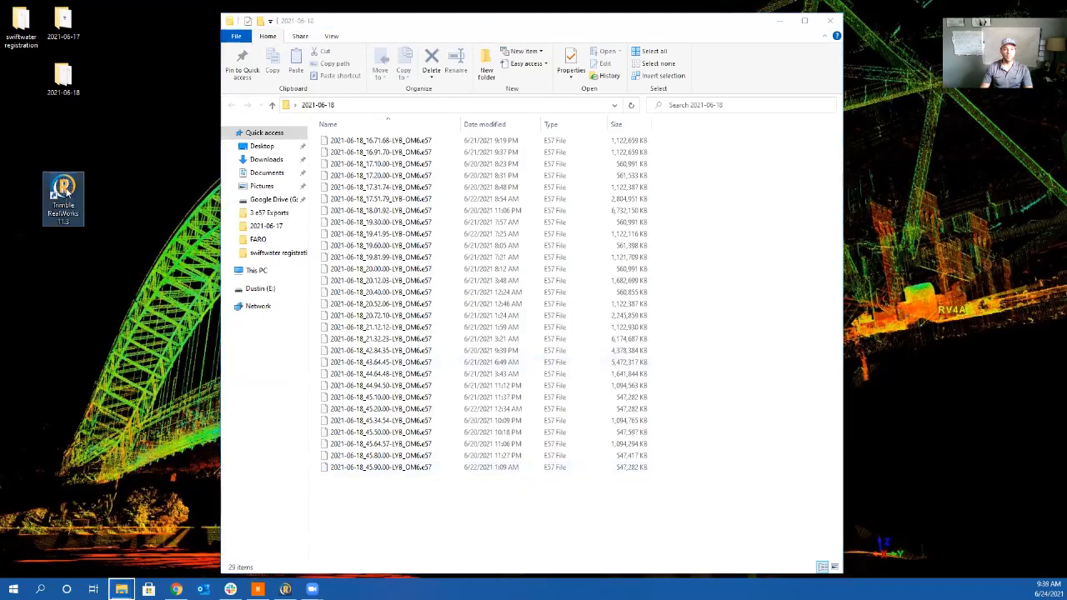
pyautogui.doubleClick(66, 191)
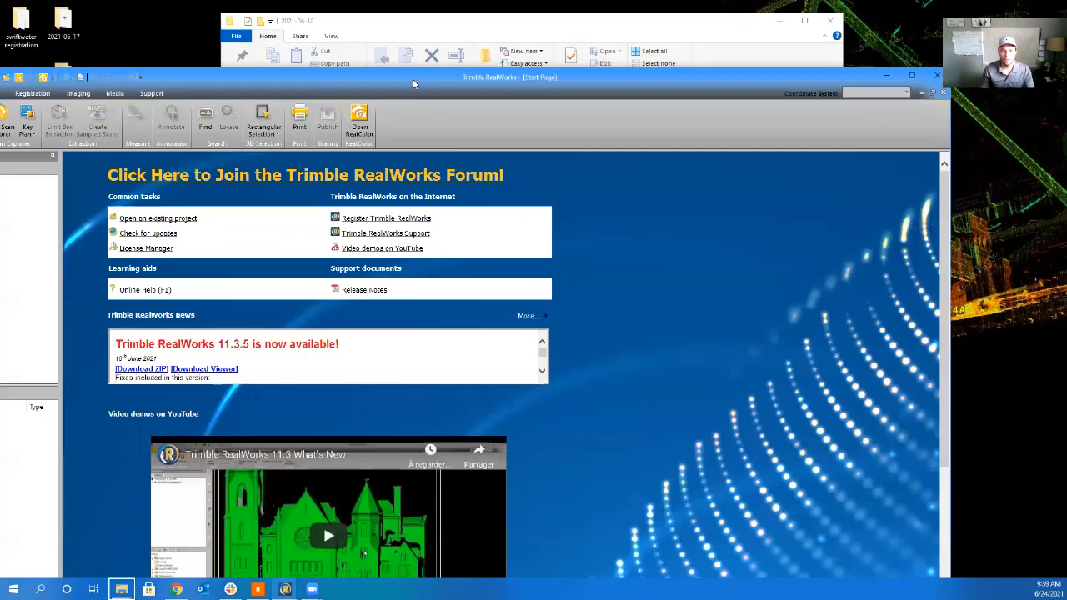
pyautogui.moveTo(417, 80); pyautogui.dragTo(427, 82)
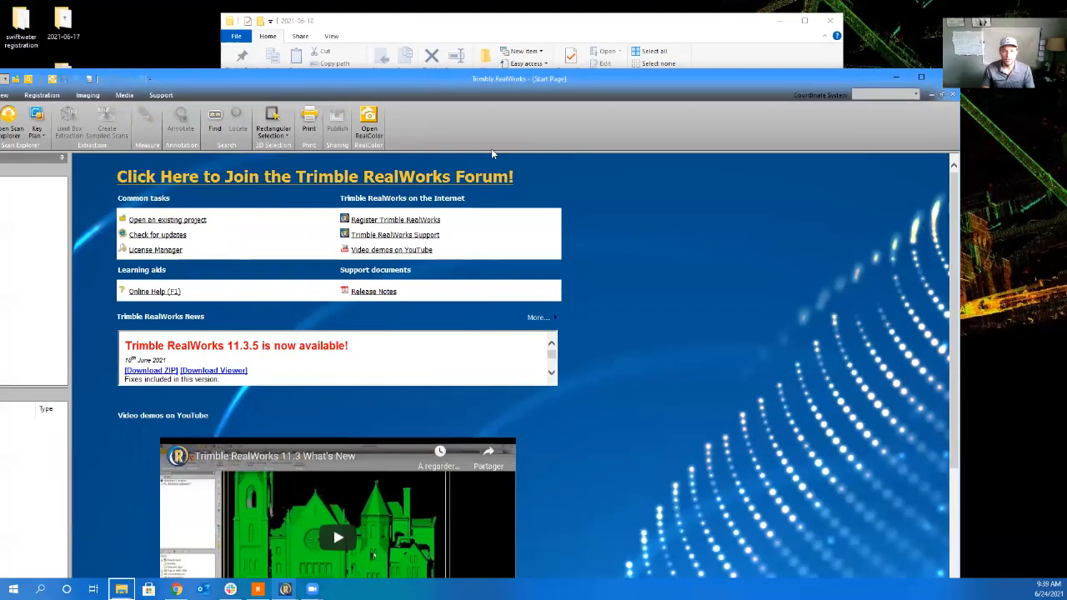
pyautogui.click(921, 77)
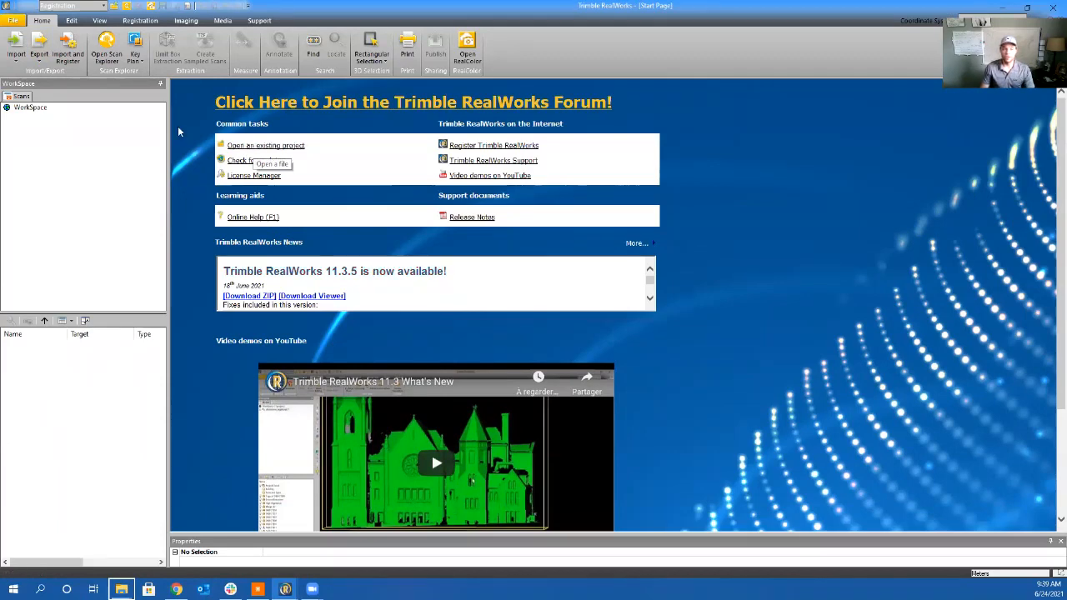
# Start importing scan files and browse to the 2021-06-18 folder on the desktop
pyautogui.click(17, 59)
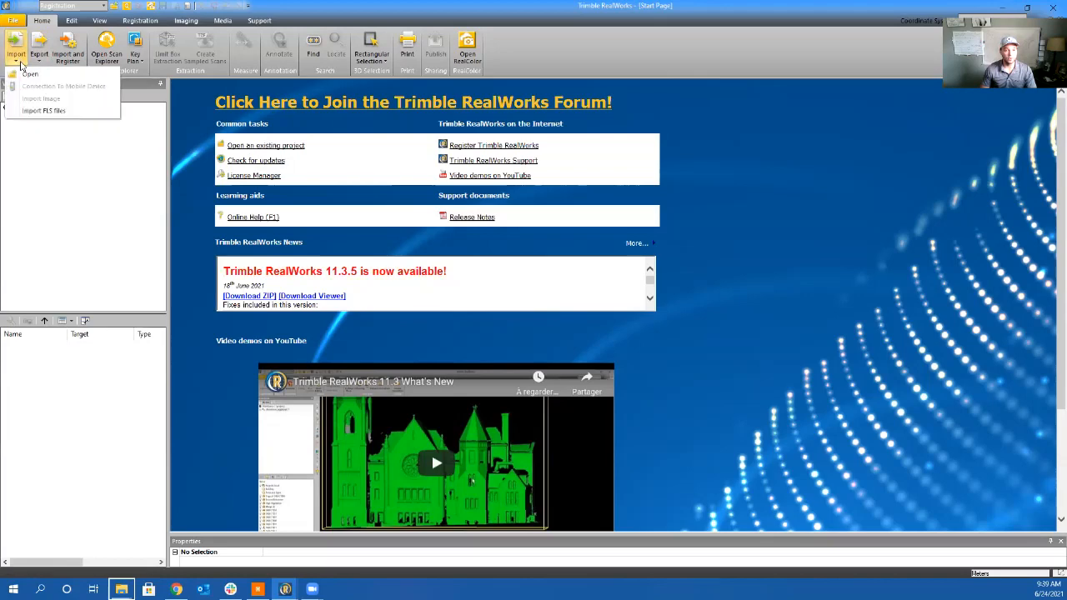
pyautogui.click(29, 74)
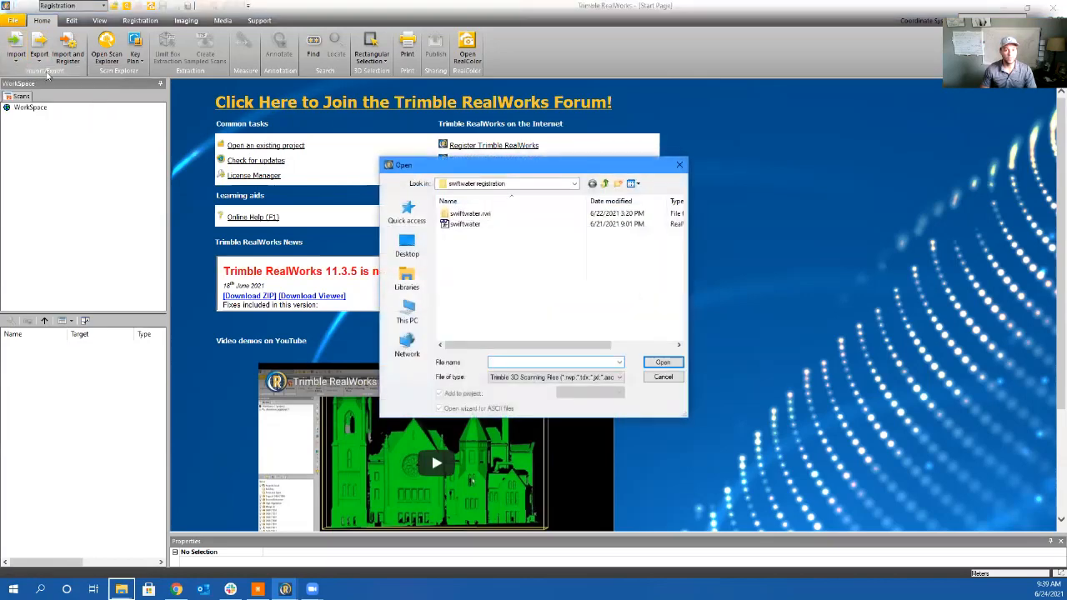
pyautogui.click(408, 250)
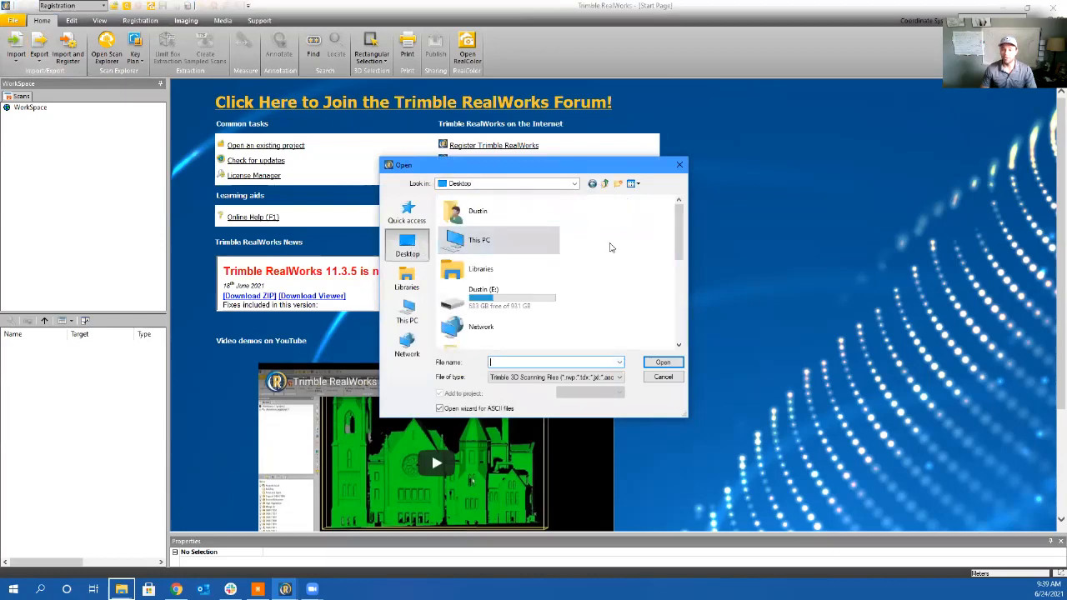
pyautogui.moveTo(675, 227); pyautogui.dragTo(677, 270)
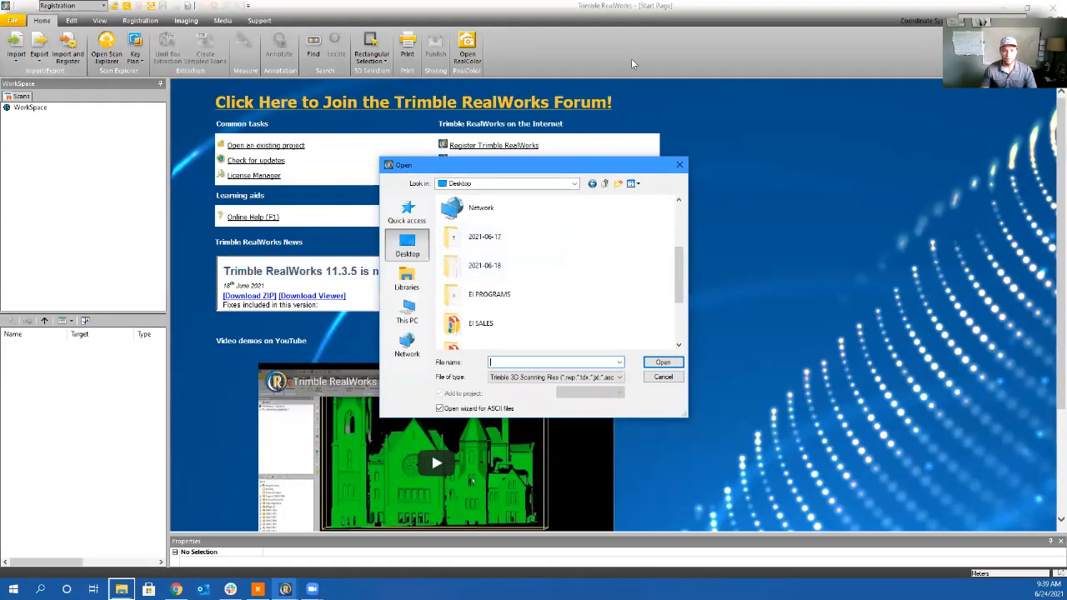
pyautogui.doubleClick(492, 267)
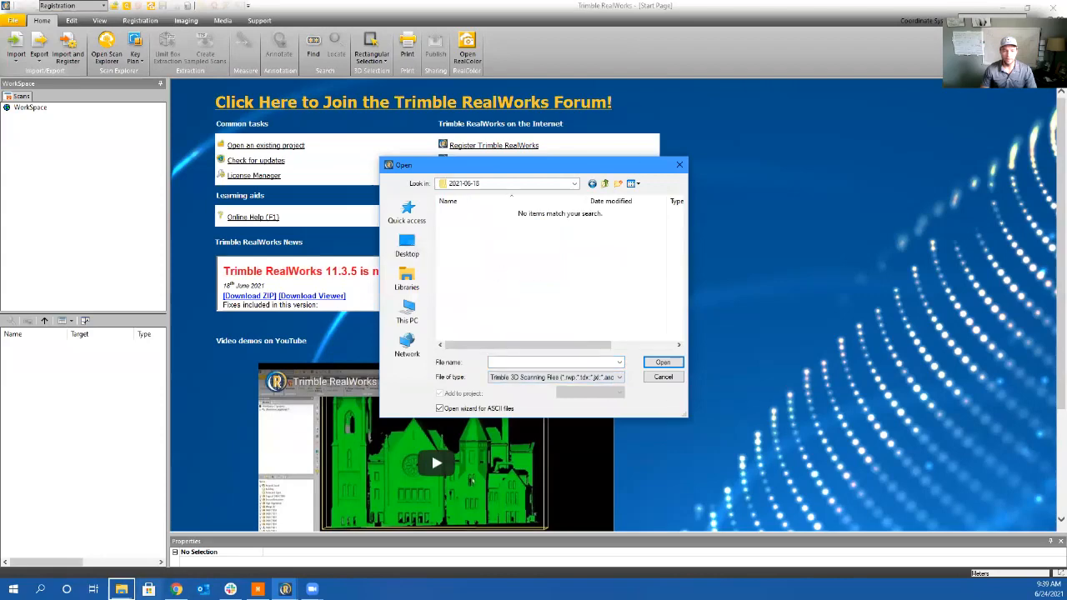
# Check the file format of the scans in the 2021-06-18 File Explorer window, then minimize that window
pyautogui.moveTo(122, 589)
pyautogui.click(204, 537)
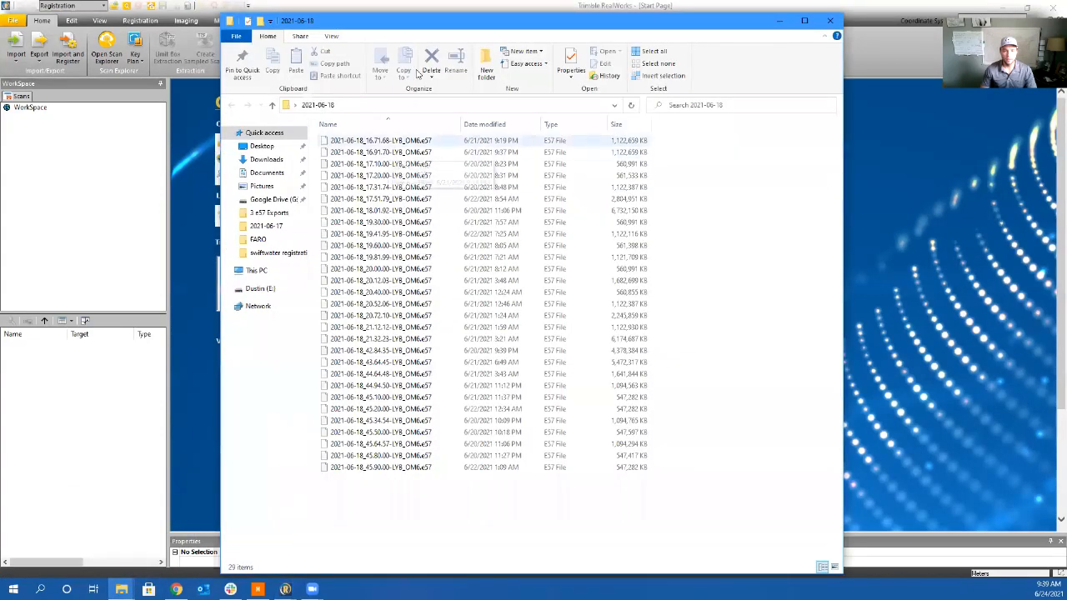
pyautogui.moveTo(413, 23); pyautogui.dragTo(239, 10)
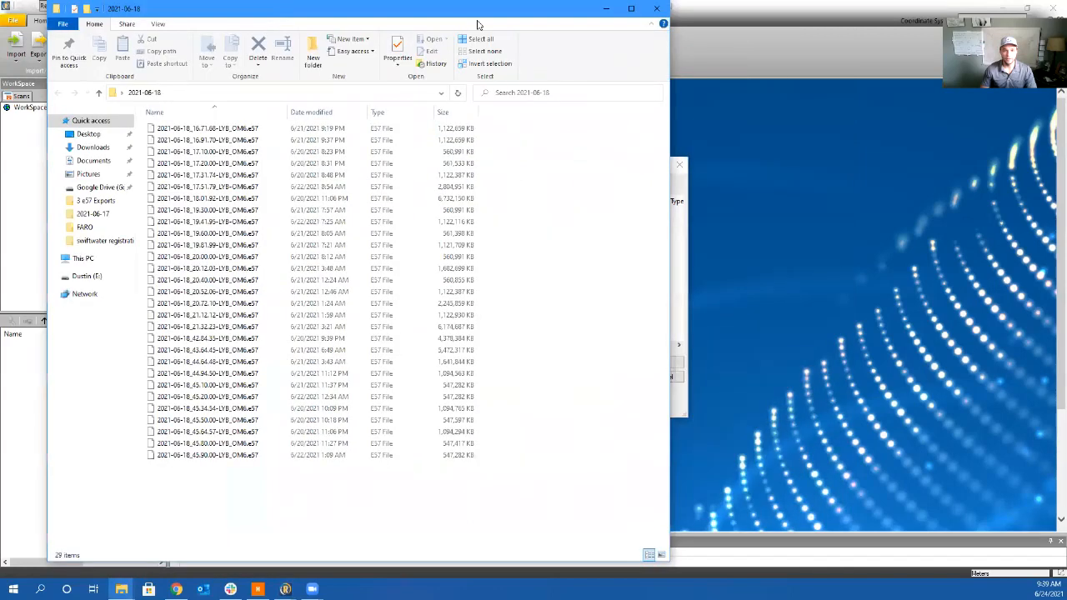
pyautogui.moveTo(583, 8); pyautogui.dragTo(591, 107)
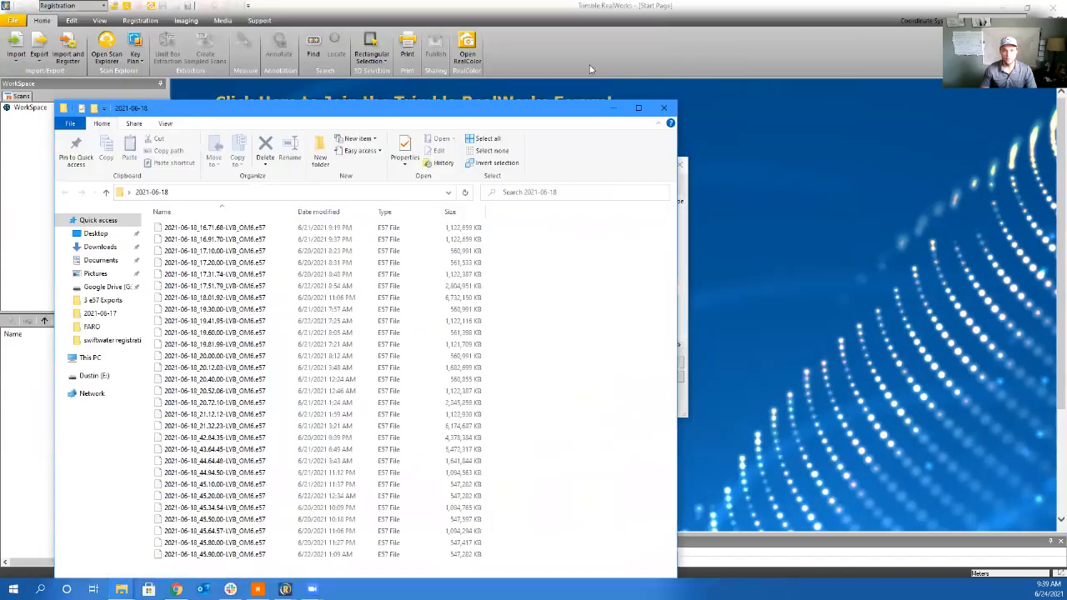
pyautogui.click(615, 110)
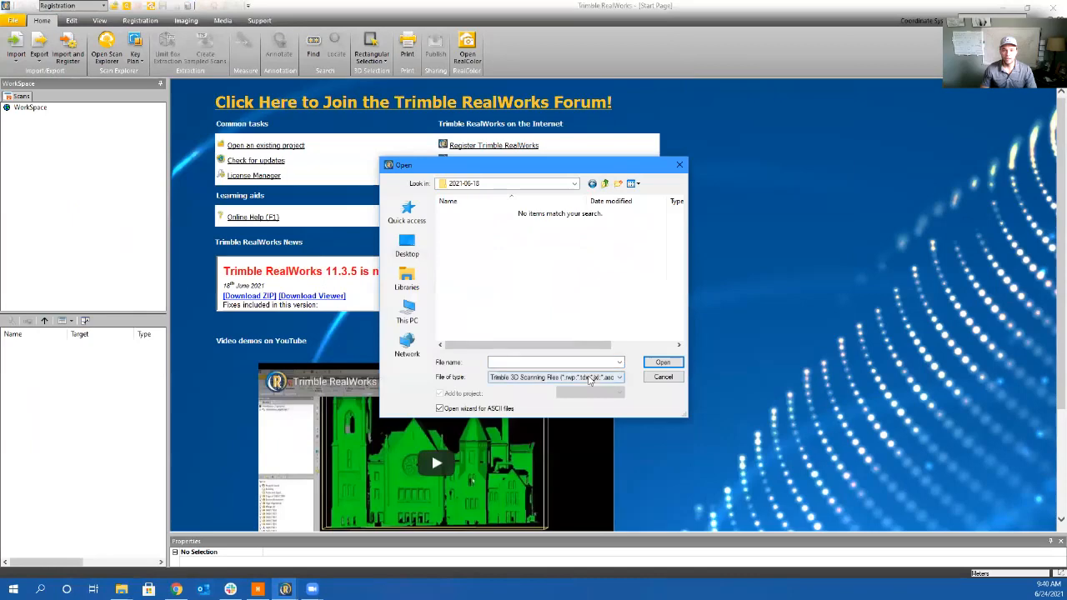
# Show all file types and open every E57 file in the 2021-06-18 folder
pyautogui.click(515, 374)
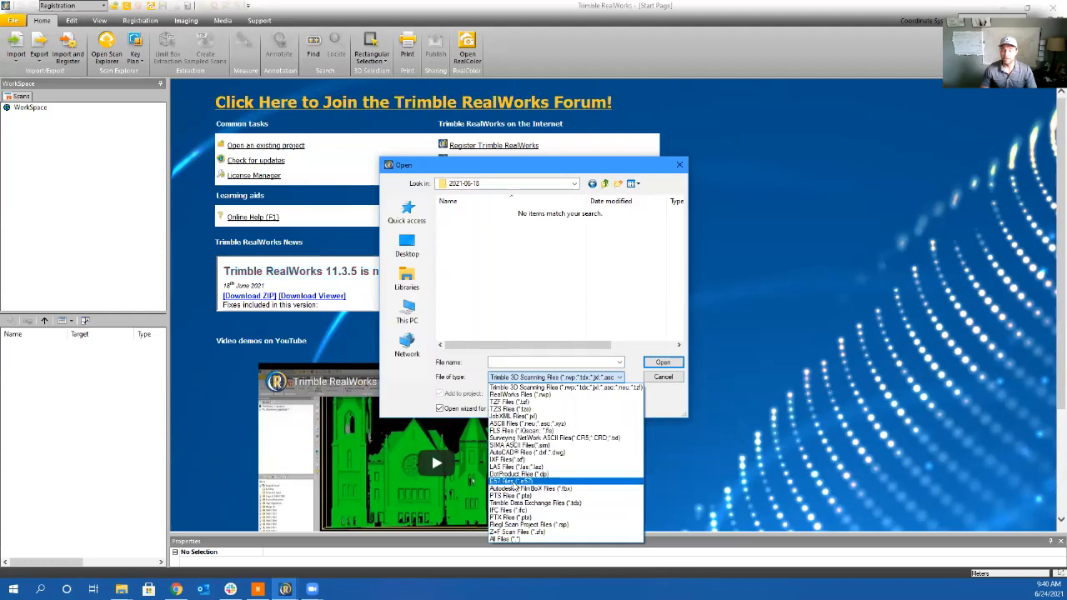
pyautogui.click(507, 540)
pyautogui.click(498, 213)
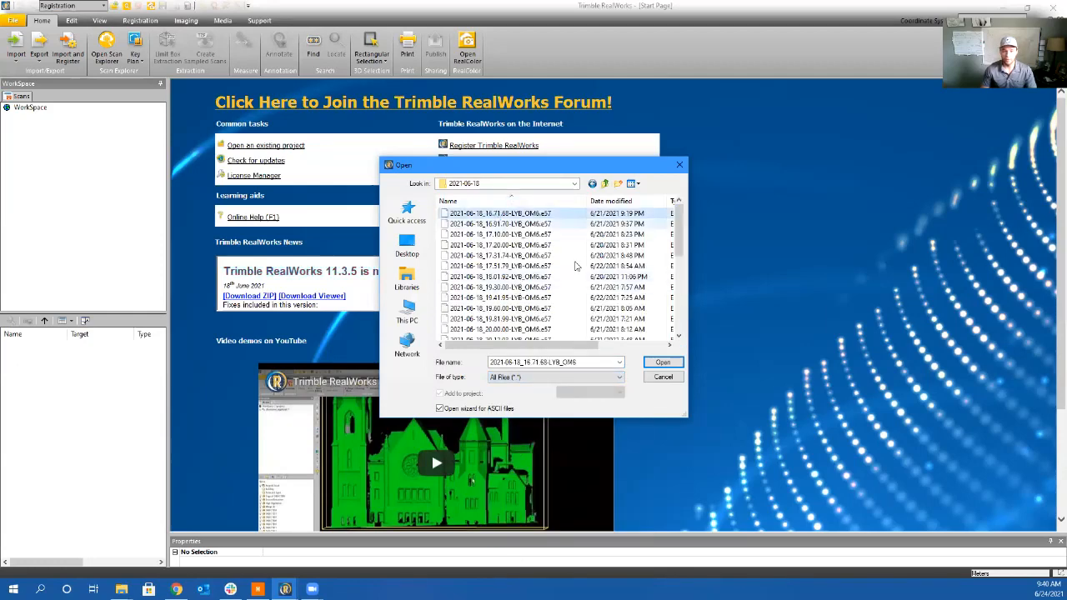
pyautogui.hotkey('ctrl', 'a')
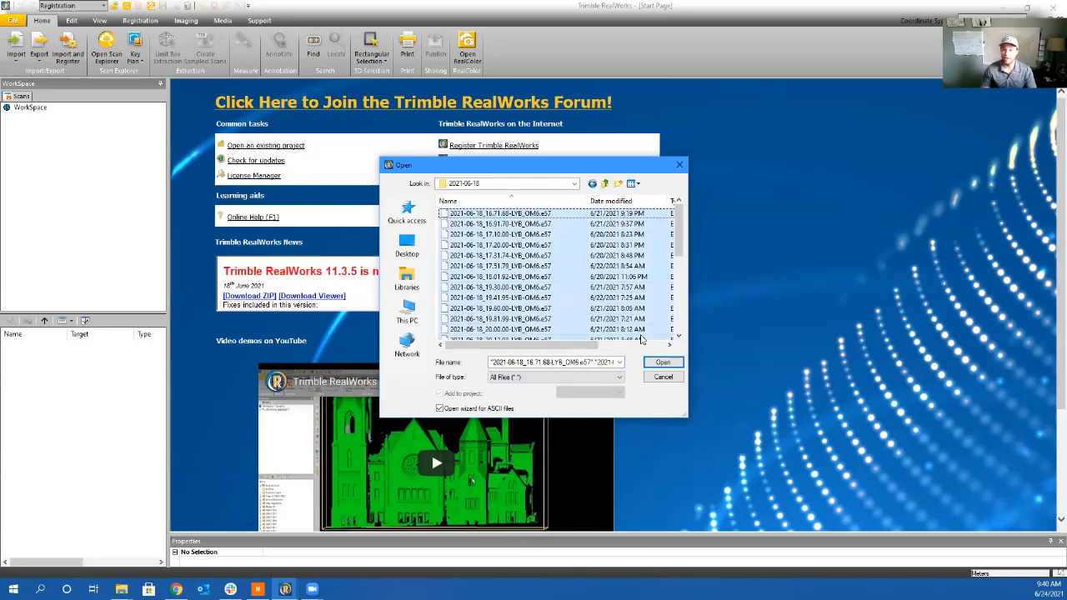
pyautogui.click(662, 362)
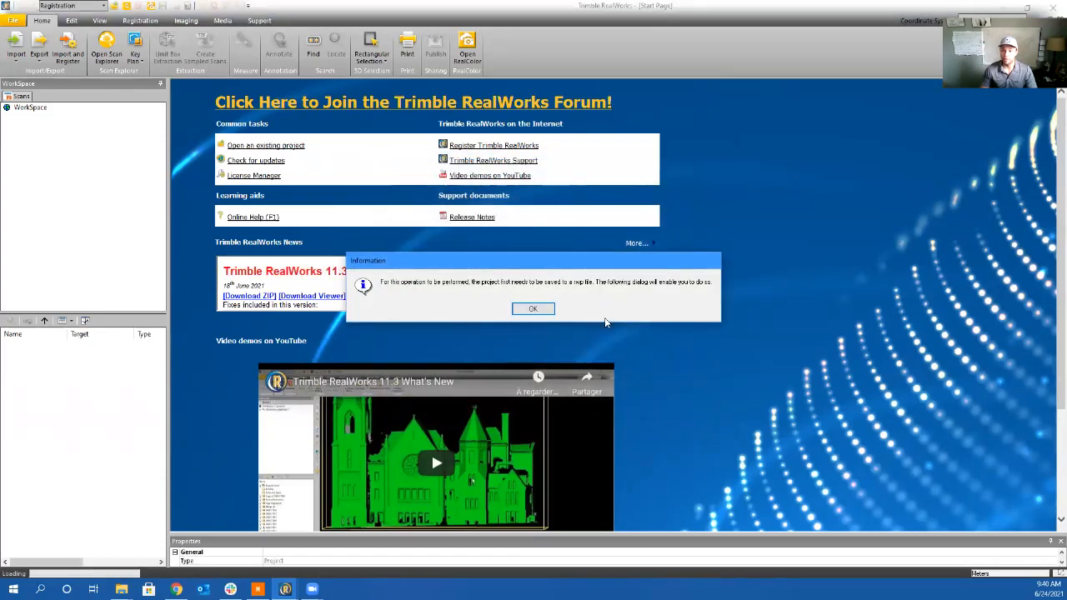
# Save the new project as a RealWorks file named 2021-06-18 in the 2021-06-18 folder
pyautogui.click(532, 309)
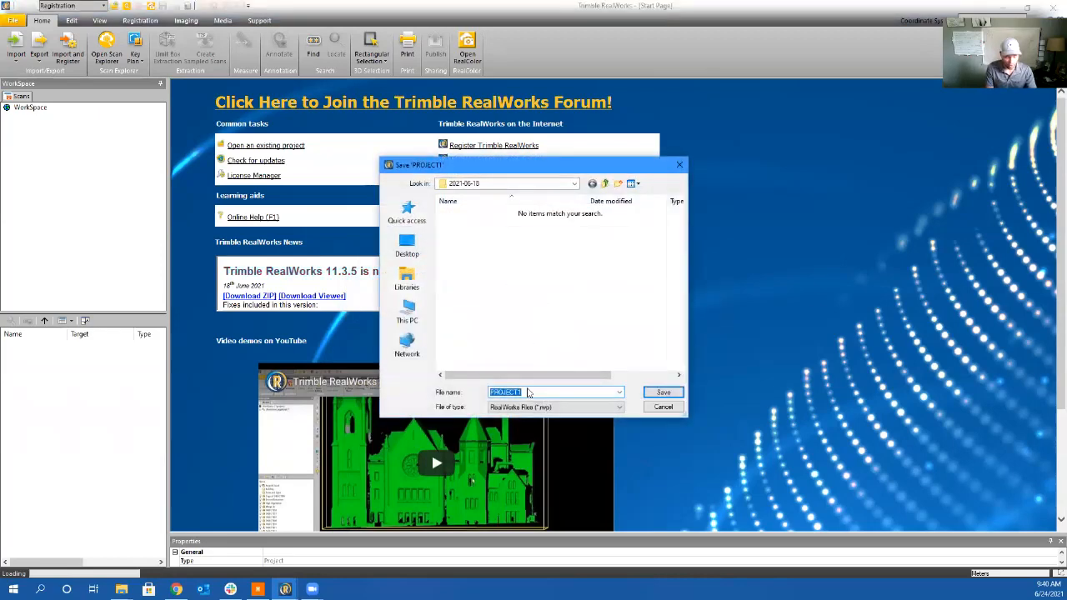
pyautogui.write('2021')
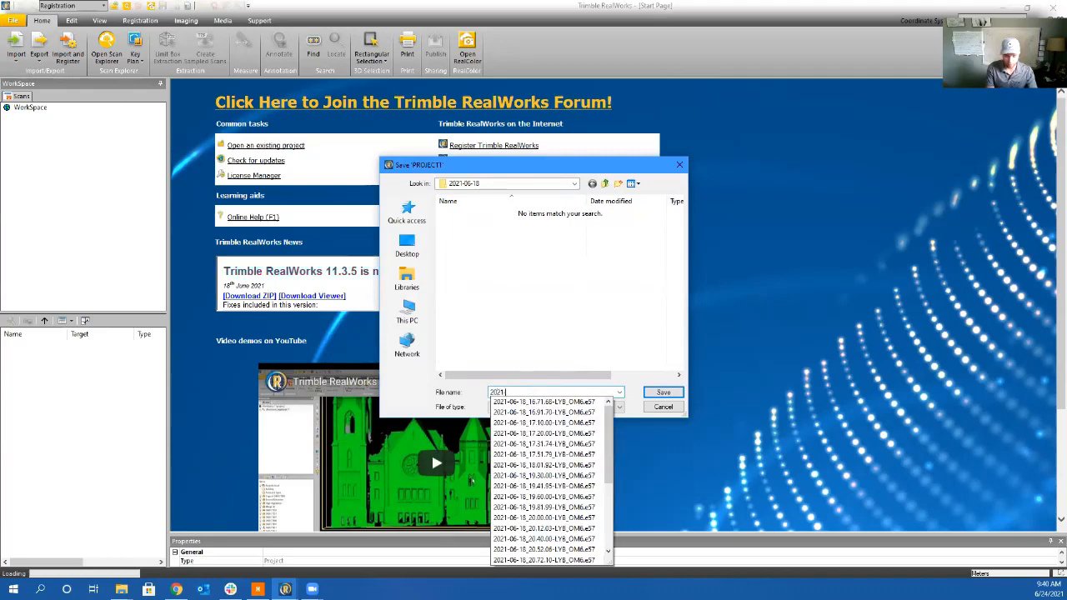
pyautogui.write('-06-018')
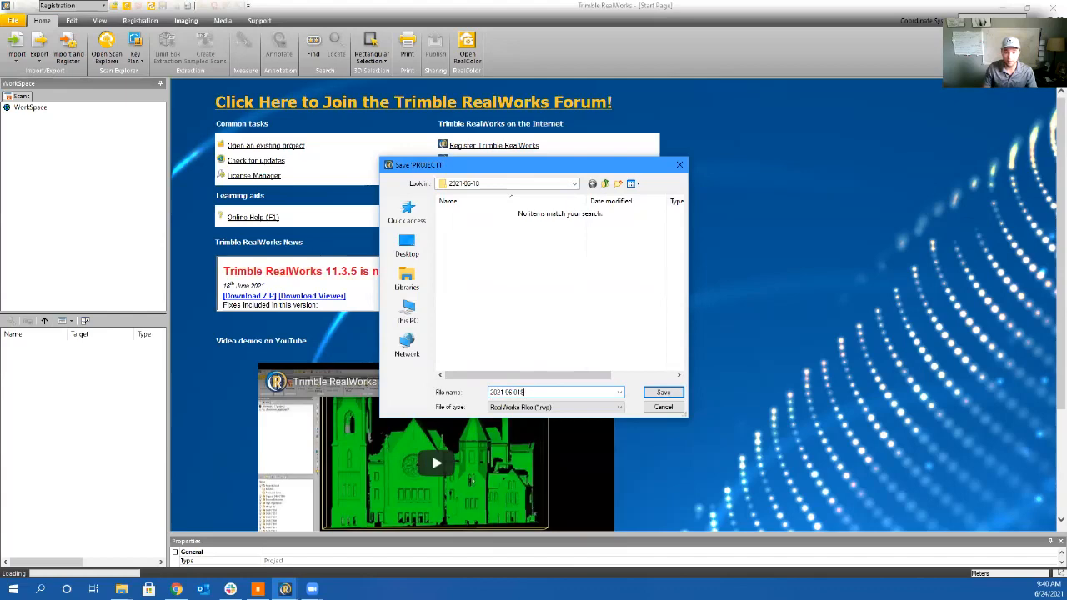
pyautogui.press('BackSpace')
pyautogui.press('BackSpace')
pyautogui.press('BackSpace')
pyautogui.write('18')
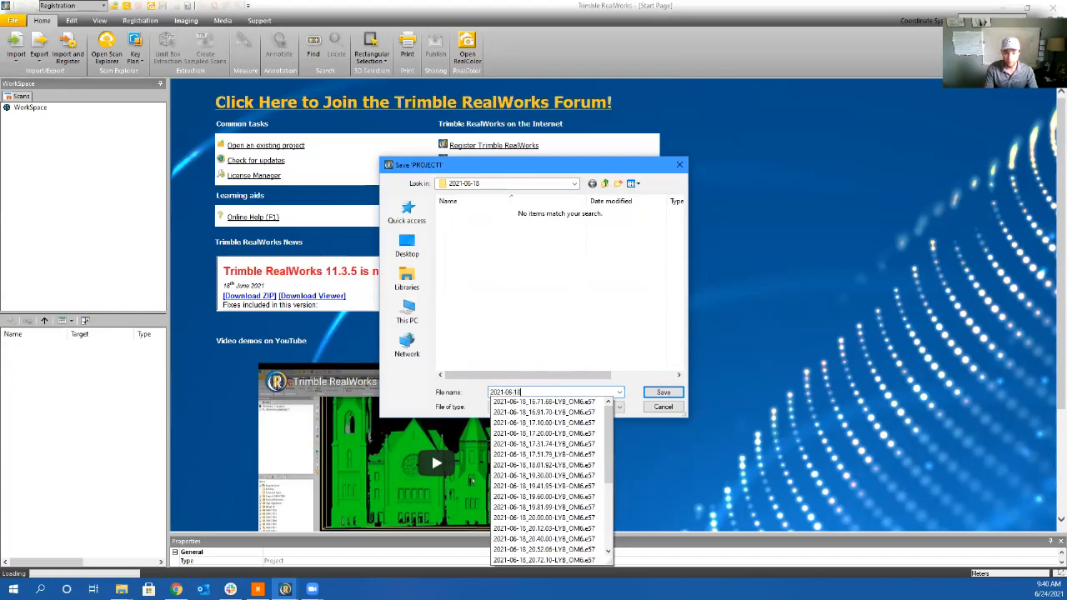
pyautogui.click(660, 397)
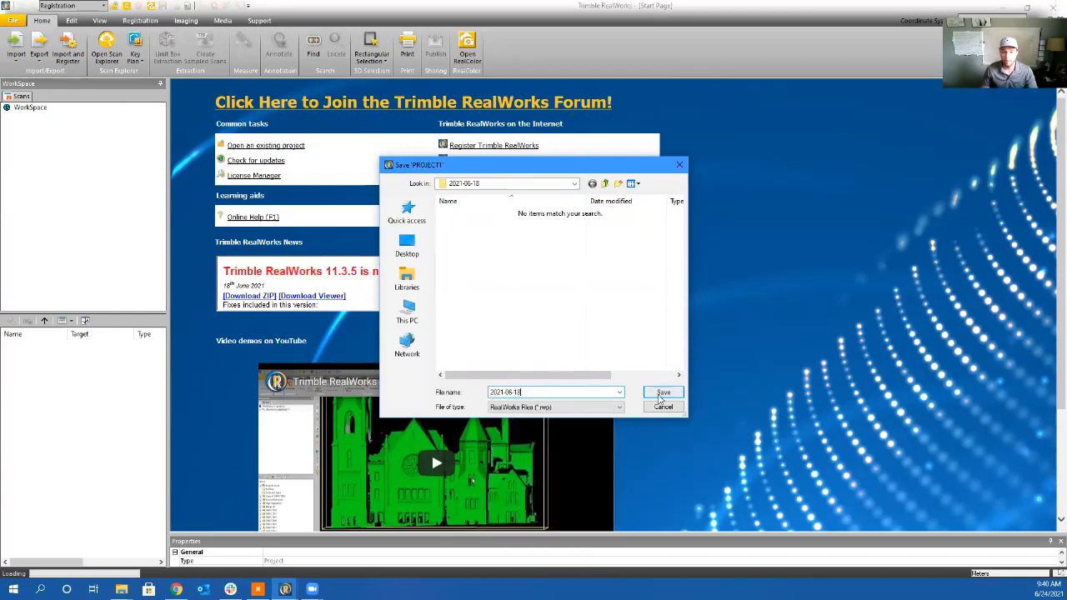
pyautogui.click(662, 395)
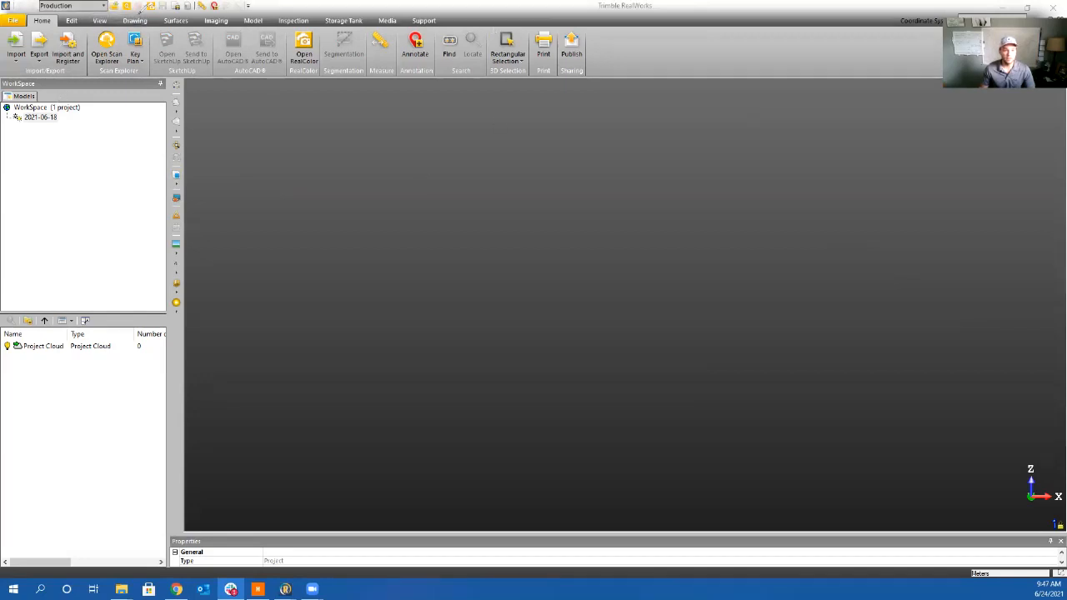
# Switch the workspace from Production to Registration mode
pyautogui.moveTo(140, 12); pyautogui.dragTo(49, 12)
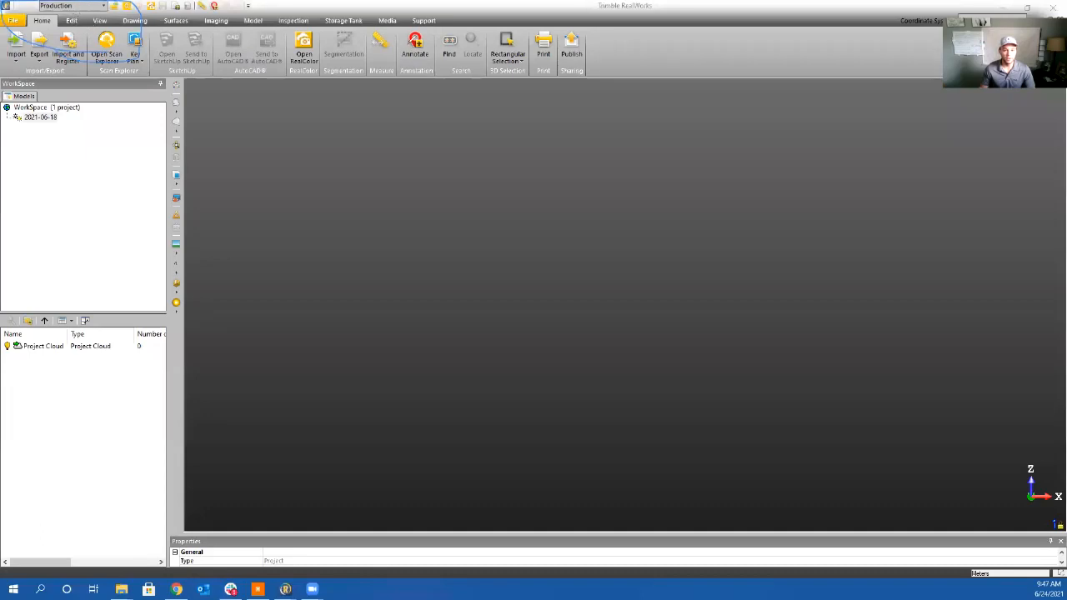
pyautogui.click(62, 48)
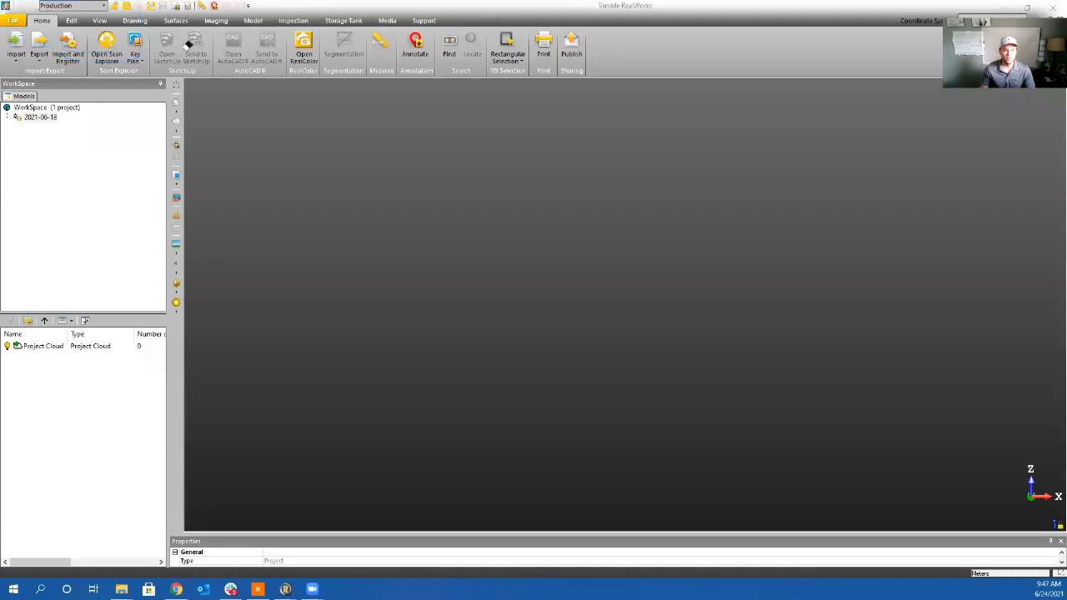
pyautogui.click(102, 6)
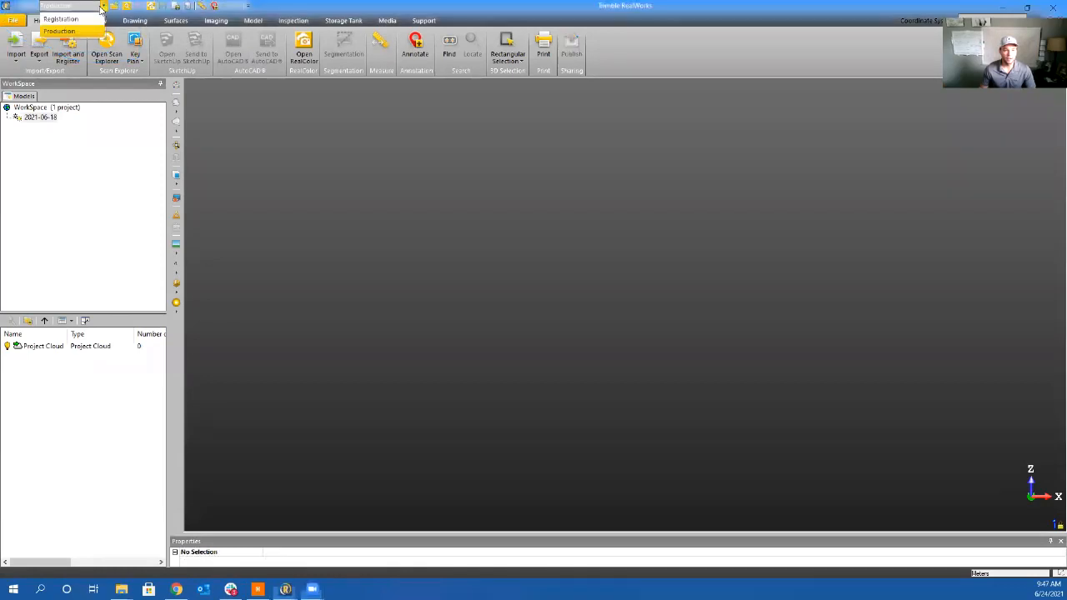
pyautogui.click(79, 21)
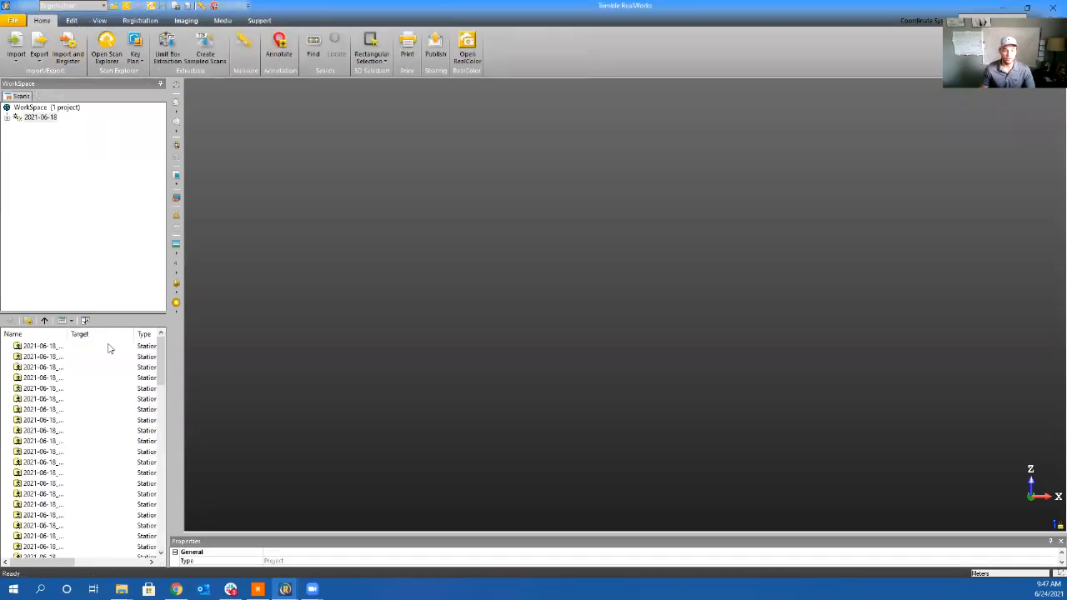
# Enlarge the station list and widen its Name column to show full station names, then select the 2021-06-18 project
pyautogui.moveTo(103, 312); pyautogui.dragTo(98, 187)
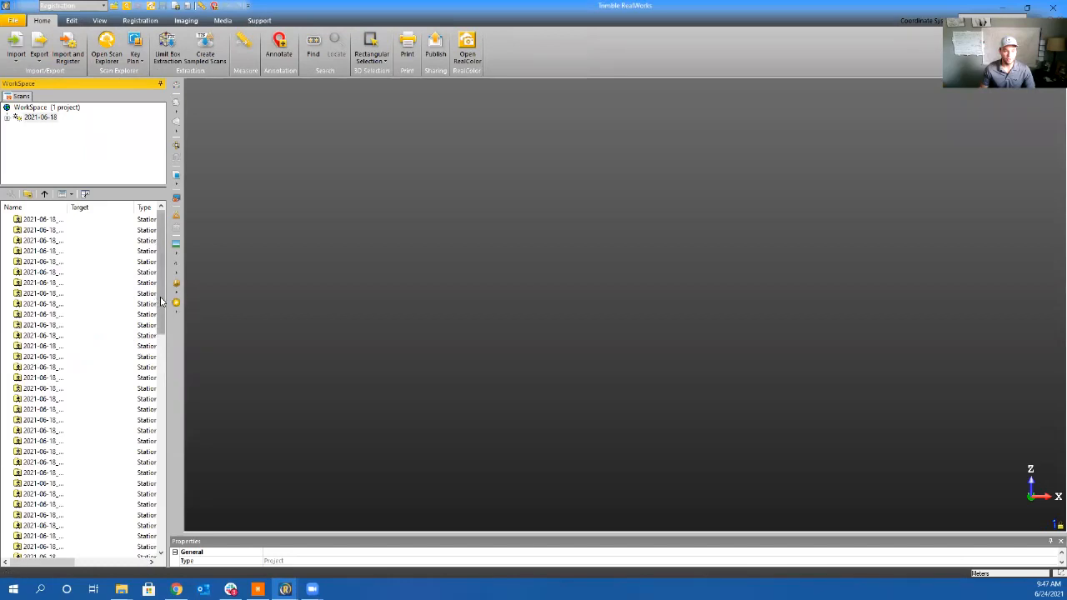
pyautogui.moveTo(161, 302); pyautogui.dragTo(165, 446)
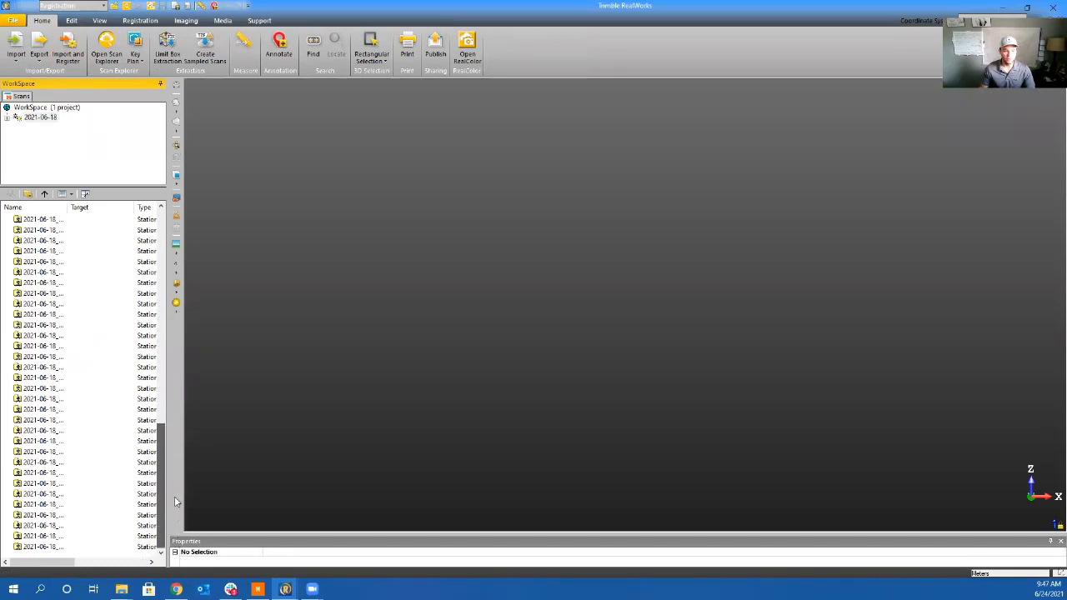
pyautogui.moveTo(175, 502); pyautogui.dragTo(151, 242)
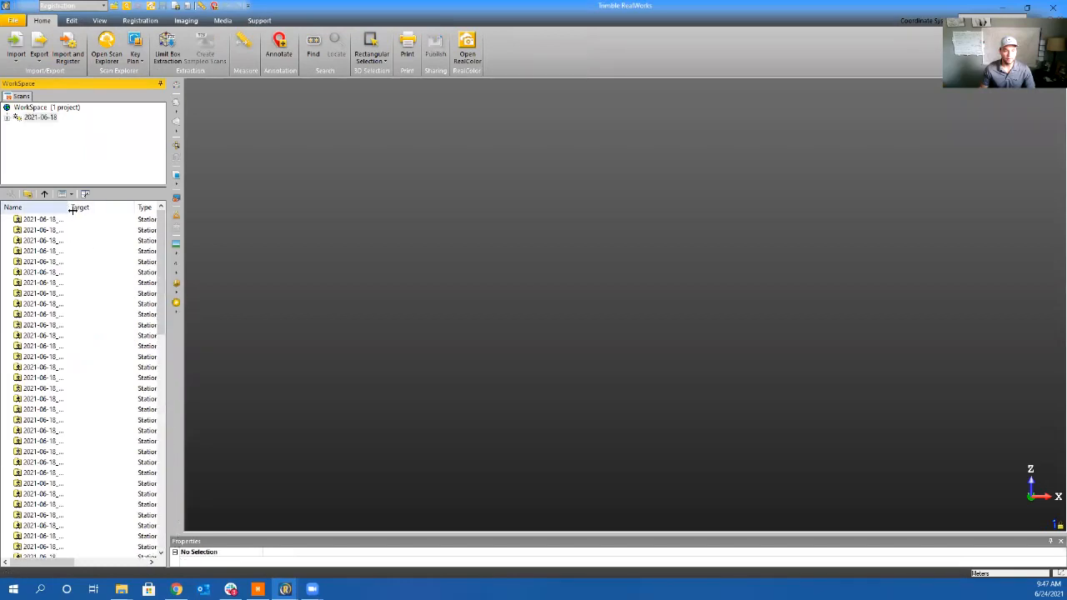
pyautogui.moveTo(68, 207); pyautogui.dragTo(132, 207)
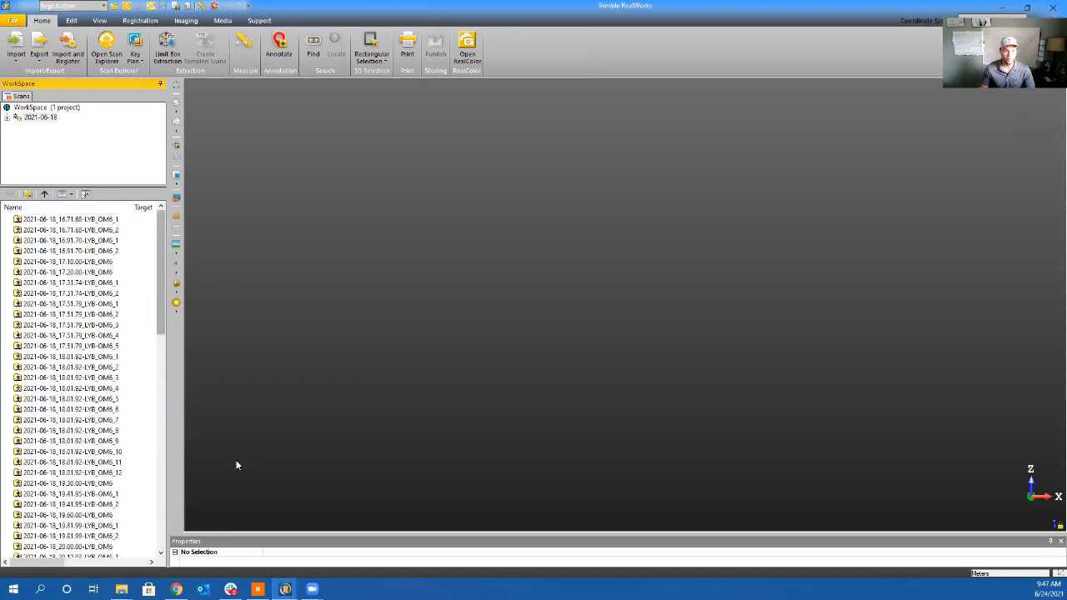
pyautogui.click(35, 118)
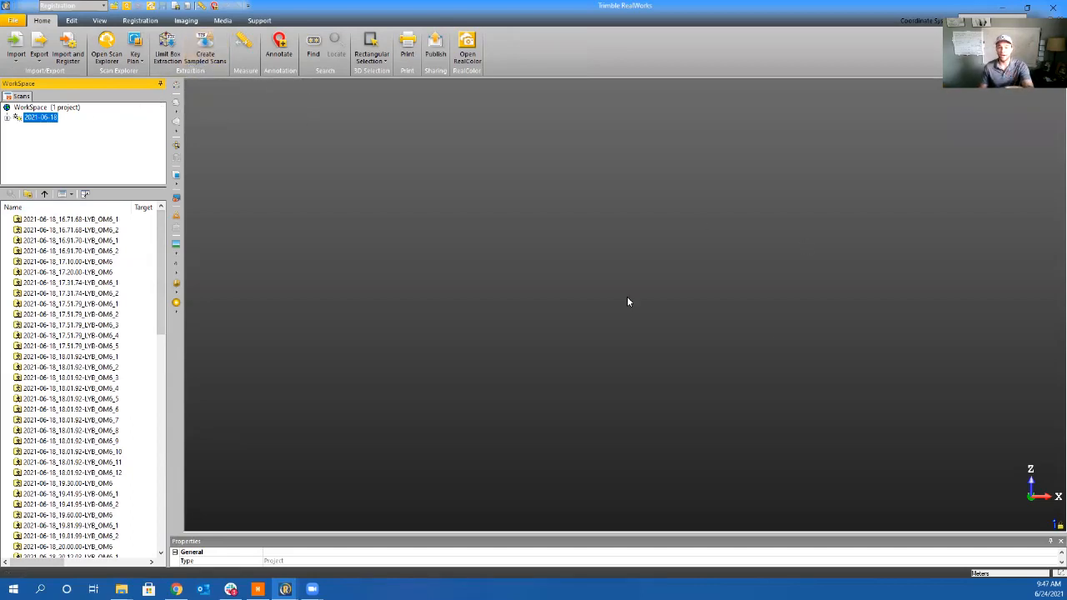
# Try to display the point cloud of the whole 2021-06-18 project
pyautogui.rightClick(47, 122)
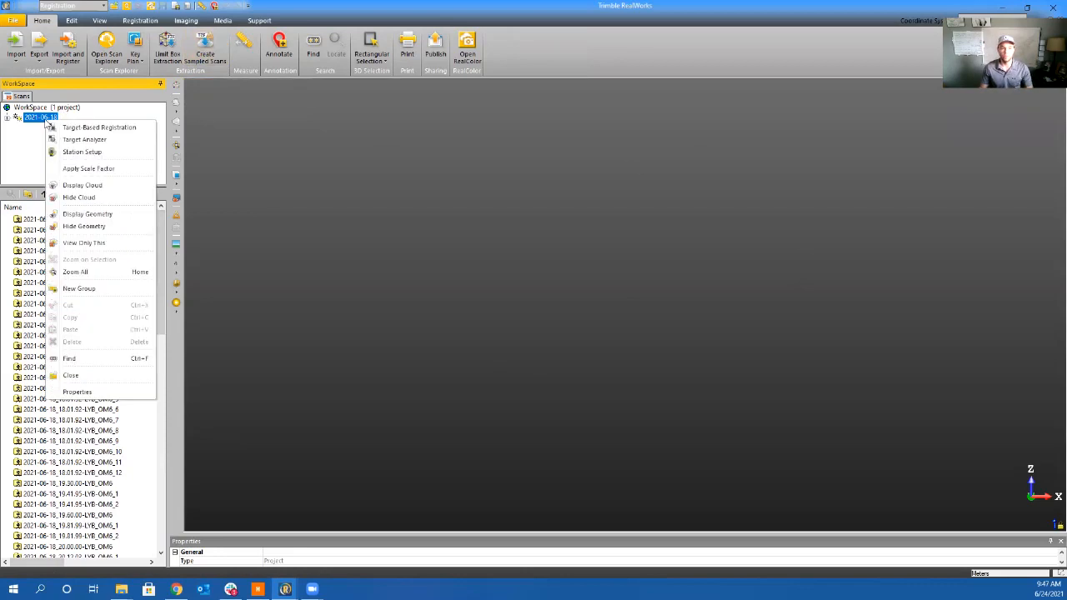
pyautogui.click(81, 186)
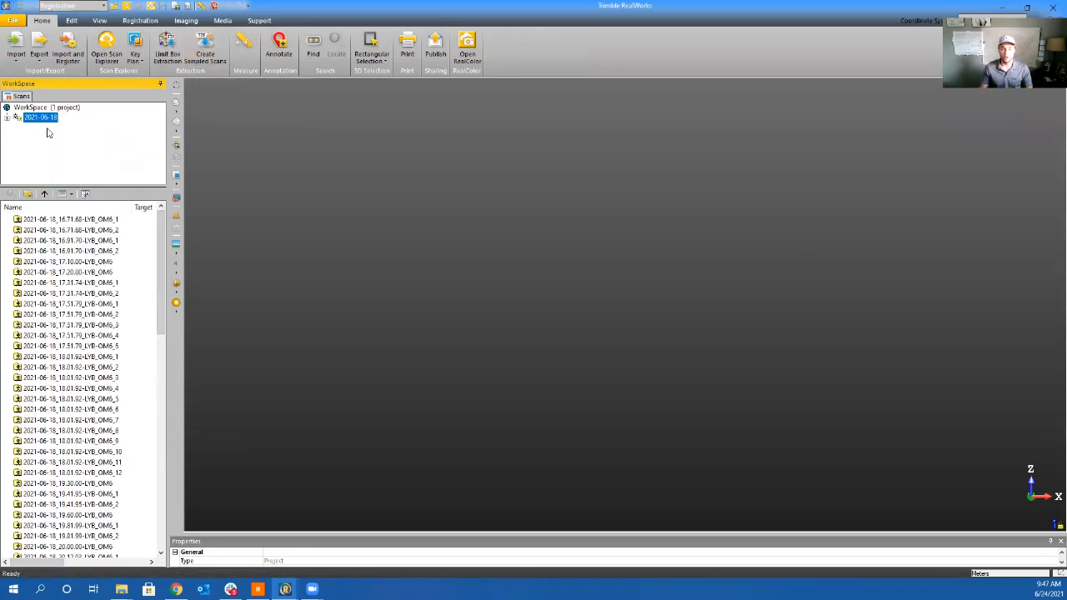
pyautogui.rightClick(36, 123)
pyautogui.click(81, 186)
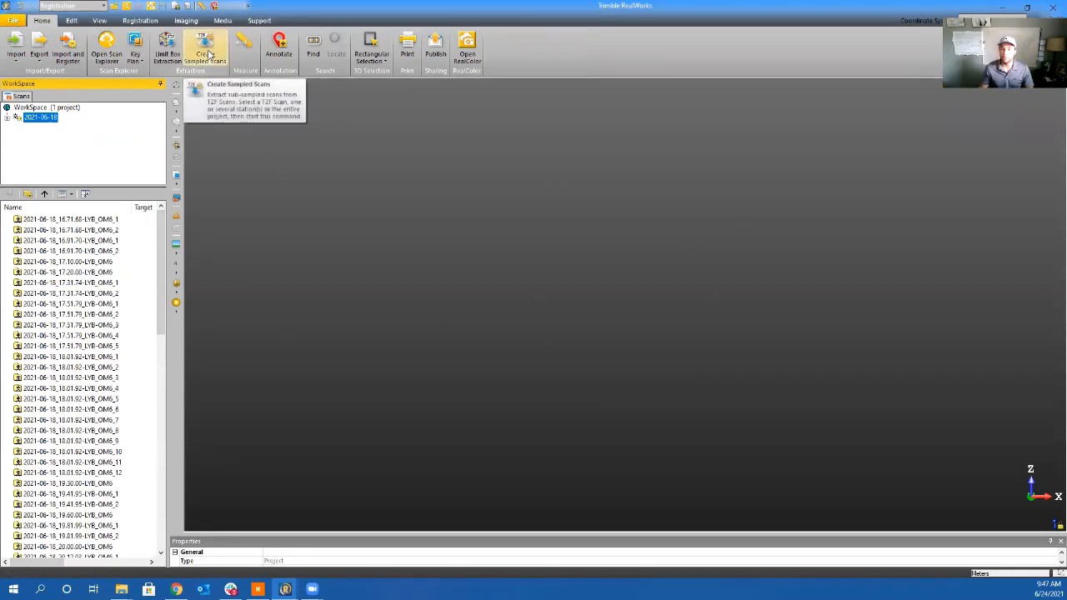
# Select every station in the 2021-06-18 project and open the sampled scan creation settings
pyautogui.click(68, 220)
pyautogui.hotkey('ctrl', 'a')
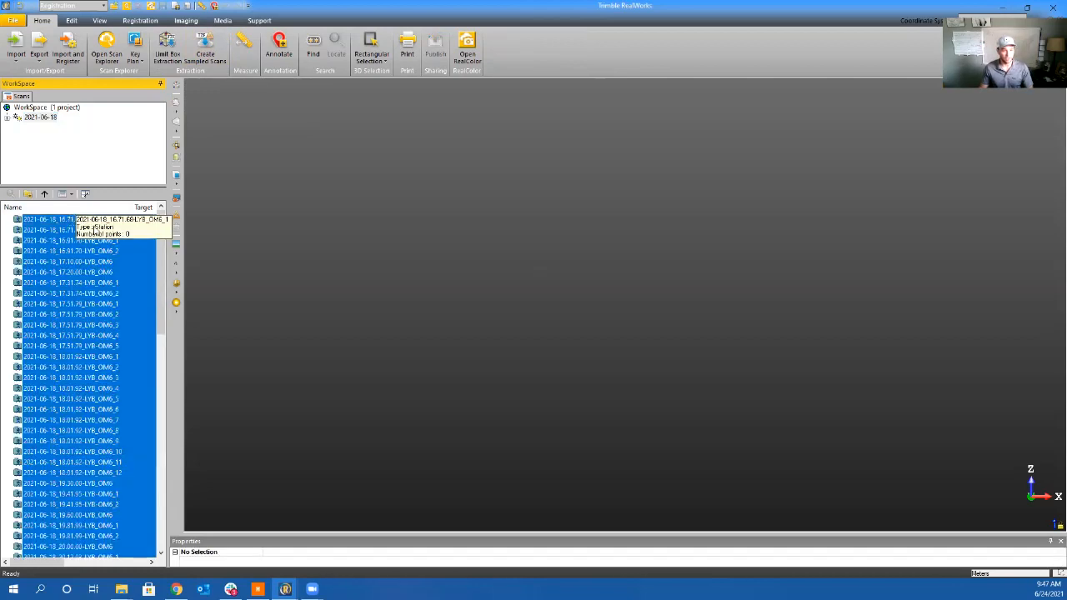
pyautogui.click(208, 51)
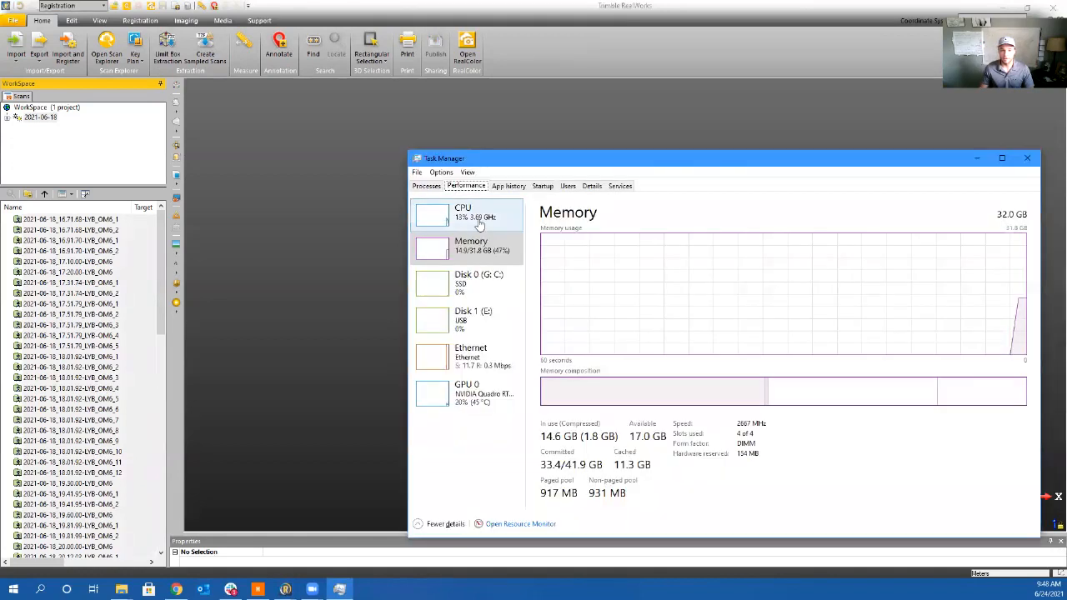
# Check the computer's CPU and memory usage in Task Manager and close it
pyautogui.click(472, 221)
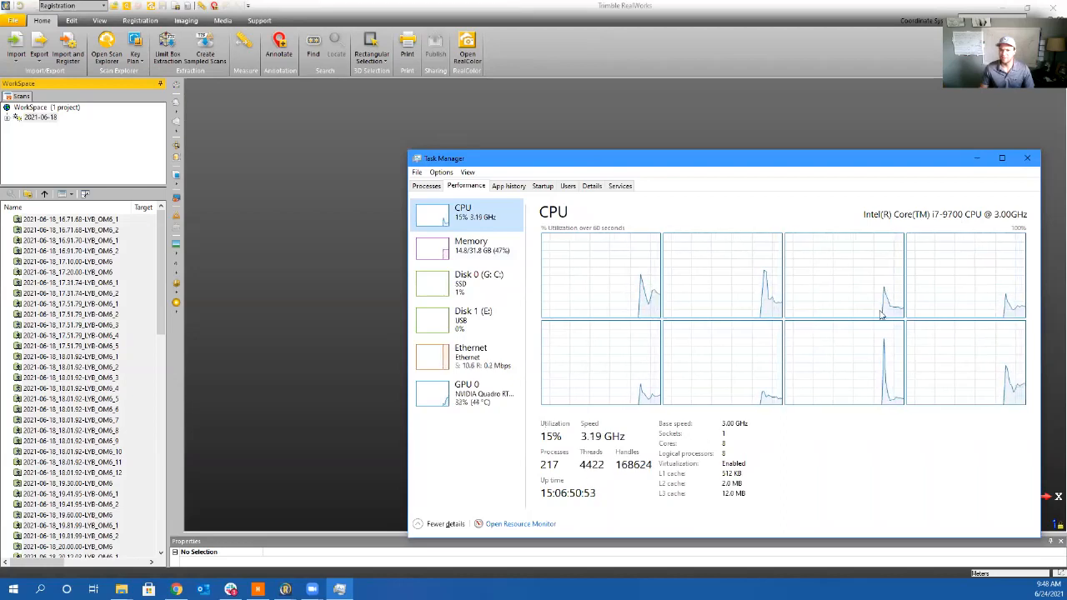
pyautogui.click(487, 253)
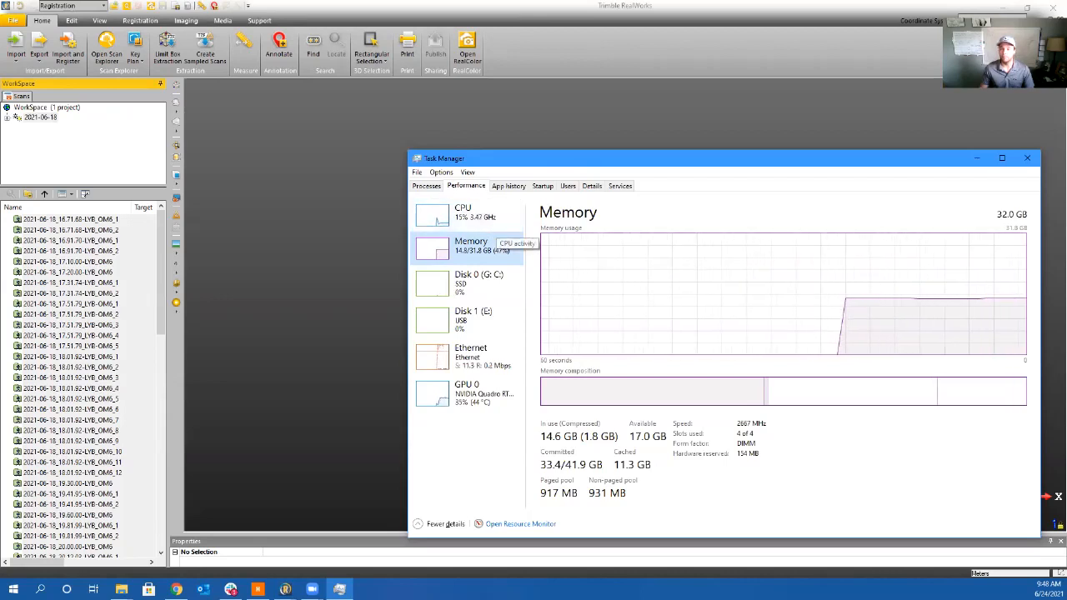
pyautogui.click(1024, 159)
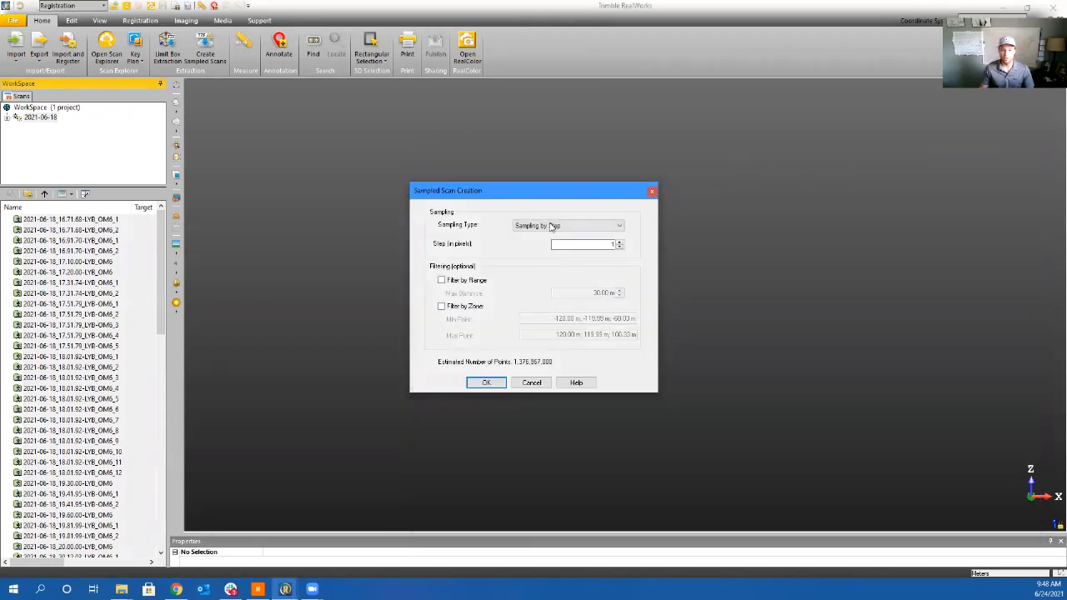
# Create the sampled scans using sampling by step with a step of 1 pixel and no range or zone filter
pyautogui.click(483, 383)
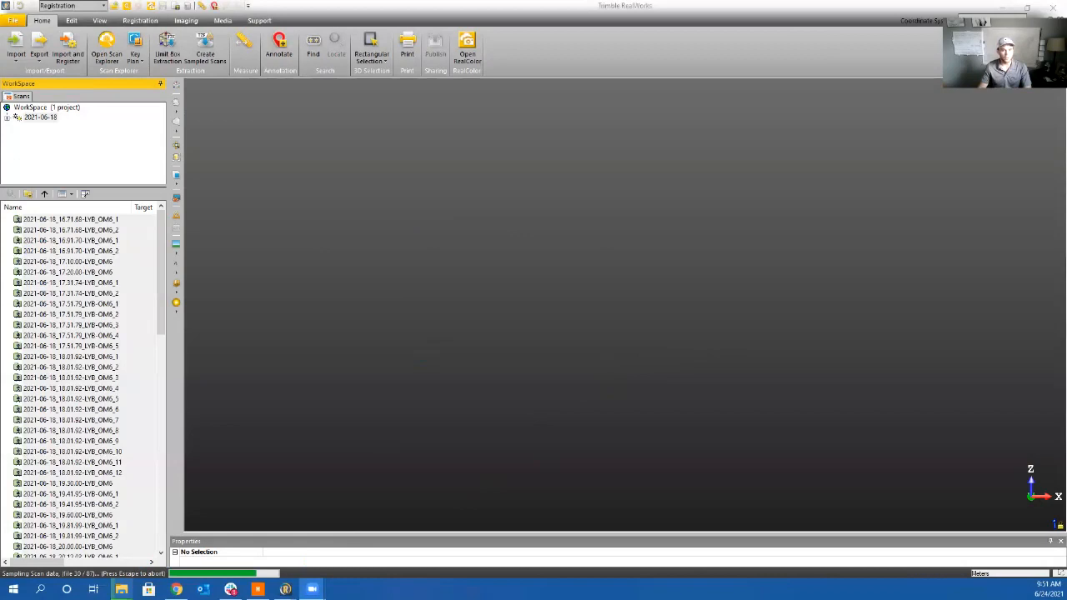
pyautogui.hotkey('alt', 'Tab')
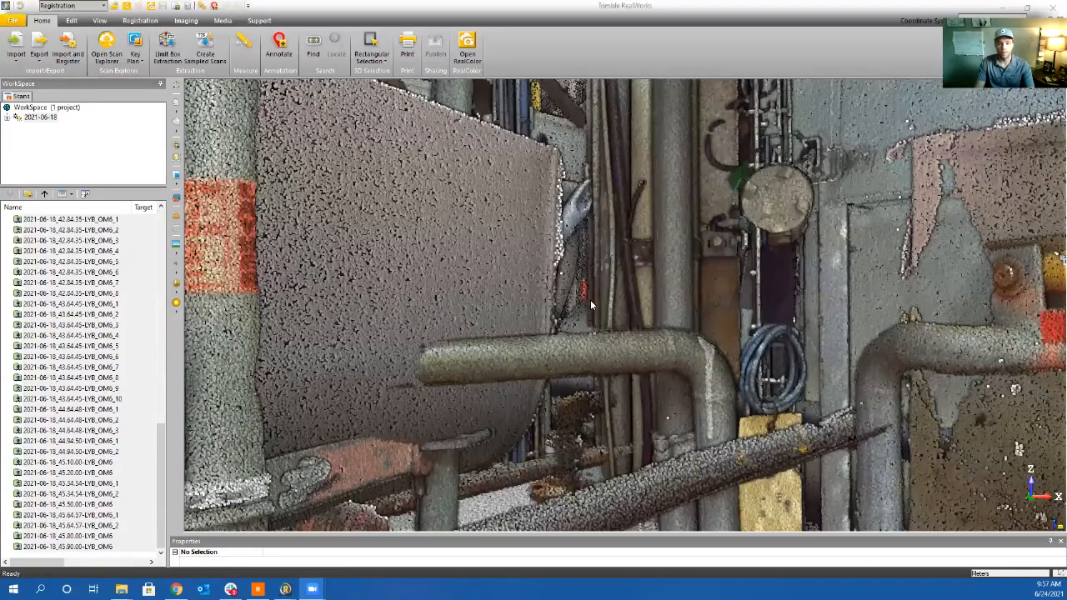
# Examine the overall extent of the sampled point clouds of all stations from several angles
pyautogui.scroll(-2, 592, 305)
pyautogui.scroll(-5, 592, 305)
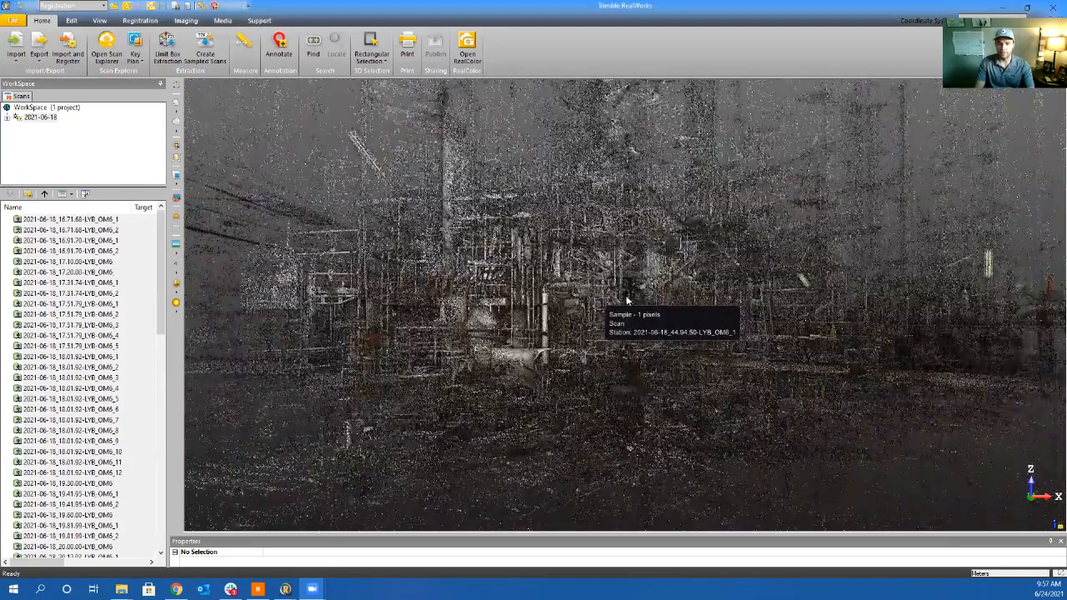
pyautogui.scroll(-8, 617, 317)
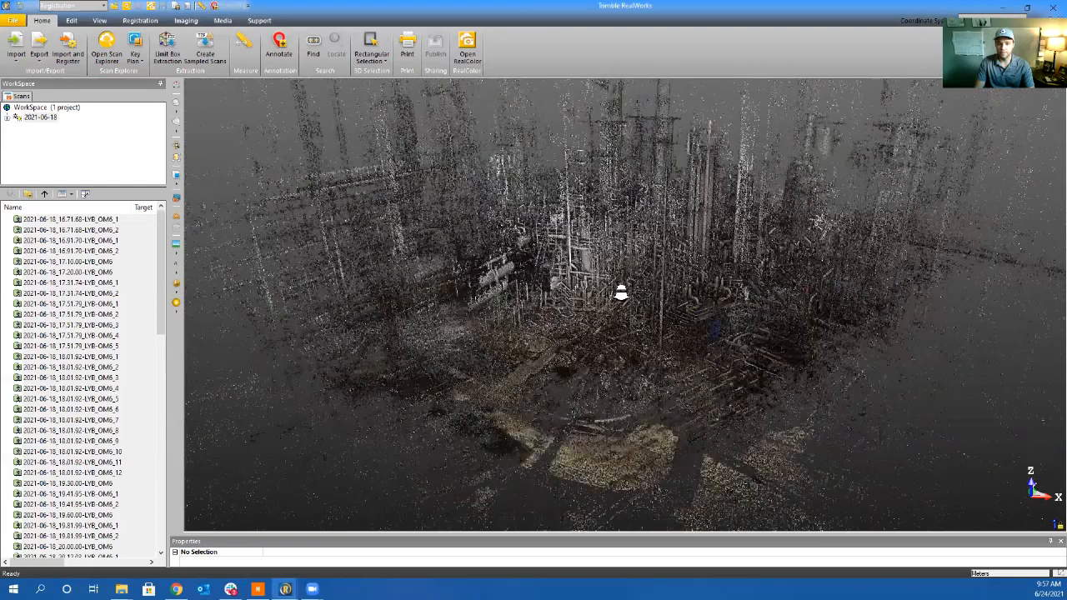
pyautogui.scroll(-3, 627, 293)
pyautogui.moveTo(627, 290); pyautogui.dragTo(561, 307)
pyautogui.scroll(2, 552, 292)
pyautogui.scroll(2, 554, 291)
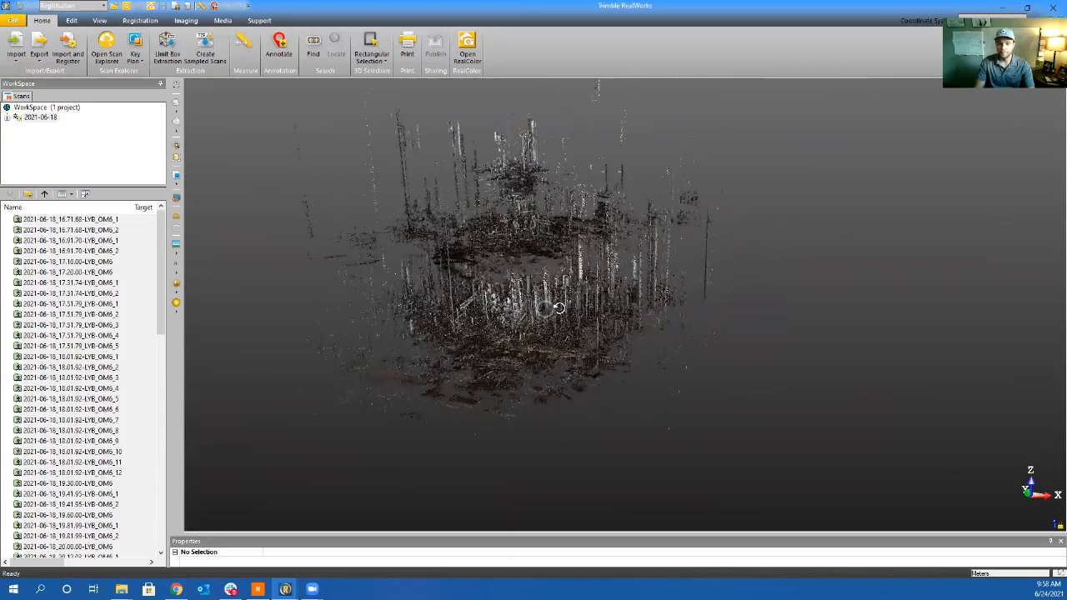
pyautogui.moveTo(561, 307)
pyautogui.mouseDown(button='middle')
pyautogui.moveTo(550, 309)
pyautogui.moveTo(562, 309)
pyautogui.mouseUp(button='middle')
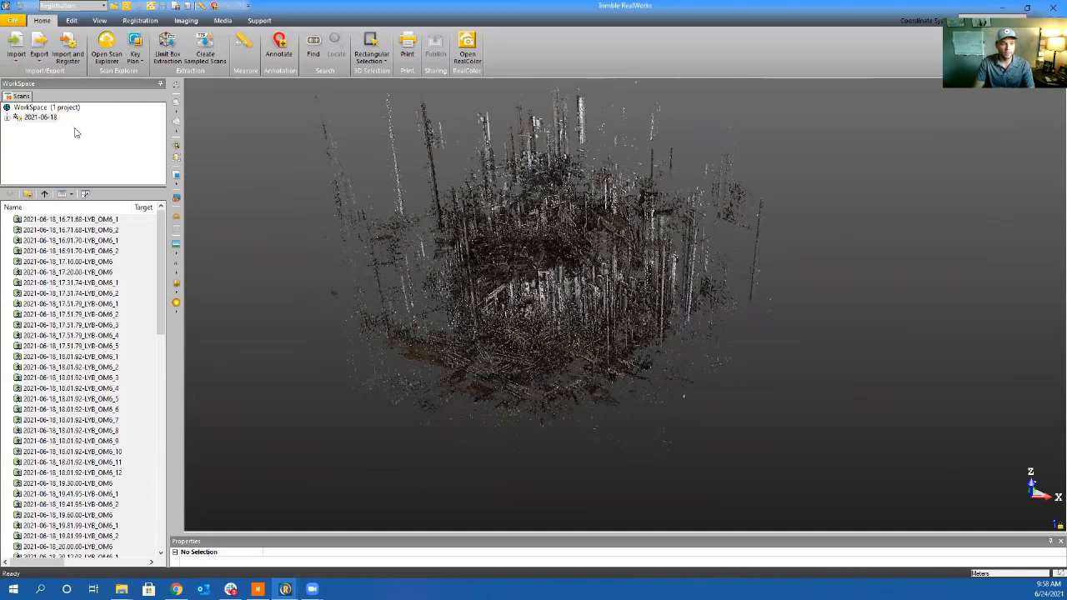
# Start Cloud-Based Registration on the entire 2021-06-18 project and check the process load in Task Manager
pyautogui.click(40, 117)
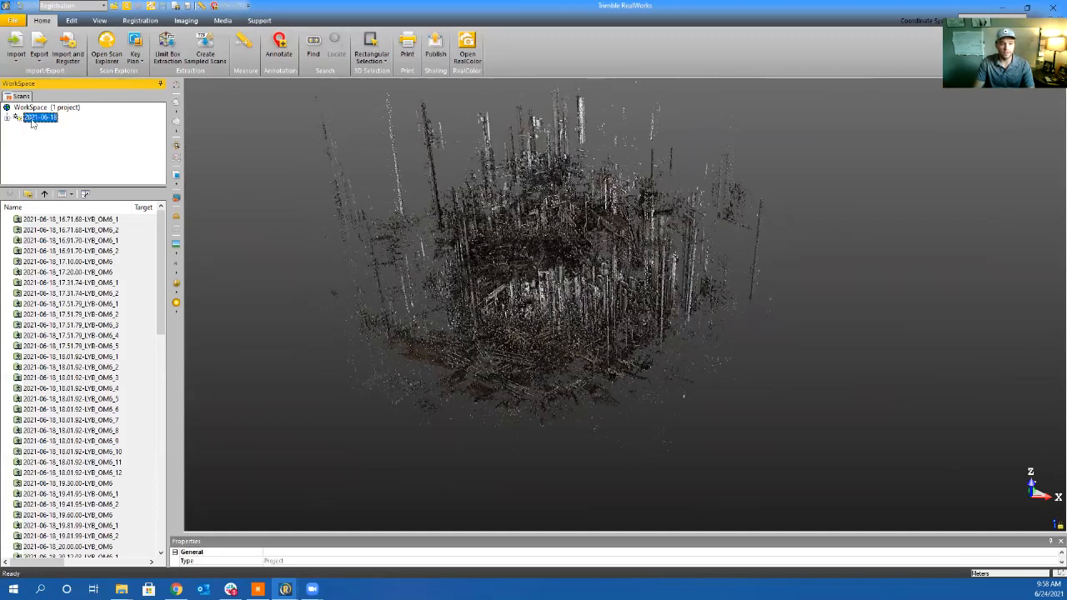
pyautogui.click(7, 118)
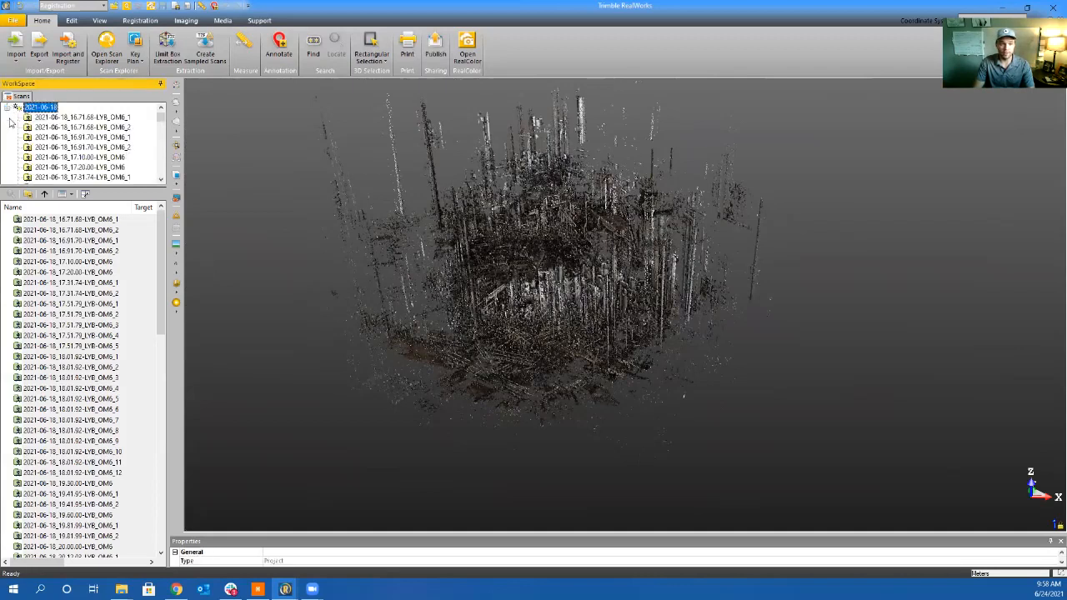
pyautogui.click(7, 108)
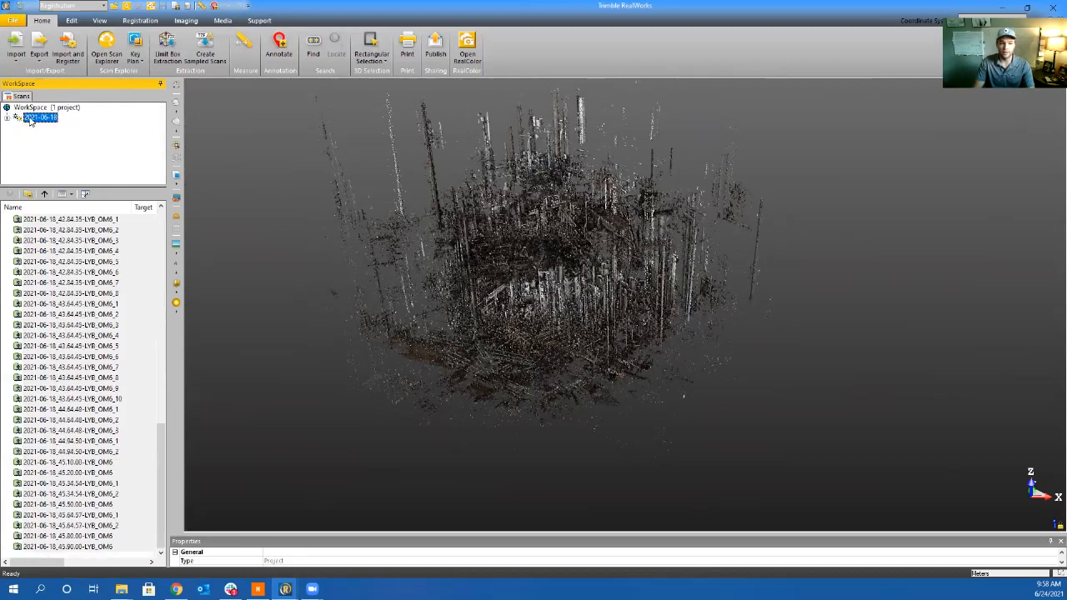
pyautogui.click(140, 21)
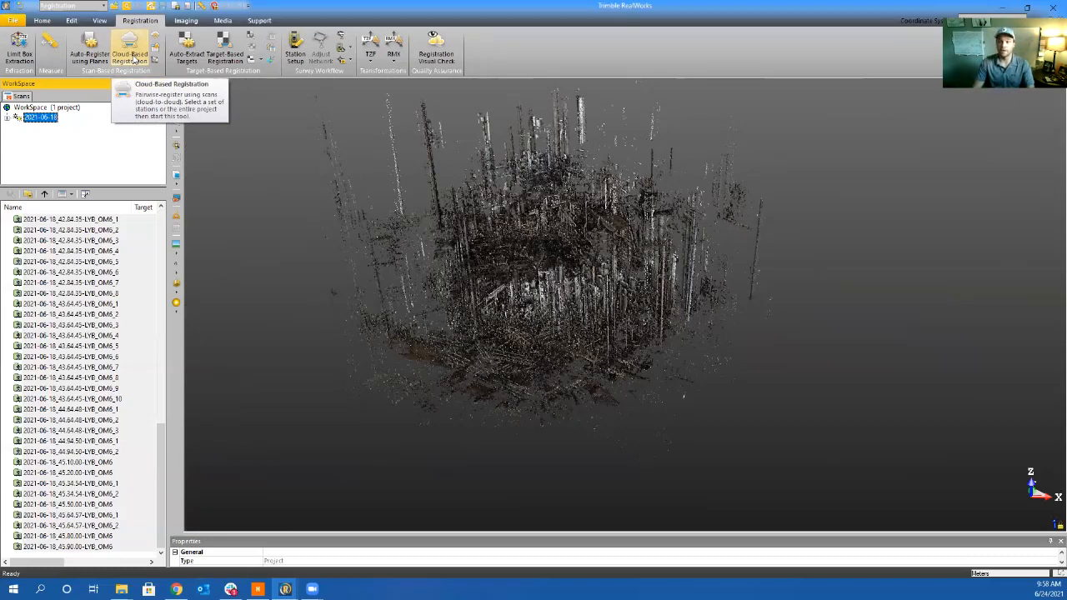
pyautogui.click(131, 57)
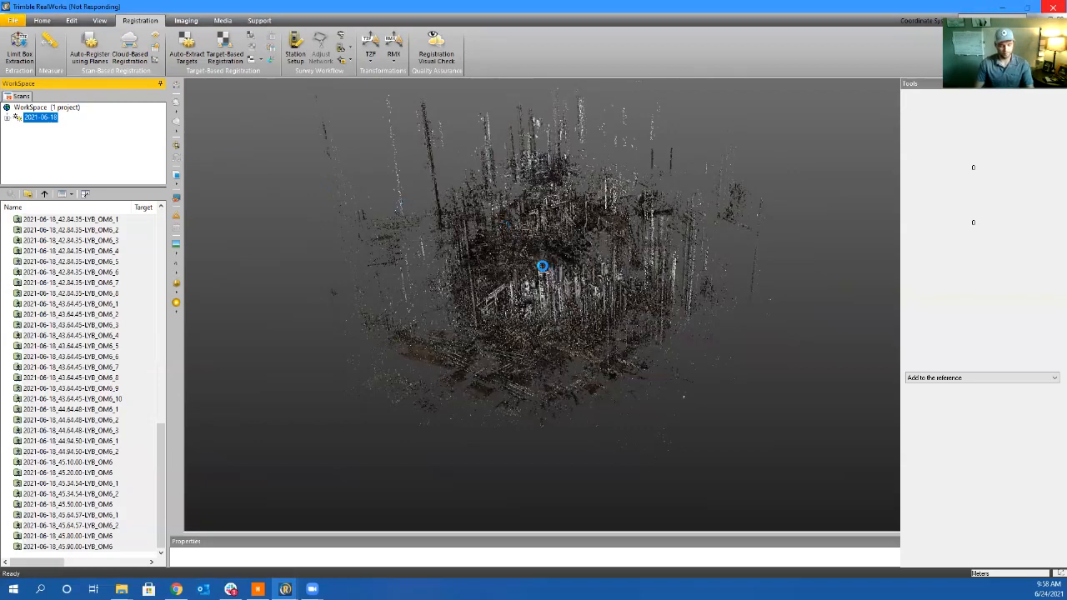
pyautogui.hotkey('ctrl', 'shift', 'Escape')
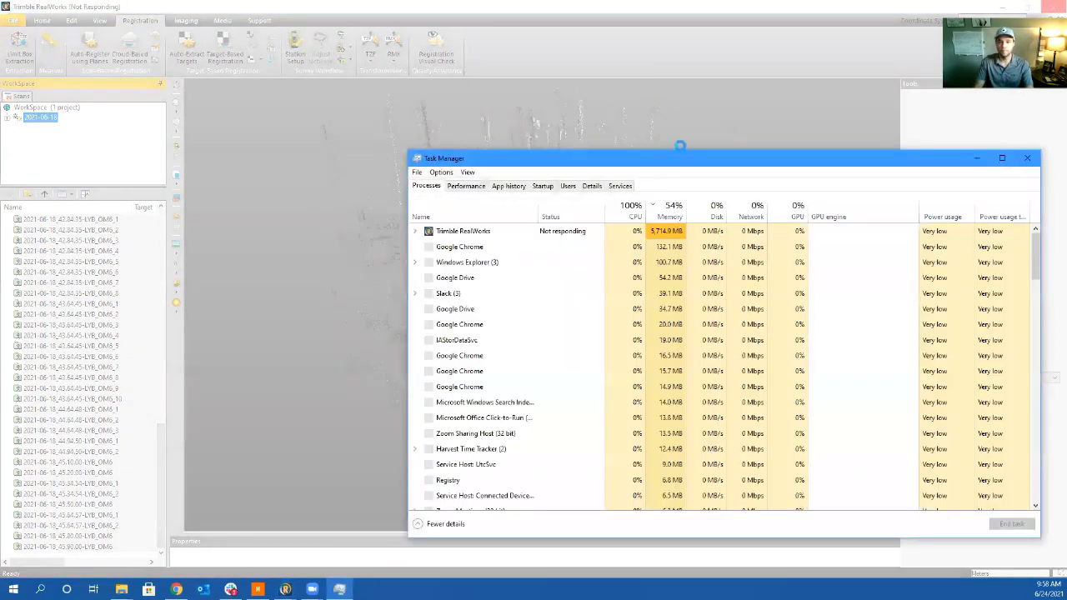
pyautogui.moveTo(674, 163); pyautogui.dragTo(1066, 163)
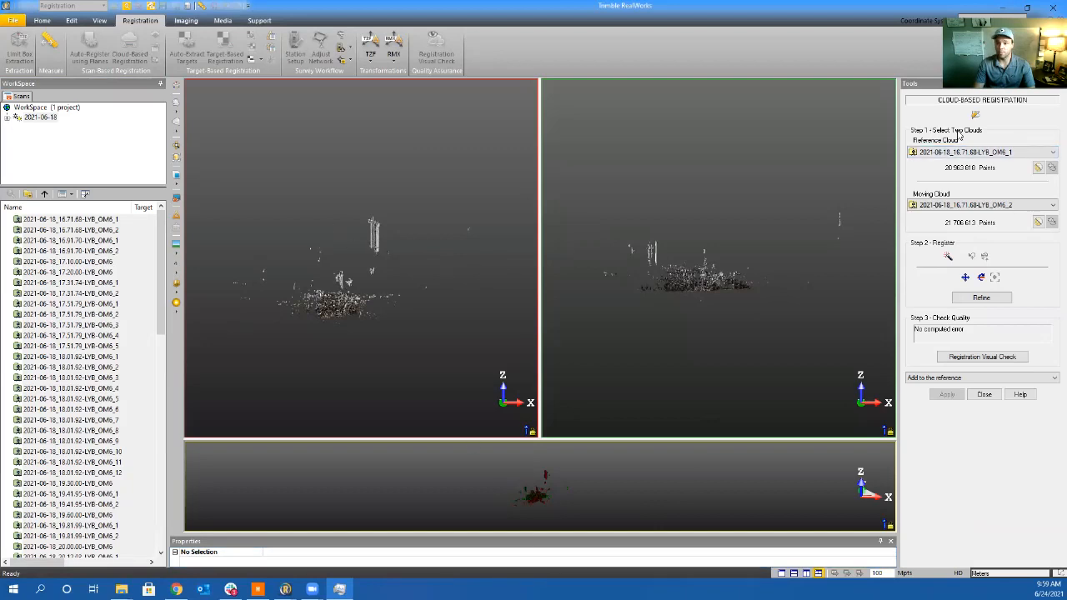
# Examine the reference cloud, the moving cloud and their combined red and green overlay for shared features
pyautogui.moveTo(330, 296)
pyautogui.mouseDown()
pyautogui.moveTo(417, 310)
pyautogui.moveTo(309, 294)
pyautogui.moveTo(341, 298)
pyautogui.mouseUp()
pyautogui.scroll(8, 308, 294)
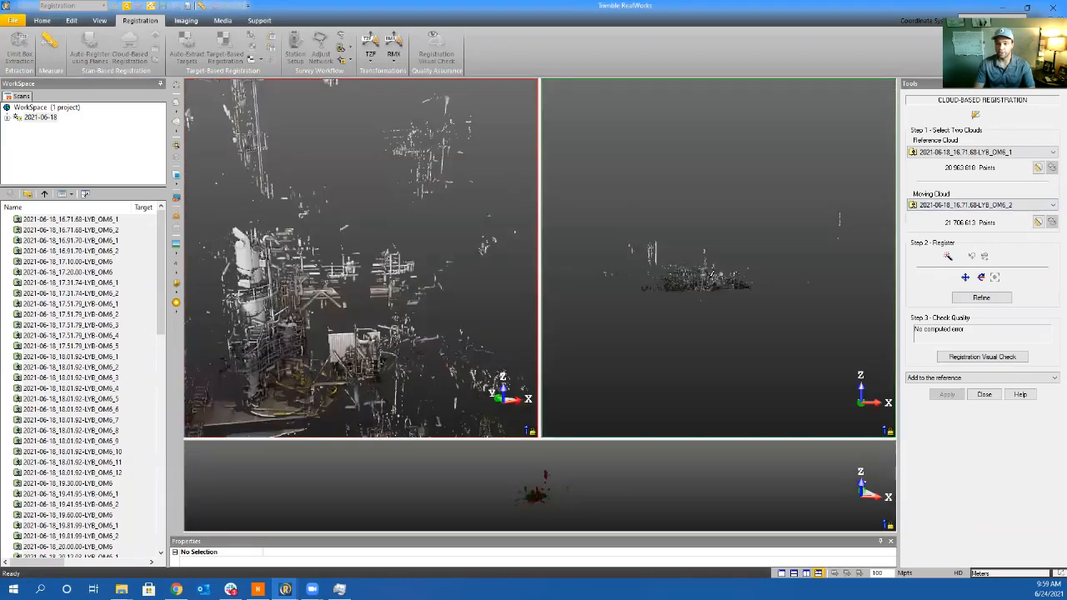
pyautogui.scroll(5, 697, 283)
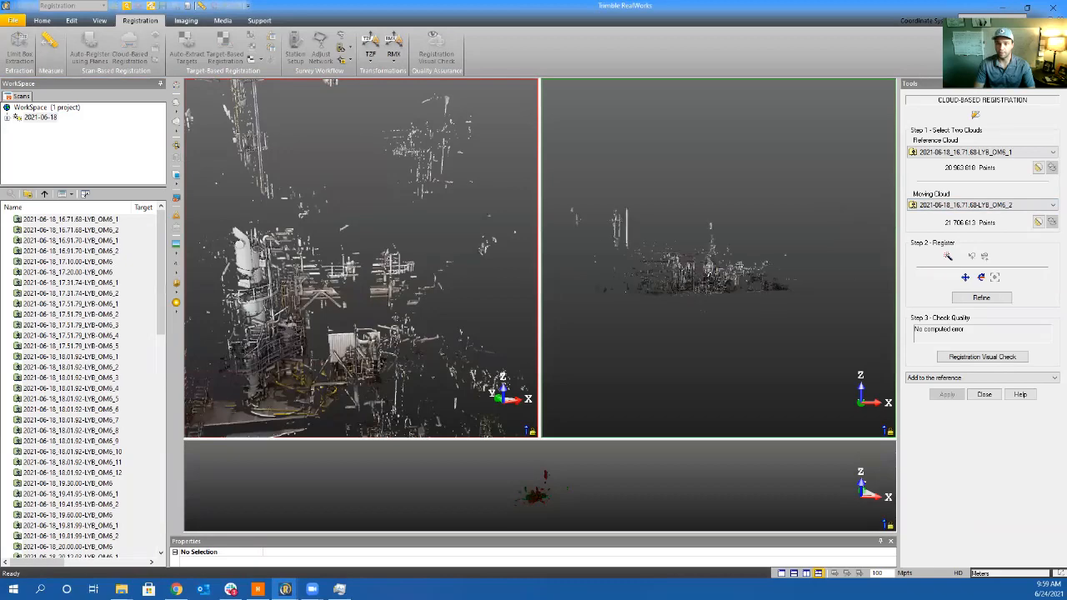
pyautogui.scroll(4, 717, 268)
pyautogui.moveTo(717, 296); pyautogui.dragTo(651, 291)
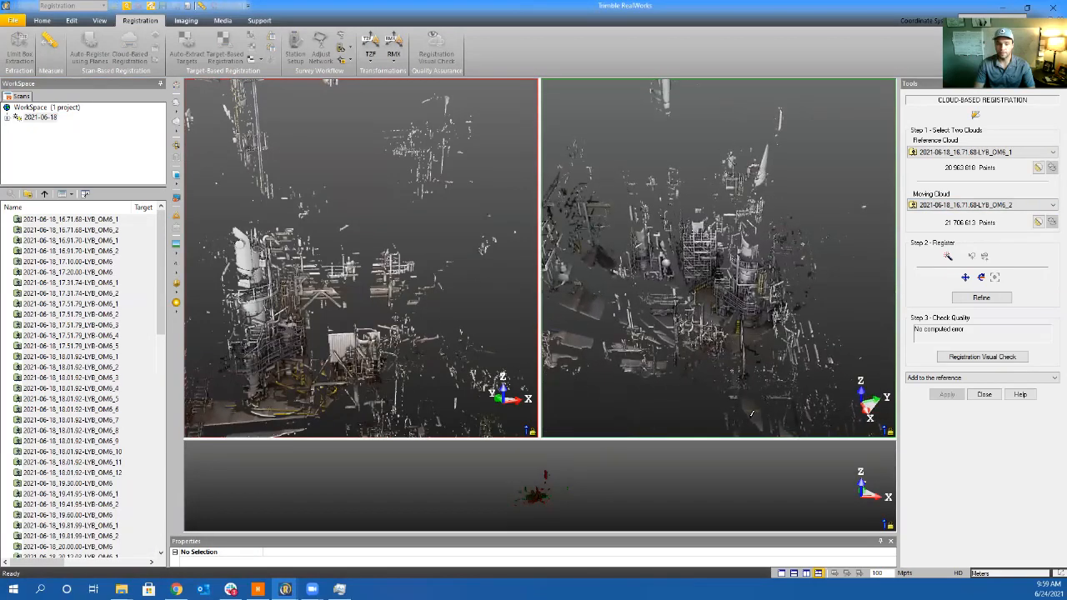
pyautogui.click(528, 491)
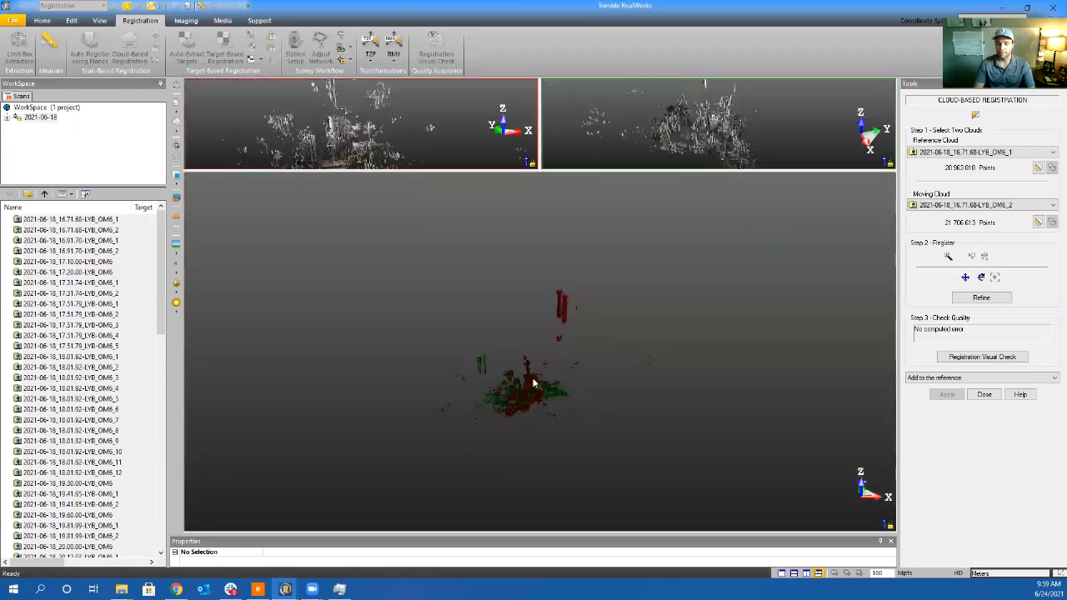
pyautogui.scroll(5, 514, 393)
pyautogui.scroll(6, 546, 396)
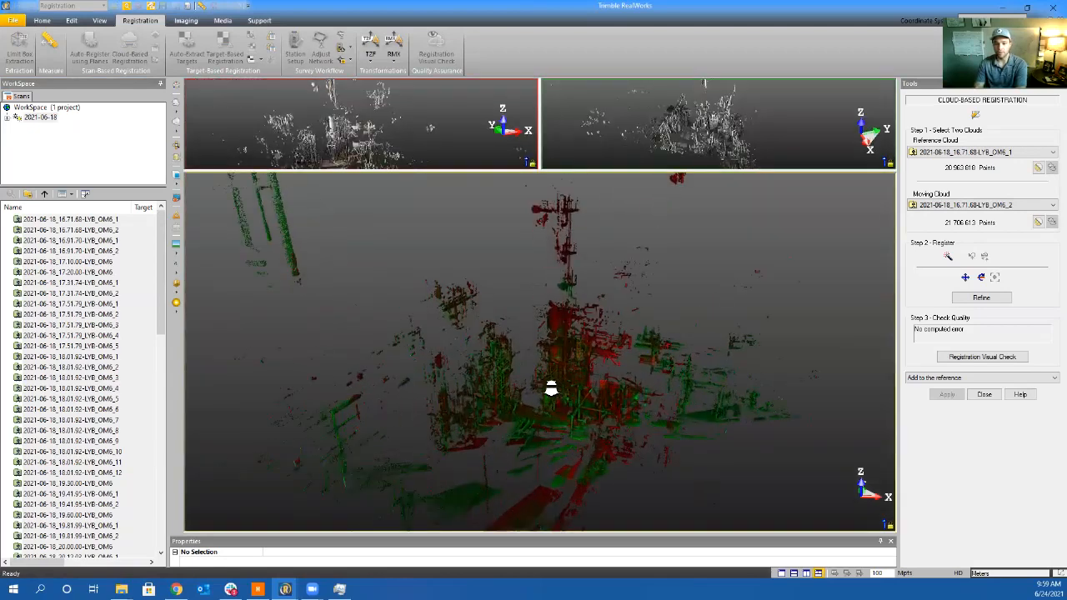
pyautogui.scroll(6, 578, 395)
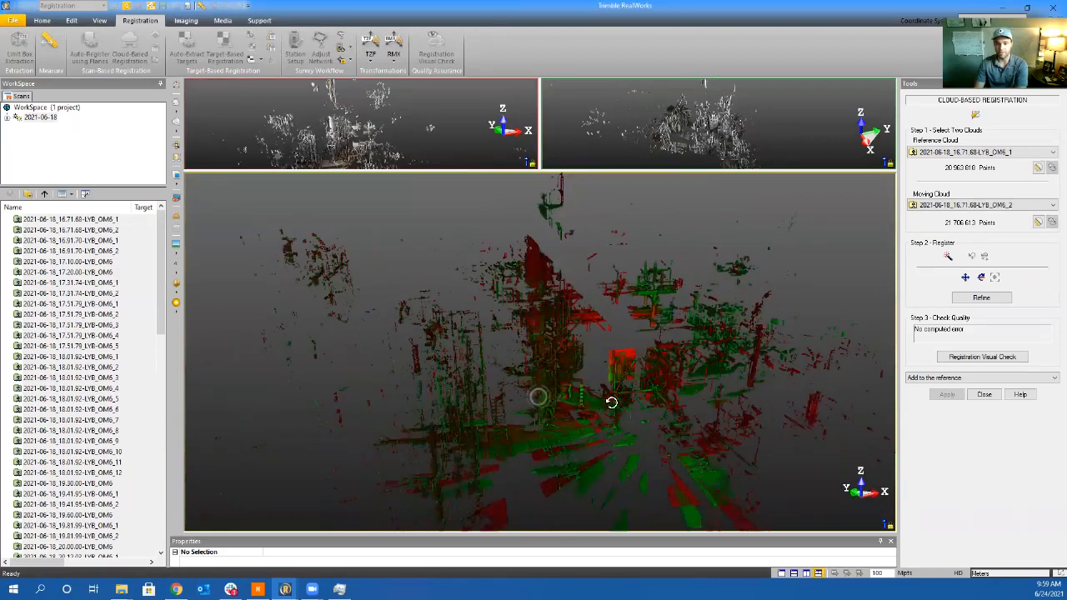
pyautogui.moveTo(602, 412); pyautogui.dragTo(544, 397)
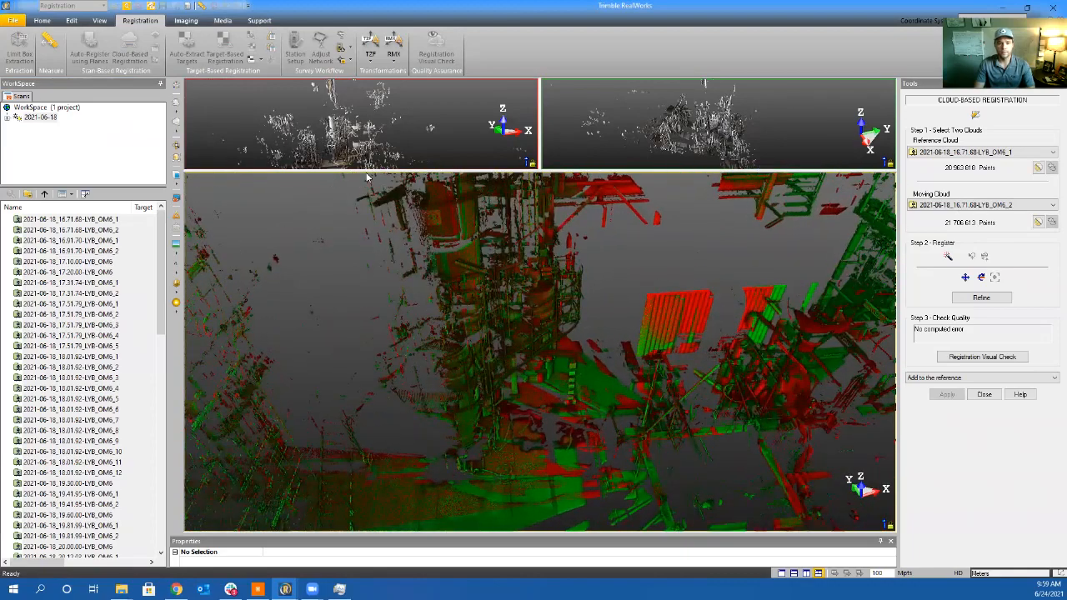
# Bring the white corrugated panel into view in both clouds and pick a registration point near its upper corner in the reference cloud
pyautogui.click(359, 144)
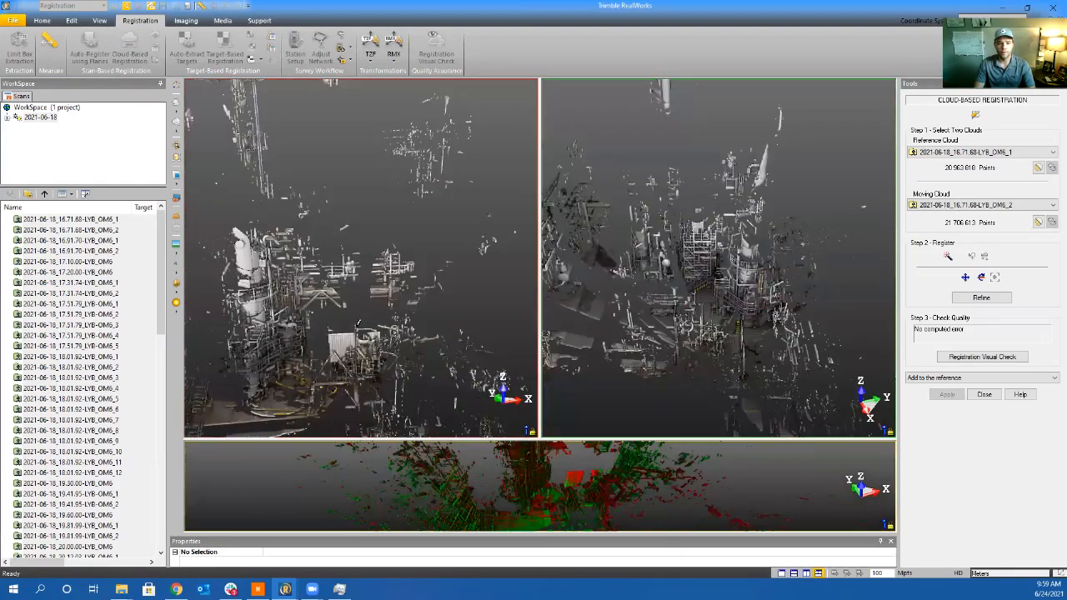
pyautogui.scroll(3, 328, 345)
pyautogui.scroll(3, 783, 274)
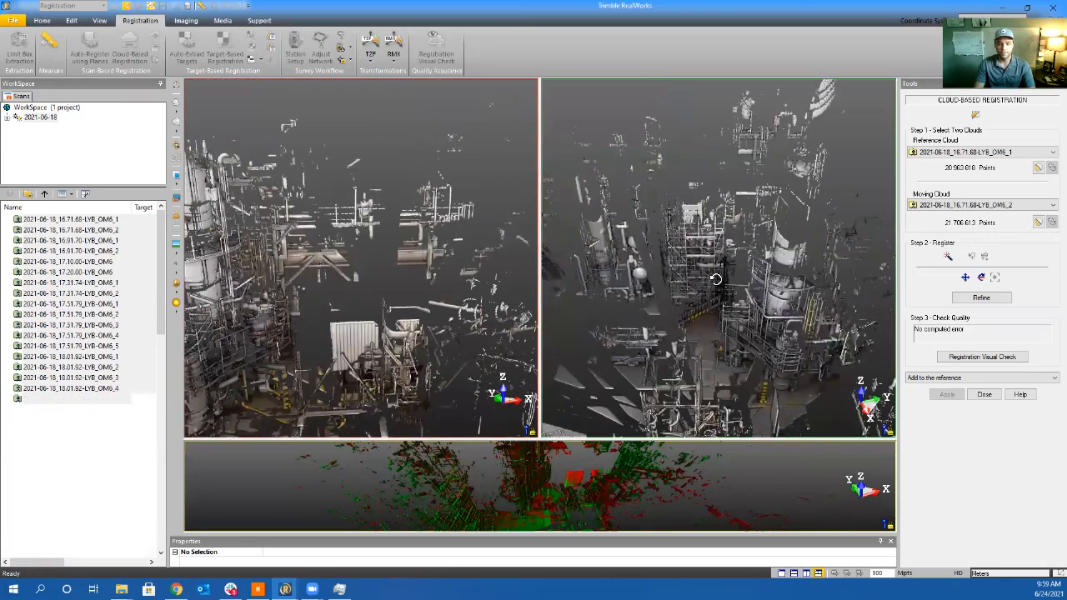
pyautogui.moveTo(783, 273); pyautogui.dragTo(669, 287)
pyautogui.scroll(5, 669, 287)
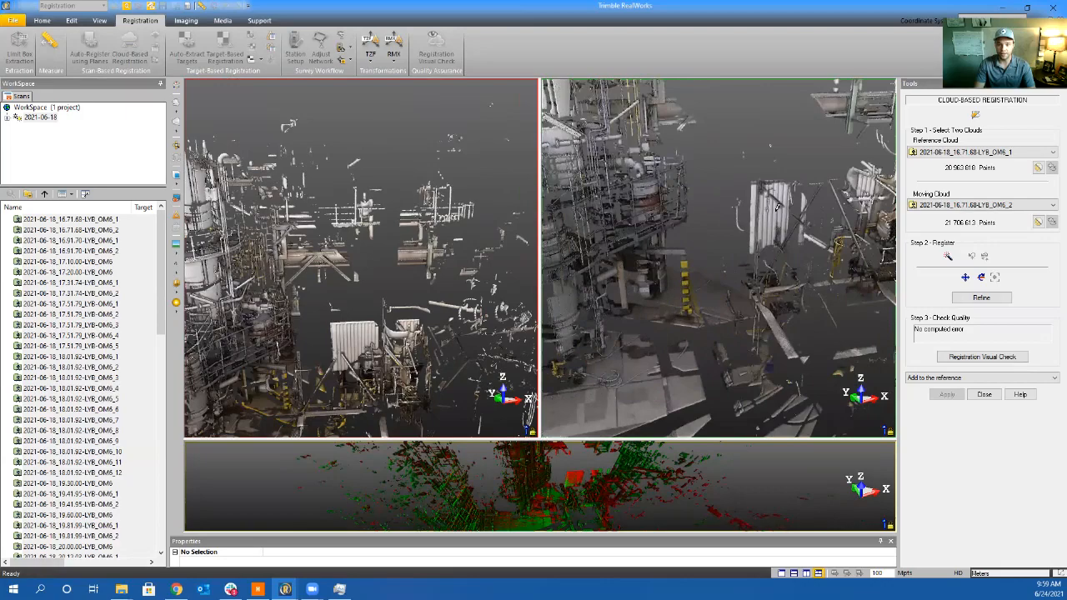
pyautogui.moveTo(775, 207); pyautogui.dragTo(632, 292)
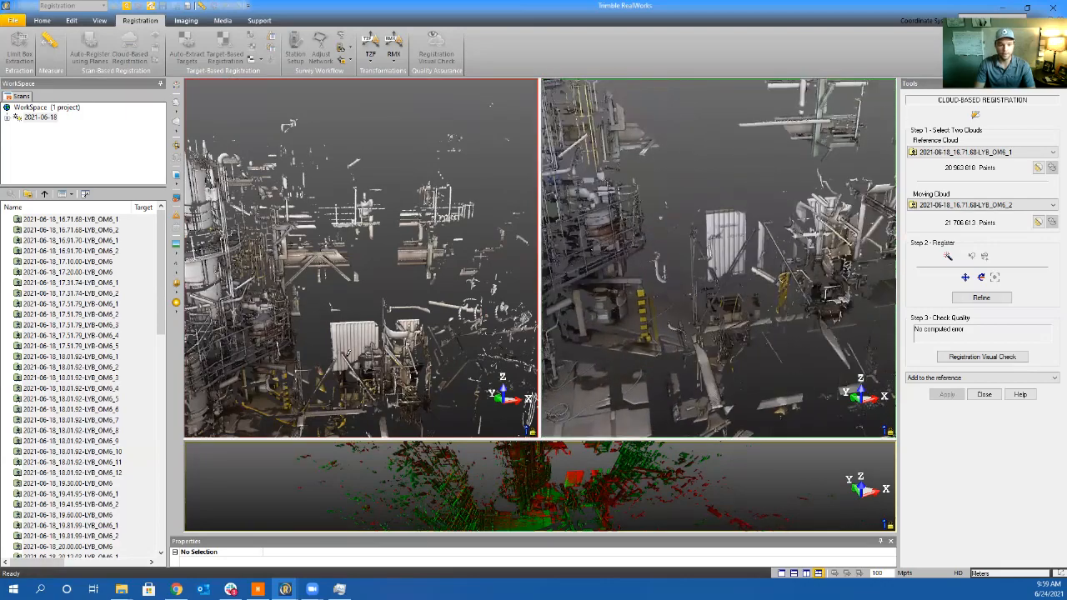
pyautogui.scroll(6, 350, 345)
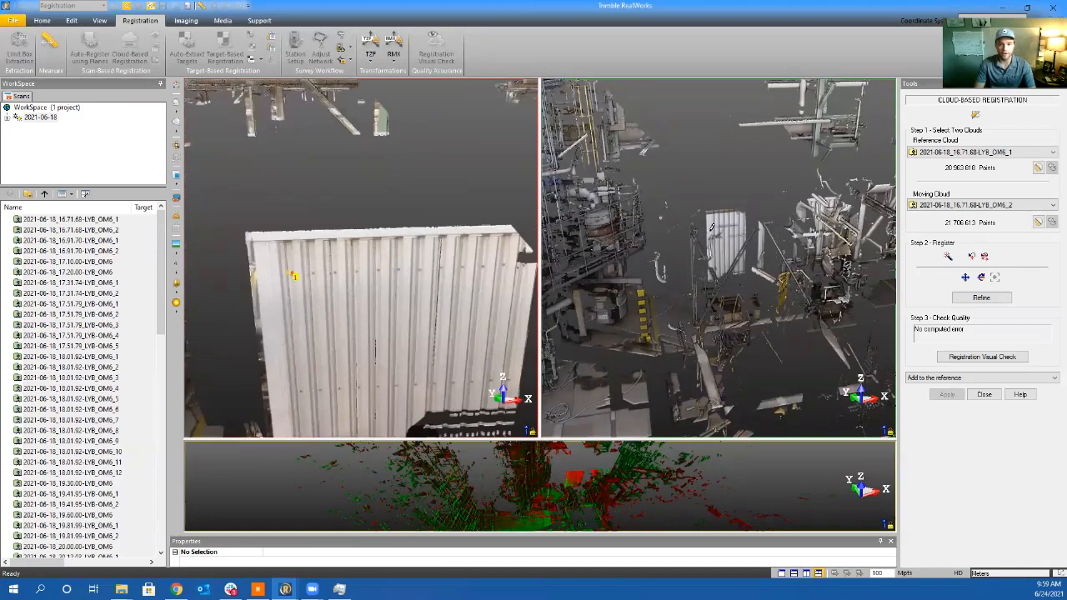
# Pick the matching point near the upper corner of the corrugated panel in the moving cloud to compute the registration
pyautogui.scroll(6, 711, 225)
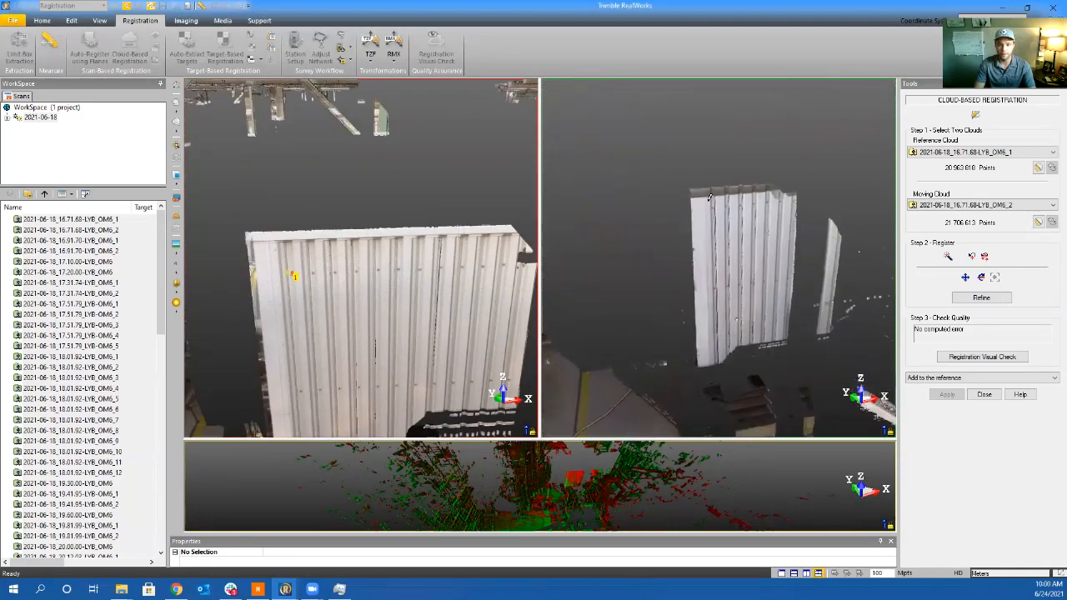
pyautogui.scroll(4, 713, 204)
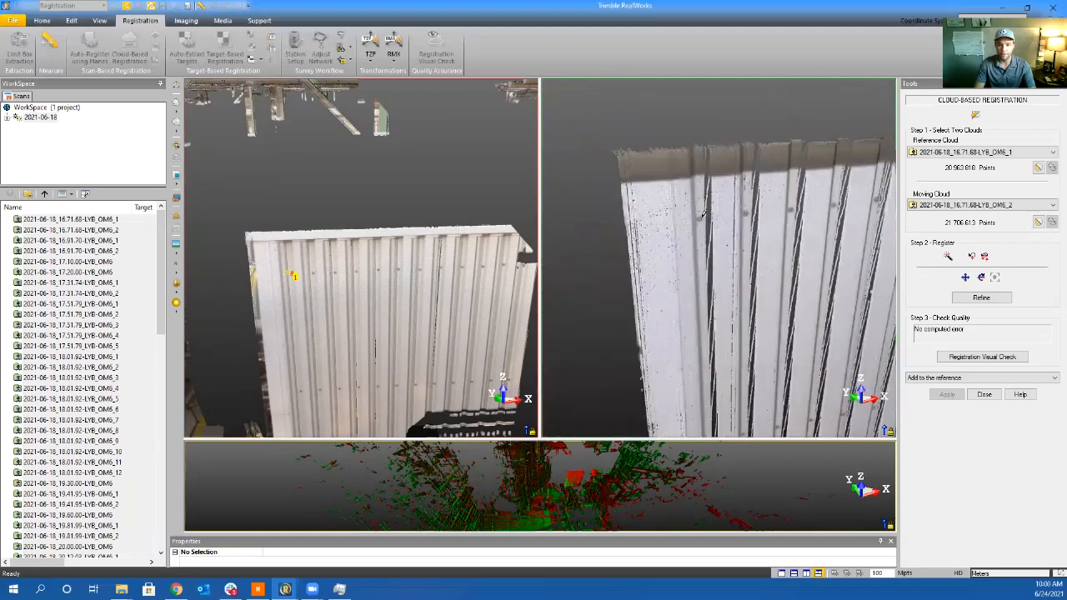
pyautogui.click(703, 216)
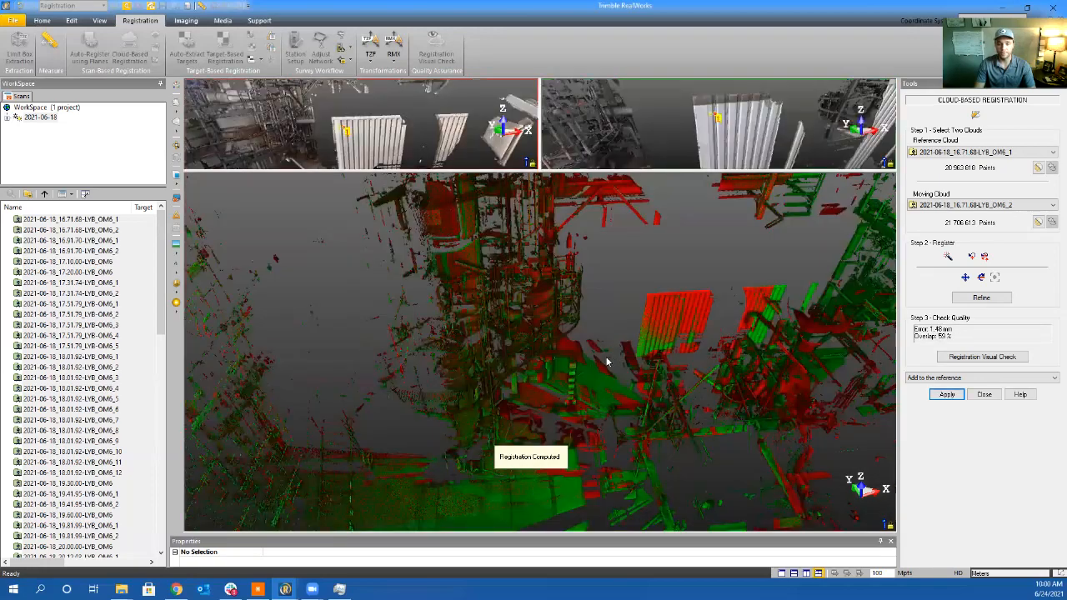
# Inspect the aligned overlay, refine the registration, and apply it with the moving cloud added to the reference
pyautogui.moveTo(607, 362)
pyautogui.mouseDown()
pyautogui.moveTo(510, 332)
pyautogui.moveTo(613, 342)
pyautogui.mouseUp()
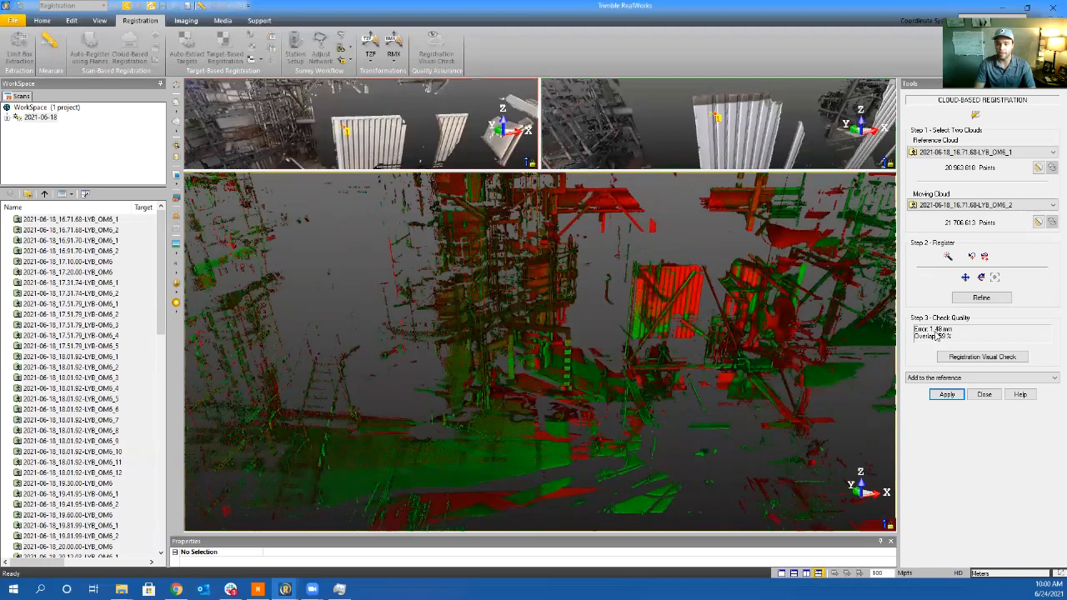
pyautogui.click(970, 301)
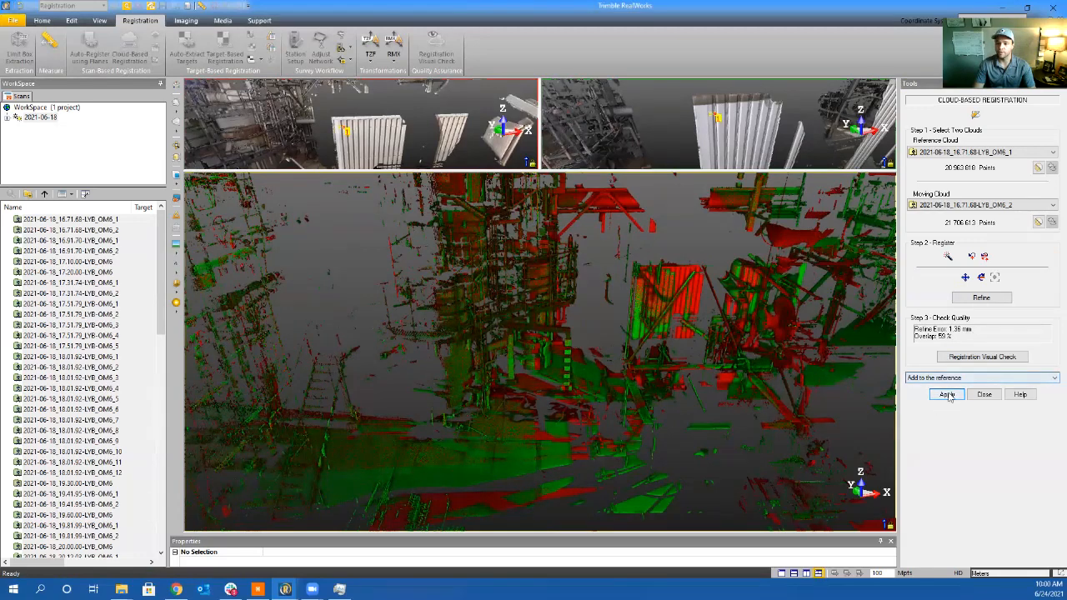
pyautogui.click(947, 395)
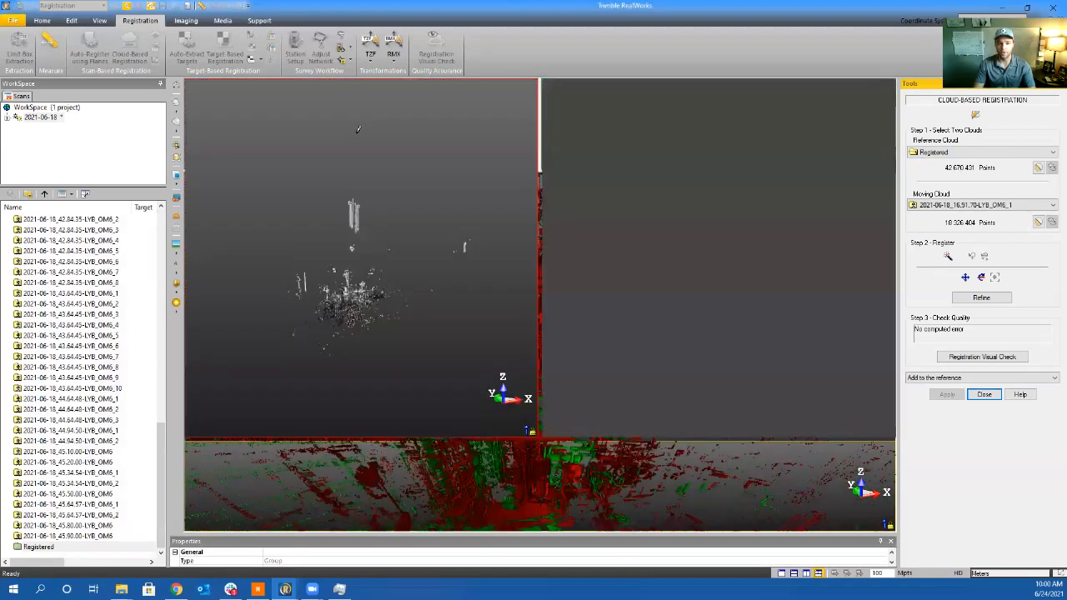
# Compare the Registered reference cloud with moving cloud 2021-06-18_16.91.70-LYB_OM6_1 to find structures common to both
pyautogui.scroll(5, 370, 297)
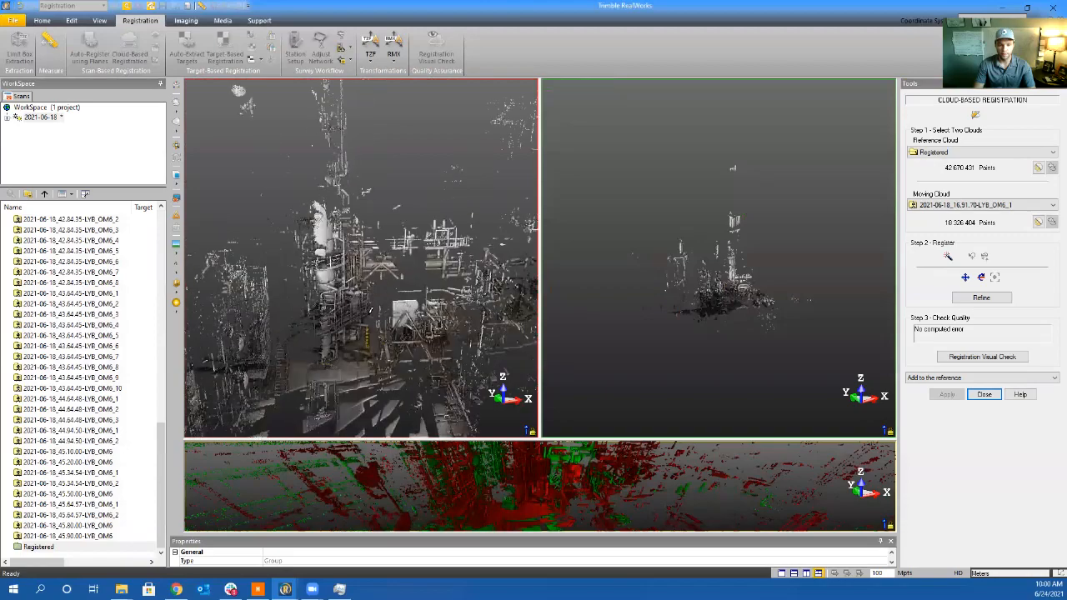
pyautogui.moveTo(370, 299)
pyautogui.mouseDown()
pyautogui.moveTo(368, 327)
pyautogui.moveTo(371, 317)
pyautogui.mouseUp()
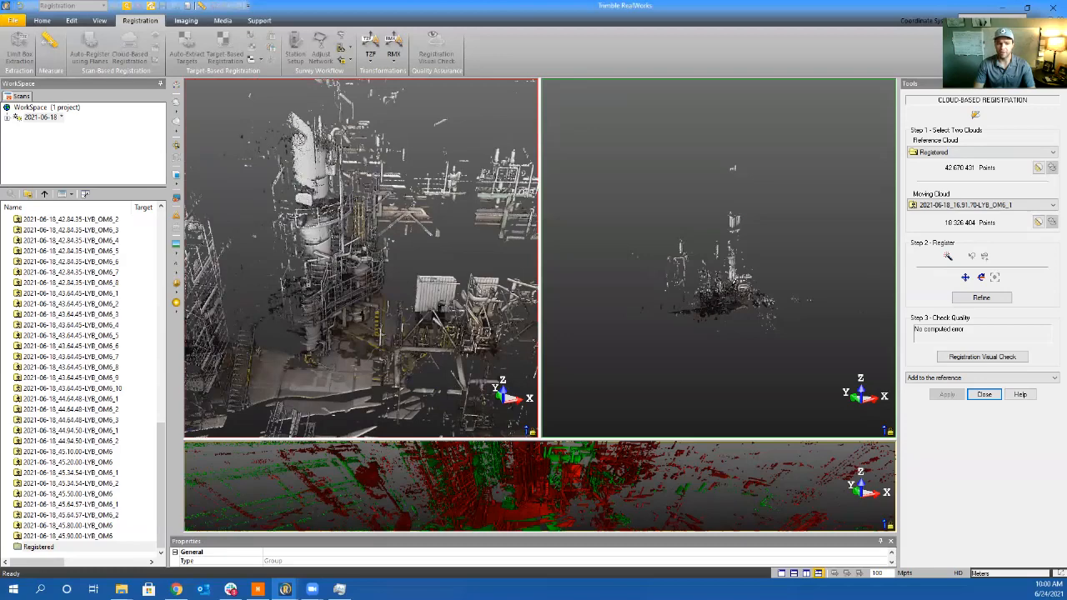
pyautogui.scroll(10, 731, 267)
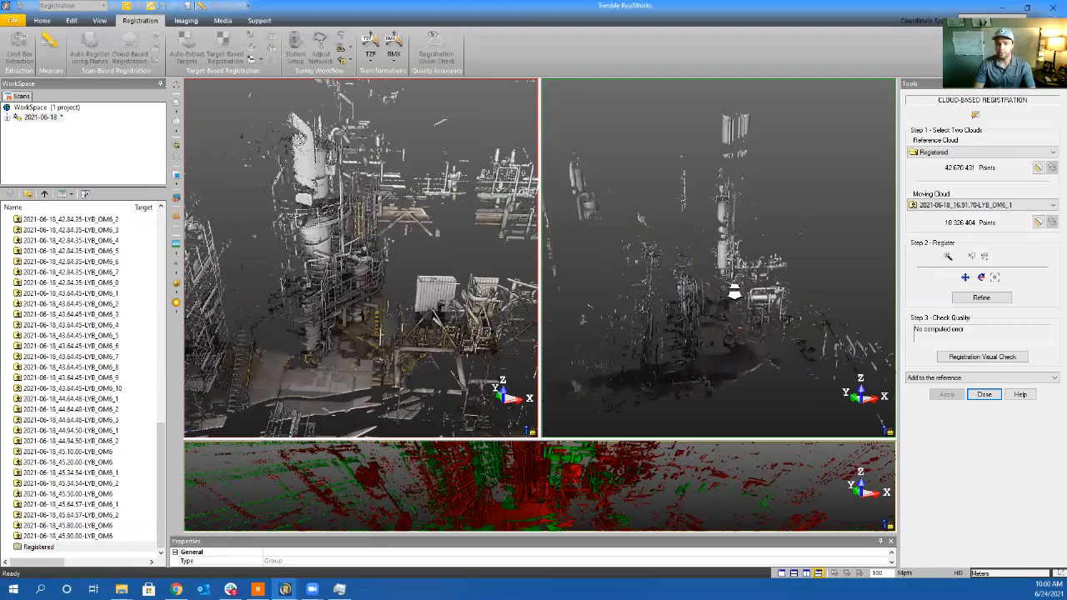
pyautogui.scroll(4, 731, 268)
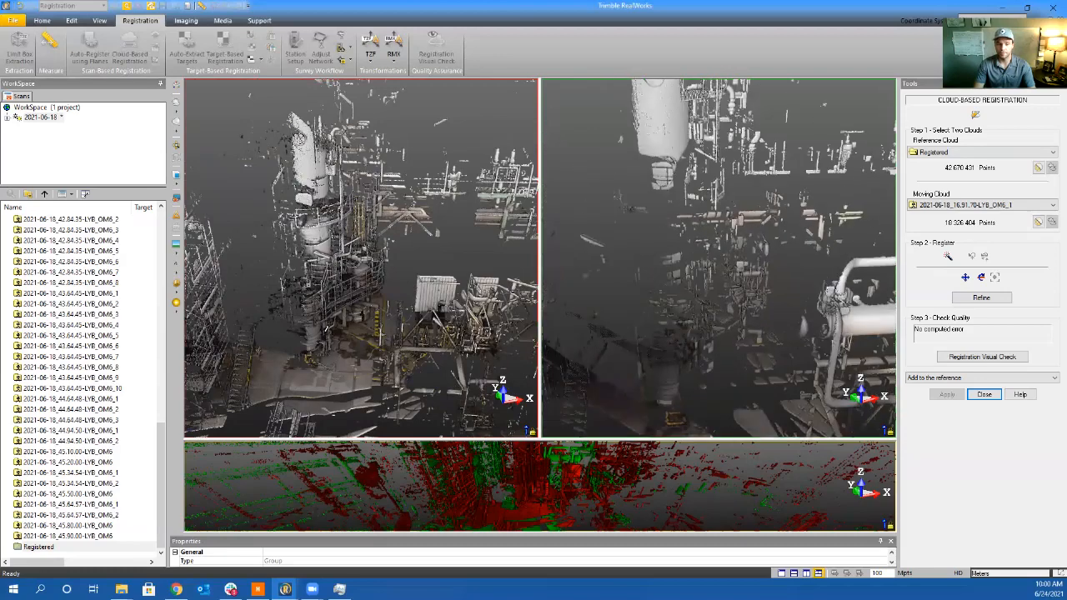
pyautogui.scroll(3, 414, 260)
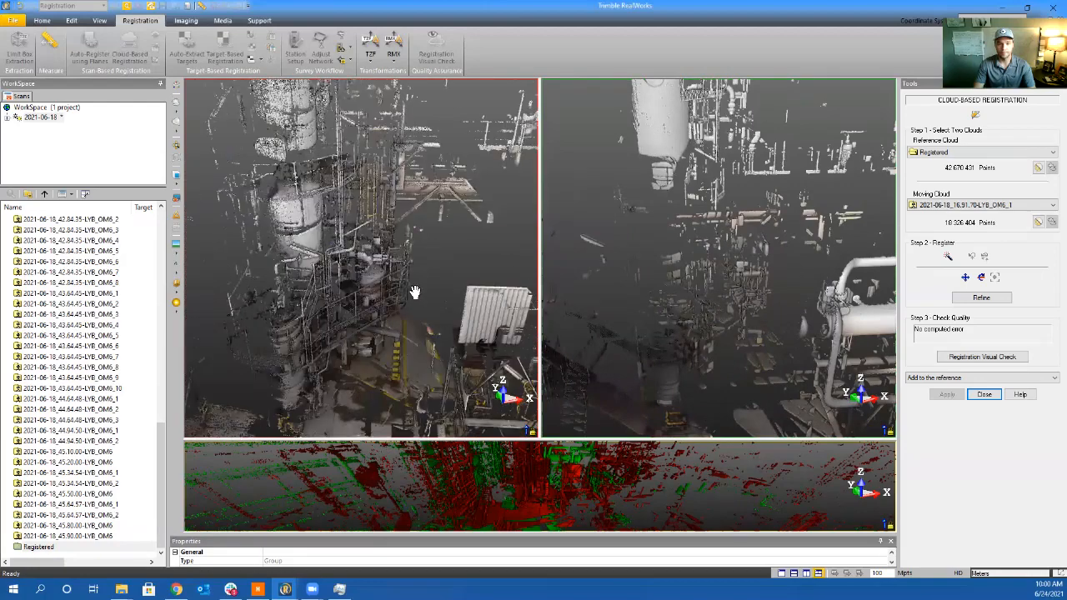
pyautogui.scroll(-5, 415, 292)
pyautogui.scroll(-4, 777, 356)
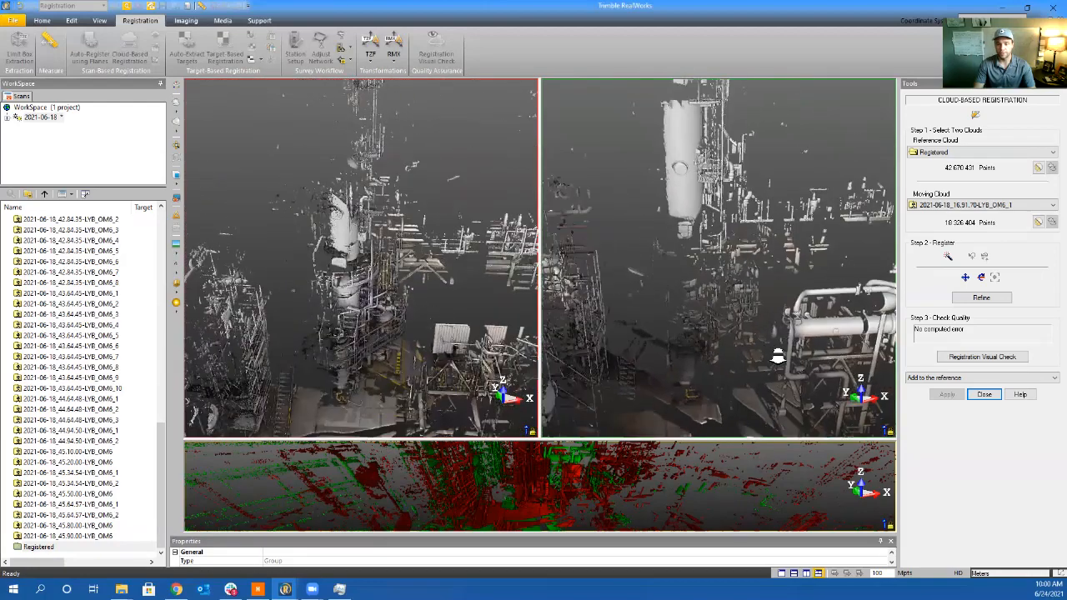
pyautogui.scroll(-6, 777, 357)
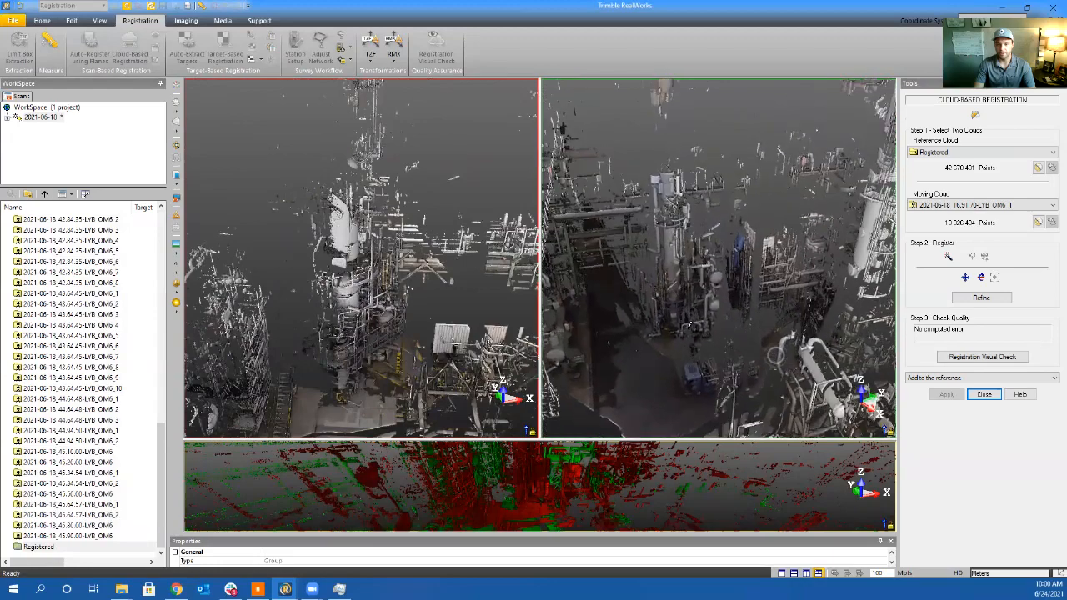
pyautogui.moveTo(753, 330)
pyautogui.mouseDown()
pyautogui.moveTo(787, 316)
pyautogui.moveTo(739, 320)
pyautogui.moveTo(697, 382)
pyautogui.mouseUp()
pyautogui.moveTo(697, 382); pyautogui.dragTo(694, 389, button='middle')
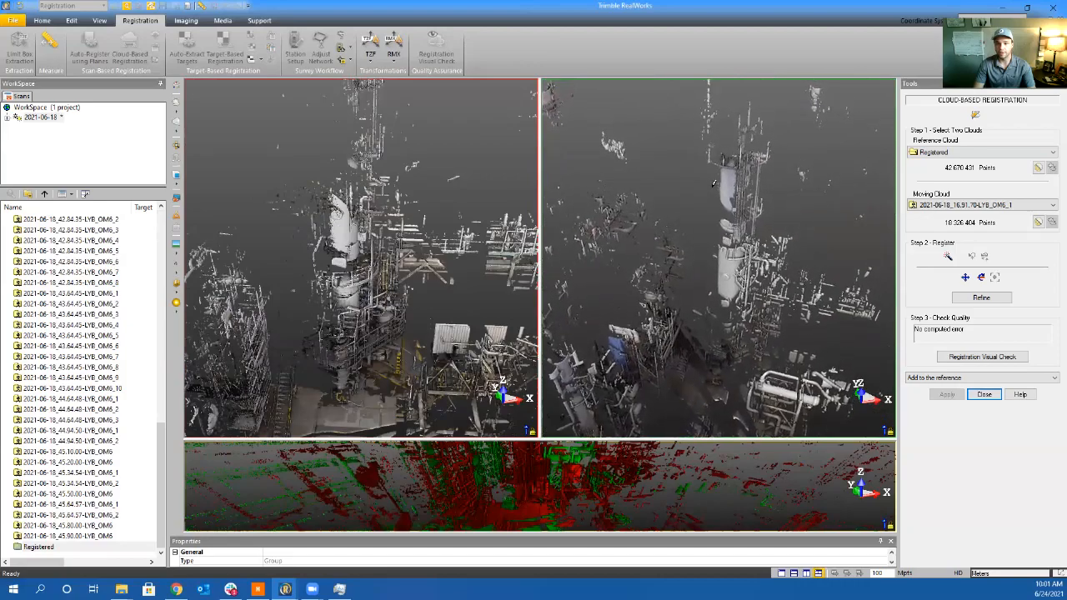
# Try to register the moving cloud by picking matching points on the lower spherical vessel in both clouds
pyautogui.moveTo(770, 220); pyautogui.dragTo(699, 229)
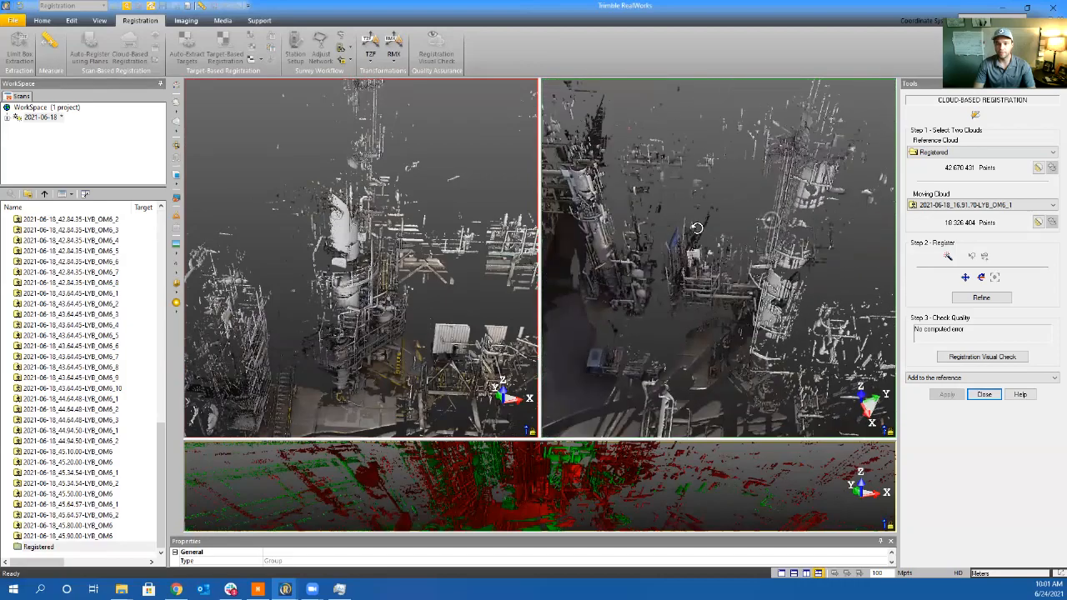
pyautogui.moveTo(698, 239); pyautogui.dragTo(762, 261, button='middle')
pyautogui.moveTo(763, 261); pyautogui.dragTo(761, 227)
pyautogui.scroll(3, 761, 233)
pyautogui.moveTo(761, 238); pyautogui.dragTo(762, 273, button='middle')
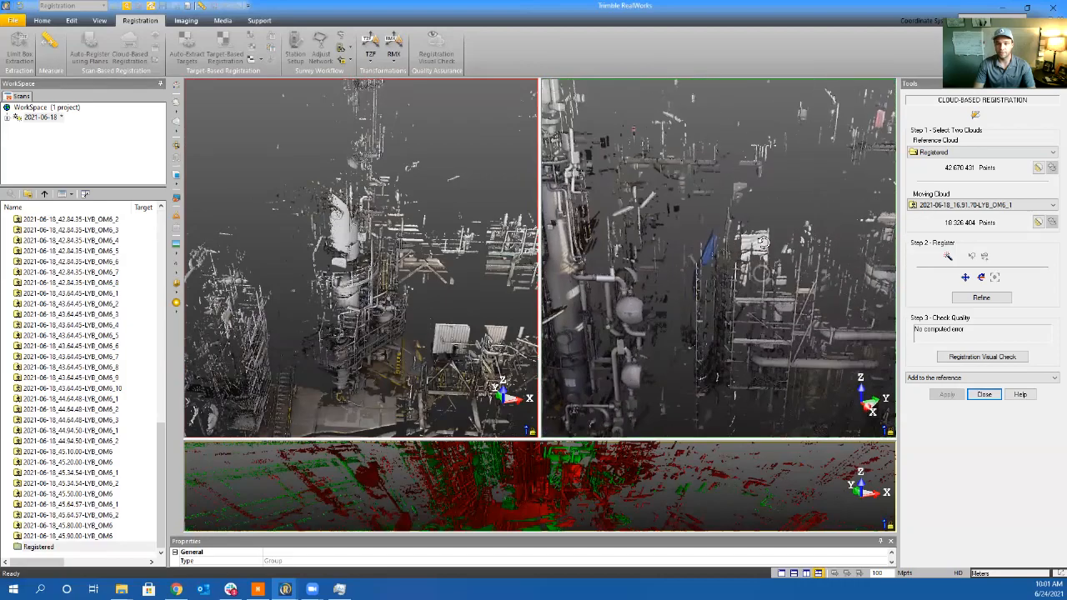
pyautogui.moveTo(294, 345); pyautogui.dragTo(482, 361)
pyautogui.scroll(3, 633, 350)
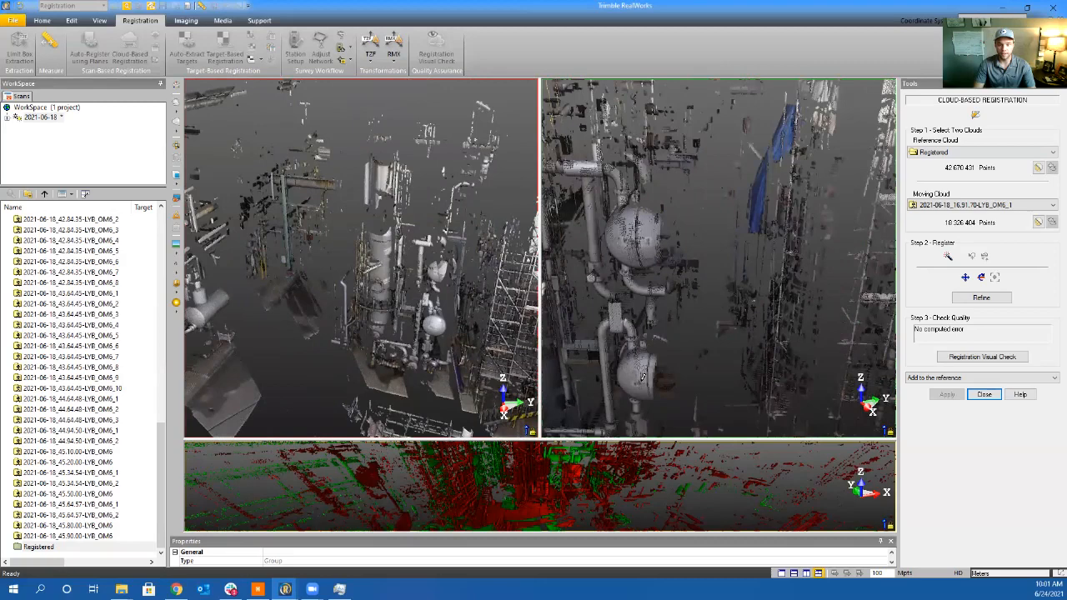
pyautogui.click(646, 382)
pyautogui.scroll(3, 430, 338)
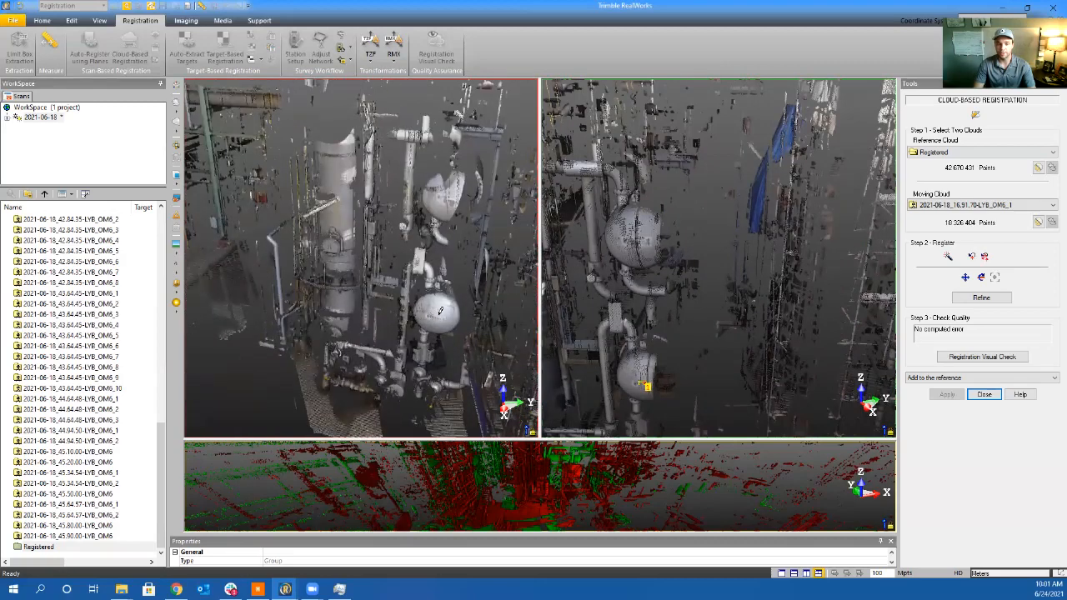
pyautogui.moveTo(440, 311); pyautogui.dragTo(440, 320)
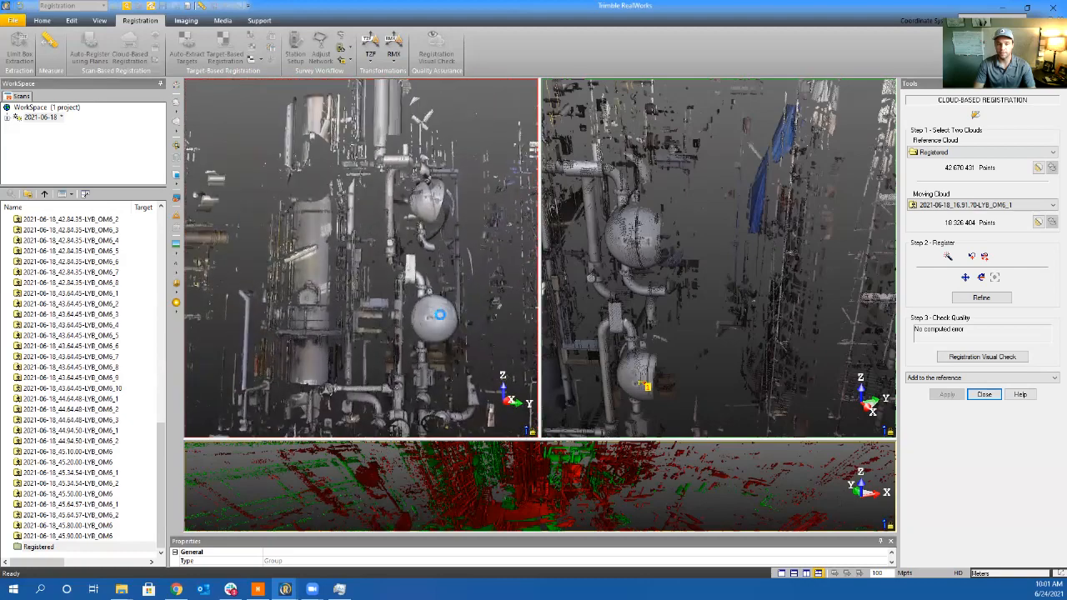
pyautogui.click(440, 316)
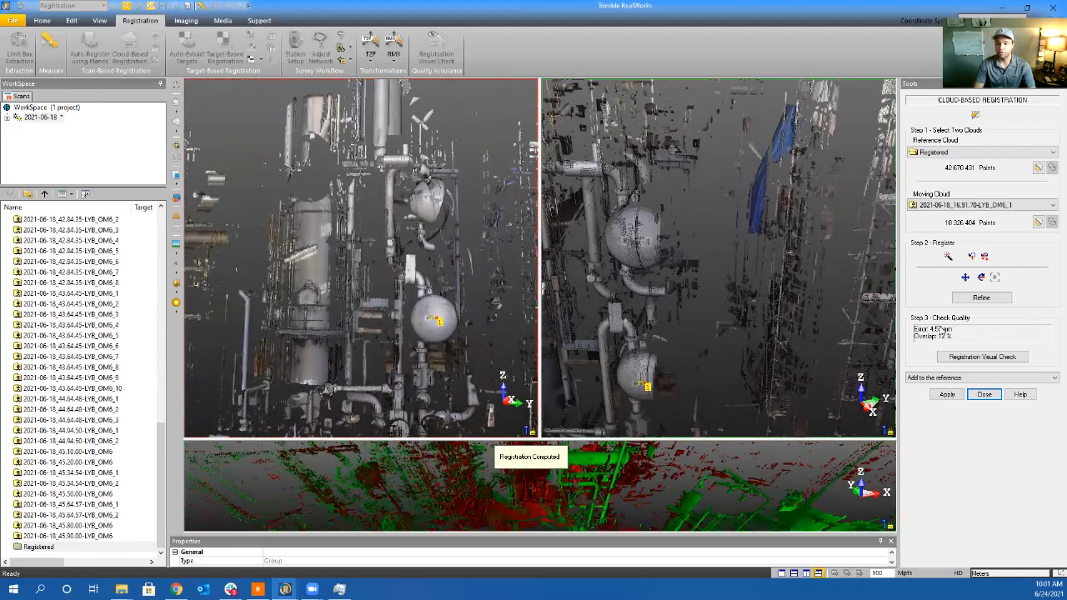
# Examine the combined red and green overlay to check the fit of the sphere-based registration
pyautogui.moveTo(521, 498)
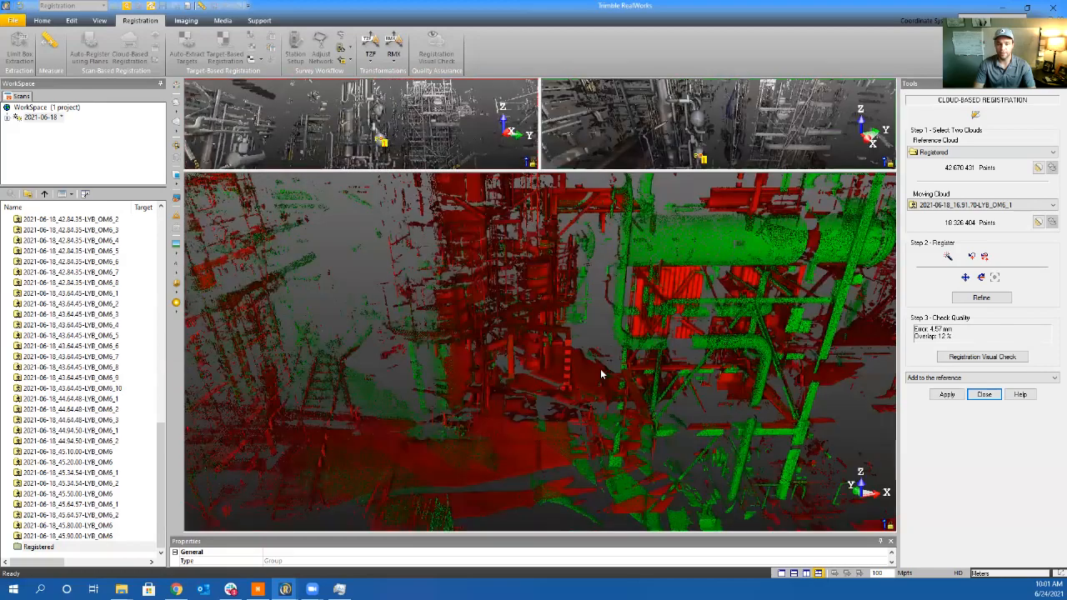
pyautogui.moveTo(535, 381); pyautogui.dragTo(492, 289)
pyautogui.moveTo(454, 170); pyautogui.dragTo(442, 440)
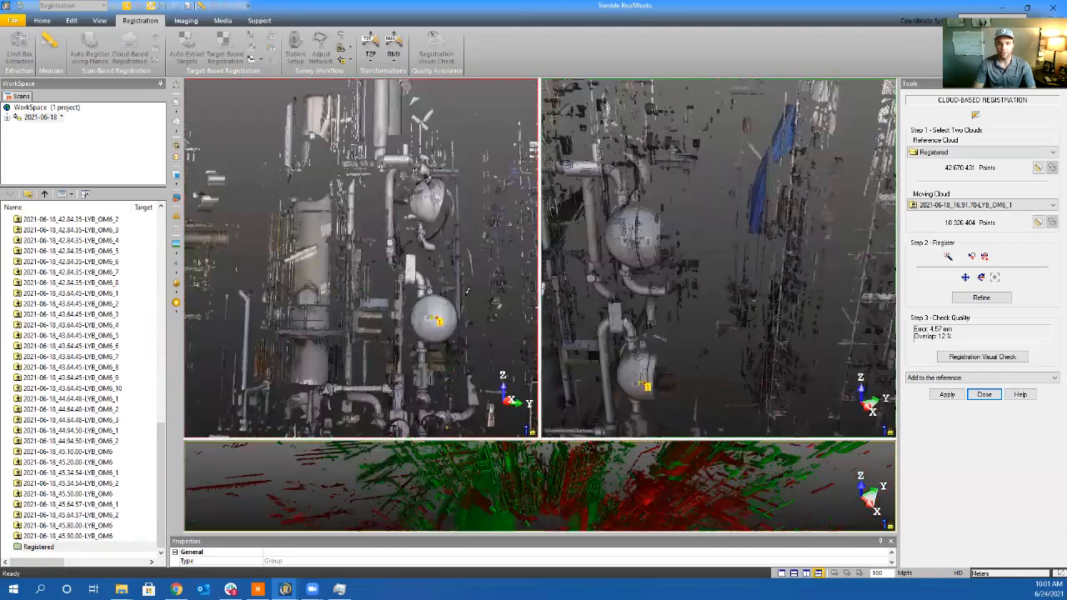
# Locate the large column in both clouds and pick its round manway in each as a new matching point pair
pyautogui.moveTo(479, 284); pyautogui.dragTo(386, 270, button='middle')
pyautogui.moveTo(389, 282); pyautogui.dragTo(670, 305)
pyautogui.scroll(4, 670, 305)
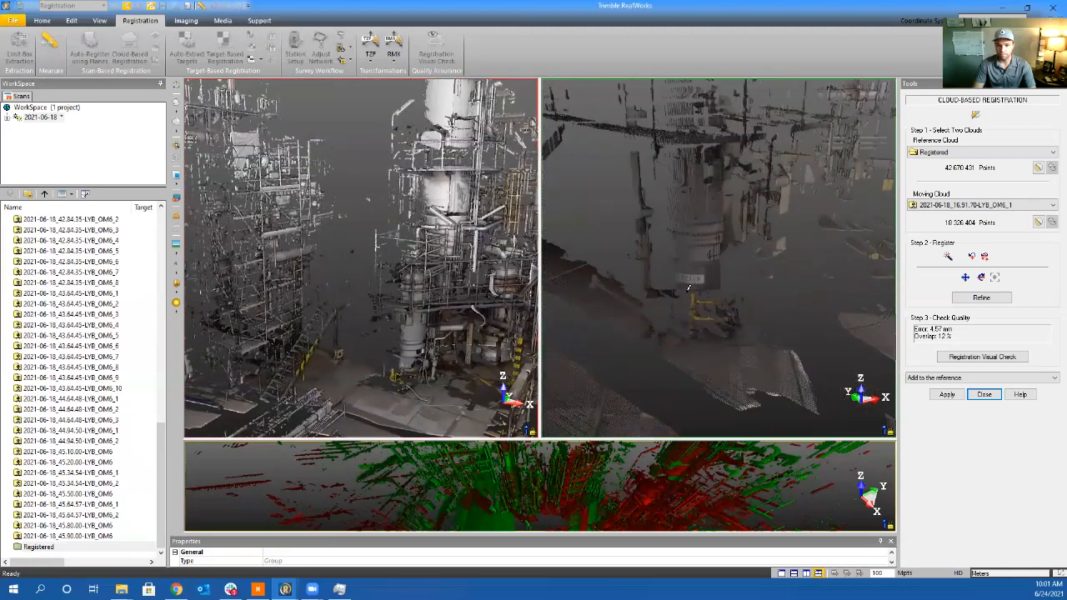
pyautogui.scroll(2, 410, 370)
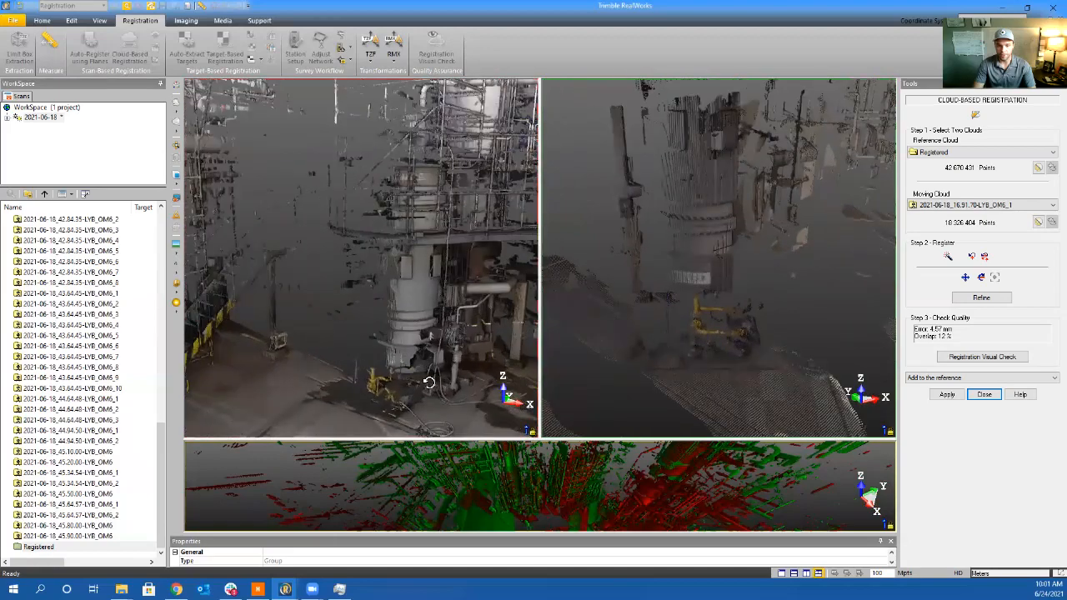
pyautogui.moveTo(410, 370); pyautogui.dragTo(440, 341)
pyautogui.scroll(-5, 760, 296)
pyautogui.moveTo(440, 340); pyautogui.dragTo(396, 344, button='middle')
pyautogui.moveTo(764, 298); pyautogui.dragTo(750, 292)
pyautogui.moveTo(750, 292); pyautogui.dragTo(631, 309, button='middle')
pyautogui.moveTo(471, 350); pyautogui.dragTo(493, 371, button='middle')
pyautogui.moveTo(659, 253); pyautogui.dragTo(713, 232)
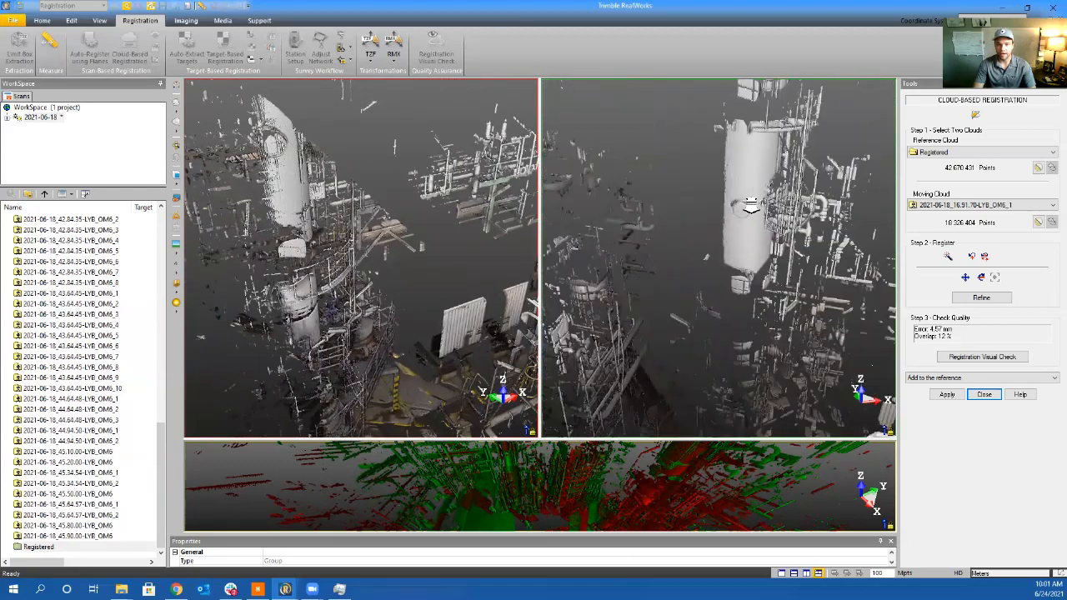
pyautogui.scroll(3, 740, 207)
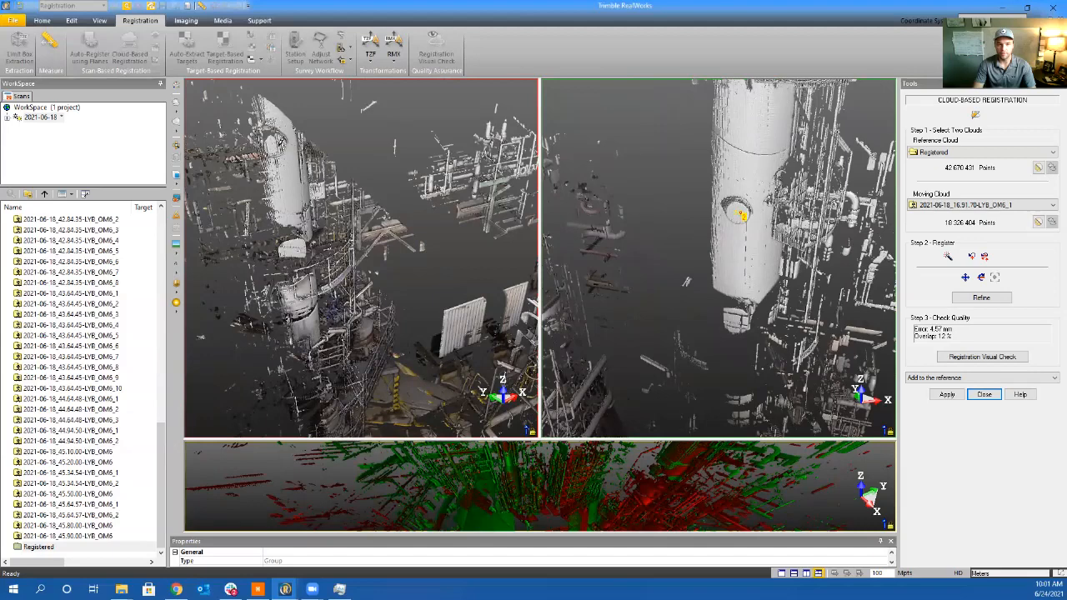
pyautogui.click(279, 146)
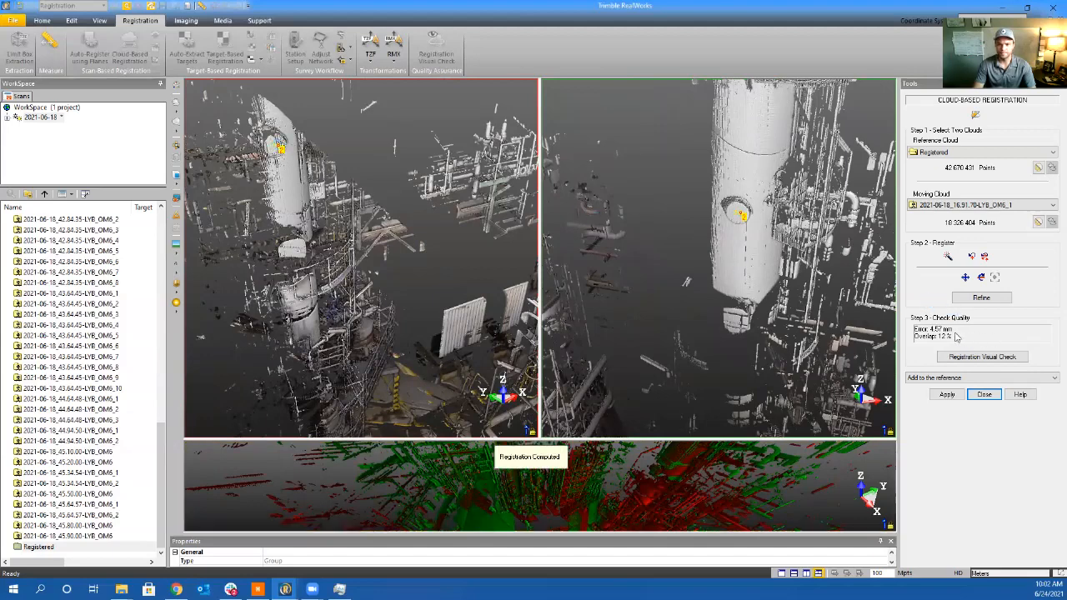
# Refine the manway-based registration and apply it, adding 2021-06-18_16.91.70-LYB_OM6_1 to the Registered group
pyautogui.click(977, 297)
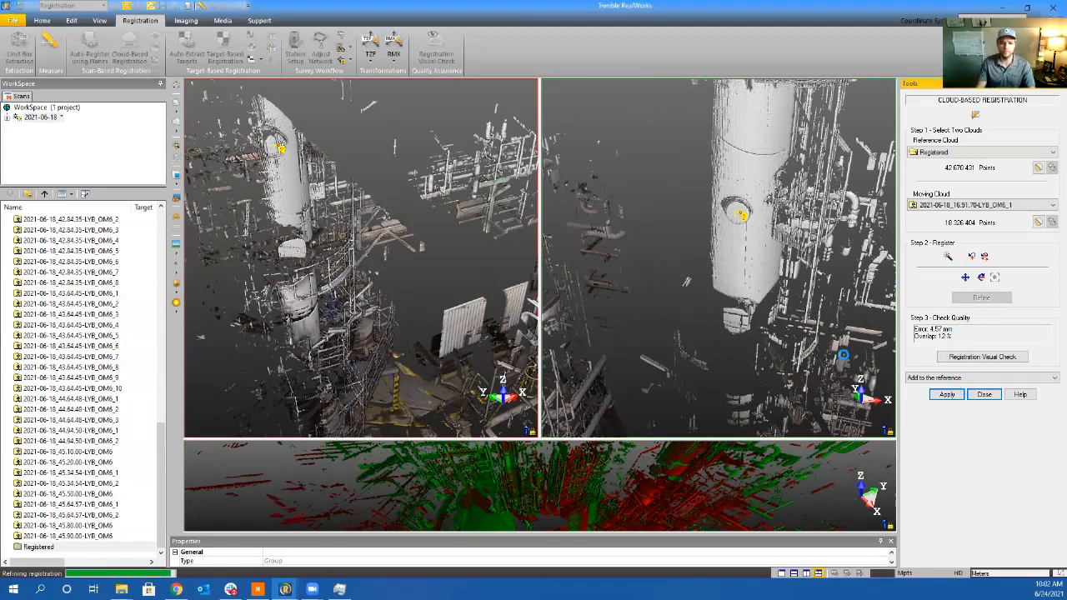
pyautogui.click(950, 395)
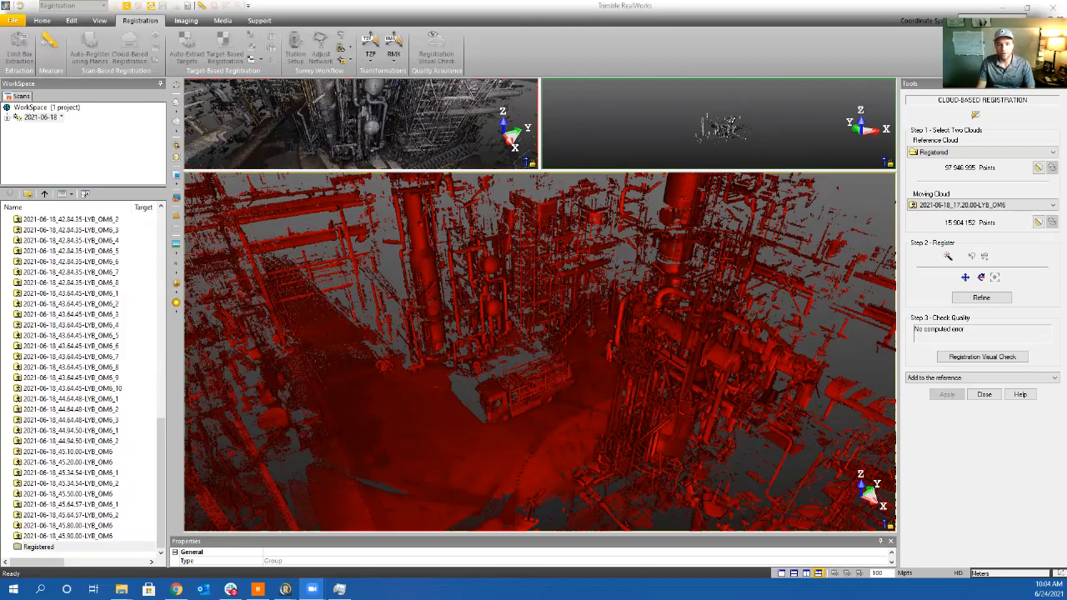
# Try to register 2021-06-18_17.20.00-LYB_OM6 by picking a matching point on the upper spherical vessel in both clouds
pyautogui.click(726, 121)
pyautogui.scroll(3, 735, 276)
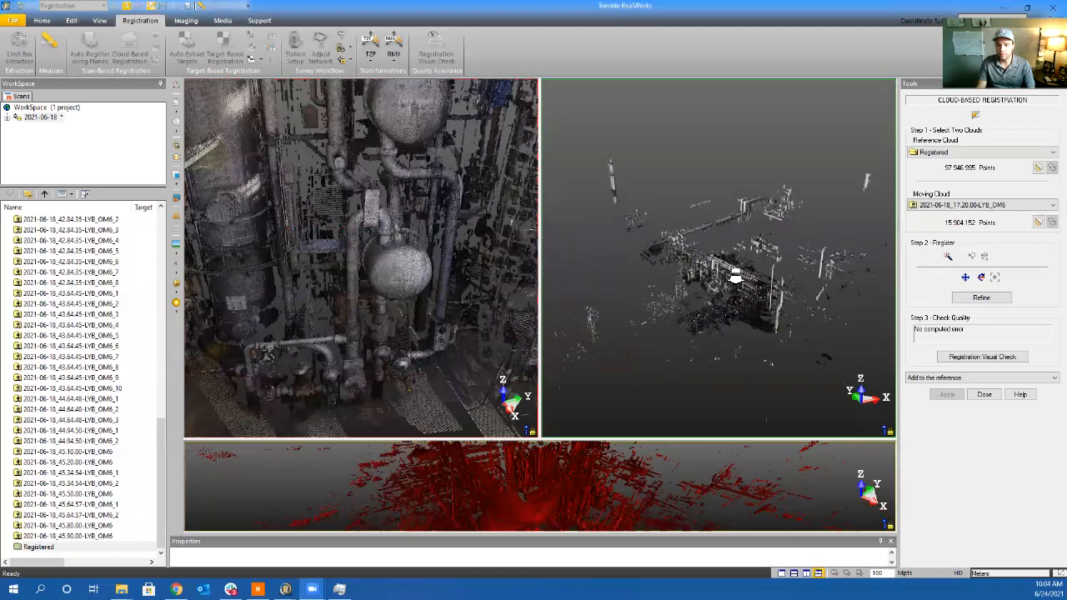
pyautogui.scroll(5, 734, 276)
pyautogui.moveTo(726, 305); pyautogui.dragTo(722, 222)
pyautogui.scroll(5, 665, 276)
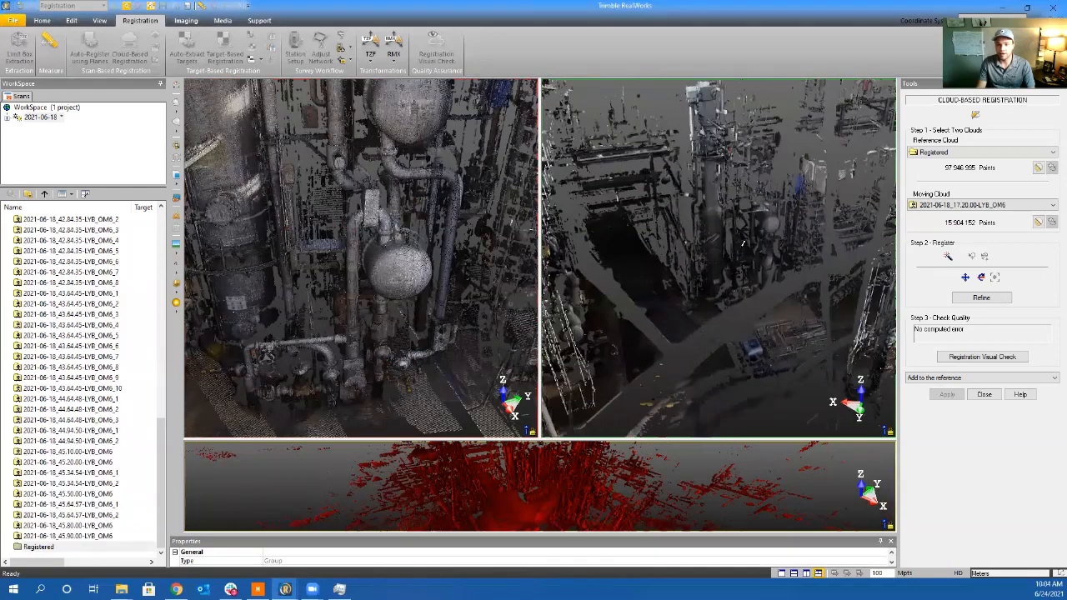
pyautogui.scroll(5, 743, 243)
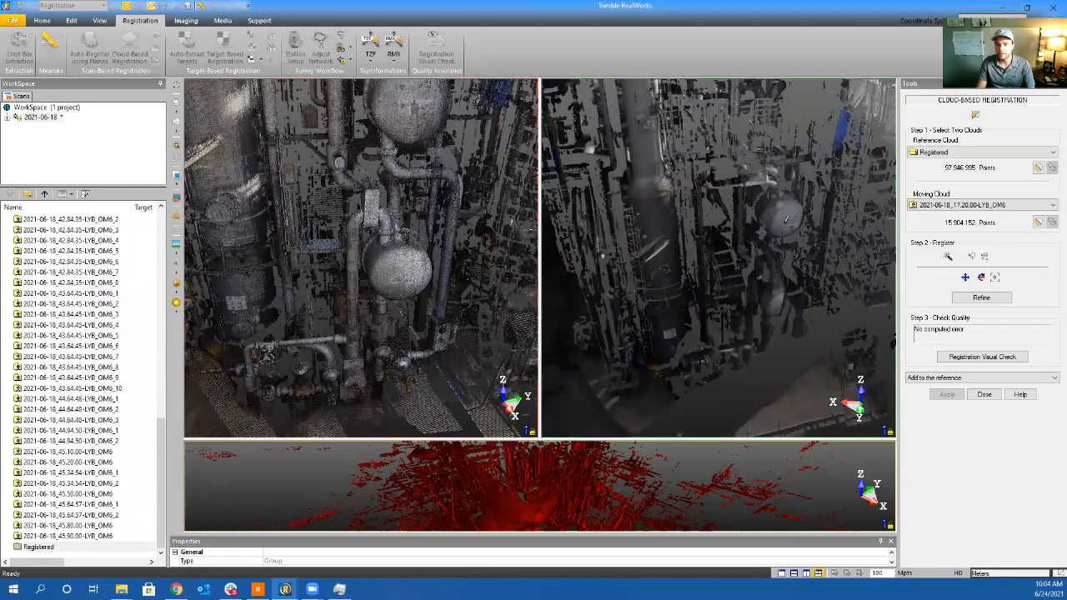
pyautogui.scroll(5, 788, 220)
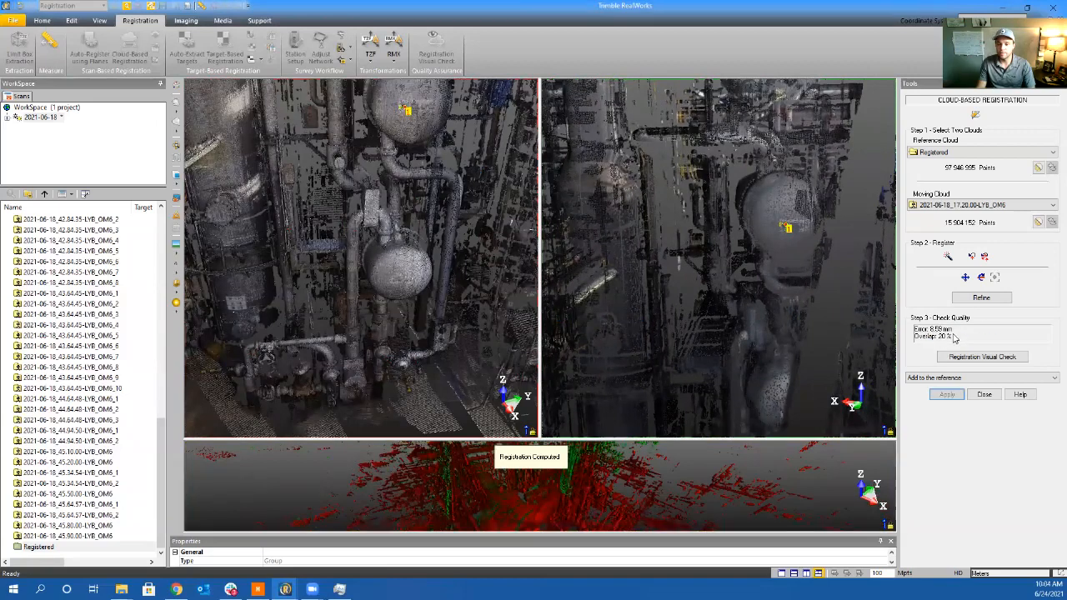
pyautogui.click(505, 495)
pyautogui.moveTo(476, 375); pyautogui.dragTo(467, 325)
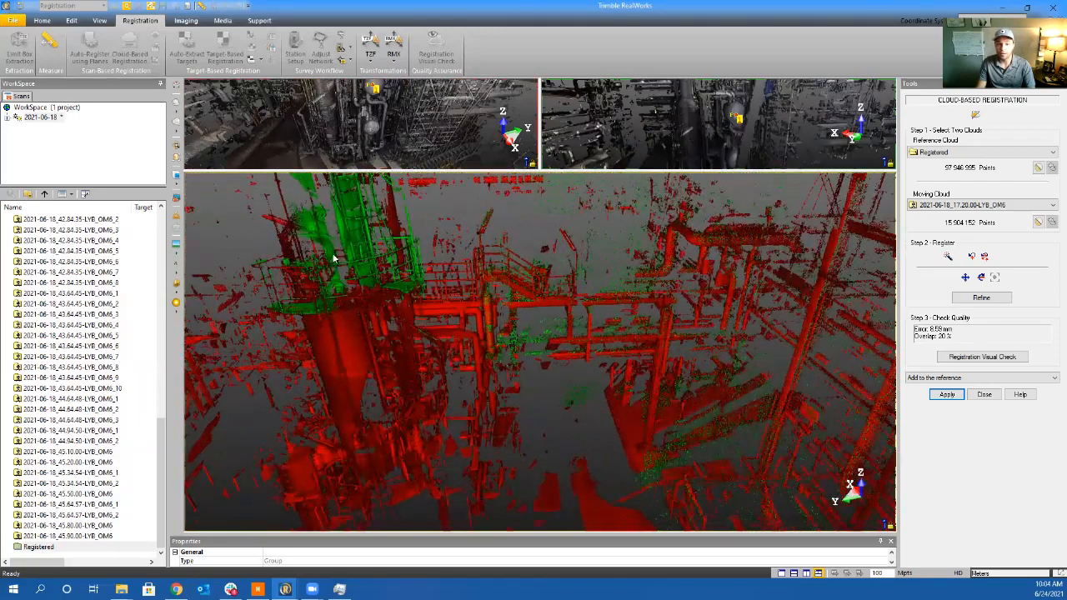
# Try adding a second matching point near the top of the pipe rack's large vertical pipe in both clouds
pyautogui.click(381, 129)
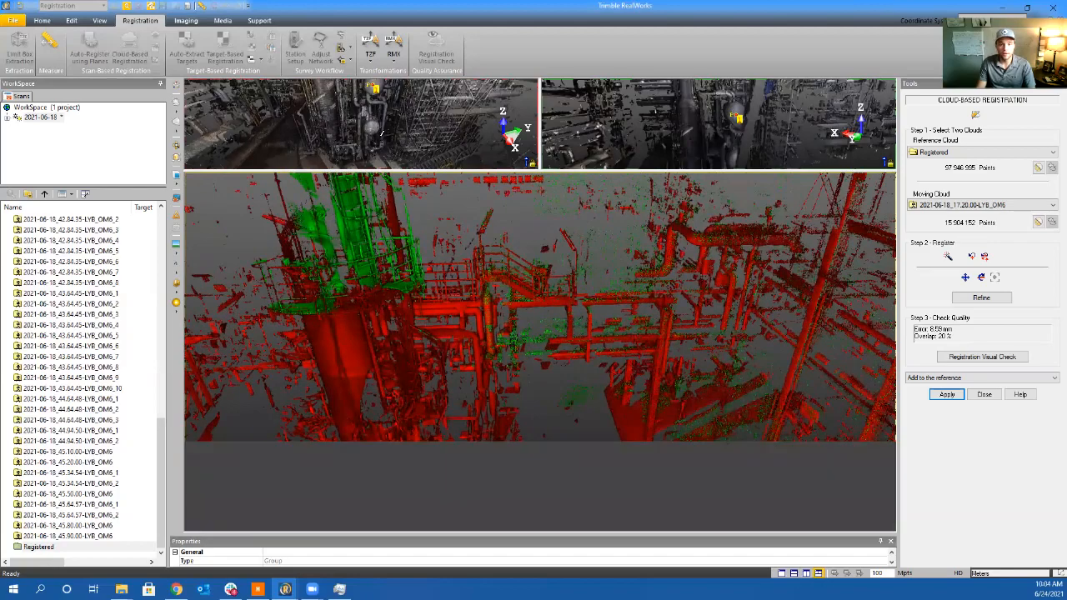
pyautogui.moveTo(288, 250); pyautogui.dragTo(280, 184)
pyautogui.scroll(-3, 293, 205)
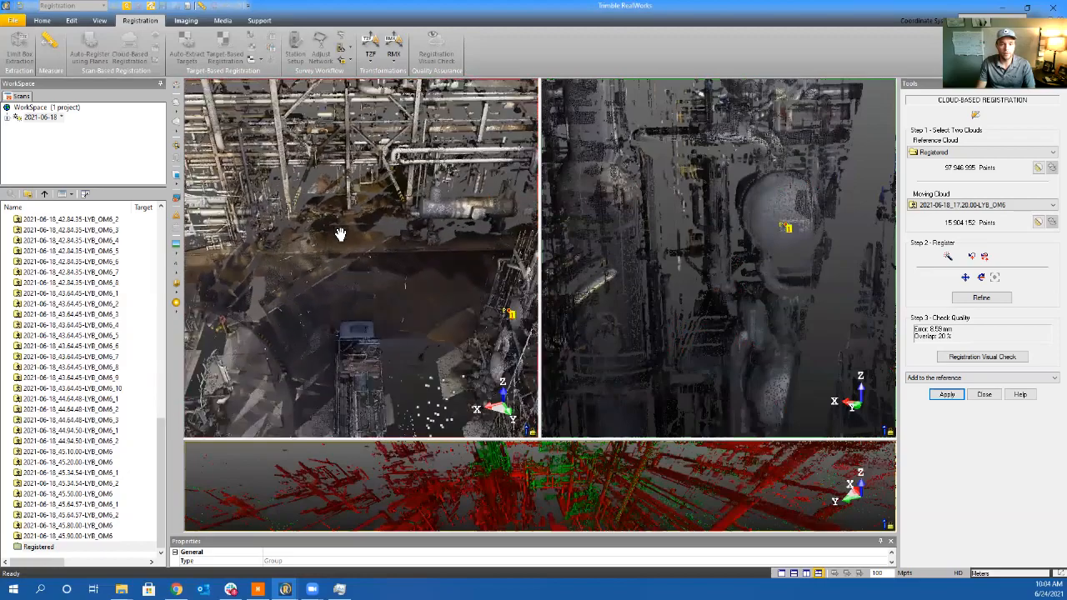
pyautogui.moveTo(337, 231); pyautogui.dragTo(415, 264, button='middle')
pyautogui.scroll(-4, 727, 280)
pyautogui.moveTo(727, 302)
pyautogui.mouseDown()
pyautogui.moveTo(672, 320)
pyautogui.moveTo(726, 293)
pyautogui.moveTo(765, 319)
pyautogui.moveTo(736, 296)
pyautogui.mouseUp()
pyautogui.scroll(5, 773, 320)
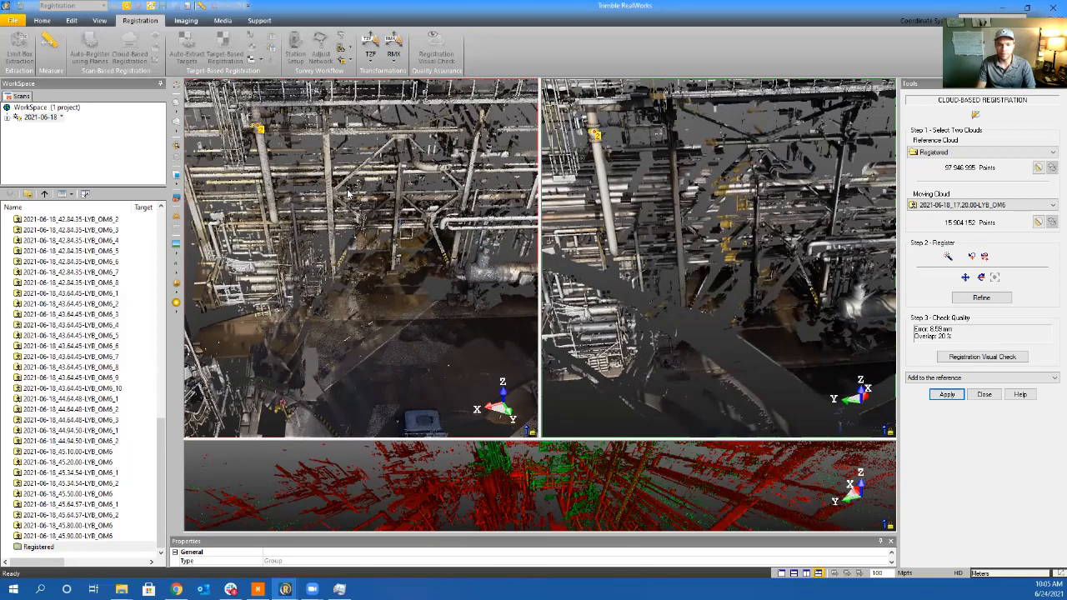
# Examine the red and green overlay around the column, pipe rack and vertical pipe to check the registration fit
pyautogui.moveTo(347, 193); pyautogui.dragTo(350, 171)
pyautogui.moveTo(419, 241); pyautogui.dragTo(390, 245)
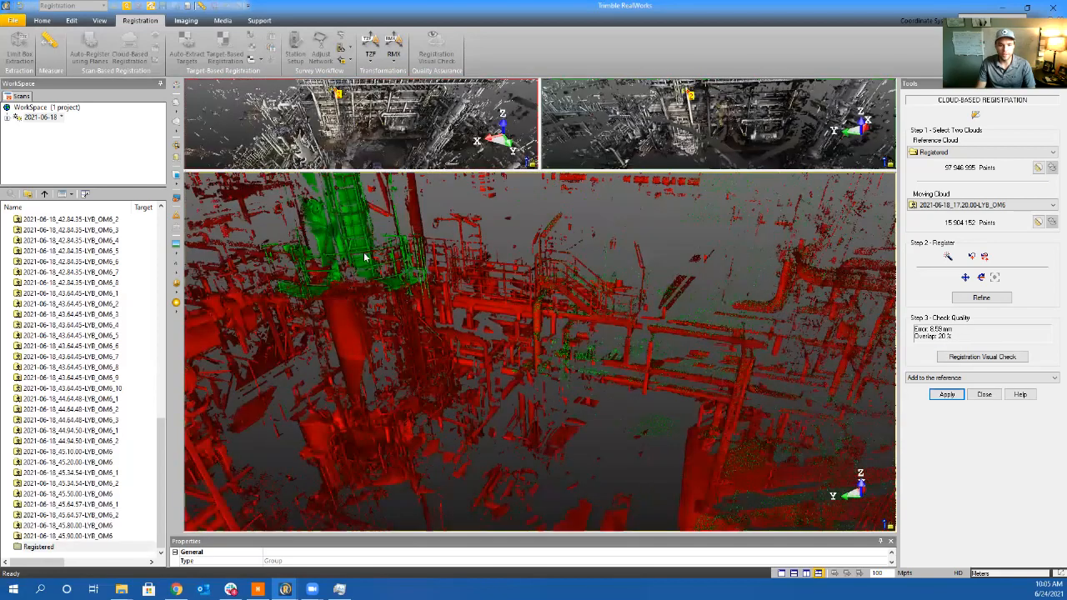
pyautogui.moveTo(392, 306); pyautogui.dragTo(290, 393)
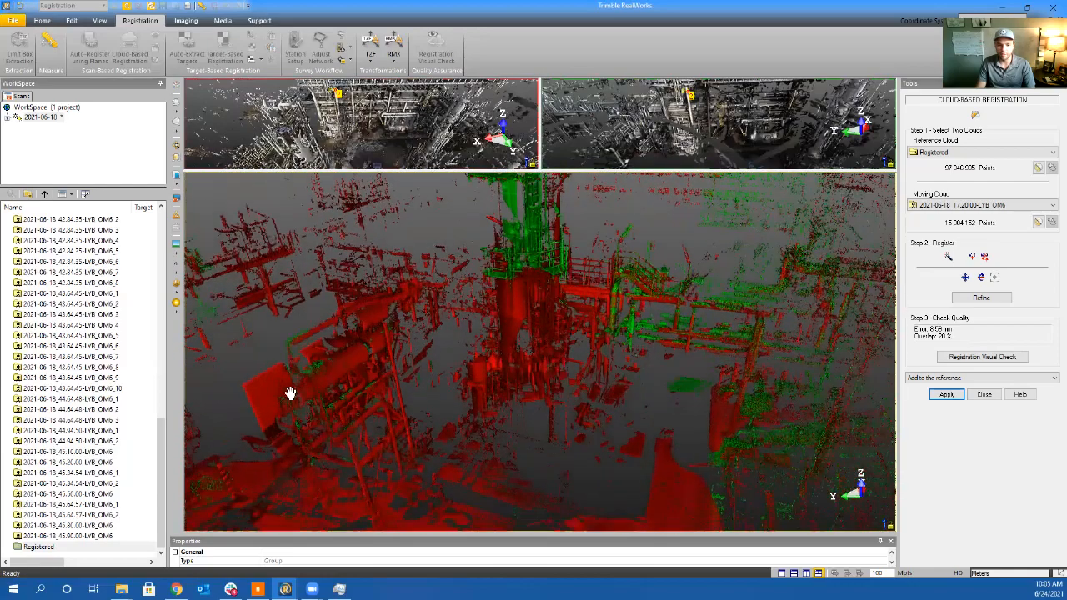
pyautogui.moveTo(550, 366); pyautogui.dragTo(647, 377)
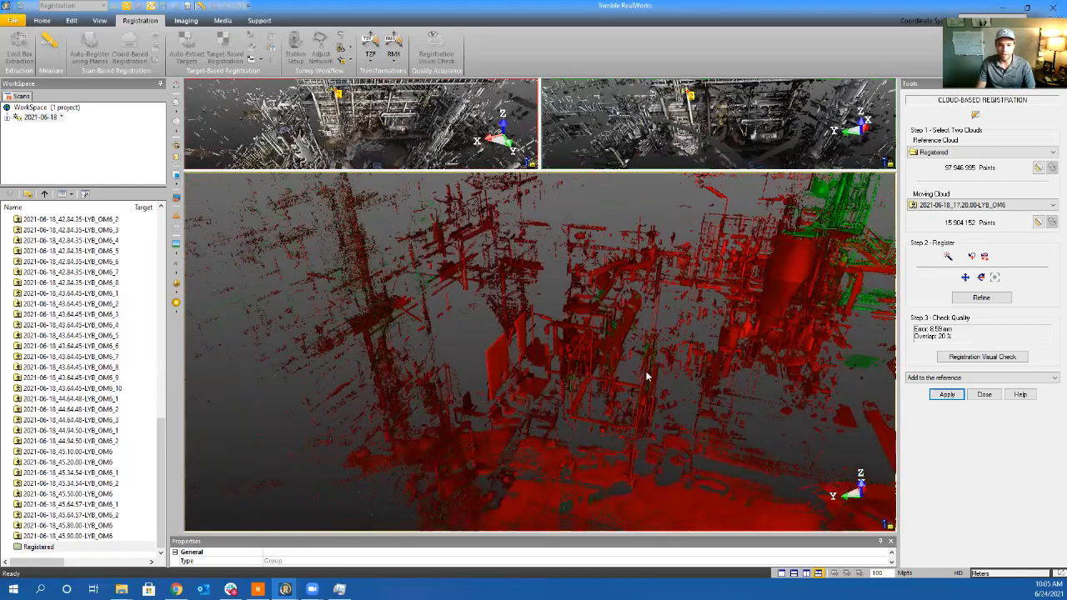
pyautogui.moveTo(567, 384); pyautogui.dragTo(335, 387)
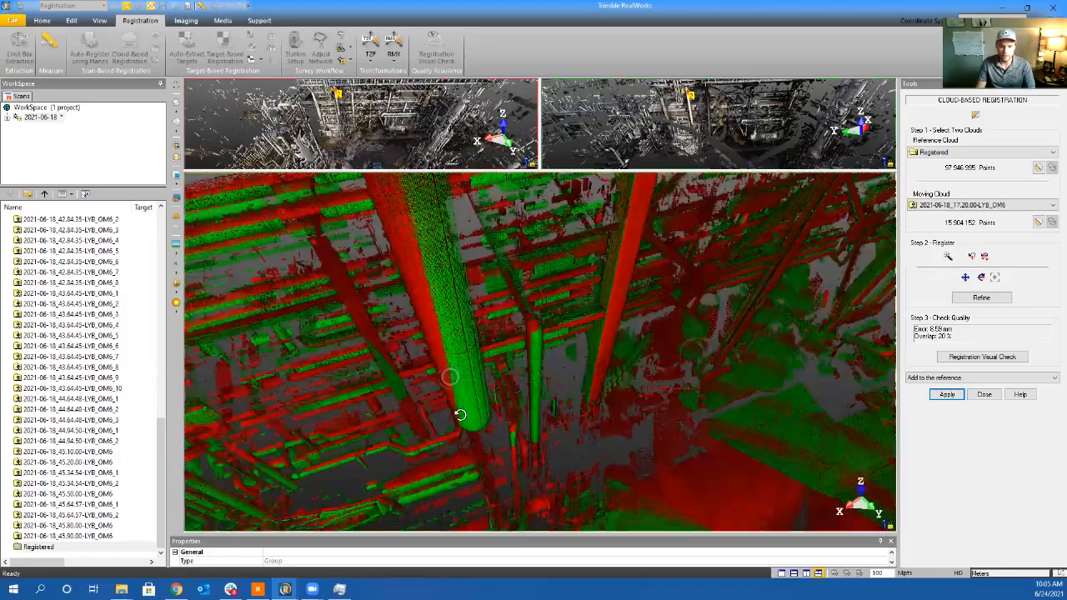
pyautogui.moveTo(460, 414); pyautogui.dragTo(445, 384)
pyautogui.scroll(2, 459, 362)
pyautogui.moveTo(459, 361); pyautogui.dragTo(567, 383, button='middle')
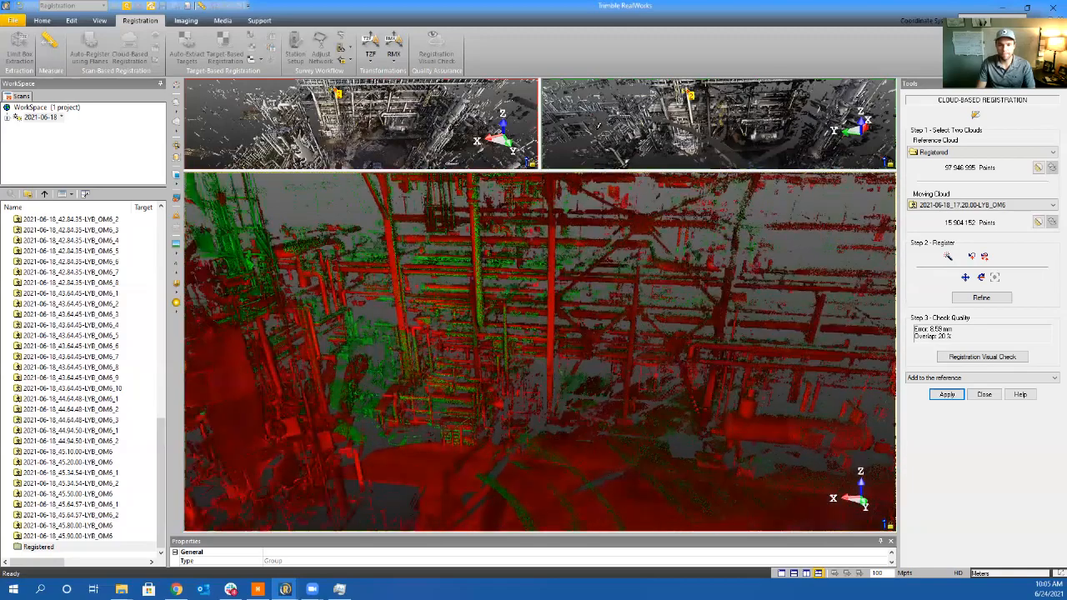
# Remove all picked points and pick a new matching pair on the pipe rack's steel column, just below its diagonal brace
pyautogui.click(623, 128)
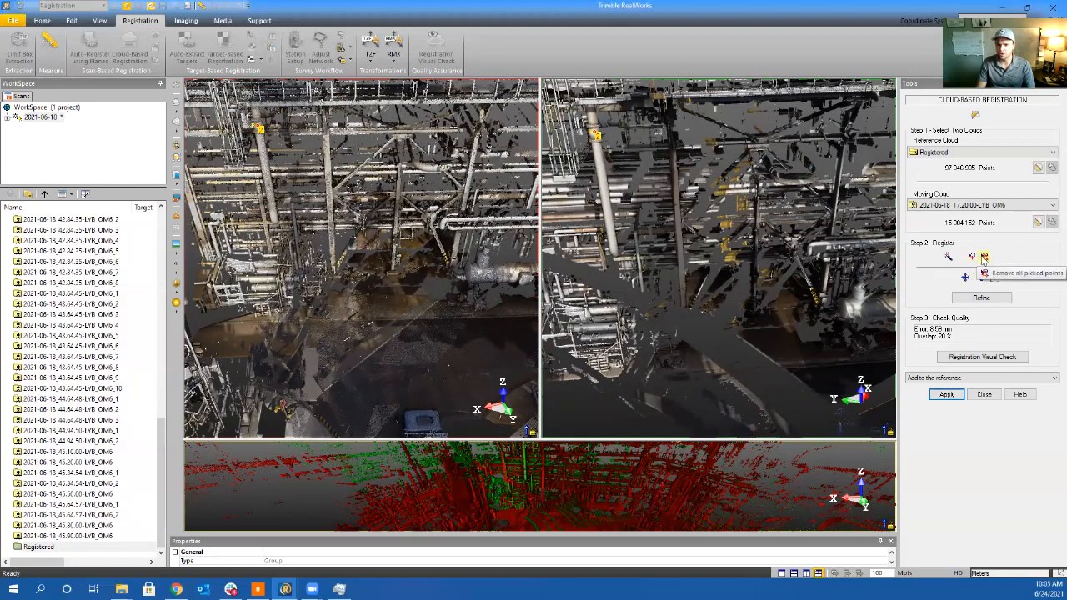
pyautogui.click(985, 257)
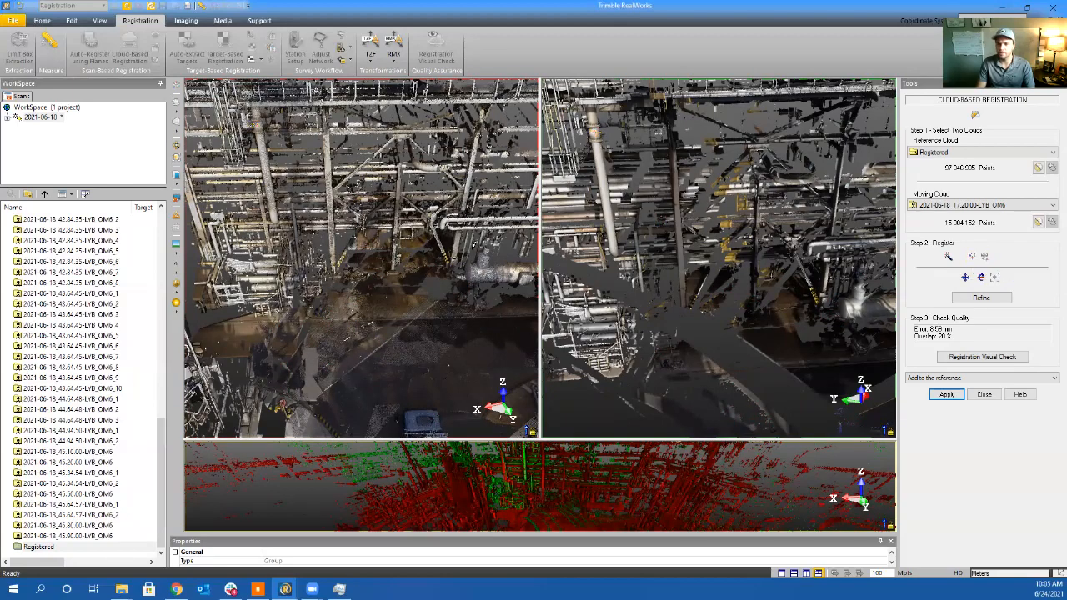
pyautogui.scroll(-3, 392, 259)
pyautogui.moveTo(466, 250); pyautogui.dragTo(391, 281)
pyautogui.scroll(-3, 727, 267)
pyautogui.moveTo(727, 275); pyautogui.dragTo(780, 308, button='middle')
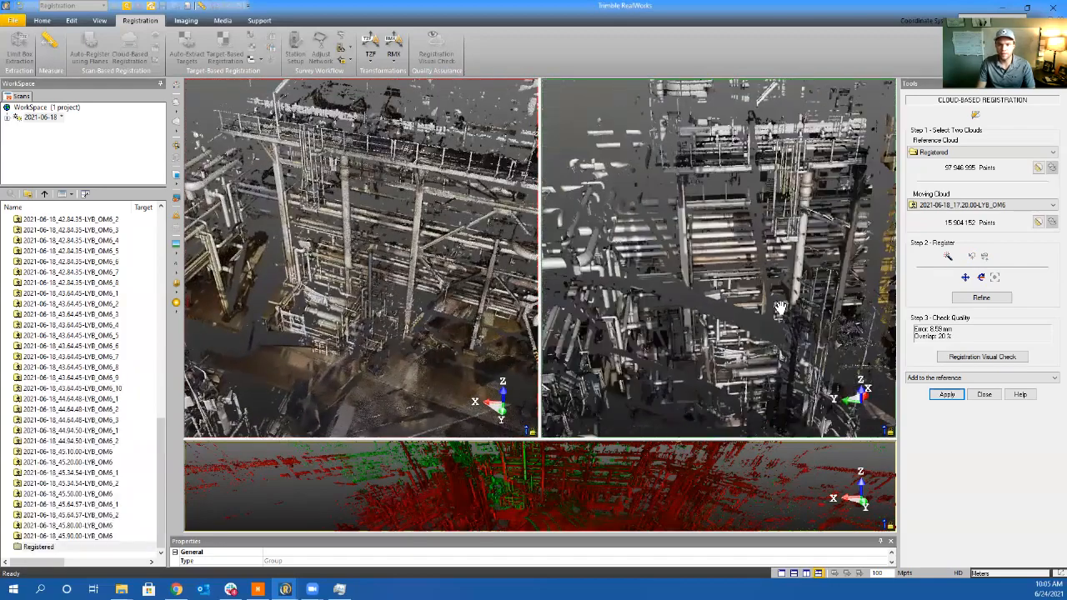
pyautogui.moveTo(315, 215); pyautogui.dragTo(279, 146)
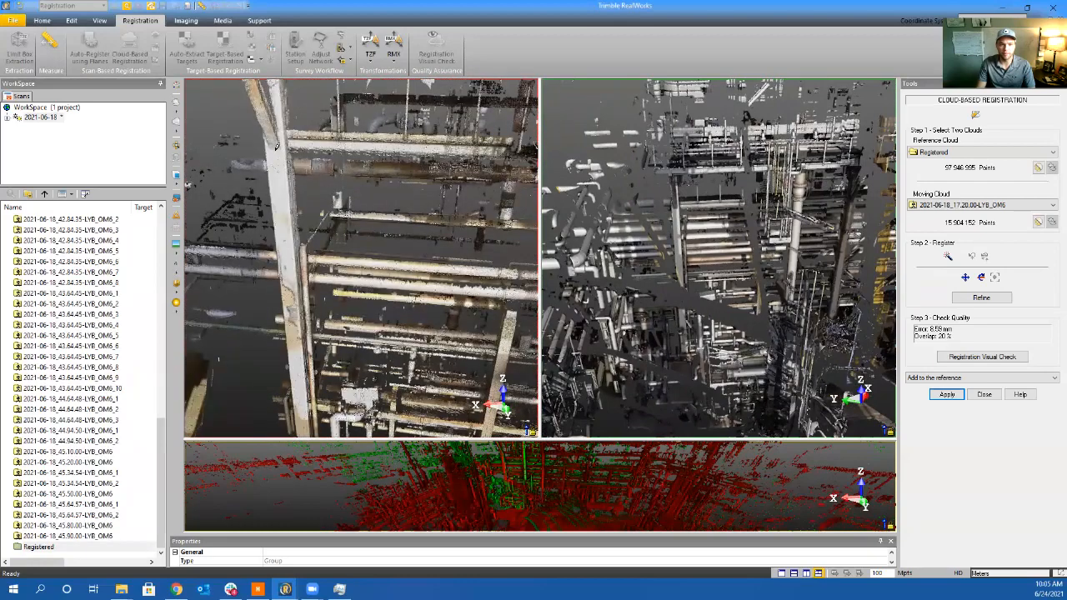
pyautogui.scroll(5, 660, 193)
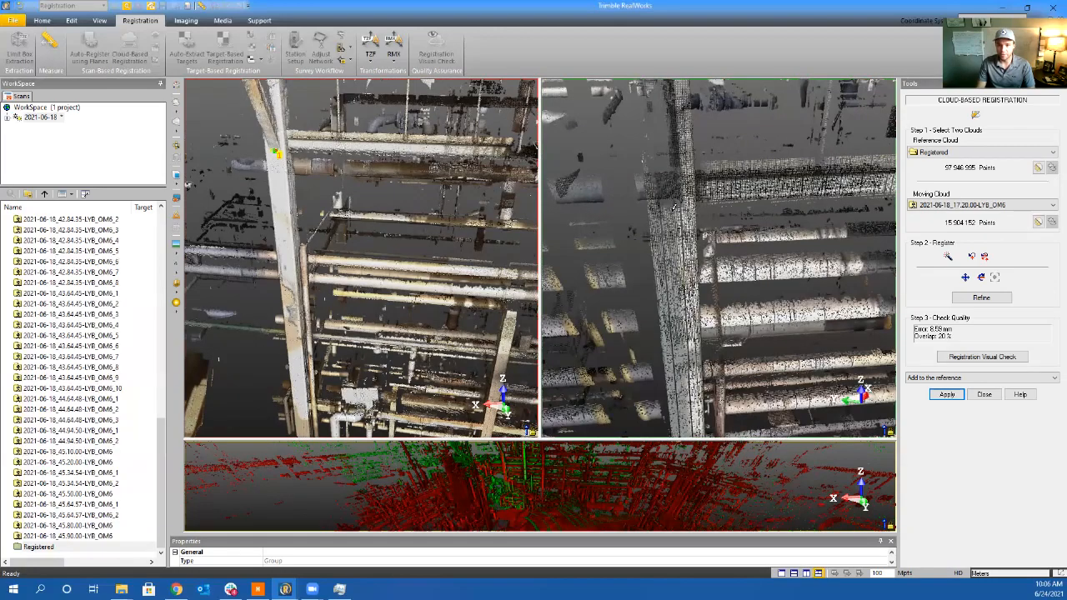
pyautogui.scroll(5, 673, 207)
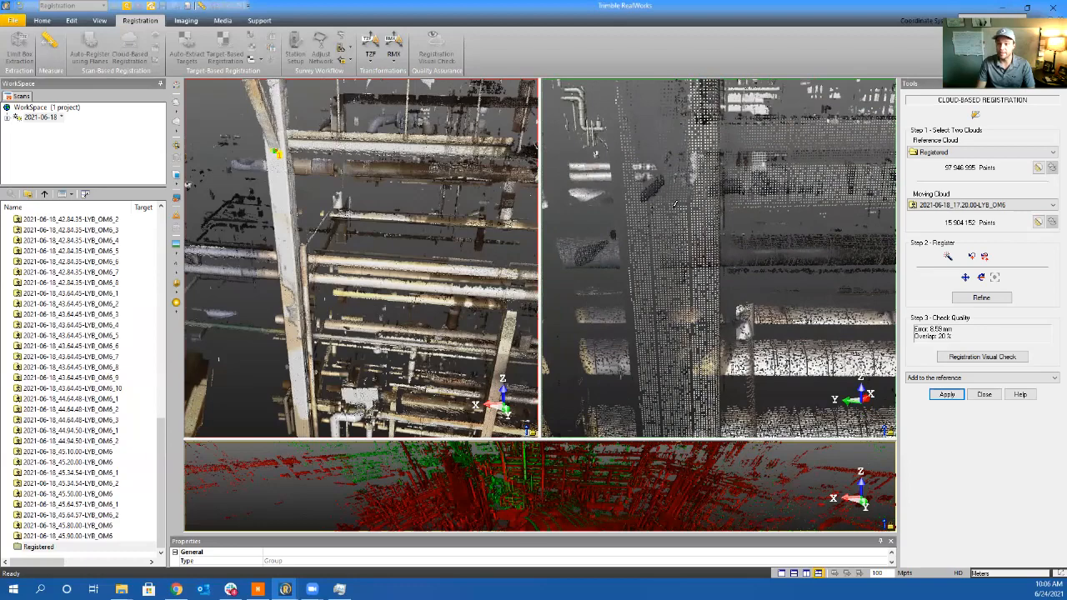
pyautogui.scroll(5, 676, 203)
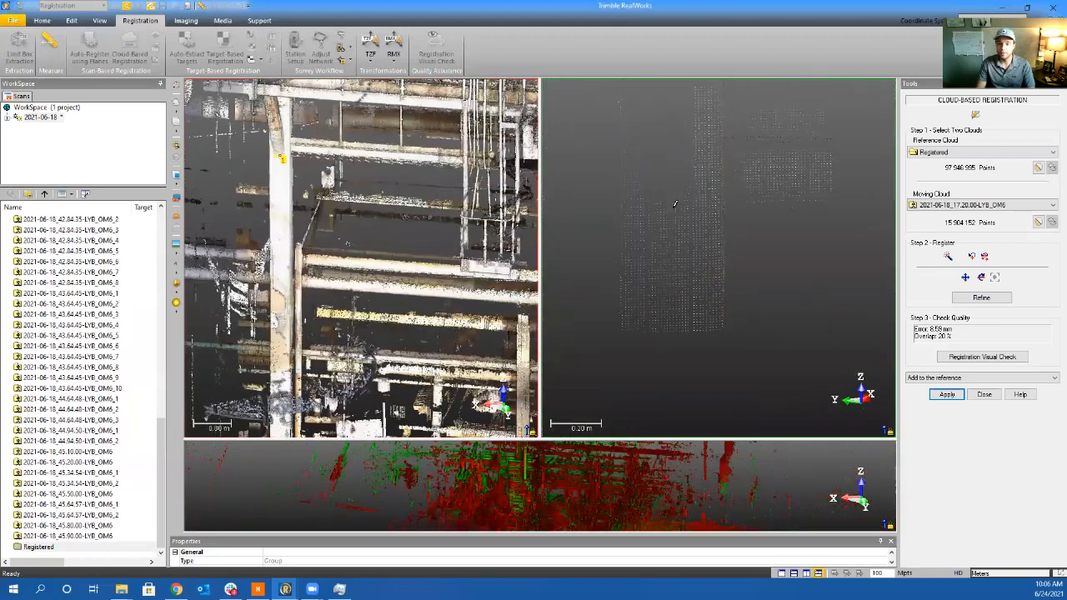
pyautogui.moveTo(682, 195)
pyautogui.mouseDown()
pyautogui.moveTo(626, 191)
pyautogui.moveTo(728, 172)
pyautogui.moveTo(722, 211)
pyautogui.moveTo(676, 202)
pyautogui.mouseUp()
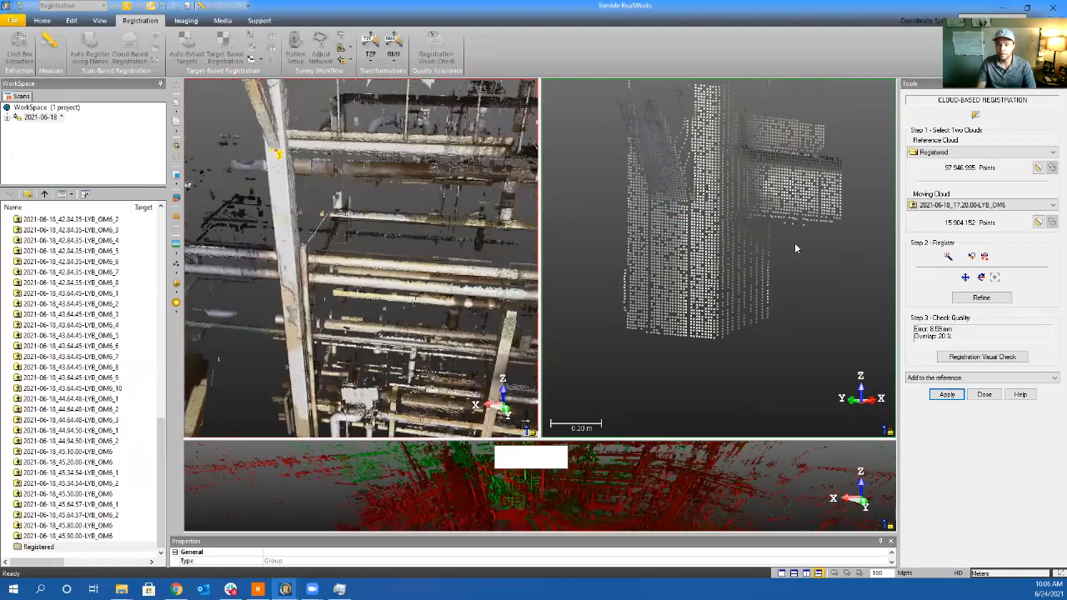
pyautogui.moveTo(718, 248); pyautogui.dragTo(703, 247)
pyautogui.scroll(-3, 703, 247)
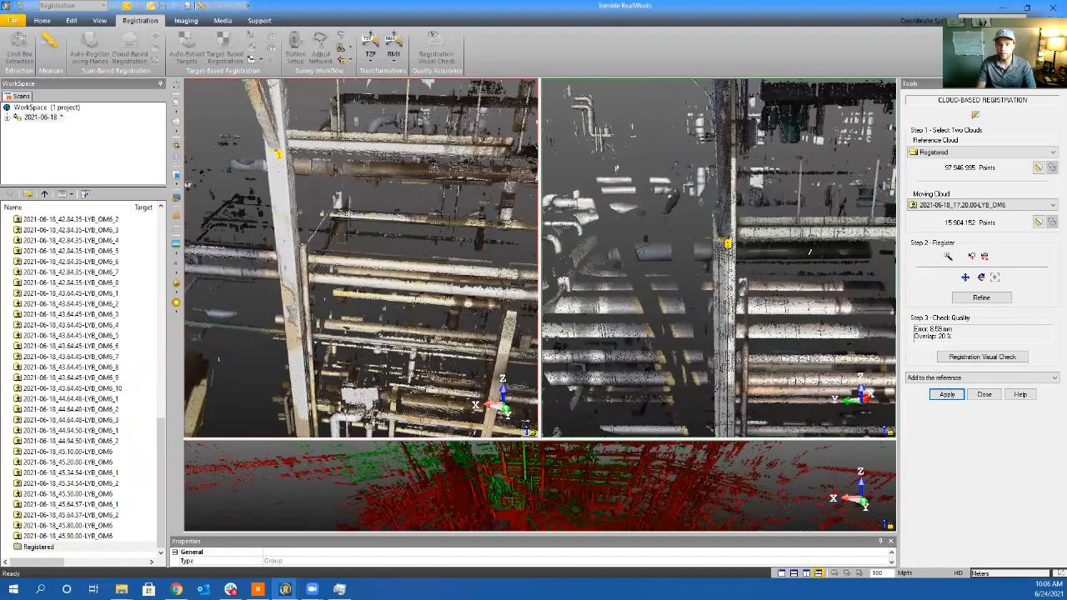
# Pick a second matching pair on the bulged fitting between the flanges of the vertical pipe in both clouds
pyautogui.moveTo(703, 247); pyautogui.dragTo(542, 250, button='middle')
pyautogui.moveTo(836, 244); pyautogui.dragTo(402, 234, button='middle')
pyautogui.moveTo(749, 252); pyautogui.dragTo(908, 261, button='middle')
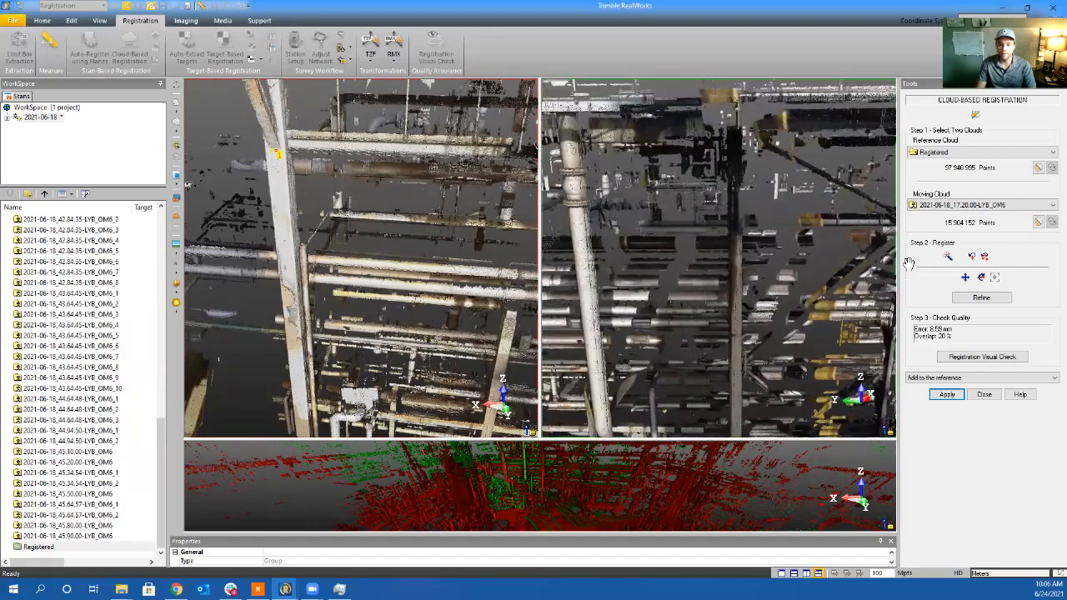
pyautogui.moveTo(726, 243); pyautogui.dragTo(900, 250, button='middle')
pyautogui.moveTo(625, 237); pyautogui.dragTo(956, 252, button='middle')
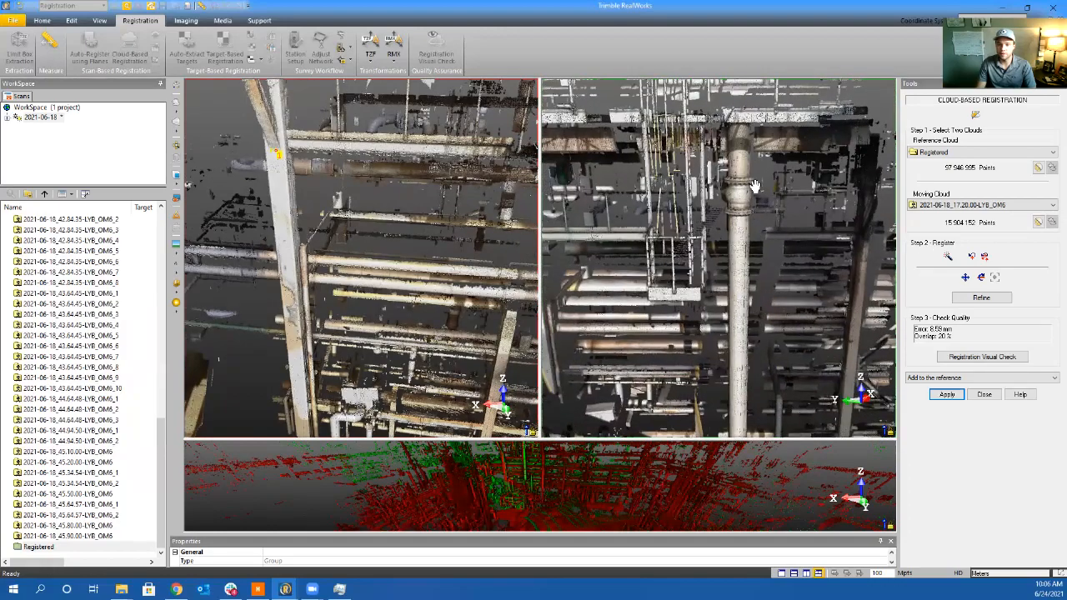
pyautogui.scroll(5, 755, 186)
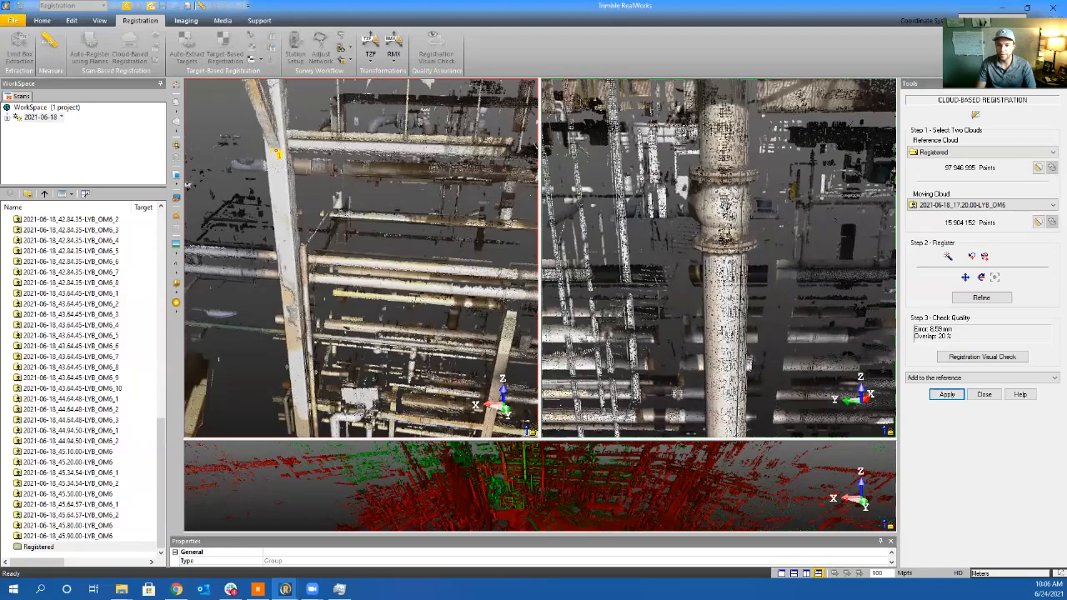
pyautogui.press('p')
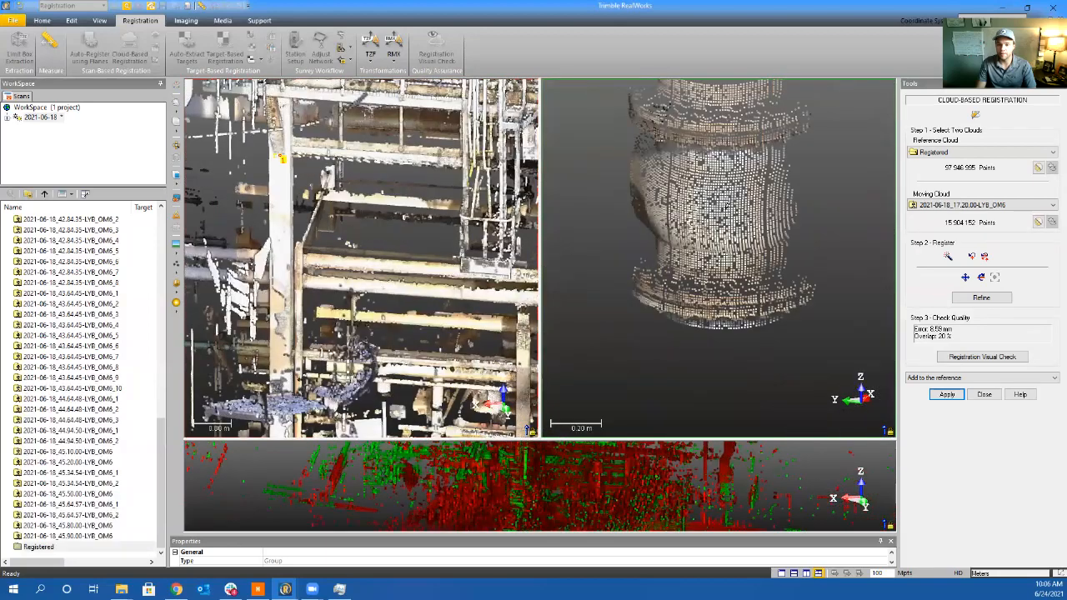
pyautogui.press('p')
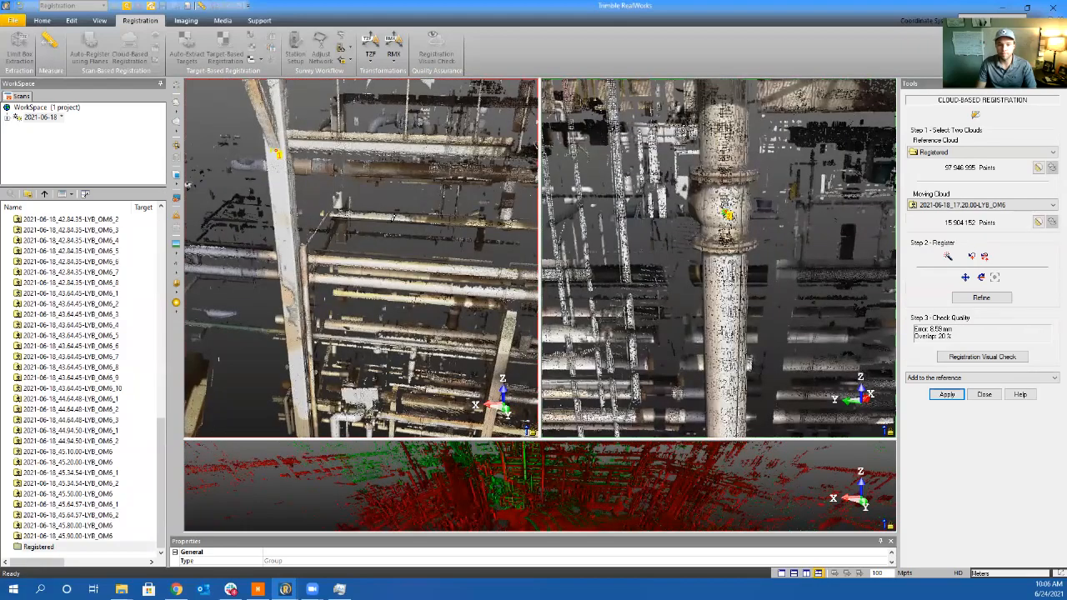
pyautogui.moveTo(392, 218); pyautogui.dragTo(124, 220, button='middle')
pyautogui.moveTo(255, 222); pyautogui.dragTo(390, 273, button='middle')
pyautogui.scroll(-3, 390, 272)
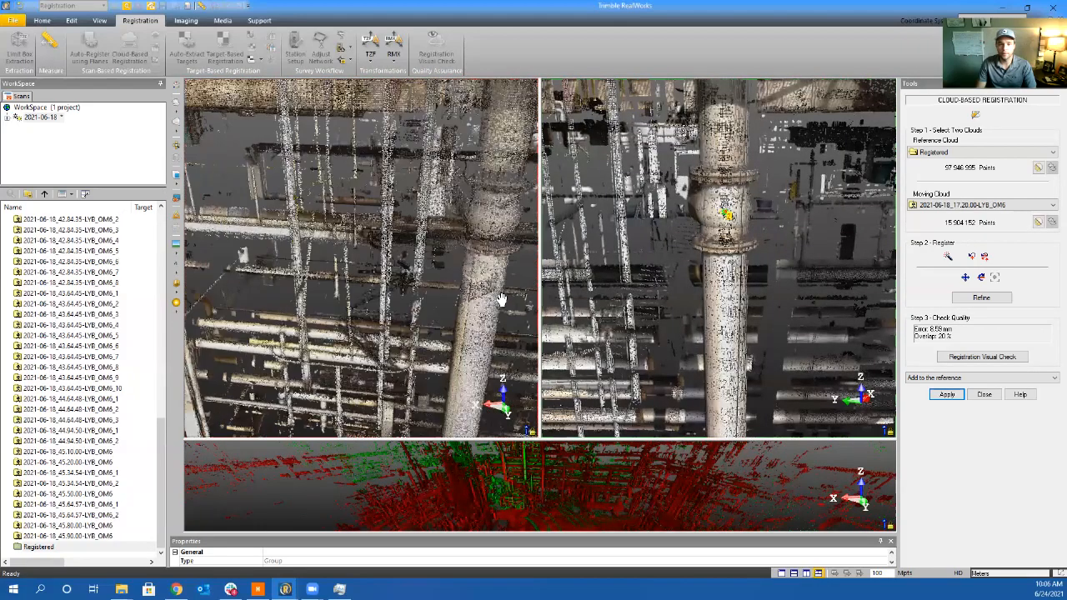
pyautogui.press('p')
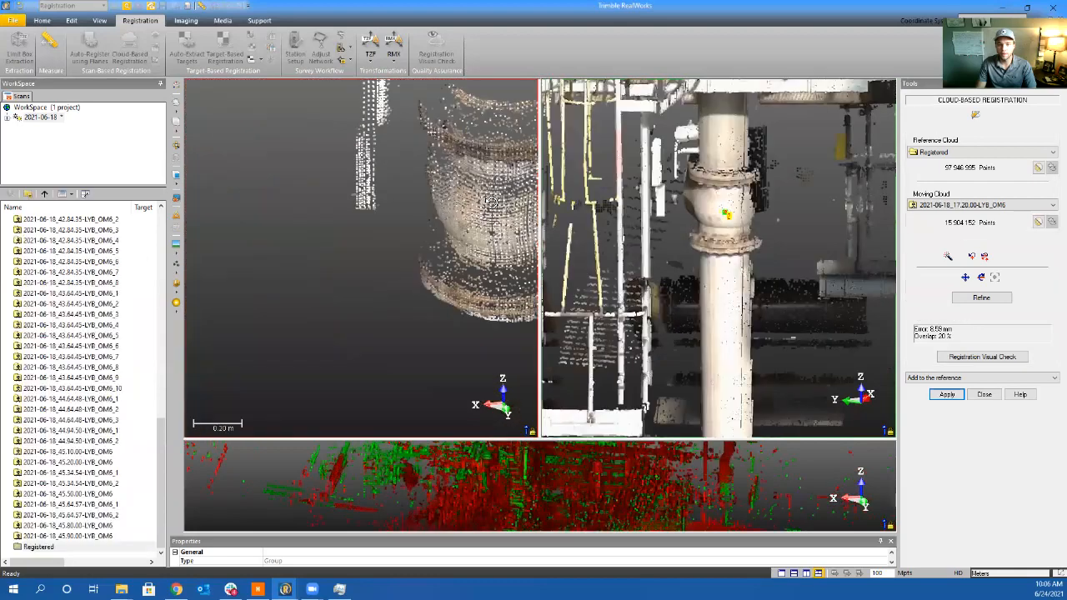
pyautogui.moveTo(490, 200); pyautogui.dragTo(507, 190)
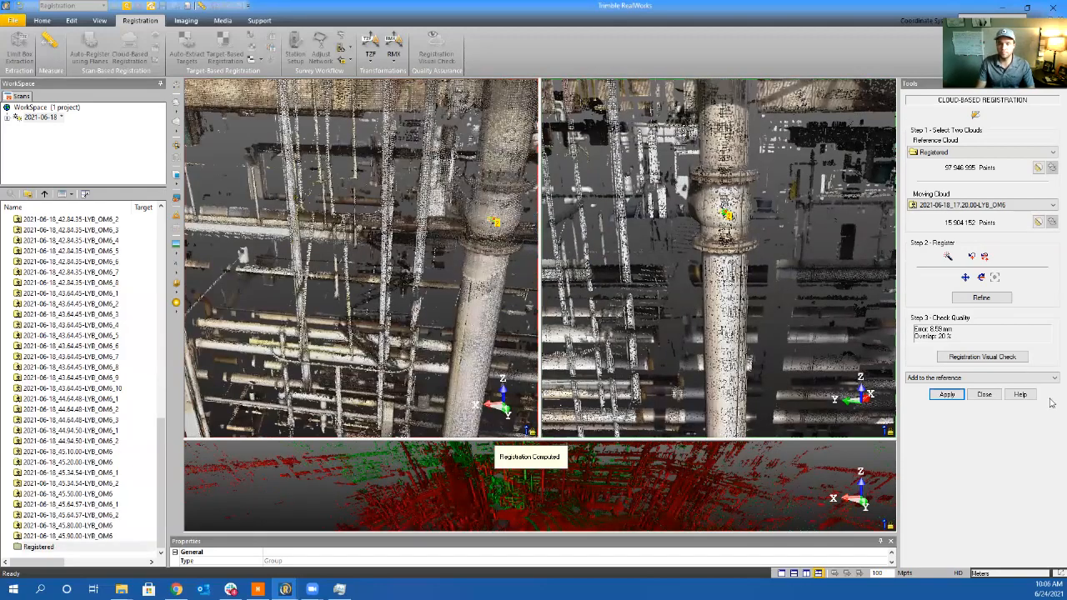
# Search the reference cloud beyond the pipe rack for another distinct feature usable as a matching point
pyautogui.scroll(-5, 325, 273)
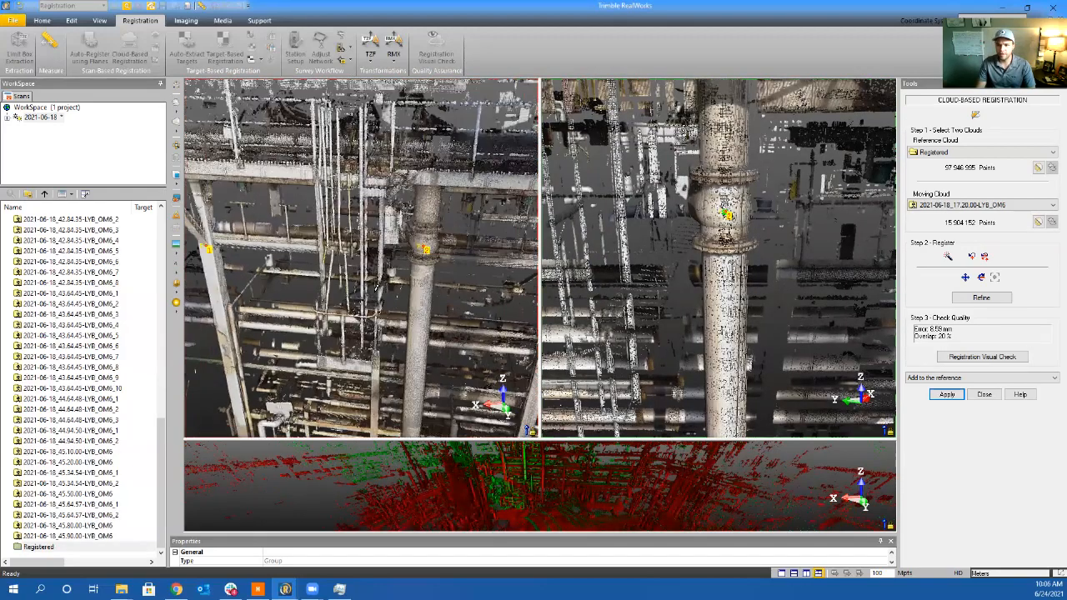
pyautogui.moveTo(392, 336); pyautogui.dragTo(379, 264, button='middle')
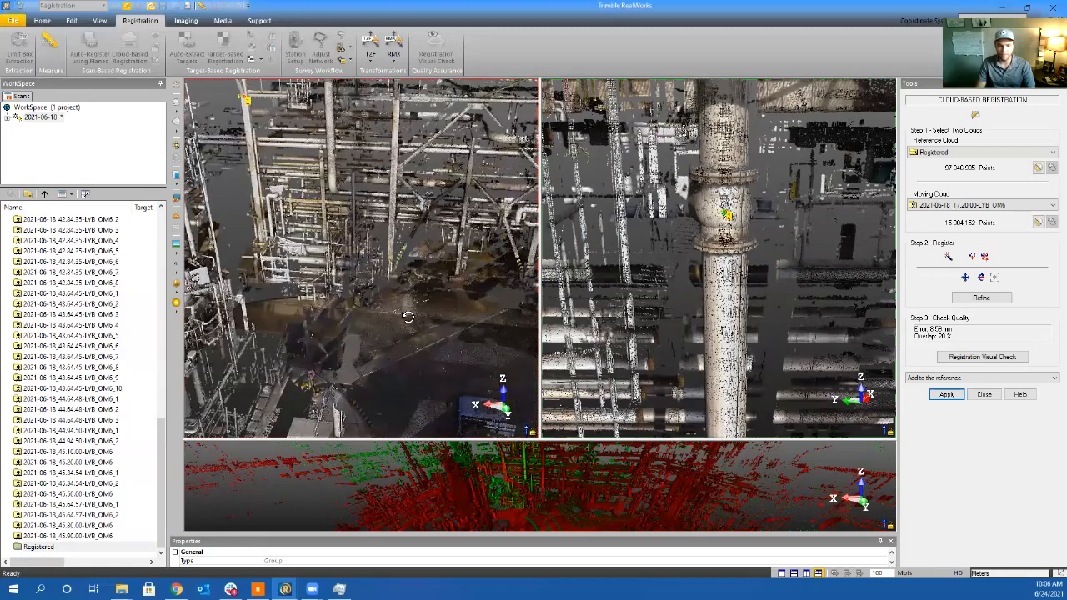
pyautogui.moveTo(407, 317); pyautogui.dragTo(295, 309)
pyautogui.moveTo(350, 256); pyautogui.dragTo(398, 359)
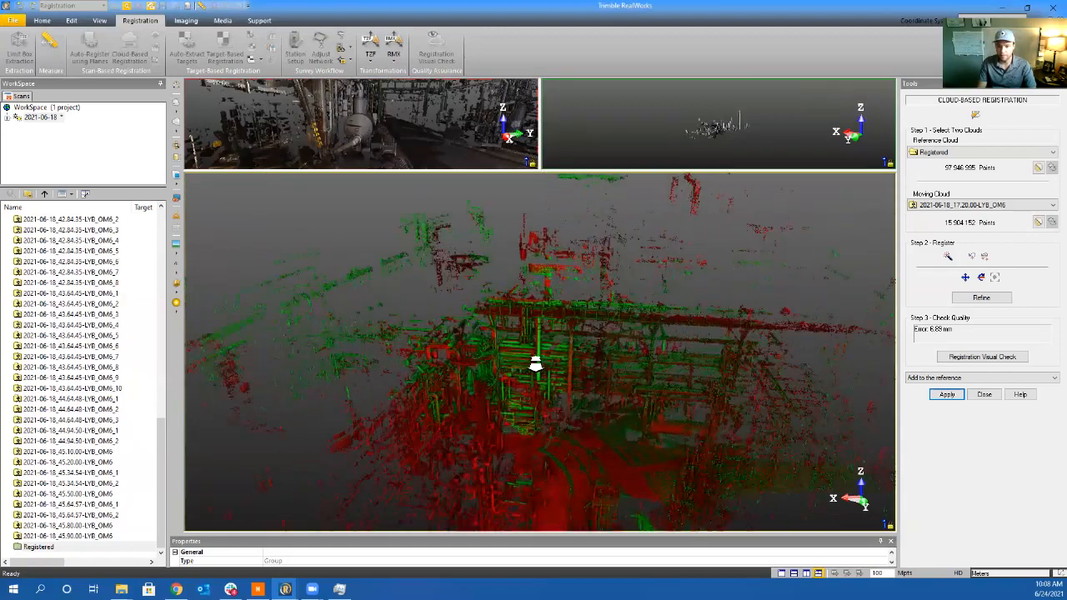
# Check the overlay at the vertical pipe's fitting and switch the moving cloud to 2021-06-18_17.31.74-LYB_OM6_1
pyautogui.scroll(5, 535, 364)
pyautogui.moveTo(544, 360); pyautogui.dragTo(552, 296)
pyautogui.scroll(4, 543, 285)
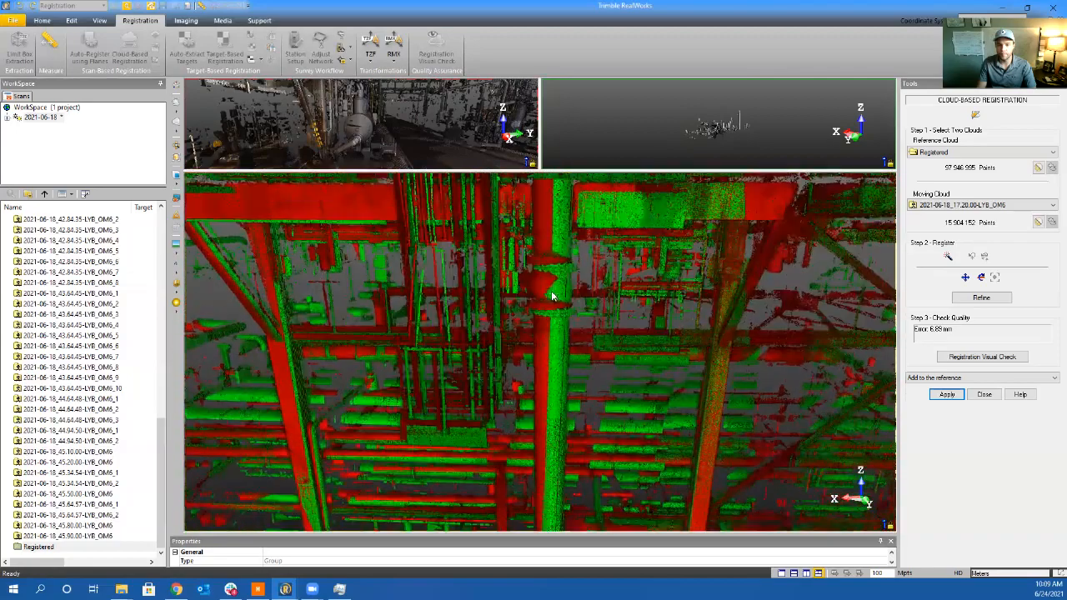
pyautogui.click(998, 206)
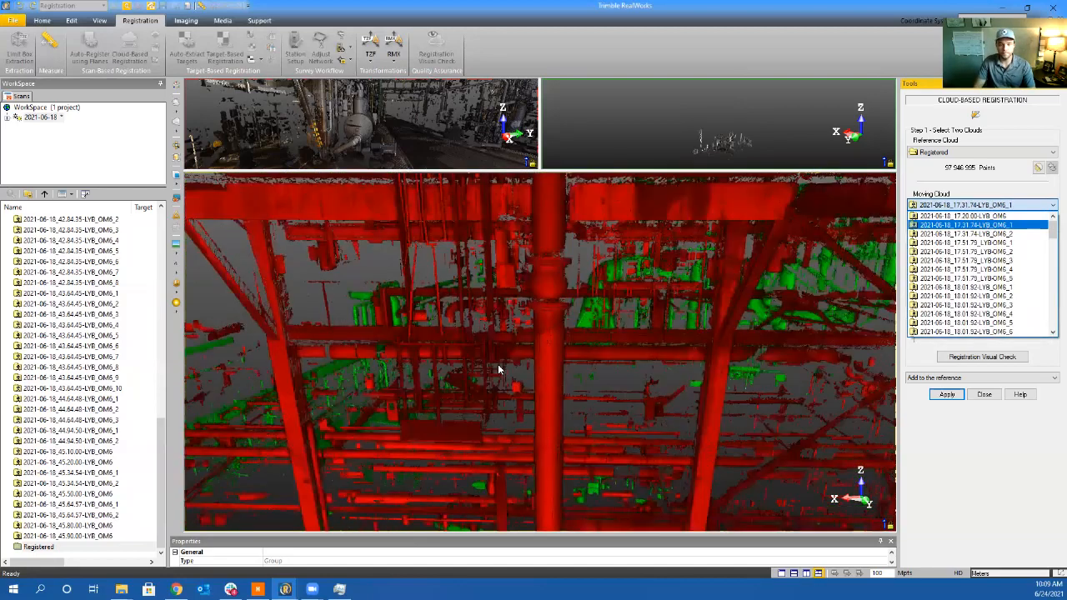
# Search moving cloud 2021-06-18_17.31.74-LYB_OM6_1 for a distinct structure that can be matched with the reference cloud
pyautogui.moveTo(650, 445); pyautogui.dragTo(685, 130)
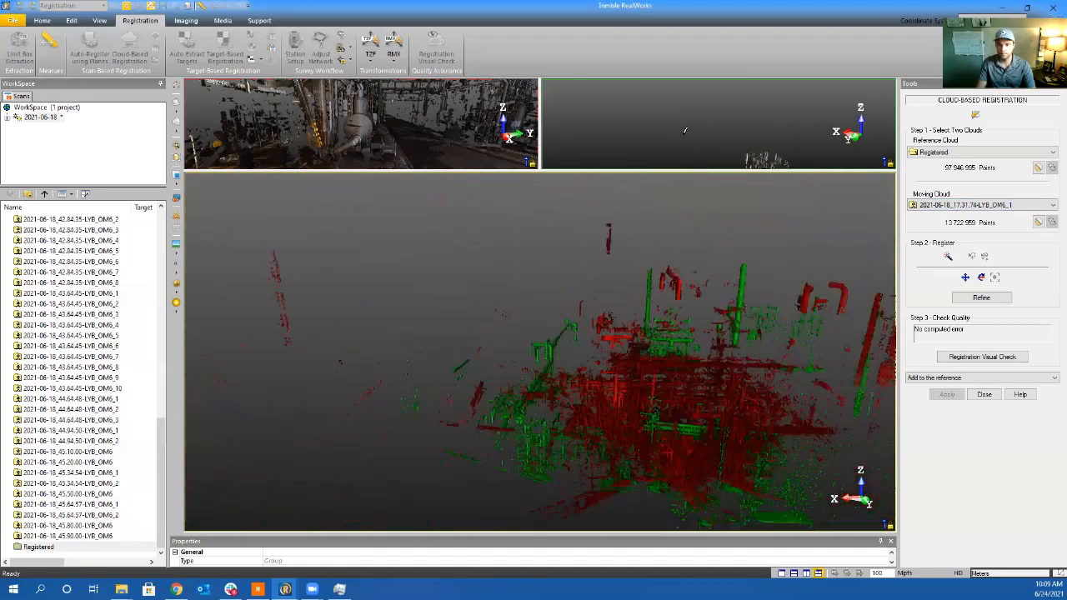
pyautogui.click(728, 126)
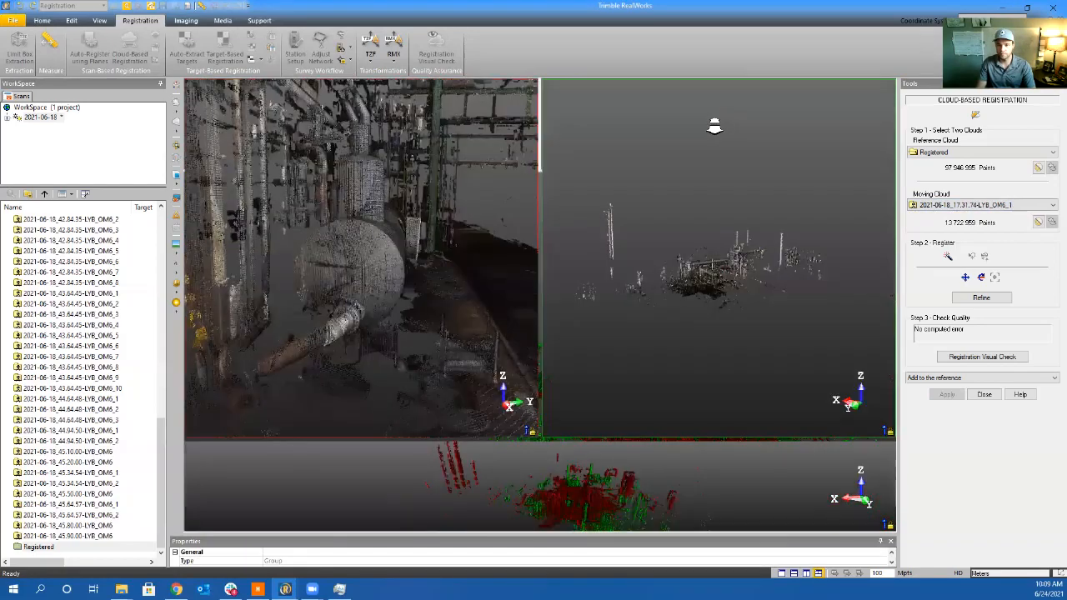
pyautogui.scroll(5, 714, 126)
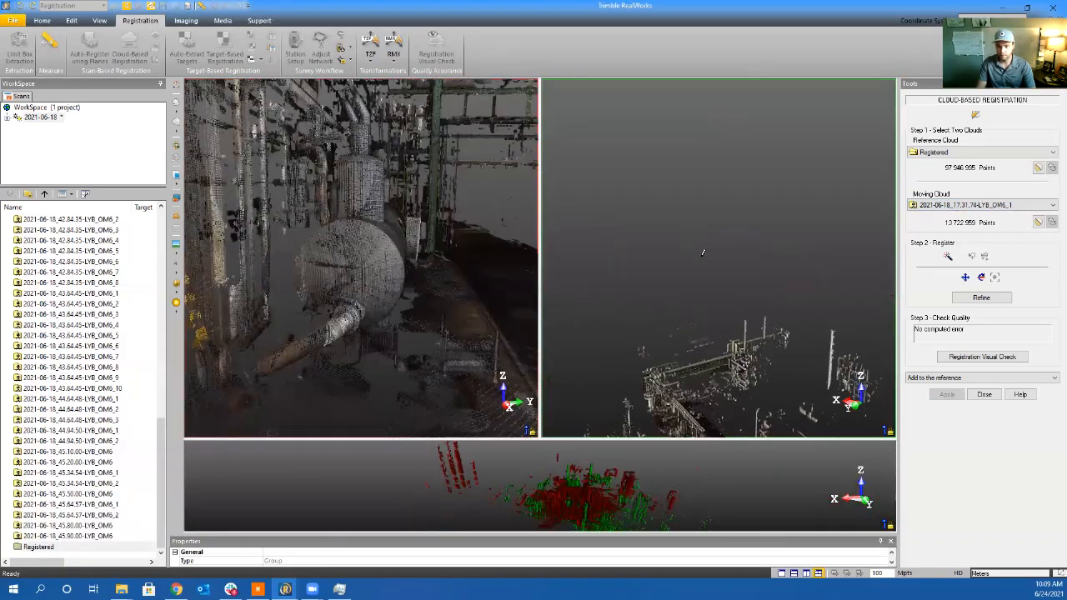
pyautogui.moveTo(703, 253); pyautogui.dragTo(667, 125, button='middle')
pyautogui.moveTo(638, 274); pyautogui.dragTo(723, 298)
pyautogui.moveTo(723, 298); pyautogui.dragTo(705, 232, button='middle')
pyautogui.scroll(5, 702, 237)
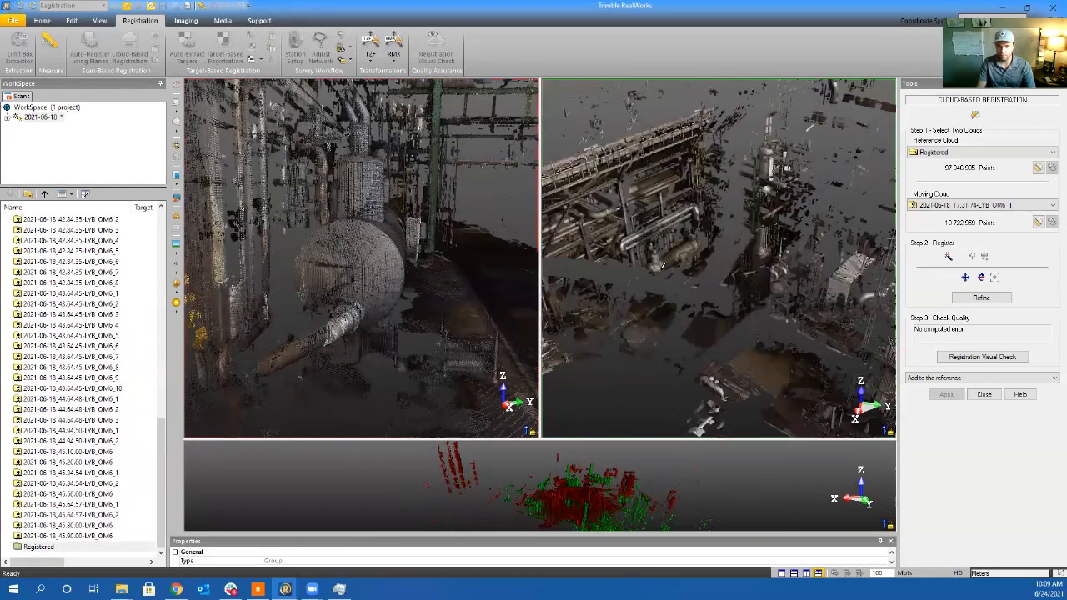
pyautogui.moveTo(668, 278); pyautogui.dragTo(712, 277)
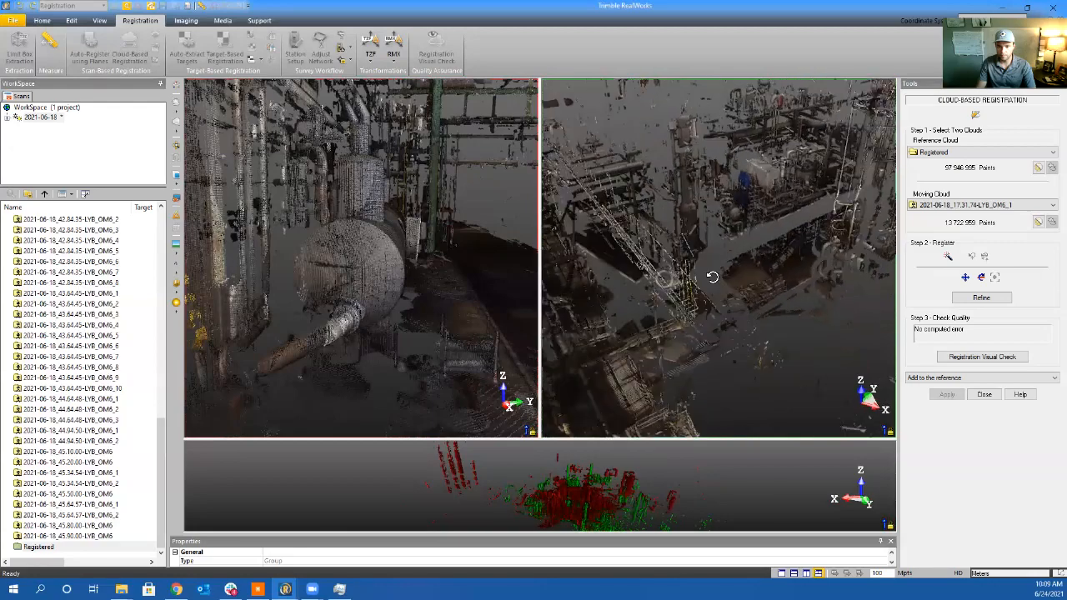
pyautogui.moveTo(732, 241); pyautogui.dragTo(722, 205)
# Pick the first matching pair on the small square plate on the tall vessel, above its flared section, in both clouds
pyautogui.scroll(6, 723, 201)
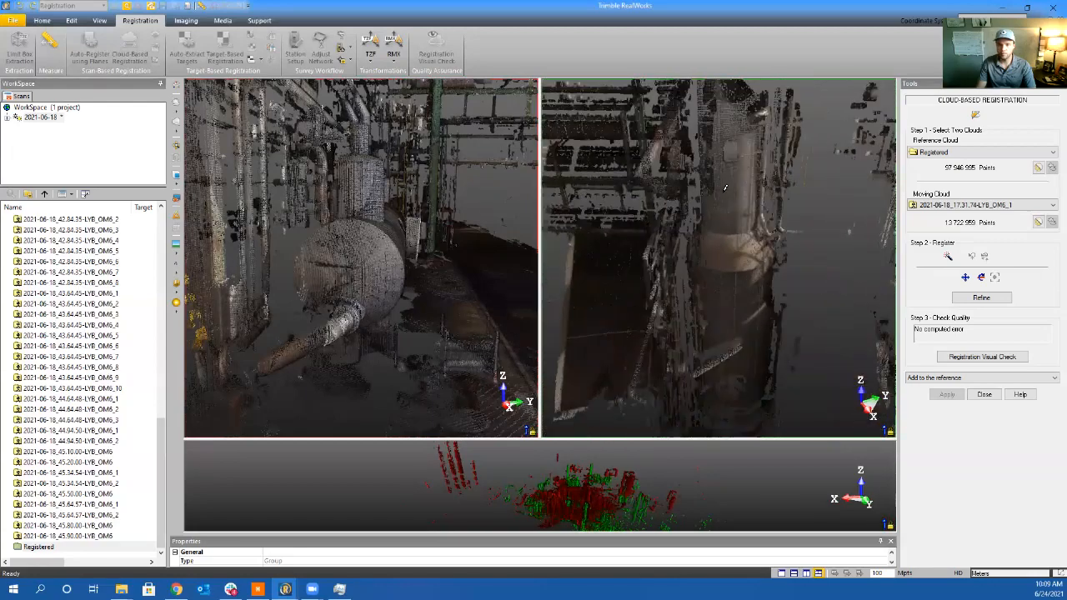
pyautogui.scroll(8, 290, 305)
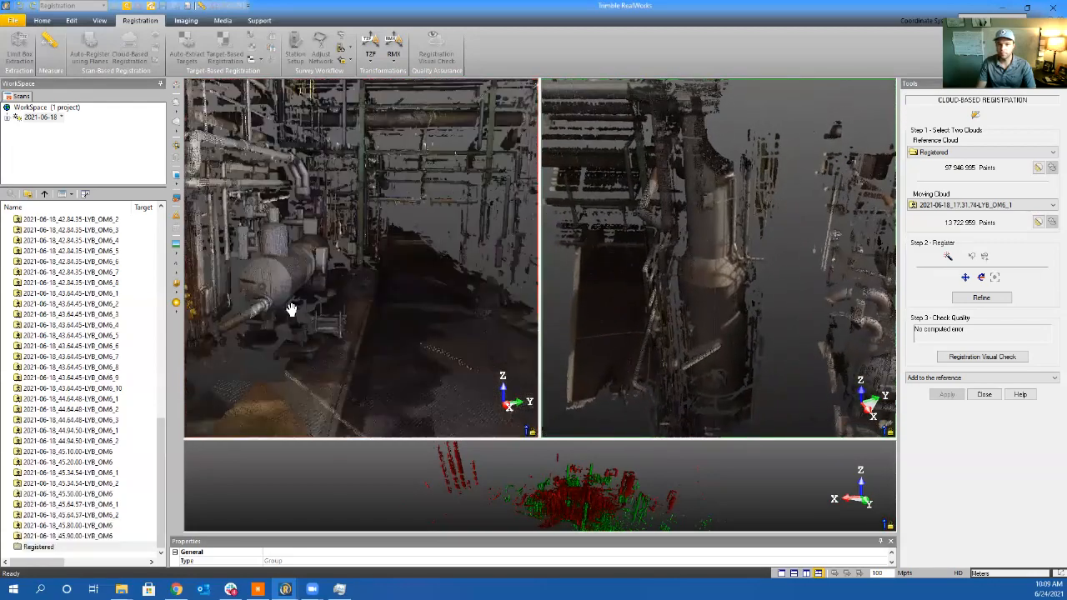
pyautogui.scroll(-6, 446, 255)
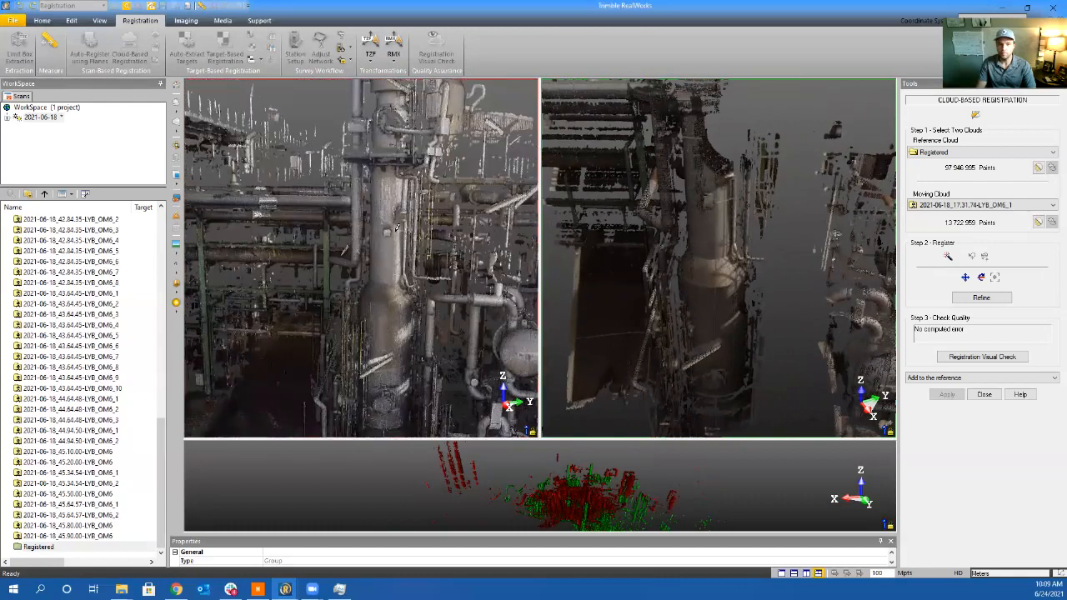
pyautogui.moveTo(656, 202); pyautogui.dragTo(715, 185)
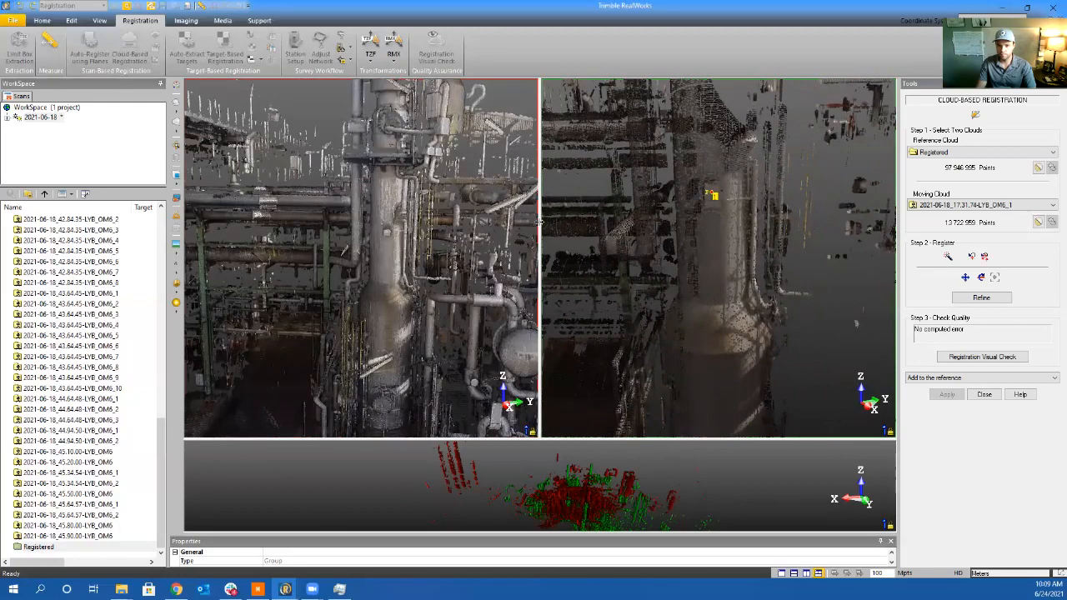
pyautogui.scroll(5, 375, 227)
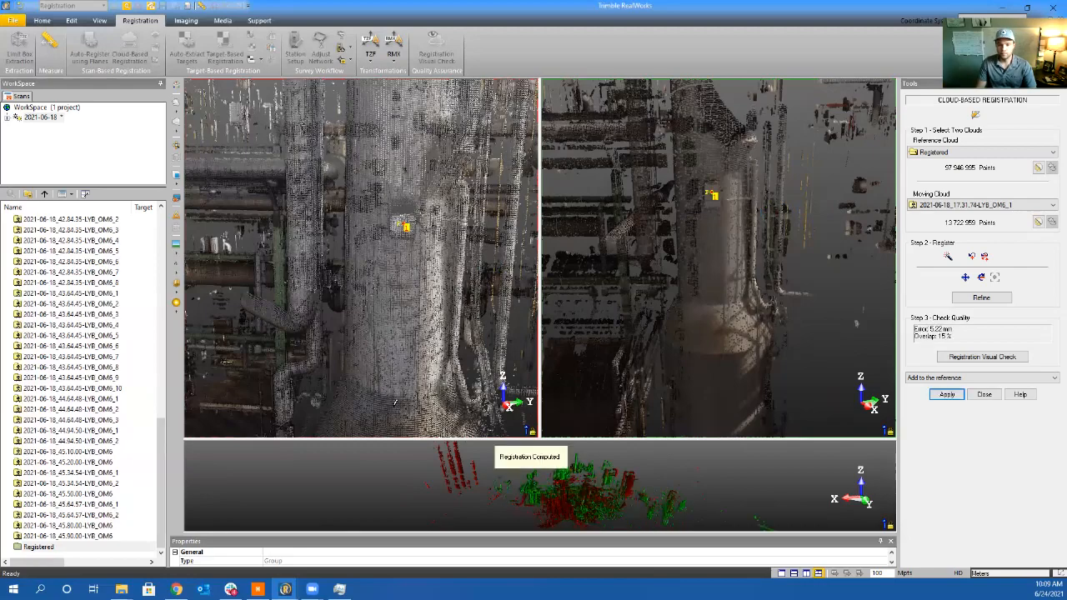
# Pick a second matching pair on the rectangular plate on the round vessel end in both clouds and refine the registration
pyautogui.scroll(-10, 393, 273)
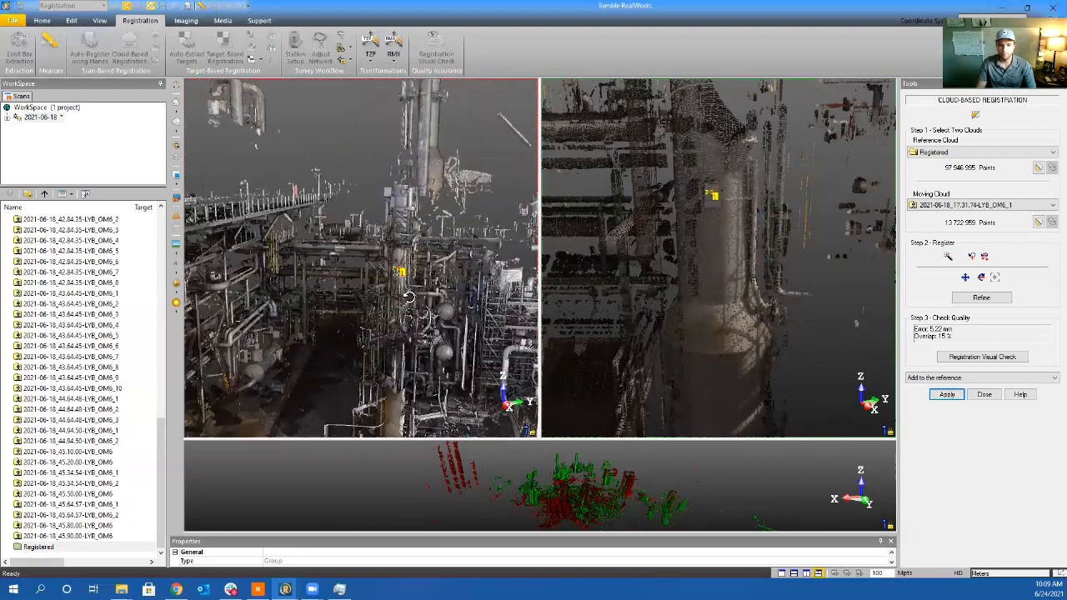
pyautogui.scroll(-6, 745, 318)
pyautogui.scroll(6, 797, 347)
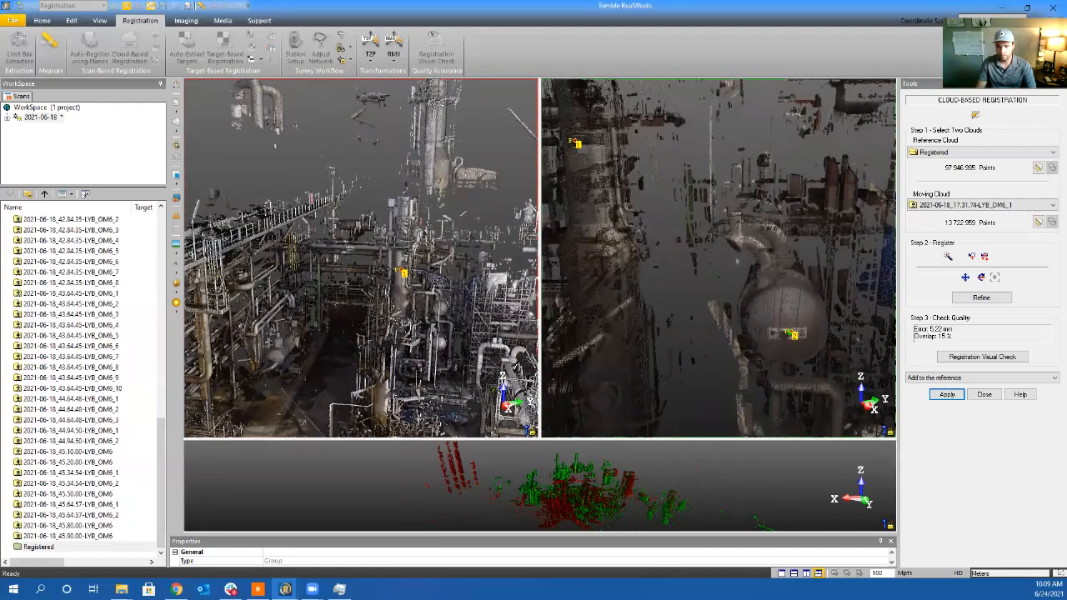
pyautogui.scroll(10, 435, 310)
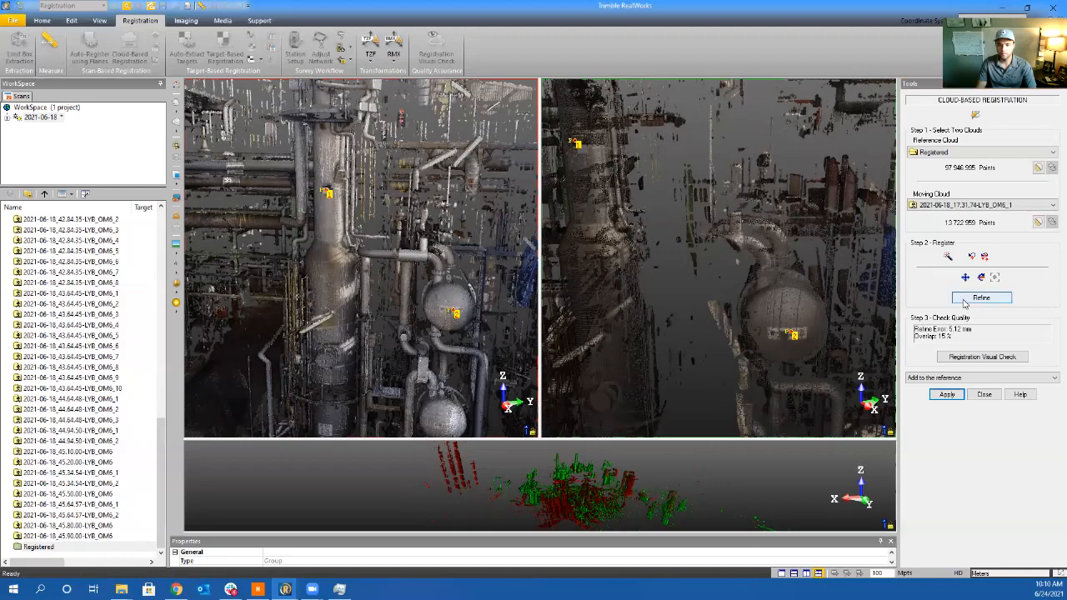
# Inspect the red and green overlay along the pipe rack, around the ground area and up to the tall columns
pyautogui.click(575, 503)
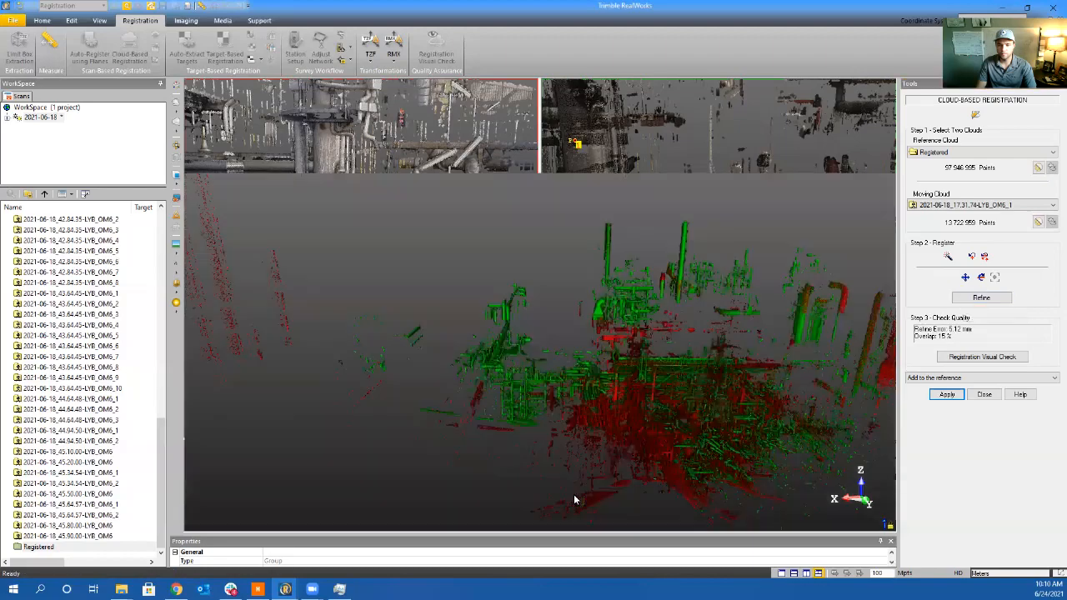
pyautogui.scroll(4, 678, 415)
pyautogui.moveTo(697, 420); pyautogui.dragTo(605, 361, button='middle')
pyautogui.moveTo(605, 364); pyautogui.dragTo(541, 397)
pyautogui.moveTo(620, 406); pyautogui.dragTo(643, 411, button='middle')
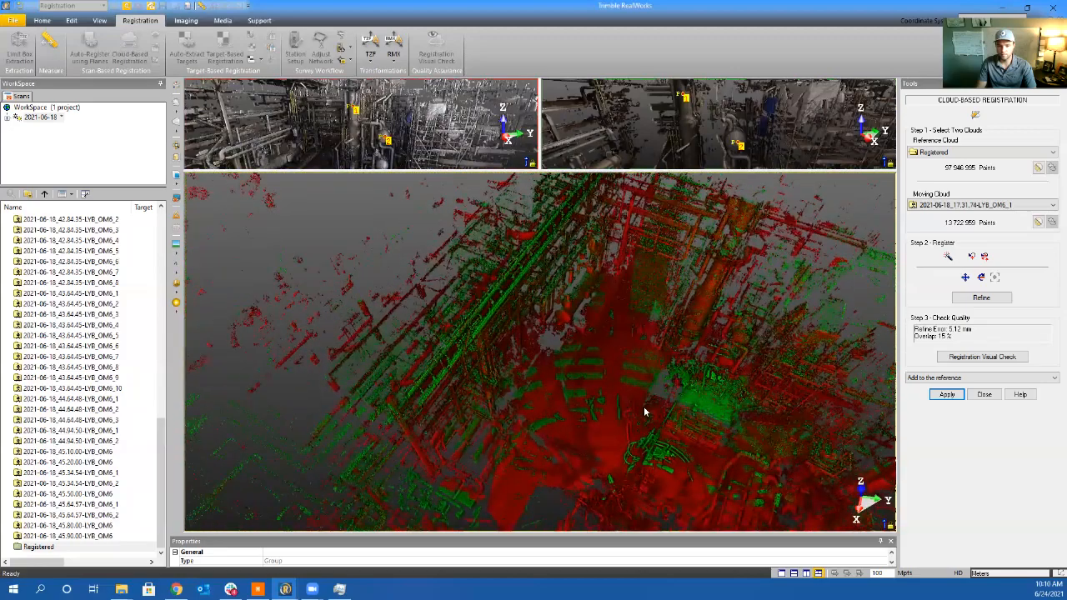
pyautogui.moveTo(682, 407); pyautogui.dragTo(542, 407)
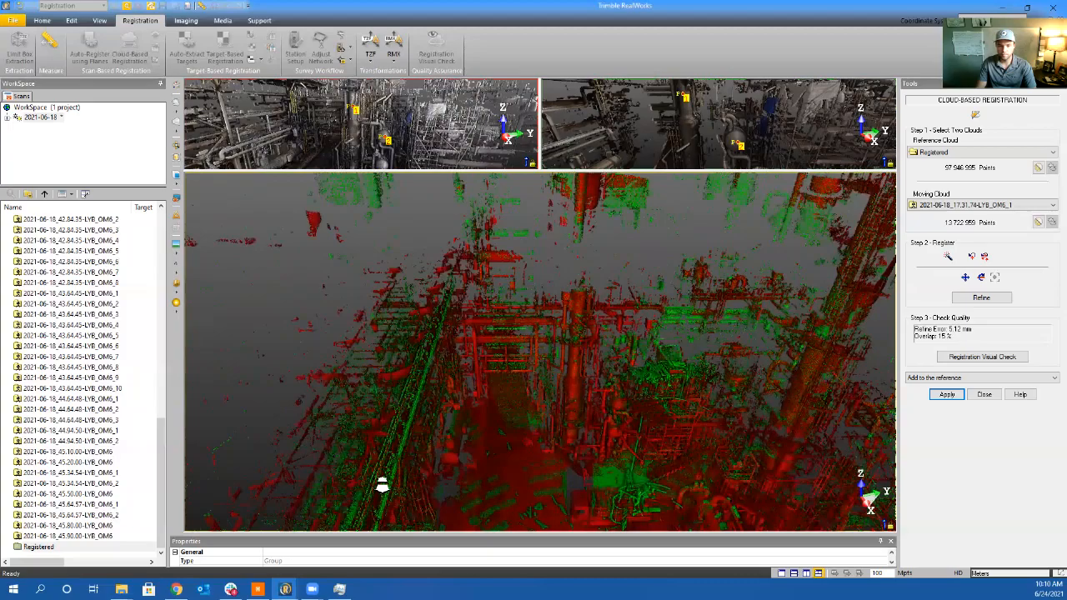
pyautogui.scroll(3, 383, 486)
pyautogui.scroll(5, 409, 465)
pyautogui.moveTo(434, 474); pyautogui.dragTo(449, 438)
pyautogui.moveTo(423, 512); pyautogui.dragTo(511, 450, button='middle')
pyautogui.scroll(6, 551, 333)
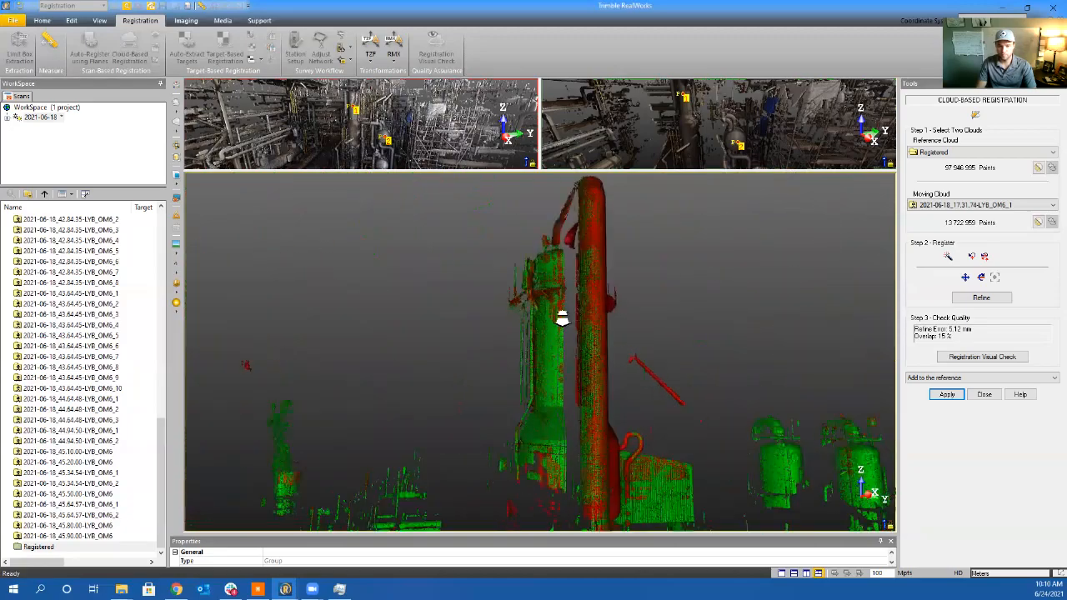
# Check the overlay around the horizontal vessel and its neighbouring column, and add 2021-06-18_17.31.74-LYB_OM6_1 to the reference
pyautogui.moveTo(637, 357); pyautogui.dragTo(493, 450)
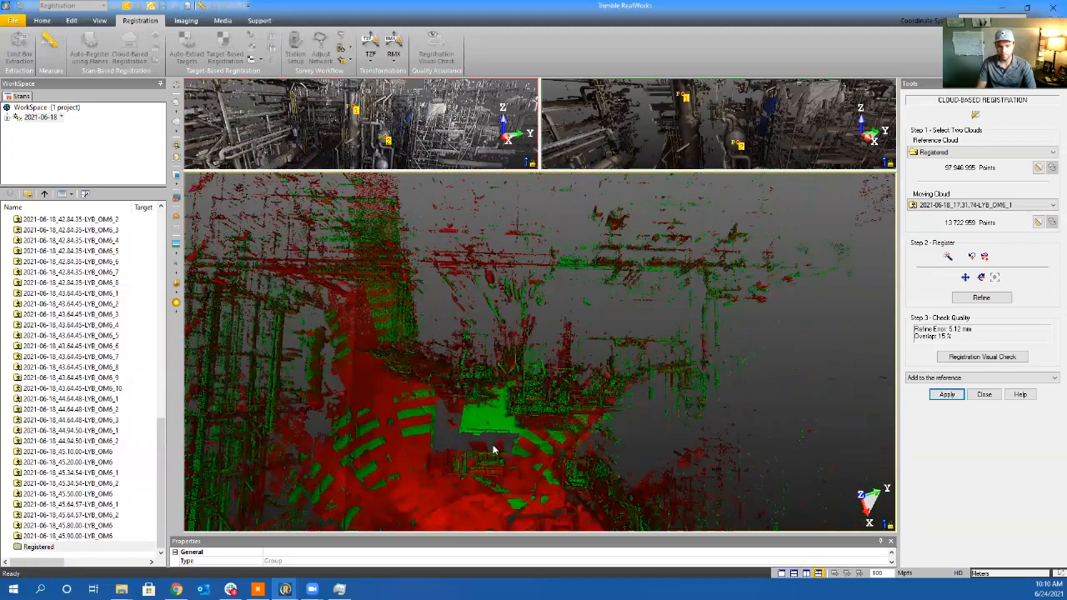
pyautogui.moveTo(484, 388); pyautogui.dragTo(525, 290)
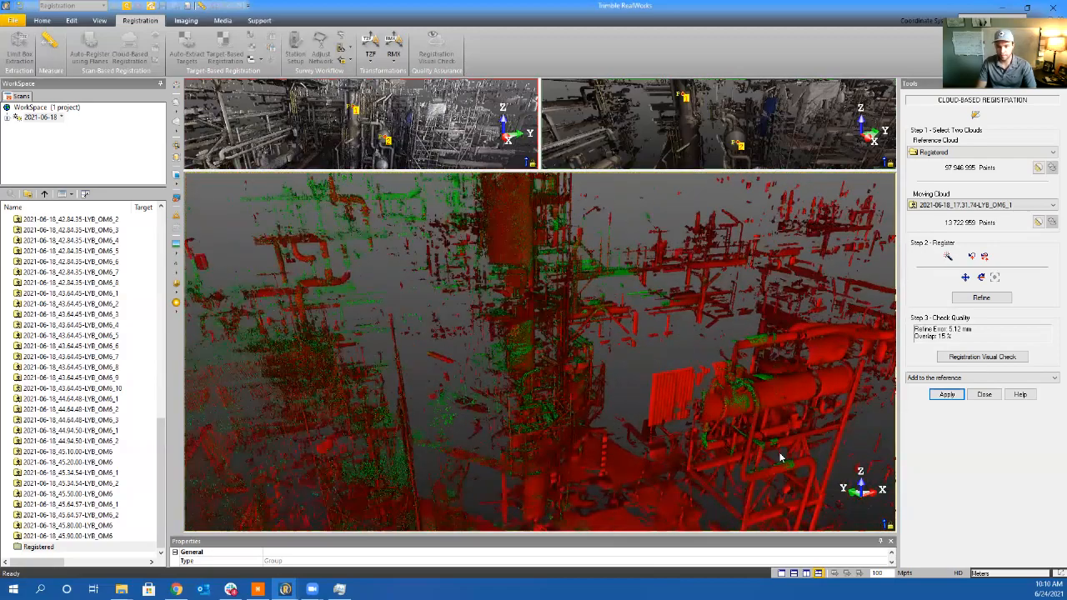
pyautogui.moveTo(512, 389); pyautogui.dragTo(662, 404)
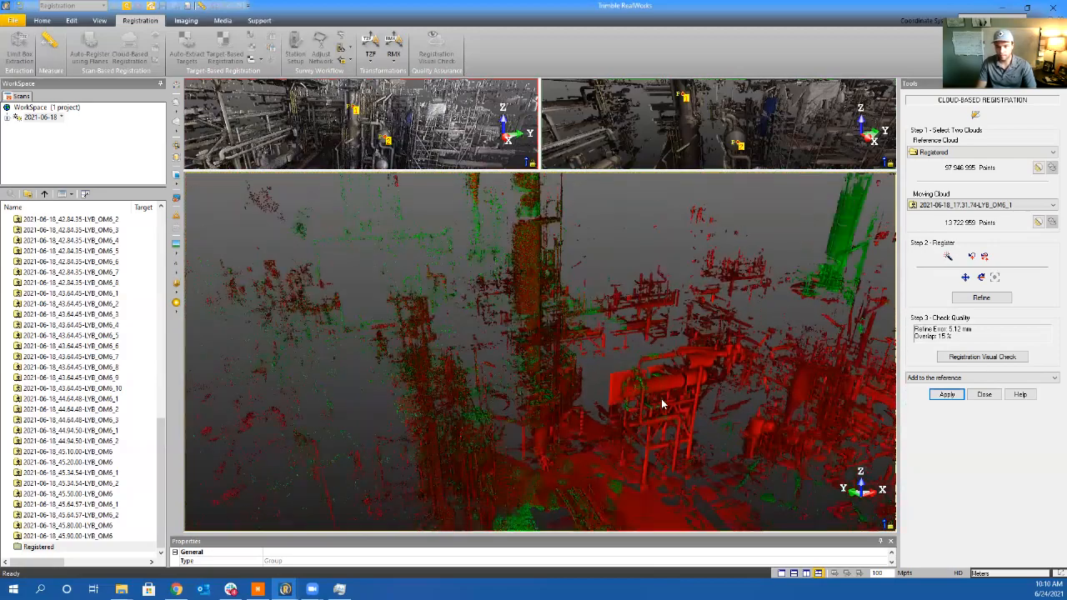
pyautogui.moveTo(567, 390)
pyautogui.mouseDown()
pyautogui.moveTo(415, 232)
pyautogui.moveTo(438, 297)
pyautogui.moveTo(472, 316)
pyautogui.moveTo(475, 361)
pyautogui.moveTo(447, 286)
pyautogui.moveTo(476, 295)
pyautogui.moveTo(547, 372)
pyautogui.moveTo(509, 275)
pyautogui.moveTo(528, 364)
pyautogui.moveTo(575, 384)
pyautogui.moveTo(567, 352)
pyautogui.moveTo(621, 337)
pyautogui.mouseUp()
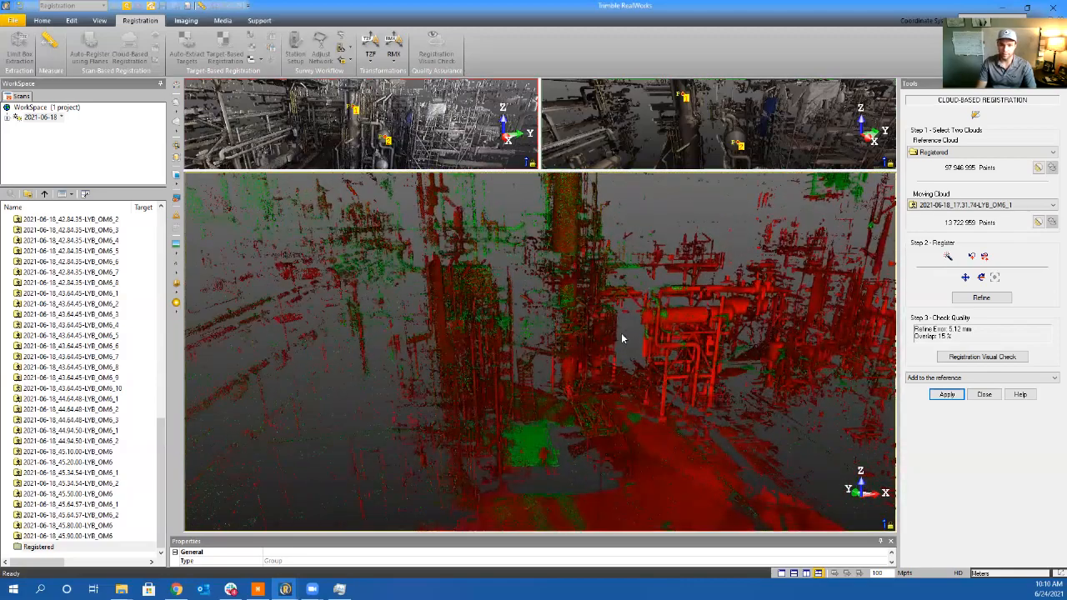
pyautogui.moveTo(550, 402); pyautogui.dragTo(531, 406)
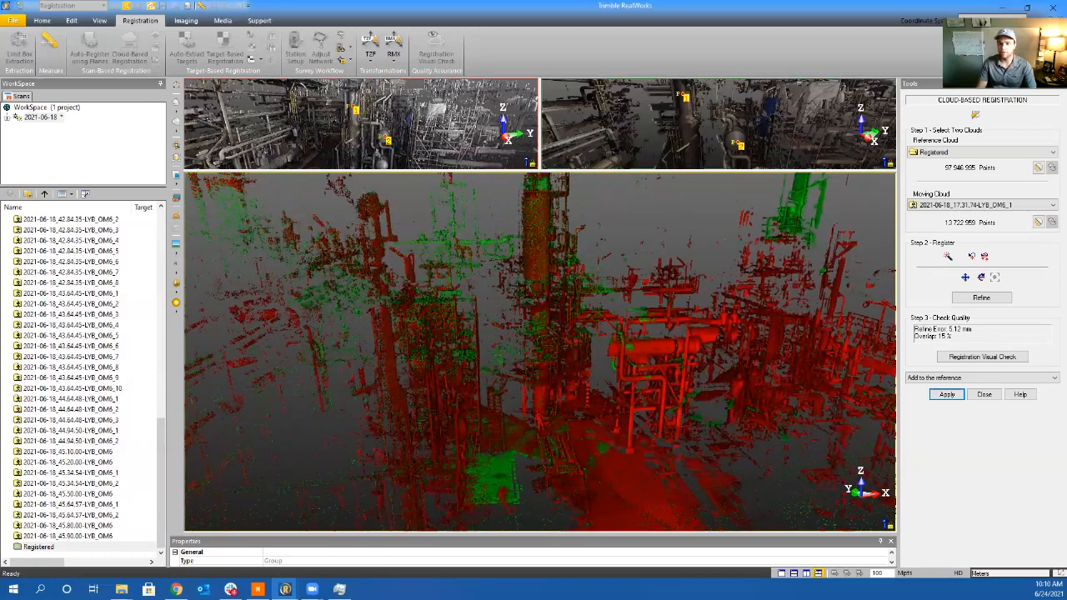
pyautogui.click(947, 394)
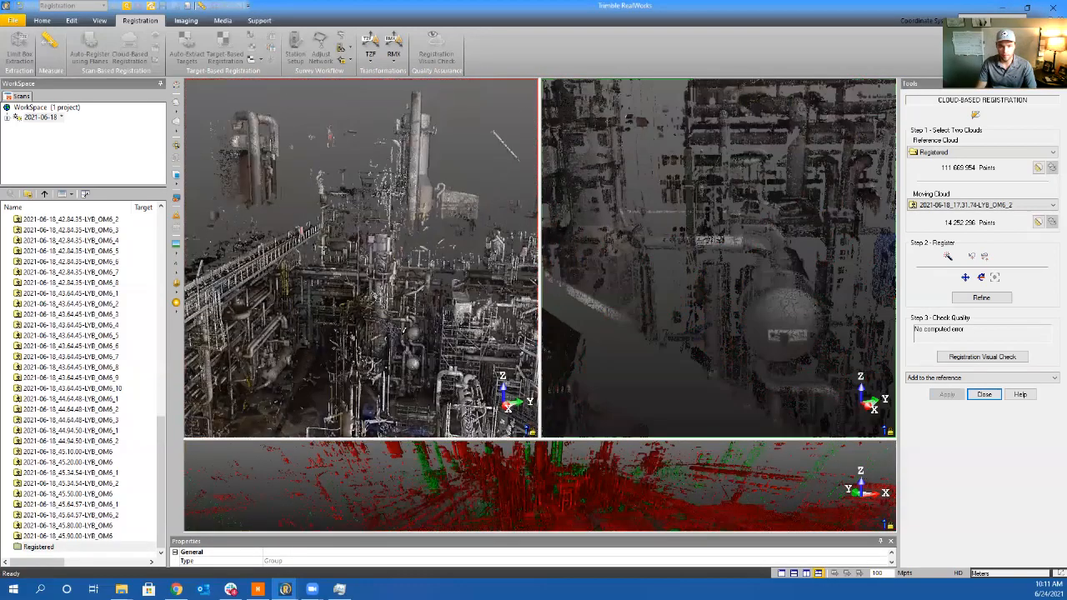
# Examine the reference cloud and moving cloud 2021-06-18_17.31.74-LYB_OM6_2 from several sides for structures they share
pyautogui.moveTo(405, 339); pyautogui.dragTo(402, 316)
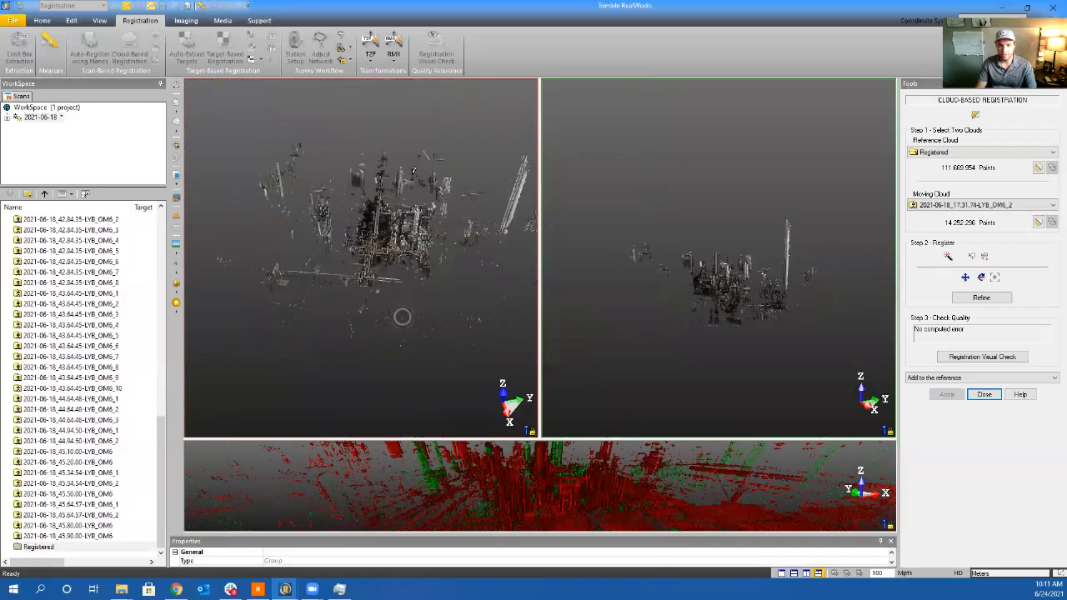
pyautogui.scroll(8, 396, 227)
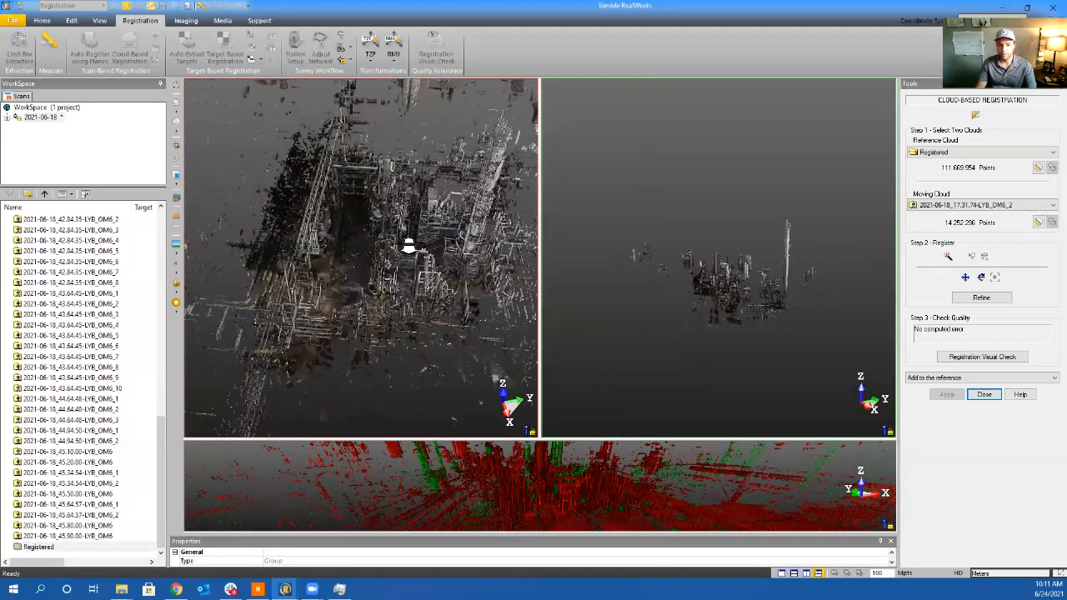
pyautogui.moveTo(400, 273)
pyautogui.mouseDown()
pyautogui.moveTo(469, 303)
pyautogui.moveTo(534, 279)
pyautogui.moveTo(381, 219)
pyautogui.moveTo(424, 214)
pyautogui.moveTo(400, 250)
pyautogui.moveTo(363, 261)
pyautogui.moveTo(339, 240)
pyautogui.moveTo(406, 239)
pyautogui.moveTo(431, 253)
pyautogui.moveTo(382, 266)
pyautogui.mouseUp()
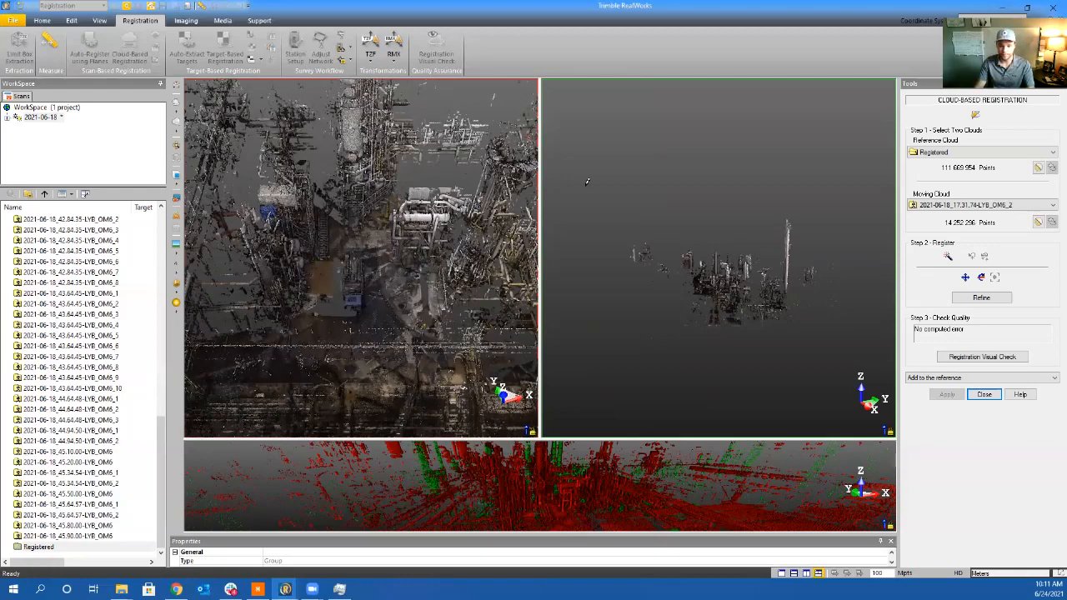
pyautogui.scroll(10, 746, 294)
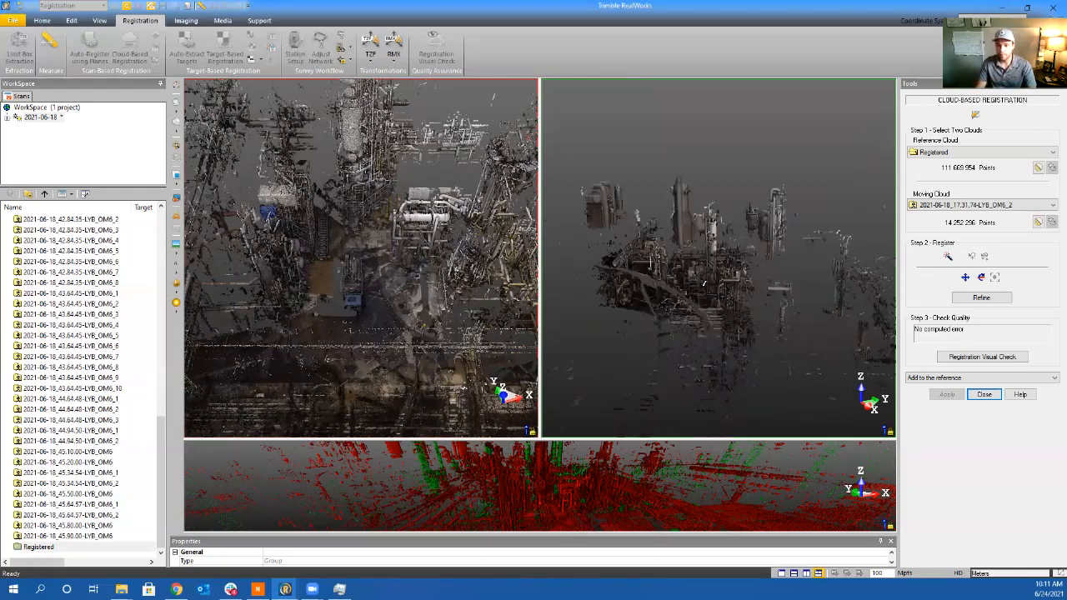
pyautogui.scroll(8, 717, 311)
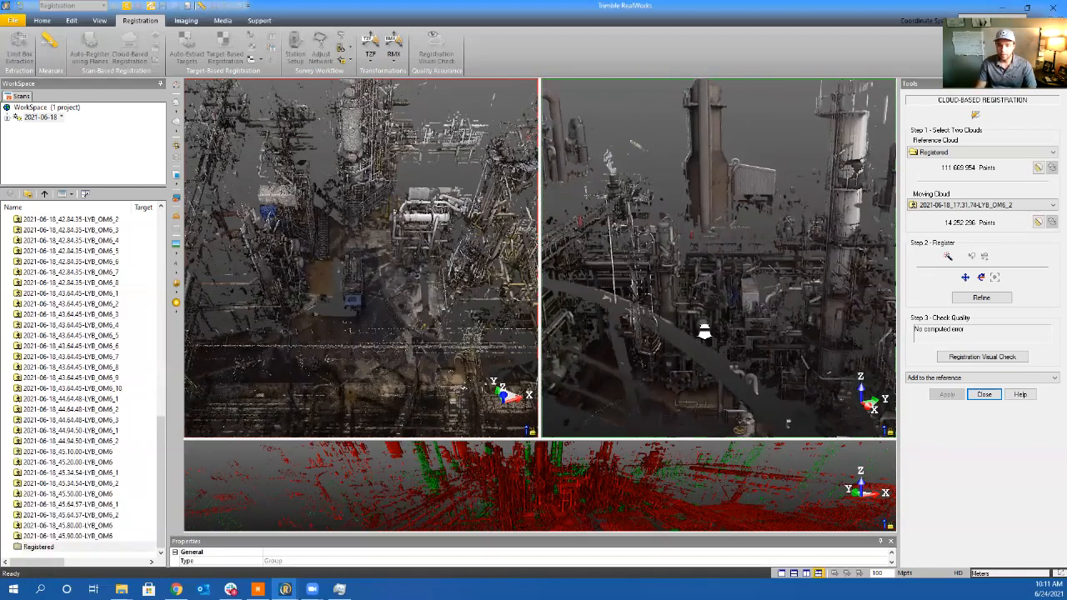
pyautogui.scroll(-10, 739, 291)
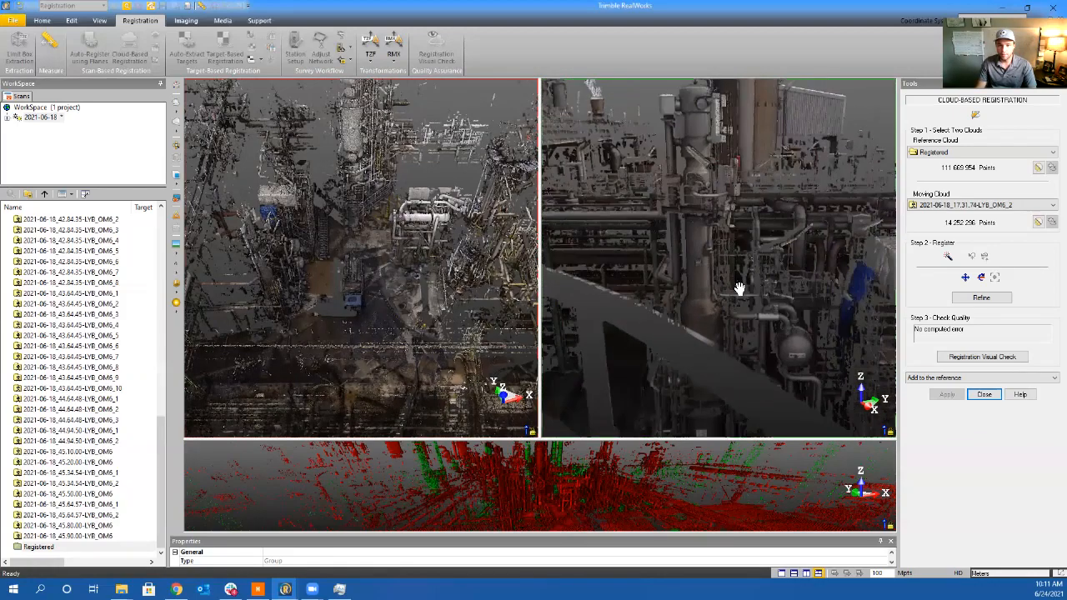
pyautogui.moveTo(698, 318); pyautogui.dragTo(723, 126)
pyautogui.scroll(6, 700, 226)
# Examine the tall column with round manways in the reference cloud as a possible matching feature
pyautogui.moveTo(367, 260); pyautogui.dragTo(233, 162)
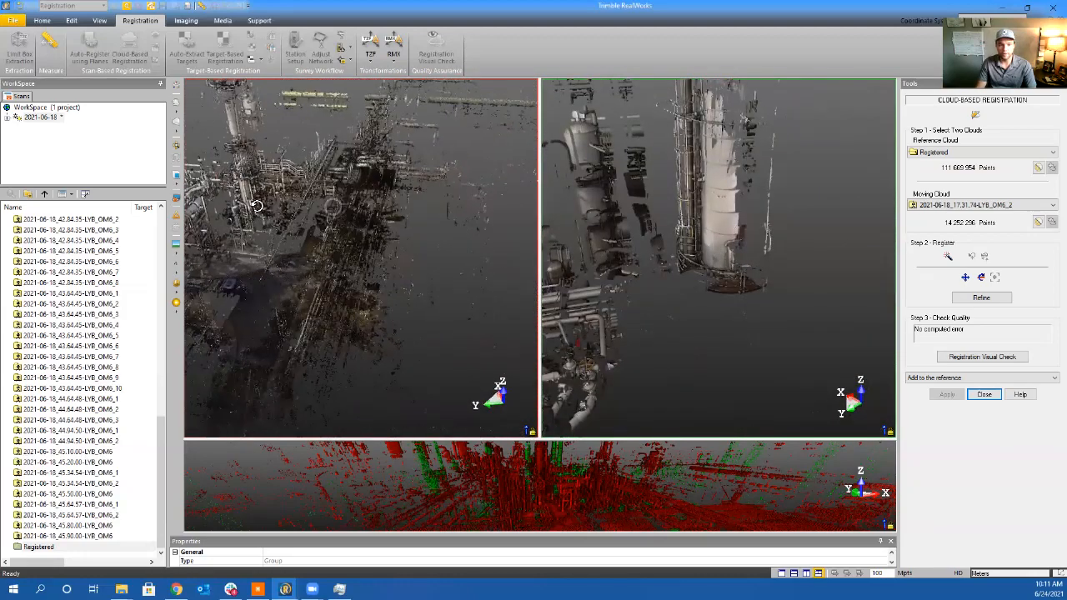
pyautogui.scroll(6, 232, 163)
pyautogui.scroll(4, 252, 213)
pyautogui.moveTo(253, 213); pyautogui.dragTo(359, 241, button='middle')
pyautogui.scroll(-2, 375, 302)
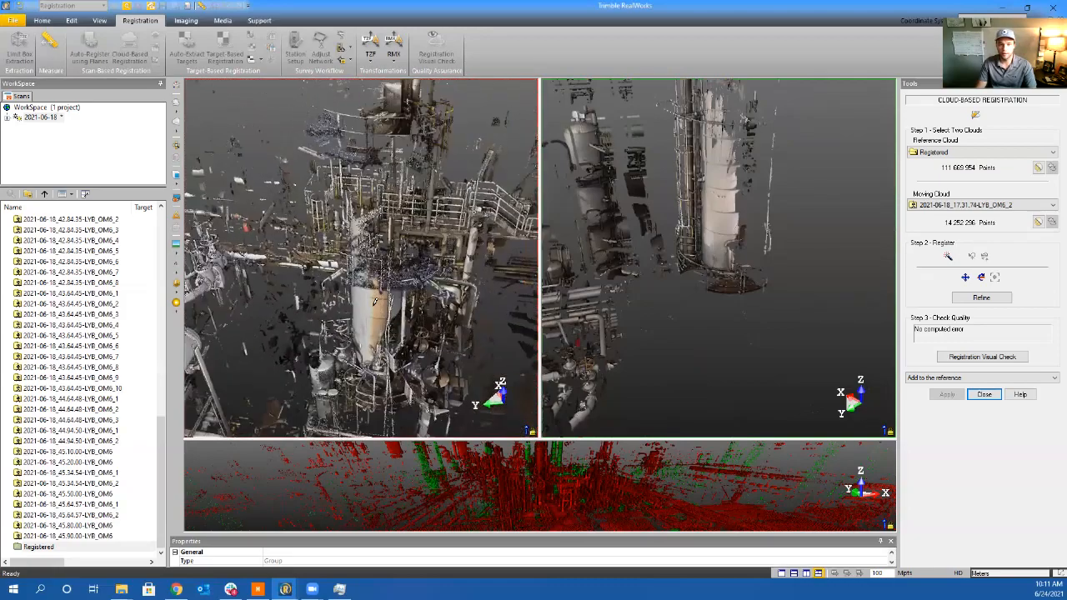
pyautogui.moveTo(391, 291); pyautogui.dragTo(507, 305)
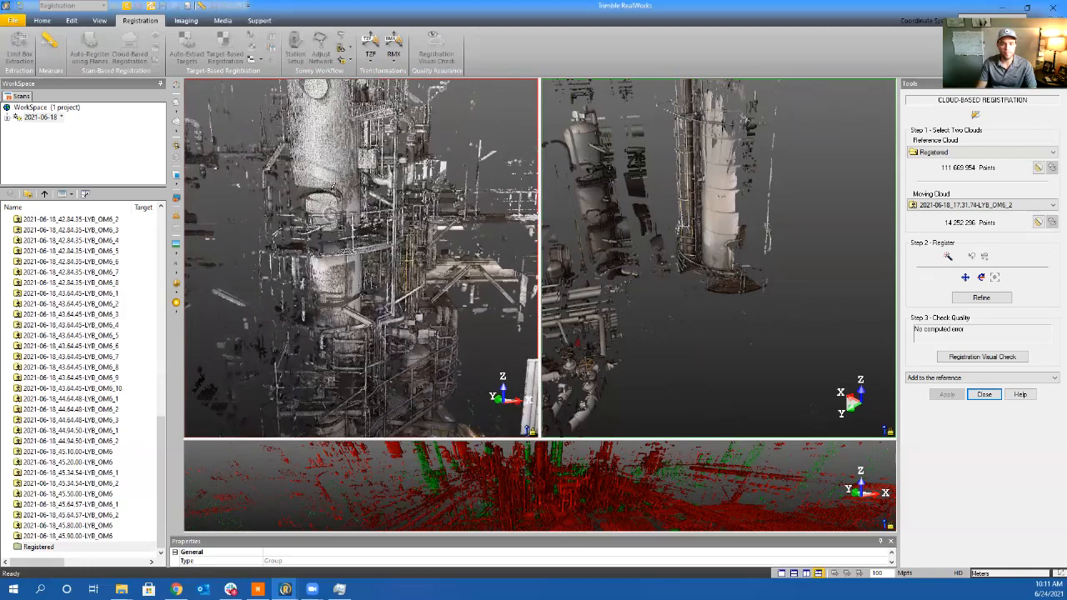
pyautogui.scroll(3, 603, 206)
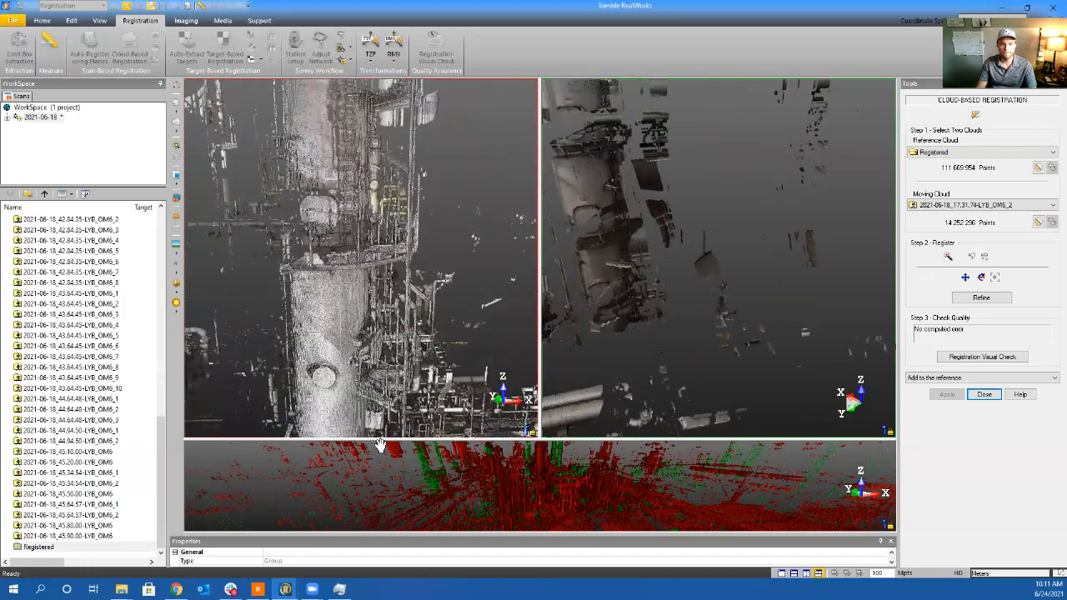
pyautogui.moveTo(376, 354); pyautogui.dragTo(341, 316)
pyautogui.moveTo(341, 316); pyautogui.dragTo(400, 310, button='middle')
# Pick the round manway on the tall column as the first matching point in both the reference and moving clouds
pyautogui.moveTo(613, 242); pyautogui.dragTo(627, 216)
pyautogui.moveTo(629, 236); pyautogui.dragTo(772, 326, button='middle')
pyautogui.moveTo(725, 318); pyautogui.dragTo(735, 285)
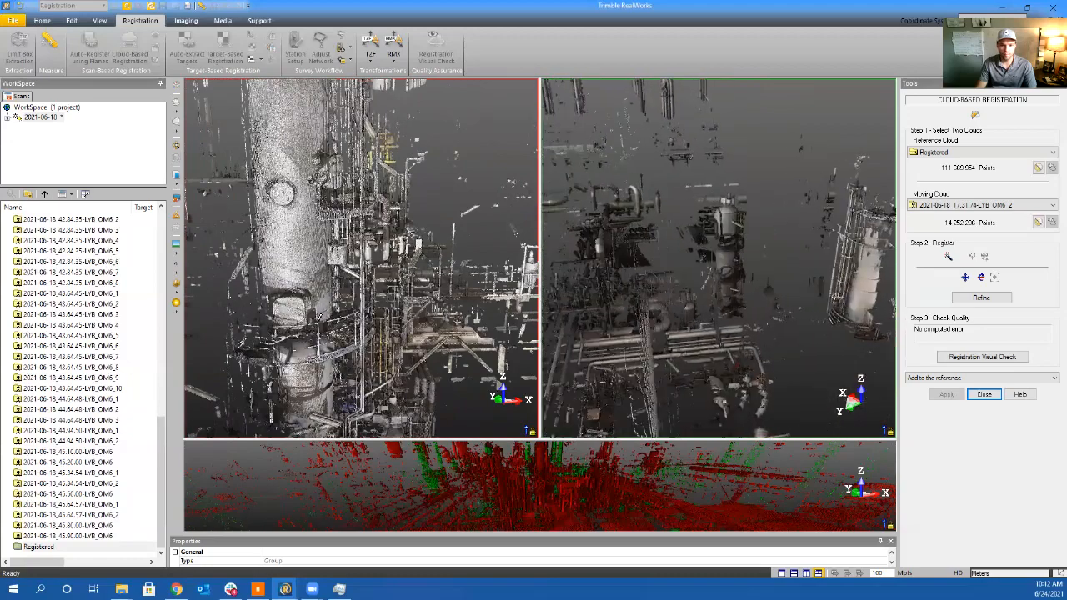
pyautogui.moveTo(316, 338); pyautogui.dragTo(302, 352)
pyautogui.moveTo(302, 352); pyautogui.dragTo(398, 307, button='middle')
pyautogui.moveTo(719, 322); pyautogui.dragTo(646, 331)
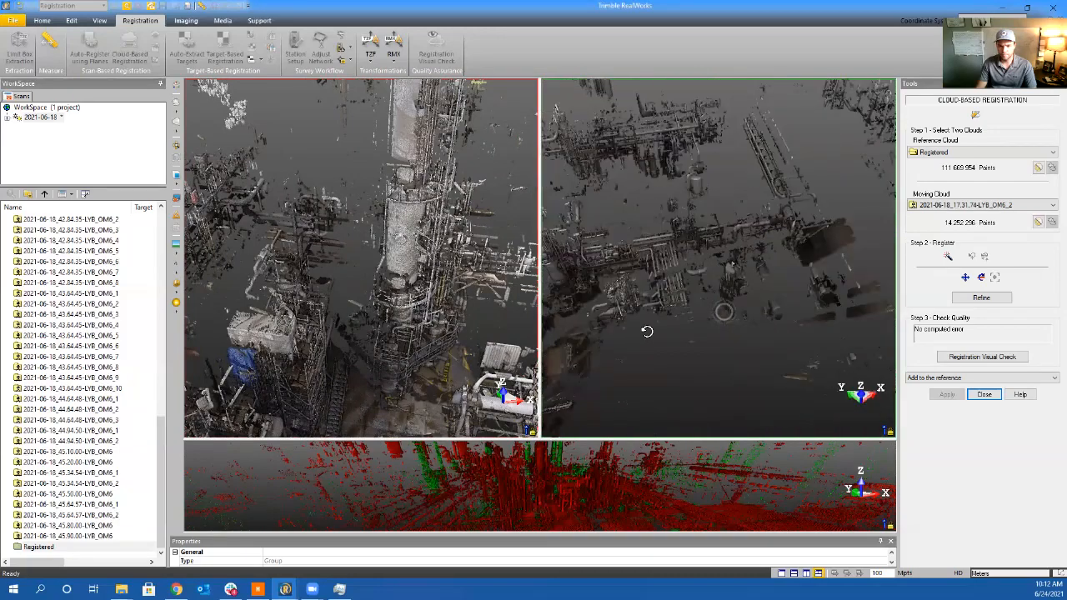
pyautogui.moveTo(758, 305); pyautogui.dragTo(788, 278)
pyautogui.moveTo(703, 284); pyautogui.dragTo(688, 225)
pyautogui.scroll(5, 583, 231)
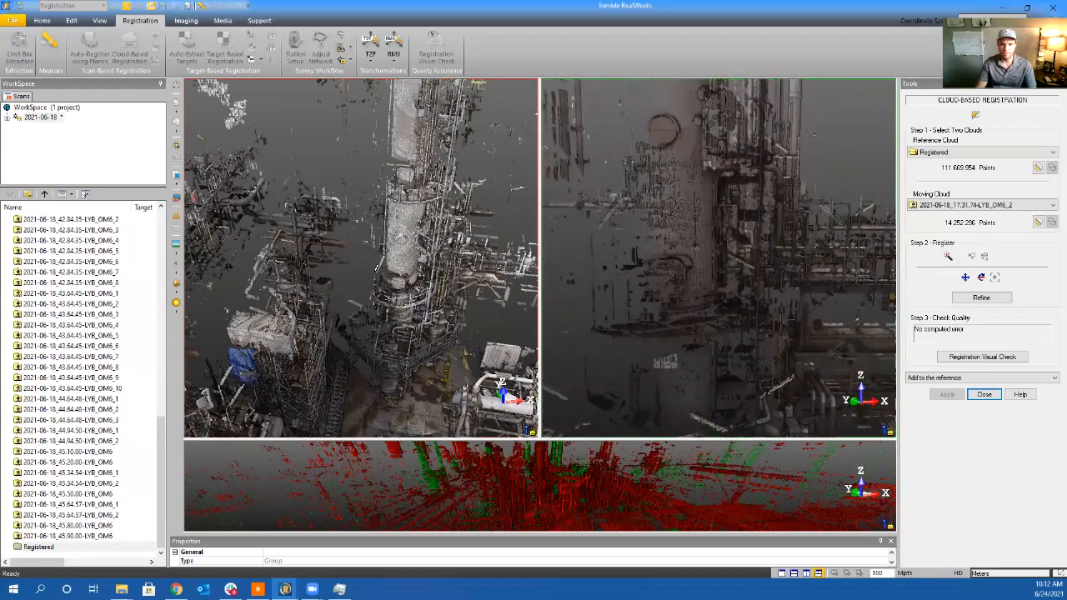
pyautogui.moveTo(377, 267); pyautogui.dragTo(406, 210)
pyautogui.moveTo(406, 210); pyautogui.dragTo(399, 288, button='middle')
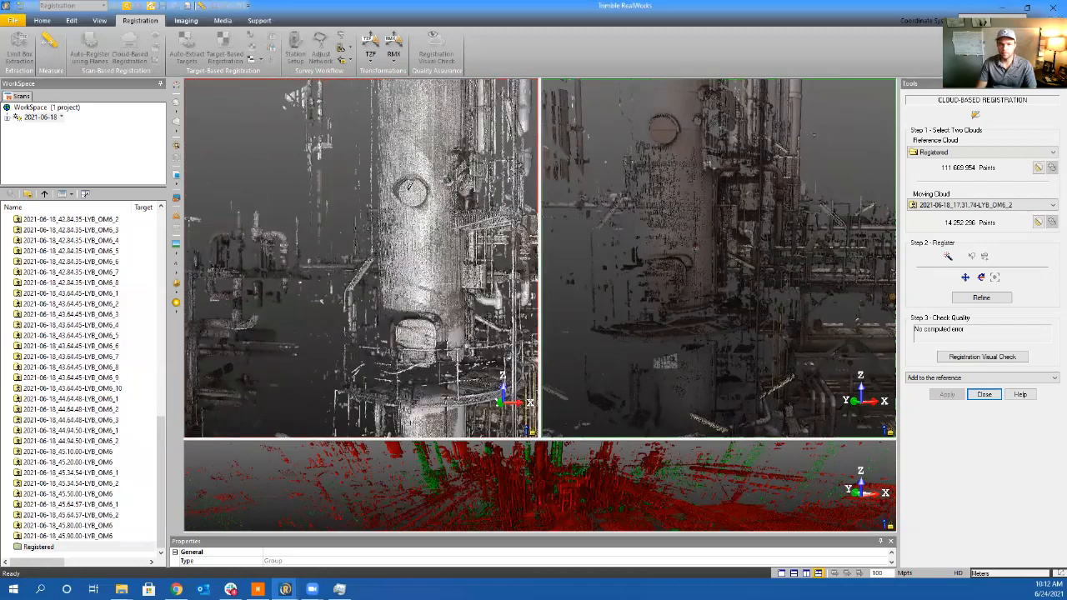
pyautogui.click(664, 126)
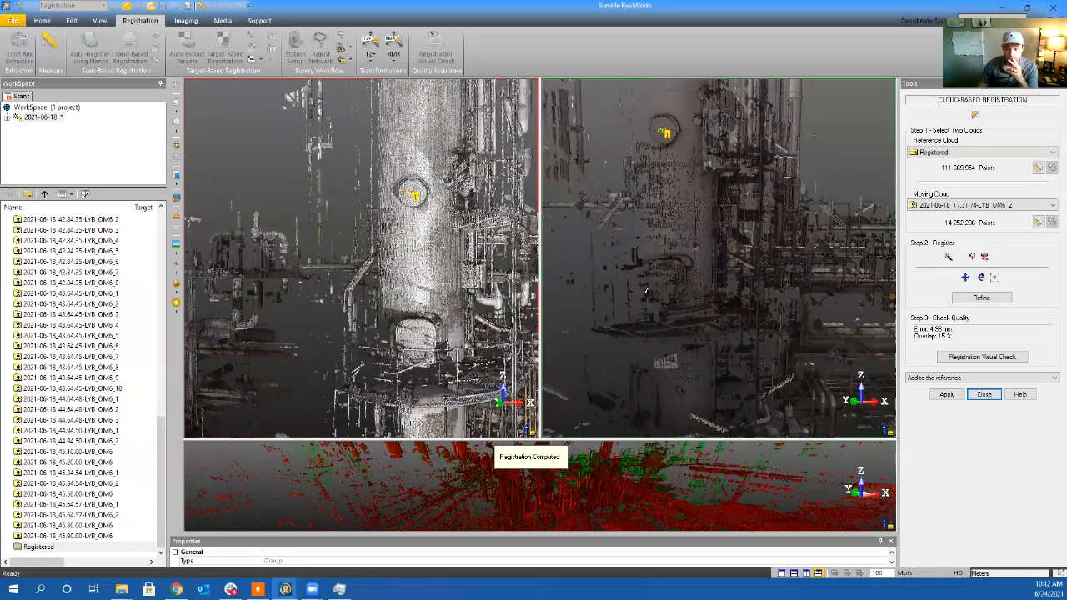
# Examine both clouds from several sides for a second feature they share, away from the column's manway
pyautogui.moveTo(675, 309)
pyautogui.mouseDown()
pyautogui.moveTo(737, 324)
pyautogui.moveTo(515, 350)
pyautogui.moveTo(138, 341)
pyautogui.moveTo(359, 311)
pyautogui.mouseUp()
pyautogui.scroll(5, 671, 286)
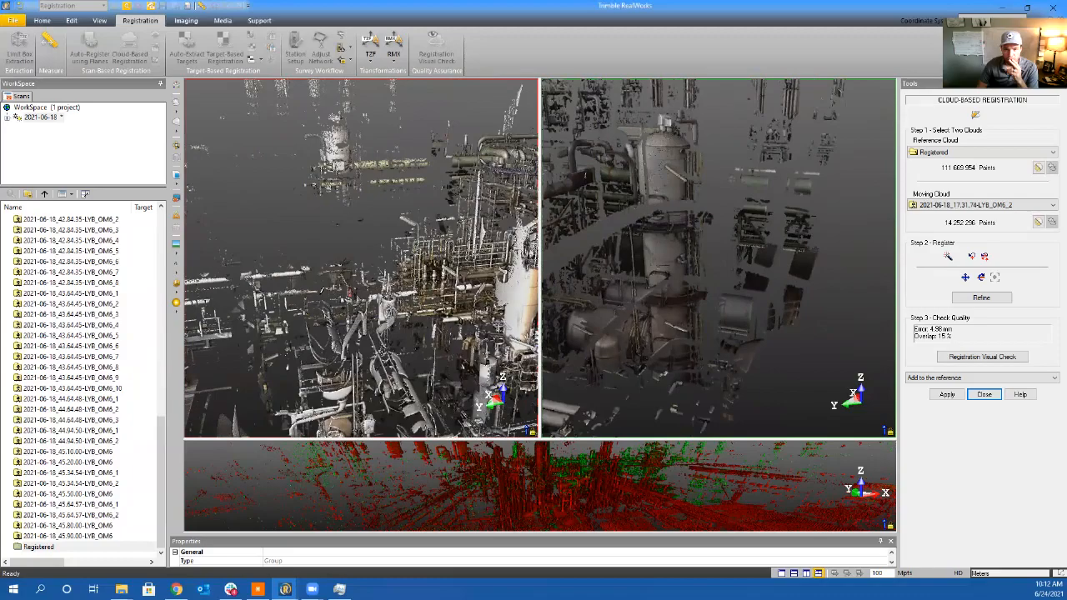
pyautogui.moveTo(321, 289); pyautogui.dragTo(537, 248)
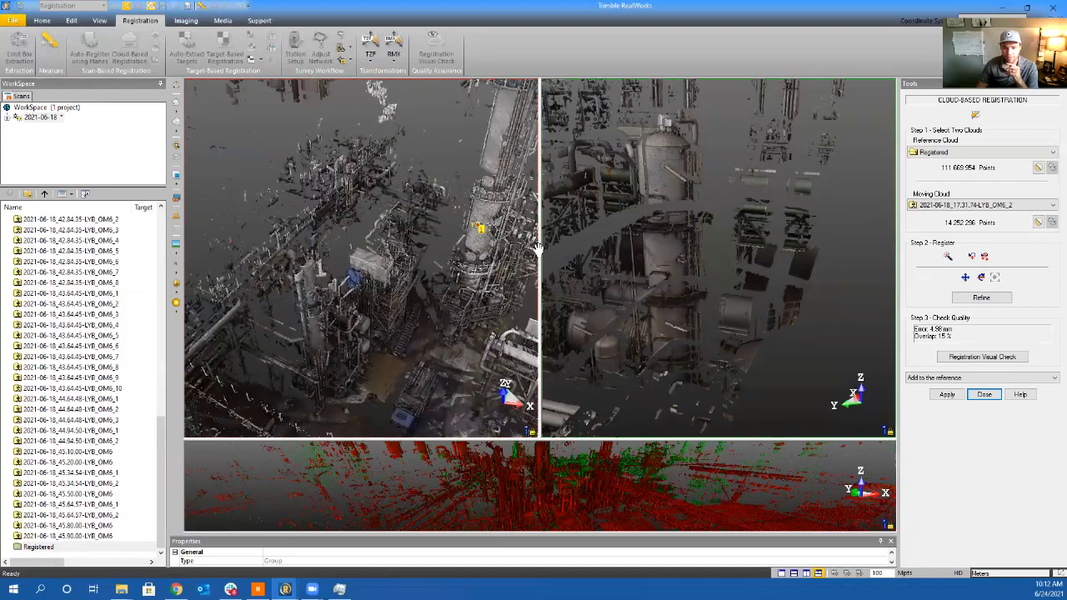
pyautogui.moveTo(538, 248); pyautogui.dragTo(448, 226, button='middle')
pyautogui.moveTo(725, 291); pyautogui.dragTo(591, 292)
pyautogui.moveTo(677, 276); pyautogui.dragTo(792, 321, button='middle')
pyautogui.scroll(3, 676, 316)
pyautogui.scroll(5, 647, 208)
pyautogui.moveTo(647, 207); pyautogui.dragTo(671, 287, button='middle')
pyautogui.moveTo(380, 275); pyautogui.dragTo(330, 253)
pyautogui.moveTo(786, 298); pyautogui.dragTo(706, 287)
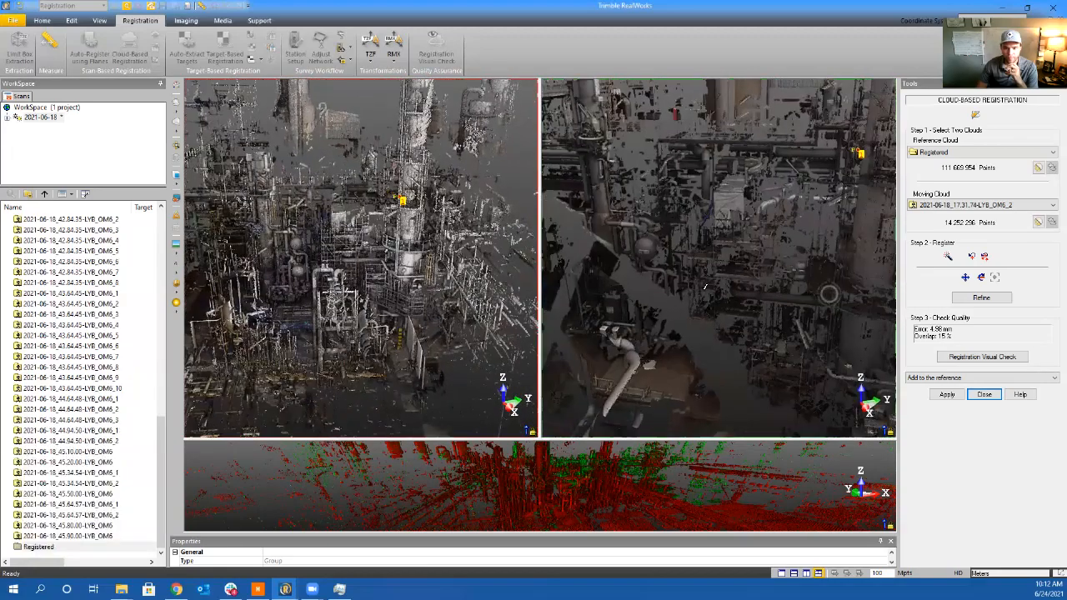
# Pick the centre of the round vessel head as the second matching point in both clouds, and refine the registration
pyautogui.scroll(5, 647, 248)
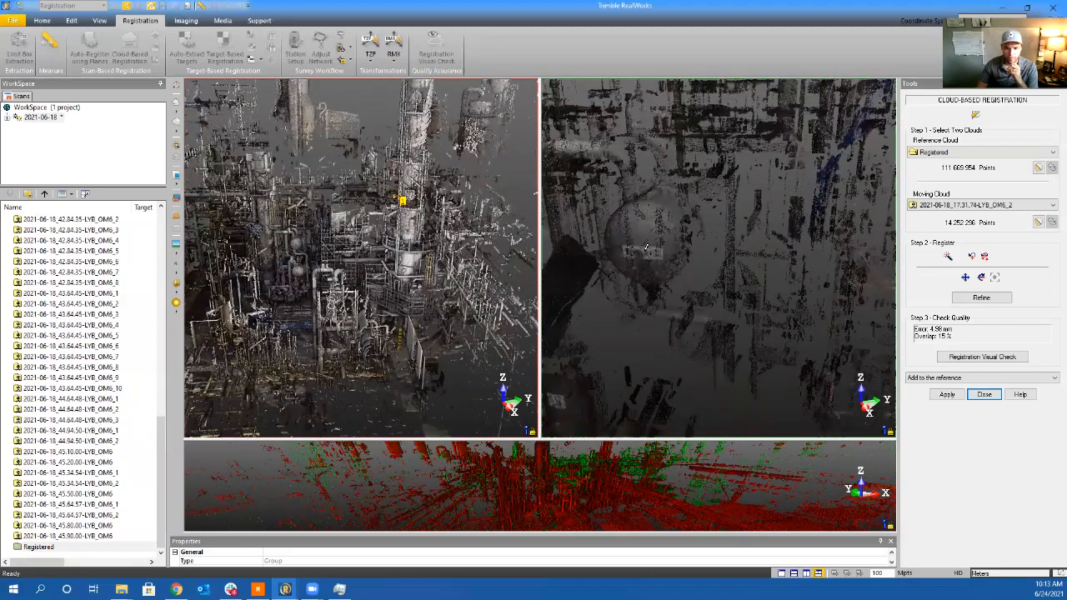
pyautogui.scroll(8, 307, 250)
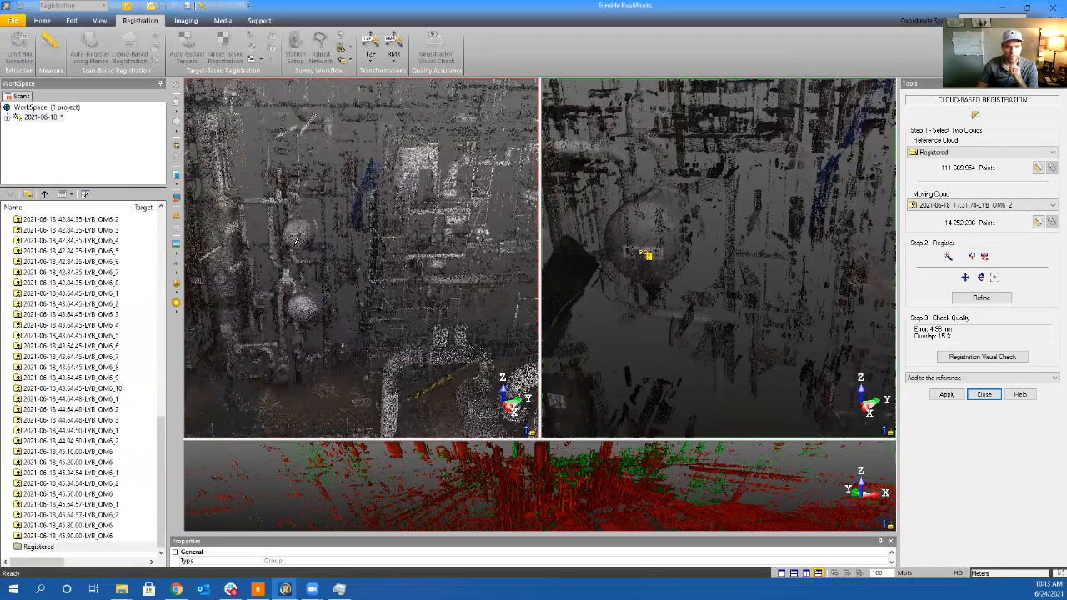
pyautogui.scroll(-6, 301, 234)
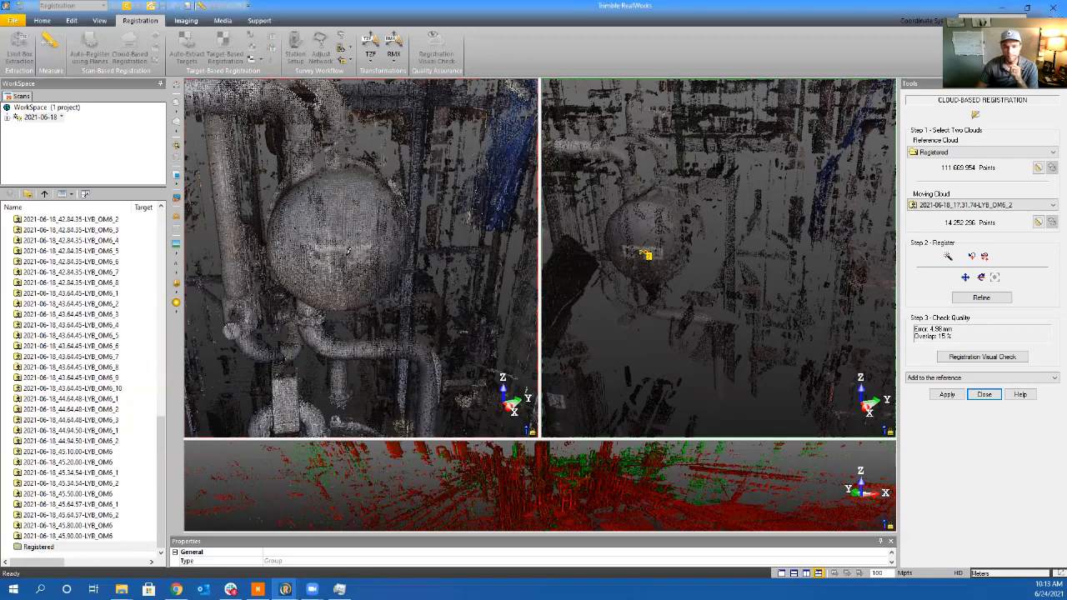
pyautogui.moveTo(345, 260); pyautogui.dragTo(347, 250)
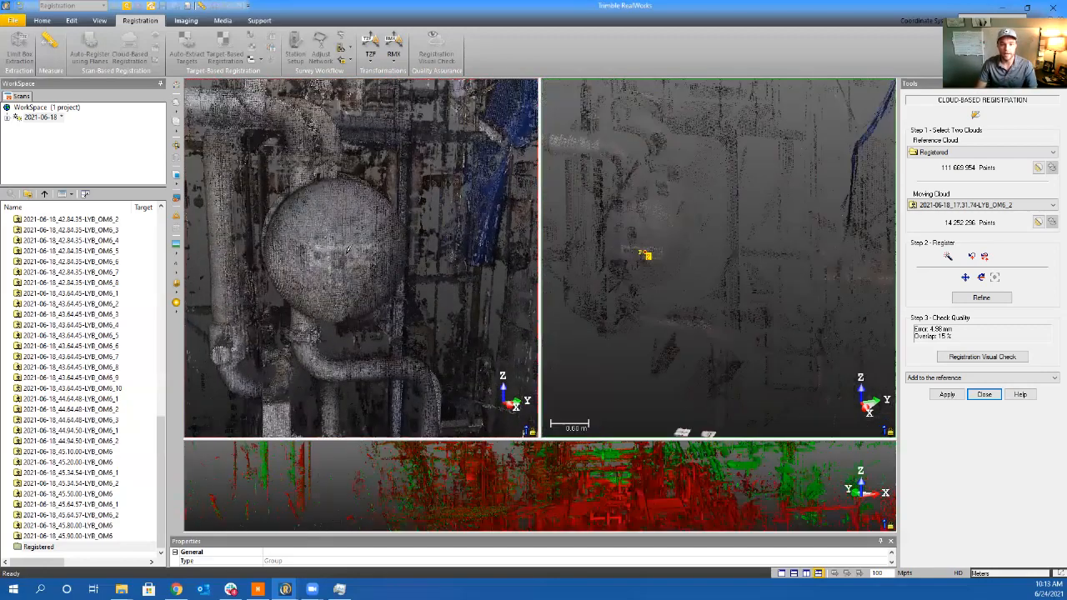
pyautogui.click(347, 249)
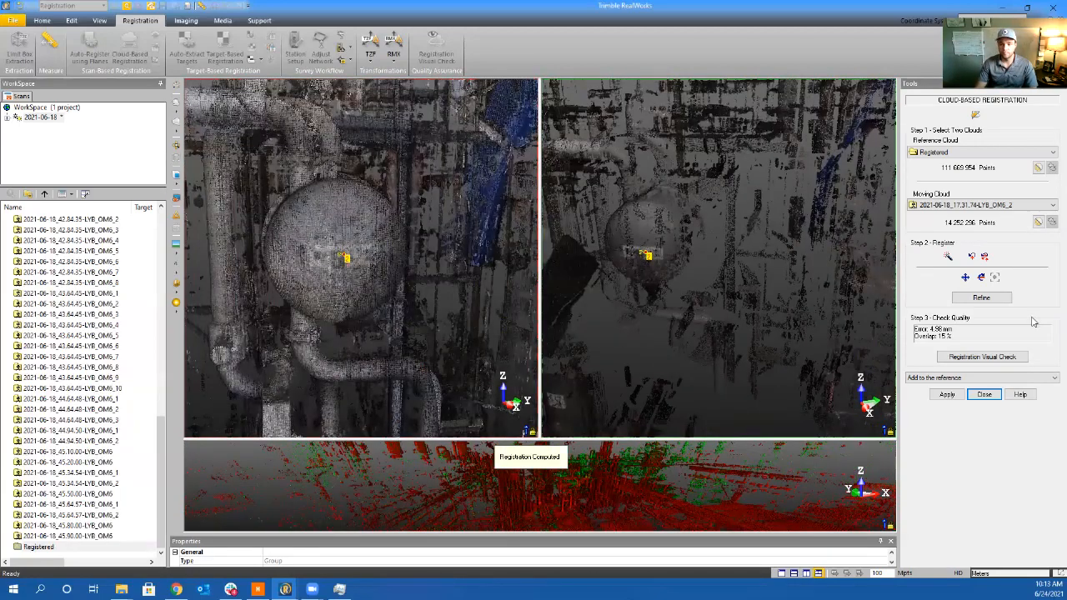
pyautogui.click(982, 297)
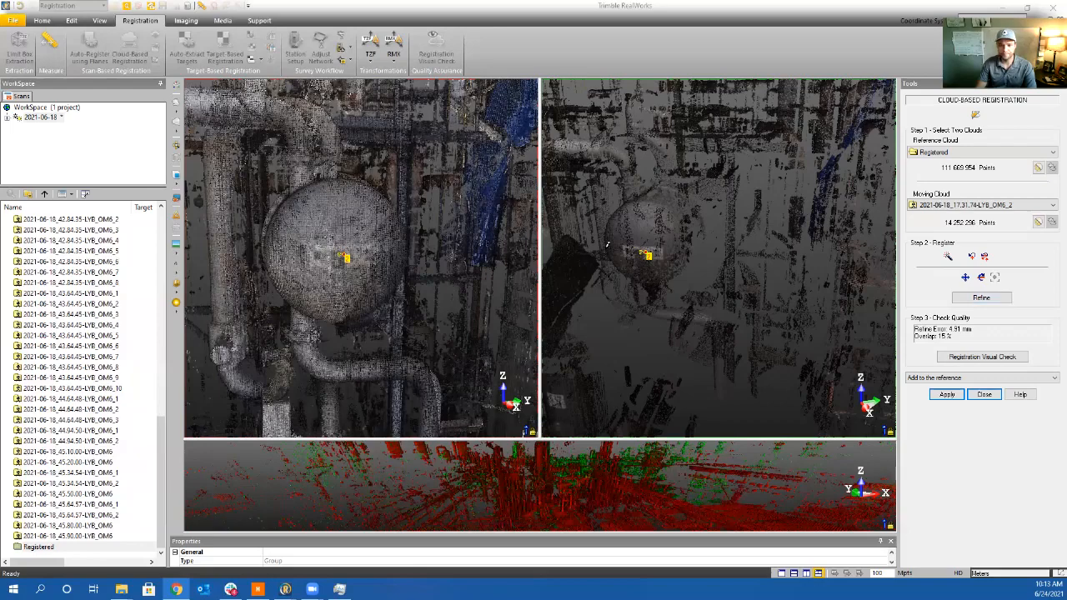
# Inspect the red and green overlay around the horizontal vessel and pipework, and add 2021-06-18_17.31.74-LYB_OM6_2 to the reference
pyautogui.moveTo(577, 482)
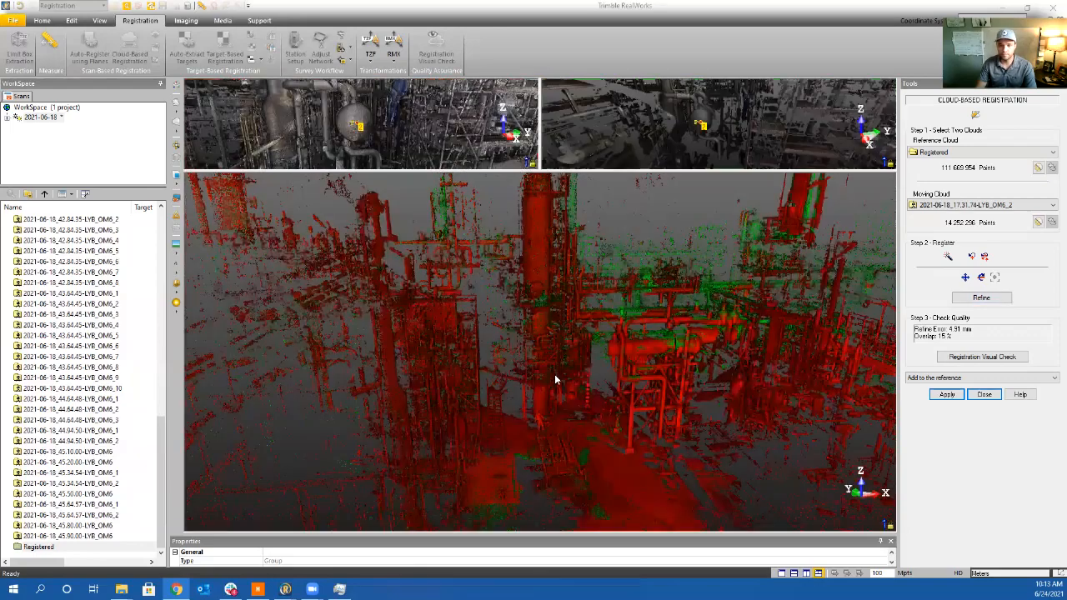
pyautogui.moveTo(644, 341)
pyautogui.mouseDown()
pyautogui.moveTo(635, 381)
pyautogui.moveTo(634, 317)
pyautogui.moveTo(596, 338)
pyautogui.moveTo(600, 316)
pyautogui.moveTo(579, 311)
pyautogui.moveTo(574, 422)
pyautogui.moveTo(751, 398)
pyautogui.mouseUp()
pyautogui.scroll(5, 607, 400)
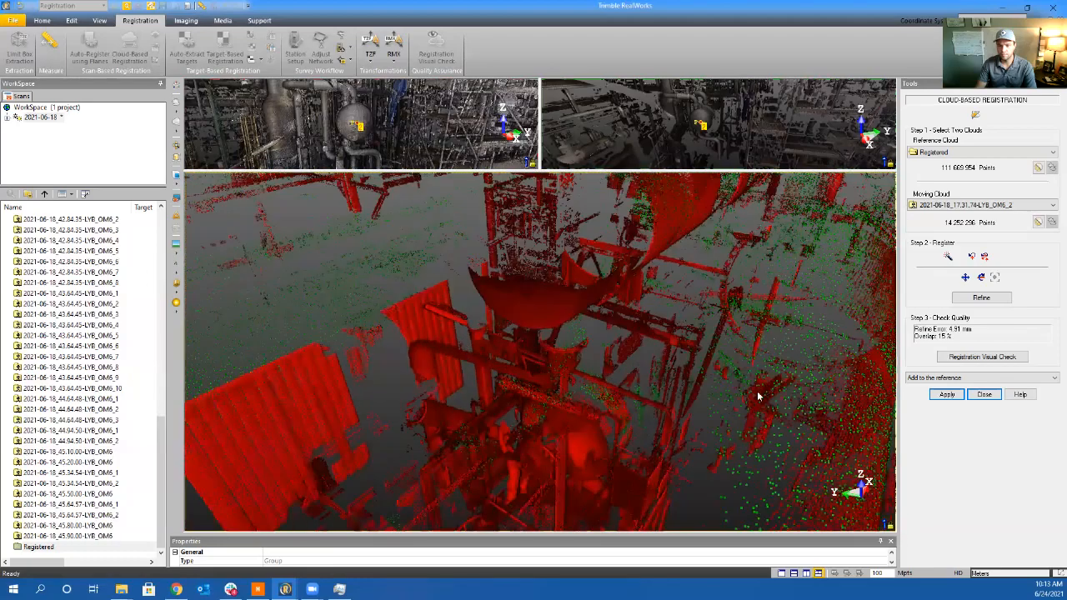
pyautogui.moveTo(757, 396); pyautogui.dragTo(588, 409, button='middle')
pyautogui.scroll(5, 617, 404)
pyautogui.scroll(-6, 617, 405)
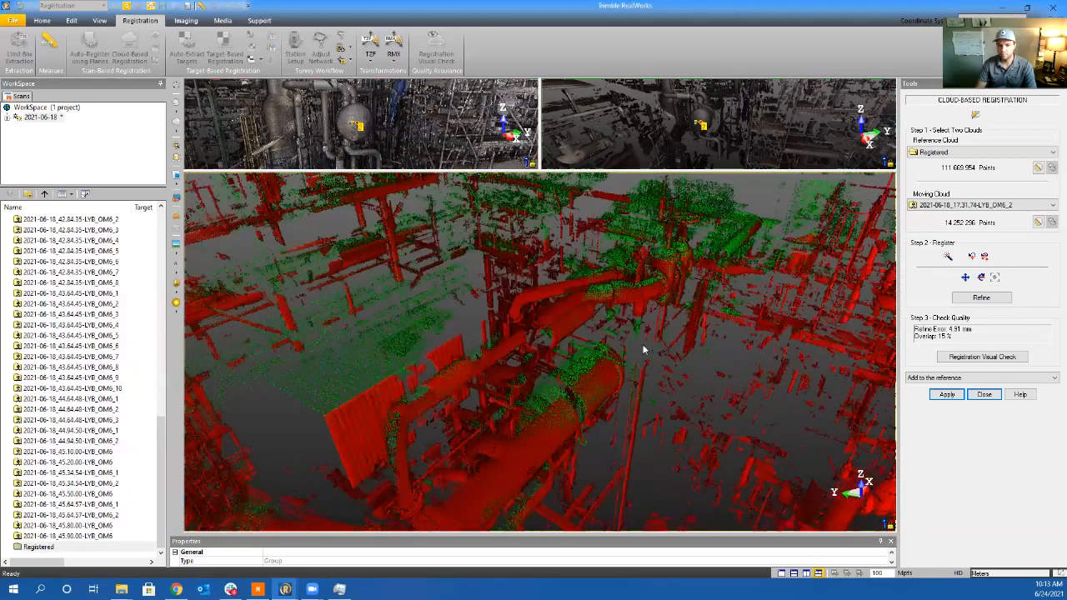
pyautogui.moveTo(660, 319); pyautogui.dragTo(488, 451, button='middle')
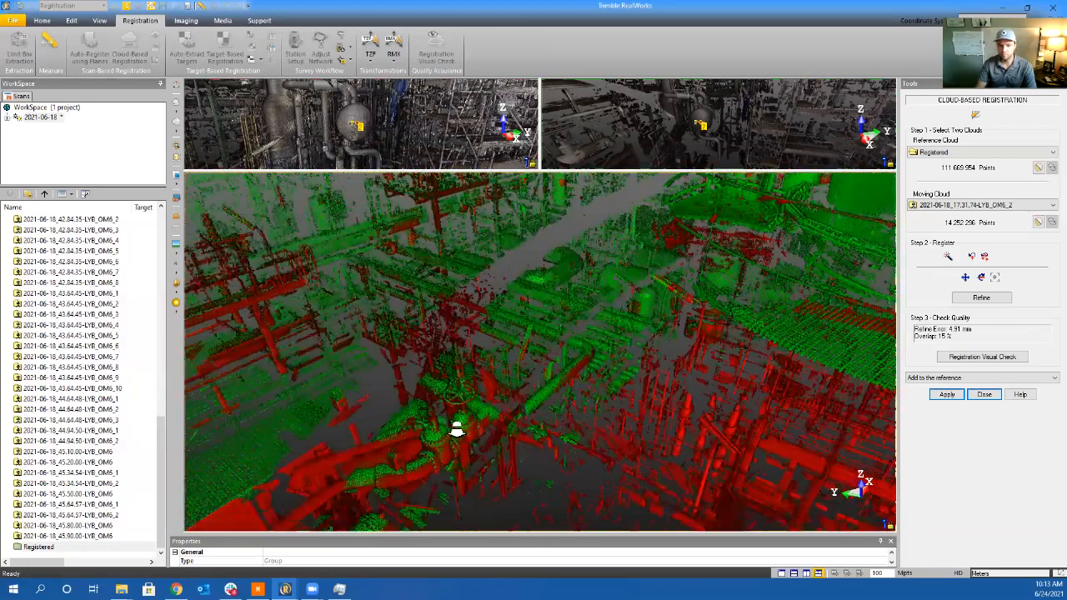
pyautogui.moveTo(431, 459)
pyautogui.mouseDown()
pyautogui.moveTo(511, 447)
pyautogui.moveTo(529, 431)
pyautogui.moveTo(476, 452)
pyautogui.moveTo(524, 383)
pyautogui.mouseUp()
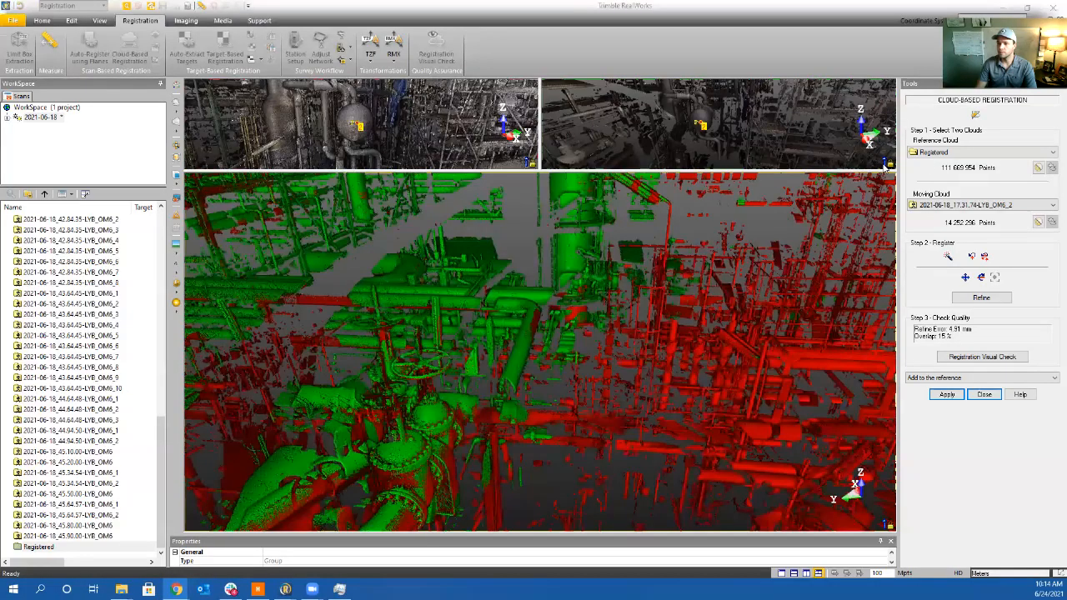
pyautogui.click(948, 395)
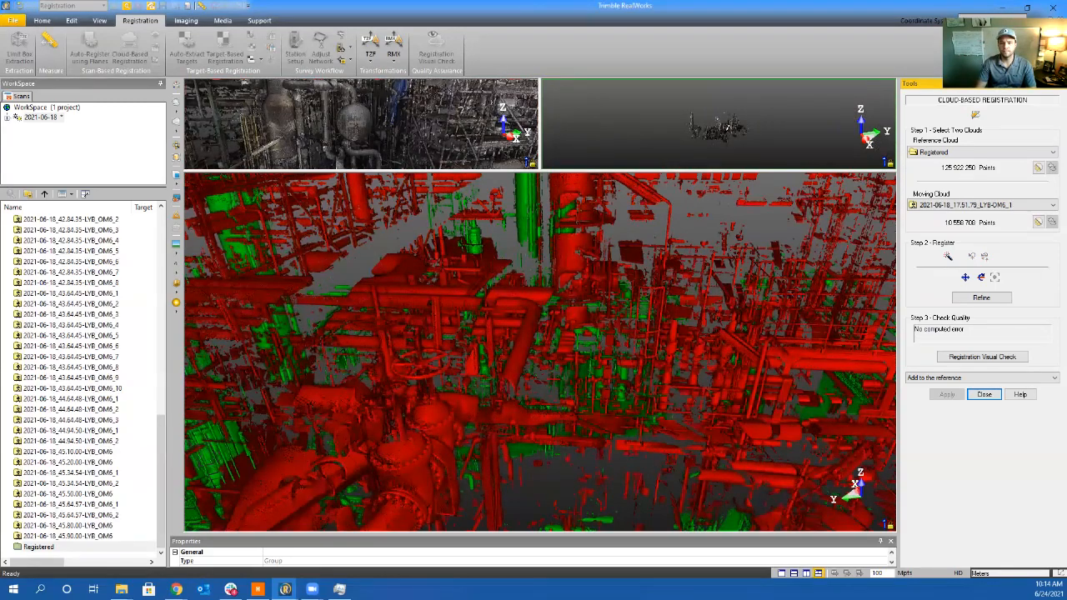
# Examine moving cloud 2021-06-18_17.51.79_LYB-OM6_1 from above and from the side for recognisable columns and vessels
pyautogui.moveTo(715, 129)
pyautogui.scroll(5, 767, 265)
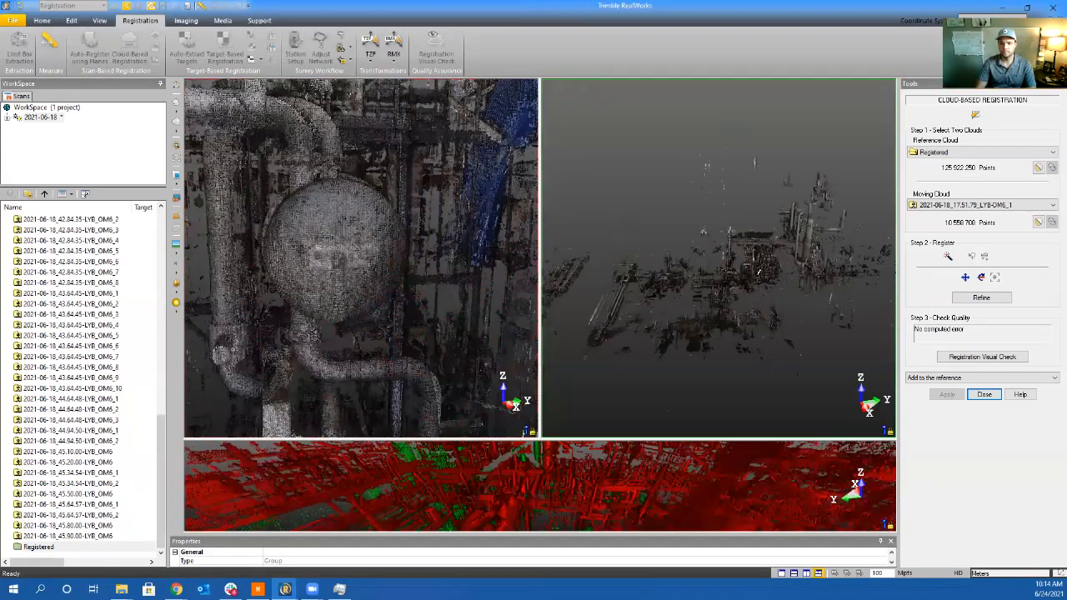
pyautogui.moveTo(737, 252); pyautogui.dragTo(862, 298)
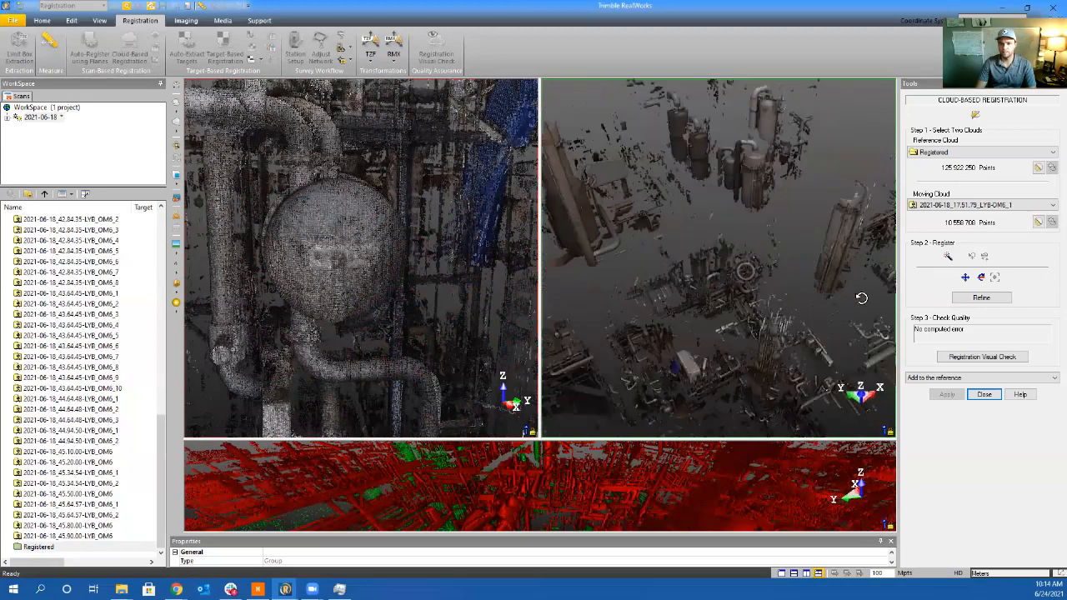
pyautogui.moveTo(648, 248)
pyautogui.mouseDown(button='middle')
pyautogui.moveTo(788, 329)
pyautogui.moveTo(722, 259)
pyautogui.mouseUp(button='middle')
pyautogui.scroll(-3, 793, 325)
pyautogui.scroll(2, 749, 286)
pyautogui.moveTo(750, 287)
pyautogui.mouseDown()
pyautogui.moveTo(661, 267)
pyautogui.moveTo(749, 275)
pyautogui.moveTo(728, 280)
pyautogui.moveTo(732, 320)
pyautogui.moveTo(745, 326)
pyautogui.moveTo(771, 305)
pyautogui.moveTo(754, 292)
pyautogui.mouseUp()
pyautogui.scroll(3, 727, 281)
pyautogui.scroll(2, 755, 259)
pyautogui.scroll(-3, 754, 258)
# Examine the columns in the reference cloud against the moving cloud, up to the tall column with round manways
pyautogui.click(349, 248)
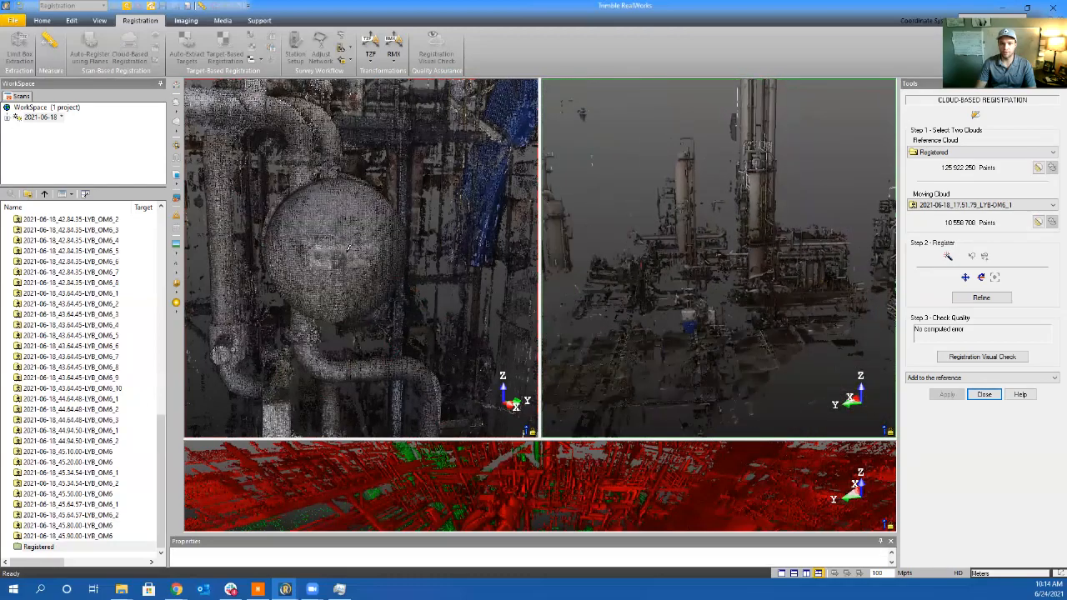
pyautogui.scroll(-5, 349, 248)
pyautogui.moveTo(350, 248)
pyautogui.mouseDown()
pyautogui.moveTo(401, 288)
pyautogui.moveTo(520, 286)
pyautogui.moveTo(521, 271)
pyautogui.mouseUp()
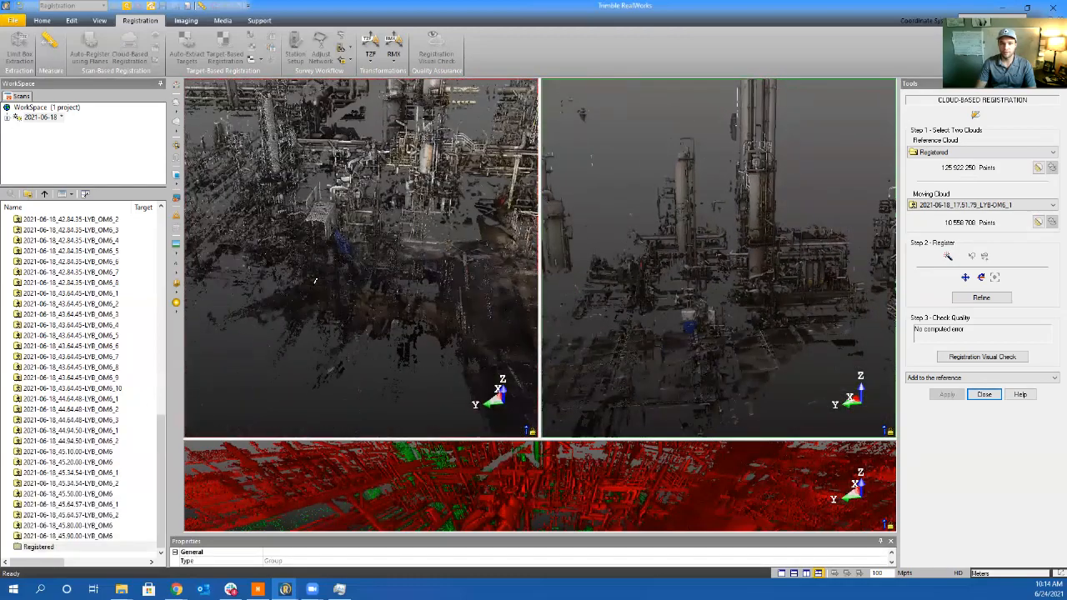
pyautogui.moveTo(314, 321); pyautogui.dragTo(303, 415, button='middle')
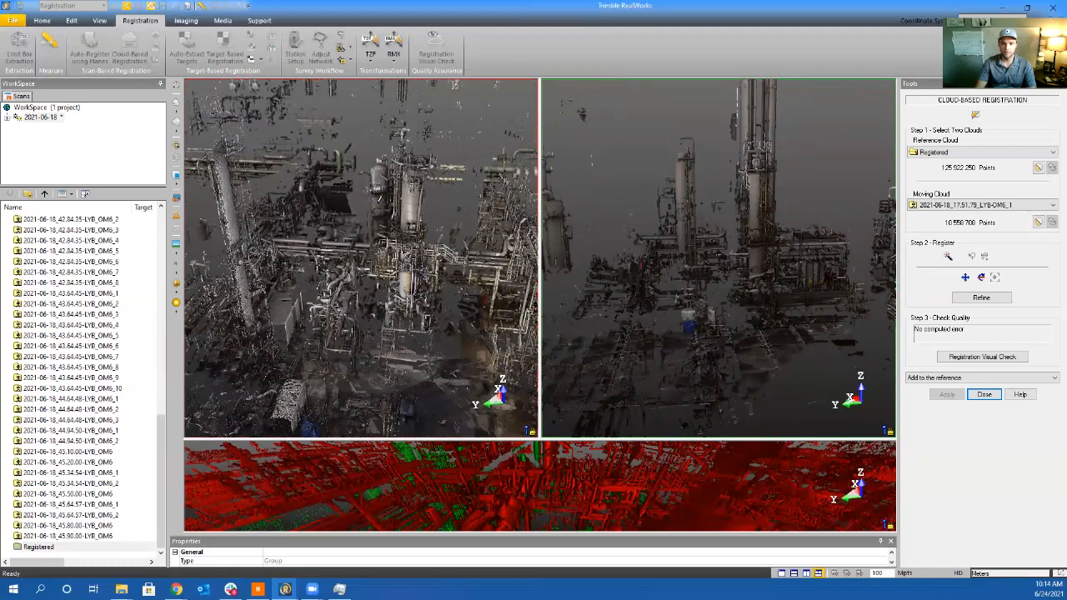
pyautogui.scroll(4, 408, 224)
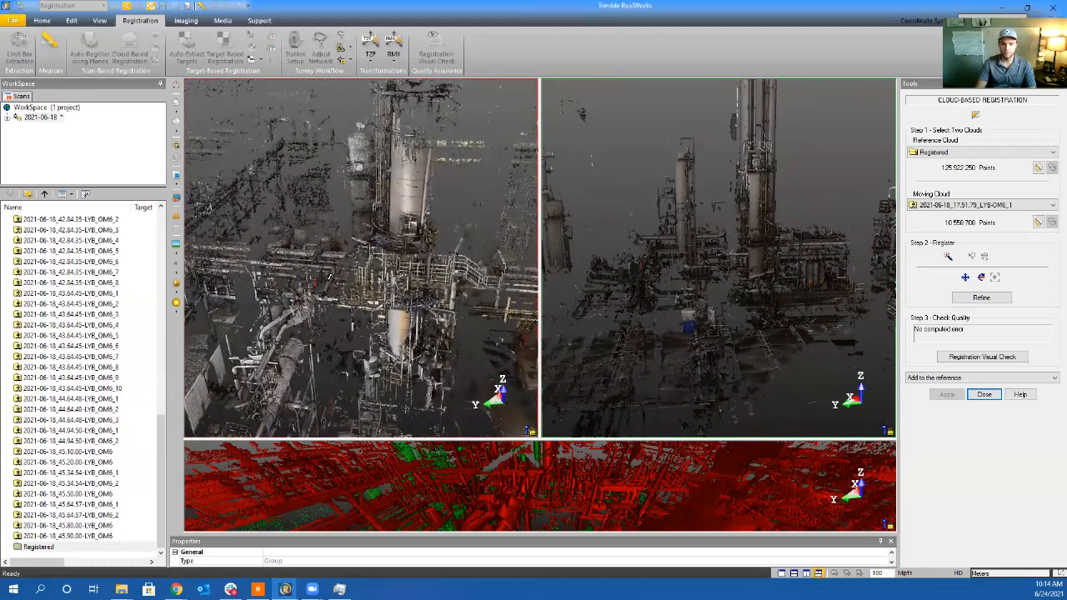
pyautogui.scroll(-4, 329, 276)
pyautogui.moveTo(330, 292); pyautogui.dragTo(372, 311, button='middle')
pyautogui.moveTo(765, 267); pyautogui.dragTo(720, 267)
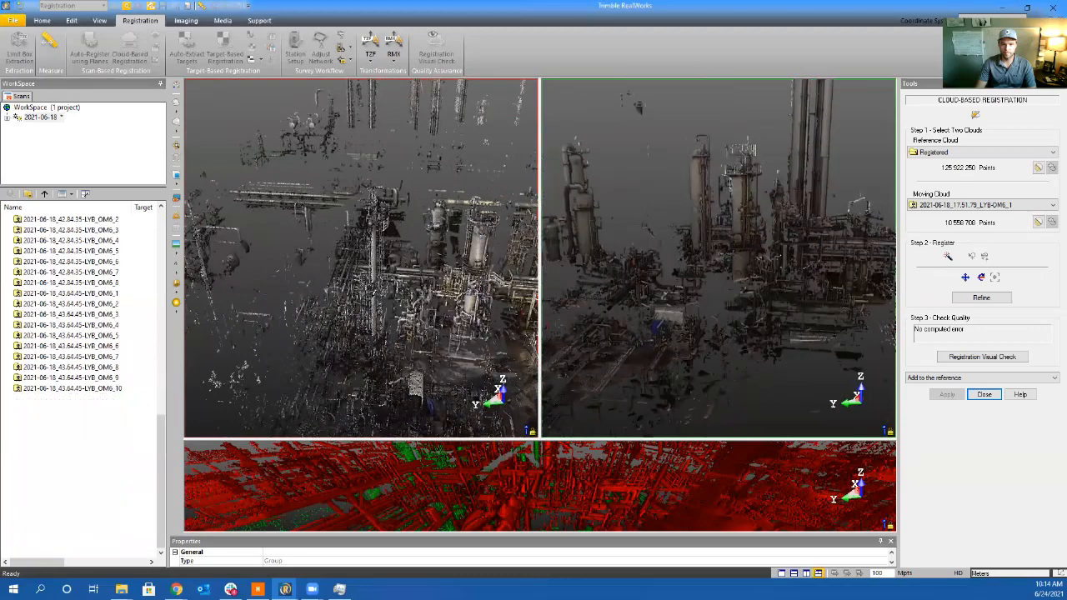
pyautogui.moveTo(353, 303); pyautogui.dragTo(291, 295)
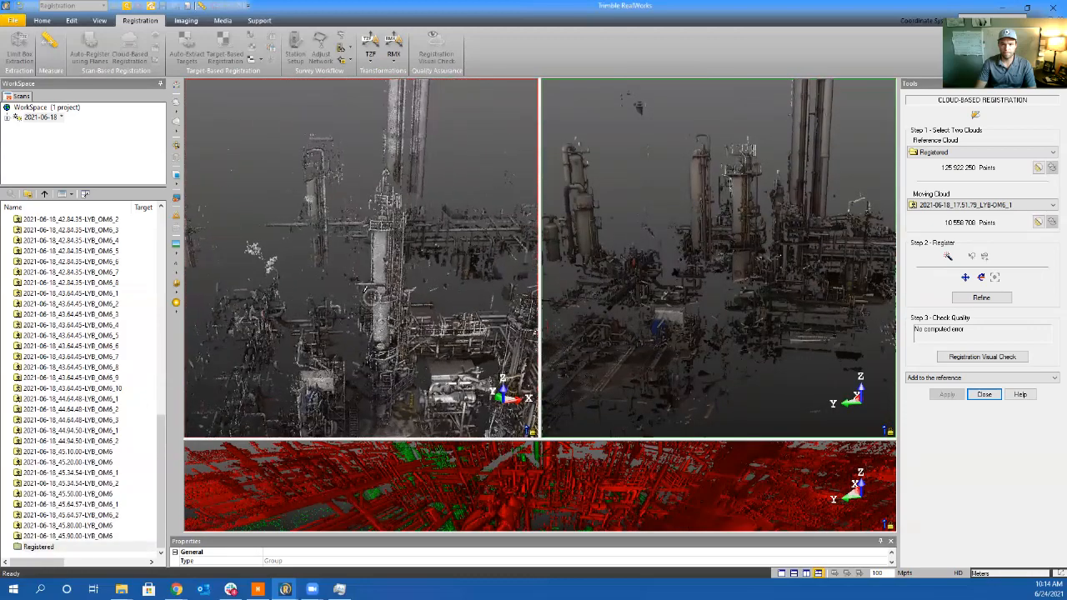
pyautogui.scroll(3, 750, 233)
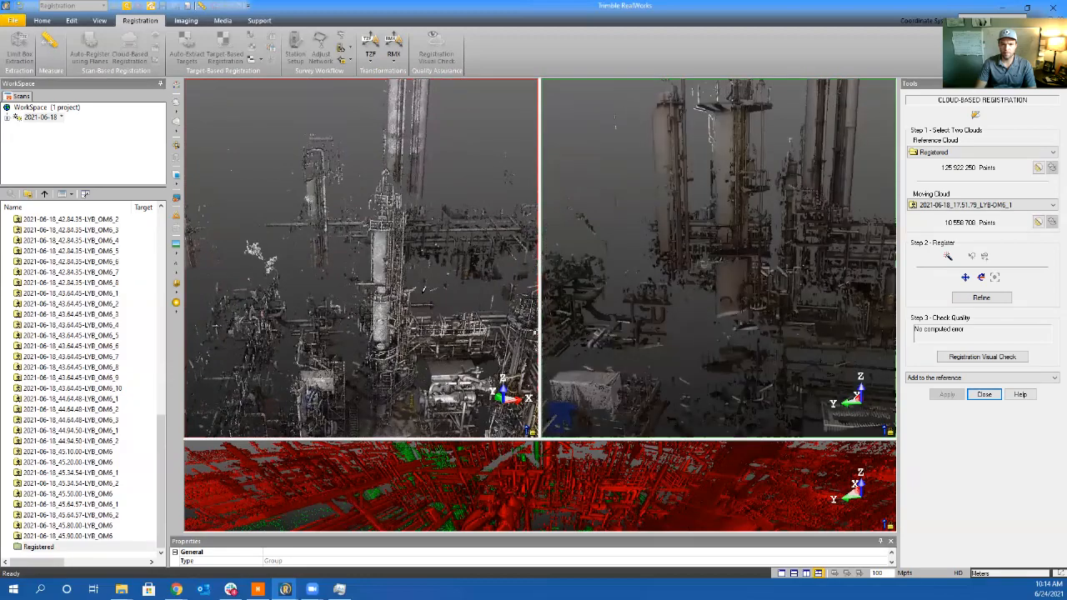
pyautogui.scroll(6, 395, 278)
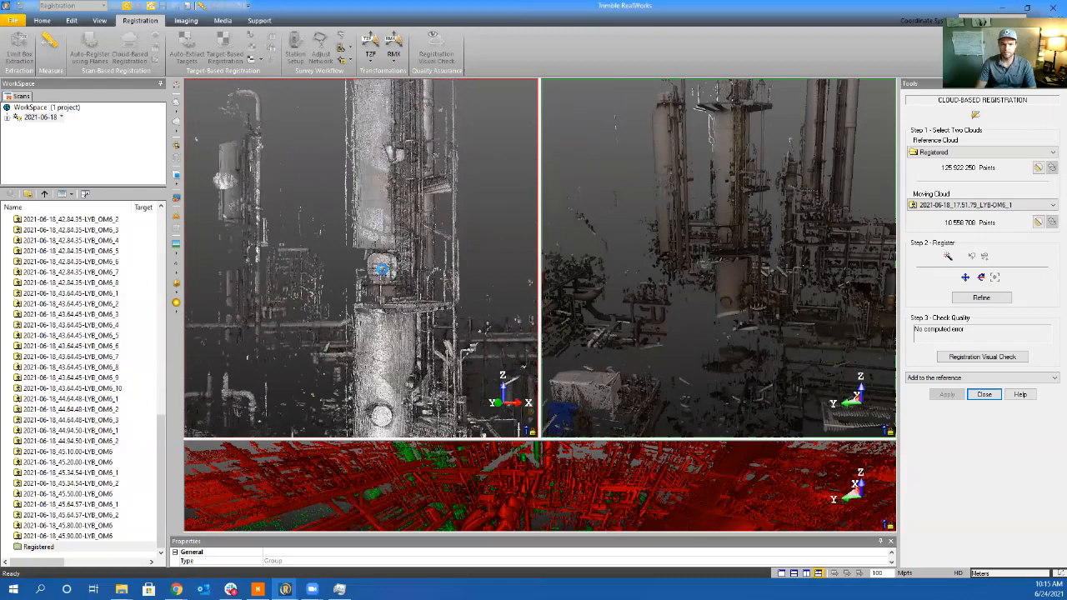
pyautogui.scroll(2, 719, 237)
pyautogui.moveTo(358, 248); pyautogui.dragTo(395, 265)
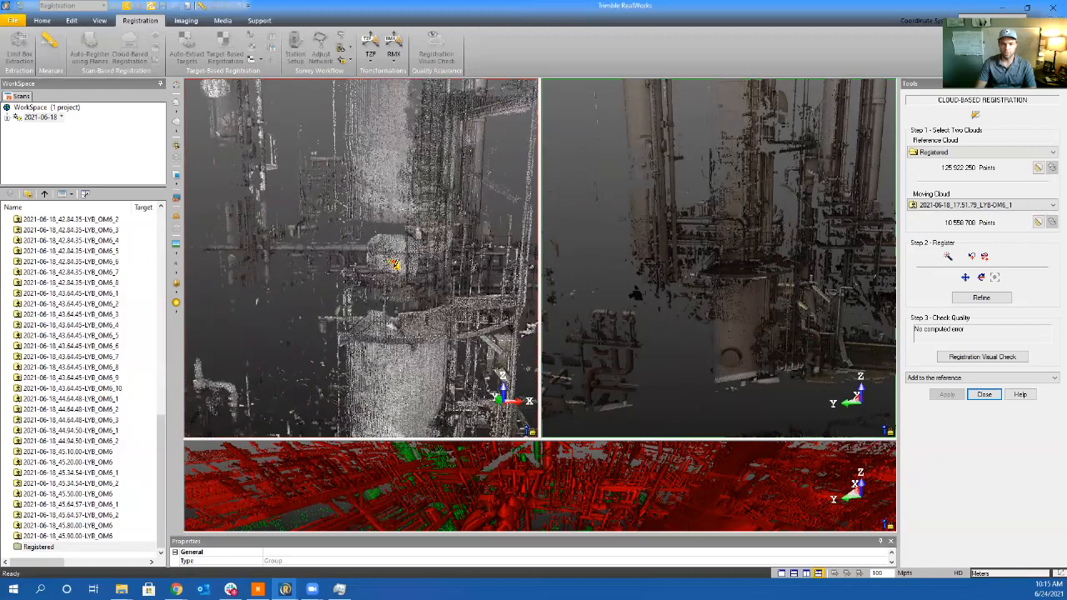
pyautogui.moveTo(388, 261)
pyautogui.mouseDown()
pyautogui.moveTo(373, 233)
pyautogui.moveTo(386, 254)
pyautogui.mouseUp()
pyautogui.click(971, 256)
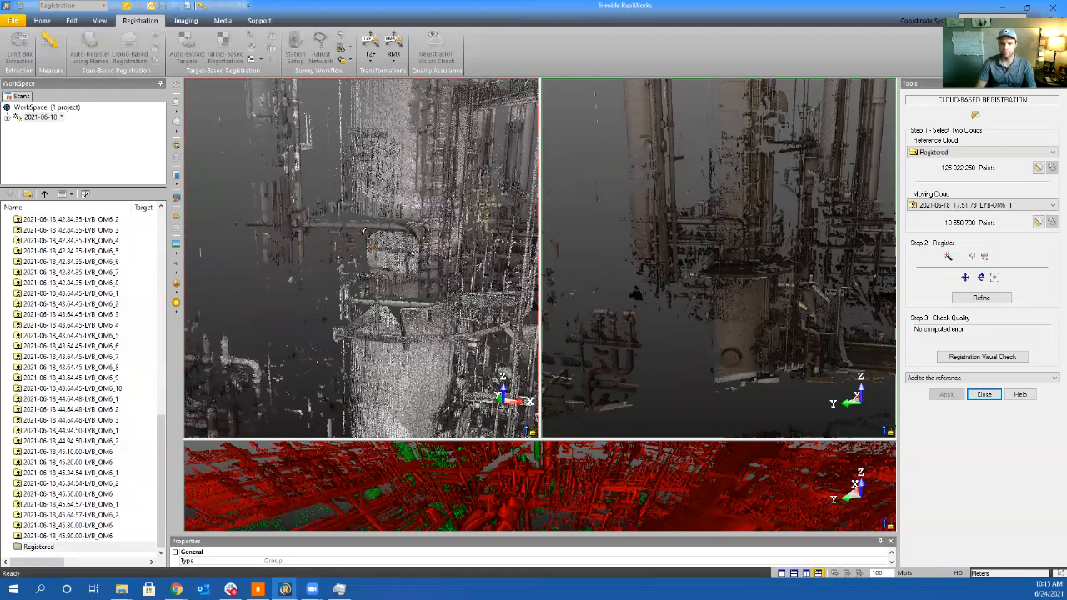
pyautogui.moveTo(396, 248); pyautogui.dragTo(261, 234)
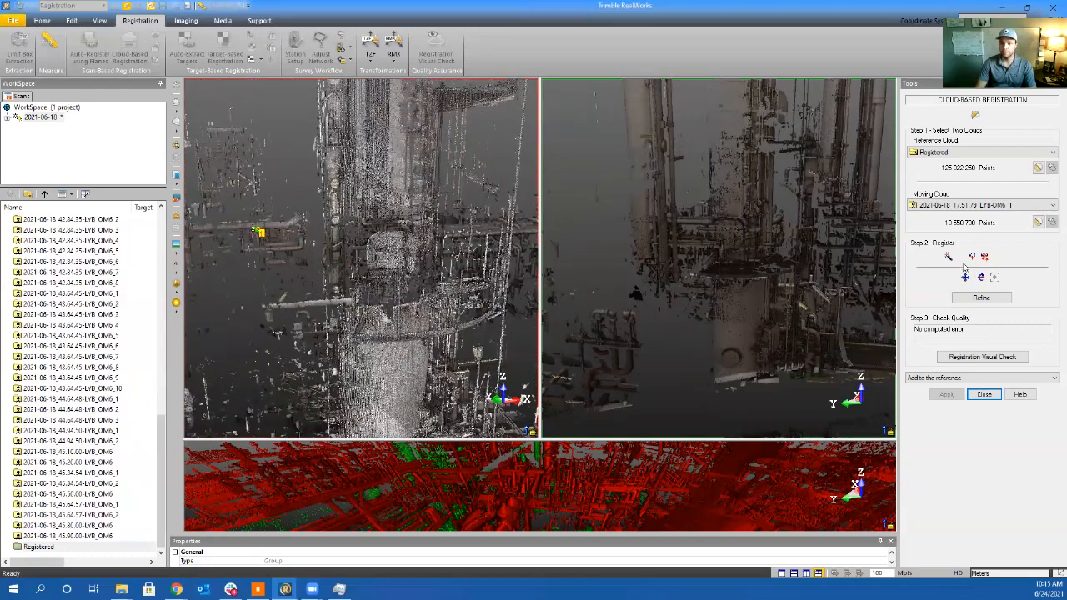
pyautogui.click(256, 230)
# Pick the centre of the tall column's round manway as the matching point in both clouds, and refine the registration
pyautogui.moveTo(381, 253); pyautogui.dragTo(393, 248)
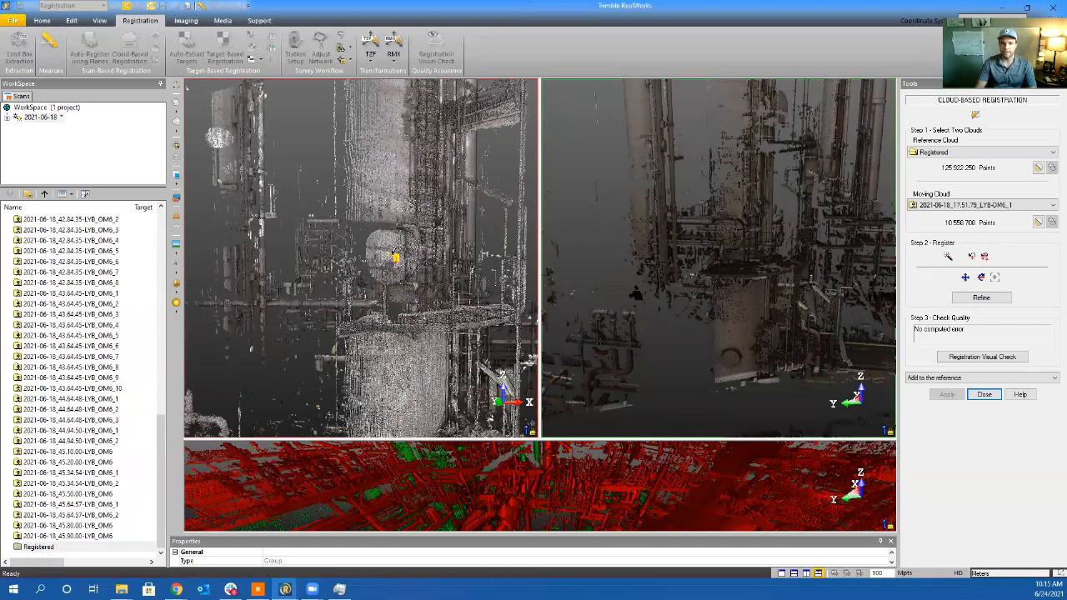
pyautogui.scroll(5, 395, 256)
pyautogui.scroll(2, 393, 242)
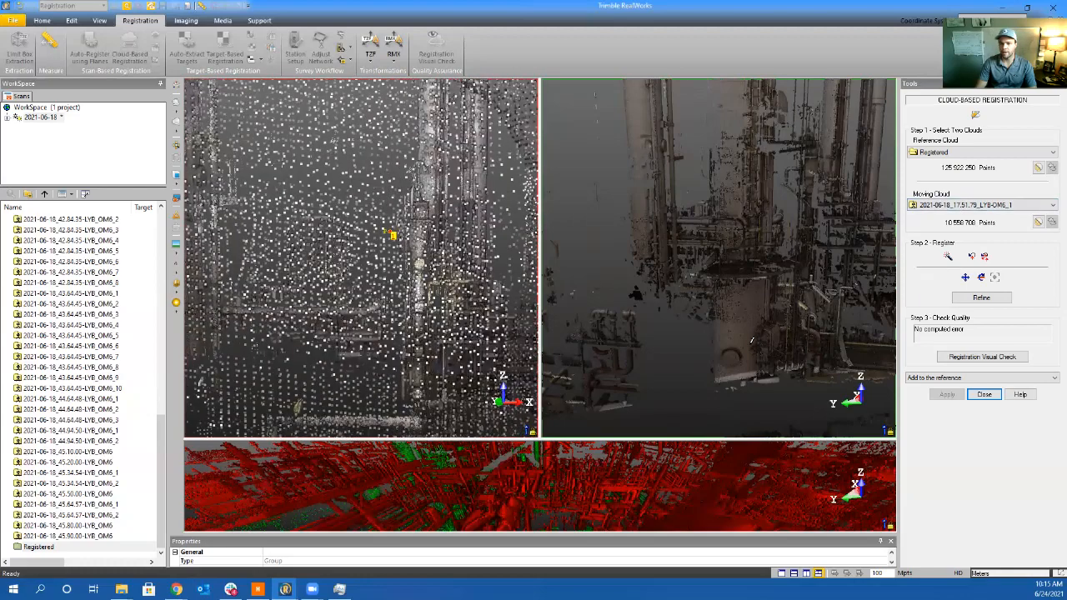
pyautogui.moveTo(741, 232)
pyautogui.mouseDown()
pyautogui.moveTo(751, 238)
pyautogui.moveTo(722, 239)
pyautogui.moveTo(741, 257)
pyautogui.moveTo(742, 233)
pyautogui.mouseUp()
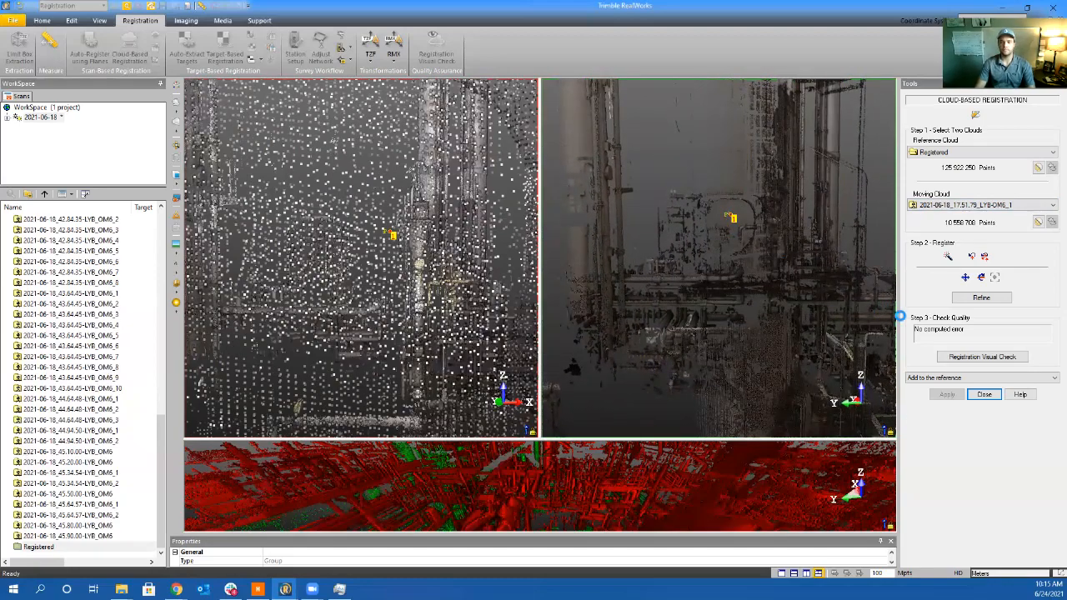
pyautogui.click(981, 300)
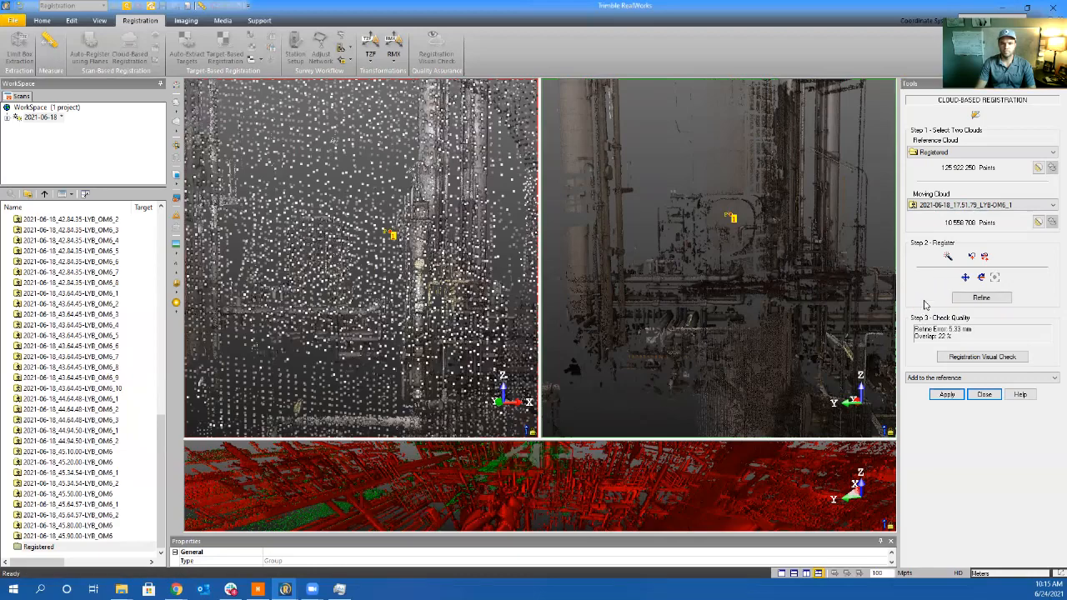
# Inspect the red and green overlay around the columns and the bent pipes from the side and from above
pyautogui.click(511, 482)
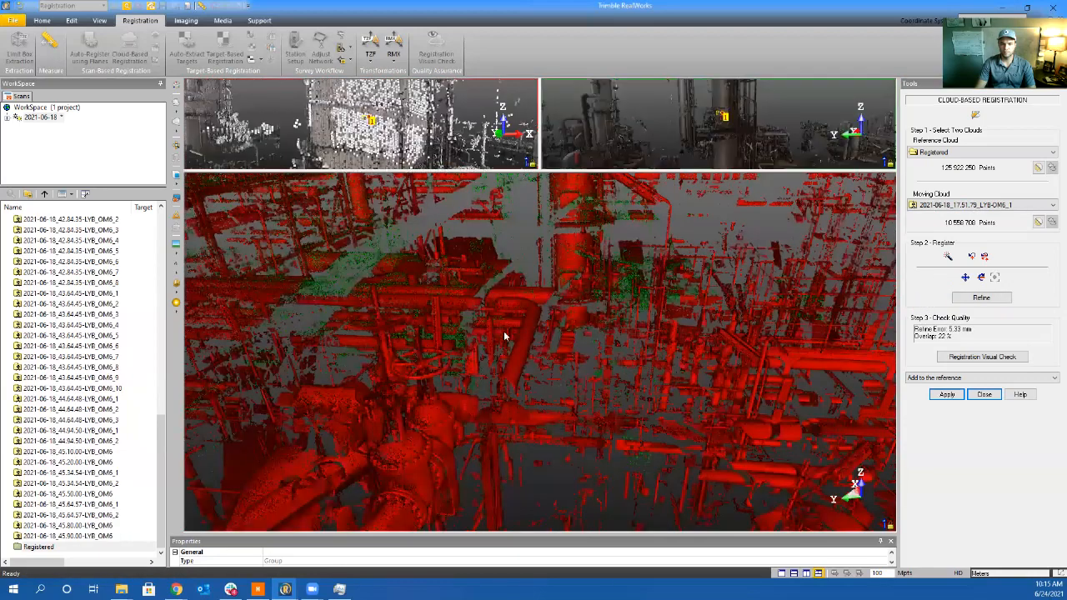
pyautogui.moveTo(612, 390); pyautogui.dragTo(565, 469, button='middle')
pyautogui.scroll(-3, 614, 336)
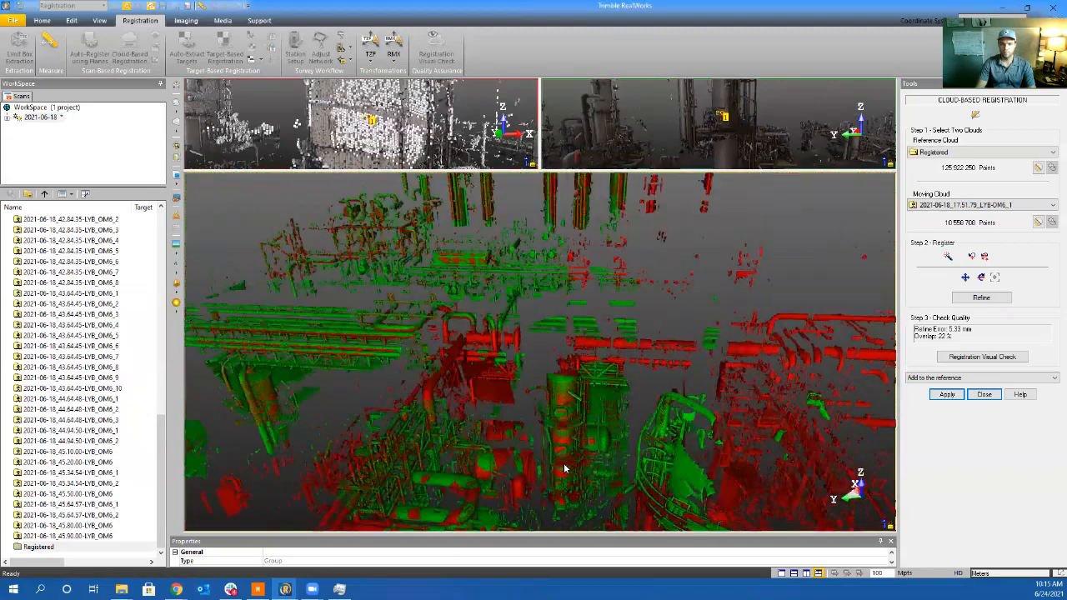
pyautogui.moveTo(583, 417); pyautogui.dragTo(656, 425)
pyautogui.moveTo(566, 427); pyautogui.dragTo(582, 336)
pyautogui.moveTo(625, 399); pyautogui.dragTo(506, 244)
pyautogui.moveTo(589, 279); pyautogui.dragTo(686, 247)
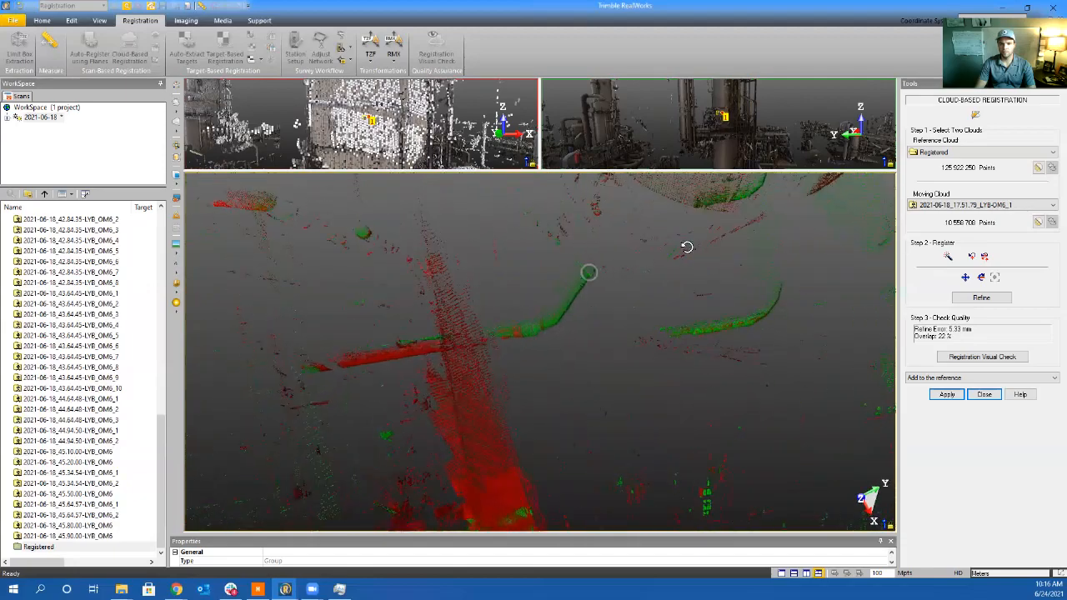
pyautogui.moveTo(733, 221); pyautogui.dragTo(641, 248)
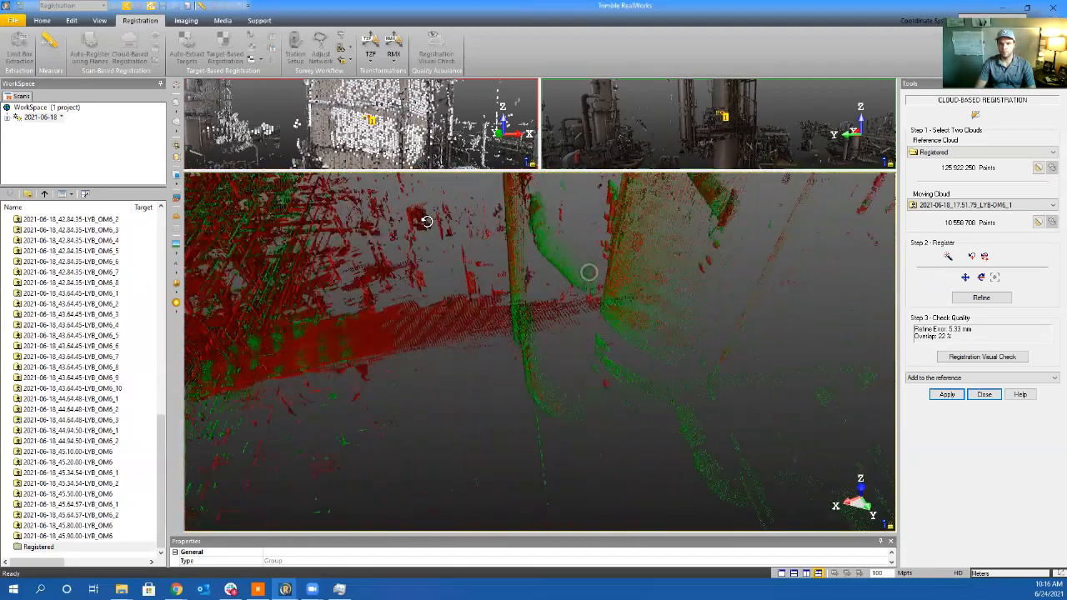
pyautogui.moveTo(514, 223); pyautogui.dragTo(612, 240)
# Check the overlay across the wider process area, and add 2021-06-18_17.51.79_LYB-OM6_1 to the reference
pyautogui.scroll(-6, 607, 265)
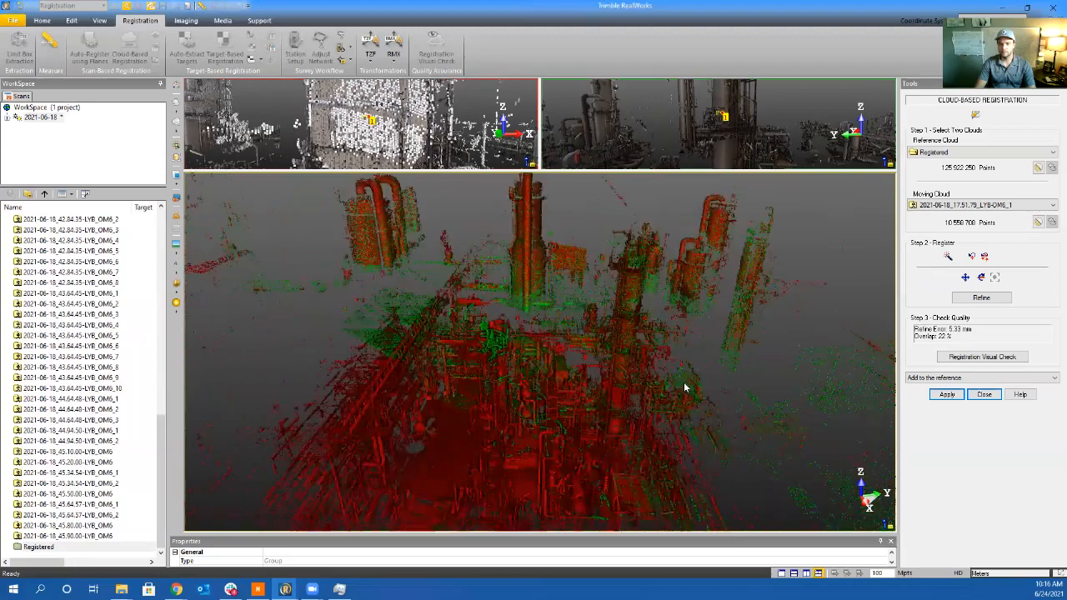
pyautogui.scroll(3, 602, 371)
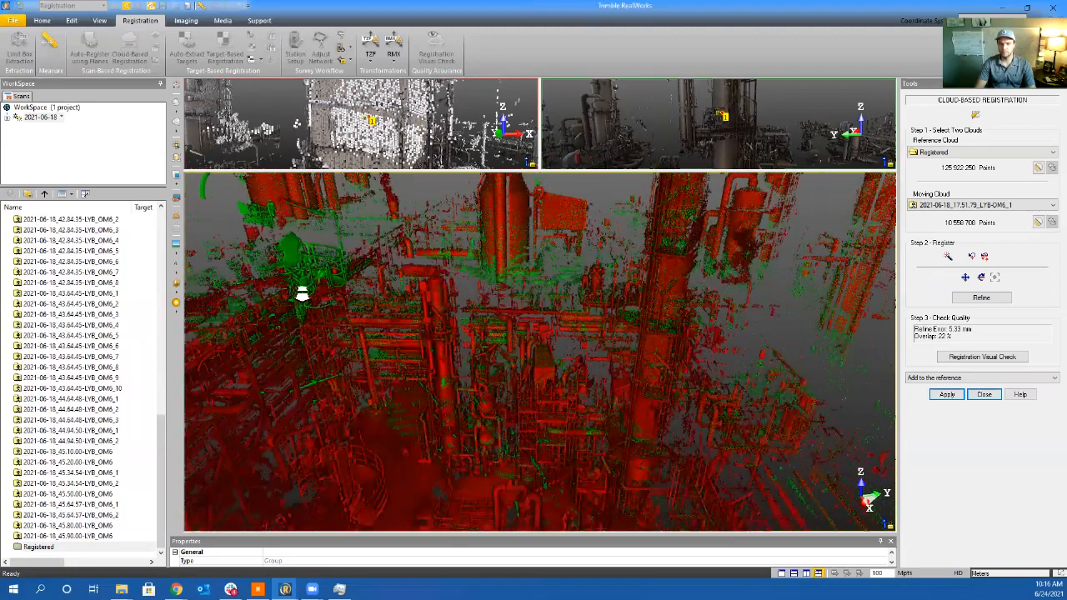
pyautogui.scroll(3, 304, 317)
pyautogui.moveTo(326, 331); pyautogui.dragTo(393, 350)
pyautogui.moveTo(393, 350); pyautogui.dragTo(504, 385, button='middle')
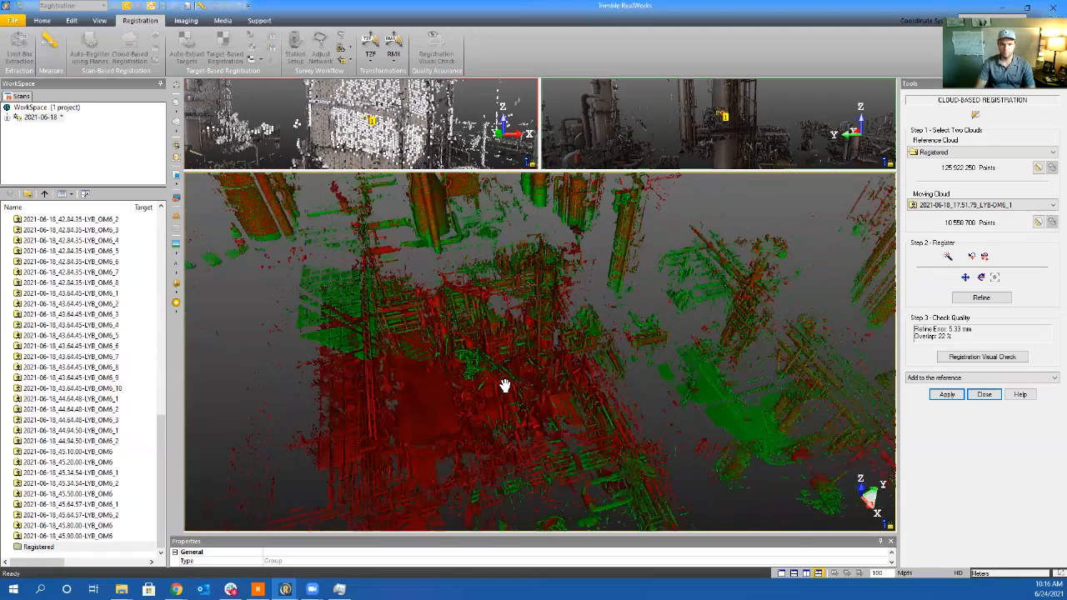
pyautogui.click(947, 395)
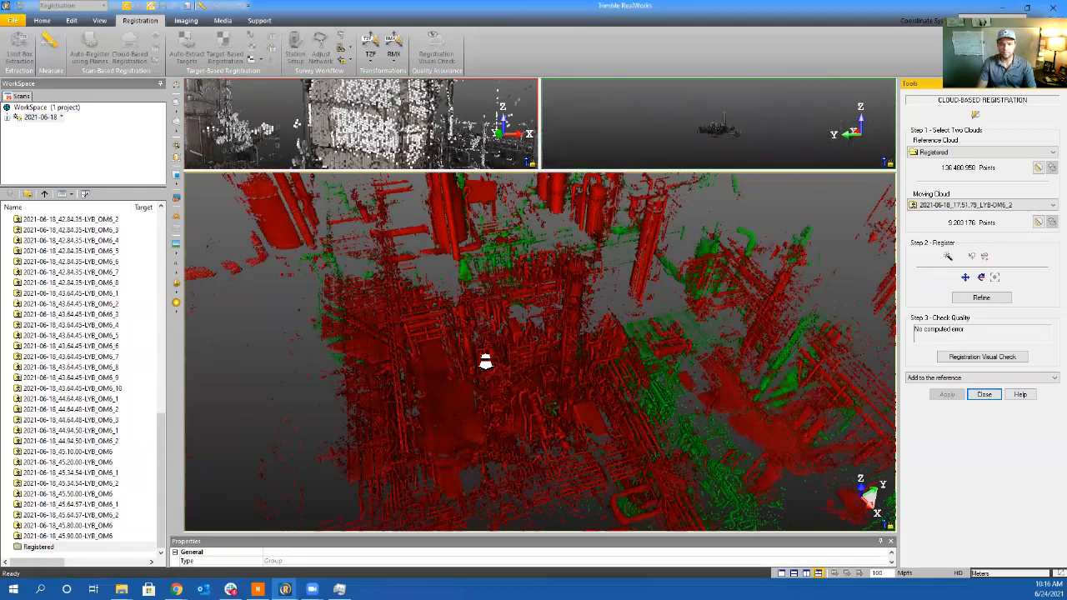
# Examine moving cloud 2021-06-18_17.51.79_LYB-OM6_2 from several sides for recognisable columns, the pipe rack and the white-and-blue unit
pyautogui.moveTo(484, 364); pyautogui.dragTo(490, 385)
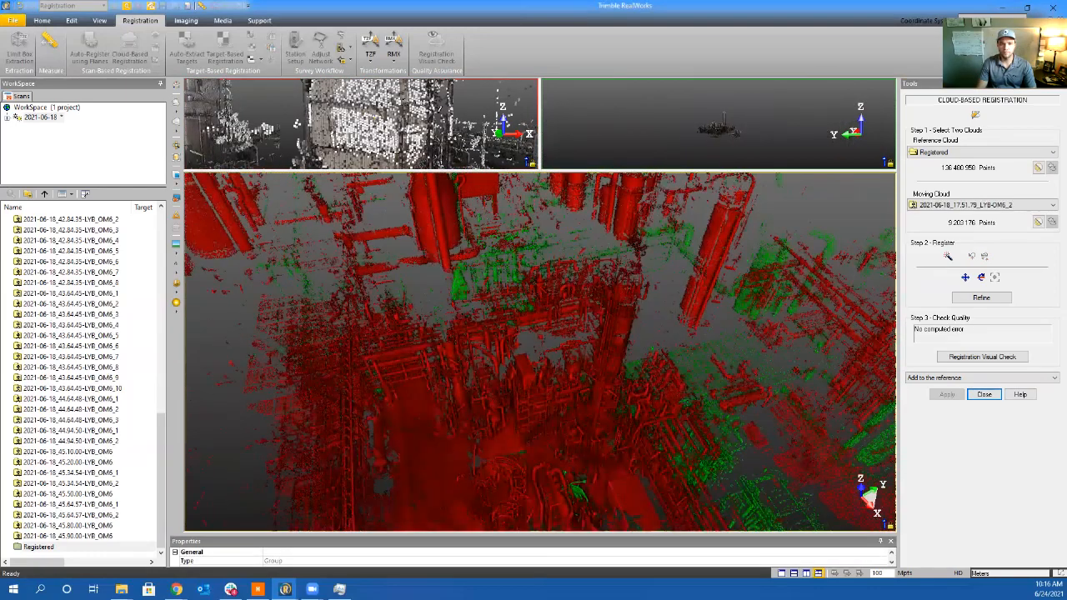
pyautogui.moveTo(422, 171); pyautogui.dragTo(422, 439)
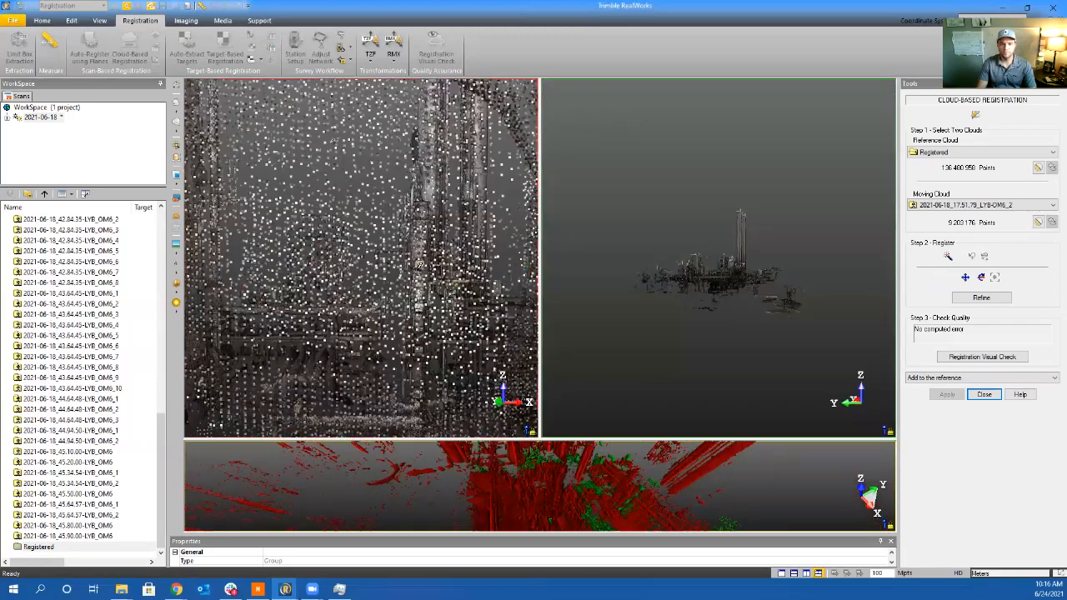
pyautogui.scroll(-8, 415, 297)
pyautogui.scroll(-4, 417, 294)
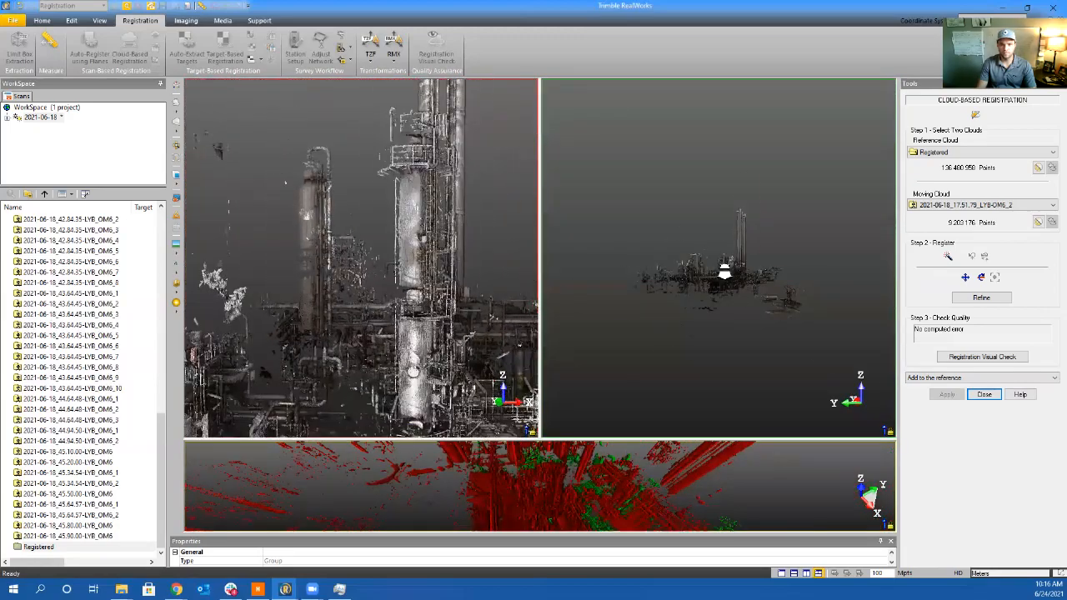
pyautogui.scroll(10, 725, 270)
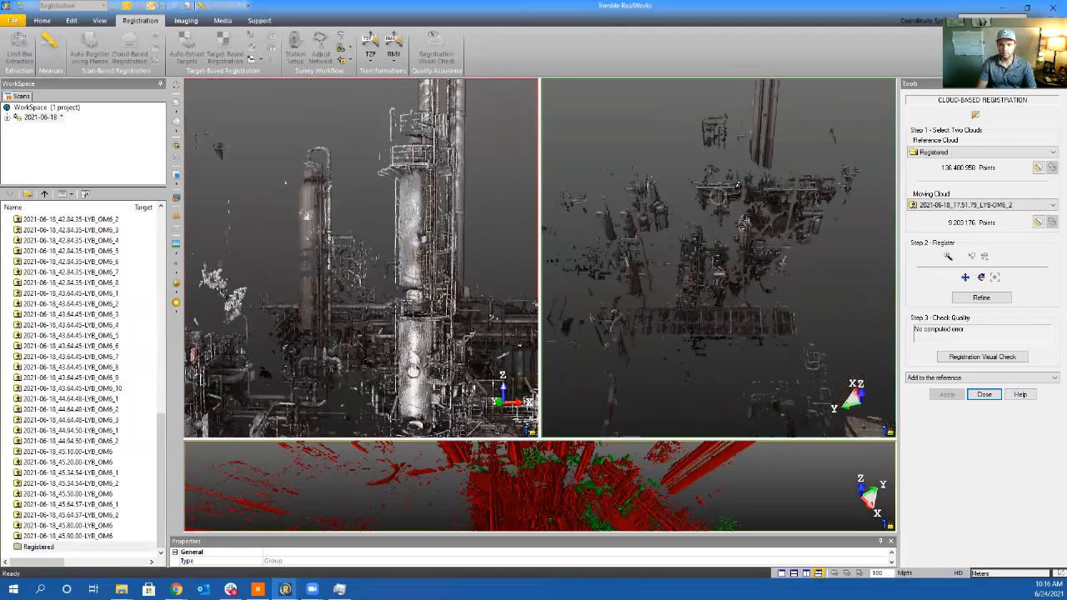
pyautogui.scroll(6, 718, 197)
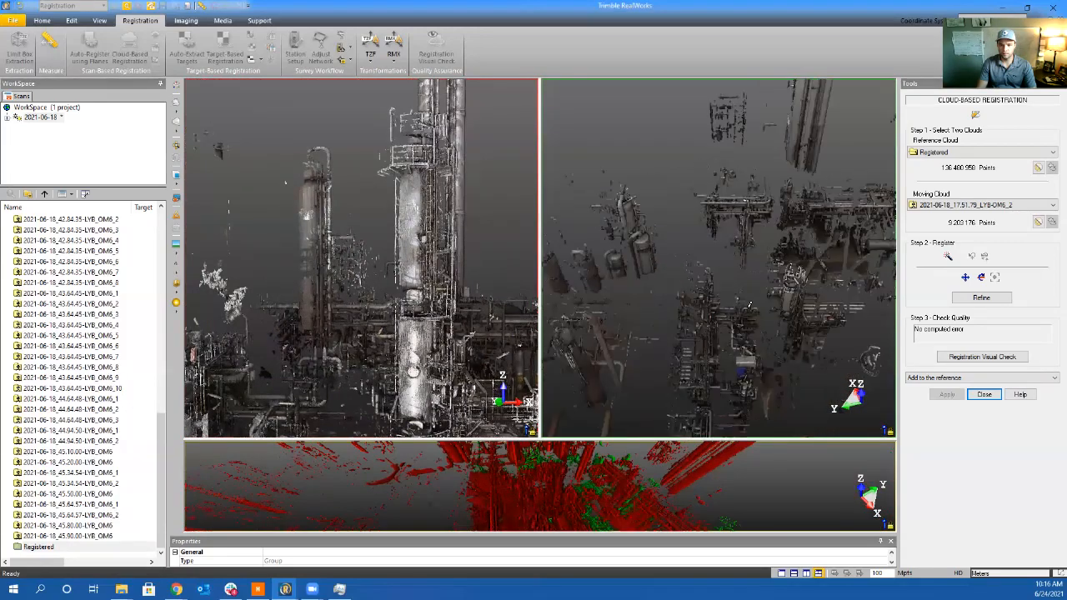
pyautogui.moveTo(749, 306); pyautogui.dragTo(1019, 310)
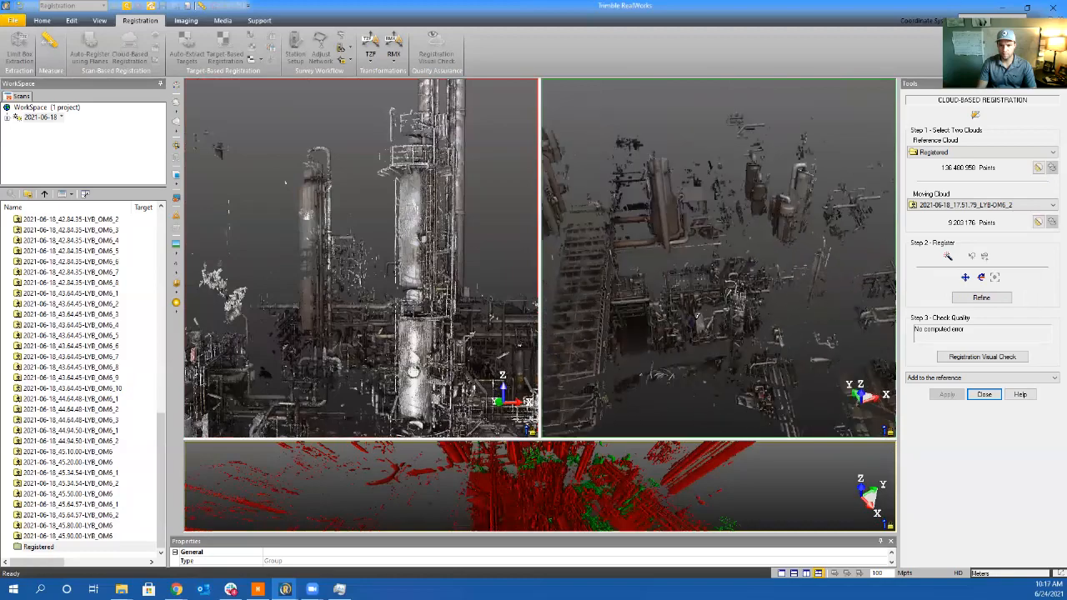
pyautogui.moveTo(697, 315); pyautogui.dragTo(726, 306)
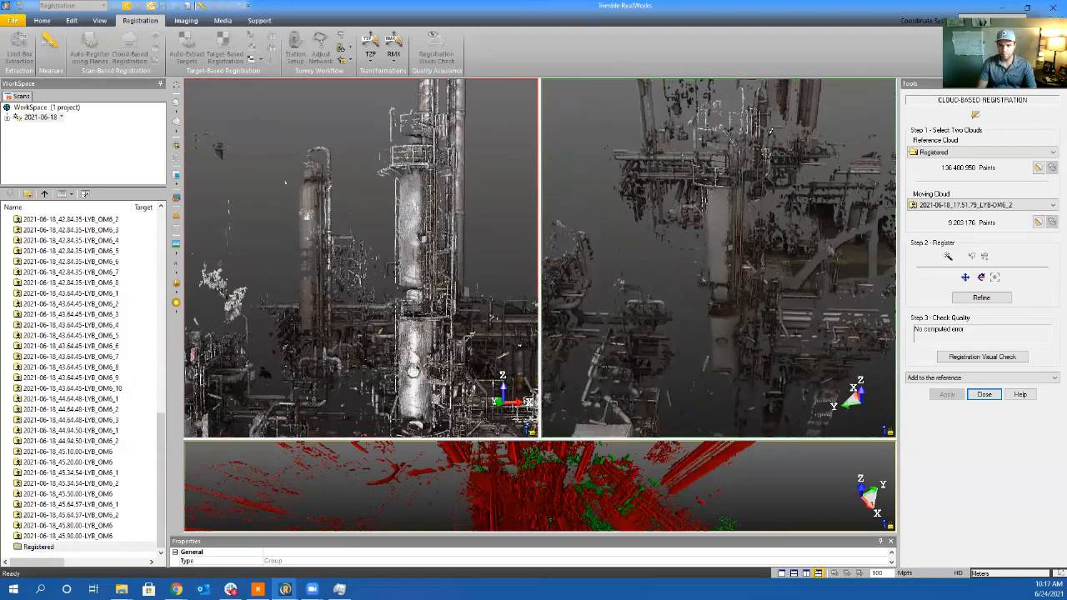
pyautogui.moveTo(741, 201); pyautogui.dragTo(703, 326)
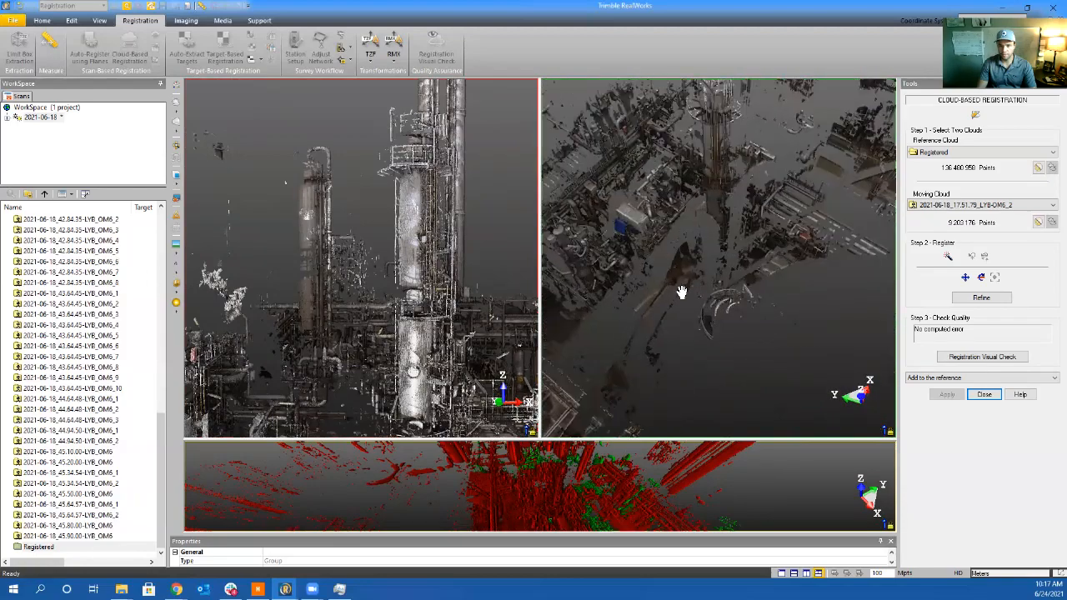
pyautogui.moveTo(682, 291); pyautogui.dragTo(583, 305)
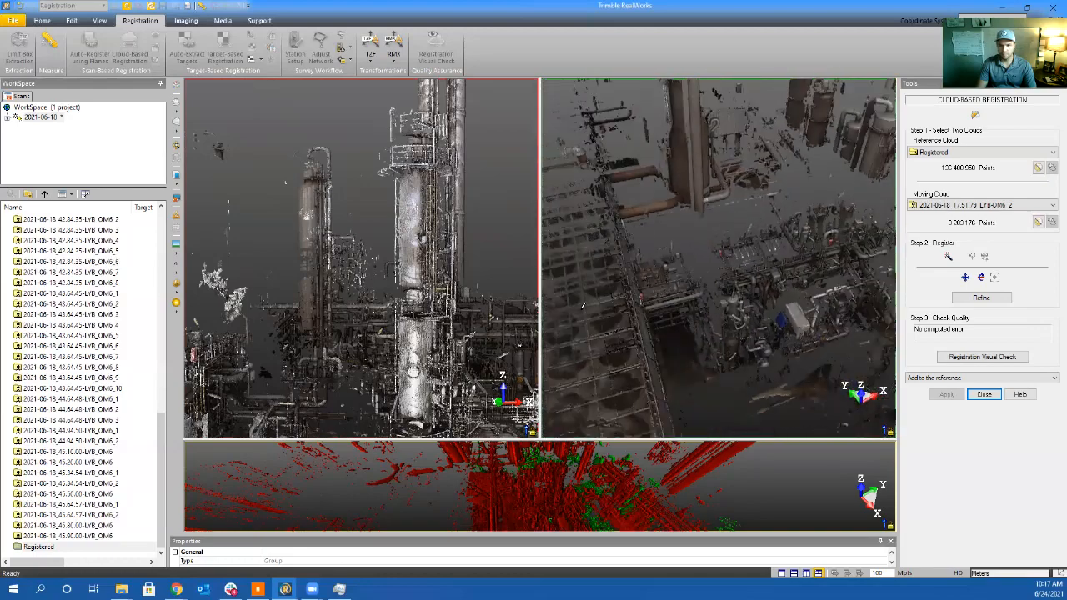
# Examine the reference cloud around the white-and-blue unit and the neighbouring column to match the moving cloud's layout
pyautogui.moveTo(373, 325); pyautogui.dragTo(351, 350)
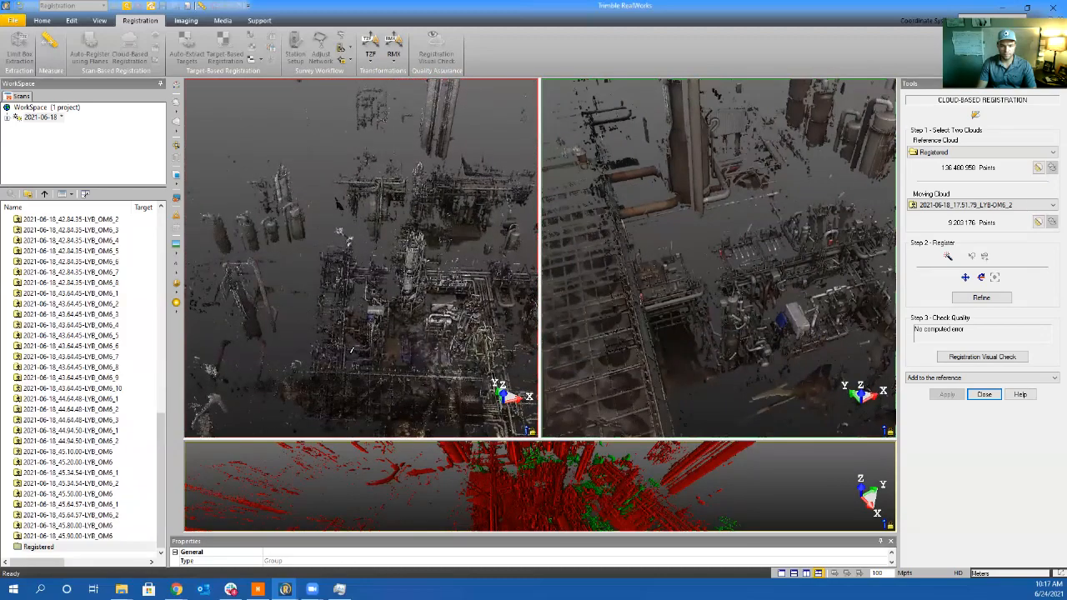
pyautogui.scroll(3, 377, 371)
pyautogui.moveTo(479, 305); pyautogui.dragTo(400, 250, button='middle')
pyautogui.scroll(3, 393, 262)
pyautogui.moveTo(392, 262); pyautogui.dragTo(453, 331)
pyautogui.scroll(-3, 440, 290)
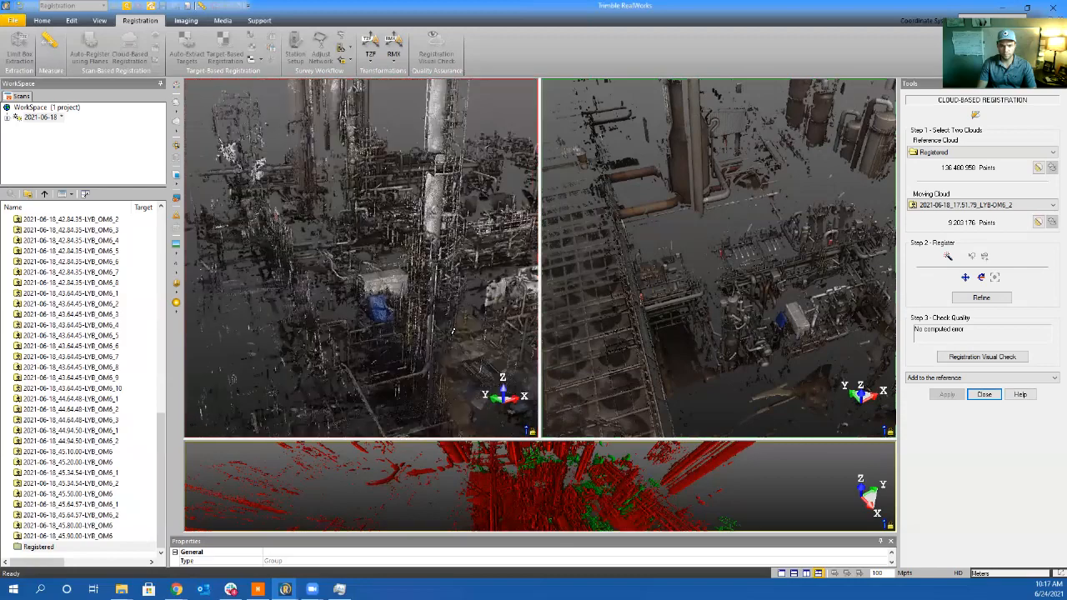
pyautogui.moveTo(453, 332); pyautogui.dragTo(384, 336, button='middle')
pyautogui.moveTo(476, 326); pyautogui.dragTo(472, 312, button='middle')
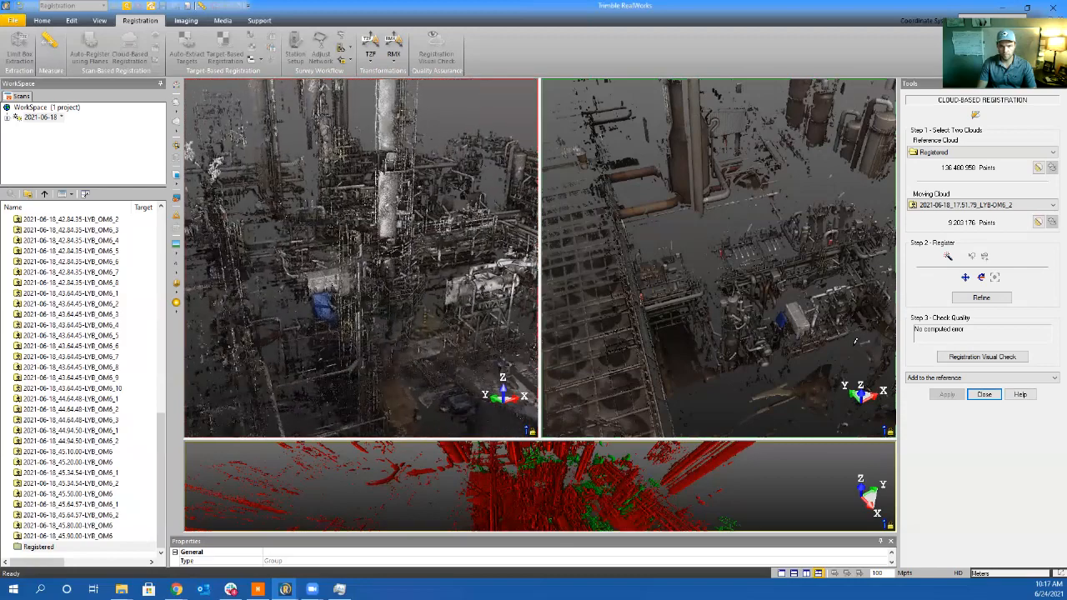
# Pick the manway on the column near the white-and-blue unit as the first matching point in both clouds
pyautogui.moveTo(854, 340); pyautogui.dragTo(836, 311)
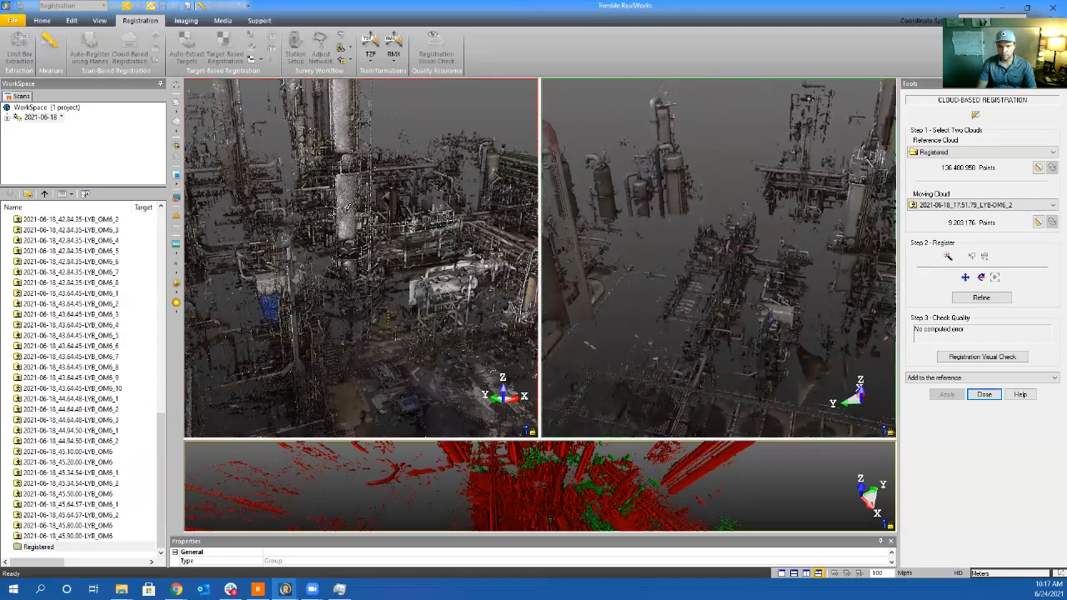
pyautogui.scroll(5, 849, 244)
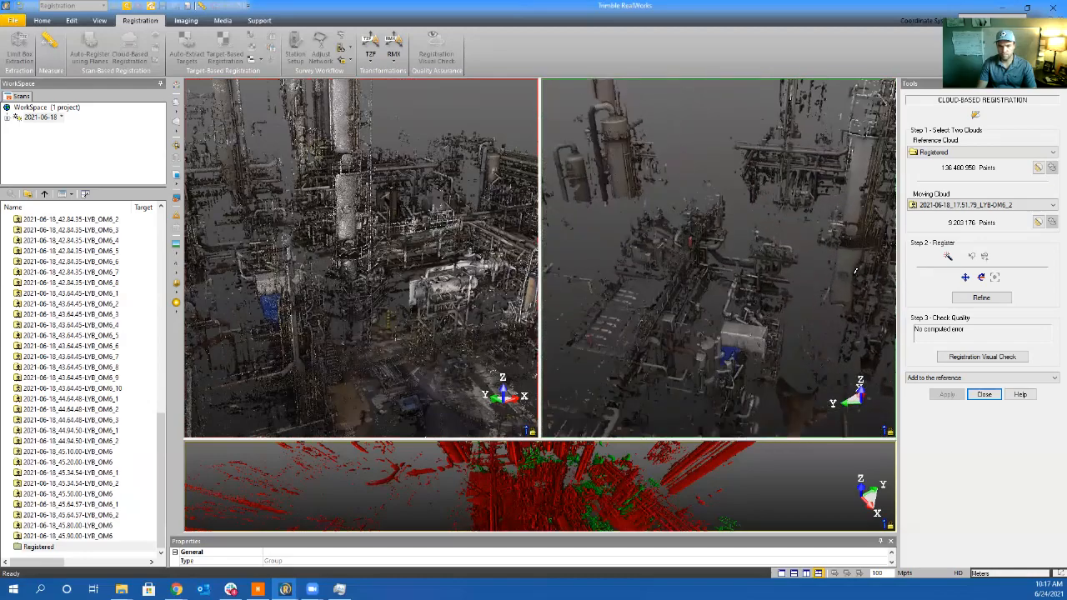
pyautogui.scroll(2, 829, 271)
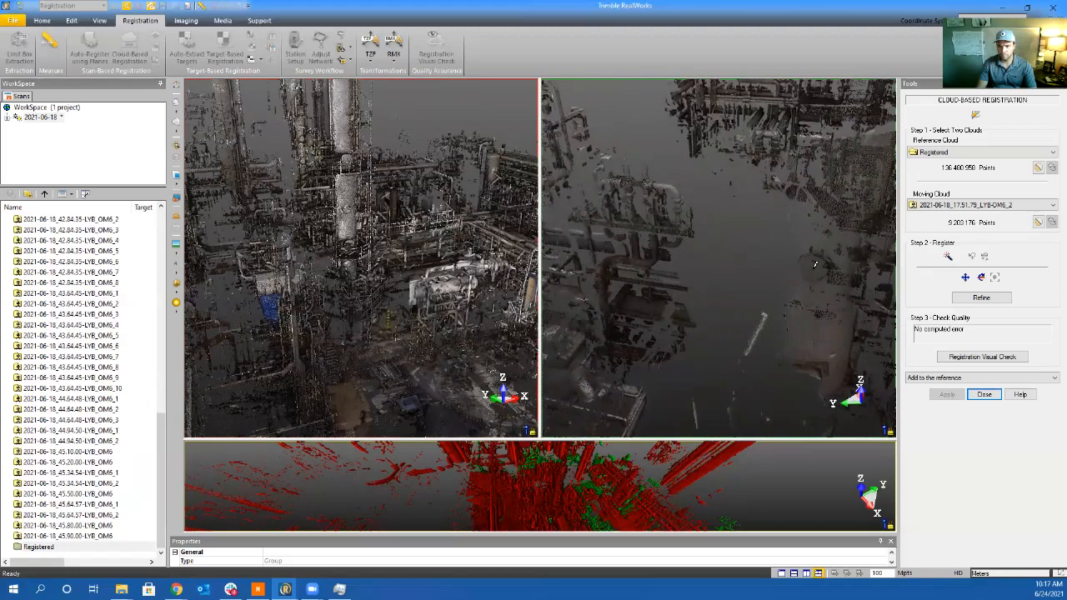
pyautogui.moveTo(815, 265); pyautogui.dragTo(807, 319)
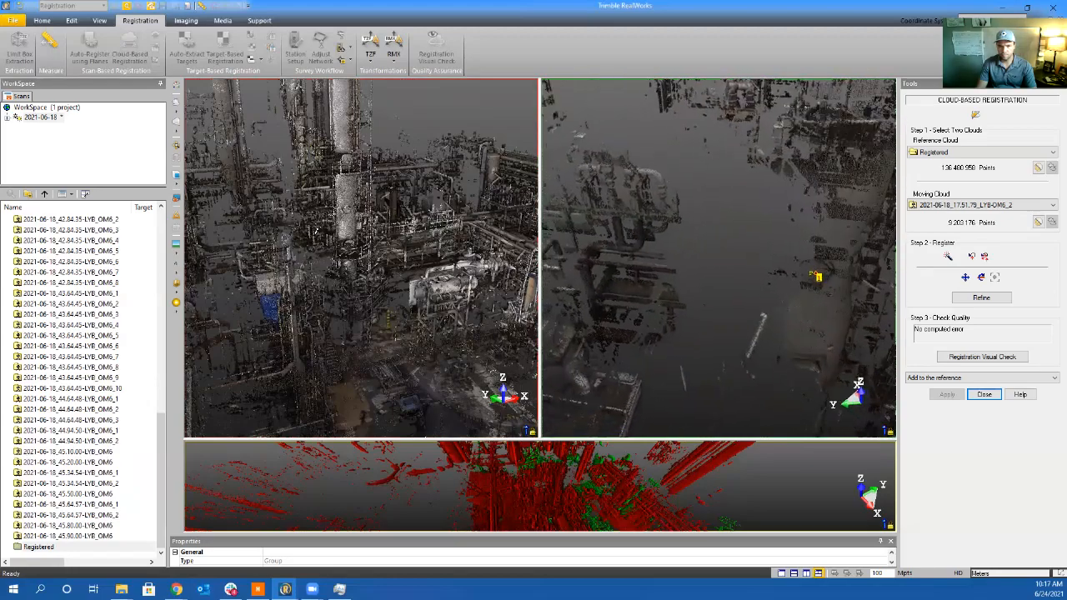
pyautogui.scroll(5, 341, 220)
pyautogui.moveTo(373, 235); pyautogui.dragTo(334, 210)
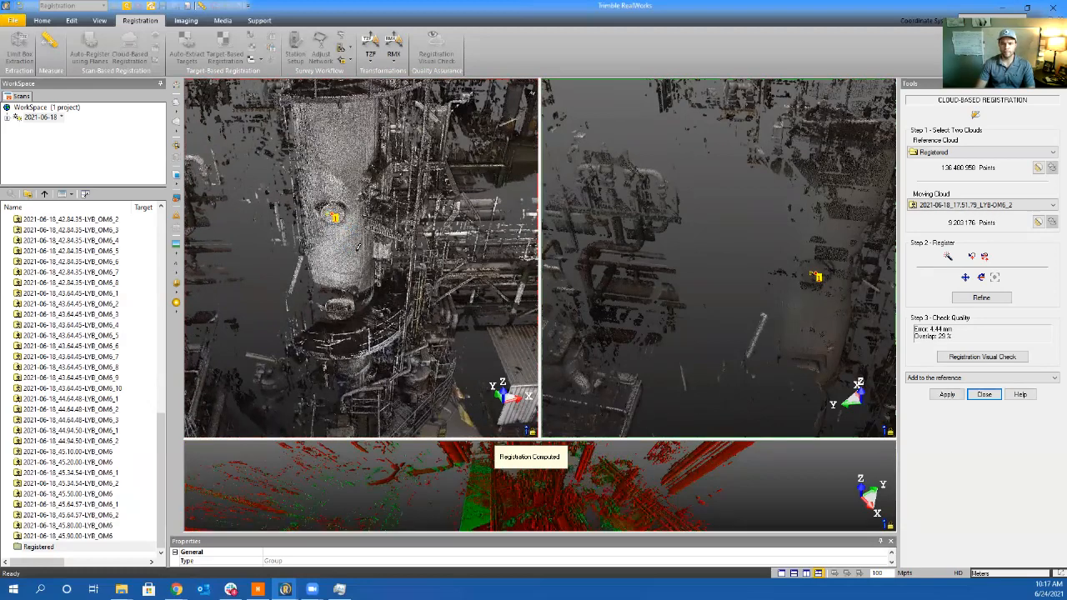
# Pick the top of the hooked pipe beside the corrugated enclosure as the second matching point in both clouds
pyautogui.moveTo(358, 247); pyautogui.dragTo(371, 269)
pyautogui.moveTo(331, 326); pyautogui.dragTo(362, 291)
pyautogui.moveTo(571, 317); pyautogui.dragTo(659, 230)
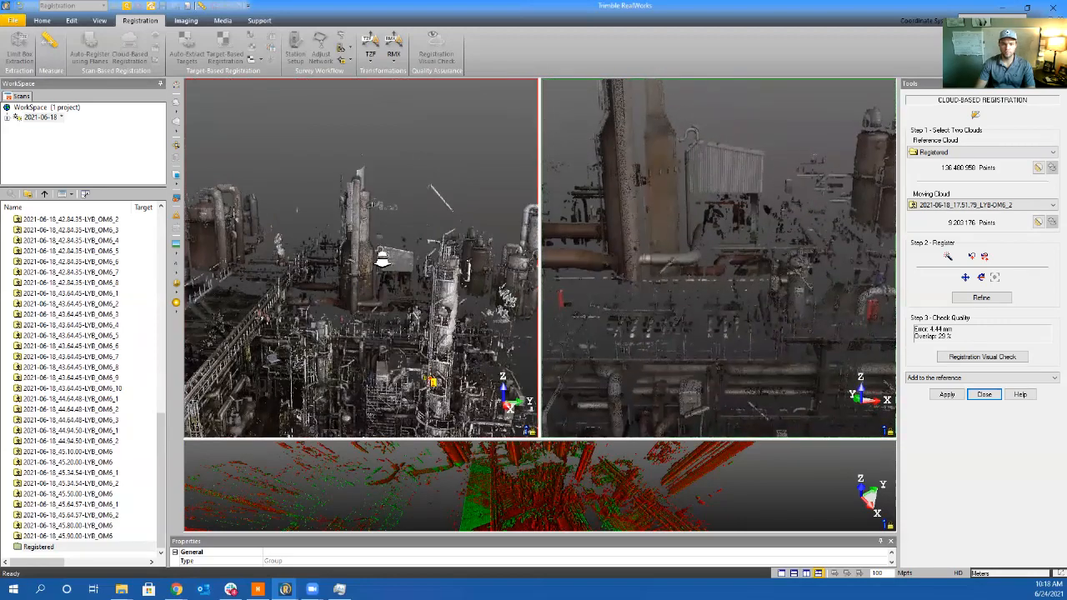
pyautogui.scroll(6, 381, 261)
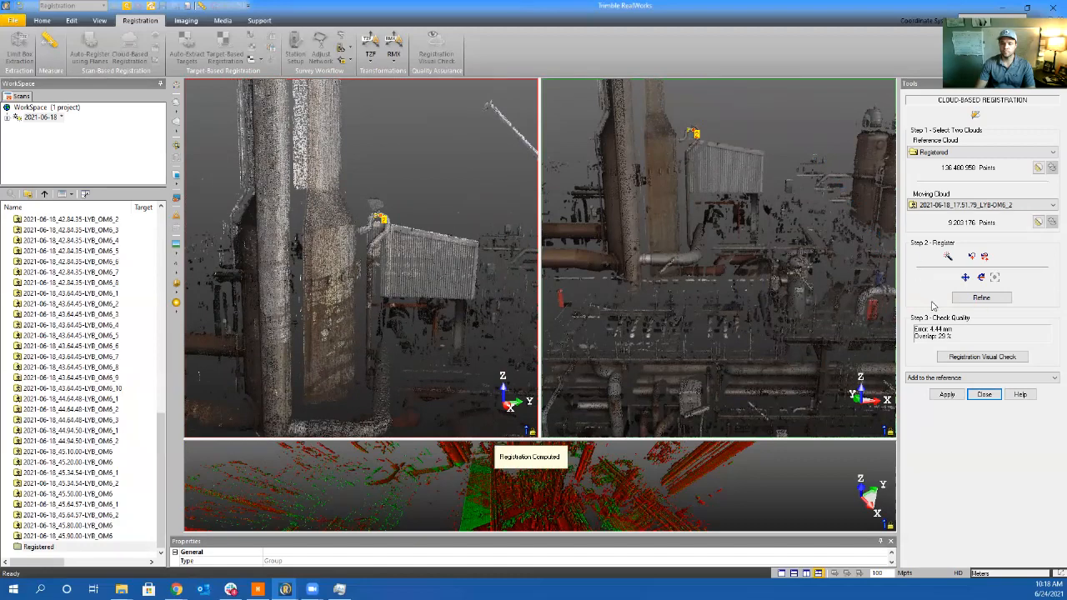
# Refine the registration, and add 2021-06-18_17.51.79_LYB-OM6_2 to the reference
pyautogui.click(984, 299)
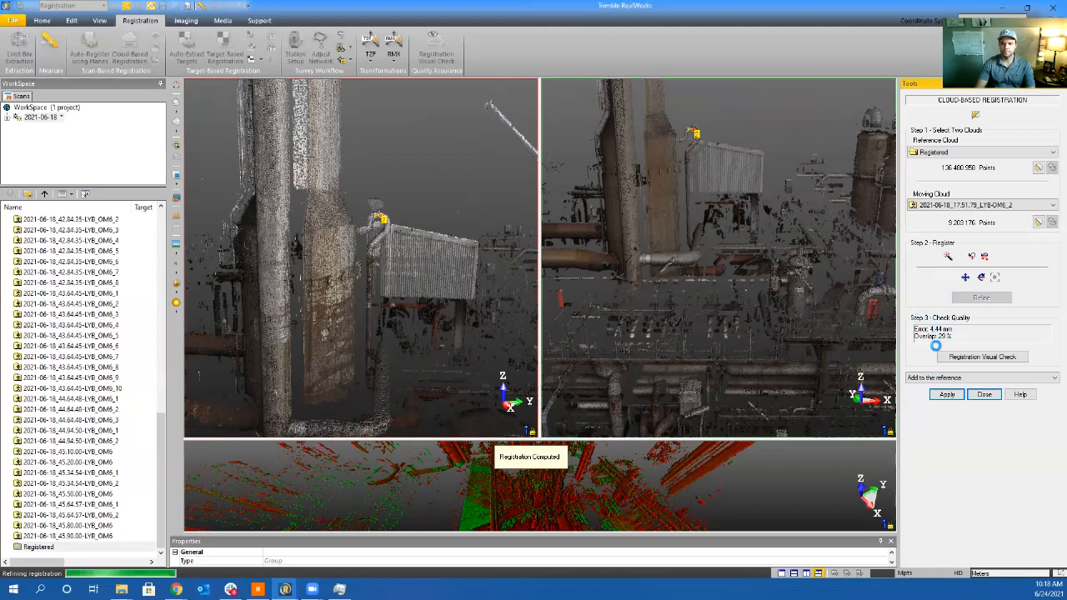
pyautogui.click(947, 394)
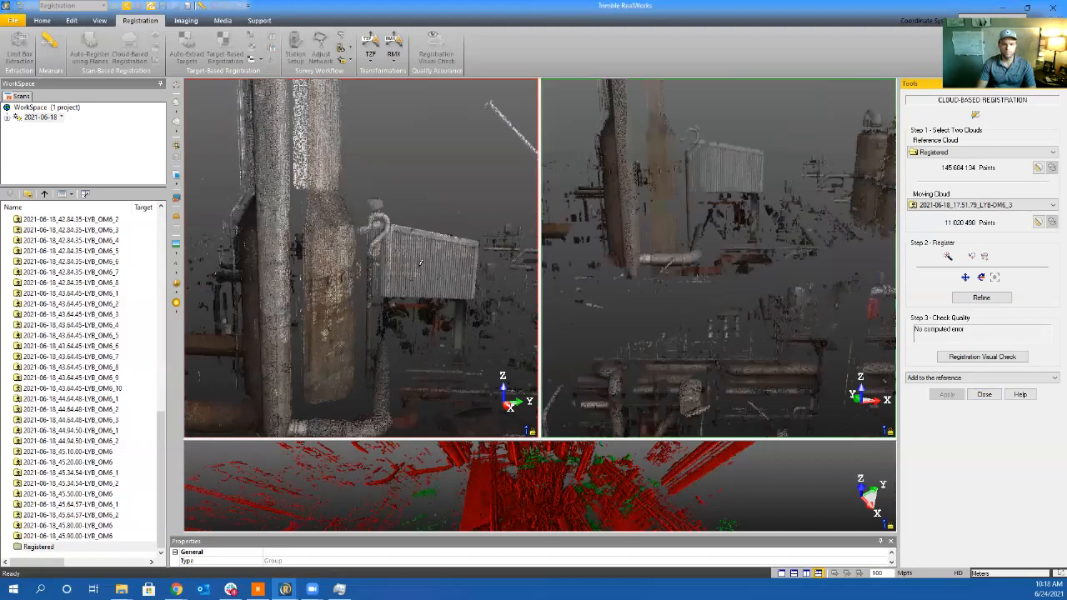
# Pick the top of the hooked pipe beside the corrugated enclosure as the first matching point for 2021-06-18_17.51.79_LYB-OM6_3 in both clouds
pyautogui.scroll(-5, 703, 202)
pyautogui.scroll(2, 677, 259)
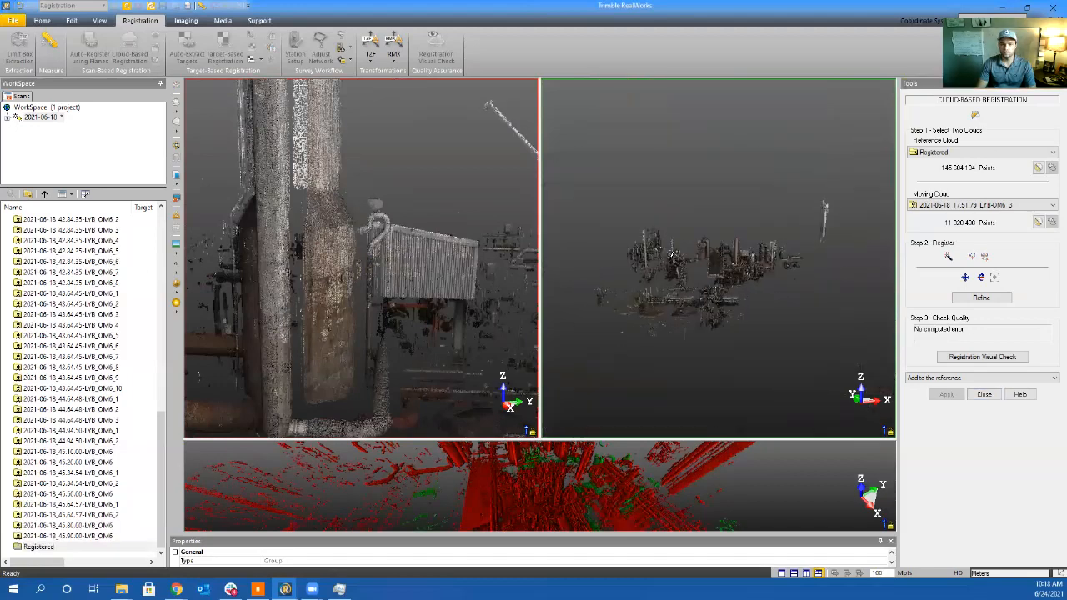
pyautogui.scroll(3, 726, 254)
pyautogui.scroll(4, 782, 243)
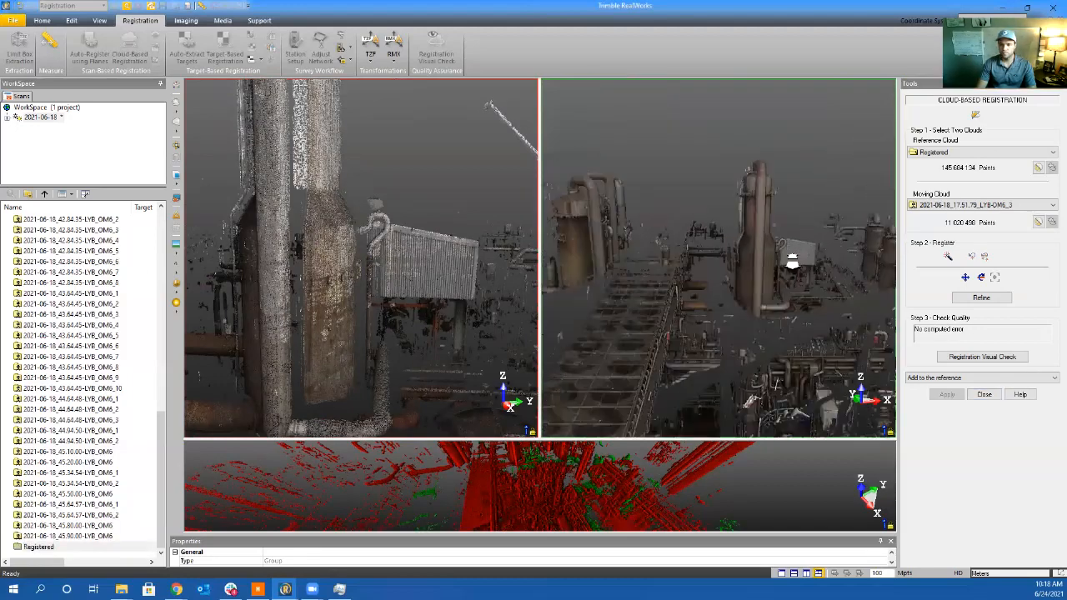
pyautogui.scroll(2, 375, 233)
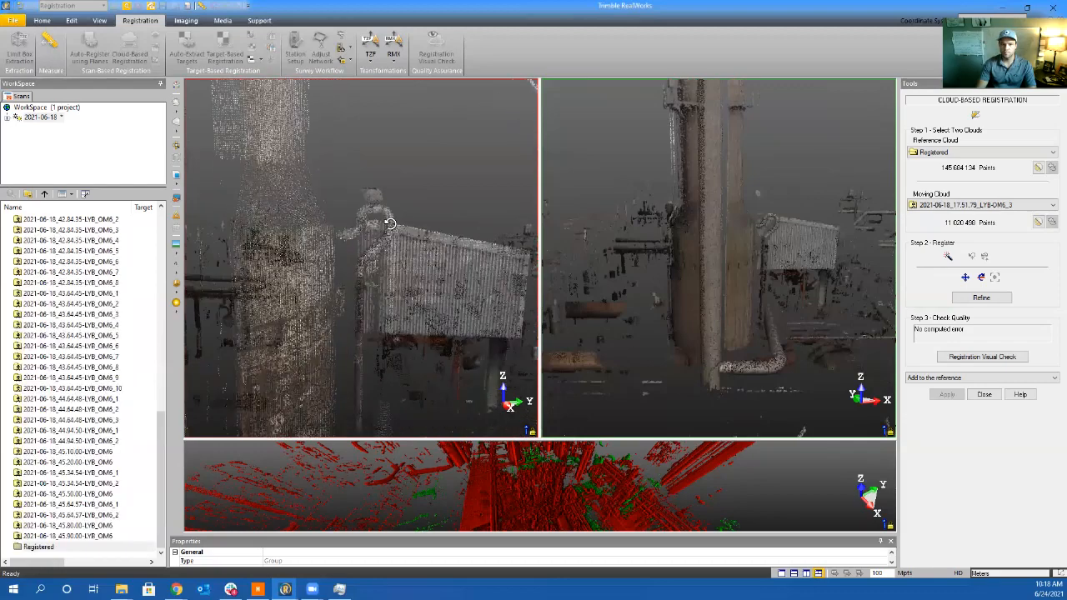
pyautogui.moveTo(389, 224); pyautogui.dragTo(378, 206)
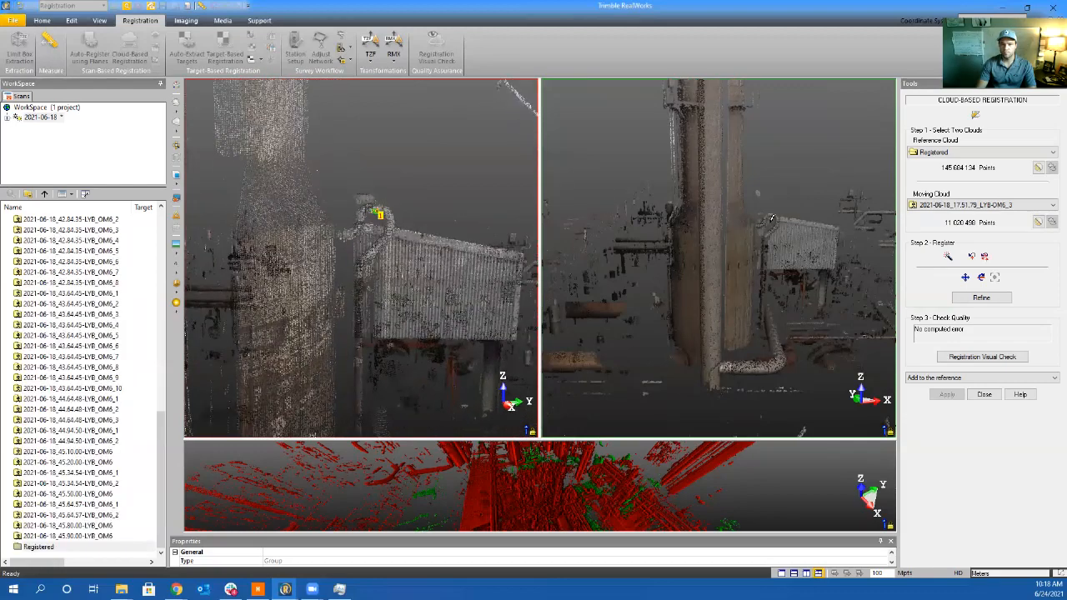
pyautogui.moveTo(771, 219); pyautogui.dragTo(770, 204)
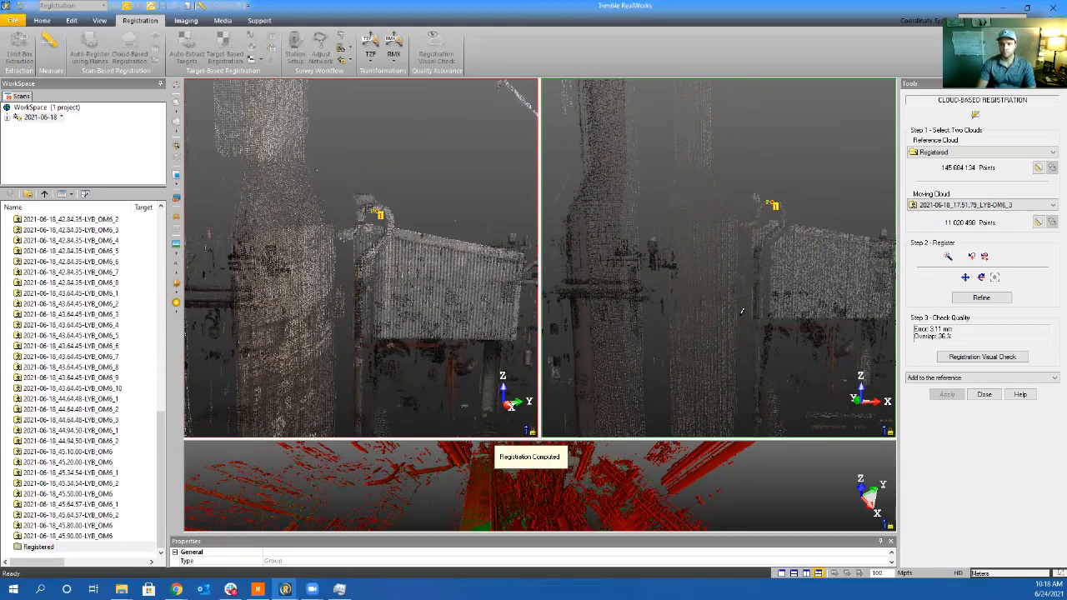
# Pick the manway just above the platform on the tall column as the second matching point in both clouds
pyautogui.scroll(-10, 321, 300)
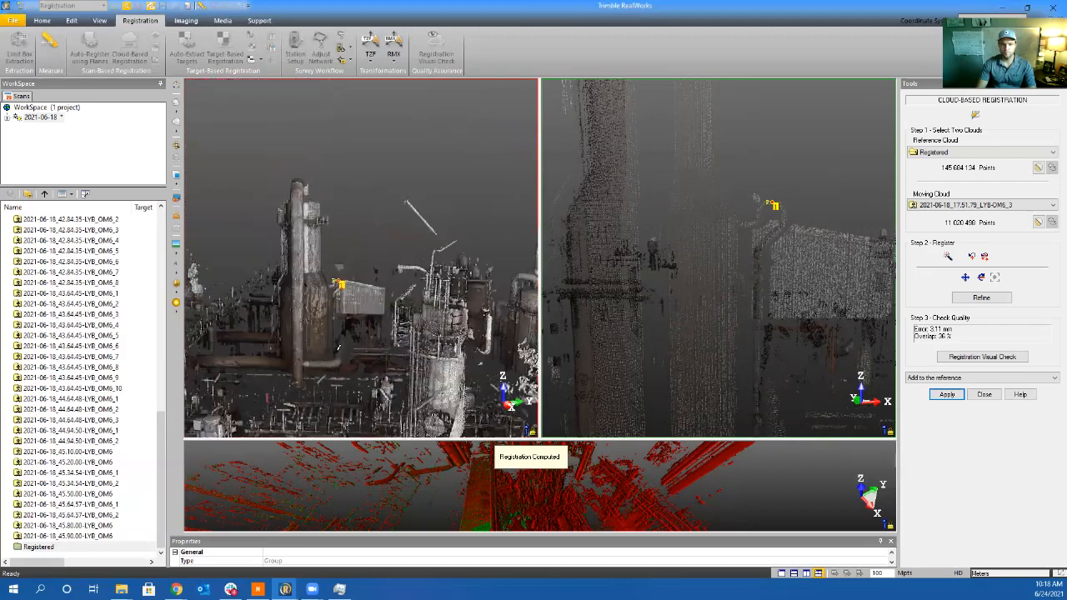
pyautogui.moveTo(360, 335); pyautogui.dragTo(413, 291, button='middle')
pyautogui.scroll(4, 509, 321)
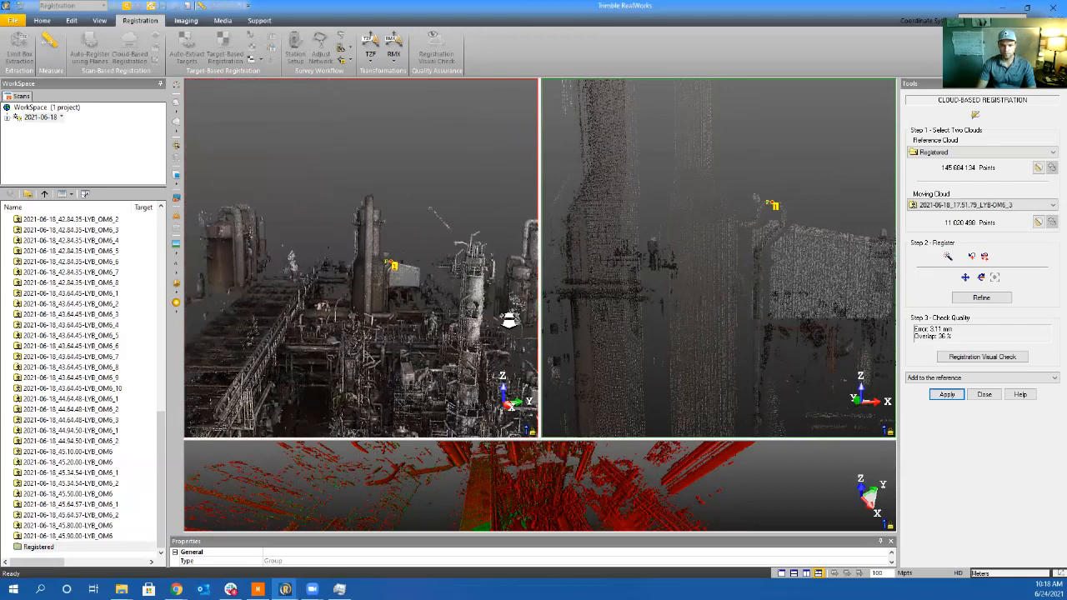
pyautogui.scroll(-8, 757, 321)
pyautogui.moveTo(756, 318)
pyautogui.mouseDown()
pyautogui.moveTo(776, 317)
pyautogui.moveTo(773, 280)
pyautogui.moveTo(792, 277)
pyautogui.mouseUp()
pyautogui.scroll(5, 783, 267)
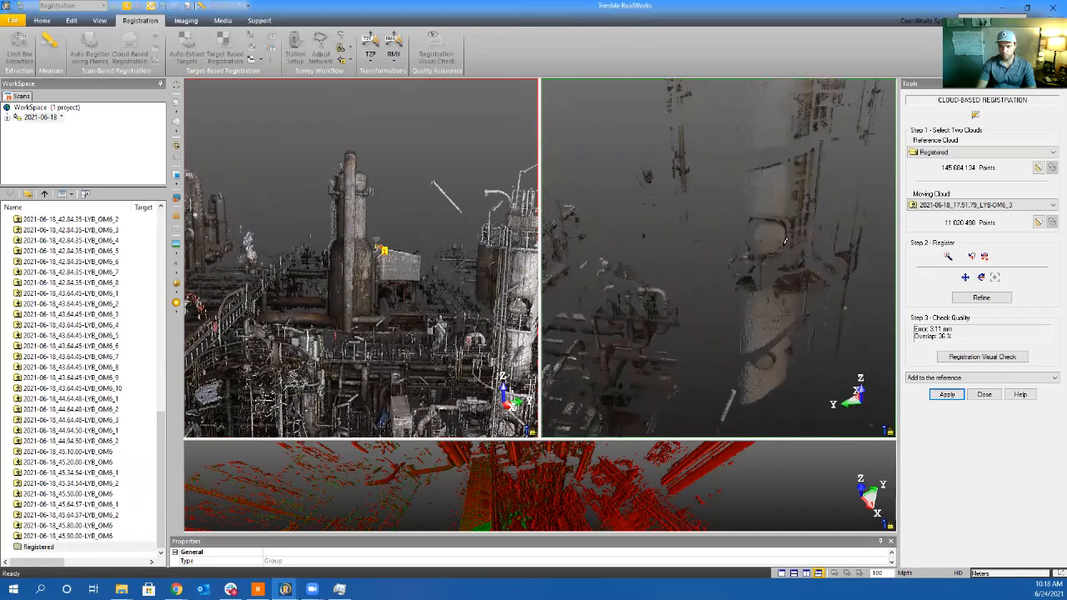
pyautogui.scroll(5, 368, 304)
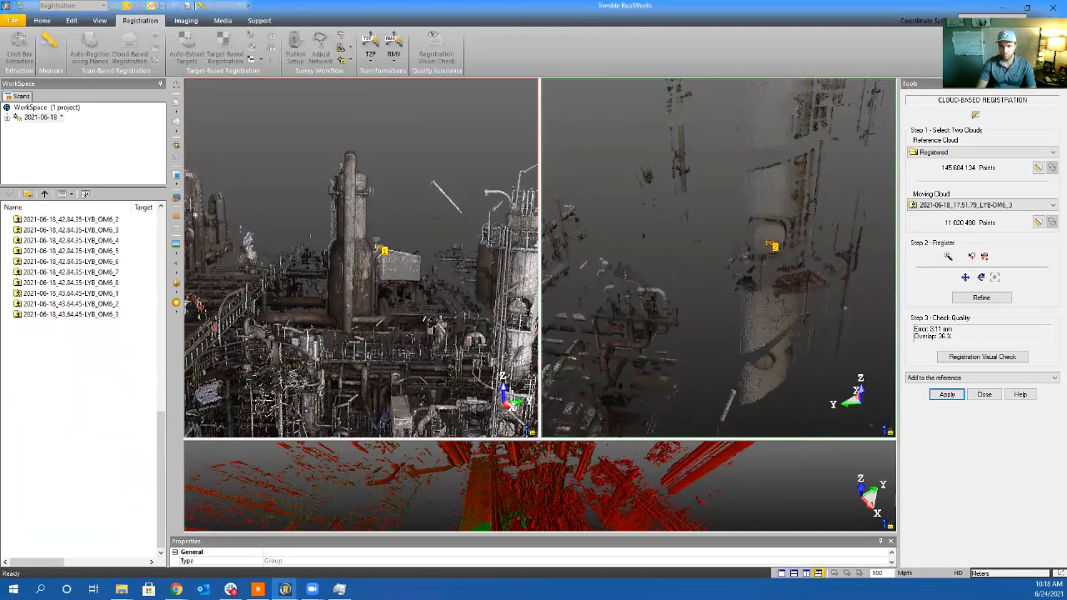
pyautogui.moveTo(225, 284); pyautogui.dragTo(324, 275, button='middle')
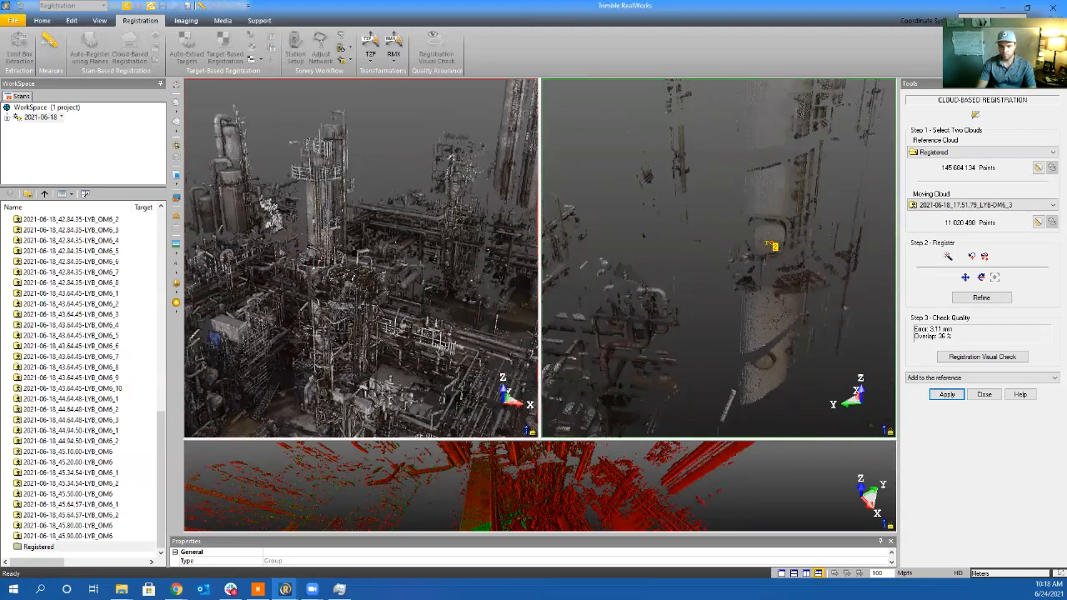
pyautogui.moveTo(323, 274); pyautogui.dragTo(357, 281)
pyautogui.moveTo(357, 281); pyautogui.dragTo(421, 302, button='middle')
pyautogui.moveTo(421, 303); pyautogui.dragTo(428, 260)
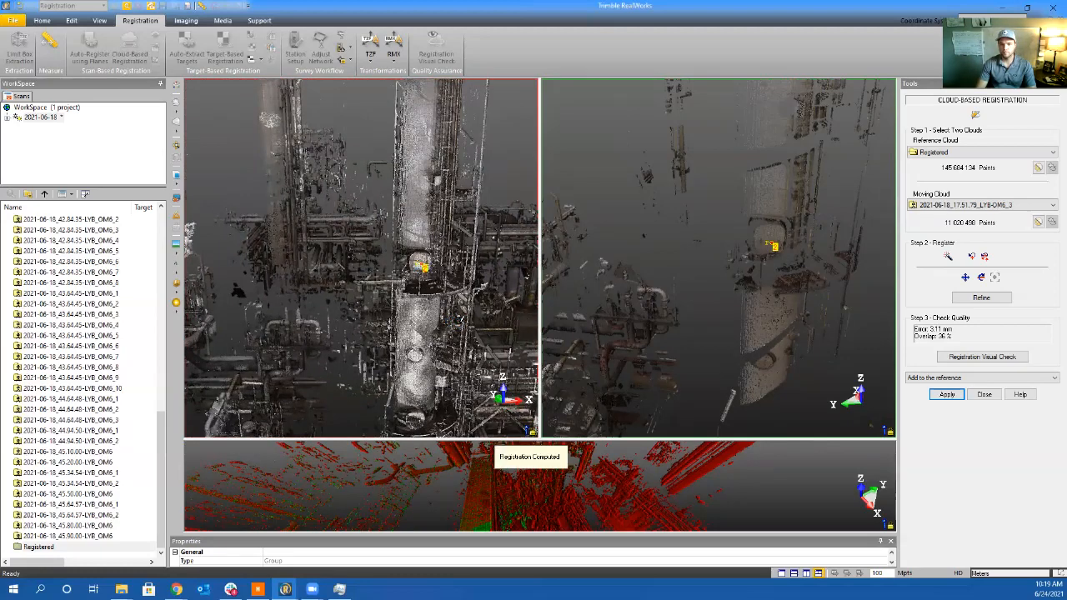
# Refine the registration, and add 2021-06-18_17.51.79_LYB-OM6_3 to the reference after checking the overlaid clouds
pyautogui.click(964, 299)
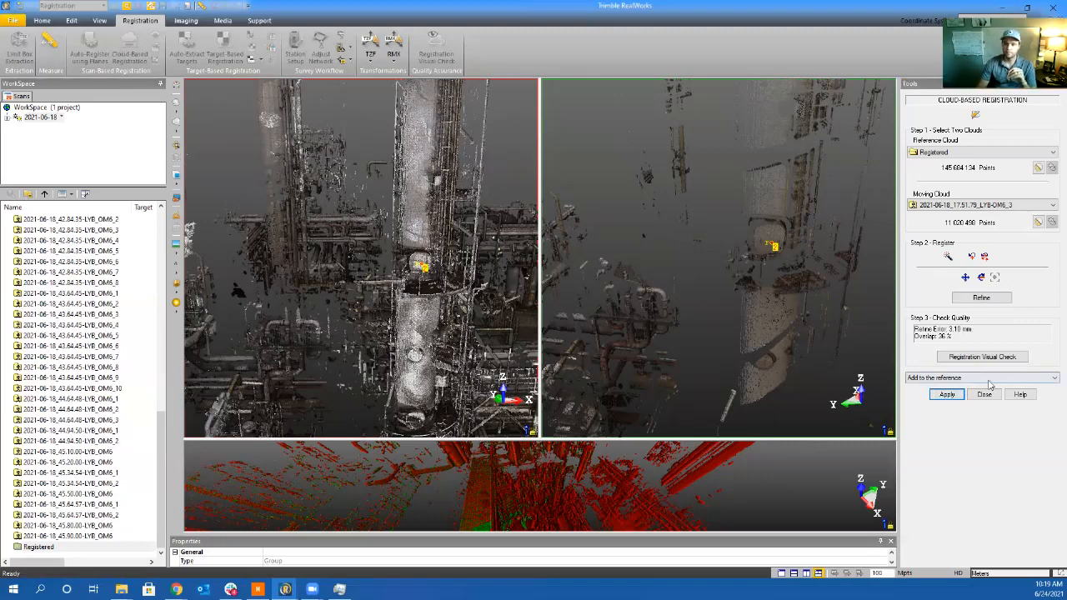
pyautogui.click(480, 499)
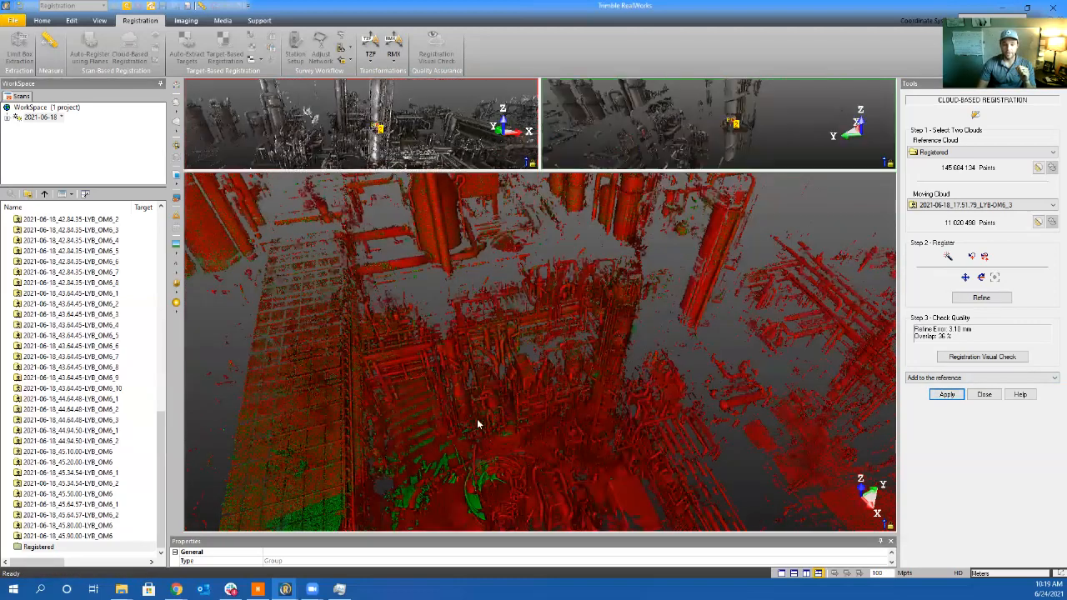
pyautogui.moveTo(469, 427); pyautogui.dragTo(758, 388)
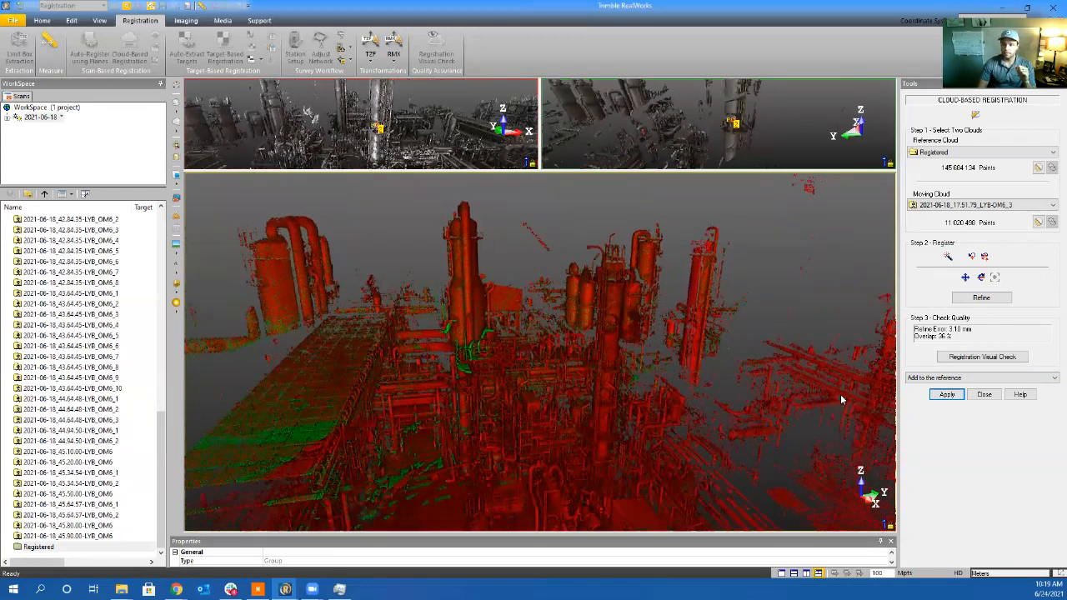
pyautogui.click(946, 395)
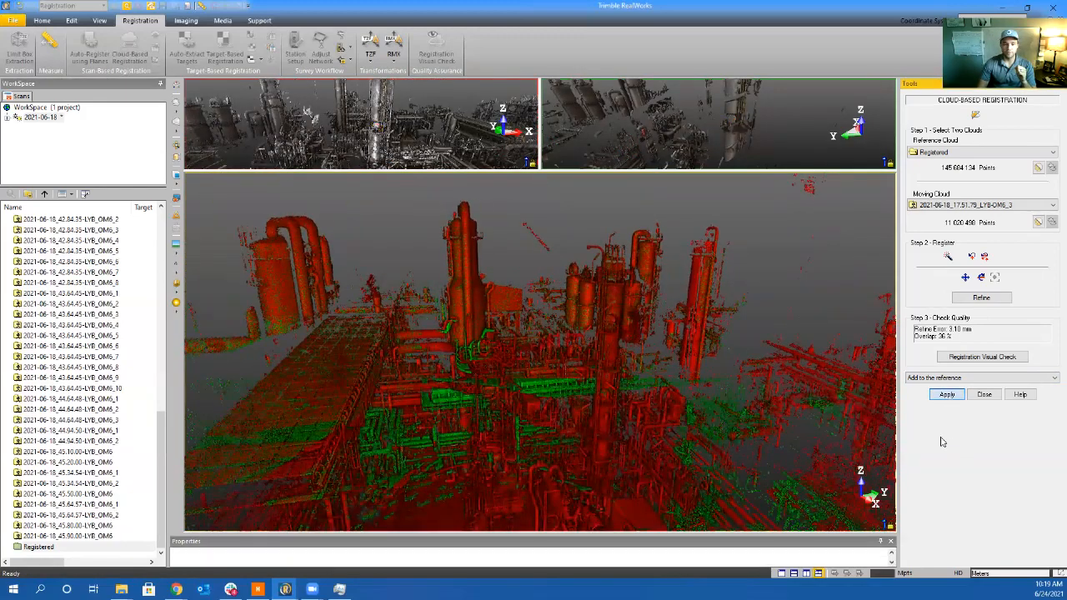
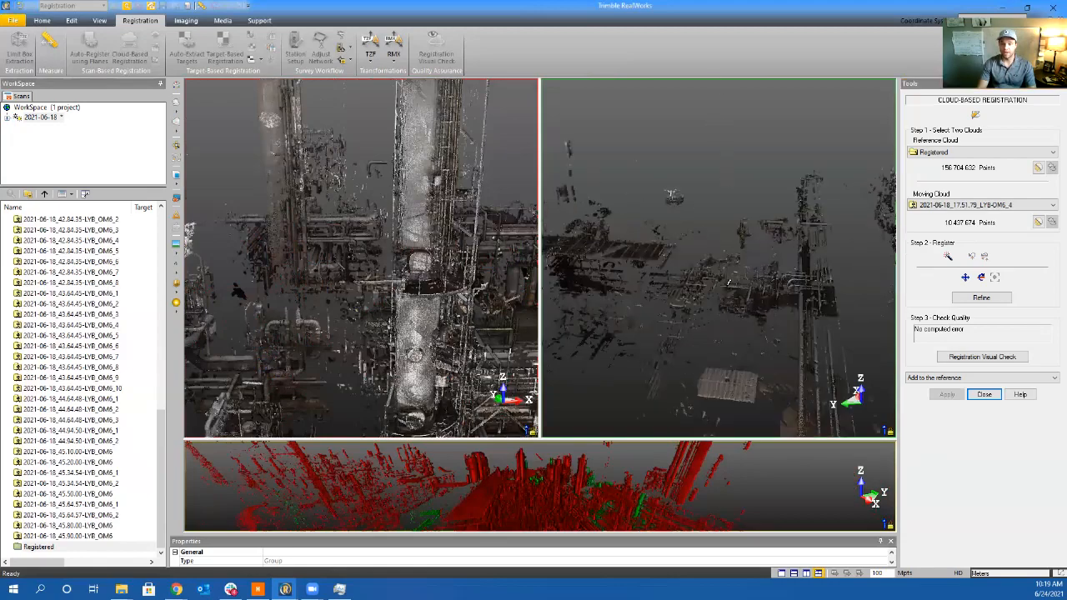
# Pick the opening on the box beneath the tapered duct hood as the matching point for 2021-06-18_17.51.79_LYB-OM6_4 in both clouds
pyautogui.moveTo(728, 282)
pyautogui.mouseDown()
pyautogui.moveTo(816, 291)
pyautogui.moveTo(581, 298)
pyautogui.moveTo(638, 300)
pyautogui.moveTo(600, 309)
pyautogui.mouseUp()
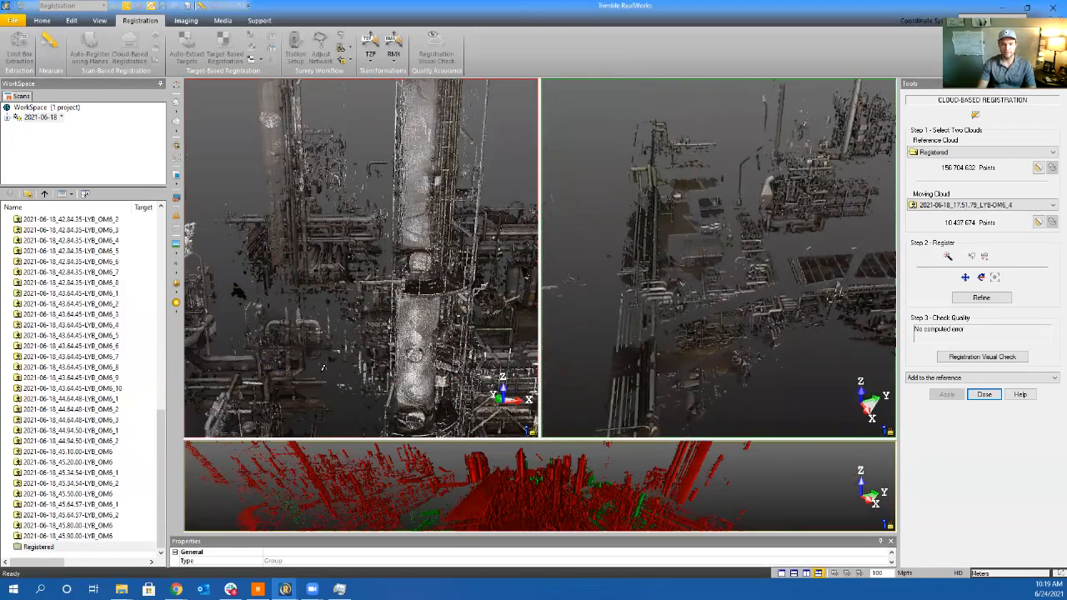
pyautogui.moveTo(375, 344); pyautogui.dragTo(507, 267)
pyautogui.moveTo(776, 222); pyautogui.dragTo(779, 218)
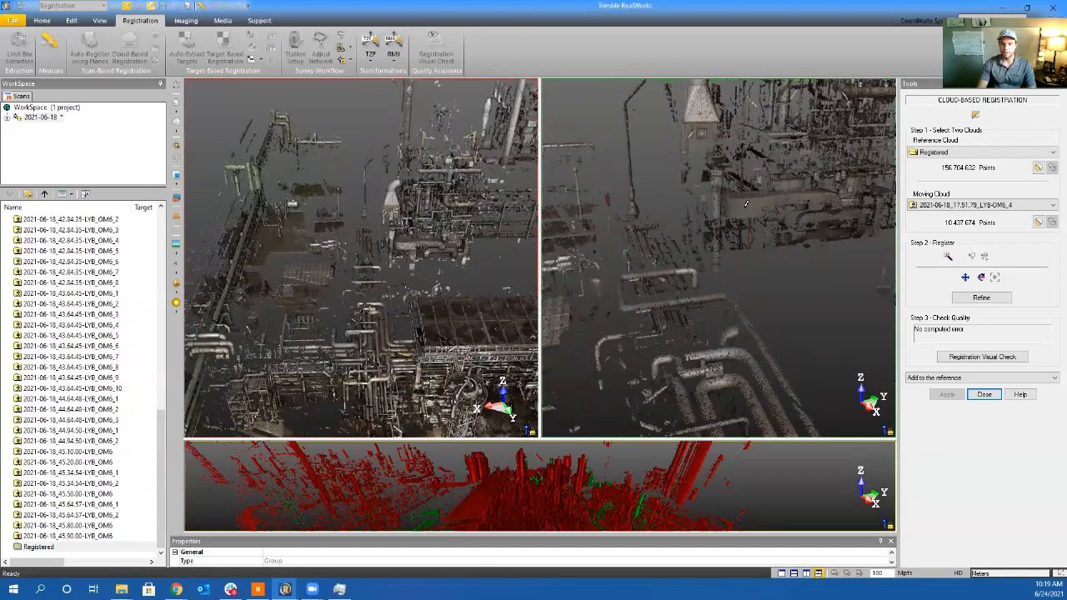
pyautogui.moveTo(417, 271); pyautogui.dragTo(361, 173)
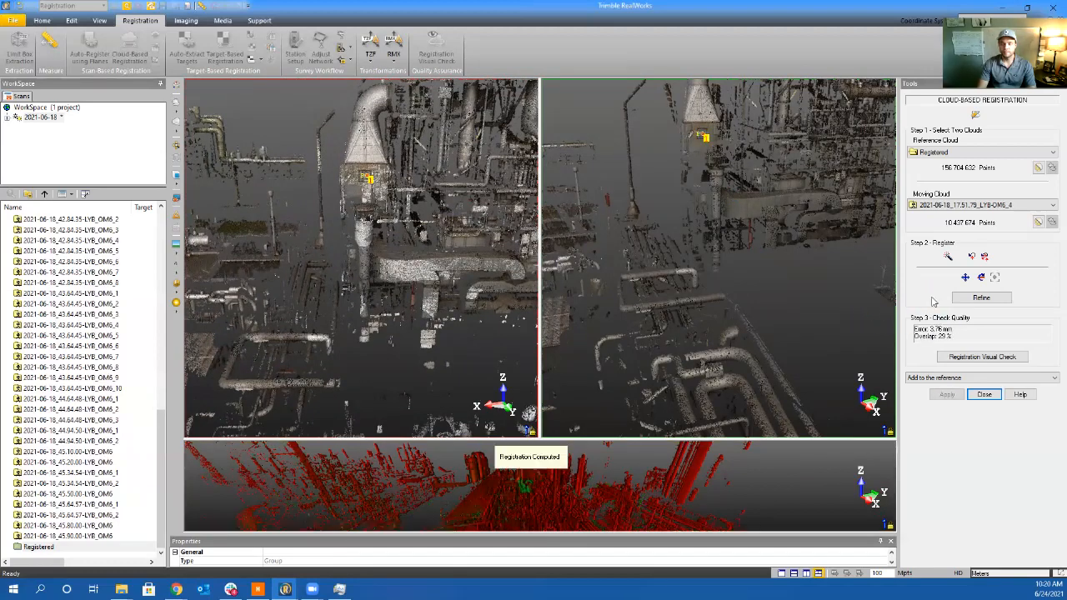
# Refine the registration, and add 2021-06-18_17.51.79_LYB-OM6_4 to the reference after inspecting the overlay around the vessel tops and pipe rack
pyautogui.click(970, 298)
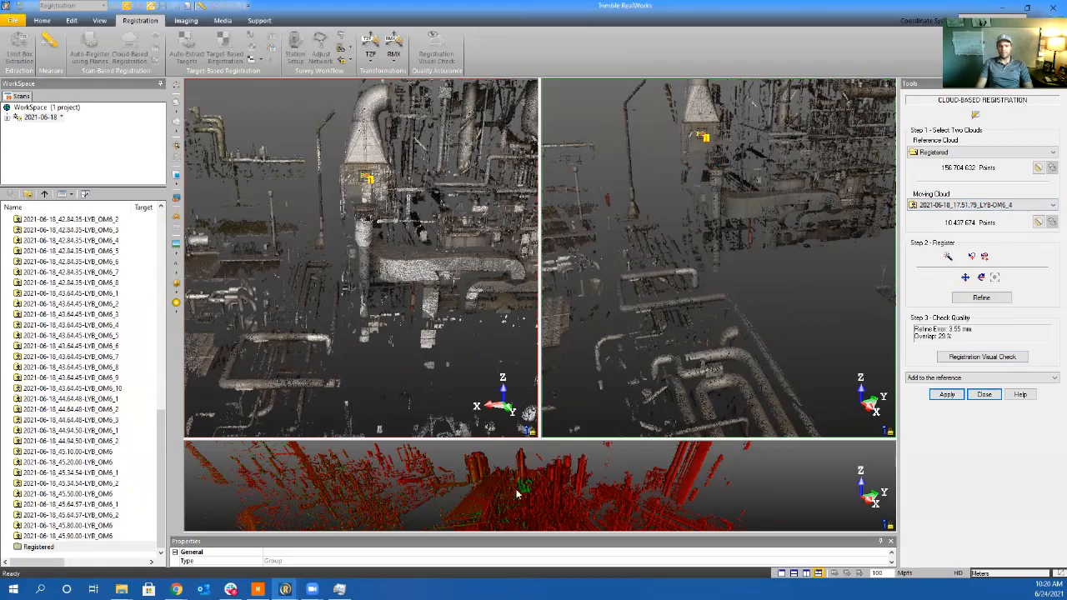
pyautogui.click(483, 499)
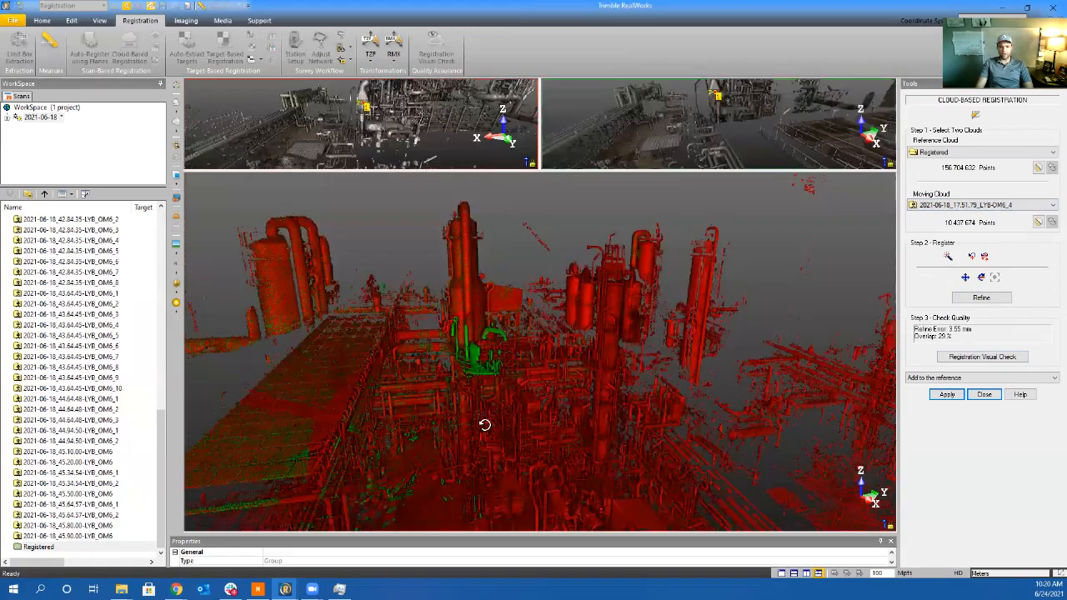
pyautogui.moveTo(484, 425)
pyautogui.mouseDown()
pyautogui.moveTo(355, 433)
pyautogui.moveTo(336, 412)
pyautogui.moveTo(402, 382)
pyautogui.moveTo(456, 379)
pyautogui.mouseUp()
pyautogui.scroll(8, 483, 376)
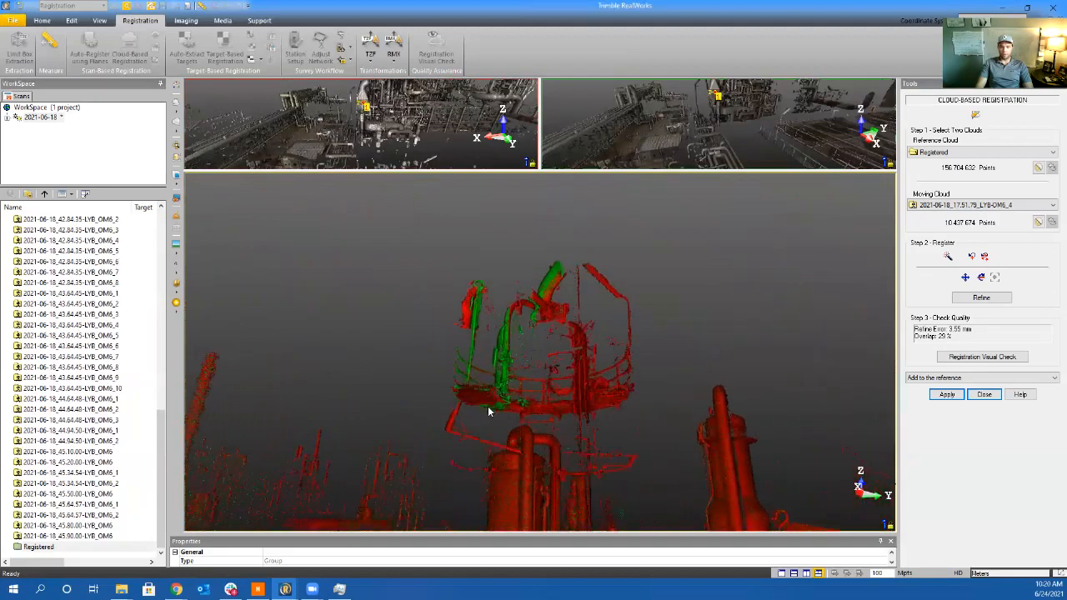
pyautogui.moveTo(490, 411)
pyautogui.mouseDown()
pyautogui.moveTo(559, 428)
pyautogui.moveTo(803, 425)
pyautogui.moveTo(776, 463)
pyautogui.moveTo(784, 491)
pyautogui.moveTo(369, 374)
pyautogui.moveTo(434, 369)
pyautogui.moveTo(448, 406)
pyautogui.moveTo(757, 364)
pyautogui.moveTo(708, 355)
pyautogui.moveTo(483, 260)
pyautogui.mouseUp()
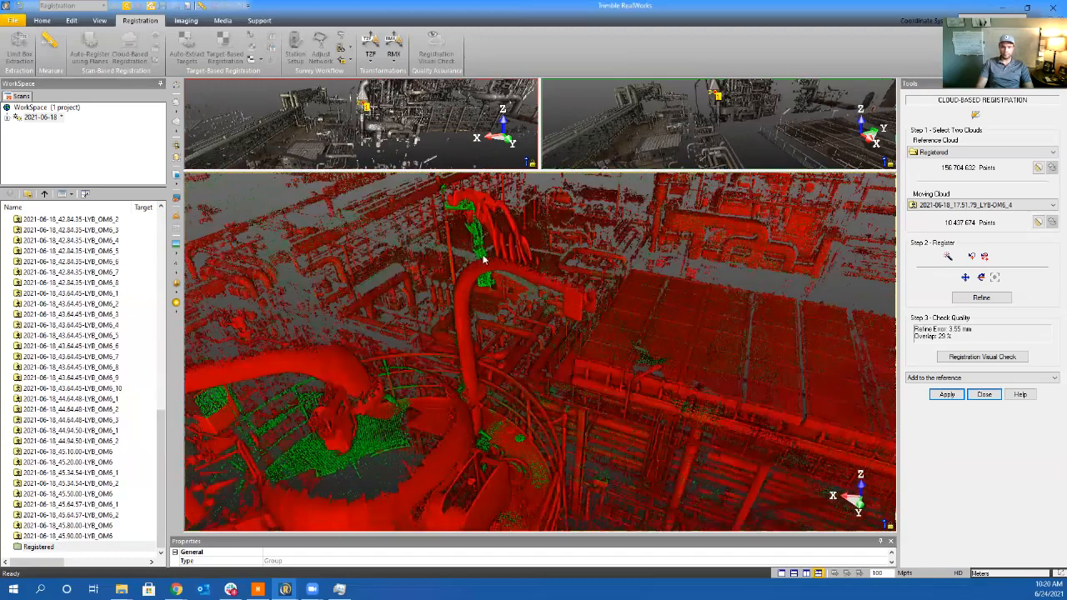
pyautogui.moveTo(484, 260); pyautogui.dragTo(483, 384, button='middle')
pyautogui.moveTo(483, 384)
pyautogui.mouseDown()
pyautogui.moveTo(464, 369)
pyautogui.moveTo(469, 378)
pyautogui.mouseUp()
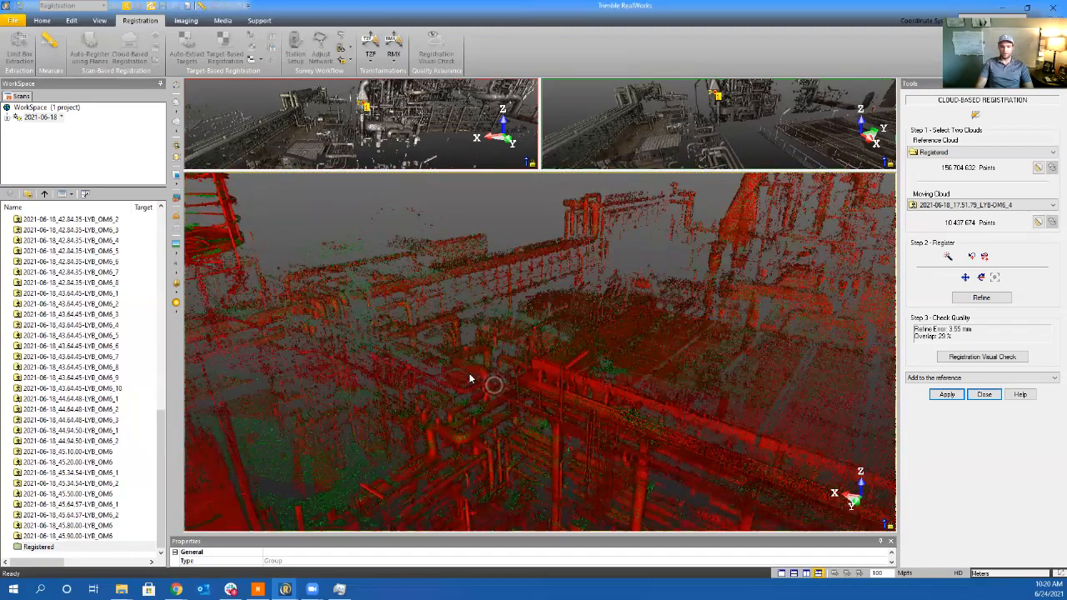
pyautogui.moveTo(469, 378); pyautogui.dragTo(487, 327, button='middle')
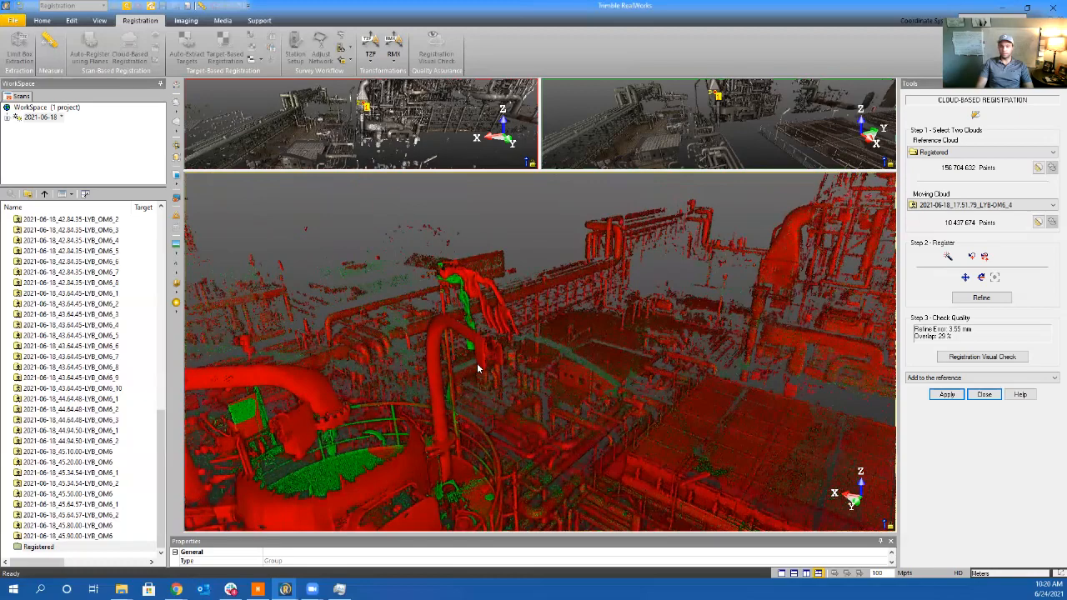
pyautogui.click(946, 395)
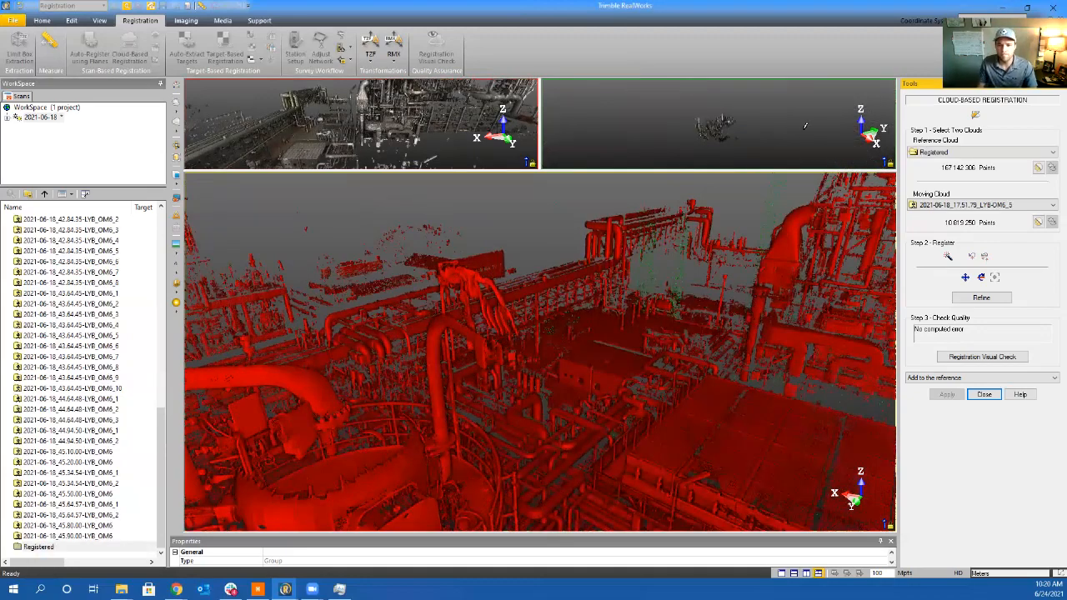
# Match 2021-06-18_17.51.79_LYB-OM6_5 to the reference by picking the opening on the box beneath the tapered duct hood in both clouds
pyautogui.moveTo(583, 171); pyautogui.dragTo(583, 439)
pyautogui.scroll(6, 701, 263)
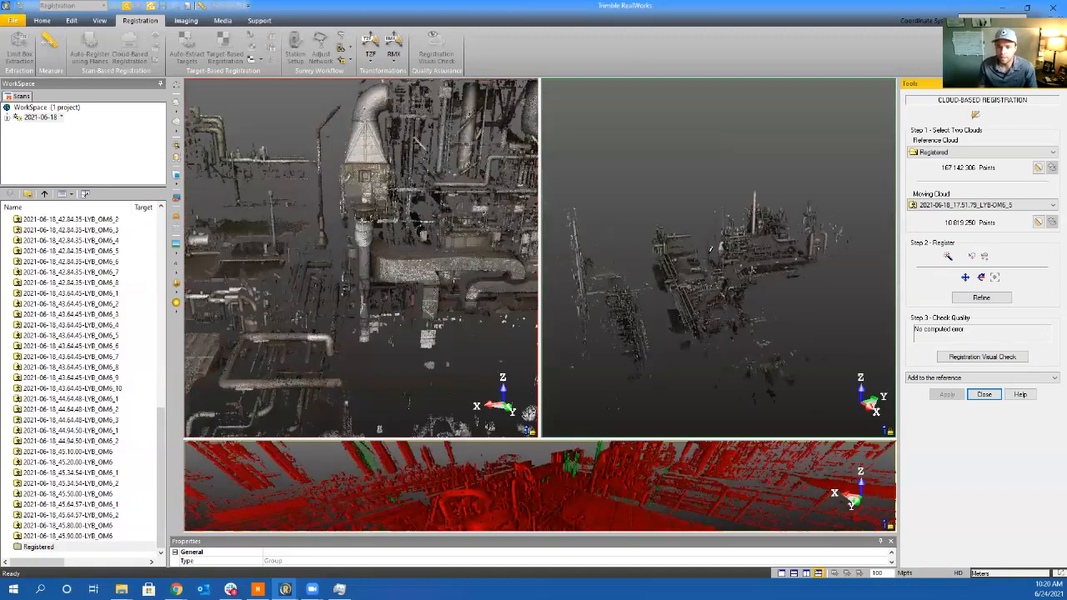
pyautogui.scroll(5, 740, 253)
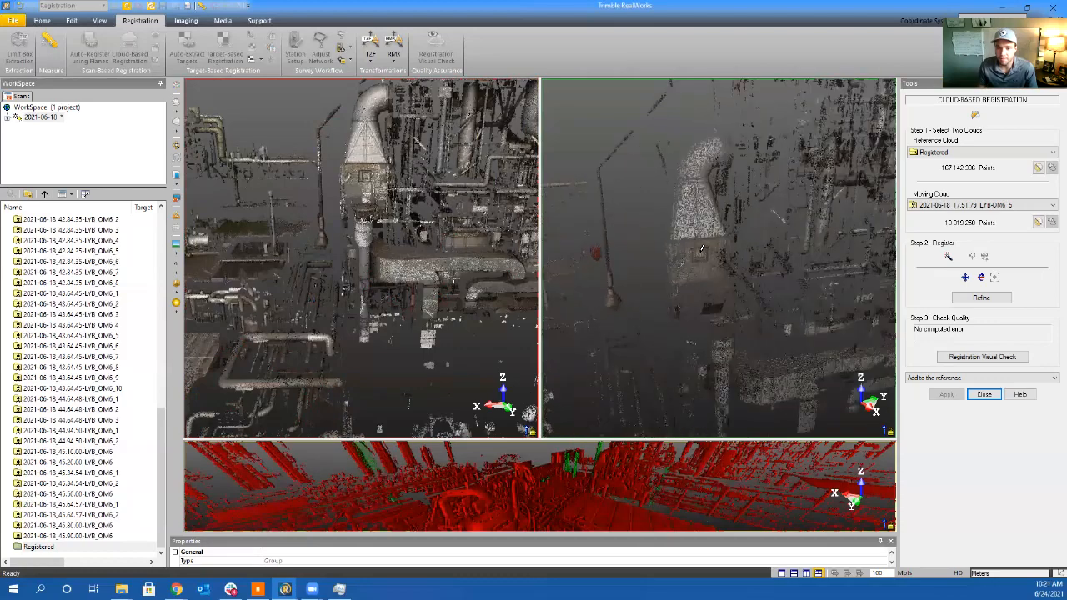
pyautogui.moveTo(691, 281); pyautogui.dragTo(705, 250)
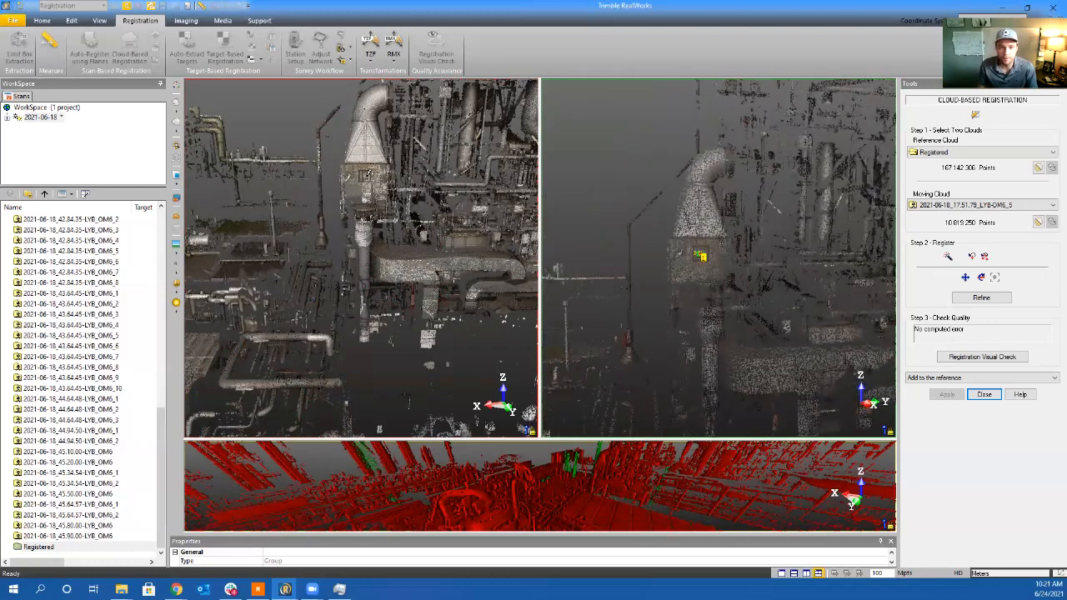
pyautogui.moveTo(358, 190); pyautogui.dragTo(364, 183)
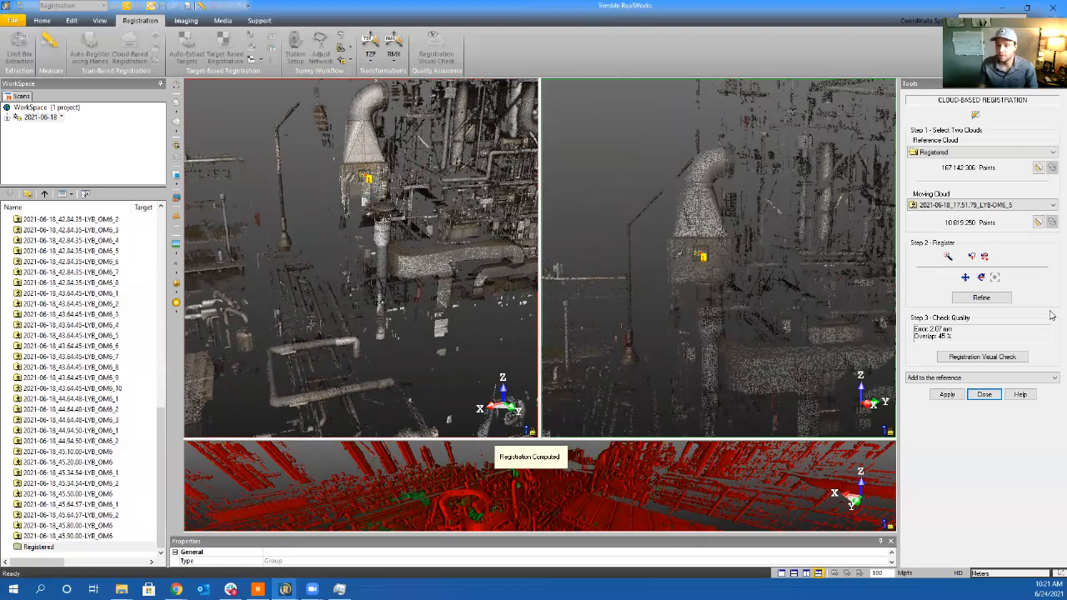
# Refine the registration, and add 2021-06-18_17.51.79_LYB-OM6_5 to the reference
pyautogui.click(974, 298)
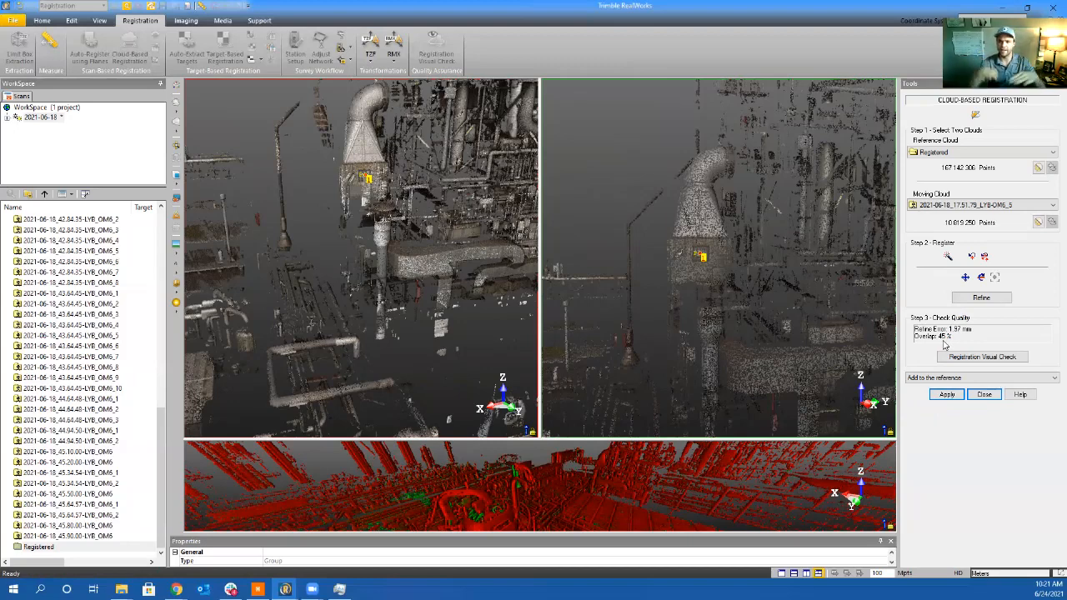
pyautogui.click(947, 395)
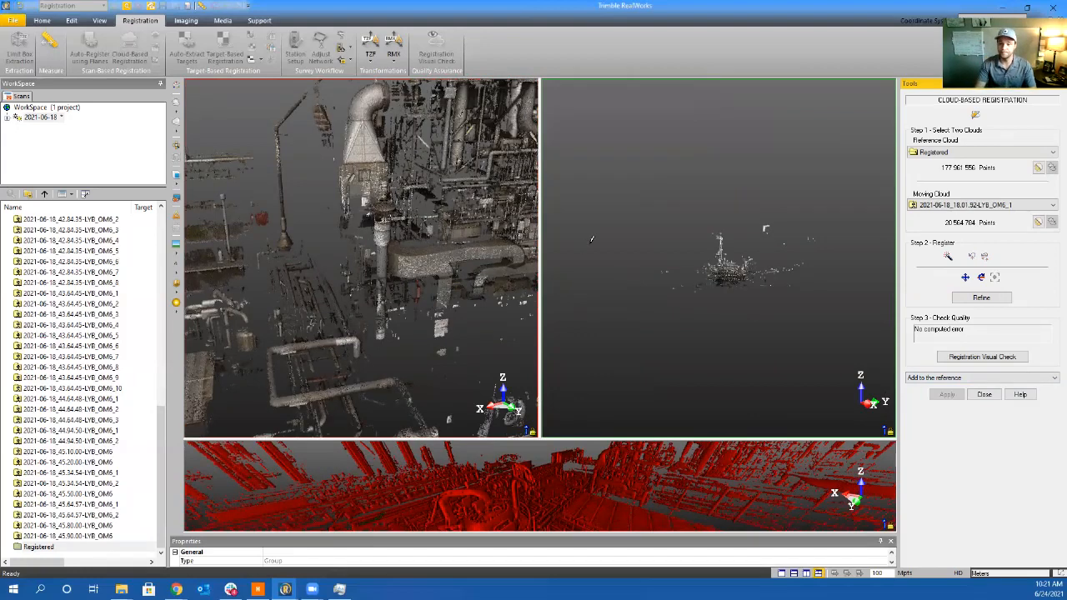
# Examine the moving cloud 2021-06-18_18.01.92-LYB_OM6_1 from several angles for distinctive pipes, platforms and vessels to match
pyautogui.scroll(8, 742, 259)
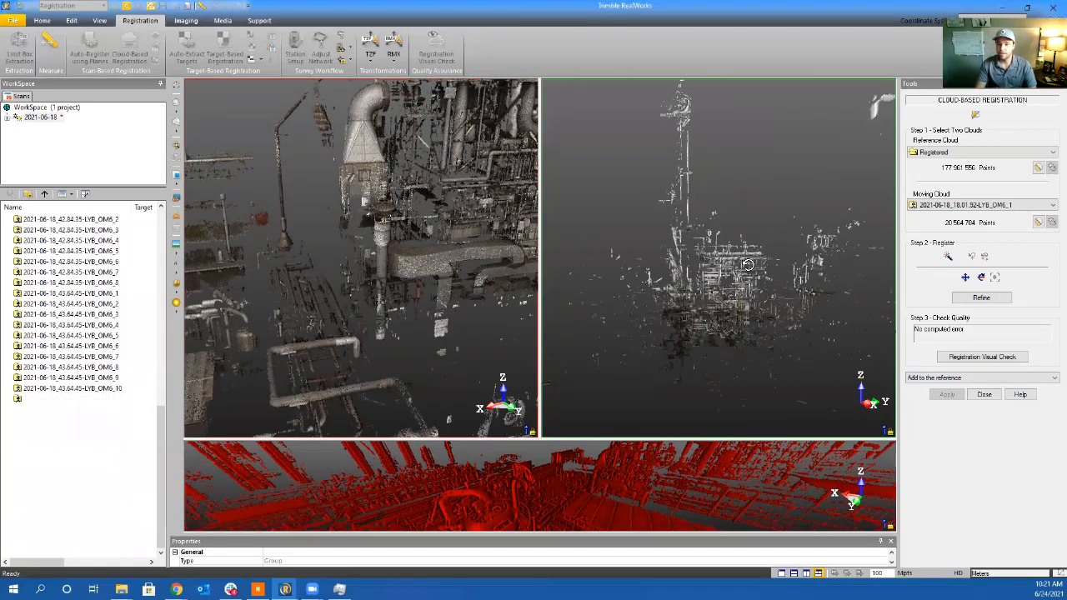
pyautogui.moveTo(749, 264); pyautogui.dragTo(717, 300)
pyautogui.scroll(5, 715, 340)
pyautogui.moveTo(737, 365); pyautogui.dragTo(784, 377)
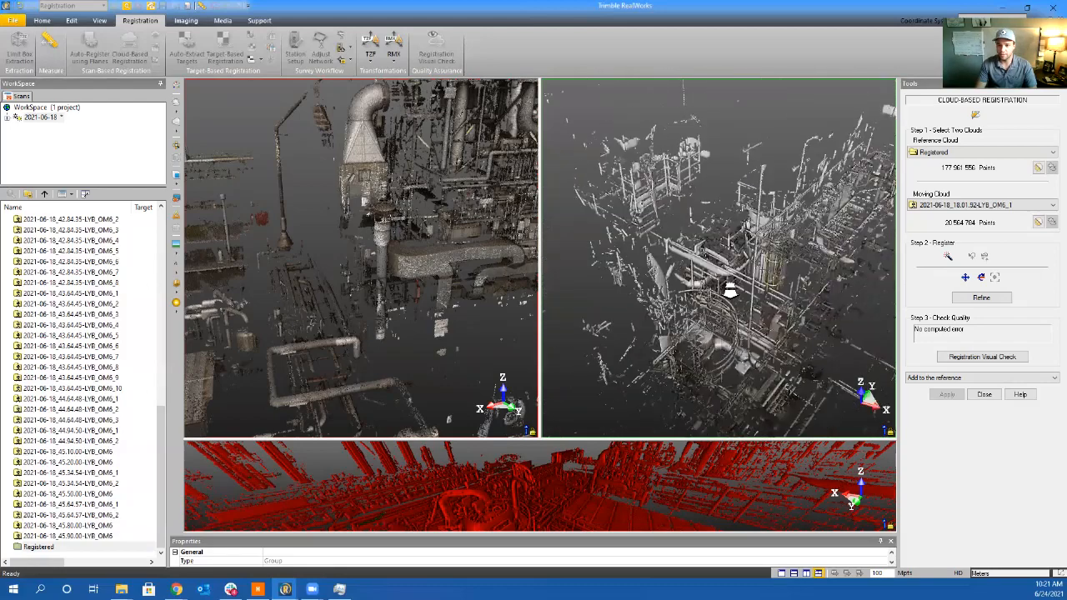
pyautogui.scroll(-4, 729, 287)
pyautogui.moveTo(725, 287); pyautogui.dragTo(776, 331)
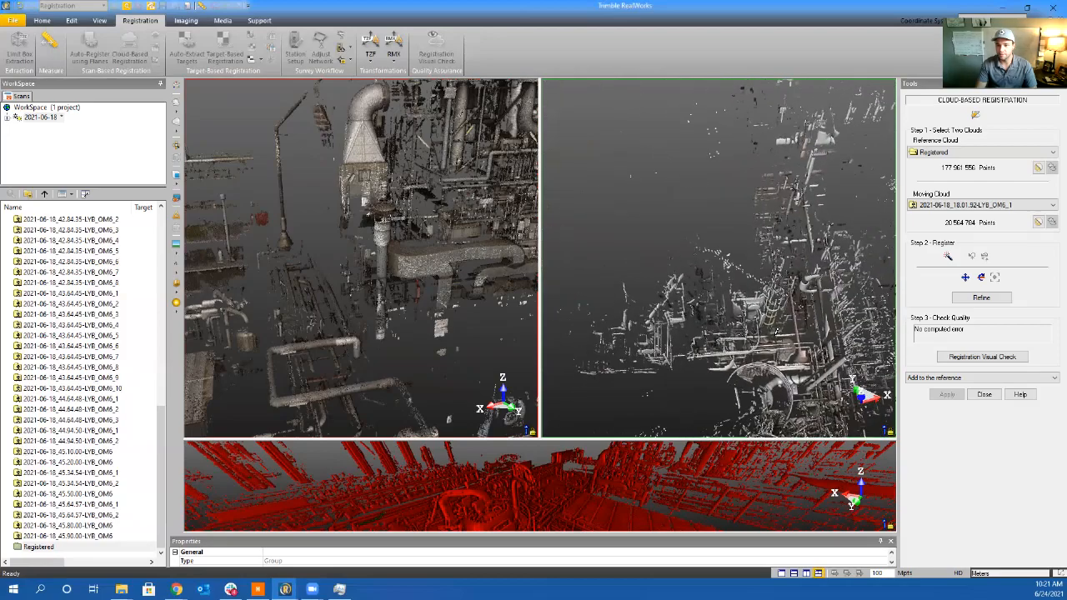
pyautogui.moveTo(683, 343); pyautogui.dragTo(602, 350, button='middle')
pyautogui.scroll(3, 689, 258)
# Search the reference cloud's vessels and pipe racks for features matching 2021-06-18_18.01.92-LYB_OM6_1, comparing both clouds
pyautogui.moveTo(688, 258); pyautogui.dragTo(315, 368)
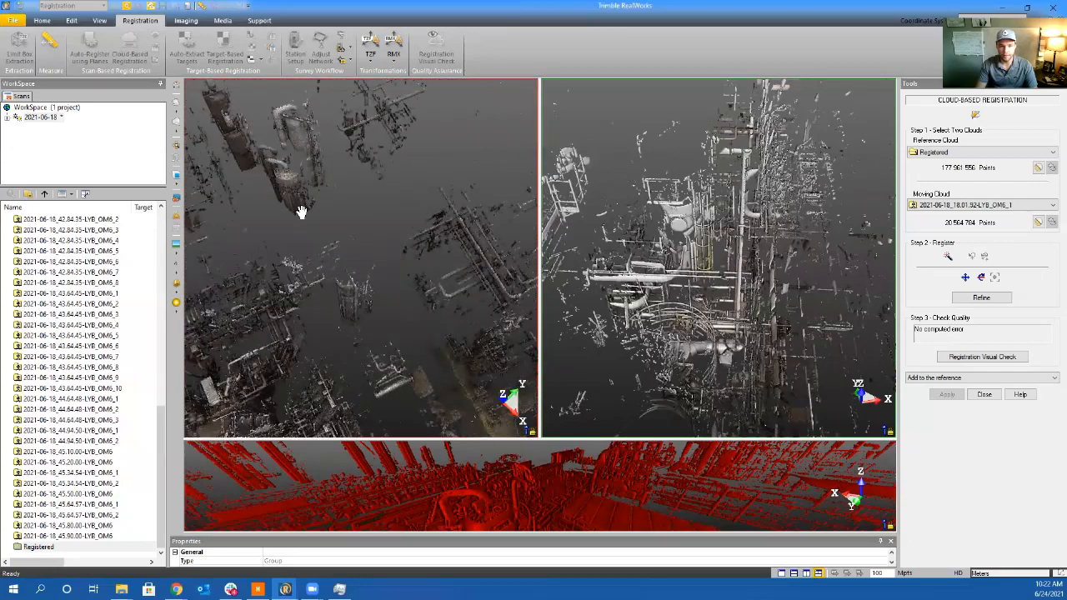
pyautogui.moveTo(302, 212); pyautogui.dragTo(442, 243, button='middle')
pyautogui.moveTo(354, 294); pyautogui.dragTo(344, 298)
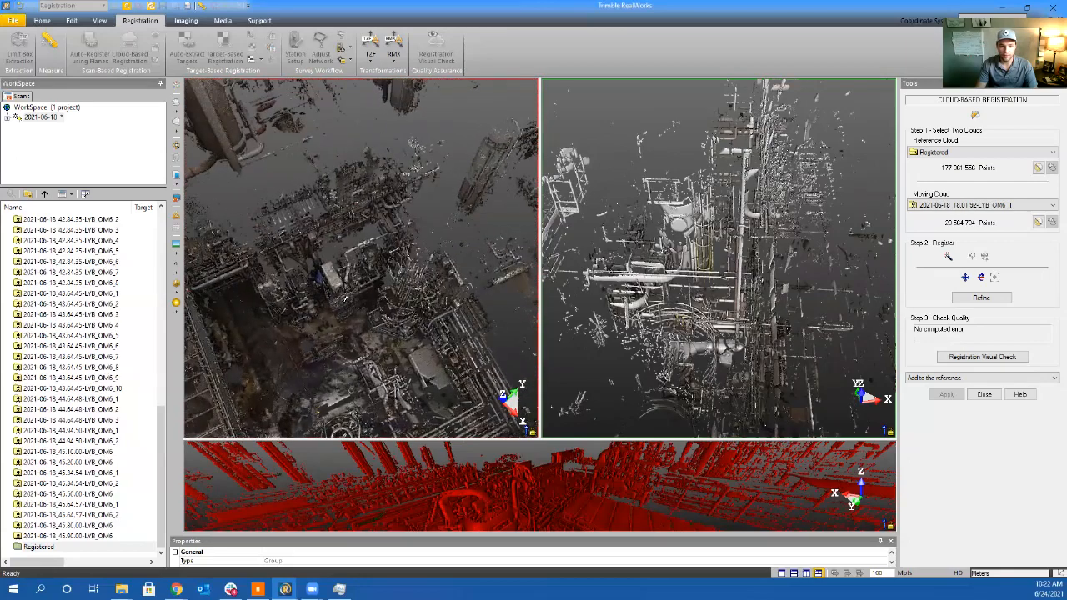
pyautogui.moveTo(363, 219); pyautogui.dragTo(320, 195, button='middle')
pyautogui.scroll(7, 314, 196)
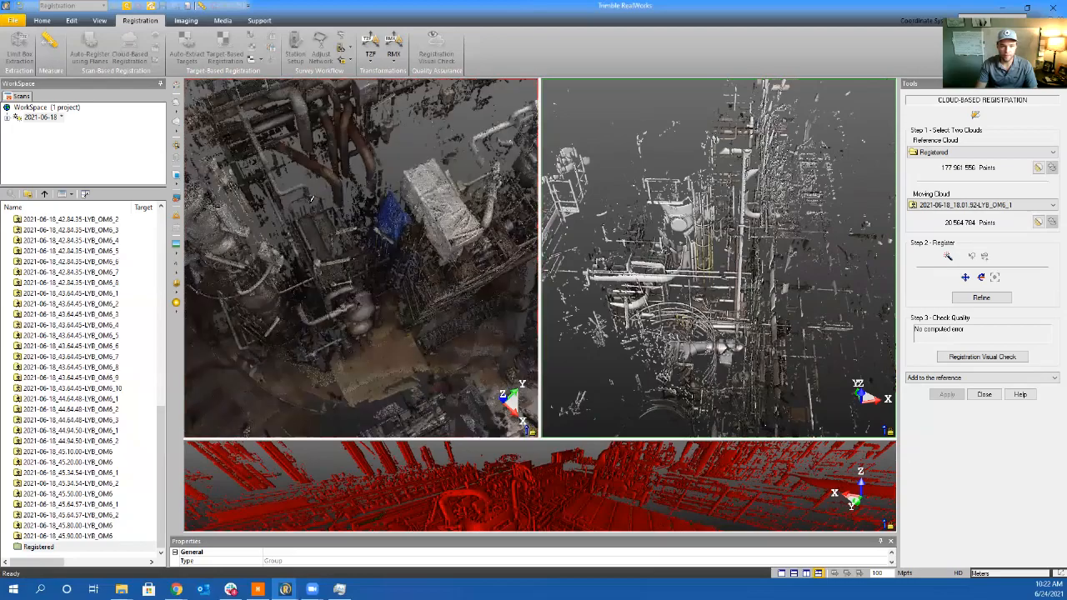
pyautogui.moveTo(754, 305); pyautogui.dragTo(883, 258)
pyautogui.moveTo(641, 355); pyautogui.dragTo(749, 277, button='middle')
pyautogui.moveTo(357, 283); pyautogui.dragTo(372, 260)
pyautogui.scroll(-5, 374, 260)
pyautogui.moveTo(422, 291); pyautogui.dragTo(559, 282)
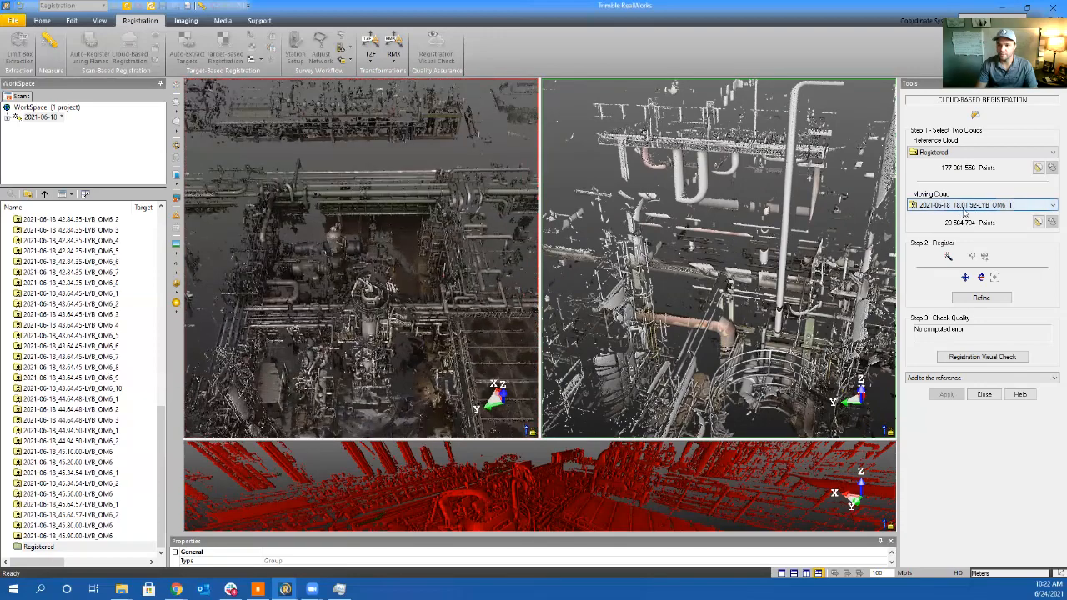
# Switch to the Ei Everywhere facility map in Chrome and search for scan 18.01.92
pyautogui.hotkey('alt', 'Tab')
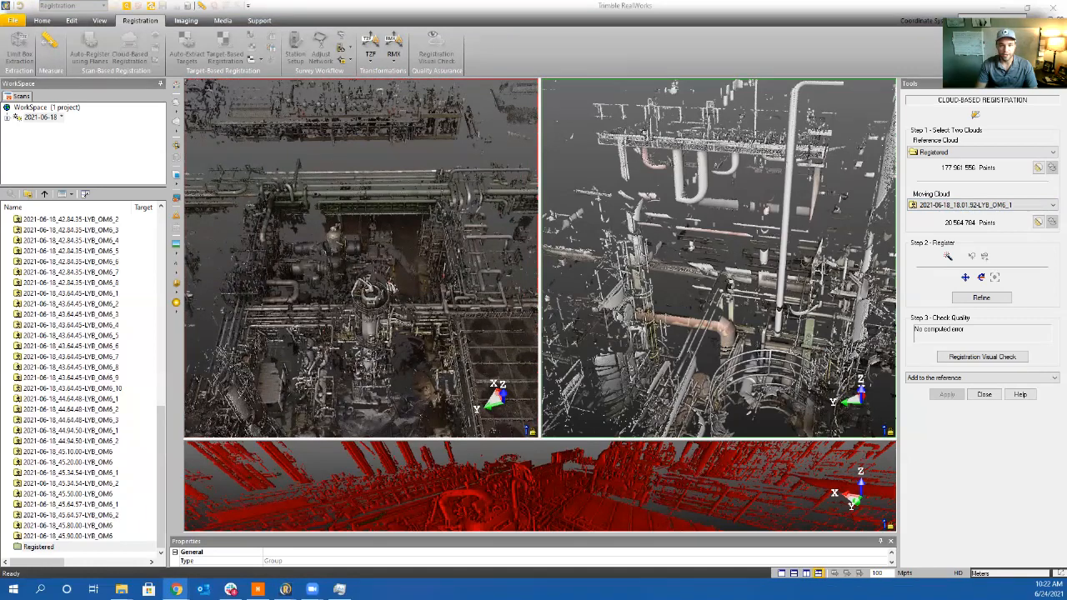
pyautogui.hotkey('alt', 'Tab')
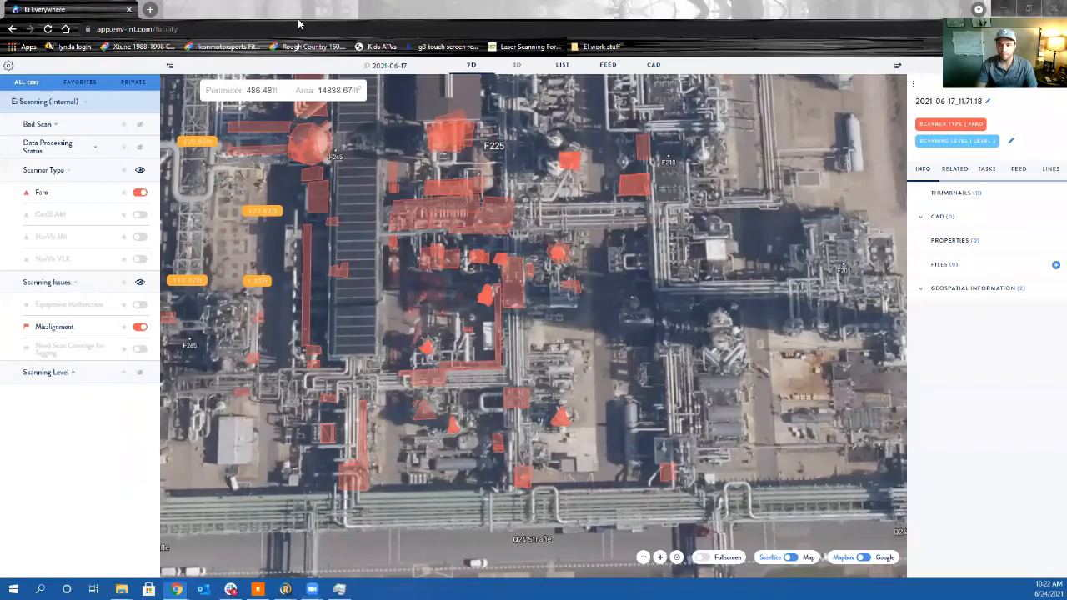
pyautogui.moveTo(411, 293); pyautogui.dragTo(352, 296)
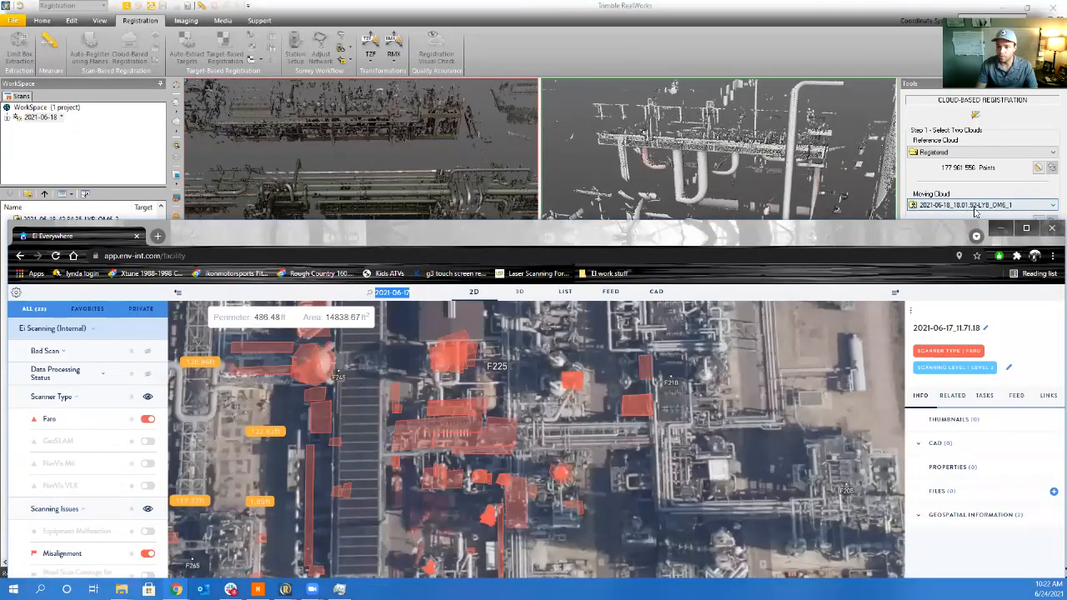
pyautogui.write('18.01')
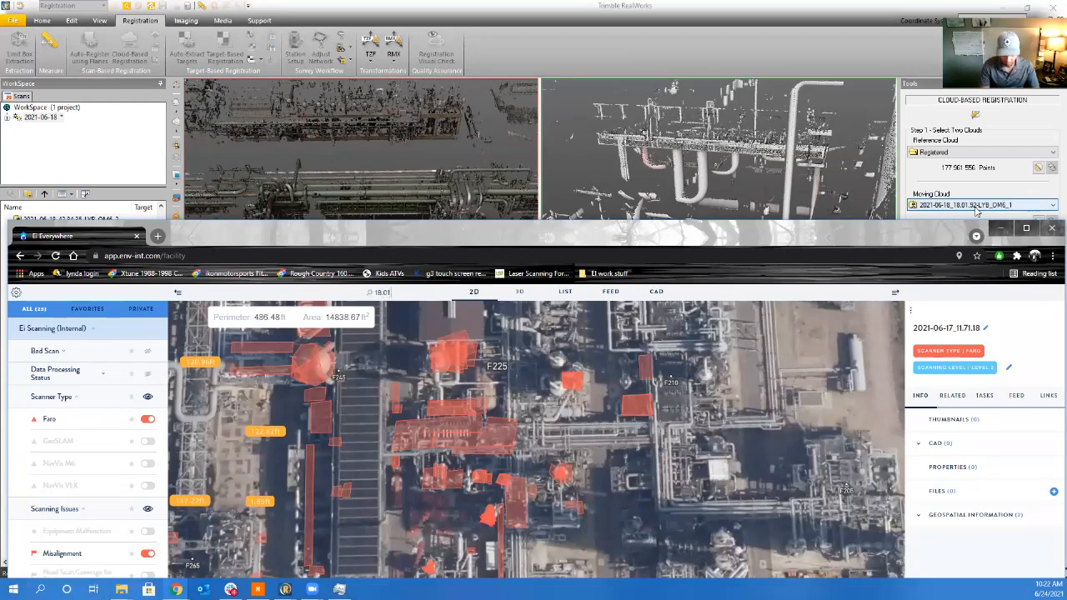
pyautogui.write('.92')
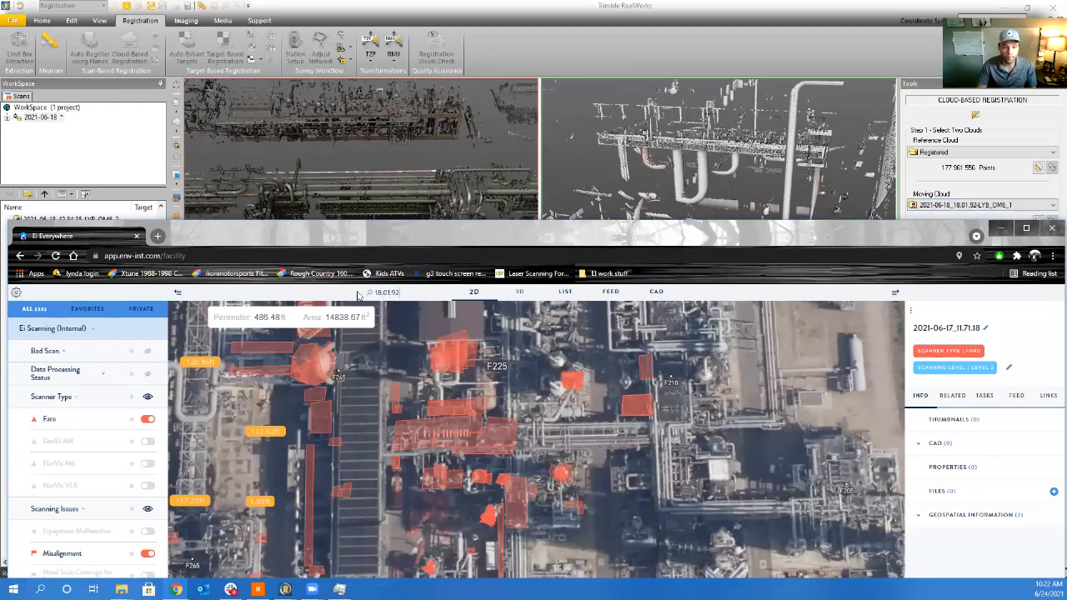
pyautogui.click(404, 315)
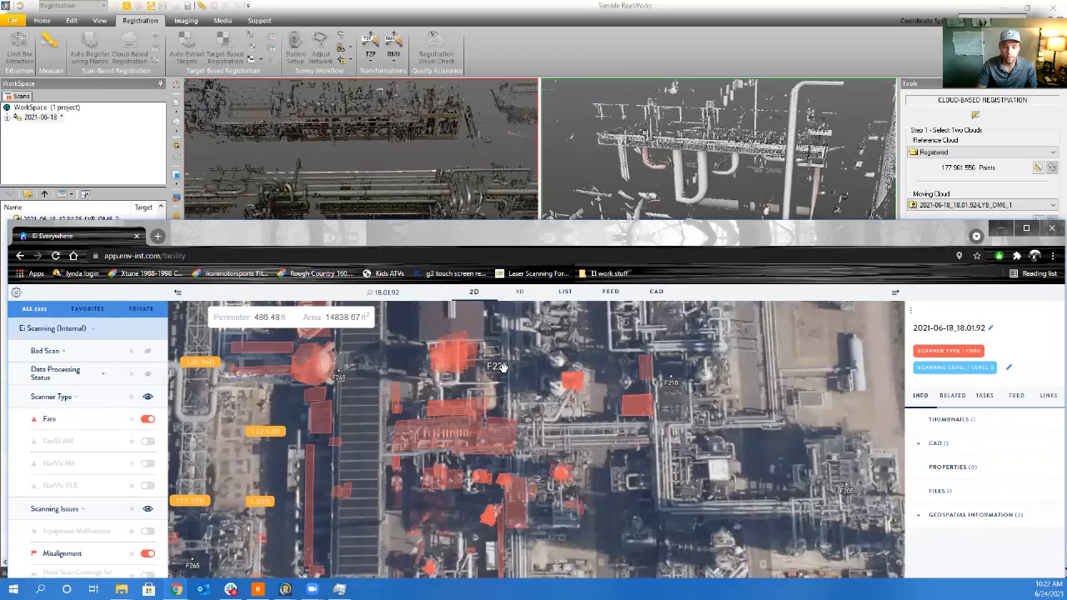
# Locate the 2021-06-18_18.01.92 marker on the map and examine the corresponding area in the RealWorks reference cloud
pyautogui.scroll(-5, 509, 464)
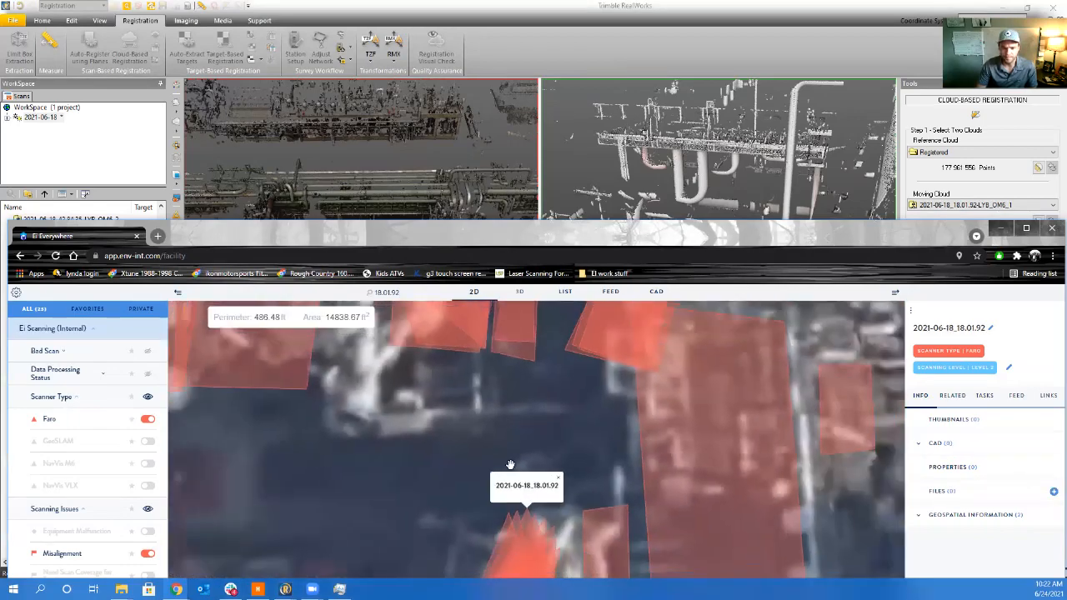
pyautogui.moveTo(456, 473); pyautogui.dragTo(548, 405)
pyautogui.scroll(-2, 491, 387)
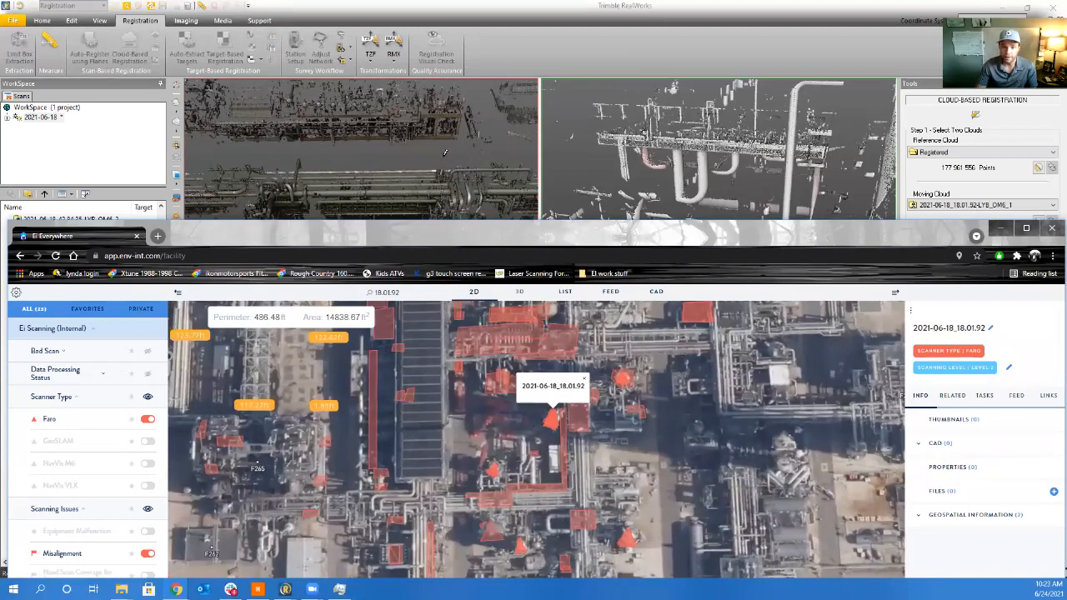
pyautogui.scroll(-5, 426, 157)
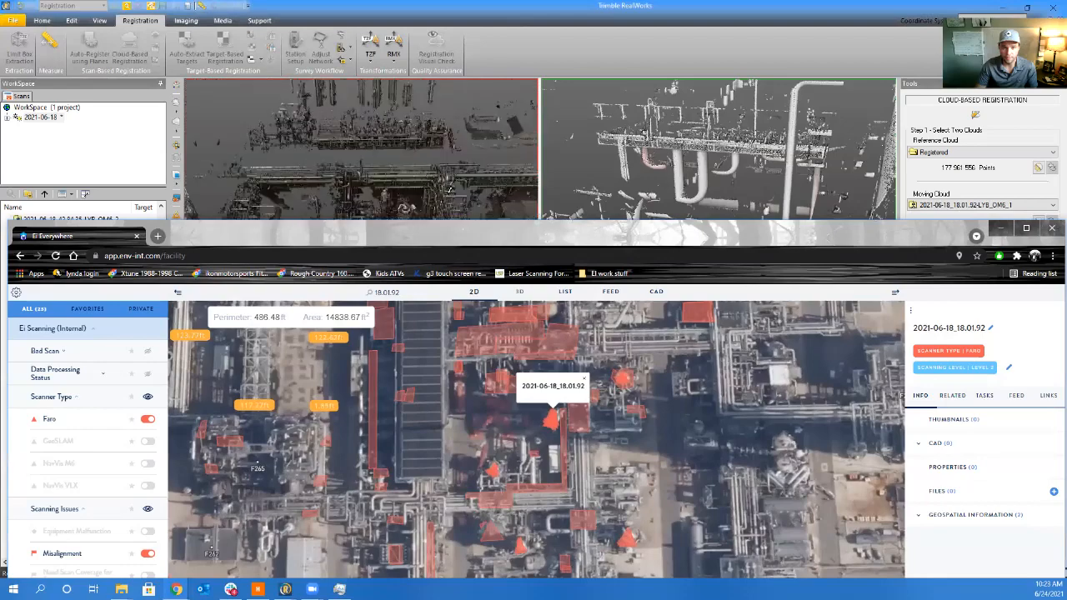
pyautogui.moveTo(465, 236); pyautogui.dragTo(460, 404)
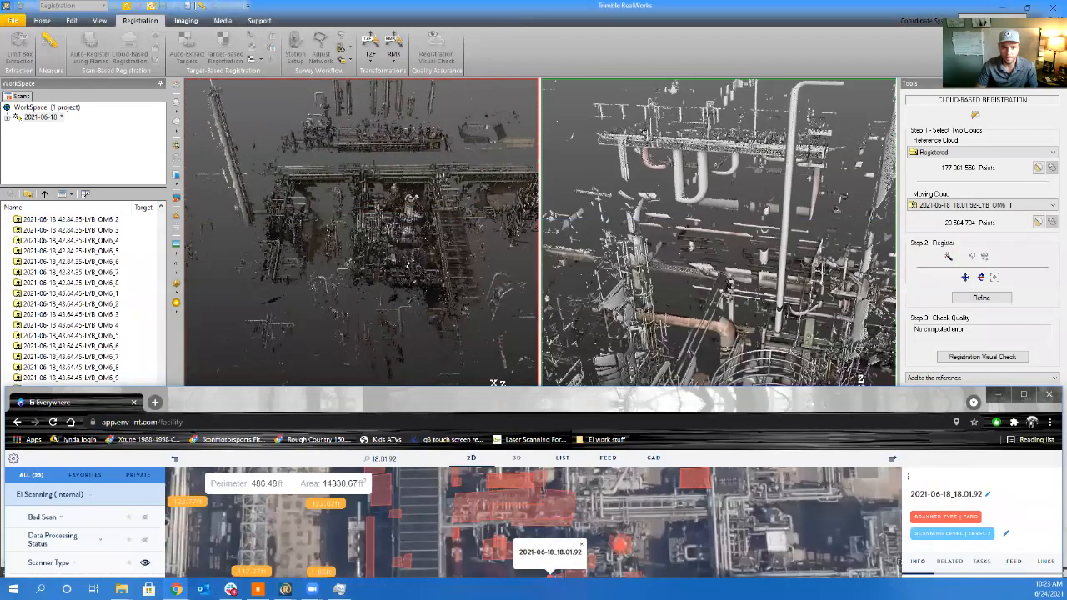
pyautogui.moveTo(426, 280); pyautogui.dragTo(397, 258)
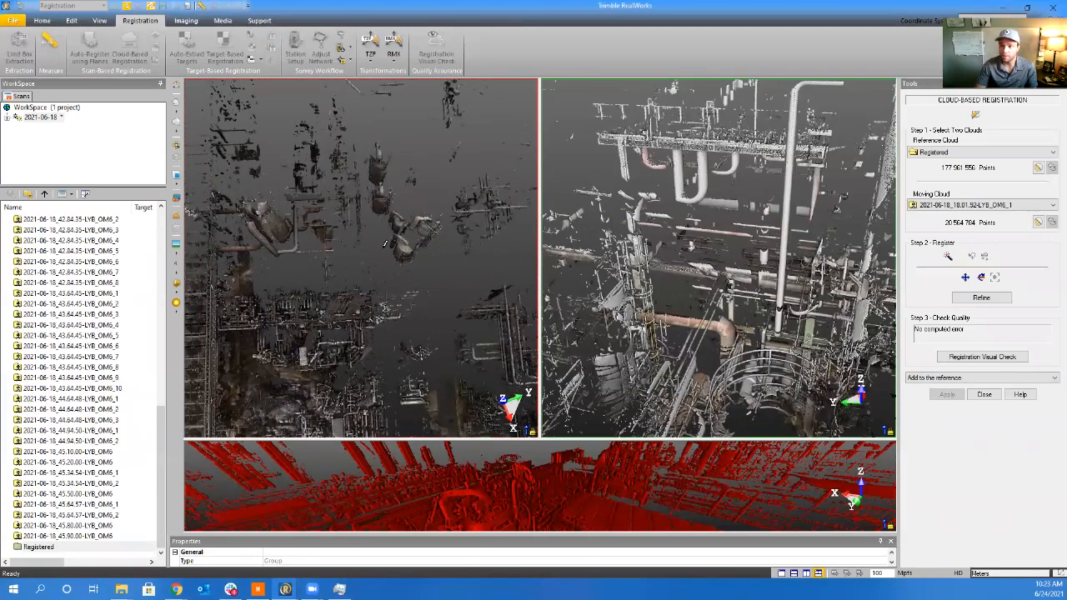
# Set the moving cloud to 2021-06-18_19.30.00-LYB_OM6 and inspect its columns, pipework and ground areas
pyautogui.click(996, 206)
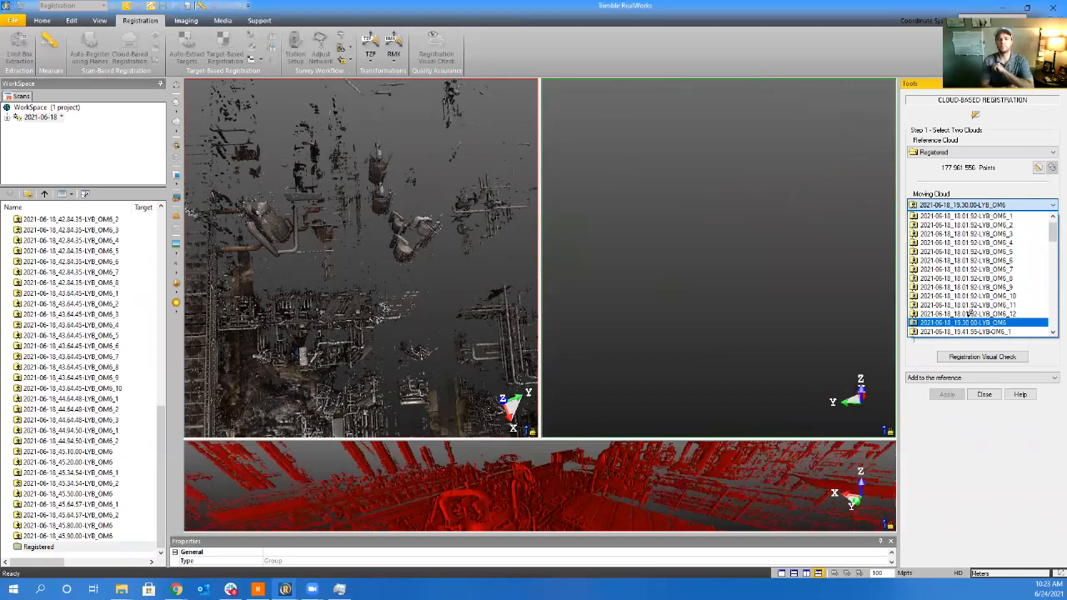
pyautogui.click(967, 322)
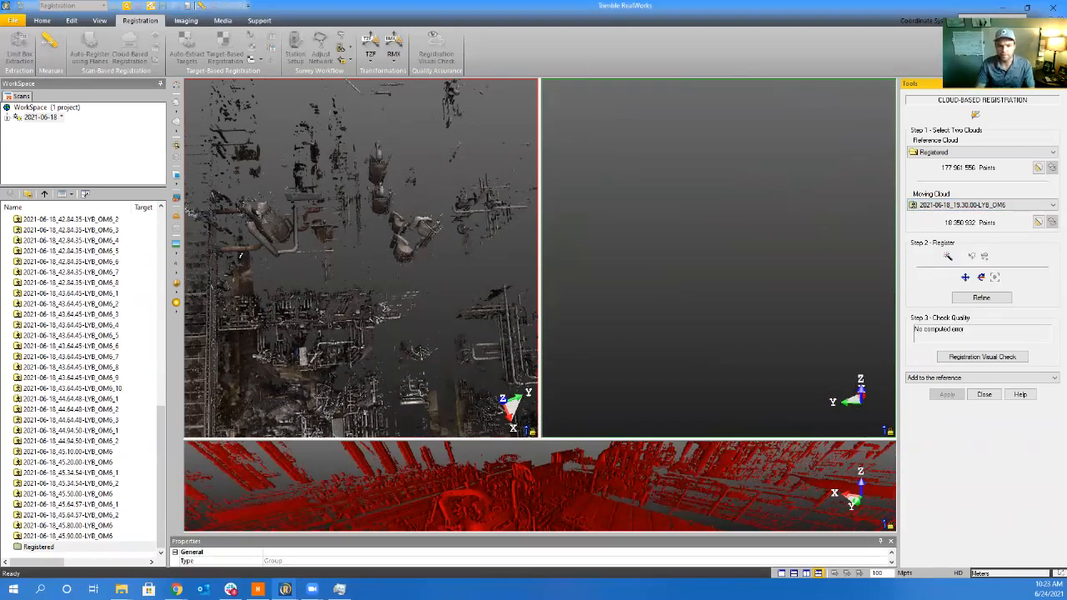
pyautogui.scroll(5, 711, 302)
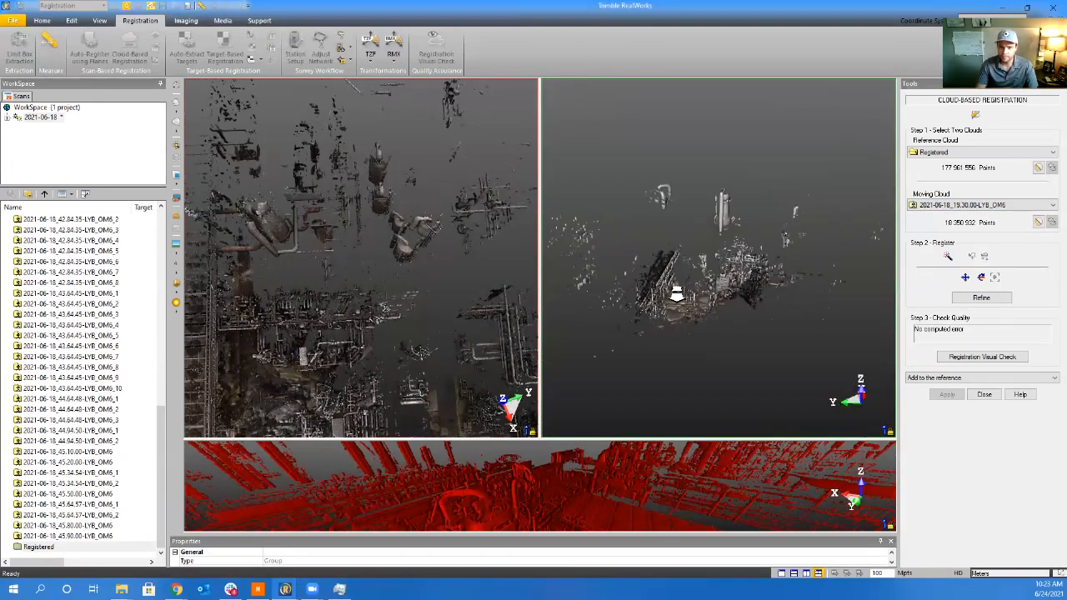
pyautogui.moveTo(717, 324); pyautogui.dragTo(774, 373)
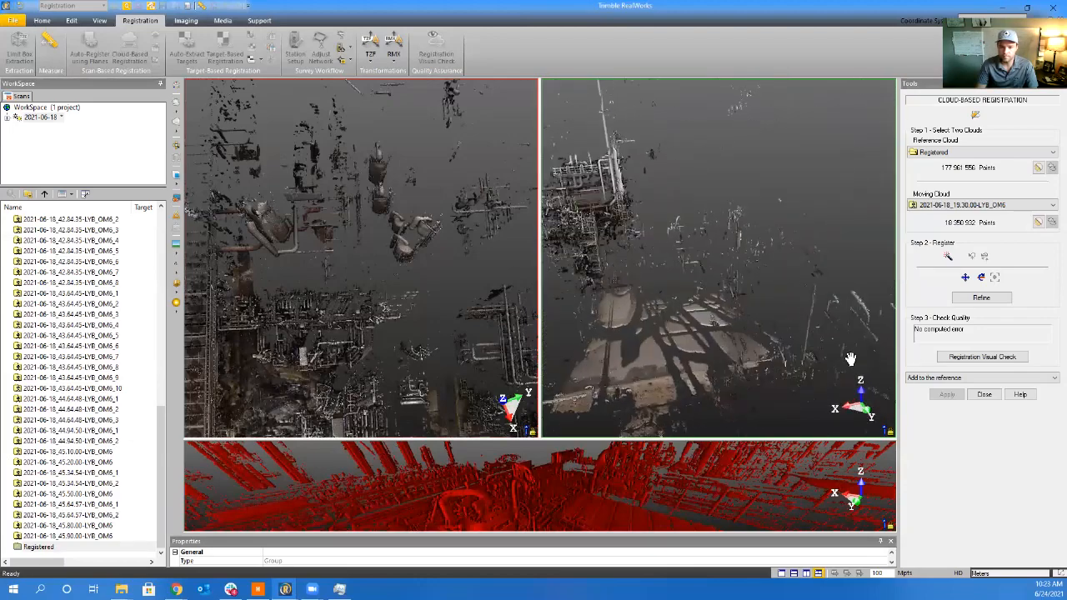
pyautogui.scroll(-4, 850, 359)
pyautogui.moveTo(745, 331)
pyautogui.mouseDown()
pyautogui.moveTo(653, 336)
pyautogui.moveTo(752, 319)
pyautogui.mouseUp()
pyautogui.scroll(4, 733, 301)
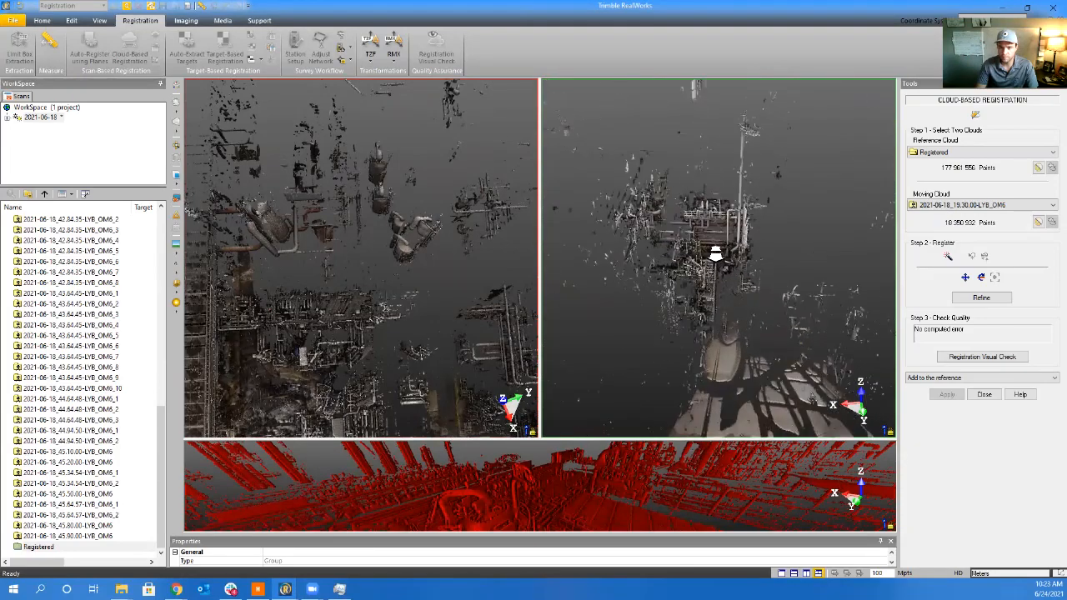
pyautogui.moveTo(715, 255); pyautogui.dragTo(659, 304)
# Match 2021-06-18_19.30.00-LYB_OM6 to the reference by picking the protruding nozzle on the horizontal vessel in both clouds
pyautogui.moveTo(425, 309); pyautogui.dragTo(396, 241)
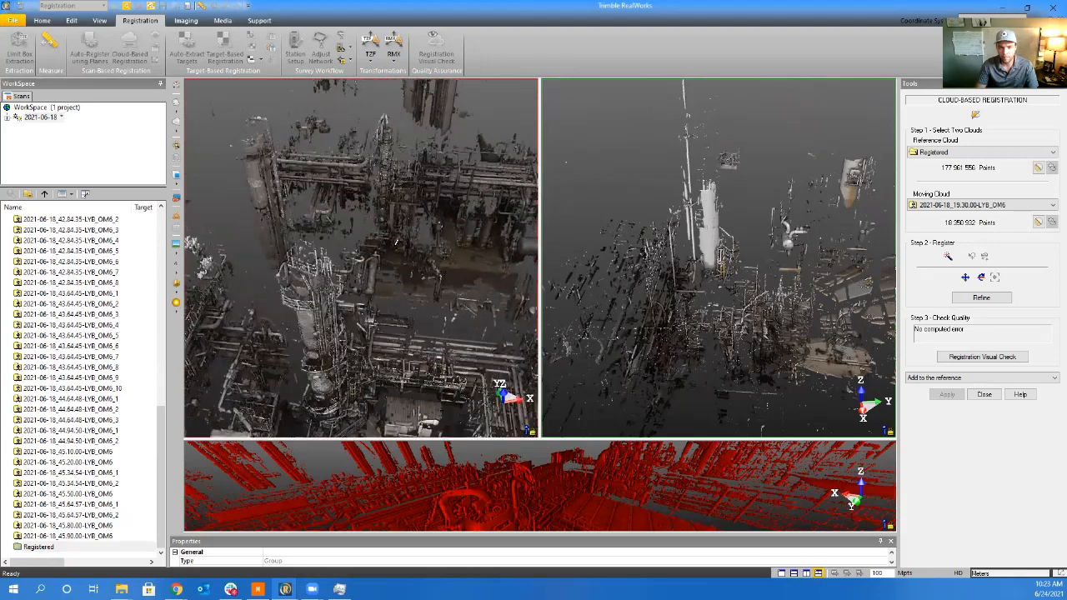
pyautogui.moveTo(450, 264); pyautogui.dragTo(405, 286)
pyautogui.moveTo(467, 354); pyautogui.dragTo(393, 239)
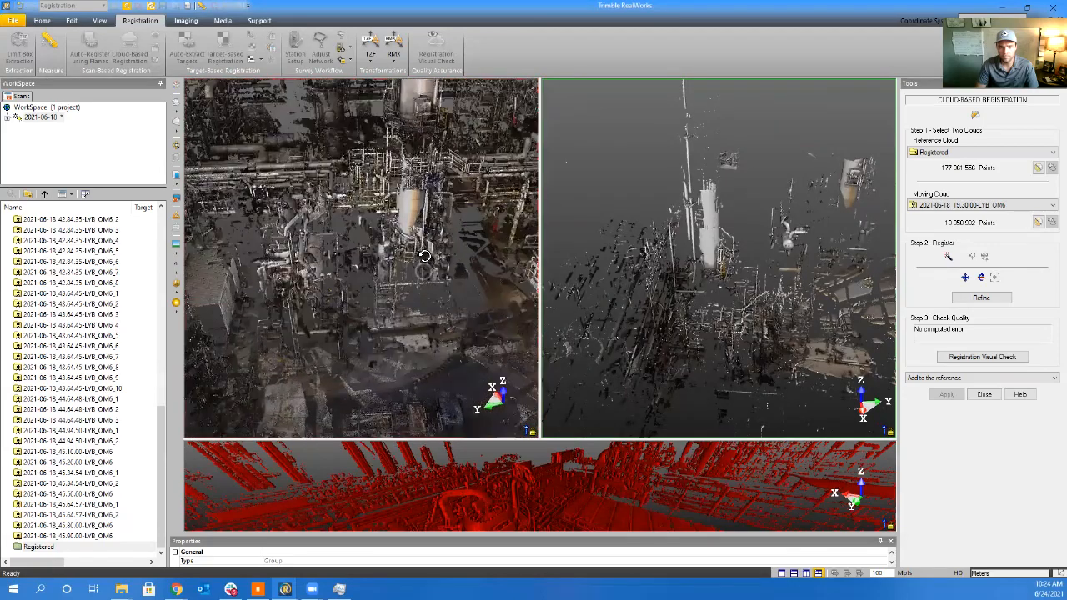
pyautogui.moveTo(424, 255); pyautogui.dragTo(388, 289)
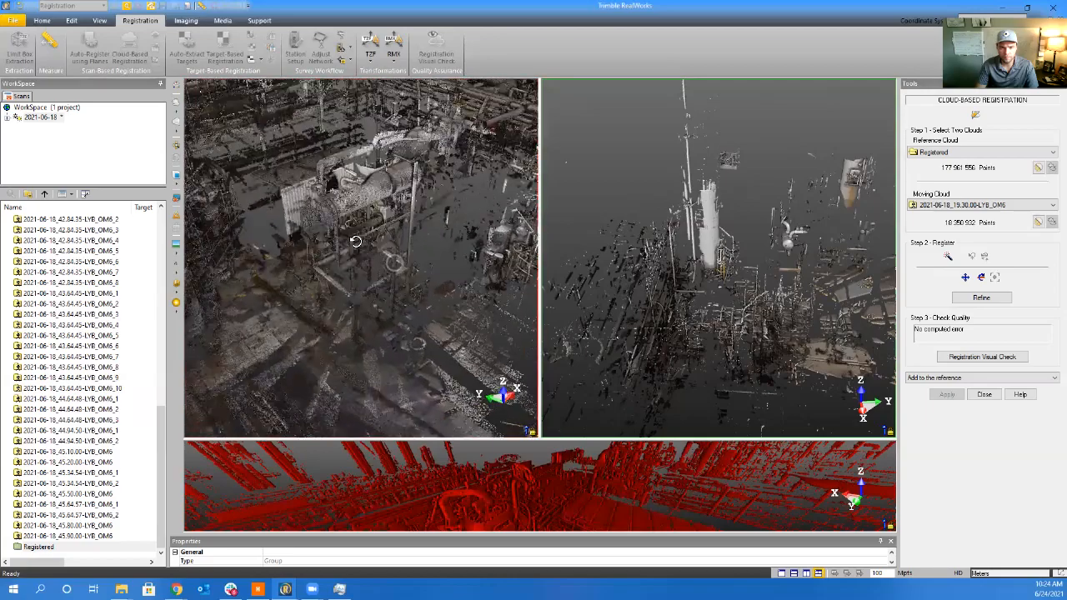
pyautogui.moveTo(355, 241); pyautogui.dragTo(339, 306)
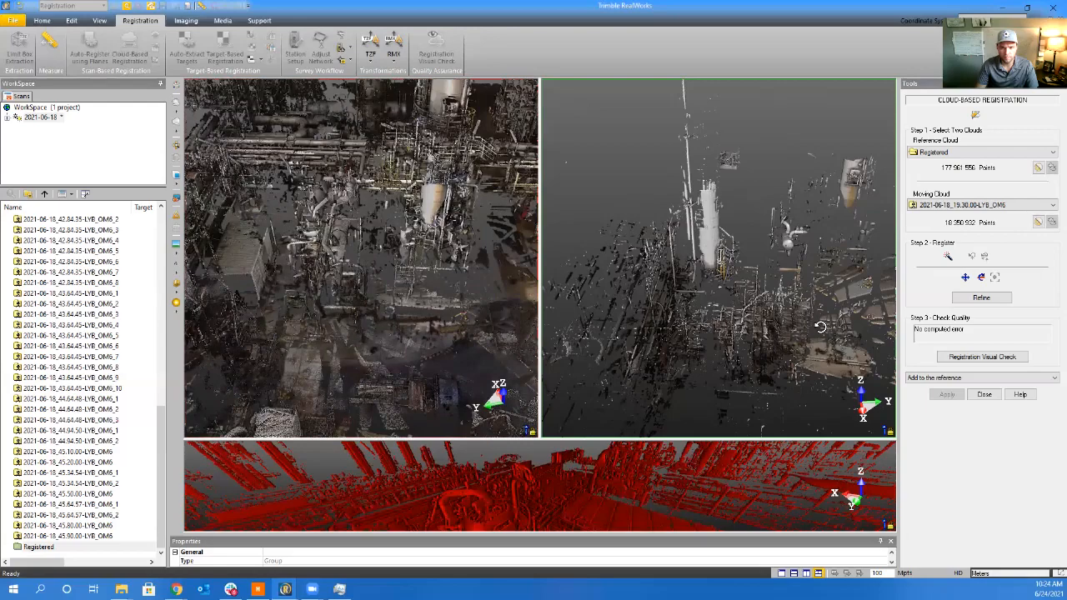
pyautogui.moveTo(821, 327); pyautogui.dragTo(802, 241)
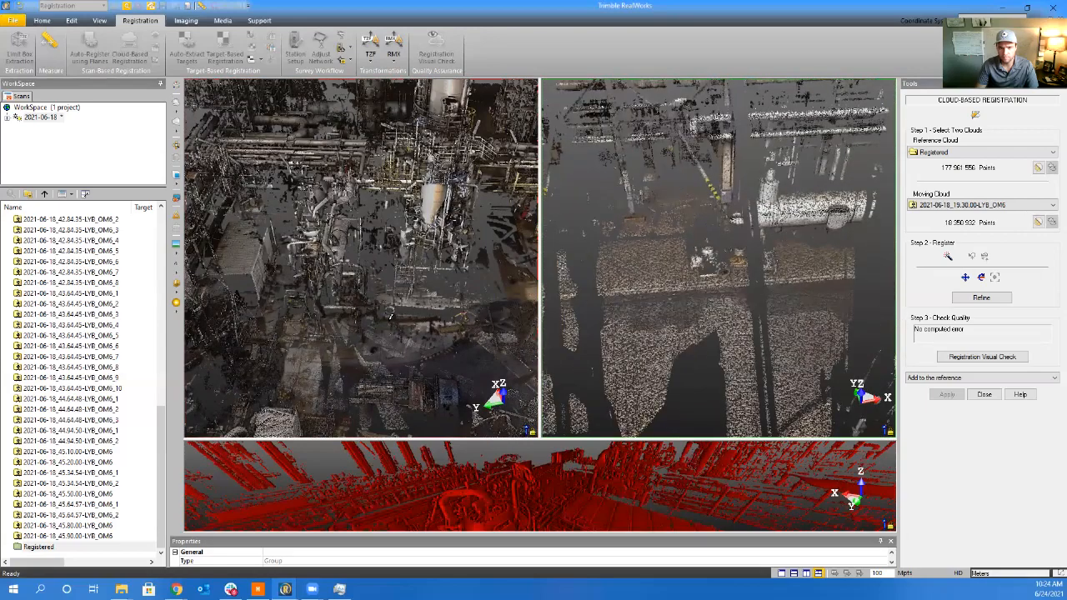
pyautogui.moveTo(390, 312); pyautogui.dragTo(463, 283)
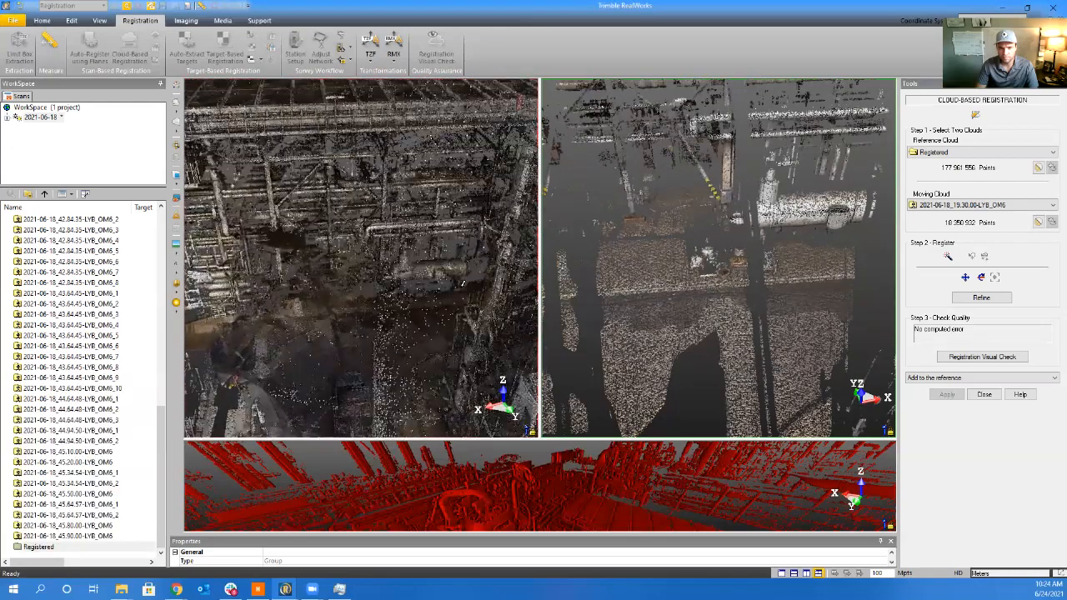
pyautogui.scroll(2, 460, 288)
pyautogui.scroll(8, 448, 277)
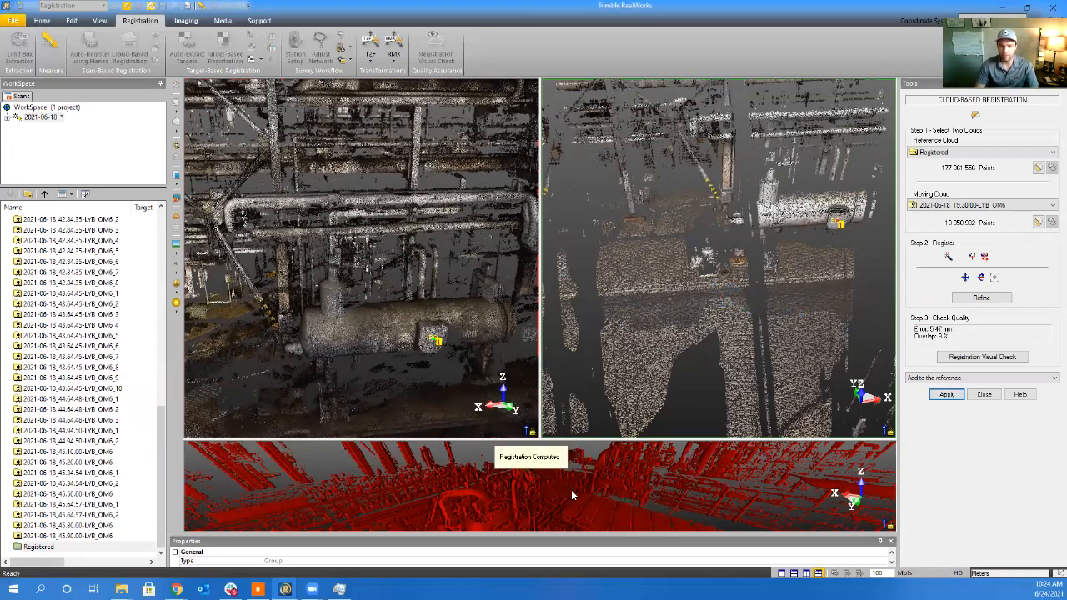
# Inspect the enlarged registration overlay around the pipework to judge the fit of 2021-06-18_19.30.00-LYB_OM6
pyautogui.moveTo(574, 494)
pyautogui.moveTo(512, 411); pyautogui.dragTo(769, 395)
pyautogui.scroll(8, 681, 345)
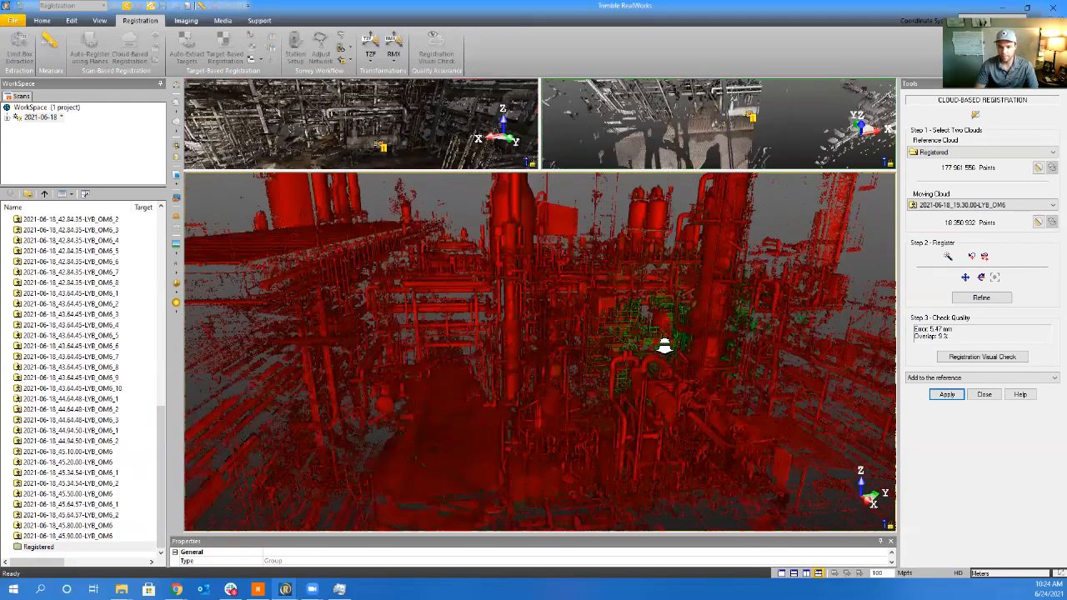
pyautogui.moveTo(628, 347)
pyautogui.mouseDown()
pyautogui.moveTo(644, 397)
pyautogui.moveTo(736, 374)
pyautogui.moveTo(695, 347)
pyautogui.moveTo(665, 346)
pyautogui.moveTo(700, 372)
pyautogui.moveTo(743, 365)
pyautogui.moveTo(689, 410)
pyautogui.moveTo(647, 367)
pyautogui.moveTo(634, 369)
pyautogui.moveTo(669, 314)
pyautogui.moveTo(645, 361)
pyautogui.mouseUp()
pyautogui.moveTo(644, 361); pyautogui.dragTo(590, 359, button='middle')
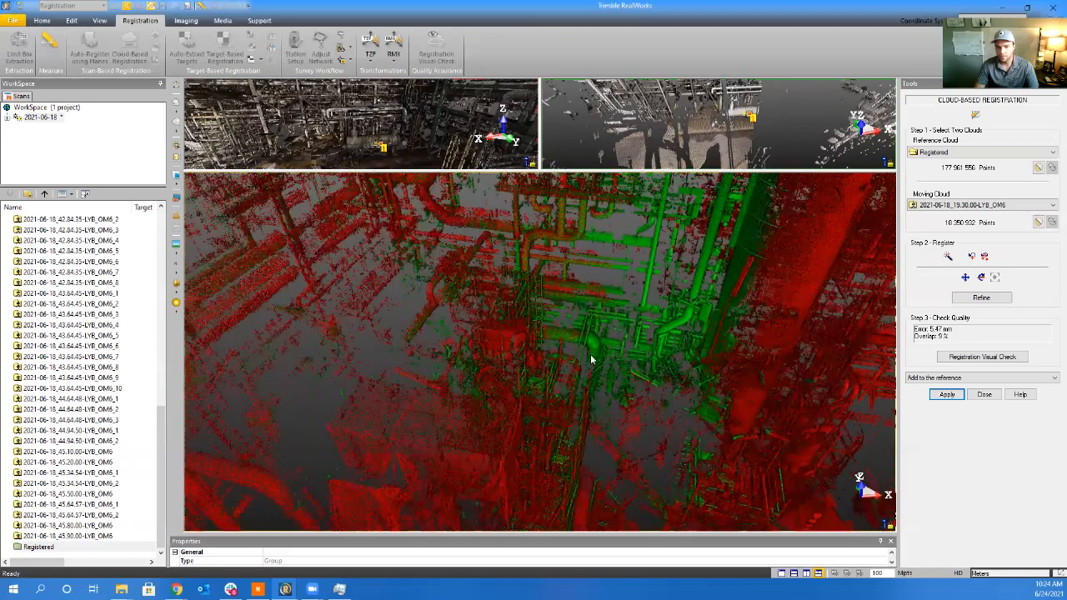
pyautogui.moveTo(516, 171); pyautogui.dragTo(509, 439)
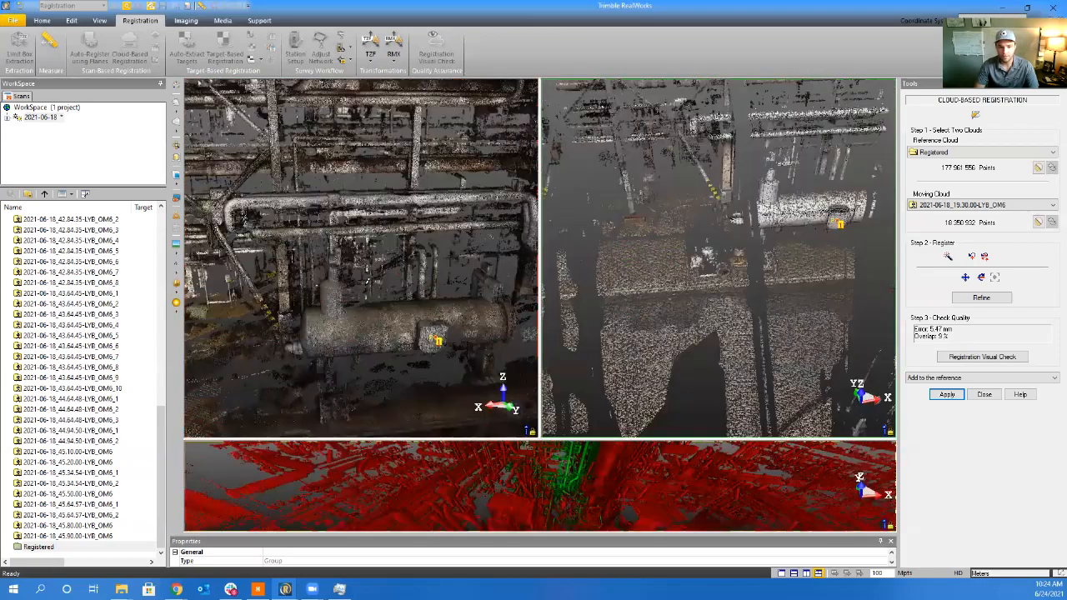
# Compare the tall column and elevated vessels in the reference cloud with those in 2021-06-18_19.30.00-LYB_OM6
pyautogui.moveTo(350, 287); pyautogui.dragTo(387, 307)
pyautogui.moveTo(851, 279); pyautogui.dragTo(794, 244)
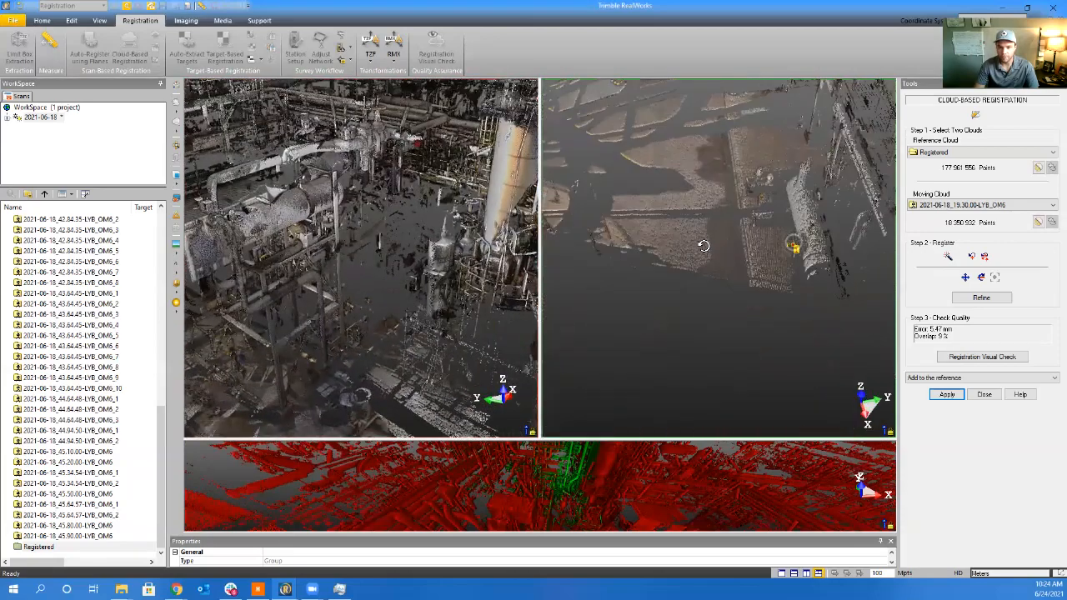
pyautogui.scroll(4, 700, 160)
pyautogui.moveTo(700, 160); pyautogui.dragTo(664, 232, button='middle')
pyautogui.moveTo(664, 232); pyautogui.dragTo(743, 284)
pyautogui.moveTo(743, 284); pyautogui.dragTo(834, 292, button='middle')
pyautogui.moveTo(615, 271); pyautogui.dragTo(722, 329, button='middle')
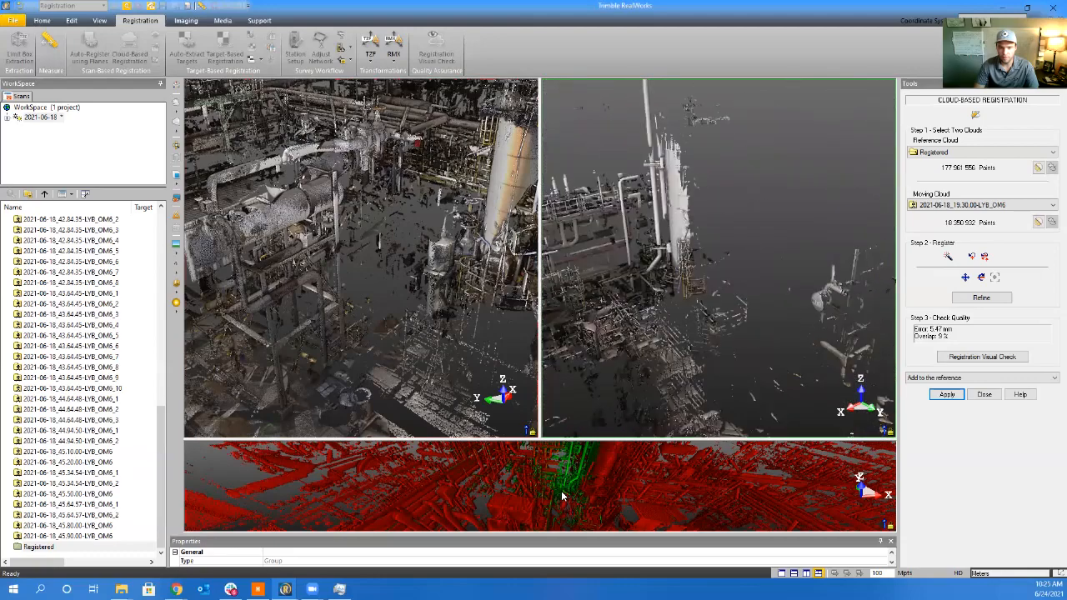
# Examine the enlarged registration overlay around the green pipework and neighbouring red columns to judge how 2021-06-18_19.30.00-LYB_OM6 fits
pyautogui.click(561, 496)
pyautogui.moveTo(596, 379); pyautogui.dragTo(570, 356)
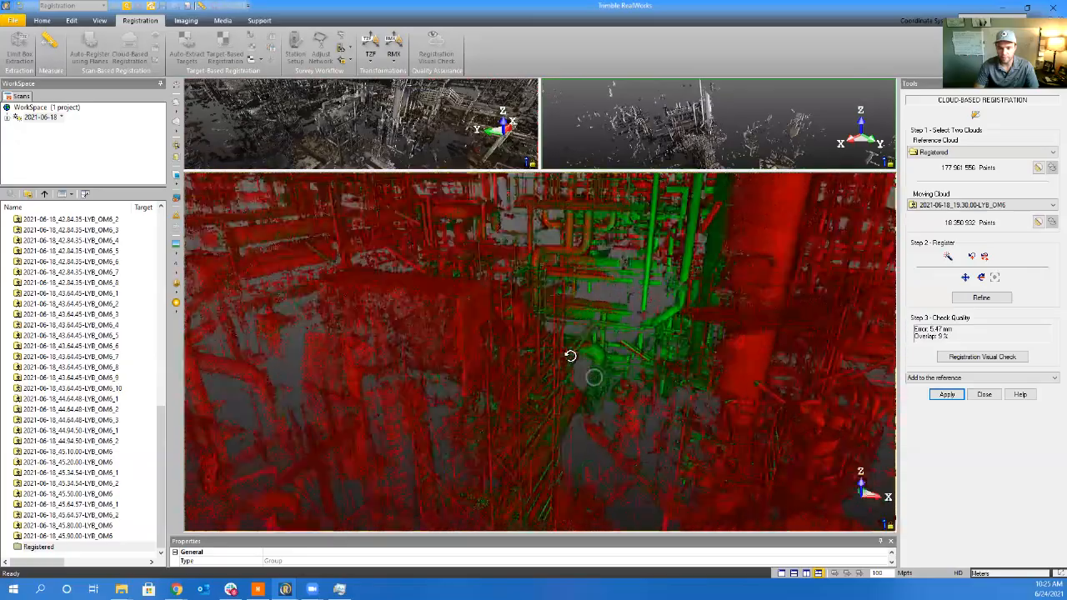
pyautogui.scroll(-8, 565, 369)
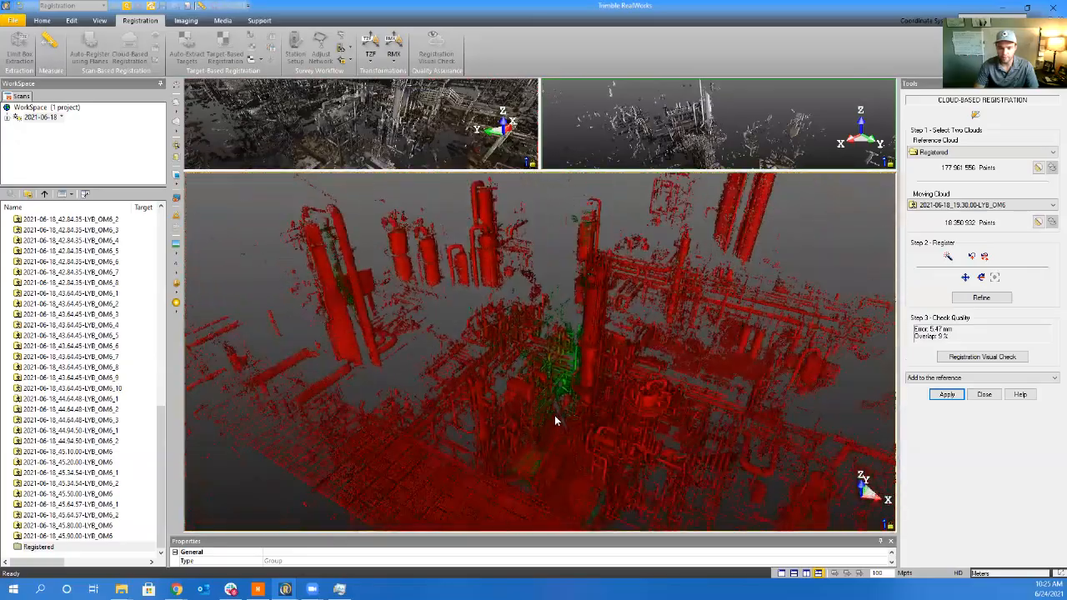
pyautogui.scroll(8, 555, 415)
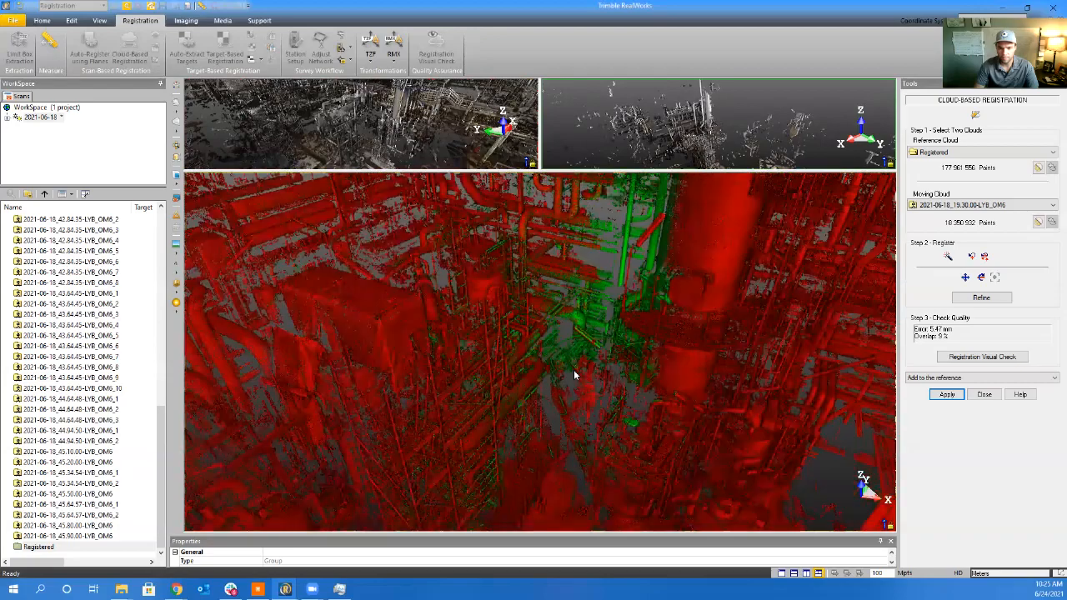
pyautogui.moveTo(548, 381)
pyautogui.mouseDown()
pyautogui.moveTo(497, 355)
pyautogui.moveTo(472, 400)
pyautogui.moveTo(469, 435)
pyautogui.moveTo(546, 374)
pyautogui.moveTo(572, 376)
pyautogui.moveTo(553, 381)
pyautogui.mouseUp()
pyautogui.moveTo(469, 171); pyautogui.dragTo(459, 439)
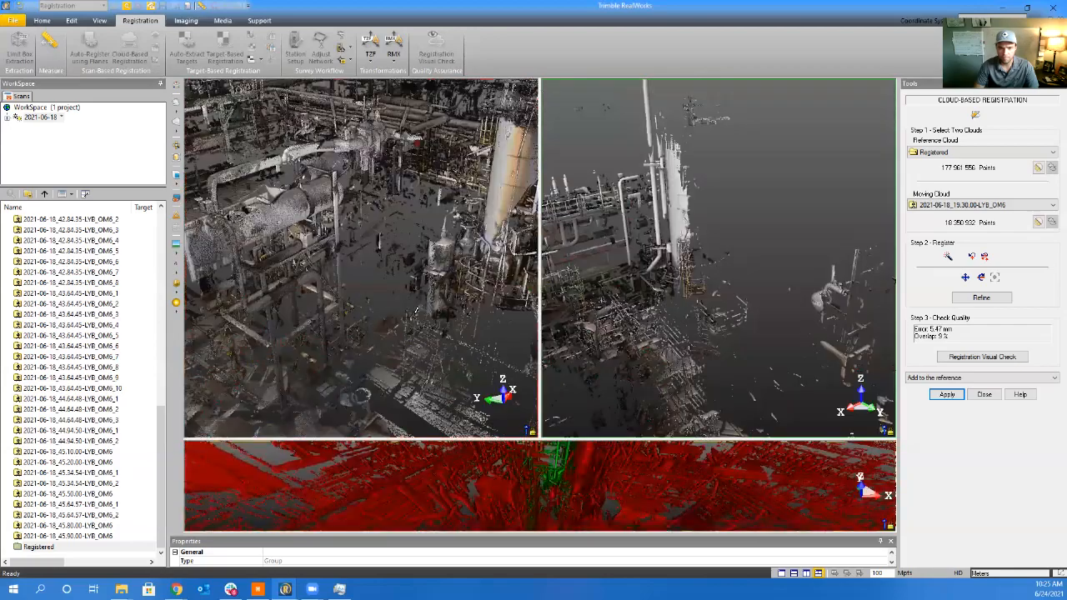
# Compare the tall column, caged ladder and elevated vessels in the reference cloud with those in 2021-06-18_19.30.00-LYB_OM6 to find shared features
pyautogui.moveTo(436, 302); pyautogui.dragTo(434, 334)
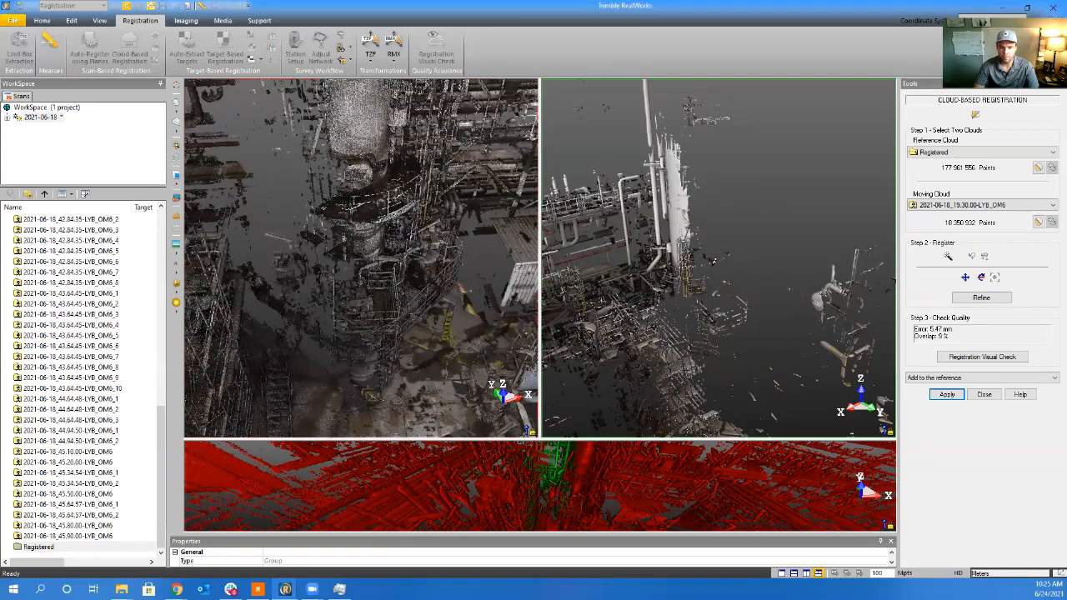
pyautogui.click(711, 264)
pyautogui.moveTo(710, 263); pyautogui.dragTo(607, 276)
pyautogui.moveTo(364, 158); pyautogui.dragTo(403, 178)
pyautogui.scroll(4, 372, 265)
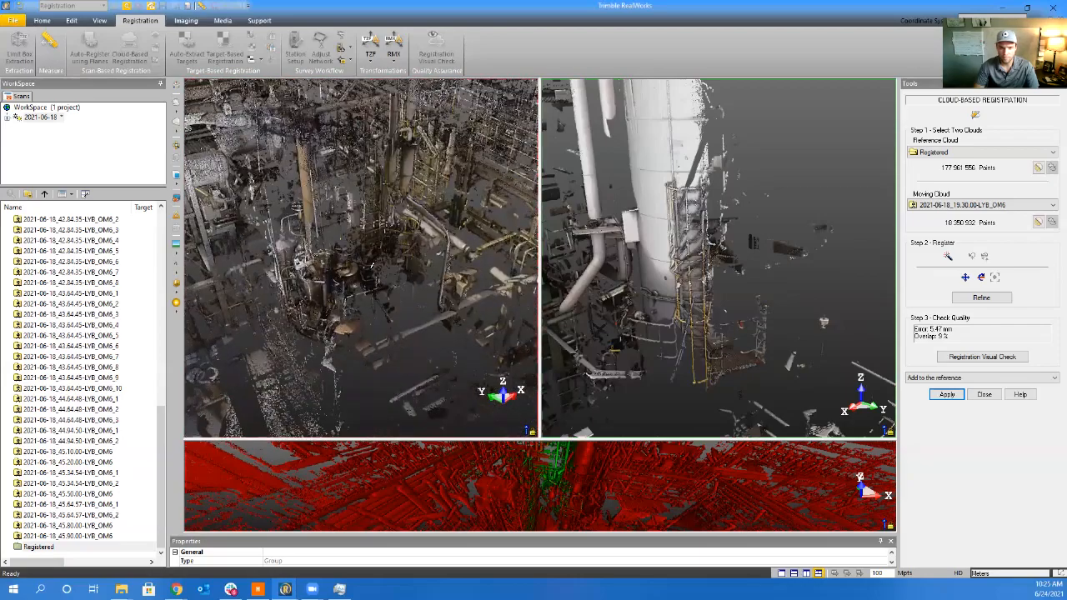
pyautogui.moveTo(372, 265); pyautogui.dragTo(343, 298)
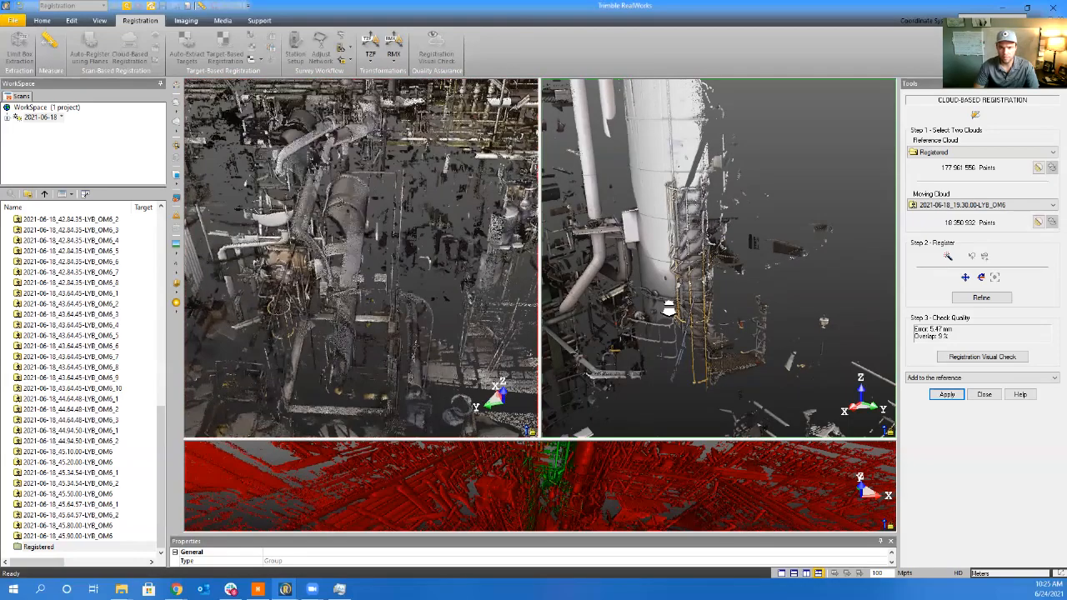
pyautogui.moveTo(668, 311)
pyautogui.mouseDown()
pyautogui.moveTo(654, 304)
pyautogui.moveTo(653, 322)
pyautogui.moveTo(625, 268)
pyautogui.moveTo(644, 275)
pyautogui.moveTo(613, 263)
pyautogui.moveTo(679, 333)
pyautogui.moveTo(667, 327)
pyautogui.mouseUp()
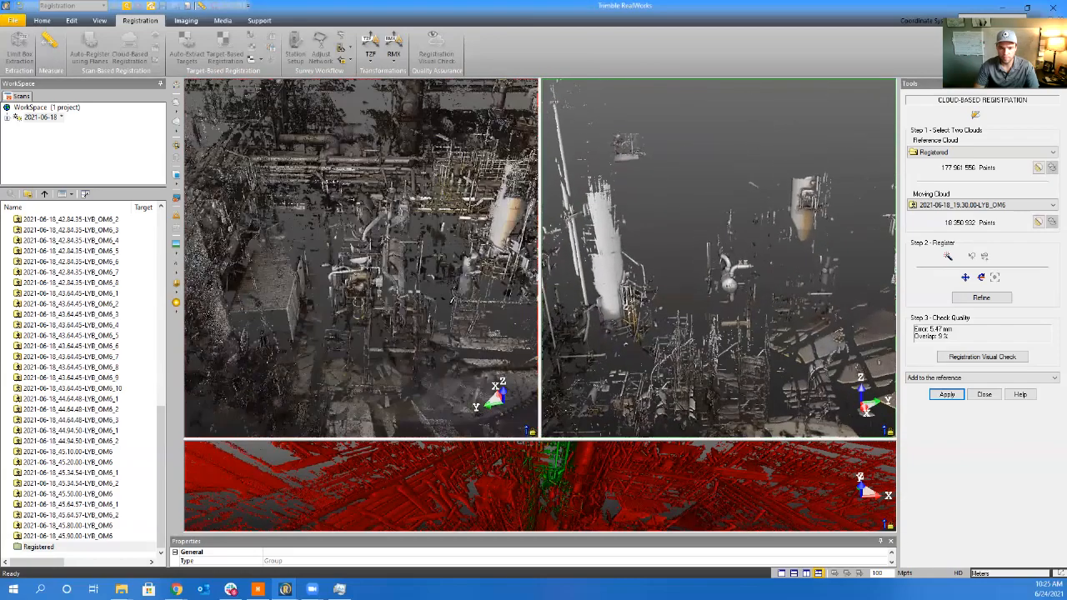
pyautogui.moveTo(451, 299); pyautogui.dragTo(355, 315)
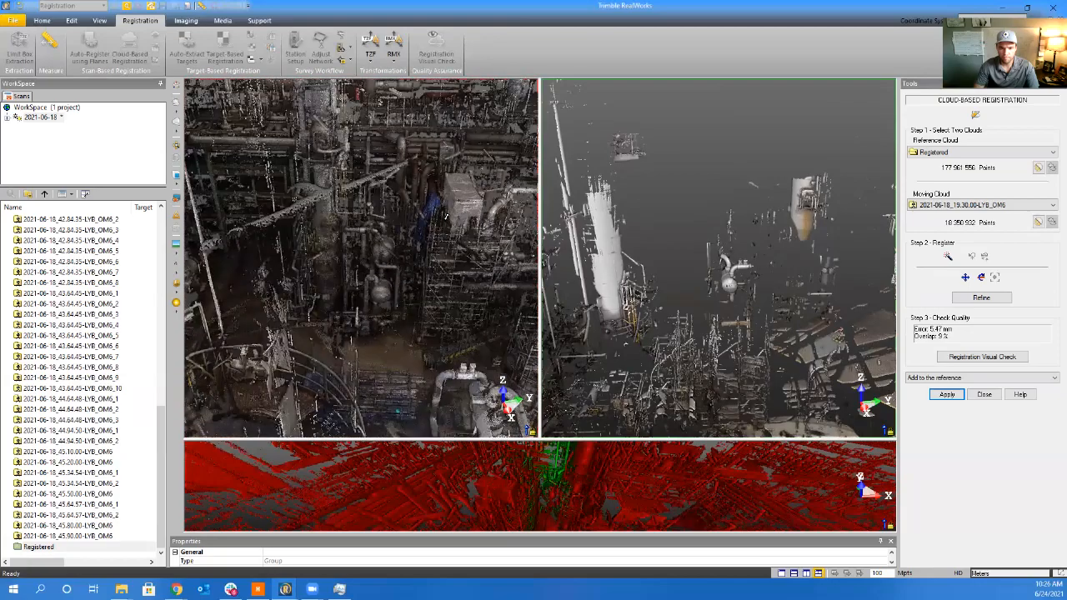
pyautogui.scroll(3, 385, 254)
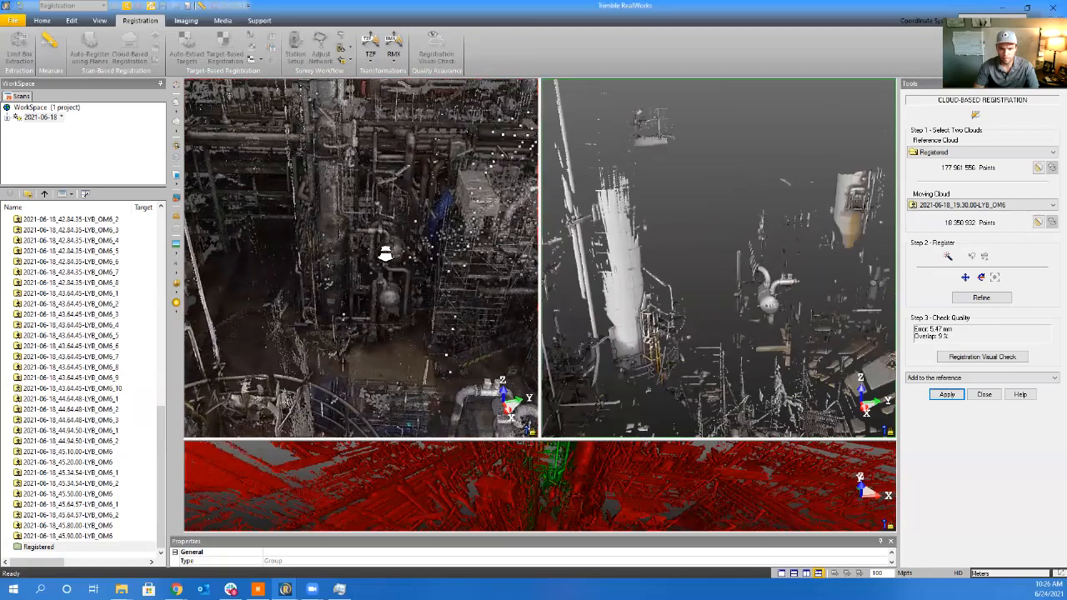
pyautogui.scroll(3, 385, 254)
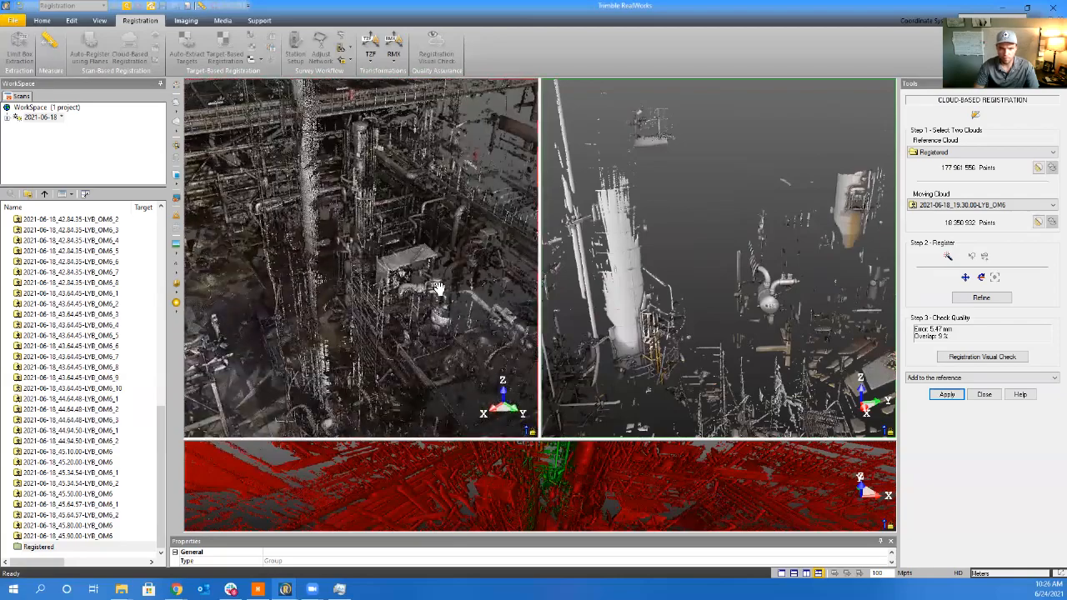
# Examine the stacked round-ended vessels and nearby scaffolding in both clouds for a distinctive matching feature
pyautogui.moveTo(438, 289); pyautogui.dragTo(464, 295, button='middle')
pyautogui.moveTo(767, 340); pyautogui.dragTo(679, 355)
pyautogui.moveTo(718, 327); pyautogui.dragTo(784, 303, button='middle')
pyautogui.moveTo(784, 303); pyautogui.dragTo(724, 336)
pyautogui.moveTo(727, 337); pyautogui.dragTo(795, 310, button='middle')
pyautogui.moveTo(795, 309); pyautogui.dragTo(663, 302)
pyautogui.moveTo(310, 305); pyautogui.dragTo(409, 286)
pyautogui.scroll(5, 691, 278)
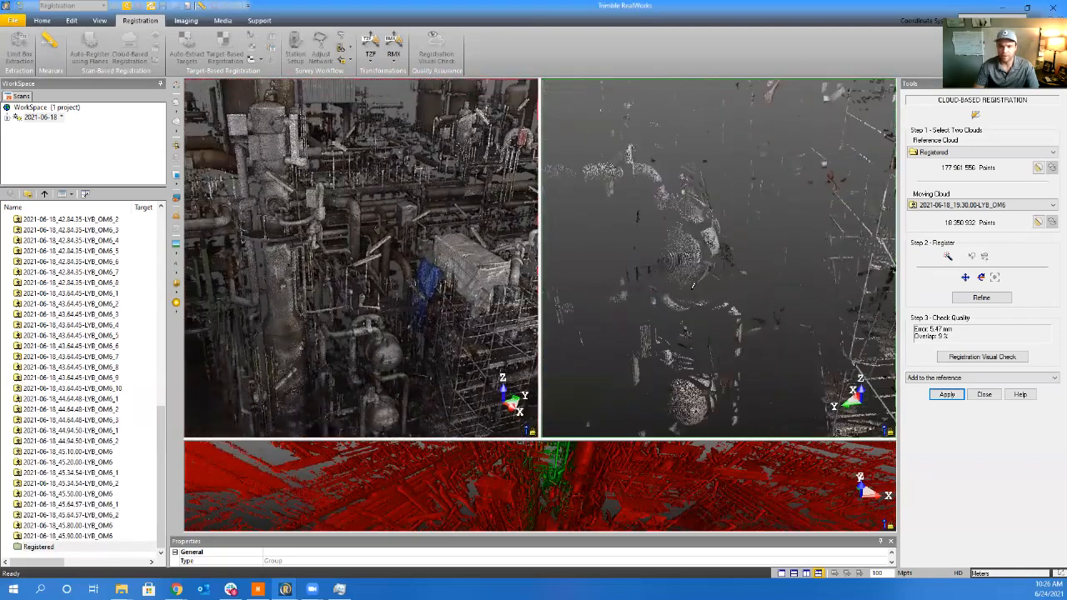
pyautogui.moveTo(692, 285); pyautogui.dragTo(706, 231)
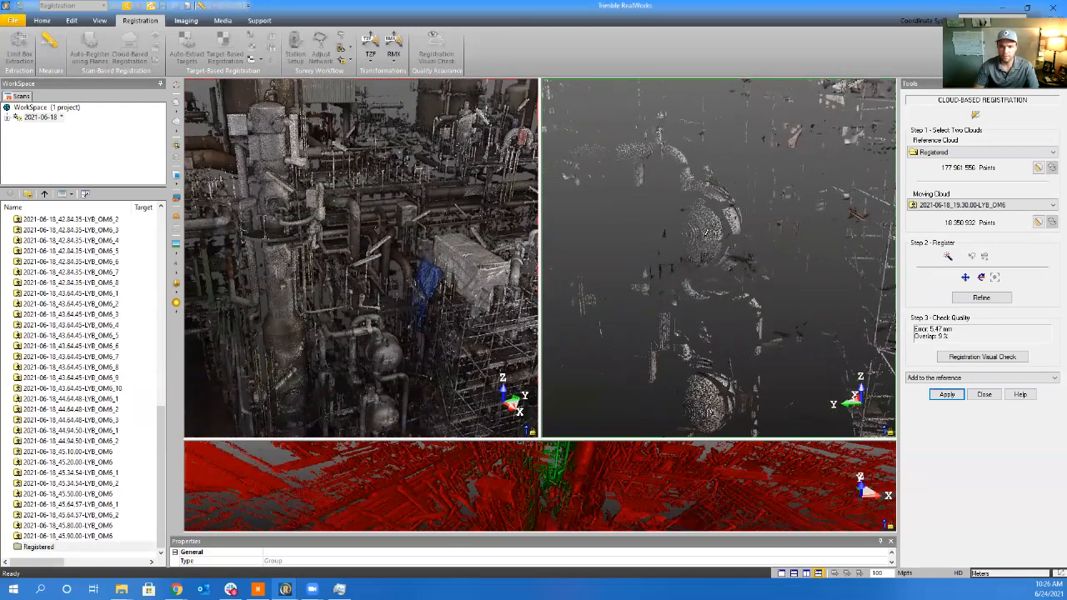
# Pick the first matching point pair on the large horizontal pipe beneath the scaffolding in the reference and moving clouds
pyautogui.scroll(-3, 706, 234)
pyautogui.moveTo(714, 278); pyautogui.dragTo(544, 303, button='middle')
pyautogui.moveTo(426, 345); pyautogui.dragTo(331, 329, button='middle')
pyautogui.moveTo(442, 350); pyautogui.dragTo(426, 330)
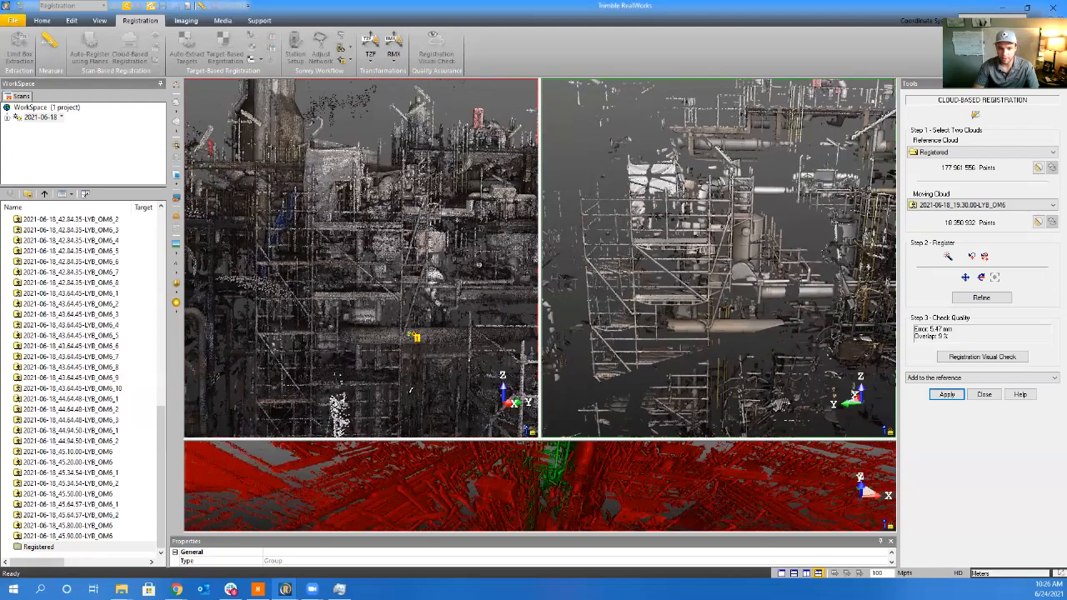
pyautogui.moveTo(415, 337); pyautogui.dragTo(419, 360)
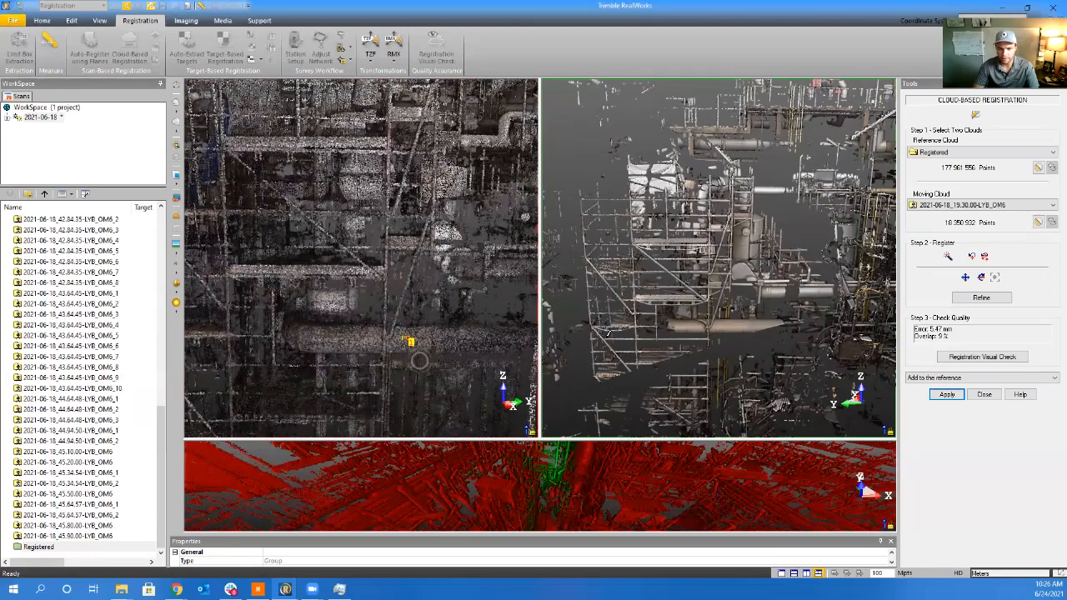
pyautogui.moveTo(731, 331); pyautogui.dragTo(719, 335)
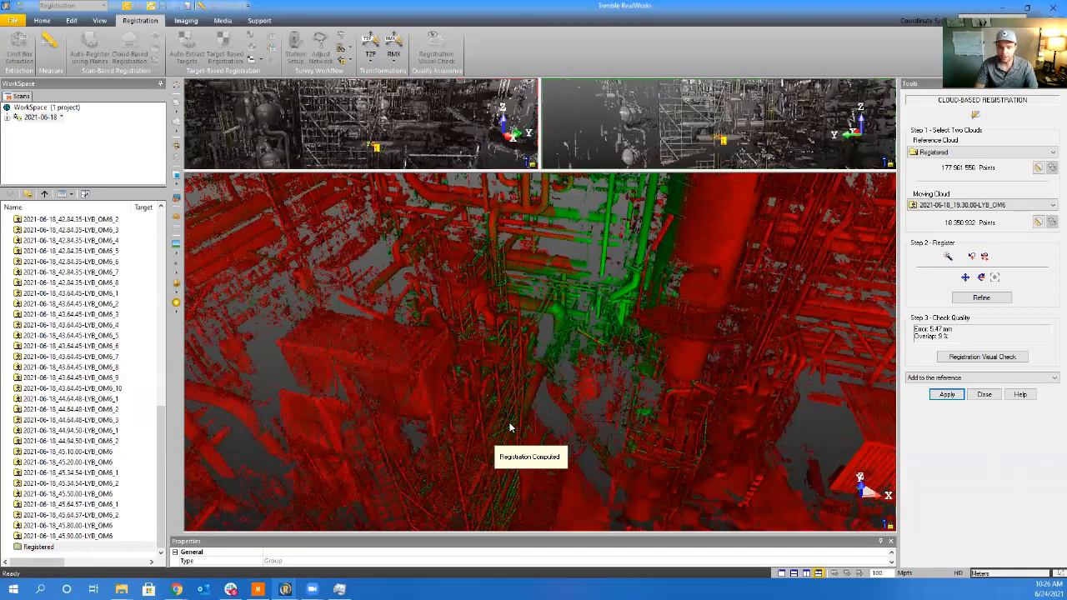
# Check the updated overlay and inspect the pipework around the first picked point in the moving cloud
pyautogui.moveTo(573, 411); pyautogui.dragTo(552, 350)
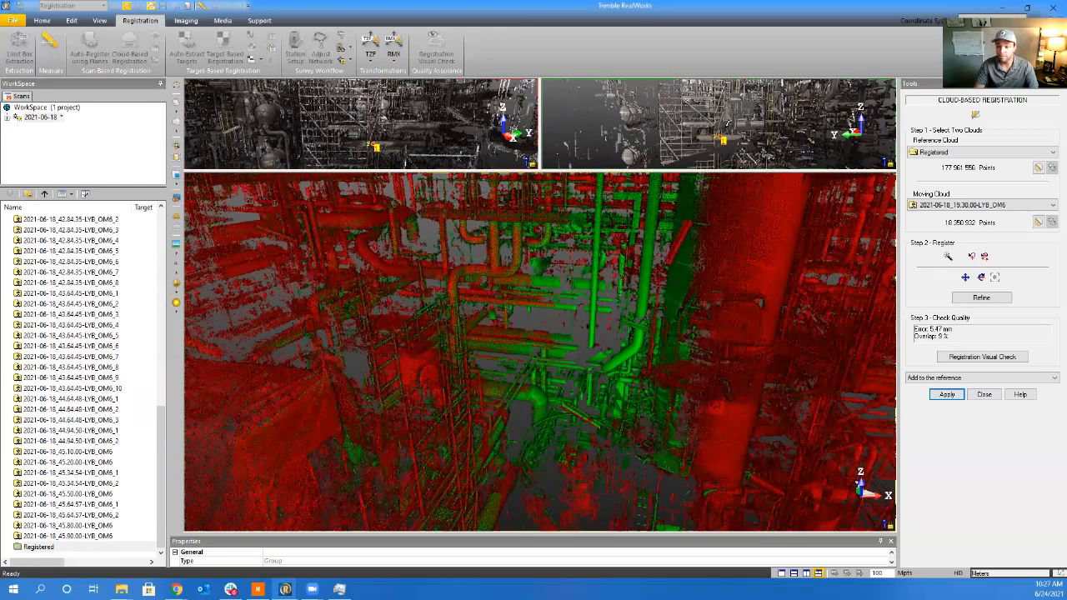
pyautogui.click(728, 124)
pyautogui.moveTo(746, 312); pyautogui.dragTo(672, 283, button='middle')
pyautogui.moveTo(671, 283)
pyautogui.mouseDown()
pyautogui.moveTo(706, 311)
pyautogui.moveTo(780, 327)
pyautogui.moveTo(757, 331)
pyautogui.mouseUp()
pyautogui.scroll(-5, 753, 287)
pyautogui.scroll(3, 777, 350)
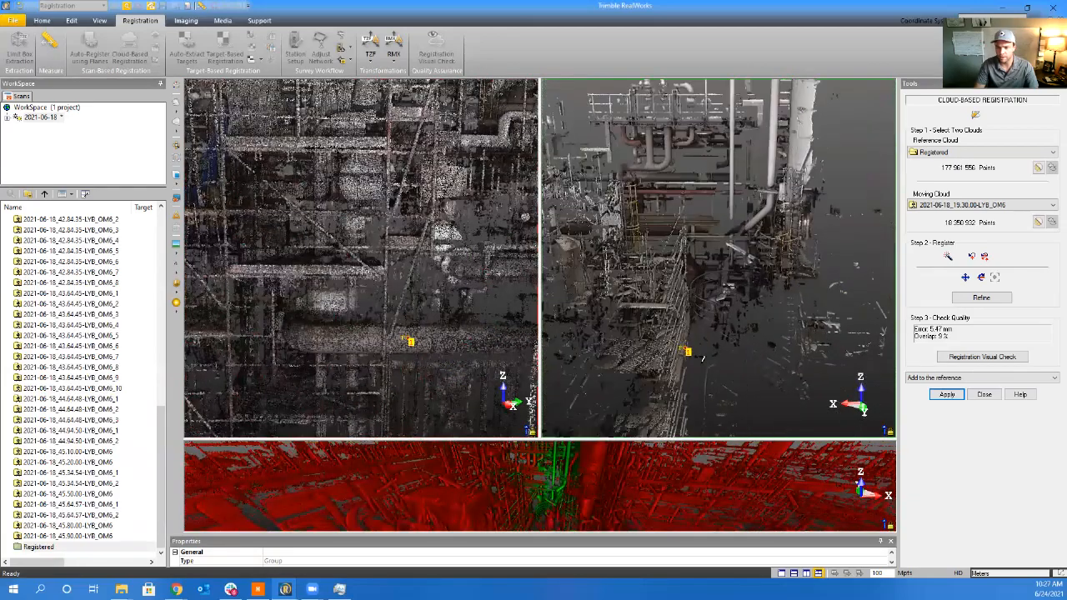
pyautogui.moveTo(741, 361); pyautogui.dragTo(737, 327)
pyautogui.scroll(4, 727, 240)
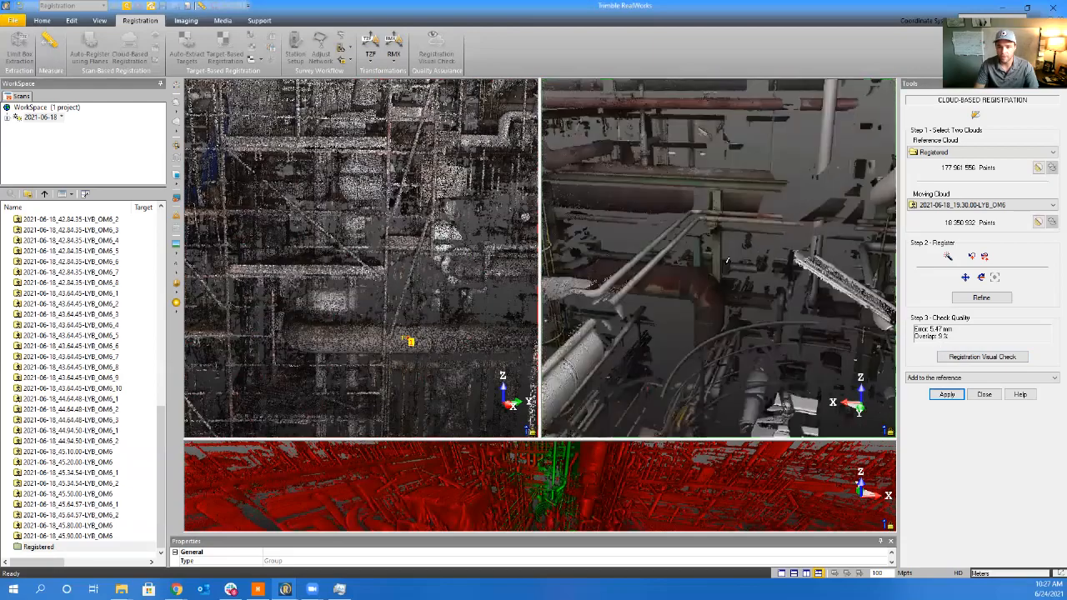
# Search both clouds for a second matching feature around the vessels, horizontal pipes and scaffolding near the first point
pyautogui.moveTo(490, 303); pyautogui.dragTo(424, 264)
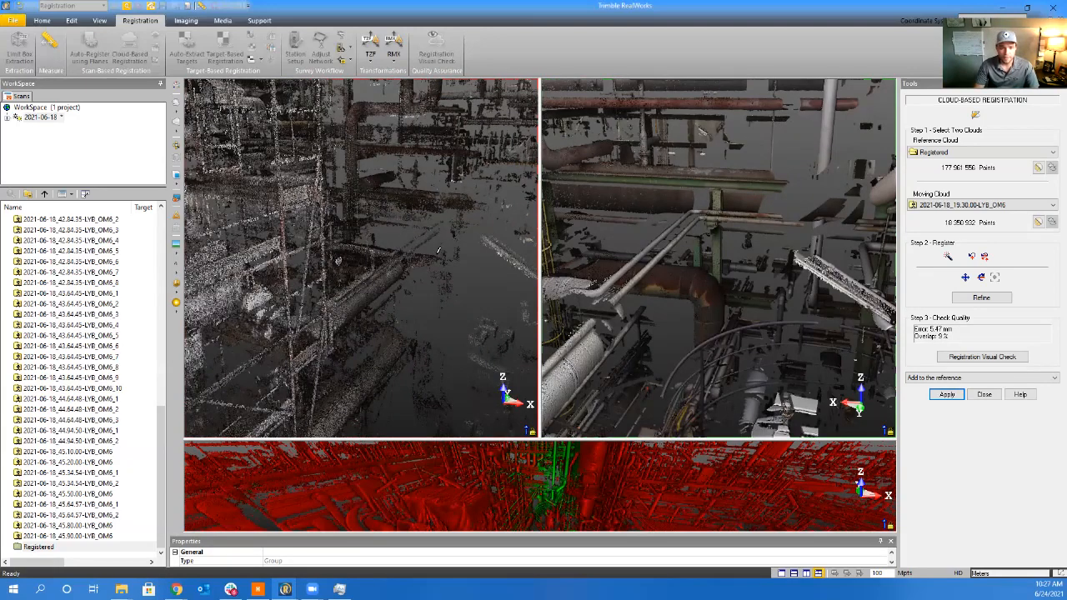
pyautogui.moveTo(438, 250)
pyautogui.mouseDown()
pyautogui.moveTo(443, 267)
pyautogui.moveTo(426, 248)
pyautogui.moveTo(341, 295)
pyautogui.moveTo(350, 298)
pyautogui.moveTo(340, 277)
pyautogui.mouseUp()
pyautogui.moveTo(640, 293); pyautogui.dragTo(622, 195)
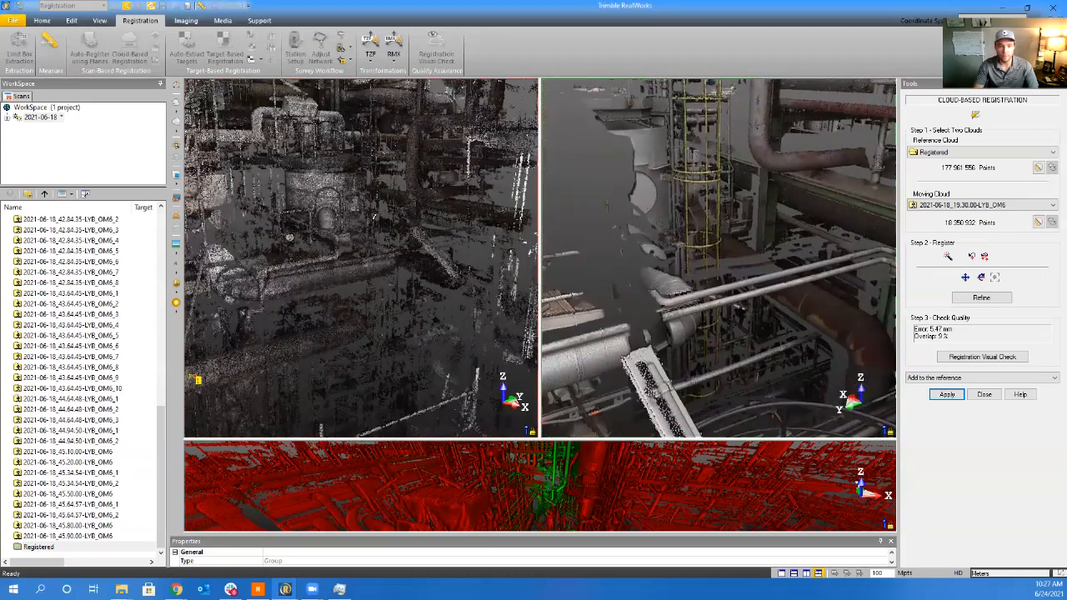
pyautogui.moveTo(342, 195); pyautogui.dragTo(368, 222)
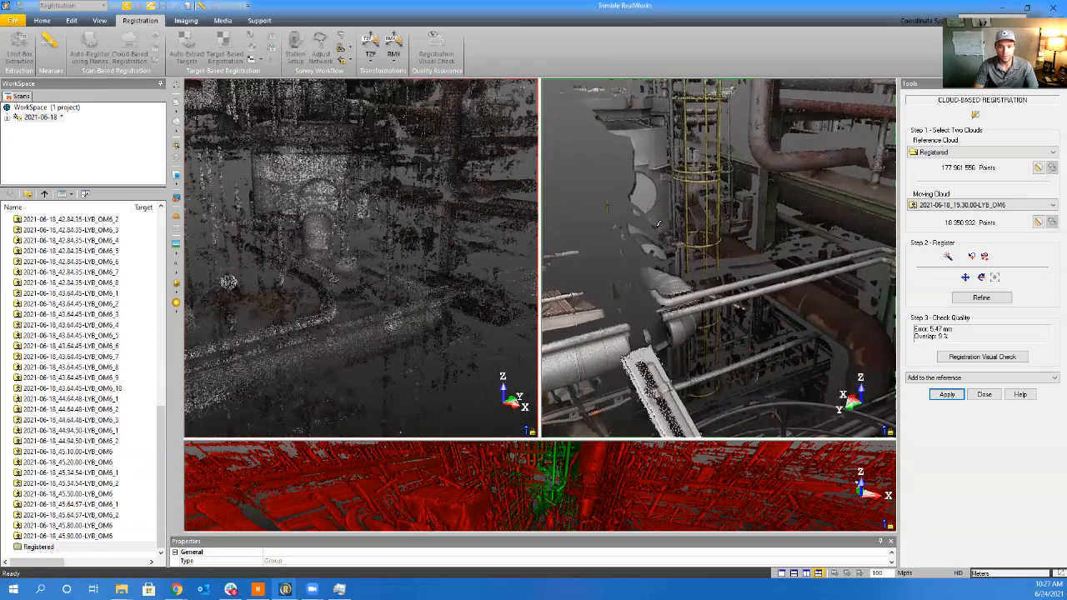
pyautogui.scroll(-5, 680, 213)
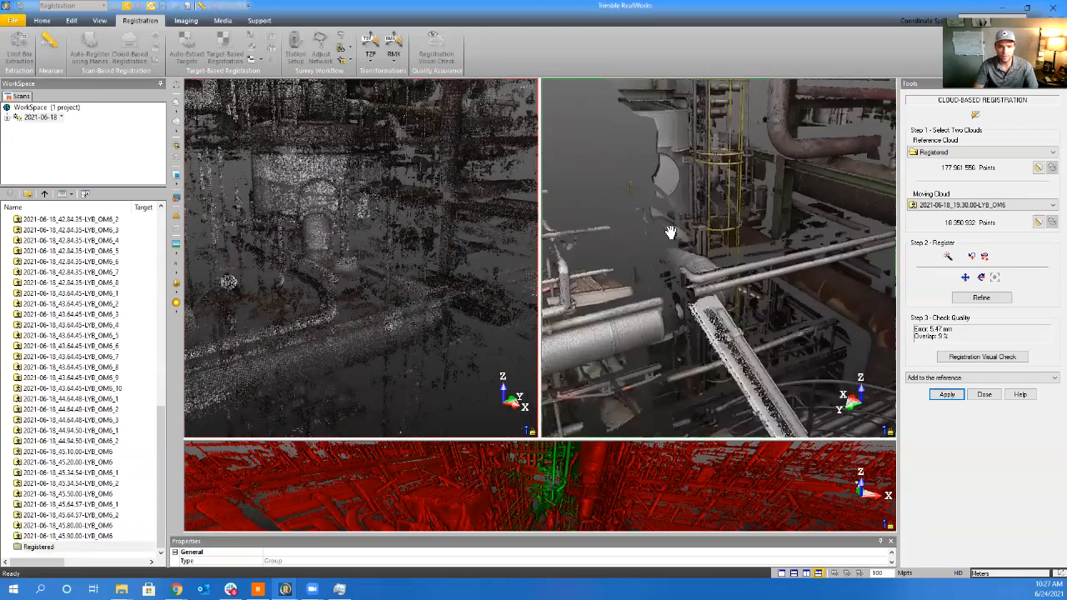
pyautogui.moveTo(863, 305); pyautogui.dragTo(700, 263, button='middle')
pyautogui.scroll(-3, 321, 286)
pyautogui.moveTo(321, 285); pyautogui.dragTo(356, 340, button='middle')
pyautogui.moveTo(356, 340); pyautogui.dragTo(391, 269)
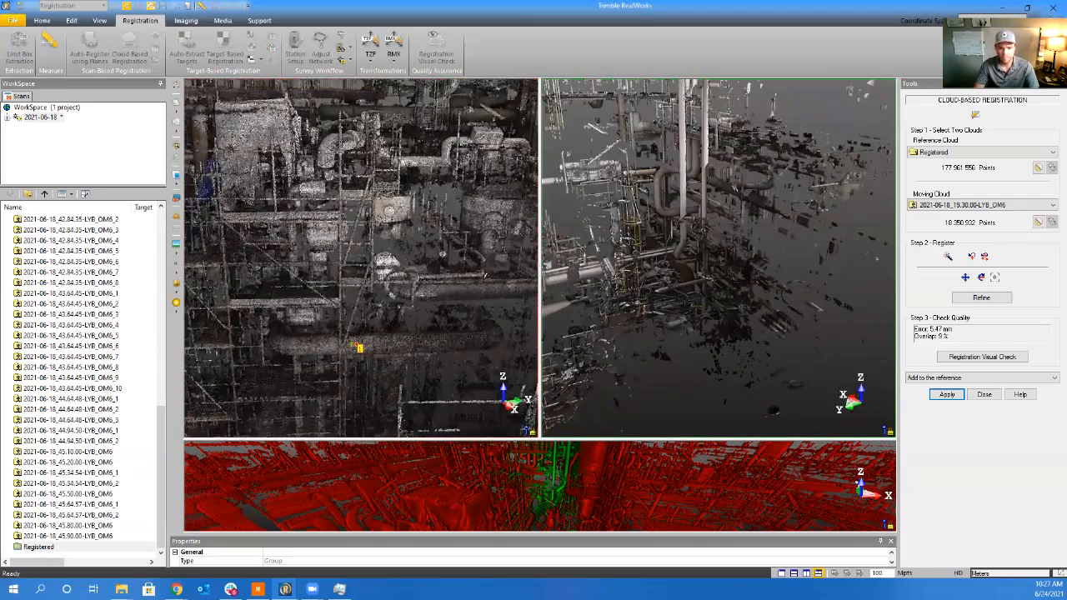
# Pick the second matching point pair on the wall of the upright vessel beside the scaffolding in both clouds
pyautogui.moveTo(618, 244); pyautogui.dragTo(633, 217)
pyautogui.scroll(3, 604, 217)
pyautogui.scroll(5, 605, 216)
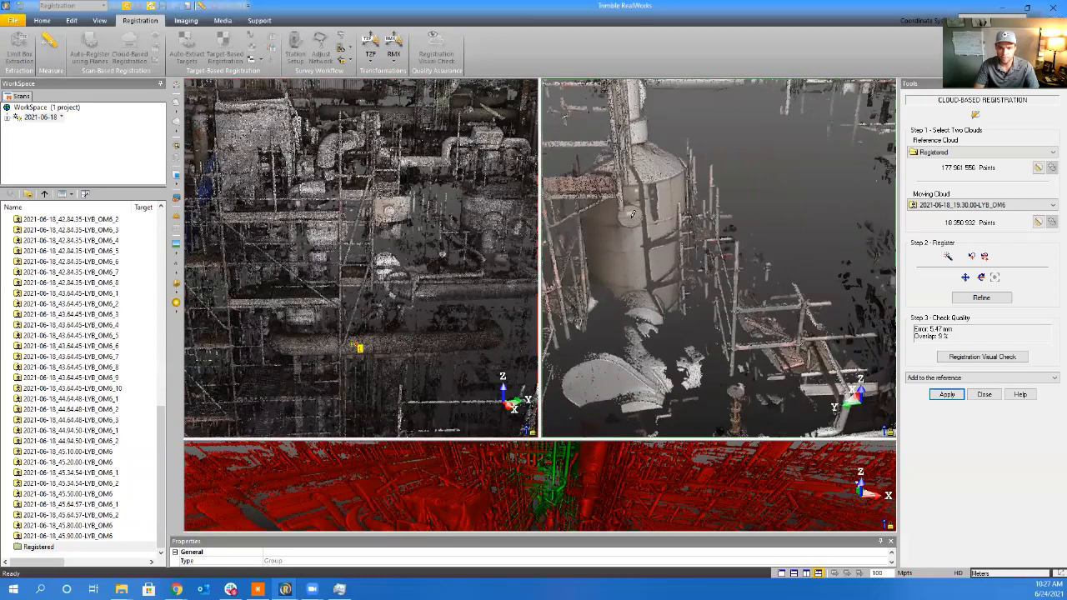
pyautogui.scroll(4, 391, 207)
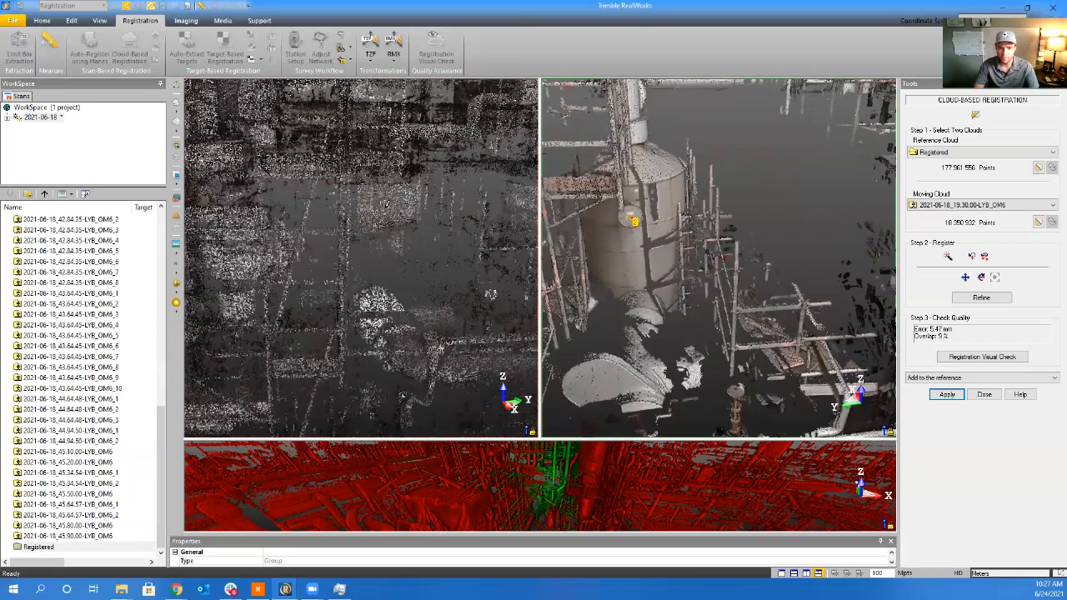
pyautogui.scroll(5, 386, 203)
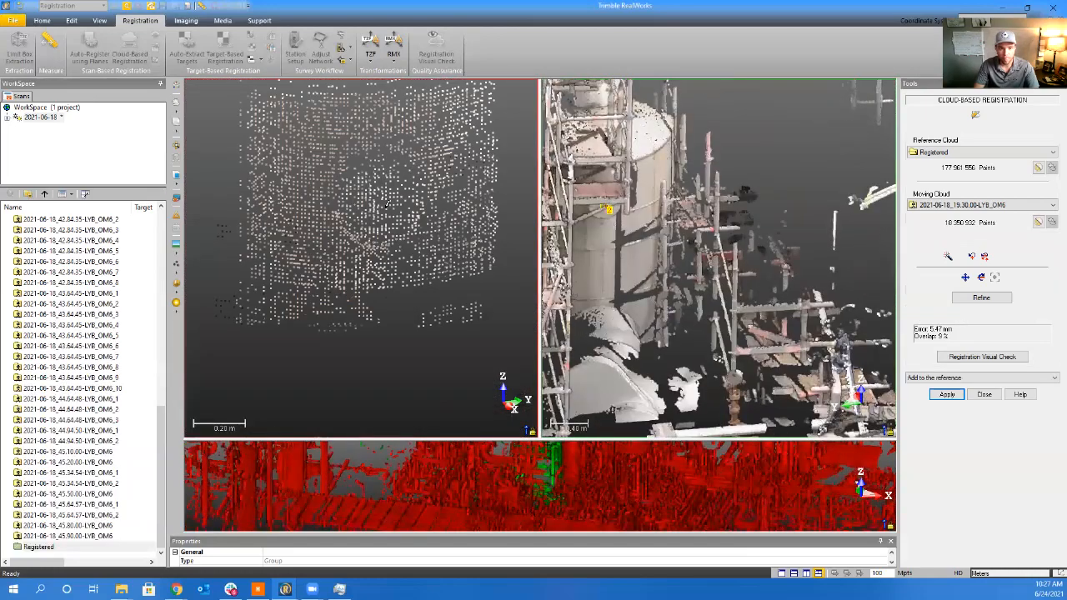
pyautogui.moveTo(387, 200)
pyautogui.mouseDown()
pyautogui.moveTo(338, 159)
pyautogui.moveTo(387, 194)
pyautogui.mouseUp()
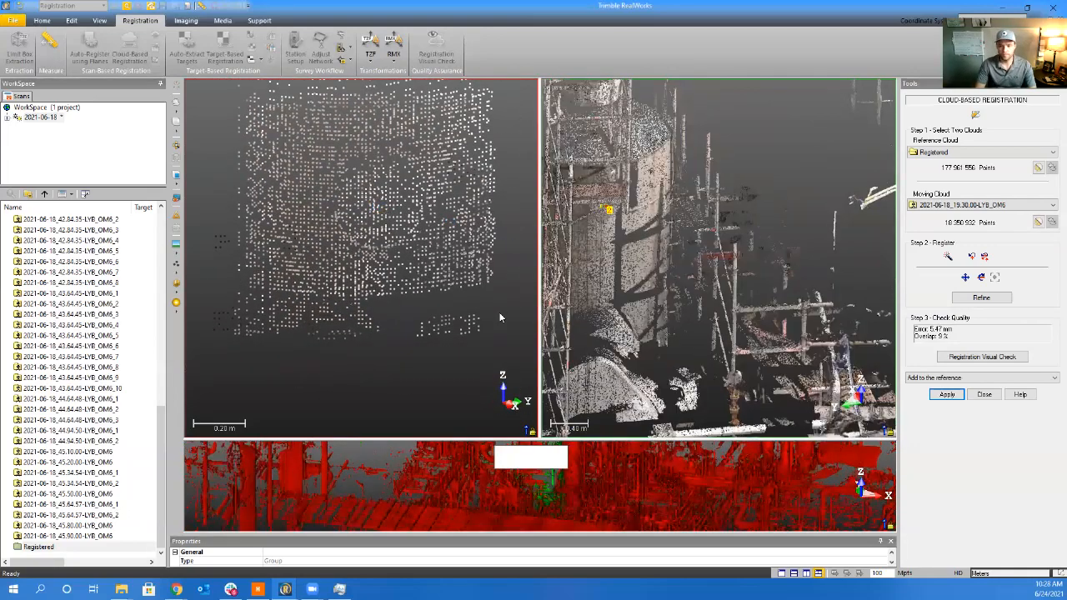
# Refine the registration of 2021-06-18_19.30.00-LYB_OM6 and add it to the reference cloud
pyautogui.click(981, 299)
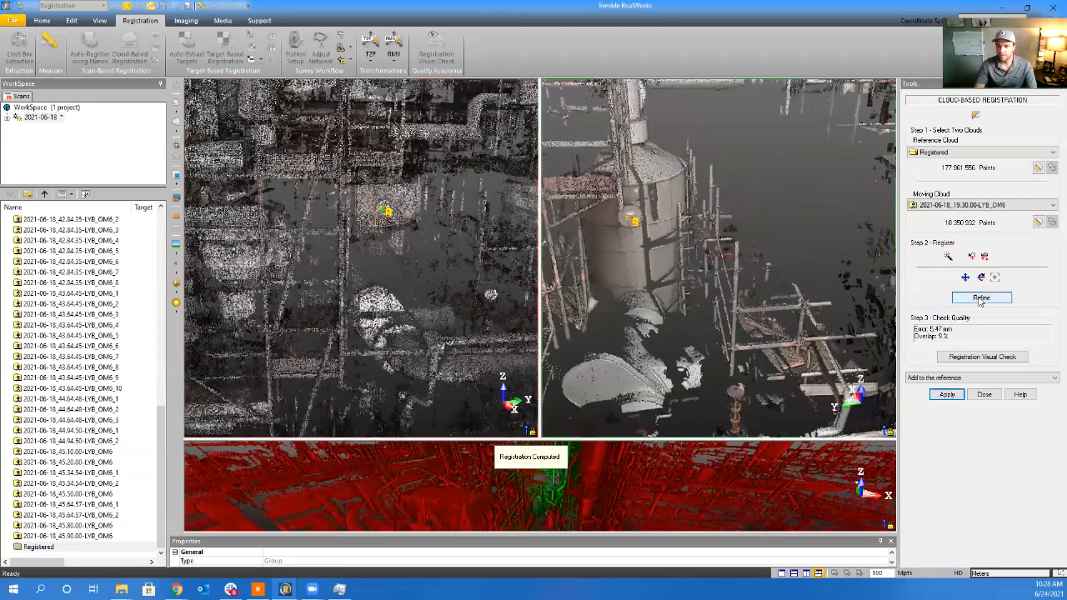
pyautogui.click(981, 299)
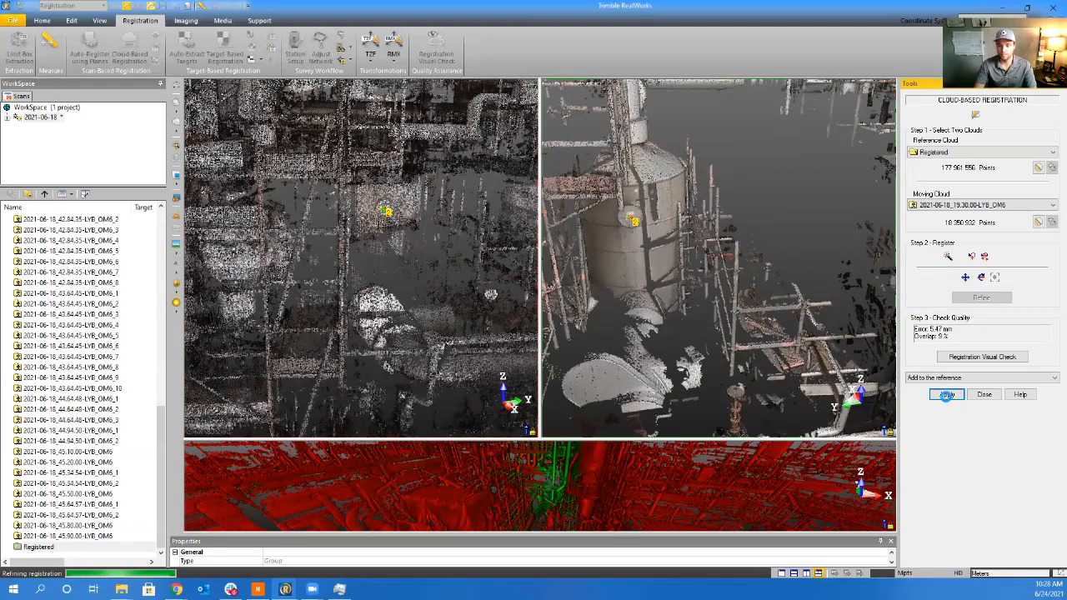
pyautogui.click(947, 399)
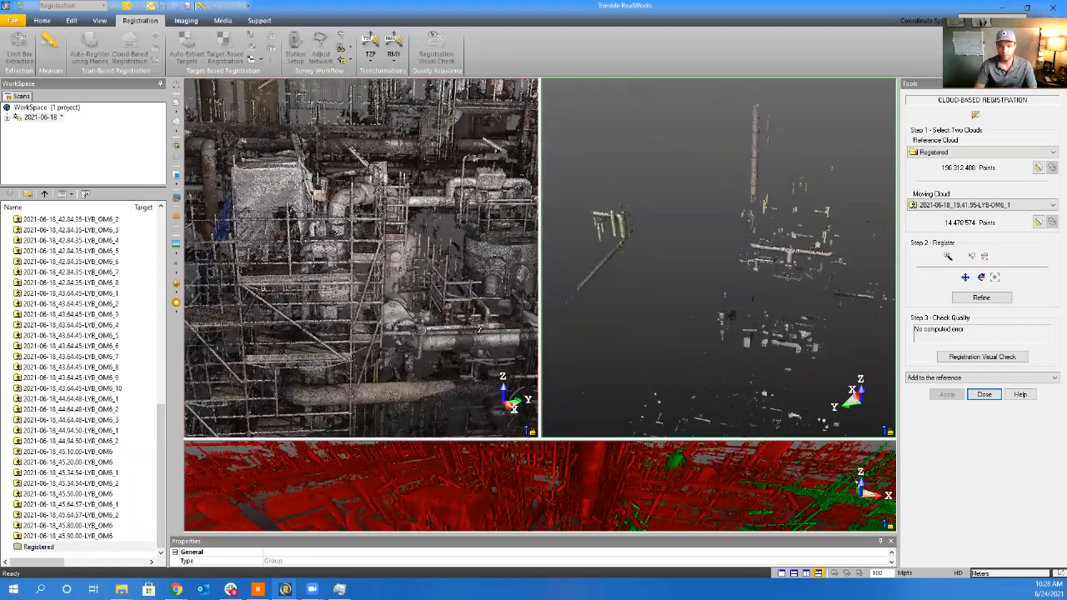
# Locate the W-51 vessels in both clouds and pick a matching point pair on the lettered end of the nearer vessel
pyautogui.moveTo(480, 330); pyautogui.dragTo(359, 344)
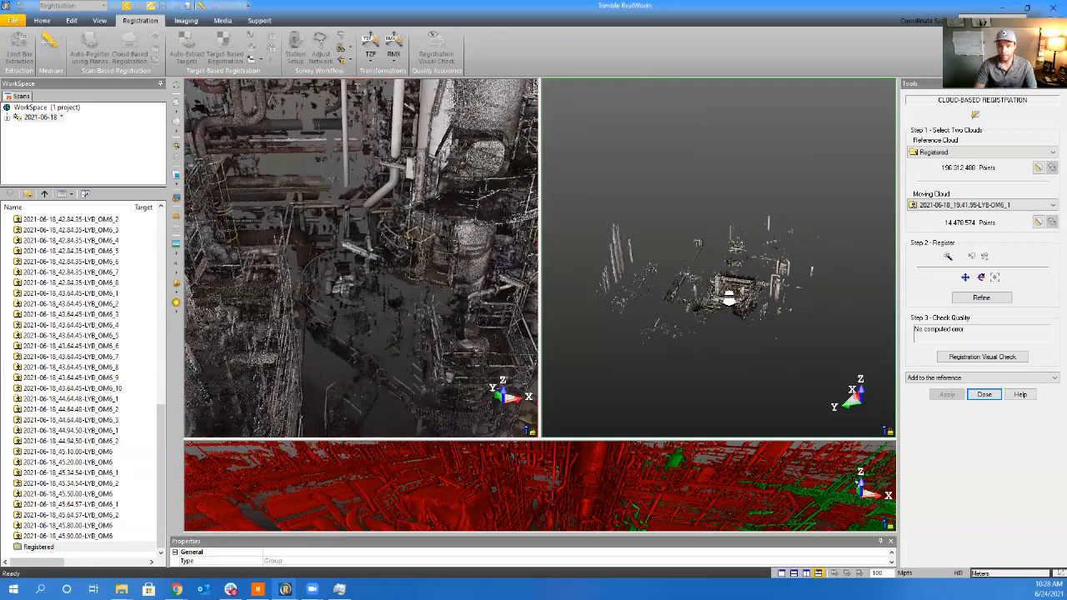
pyautogui.scroll(10, 728, 295)
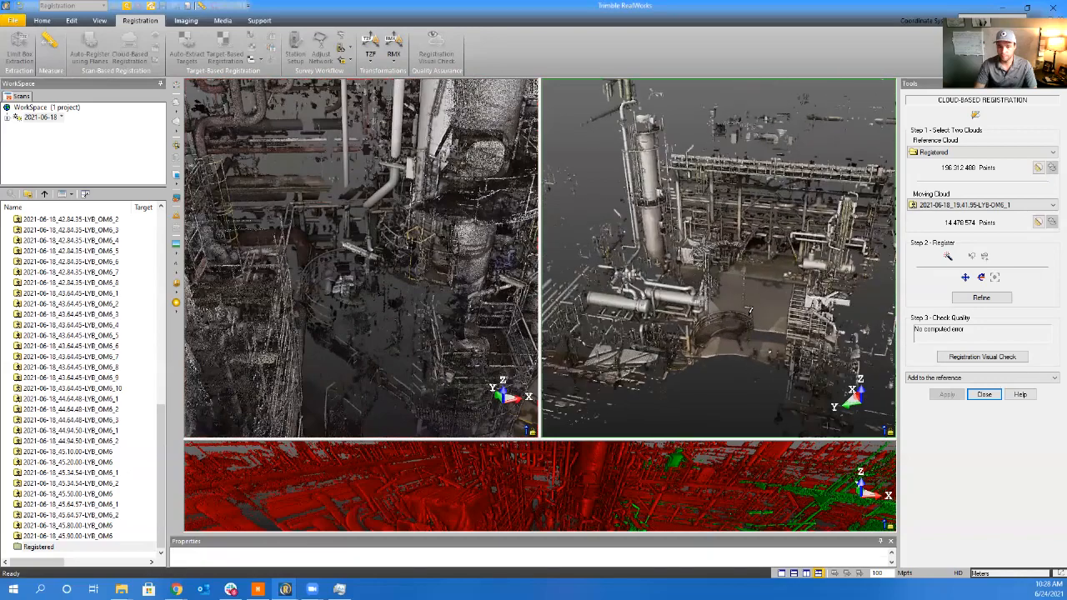
pyautogui.moveTo(748, 311); pyautogui.dragTo(619, 297)
pyautogui.moveTo(672, 262); pyautogui.dragTo(649, 251, button='middle')
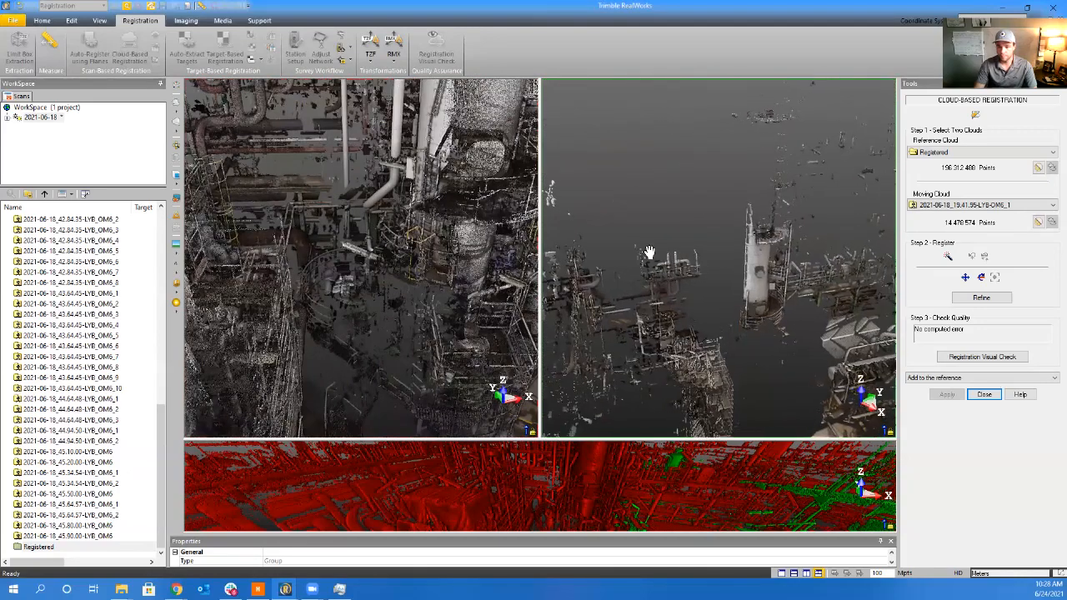
pyautogui.moveTo(649, 251); pyautogui.dragTo(674, 291)
pyautogui.moveTo(439, 335); pyautogui.dragTo(440, 231)
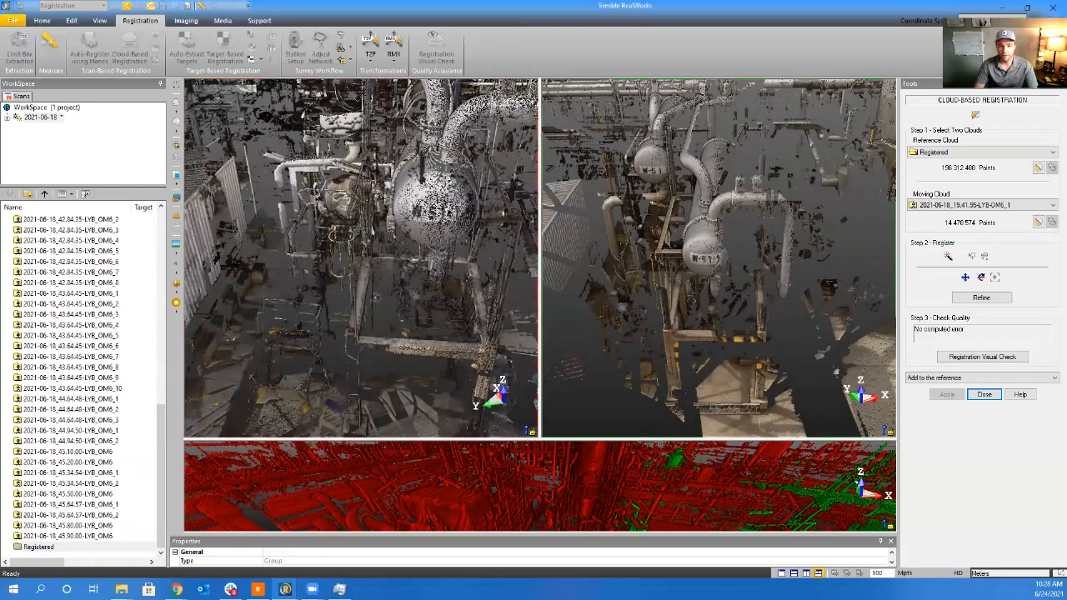
pyautogui.scroll(4, 700, 258)
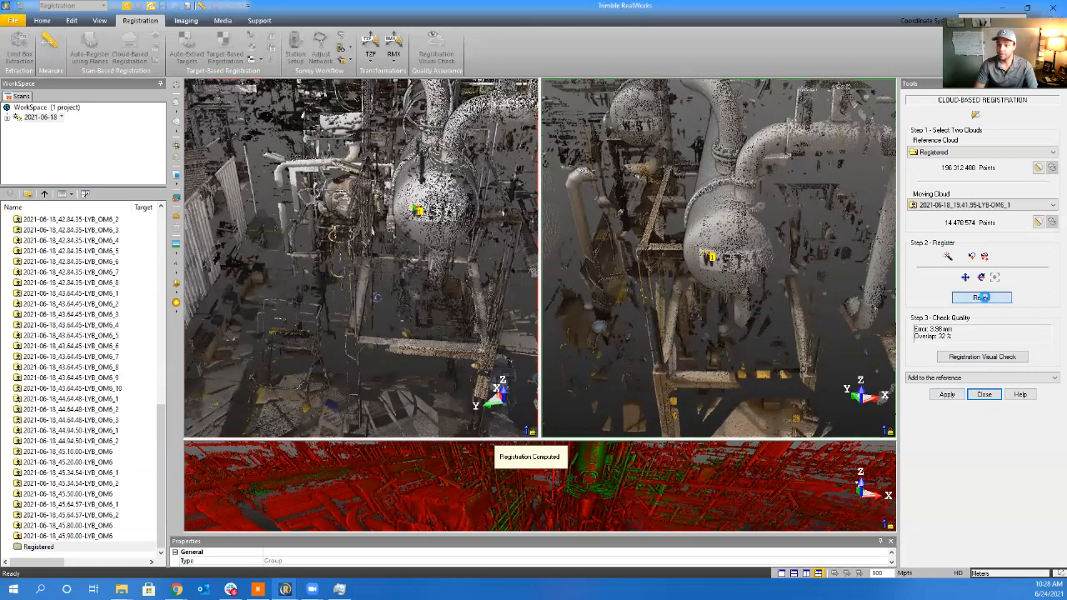
# Refine the registration of 2021-06-18_19.41.95-LYB_OM6_1 and add it to the reference cloud
pyautogui.click(982, 298)
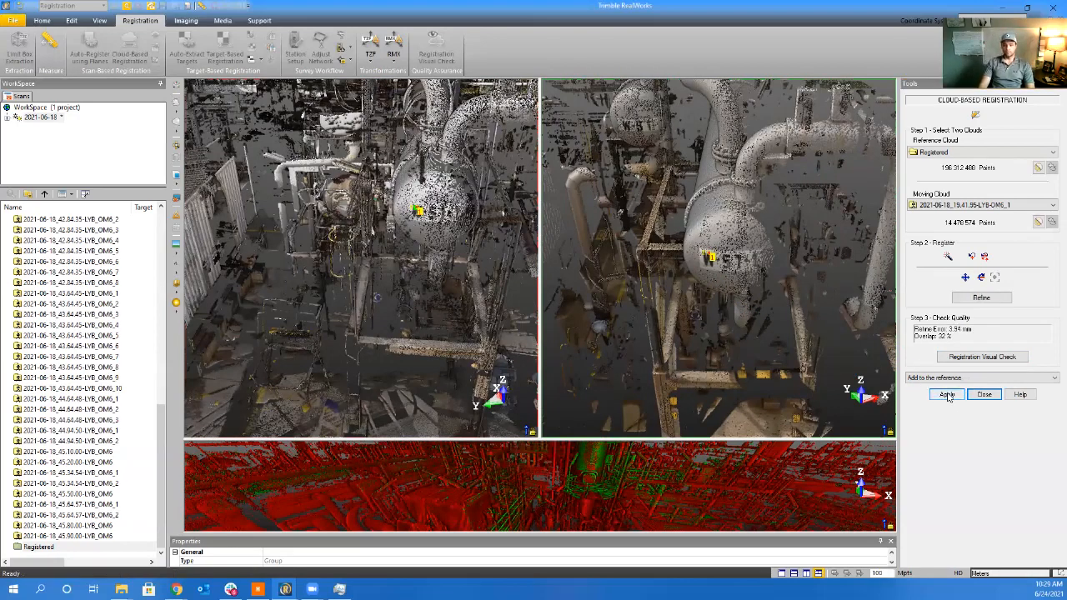
pyautogui.click(947, 396)
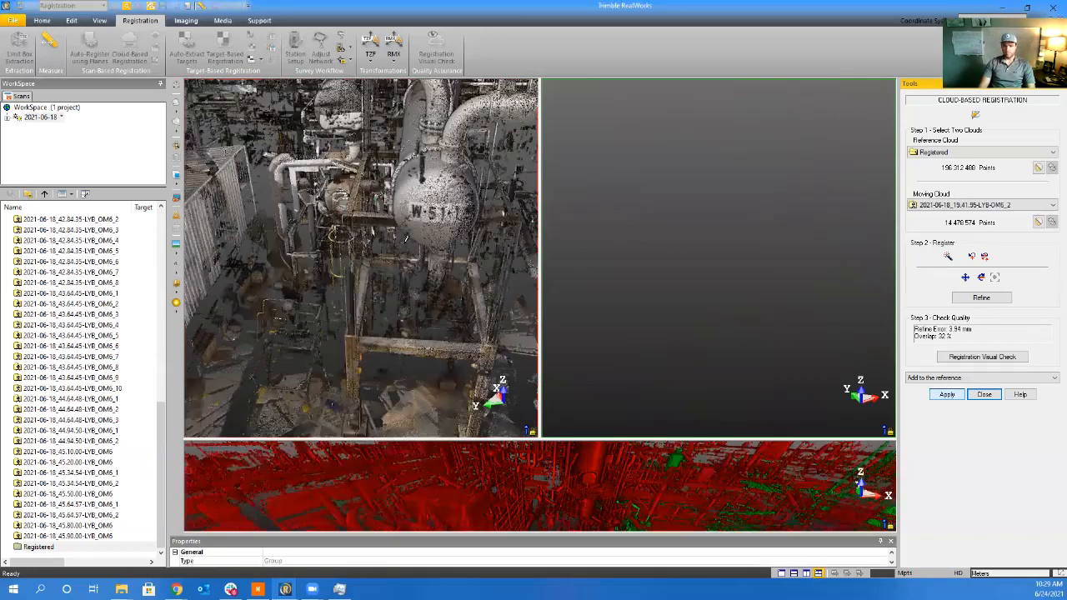
# Search both clouds for a shared feature around the W-51 vessels, the bent pipes and the nearby corrugated enclosure
pyautogui.scroll(-5, 731, 256)
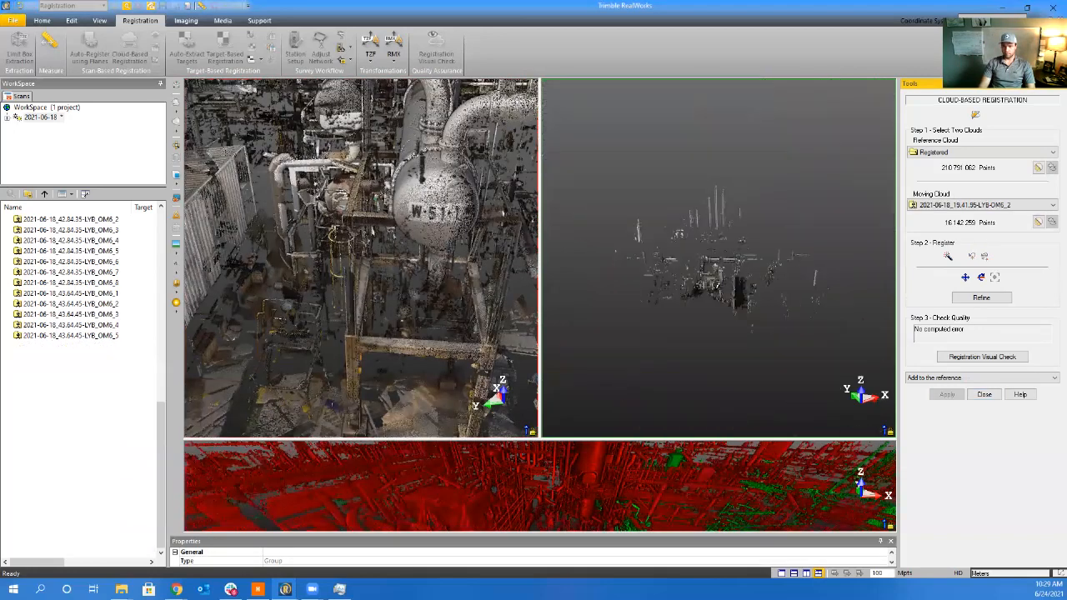
pyautogui.scroll(5, 710, 279)
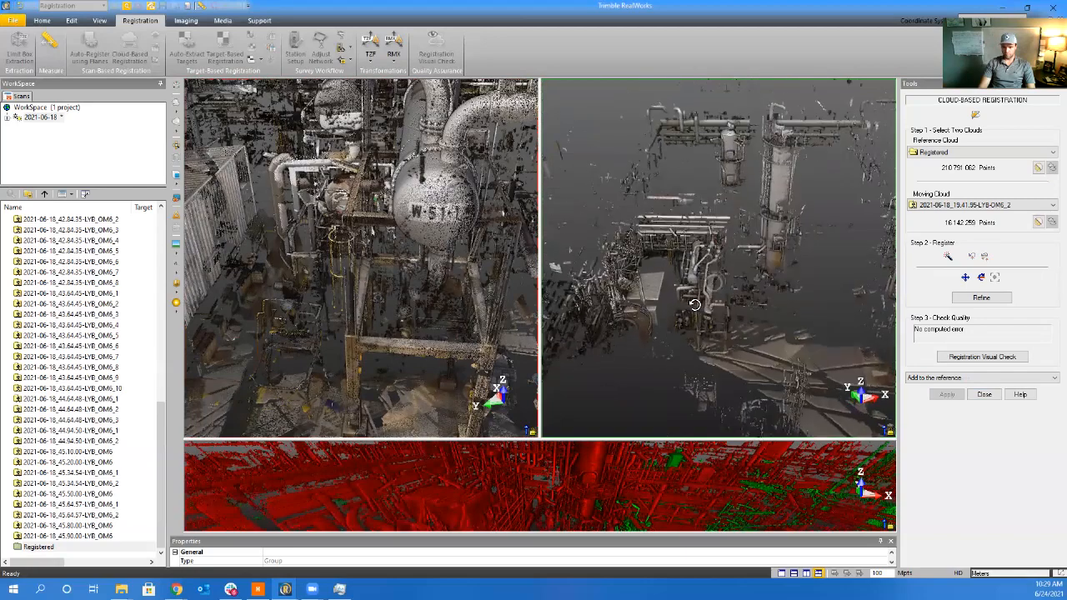
pyautogui.scroll(2, 705, 315)
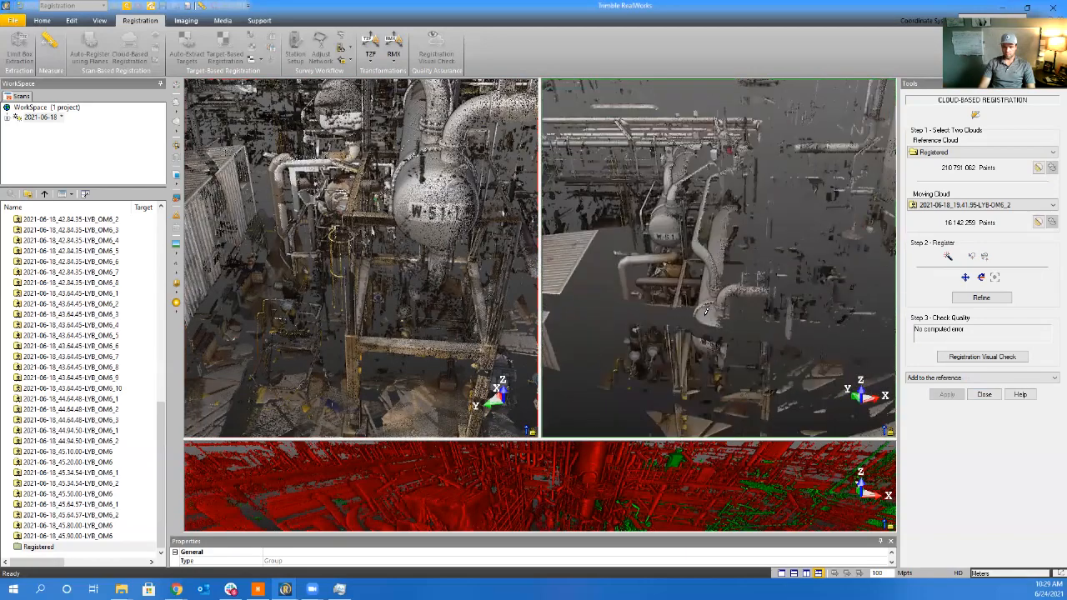
pyautogui.moveTo(322, 153); pyautogui.dragTo(355, 236, button='middle')
pyautogui.scroll(4, 715, 315)
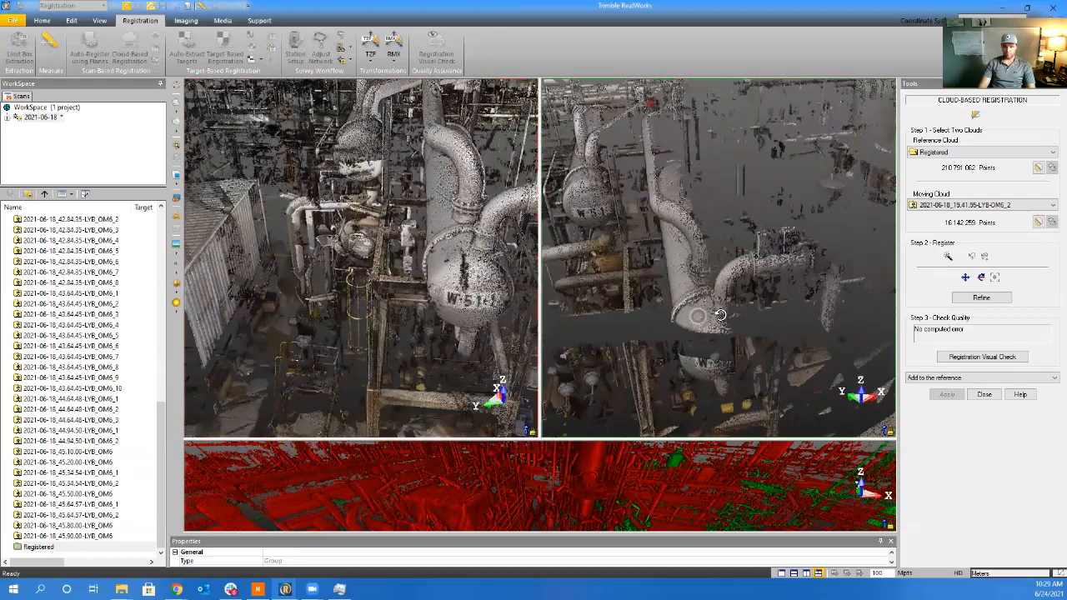
pyautogui.moveTo(717, 316)
pyautogui.mouseDown()
pyautogui.moveTo(798, 288)
pyautogui.moveTo(753, 303)
pyautogui.moveTo(631, 303)
pyautogui.moveTo(720, 310)
pyautogui.mouseUp()
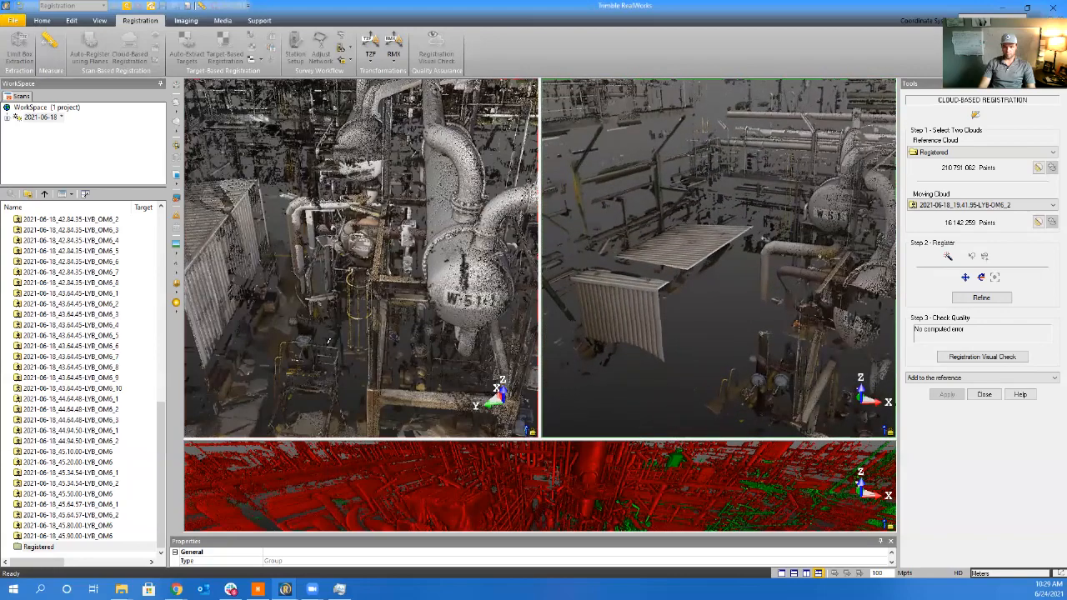
pyautogui.moveTo(376, 354); pyautogui.dragTo(459, 365, button='middle')
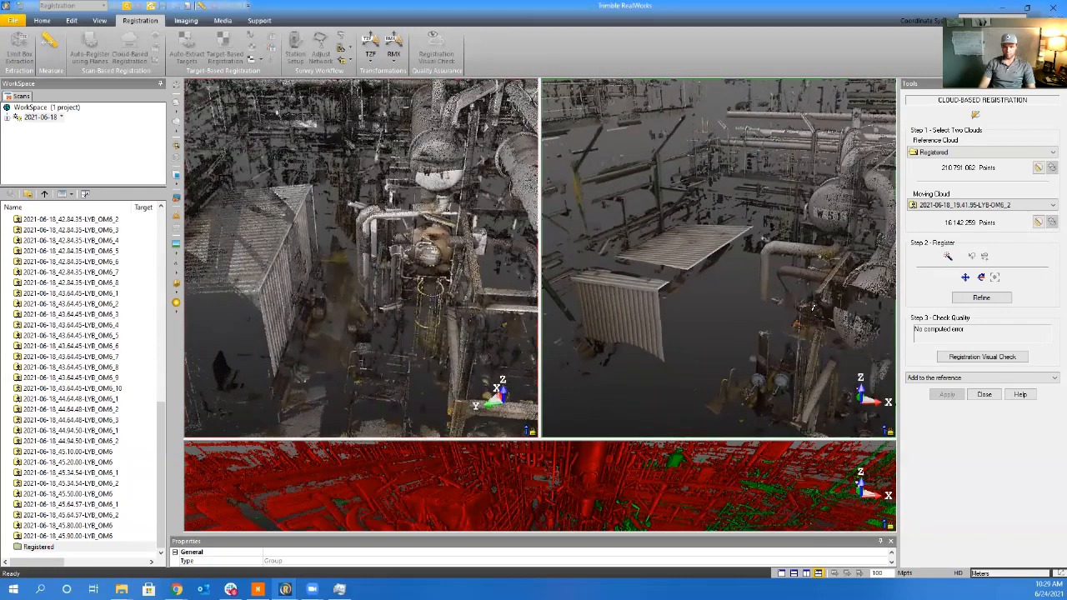
pyautogui.moveTo(747, 312); pyautogui.dragTo(820, 319)
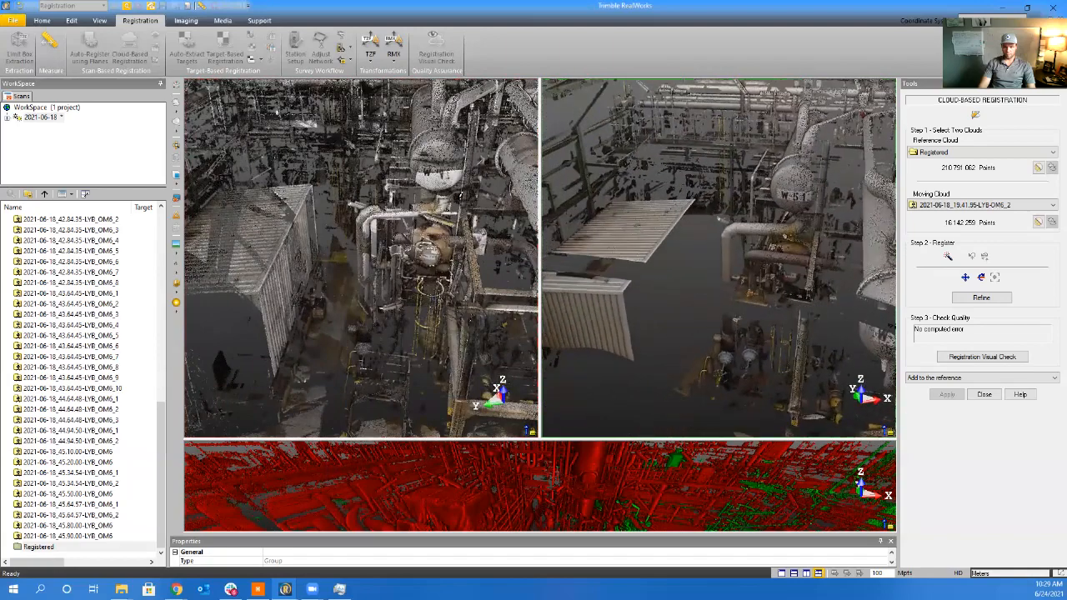
# Pick a matching point pair on the upper corner of the corrugated enclosure in the reference and moving clouds
pyautogui.scroll(3, 424, 158)
pyautogui.moveTo(436, 192); pyautogui.dragTo(436, 177)
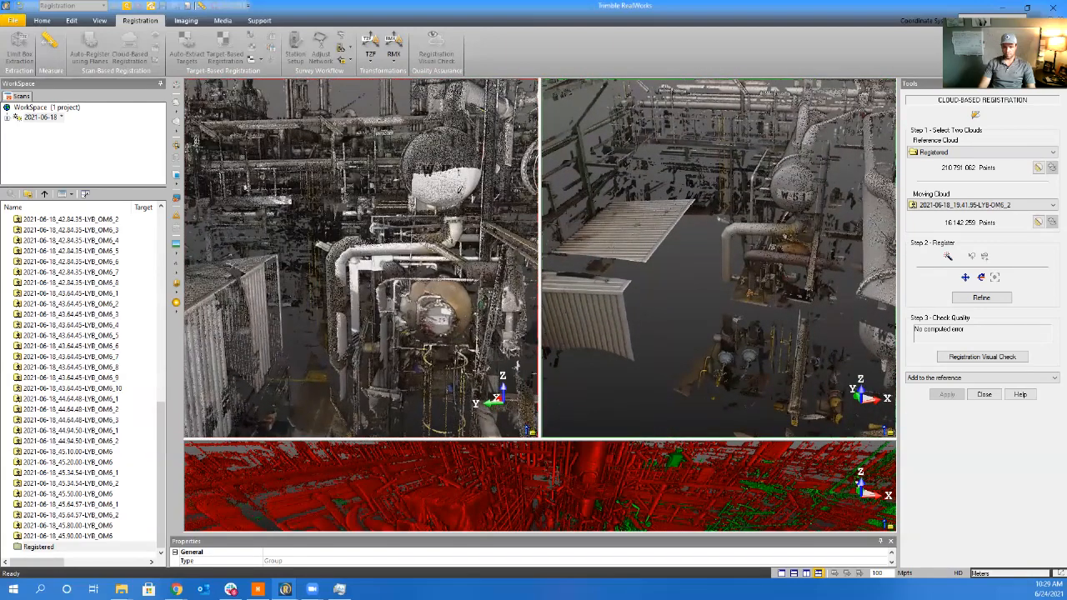
pyautogui.moveTo(364, 299); pyautogui.dragTo(502, 253)
pyautogui.moveTo(502, 252); pyautogui.dragTo(638, 377, button='middle')
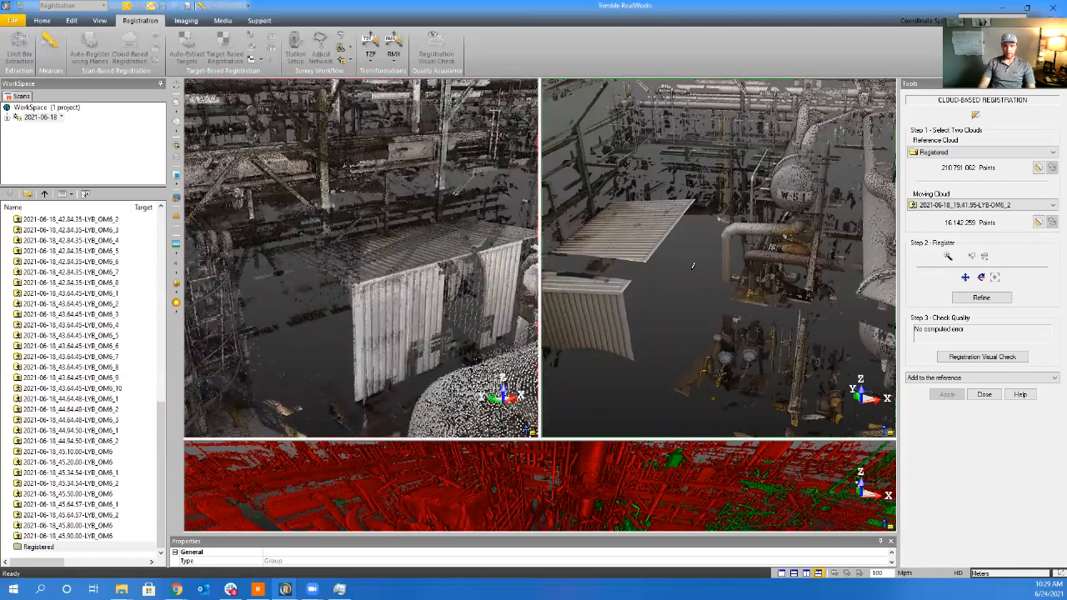
pyautogui.moveTo(696, 288); pyautogui.dragTo(729, 266)
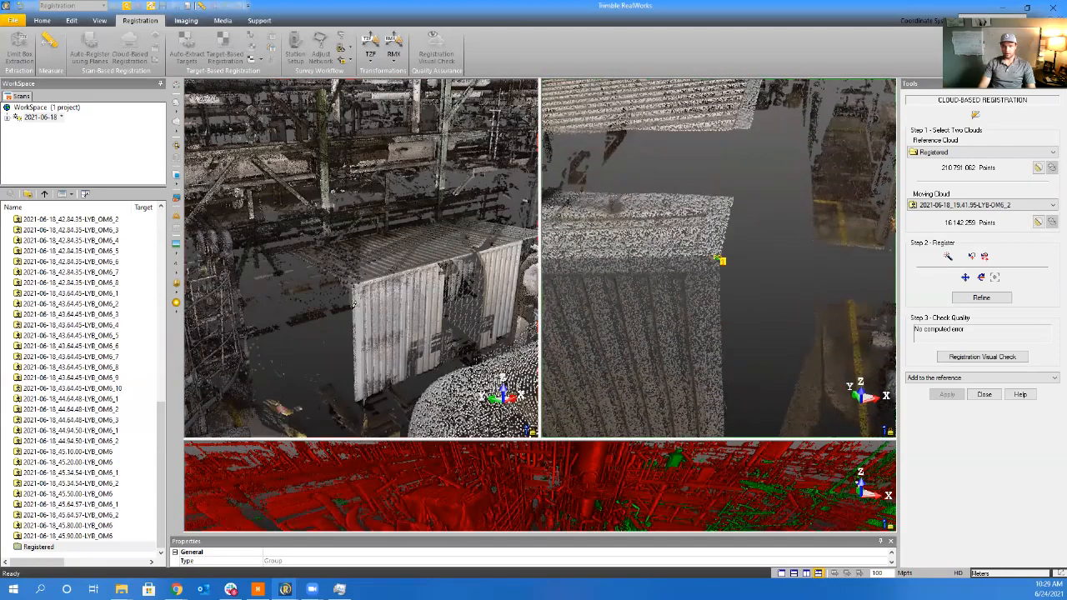
pyautogui.moveTo(353, 304); pyautogui.dragTo(352, 271)
pyautogui.scroll(4, 352, 275)
pyautogui.moveTo(352, 276); pyautogui.dragTo(305, 101, button='middle')
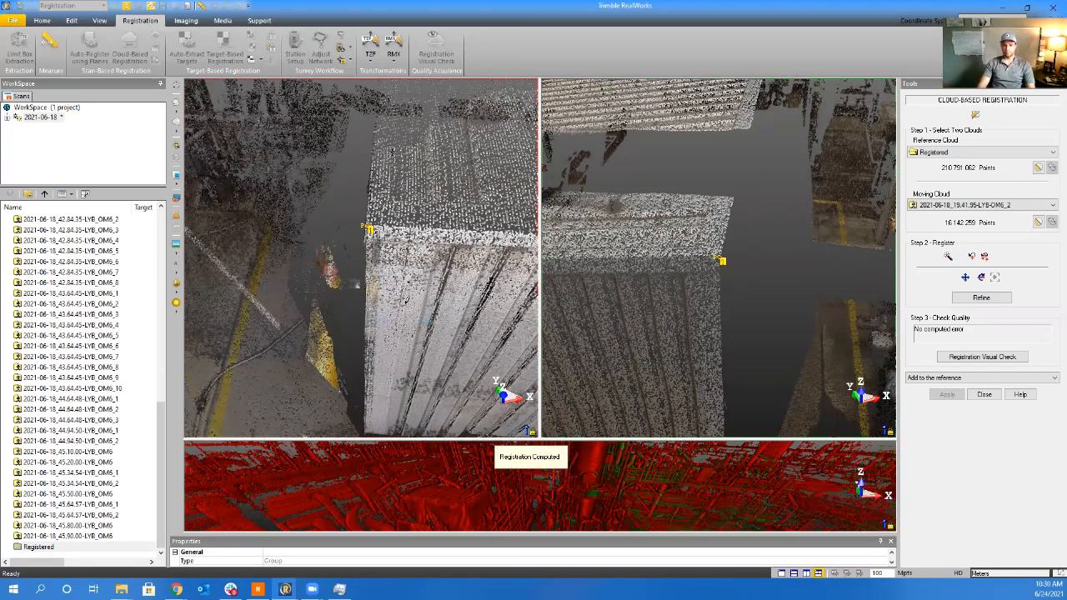
# Refine the registration of 2021-06-18_19.41.95-LYB_OM6_2 and, after inspecting the overlay around the corrugated enclosure, add it to the reference cloud
pyautogui.click(991, 298)
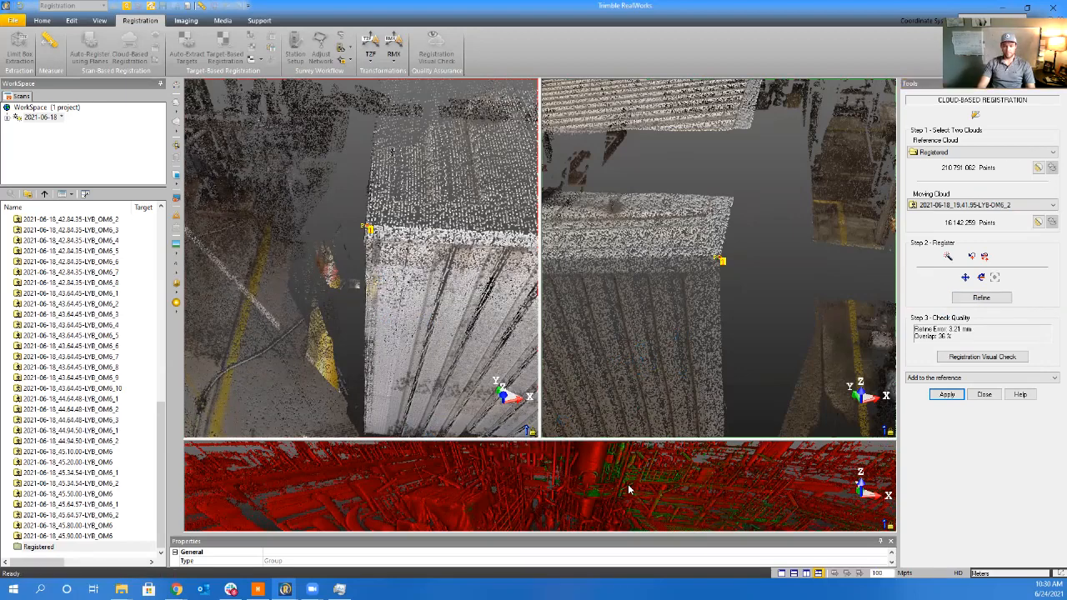
pyautogui.click(632, 493)
pyautogui.moveTo(747, 376); pyautogui.dragTo(456, 403)
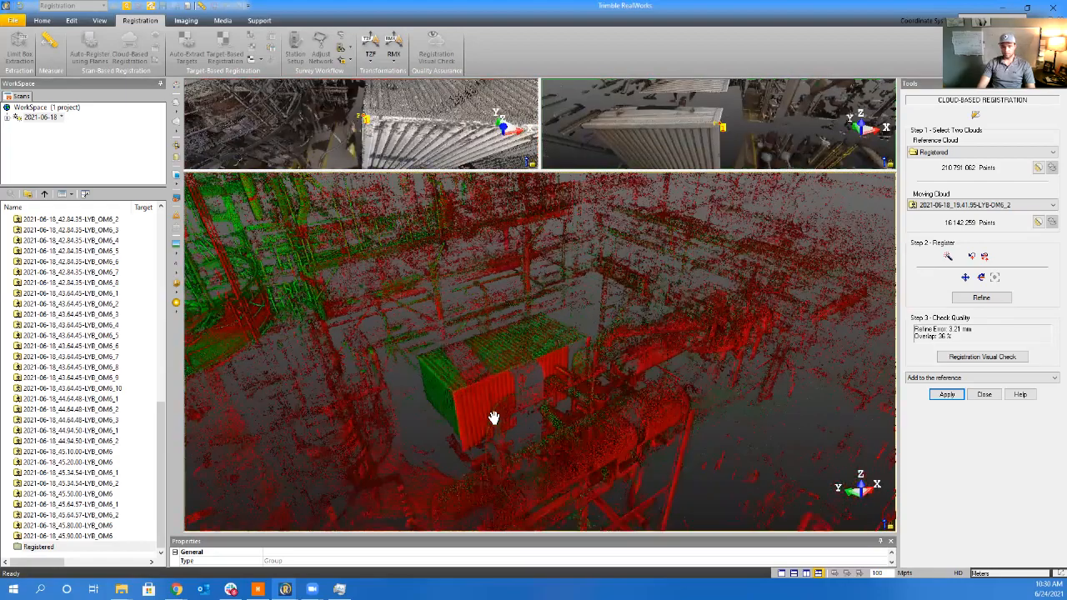
pyautogui.moveTo(474, 451); pyautogui.dragTo(599, 420)
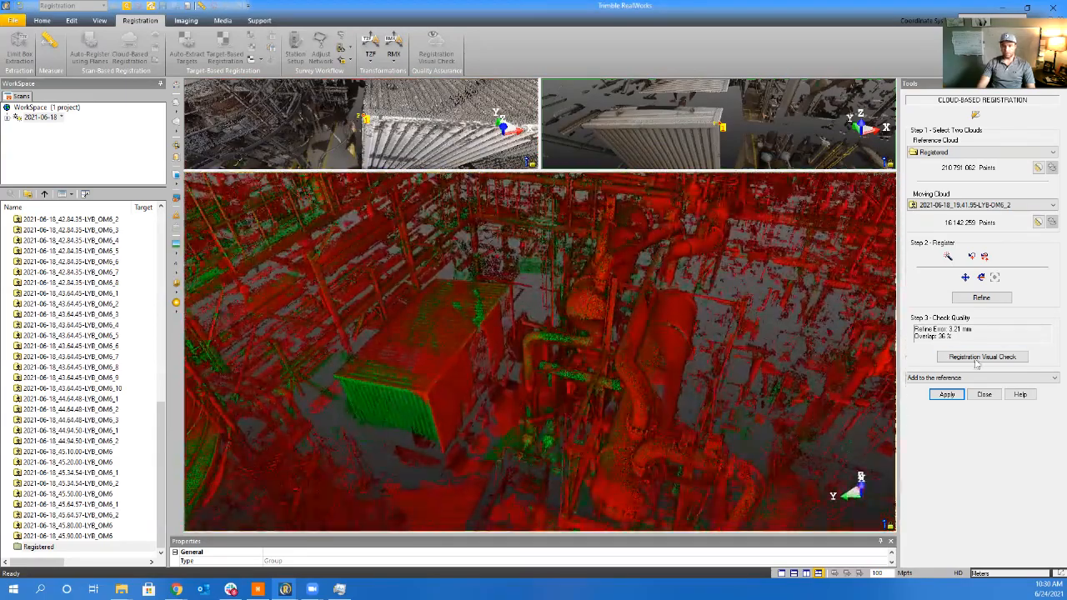
pyautogui.click(947, 395)
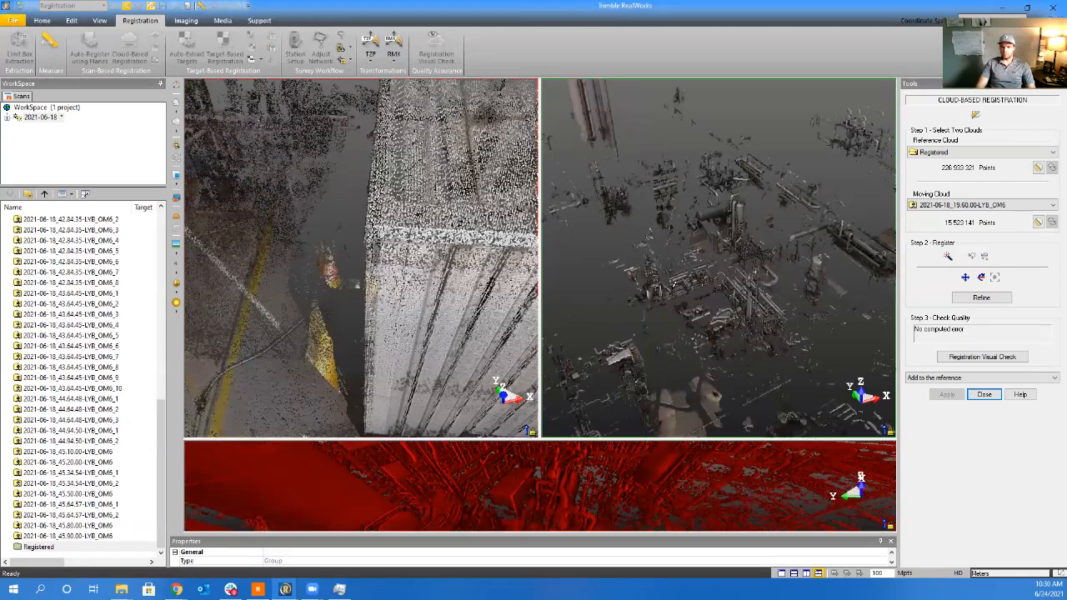
# Locate the large vessel with branching pipes in both clouds and pick a matching point pair on its narrow branch pipe
pyautogui.moveTo(681, 324); pyautogui.dragTo(707, 213)
pyautogui.scroll(3, 737, 241)
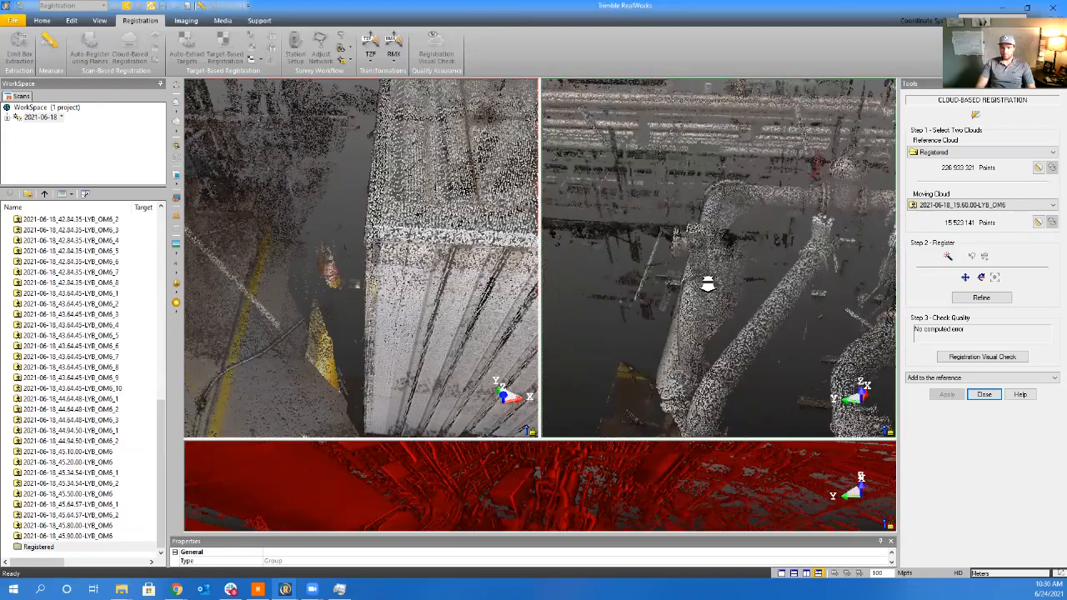
pyautogui.scroll(-5, 707, 283)
pyautogui.scroll(-3, 415, 221)
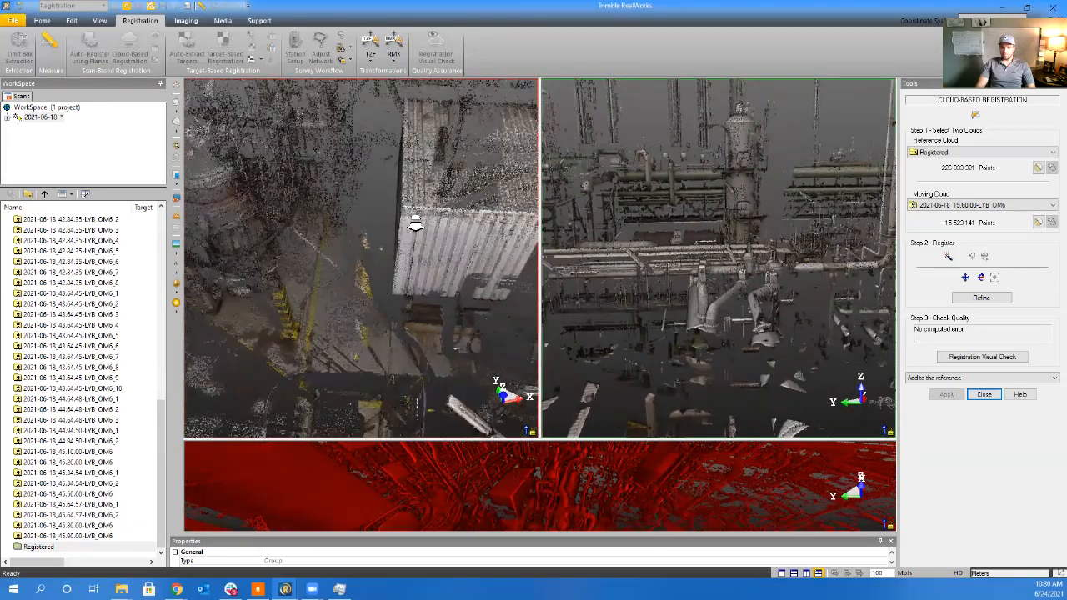
pyautogui.scroll(-6, 417, 224)
pyautogui.moveTo(450, 267); pyautogui.dragTo(550, 249)
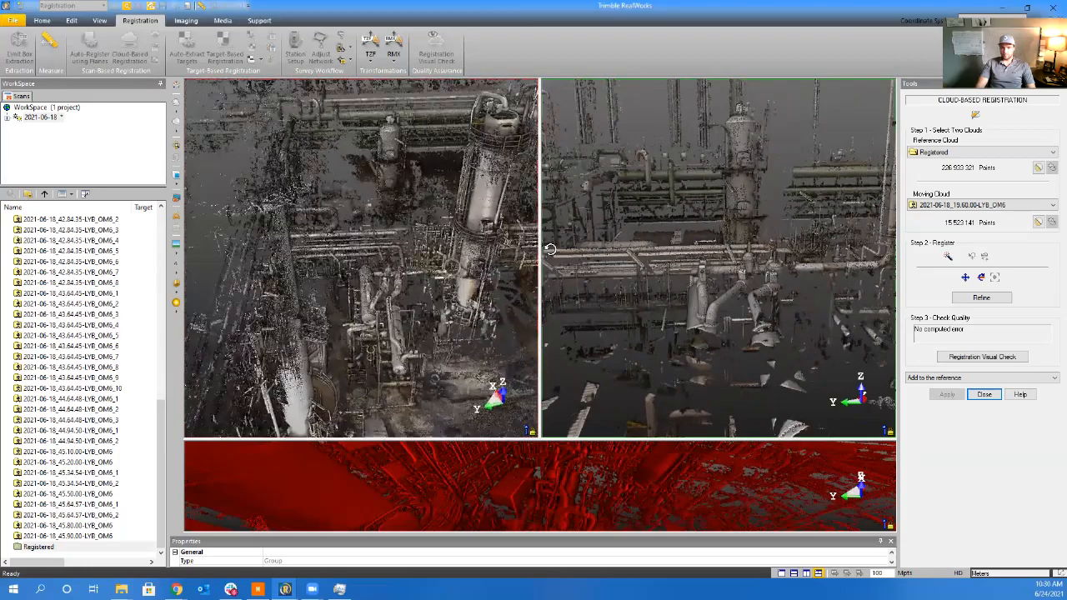
pyautogui.scroll(7, 362, 302)
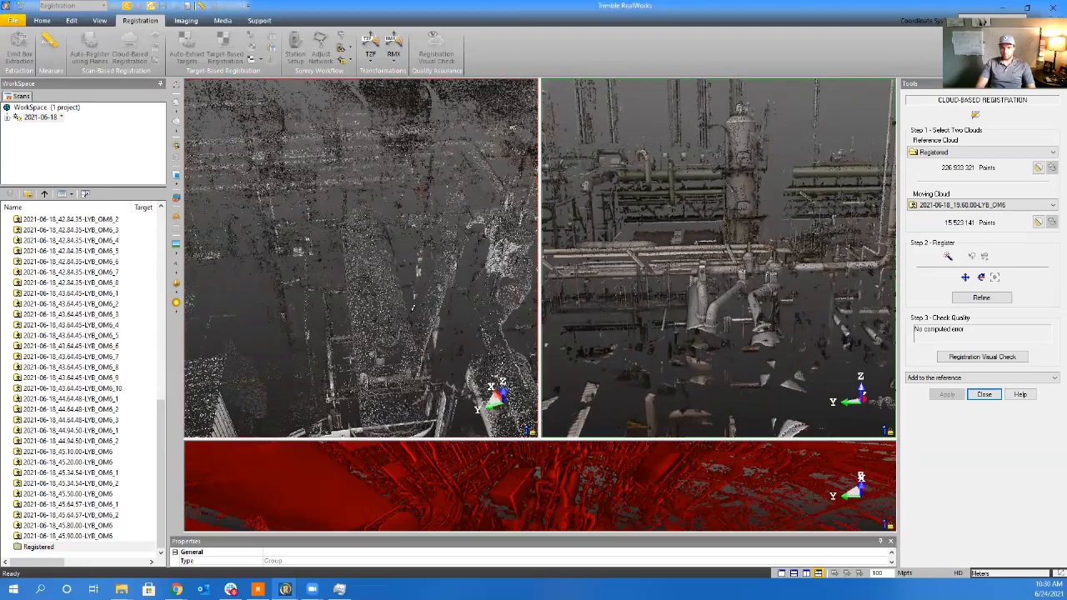
pyautogui.moveTo(412, 321); pyautogui.dragTo(425, 296)
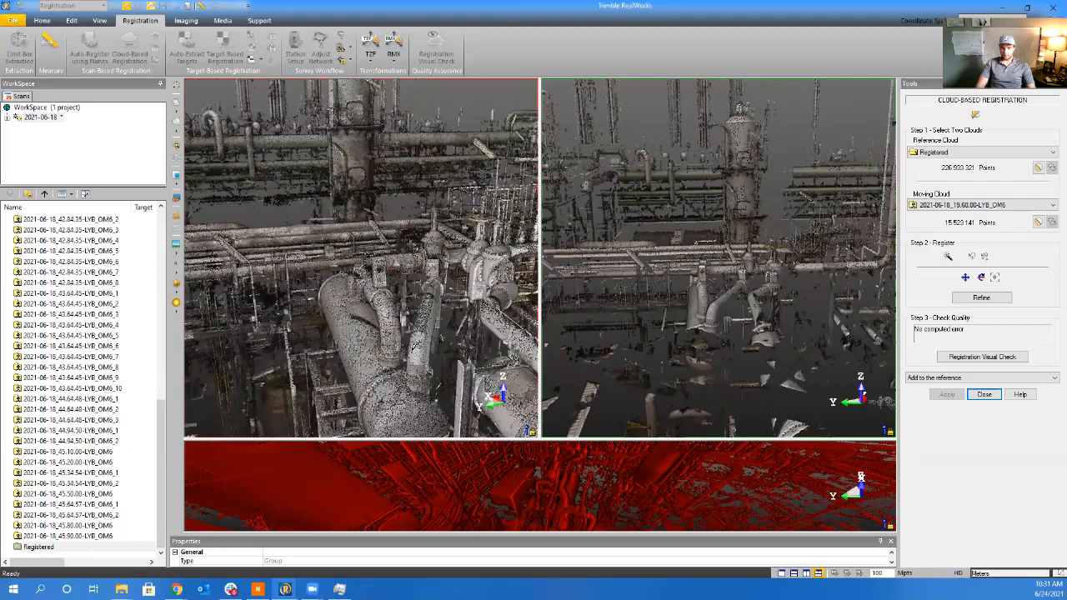
pyautogui.moveTo(735, 318); pyautogui.dragTo(720, 308)
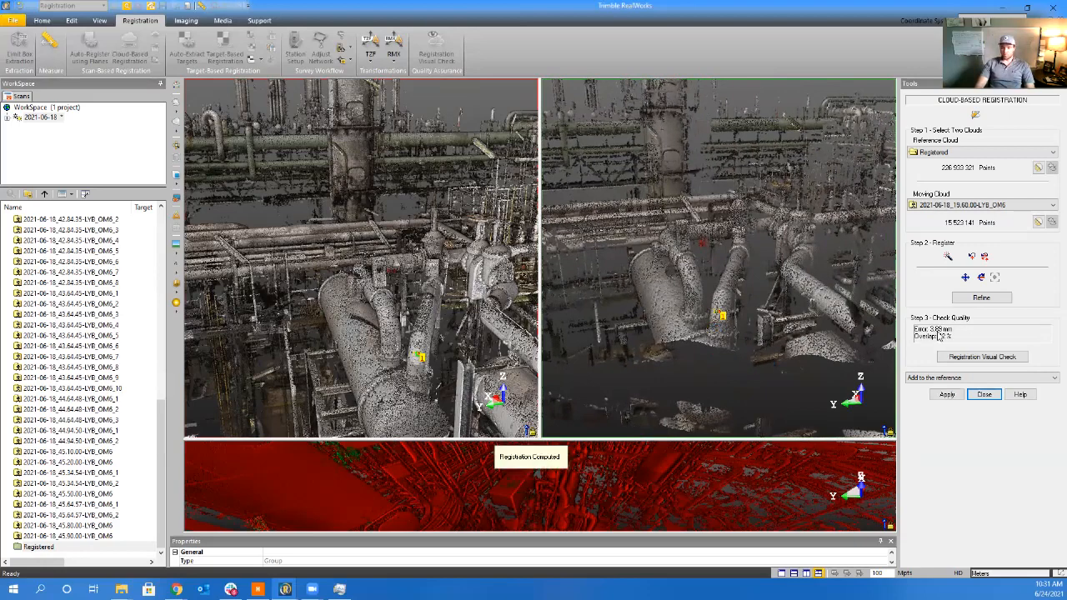
# Refine the registration of 2021-06-18_19.60.00-LYB_OM6 and add it to the reference cloud
pyautogui.click(975, 297)
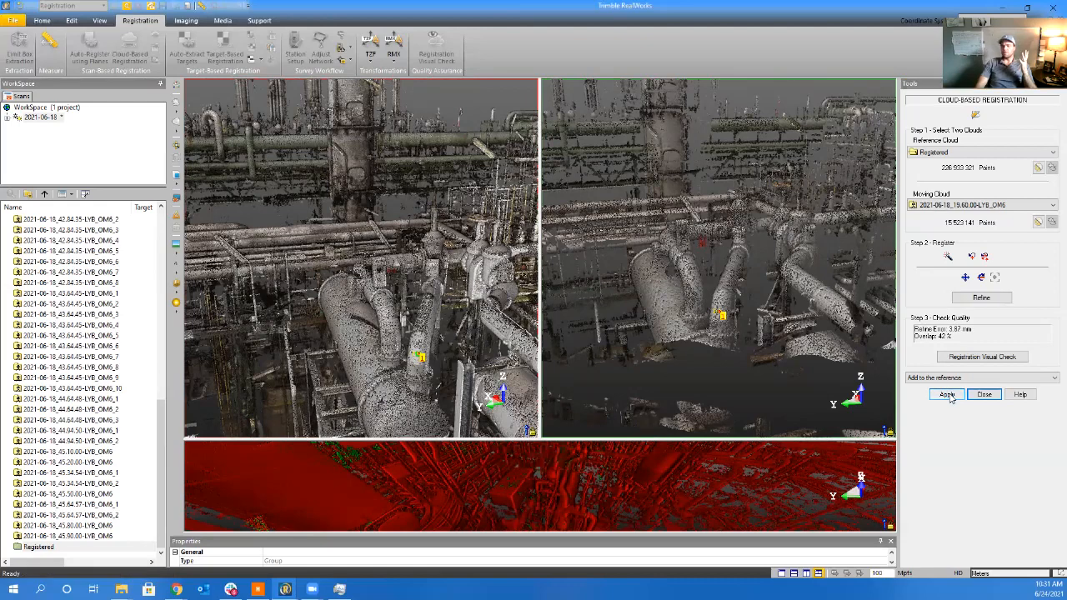
pyautogui.click(948, 395)
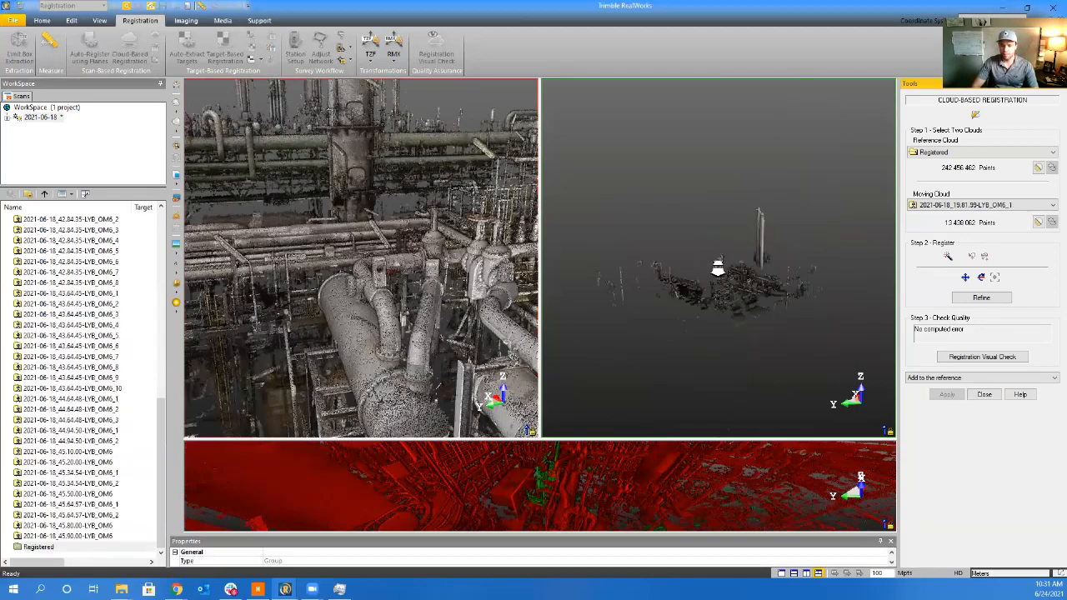
# Examine 2021-06-18_19.81.99-LYB_OM6_1 and the reference cloud around the tall columns and pipe racks for a shared area
pyautogui.scroll(5, 719, 268)
pyautogui.scroll(5, 756, 318)
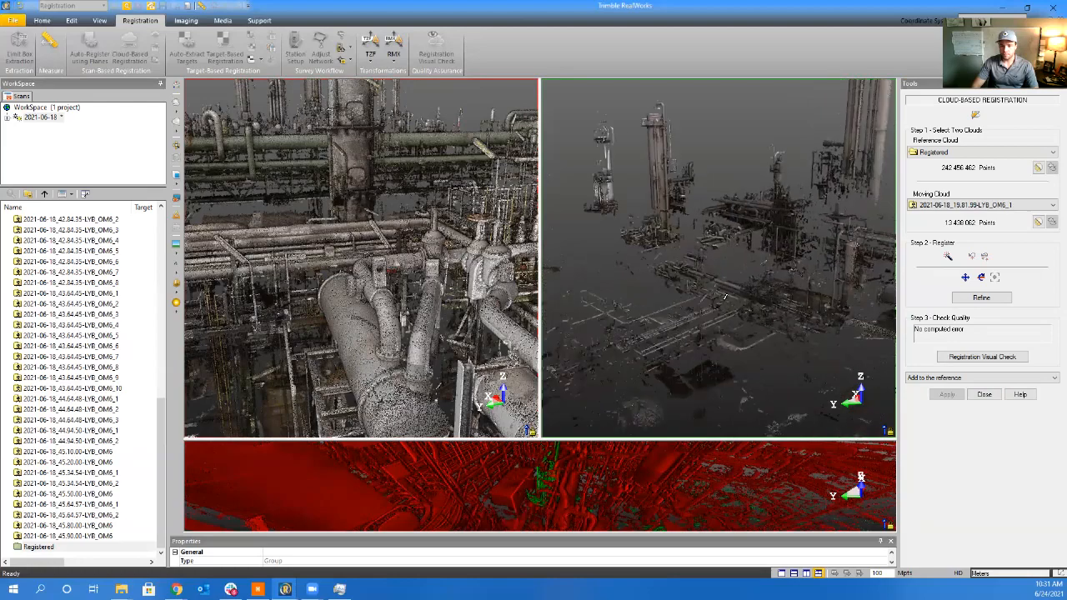
pyautogui.moveTo(663, 228)
pyautogui.mouseDown()
pyautogui.moveTo(731, 331)
pyautogui.moveTo(587, 338)
pyautogui.moveTo(754, 320)
pyautogui.moveTo(892, 355)
pyautogui.moveTo(675, 319)
pyautogui.moveTo(762, 300)
pyautogui.moveTo(847, 312)
pyautogui.moveTo(784, 307)
pyautogui.moveTo(814, 287)
pyautogui.moveTo(820, 306)
pyautogui.moveTo(912, 312)
pyautogui.moveTo(912, 291)
pyautogui.moveTo(704, 313)
pyautogui.moveTo(648, 309)
pyautogui.moveTo(626, 291)
pyautogui.moveTo(648, 300)
pyautogui.mouseUp()
pyautogui.moveTo(664, 326); pyautogui.dragTo(564, 351, button='middle')
pyautogui.scroll(-6, 431, 284)
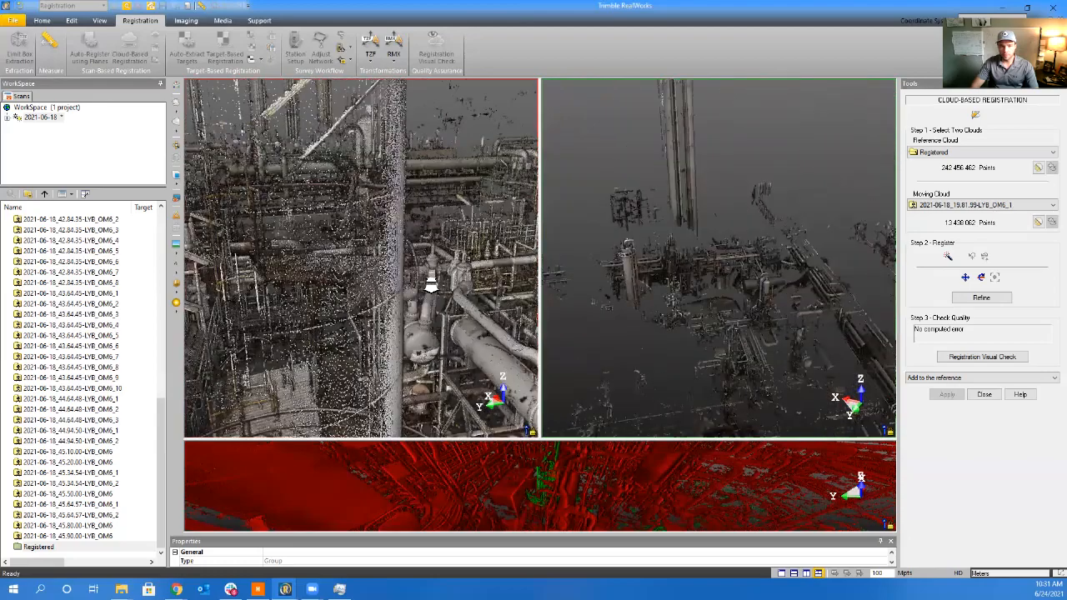
pyautogui.moveTo(403, 318); pyautogui.dragTo(334, 309)
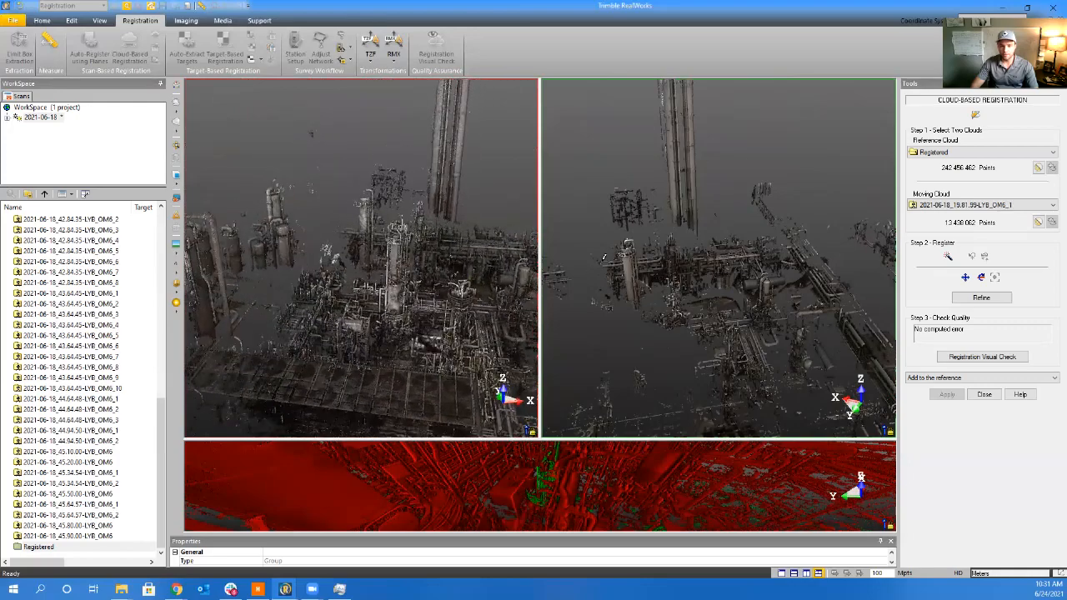
pyautogui.moveTo(456, 238); pyautogui.dragTo(426, 291, button='middle')
pyautogui.scroll(4, 426, 290)
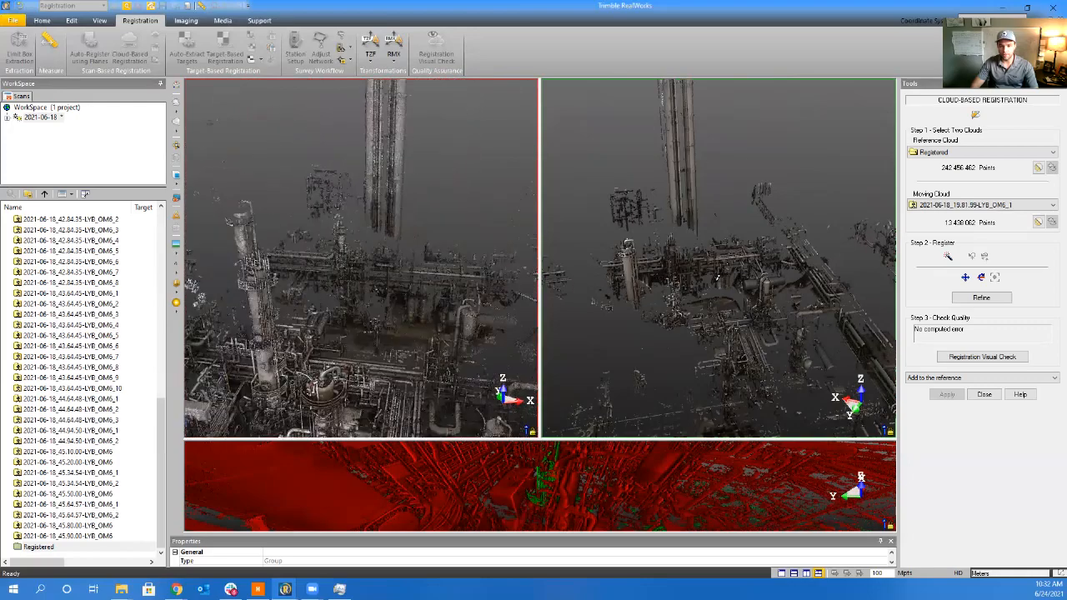
pyautogui.scroll(2, 706, 281)
pyautogui.scroll(2, 706, 280)
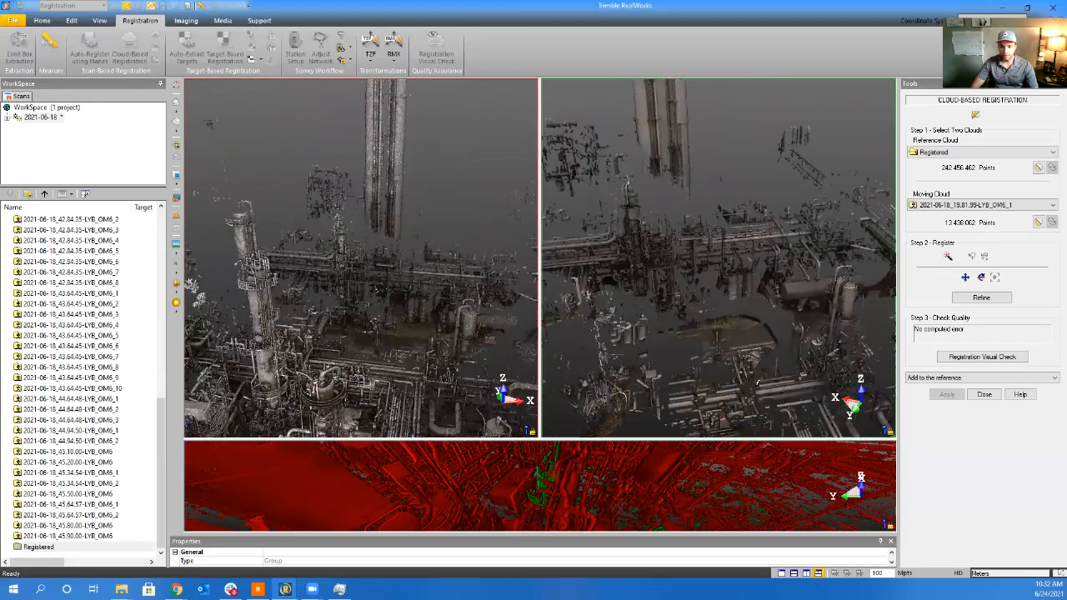
pyautogui.moveTo(757, 381); pyautogui.dragTo(685, 379)
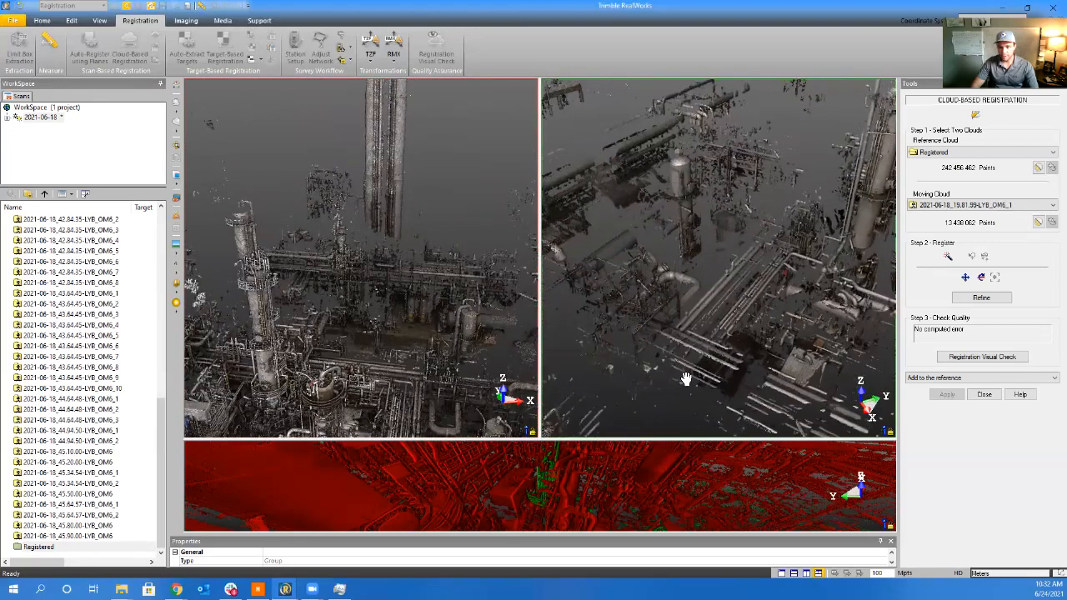
pyautogui.scroll(5, 768, 322)
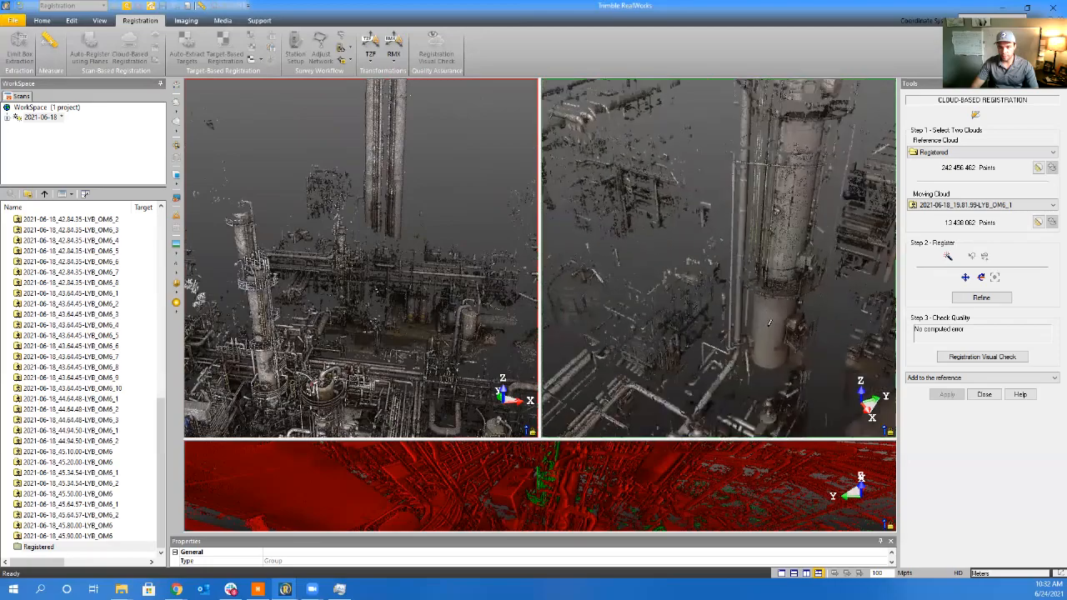
pyautogui.scroll(1, 769, 323)
pyautogui.moveTo(770, 323); pyautogui.dragTo(667, 268)
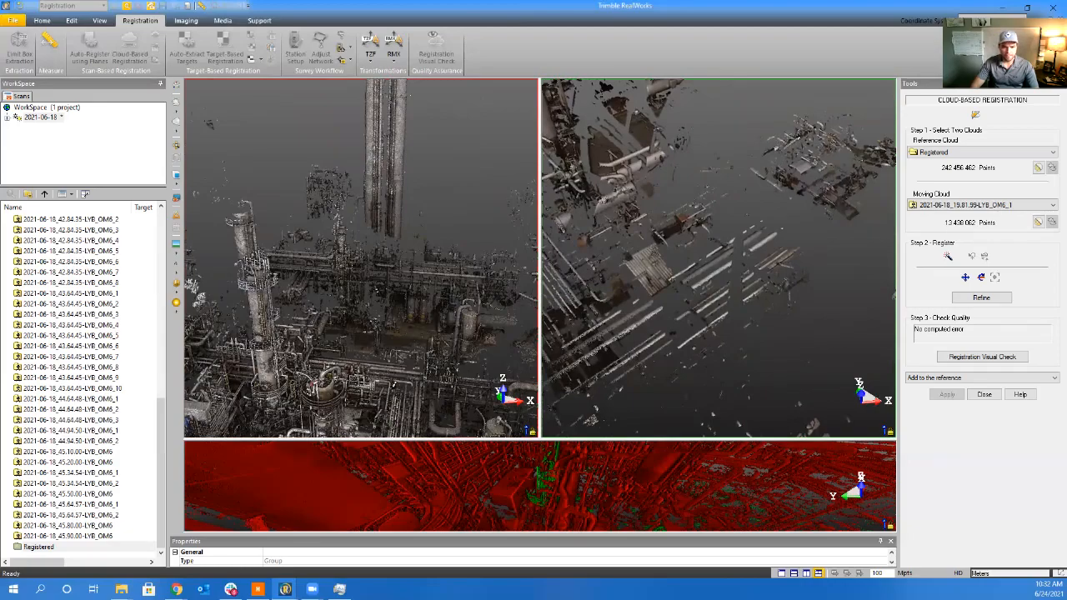
# Locate the large horizontal vessel with curved branch pipes in both clouds and pick a matching point pair near the vessel's end
pyautogui.moveTo(393, 385); pyautogui.dragTo(287, 393)
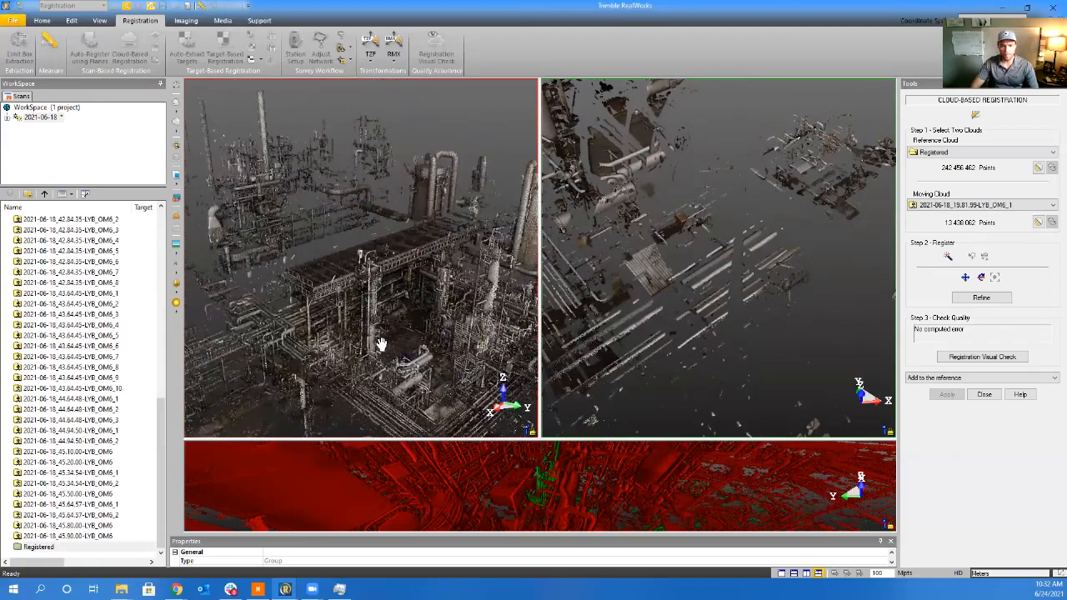
pyautogui.scroll(3, 374, 338)
pyautogui.scroll(2, 355, 344)
pyautogui.moveTo(355, 344); pyautogui.dragTo(312, 357)
pyautogui.scroll(3, 377, 309)
pyautogui.scroll(3, 377, 309)
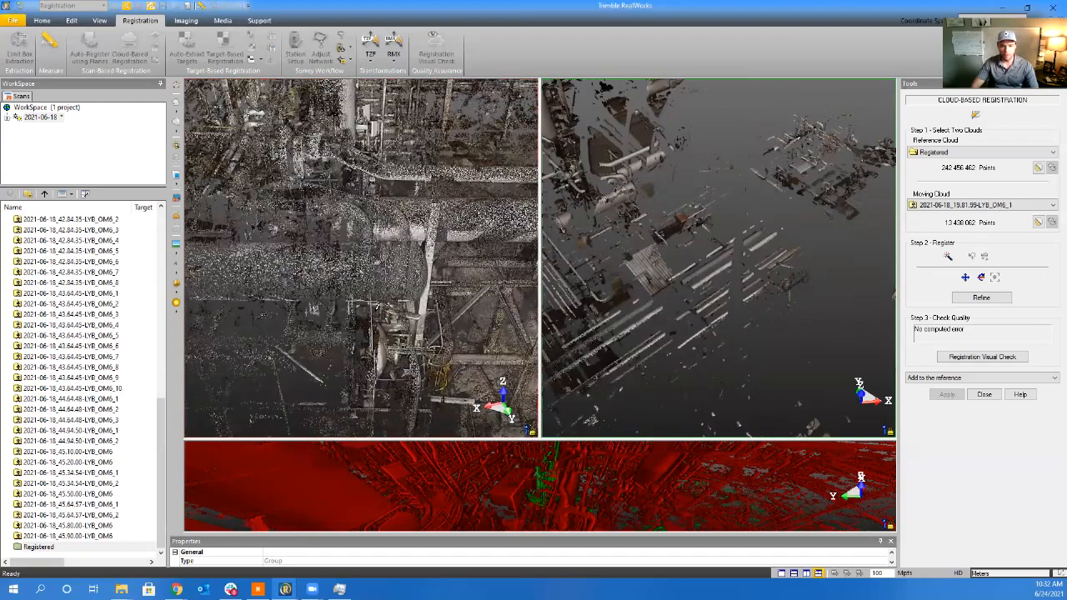
pyautogui.scroll(3, 616, 196)
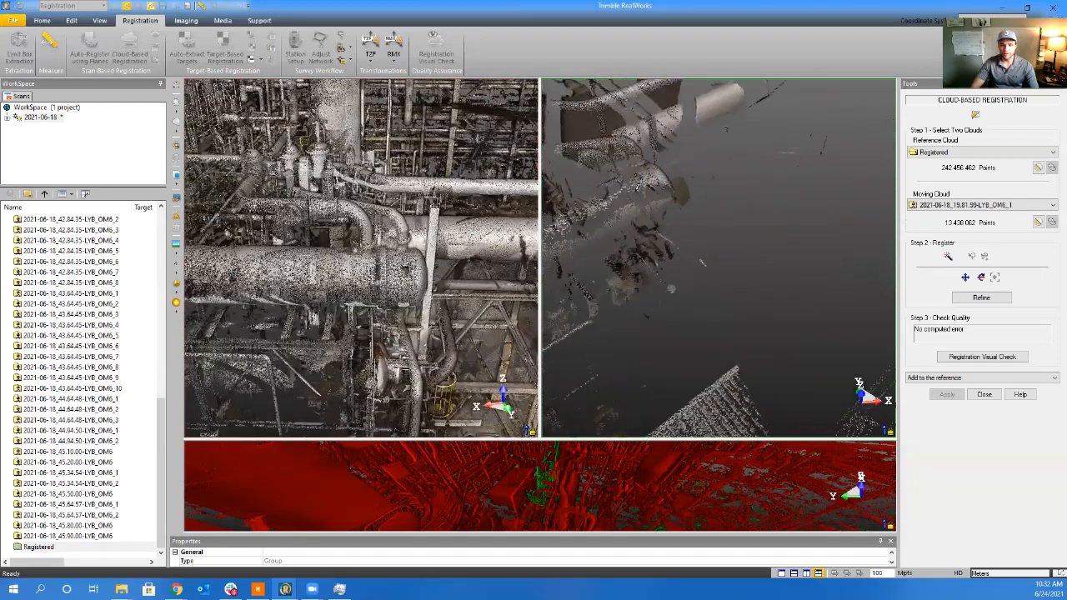
pyautogui.moveTo(617, 196); pyautogui.dragTo(656, 184)
pyautogui.moveTo(655, 184); pyautogui.dragTo(675, 264, button='middle')
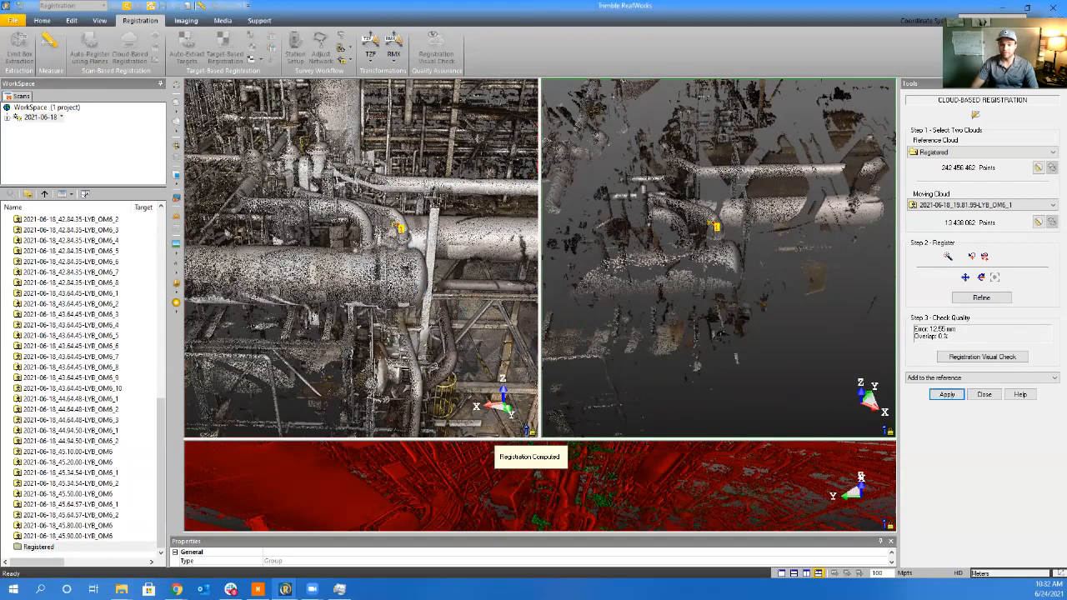
# Check the picked points from other angles in both clouds and remove the point pair
pyautogui.moveTo(364, 248); pyautogui.dragTo(449, 234)
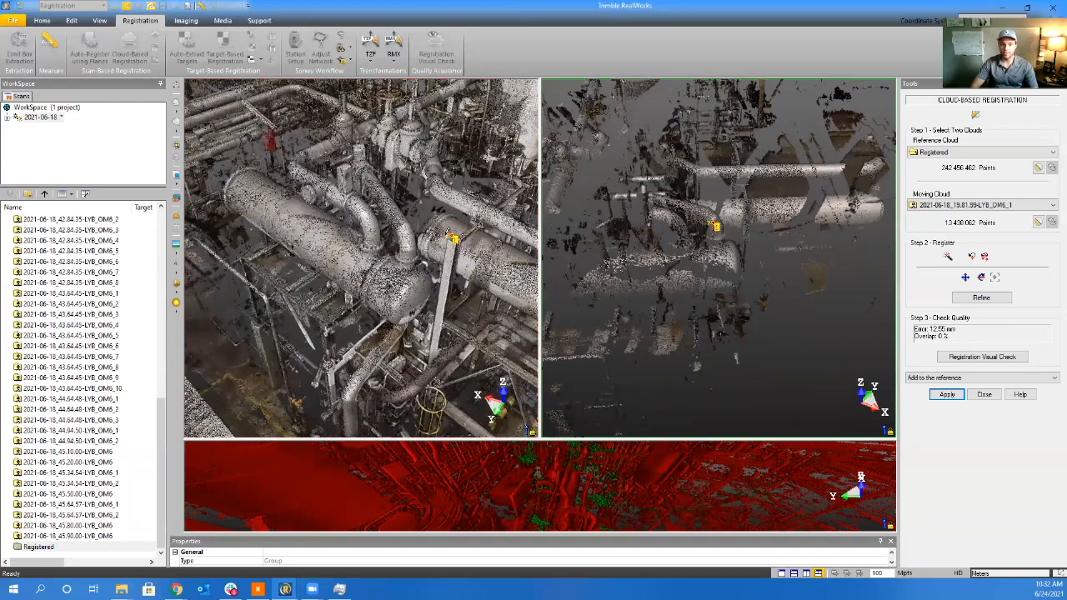
pyautogui.moveTo(667, 275); pyautogui.dragTo(699, 288)
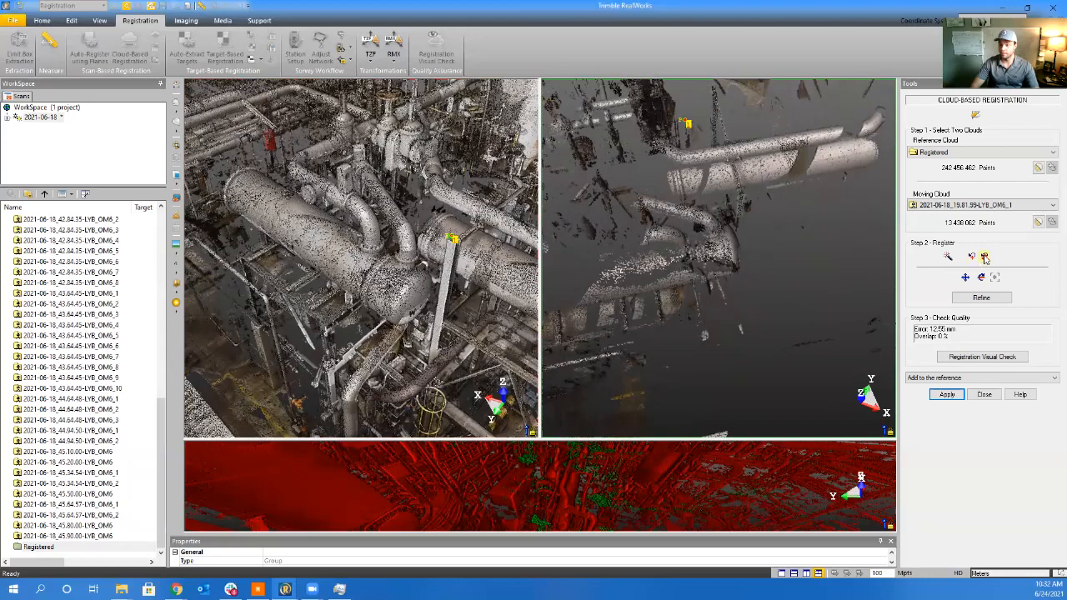
pyautogui.click(985, 259)
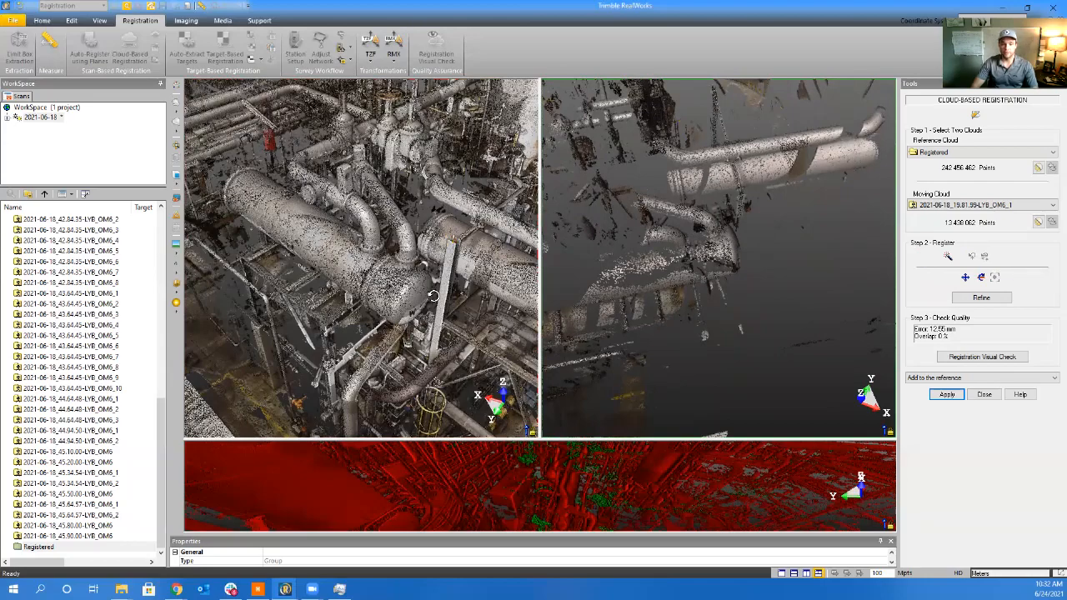
# Examine the horizontal vessel and its curved branch pipes in both clouds for a new matching point, trying parallel projection
pyautogui.moveTo(435, 297); pyautogui.dragTo(467, 279)
pyautogui.moveTo(722, 252); pyautogui.dragTo(710, 215)
pyautogui.press('p')
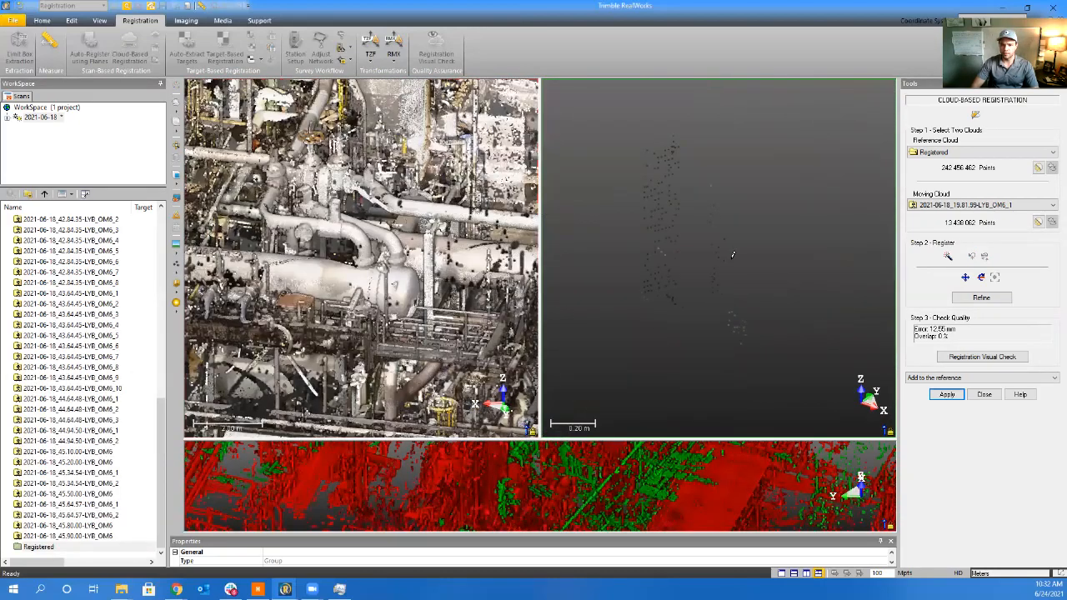
pyautogui.press('p')
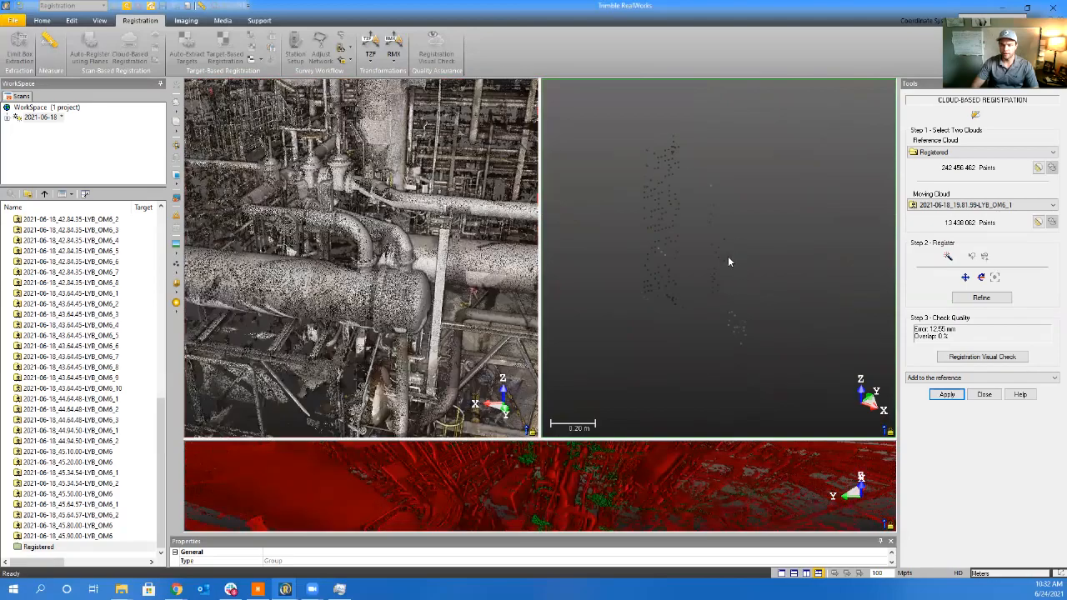
pyautogui.press('p')
pyautogui.moveTo(723, 264); pyautogui.dragTo(700, 275)
pyautogui.moveTo(726, 176)
pyautogui.mouseDown()
pyautogui.moveTo(722, 231)
pyautogui.moveTo(731, 192)
pyautogui.mouseUp()
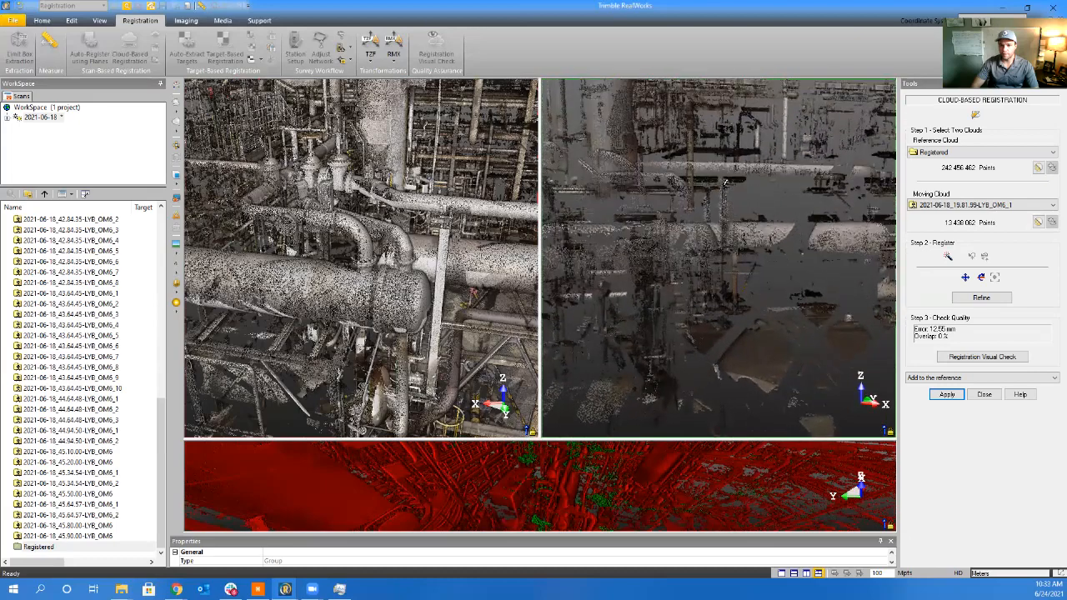
pyautogui.press('p')
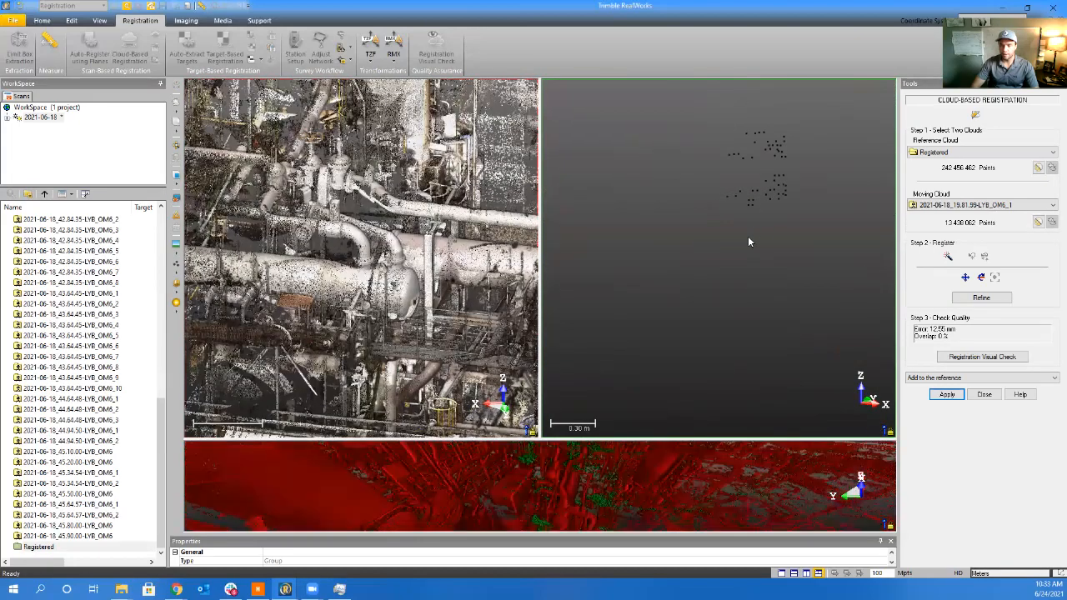
pyautogui.scroll(-2, 702, 246)
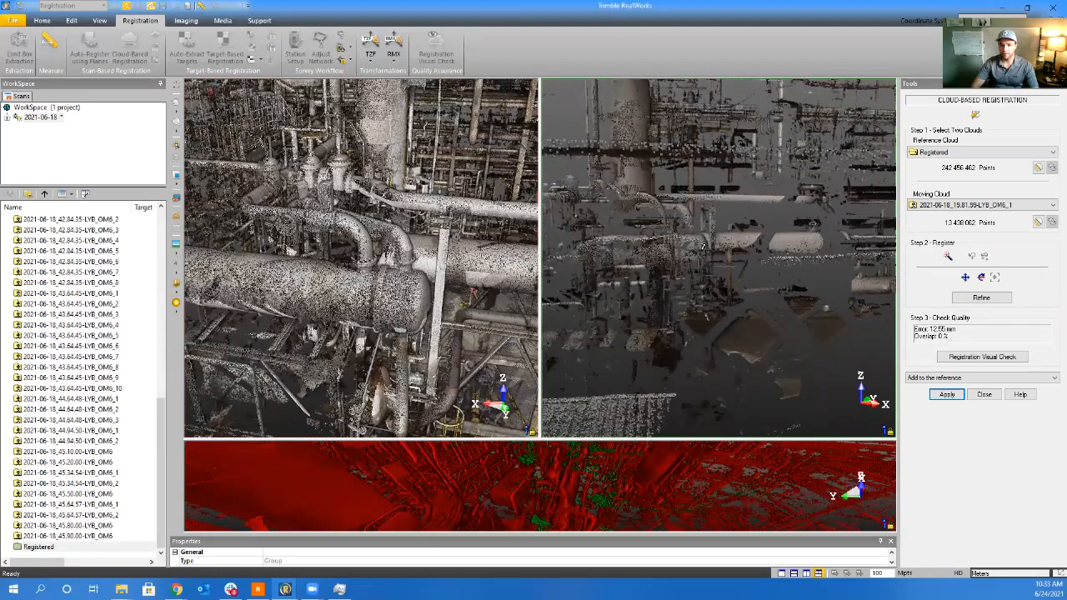
pyautogui.moveTo(703, 248); pyautogui.dragTo(692, 259)
pyautogui.moveTo(693, 259)
pyautogui.mouseDown(button='middle')
pyautogui.moveTo(655, 212)
pyautogui.moveTo(682, 276)
pyautogui.mouseUp(button='middle')
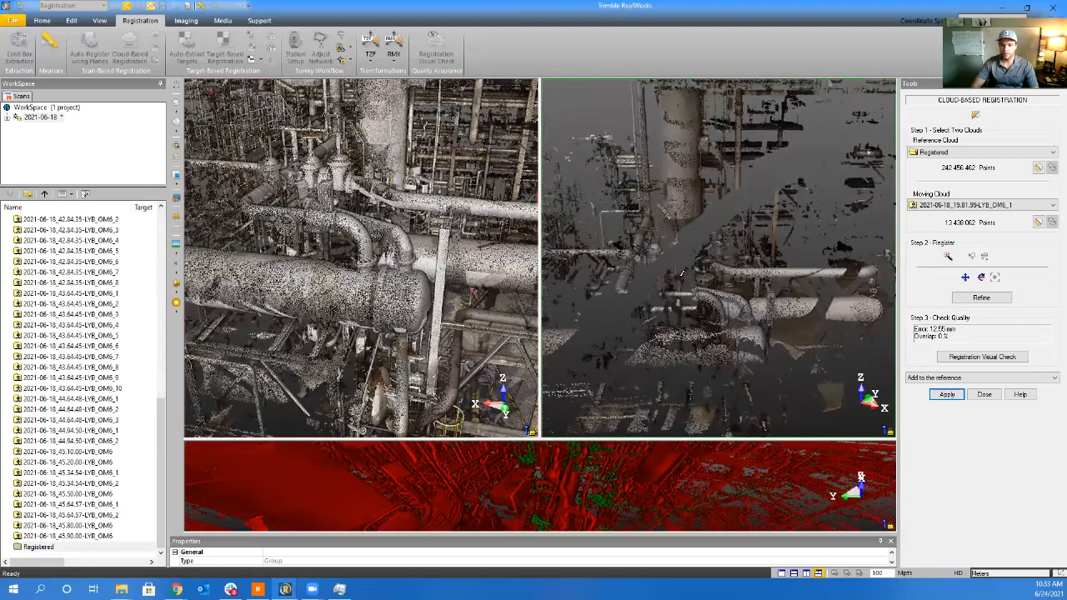
# Register 2021-06-18_19.81.99-LYB_OM6_1 by pairing a point on the tall column in both clouds, refine the fit and add it to the reference
pyautogui.scroll(-4, 670, 295)
pyautogui.scroll(2, 749, 243)
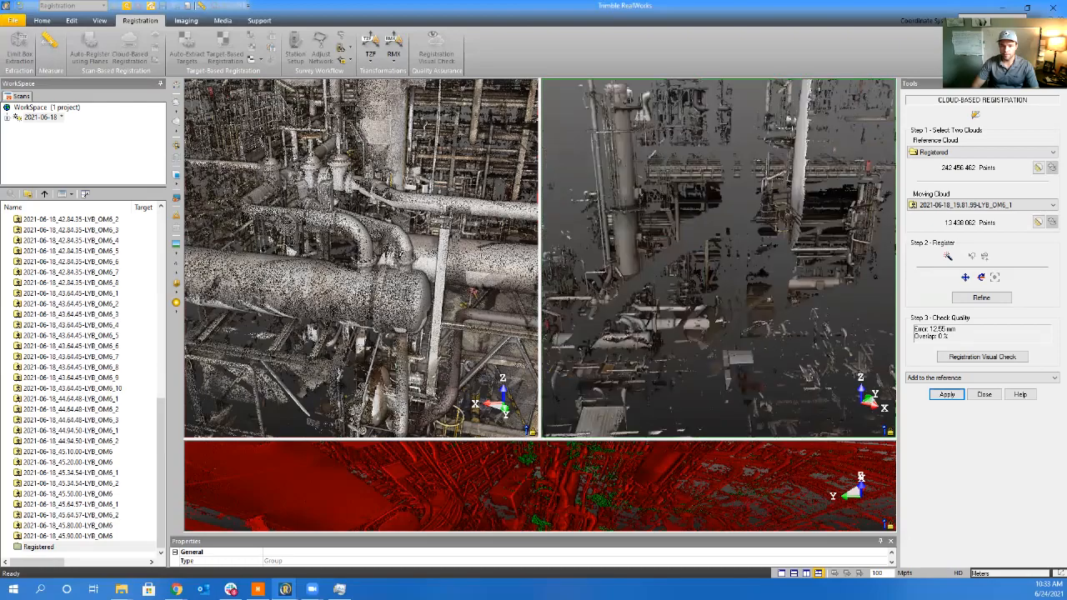
pyautogui.scroll(-5, 362, 249)
pyautogui.moveTo(492, 260)
pyautogui.mouseDown()
pyautogui.moveTo(470, 257)
pyautogui.moveTo(369, 326)
pyautogui.moveTo(360, 298)
pyautogui.moveTo(365, 317)
pyautogui.mouseUp()
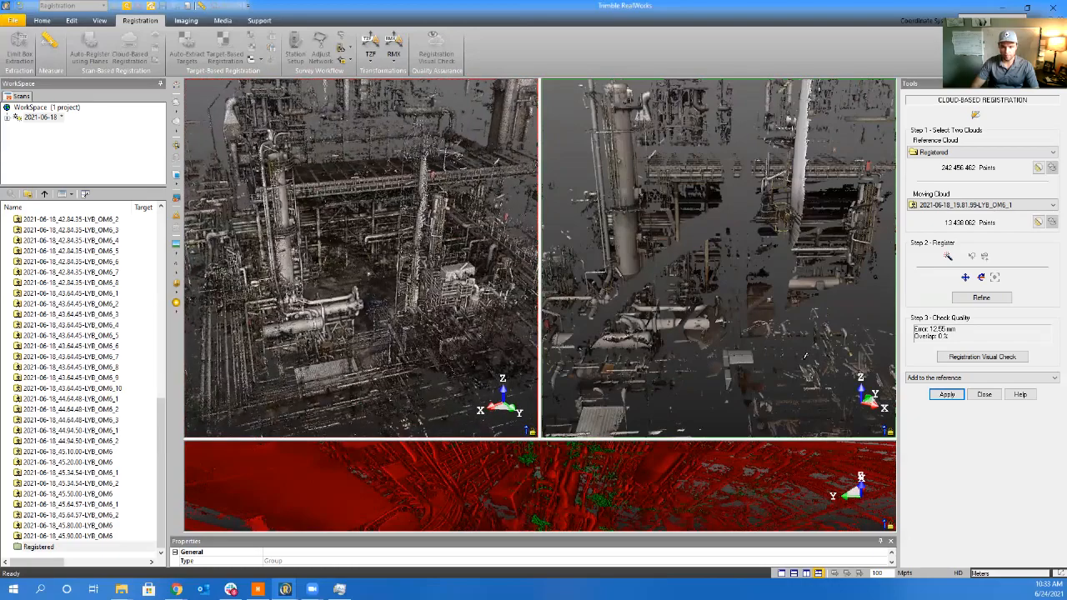
pyautogui.moveTo(790, 355); pyautogui.dragTo(766, 263)
pyautogui.moveTo(679, 252); pyautogui.dragTo(735, 287)
pyautogui.moveTo(704, 329); pyautogui.dragTo(664, 310)
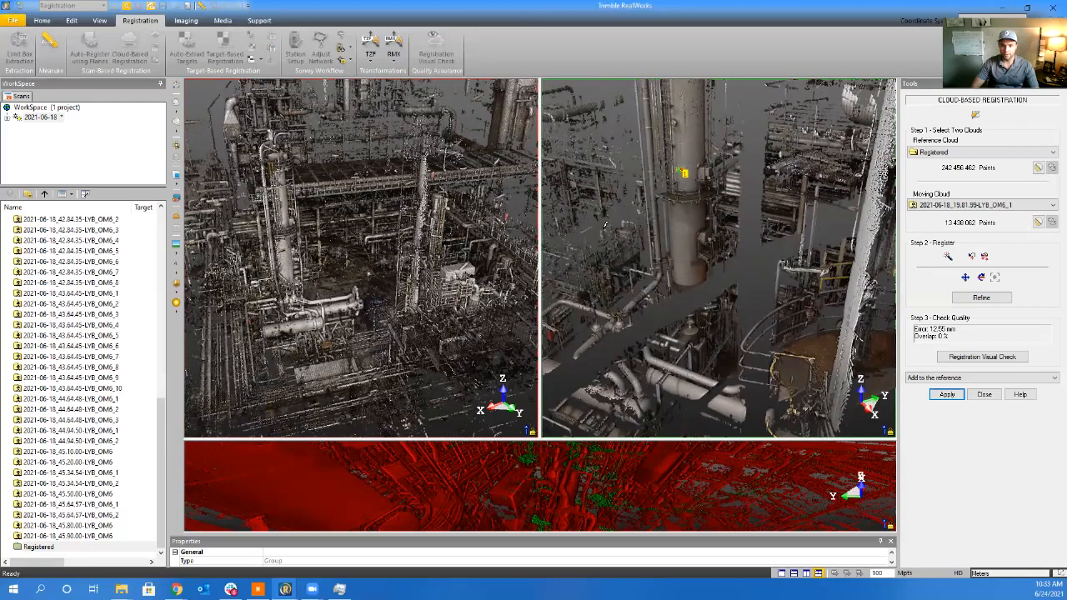
pyautogui.moveTo(420, 248); pyautogui.dragTo(334, 208)
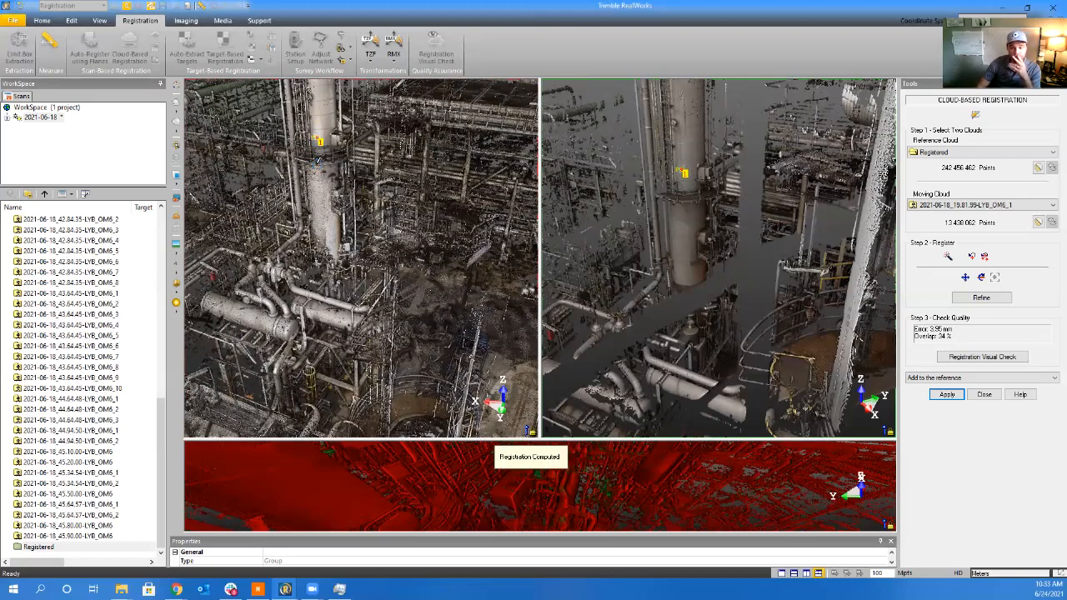
pyautogui.click(981, 298)
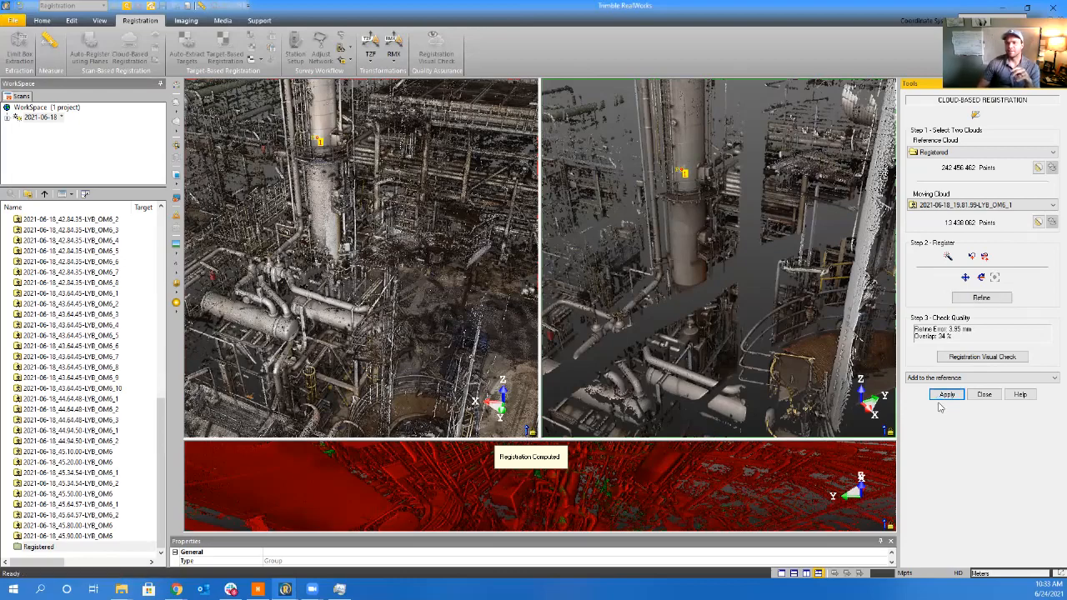
pyautogui.click(945, 398)
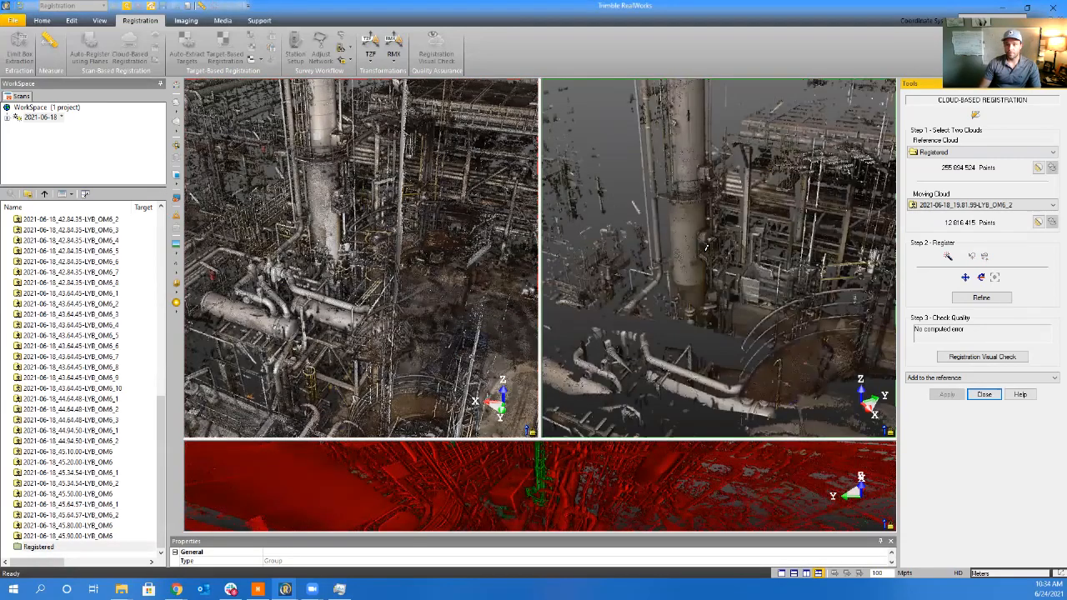
# Register 2021-06-18_19.81.99-LYB_OM6_2 from a matching point on the tall column, refine the fit and add it to the reference
pyautogui.scroll(3, 667, 275)
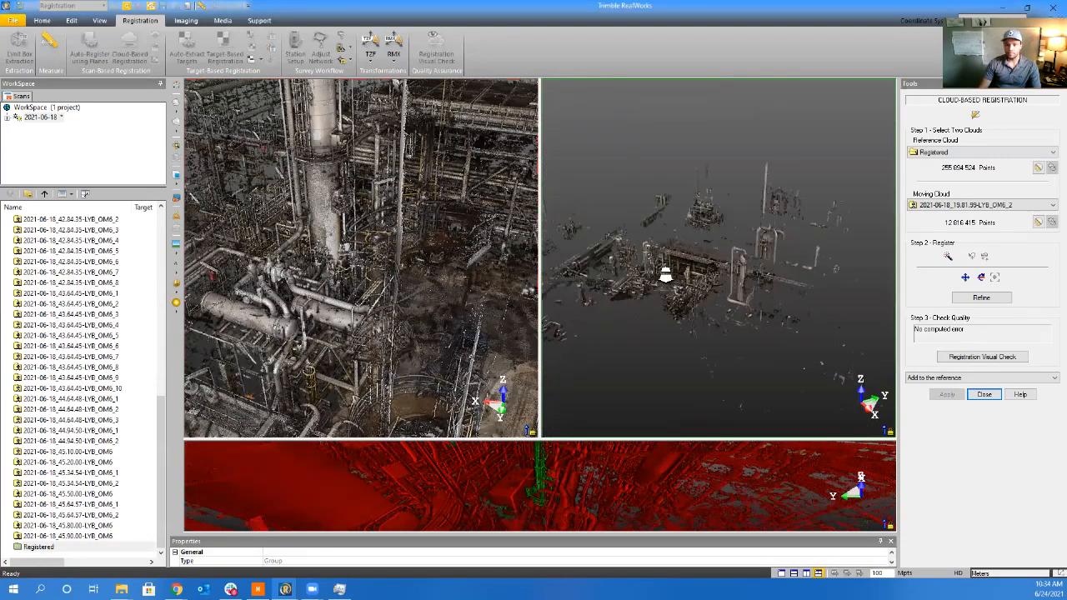
pyautogui.moveTo(666, 275); pyautogui.dragTo(693, 247, button='middle')
pyautogui.scroll(2, 692, 247)
pyautogui.scroll(3, 693, 247)
pyautogui.moveTo(641, 256); pyautogui.dragTo(661, 193)
pyautogui.scroll(5, 724, 182)
pyautogui.moveTo(593, 179); pyautogui.dragTo(581, 161)
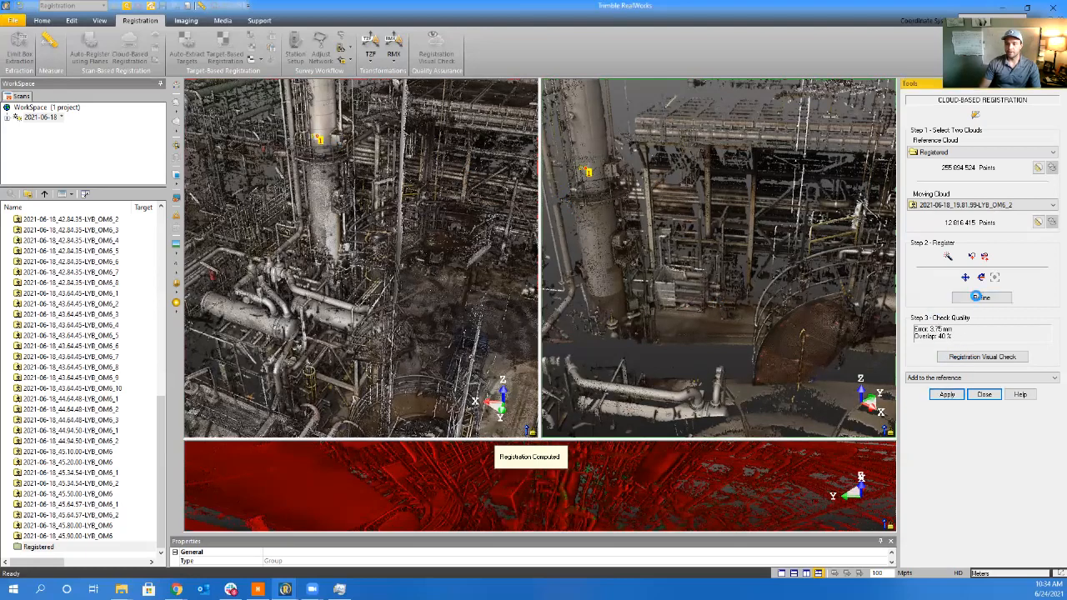
pyautogui.click(982, 298)
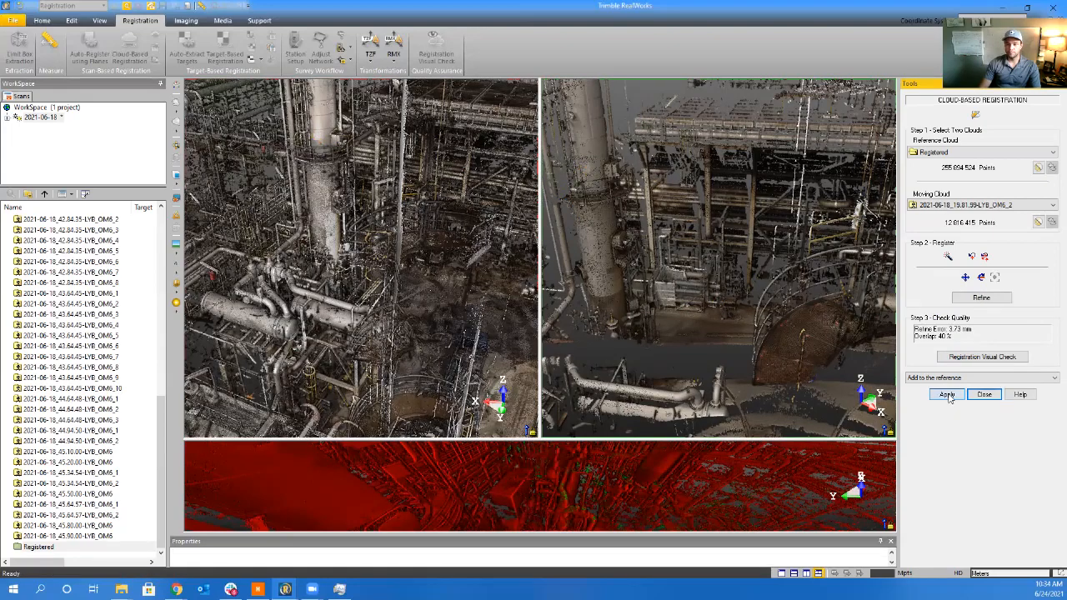
pyautogui.click(947, 396)
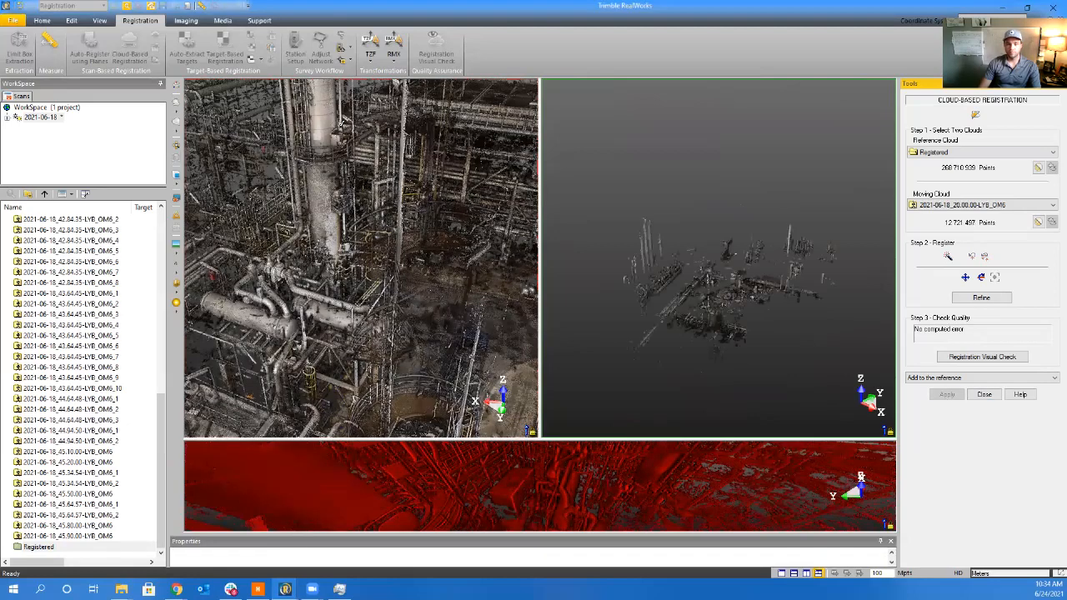
# Pair a point just above the tall column's platform in the Registered cloud and in 2021-06-18_20.00.00-LYB_OM6 to compute their registration
pyautogui.scroll(10, 714, 298)
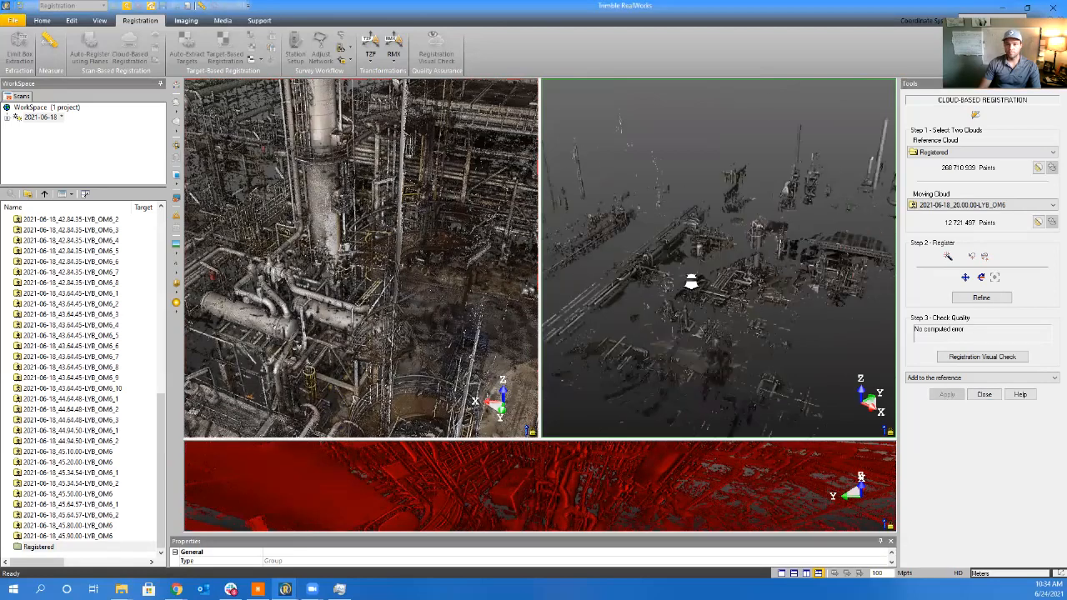
pyautogui.moveTo(700, 245)
pyautogui.mouseDown()
pyautogui.moveTo(866, 312)
pyautogui.moveTo(953, 330)
pyautogui.moveTo(811, 333)
pyautogui.moveTo(805, 238)
pyautogui.moveTo(723, 223)
pyautogui.moveTo(704, 189)
pyautogui.moveTo(678, 174)
pyautogui.moveTo(685, 194)
pyautogui.moveTo(672, 227)
pyautogui.mouseUp()
pyautogui.moveTo(337, 247); pyautogui.dragTo(362, 318, button='middle')
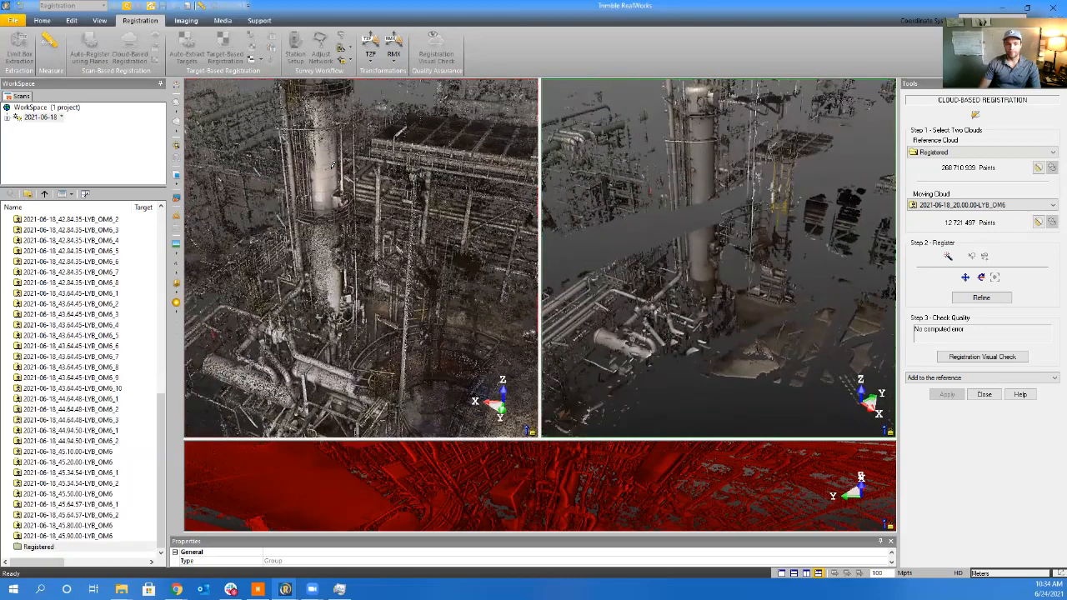
pyautogui.moveTo(365, 195); pyautogui.dragTo(354, 222, button='middle')
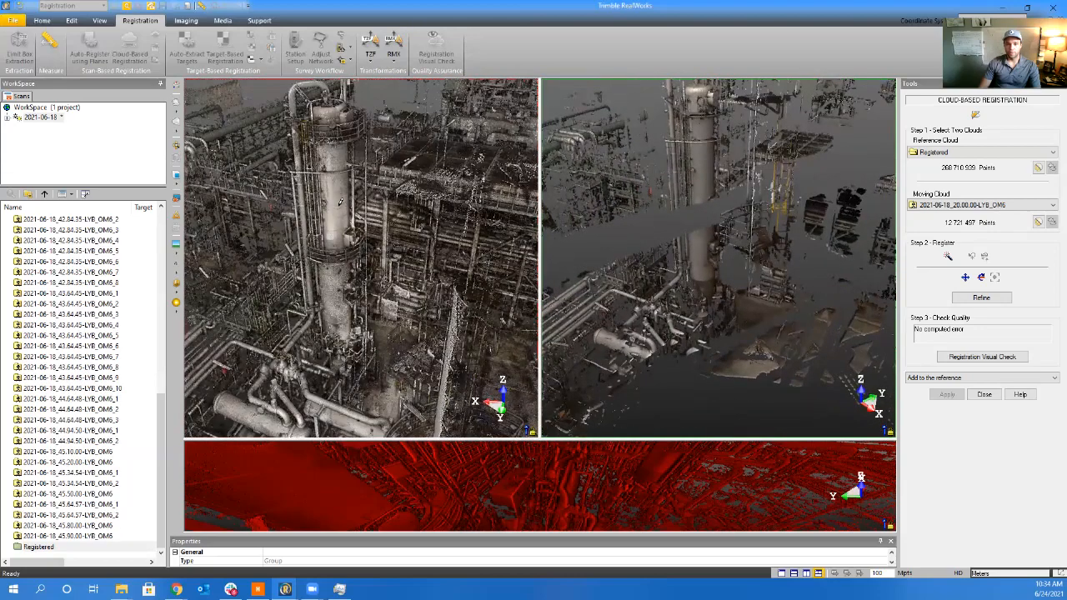
pyautogui.scroll(3, 698, 200)
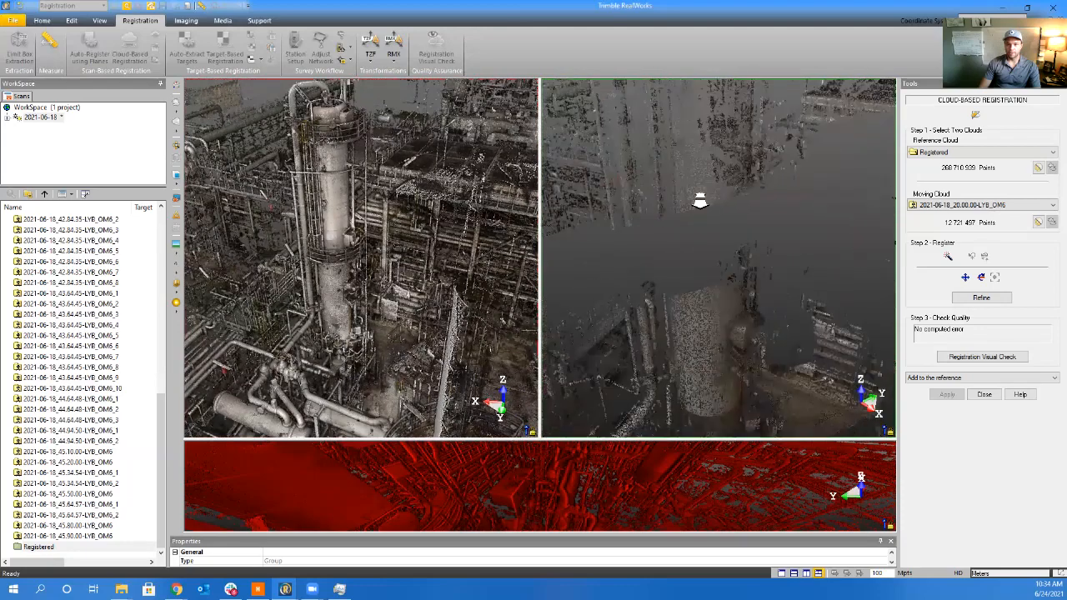
pyautogui.scroll(-3, 699, 194)
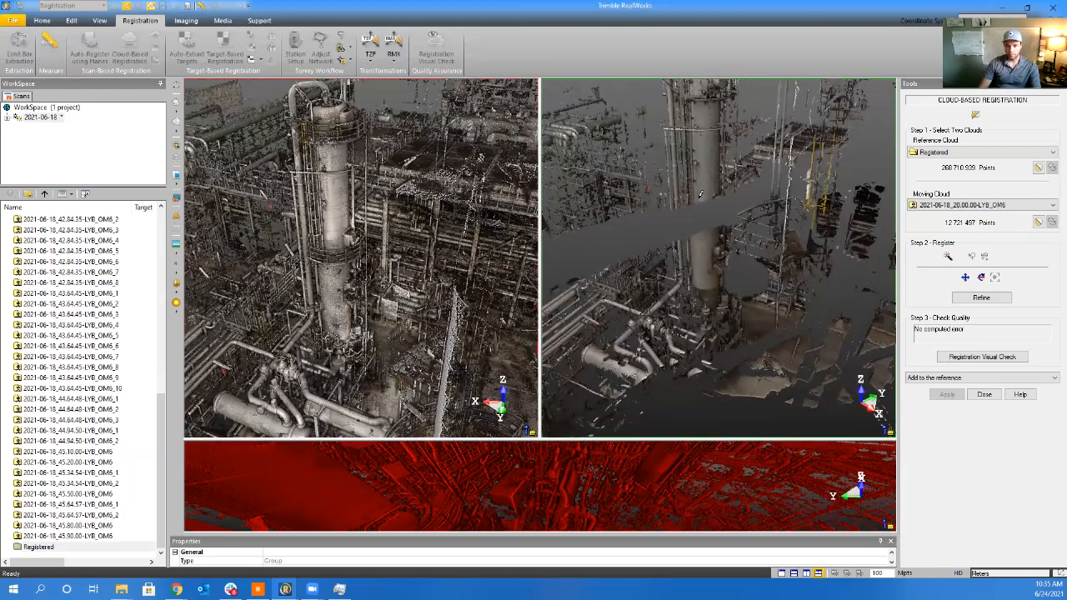
pyautogui.scroll(5, 700, 195)
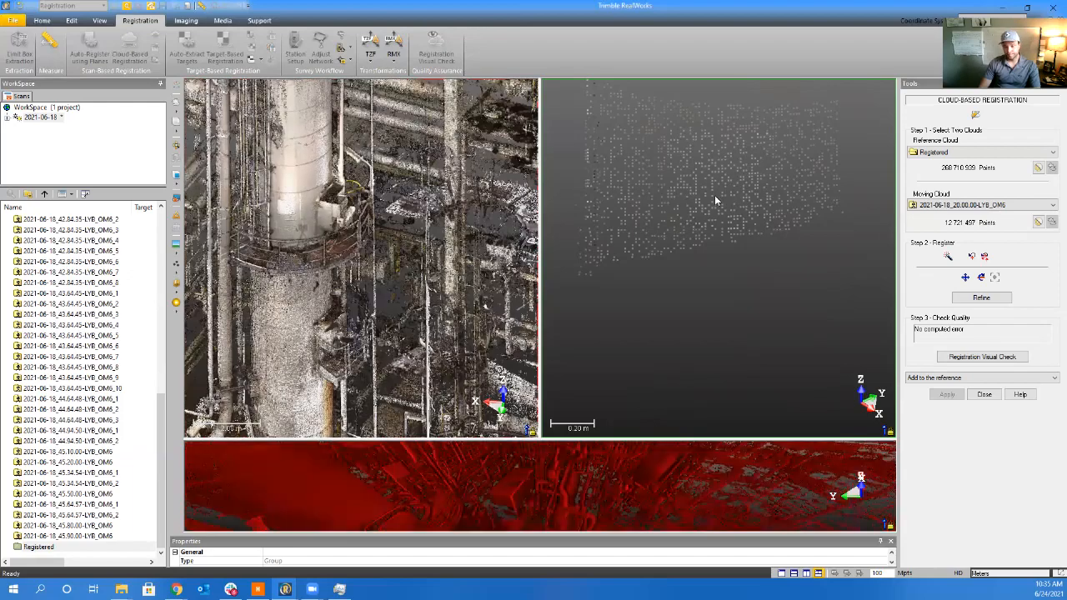
pyautogui.scroll(-5, 711, 266)
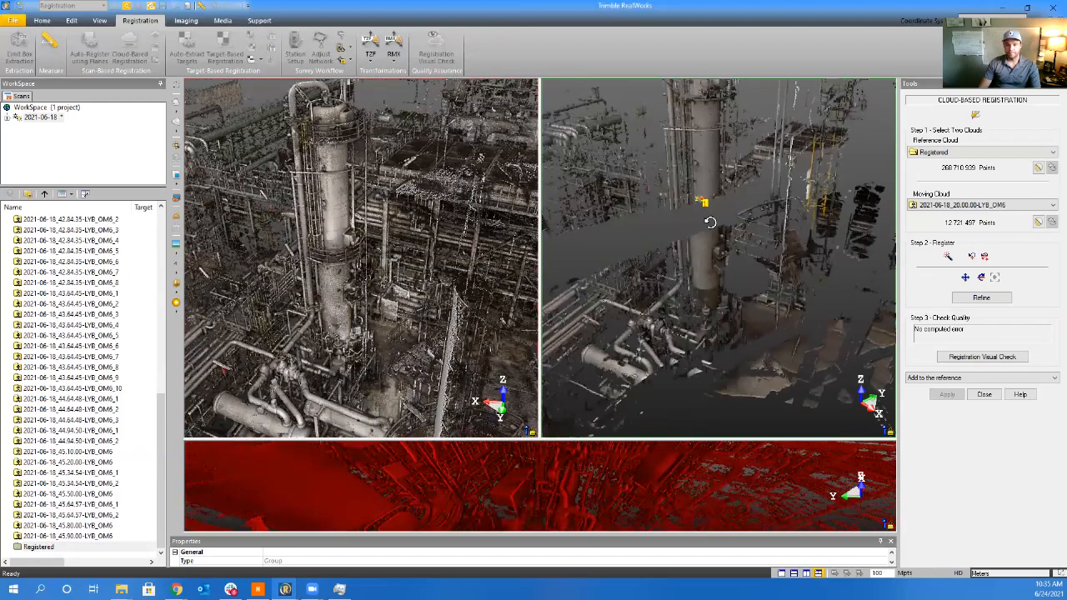
pyautogui.moveTo(707, 219)
pyautogui.mouseDown()
pyautogui.moveTo(732, 213)
pyautogui.moveTo(713, 219)
pyautogui.mouseUp()
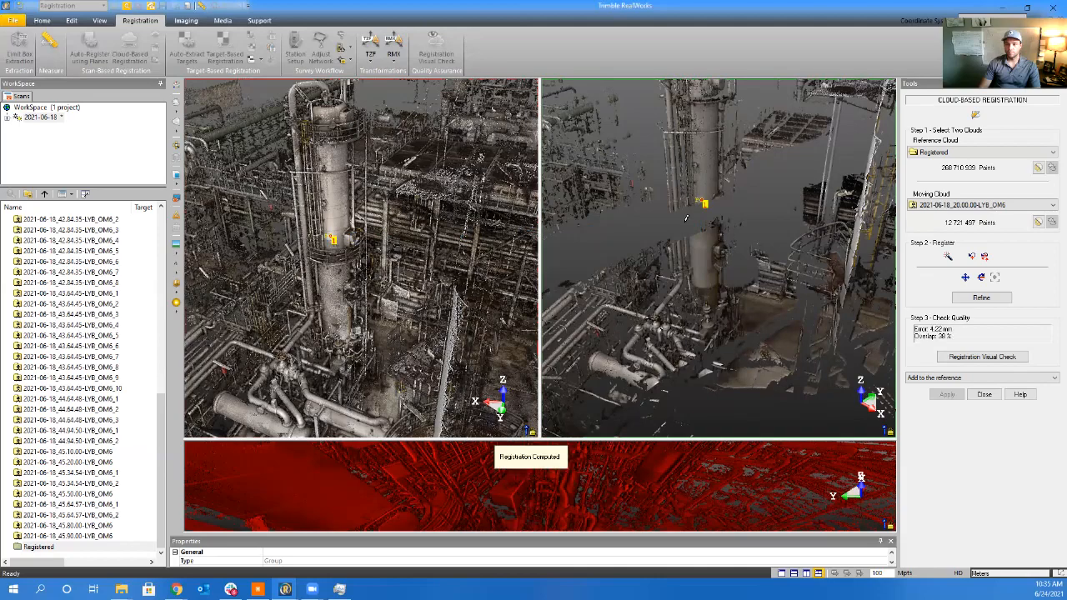
# Check the overlaid clouds around the column, then refine the 2021-06-18_20.00.00-LYB_OM6 registration and add it to the reference
pyautogui.click(601, 499)
pyautogui.scroll(5, 637, 334)
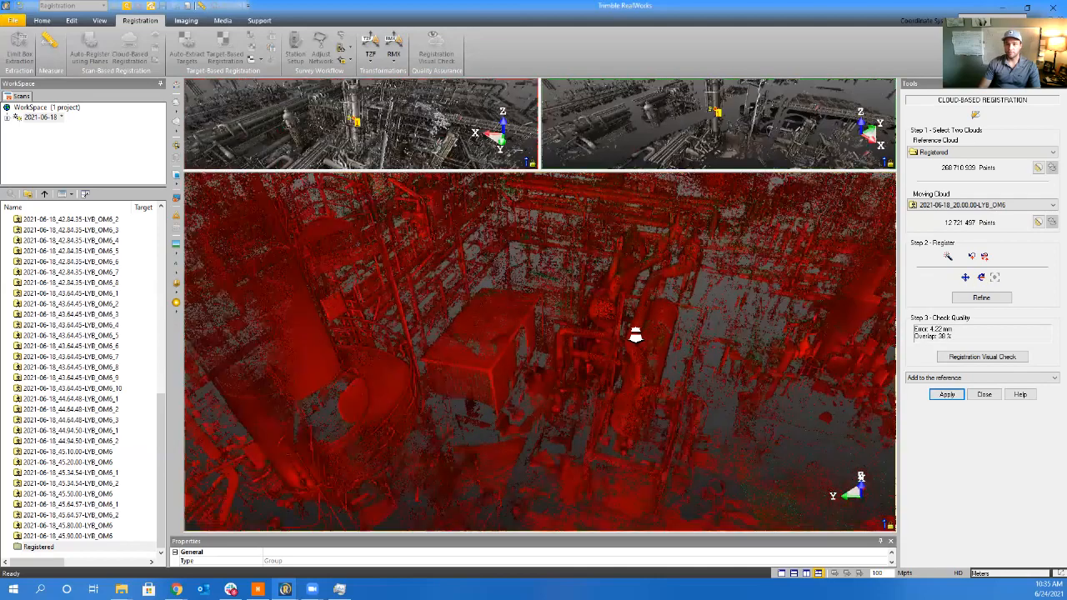
pyautogui.moveTo(578, 361); pyautogui.dragTo(608, 383)
pyautogui.moveTo(574, 357); pyautogui.dragTo(892, 362)
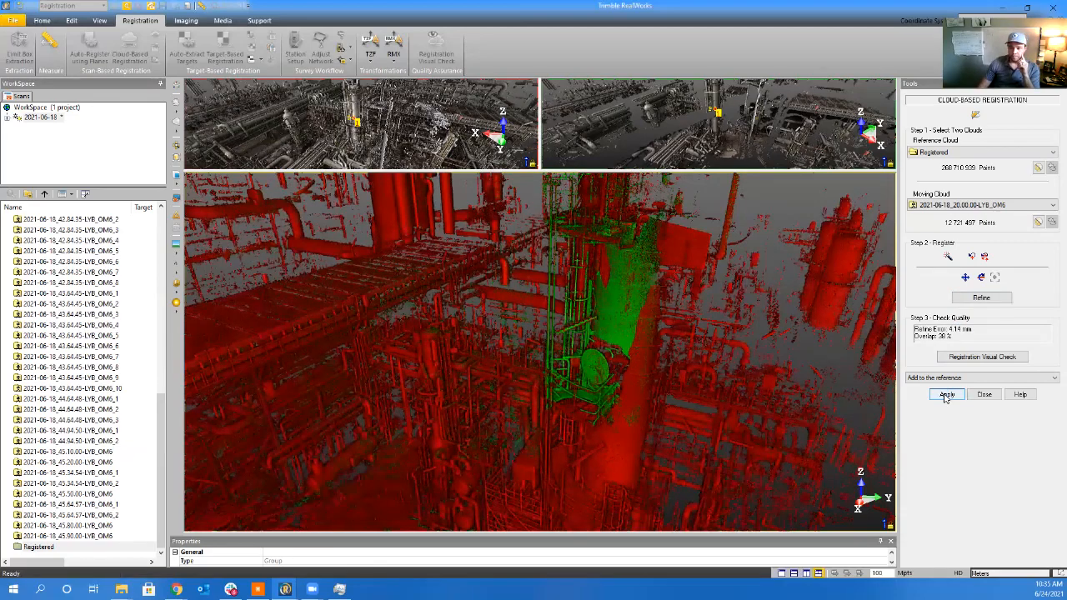
pyautogui.click(946, 395)
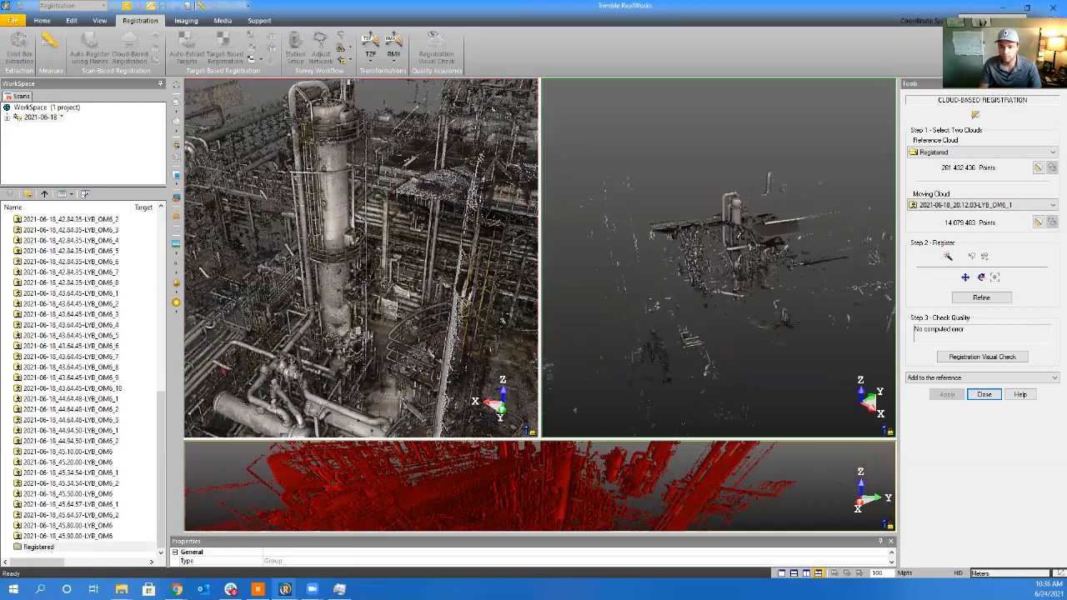
# Examine the Registered cloud and 2021-06-18_20.12.03-LYB_OM6_1 from above to find a piping feature present in both
pyautogui.moveTo(726, 240); pyautogui.dragTo(707, 360)
pyautogui.scroll(3, 689, 383)
pyautogui.moveTo(688, 383); pyautogui.dragTo(693, 334, button='middle')
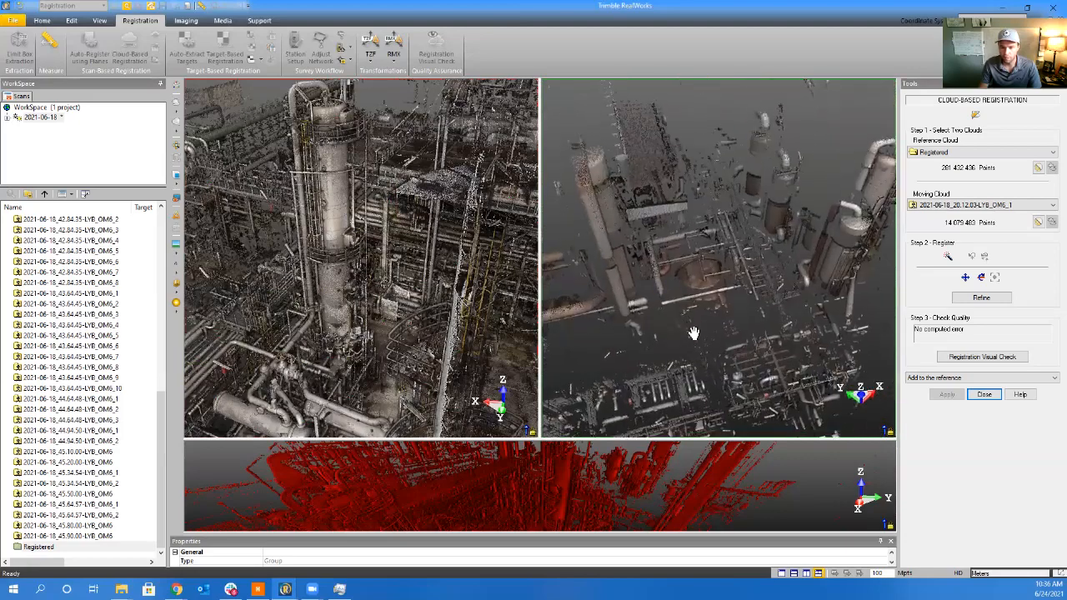
pyautogui.moveTo(692, 334)
pyautogui.mouseDown()
pyautogui.moveTo(702, 330)
pyautogui.moveTo(674, 331)
pyautogui.mouseUp()
pyautogui.moveTo(398, 223); pyautogui.dragTo(380, 372, button='middle')
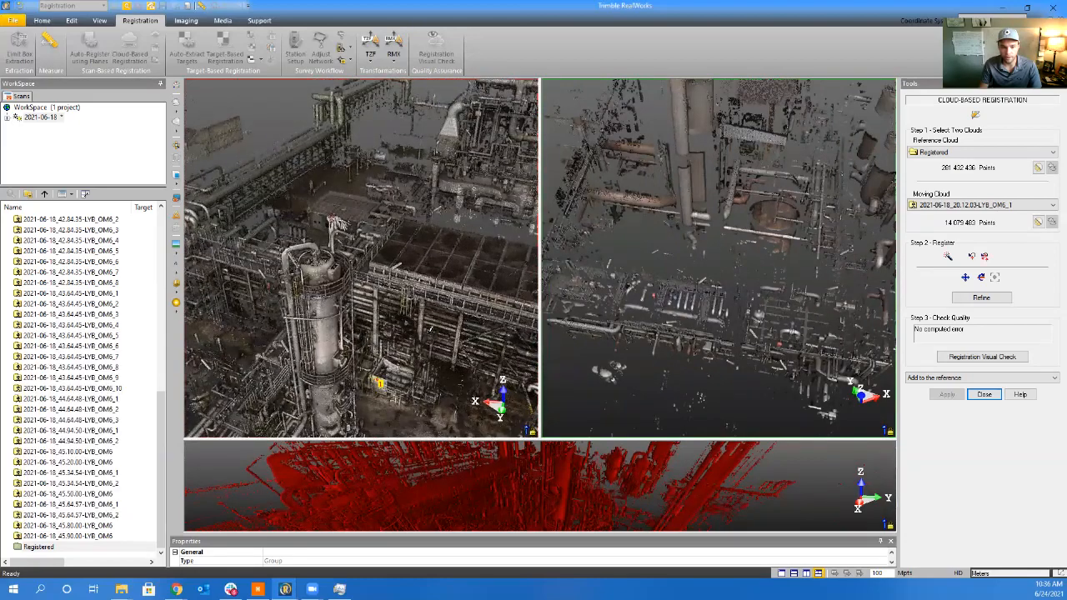
pyautogui.moveTo(458, 344); pyautogui.dragTo(905, 239)
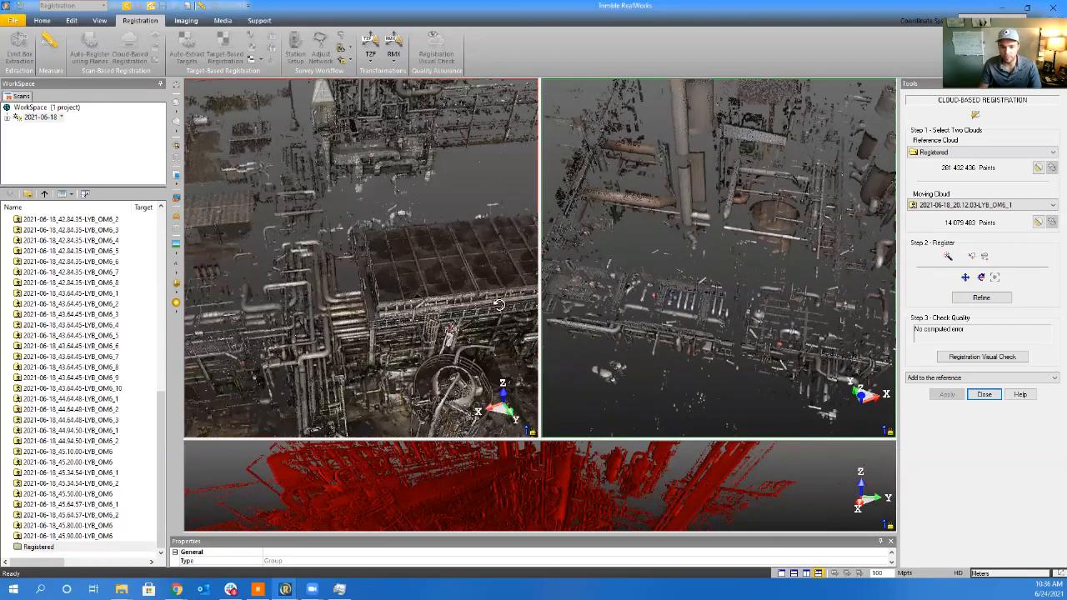
pyautogui.moveTo(499, 305); pyautogui.dragTo(152, 358)
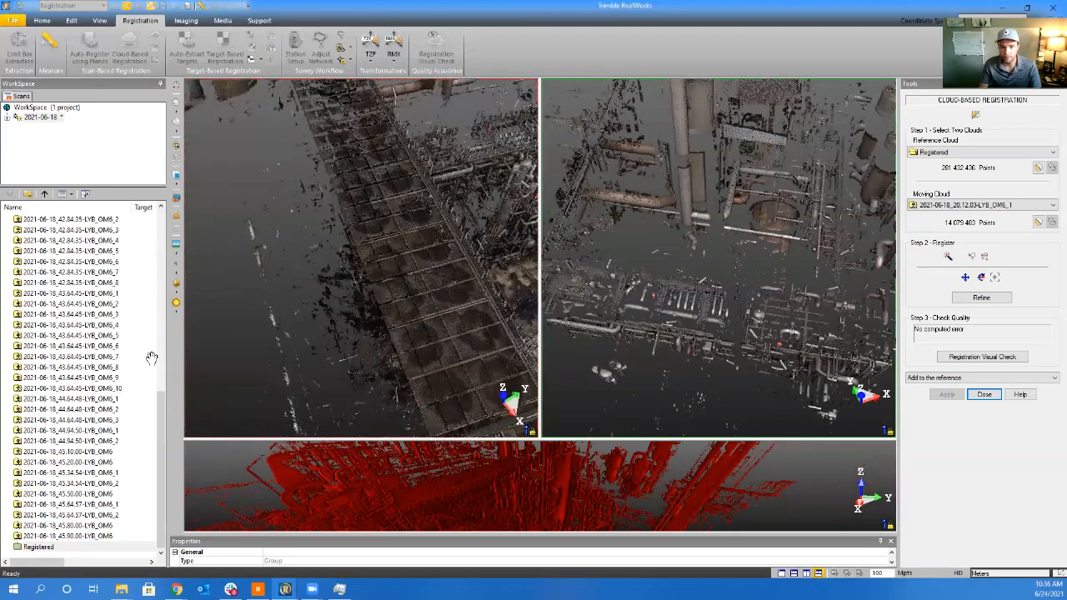
pyautogui.scroll(-5, 209, 338)
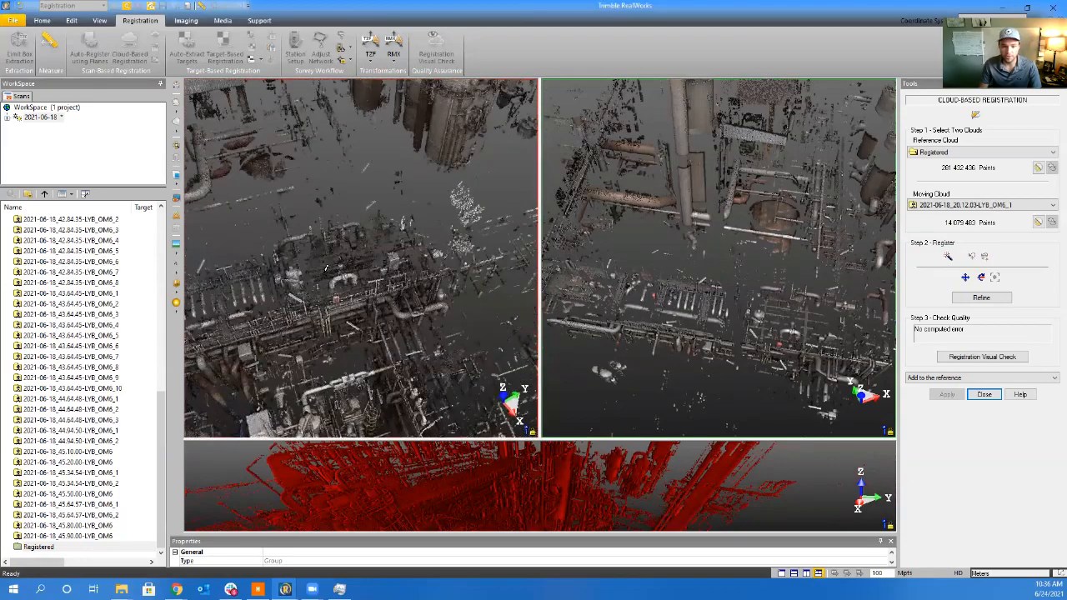
pyautogui.scroll(3, 325, 266)
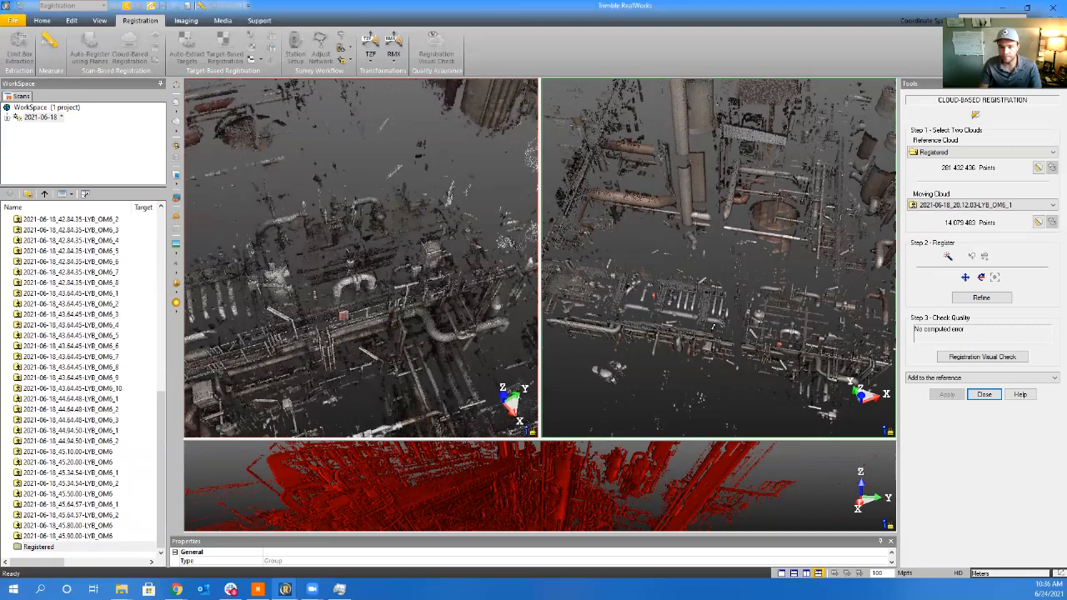
pyautogui.moveTo(713, 327); pyautogui.dragTo(937, 277)
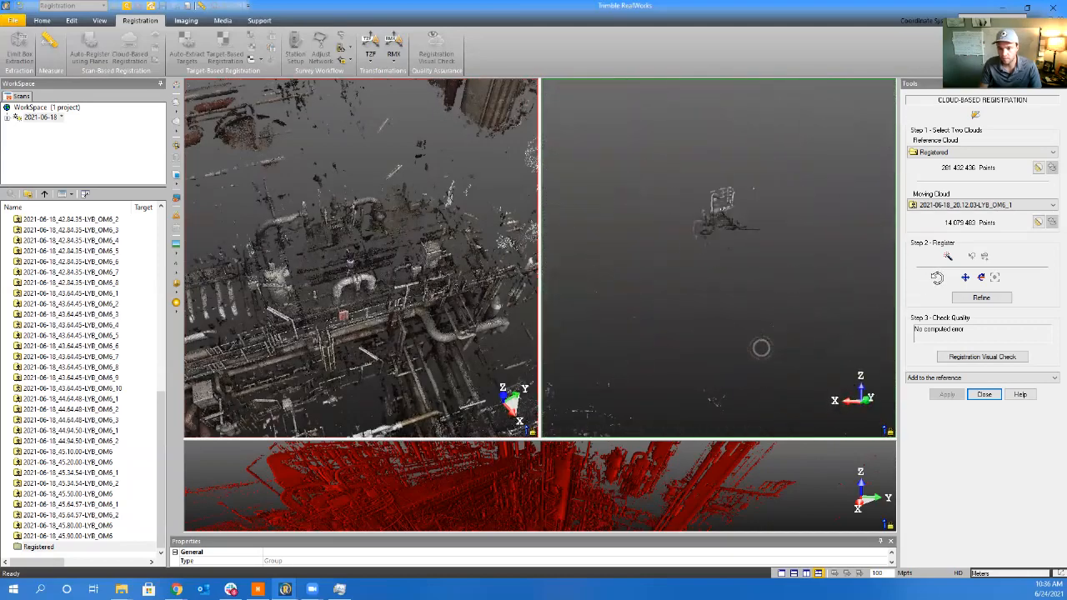
pyautogui.moveTo(761, 347); pyautogui.dragTo(709, 239)
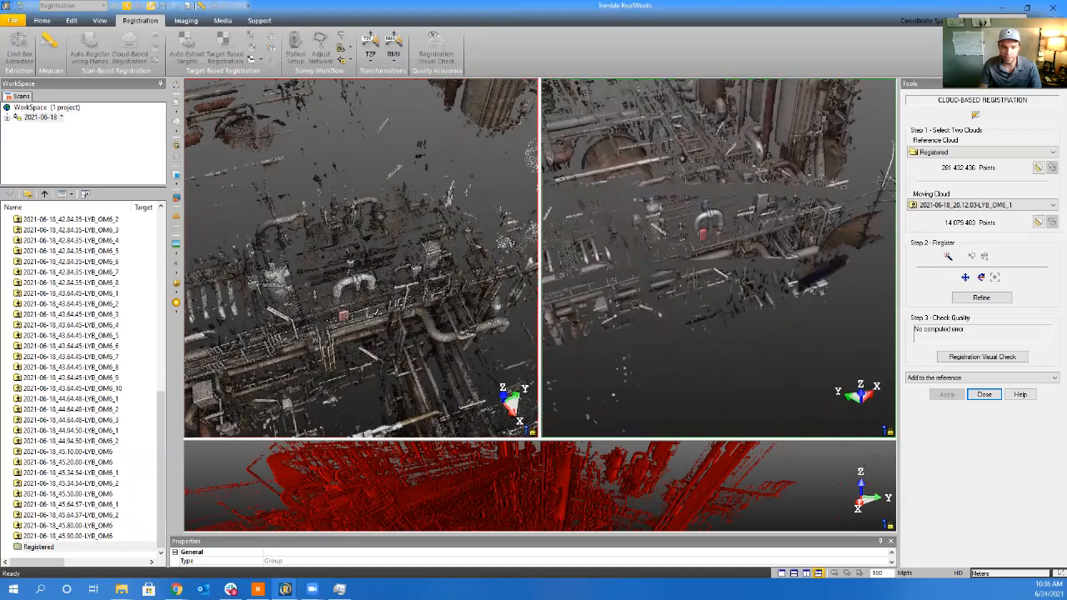
# Pair the top of the red box beside the U-shaped pipe in both clouds to compute the 2021-06-18_20.12.03-LYB_OM6_1 registration
pyautogui.scroll(4, 342, 316)
pyautogui.moveTo(341, 315); pyautogui.dragTo(345, 336)
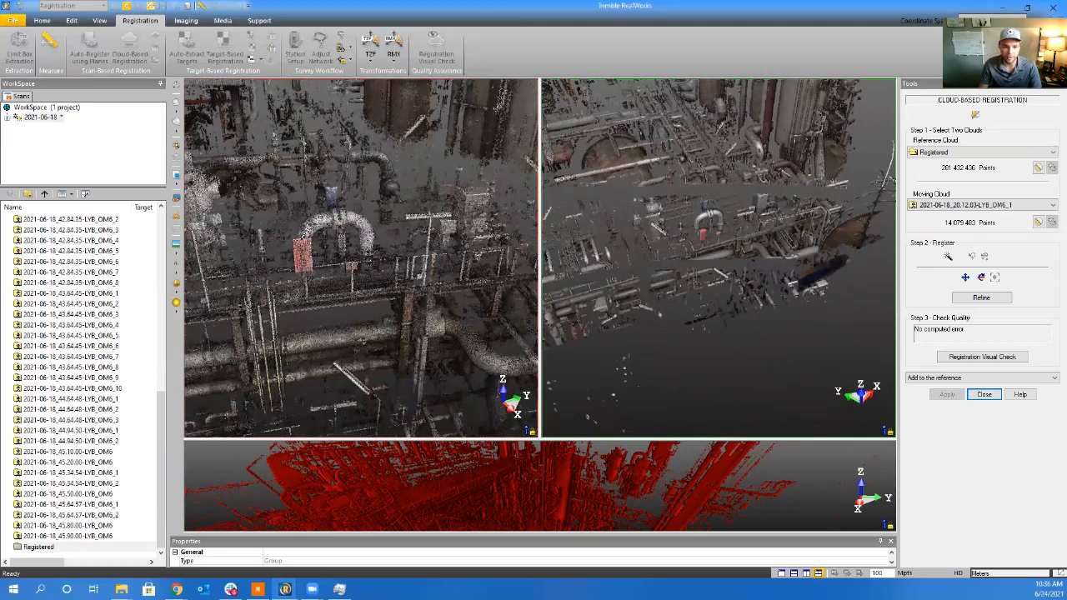
pyautogui.scroll(3, 301, 246)
pyautogui.click(305, 240)
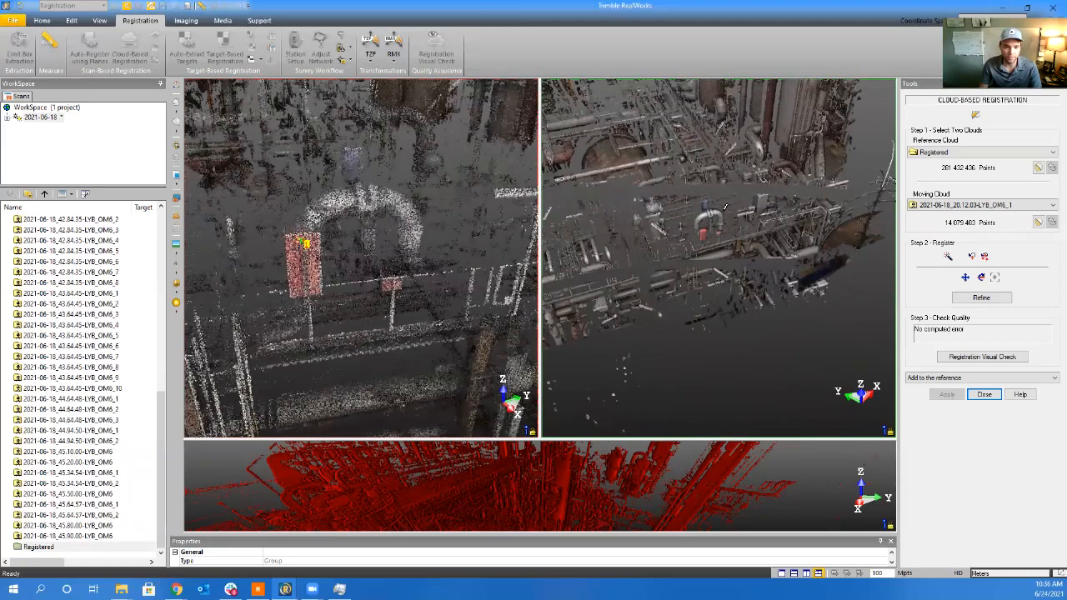
pyautogui.moveTo(893, 179)
pyautogui.mouseDown()
pyautogui.moveTo(750, 208)
pyautogui.moveTo(695, 233)
pyautogui.moveTo(705, 181)
pyautogui.mouseUp()
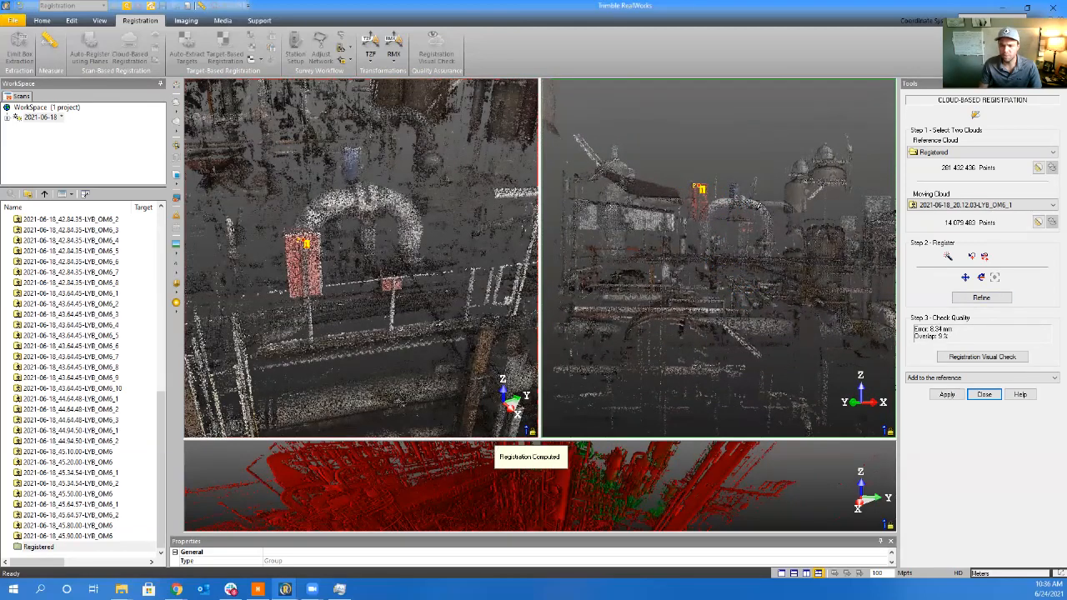
# Mark a point near the top of the tall bent pipe beside the column in the 2021-06-18_20.12.03-LYB_OM6_1 cloud
pyautogui.moveTo(744, 259); pyautogui.dragTo(693, 231)
pyautogui.scroll(-3, 694, 233)
pyautogui.moveTo(708, 234); pyautogui.dragTo(660, 316, button='middle')
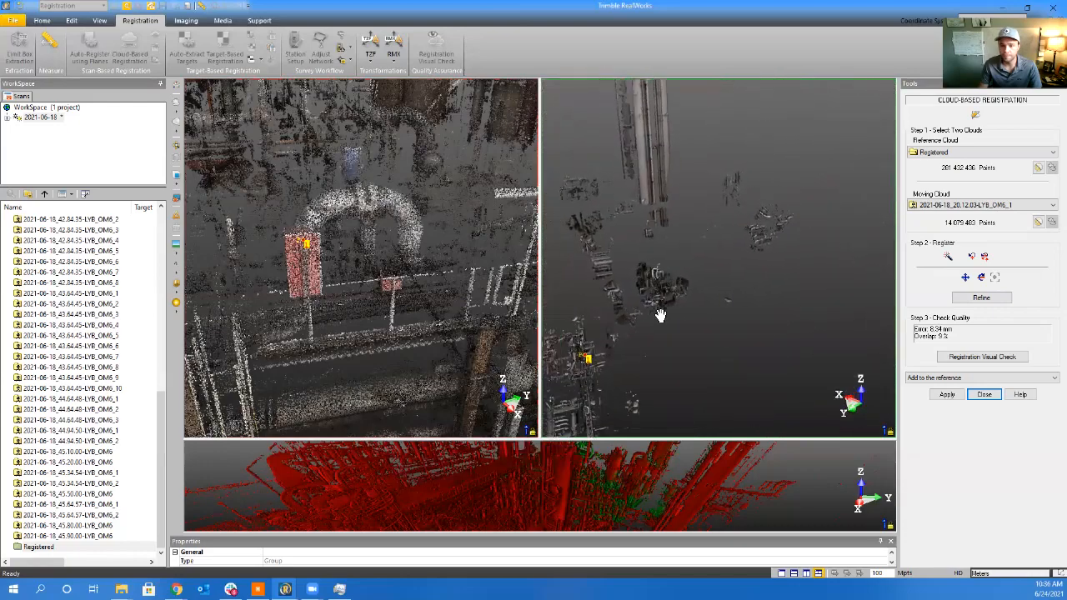
pyautogui.moveTo(680, 306); pyautogui.dragTo(713, 115)
pyautogui.scroll(3, 713, 115)
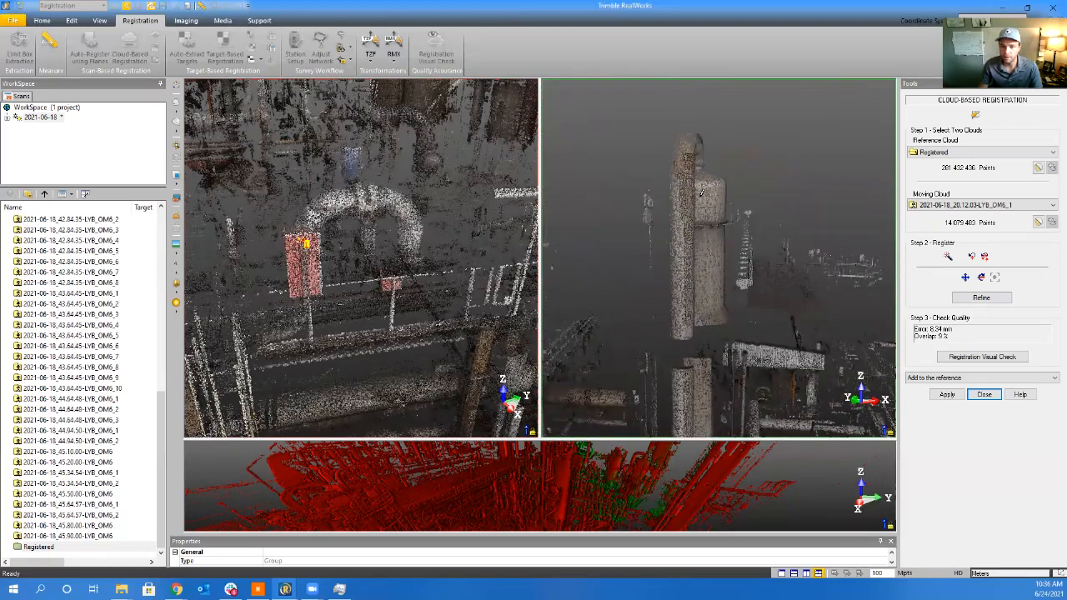
pyautogui.scroll(2, 702, 184)
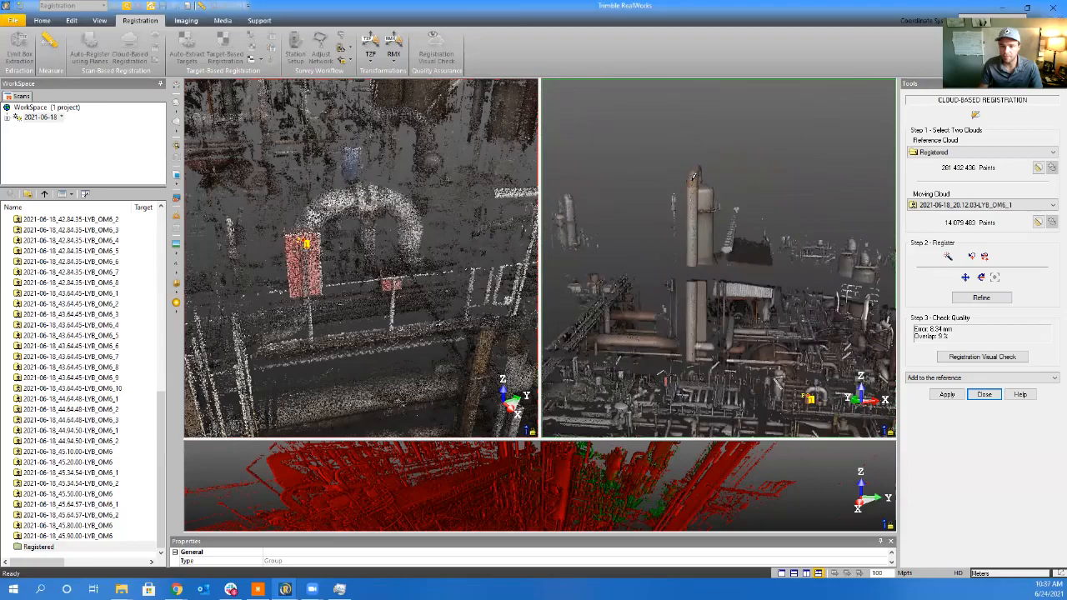
# Mark the matching point near the top of the tall bent pipe in the Registered cloud to recompute the registration
pyautogui.moveTo(287, 211); pyautogui.dragTo(448, 310, button='middle')
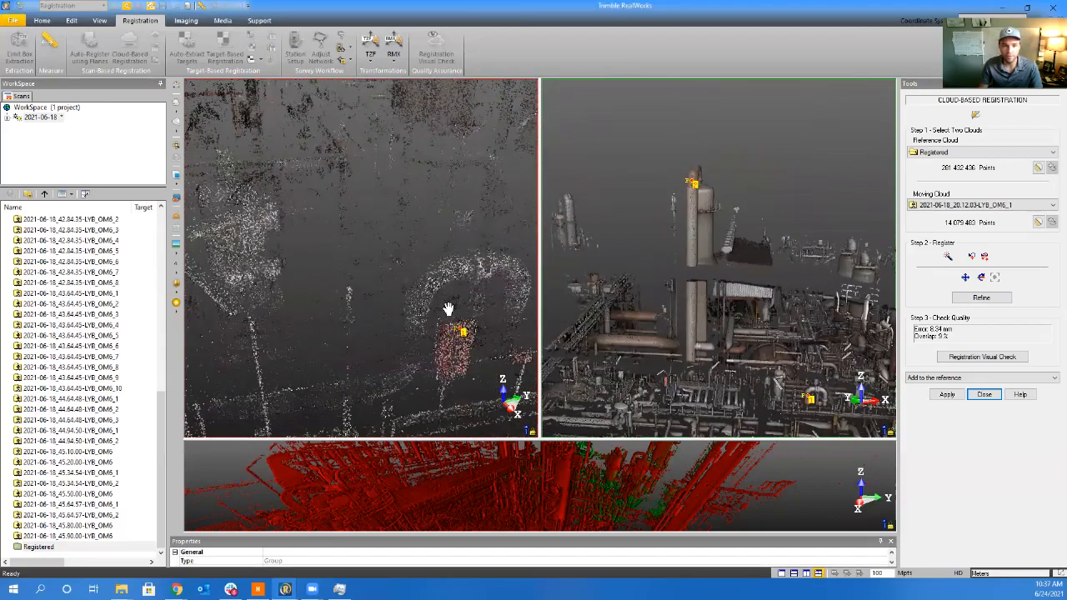
pyautogui.moveTo(226, 193); pyautogui.dragTo(408, 309, button='middle')
pyautogui.scroll(-3, 407, 310)
pyautogui.moveTo(454, 345)
pyautogui.mouseDown(button='middle')
pyautogui.moveTo(438, 302)
pyautogui.moveTo(466, 346)
pyautogui.mouseUp(button='middle')
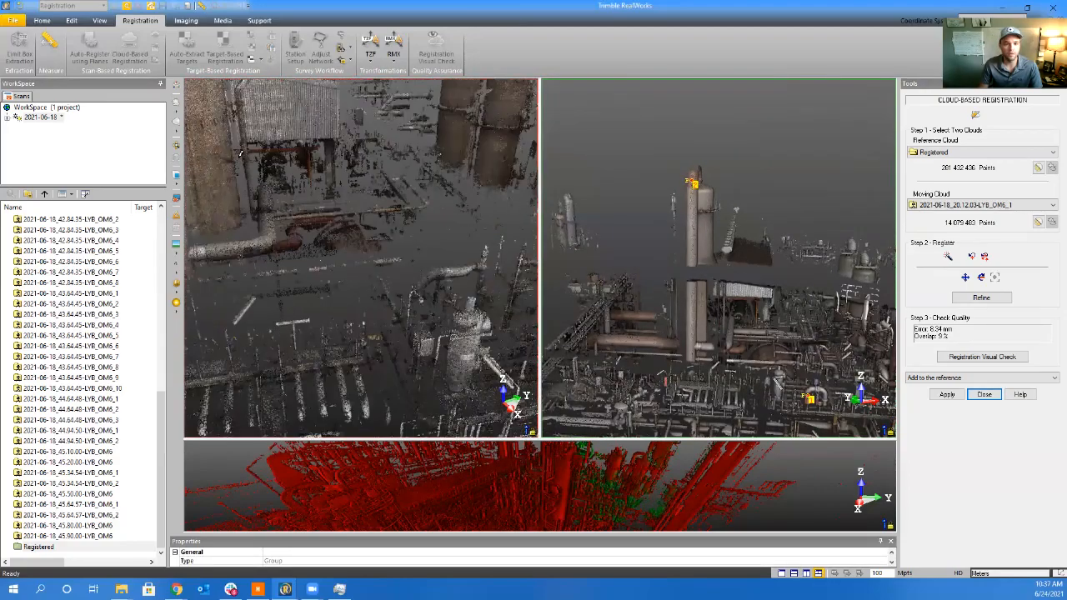
pyautogui.moveTo(279, 213); pyautogui.dragTo(313, 321, button='middle')
pyautogui.moveTo(250, 177); pyautogui.dragTo(366, 334, button='middle')
pyautogui.moveTo(305, 183); pyautogui.dragTo(317, 317, button='middle')
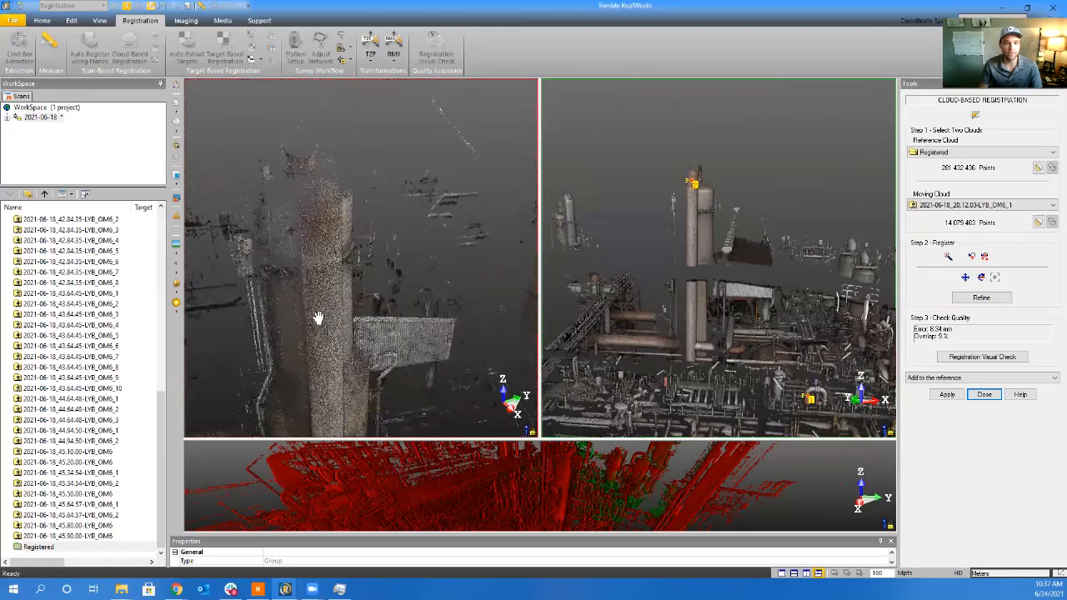
pyautogui.moveTo(332, 247); pyautogui.dragTo(321, 209)
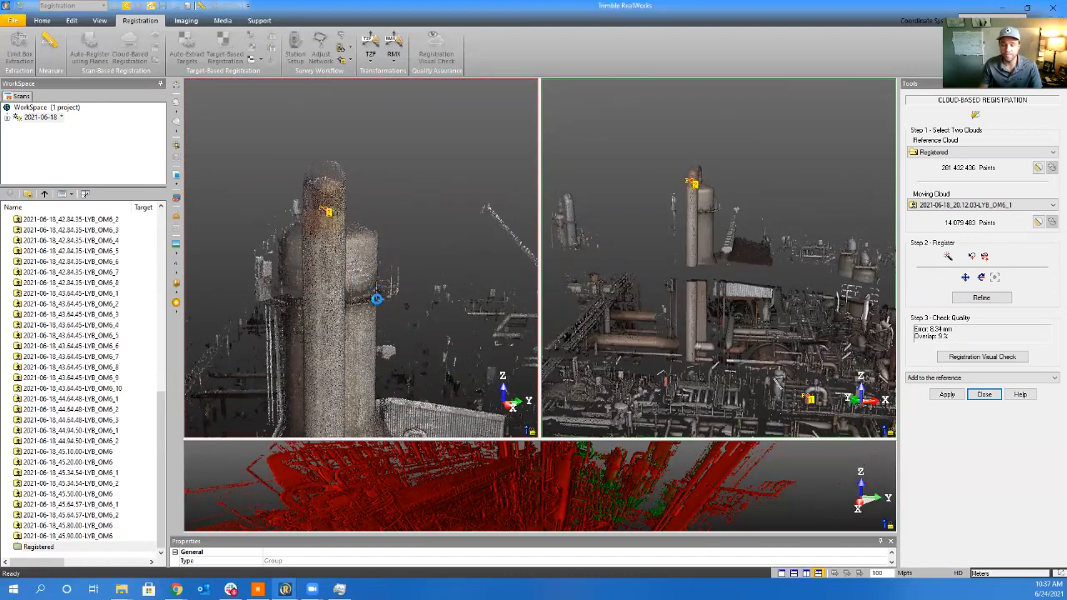
# Re-pair the second point on the outer side of the tall pipe, just below its bend, in both clouds
pyautogui.moveTo(369, 298); pyautogui.dragTo(318, 305)
pyautogui.moveTo(655, 221); pyautogui.dragTo(881, 220)
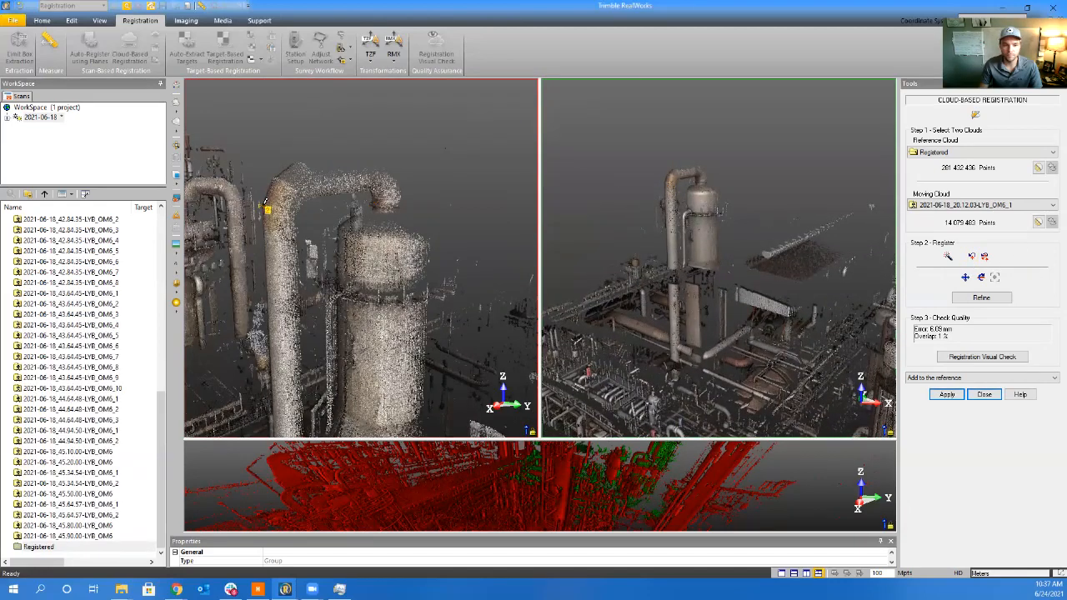
pyautogui.moveTo(266, 202); pyautogui.dragTo(328, 247)
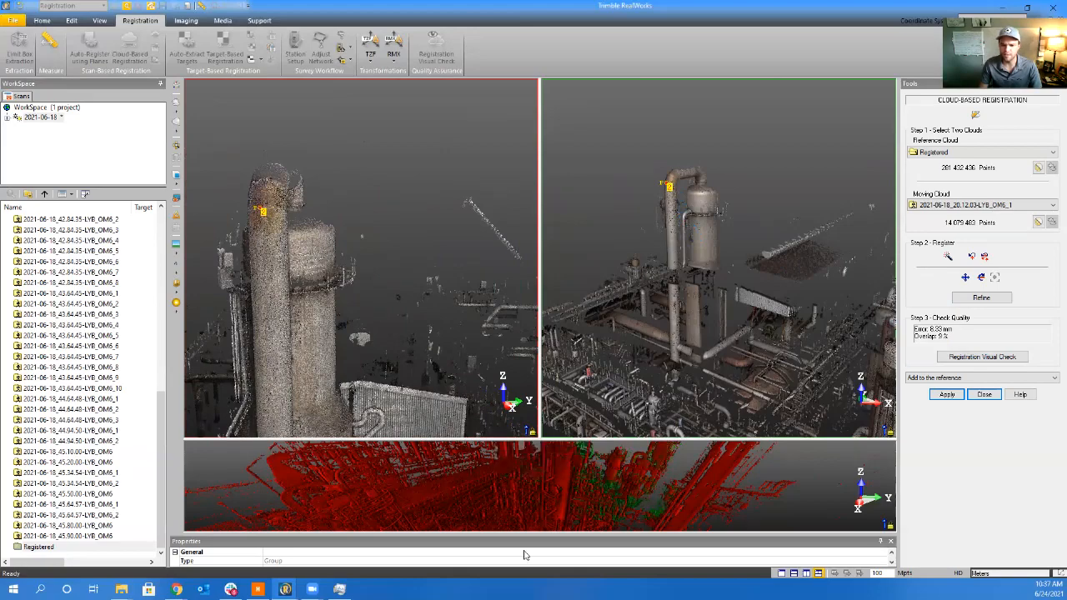
# Check the alignment of the overlaid clouds around the columns in an enlarged comparison view
pyautogui.click(586, 486)
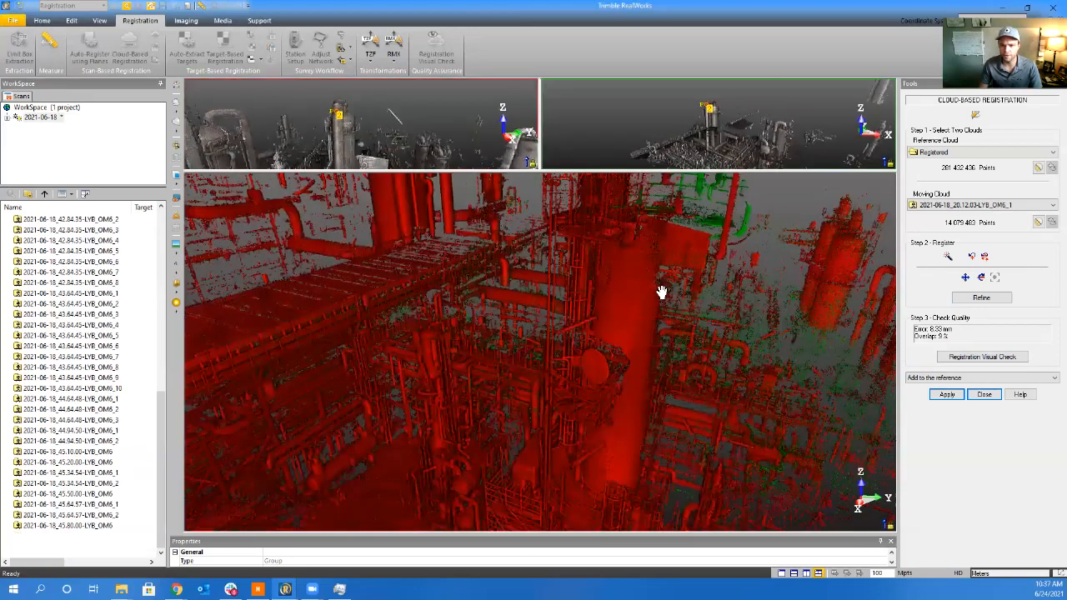
pyautogui.moveTo(662, 291); pyautogui.dragTo(569, 525, button='middle')
pyautogui.scroll(3, 570, 491)
pyautogui.moveTo(558, 493); pyautogui.dragTo(482, 515)
pyautogui.moveTo(623, 378); pyautogui.dragTo(504, 301)
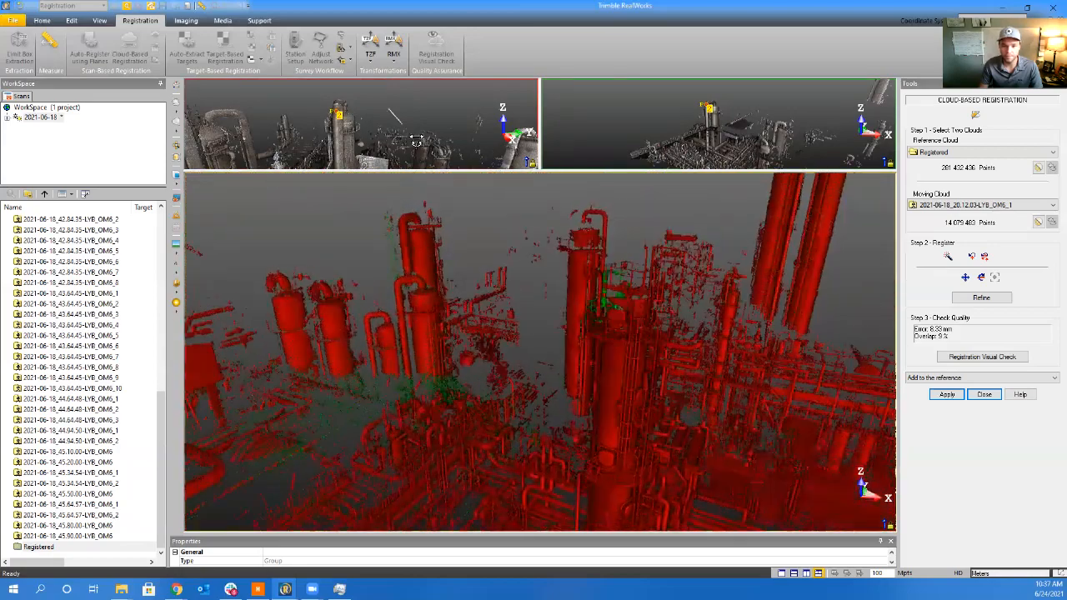
pyautogui.moveTo(428, 171); pyautogui.dragTo(429, 440)
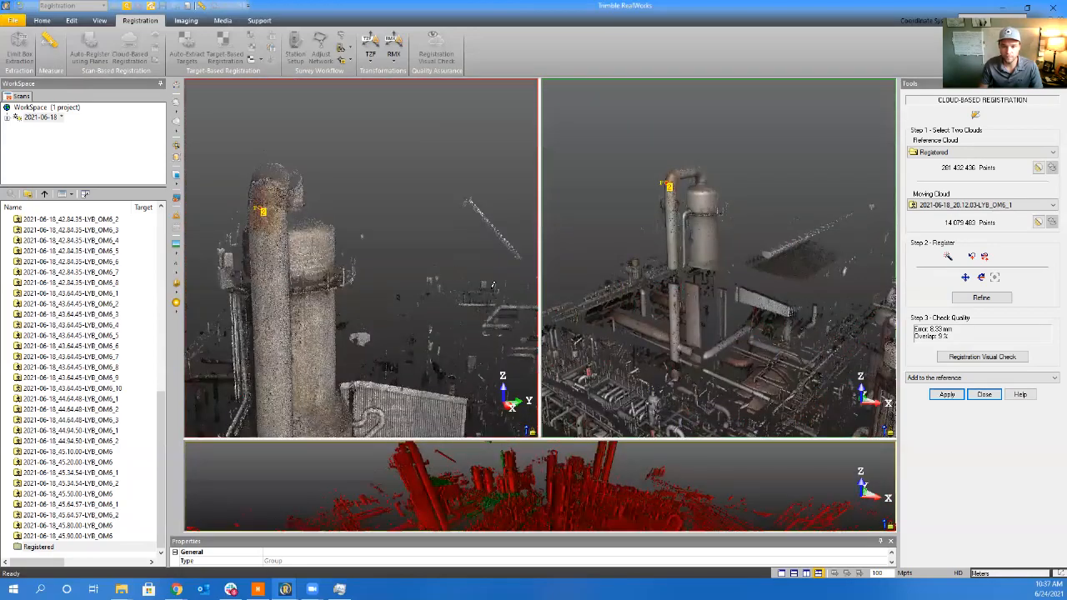
# Inspect the Registered cloud around the platform columns and delete the existing matching points
pyautogui.moveTo(493, 286); pyautogui.dragTo(531, 297)
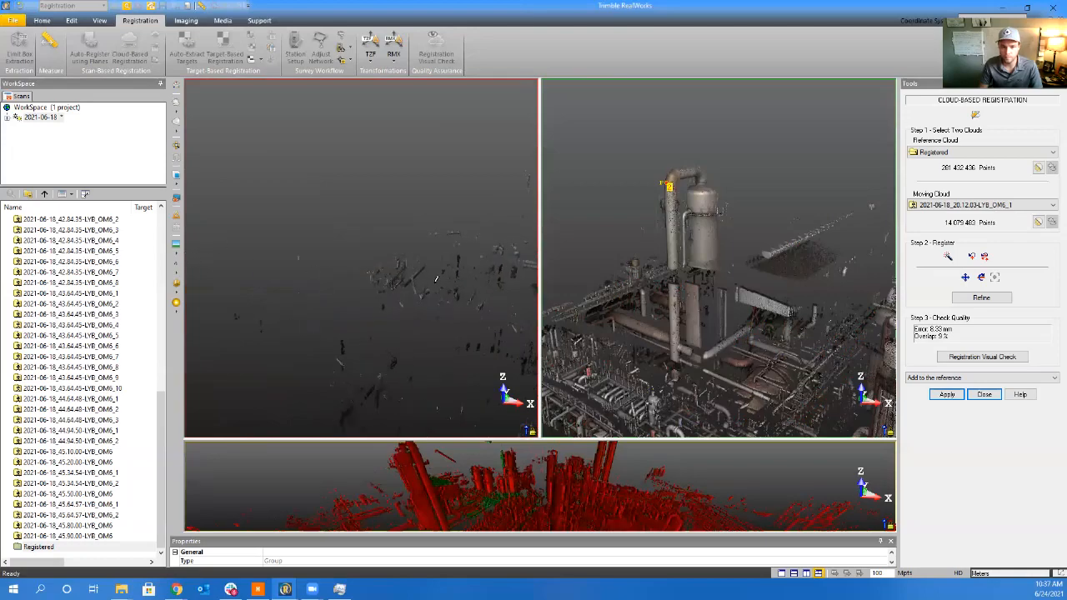
pyautogui.moveTo(436, 279); pyautogui.dragTo(292, 294, button='middle')
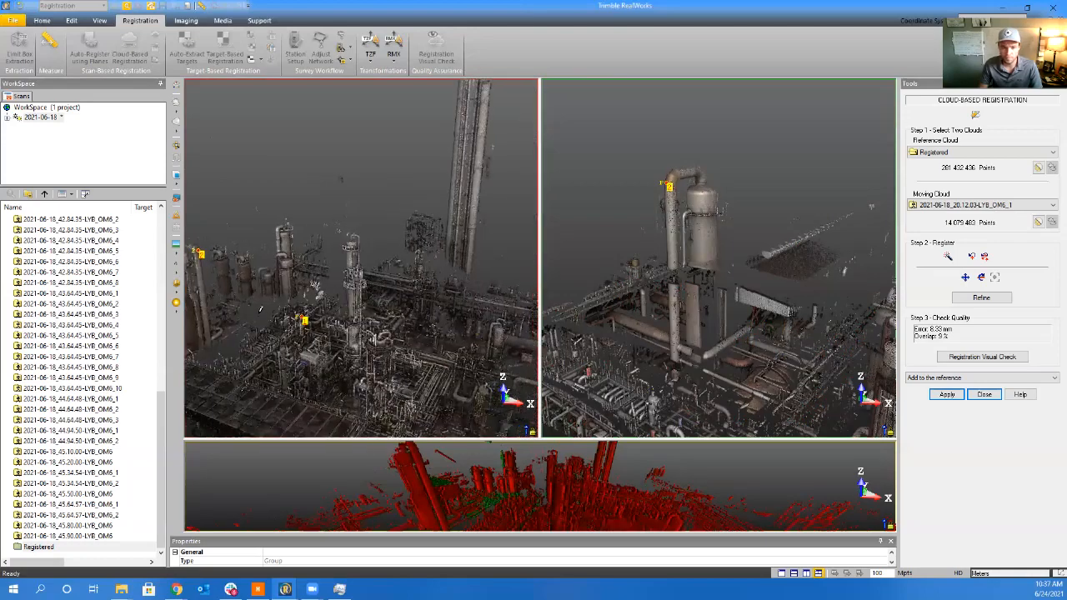
pyautogui.scroll(5, 260, 309)
pyautogui.scroll(3, 459, 239)
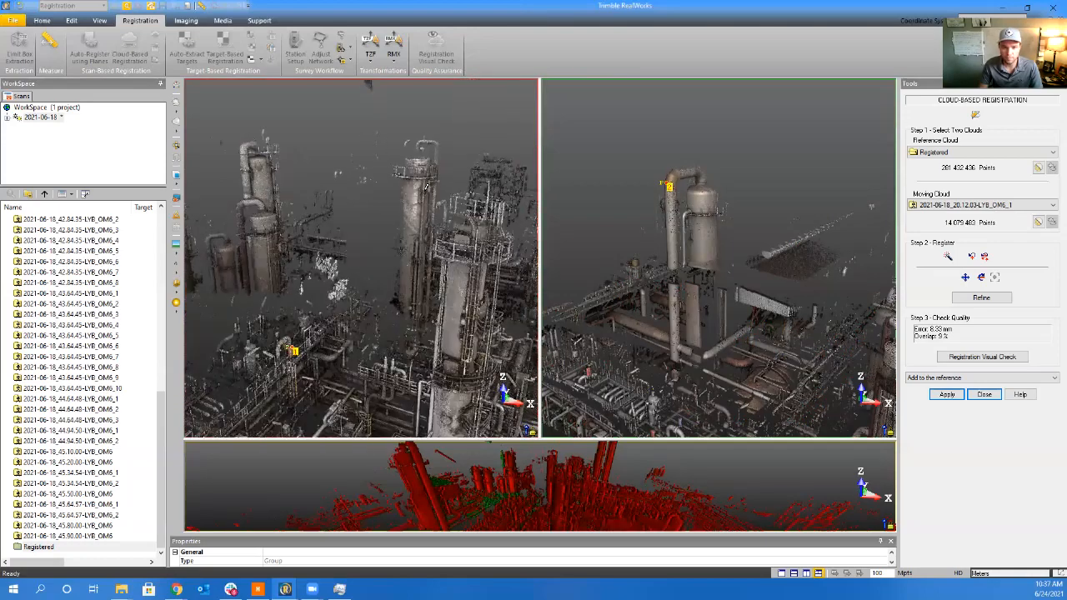
pyautogui.scroll(5, 425, 187)
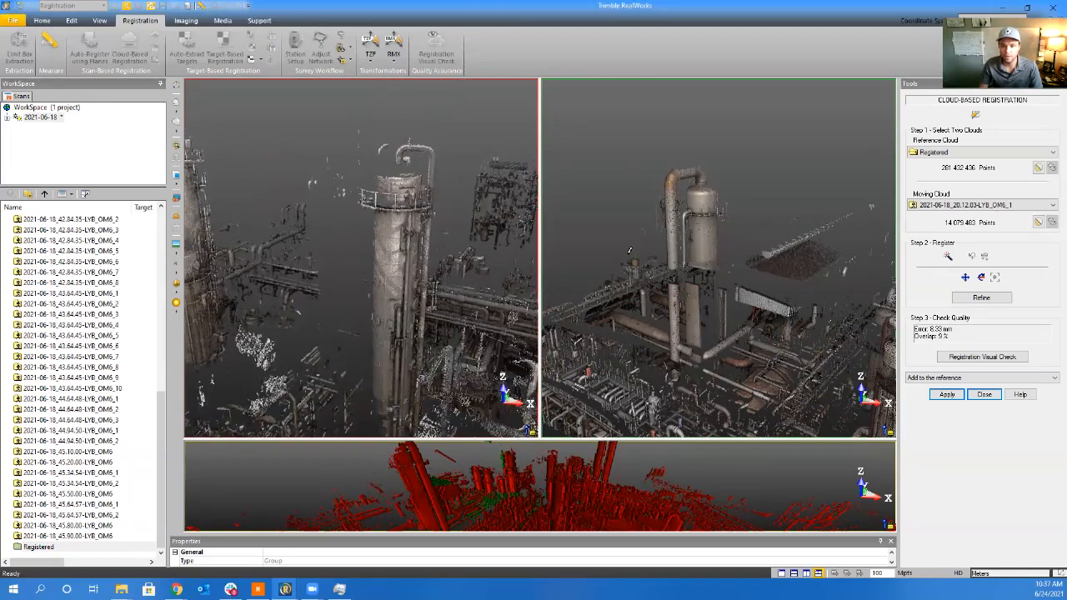
# Examine both clouds from the side and from above to find a vessel or column present in both
pyautogui.moveTo(686, 378); pyautogui.dragTo(560, 342)
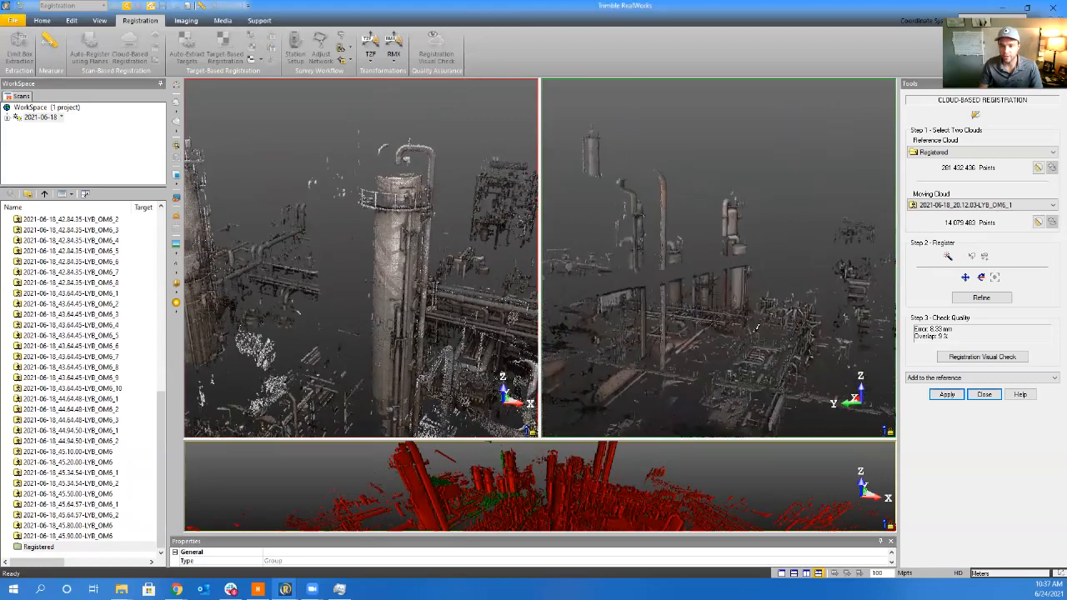
pyautogui.moveTo(716, 309); pyautogui.dragTo(519, 315)
pyautogui.moveTo(619, 302); pyautogui.dragTo(721, 242)
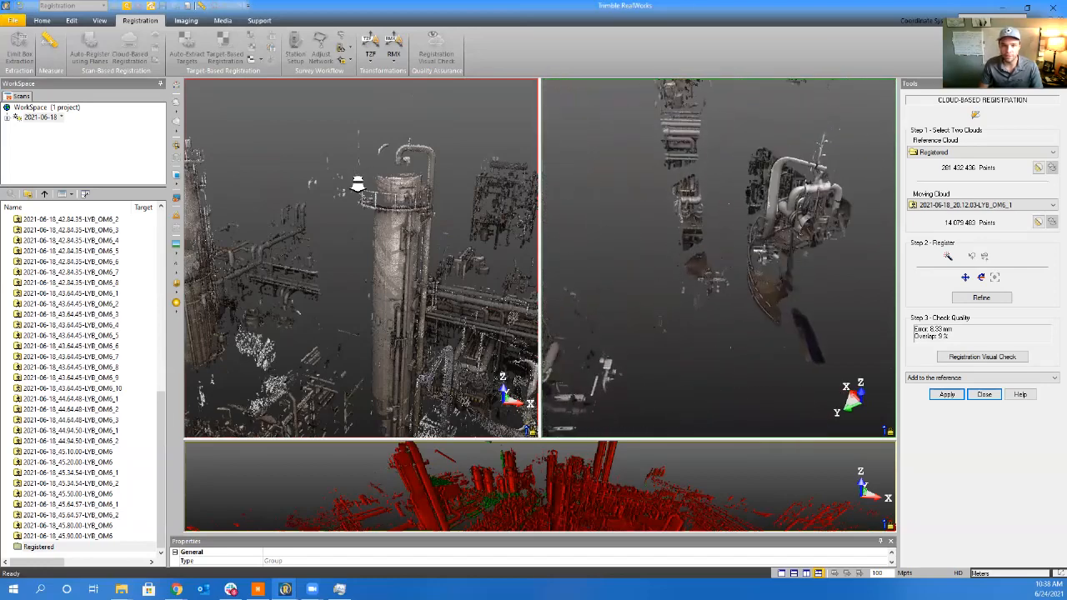
pyautogui.scroll(3, 357, 184)
pyautogui.moveTo(392, 205); pyautogui.dragTo(424, 217)
pyautogui.moveTo(389, 203); pyautogui.dragTo(191, 165, button='middle')
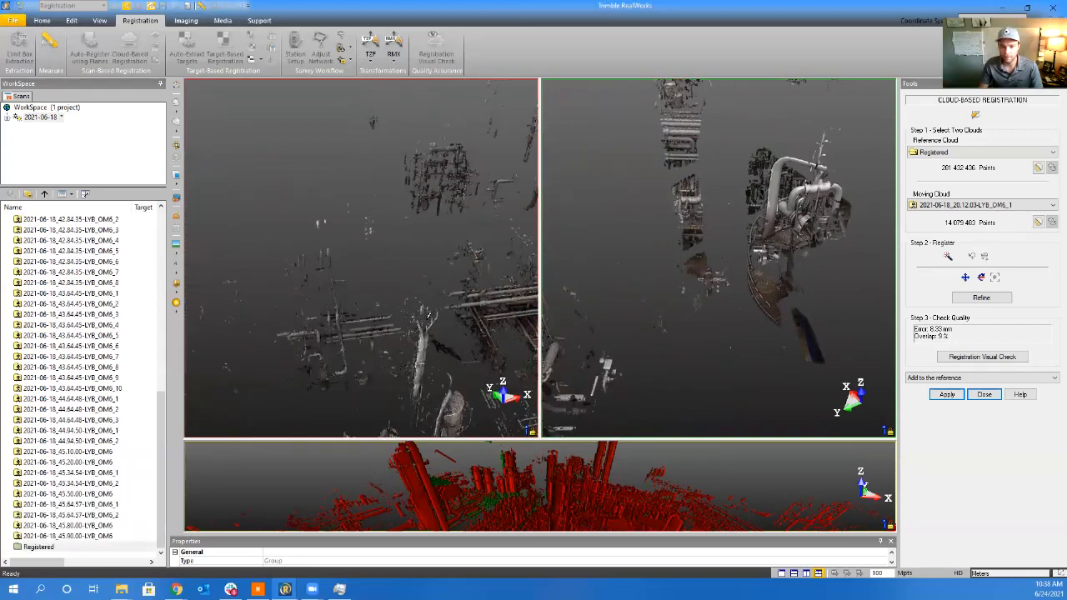
pyautogui.moveTo(289, 245); pyautogui.dragTo(250, 180, button='middle')
pyautogui.moveTo(436, 223); pyautogui.dragTo(409, 220, button='middle')
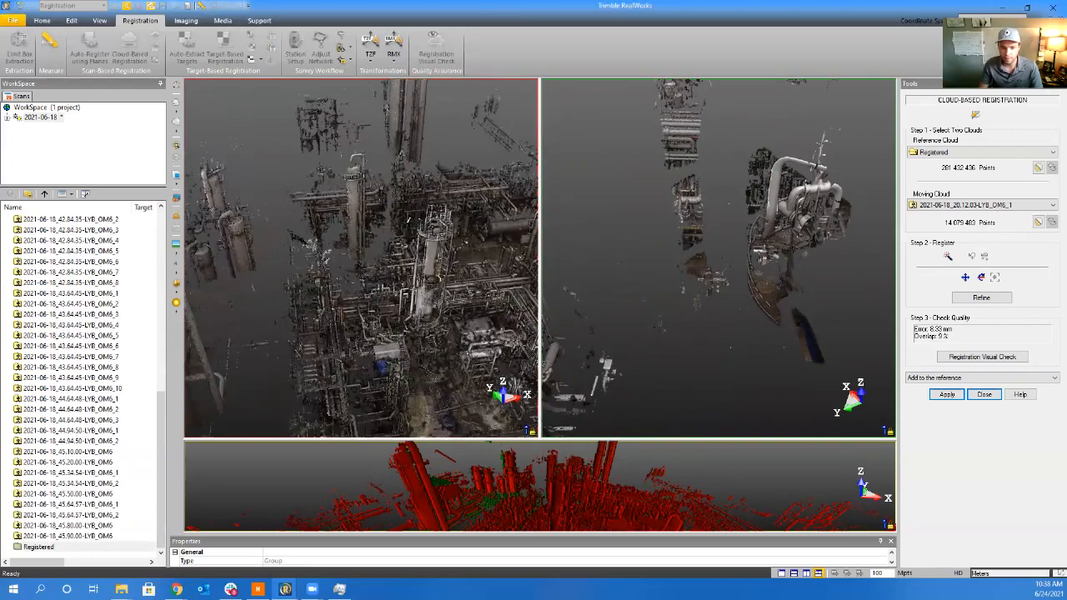
pyautogui.scroll(2, 409, 220)
pyautogui.scroll(3, 306, 153)
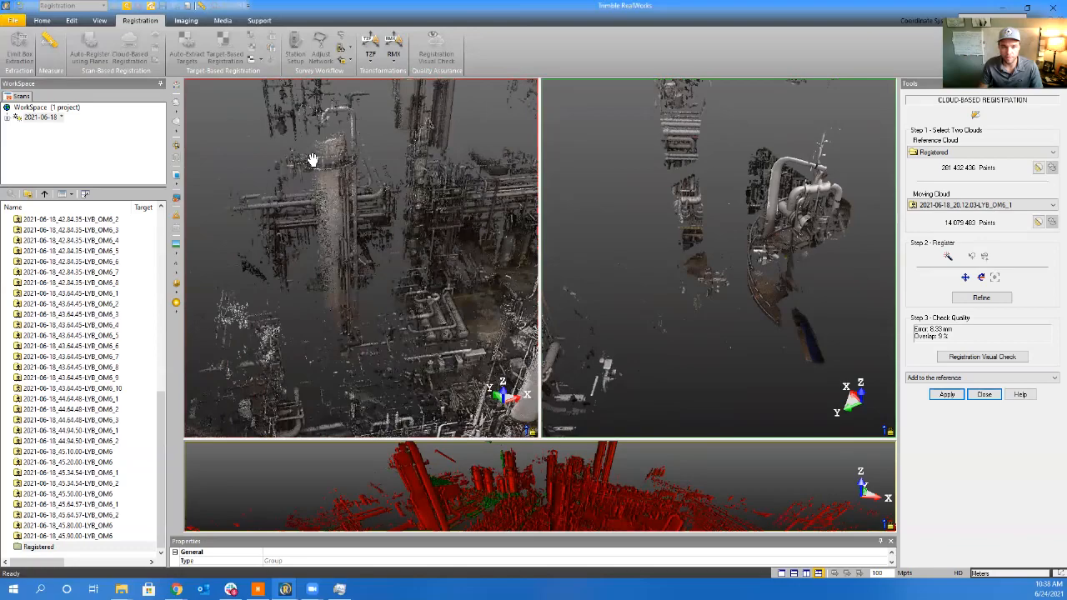
pyautogui.moveTo(311, 158); pyautogui.dragTo(367, 257)
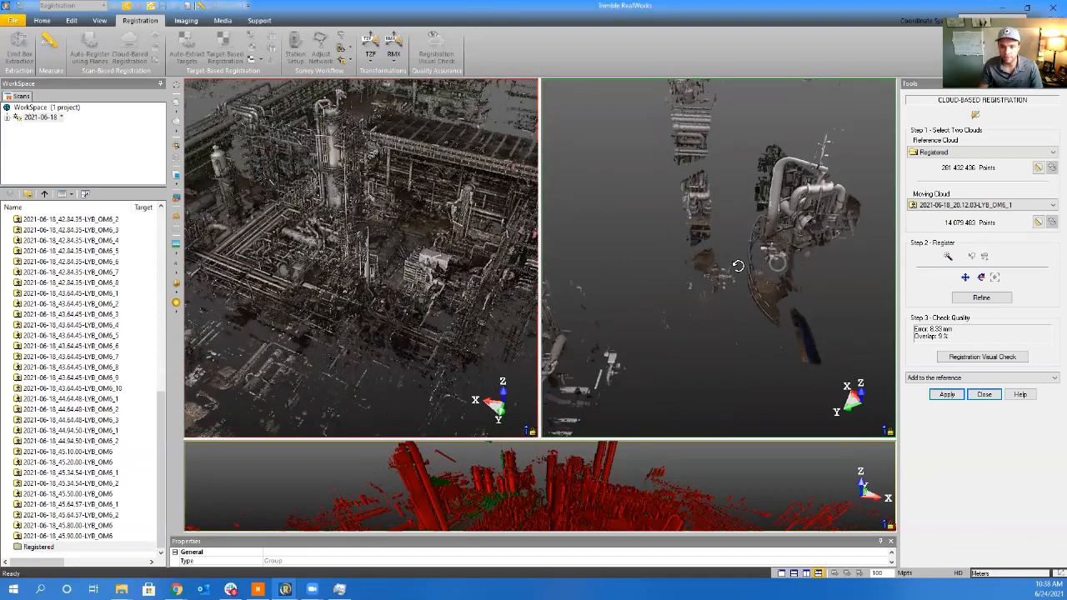
# Pair a point on the upper shell of the tallest vessel in both clouds to compute the 2021-06-18_20.12.03-LYB_OM6_1 registration
pyautogui.moveTo(738, 265); pyautogui.dragTo(728, 237)
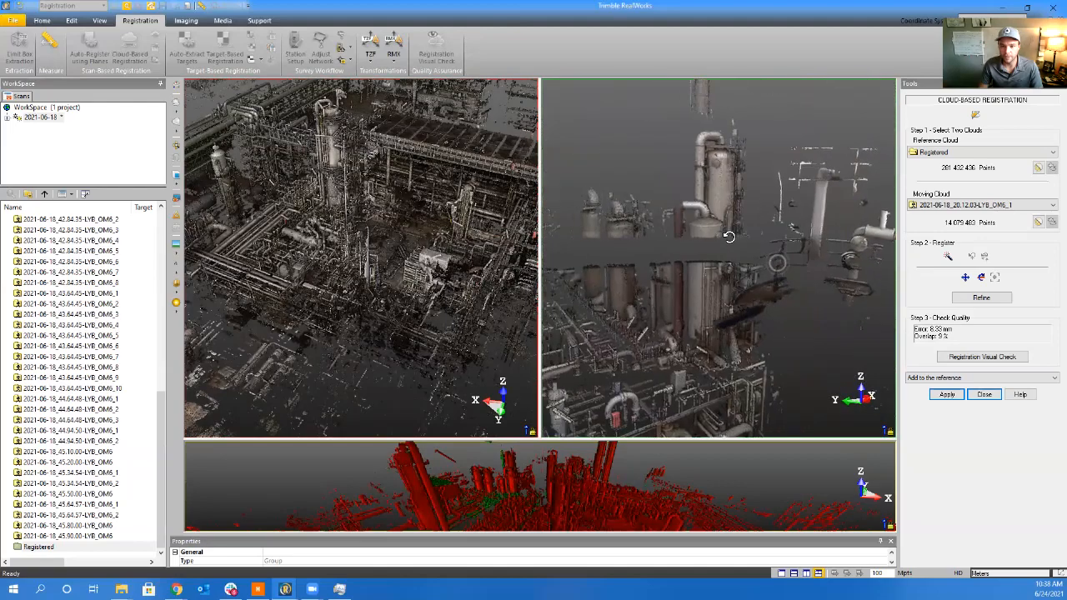
pyautogui.moveTo(315, 146); pyautogui.dragTo(346, 160)
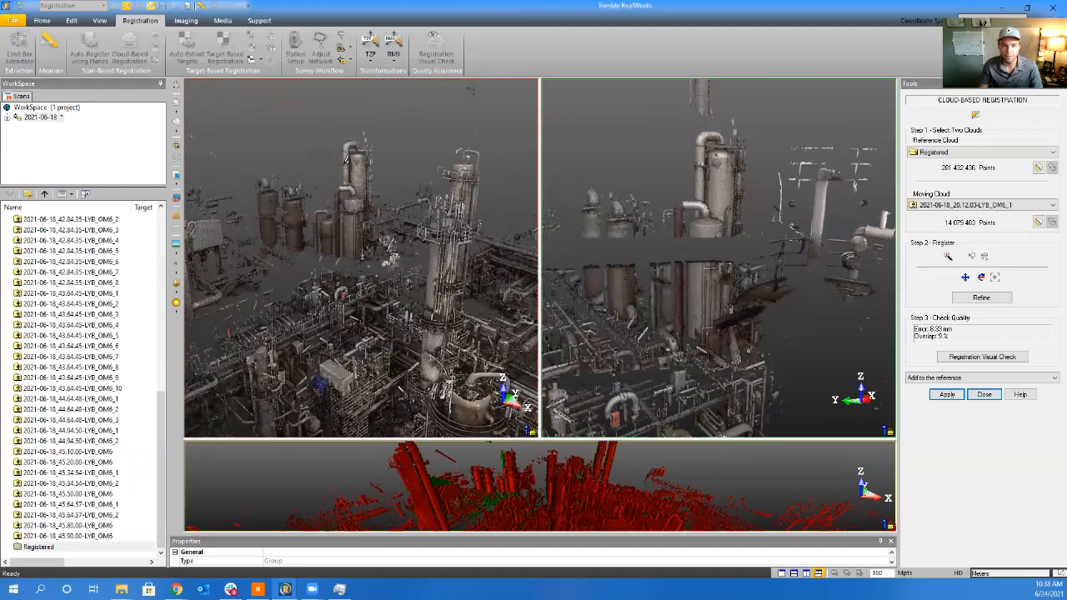
pyautogui.scroll(3, 356, 162)
pyautogui.scroll(2, 359, 154)
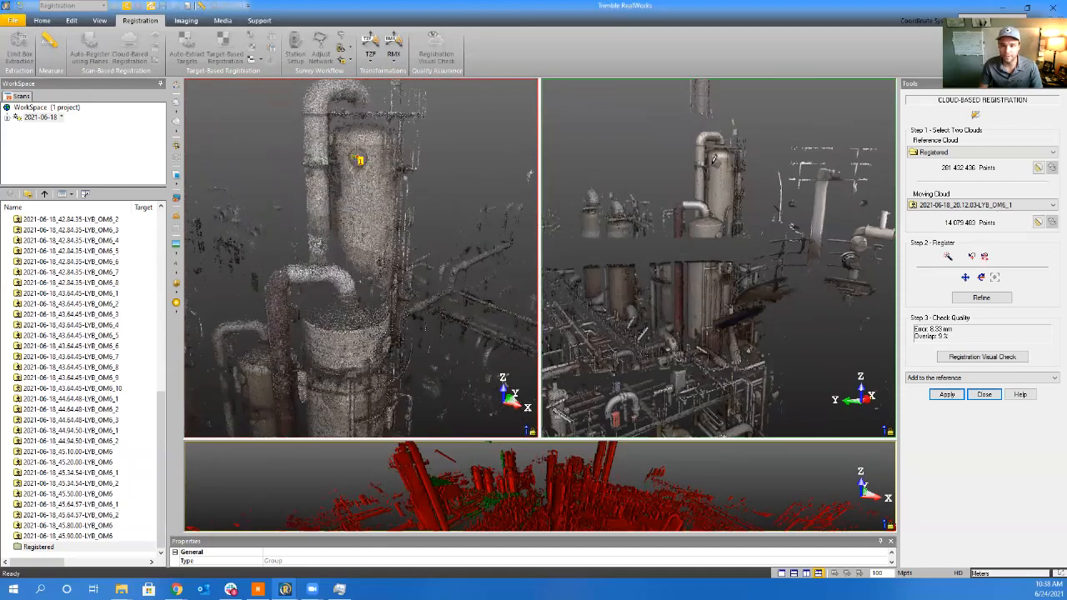
pyautogui.scroll(5, 715, 158)
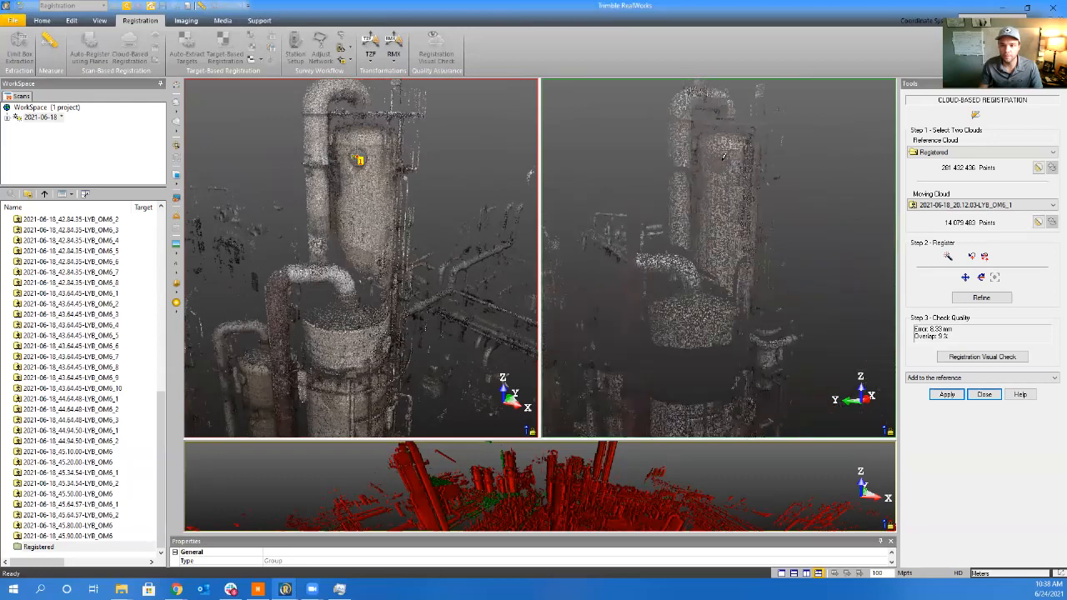
pyautogui.scroll(-3, 709, 171)
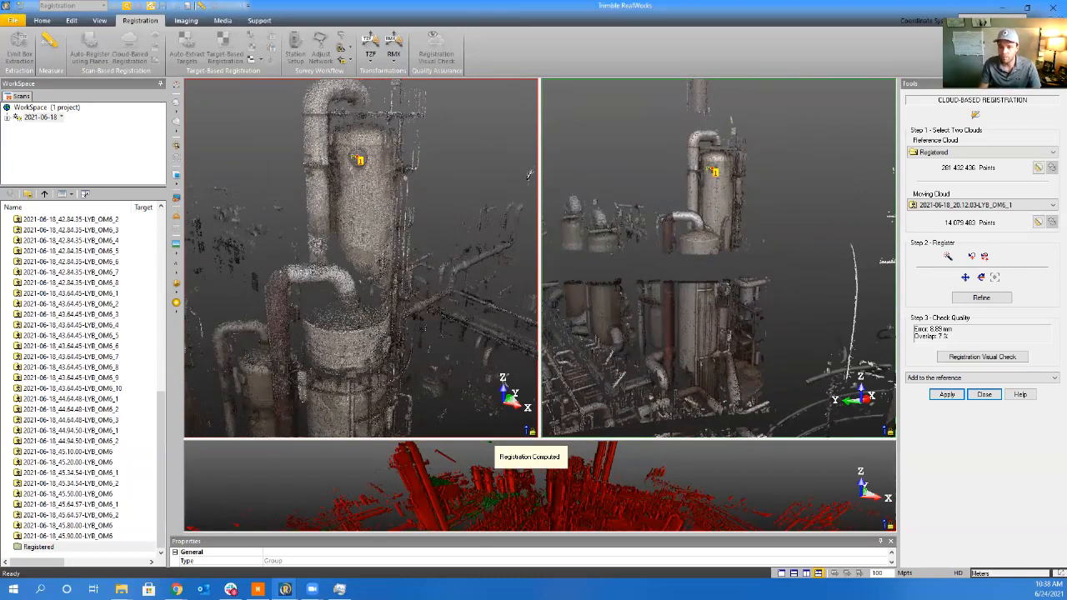
# Try to mark a second point on the small bent pipe beside the corrugated panel in the Registered cloud, then remove it
pyautogui.scroll(-10, 345, 229)
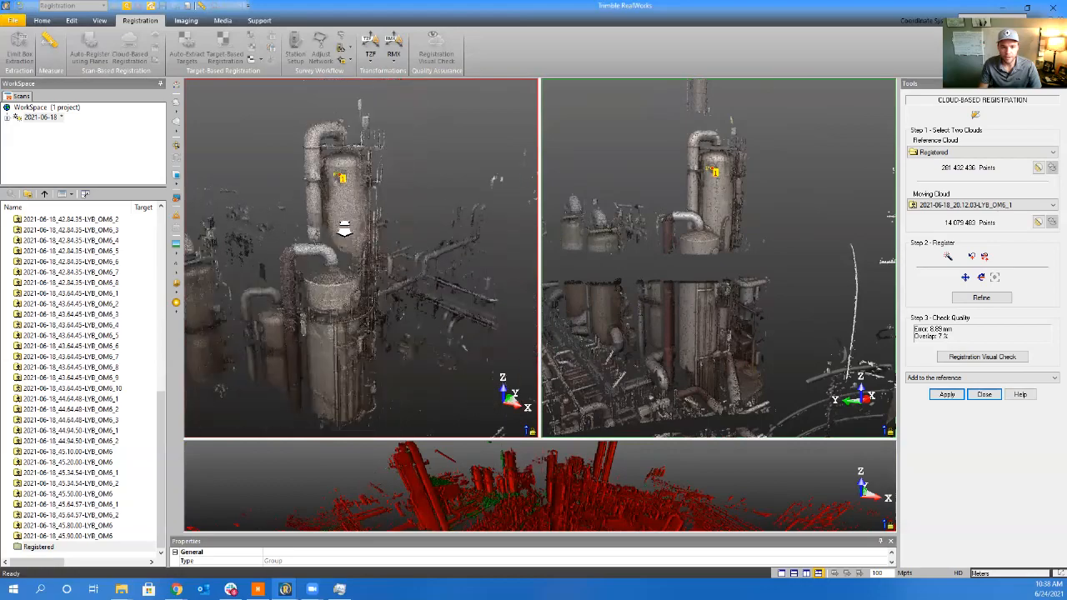
pyautogui.scroll(10, 391, 281)
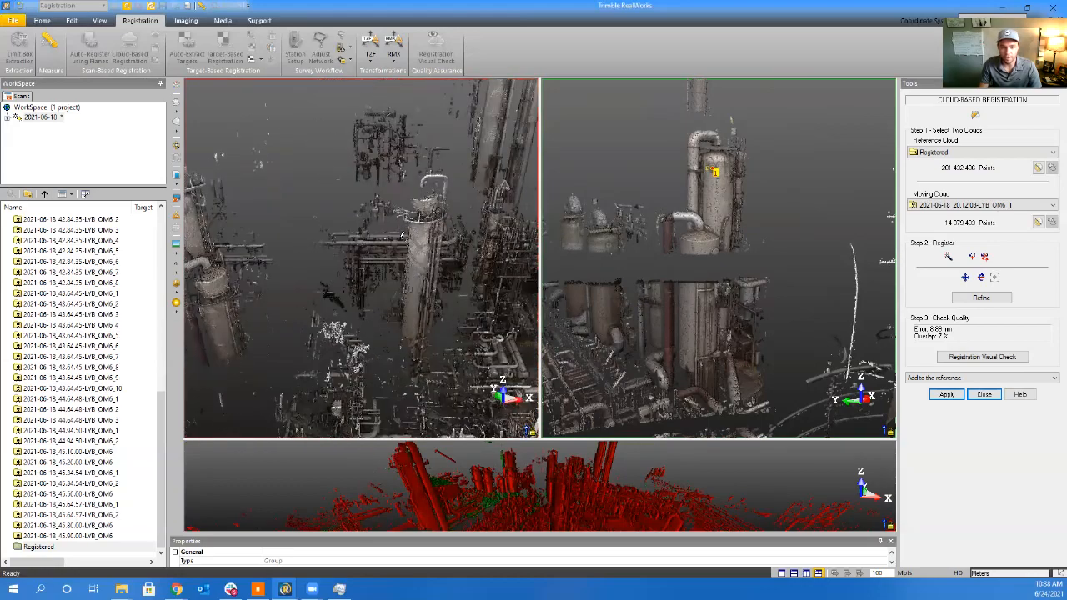
pyautogui.moveTo(425, 300); pyautogui.dragTo(344, 354)
pyautogui.moveTo(446, 356)
pyautogui.mouseDown()
pyautogui.moveTo(417, 323)
pyautogui.moveTo(437, 339)
pyautogui.mouseUp()
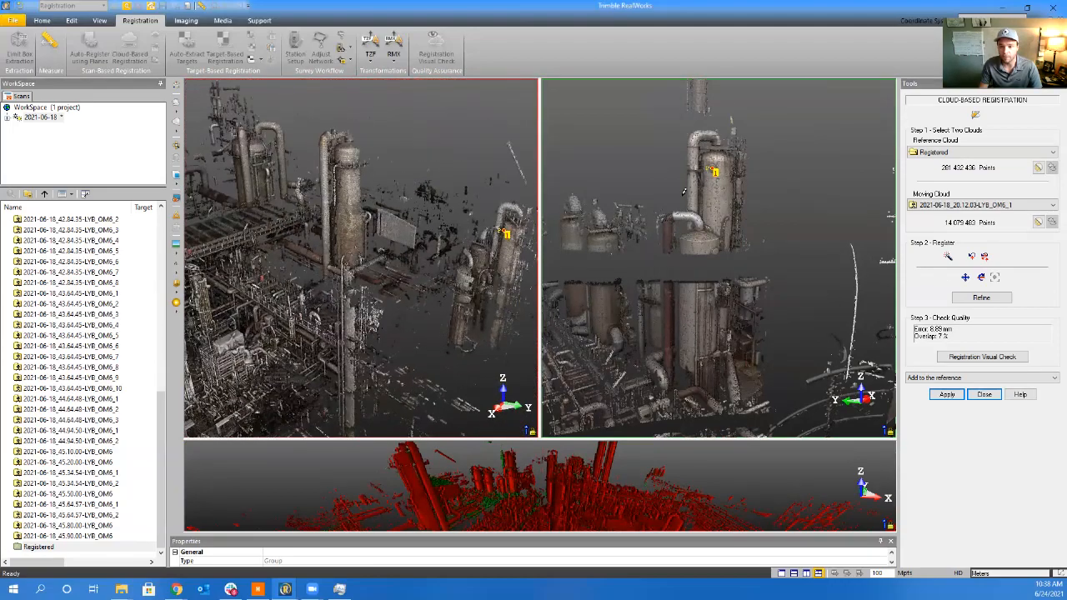
pyautogui.moveTo(684, 192); pyautogui.dragTo(716, 220)
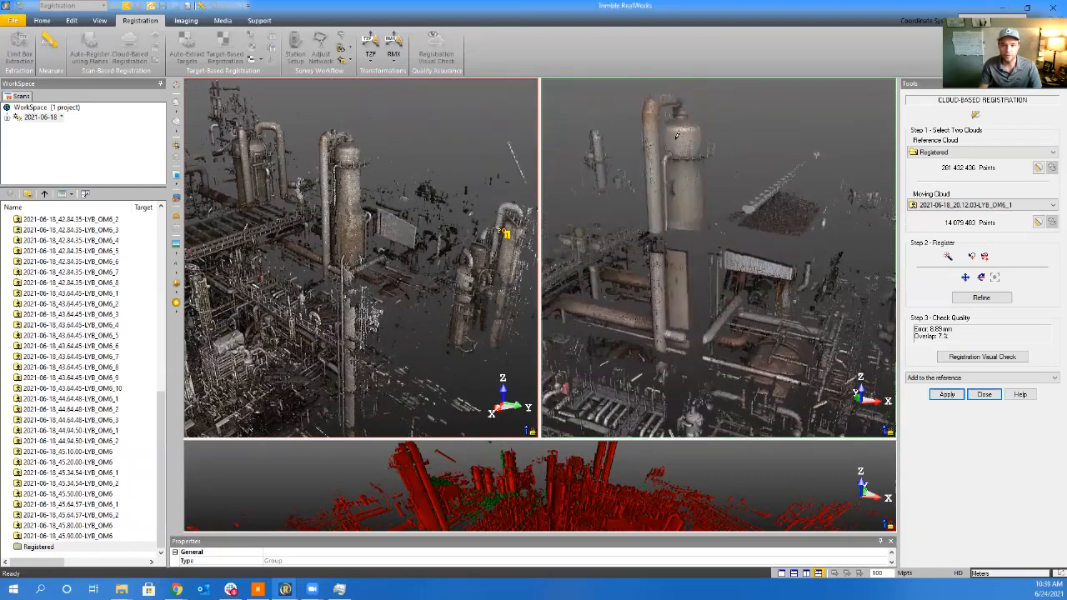
pyautogui.moveTo(348, 175); pyautogui.dragTo(393, 223)
pyautogui.scroll(4, 395, 225)
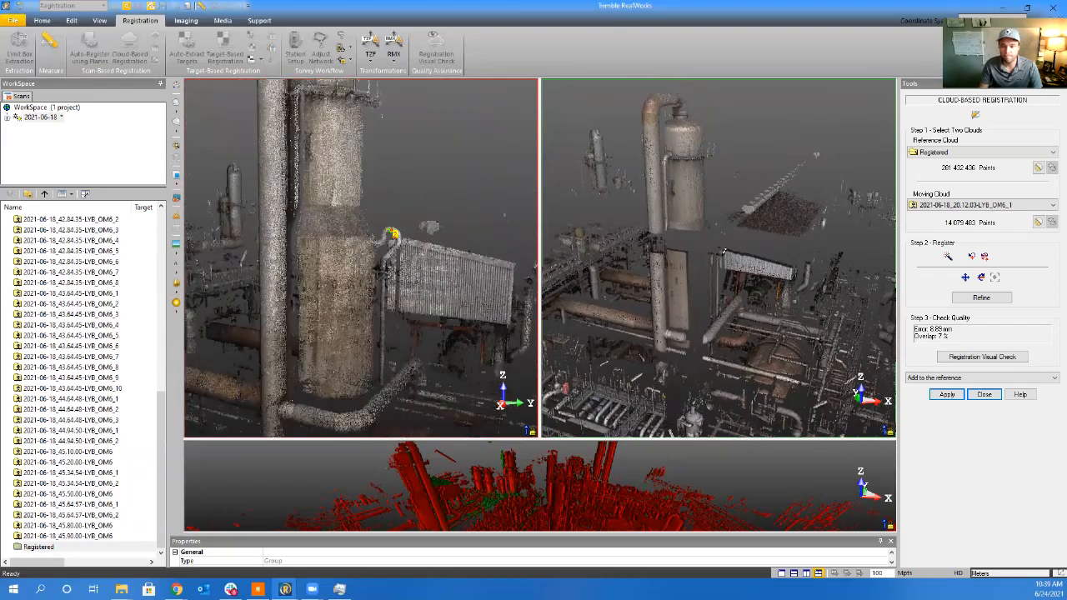
pyautogui.click(969, 255)
# Pair the upper bend of the tall pipe beside the column in both clouds and refine the 2021-06-18_20.12.03-LYB_OM6_1 registration
pyautogui.moveTo(320, 151); pyautogui.dragTo(273, 172)
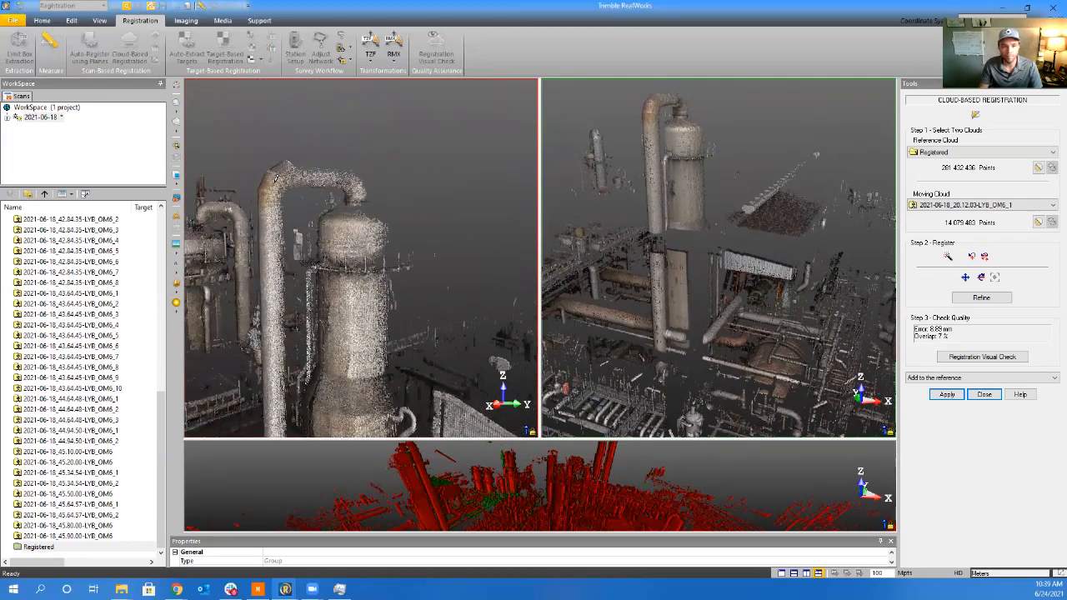
pyautogui.moveTo(687, 129); pyautogui.dragTo(638, 102)
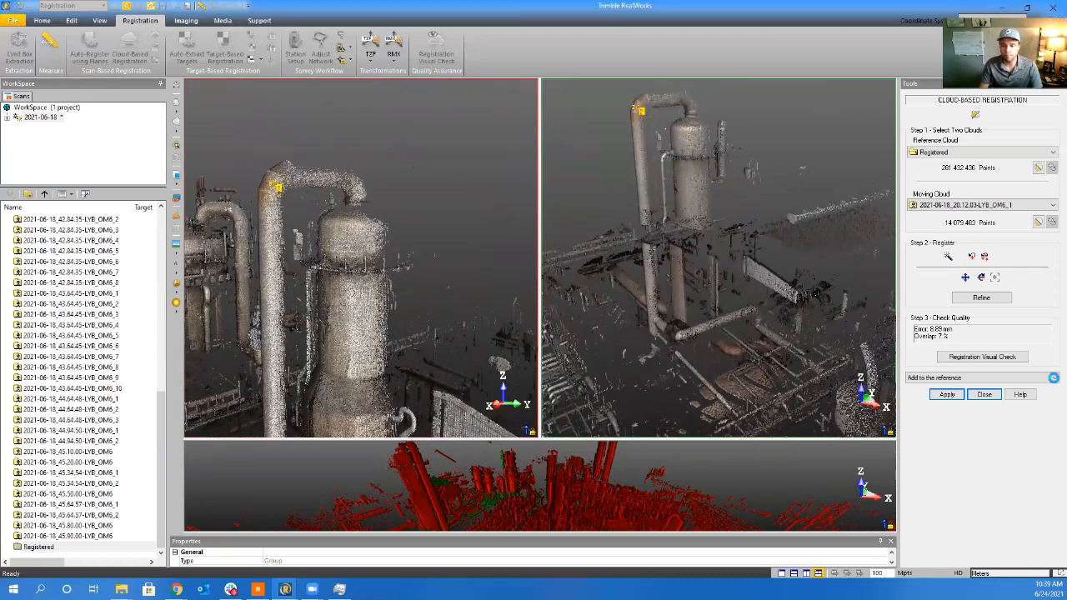
pyautogui.click(982, 298)
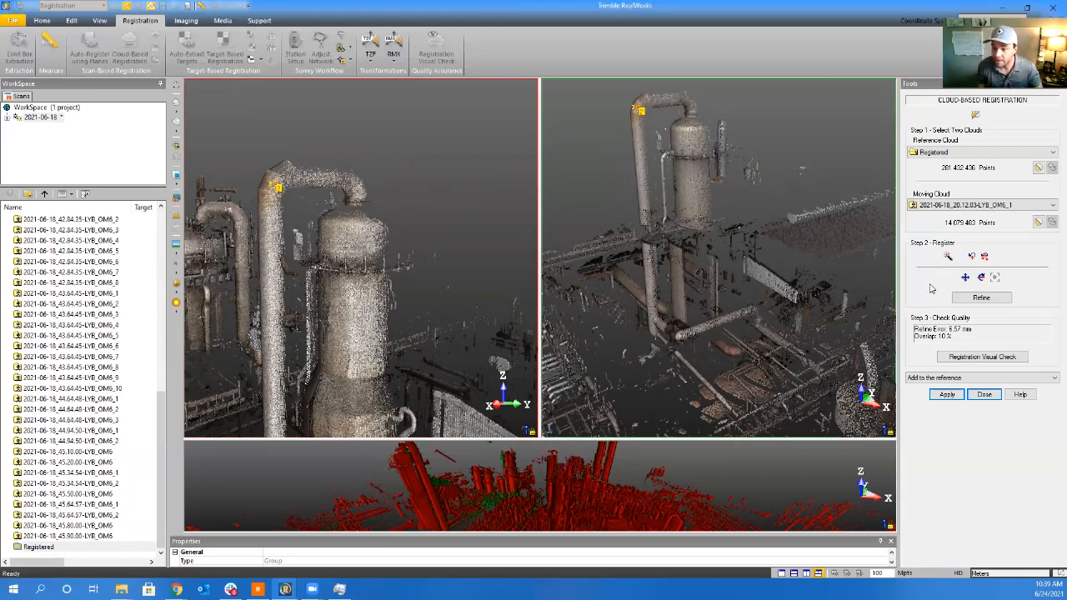
# Apply the 2021-06-18_20.12.03-LYB_OM6_1 registration, adding the scan to the reference
pyautogui.click(948, 395)
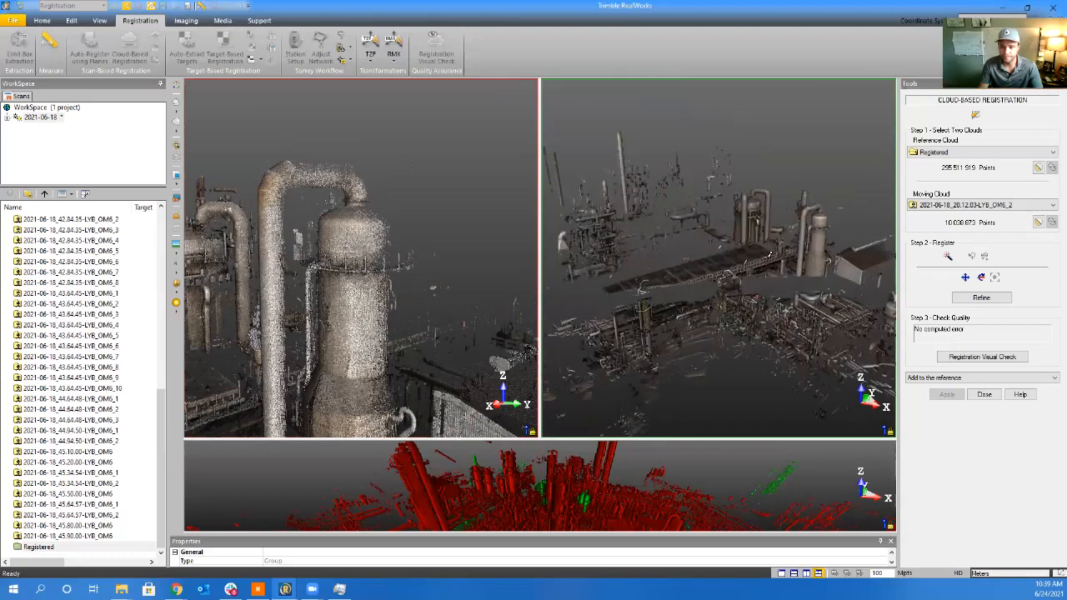
# Examine the 2021-06-18_20.12.03-LYB_OM6_2 and Registered clouds from several angles to find equipment present in both
pyautogui.moveTo(803, 259); pyautogui.dragTo(836, 290)
pyautogui.moveTo(751, 288); pyautogui.dragTo(618, 269, button='middle')
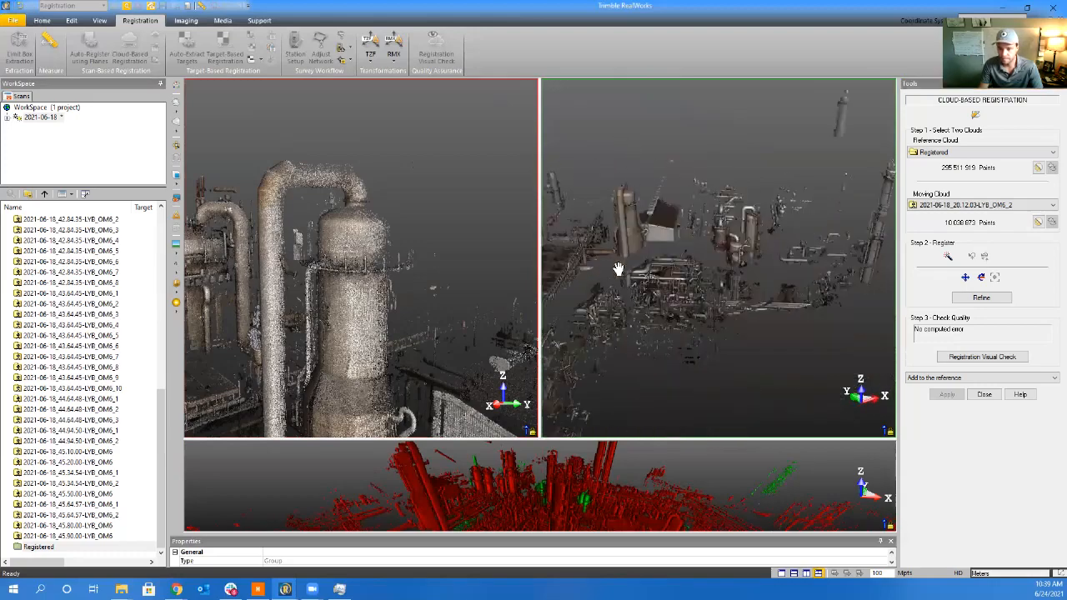
pyautogui.scroll(10, 617, 269)
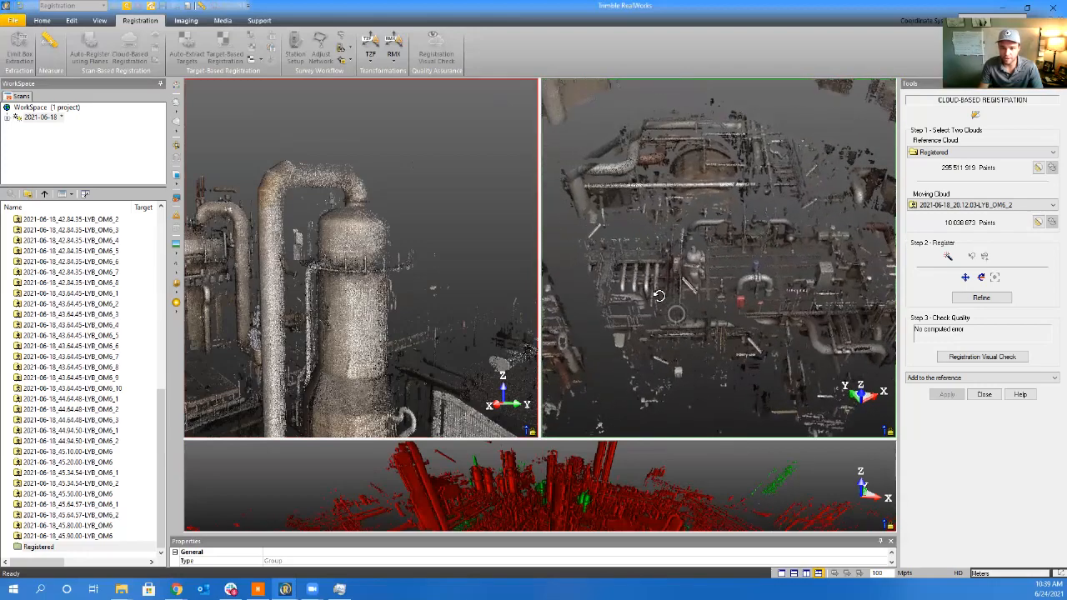
pyautogui.moveTo(660, 295); pyautogui.dragTo(676, 314)
pyautogui.scroll(4, 677, 314)
pyautogui.moveTo(677, 310); pyautogui.dragTo(726, 309, button='middle')
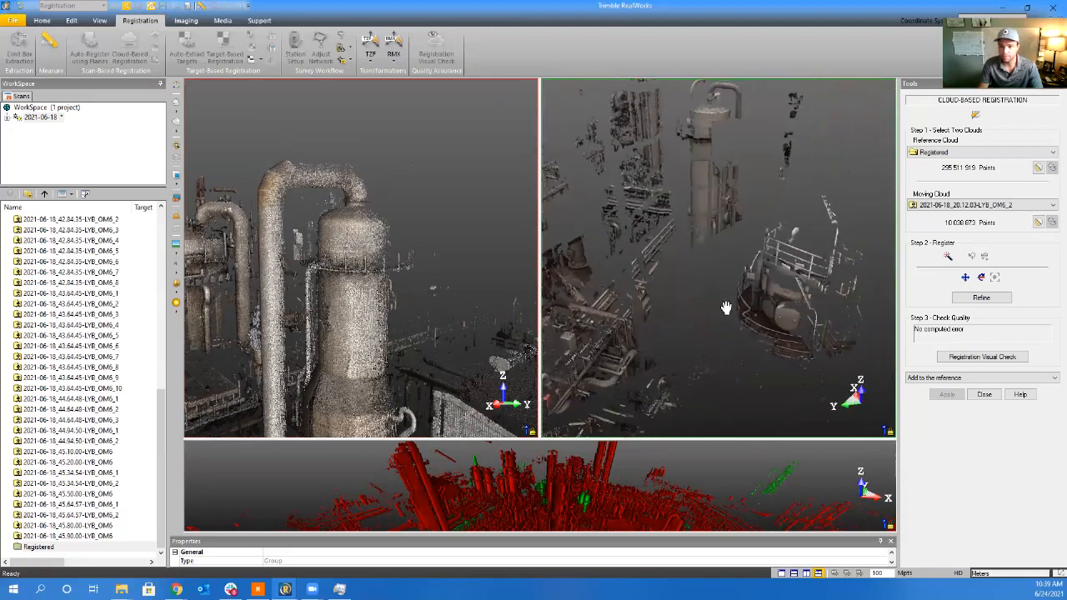
pyautogui.moveTo(726, 308); pyautogui.dragTo(782, 323)
pyautogui.scroll(-6, 350, 350)
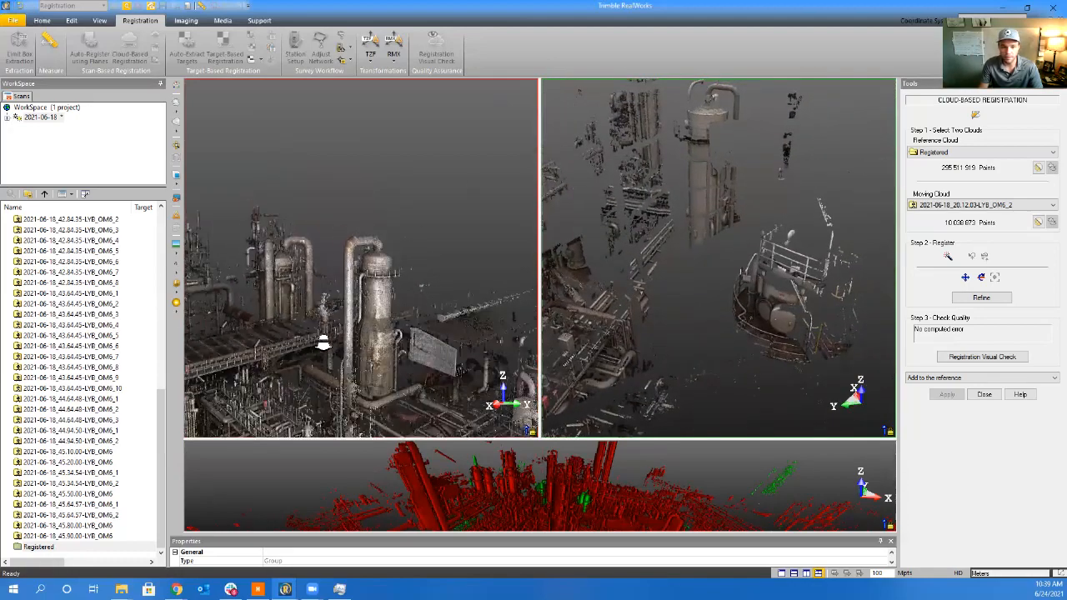
pyautogui.moveTo(350, 350); pyautogui.dragTo(480, 361)
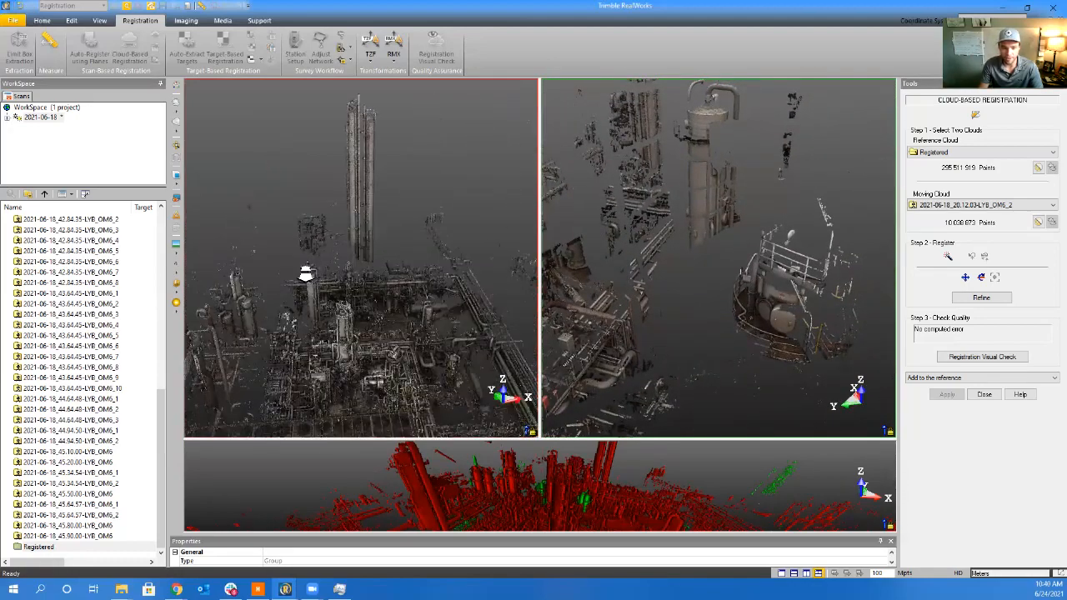
pyautogui.scroll(6, 307, 300)
pyautogui.scroll(3, 308, 301)
pyautogui.moveTo(309, 301); pyautogui.dragTo(459, 354)
pyautogui.scroll(3, 456, 353)
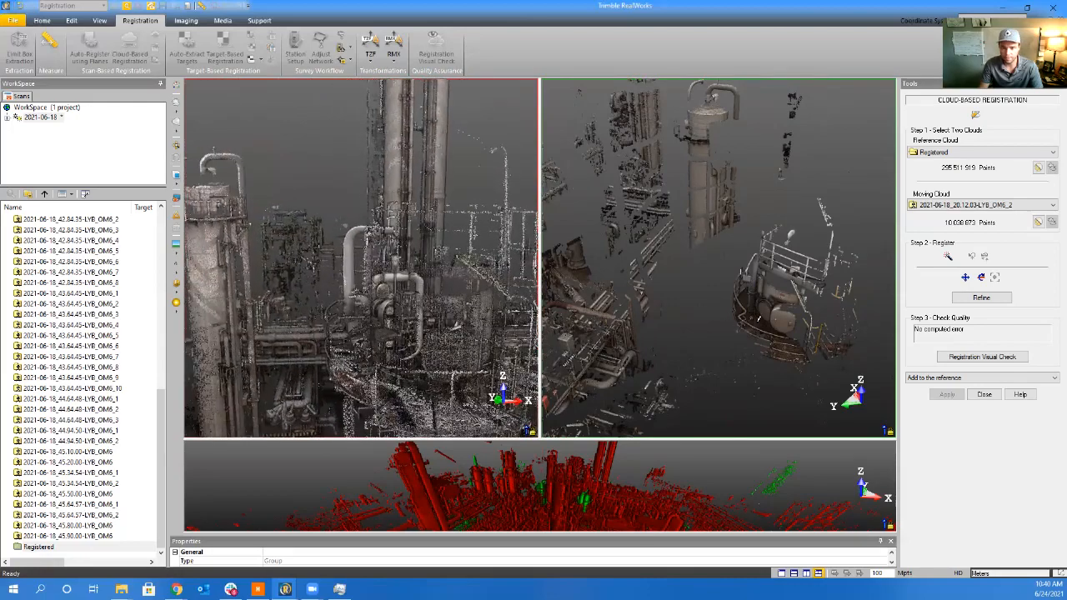
pyautogui.scroll(5, 758, 317)
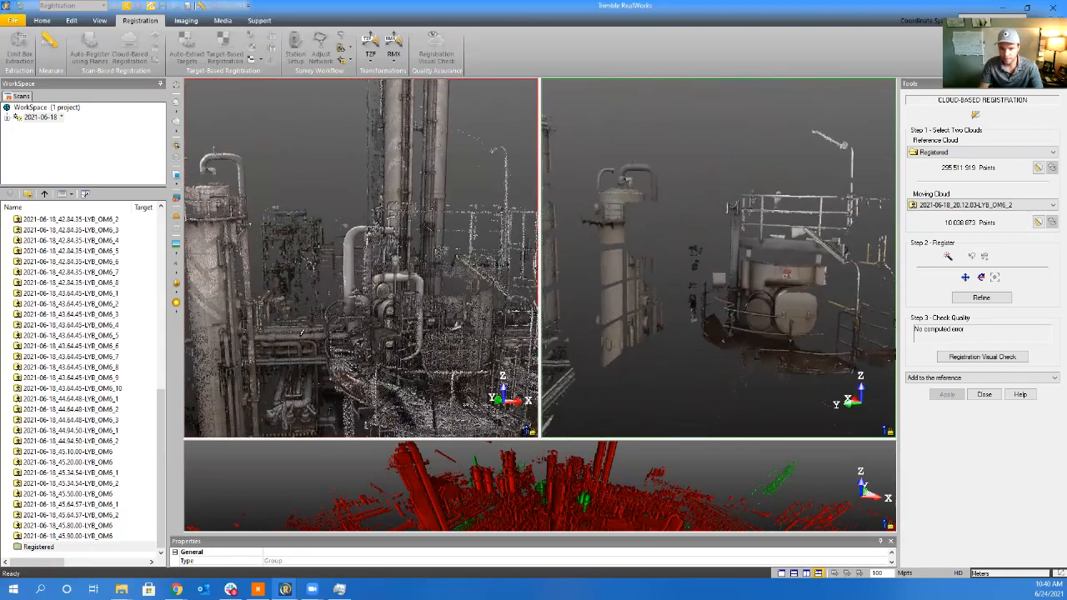
pyautogui.moveTo(413, 351); pyautogui.dragTo(454, 377)
# Pair a point on the round vessel end inside the railed platform in both clouds to compute the 2021-06-18_20.12.03-LYB_OM6_2 registration
pyautogui.click(972, 257)
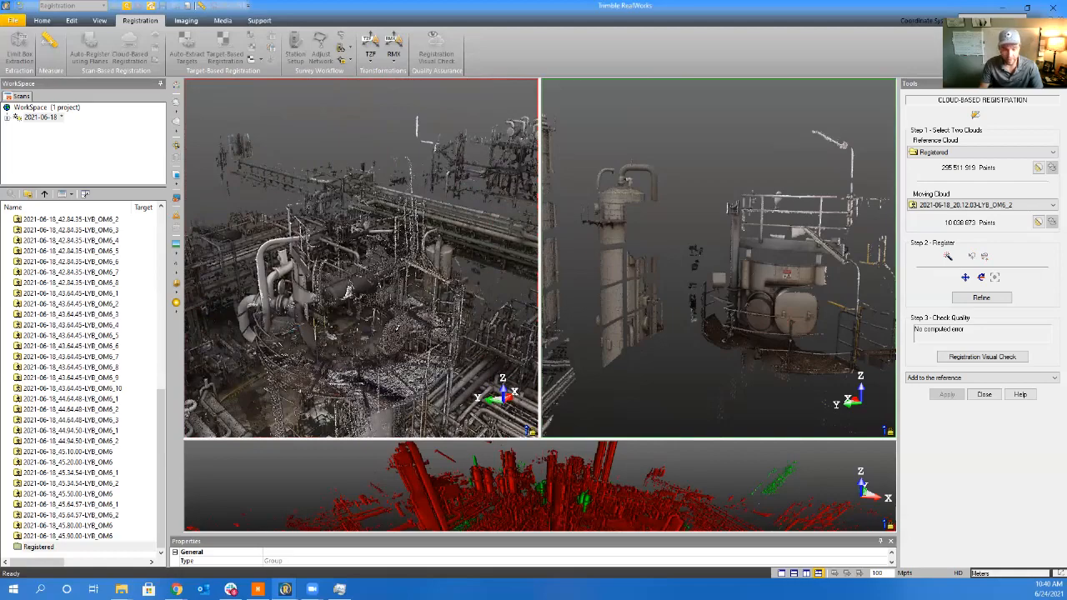
pyautogui.click(397, 329)
pyautogui.moveTo(397, 328); pyautogui.dragTo(274, 194)
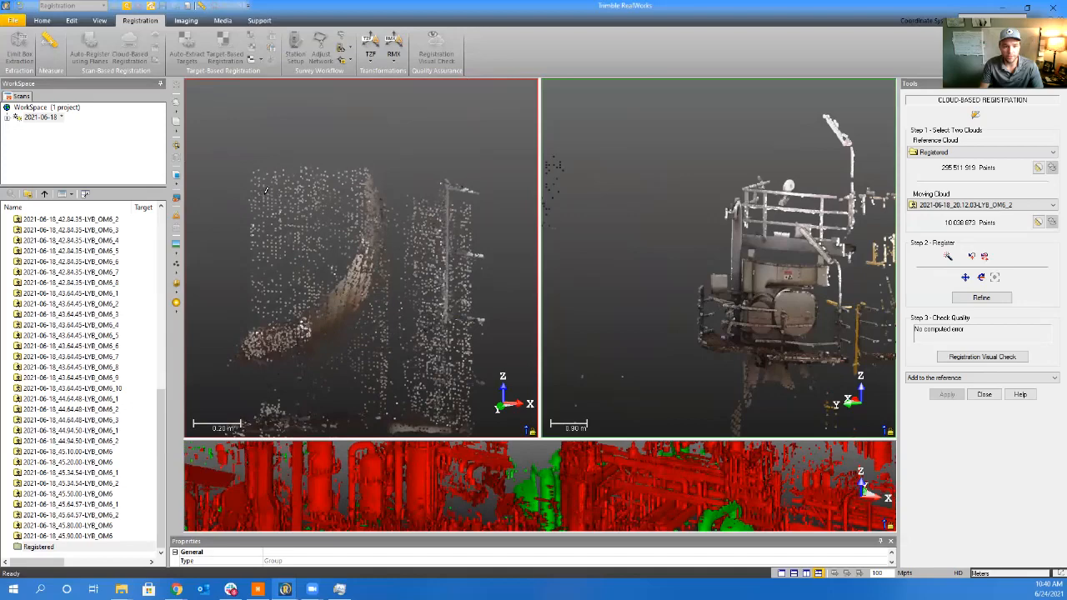
pyautogui.click(265, 198)
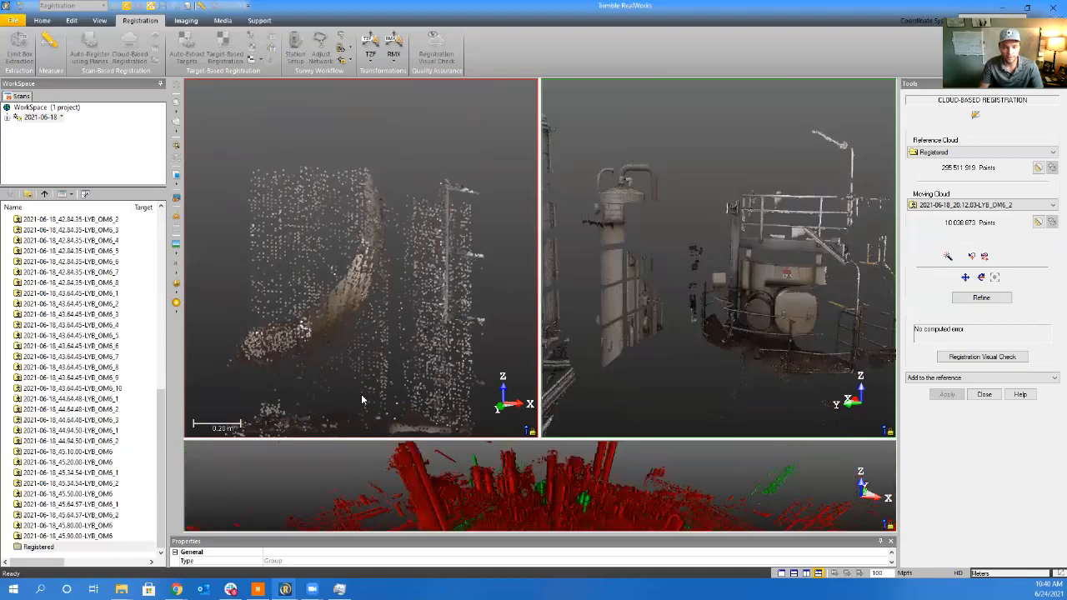
pyautogui.moveTo(397, 359)
pyautogui.mouseDown()
pyautogui.moveTo(353, 353)
pyautogui.moveTo(357, 367)
pyautogui.mouseUp()
pyautogui.click(799, 312)
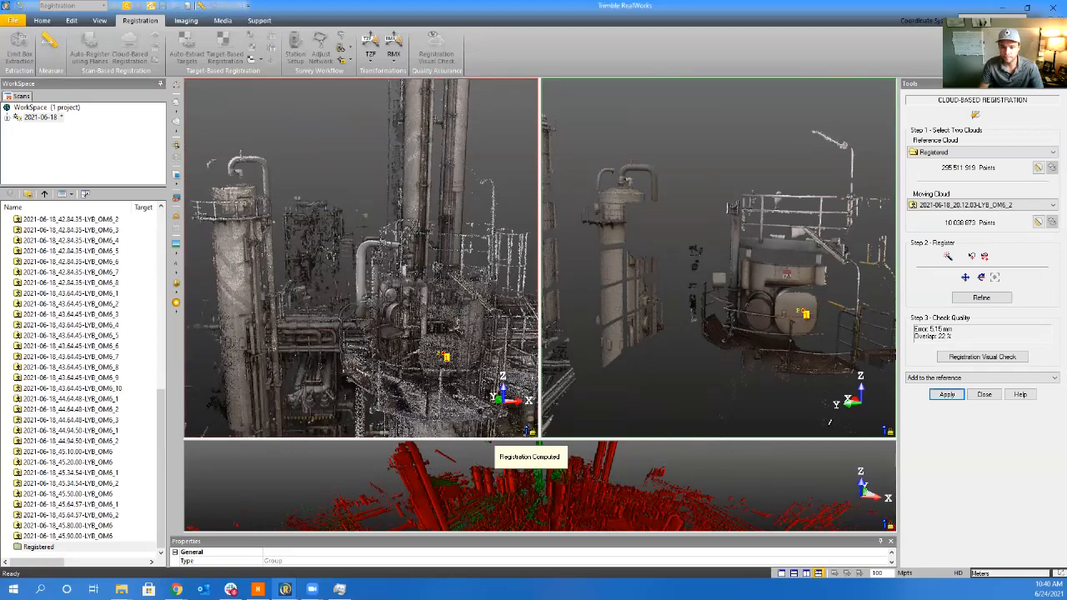
# Inspect the overlay of both clouds around the railed platform and refine the 2021-06-18_20.12.03-LYB_OM6_2 registration
pyautogui.click(559, 482)
pyautogui.moveTo(613, 321); pyautogui.dragTo(634, 279)
pyautogui.click(983, 300)
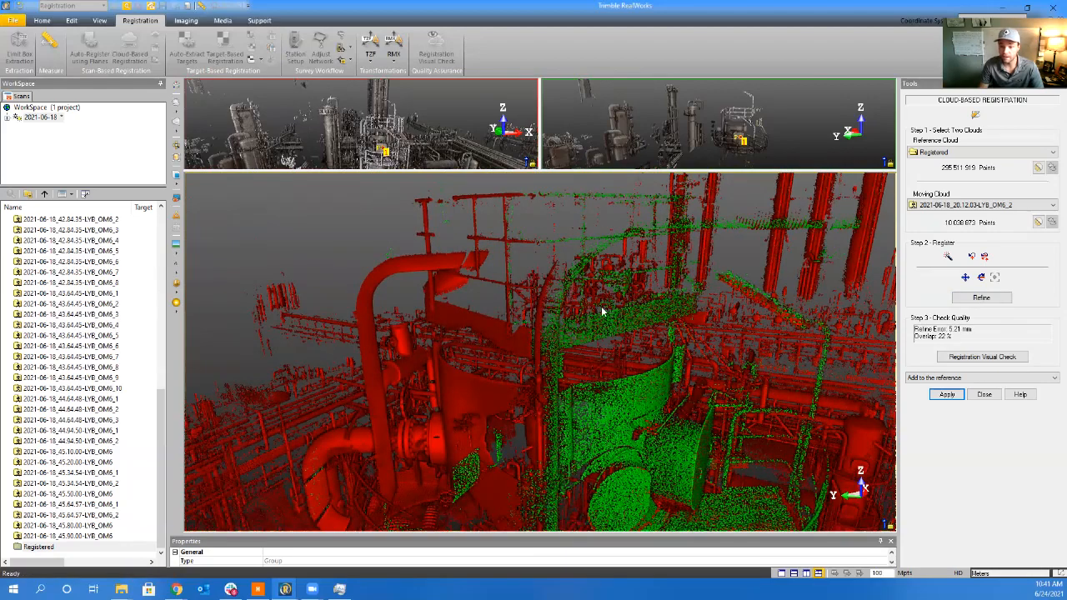
pyautogui.moveTo(450, 171); pyautogui.dragTo(443, 439)
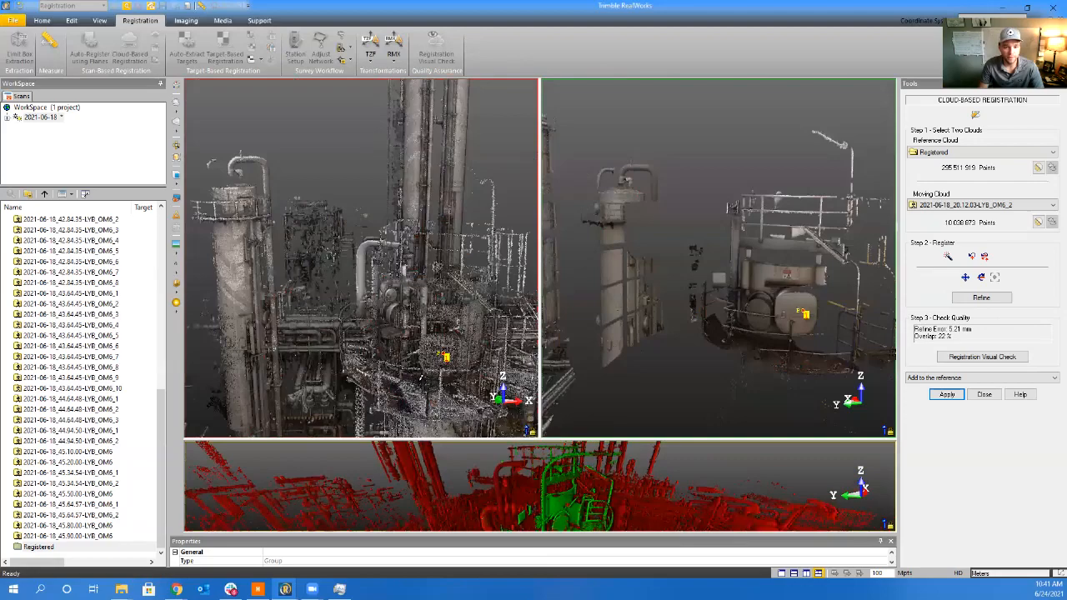
# Pair a second point on the tall column's lower shell in both clouds, and refine and apply the 2021-06-18_20.12.03-LYB_OM6_2 registration
pyautogui.moveTo(439, 353); pyautogui.dragTo(510, 332)
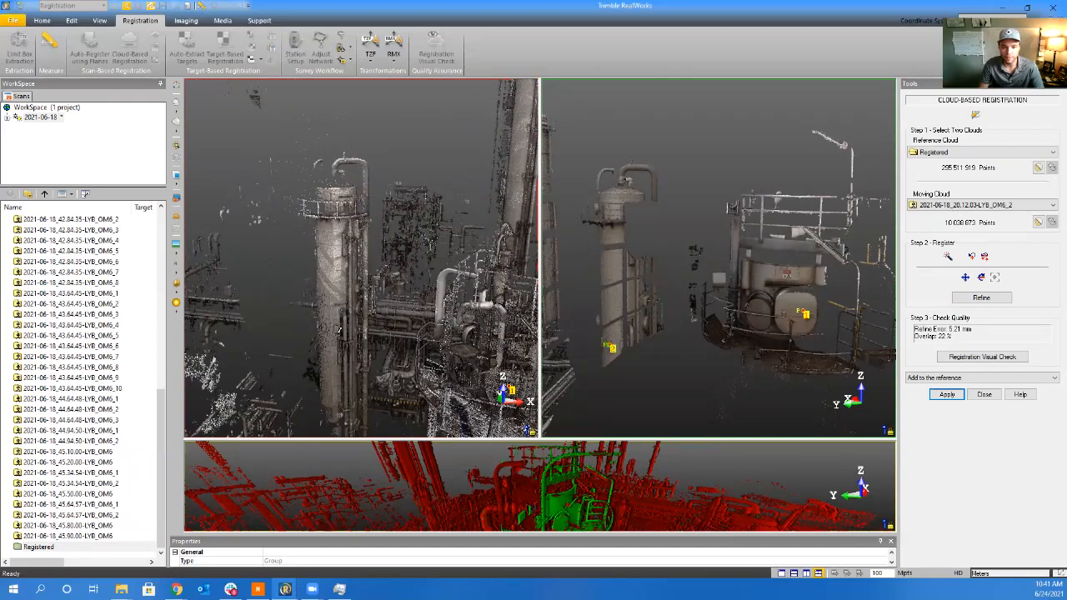
pyautogui.scroll(4, 322, 333)
pyautogui.moveTo(332, 340); pyautogui.dragTo(325, 314)
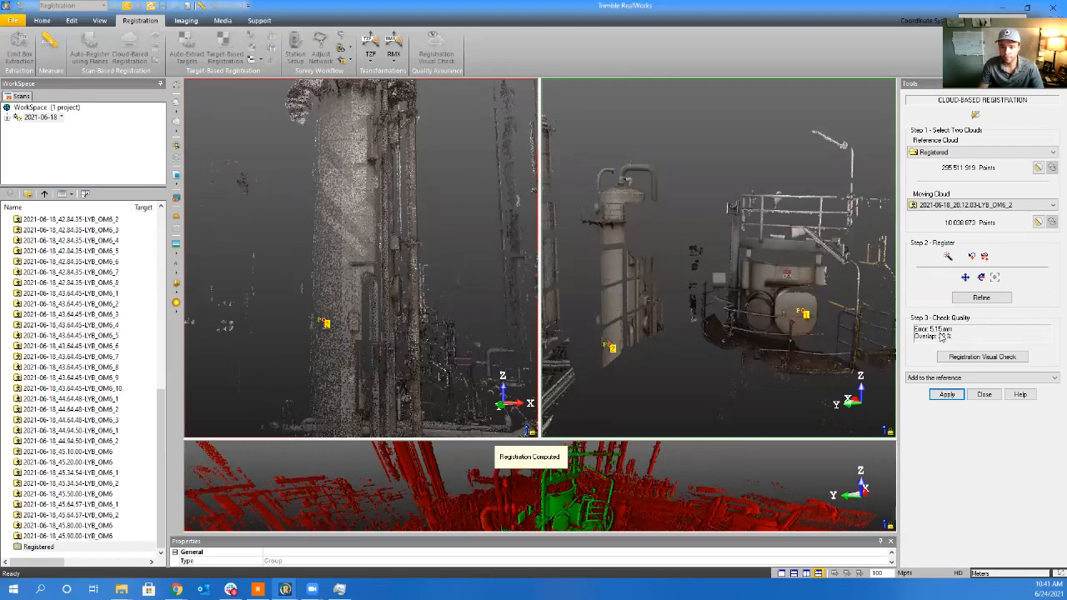
pyautogui.click(981, 298)
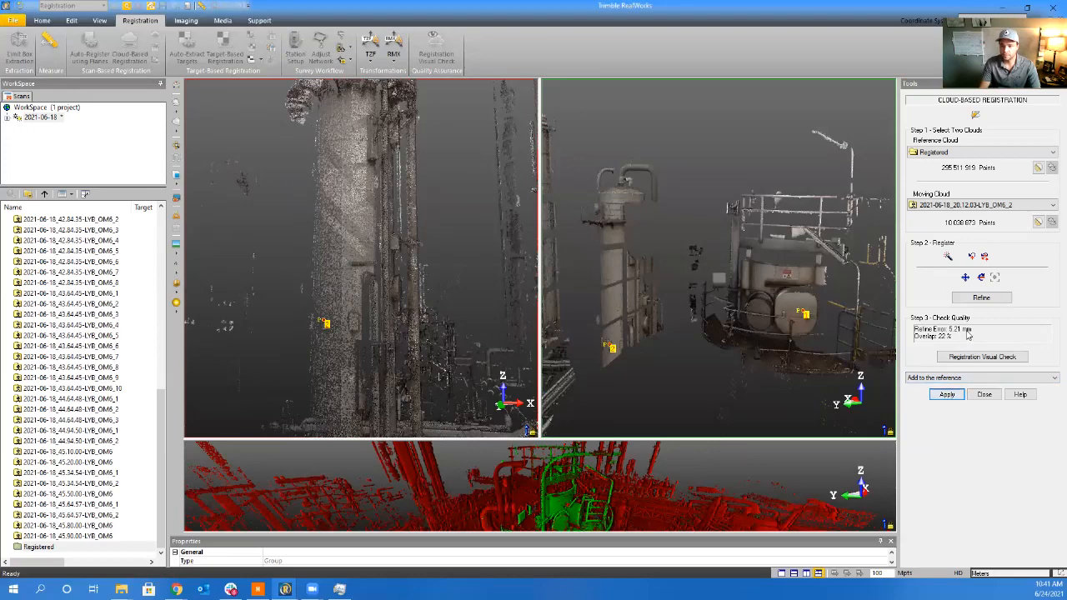
pyautogui.click(947, 396)
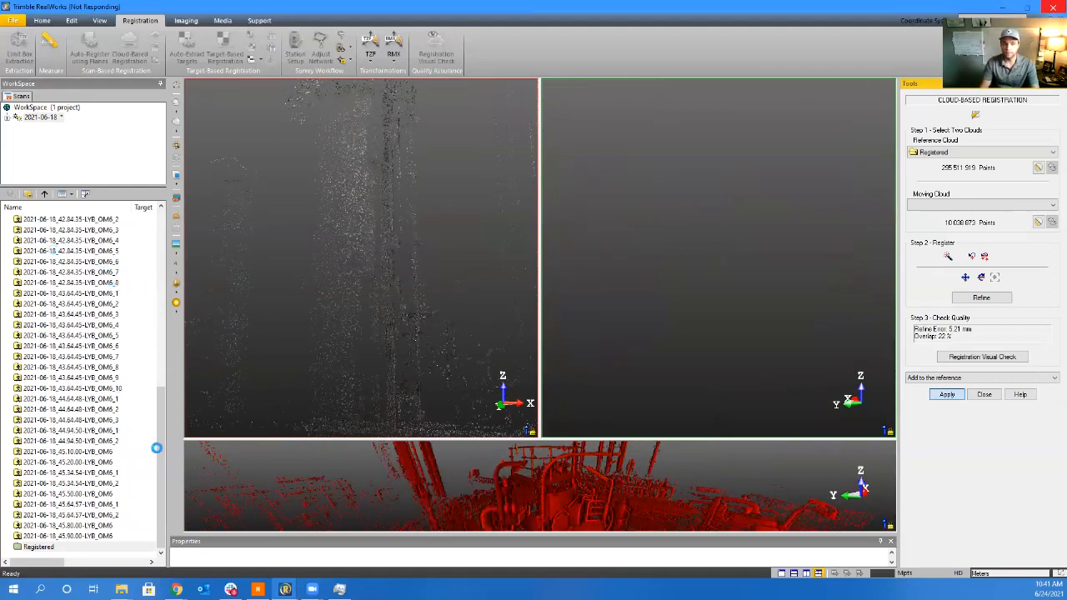
# Expand the 2021-06-18 project and list the scans in its Registered group
pyautogui.doubleClick(40, 116)
pyautogui.scroll(-10, 125, 156)
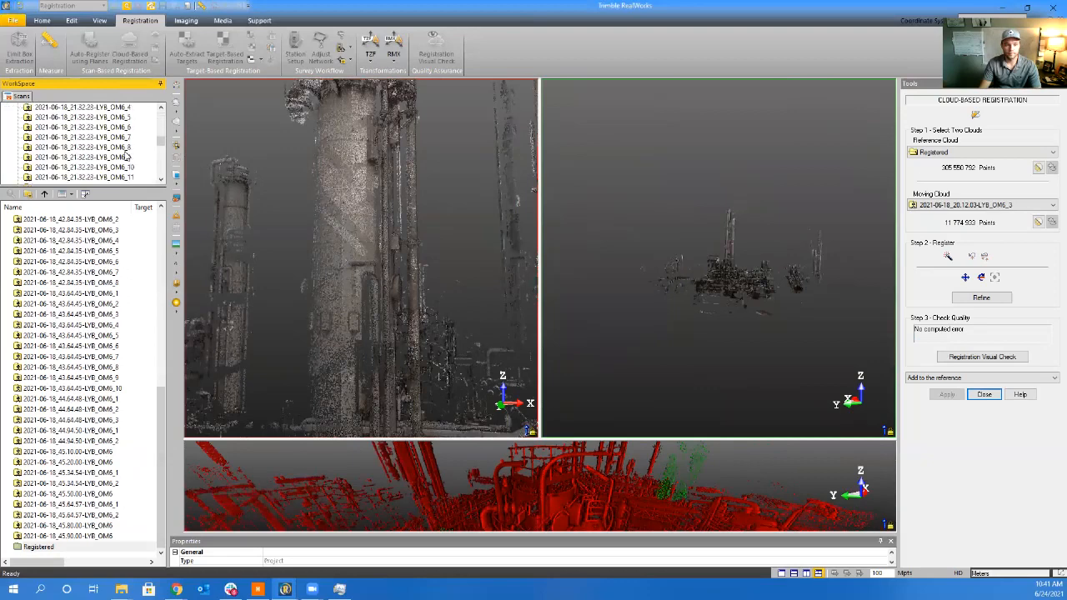
pyautogui.click(19, 178)
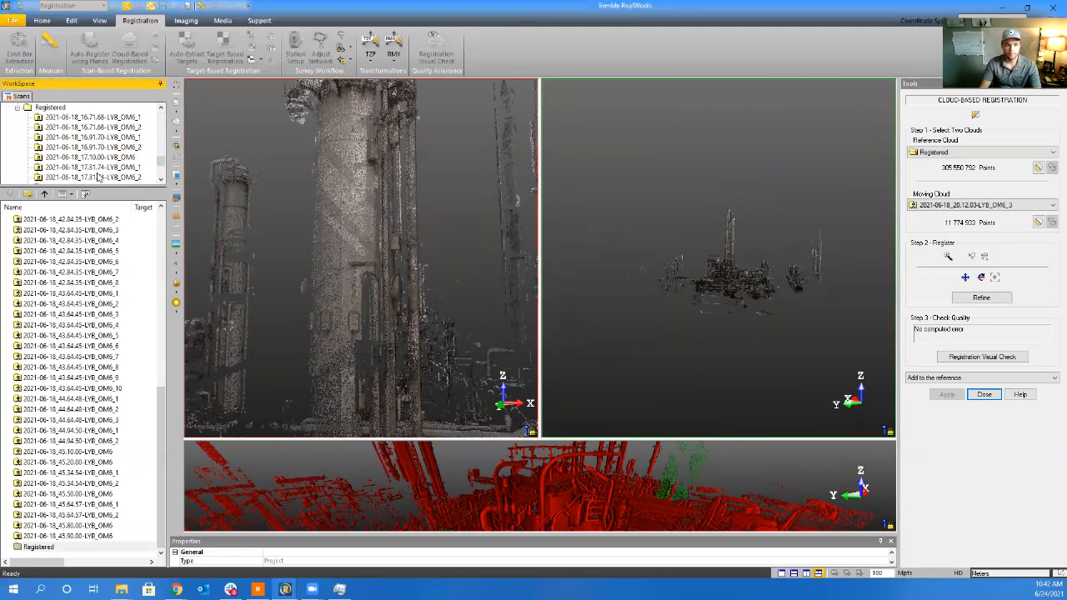
pyautogui.click(60, 118)
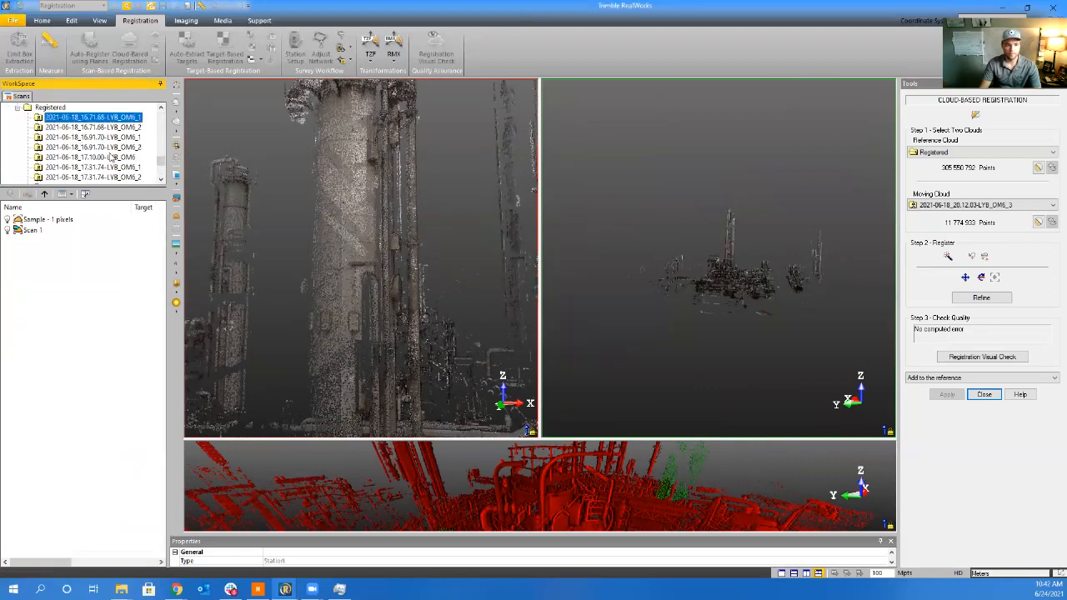
pyautogui.click(52, 108)
pyautogui.click(67, 240)
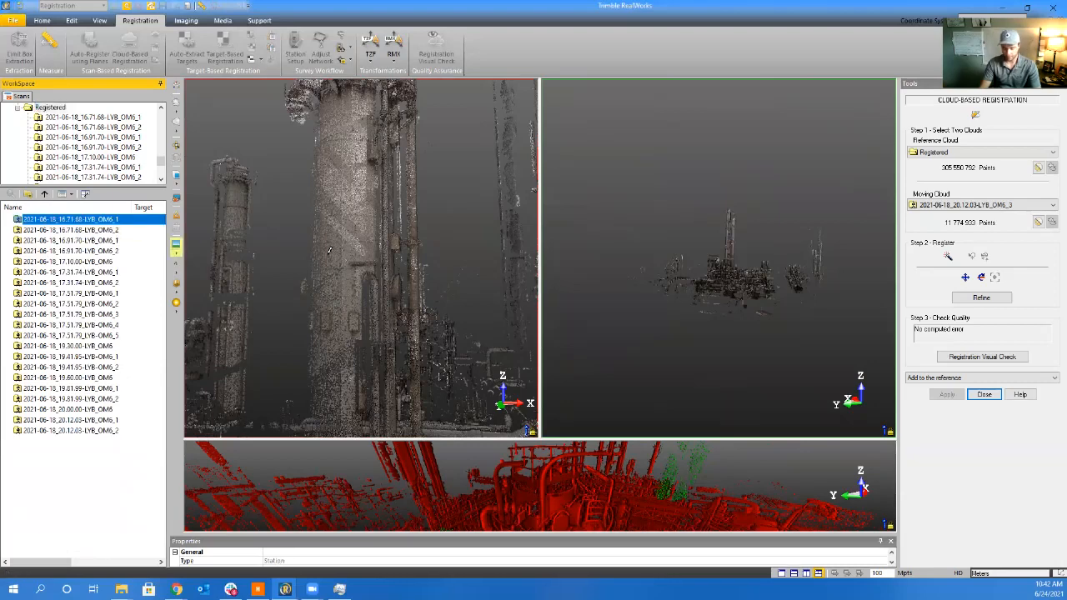
# Go through the scans of the Registered group one by one down to the last, and clear the selection
pyautogui.press('Down')
pyautogui.press('Down')
pyautogui.press('Down')
pyautogui.press('Down')
pyautogui.press('Down')
pyautogui.press('Down')
pyautogui.press('Down')
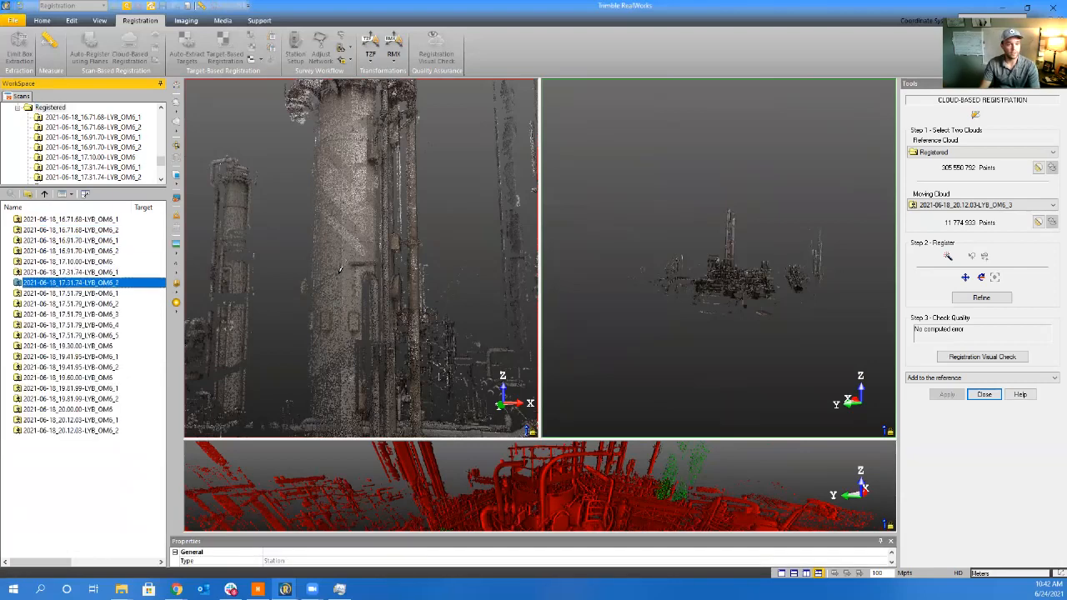
pyautogui.press('Down')
pyautogui.press('Down')
pyautogui.press('Down')
pyautogui.press('Down')
pyautogui.press('Down')
pyautogui.press('Down')
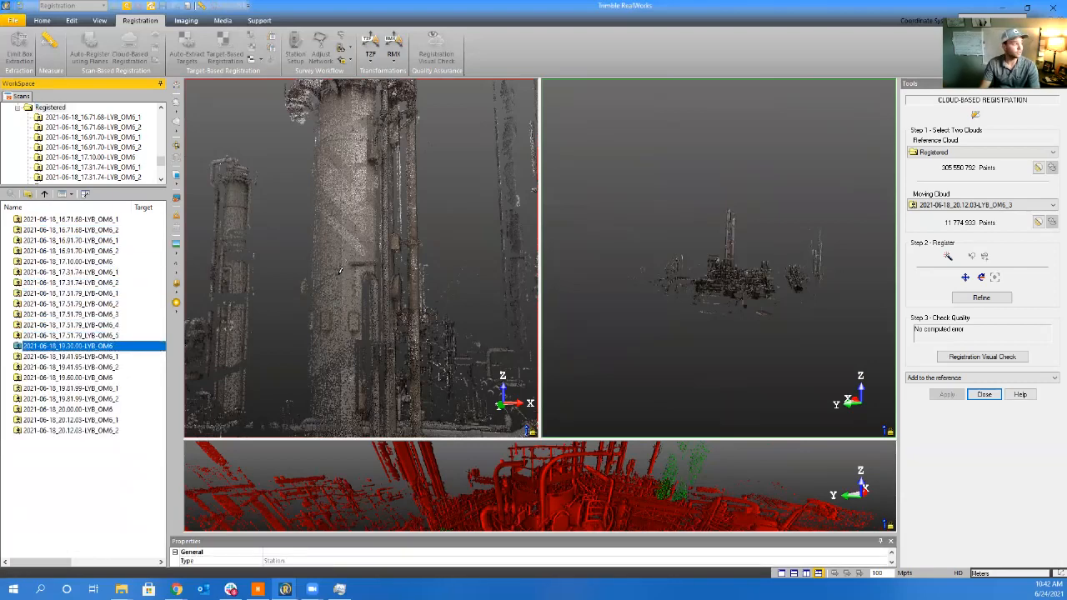
pyautogui.press('Down')
pyautogui.press('Down')
pyautogui.press('Down')
pyautogui.press('Down')
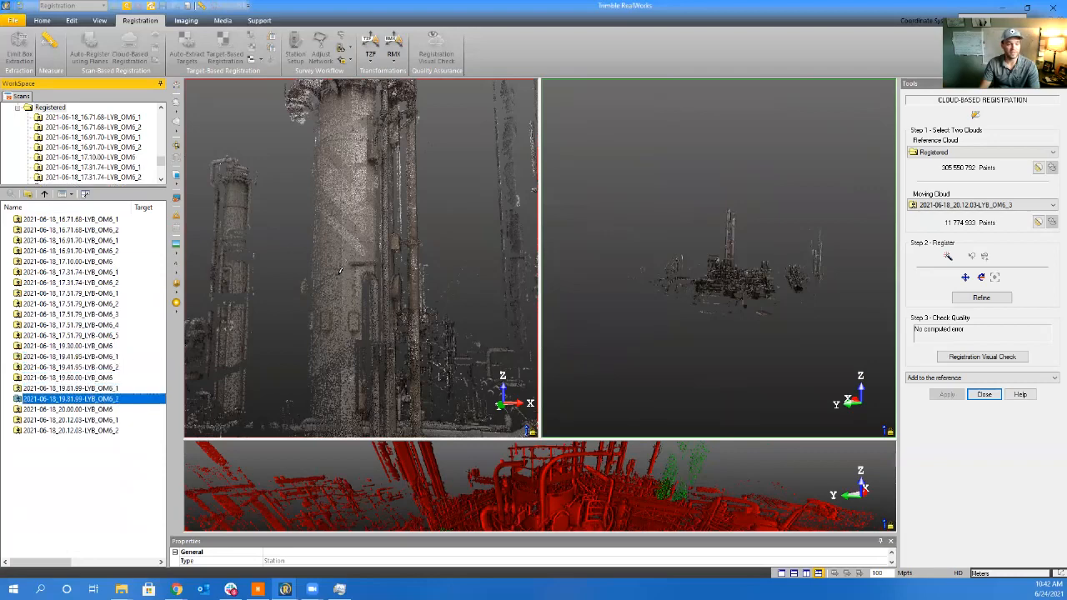
pyautogui.press('Down')
pyautogui.click(87, 498)
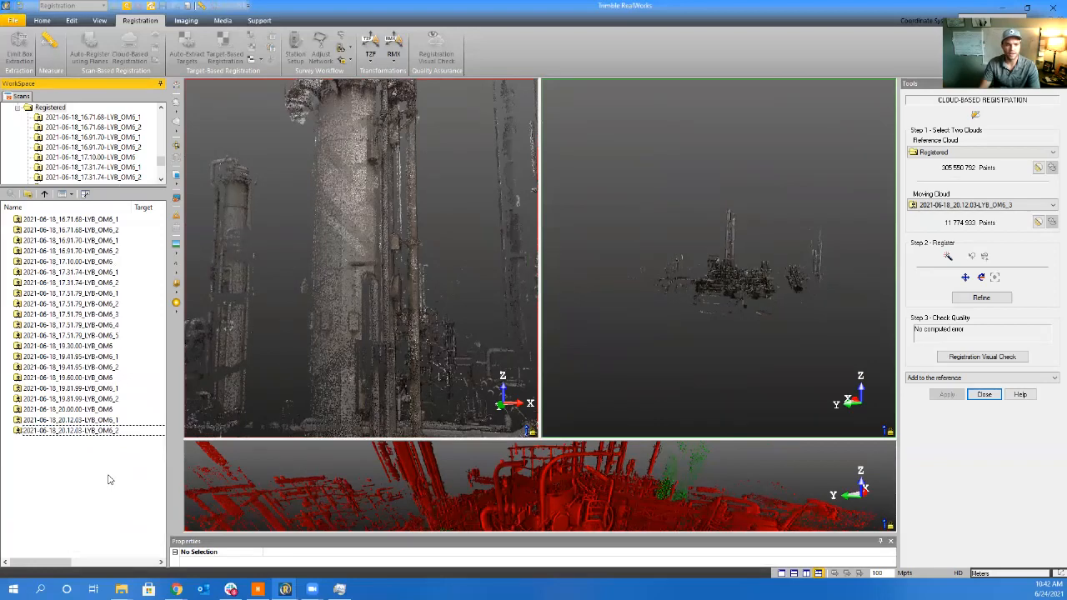
# Examine the 2021-06-18_20.12.03-LYB_OM6_3 and Registered clouds around the tall columns and the long deck to find a shared structure
pyautogui.scroll(5, 728, 266)
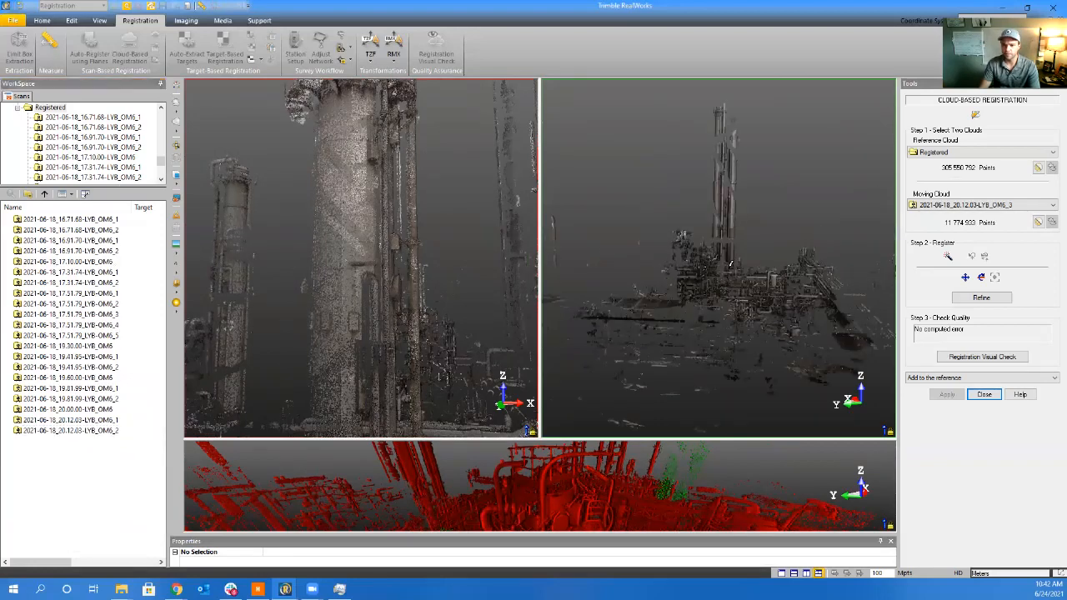
pyautogui.moveTo(727, 267); pyautogui.dragTo(704, 314)
pyautogui.scroll(-6, 374, 322)
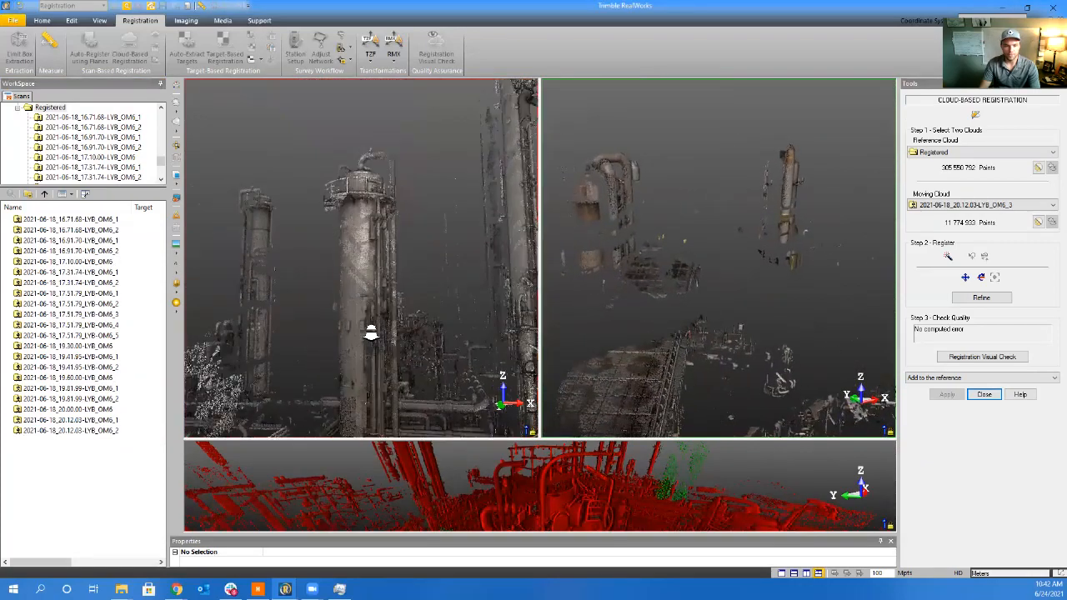
pyautogui.moveTo(350, 340); pyautogui.dragTo(251, 333)
pyautogui.scroll(4, 294, 350)
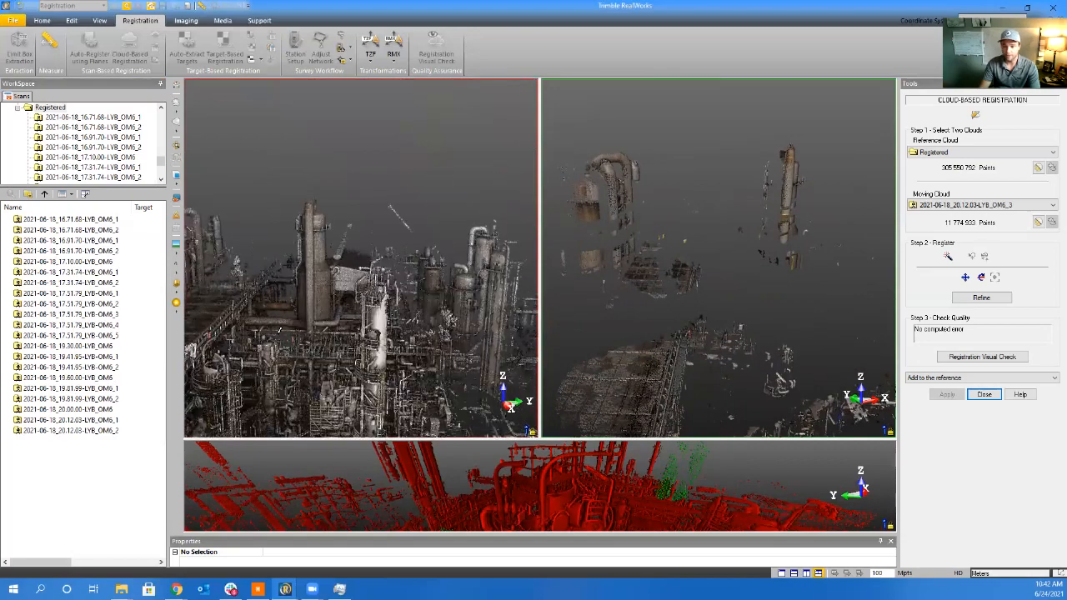
pyautogui.scroll(3, 290, 314)
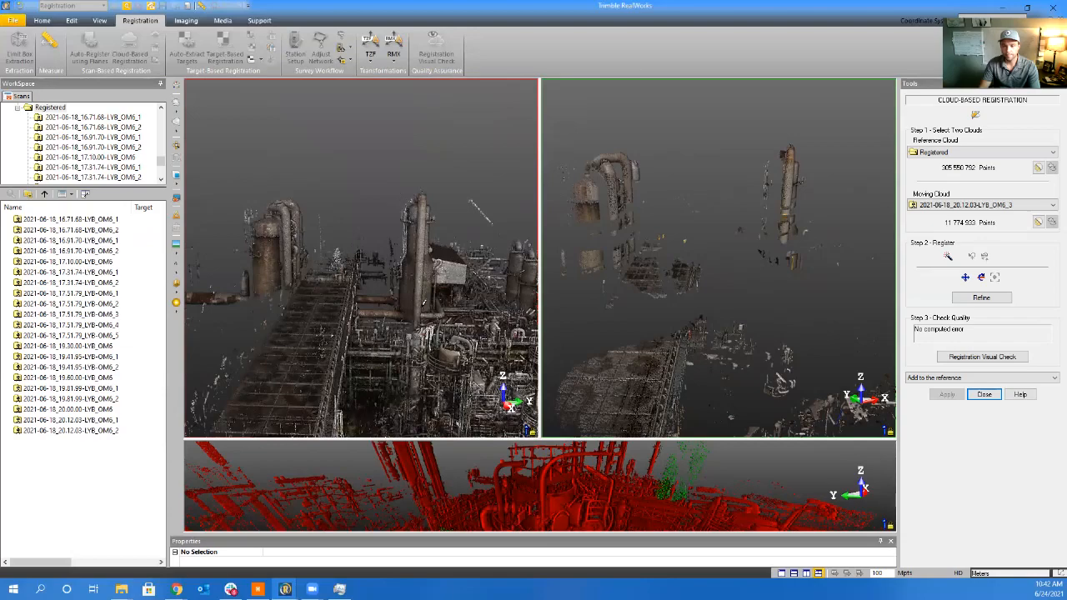
pyautogui.moveTo(741, 371); pyautogui.dragTo(754, 255)
pyautogui.scroll(3, 754, 254)
pyautogui.moveTo(755, 254); pyautogui.dragTo(791, 276, button='middle')
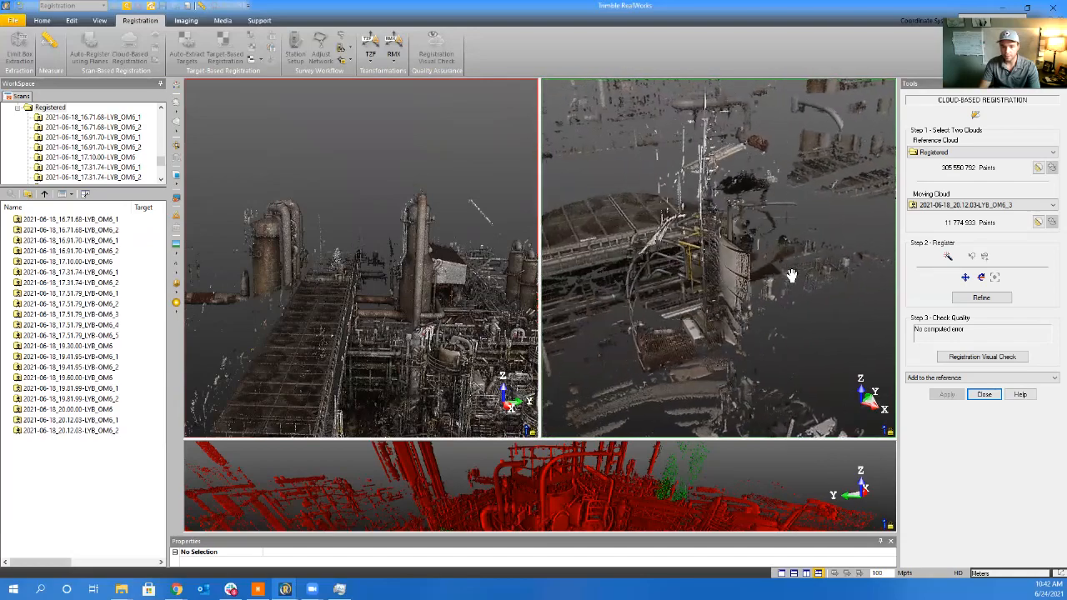
pyautogui.scroll(1, 789, 288)
pyautogui.moveTo(788, 288); pyautogui.dragTo(779, 291)
pyautogui.moveTo(705, 275); pyautogui.dragTo(687, 263)
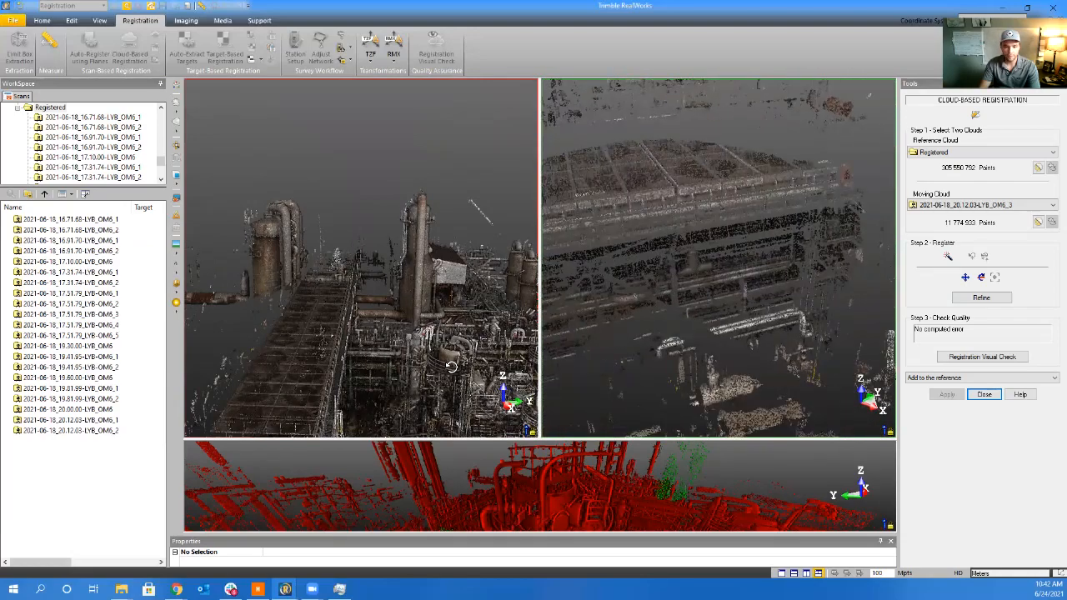
# Pair a point on the piping below the long deck in both clouds and refine the 2021-06-18_20.12.03-LYB_OM6_3 registration
pyautogui.moveTo(451, 367); pyautogui.dragTo(255, 385)
pyautogui.moveTo(255, 386); pyautogui.dragTo(403, 389, button='middle')
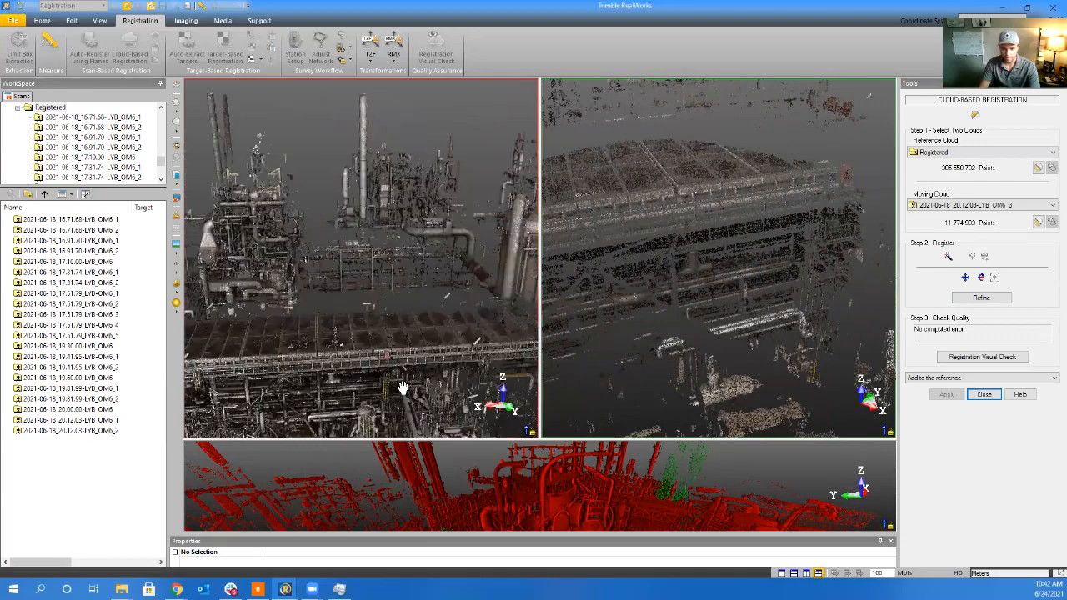
pyautogui.moveTo(398, 326); pyautogui.dragTo(507, 328, button='middle')
pyautogui.scroll(5, 388, 298)
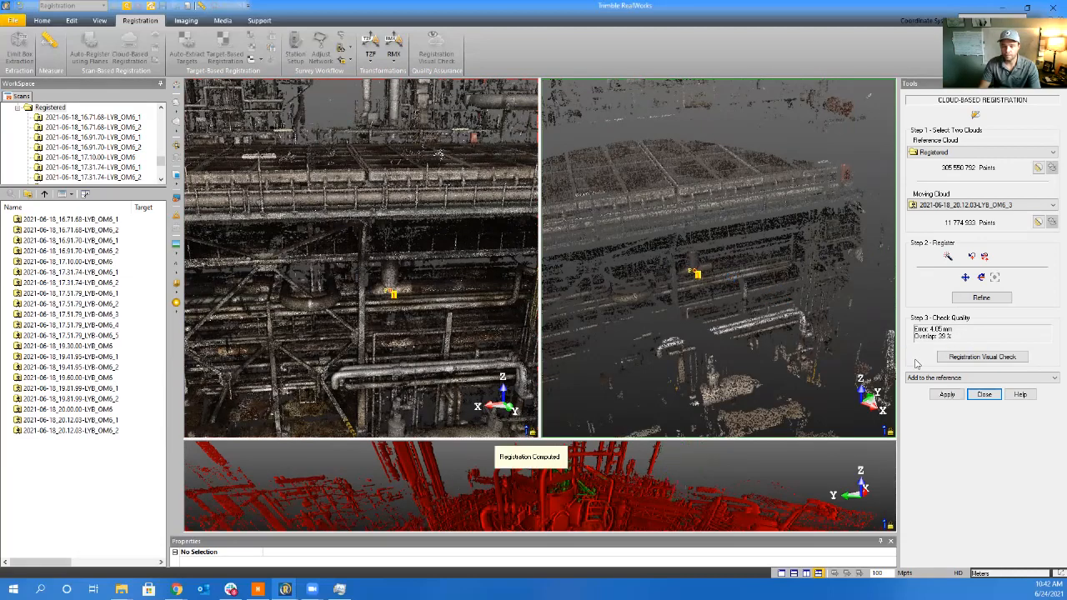
pyautogui.click(980, 299)
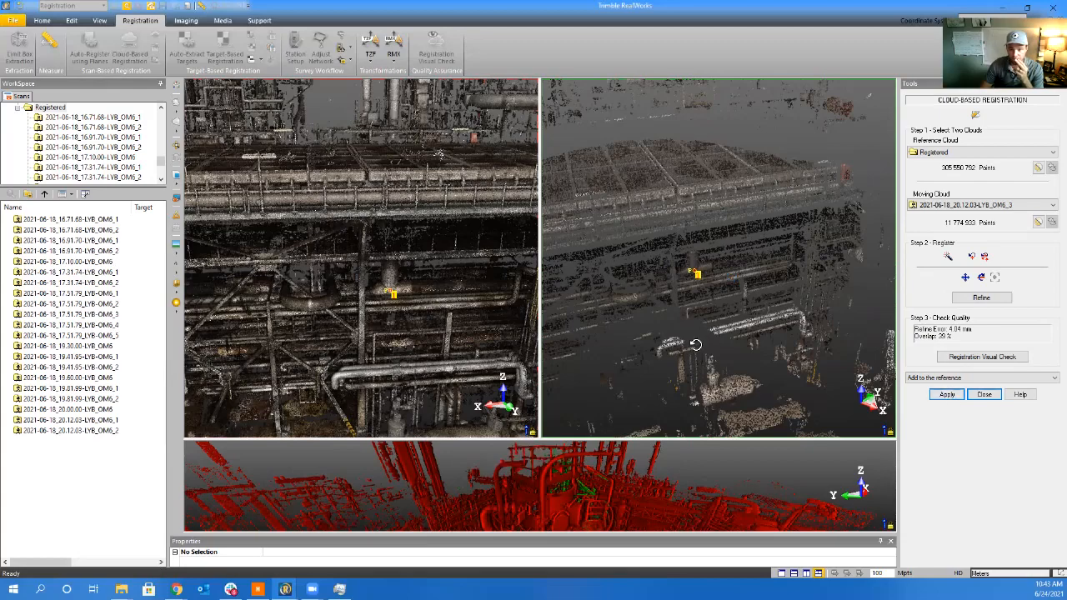
# Pair a second point on the manway at the column-top vessel in both clouds and add the refined 2021-06-18_20.12.03-LYB_OM6_3 scan to the reference
pyautogui.moveTo(696, 344); pyautogui.dragTo(727, 340)
pyautogui.moveTo(727, 340); pyautogui.dragTo(866, 329, button='middle')
pyautogui.moveTo(682, 288); pyautogui.dragTo(773, 301, button='middle')
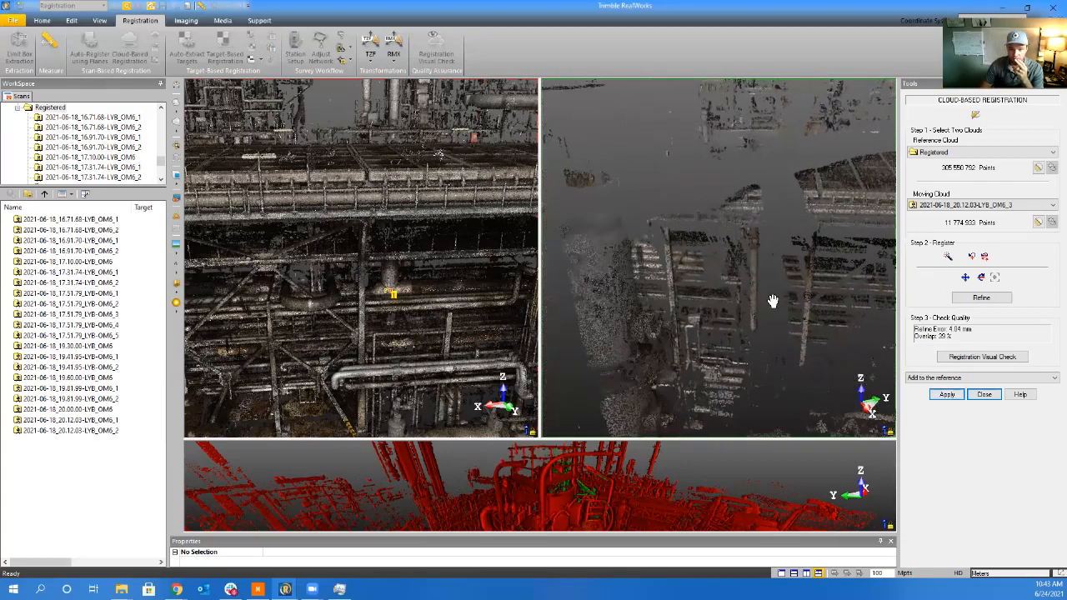
pyautogui.moveTo(773, 301); pyautogui.dragTo(659, 341)
pyautogui.scroll(1, 659, 333)
pyautogui.moveTo(489, 286); pyautogui.dragTo(400, 272)
pyautogui.moveTo(400, 272); pyautogui.dragTo(565, 461, button='middle')
pyautogui.scroll(4, 349, 146)
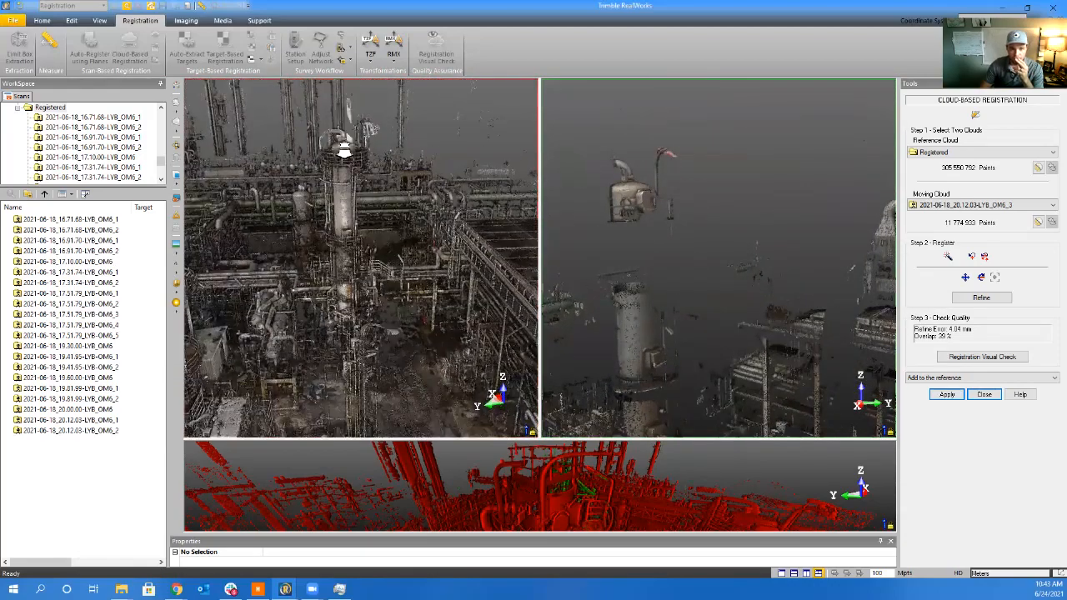
pyautogui.scroll(3, 350, 147)
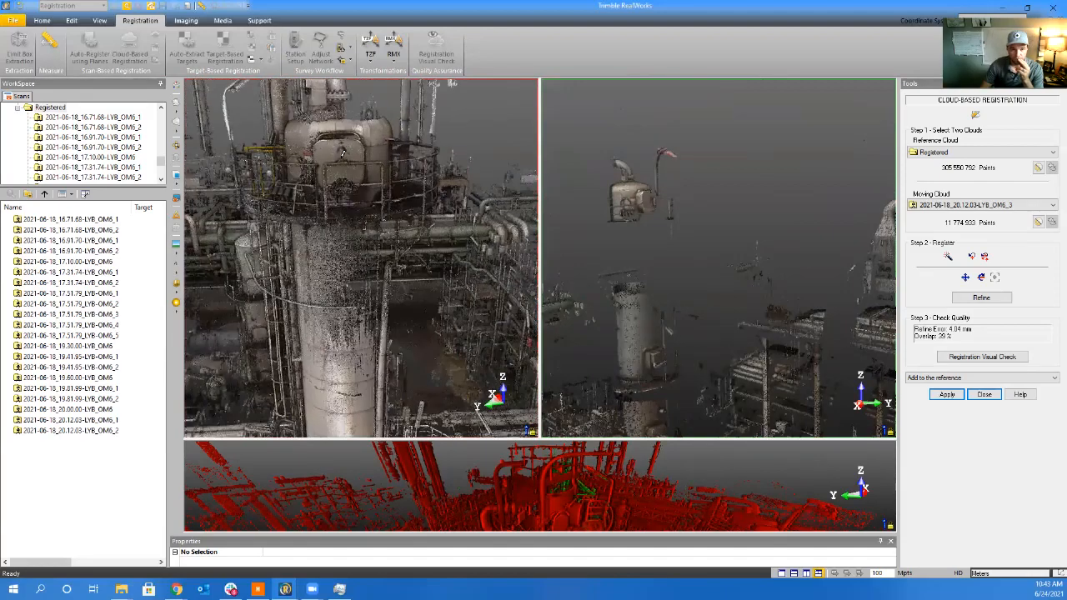
pyautogui.scroll(2, 663, 202)
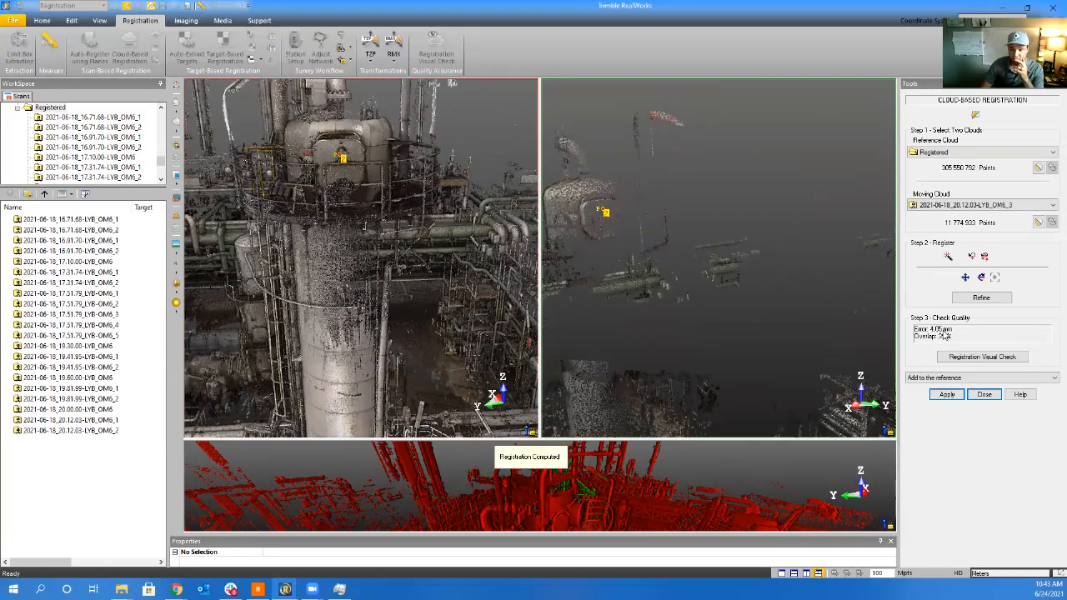
pyautogui.click(975, 297)
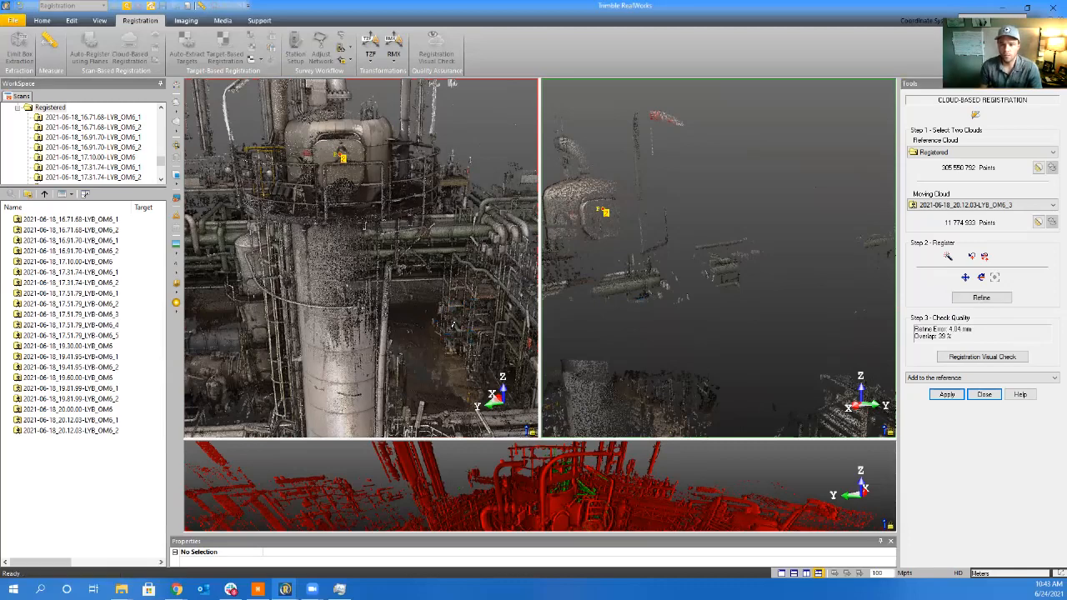
pyautogui.click(948, 396)
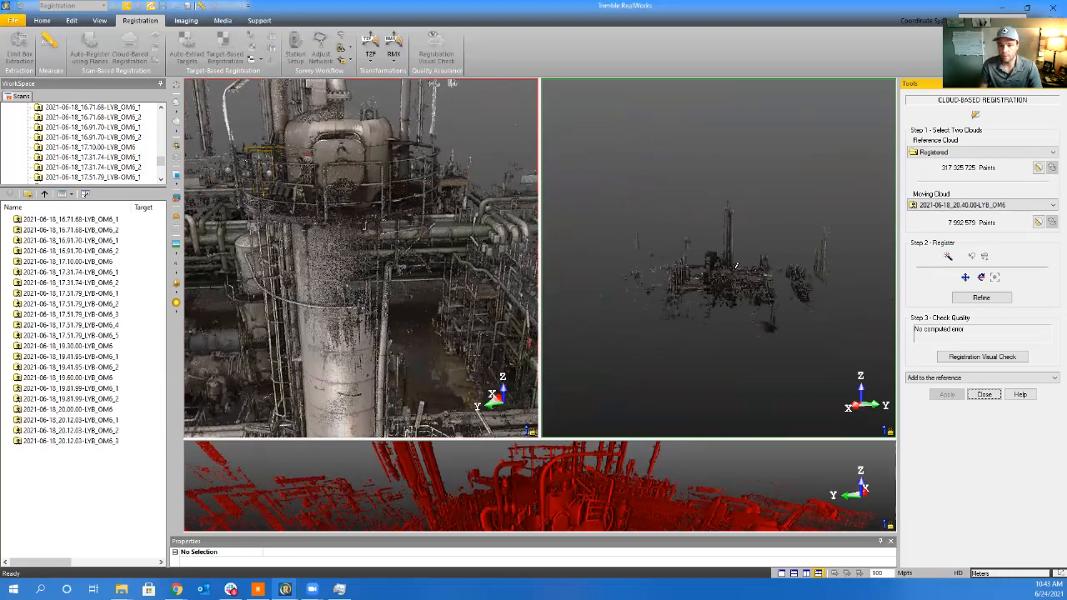
# Pair a point on the shell of the tall column, below its platform, in the 2021-06-18_20.40.00-LYB_OM6 and Registered clouds
pyautogui.scroll(5, 717, 270)
pyautogui.moveTo(726, 296); pyautogui.dragTo(629, 312)
pyautogui.scroll(5, 707, 236)
pyautogui.scroll(5, 707, 216)
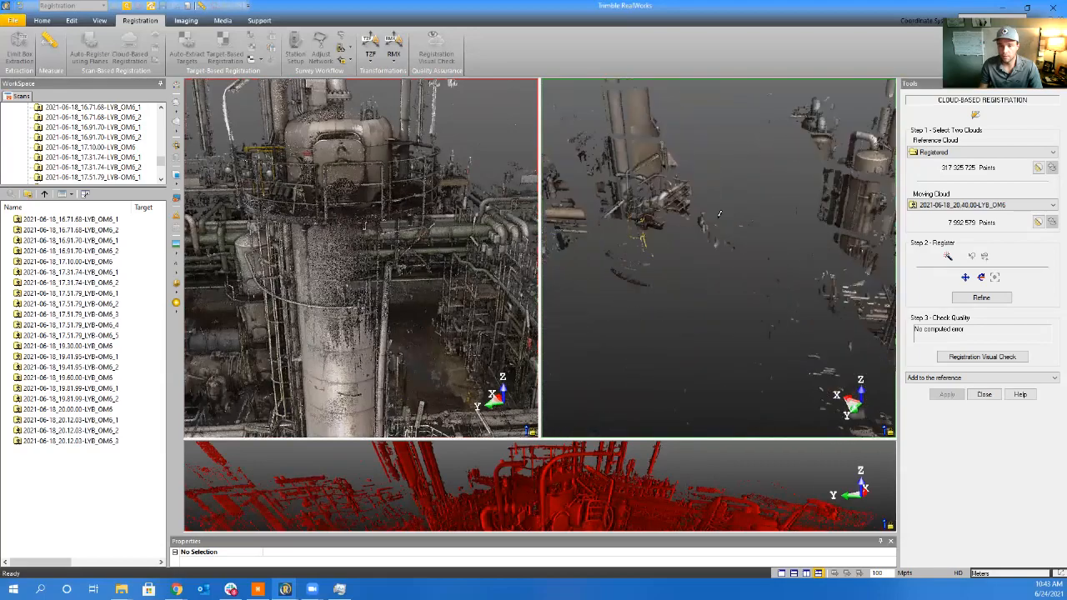
pyautogui.moveTo(712, 267); pyautogui.dragTo(710, 241)
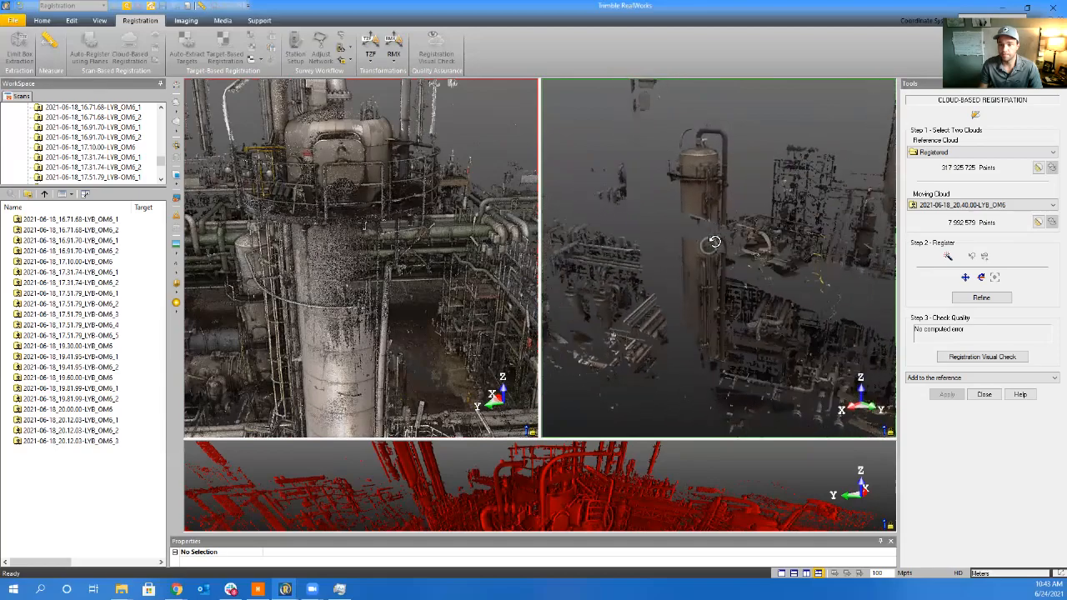
pyautogui.moveTo(478, 221); pyautogui.dragTo(327, 325)
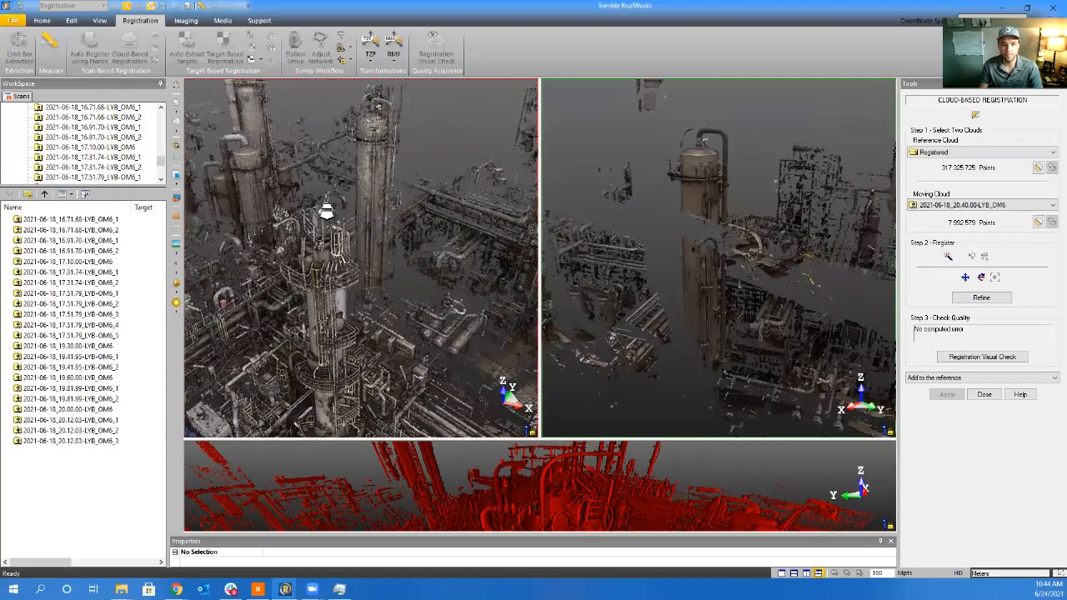
pyautogui.scroll(5, 329, 206)
pyautogui.moveTo(336, 206); pyautogui.dragTo(336, 231, button='middle')
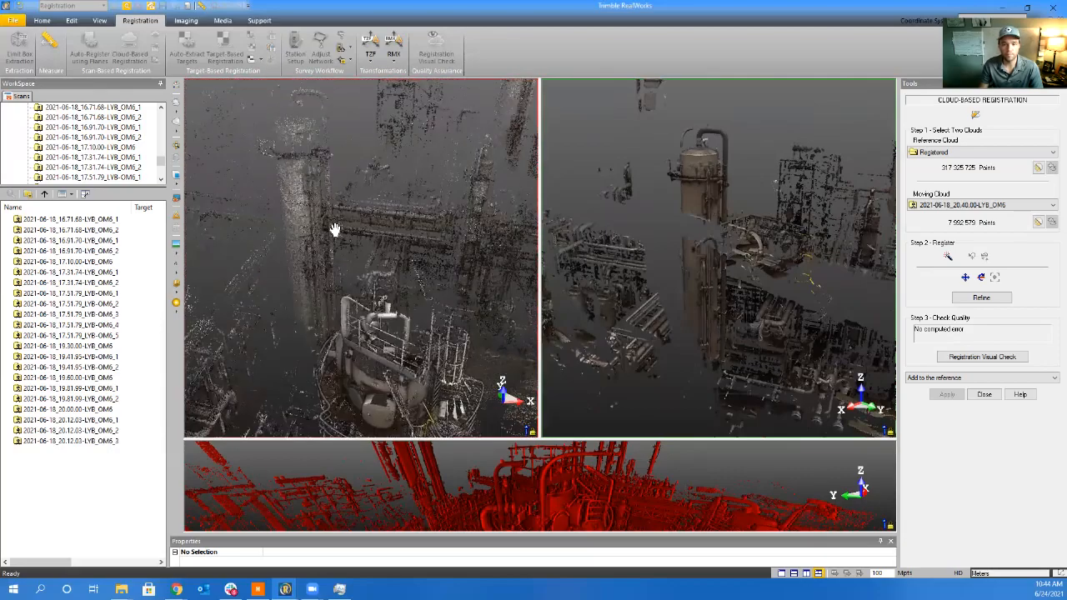
pyautogui.moveTo(336, 231); pyautogui.dragTo(312, 202)
pyautogui.moveTo(293, 261); pyautogui.dragTo(402, 188)
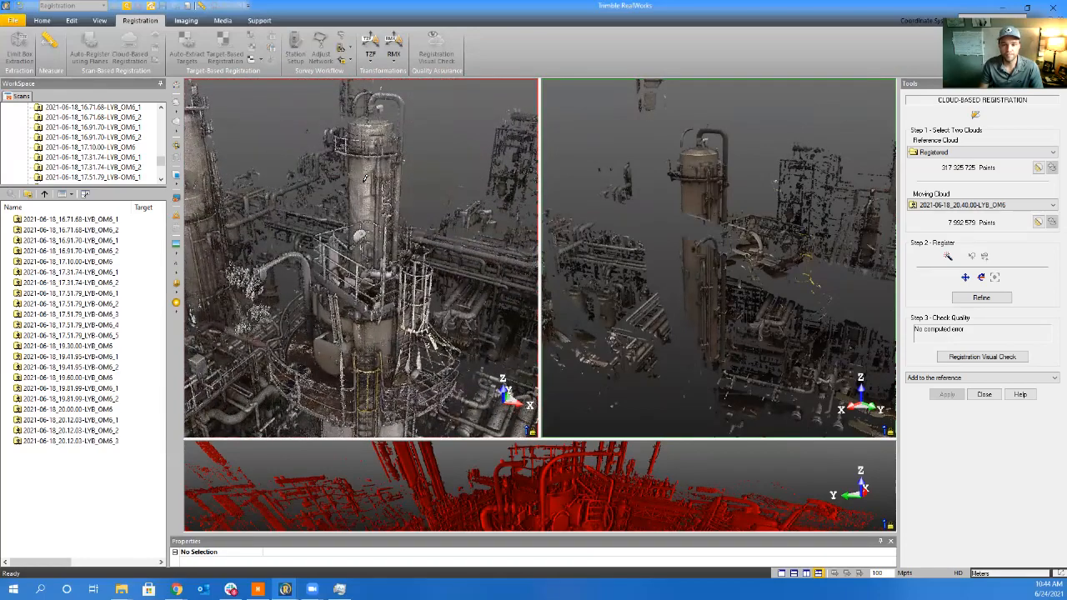
pyautogui.moveTo(364, 197); pyautogui.dragTo(366, 243)
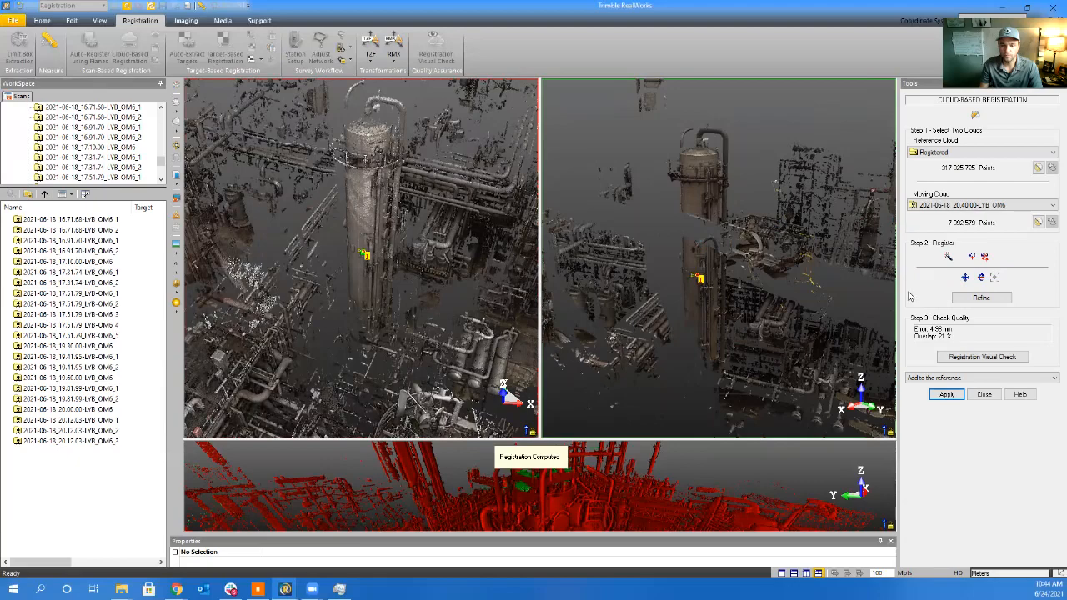
# Pair a second point near the column's top, seen from the opposite side, in both clouds and refine the 2021-06-18_20.40.00-LYB_OM6 registration
pyautogui.scroll(-4, 339, 287)
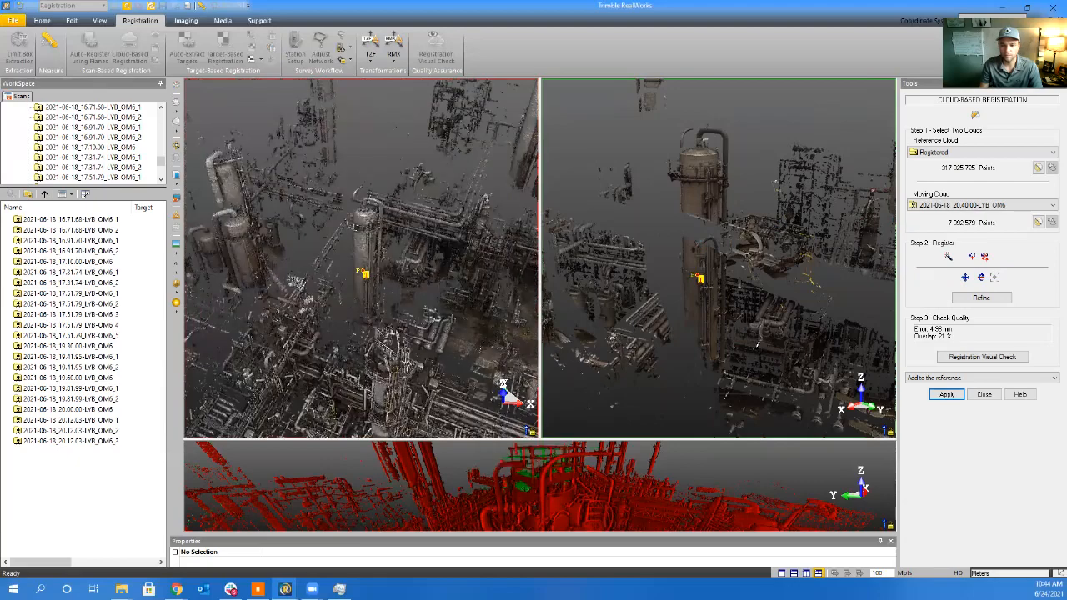
pyautogui.moveTo(759, 344); pyautogui.dragTo(739, 253)
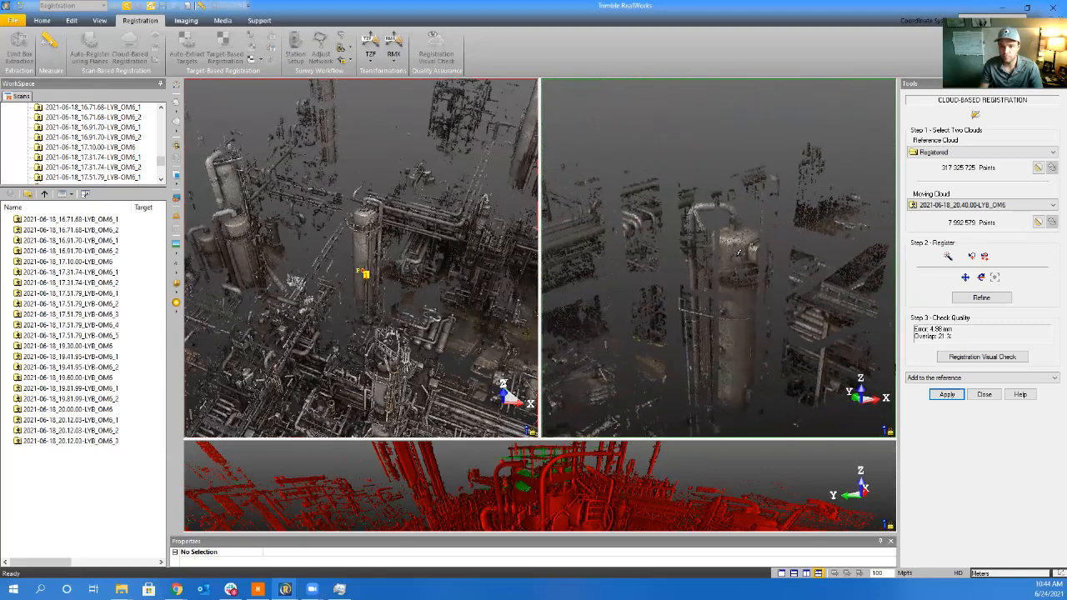
pyautogui.moveTo(401, 318); pyautogui.dragTo(362, 264)
pyautogui.scroll(5, 361, 265)
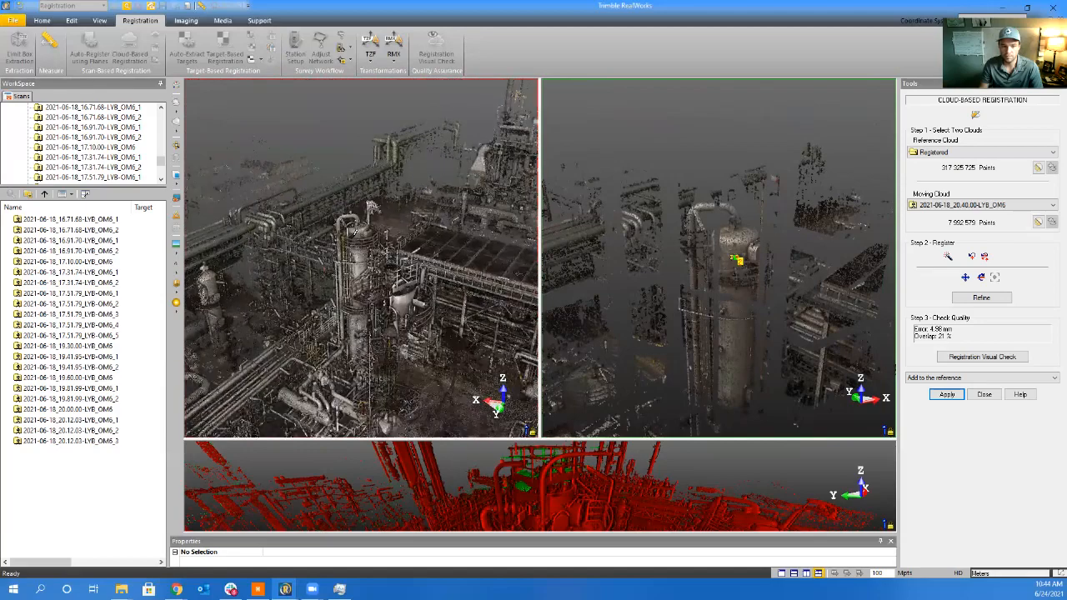
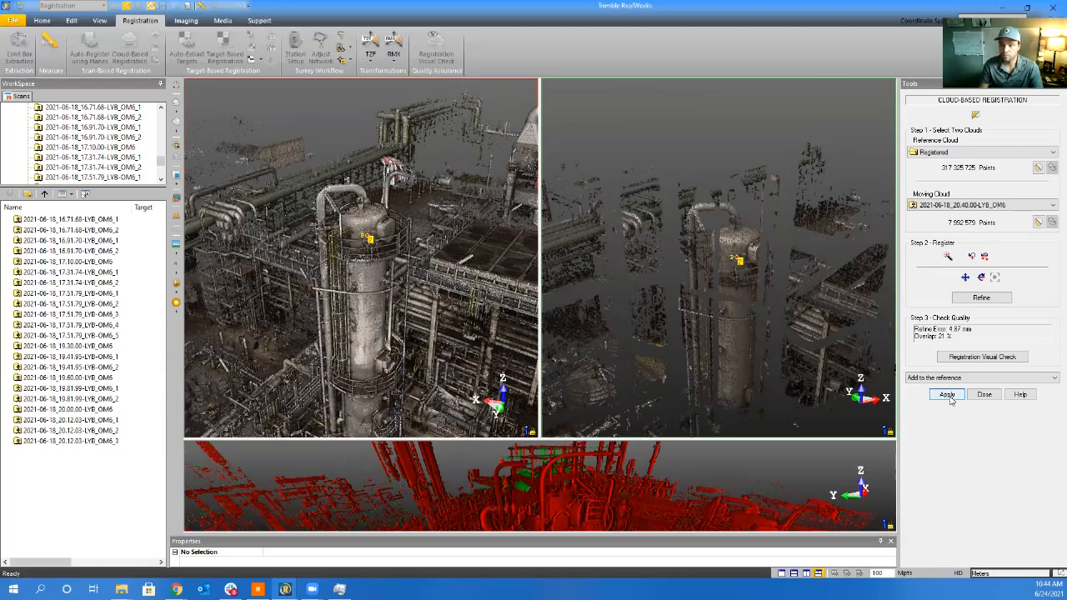
# Compare the surroundings of the paired column in both clouds and add the 2021-06-18_20.40.00-LYB_OM6 scan to the reference
pyautogui.scroll(-7, 368, 293)
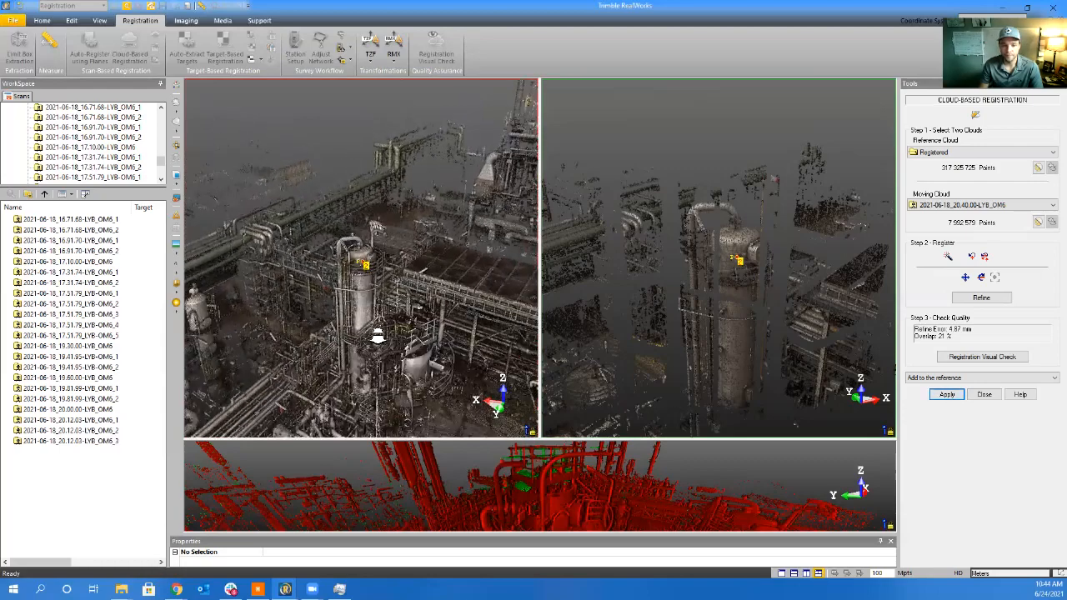
pyautogui.scroll(-8, 695, 292)
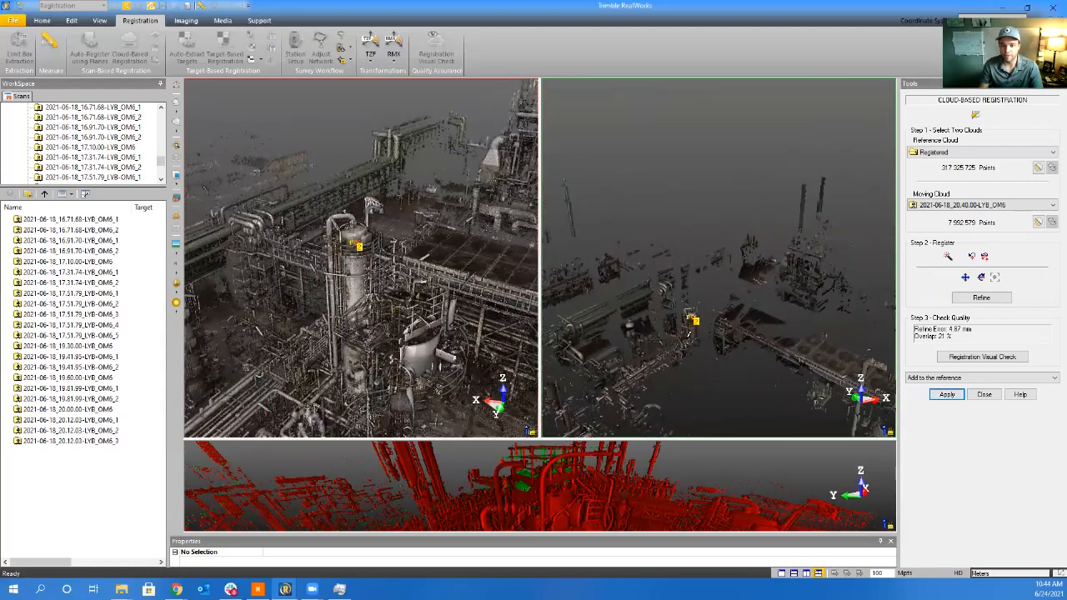
pyautogui.moveTo(677, 348)
pyautogui.mouseDown()
pyautogui.moveTo(755, 329)
pyautogui.moveTo(692, 362)
pyautogui.mouseUp()
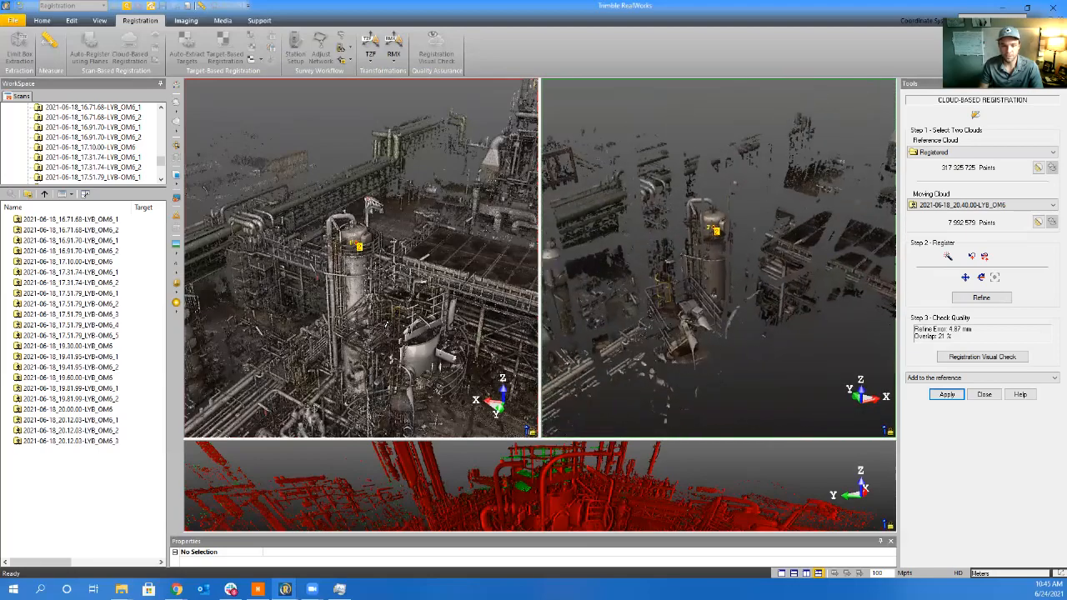
pyautogui.click(948, 395)
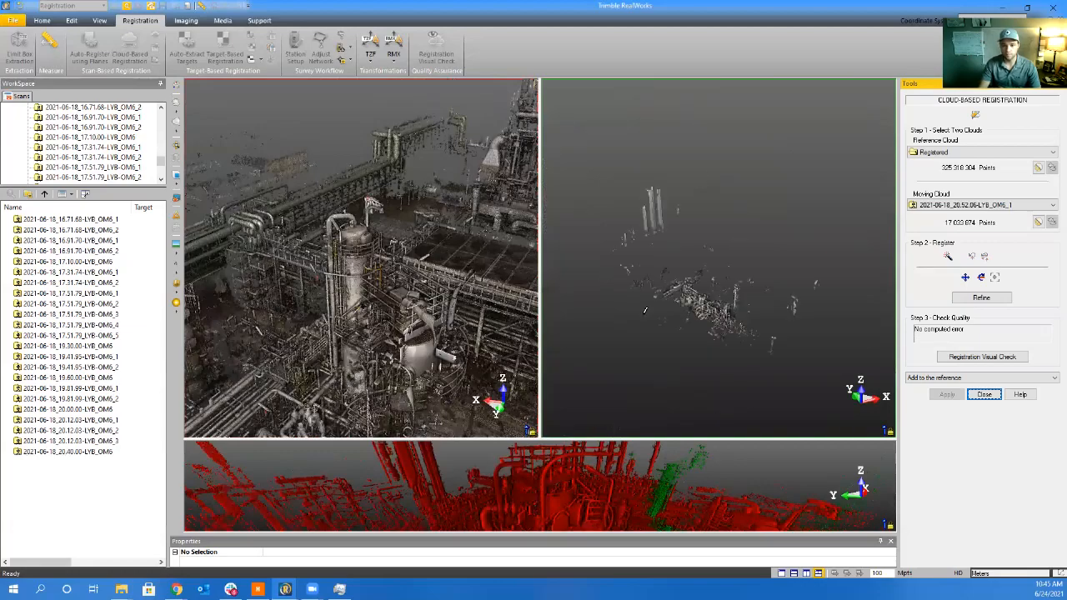
# Try to register 2021-06-18_20.52.06-LYB_OM6_1 by pairing a point on the horizontal pipes of the pipe rack in both clouds
pyautogui.scroll(5, 690, 302)
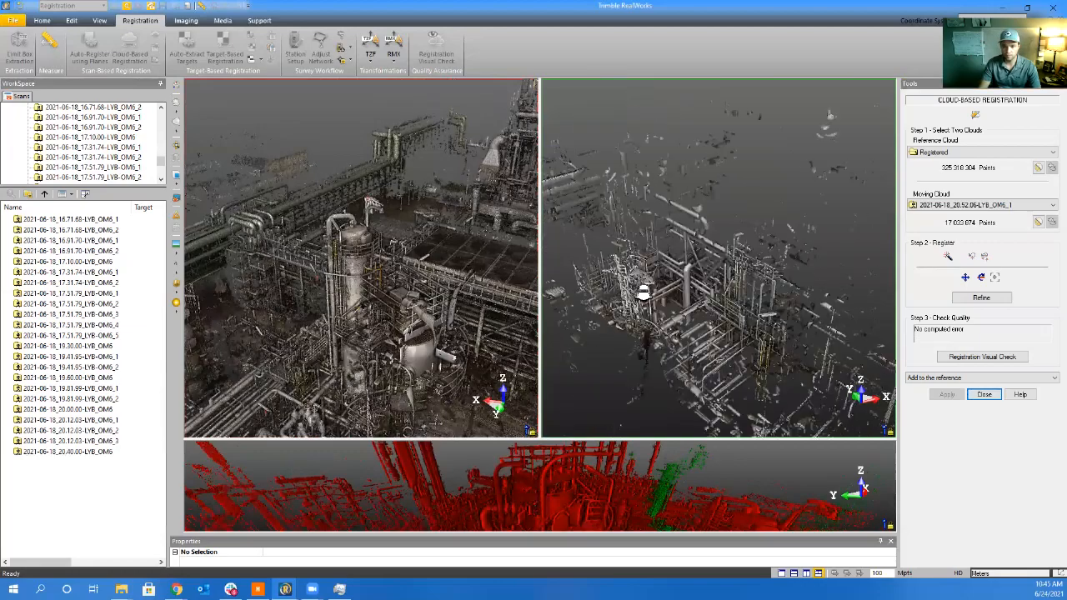
pyautogui.moveTo(644, 272); pyautogui.dragTo(724, 306)
pyautogui.moveTo(399, 303); pyautogui.dragTo(423, 282)
pyautogui.moveTo(588, 387); pyautogui.dragTo(591, 383, button='middle')
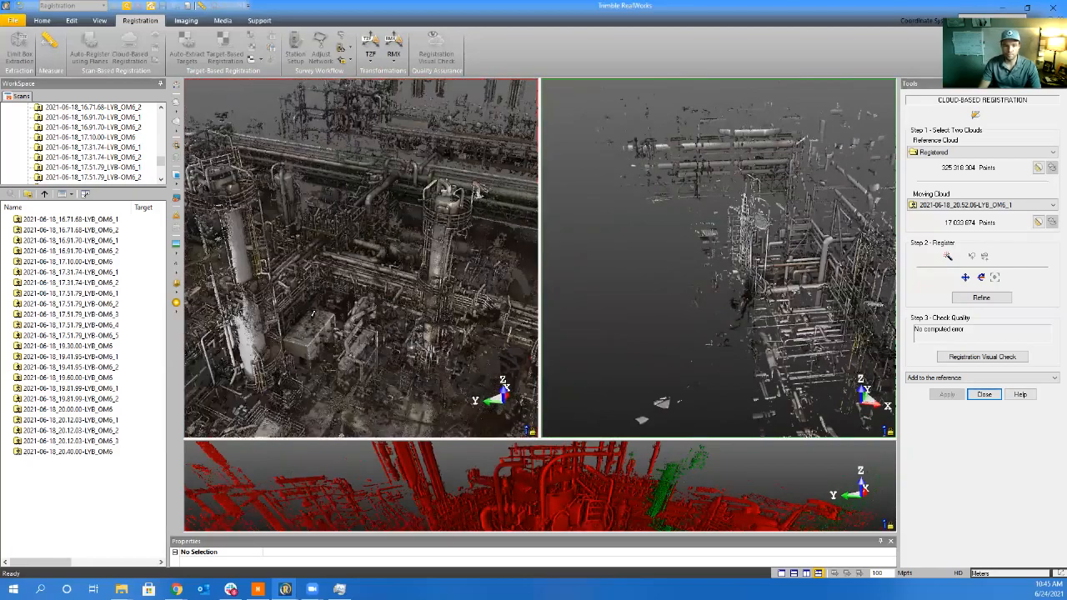
pyautogui.moveTo(250, 332); pyautogui.dragTo(273, 243, button='middle')
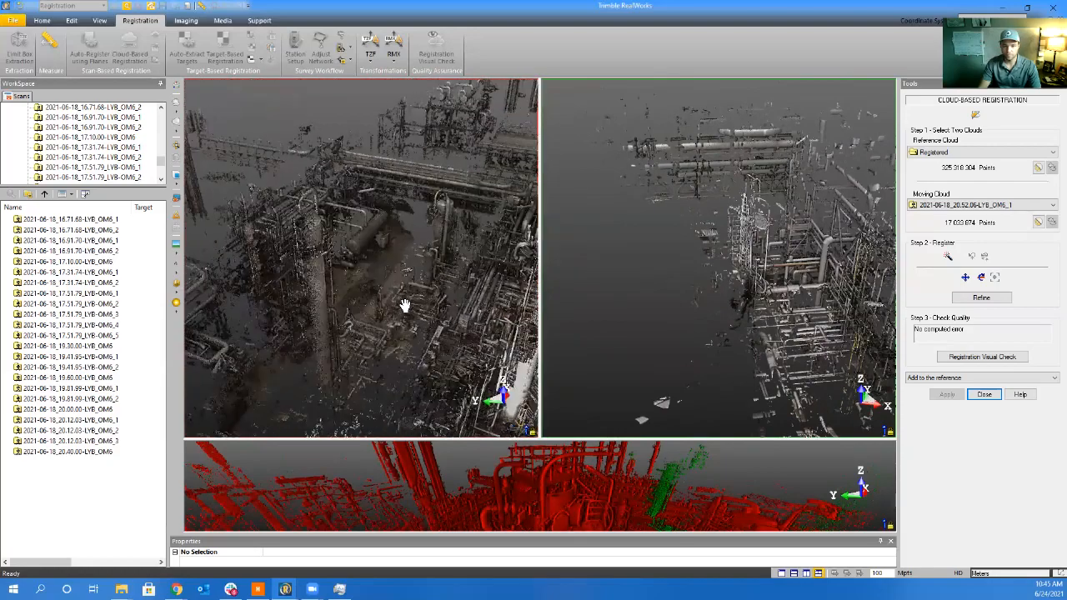
pyautogui.moveTo(448, 271); pyautogui.dragTo(472, 296)
pyautogui.scroll(-4, 798, 314)
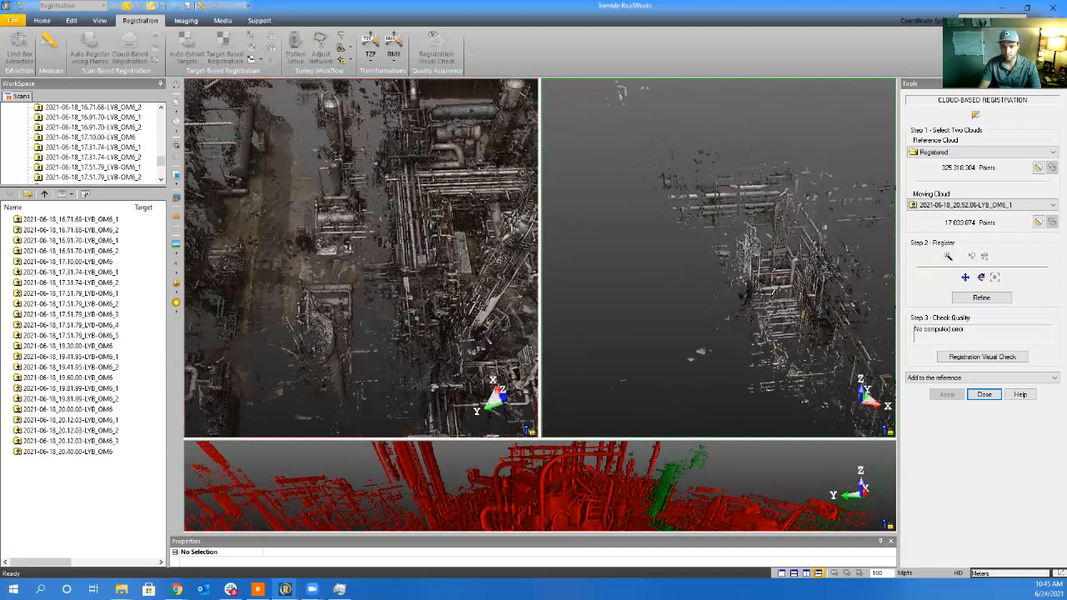
pyautogui.moveTo(798, 314); pyautogui.dragTo(694, 360, button='middle')
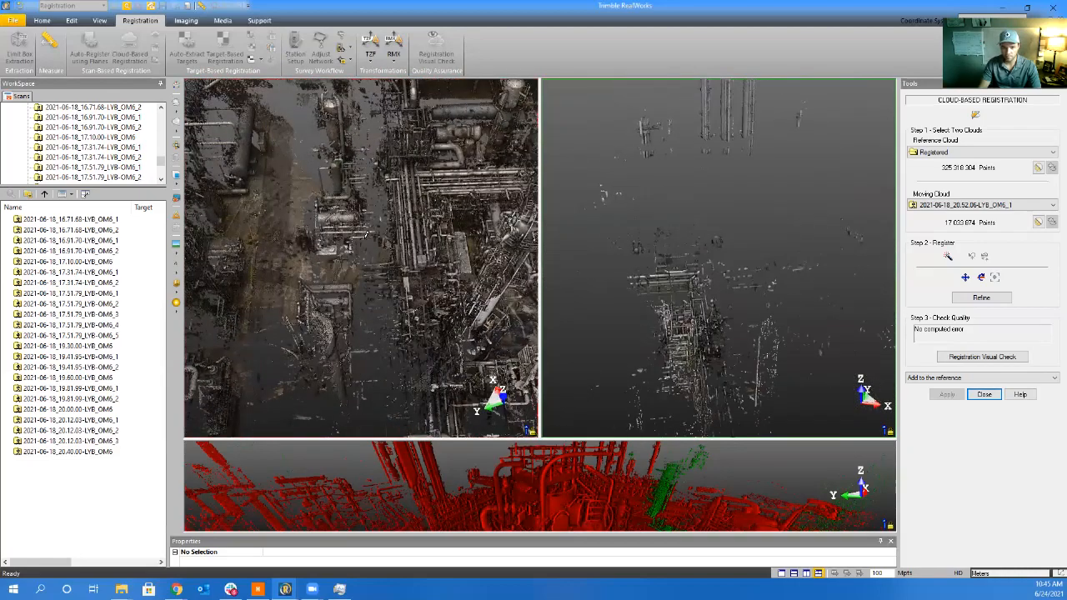
pyautogui.moveTo(389, 205); pyautogui.dragTo(386, 424)
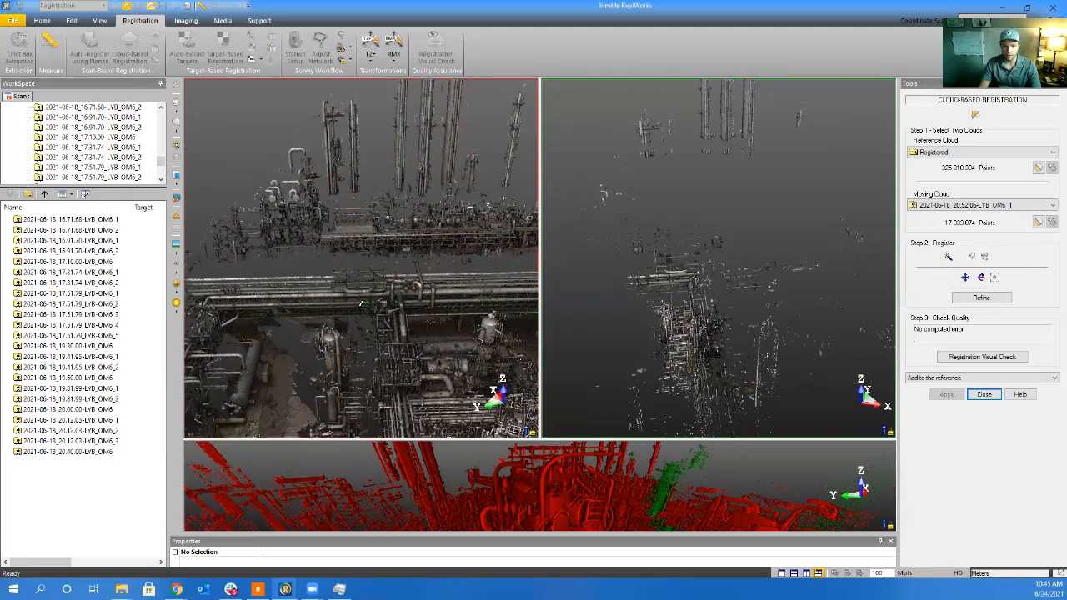
pyautogui.scroll(3, 362, 290)
pyautogui.moveTo(367, 307); pyautogui.dragTo(455, 271)
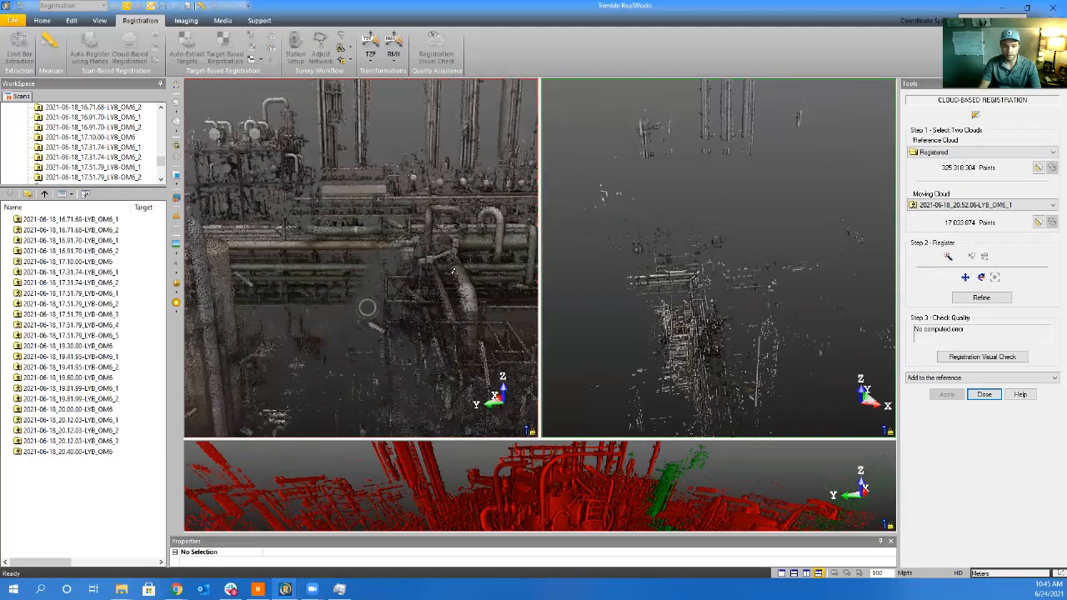
pyautogui.scroll(5, 639, 258)
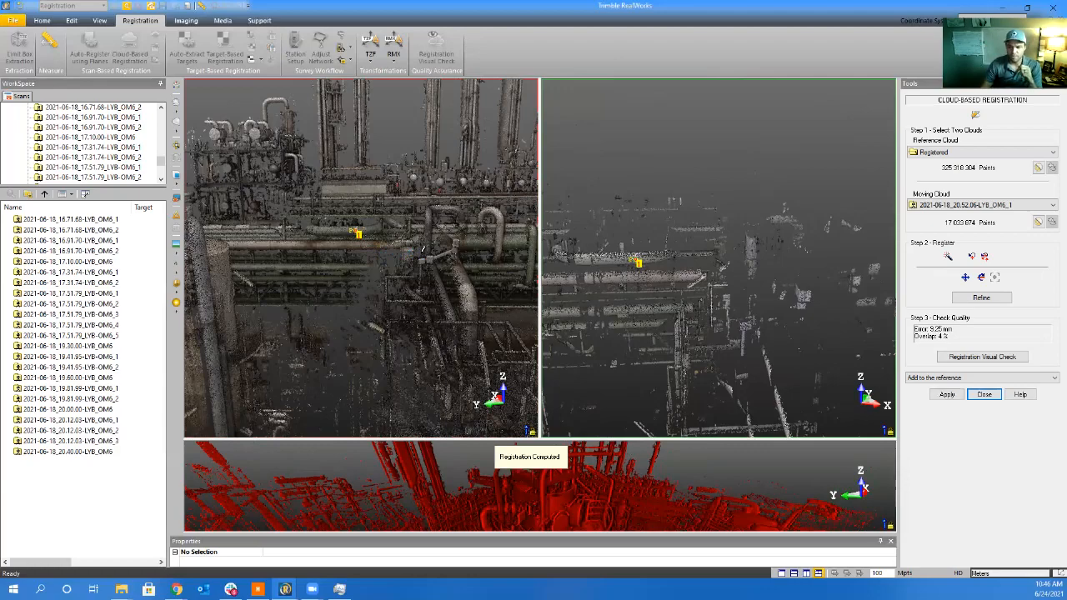
# Examine the alignment of 2021-06-18_20.52.06-LYB_OM6_1 with the reference around the pipe rack in the enlarged combined view
pyautogui.click(571, 511)
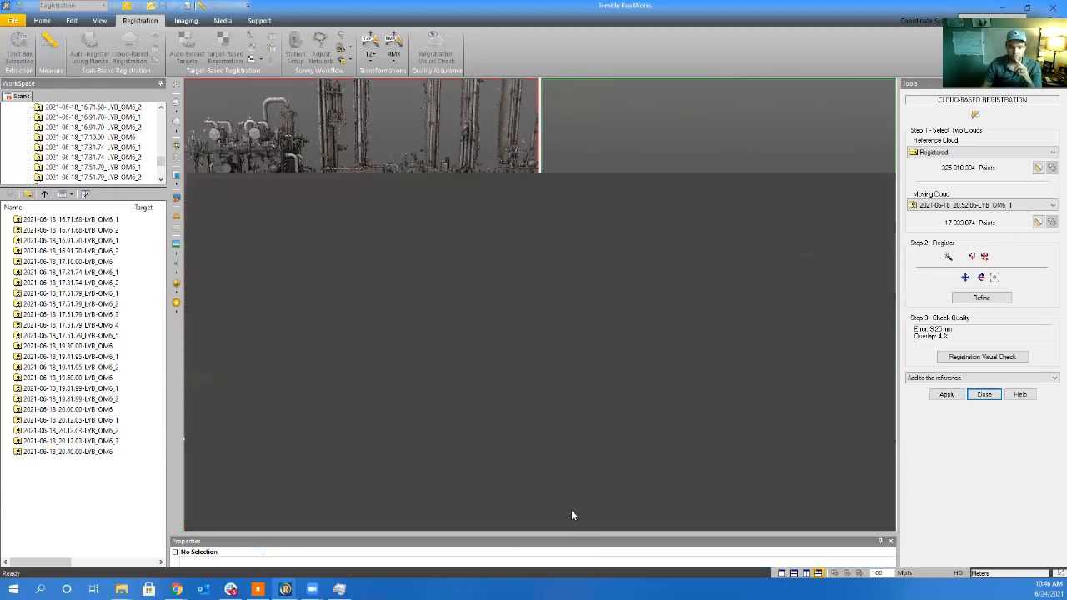
pyautogui.scroll(-3, 571, 451)
pyautogui.scroll(-7, 571, 454)
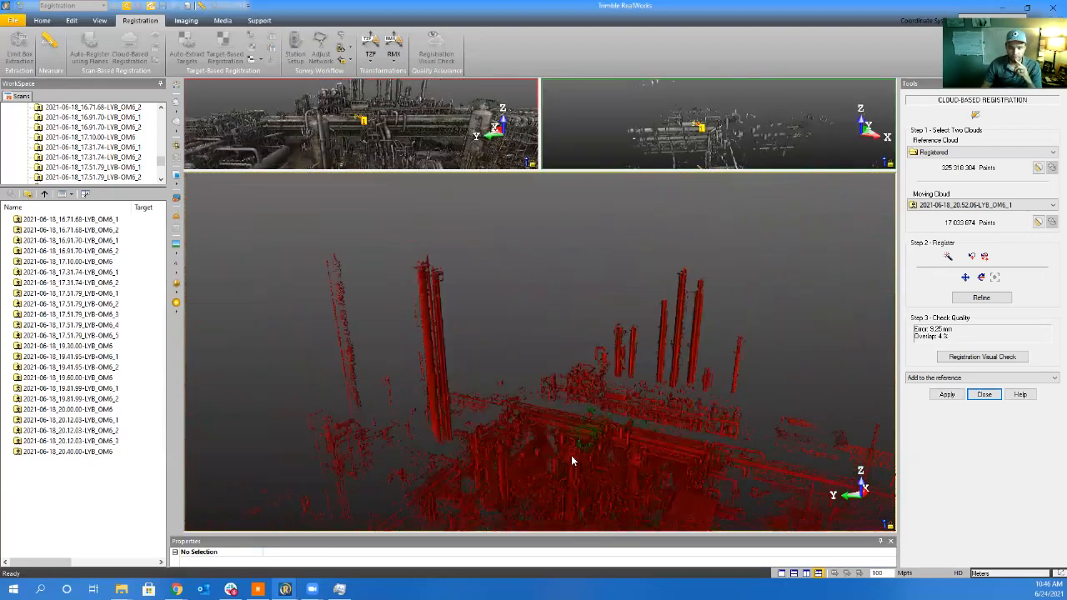
pyautogui.moveTo(573, 458); pyautogui.dragTo(598, 399)
pyautogui.scroll(8, 597, 399)
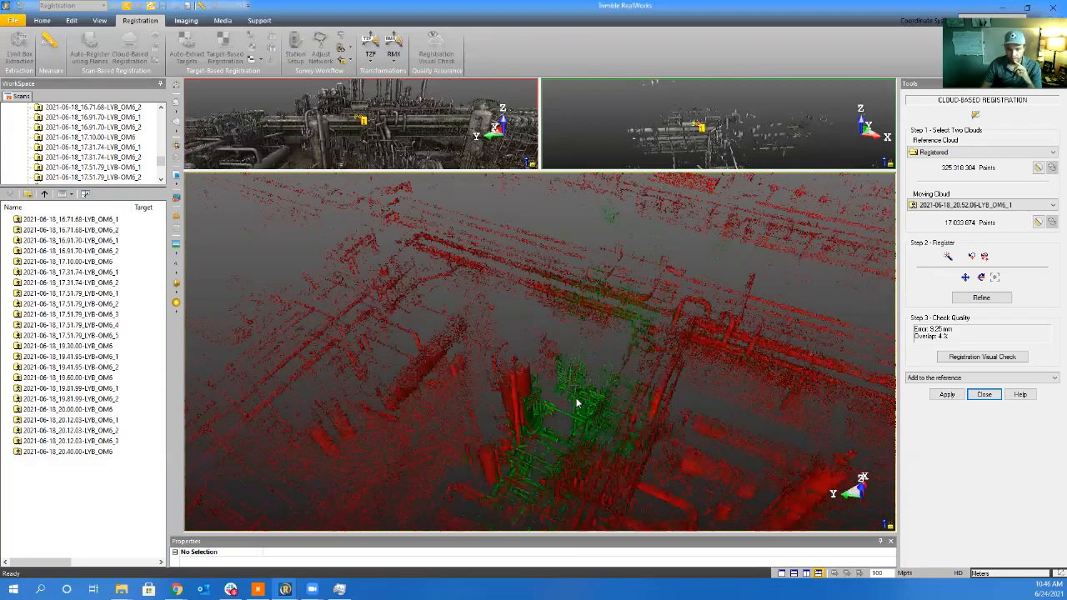
pyautogui.scroll(10, 634, 421)
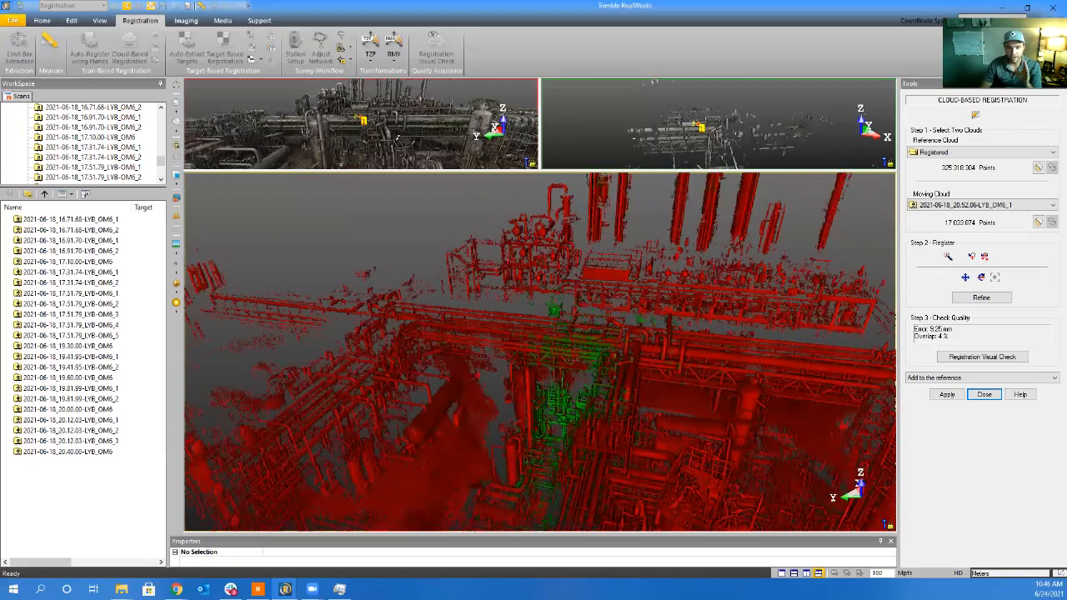
# Return to the enlarged separate cloud views and set 2021-06-18_20.72.10-LYB_OM6_1 as the moving cloud
pyautogui.moveTo(399, 171); pyautogui.dragTo(402, 439)
pyautogui.scroll(-5, 404, 338)
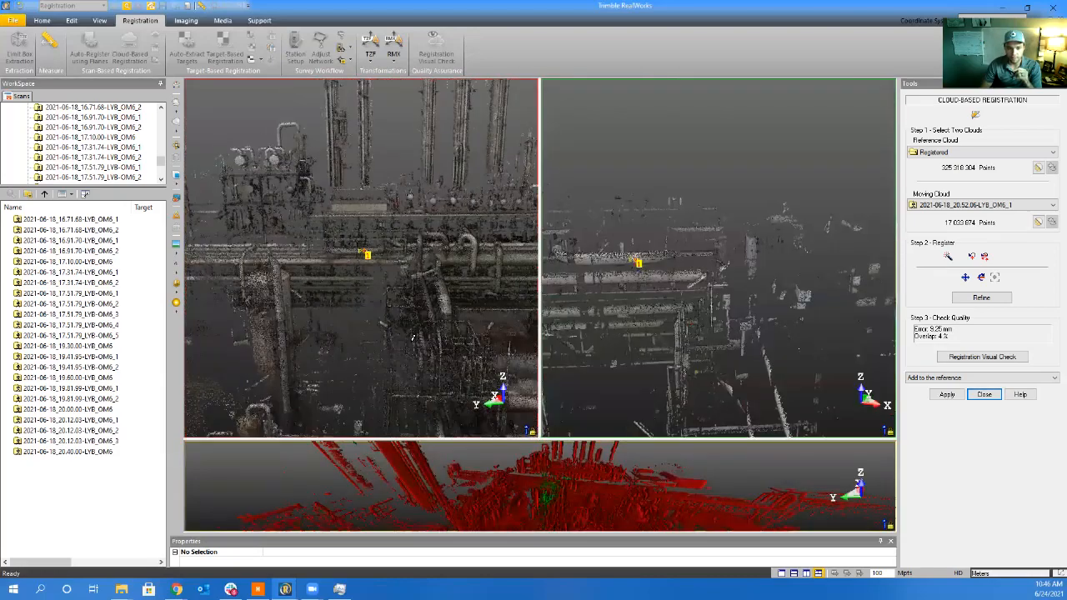
pyautogui.moveTo(387, 347); pyautogui.dragTo(412, 300)
pyautogui.click(986, 205)
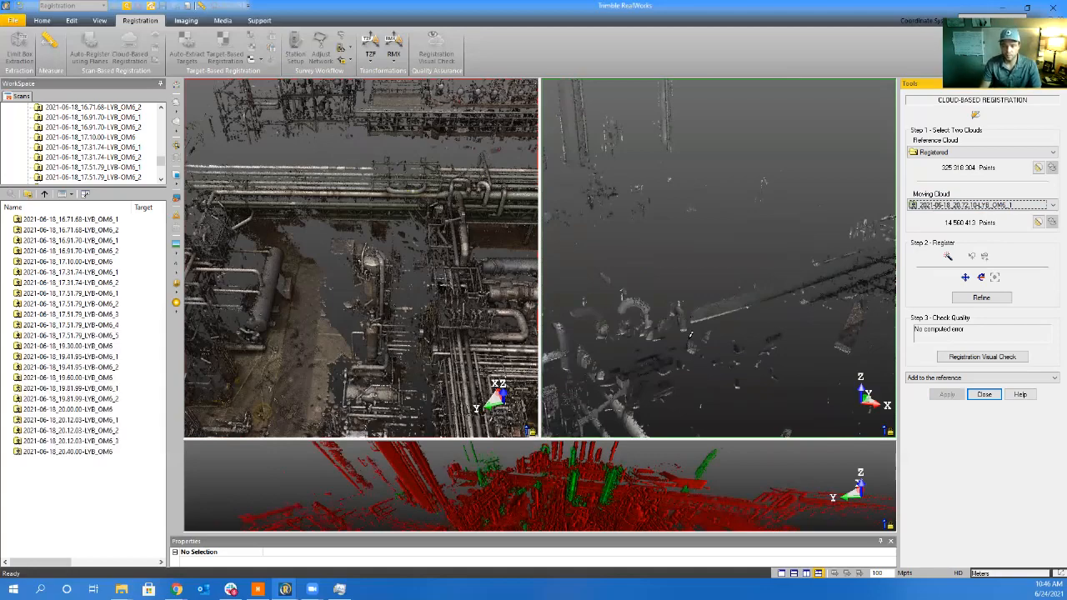
pyautogui.moveTo(690, 334); pyautogui.dragTo(640, 197)
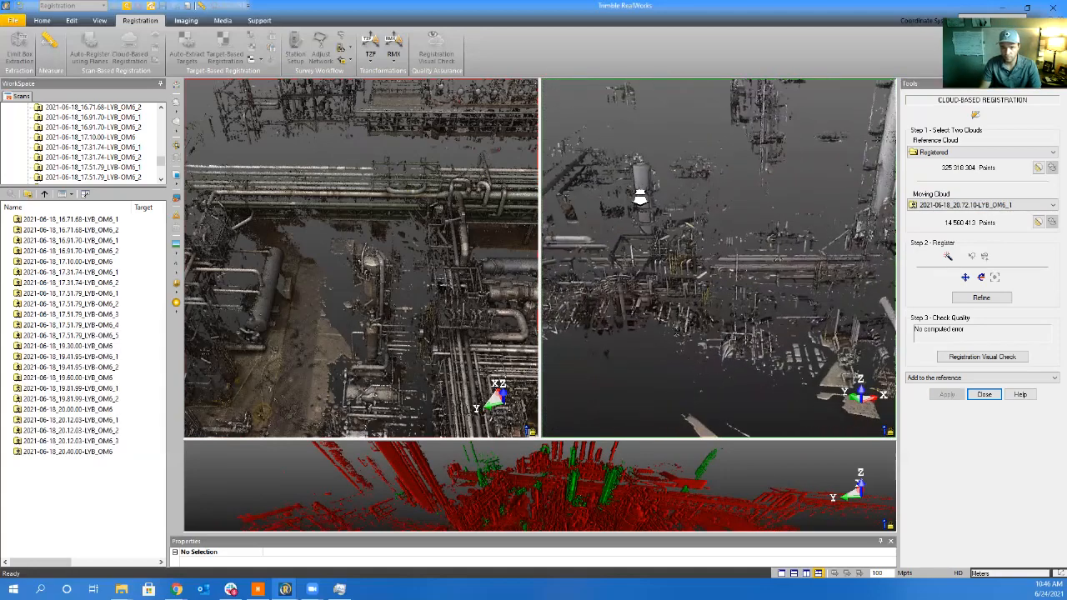
# Pair a point on the vertical vessel's shell above the railed platform in both clouds and refine the 2021-06-18_20.72.10-LYB_OM6_1 registration
pyautogui.scroll(3, 640, 198)
pyautogui.moveTo(442, 329); pyautogui.dragTo(371, 368)
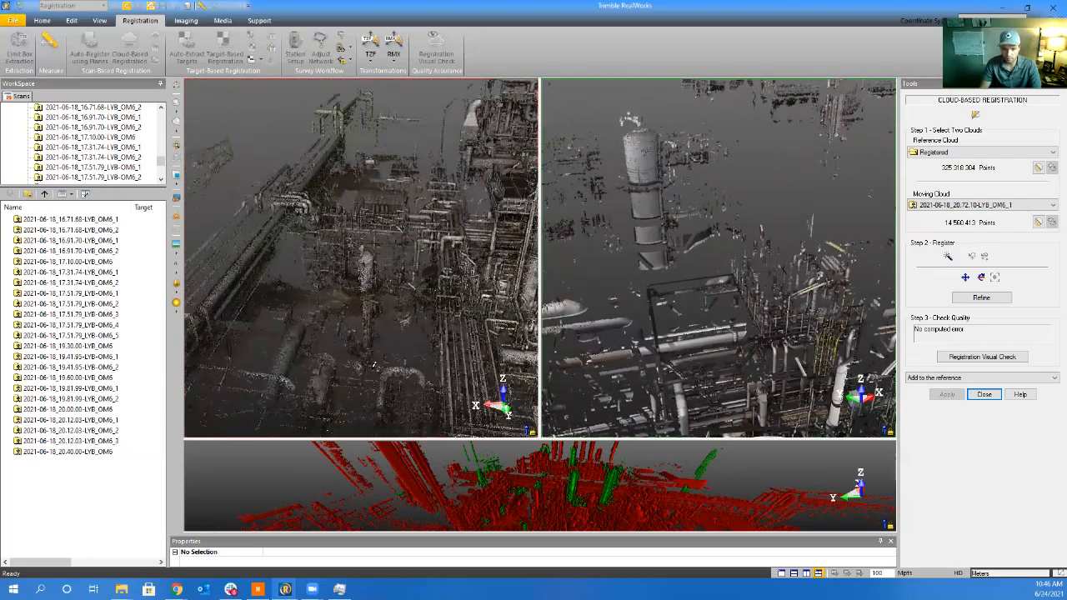
pyautogui.moveTo(372, 368); pyautogui.dragTo(345, 393, button='middle')
pyautogui.scroll(3, 367, 375)
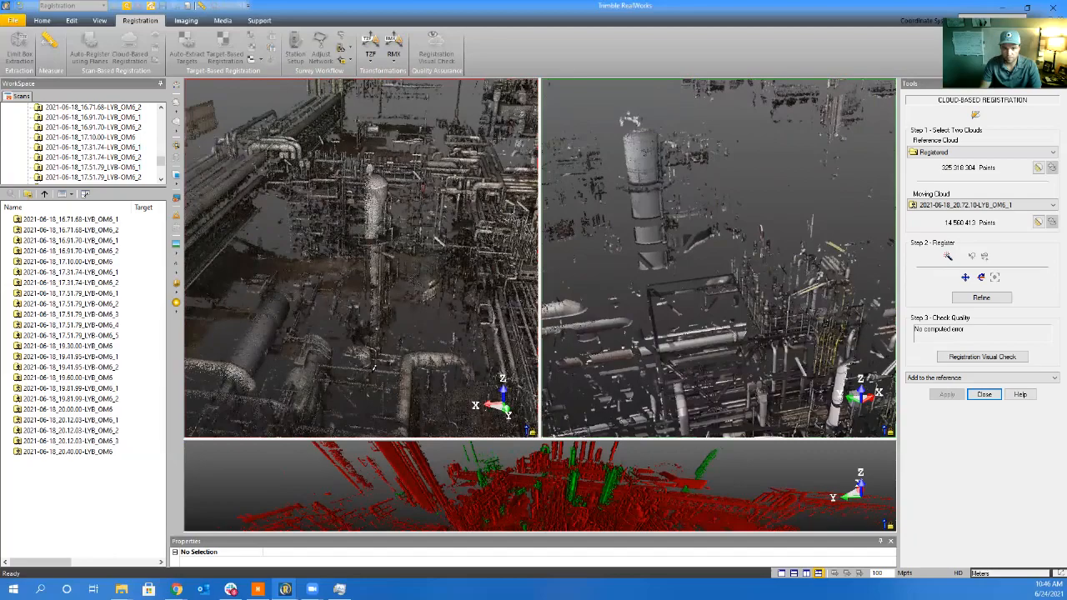
pyautogui.moveTo(442, 368); pyautogui.dragTo(334, 315)
pyautogui.moveTo(335, 316); pyautogui.dragTo(488, 386, button='middle')
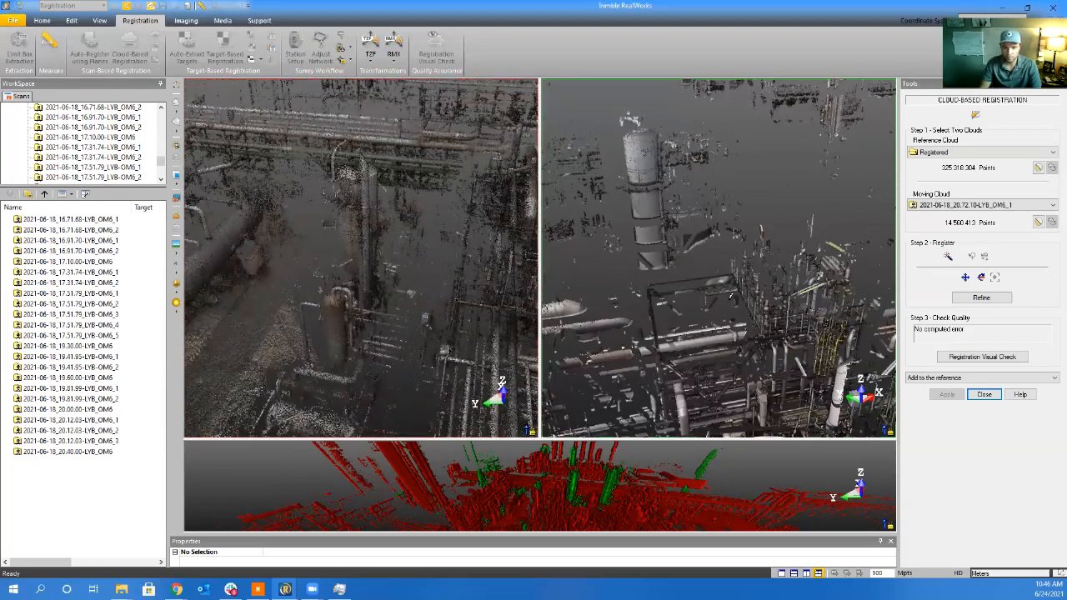
pyautogui.moveTo(711, 321); pyautogui.dragTo(667, 321)
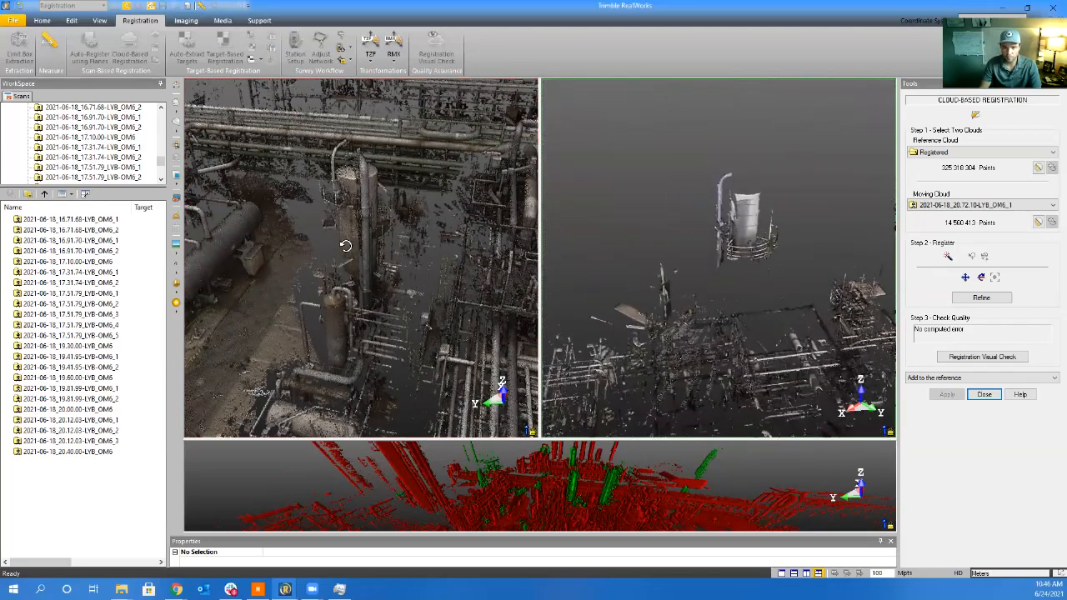
pyautogui.moveTo(346, 246); pyautogui.dragTo(362, 225)
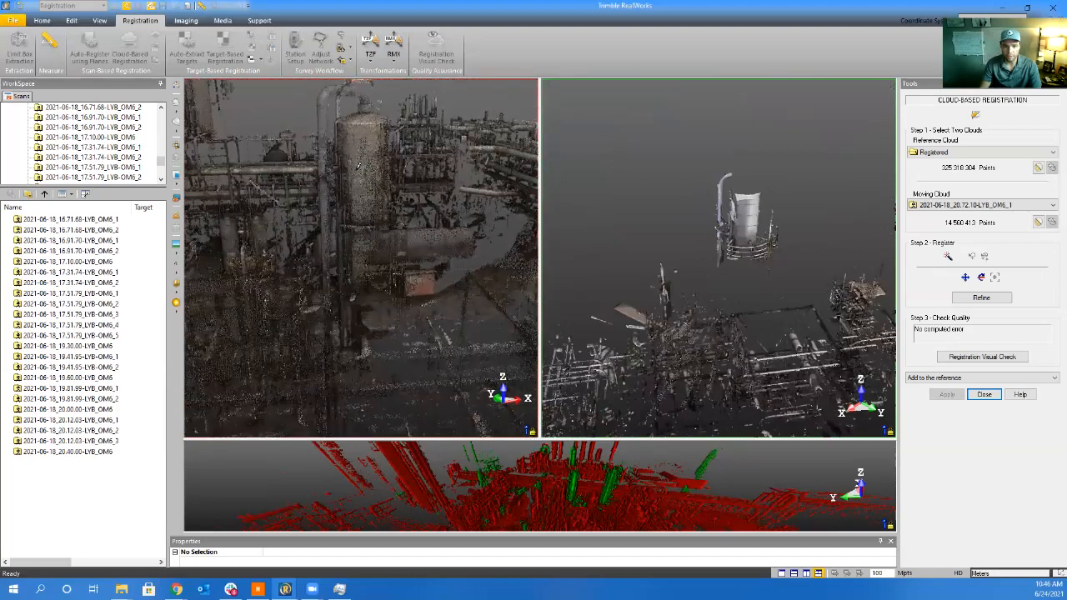
pyautogui.moveTo(380, 156); pyautogui.dragTo(462, 193, button='middle')
pyautogui.scroll(4, 734, 241)
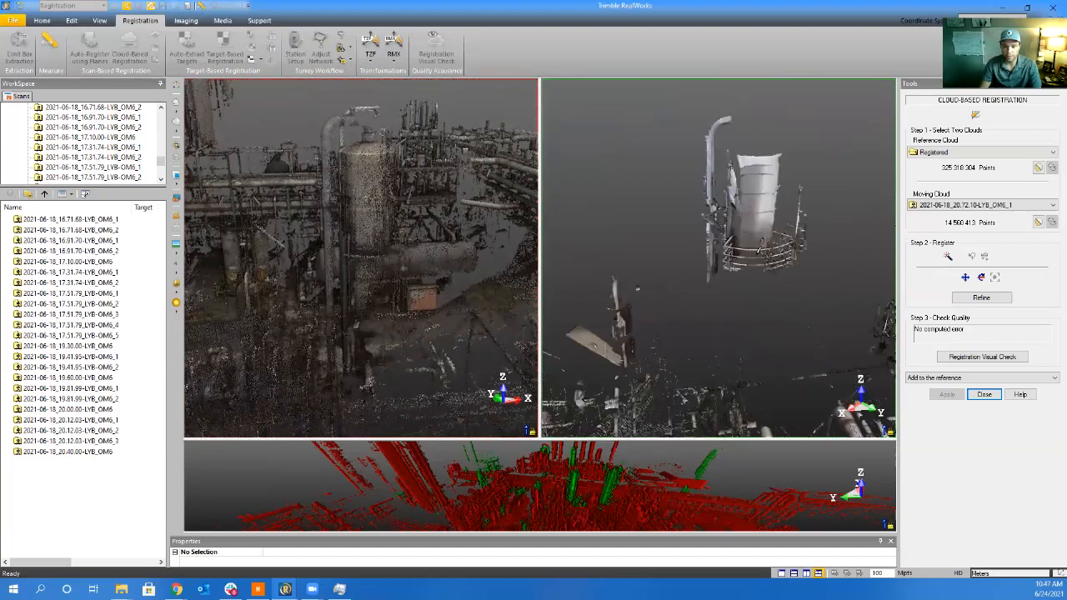
pyautogui.moveTo(753, 236); pyautogui.dragTo(713, 256)
pyautogui.moveTo(313, 232); pyautogui.dragTo(337, 241)
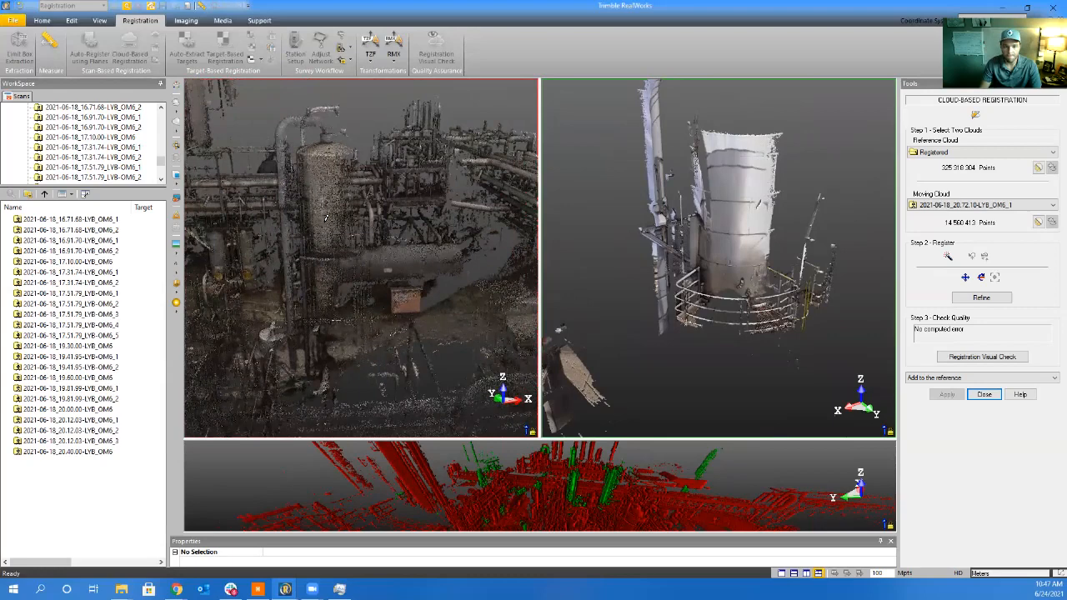
pyautogui.click(329, 219)
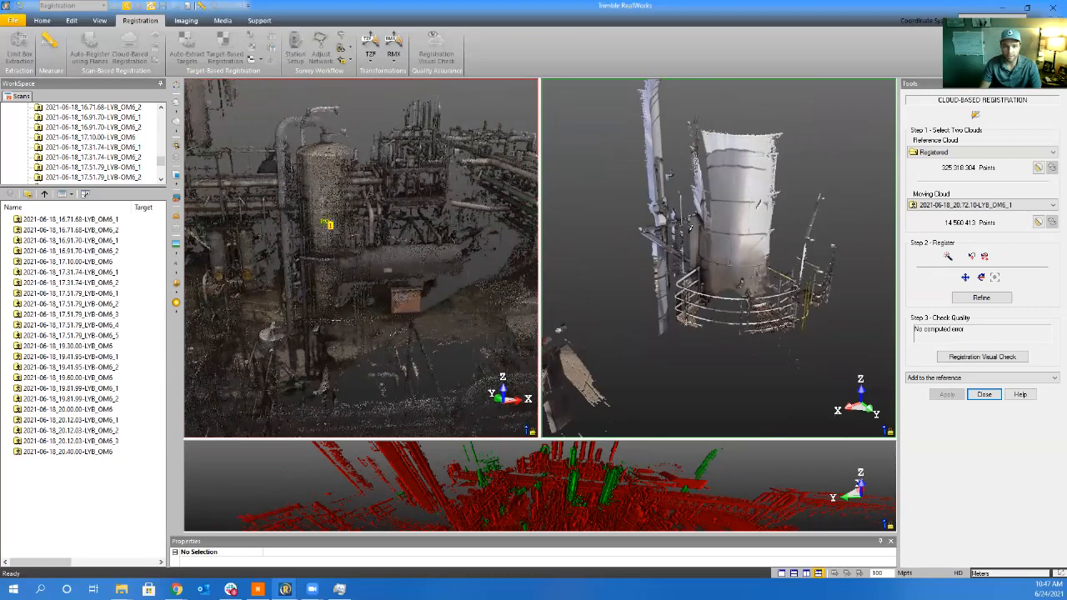
pyautogui.click(724, 245)
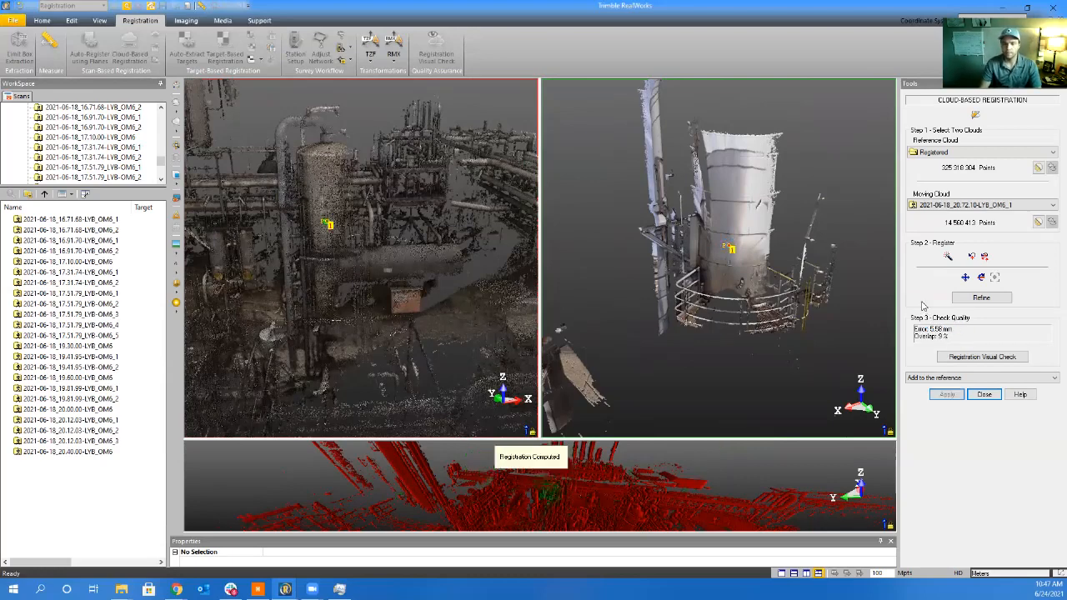
pyautogui.click(984, 298)
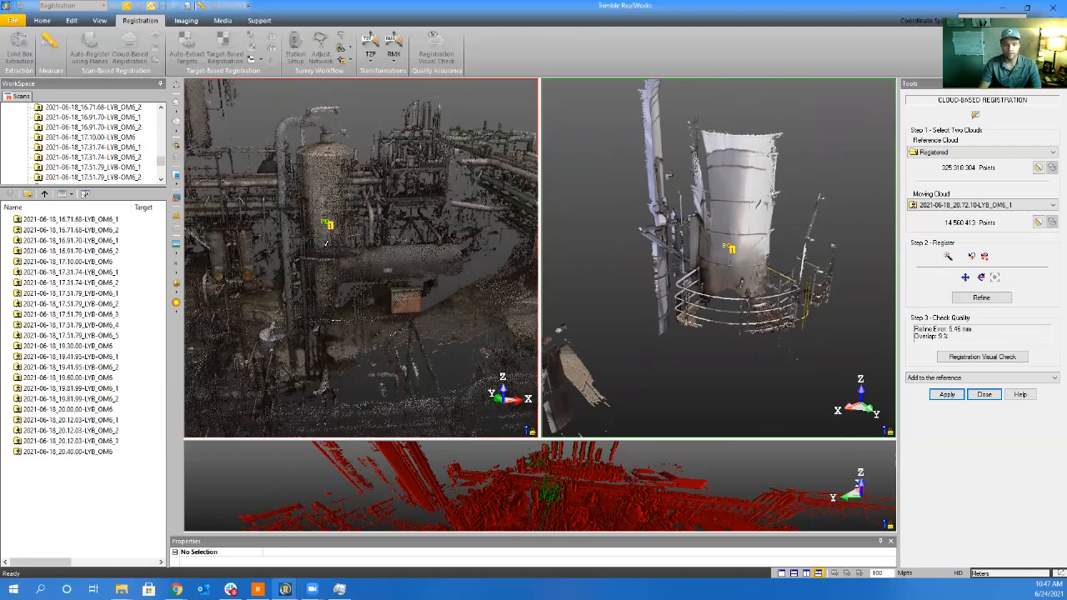
# Examine the alignment of 2021-06-18_20.72.10-LYB_OM6_1 with the reference around the vessel's railed platform in the enlarged combined view
pyautogui.moveTo(313, 253); pyautogui.dragTo(370, 230)
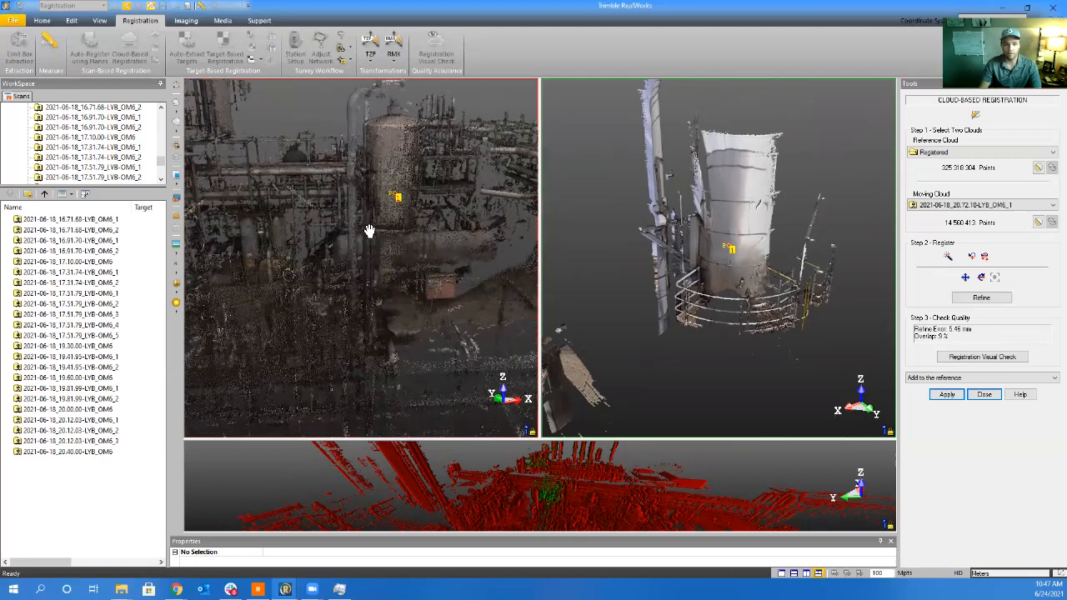
pyautogui.click(546, 505)
pyautogui.scroll(4, 565, 402)
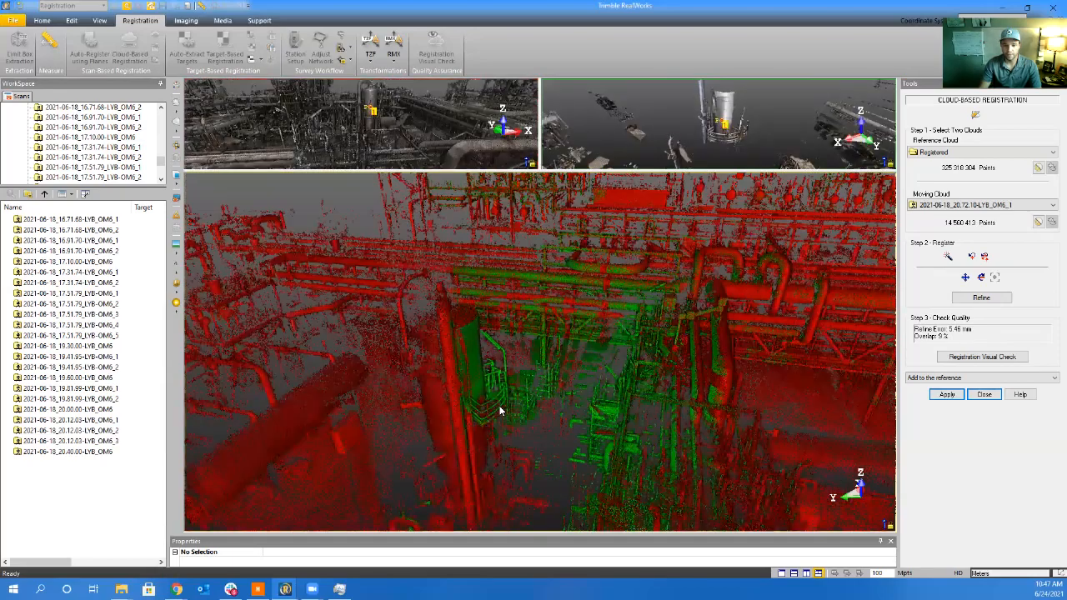
pyautogui.scroll(2, 489, 391)
pyautogui.moveTo(495, 401); pyautogui.dragTo(447, 433)
pyautogui.scroll(6, 450, 432)
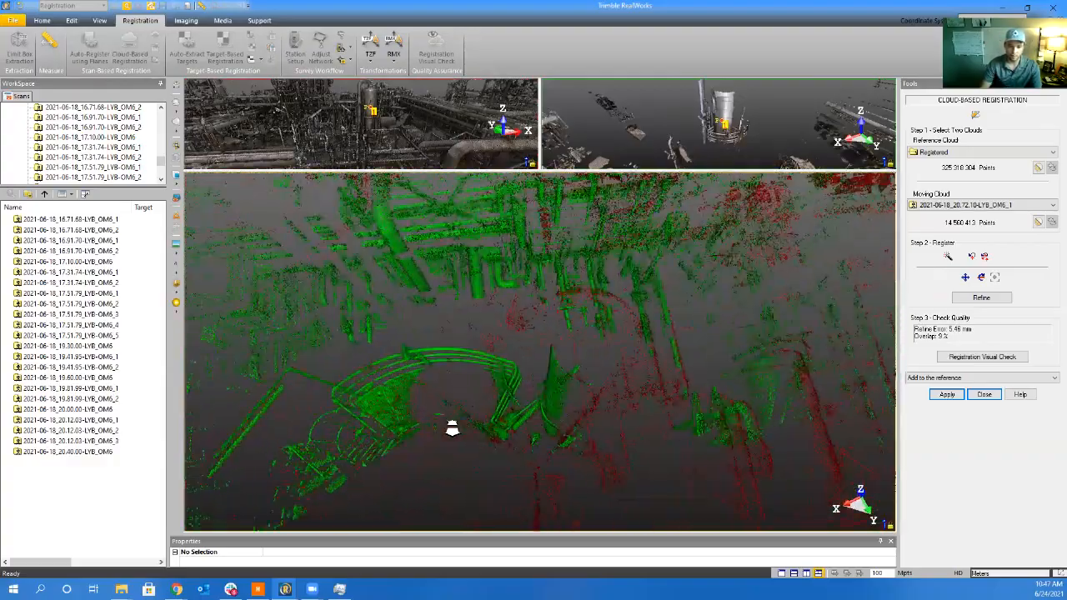
pyautogui.moveTo(489, 433); pyautogui.dragTo(509, 443, button='middle')
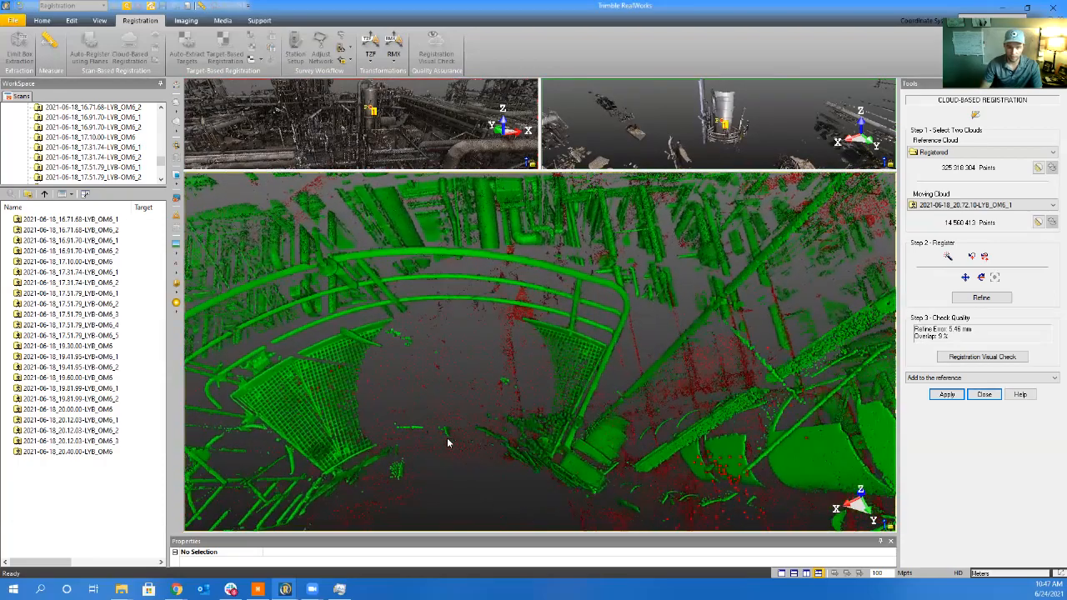
# Check the alignment across the surrounding pipework from several angles and add the 2021-06-18_20.72.10-LYB_OM6_1 scan to the reference
pyautogui.moveTo(448, 443); pyautogui.dragTo(655, 434)
pyautogui.scroll(-4, 286, 374)
pyautogui.moveTo(546, 371); pyautogui.dragTo(717, 379, button='middle')
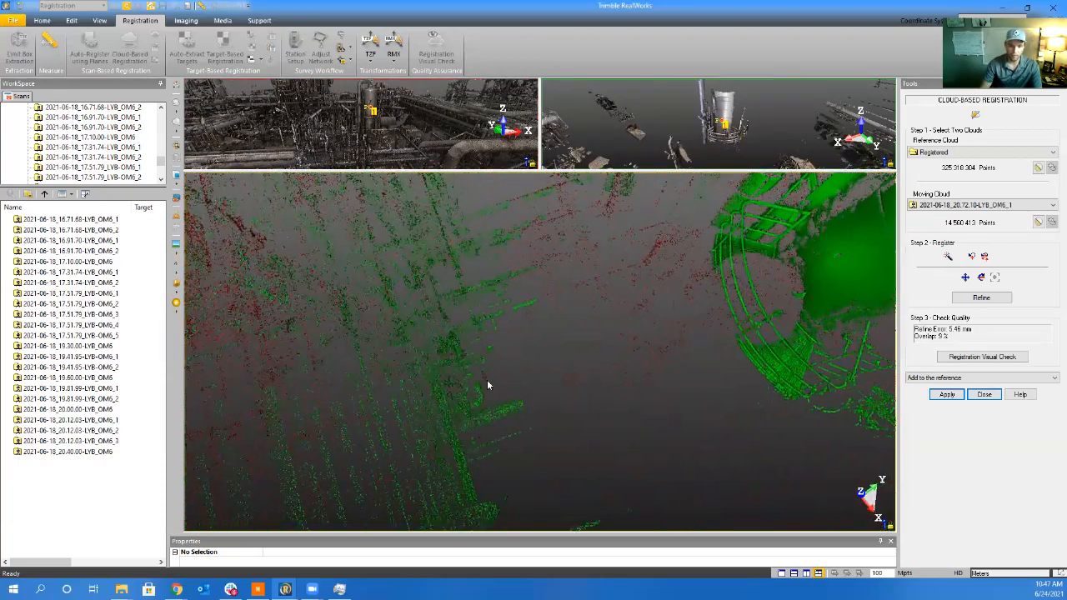
pyautogui.moveTo(439, 388); pyautogui.dragTo(350, 300)
pyautogui.moveTo(567, 384); pyautogui.dragTo(628, 396, button='middle')
pyautogui.moveTo(628, 396); pyautogui.dragTo(457, 403)
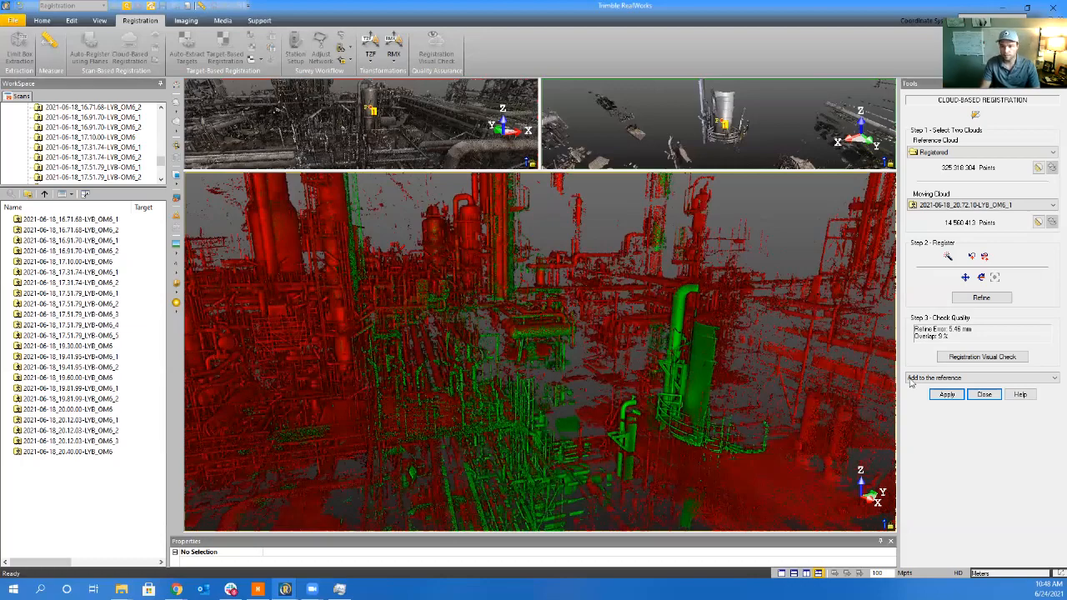
pyautogui.click(947, 395)
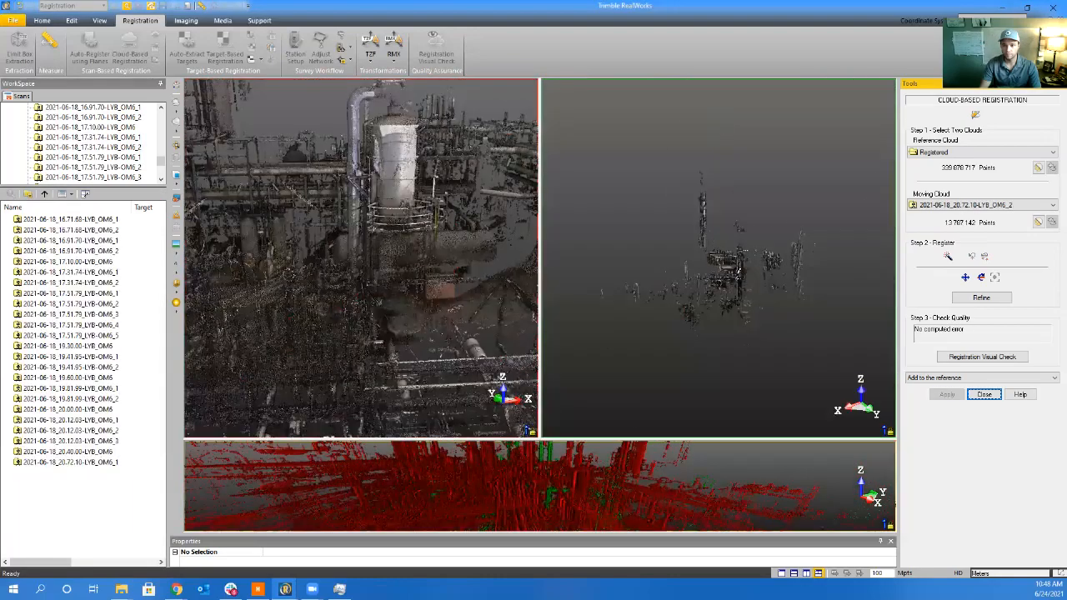
# Register 2021-06-18_20.72.10-LYB_OM6_2 by pairing a point on the reddish support block under the horizontal vessel in both clouds
pyautogui.scroll(5, 722, 271)
pyautogui.moveTo(700, 250); pyautogui.dragTo(448, 294)
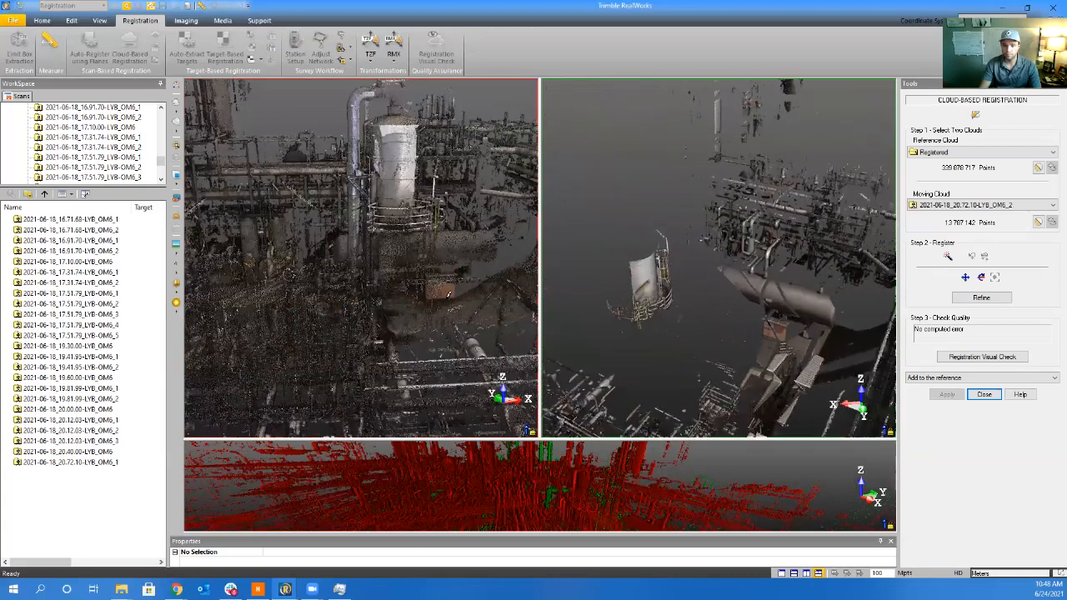
pyautogui.moveTo(412, 263); pyautogui.dragTo(355, 292)
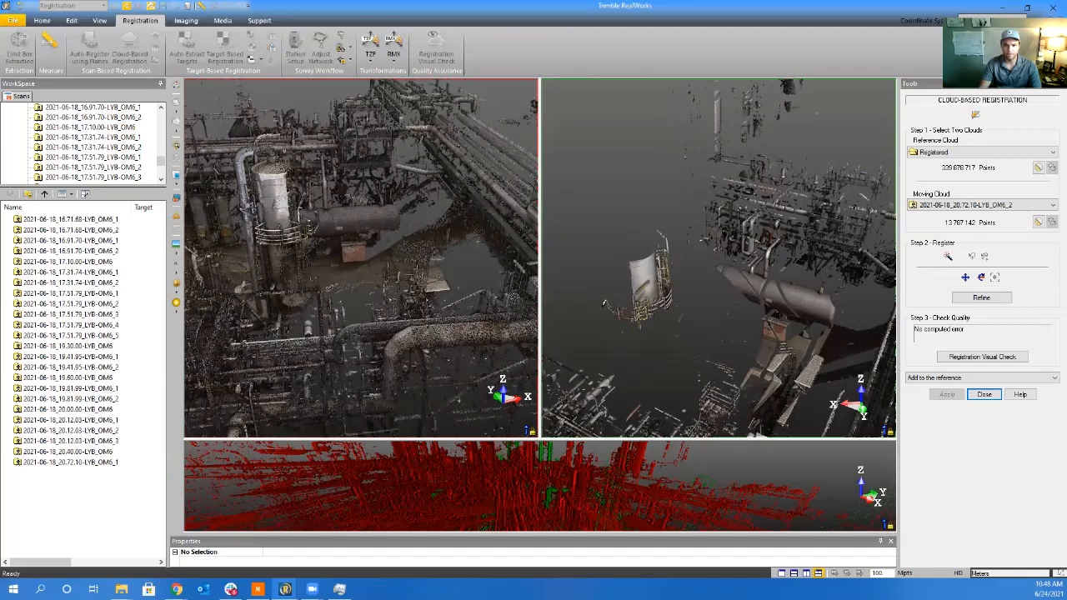
pyautogui.scroll(3, 364, 262)
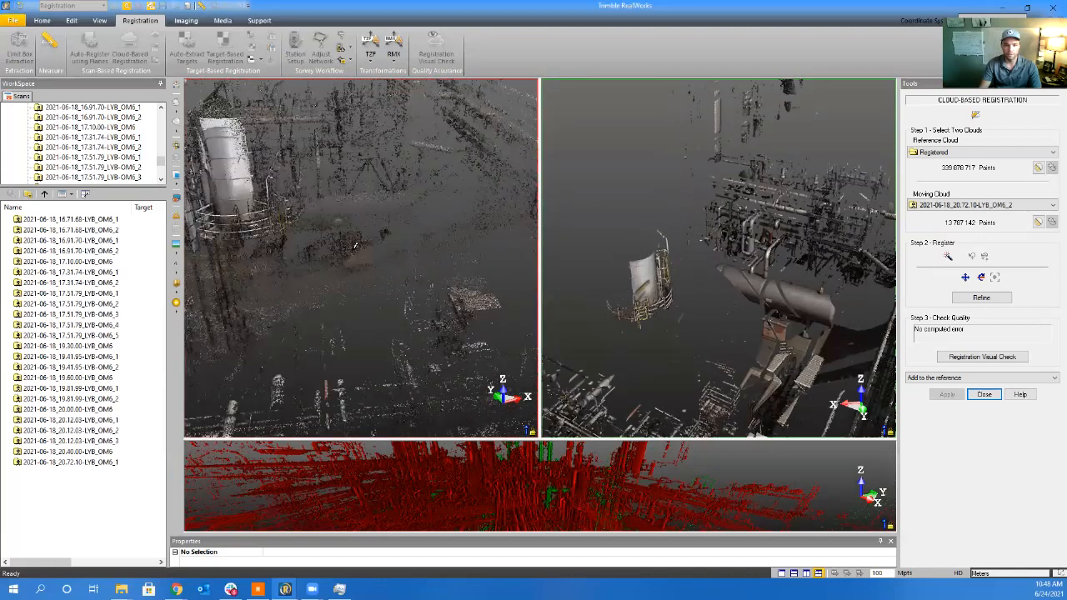
pyautogui.scroll(-3, 354, 246)
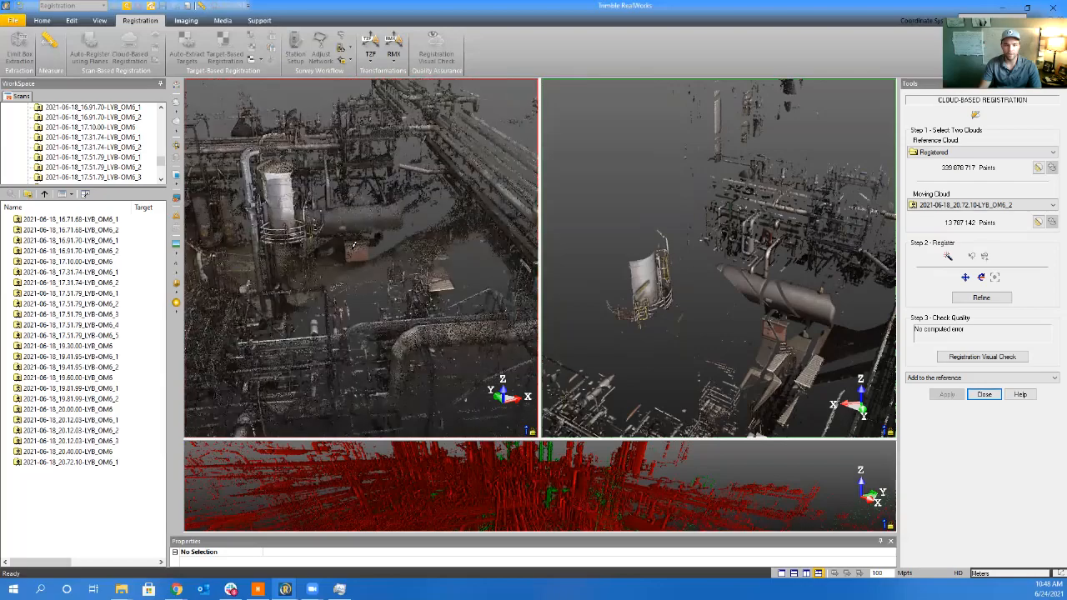
pyautogui.moveTo(353, 244); pyautogui.dragTo(366, 273)
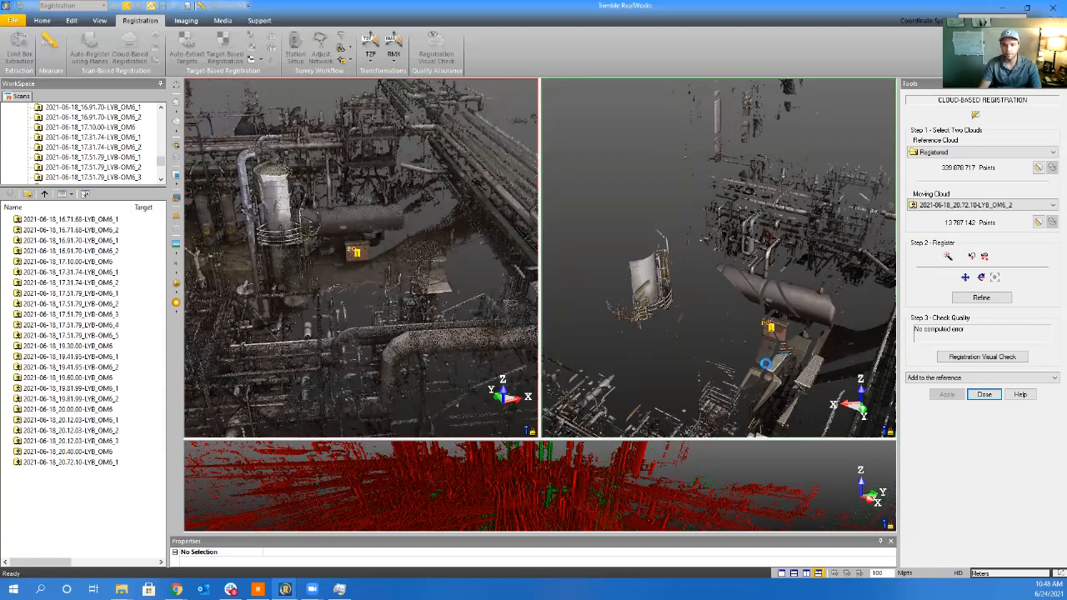
pyautogui.click(766, 364)
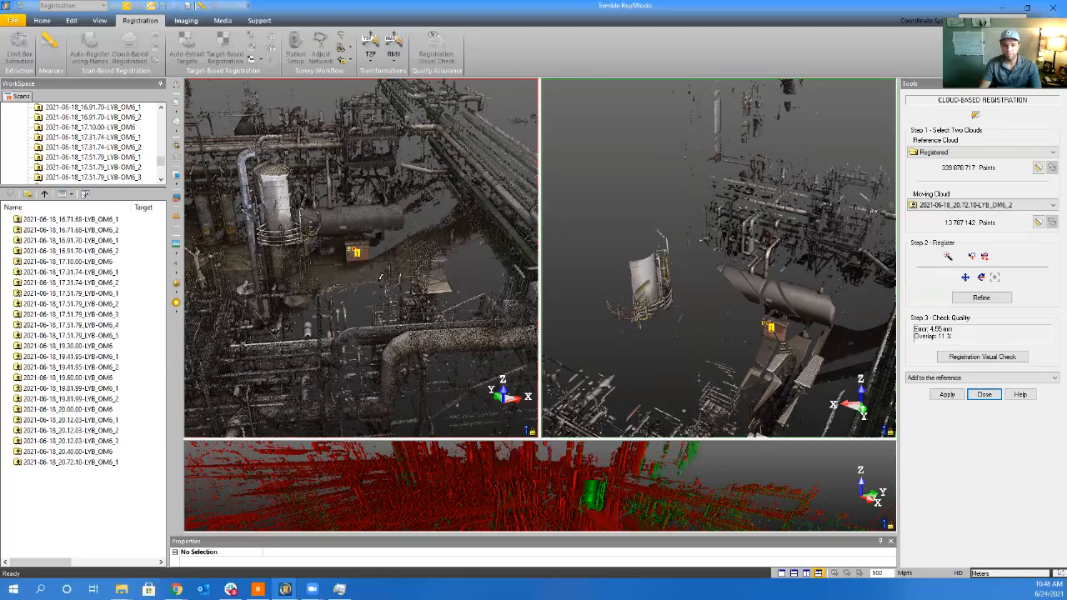
# Pair a second point on the pipe loop along the pipe rack in both clouds
pyautogui.moveTo(710, 341); pyautogui.dragTo(817, 343)
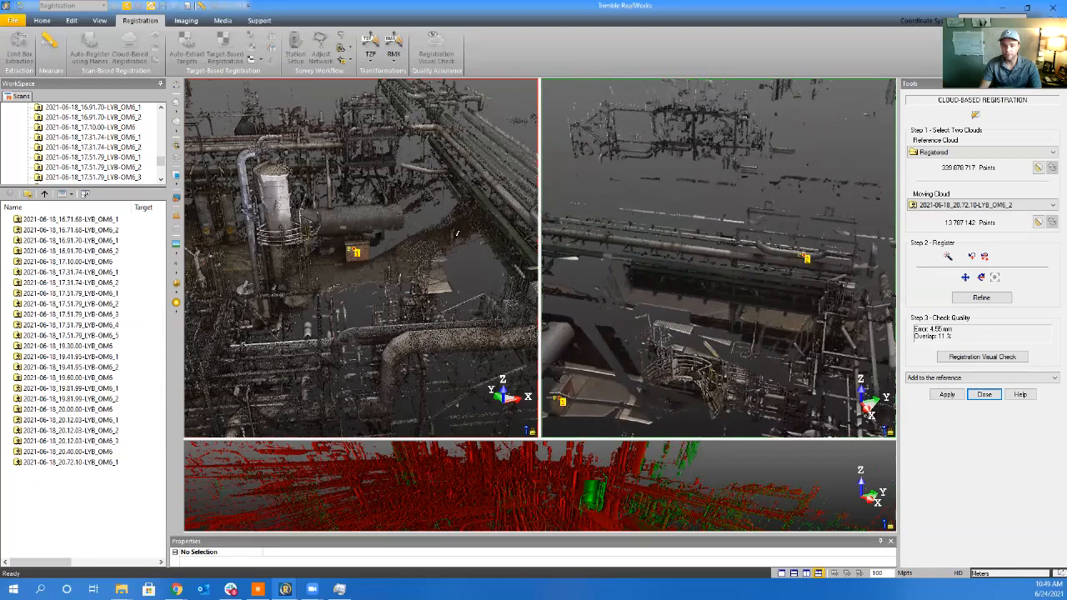
pyautogui.moveTo(457, 240); pyautogui.dragTo(402, 197)
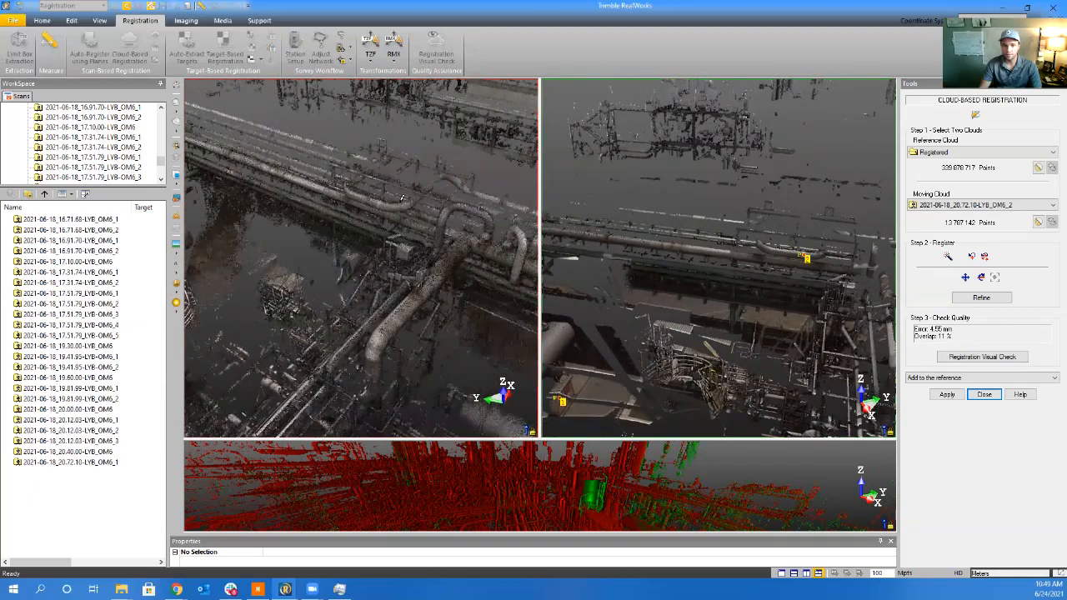
pyautogui.click(379, 201)
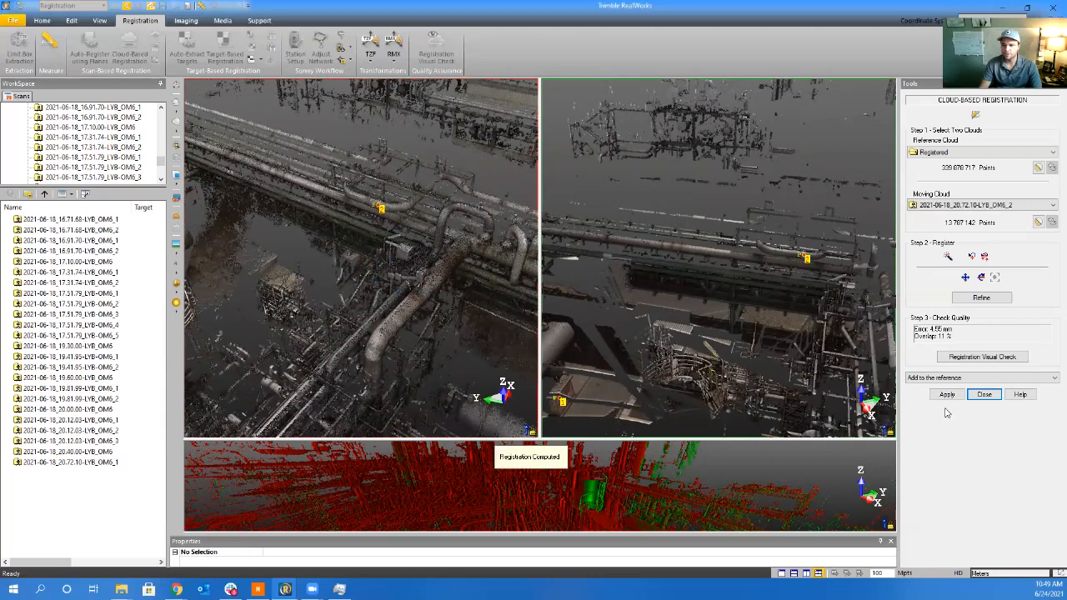
# Refine the 2021-06-18_20.72.10-LYB_OM6_2 registration and add the scan to the reference
pyautogui.click(975, 300)
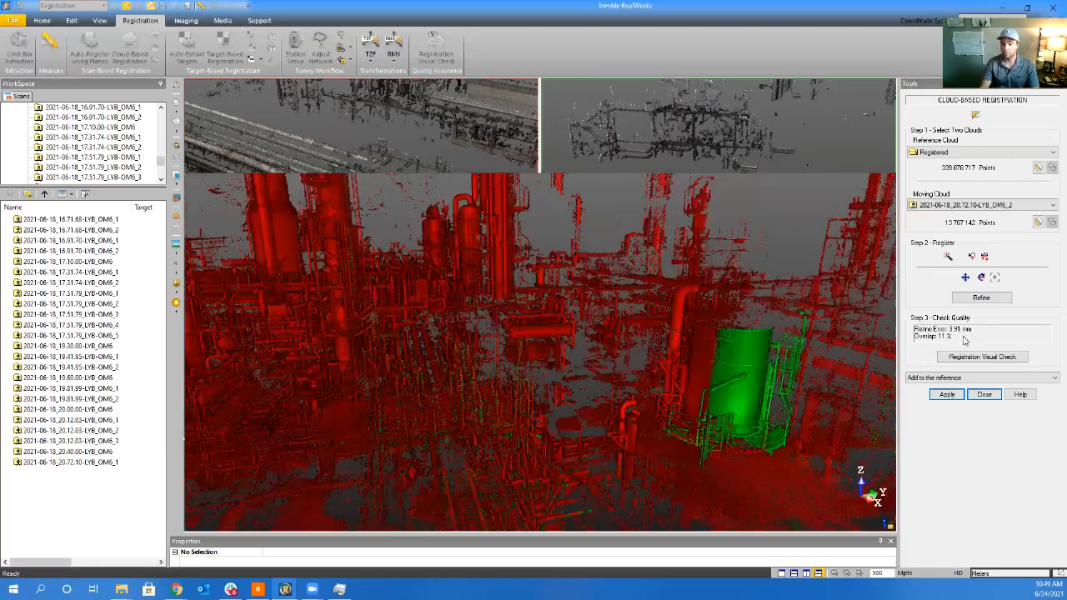
pyautogui.click(943, 395)
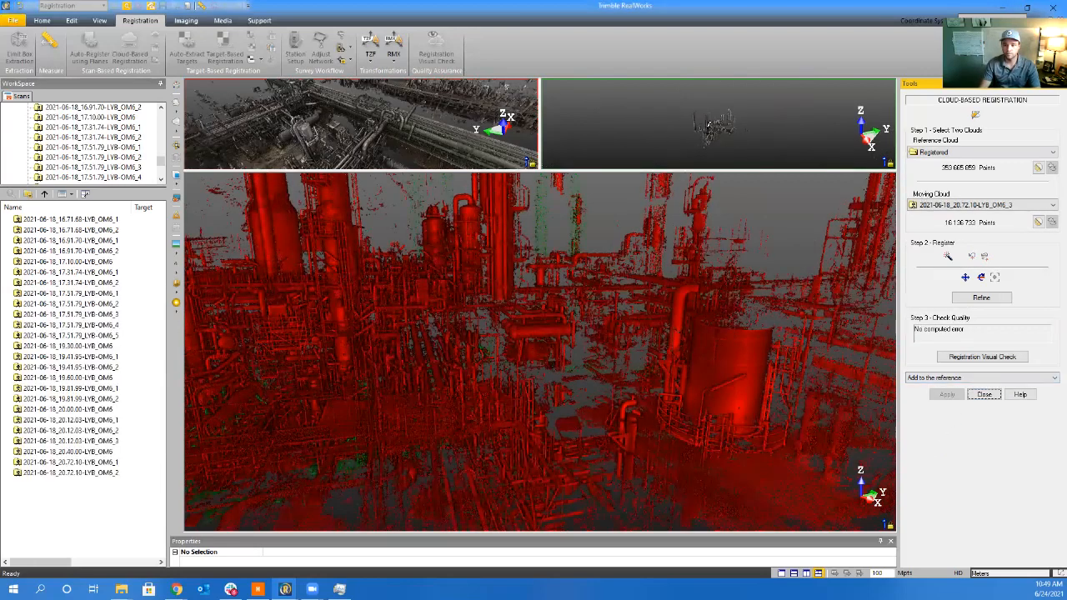
# Enlarge the separate cloud views and register 2021-06-18_20.72.10-LYB_OM6_3 by pairing a point beside the reddish support block under the horizontal vessel
pyautogui.moveTo(715, 171); pyautogui.dragTo(714, 438)
pyautogui.moveTo(705, 294); pyautogui.dragTo(697, 171, button='middle')
pyautogui.scroll(2, 684, 306)
pyautogui.scroll(6, 684, 307)
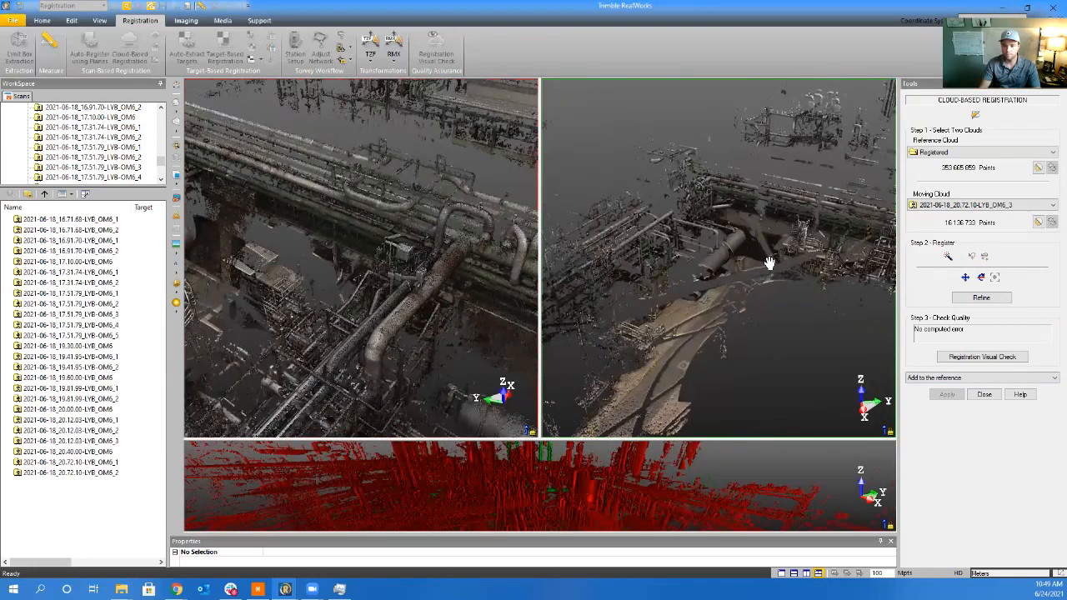
pyautogui.scroll(5, 694, 299)
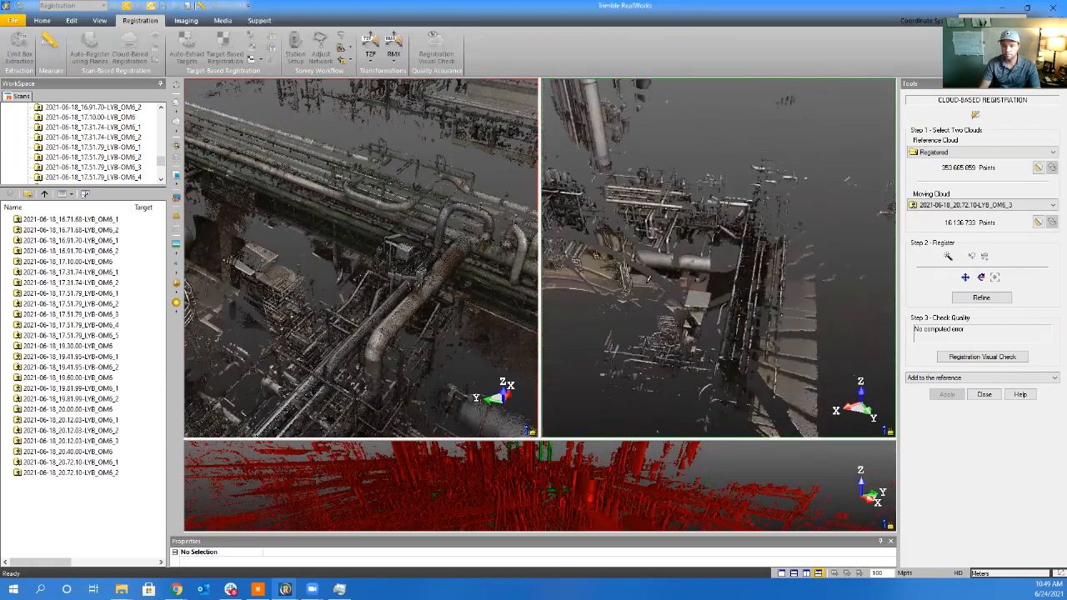
pyautogui.moveTo(650, 320); pyautogui.dragTo(730, 301, button='middle')
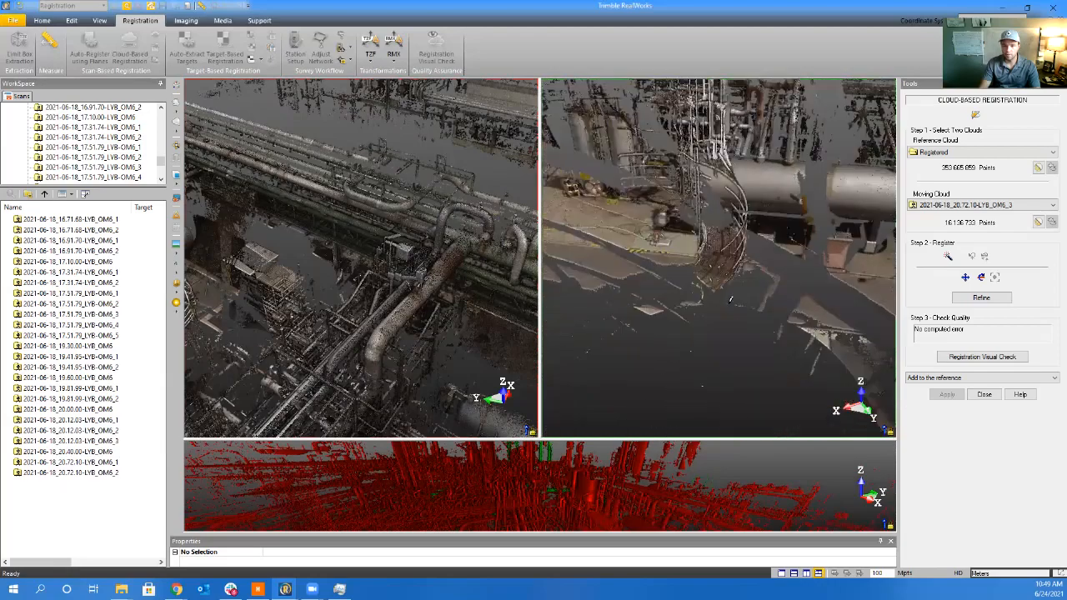
pyautogui.moveTo(446, 295); pyautogui.dragTo(333, 179, button='middle')
pyautogui.moveTo(408, 304); pyautogui.dragTo(322, 293)
pyautogui.scroll(3, 467, 324)
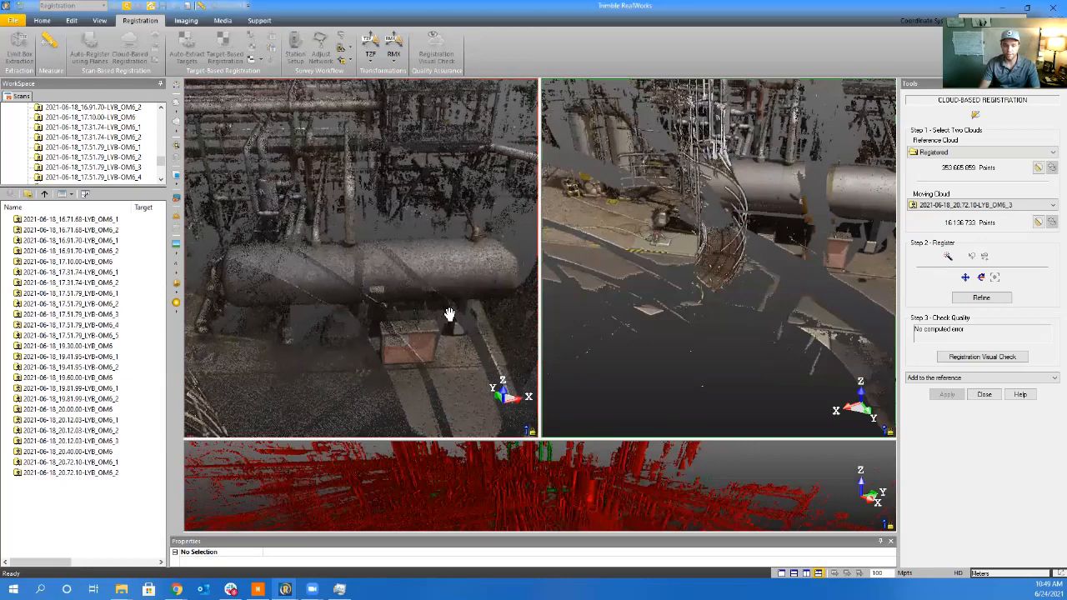
pyautogui.moveTo(453, 312); pyautogui.dragTo(438, 288, button='middle')
pyautogui.click(433, 275)
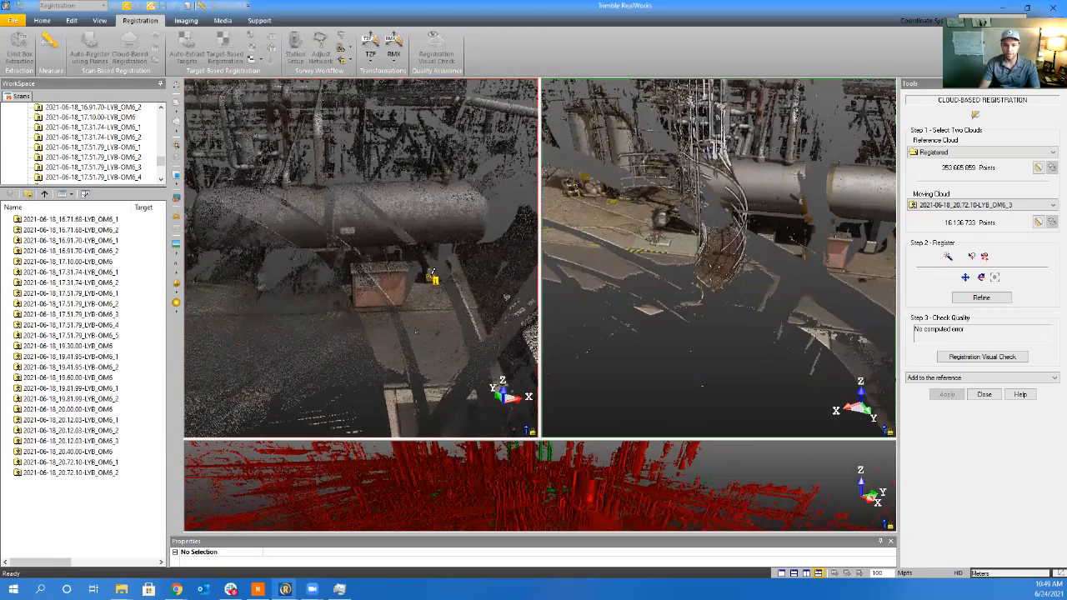
pyautogui.click(868, 248)
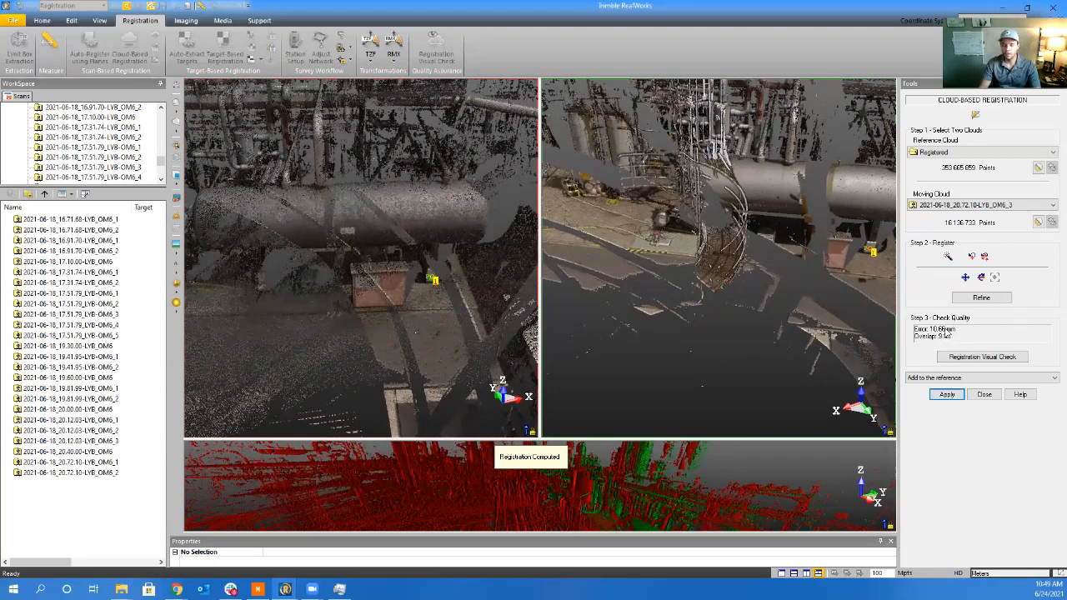
# Examine the alignment of 2021-06-18_20.72.10-LYB_OM6_3 with the reference around the vertical tank in the combined view
pyautogui.moveTo(444, 334)
pyautogui.mouseDown()
pyautogui.moveTo(453, 347)
pyautogui.moveTo(452, 337)
pyautogui.mouseUp()
pyautogui.moveTo(877, 240); pyautogui.dragTo(849, 335)
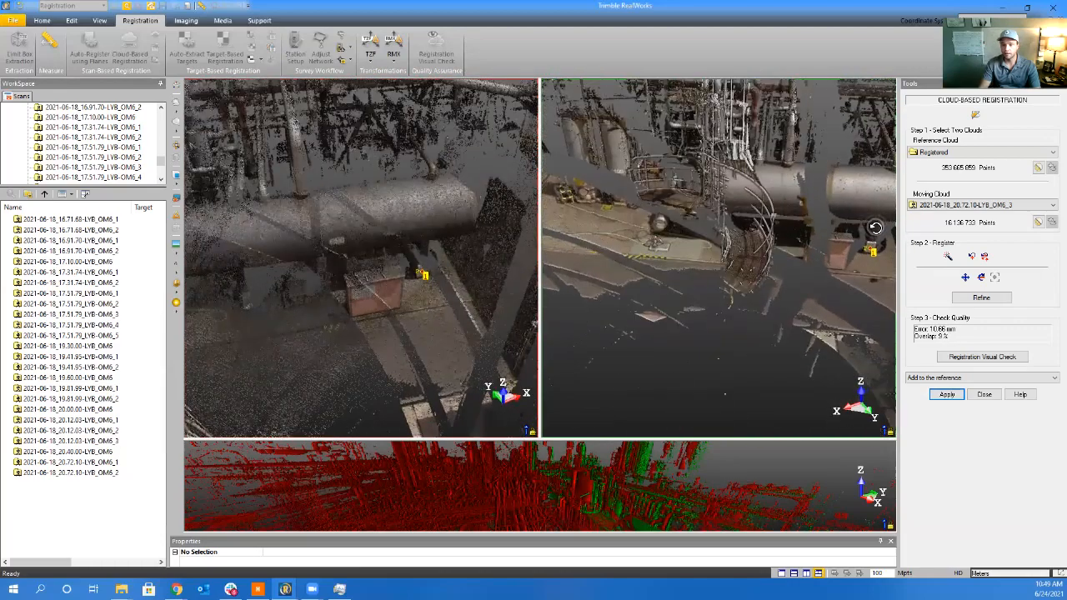
pyautogui.click(608, 501)
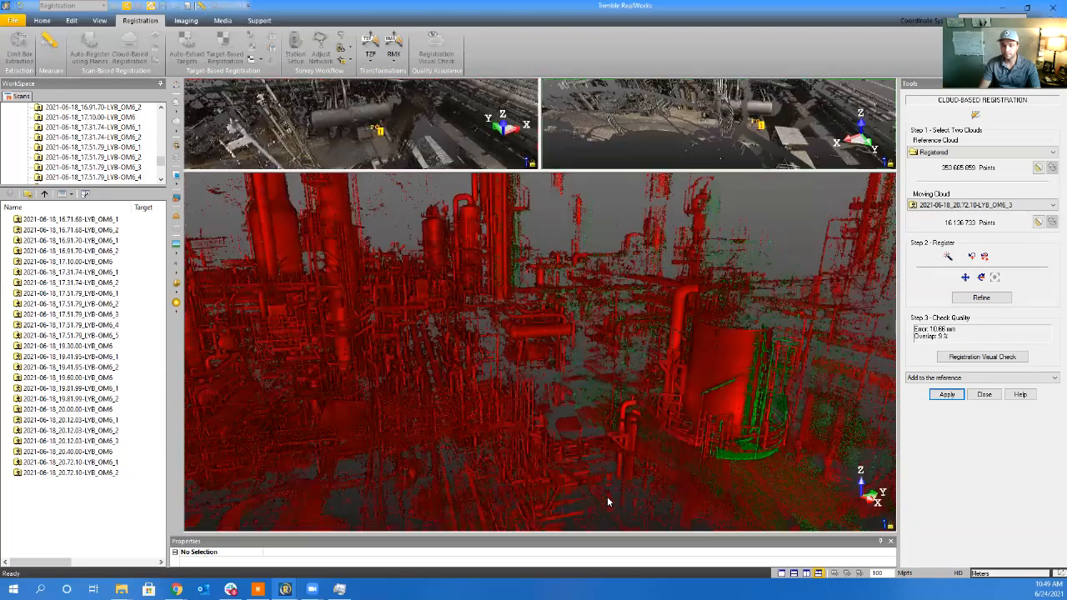
pyautogui.moveTo(681, 374); pyautogui.dragTo(596, 340, button='middle')
pyautogui.moveTo(549, 363); pyautogui.dragTo(524, 375)
pyautogui.scroll(7, 440, 417)
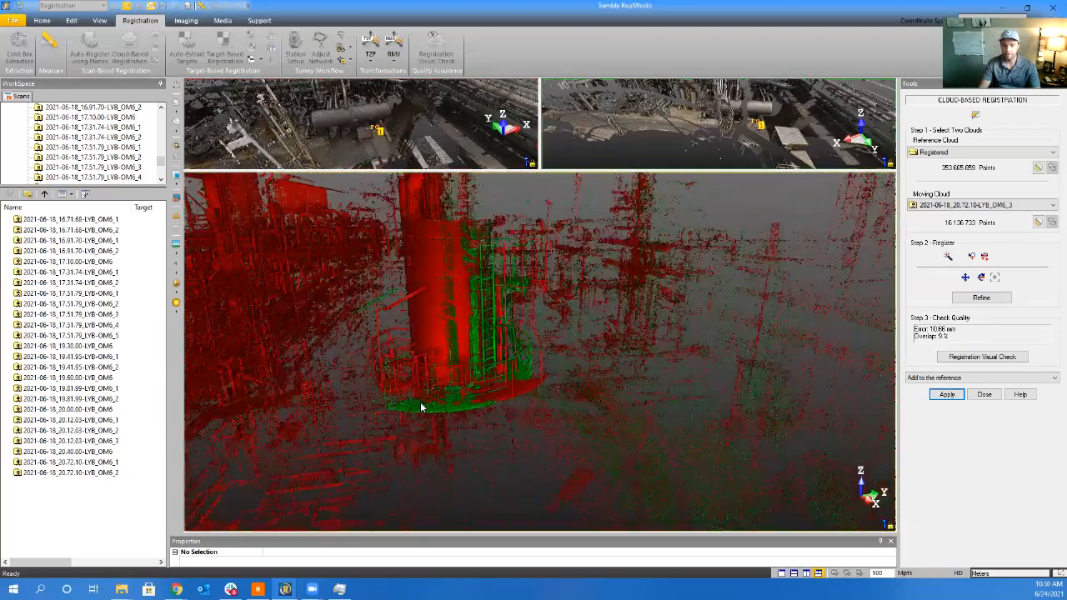
pyautogui.moveTo(450, 426)
pyautogui.mouseDown(button='middle')
pyautogui.moveTo(466, 321)
pyautogui.moveTo(469, 429)
pyautogui.mouseUp(button='middle')
pyautogui.scroll(-5, 486, 429)
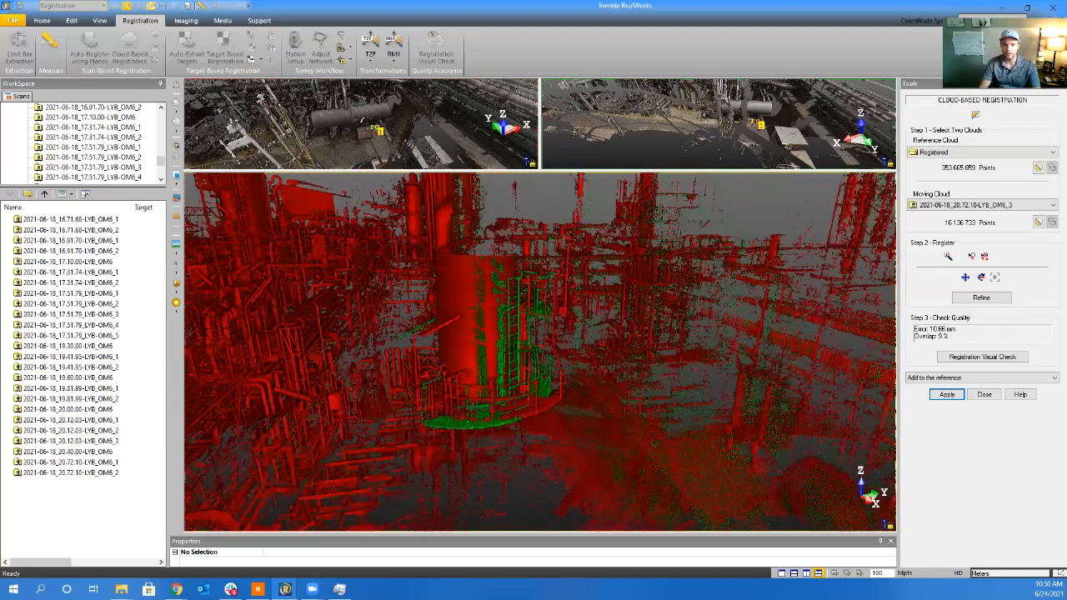
# Pair a second point on the pipe end near the horizontal vessel's end in both clouds and check the alignment at the vertical tank
pyautogui.click(362, 121)
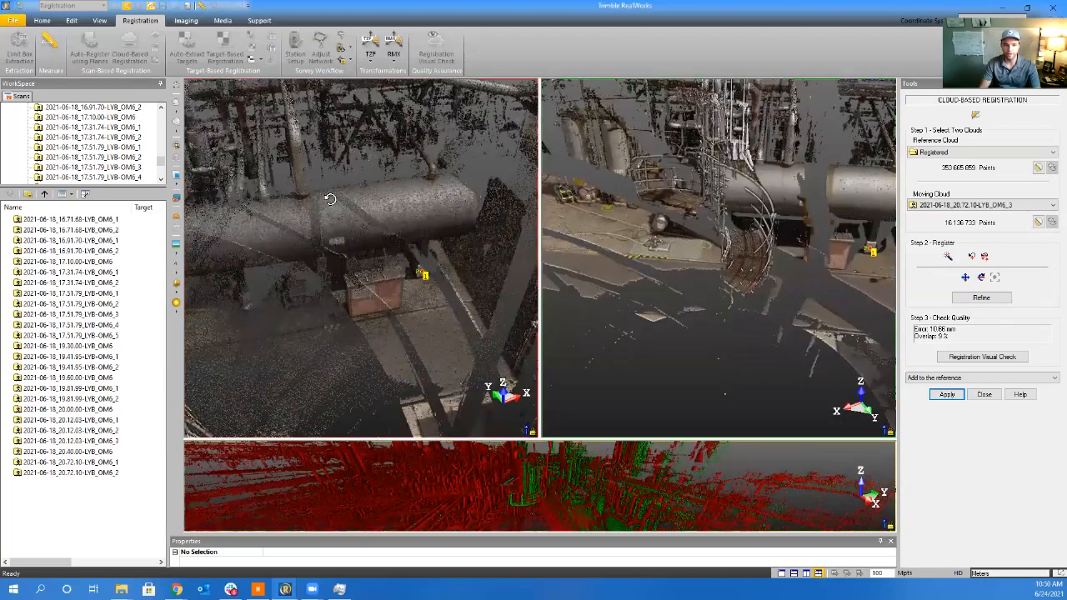
pyautogui.moveTo(330, 199); pyautogui.dragTo(436, 242)
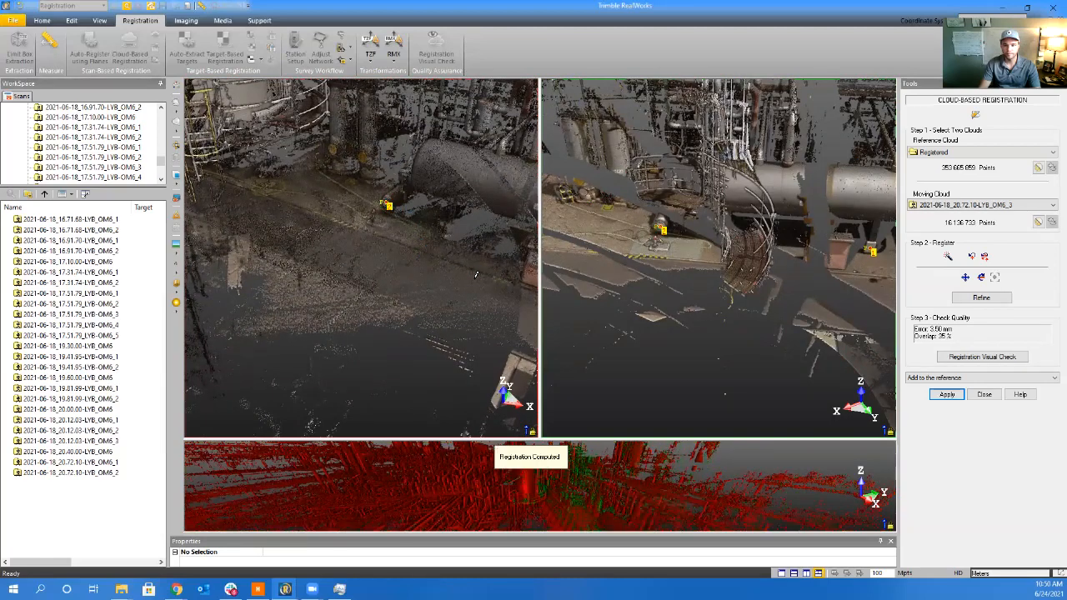
pyautogui.click(535, 499)
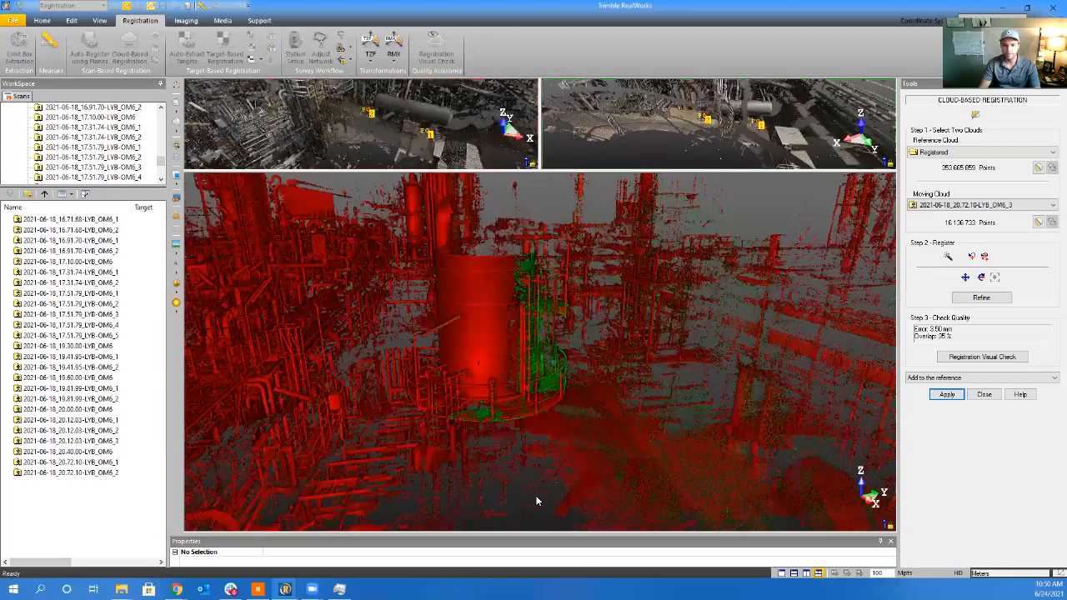
pyautogui.scroll(2, 503, 421)
pyautogui.moveTo(506, 394); pyautogui.dragTo(574, 405)
pyautogui.moveTo(391, 115)
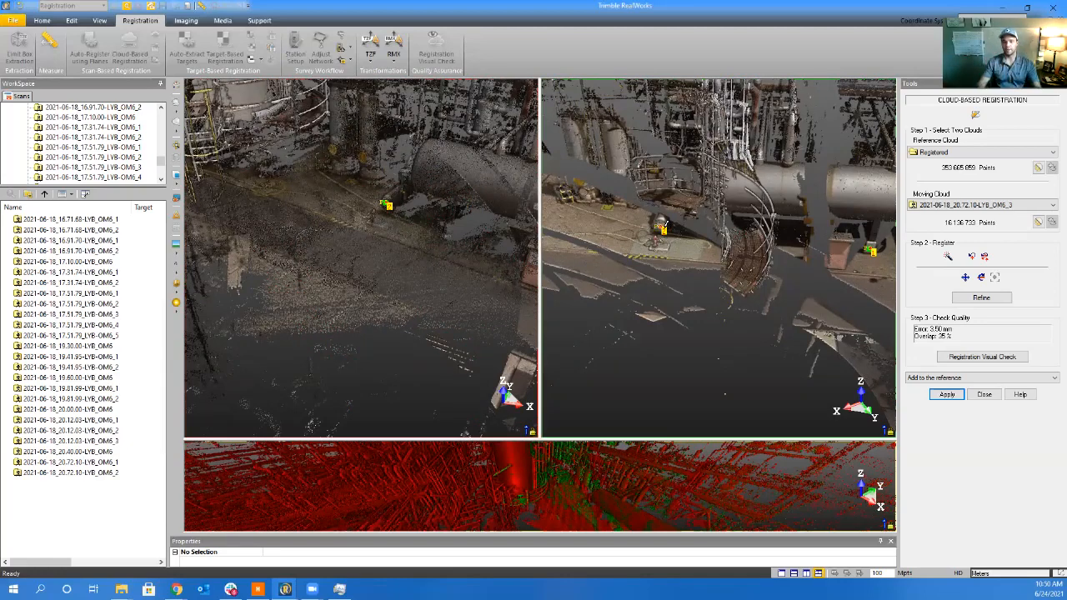
# Refine the 2021-06-18_20.72.10-LYB_OM6_3 registration and add the scan to the reference
pyautogui.click(981, 298)
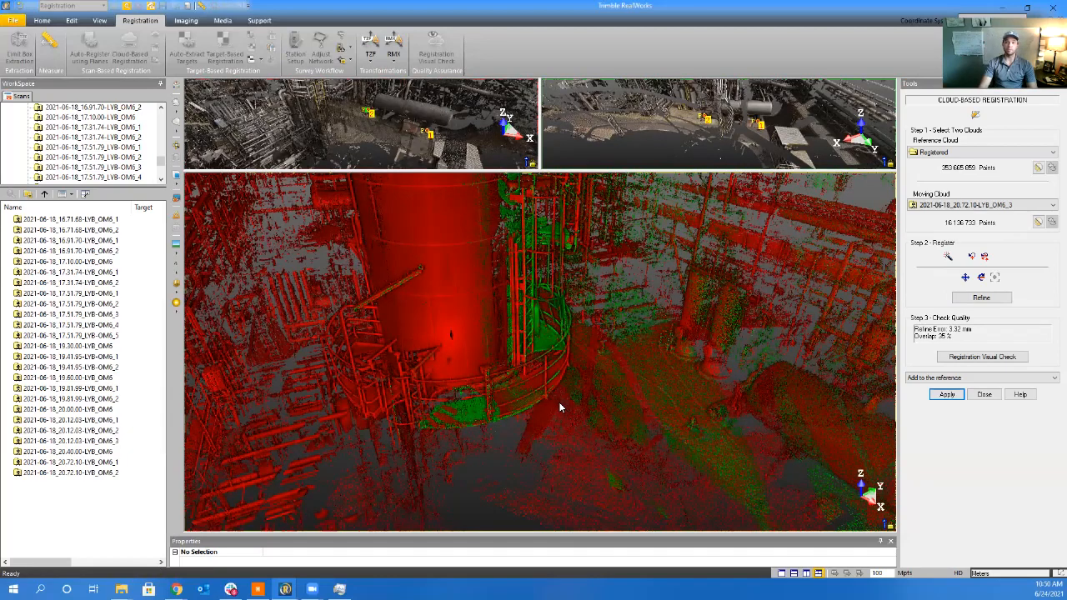
pyautogui.click(947, 396)
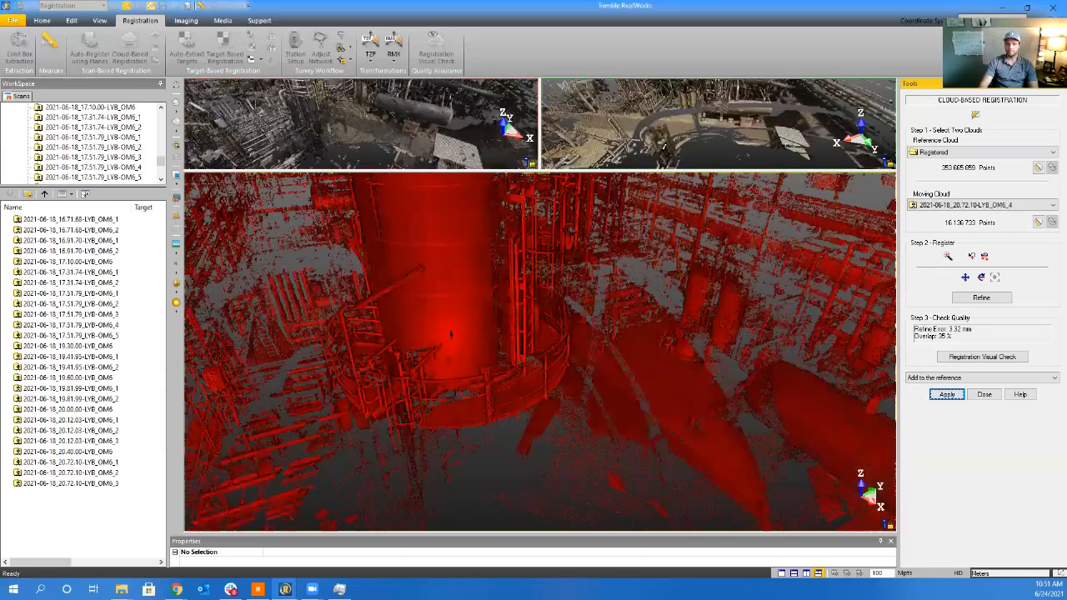
# Register 2021-06-18_20.72.10-LYB_OM6_4 by pairing a point on the support foot beside the reddish block under the horizontal vessel
pyautogui.scroll(-10, 728, 252)
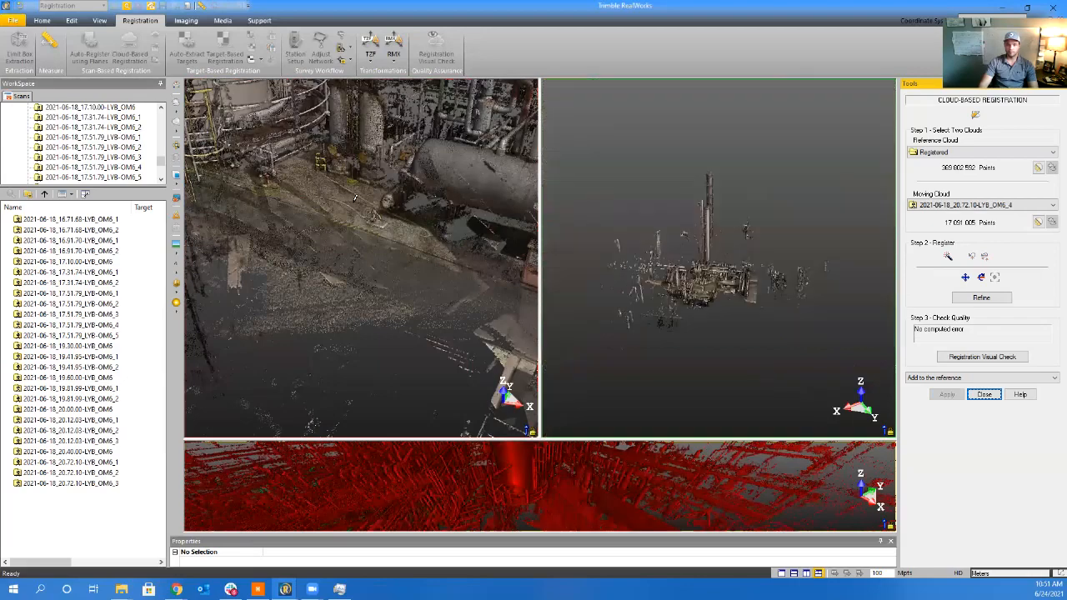
pyautogui.scroll(5, 727, 284)
pyautogui.scroll(10, 791, 314)
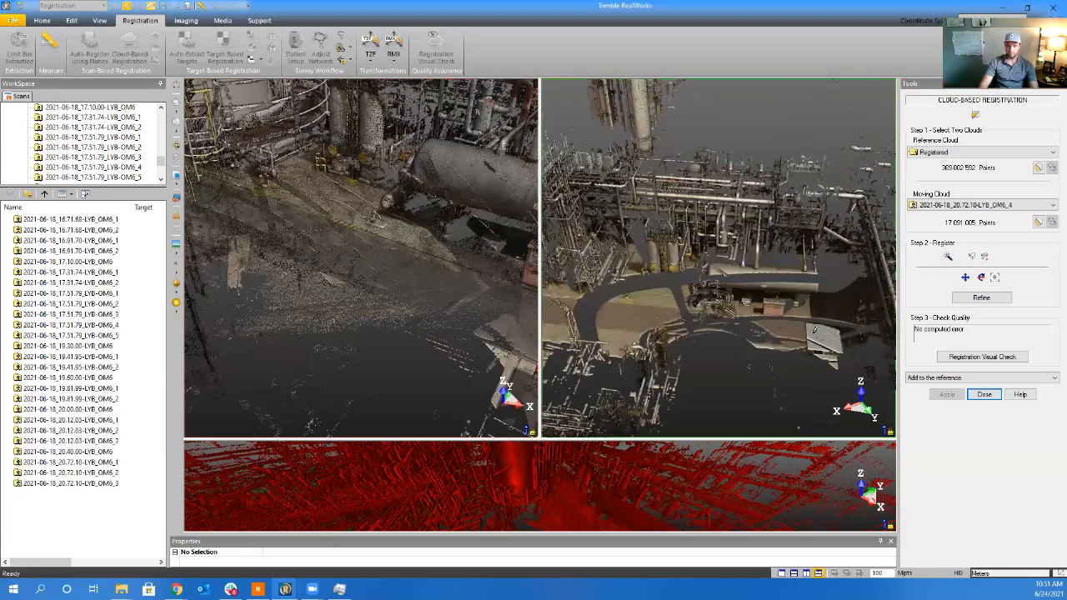
pyautogui.scroll(-1, 791, 313)
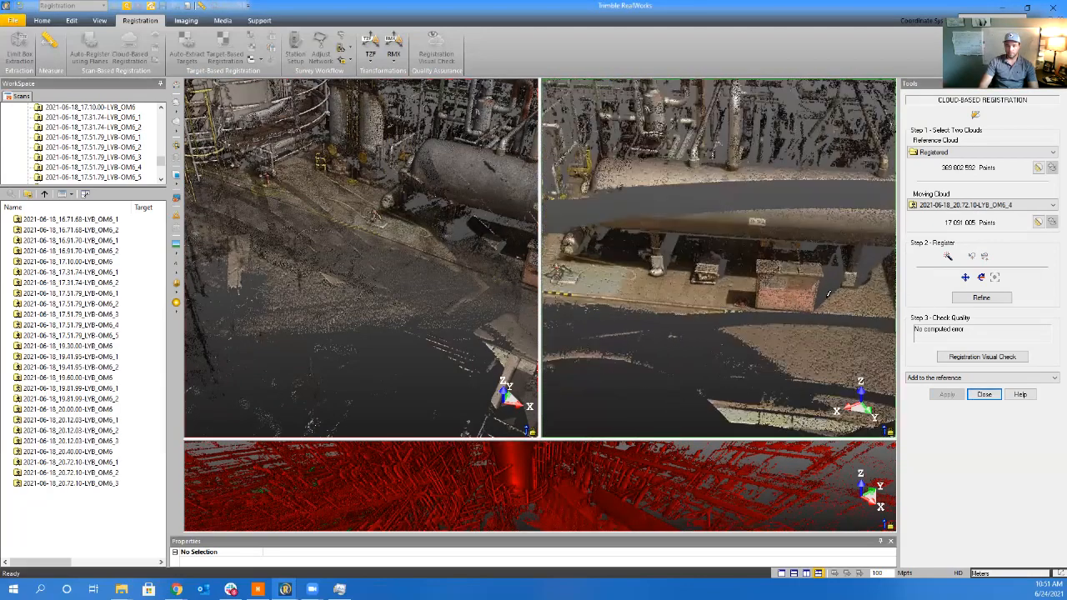
pyautogui.click(851, 277)
pyautogui.moveTo(318, 268); pyautogui.dragTo(266, 264, button='middle')
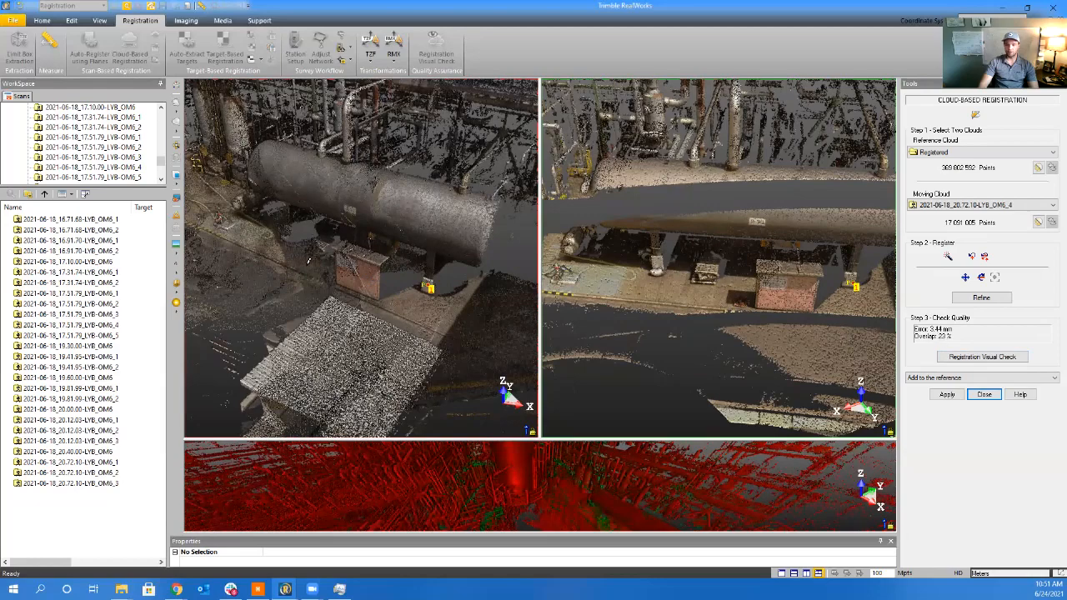
# Pair a second point for 2021-06-18_20.72.10-LYB_OM6_4 on the pipe end below the horizontal vessel's far end in both clouds
pyautogui.moveTo(578, 271); pyautogui.dragTo(666, 299, button='middle')
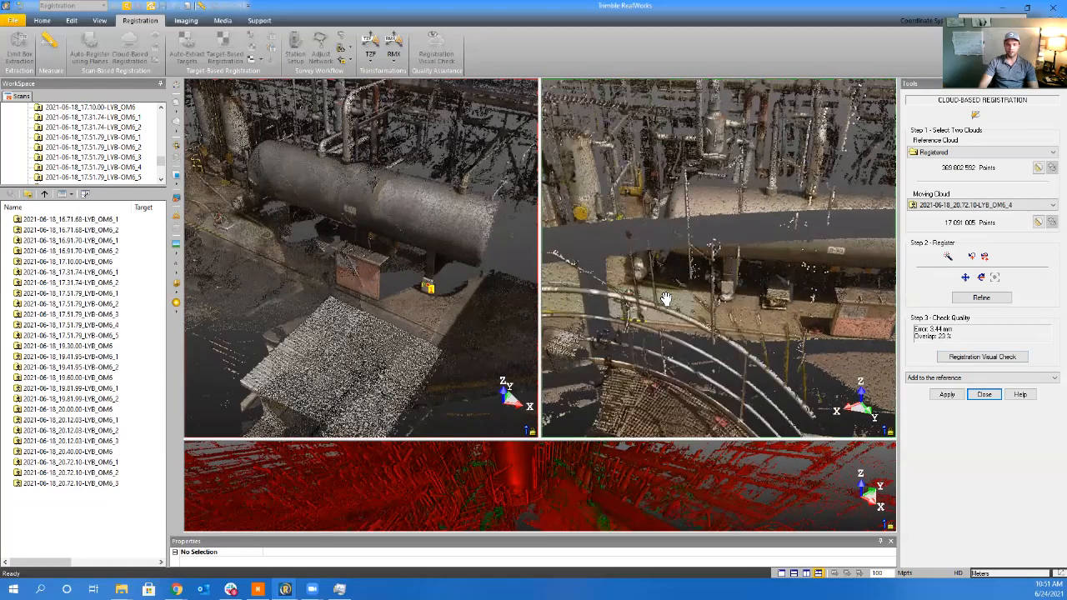
pyautogui.moveTo(651, 273); pyautogui.dragTo(625, 301)
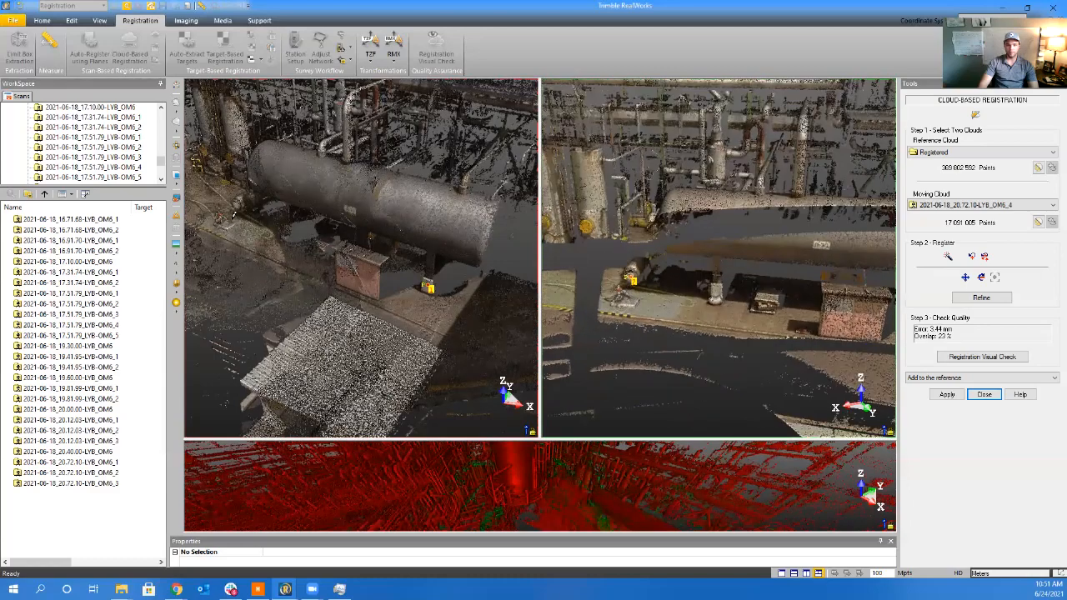
pyautogui.scroll(3, 232, 192)
pyautogui.moveTo(243, 244); pyautogui.dragTo(271, 232)
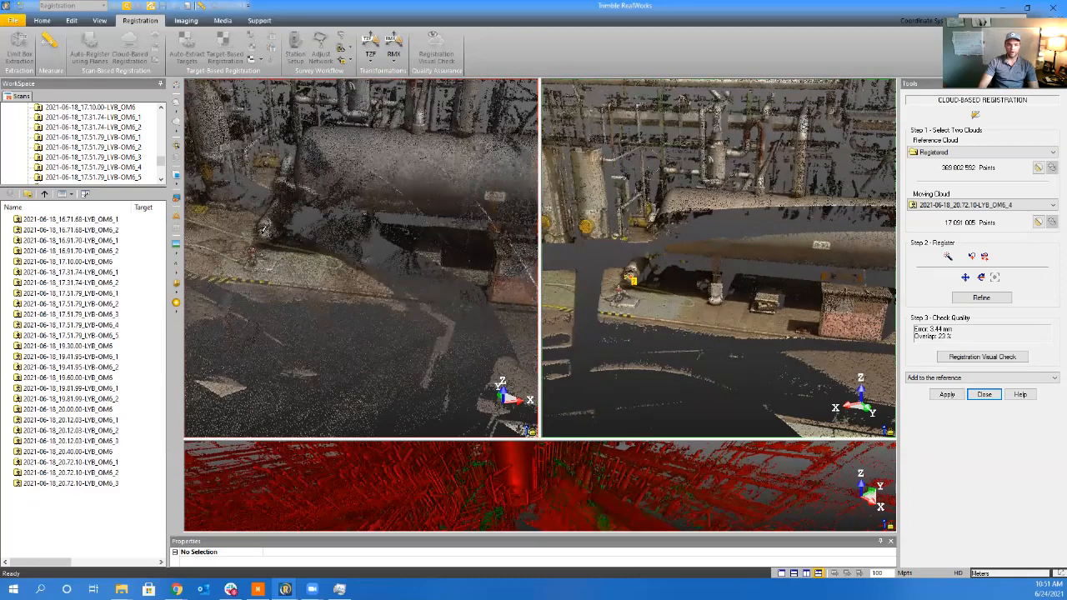
pyautogui.click(262, 233)
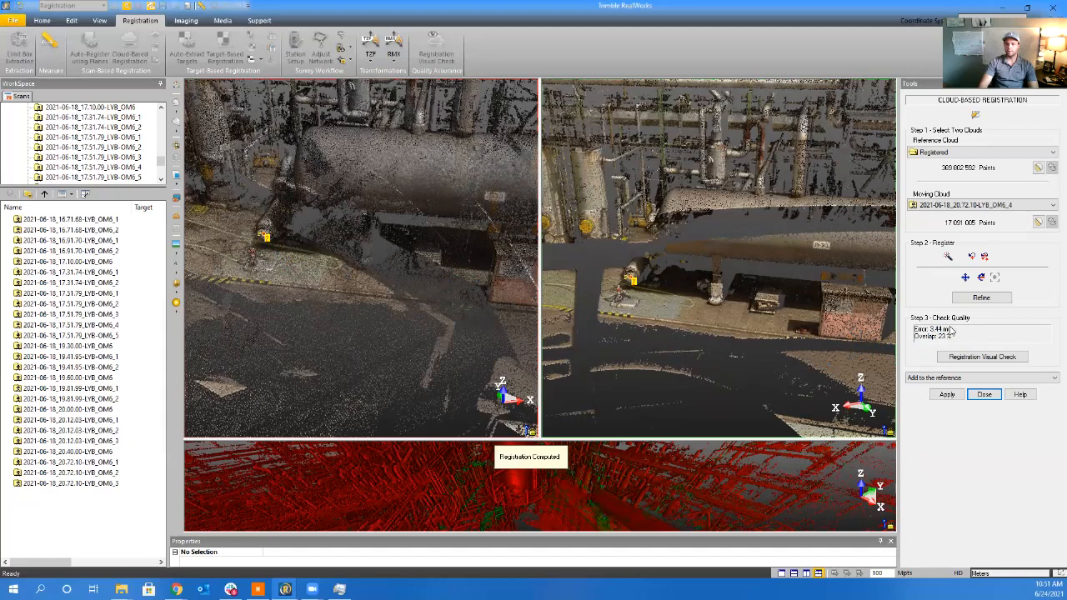
# Refine the 2021-06-18_20.72.10-LYB_OM6_4 registration and add the scan to the reference
pyautogui.click(975, 297)
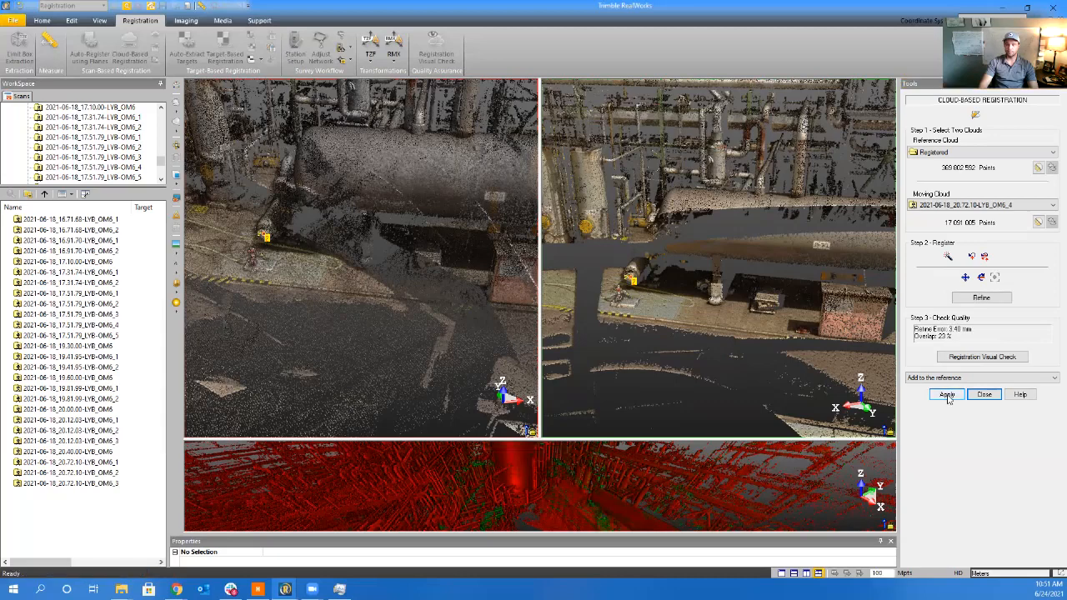
pyautogui.click(947, 396)
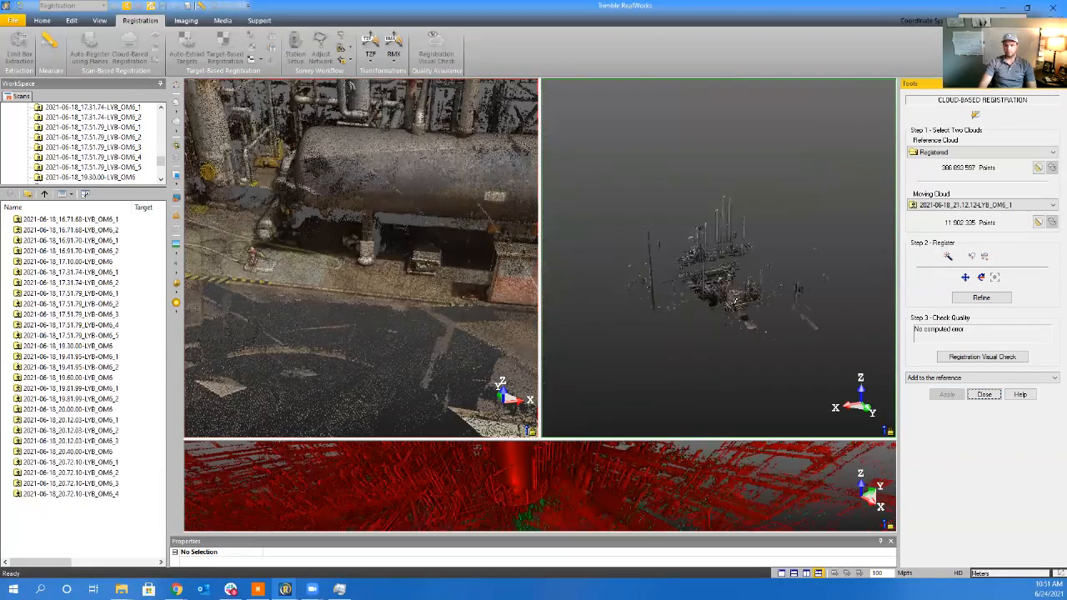
# Register 2021-06-18_21.12.12-LYB_OM6_1 by pairing a point on the yellow disc of the vertical vessel nearest the horizontal vessel, and check the alignment
pyautogui.scroll(6, 735, 304)
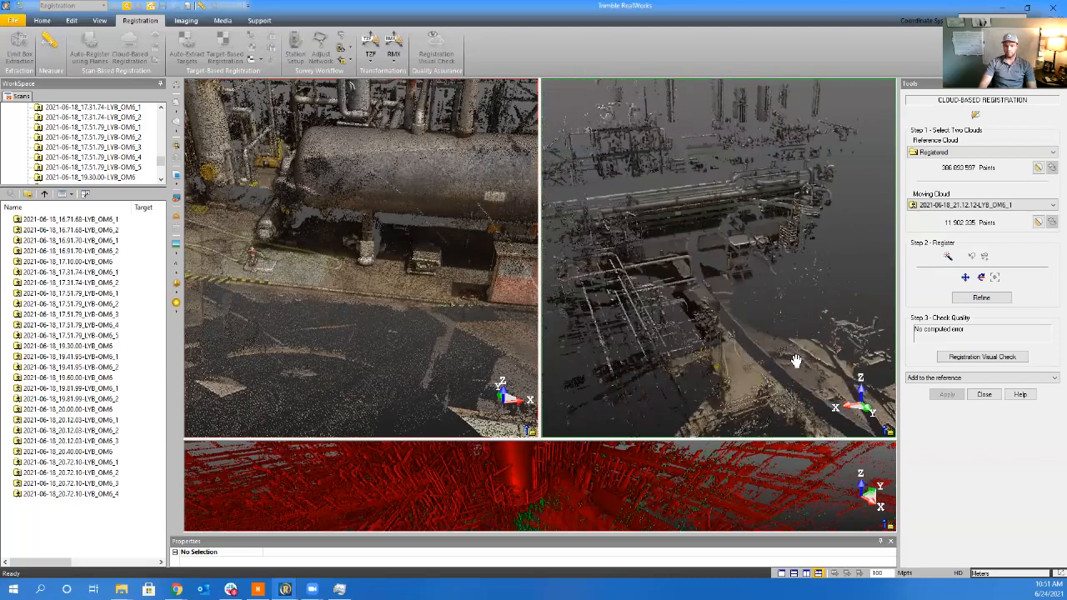
pyautogui.moveTo(796, 361); pyautogui.dragTo(740, 350, button='middle')
pyautogui.moveTo(740, 350)
pyautogui.mouseDown()
pyautogui.moveTo(717, 363)
pyautogui.moveTo(742, 361)
pyautogui.mouseUp()
pyautogui.scroll(3, 748, 347)
pyautogui.moveTo(358, 268); pyautogui.dragTo(505, 331, button='middle')
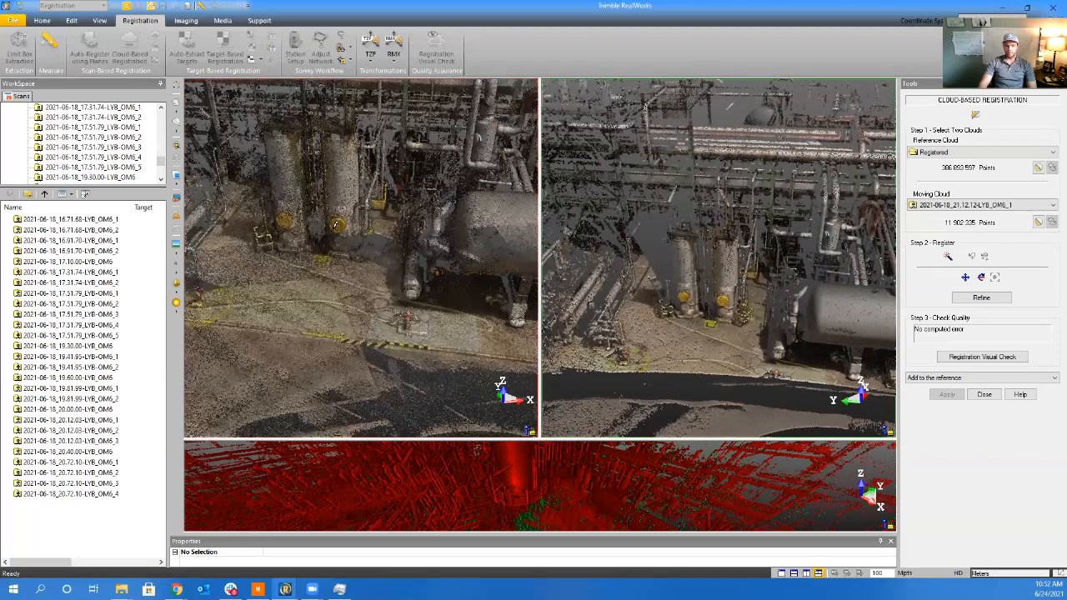
pyautogui.scroll(3, 336, 223)
pyautogui.scroll(-5, 342, 261)
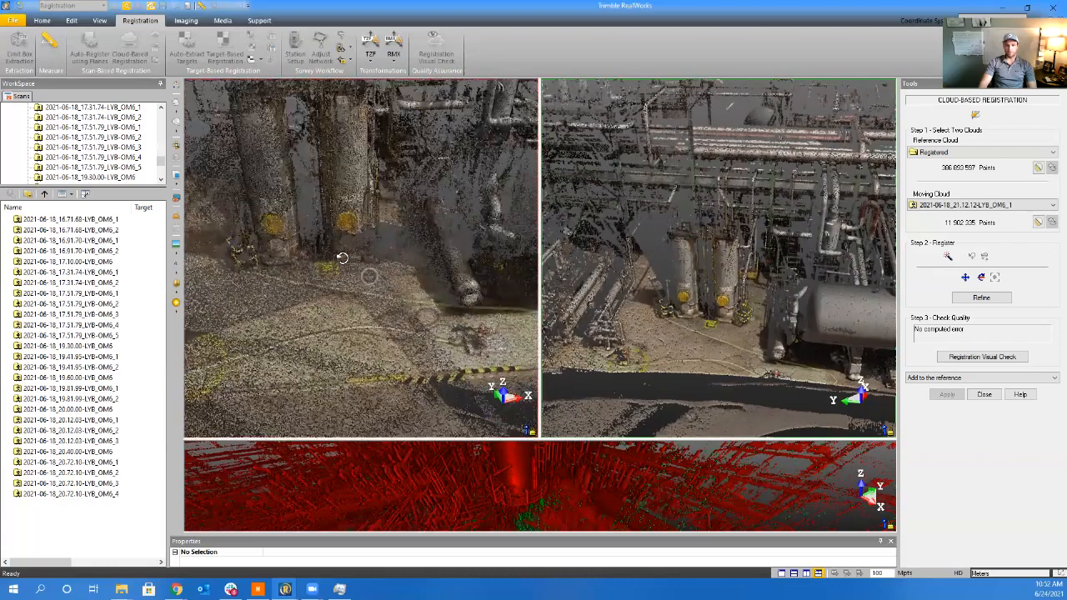
pyautogui.click(350, 219)
pyautogui.scroll(3, 703, 300)
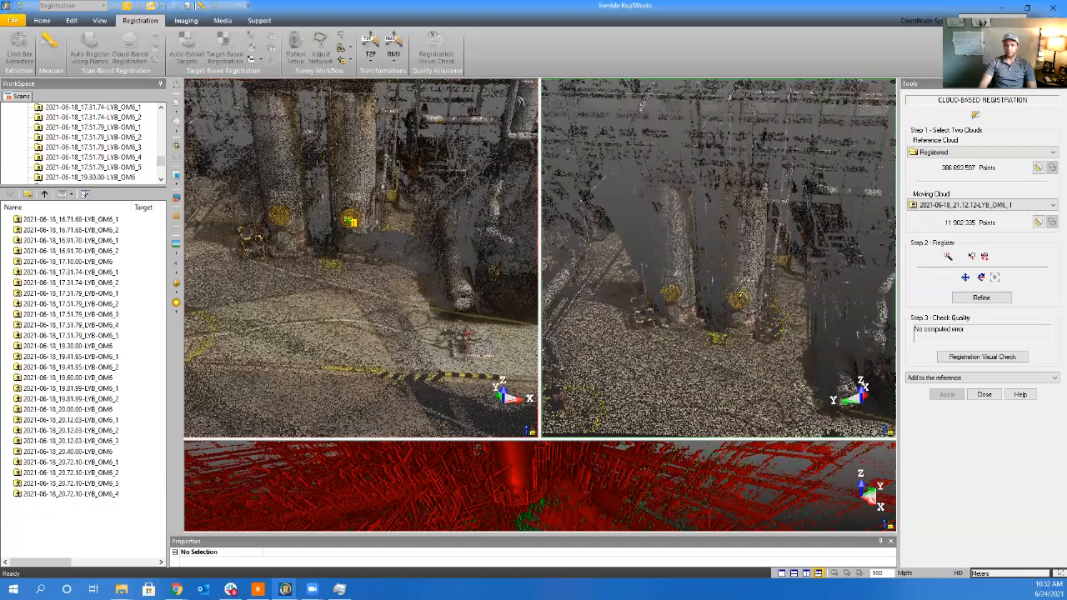
pyautogui.click(739, 297)
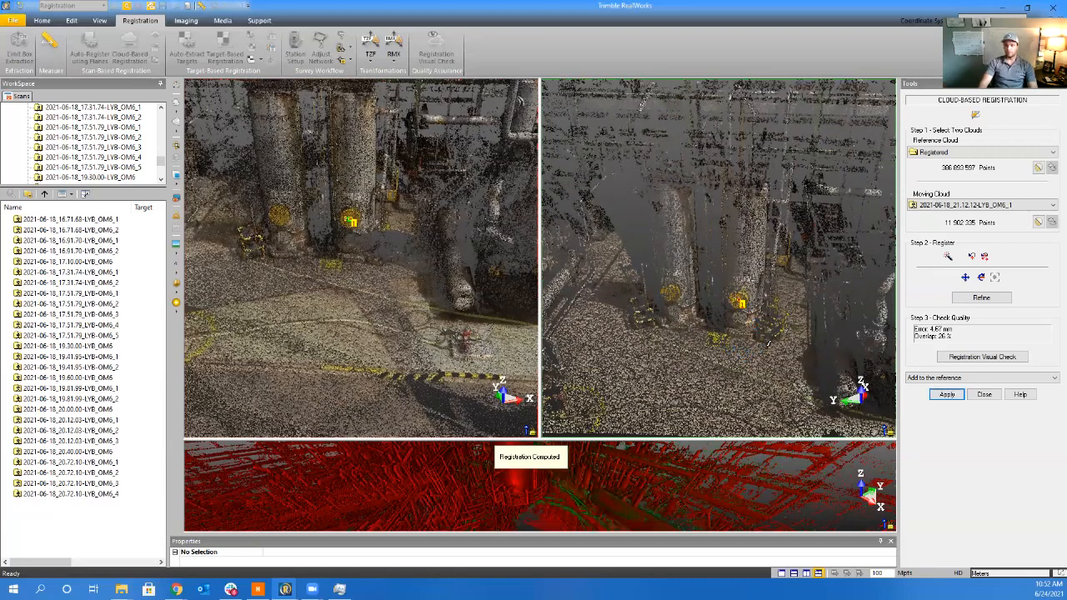
pyautogui.click(603, 498)
pyautogui.scroll(-2, 581, 400)
pyautogui.moveTo(580, 363); pyautogui.dragTo(563, 349)
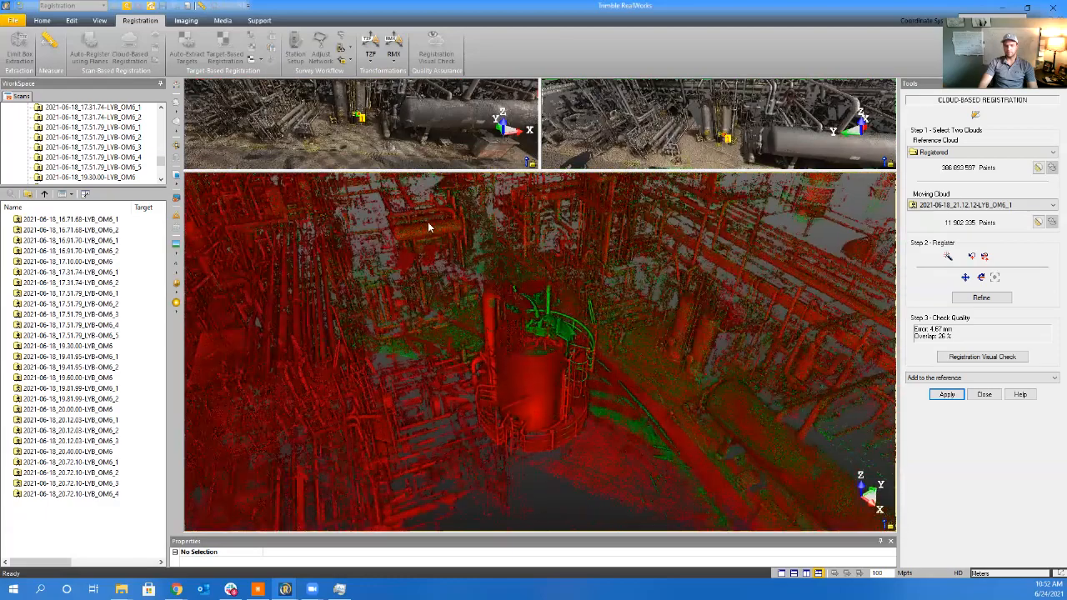
# Pair a second point on the elevated horizontal drum beside the roadway in both clouds
pyautogui.moveTo(540, 171); pyautogui.dragTo(539, 439)
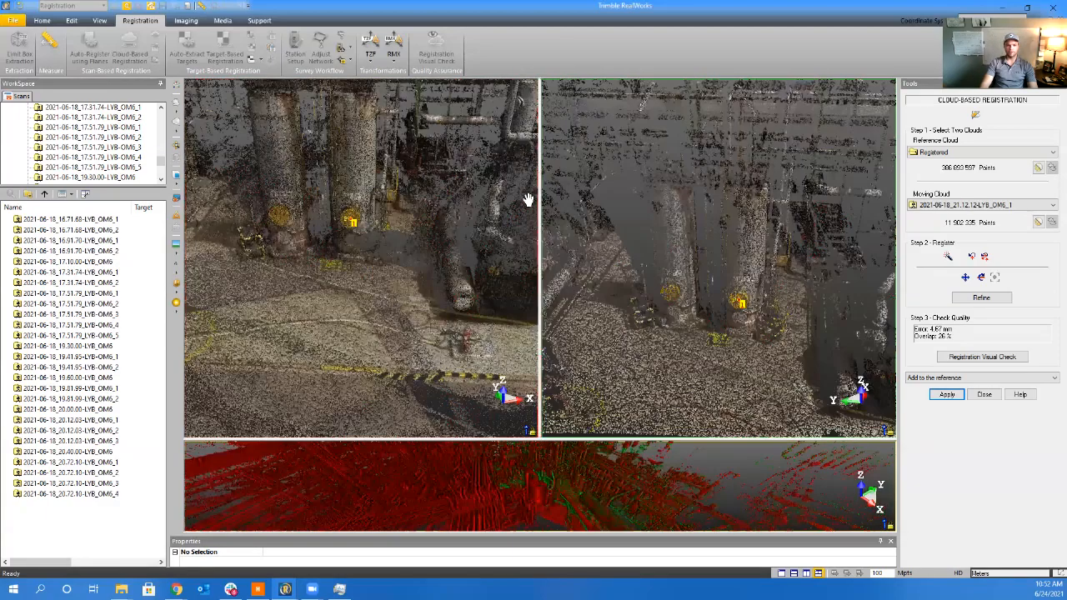
pyautogui.moveTo(528, 200); pyautogui.dragTo(617, 205, button='middle')
pyautogui.moveTo(461, 232); pyautogui.dragTo(380, 236)
pyautogui.moveTo(381, 236); pyautogui.dragTo(586, 483, button='middle')
pyautogui.moveTo(467, 392); pyautogui.dragTo(603, 446, button='middle')
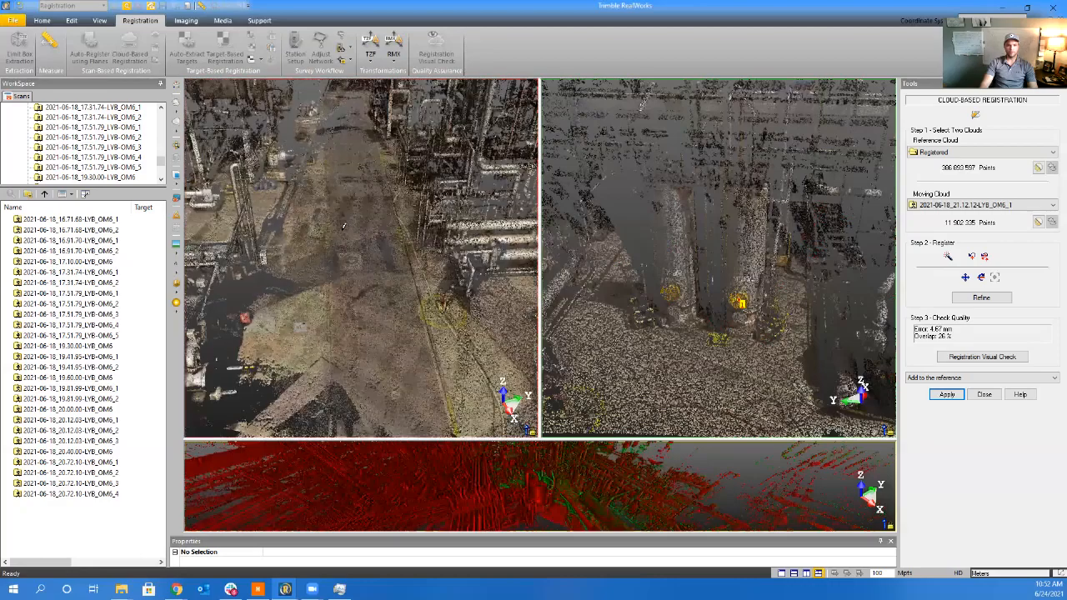
pyautogui.scroll(3, 361, 258)
pyautogui.moveTo(234, 288); pyautogui.dragTo(303, 323, button='middle')
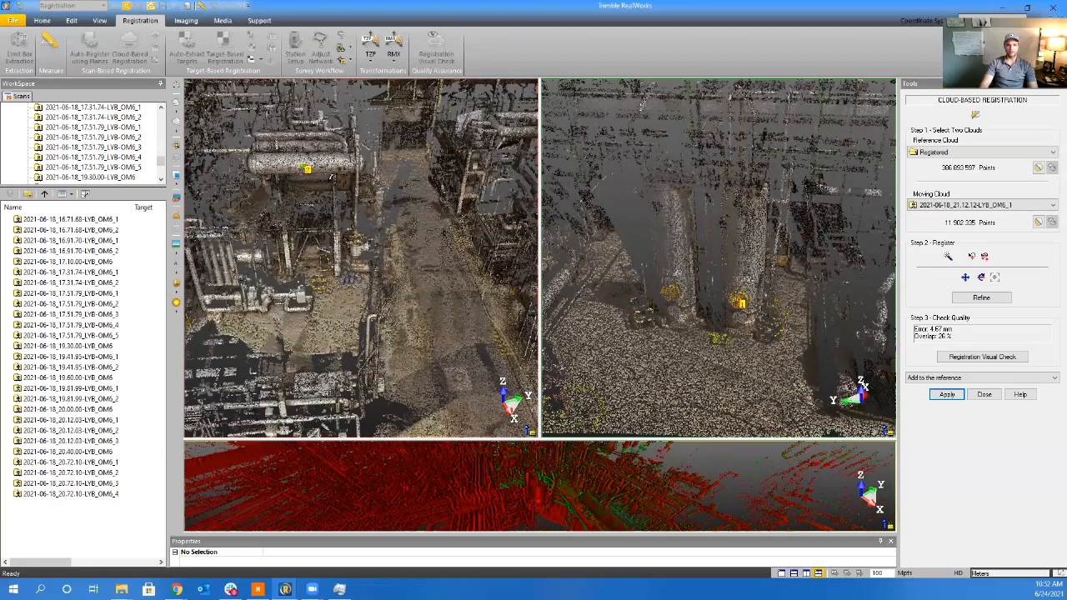
pyautogui.moveTo(331, 177); pyautogui.dragTo(334, 200)
pyautogui.scroll(-4, 642, 222)
pyautogui.moveTo(788, 259); pyautogui.dragTo(803, 261, button='middle')
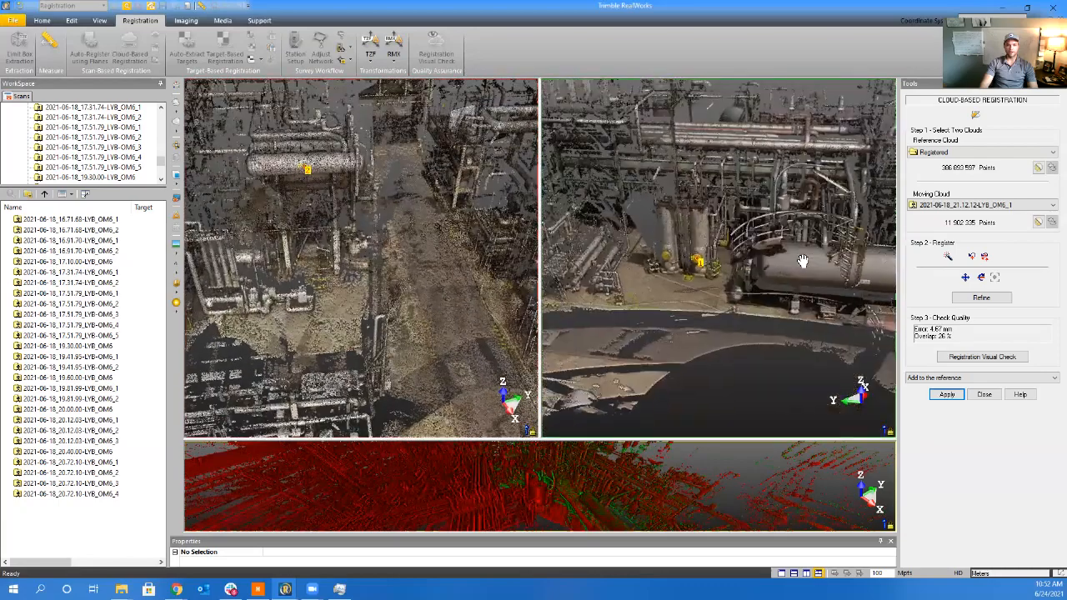
pyautogui.moveTo(803, 261); pyautogui.dragTo(653, 236)
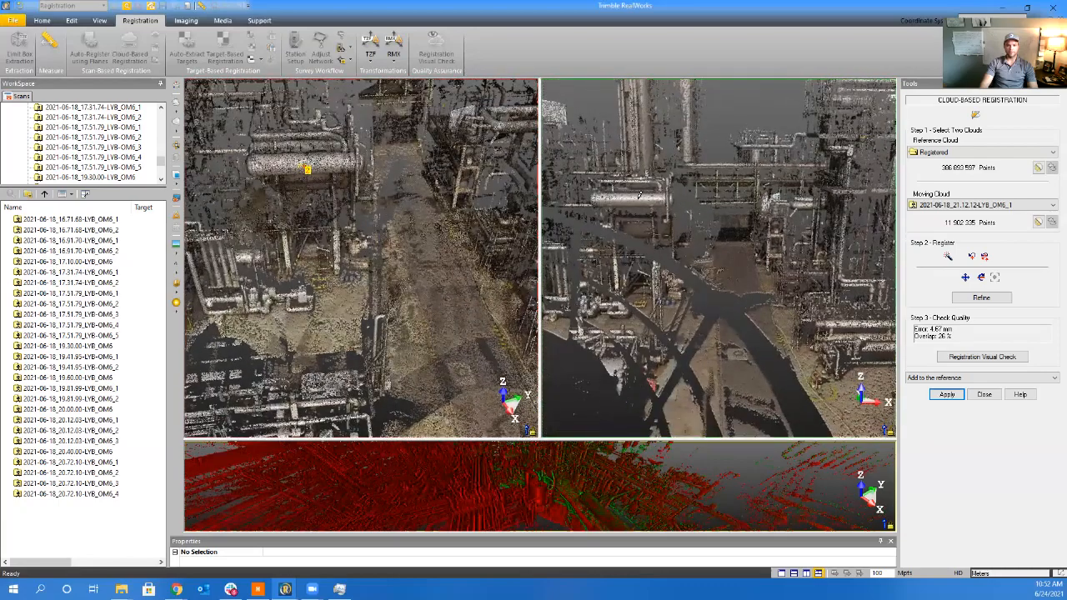
pyautogui.click(637, 198)
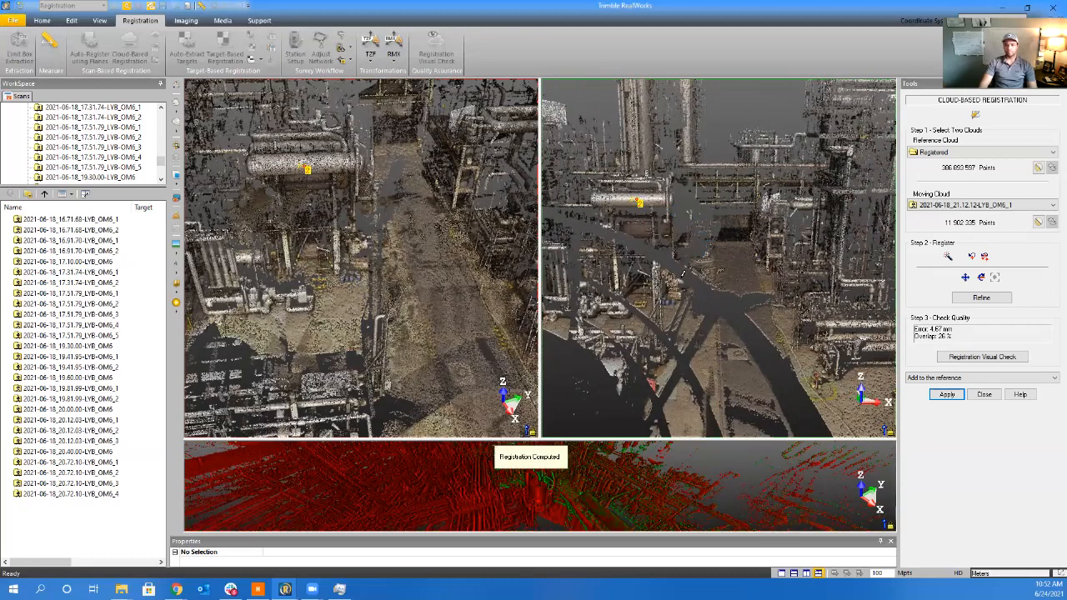
# Refine the 2021-06-18_21.12.12-LYB_OM6_1 registration and add the scan to the reference
pyautogui.click(967, 300)
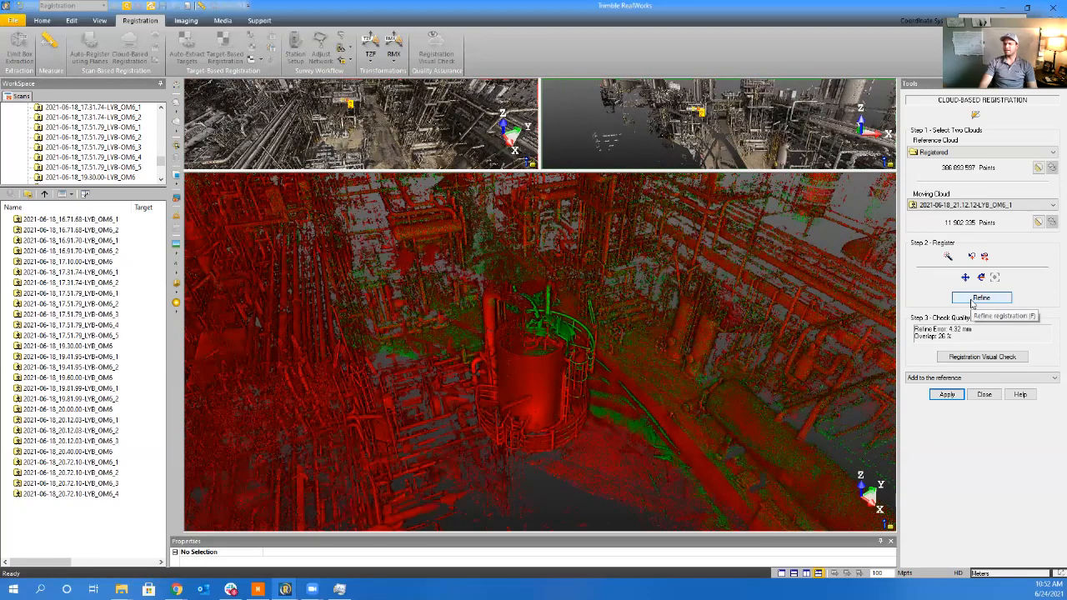
pyautogui.click(976, 300)
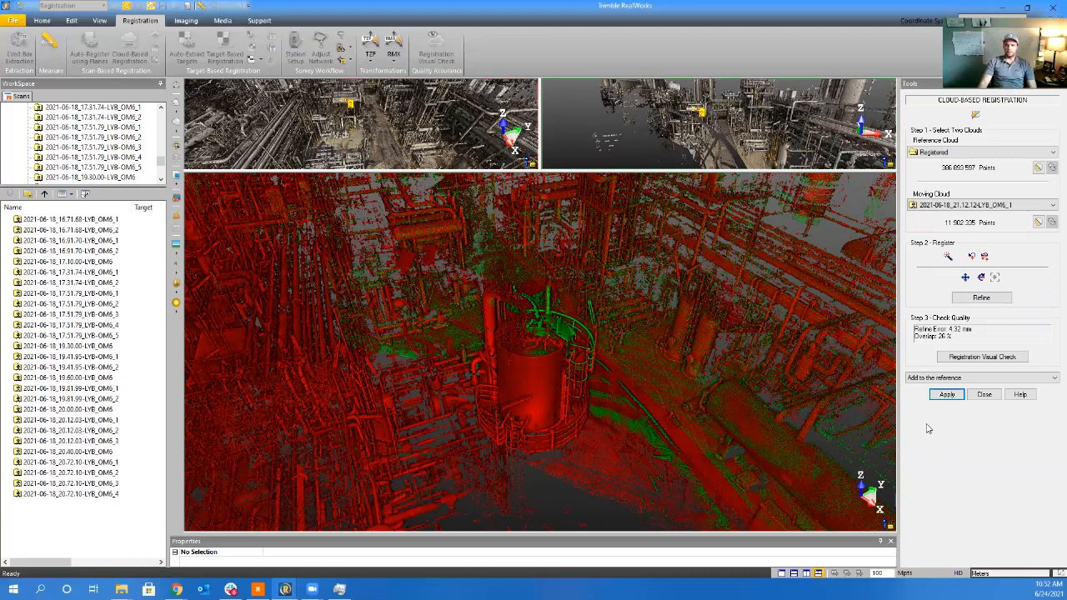
pyautogui.click(950, 397)
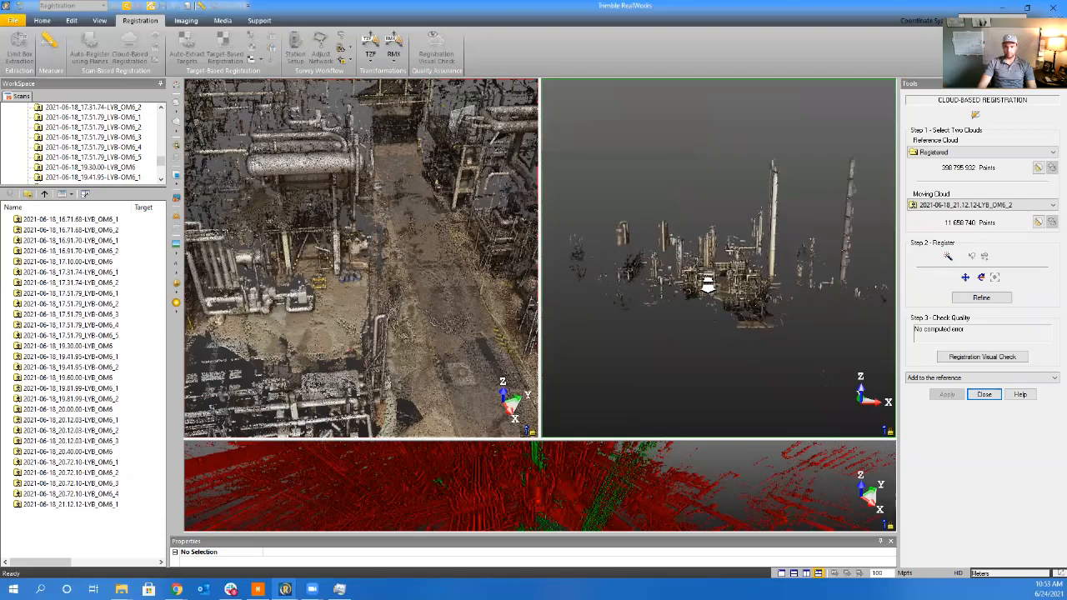
# Register 2021-06-18_21.12.12-LYB_OM6_2 by pairing a first point on the elevated horizontal drum in both clouds
pyautogui.scroll(8, 698, 255)
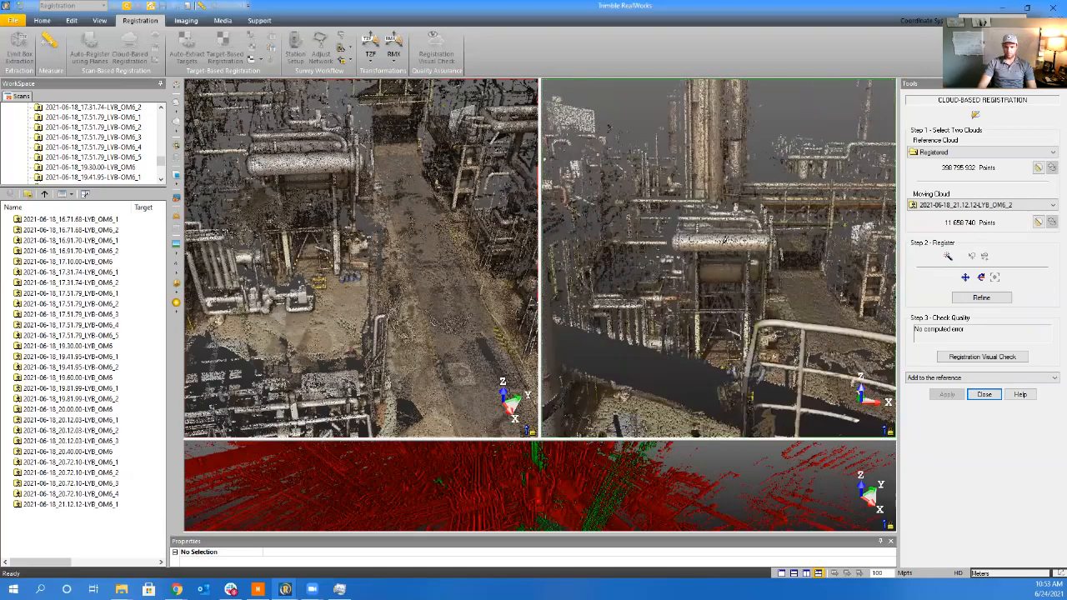
pyautogui.moveTo(730, 240); pyautogui.dragTo(702, 433)
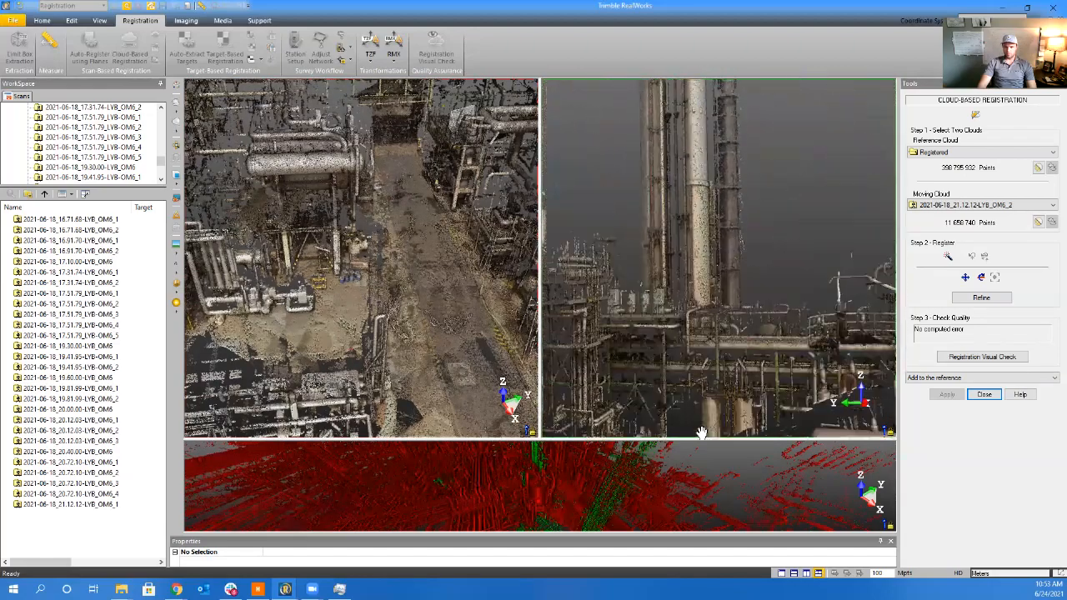
pyautogui.moveTo(775, 314); pyautogui.dragTo(712, 231)
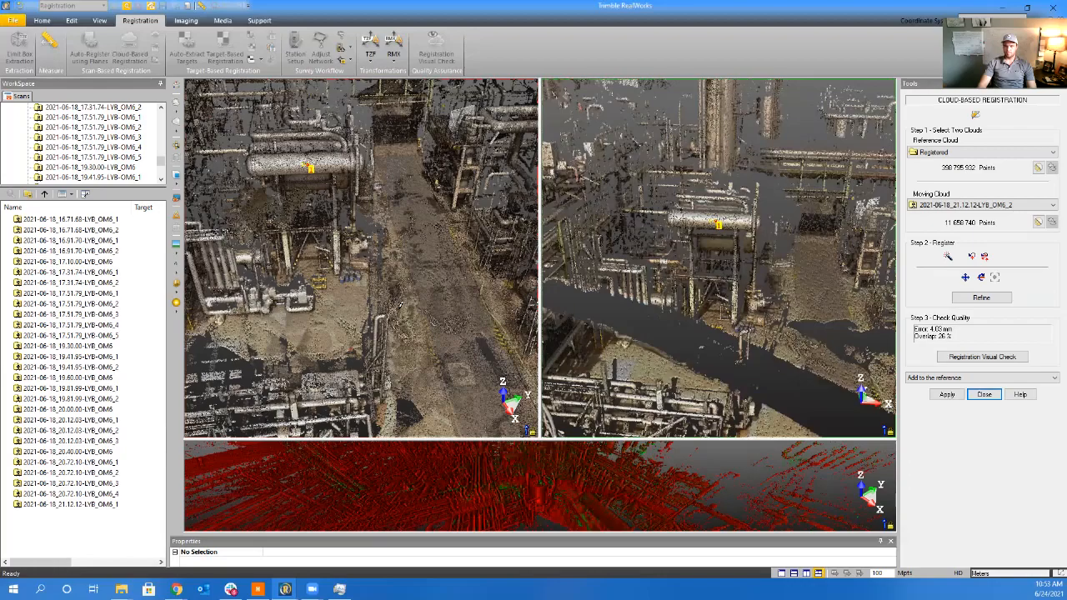
# Pair a second point on the raised box-shaped unit beside the pipe rack in both clouds, and add the scan to the reference
pyautogui.moveTo(679, 288); pyautogui.dragTo(724, 277)
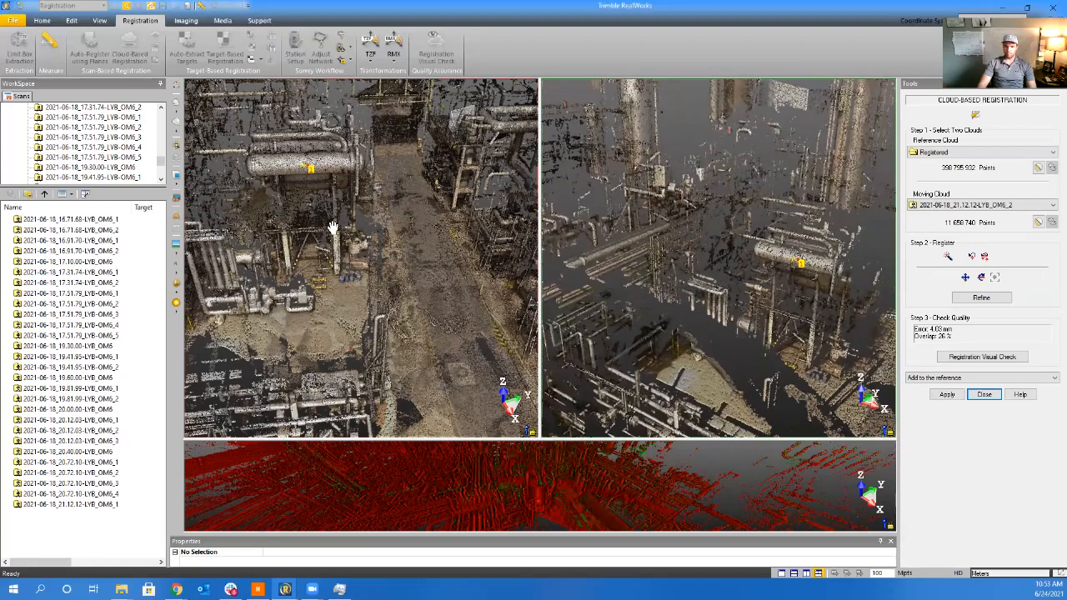
pyautogui.moveTo(333, 228); pyautogui.dragTo(767, 327, button='middle')
pyautogui.moveTo(229, 142); pyautogui.dragTo(326, 230, button='middle')
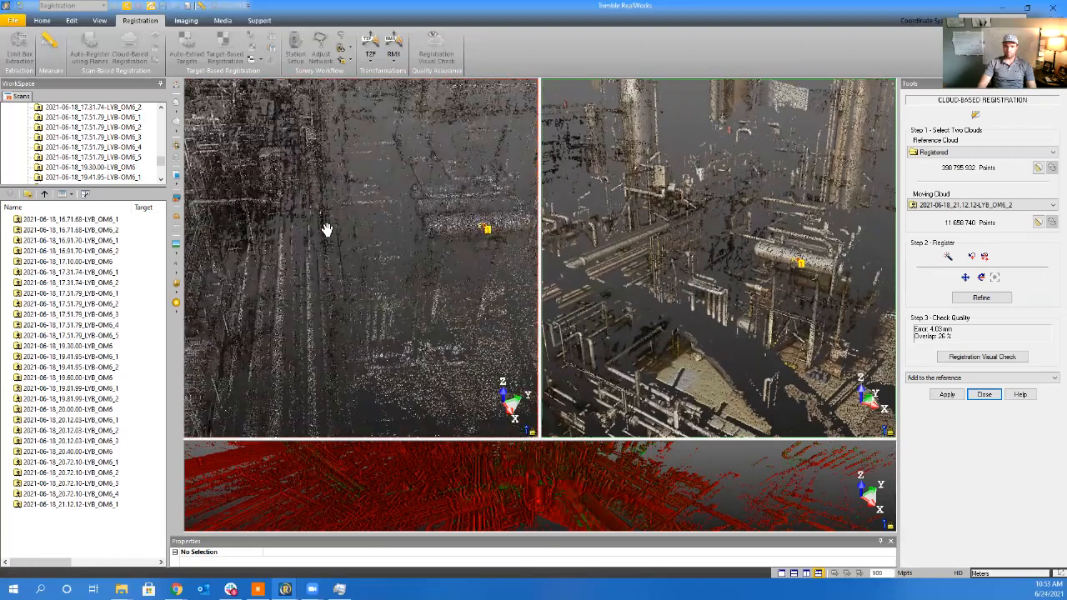
pyautogui.moveTo(284, 205); pyautogui.dragTo(273, 164)
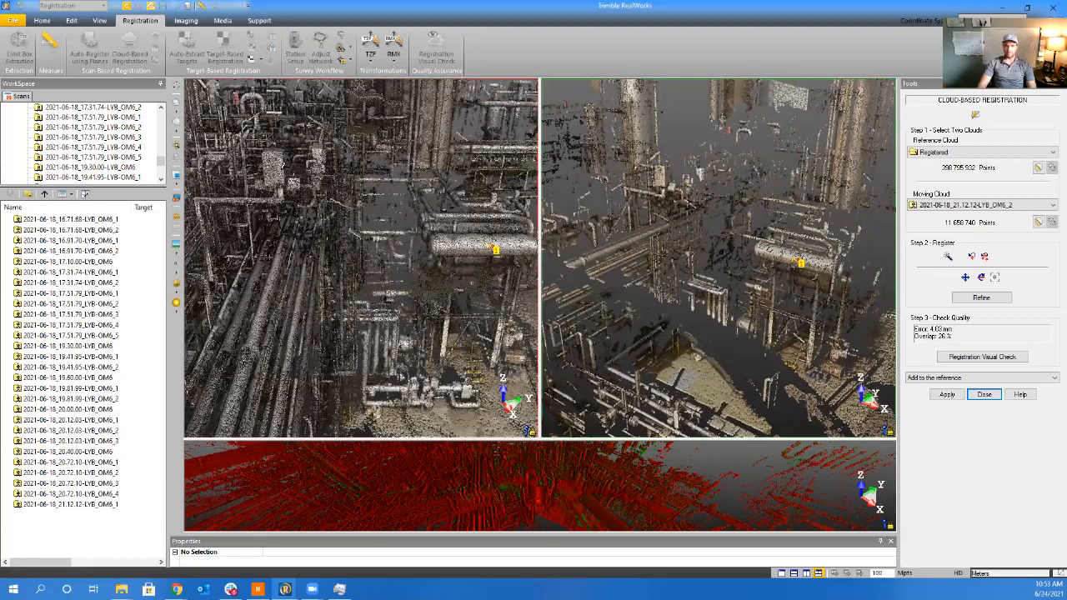
pyautogui.click(273, 169)
pyautogui.moveTo(303, 214); pyautogui.dragTo(306, 203)
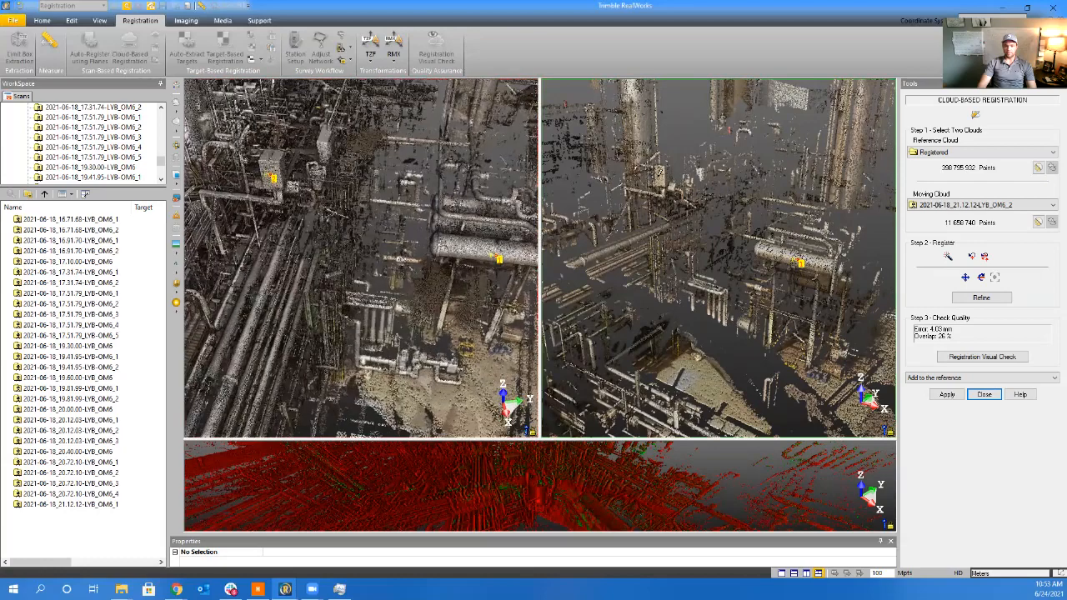
pyautogui.click(663, 177)
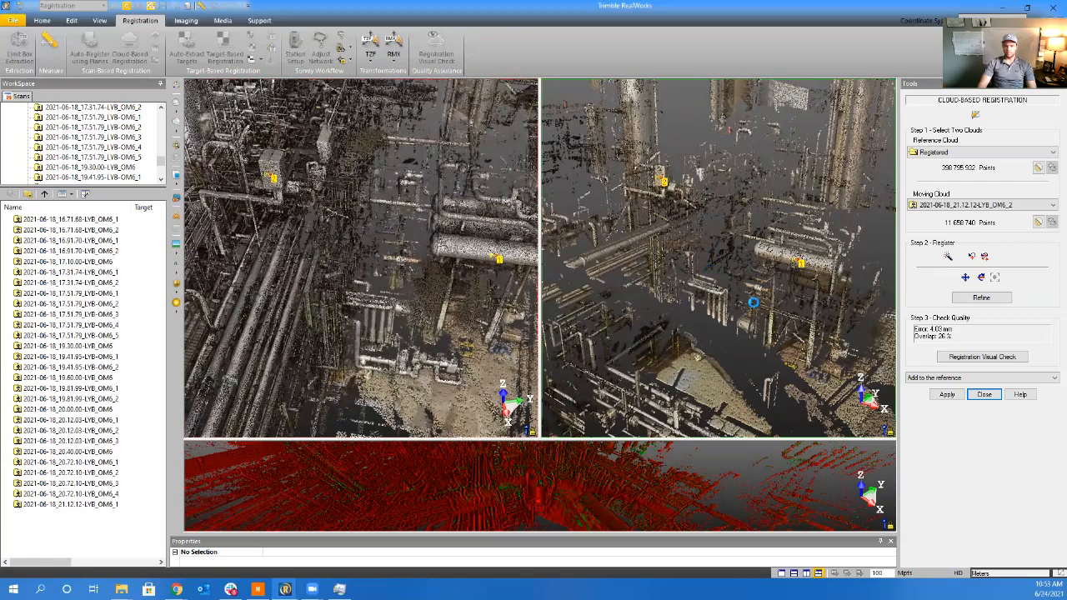
pyautogui.click(946, 395)
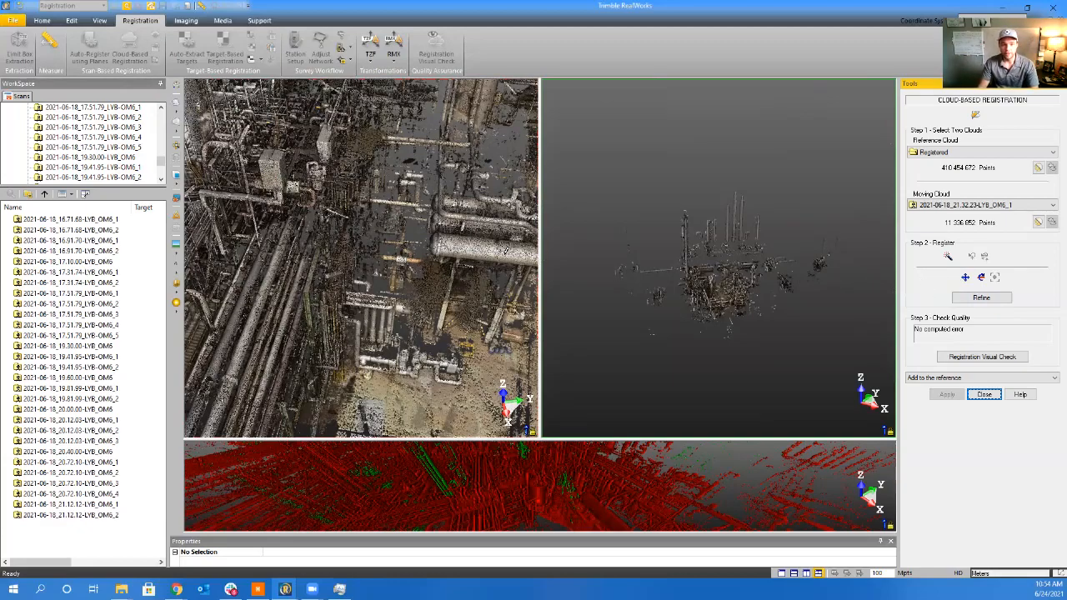
# Try to register 2021-06-18_21.32.23-LYB_OM6_1 by pairing points on two adjacent vessel ends beneath the looping pipework in both clouds
pyautogui.moveTo(464, 249); pyautogui.dragTo(415, 263, button='middle')
pyautogui.scroll(3, 727, 283)
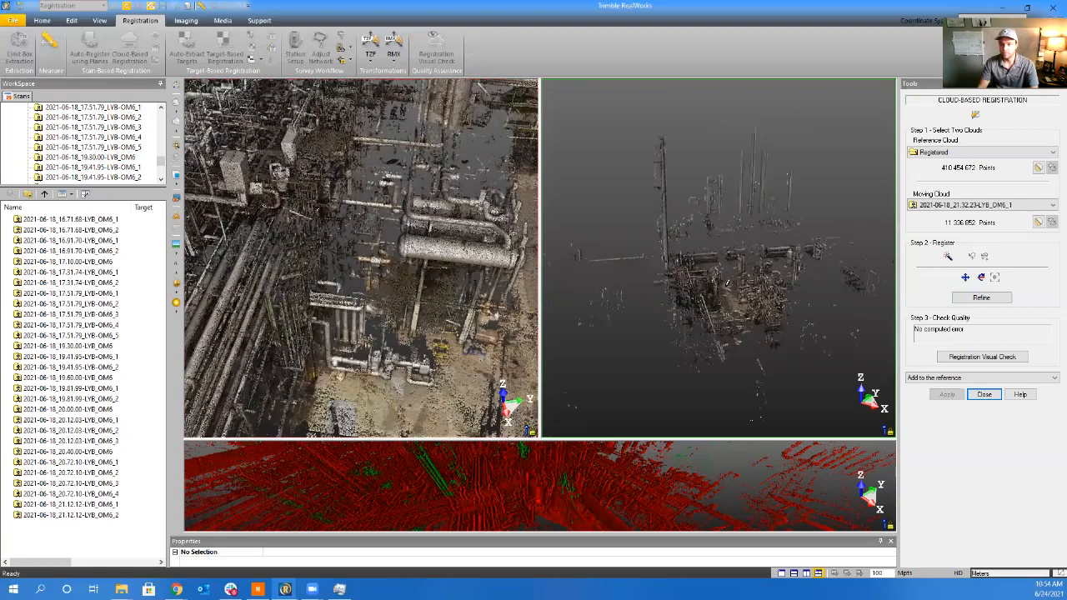
pyautogui.scroll(5, 728, 283)
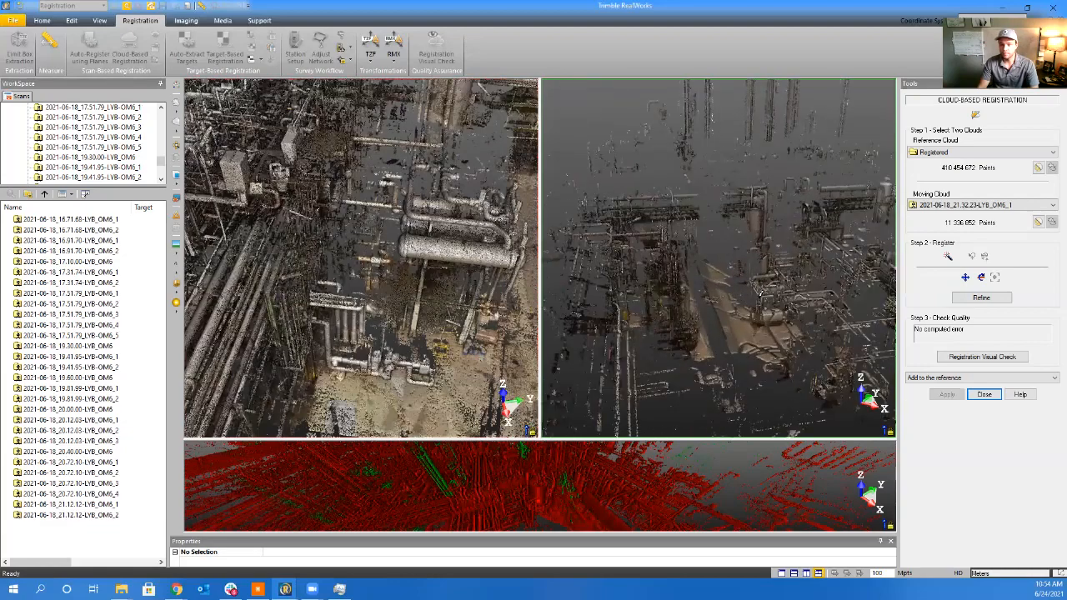
pyautogui.moveTo(760, 293); pyautogui.dragTo(781, 307, button='middle')
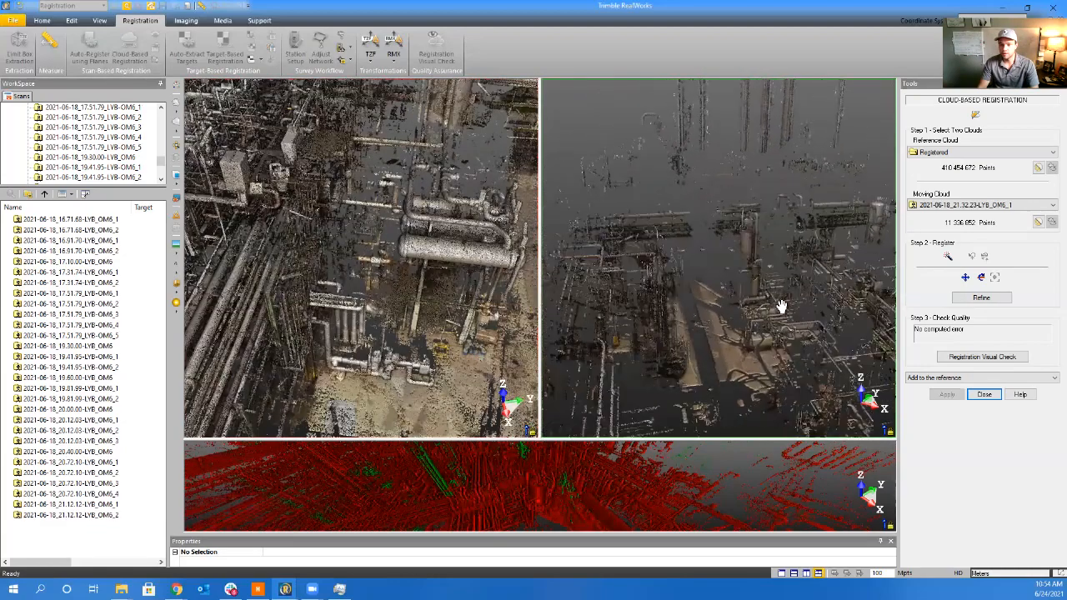
pyautogui.moveTo(781, 307); pyautogui.dragTo(659, 276)
pyautogui.scroll(5, 776, 294)
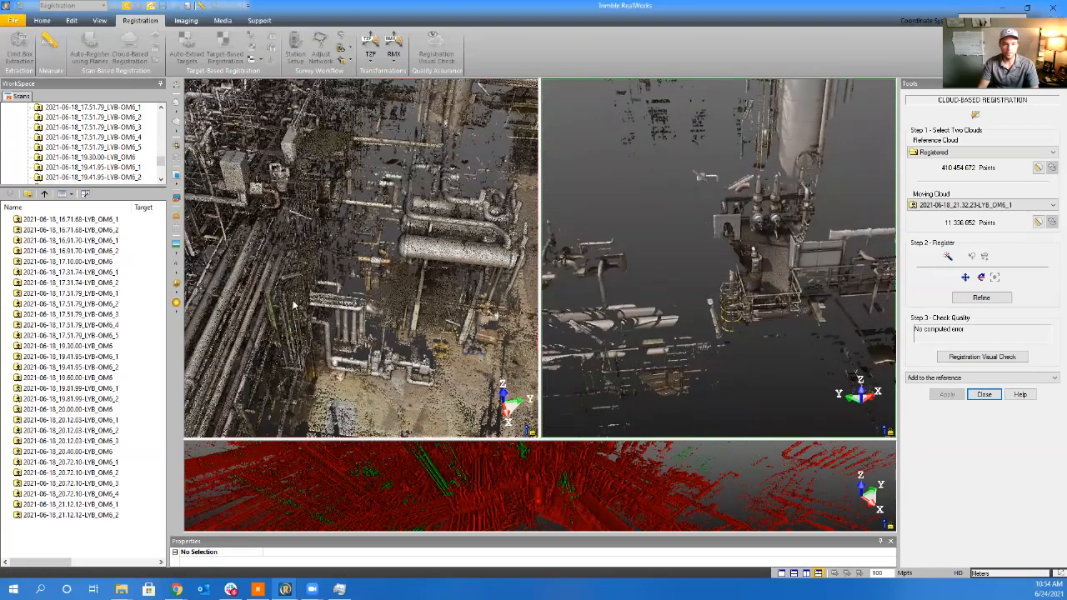
pyautogui.moveTo(403, 305); pyautogui.dragTo(332, 207)
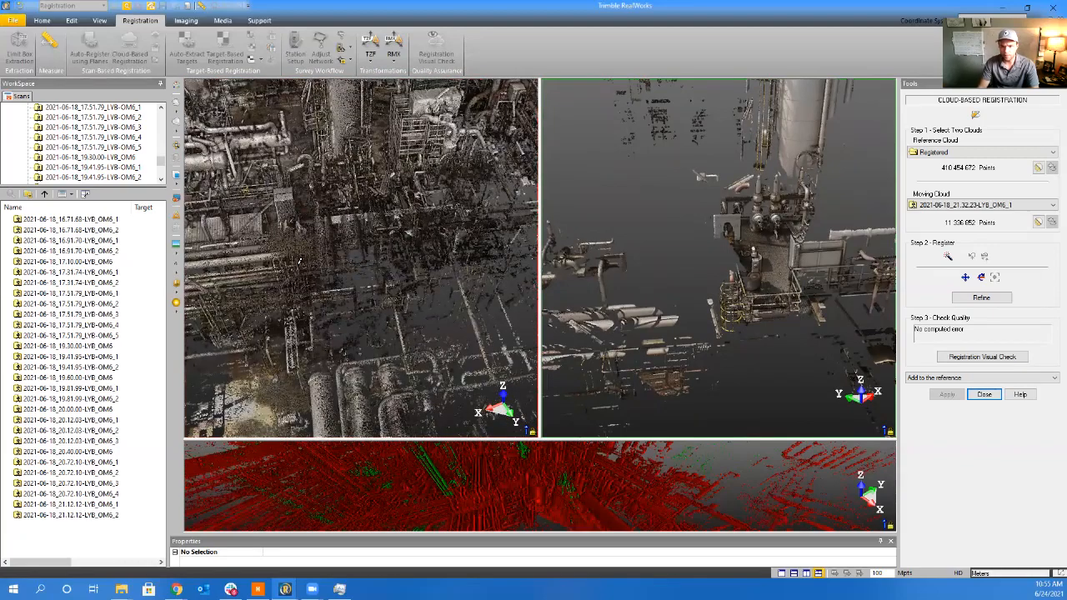
pyautogui.moveTo(336, 254); pyautogui.dragTo(352, 341)
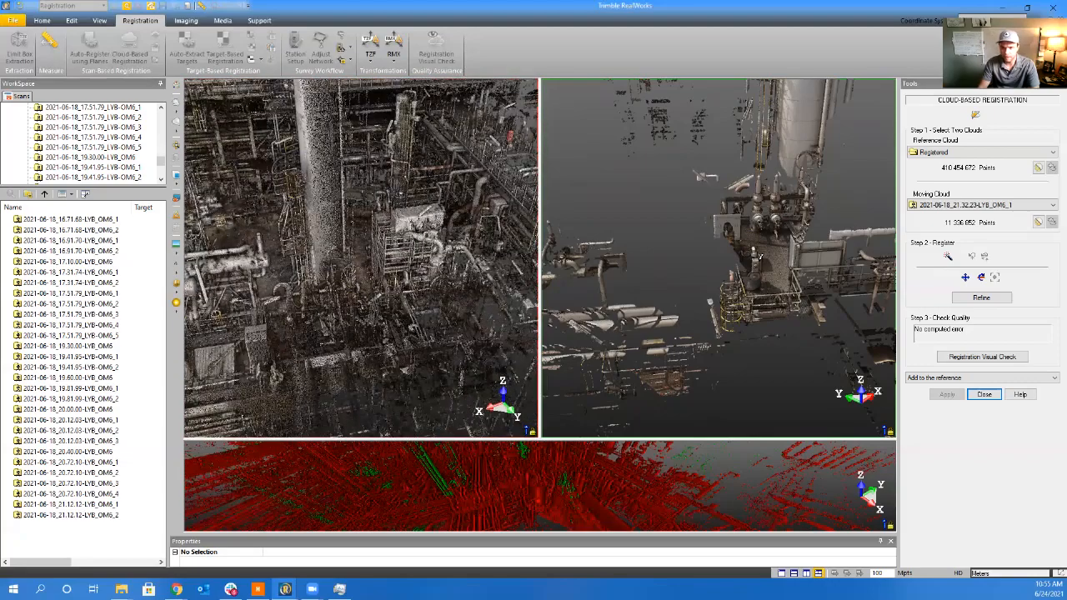
pyautogui.moveTo(660, 294); pyautogui.dragTo(632, 401)
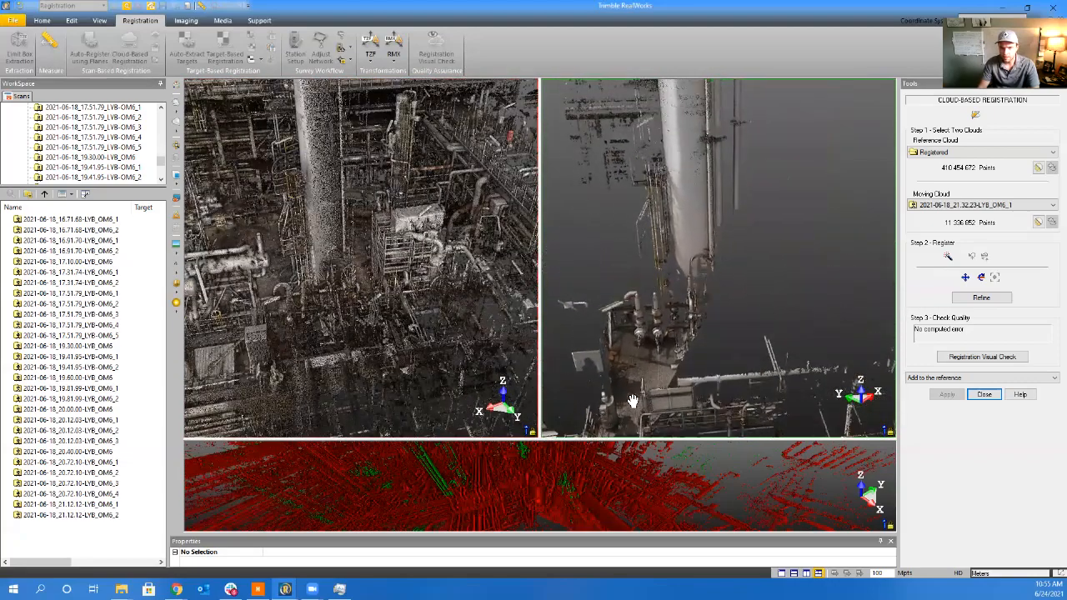
pyautogui.moveTo(649, 318); pyautogui.dragTo(613, 354)
pyautogui.moveTo(740, 317)
pyautogui.mouseDown()
pyautogui.moveTo(741, 294)
pyautogui.moveTo(722, 320)
pyautogui.mouseUp()
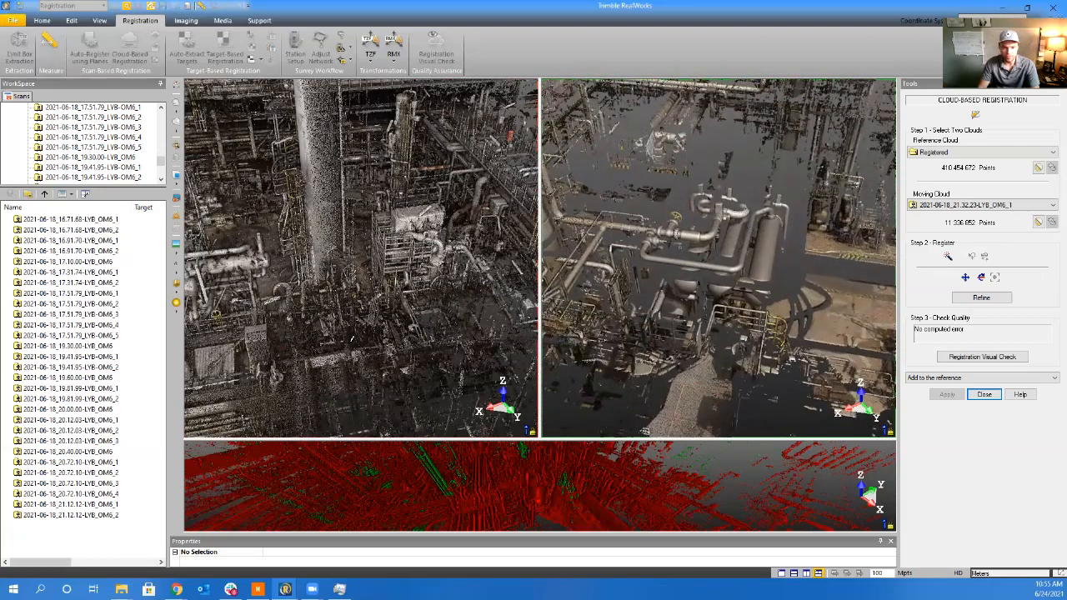
pyautogui.moveTo(352, 339); pyautogui.dragTo(428, 293)
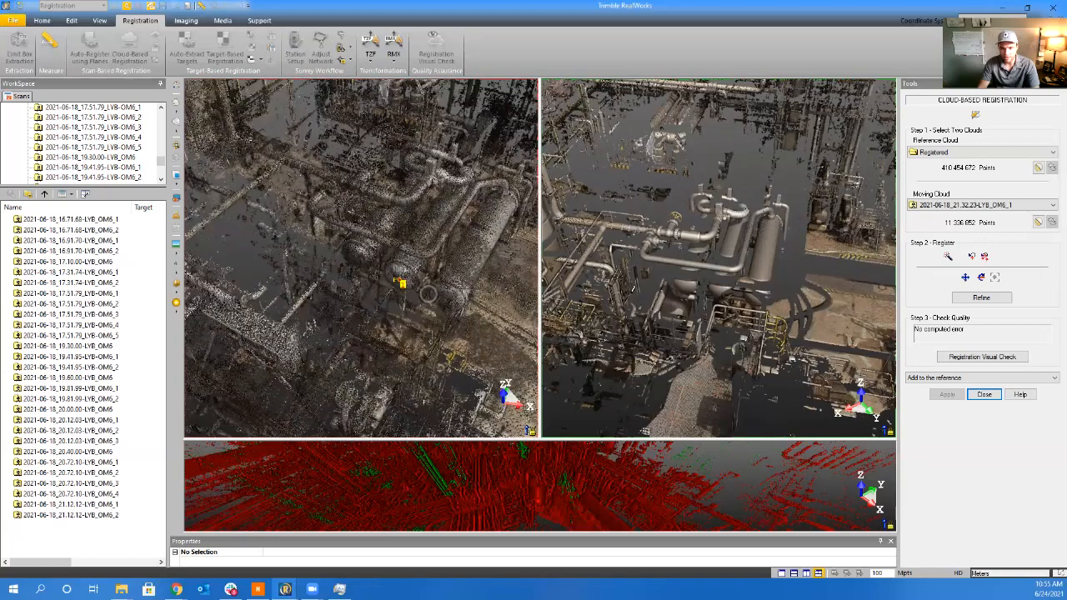
pyautogui.click(718, 290)
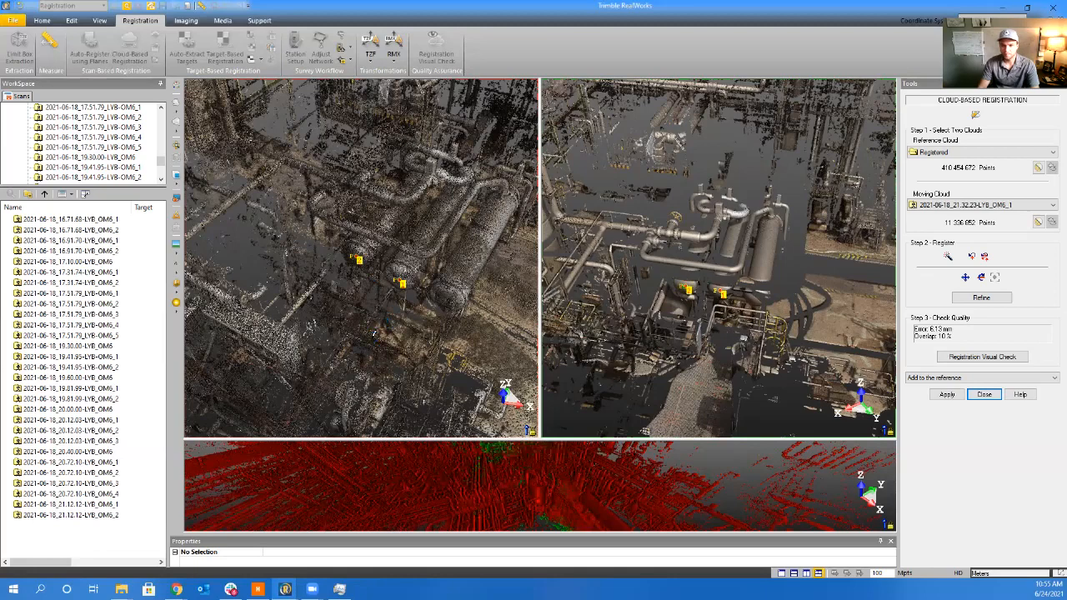
# Check the alignment in the enlarged combined view of both clouds, and delete all the picked point pairs
pyautogui.moveTo(379, 309); pyautogui.dragTo(417, 313)
pyautogui.moveTo(678, 327)
pyautogui.mouseDown()
pyautogui.moveTo(677, 337)
pyautogui.moveTo(674, 326)
pyautogui.mouseUp()
pyautogui.click(545, 503)
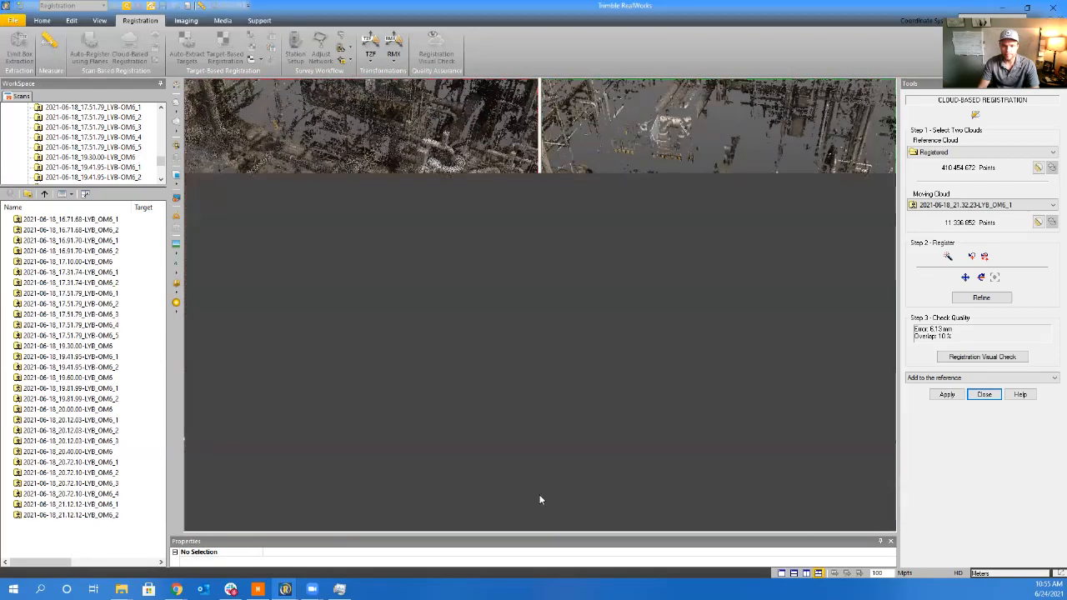
pyautogui.moveTo(345, 223); pyautogui.dragTo(460, 357, button='middle')
pyautogui.moveTo(461, 358); pyautogui.dragTo(464, 487)
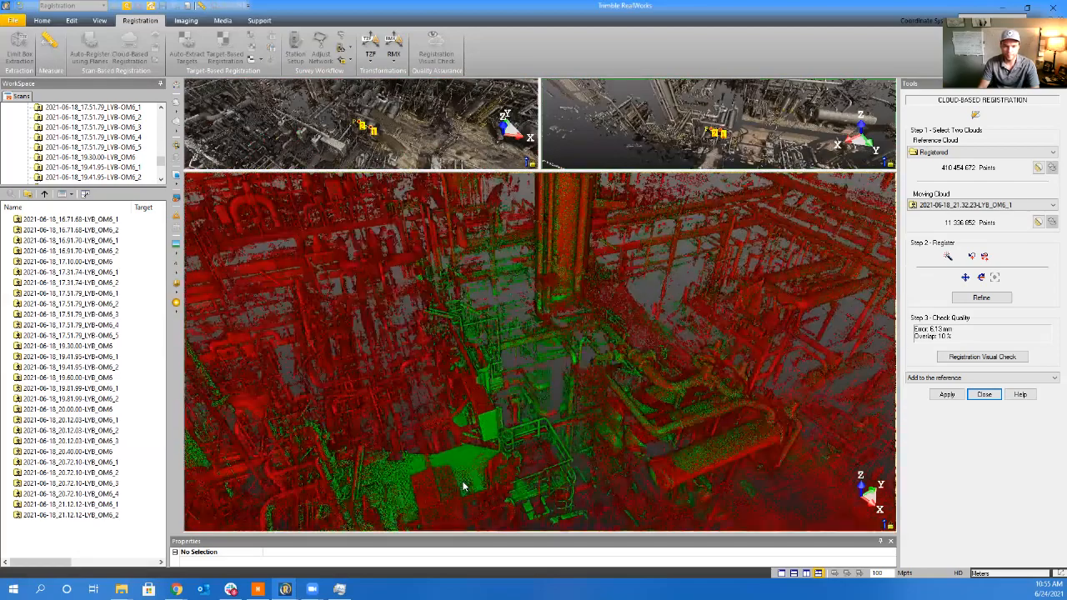
pyautogui.moveTo(471, 432); pyautogui.dragTo(586, 406)
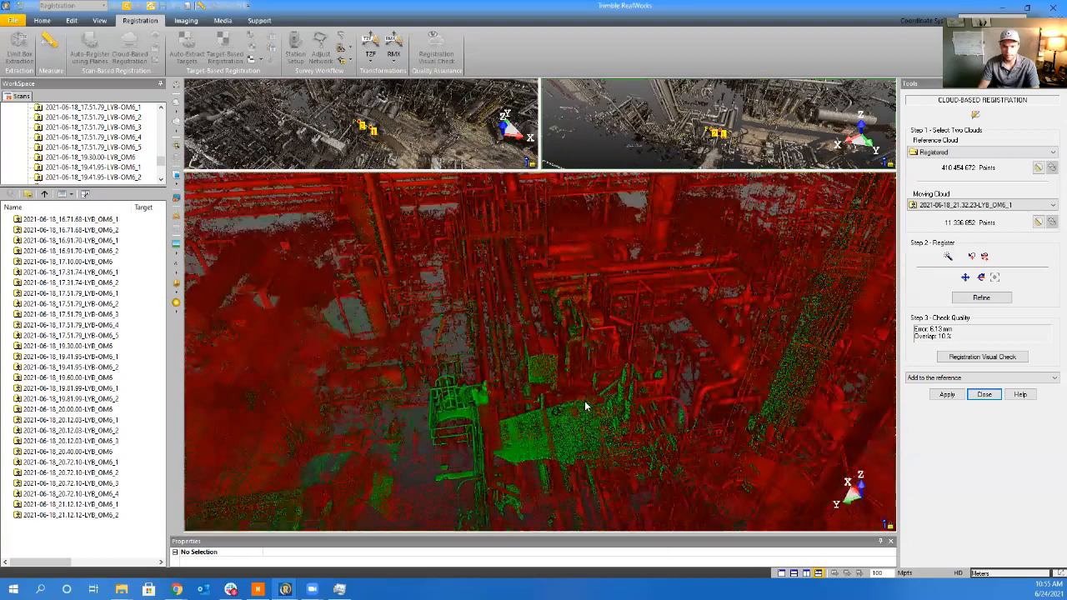
pyautogui.moveTo(596, 490); pyautogui.dragTo(629, 480)
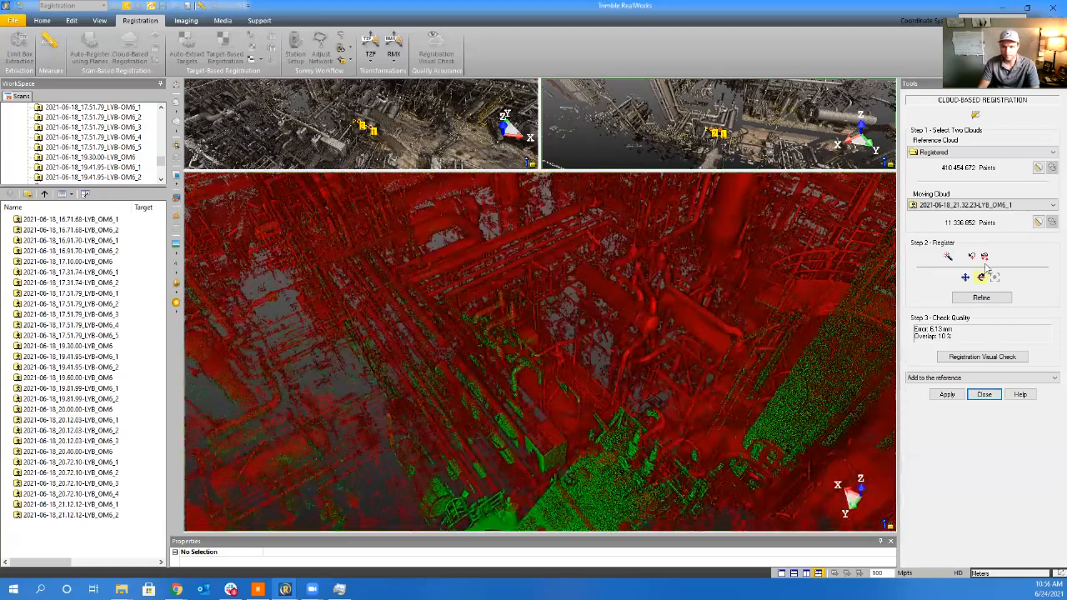
pyautogui.click(984, 257)
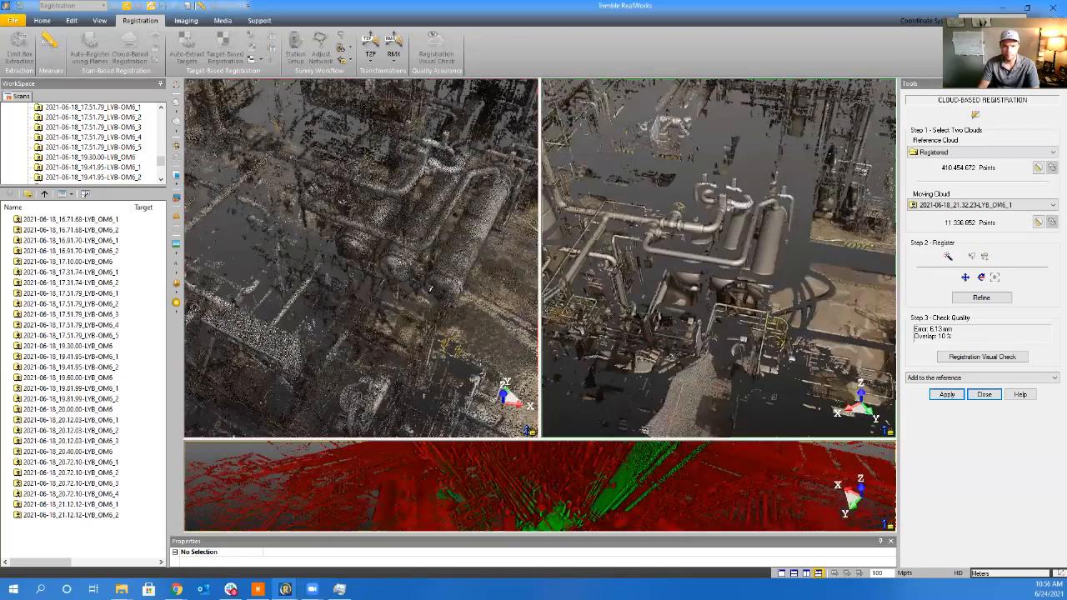
# Pair a new first point on the pipe elbow behind the box-shaped enclosure in both clouds
pyautogui.moveTo(431, 289); pyautogui.dragTo(457, 361)
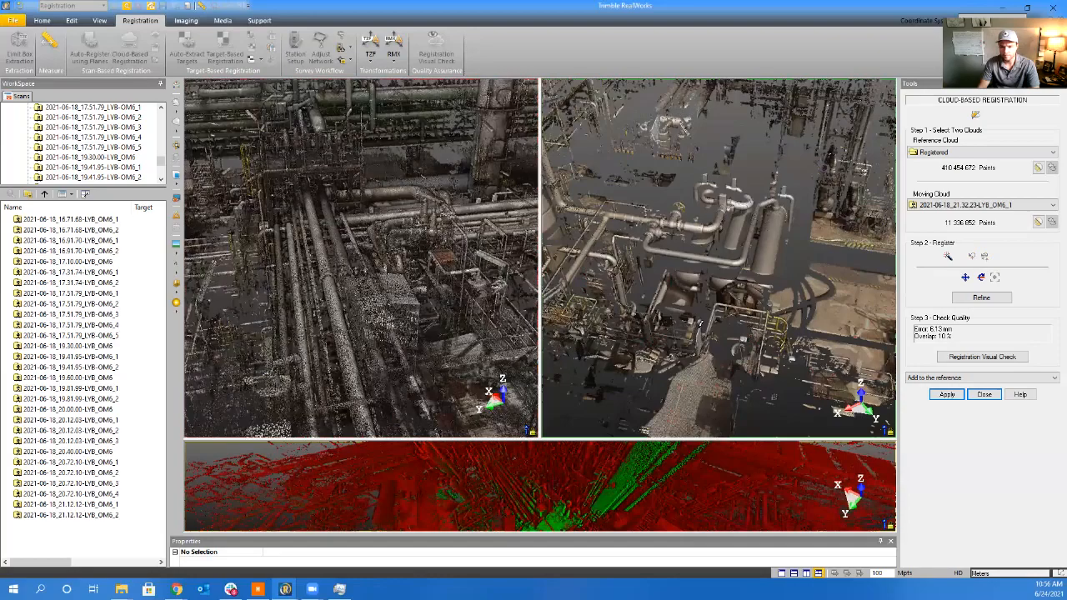
pyautogui.moveTo(699, 322); pyautogui.dragTo(656, 228)
pyautogui.moveTo(749, 260); pyautogui.dragTo(745, 259)
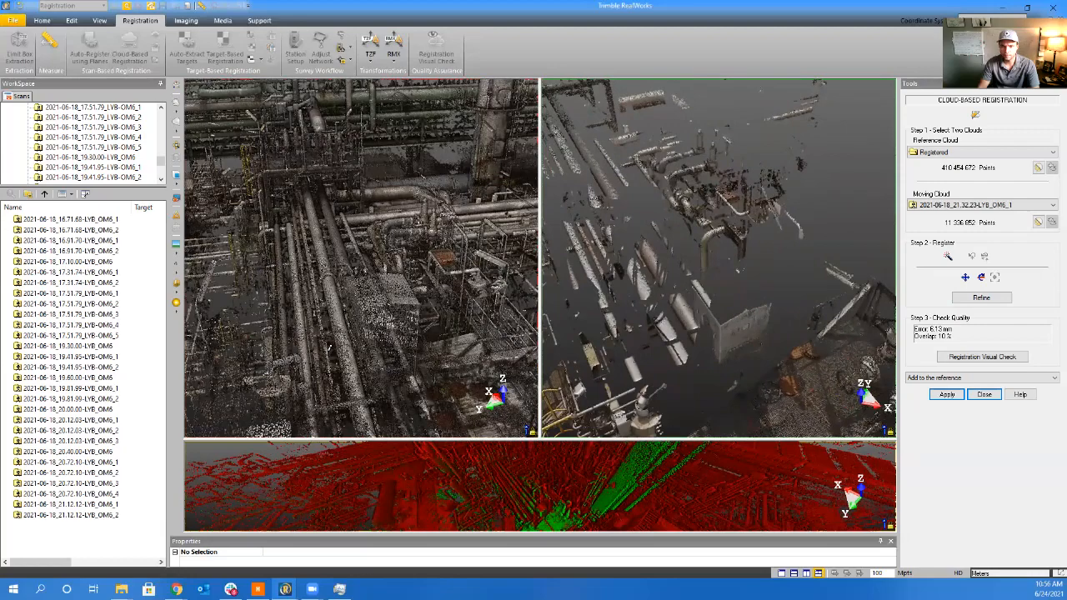
pyautogui.moveTo(410, 306); pyautogui.dragTo(433, 239)
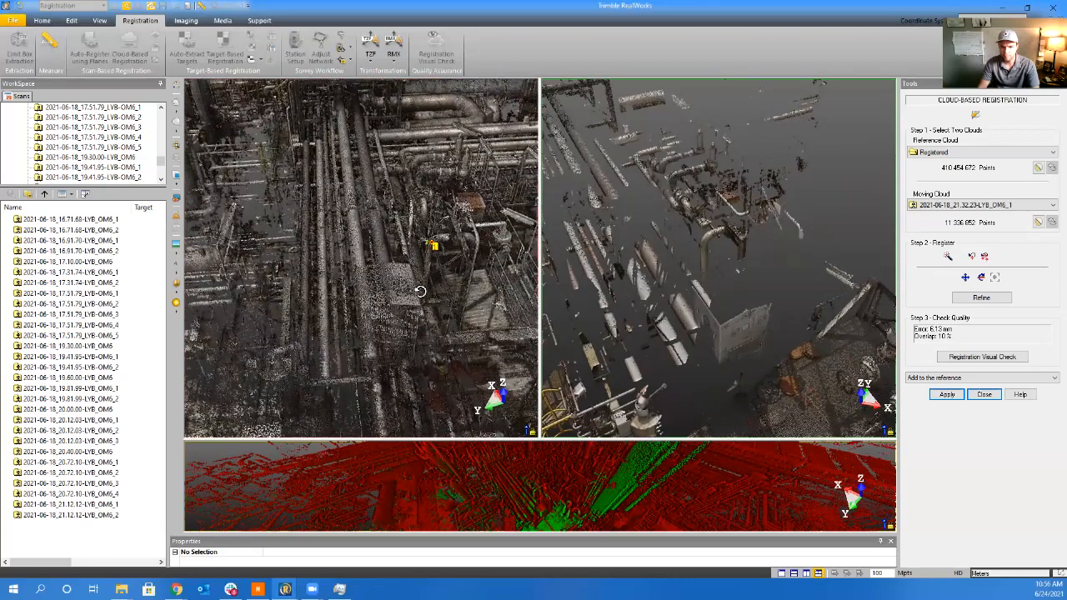
pyautogui.moveTo(420, 291); pyautogui.dragTo(433, 281)
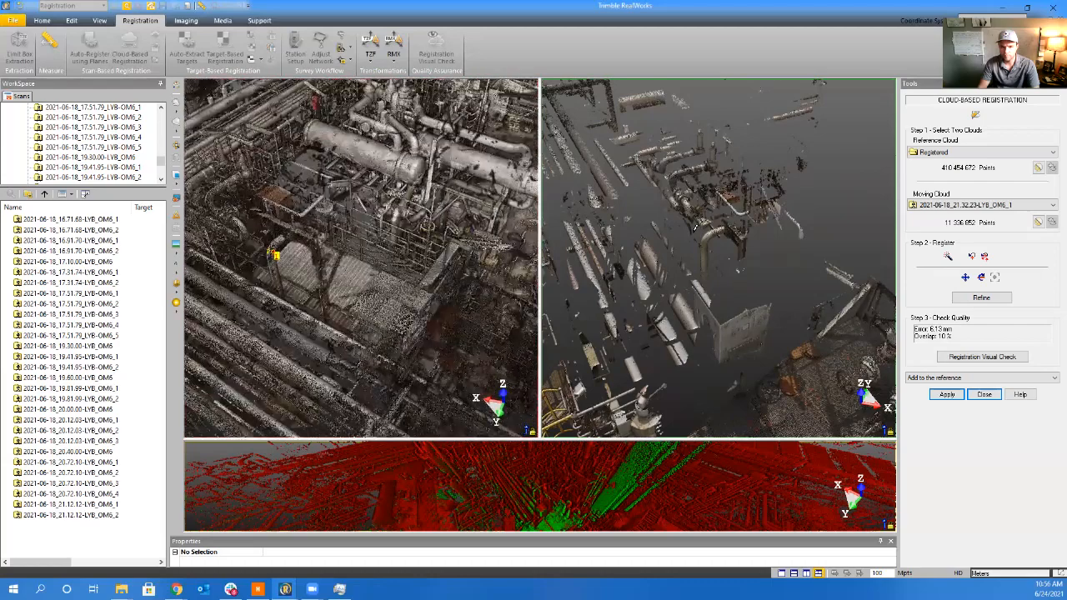
pyautogui.click(705, 245)
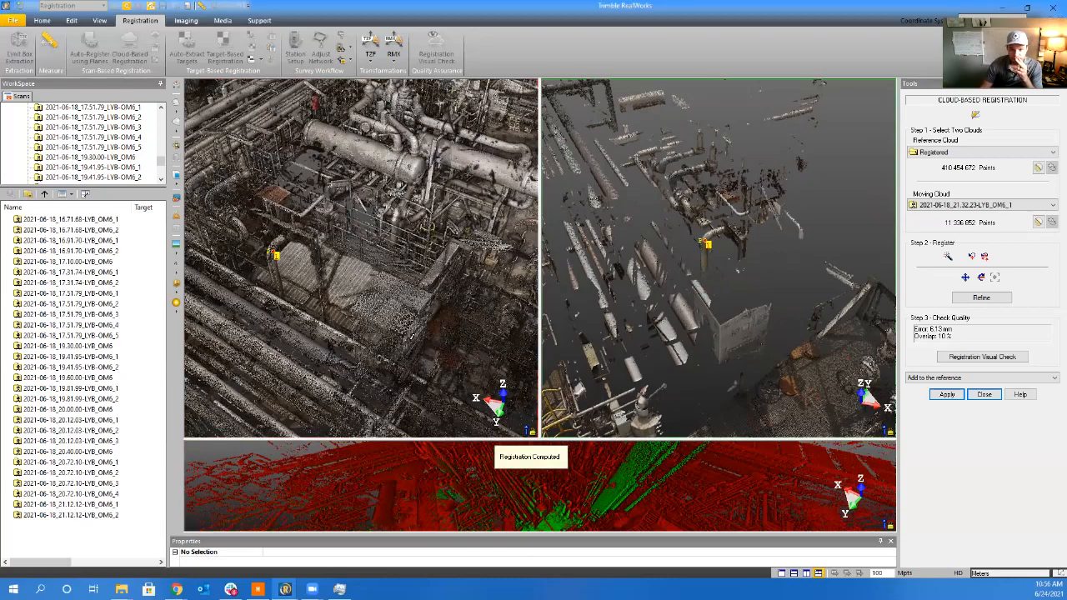
# Pair a second point on the box-shaped enclosure in both clouds, and refine and add the scan to the reference
pyautogui.moveTo(374, 330)
pyautogui.mouseDown()
pyautogui.moveTo(417, 338)
pyautogui.moveTo(402, 373)
pyautogui.moveTo(411, 380)
pyautogui.mouseUp()
pyautogui.click(970, 258)
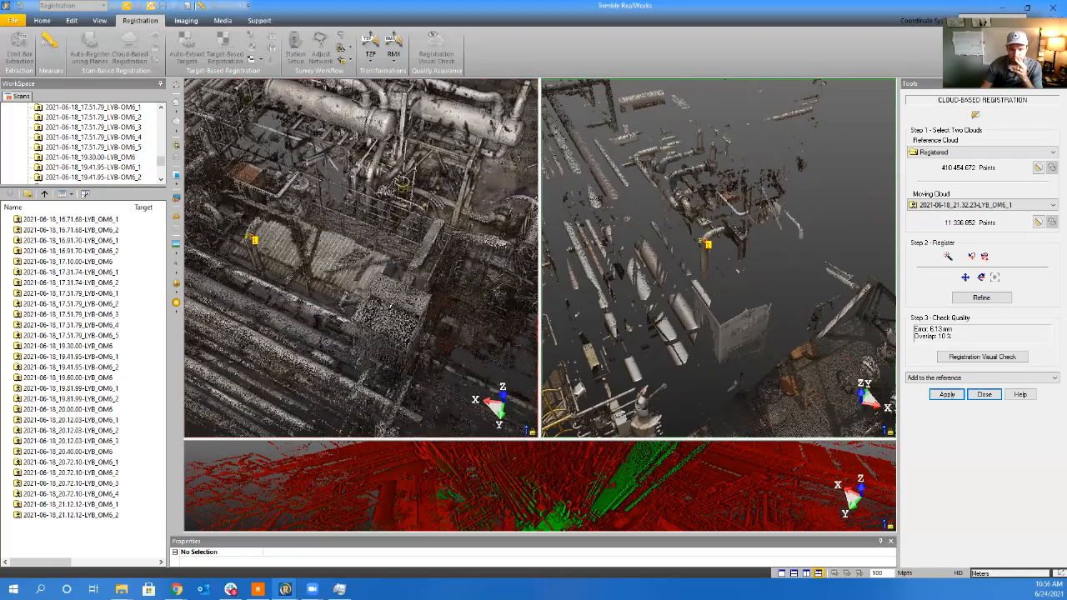
pyautogui.moveTo(369, 301); pyautogui.dragTo(363, 258)
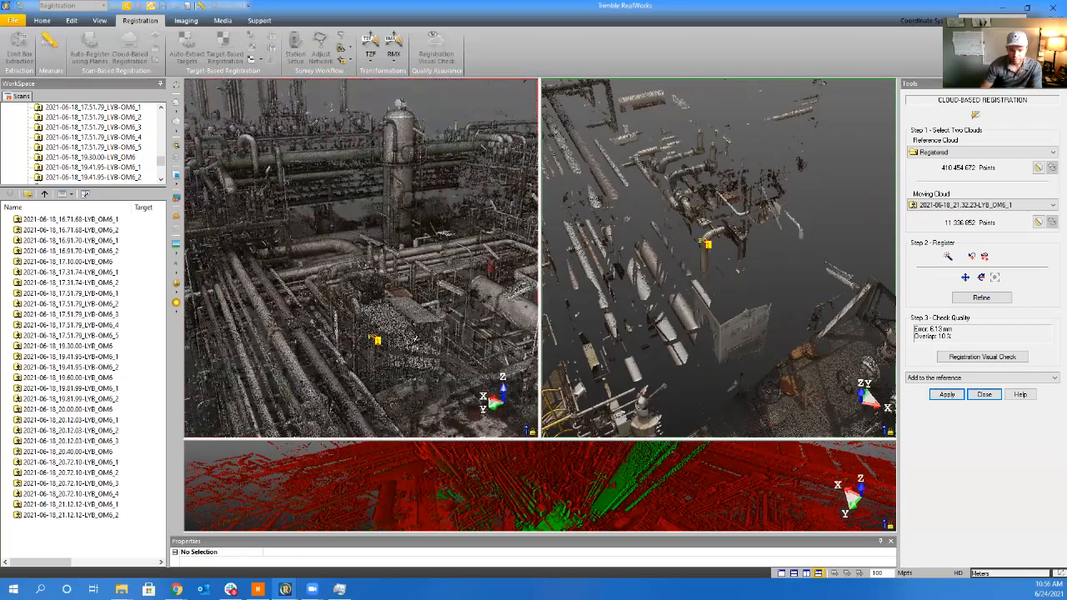
pyautogui.scroll(5, 420, 341)
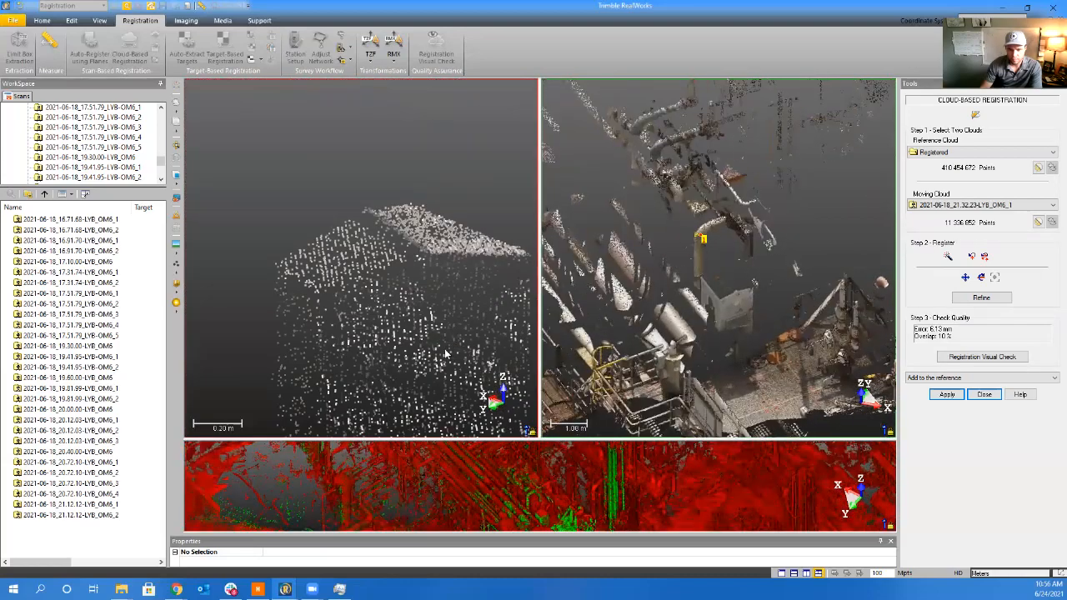
pyautogui.scroll(-5, 446, 354)
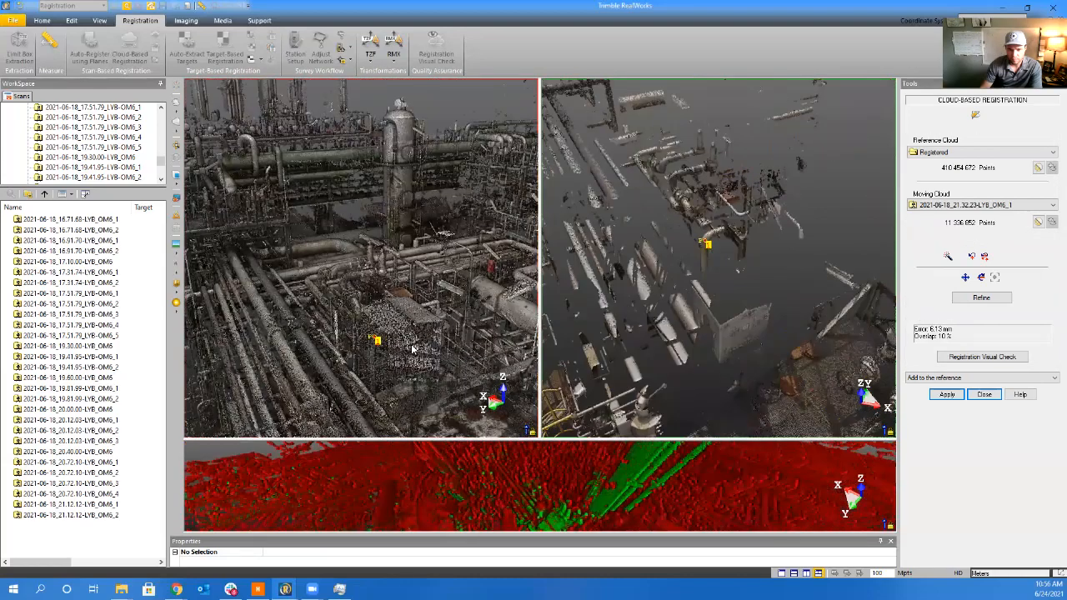
pyautogui.scroll(5, 450, 355)
pyautogui.scroll(-5, 450, 355)
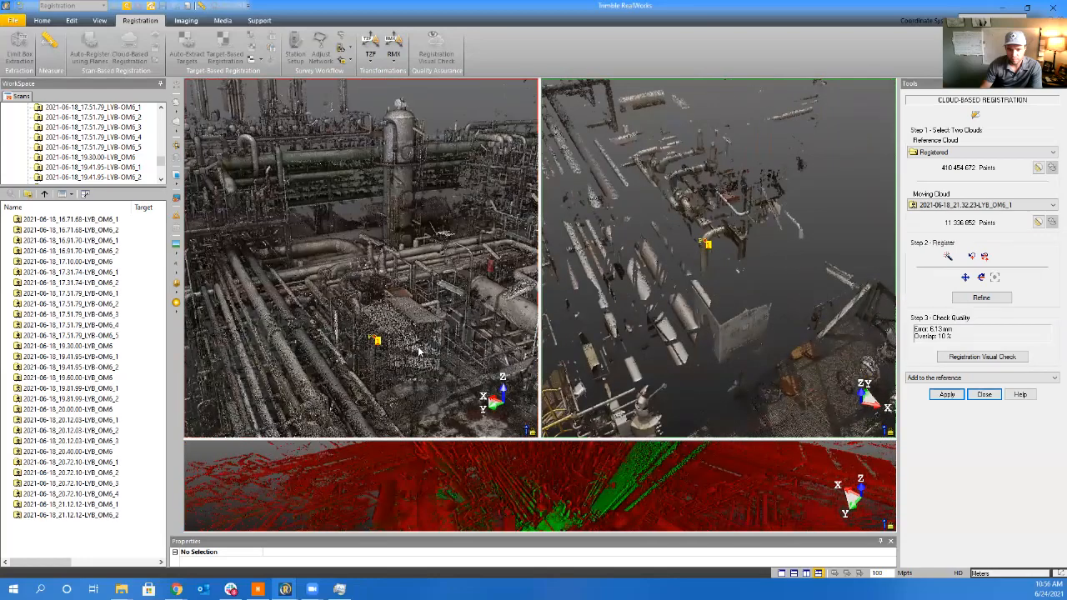
pyautogui.scroll(5, 419, 351)
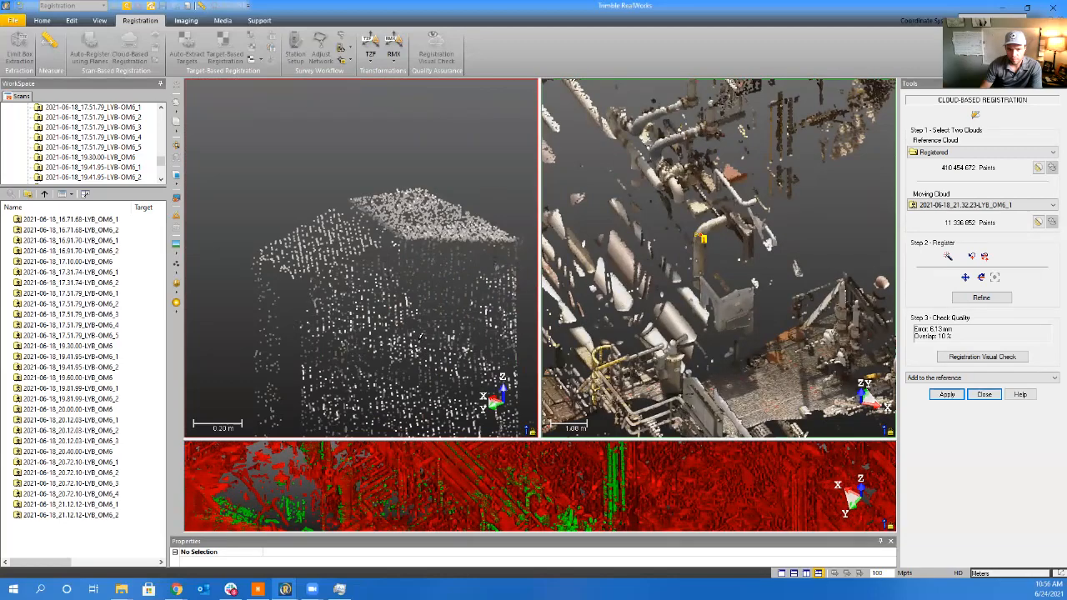
pyautogui.scroll(-3, 420, 343)
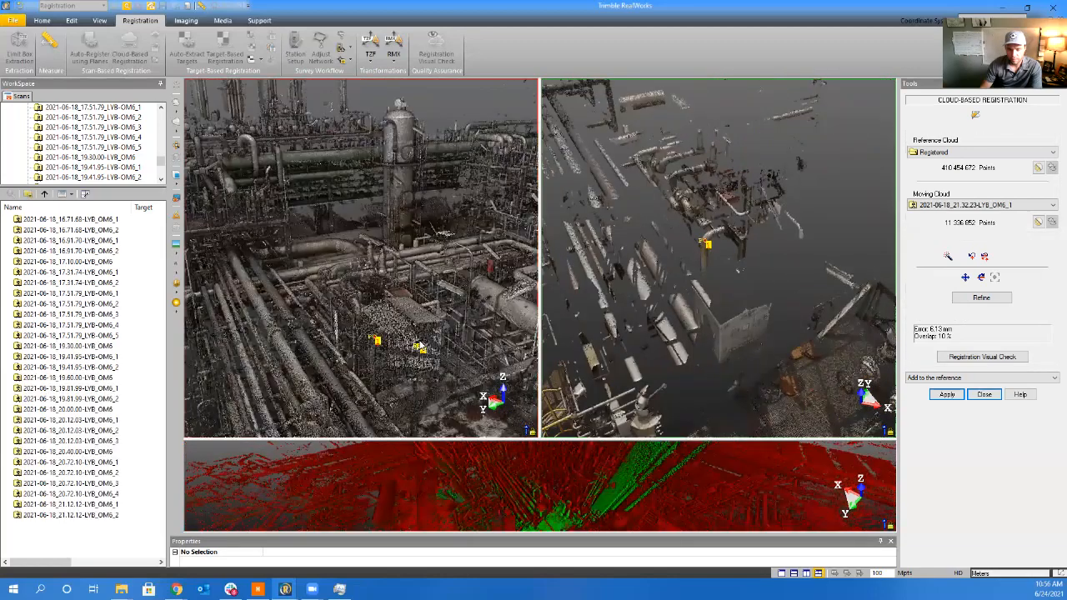
pyautogui.scroll(3, 420, 367)
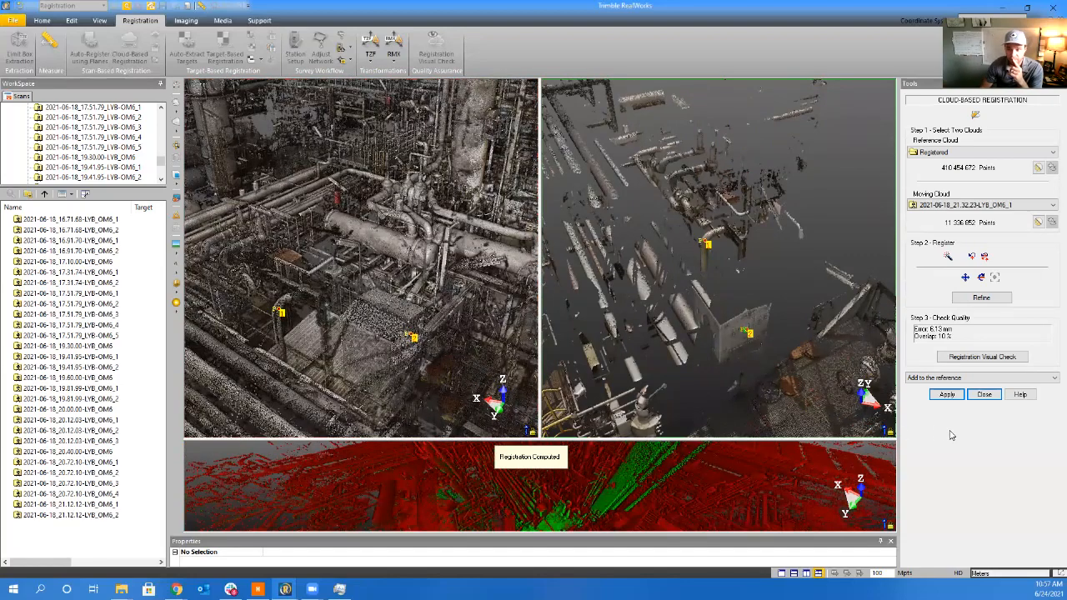
pyautogui.click(977, 301)
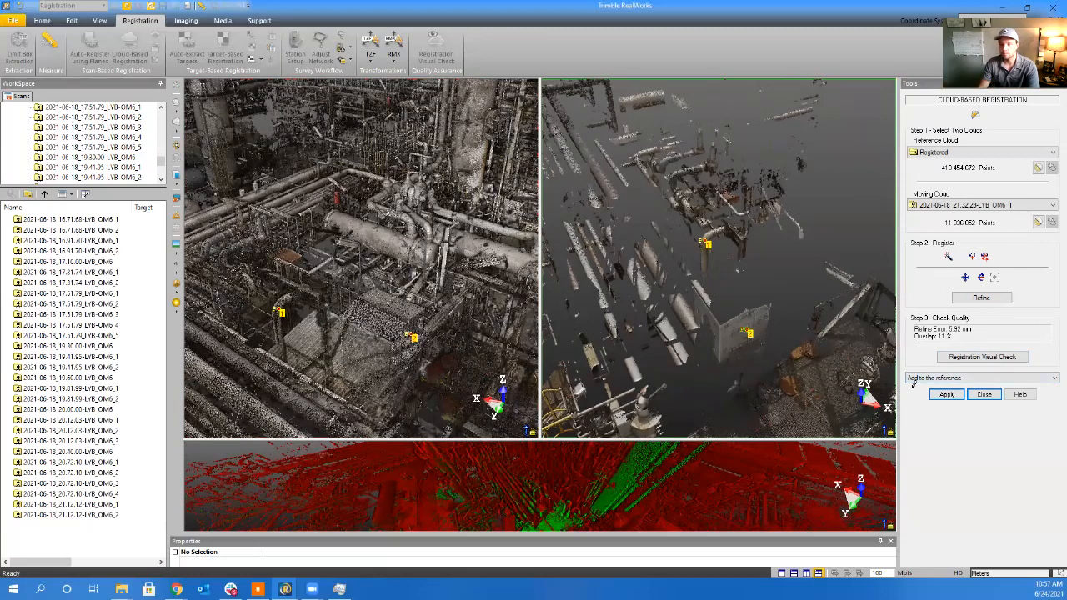
pyautogui.click(949, 398)
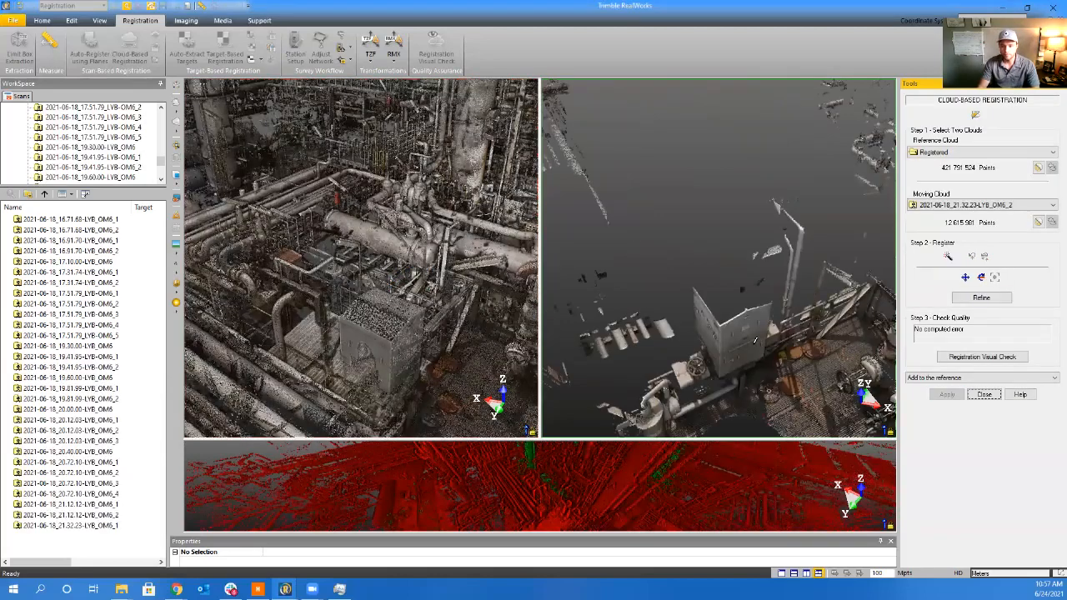
# Pair a point on the enclosure's side panel in the Registered cloud and 2021-06-18_21.32.23-LYB_OM6_2, and refine the registration
pyautogui.scroll(5, 710, 291)
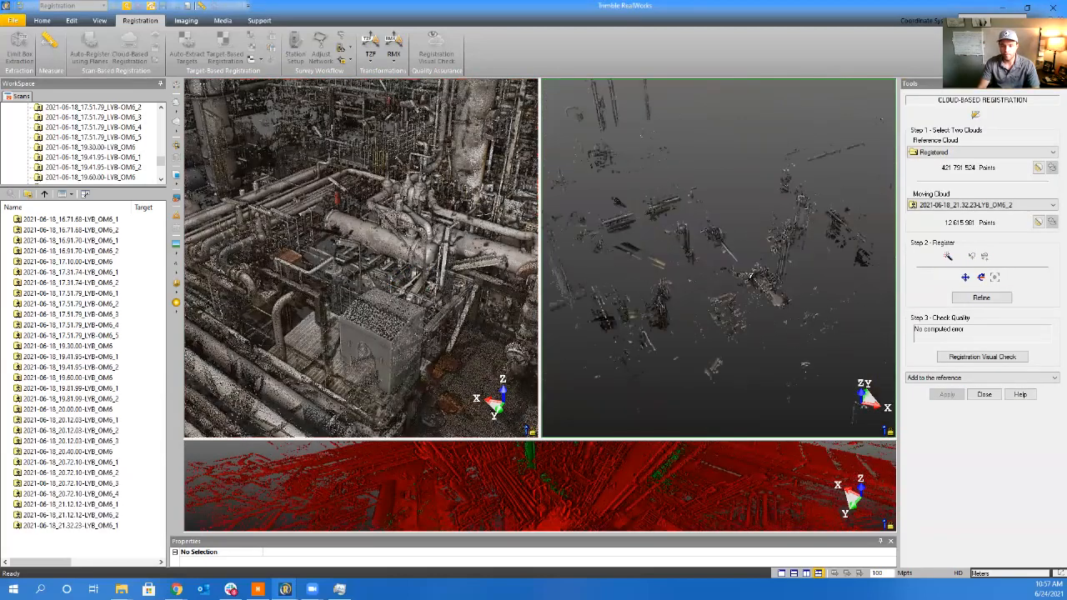
pyautogui.moveTo(724, 305); pyautogui.dragTo(698, 310)
pyautogui.scroll(3, 708, 291)
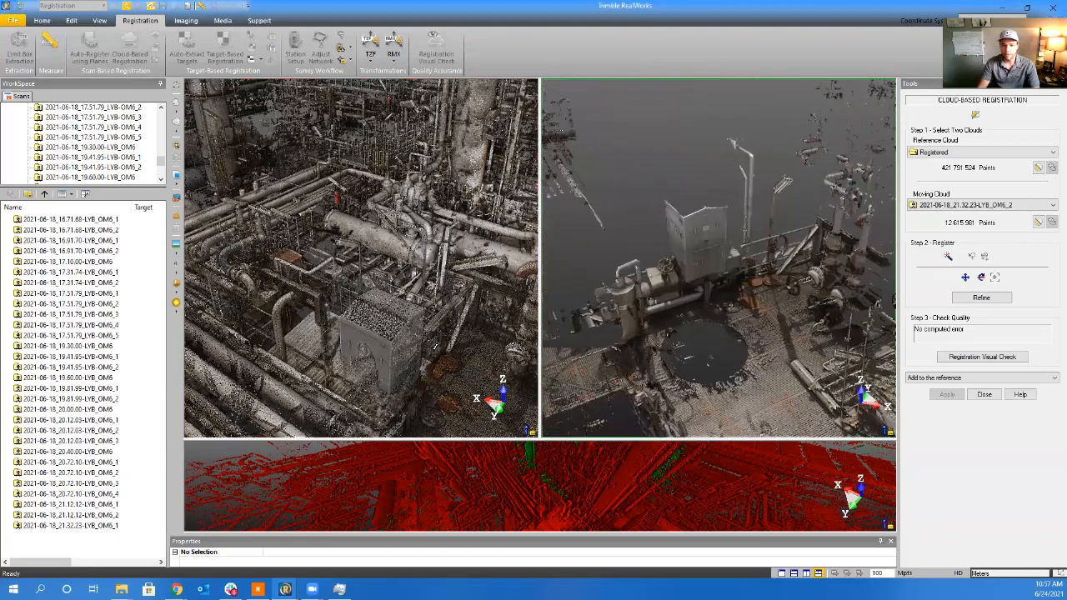
pyautogui.moveTo(405, 345); pyautogui.dragTo(361, 286)
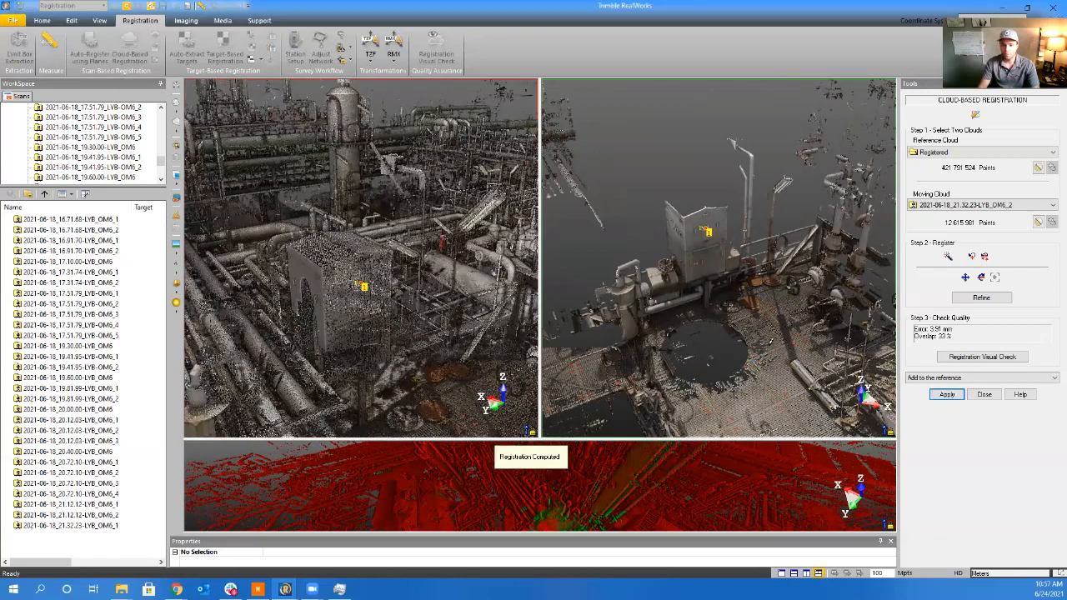
pyautogui.click(1008, 304)
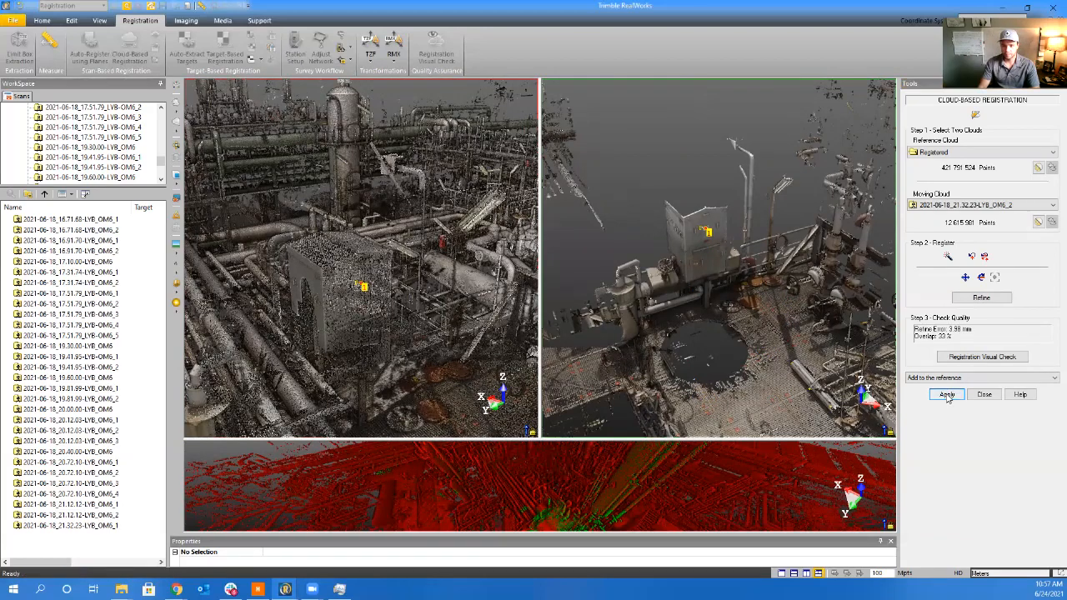
# Check the alignment around the enclosure in the enlarged combined view, and add the scan to the reference
pyautogui.moveTo(719, 437); pyautogui.dragTo(667, 170)
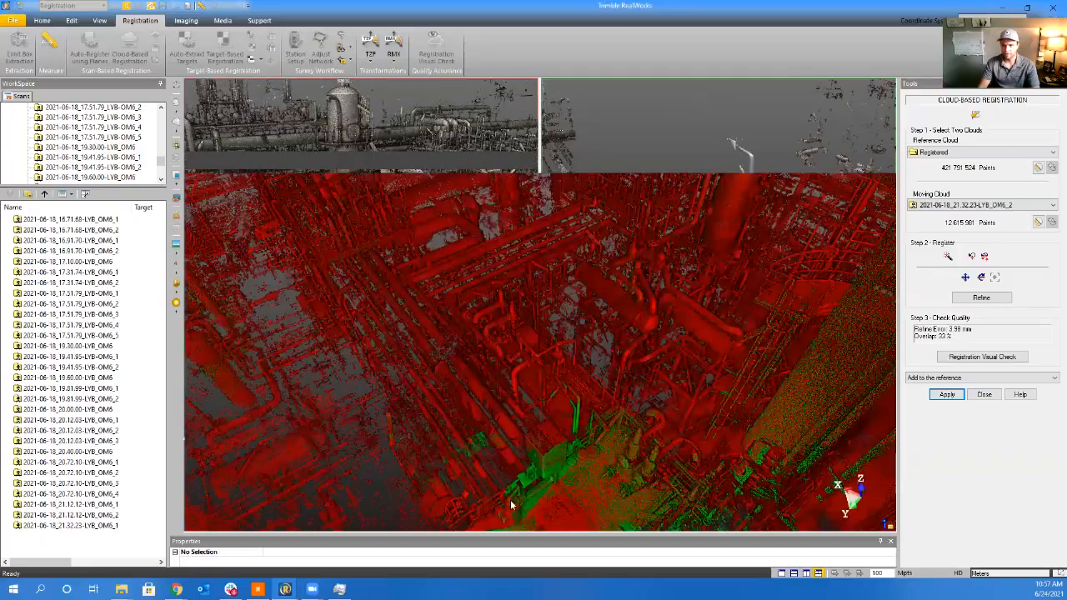
pyautogui.moveTo(512, 503); pyautogui.dragTo(556, 487, button='middle')
pyautogui.scroll(5, 557, 487)
pyautogui.moveTo(551, 433); pyautogui.dragTo(701, 410)
pyautogui.scroll(5, 701, 410)
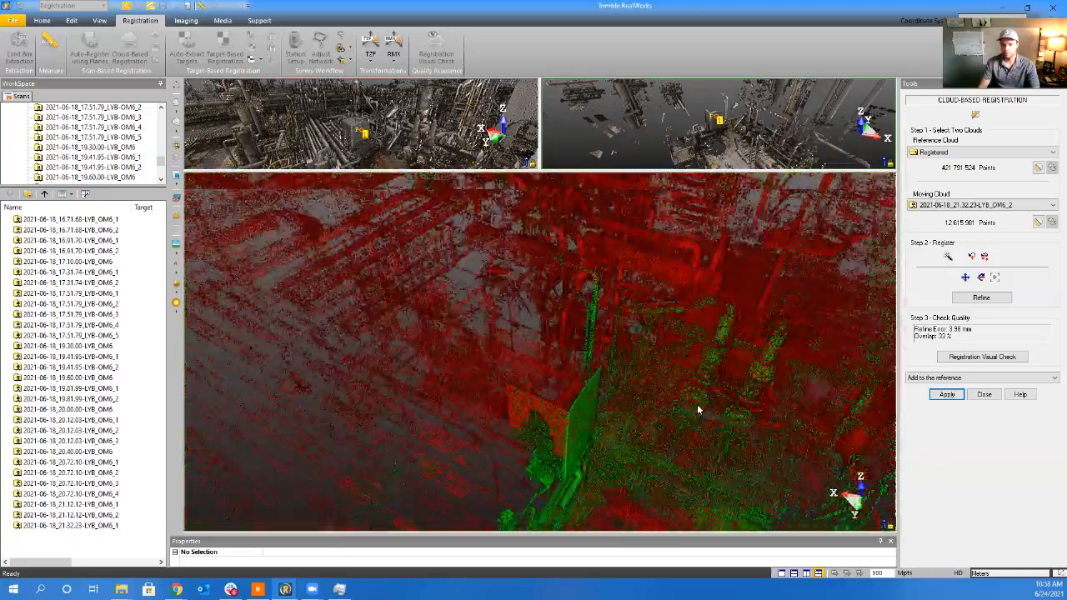
pyautogui.click(948, 395)
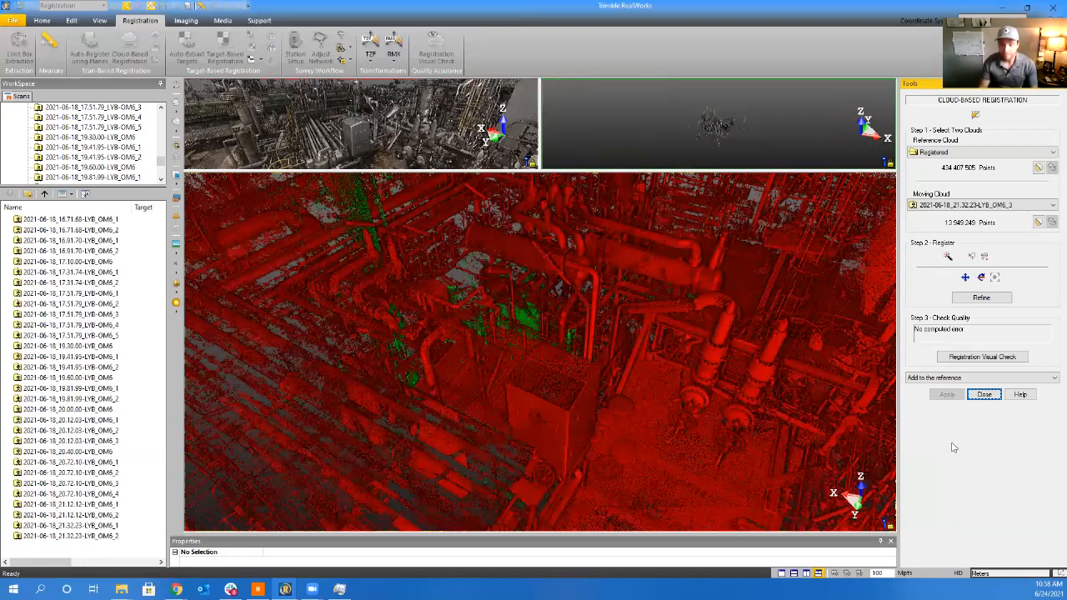
# Restore the cloud views and examine the enclosure in the Registered cloud and 2021-06-18_21.32.23-LYB_OM6_3 from matching directions
pyautogui.moveTo(717, 171); pyautogui.dragTo(711, 438)
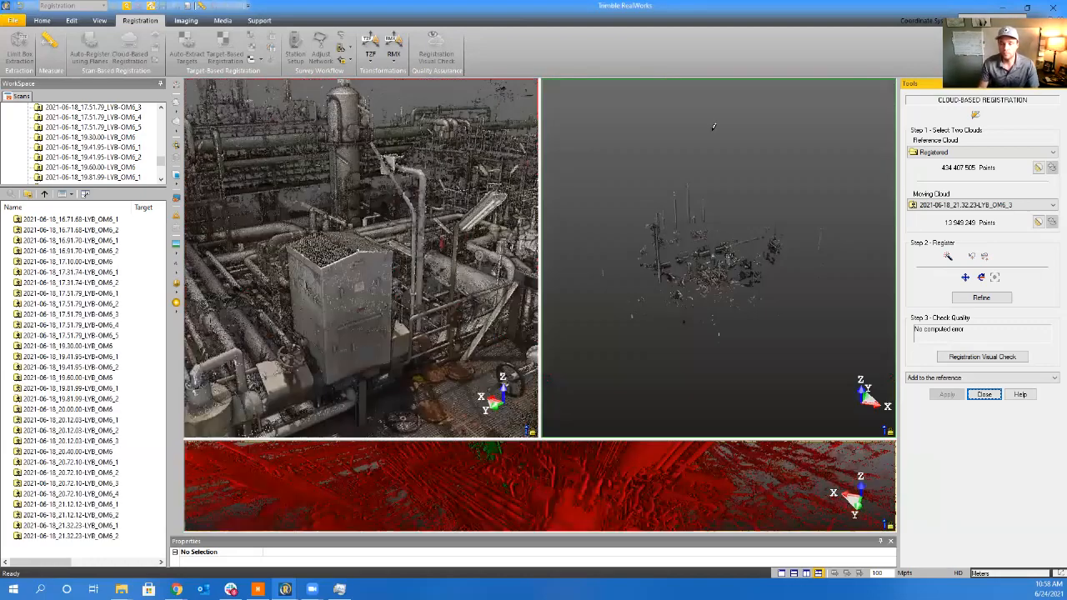
pyautogui.moveTo(698, 248); pyautogui.dragTo(632, 290)
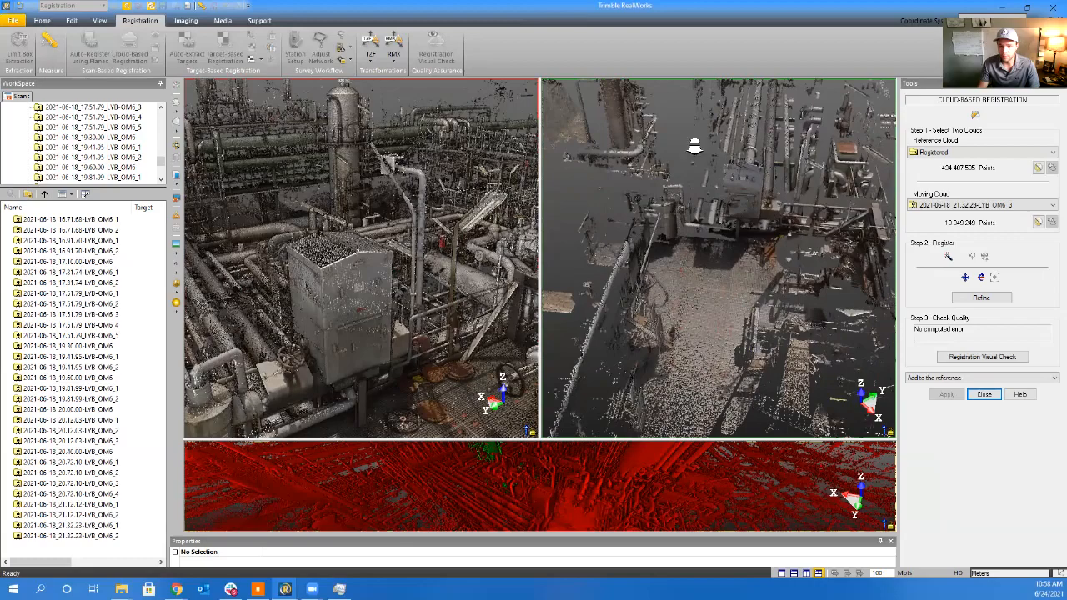
pyautogui.scroll(2, 694, 146)
pyautogui.moveTo(694, 146); pyautogui.dragTo(722, 333, button='middle')
pyautogui.scroll(-3, 724, 343)
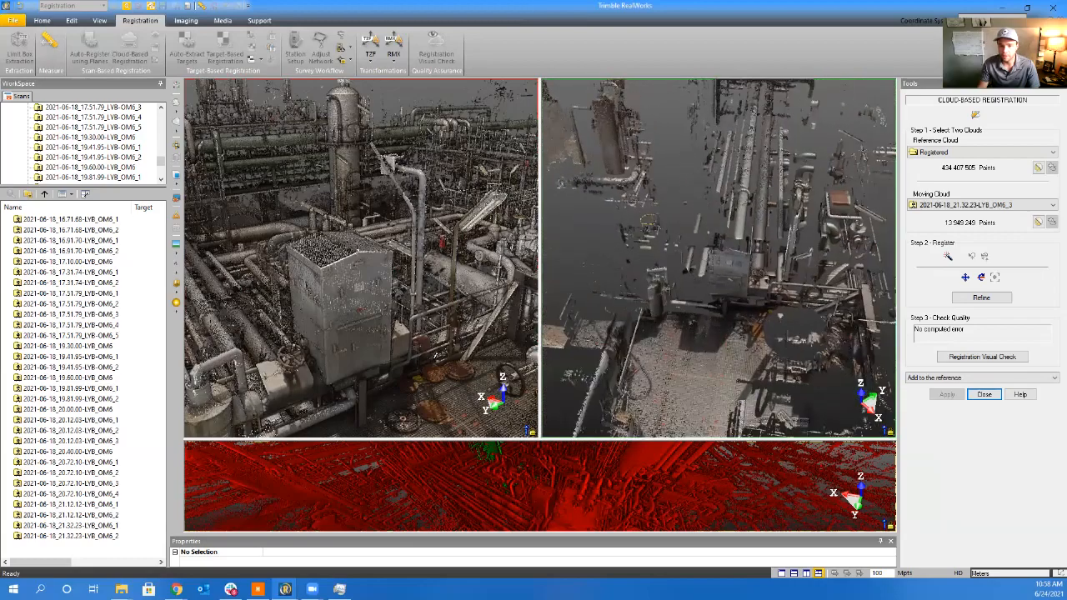
pyautogui.scroll(-3, 402, 365)
pyautogui.scroll(3, 401, 371)
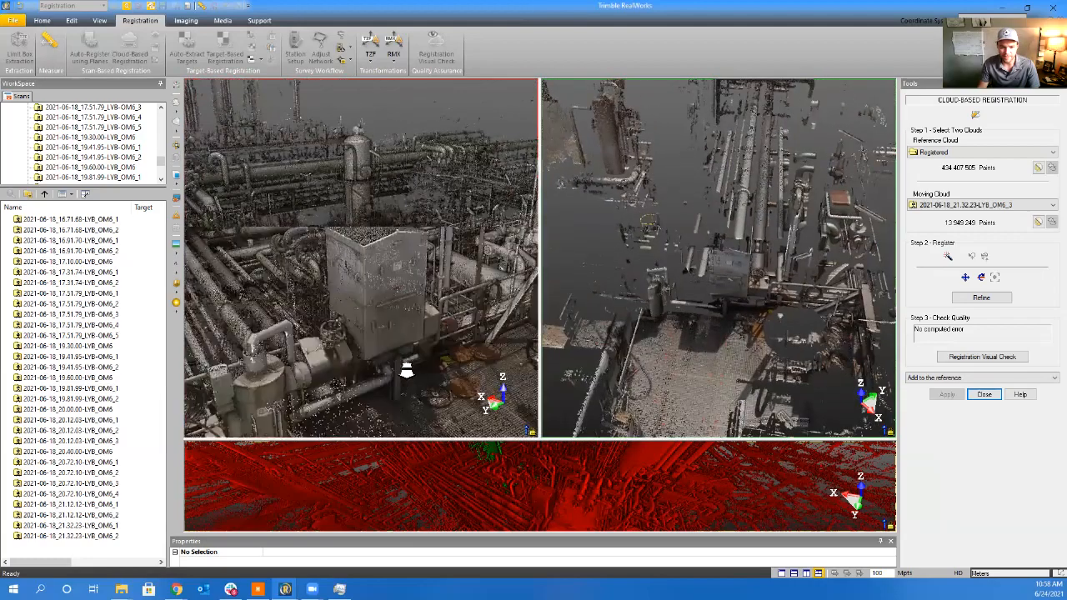
pyautogui.moveTo(419, 354); pyautogui.dragTo(382, 358)
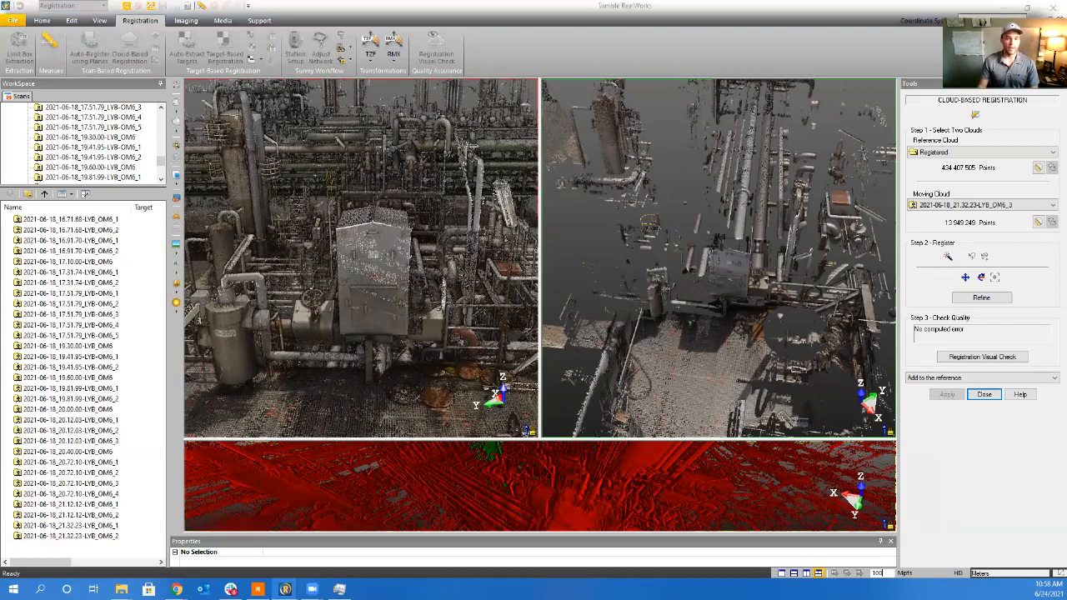
# Check the computer's memory usage in Task Manager
pyautogui.moveTo(0, 92); pyautogui.dragTo(451, 93)
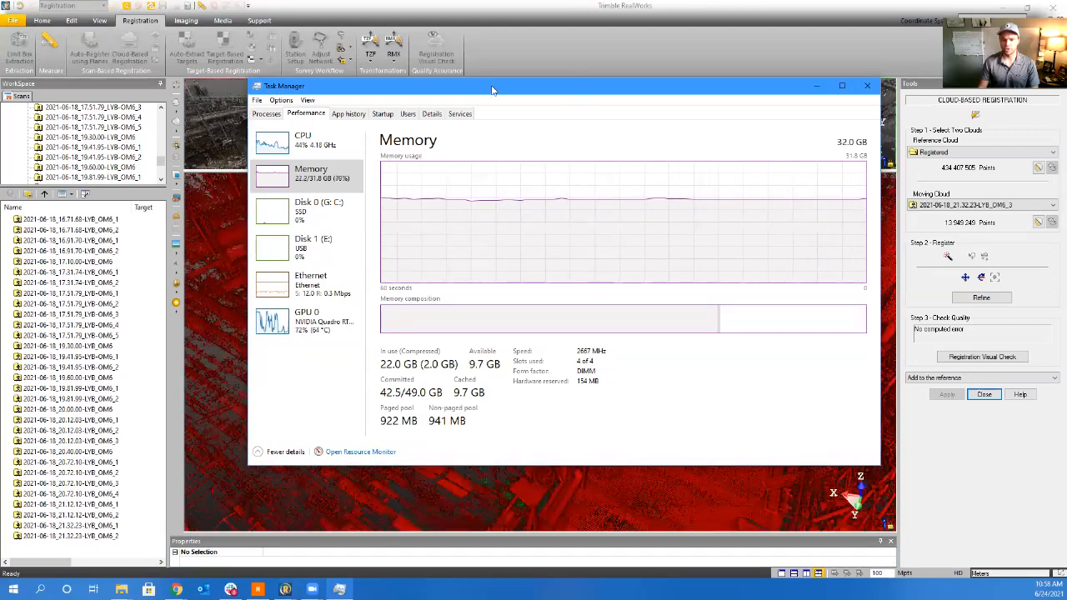
pyautogui.moveTo(541, 83); pyautogui.dragTo(494, 78)
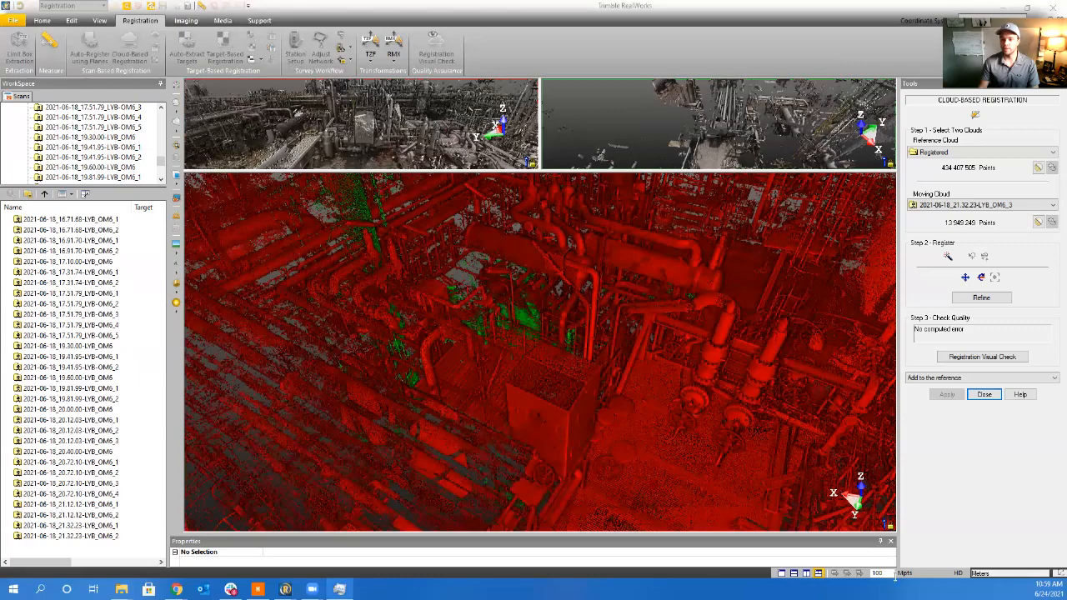
# Pair a point on the enclosure's front panel in both clouds, and refine and add 2021-06-18_21.32.23-LYB_OM6_3 to the reference
pyautogui.click(680, 129)
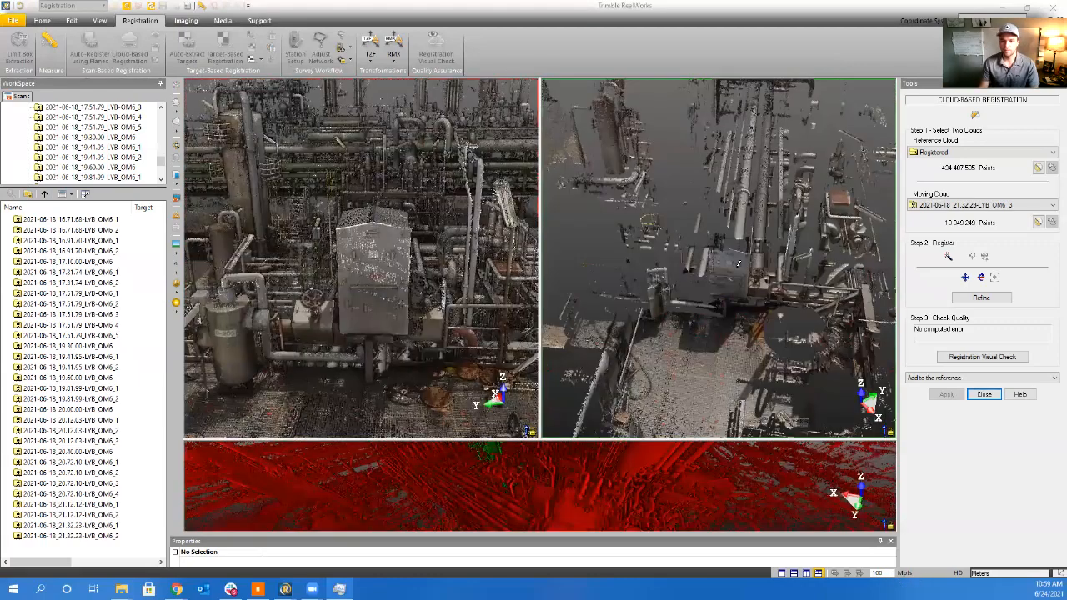
pyautogui.scroll(3, 738, 264)
pyautogui.click(452, 253)
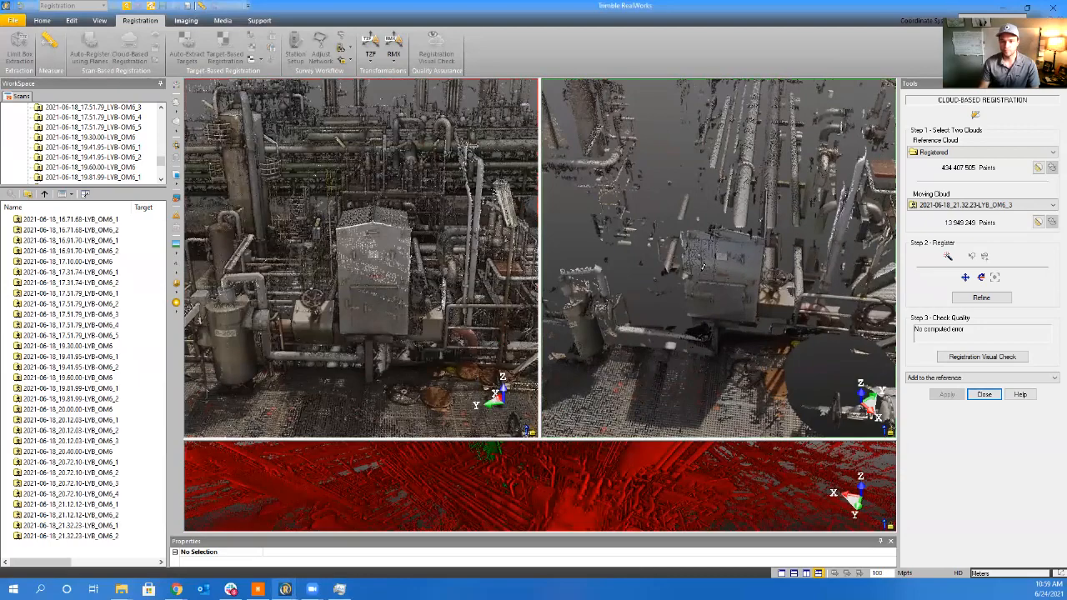
pyautogui.moveTo(703, 266); pyautogui.dragTo(620, 287)
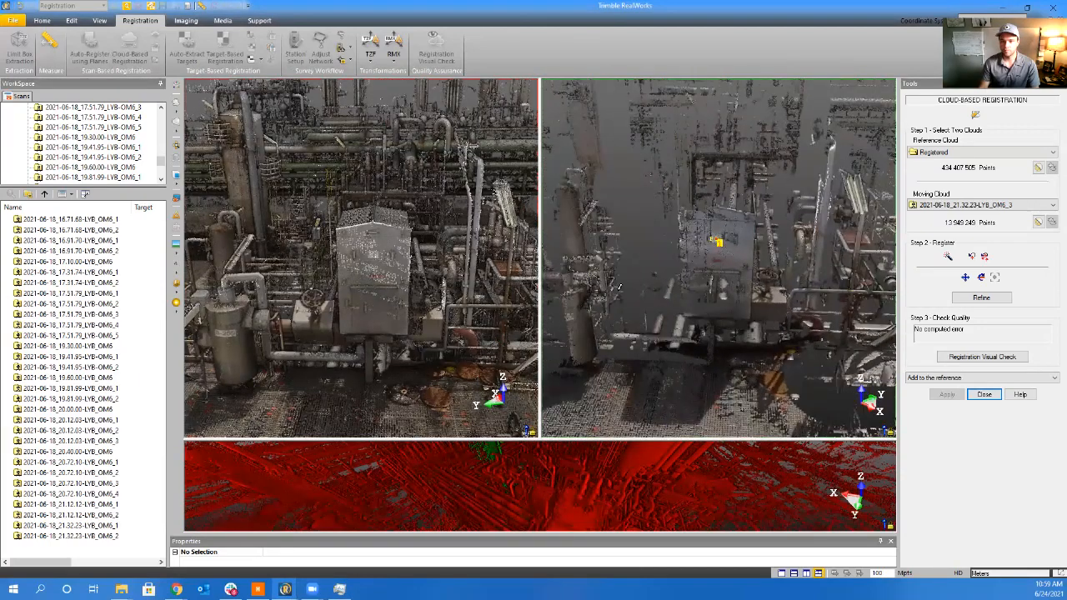
pyautogui.click(376, 254)
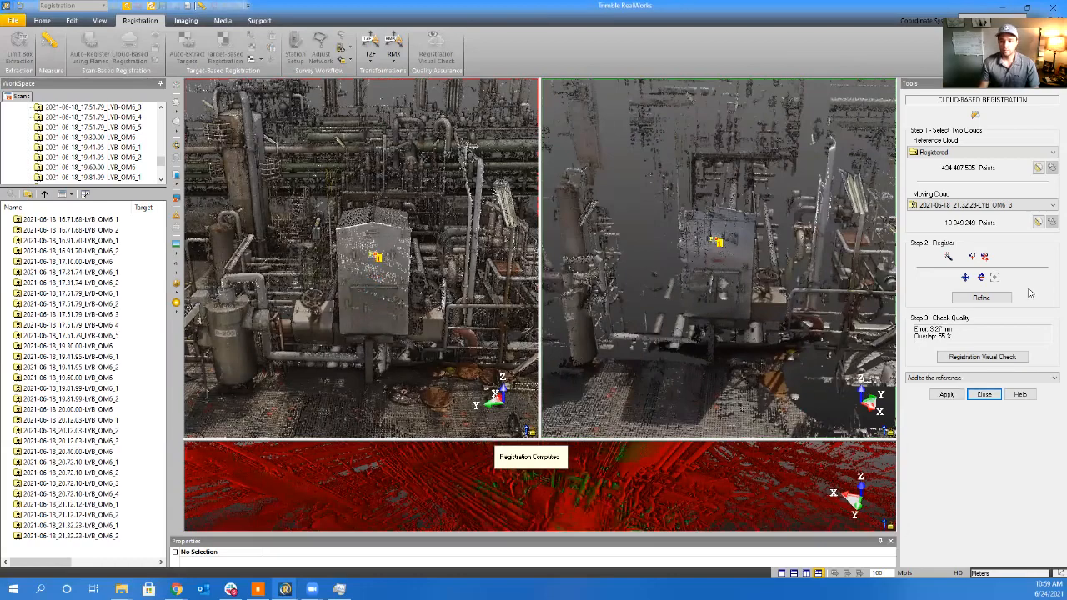
pyautogui.click(990, 300)
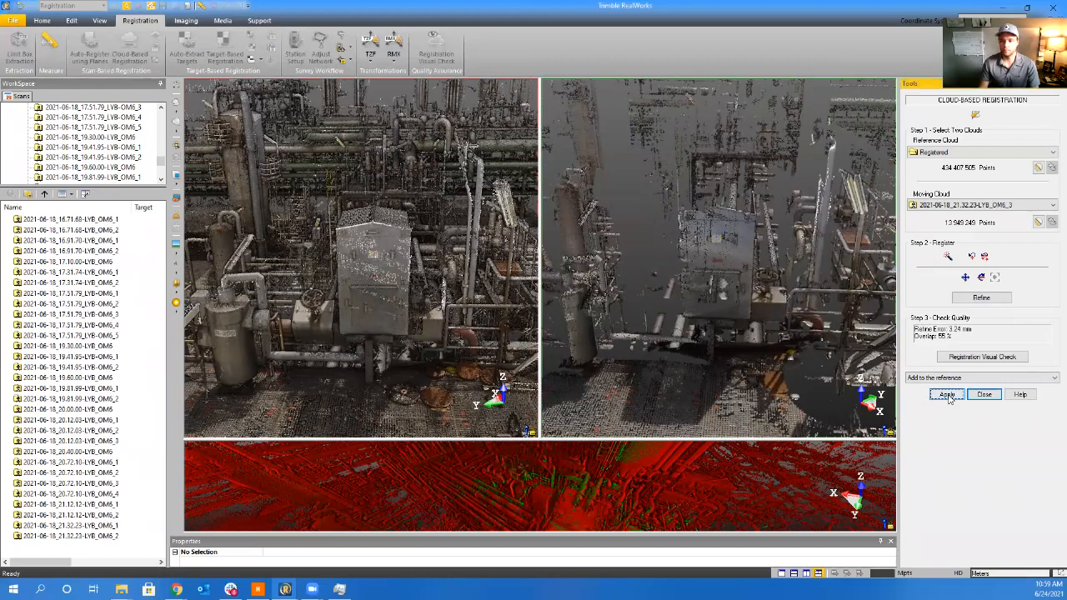
pyautogui.click(947, 396)
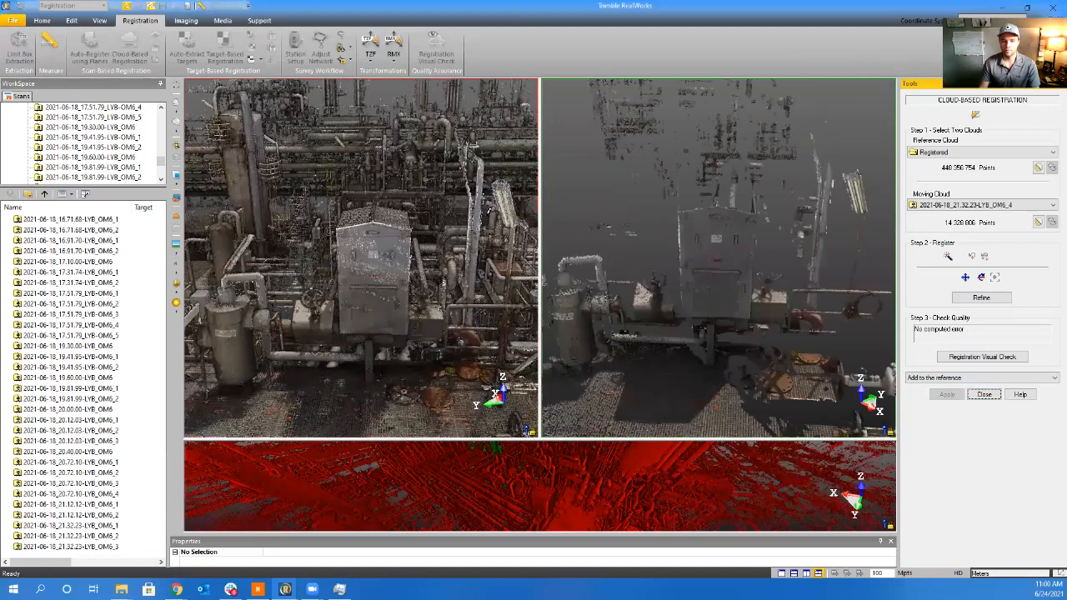
# Enlarge the project tree and collapse the Registered group to show the remaining unregistered scans
pyautogui.moveTo(100, 186); pyautogui.dragTo(98, 355)
pyautogui.scroll(7, 98, 319)
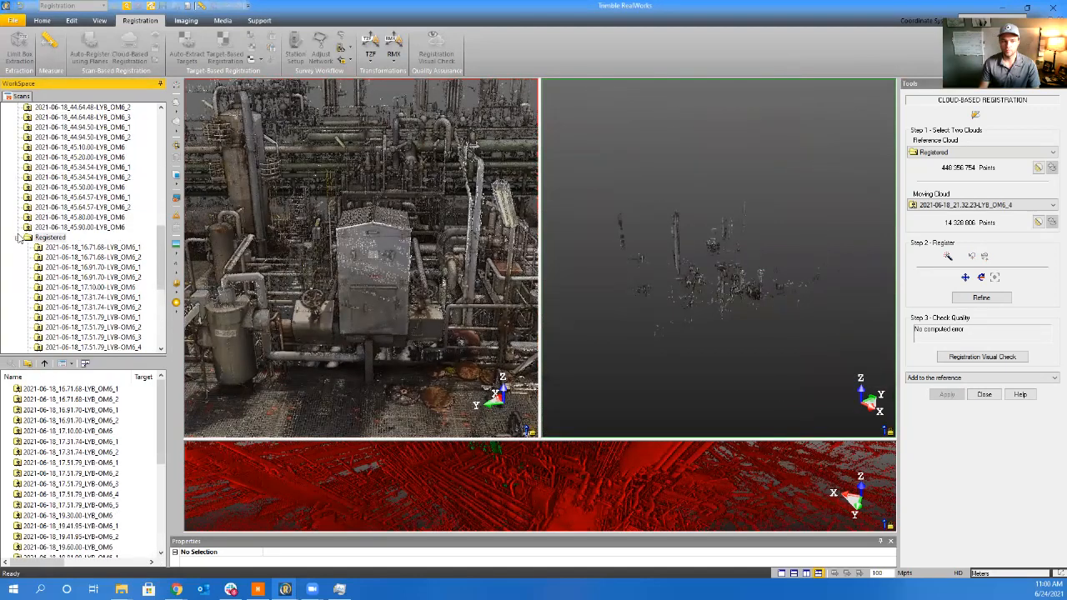
pyautogui.click(17, 239)
pyautogui.scroll(6, 85, 307)
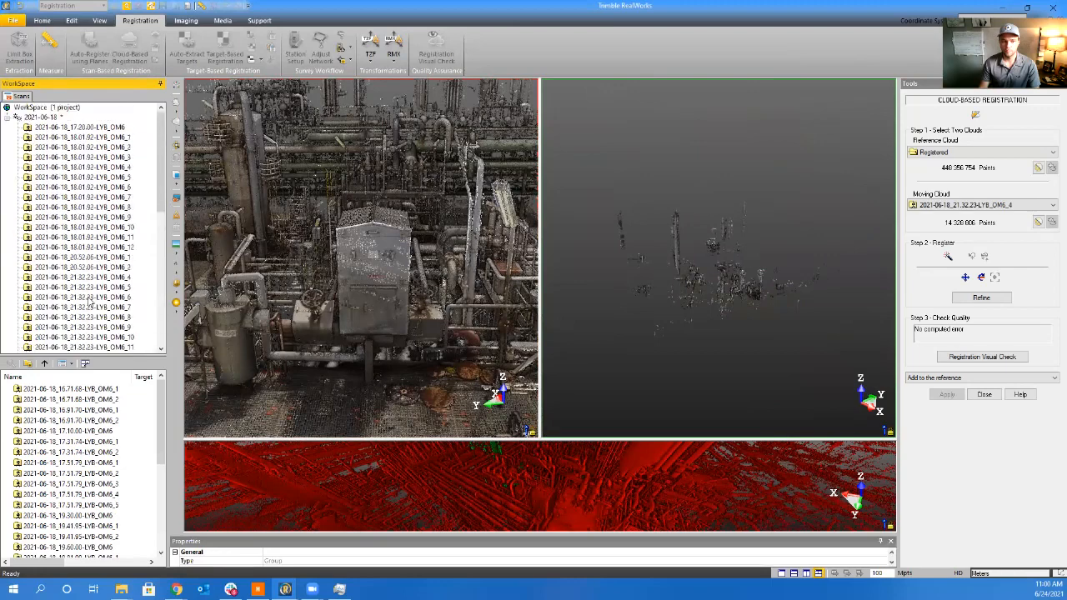
# Pair a point on the enclosure's front panel in the Registered cloud and 2021-06-18_21.32.23-LYB_OM6_4
pyautogui.scroll(4, 736, 292)
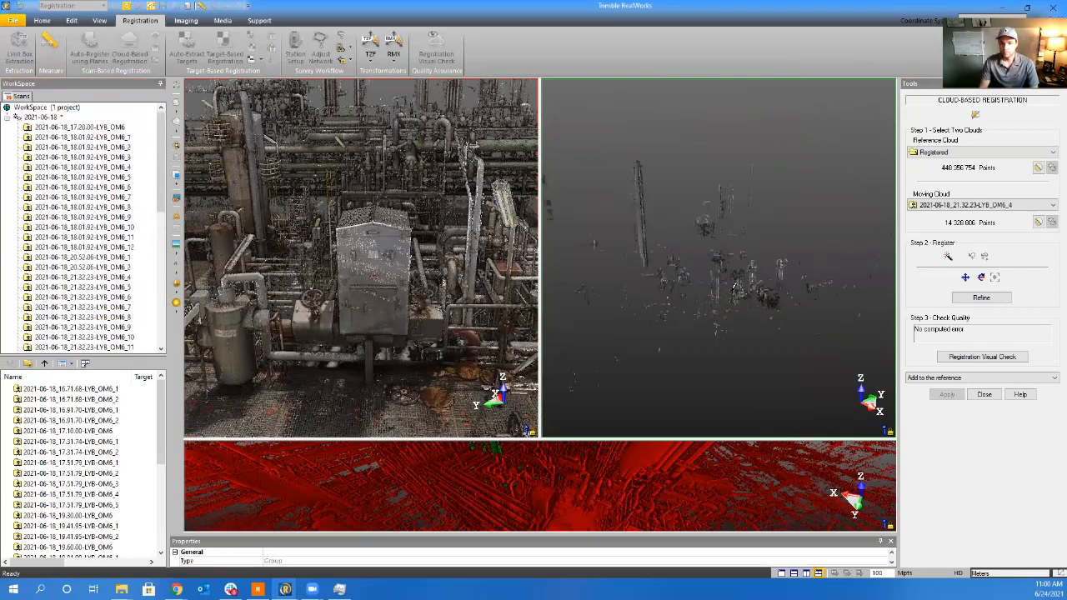
pyautogui.moveTo(736, 292)
pyautogui.mouseDown()
pyautogui.moveTo(723, 310)
pyautogui.moveTo(734, 254)
pyautogui.mouseUp()
pyautogui.click(724, 237)
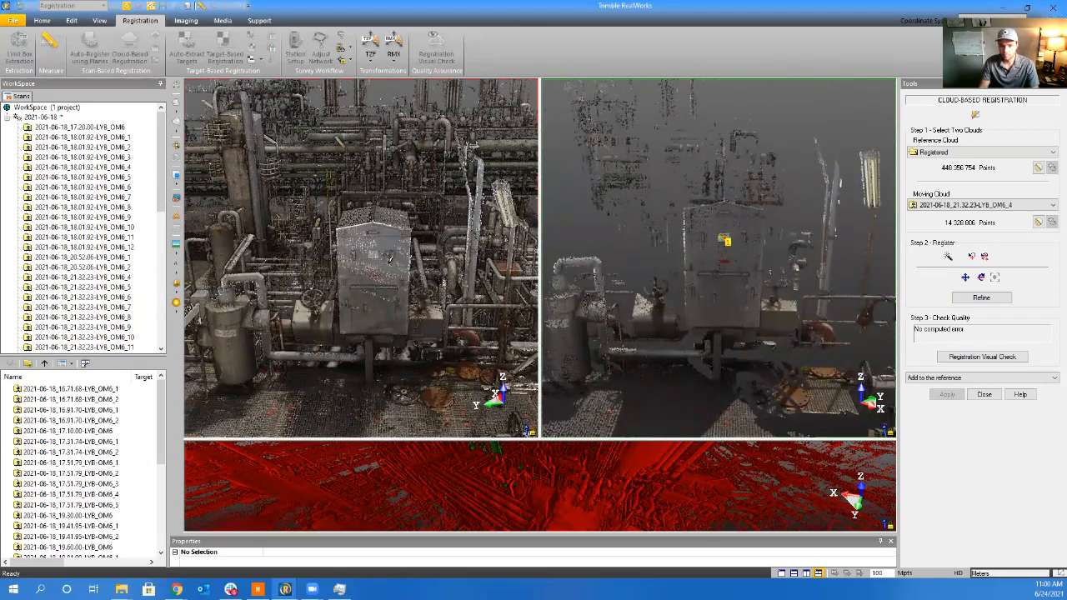
pyautogui.click(374, 254)
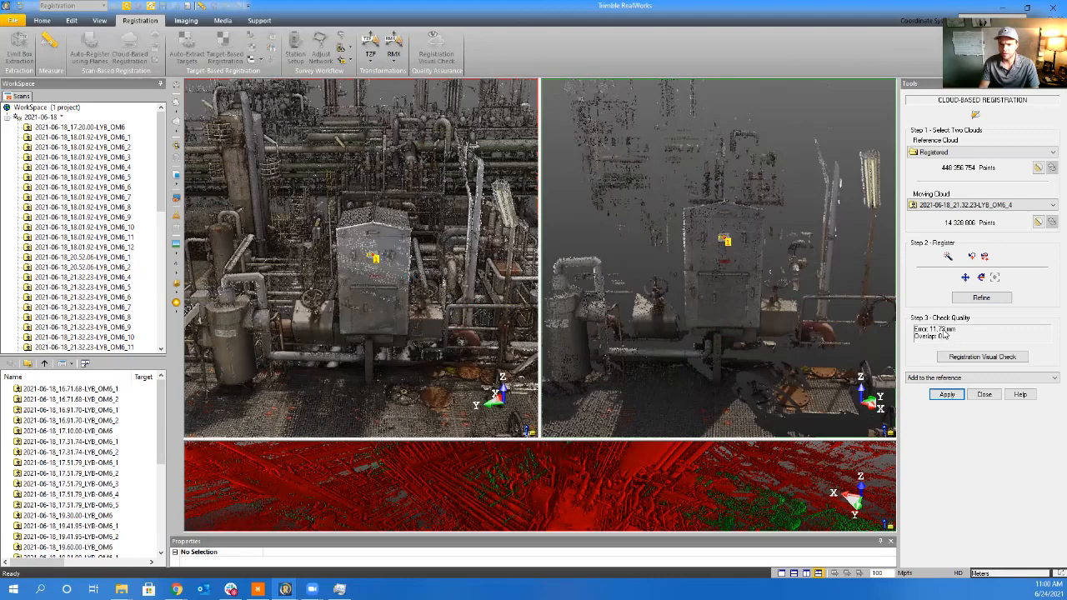
# Re-pair a point on the enclosure's front panel in both clouds, and refine and add 2021-06-18_21.32.23-LYB_OM6_4 to the reference
pyautogui.moveTo(697, 302); pyautogui.dragTo(707, 290)
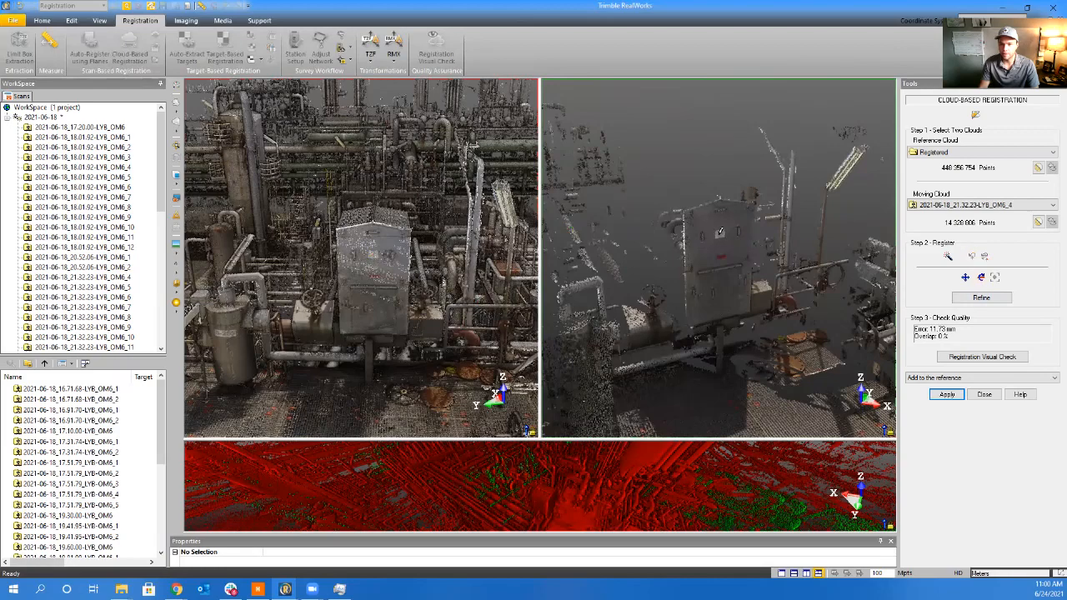
pyautogui.click(721, 232)
pyautogui.moveTo(727, 267); pyautogui.dragTo(697, 269)
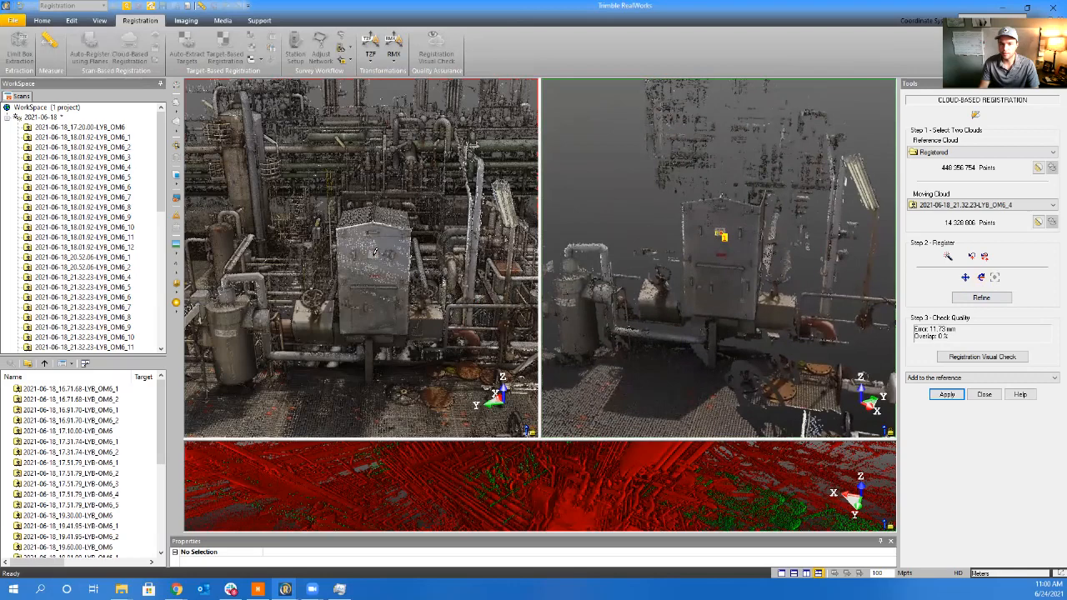
pyautogui.click(375, 255)
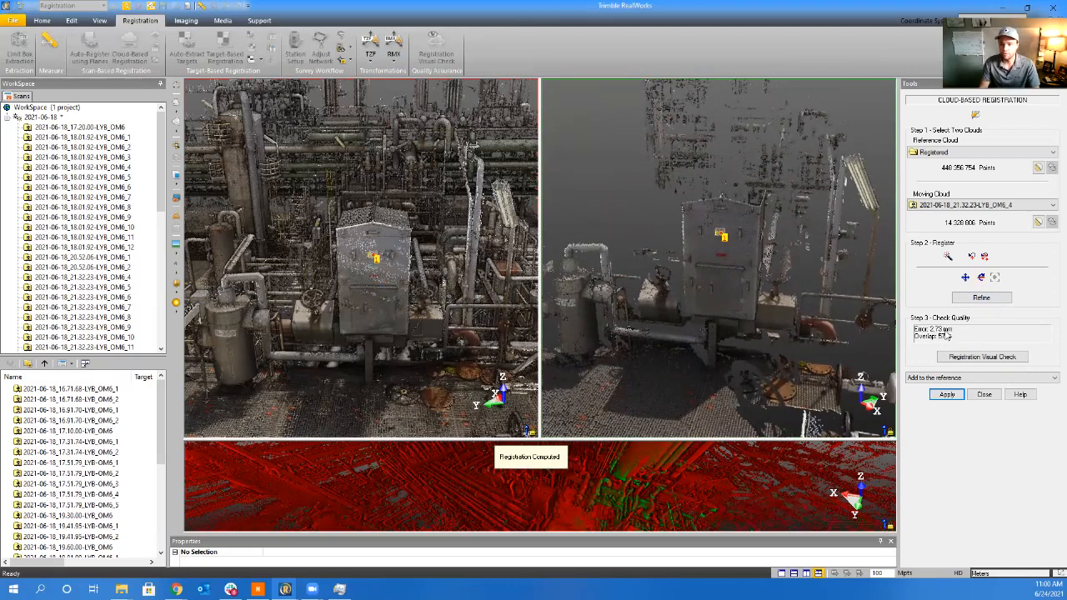
pyautogui.click(981, 298)
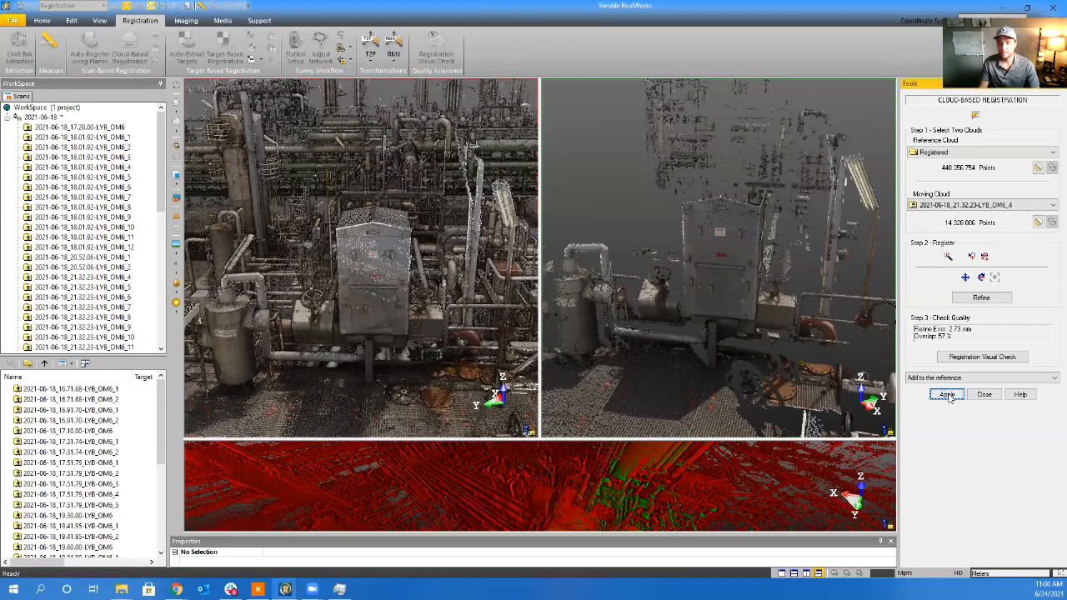
pyautogui.click(947, 395)
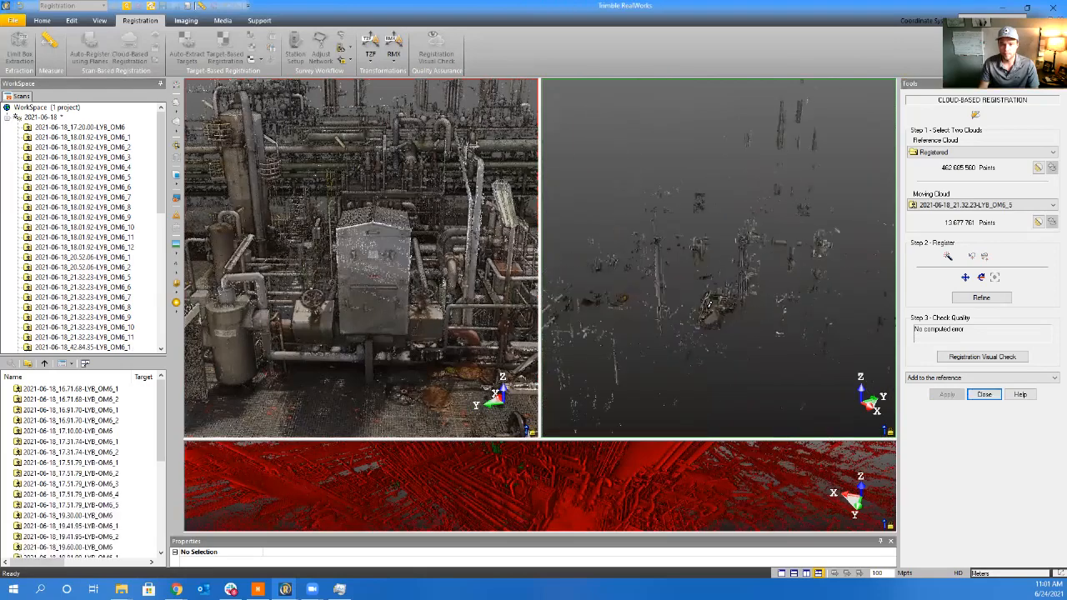
# Pair a point on the wide instrument panel beside its round gauge in both clouds, and refine and add 2021-06-18_21.32.23-LYB_OM6_5 to the reference
pyautogui.scroll(6, 711, 306)
pyautogui.moveTo(704, 283); pyautogui.dragTo(834, 299)
pyautogui.scroll(-3, 351, 364)
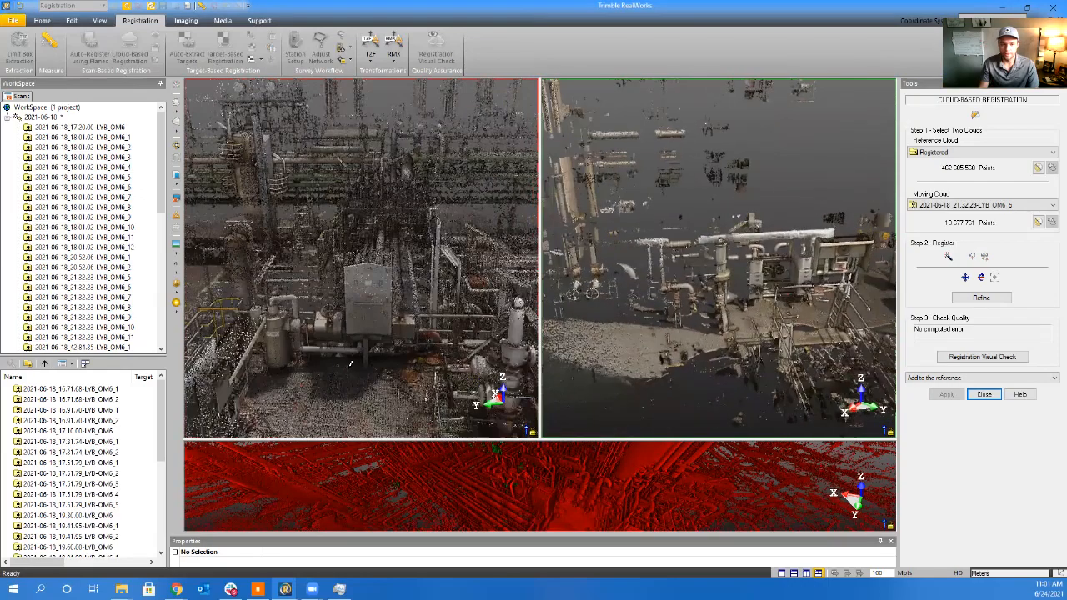
pyautogui.moveTo(351, 365); pyautogui.dragTo(429, 288, button='middle')
pyautogui.moveTo(369, 356); pyautogui.dragTo(313, 349)
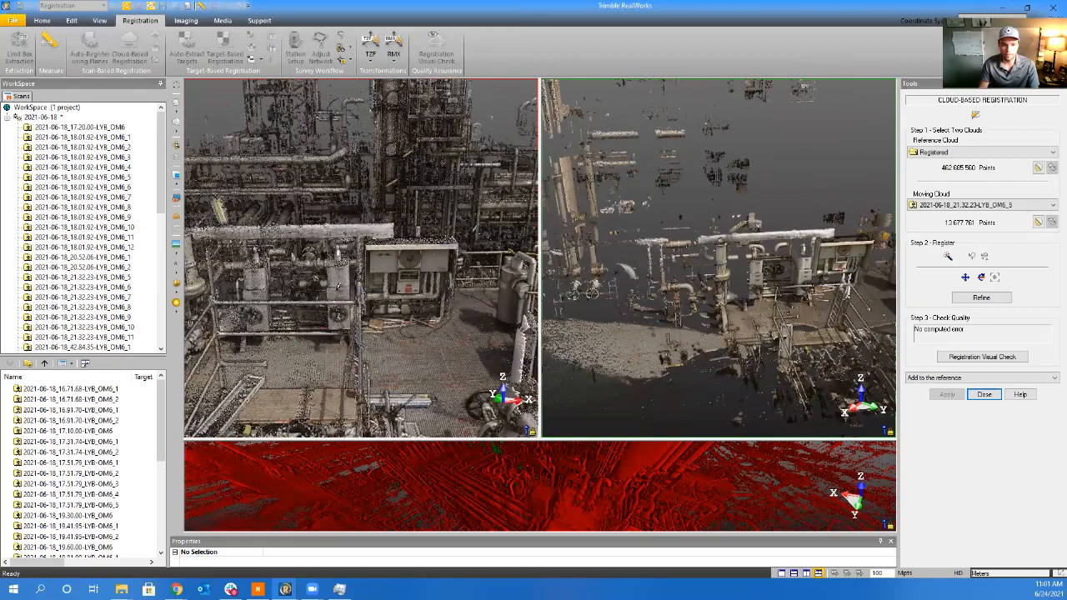
pyautogui.moveTo(338, 288); pyautogui.dragTo(406, 294)
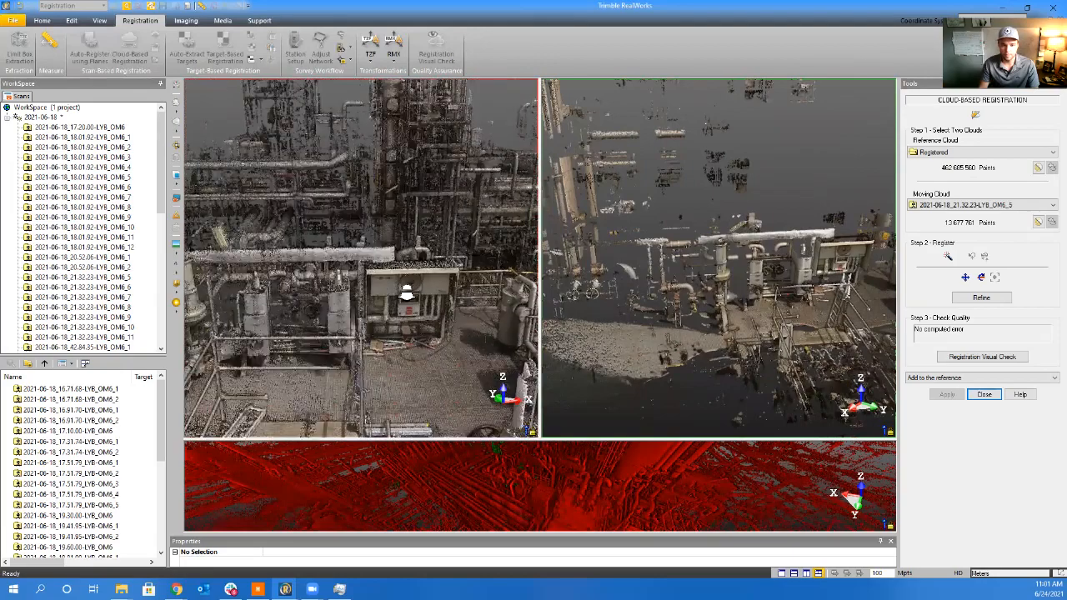
pyautogui.scroll(5, 406, 294)
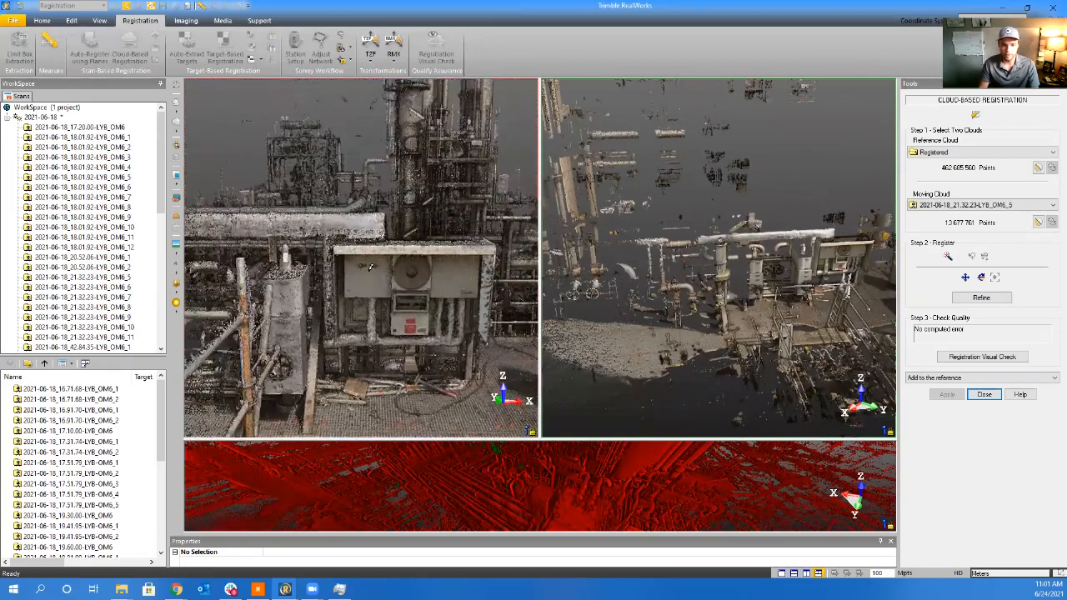
pyautogui.click(368, 279)
pyautogui.click(828, 252)
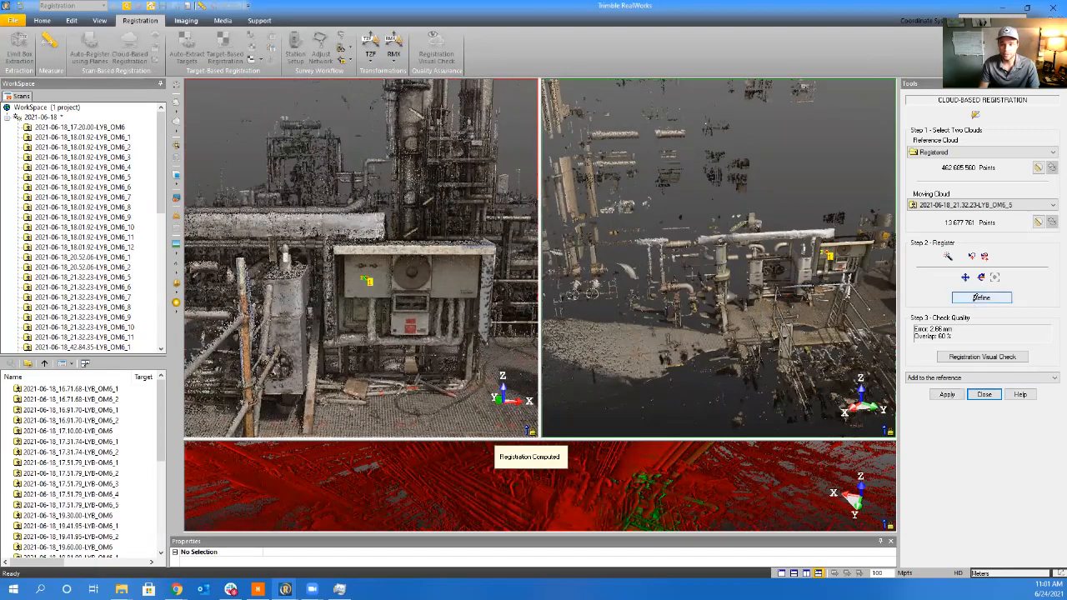
pyautogui.click(981, 298)
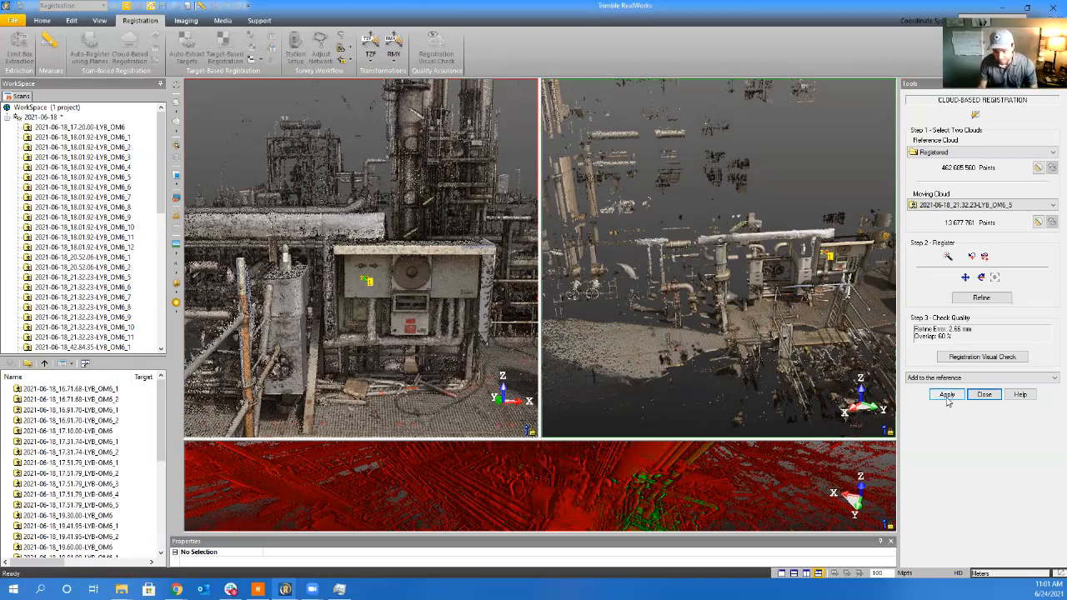
pyautogui.click(932, 397)
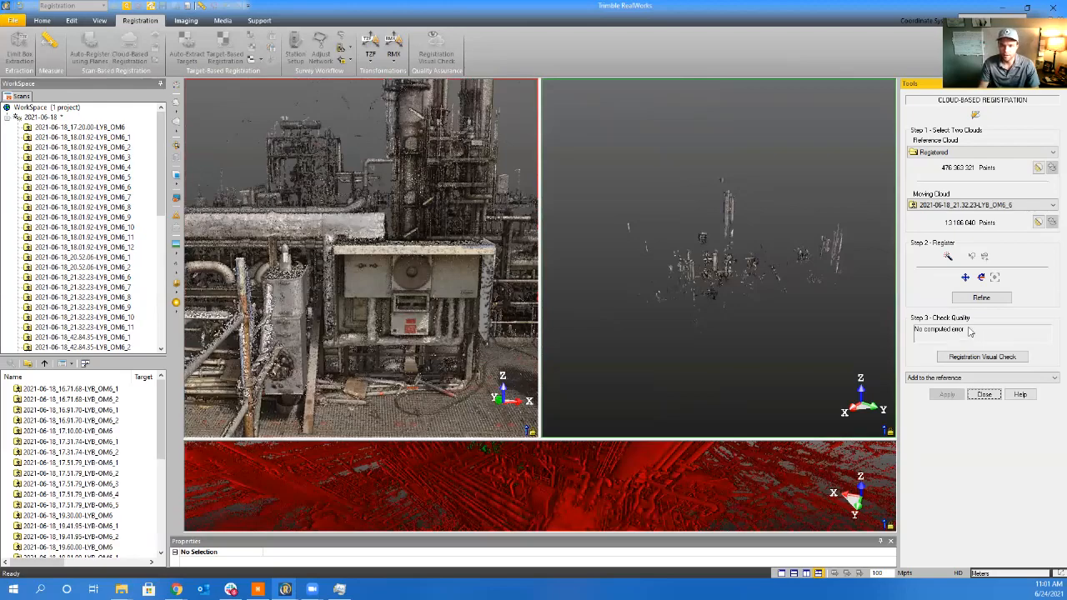
# Pair a point on the narrow grey cabinet in Registered and 2021-06-18_21.32.23-LYB_OM6_6, and refine the registration
pyautogui.scroll(5, 719, 299)
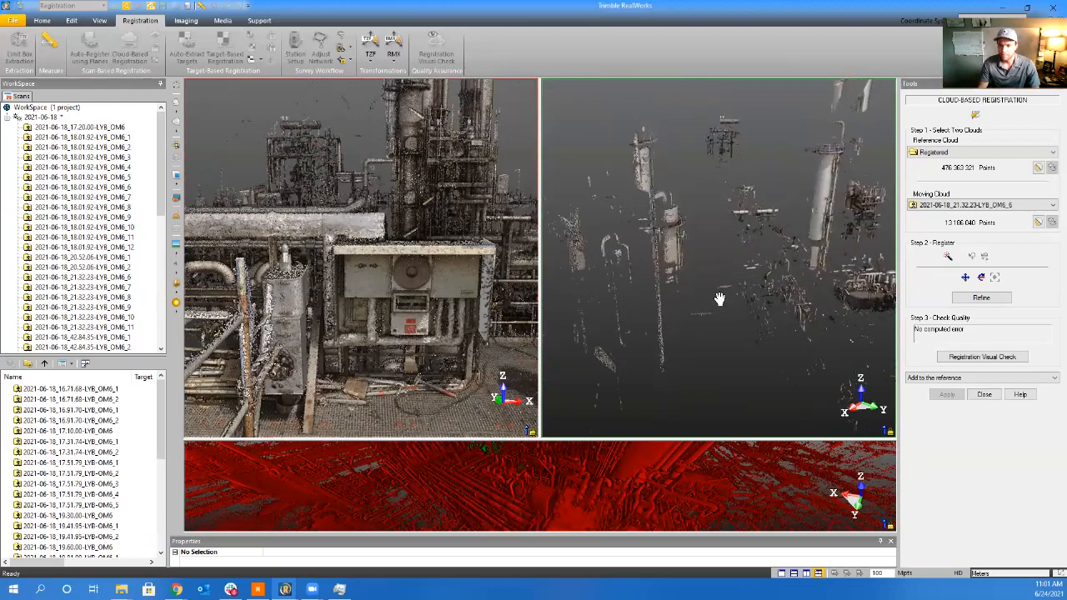
pyautogui.scroll(5, 659, 367)
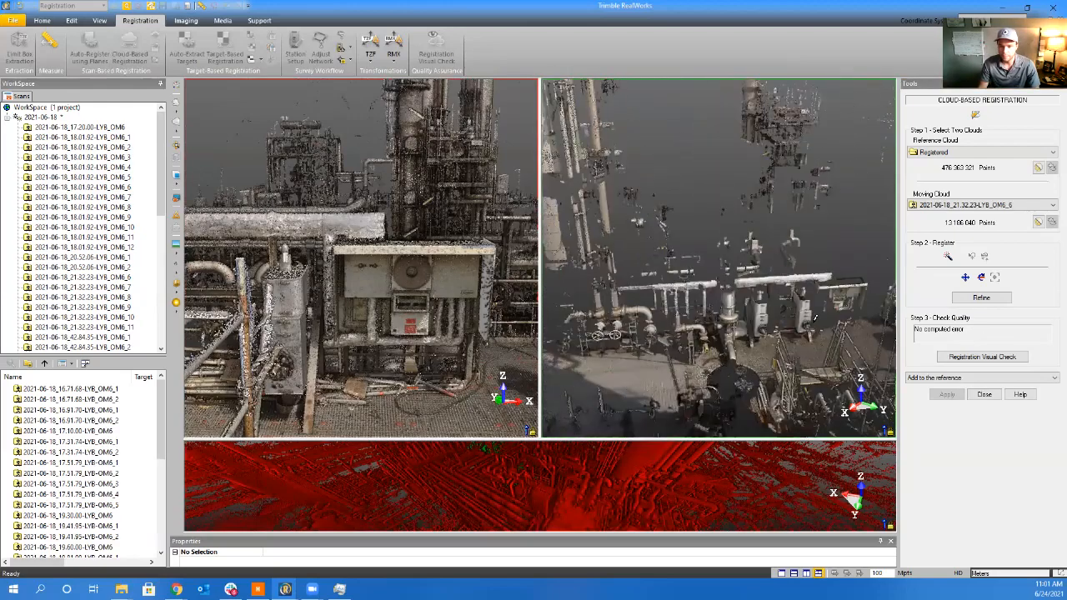
pyautogui.scroll(2, 760, 331)
pyautogui.scroll(6, 325, 333)
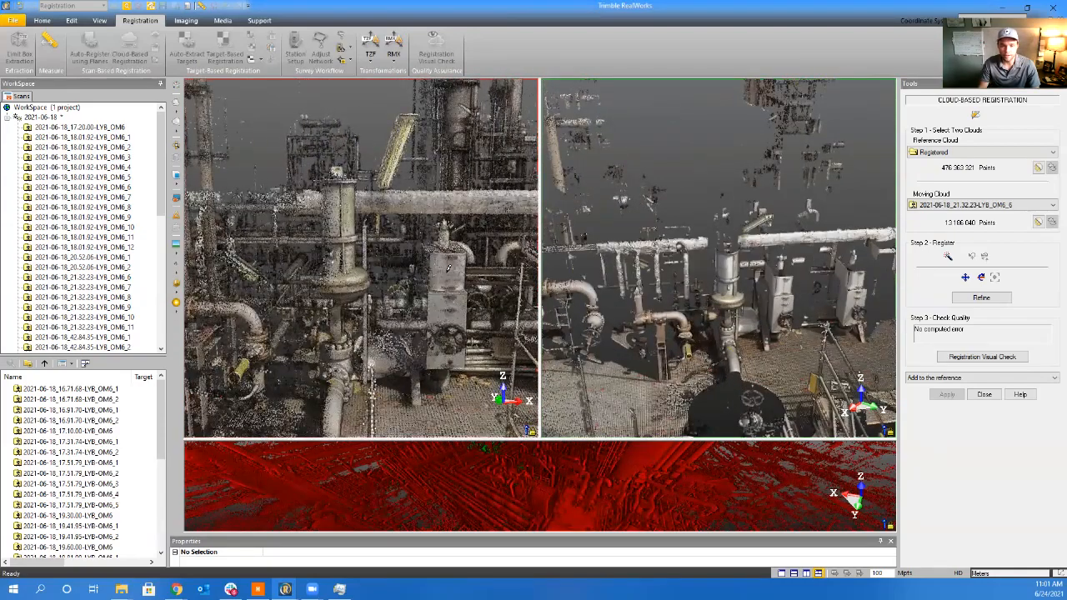
pyautogui.click(447, 268)
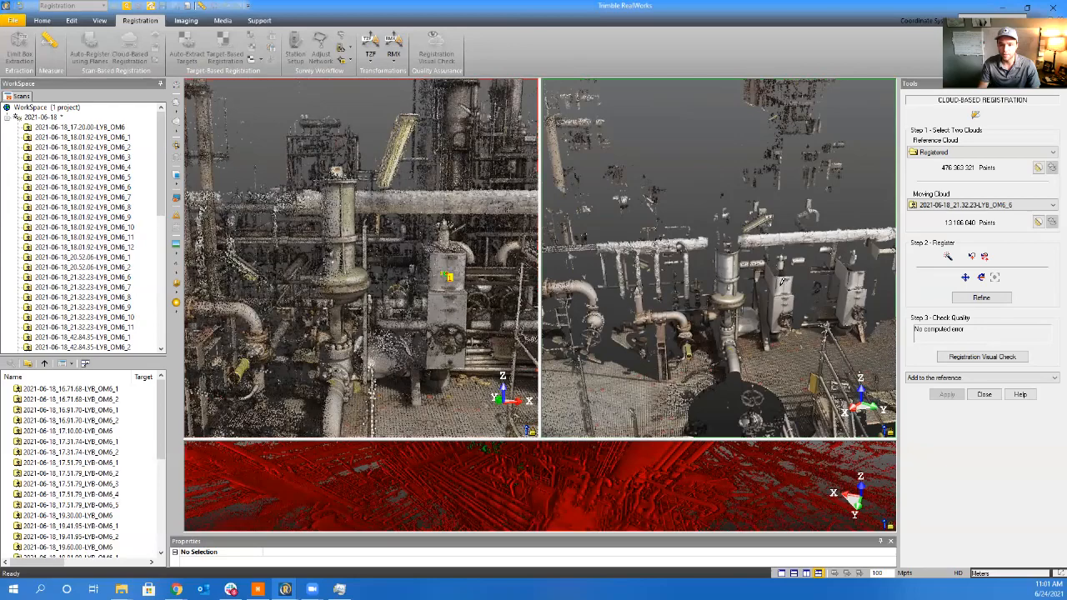
pyautogui.scroll(5, 783, 283)
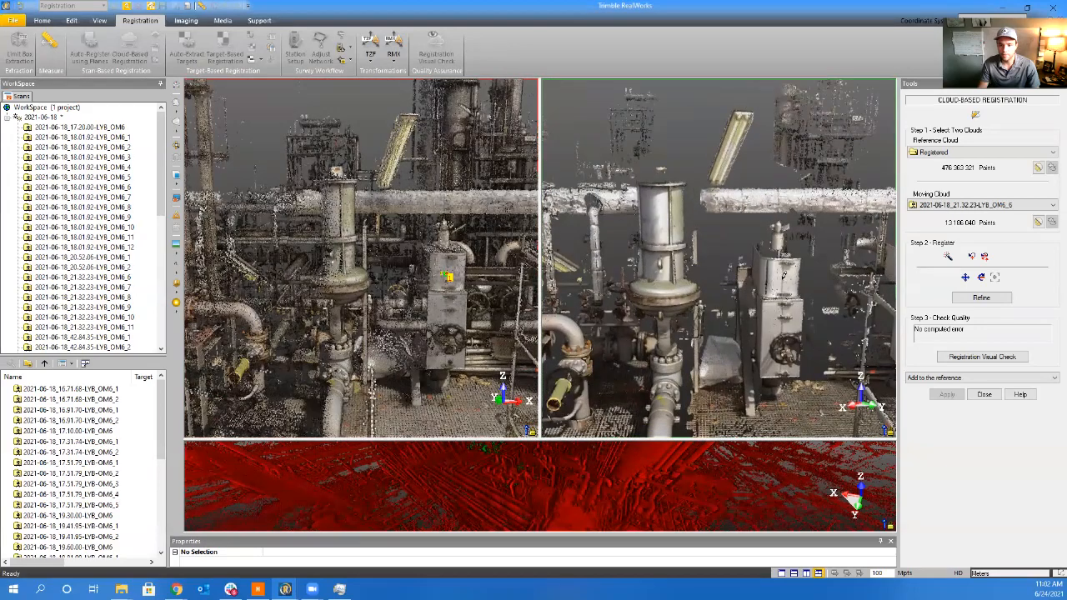
pyautogui.click(784, 277)
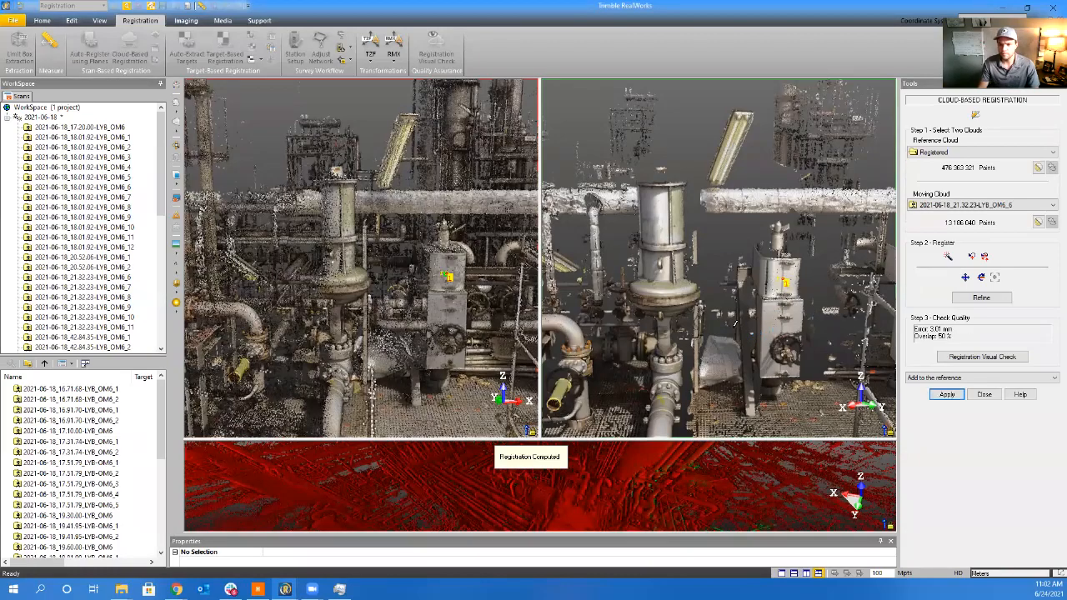
pyautogui.moveTo(792, 336); pyautogui.dragTo(625, 334, button='middle')
pyautogui.click(982, 297)
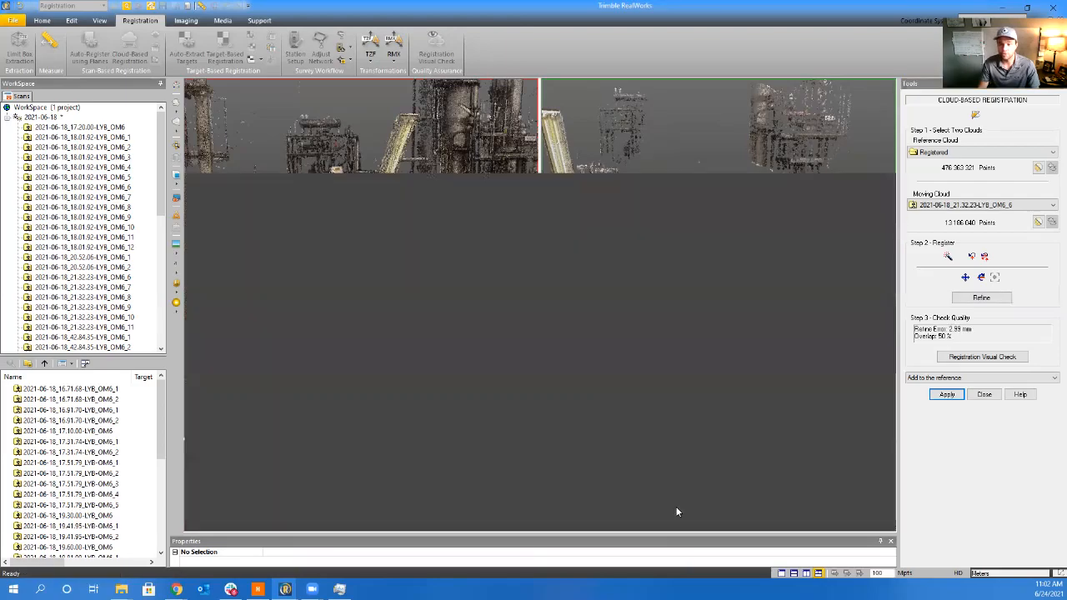
# Check the alignment of 2021-06-18_21.32.23-LYB_OM6_6 with the Registered cloud in the enlarged red and green overlay view
pyautogui.moveTo(594, 340); pyautogui.dragTo(677, 423)
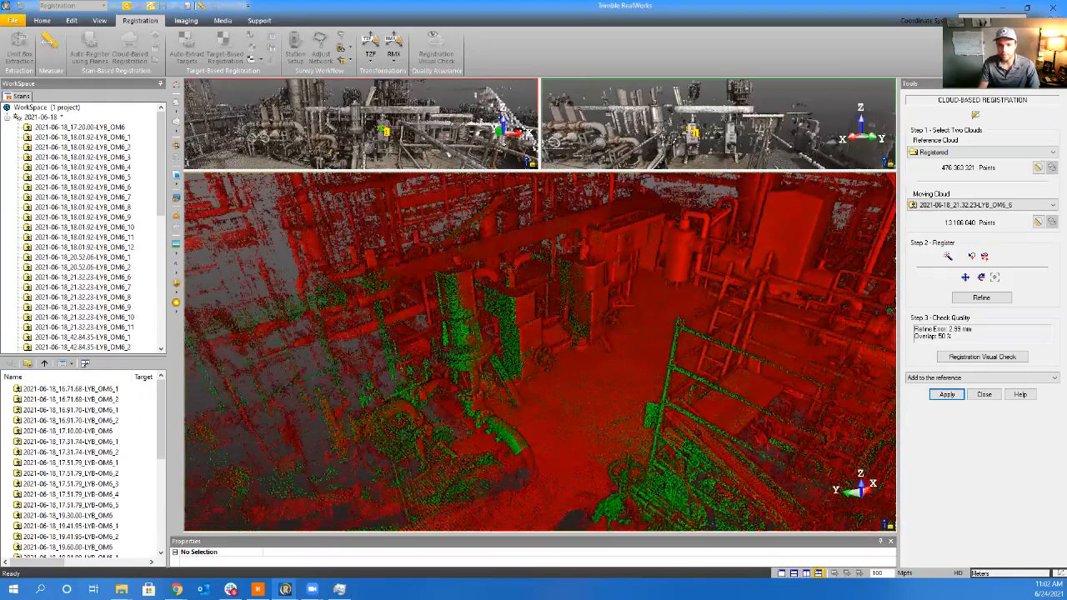
pyautogui.click(638, 146)
pyautogui.moveTo(638, 146); pyautogui.dragTo(638, 332)
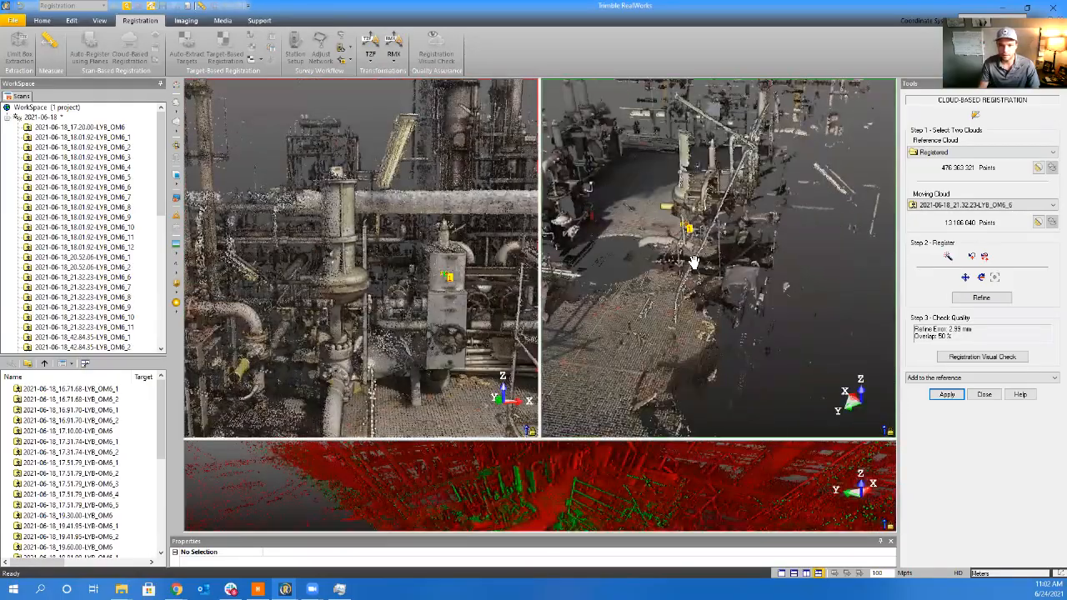
# Pair a second point at the large enclosure's upper edge in both clouds, and refine and add 2021-06-18_21.32.23-LYB_OM6_6 to the reference
pyautogui.moveTo(692, 262); pyautogui.dragTo(720, 357)
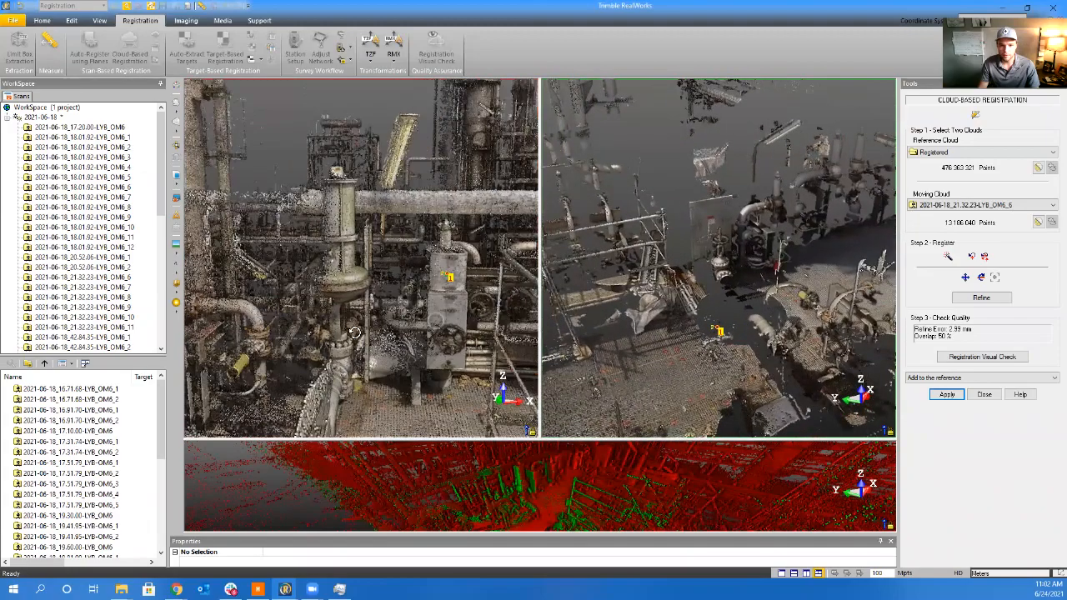
pyautogui.moveTo(354, 332); pyautogui.dragTo(411, 232)
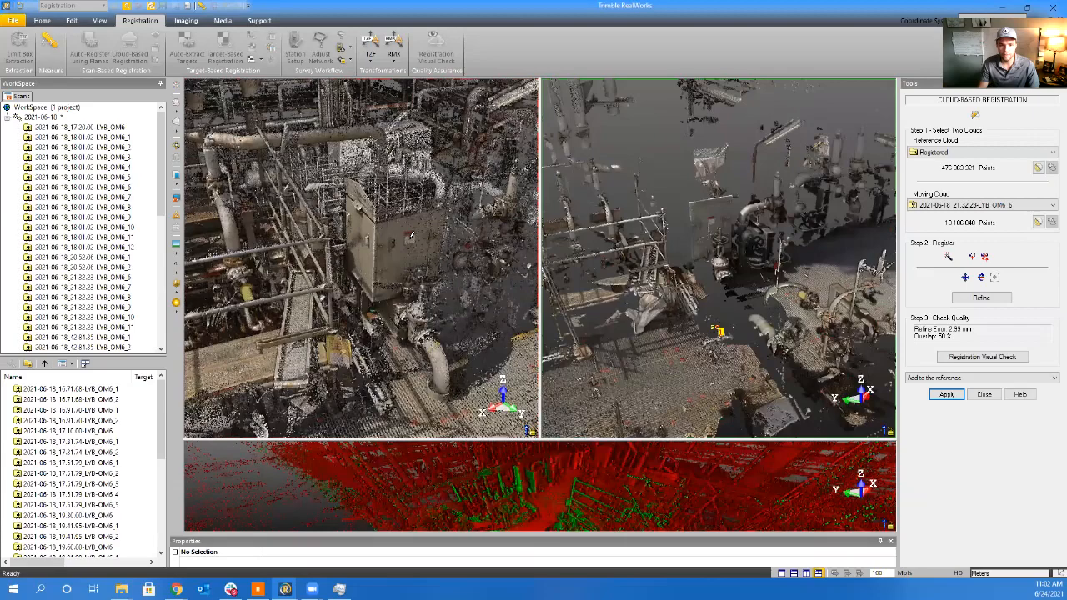
pyautogui.moveTo(414, 300); pyautogui.dragTo(500, 328)
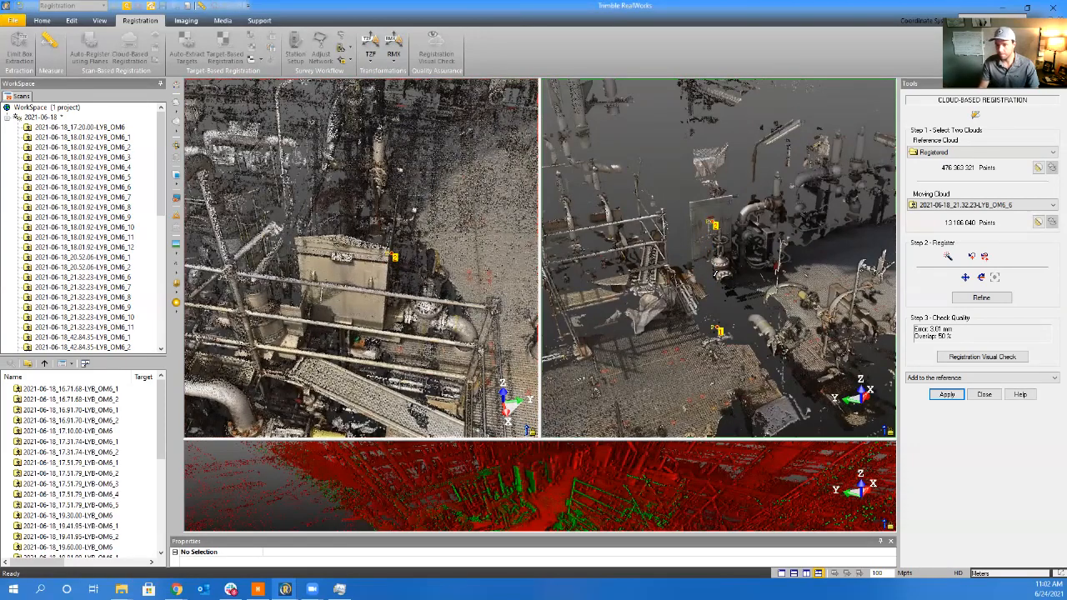
pyautogui.click(977, 298)
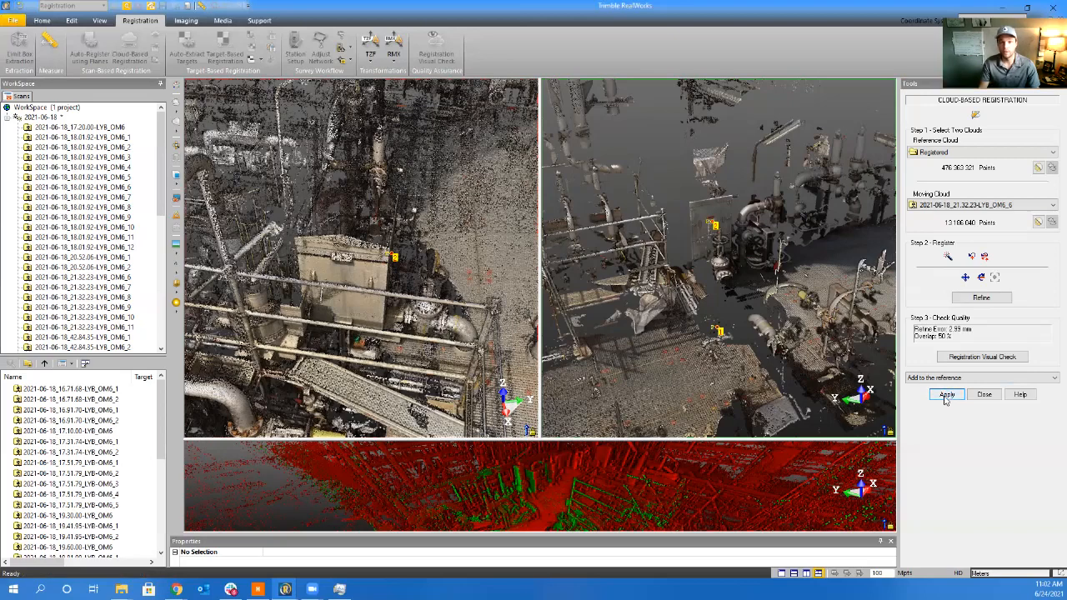
pyautogui.click(946, 395)
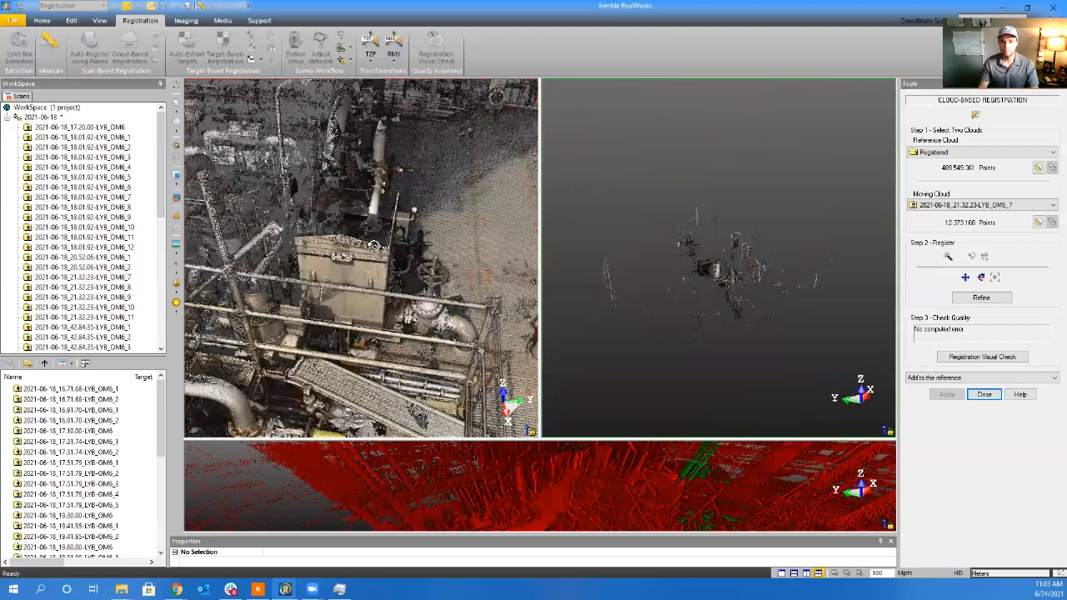
# Pair a point on one of the orange-red floor grating marks in Registered and 2021-06-18_21.32.23-LYB_OM6_7
pyautogui.scroll(8, 726, 310)
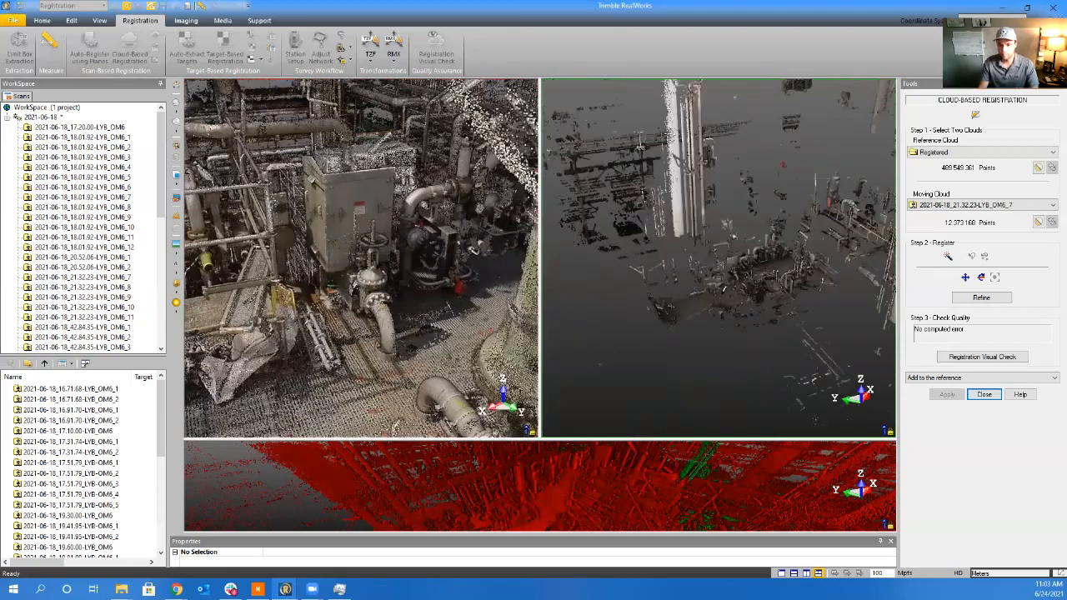
pyautogui.moveTo(795, 280); pyautogui.dragTo(726, 364, button='middle')
pyautogui.scroll(4, 717, 360)
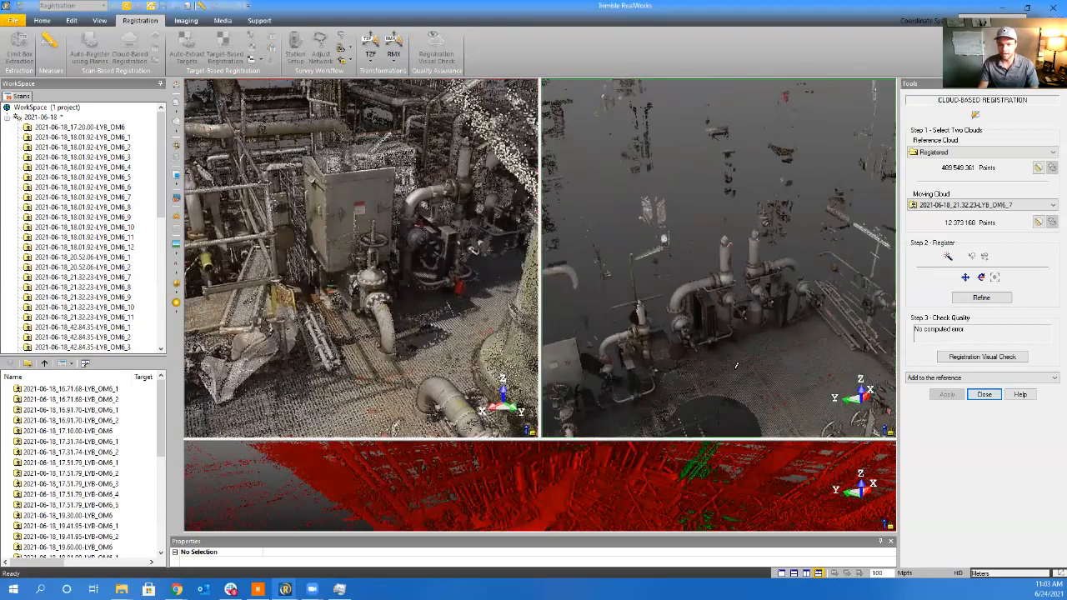
pyautogui.moveTo(718, 360); pyautogui.dragTo(705, 367)
pyautogui.moveTo(493, 333); pyautogui.dragTo(529, 353)
pyautogui.moveTo(751, 381); pyautogui.dragTo(737, 331)
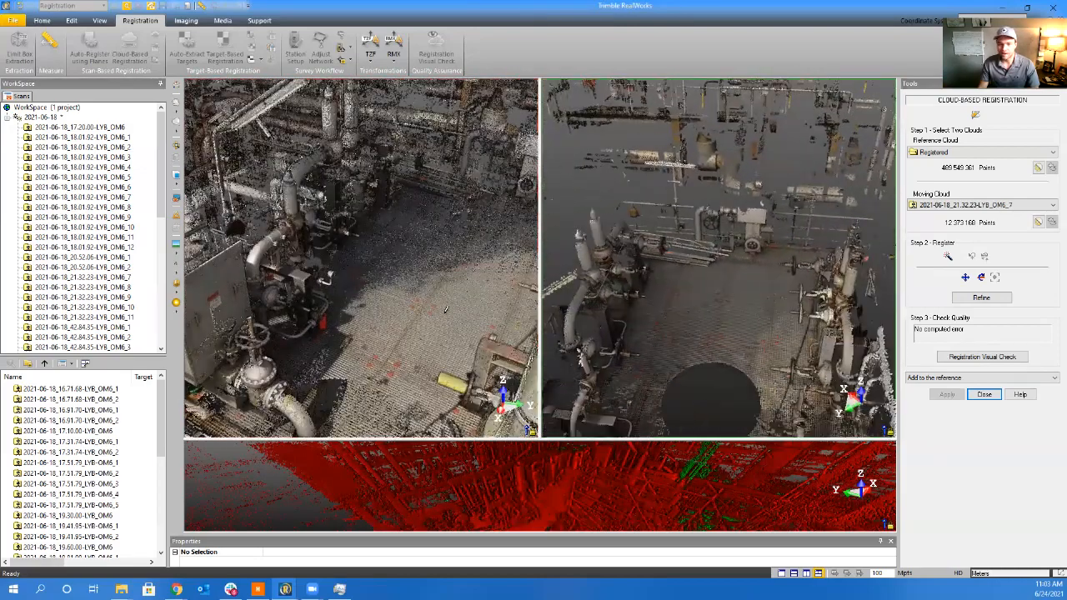
pyautogui.scroll(10, 424, 313)
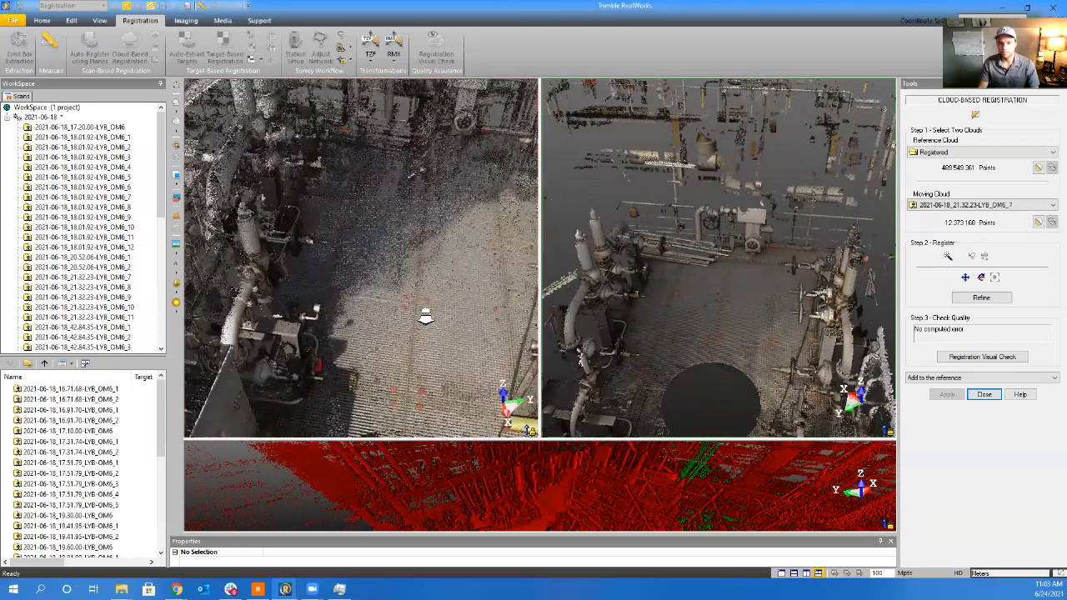
pyautogui.scroll(8, 450, 314)
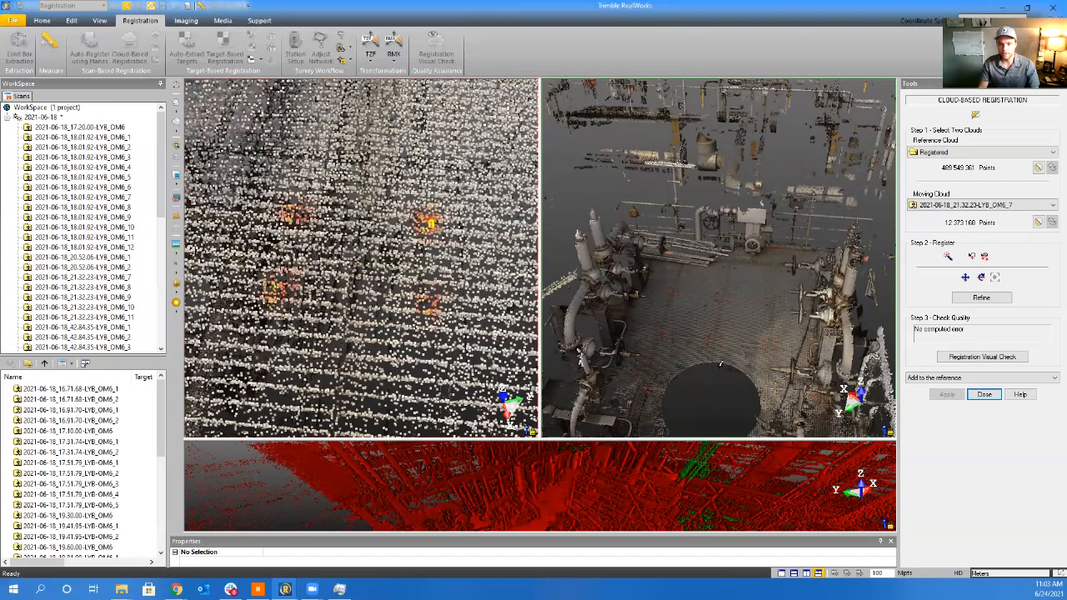
pyautogui.scroll(6, 721, 364)
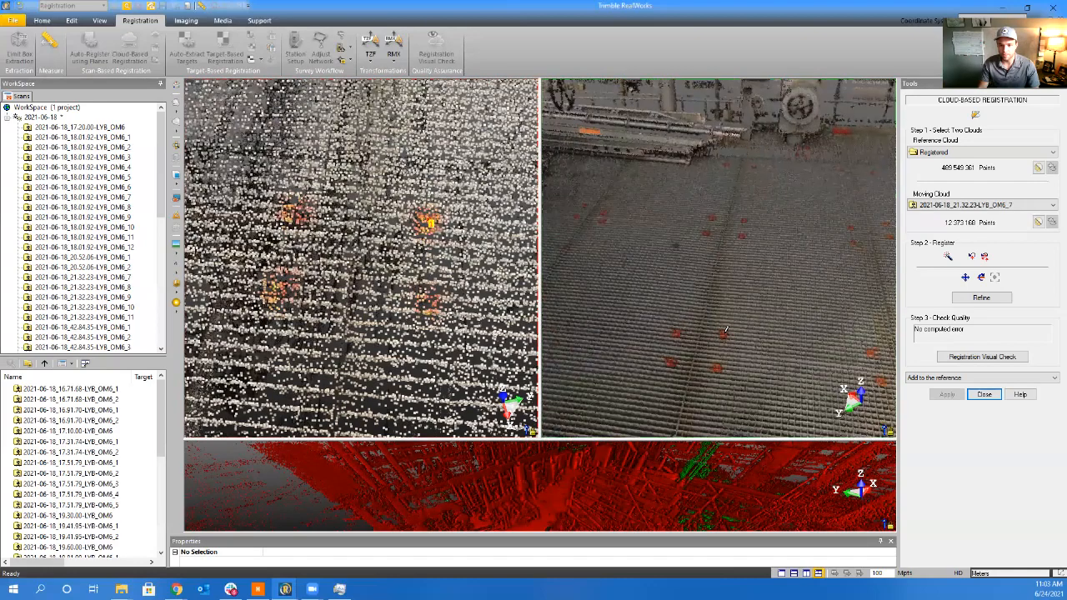
pyautogui.click(725, 330)
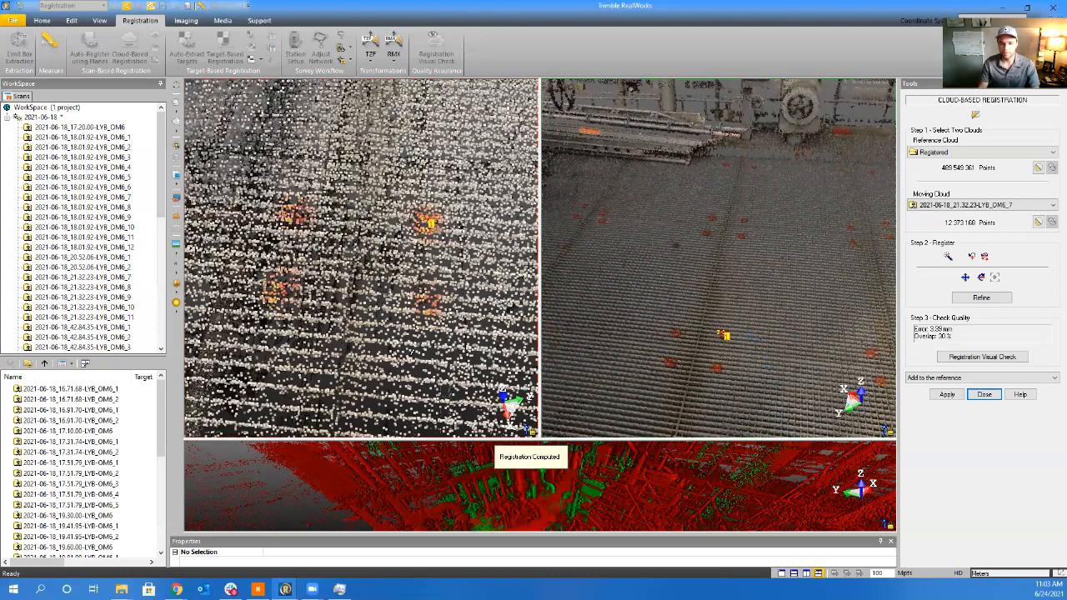
# Inspect the enlarged red and green overlay around the vessels and walkway to check the alignment of 2021-06-18_21.32.23-LYB_OM6_7
pyautogui.click(546, 499)
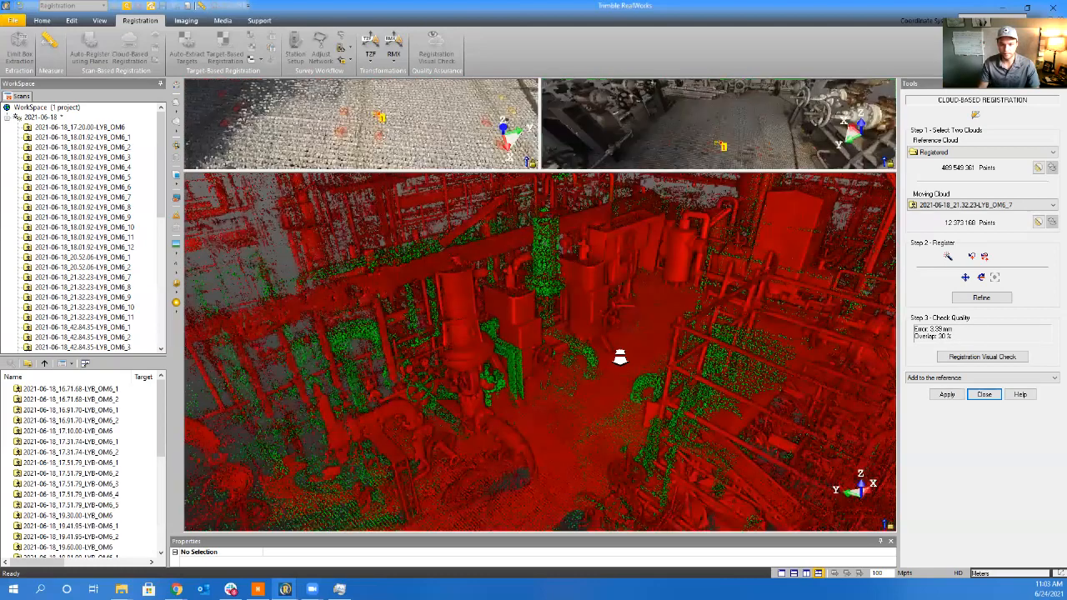
pyautogui.scroll(4, 619, 357)
pyautogui.moveTo(619, 358); pyautogui.dragTo(597, 429, button='middle')
pyautogui.moveTo(597, 429)
pyautogui.mouseDown()
pyautogui.moveTo(598, 441)
pyautogui.moveTo(666, 467)
pyautogui.moveTo(653, 398)
pyautogui.moveTo(651, 447)
pyautogui.moveTo(596, 442)
pyautogui.mouseUp()
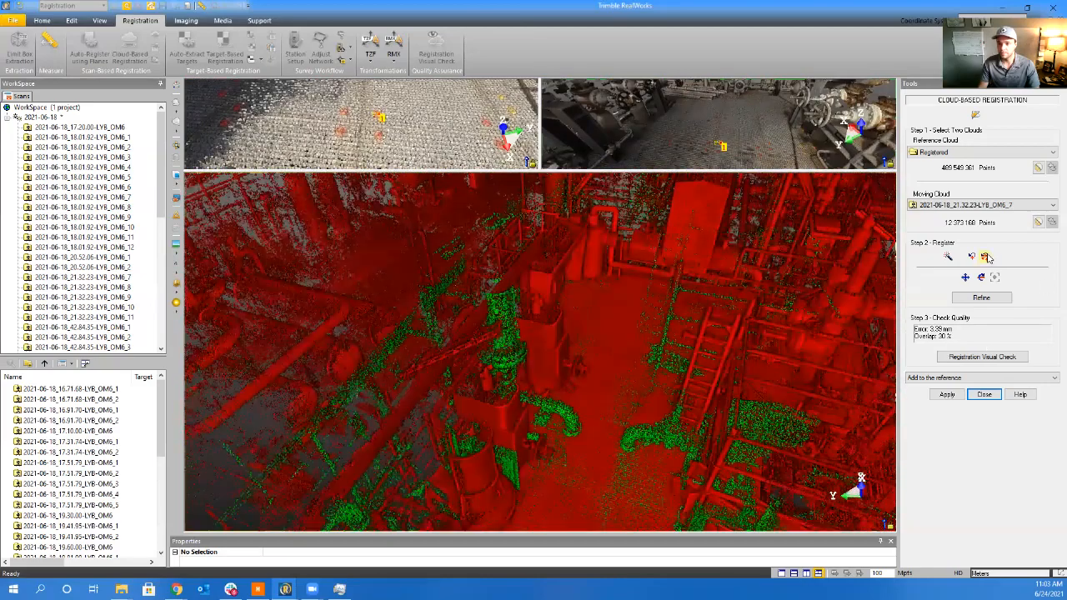
# Remove the floor grating point pair and pair a point on the grey enclosure's front label in Registered and 2021-06-18_21.32.23-LYB_OM6_7
pyautogui.click(983, 257)
pyautogui.click(423, 141)
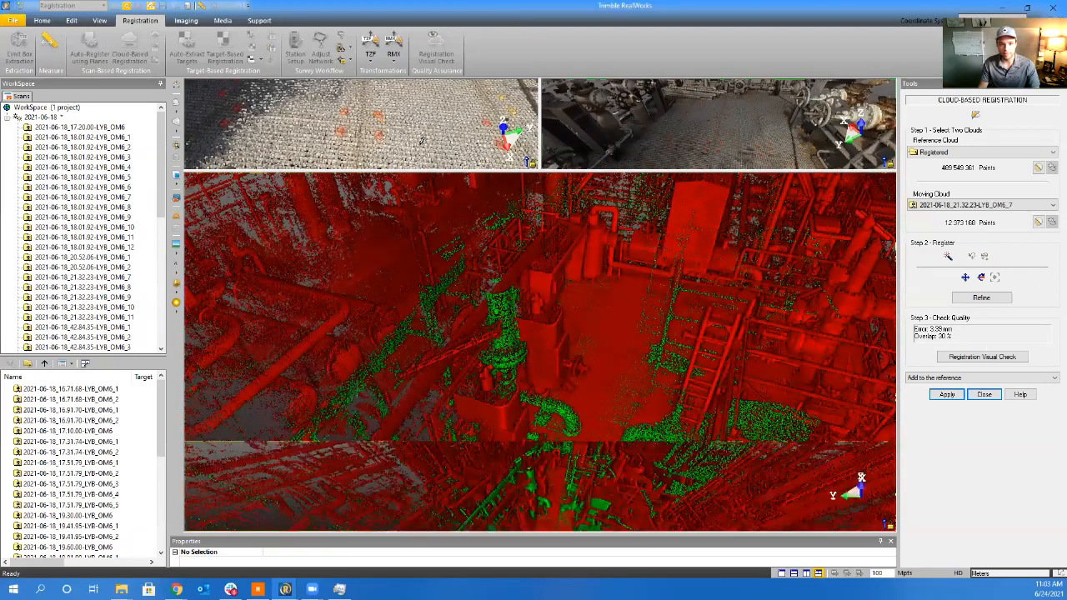
pyautogui.scroll(-5, 440, 278)
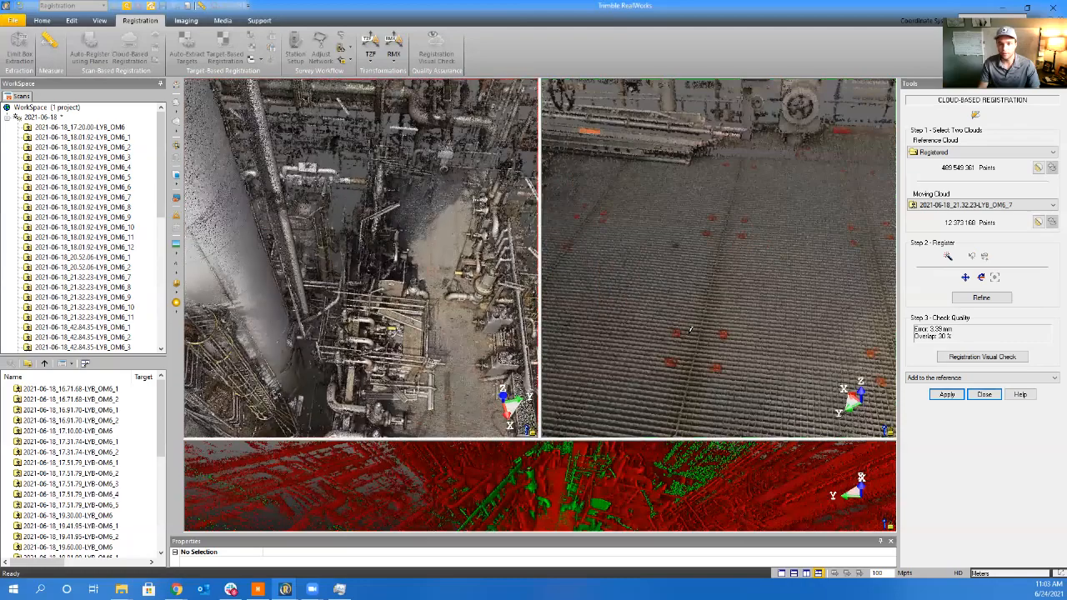
pyautogui.scroll(-5, 681, 377)
pyautogui.scroll(5, 696, 331)
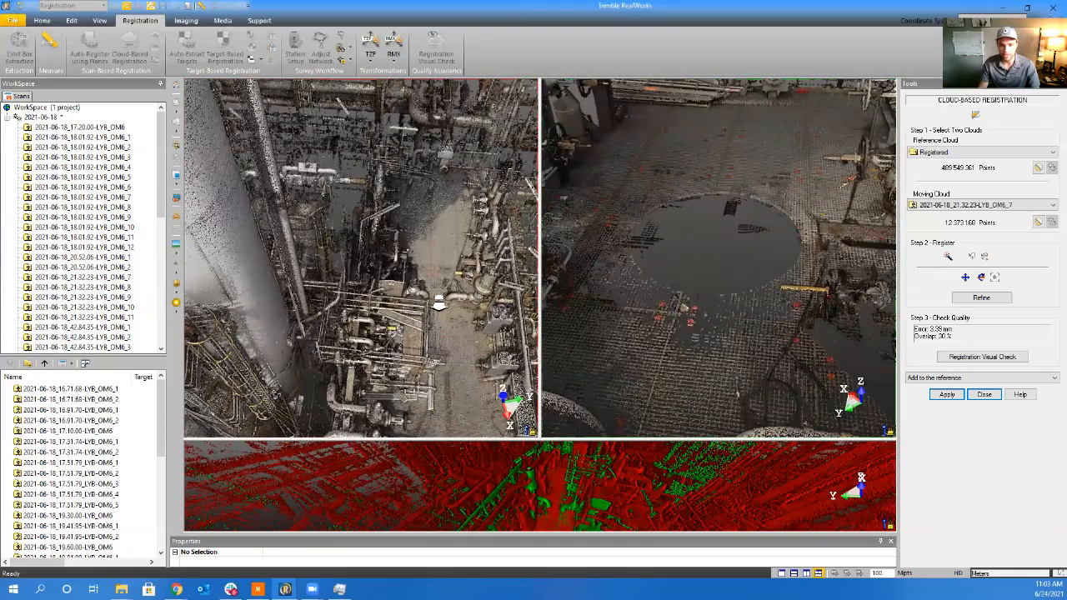
pyautogui.scroll(3, 439, 305)
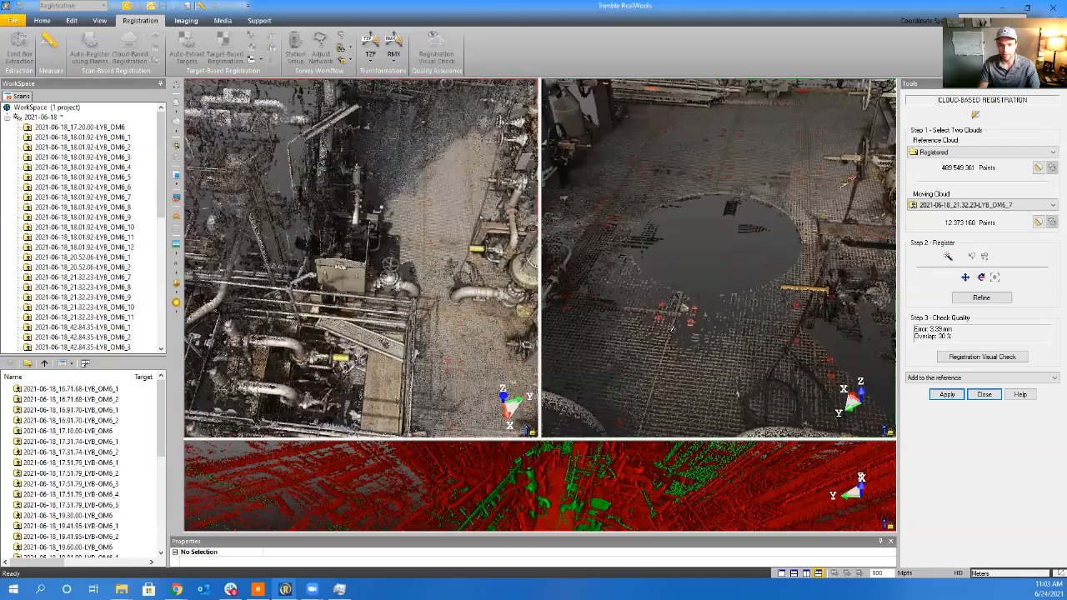
pyautogui.moveTo(425, 275); pyautogui.dragTo(455, 293)
pyautogui.scroll(-3, 655, 262)
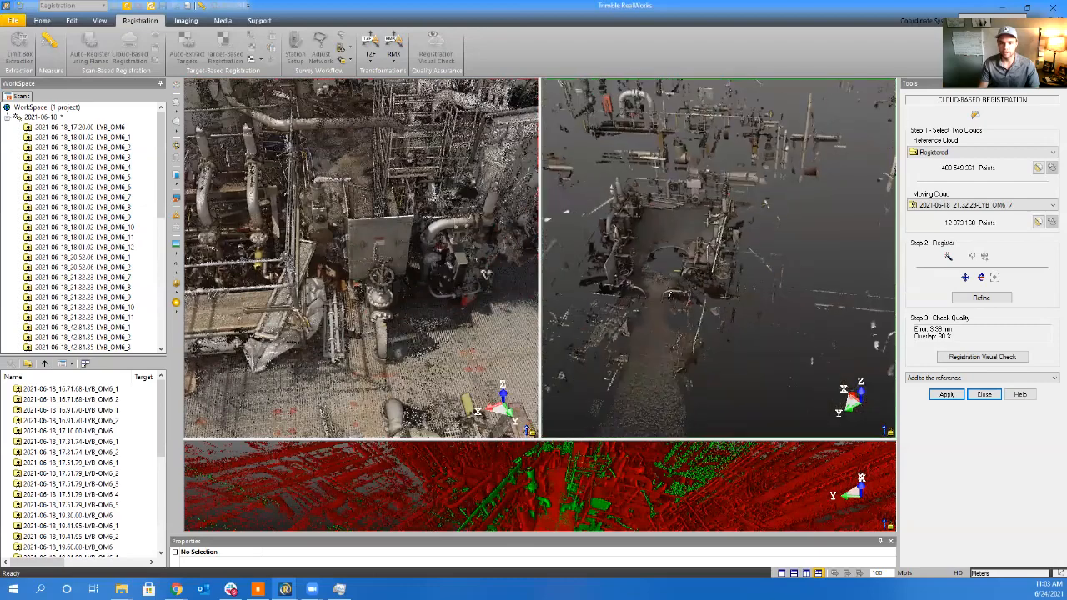
pyautogui.moveTo(663, 295); pyautogui.dragTo(676, 258)
pyautogui.scroll(5, 676, 257)
pyautogui.moveTo(676, 258); pyautogui.dragTo(685, 326, button='middle')
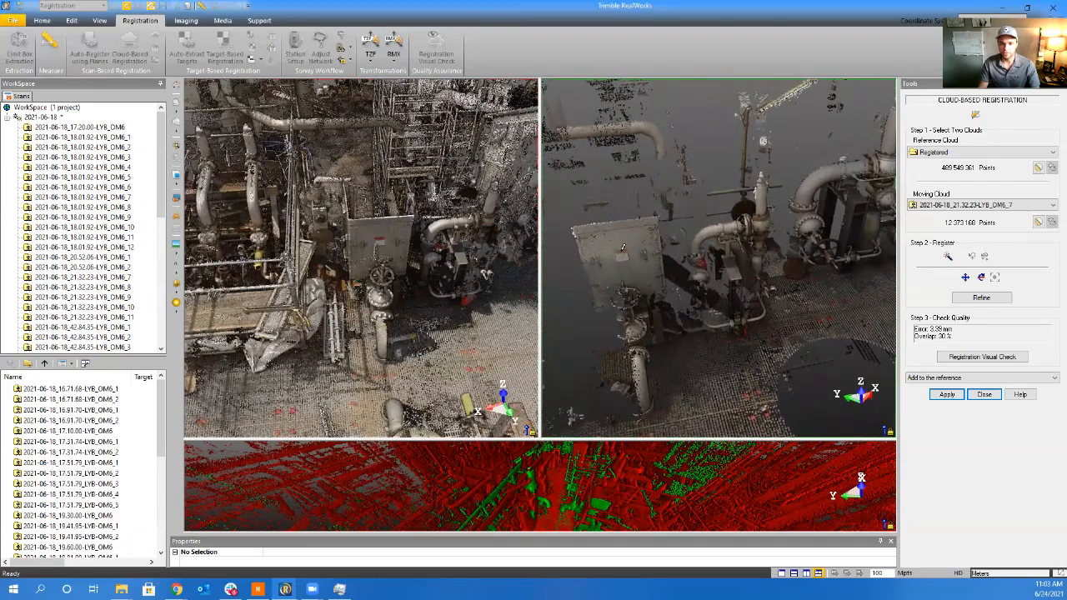
pyautogui.scroll(5, 384, 243)
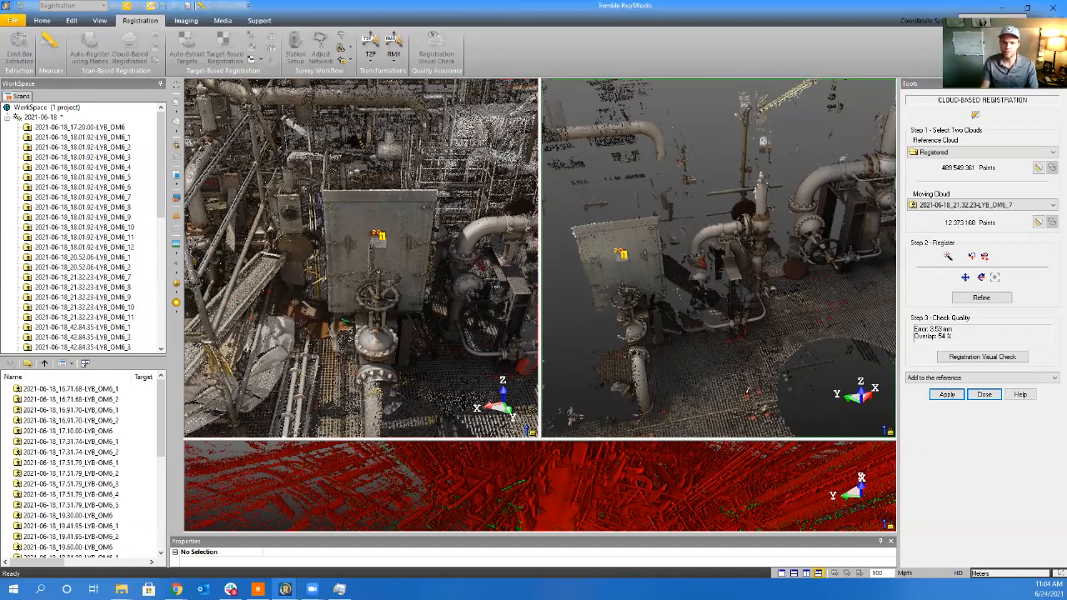
# Check the enlarged red and green overlay, and refine and add 2021-06-18_21.32.23-LYB_OM6_7 to the reference
pyautogui.click(570, 513)
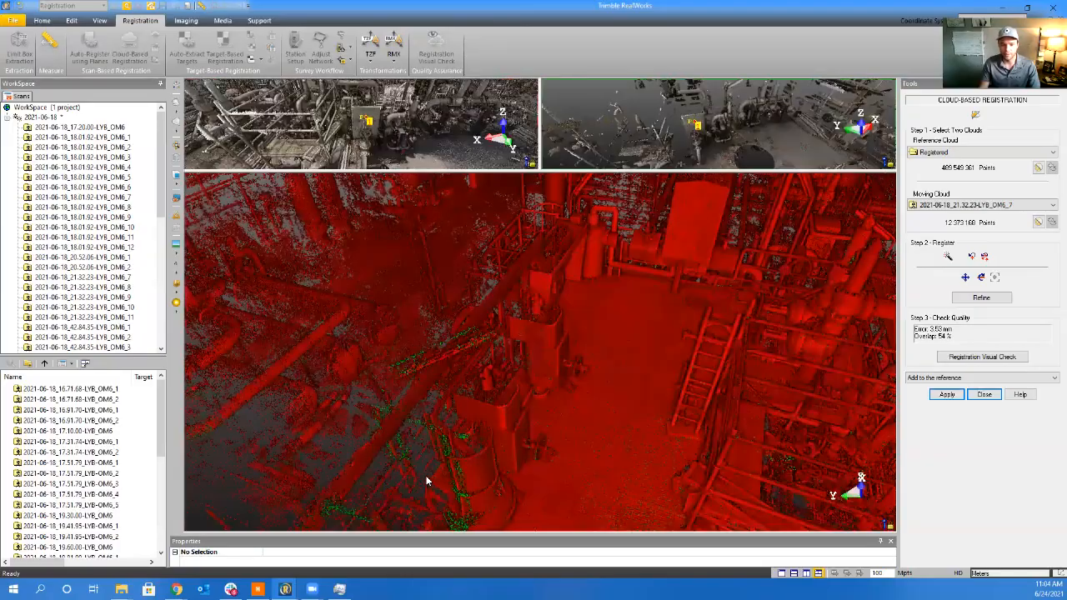
pyautogui.moveTo(526, 367); pyautogui.dragTo(545, 343, button='middle')
pyautogui.moveTo(663, 371); pyautogui.dragTo(341, 350)
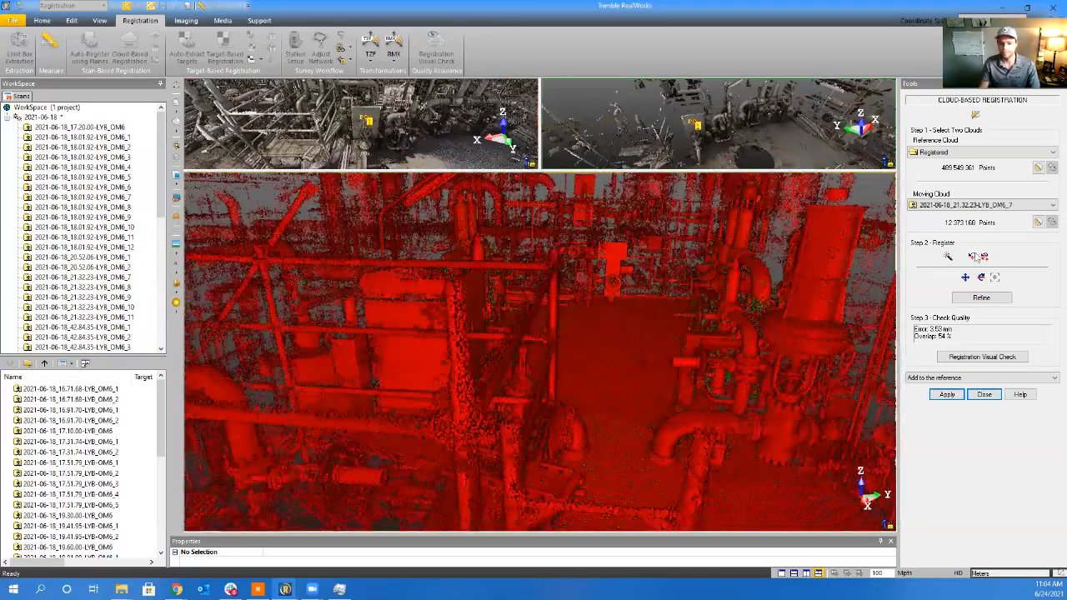
pyautogui.click(977, 299)
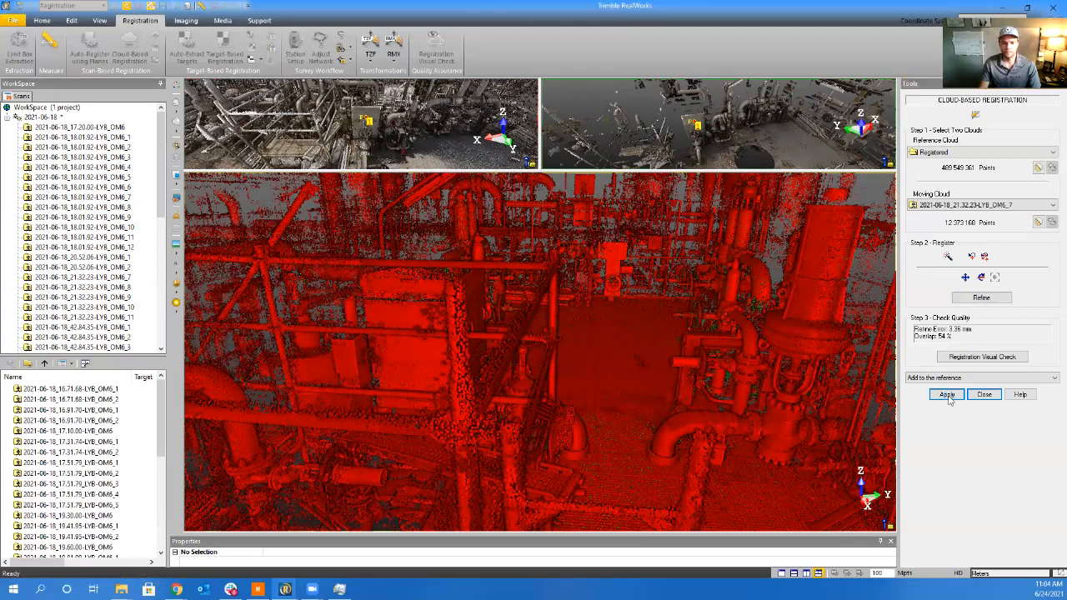
pyautogui.click(948, 396)
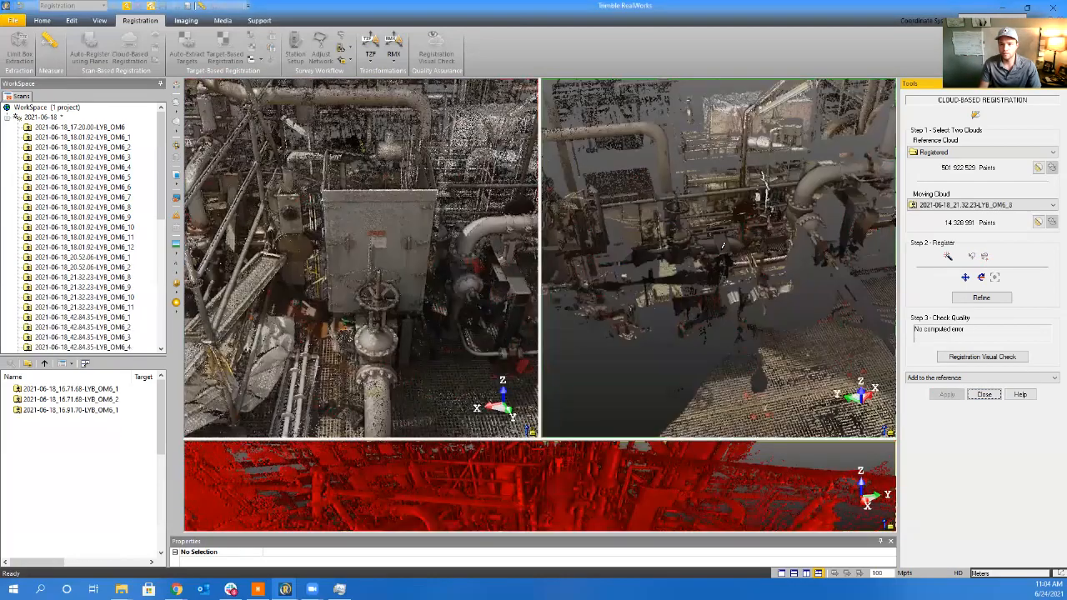
# Pair a point on the small rectangular panel above the handwheel in Registered and 2021-06-18_21.32.23-LYB_OM6_8, and refine the registration
pyautogui.moveTo(607, 300); pyautogui.dragTo(756, 278, button='middle')
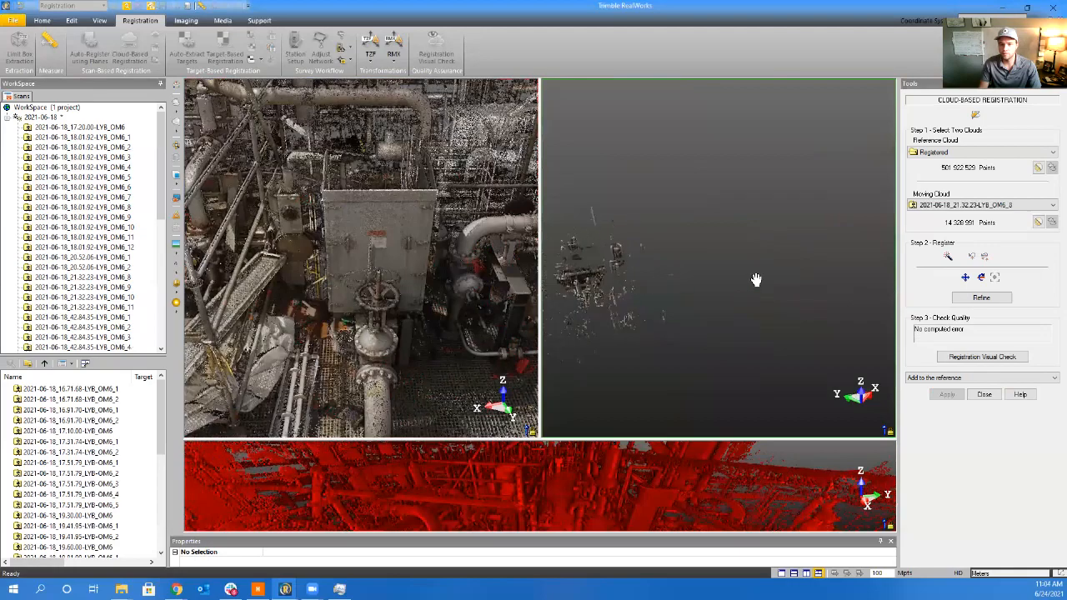
pyautogui.scroll(5, 752, 321)
pyautogui.scroll(6, 752, 326)
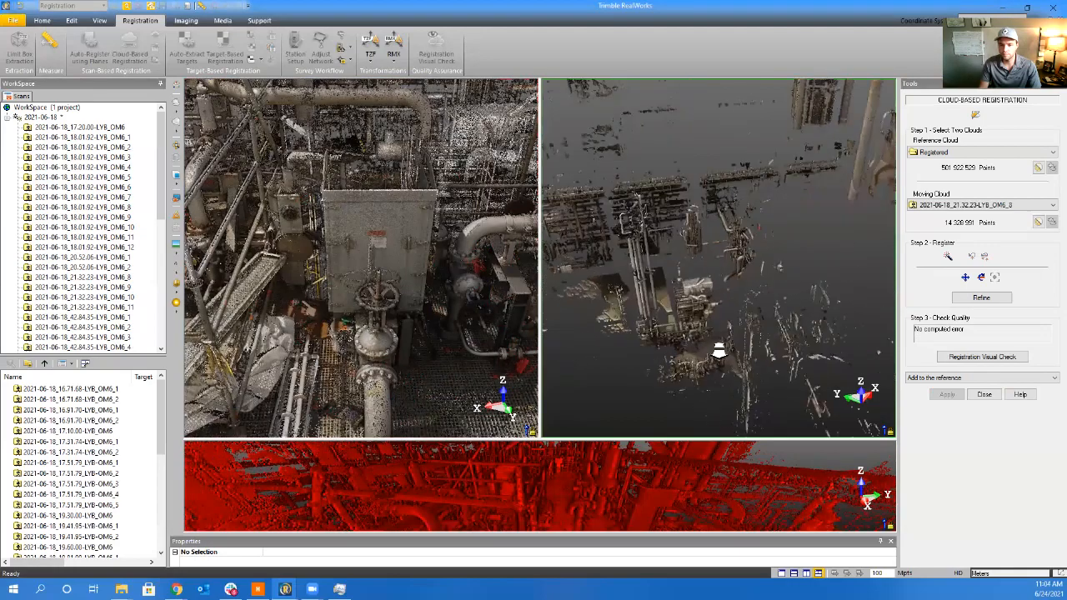
pyautogui.moveTo(690, 338); pyautogui.dragTo(697, 337, button='middle')
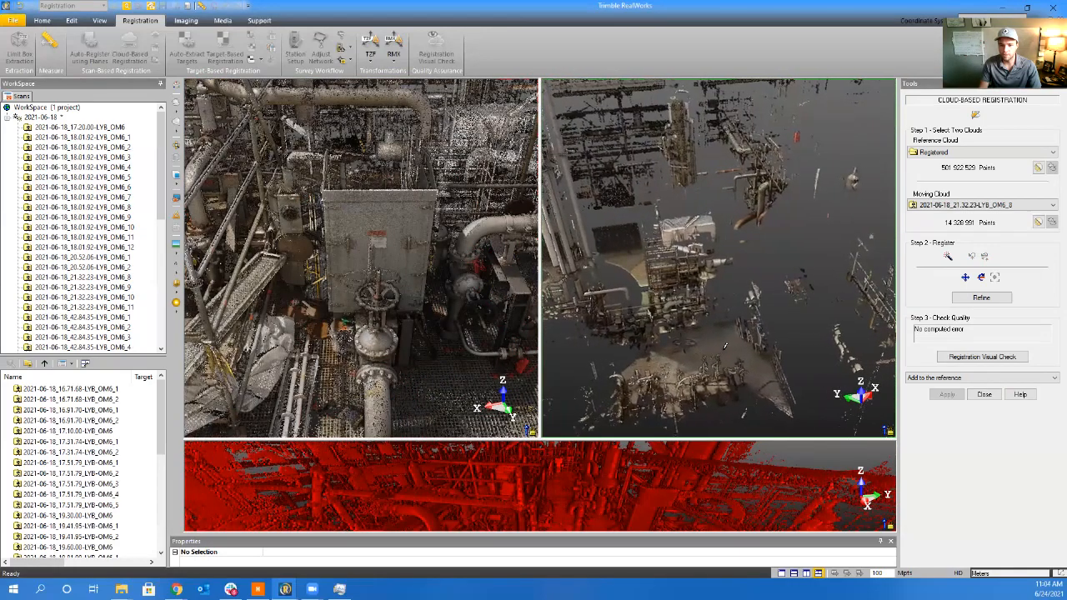
pyautogui.scroll(4, 697, 337)
pyautogui.moveTo(697, 337); pyautogui.dragTo(635, 202)
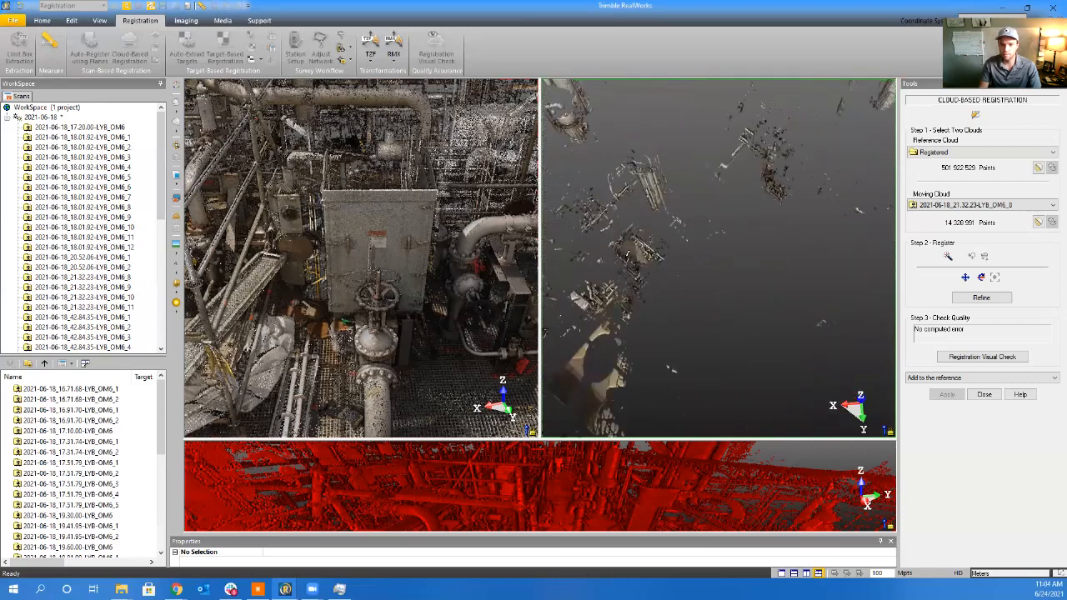
pyautogui.moveTo(635, 250); pyautogui.dragTo(636, 313)
pyautogui.moveTo(502, 338); pyautogui.dragTo(370, 182)
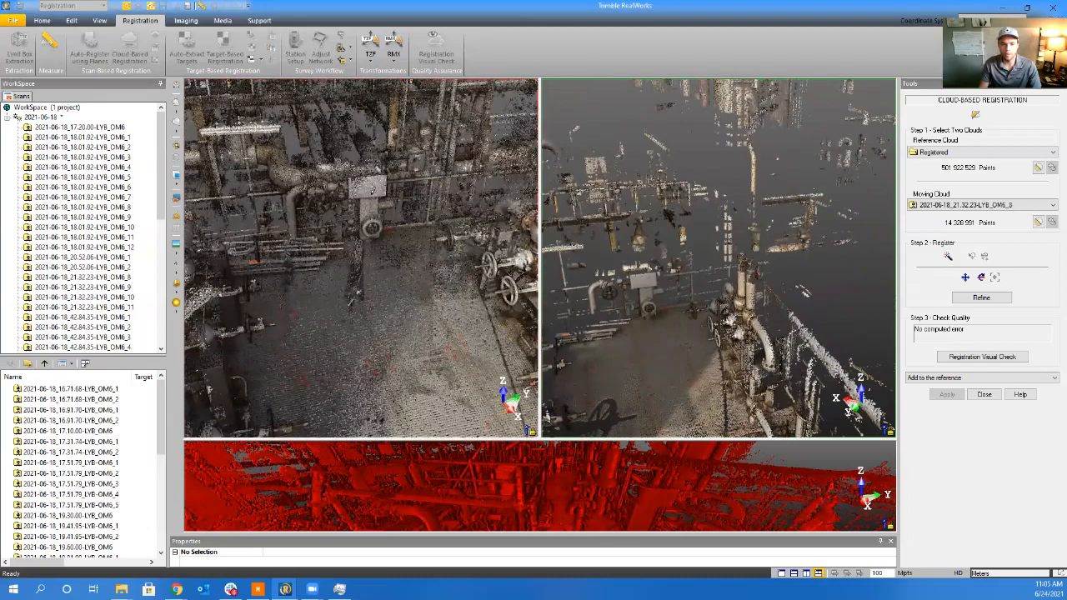
pyautogui.click(370, 182)
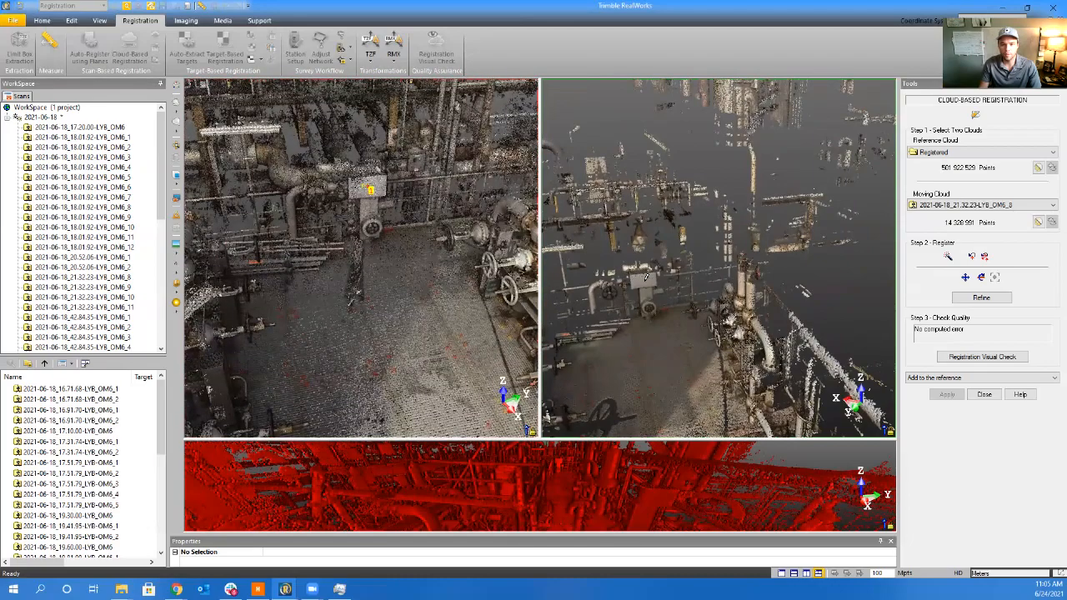
pyautogui.click(646, 277)
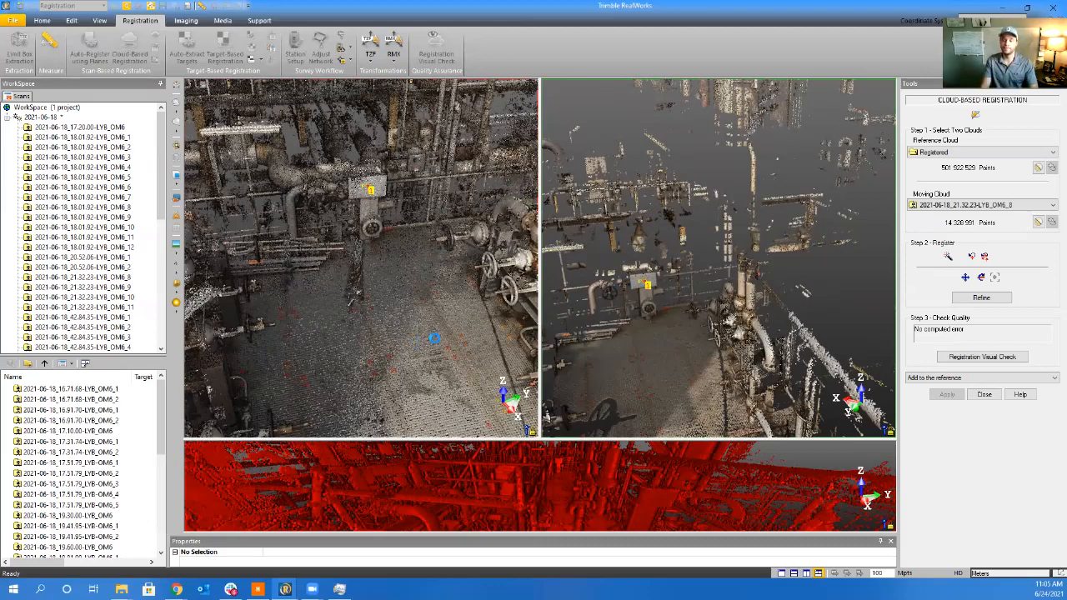
pyautogui.click(982, 300)
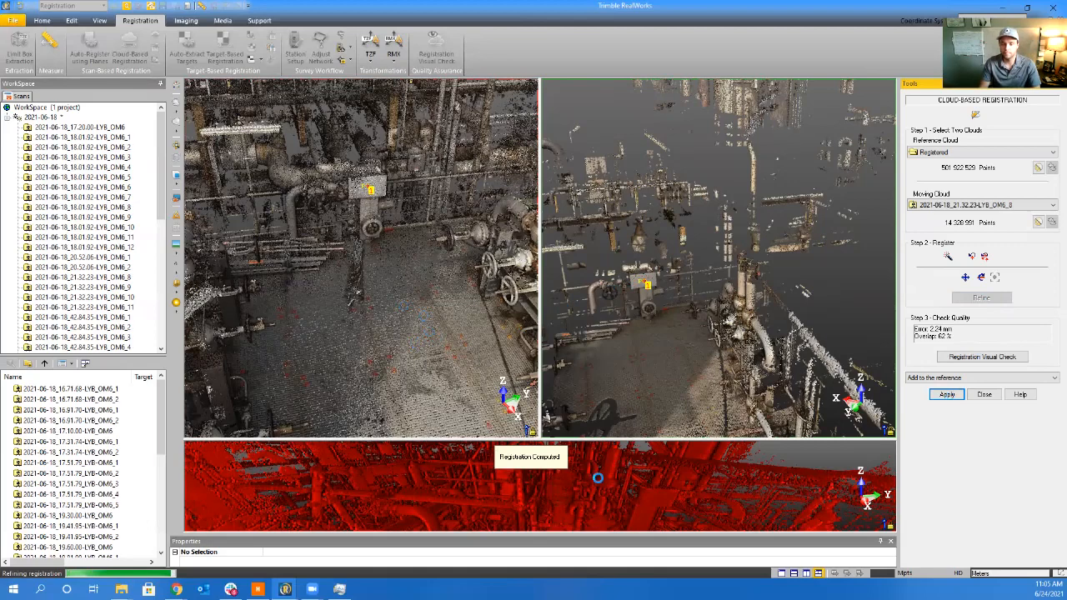
# Inspect the alignment of 2021-06-18_21.32.23-LYB_OM6_8 in the enlarged overlay around the vessels and floor, and add it to the reference
pyautogui.click(550, 494)
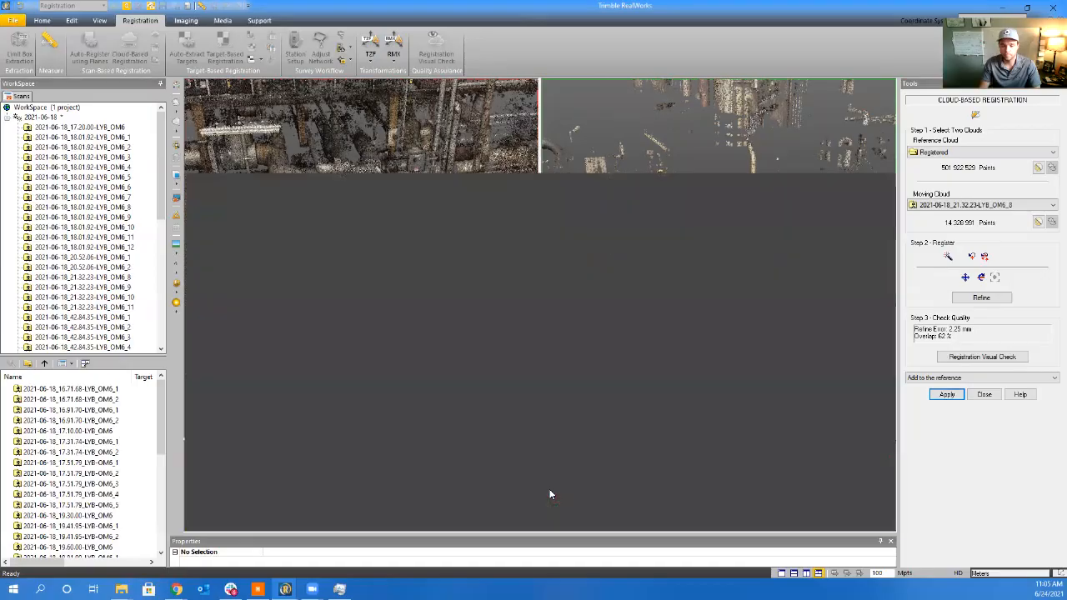
pyautogui.scroll(-3, 590, 333)
pyautogui.moveTo(589, 330); pyautogui.dragTo(513, 395)
pyautogui.moveTo(476, 452); pyautogui.dragTo(428, 281)
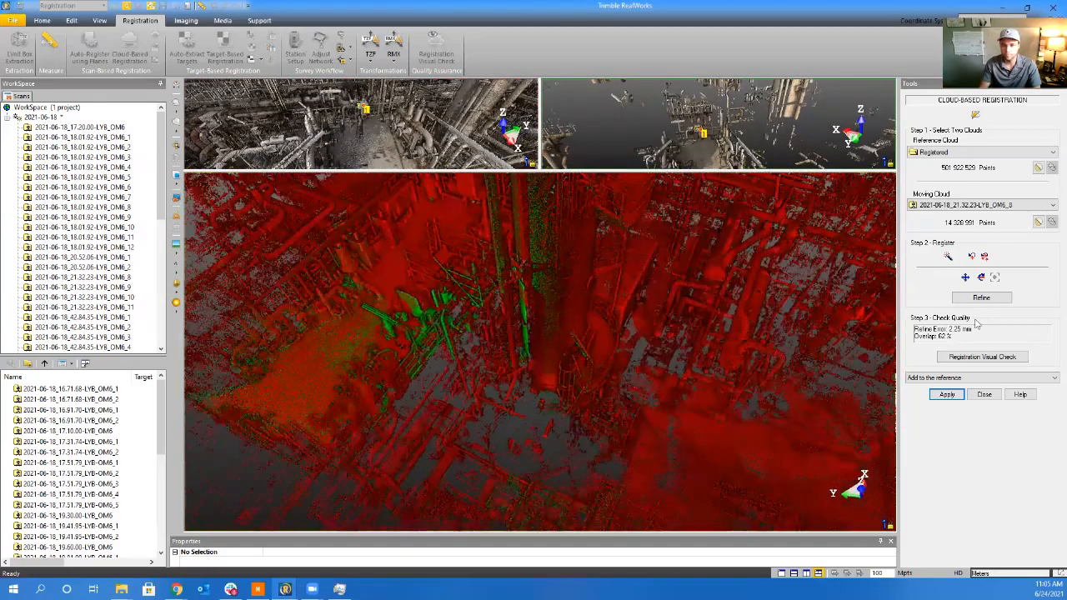
pyautogui.moveTo(356, 325); pyautogui.dragTo(575, 330)
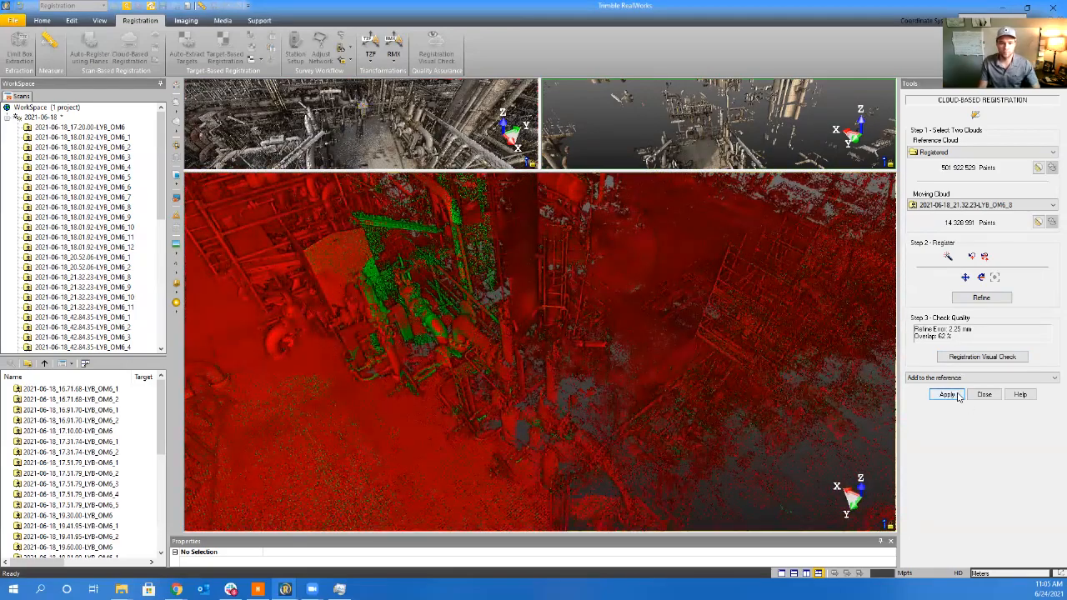
pyautogui.click(958, 397)
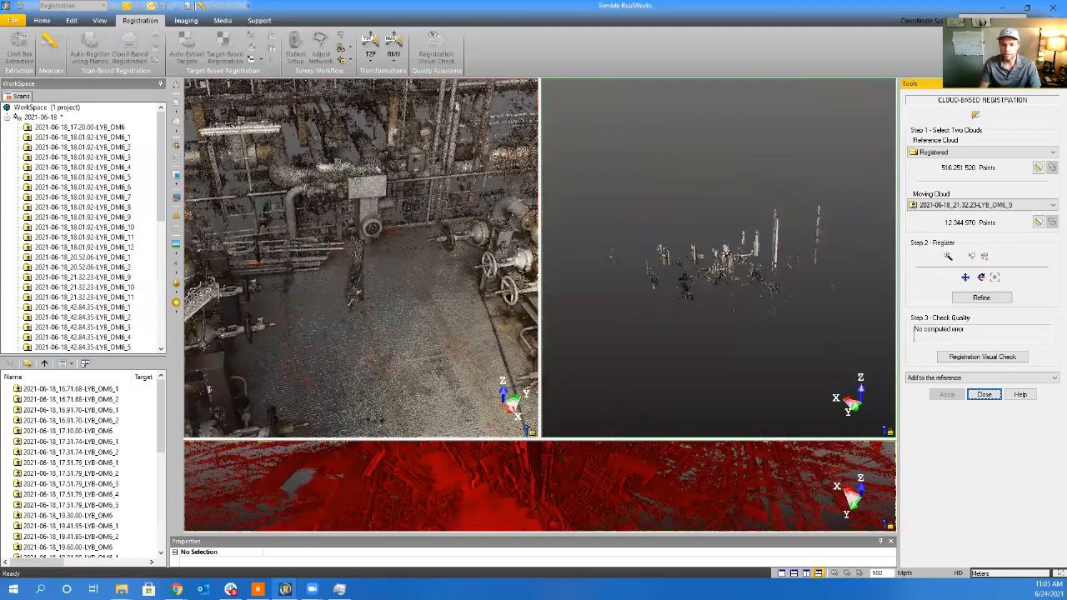
# Pair a point on the same rectangular panel in both clouds, and refine and add 2021-06-18_21.32.23-LYB_OM6_9 to the reference
pyautogui.scroll(3, 733, 269)
pyautogui.scroll(8, 695, 266)
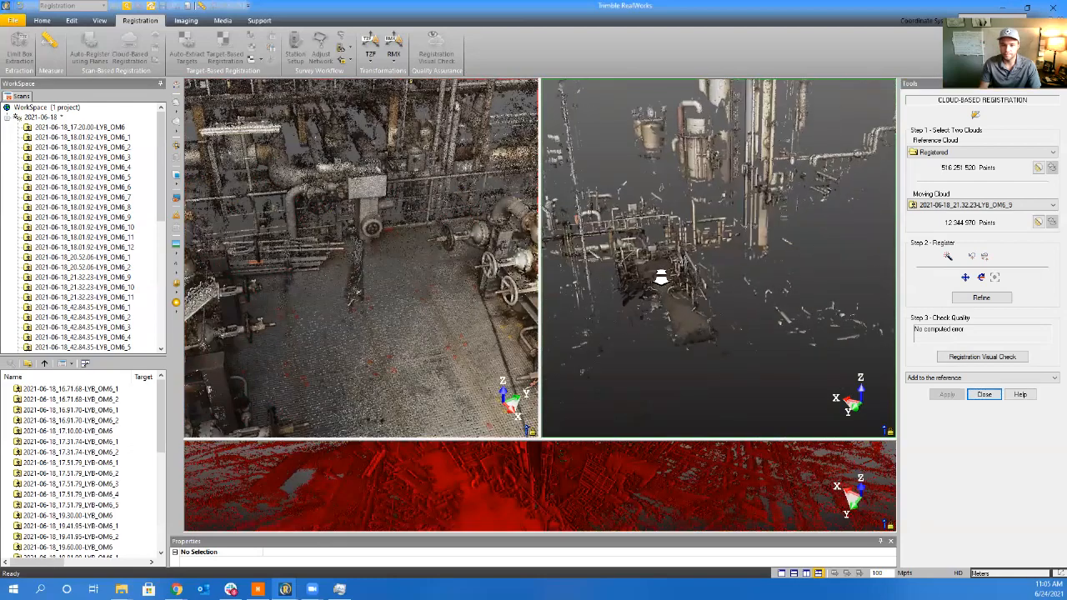
pyautogui.moveTo(664, 232); pyautogui.dragTo(665, 181)
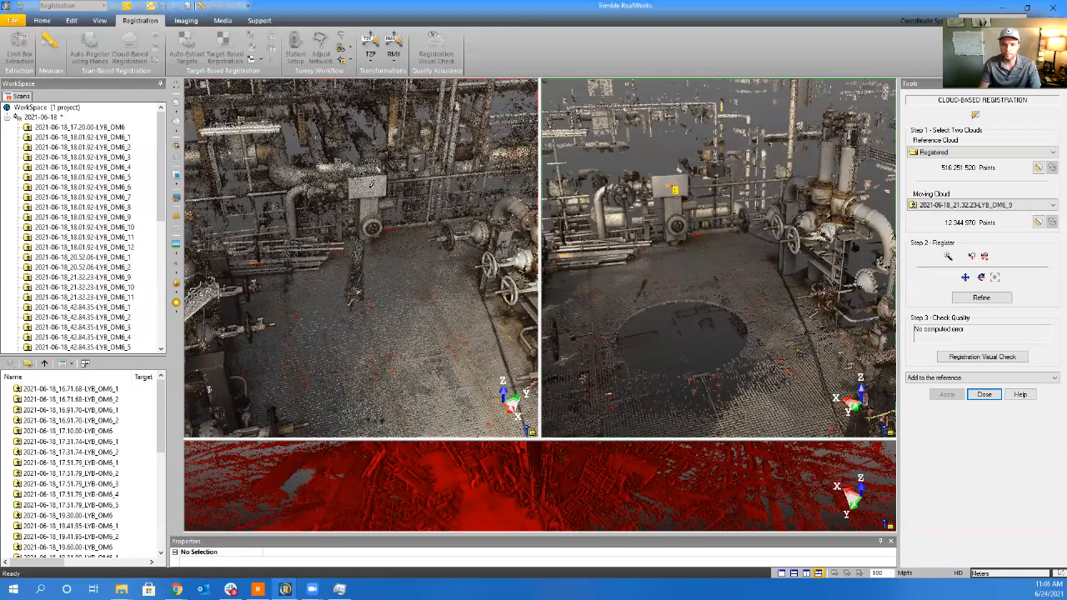
pyautogui.click(371, 188)
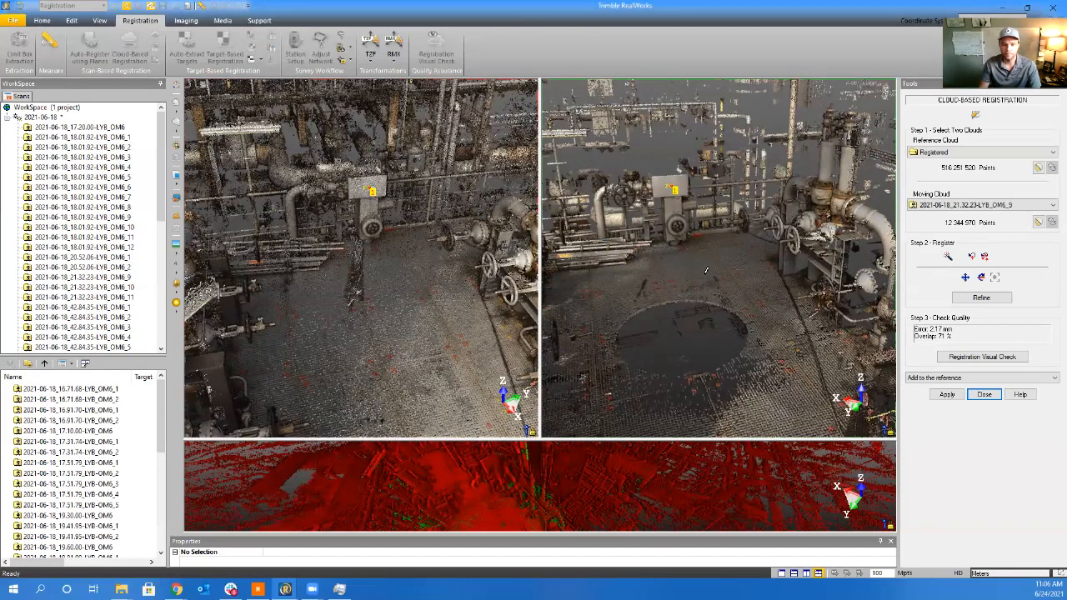
pyautogui.click(974, 300)
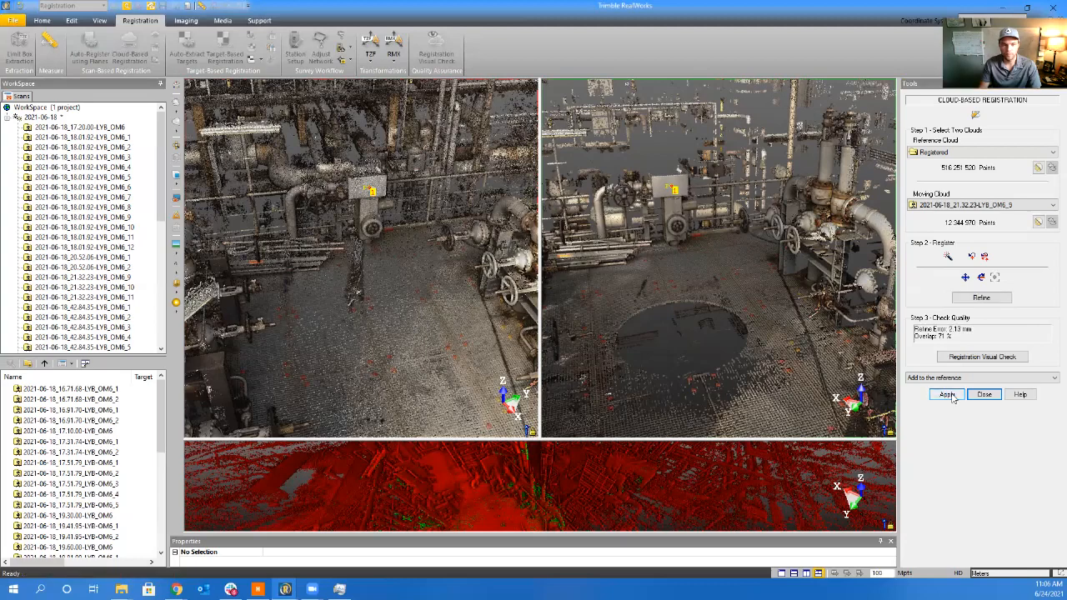
pyautogui.click(948, 395)
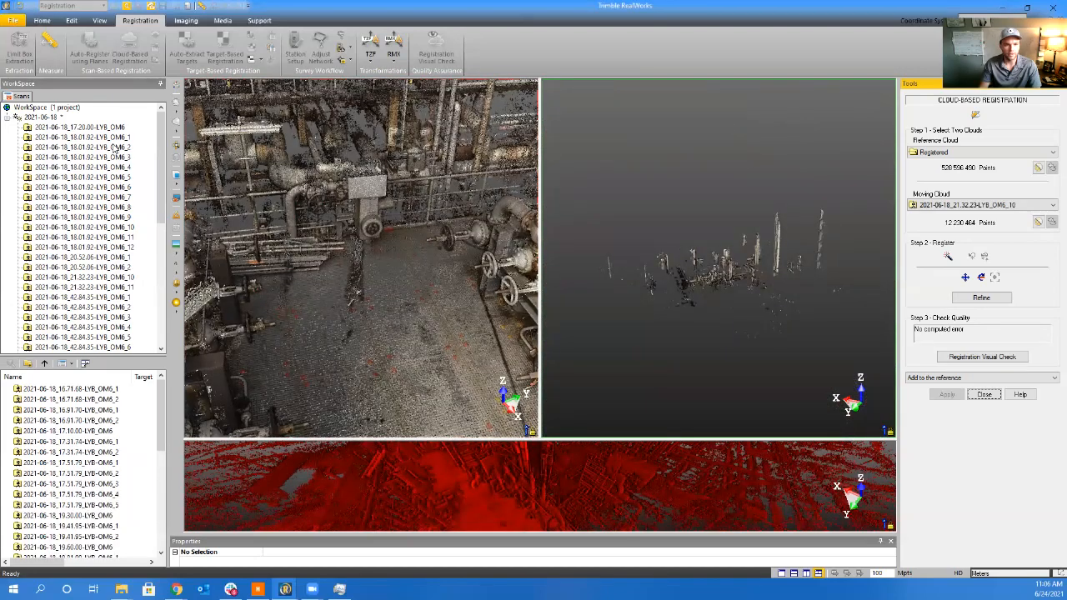
# Set the reference cloud to 2021-06-18_18.01.92-LYB_OM6_1 and the moving cloud to 2021-06-18_18.01.92-LYB_OM6_2
pyautogui.click(982, 151)
pyautogui.scroll(-2, 938, 190)
pyautogui.scroll(5, 938, 190)
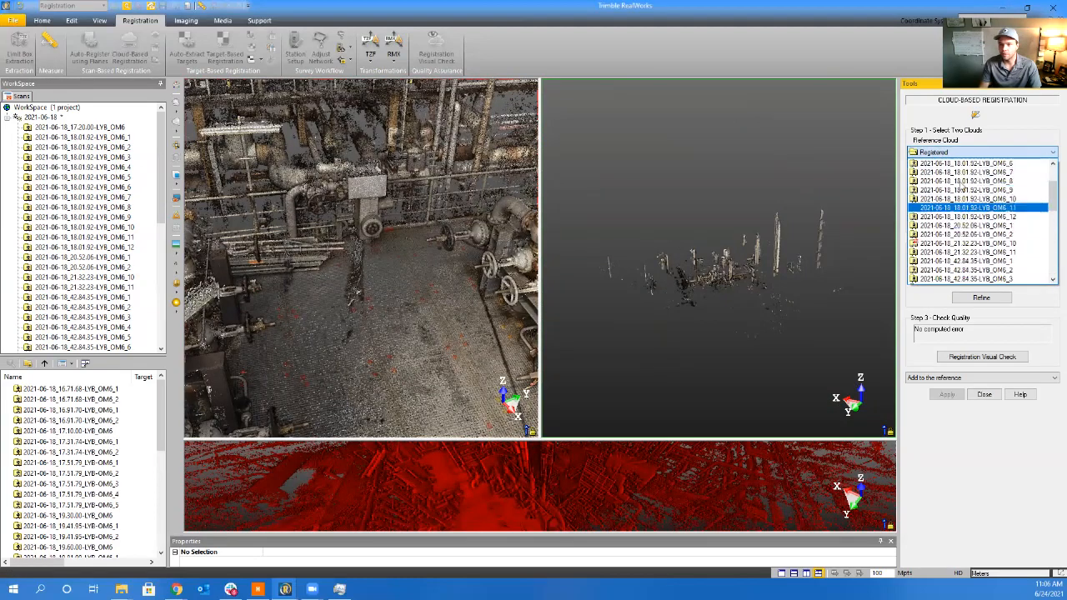
pyautogui.scroll(3, 965, 182)
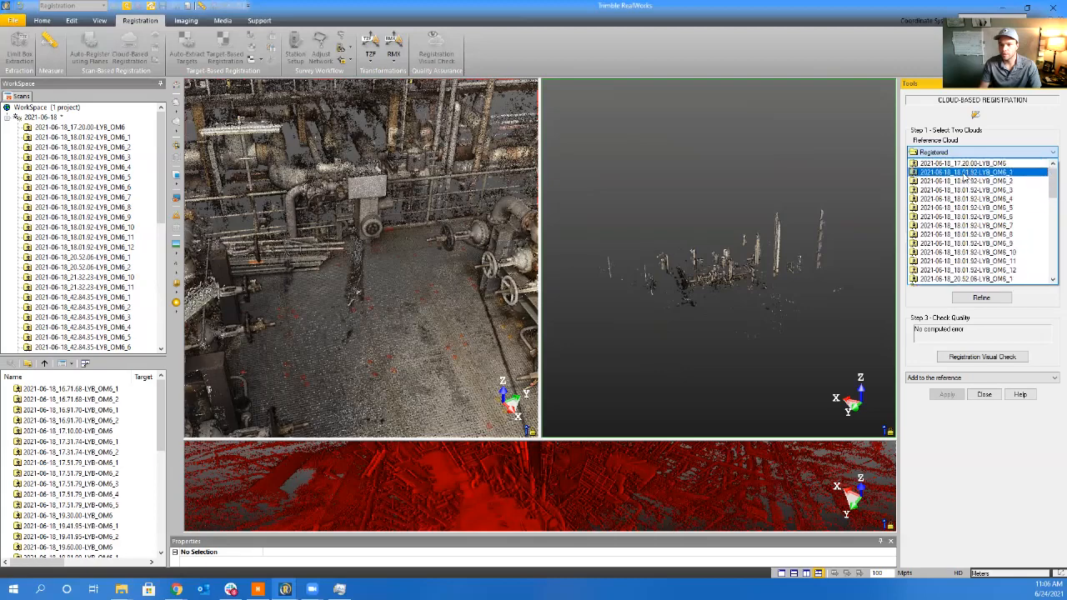
pyautogui.click(964, 174)
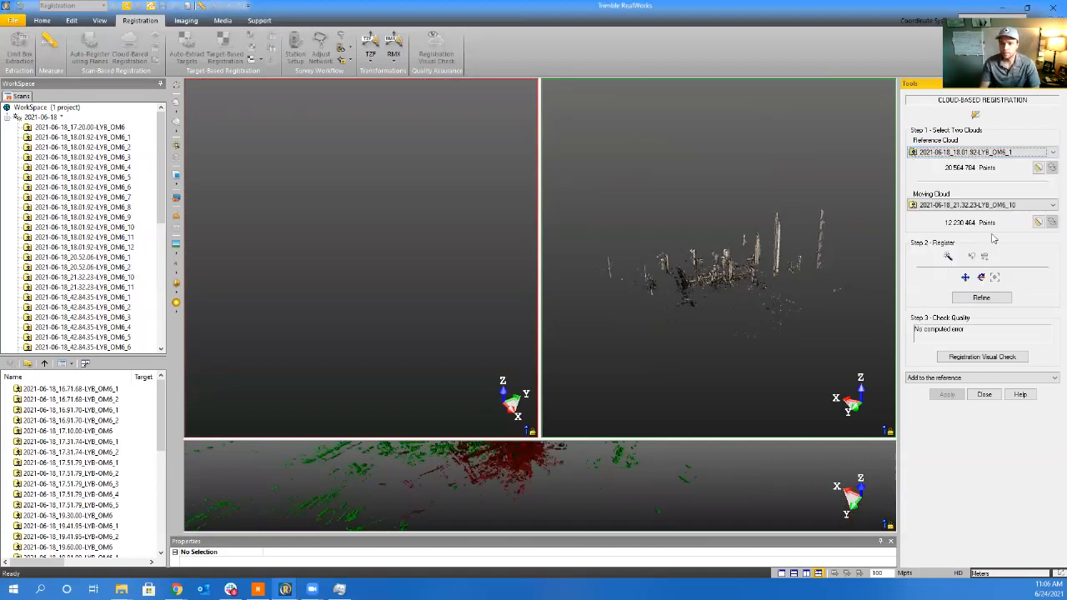
pyautogui.click(992, 205)
pyautogui.scroll(5, 992, 215)
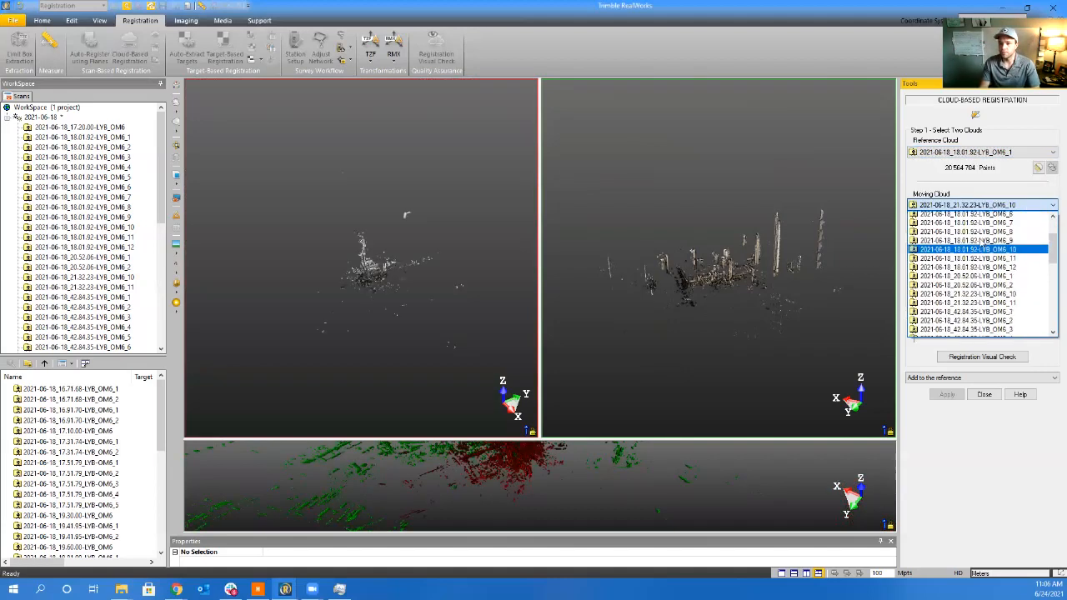
pyautogui.click(981, 238)
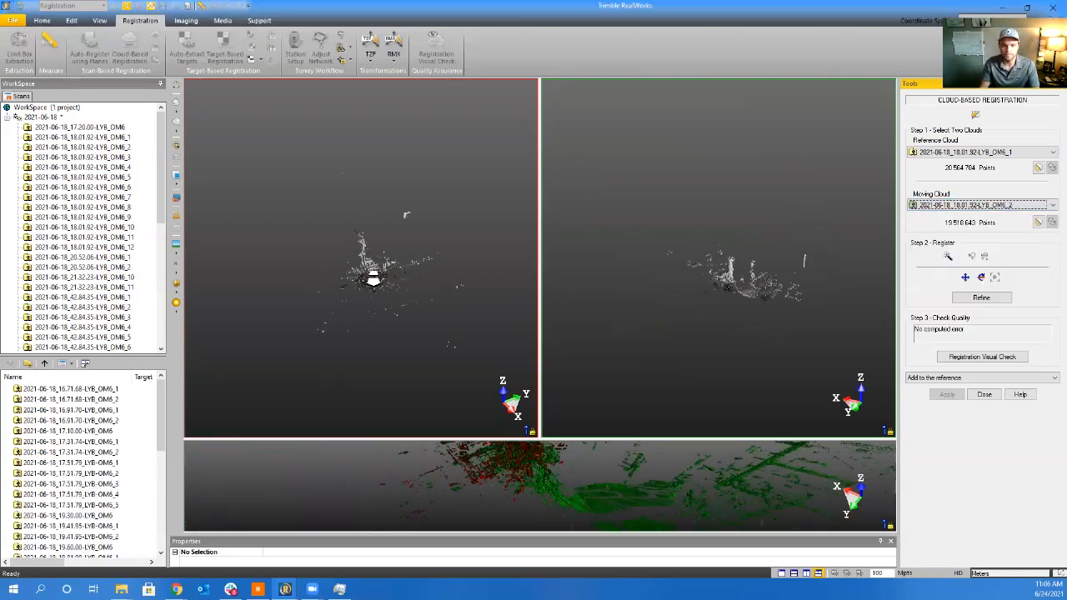
# Examine 2021-06-18_18.01.92-LYB_OM6_1 around the flanged vessel, its piping and the round platform railing for a feature to match
pyautogui.scroll(5, 369, 278)
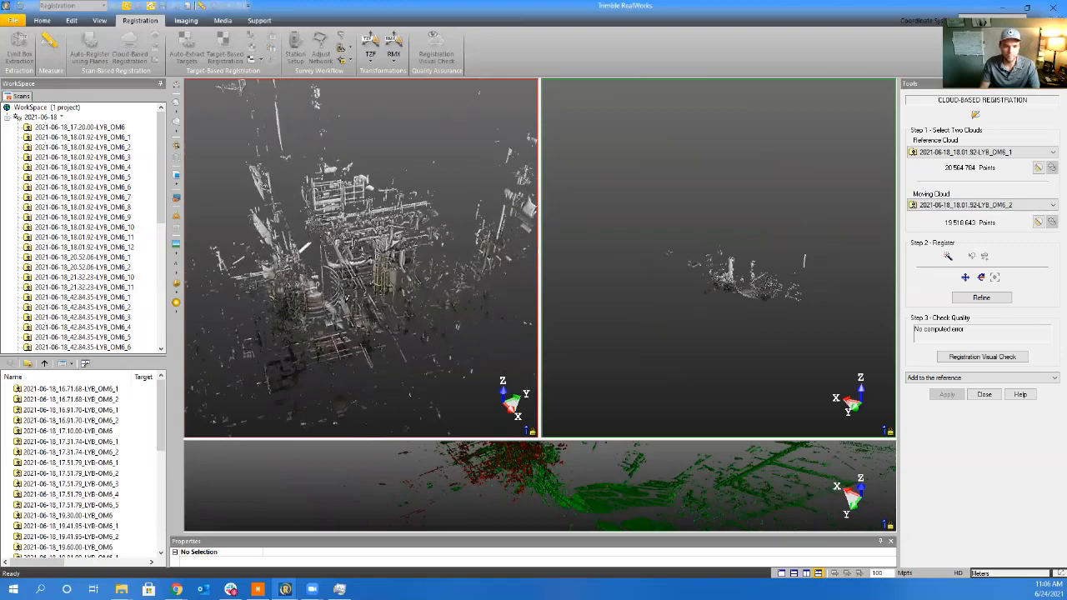
pyautogui.scroll(3, 334, 304)
pyautogui.moveTo(318, 315); pyautogui.dragTo(288, 281)
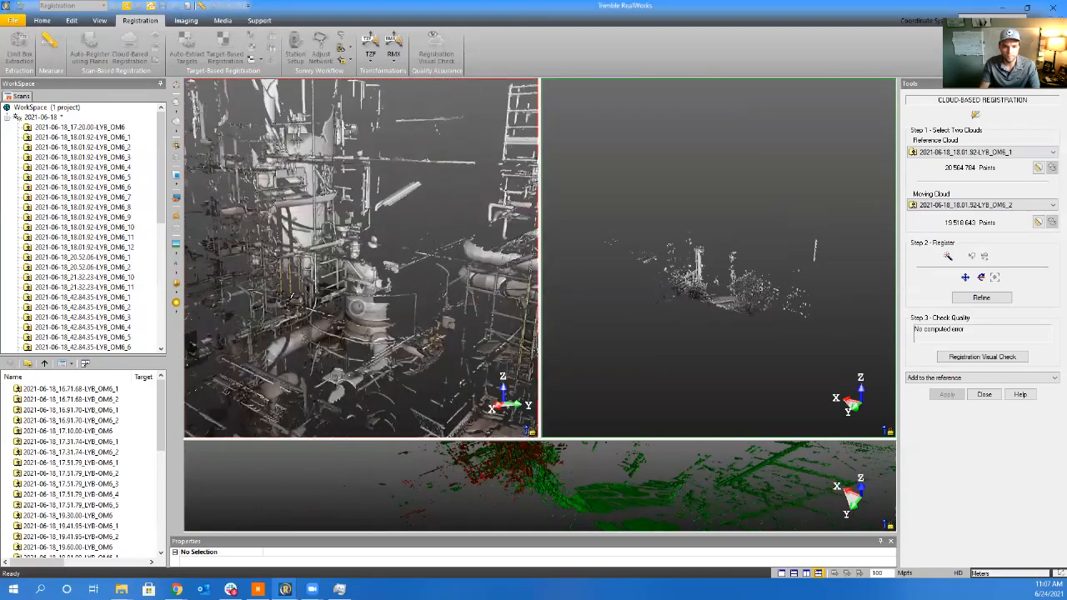
pyautogui.moveTo(287, 282); pyautogui.dragTo(259, 309, button='middle')
pyautogui.scroll(2, 333, 345)
pyautogui.moveTo(333, 346); pyautogui.dragTo(307, 346, button='middle')
pyautogui.scroll(1, 395, 346)
pyautogui.scroll(1, 308, 346)
pyautogui.moveTo(364, 365); pyautogui.dragTo(416, 364)
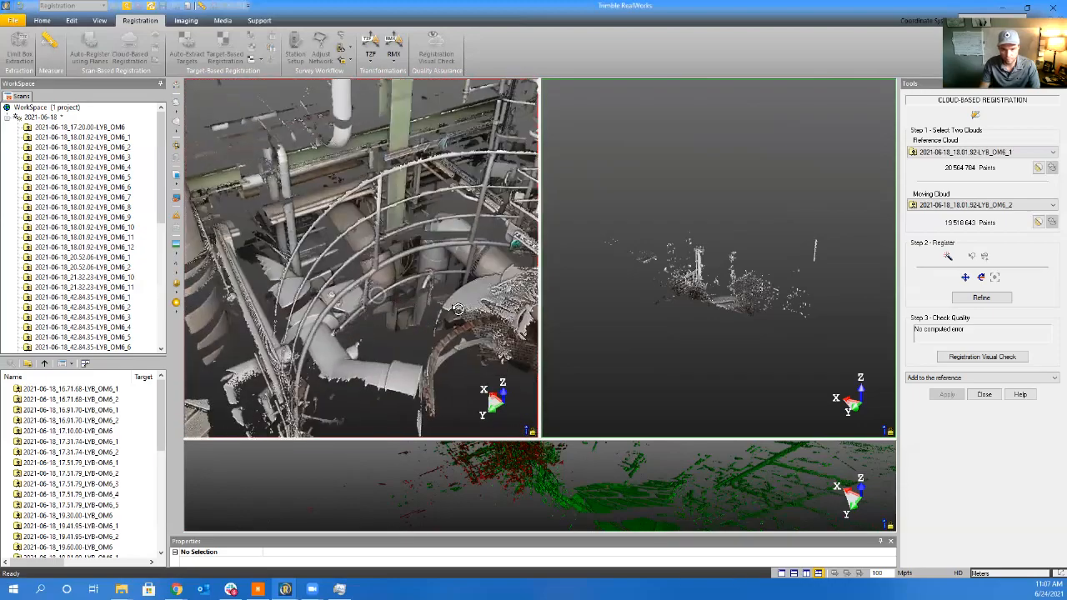
pyautogui.moveTo(373, 314); pyautogui.dragTo(521, 302)
pyautogui.scroll(5, 684, 288)
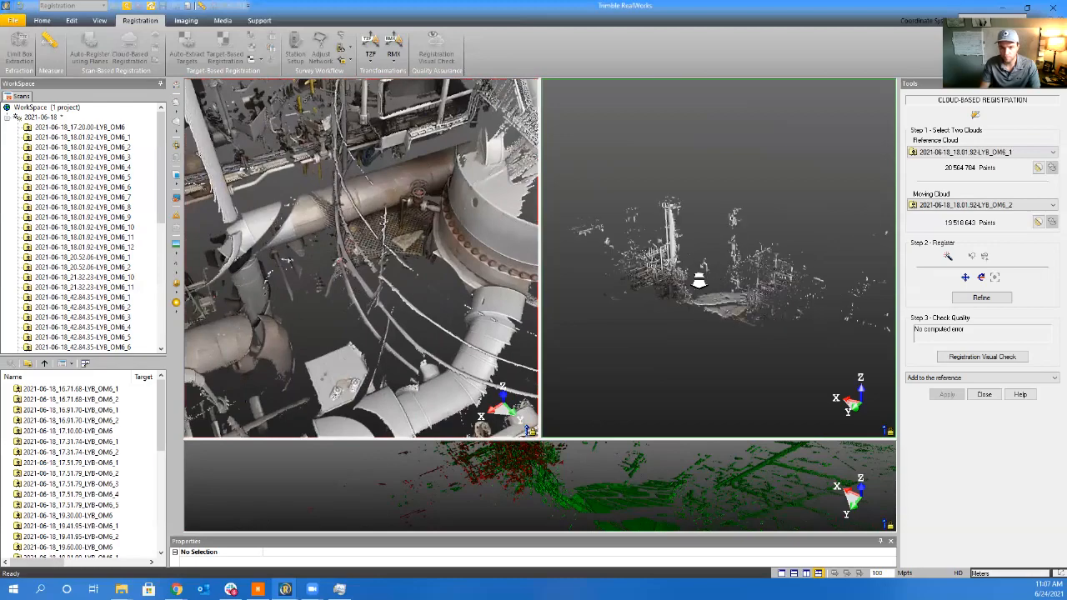
# Locate the same flanged vessel in 2021-06-18_18.01.92-LYB_OM6_2 and compare its outlet pipe and railing with 2021-06-18_18.01.92-LYB_OM6_1
pyautogui.moveTo(633, 264); pyautogui.dragTo(790, 276)
pyautogui.scroll(2, 638, 313)
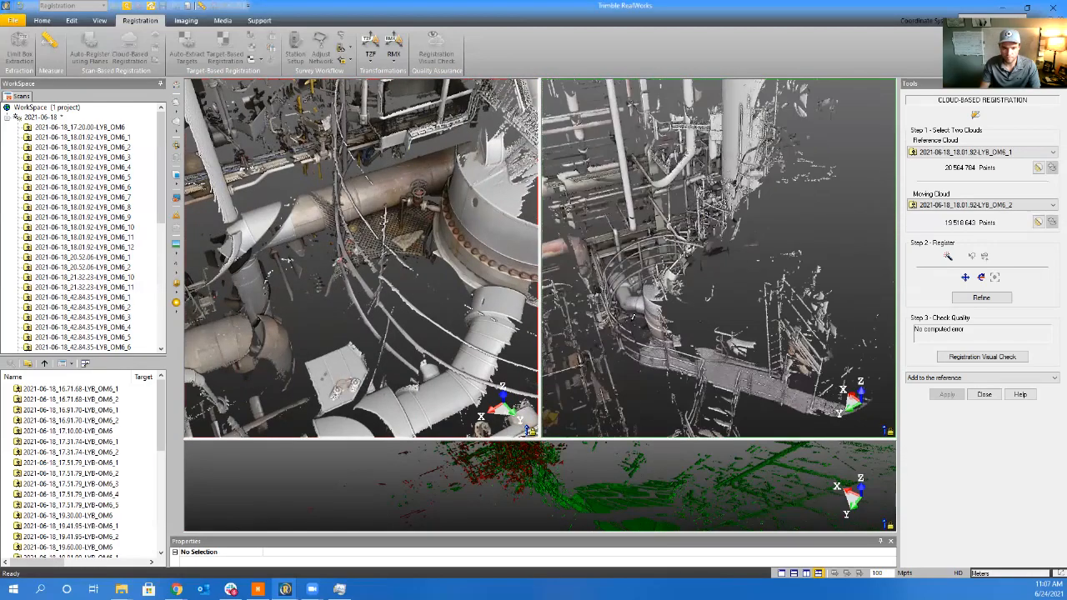
pyautogui.scroll(5, 632, 325)
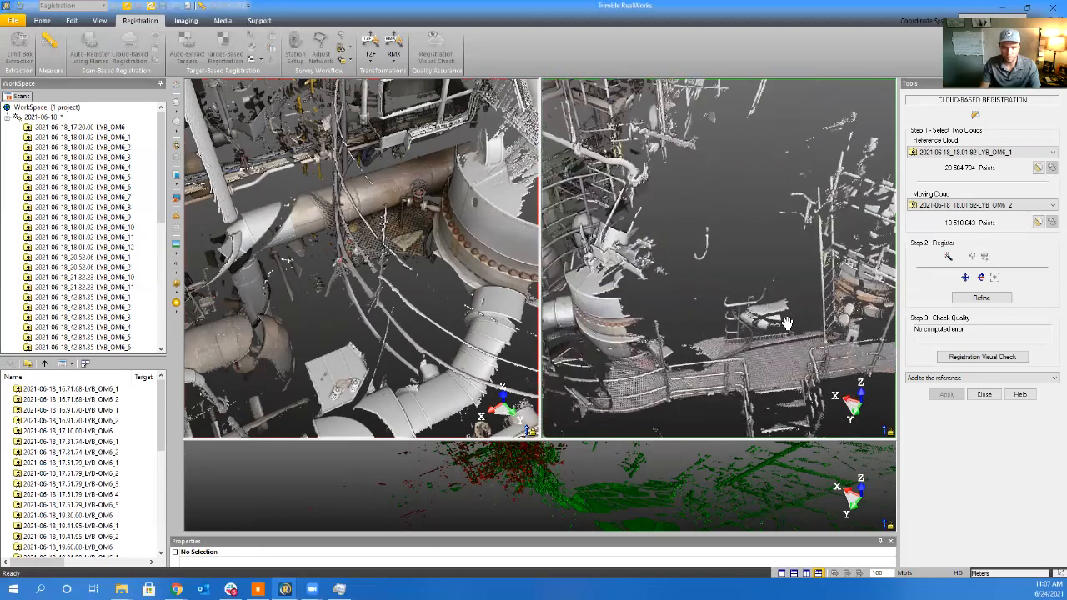
pyautogui.scroll(2, 677, 340)
pyautogui.scroll(-6, 405, 315)
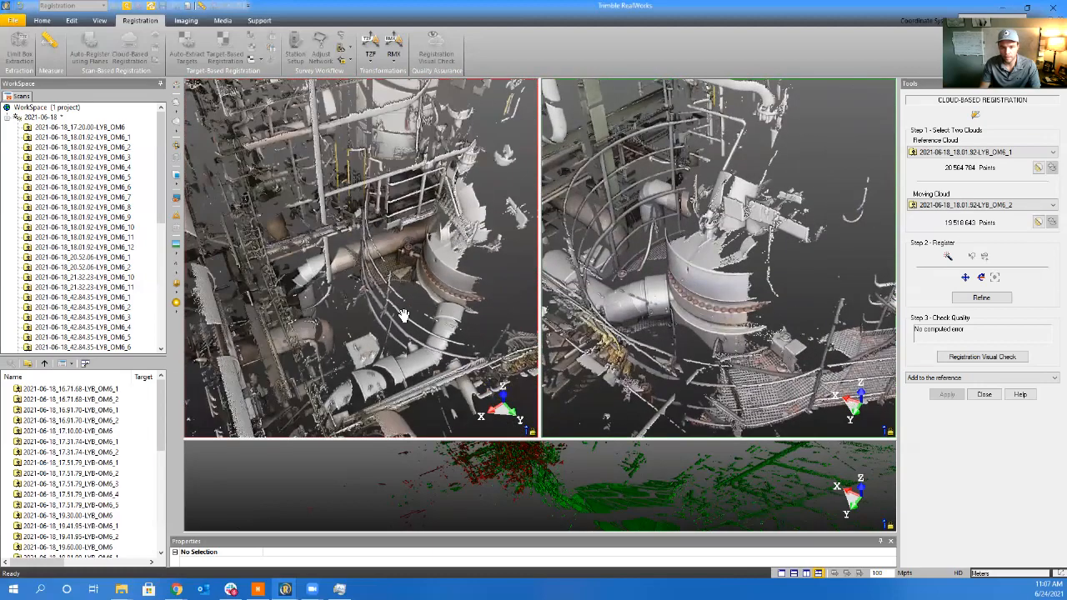
pyautogui.scroll(3, 419, 330)
pyautogui.scroll(-4, 423, 329)
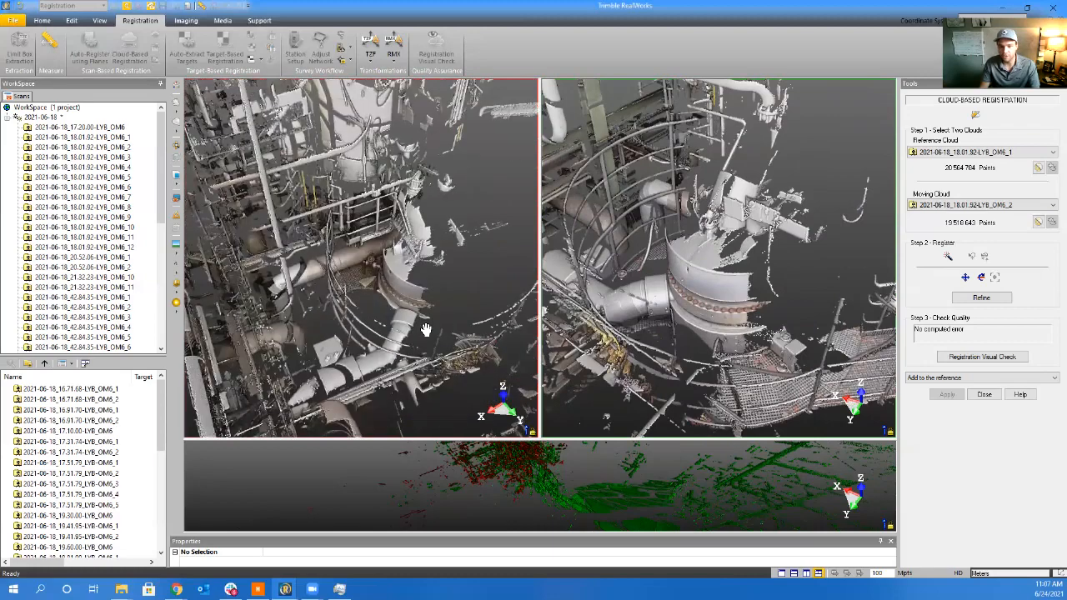
pyautogui.scroll(2, 385, 316)
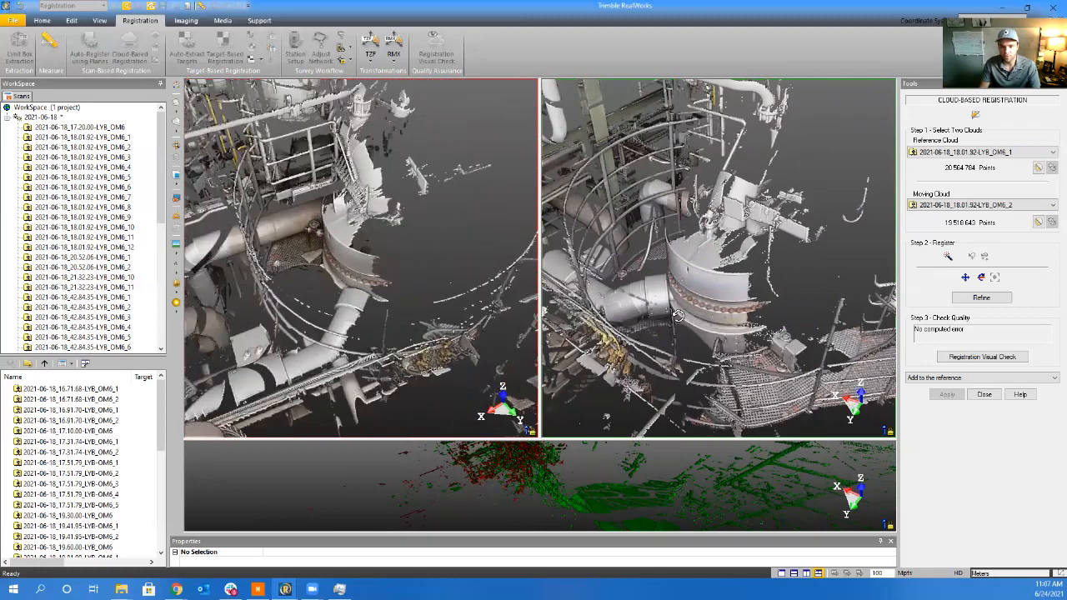
pyautogui.moveTo(678, 315); pyautogui.dragTo(796, 379)
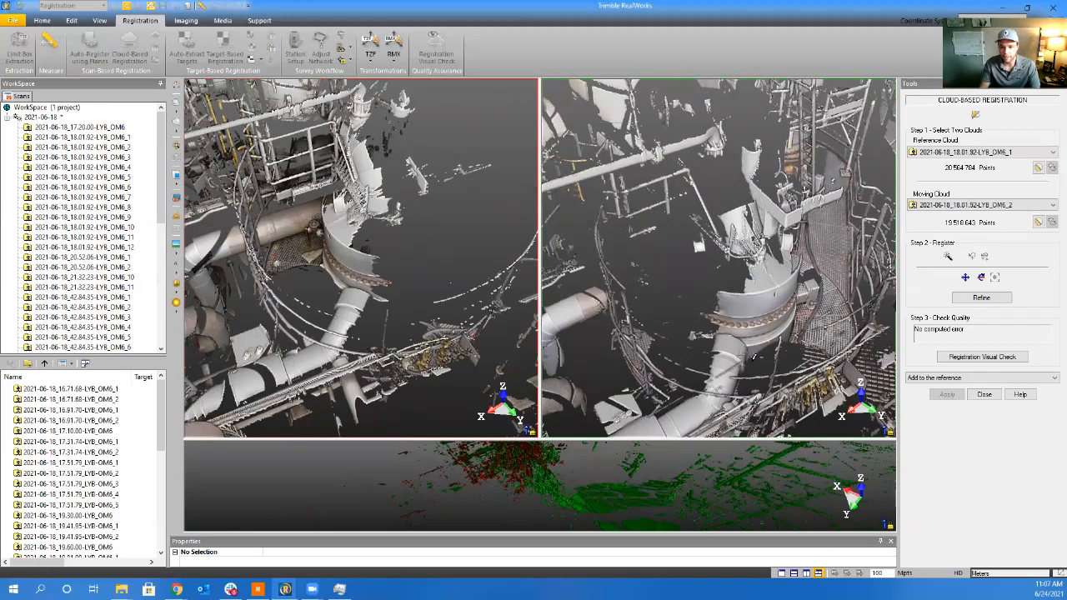
pyautogui.moveTo(755, 356); pyautogui.dragTo(849, 333)
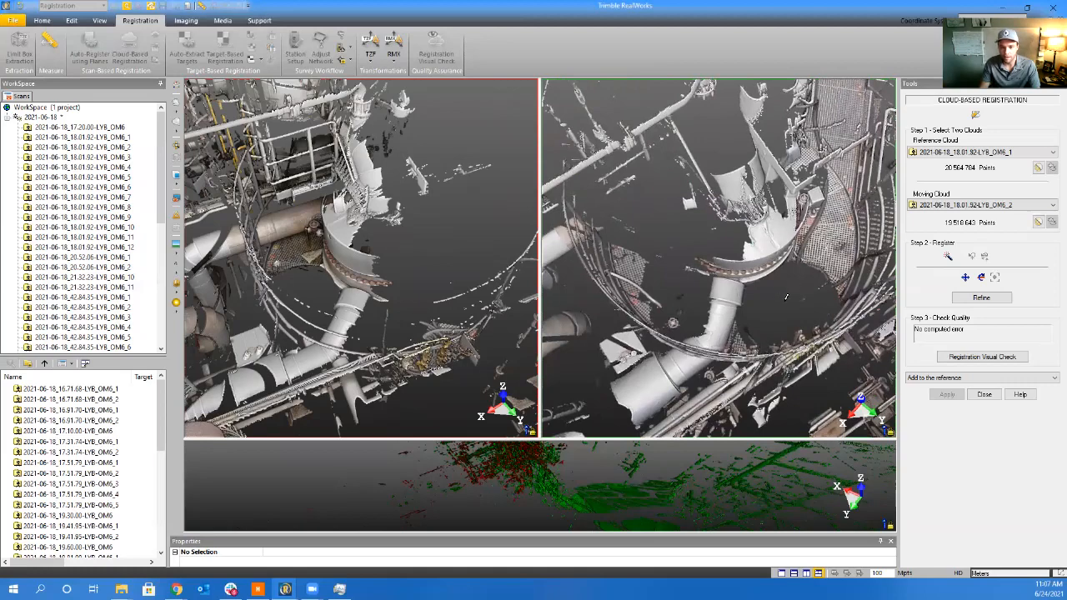
pyautogui.click(956, 151)
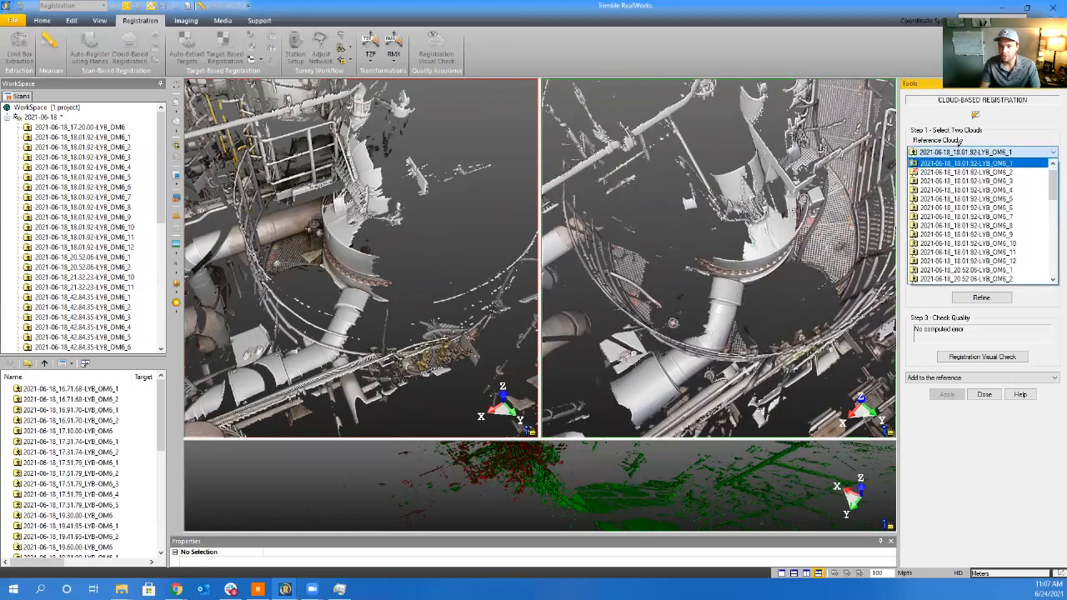
pyautogui.click(965, 162)
# Pair a point on the vessel's bolted flange, just above the outlet pipe, in 2021-06-18_18.01.92-LYB_OM6_1 and 2021-06-18_18.01.92-LYB_OM6_2
pyautogui.moveTo(758, 302); pyautogui.dragTo(740, 293)
pyautogui.scroll(4, 328, 284)
pyautogui.moveTo(367, 294); pyautogui.dragTo(391, 293)
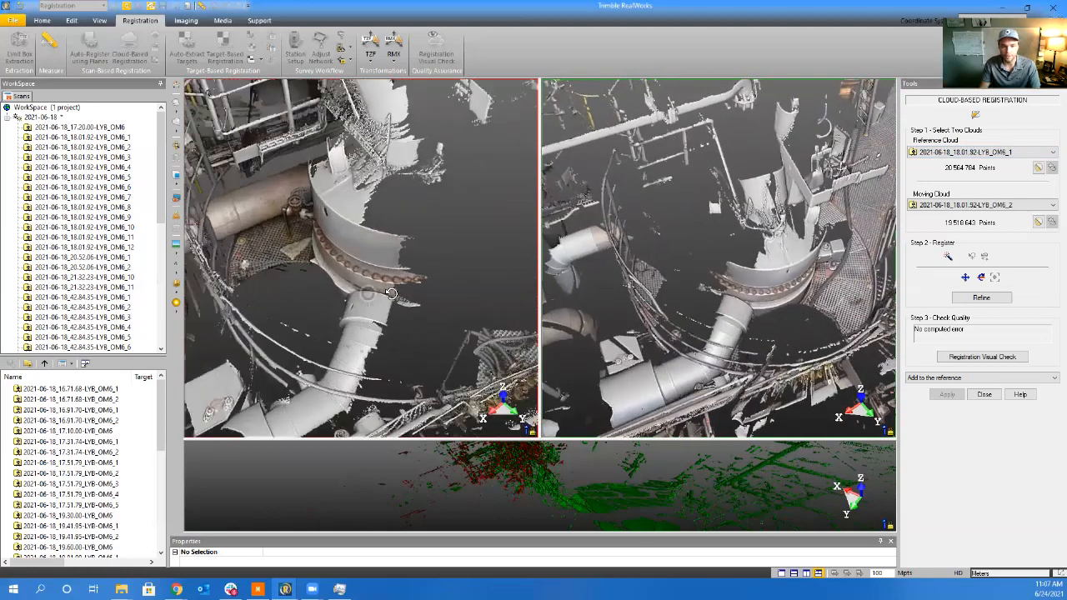
pyautogui.scroll(5, 390, 293)
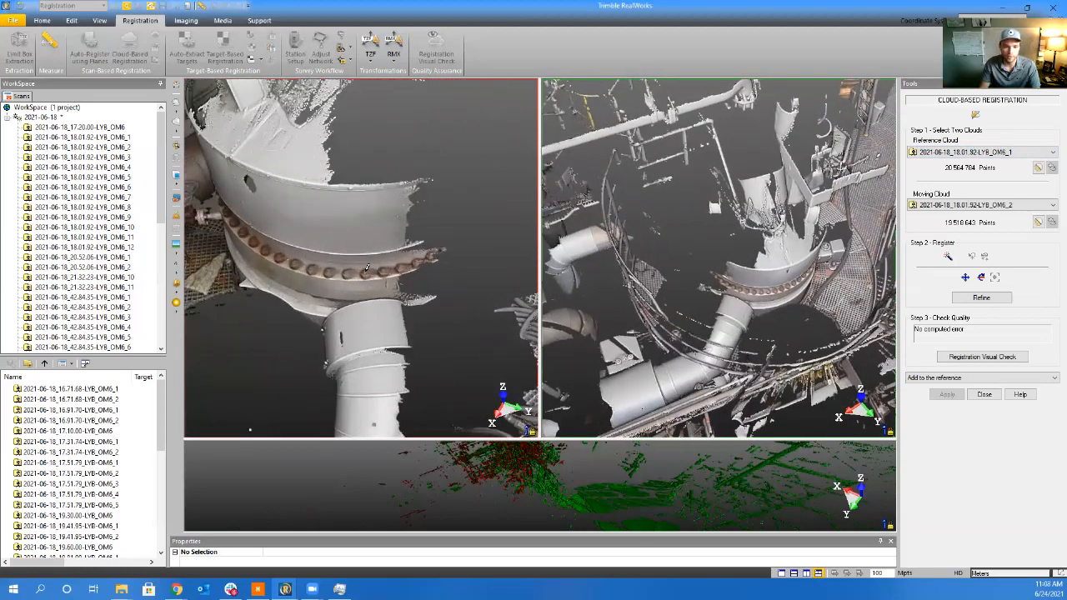
pyautogui.click(367, 271)
pyautogui.scroll(5, 734, 292)
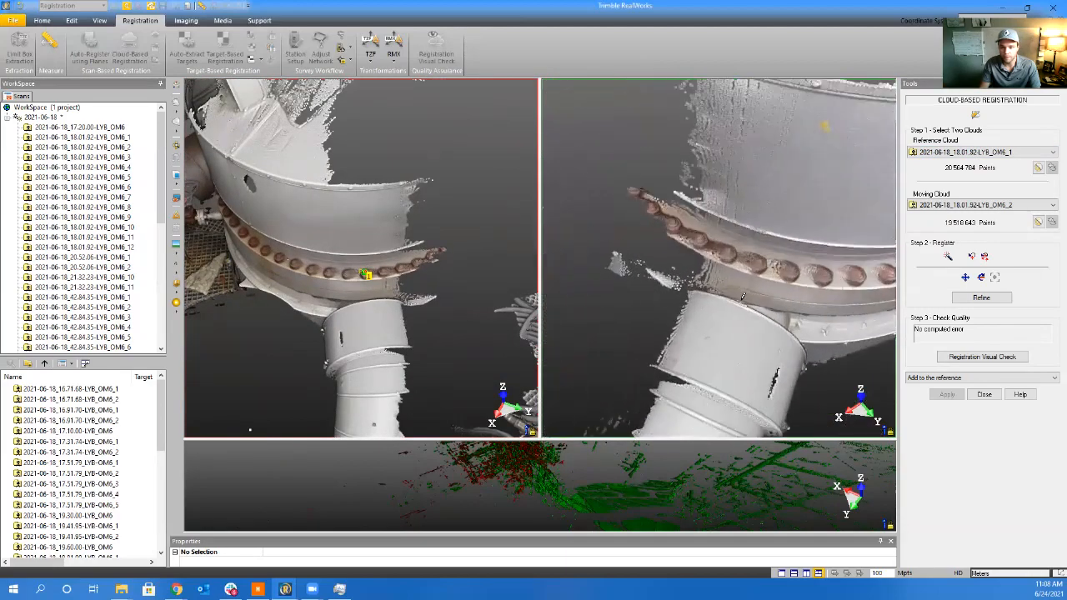
pyautogui.moveTo(740, 293)
pyautogui.mouseDown()
pyautogui.moveTo(750, 300)
pyautogui.moveTo(738, 263)
pyautogui.mouseUp()
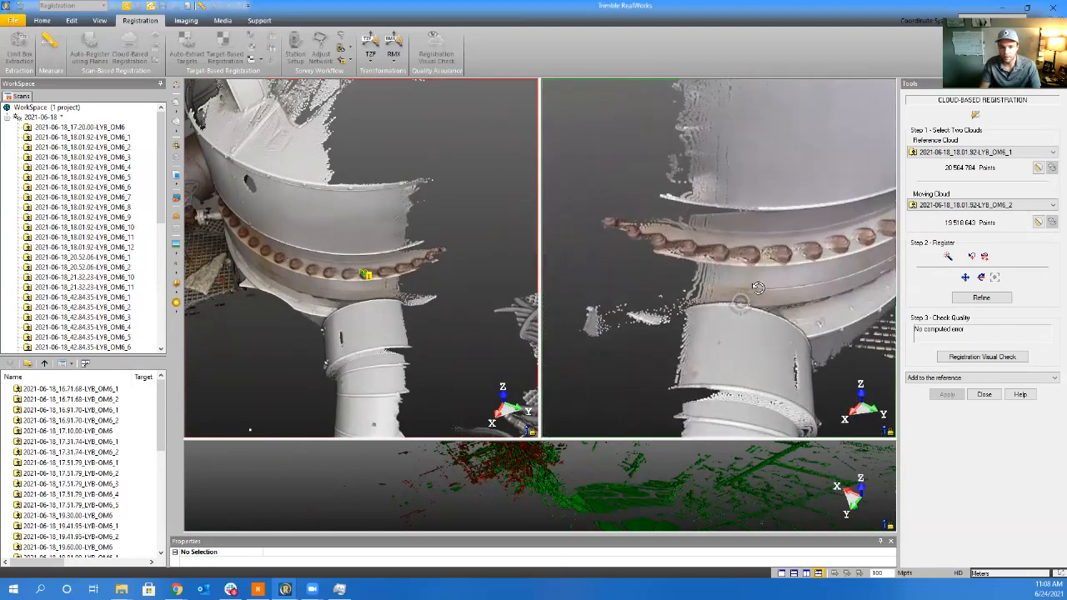
pyautogui.click(722, 243)
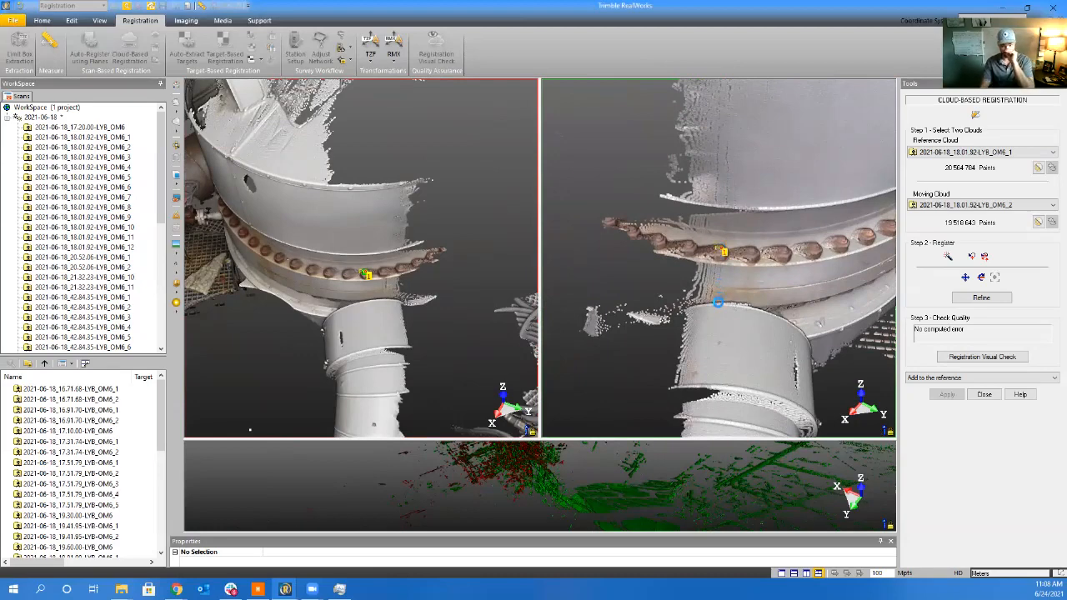
# Refine the registration of 2021-06-18_18.01.92-LYB_OM6_2 and add it to the reference
pyautogui.click(981, 297)
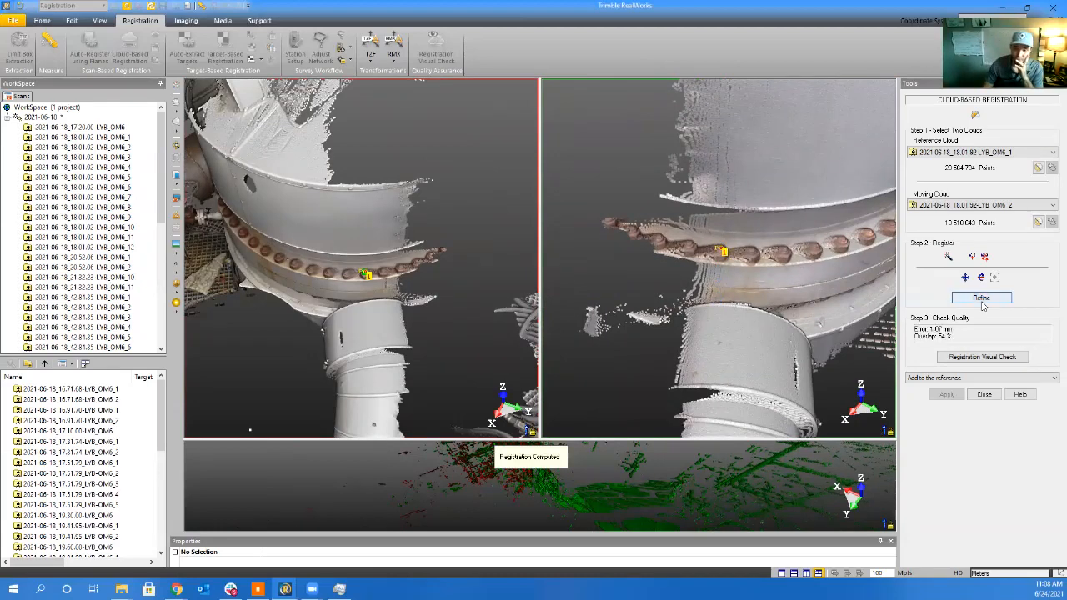
pyautogui.click(979, 302)
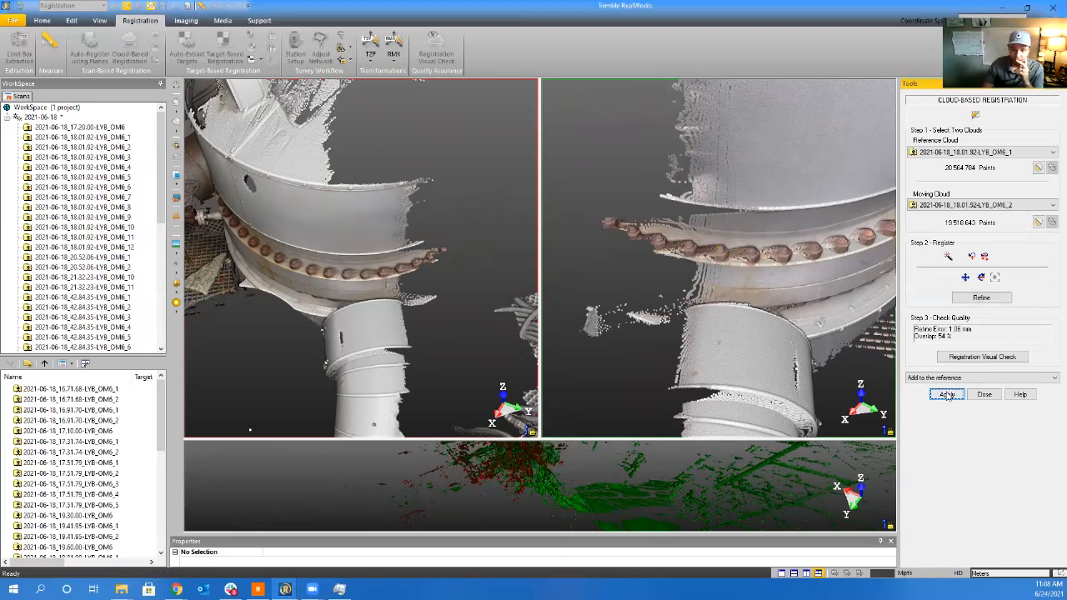
pyautogui.click(947, 395)
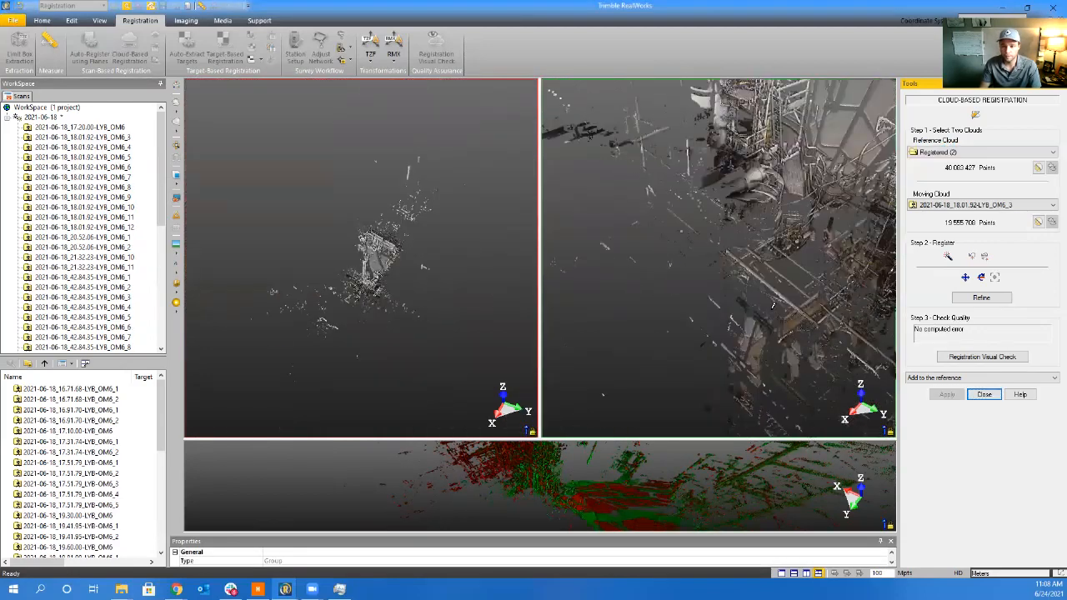
# Locate the W-132A vessel and the surrounding grating in 2021-06-18_18.01.92-LYB_OM6_3
pyautogui.moveTo(738, 288); pyautogui.dragTo(757, 307)
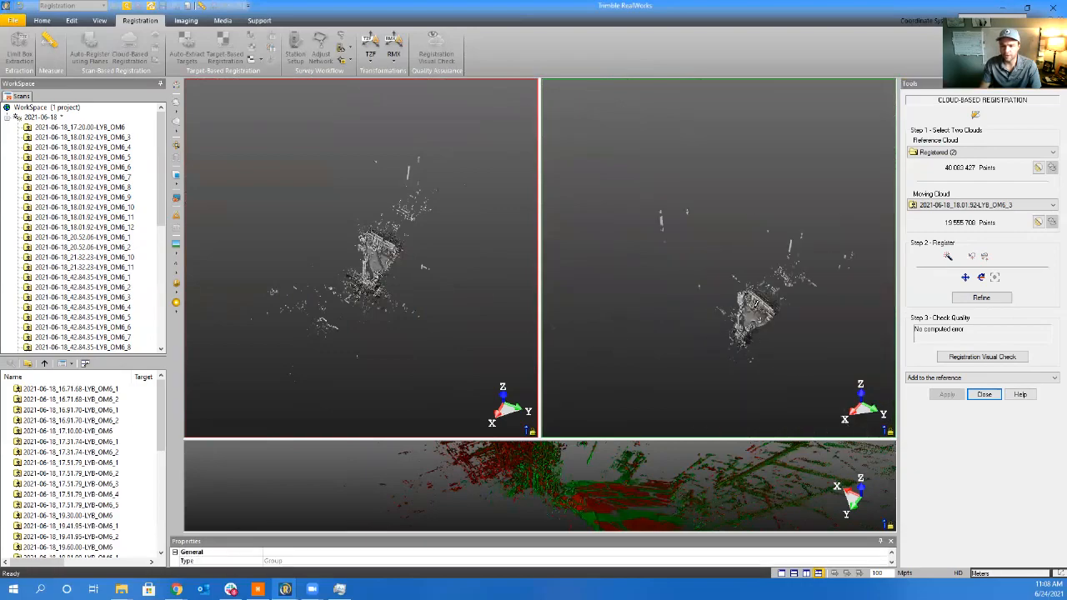
pyautogui.scroll(6, 743, 342)
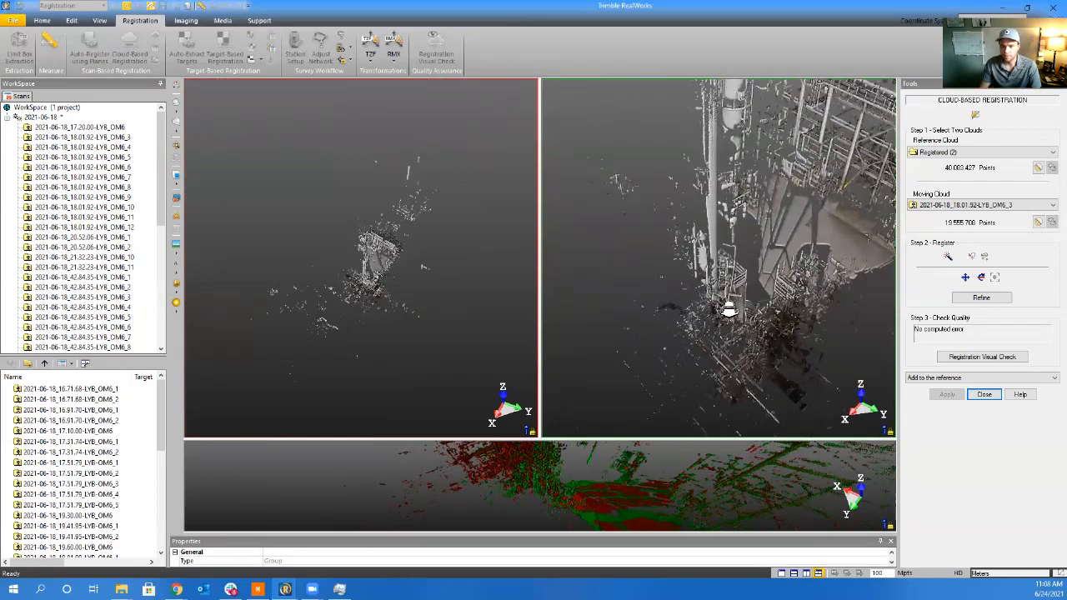
pyautogui.moveTo(739, 296); pyautogui.dragTo(629, 300)
pyautogui.scroll(8, 727, 292)
pyautogui.moveTo(689, 297); pyautogui.dragTo(722, 311, button='middle')
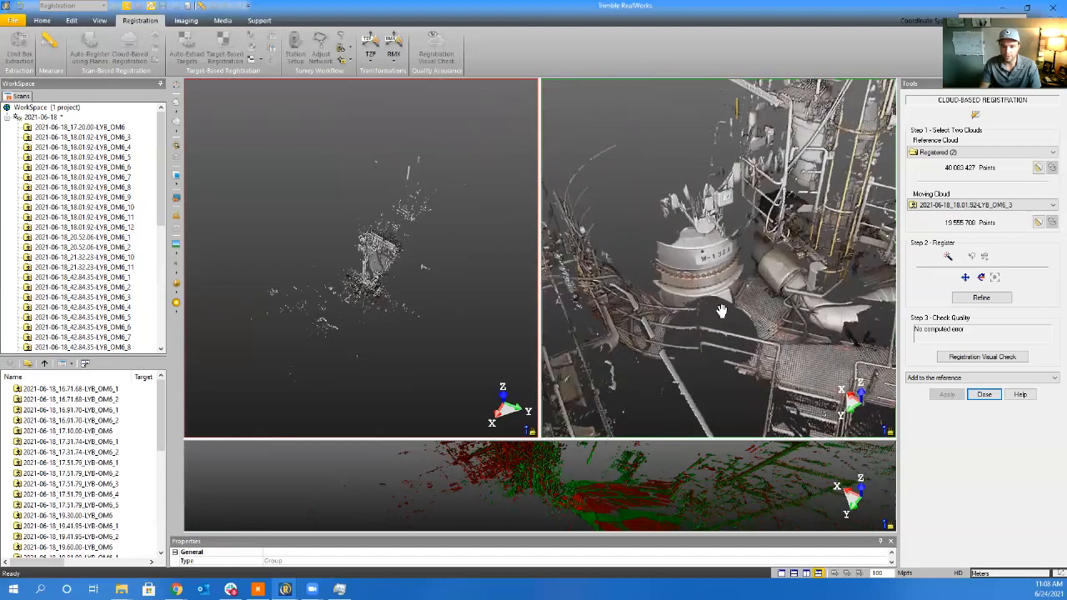
pyautogui.scroll(3, 693, 295)
pyautogui.scroll(2, 693, 293)
pyautogui.scroll(5, 362, 278)
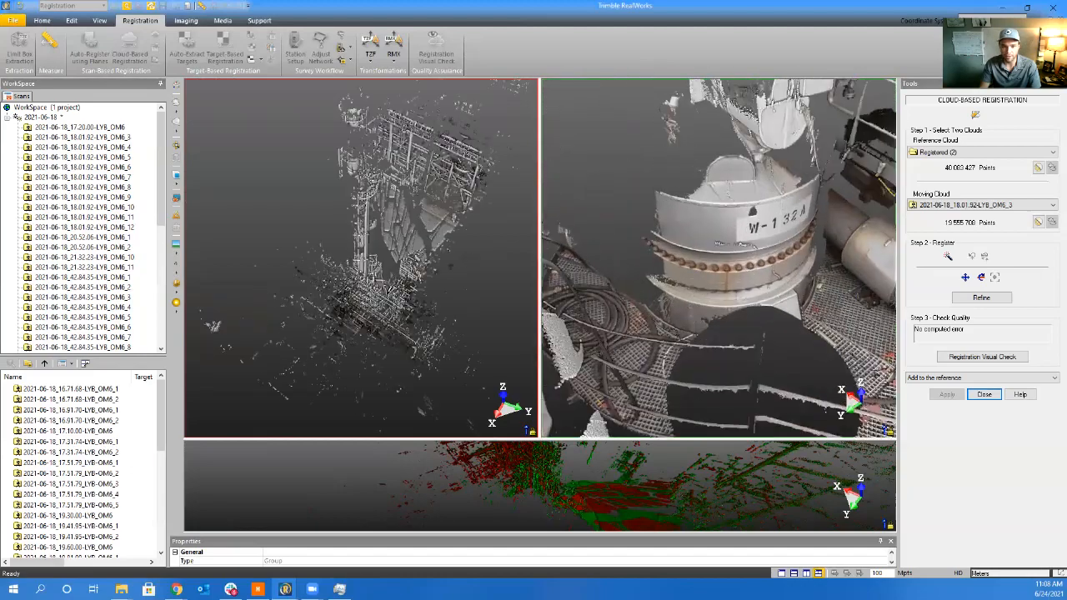
# Compare the vessel and adjoining grated walkway in the Registered (2) group and 2021-06-18_18.01.92-LYB_OM6_3 from matching directions
pyautogui.scroll(9, 390, 274)
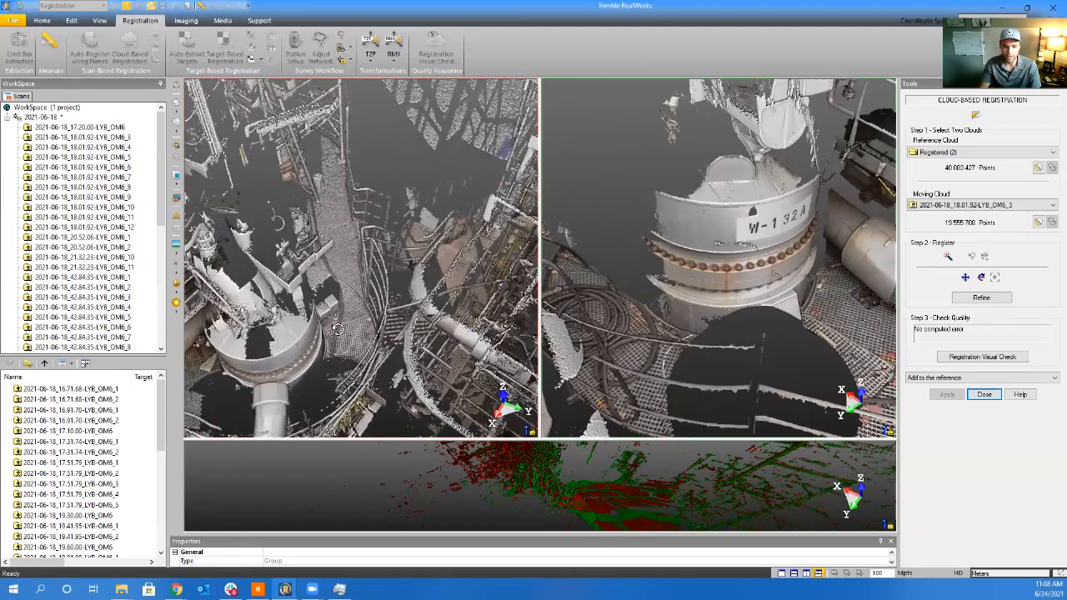
pyautogui.moveTo(338, 329); pyautogui.dragTo(358, 311)
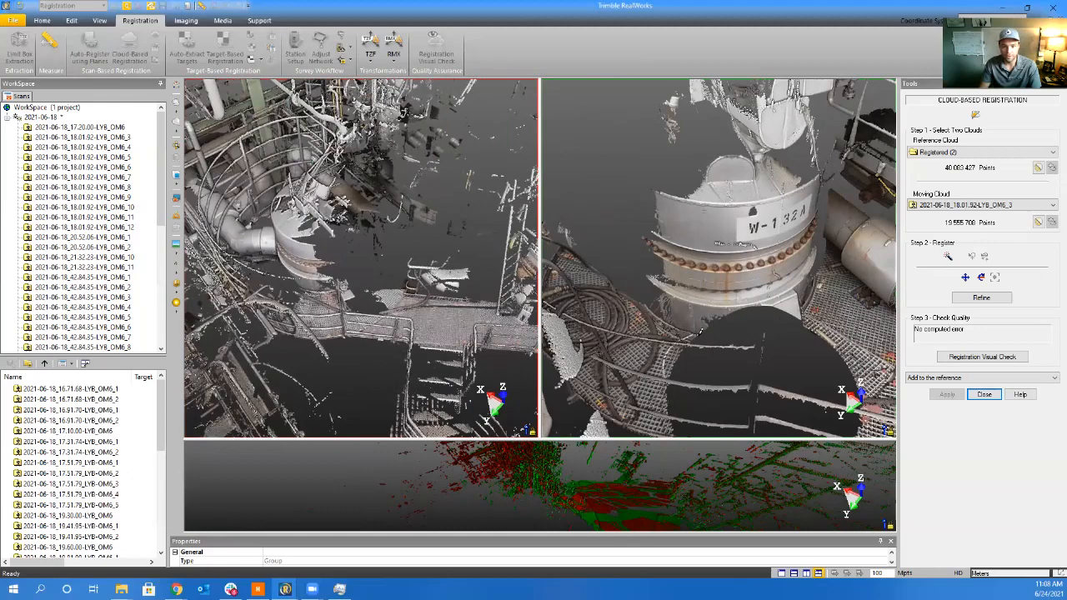
pyautogui.scroll(-3, 699, 337)
pyautogui.moveTo(757, 345); pyautogui.dragTo(680, 326, button='middle')
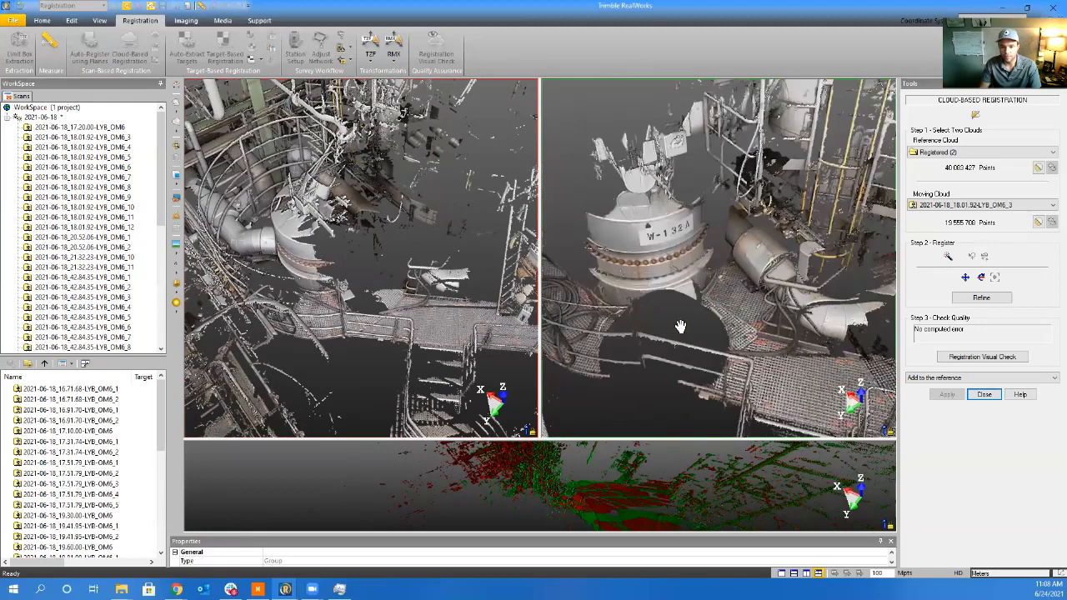
pyautogui.moveTo(735, 331); pyautogui.dragTo(795, 331)
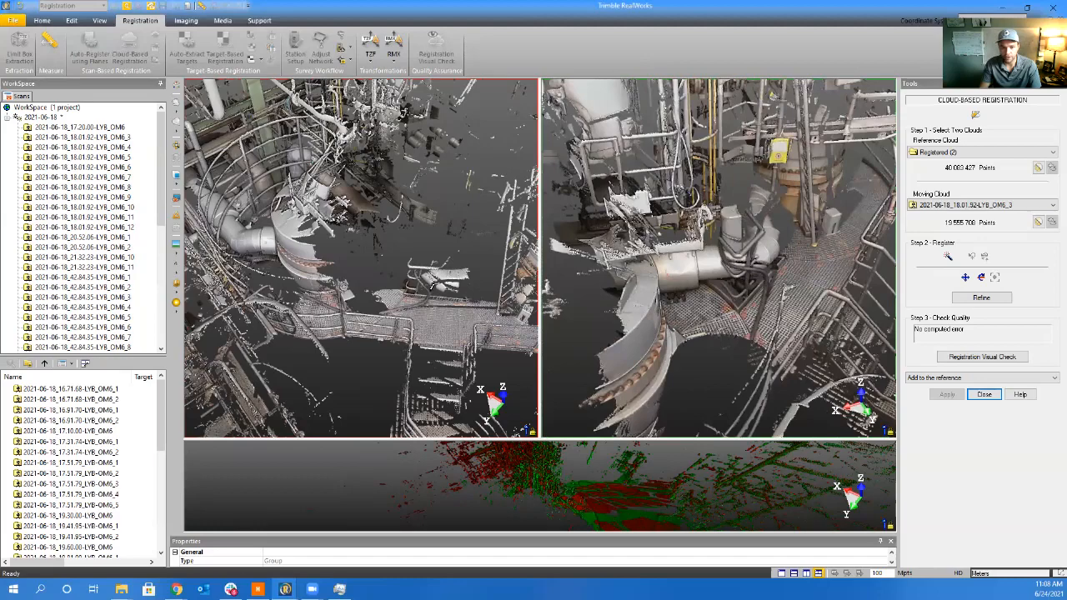
pyautogui.moveTo(432, 289); pyautogui.dragTo(422, 314)
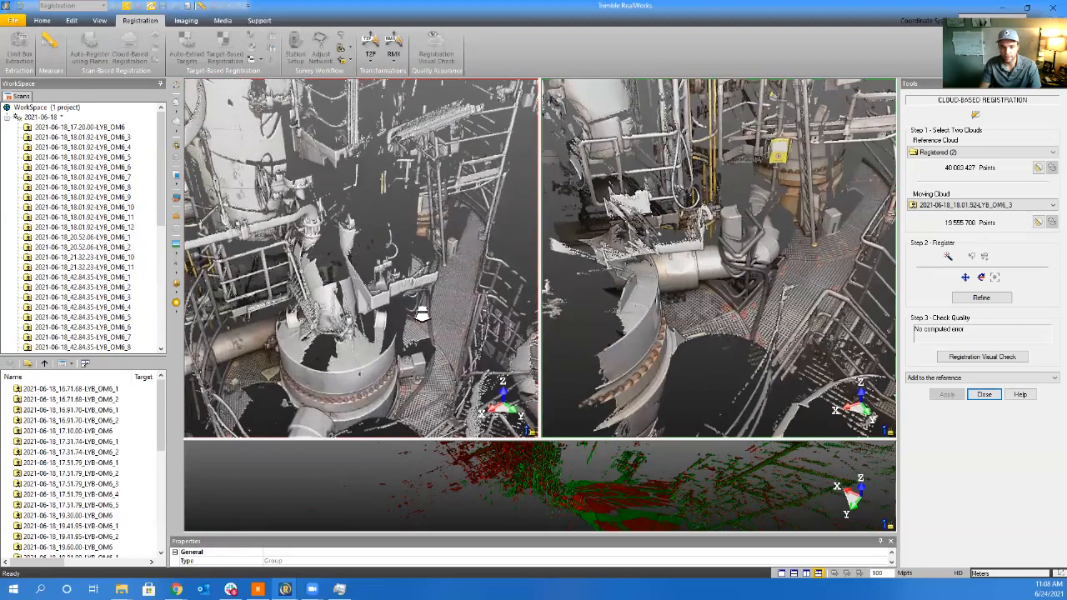
# Pair a point on the small box standing on the grated walkway in both clouds, and refine and add 2021-06-18_18.01.92-LYB_OM6_3 to the reference
pyautogui.scroll(4, 422, 314)
pyautogui.scroll(3, 832, 225)
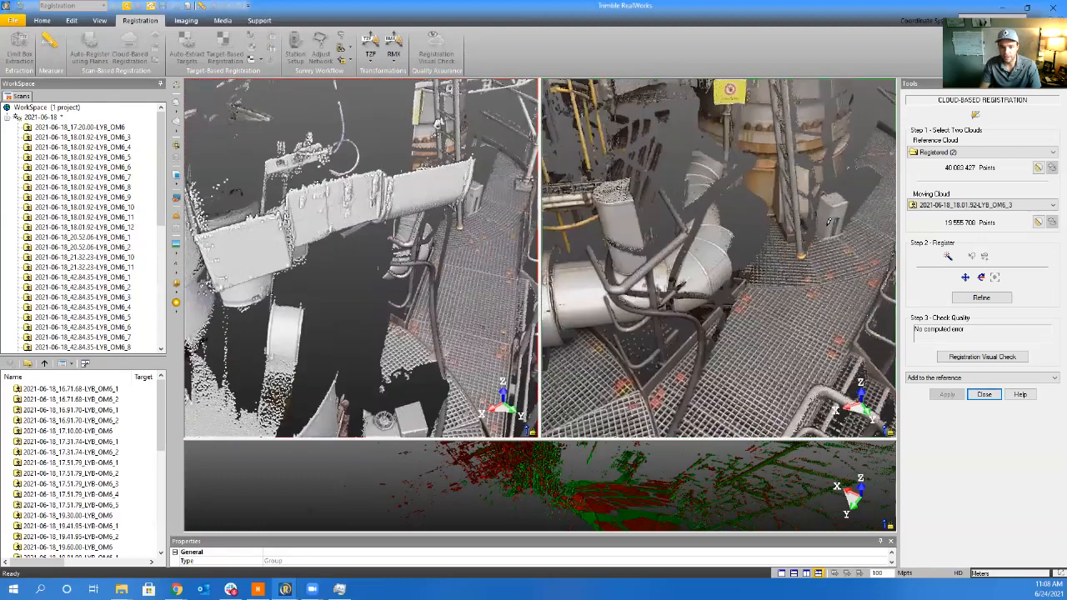
pyautogui.click(834, 211)
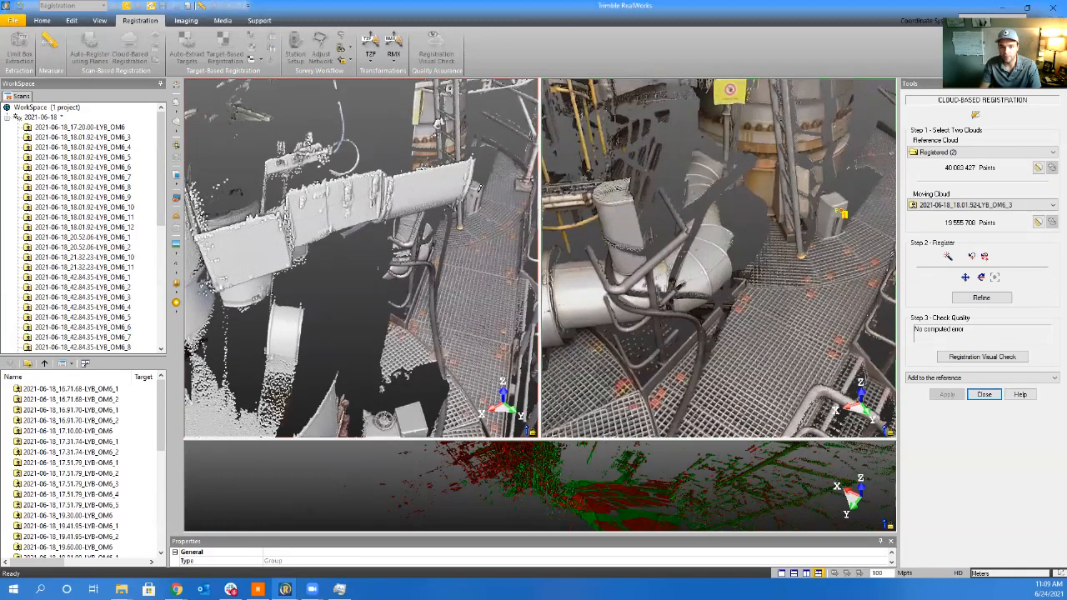
pyautogui.click(480, 191)
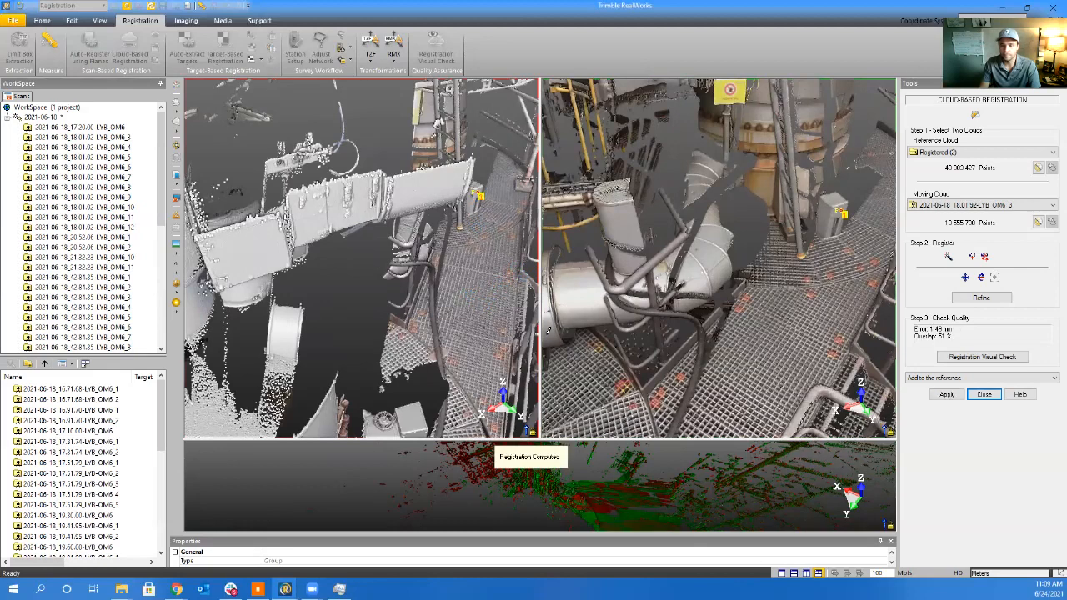
pyautogui.click(967, 300)
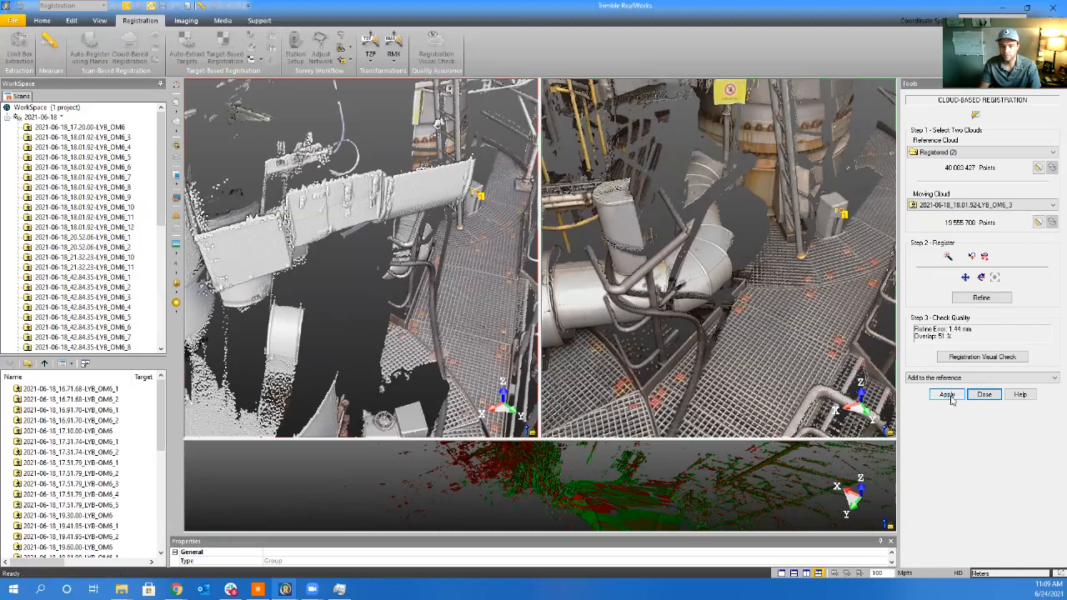
pyautogui.click(948, 395)
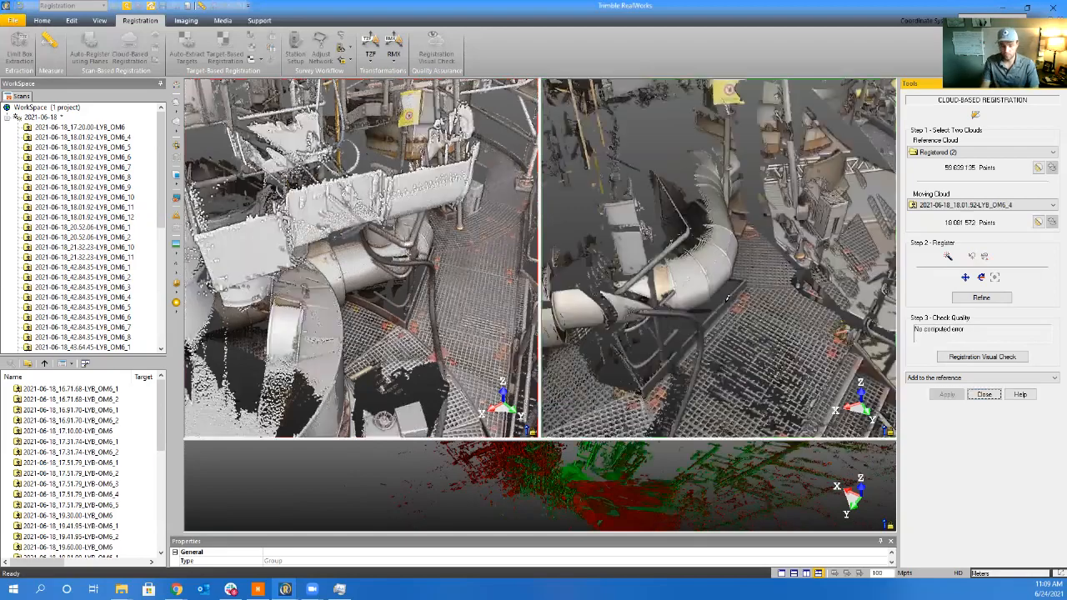
# Pair a point on the upper front of the slotted grey box on the grated walkway in 2021-06-18_18.01.92-LYB_OM6_4 and Registered (2)
pyautogui.scroll(-10, 693, 325)
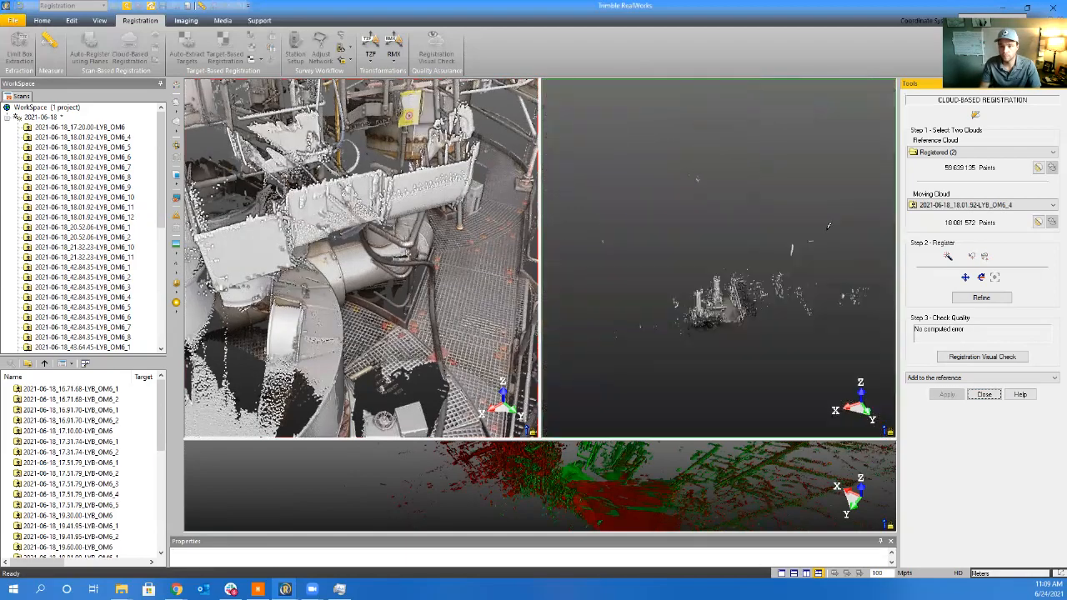
pyautogui.scroll(6, 685, 323)
pyautogui.scroll(10, 684, 325)
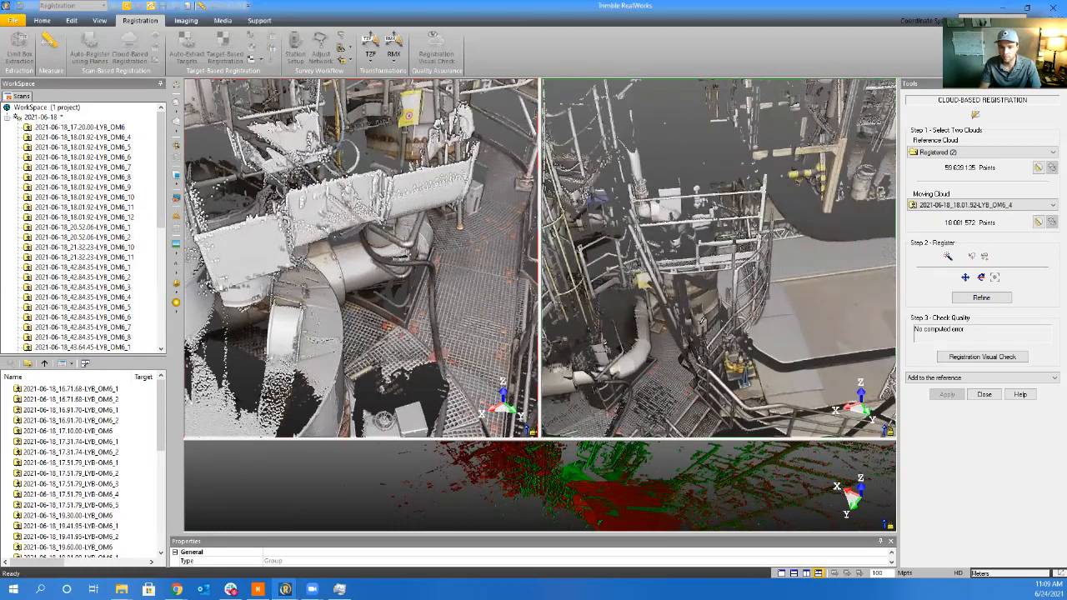
pyautogui.scroll(8, 702, 321)
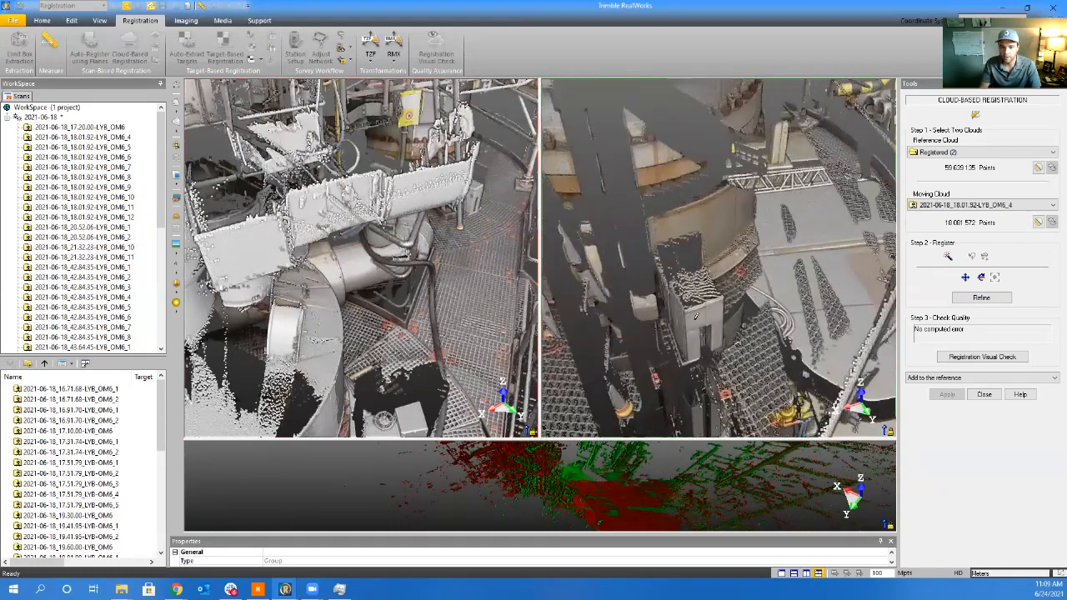
pyautogui.moveTo(704, 317)
pyautogui.mouseDown()
pyautogui.moveTo(704, 301)
pyautogui.moveTo(686, 308)
pyautogui.moveTo(707, 311)
pyautogui.mouseUp()
pyautogui.scroll(4, 704, 315)
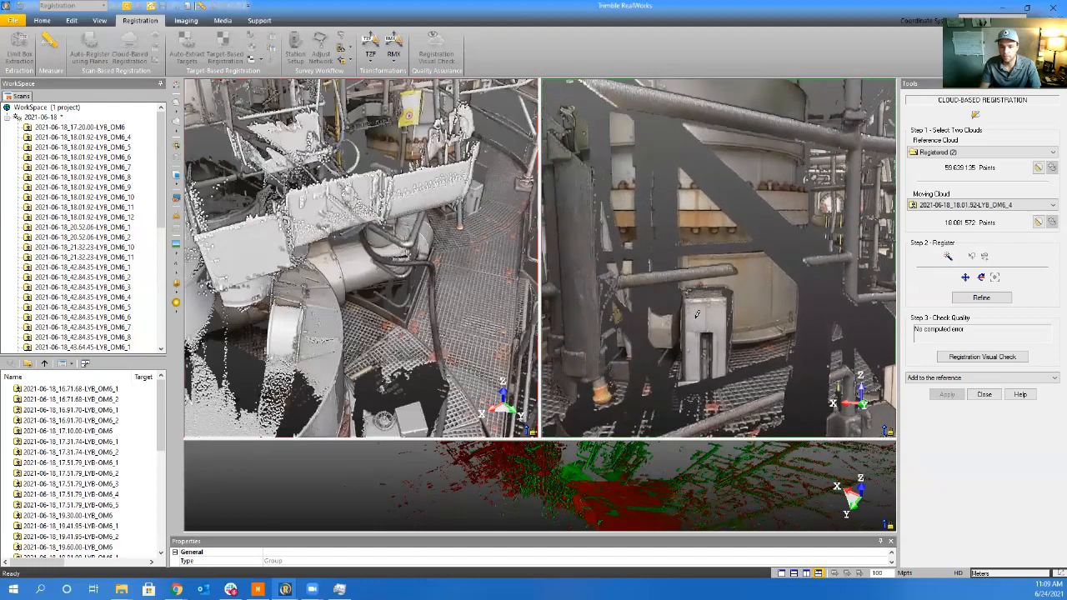
pyautogui.click(705, 316)
pyautogui.moveTo(459, 202); pyautogui.dragTo(429, 198)
pyautogui.scroll(5, 477, 192)
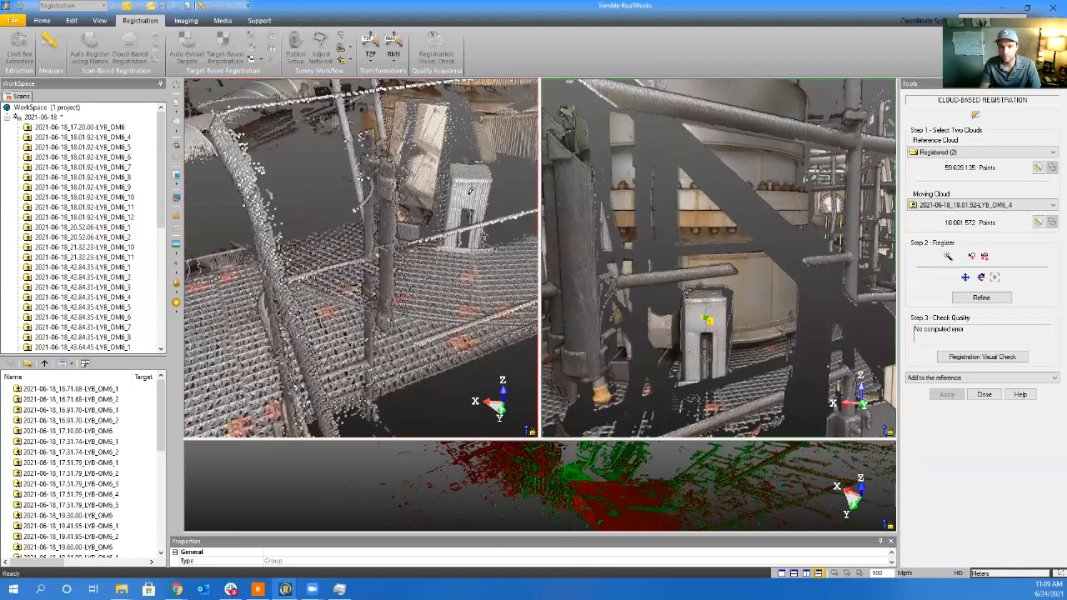
pyautogui.click(470, 194)
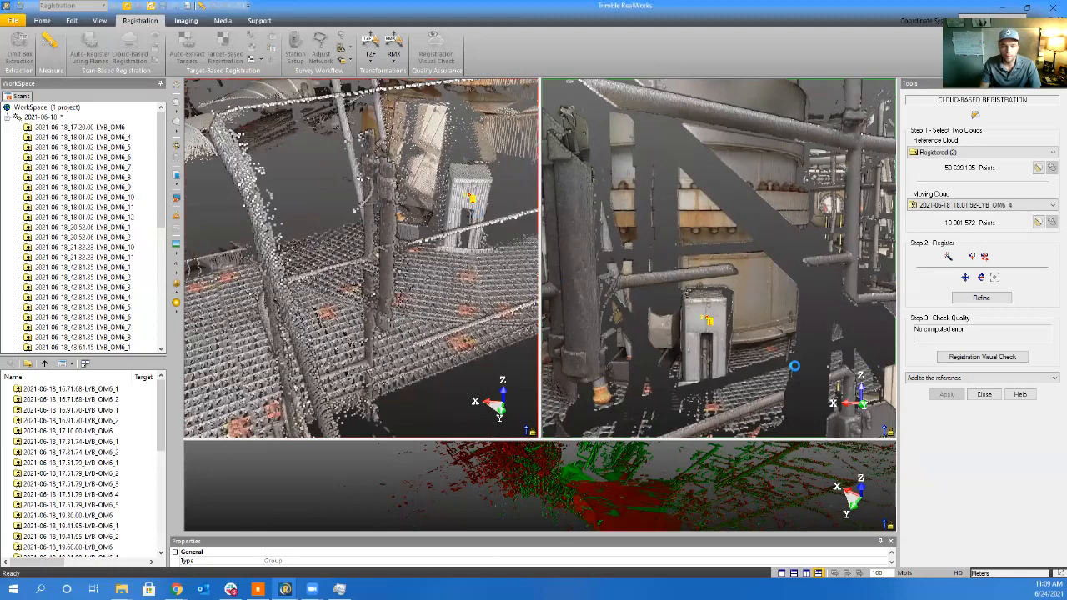
# Refine the registration of 2021-06-18_18.01.92-LYB_OM6_4 and add it to the reference
pyautogui.click(989, 298)
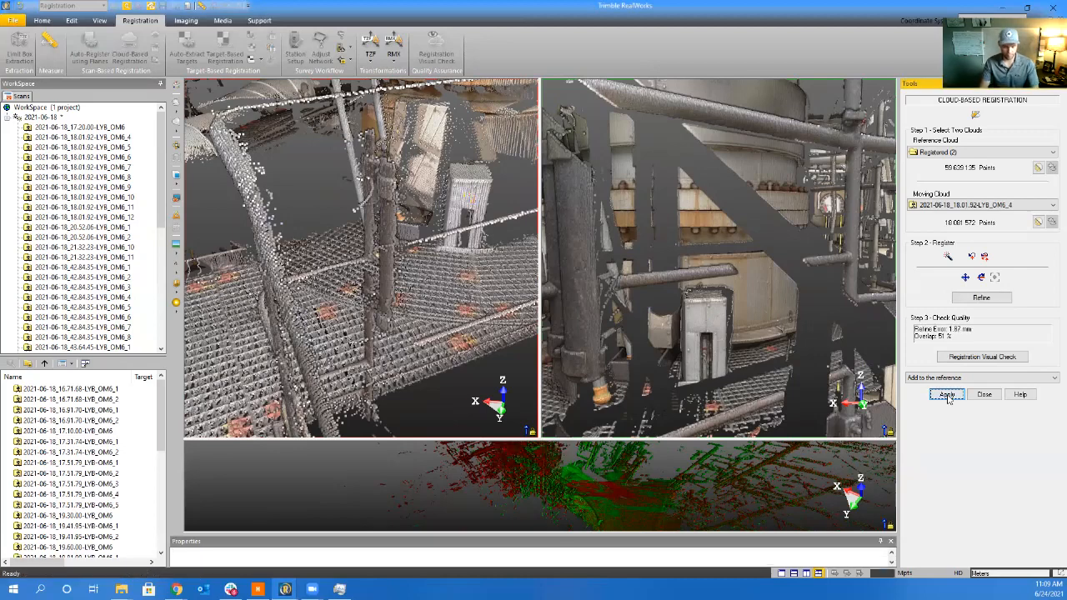
pyautogui.click(948, 395)
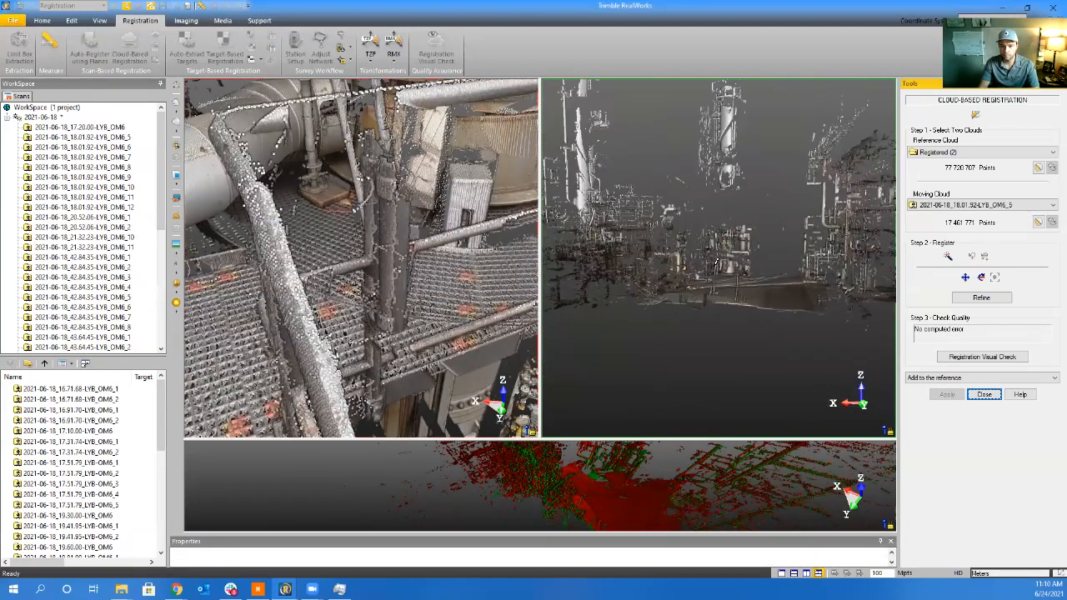
# Pair the grey box beside the vessel in scan 2021-06-18_18.01.92-LYB_OM6_5 with the reference cloud and refine the registration
pyautogui.scroll(5, 571, 262)
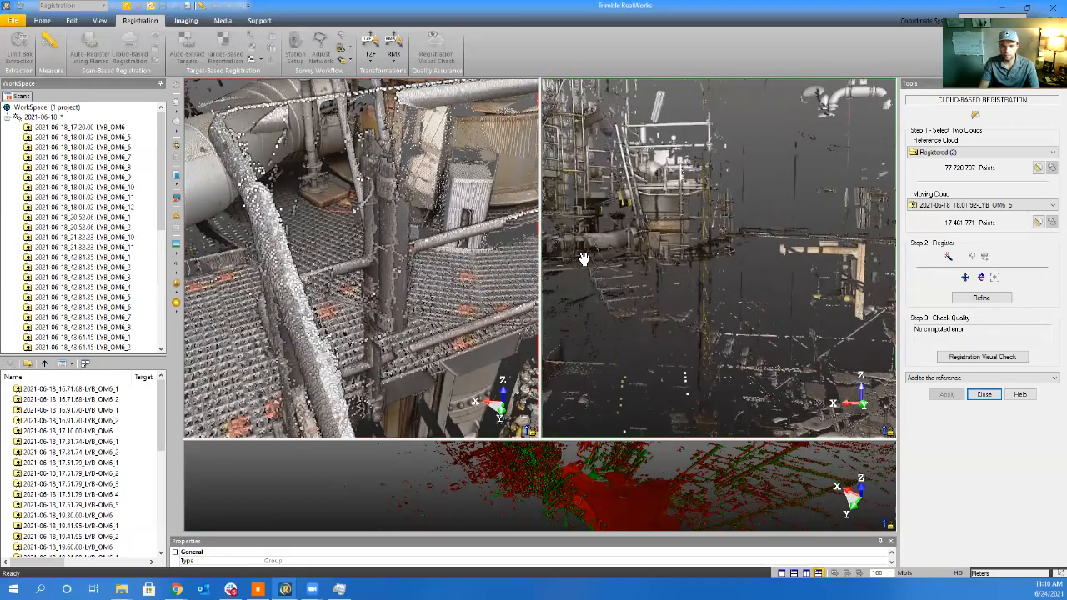
pyautogui.moveTo(583, 258); pyautogui.dragTo(711, 268, button='middle')
pyautogui.scroll(6, 676, 262)
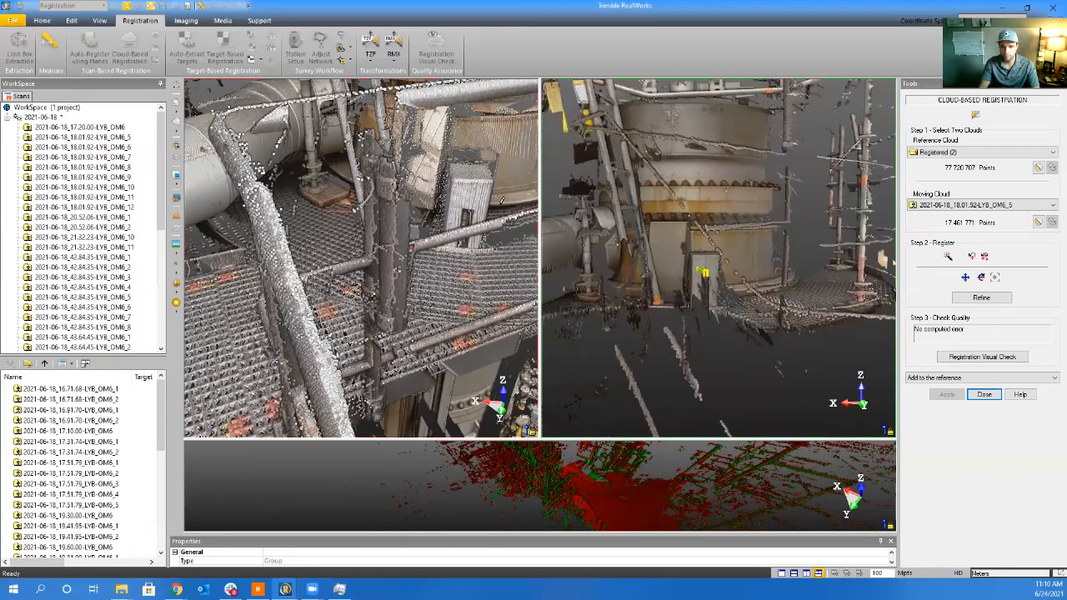
pyautogui.click(464, 199)
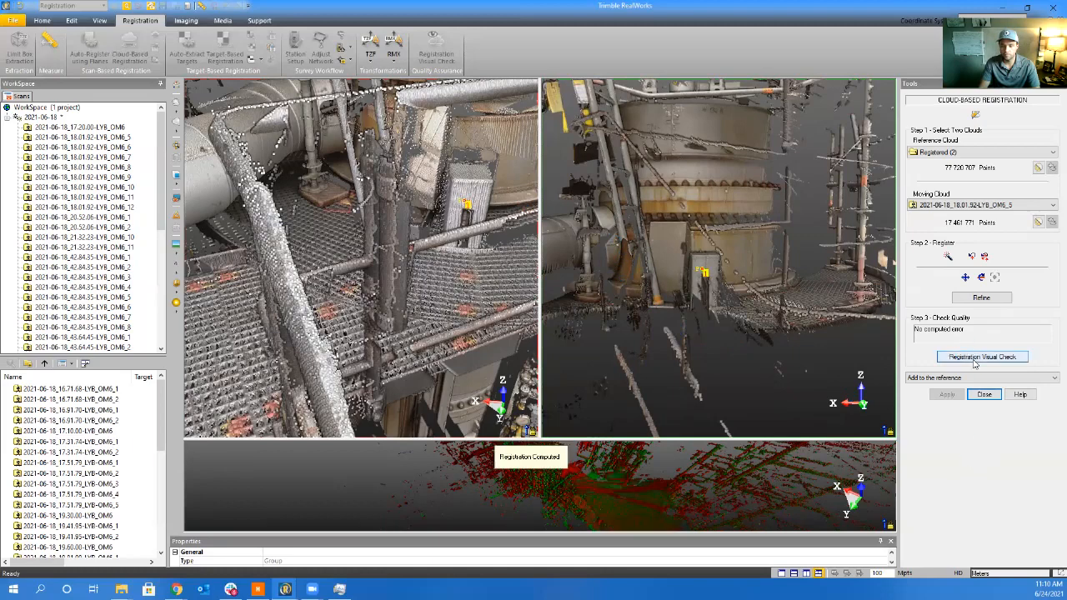
pyautogui.click(985, 298)
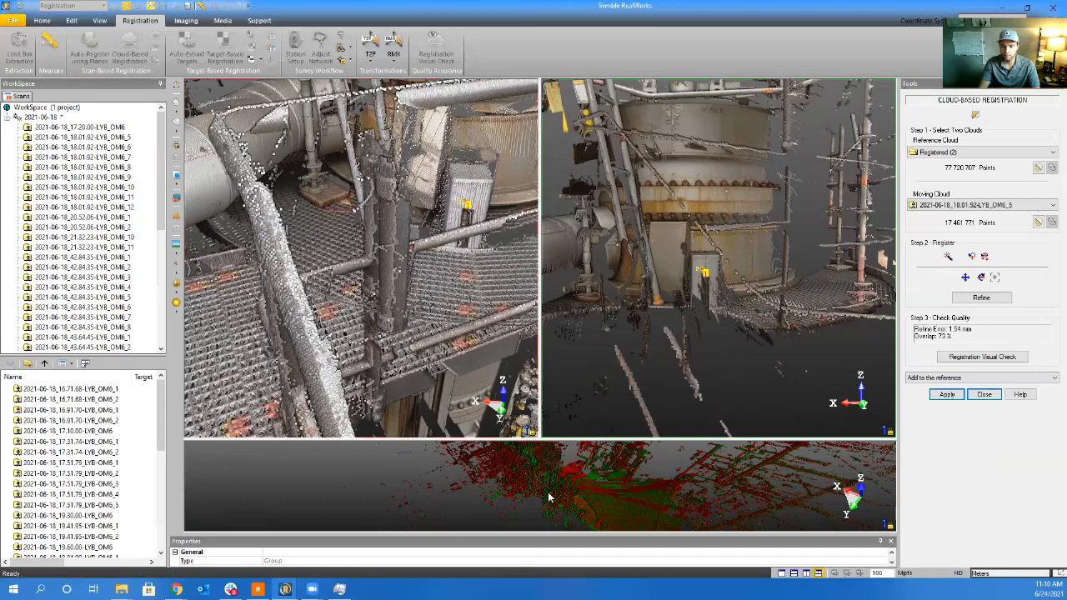
# Inspect the combined red and green clouds around the stairs, piping and vessels to judge their alignment
pyautogui.click(549, 498)
pyautogui.moveTo(545, 492); pyautogui.dragTo(593, 311, button='middle')
pyautogui.scroll(5, 562, 472)
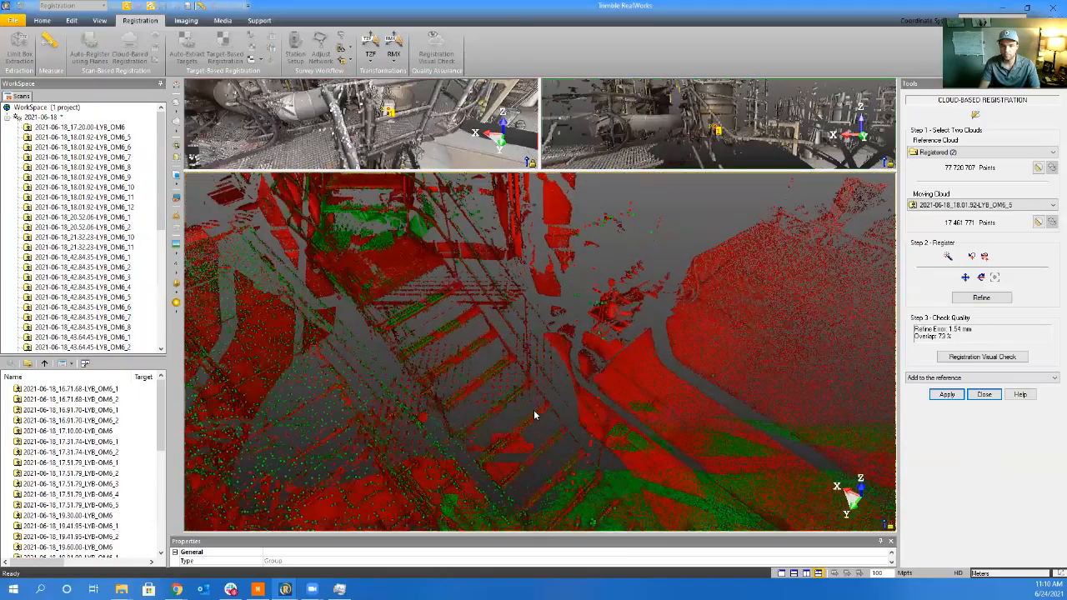
pyautogui.scroll(-5, 509, 433)
pyautogui.moveTo(507, 434); pyautogui.dragTo(428, 410)
pyautogui.scroll(1, 728, 435)
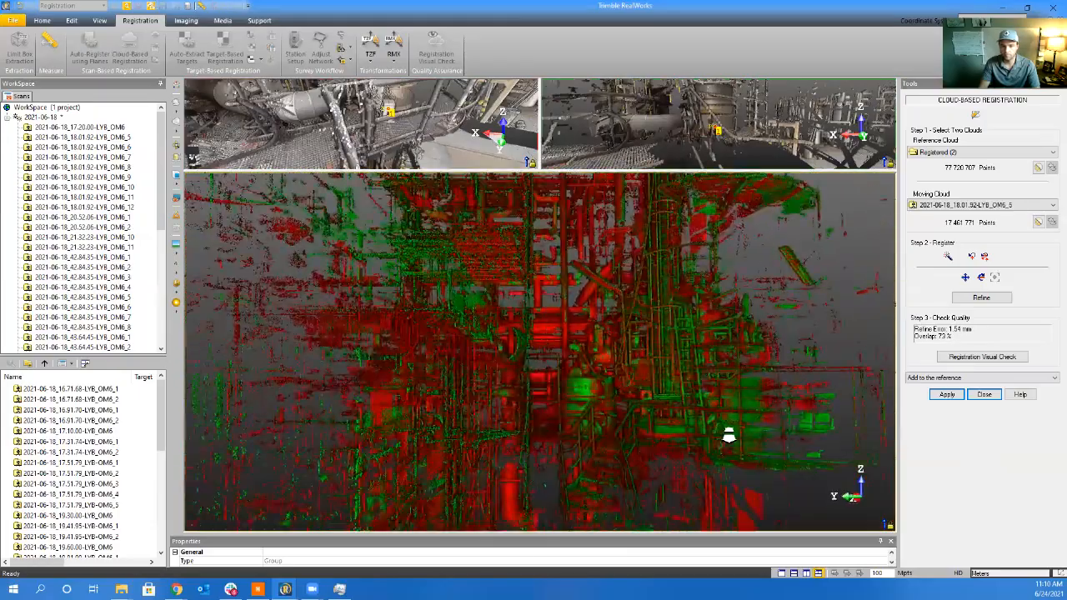
pyautogui.scroll(5, 728, 437)
pyautogui.moveTo(729, 434); pyautogui.dragTo(782, 447)
pyautogui.moveTo(706, 426); pyautogui.dragTo(625, 393, button='middle')
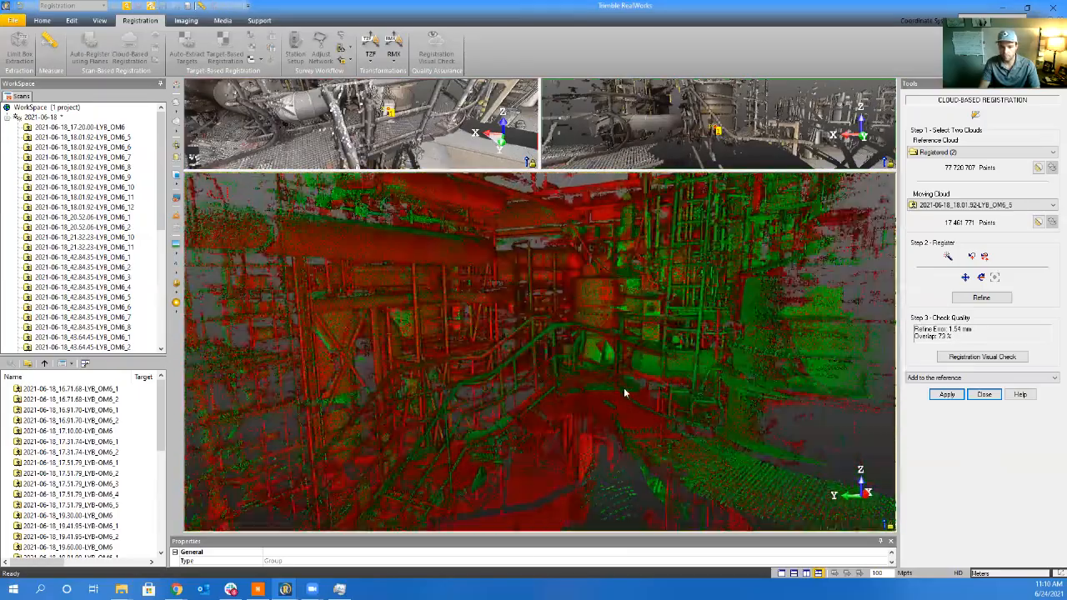
pyautogui.moveTo(625, 393); pyautogui.dragTo(690, 383)
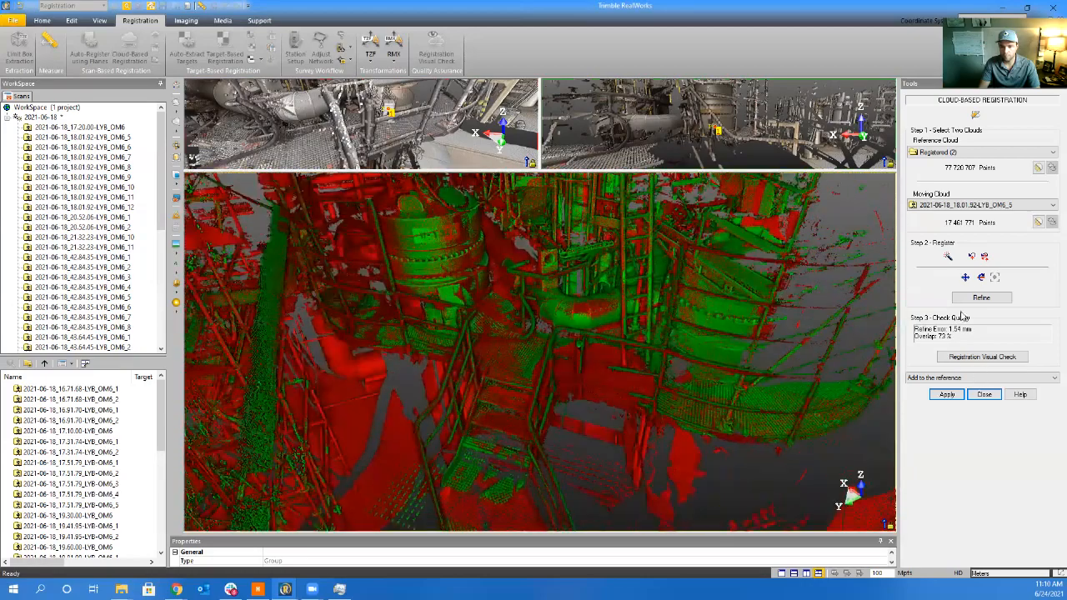
# Refine scan 2021-06-18_18.01.92-LYB_OM6_5 once more and apply its registration, adding it to the reference
pyautogui.click(975, 299)
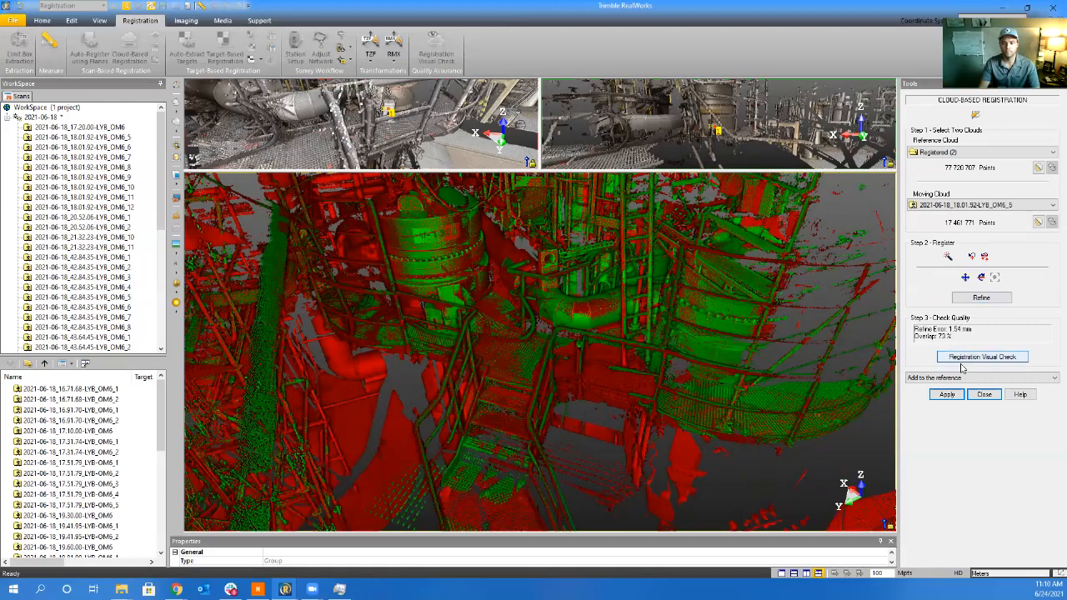
pyautogui.click(947, 395)
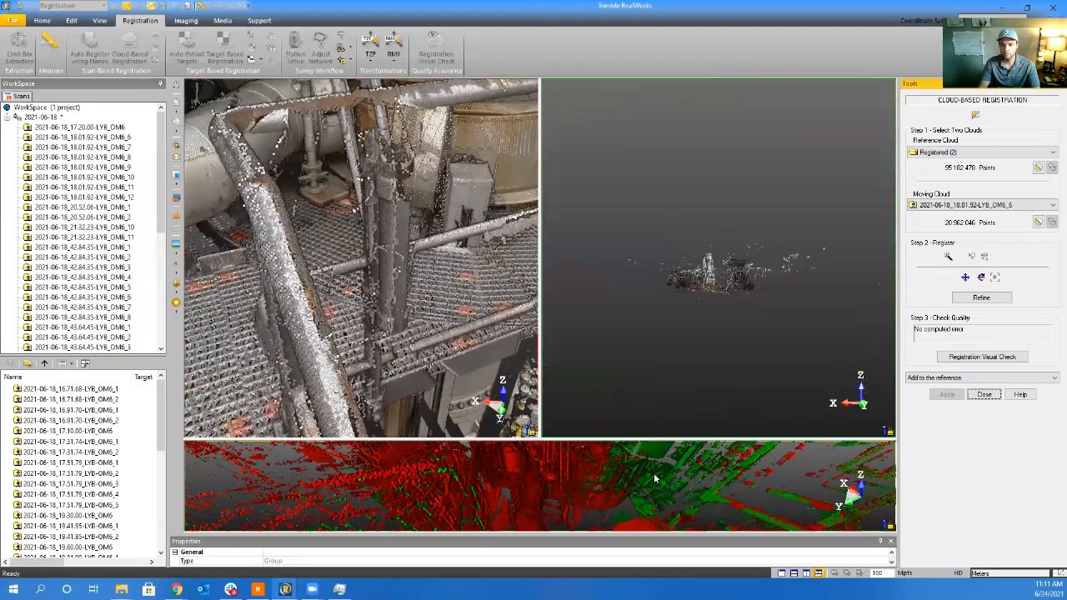
# Try to register scan 2021-06-18_18.01.92-LYB_OM6_6 automatically against the Registered (2) reference cloud
pyautogui.moveTo(658, 439); pyautogui.dragTo(675, 171)
pyautogui.moveTo(716, 362); pyautogui.dragTo(608, 379)
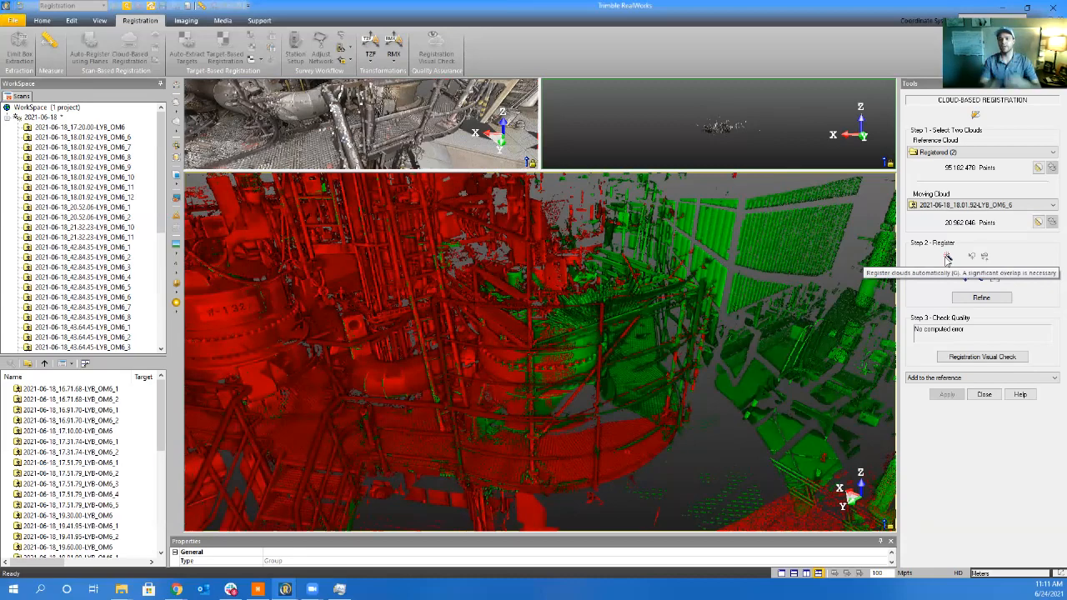
pyautogui.click(947, 258)
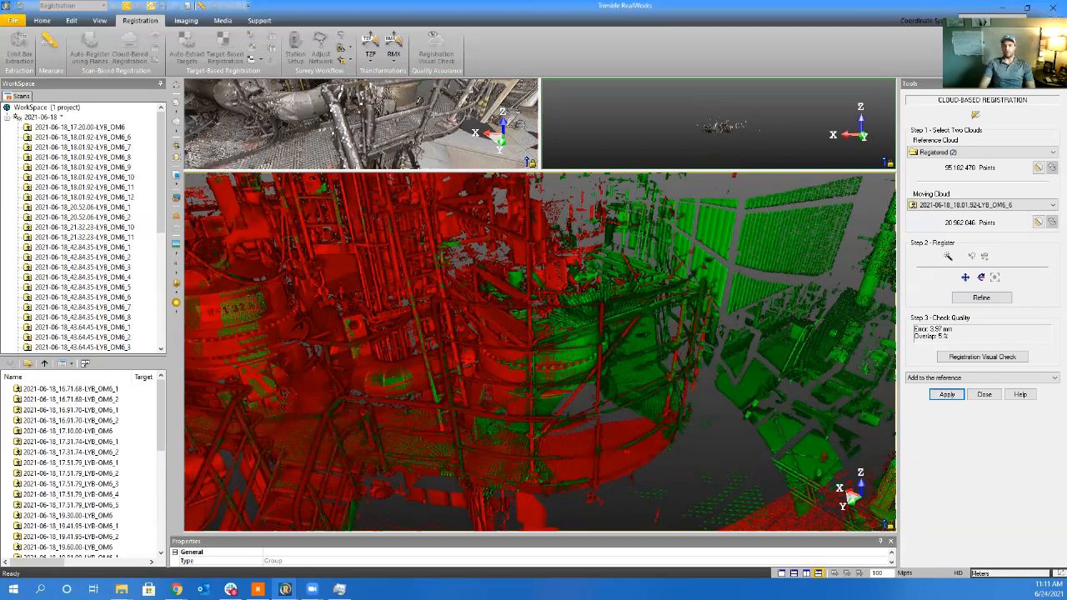
# Pick a matching point on the letter A of the vessel's W-132A label in scan 2021-06-18_18.01.92-LYB_OM6_6 and the reference cloud
pyautogui.click(419, 101)
pyautogui.moveTo(459, 243); pyautogui.dragTo(367, 315)
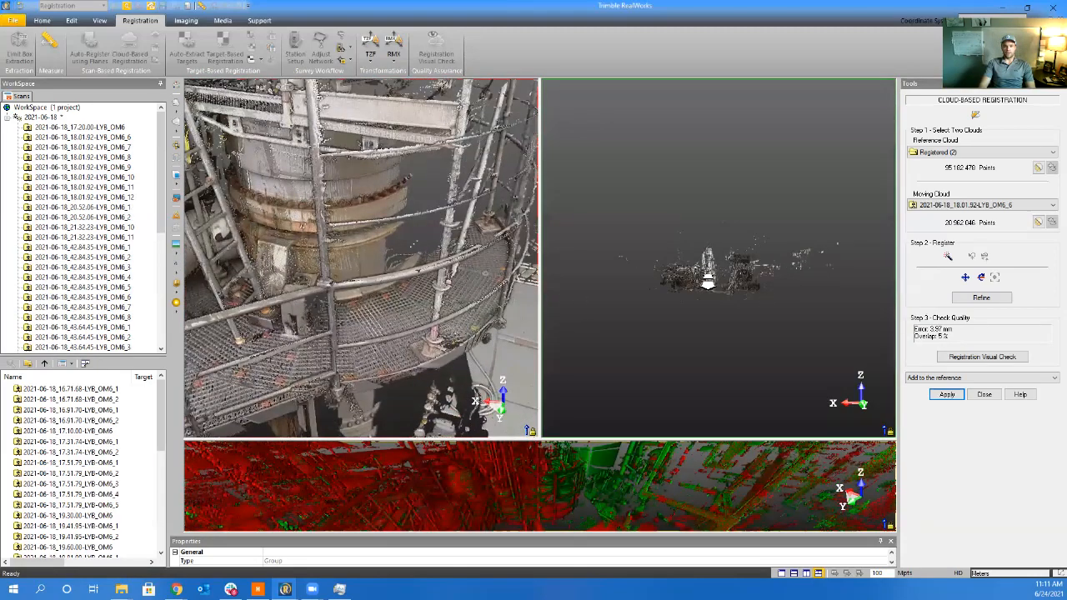
pyautogui.scroll(10, 708, 282)
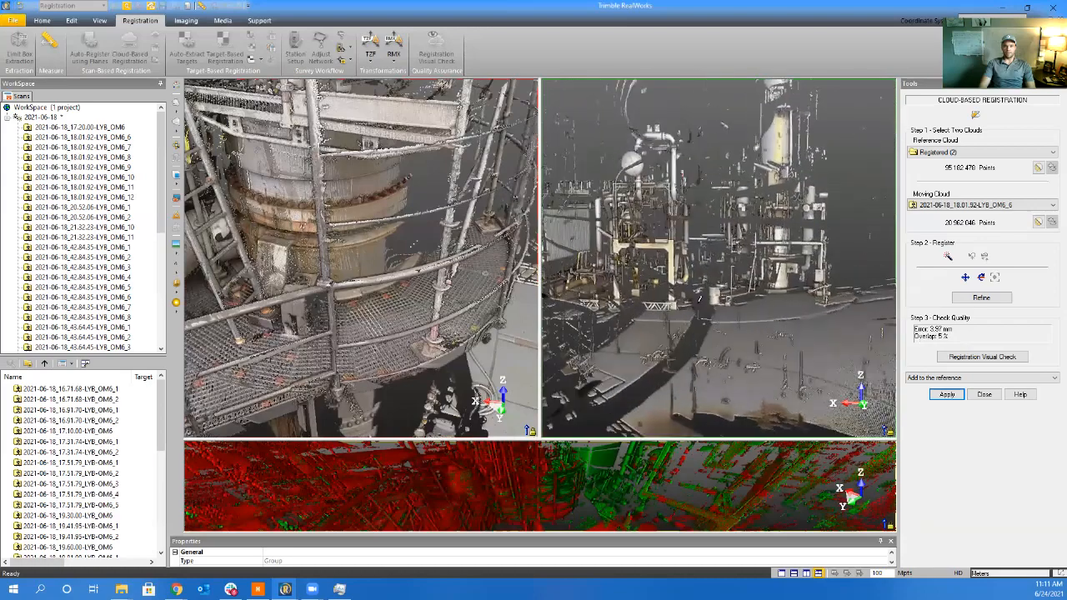
pyautogui.moveTo(699, 299); pyautogui.dragTo(789, 293)
pyautogui.moveTo(788, 292); pyautogui.dragTo(867, 317, button='middle')
pyautogui.moveTo(636, 282); pyautogui.dragTo(883, 392, button='middle')
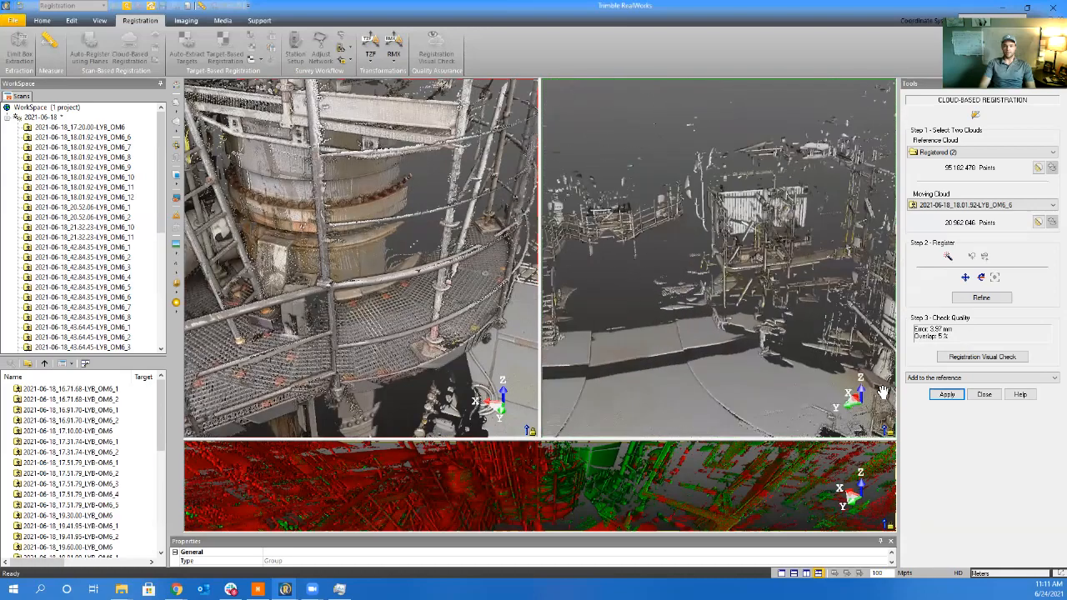
pyautogui.scroll(-2, 657, 255)
pyautogui.moveTo(584, 284); pyautogui.dragTo(830, 271, button='middle')
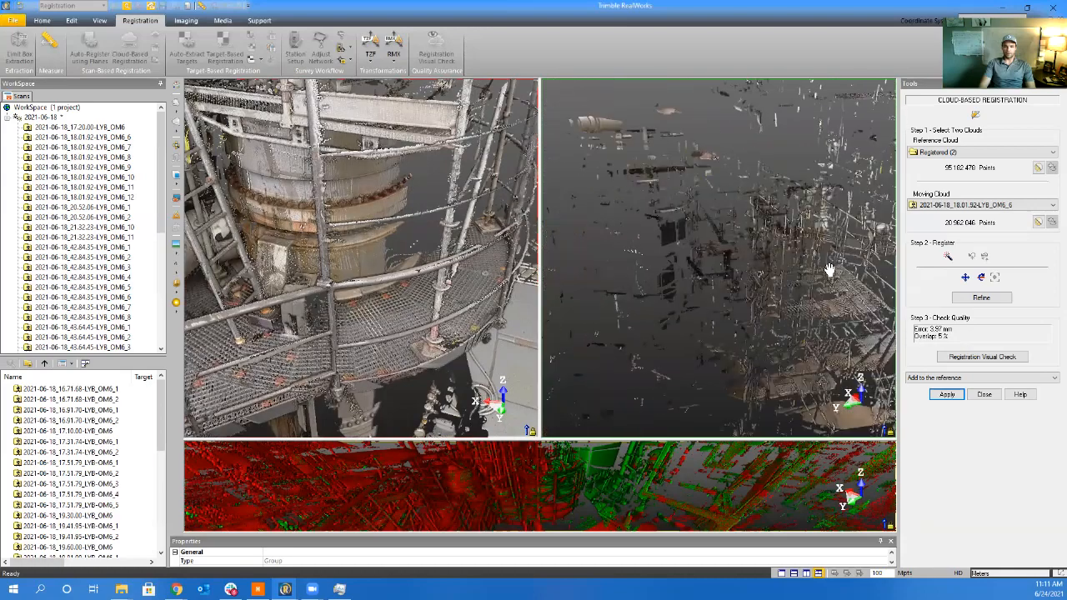
pyautogui.moveTo(696, 310); pyautogui.dragTo(605, 336, button='middle')
pyautogui.scroll(5, 672, 302)
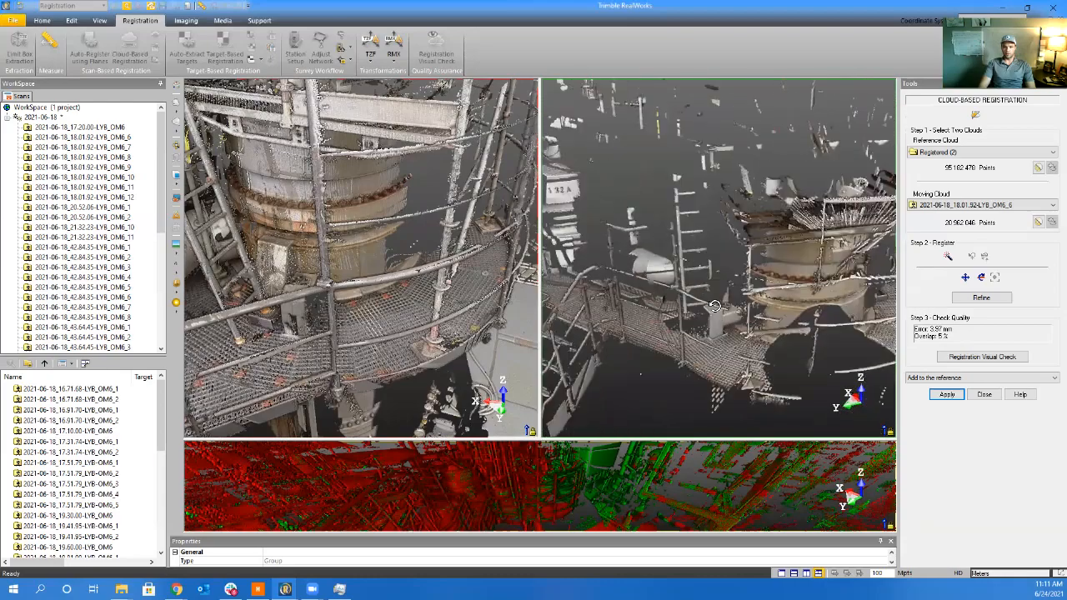
pyautogui.moveTo(762, 296); pyautogui.dragTo(699, 281)
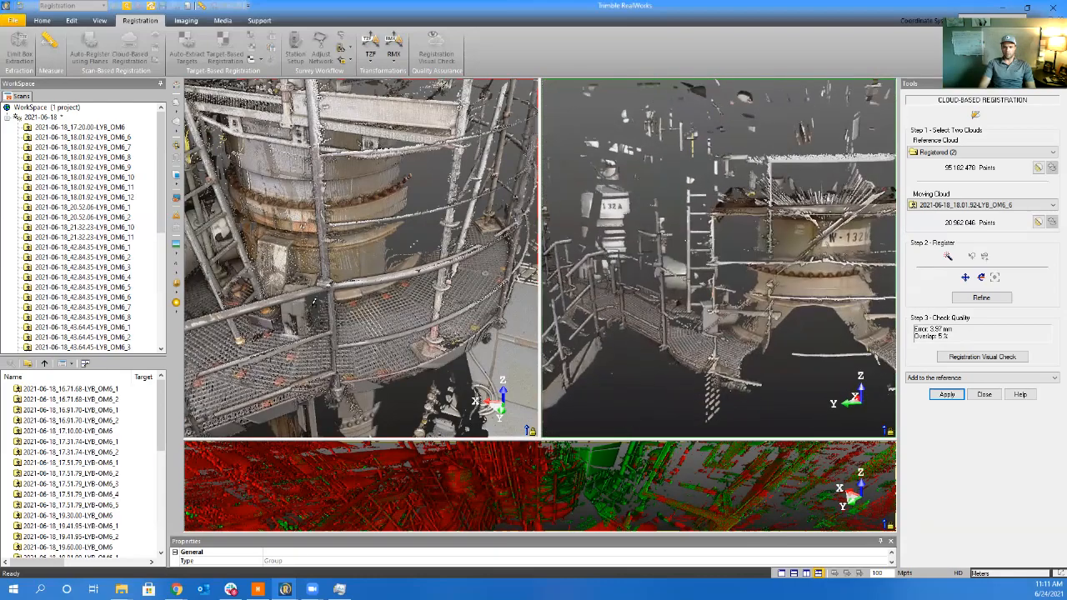
pyautogui.moveTo(315, 303); pyautogui.dragTo(376, 354)
pyautogui.scroll(3, 659, 269)
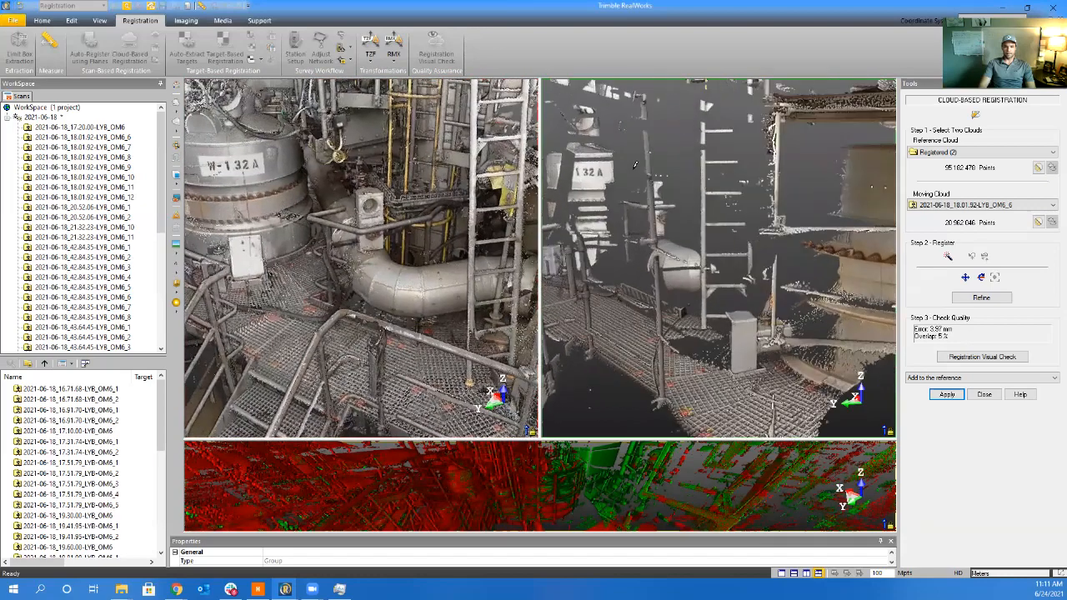
pyautogui.scroll(3, 617, 162)
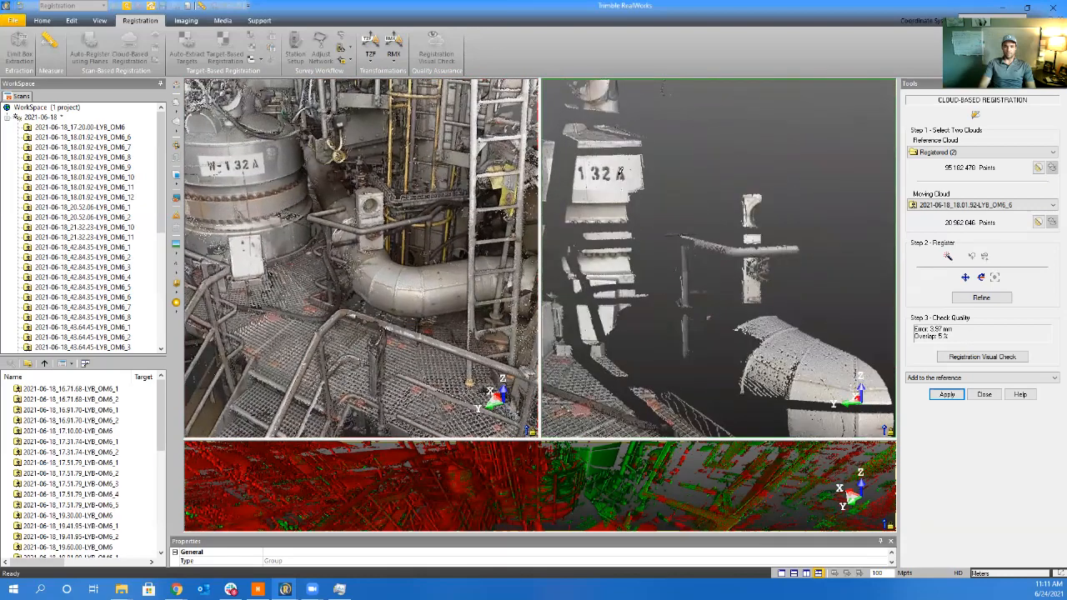
pyautogui.scroll(4, 267, 165)
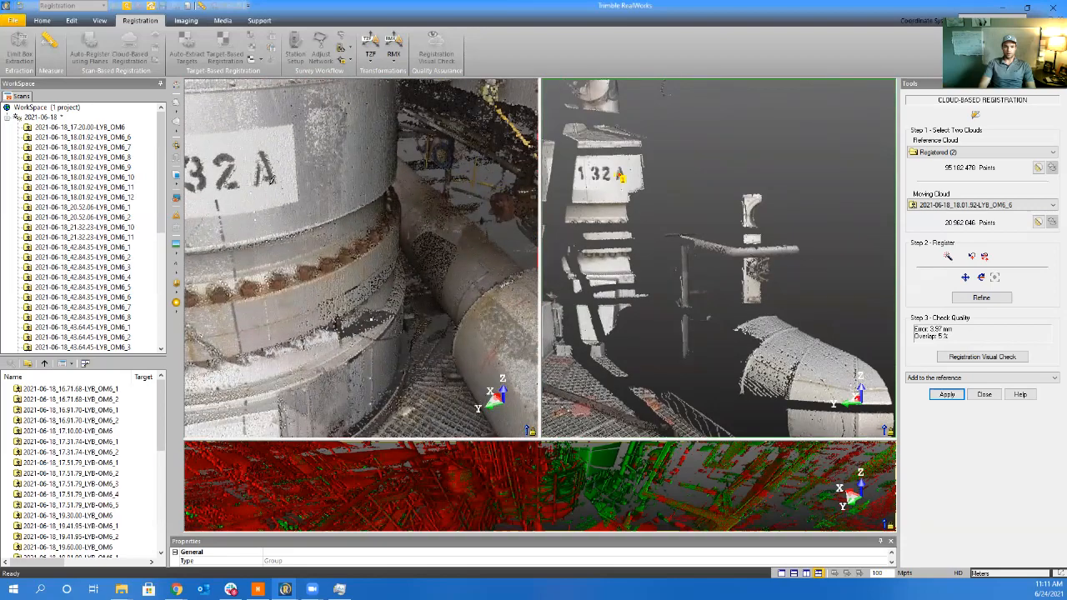
pyautogui.moveTo(271, 180); pyautogui.dragTo(265, 168)
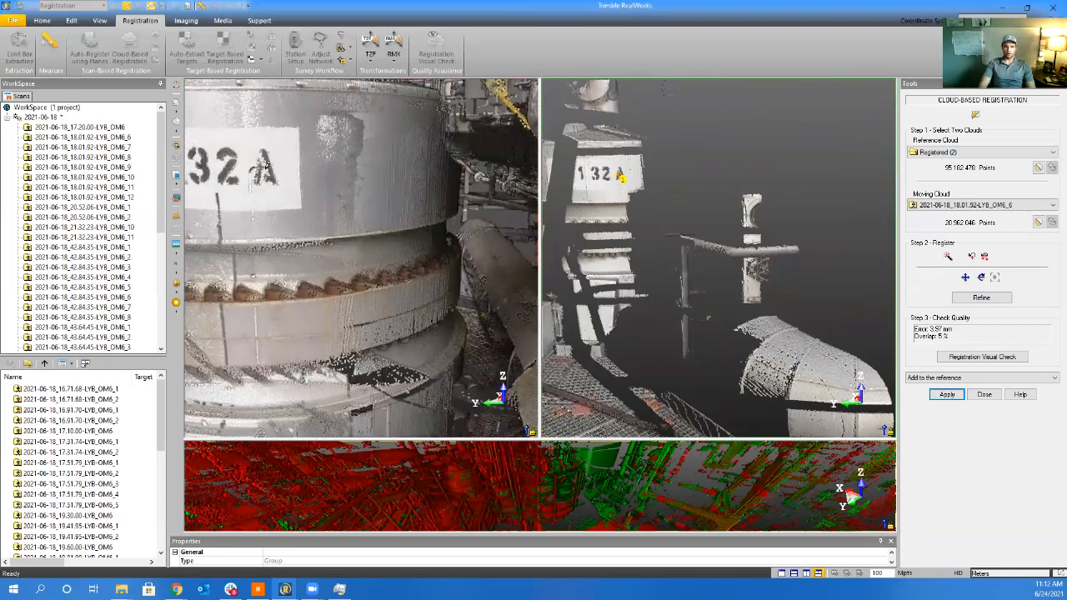
# Refine the registration of scan 2021-06-18_18.01.92-LYB_OM6_6 and apply it, adding the scan to the reference
pyautogui.click(994, 300)
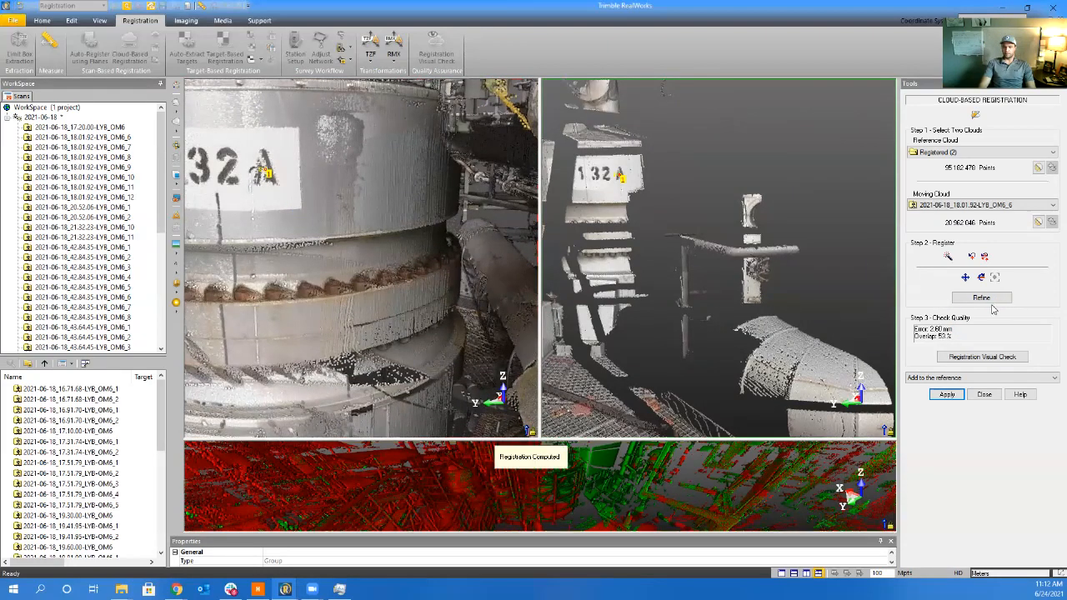
pyautogui.click(970, 297)
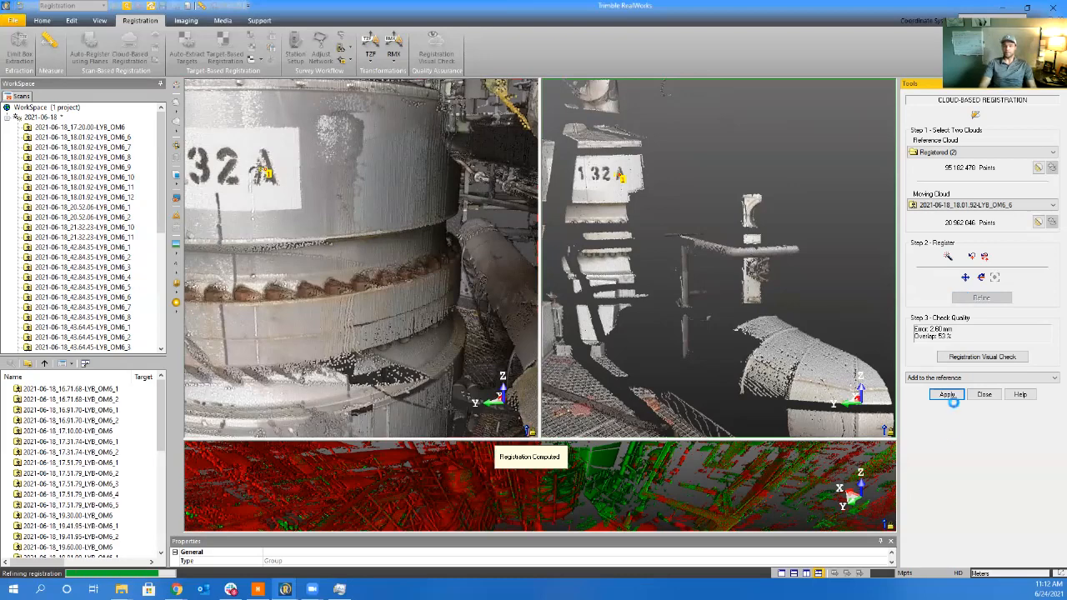
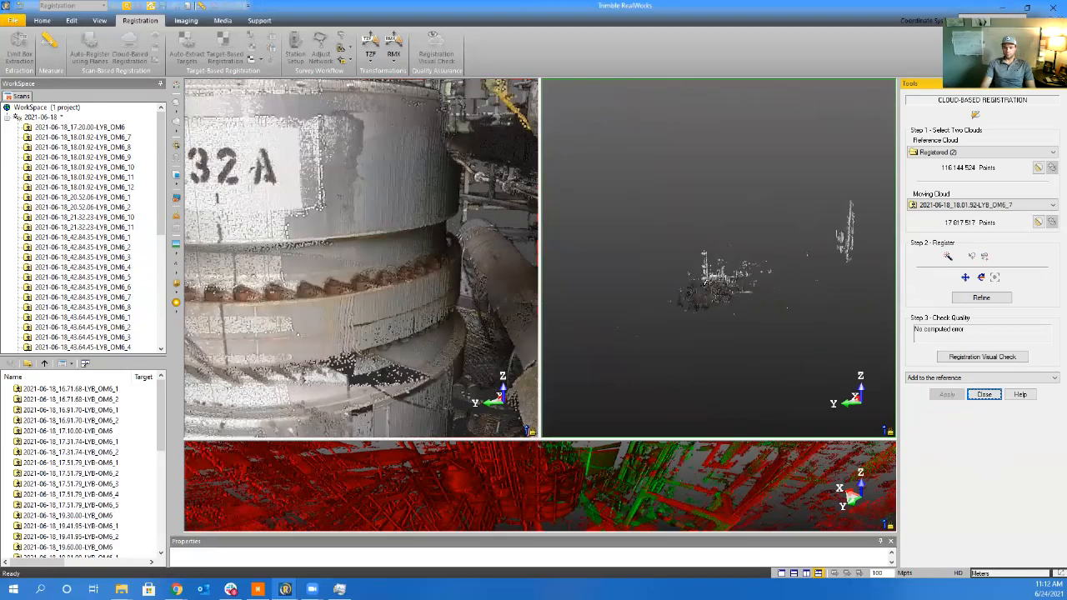
# Pick a matching point at the bottom of the light box beside the walkway in scan 2021-06-18_18.01.92-LYB_OM6_7 and the reference cloud
pyautogui.scroll(5, 650, 286)
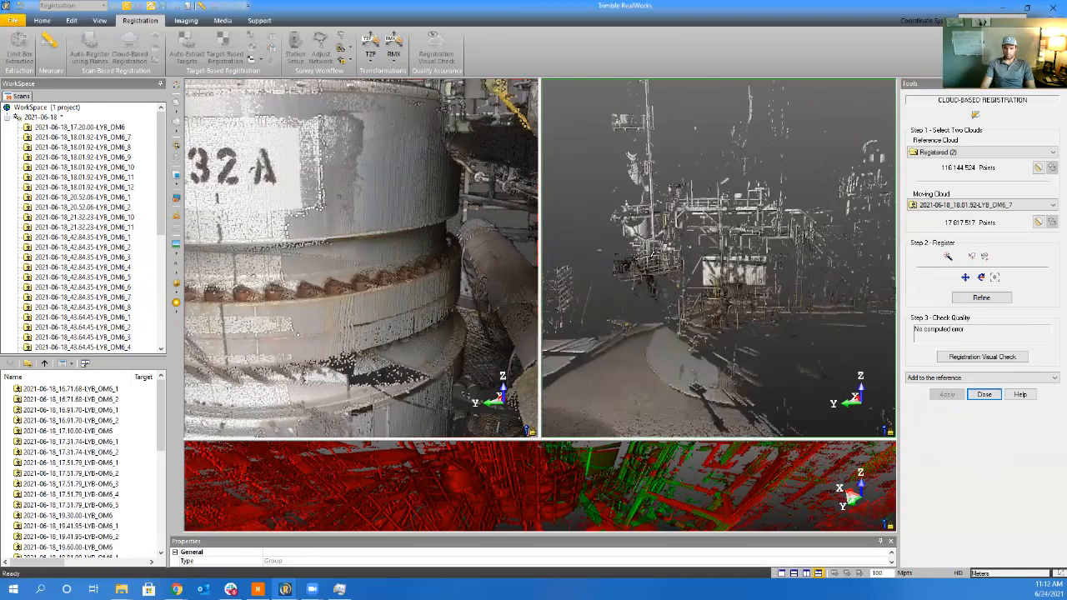
pyautogui.moveTo(649, 286); pyautogui.dragTo(748, 292)
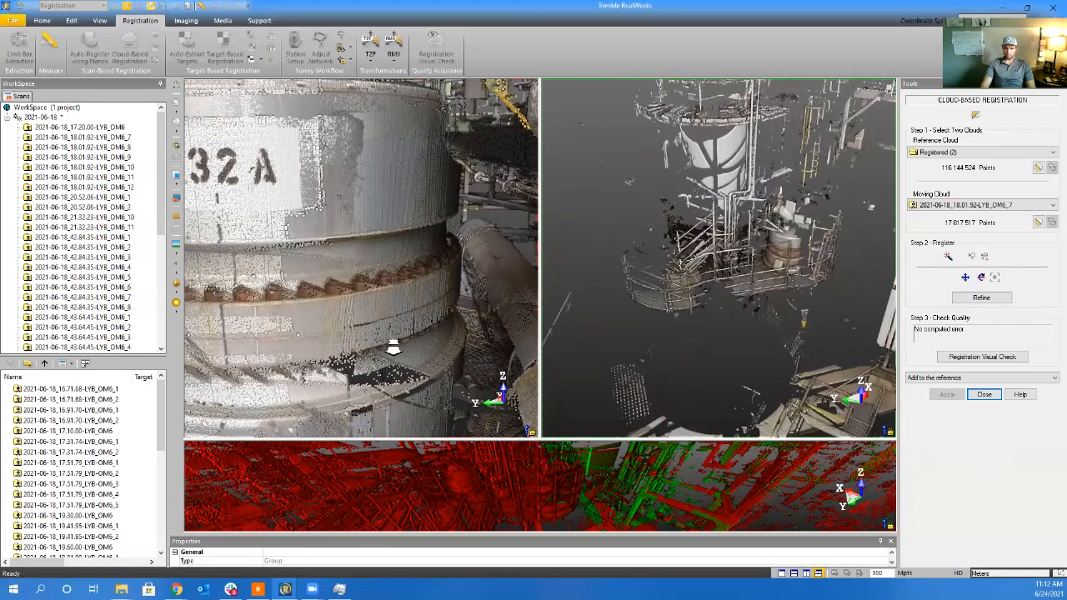
pyautogui.scroll(-8, 398, 344)
pyautogui.moveTo(317, 299); pyautogui.dragTo(375, 326)
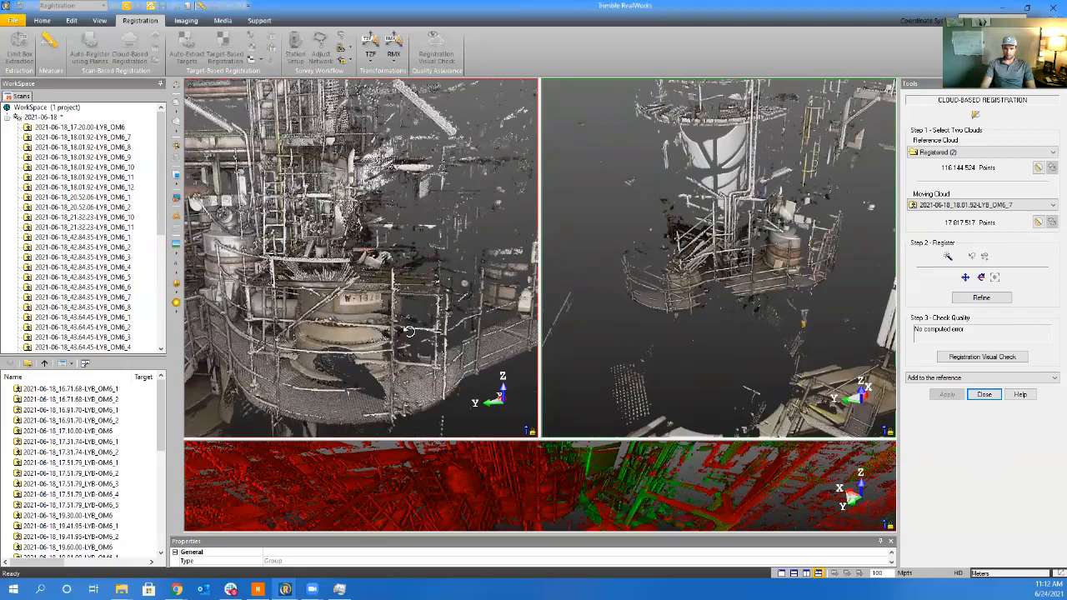
pyautogui.scroll(6, 409, 331)
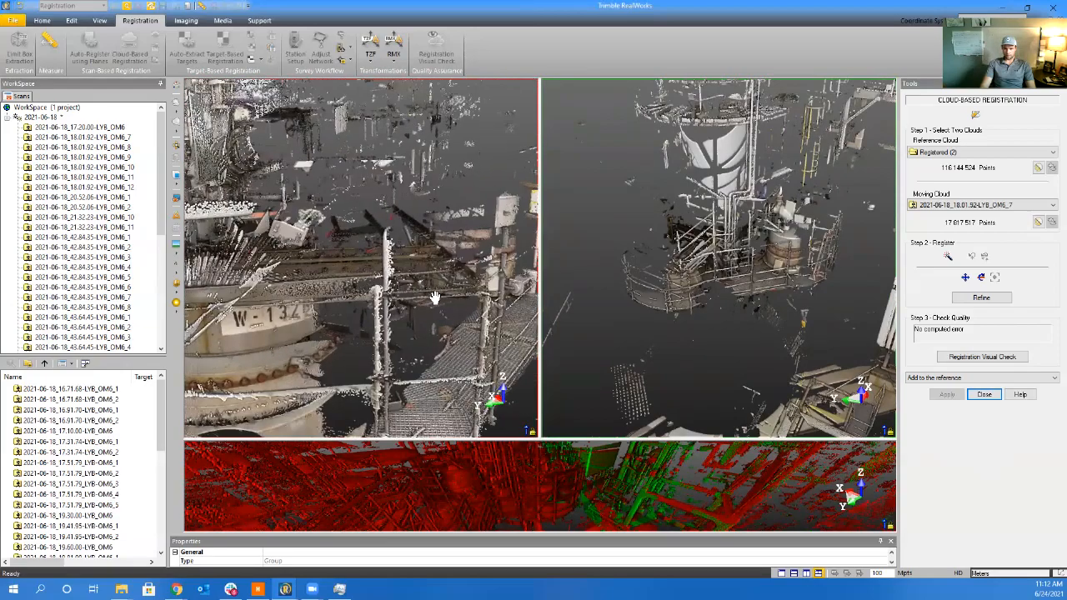
pyautogui.moveTo(434, 297); pyautogui.dragTo(459, 286)
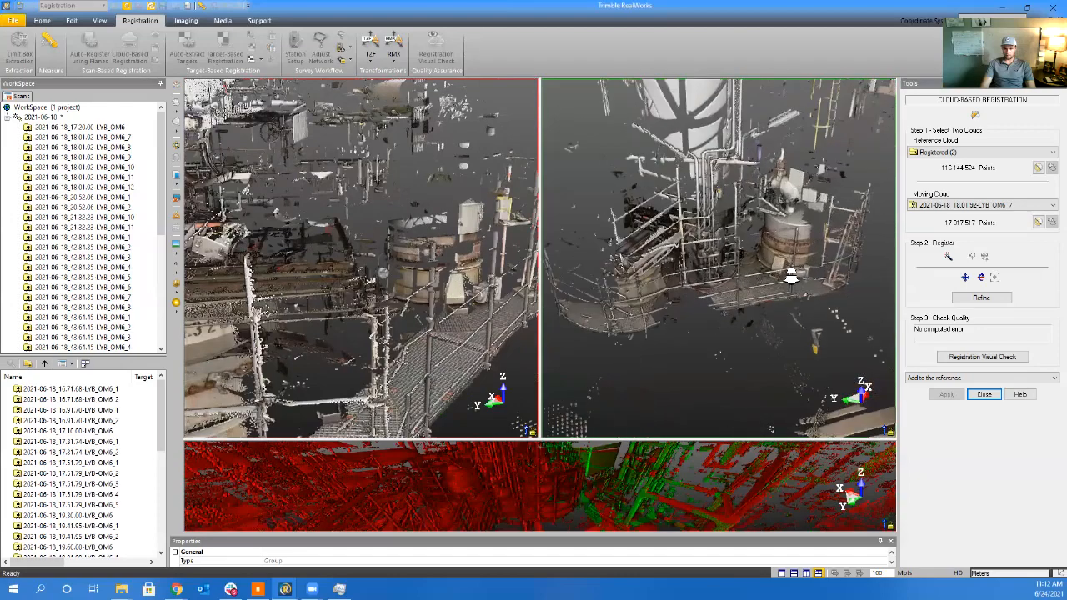
pyautogui.scroll(6, 793, 269)
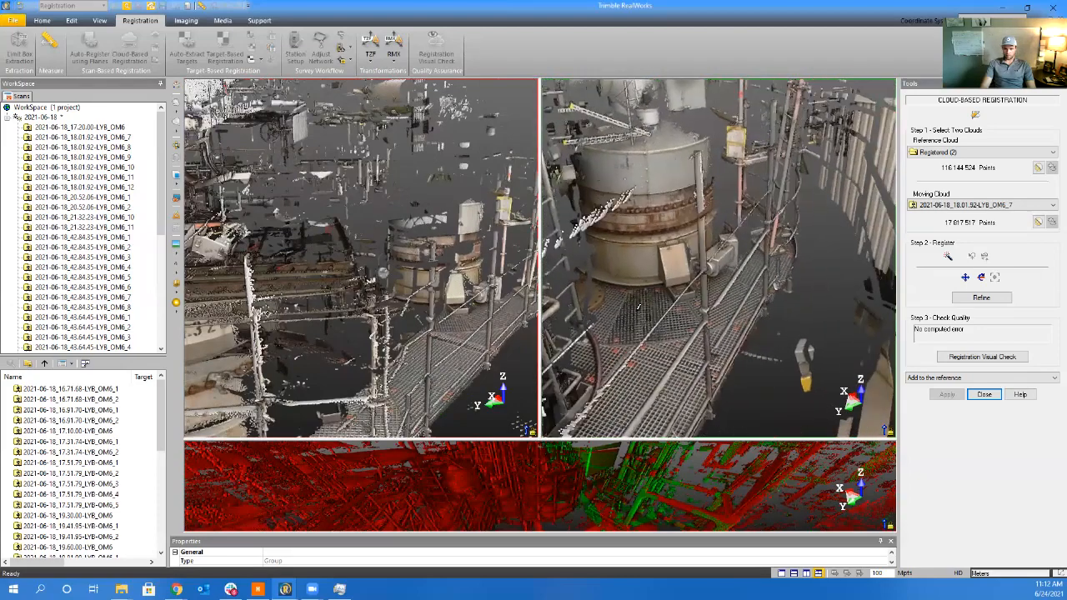
pyautogui.click(682, 277)
pyautogui.scroll(3, 458, 294)
pyautogui.click(457, 300)
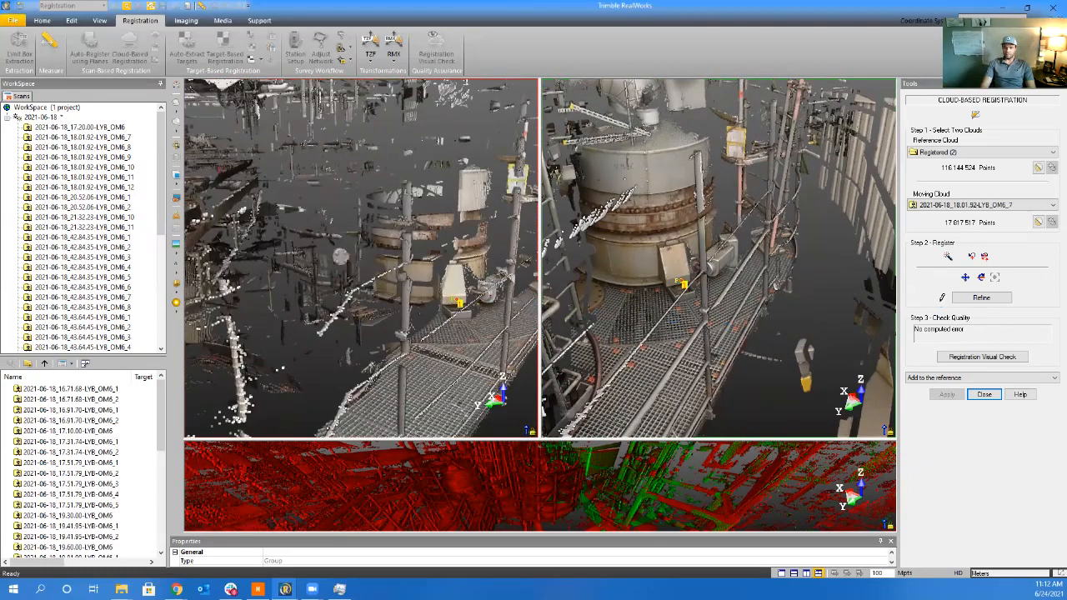
# Refine the registration of scan 2021-06-18_18.01.92-LYB_OM6_7 and apply it, adding the scan to the reference
pyautogui.click(981, 298)
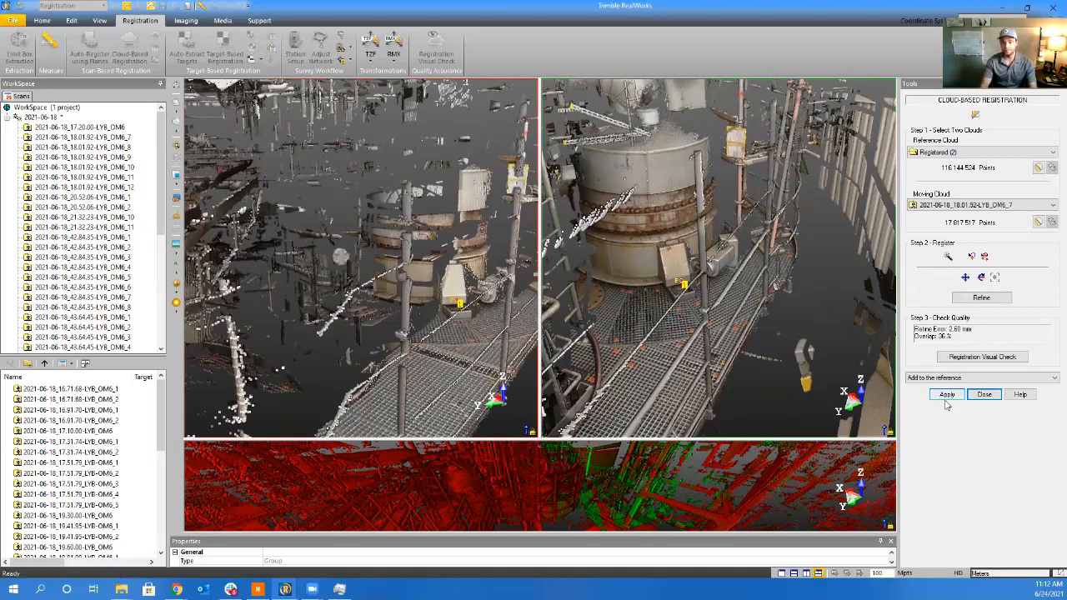
pyautogui.click(947, 395)
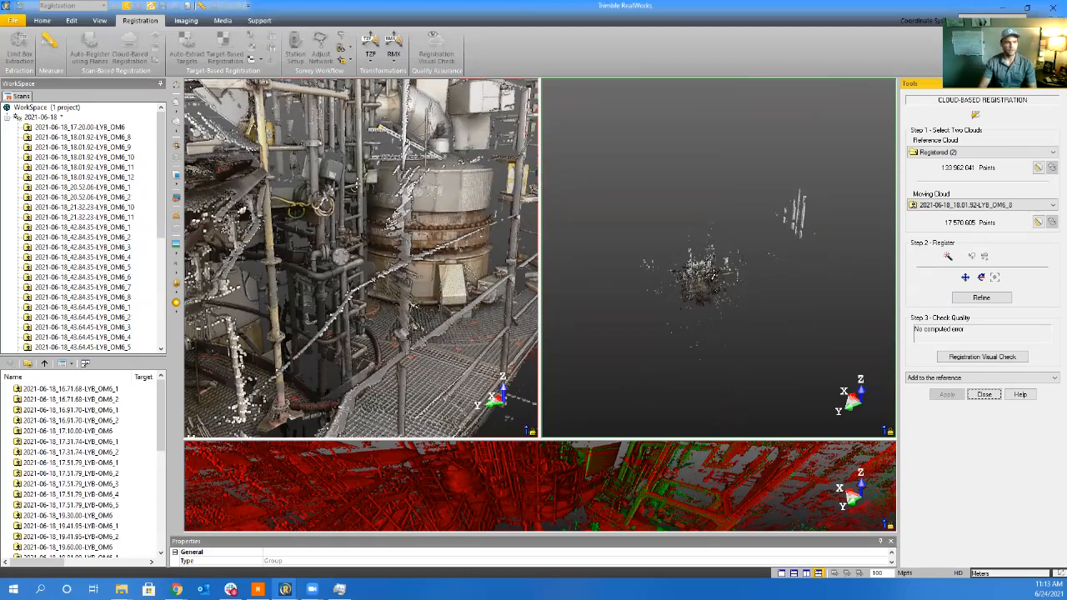
# Register scan 2021-06-18_18.01.92-LYB_OM6_8 from a matching point at the bottom of the vessel's sloped box, refine it and add it to the reference
pyautogui.scroll(10, 680, 269)
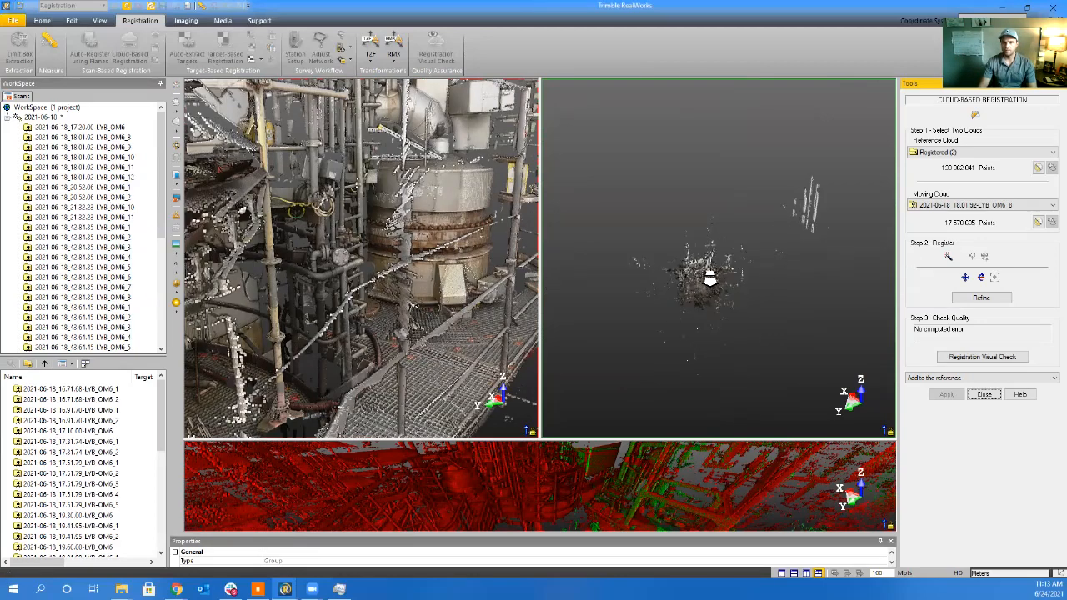
pyautogui.scroll(10, 680, 269)
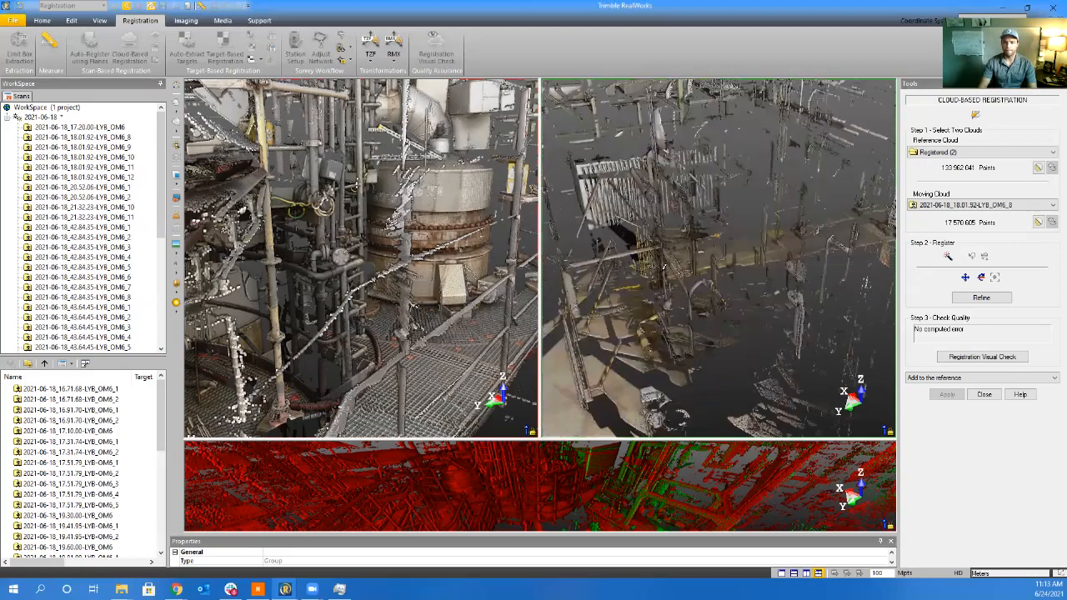
pyautogui.scroll(10, 607, 256)
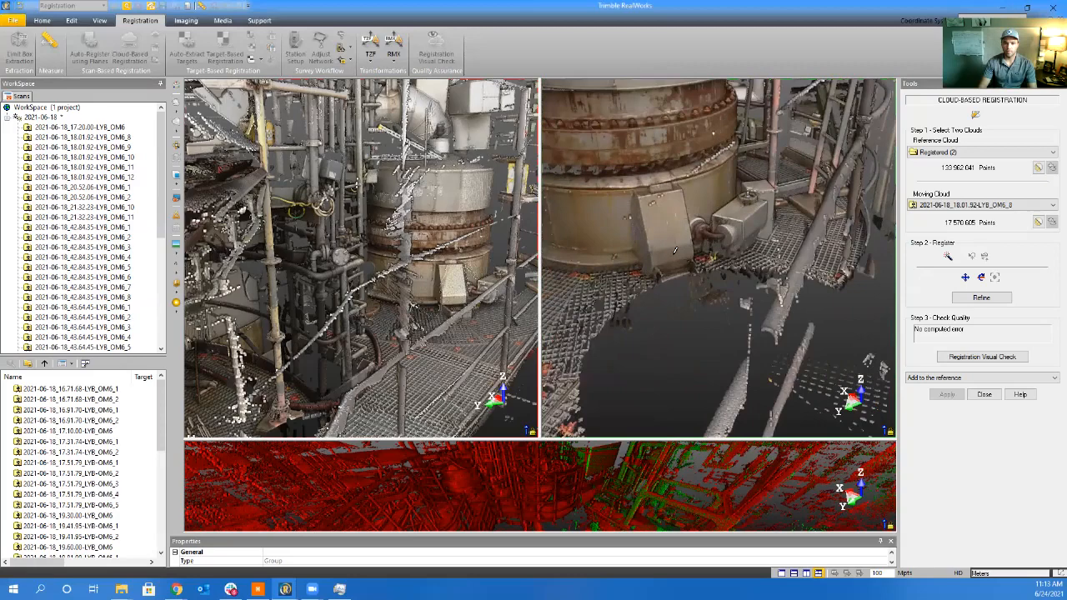
pyautogui.scroll(8, 456, 293)
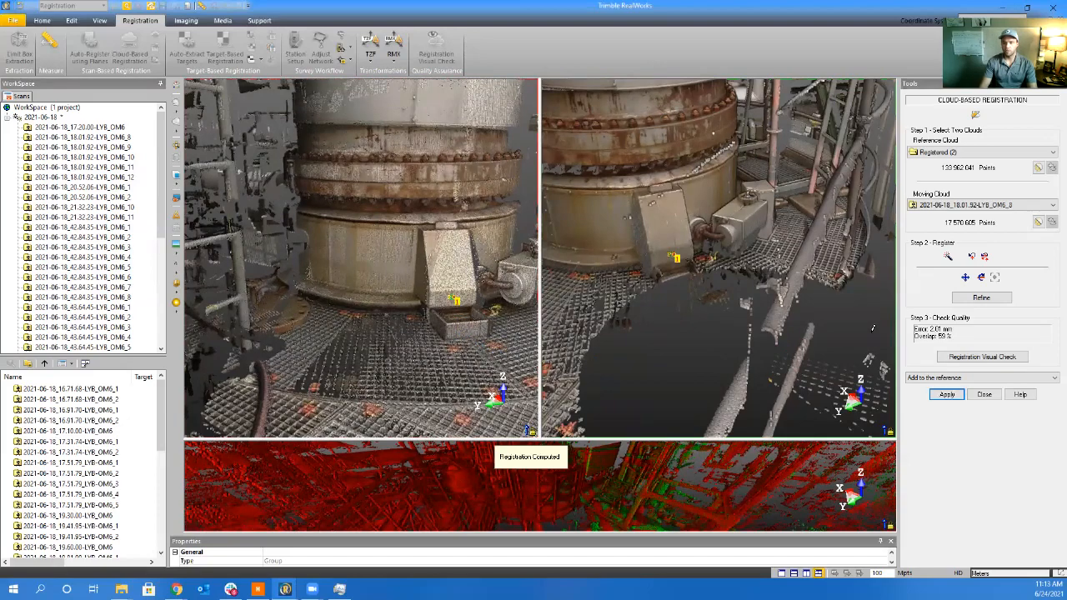
pyautogui.click(976, 297)
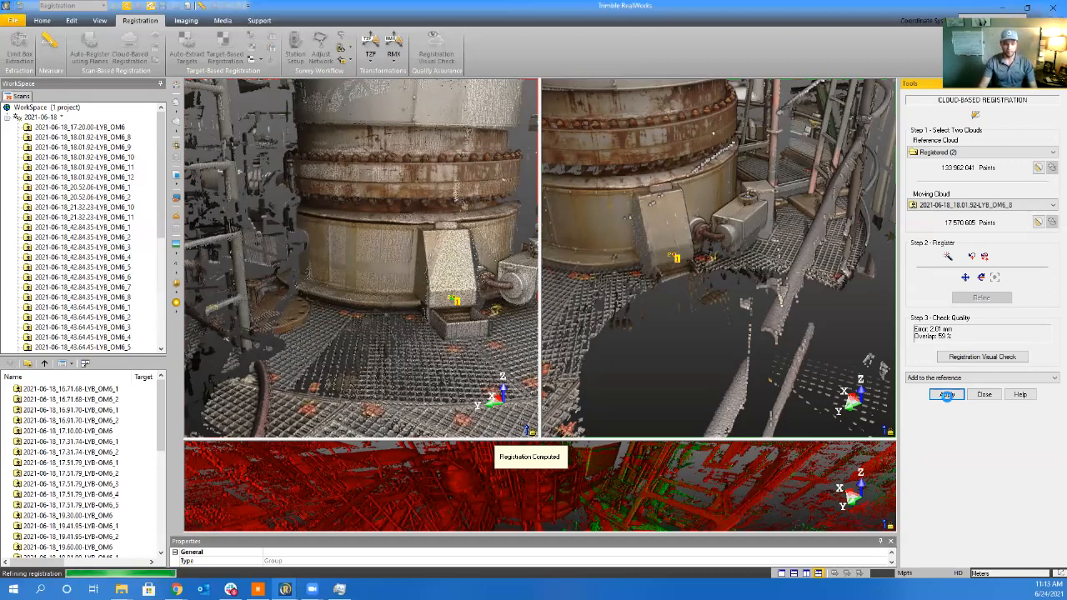
pyautogui.click(946, 395)
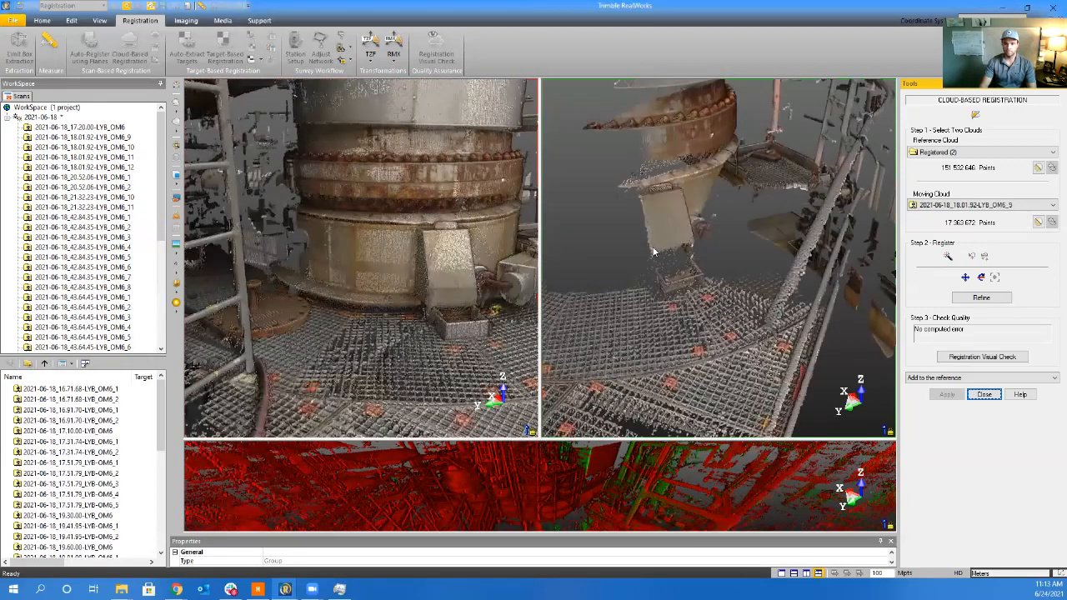
# Register scan 2021-06-18_18.01.92-LYB_OM6_9 from a matching point at the lower edge of the vessel's sloped box, refine it and add it to the reference
pyautogui.scroll(5, 683, 298)
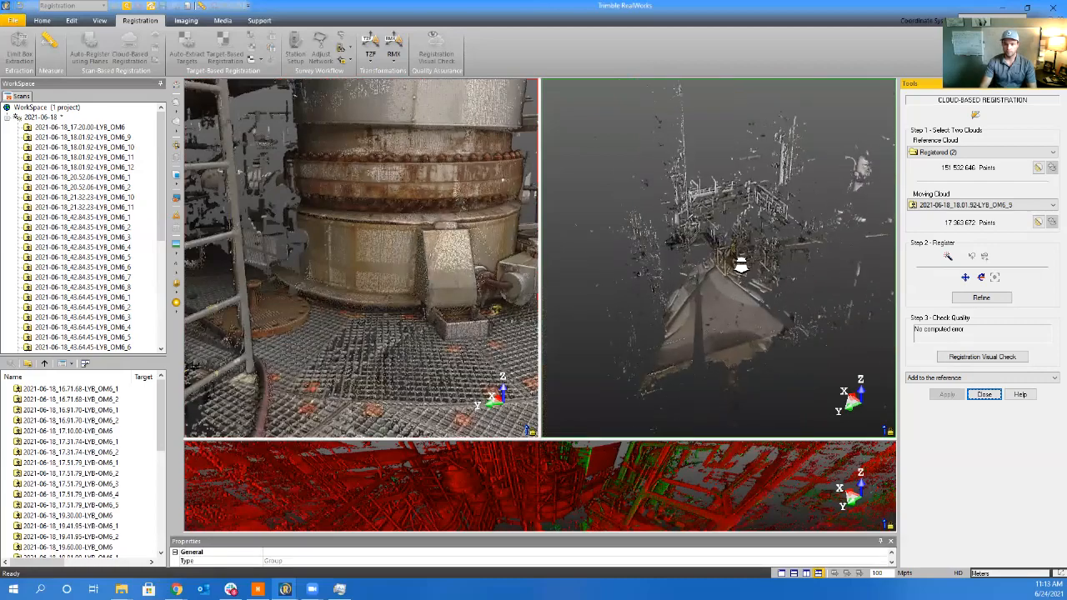
pyautogui.scroll(6, 741, 265)
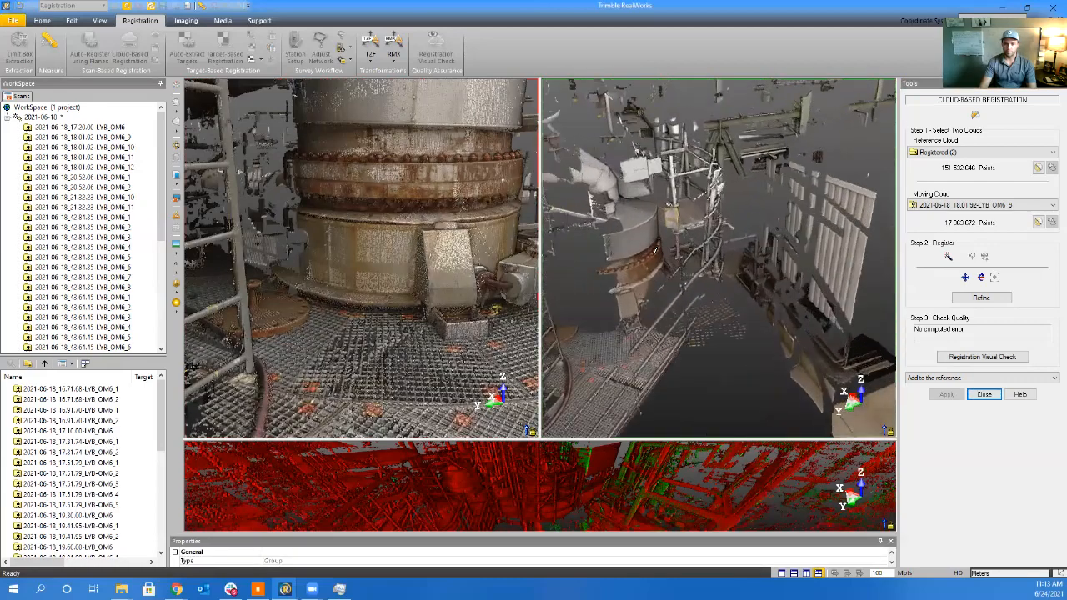
pyautogui.moveTo(656, 249); pyautogui.dragTo(720, 241)
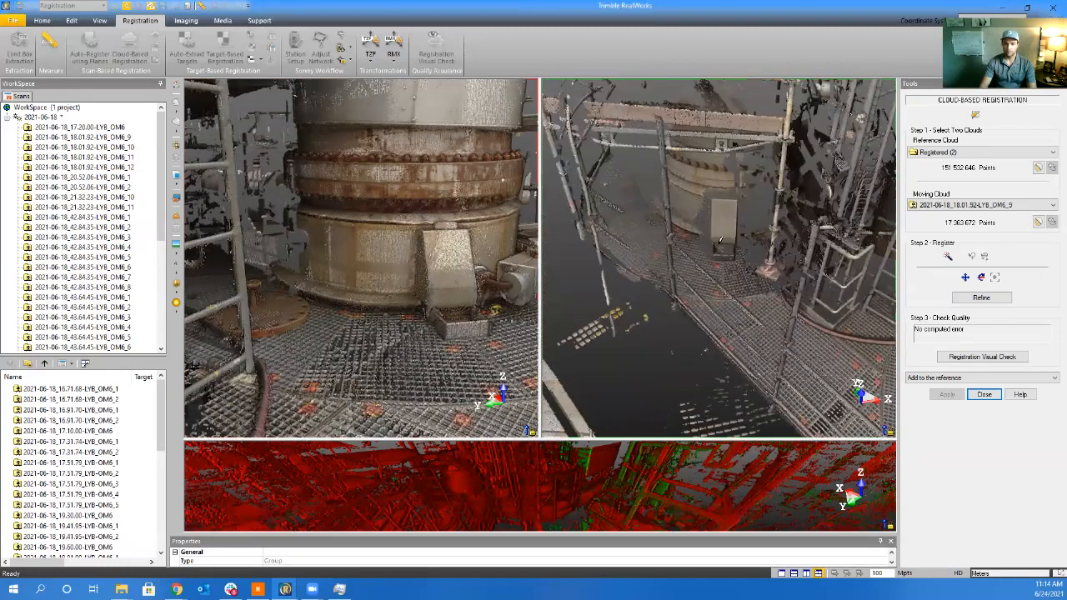
pyautogui.moveTo(392, 293); pyautogui.dragTo(319, 230)
pyautogui.scroll(5, 319, 229)
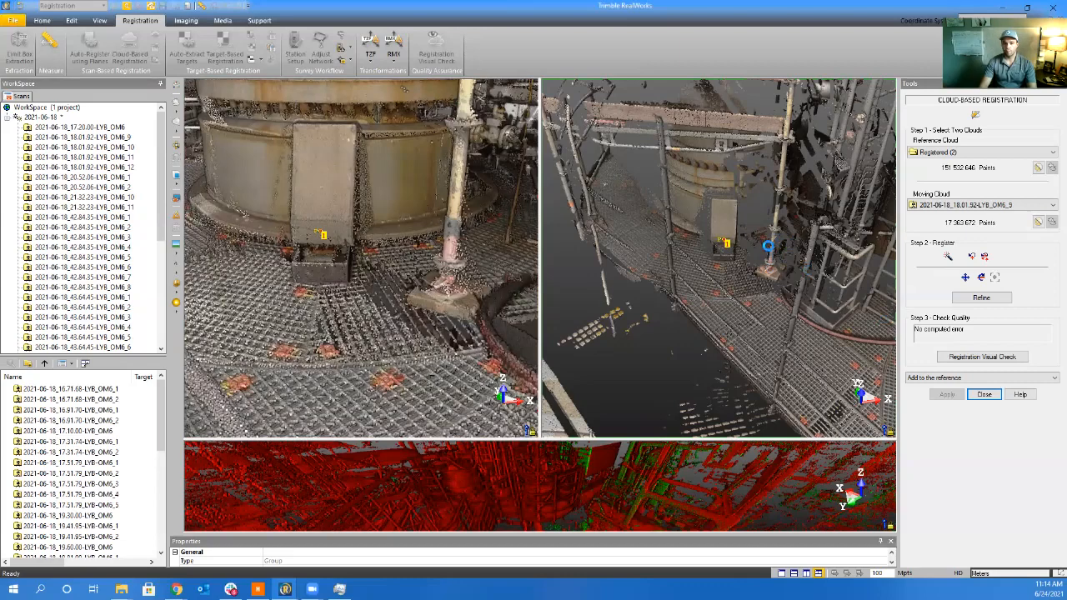
pyautogui.click(981, 298)
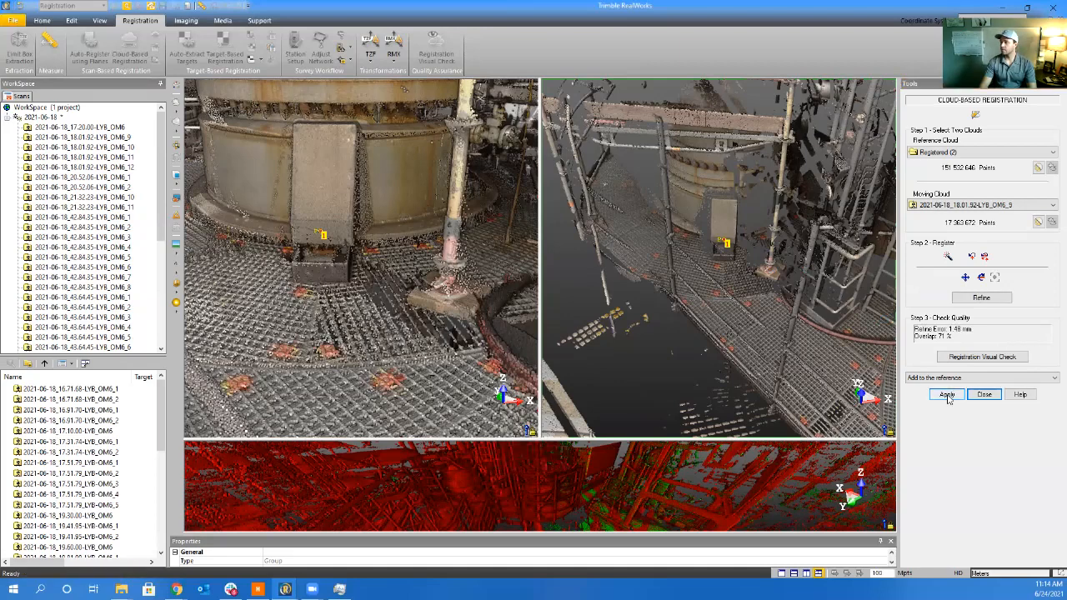
pyautogui.click(947, 395)
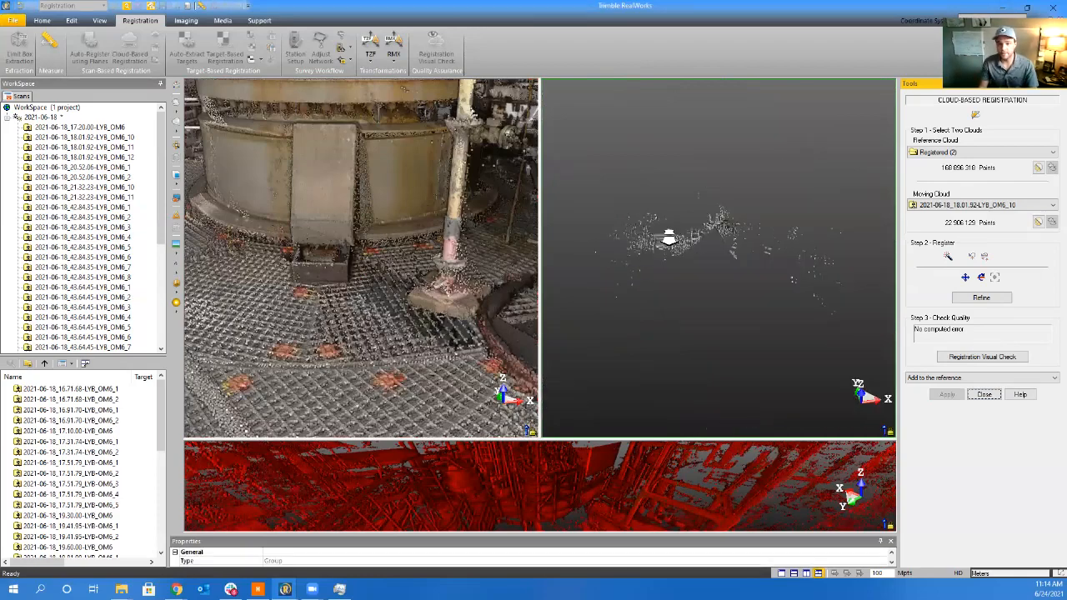
# Pick a matching point on top of the short post on the round bolted cover in scan 2021-06-18_18.01.92-LYB_OM6_10 and the reference cloud
pyautogui.scroll(5, 687, 242)
pyautogui.scroll(5, 836, 182)
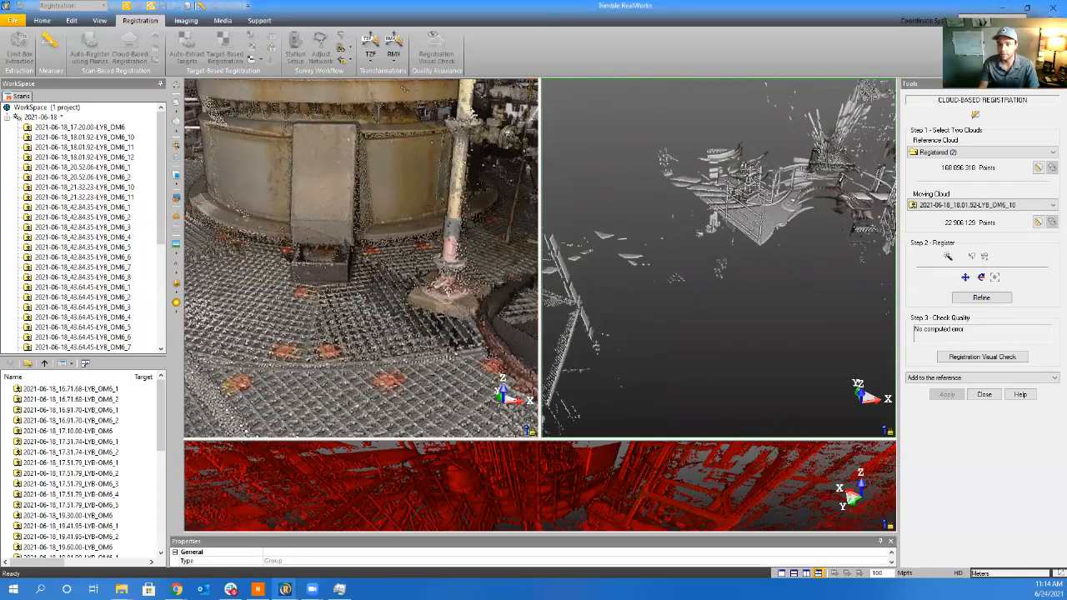
pyautogui.moveTo(770, 200); pyautogui.dragTo(653, 290)
pyautogui.moveTo(410, 262); pyautogui.dragTo(578, 309, button='middle')
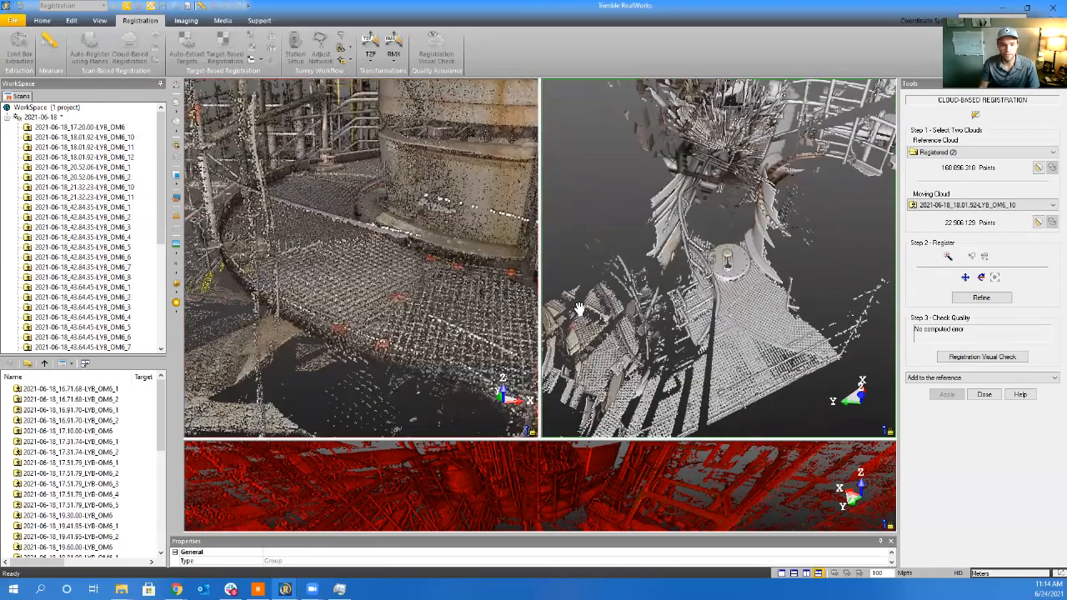
pyautogui.moveTo(450, 244); pyautogui.dragTo(127, 170, button='middle')
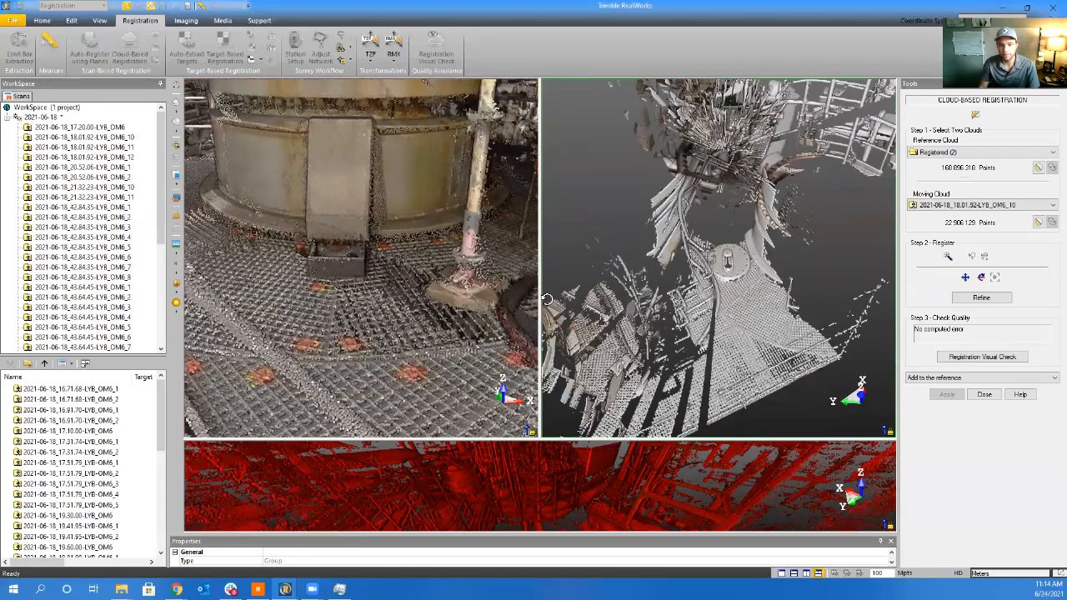
pyautogui.moveTo(513, 290); pyautogui.dragTo(343, 269)
pyautogui.scroll(5, 374, 238)
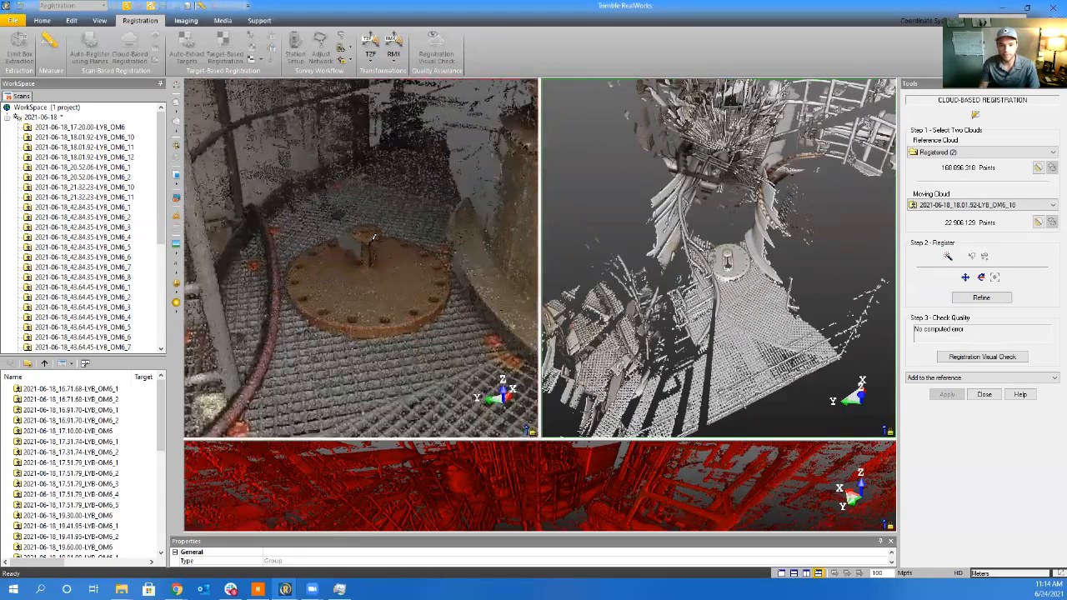
pyautogui.moveTo(374, 238)
pyautogui.mouseDown()
pyautogui.moveTo(369, 281)
pyautogui.moveTo(369, 241)
pyautogui.mouseUp()
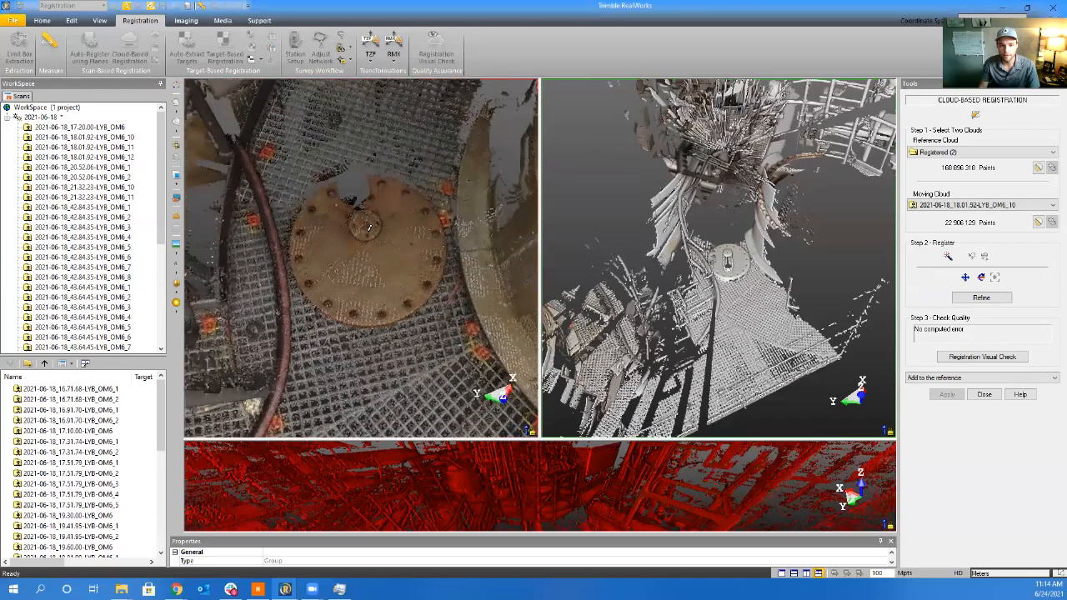
pyautogui.scroll(3, 369, 228)
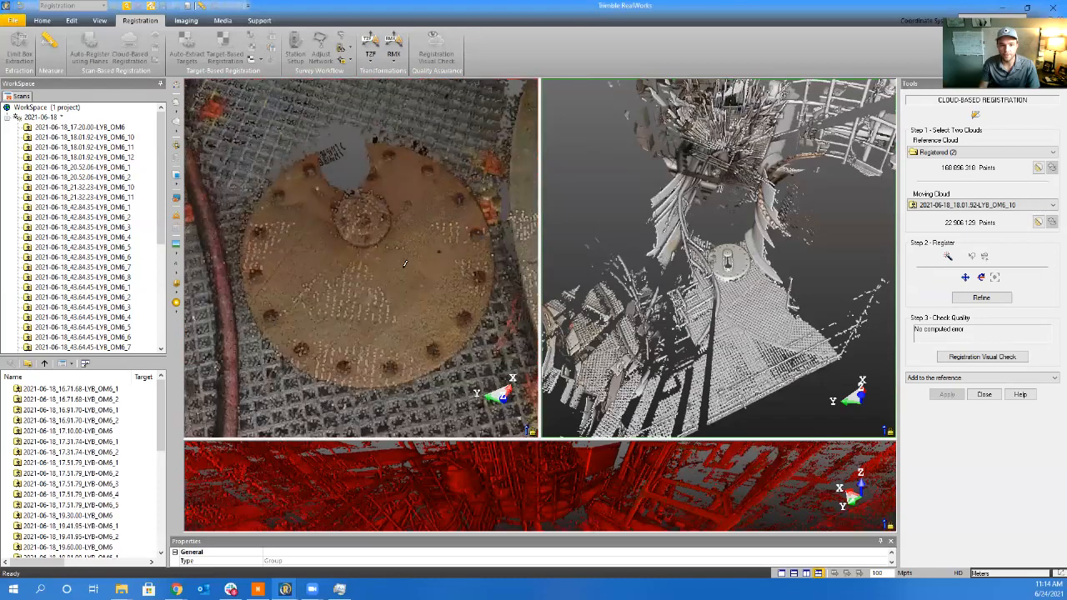
pyautogui.moveTo(404, 251); pyautogui.dragTo(401, 271)
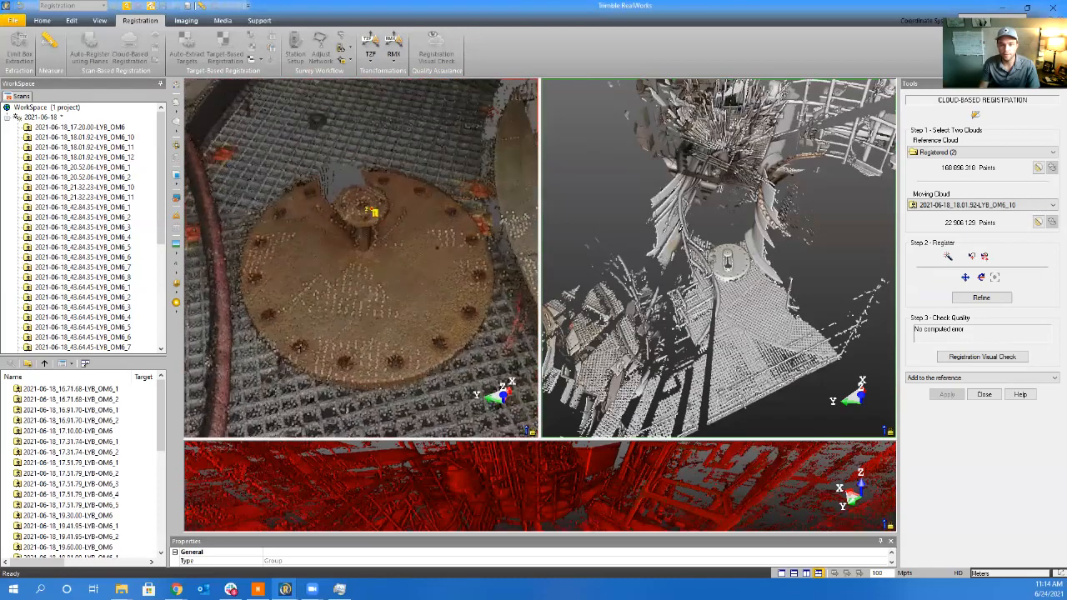
pyautogui.scroll(5, 719, 258)
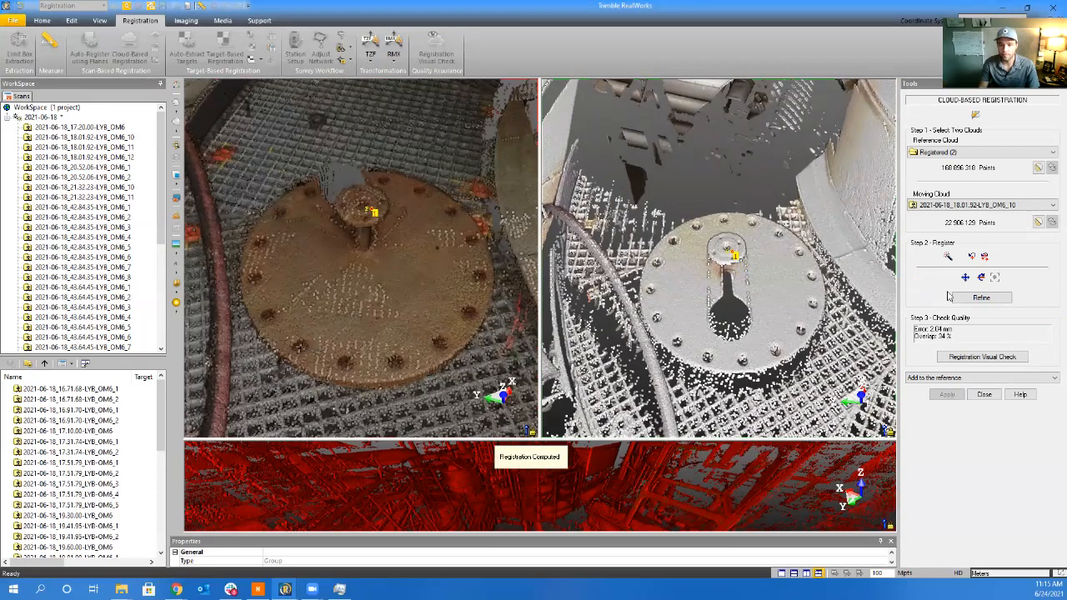
# Inspect the overlap of scan 2021-06-18_18.01.92-LYB_OM6_10 with the reference, and refine and apply its registration with the scan added to the reference
pyautogui.click(551, 486)
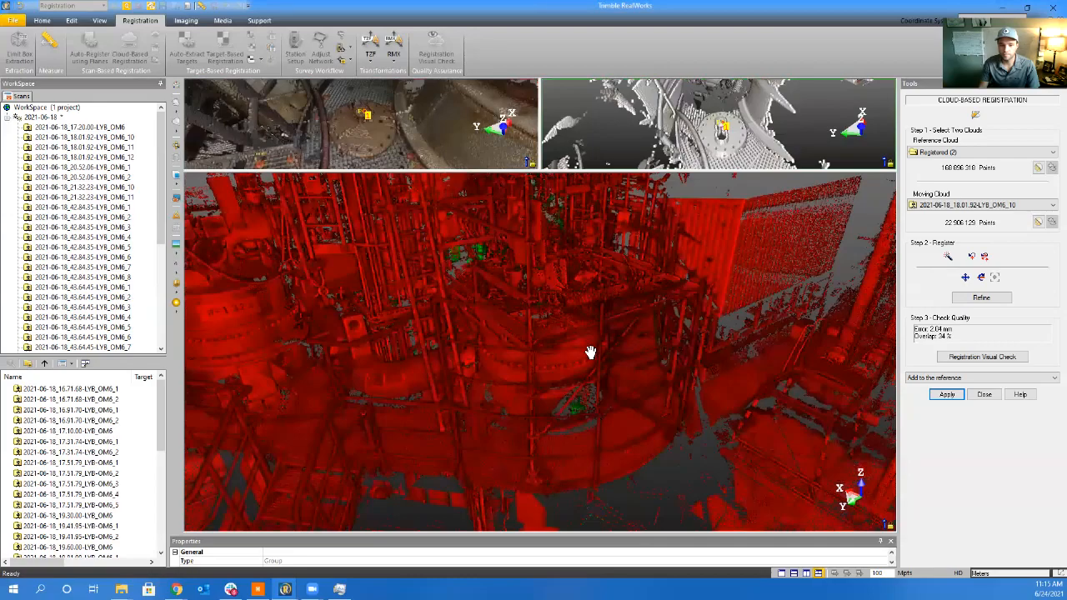
pyautogui.moveTo(590, 352); pyautogui.dragTo(595, 417)
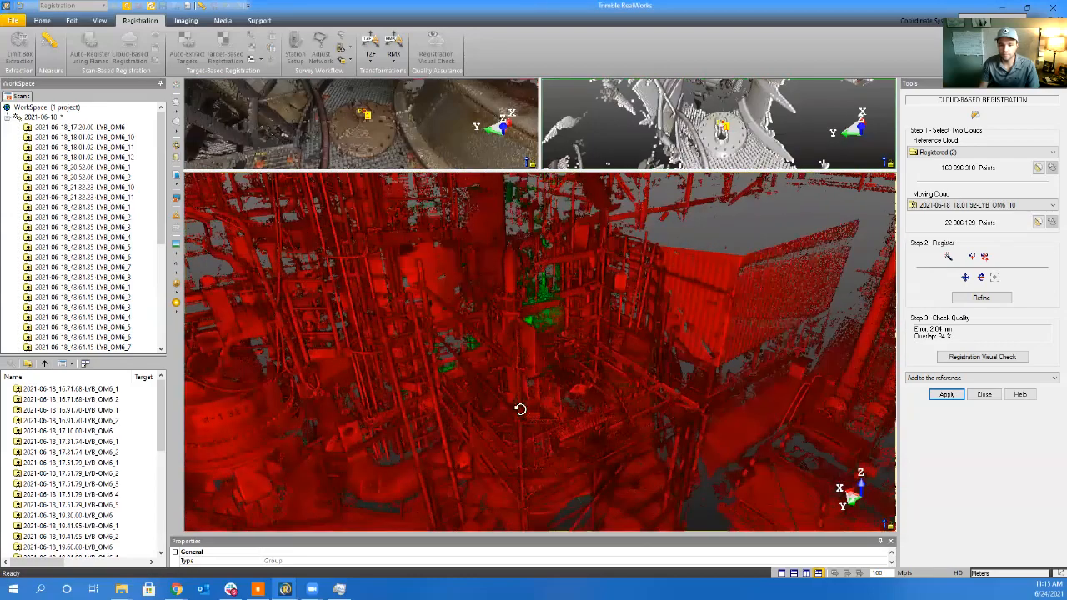
pyautogui.moveTo(520, 409); pyautogui.dragTo(405, 374)
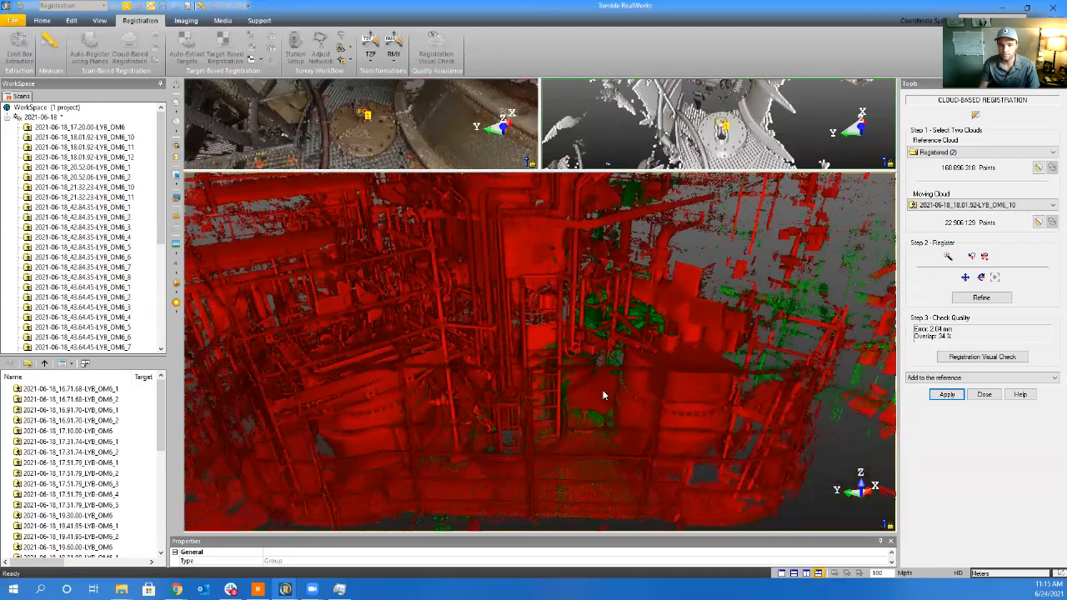
pyautogui.scroll(8, 604, 392)
pyautogui.scroll(5, 584, 460)
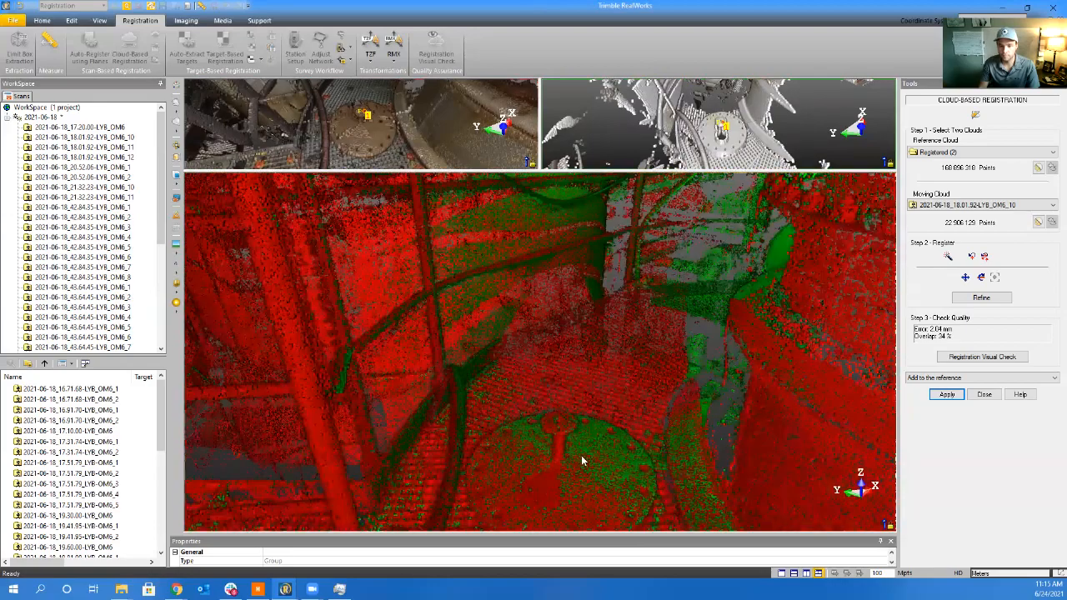
pyautogui.moveTo(557, 438)
pyautogui.mouseDown()
pyautogui.moveTo(608, 428)
pyautogui.moveTo(572, 489)
pyautogui.moveTo(595, 374)
pyautogui.moveTo(496, 360)
pyautogui.moveTo(744, 399)
pyautogui.moveTo(605, 358)
pyautogui.moveTo(689, 408)
pyautogui.mouseUp()
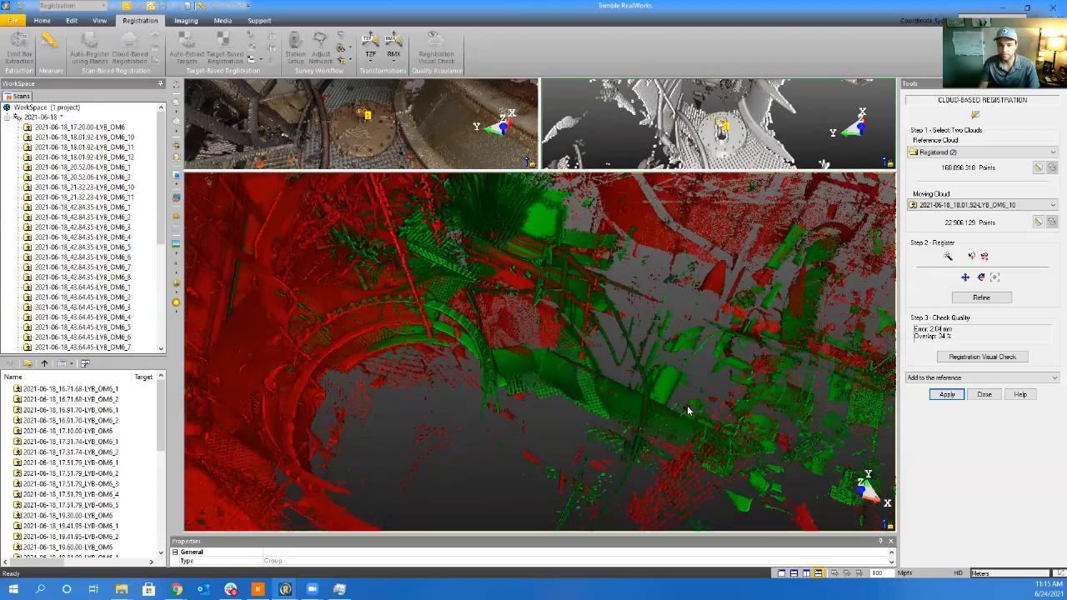
pyautogui.moveTo(588, 372); pyautogui.dragTo(684, 200)
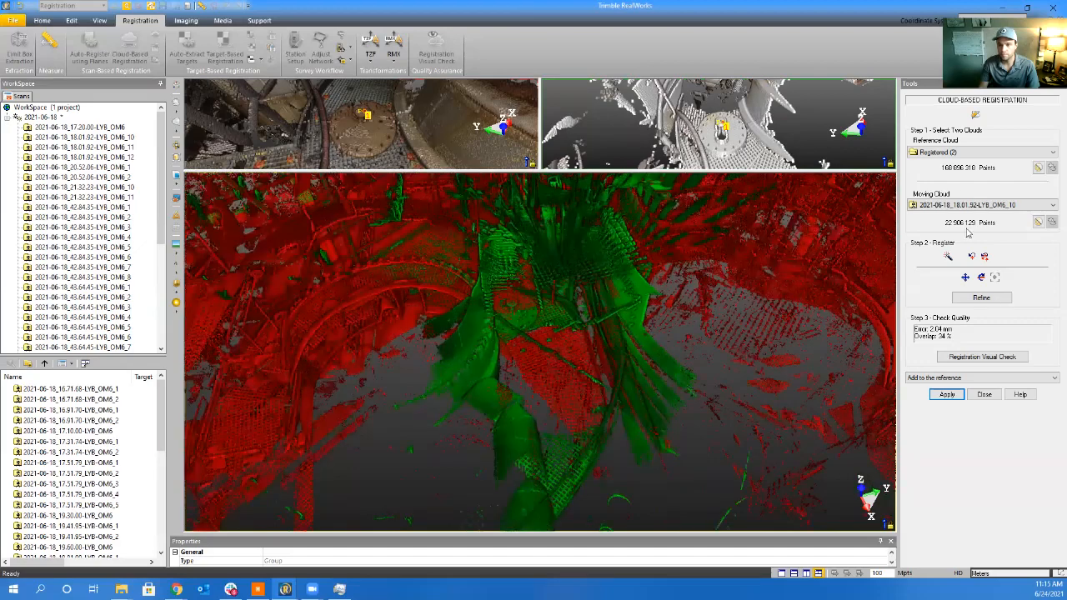
pyautogui.click(975, 299)
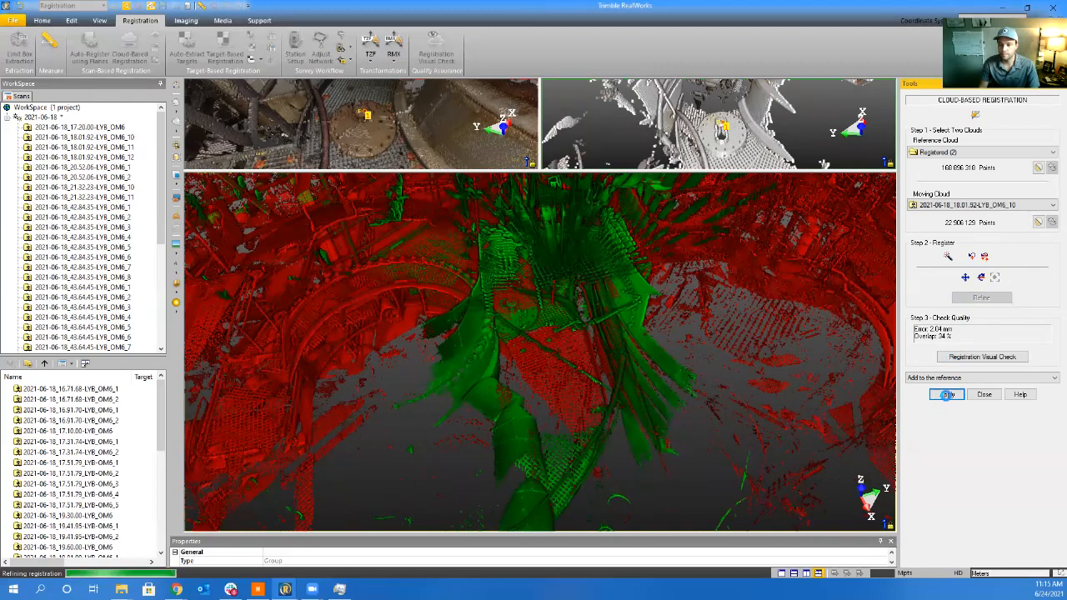
pyautogui.click(947, 395)
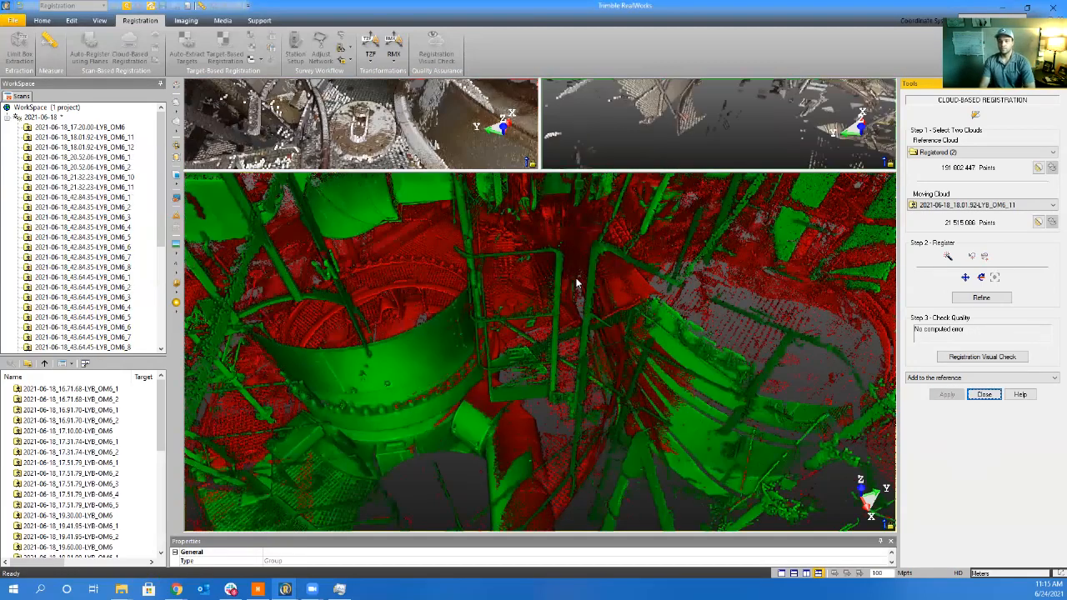
# Enlarge the two cloud views and examine scan 2021-06-18_18.01.92-LYB_OM6_11 around the vessel for a recognizable feature
pyautogui.scroll(-3, 696, 95)
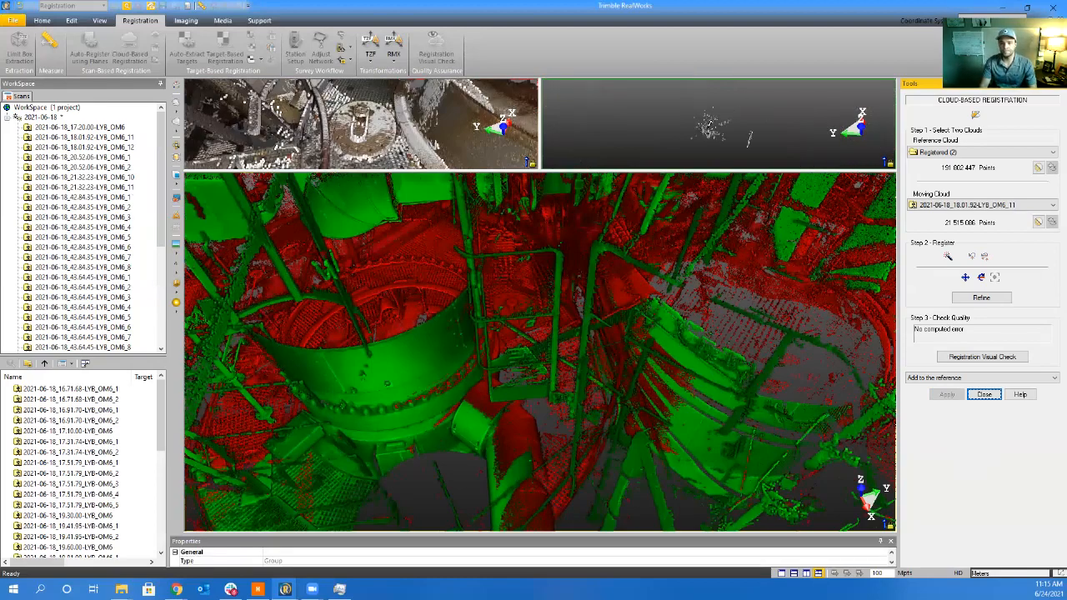
pyautogui.moveTo(698, 171); pyautogui.dragTo(696, 439)
pyautogui.scroll(3, 672, 290)
pyautogui.moveTo(613, 414); pyautogui.dragTo(662, 278, button='middle')
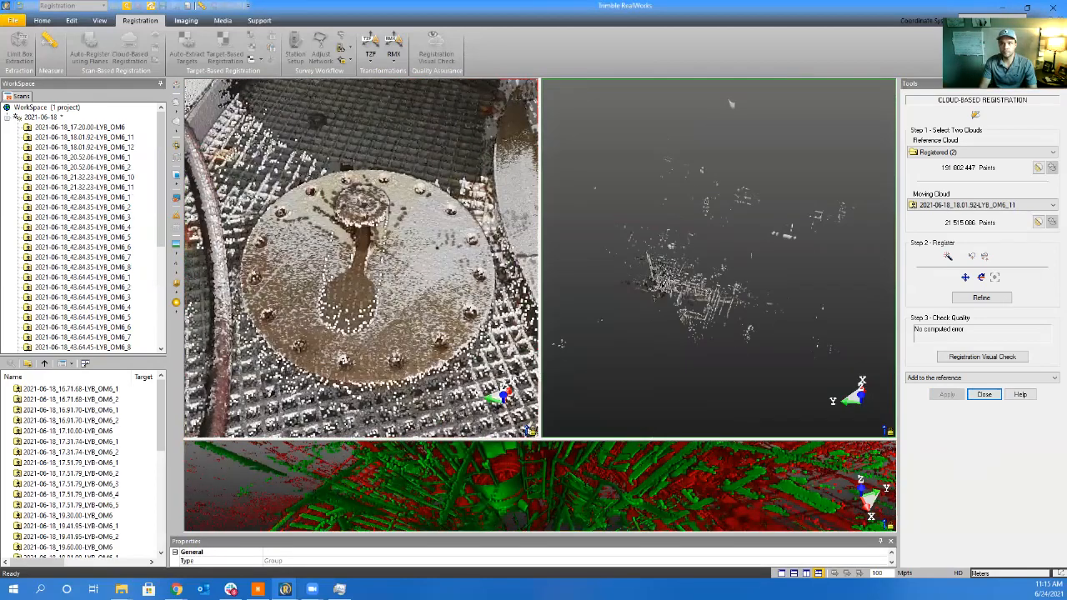
pyautogui.scroll(6, 676, 308)
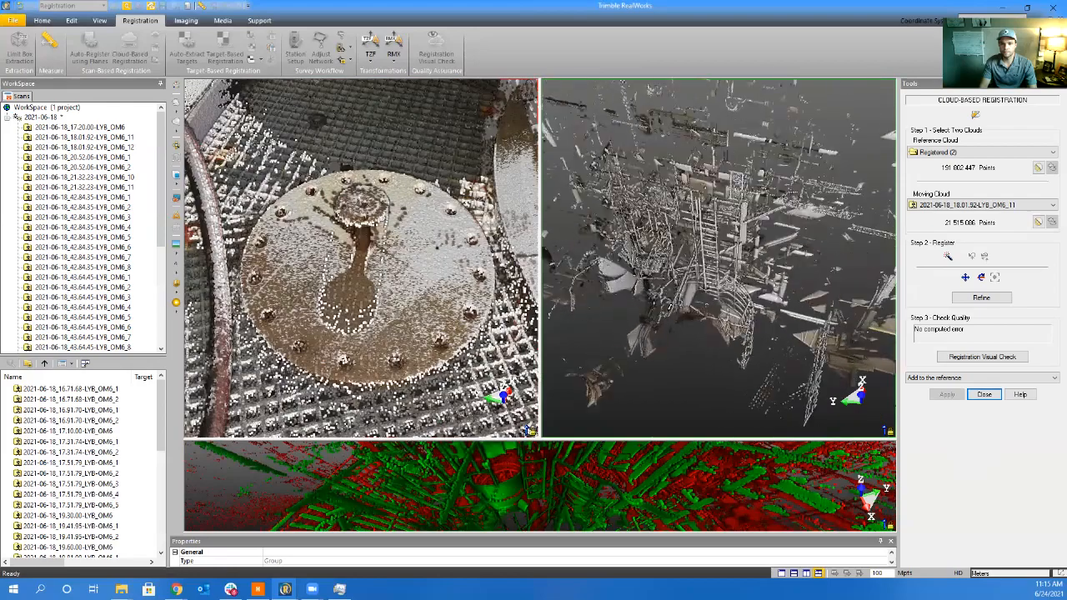
pyautogui.moveTo(725, 308); pyautogui.dragTo(734, 353)
pyautogui.scroll(2, 740, 348)
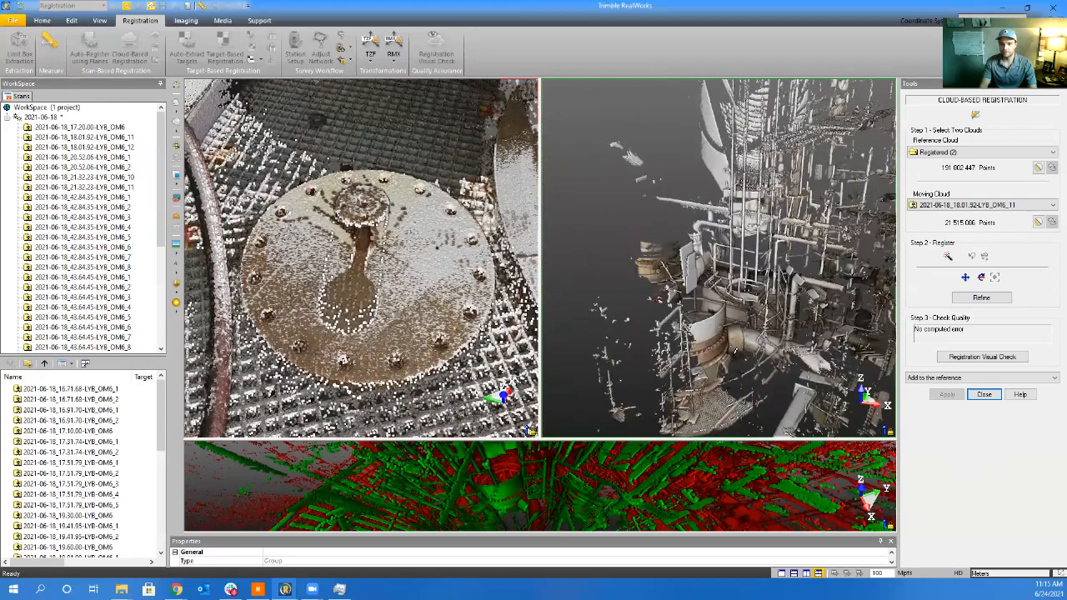
pyautogui.scroll(8, 740, 302)
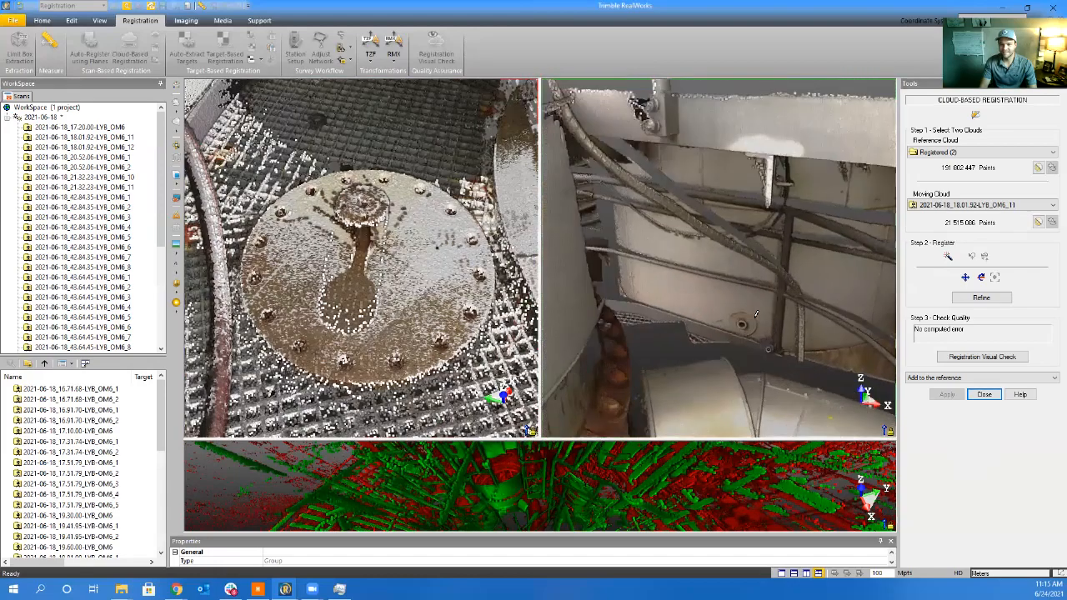
# Compare the reference cloud's vessels and pipework with the caged ladder area of scan 2021-06-18_18.01.92-LYB_OM6_11 to find a shared feature
pyautogui.scroll(-8, 405, 276)
pyautogui.moveTo(404, 276); pyautogui.dragTo(393, 326)
pyautogui.moveTo(393, 326); pyautogui.dragTo(298, 317, button='middle')
pyautogui.moveTo(297, 317); pyautogui.dragTo(372, 256)
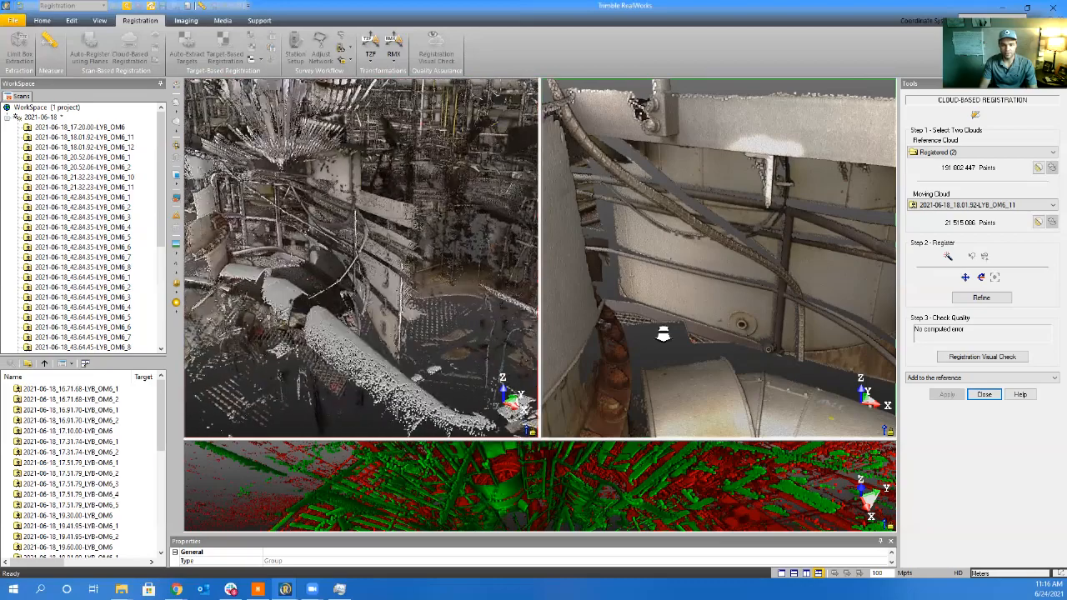
pyautogui.scroll(-5, 665, 332)
pyautogui.moveTo(689, 330); pyautogui.dragTo(683, 292)
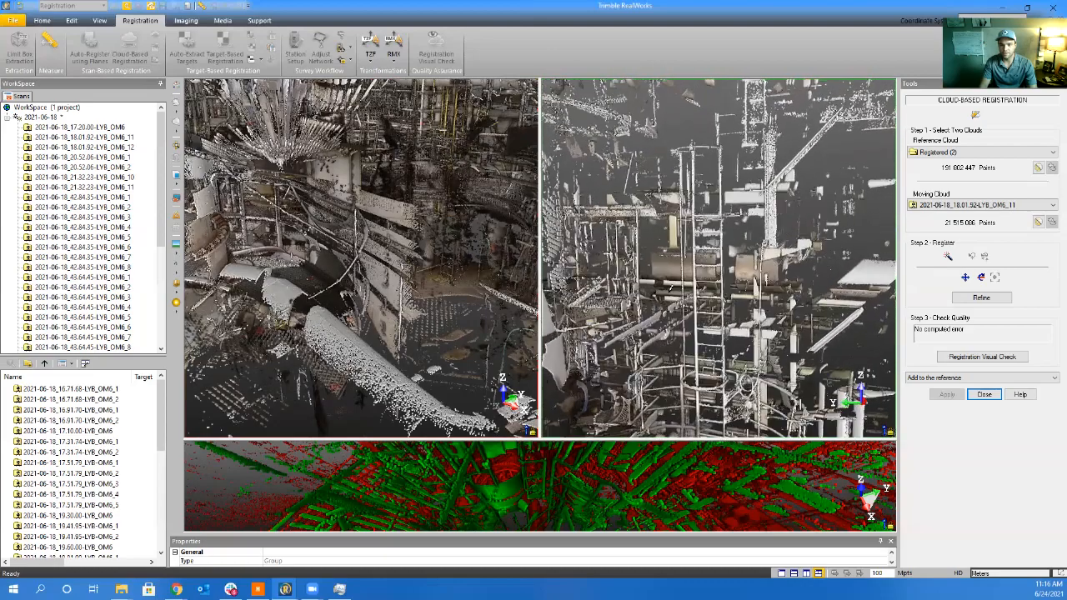
pyautogui.moveTo(707, 329); pyautogui.dragTo(680, 336)
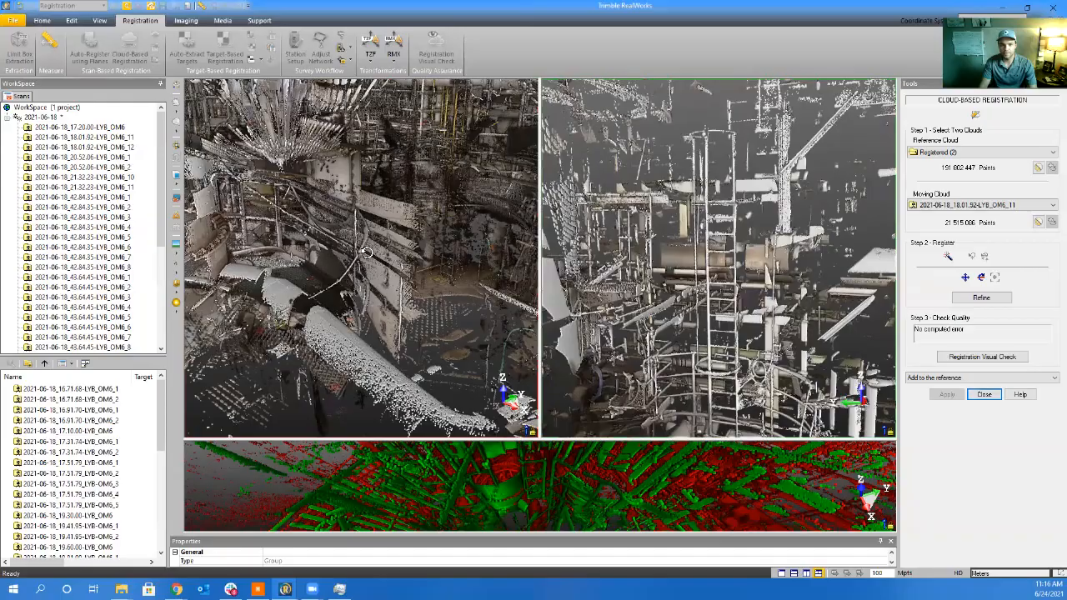
pyautogui.moveTo(365, 252); pyautogui.dragTo(410, 142)
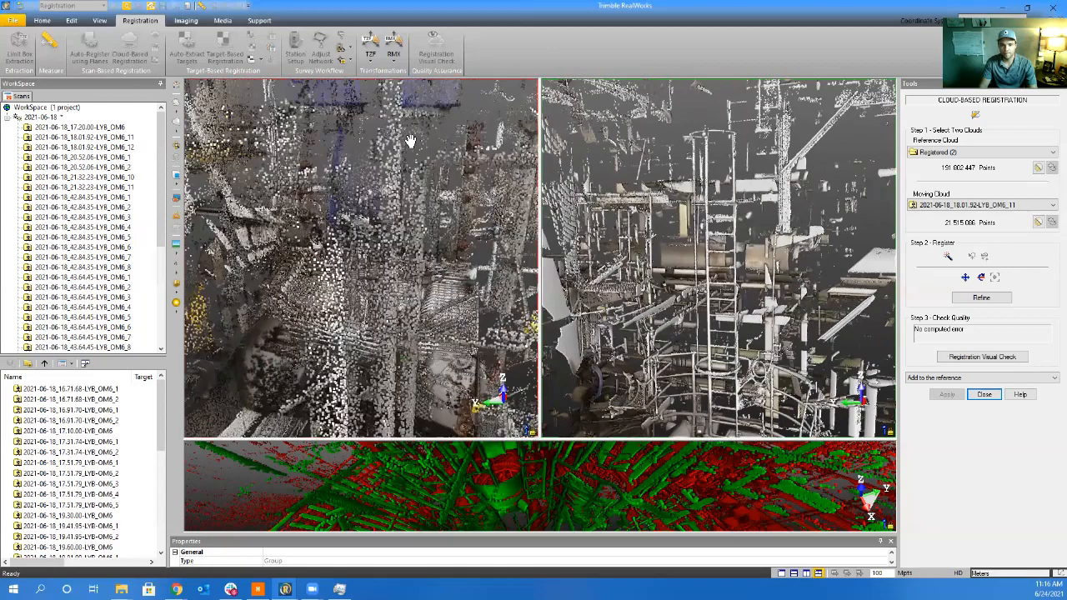
pyautogui.moveTo(410, 142); pyautogui.dragTo(473, 40, button='middle')
pyautogui.moveTo(353, 405)
pyautogui.mouseDown(button='middle')
pyautogui.moveTo(402, 319)
pyautogui.moveTo(431, 225)
pyautogui.mouseUp(button='middle')
pyautogui.scroll(2, 383, 301)
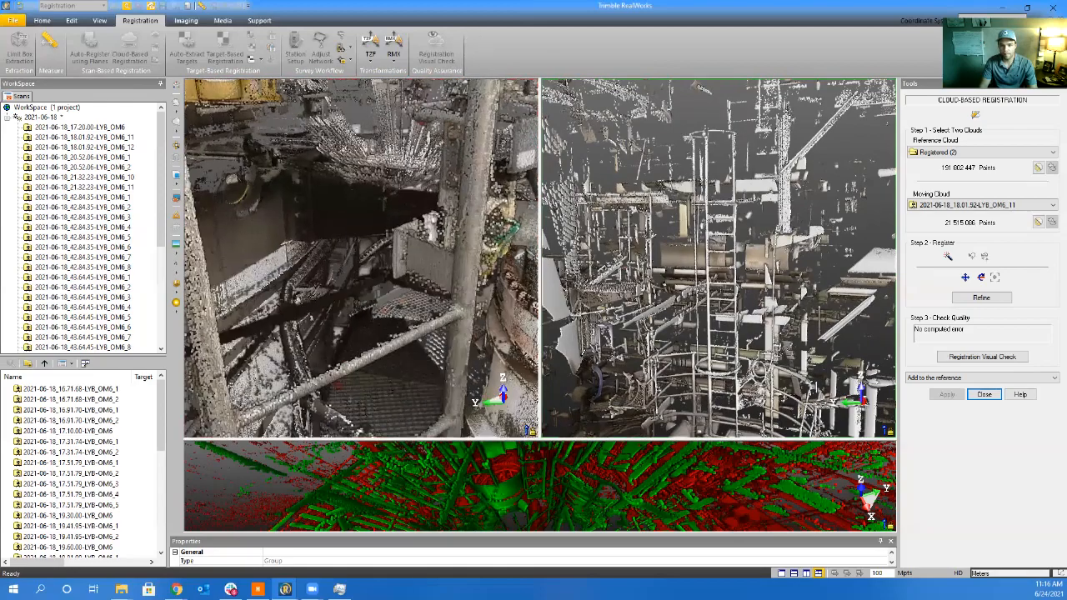
# Register scan 2021-06-18_18.01.92-LYB_OM6_11 from a matching point on the large pipe below the vessel's bolted flange, refine it and add it to the reference
pyautogui.moveTo(648, 286); pyautogui.dragTo(666, 380)
pyautogui.moveTo(406, 330); pyautogui.dragTo(287, 306)
pyautogui.moveTo(287, 305); pyautogui.dragTo(450, 393, button='middle')
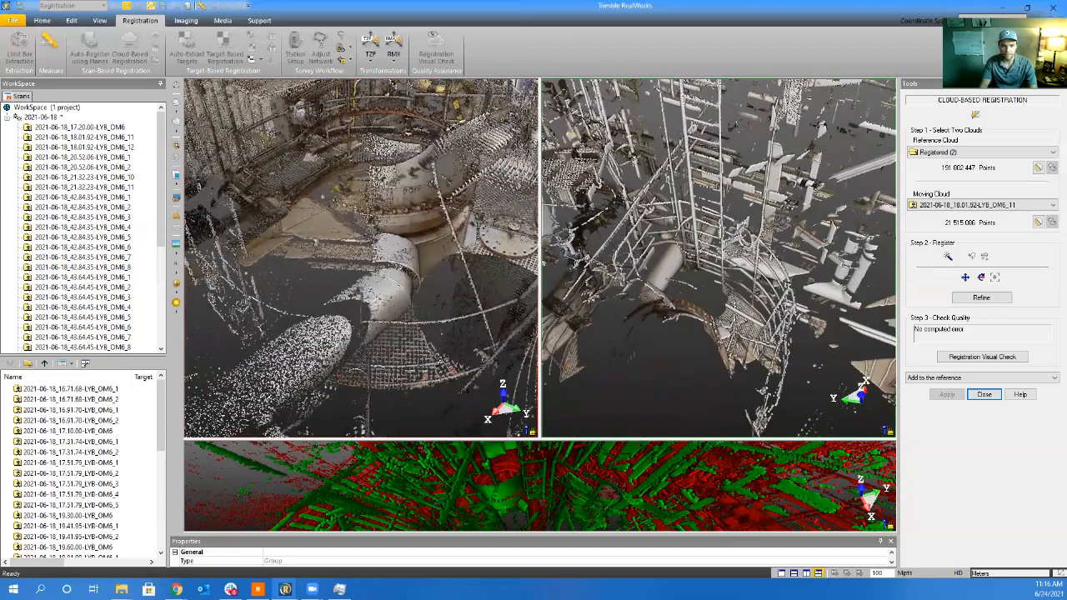
pyautogui.moveTo(740, 322); pyautogui.dragTo(599, 192)
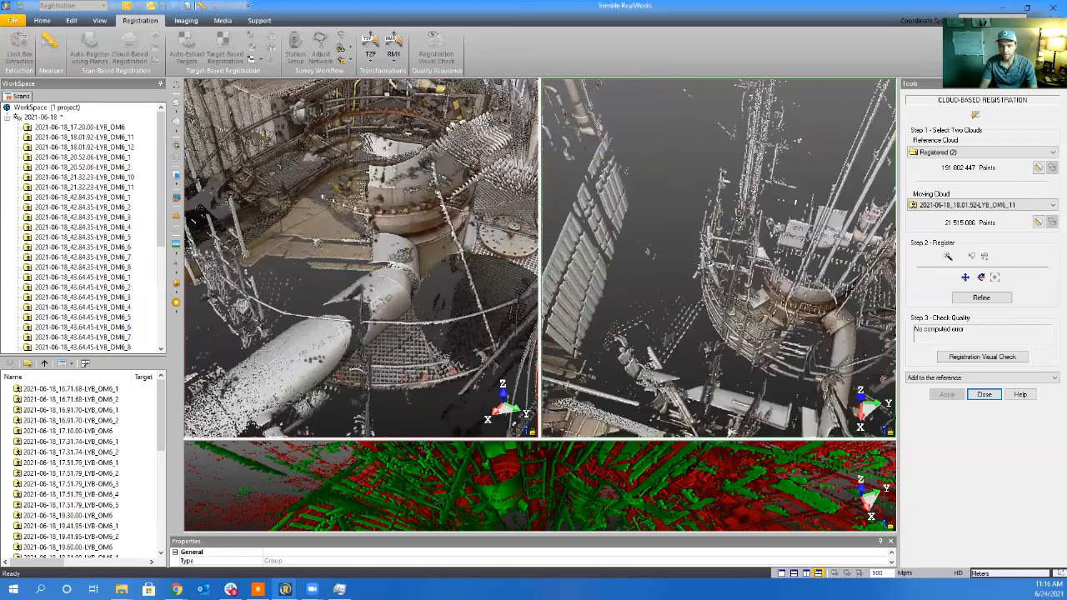
pyautogui.scroll(8, 832, 320)
pyautogui.moveTo(840, 291); pyautogui.dragTo(662, 282)
pyautogui.scroll(5, 397, 246)
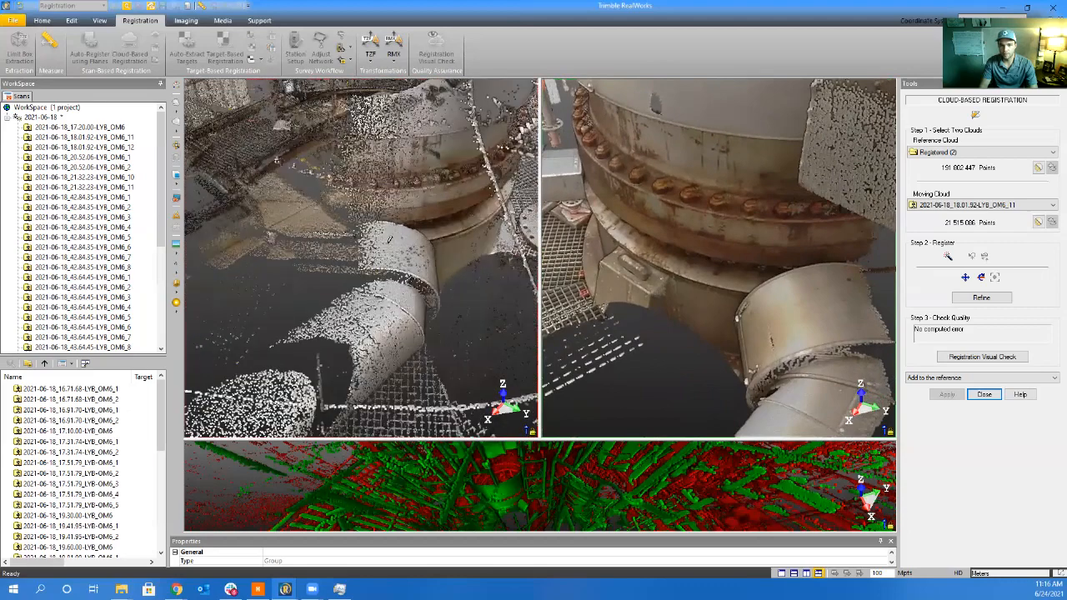
pyautogui.scroll(4, 365, 174)
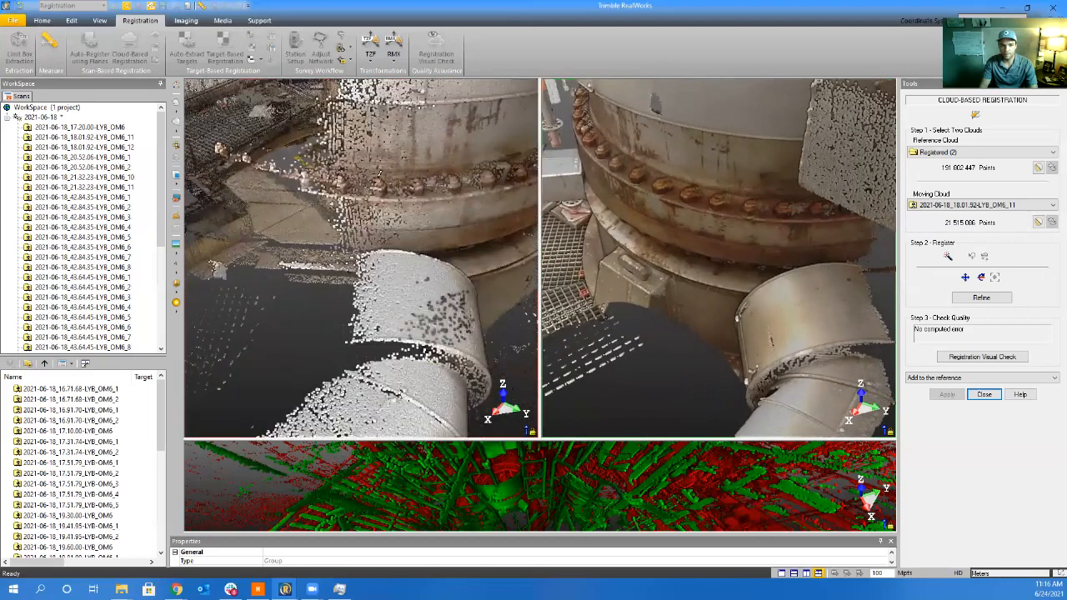
pyautogui.scroll(-3, 392, 321)
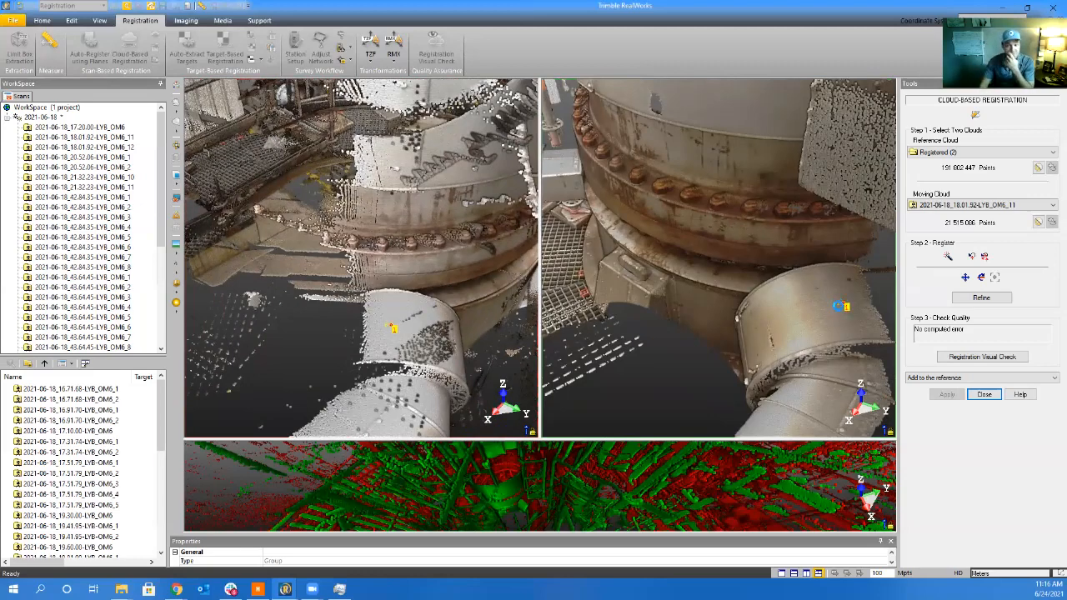
pyautogui.click(984, 299)
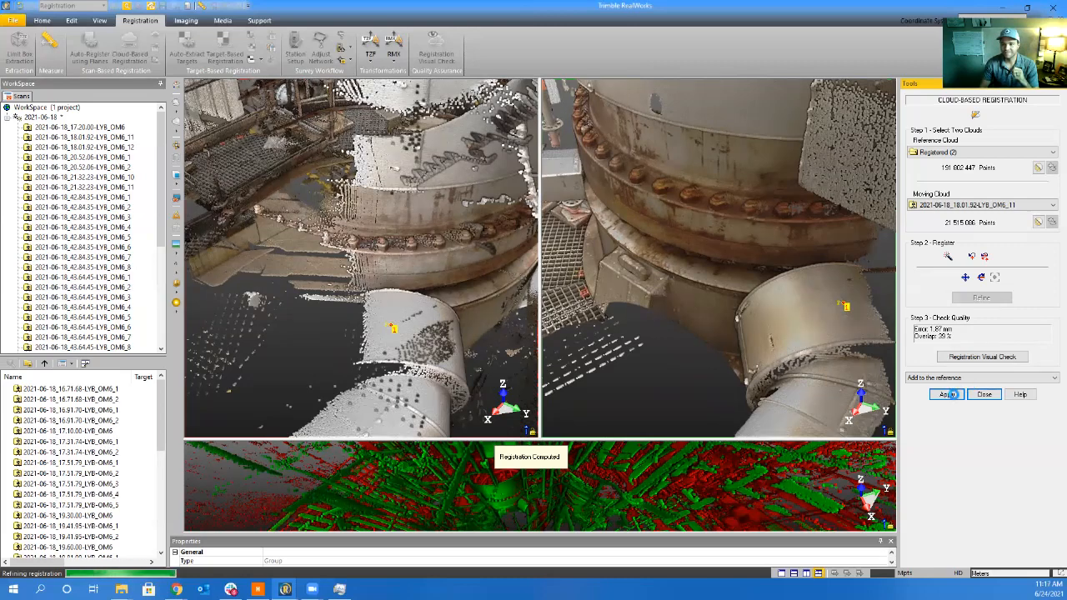
pyautogui.click(953, 398)
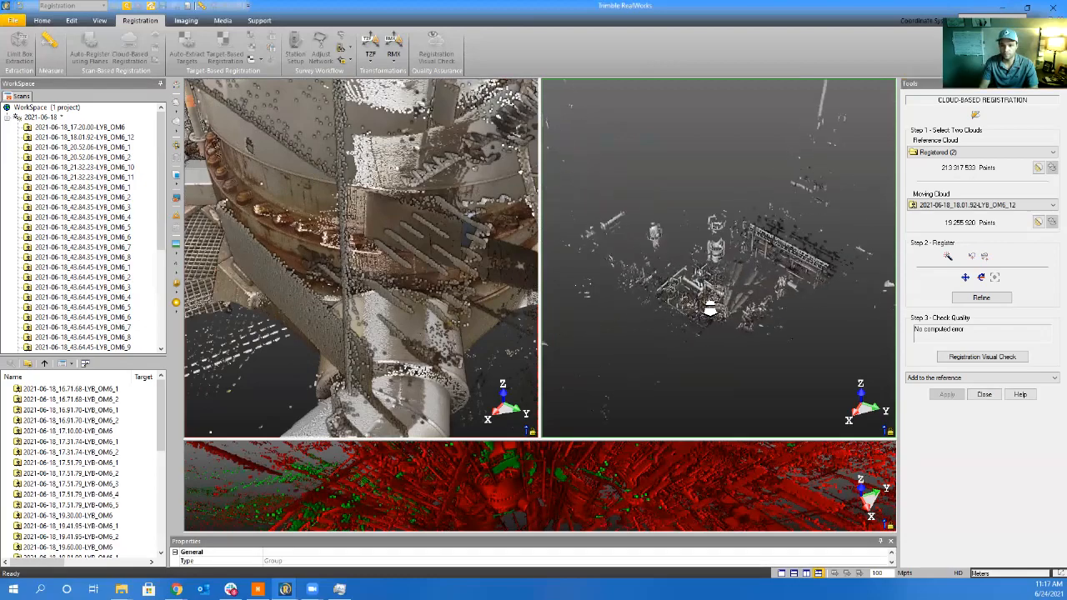
# Examine scan 2021-06-18_18.01.92-LYB_OM6_12 and the reference around the large white vessel and platform for a shared feature
pyautogui.scroll(5, 713, 308)
pyautogui.scroll(-5, 649, 334)
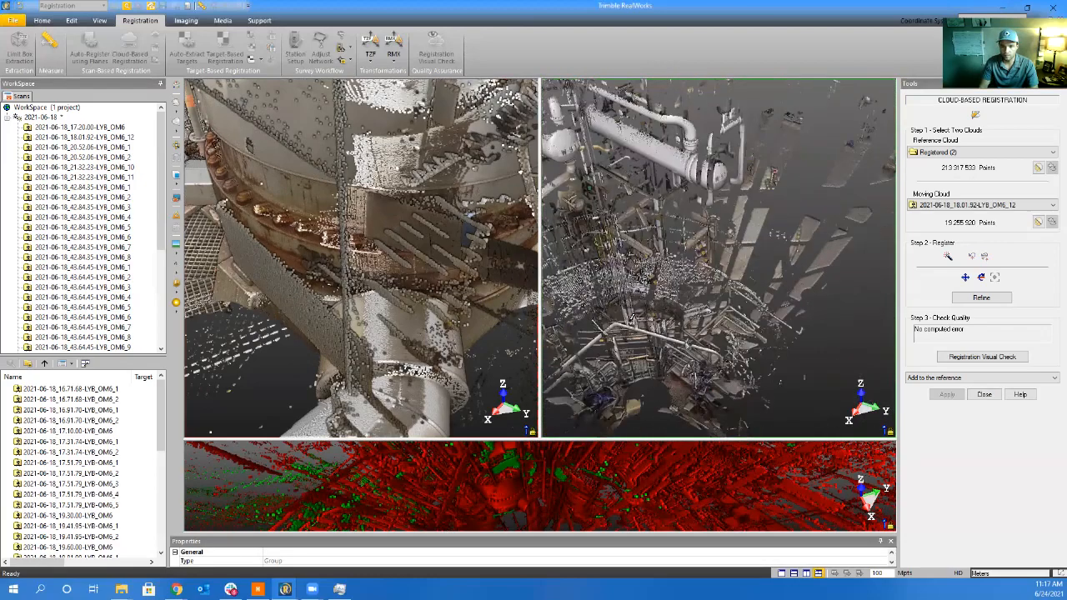
pyautogui.moveTo(649, 335); pyautogui.dragTo(621, 301, button='middle')
pyautogui.moveTo(662, 374); pyautogui.dragTo(707, 405)
pyautogui.scroll(-3, 359, 265)
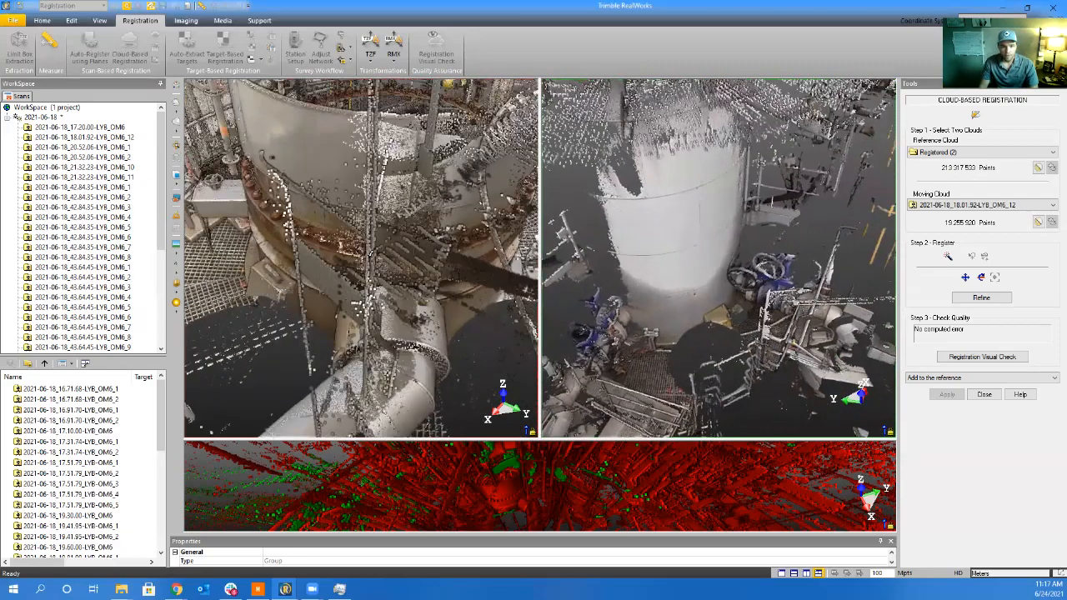
pyautogui.moveTo(359, 265); pyautogui.dragTo(359, 317)
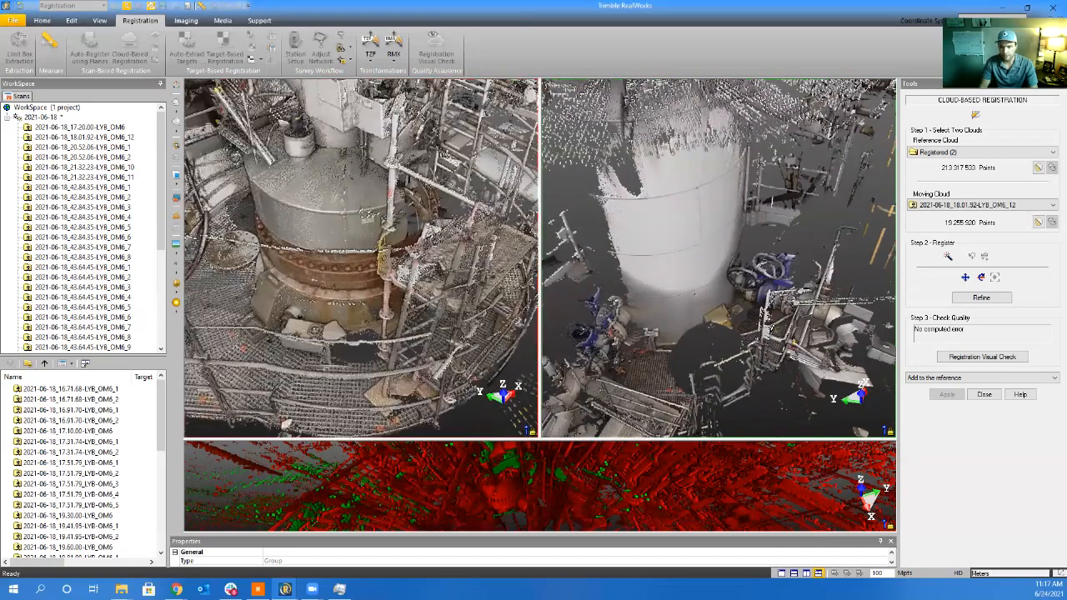
pyautogui.moveTo(479, 332); pyautogui.dragTo(388, 325)
pyautogui.scroll(-8, 303, 329)
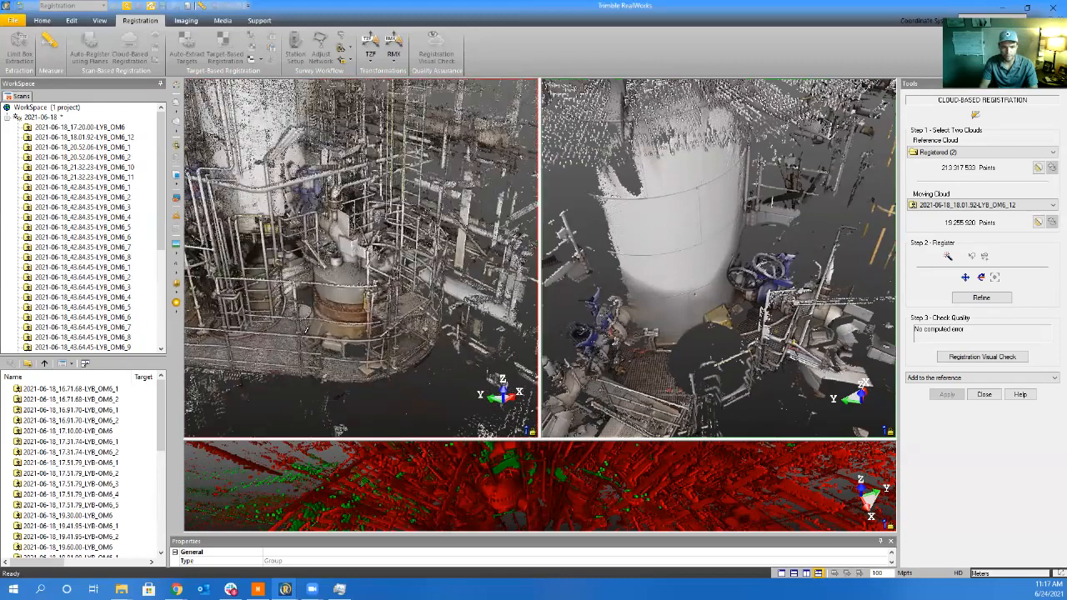
# Pick a matching point on the blue valve beside the white vessel in scan 2021-06-18_18.01.92-LYB_OM6_12 and the reference cloud
pyautogui.moveTo(290, 241); pyautogui.dragTo(290, 280, button='middle')
pyautogui.scroll(10, 300, 296)
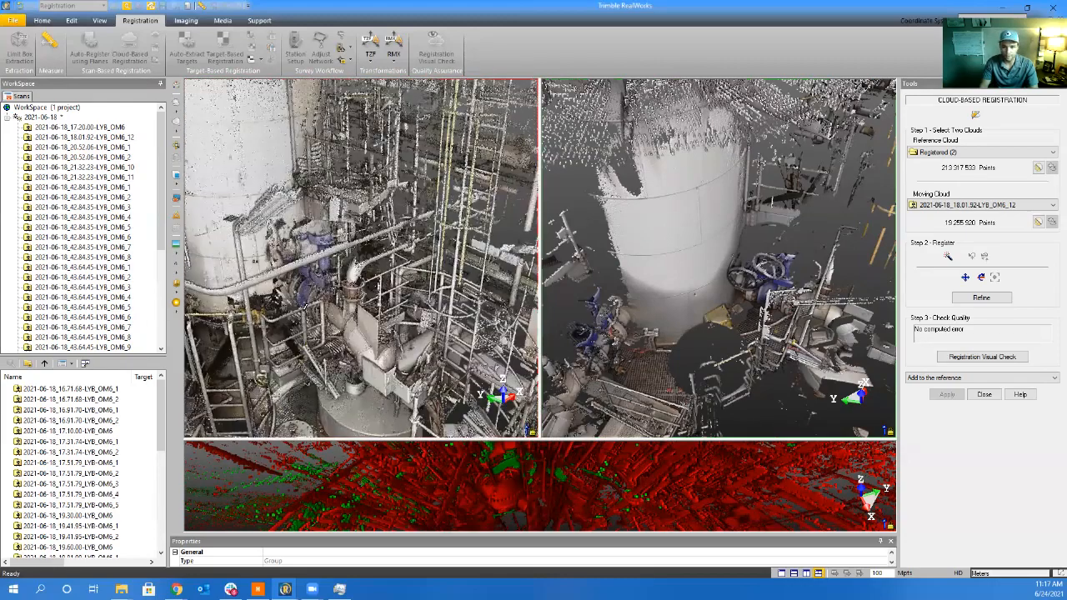
pyautogui.scroll(6, 308, 312)
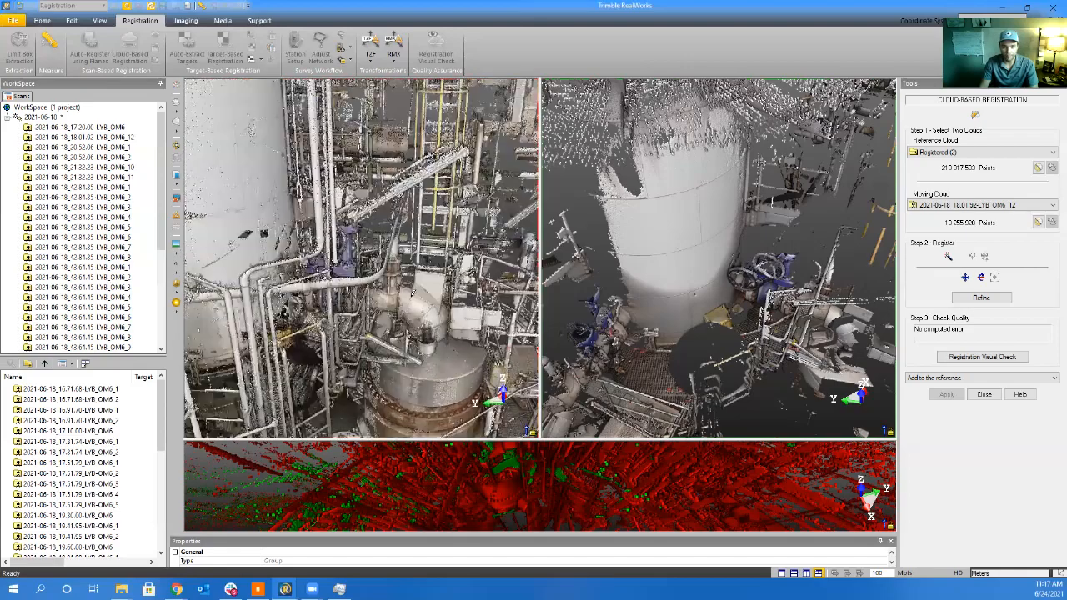
pyautogui.scroll(6, 331, 300)
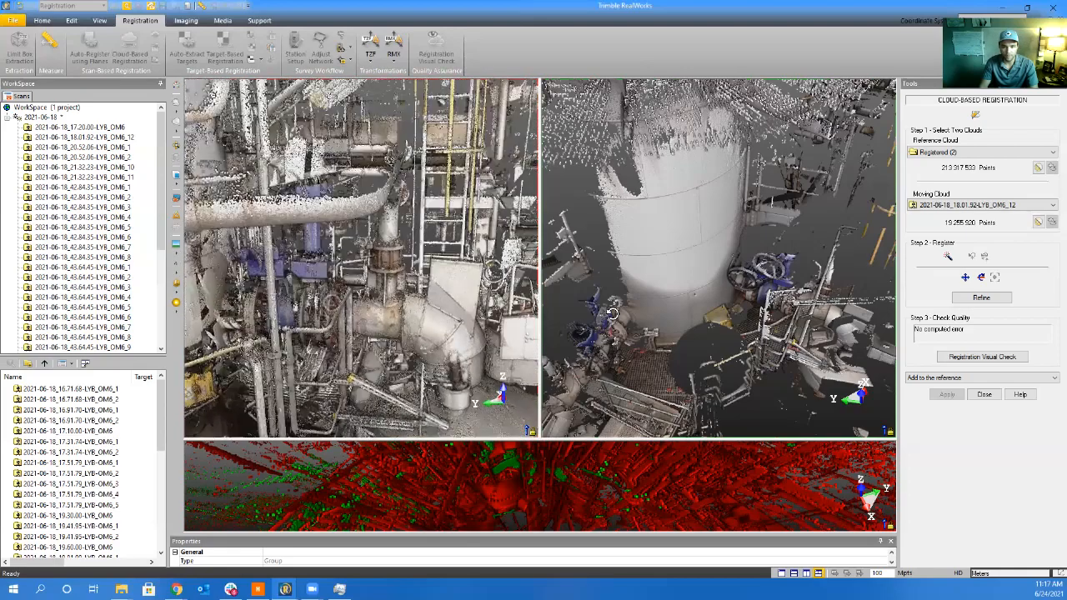
pyautogui.scroll(3, 777, 310)
pyautogui.moveTo(777, 309); pyautogui.dragTo(769, 273)
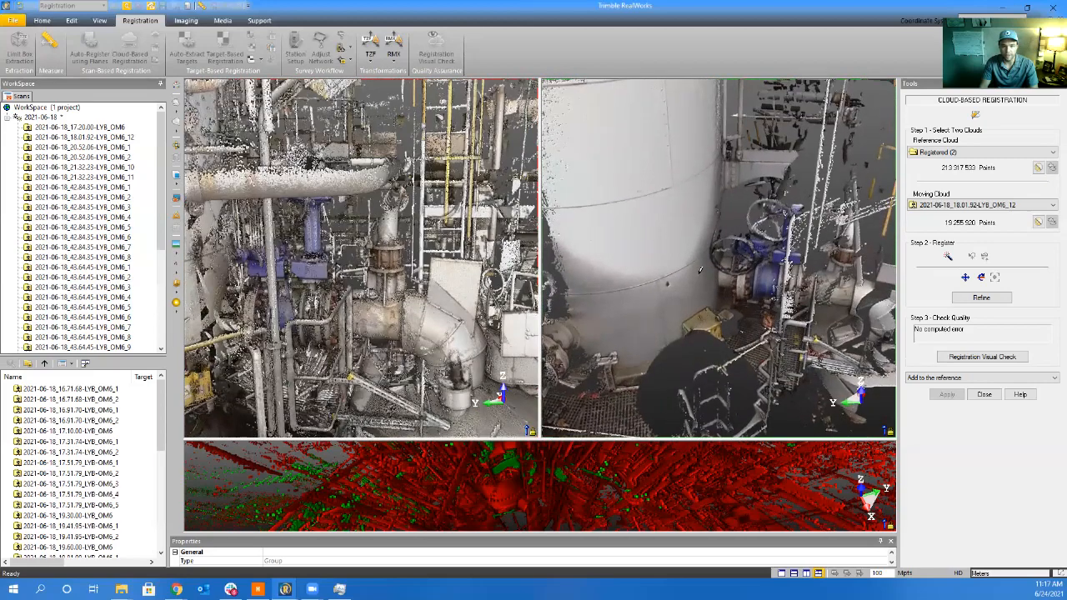
pyautogui.scroll(3, 790, 281)
pyautogui.moveTo(792, 282); pyautogui.dragTo(790, 248)
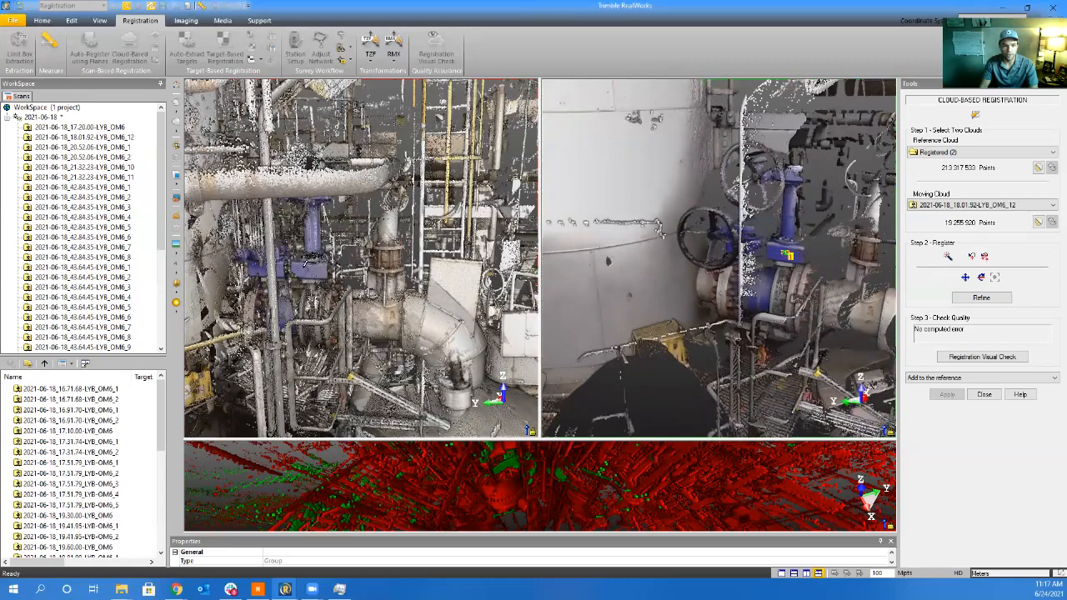
pyautogui.scroll(5, 310, 275)
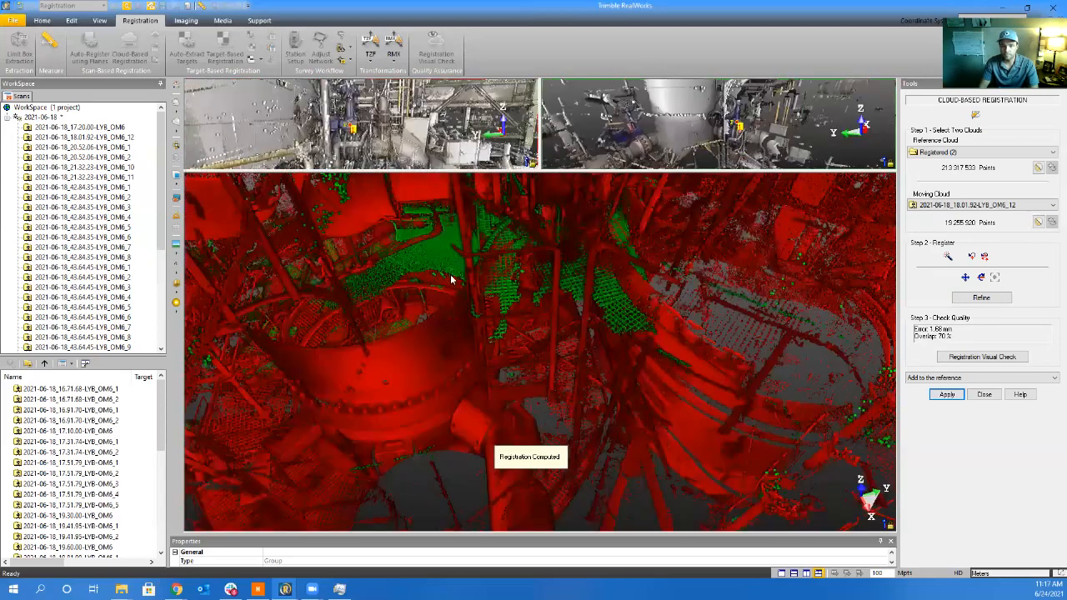
# Inspect the overlap of scan 2021-06-18_18.01.92-LYB_OM6_12 with the reference, and refine and apply its registration with the scan added to the reference
pyautogui.moveTo(538, 323); pyautogui.dragTo(376, 395)
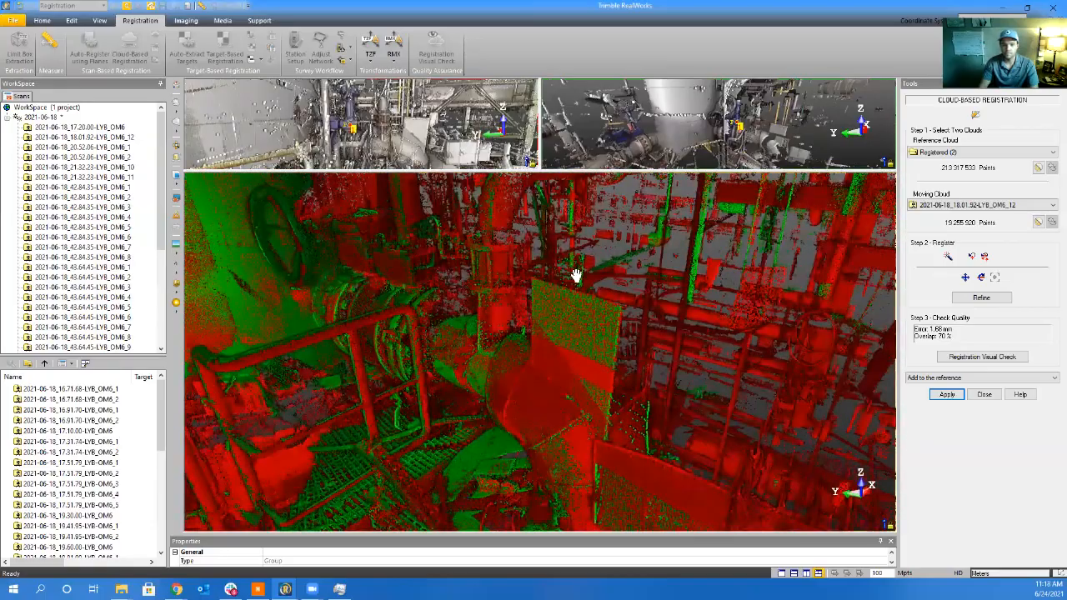
pyautogui.scroll(5, 573, 275)
pyautogui.moveTo(562, 325); pyautogui.dragTo(677, 437, button='middle')
pyautogui.moveTo(676, 438); pyautogui.dragTo(677, 408)
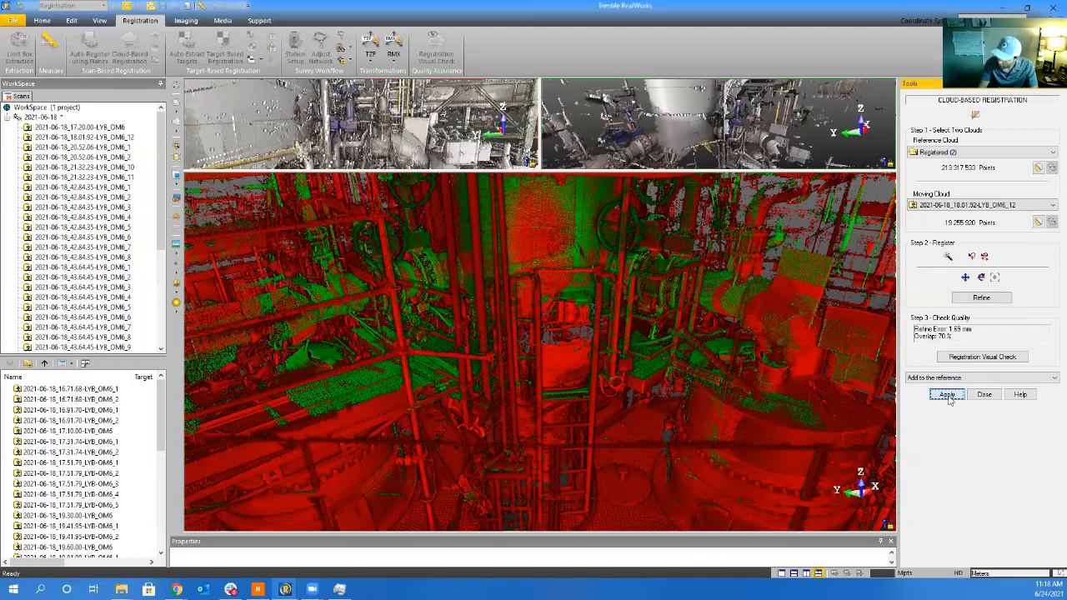
pyautogui.click(948, 396)
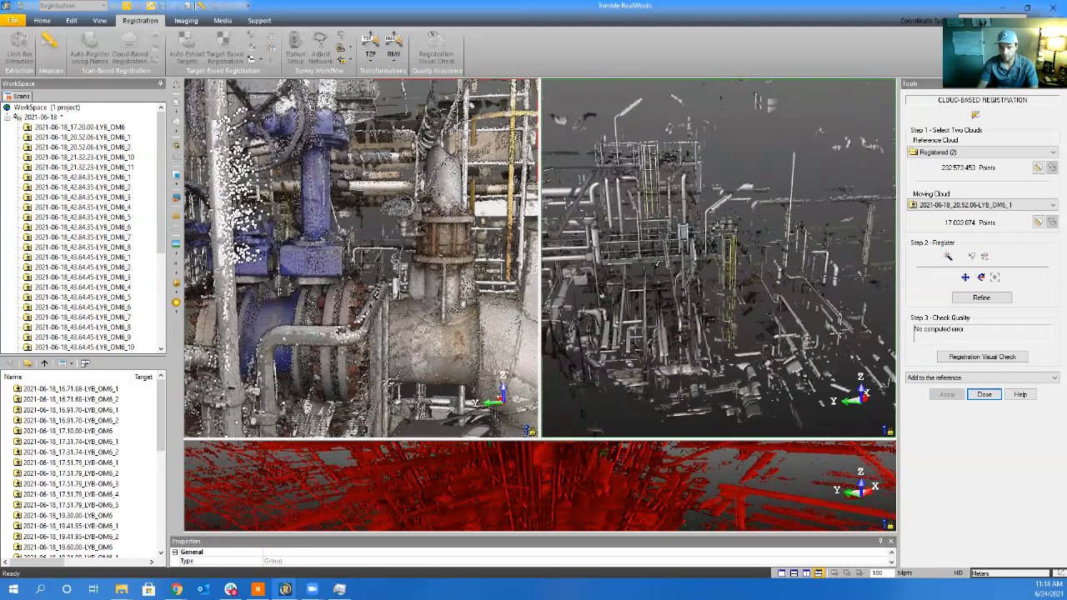
# Examine scan 2021-06-18_20.52.06-LYB_OM6_1 around its pipework and the tall vessel for a recognizable feature
pyautogui.moveTo(721, 340); pyautogui.dragTo(855, 390)
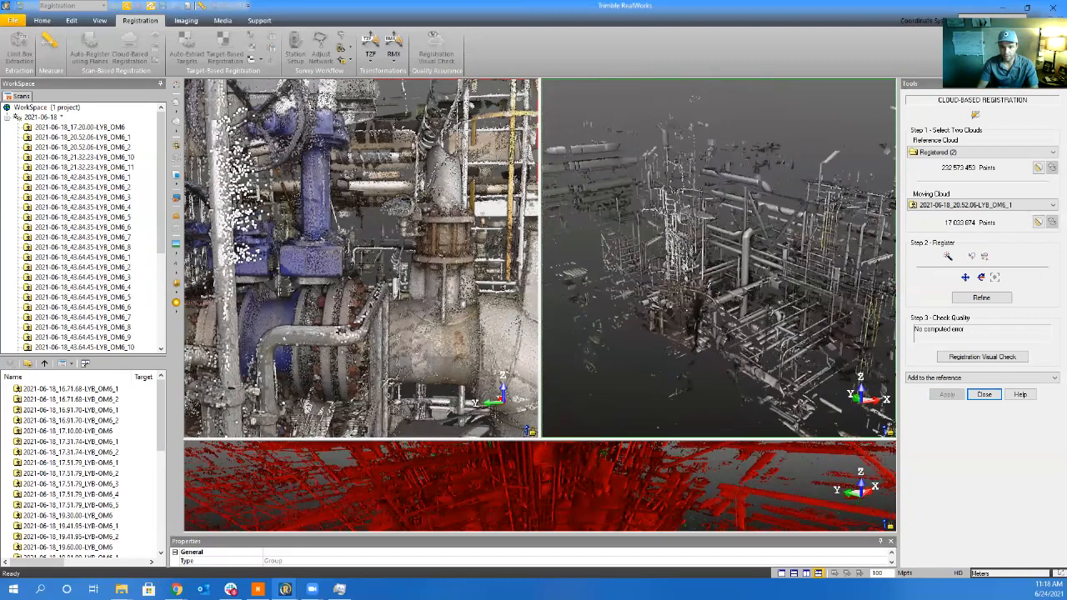
pyautogui.scroll(3, 673, 292)
pyautogui.scroll(2, 673, 292)
pyautogui.scroll(4, 727, 301)
pyautogui.moveTo(728, 302); pyautogui.dragTo(584, 305)
pyautogui.moveTo(717, 340); pyautogui.dragTo(492, 296)
# Compare the reference around the large white vessel and its platforms with the tall vessel in scan 2021-06-18_20.52.06-LYB_OM6_1
pyautogui.moveTo(383, 232); pyautogui.dragTo(418, 352)
pyautogui.scroll(-3, 419, 351)
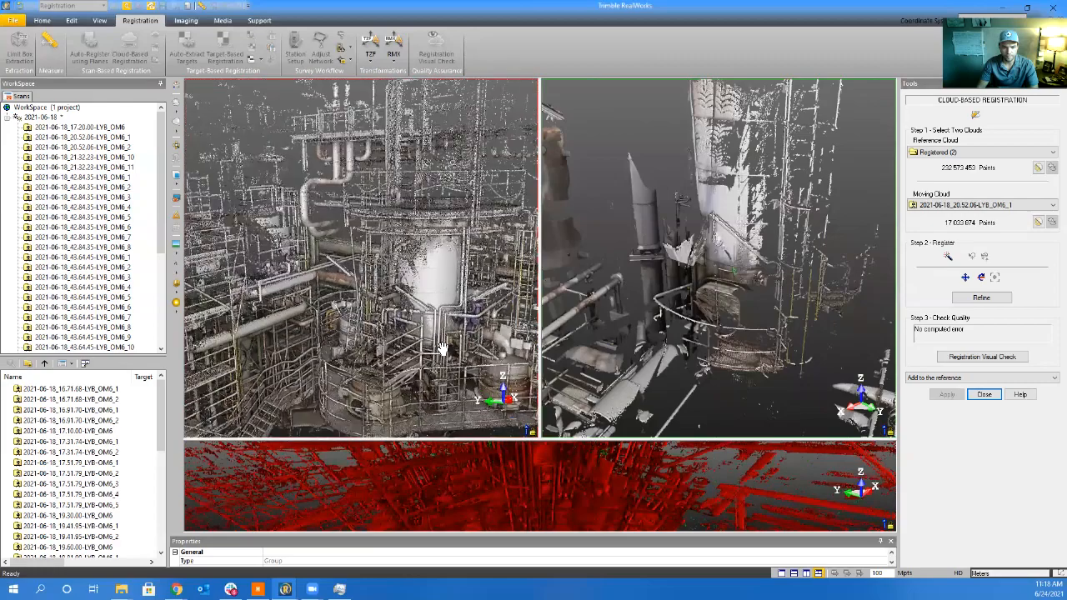
pyautogui.moveTo(443, 350); pyautogui.dragTo(334, 345, button='middle')
pyautogui.scroll(-5, 708, 318)
pyautogui.scroll(-3, 707, 317)
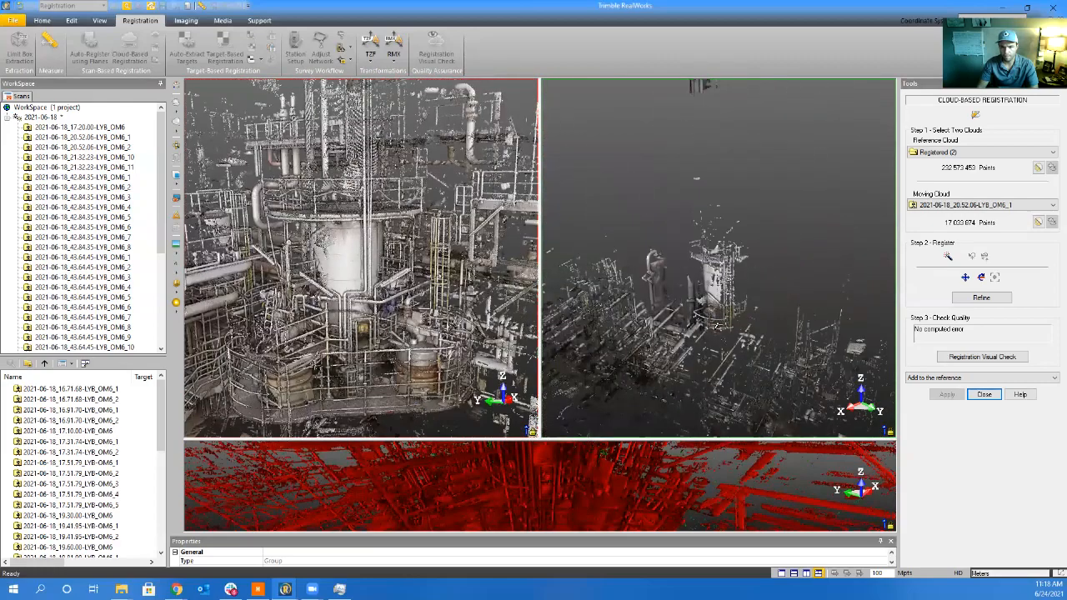
pyautogui.moveTo(708, 318); pyautogui.dragTo(682, 313)
pyautogui.moveTo(416, 330); pyautogui.dragTo(367, 308)
pyautogui.moveTo(366, 308); pyautogui.dragTo(443, 331, button='middle')
pyautogui.scroll(-5, 476, 337)
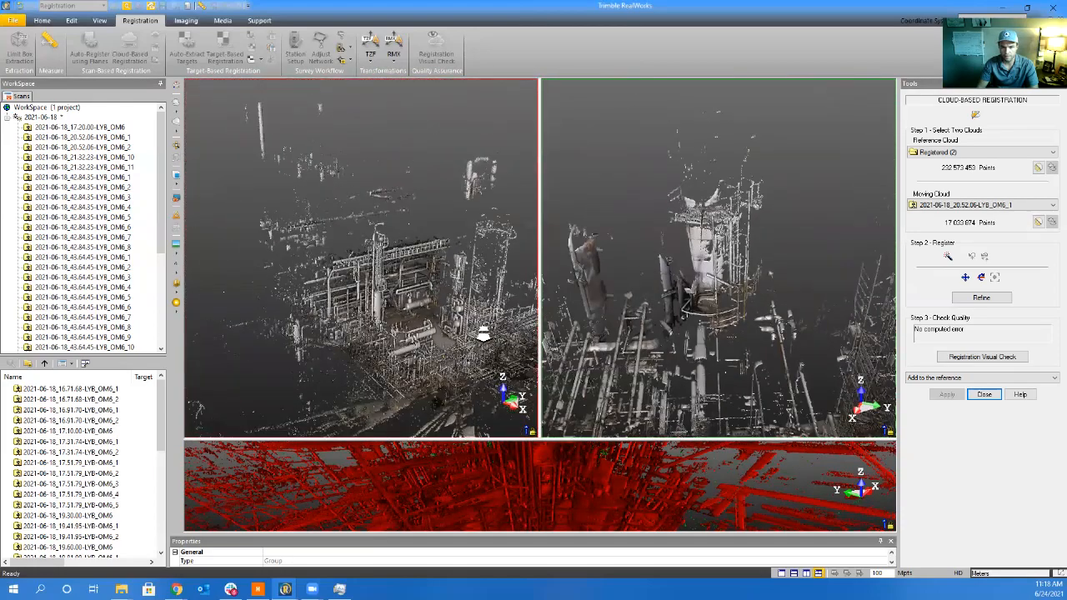
# Examine the reference cloud around the pipe rack, tall column and paved area for structures matching scan 2021-06-18_20.52.06-LYB_OM6_1
pyautogui.scroll(3, 483, 334)
pyautogui.scroll(3, 334, 352)
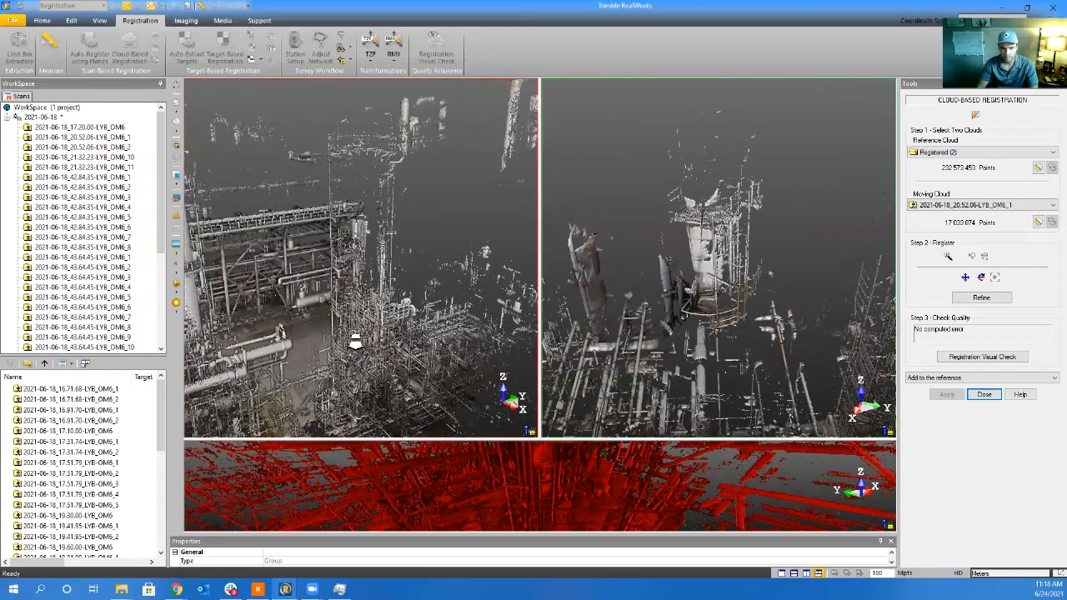
pyautogui.moveTo(334, 353); pyautogui.dragTo(432, 368)
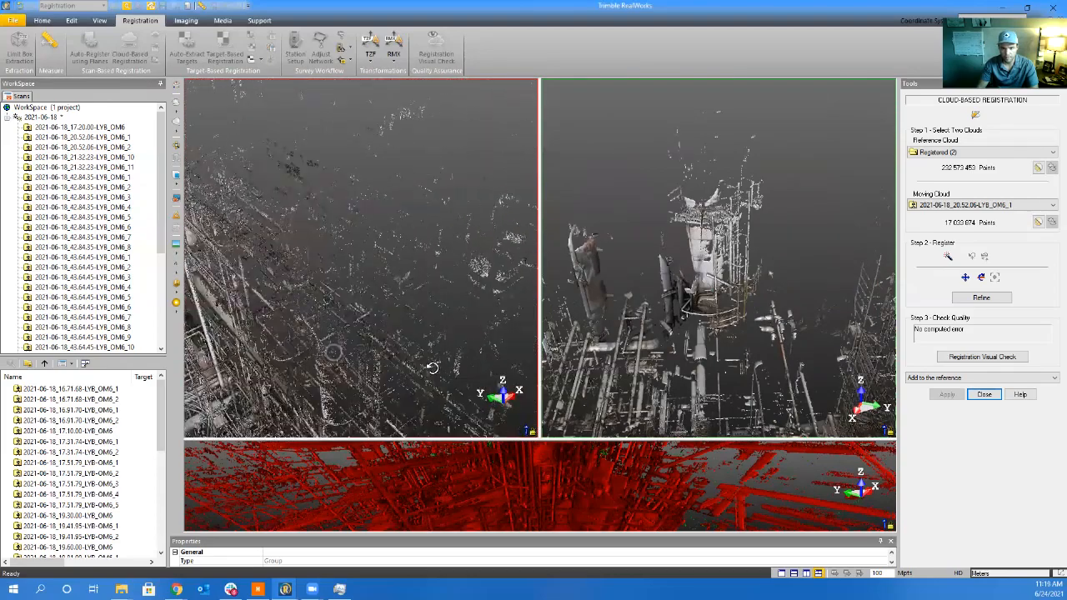
pyautogui.scroll(-3, 355, 364)
pyautogui.moveTo(429, 303); pyautogui.dragTo(411, 329, button='middle')
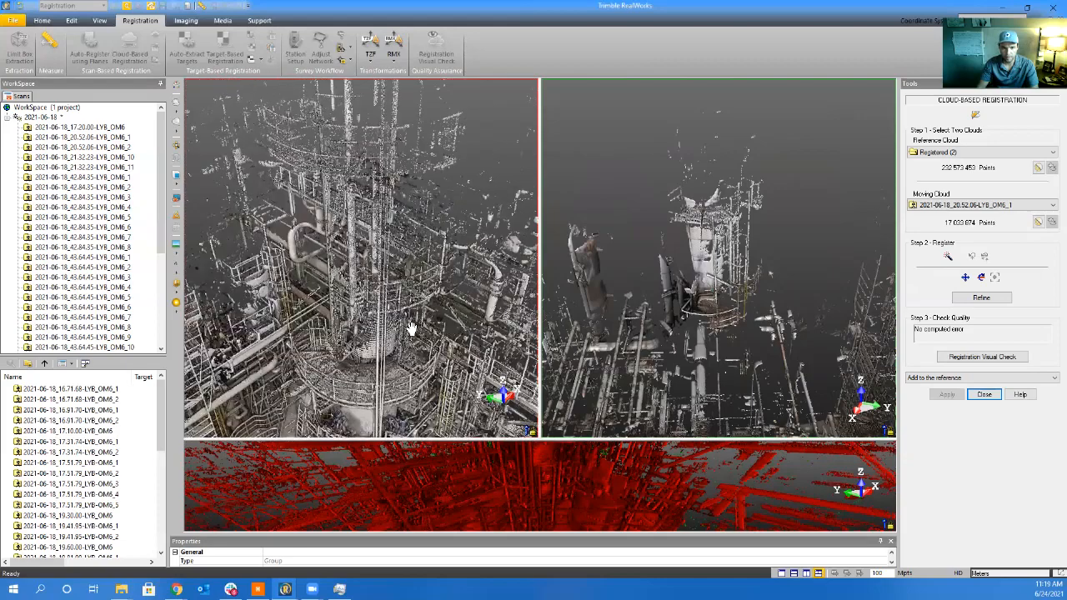
pyautogui.moveTo(370, 363); pyautogui.dragTo(383, 374)
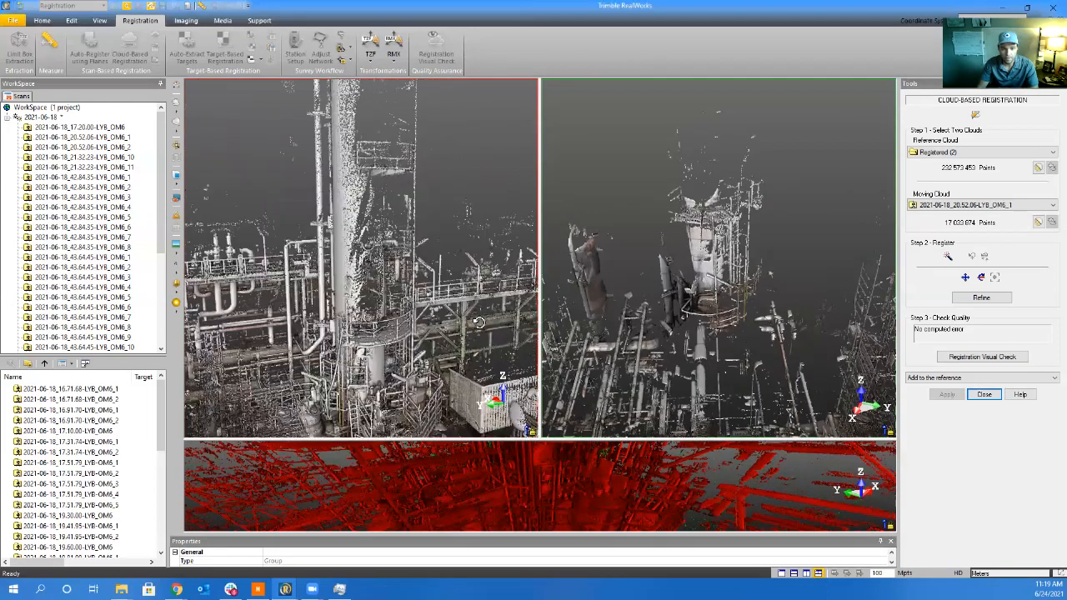
pyautogui.moveTo(491, 323); pyautogui.dragTo(612, 358)
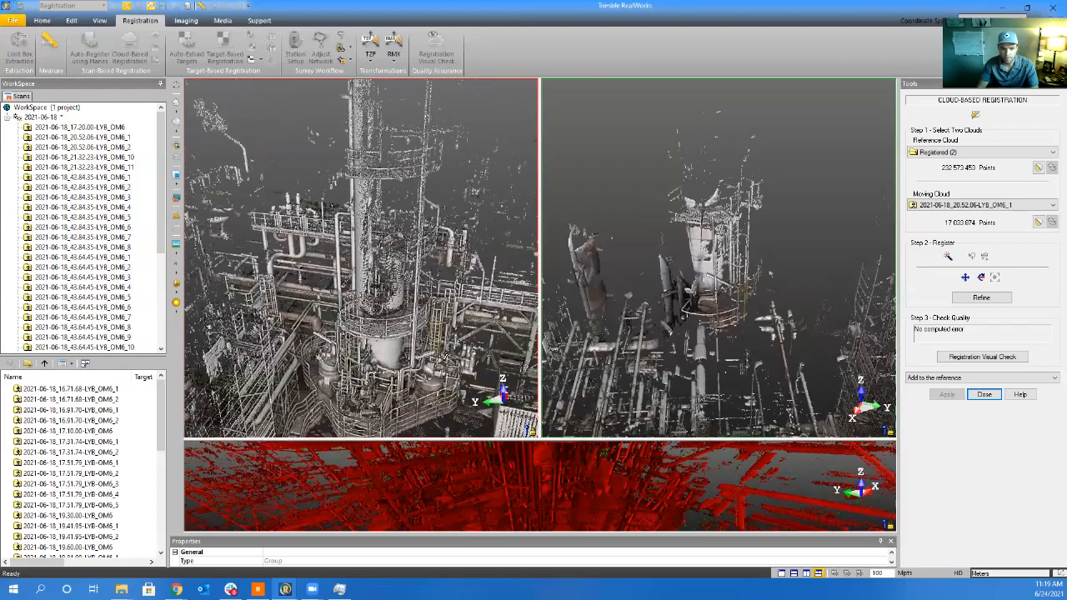
pyautogui.moveTo(409, 350); pyautogui.dragTo(575, 371)
pyautogui.moveTo(267, 371); pyautogui.dragTo(146, 386, button='middle')
pyautogui.scroll(-3, 279, 259)
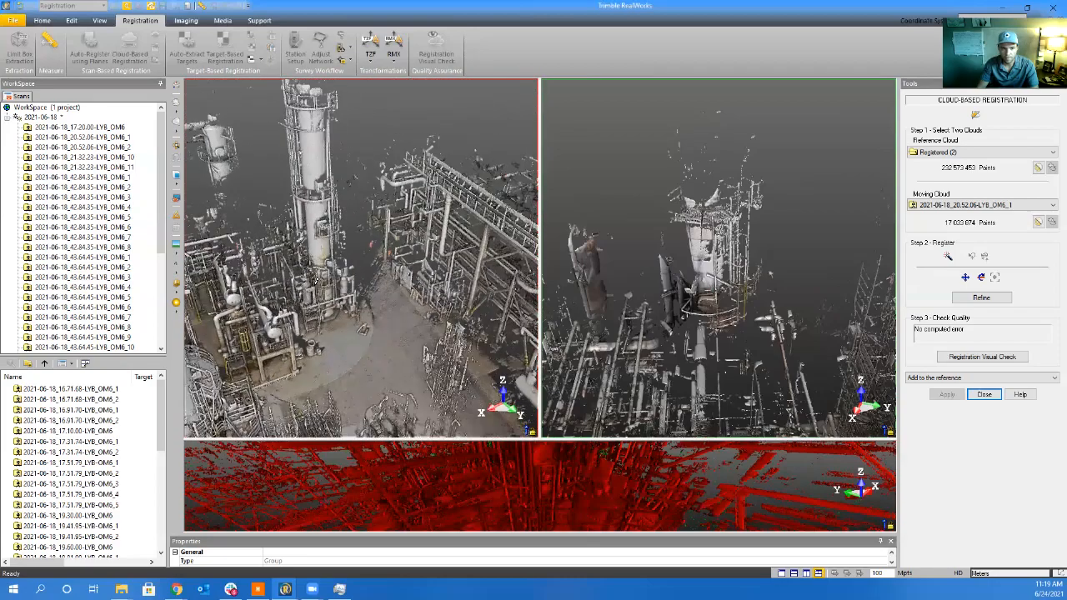
# Examine the pipework of scan 2021-06-18_20.52.06-LYB_OM6_1 from above and the reference around the tall column for a shared feature
pyautogui.moveTo(279, 258); pyautogui.dragTo(357, 282, button='middle')
pyautogui.moveTo(710, 320); pyautogui.dragTo(700, 258)
pyautogui.moveTo(700, 259); pyautogui.dragTo(745, 318, button='middle')
pyautogui.moveTo(430, 348); pyautogui.dragTo(475, 379)
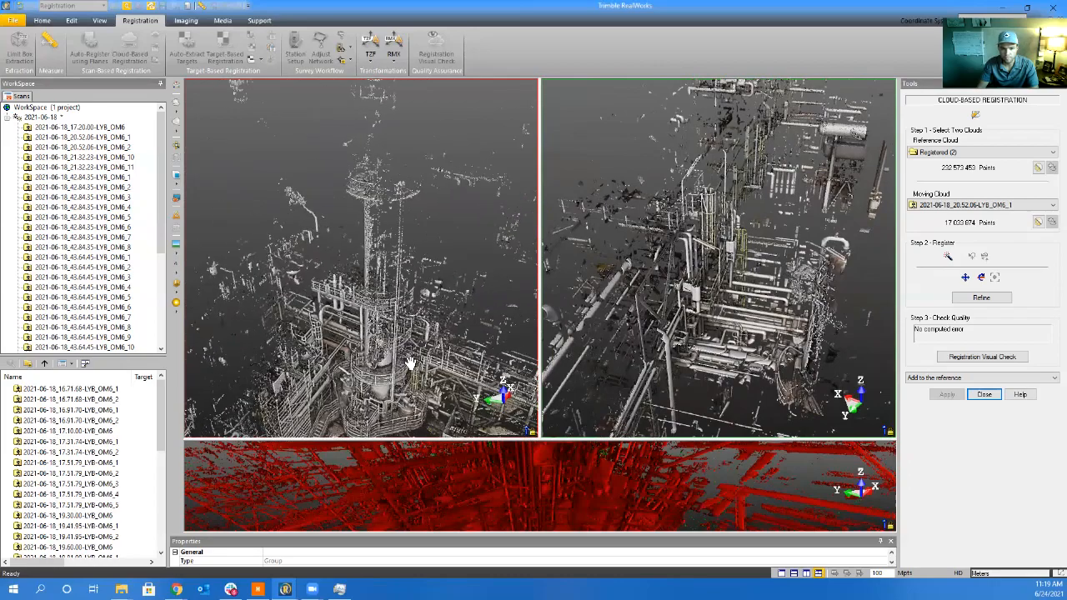
pyautogui.moveTo(411, 364); pyautogui.dragTo(365, 347, button='middle')
pyautogui.scroll(1, 341, 320)
pyautogui.scroll(2, 341, 320)
pyautogui.moveTo(475, 330); pyautogui.dragTo(333, 335)
# Switch the moving cloud to scan 2021-06-18_21.32.23-LYB_OM6_10 and view the whole reference cloud for comparison
pyautogui.click(946, 204)
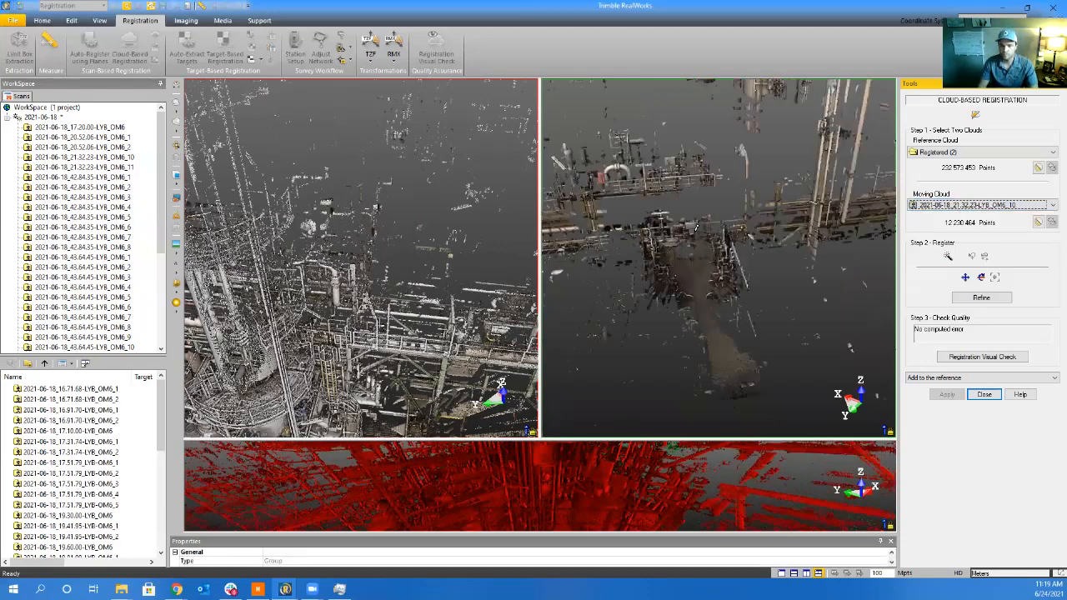
pyautogui.scroll(-4, 694, 226)
pyautogui.scroll(-4, 408, 310)
pyautogui.moveTo(407, 310); pyautogui.dragTo(373, 358, button='middle')
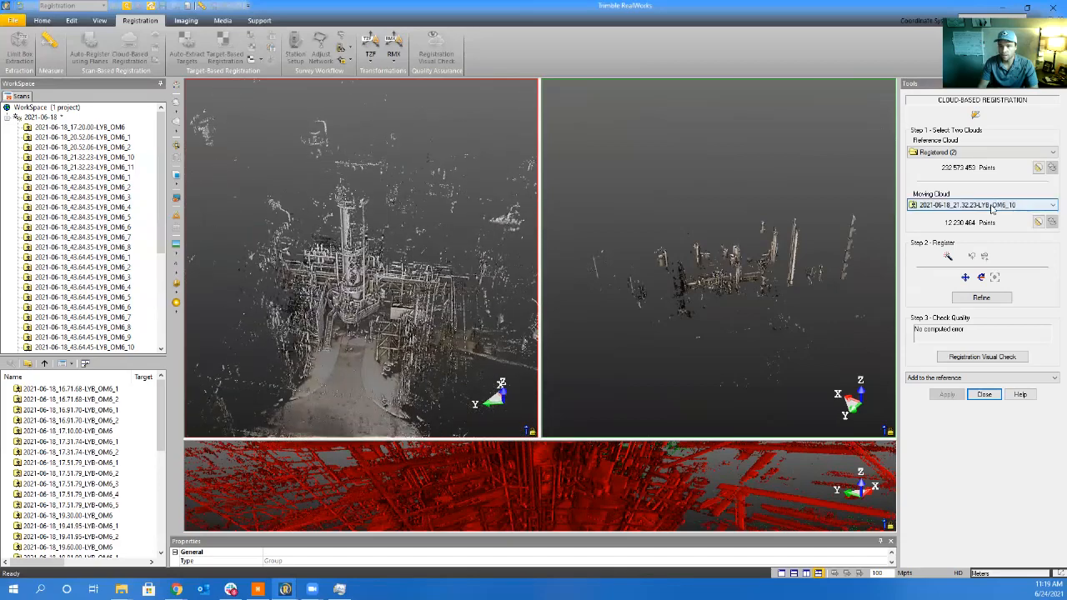
# Set Registered as the reference cloud and Registered (2) as the moving cloud
pyautogui.click(956, 154)
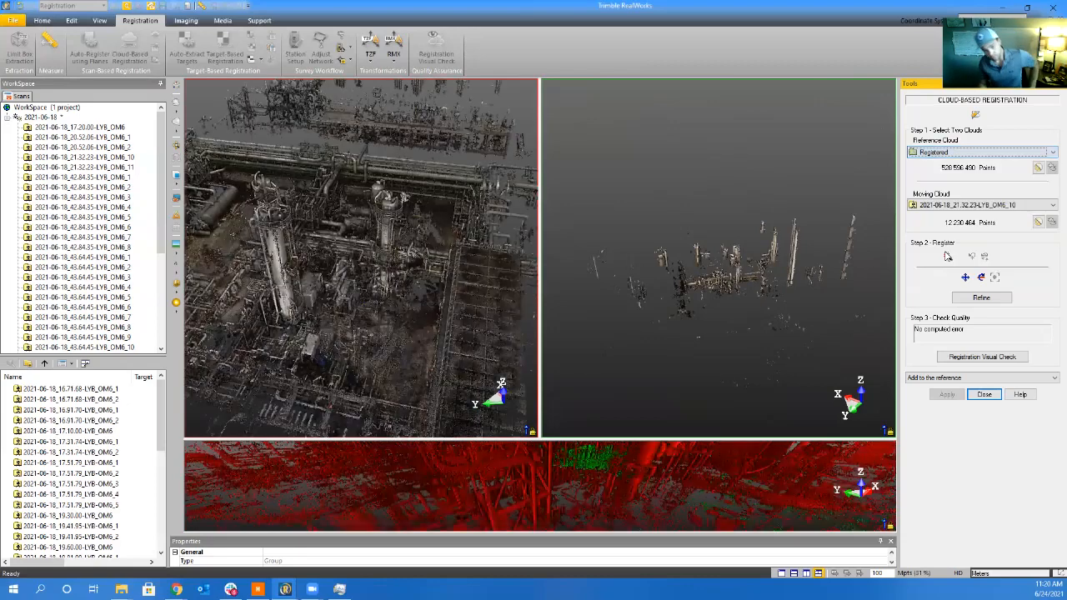
pyautogui.click(932, 208)
pyautogui.scroll(-10, 936, 333)
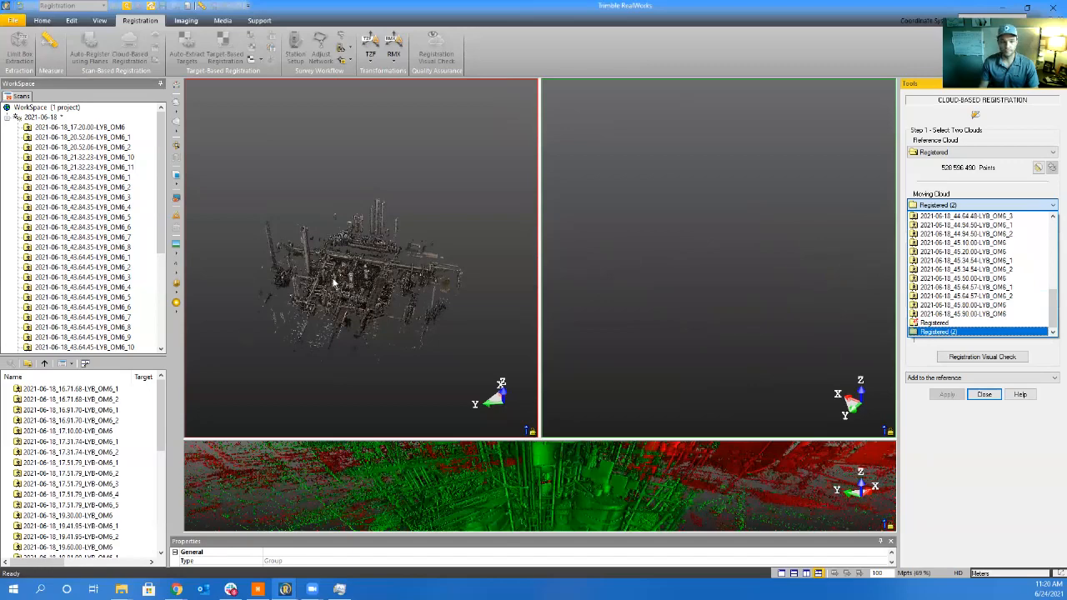
# Examine the Registered reference around the short white vessel by the road and the towers of Registered (2) for a common area
pyautogui.scroll(2, 349, 279)
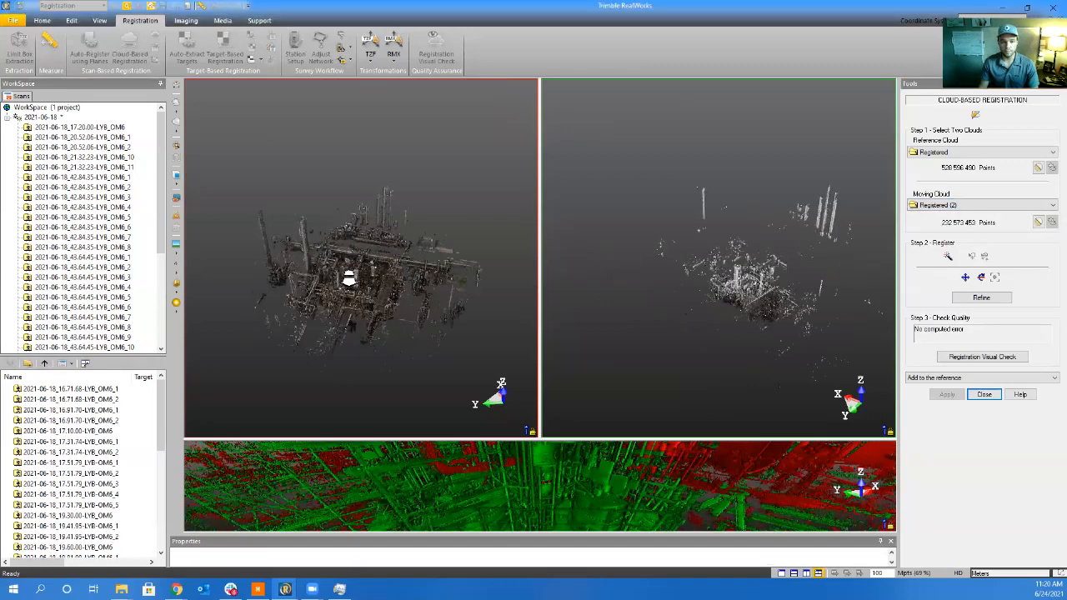
pyautogui.scroll(2, 348, 280)
pyautogui.moveTo(434, 272); pyautogui.dragTo(312, 271)
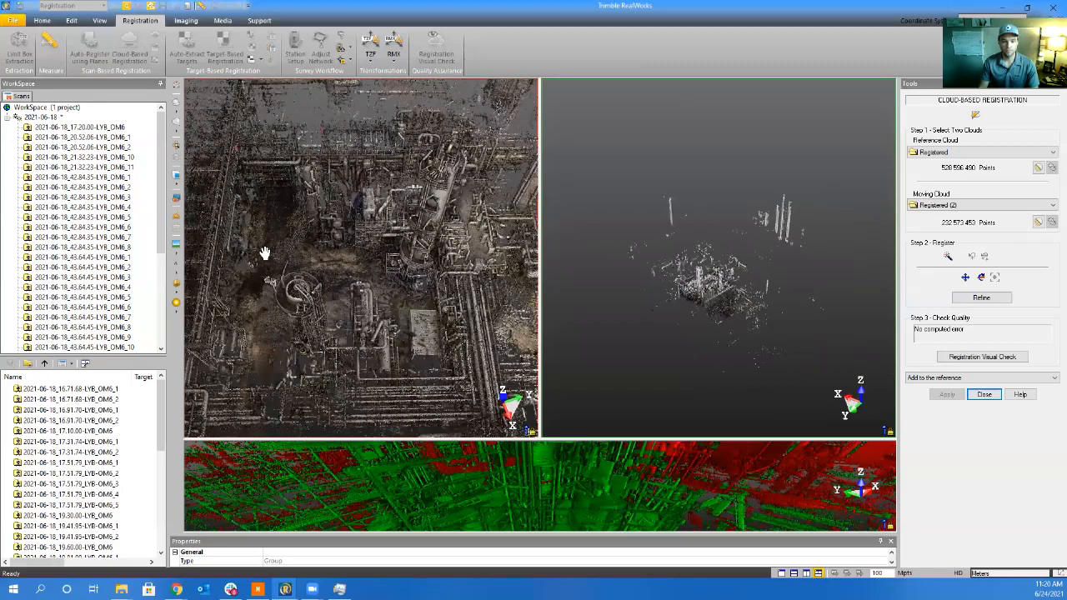
pyautogui.moveTo(265, 252); pyautogui.dragTo(249, 152, button='middle')
pyautogui.scroll(-2, 401, 325)
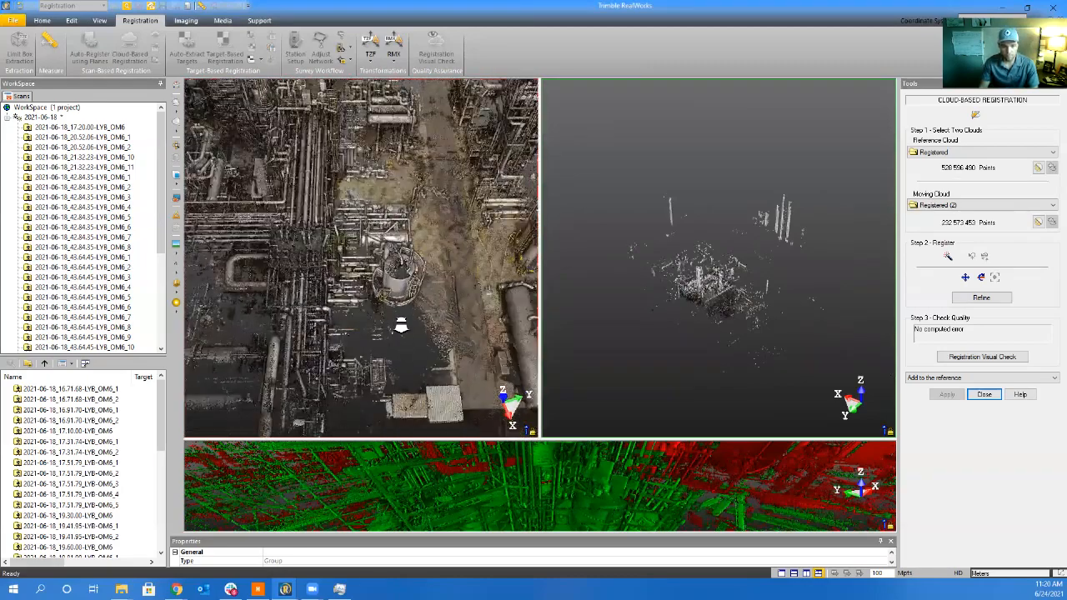
pyautogui.scroll(3, 401, 325)
pyautogui.moveTo(401, 325); pyautogui.dragTo(409, 298)
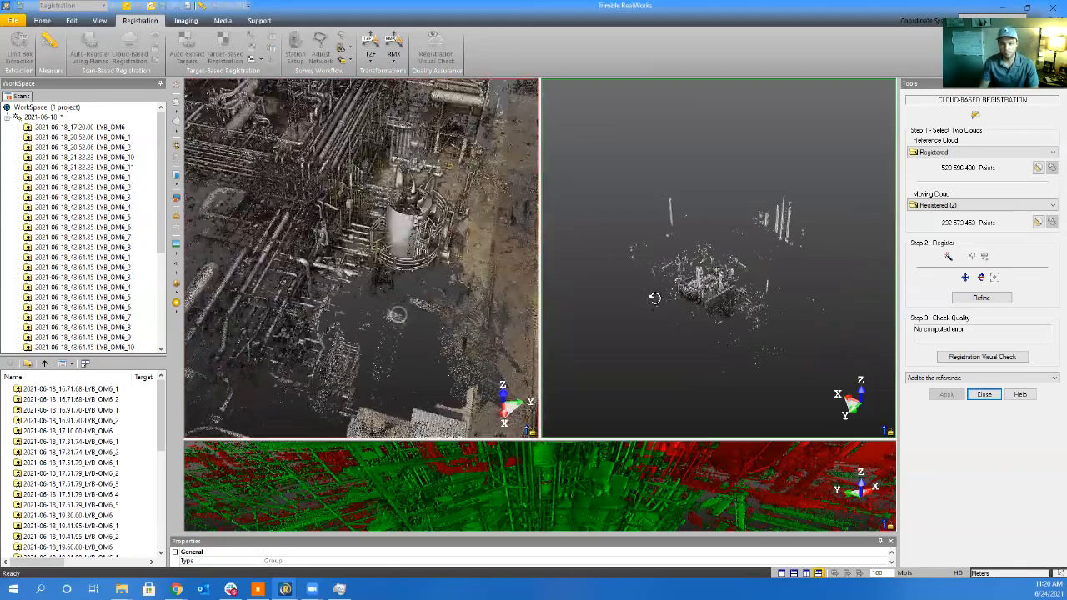
pyautogui.scroll(5, 654, 298)
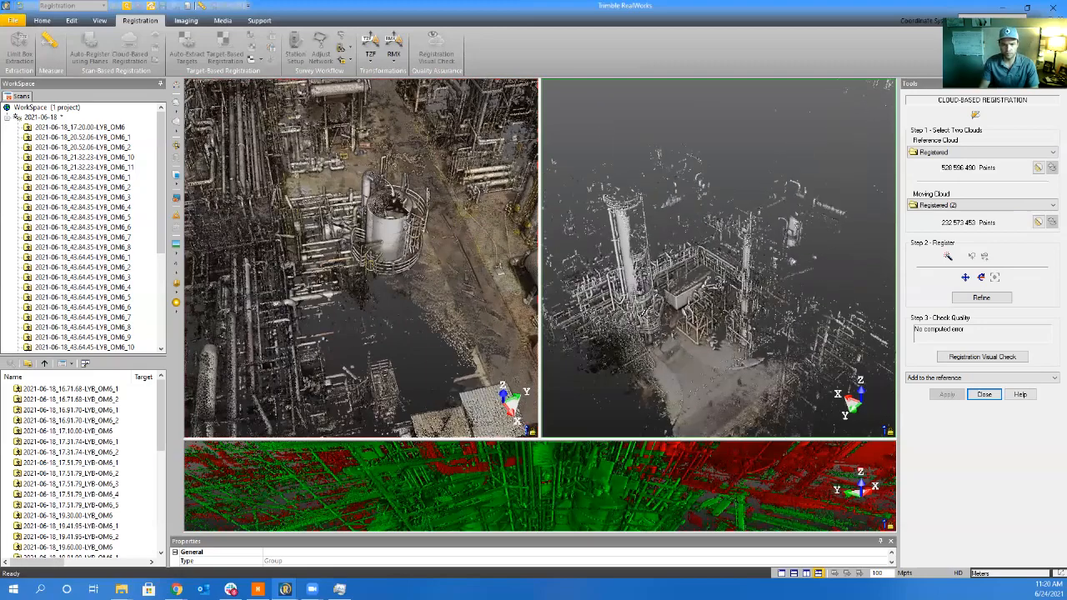
pyautogui.scroll(3, 661, 316)
pyautogui.moveTo(266, 259); pyautogui.dragTo(346, 296, button='middle')
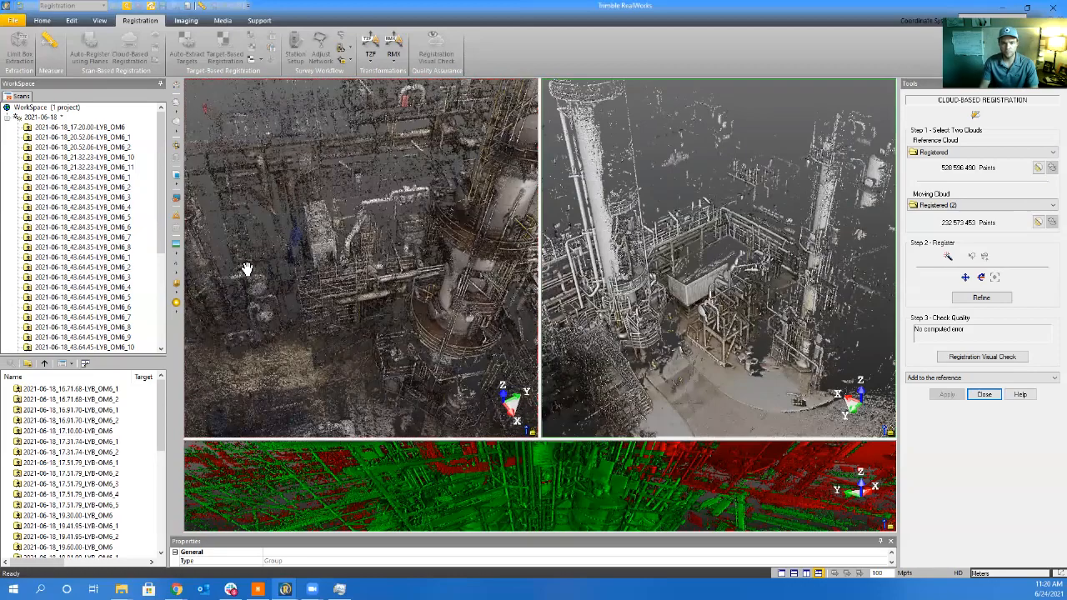
# Examine the Registered reference around the tall column and the white container at its base for features shared with Registered (2)
pyautogui.moveTo(448, 197); pyautogui.dragTo(367, 263)
pyautogui.moveTo(403, 257); pyautogui.dragTo(362, 327, button='middle')
pyautogui.scroll(3, 362, 327)
pyautogui.moveTo(360, 324); pyautogui.dragTo(332, 287)
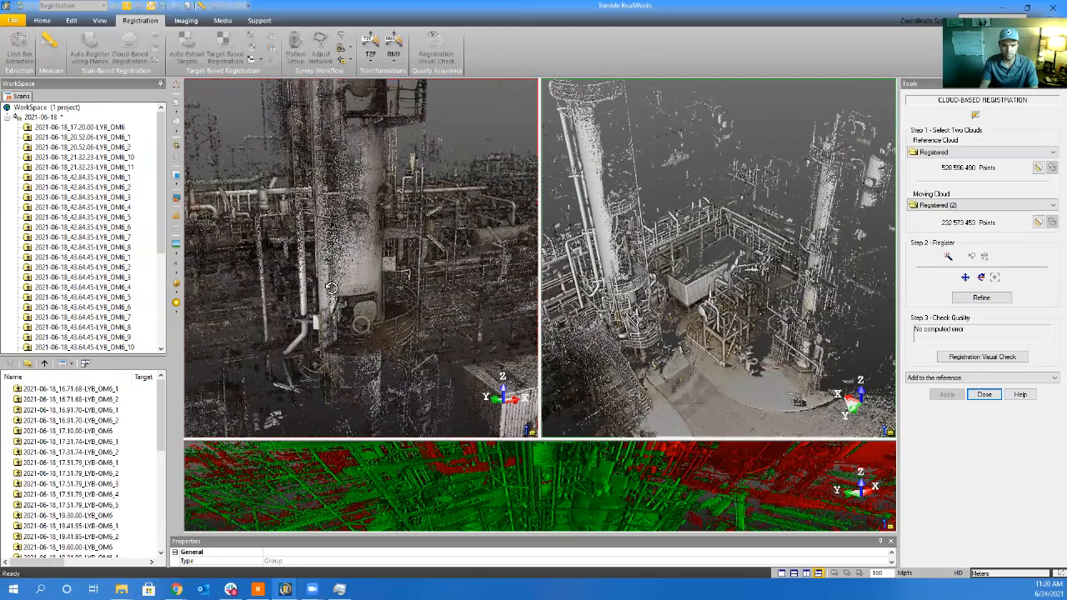
pyautogui.moveTo(331, 287); pyautogui.dragTo(333, 242, button='middle')
pyautogui.moveTo(333, 242); pyautogui.dragTo(322, 262)
pyautogui.moveTo(322, 261); pyautogui.dragTo(313, 214, button='middle')
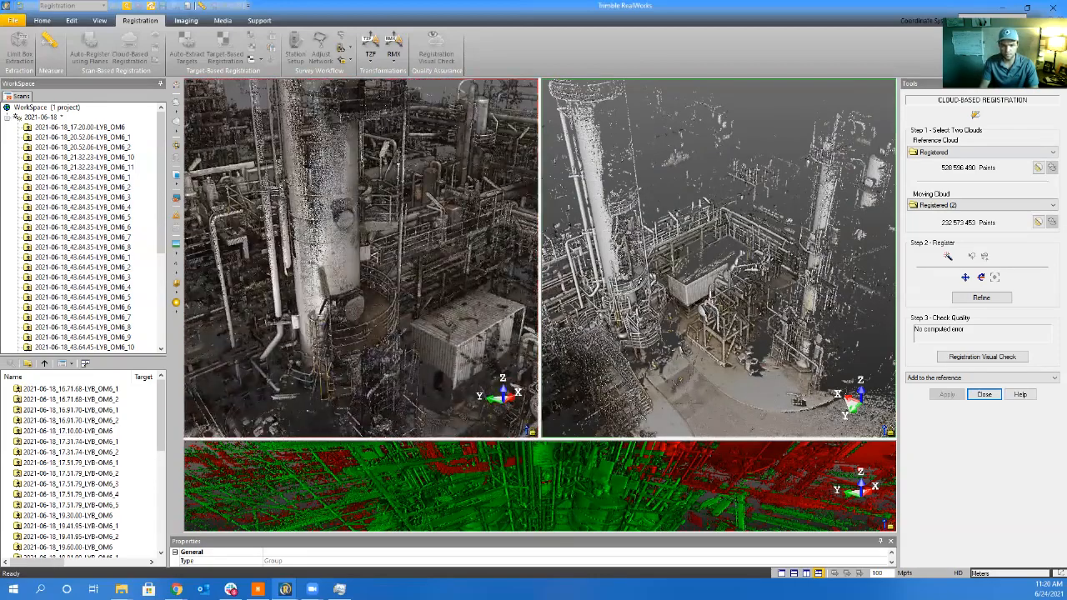
# Pick a matching point on the rounded end of the horizontal vessel beside the white container in Registered (2) and Registered
pyautogui.scroll(3, 640, 282)
pyautogui.scroll(2, 758, 337)
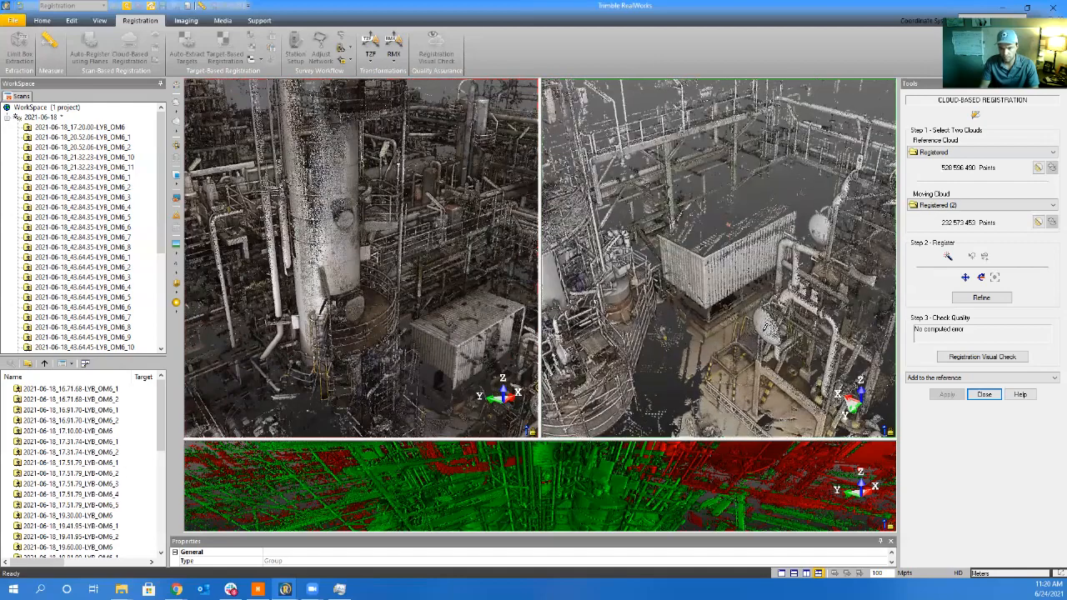
pyautogui.moveTo(460, 354); pyautogui.dragTo(425, 306)
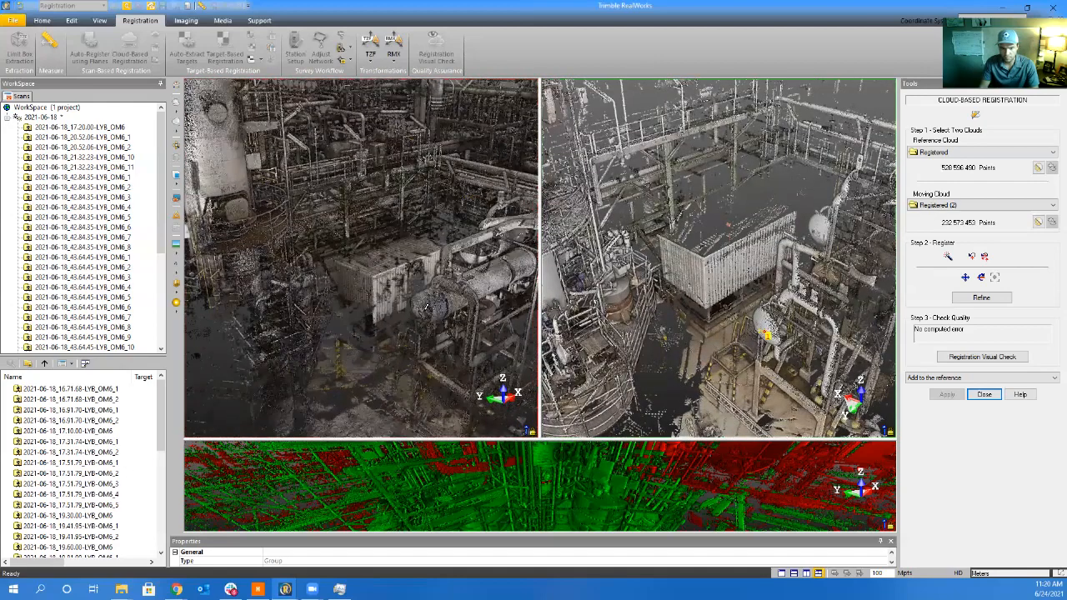
pyautogui.click(423, 312)
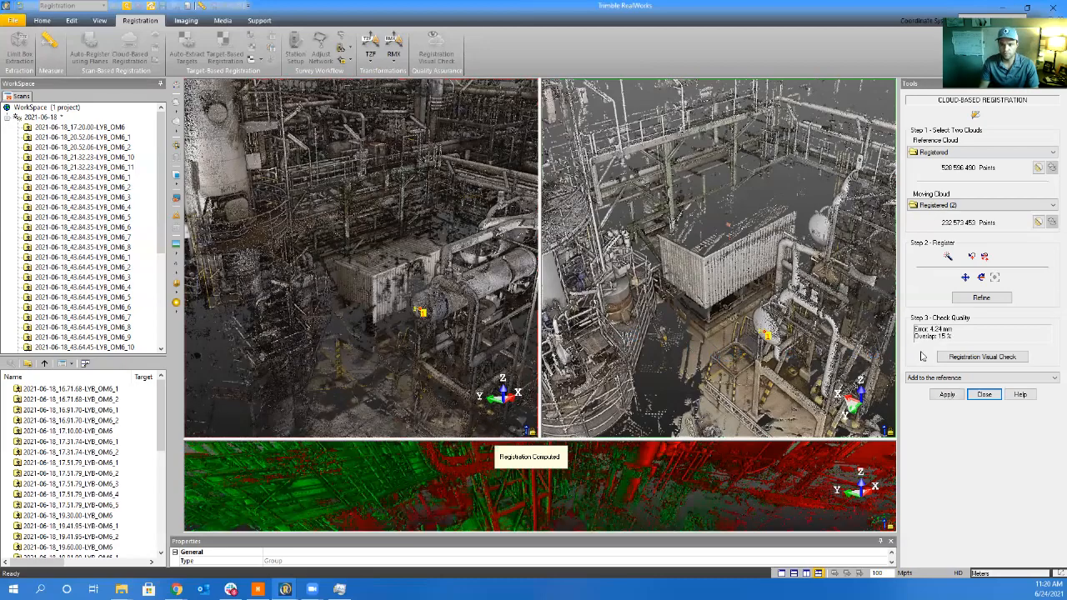
# Inspect the overlap of Registered (2) and Registered in an enlarged combined view around the container and nearby vessels
pyautogui.click(515, 502)
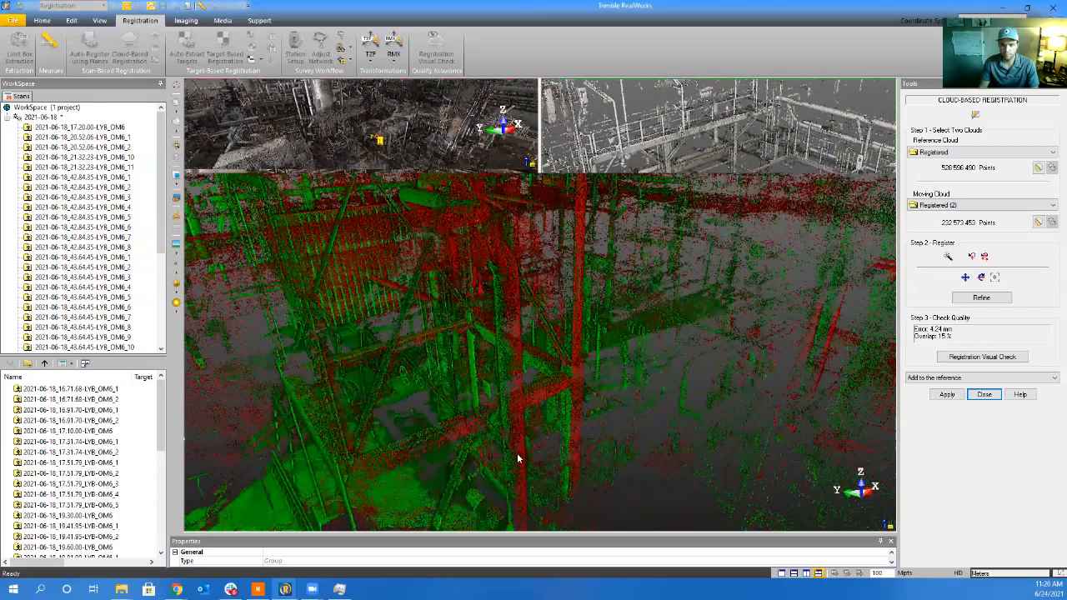
pyautogui.scroll(4, 460, 374)
pyautogui.moveTo(458, 381); pyautogui.dragTo(727, 400, button='middle')
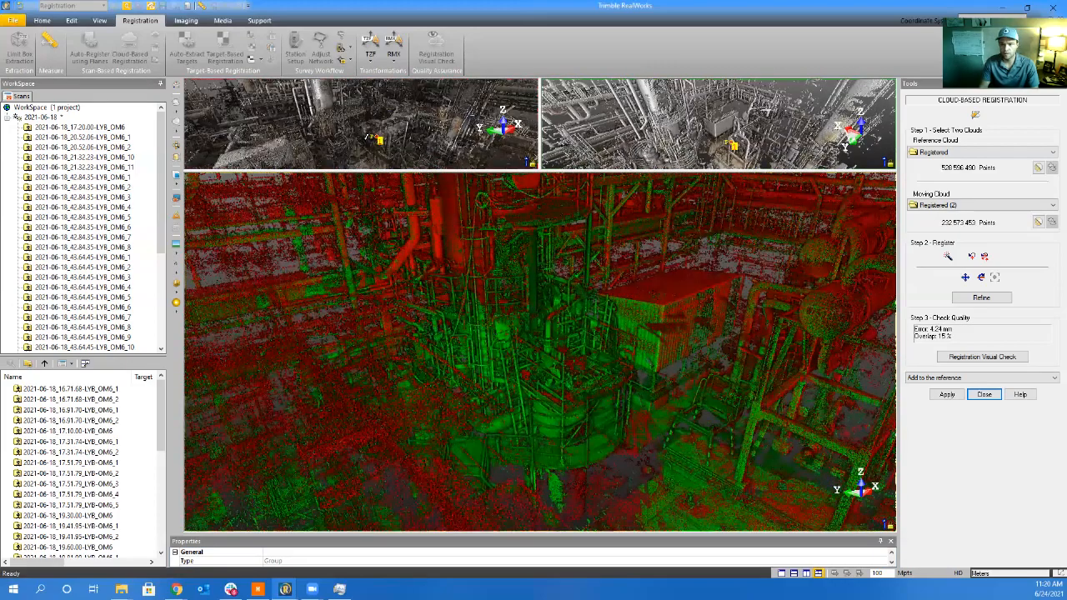
pyautogui.click(457, 133)
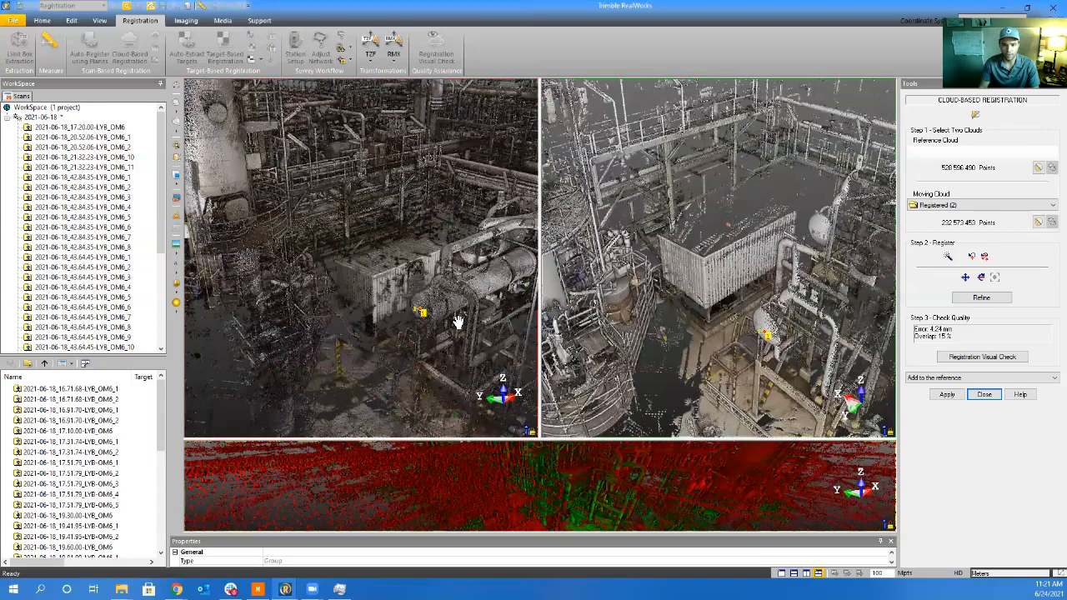
# Pick a second matching point on the vessel behind the scaffolding and large pipes in Registered (2) and Registered
pyautogui.moveTo(458, 322); pyautogui.dragTo(456, 198)
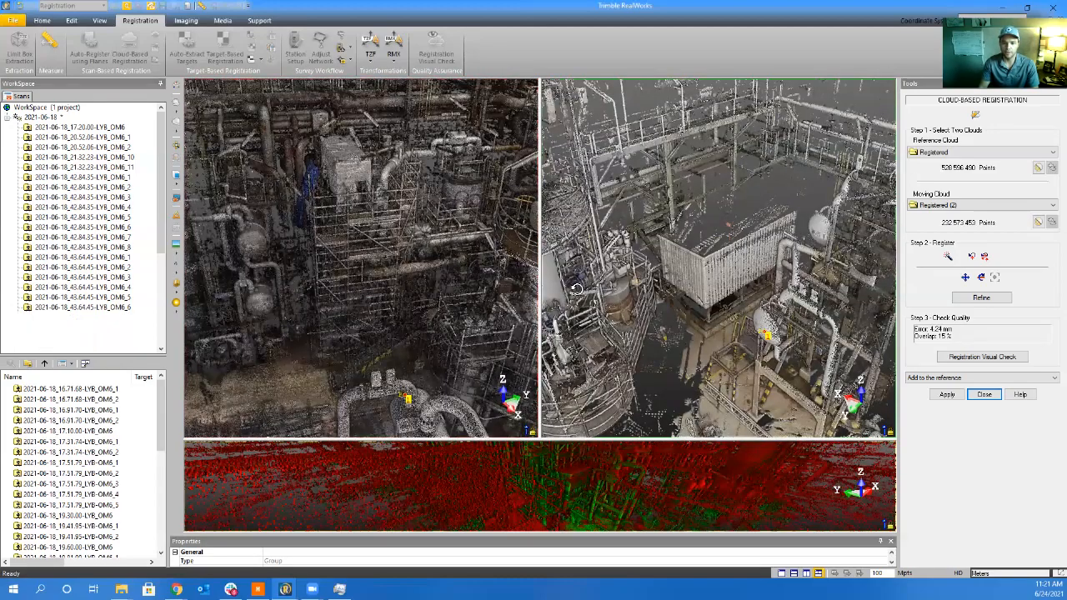
pyautogui.moveTo(733, 246); pyautogui.dragTo(627, 290)
pyautogui.moveTo(626, 291); pyautogui.dragTo(814, 286, button='middle')
pyautogui.moveTo(814, 286); pyautogui.dragTo(685, 255)
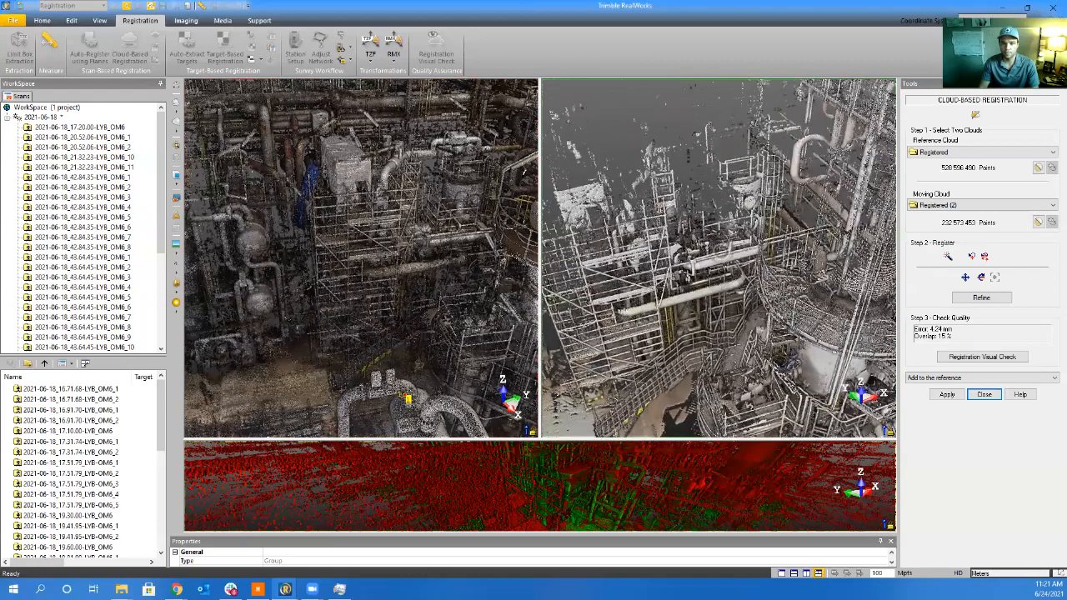
pyautogui.scroll(5, 480, 203)
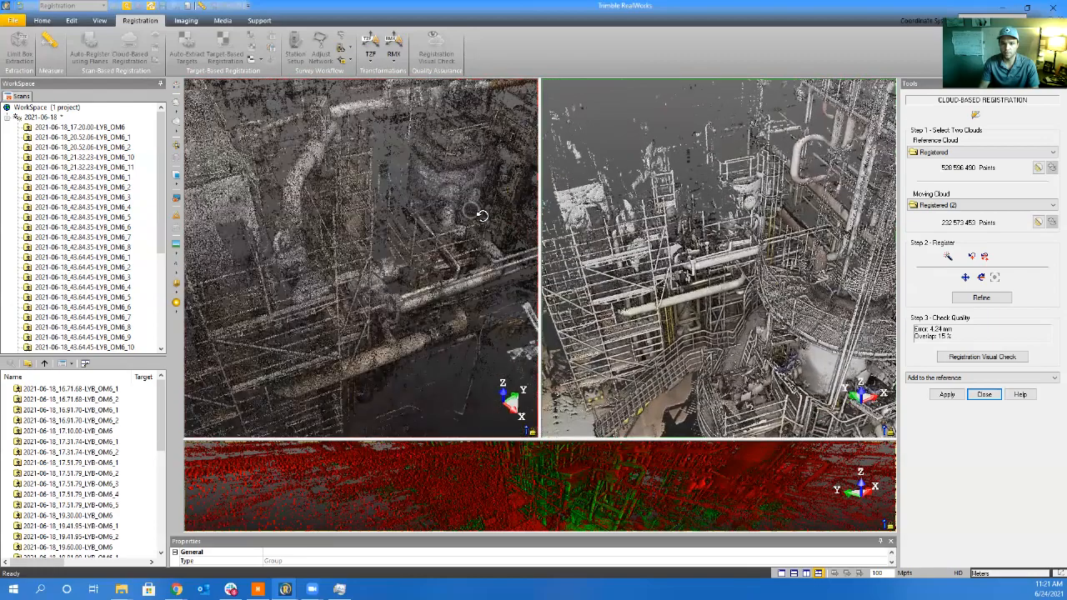
pyautogui.scroll(6, 473, 238)
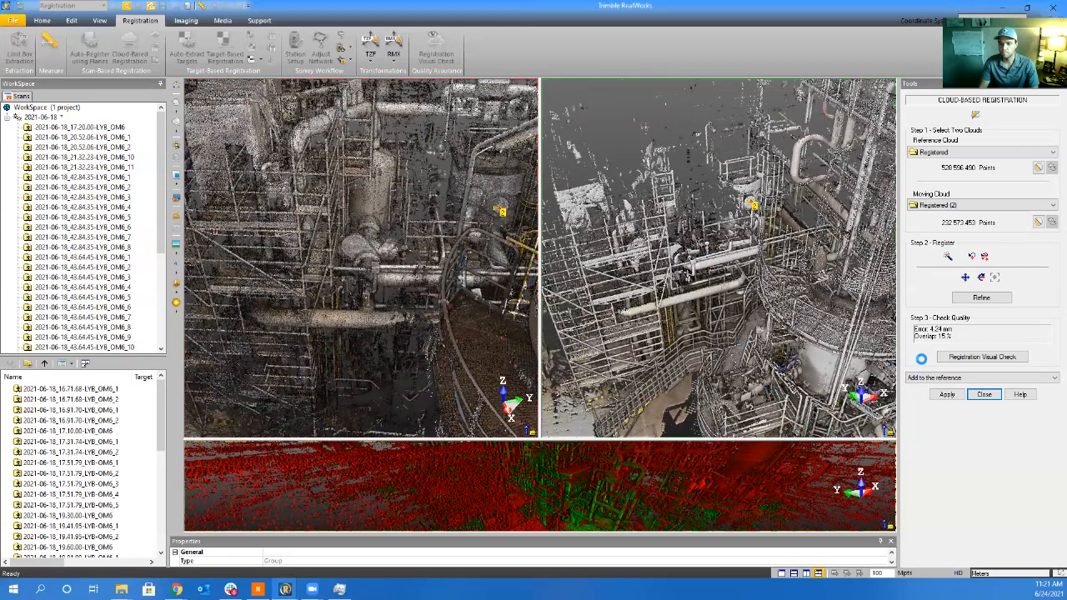
# Refine the registration of Registered (2) and apply it with the cloud added to the Registered reference
pyautogui.click(977, 299)
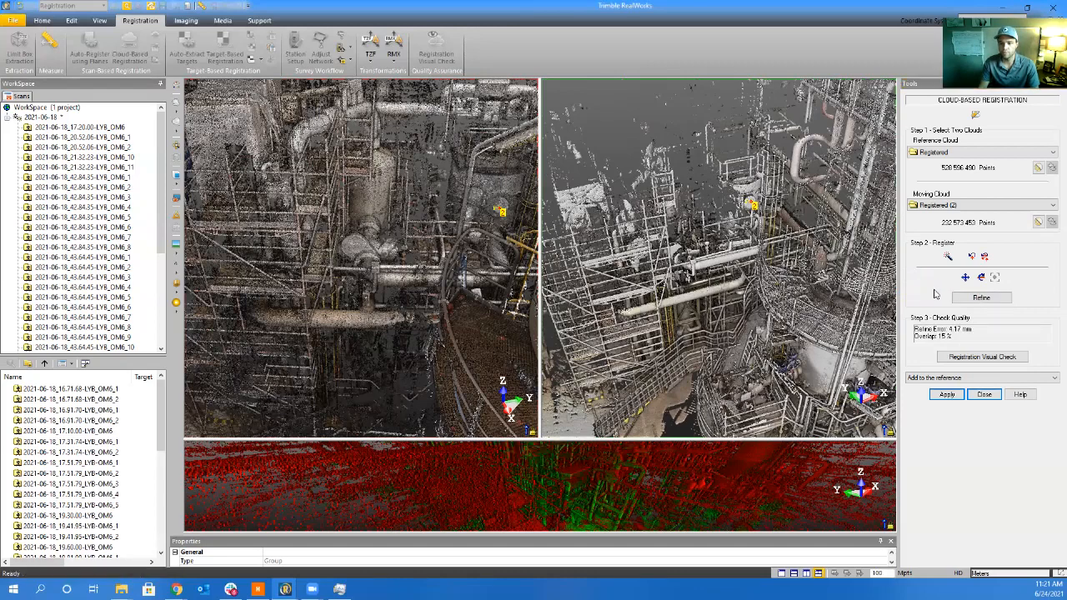
pyautogui.click(944, 395)
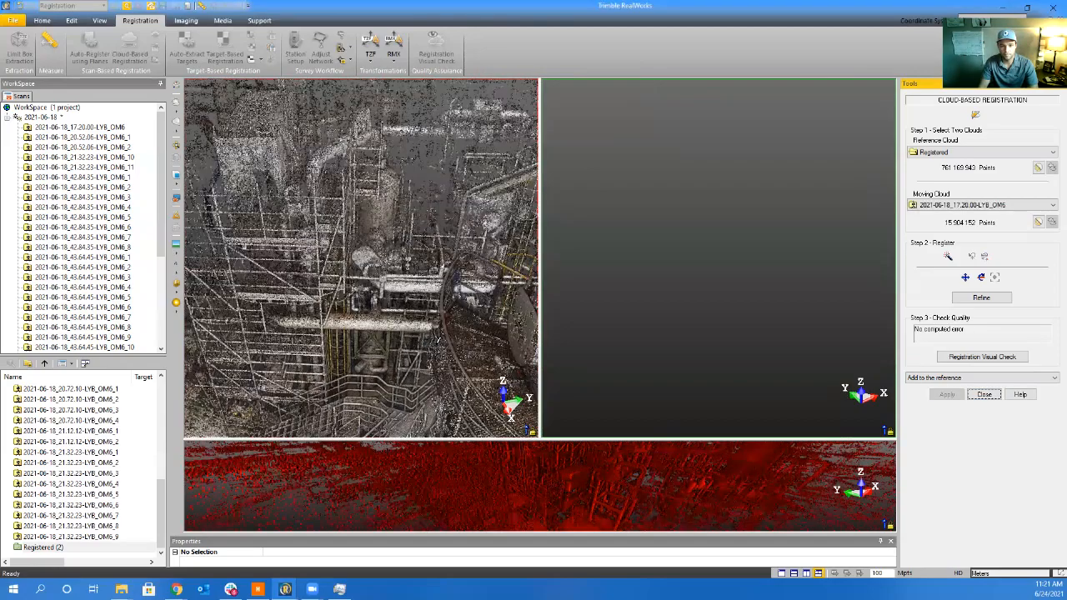
pyautogui.moveTo(474, 362); pyautogui.dragTo(441, 324)
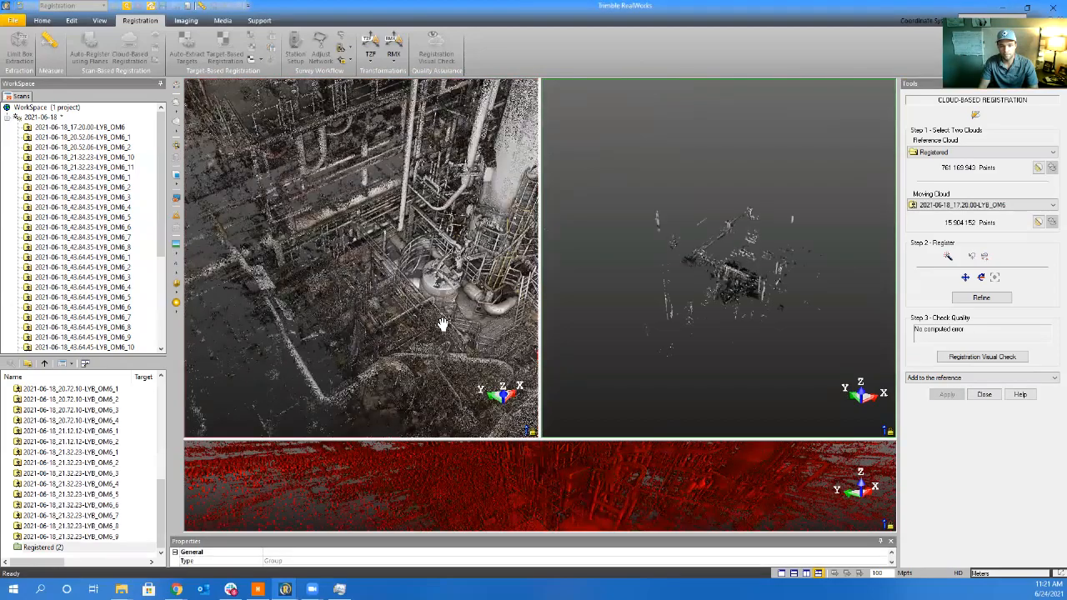
# Examine Registered around the tall column and 2021-06-18_17.20.00-LYB_OM6 around the caged ladder for a structure common to both
pyautogui.moveTo(441, 324); pyautogui.dragTo(228, 364, button='middle')
pyautogui.moveTo(533, 330); pyautogui.dragTo(423, 351, button='middle')
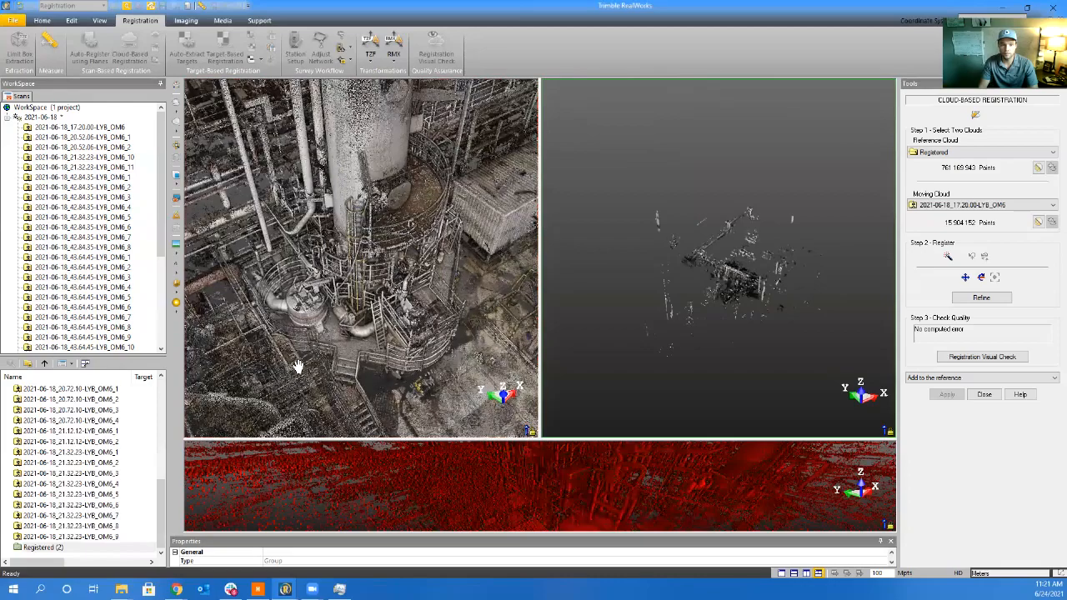
pyautogui.moveTo(298, 367); pyautogui.dragTo(306, 366, button='middle')
pyautogui.scroll(-5, 392, 368)
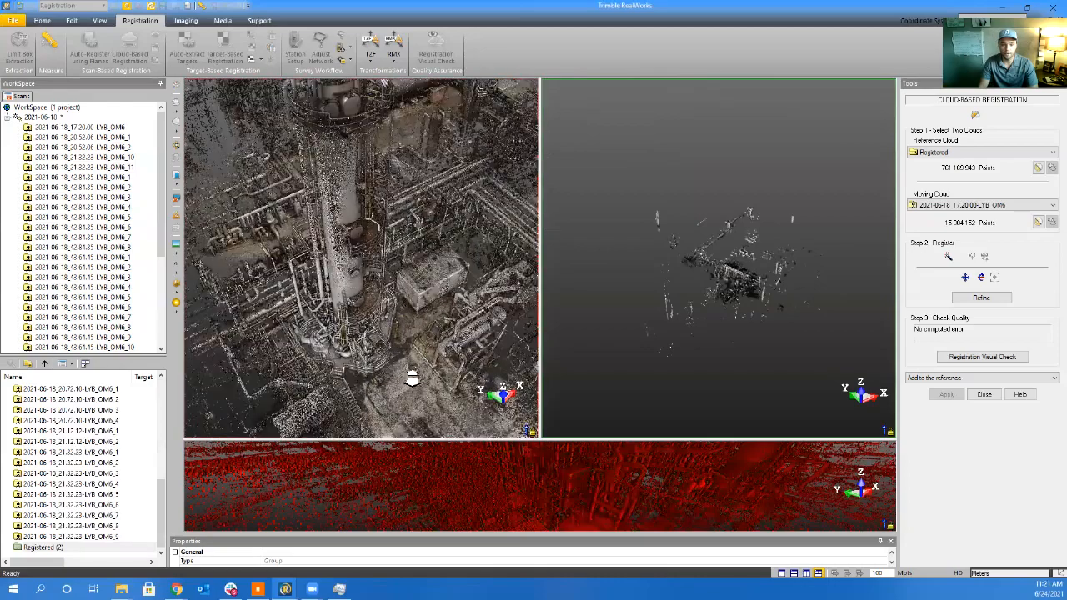
pyautogui.scroll(4, 410, 381)
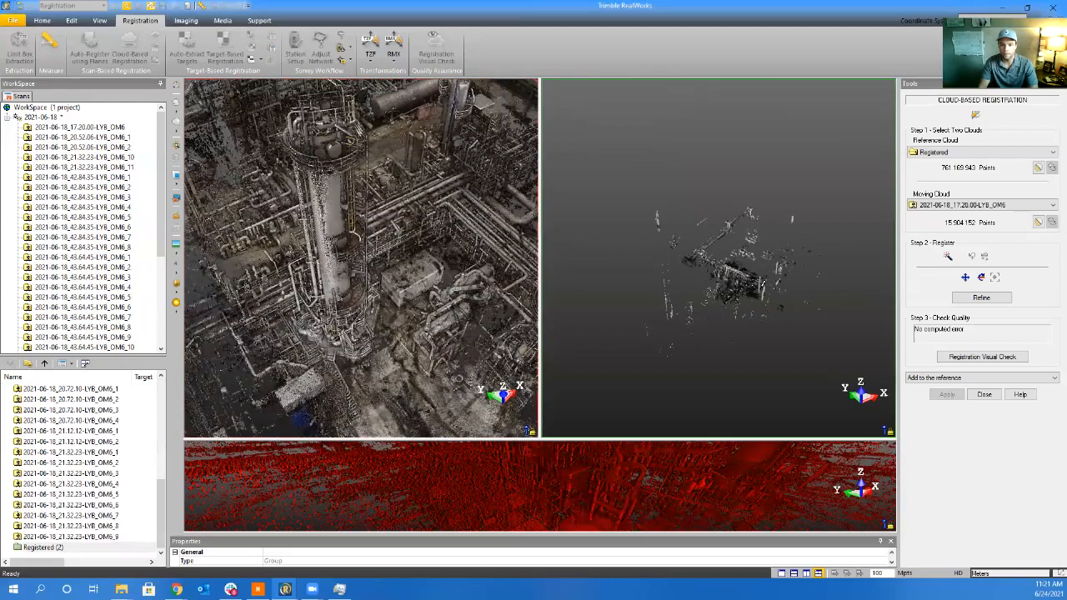
pyautogui.scroll(8, 717, 283)
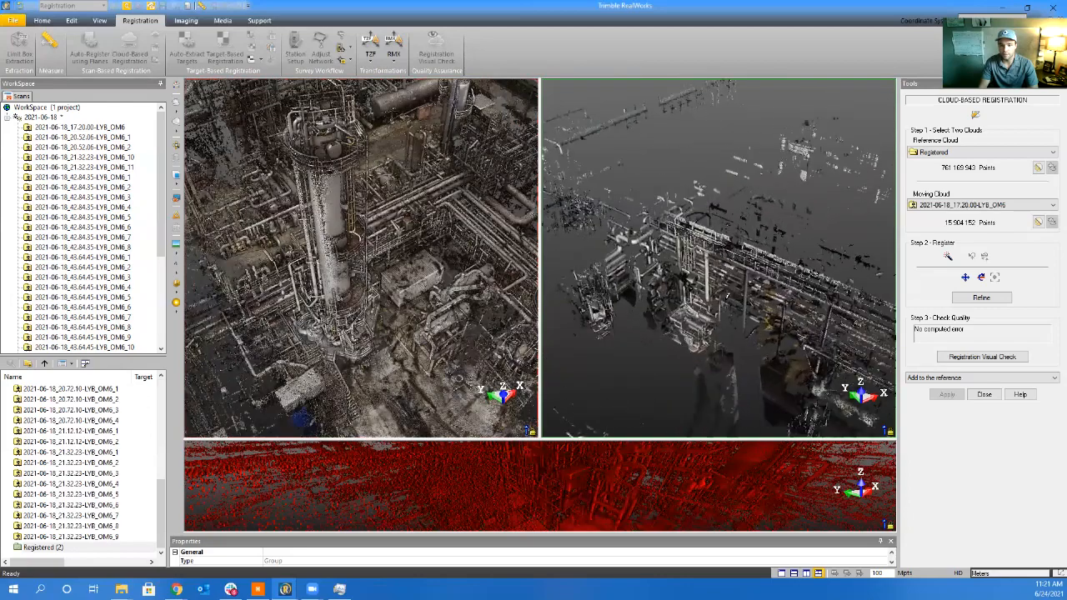
pyautogui.moveTo(731, 314); pyautogui.dragTo(631, 315)
pyautogui.moveTo(642, 321); pyautogui.dragTo(760, 410, button='middle')
pyautogui.scroll(8, 792, 279)
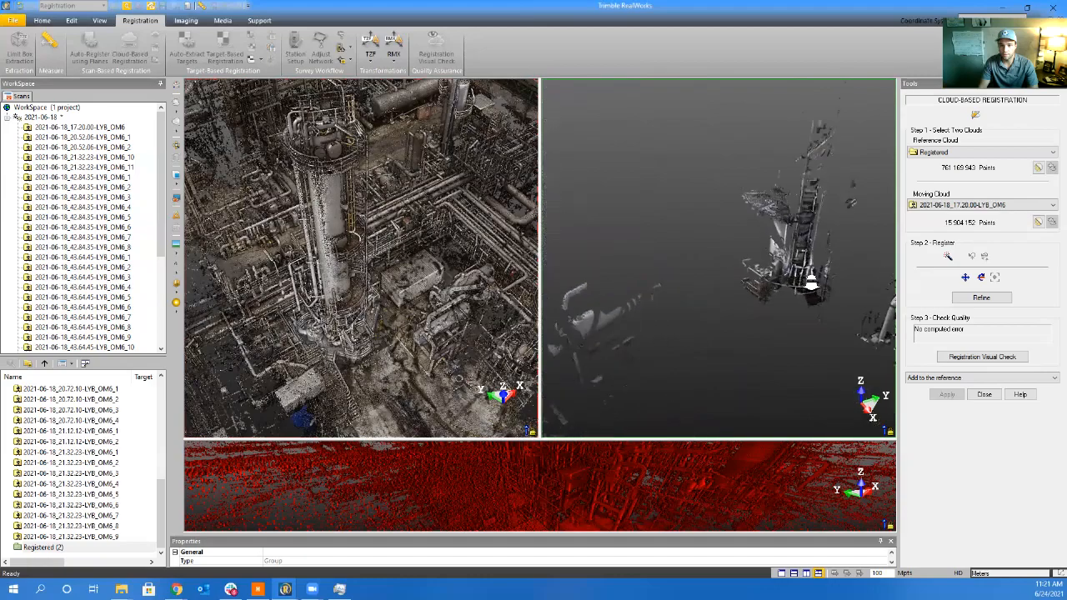
pyautogui.scroll(-1, 517, 356)
pyautogui.scroll(-3, 517, 356)
# Pick a matching point at the lower end of the hanging rods beneath the elevated pipe-rack platform in 2021-06-18_17.20.00-LYB_OM6 and Registered
pyautogui.moveTo(500, 351); pyautogui.dragTo(379, 302, button='middle')
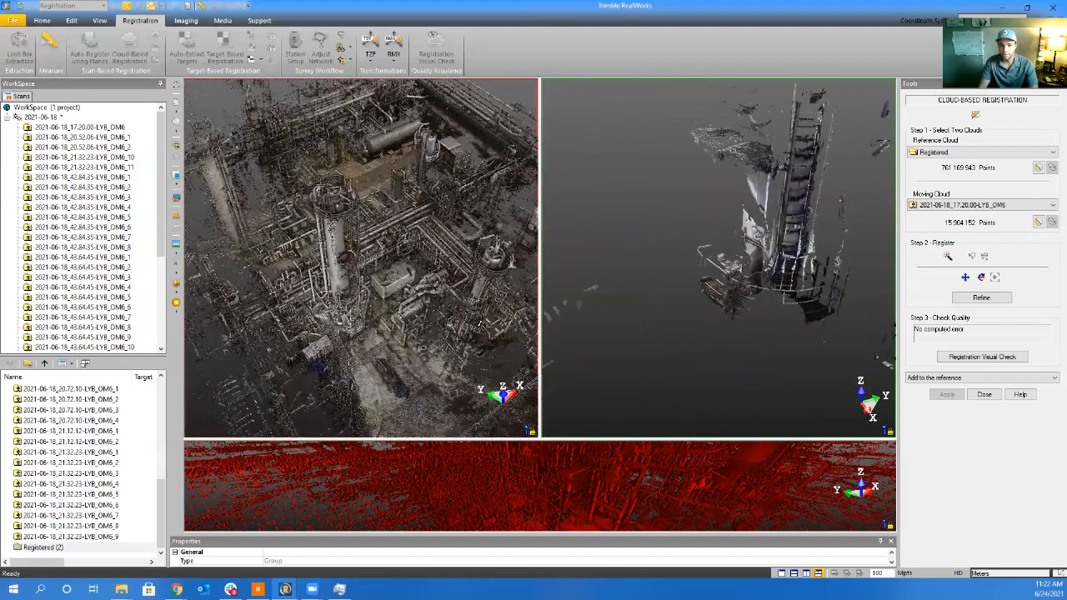
pyautogui.scroll(6, 476, 326)
pyautogui.scroll(3, 467, 331)
pyautogui.moveTo(492, 335); pyautogui.dragTo(534, 331)
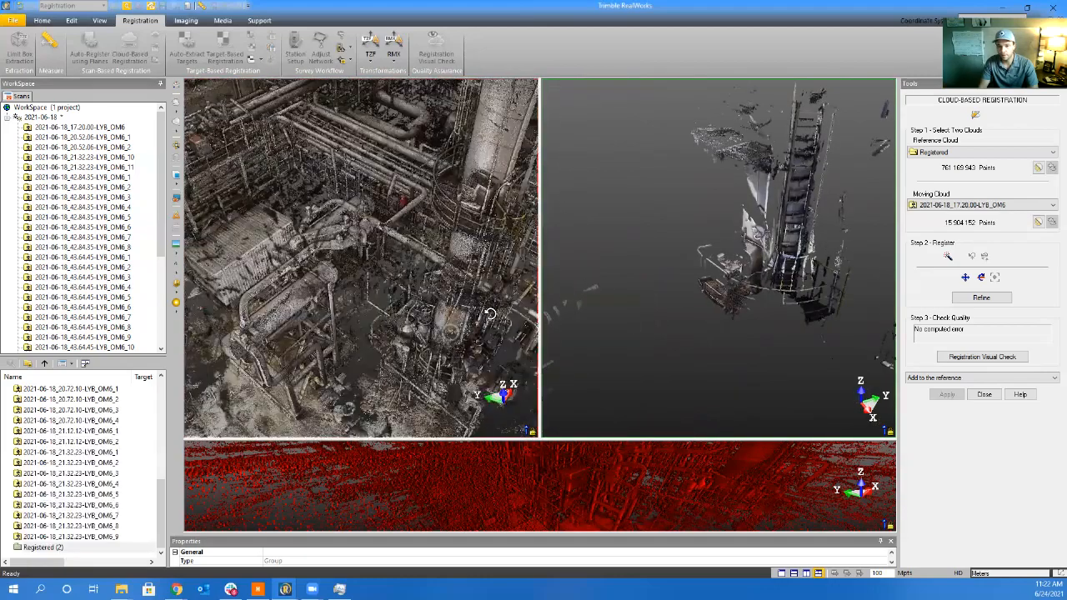
pyautogui.moveTo(492, 308); pyautogui.dragTo(367, 340, button='middle')
pyautogui.moveTo(367, 339); pyautogui.dragTo(457, 270)
pyautogui.scroll(4, 457, 269)
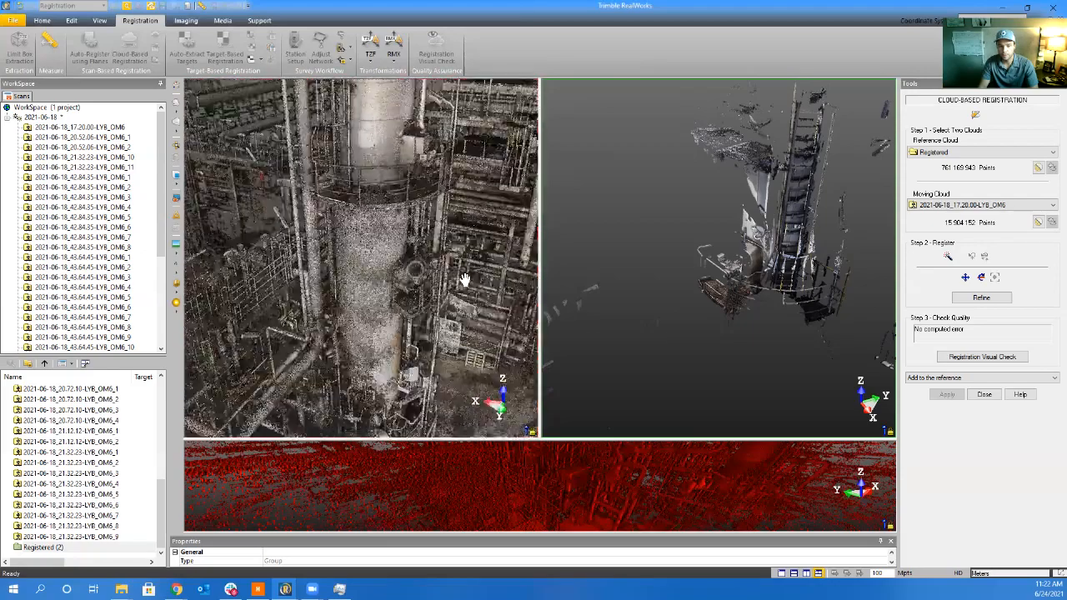
pyautogui.moveTo(464, 278); pyautogui.dragTo(340, 374, button='middle')
pyautogui.moveTo(764, 281); pyautogui.dragTo(541, 262)
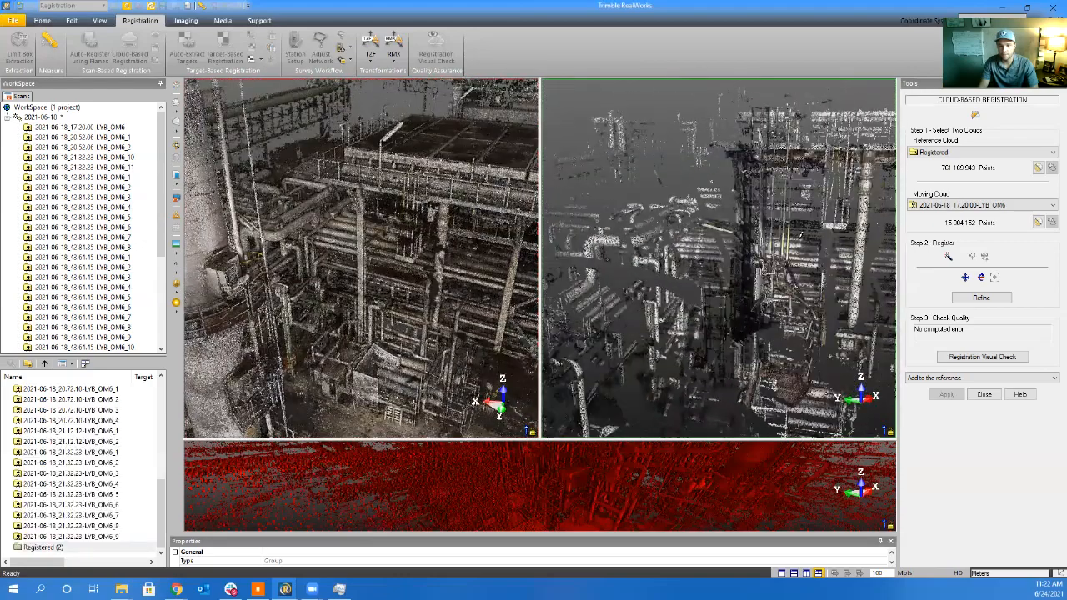
pyautogui.moveTo(708, 259); pyautogui.dragTo(663, 260, button='middle')
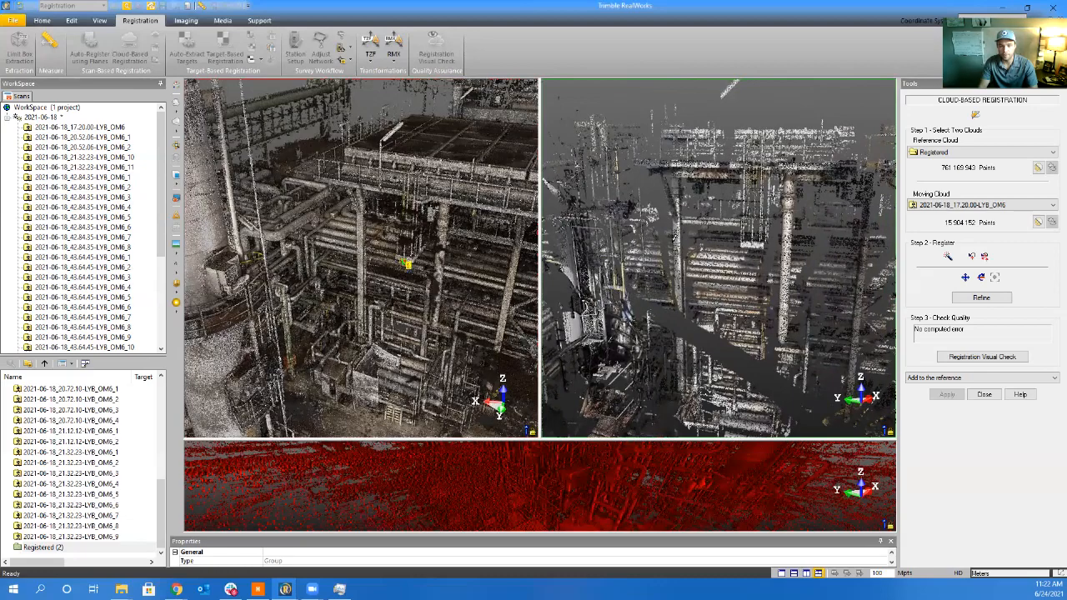
pyautogui.scroll(4, 400, 266)
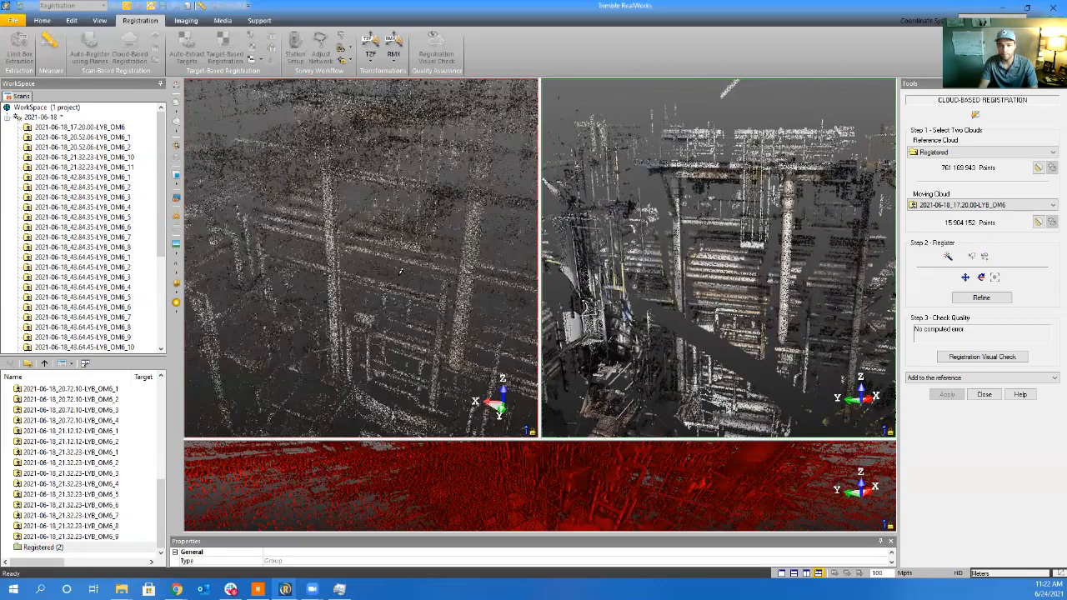
pyautogui.moveTo(399, 309); pyautogui.dragTo(406, 263)
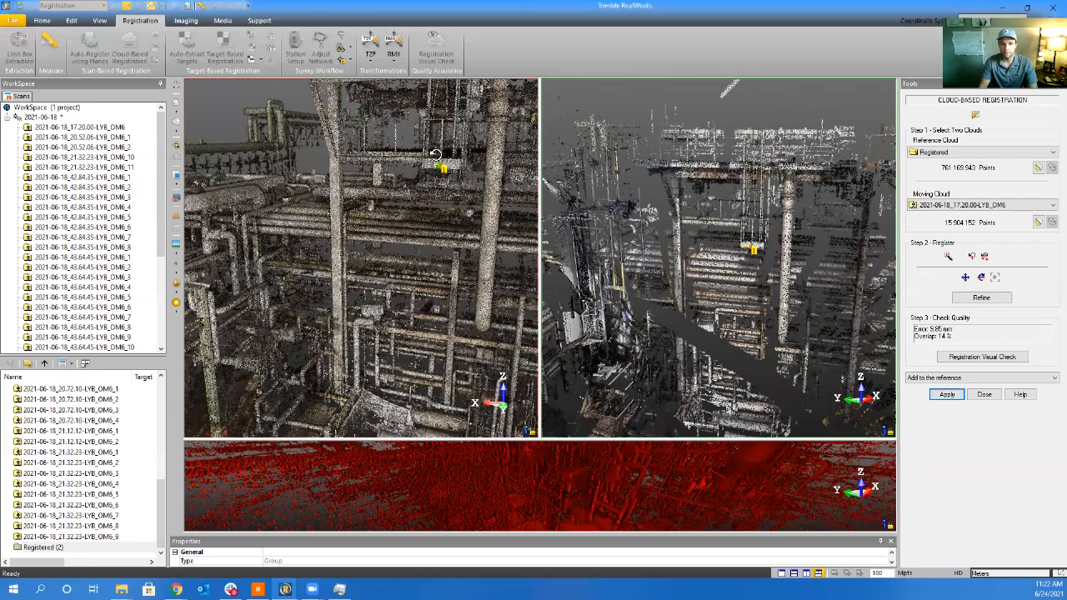
# Inspect the overlap of 2021-06-18_17.20.00-LYB_OM6 and Registered in an enlarged combined view around the column and adjacent pipe rack
pyautogui.moveTo(391, 258); pyautogui.dragTo(398, 321)
pyautogui.moveTo(771, 242); pyautogui.dragTo(717, 450)
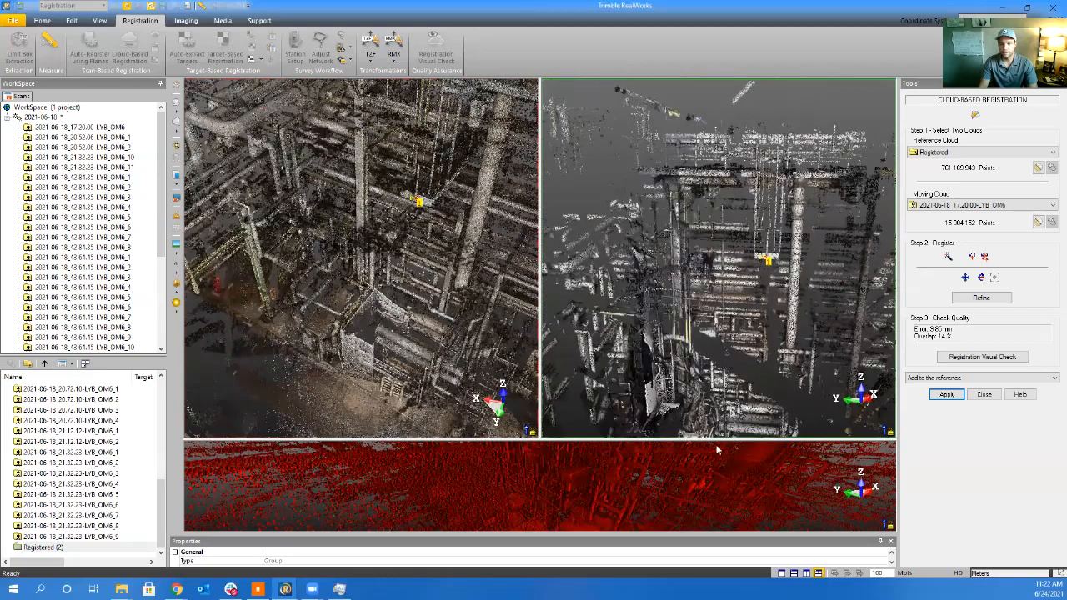
pyautogui.click(615, 491)
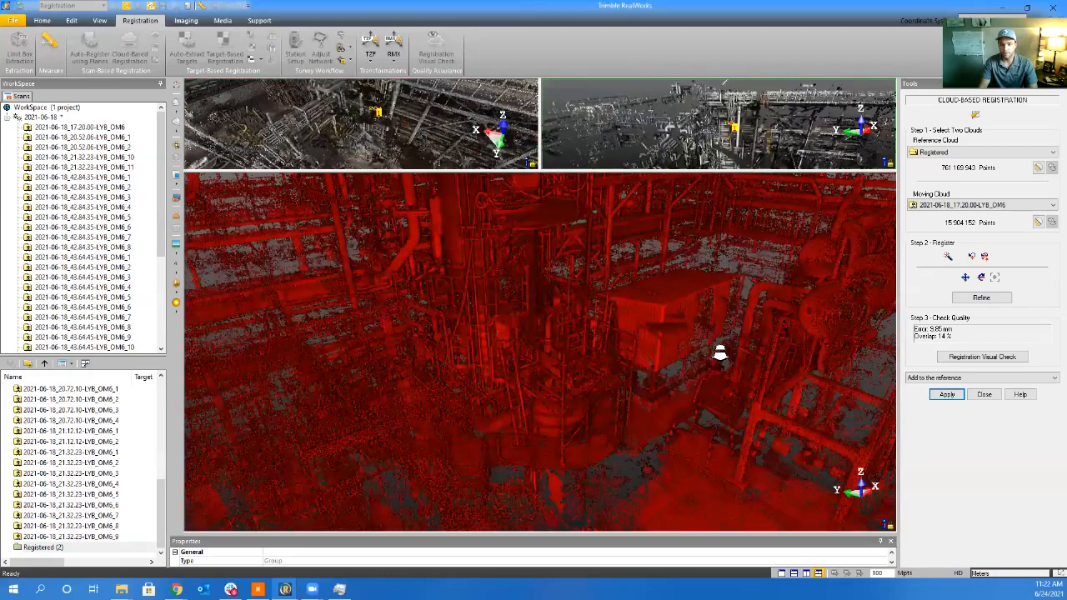
pyautogui.moveTo(720, 353); pyautogui.dragTo(720, 429)
pyautogui.moveTo(567, 369); pyautogui.dragTo(327, 362, button='middle')
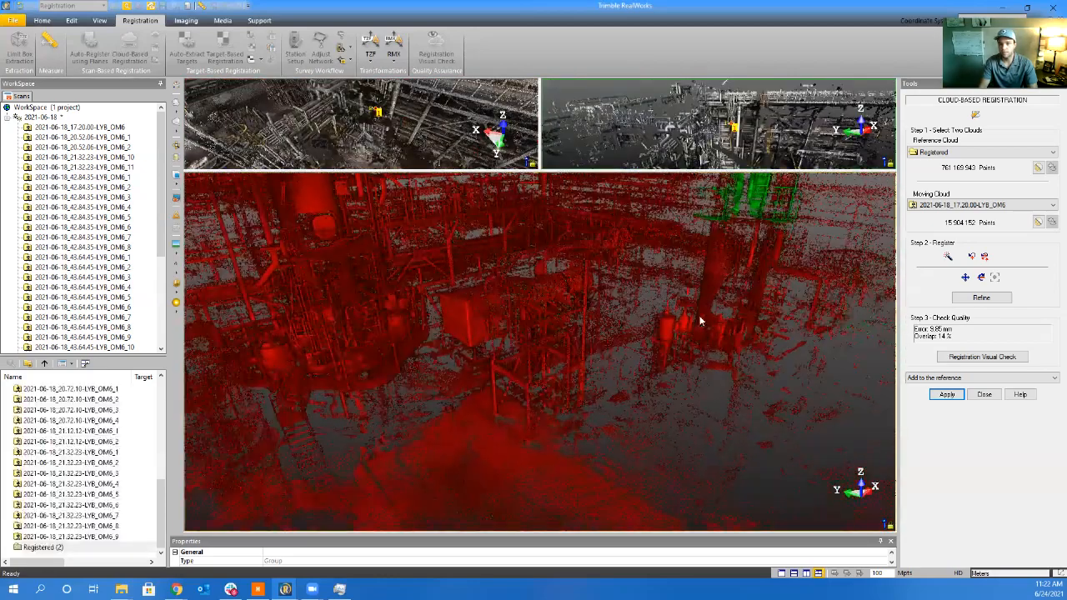
pyautogui.moveTo(460, 457); pyautogui.dragTo(486, 438, button='middle')
pyautogui.moveTo(522, 358); pyautogui.dragTo(722, 405)
pyautogui.moveTo(722, 405); pyautogui.dragTo(432, 383, button='middle')
pyautogui.moveTo(447, 407); pyautogui.dragTo(567, 420)
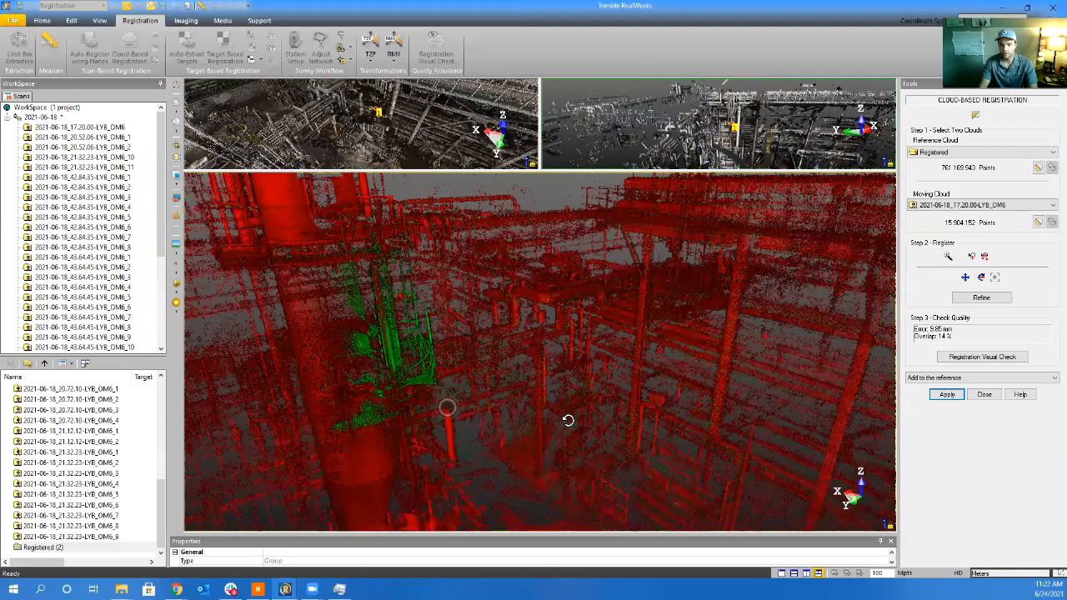
pyautogui.moveTo(602, 171); pyautogui.dragTo(613, 439)
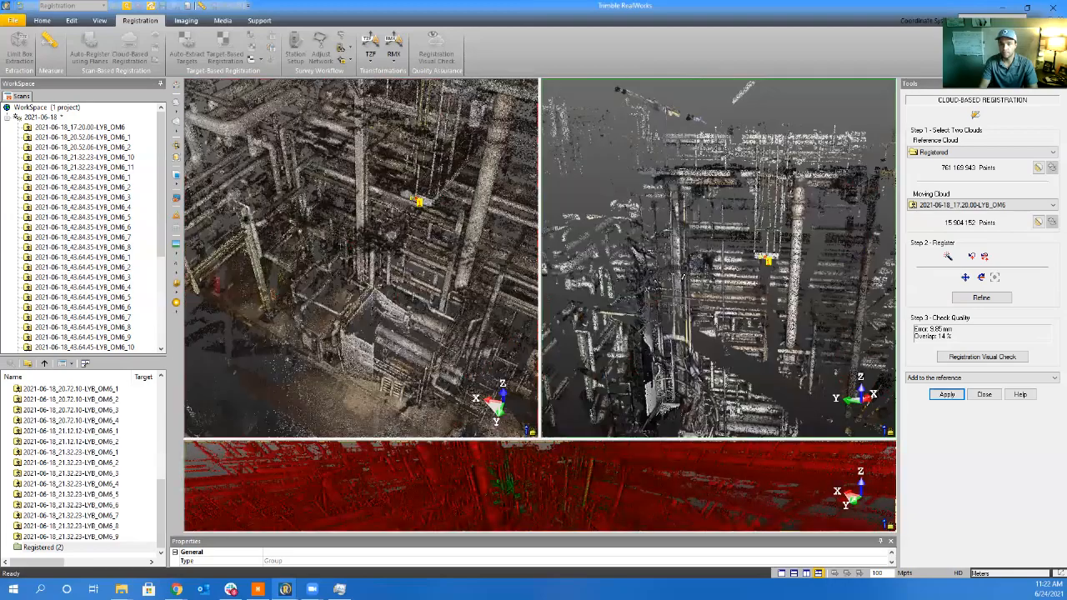
# Examine the column, caged ladder and surrounding piping in both clouds for a second feature to match
pyautogui.moveTo(713, 341); pyautogui.dragTo(674, 200)
pyautogui.scroll(3, 672, 201)
pyautogui.moveTo(367, 275); pyautogui.dragTo(433, 266)
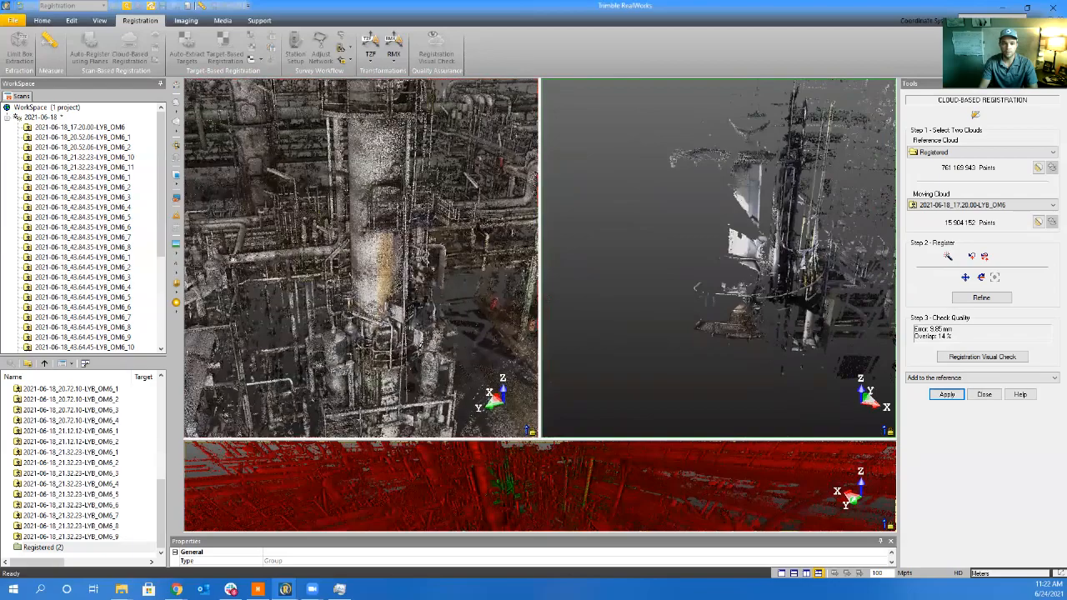
pyautogui.moveTo(400, 340); pyautogui.dragTo(396, 292)
pyautogui.moveTo(727, 262); pyautogui.dragTo(681, 290)
pyautogui.moveTo(682, 290); pyautogui.dragTo(761, 269, button='middle')
pyautogui.scroll(3, 759, 271)
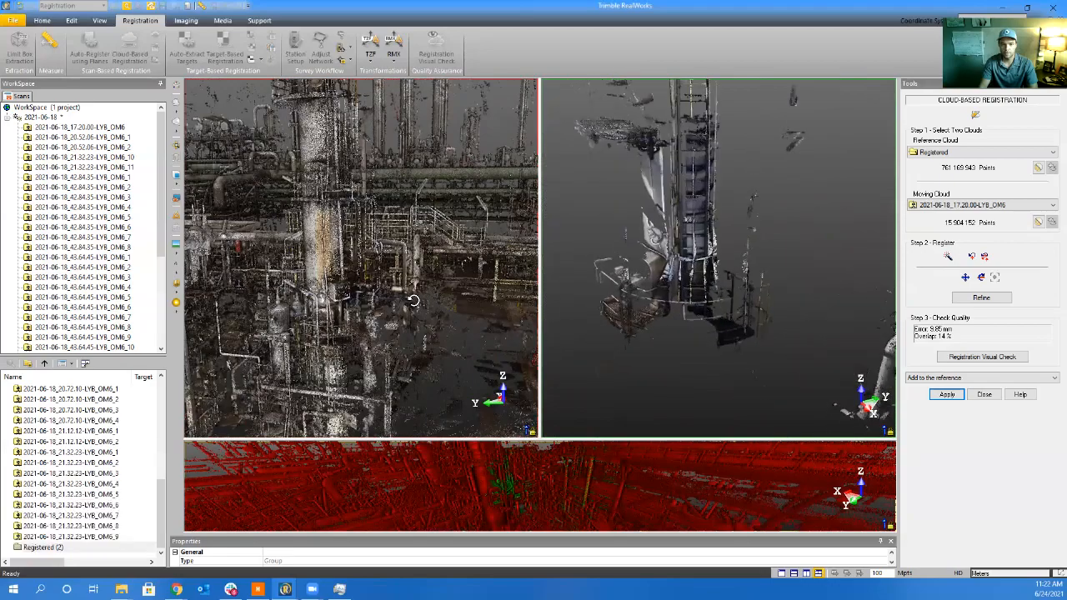
pyautogui.moveTo(411, 299)
pyautogui.mouseDown()
pyautogui.moveTo(400, 300)
pyautogui.moveTo(422, 247)
pyautogui.moveTo(436, 269)
pyautogui.moveTo(415, 302)
pyautogui.mouseUp()
pyautogui.scroll(2, 414, 301)
pyautogui.moveTo(423, 304); pyautogui.dragTo(414, 307, button='middle')
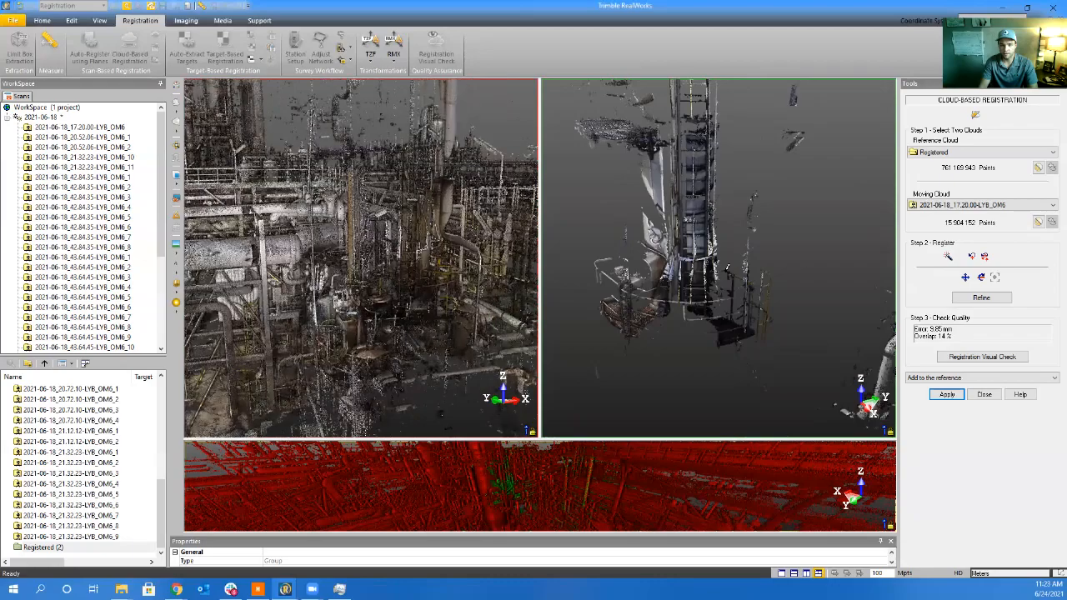
pyautogui.moveTo(731, 267); pyautogui.dragTo(754, 265)
pyautogui.moveTo(393, 318); pyautogui.dragTo(390, 341)
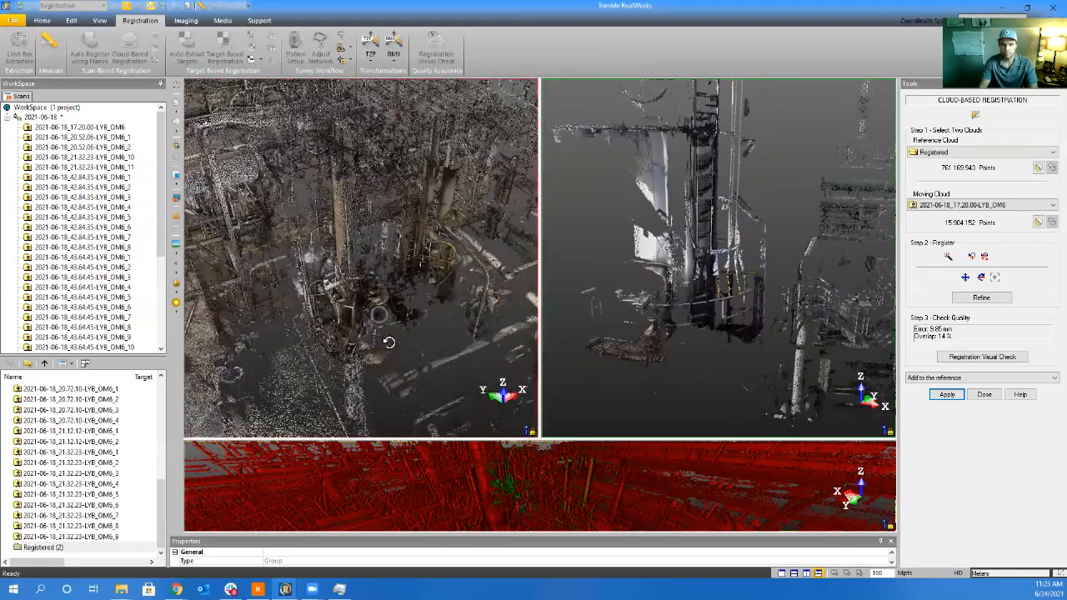
# Pick a second matching point at the base of the bent vertical pipe above the parallel pipes in 2021-06-18_17.20.00-LYB_OM6 and Registered
pyautogui.moveTo(653, 338)
pyautogui.mouseDown()
pyautogui.moveTo(641, 376)
pyautogui.moveTo(700, 361)
pyautogui.moveTo(617, 362)
pyautogui.moveTo(645, 359)
pyautogui.moveTo(563, 316)
pyautogui.moveTo(662, 309)
pyautogui.moveTo(715, 352)
pyautogui.mouseUp()
pyautogui.scroll(3, 745, 346)
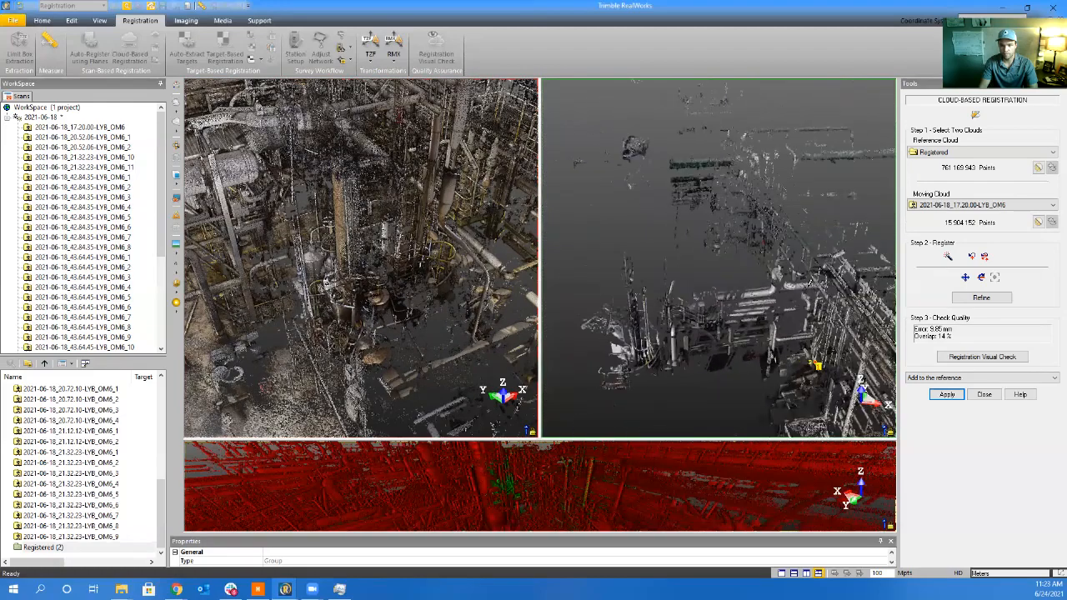
pyautogui.scroll(6, 744, 292)
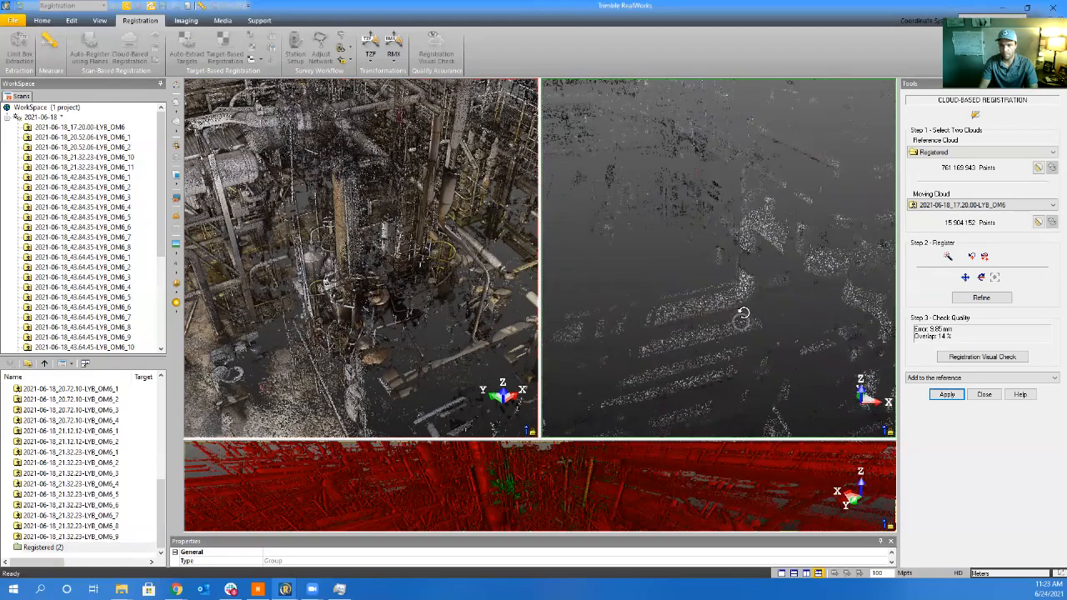
pyautogui.moveTo(744, 313); pyautogui.dragTo(770, 332)
pyautogui.moveTo(425, 282); pyautogui.dragTo(241, 348, button='middle')
pyautogui.scroll(3, 362, 328)
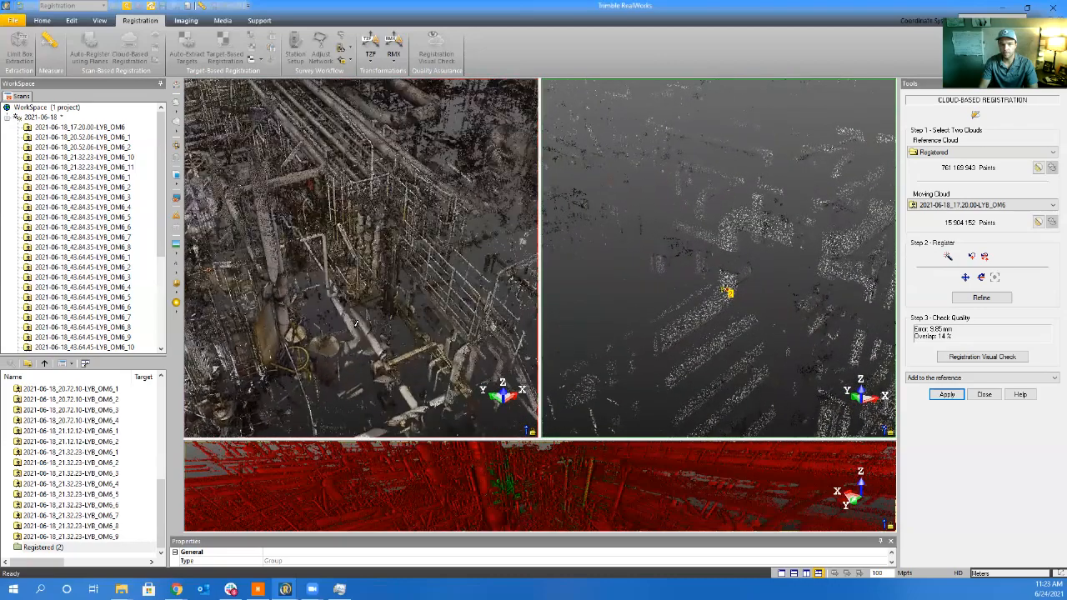
pyautogui.moveTo(362, 329); pyautogui.dragTo(460, 220)
pyautogui.scroll(5, 443, 250)
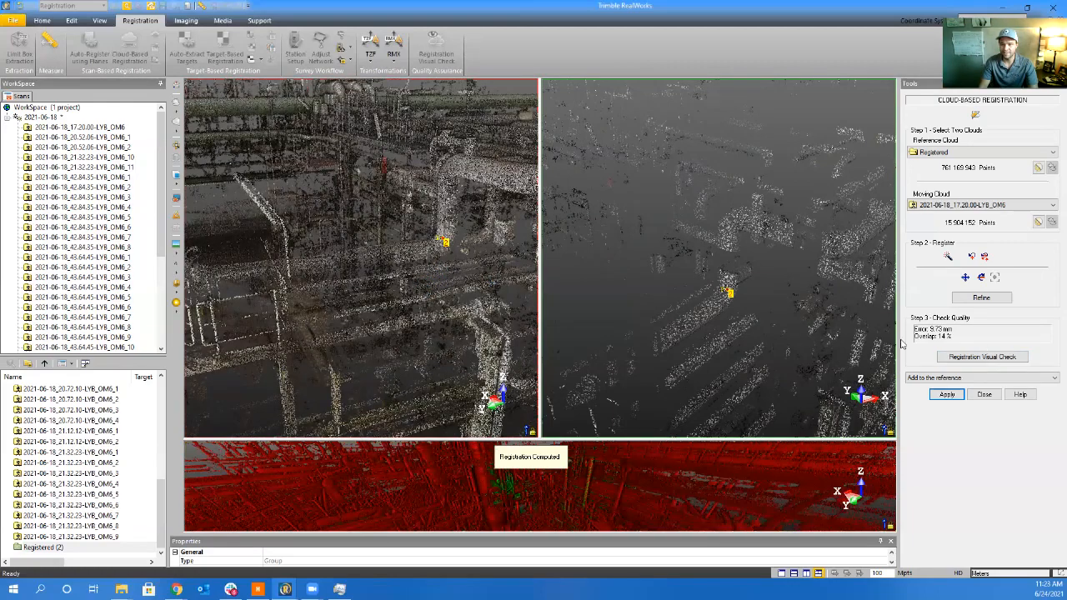
# Review the two picked points in Registered and browse the scans available as reference and moving clouds
pyautogui.scroll(-6, 448, 311)
pyautogui.moveTo(432, 353)
pyautogui.mouseDown()
pyautogui.moveTo(497, 392)
pyautogui.moveTo(487, 321)
pyautogui.mouseUp()
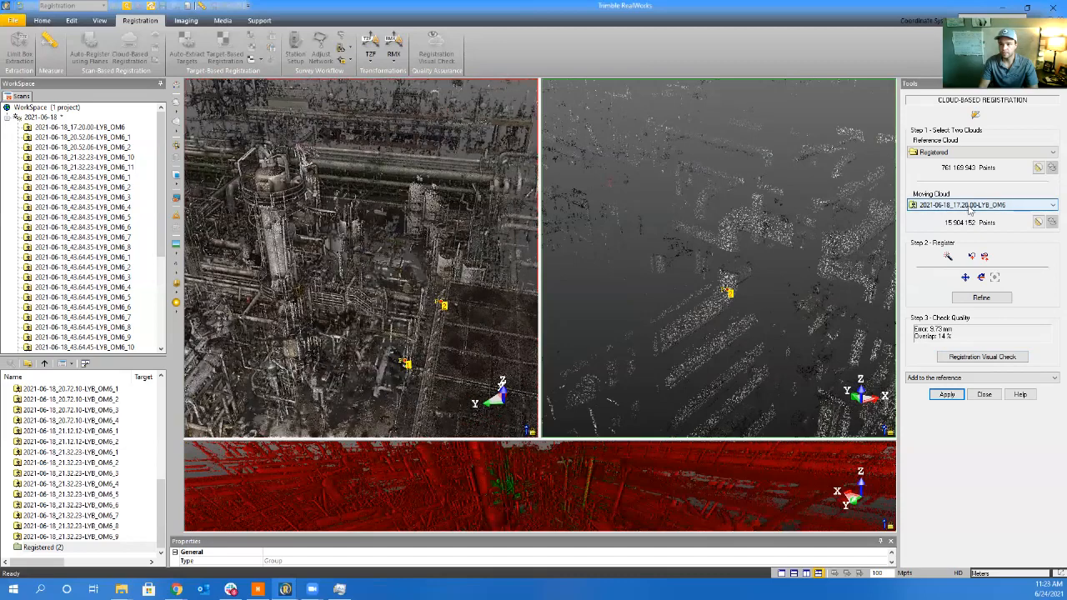
pyautogui.click(963, 151)
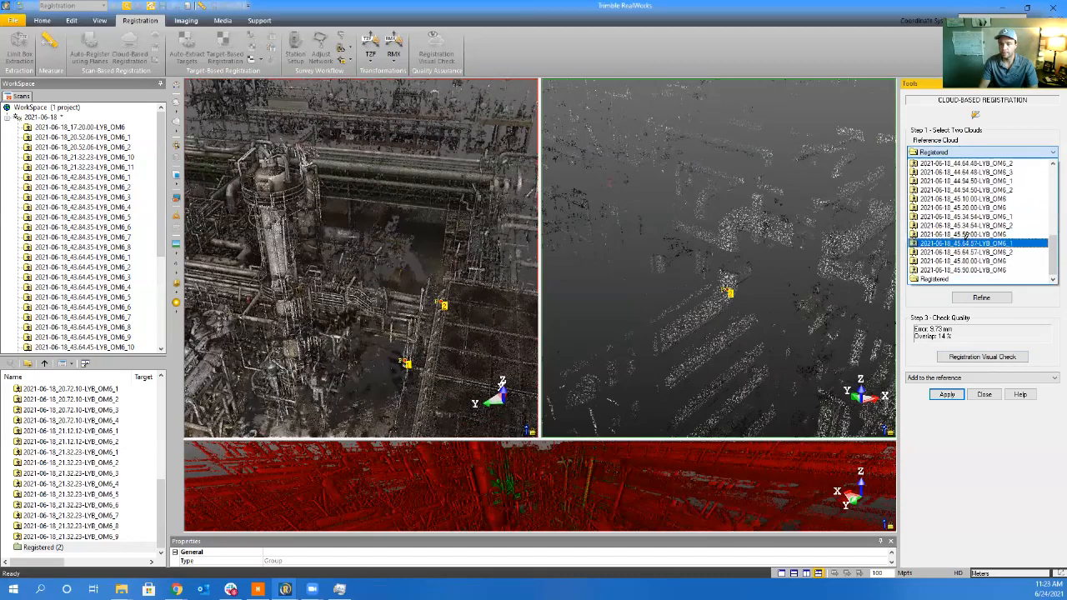
pyautogui.click(1013, 128)
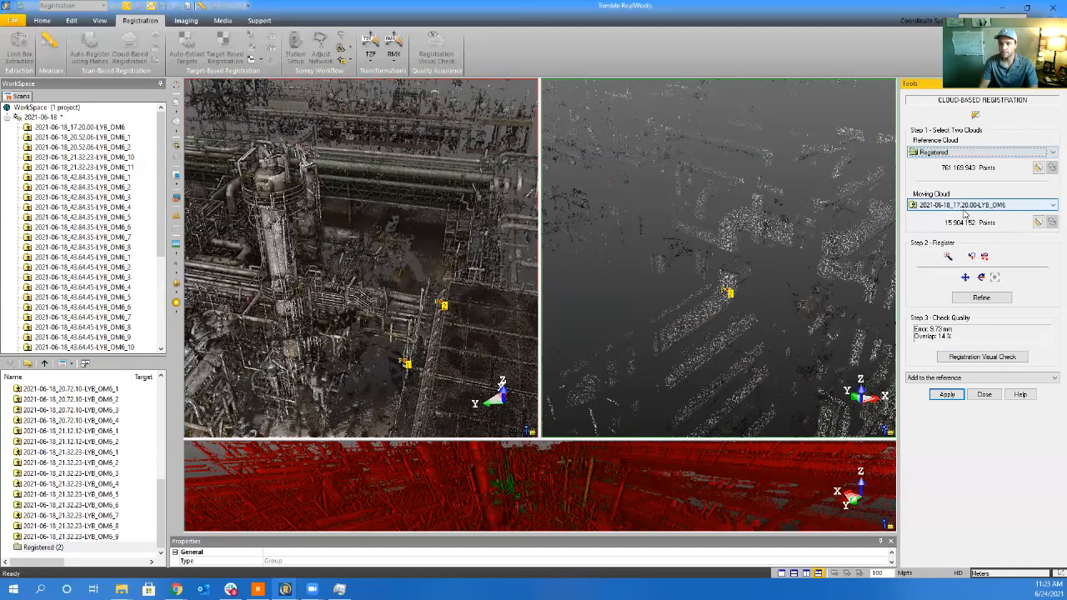
pyautogui.click(986, 152)
pyautogui.scroll(10, 980, 217)
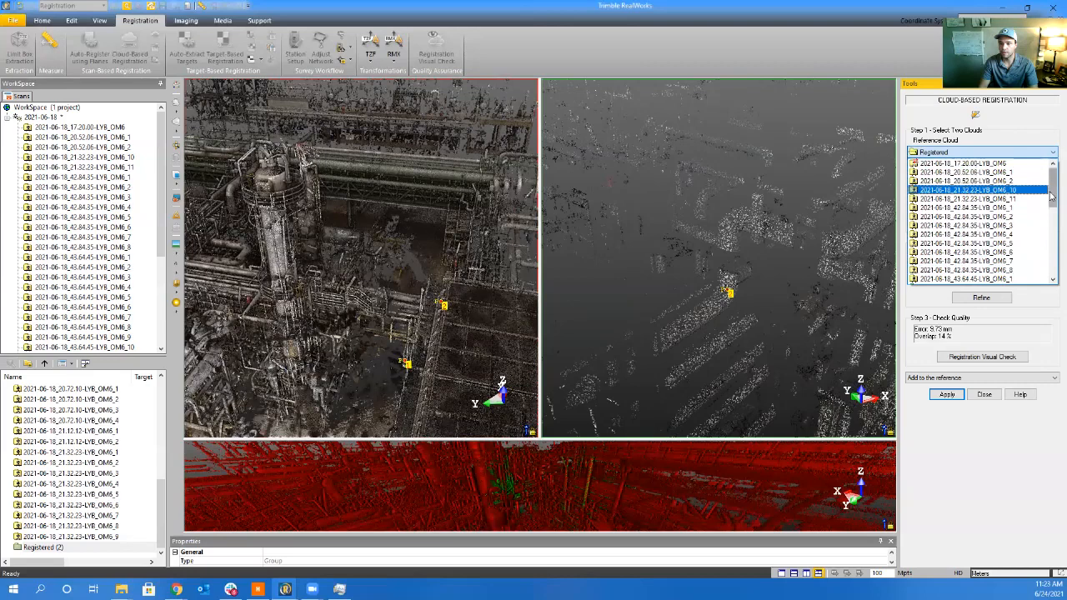
pyautogui.moveTo(1052, 196); pyautogui.dragTo(1051, 217)
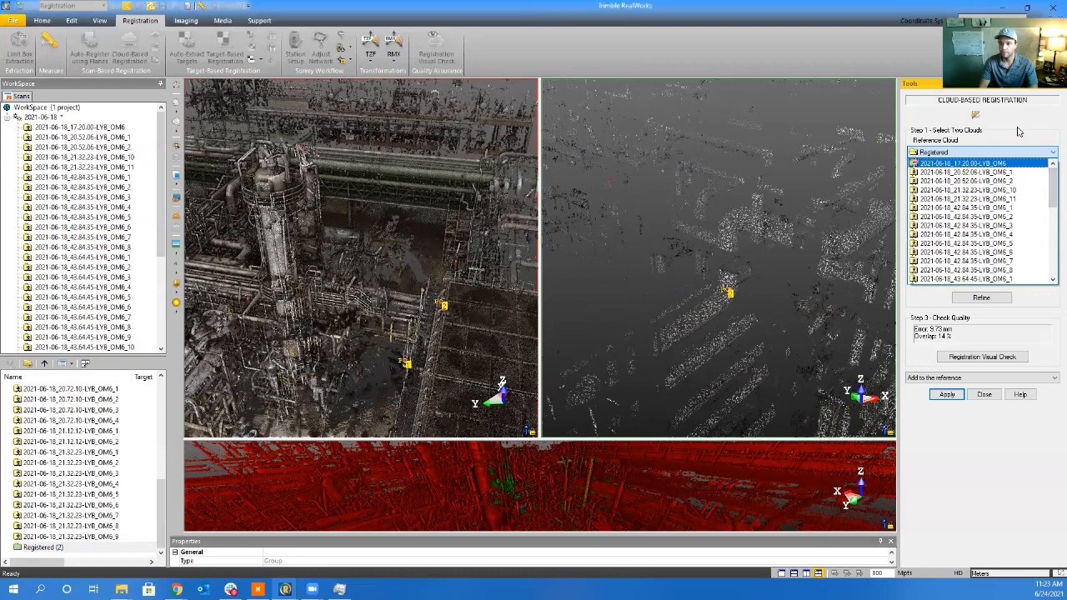
pyautogui.click(1017, 131)
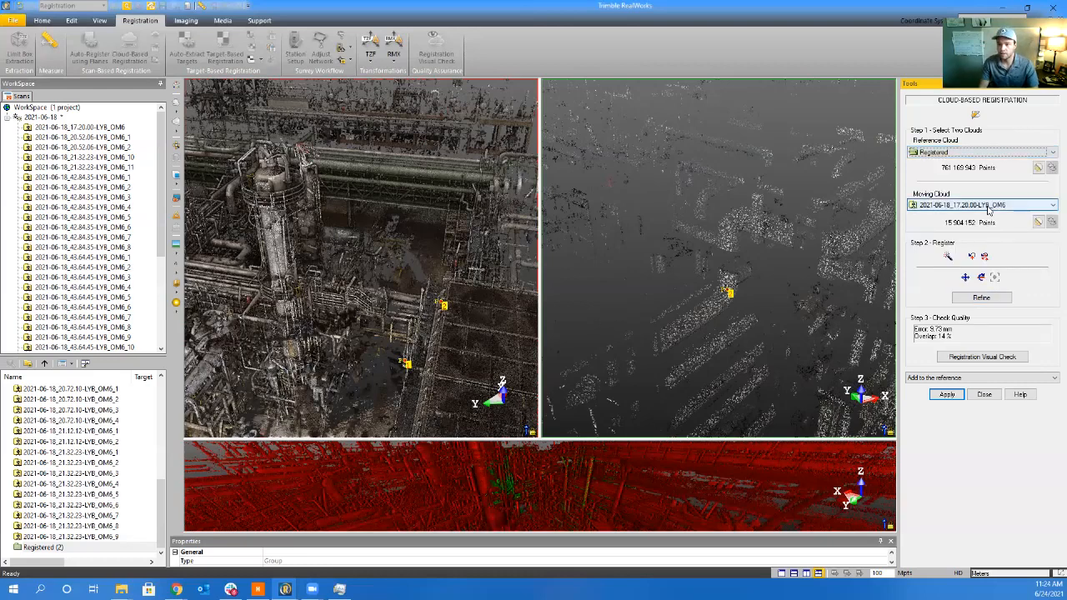
pyautogui.click(989, 205)
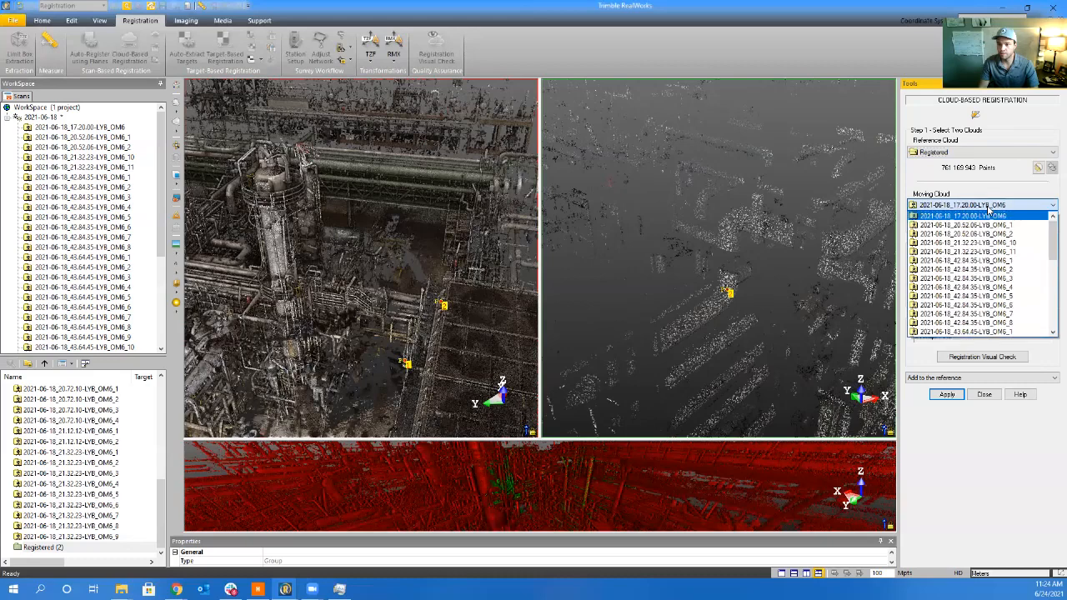
# Browse the available reference clouds and set the reference to 2021-06-18_42.84.35-LYB_OM6_2
pyautogui.click(988, 156)
pyautogui.click(989, 156)
pyautogui.scroll(-5, 964, 227)
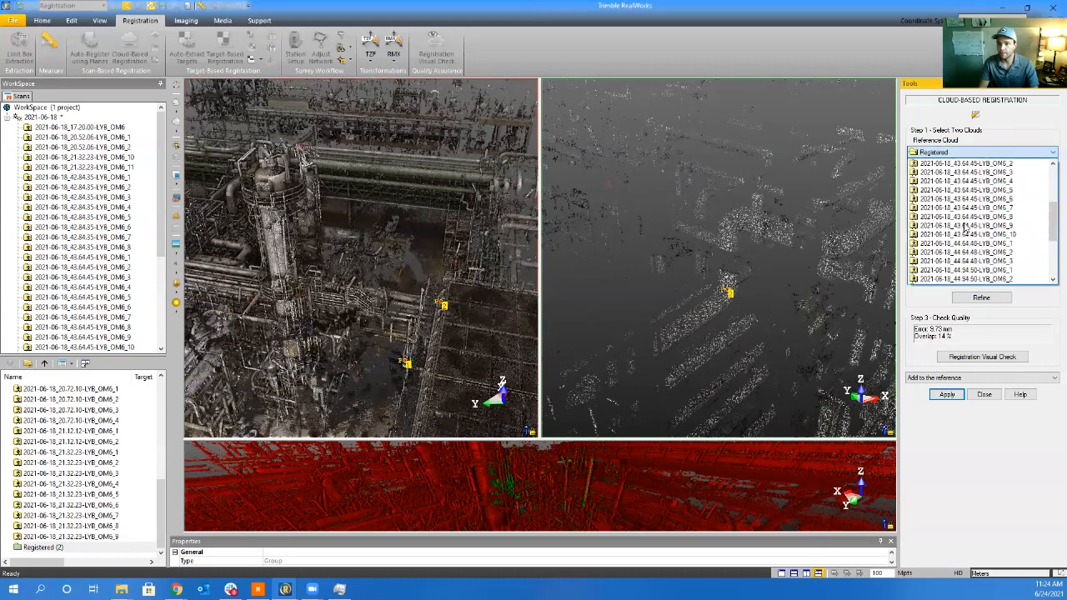
pyautogui.scroll(5, 964, 227)
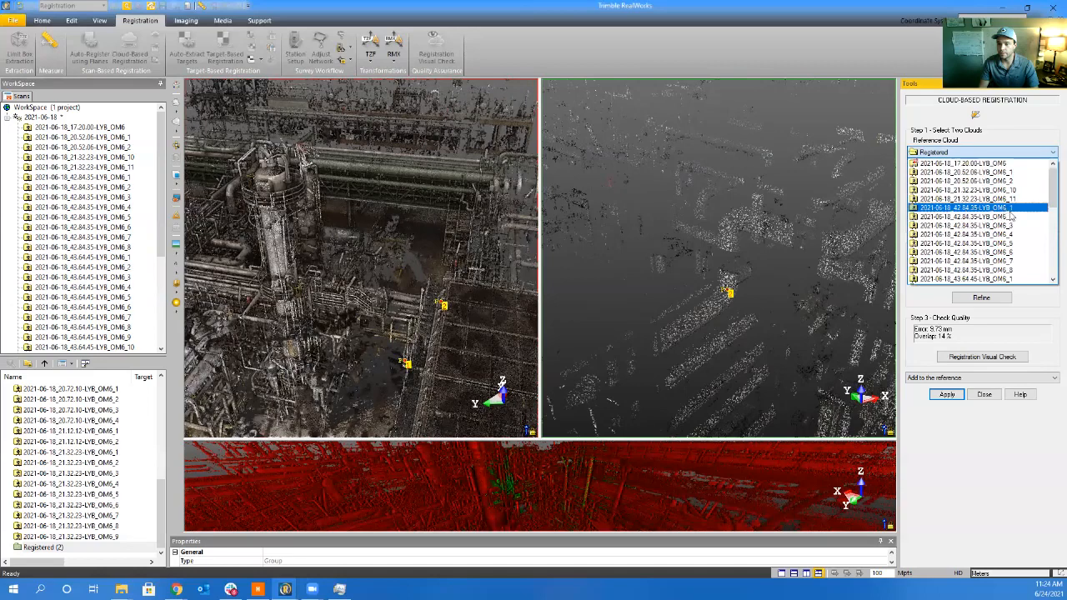
pyautogui.scroll(-2, 1012, 223)
pyautogui.scroll(3, 1010, 236)
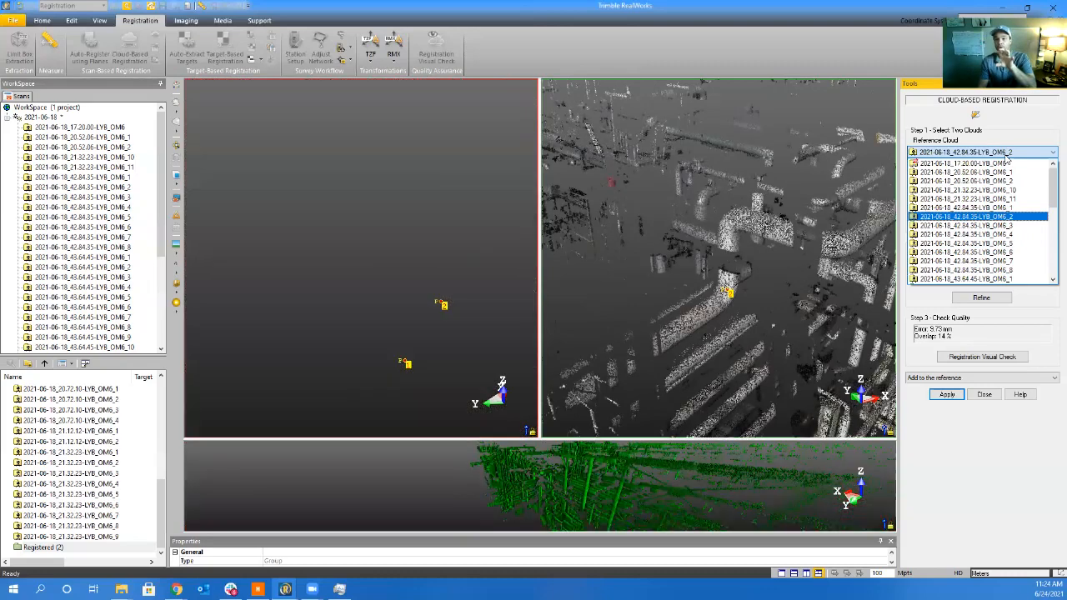
# Set the reference cloud to 2021-06-18_42.84.35-LYB_OM6_2 and the moving cloud to 2021-06-18_42.84.35-LYB_OM6_1
pyautogui.click(1005, 155)
pyautogui.click(998, 205)
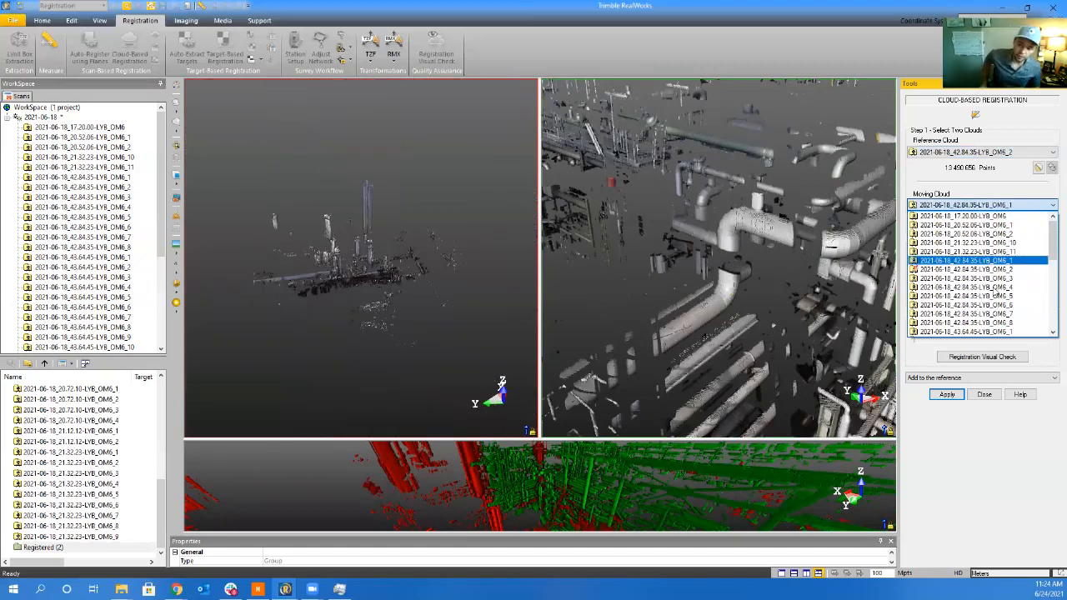
pyautogui.click(939, 261)
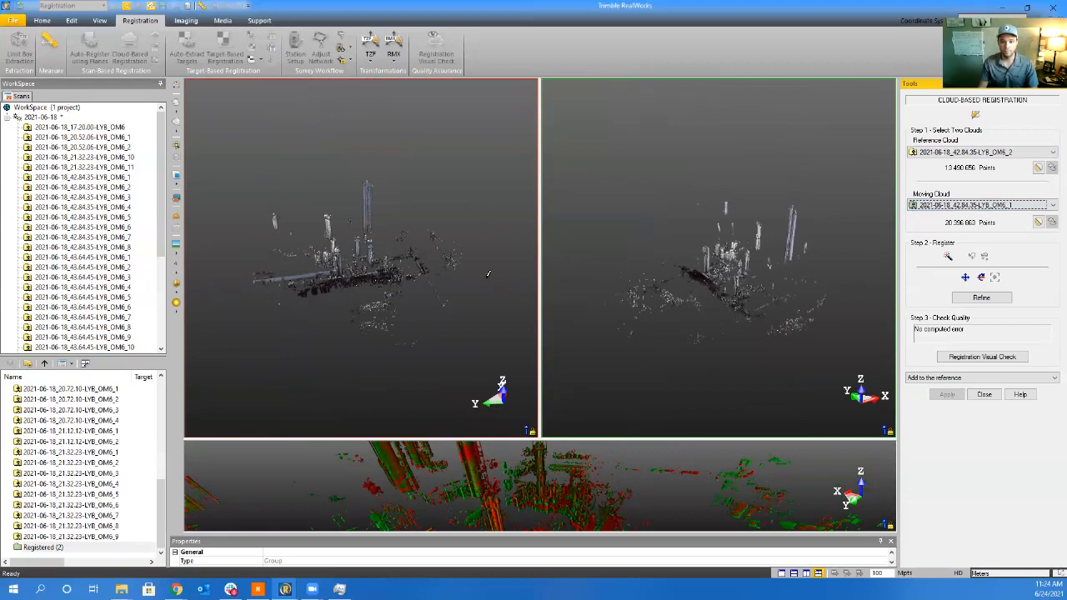
# Pick a matching point at the upper corner of the glass-front cabinet in both clouds and refine the registration
pyautogui.scroll(6, 321, 275)
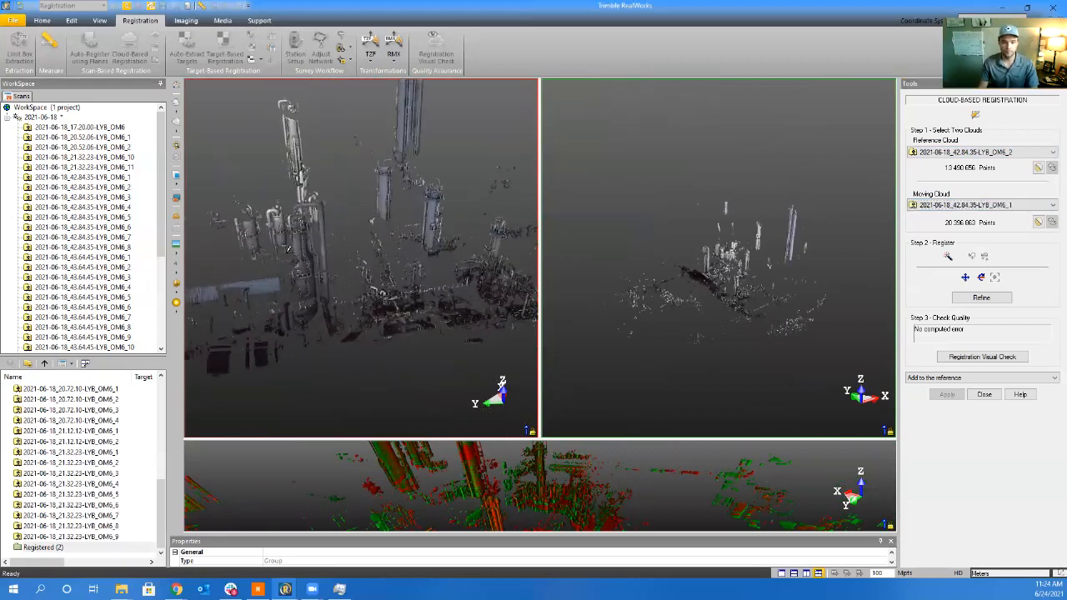
pyautogui.moveTo(328, 247); pyautogui.dragTo(366, 220)
pyautogui.moveTo(366, 219); pyautogui.dragTo(352, 293, button='middle')
pyautogui.scroll(2, 328, 269)
pyautogui.scroll(3, 327, 269)
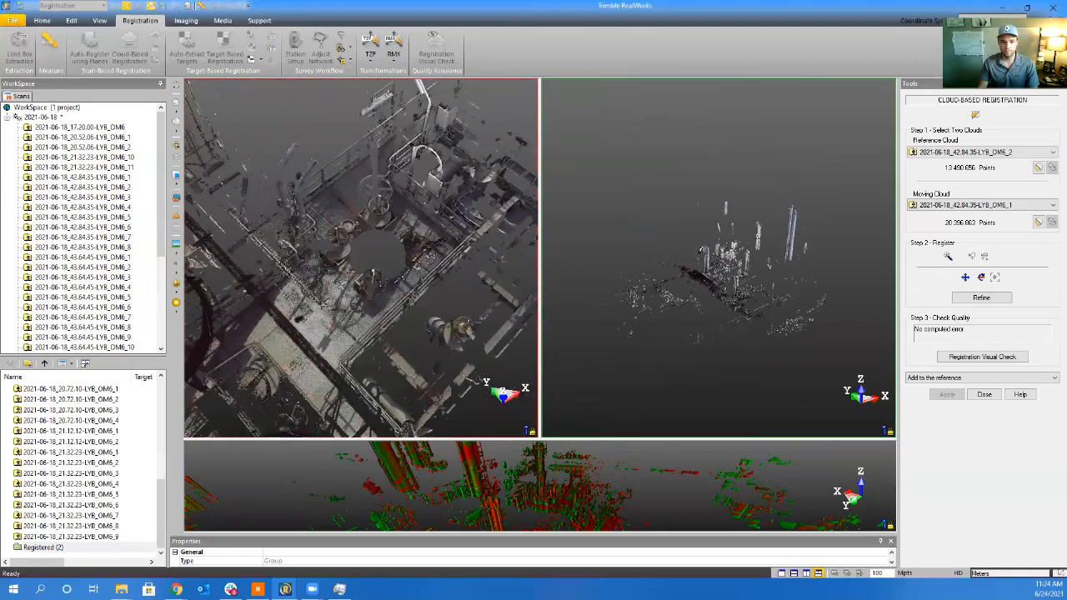
pyautogui.scroll(5, 753, 277)
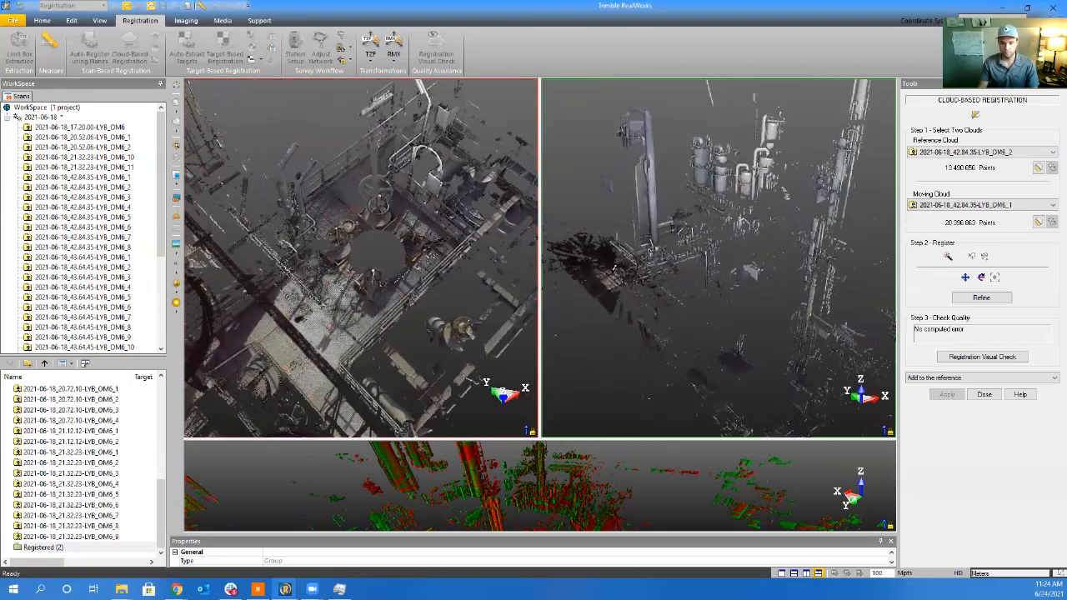
pyautogui.scroll(5, 626, 275)
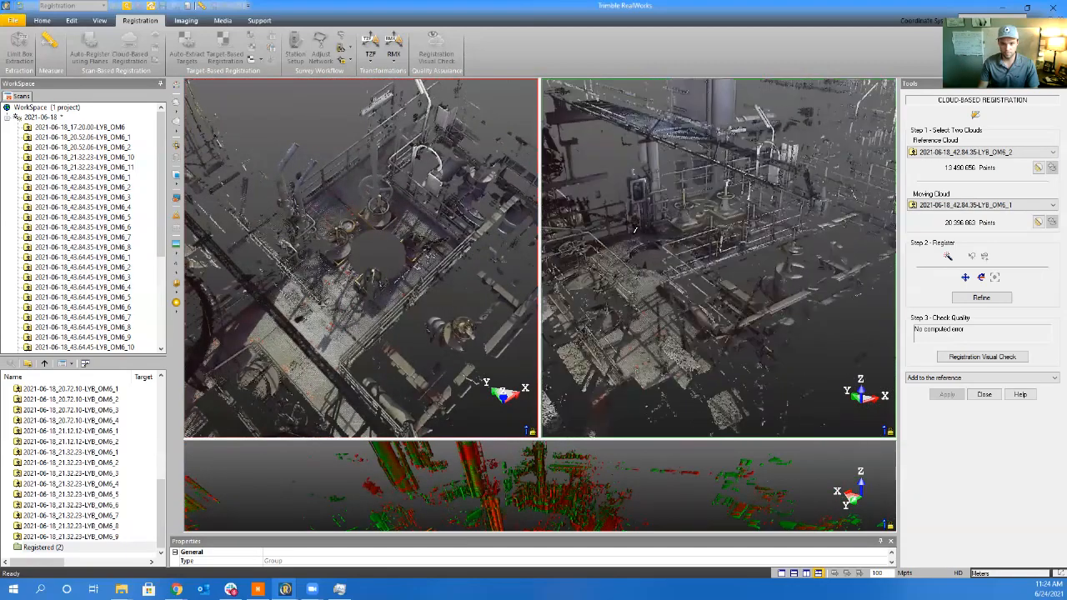
pyautogui.scroll(6, 634, 338)
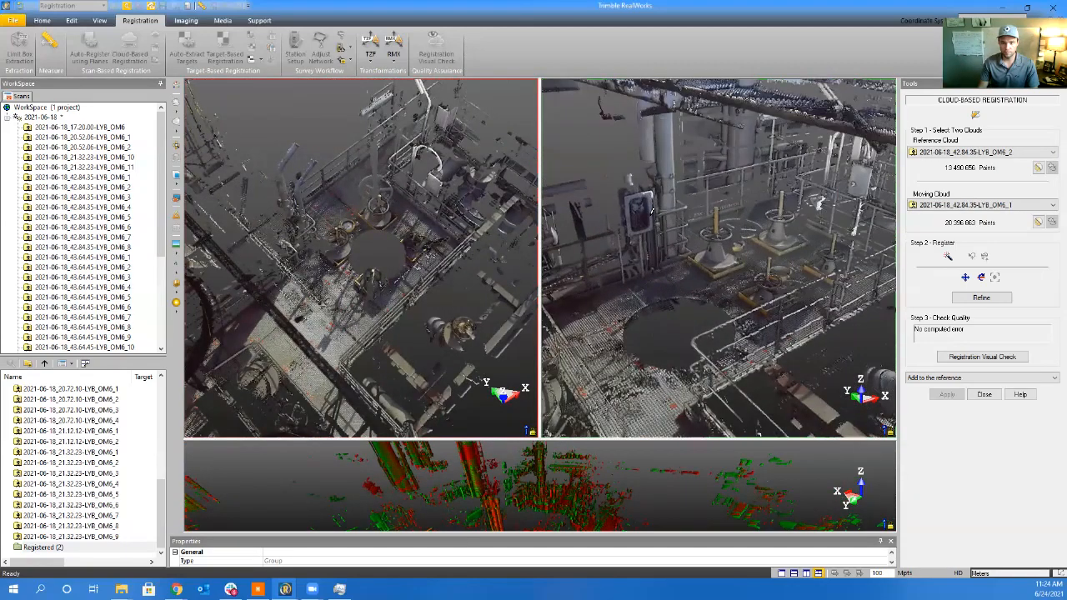
pyautogui.scroll(6, 674, 257)
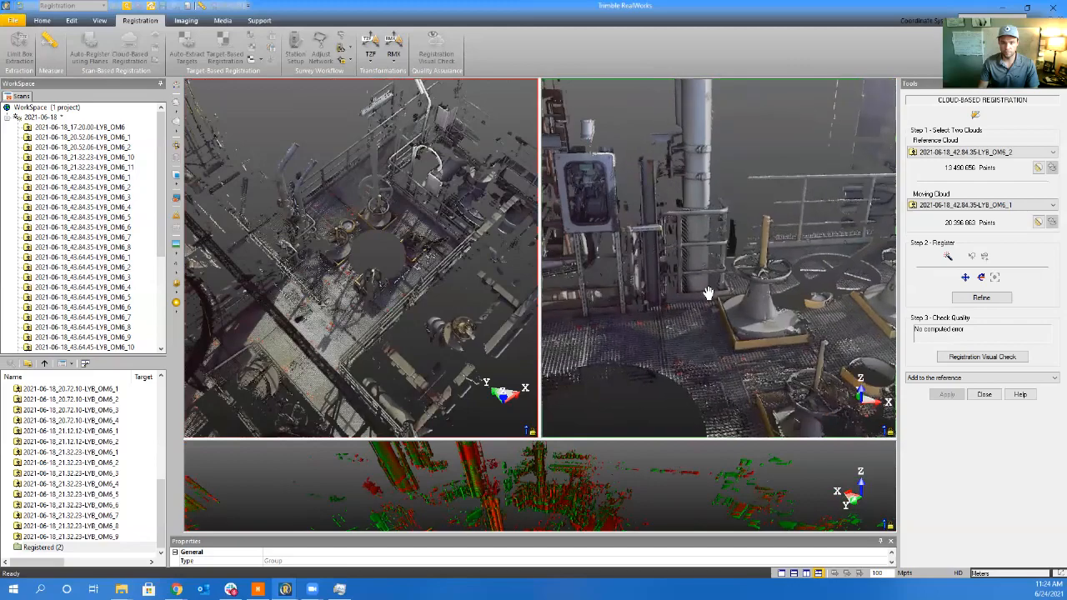
pyautogui.moveTo(650, 279); pyautogui.dragTo(665, 306)
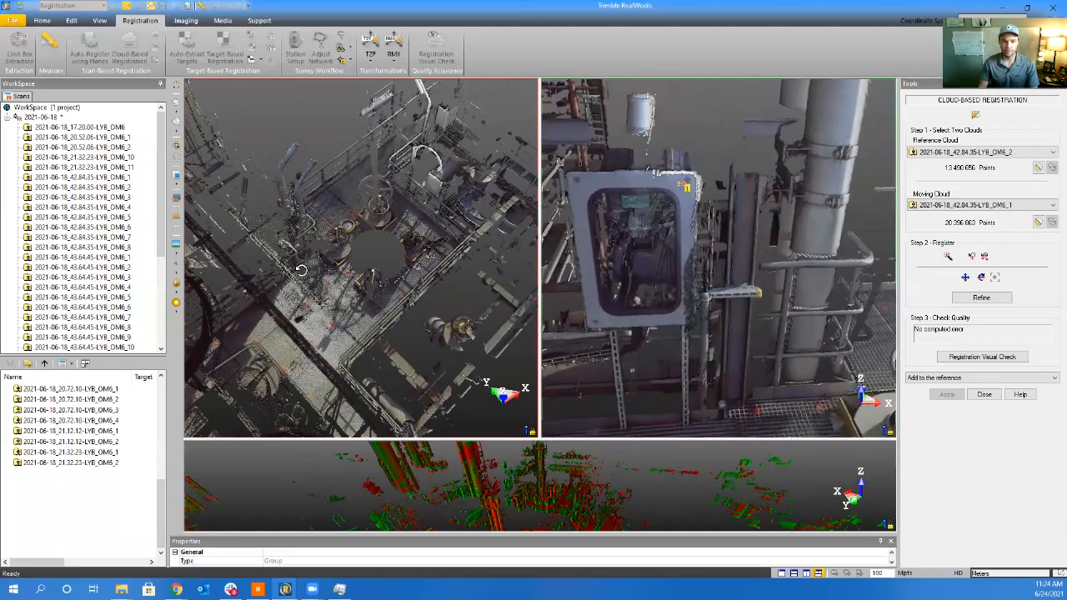
pyautogui.moveTo(321, 265); pyautogui.dragTo(366, 230)
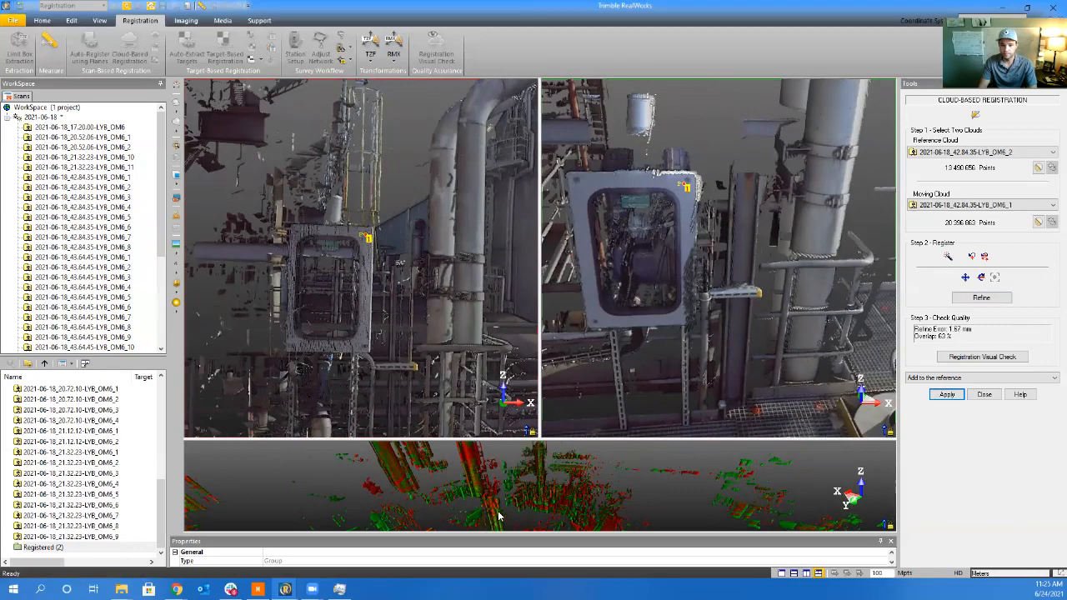
# Check the overlap of both clouds around the cabinet and valve platform, and apply the registration with Add to the reference
pyautogui.click(498, 511)
pyautogui.moveTo(644, 396); pyautogui.dragTo(478, 445)
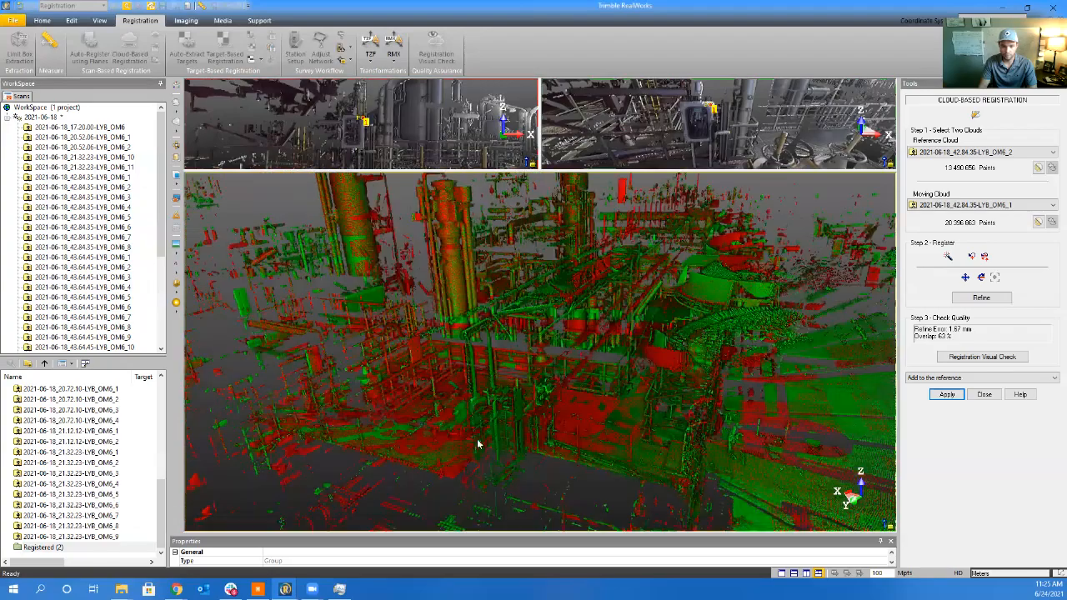
pyautogui.moveTo(391, 436); pyautogui.dragTo(633, 439)
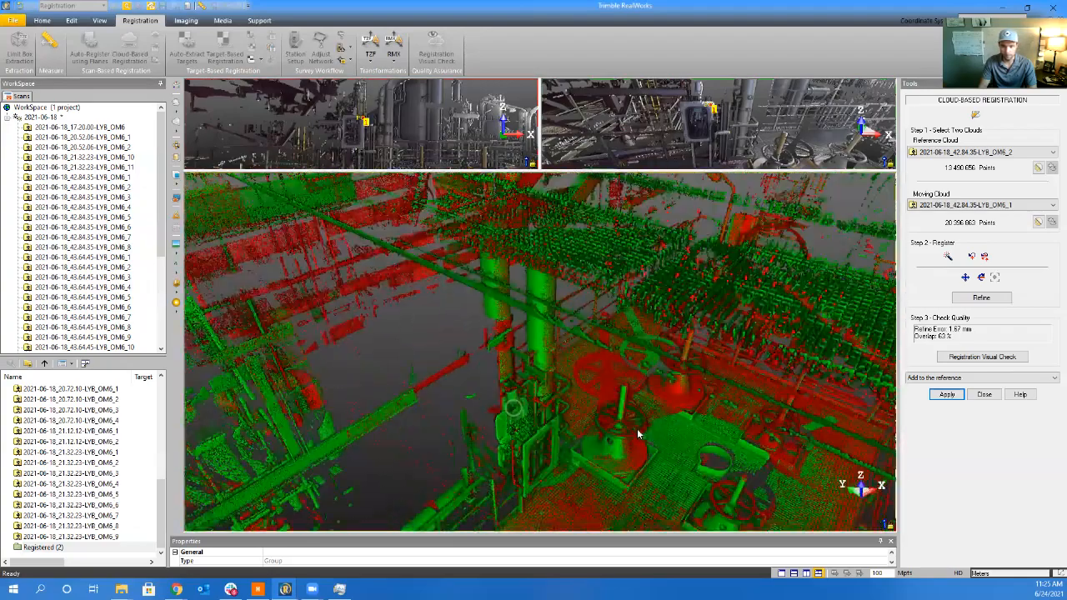
pyautogui.moveTo(587, 365); pyautogui.dragTo(638, 365)
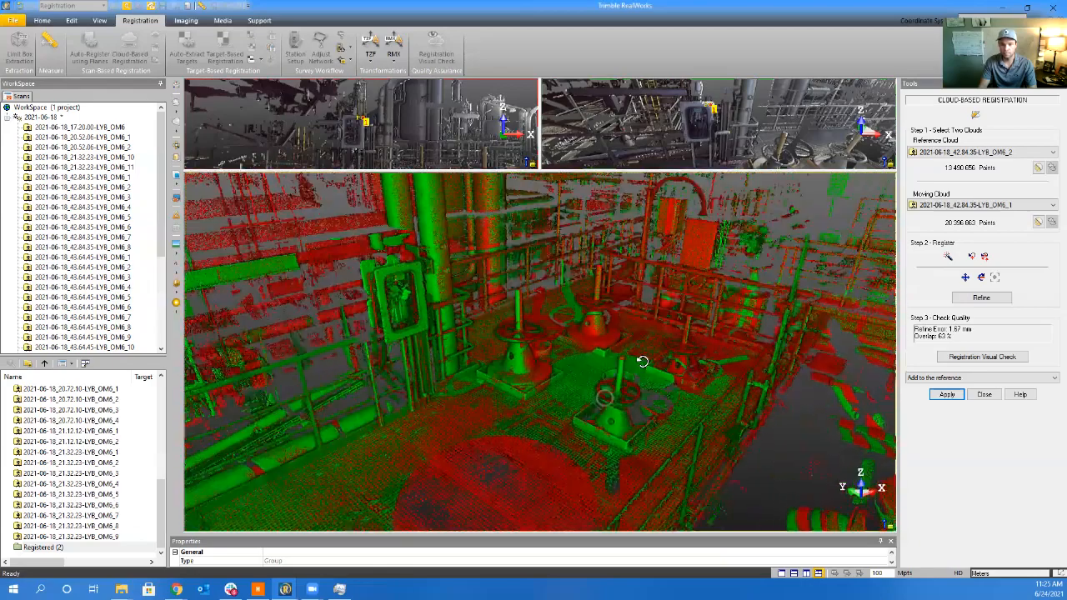
pyautogui.click(947, 395)
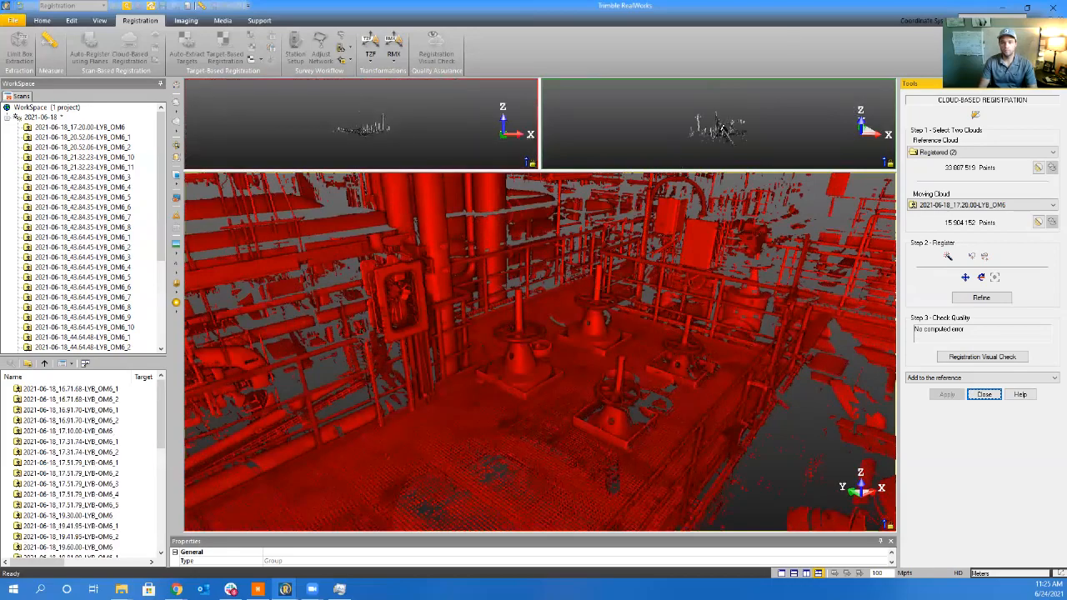
# Examine the long pipe rack and nearby ground-level structures in 2021-06-18_17.20.00-LYB_OM6 for a feature to match with Registered
pyautogui.click(724, 127)
pyautogui.scroll(6, 728, 286)
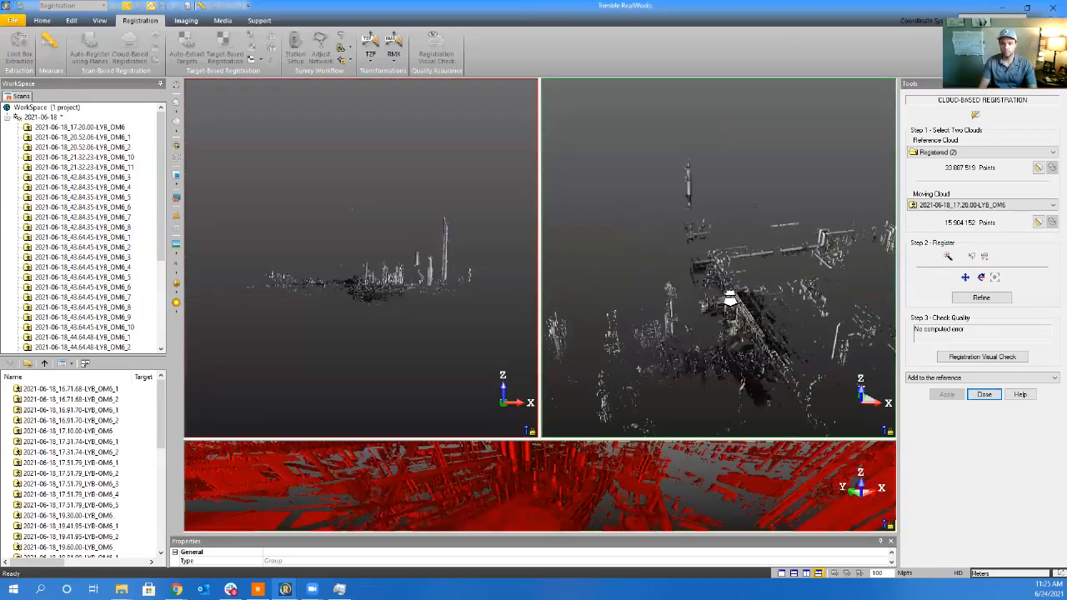
pyautogui.scroll(3, 738, 350)
pyautogui.moveTo(730, 261); pyautogui.dragTo(701, 355)
pyautogui.moveTo(701, 377); pyautogui.dragTo(714, 228)
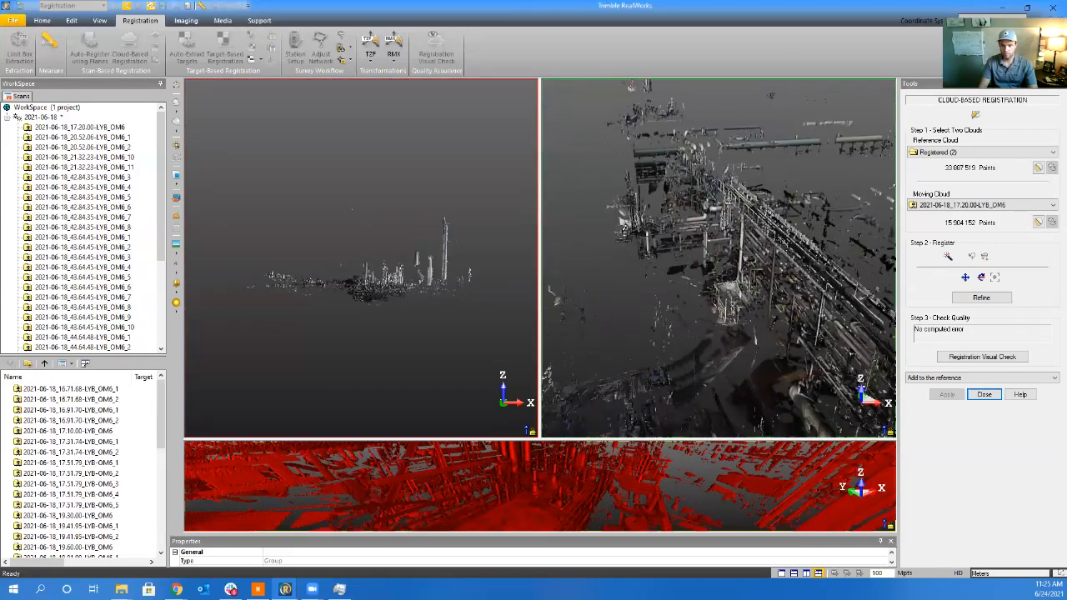
pyautogui.moveTo(647, 240); pyautogui.dragTo(787, 250)
pyautogui.moveTo(520, 396); pyautogui.dragTo(502, 410, button='middle')
pyautogui.scroll(-4, 643, 245)
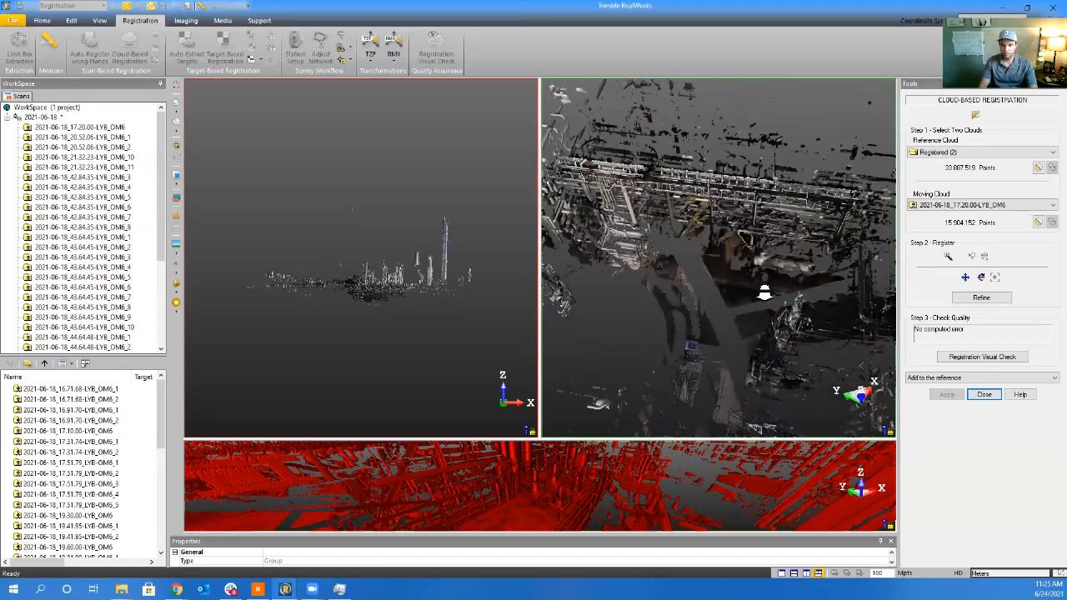
pyautogui.scroll(-3, 764, 292)
pyautogui.moveTo(652, 240); pyautogui.dragTo(824, 245)
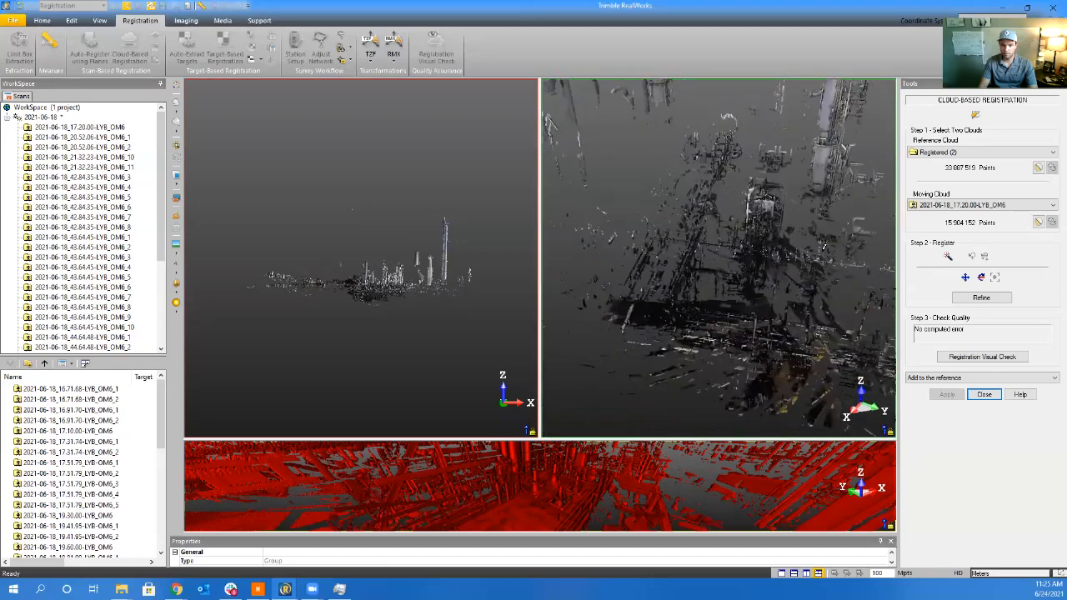
# Examine the tall vertical vessel, surrounding piping and ladder platform in 2021-06-18_17.20.00-LYB_OM6 for a recognizable matching feature
pyautogui.scroll(5, 753, 268)
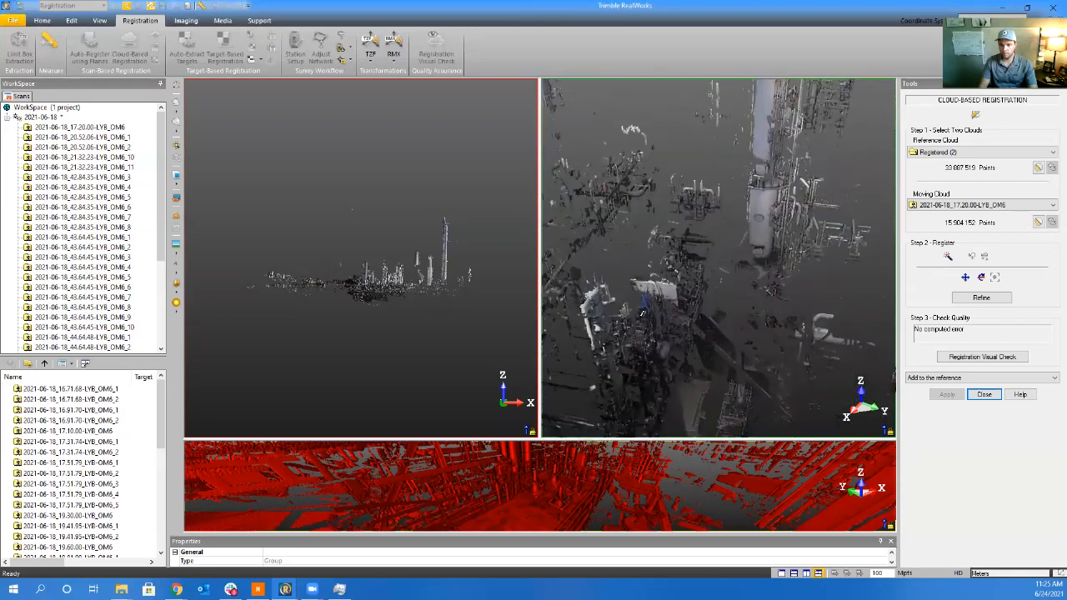
pyautogui.scroll(-3, 702, 310)
pyautogui.moveTo(682, 268); pyautogui.dragTo(736, 378, button='middle')
pyautogui.scroll(5, 752, 318)
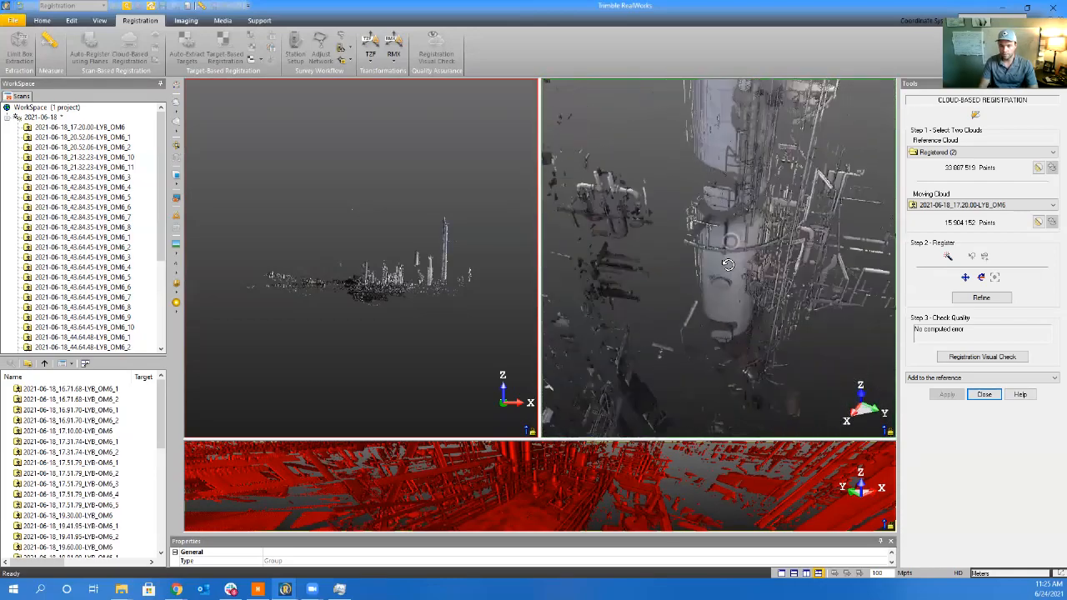
pyautogui.scroll(-3, 752, 318)
pyautogui.moveTo(752, 320); pyautogui.dragTo(686, 256, button='middle')
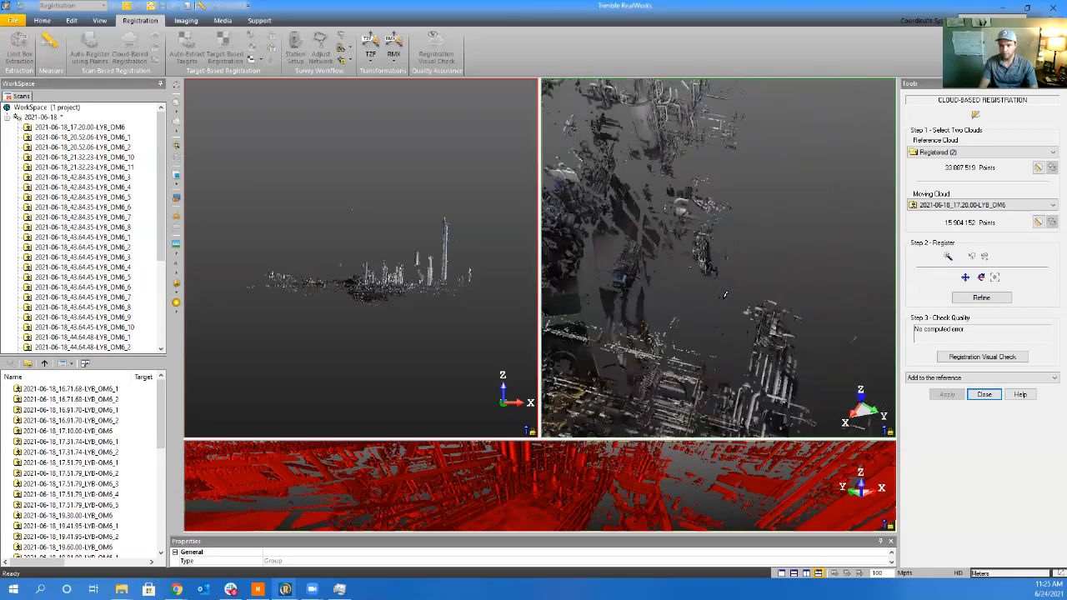
pyautogui.moveTo(701, 365); pyautogui.dragTo(710, 252, button='middle')
pyautogui.moveTo(709, 252); pyautogui.dragTo(665, 310)
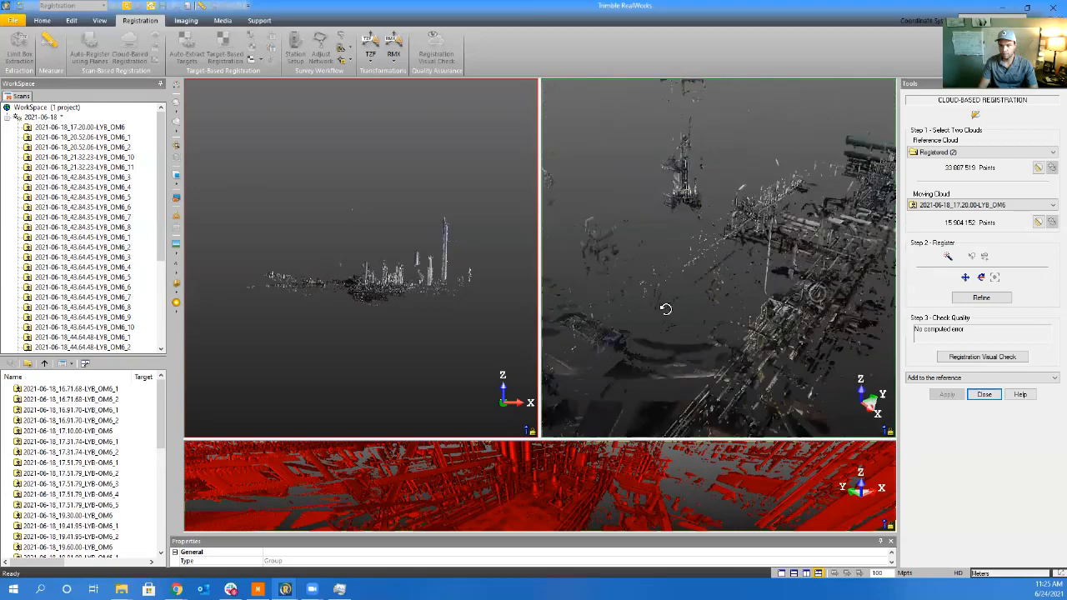
pyautogui.moveTo(767, 311); pyautogui.dragTo(852, 322)
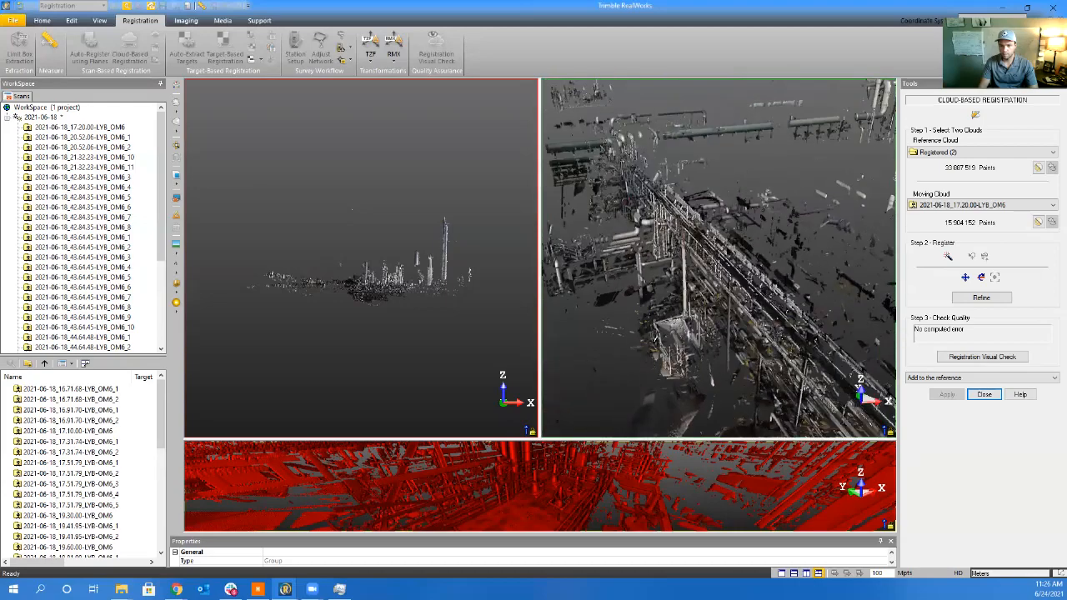
pyautogui.moveTo(696, 298); pyautogui.dragTo(739, 301, button='middle')
pyautogui.moveTo(739, 301); pyautogui.dragTo(685, 351)
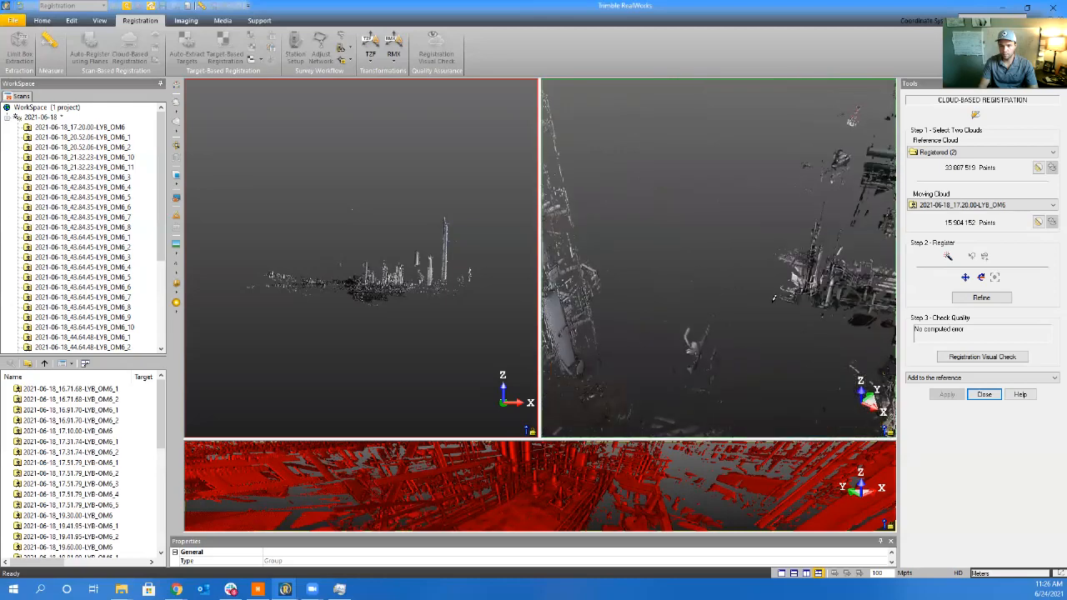
pyautogui.moveTo(774, 298); pyautogui.dragTo(634, 292)
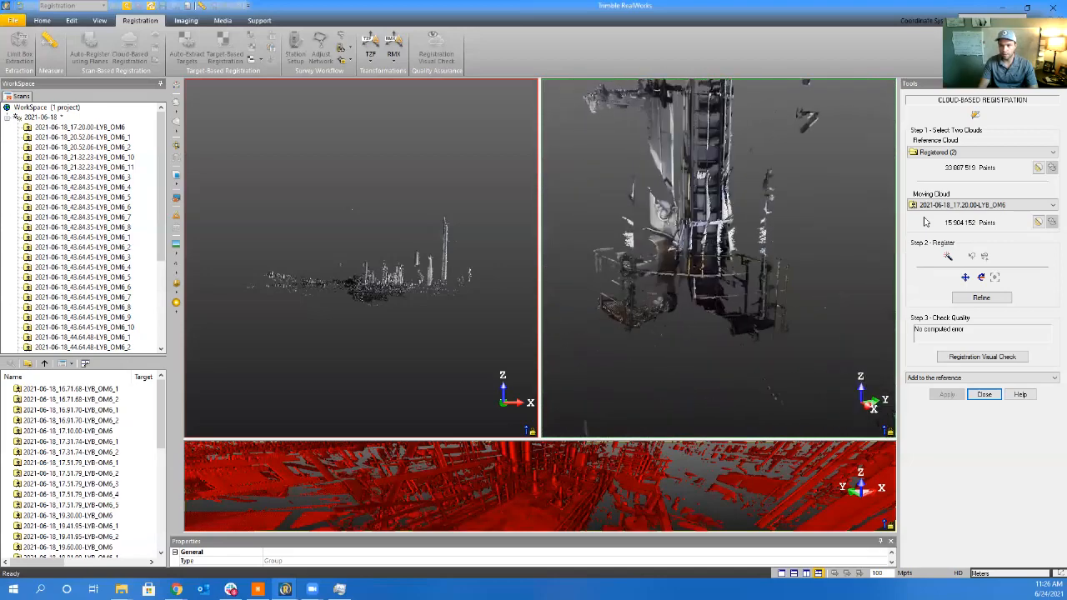
# Set the moving cloud to 2021-06-18_42.84.35-LYB_OM6_3 and locate its white cabinet beside the two vertical pipes
pyautogui.click(953, 205)
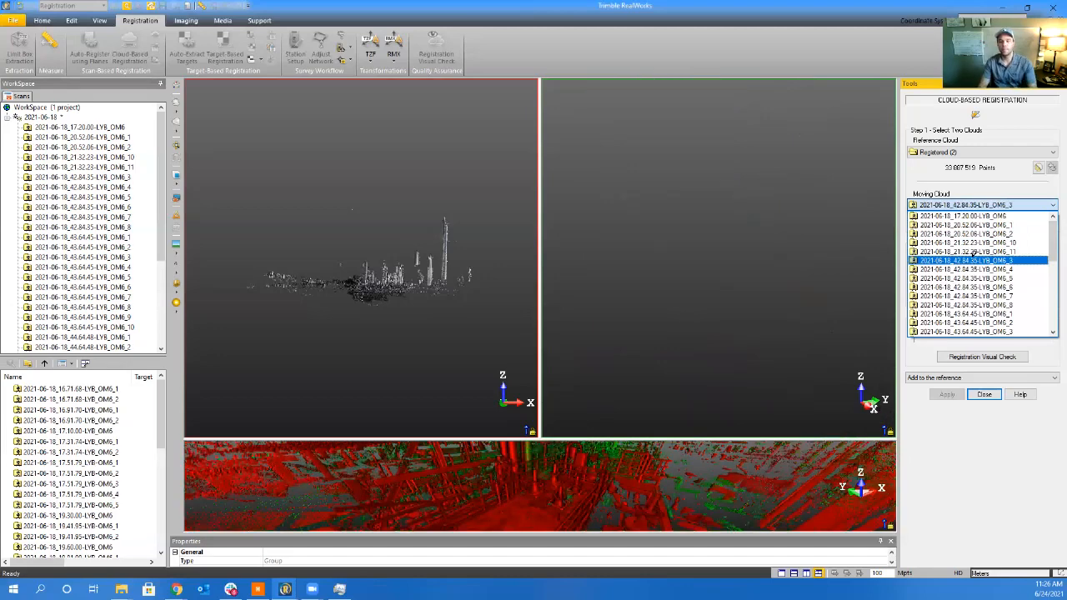
pyautogui.click(967, 261)
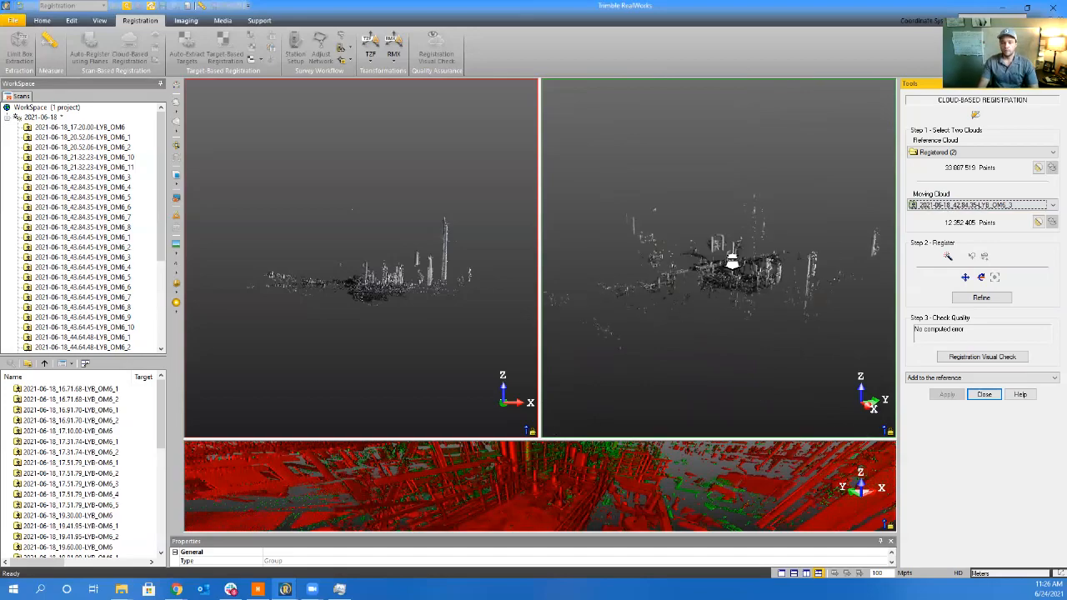
pyautogui.moveTo(726, 263); pyautogui.dragTo(678, 316)
pyautogui.scroll(6, 688, 311)
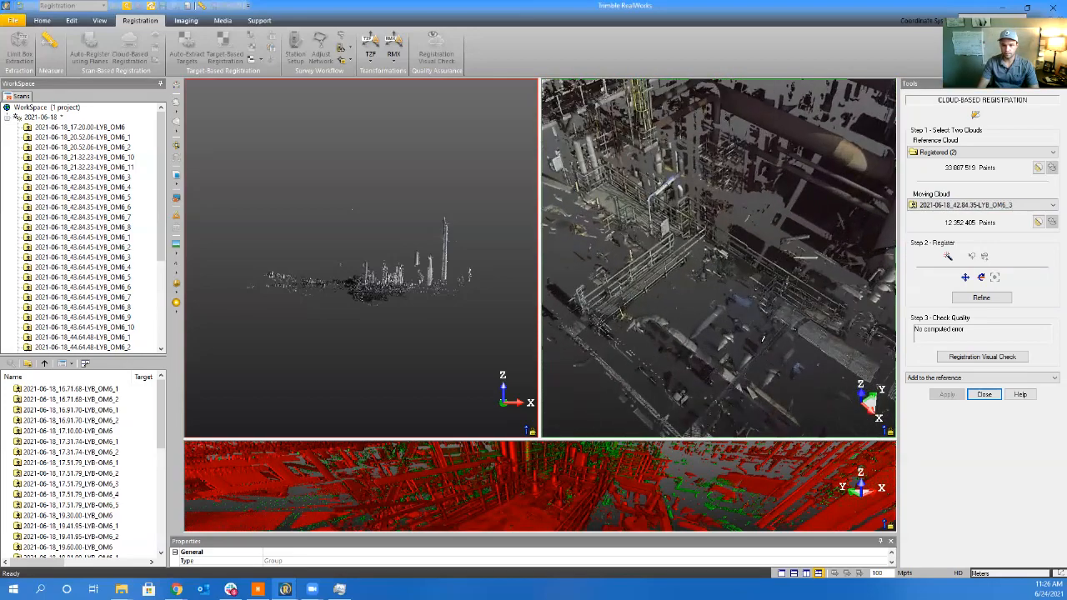
pyautogui.moveTo(612, 241); pyautogui.dragTo(771, 360, button='middle')
pyautogui.scroll(4, 771, 359)
pyautogui.moveTo(638, 291); pyautogui.dragTo(542, 247, button='middle')
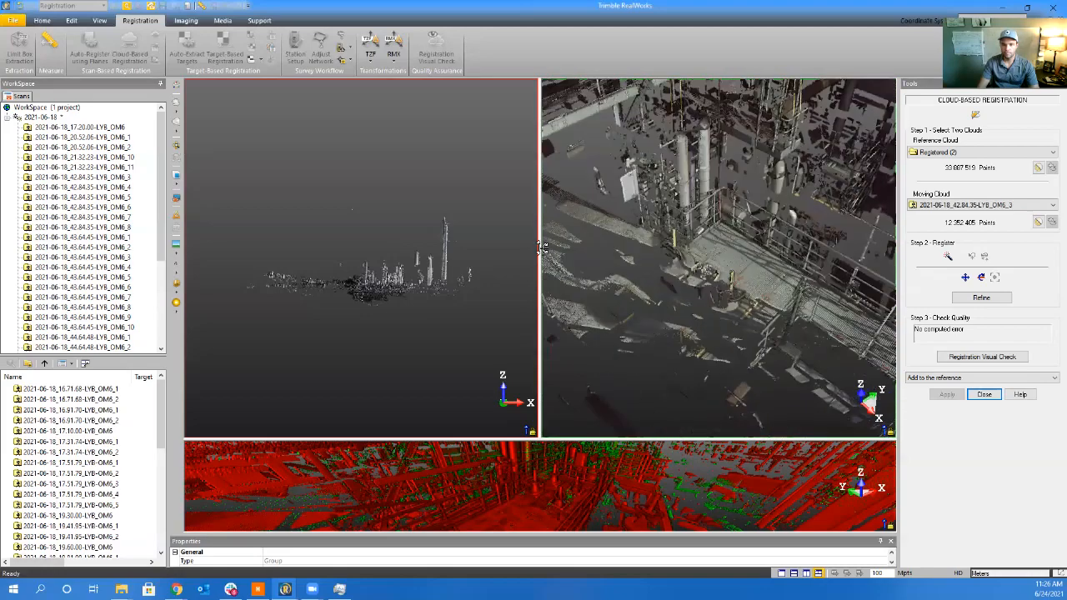
# Pick a matching point on the face of the white cabinet beside the two vertical pipes in both clouds
pyautogui.scroll(10, 374, 319)
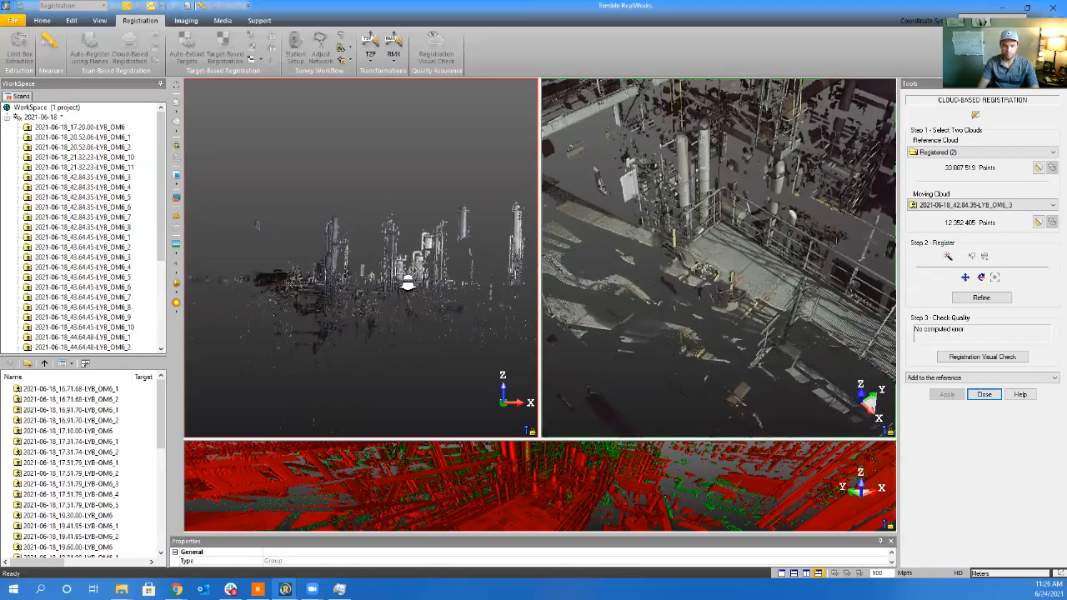
pyautogui.scroll(3, 375, 325)
pyautogui.moveTo(374, 331); pyautogui.dragTo(311, 223)
pyautogui.scroll(10, 374, 309)
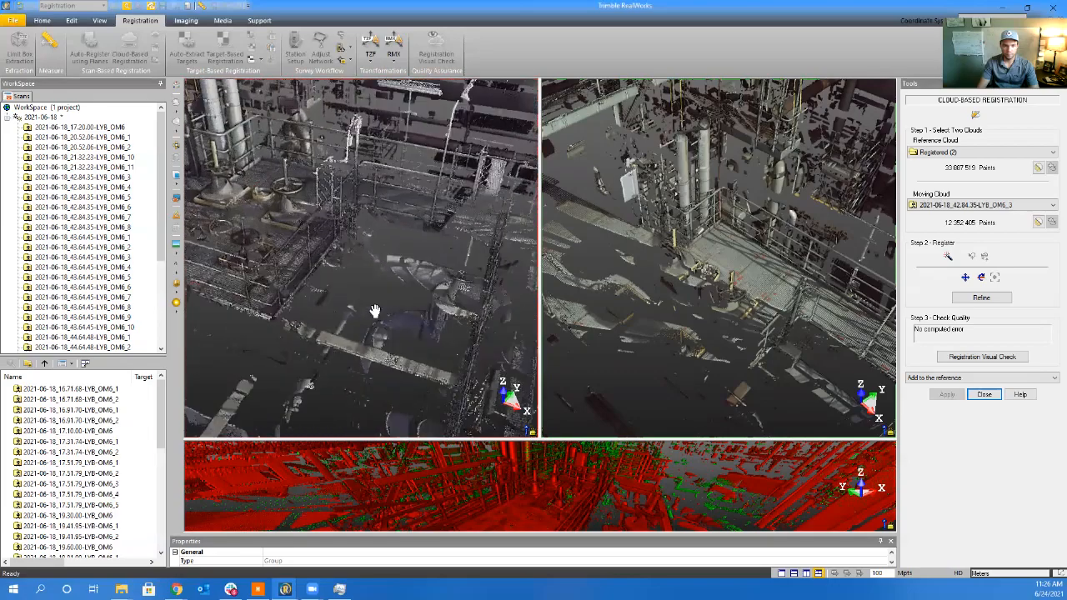
pyautogui.moveTo(395, 331); pyautogui.dragTo(438, 354, button='middle')
pyautogui.scroll(4, 437, 354)
pyautogui.moveTo(433, 350); pyautogui.dragTo(292, 198)
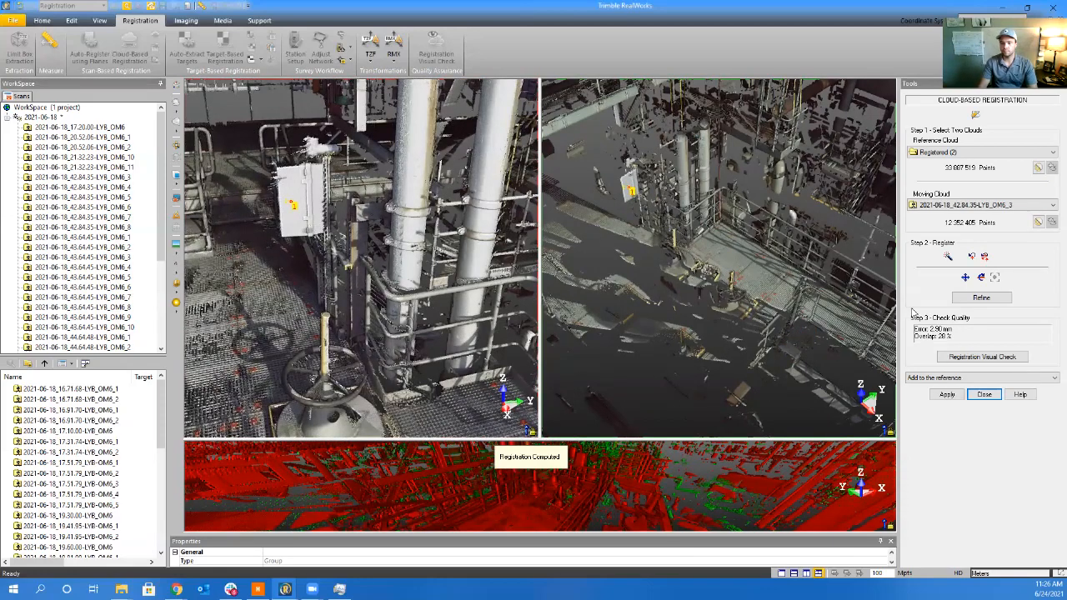
# Refine the registration of 2021-06-18_42.84.35-LYB_OM6_3 and apply it with Add to the reference
pyautogui.click(976, 293)
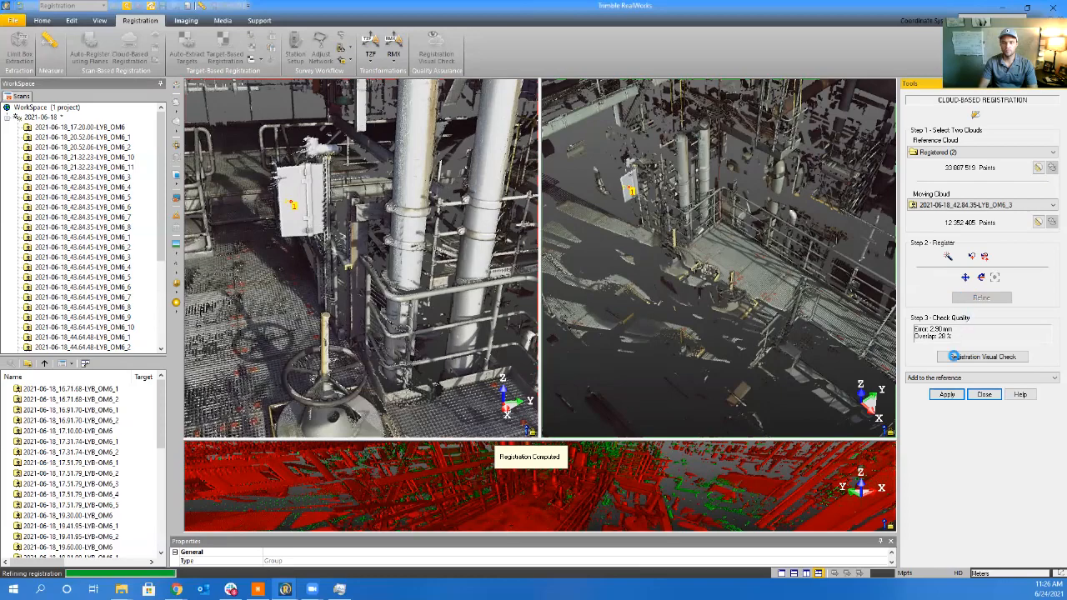
pyautogui.click(947, 395)
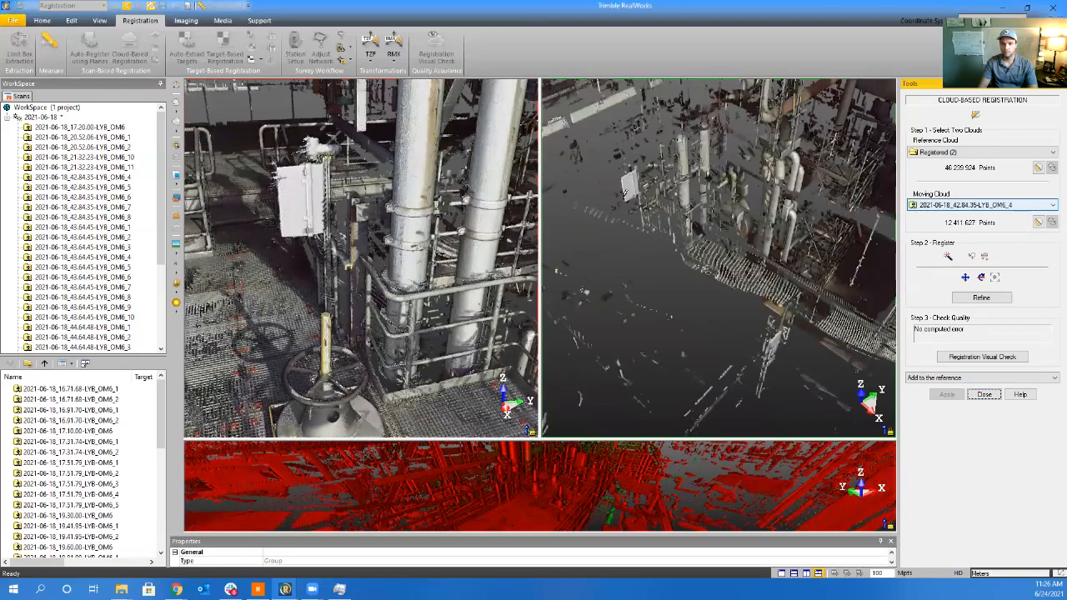
# Pick a matching point on the white cabinet beside the two vertical pipes in 2021-06-18_42.84.35-LYB_OM6_4 and the reference
pyautogui.scroll(-8, 629, 181)
pyautogui.scroll(10, 719, 257)
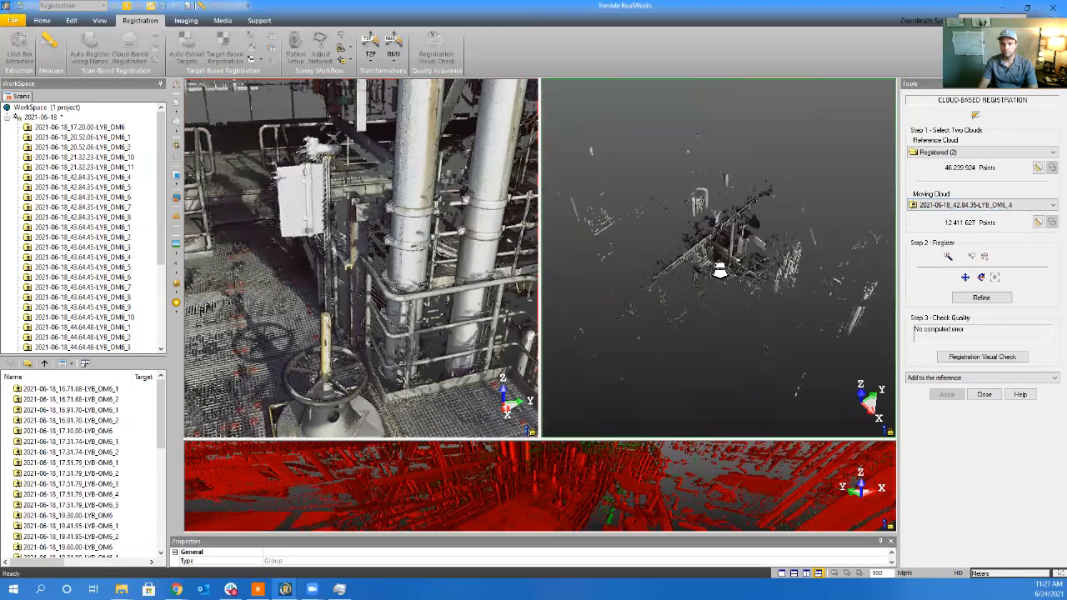
pyautogui.scroll(3, 682, 226)
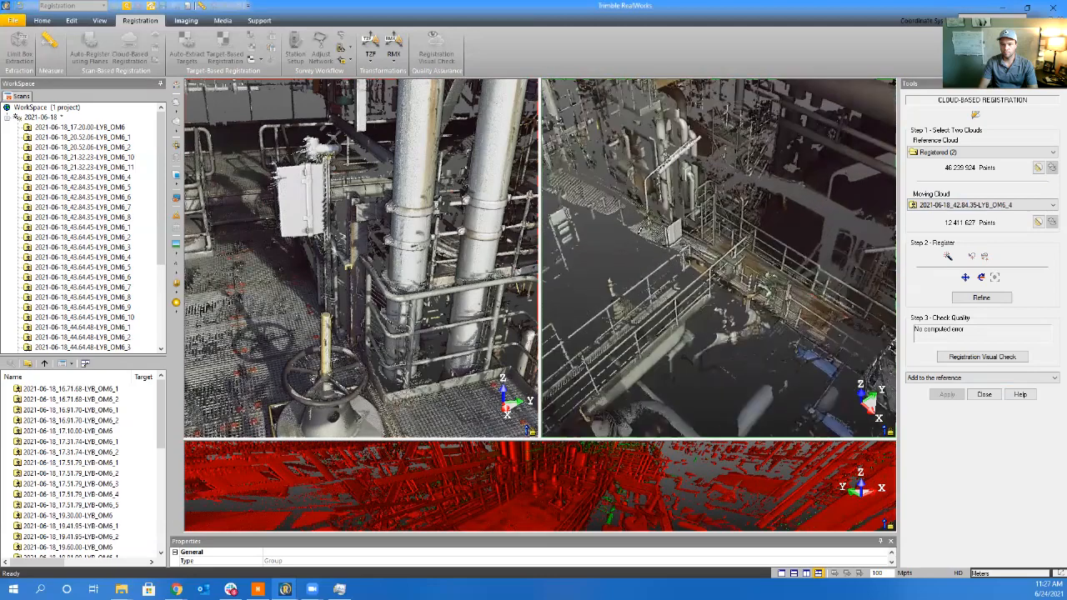
pyautogui.moveTo(599, 185); pyautogui.dragTo(740, 307)
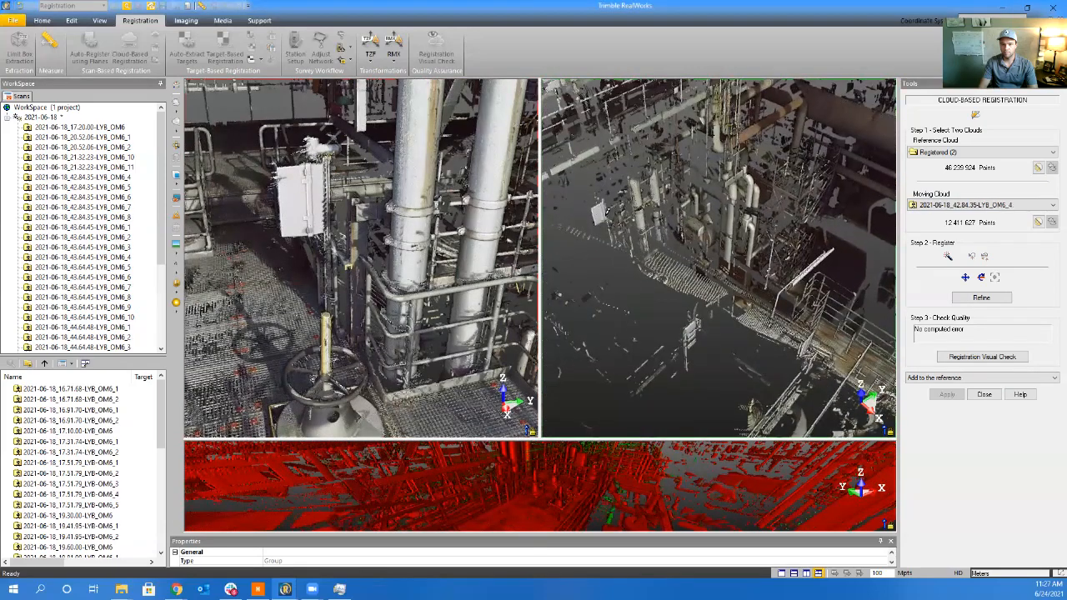
pyautogui.scroll(2, 599, 212)
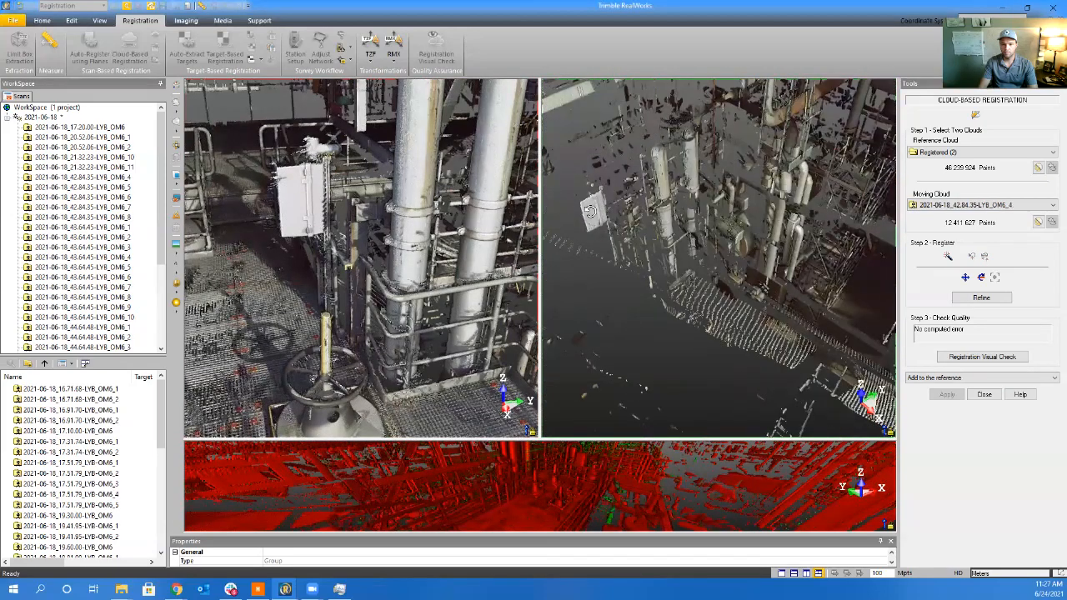
pyautogui.moveTo(590, 212); pyautogui.dragTo(576, 194)
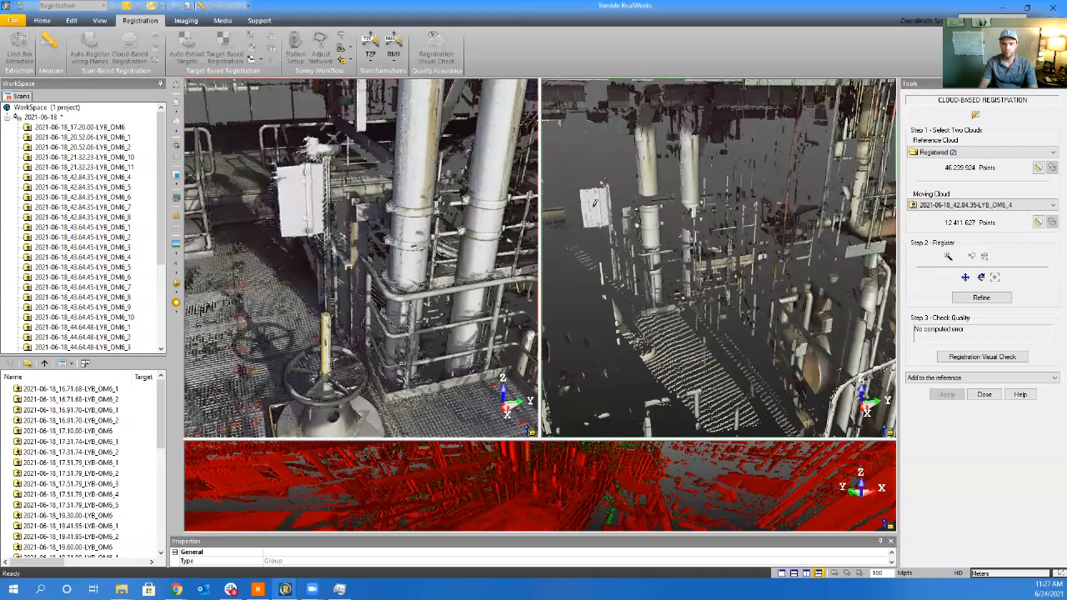
pyautogui.click(297, 200)
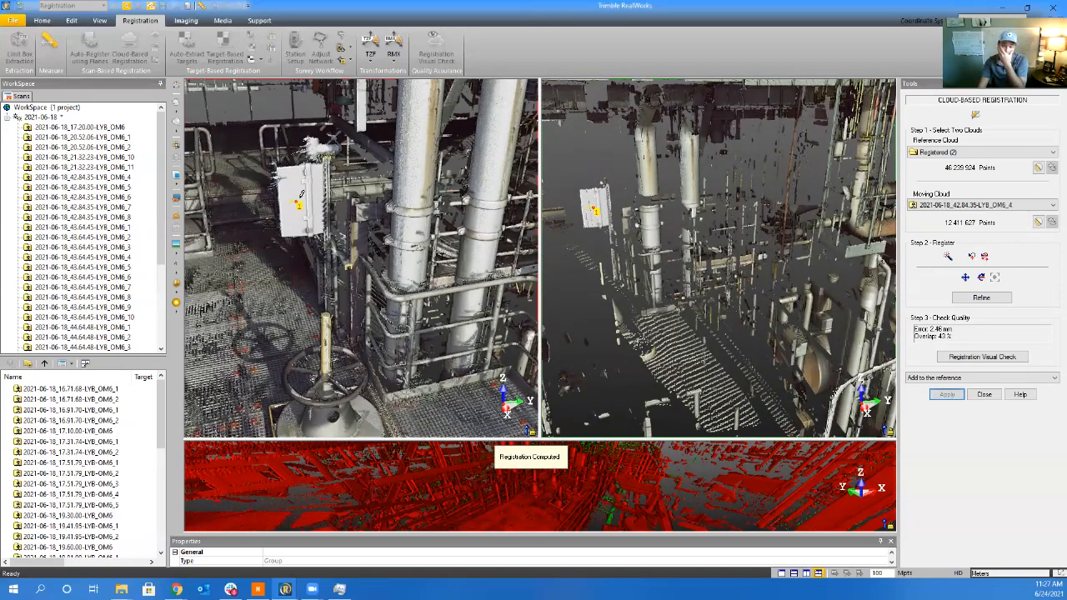
# Refine the registration of 2021-06-18_42.84.35-LYB_OM6_4, inspect the overlaid clouds around the piping, and apply it with Add to the reference
pyautogui.click(982, 298)
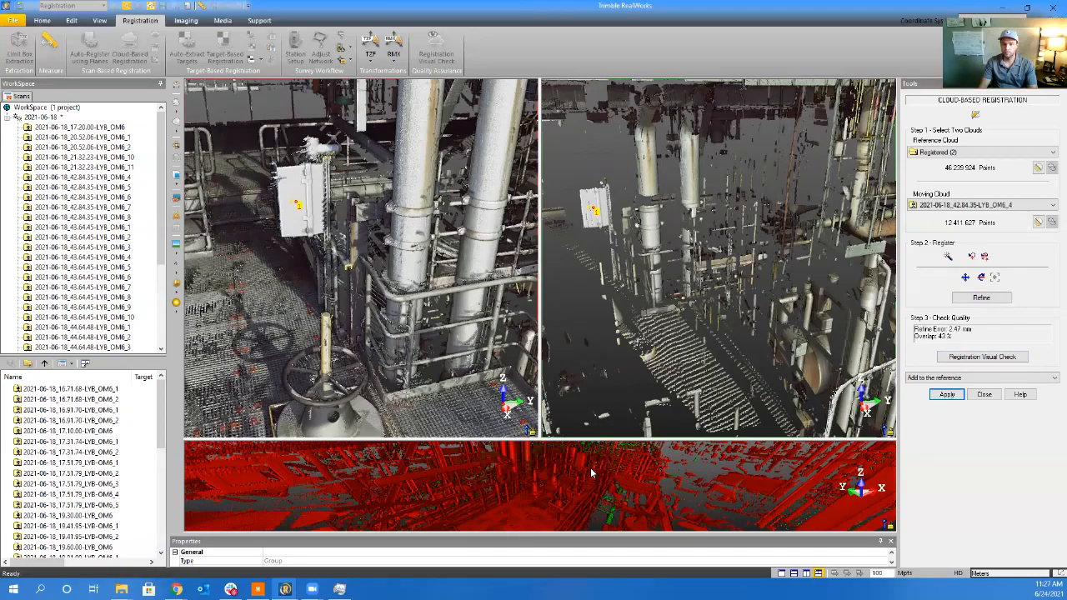
pyautogui.click(591, 471)
pyautogui.scroll(4, 717, 230)
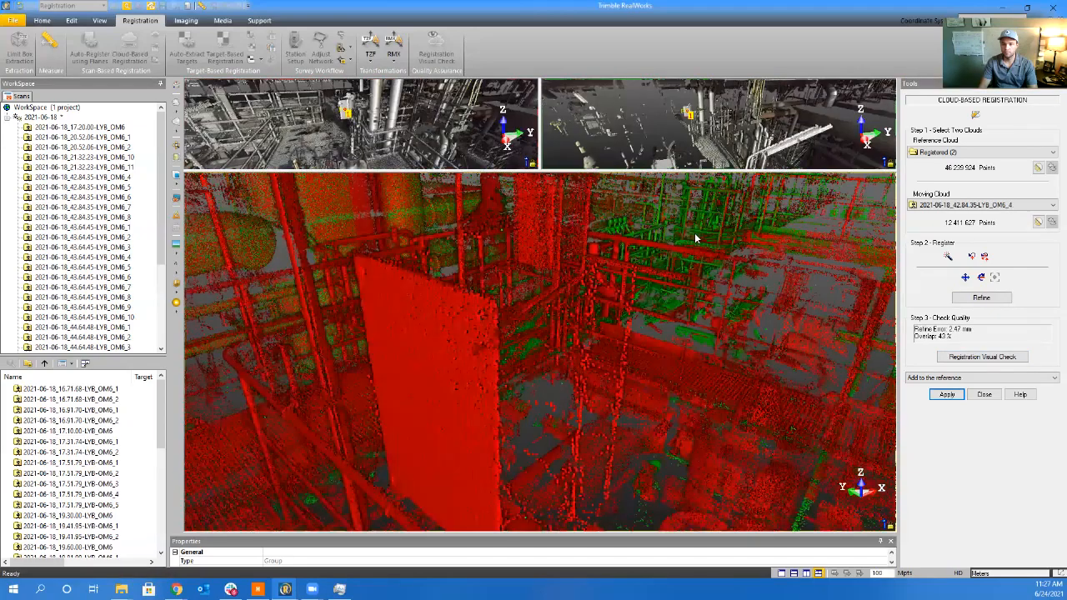
pyautogui.moveTo(694, 242); pyautogui.dragTo(654, 346, button='middle')
pyautogui.moveTo(654, 346)
pyautogui.mouseDown()
pyautogui.moveTo(567, 428)
pyautogui.moveTo(459, 493)
pyautogui.moveTo(988, 475)
pyautogui.mouseUp()
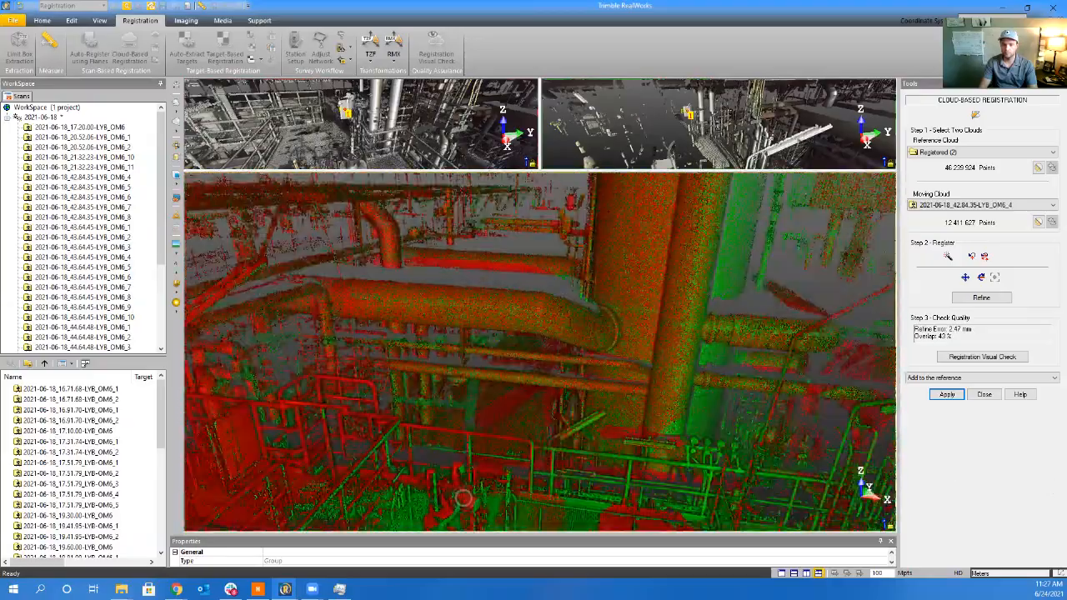
pyautogui.click(946, 397)
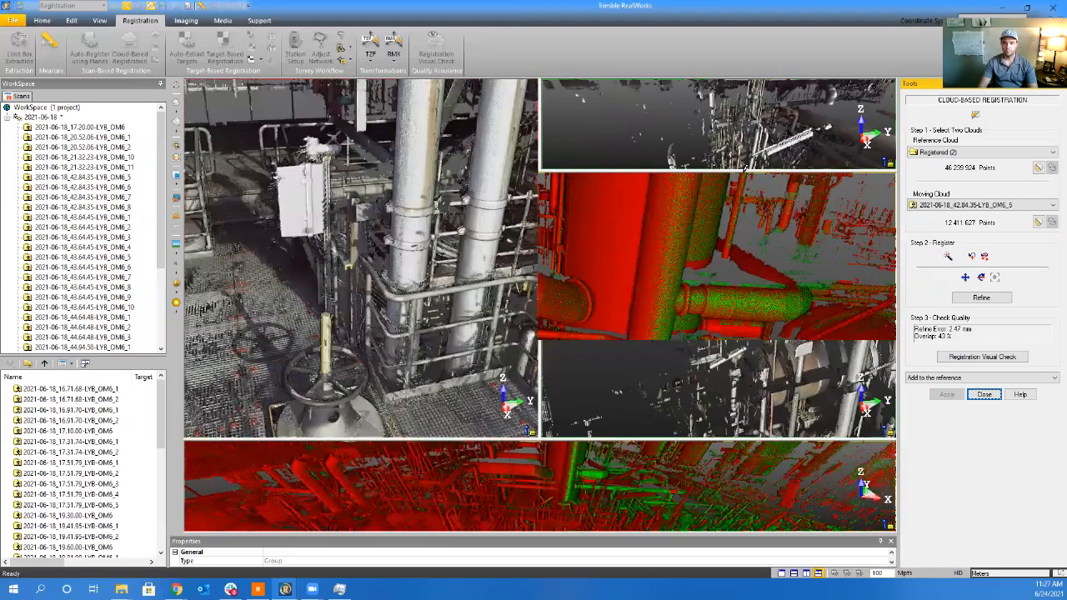
# Examine 2021-06-18_42.84.35-LYB_OM6_5 and the reference for a shared feature around the caged ladder and platform walkways
pyautogui.scroll(-5, 602, 263)
pyautogui.moveTo(602, 263); pyautogui.dragTo(818, 348, button='middle')
pyautogui.scroll(3, 818, 349)
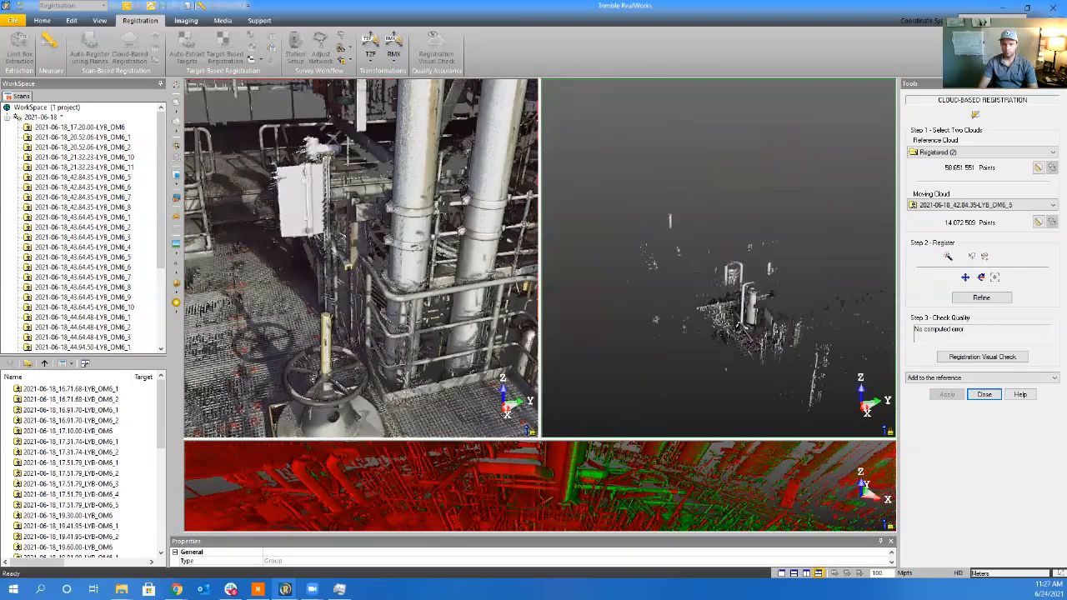
pyautogui.scroll(6, 732, 331)
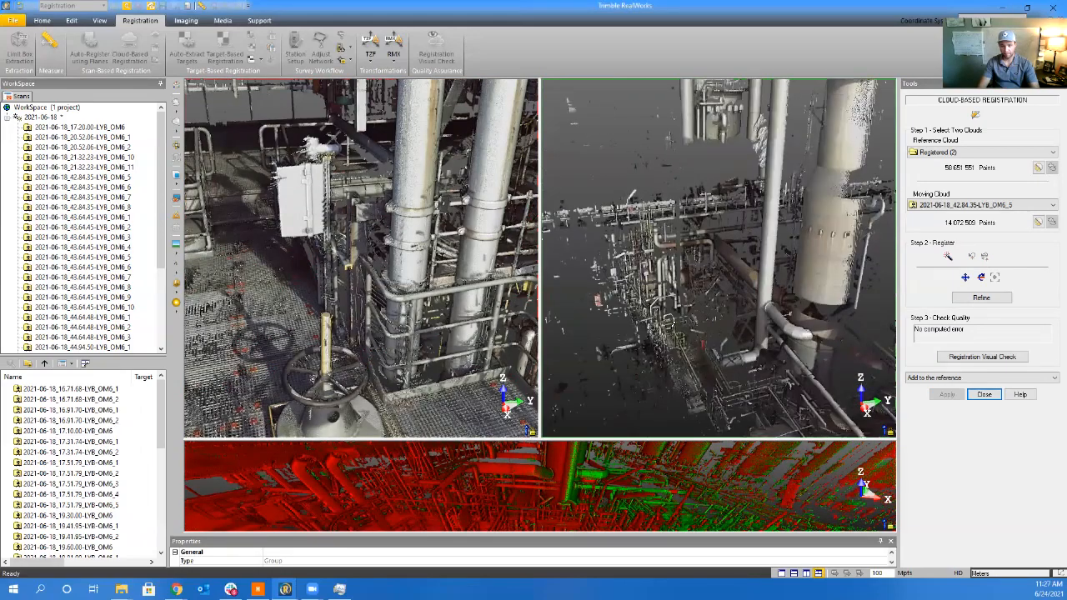
pyautogui.scroll(2, 672, 354)
pyautogui.scroll(4, 658, 318)
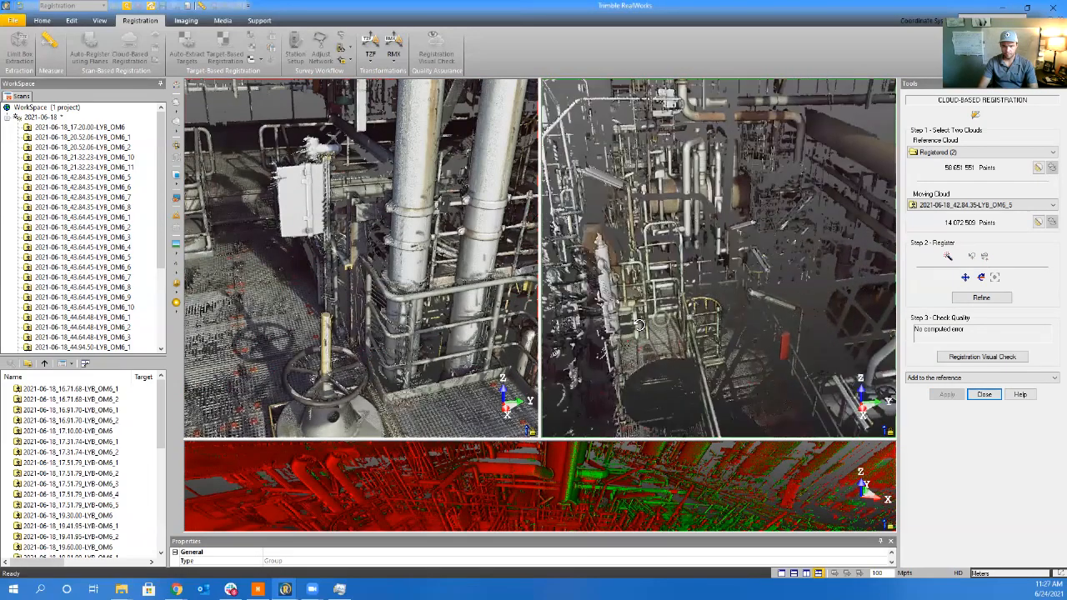
pyautogui.scroll(-6, 409, 334)
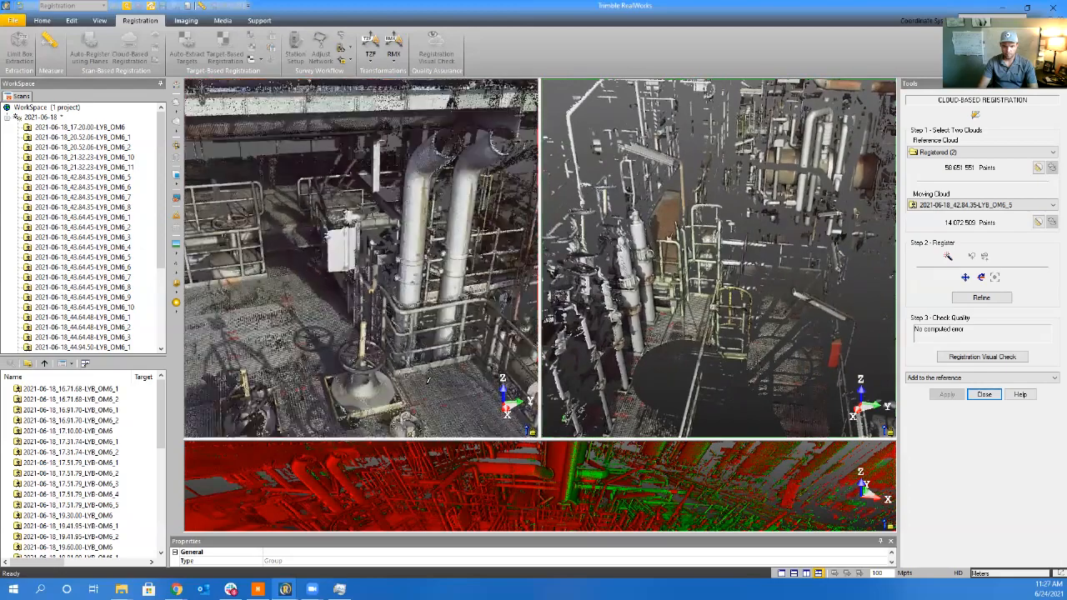
pyautogui.scroll(-6, 426, 370)
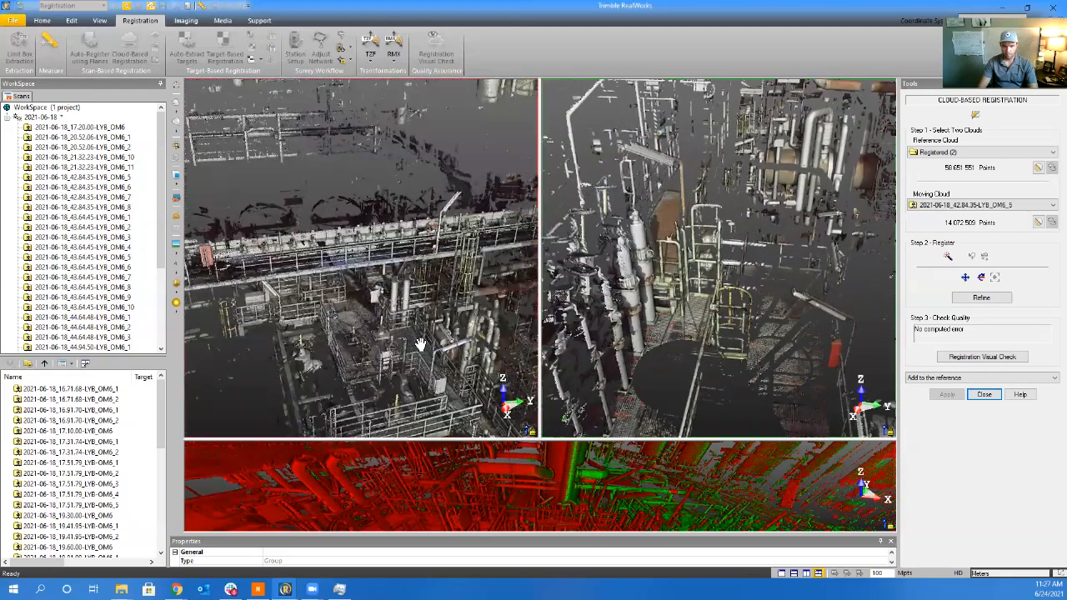
pyautogui.scroll(2, 400, 336)
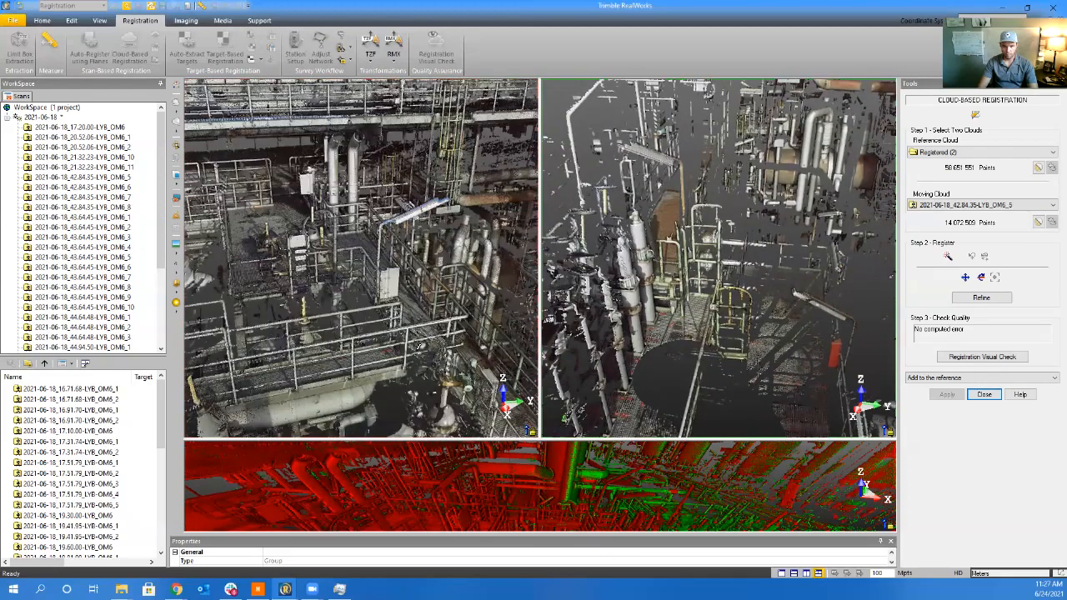
# Pick a matching point on the white cabinet at the end of the railed walkway in 2021-06-18_42.84.35-LYB_OM6_5 and the reference
pyautogui.moveTo(692, 292); pyautogui.dragTo(736, 333)
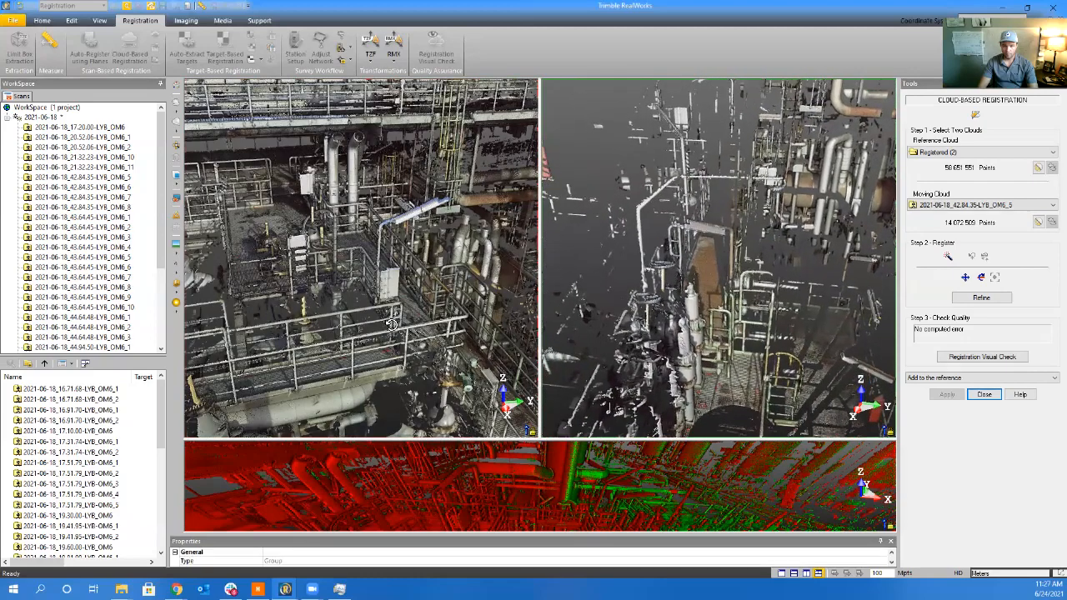
pyautogui.moveTo(479, 327); pyautogui.dragTo(409, 329)
pyautogui.moveTo(374, 269); pyautogui.dragTo(428, 344)
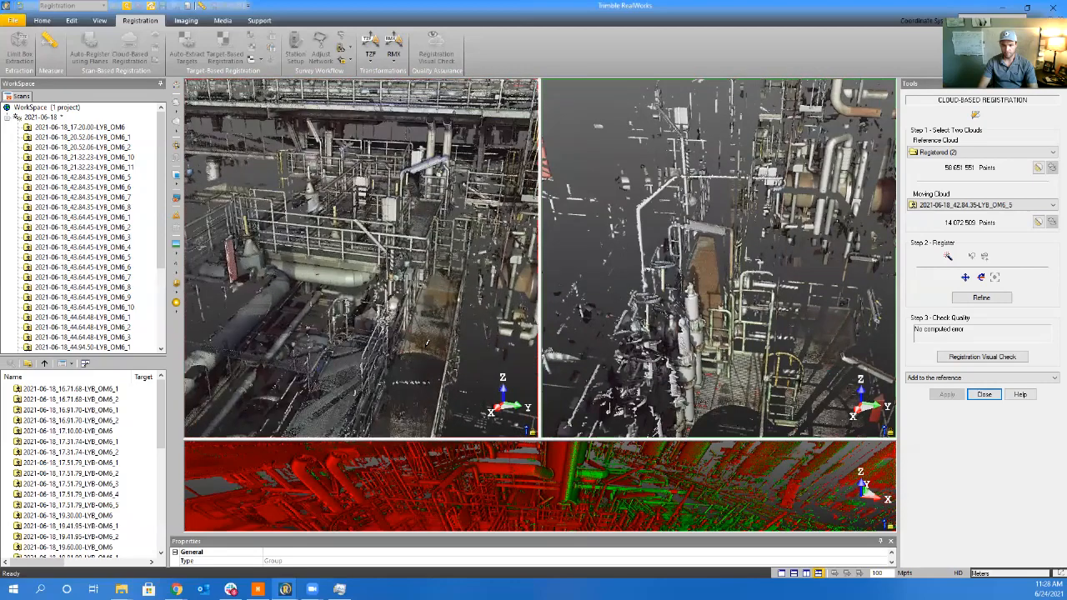
pyautogui.moveTo(445, 283); pyautogui.dragTo(403, 396)
pyautogui.scroll(6, 409, 340)
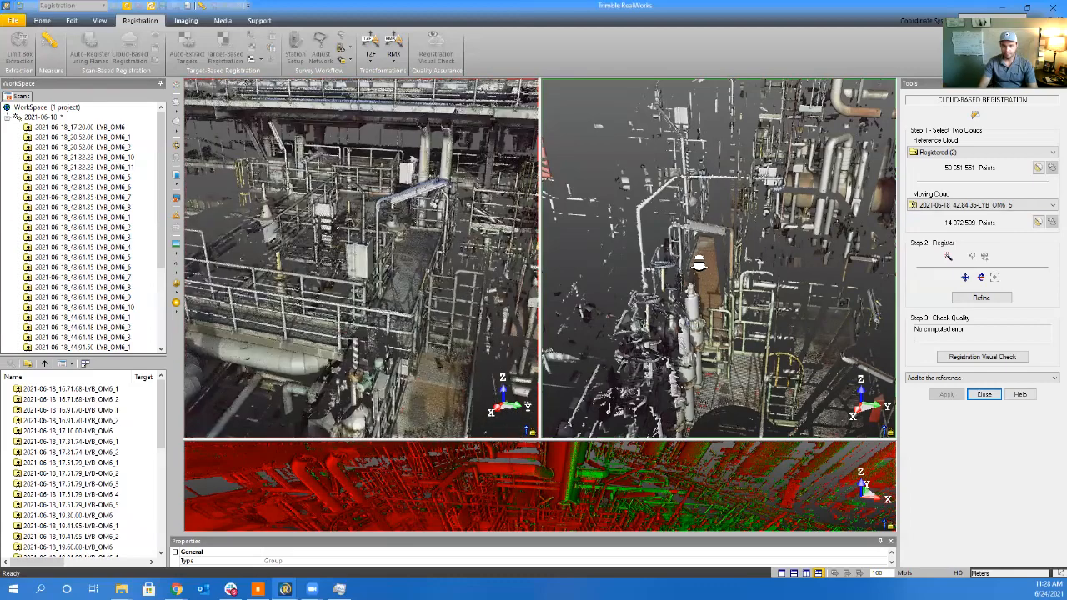
pyautogui.moveTo(714, 281); pyautogui.dragTo(682, 134)
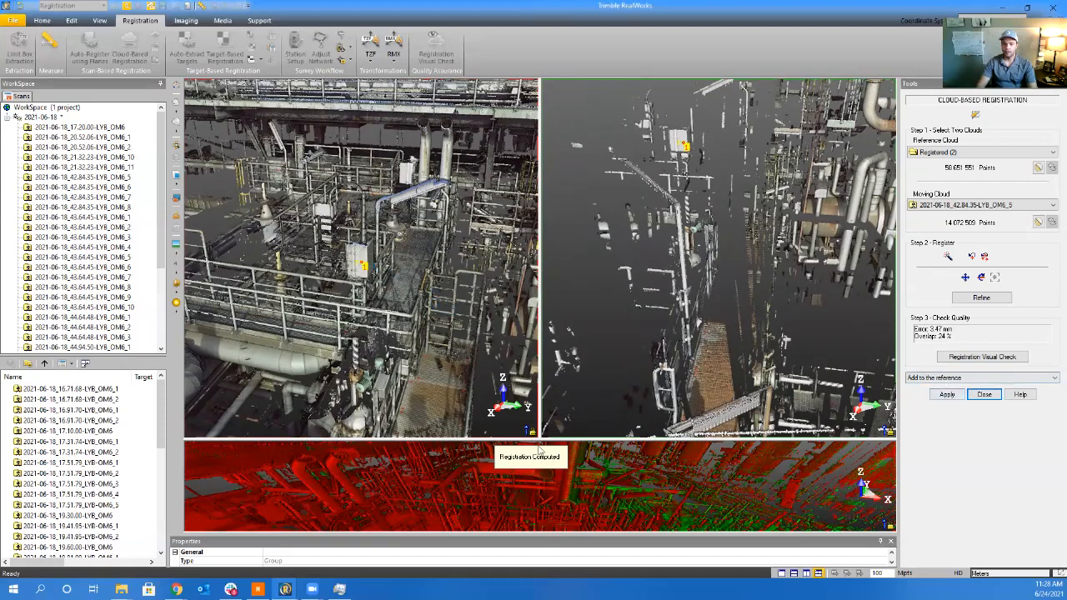
# Inspect the overlay of 2021-06-18_42.84.35-LYB_OM6_5 on the reference and apply its registration with Add to the reference
pyautogui.click(563, 501)
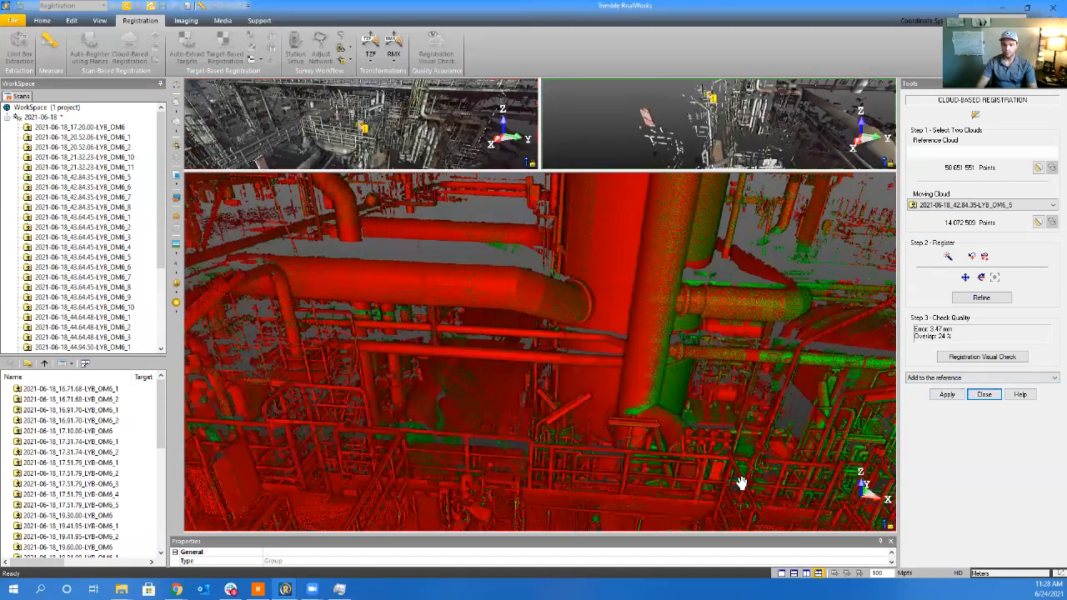
pyautogui.moveTo(741, 483); pyautogui.dragTo(377, 428, button='middle')
pyautogui.moveTo(664, 473); pyautogui.dragTo(552, 419)
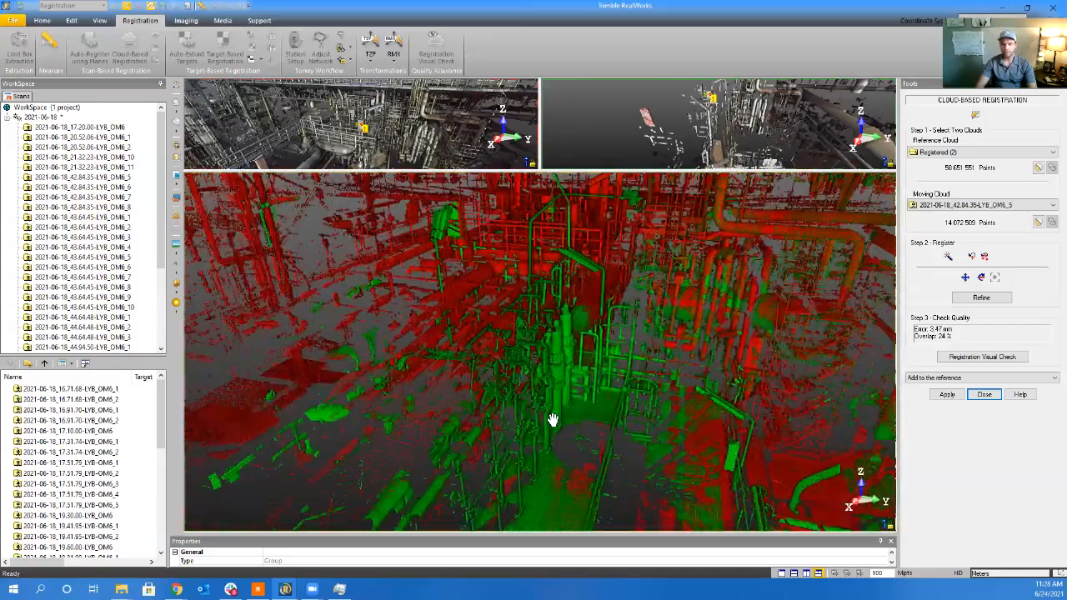
pyautogui.click(947, 394)
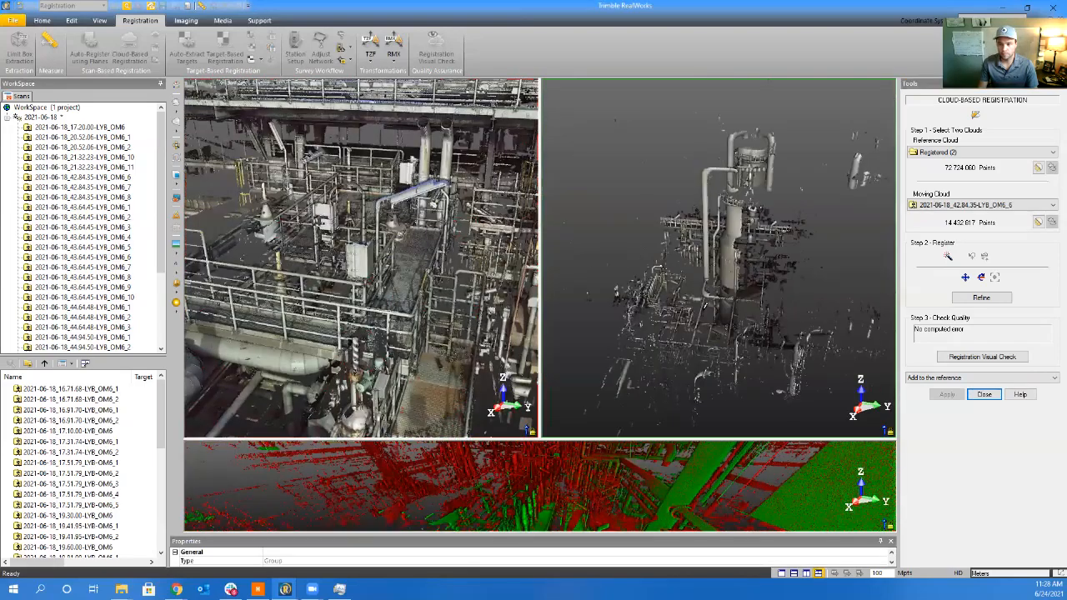
# Match 2021-06-18_42.84.35-LYB_OM6_6 to the reference at the end vertical cylinder beside the caged ladder, and apply the refined registration
pyautogui.scroll(3, 702, 315)
pyautogui.scroll(5, 608, 267)
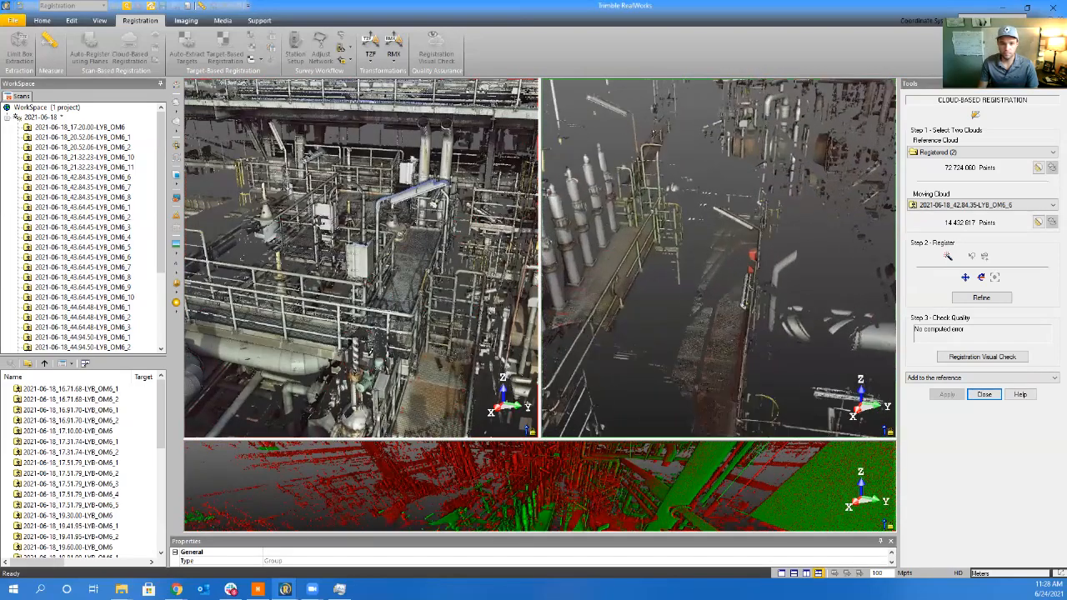
pyautogui.moveTo(431, 392); pyautogui.dragTo(408, 296)
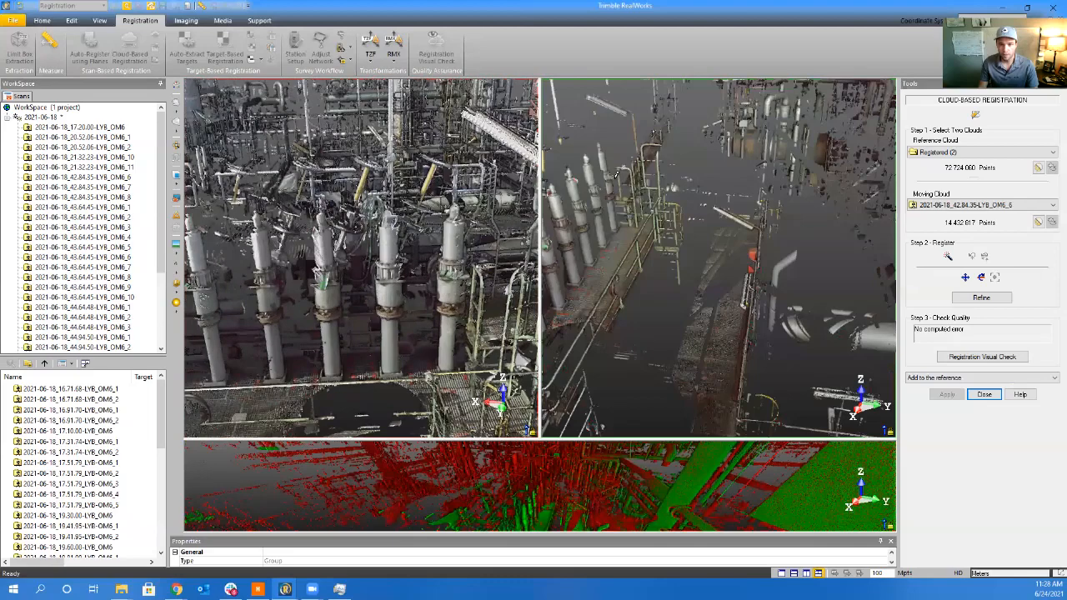
pyautogui.moveTo(570, 195); pyautogui.dragTo(621, 224)
pyautogui.moveTo(626, 173); pyautogui.dragTo(592, 183)
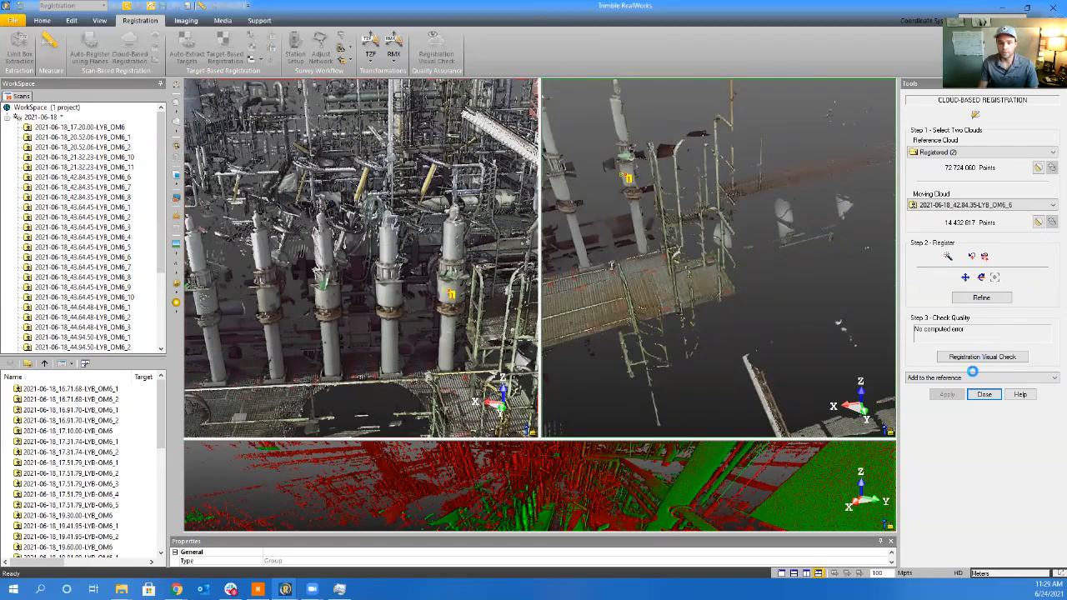
pyautogui.click(972, 300)
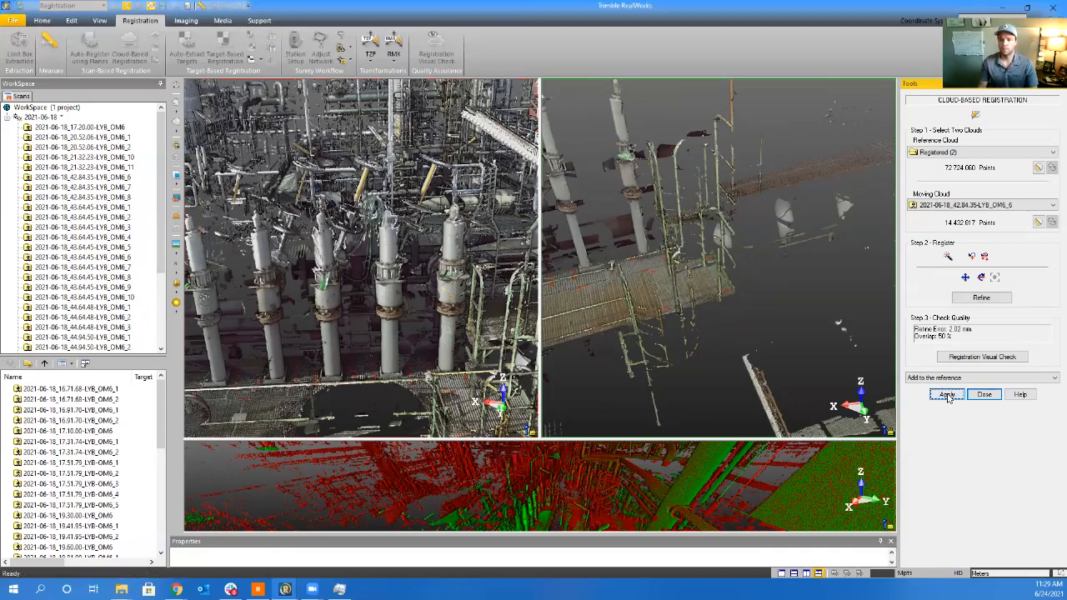
pyautogui.click(947, 395)
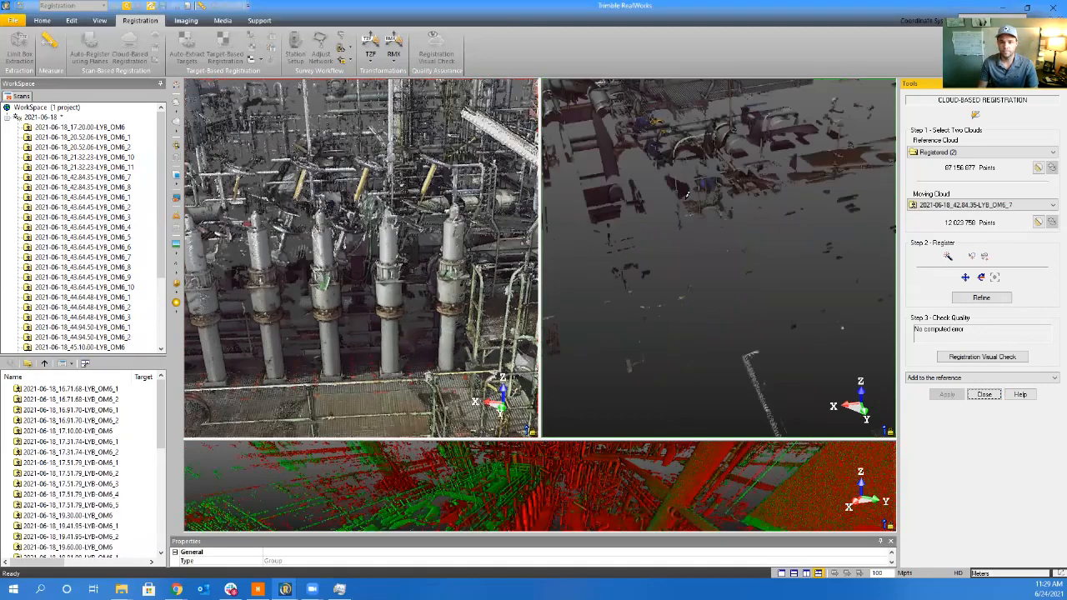
# Examine the railed pipe pit and red box in 2021-06-18_42.84.35-LYB_OM6_7 for a recognizable matching feature
pyautogui.scroll(-10, 677, 221)
pyautogui.moveTo(675, 259); pyautogui.dragTo(703, 271, button='middle')
pyautogui.scroll(6, 702, 271)
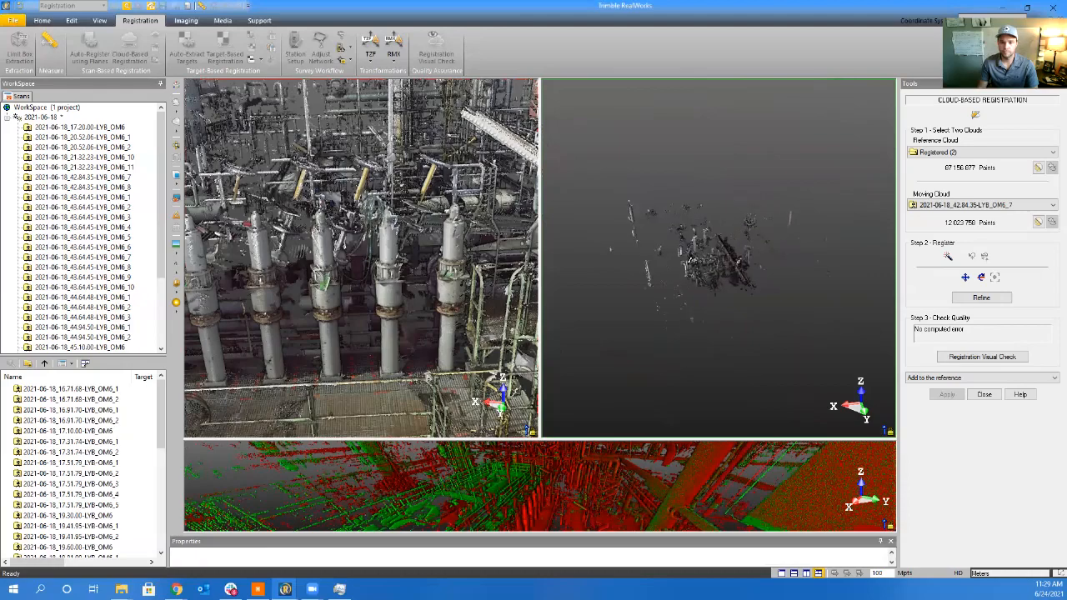
pyautogui.scroll(8, 713, 265)
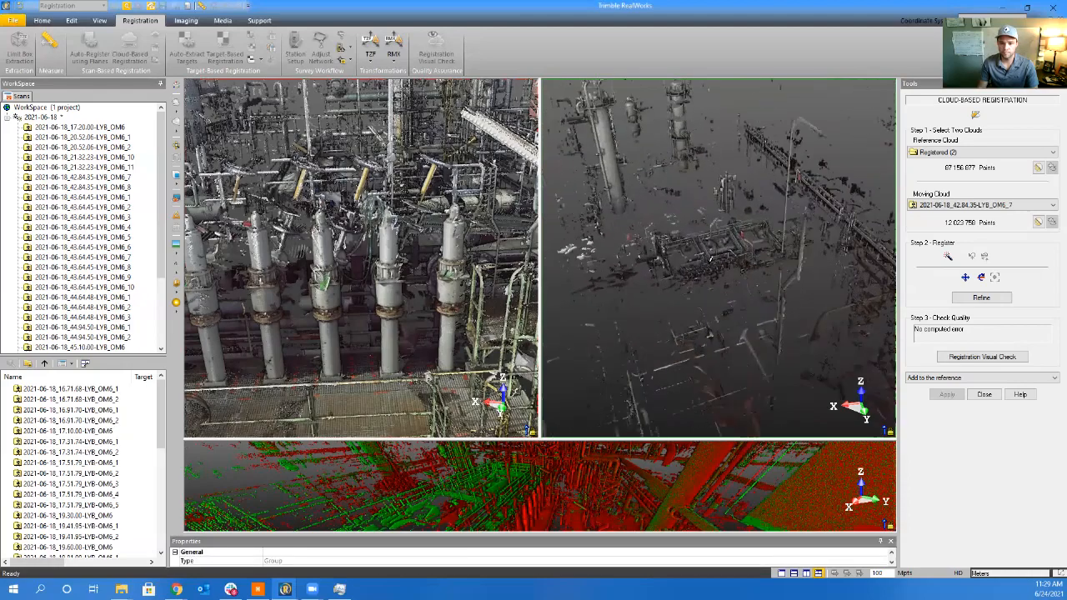
pyautogui.scroll(3, 713, 263)
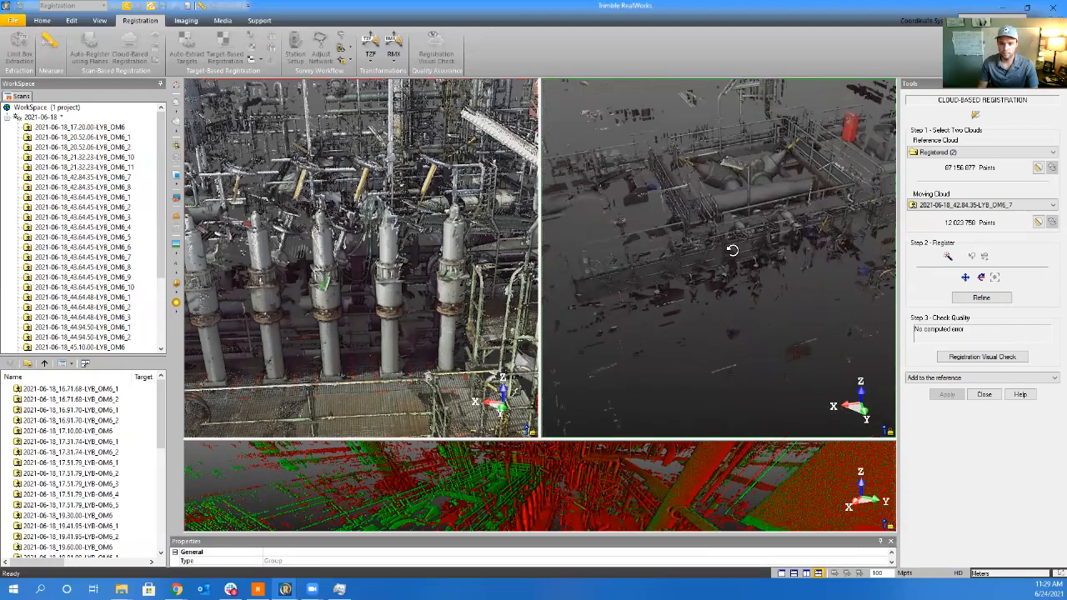
pyautogui.moveTo(732, 250); pyautogui.dragTo(607, 341)
# Match 2021-06-18_42.84.35-LYB_OM6_7 to the reference at the flanged horizontal branch of the large vertical pipe beyond the railed pit
pyautogui.moveTo(385, 300); pyautogui.dragTo(551, 311)
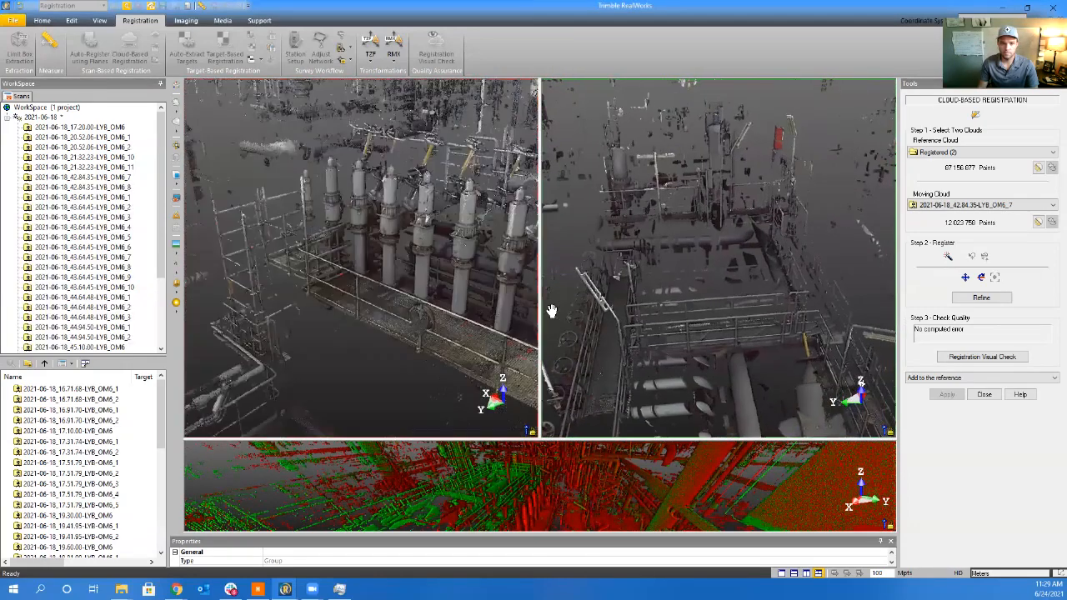
pyautogui.moveTo(341, 269); pyautogui.dragTo(516, 316)
pyautogui.moveTo(434, 280); pyautogui.dragTo(345, 299)
pyautogui.moveTo(689, 308); pyautogui.dragTo(788, 321)
pyautogui.moveTo(380, 303); pyautogui.dragTo(442, 300)
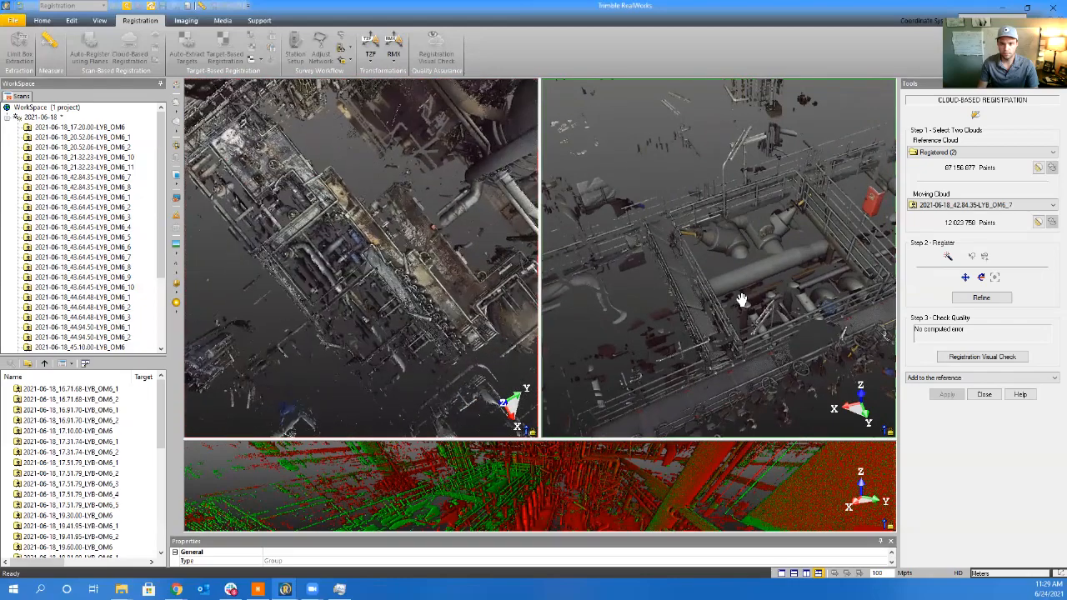
pyautogui.moveTo(730, 315); pyautogui.dragTo(823, 326)
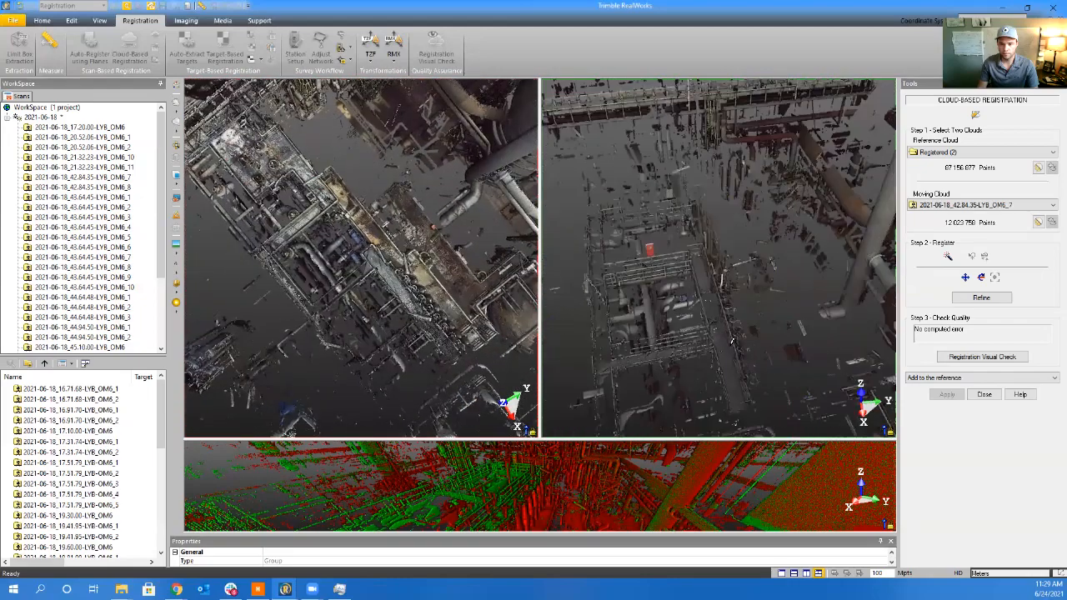
pyautogui.scroll(5, 724, 334)
pyautogui.moveTo(711, 316); pyautogui.dragTo(834, 284)
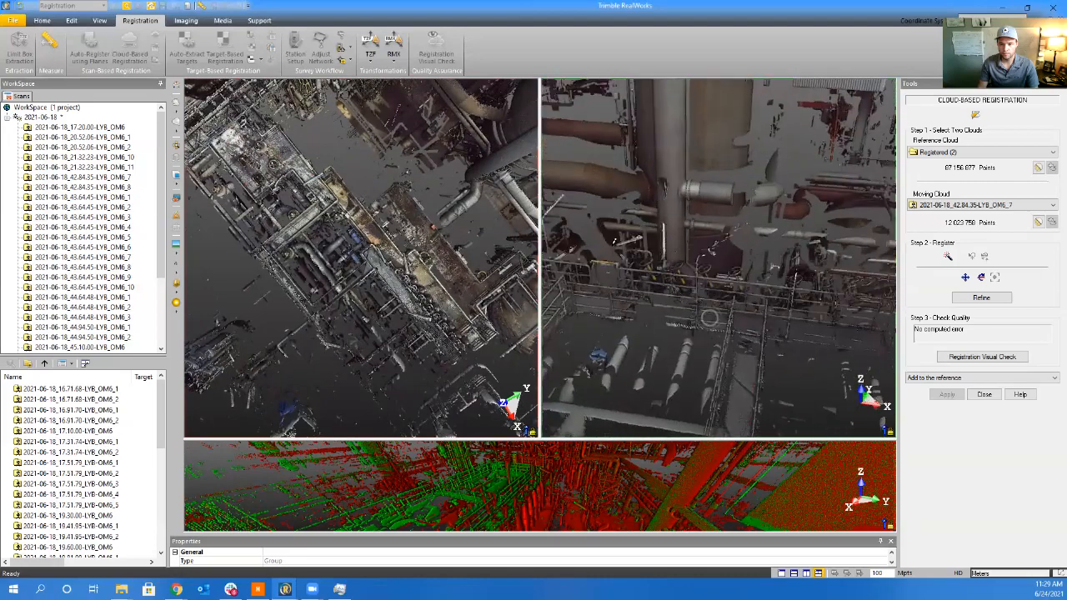
pyautogui.moveTo(443, 278); pyautogui.dragTo(471, 236)
pyautogui.scroll(6, 426, 279)
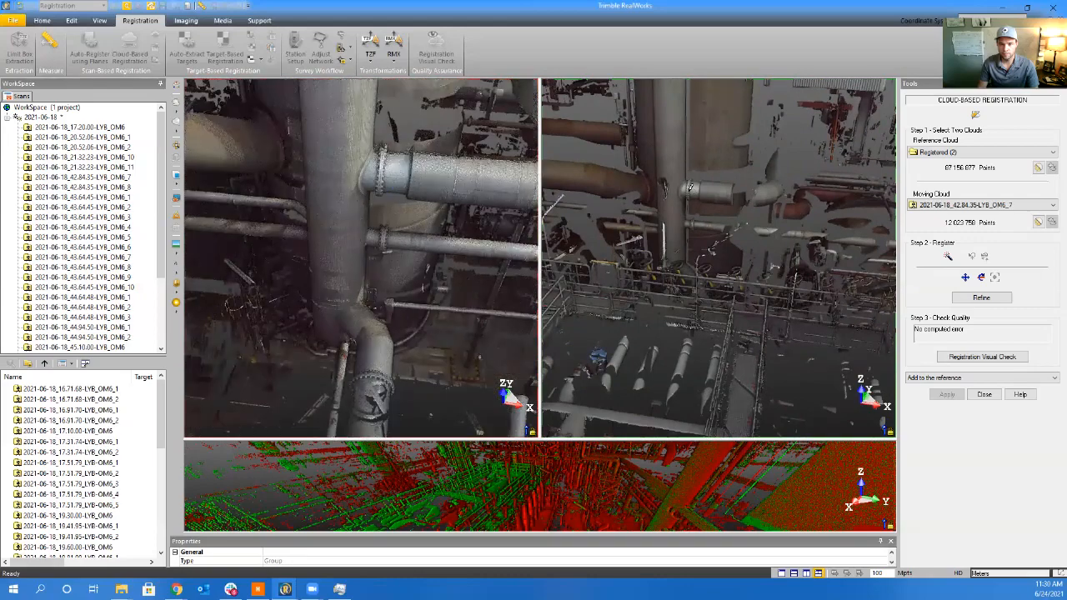
pyautogui.scroll(4, 716, 193)
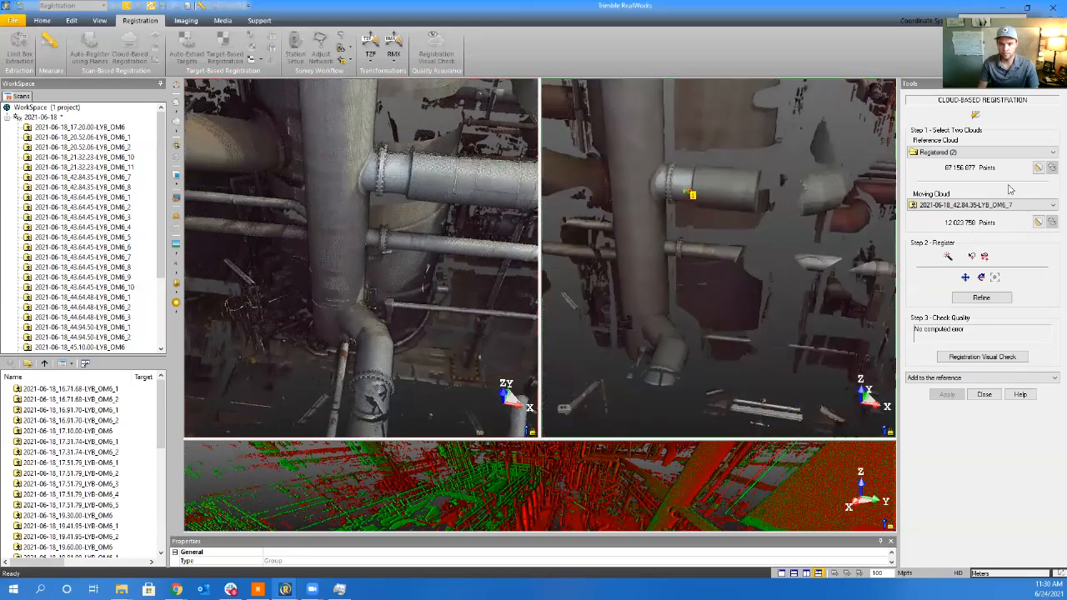
pyautogui.click(973, 256)
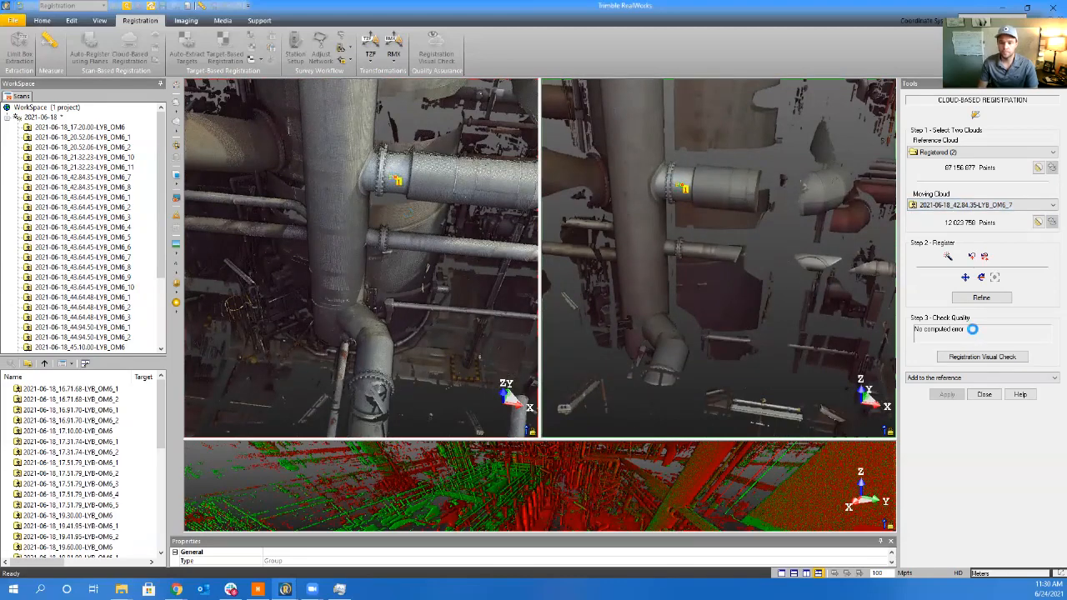
# Inspect the overlay of 2021-06-18_42.84.35-LYB_OM6_7 on the reference, refine the registration and apply it with Add to the reference
pyautogui.click(486, 499)
pyautogui.scroll(3, 507, 424)
pyautogui.moveTo(488, 421); pyautogui.dragTo(516, 396)
pyautogui.click(981, 298)
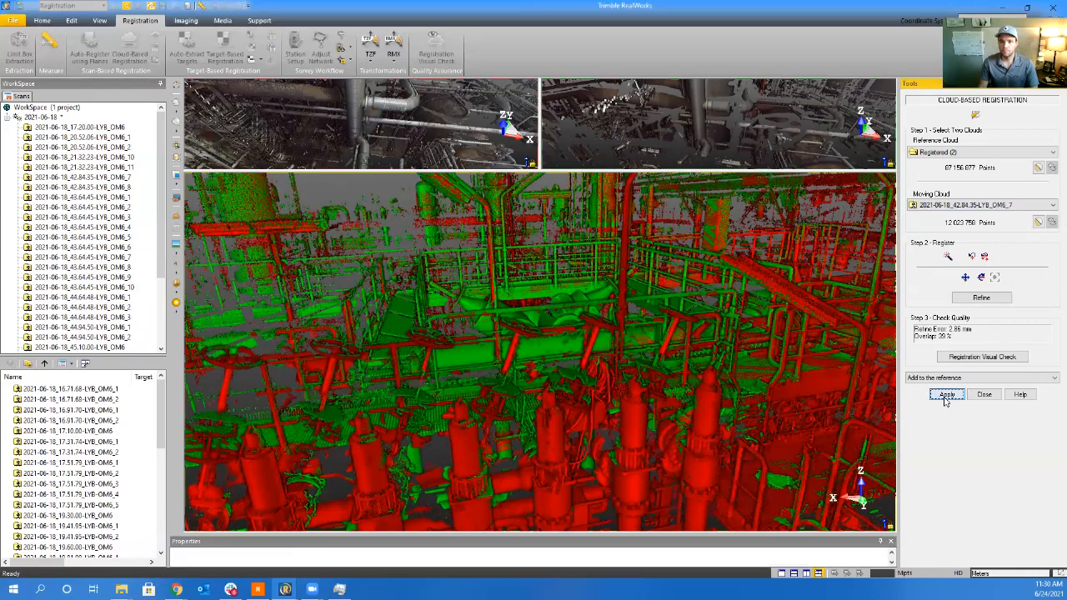
pyautogui.click(945, 397)
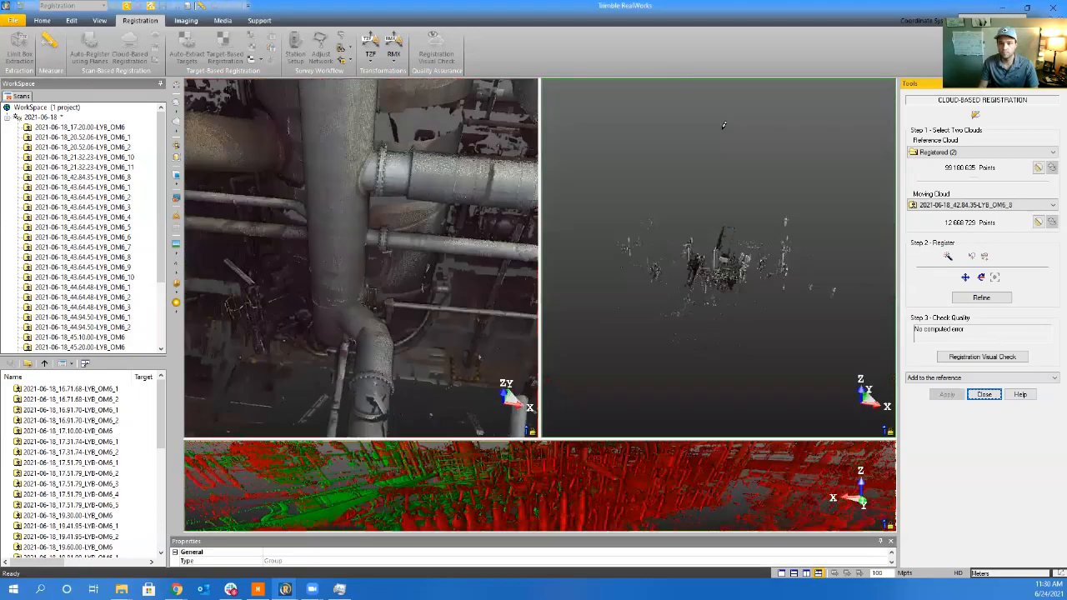
# Match 2021-06-18_42.84.35-LYB_OM6_8 to the reference at the flanged branch of the large vertical pipe, and apply the refined registration
pyautogui.scroll(4, 723, 125)
pyautogui.moveTo(716, 415); pyautogui.dragTo(739, 292, button='middle')
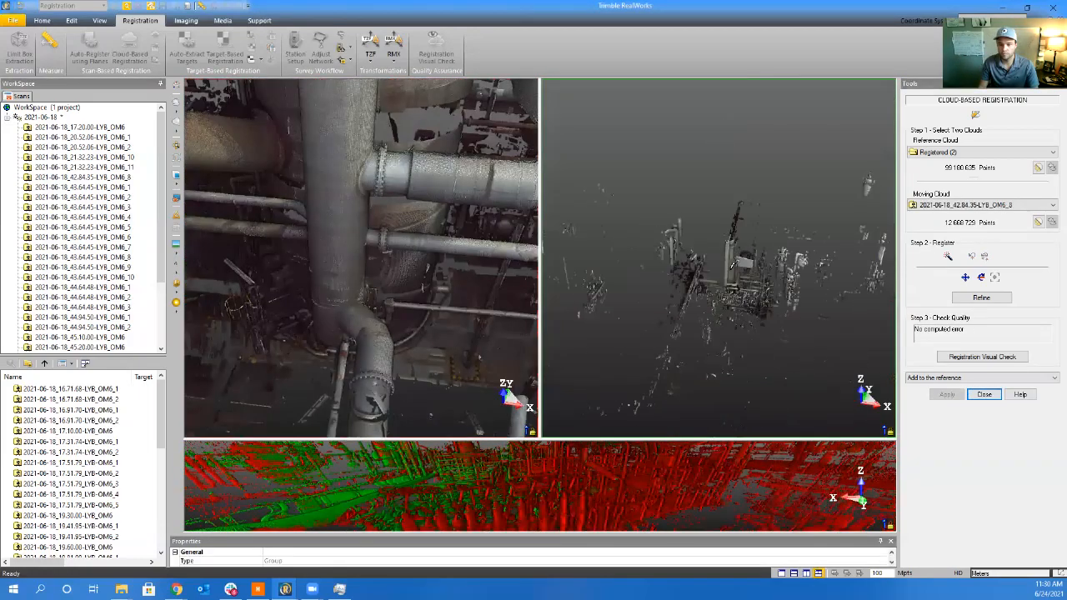
pyautogui.scroll(3, 738, 298)
pyautogui.scroll(6, 727, 298)
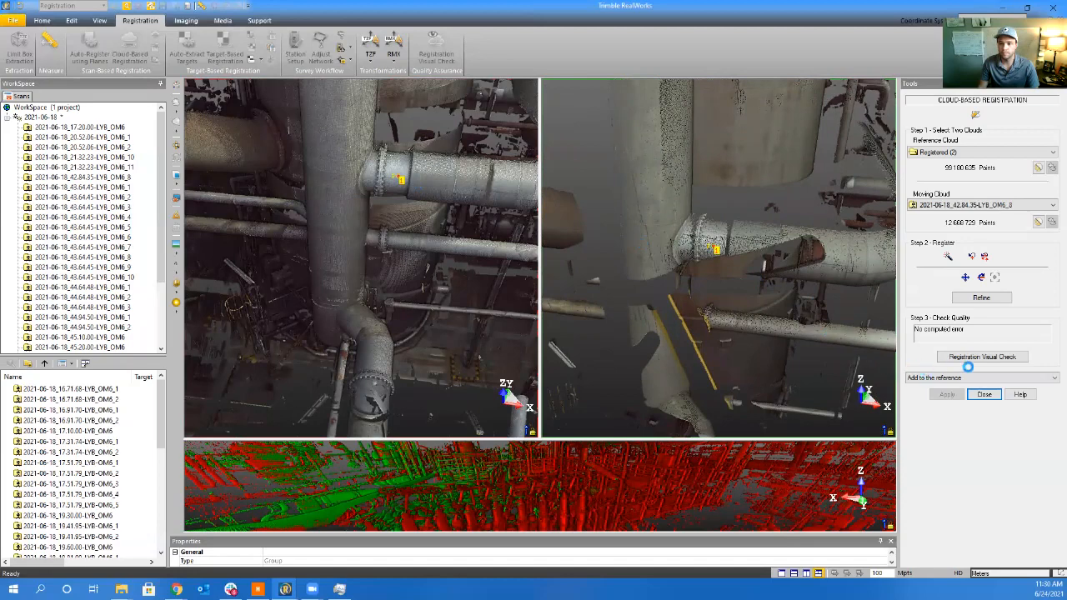
pyautogui.click(981, 297)
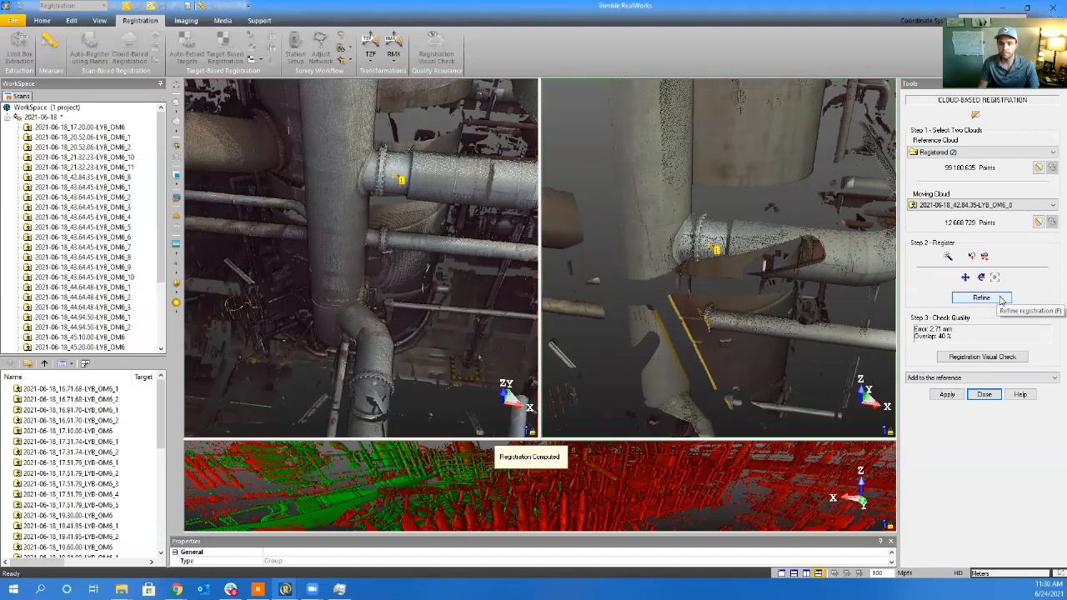
pyautogui.click(951, 395)
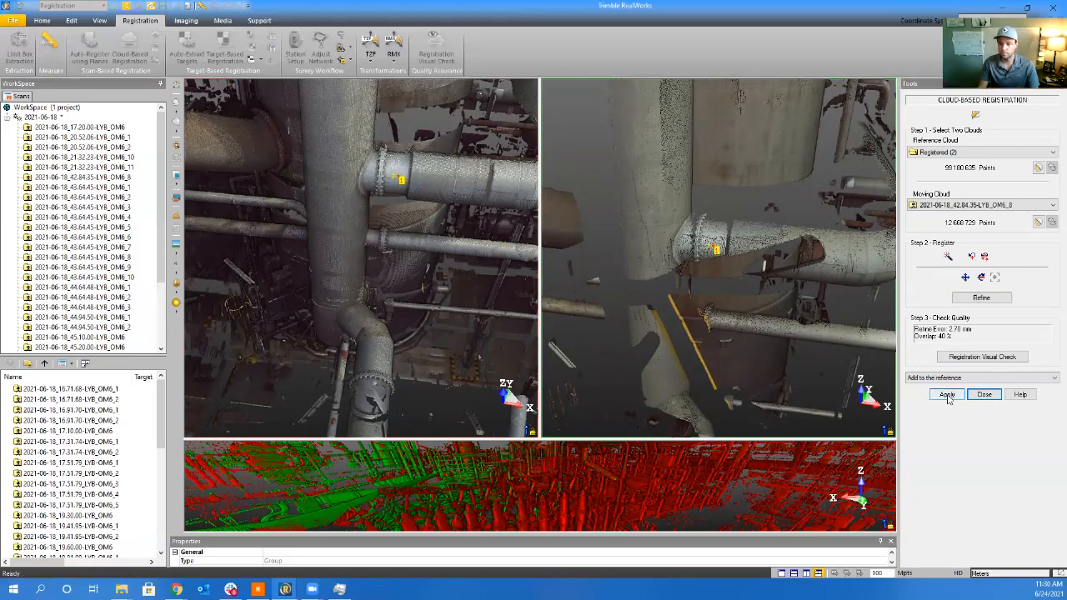
pyautogui.click(948, 396)
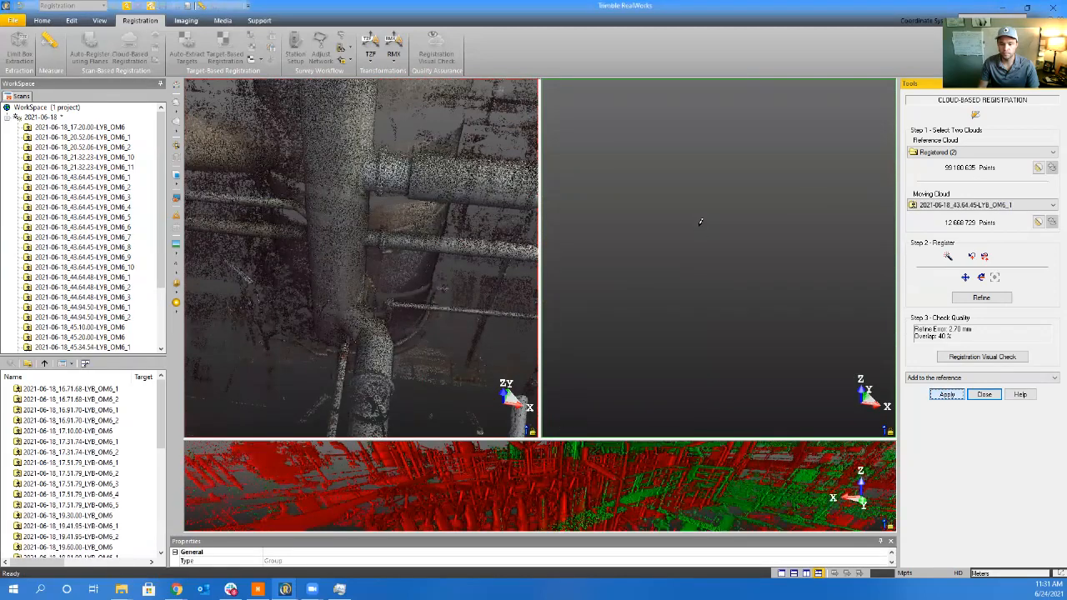
# Pick a matching point on the upper blue valve actuator in 2021-06-18_43.64.45-LYB_OM6_1 and the reference
pyautogui.scroll(-8, 629, 348)
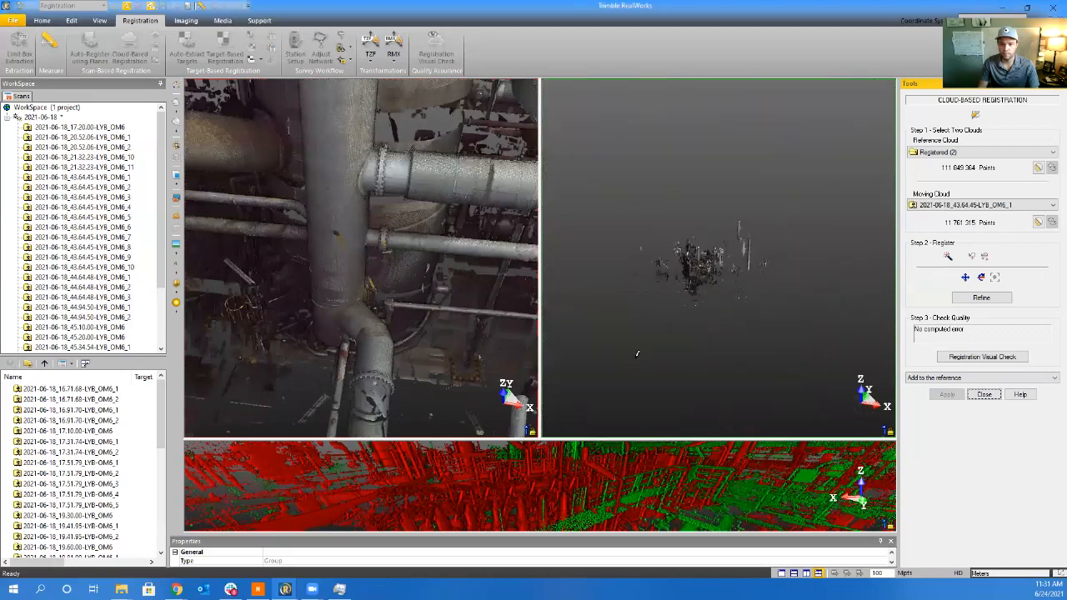
pyautogui.scroll(4, 692, 278)
pyautogui.scroll(6, 708, 243)
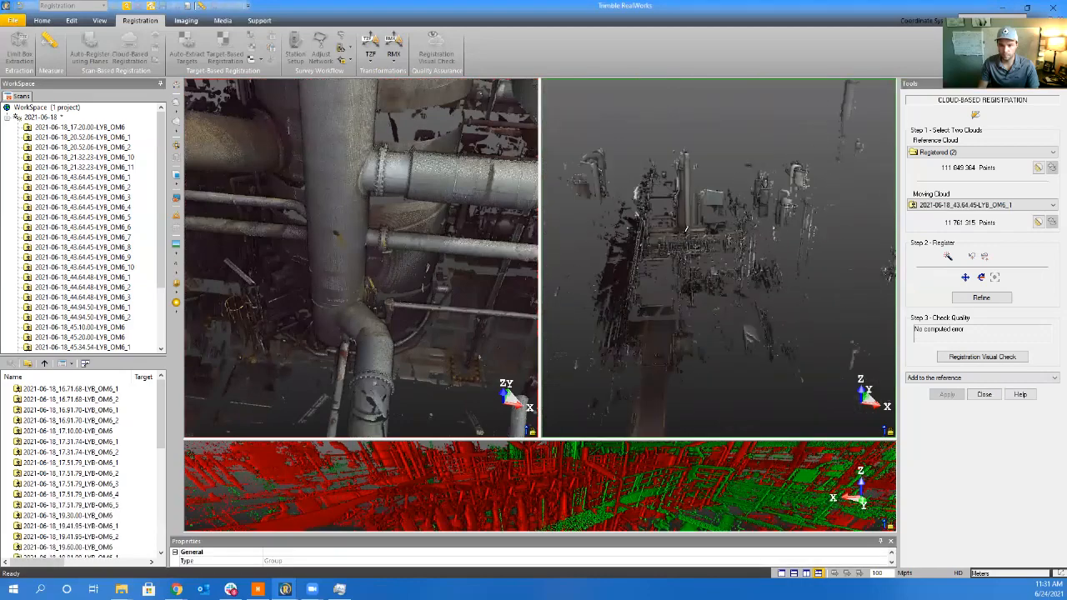
pyautogui.moveTo(676, 295); pyautogui.dragTo(682, 334)
pyautogui.moveTo(385, 348); pyautogui.dragTo(417, 233)
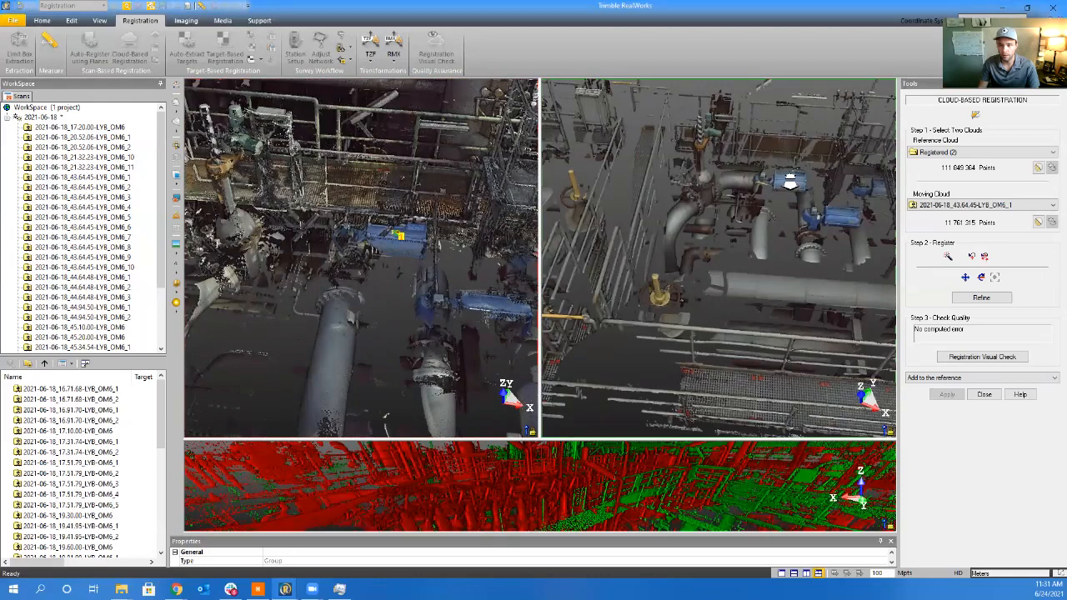
pyautogui.scroll(3, 790, 182)
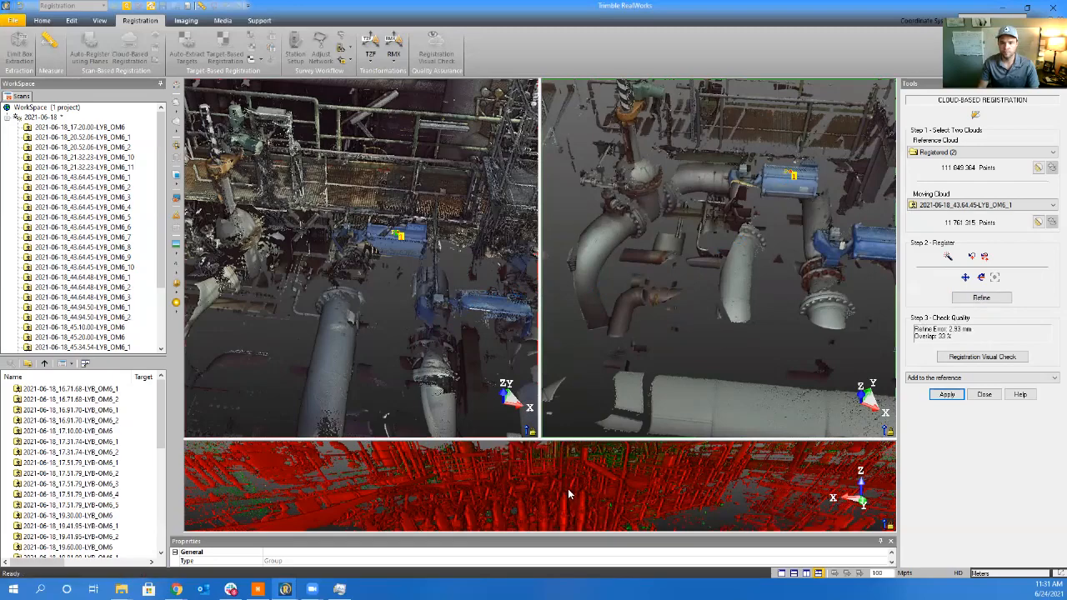
# Examine how the pipes, railings and walkway of 2021-06-18_43.64.45-LYB_OM6_1 align with the reference in the overlay
pyautogui.click(537, 475)
pyautogui.moveTo(531, 500); pyautogui.dragTo(698, 459)
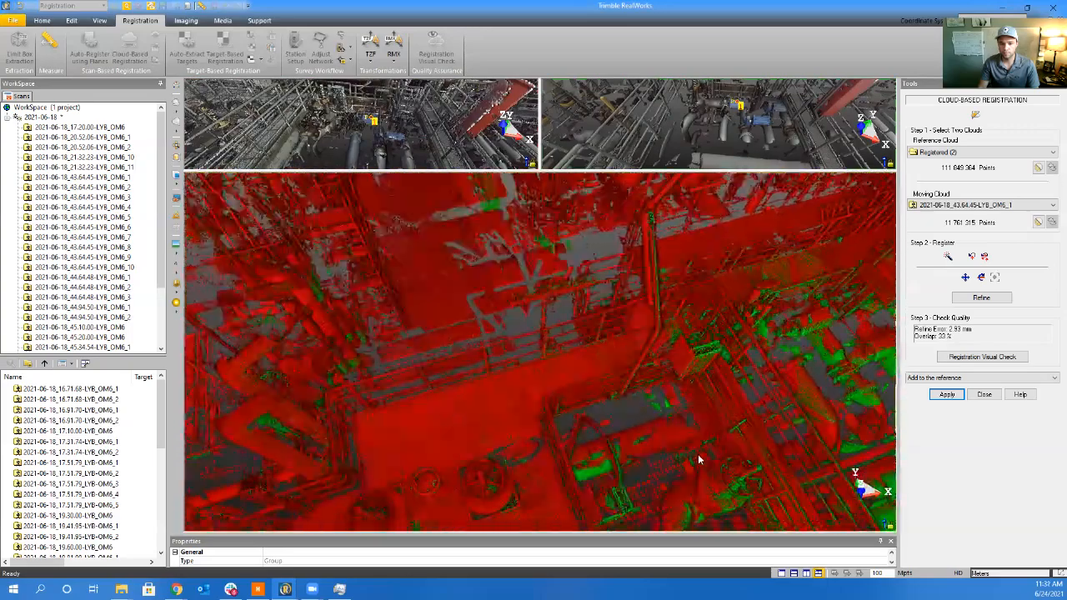
pyautogui.moveTo(565, 402); pyautogui.dragTo(547, 386)
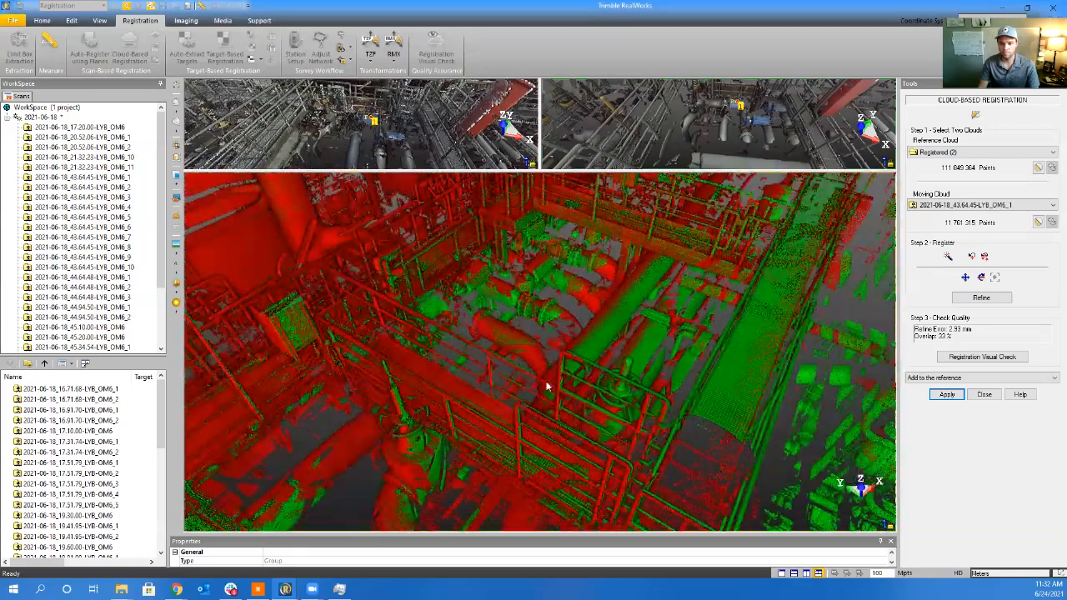
pyautogui.scroll(10, 575, 367)
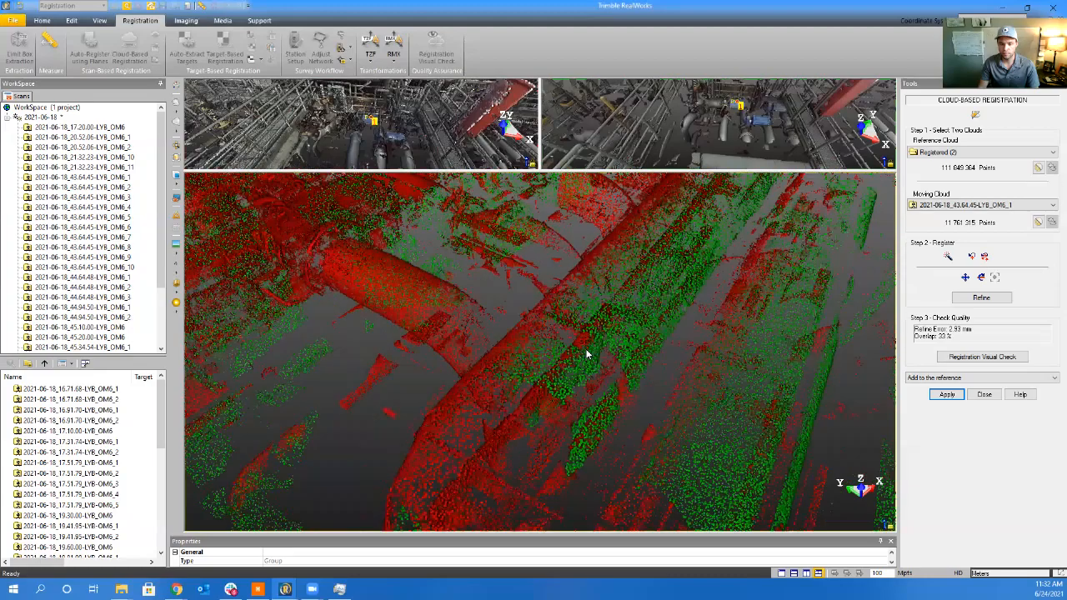
pyautogui.scroll(3, 581, 346)
pyautogui.moveTo(579, 353); pyautogui.dragTo(691, 306)
pyautogui.moveTo(653, 328); pyautogui.dragTo(476, 350)
pyautogui.scroll(-2, 594, 371)
pyautogui.scroll(2, 625, 363)
pyautogui.scroll(-3, 625, 362)
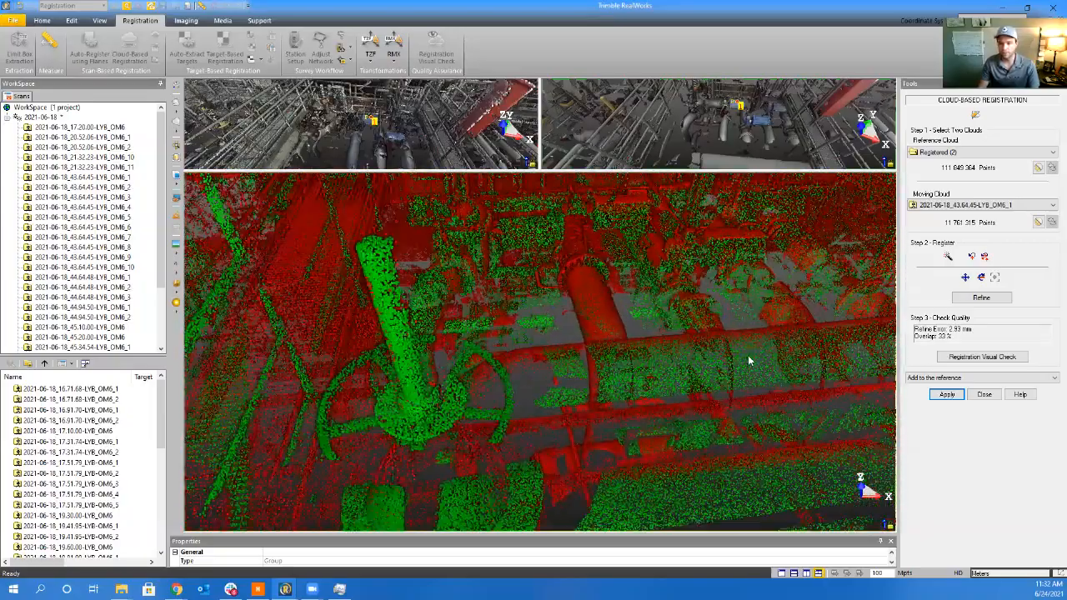
# Refine the registration of 2021-06-18_43.64.45-LYB_OM6_1 and apply it with Add to the reference
pyautogui.click(981, 297)
pyautogui.click(944, 397)
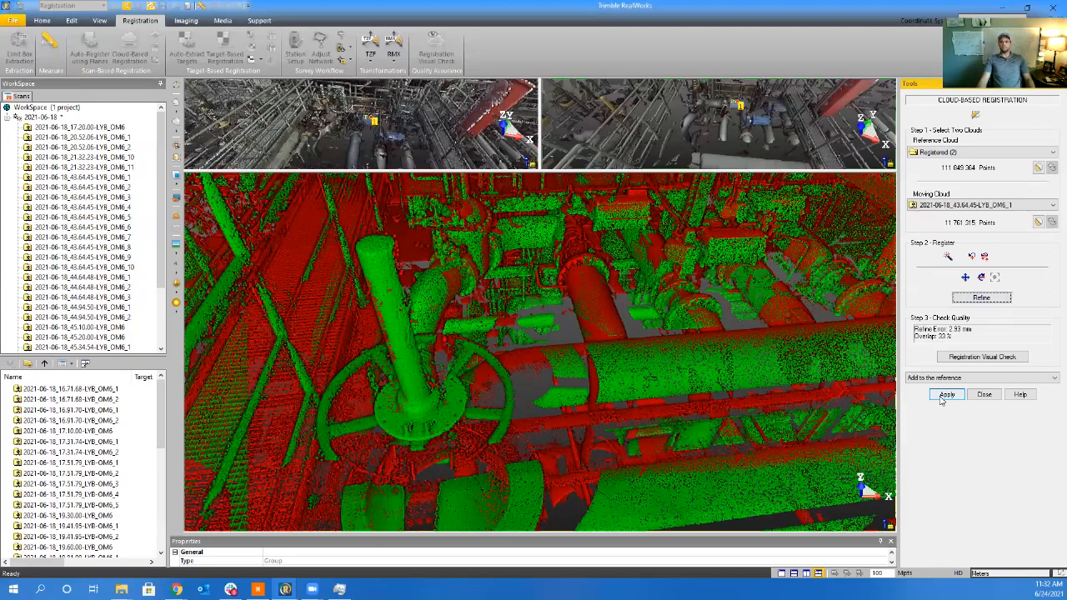
pyautogui.click(944, 397)
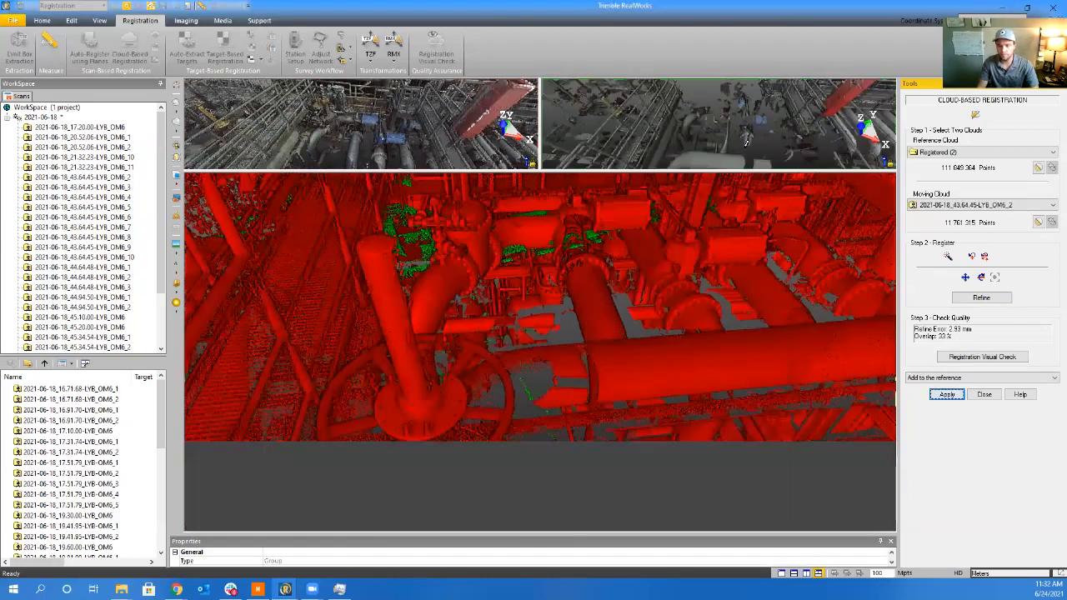
# Pick a matching point on the large grey pipe junction near the yellow valve in the railed pit in 2021-06-18_43.64.45-LYB_OM6_2 and the reference
pyautogui.scroll(-10, 740, 286)
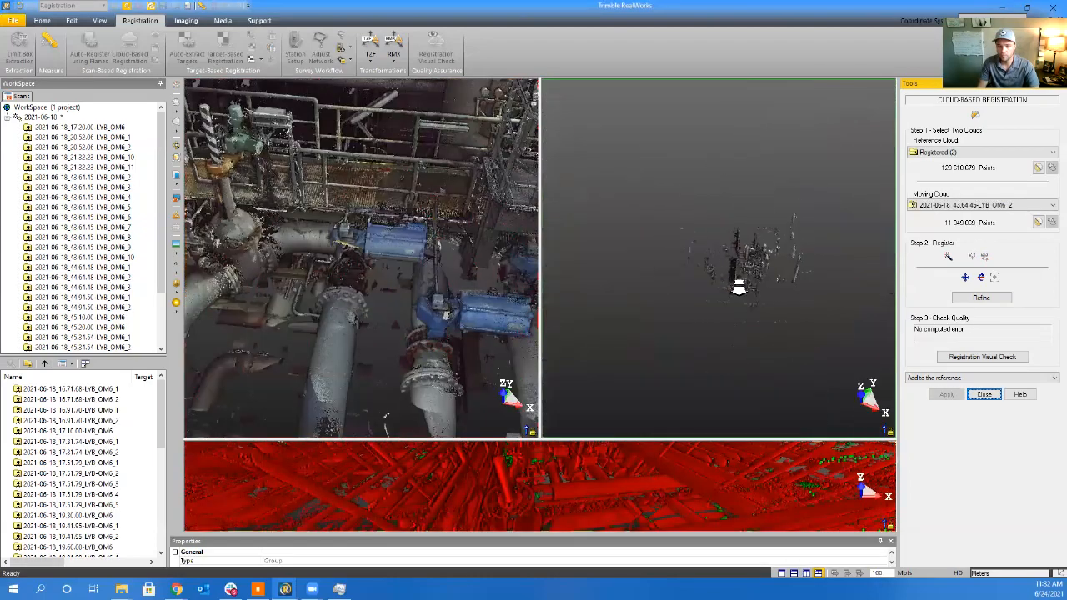
pyautogui.scroll(5, 745, 291)
pyautogui.scroll(6, 745, 291)
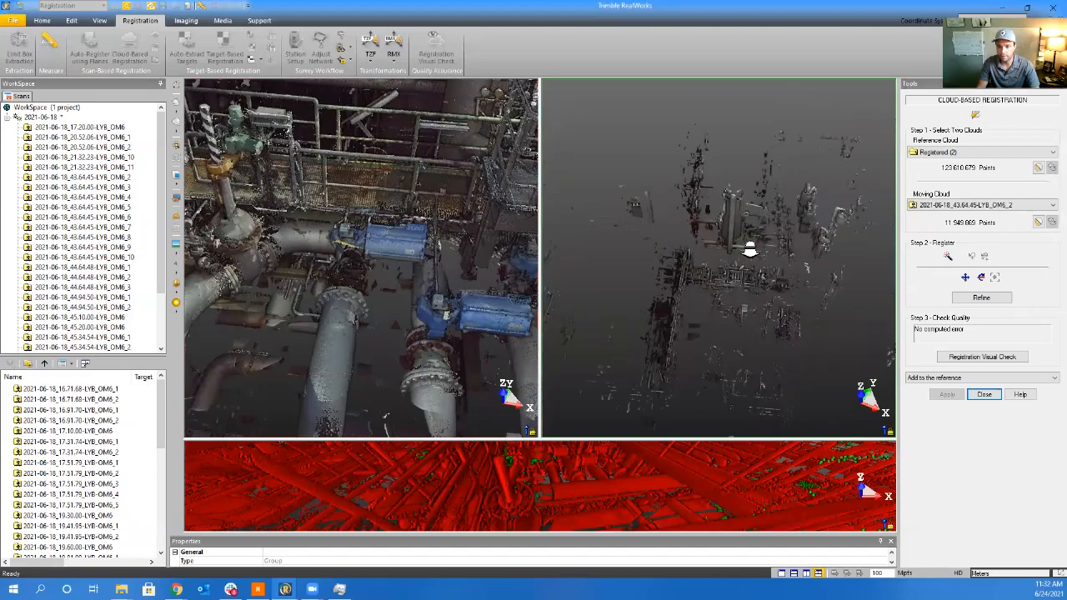
pyautogui.scroll(6, 776, 354)
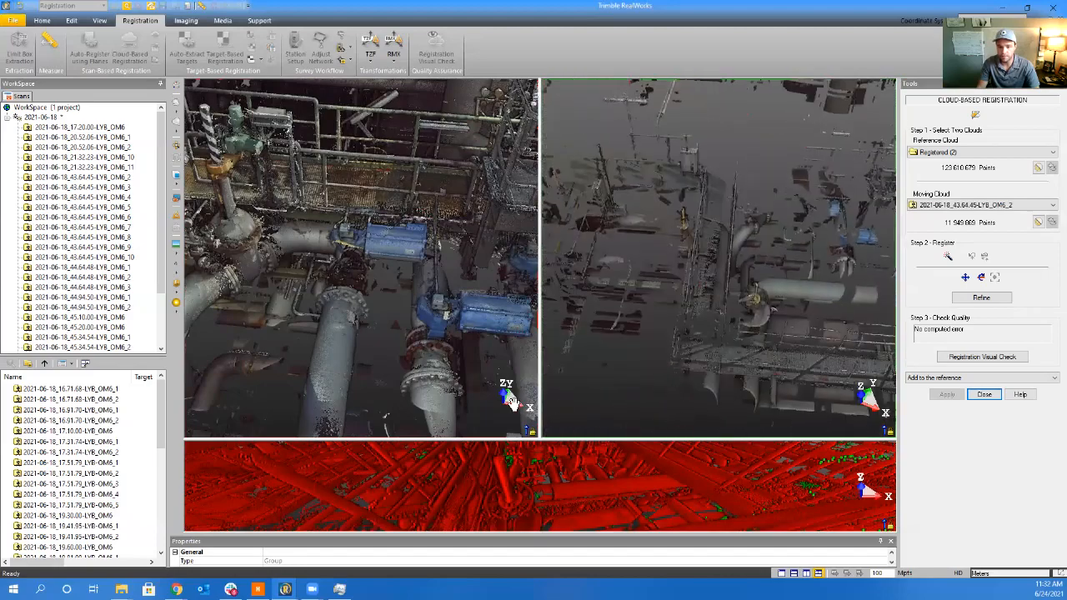
pyautogui.scroll(-4, 691, 344)
pyautogui.moveTo(692, 345); pyautogui.dragTo(683, 346, button='middle')
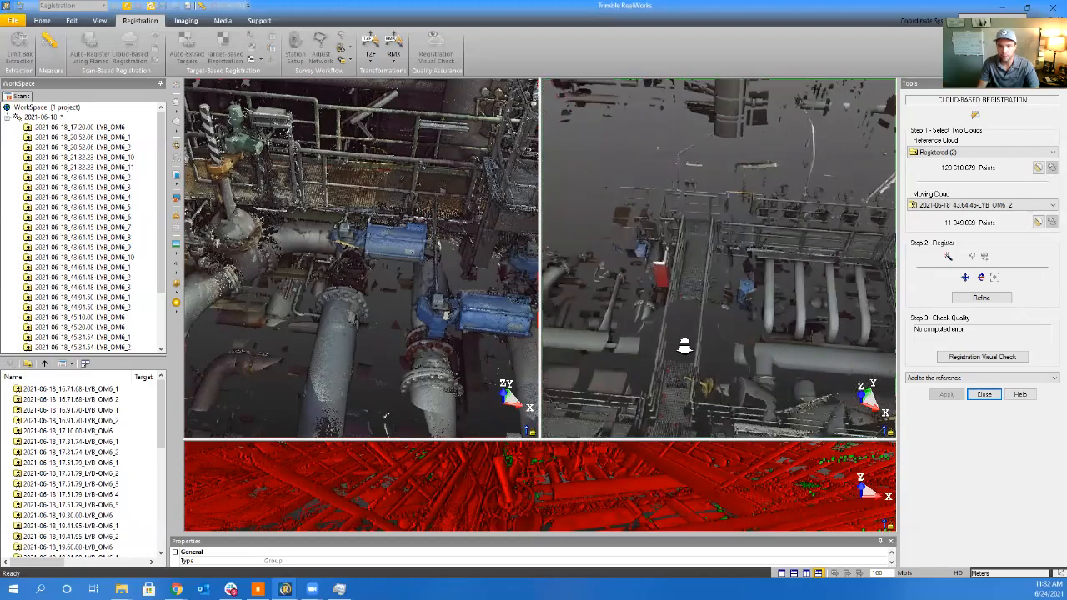
pyautogui.moveTo(683, 341); pyautogui.dragTo(782, 377)
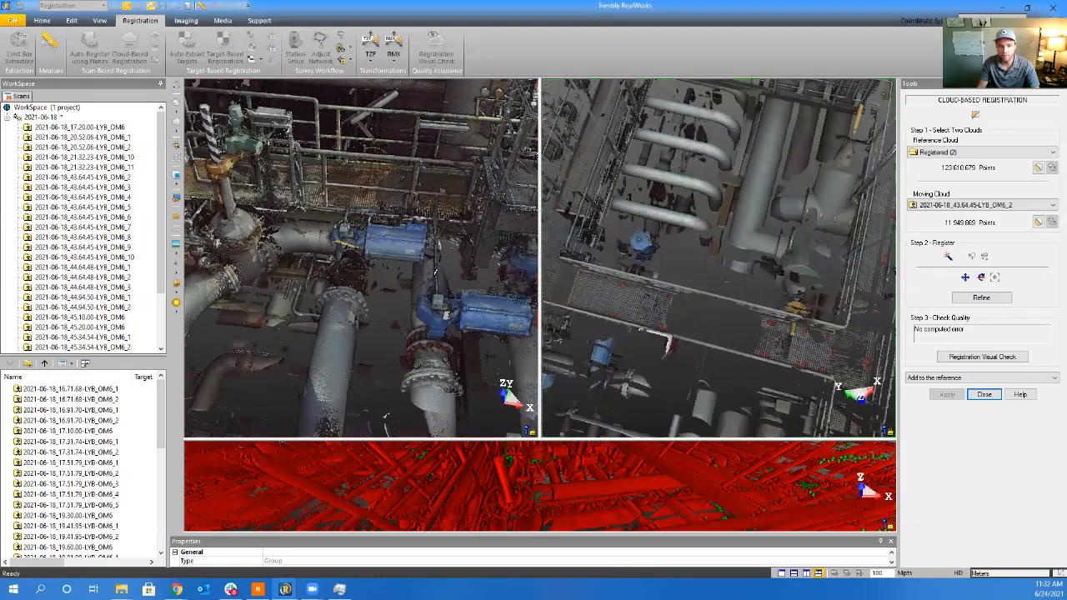
pyautogui.scroll(-7, 462, 316)
pyautogui.scroll(10, 408, 304)
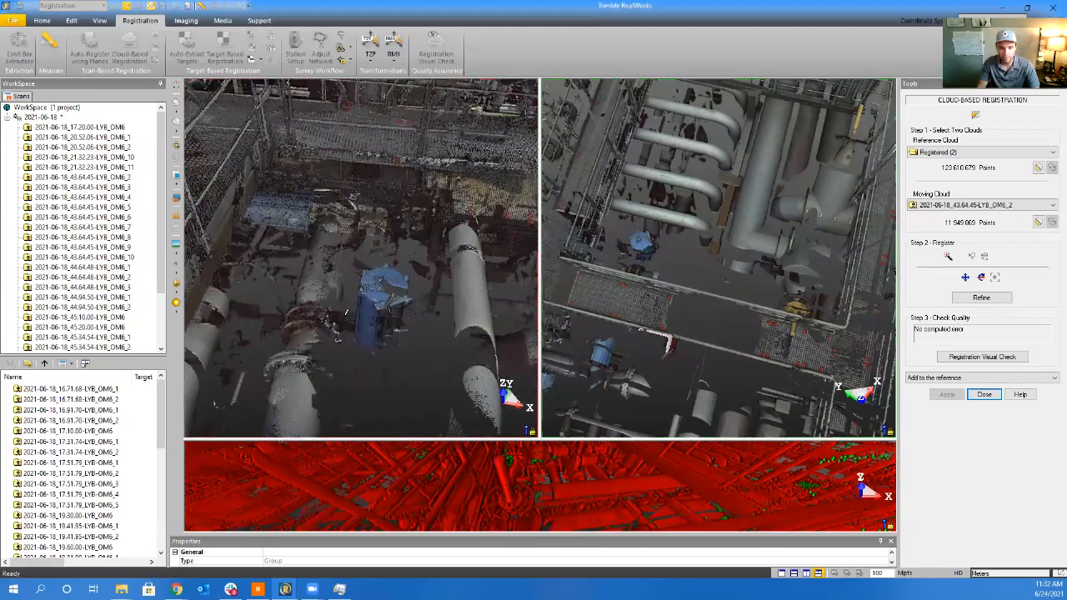
pyautogui.moveTo(328, 305); pyautogui.dragTo(461, 327)
pyautogui.moveTo(206, 252); pyautogui.dragTo(406, 224)
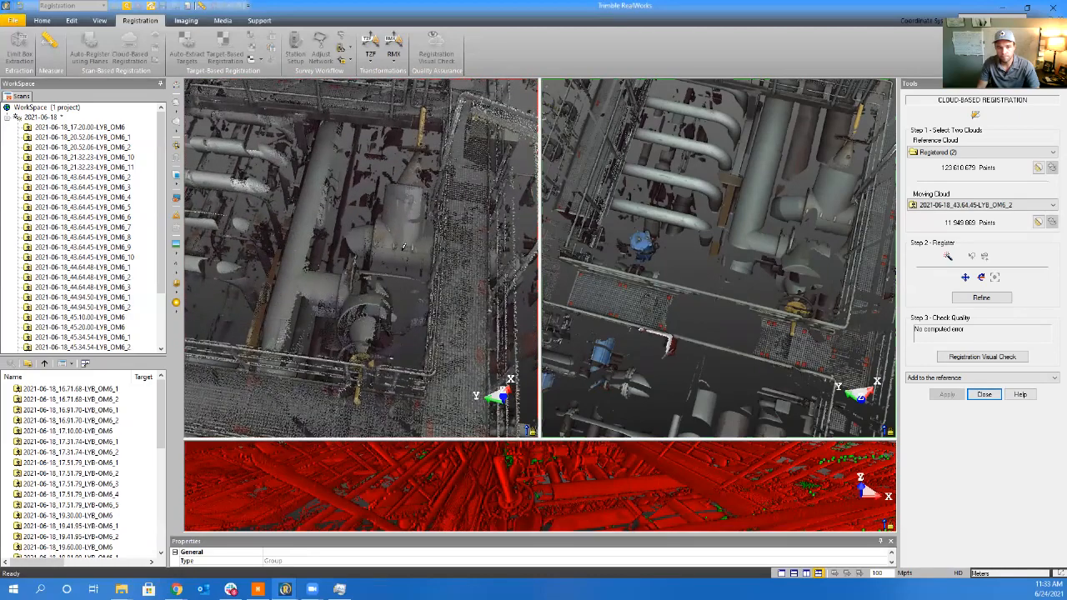
pyautogui.click(829, 216)
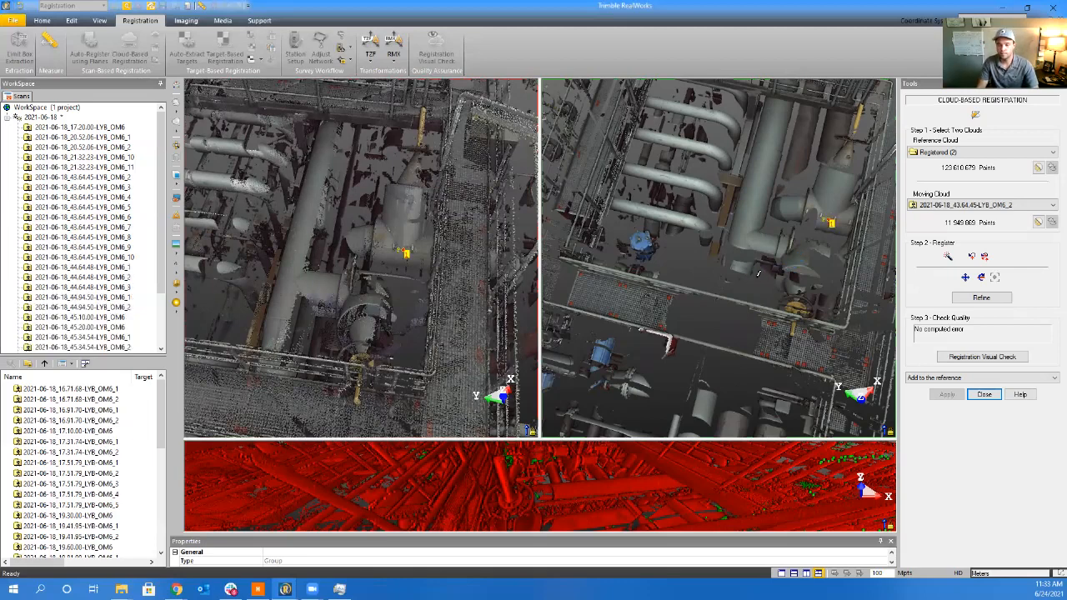
# Refine the registration of 2021-06-18_43.64.45-LYB_OM6_2 and inspect its overlay on the reference around the railed pipe pit
pyautogui.click(981, 297)
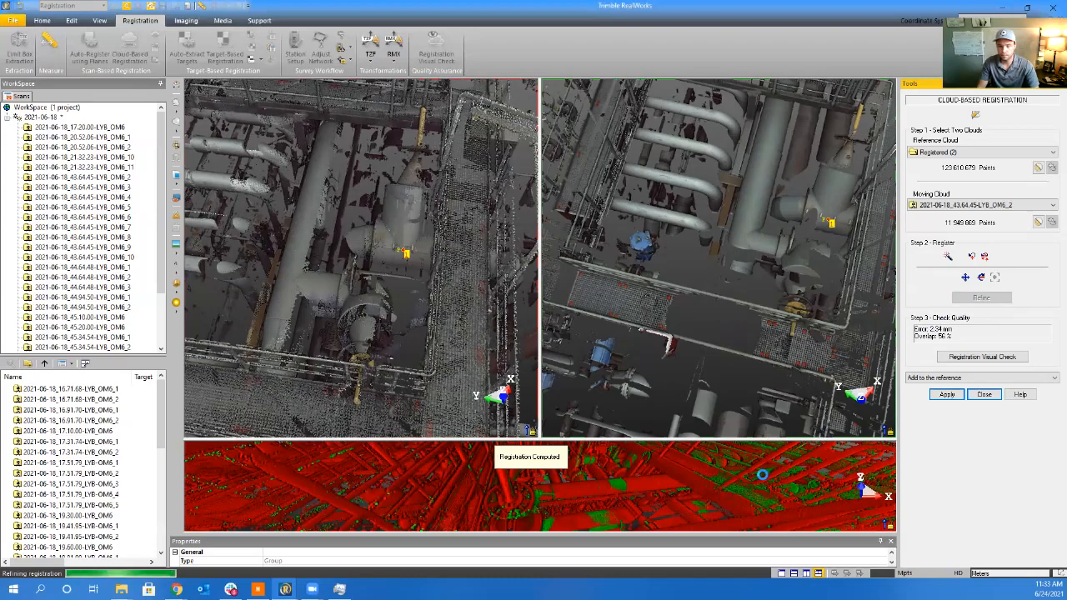
pyautogui.click(647, 493)
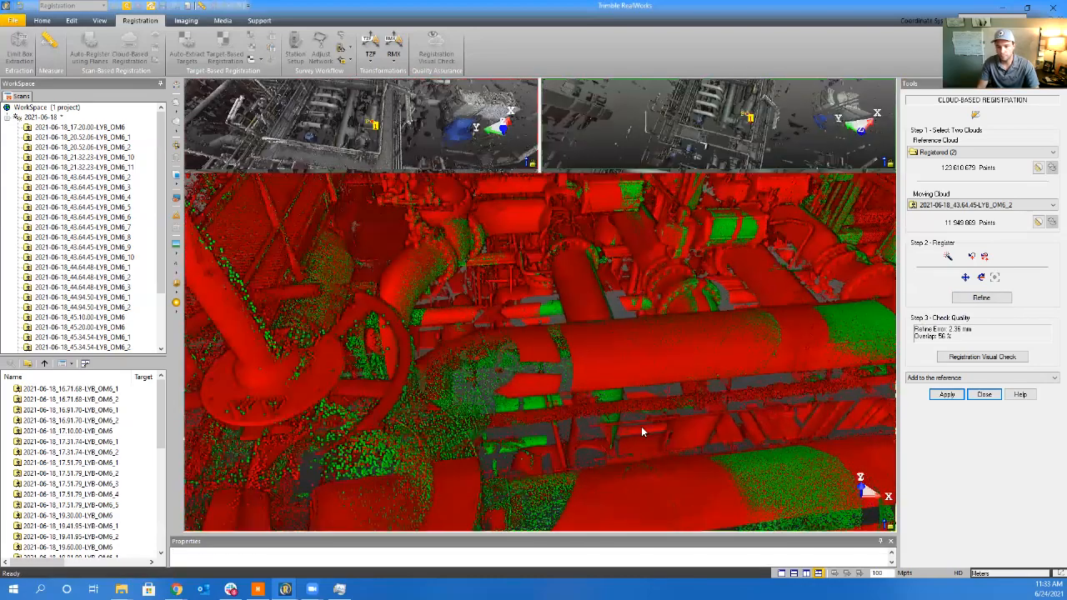
pyautogui.scroll(-6, 658, 410)
pyautogui.scroll(-4, 723, 408)
pyautogui.moveTo(760, 405); pyautogui.dragTo(563, 412, button='middle')
pyautogui.scroll(5, 563, 411)
pyautogui.moveTo(595, 437)
pyautogui.mouseDown()
pyautogui.moveTo(678, 453)
pyautogui.moveTo(726, 442)
pyautogui.moveTo(743, 414)
pyautogui.moveTo(550, 377)
pyautogui.mouseUp()
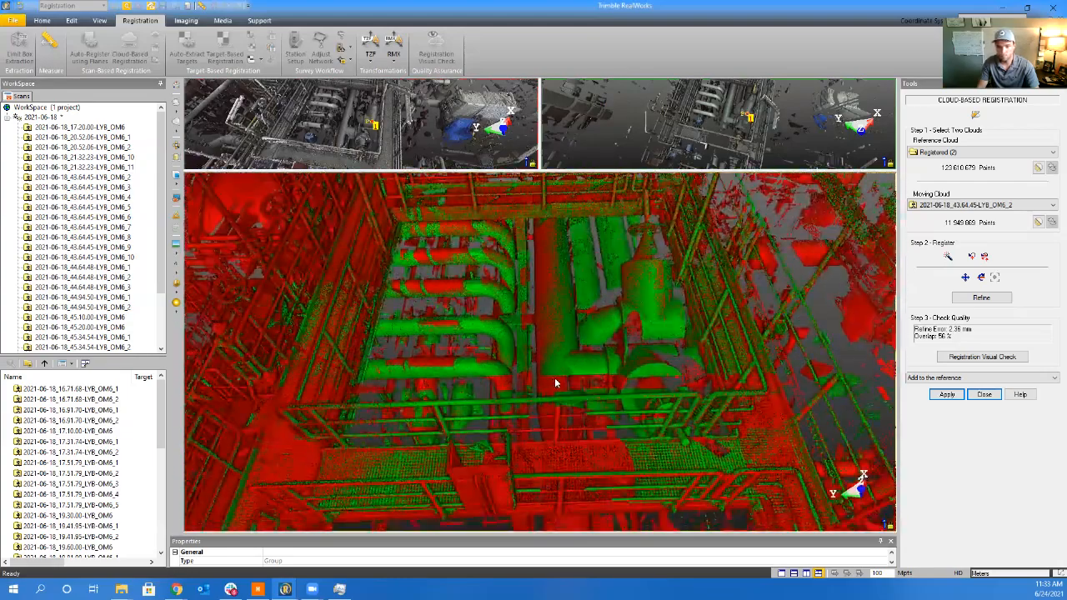
# Apply the registration of 2021-06-18_43.64.45-LYB_OM6_2 with Add to the reference
pyautogui.click(947, 396)
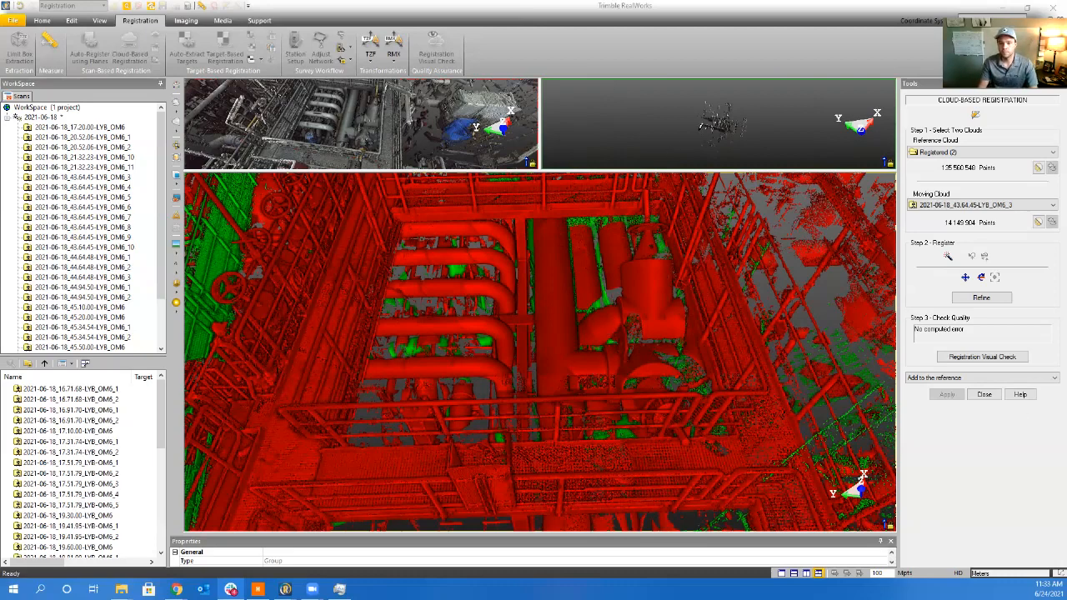
# Pick a matching point near the bend of the second curved grey pipe from the blue valve in the reference and 2021-06-18_43.64.45-LYB_OM6_3
pyautogui.moveTo(720, 171); pyautogui.dragTo(720, 439)
pyautogui.scroll(3, 722, 265)
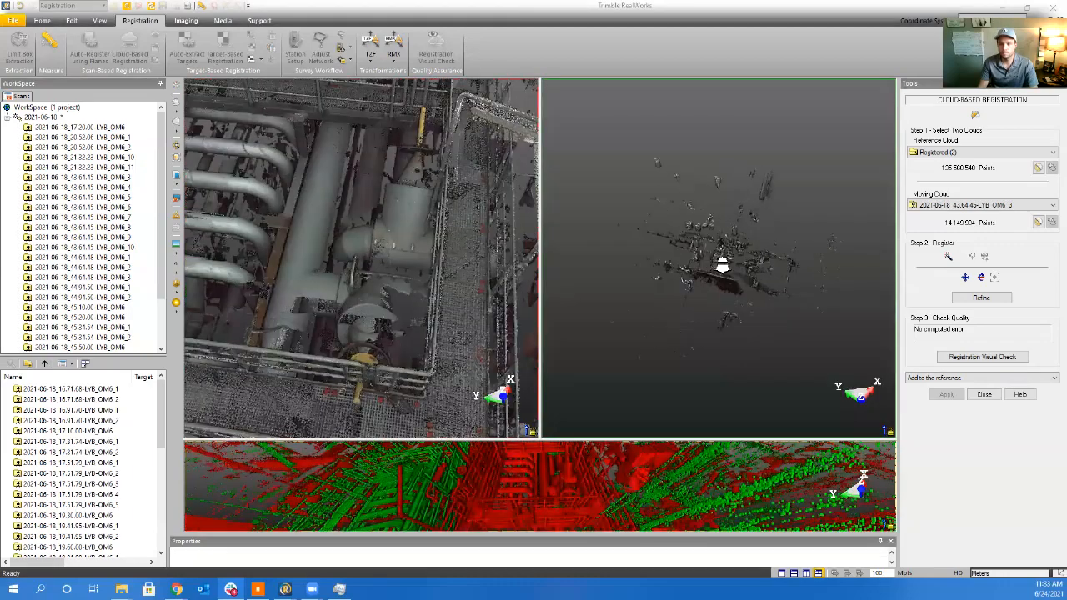
pyautogui.scroll(5, 706, 273)
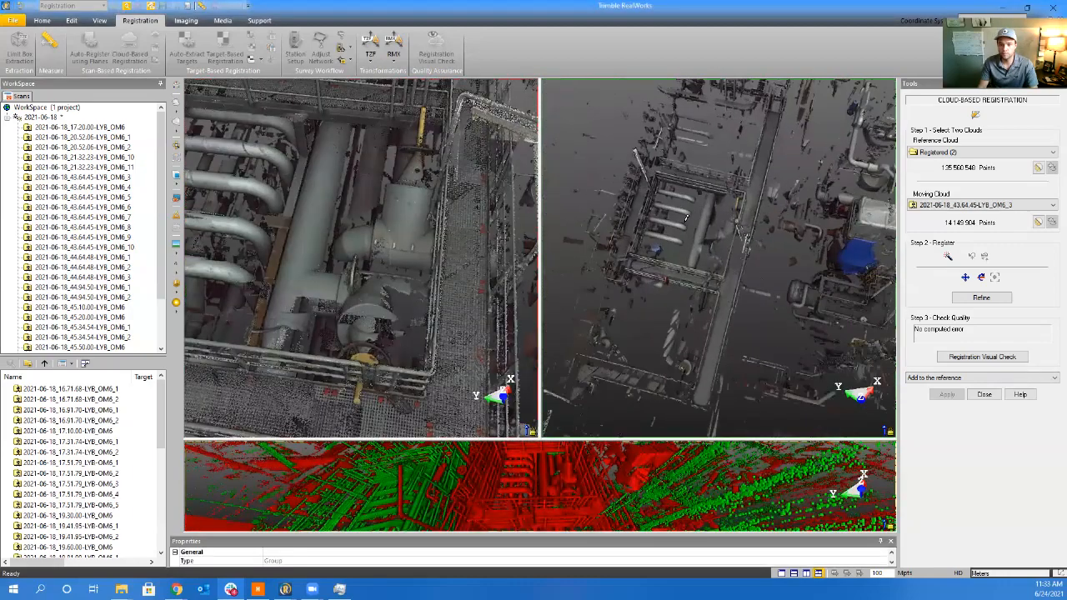
pyautogui.scroll(5, 657, 221)
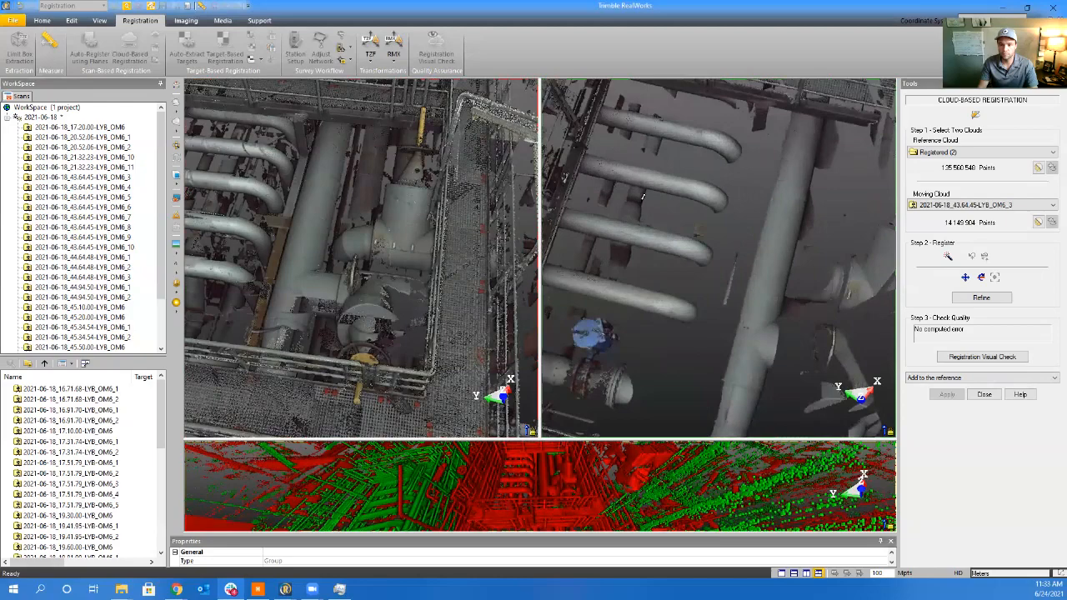
pyautogui.moveTo(642, 197); pyautogui.dragTo(708, 211, button='middle')
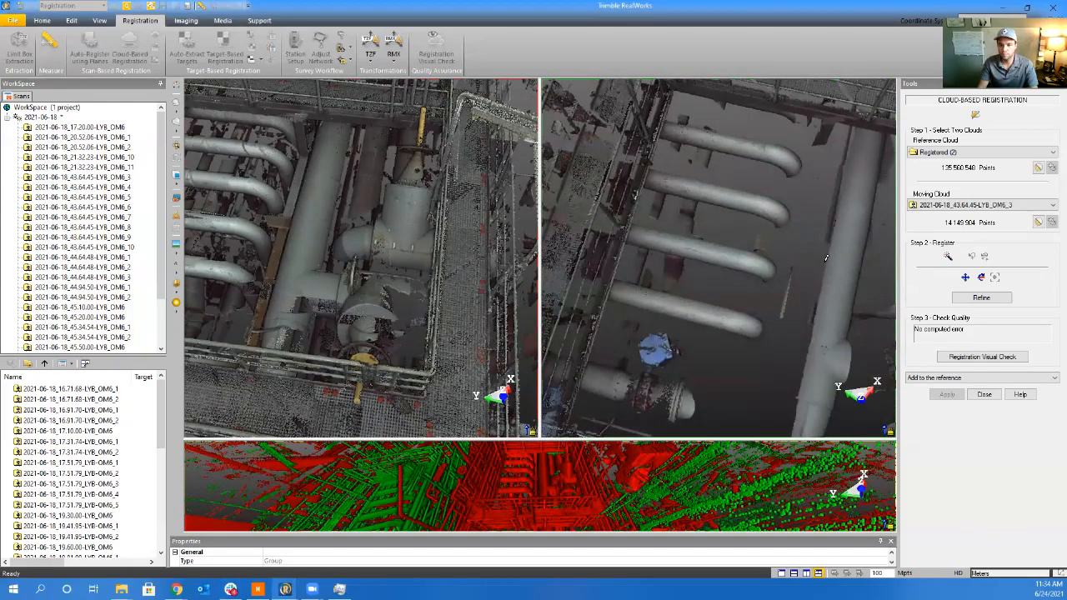
pyautogui.moveTo(826, 258); pyautogui.dragTo(609, 102, button='middle')
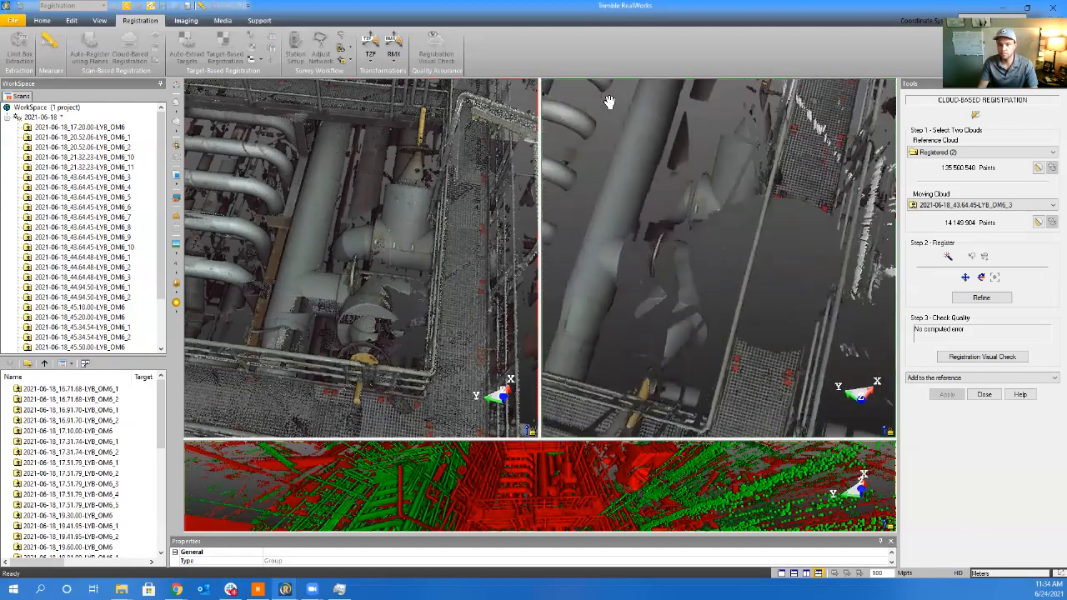
pyautogui.moveTo(636, 215); pyautogui.dragTo(696, 279)
pyautogui.moveTo(696, 279); pyautogui.dragTo(741, 385, button='middle')
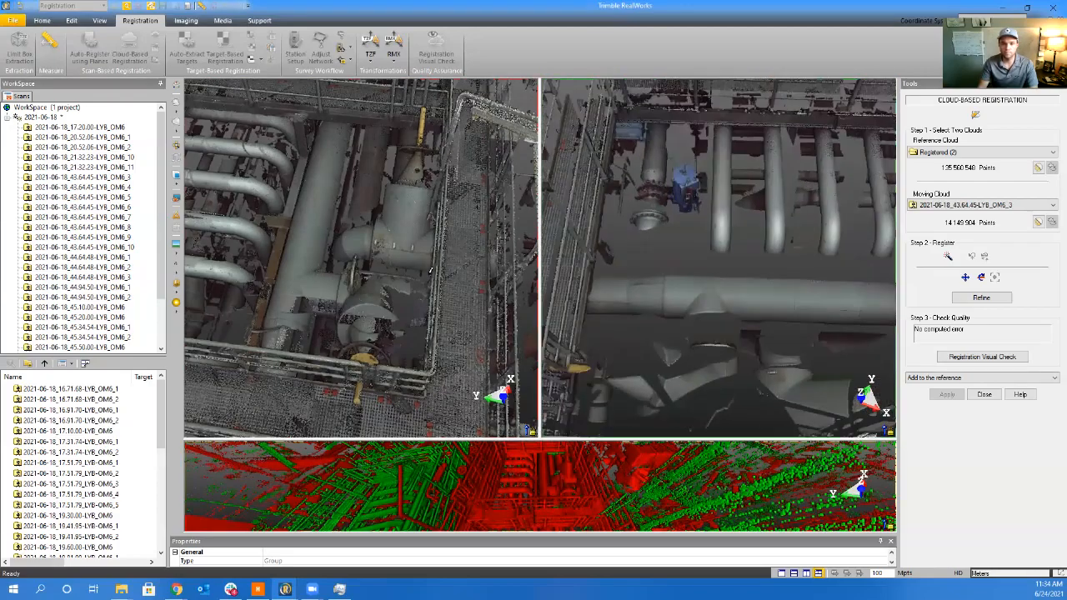
pyautogui.moveTo(370, 284)
pyautogui.mouseDown()
pyautogui.moveTo(310, 288)
pyautogui.moveTo(355, 285)
pyautogui.mouseUp()
pyautogui.moveTo(363, 270); pyautogui.dragTo(328, 328, button='middle')
pyautogui.moveTo(355, 289); pyautogui.dragTo(379, 260)
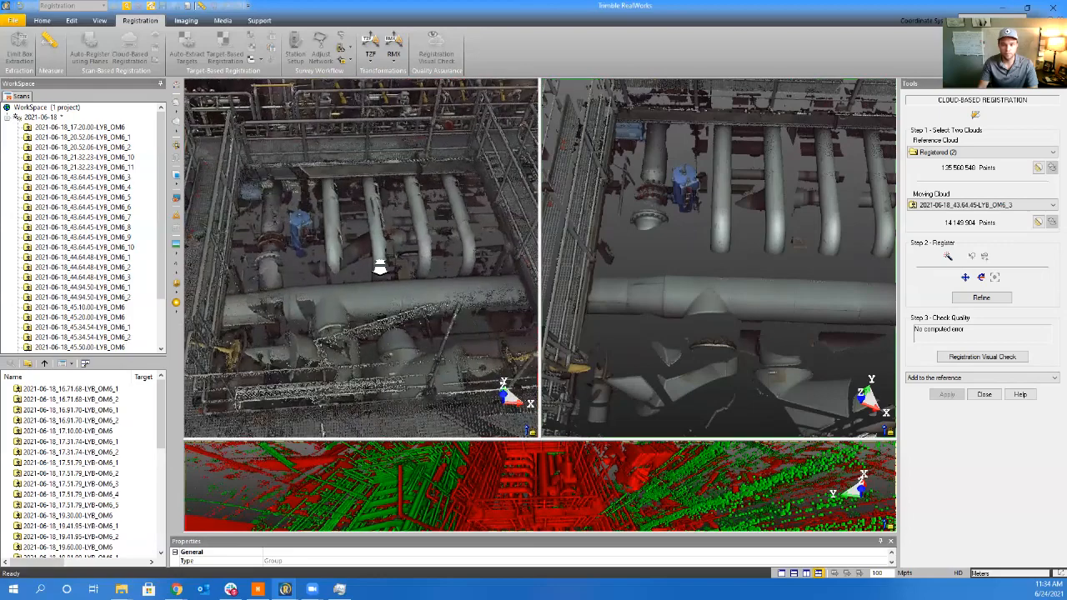
pyautogui.scroll(3, 402, 244)
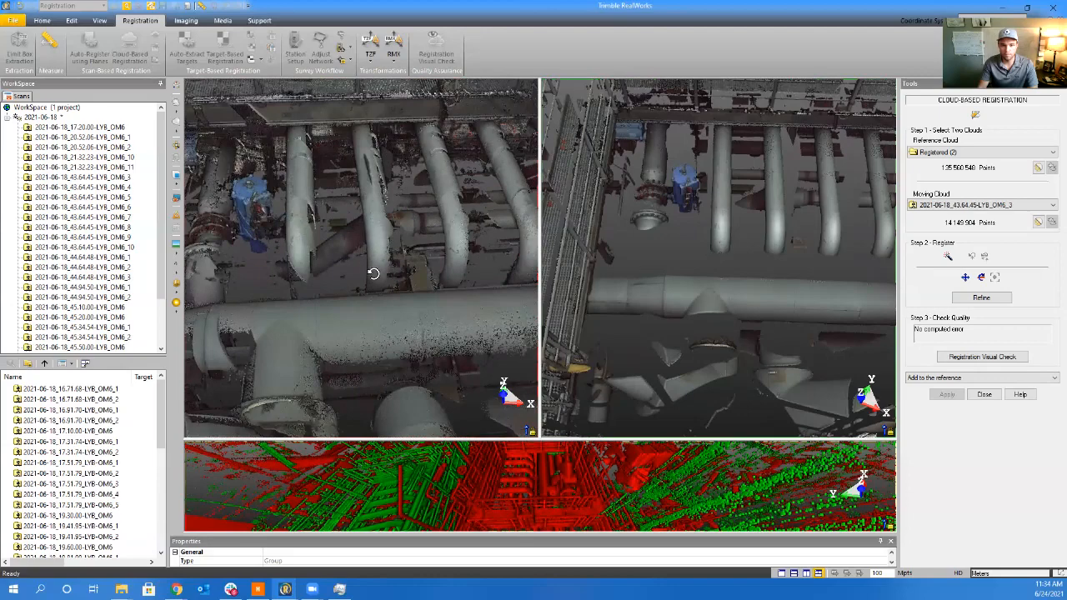
pyautogui.moveTo(373, 273); pyautogui.dragTo(374, 240)
pyautogui.click(375, 253)
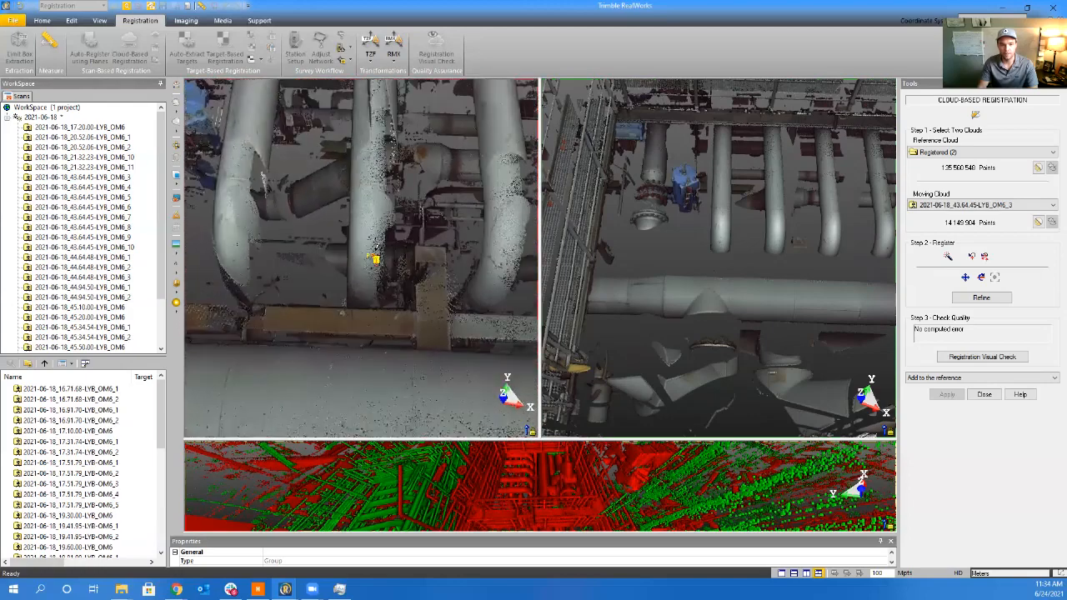
pyautogui.click(778, 237)
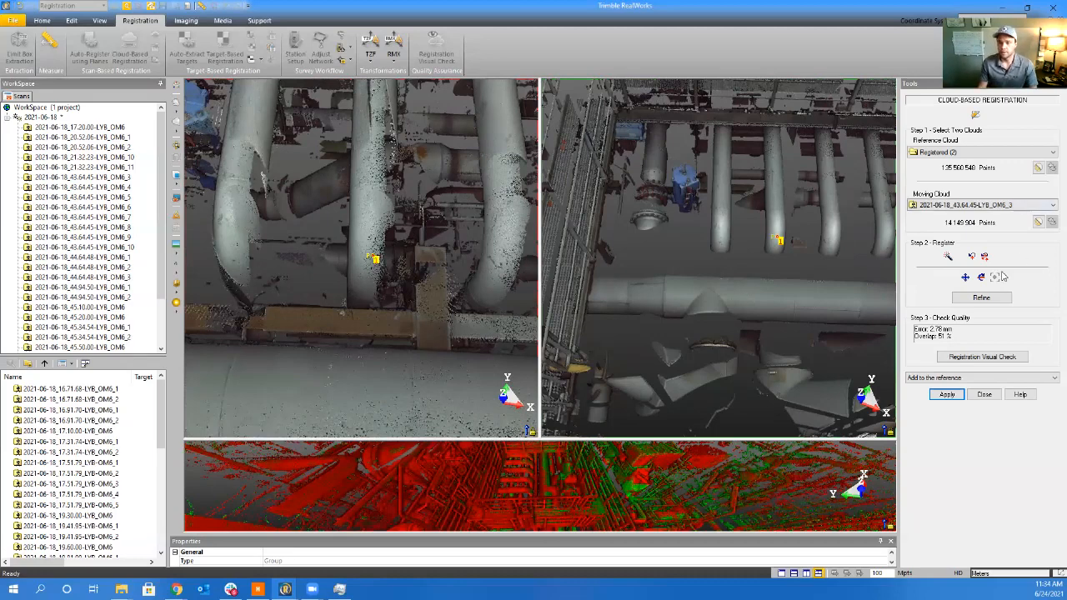
# Refine the registration of 2021-06-18_43.64.45-LYB_OM6_3 and apply it with Add to the reference
pyautogui.click(991, 297)
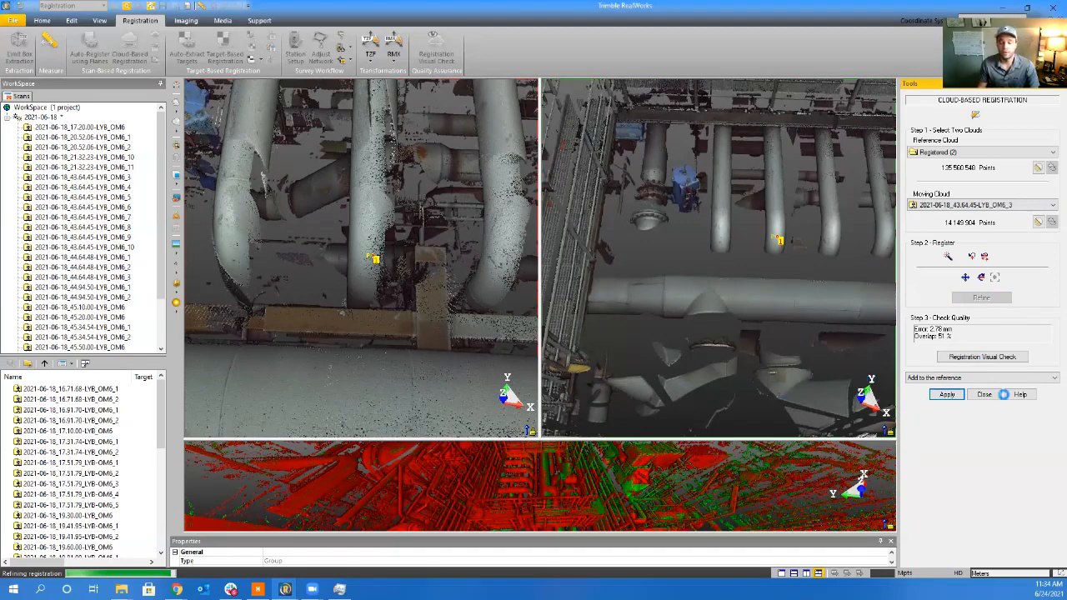
pyautogui.click(949, 398)
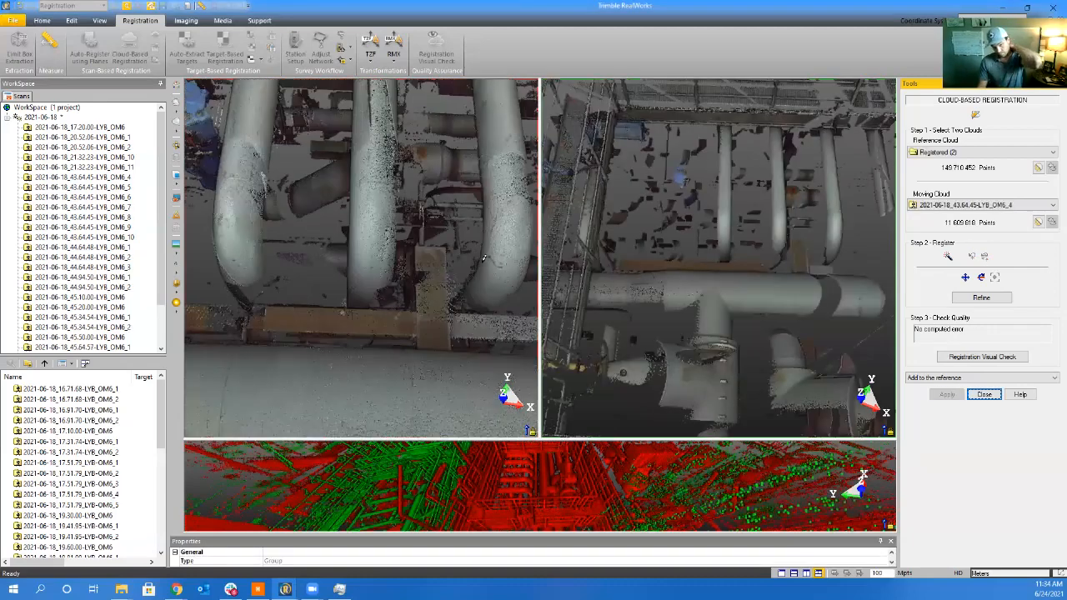
# Pick a matching point near the bend of the second curved grey pipe in the row in 2021-06-18_43.64.45-LYB_OM6_4 and the reference
pyautogui.moveTo(486, 260); pyautogui.dragTo(445, 267, button='middle')
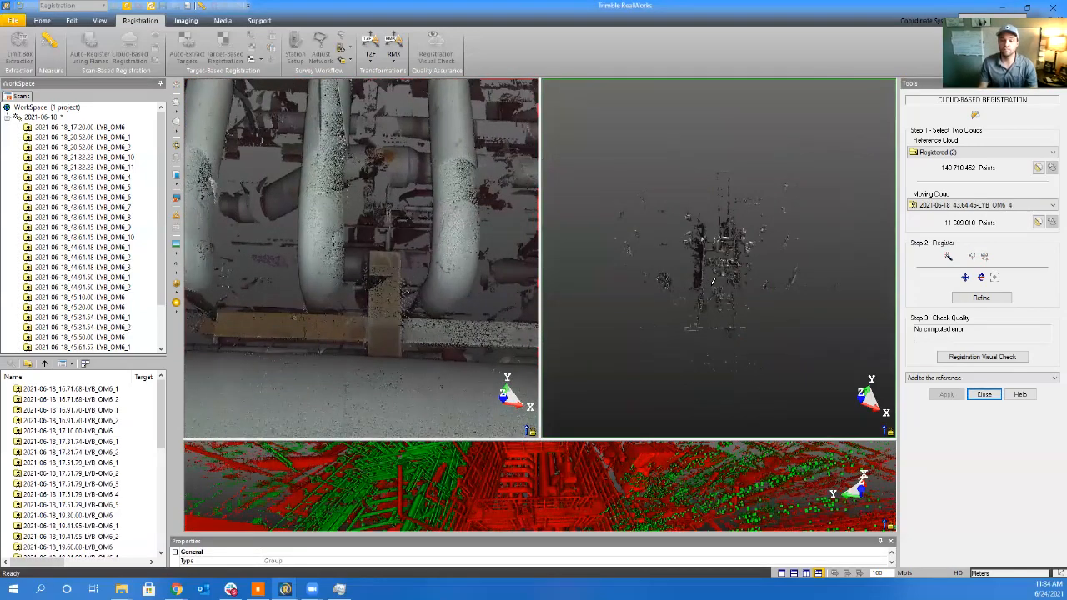
pyautogui.scroll(8, 701, 263)
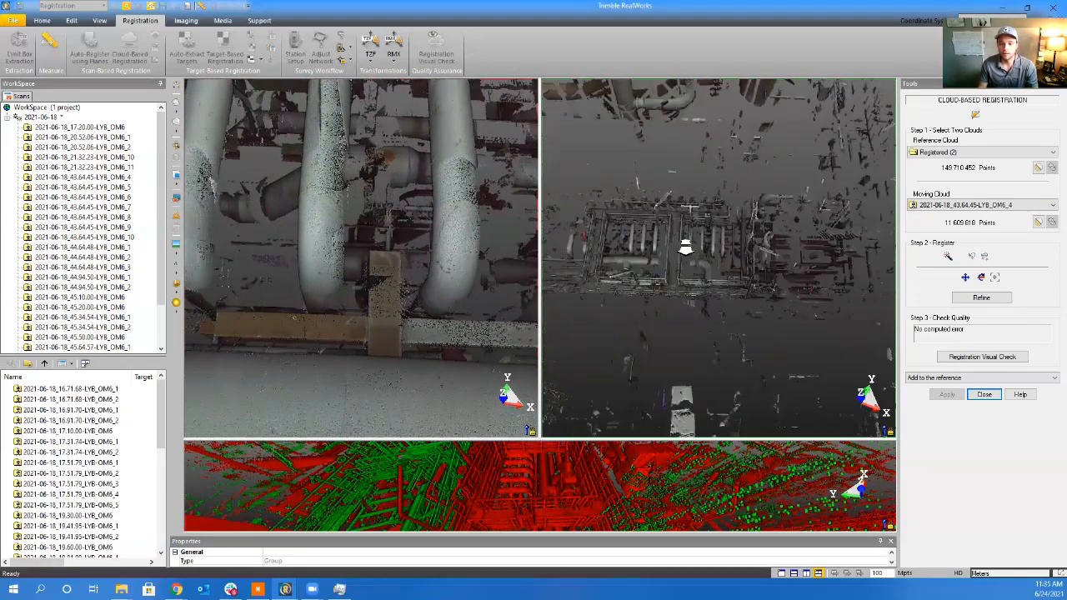
pyautogui.scroll(5, 685, 247)
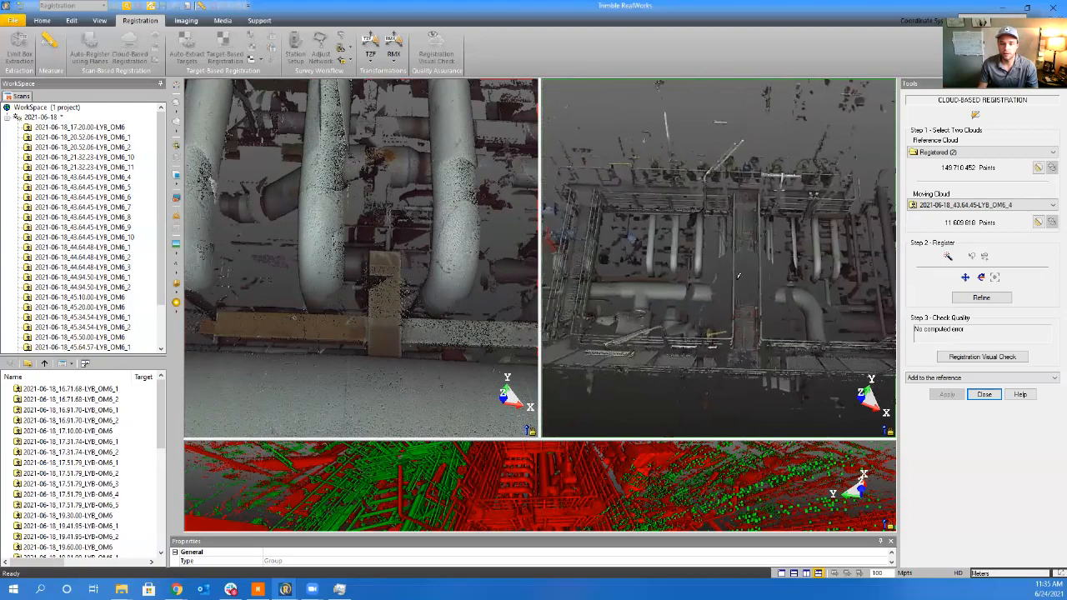
pyautogui.scroll(6, 739, 275)
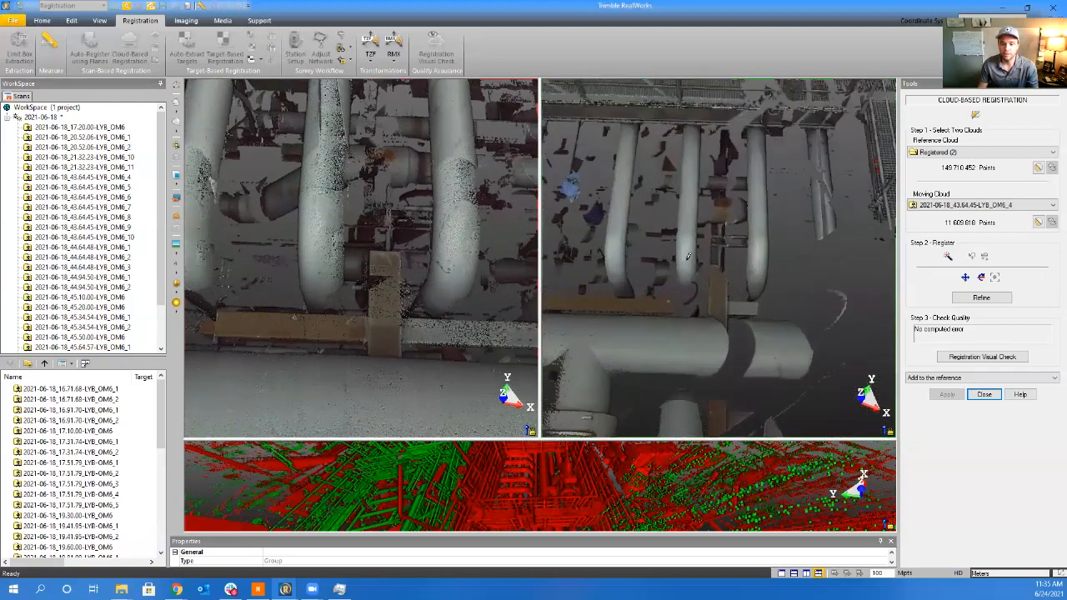
pyautogui.scroll(-10, 426, 267)
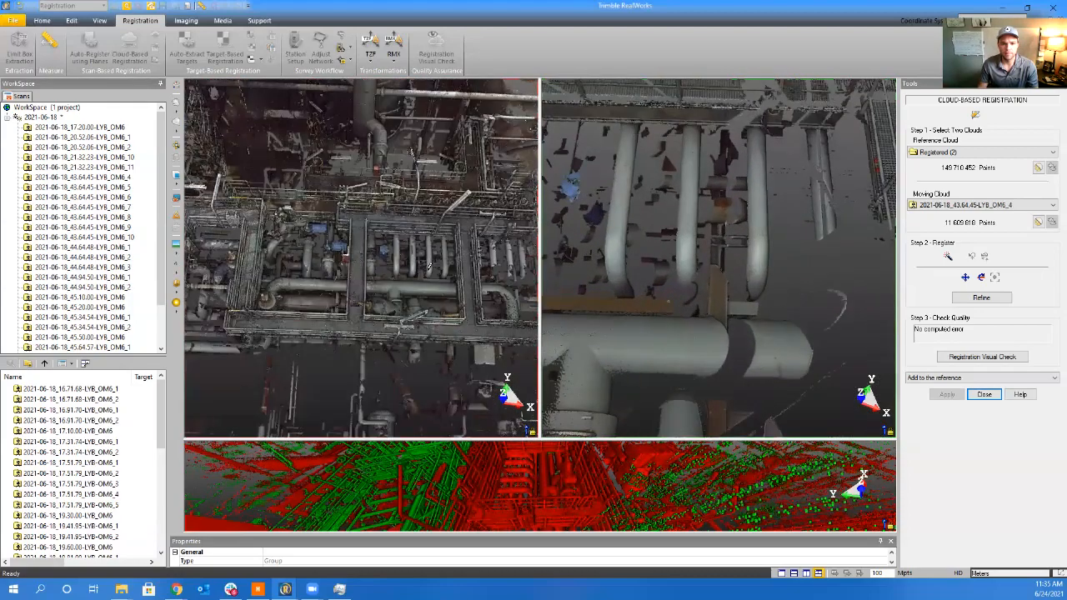
pyautogui.moveTo(279, 280); pyautogui.dragTo(277, 279, button='middle')
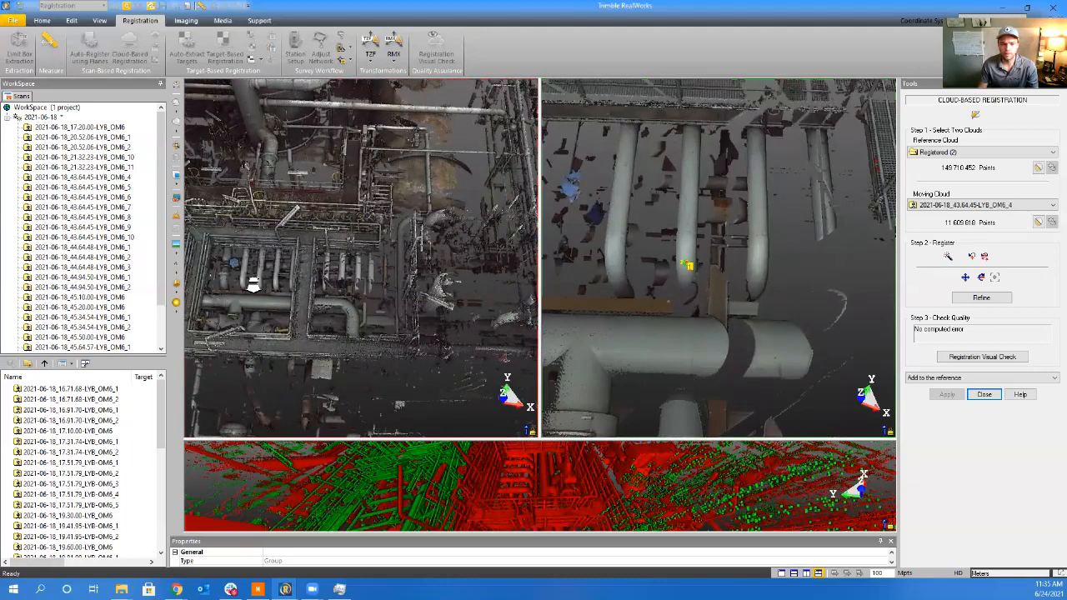
pyautogui.scroll(8, 255, 280)
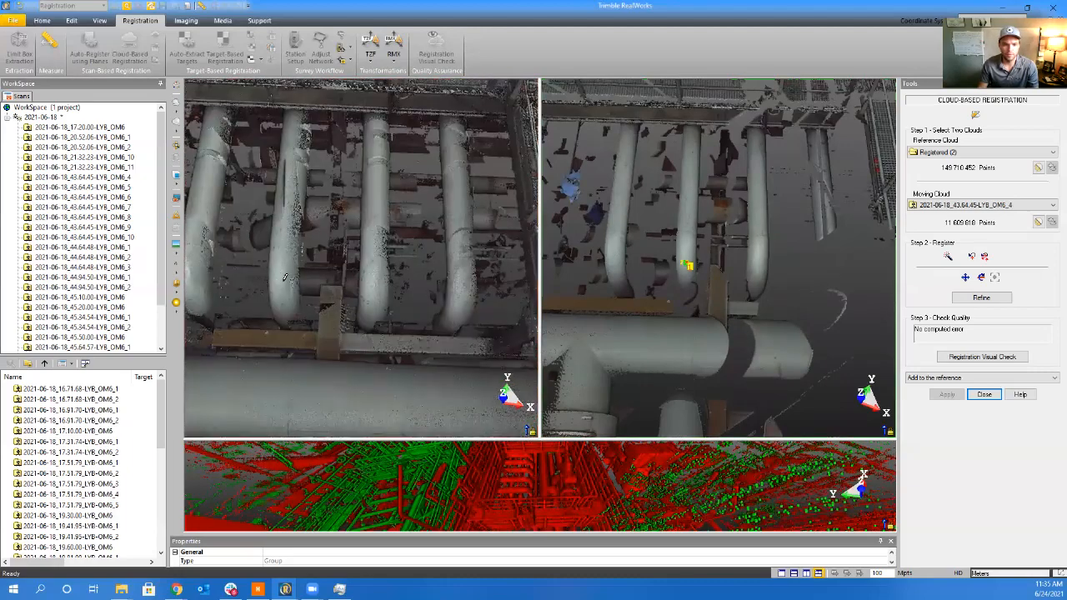
pyautogui.click(284, 285)
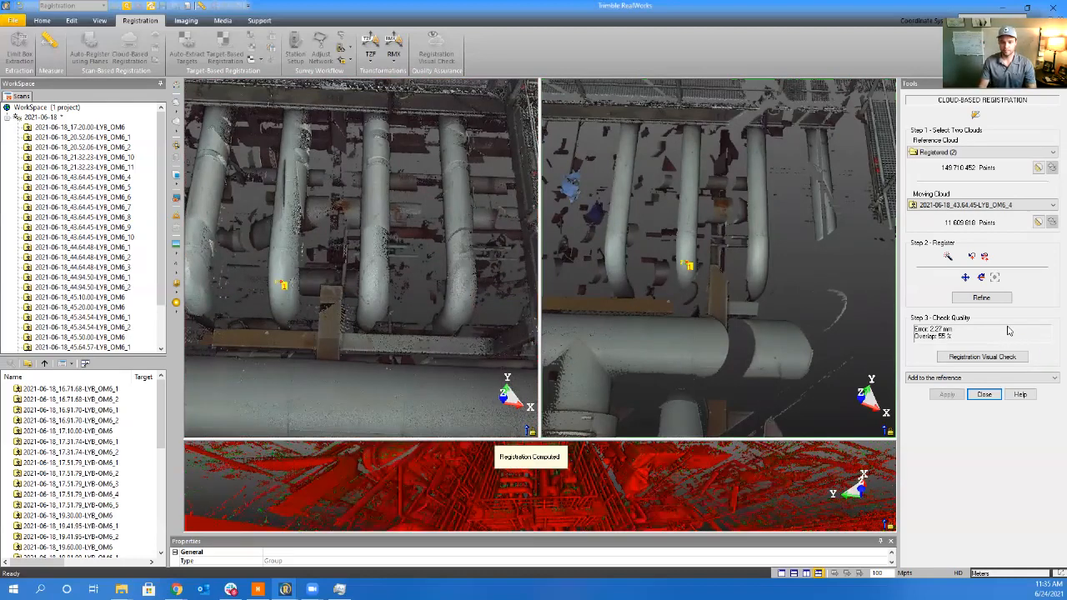
# Refine the registration of 2021-06-18_43.64.45-LYB_OM6_4 and apply it with Add to the reference
pyautogui.click(981, 297)
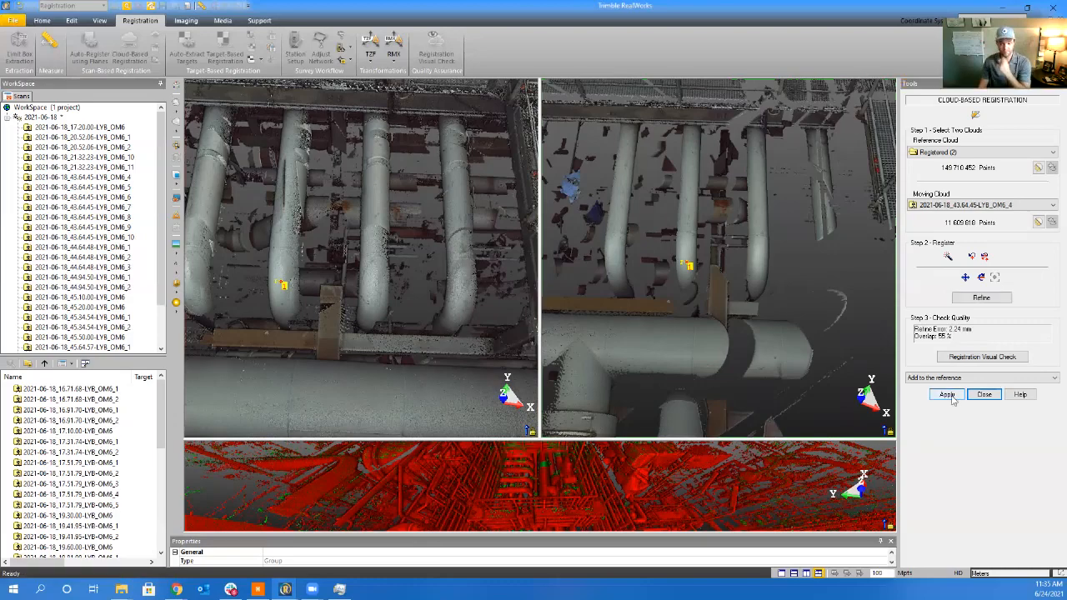
pyautogui.click(950, 397)
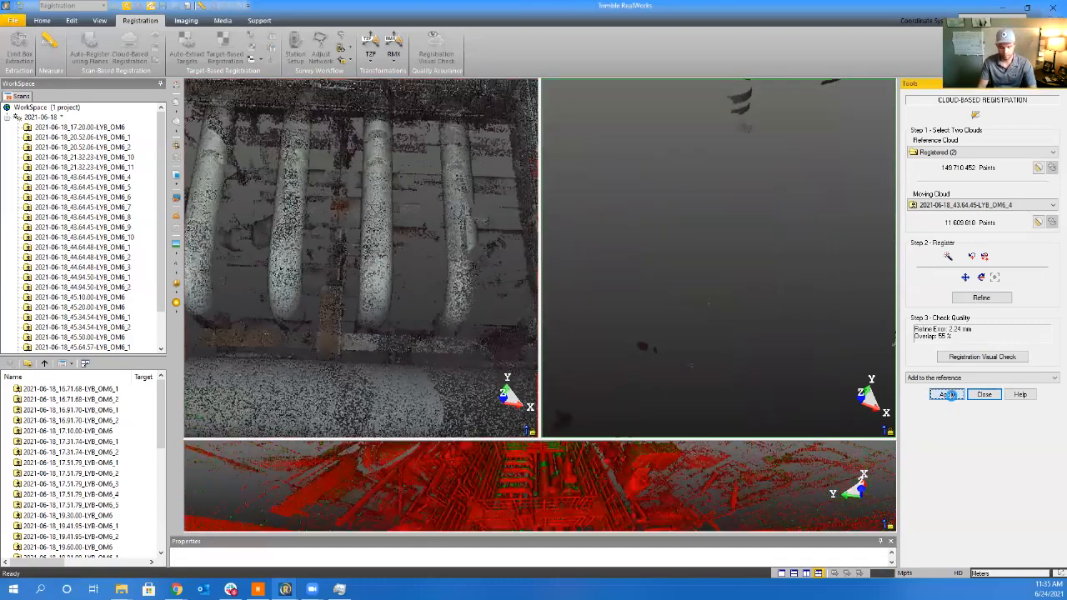
pyautogui.click(949, 396)
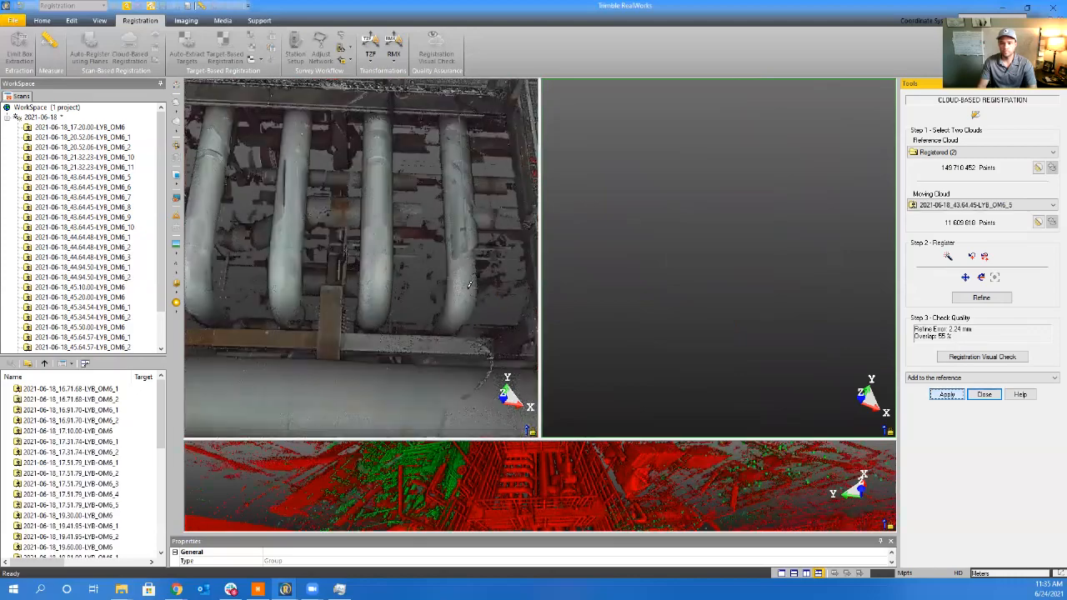
# Pick a matching point on the large grey pipe elbow below the row of curved pipes in the reference and 2021-06-18_43.64.45-LYB_OM6_5
pyautogui.scroll(-10, 731, 278)
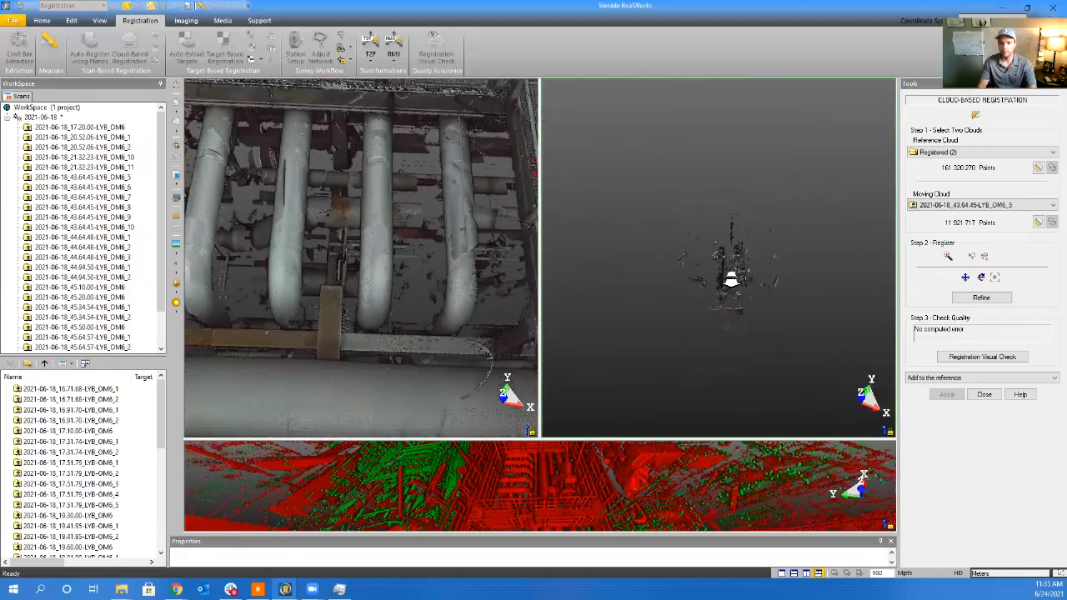
pyautogui.scroll(5, 734, 278)
pyautogui.scroll(8, 765, 219)
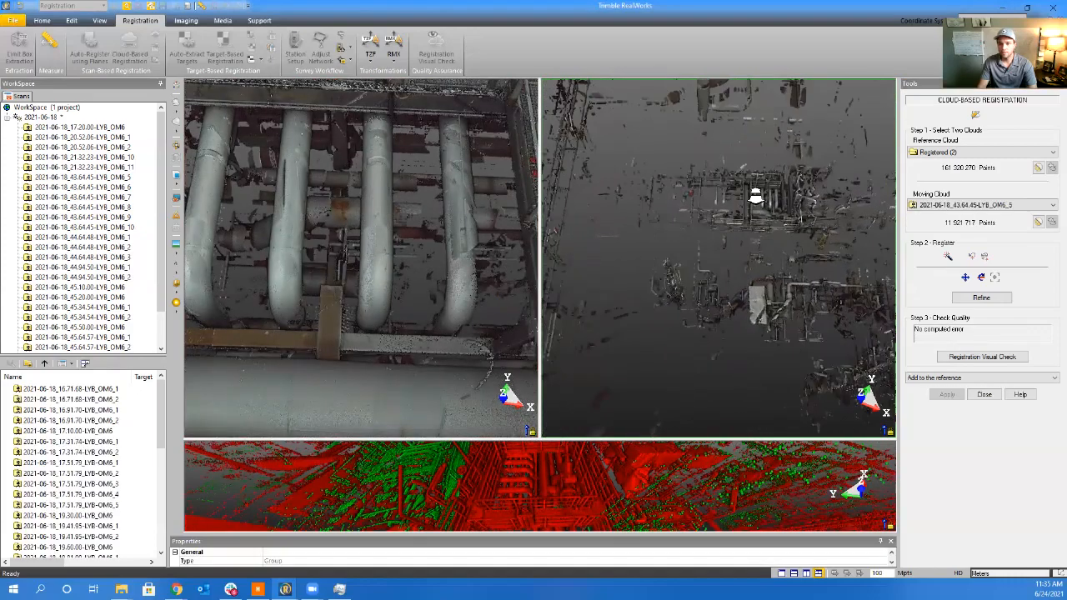
pyautogui.moveTo(398, 283); pyautogui.dragTo(242, 283, button='middle')
pyautogui.scroll(-2, 469, 281)
pyautogui.scroll(5, 409, 269)
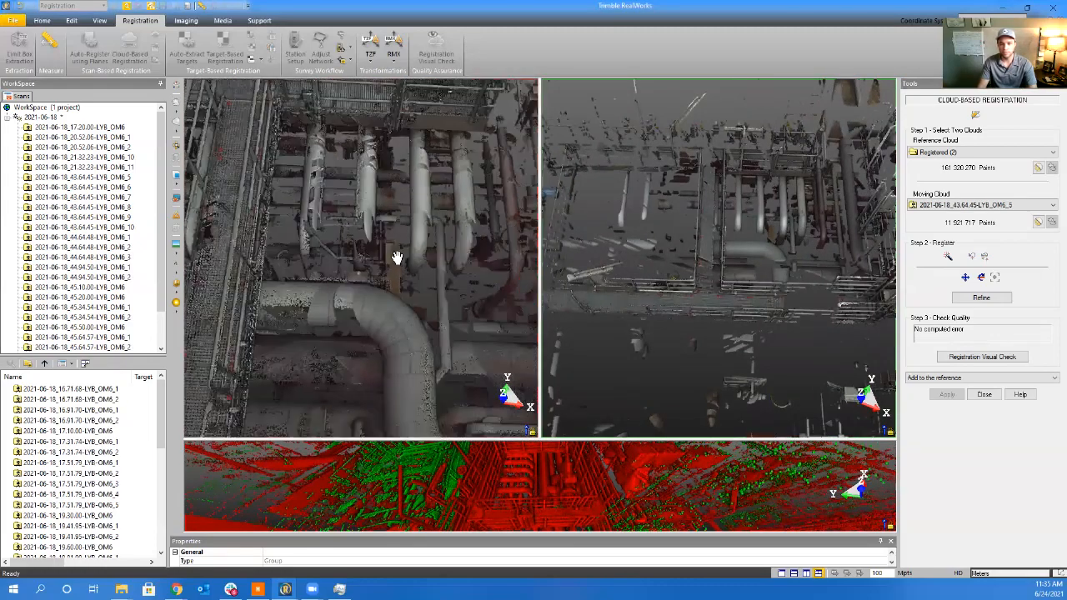
pyautogui.scroll(3, 785, 244)
pyautogui.scroll(2, 744, 252)
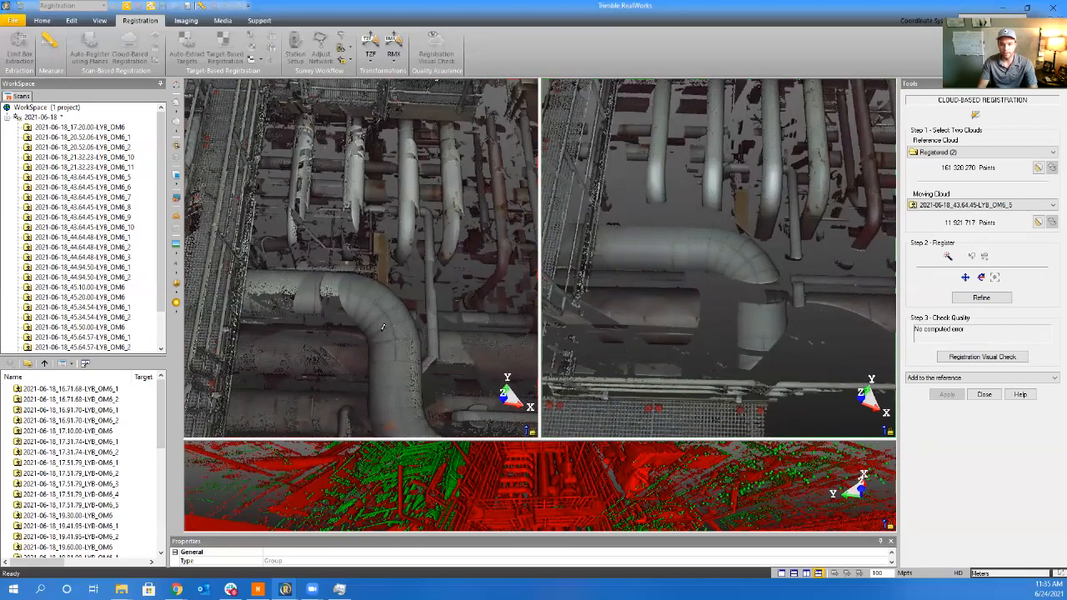
pyautogui.scroll(2, 383, 327)
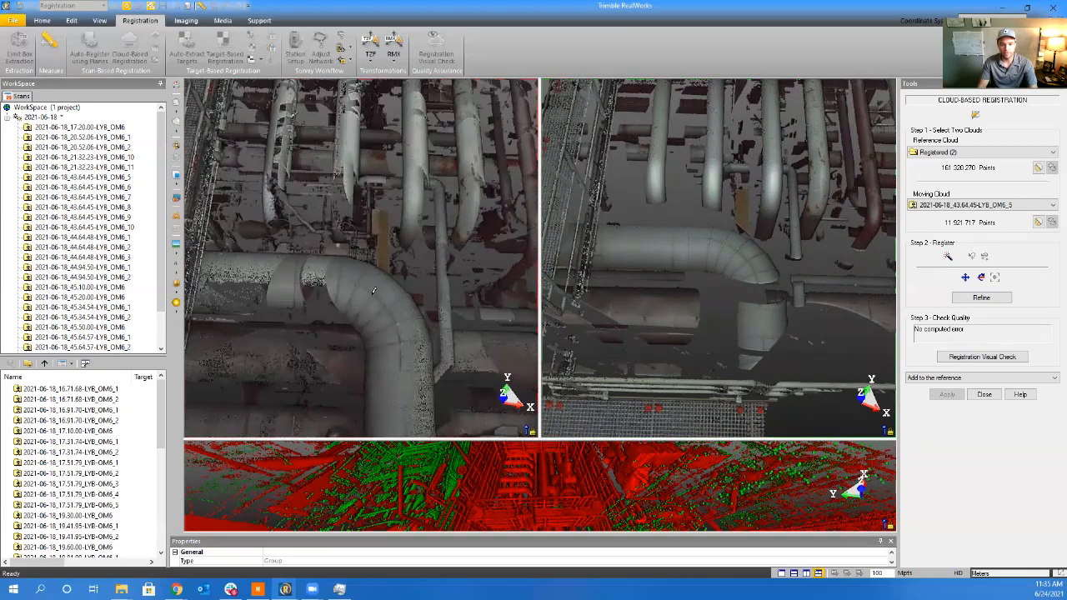
pyautogui.click(374, 294)
pyautogui.click(736, 246)
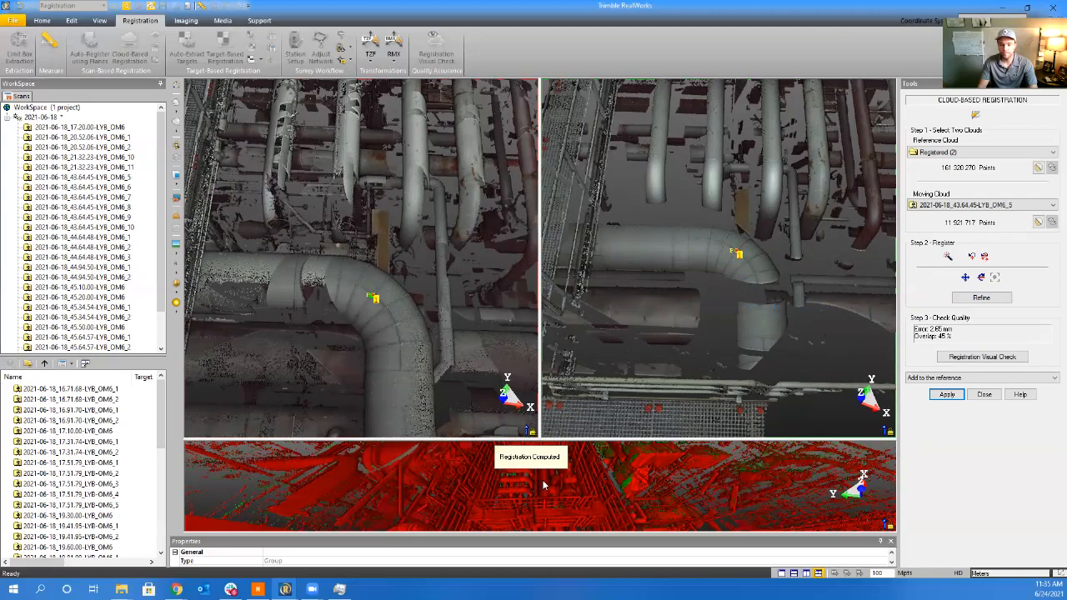
# Refine the registration of 2021-06-18_43.64.45-LYB_OM6_5 and apply it with Add to the reference
pyautogui.moveTo(543, 481)
pyautogui.moveTo(610, 257); pyautogui.dragTo(573, 513, button='middle')
pyautogui.moveTo(548, 188); pyautogui.dragTo(557, 303, button='middle')
pyautogui.moveTo(579, 456); pyautogui.dragTo(574, 426)
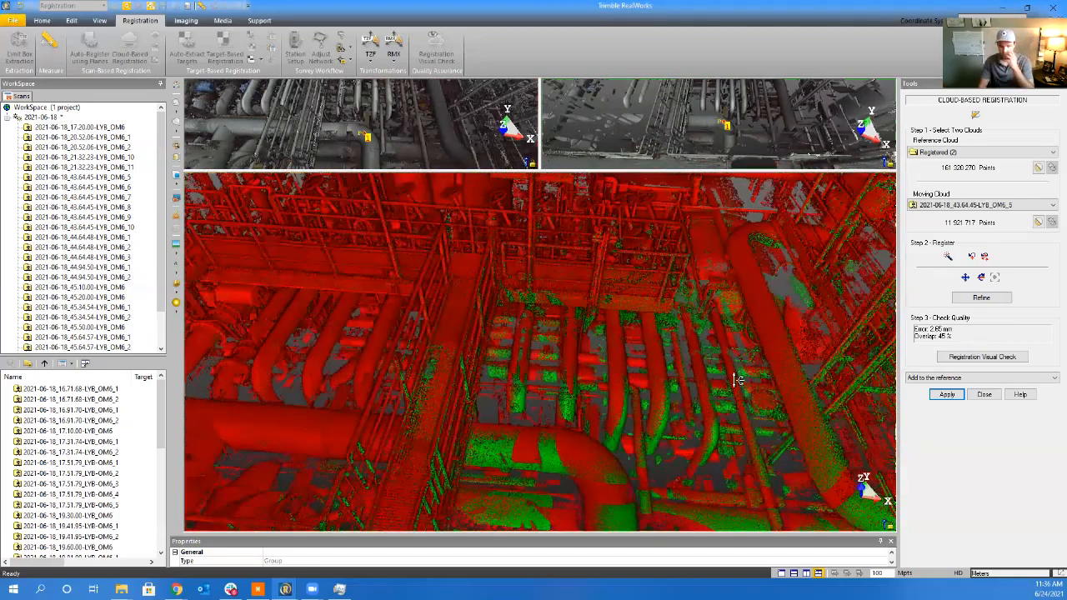
pyautogui.click(976, 298)
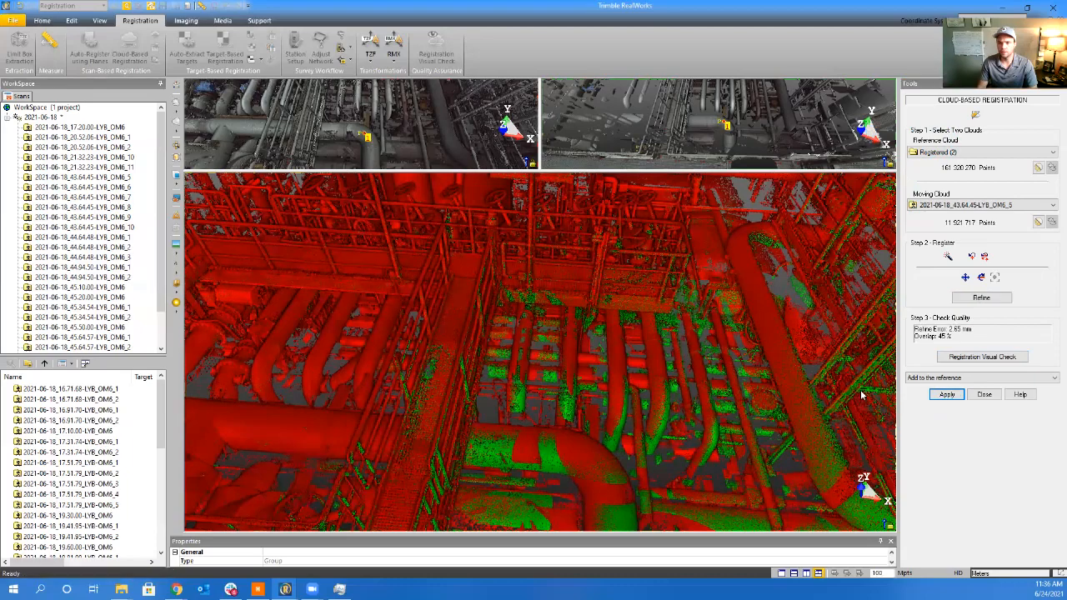
pyautogui.click(945, 395)
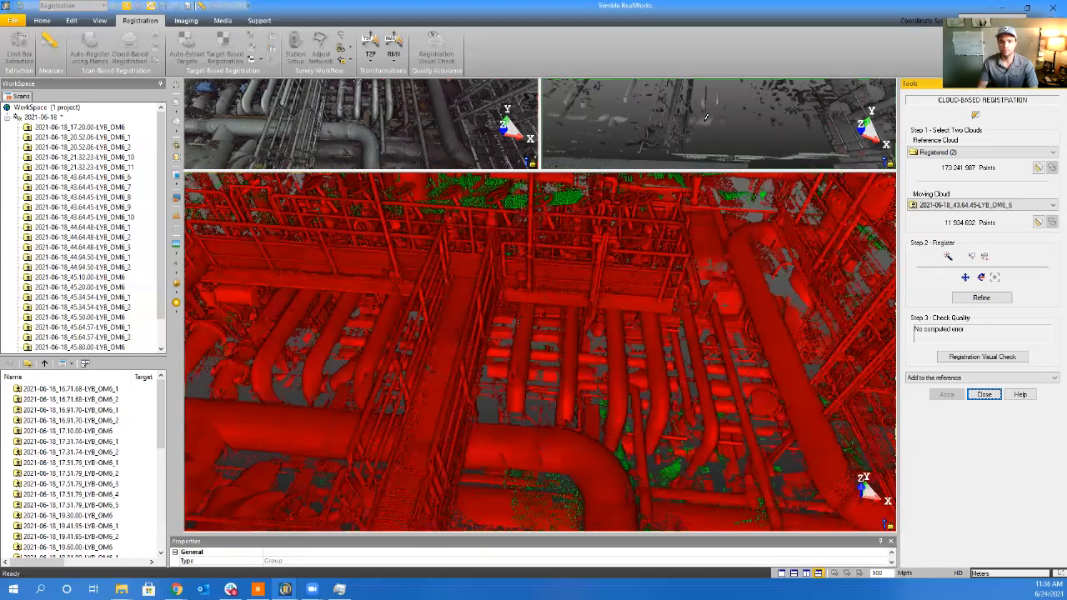
# Pick a matching point on the B-246 label of the vertical vessel in 2021-06-18_43.64.45-LYB_OM6_6 and the reference
pyautogui.scroll(-5, 706, 117)
pyautogui.click(719, 125)
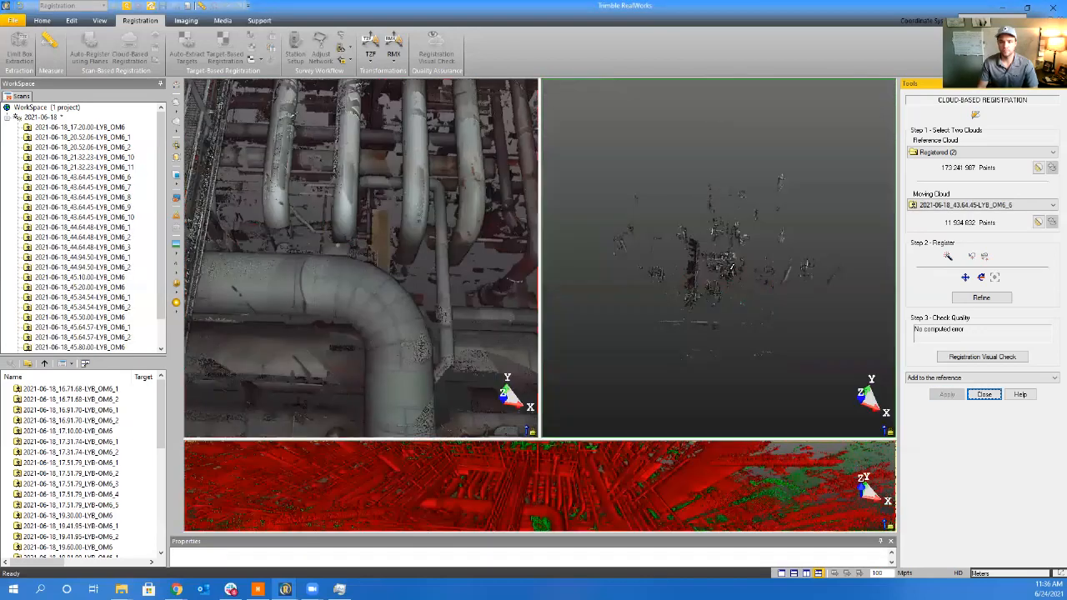
pyautogui.scroll(5, 708, 305)
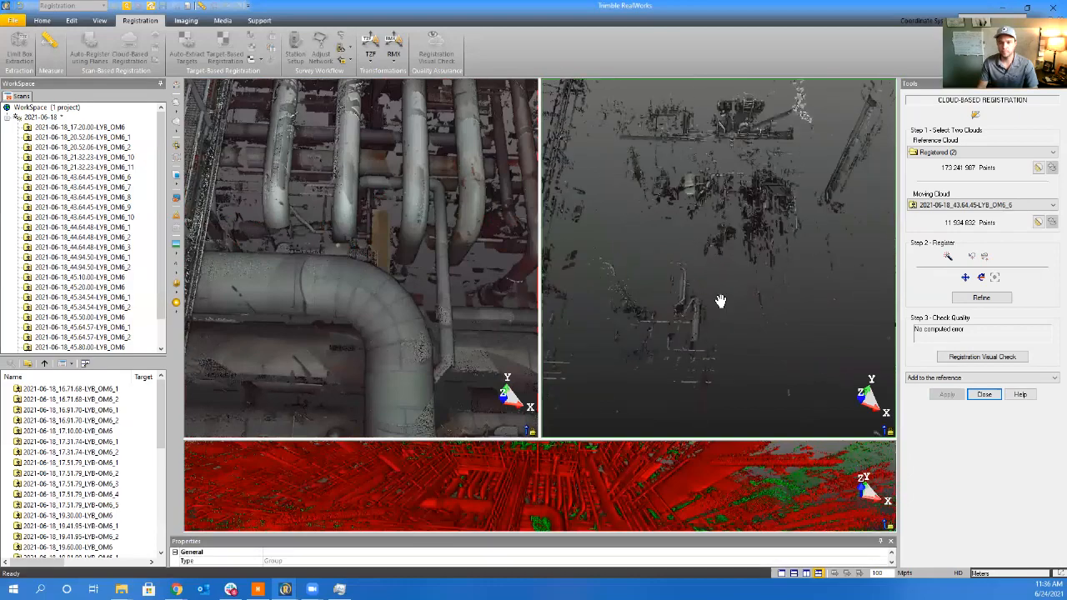
pyautogui.scroll(3, 738, 367)
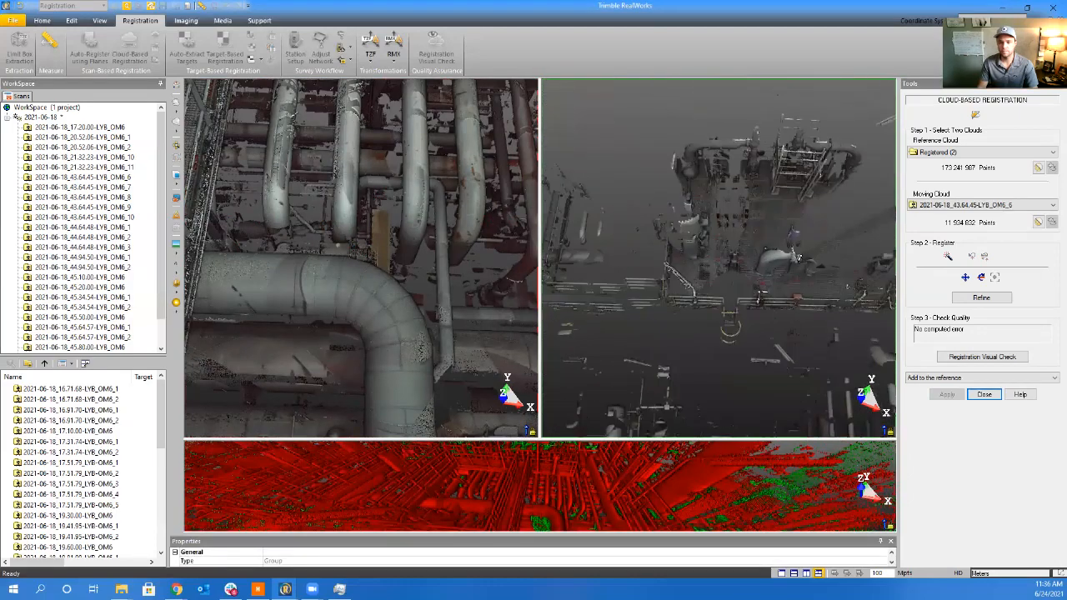
pyautogui.scroll(3, 756, 322)
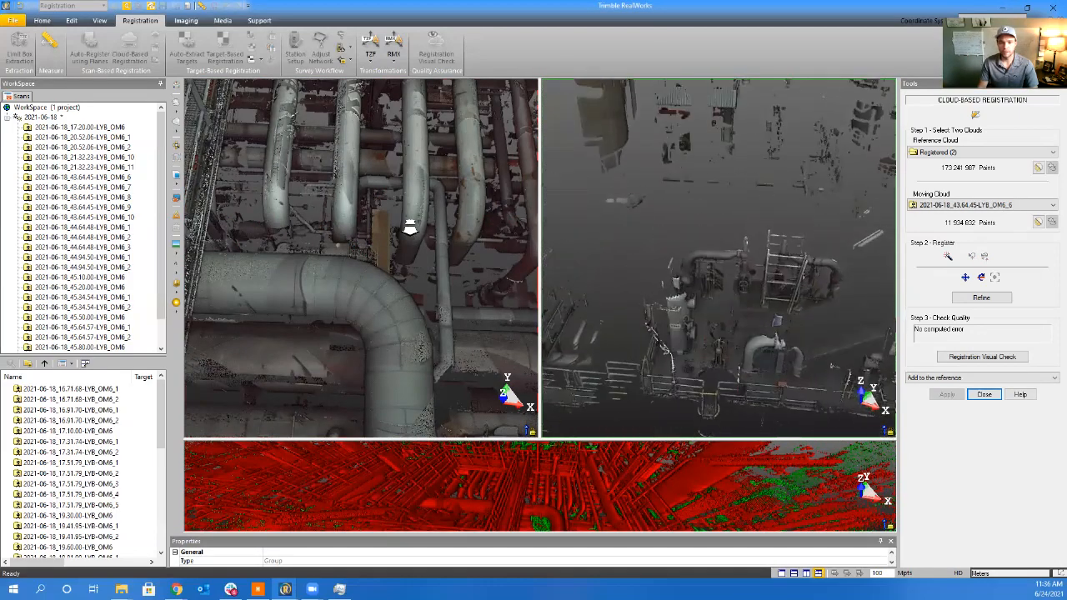
pyautogui.scroll(-3, 431, 263)
pyautogui.moveTo(431, 263)
pyautogui.mouseDown()
pyautogui.moveTo(309, 257)
pyautogui.moveTo(353, 223)
pyautogui.moveTo(346, 176)
pyautogui.mouseUp()
pyautogui.scroll(5, 356, 194)
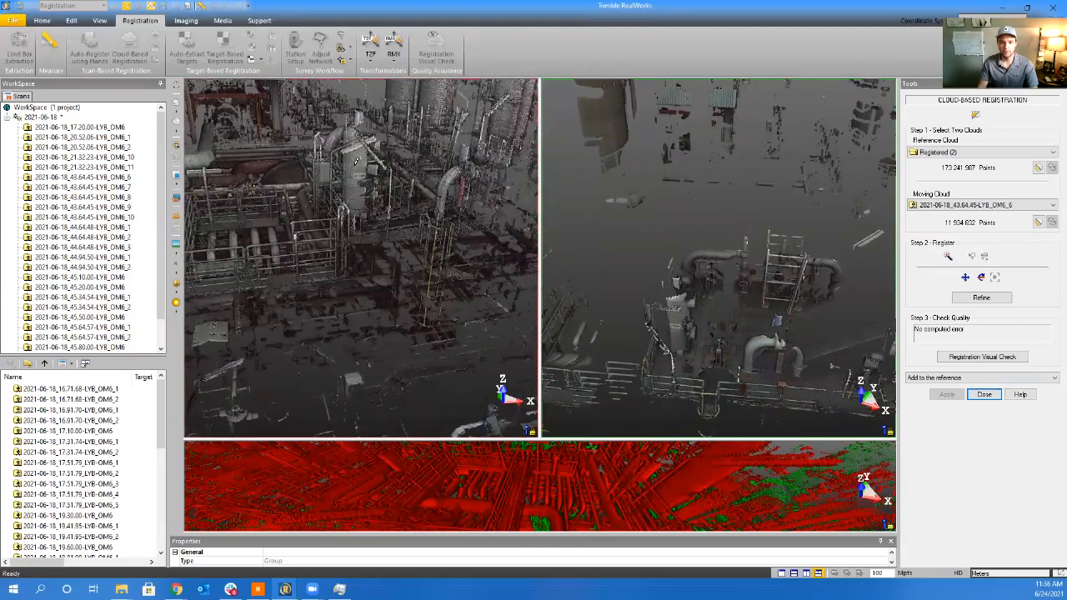
pyautogui.scroll(4, 679, 329)
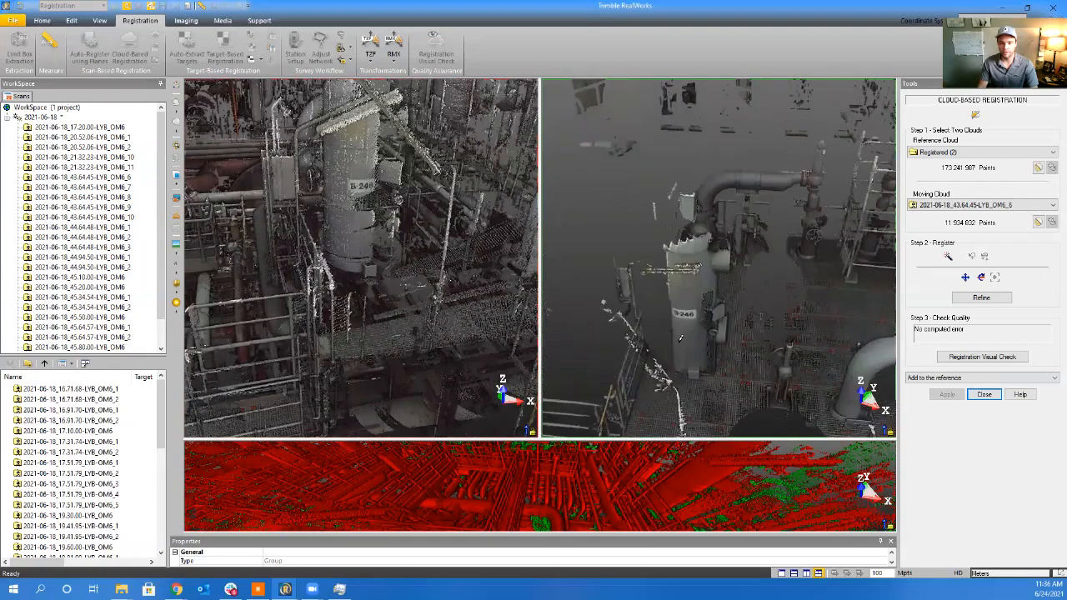
pyautogui.scroll(5, 679, 329)
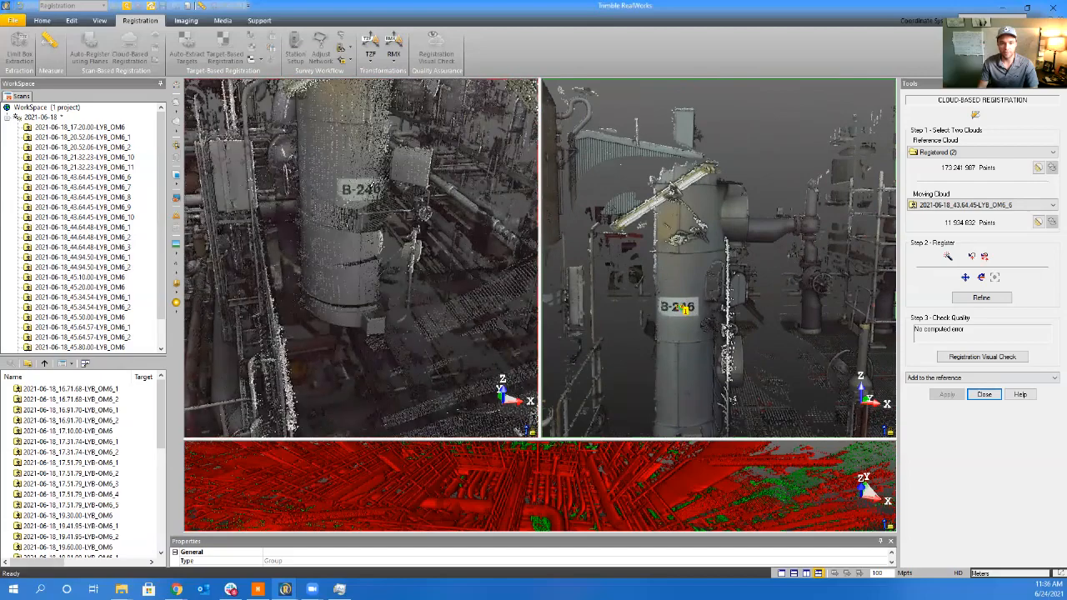
pyautogui.click(372, 191)
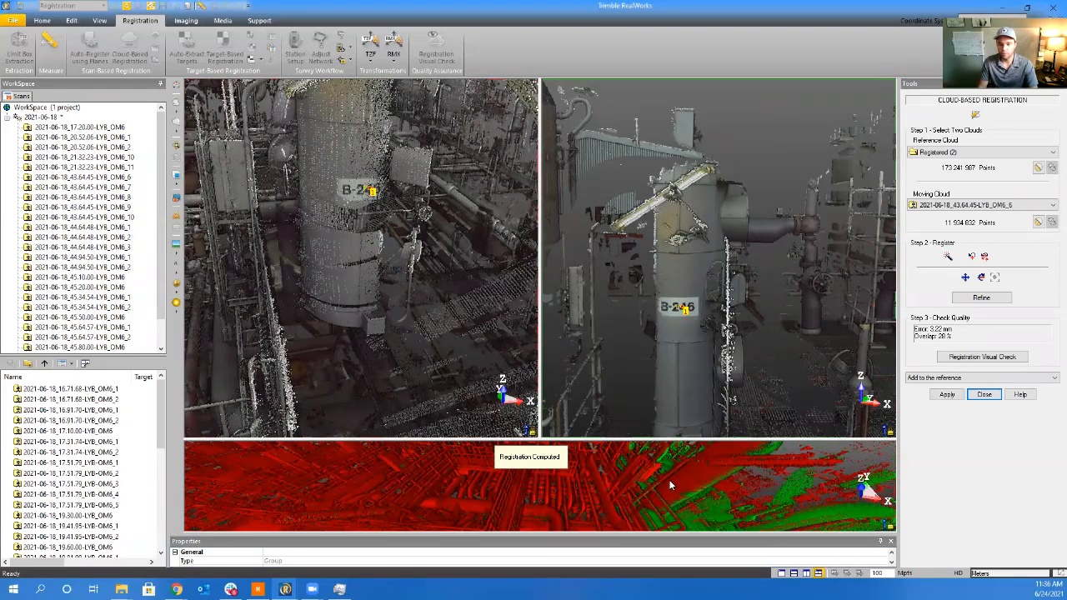
# Check the overlap around the B-246 vessel, refine the registration of 2021-06-18_43.64.45-LYB_OM6_6 and apply it with Add to the reference
pyautogui.click(703, 490)
pyautogui.moveTo(806, 408); pyautogui.dragTo(332, 420, button='middle')
pyautogui.moveTo(402, 414); pyautogui.dragTo(539, 407, button='middle')
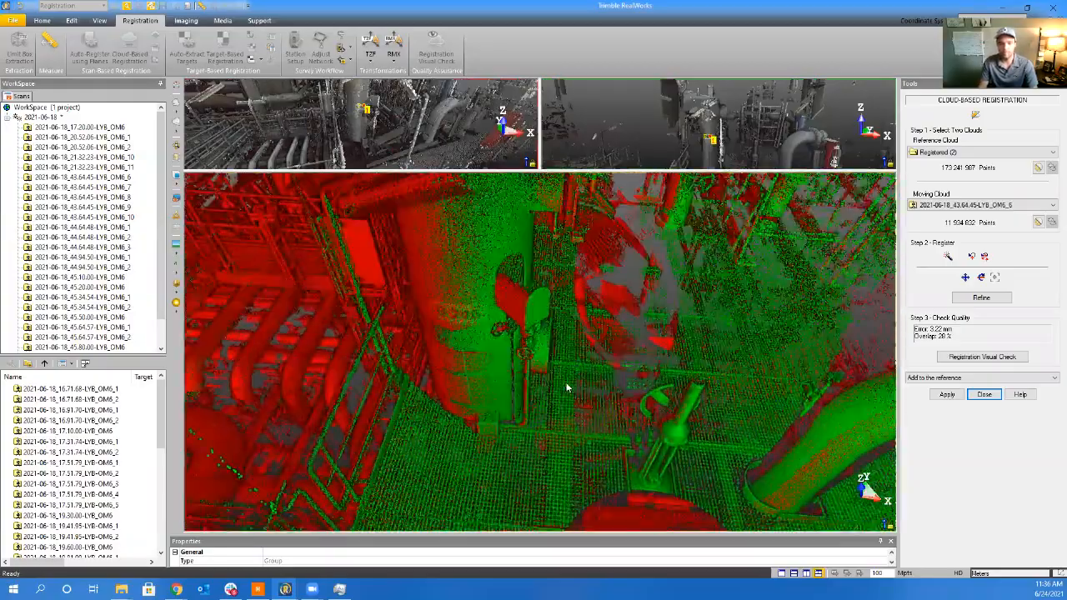
pyautogui.moveTo(583, 375)
pyautogui.mouseDown()
pyautogui.moveTo(728, 383)
pyautogui.moveTo(709, 429)
pyautogui.moveTo(688, 441)
pyautogui.moveTo(586, 409)
pyautogui.moveTo(589, 393)
pyautogui.mouseUp()
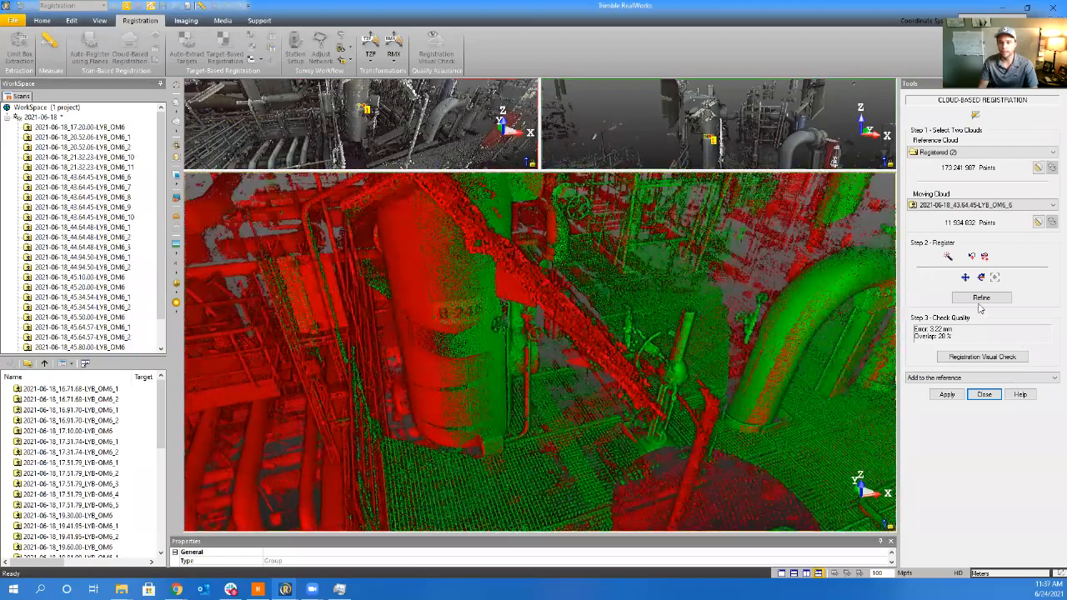
pyautogui.click(981, 297)
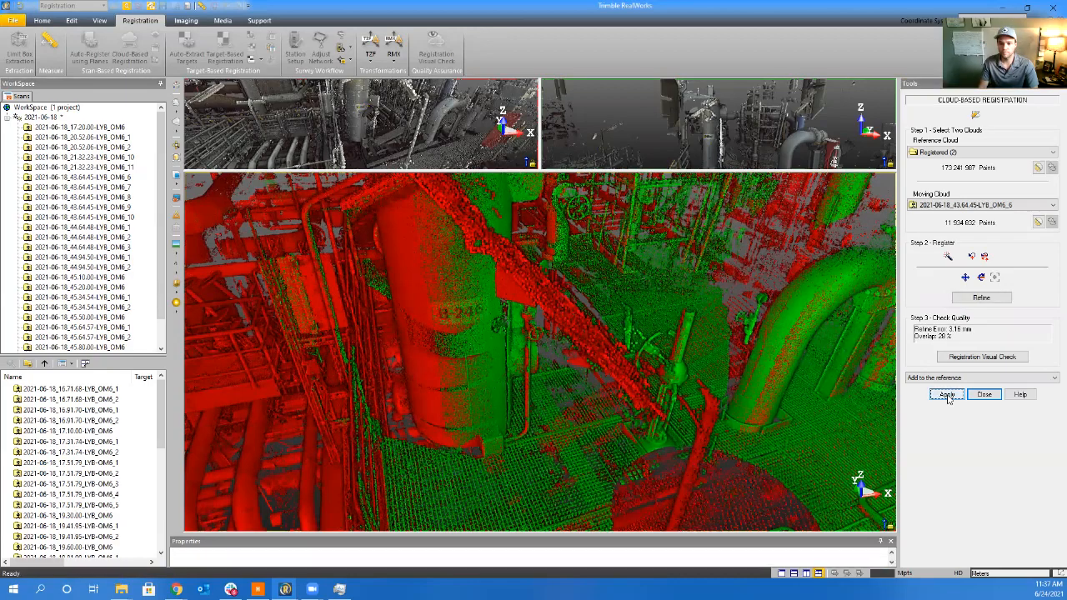
pyautogui.click(947, 396)
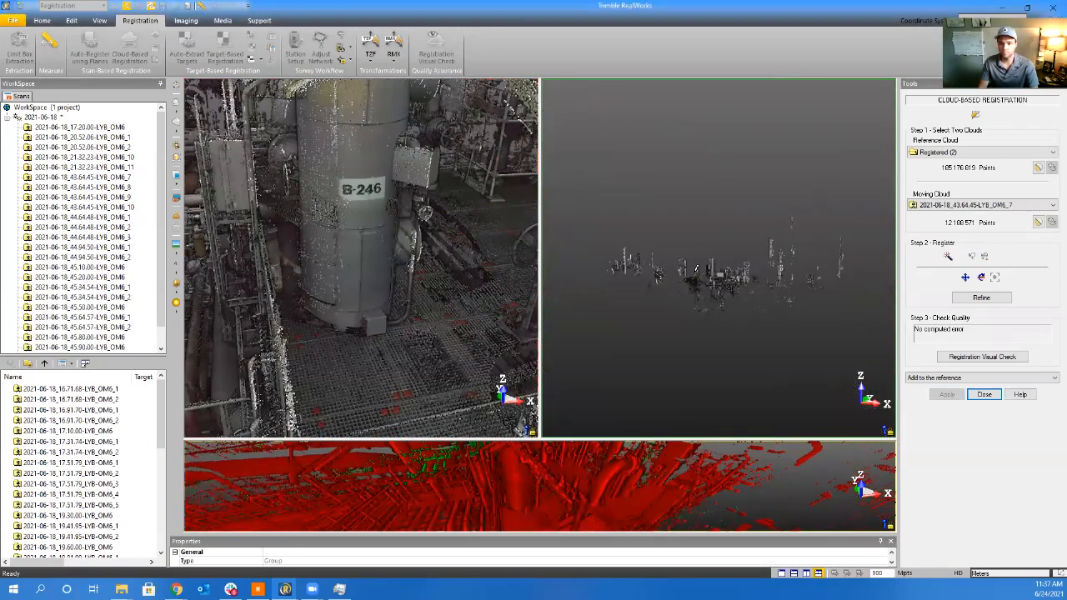
# Pick a matching point on the scaffold corner post beside the valve handwheel in the reference and 2021-06-18_43.64.45-LYB_OM6_7
pyautogui.scroll(5, 667, 284)
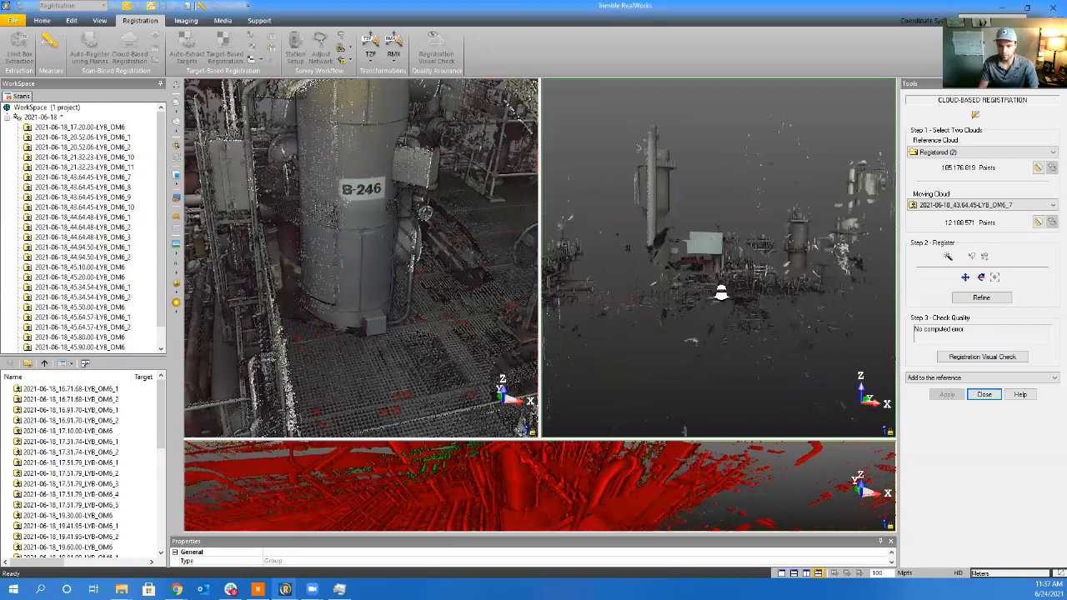
pyautogui.scroll(6, 709, 310)
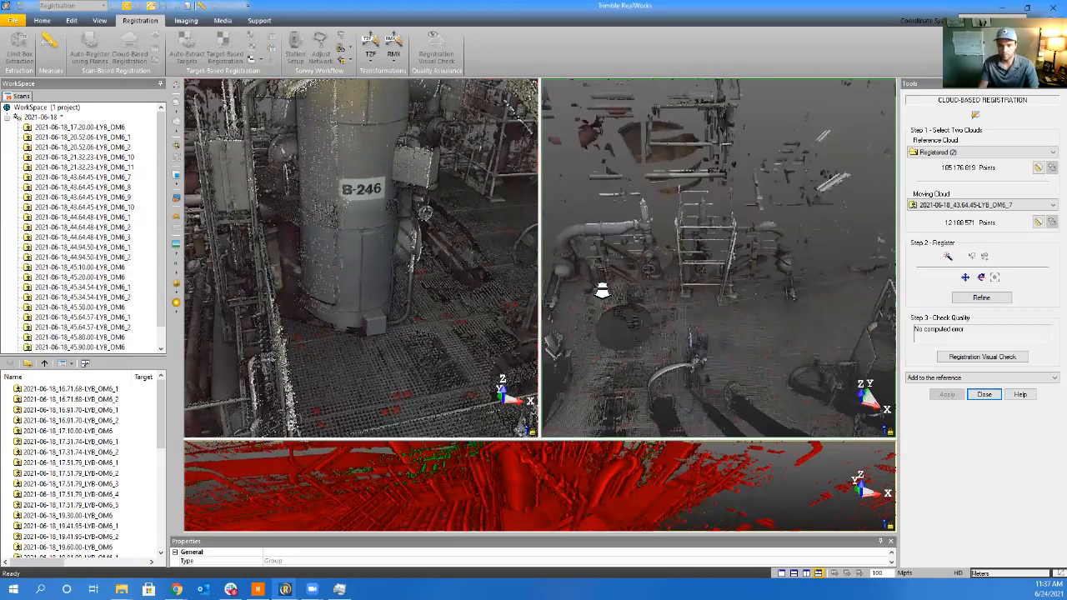
pyautogui.moveTo(610, 284); pyautogui.dragTo(663, 307, button='middle')
pyautogui.scroll(3, 663, 308)
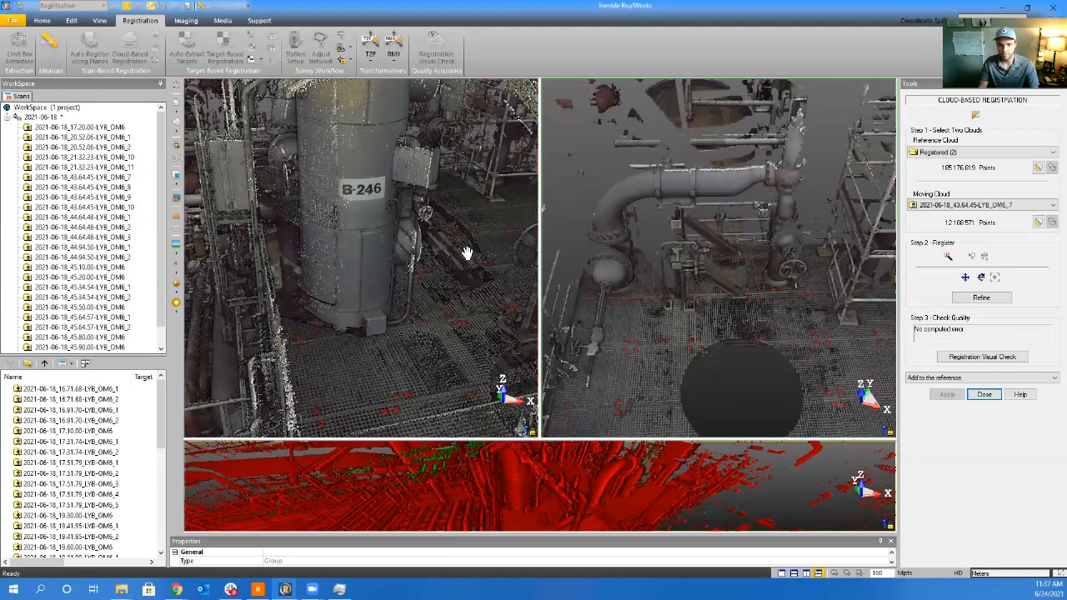
pyautogui.moveTo(466, 253); pyautogui.dragTo(290, 288, button='middle')
pyautogui.moveTo(332, 231); pyautogui.dragTo(405, 271)
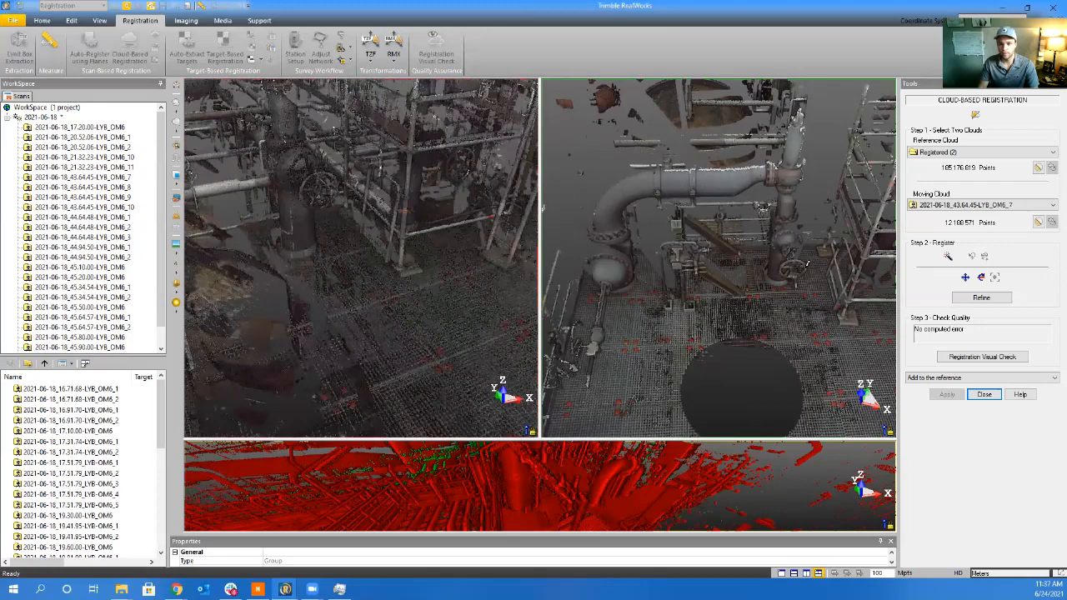
pyautogui.scroll(4, 843, 297)
pyautogui.moveTo(827, 319); pyautogui.dragTo(838, 252)
pyautogui.moveTo(838, 252); pyautogui.dragTo(790, 281, button='middle')
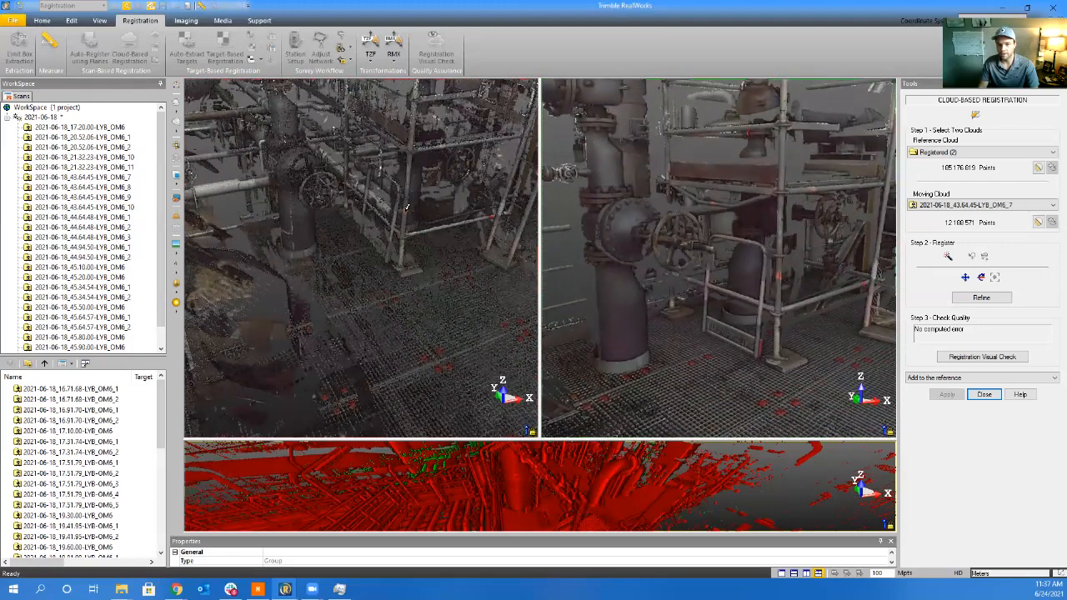
pyautogui.scroll(5, 408, 206)
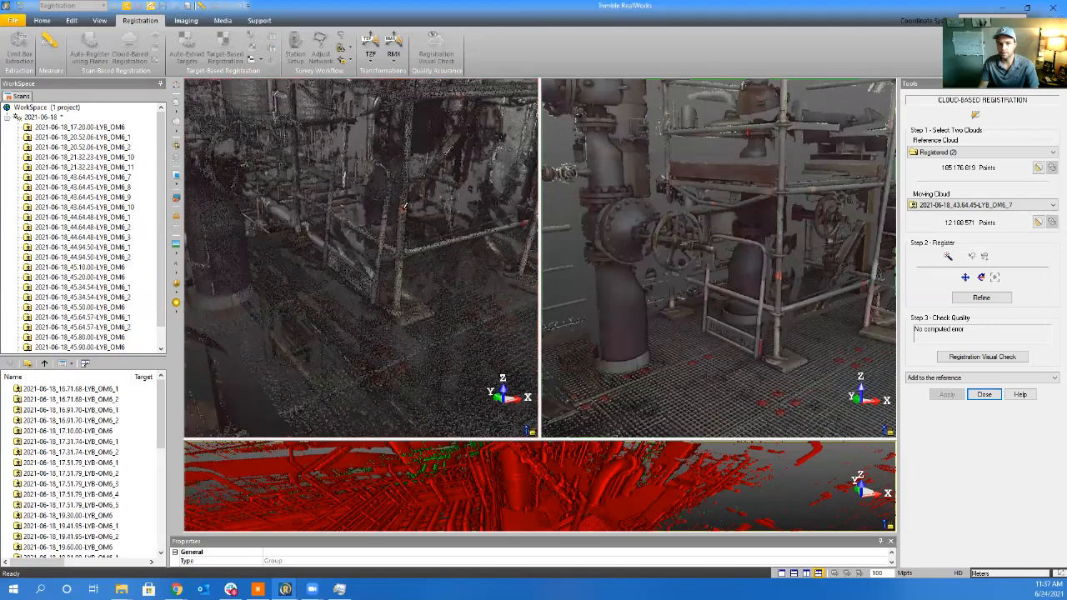
pyautogui.moveTo(437, 259); pyautogui.dragTo(421, 260)
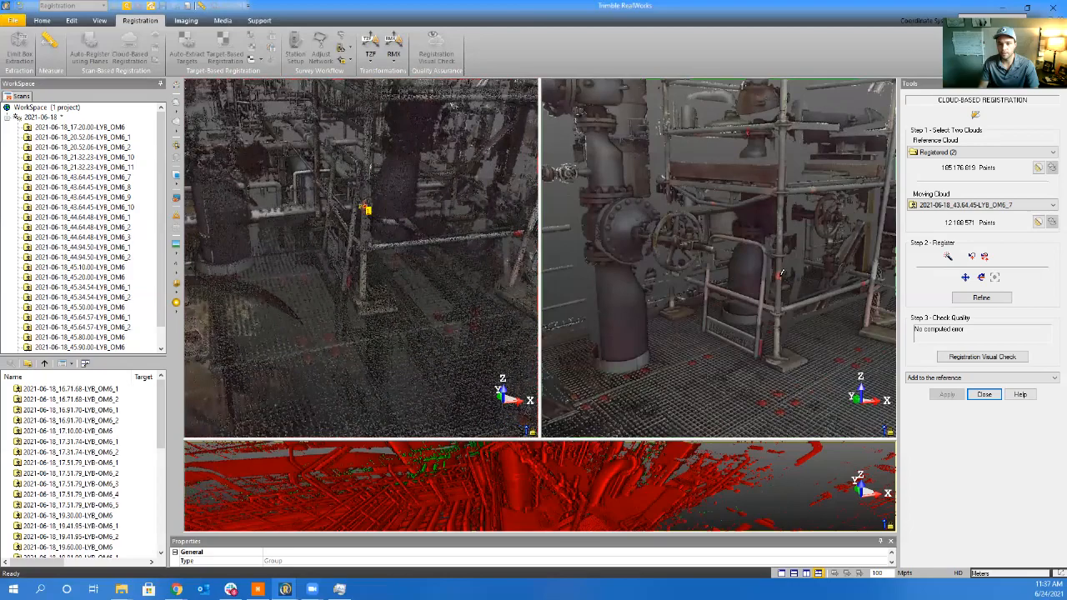
pyautogui.click(780, 271)
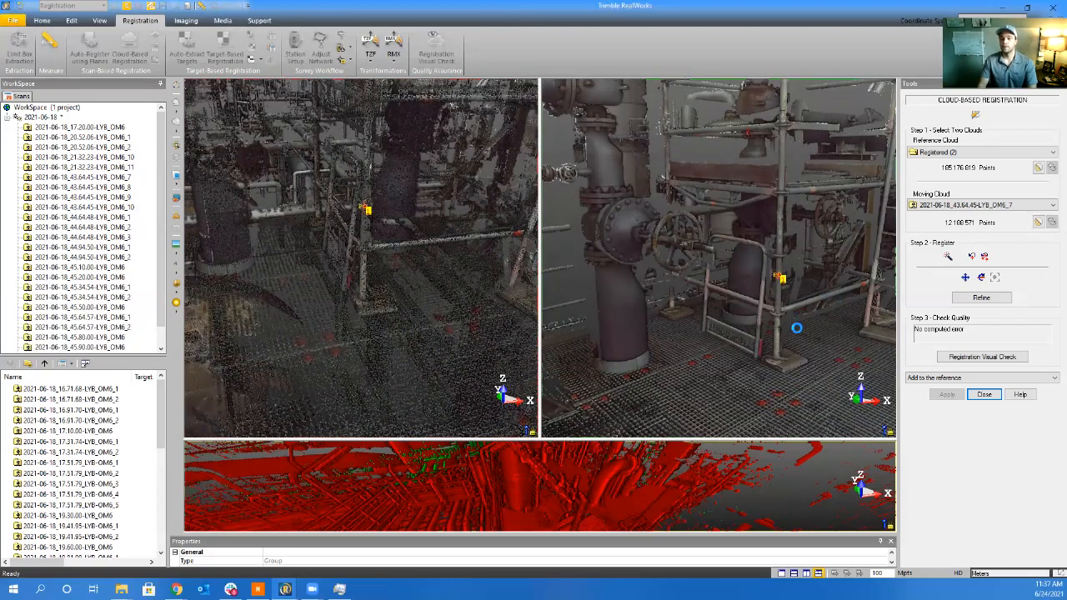
# Refine the registration of 2021-06-18_43.64.45-LYB_OM6_7, inspect the overlap around the scaffold and pipes, and apply it with Add to the reference
pyautogui.click(977, 298)
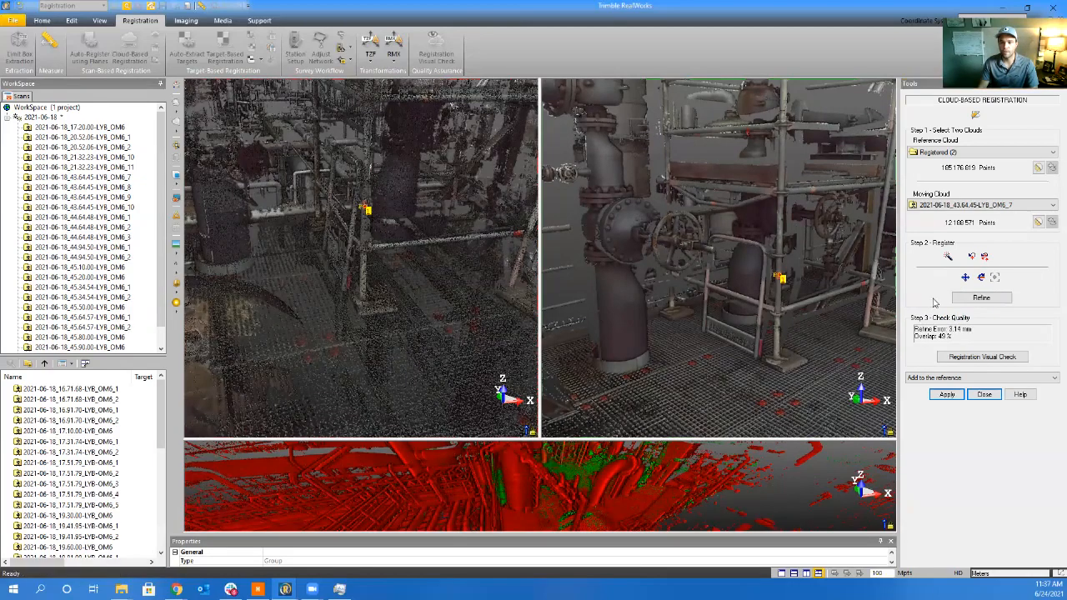
pyautogui.click(582, 465)
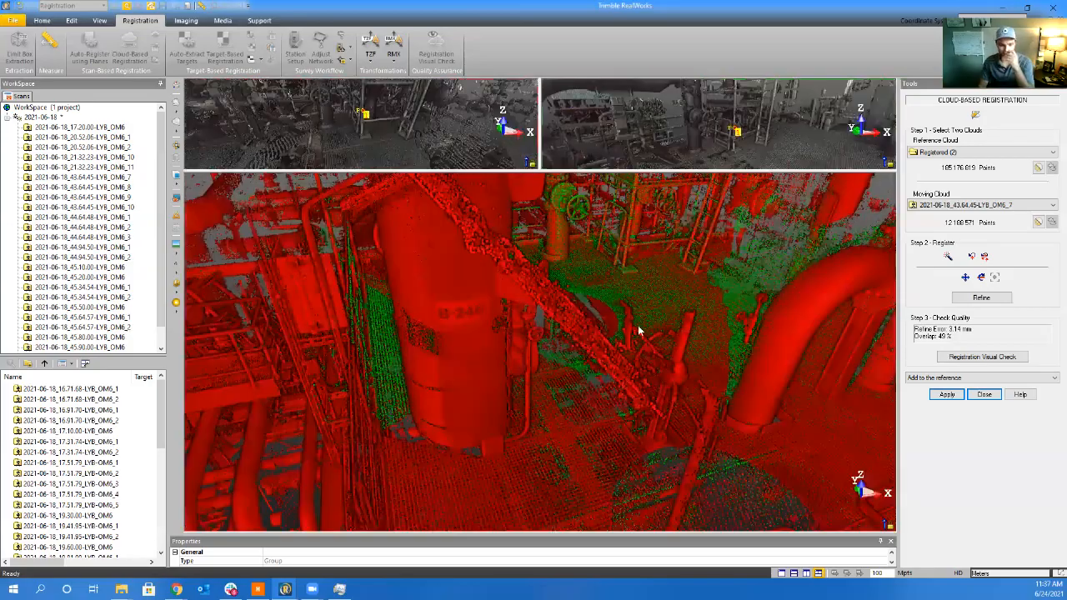
pyautogui.moveTo(638, 331); pyautogui.dragTo(476, 519, button='middle')
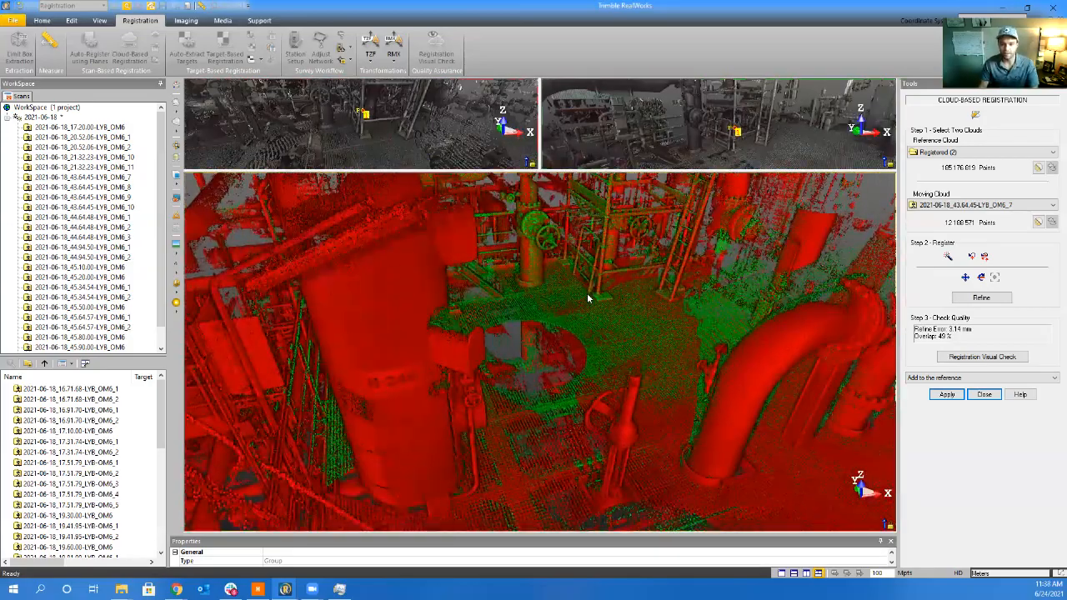
pyautogui.scroll(3, 590, 288)
pyautogui.moveTo(560, 362); pyautogui.dragTo(515, 450, button='middle')
pyautogui.moveTo(454, 341); pyautogui.dragTo(387, 113)
pyautogui.moveTo(499, 171); pyautogui.dragTo(500, 467)
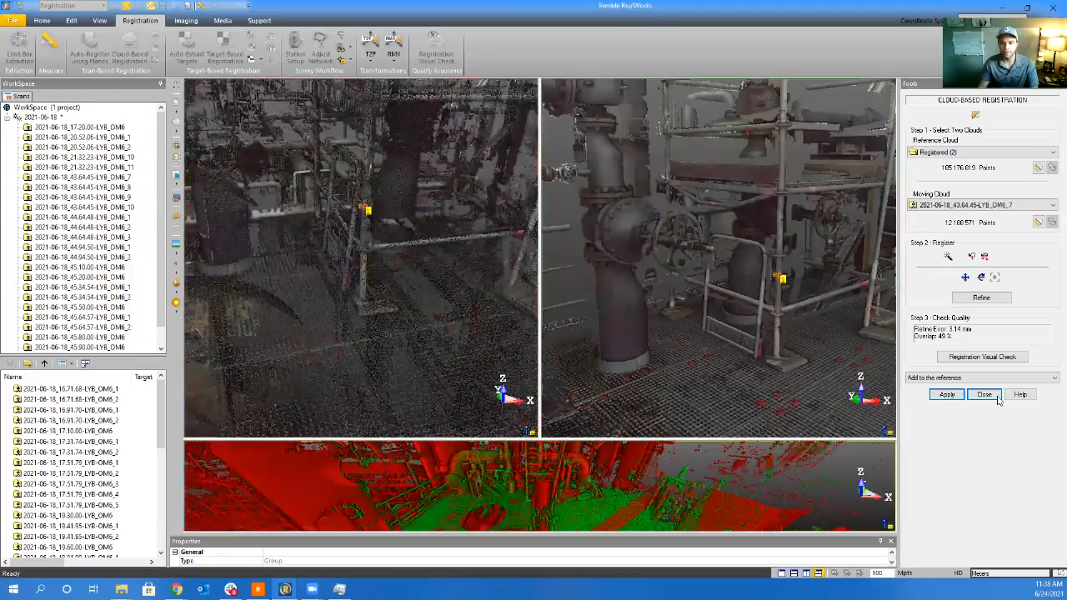
pyautogui.click(947, 395)
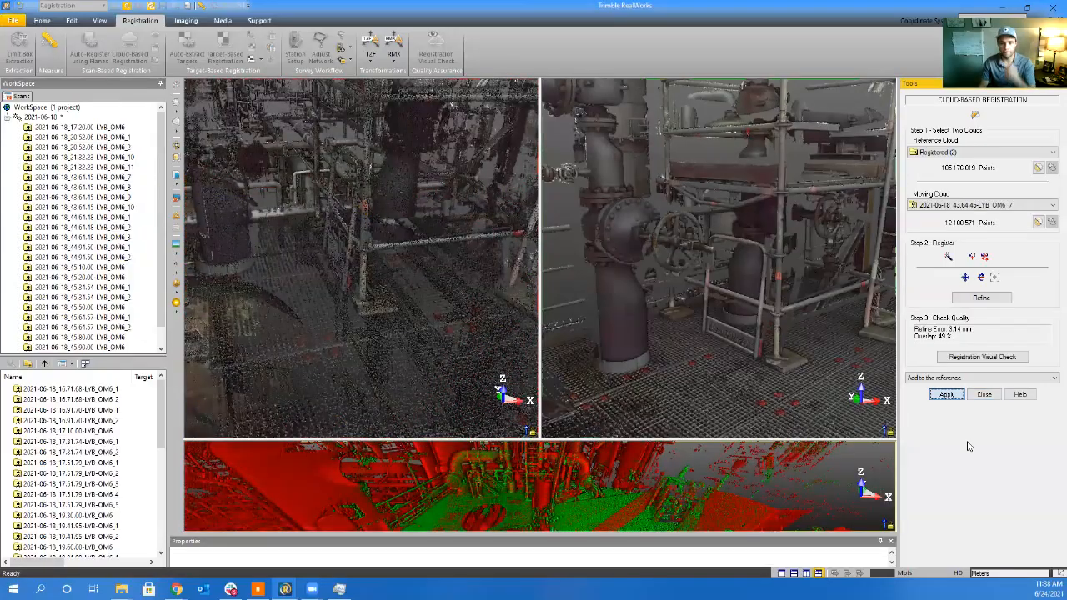
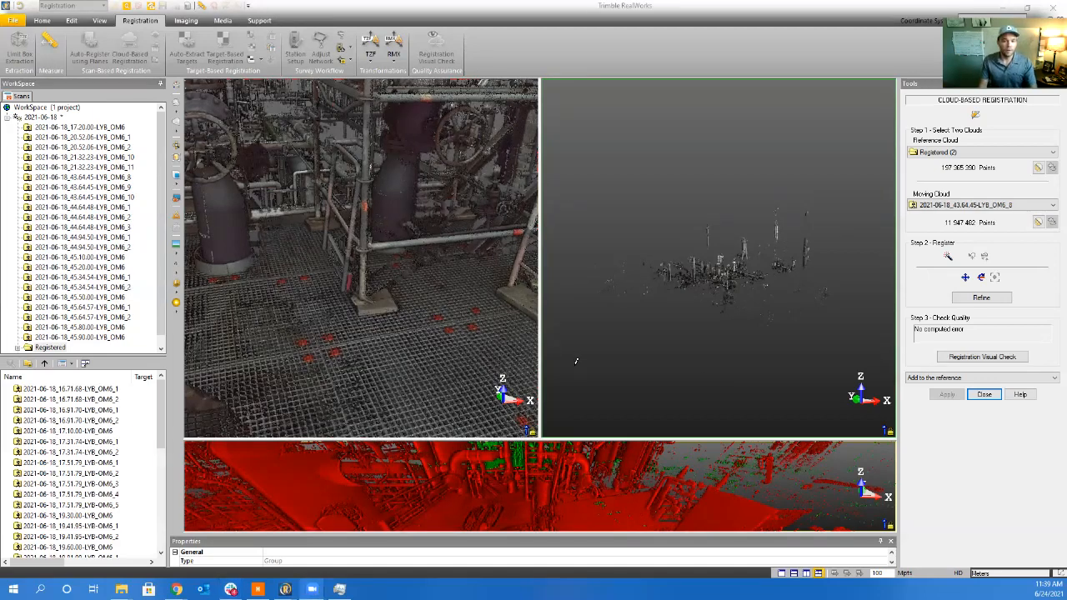
# Pick a matching point on the orange-marked vertical pipe near the grey cabinet in the reference and 2021-06-18_43.64.45-LYB_OM6_8
pyautogui.scroll(10, 731, 260)
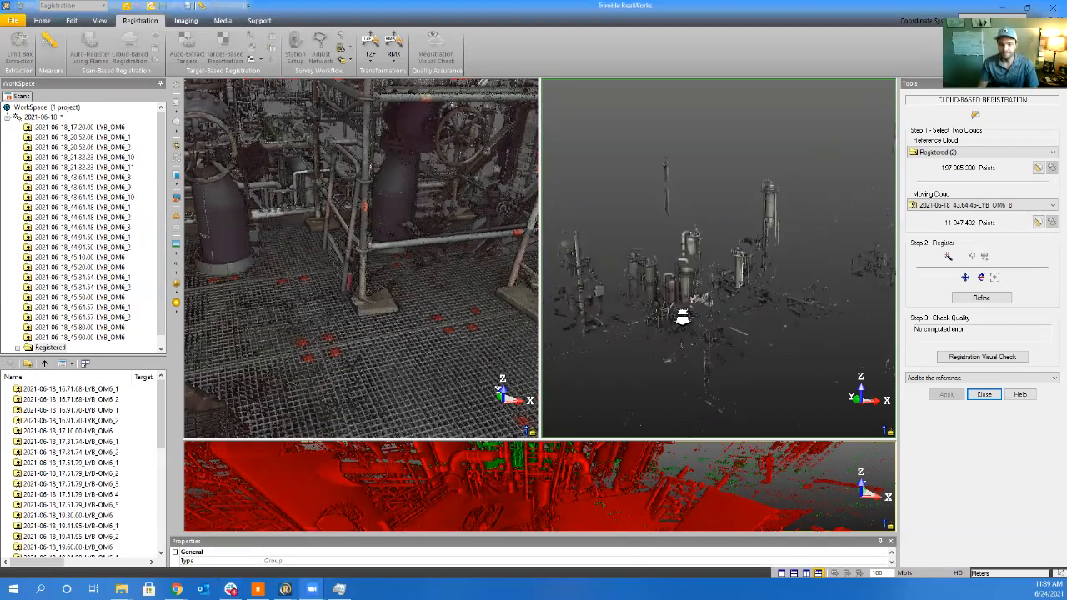
pyautogui.moveTo(669, 327)
pyautogui.mouseDown()
pyautogui.moveTo(705, 293)
pyautogui.moveTo(836, 273)
pyautogui.mouseUp()
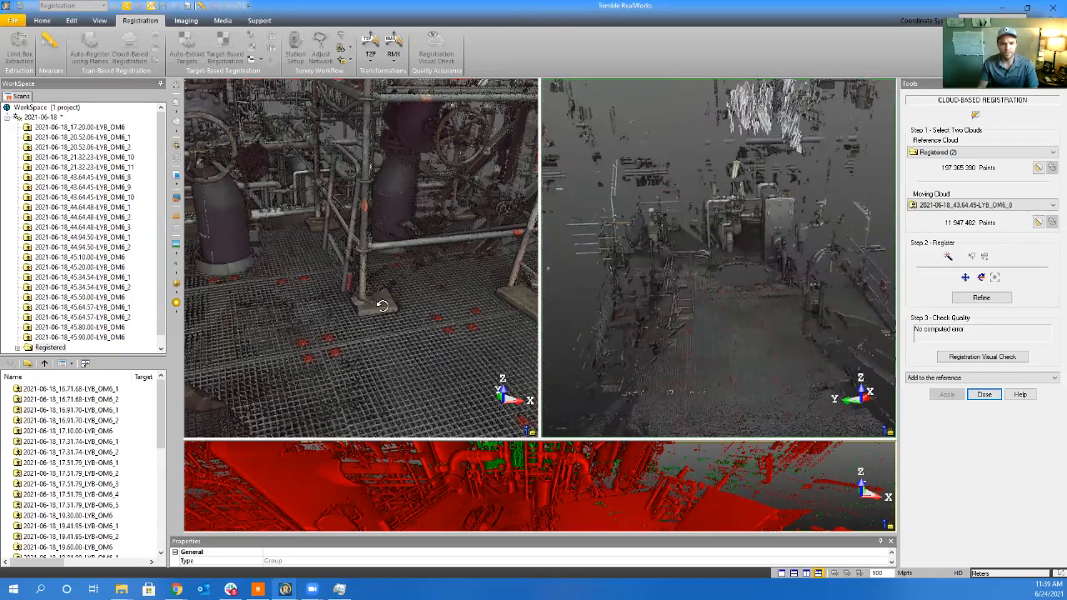
pyautogui.moveTo(381, 305); pyautogui.dragTo(473, 309)
pyautogui.moveTo(364, 328); pyautogui.dragTo(226, 415, button='middle')
pyautogui.moveTo(433, 329); pyautogui.dragTo(324, 364, button='middle')
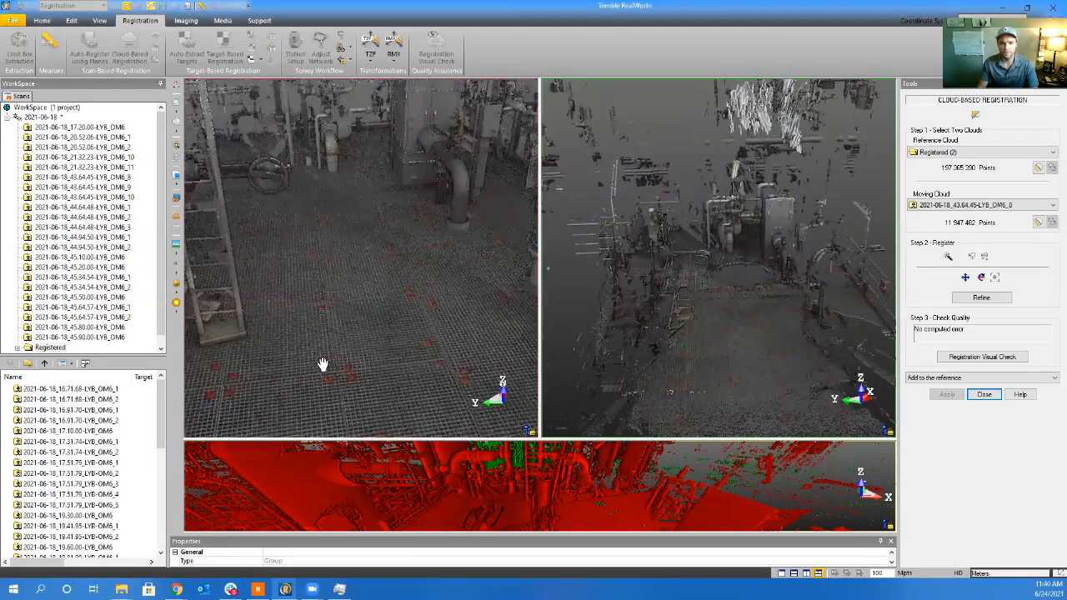
pyautogui.scroll(5, 324, 364)
pyautogui.scroll(-5, 408, 172)
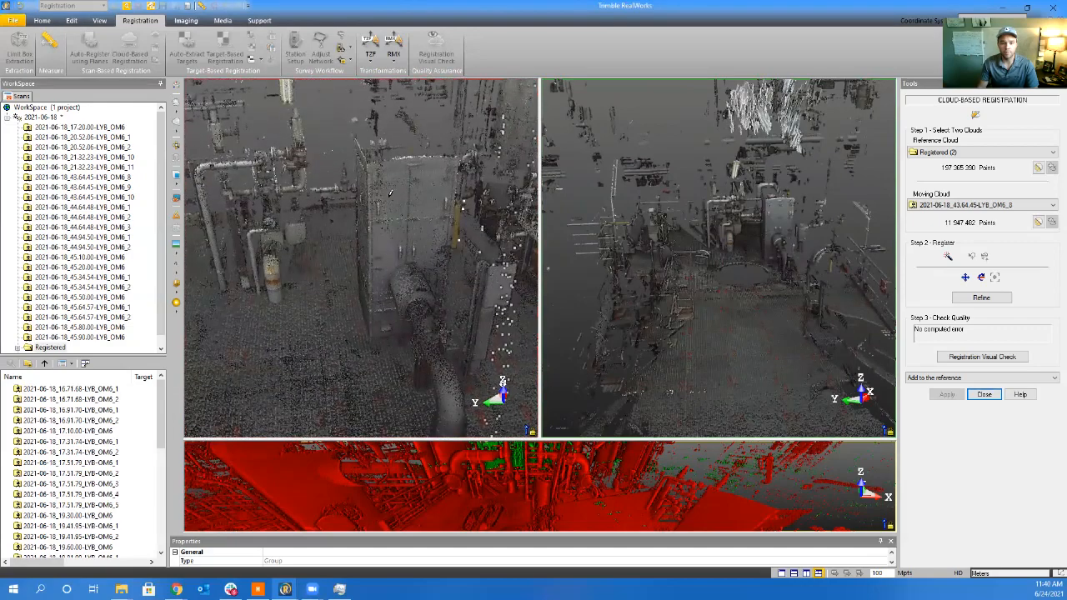
pyautogui.click(270, 267)
pyautogui.scroll(6, 741, 241)
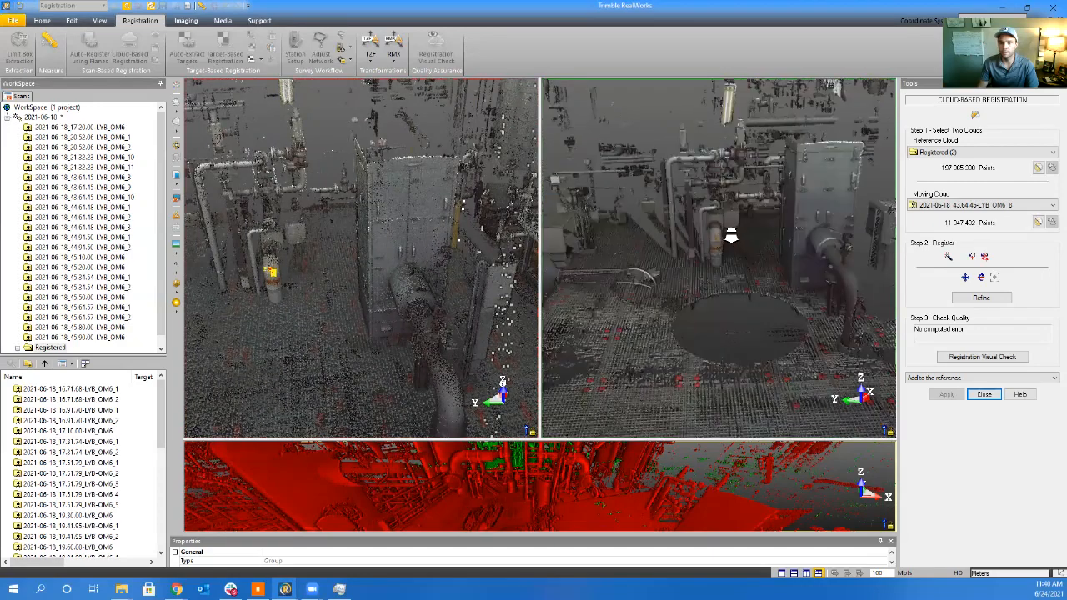
pyautogui.click(697, 242)
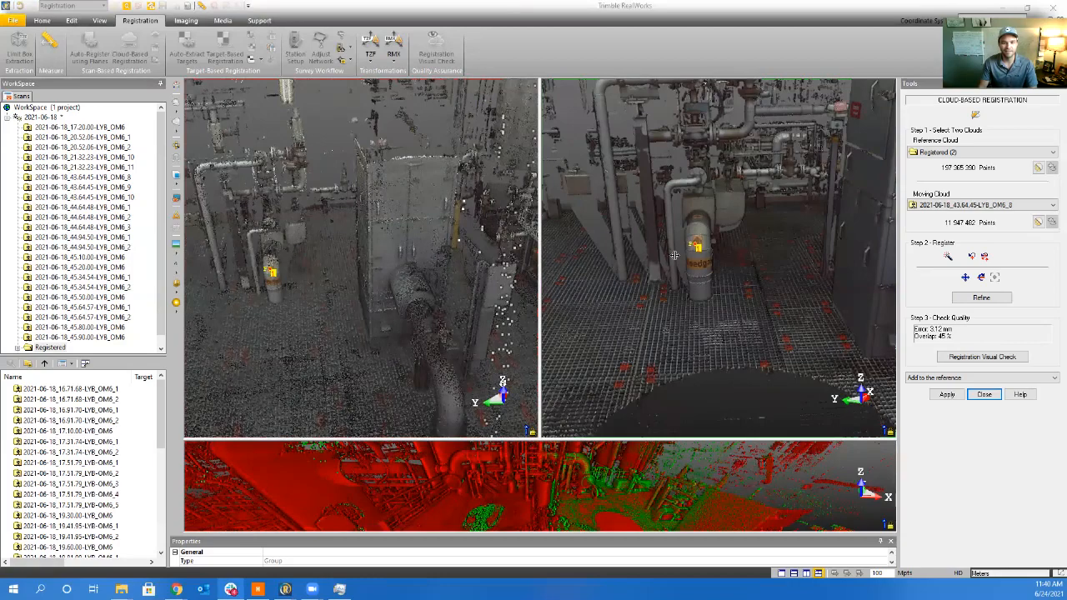
# Refine the registration of 2021-06-18_43.64.45-LYB_OM6_8 and apply it with Add to the reference
pyautogui.click(977, 297)
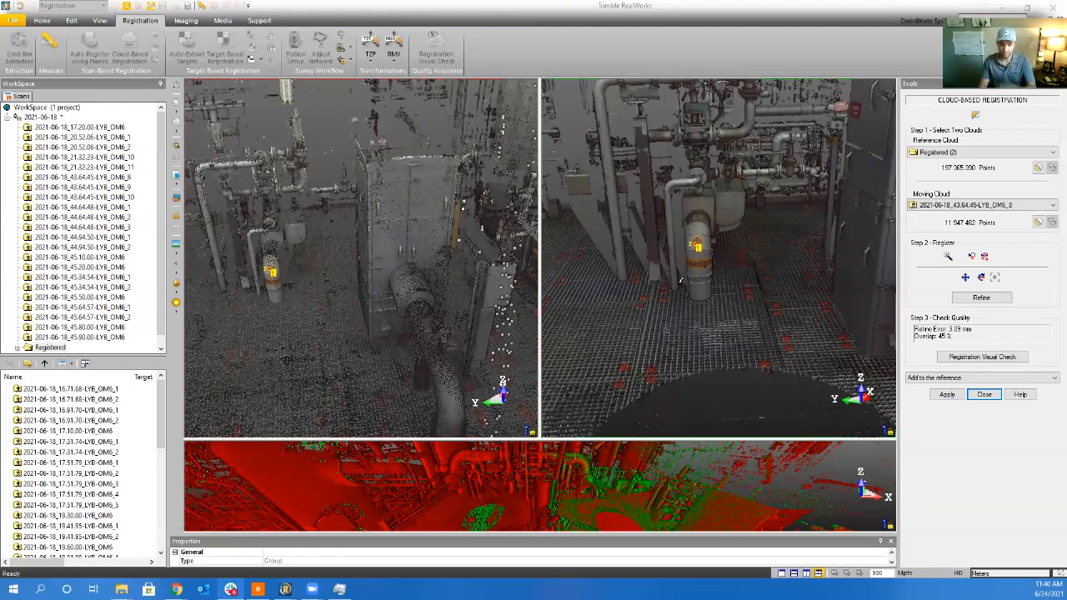
pyautogui.click(947, 395)
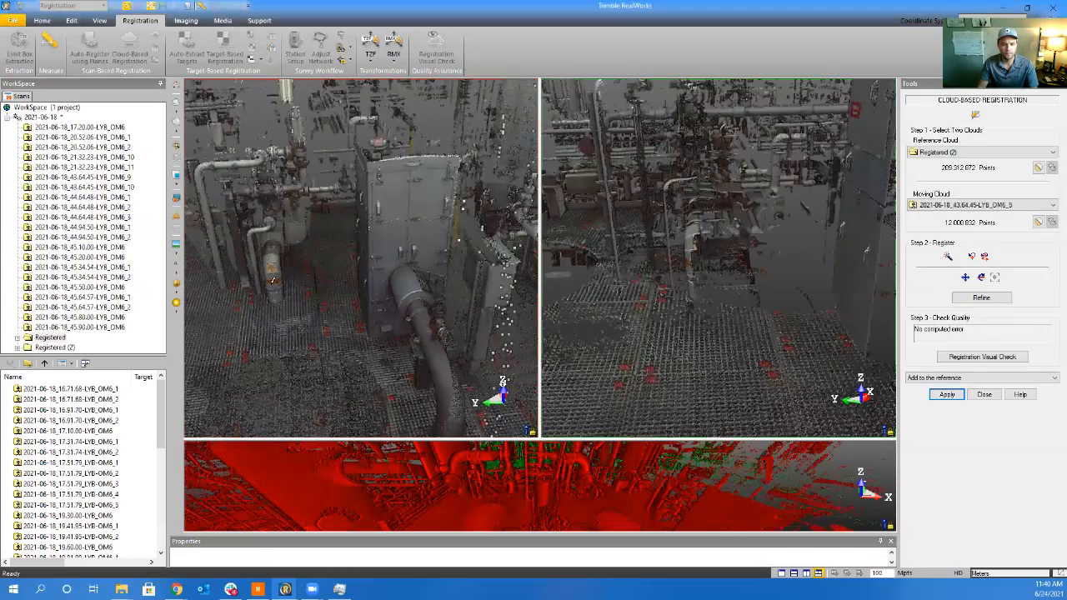
pyautogui.scroll(-5, 680, 281)
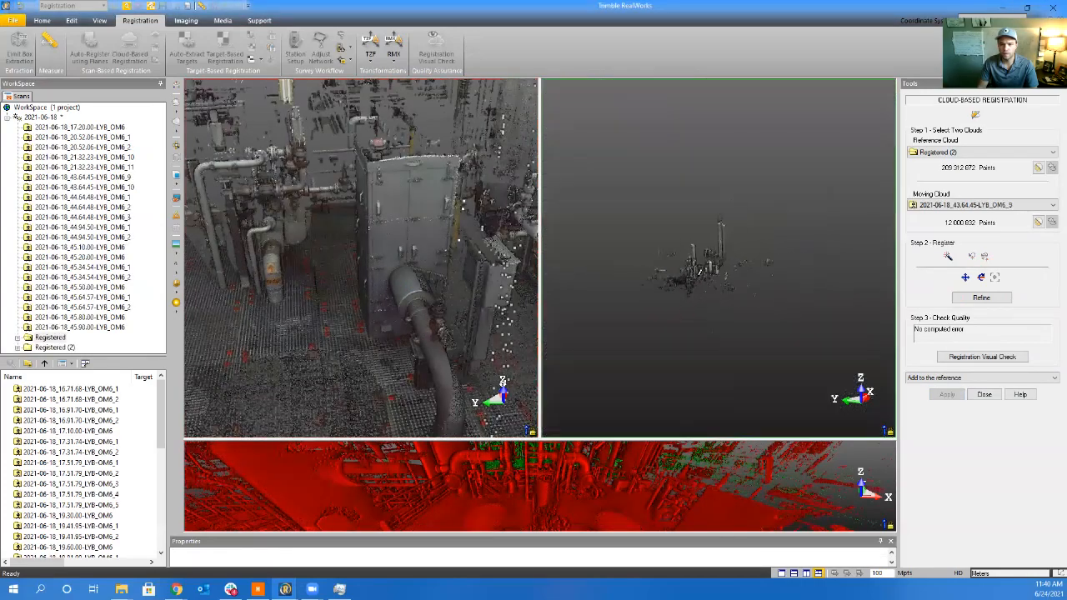
# Pick a matching point on the rusty pipe support standing on the grating in the reference and 2021-06-18_43.64.45-LYB_OM6_9
pyautogui.scroll(4, 692, 271)
pyautogui.scroll(8, 694, 264)
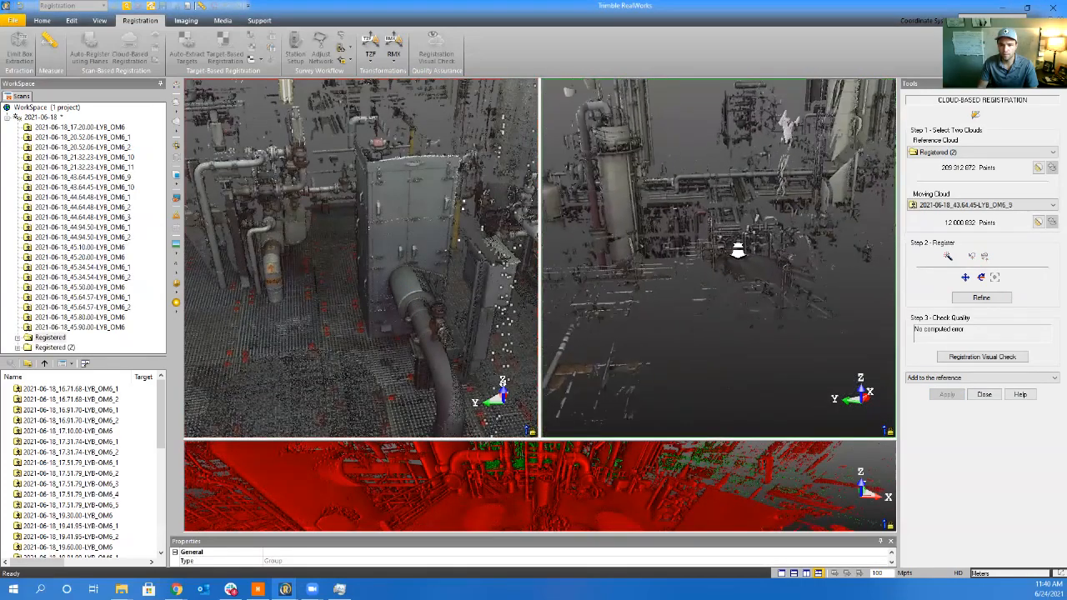
pyautogui.moveTo(763, 293); pyautogui.dragTo(745, 320)
pyautogui.moveTo(745, 320); pyautogui.dragTo(740, 345, button='middle')
pyautogui.scroll(5, 709, 258)
pyautogui.moveTo(740, 342); pyautogui.dragTo(748, 232)
pyautogui.scroll(6, 292, 217)
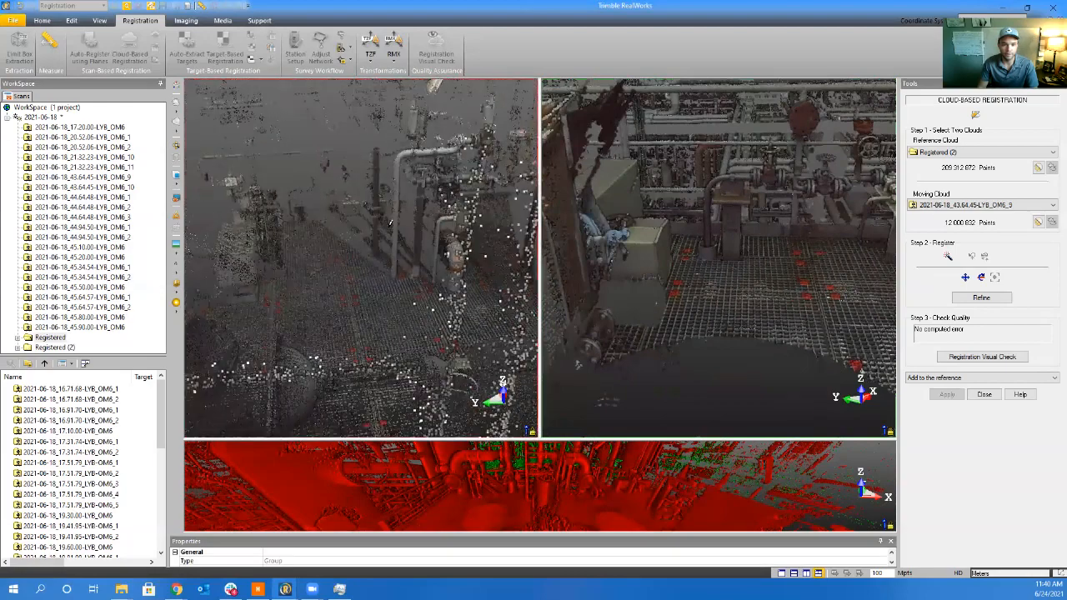
pyautogui.scroll(-8, 309, 226)
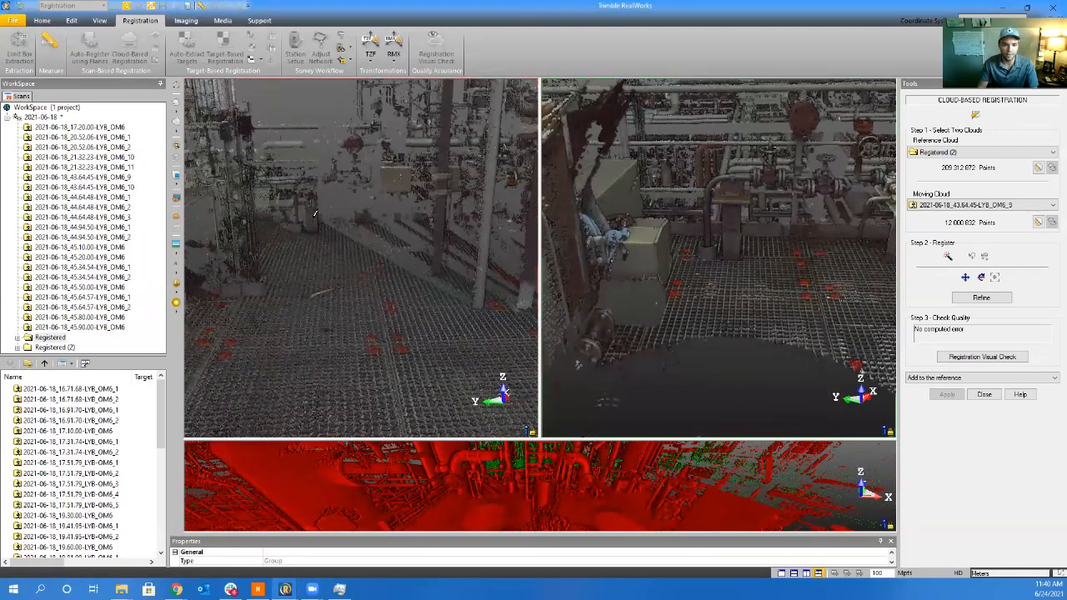
pyautogui.click(314, 216)
pyautogui.click(733, 225)
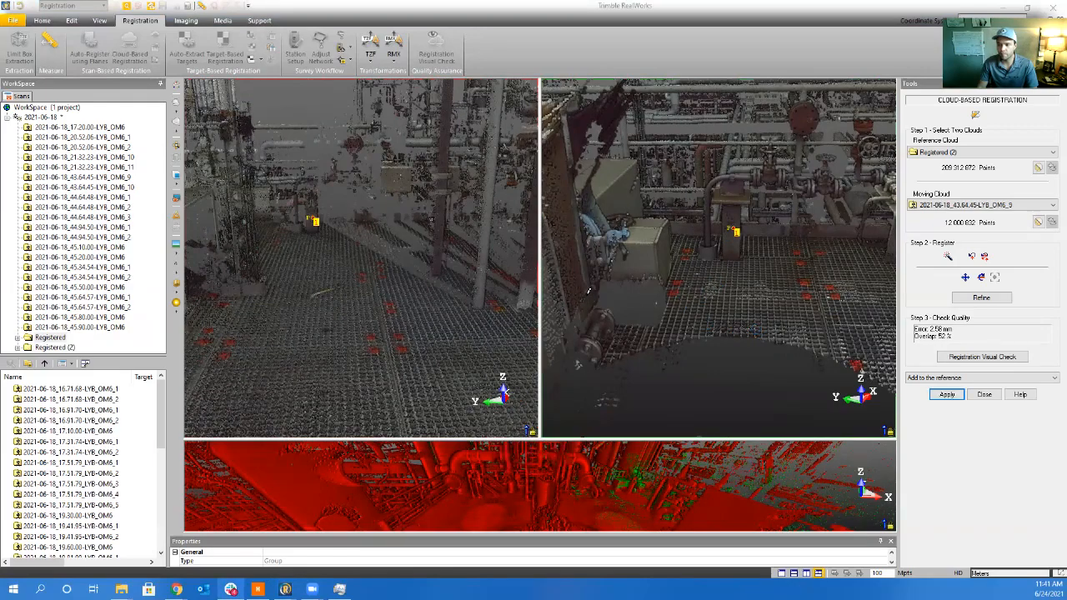
# Refine the registration of 2021-06-18_43.64.45-LYB_OM6_9, inspect the overlap around the platform and pipes, and apply it with Add to the reference
pyautogui.click(981, 297)
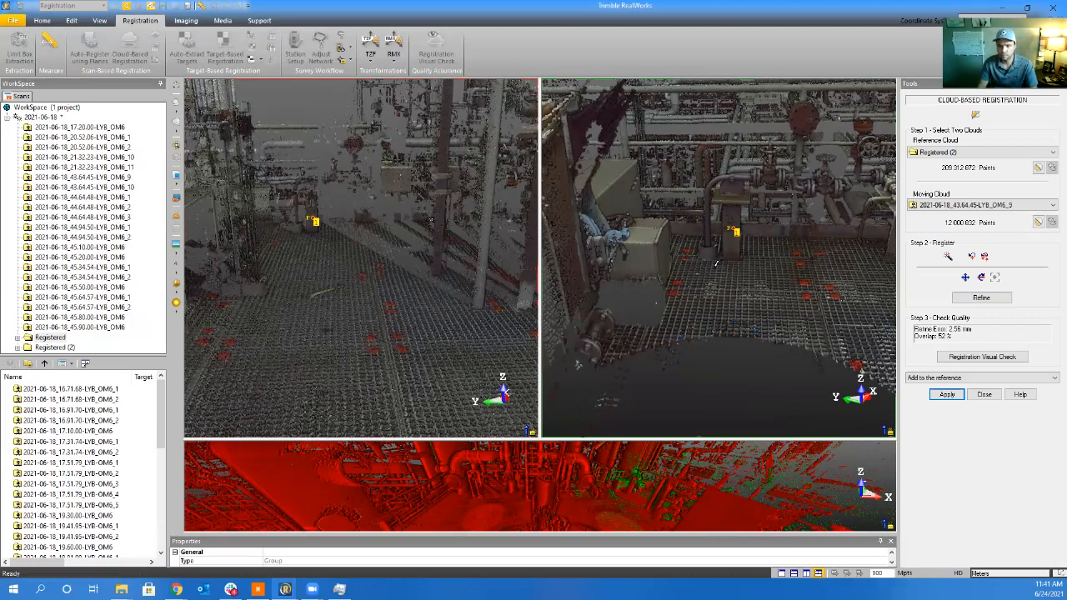
pyautogui.click(639, 493)
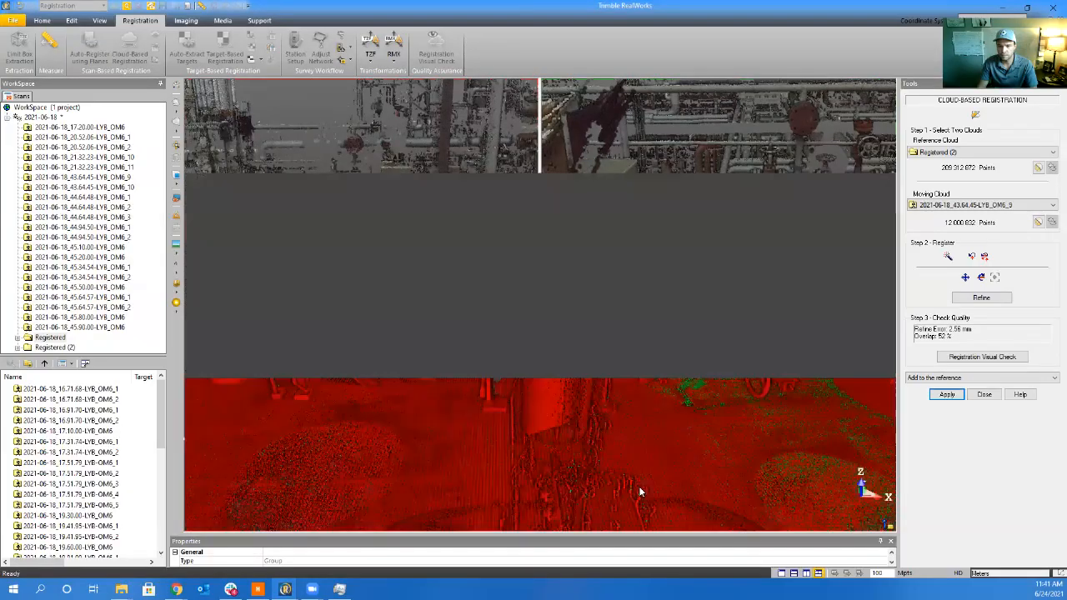
pyautogui.moveTo(549, 413); pyautogui.dragTo(612, 425)
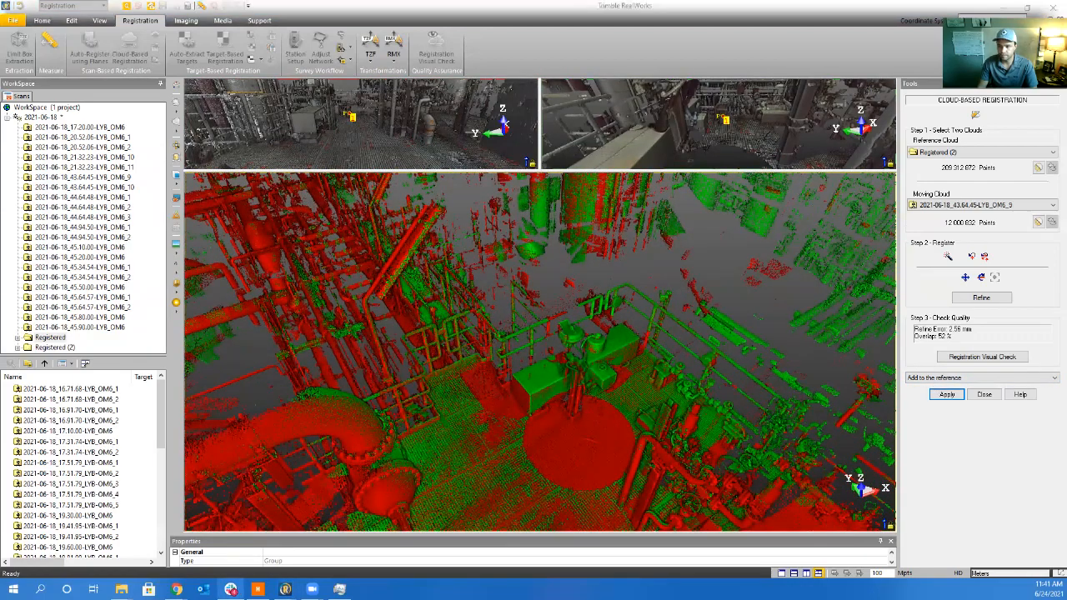
pyautogui.click(947, 396)
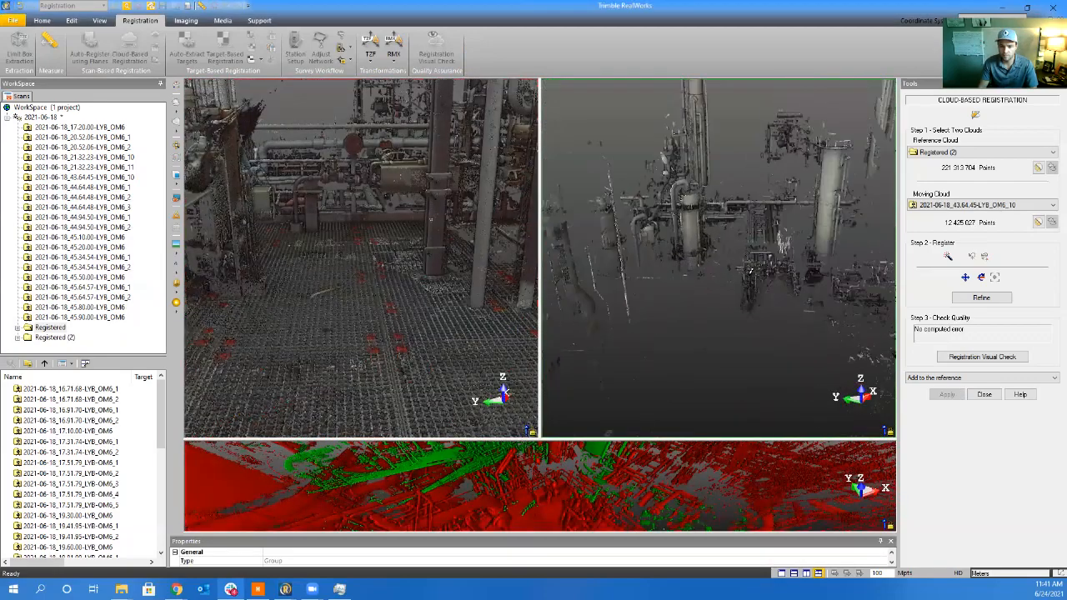
# Pick a matching point on the valve in the horizontal pipe run above the grating in the reference and 2021-06-18_43.64.45-LYB_OM6_10
pyautogui.moveTo(770, 297); pyautogui.dragTo(696, 312)
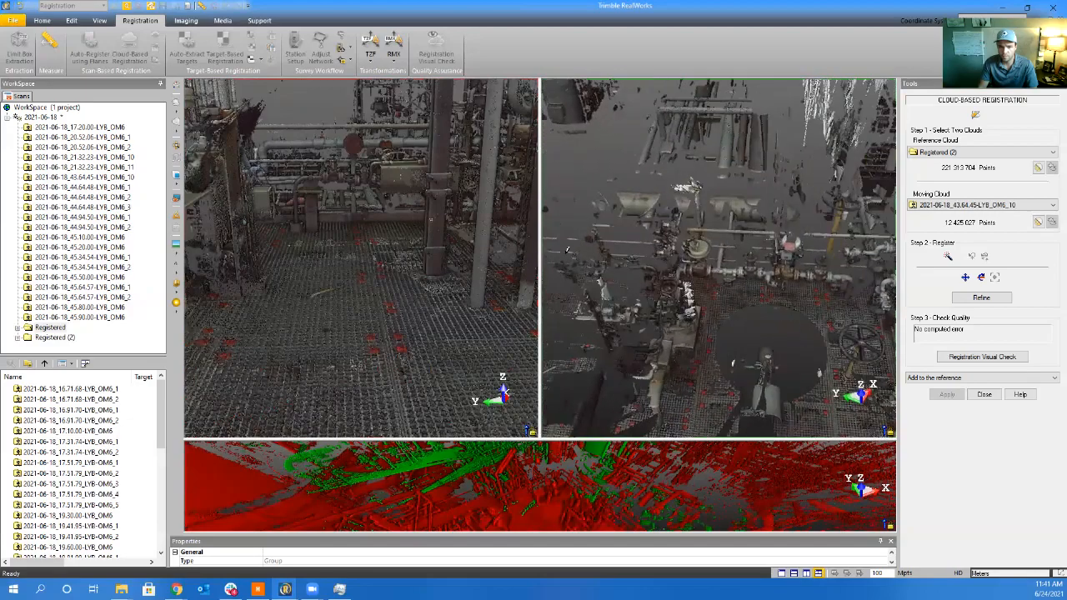
pyautogui.moveTo(308, 286)
pyautogui.mouseDown(button='middle')
pyautogui.moveTo(344, 285)
pyautogui.moveTo(277, 316)
pyautogui.moveTo(326, 297)
pyautogui.mouseUp(button='middle')
pyautogui.moveTo(723, 282)
pyautogui.mouseDown()
pyautogui.moveTo(766, 266)
pyautogui.moveTo(769, 289)
pyautogui.moveTo(754, 287)
pyautogui.moveTo(739, 258)
pyautogui.moveTo(734, 267)
pyautogui.mouseUp()
pyautogui.scroll(3, 368, 268)
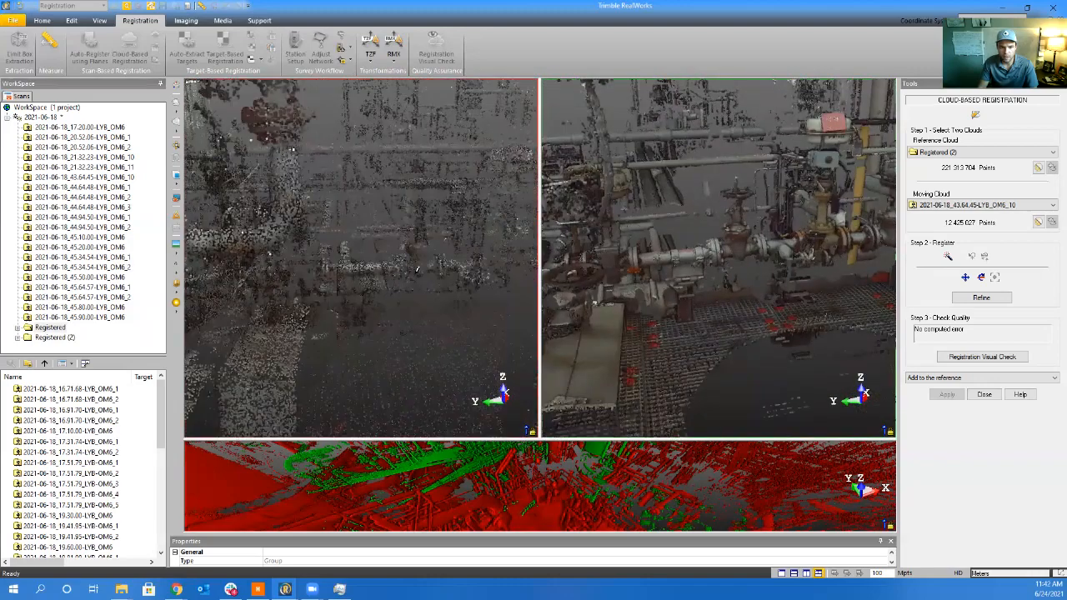
pyautogui.moveTo(410, 269)
pyautogui.mouseDown(button='middle')
pyautogui.moveTo(423, 291)
pyautogui.moveTo(426, 267)
pyautogui.mouseUp(button='middle')
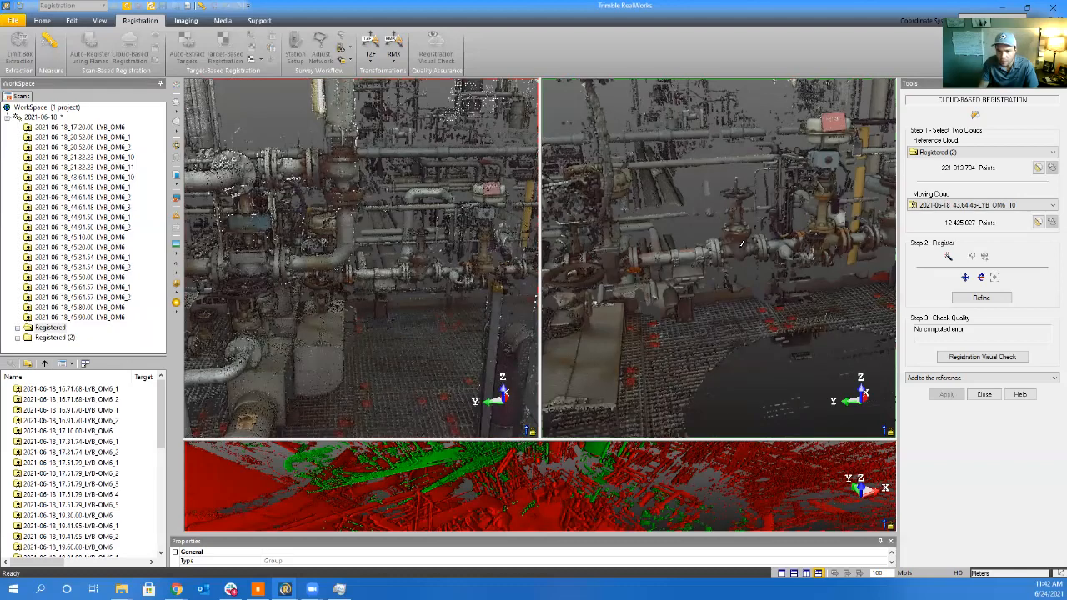
pyautogui.click(741, 243)
pyautogui.click(422, 271)
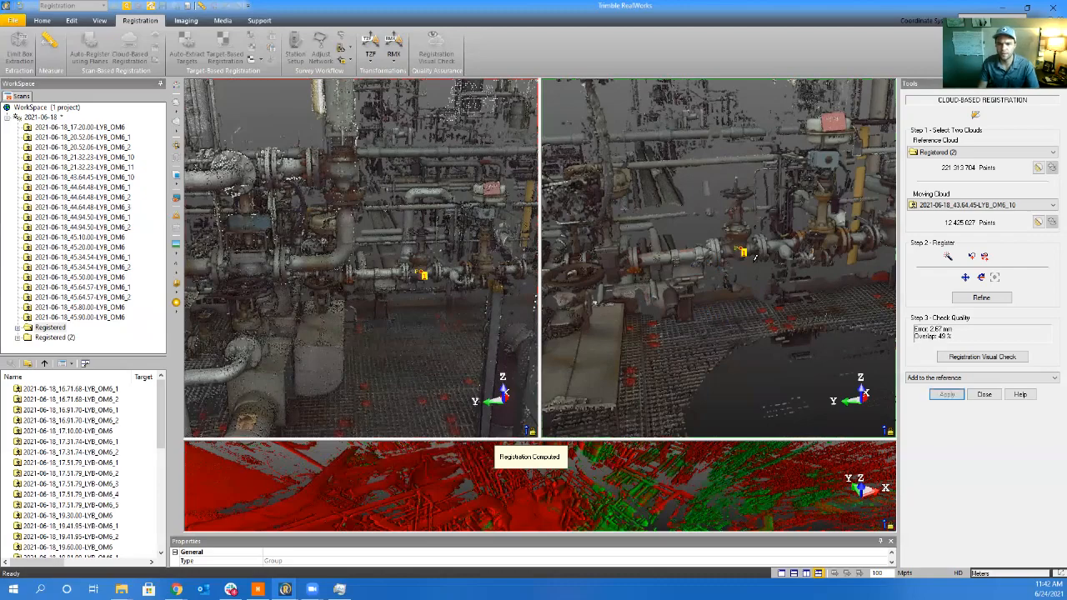
# Refine the registration of 2021-06-18_43.64.45-LYB_OM6_10 and apply it with Add to the reference
pyautogui.click(975, 297)
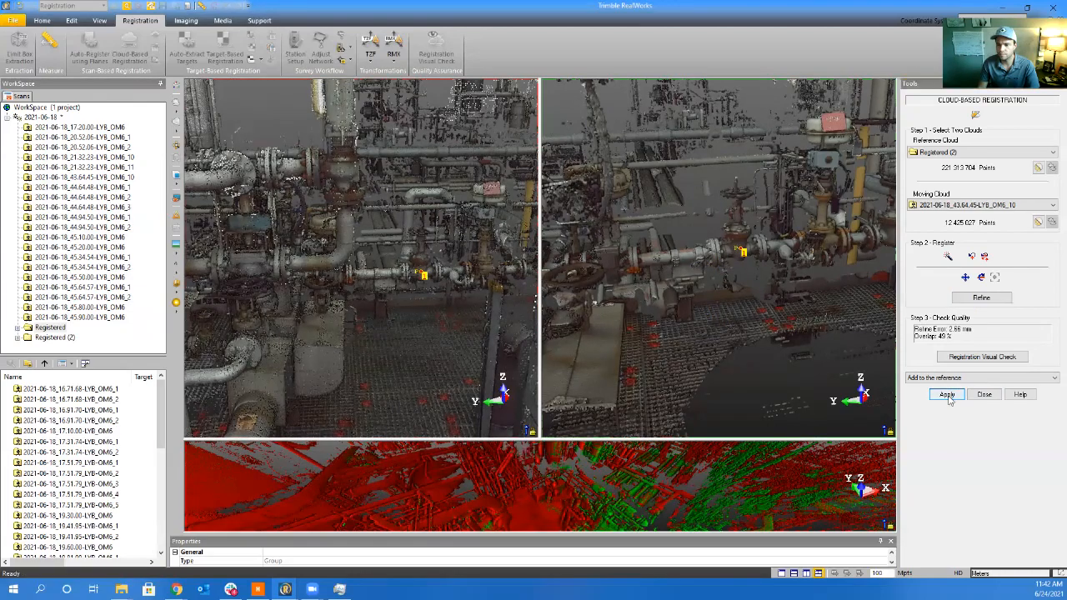
pyautogui.click(948, 395)
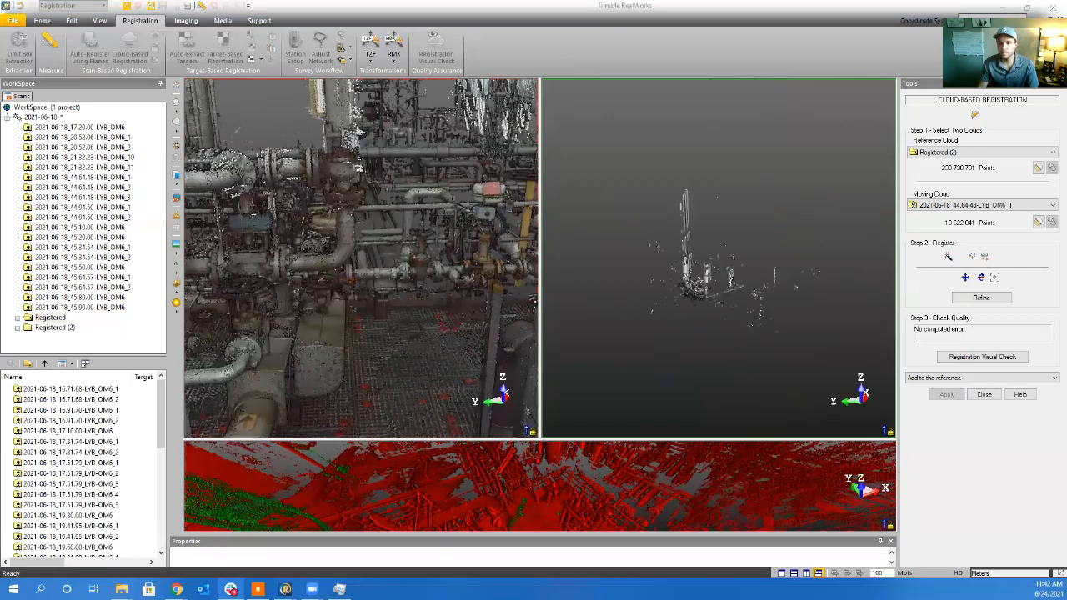
# Examine 2021-06-18_44.64.48-LYB_OM6_1 and the Registered (2) reference from several directions for structures common to both
pyautogui.moveTo(699, 284); pyautogui.dragTo(685, 337)
pyautogui.scroll(3, 685, 337)
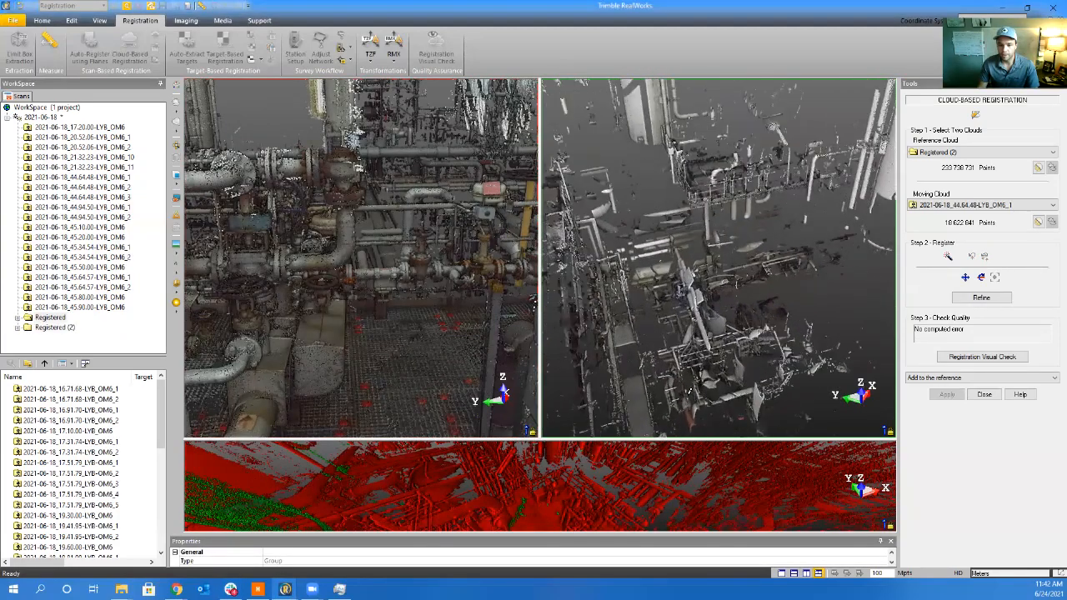
pyautogui.moveTo(643, 296); pyautogui.dragTo(555, 279)
pyautogui.moveTo(555, 279); pyautogui.dragTo(768, 345, button='middle')
pyautogui.moveTo(722, 350); pyautogui.dragTo(621, 334)
pyautogui.moveTo(621, 333); pyautogui.dragTo(702, 234, button='middle')
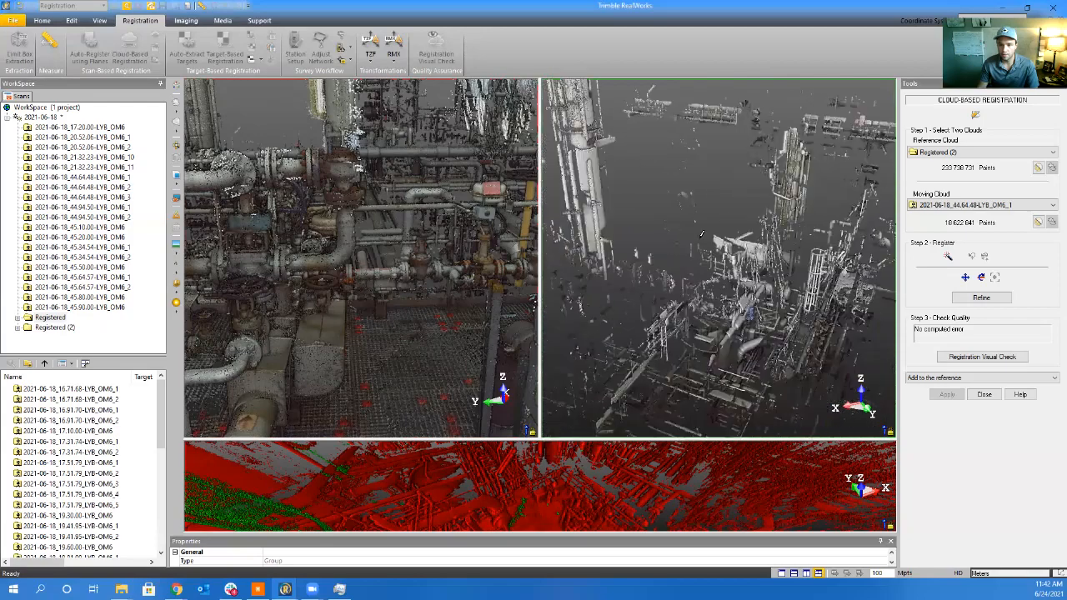
pyautogui.moveTo(778, 316); pyautogui.dragTo(565, 246)
pyautogui.click(965, 204)
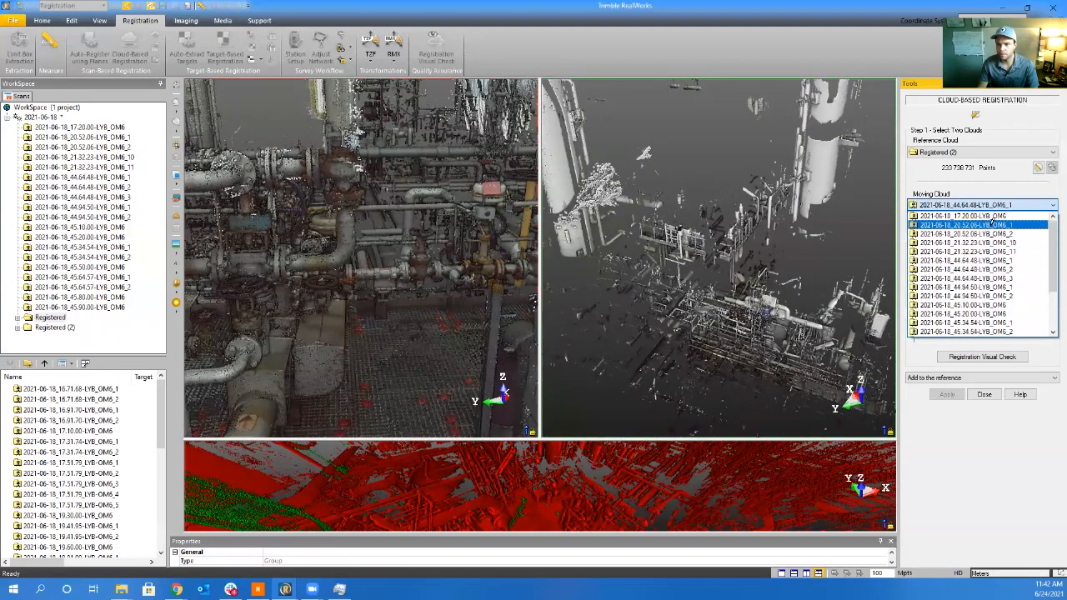
pyautogui.click(967, 260)
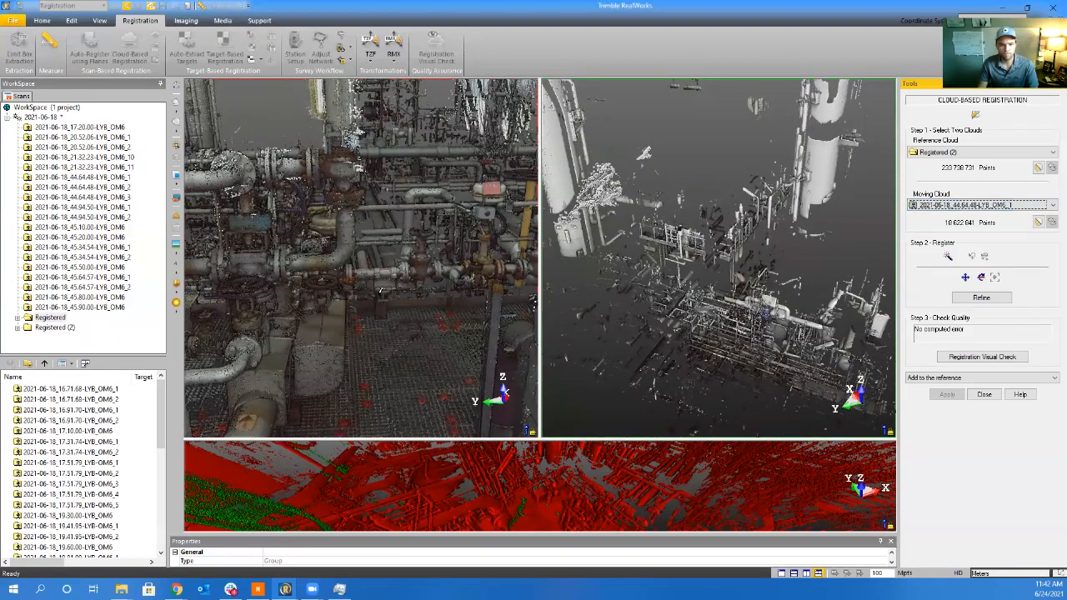
pyautogui.scroll(-12, 381, 300)
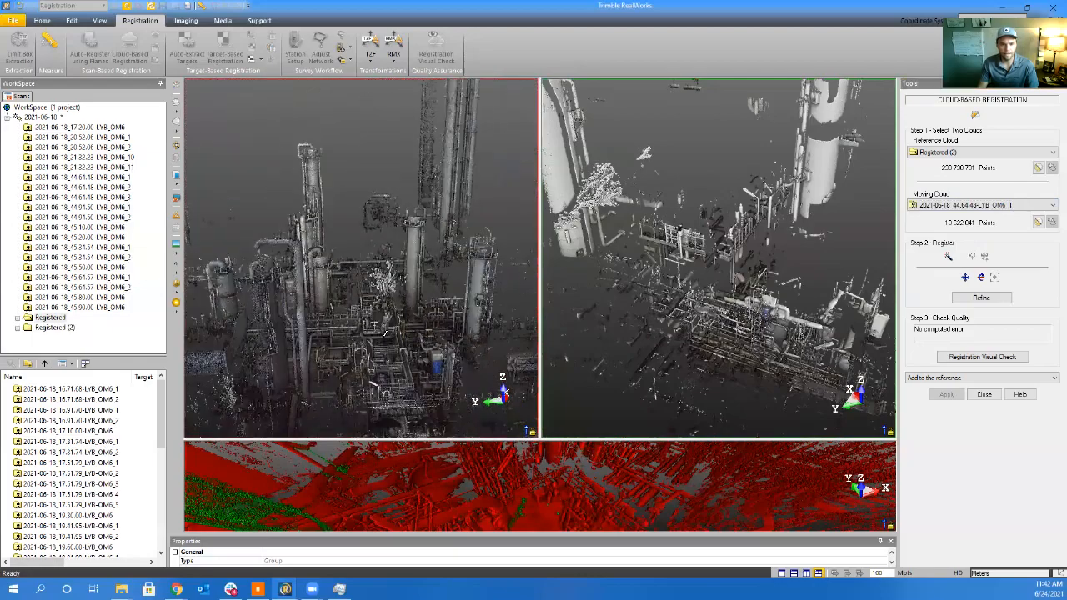
pyautogui.moveTo(385, 332); pyautogui.dragTo(439, 352)
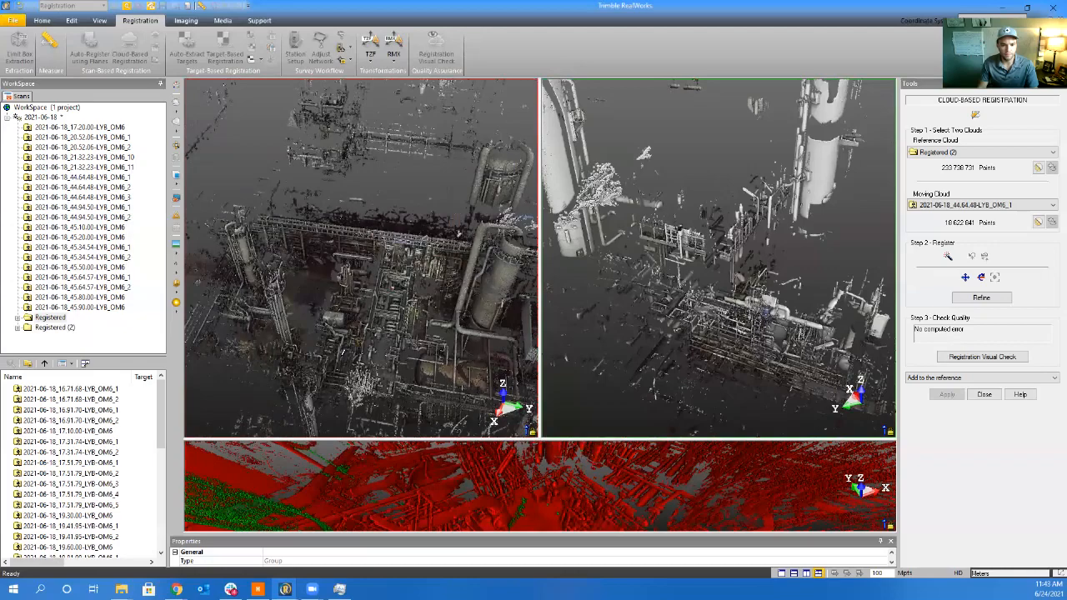
pyautogui.moveTo(342, 352)
pyautogui.mouseDown()
pyautogui.moveTo(358, 350)
pyautogui.moveTo(331, 351)
pyautogui.mouseUp()
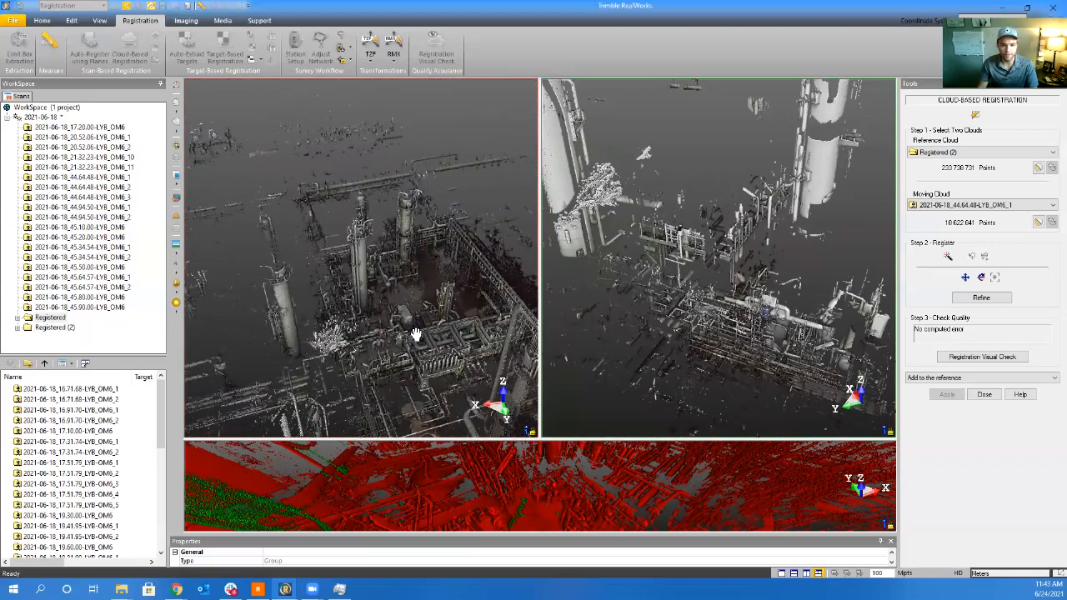
pyautogui.moveTo(415, 334); pyautogui.dragTo(344, 336)
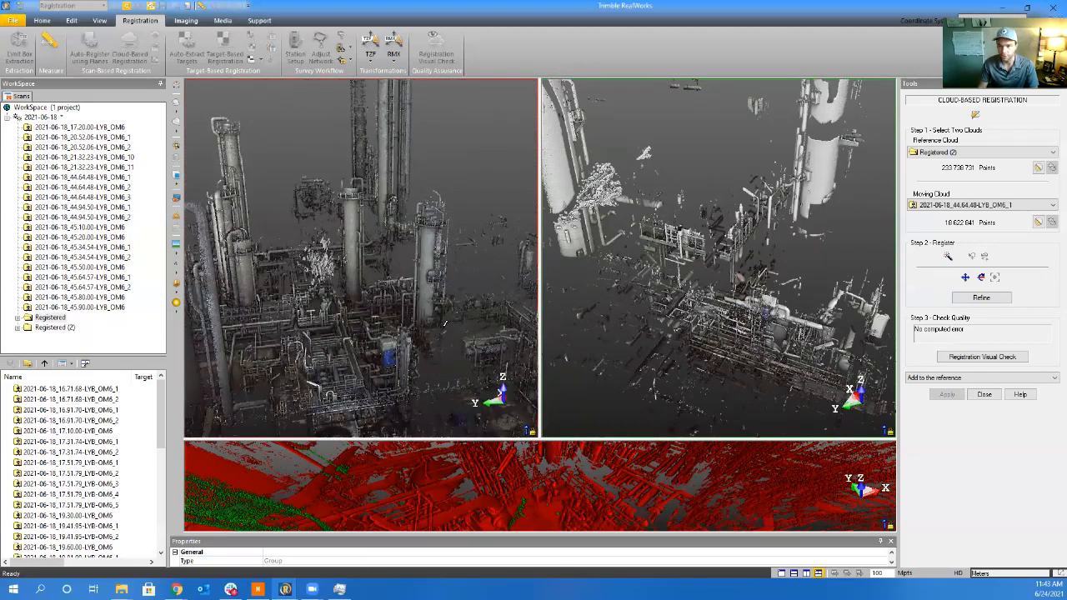
# Set the reference cloud to Registered and the moving cloud to Registered (2)
pyautogui.click(953, 154)
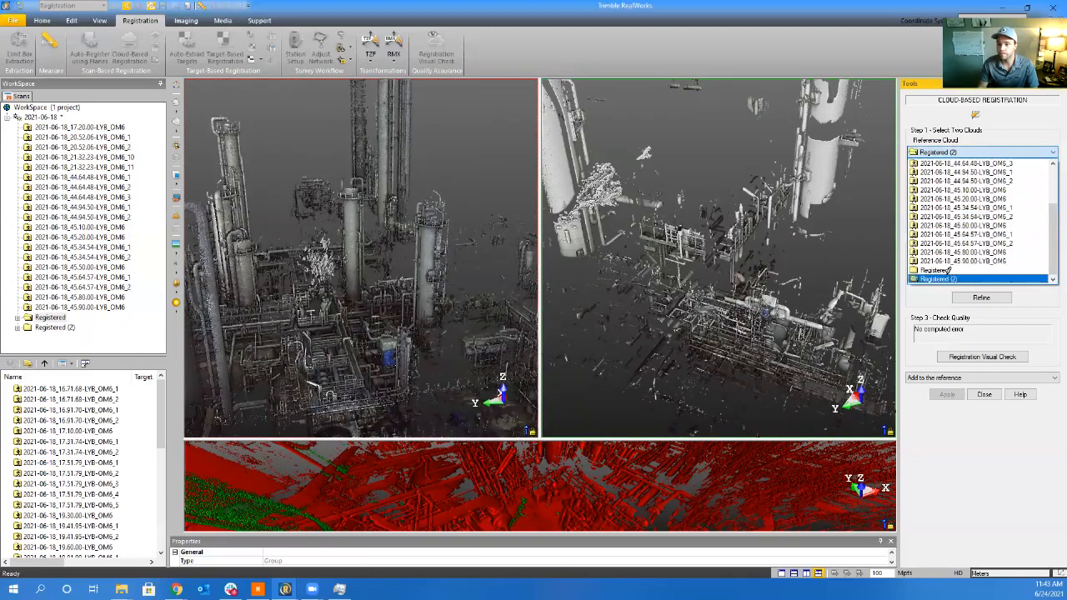
pyautogui.scroll(-2, 946, 195)
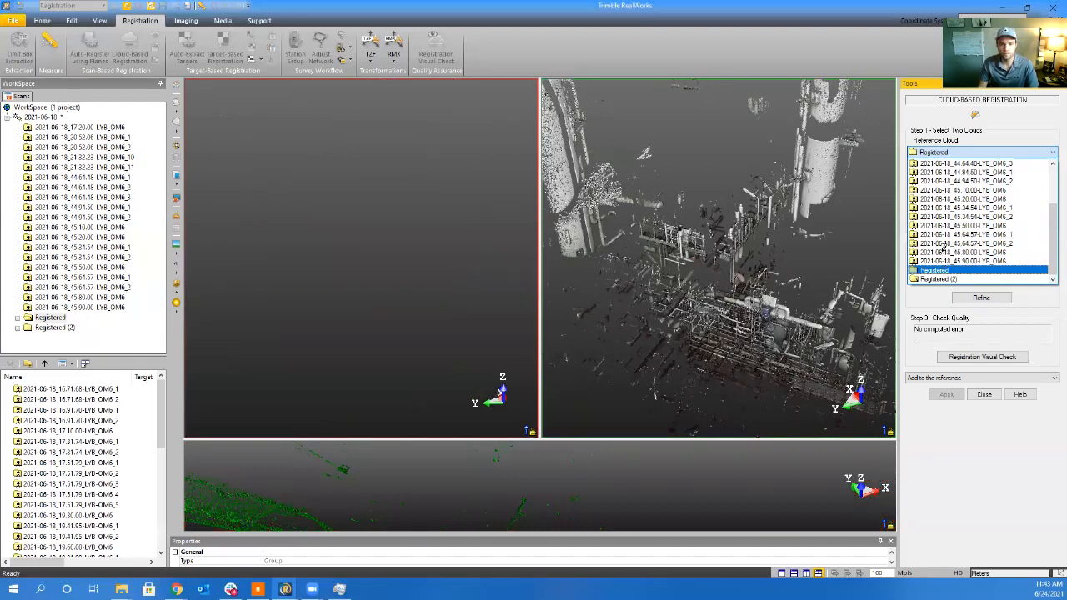
pyautogui.click(934, 271)
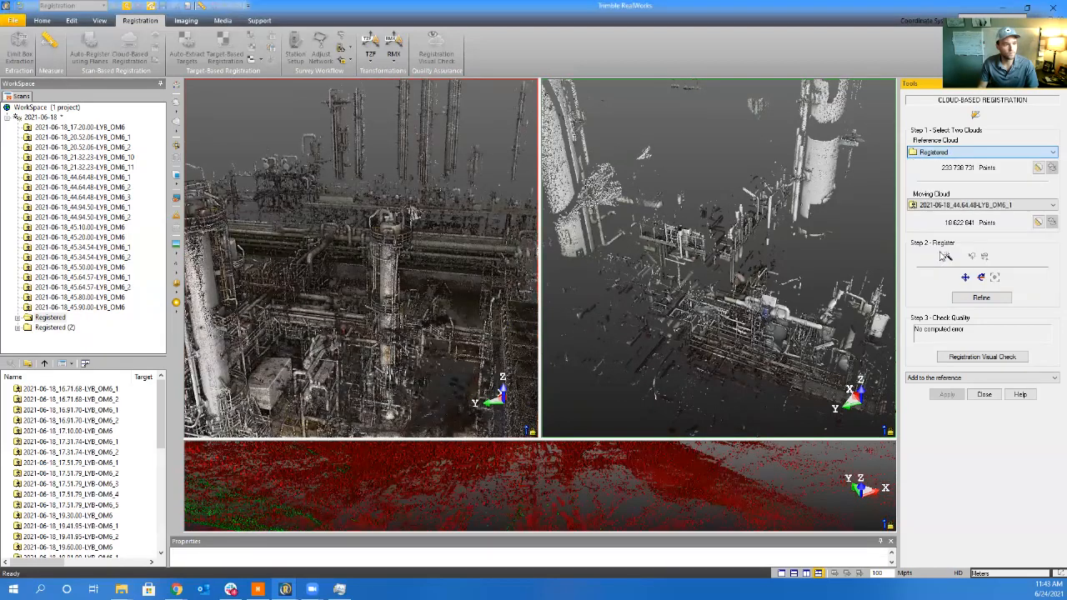
pyautogui.click(947, 207)
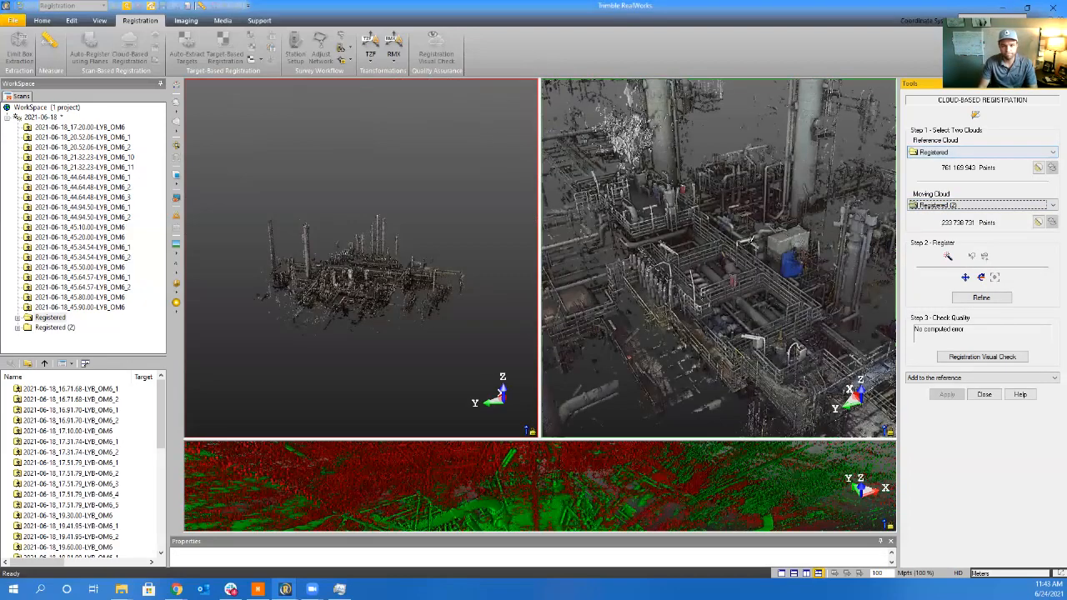
# Examine the Registered and Registered (2) clouds from several directions for a tall column common to both
pyautogui.scroll(-5, 665, 291)
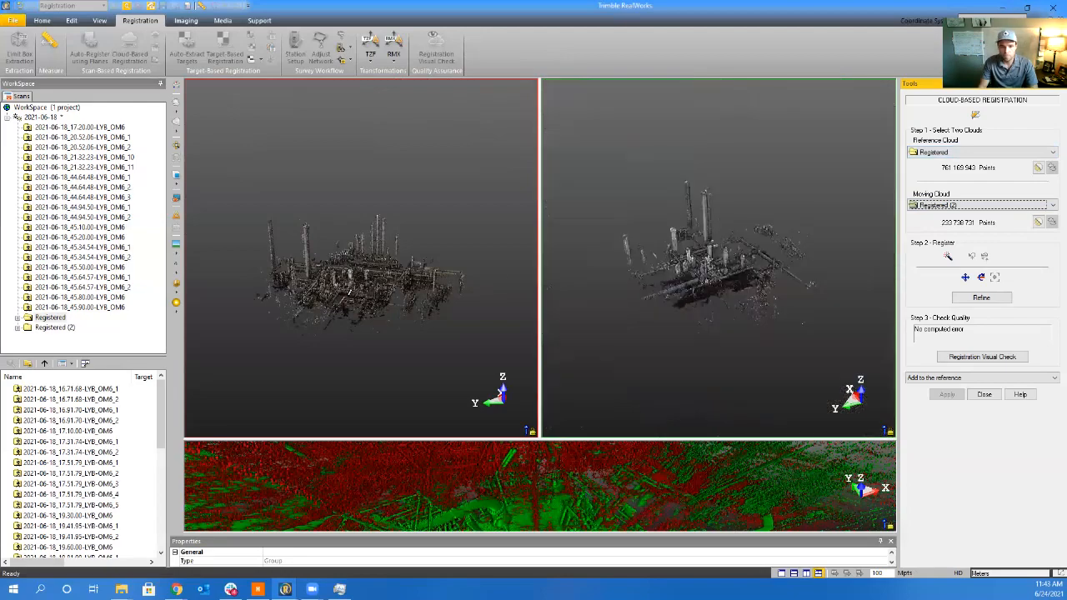
pyautogui.scroll(10, 339, 282)
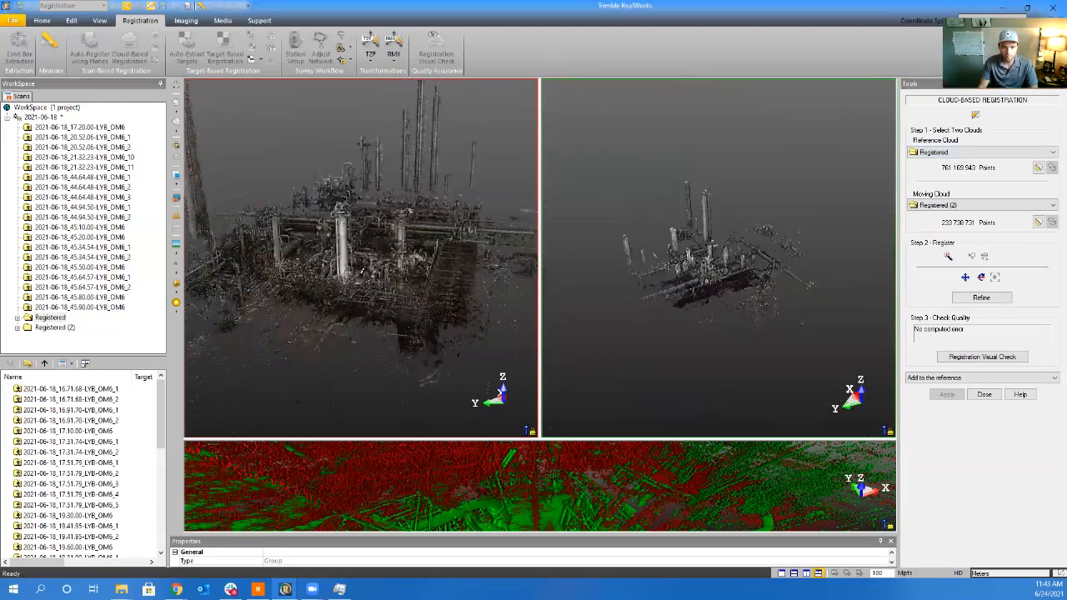
pyautogui.moveTo(355, 301); pyautogui.dragTo(300, 314)
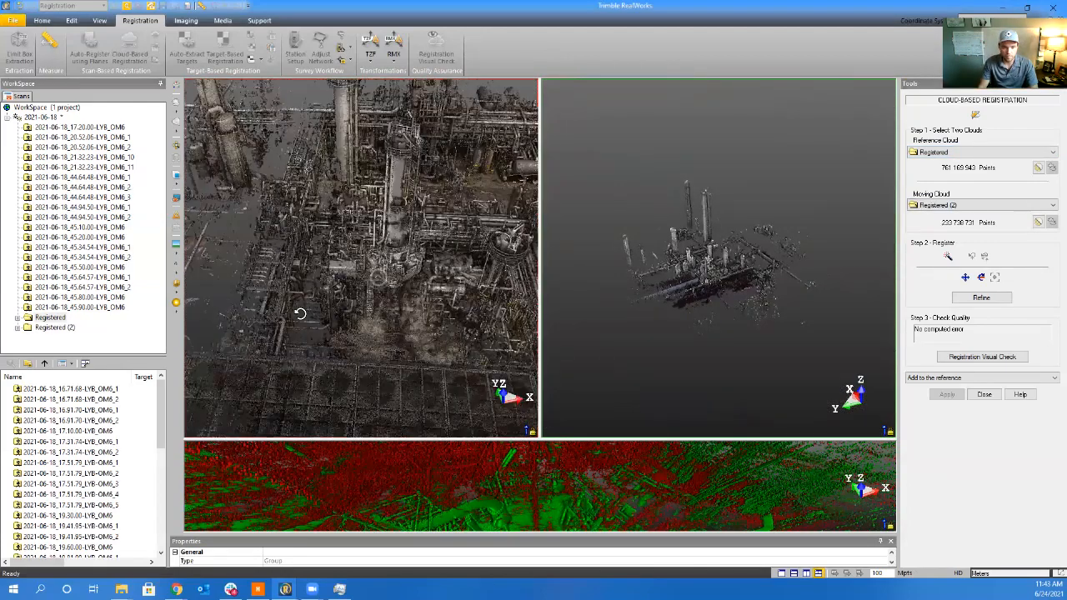
pyautogui.moveTo(393, 390); pyautogui.dragTo(430, 408, button='middle')
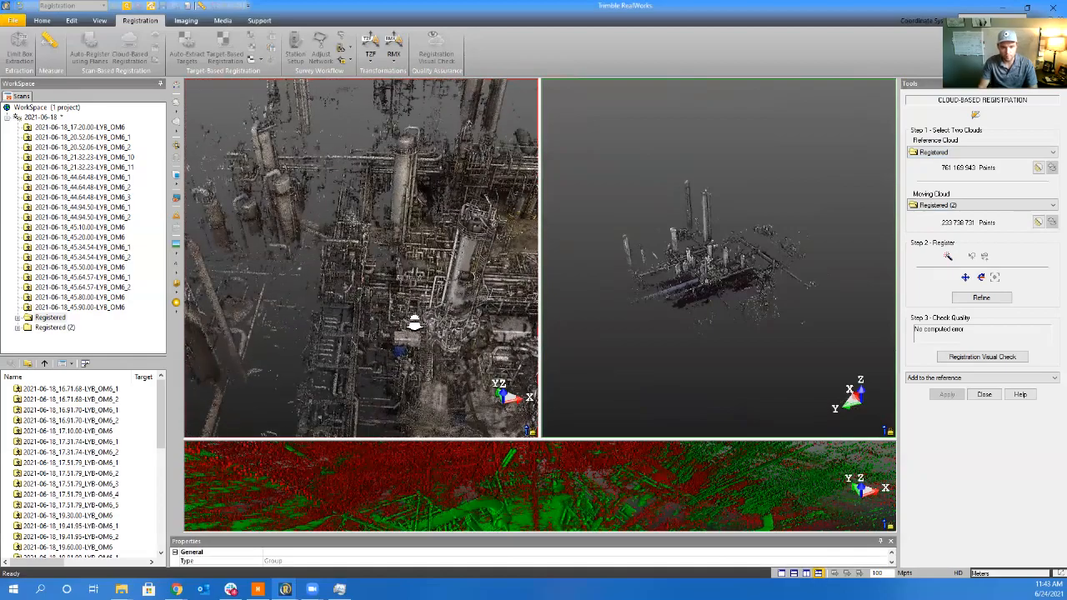
pyautogui.scroll(2, 414, 323)
pyautogui.scroll(5, 705, 252)
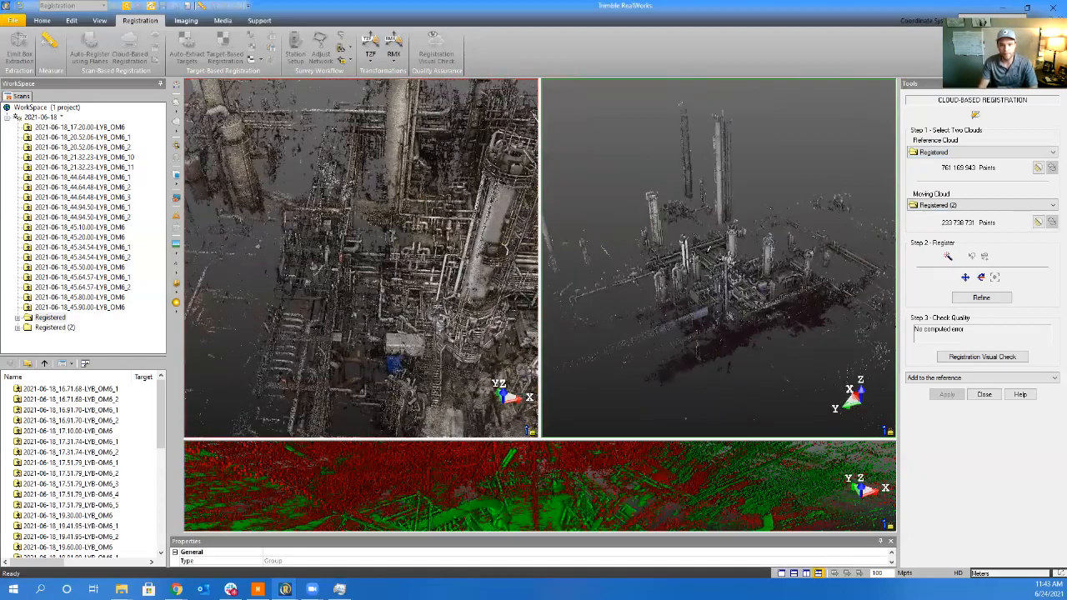
pyautogui.scroll(5, 705, 253)
pyautogui.moveTo(783, 323); pyautogui.dragTo(593, 248, button='middle')
pyautogui.moveTo(728, 278); pyautogui.dragTo(633, 320)
pyautogui.moveTo(719, 249); pyautogui.dragTo(832, 255)
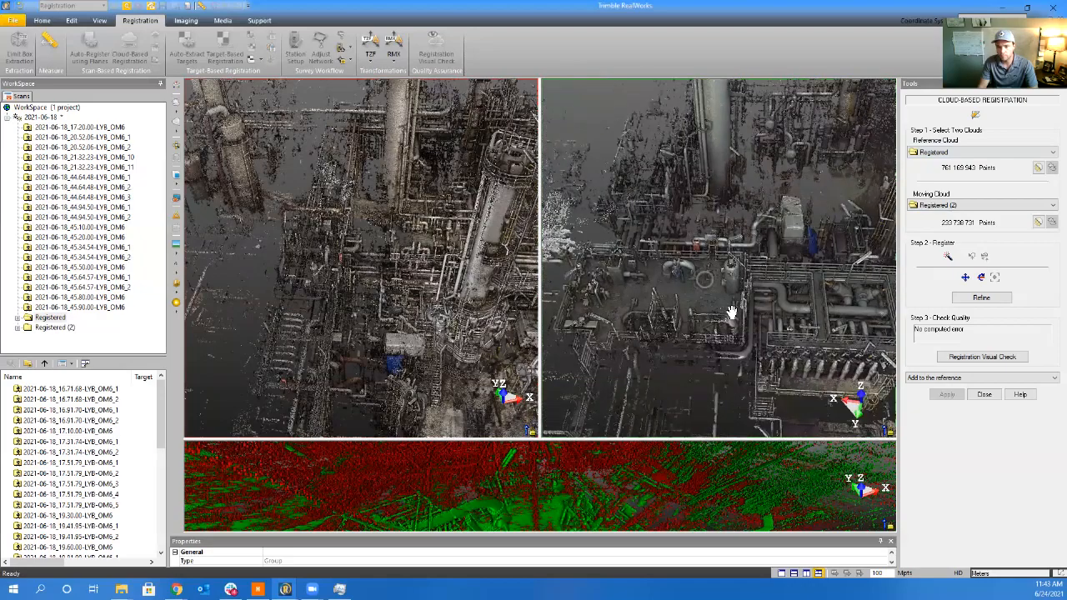
pyautogui.moveTo(731, 311); pyautogui.dragTo(662, 396, button='middle')
pyautogui.moveTo(664, 291)
pyautogui.mouseDown()
pyautogui.moveTo(663, 310)
pyautogui.moveTo(664, 280)
pyautogui.mouseUp()
pyautogui.scroll(4, 663, 280)
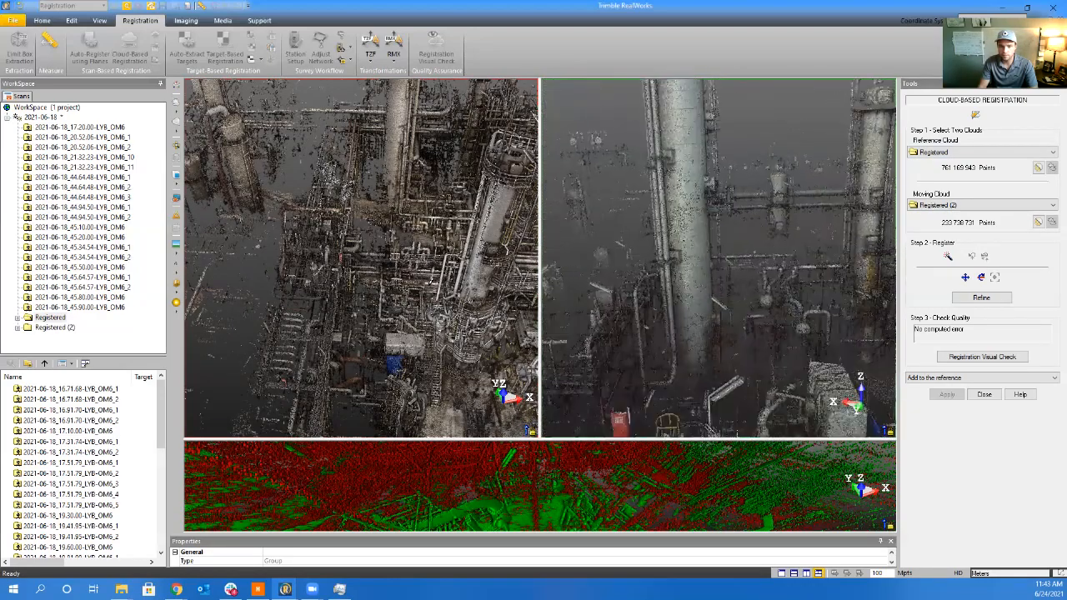
# Pick a matching point low on the tall column beside its vertical pipe in both clouds, and refine the registration
pyautogui.moveTo(438, 289)
pyautogui.mouseDown()
pyautogui.moveTo(520, 271)
pyautogui.moveTo(462, 268)
pyautogui.moveTo(453, 295)
pyautogui.moveTo(416, 311)
pyautogui.moveTo(435, 292)
pyautogui.mouseUp()
pyautogui.moveTo(435, 192)
pyautogui.mouseDown()
pyautogui.moveTo(417, 185)
pyautogui.moveTo(438, 193)
pyautogui.mouseUp()
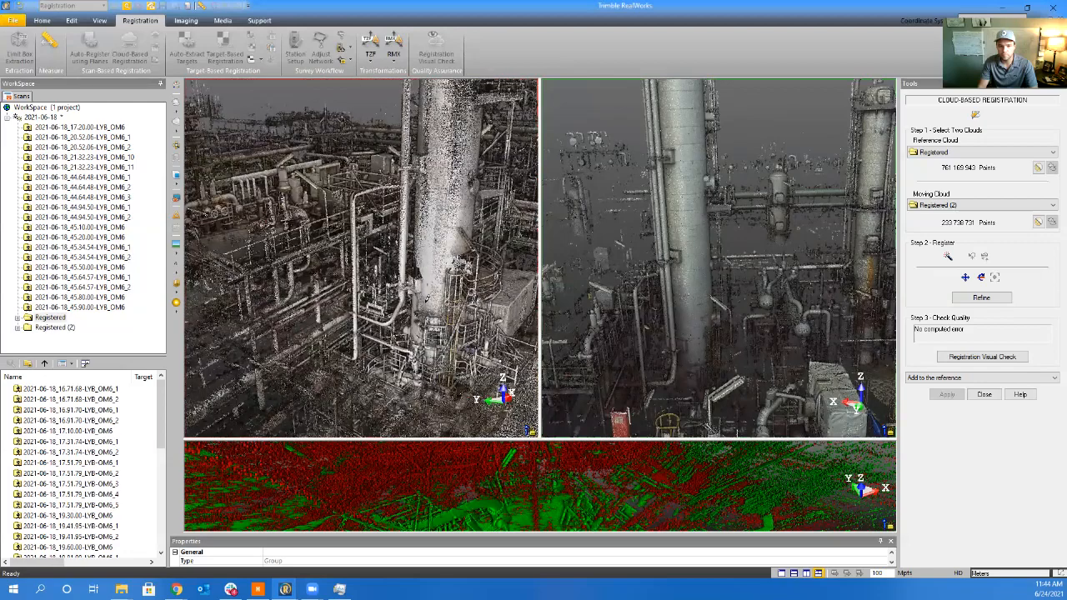
pyautogui.moveTo(421, 317); pyautogui.dragTo(434, 334)
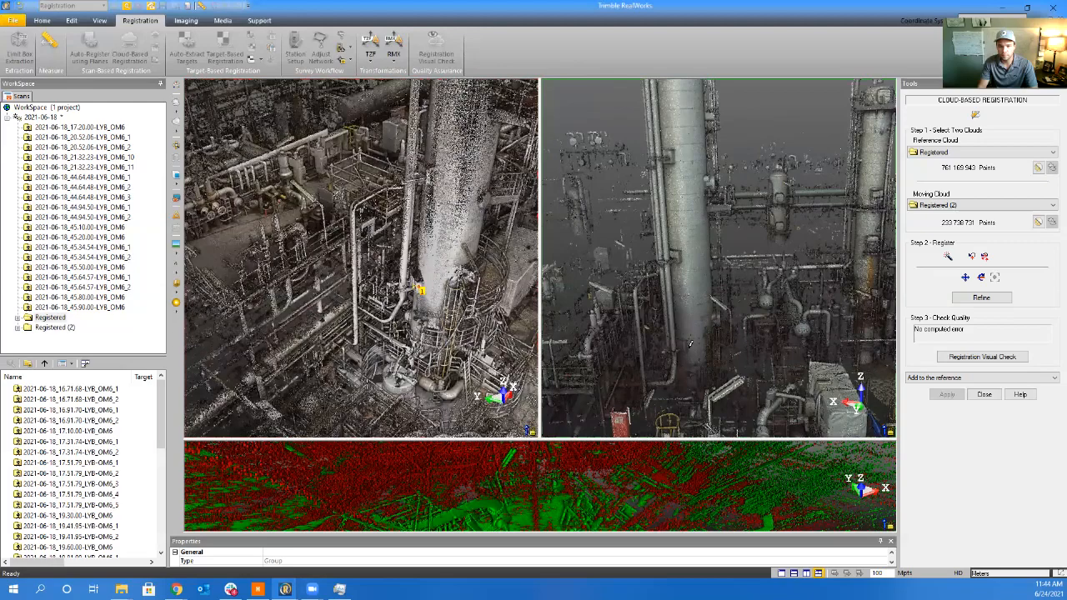
pyautogui.moveTo(688, 339)
pyautogui.mouseDown()
pyautogui.moveTo(693, 370)
pyautogui.moveTo(689, 339)
pyautogui.mouseUp()
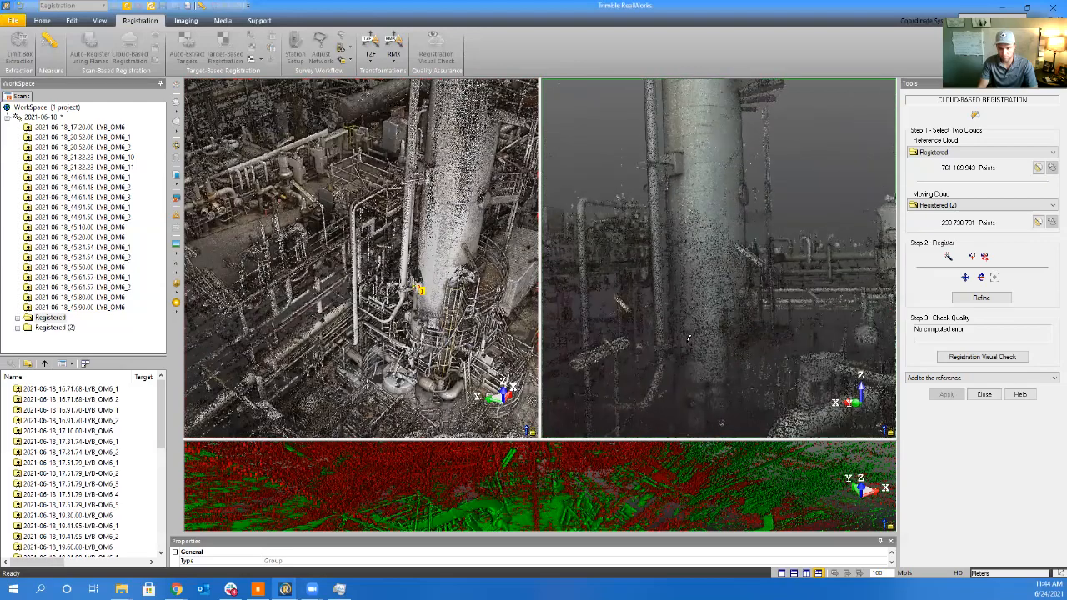
pyautogui.click(689, 338)
pyautogui.moveTo(688, 337)
pyautogui.mouseDown()
pyautogui.moveTo(716, 337)
pyautogui.moveTo(729, 350)
pyautogui.moveTo(714, 363)
pyautogui.moveTo(672, 336)
pyautogui.mouseUp()
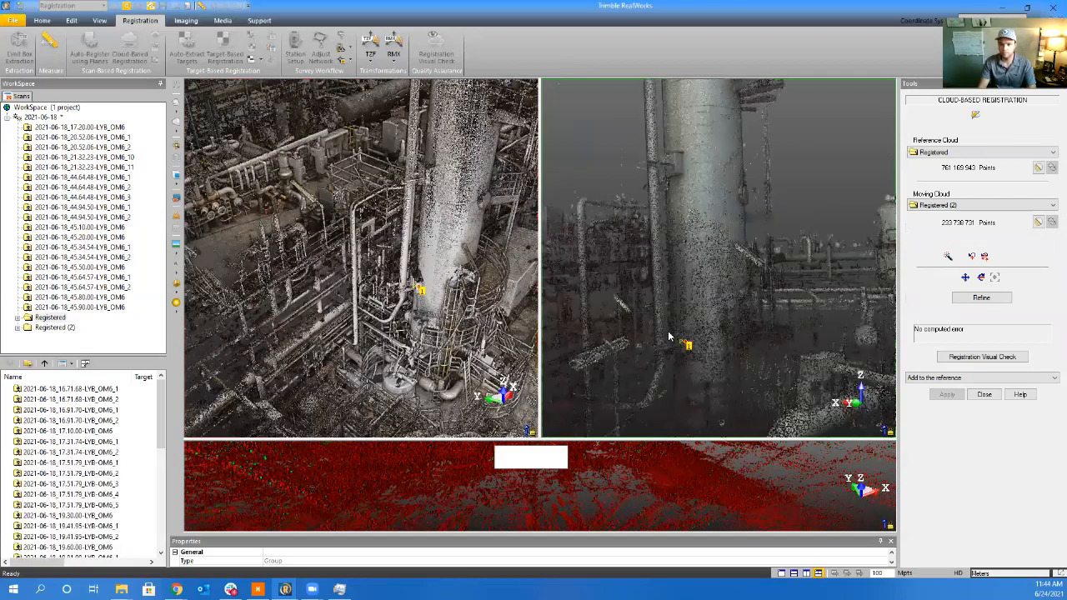
pyautogui.click(982, 296)
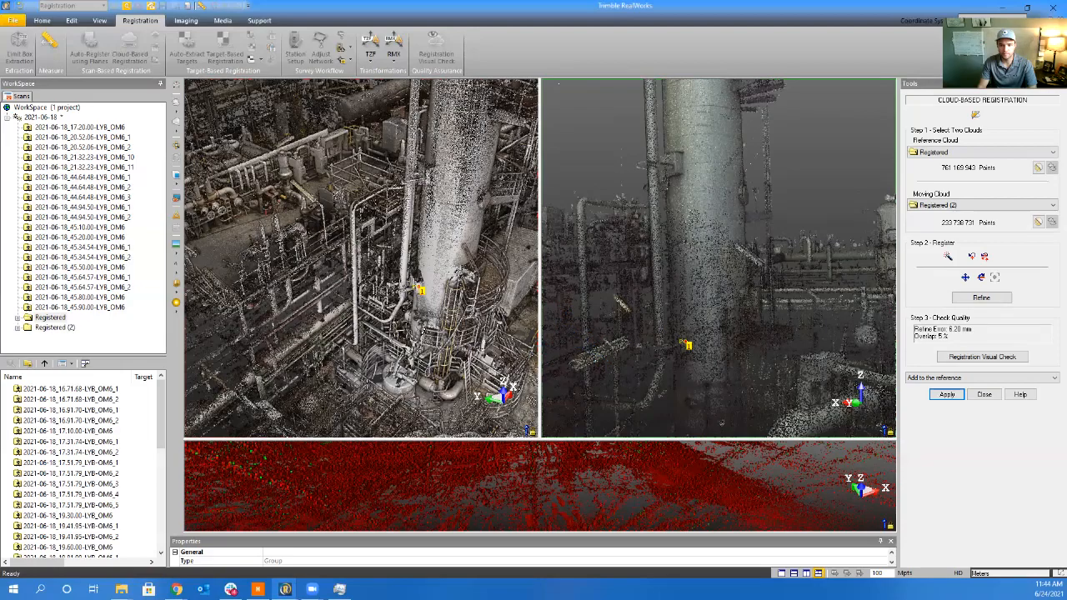
# Pick a second matching point on the red box along the elevated pipe rack in both clouds, and refine the registration again
pyautogui.moveTo(423, 332); pyautogui.dragTo(528, 328)
pyautogui.scroll(-5, 709, 362)
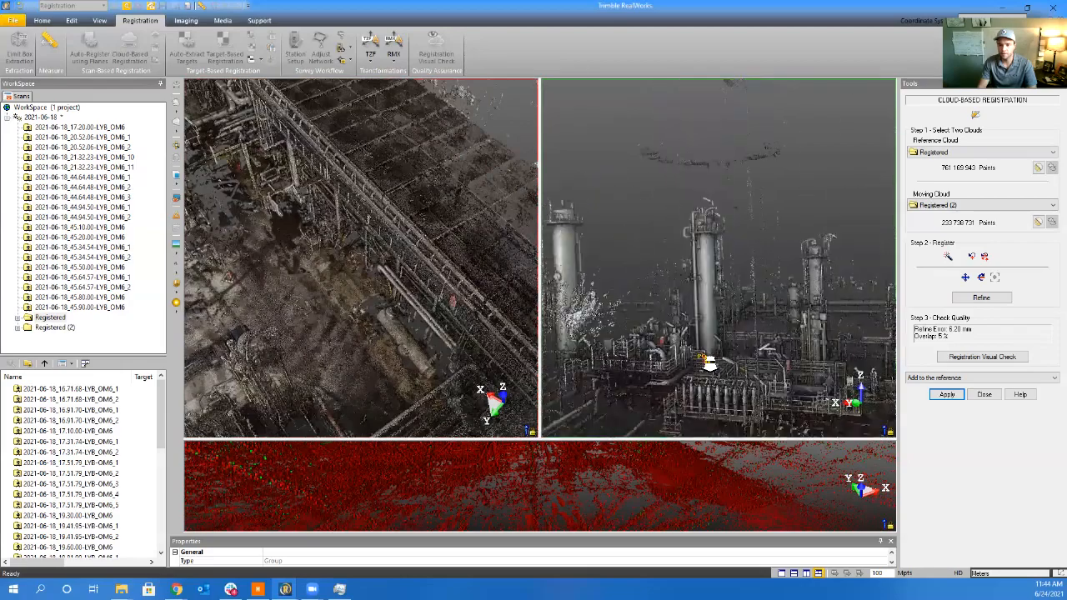
pyautogui.moveTo(709, 362); pyautogui.dragTo(744, 323)
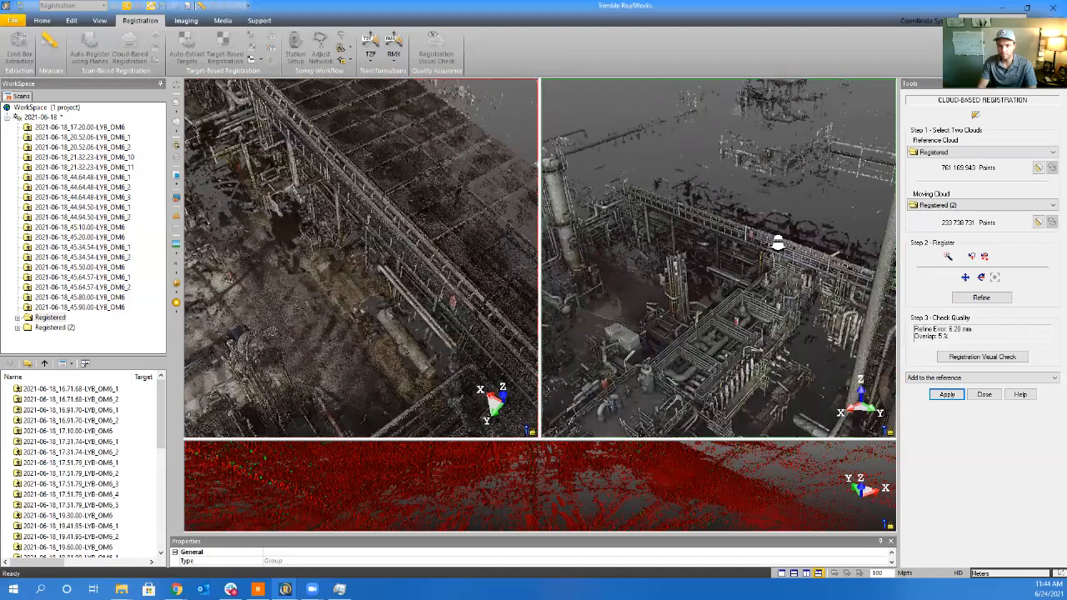
pyautogui.scroll(5, 777, 243)
pyautogui.moveTo(448, 327); pyautogui.dragTo(503, 273)
pyautogui.moveTo(502, 274); pyautogui.dragTo(417, 330, button='middle')
pyautogui.moveTo(771, 271); pyautogui.dragTo(741, 236)
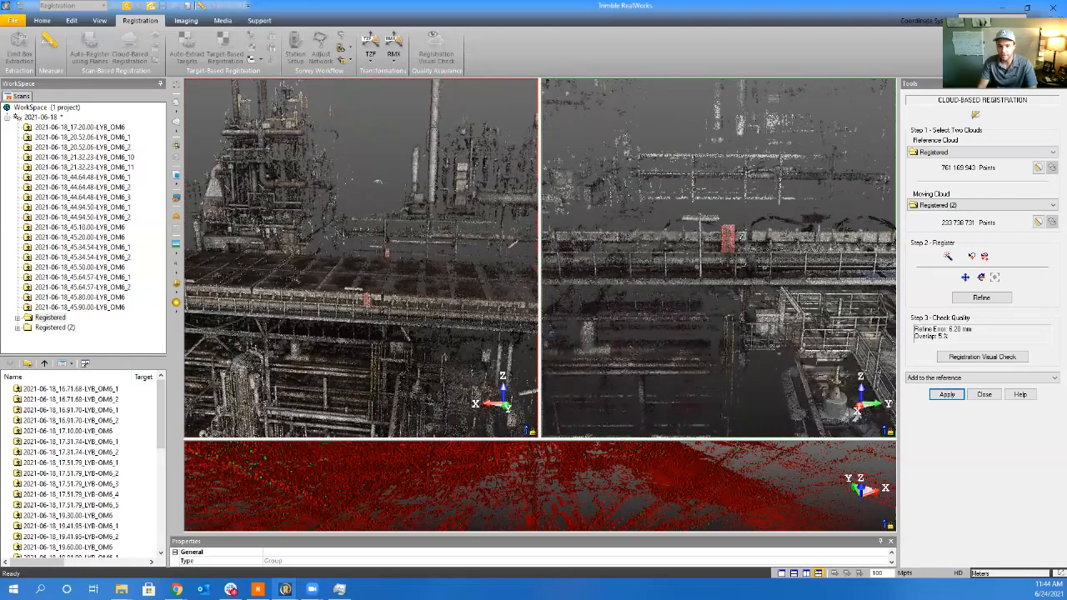
pyautogui.moveTo(360, 320); pyautogui.dragTo(379, 260)
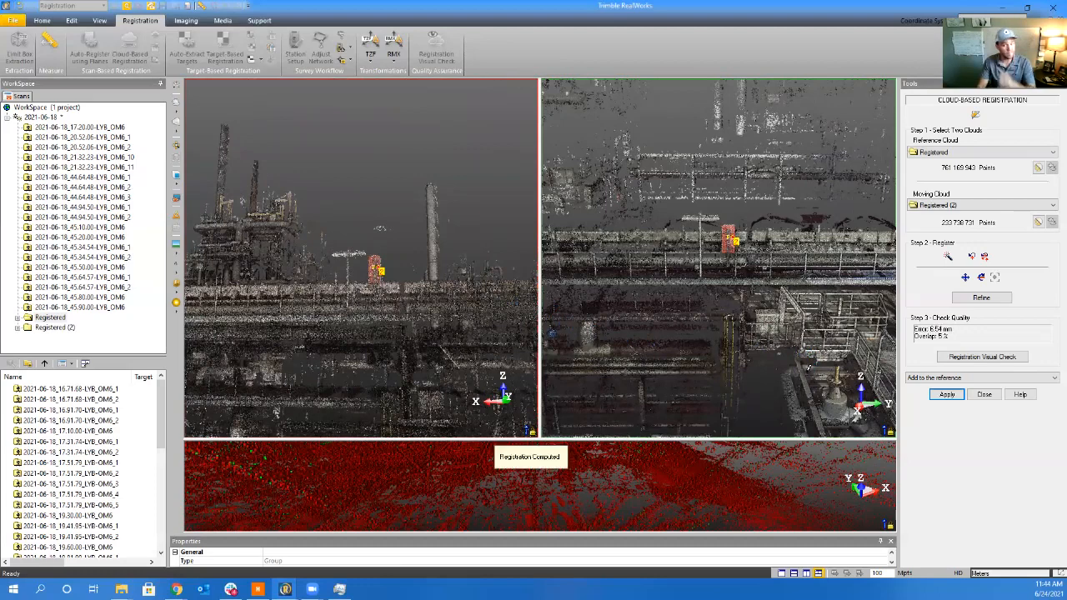
pyautogui.click(981, 299)
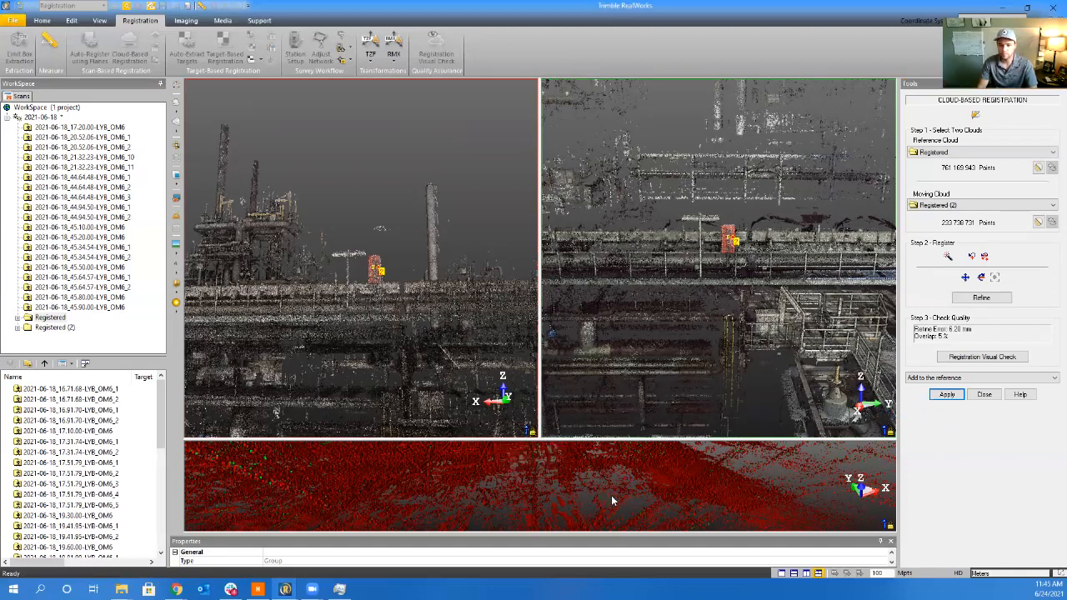
# Enlarge the overlay view and examine how the two clouds align at the columns, pipe rack and ground-level piping from several directions
pyautogui.click(611, 496)
pyautogui.scroll(-5, 576, 303)
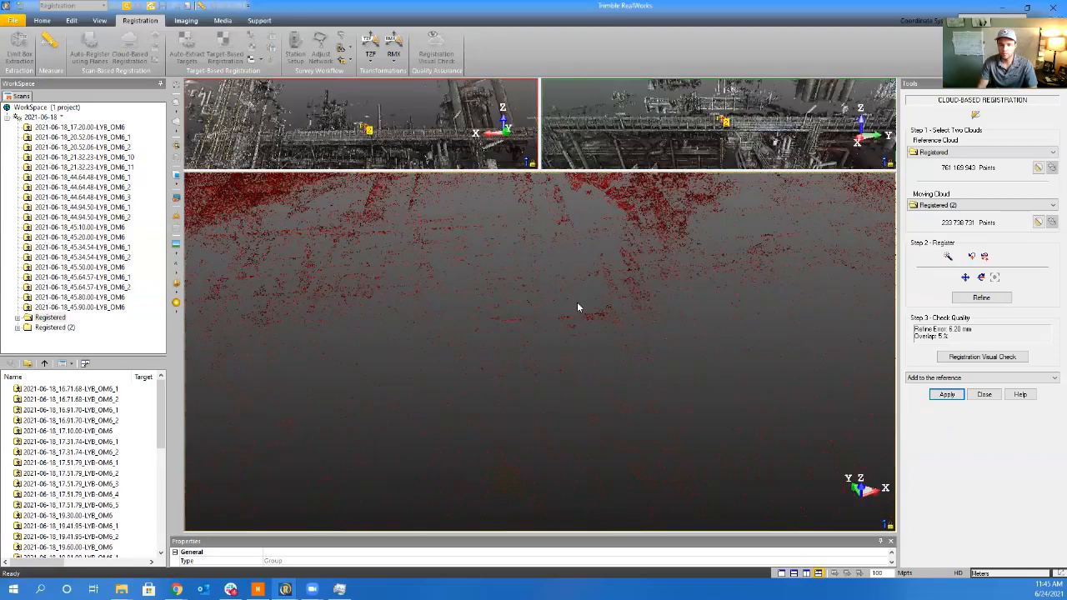
pyautogui.scroll(-3, 577, 306)
pyautogui.moveTo(584, 278); pyautogui.dragTo(512, 349)
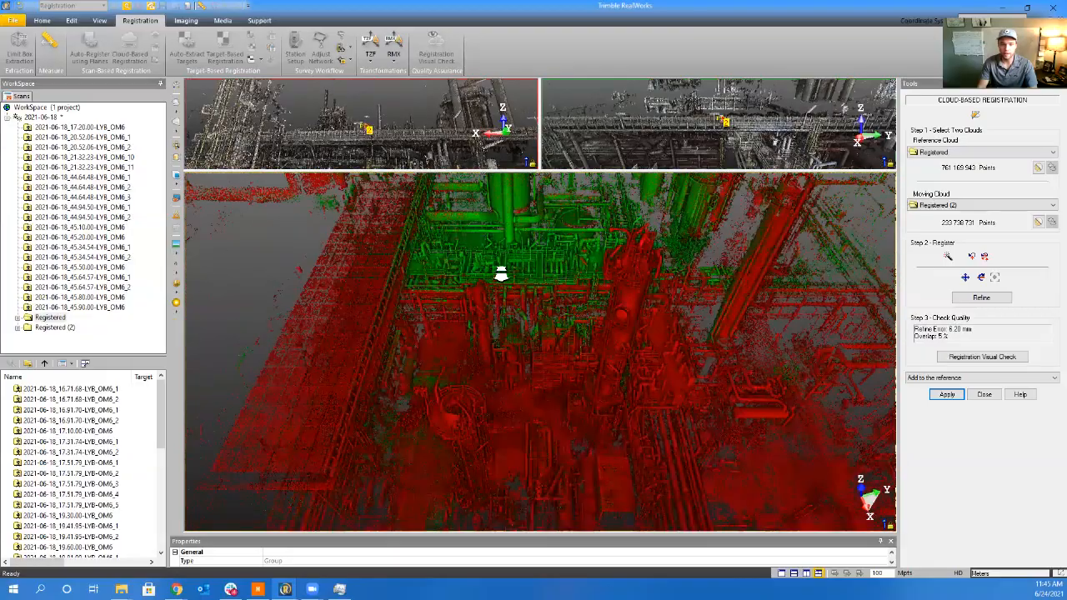
pyautogui.scroll(-4, 500, 275)
pyautogui.moveTo(517, 298); pyautogui.dragTo(528, 376)
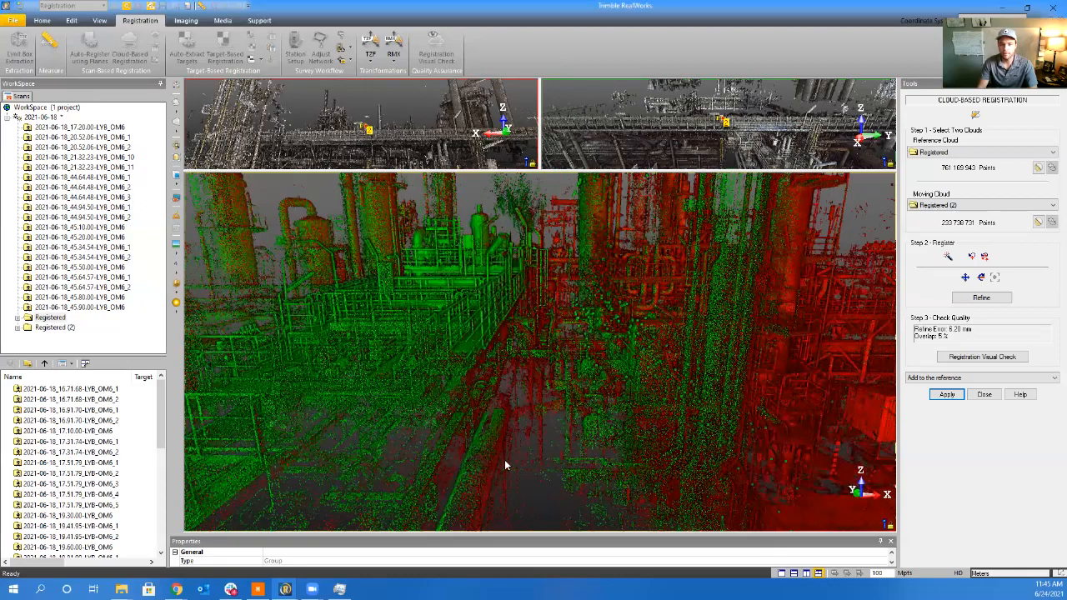
pyautogui.moveTo(498, 456); pyautogui.dragTo(495, 466)
pyautogui.moveTo(496, 466)
pyautogui.mouseDown(button='middle')
pyautogui.moveTo(530, 411)
pyautogui.moveTo(538, 428)
pyautogui.moveTo(493, 462)
pyautogui.moveTo(502, 453)
pyautogui.mouseUp(button='middle')
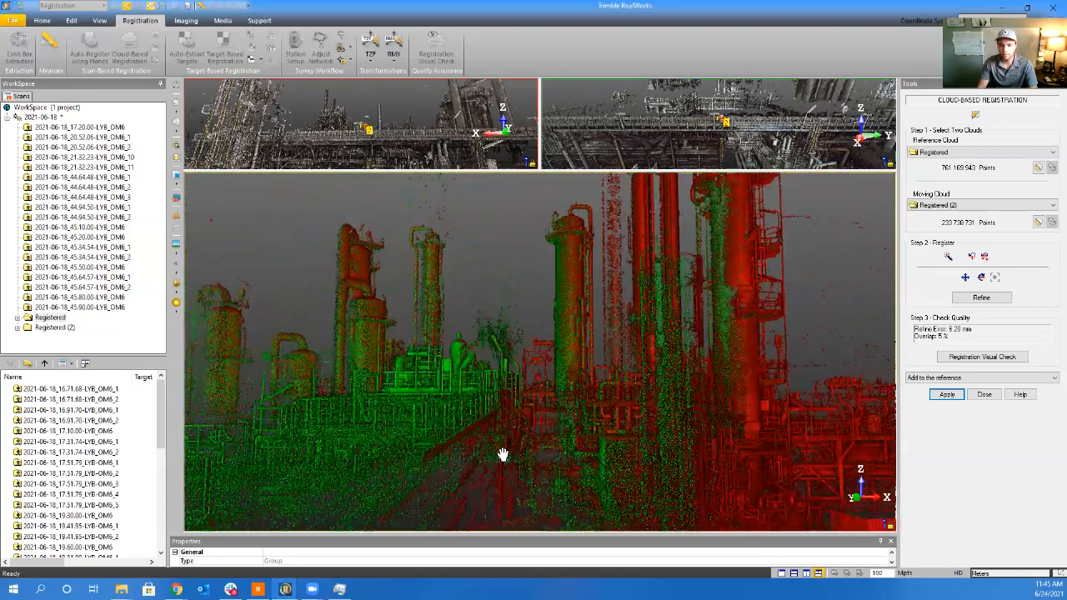
pyautogui.moveTo(561, 388); pyautogui.dragTo(529, 431)
pyautogui.moveTo(425, 410); pyautogui.dragTo(308, 419)
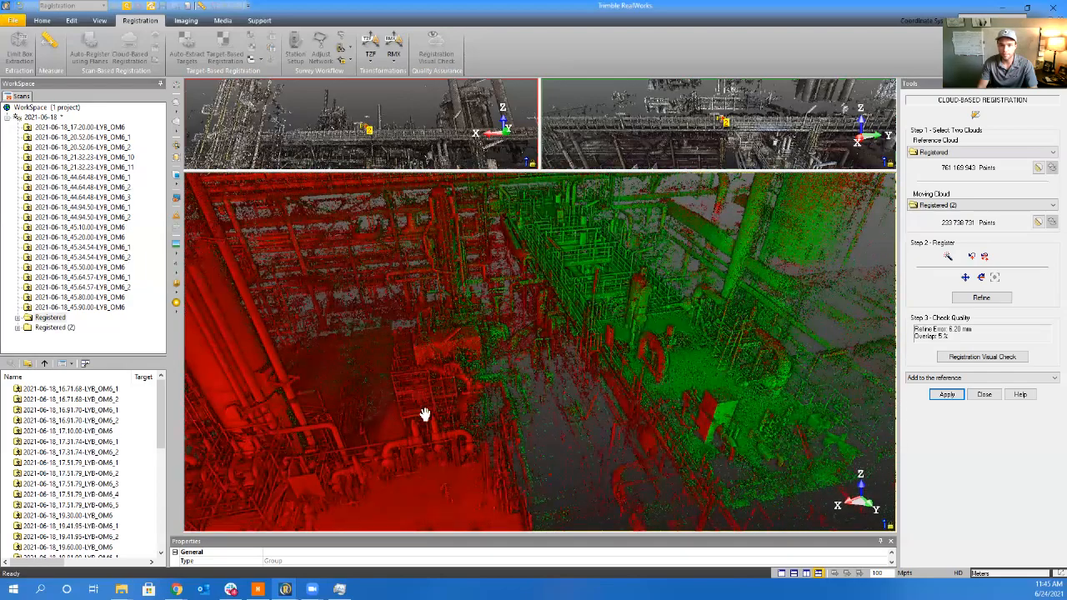
pyautogui.moveTo(425, 414); pyautogui.dragTo(681, 294)
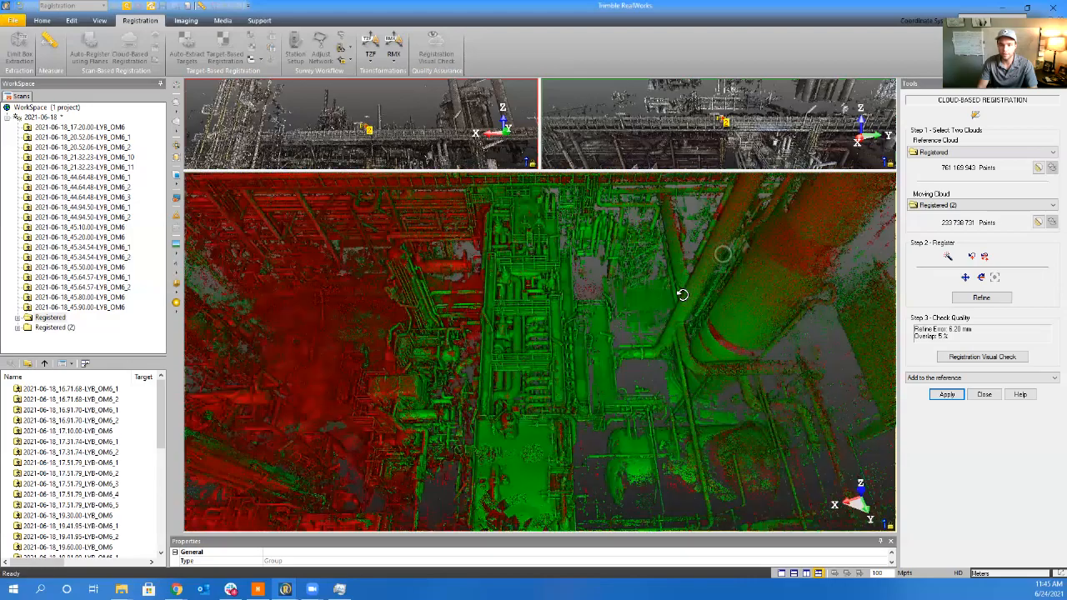
pyautogui.moveTo(807, 270); pyautogui.dragTo(687, 304, button='middle')
pyautogui.moveTo(664, 306); pyautogui.dragTo(630, 260, button='middle')
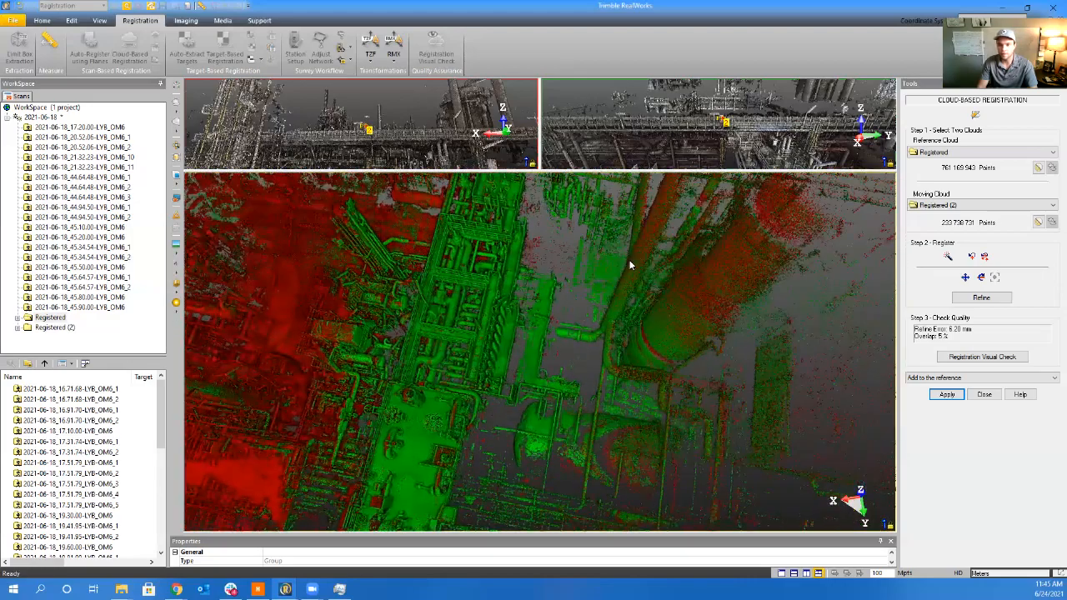
# Refine the alignment of the Registered (2) cloud and apply it, adding the group to the Registered reference
pyautogui.scroll(5, 640, 256)
pyautogui.moveTo(619, 283); pyautogui.dragTo(614, 293)
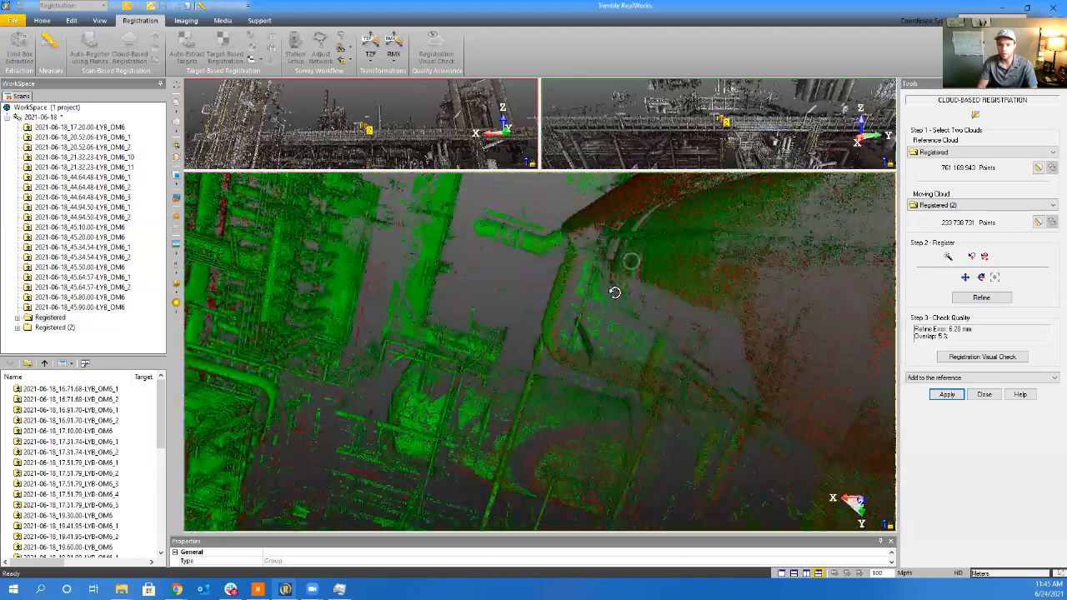
pyautogui.moveTo(570, 263); pyautogui.dragTo(824, 433)
pyautogui.click(981, 297)
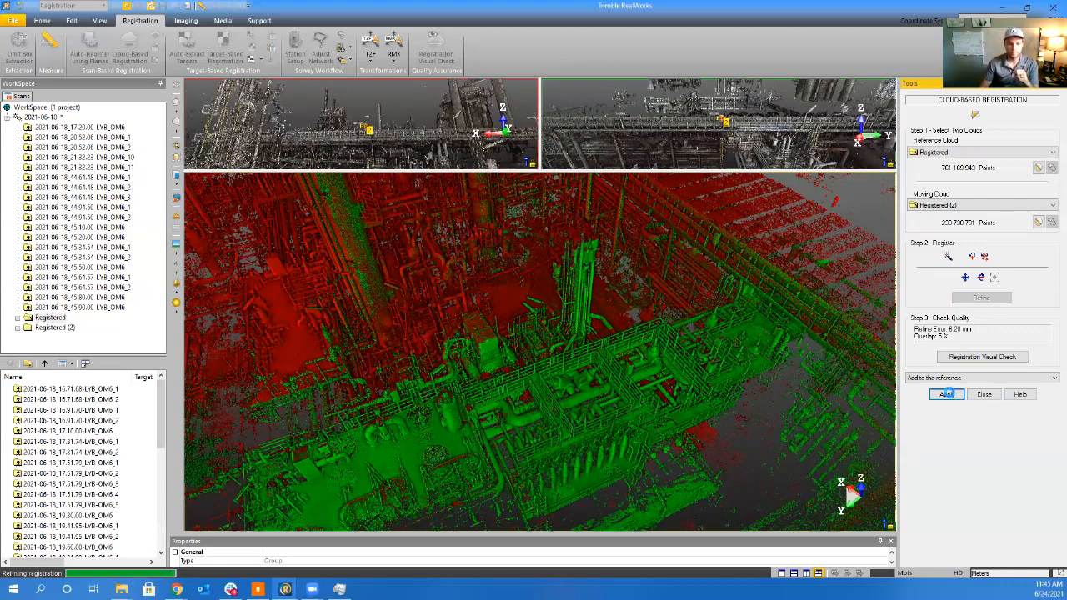
pyautogui.click(948, 395)
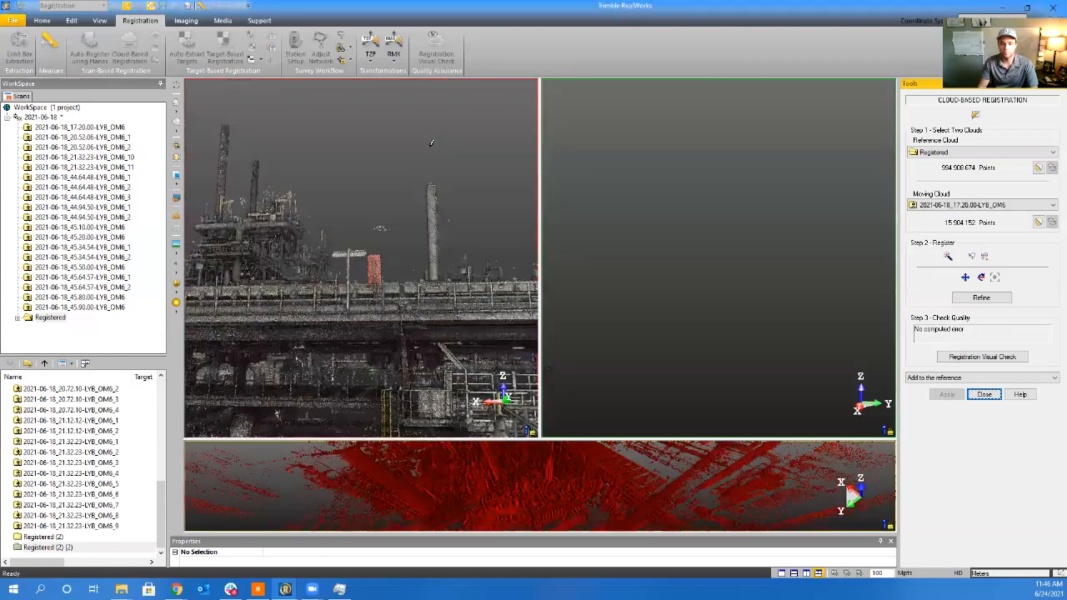
# Register moving scan 2021-06-18_17.20.00-LYB_OM6 to the Registered cloud by picking the same point on the pipe rack structure in both clouds
pyautogui.moveTo(401, 309)
pyautogui.mouseDown()
pyautogui.moveTo(409, 291)
pyautogui.moveTo(353, 352)
pyautogui.moveTo(345, 343)
pyautogui.moveTo(419, 305)
pyautogui.moveTo(395, 312)
pyautogui.moveTo(397, 335)
pyautogui.moveTo(400, 326)
pyautogui.mouseUp()
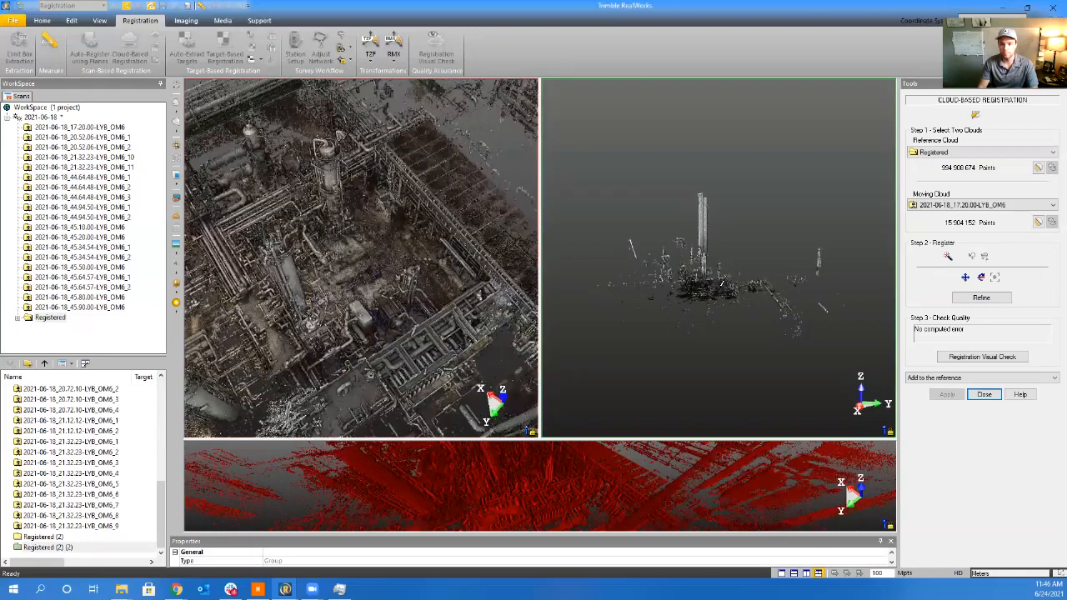
pyautogui.scroll(5, 704, 276)
pyautogui.moveTo(698, 266); pyautogui.dragTo(805, 331)
pyautogui.moveTo(764, 293); pyautogui.dragTo(757, 330)
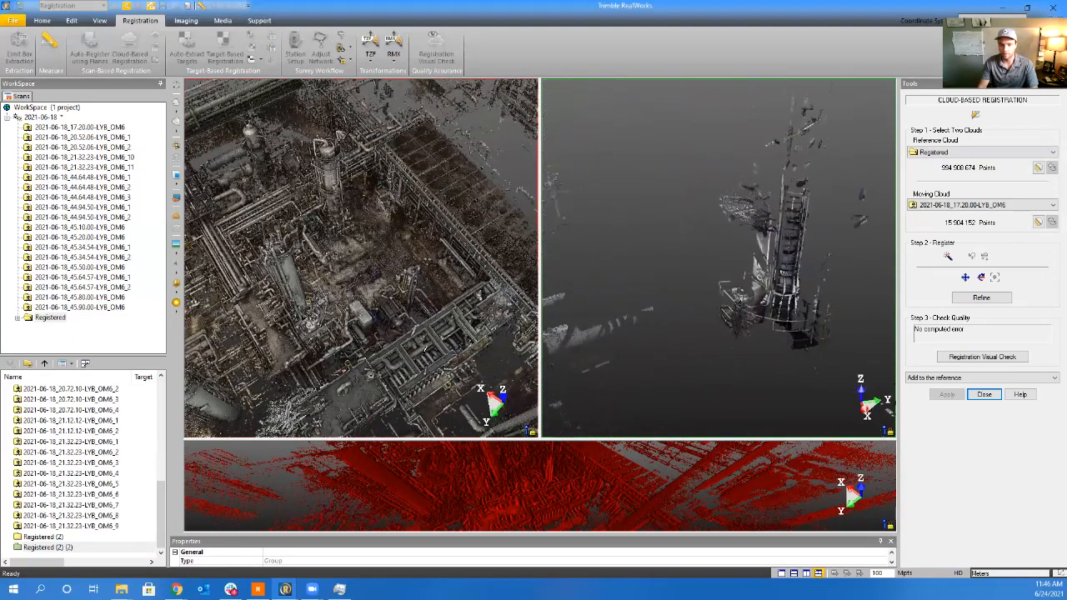
pyautogui.moveTo(345, 178)
pyautogui.mouseDown()
pyautogui.moveTo(331, 208)
pyautogui.moveTo(352, 255)
pyautogui.moveTo(340, 250)
pyautogui.mouseUp()
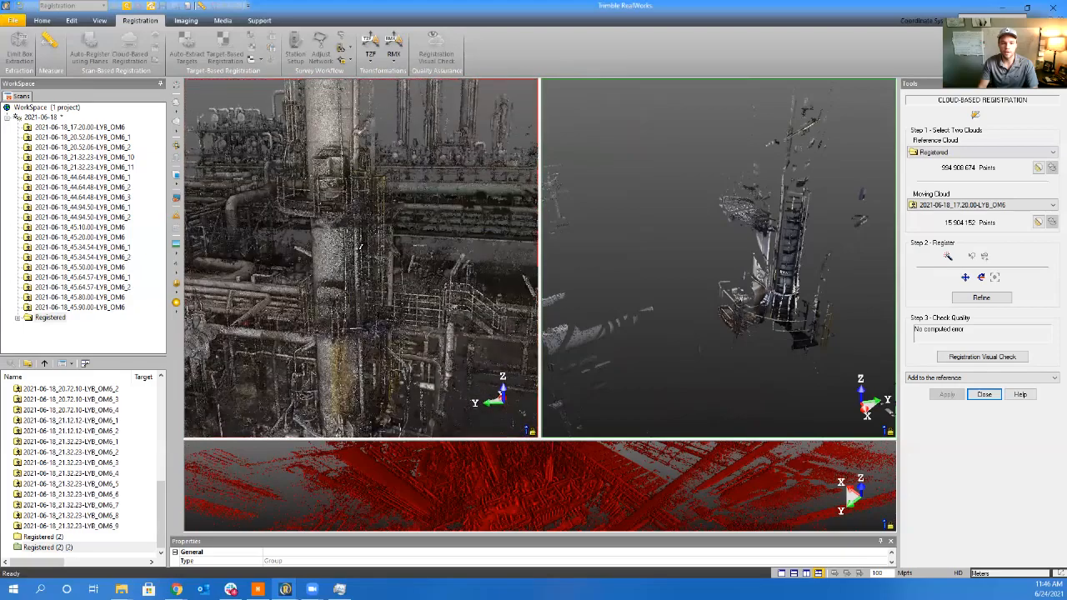
pyautogui.scroll(-6, 364, 265)
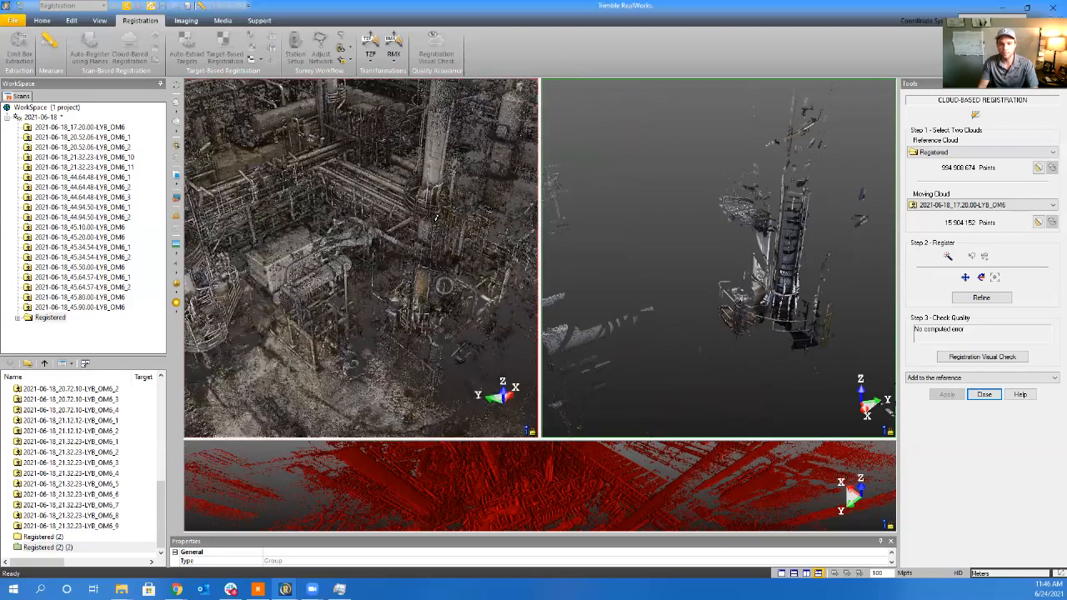
pyautogui.scroll(3, 437, 208)
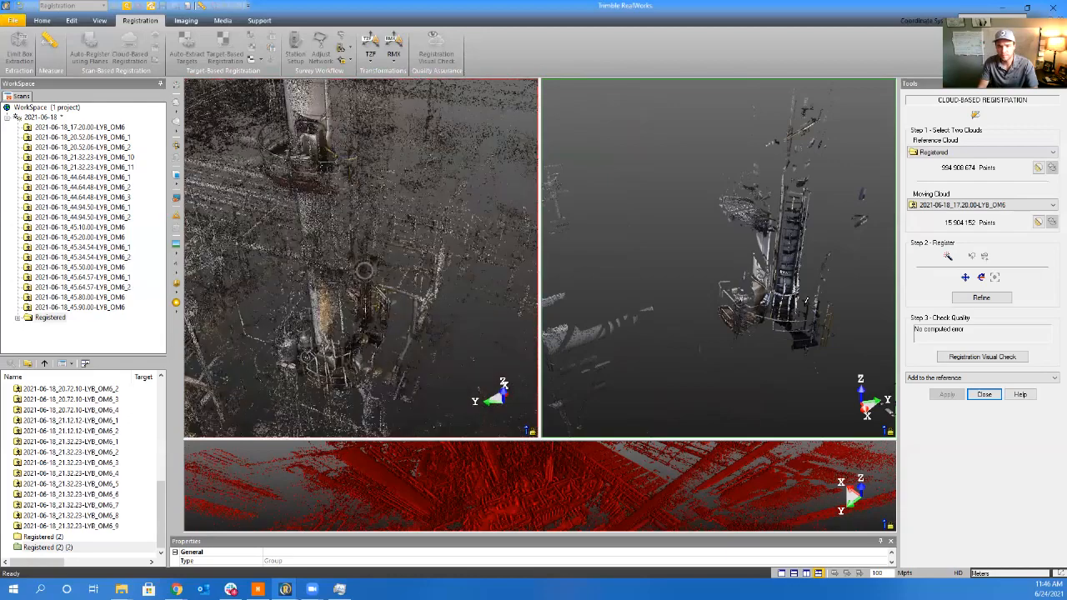
pyautogui.scroll(4, 766, 314)
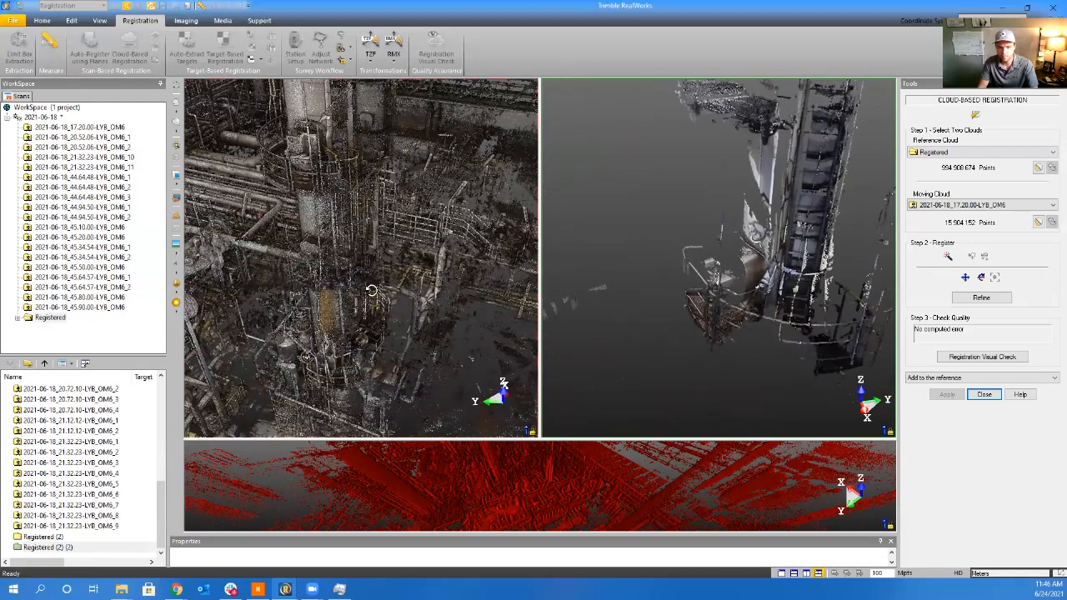
pyautogui.moveTo(350, 250); pyautogui.dragTo(464, 243)
pyautogui.moveTo(464, 242); pyautogui.dragTo(310, 276, button='middle')
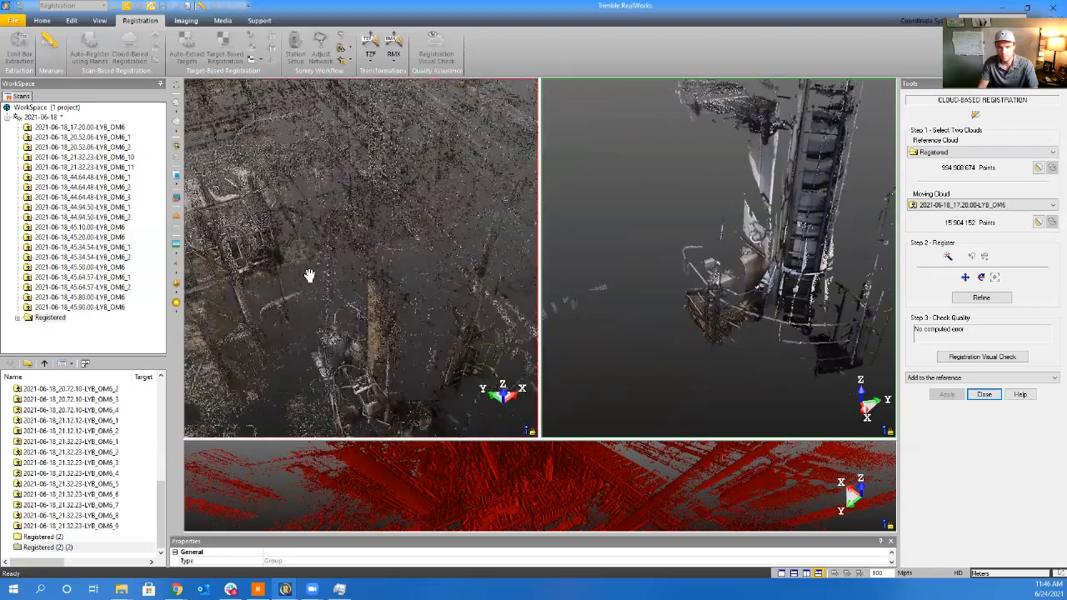
pyautogui.moveTo(331, 173); pyautogui.dragTo(371, 239)
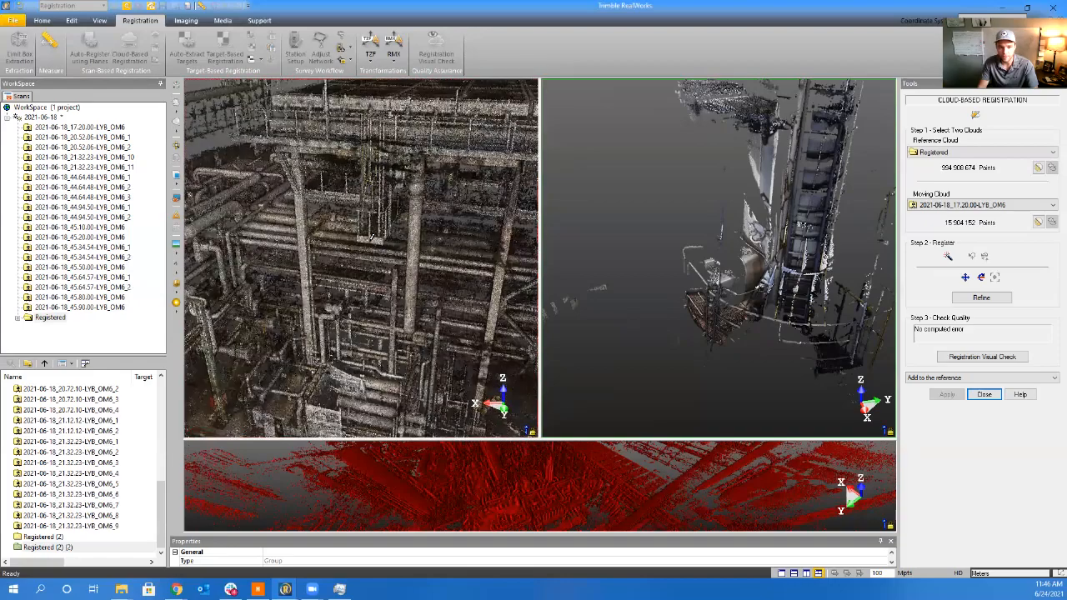
pyautogui.moveTo(710, 252); pyautogui.dragTo(623, 290)
pyautogui.moveTo(623, 291); pyautogui.dragTo(561, 293, button='middle')
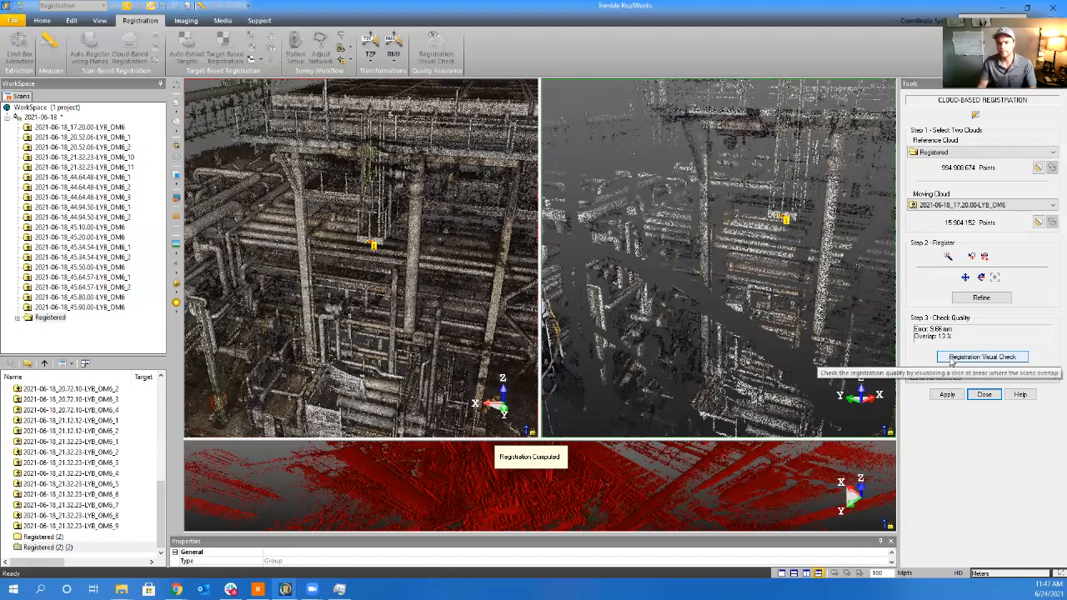
# Examine the combined red and green overlay around the tall column and pipe rack to check the alignment of the 17.20.00 scan
pyautogui.click(554, 495)
pyautogui.moveTo(553, 219); pyautogui.dragTo(556, 484, button='middle')
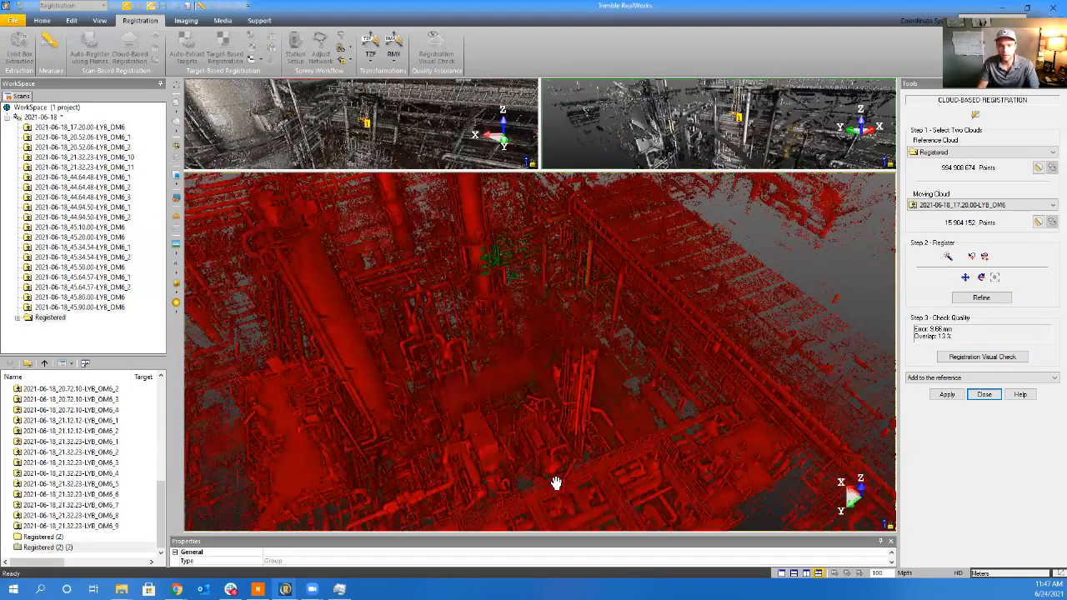
pyautogui.moveTo(475, 267); pyautogui.dragTo(493, 339, button='middle')
pyautogui.scroll(7, 500, 331)
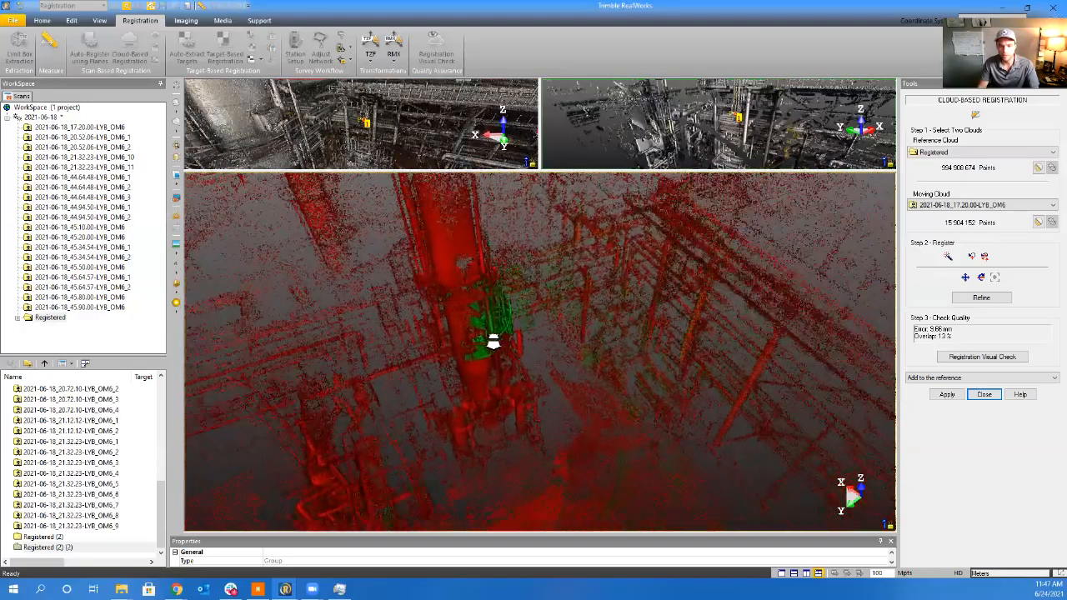
pyautogui.moveTo(471, 330); pyautogui.dragTo(561, 400)
pyautogui.moveTo(641, 374); pyautogui.dragTo(438, 370)
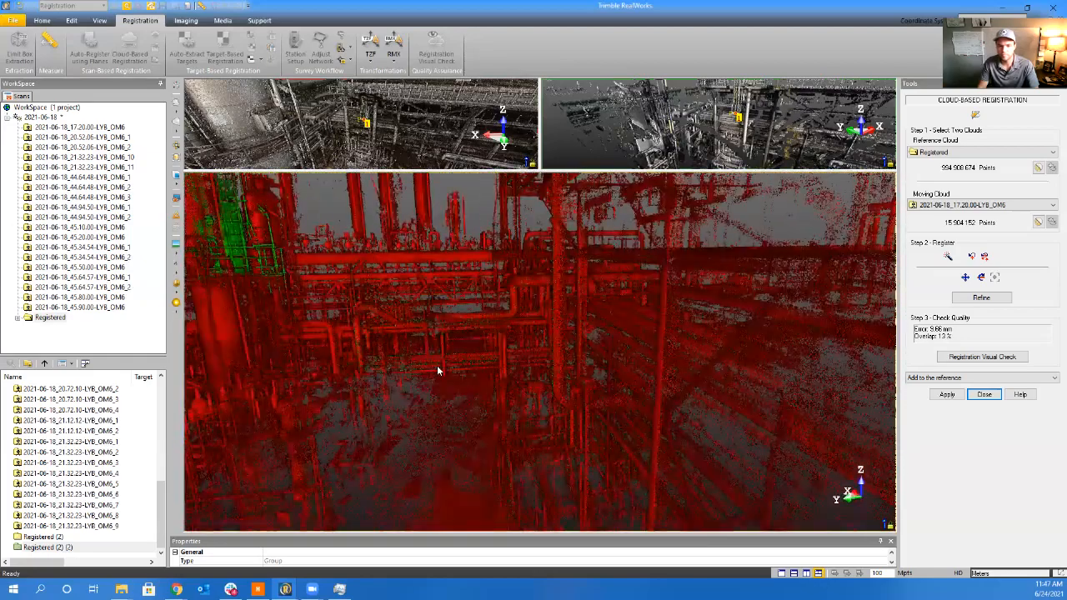
pyautogui.moveTo(563, 353); pyautogui.dragTo(435, 349)
pyautogui.moveTo(435, 348); pyautogui.dragTo(445, 349, button='middle')
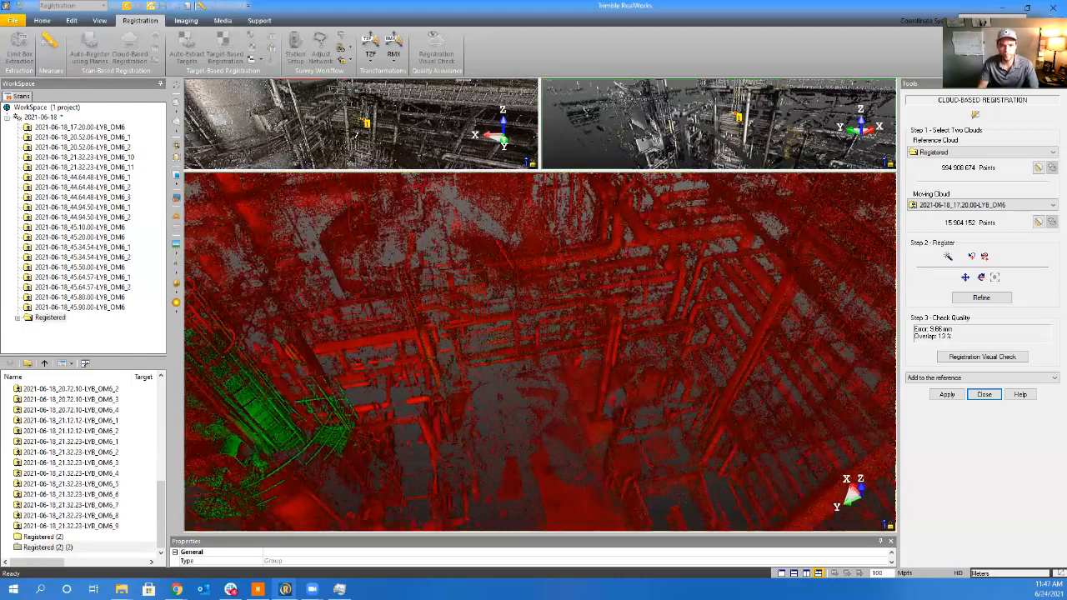
# Recompute the 17.20.00 scan's registration by picking the same pipe elbow above a vertical pipe in the reference and moving clouds
pyautogui.moveTo(356, 135); pyautogui.dragTo(345, 141)
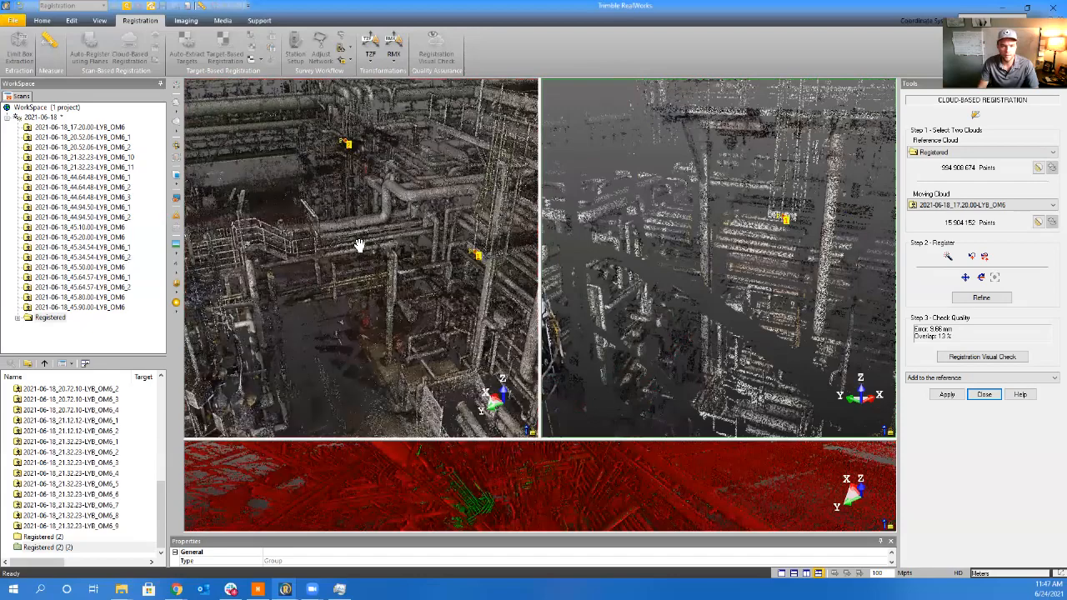
pyautogui.moveTo(360, 245); pyautogui.dragTo(383, 242, button='middle')
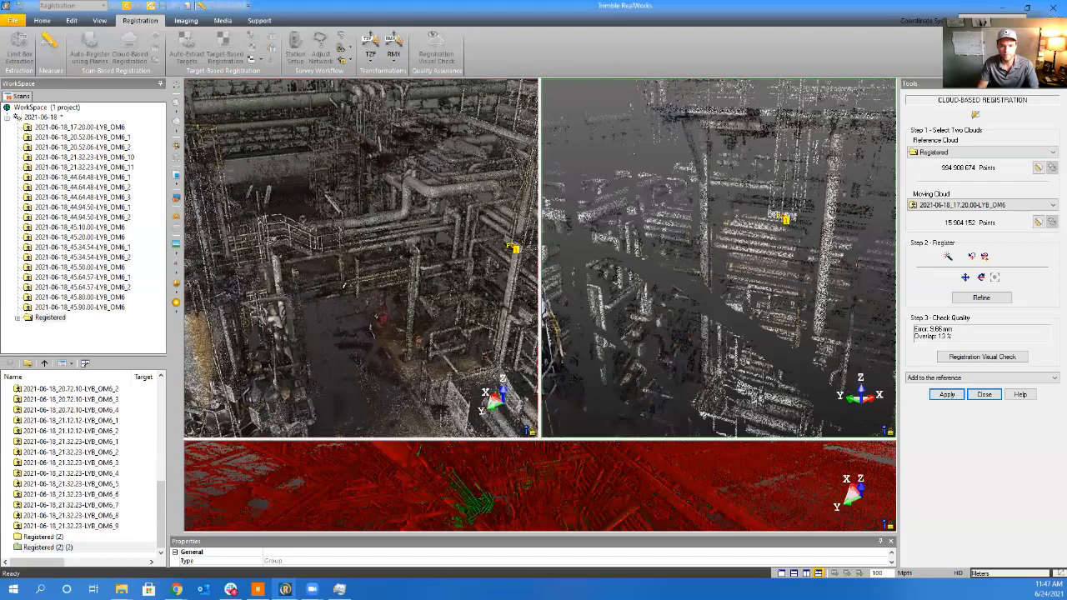
pyautogui.scroll(4, 272, 260)
pyautogui.moveTo(294, 275); pyautogui.dragTo(299, 277)
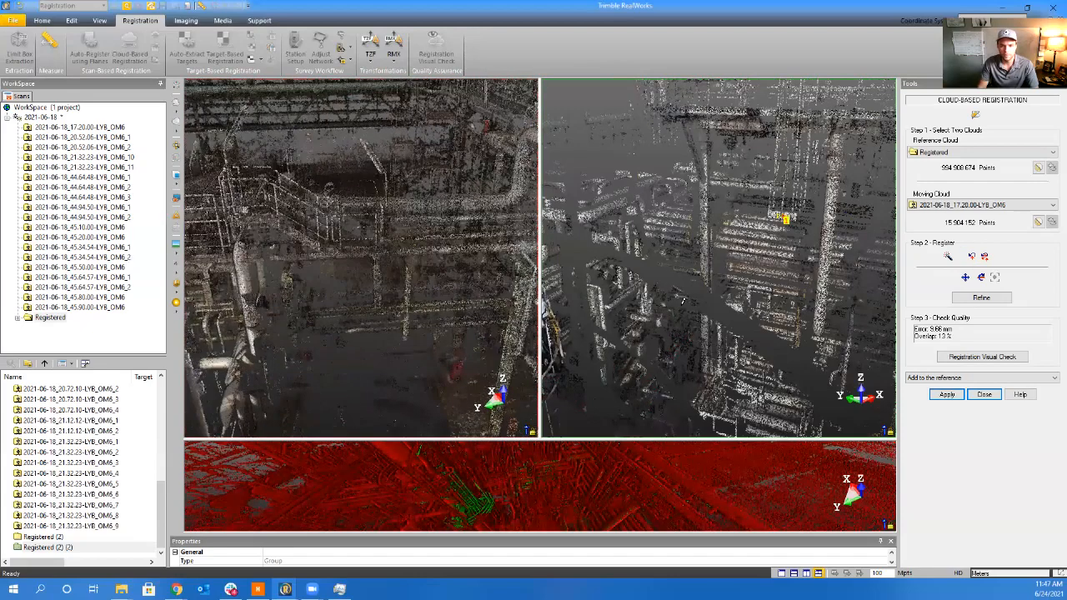
pyautogui.moveTo(658, 287); pyautogui.dragTo(751, 279)
pyautogui.moveTo(920, 282); pyautogui.dragTo(940, 286, button='middle')
pyautogui.moveTo(659, 260); pyautogui.dragTo(809, 279, button='middle')
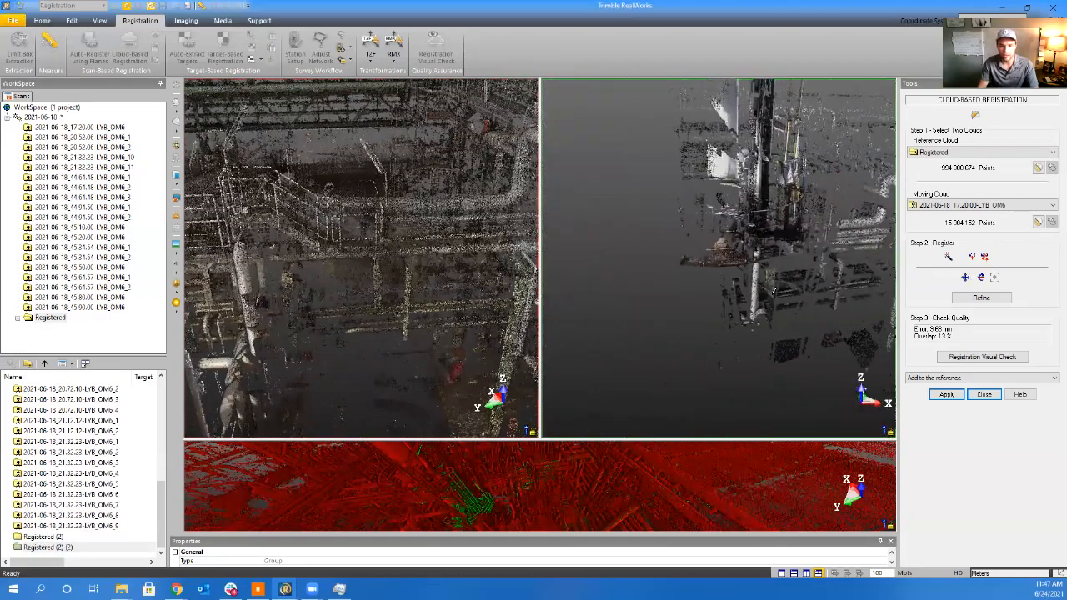
pyautogui.moveTo(751, 282); pyautogui.dragTo(734, 303)
pyautogui.scroll(3, 279, 285)
pyautogui.moveTo(279, 285); pyautogui.dragTo(369, 309, button='middle')
pyautogui.moveTo(369, 309); pyautogui.dragTo(342, 297)
pyautogui.moveTo(638, 273); pyautogui.dragTo(700, 270)
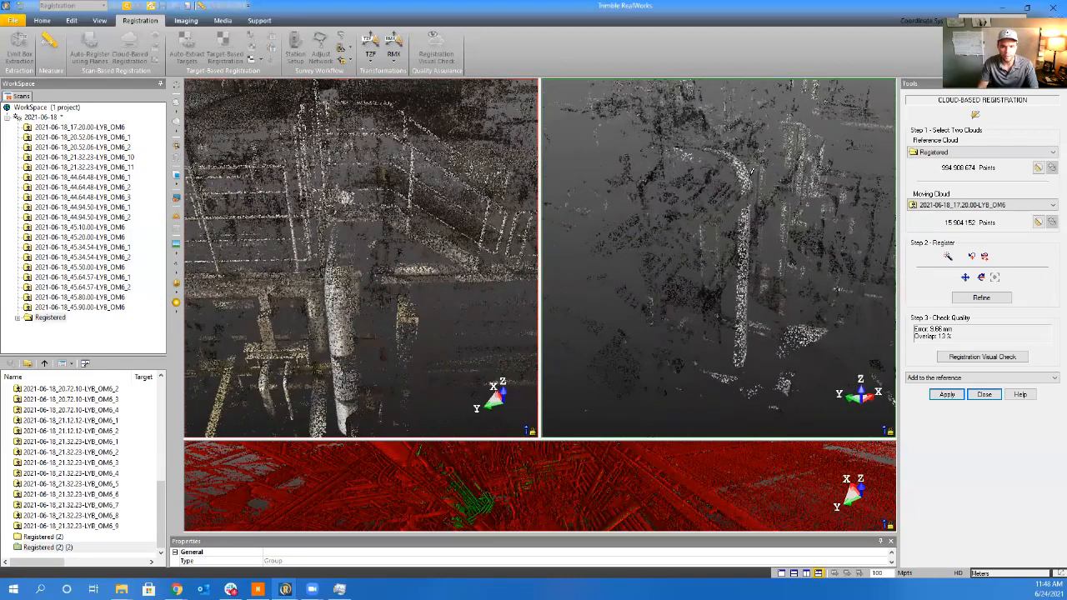
pyautogui.moveTo(746, 170); pyautogui.dragTo(561, 280)
pyautogui.moveTo(364, 311); pyautogui.dragTo(404, 268)
pyautogui.moveTo(747, 202); pyautogui.dragTo(616, 250)
pyautogui.moveTo(378, 347)
pyautogui.mouseDown()
pyautogui.moveTo(389, 340)
pyautogui.moveTo(368, 348)
pyautogui.moveTo(361, 339)
pyautogui.mouseUp()
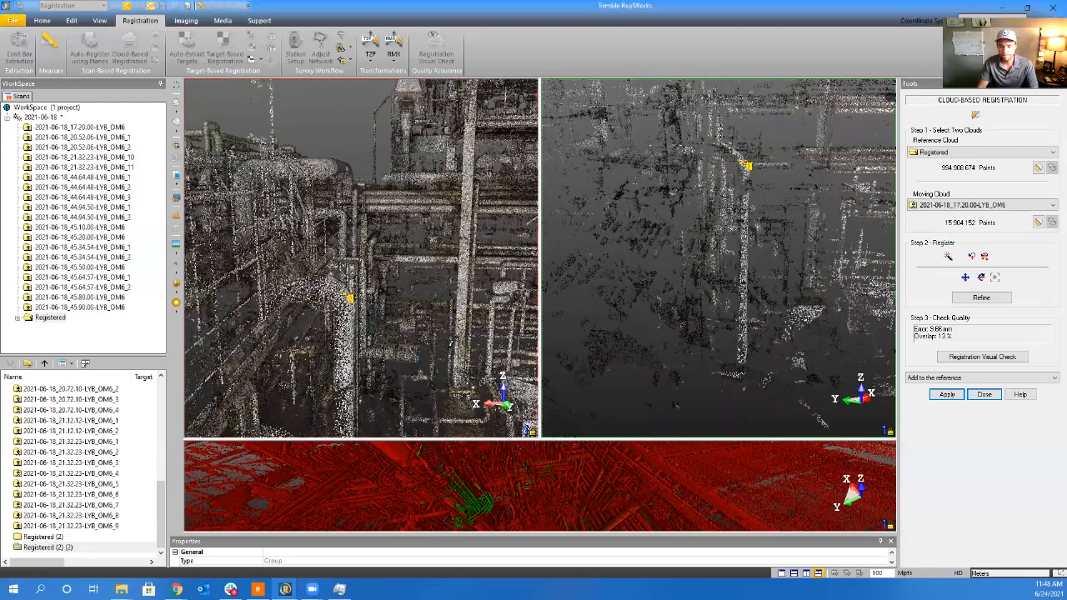
pyautogui.moveTo(451, 342); pyautogui.dragTo(367, 354)
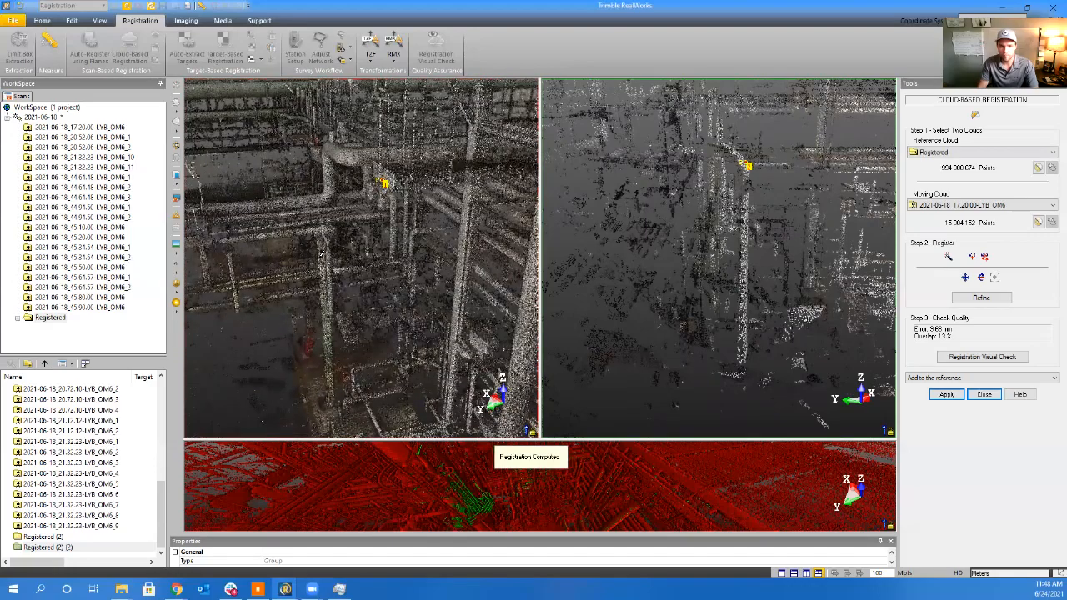
# Refine the registration of the 17.20.00 scan and apply it, adding the scan to the Registered reference
pyautogui.moveTo(510, 290); pyautogui.dragTo(581, 296, button='middle')
pyautogui.moveTo(212, 291); pyautogui.dragTo(443, 288, button='middle')
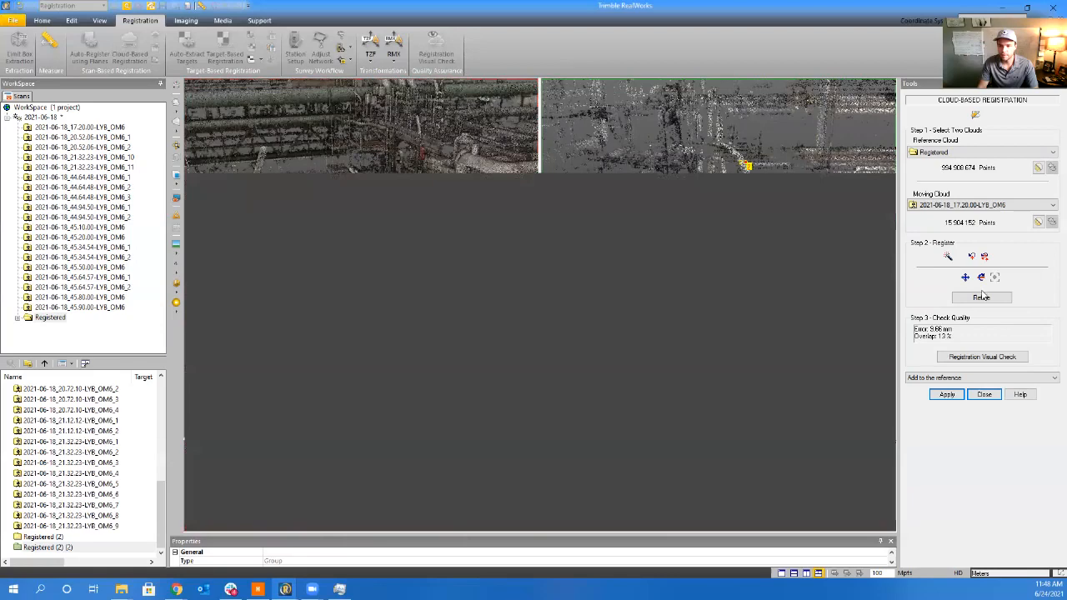
pyautogui.click(982, 297)
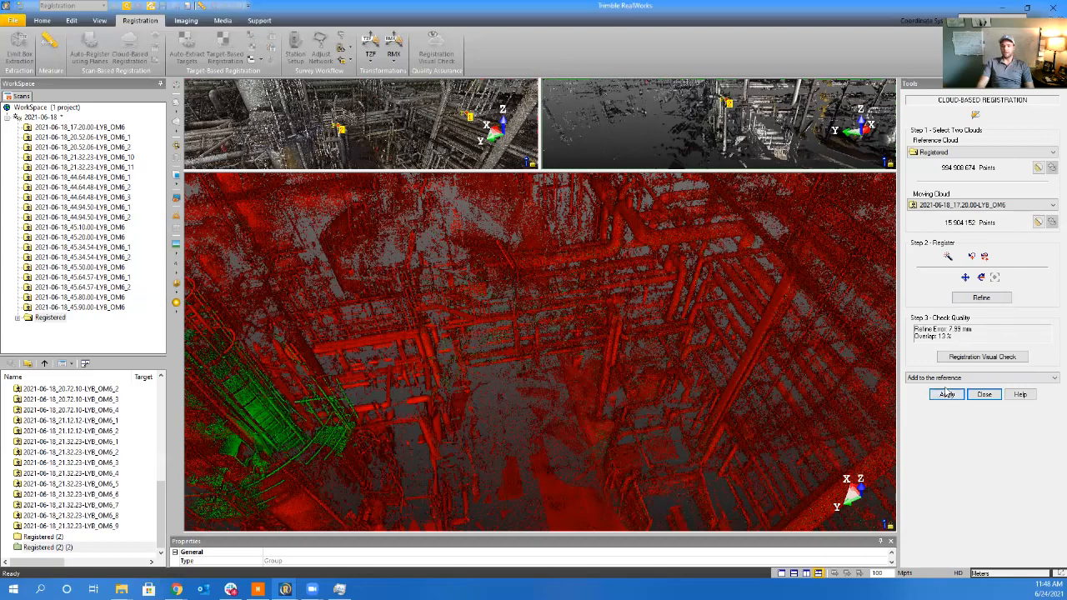
pyautogui.click(946, 395)
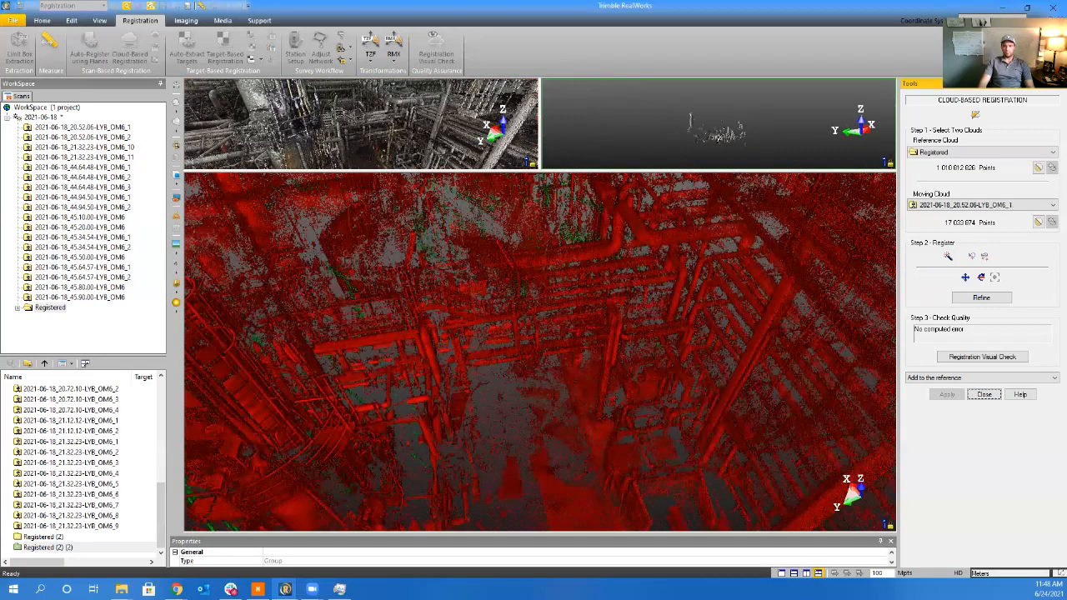
# Enlarge the two cloud views and examine the structures in moving scan 2021-06-18_20.52.06-LYB_OM6_1 from close range
pyautogui.moveTo(729, 171); pyautogui.dragTo(732, 439)
pyautogui.moveTo(741, 330); pyautogui.dragTo(662, 239, button='middle')
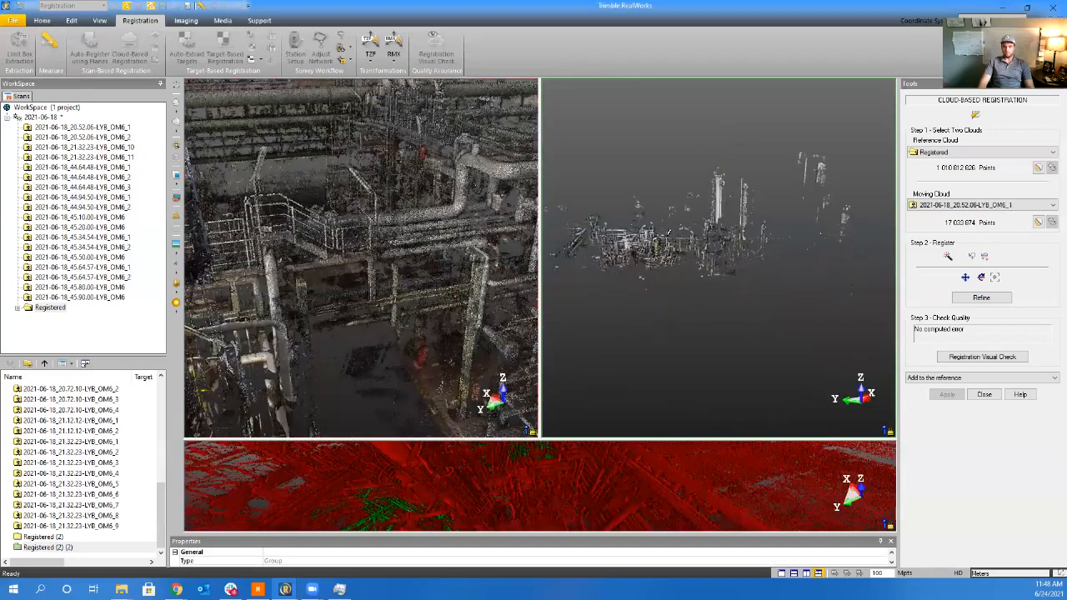
pyautogui.scroll(2, 661, 238)
pyautogui.scroll(3, 688, 273)
pyautogui.moveTo(688, 273); pyautogui.dragTo(857, 319, button='middle')
pyautogui.moveTo(857, 319)
pyautogui.mouseDown()
pyautogui.moveTo(703, 338)
pyautogui.moveTo(747, 321)
pyautogui.moveTo(629, 342)
pyautogui.moveTo(863, 300)
pyautogui.mouseUp()
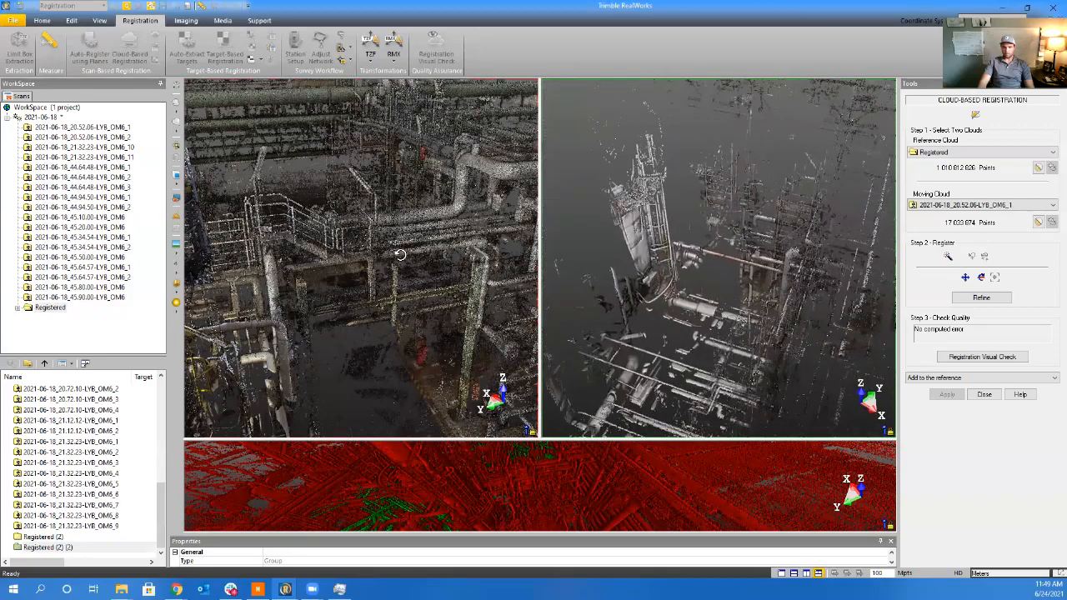
# Search the Registered cloud for the column with a railed circular platform seen in the 20.52.06_1 moving scan
pyautogui.moveTo(400, 254); pyautogui.dragTo(364, 274)
pyautogui.moveTo(658, 283); pyautogui.dragTo(606, 289)
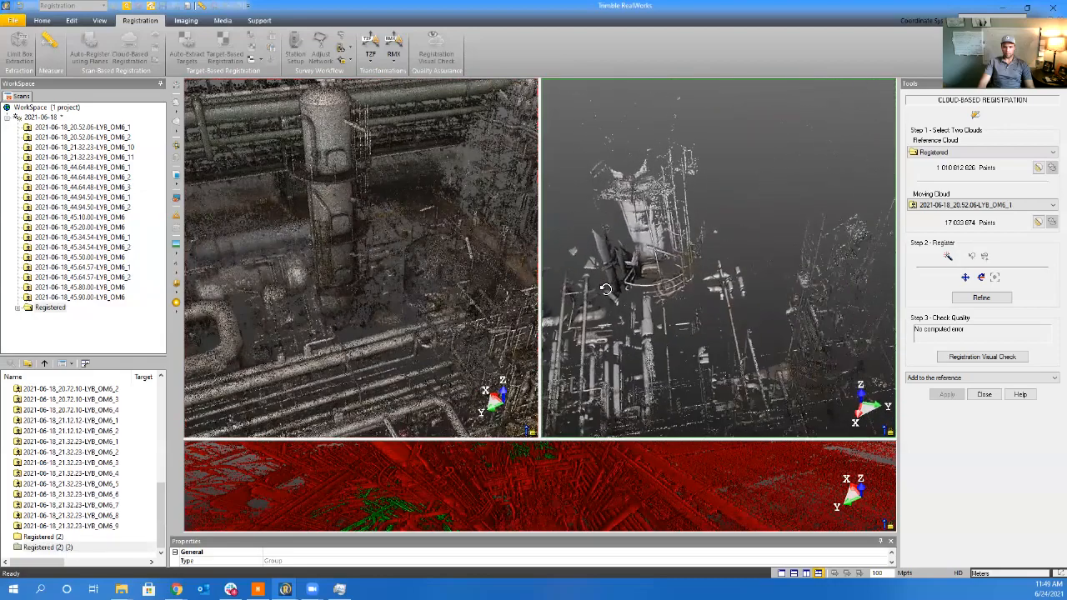
pyautogui.moveTo(346, 322); pyautogui.dragTo(338, 283)
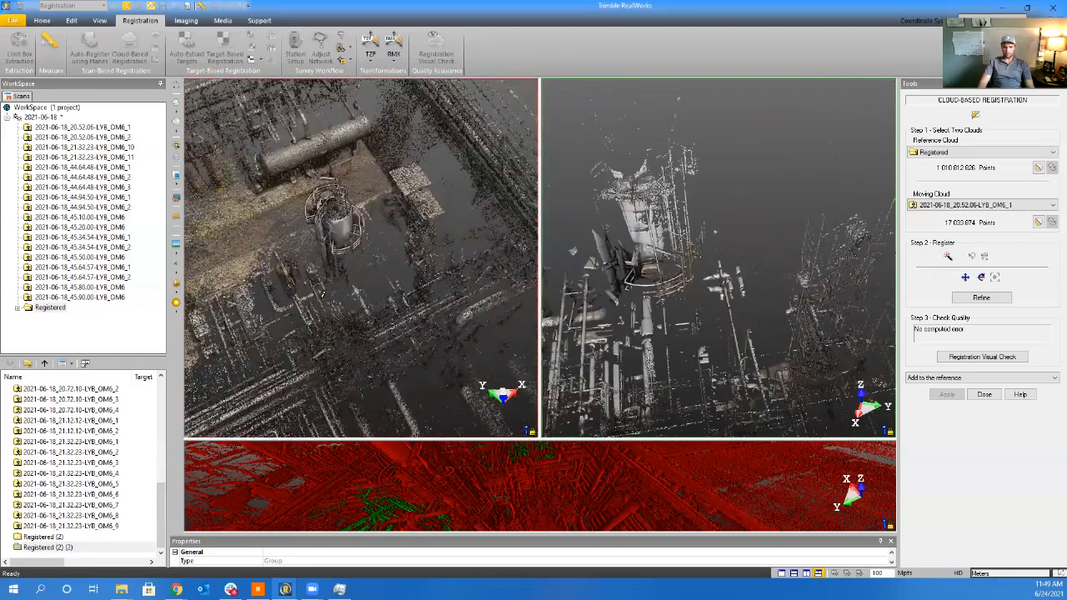
pyautogui.scroll(3, 339, 283)
pyautogui.moveTo(338, 283); pyautogui.dragTo(358, 245)
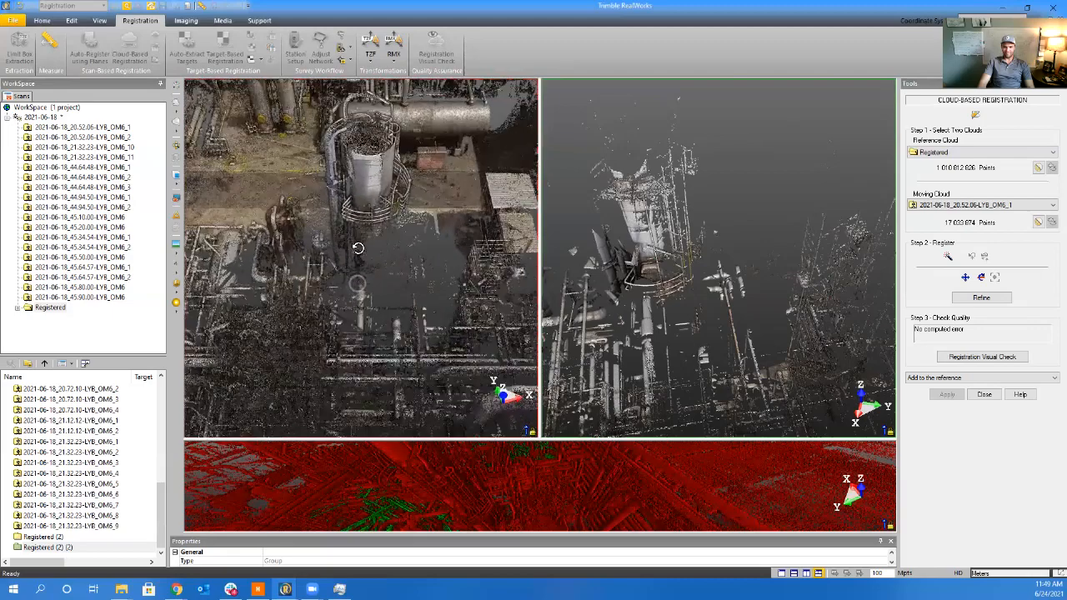
pyautogui.scroll(3, 372, 223)
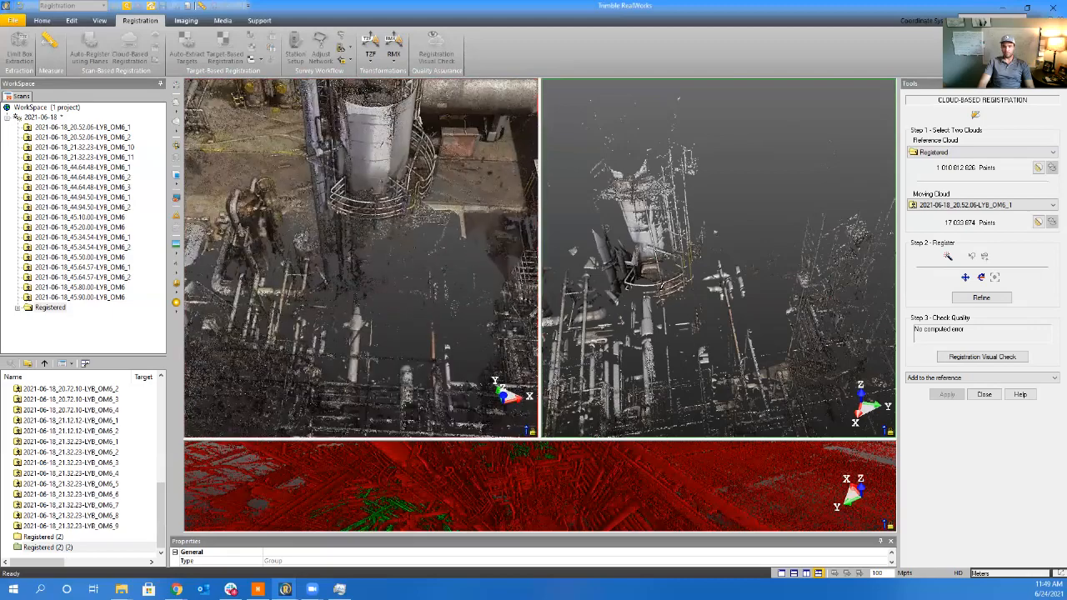
pyautogui.scroll(3, 661, 283)
pyautogui.scroll(3, 371, 185)
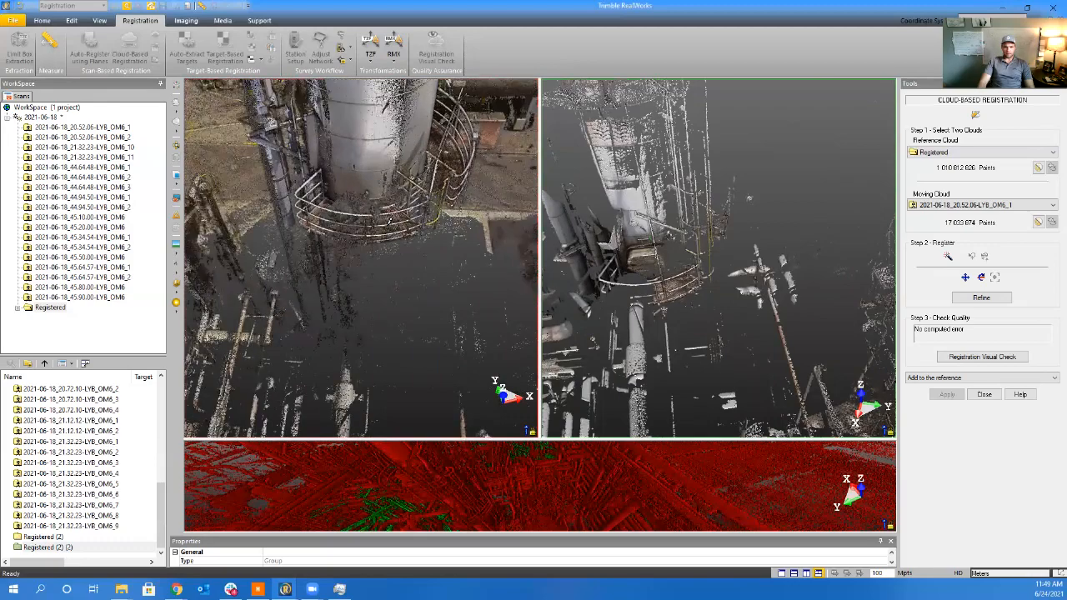
pyautogui.scroll(-5, 369, 183)
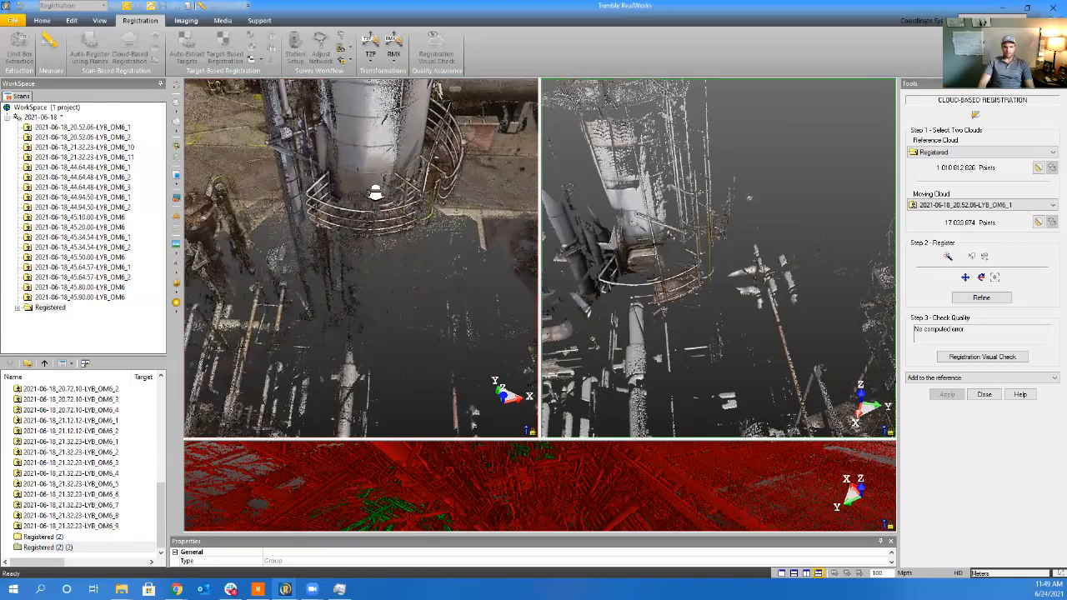
pyautogui.moveTo(635, 259); pyautogui.dragTo(658, 251)
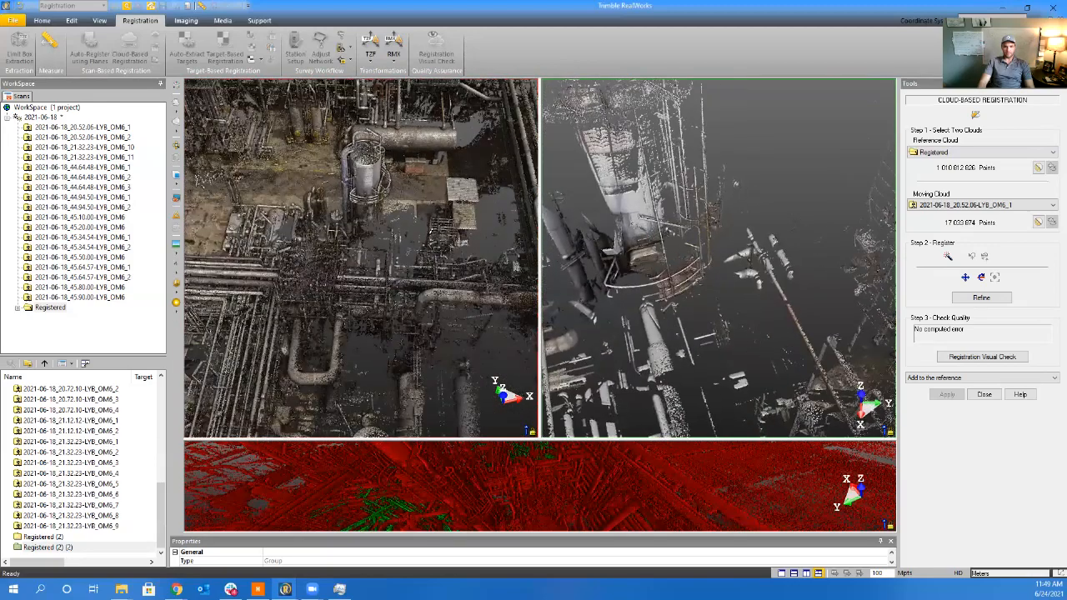
pyautogui.moveTo(377, 227); pyautogui.dragTo(513, 328, button='middle')
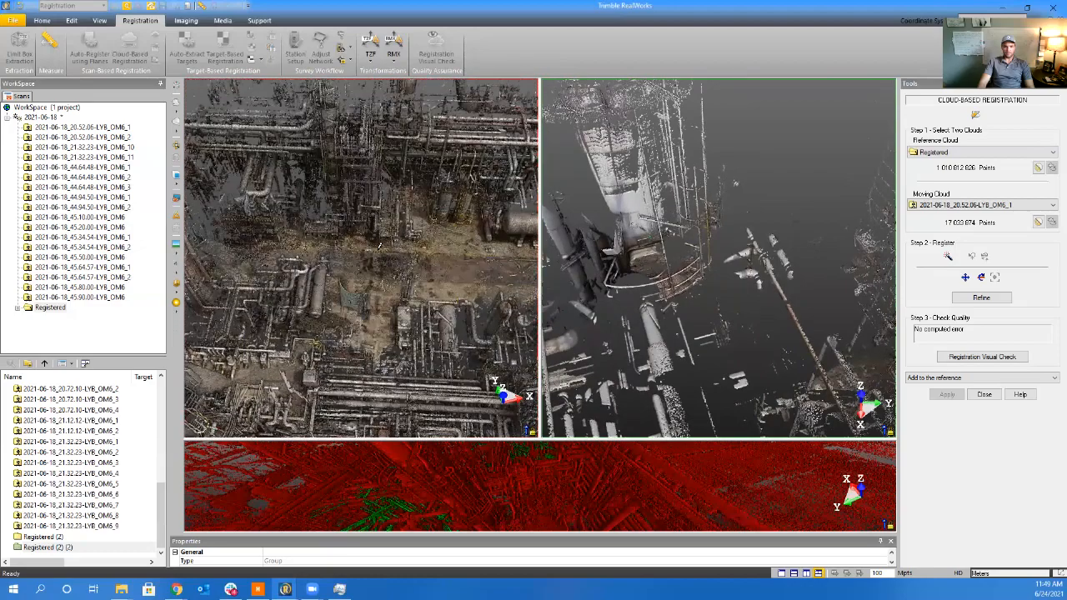
pyautogui.scroll(-5, 676, 342)
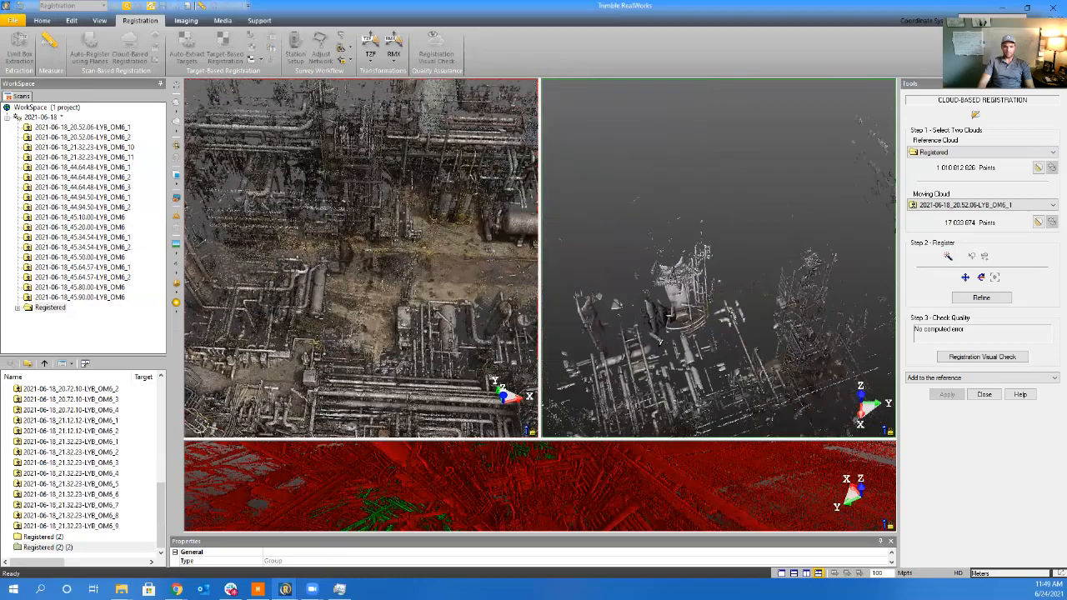
pyautogui.moveTo(662, 348); pyautogui.dragTo(636, 262, button='middle')
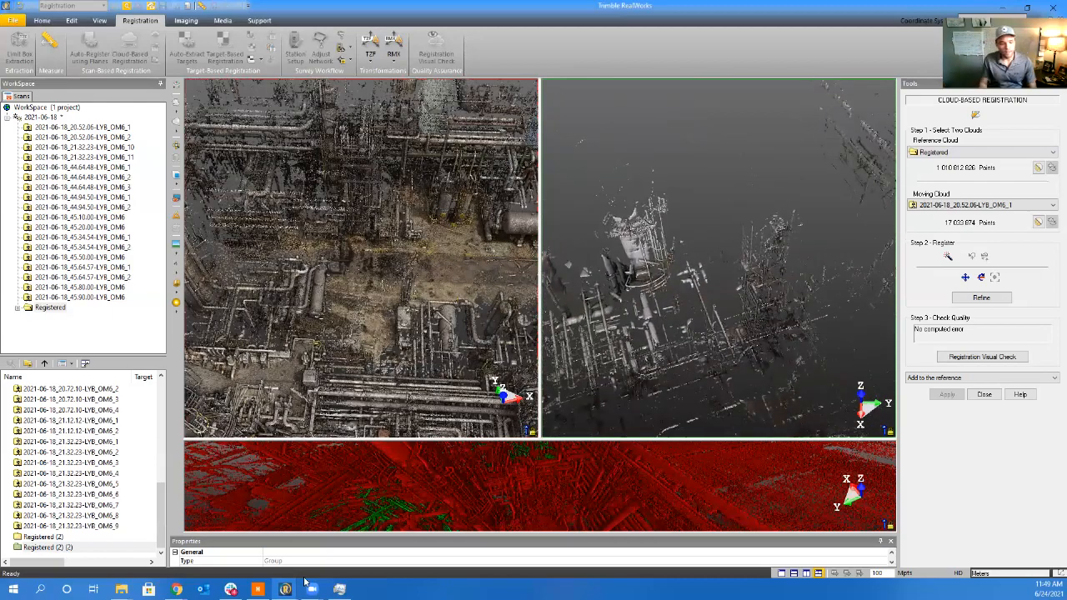
# Switch to the Ei Everywhere facility map in Chrome, search for scan 20.52.06 and open the 2021-06-18_20.52.06 result
pyautogui.moveTo(176, 590)
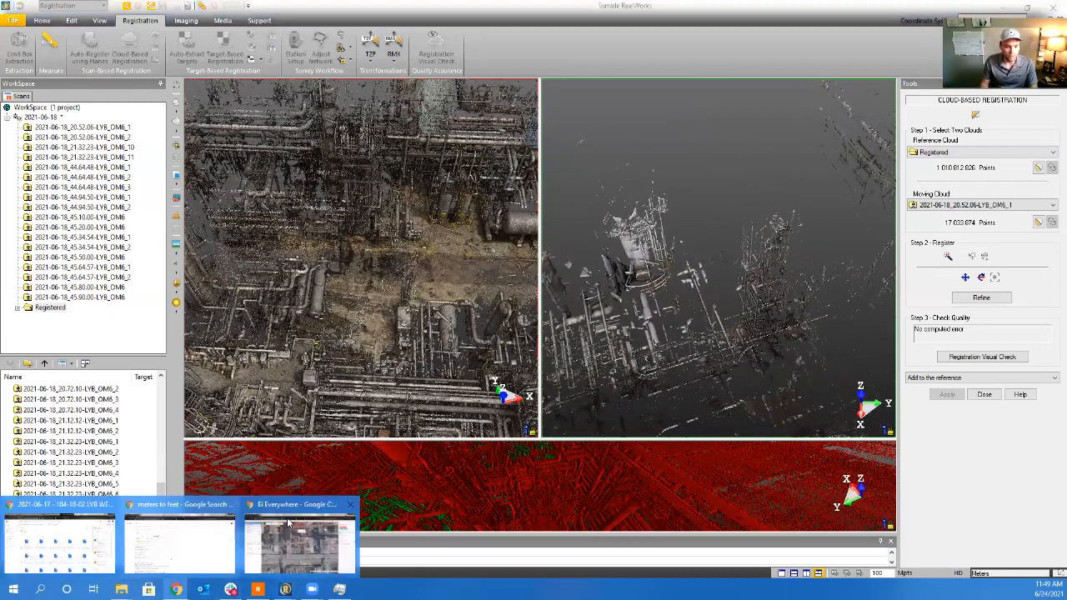
pyautogui.click(306, 504)
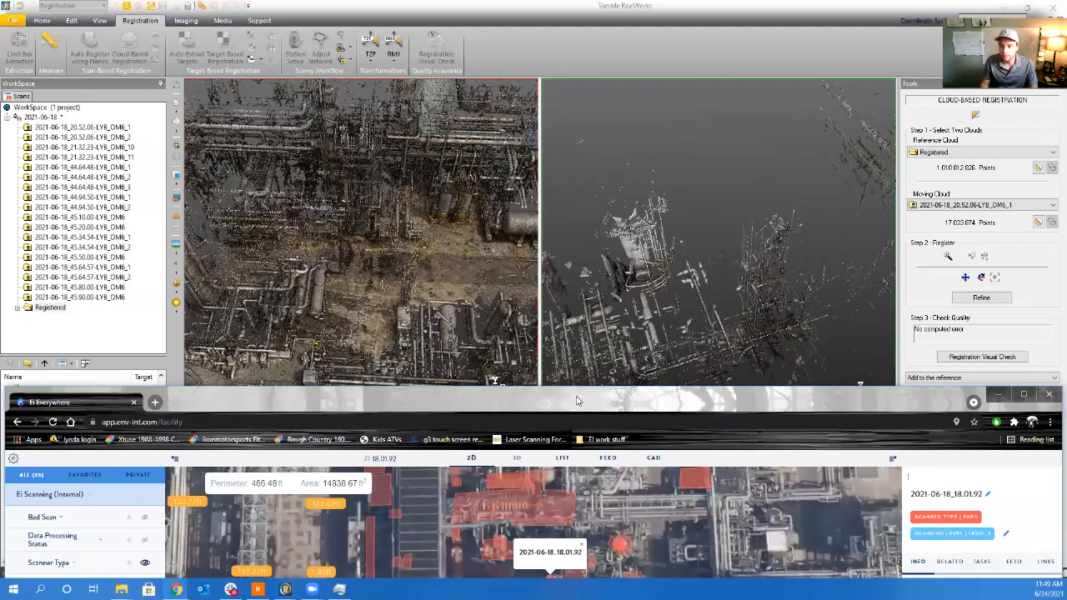
pyautogui.moveTo(576, 401); pyautogui.dragTo(583, 249)
pyautogui.click(403, 306)
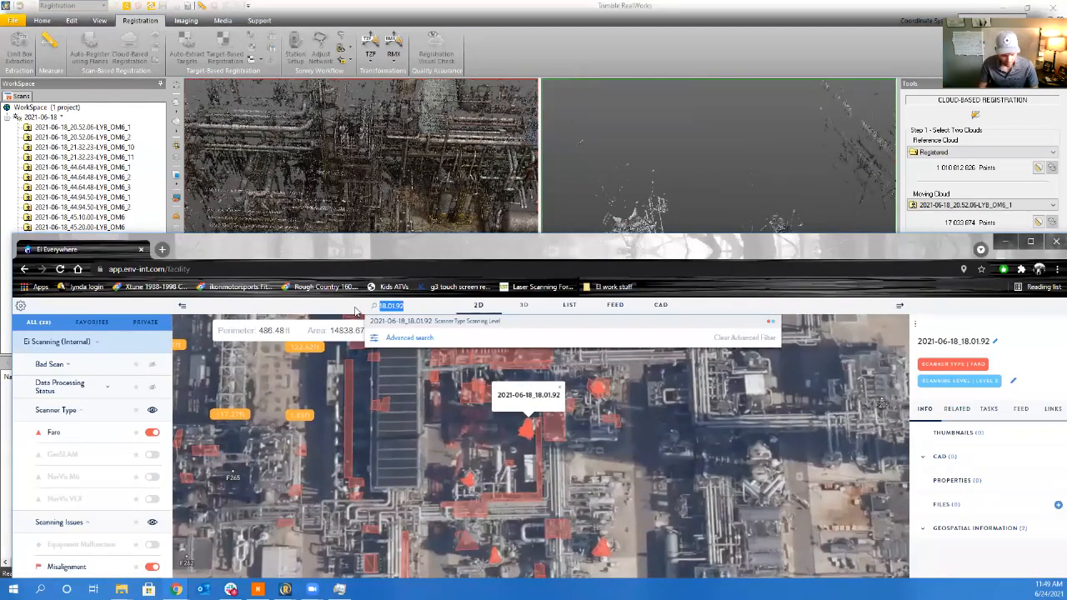
pyautogui.write('20')
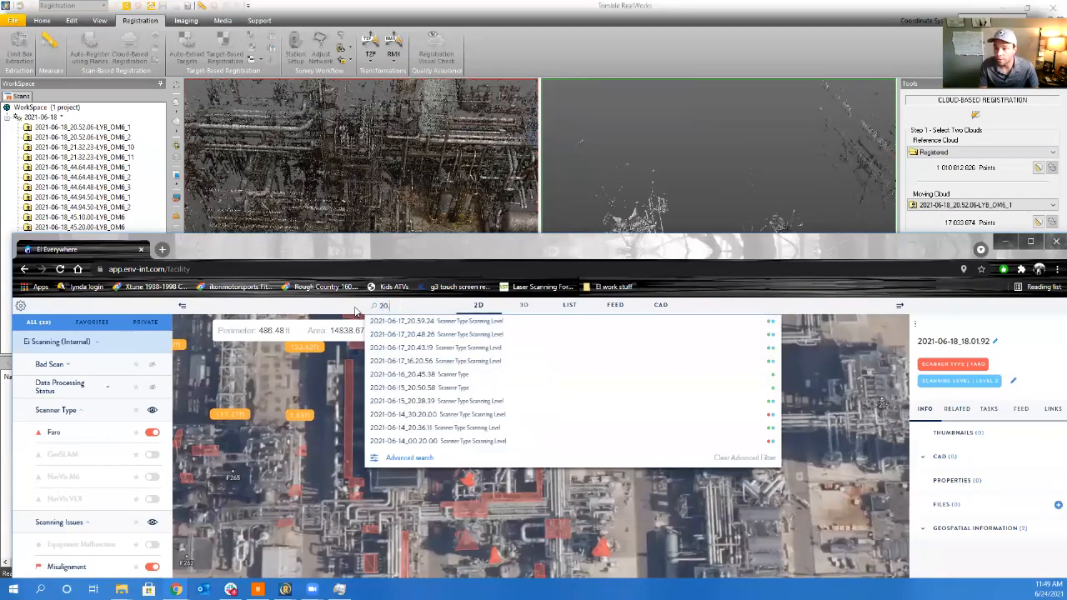
pyautogui.write('.52.06')
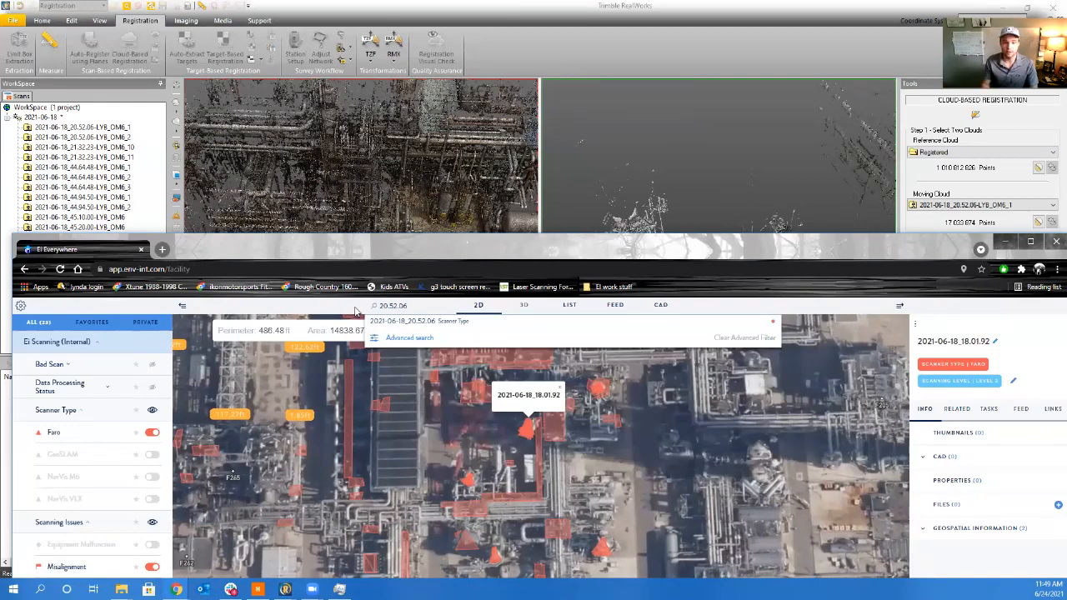
pyautogui.click(411, 319)
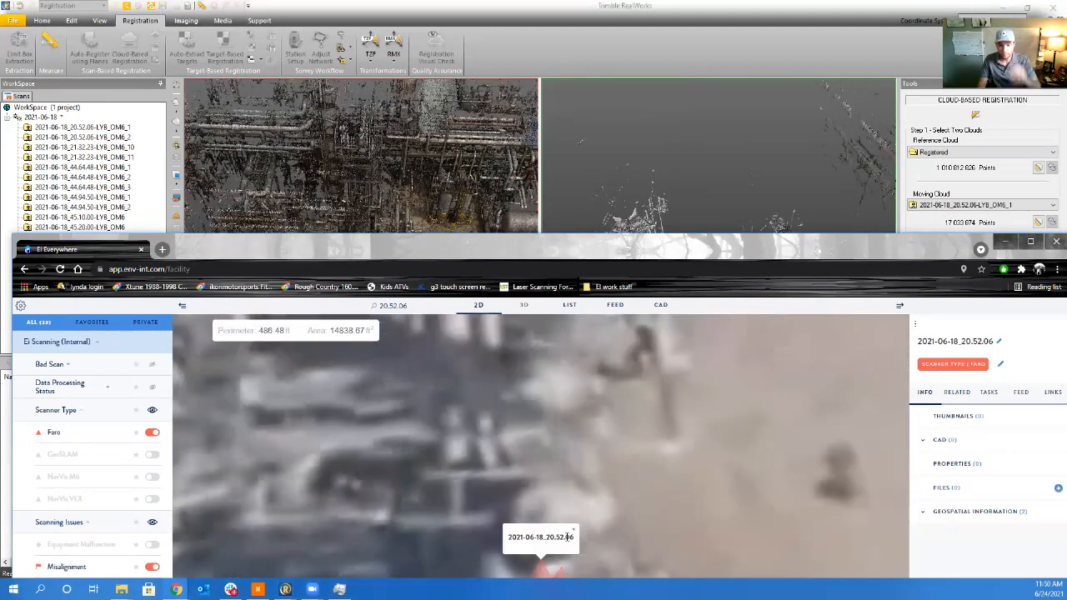
# Examine where scan 2021-06-18_20.52.06 lies on the aerial map relative to the surrounding pipe racks, keeping the point clouds visible above
pyautogui.scroll(-5, 592, 486)
pyautogui.moveTo(627, 535)
pyautogui.mouseDown()
pyautogui.moveTo(646, 426)
pyautogui.moveTo(603, 494)
pyautogui.mouseUp()
pyautogui.scroll(-3, 642, 433)
pyautogui.scroll(-3, 641, 435)
pyautogui.scroll(1, 603, 494)
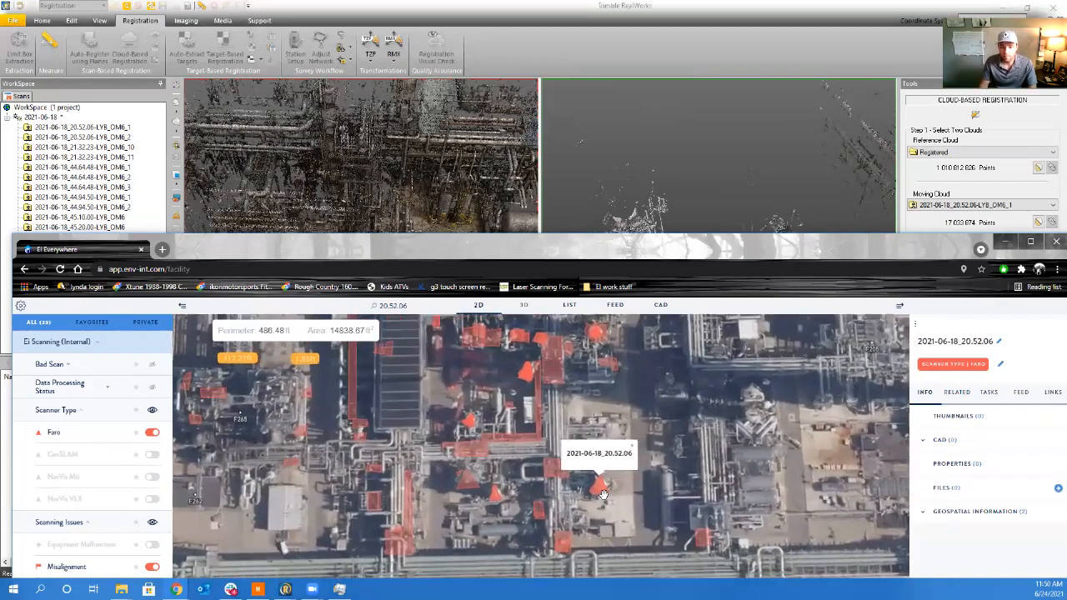
pyautogui.scroll(1, 604, 494)
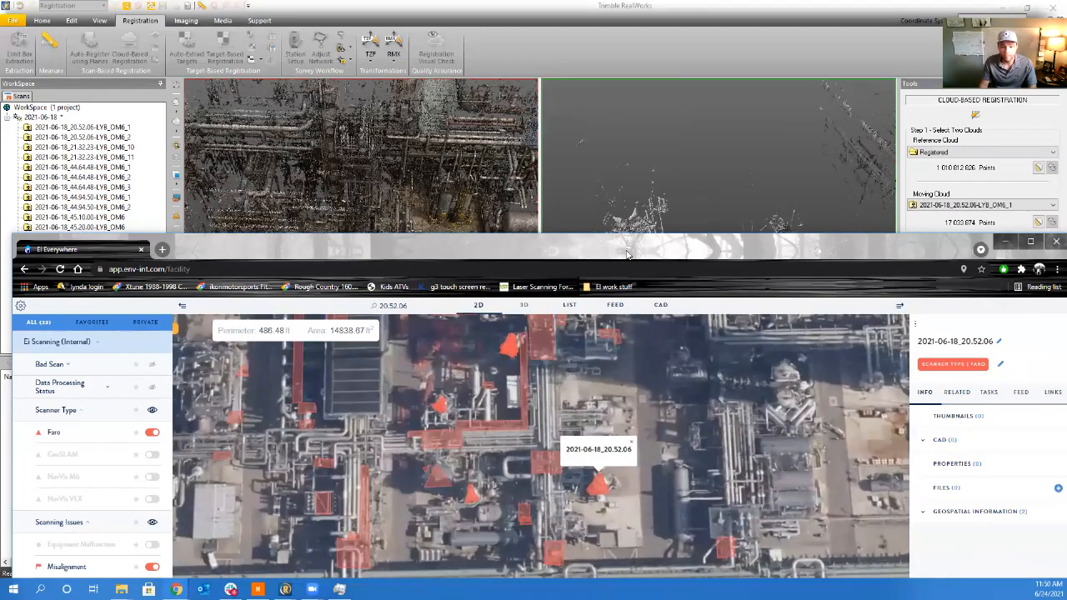
pyautogui.moveTo(628, 255); pyautogui.dragTo(618, 300)
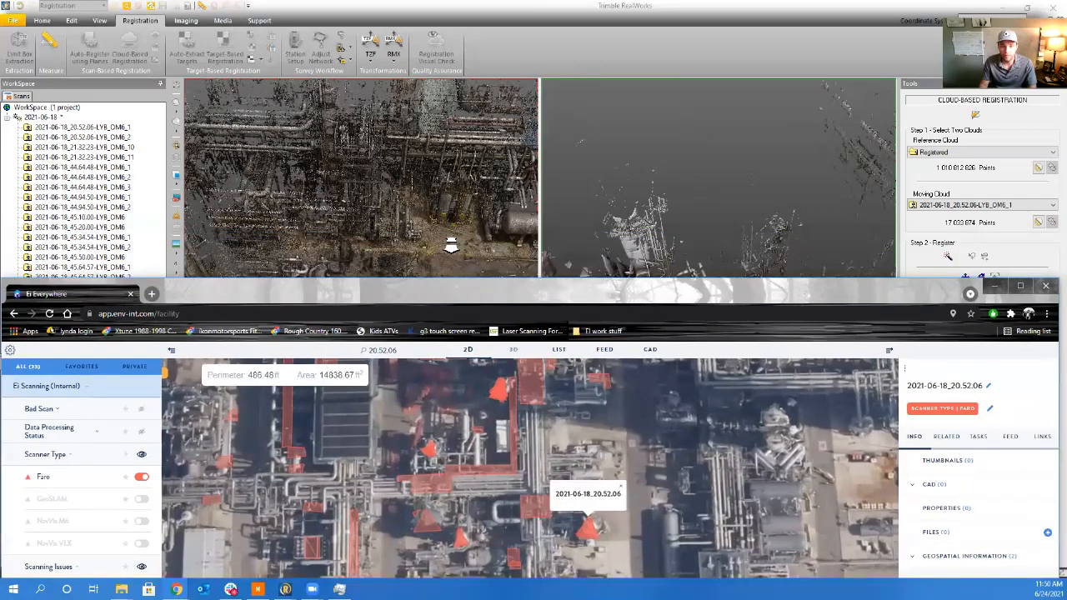
# Return to Trimble RealWorks and compare the Registered cloud with the aerial map to locate the column at the 20.52.06 scan position
pyautogui.scroll(-4, 452, 247)
pyautogui.click(455, 250)
pyautogui.moveTo(403, 138); pyautogui.dragTo(390, 242)
pyautogui.moveTo(347, 313); pyautogui.dragTo(333, 330)
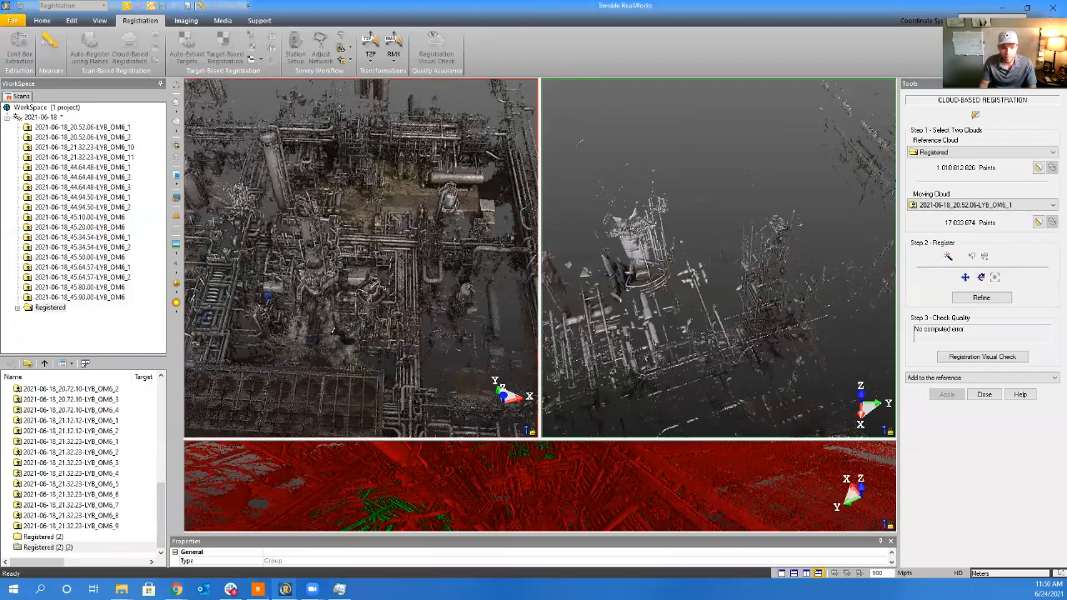
pyautogui.moveTo(429, 327); pyautogui.dragTo(535, 380)
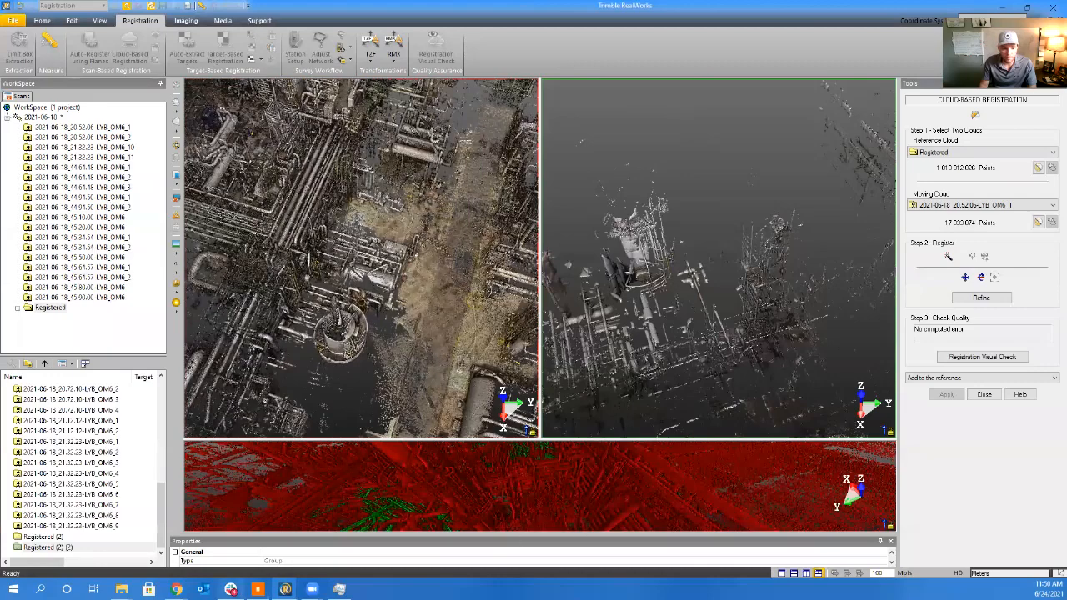
pyautogui.moveTo(176, 589)
pyautogui.click(305, 540)
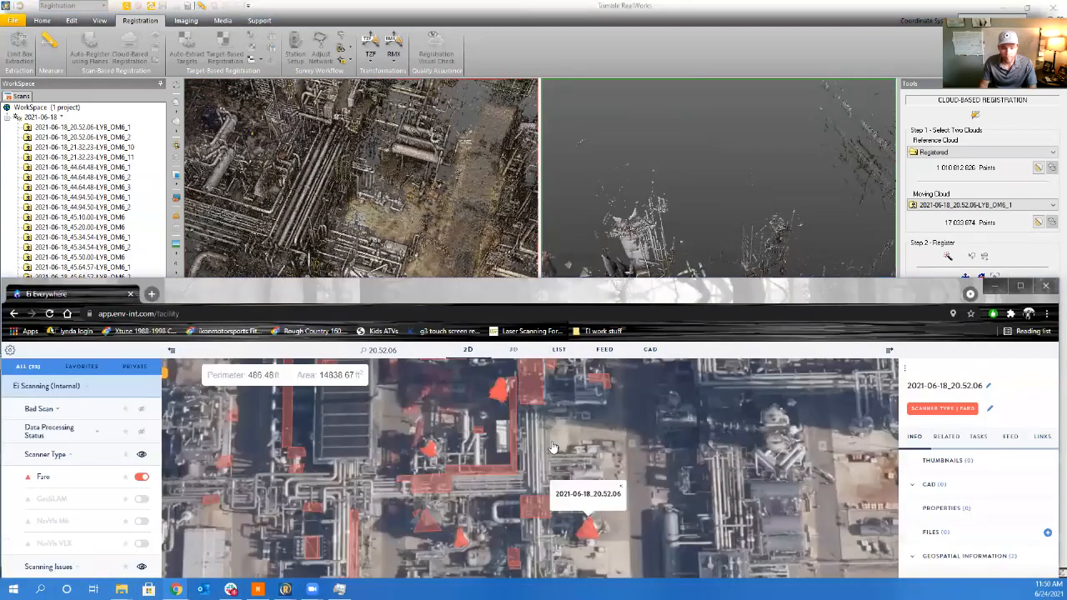
pyautogui.click(457, 234)
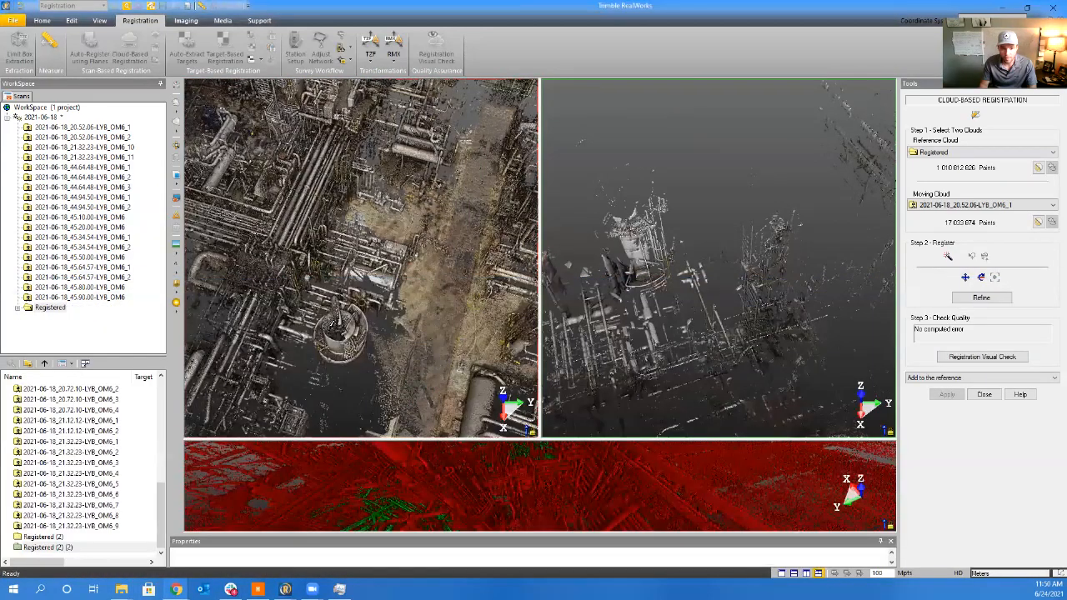
pyautogui.scroll(4, 457, 234)
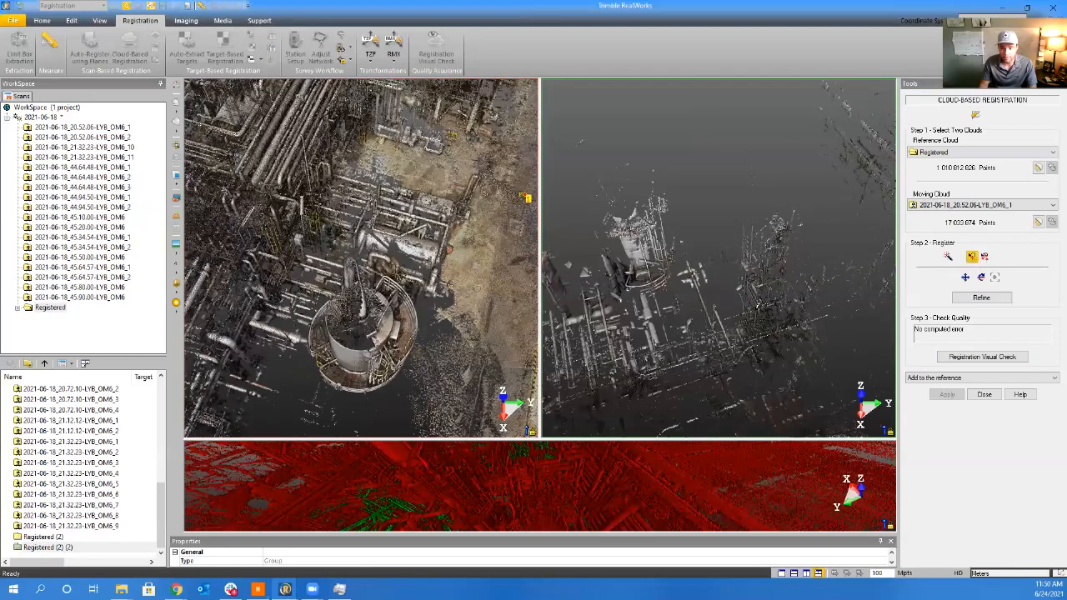
# Register the 20.52.06_1 scan by picking the same vertical pipe beside the railed column in both clouds, and refine the registration
pyautogui.click(972, 257)
pyautogui.moveTo(423, 344)
pyautogui.mouseDown()
pyautogui.moveTo(467, 359)
pyautogui.moveTo(492, 304)
pyautogui.moveTo(308, 331)
pyautogui.moveTo(315, 264)
pyautogui.mouseUp()
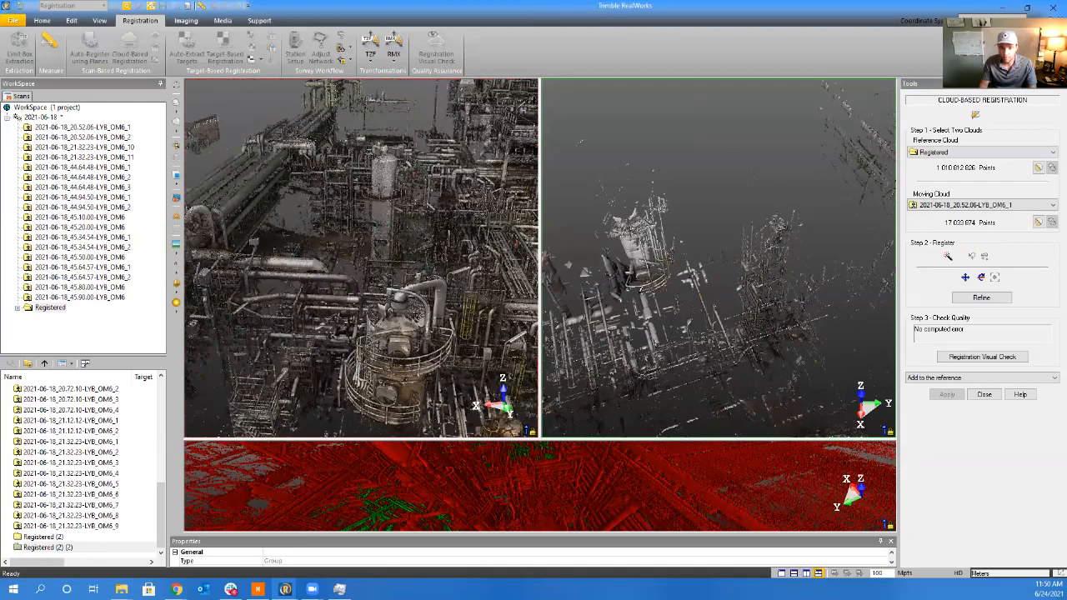
pyautogui.moveTo(438, 397); pyautogui.dragTo(454, 292)
pyautogui.scroll(-2, 454, 292)
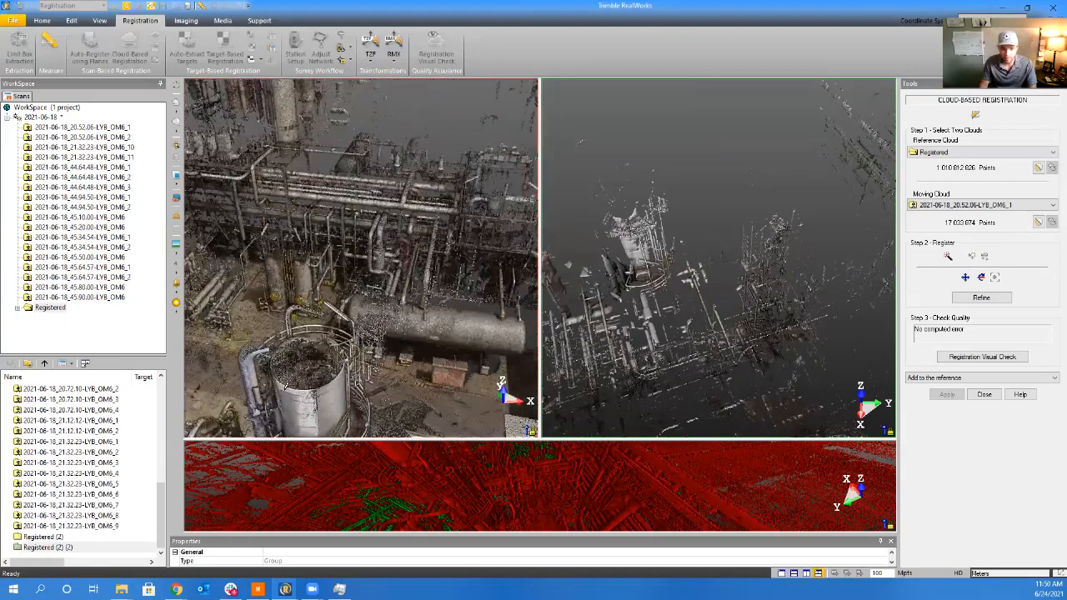
pyautogui.moveTo(333, 313); pyautogui.dragTo(348, 291, button='middle')
pyautogui.moveTo(348, 291); pyautogui.dragTo(351, 313)
pyautogui.moveTo(350, 312); pyautogui.dragTo(360, 285, button='middle')
pyautogui.moveTo(360, 286); pyautogui.dragTo(381, 358)
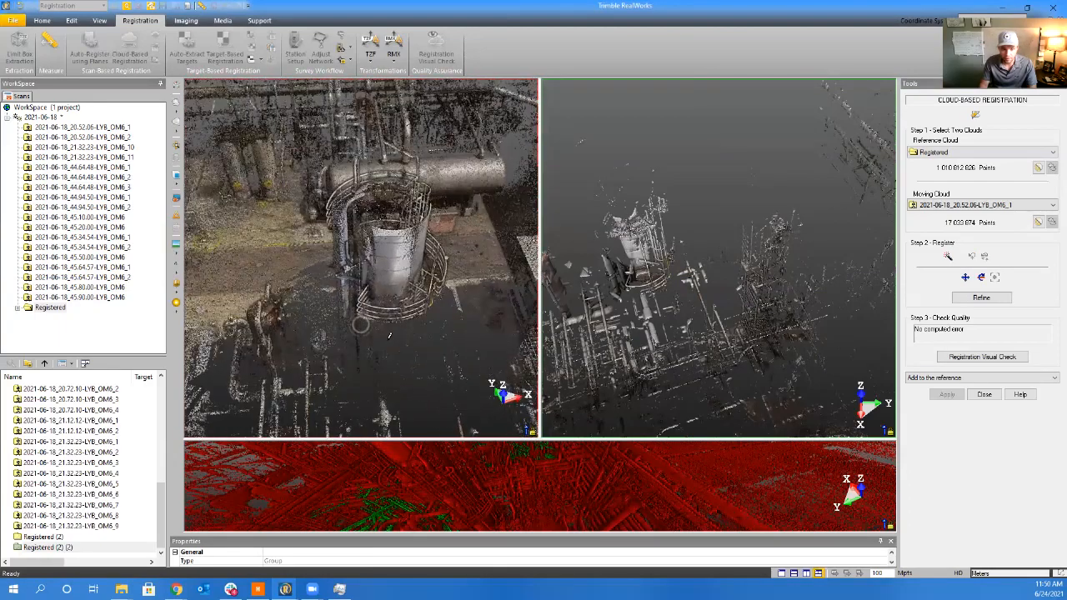
pyautogui.moveTo(381, 359); pyautogui.dragTo(378, 269, button='middle')
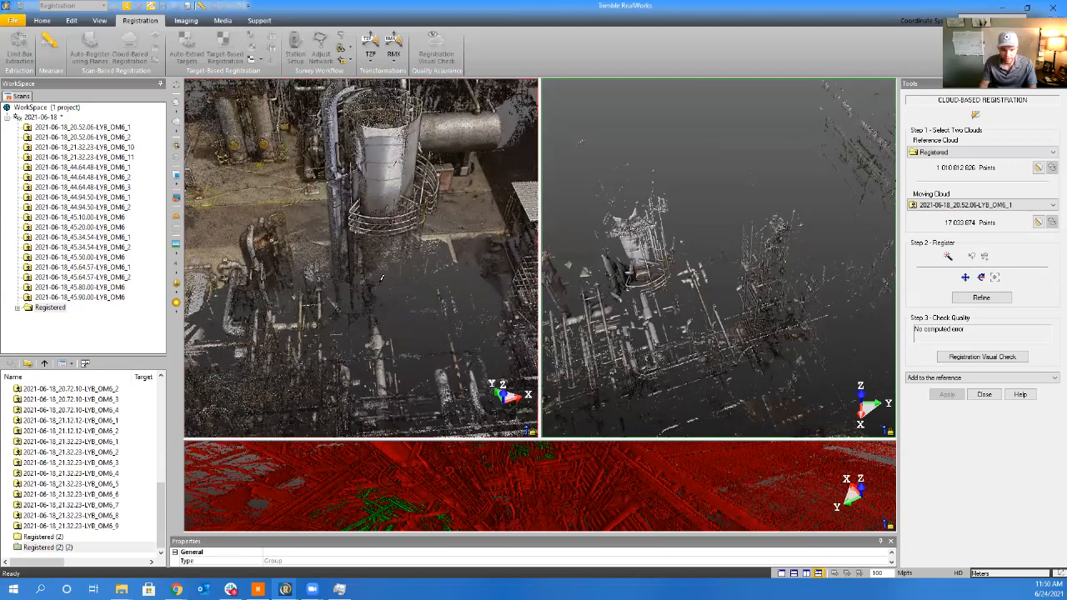
pyautogui.scroll(2, 648, 310)
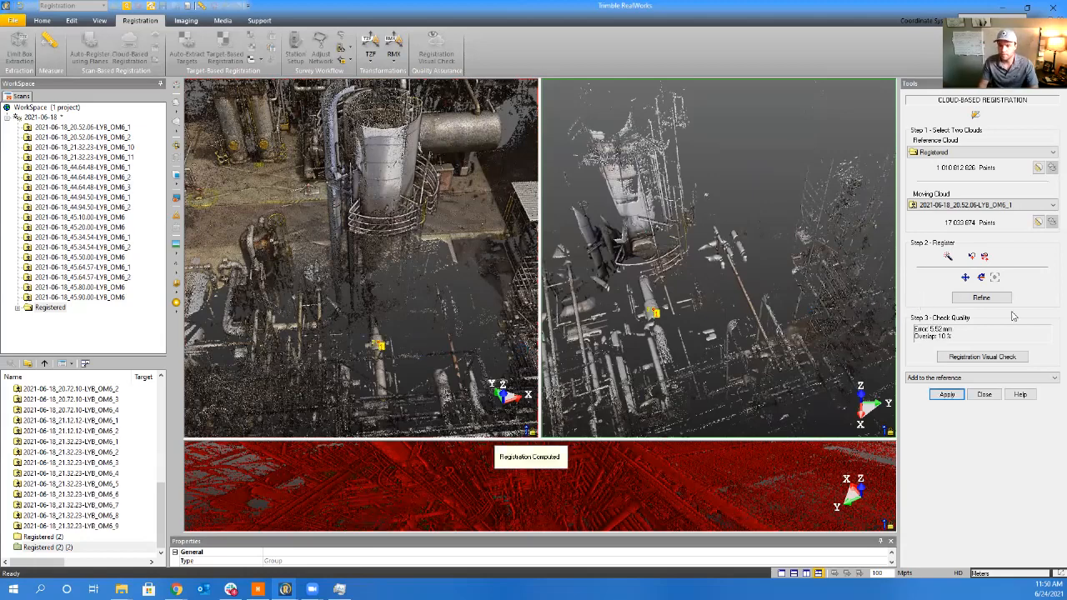
pyautogui.click(976, 298)
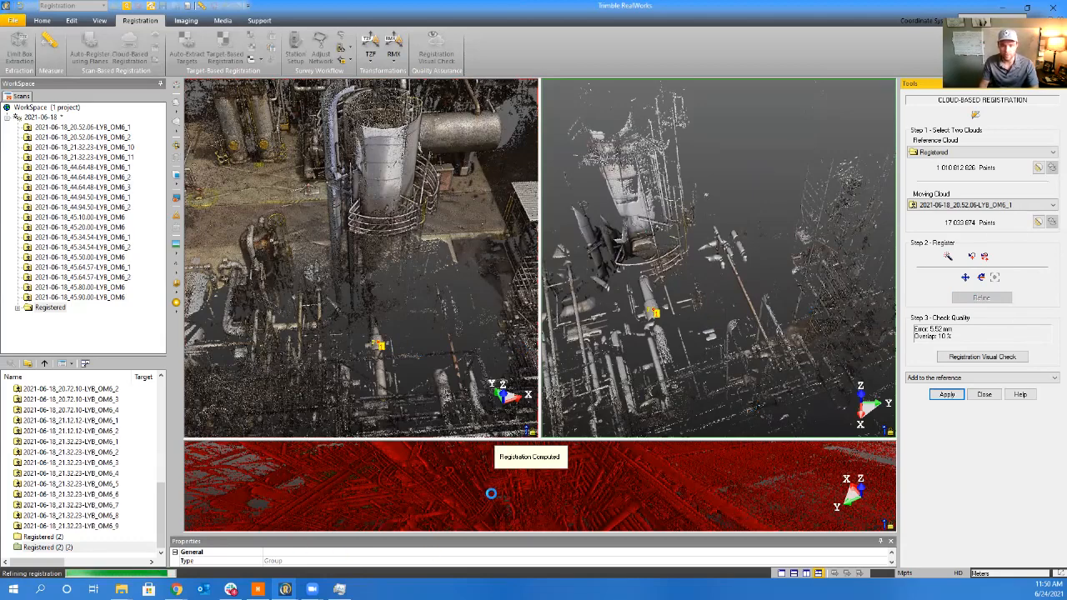
pyautogui.click(491, 494)
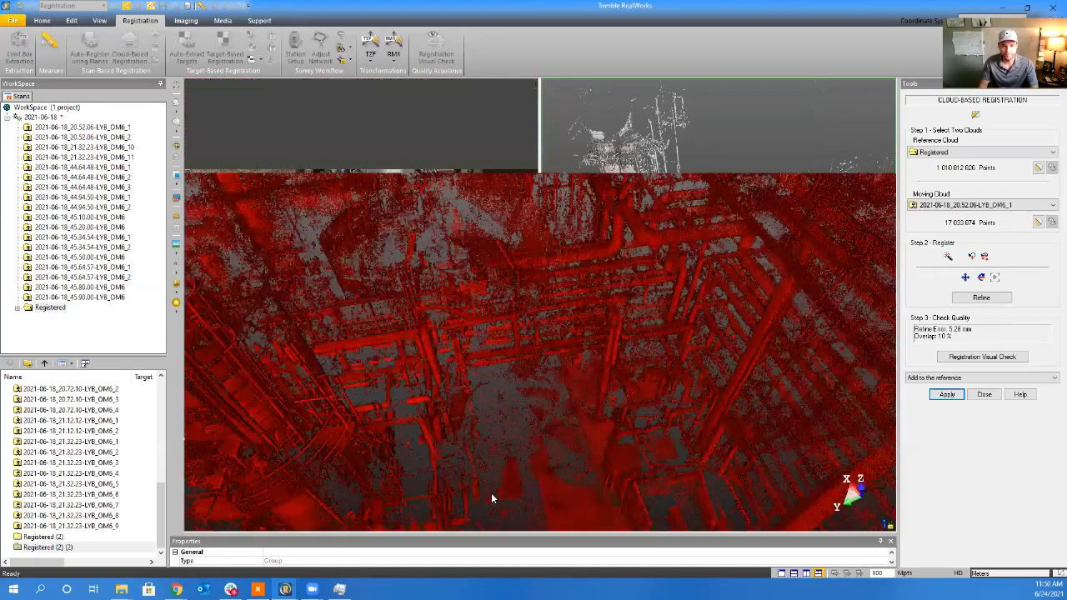
# Examine the red and green overlay around the railed column to check the alignment of the 20.52.06_1 scan
pyautogui.moveTo(415, 390); pyautogui.dragTo(406, 413, button='middle')
pyautogui.scroll(-2, 405, 368)
pyautogui.moveTo(559, 421); pyautogui.dragTo(433, 430)
pyautogui.scroll(-6, 433, 430)
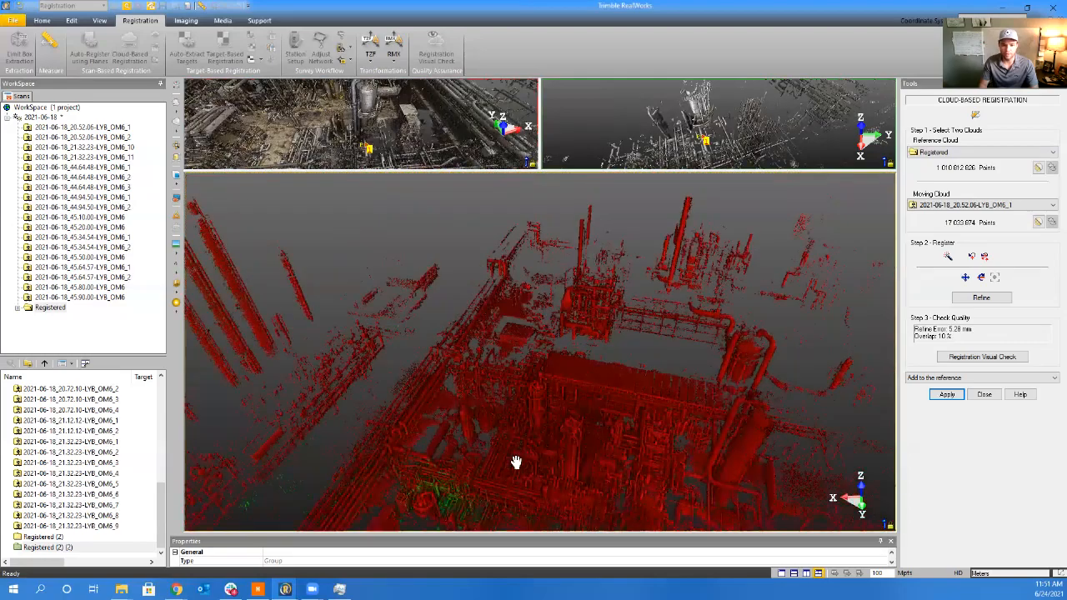
pyautogui.scroll(3, 574, 446)
pyautogui.scroll(3, 574, 437)
pyautogui.moveTo(572, 428); pyautogui.dragTo(344, 421)
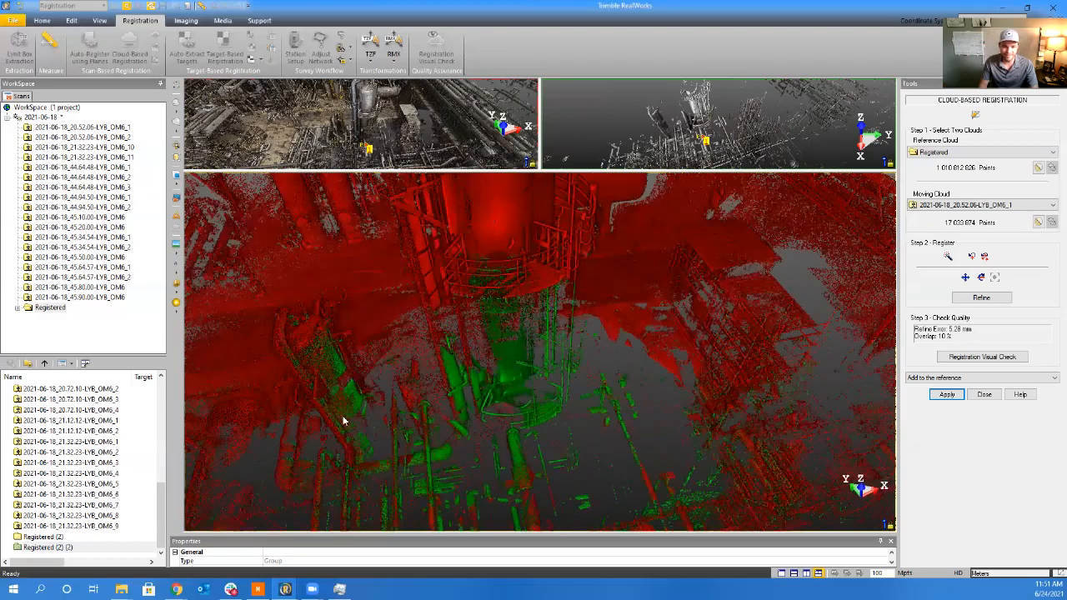
# Pick a point near the top of the small brown vessel beside the hooked pipe in the moving 20.52.06_1 cloud
pyautogui.moveTo(373, 171); pyautogui.dragTo(377, 439)
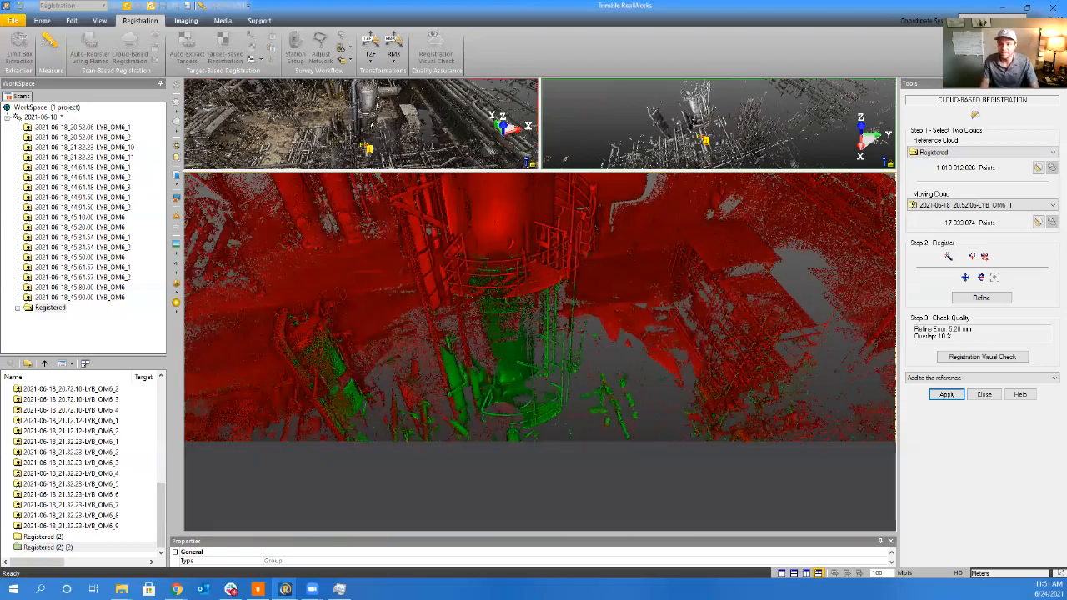
pyautogui.moveTo(320, 269); pyautogui.dragTo(384, 265, button='middle')
pyautogui.moveTo(383, 265); pyautogui.dragTo(321, 225)
pyautogui.moveTo(662, 245); pyautogui.dragTo(632, 229)
pyautogui.moveTo(632, 231); pyautogui.dragTo(767, 266, button='middle')
pyautogui.moveTo(767, 266); pyautogui.dragTo(610, 259)
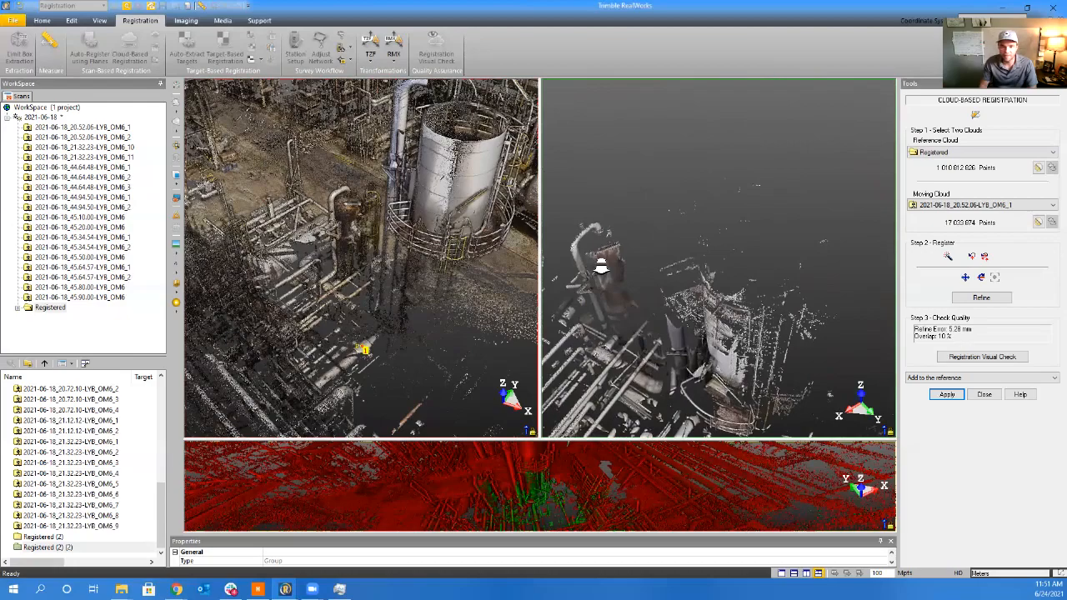
pyautogui.scroll(5, 600, 267)
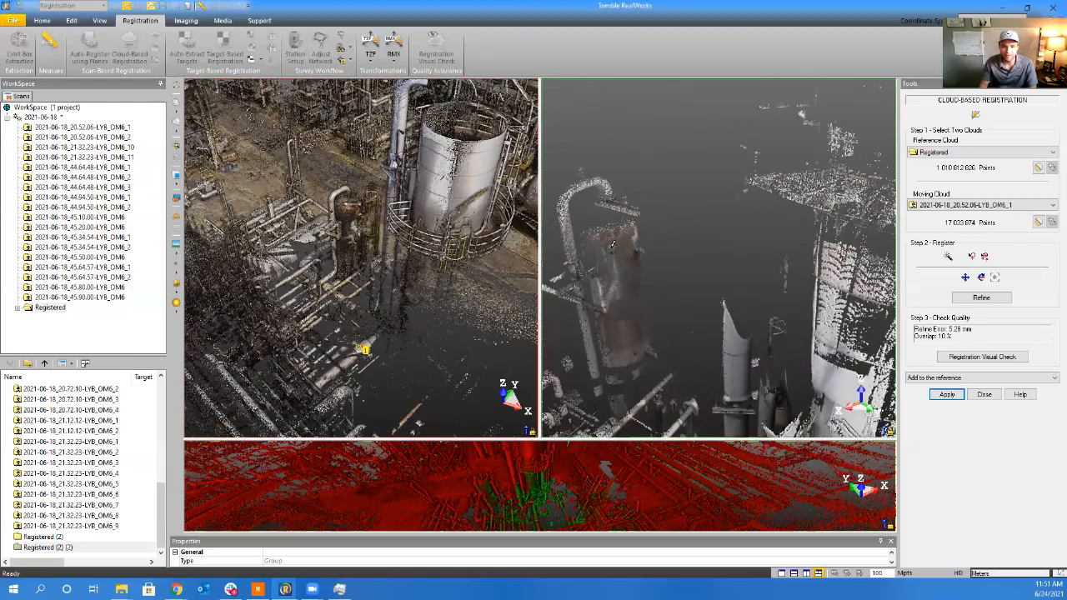
pyautogui.scroll(2, 335, 214)
# Match the pick on the same brown vessel's top in the Registered cloud, refine the registration, and add scan 20.52.06_1 to the reference
pyautogui.moveTo(345, 205); pyautogui.dragTo(359, 248, button='middle')
pyautogui.scroll(4, 358, 248)
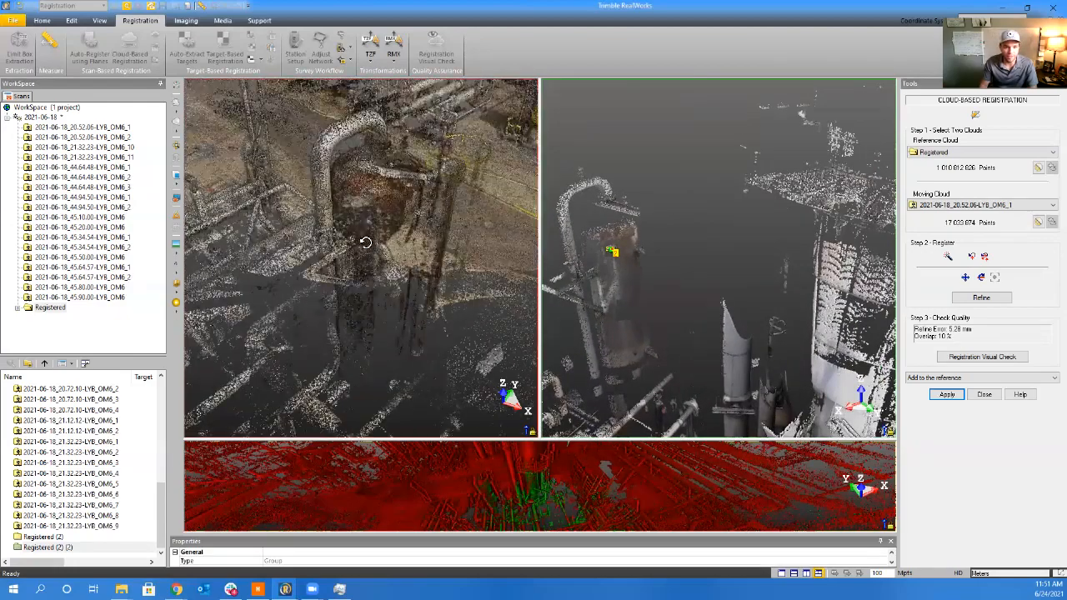
pyautogui.moveTo(360, 250); pyautogui.dragTo(375, 225)
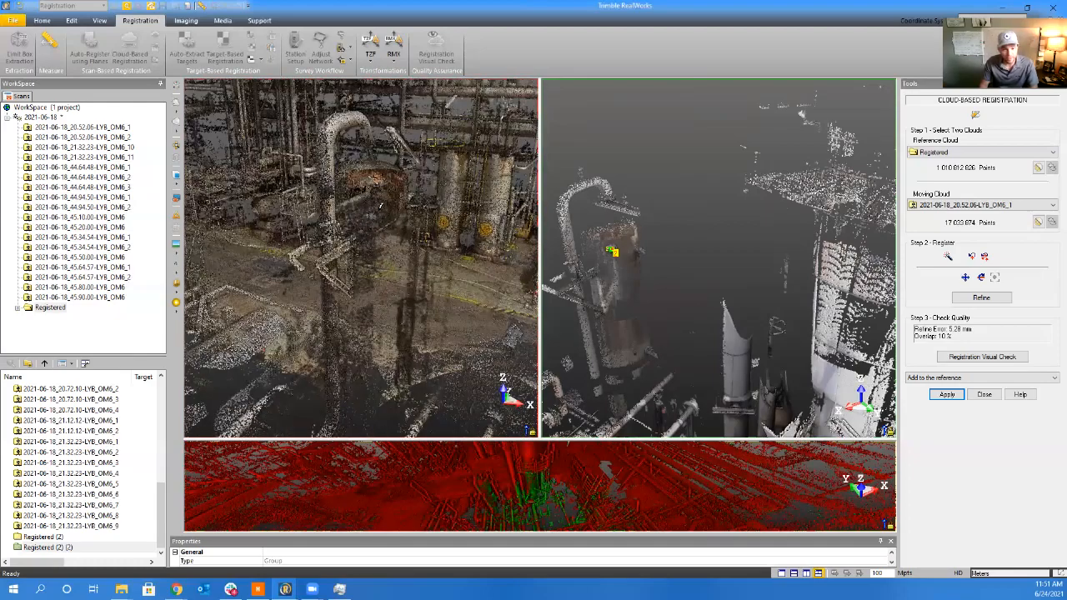
pyautogui.scroll(5, 380, 205)
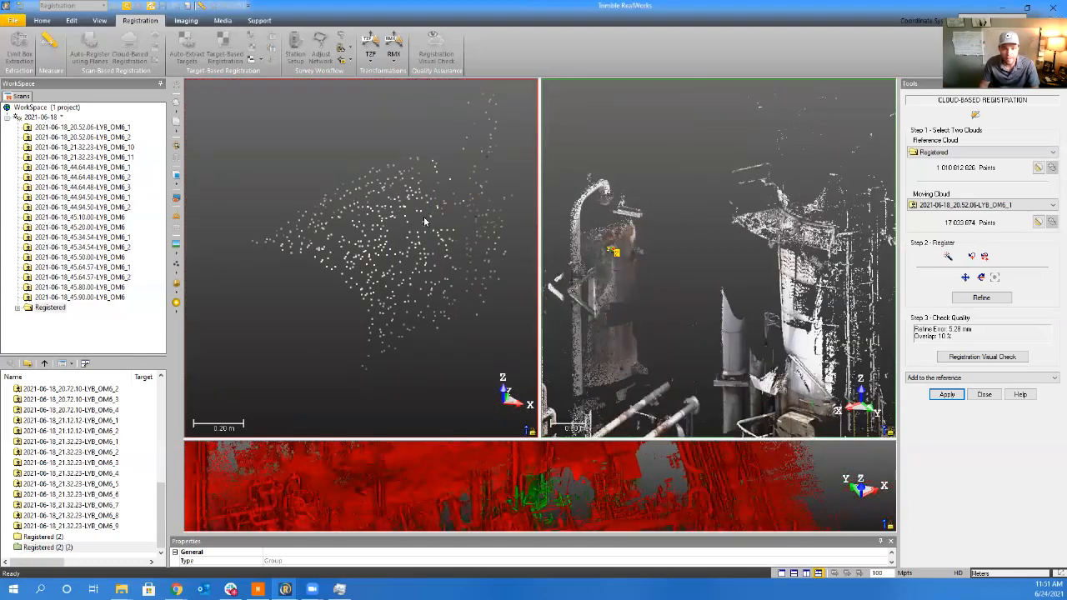
pyautogui.scroll(-5, 397, 226)
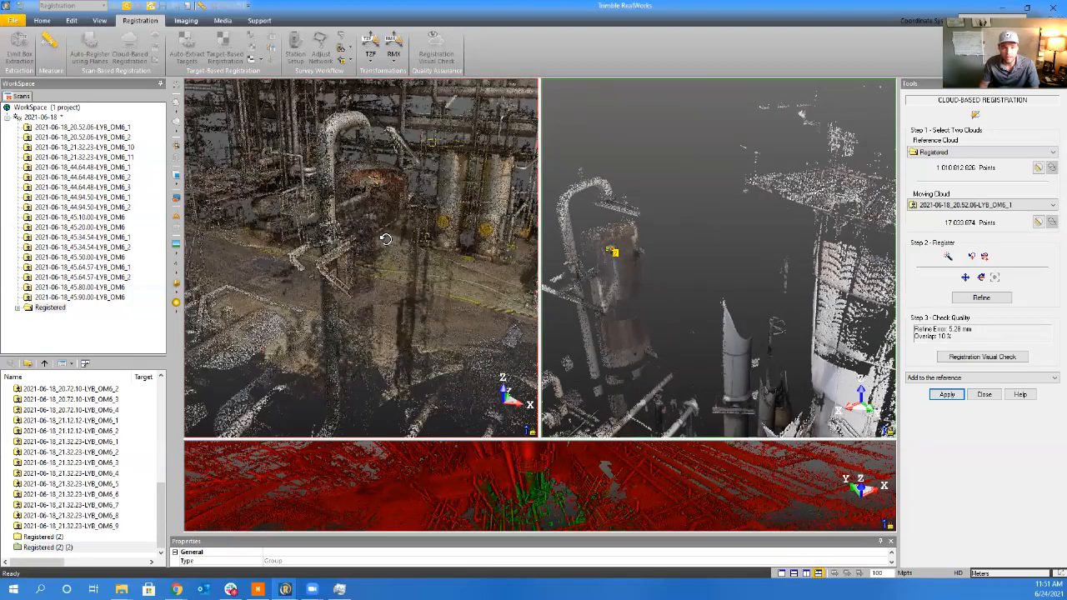
pyautogui.moveTo(385, 239)
pyautogui.mouseDown()
pyautogui.moveTo(428, 252)
pyautogui.moveTo(398, 264)
pyautogui.moveTo(381, 143)
pyautogui.moveTo(381, 290)
pyautogui.moveTo(380, 275)
pyautogui.moveTo(350, 267)
pyautogui.moveTo(364, 278)
pyautogui.moveTo(375, 253)
pyautogui.mouseUp()
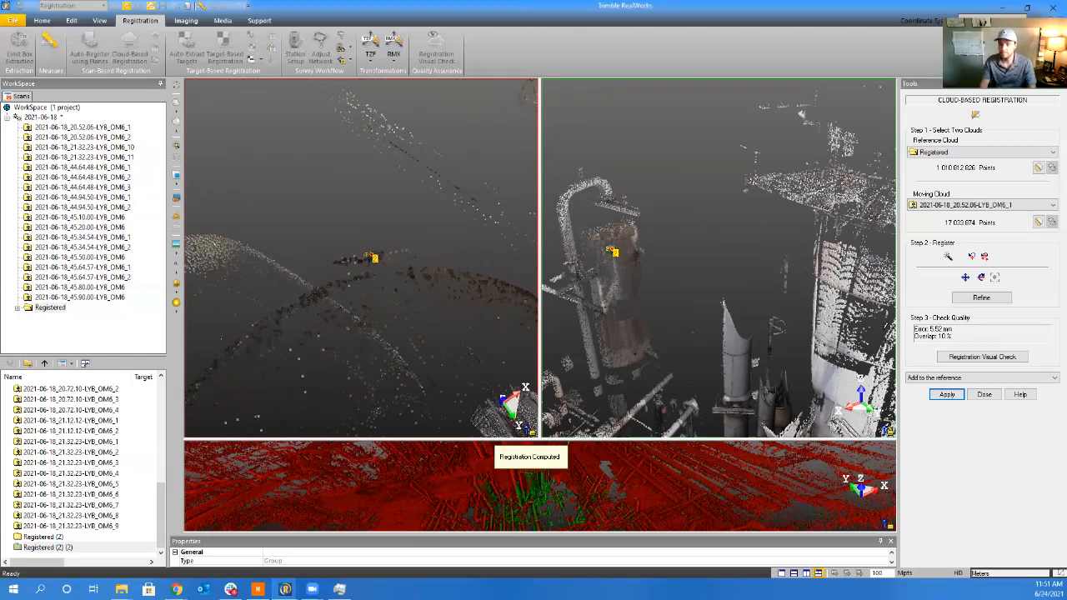
pyautogui.click(978, 298)
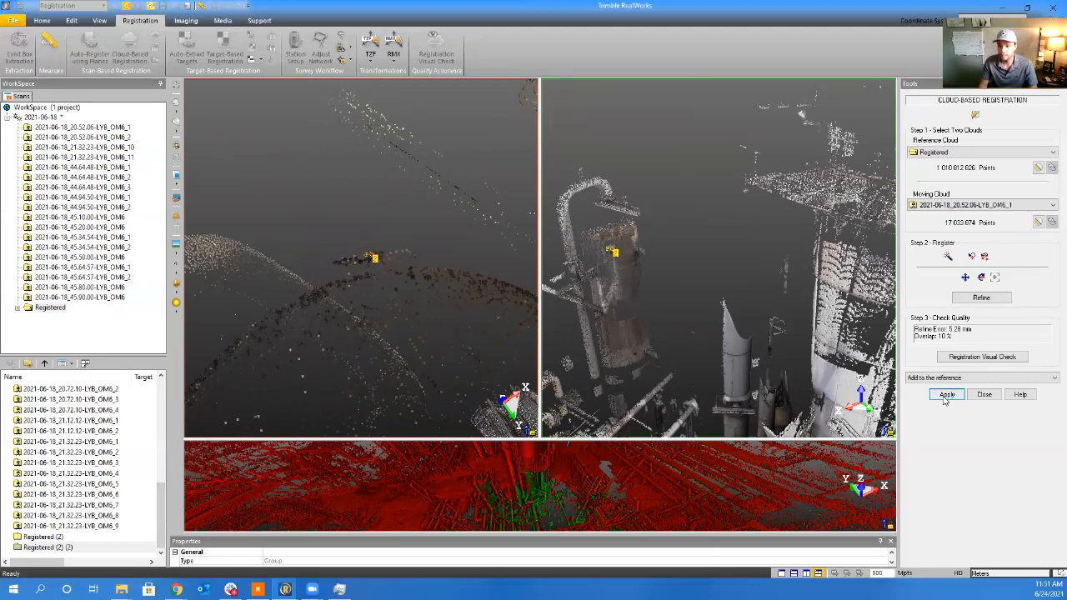
pyautogui.click(947, 395)
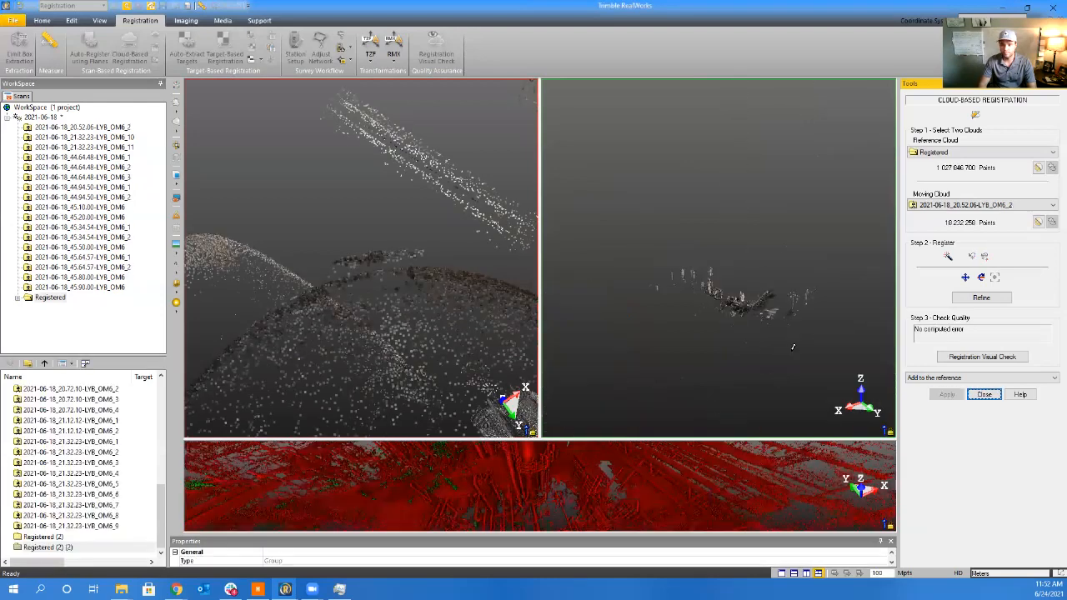
# Register scan 20.52.06_2 by picking the same brown fitting at the railed column's base in both clouds, refine it, and add it to the reference
pyautogui.scroll(5, 793, 347)
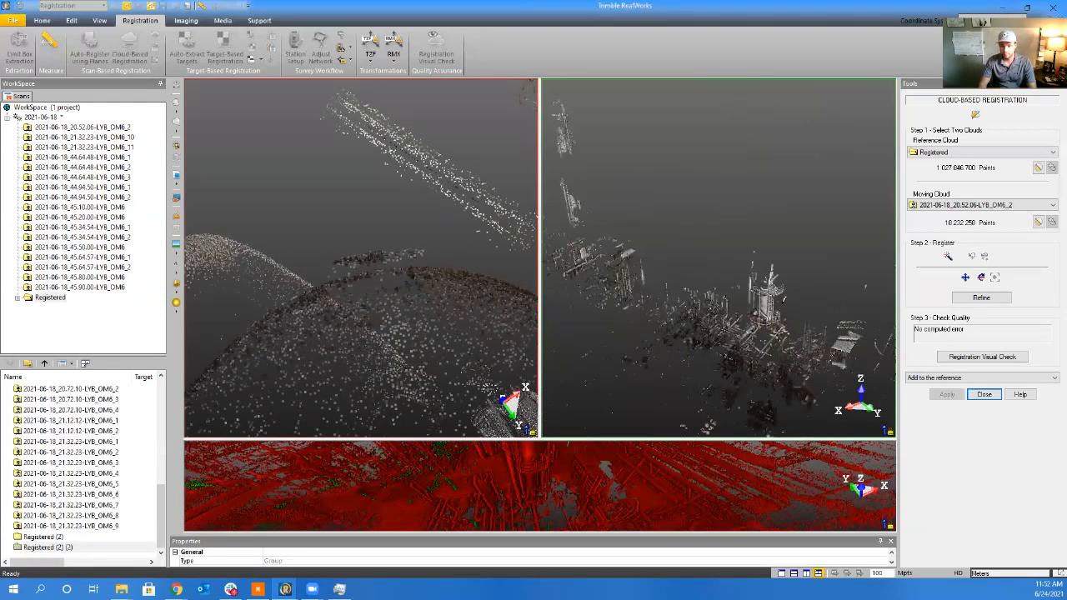
pyautogui.scroll(5, 783, 299)
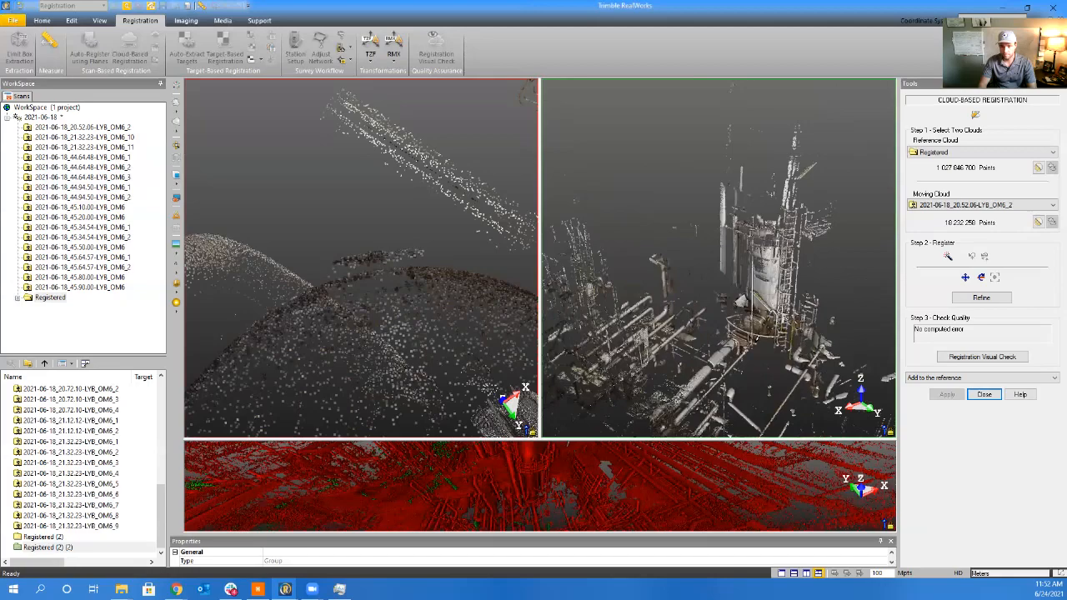
pyautogui.scroll(5, 759, 328)
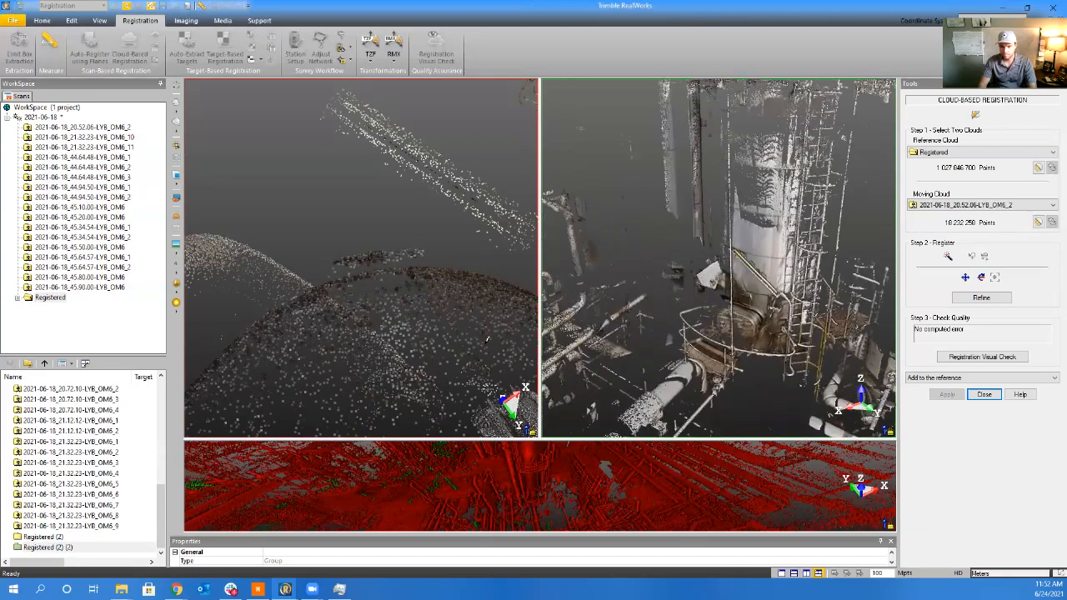
pyautogui.scroll(3, 428, 344)
pyautogui.moveTo(429, 344); pyautogui.dragTo(412, 433)
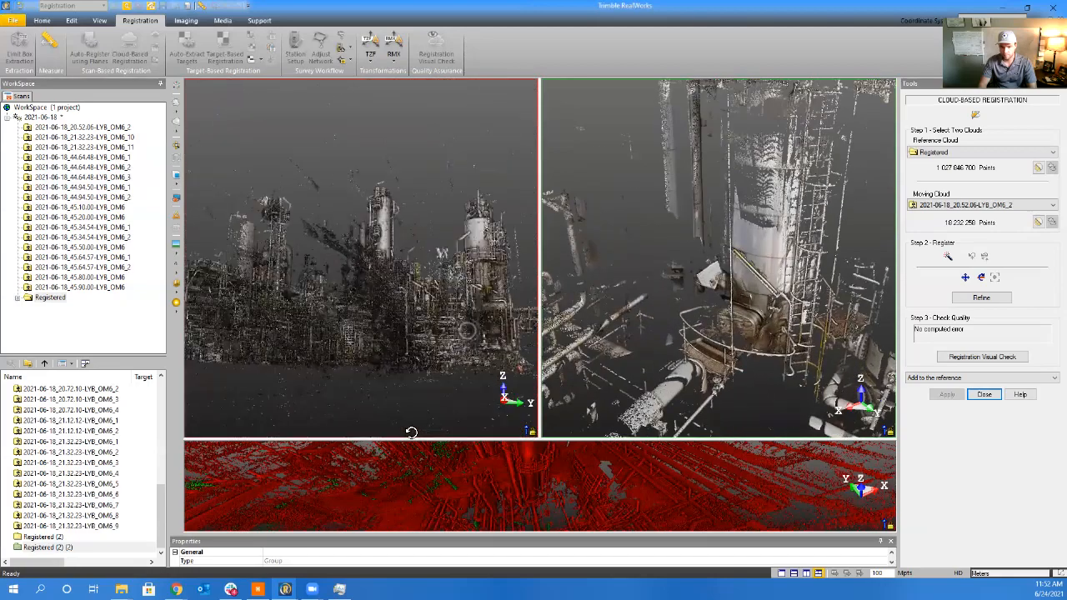
pyautogui.scroll(4, 419, 347)
pyautogui.scroll(3, 476, 292)
pyautogui.moveTo(458, 353)
pyautogui.mouseDown()
pyautogui.moveTo(521, 364)
pyautogui.moveTo(442, 339)
pyautogui.mouseUp()
pyautogui.moveTo(446, 328); pyautogui.dragTo(390, 353)
pyautogui.scroll(2, 753, 306)
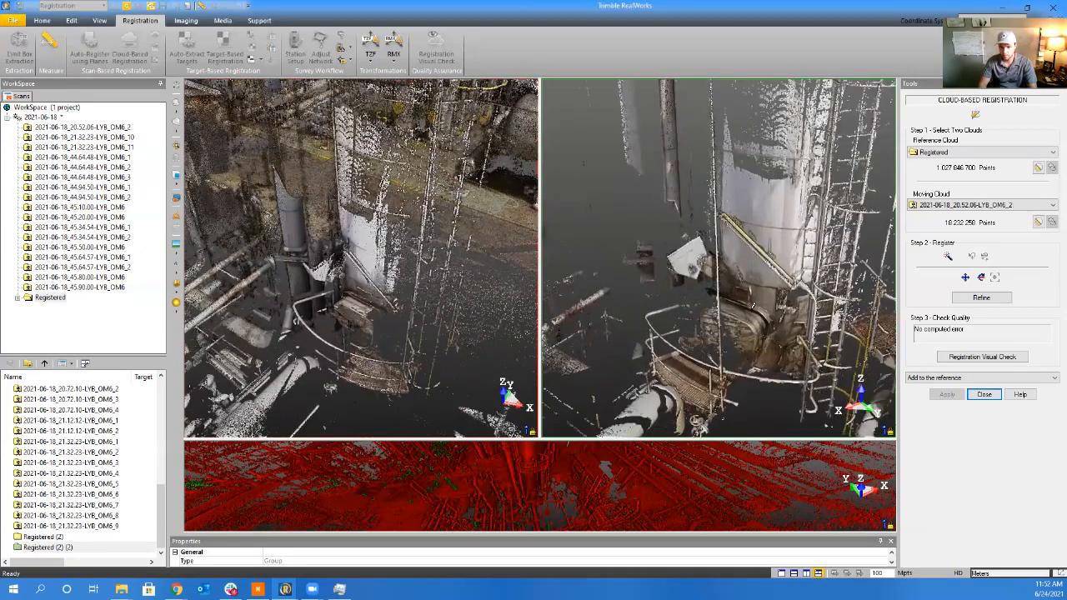
pyautogui.moveTo(750, 312); pyautogui.dragTo(740, 321)
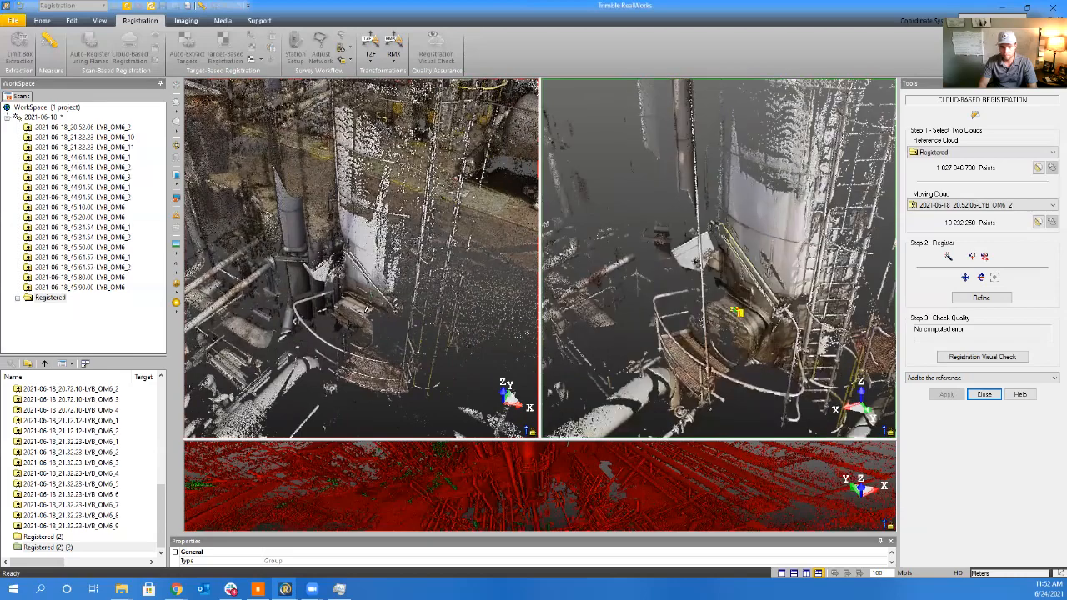
pyautogui.scroll(1, 356, 302)
pyautogui.click(363, 313)
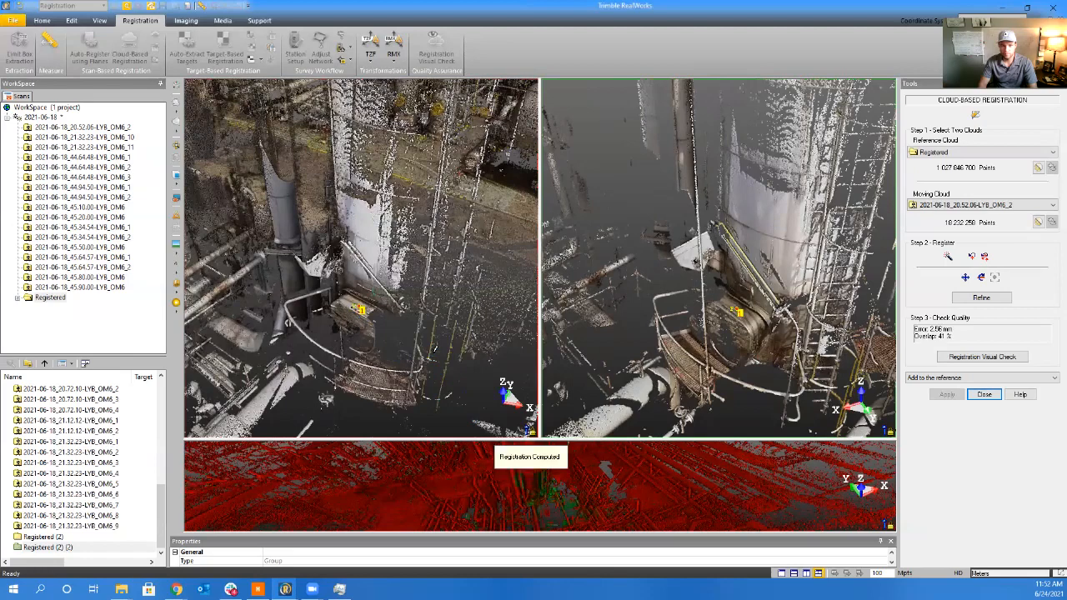
pyautogui.click(963, 300)
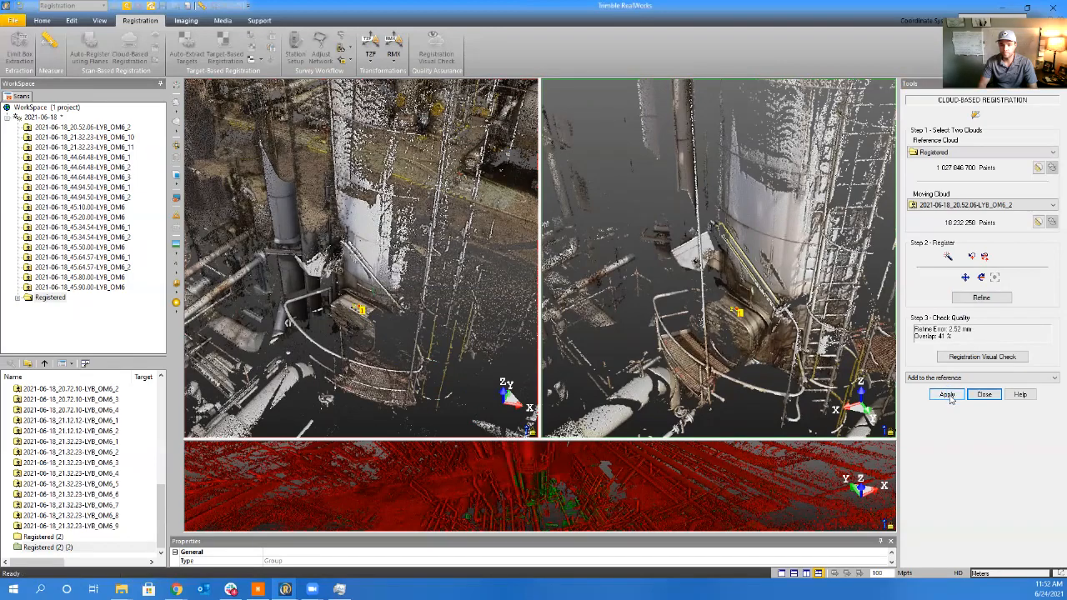
pyautogui.click(949, 395)
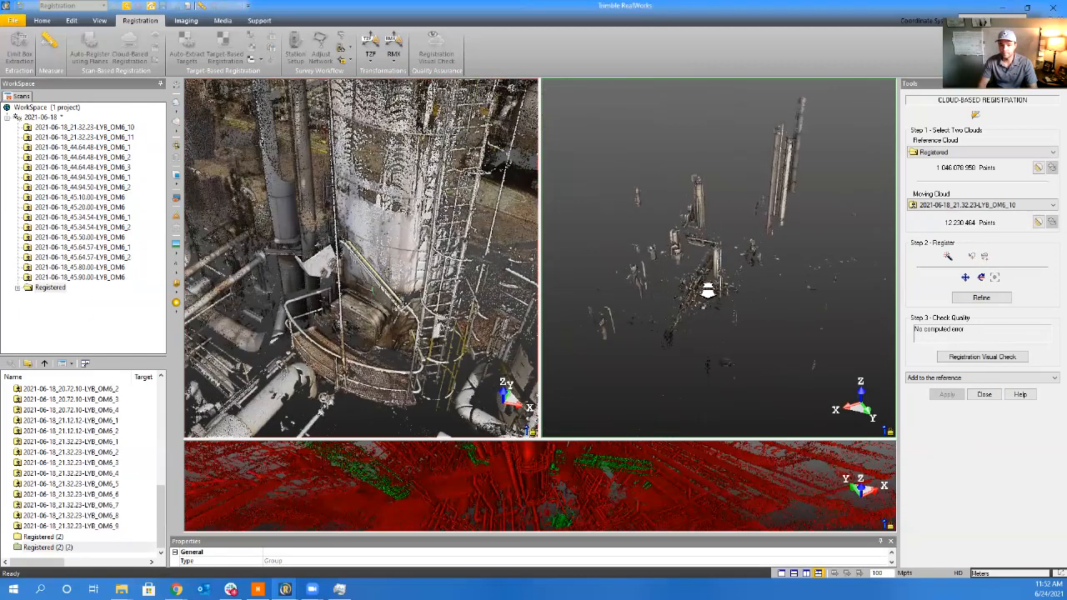
# Compare scan 21.32.23_10 with the Registered cloud to locate the pipe manifold with two handwheel valves in both
pyautogui.scroll(5, 680, 309)
pyautogui.moveTo(759, 286); pyautogui.dragTo(741, 309, button='middle')
pyautogui.scroll(4, 756, 313)
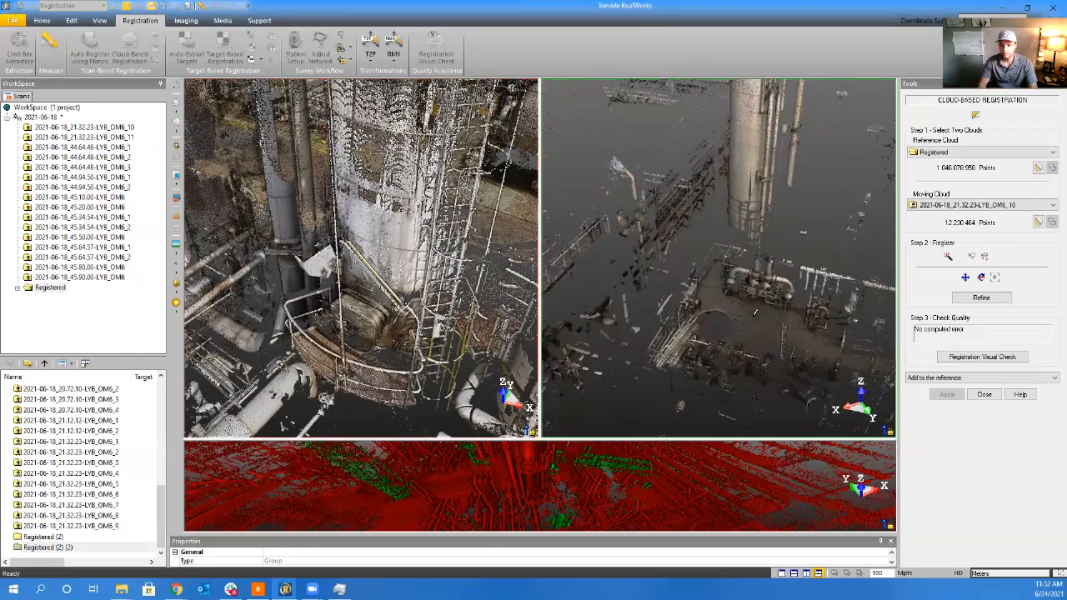
pyautogui.scroll(4, 758, 309)
pyautogui.scroll(-8, 369, 299)
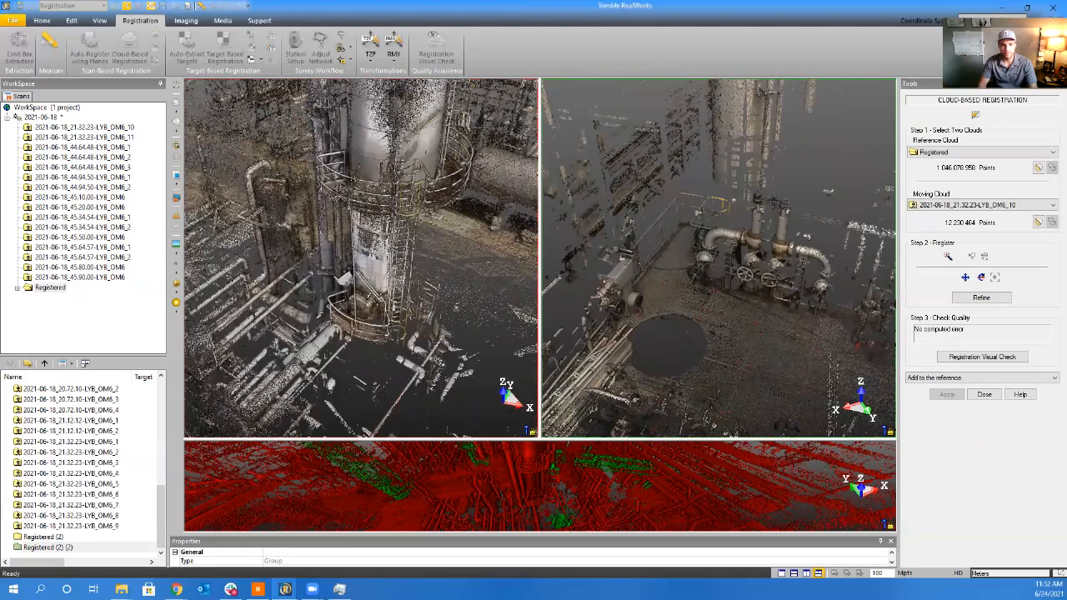
pyautogui.moveTo(369, 299)
pyautogui.mouseDown(button='middle')
pyautogui.moveTo(318, 307)
pyautogui.moveTo(467, 365)
pyautogui.mouseUp(button='middle')
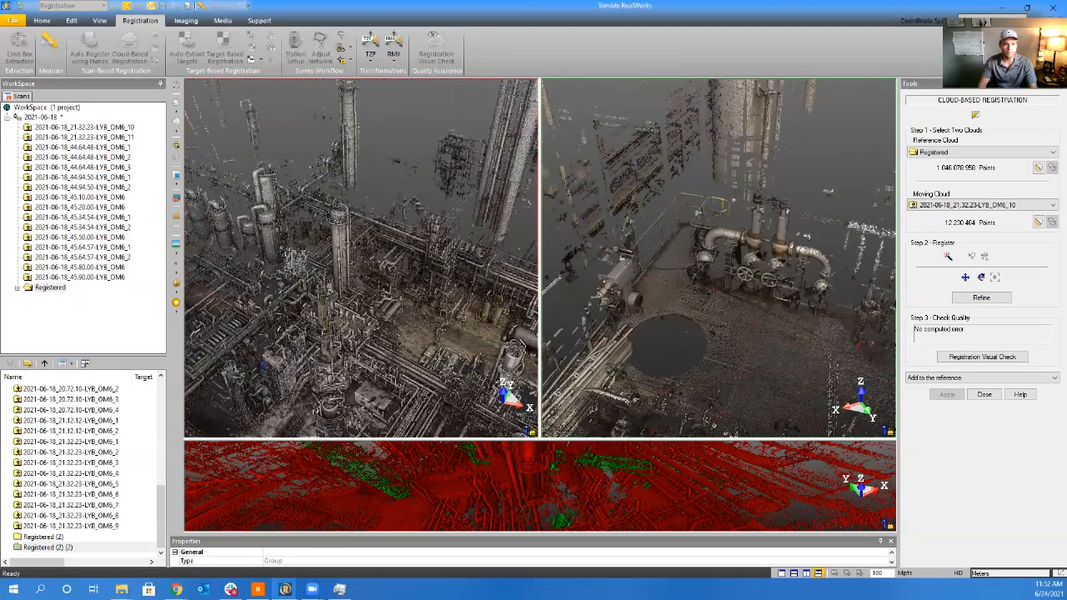
pyautogui.moveTo(306, 333)
pyautogui.mouseDown(button='middle')
pyautogui.moveTo(457, 353)
pyautogui.moveTo(392, 341)
pyautogui.mouseUp(button='middle')
pyautogui.moveTo(359, 339); pyautogui.dragTo(412, 361)
pyautogui.moveTo(337, 352); pyautogui.dragTo(205, 310, button='middle')
pyautogui.moveTo(422, 302); pyautogui.dragTo(428, 208, button='middle')
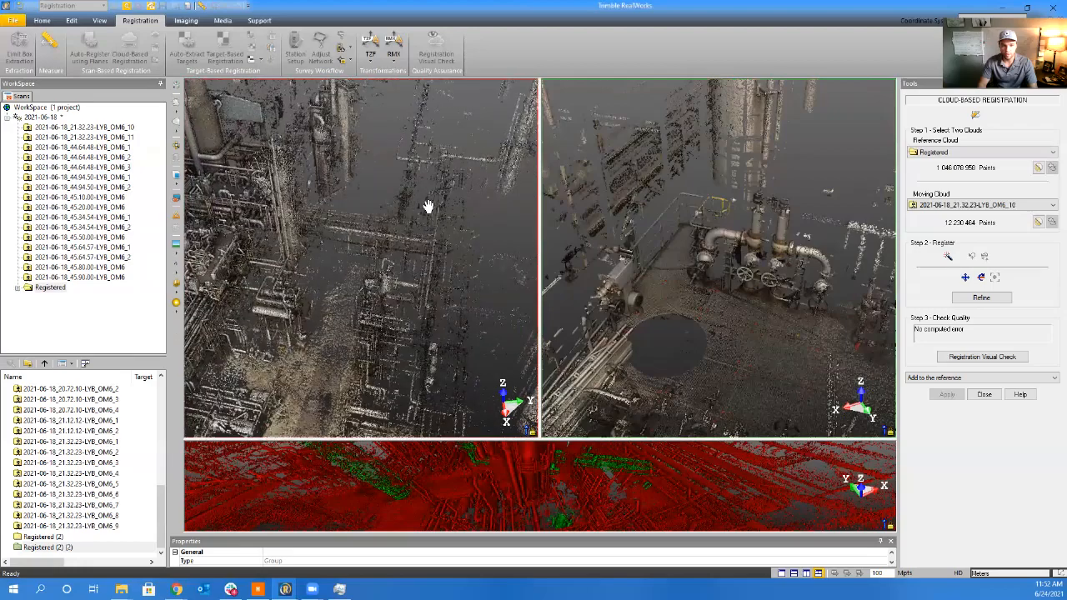
pyautogui.moveTo(452, 393); pyautogui.dragTo(463, 326, button='middle')
pyautogui.moveTo(487, 325); pyautogui.dragTo(473, 319)
pyautogui.moveTo(357, 298); pyautogui.dragTo(357, 361)
pyautogui.moveTo(360, 357); pyautogui.dragTo(455, 223, button='middle')
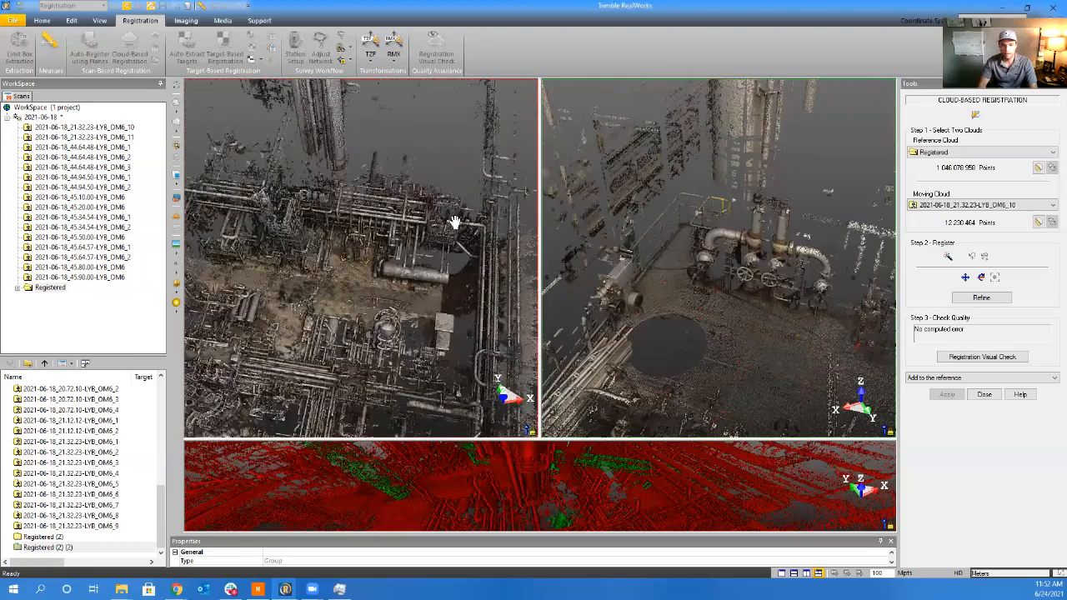
pyautogui.moveTo(386, 309); pyautogui.dragTo(497, 198, button='middle')
pyautogui.moveTo(214, 254); pyautogui.dragTo(367, 301, button='middle')
pyautogui.scroll(6, 367, 301)
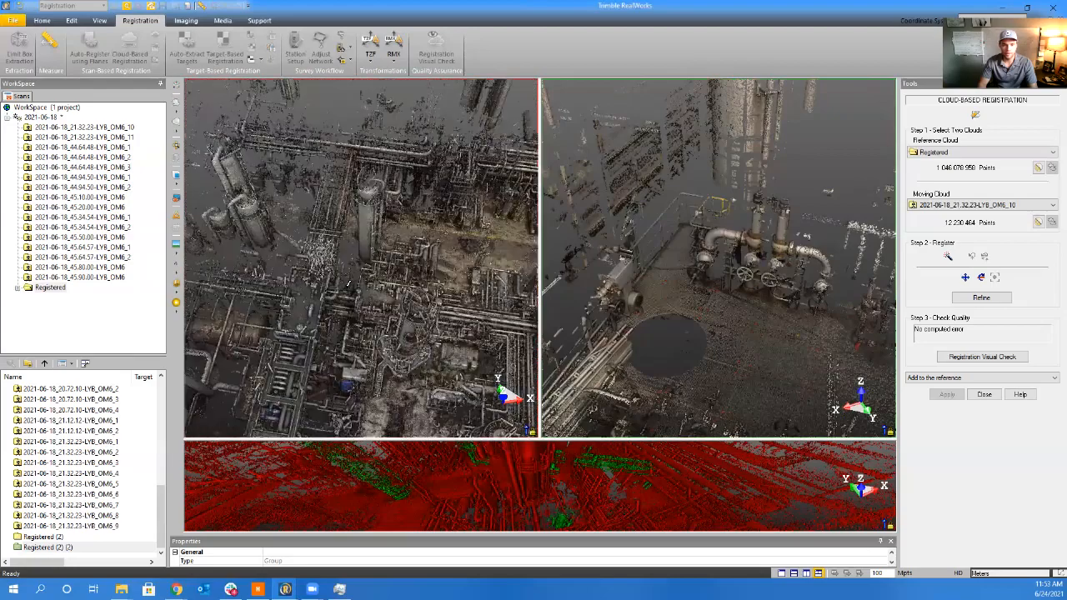
pyautogui.scroll(8, 333, 300)
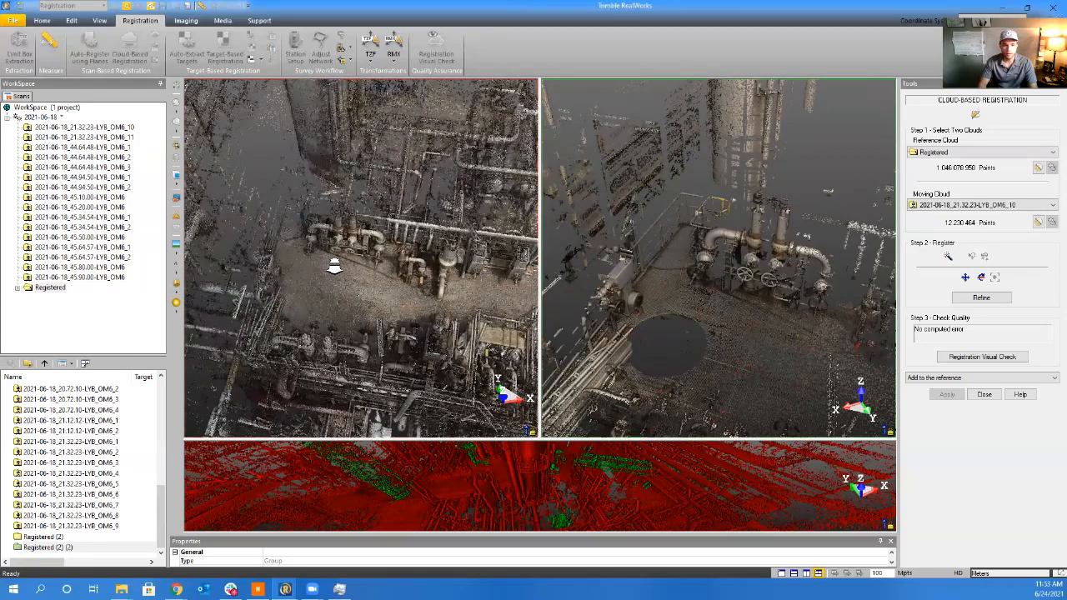
pyautogui.moveTo(389, 303); pyautogui.dragTo(402, 323, button='middle')
pyautogui.scroll(3, 385, 295)
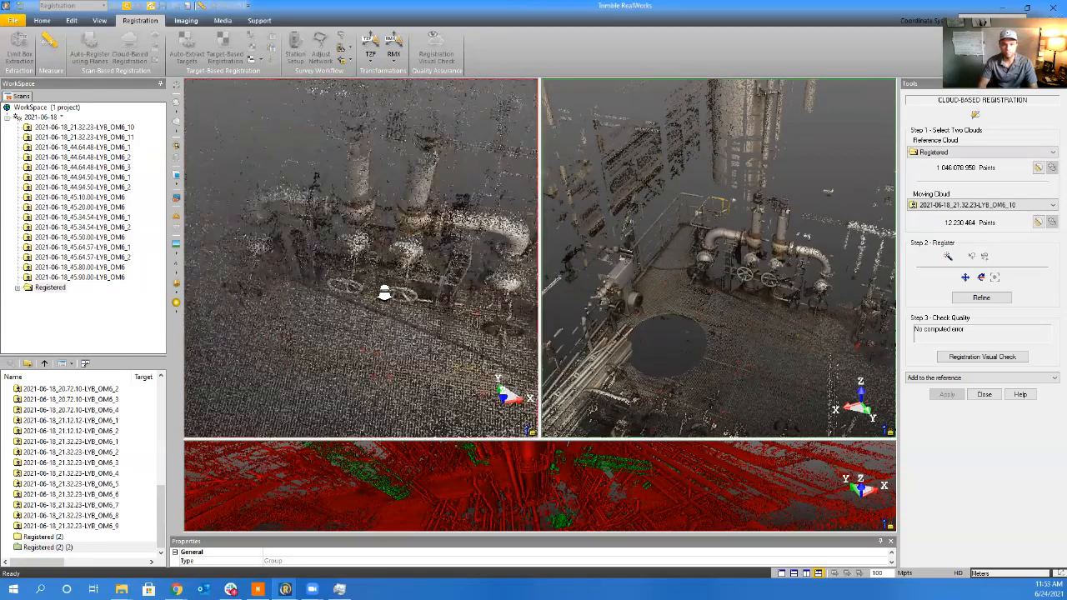
# Try to register scan 21.32.23_10 by picking the valve body above the left handwheel of the manifold in both clouds
pyautogui.moveTo(385, 295); pyautogui.dragTo(357, 215)
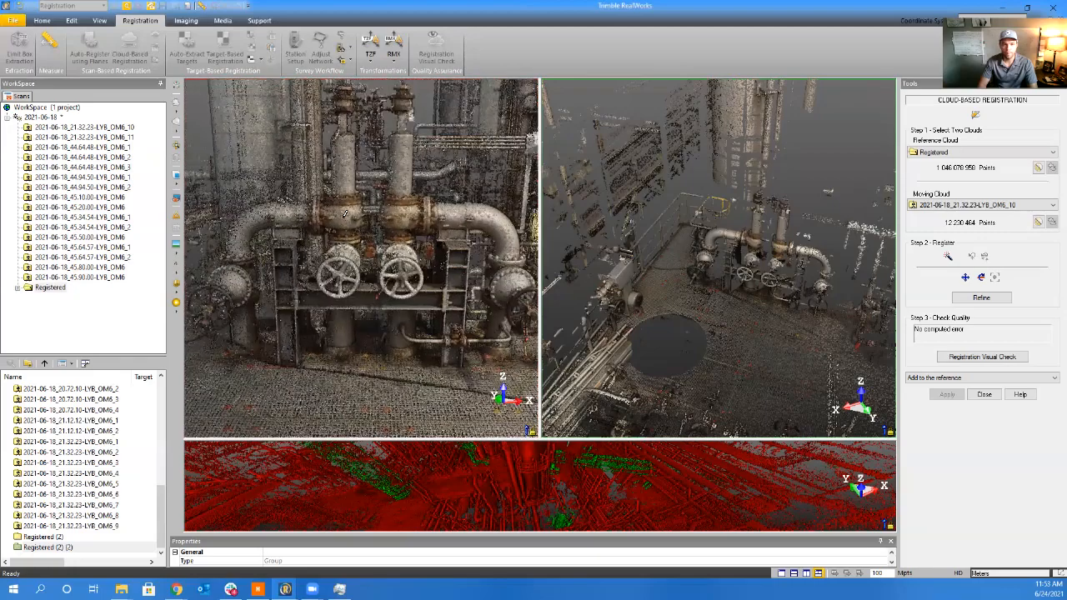
pyautogui.scroll(4, 765, 249)
pyautogui.moveTo(769, 249); pyautogui.dragTo(756, 234)
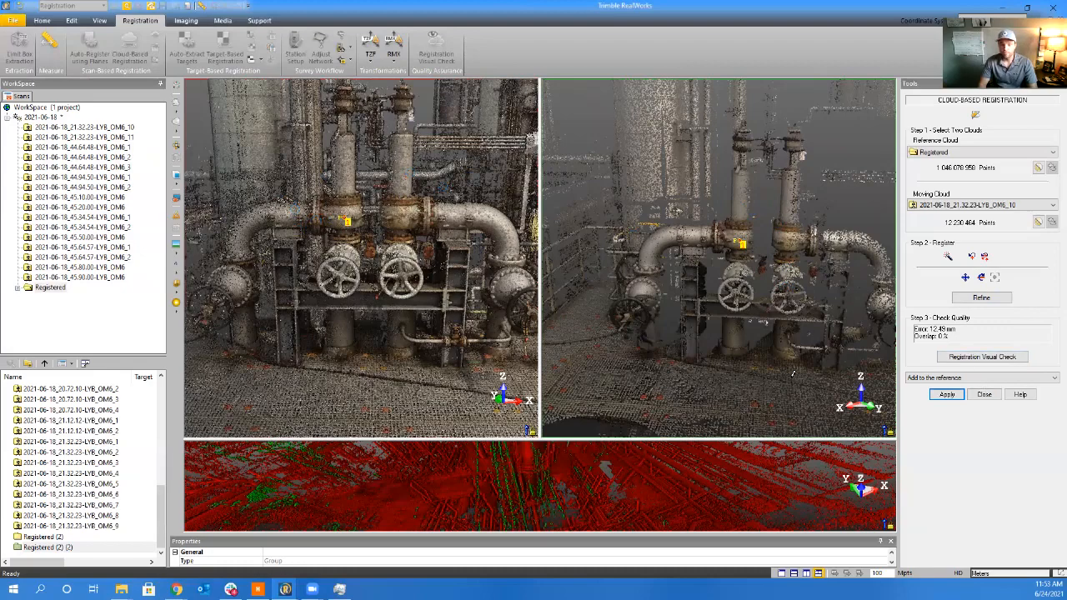
# Examine the red and green overlay around the columns and the valve manifold deck to check the alignment of scan 21.32.23_10
pyautogui.click(534, 493)
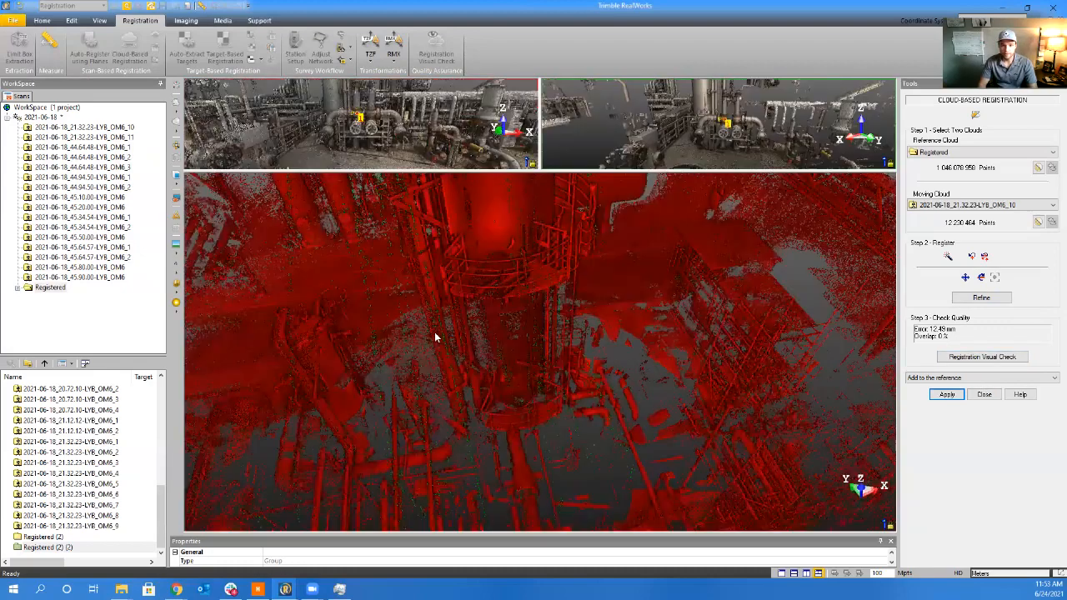
pyautogui.moveTo(436, 338); pyautogui.dragTo(593, 483, button='middle')
pyautogui.scroll(2, 560, 367)
pyautogui.scroll(-5, 560, 366)
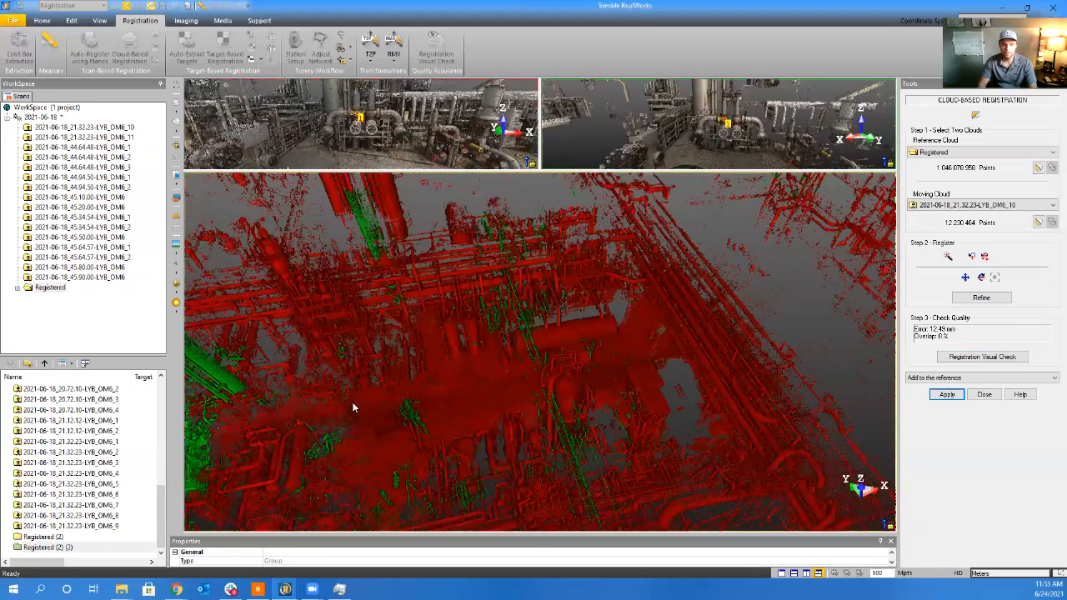
pyautogui.scroll(-2, 276, 438)
pyautogui.moveTo(276, 439); pyautogui.dragTo(560, 324, button='middle')
pyautogui.moveTo(559, 323); pyautogui.dragTo(602, 312)
pyautogui.scroll(3, 441, 325)
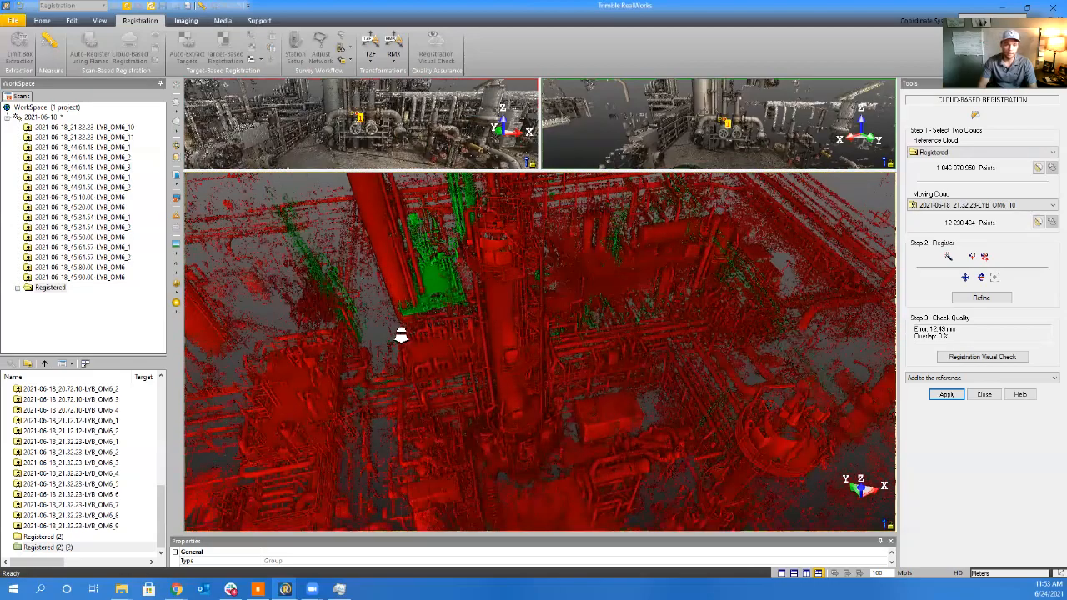
pyautogui.scroll(3, 400, 334)
pyautogui.scroll(2, 418, 335)
pyautogui.moveTo(470, 400); pyautogui.dragTo(475, 445, button='middle')
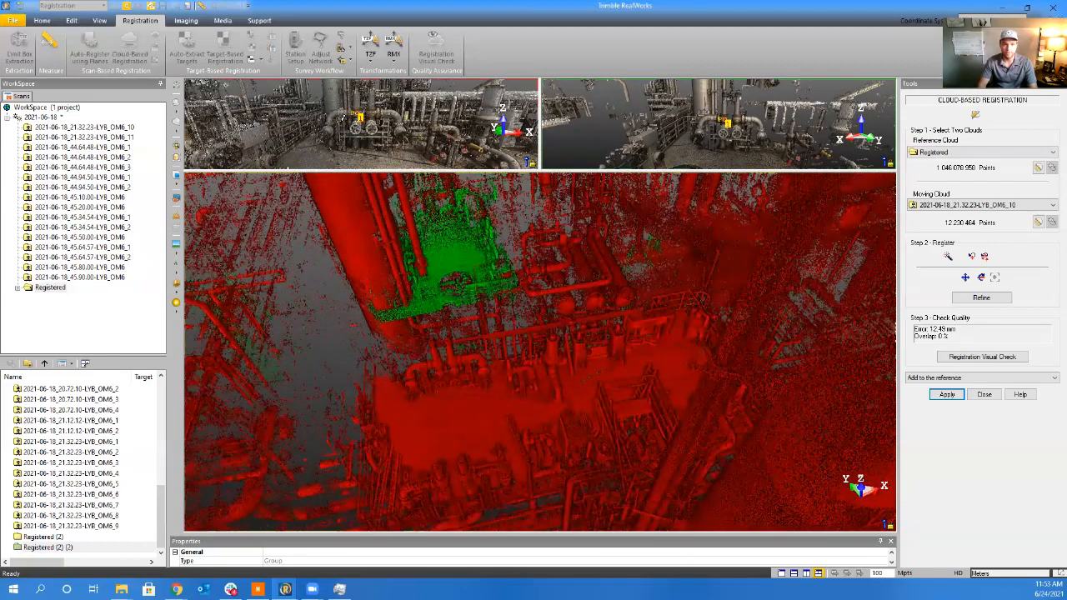
# Redo the matching picks for scan 21.32.23_10 on the valve body above the manifold's left handwheel in both clouds and refine the registration
pyautogui.moveTo(288, 171); pyautogui.dragTo(293, 439)
pyautogui.moveTo(357, 210); pyautogui.dragTo(354, 239)
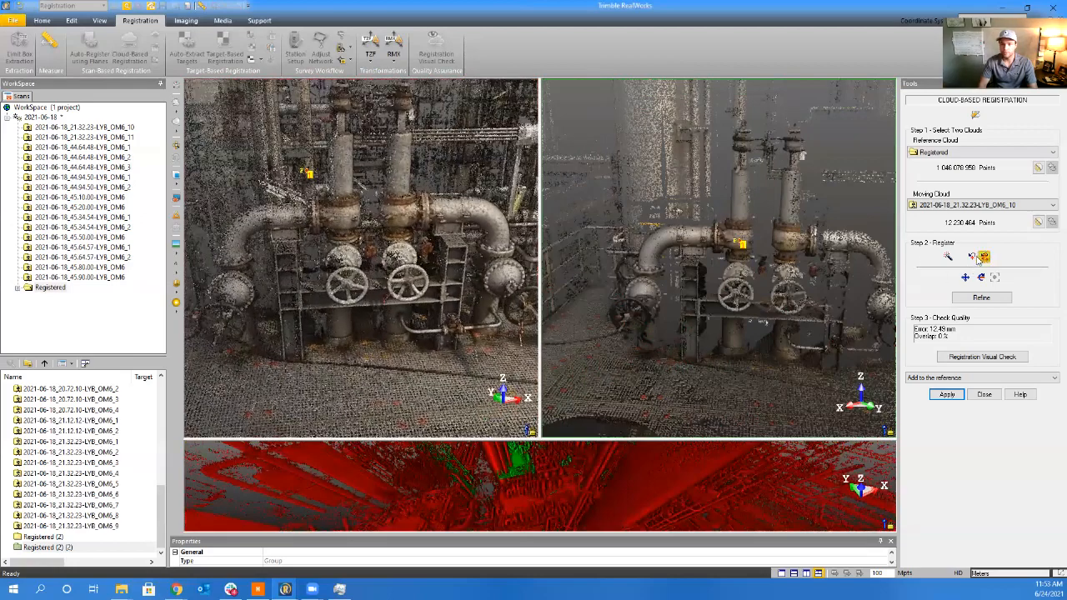
pyautogui.click(979, 257)
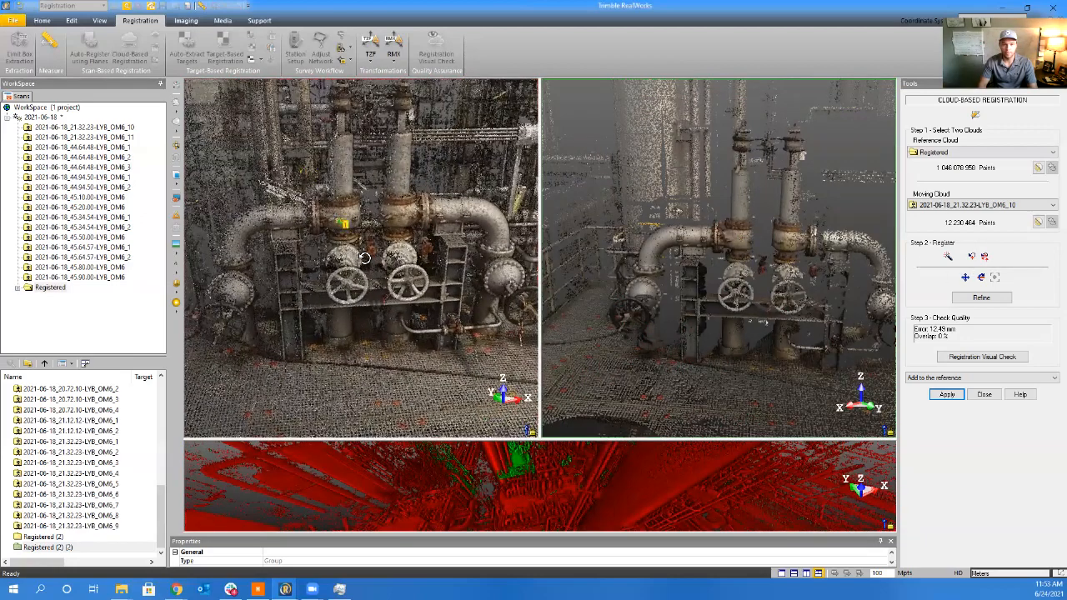
pyautogui.moveTo(364, 258); pyautogui.dragTo(355, 262)
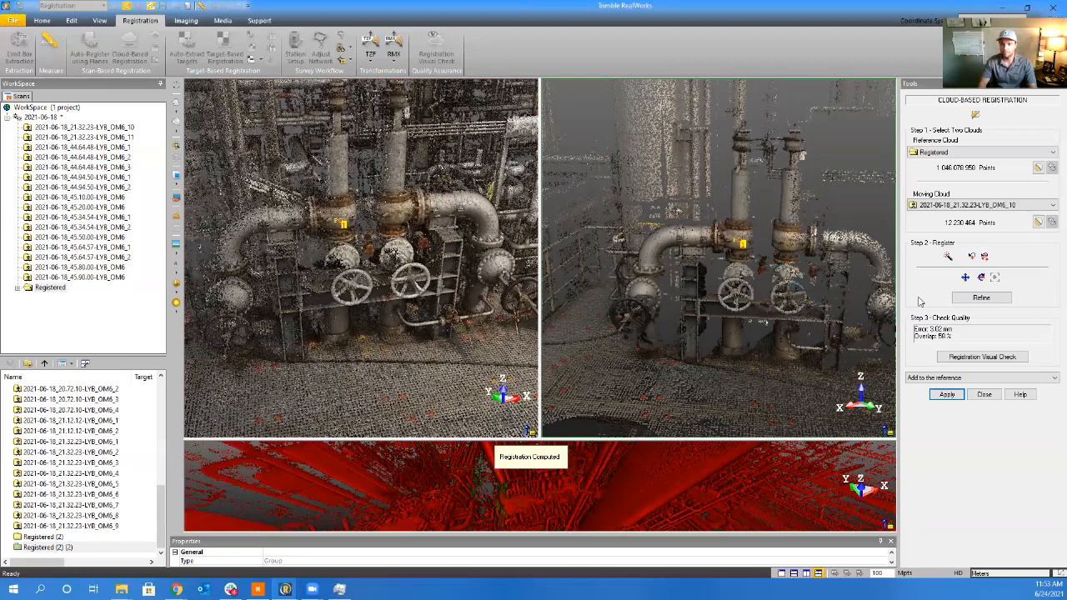
pyautogui.click(969, 299)
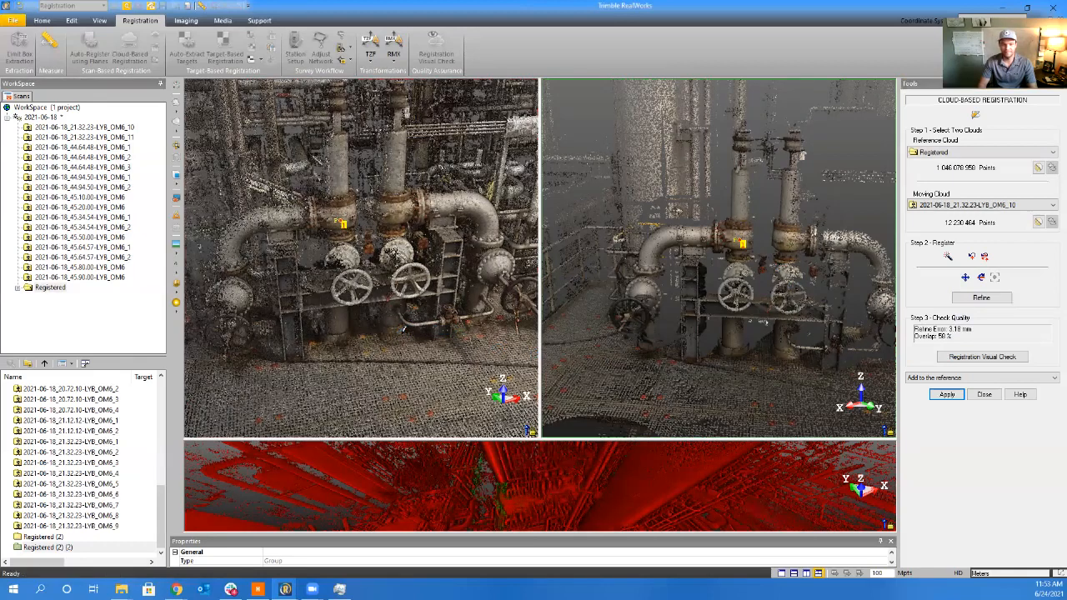
# Check the red and green overlay around the manifold deck and add scan 21.32.23_10 to the reference
pyautogui.click(501, 483)
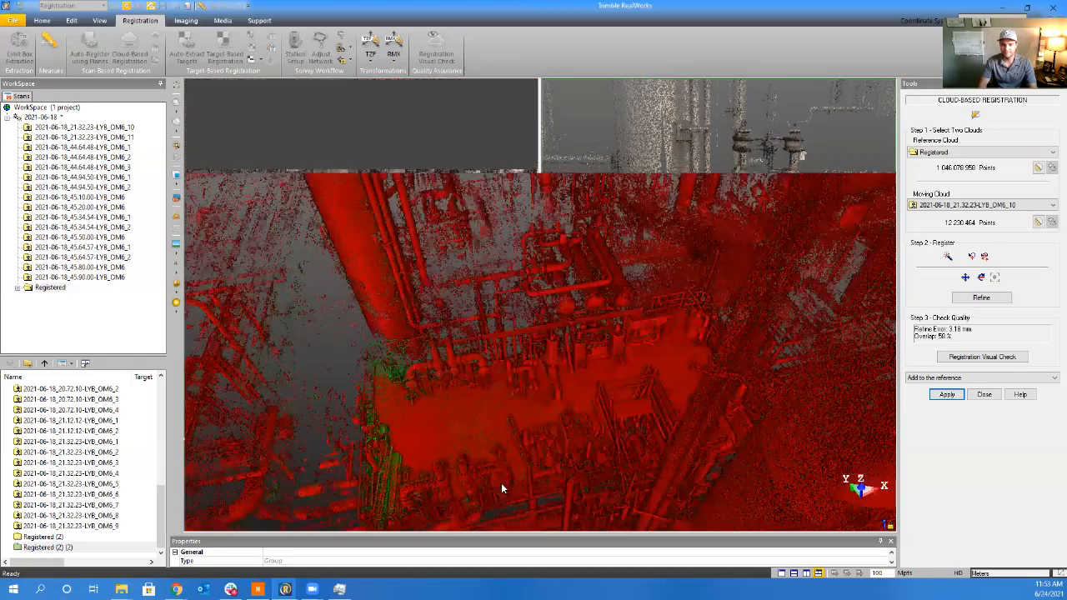
pyautogui.moveTo(415, 366); pyautogui.dragTo(447, 411, button='middle')
pyautogui.scroll(3, 447, 410)
pyautogui.moveTo(448, 410)
pyautogui.mouseDown()
pyautogui.moveTo(226, 398)
pyautogui.moveTo(218, 381)
pyautogui.moveTo(222, 402)
pyautogui.moveTo(283, 400)
pyautogui.moveTo(305, 385)
pyautogui.mouseUp()
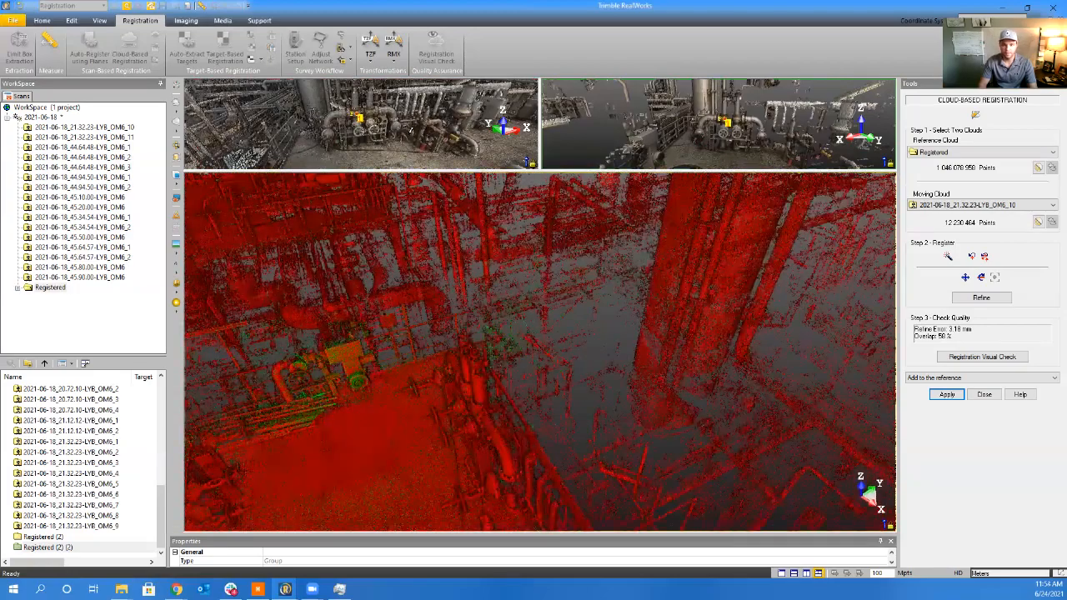
pyautogui.moveTo(667, 171); pyautogui.dragTo(667, 439)
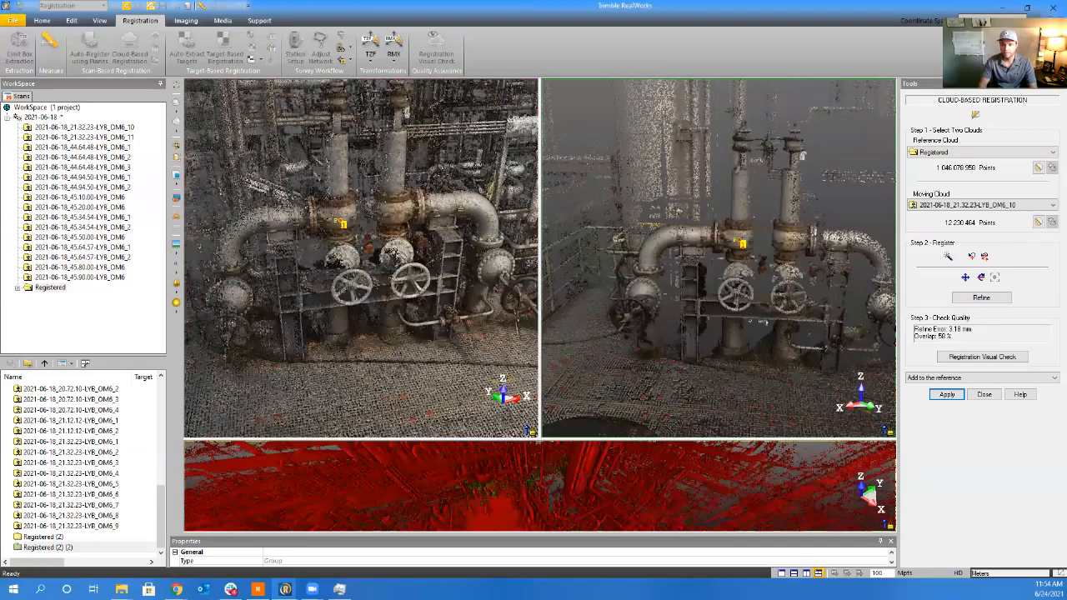
pyautogui.click(943, 395)
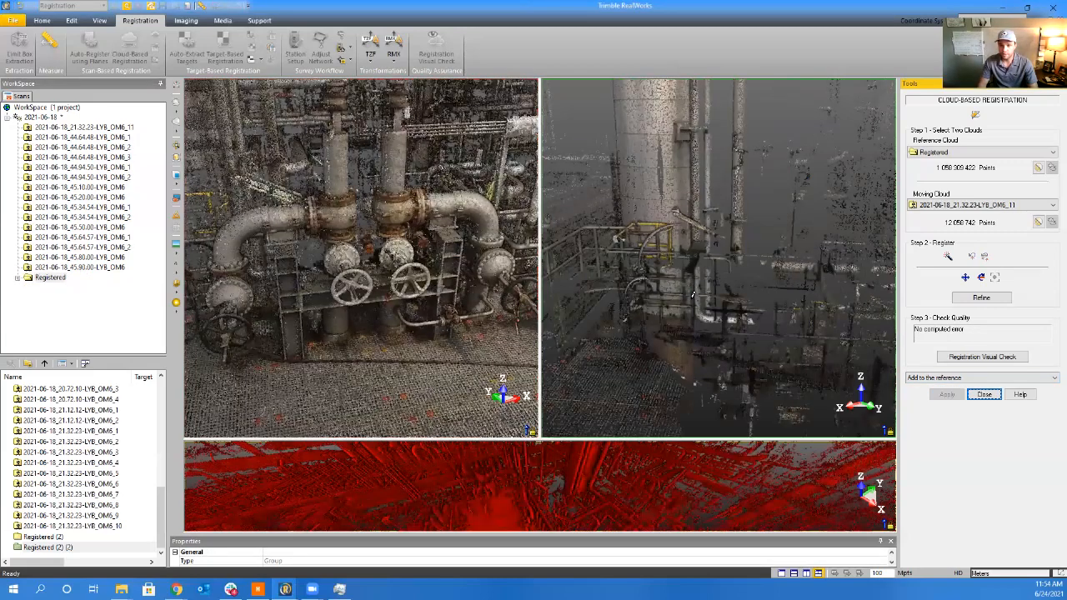
# Compare scan 21.32.23_11 with the Registered cloud to locate the same twin-pipe valve manifold in both
pyautogui.scroll(-10, 693, 294)
pyautogui.scroll(8, 701, 296)
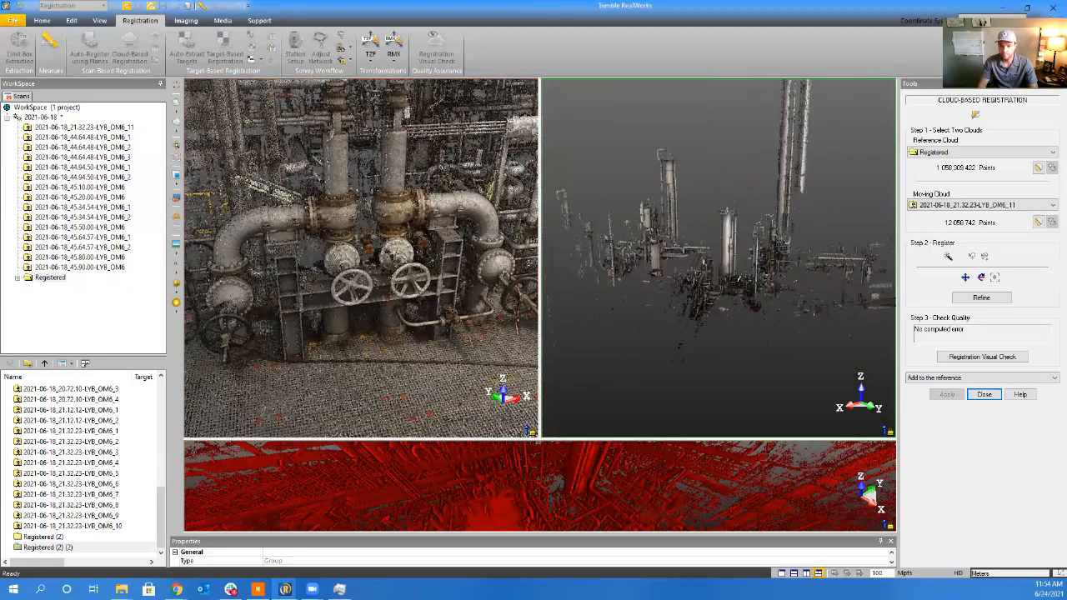
pyautogui.scroll(8, 701, 297)
pyautogui.moveTo(753, 261); pyautogui.dragTo(694, 188)
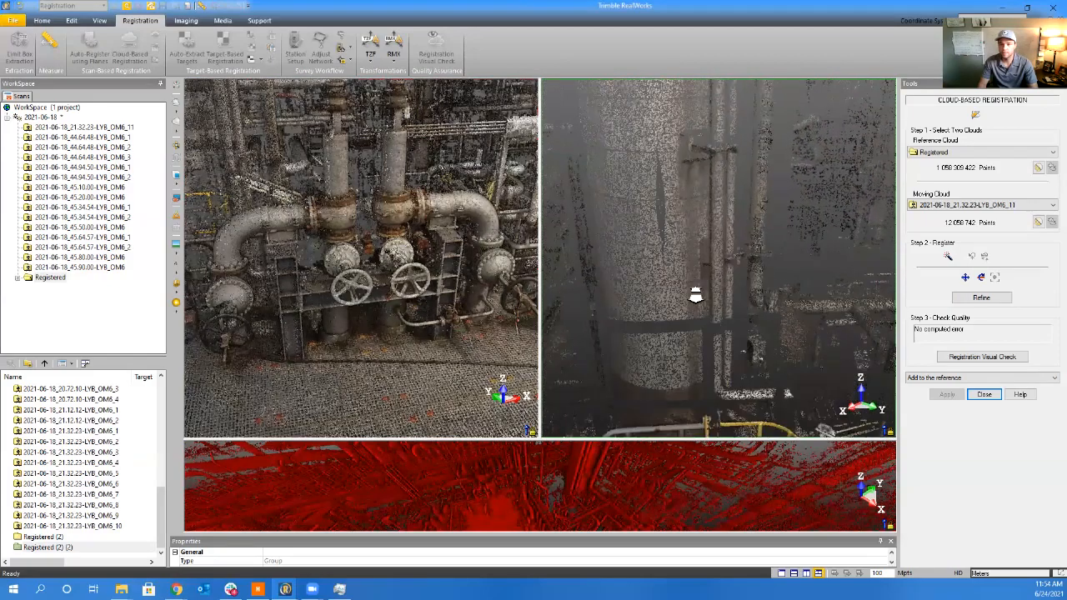
pyautogui.moveTo(696, 295); pyautogui.dragTo(734, 303)
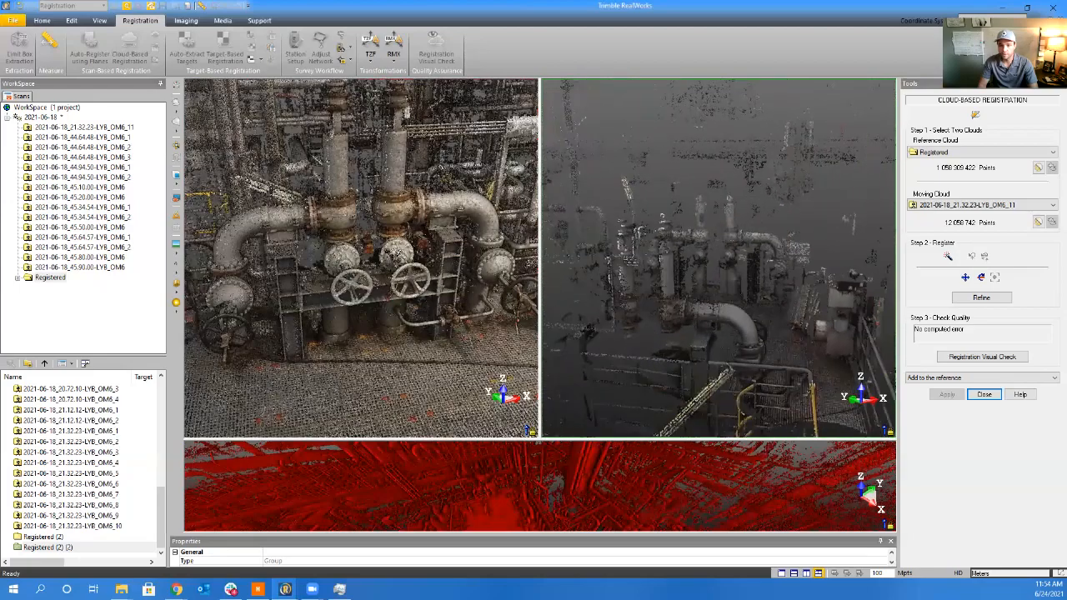
pyautogui.moveTo(398, 254); pyautogui.dragTo(329, 350)
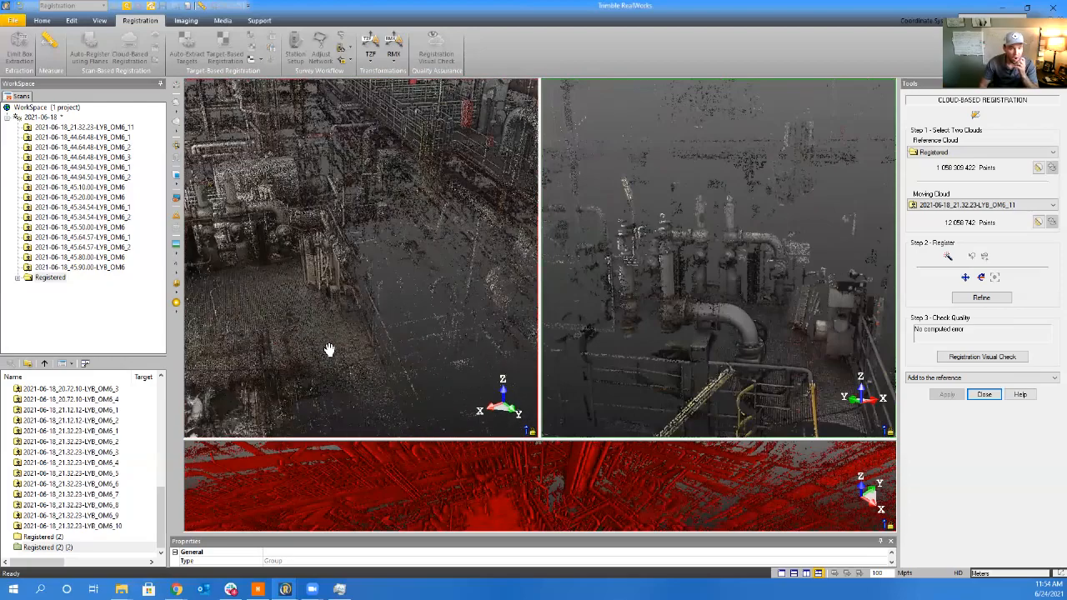
pyautogui.moveTo(329, 350); pyautogui.dragTo(366, 308, button='middle')
pyautogui.moveTo(366, 308); pyautogui.dragTo(325, 275)
pyautogui.scroll(4, 325, 267)
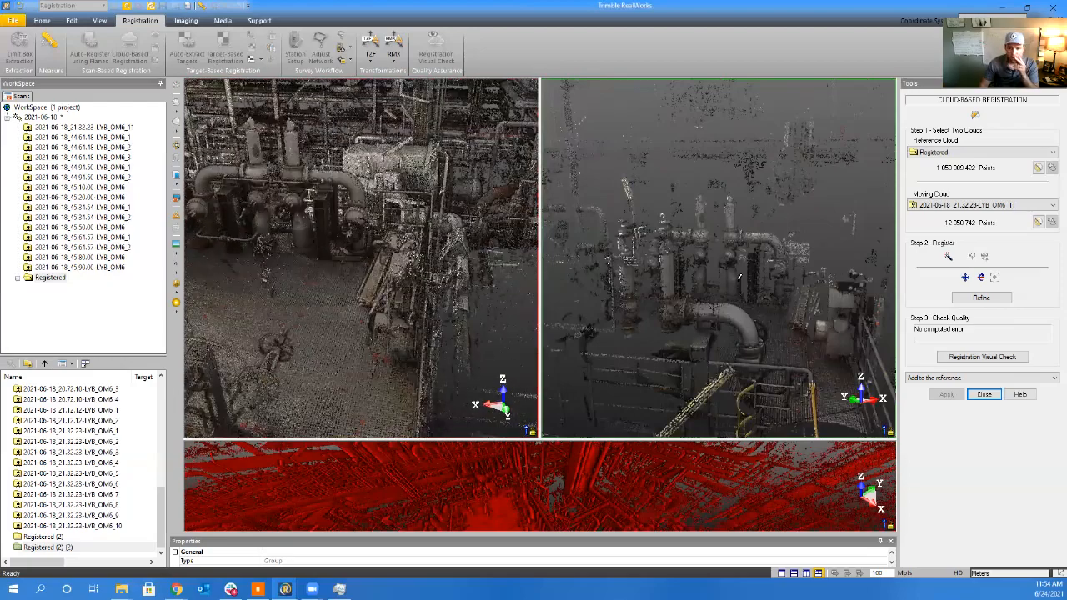
pyautogui.scroll(3, 732, 223)
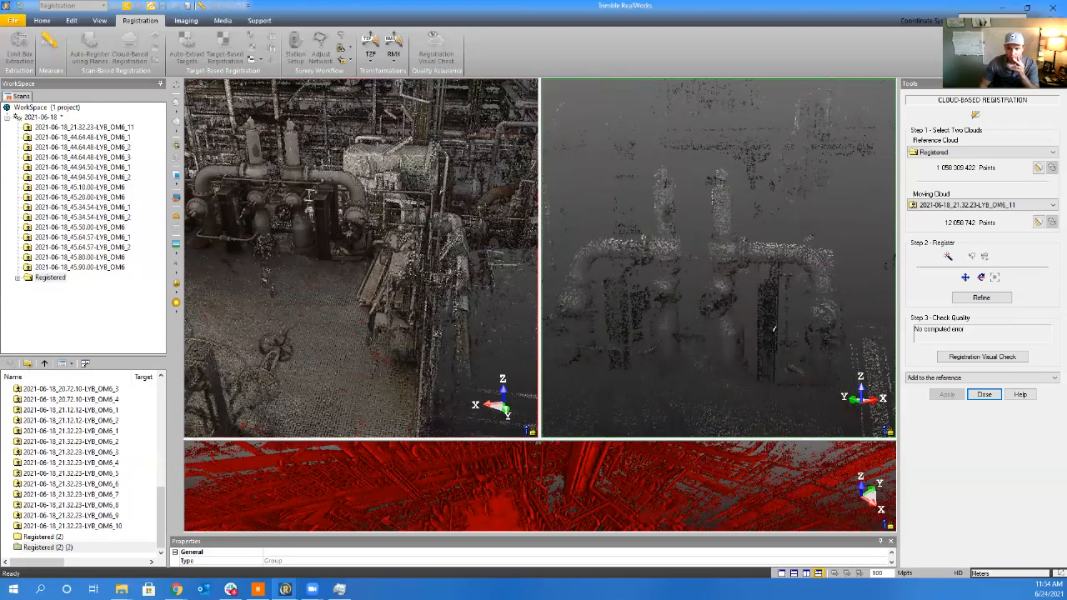
pyautogui.scroll(-3, 774, 330)
pyautogui.moveTo(767, 355); pyautogui.dragTo(698, 261, button='middle')
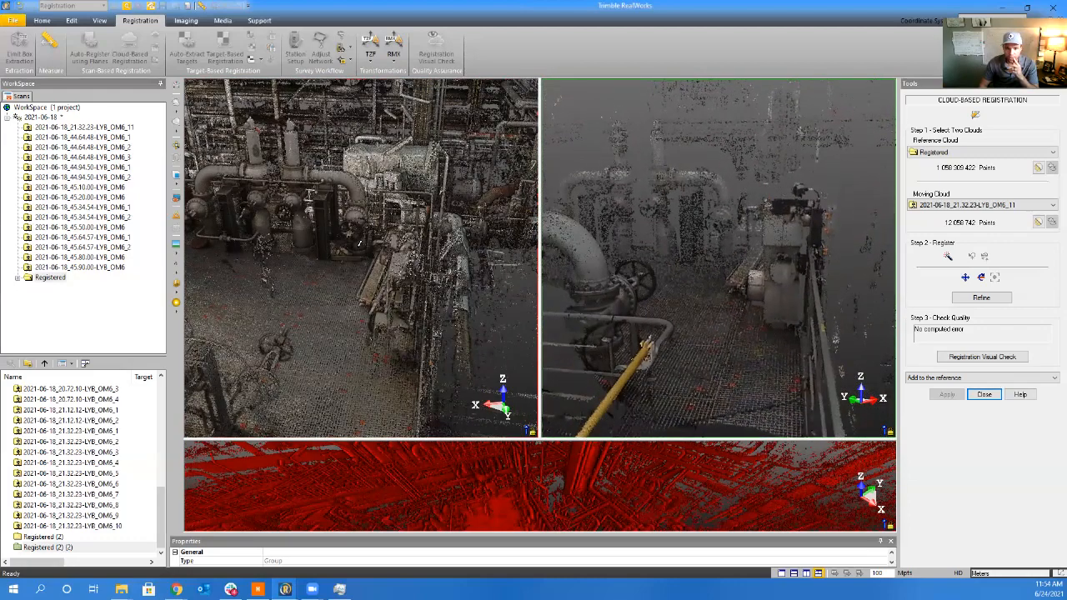
pyautogui.scroll(3, 722, 262)
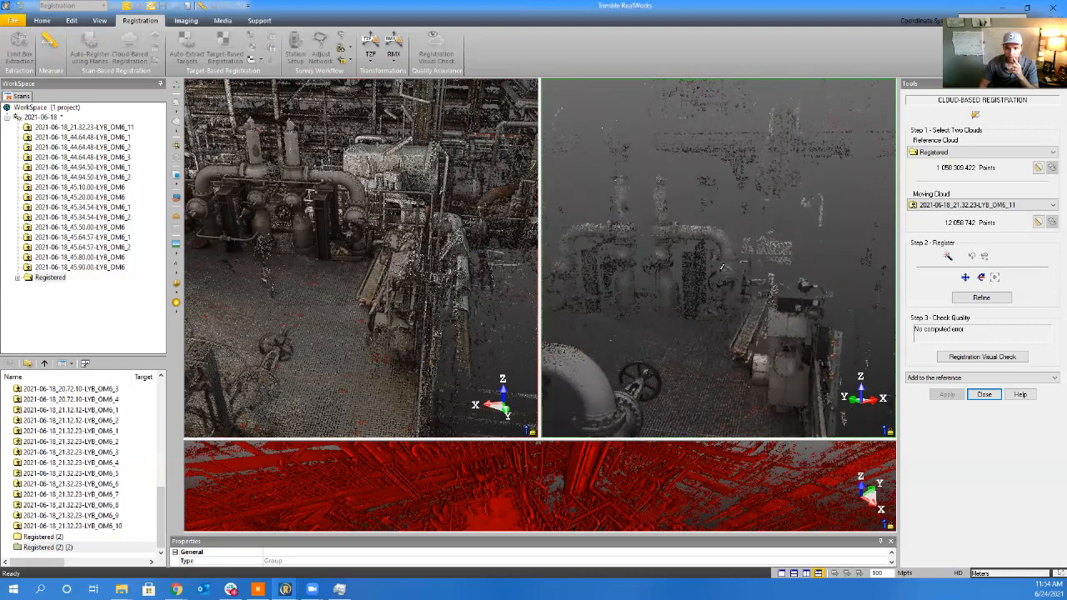
pyautogui.moveTo(725, 262); pyautogui.dragTo(663, 243)
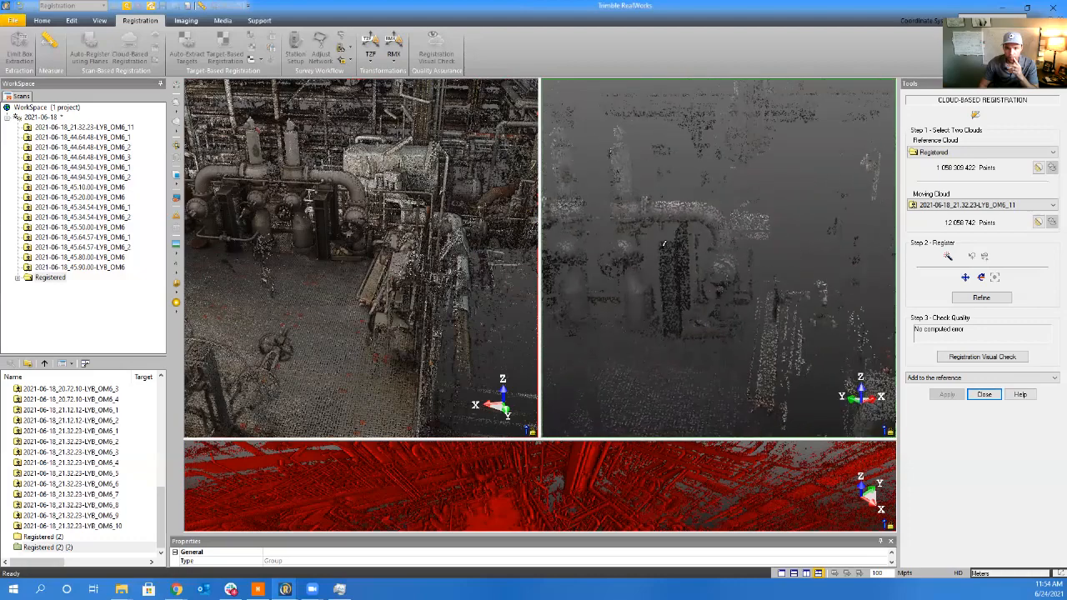
# Register scan 21.32.23_11 by picking the valve body below the manifold's second upright pipe in both clouds, refine it, and add it to the reference
pyautogui.moveTo(625, 206); pyautogui.dragTo(621, 218)
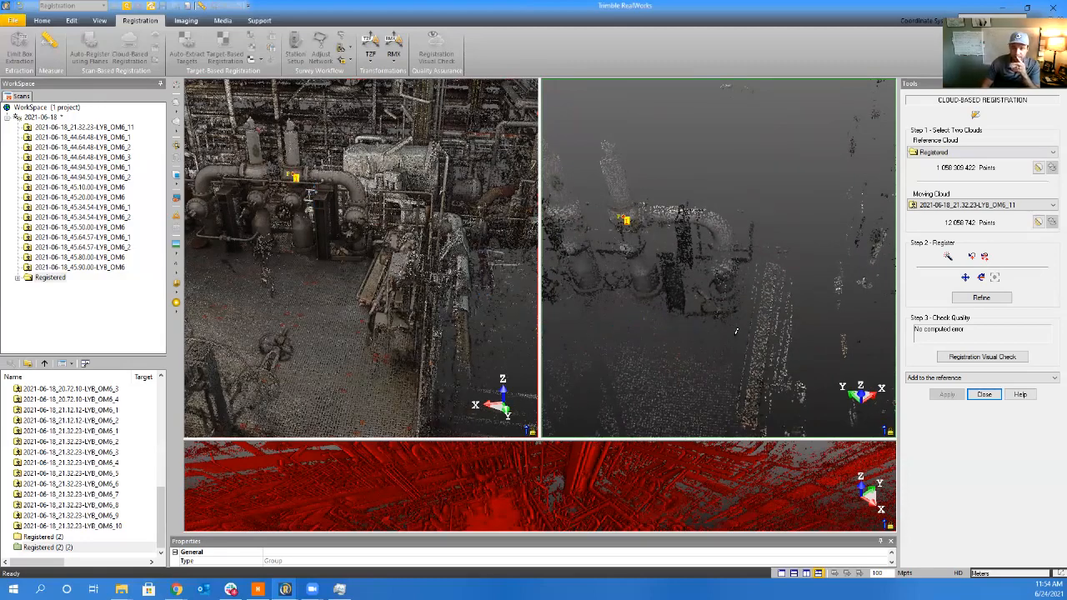
pyautogui.click(986, 296)
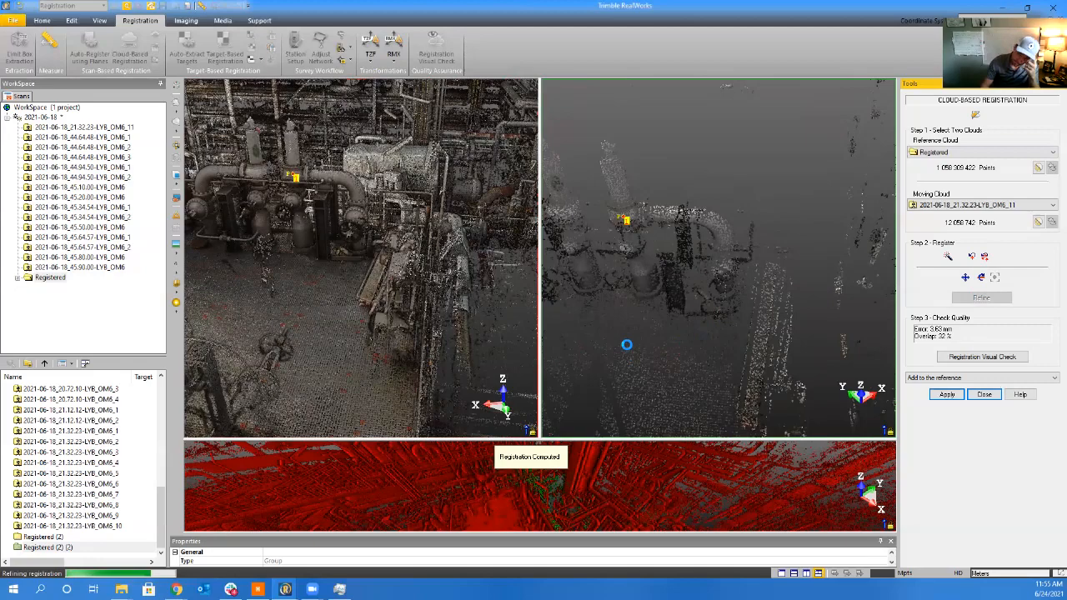
pyautogui.click(577, 486)
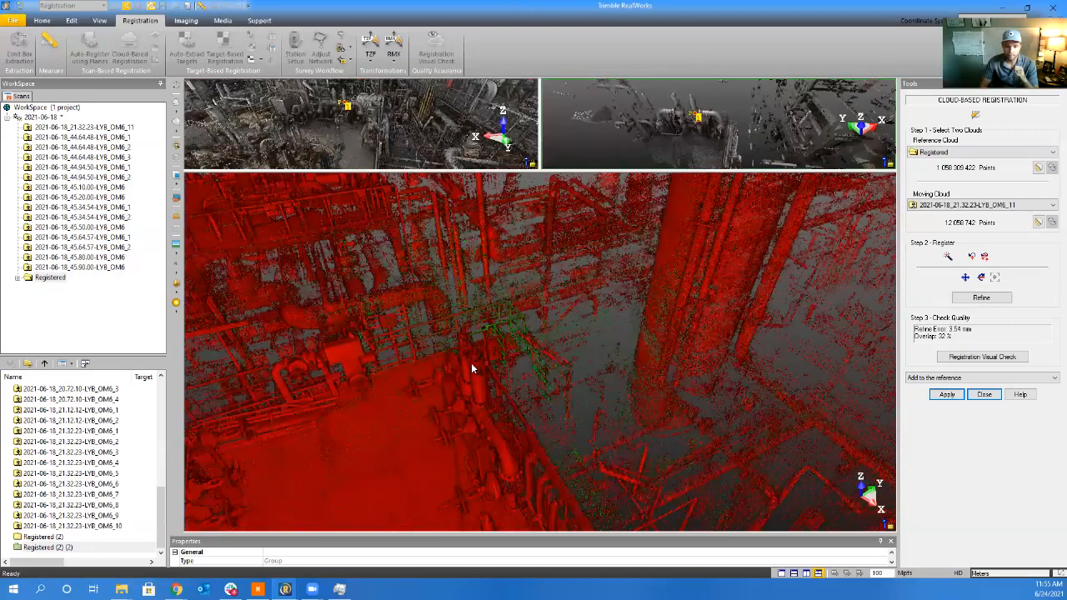
pyautogui.scroll(4, 508, 340)
pyautogui.moveTo(509, 341); pyautogui.dragTo(533, 366)
pyautogui.click(948, 396)
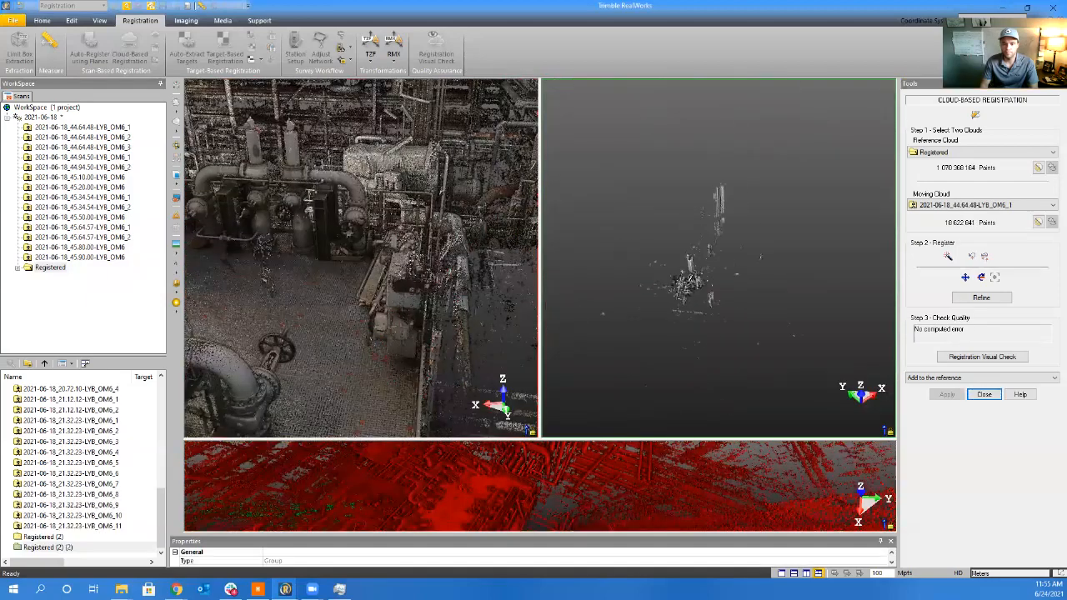
# Examine scan 44.64.48_1 and the Registered cloud from an elevated angle to compare their overall structure
pyautogui.scroll(3, 678, 295)
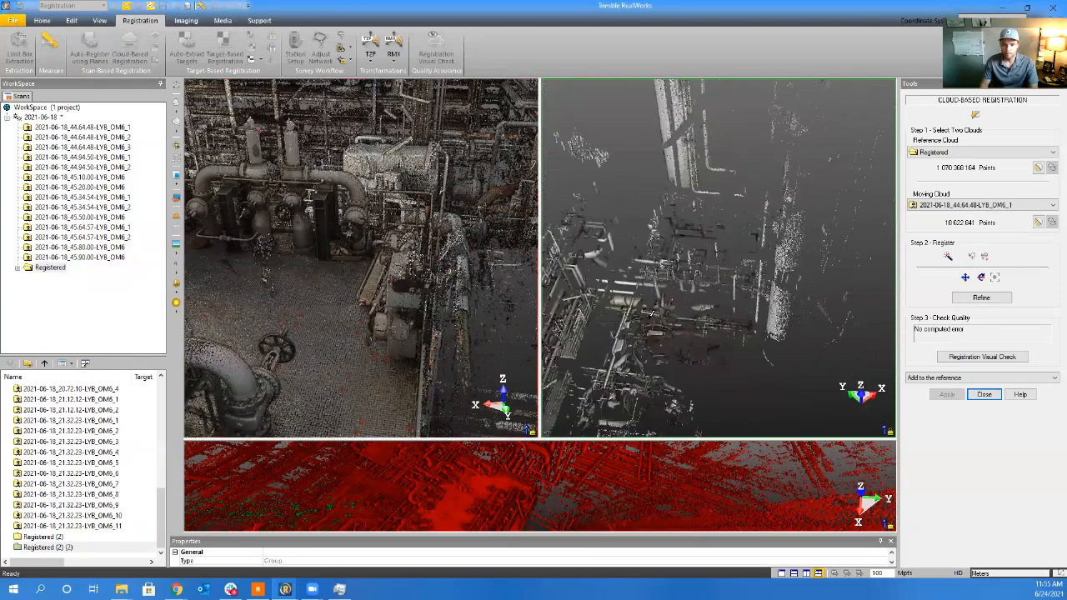
pyautogui.moveTo(674, 320); pyautogui.dragTo(811, 290, button='middle')
pyautogui.moveTo(789, 328)
pyautogui.mouseDown()
pyautogui.moveTo(632, 270)
pyautogui.moveTo(688, 281)
pyautogui.mouseUp()
pyautogui.moveTo(697, 265); pyautogui.dragTo(704, 338)
pyautogui.scroll(-5, 299, 315)
pyautogui.moveTo(298, 315); pyautogui.dragTo(388, 350)
pyautogui.scroll(3, 387, 350)
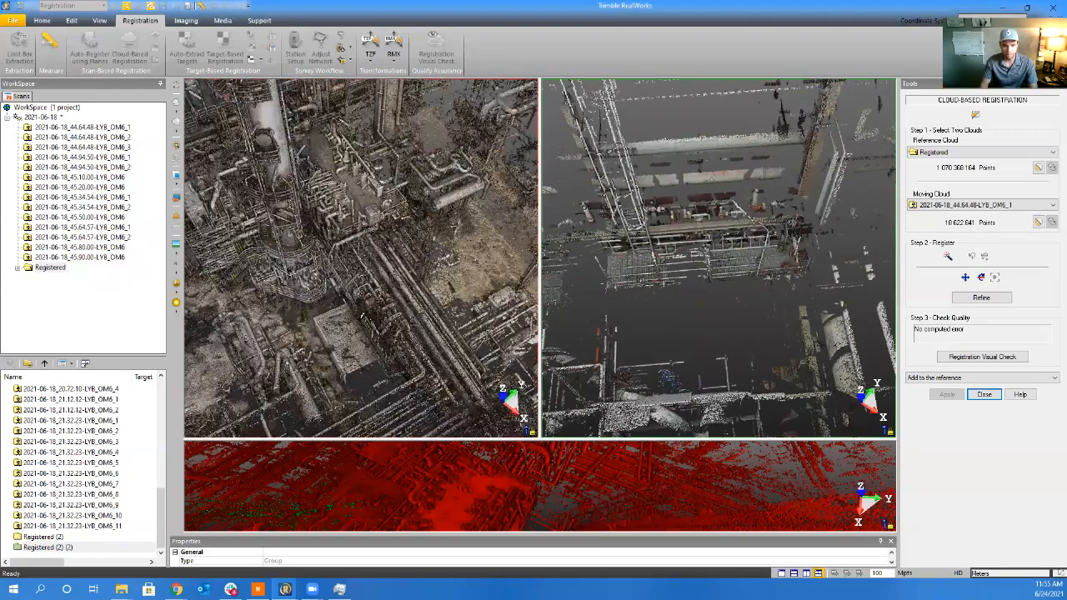
# Search the Registered cloud for the steel frame and railed platform of scan 44.64.48_1, comparing both clouds close up and as a whole
pyautogui.moveTo(368, 269); pyautogui.dragTo(365, 315)
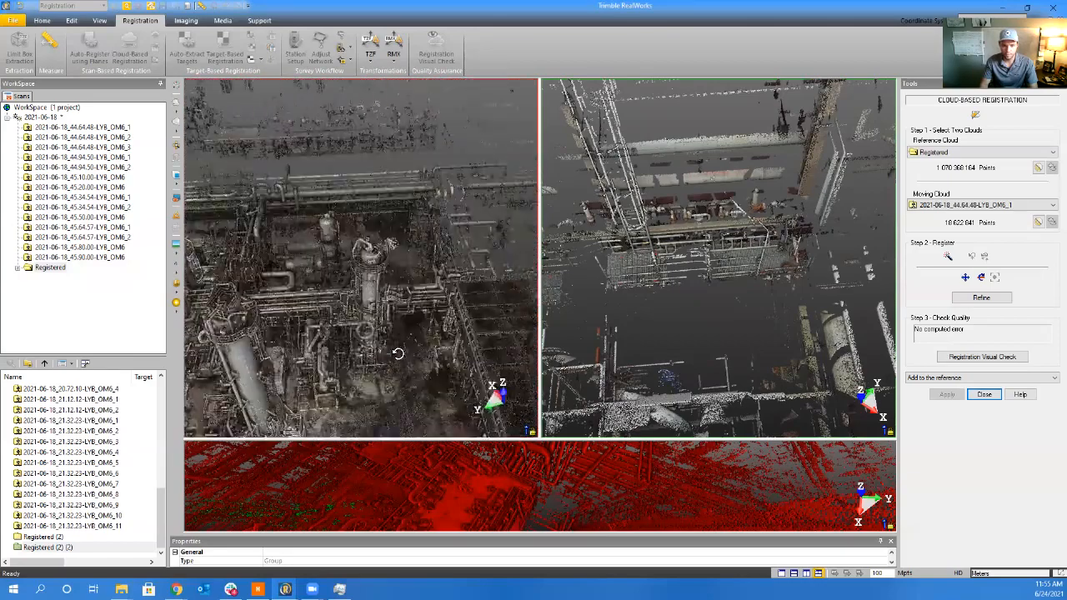
pyautogui.moveTo(398, 353); pyautogui.dragTo(330, 309)
pyautogui.moveTo(713, 311); pyautogui.dragTo(817, 213)
pyautogui.moveTo(319, 326); pyautogui.dragTo(760, 297)
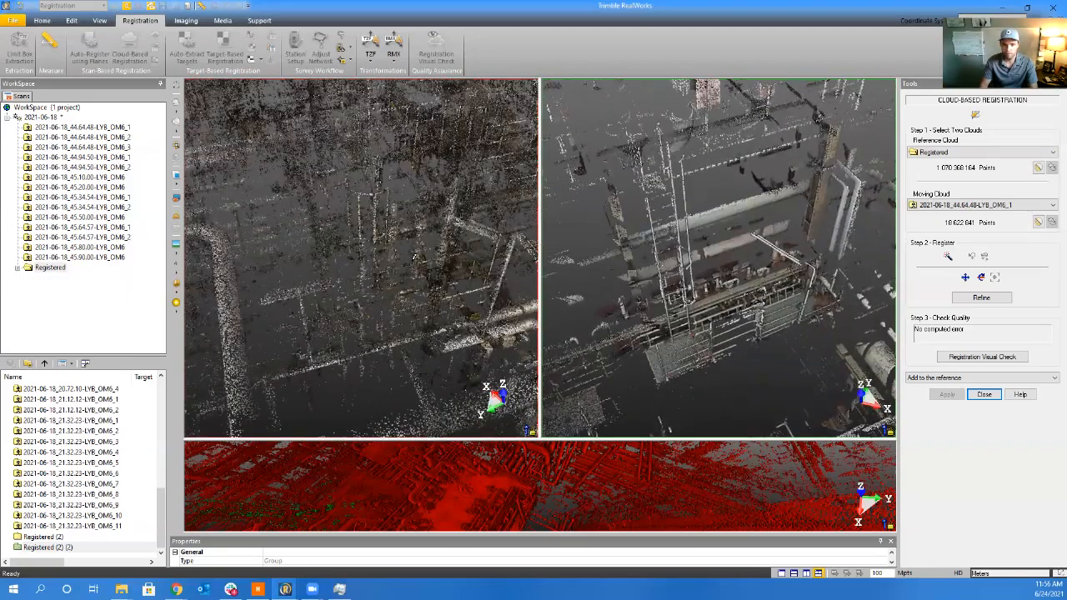
pyautogui.moveTo(401, 298)
pyautogui.mouseDown()
pyautogui.moveTo(408, 284)
pyautogui.moveTo(392, 314)
pyautogui.moveTo(406, 316)
pyautogui.mouseUp()
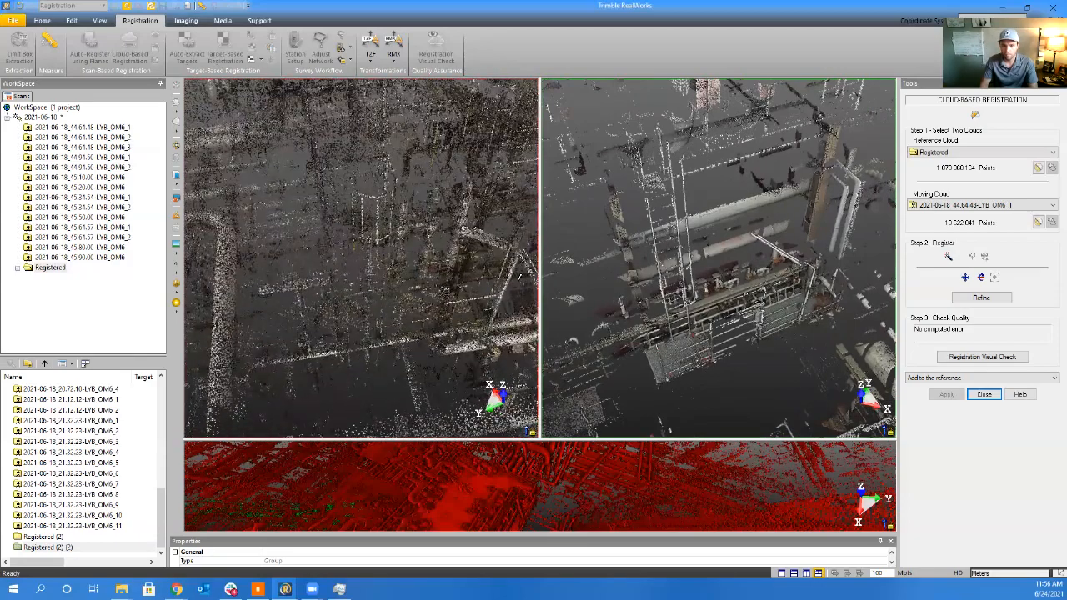
pyautogui.moveTo(519, 276); pyautogui.dragTo(395, 305, button='middle')
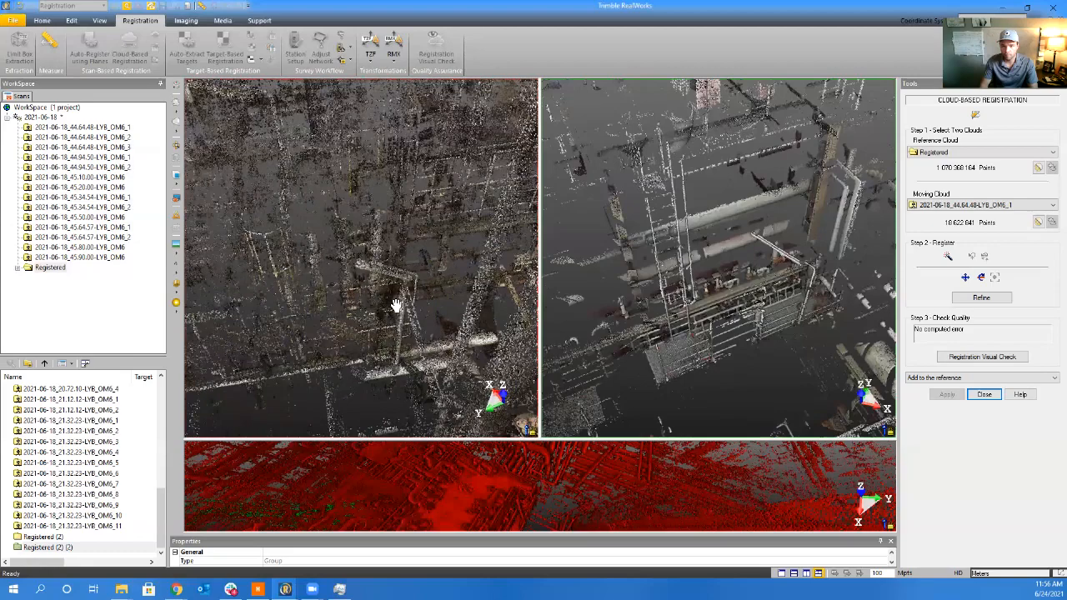
pyautogui.scroll(-2, 395, 305)
pyautogui.scroll(-5, 788, 326)
pyautogui.scroll(-3, 786, 325)
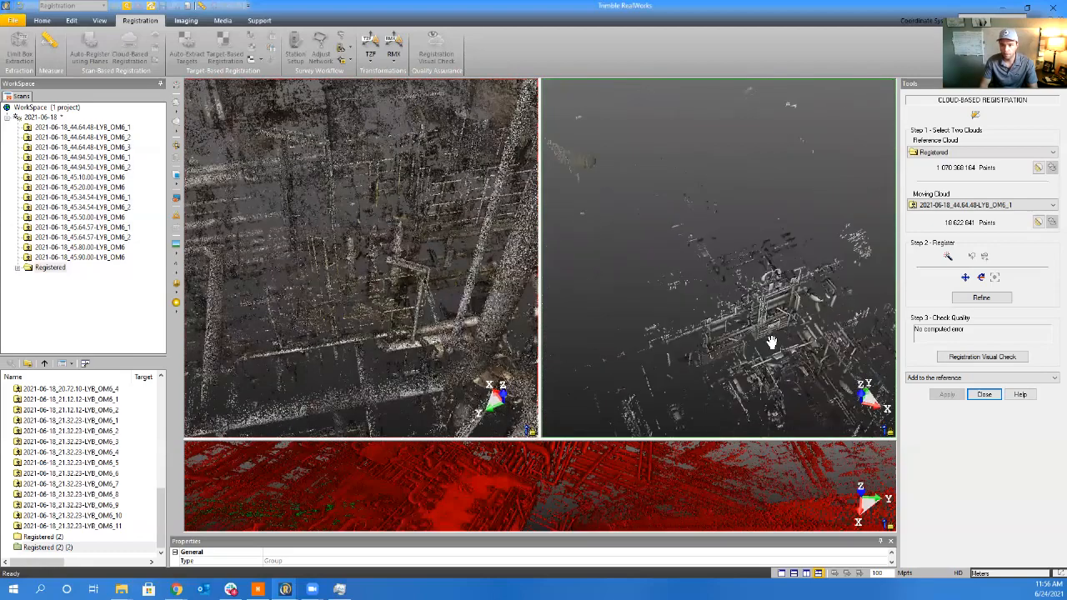
pyautogui.moveTo(769, 343); pyautogui.dragTo(716, 286, button='middle')
pyautogui.scroll(-3, 625, 279)
pyautogui.scroll(5, 716, 286)
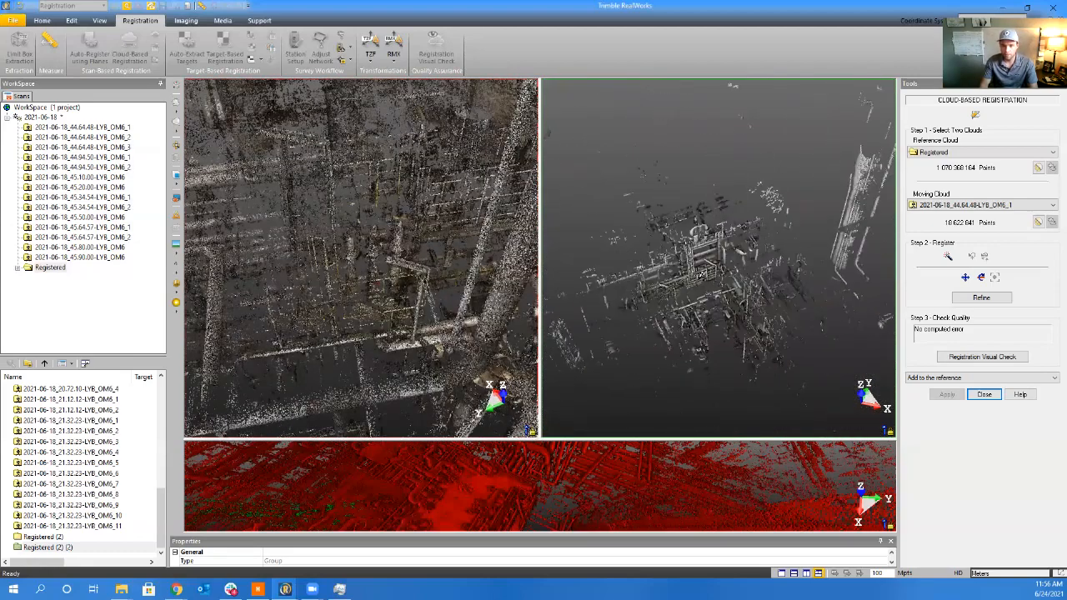
pyautogui.moveTo(716, 286); pyautogui.dragTo(686, 322)
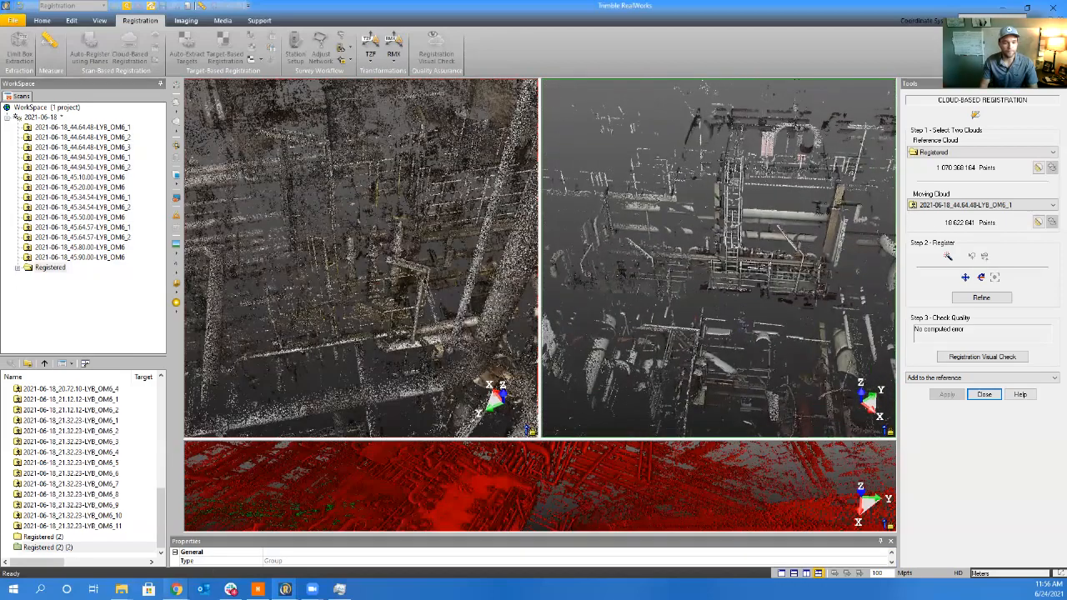
# Switch to the Ei Everywhere facility map in Chrome and search for scan location 44.64.48
pyautogui.click(177, 589)
pyautogui.click(304, 555)
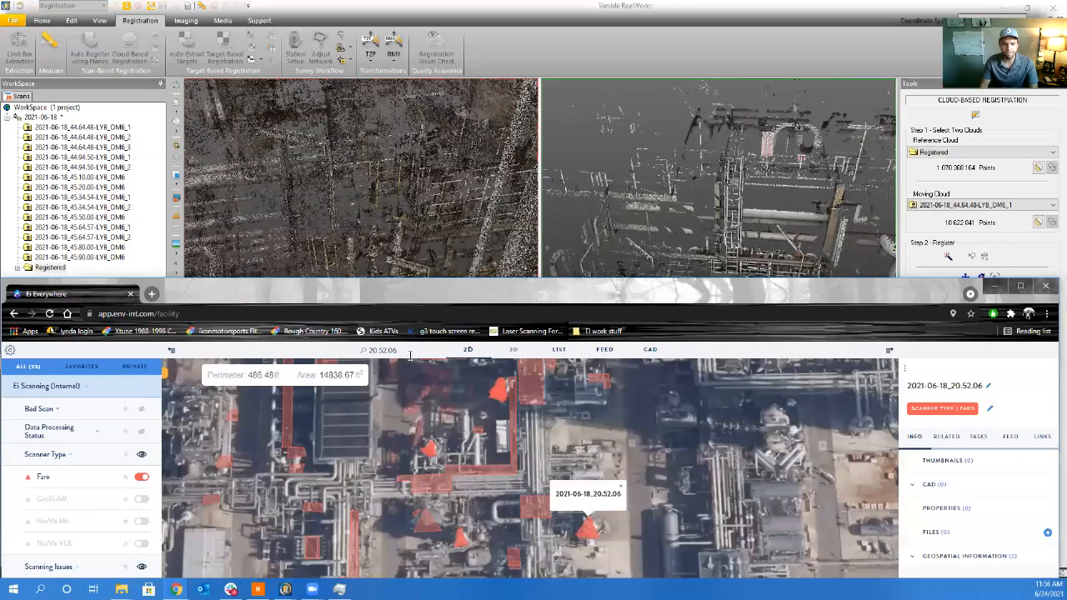
pyautogui.moveTo(410, 353); pyautogui.dragTo(367, 352)
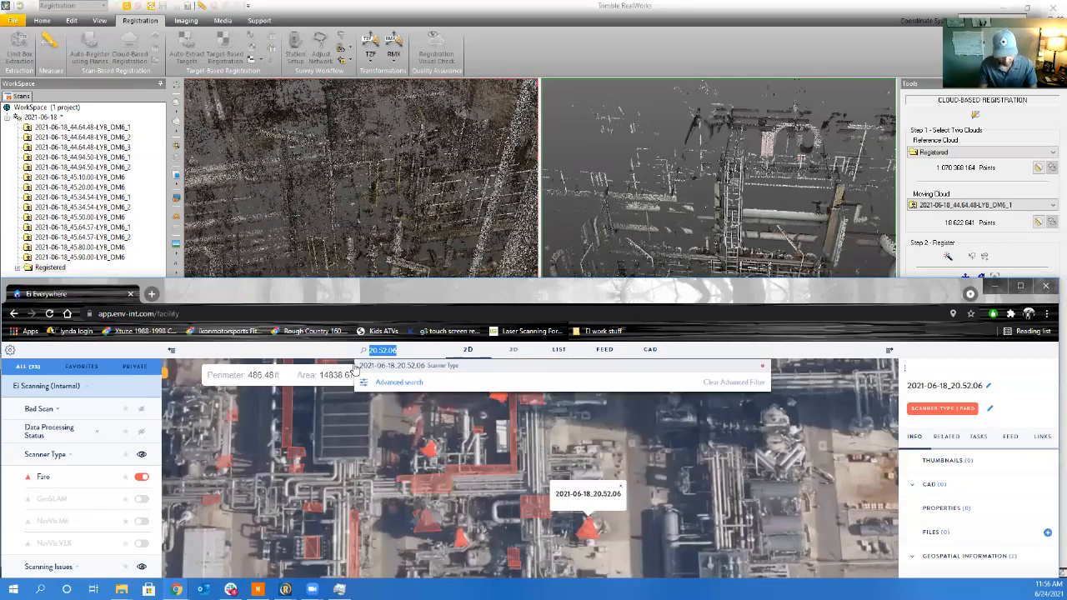
pyautogui.write('44')
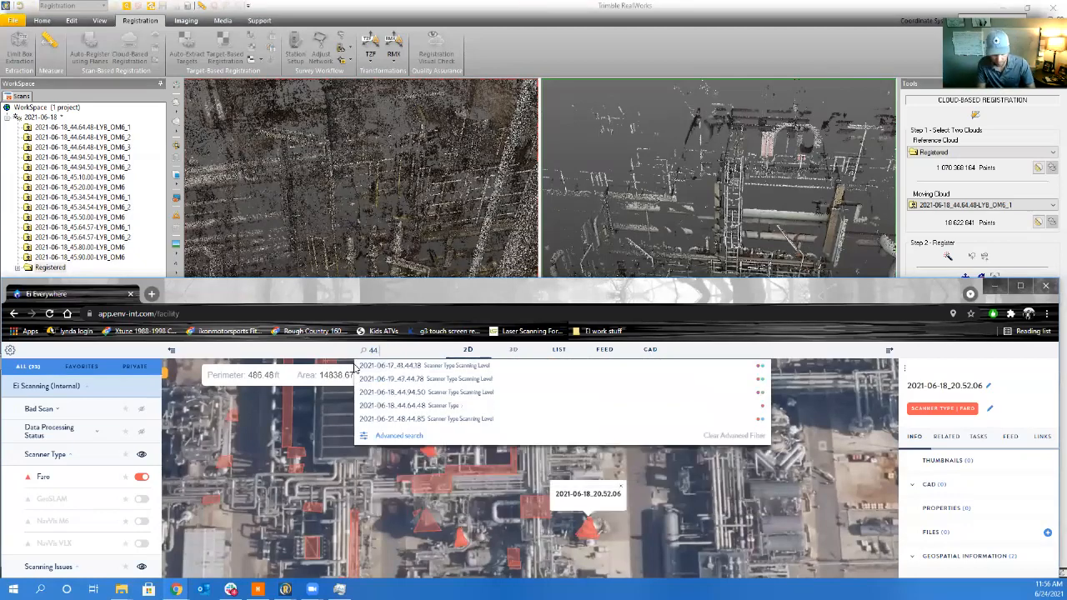
pyautogui.write('.64')
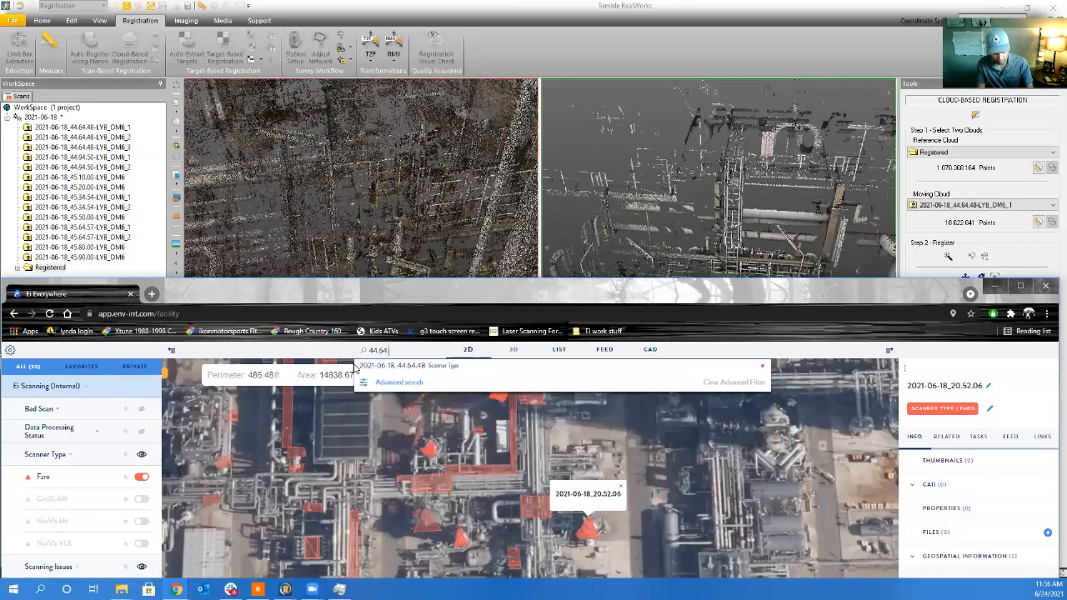
pyautogui.write('.48')
pyautogui.press('Return')
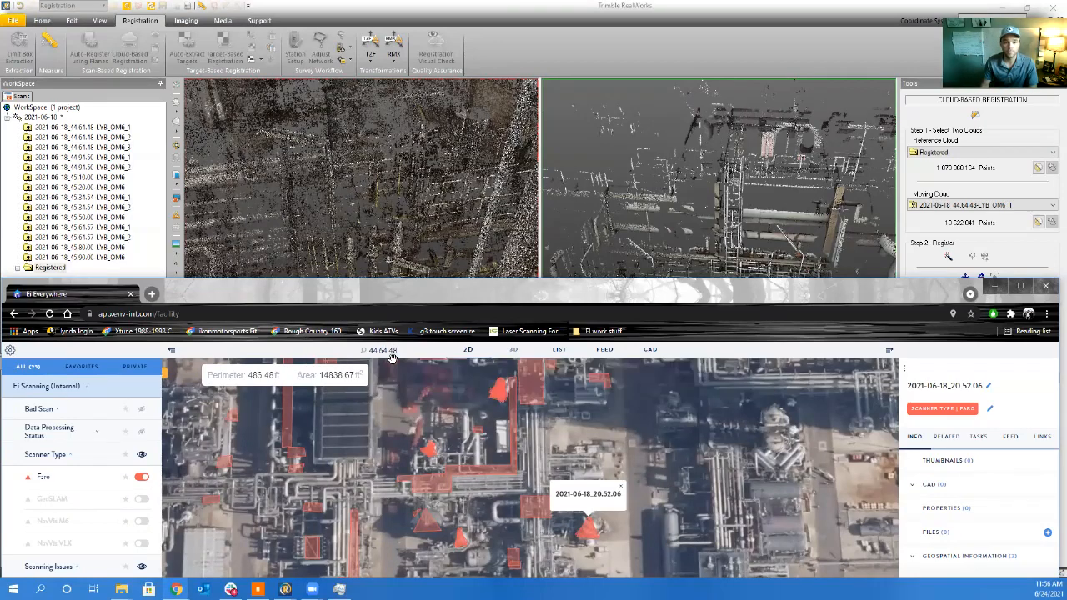
# Locate scan 44.64.48 on the facility map and examine where it sits among the surrounding plant areas
pyautogui.click(406, 371)
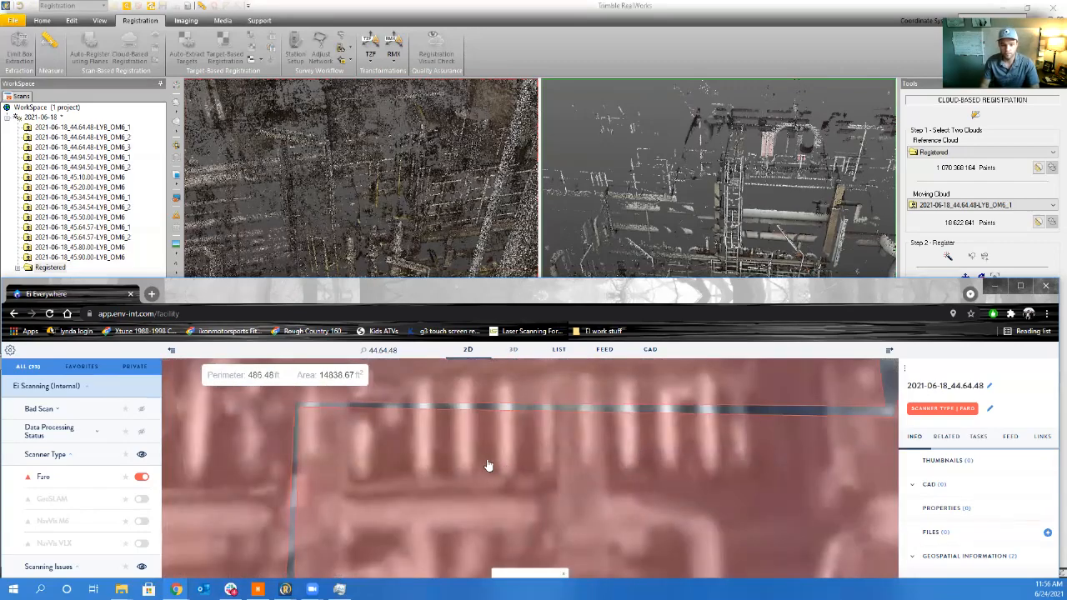
pyautogui.scroll(-3, 436, 457)
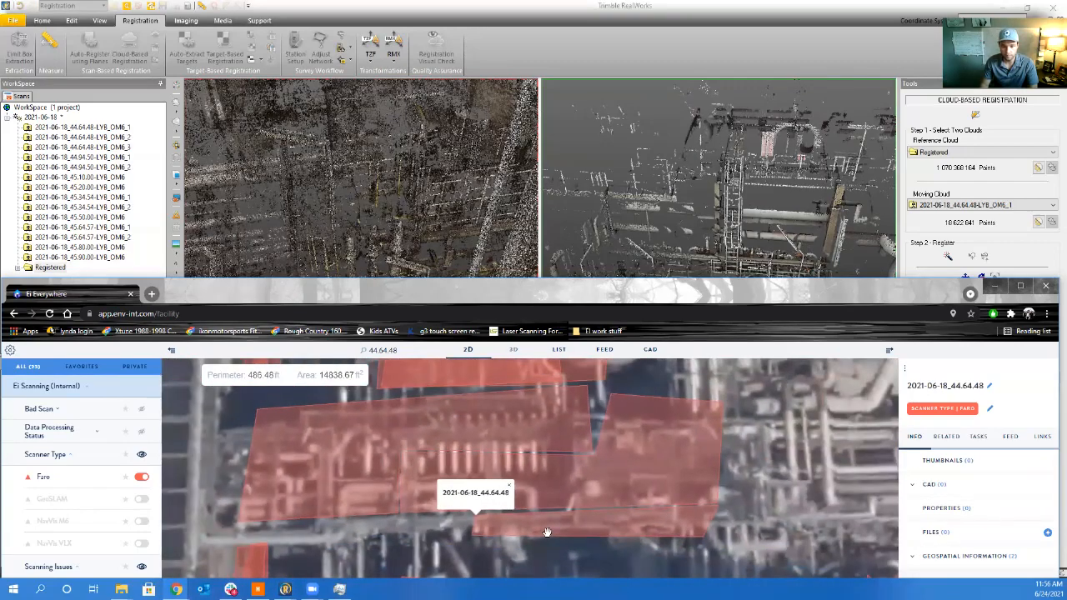
pyautogui.scroll(-5, 623, 531)
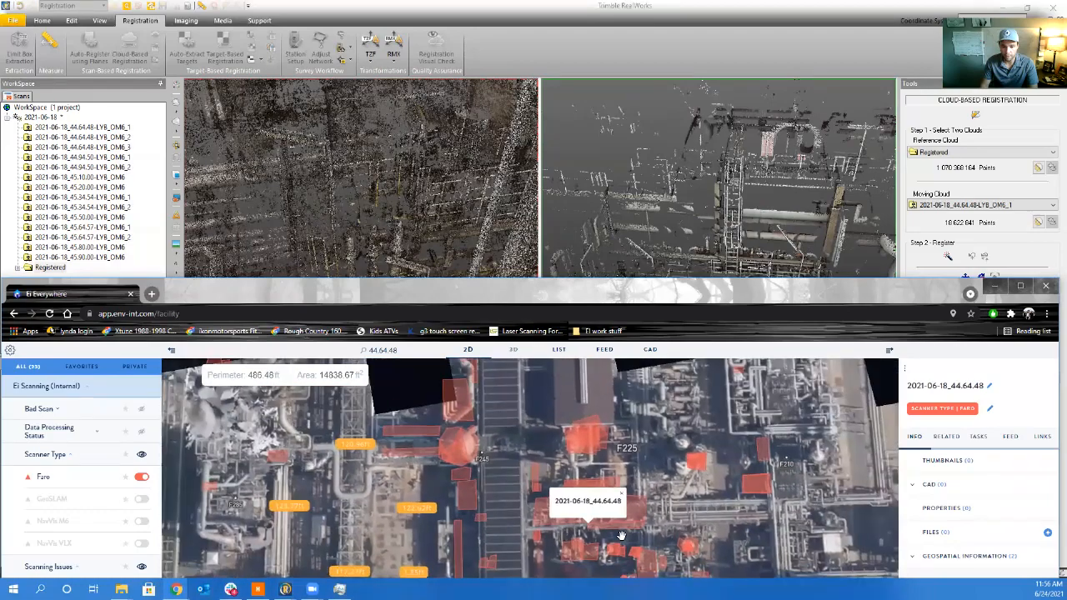
pyautogui.moveTo(579, 459); pyautogui.dragTo(558, 403)
pyautogui.scroll(2, 573, 429)
# Return to Trimble RealWorks and search the Registered cloud for the tan column beside the large horizontal pipes of scan 44.64.48_1
pyautogui.moveTo(395, 187)
pyautogui.mouseDown()
pyautogui.moveTo(376, 186)
pyautogui.moveTo(402, 203)
pyautogui.mouseUp()
pyautogui.scroll(-5, 402, 202)
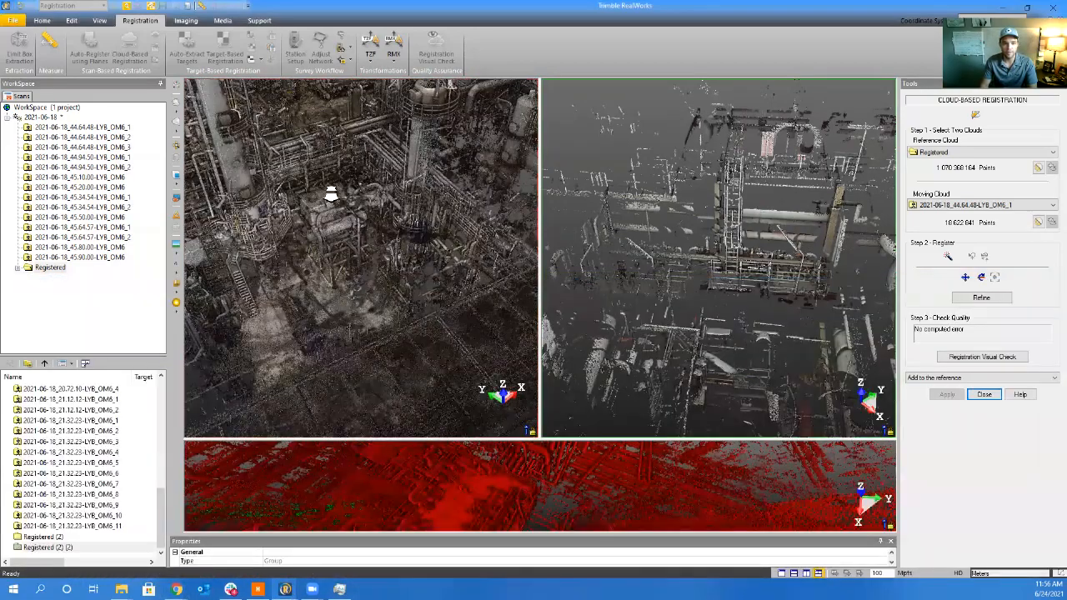
pyautogui.moveTo(331, 195); pyautogui.dragTo(358, 170)
pyautogui.moveTo(358, 170); pyautogui.dragTo(428, 309, button='middle')
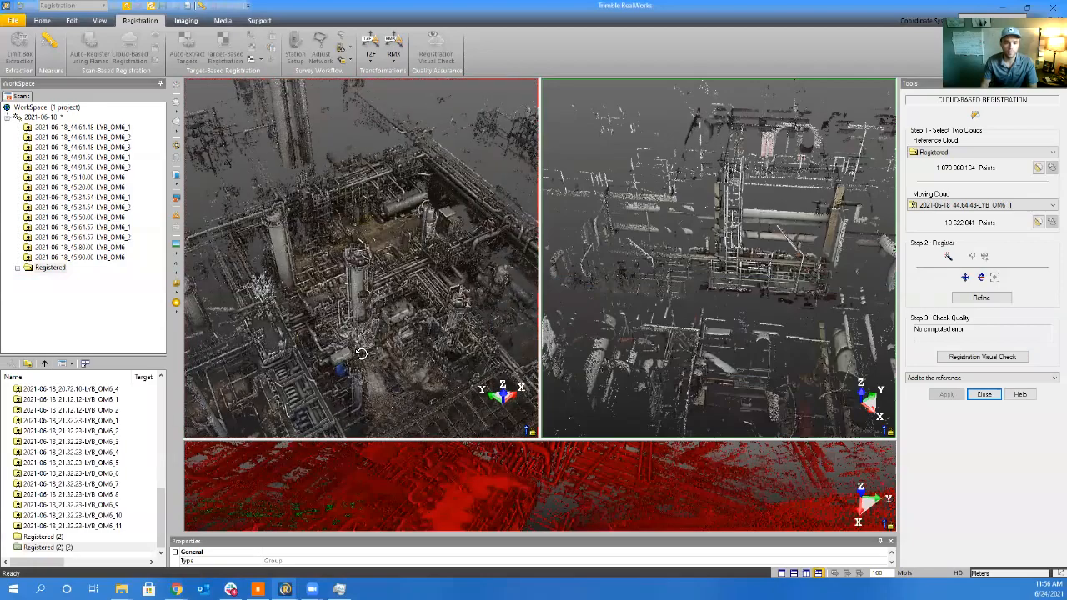
pyautogui.moveTo(361, 353); pyautogui.dragTo(429, 323)
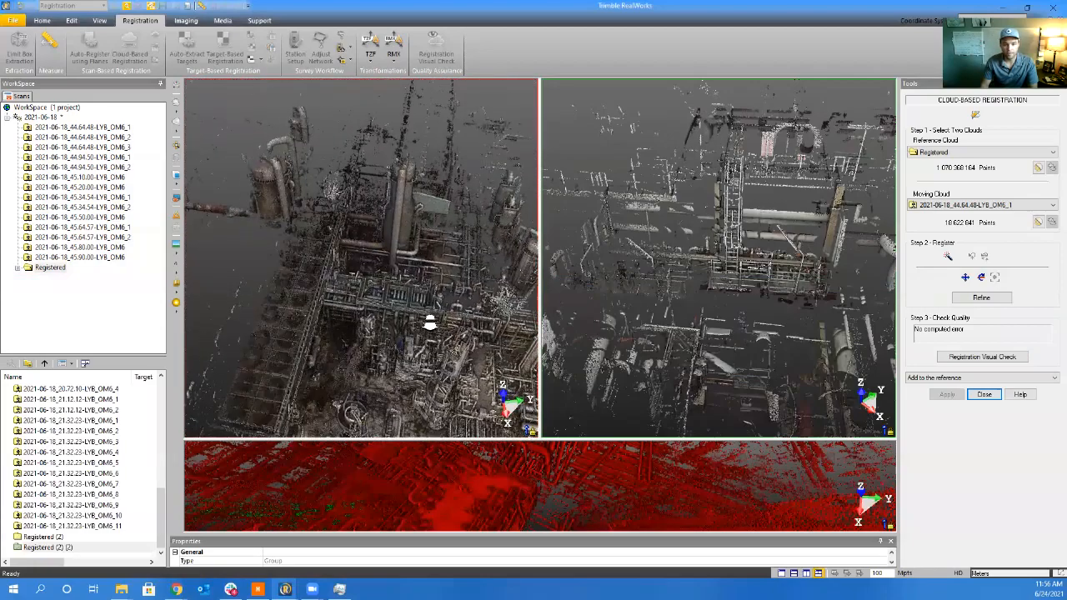
pyautogui.scroll(5, 429, 324)
pyautogui.moveTo(429, 323)
pyautogui.mouseDown(button='middle')
pyautogui.moveTo(333, 330)
pyautogui.moveTo(311, 310)
pyautogui.moveTo(250, 295)
pyautogui.moveTo(290, 281)
pyautogui.moveTo(331, 316)
pyautogui.mouseUp(button='middle')
pyautogui.scroll(4, 333, 330)
pyautogui.scroll(4, 250, 295)
pyautogui.moveTo(332, 318)
pyautogui.mouseDown()
pyautogui.moveTo(410, 302)
pyautogui.moveTo(426, 279)
pyautogui.mouseUp()
pyautogui.scroll(3, 437, 241)
pyautogui.moveTo(436, 241); pyautogui.dragTo(399, 297, button='middle')
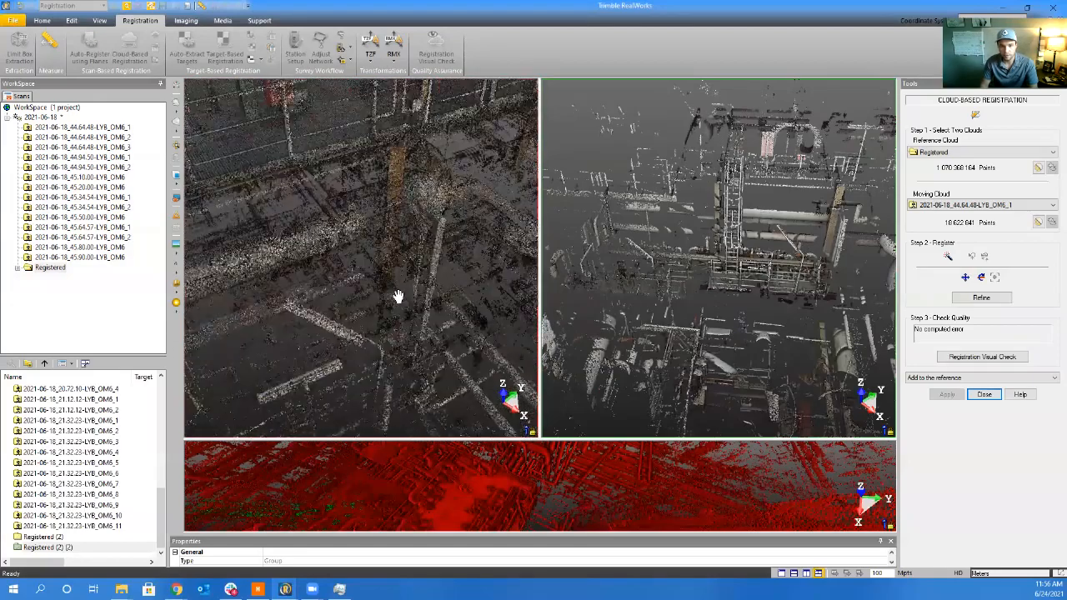
# Register scan 44.64.48_1 by picking the upper part of the tan column in both clouds, and refine the alignment
pyautogui.scroll(4, 821, 242)
pyautogui.moveTo(826, 218); pyautogui.dragTo(749, 350, button='middle')
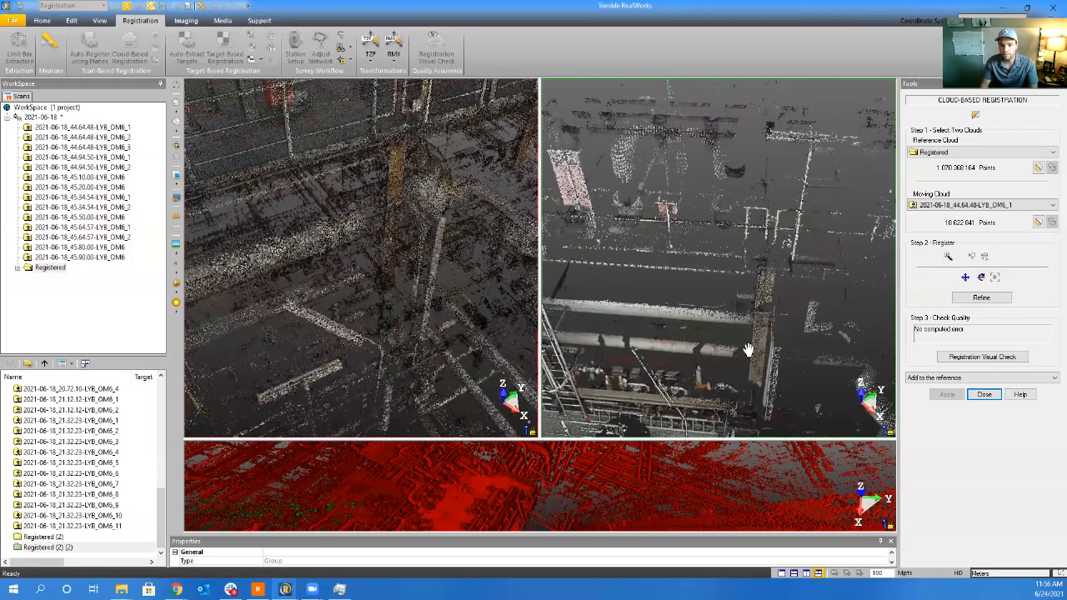
pyautogui.moveTo(748, 350); pyautogui.dragTo(794, 316)
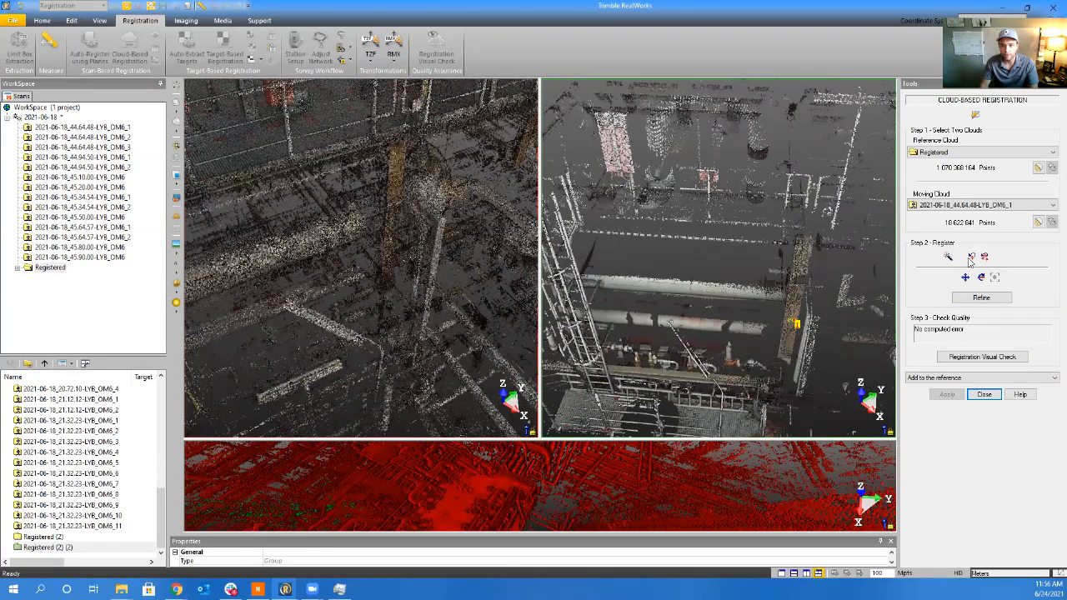
pyautogui.moveTo(787, 324); pyautogui.dragTo(781, 302)
pyautogui.click(793, 239)
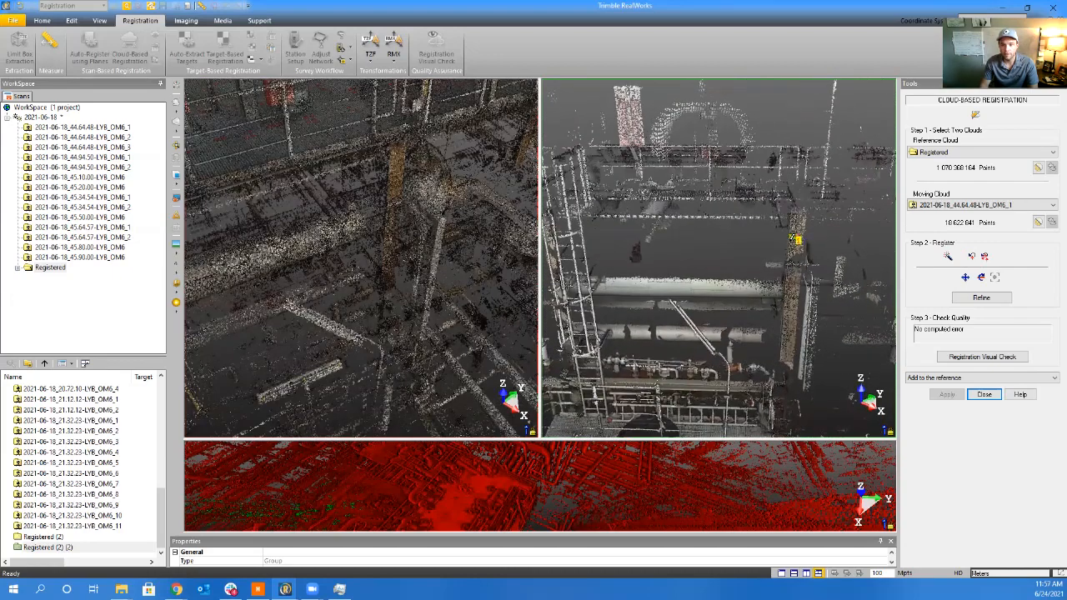
pyautogui.click(397, 173)
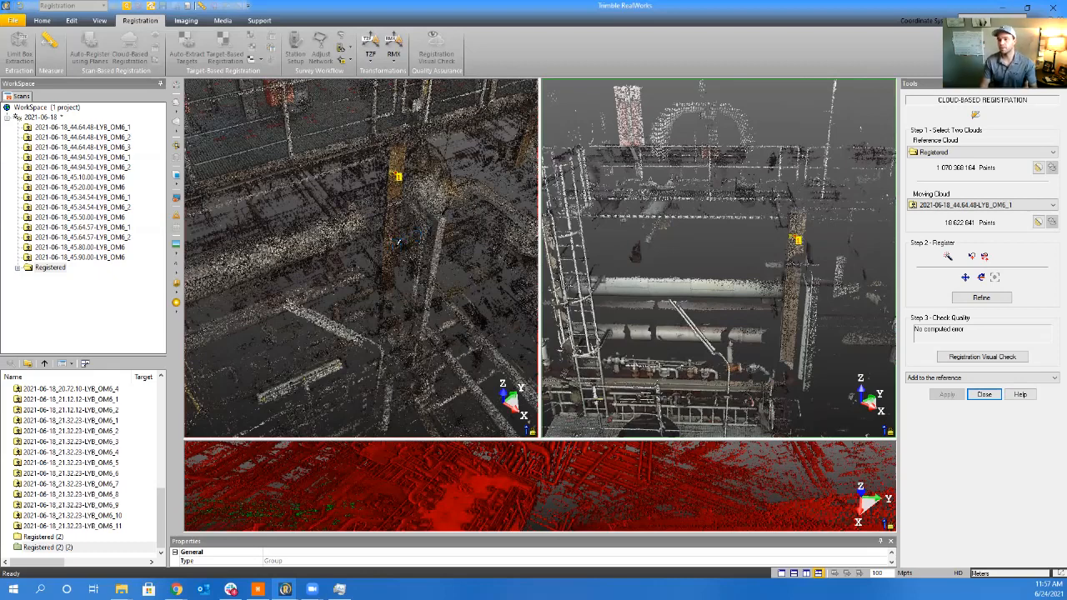
pyautogui.click(992, 297)
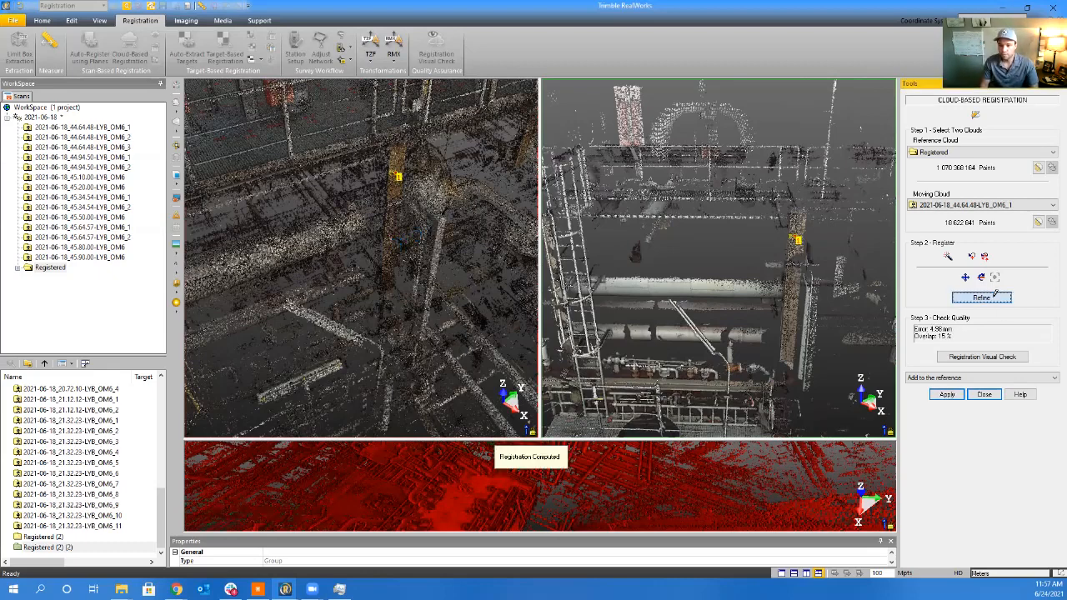
pyautogui.click(993, 295)
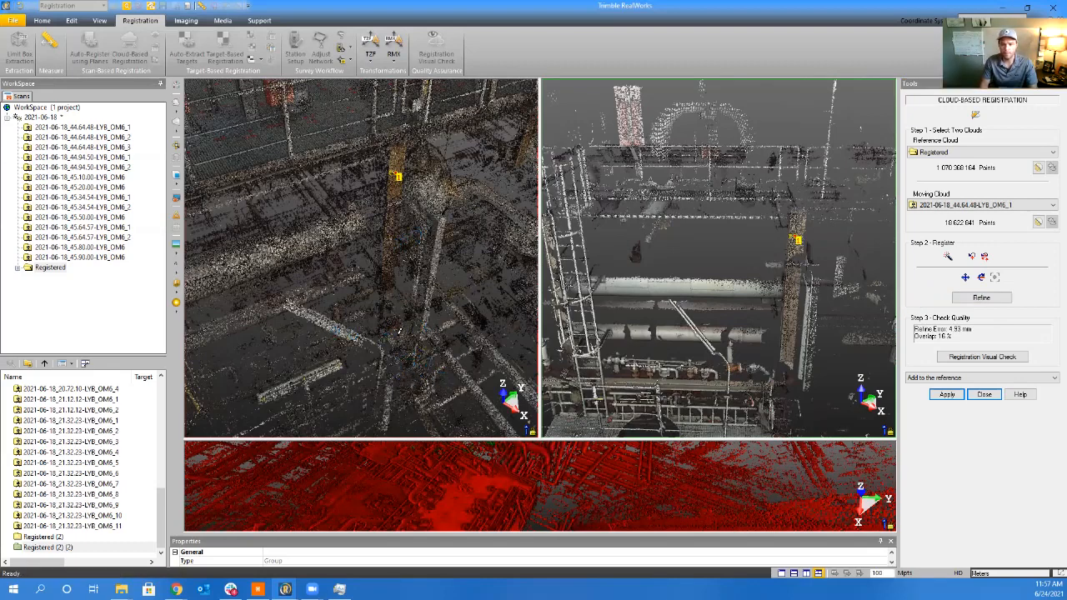
# Examine both clouds from the opposite side, around the large elbowed pipe, for another feature shared with scan 44.64.48_1
pyautogui.moveTo(395, 333); pyautogui.dragTo(151, 356)
pyautogui.moveTo(323, 334); pyautogui.dragTo(414, 322)
pyautogui.moveTo(711, 326); pyautogui.dragTo(721, 193)
pyautogui.moveTo(649, 181); pyautogui.dragTo(746, 353)
pyautogui.moveTo(438, 343); pyautogui.dragTo(446, 261)
pyautogui.scroll(3, 447, 225)
pyautogui.moveTo(448, 224); pyautogui.dragTo(405, 226, button='middle')
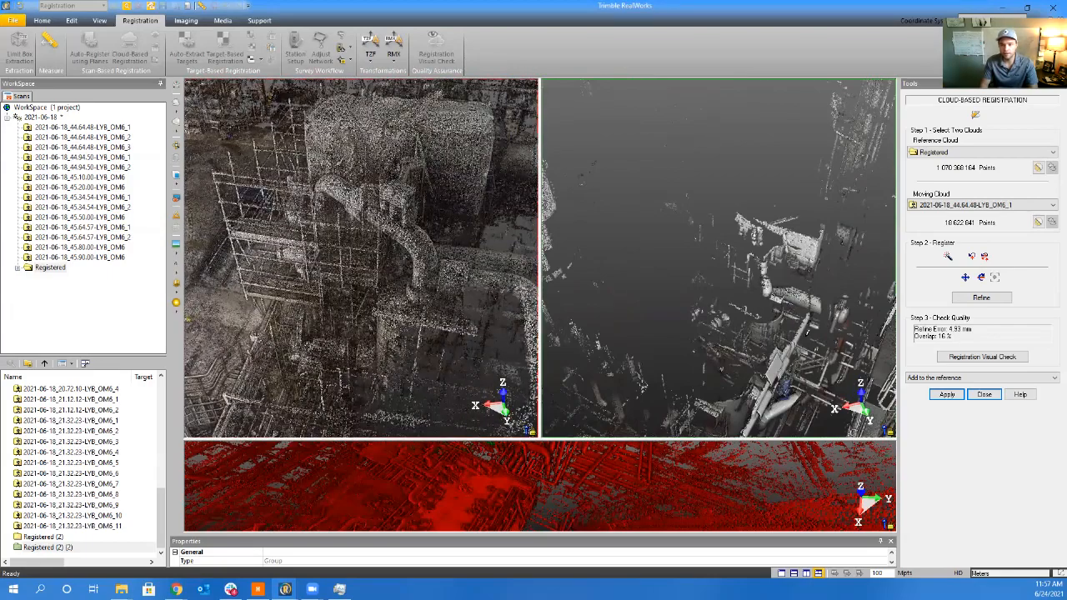
pyautogui.moveTo(757, 333); pyautogui.dragTo(825, 334)
pyautogui.moveTo(825, 335); pyautogui.dragTo(705, 251, button='middle')
pyautogui.scroll(3, 709, 241)
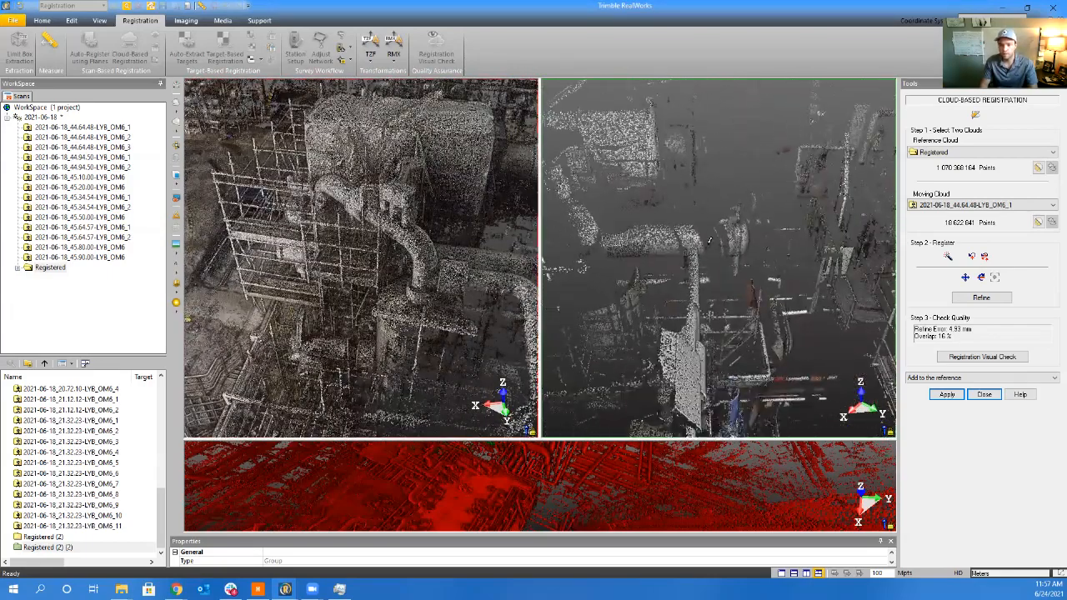
# Register scan 44.64.48_1 by picking the end of the small horizontal vessel in both clouds, refine it, and add it to the reference
pyautogui.moveTo(730, 279); pyautogui.dragTo(734, 281)
pyautogui.moveTo(478, 302); pyautogui.dragTo(275, 274, button='middle')
pyautogui.scroll(3, 274, 274)
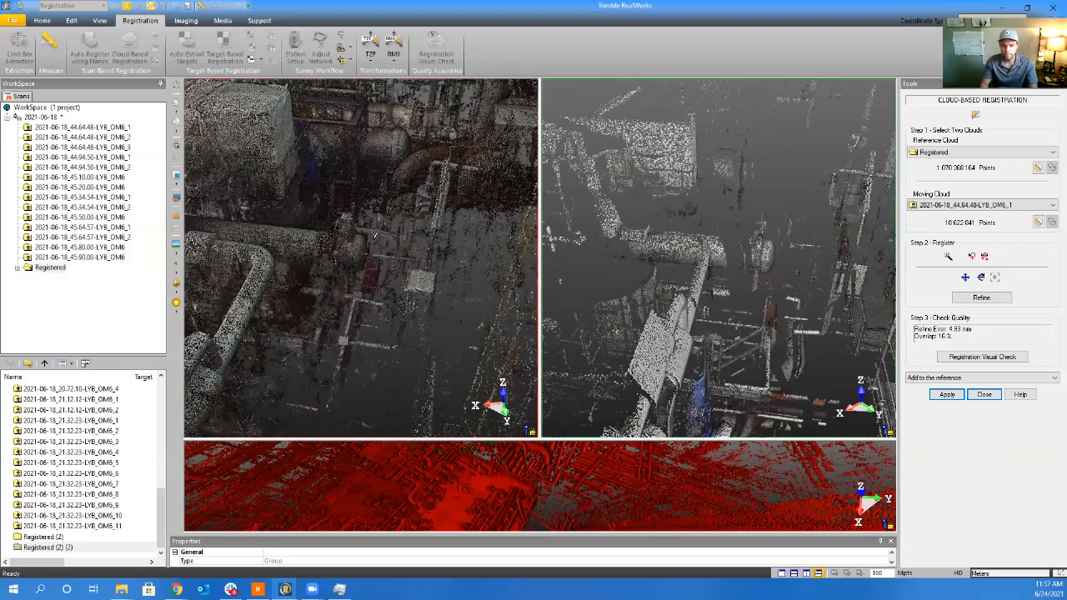
pyautogui.moveTo(363, 265)
pyautogui.mouseDown()
pyautogui.moveTo(352, 270)
pyautogui.moveTo(360, 265)
pyautogui.mouseUp()
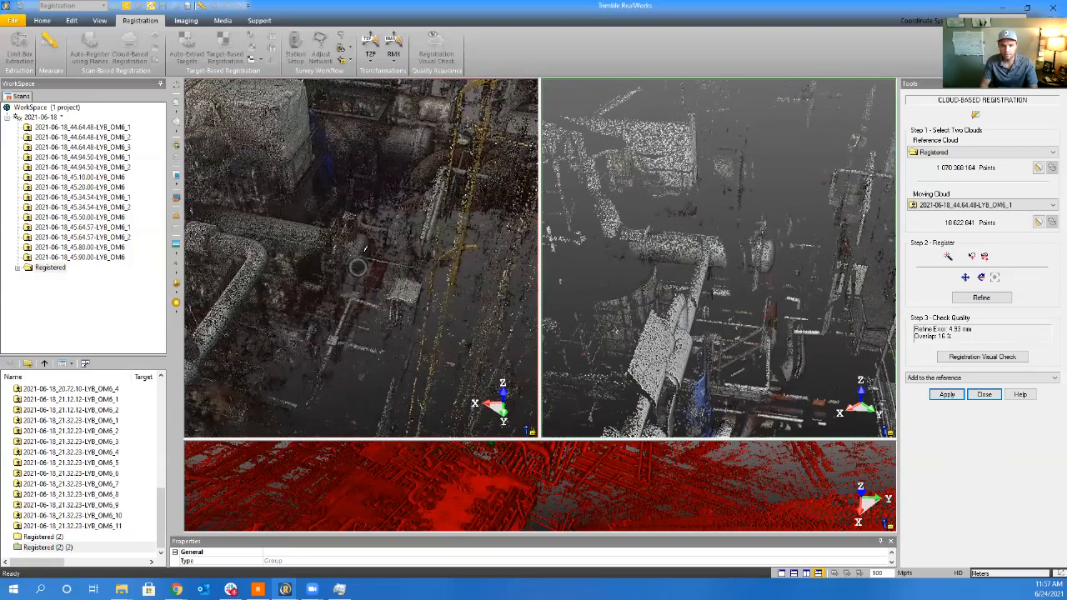
pyautogui.scroll(2, 770, 247)
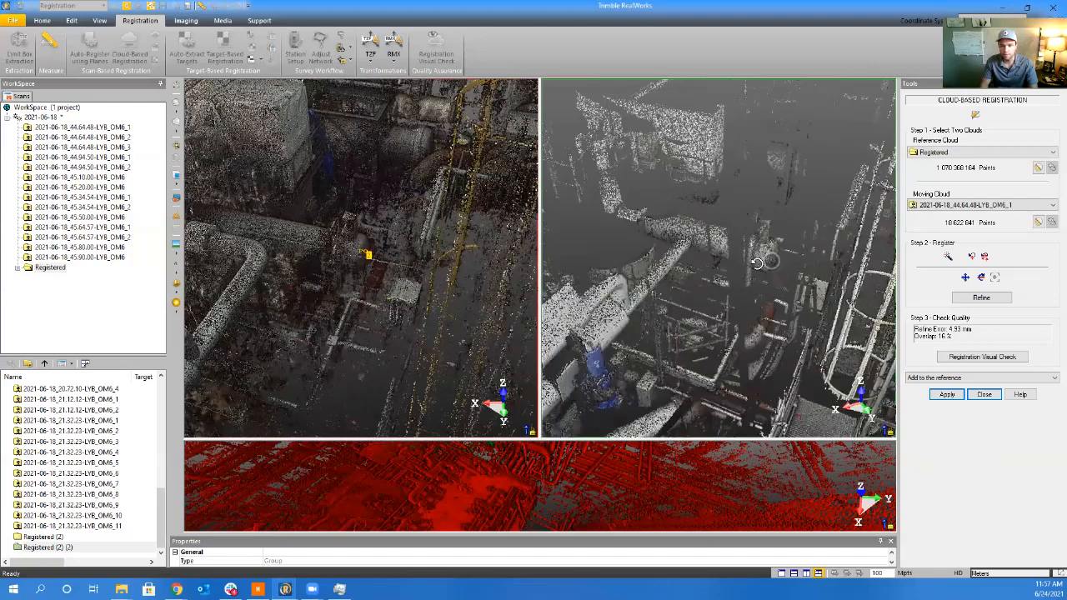
pyautogui.click(775, 249)
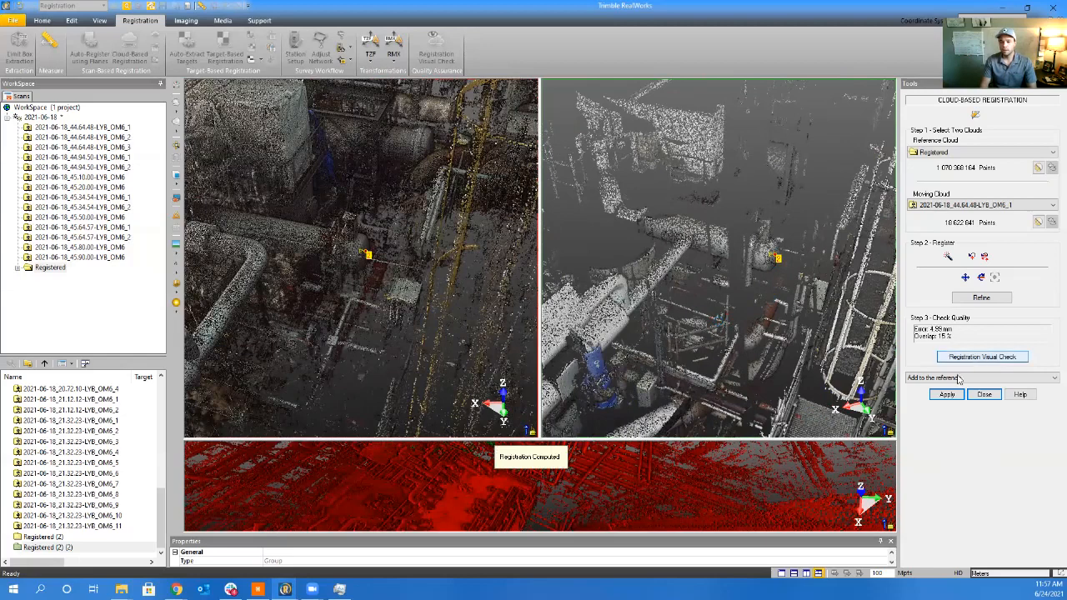
pyautogui.click(981, 297)
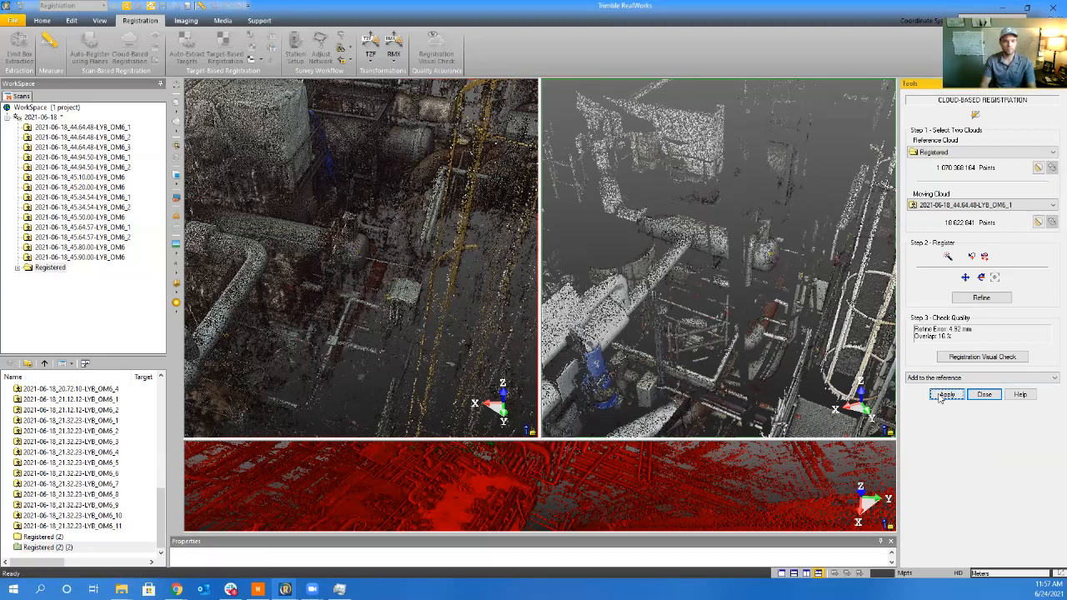
pyautogui.click(945, 395)
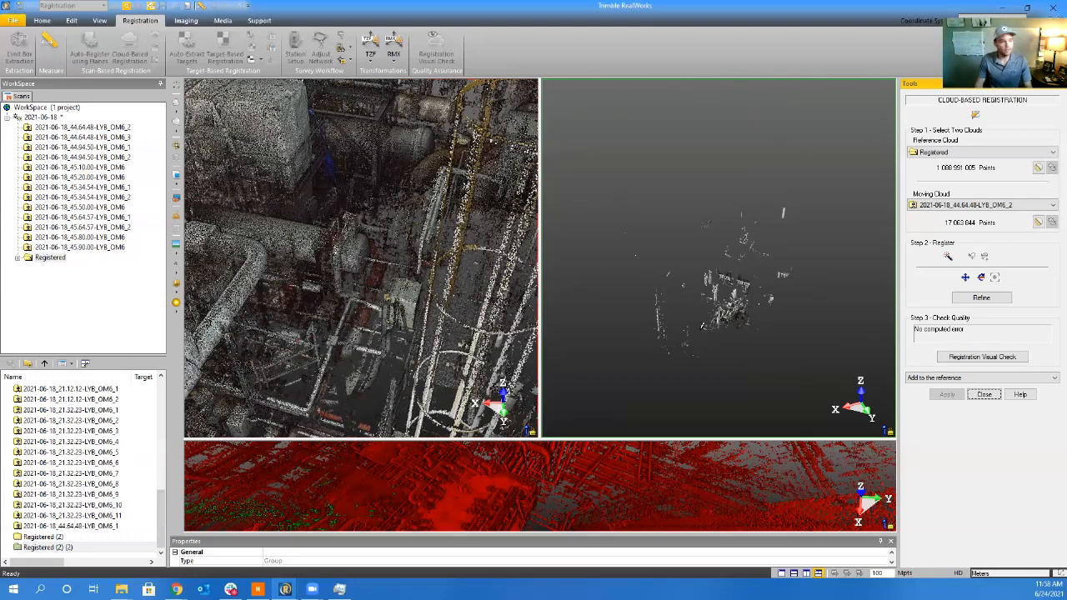
# Register scan 44.64.48_2 by picking the rounded end of the horizontal vessel in both clouds, refine it, and add it to the reference
pyautogui.scroll(6, 702, 324)
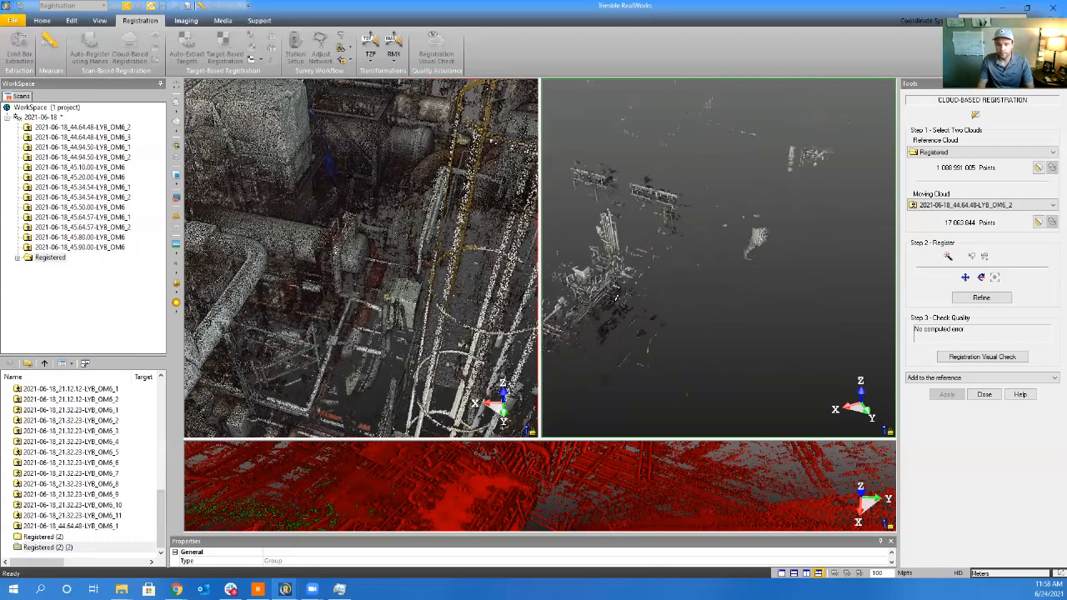
pyautogui.scroll(8, 656, 283)
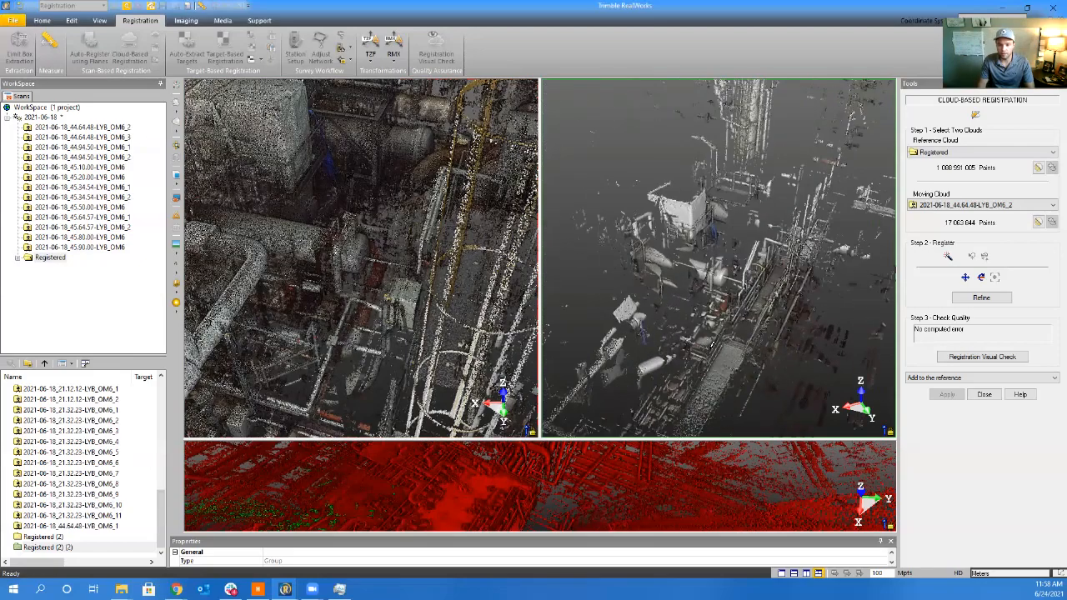
pyautogui.scroll(6, 736, 318)
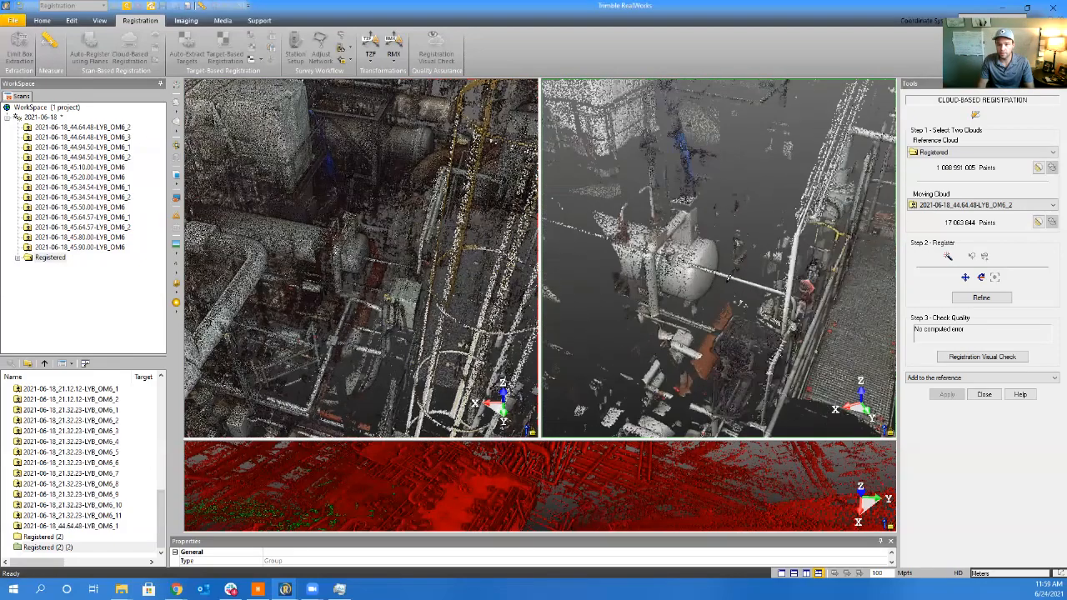
pyautogui.moveTo(726, 283)
pyautogui.mouseDown()
pyautogui.moveTo(701, 291)
pyautogui.moveTo(706, 277)
pyautogui.mouseUp()
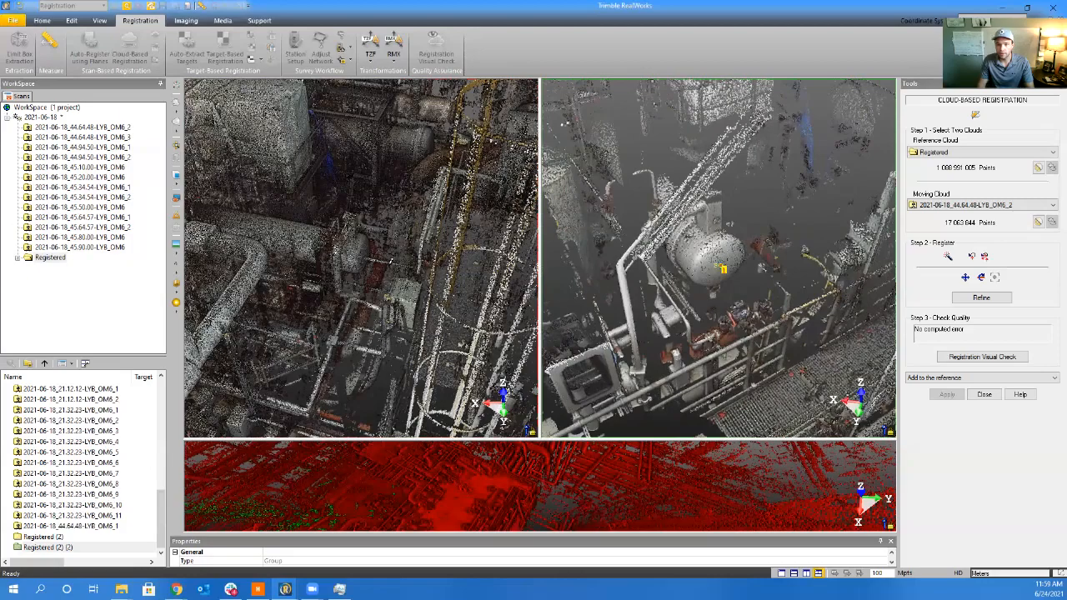
pyautogui.scroll(5, 371, 243)
pyautogui.moveTo(373, 259)
pyautogui.mouseDown()
pyautogui.moveTo(250, 268)
pyautogui.moveTo(334, 279)
pyautogui.moveTo(327, 288)
pyautogui.mouseUp()
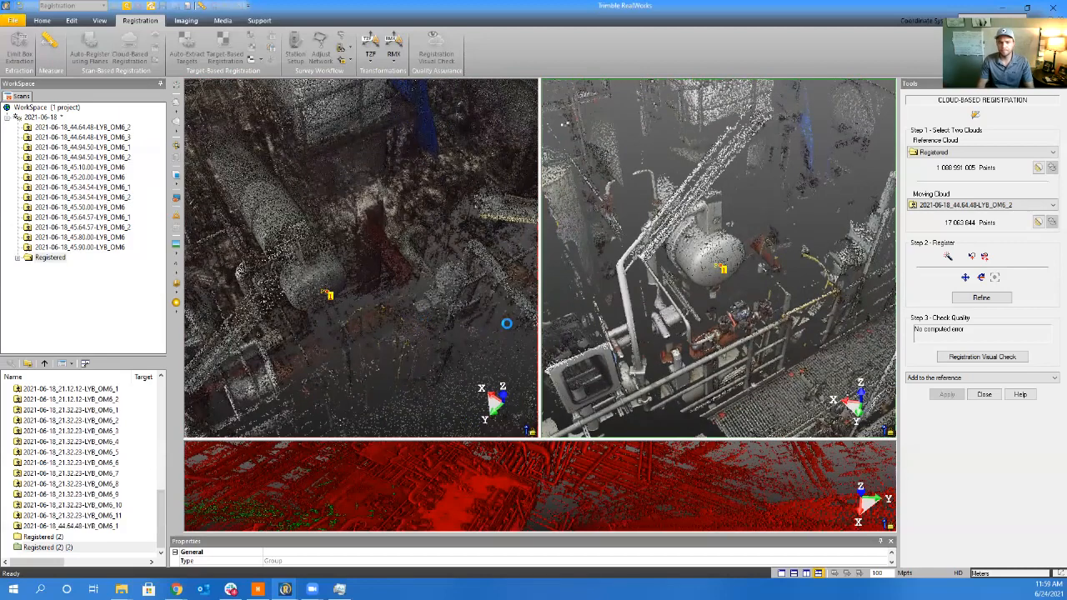
pyautogui.click(959, 299)
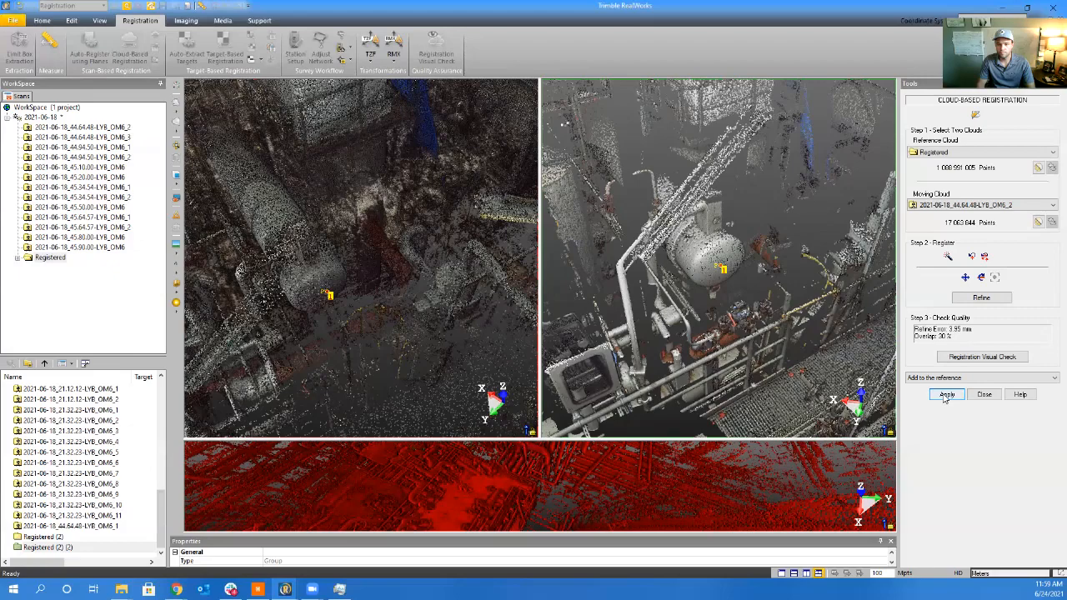
pyautogui.moveTo(407, 315); pyautogui.dragTo(379, 288)
pyautogui.click(942, 394)
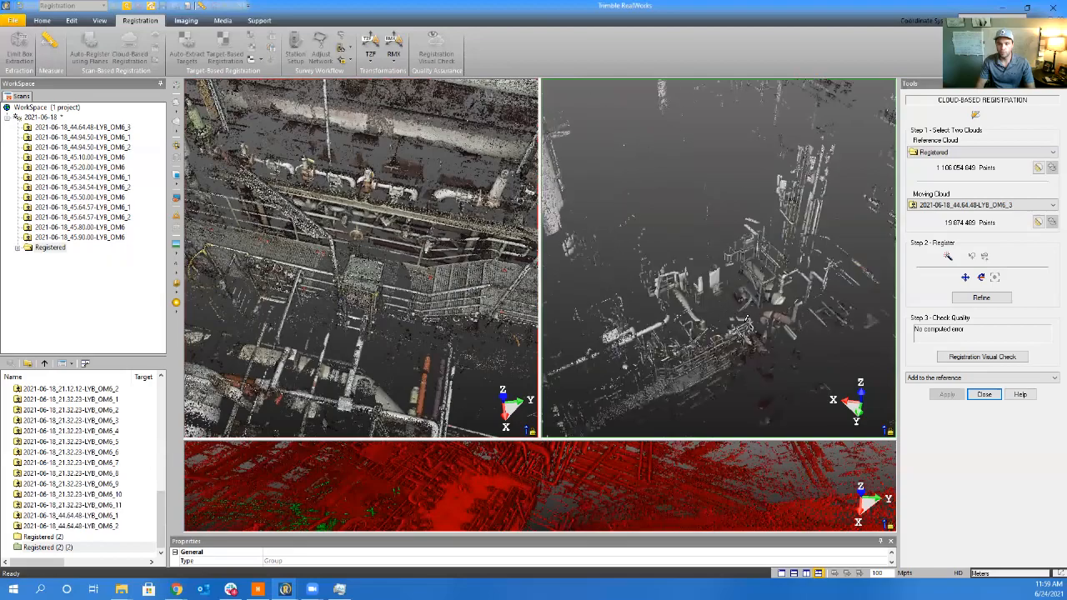
# Register scan 44.64.48_3 by picking the lower corner of the large white panel above the railed platform in both clouds
pyautogui.moveTo(748, 321); pyautogui.dragTo(576, 336)
pyautogui.moveTo(711, 340); pyautogui.dragTo(731, 309, button='middle')
pyautogui.scroll(3, 731, 309)
pyautogui.moveTo(731, 364); pyautogui.dragTo(665, 307)
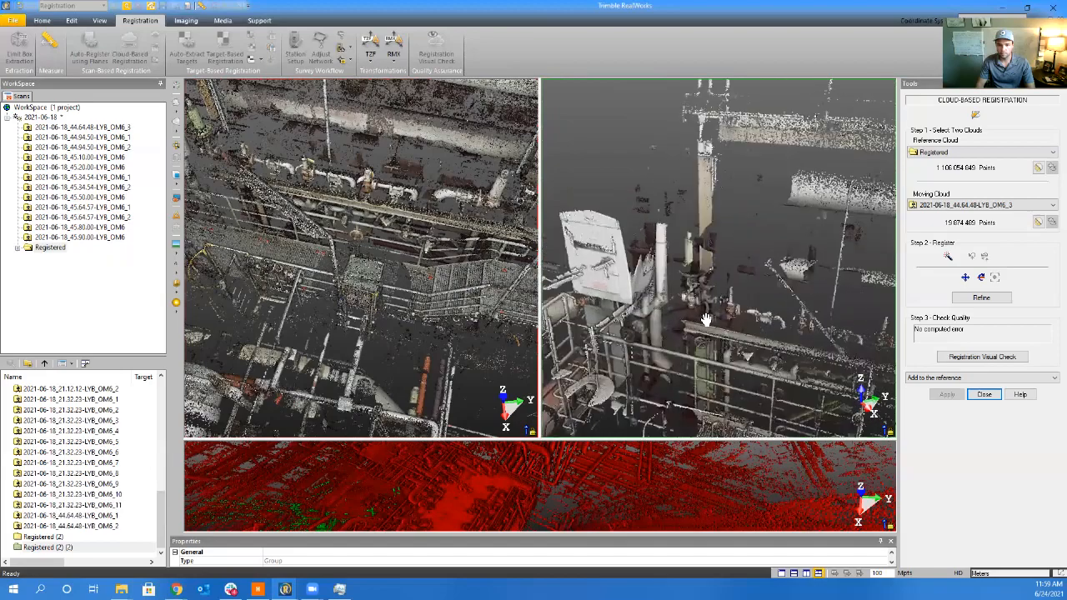
pyautogui.moveTo(705, 319); pyautogui.dragTo(743, 320, button='middle')
pyautogui.scroll(-4, 322, 258)
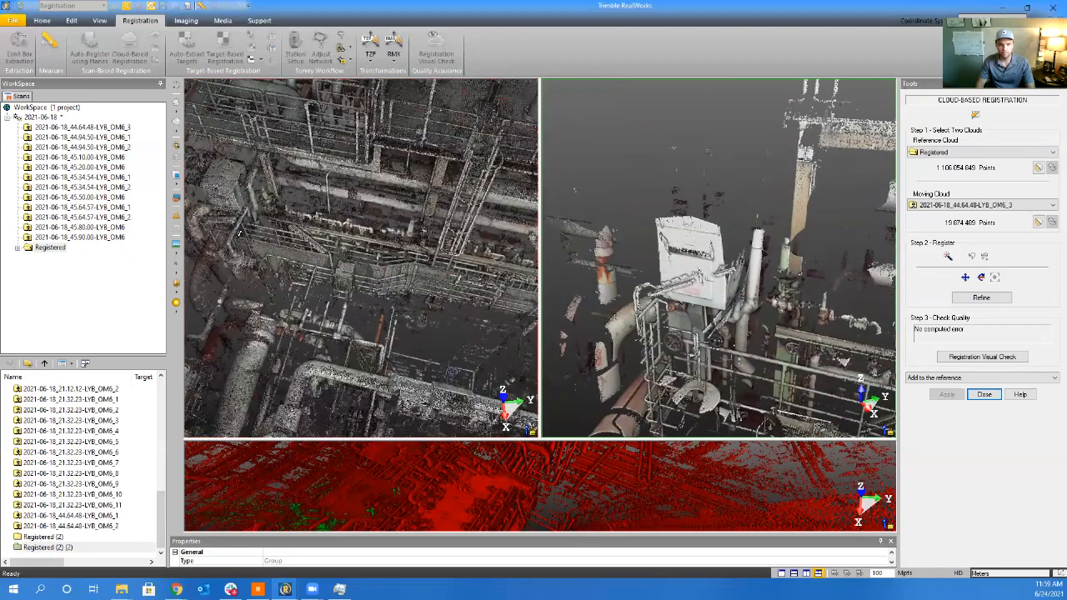
pyautogui.moveTo(321, 258); pyautogui.dragTo(372, 317, button='middle')
pyautogui.moveTo(300, 272); pyautogui.dragTo(393, 314, button='middle')
pyautogui.scroll(3, 343, 272)
pyautogui.moveTo(392, 314); pyautogui.dragTo(393, 265)
pyautogui.moveTo(378, 268); pyautogui.dragTo(380, 346, button='middle')
pyautogui.moveTo(380, 346); pyautogui.dragTo(333, 354)
pyautogui.scroll(3, 402, 261)
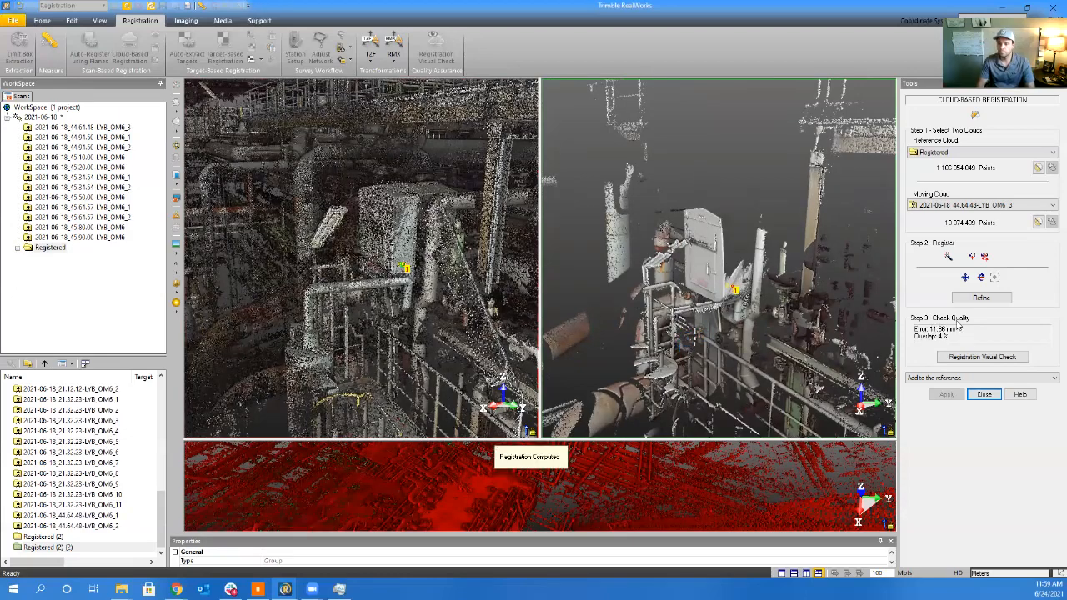
# Examine the valves and pipe runs beside the railed platform in both clouds for a second feature shared with scan 44.64.48_3
pyautogui.moveTo(431, 307); pyautogui.dragTo(500, 312)
pyautogui.moveTo(659, 317); pyautogui.dragTo(720, 320)
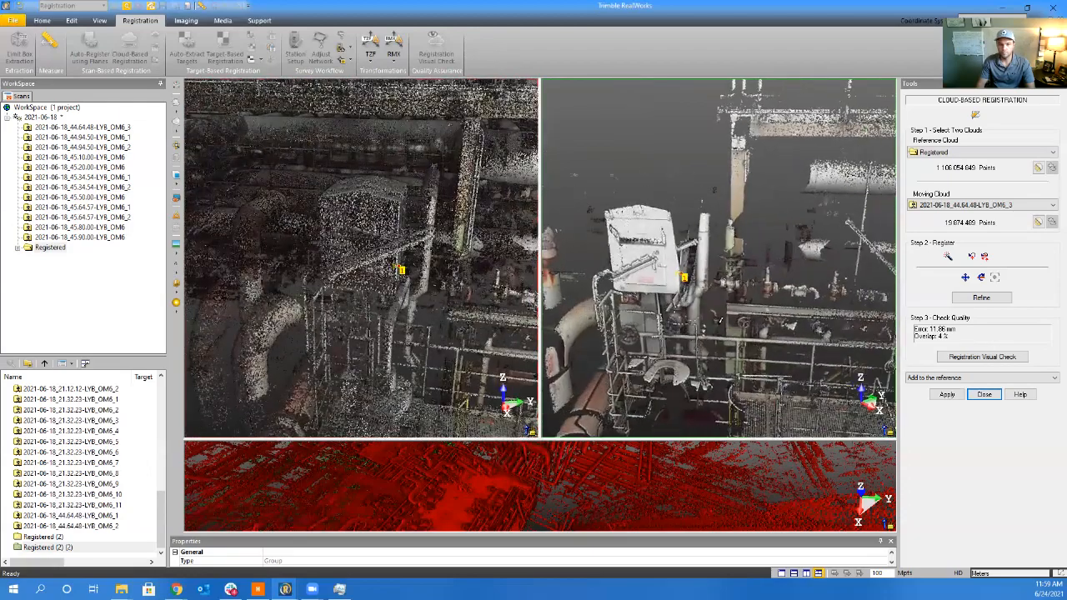
pyautogui.moveTo(426, 323); pyautogui.dragTo(77, 293, button='middle')
pyautogui.scroll(3, 359, 310)
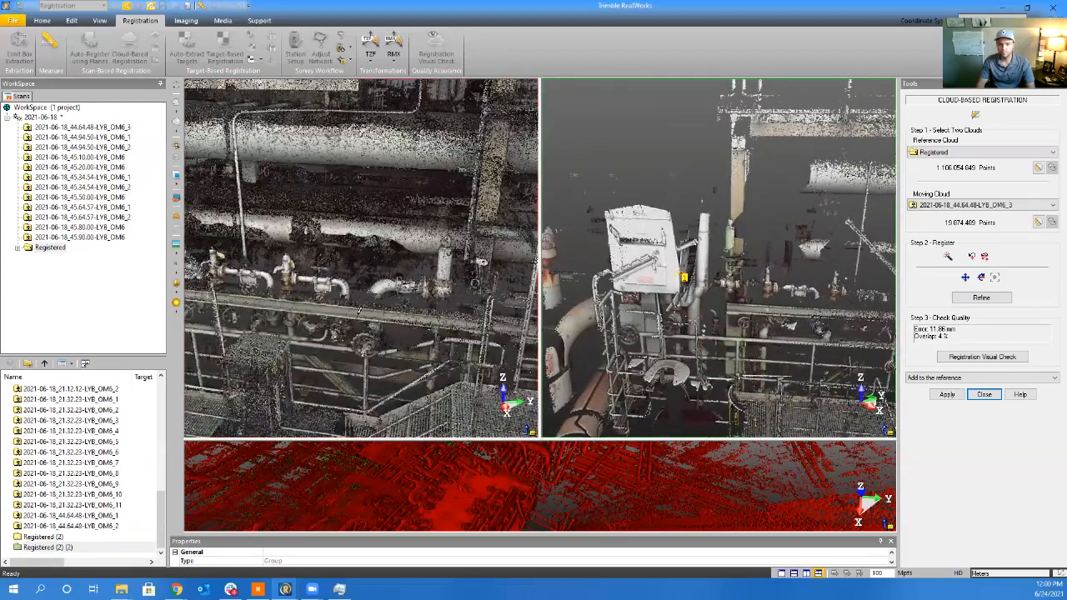
pyautogui.moveTo(350, 309); pyautogui.dragTo(434, 314)
pyautogui.scroll(2, 794, 301)
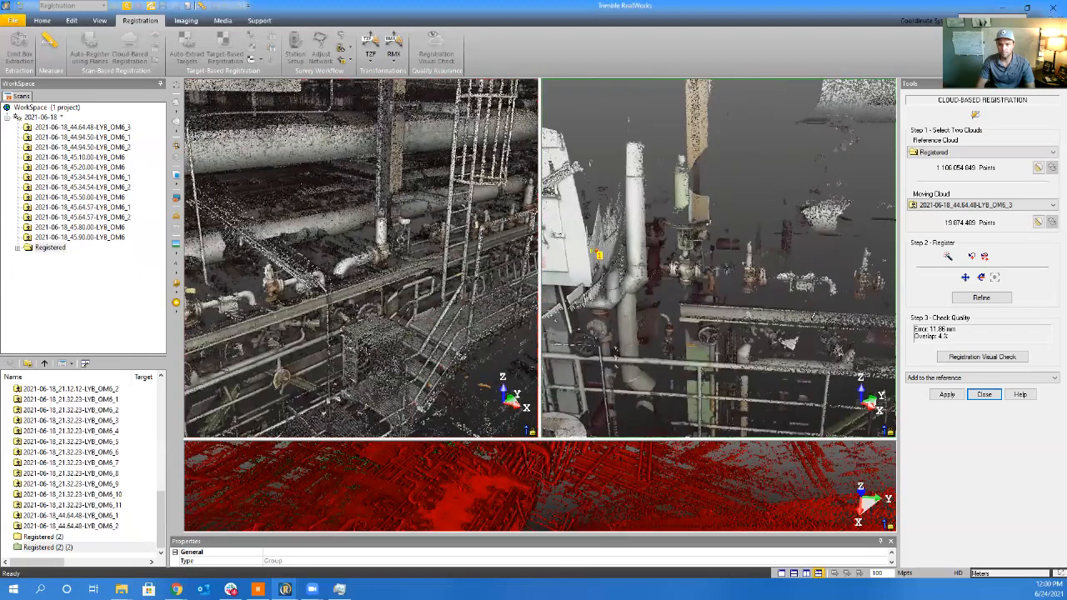
pyautogui.moveTo(812, 317); pyautogui.dragTo(820, 310)
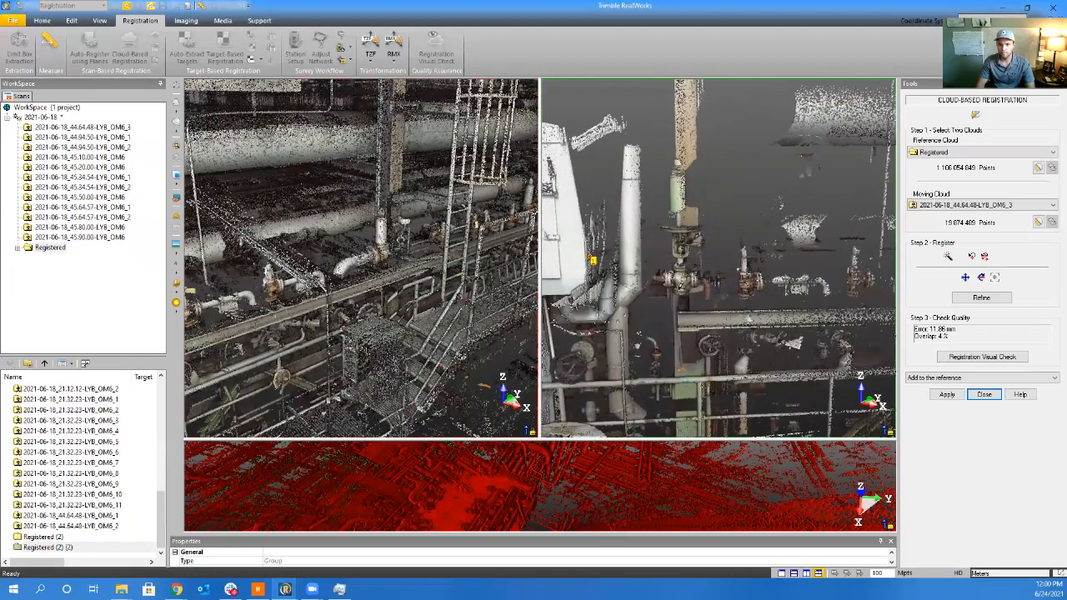
pyautogui.moveTo(301, 301); pyautogui.dragTo(410, 306, button='middle')
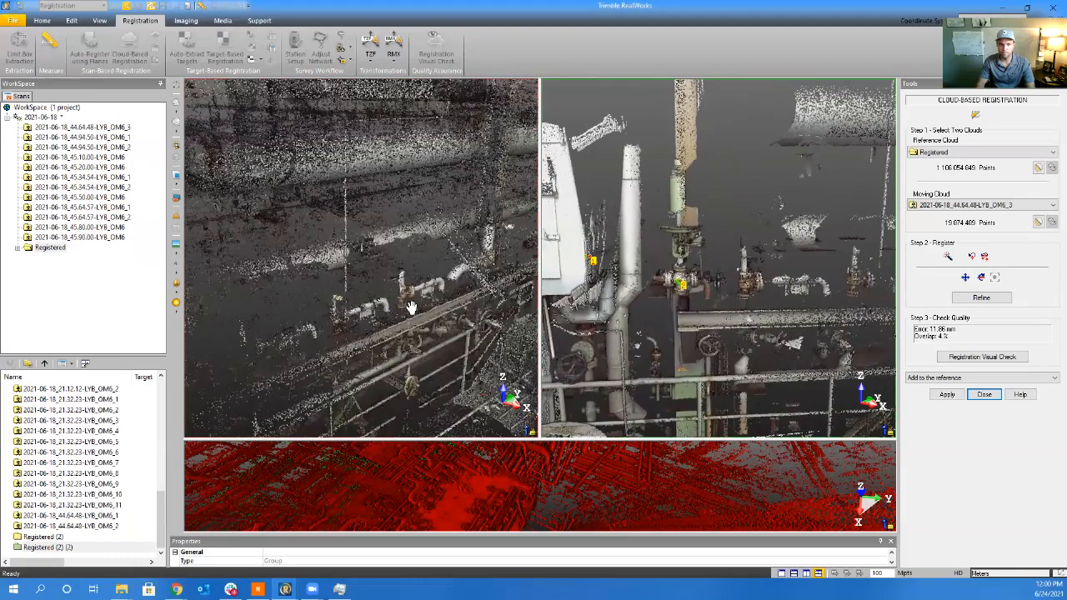
pyautogui.moveTo(411, 306); pyautogui.dragTo(277, 338)
pyautogui.moveTo(277, 333); pyautogui.dragTo(476, 308, button='middle')
pyautogui.moveTo(476, 308)
pyautogui.mouseDown()
pyautogui.moveTo(436, 322)
pyautogui.moveTo(450, 320)
pyautogui.mouseUp()
pyautogui.moveTo(421, 313); pyautogui.dragTo(377, 303, button='middle')
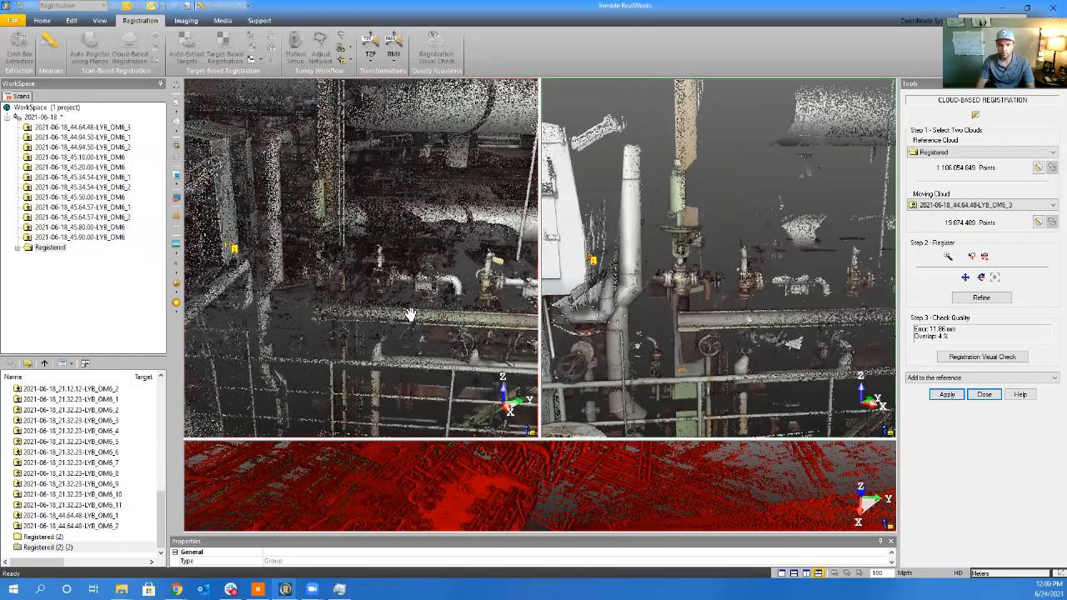
pyautogui.moveTo(411, 314); pyautogui.dragTo(333, 312, button='middle')
# Search both clouds from the opposite side, around the elbowed piping and small horizontal vessel, for a better second matching feature
pyautogui.moveTo(837, 322); pyautogui.dragTo(550, 277, button='middle')
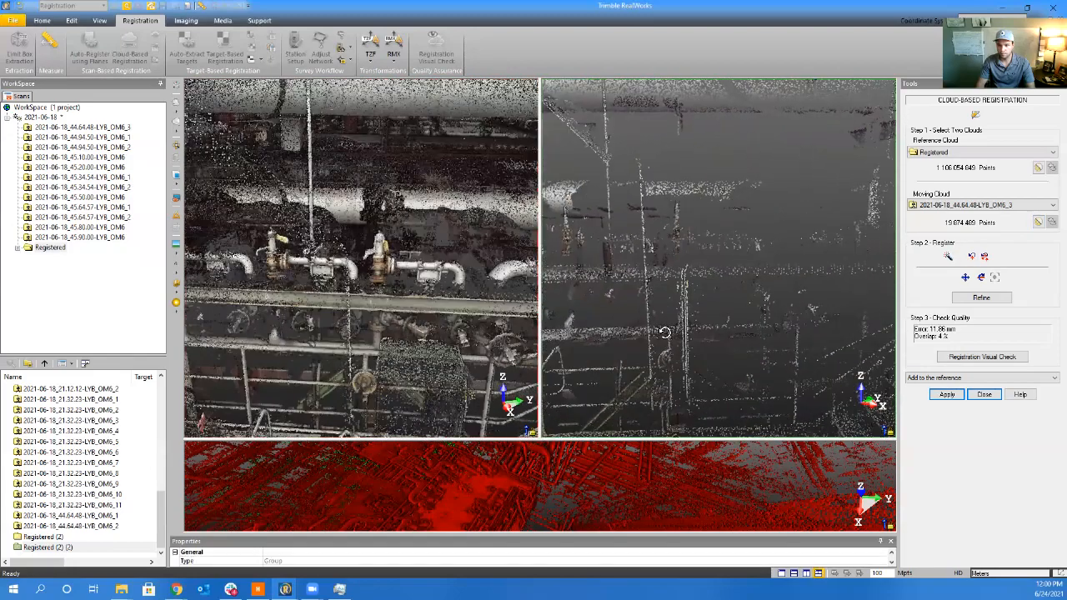
pyautogui.moveTo(665, 333)
pyautogui.mouseDown()
pyautogui.moveTo(641, 363)
pyautogui.moveTo(664, 334)
pyautogui.mouseUp()
pyautogui.moveTo(663, 333); pyautogui.dragTo(820, 381, button='middle')
pyautogui.moveTo(819, 381); pyautogui.dragTo(719, 373)
pyautogui.moveTo(746, 292); pyautogui.dragTo(719, 351, button='middle')
pyautogui.scroll(1, 697, 418)
pyautogui.scroll(2, 718, 351)
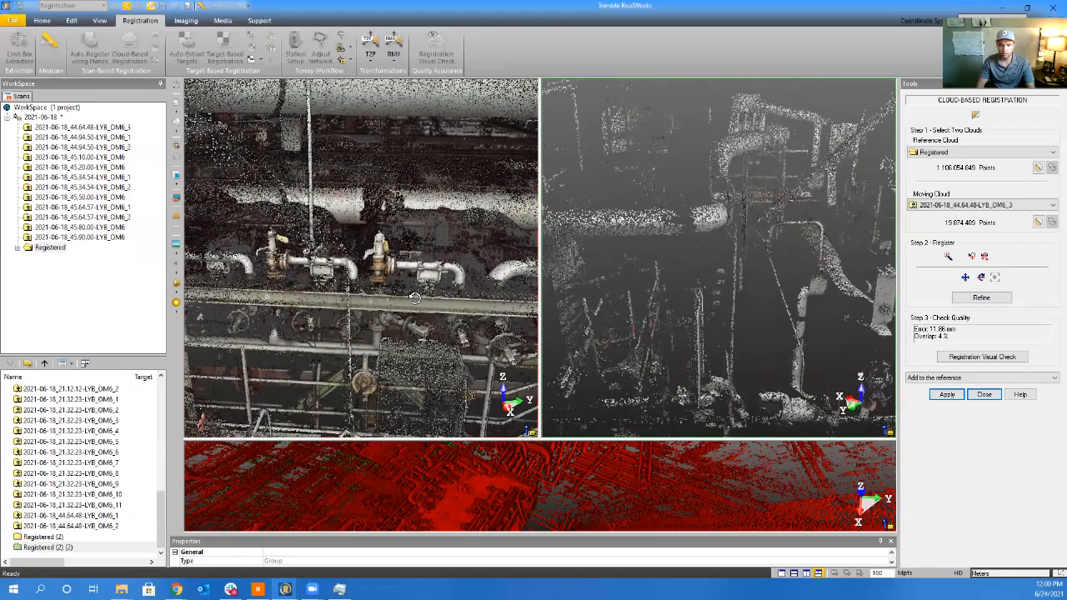
pyautogui.moveTo(415, 297); pyautogui.dragTo(325, 399)
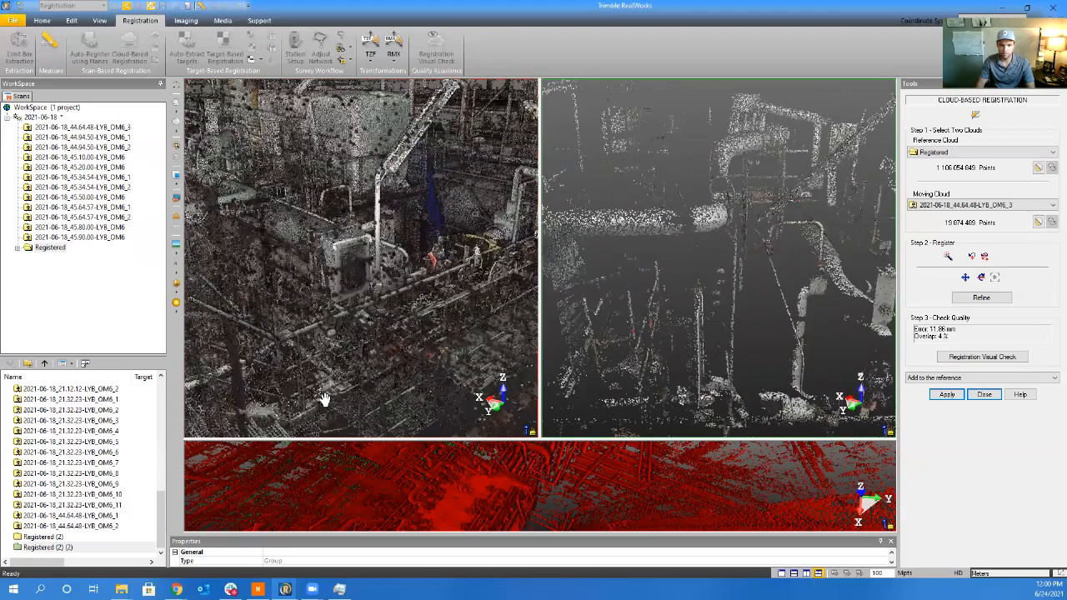
pyautogui.moveTo(325, 399); pyautogui.dragTo(384, 358, button='middle')
pyautogui.scroll(2, 384, 359)
pyautogui.moveTo(383, 359)
pyautogui.mouseDown()
pyautogui.moveTo(492, 383)
pyautogui.moveTo(383, 378)
pyautogui.mouseUp()
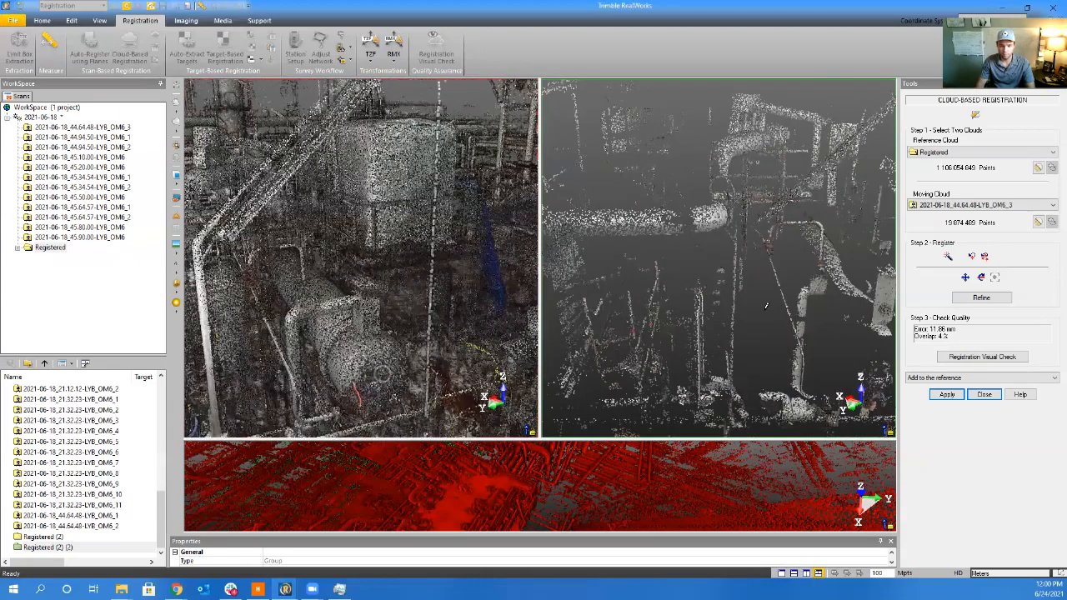
# Pick the upright pipe section beside the elbowed pipe in both clouds as the second matching point
pyautogui.moveTo(825, 302); pyautogui.dragTo(715, 298)
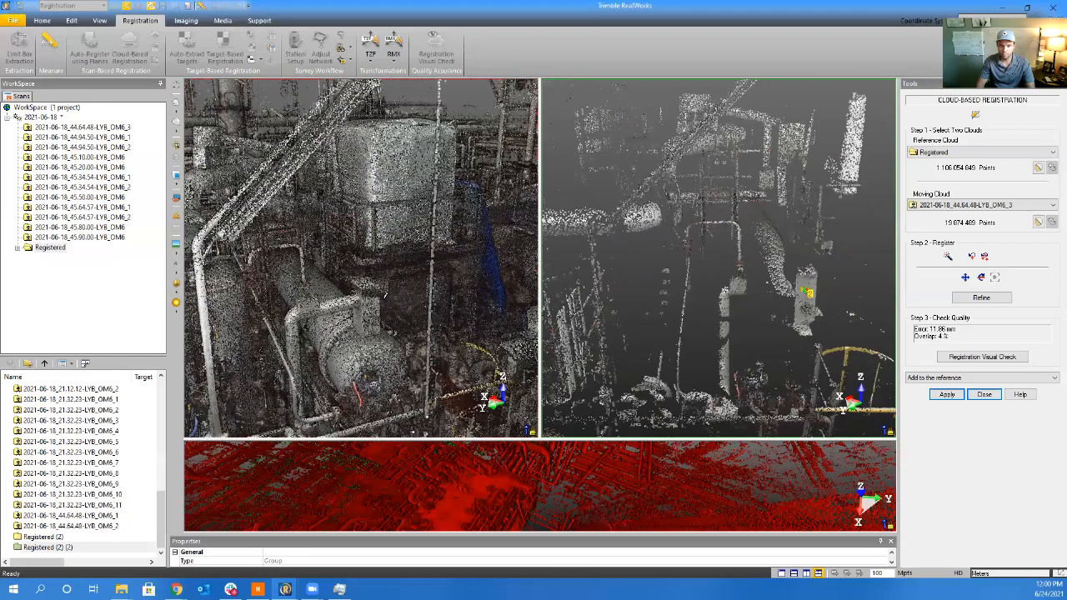
pyautogui.moveTo(337, 295); pyautogui.dragTo(367, 304)
pyautogui.scroll(5, 365, 304)
pyautogui.scroll(8, 375, 308)
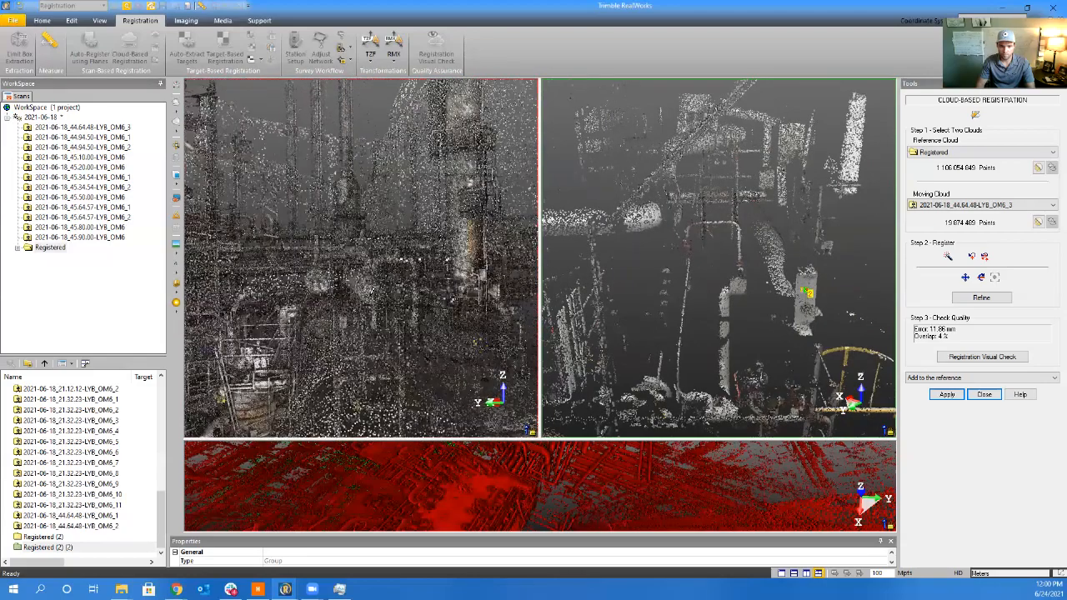
pyautogui.scroll(4, 383, 320)
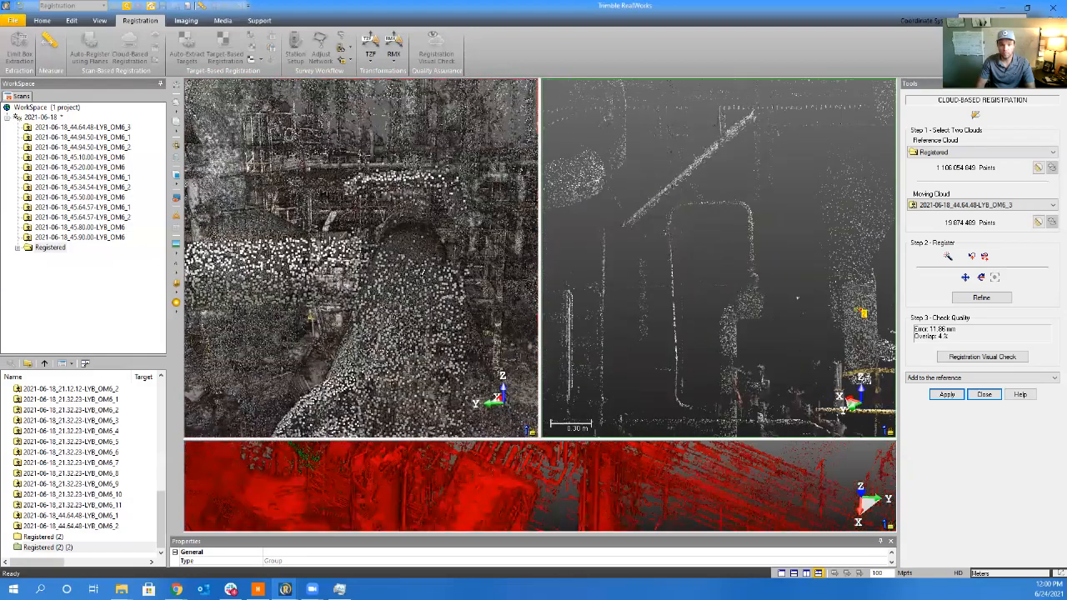
pyautogui.scroll(5, 421, 275)
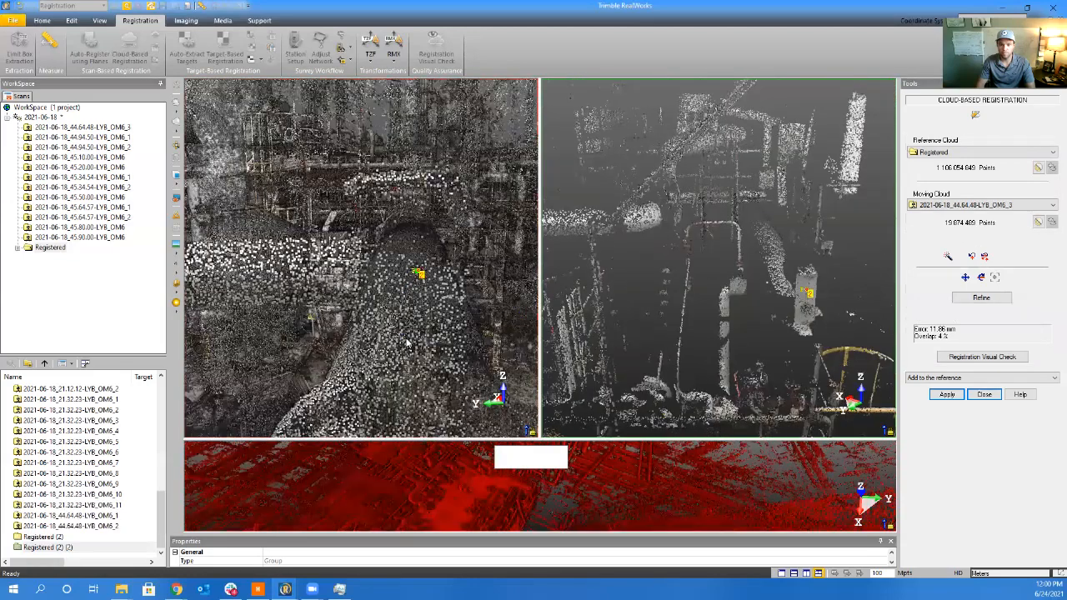
# Refine the registration of scan 44.64.48_3, check the overlaid clouds, and add it to the reference
pyautogui.click(984, 299)
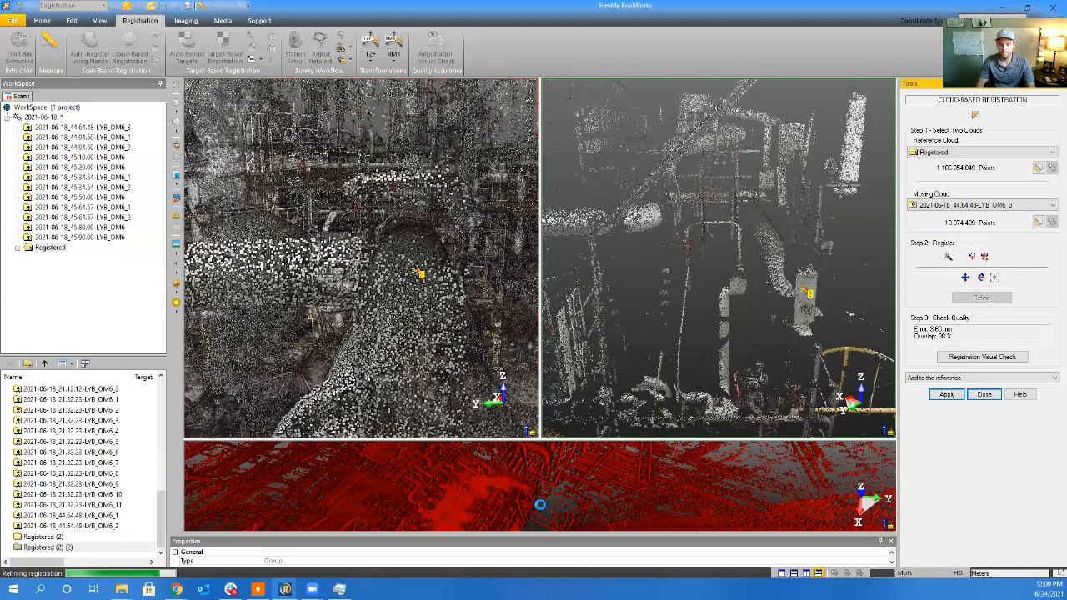
pyautogui.click(485, 475)
pyautogui.moveTo(484, 478); pyautogui.dragTo(396, 277)
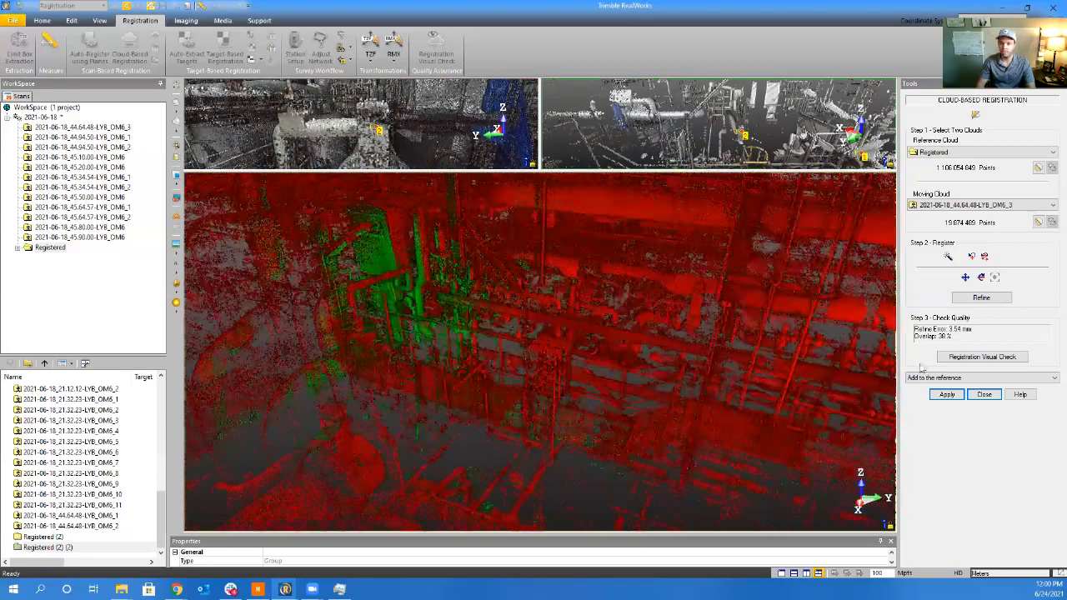
pyautogui.click(942, 395)
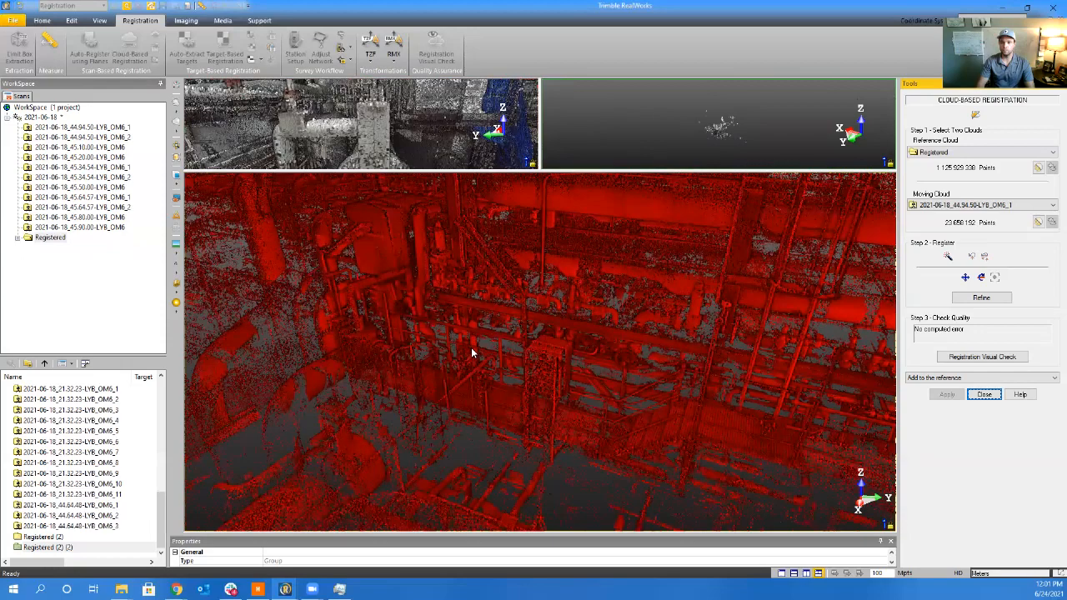
# Examine moving scan 44.94.50_1 around the large white vertical vessel and its flanged nozzle
pyautogui.moveTo(659, 171); pyautogui.dragTo(617, 440)
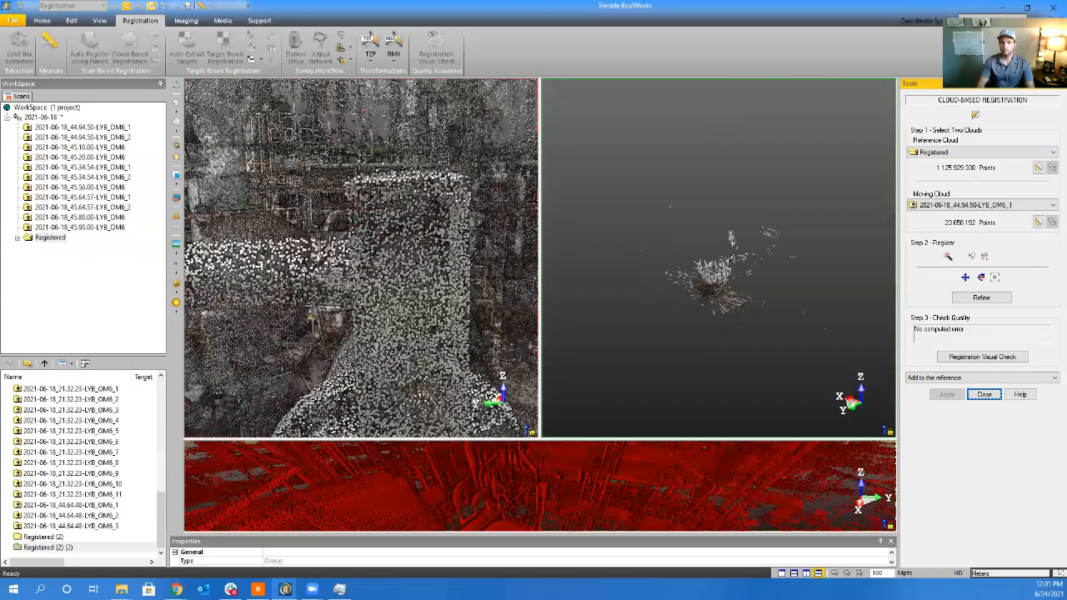
pyautogui.scroll(4, 718, 270)
pyautogui.scroll(6, 683, 288)
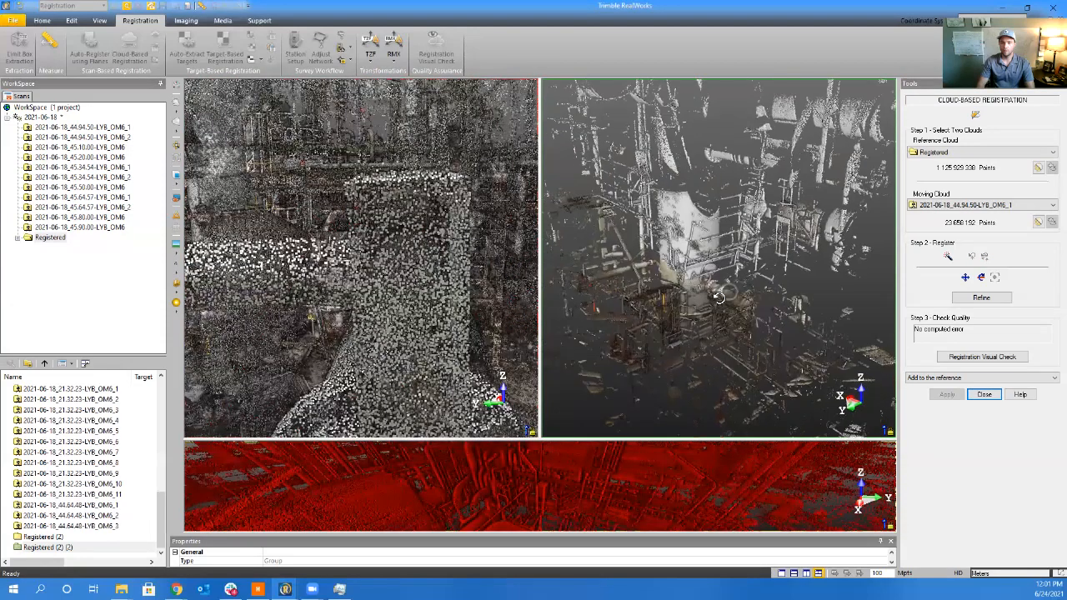
pyautogui.moveTo(702, 316); pyautogui.dragTo(731, 290)
pyautogui.moveTo(730, 290); pyautogui.dragTo(807, 262, button='middle')
pyautogui.moveTo(807, 262); pyautogui.dragTo(762, 333)
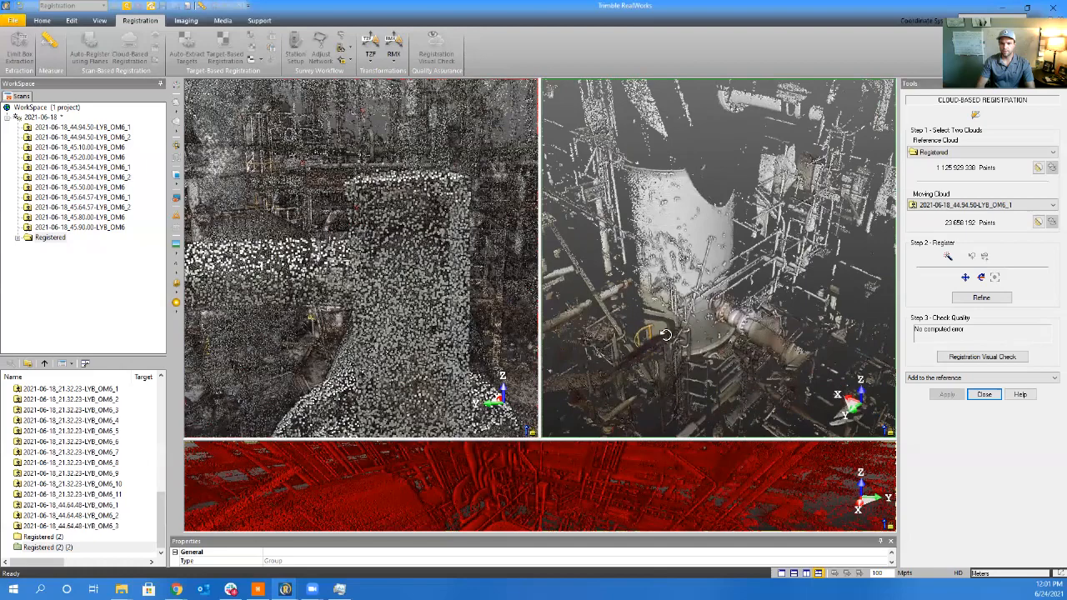
pyautogui.moveTo(665, 334); pyautogui.dragTo(670, 306)
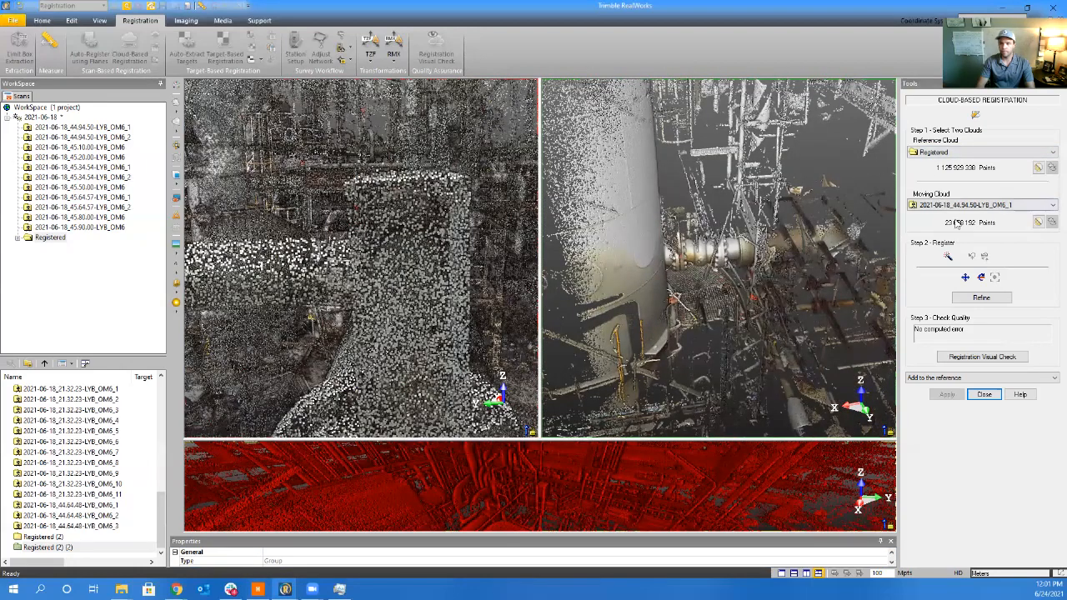
# Set 2021-06-18_44.94.50-LYB_OM6_2 as the reference cloud for registering scan 44.94.50_1
pyautogui.click(975, 204)
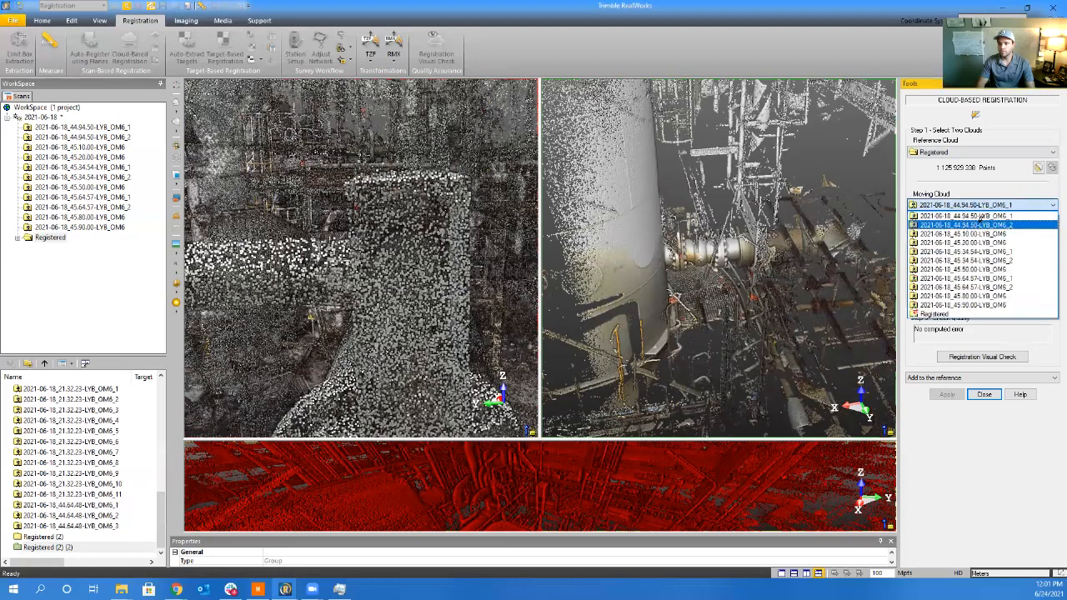
pyautogui.click(980, 150)
pyautogui.click(982, 153)
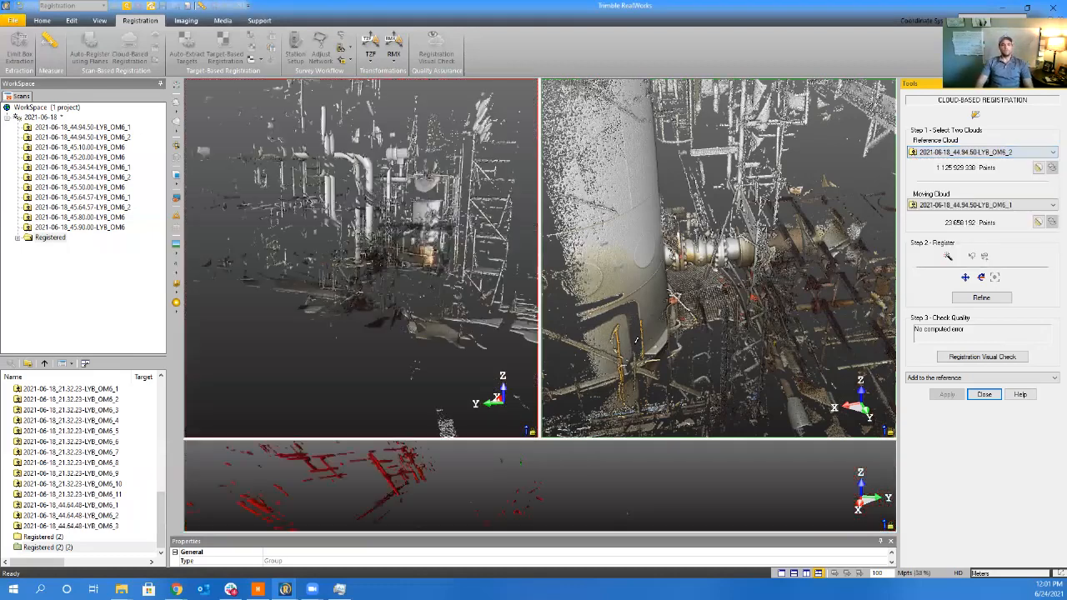
# Examine reference scan 44.94.50_2 around the vertical vessel, the orange mesh and the curved railed platform
pyautogui.scroll(5, 426, 240)
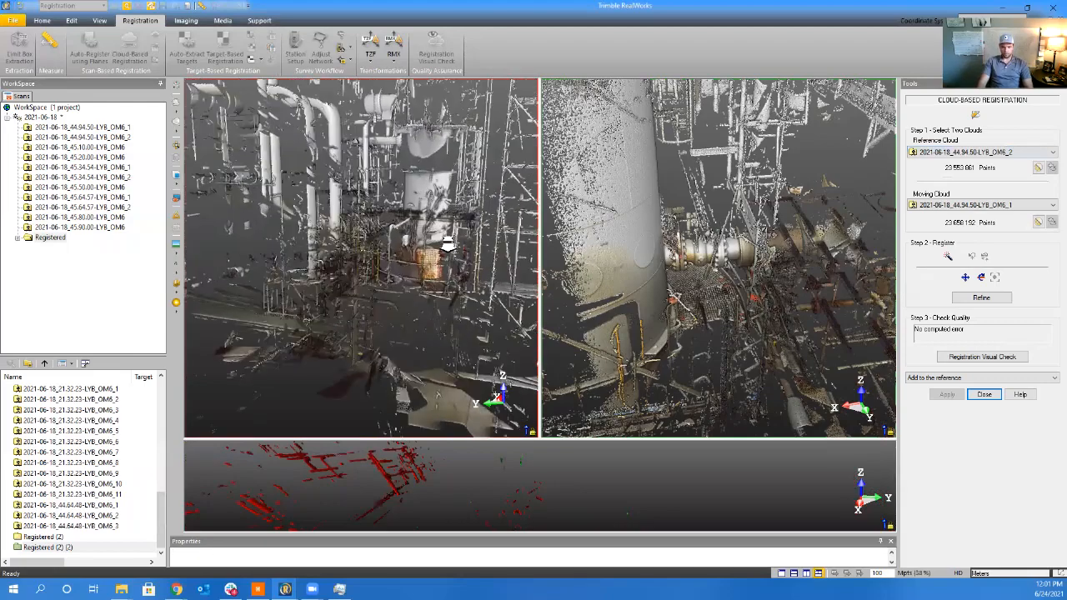
pyautogui.moveTo(402, 298); pyautogui.dragTo(434, 295)
pyautogui.scroll(-8, 425, 292)
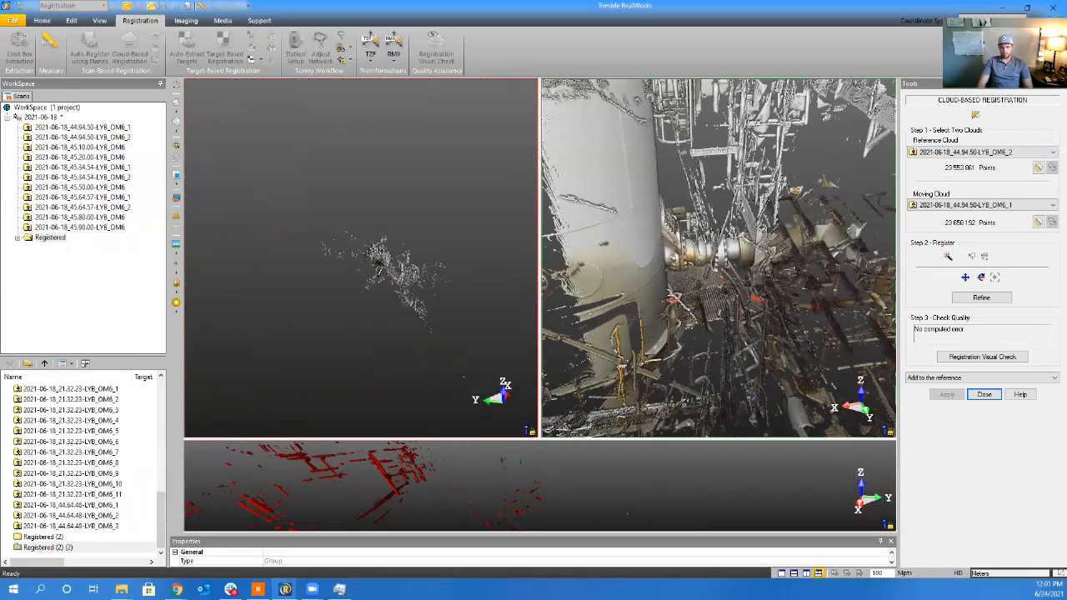
pyautogui.click(379, 265)
pyautogui.scroll(2, 386, 250)
pyautogui.scroll(5, 386, 250)
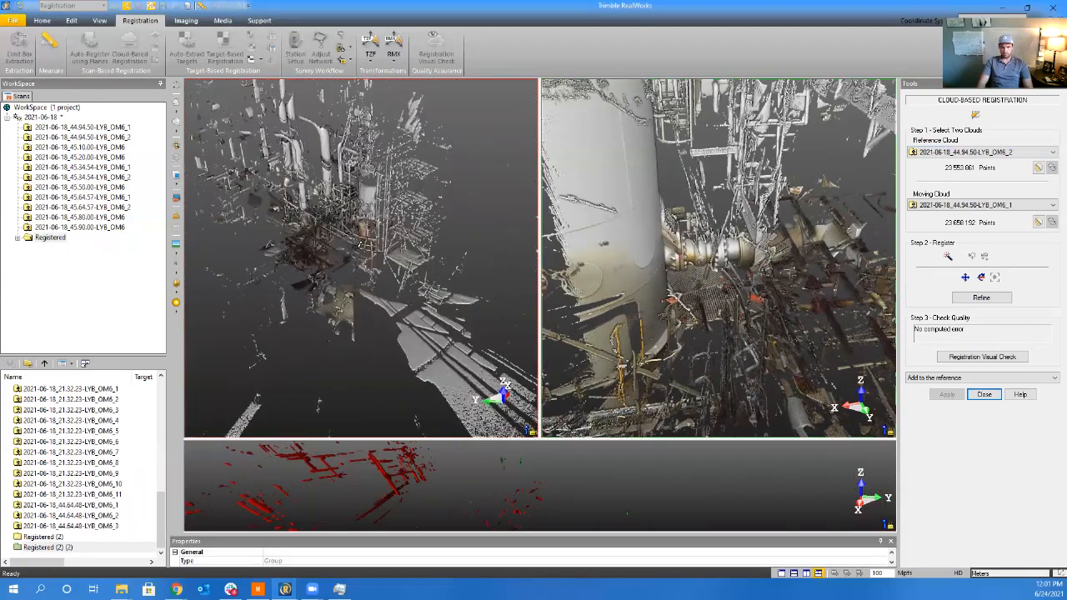
pyautogui.scroll(3, 373, 199)
pyautogui.scroll(3, 331, 276)
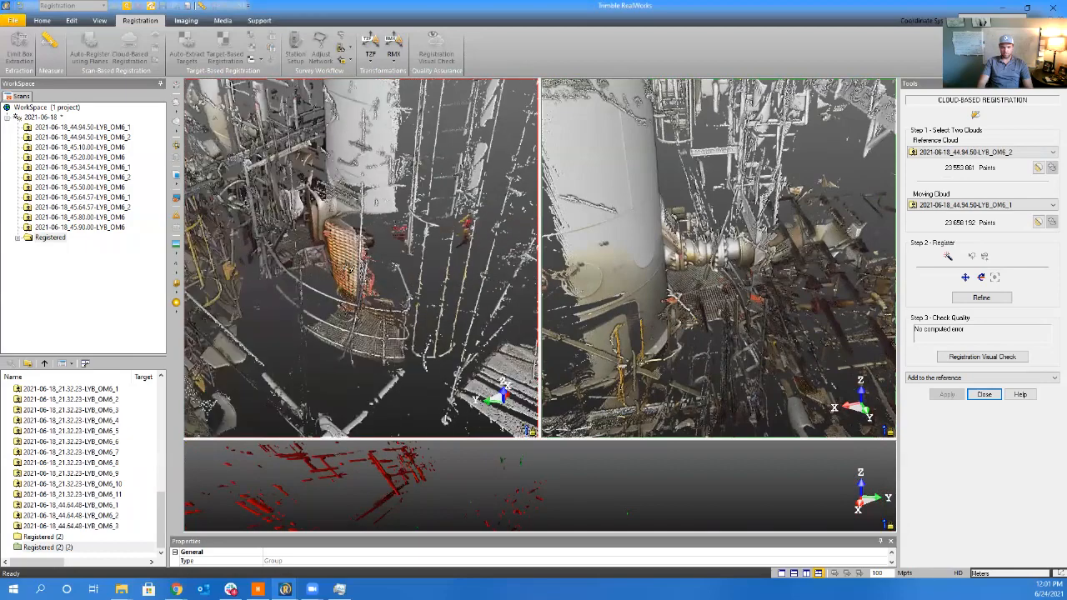
pyautogui.scroll(2, 317, 257)
pyautogui.moveTo(332, 258); pyautogui.dragTo(463, 253)
# Examine both scans around the vertical vessel, its flanged nozzle and the orange mesh for features they share
pyautogui.moveTo(664, 268); pyautogui.dragTo(591, 267)
pyautogui.scroll(2, 593, 267)
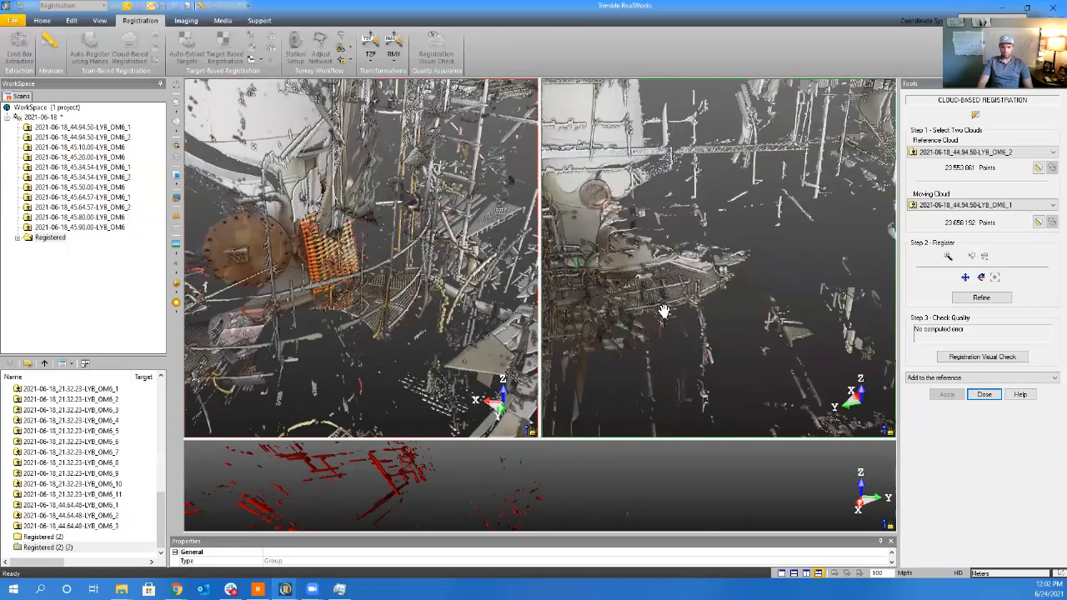
pyautogui.scroll(2, 692, 339)
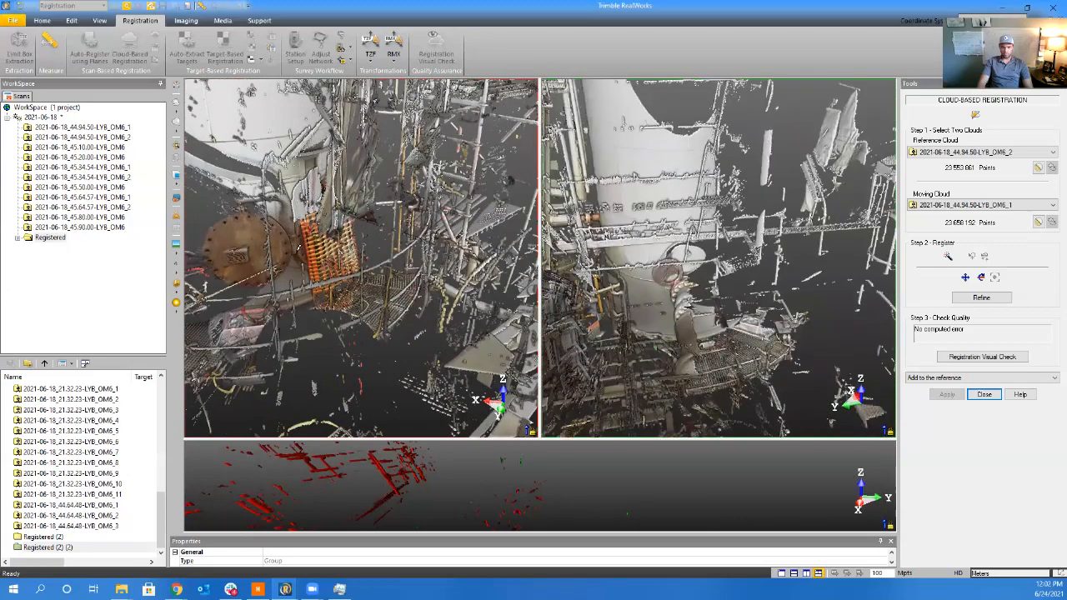
pyautogui.moveTo(631, 315); pyautogui.dragTo(667, 303)
pyautogui.scroll(8, 667, 304)
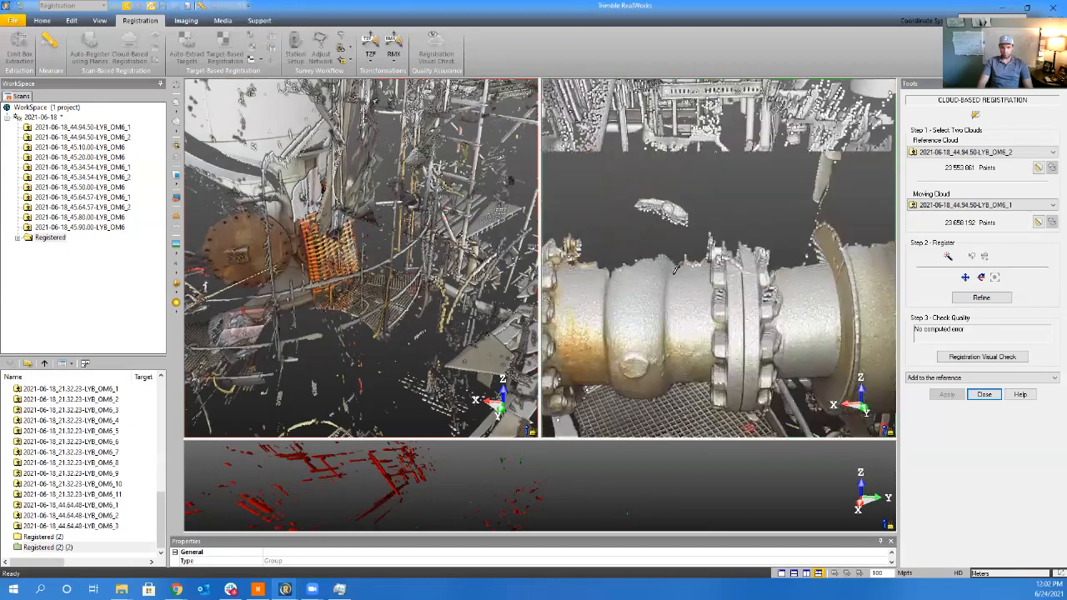
pyautogui.moveTo(660, 346); pyautogui.dragTo(656, 318)
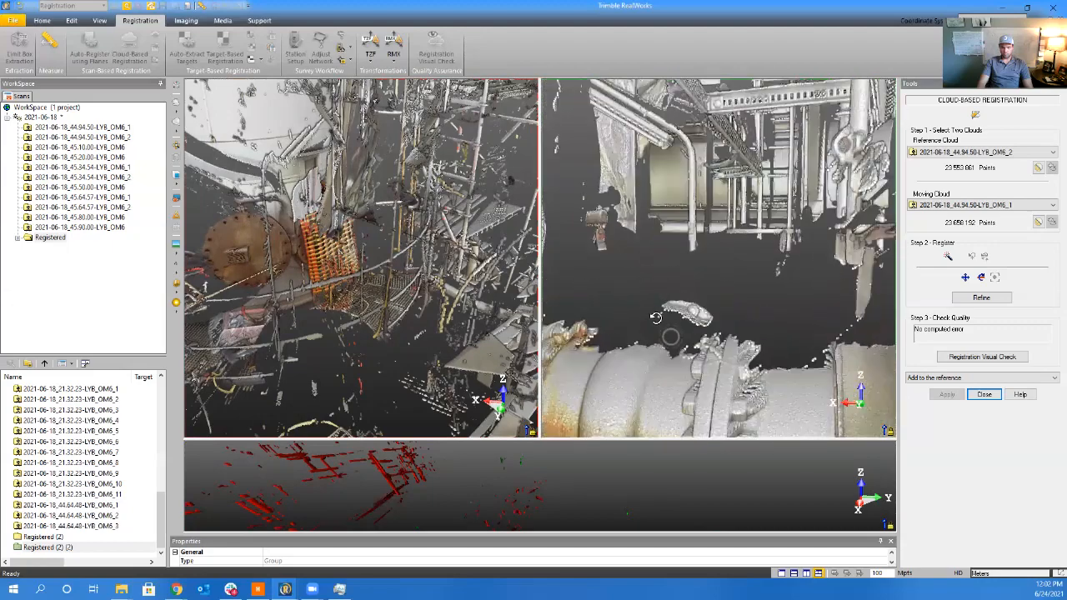
pyautogui.moveTo(320, 324); pyautogui.dragTo(357, 345)
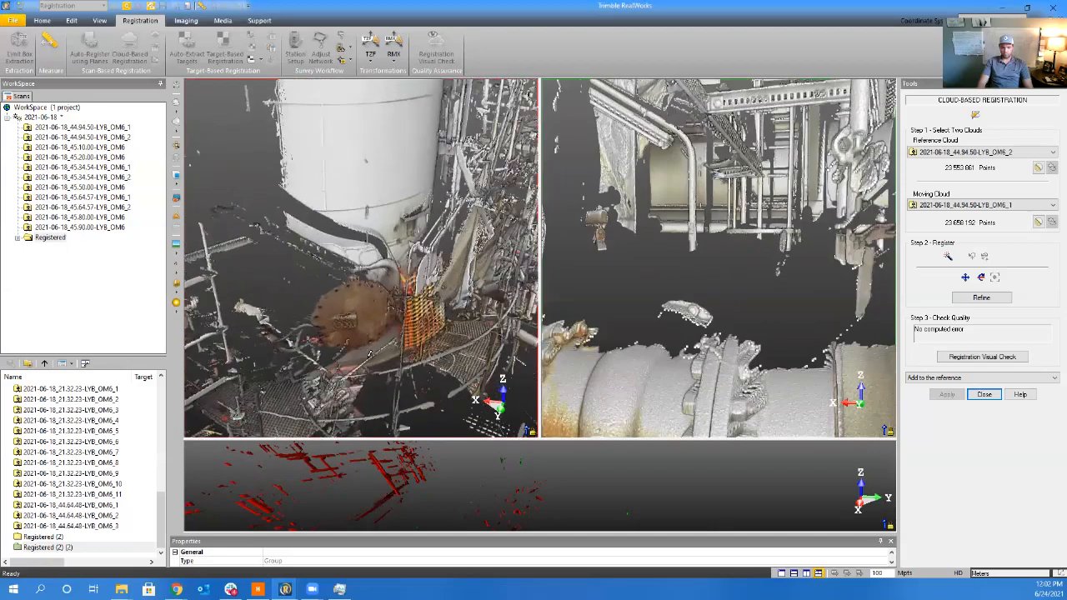
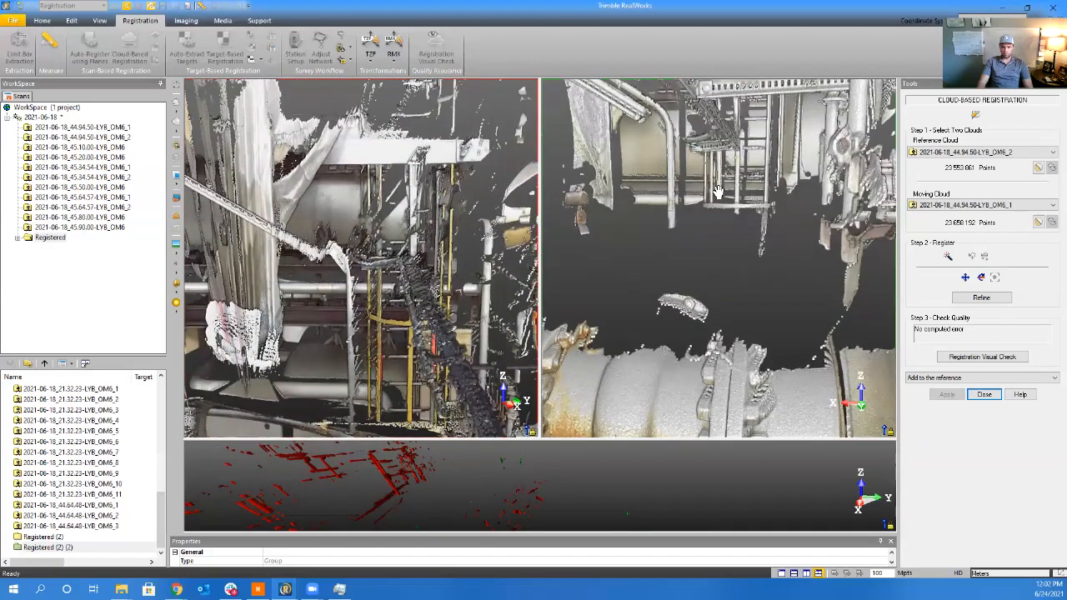
# Pick the first matching point pair on the box standing on the grating in both the reference and moving scans
pyautogui.scroll(-4, 720, 192)
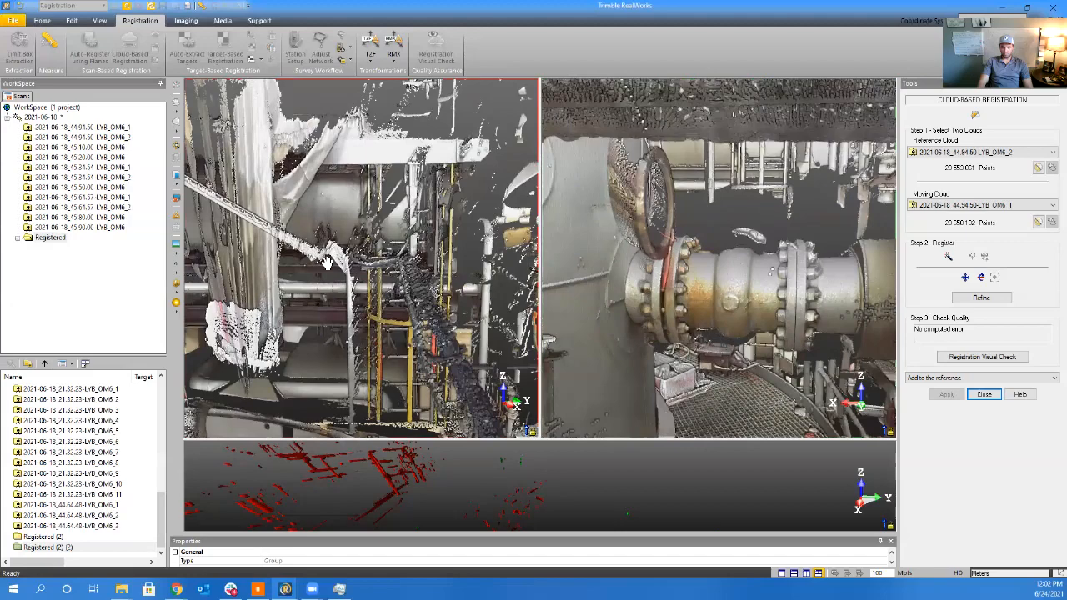
pyautogui.moveTo(328, 264); pyautogui.dragTo(321, 206, button='middle')
pyautogui.scroll(5, 313, 206)
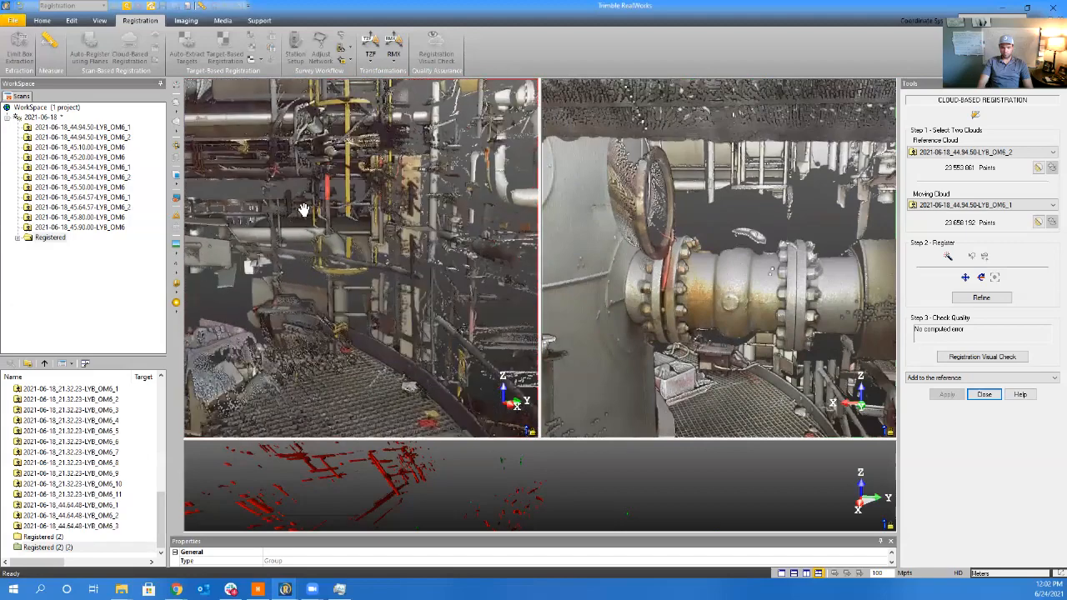
pyautogui.scroll(5, 303, 209)
pyautogui.moveTo(372, 364); pyautogui.dragTo(427, 376)
pyautogui.moveTo(707, 359); pyautogui.dragTo(730, 350)
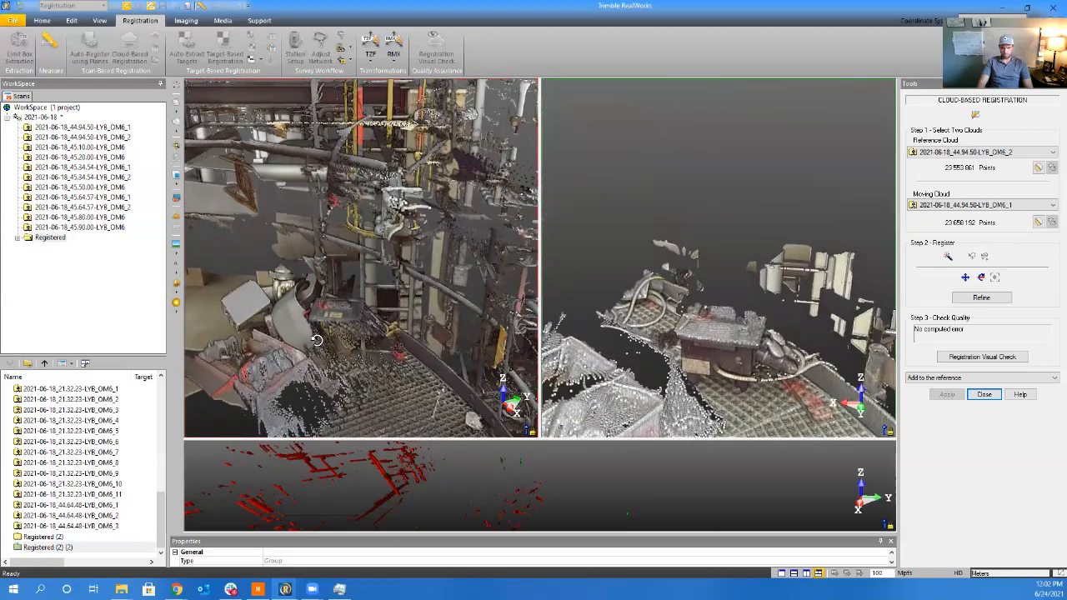
pyautogui.moveTo(317, 340); pyautogui.dragTo(334, 313)
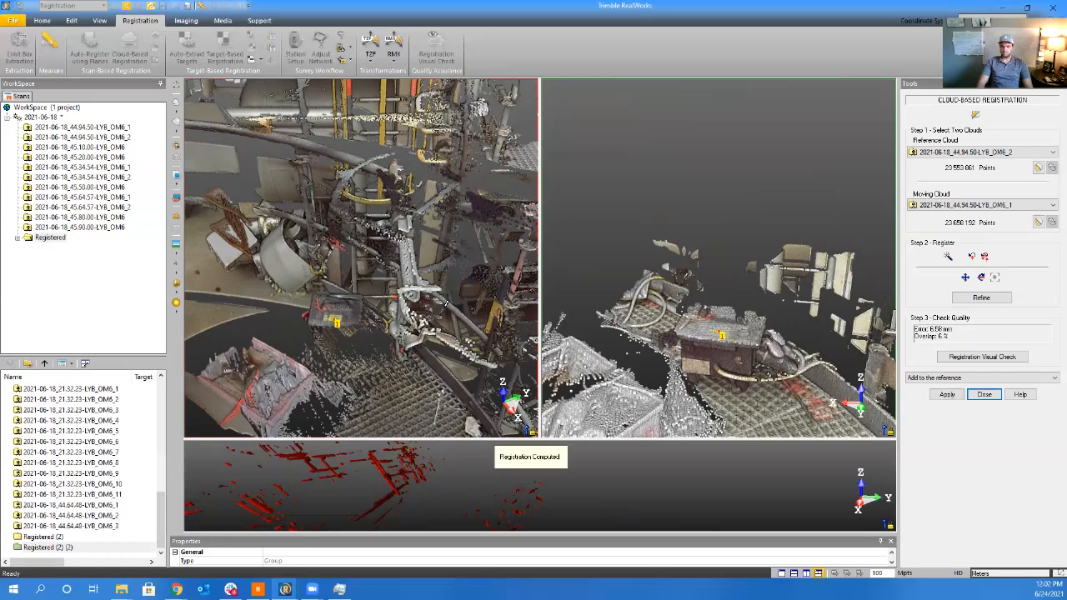
# Check the overlaid red and green clouds around the vertical vessel and its platform
pyautogui.click(491, 514)
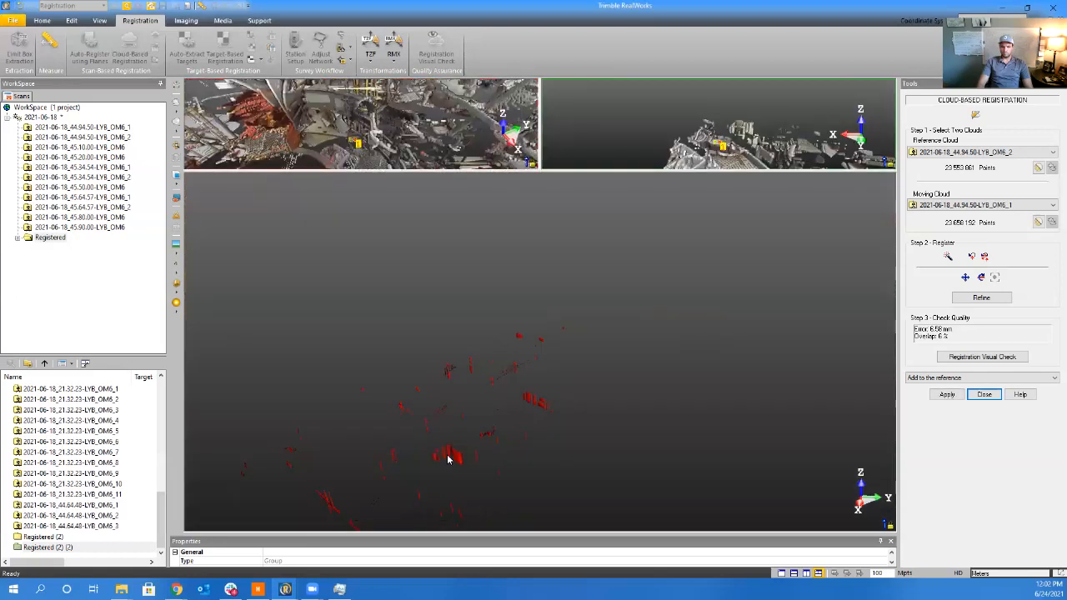
pyautogui.moveTo(653, 278); pyautogui.dragTo(467, 461)
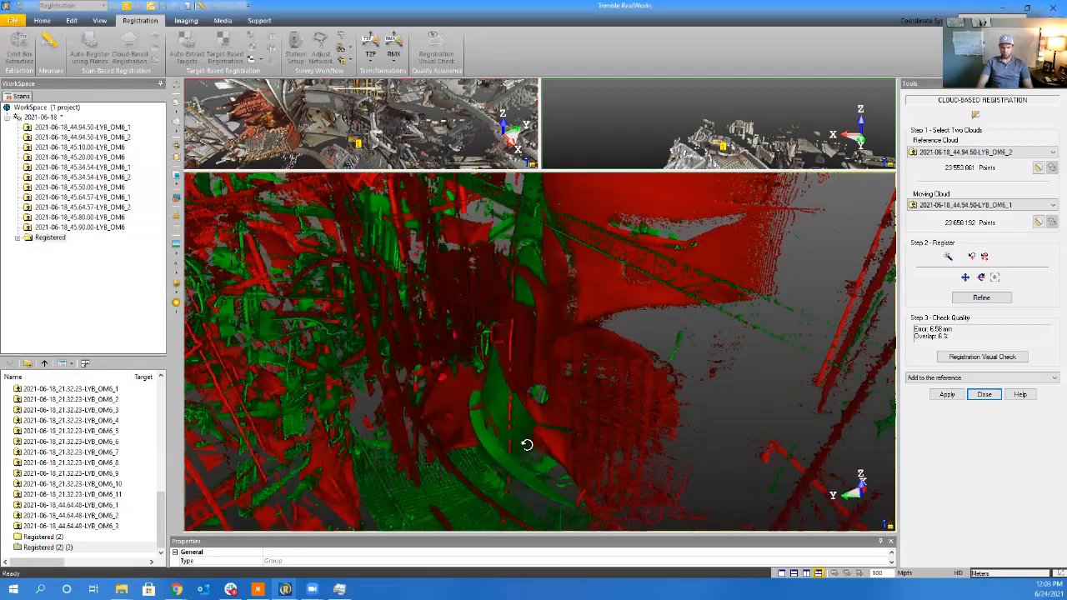
pyautogui.moveTo(527, 445); pyautogui.dragTo(495, 435)
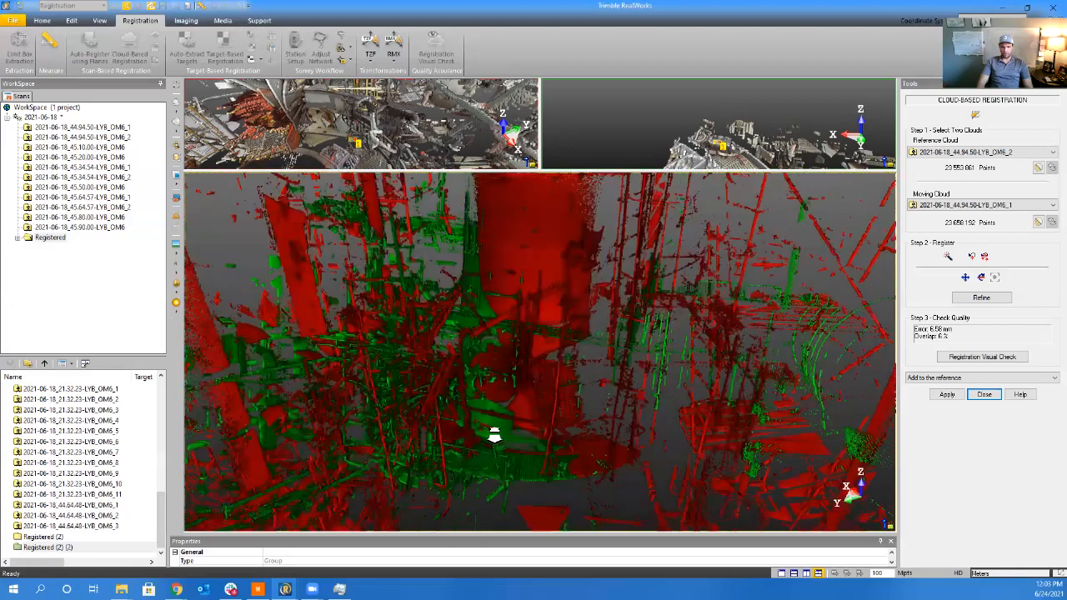
# Pick a second matching point pair on the horizontal steel beam above the ladder in both scans
pyautogui.click(411, 126)
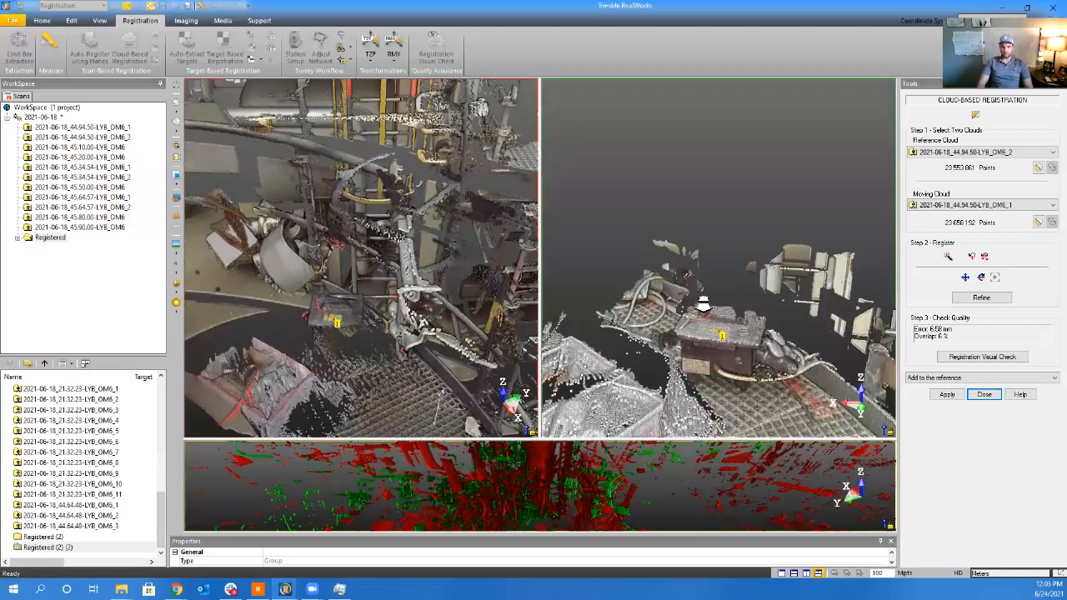
pyautogui.scroll(-2, 704, 303)
pyautogui.moveTo(704, 303); pyautogui.dragTo(661, 264)
pyautogui.scroll(6, 313, 312)
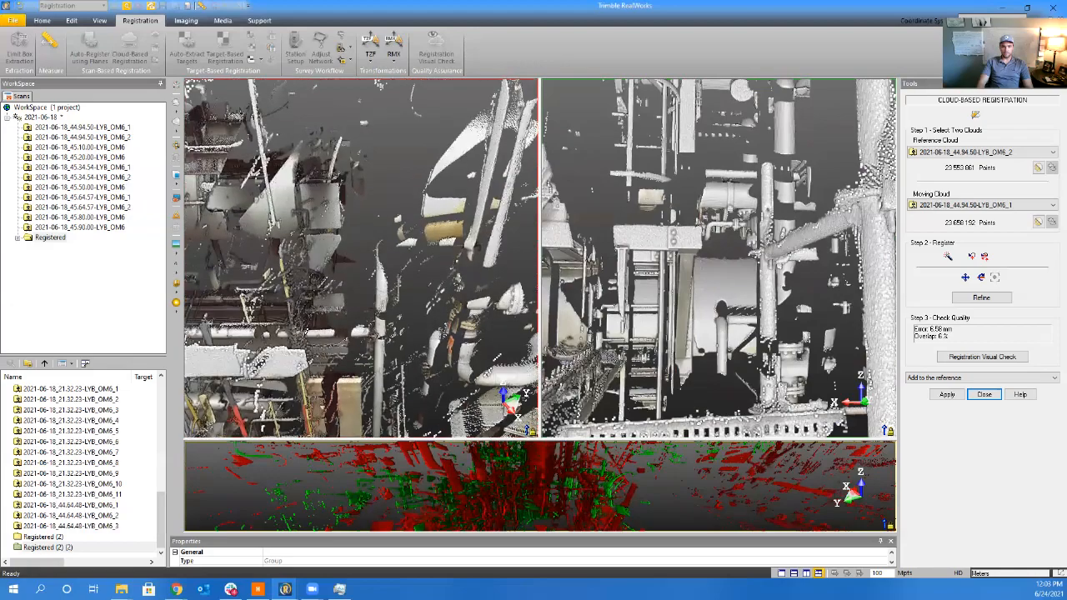
pyautogui.scroll(8, 314, 312)
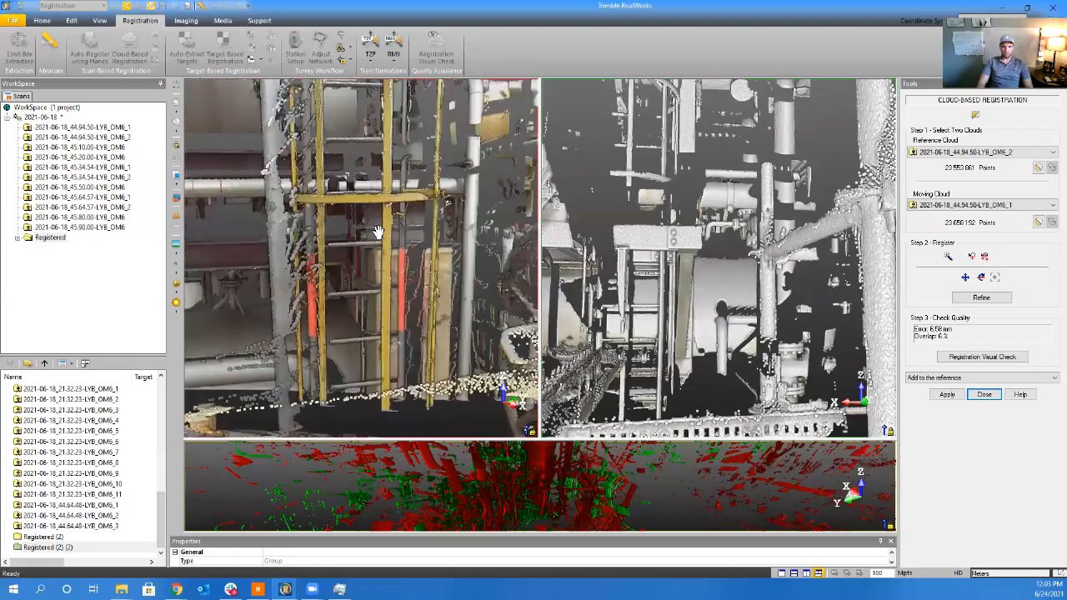
pyautogui.moveTo(364, 300)
pyautogui.mouseDown(button='middle')
pyautogui.moveTo(369, 335)
pyautogui.moveTo(369, 314)
pyautogui.mouseUp(button='middle')
pyautogui.moveTo(369, 313); pyautogui.dragTo(360, 314)
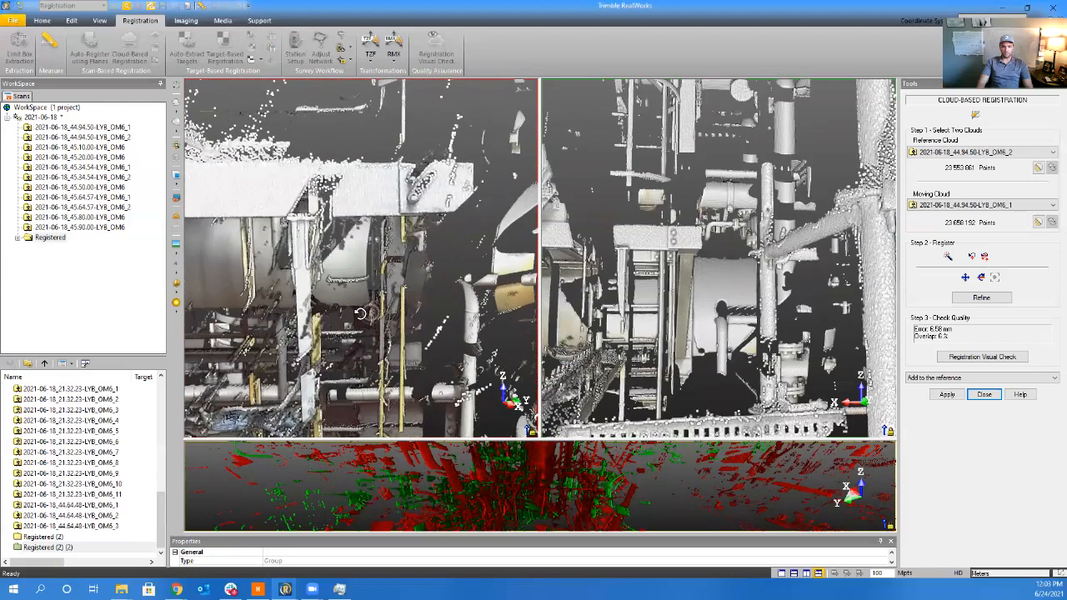
pyautogui.scroll(4, 650, 236)
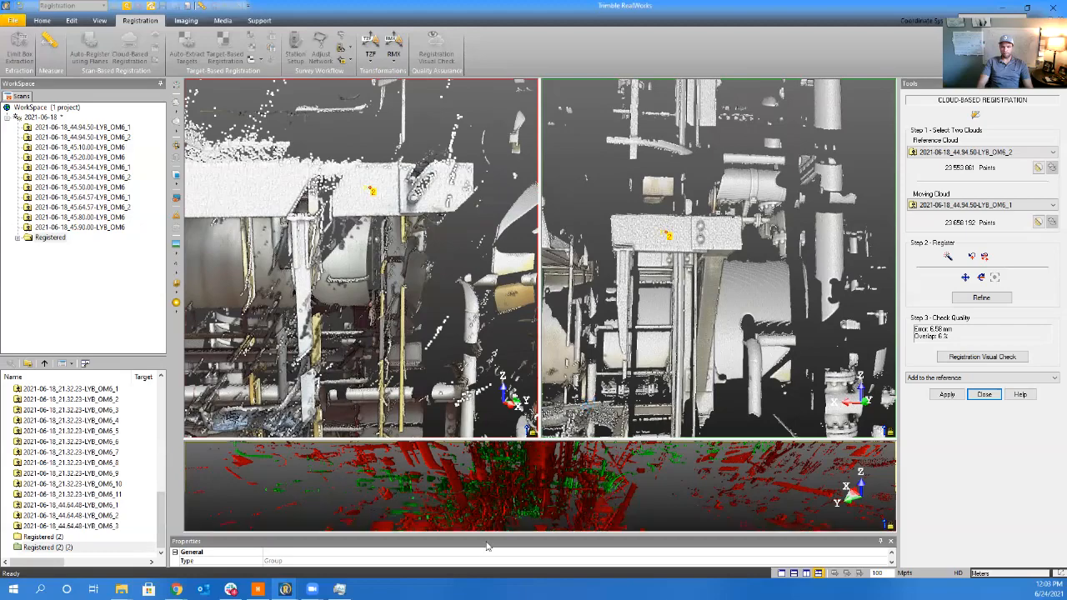
# Check the overlaid clouds around the flanged nozzle and curved grating platform, and clear the picked point pairs
pyautogui.click(541, 493)
pyautogui.moveTo(464, 409); pyautogui.dragTo(567, 360)
pyautogui.scroll(5, 567, 359)
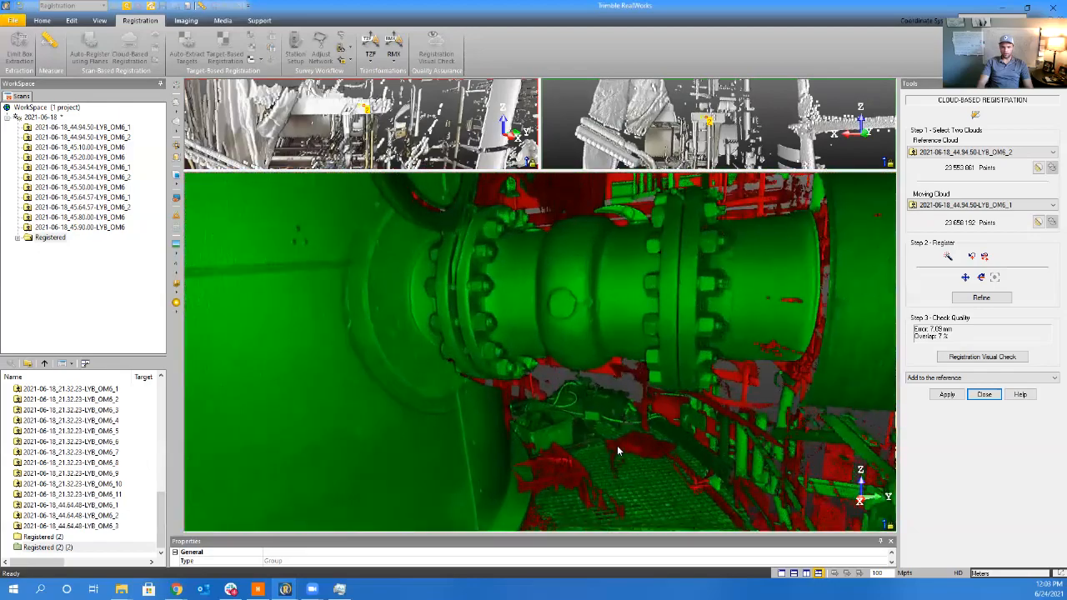
pyautogui.scroll(3, 630, 445)
pyautogui.moveTo(609, 419); pyautogui.dragTo(619, 455)
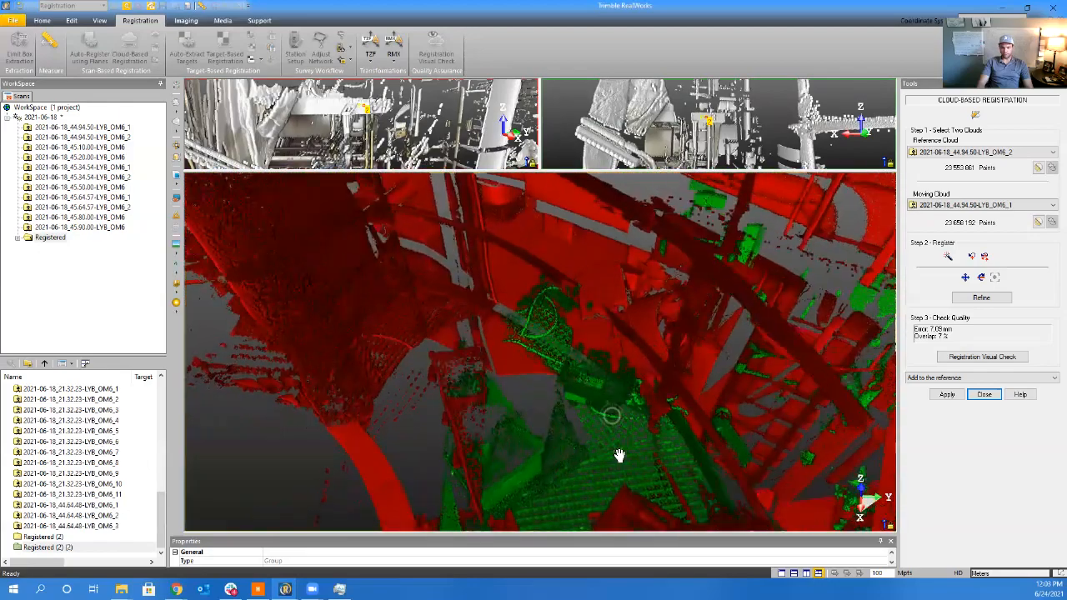
pyautogui.moveTo(620, 455); pyautogui.dragTo(588, 430, button='middle')
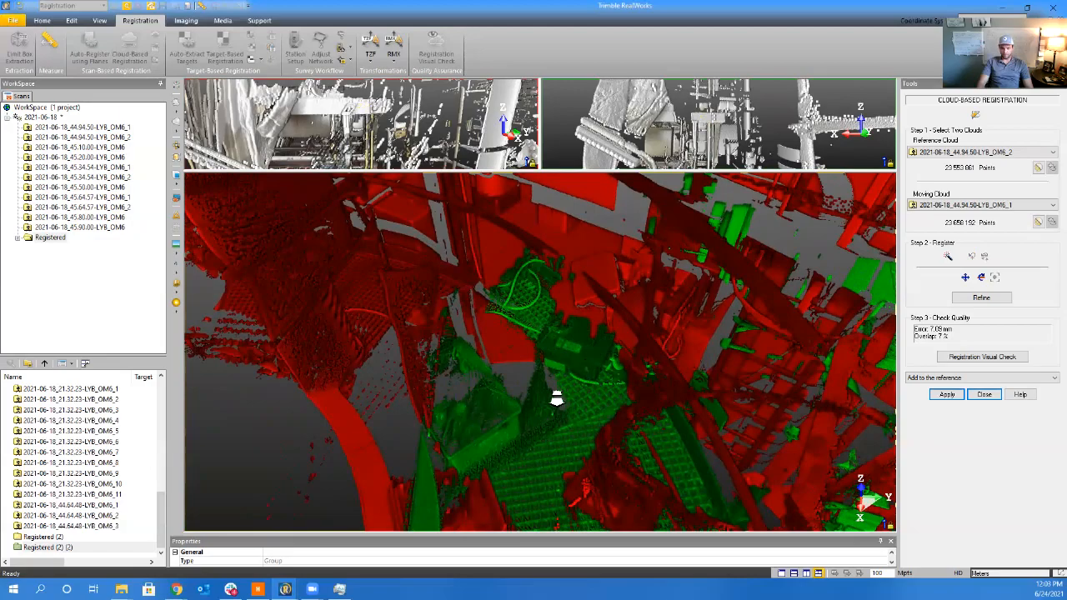
pyautogui.scroll(-3, 556, 395)
pyautogui.moveTo(556, 393); pyautogui.dragTo(556, 427)
pyautogui.moveTo(547, 446); pyautogui.dragTo(543, 314, button='middle')
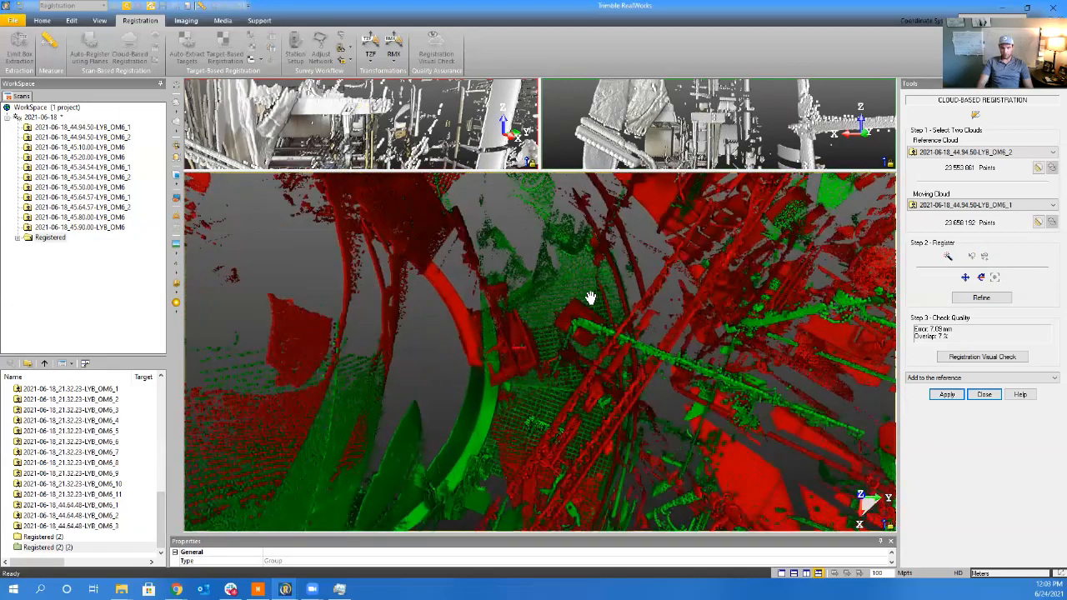
# Try to rotate the moving cloud manually against the reference around the vessel, viewed from above
pyautogui.click(981, 279)
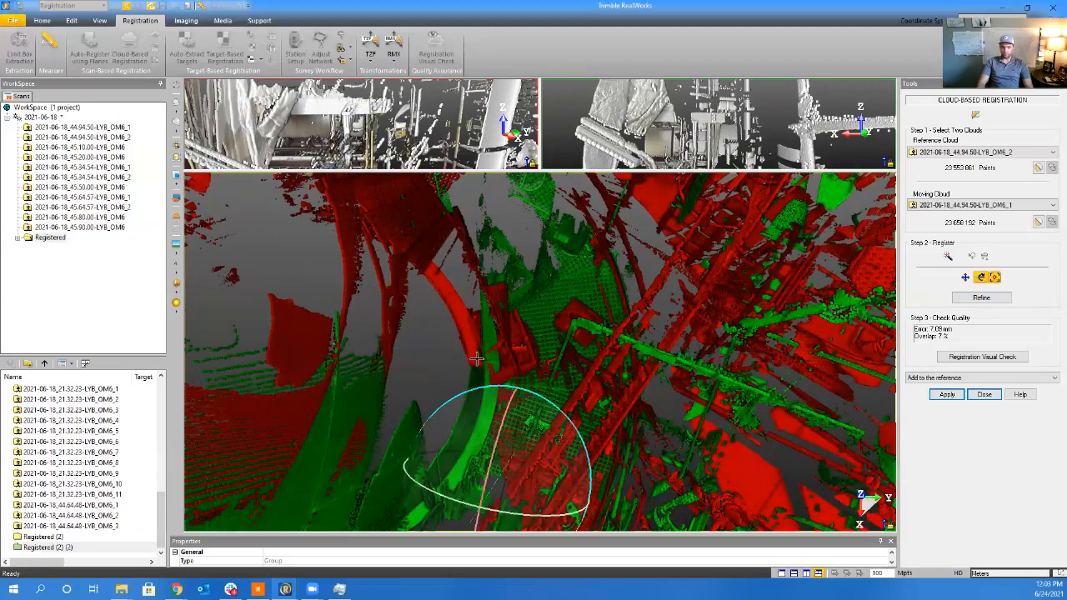
pyautogui.moveTo(476, 358); pyautogui.dragTo(572, 341, button='middle')
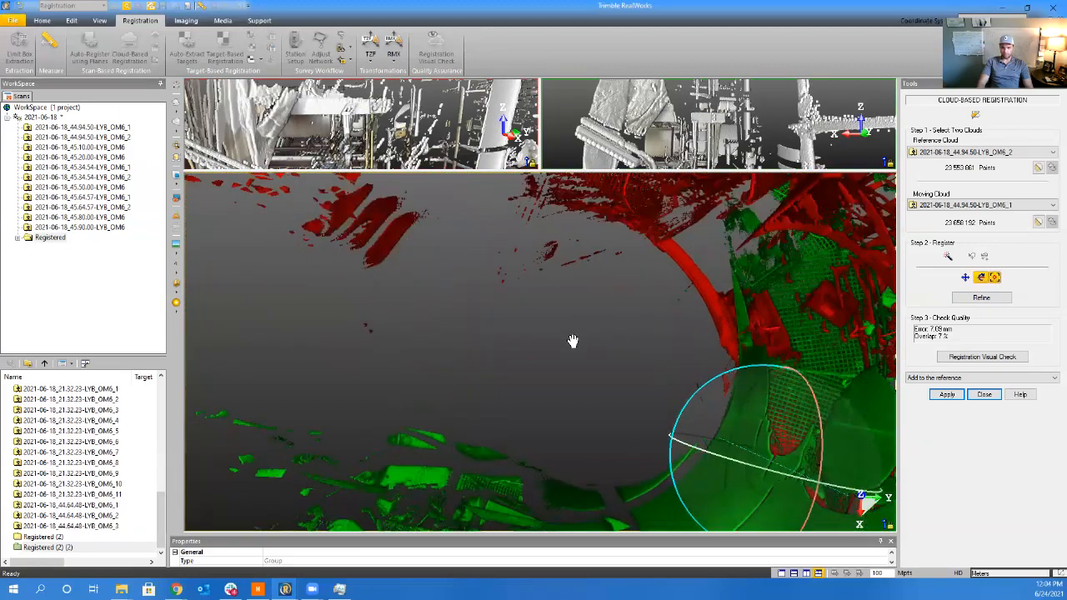
pyautogui.moveTo(570, 356)
pyautogui.mouseDown()
pyautogui.moveTo(626, 358)
pyautogui.moveTo(485, 307)
pyautogui.moveTo(545, 348)
pyautogui.moveTo(534, 331)
pyautogui.moveTo(555, 356)
pyautogui.mouseUp()
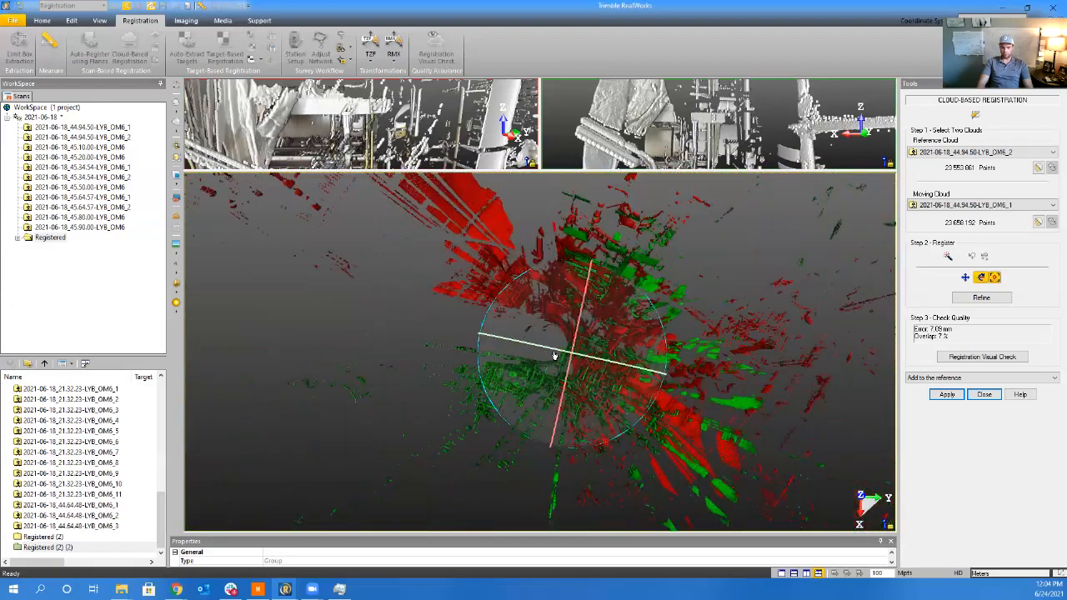
pyautogui.scroll(8, 611, 357)
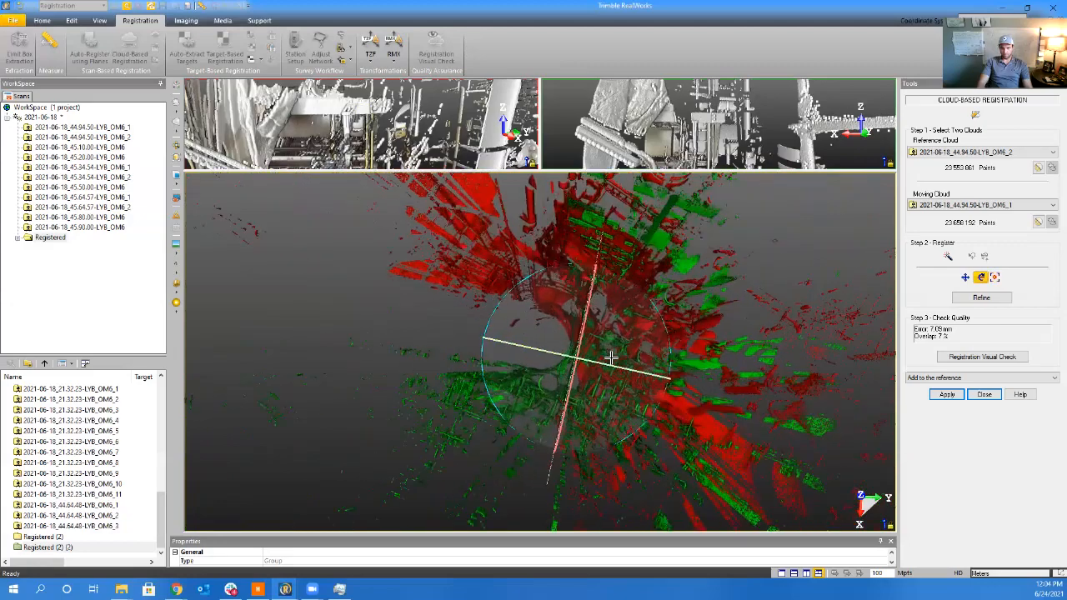
pyautogui.press('Escape')
pyautogui.press('Escape')
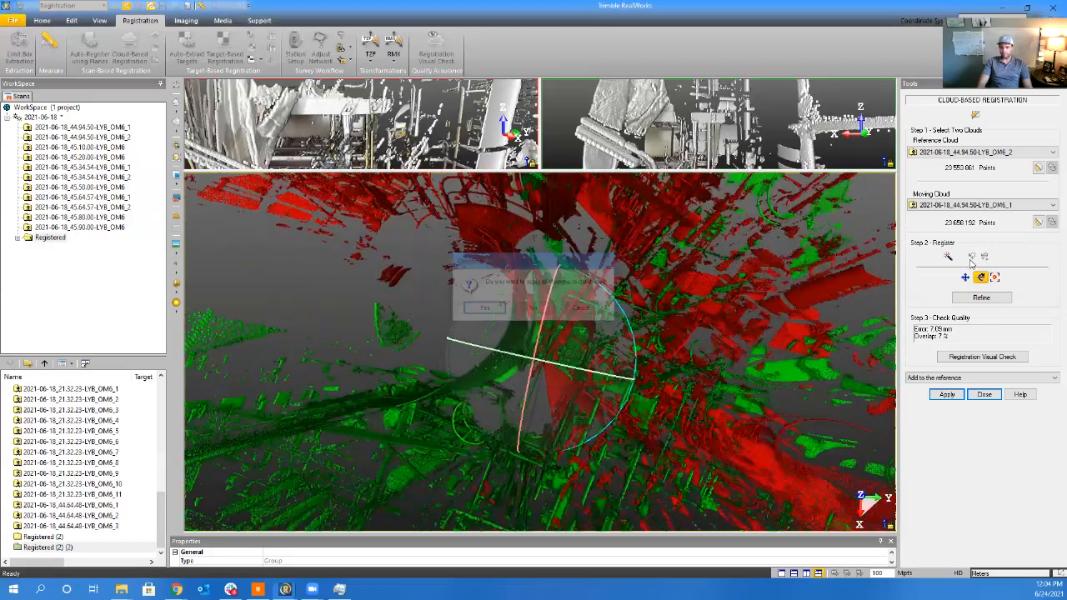
pyautogui.click(965, 277)
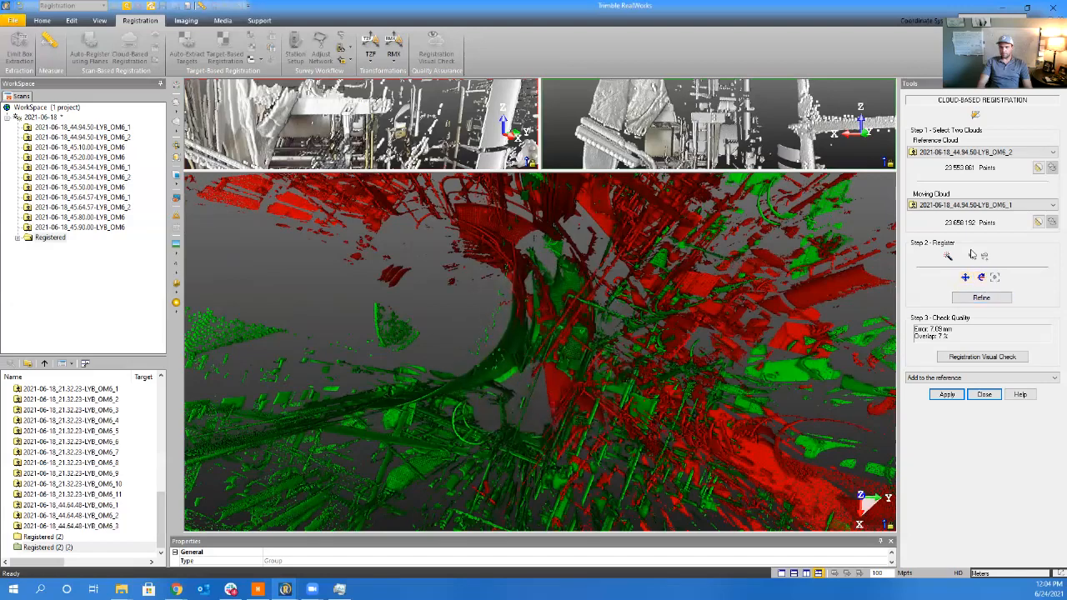
# Examine both scans for matching features around the steel beam, the covered piping and the walkway near the handwheel valve
pyautogui.moveTo(532, 329); pyautogui.dragTo(611, 319)
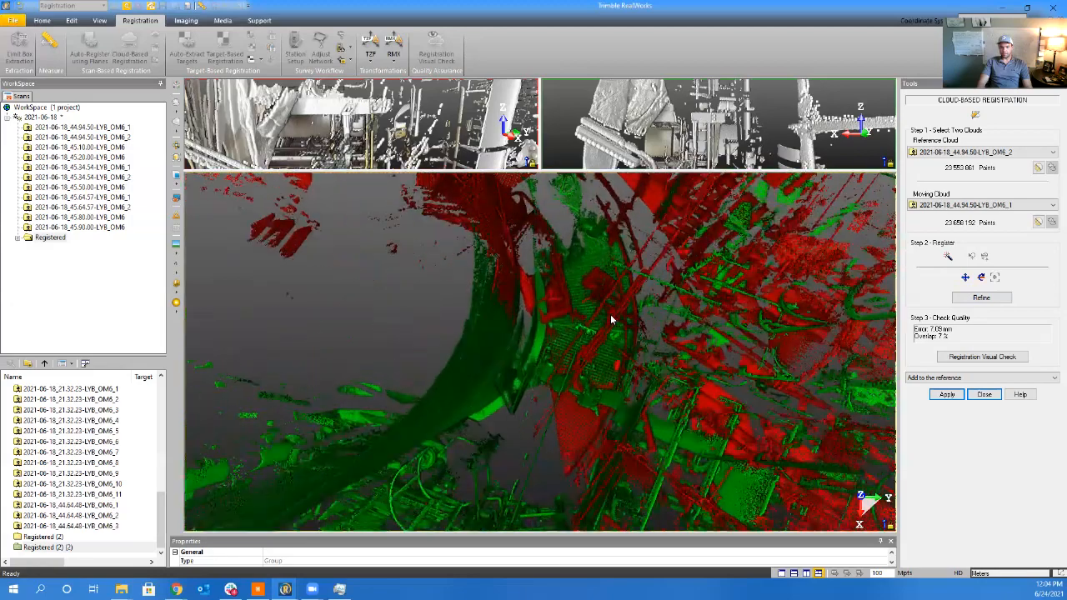
pyautogui.click(678, 159)
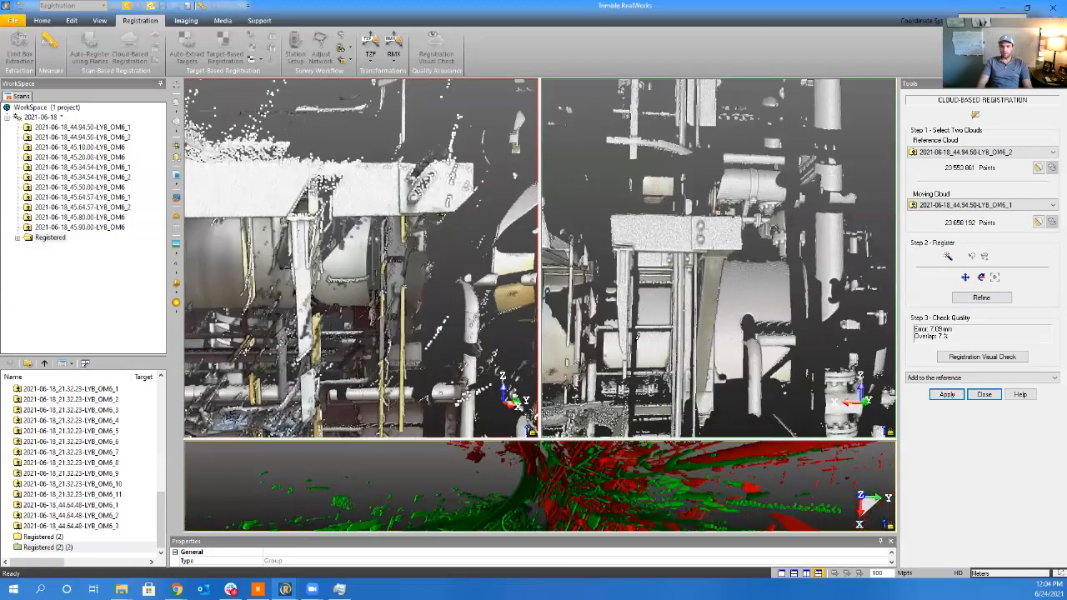
pyautogui.moveTo(388, 273); pyautogui.dragTo(413, 306)
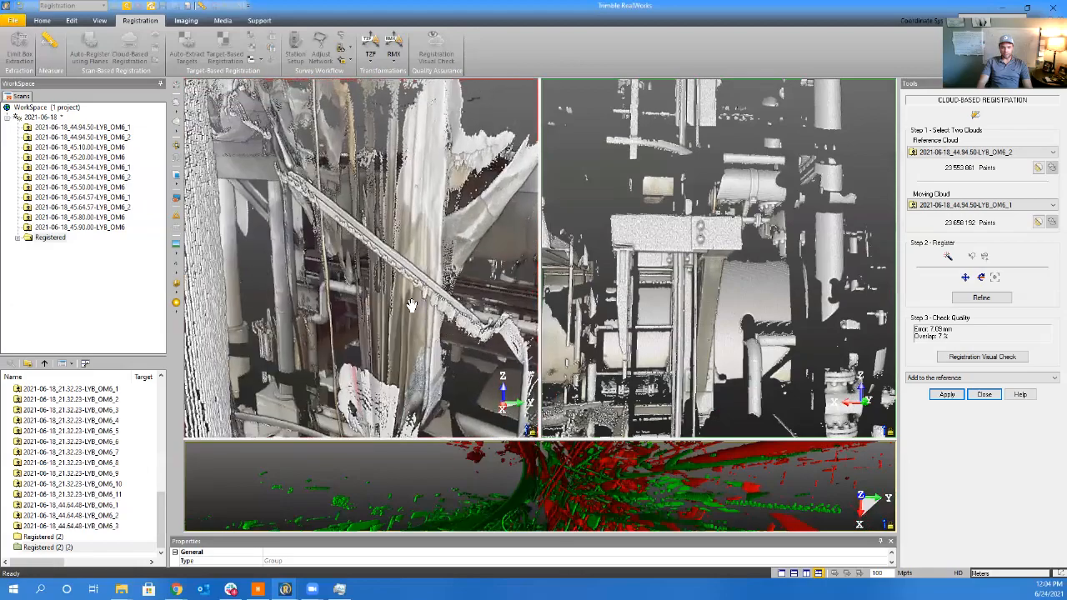
pyautogui.moveTo(414, 306); pyautogui.dragTo(357, 254, button='middle')
pyautogui.moveTo(704, 321); pyautogui.dragTo(685, 316)
pyautogui.moveTo(685, 317); pyautogui.dragTo(654, 276, button='middle')
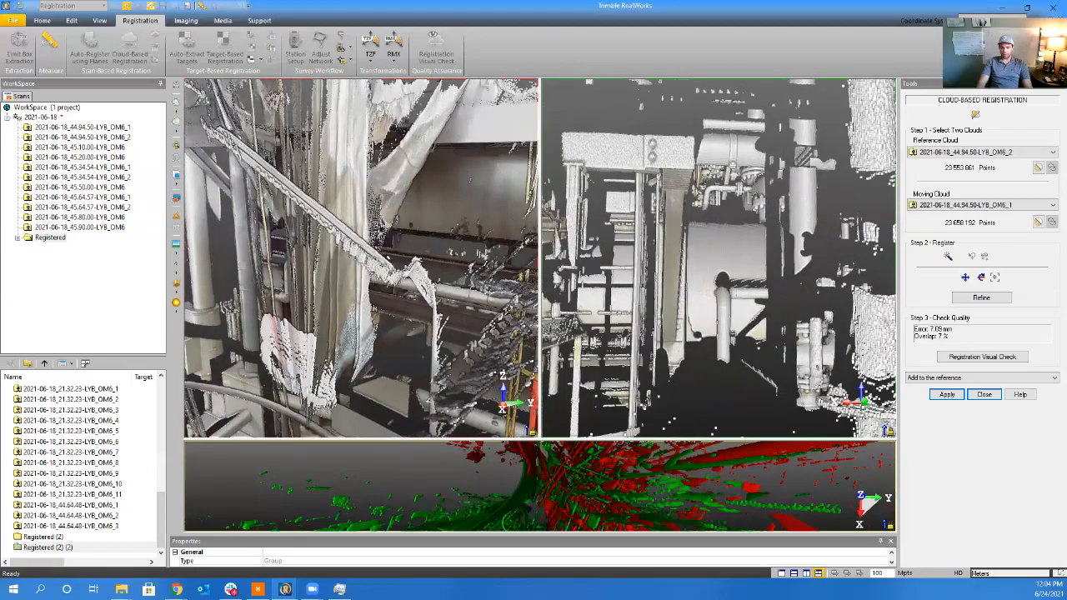
pyautogui.moveTo(486, 264); pyautogui.dragTo(442, 269)
pyautogui.moveTo(442, 269); pyautogui.dragTo(205, 281, button='middle')
pyautogui.moveTo(206, 280); pyautogui.dragTo(437, 272)
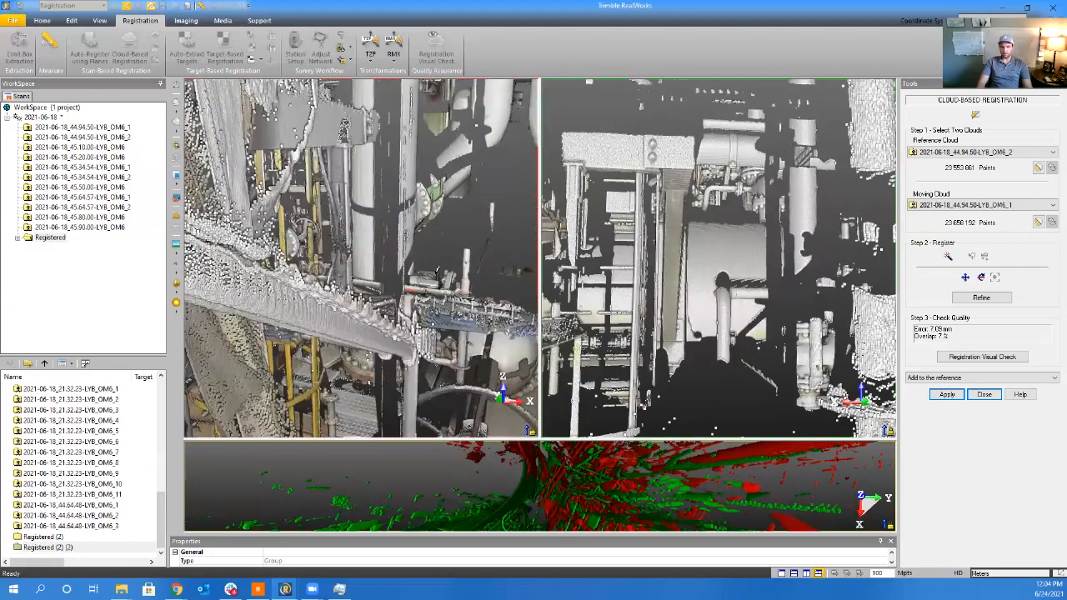
pyautogui.moveTo(316, 269); pyautogui.dragTo(212, 221, button='middle')
pyautogui.scroll(-4, 774, 350)
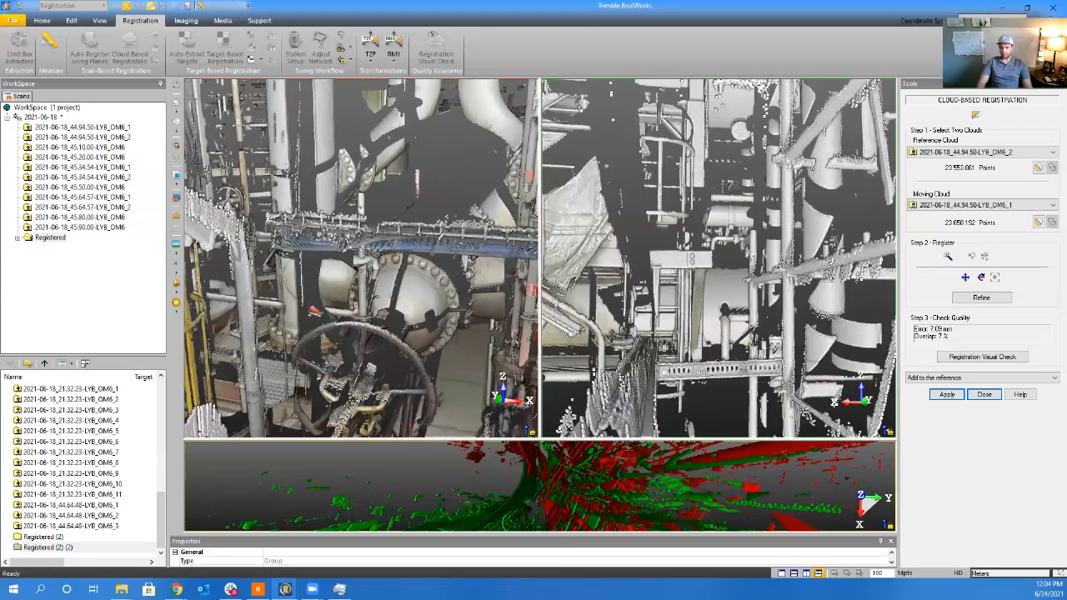
# Compare the surrounding platforms, pipework and ladder in both scans from several angles to find shared geometry
pyautogui.scroll(6, 775, 350)
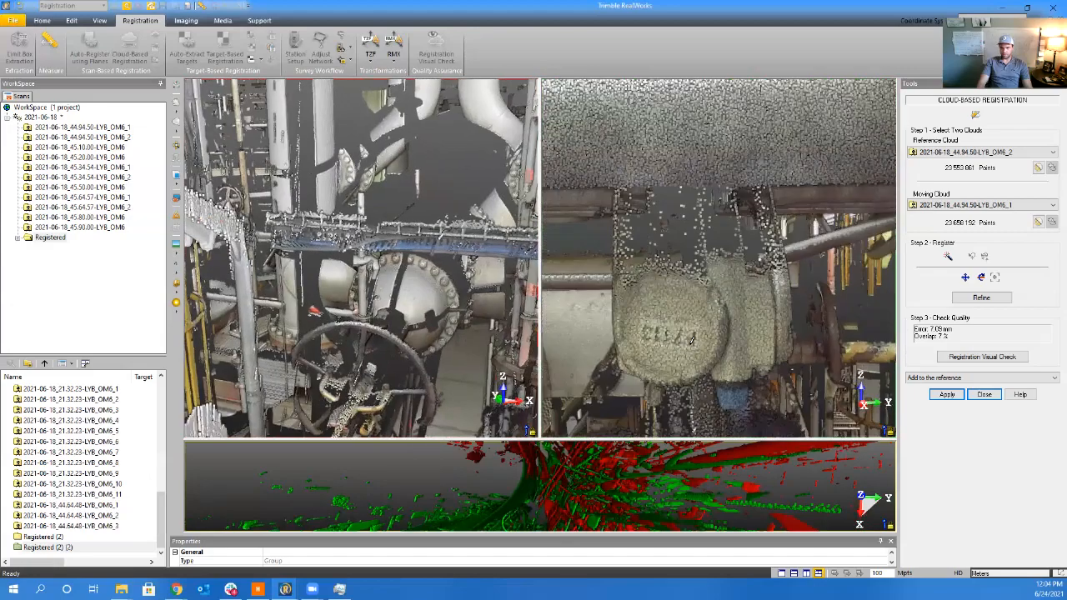
pyautogui.scroll(-6, 691, 339)
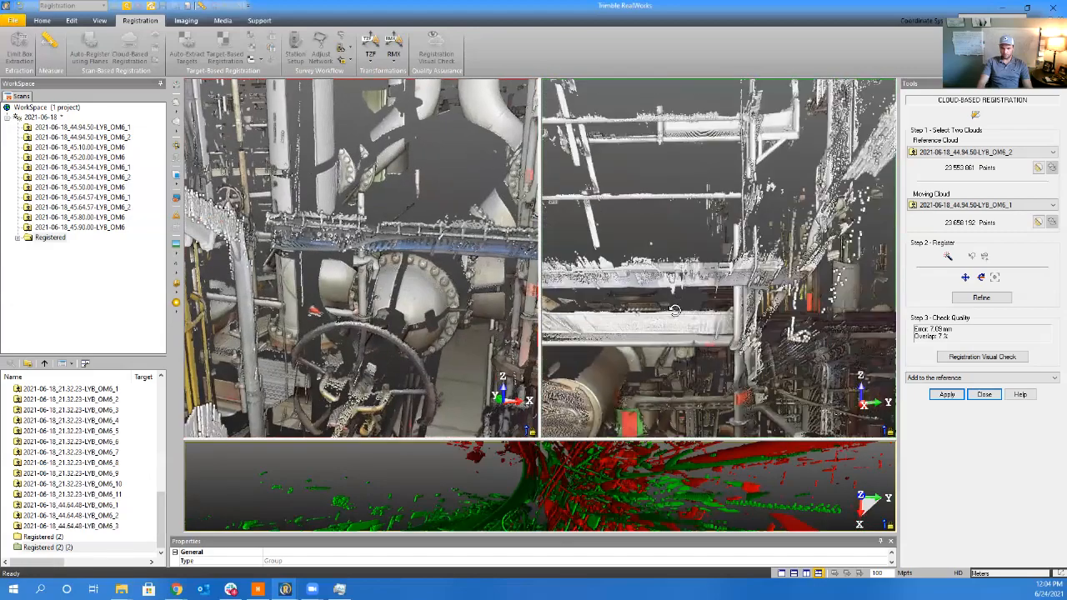
pyautogui.moveTo(675, 310); pyautogui.dragTo(670, 334)
pyautogui.scroll(-4, 670, 333)
pyautogui.scroll(-1, 476, 320)
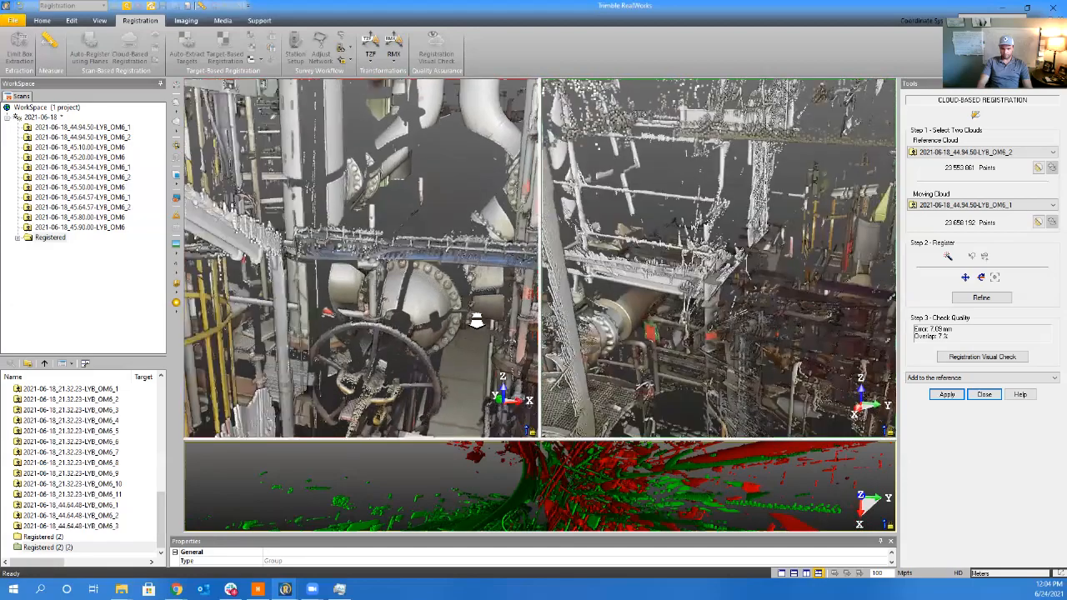
pyautogui.scroll(-3, 476, 320)
pyautogui.moveTo(416, 270); pyautogui.dragTo(398, 82, button='middle')
pyautogui.moveTo(389, 234); pyautogui.dragTo(352, 372, button='middle')
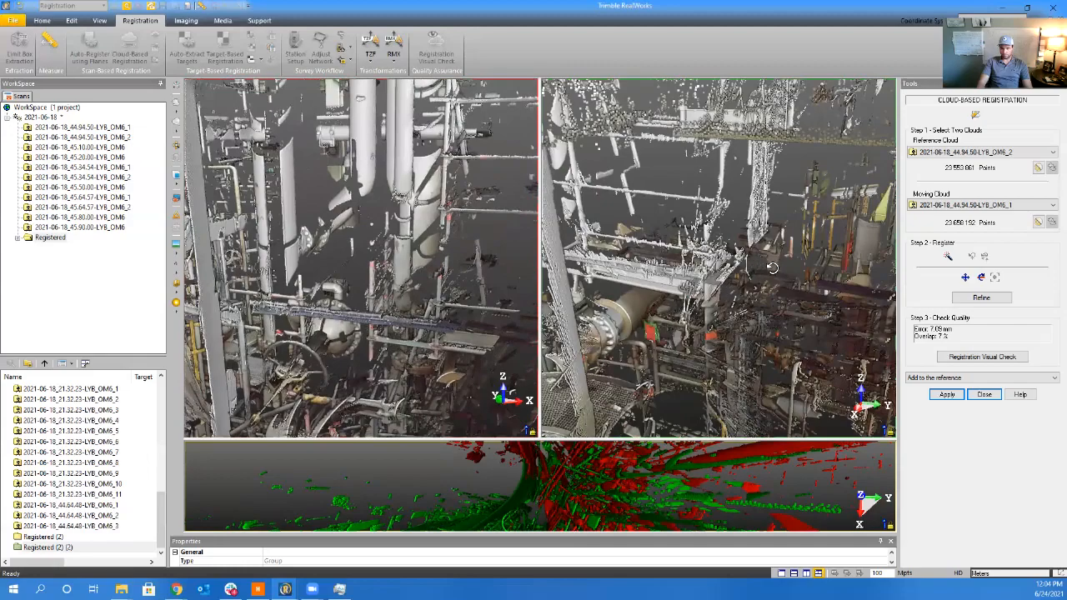
pyautogui.moveTo(690, 254); pyautogui.dragTo(775, 241, button='middle')
pyautogui.moveTo(775, 241); pyautogui.dragTo(486, 264)
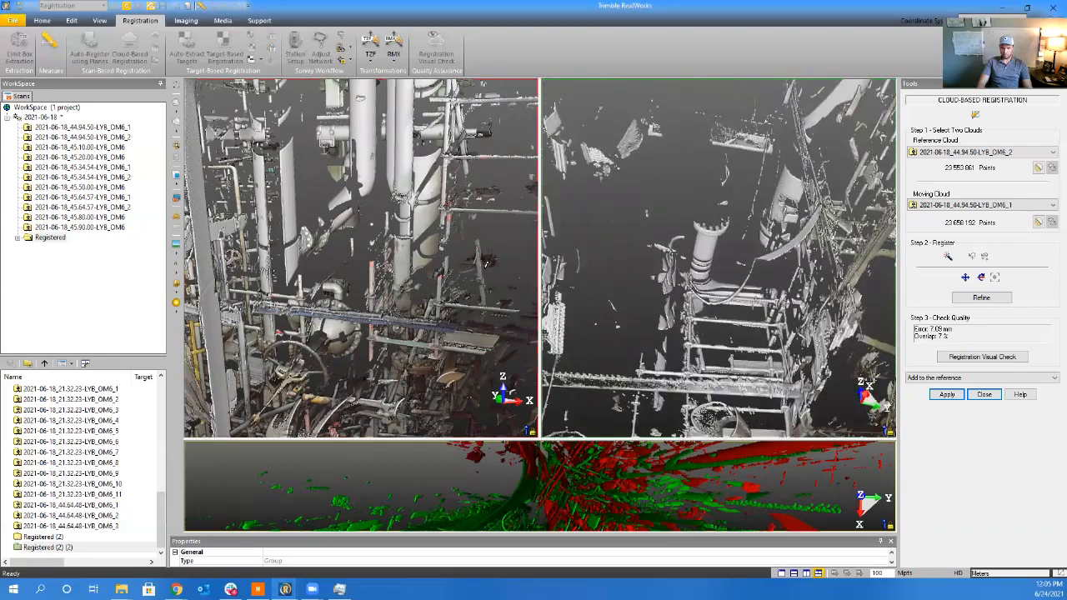
pyautogui.moveTo(492, 225); pyautogui.dragTo(417, 306)
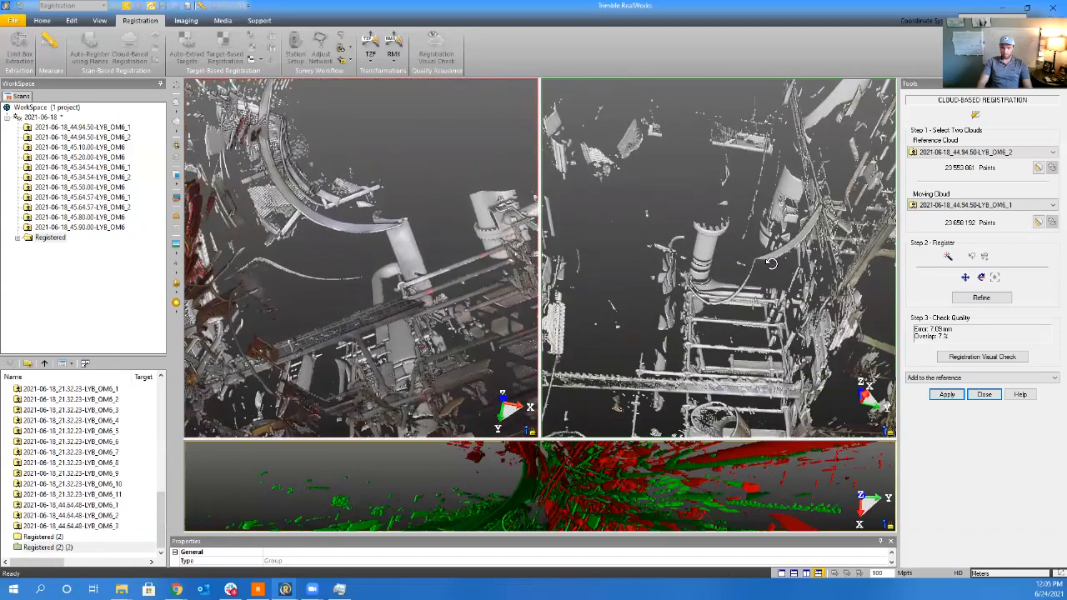
pyautogui.moveTo(771, 264)
pyautogui.mouseDown()
pyautogui.moveTo(726, 268)
pyautogui.moveTo(771, 264)
pyautogui.mouseUp()
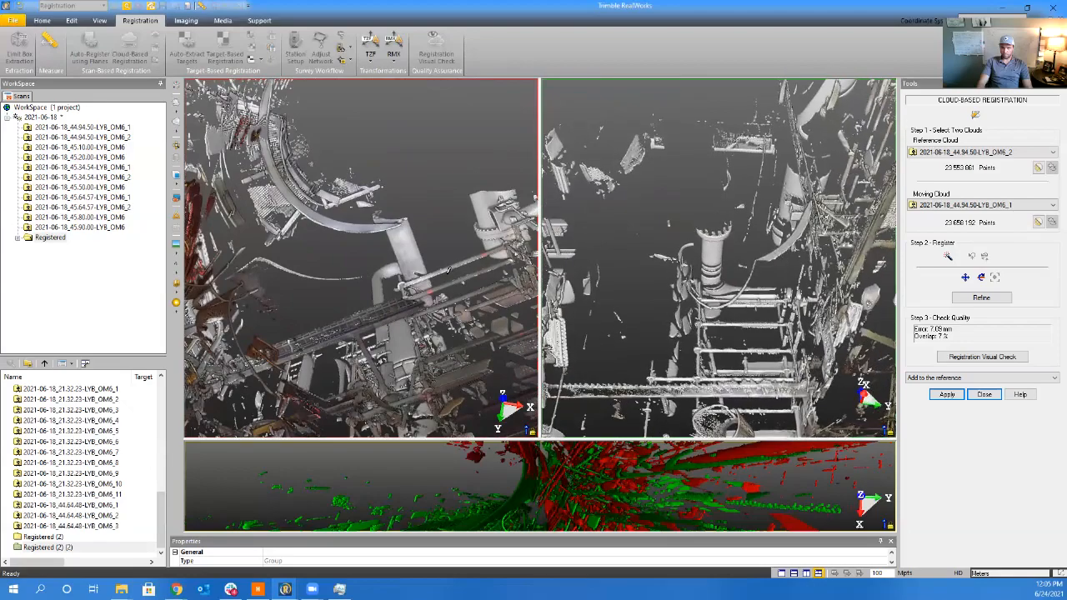
# Pick the first matching point pair on the red paint mark near the curved grating platform's outer edge in both scans
pyautogui.moveTo(489, 272); pyautogui.dragTo(408, 332)
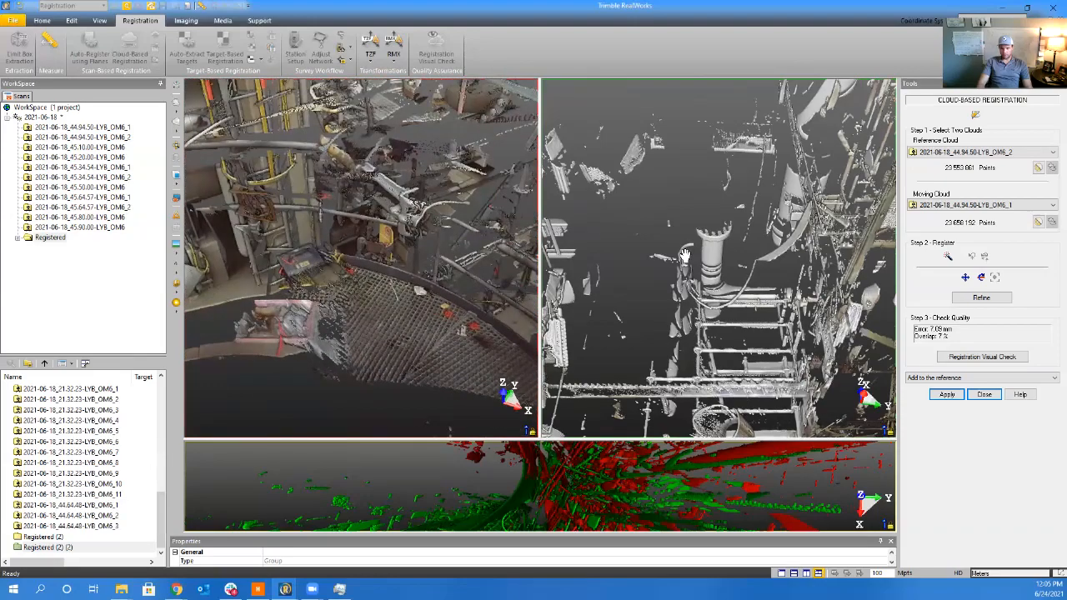
pyautogui.moveTo(684, 254); pyautogui.dragTo(763, 254)
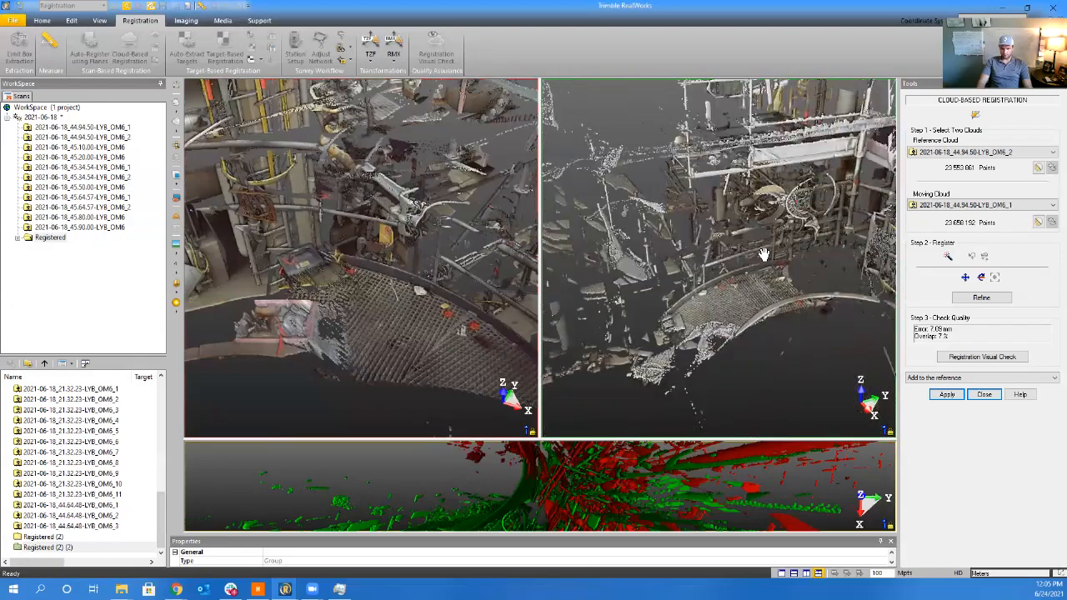
pyautogui.scroll(8, 764, 254)
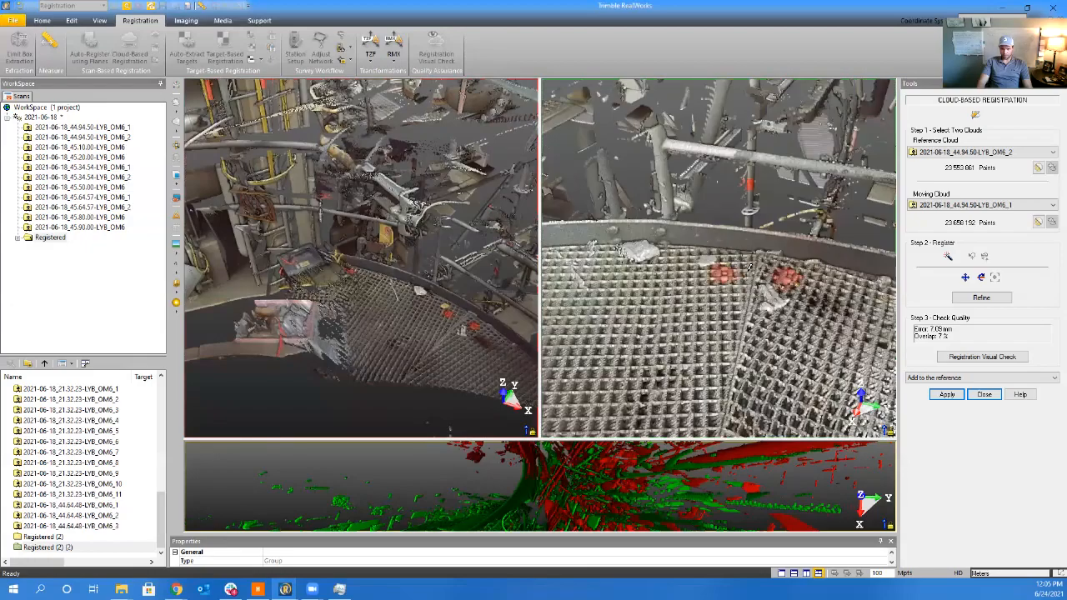
pyautogui.scroll(2, 749, 267)
pyautogui.scroll(8, 443, 311)
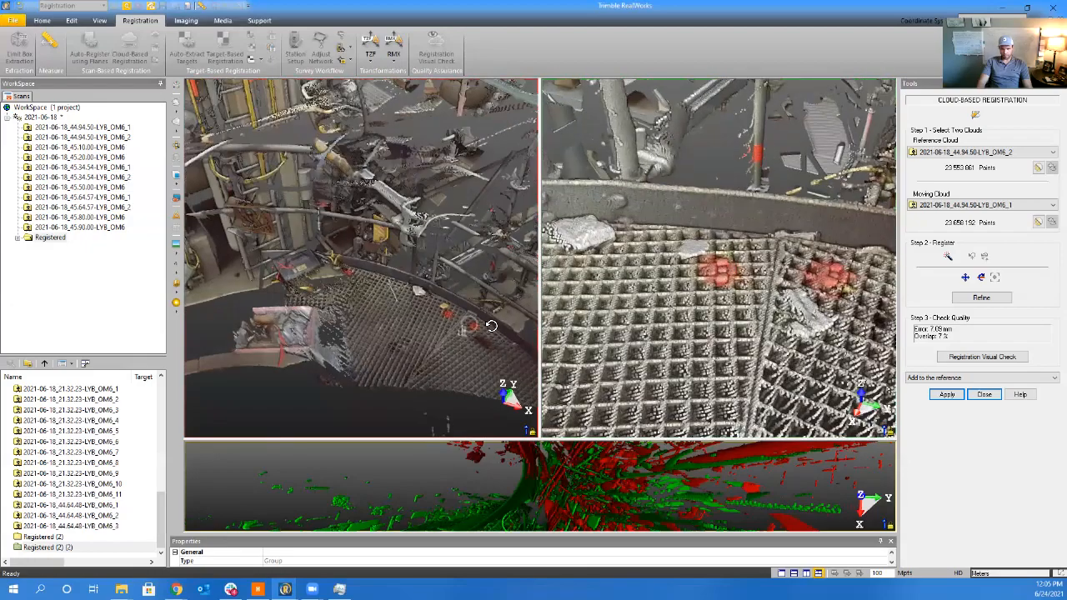
pyautogui.scroll(2, 396, 300)
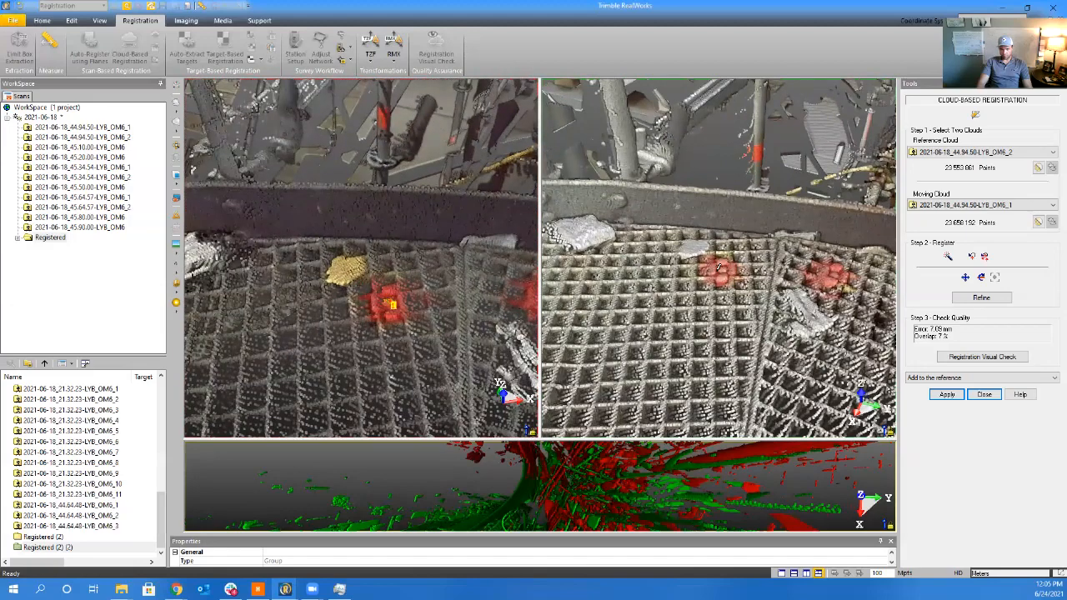
pyautogui.scroll(2, 719, 267)
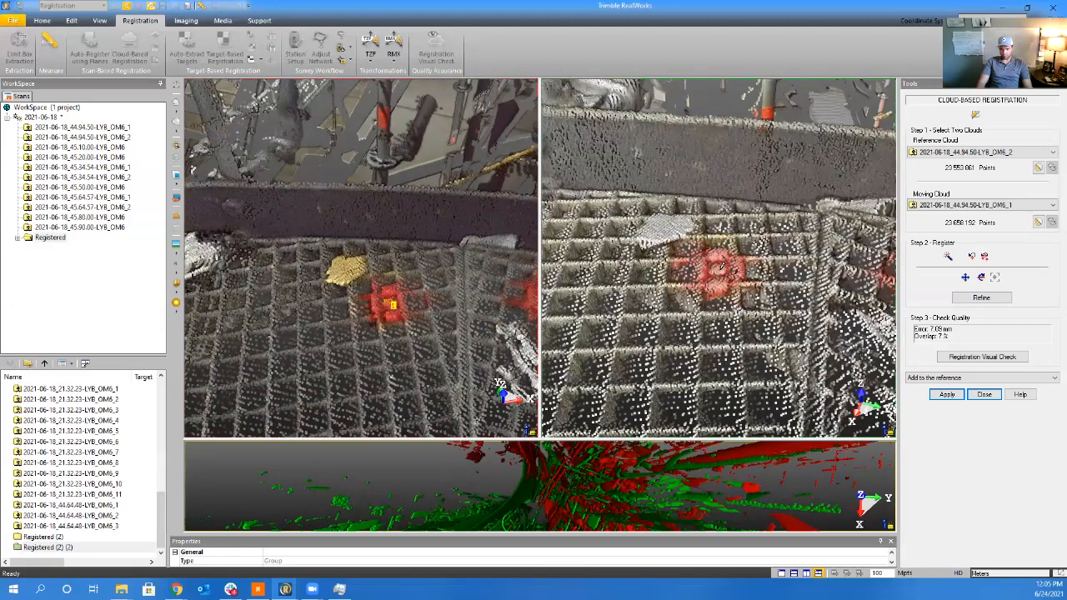
pyautogui.moveTo(717, 287); pyautogui.dragTo(722, 265)
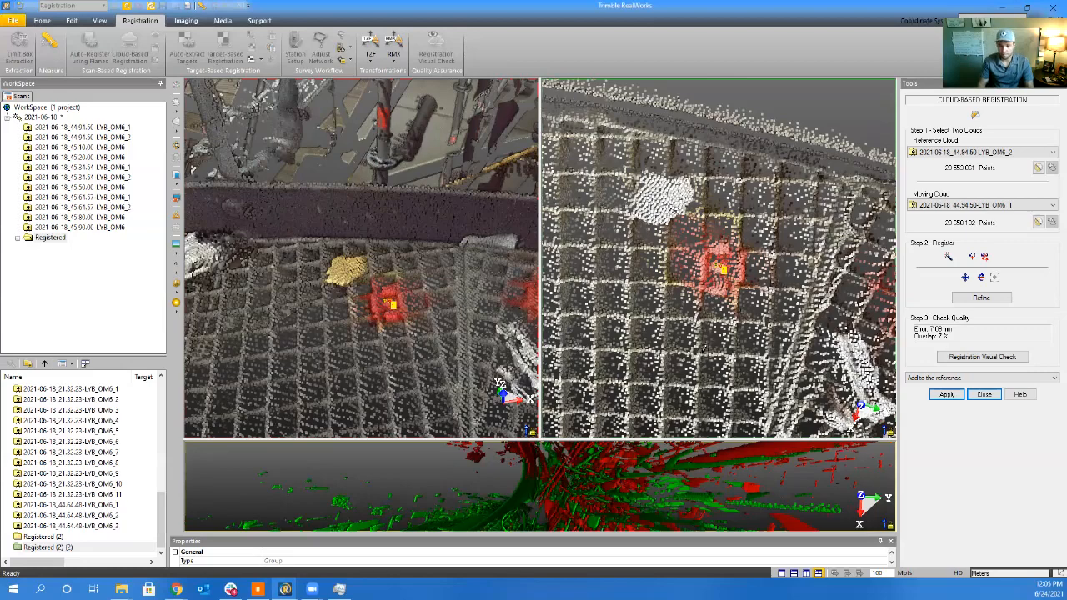
# Pick the second matching point pair on the neighbouring red mark across the grating seam in both scans
pyautogui.moveTo(723, 278); pyautogui.dragTo(636, 266)
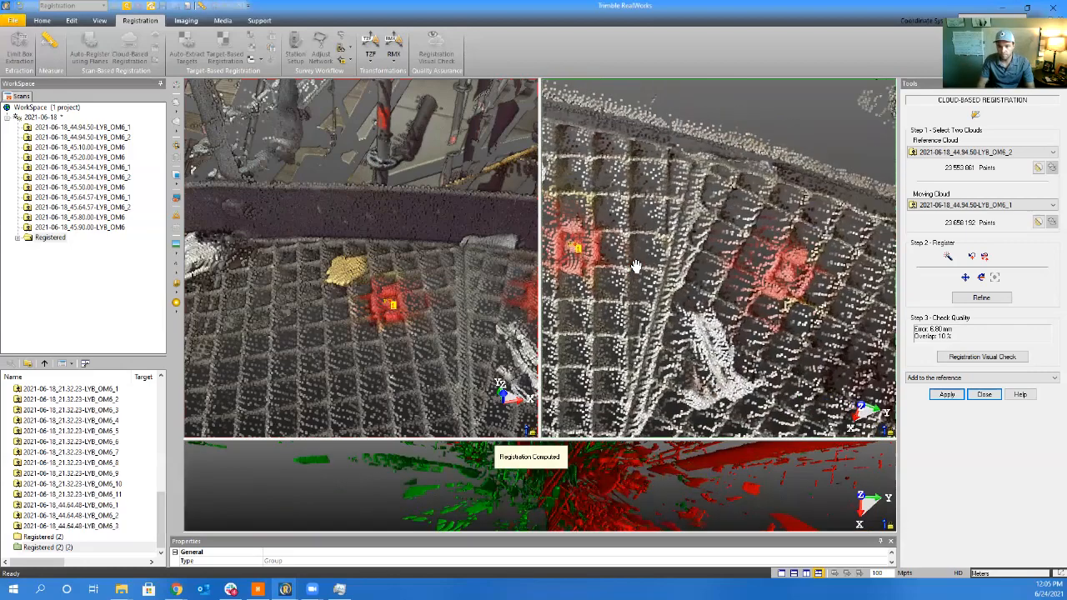
pyautogui.moveTo(456, 321); pyautogui.dragTo(422, 300, button='middle')
pyautogui.scroll(3, 421, 300)
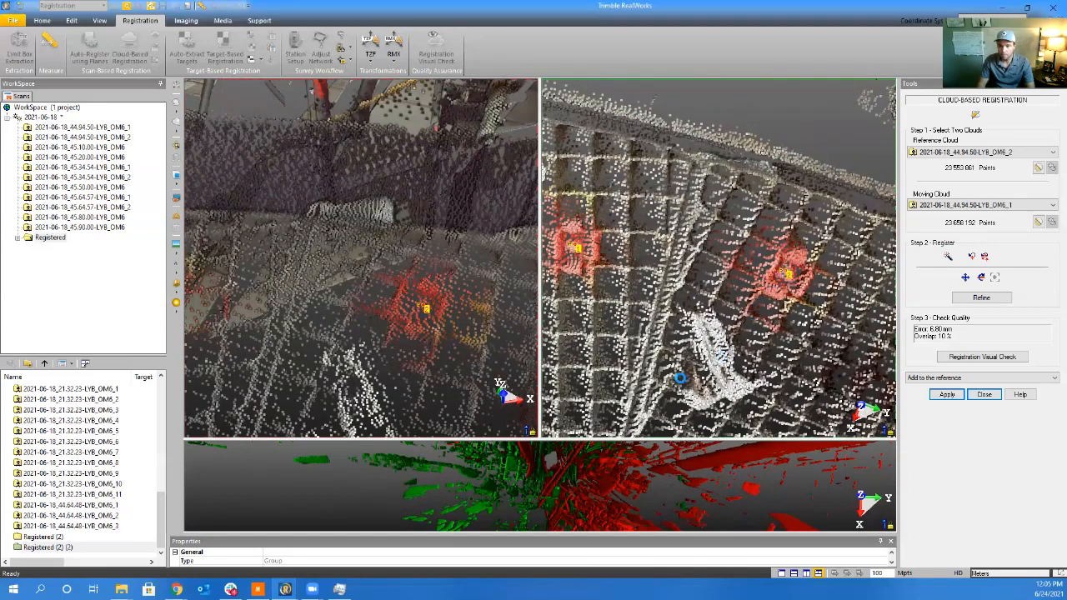
pyautogui.click(668, 363)
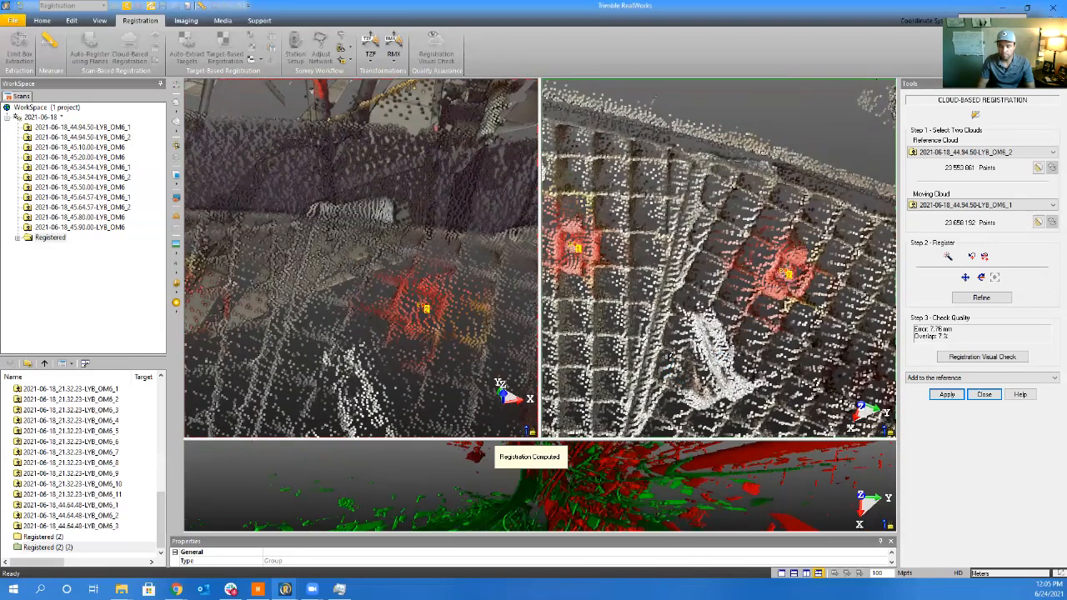
# Pick the third matching point pair on the red mark at the far end of the curved grating in both scans
pyautogui.scroll(-8, 610, 312)
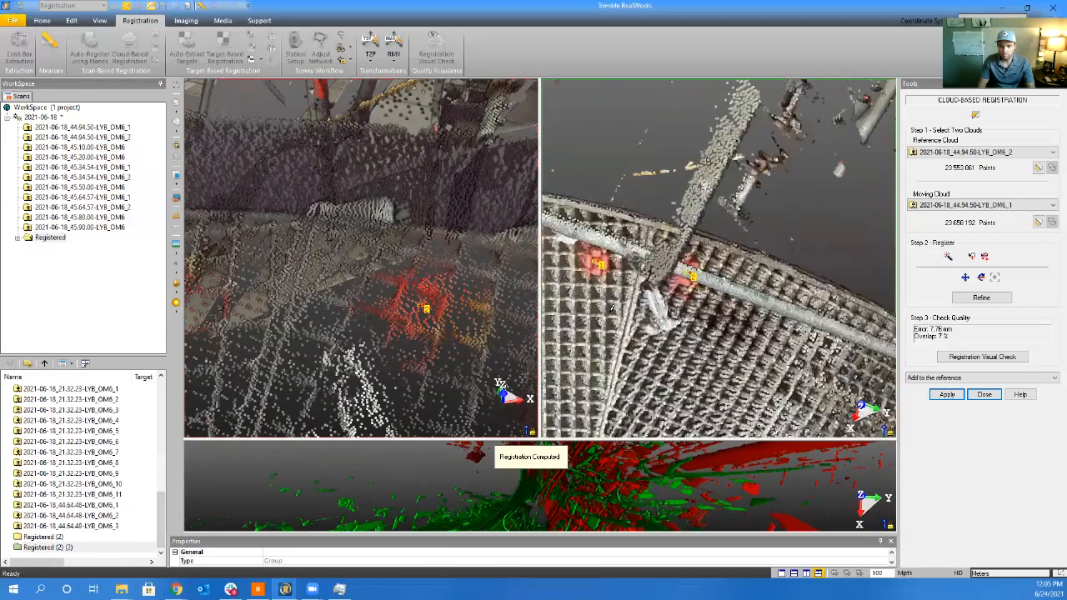
pyautogui.scroll(3, 690, 251)
pyautogui.moveTo(614, 321); pyautogui.dragTo(743, 224, button='middle')
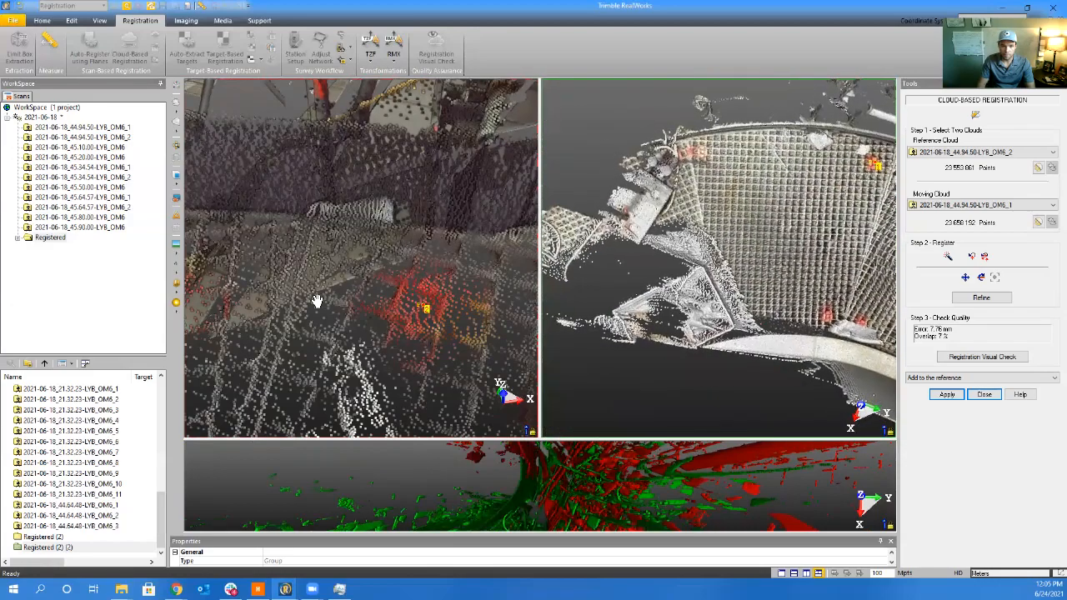
pyautogui.moveTo(317, 301); pyautogui.dragTo(596, 299, button='middle')
pyautogui.scroll(-5, 317, 310)
pyautogui.moveTo(270, 331); pyautogui.dragTo(573, 325, button='middle')
pyautogui.moveTo(315, 321); pyautogui.dragTo(606, 227, button='middle')
pyautogui.scroll(3, 389, 253)
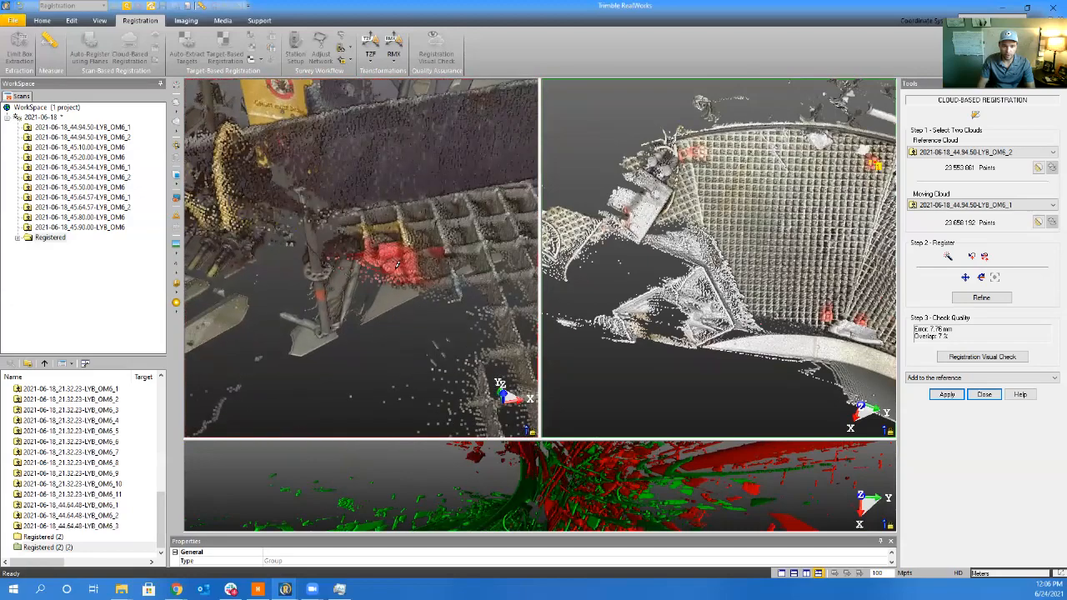
pyautogui.scroll(4, 695, 172)
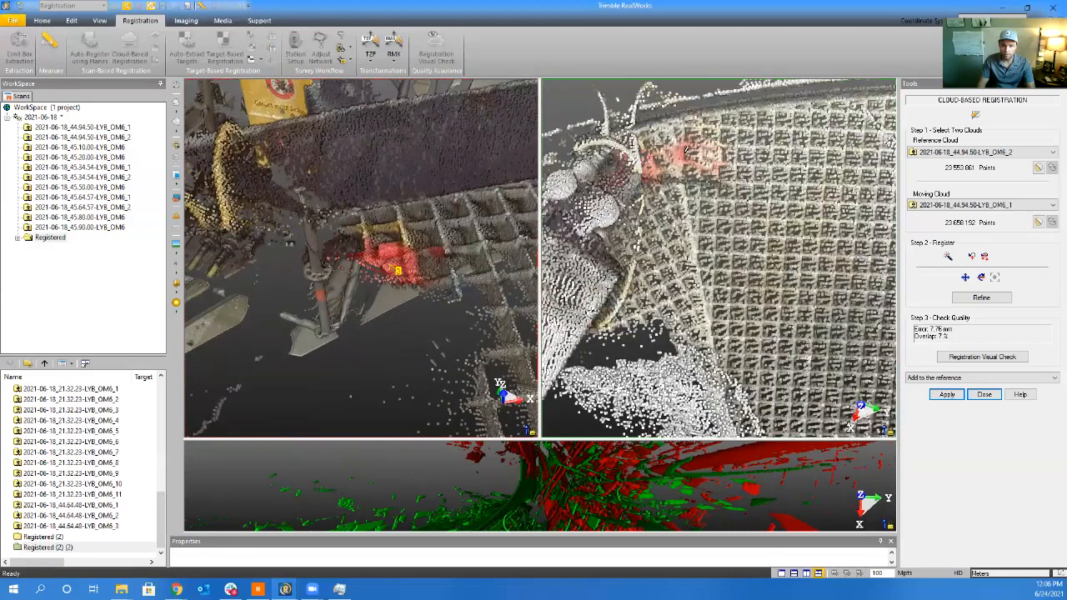
pyautogui.scroll(2, 682, 172)
pyautogui.moveTo(682, 171); pyautogui.dragTo(717, 155)
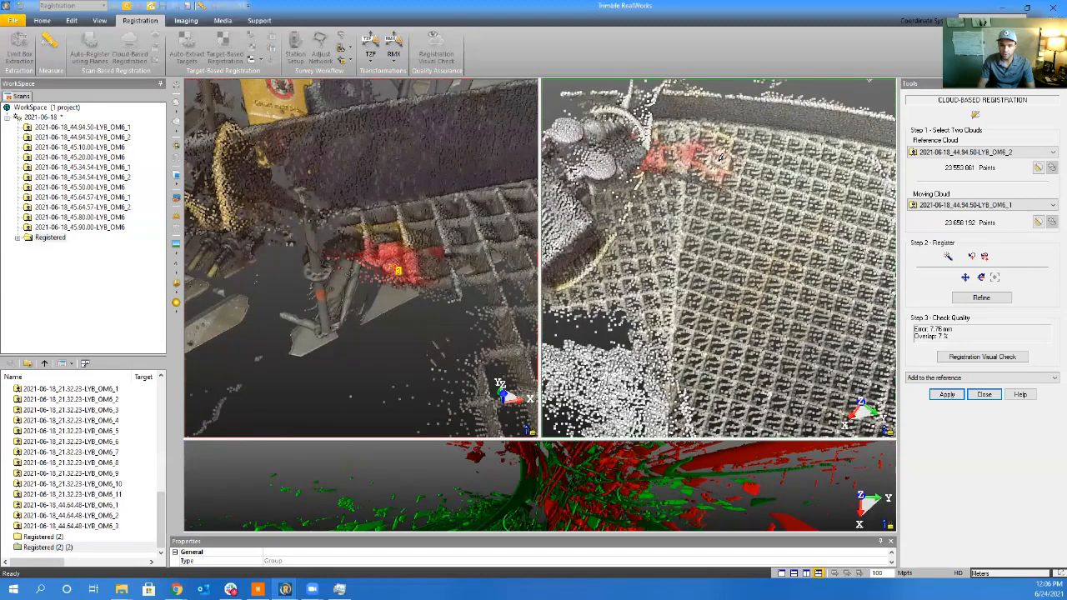
pyautogui.click(722, 220)
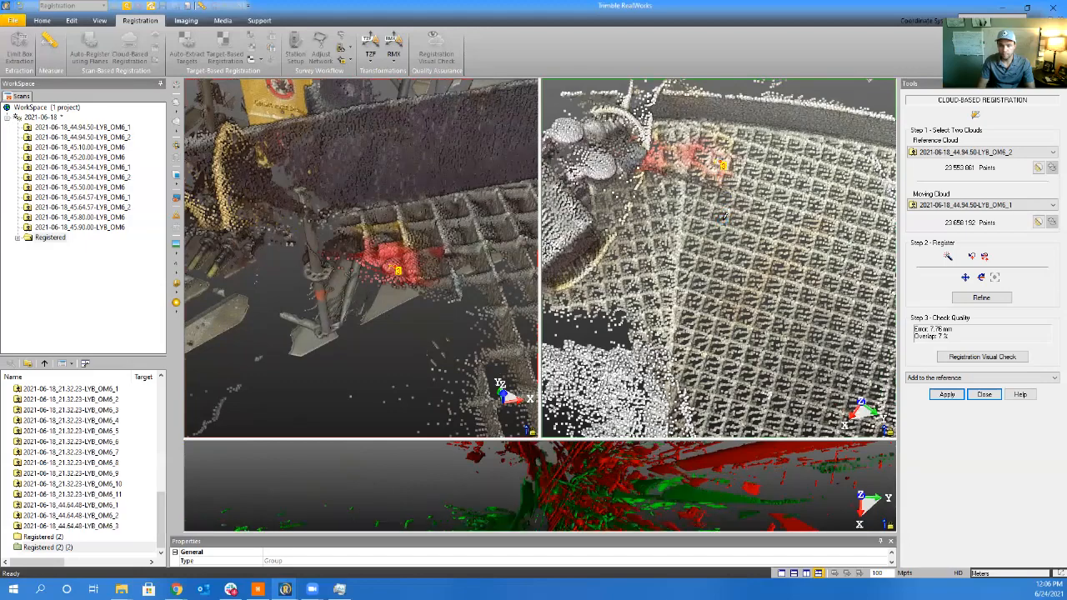
# Check the alignment of the overlaid red and green clouds around the vessel and the grating platform
pyautogui.click(549, 503)
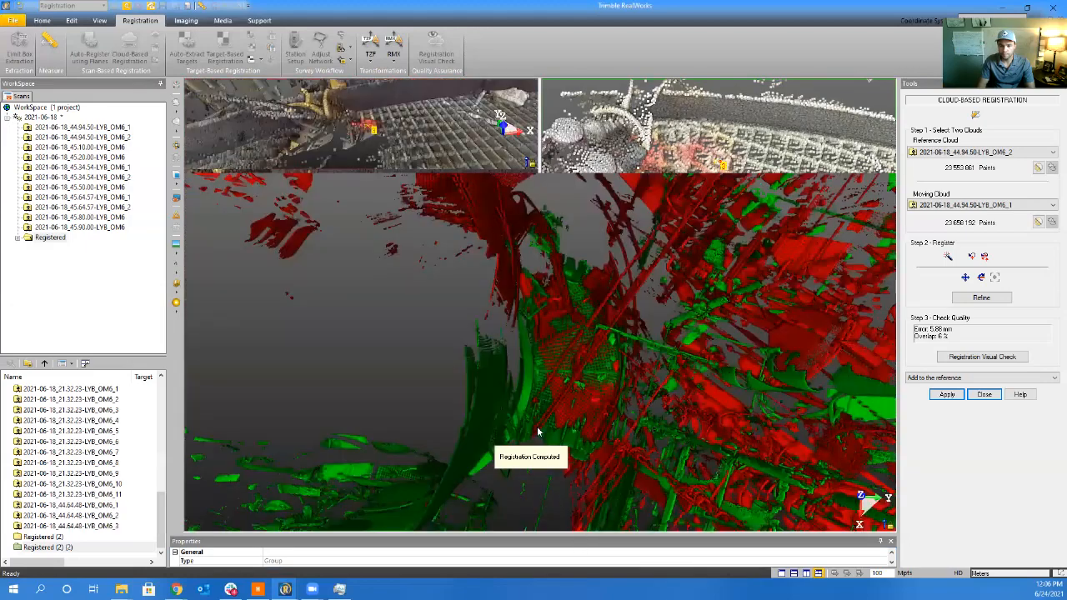
pyautogui.scroll(3, 574, 347)
pyautogui.moveTo(624, 386)
pyautogui.mouseDown()
pyautogui.moveTo(606, 380)
pyautogui.moveTo(626, 461)
pyautogui.moveTo(615, 400)
pyautogui.moveTo(631, 386)
pyautogui.moveTo(593, 367)
pyautogui.moveTo(418, 377)
pyautogui.moveTo(364, 364)
pyautogui.moveTo(357, 338)
pyautogui.moveTo(367, 341)
pyautogui.moveTo(356, 375)
pyautogui.moveTo(619, 374)
pyautogui.moveTo(753, 333)
pyautogui.moveTo(681, 348)
pyautogui.moveTo(558, 338)
pyautogui.moveTo(482, 364)
pyautogui.moveTo(511, 386)
pyautogui.moveTo(506, 414)
pyautogui.moveTo(482, 384)
pyautogui.moveTo(619, 372)
pyautogui.moveTo(605, 369)
pyautogui.moveTo(631, 476)
pyautogui.moveTo(619, 519)
pyautogui.moveTo(543, 405)
pyautogui.moveTo(393, 423)
pyautogui.moveTo(355, 411)
pyautogui.moveTo(426, 458)
pyautogui.moveTo(696, 345)
pyautogui.moveTo(331, 372)
pyautogui.moveTo(305, 317)
pyautogui.moveTo(345, 385)
pyautogui.moveTo(458, 312)
pyautogui.moveTo(540, 233)
pyautogui.moveTo(376, 429)
pyautogui.moveTo(503, 245)
pyautogui.moveTo(449, 373)
pyautogui.moveTo(500, 327)
pyautogui.mouseUp()
pyautogui.scroll(10, 620, 370)
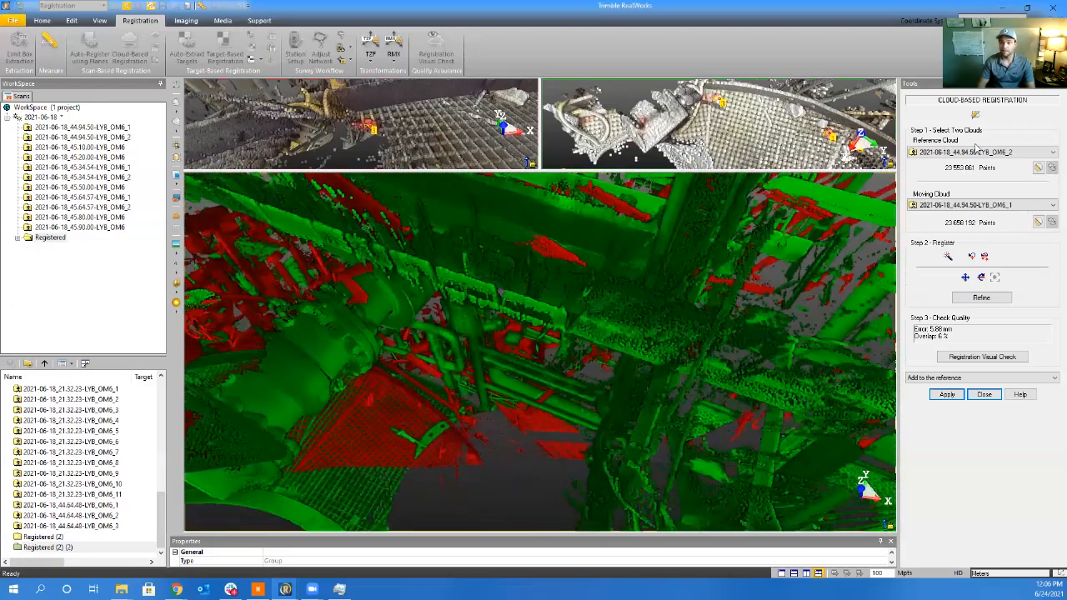
# Set the reference cloud to 2021-06-18_45.10.00-LYB_OM6 and the moving cloud to 2021-06-18_45.20.00-LYB_OM6
pyautogui.click(974, 155)
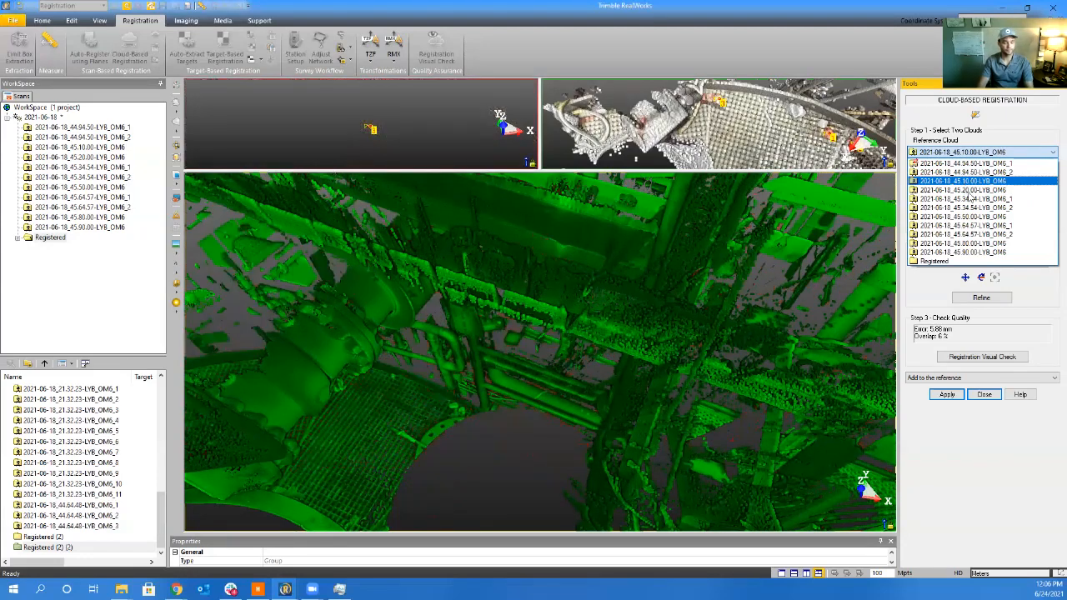
pyautogui.click(964, 164)
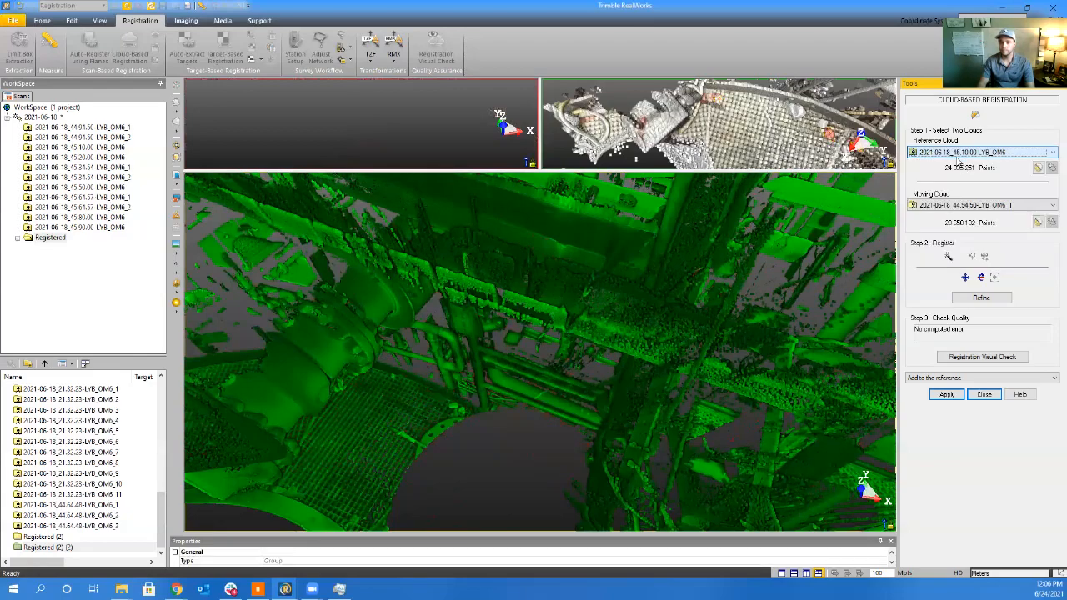
pyautogui.click(950, 205)
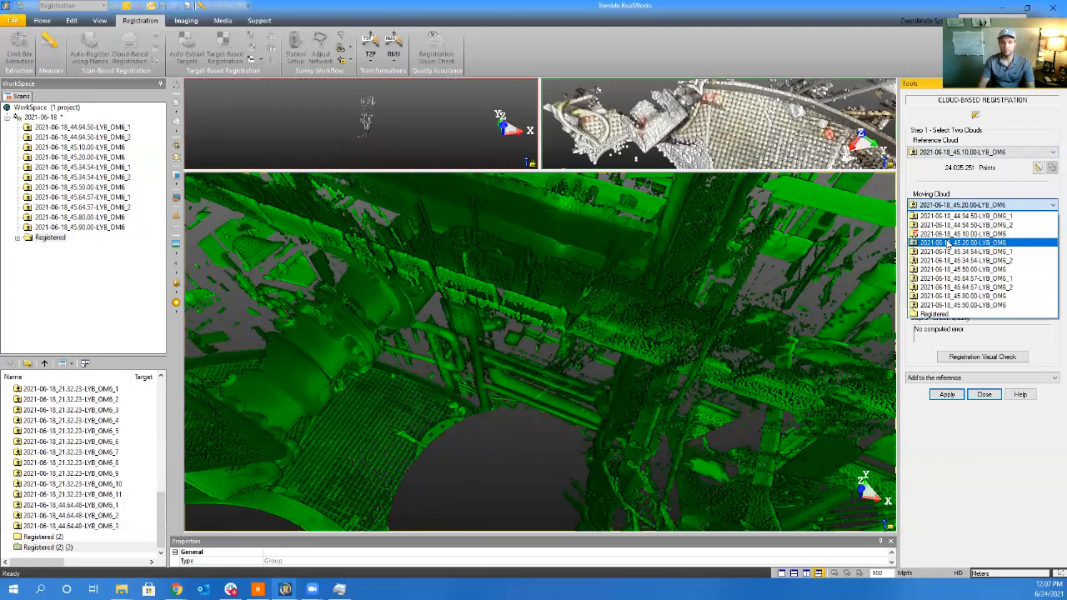
pyautogui.click(947, 244)
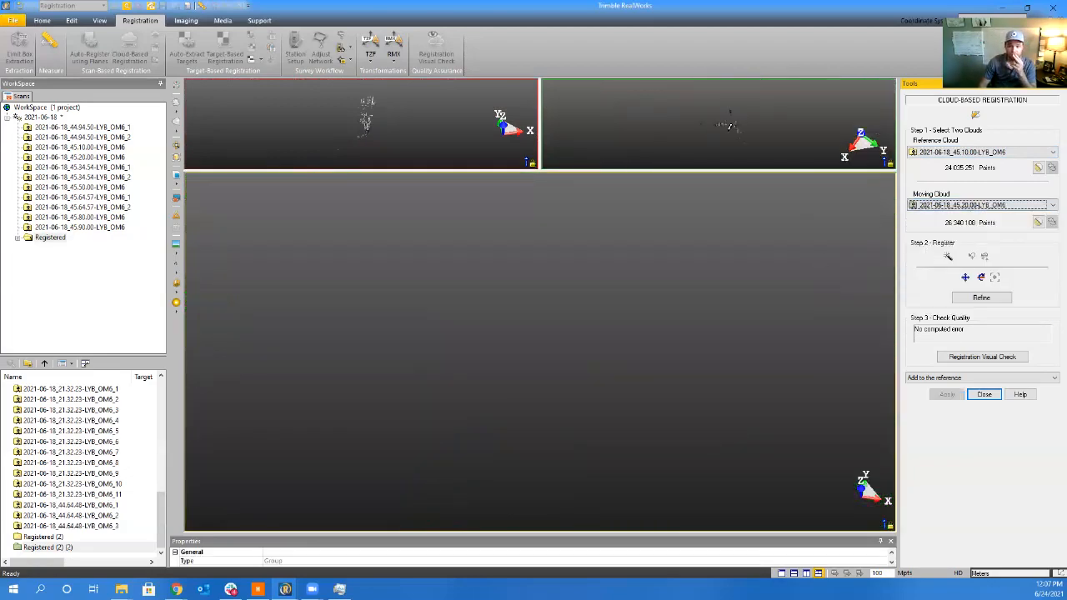
# Examine the reference and moving scans for shared structures, including the area around the blue sheeting and orange grating
pyautogui.scroll(10, 767, 259)
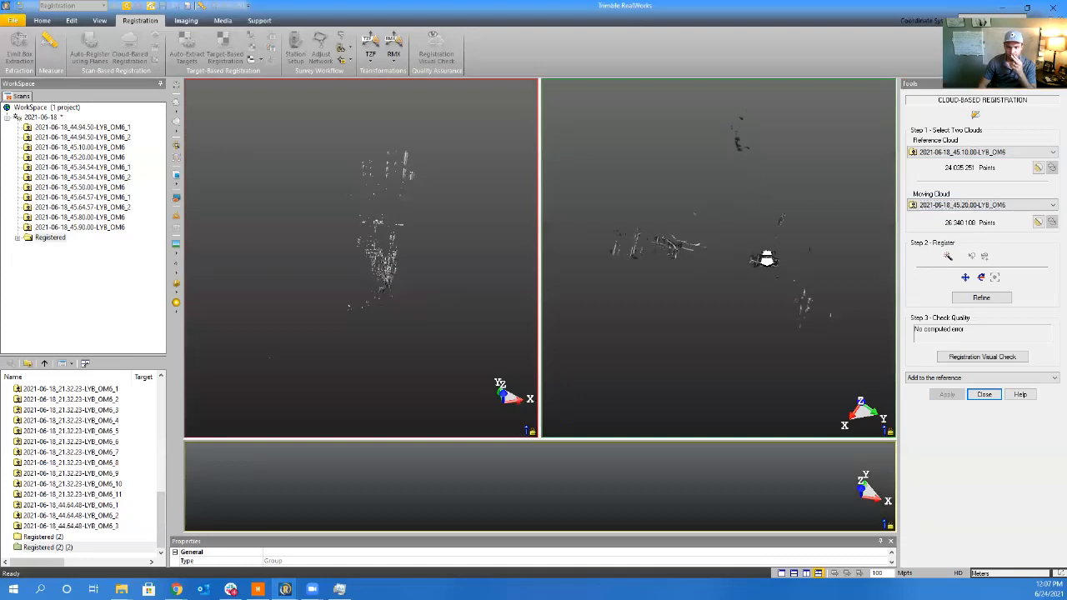
pyautogui.moveTo(764, 260); pyautogui.dragTo(737, 314)
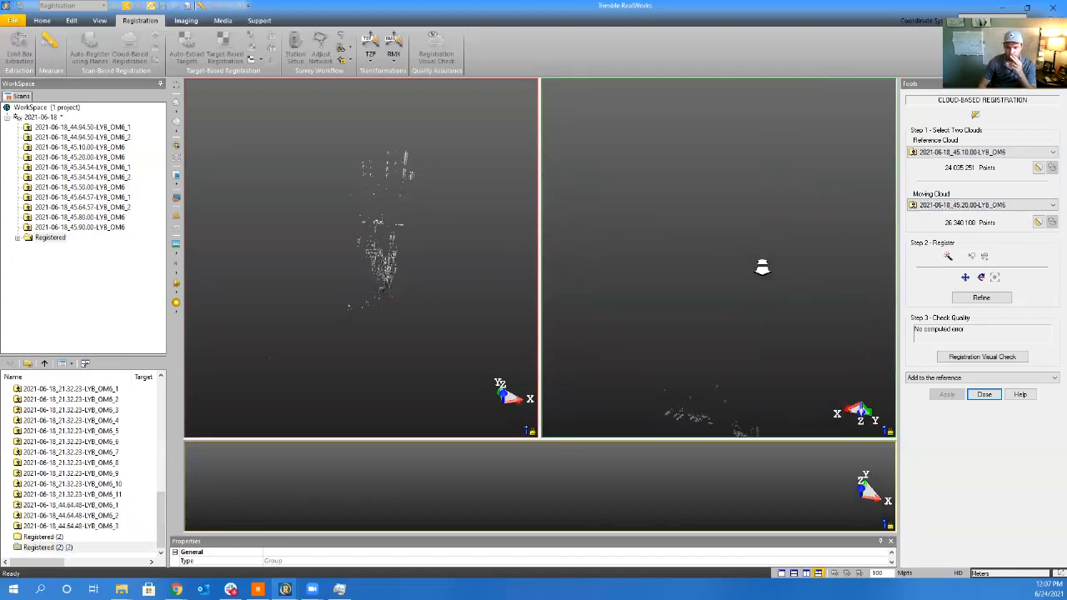
pyautogui.scroll(8, 766, 317)
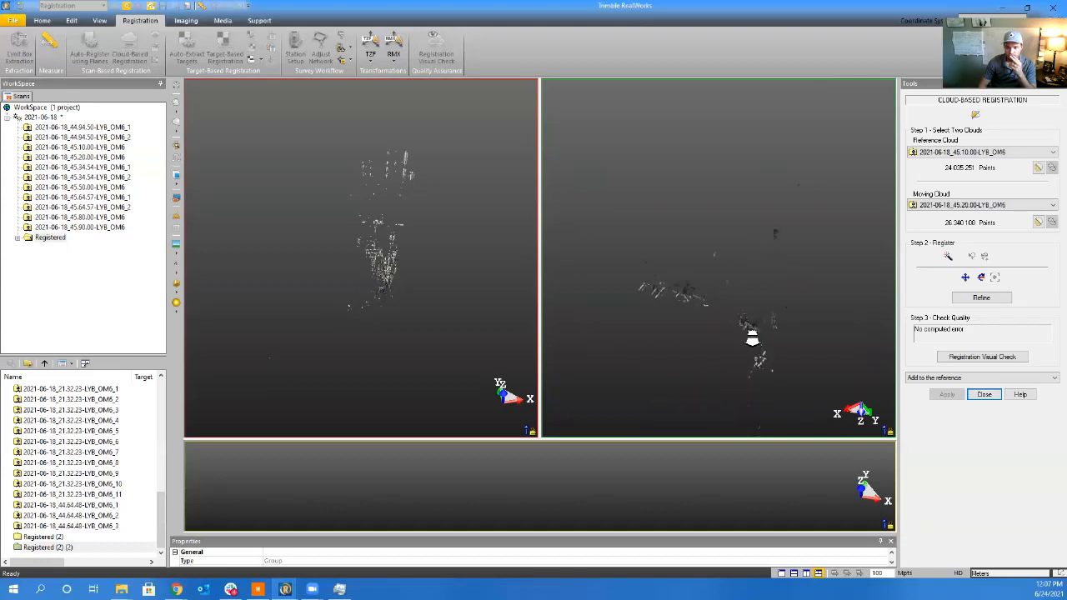
pyautogui.moveTo(778, 321); pyautogui.dragTo(812, 389)
pyautogui.scroll(6, 380, 273)
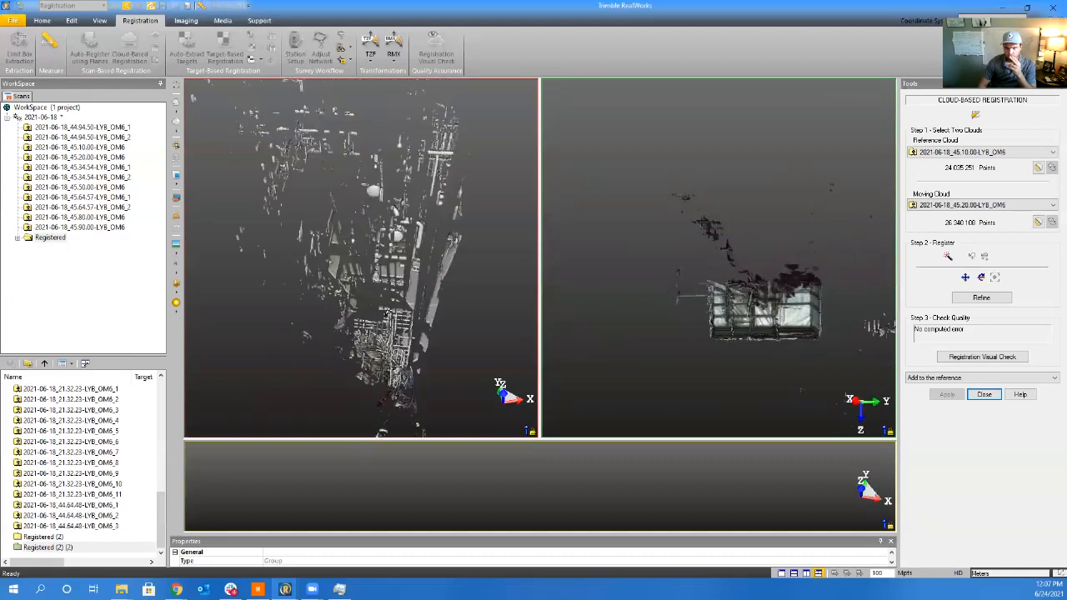
pyautogui.moveTo(381, 274); pyautogui.dragTo(497, 311)
pyautogui.moveTo(384, 302); pyautogui.dragTo(304, 298, button='middle')
pyautogui.scroll(4, 375, 336)
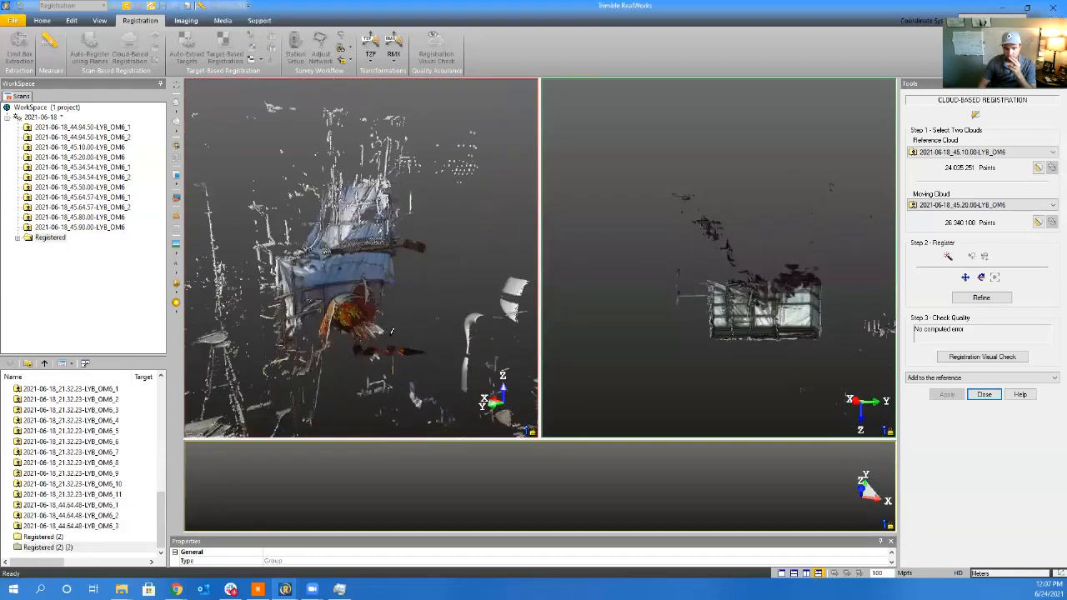
pyautogui.moveTo(387, 340); pyautogui.dragTo(363, 326)
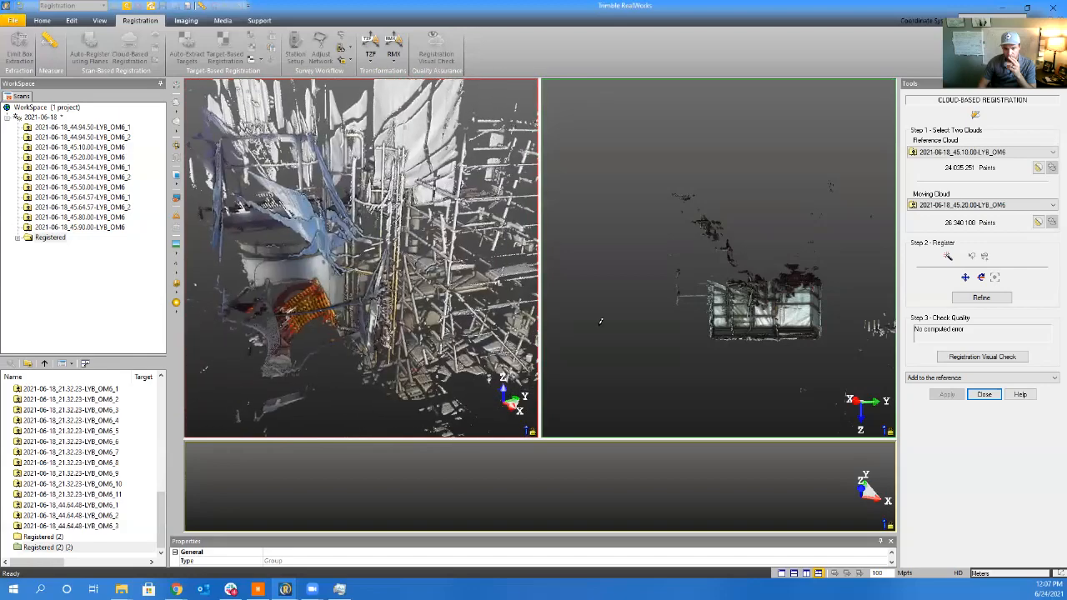
# Examine the sheeted scaffold enclosure in the moving scan from outside and inside for features to match
pyautogui.moveTo(727, 336); pyautogui.dragTo(744, 223)
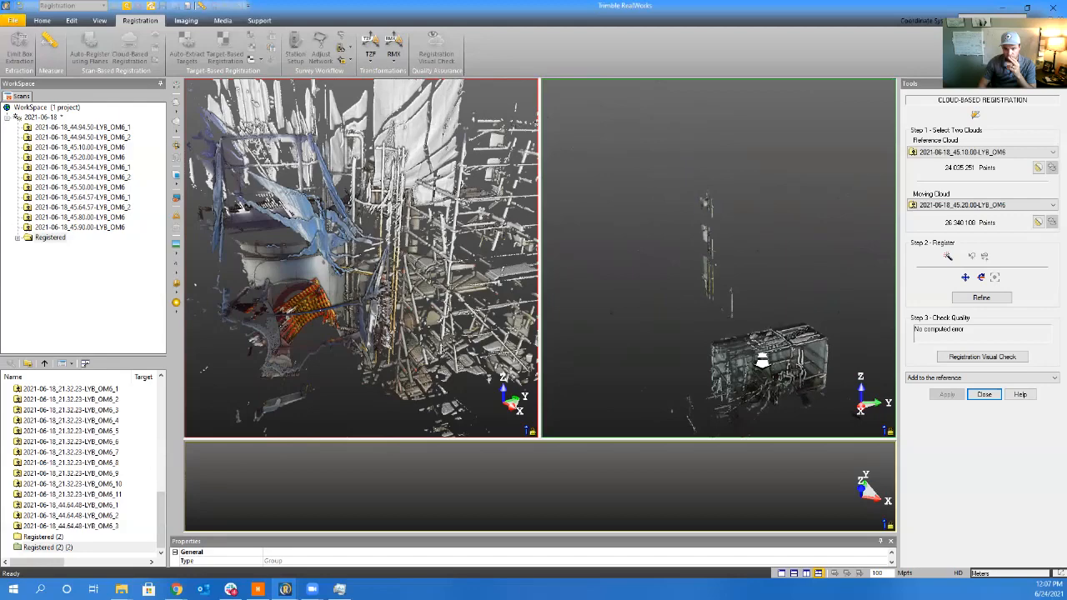
pyautogui.moveTo(761, 360); pyautogui.dragTo(917, 321)
pyautogui.scroll(2, 690, 294)
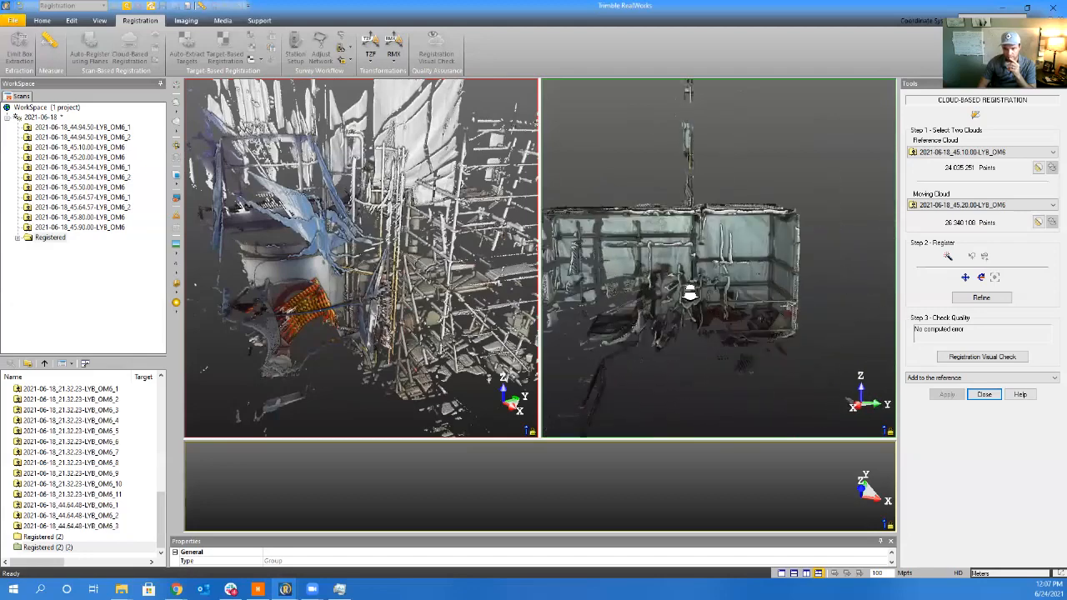
pyautogui.scroll(2, 690, 293)
pyautogui.moveTo(735, 312); pyautogui.dragTo(708, 321, button='middle')
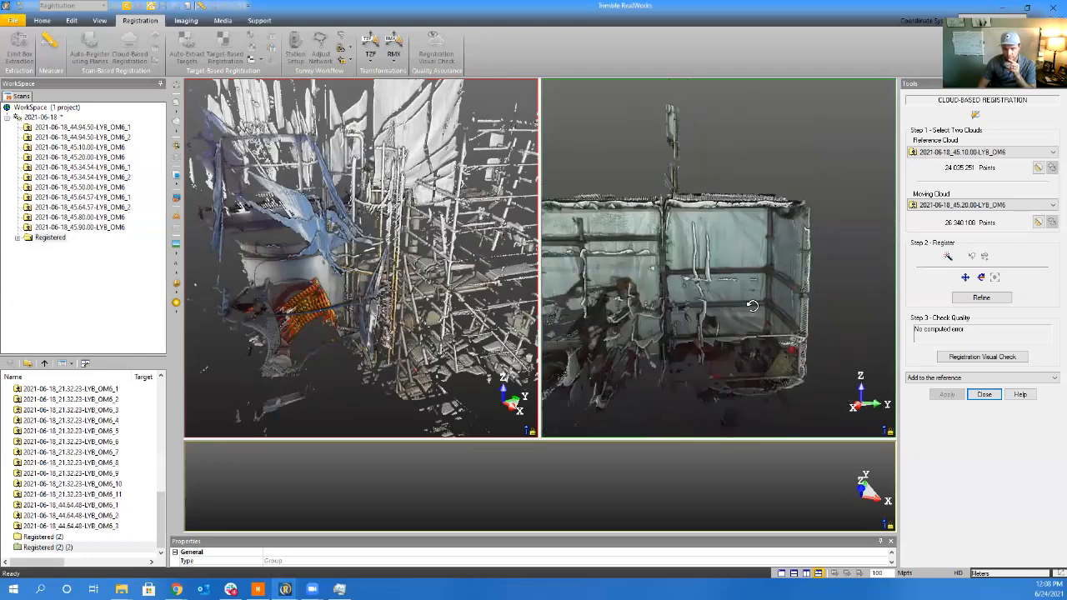
pyautogui.moveTo(752, 302); pyautogui.dragTo(721, 287)
pyautogui.moveTo(721, 287); pyautogui.dragTo(619, 301, button='middle')
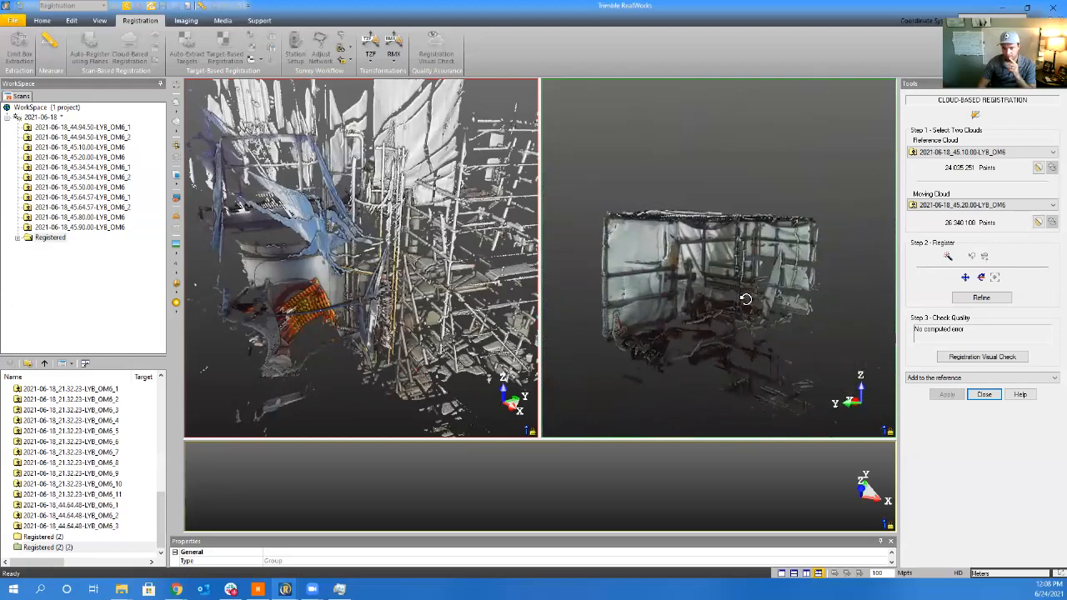
pyautogui.moveTo(794, 298); pyautogui.dragTo(761, 298)
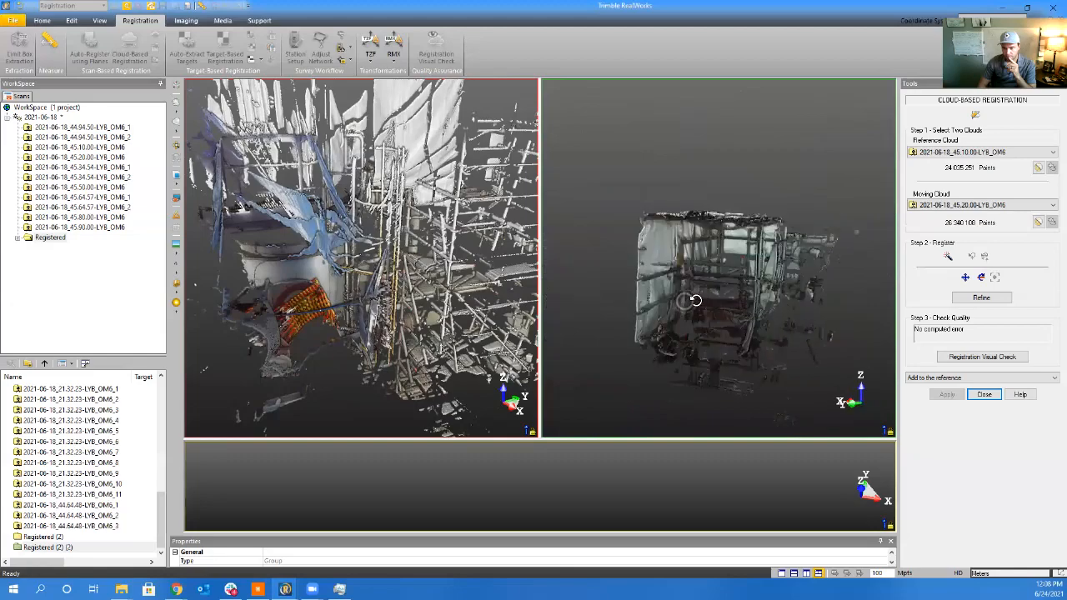
pyautogui.moveTo(695, 300); pyautogui.dragTo(579, 288)
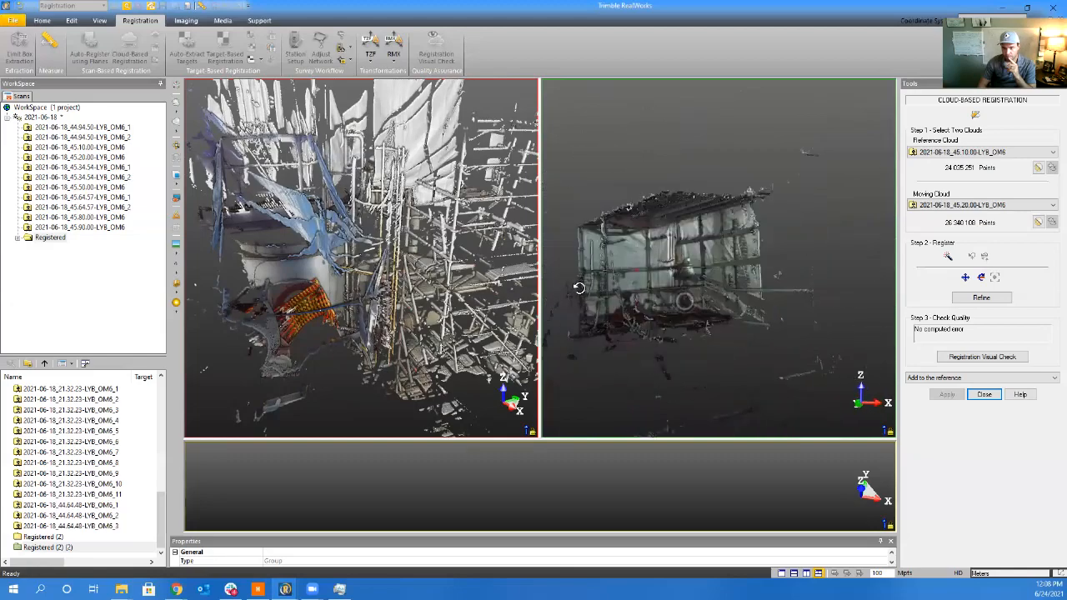
pyautogui.scroll(10, 621, 264)
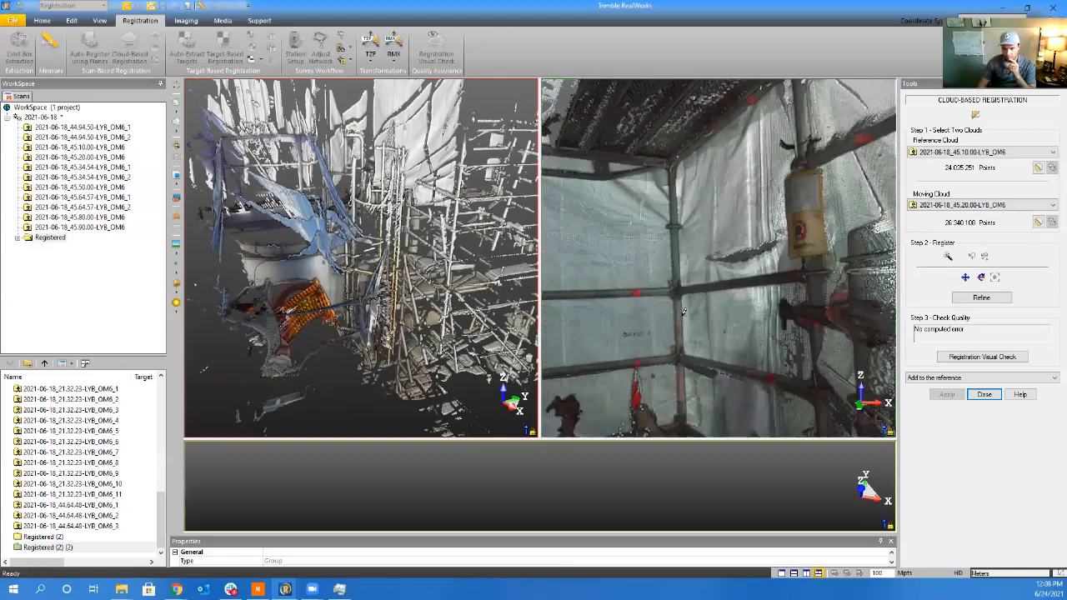
pyautogui.moveTo(681, 311); pyautogui.dragTo(687, 244)
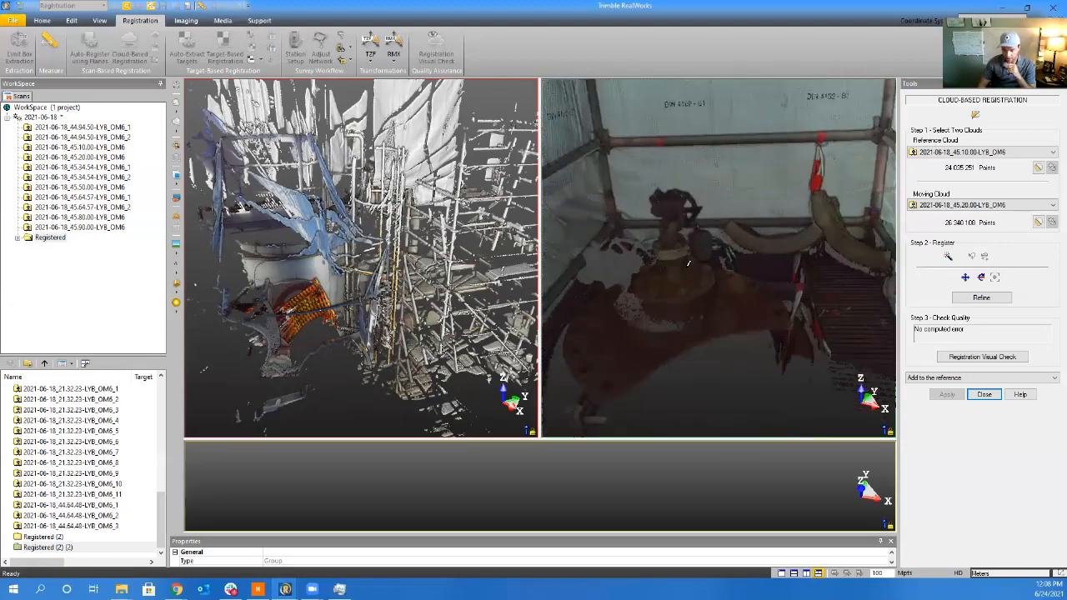
pyautogui.scroll(-10, 675, 313)
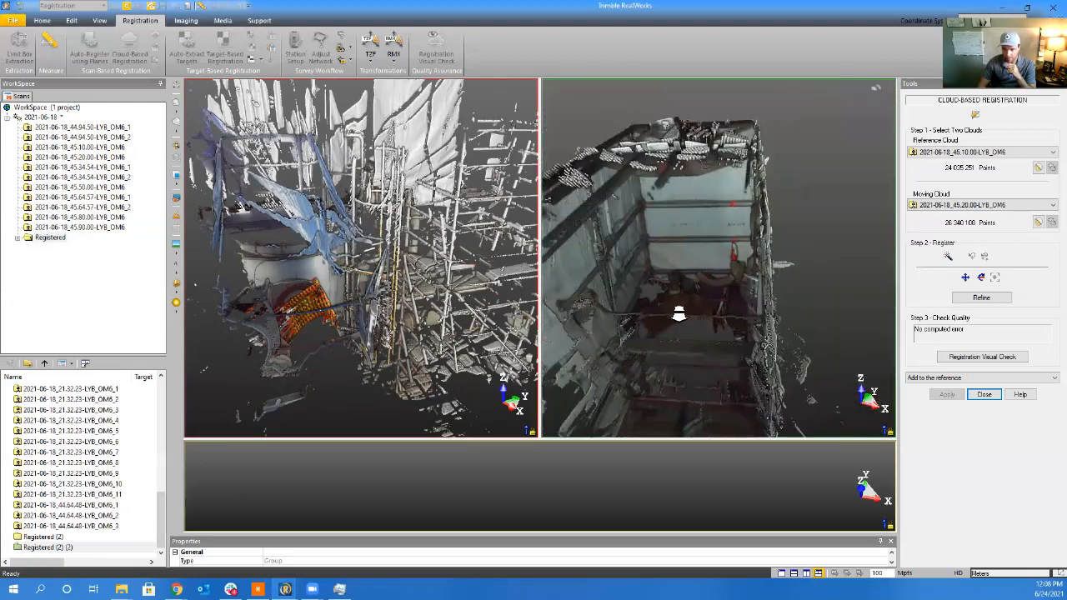
pyautogui.moveTo(679, 314)
pyautogui.mouseDown()
pyautogui.moveTo(605, 329)
pyautogui.moveTo(772, 305)
pyautogui.moveTo(692, 316)
pyautogui.mouseUp()
pyautogui.scroll(10, 692, 316)
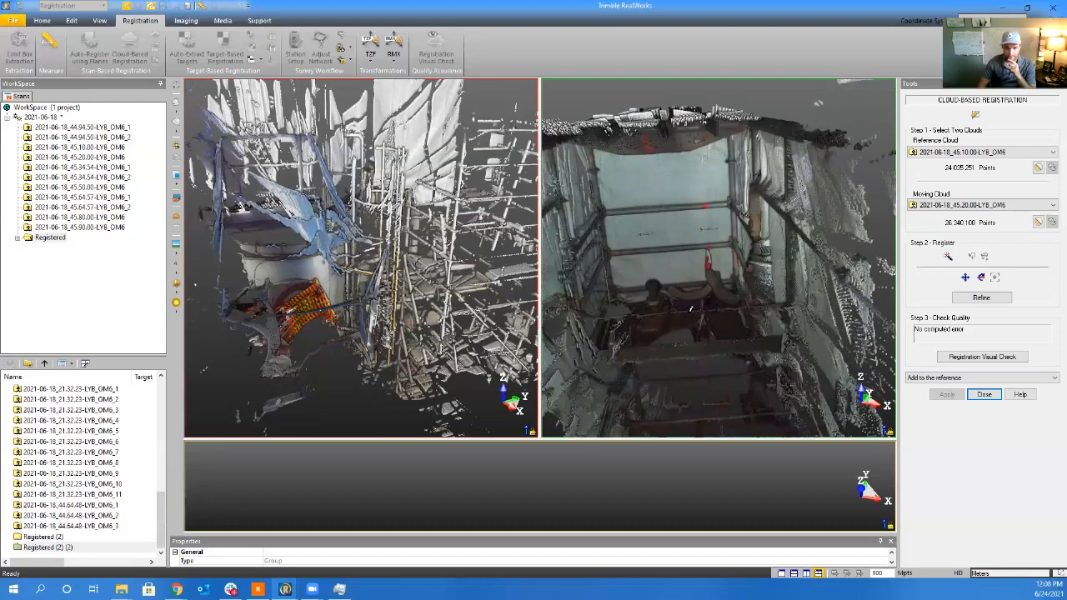
# Set the reference cloud to Registered and locate the box-shaped enclosure beside the blue sheet in the plant cloud
pyautogui.click(1012, 153)
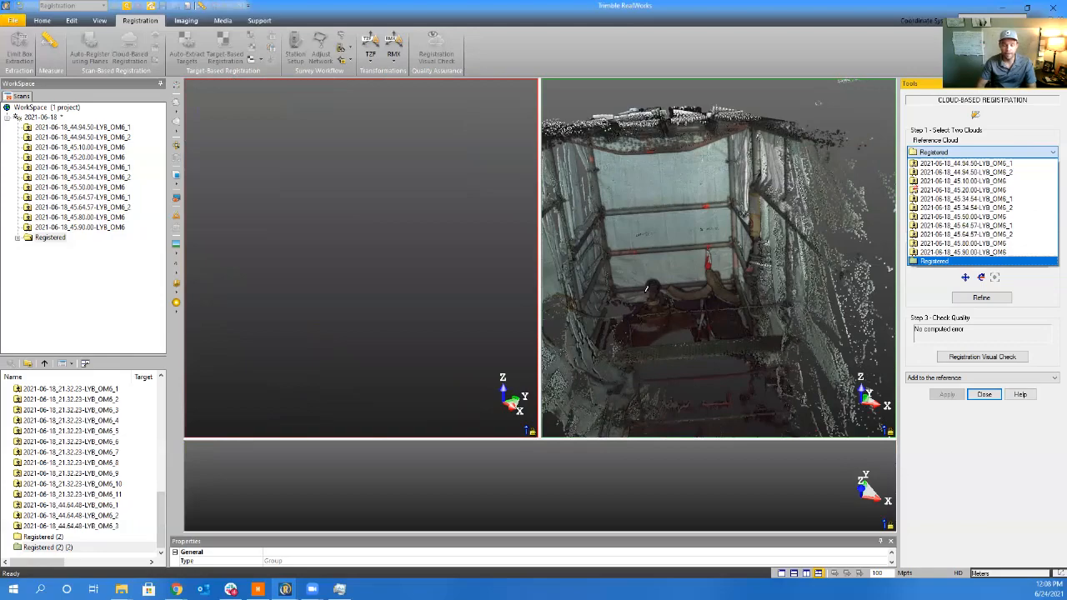
pyautogui.moveTo(358, 349); pyautogui.dragTo(346, 262, button='middle')
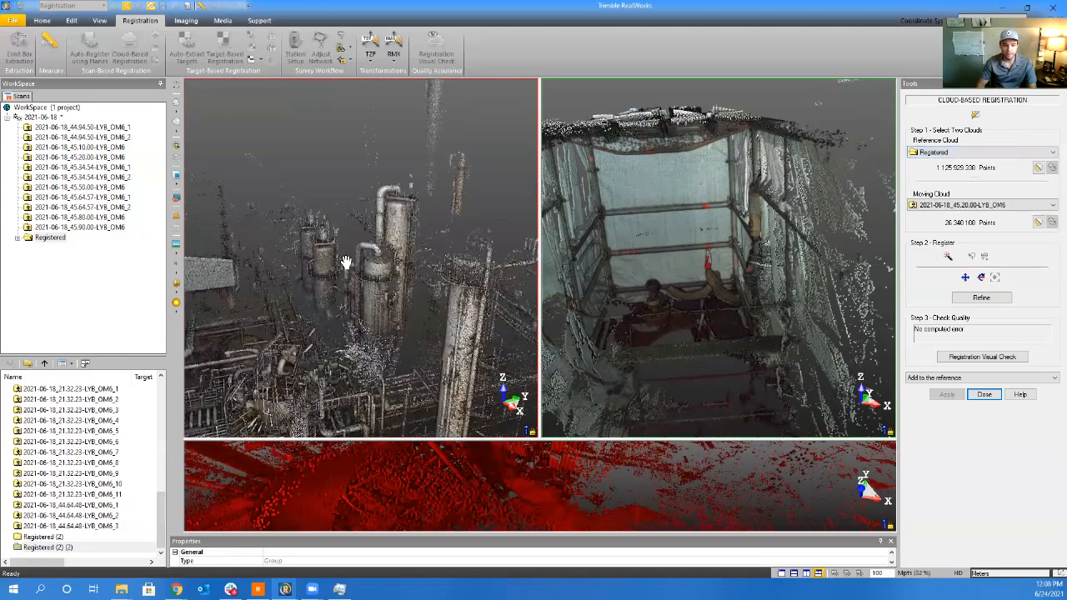
pyautogui.moveTo(405, 315); pyautogui.dragTo(273, 301)
pyautogui.scroll(-5, 358, 317)
pyautogui.scroll(8, 505, 268)
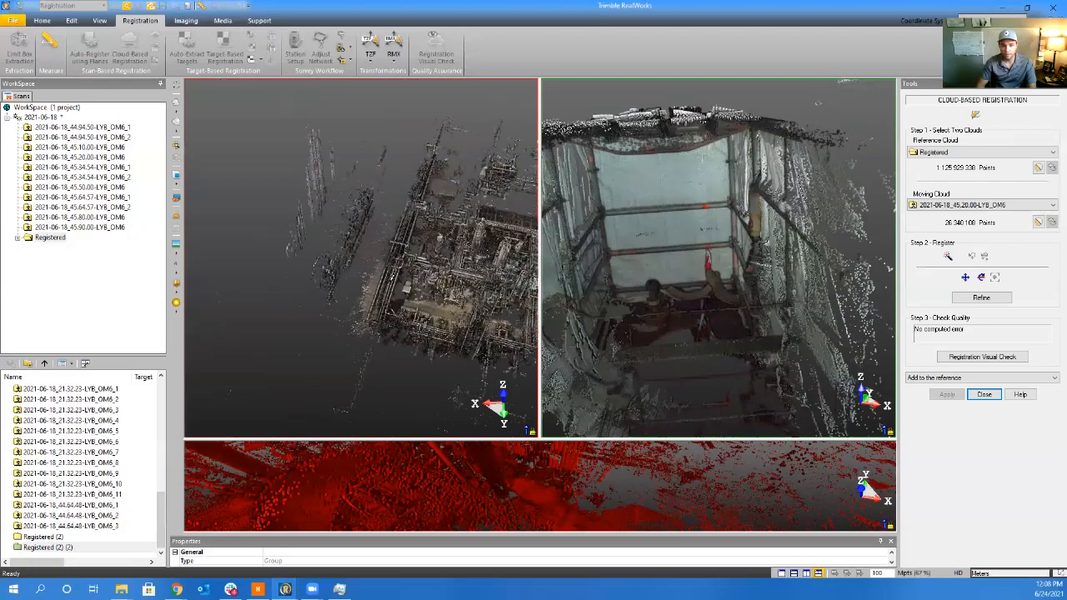
pyautogui.scroll(6, 390, 277)
pyautogui.scroll(5, 378, 244)
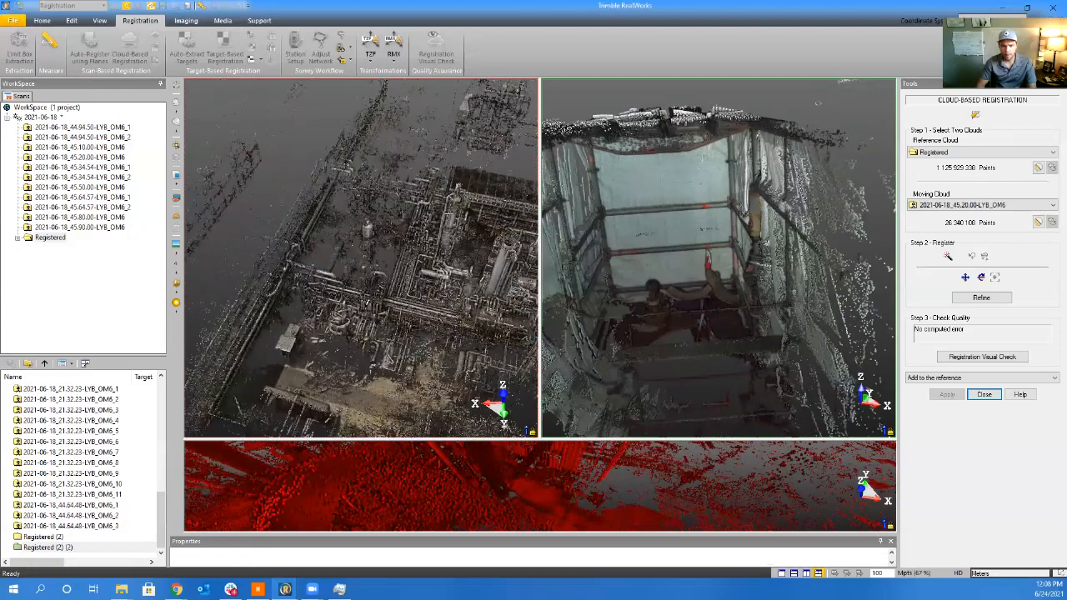
pyautogui.moveTo(396, 278); pyautogui.dragTo(419, 350)
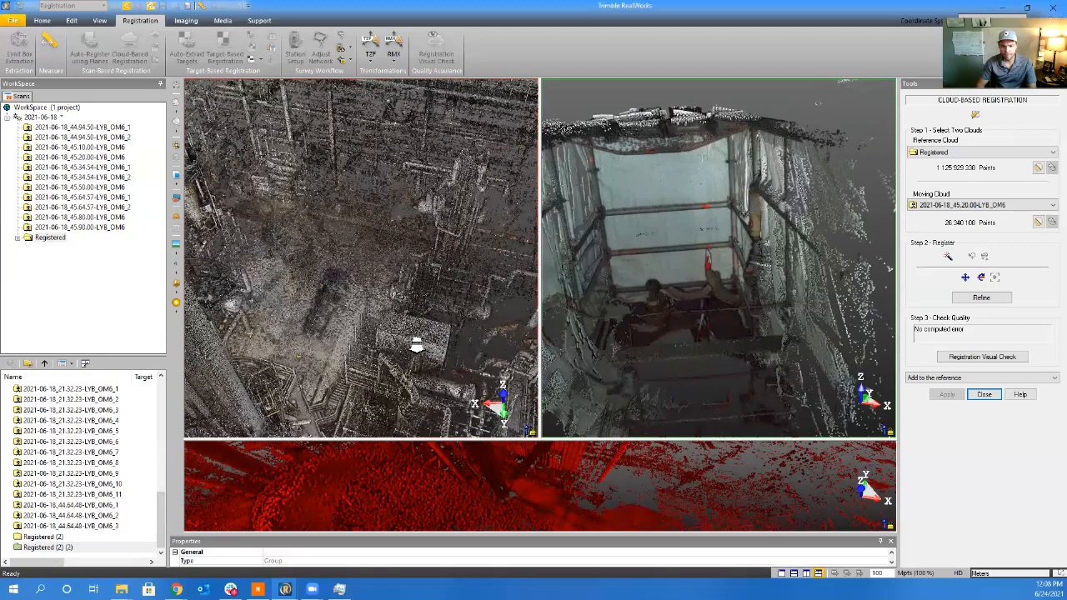
pyautogui.scroll(3, 422, 336)
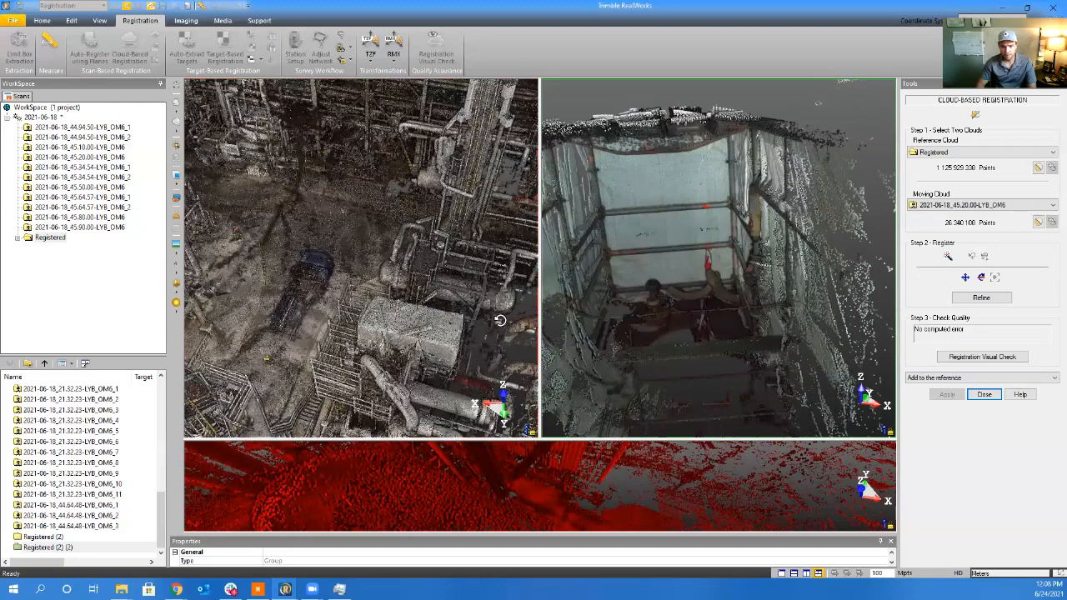
pyautogui.moveTo(435, 336); pyautogui.dragTo(390, 340)
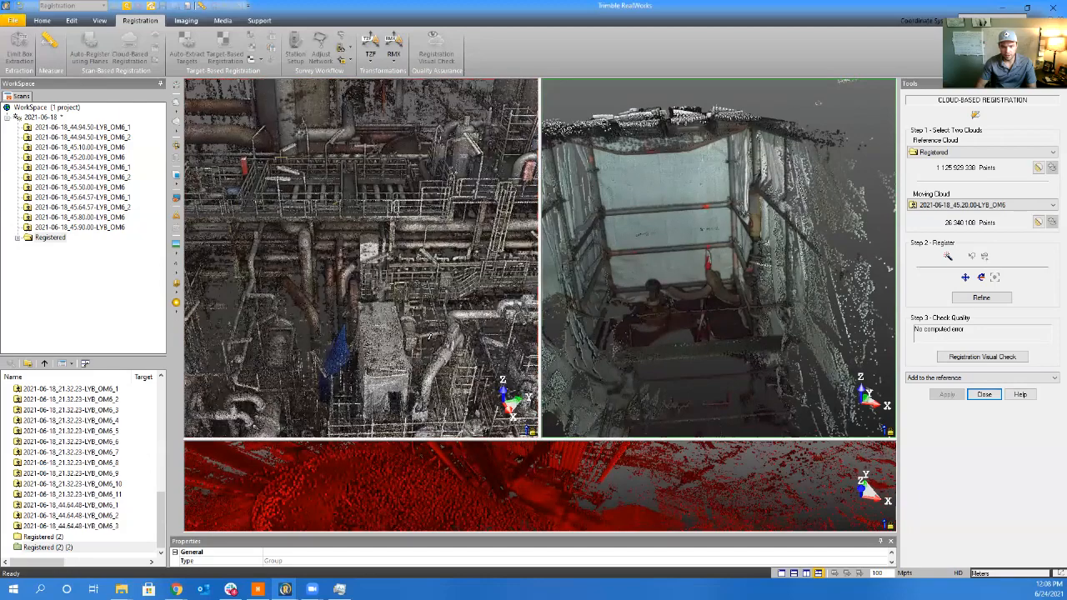
pyautogui.scroll(3, 381, 379)
pyautogui.scroll(3, 393, 351)
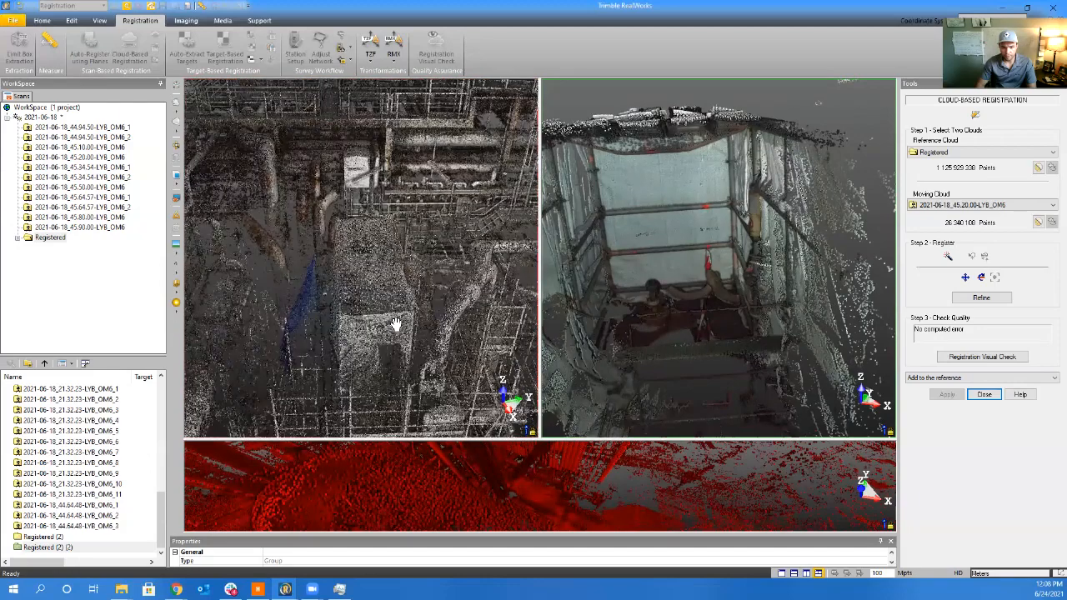
pyautogui.scroll(-5, 661, 271)
# Pick a matching point pair on the rounded vessel beyond the box-shaped enclosure in both clouds, and enlarge the overlay view
pyautogui.moveTo(660, 271)
pyautogui.mouseDown()
pyautogui.moveTo(692, 250)
pyautogui.moveTo(719, 269)
pyautogui.moveTo(716, 285)
pyautogui.moveTo(668, 285)
pyautogui.moveTo(691, 186)
pyautogui.moveTo(669, 253)
pyautogui.mouseUp()
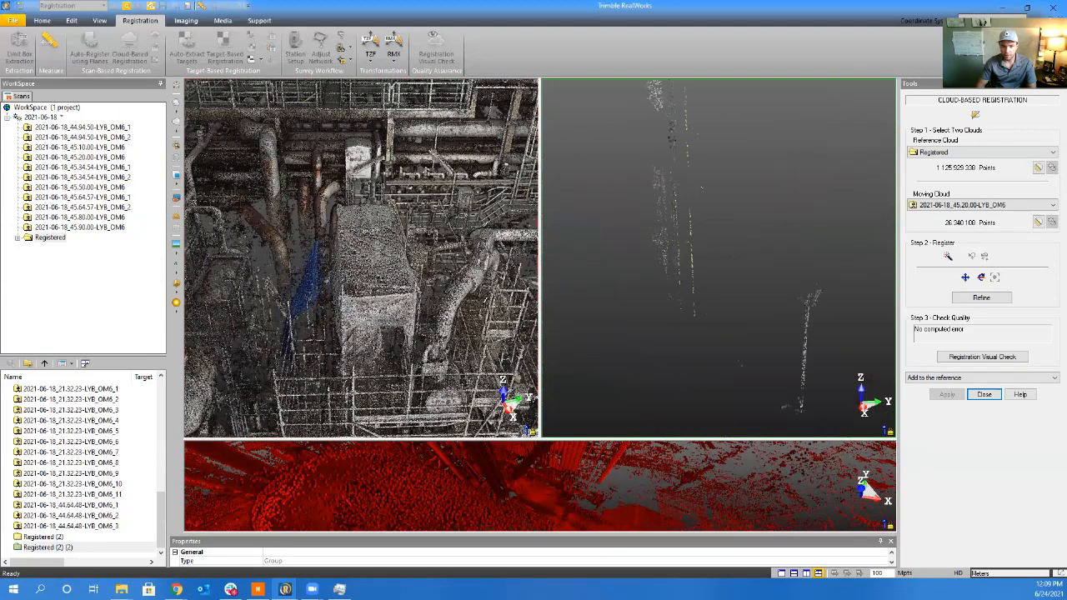
pyautogui.moveTo(486, 297); pyautogui.dragTo(399, 226)
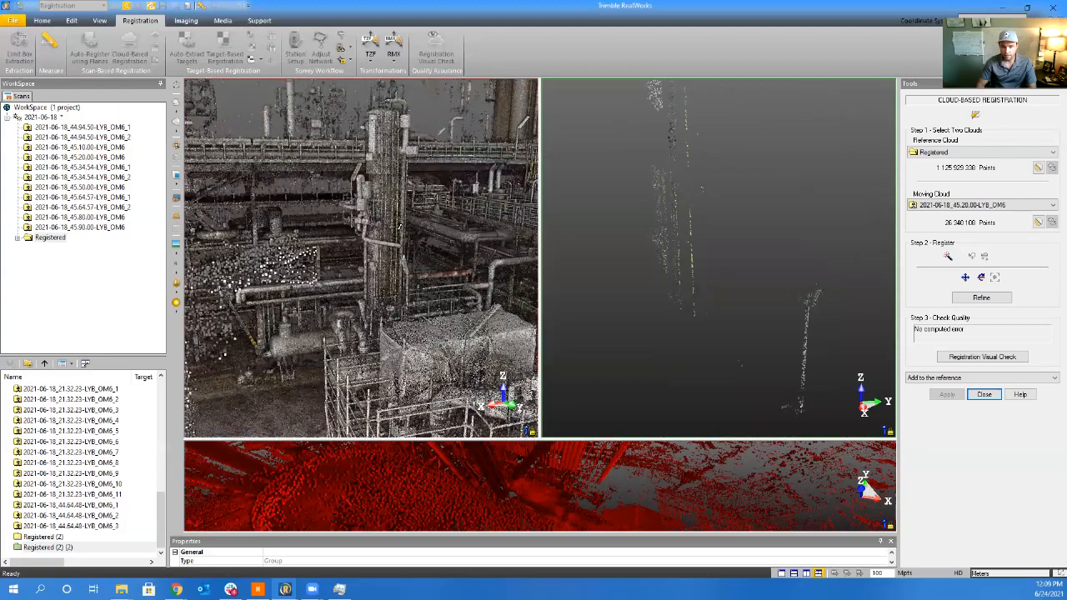
pyautogui.moveTo(429, 314); pyautogui.dragTo(389, 360)
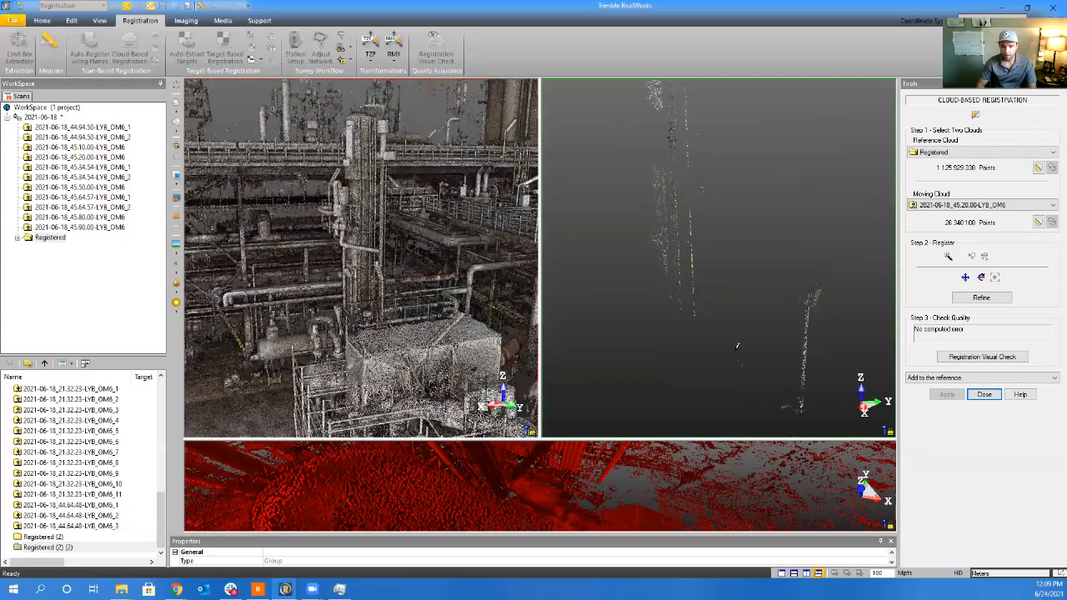
pyautogui.moveTo(675, 323); pyautogui.dragTo(653, 337)
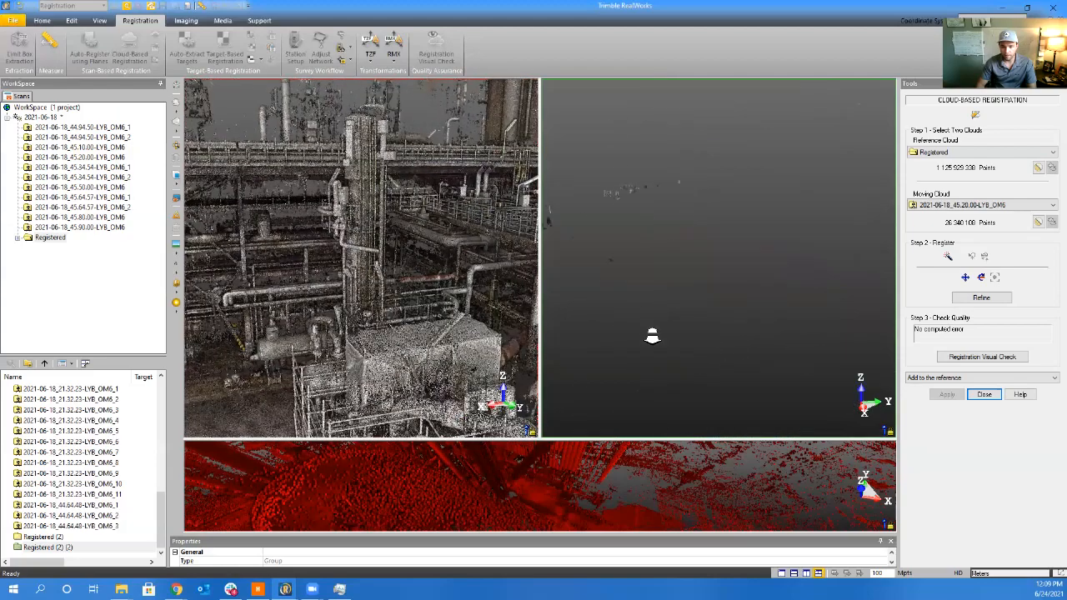
pyautogui.moveTo(743, 269); pyautogui.dragTo(781, 277)
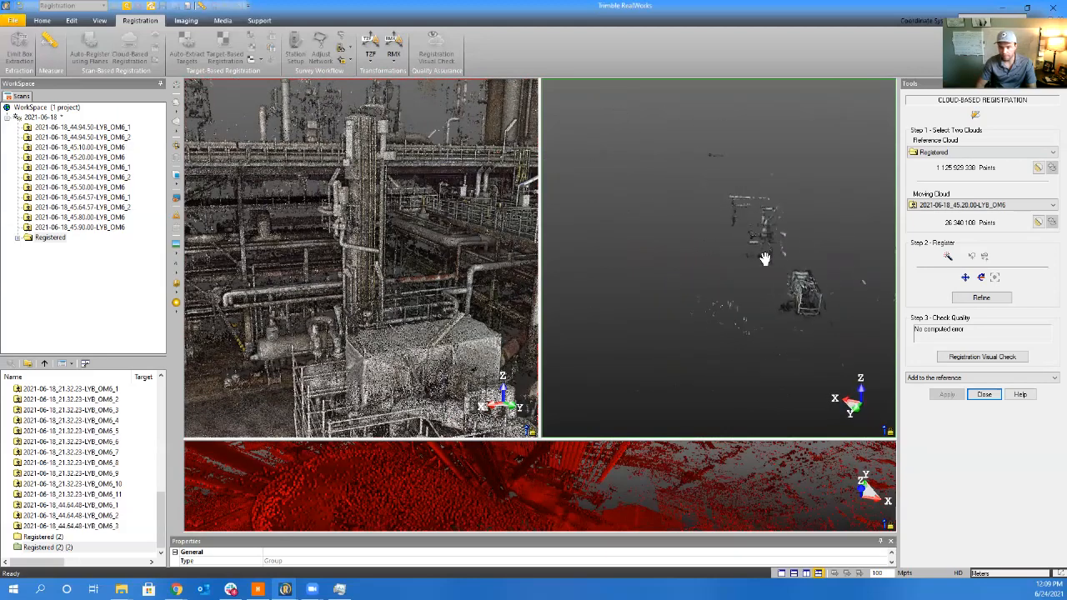
pyautogui.scroll(4, 733, 260)
pyautogui.moveTo(766, 258); pyautogui.dragTo(713, 267, button='middle')
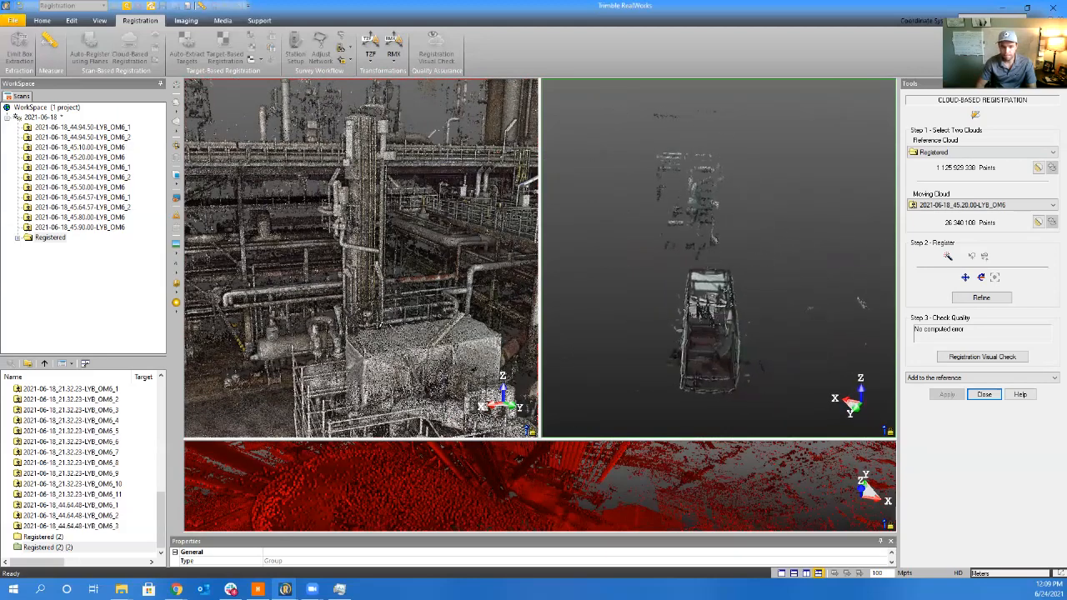
pyautogui.moveTo(324, 332); pyautogui.dragTo(266, 335)
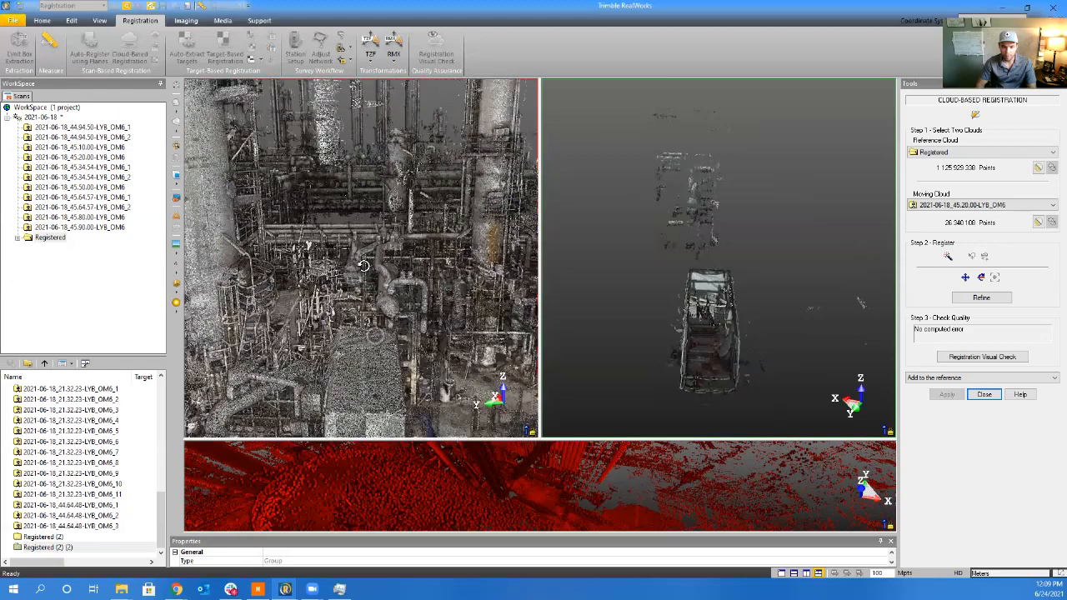
pyautogui.moveTo(734, 199); pyautogui.dragTo(697, 267)
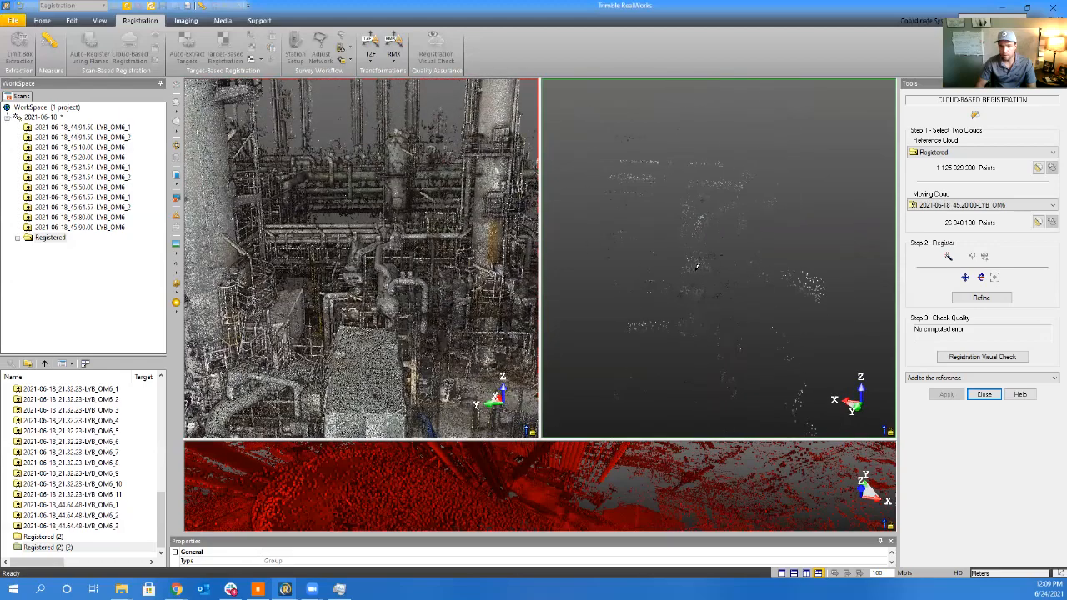
pyautogui.moveTo(631, 291); pyautogui.dragTo(699, 285)
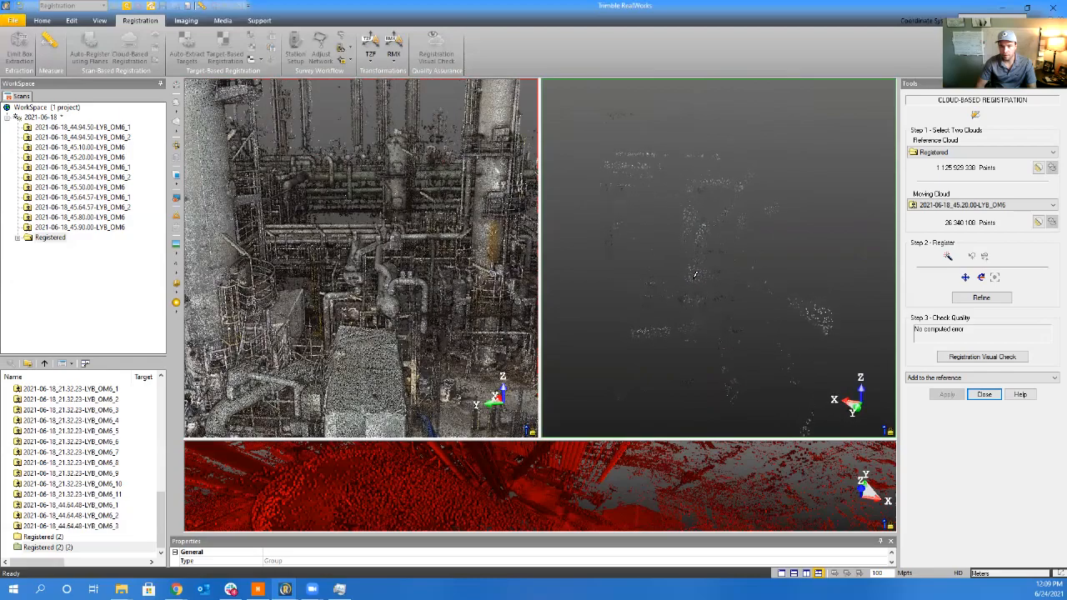
pyautogui.scroll(10, 352, 277)
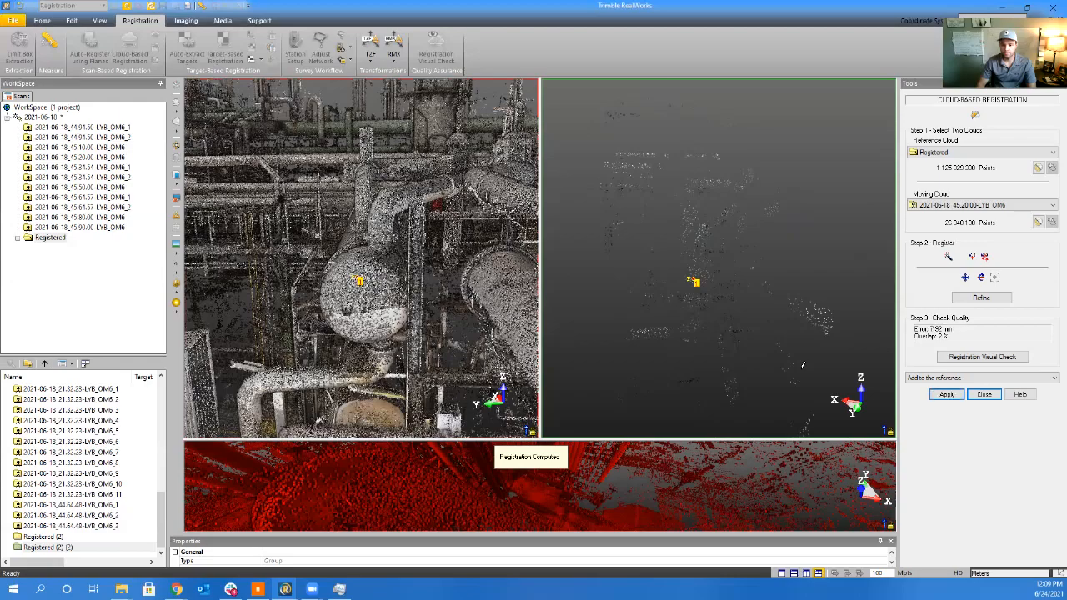
pyautogui.click(582, 490)
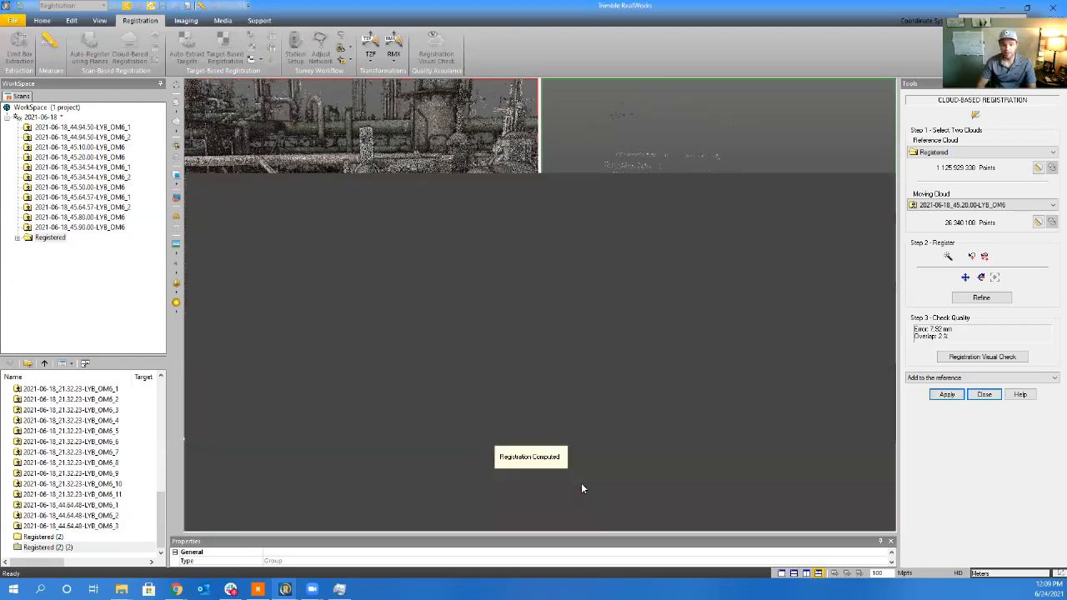
# Examine where the moving scan falls within the plant cloud in the overlay view
pyautogui.scroll(-5, 542, 358)
pyautogui.moveTo(523, 369); pyautogui.dragTo(474, 476)
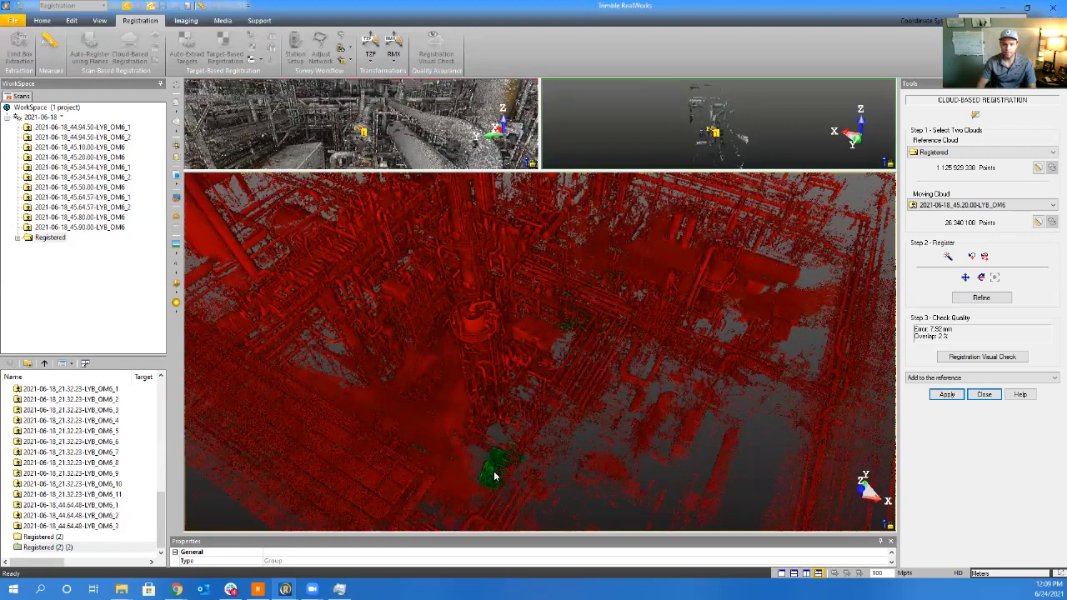
pyautogui.moveTo(480, 450); pyautogui.dragTo(679, 351)
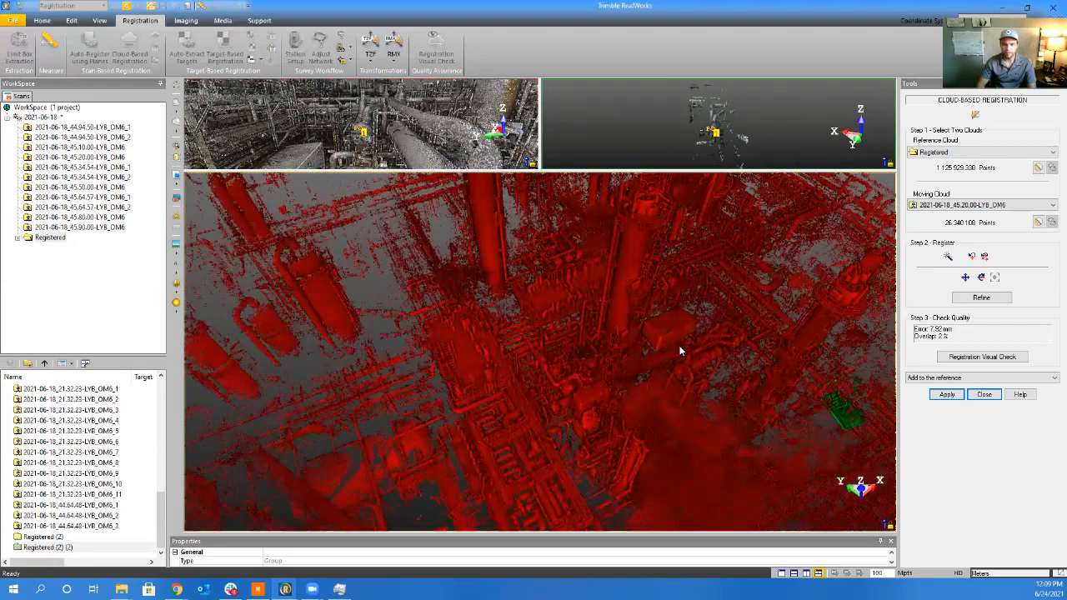
pyautogui.scroll(2, 680, 312)
pyautogui.scroll(3, 554, 426)
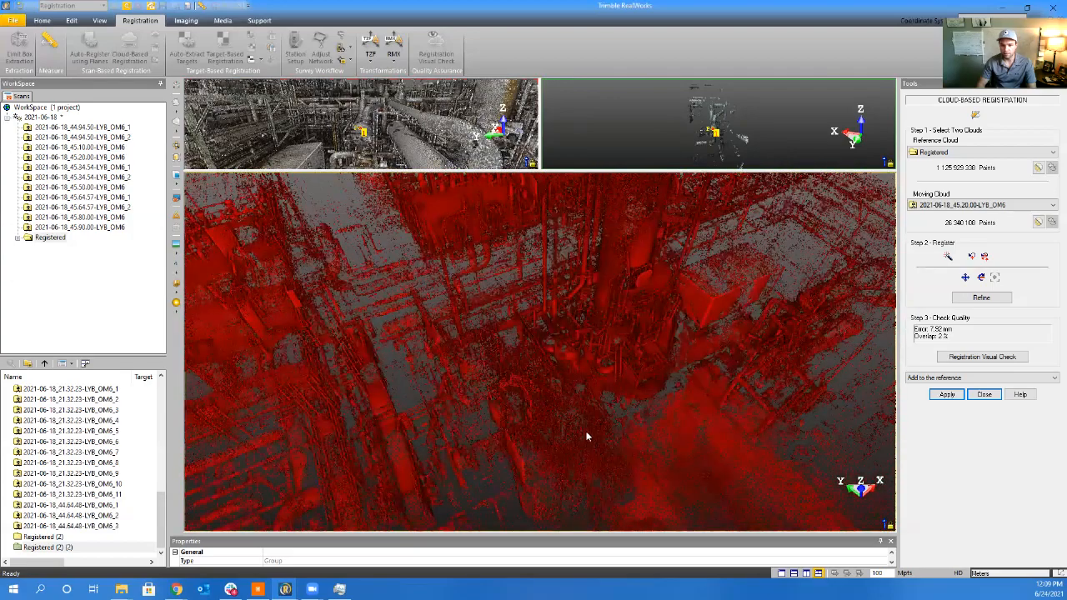
pyautogui.moveTo(588, 436); pyautogui.dragTo(471, 442, button='middle')
pyautogui.moveTo(471, 442); pyautogui.dragTo(596, 408)
# Pick a second matching point pair on the rounded end of the larger neighbouring vessel in both clouds
pyautogui.click(352, 140)
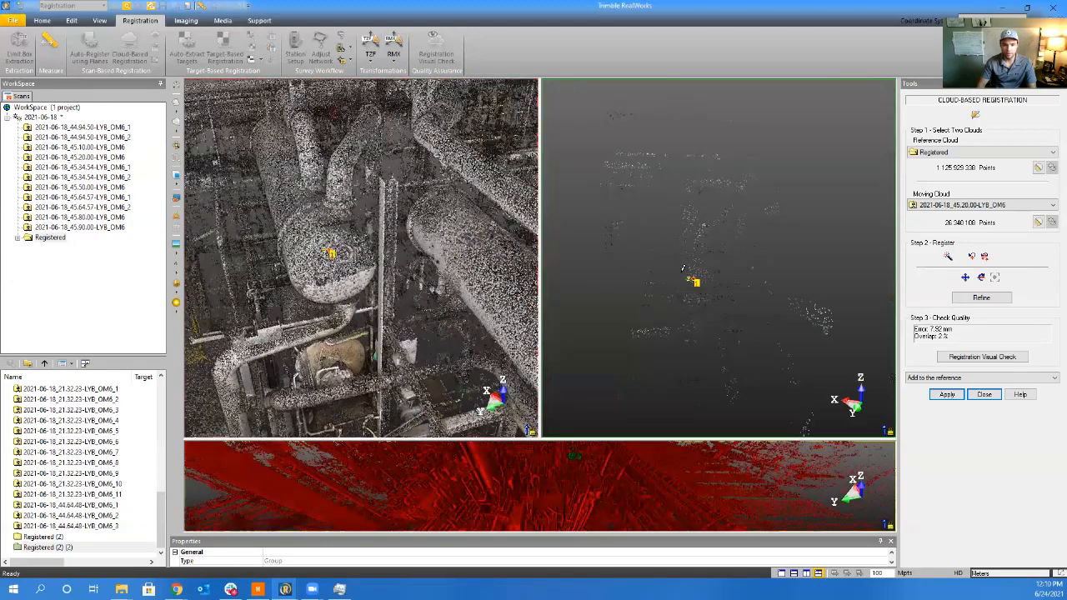
pyautogui.moveTo(713, 287); pyautogui.dragTo(726, 295)
pyautogui.scroll(-2, 729, 293)
pyautogui.scroll(4, 656, 279)
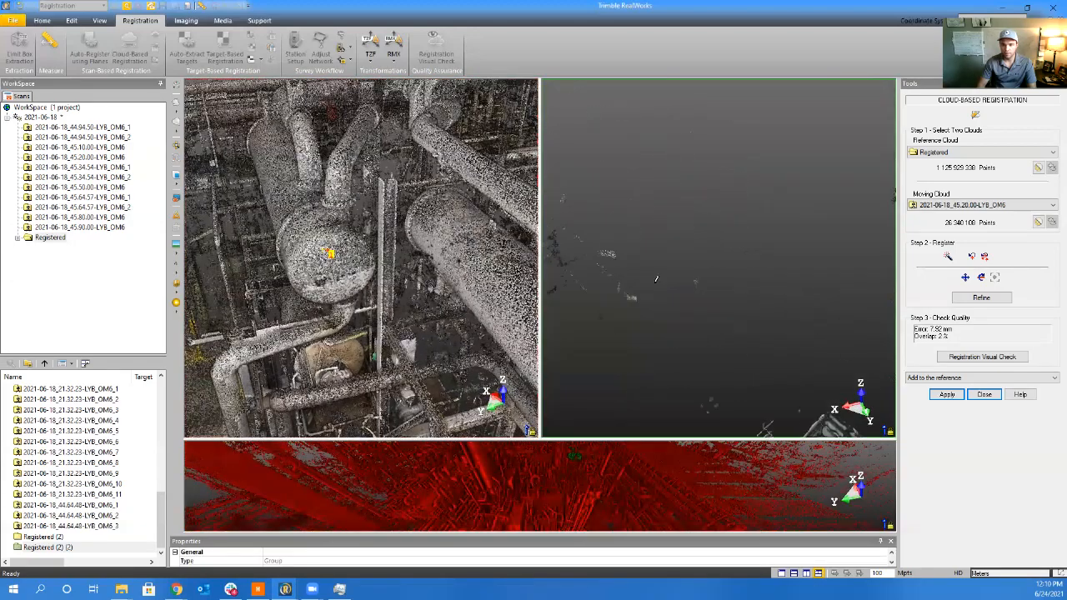
pyautogui.scroll(2, 629, 304)
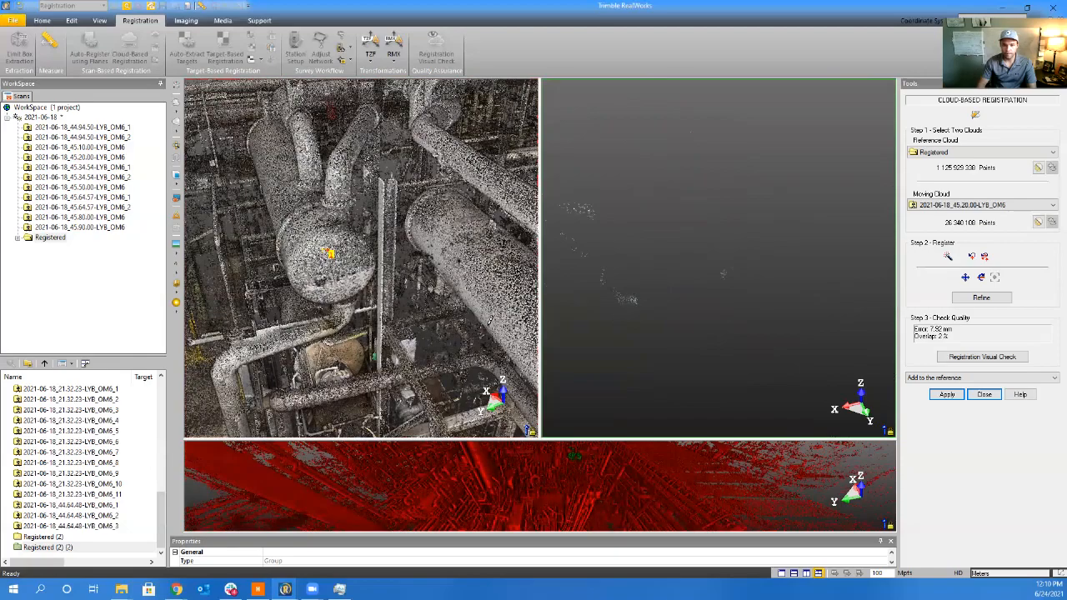
pyautogui.scroll(-3, 490, 321)
pyautogui.moveTo(473, 340); pyautogui.dragTo(350, 219, button='middle')
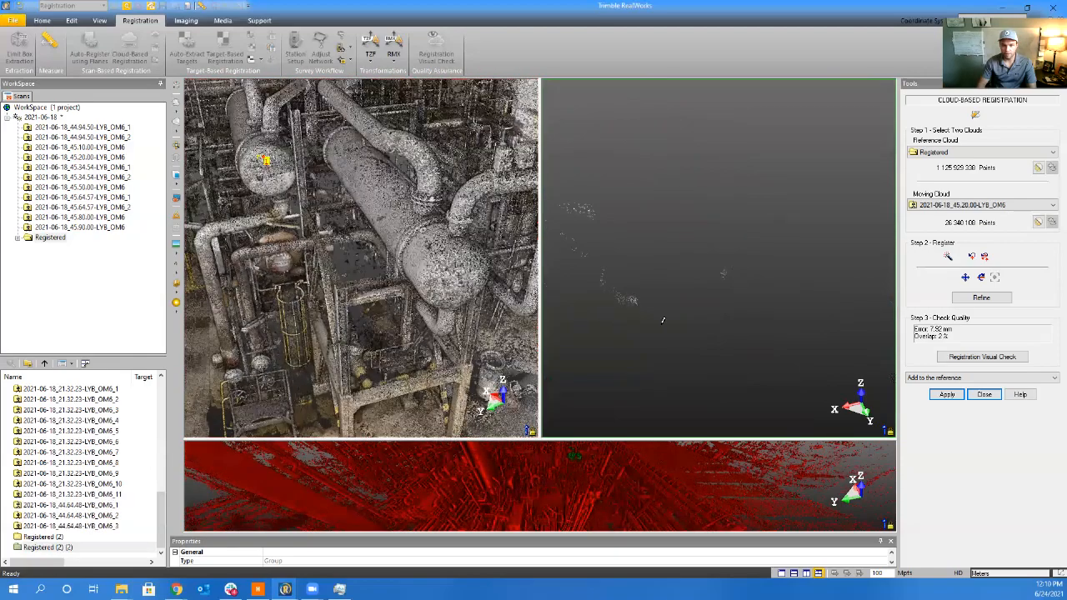
pyautogui.scroll(-2, 663, 320)
pyautogui.moveTo(665, 331); pyautogui.dragTo(667, 300)
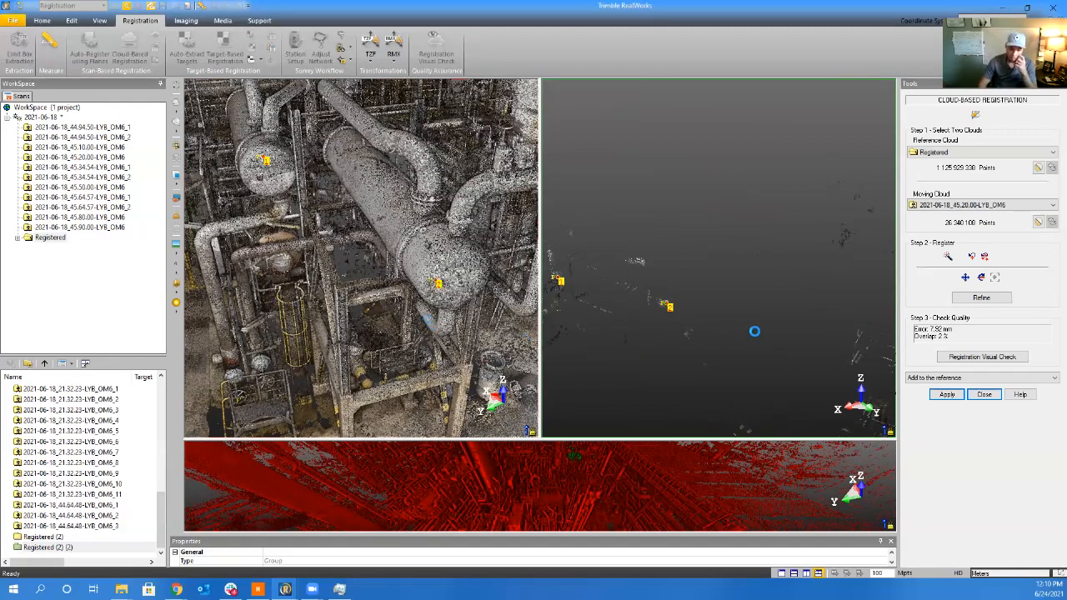
# Rotate the moving scan into line with the box-shaped enclosure in the enlarged overlay, and shift it horizontally over the enclosure
pyautogui.click(522, 508)
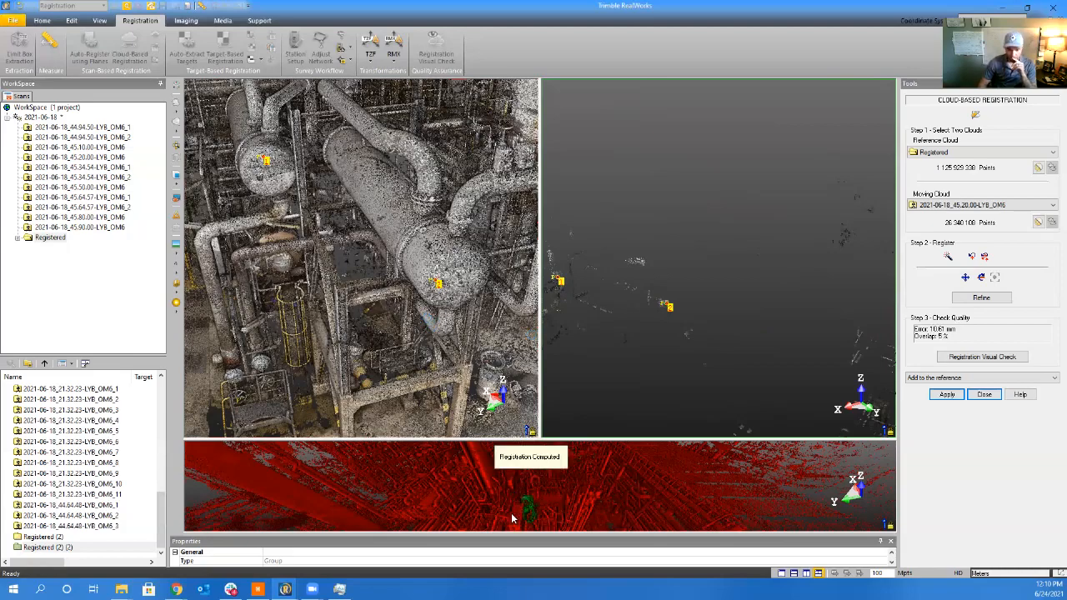
pyautogui.scroll(4, 467, 462)
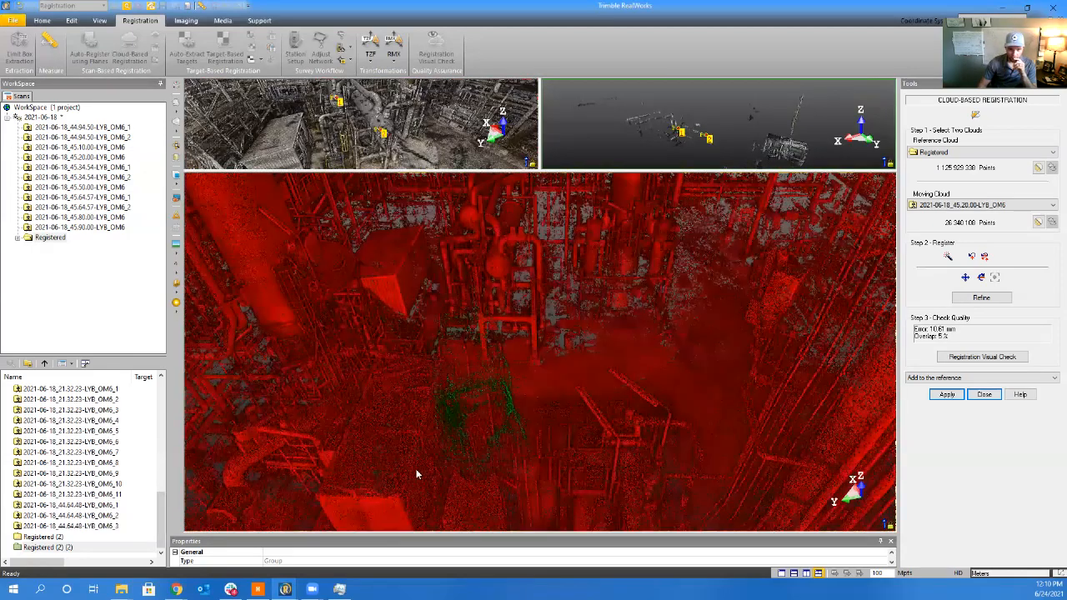
pyautogui.moveTo(416, 475); pyautogui.dragTo(828, 418)
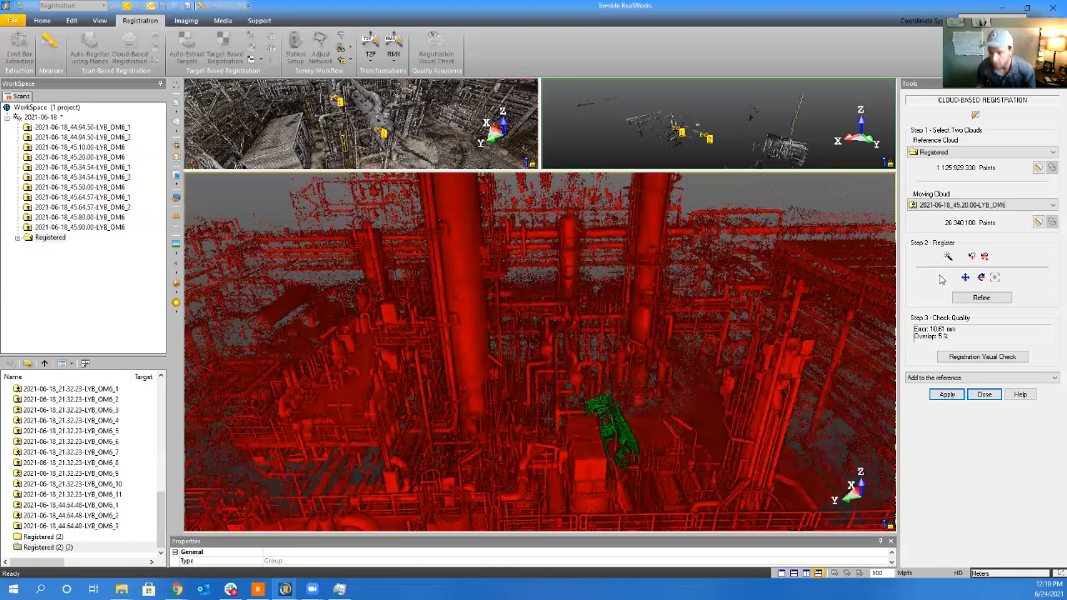
pyautogui.click(980, 277)
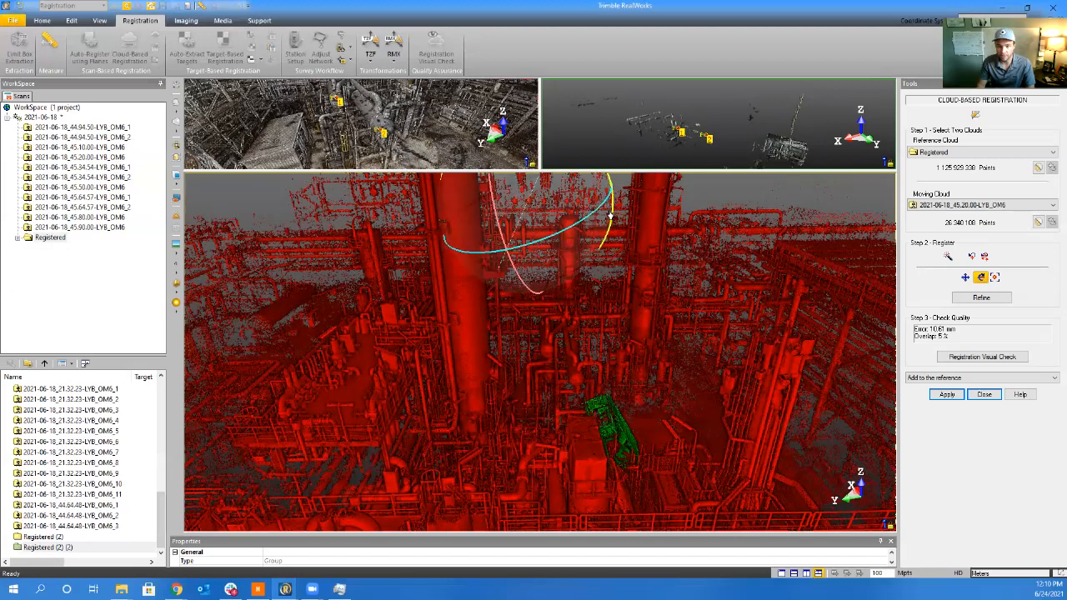
pyautogui.moveTo(610, 217); pyautogui.dragTo(588, 234)
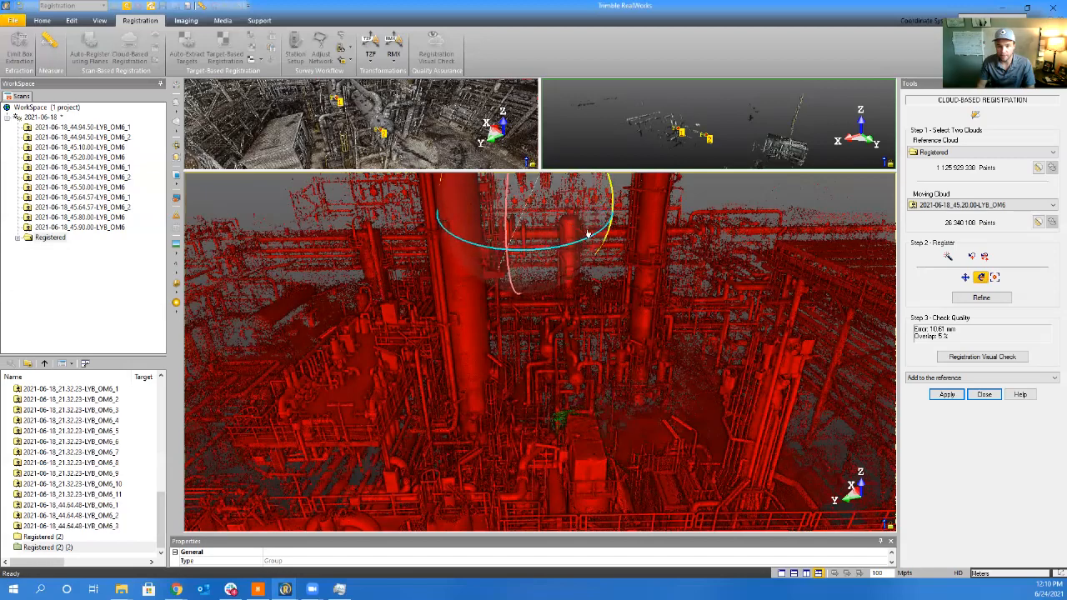
pyautogui.moveTo(511, 279); pyautogui.dragTo(511, 264)
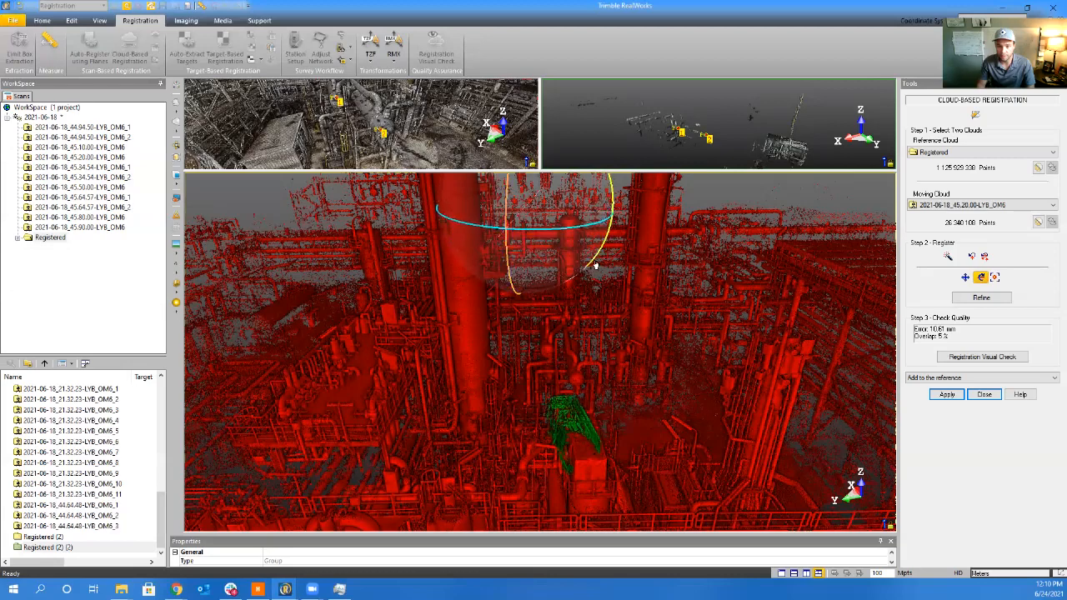
pyautogui.moveTo(596, 266); pyautogui.dragTo(542, 233)
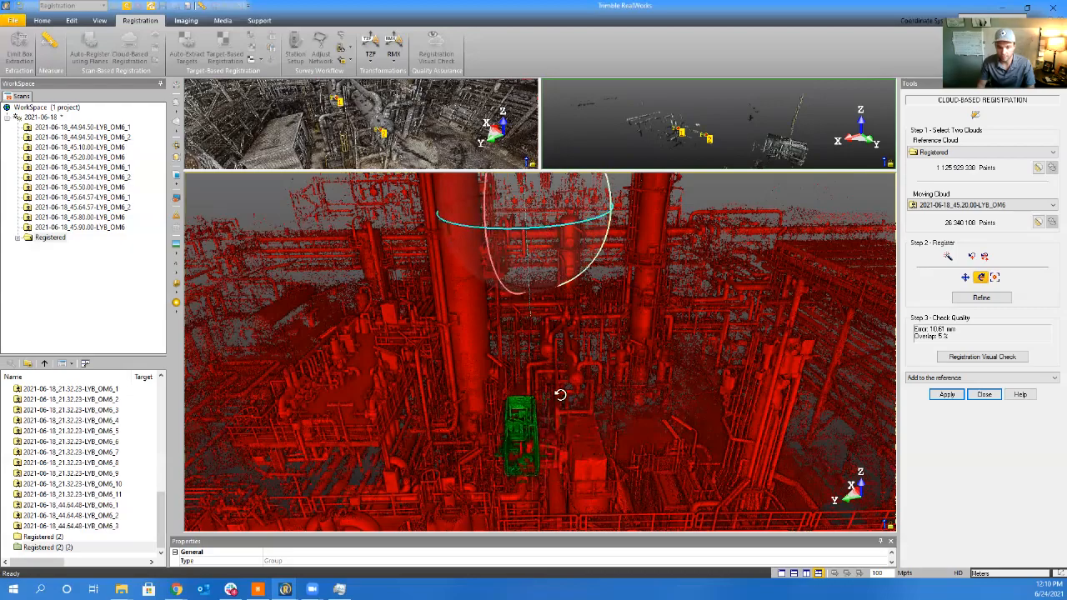
pyautogui.moveTo(560, 396); pyautogui.dragTo(551, 480)
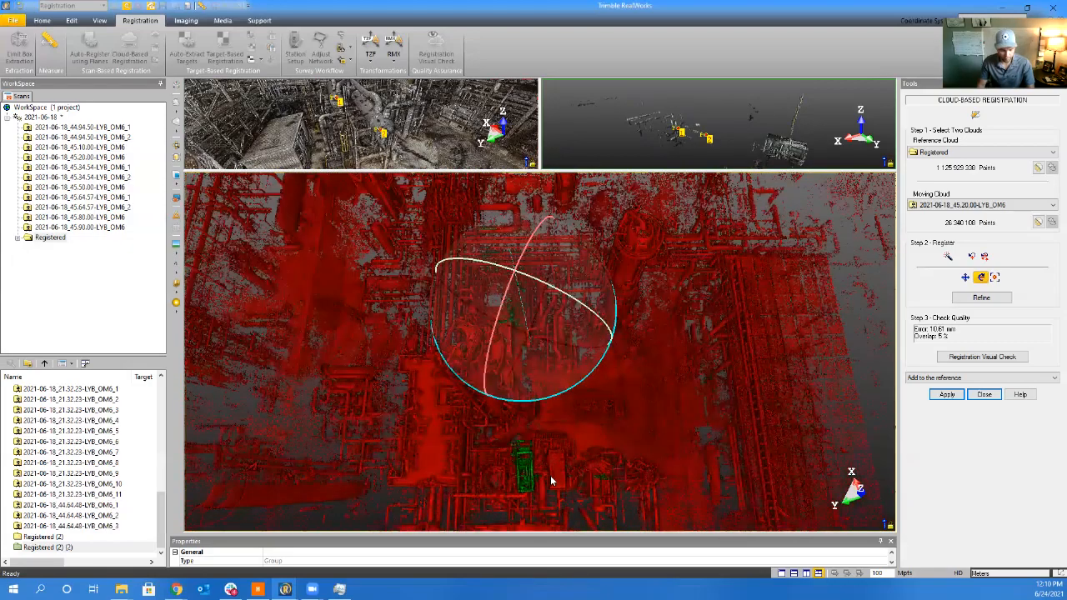
pyautogui.click(965, 278)
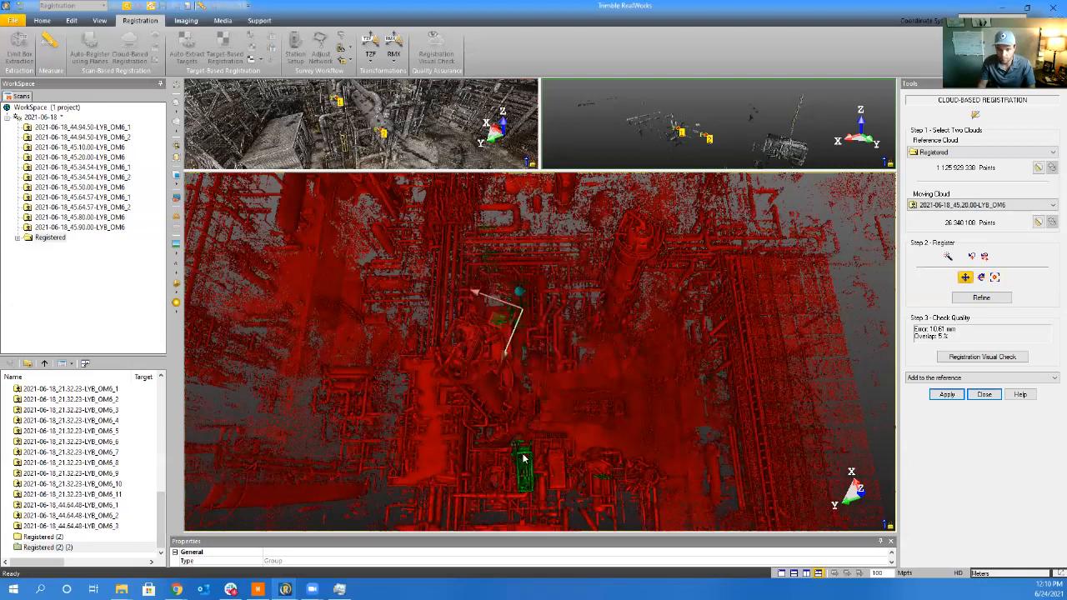
pyautogui.moveTo(517, 328); pyautogui.dragTo(533, 320)
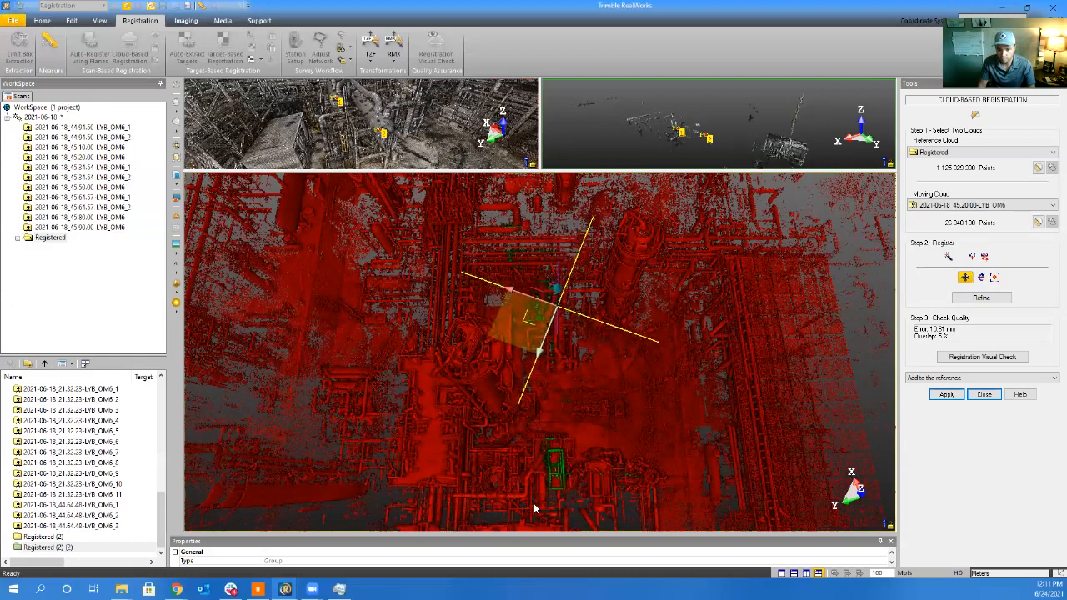
# Examine the moving scan's height and position against the box-shaped enclosure from above and from the side
pyautogui.scroll(6, 550, 494)
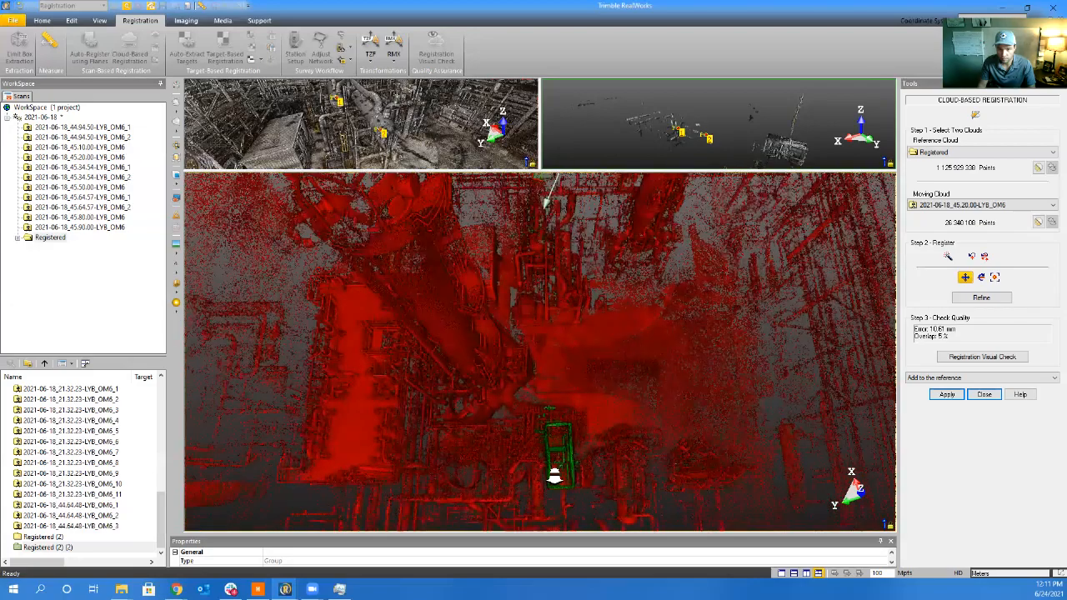
pyautogui.moveTo(557, 476); pyautogui.dragTo(571, 470, button='middle')
pyautogui.moveTo(572, 474); pyautogui.dragTo(597, 528)
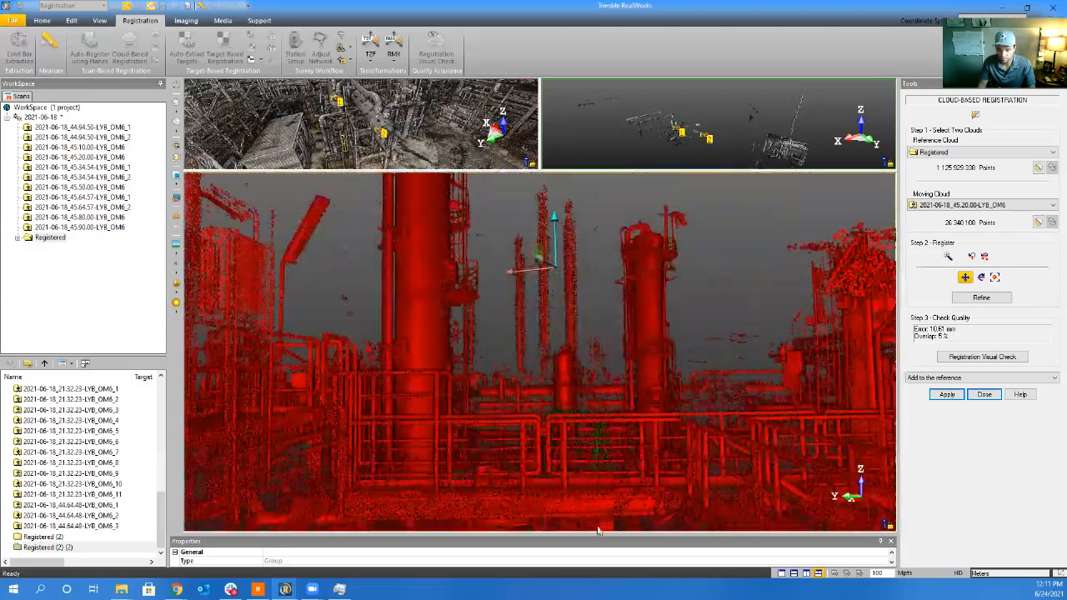
pyautogui.moveTo(597, 528); pyautogui.dragTo(592, 401, button='middle')
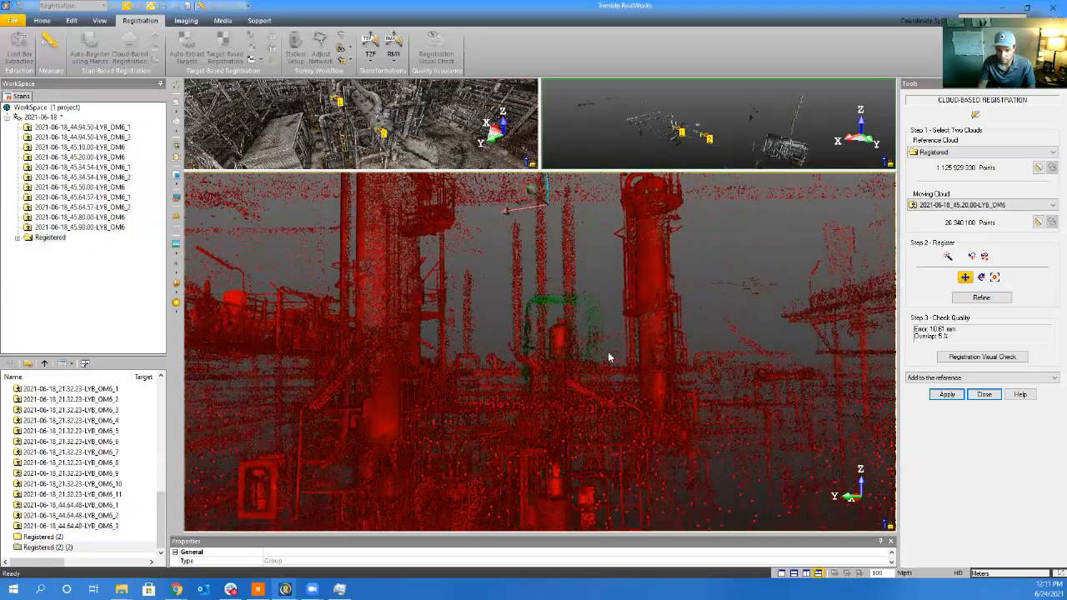
pyautogui.scroll(4, 581, 369)
pyautogui.scroll(6, 510, 429)
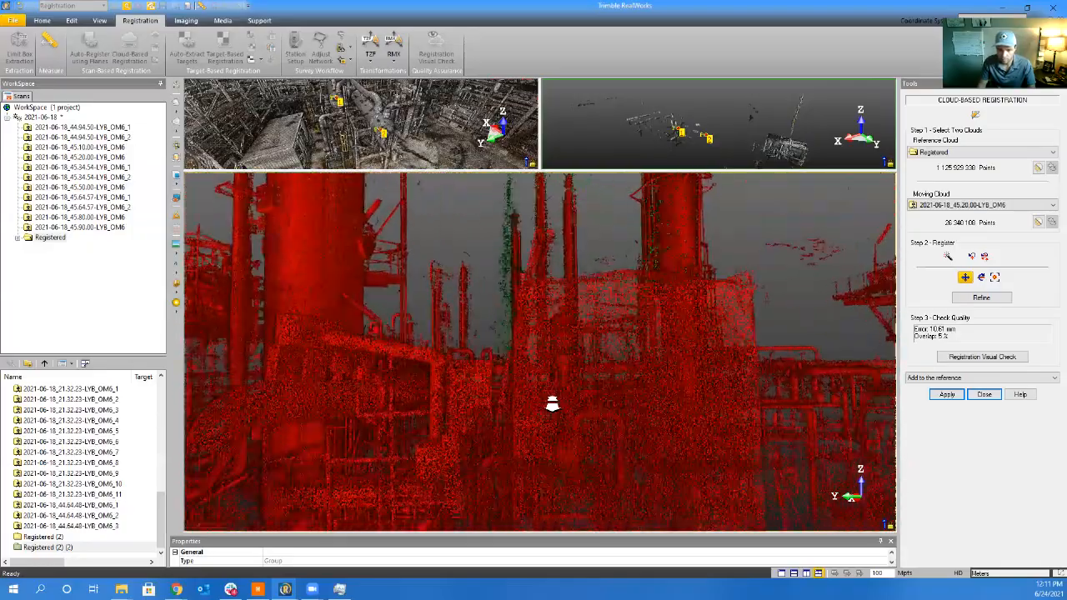
pyautogui.moveTo(584, 405); pyautogui.dragTo(520, 586, button='middle')
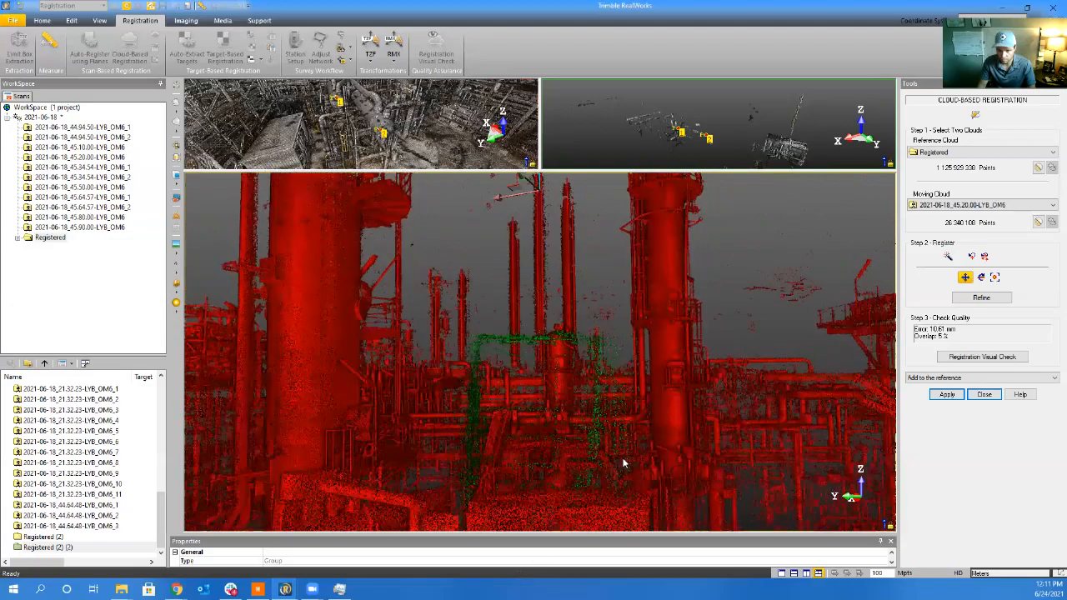
pyautogui.moveTo(641, 439); pyautogui.dragTo(594, 435)
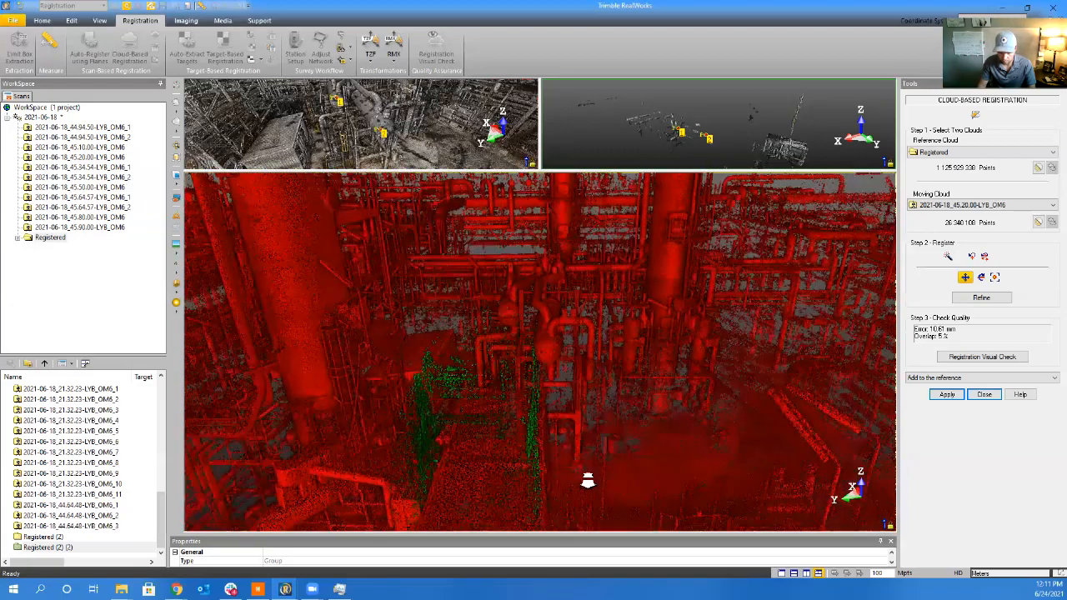
pyautogui.moveTo(587, 481); pyautogui.dragTo(643, 428)
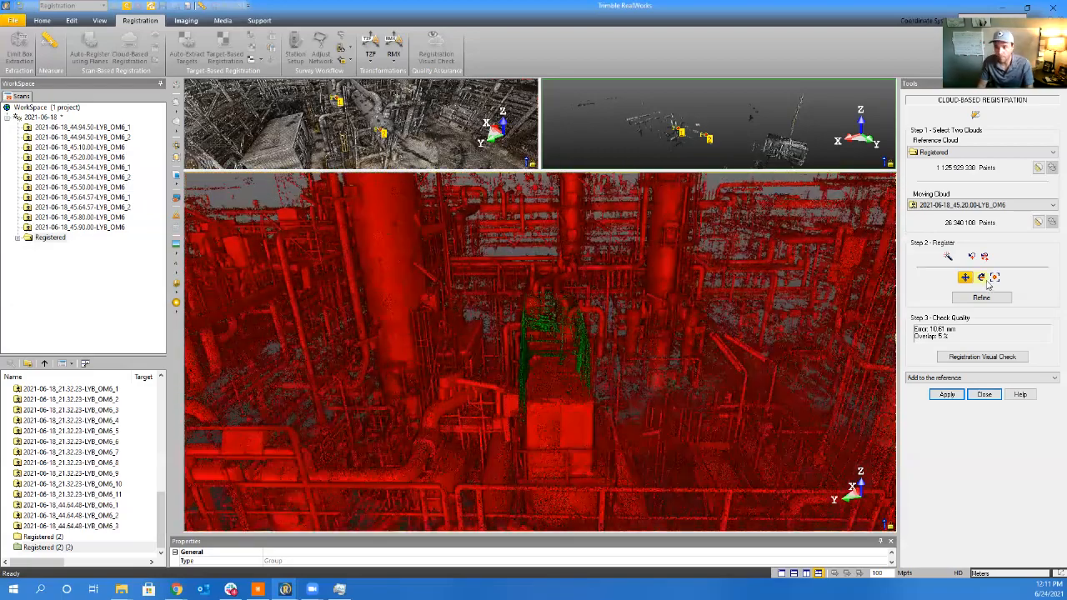
# Set the rotation centre on the box-shaped enclosure and rotate the moving scan about it, keeping the registration tool open
pyautogui.click(554, 381)
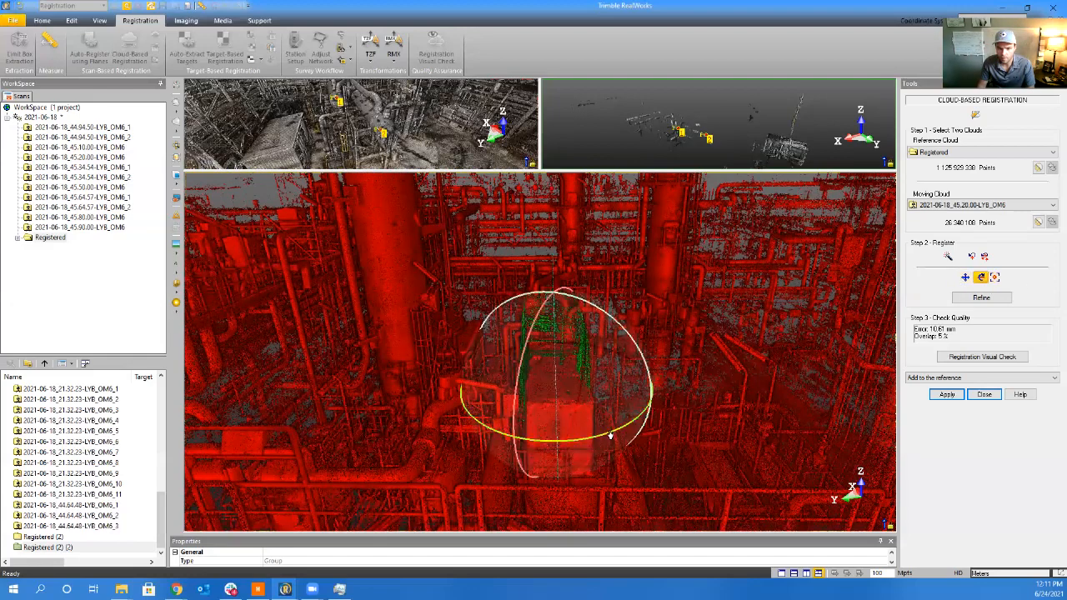
pyautogui.moveTo(610, 435); pyautogui.dragTo(644, 425)
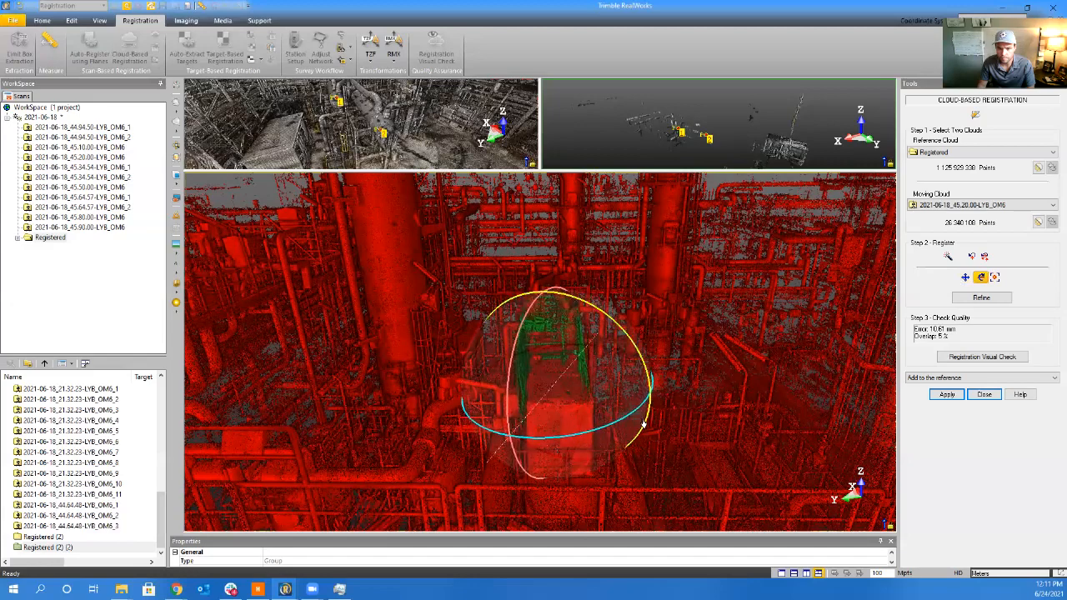
pyautogui.moveTo(621, 479); pyautogui.dragTo(662, 476)
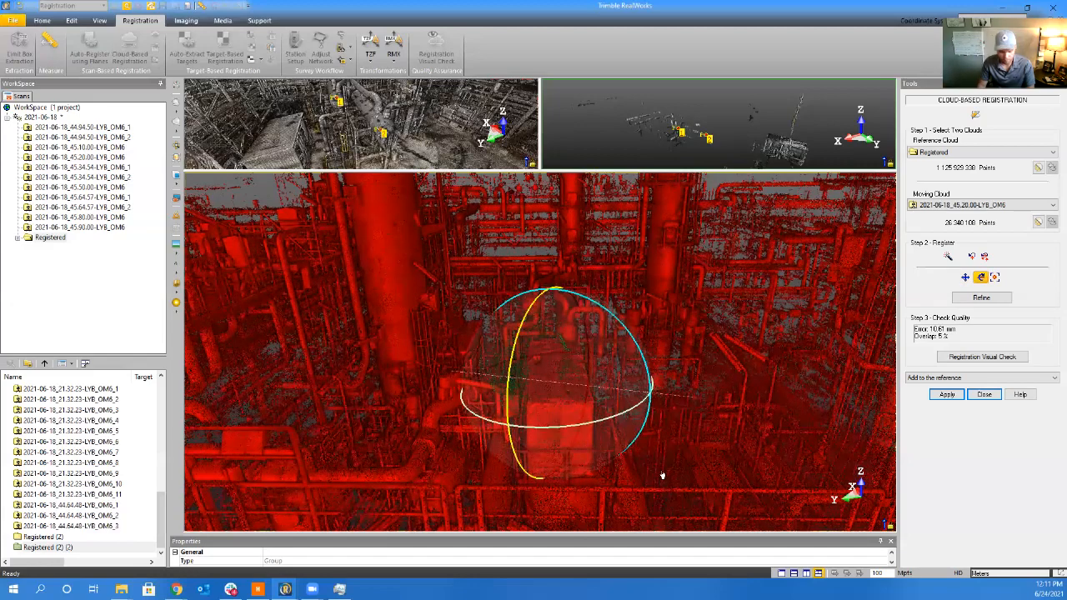
pyautogui.press('Escape')
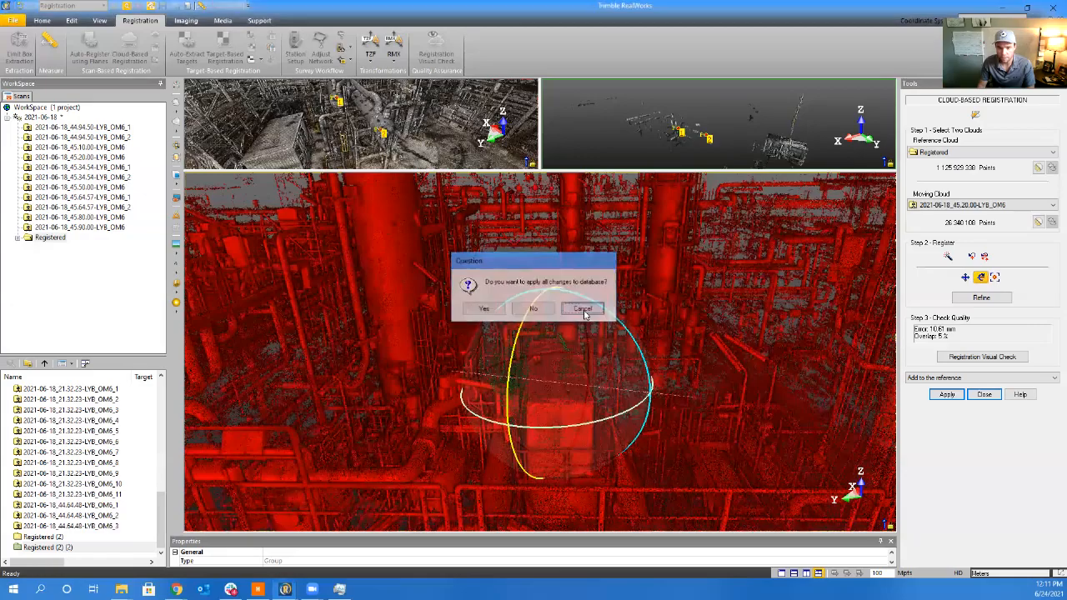
pyautogui.click(584, 310)
# Rotate the moving scan 45.20.00 about the box-shaped enclosure to bring its tilted points nearer to the enclosure's orientation
pyautogui.moveTo(584, 502); pyautogui.dragTo(537, 408)
pyautogui.moveTo(594, 467); pyautogui.dragTo(546, 430)
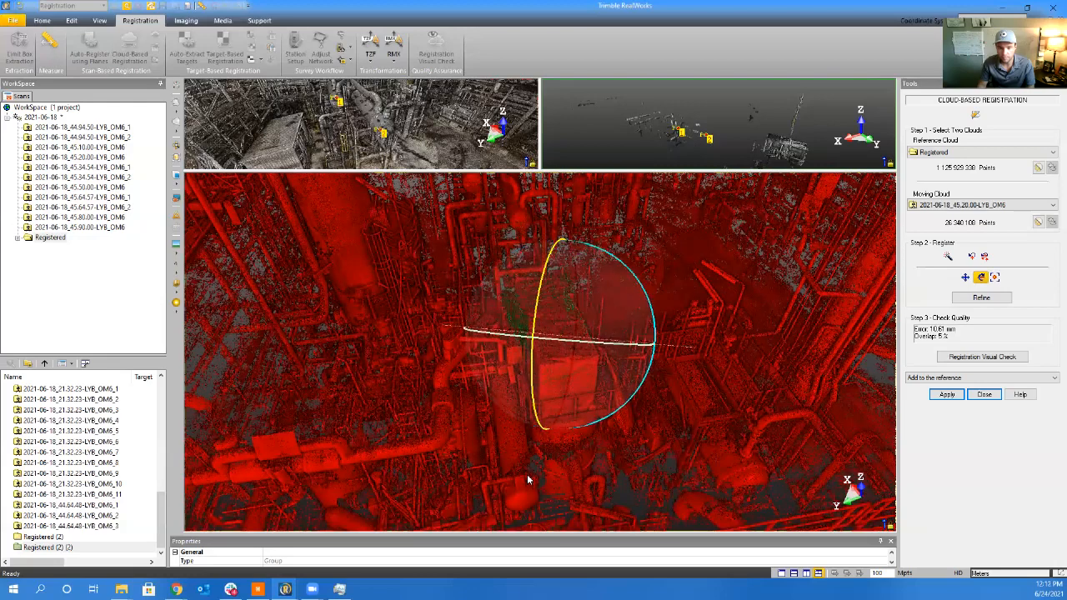
pyautogui.moveTo(621, 473); pyautogui.dragTo(457, 474)
pyautogui.moveTo(383, 475); pyautogui.dragTo(803, 300, button='middle')
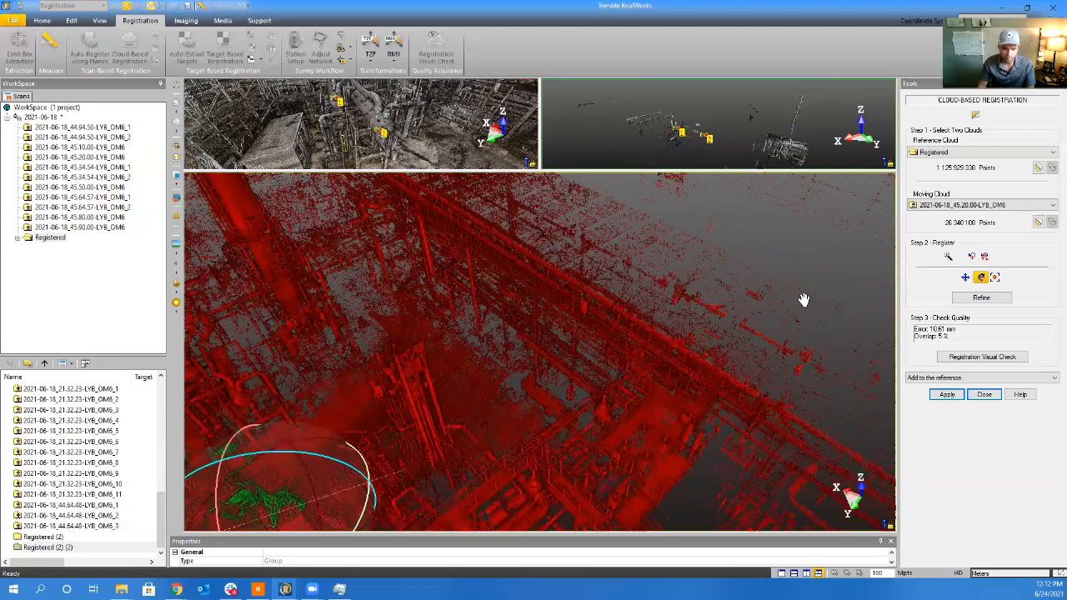
pyautogui.moveTo(429, 486); pyautogui.dragTo(750, 327, button='middle')
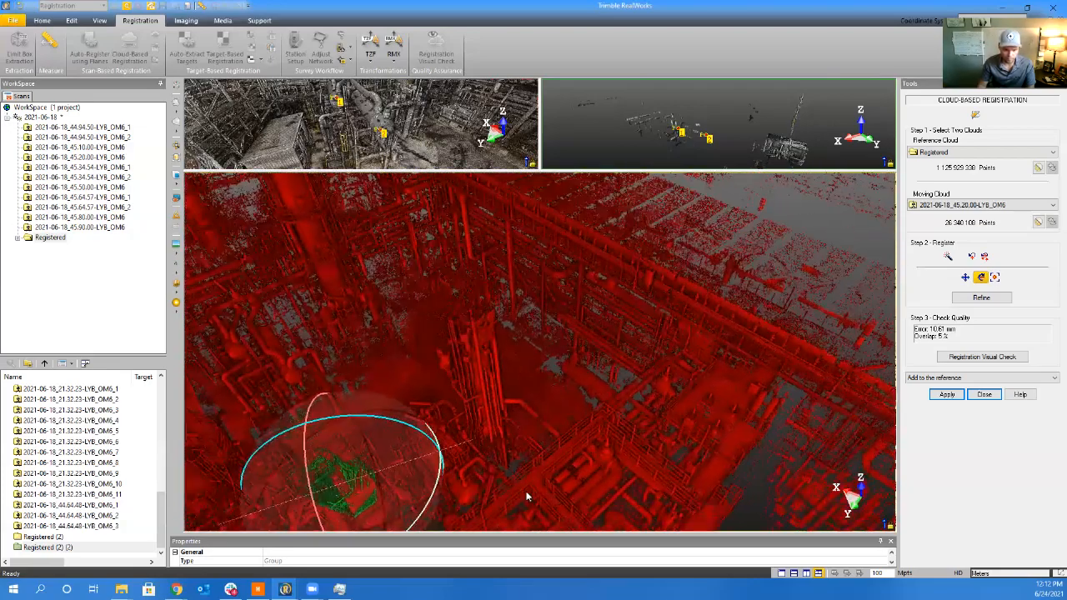
pyautogui.moveTo(527, 497); pyautogui.dragTo(723, 335, button='middle')
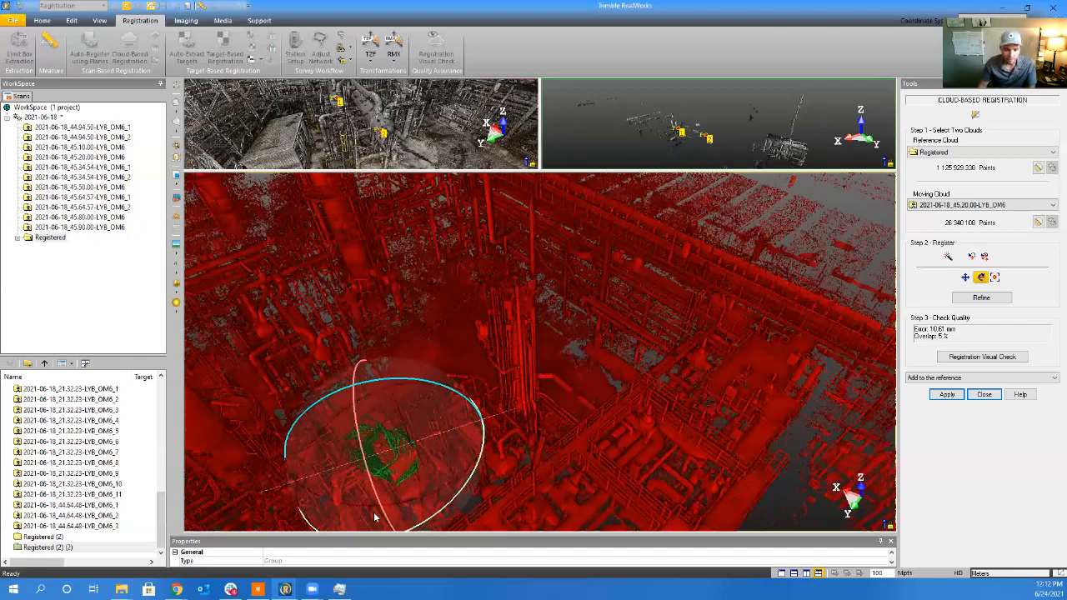
pyautogui.moveTo(354, 463); pyautogui.dragTo(344, 355)
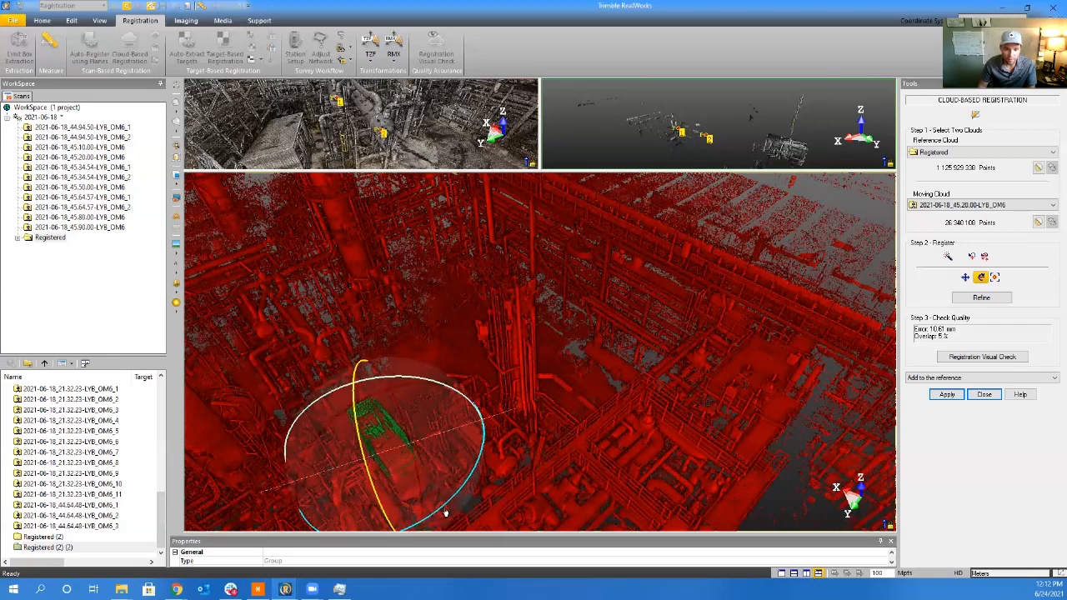
# Level the moving scan against the enclosure by rotating it slightly in a side view
pyautogui.moveTo(446, 507); pyautogui.dragTo(450, 528)
pyautogui.moveTo(523, 486); pyautogui.dragTo(542, 540)
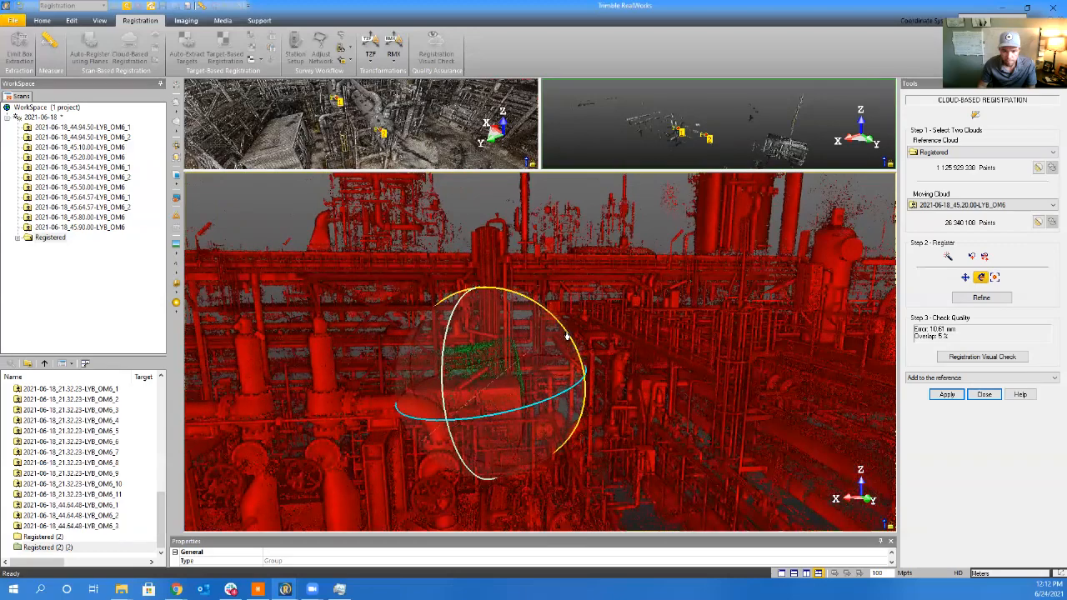
pyautogui.moveTo(566, 336); pyautogui.dragTo(572, 346)
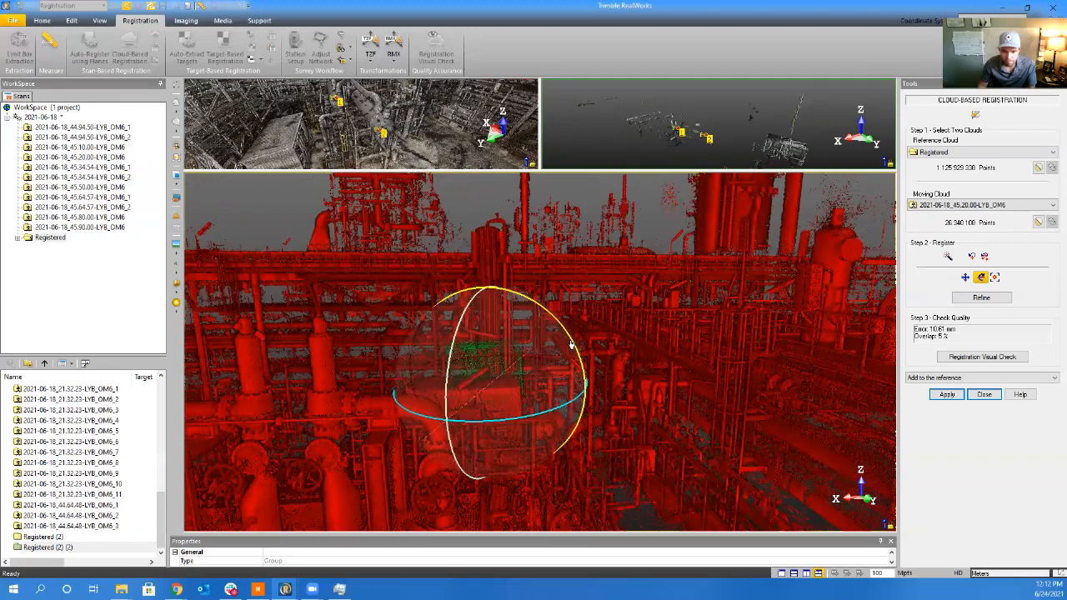
# Move the moving scan over the box-shaped enclosure and lower it vertically until it meets the enclosure's top edge
pyautogui.click(965, 278)
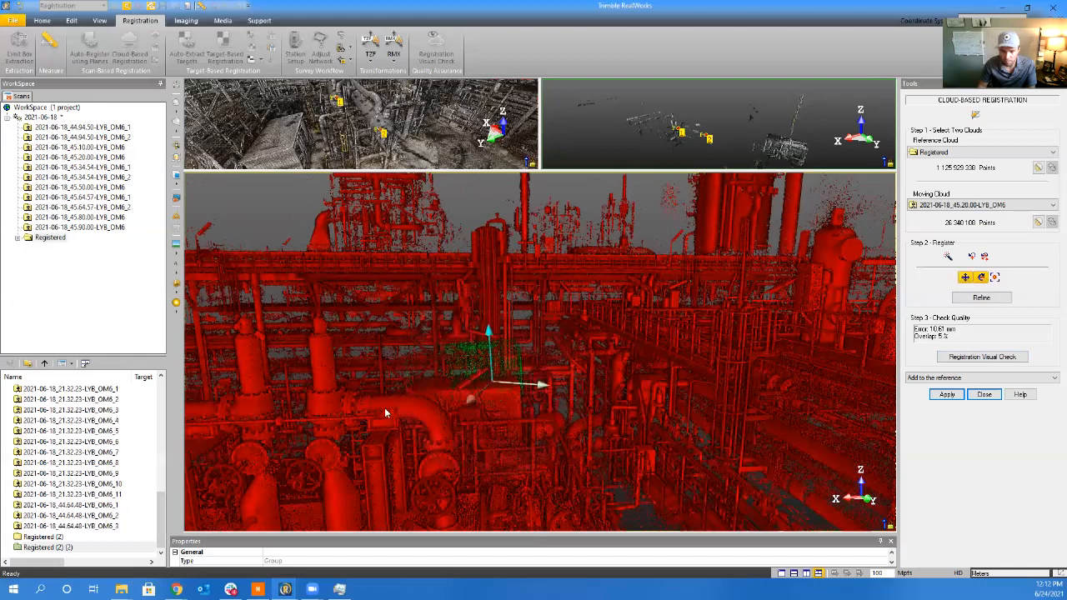
pyautogui.moveTo(487, 346); pyautogui.dragTo(301, 485)
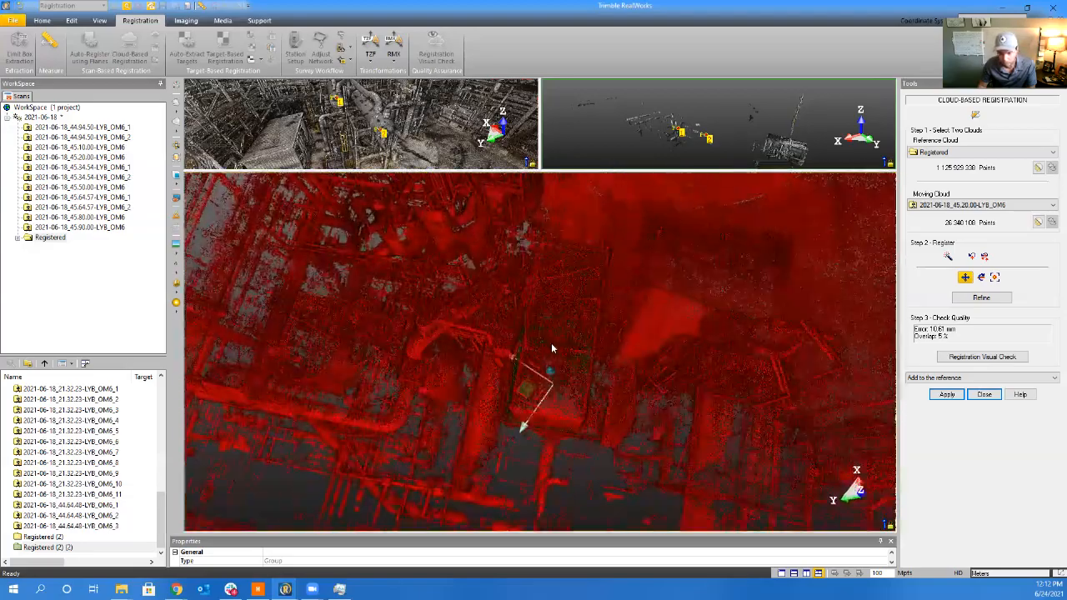
pyautogui.scroll(2, 560, 349)
pyautogui.moveTo(569, 353); pyautogui.dragTo(575, 398, button='middle')
pyautogui.scroll(3, 576, 400)
pyautogui.moveTo(587, 406); pyautogui.dragTo(602, 295)
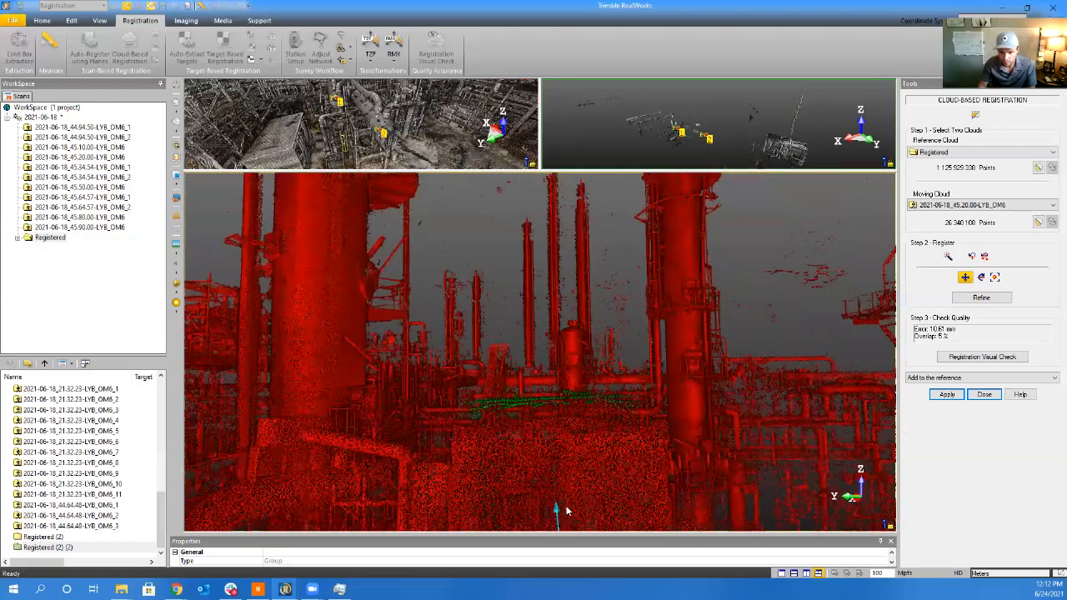
pyautogui.scroll(3, 623, 406)
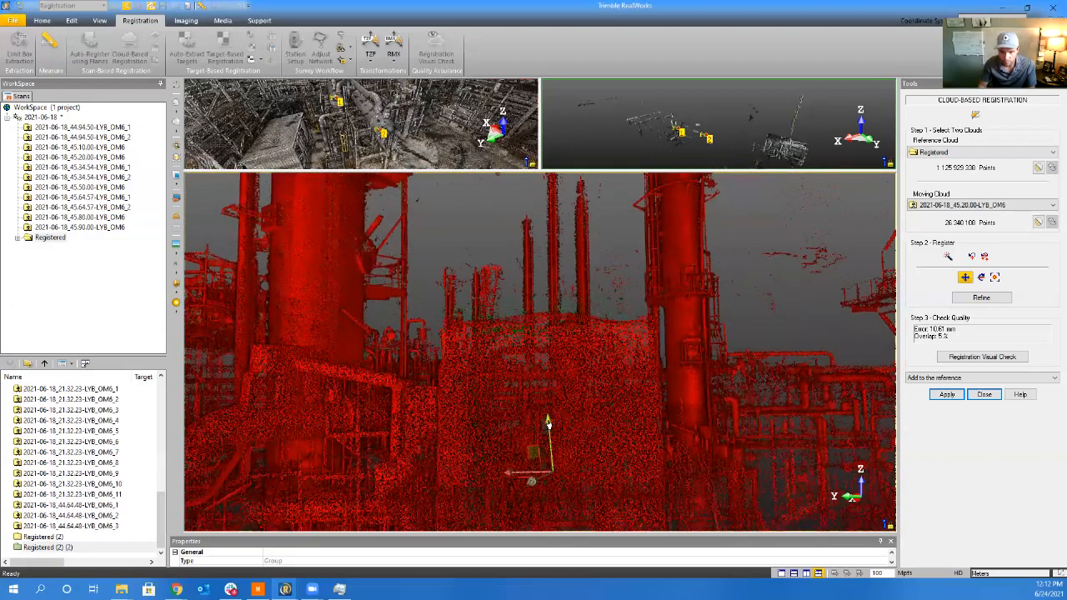
pyautogui.moveTo(549, 431); pyautogui.dragTo(551, 441)
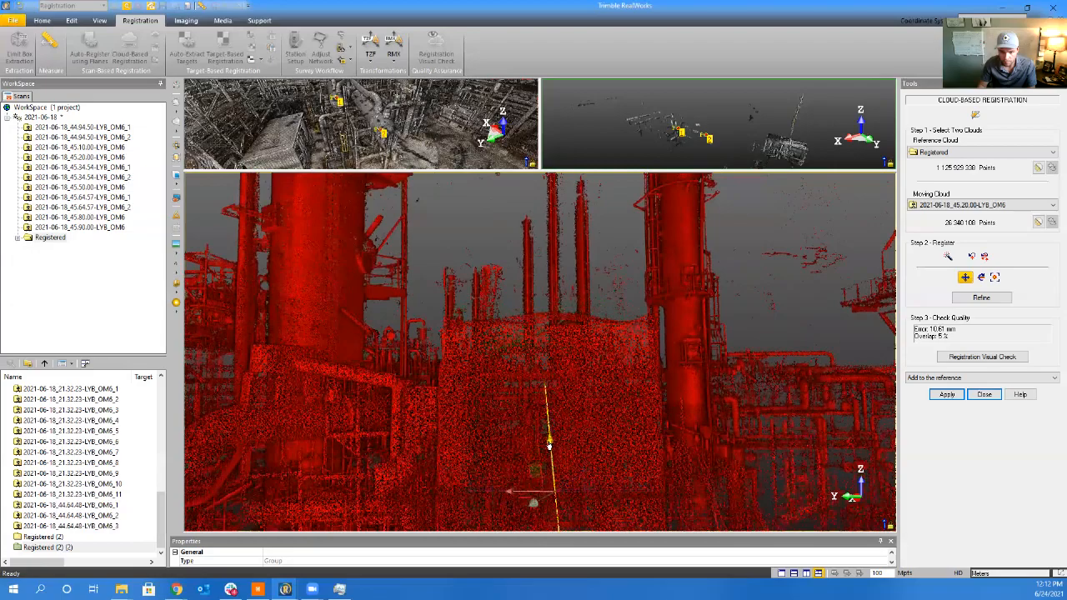
# Check the manual placement of scan 45.20.00 around the enclosure and refine its registration against the Registered group
pyautogui.moveTo(661, 434); pyautogui.dragTo(690, 468)
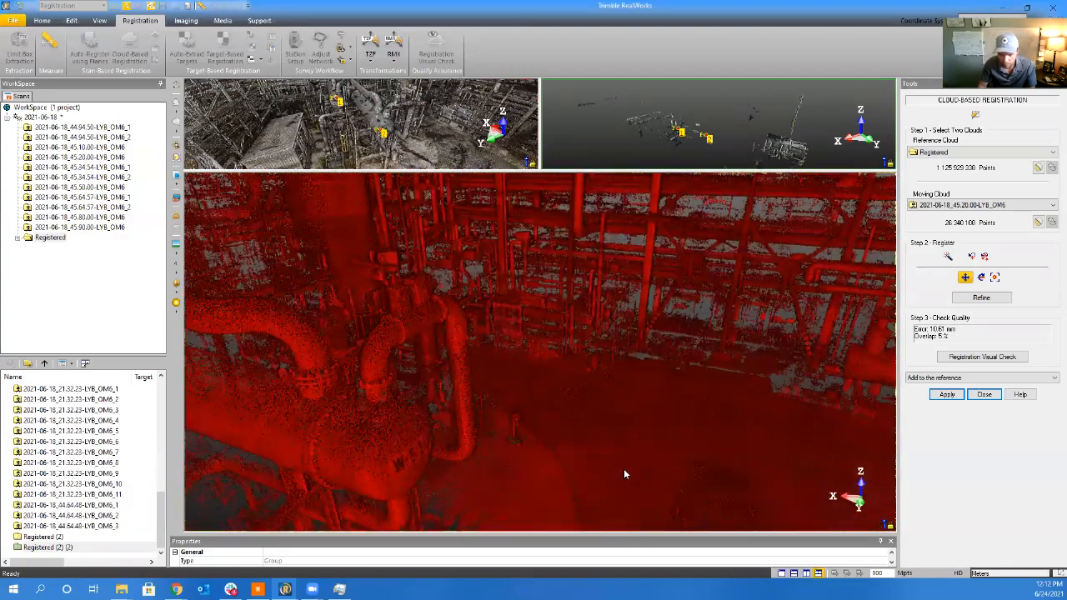
pyautogui.moveTo(607, 389); pyautogui.dragTo(713, 467)
pyautogui.moveTo(705, 465); pyautogui.dragTo(494, 441, button='middle')
pyautogui.moveTo(641, 455); pyautogui.dragTo(659, 494, button='middle')
pyautogui.click(980, 280)
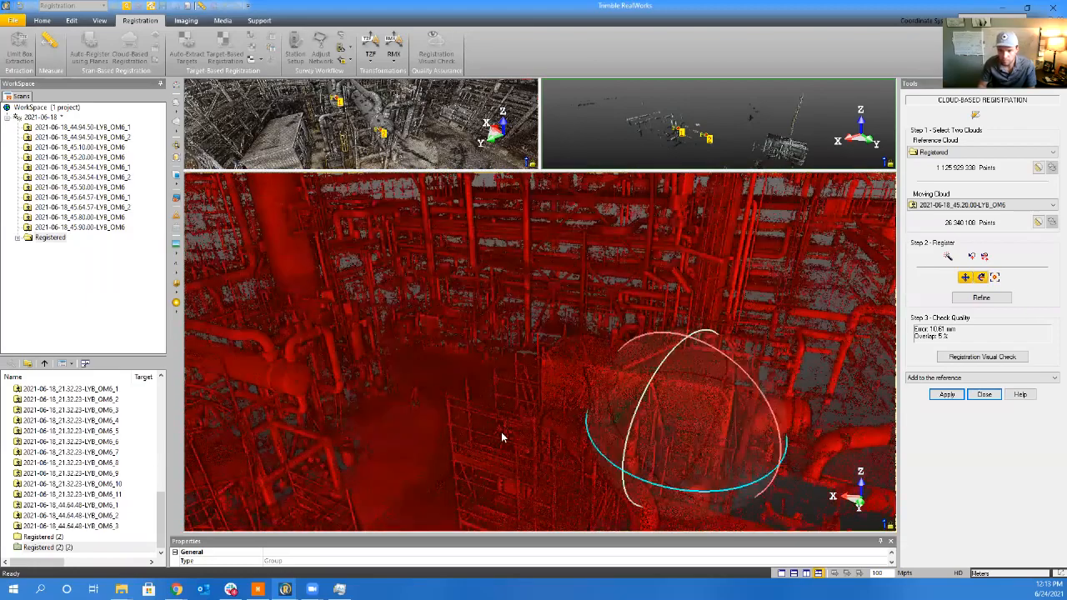
pyautogui.moveTo(490, 482)
pyautogui.mouseDown()
pyautogui.moveTo(507, 490)
pyautogui.moveTo(473, 495)
pyautogui.moveTo(490, 505)
pyautogui.mouseUp()
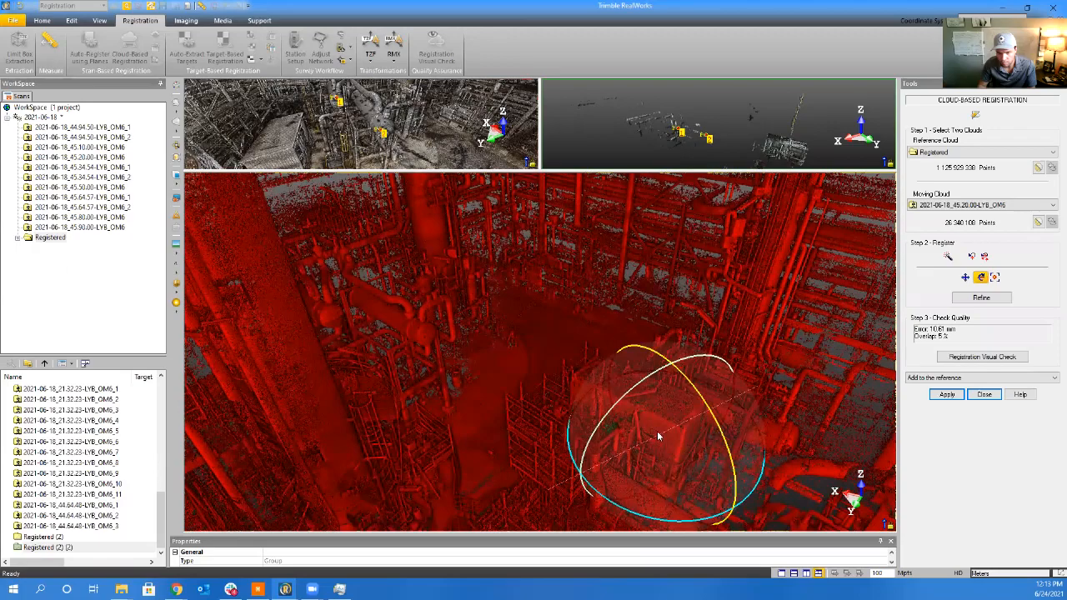
pyautogui.moveTo(658, 436); pyautogui.dragTo(586, 467)
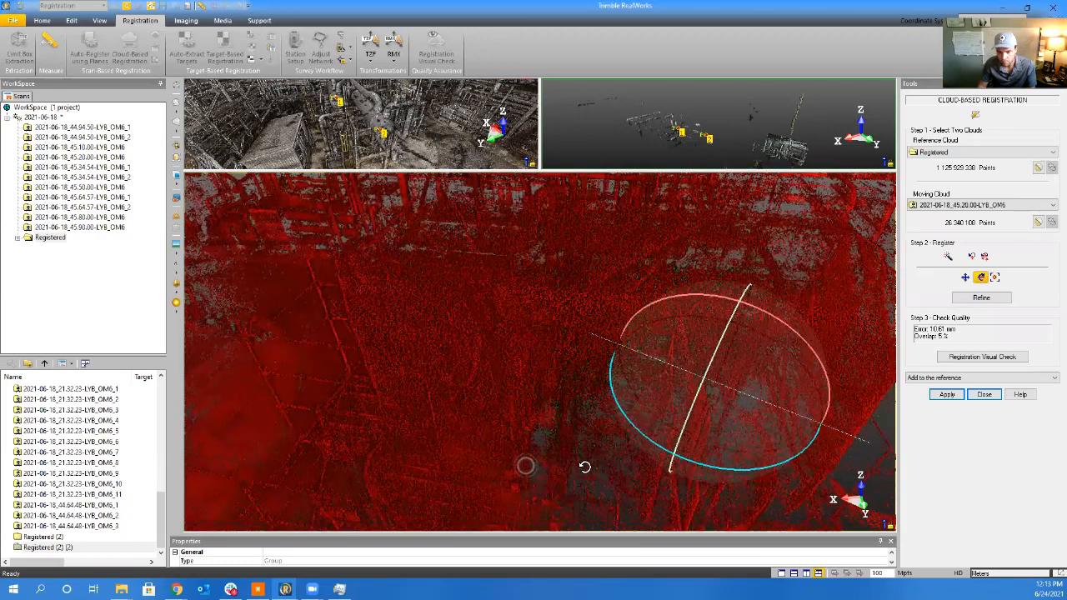
pyautogui.click(982, 278)
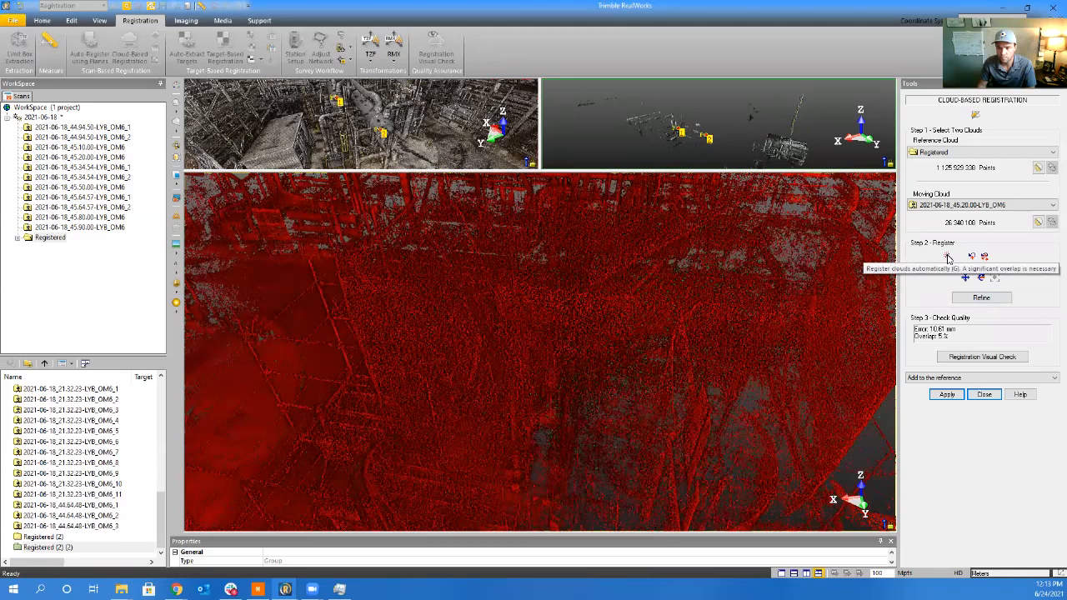
pyautogui.click(970, 300)
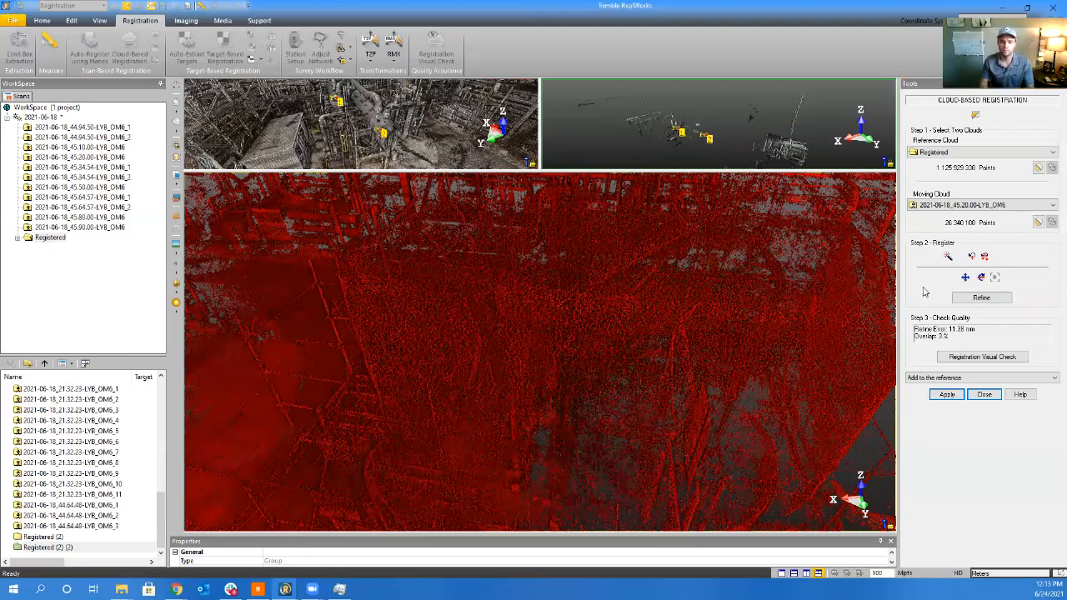
# Inspect the refined overlay from above and apply the registration, adding scan 45.20.00 to the reference group
pyautogui.moveTo(642, 325)
pyautogui.mouseDown()
pyautogui.moveTo(381, 350)
pyautogui.moveTo(431, 392)
pyautogui.moveTo(421, 409)
pyautogui.moveTo(359, 413)
pyautogui.moveTo(309, 397)
pyautogui.moveTo(431, 305)
pyautogui.moveTo(433, 395)
pyautogui.moveTo(470, 431)
pyautogui.moveTo(567, 447)
pyautogui.moveTo(688, 406)
pyautogui.moveTo(1043, 367)
pyautogui.moveTo(942, 384)
pyautogui.moveTo(1066, 346)
pyautogui.moveTo(1066, 366)
pyautogui.mouseUp()
pyautogui.moveTo(439, 406); pyautogui.dragTo(508, 404)
pyautogui.moveTo(635, 444)
pyautogui.mouseDown()
pyautogui.moveTo(691, 435)
pyautogui.moveTo(609, 522)
pyautogui.moveTo(595, 436)
pyautogui.moveTo(556, 453)
pyautogui.moveTo(548, 472)
pyautogui.moveTo(469, 469)
pyautogui.moveTo(510, 438)
pyautogui.mouseUp()
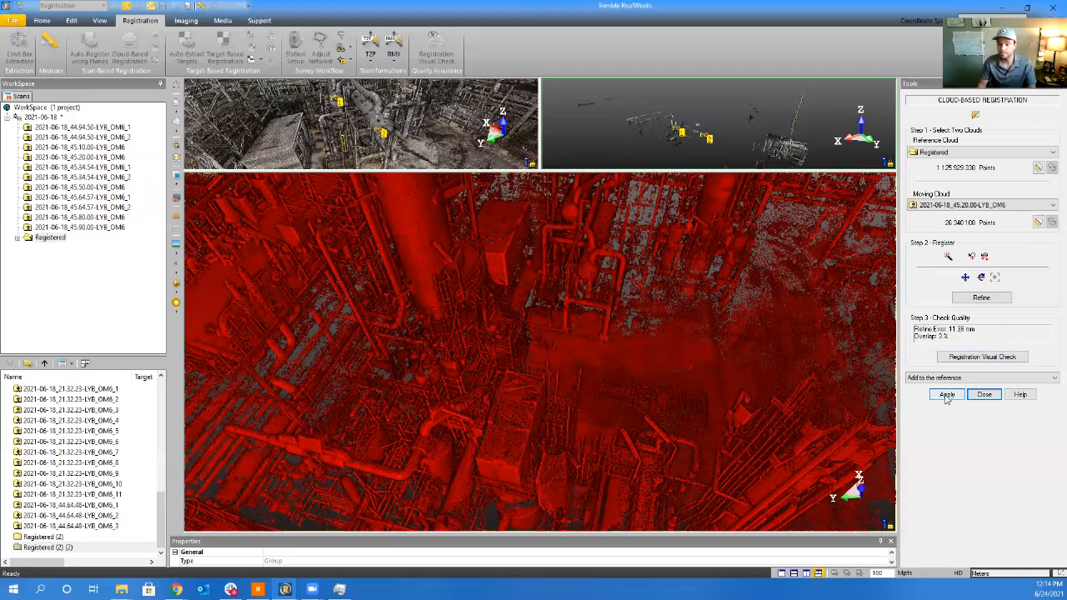
pyautogui.click(947, 395)
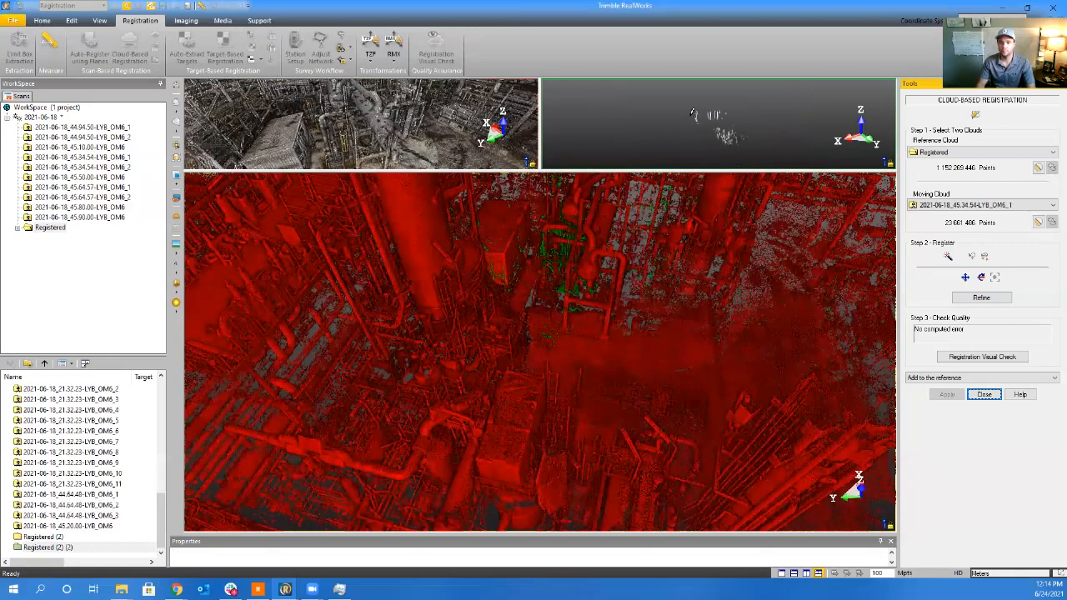
# Try to register scan 45.34.54-LYB_OM6_1 from one point pair on the large vessel's rounded end, and refine it
pyautogui.click(722, 135)
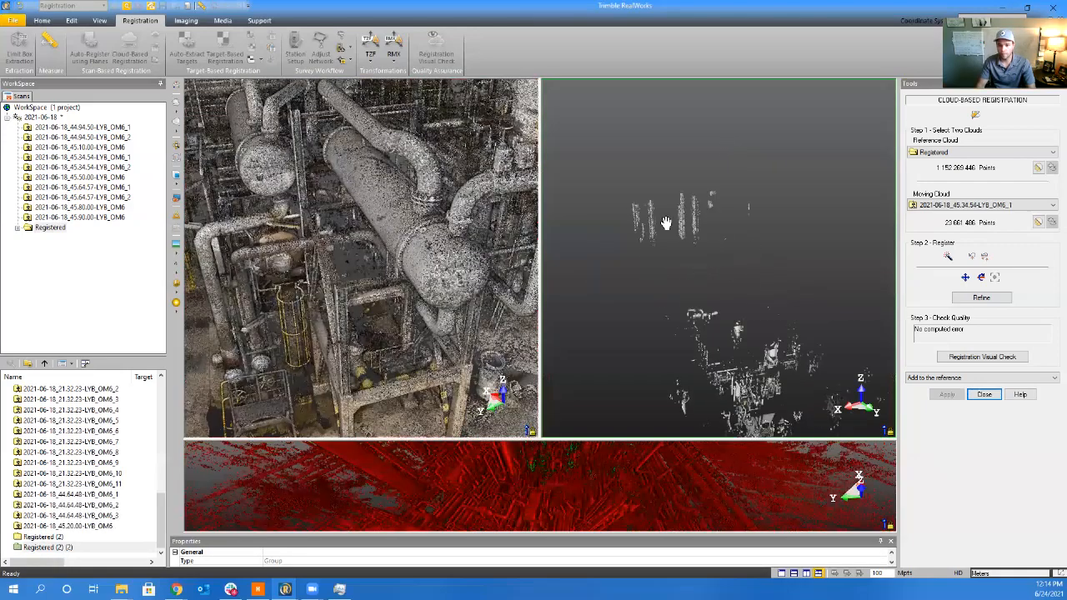
pyautogui.moveTo(681, 291); pyautogui.dragTo(720, 325)
pyautogui.moveTo(720, 325); pyautogui.dragTo(731, 26, button='middle')
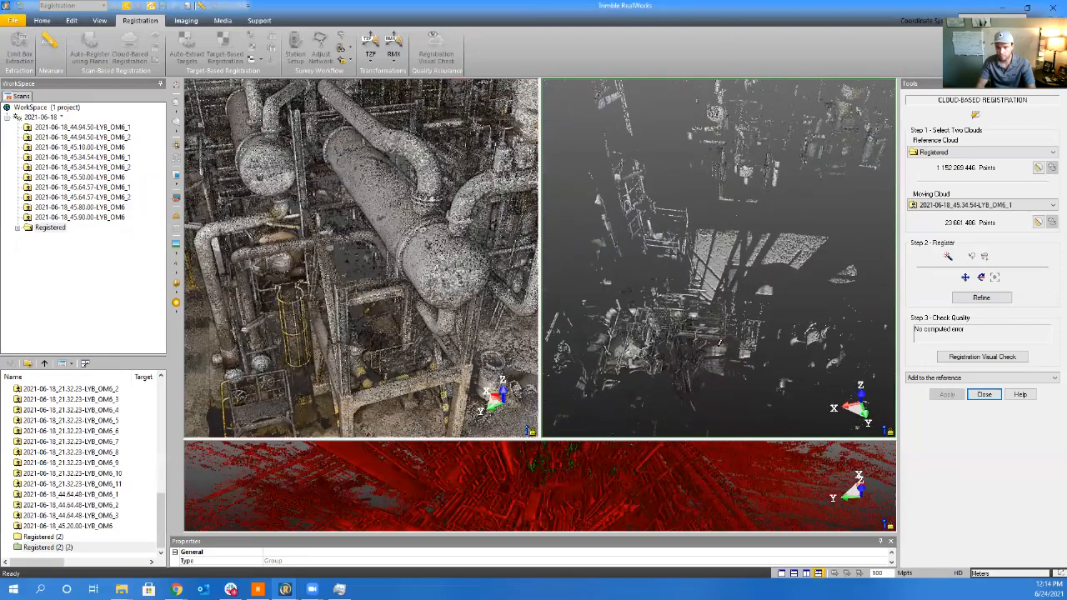
pyautogui.moveTo(666, 287)
pyautogui.mouseDown()
pyautogui.moveTo(774, 325)
pyautogui.moveTo(633, 367)
pyautogui.moveTo(849, 294)
pyautogui.moveTo(680, 278)
pyautogui.mouseUp()
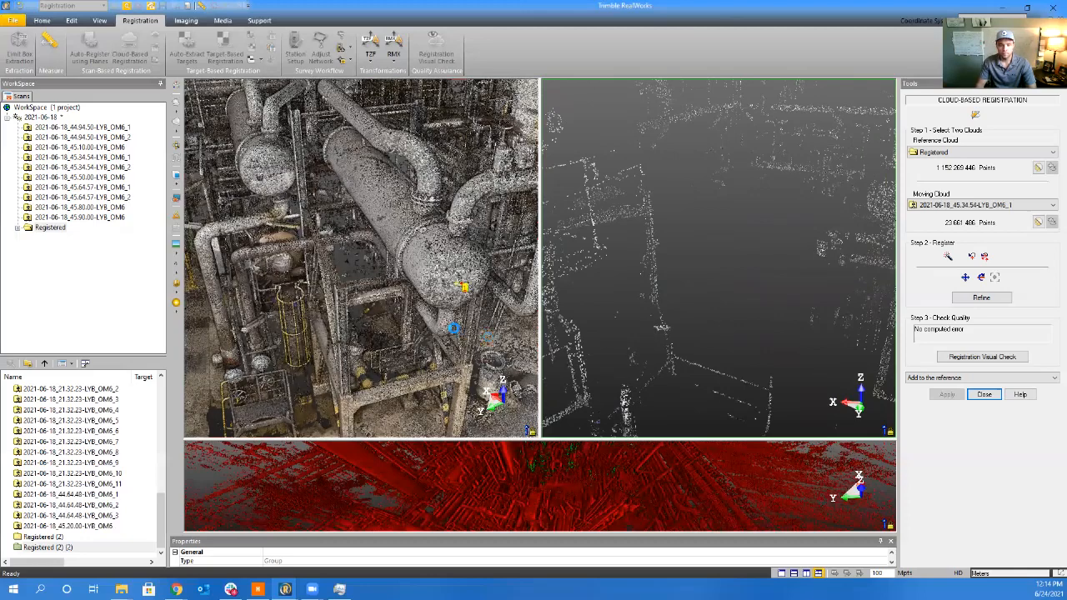
pyautogui.click(977, 297)
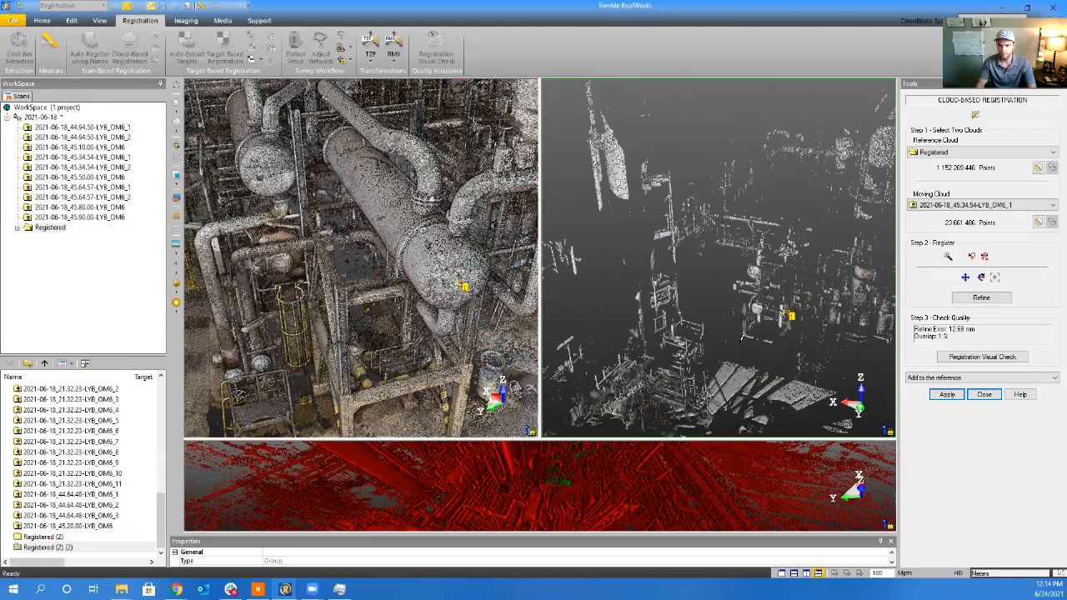
# Pick the first matching point pair anew on the large vessel's rounded end in both clouds and compute the registration
pyautogui.scroll(3, 761, 314)
pyautogui.moveTo(759, 315); pyautogui.dragTo(733, 268)
pyautogui.scroll(3, 754, 281)
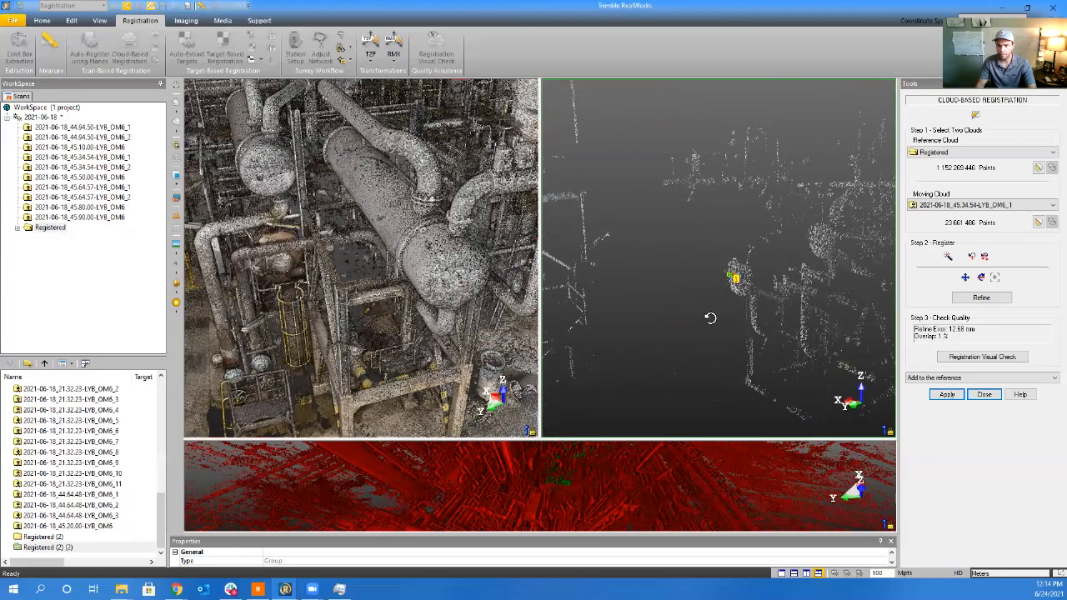
pyautogui.moveTo(711, 318); pyautogui.dragTo(638, 298)
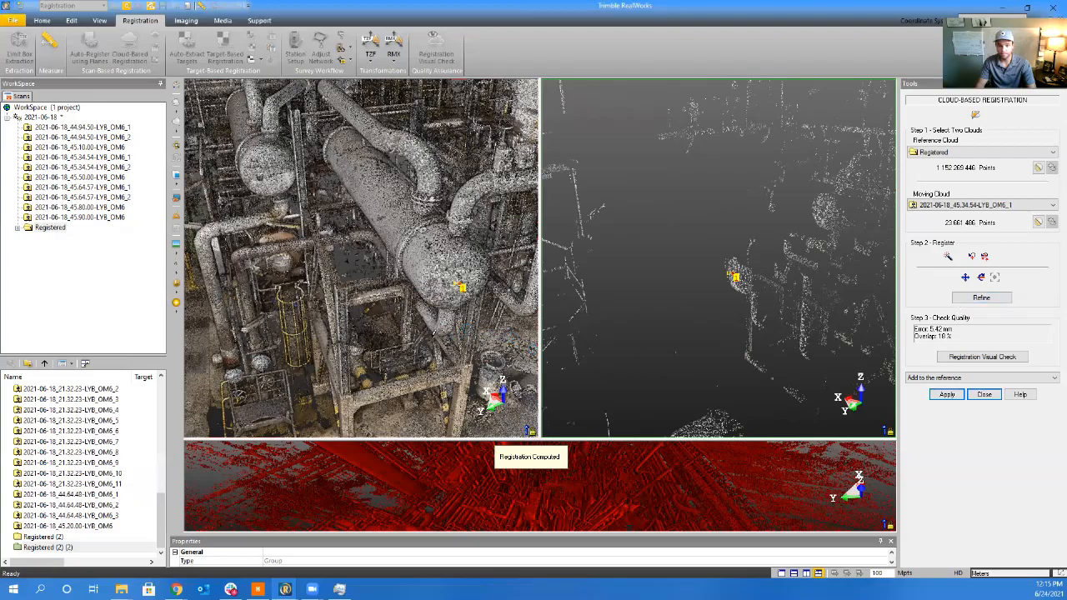
# Pick the second matching point near the top of the tall vertical vessel in the moving scan 45.34.54-LYB_OM6_1
pyautogui.scroll(-5, 407, 185)
pyautogui.moveTo(407, 187); pyautogui.dragTo(479, 273)
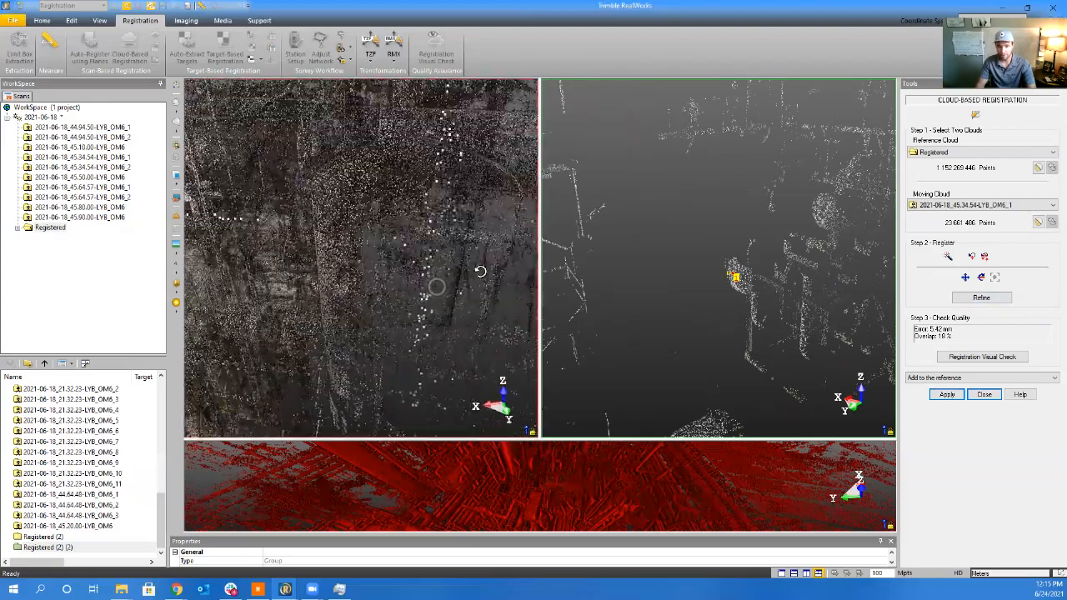
pyautogui.moveTo(291, 248); pyautogui.dragTo(557, 337, button='middle')
pyautogui.scroll(-6, 366, 300)
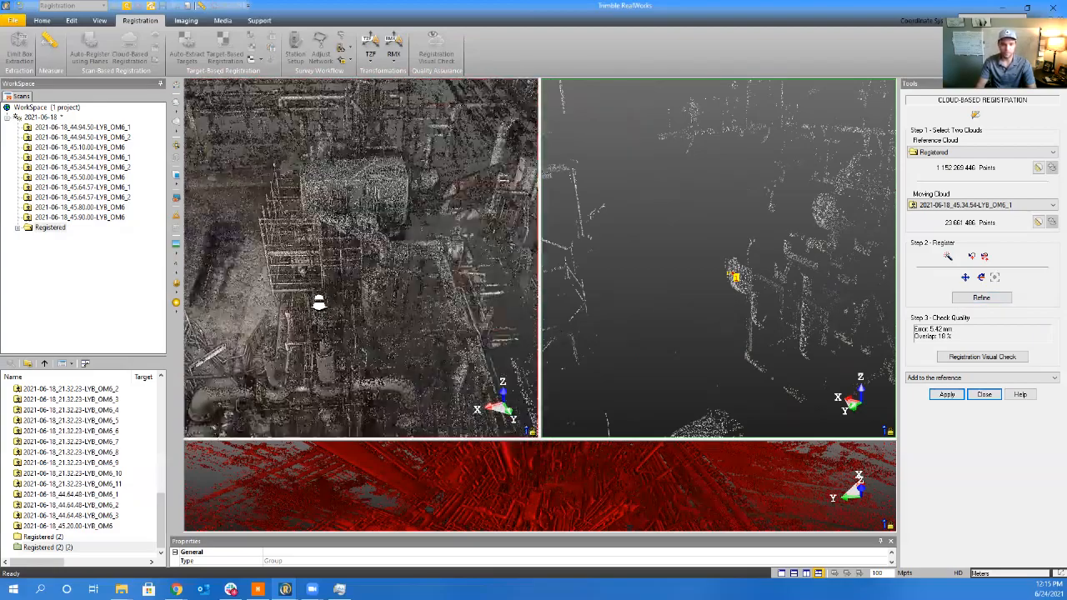
pyautogui.scroll(4, 414, 261)
pyautogui.scroll(-5, 718, 341)
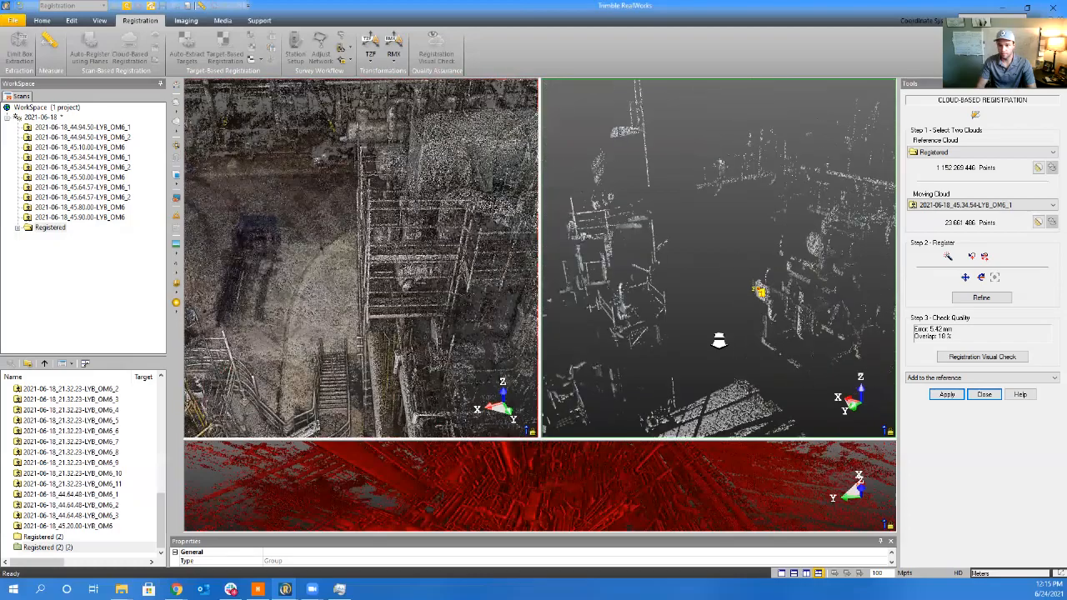
pyautogui.moveTo(718, 341); pyautogui.dragTo(772, 369)
pyautogui.moveTo(715, 284); pyautogui.dragTo(706, 260, button='middle')
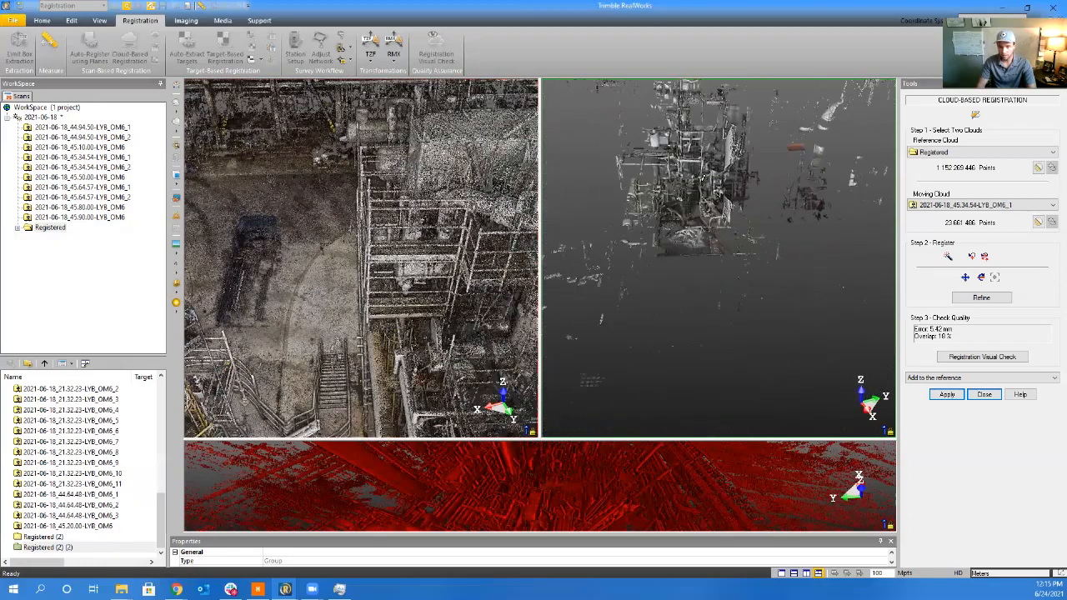
pyautogui.moveTo(715, 277); pyautogui.dragTo(783, 250)
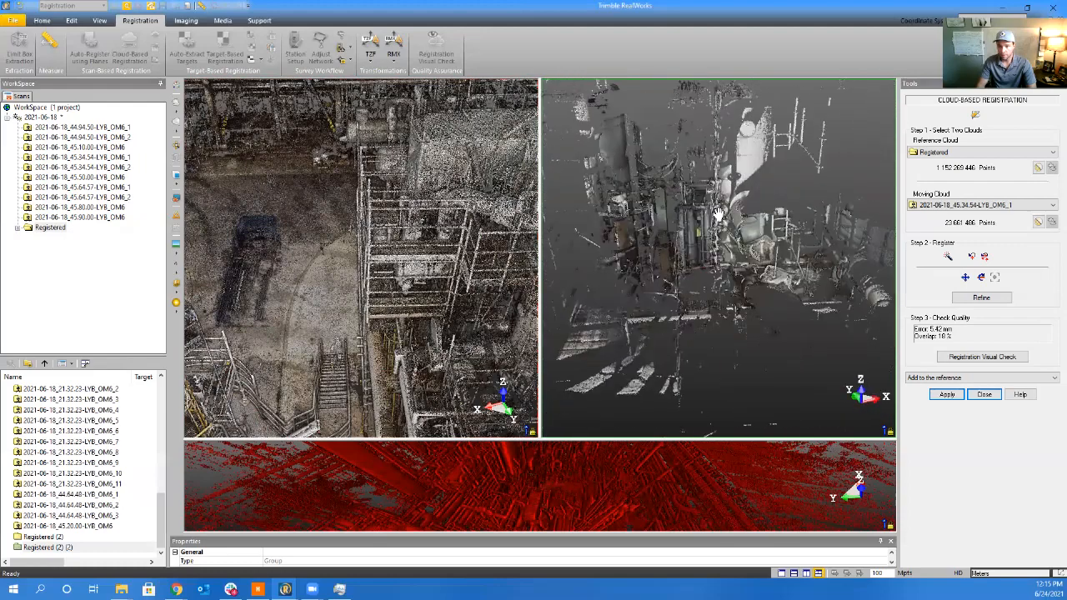
pyautogui.scroll(4, 718, 214)
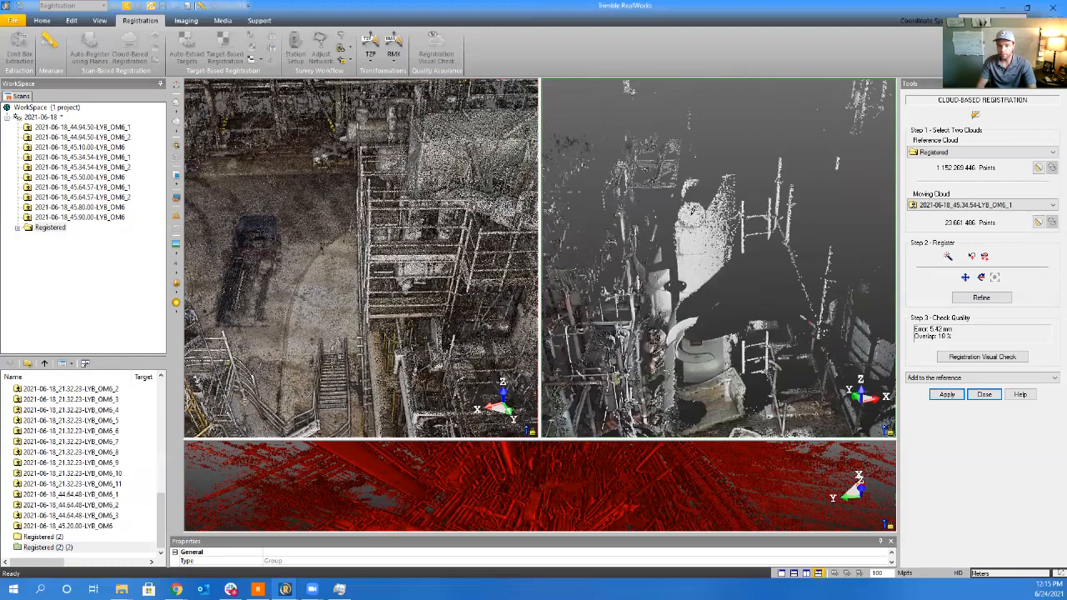
# Pick the second matching point on the vertical vessel in the reference group and refine the computed registration
pyautogui.moveTo(392, 300); pyautogui.dragTo(377, 224)
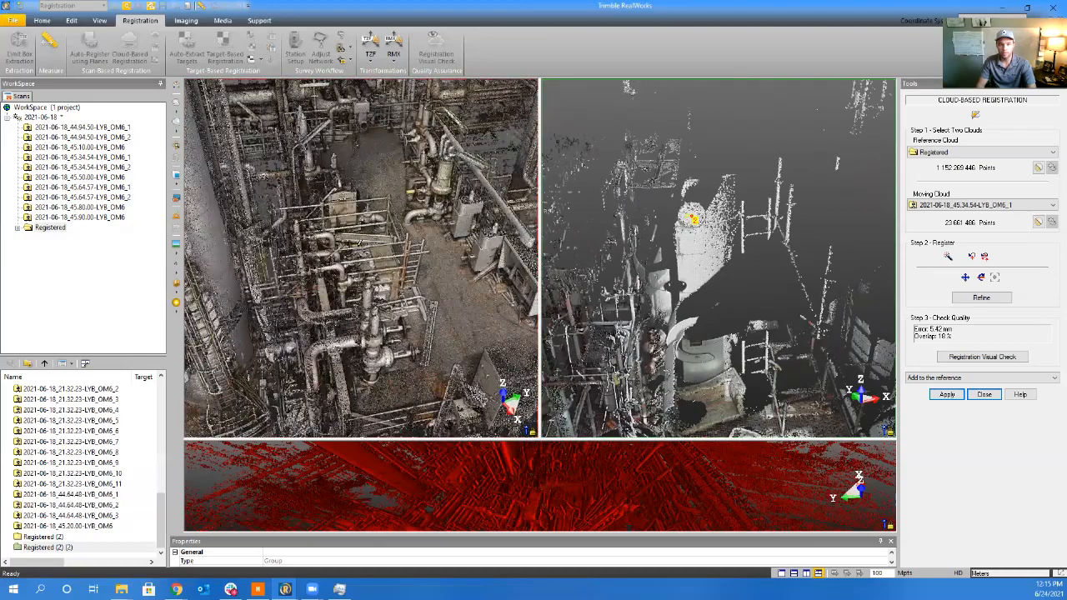
pyautogui.moveTo(491, 171); pyautogui.dragTo(317, 350, button='middle')
pyautogui.moveTo(493, 125); pyautogui.dragTo(289, 420, button='middle')
pyautogui.scroll(2, 375, 285)
pyautogui.moveTo(375, 285); pyautogui.dragTo(356, 267, button='middle')
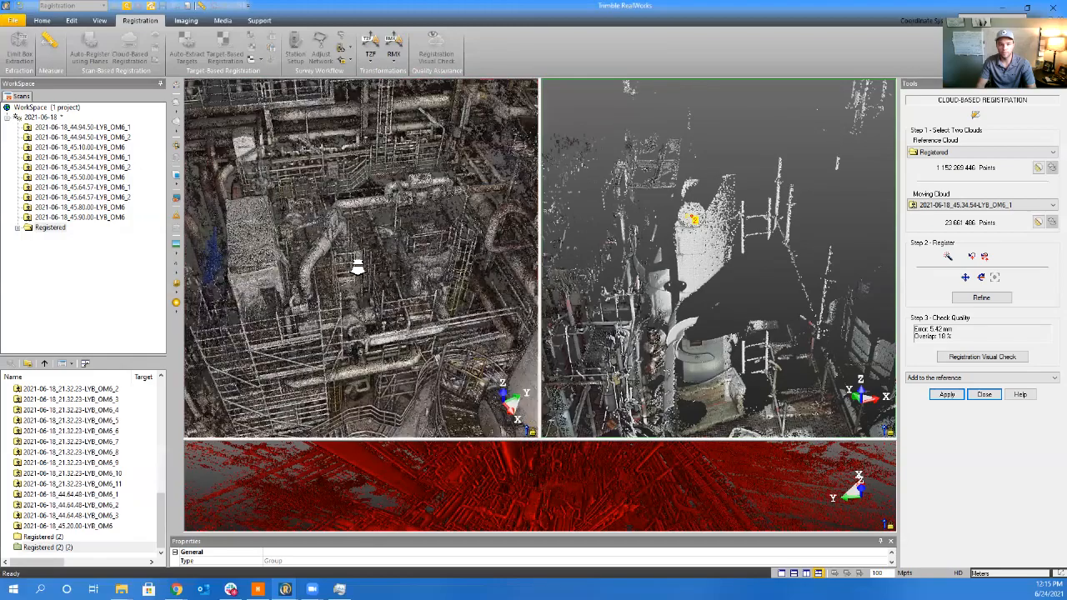
pyautogui.scroll(3, 361, 295)
pyautogui.moveTo(362, 295); pyautogui.dragTo(357, 259)
pyautogui.scroll(2, 355, 258)
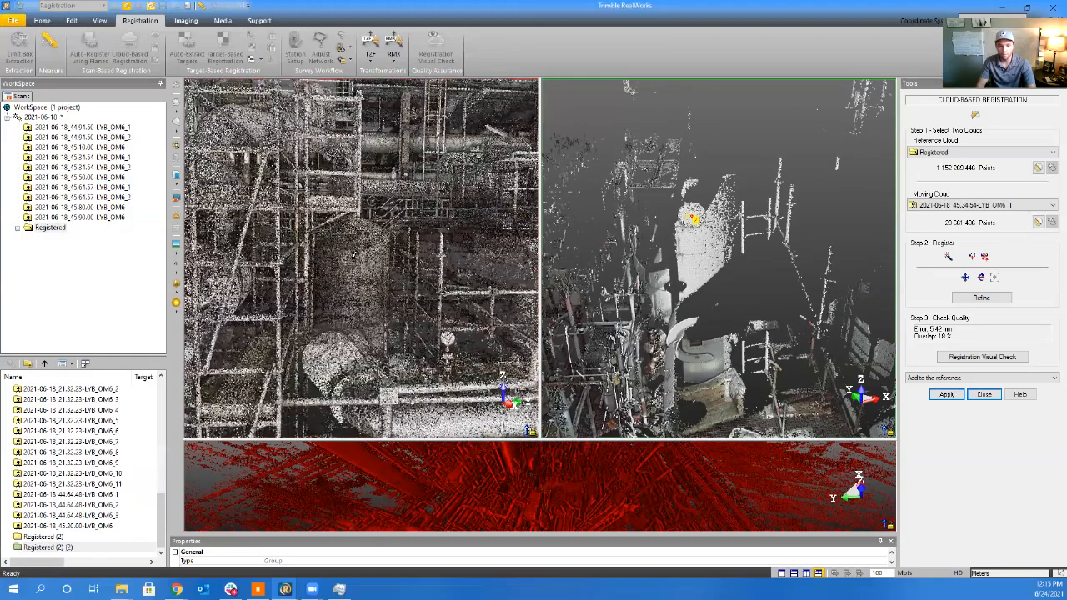
pyautogui.click(351, 260)
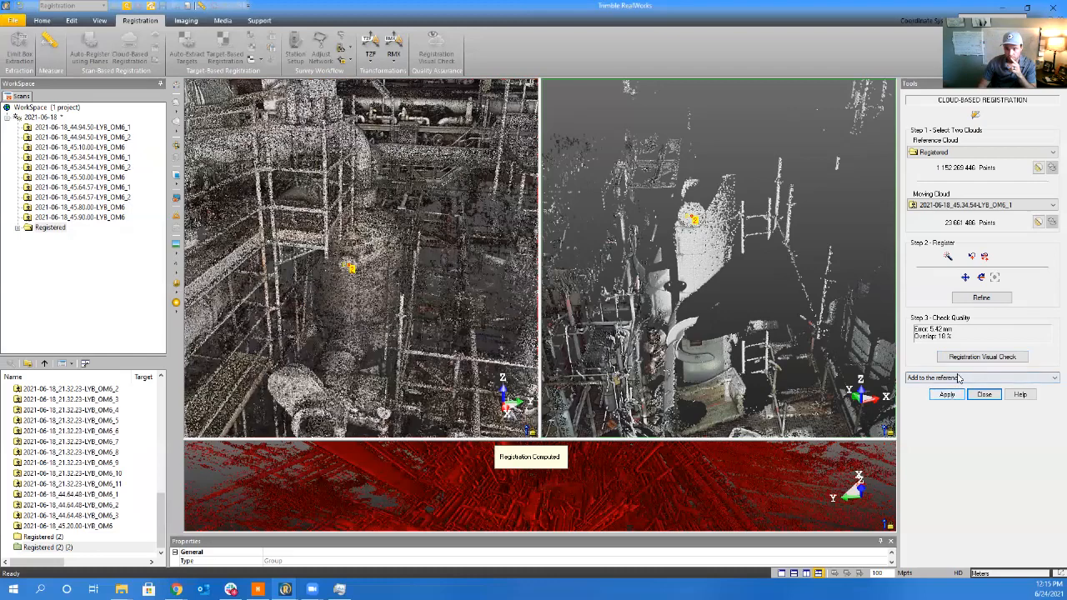
pyautogui.click(981, 297)
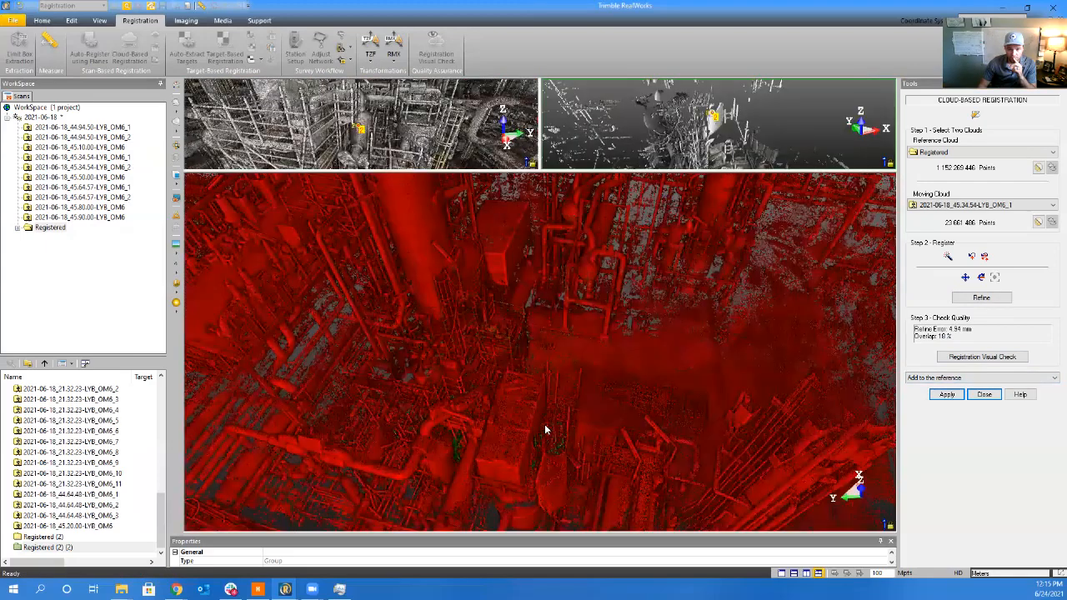
# Inspect the refined overlay from several sides and apply the registration, adding scan 45.34.54-LYB_OM6_1 to the reference group
pyautogui.moveTo(528, 349); pyautogui.dragTo(261, 331)
pyautogui.scroll(5, 492, 277)
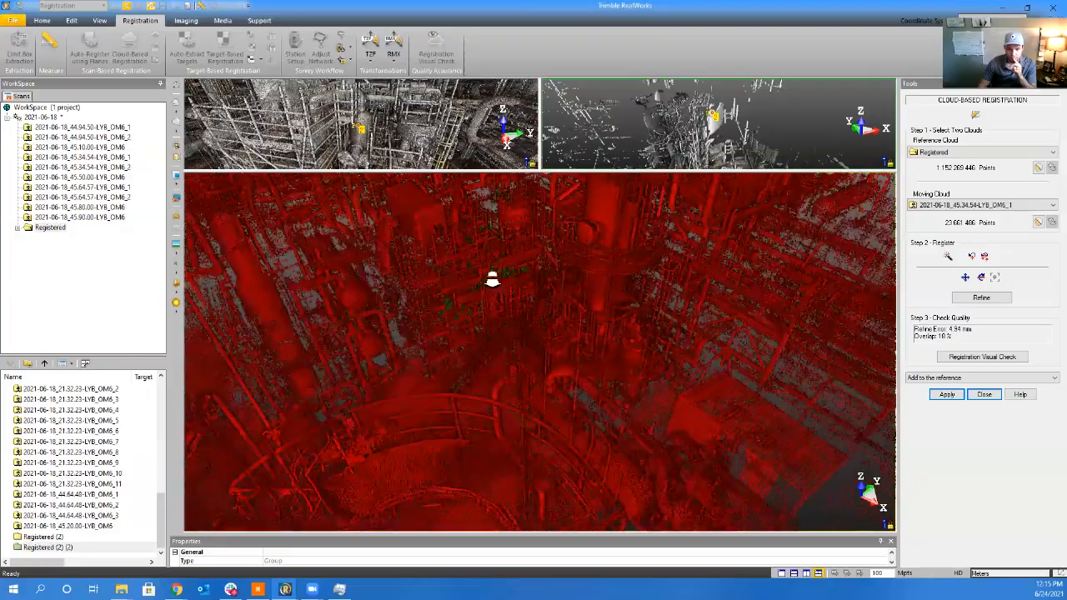
pyautogui.scroll(-3, 497, 291)
pyautogui.moveTo(503, 333); pyautogui.dragTo(767, 323)
pyautogui.scroll(10, 534, 381)
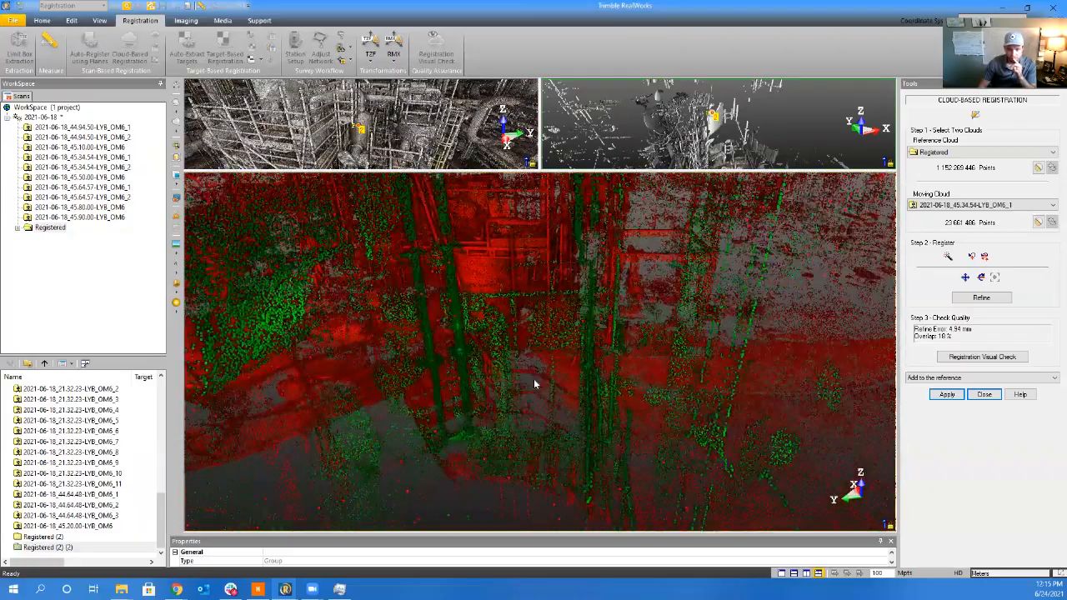
pyautogui.scroll(10, 536, 381)
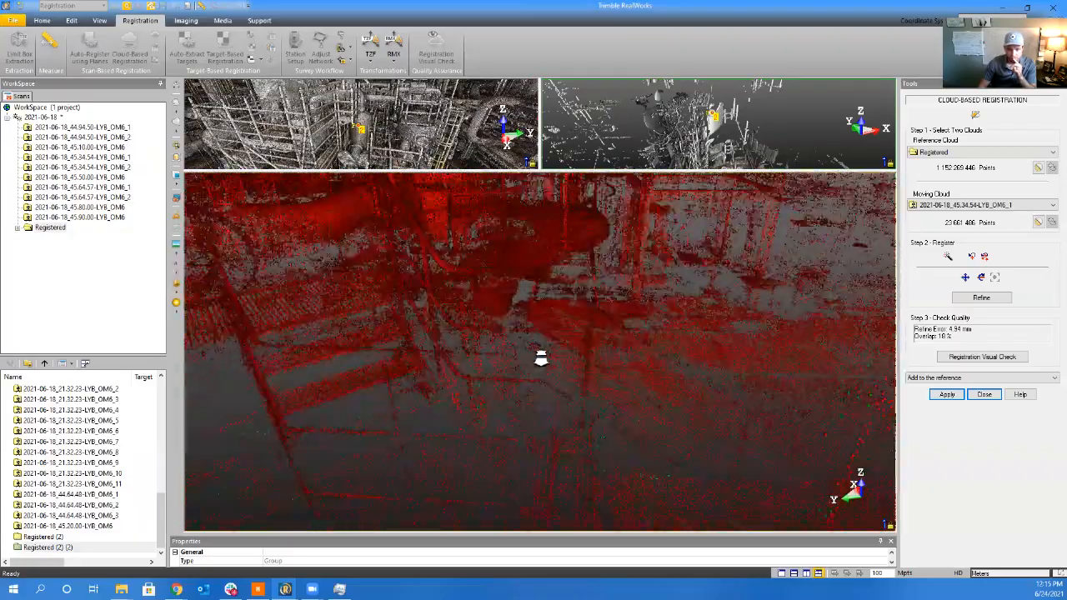
pyautogui.moveTo(547, 312); pyautogui.dragTo(731, 316)
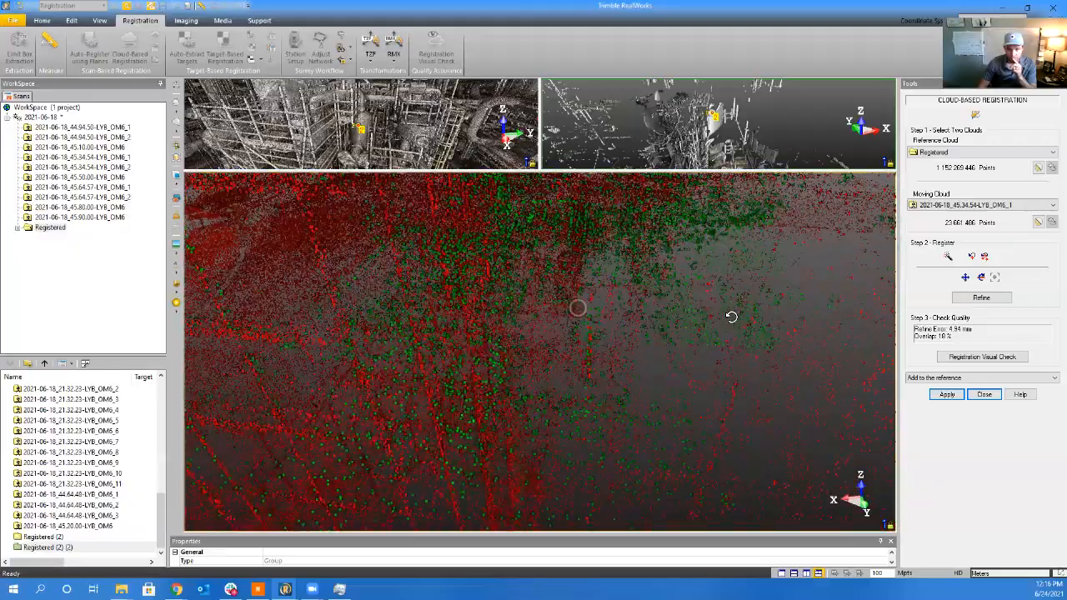
pyautogui.moveTo(731, 317); pyautogui.dragTo(515, 394, button='middle')
pyautogui.scroll(8, 514, 394)
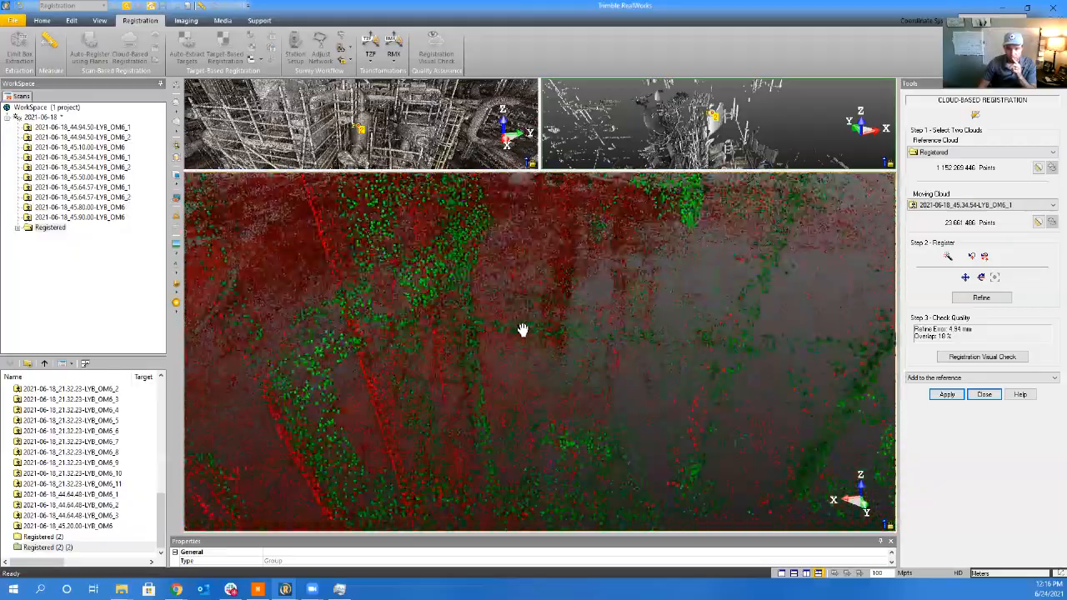
pyautogui.scroll(3, 514, 379)
pyautogui.scroll(-4, 500, 386)
pyautogui.moveTo(496, 385); pyautogui.dragTo(434, 439)
pyautogui.scroll(4, 355, 450)
pyautogui.moveTo(355, 450); pyautogui.dragTo(457, 339, button='middle')
pyautogui.scroll(2, 463, 334)
pyautogui.moveTo(490, 355); pyautogui.dragTo(746, 388)
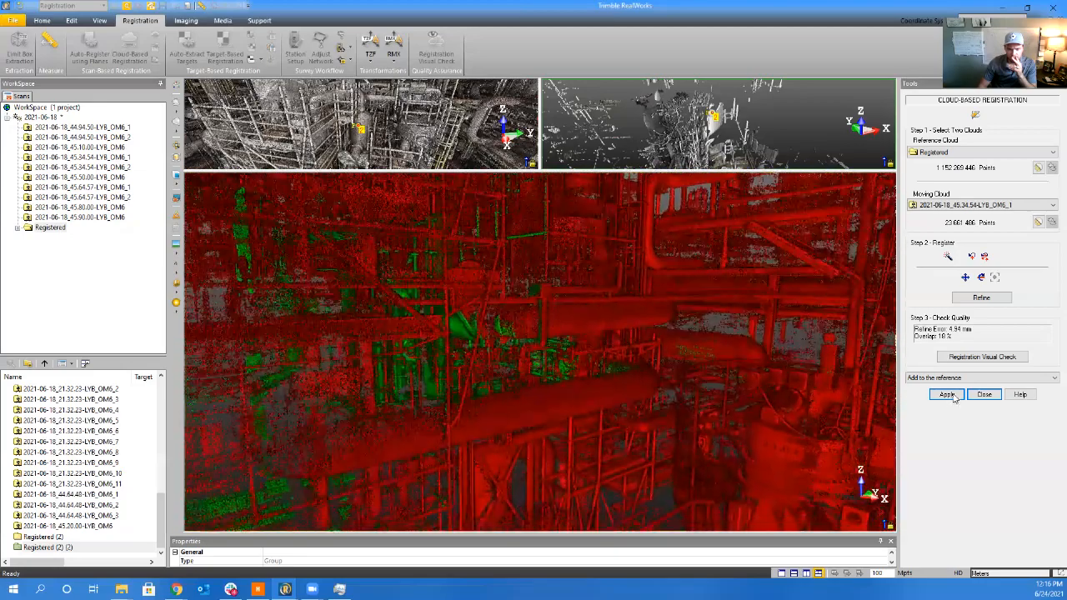
pyautogui.click(946, 395)
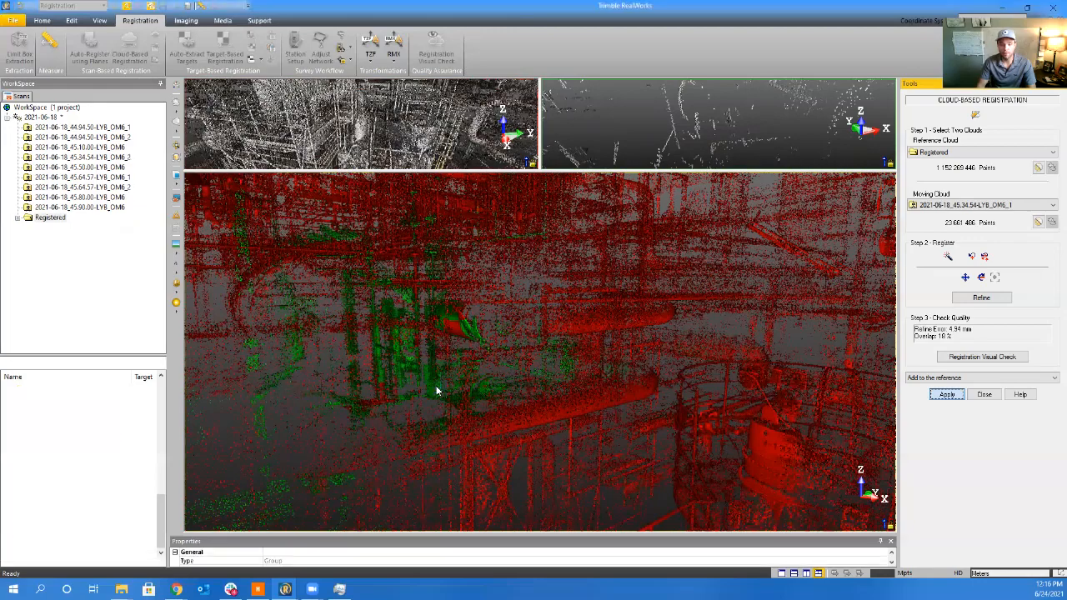
# Enlarge the two separate cloud views and examine the moving scan 45.34.54-LYB_OM6_2 for recognizable equipment
pyautogui.scroll(-5, 745, 96)
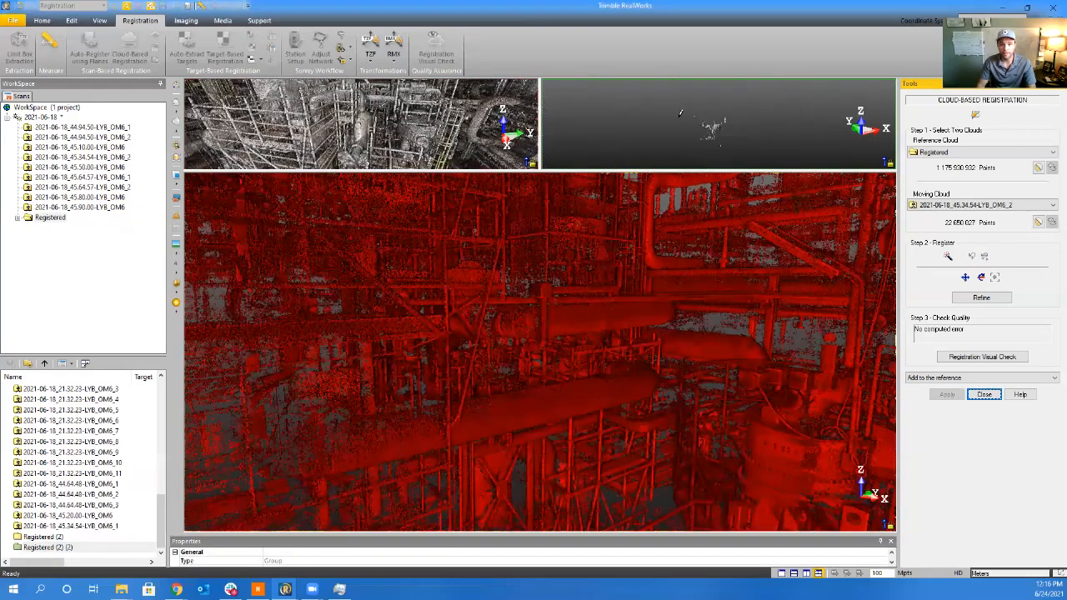
pyautogui.moveTo(727, 171); pyautogui.dragTo(731, 438)
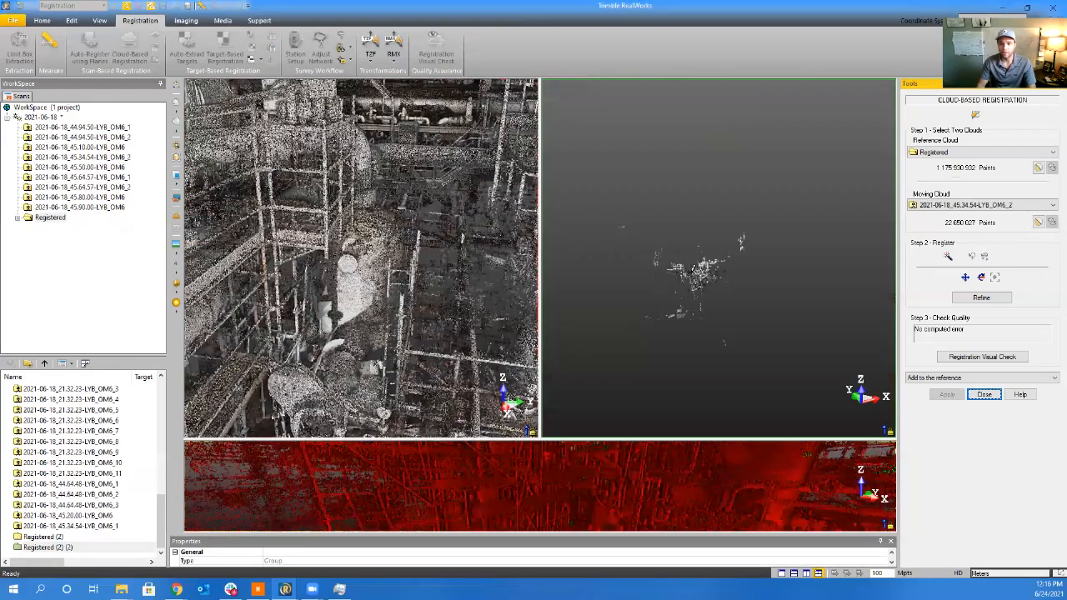
pyautogui.scroll(5, 757, 300)
pyautogui.scroll(10, 757, 301)
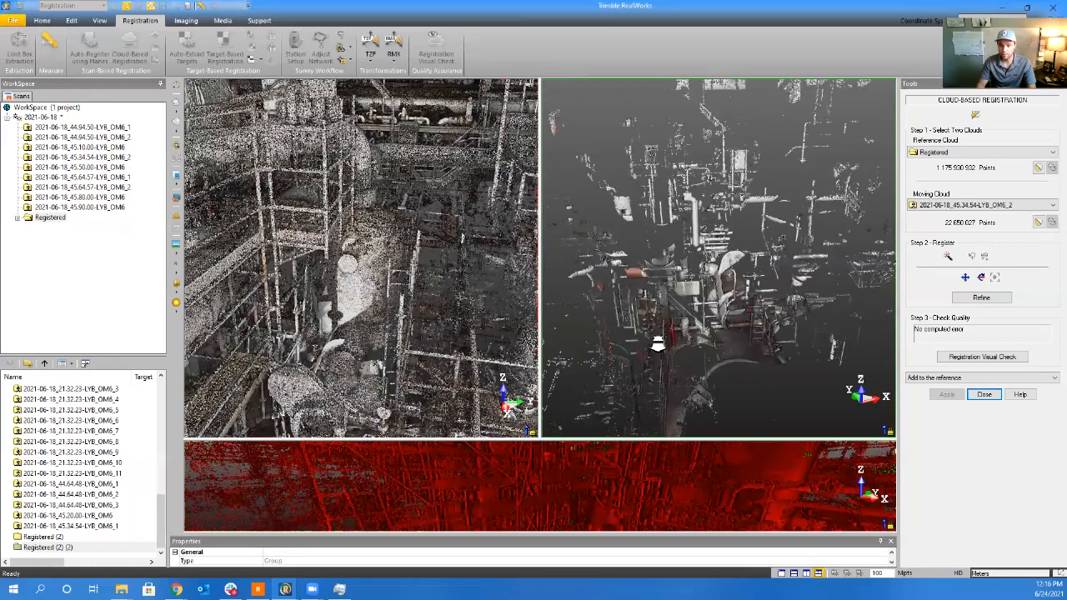
pyautogui.scroll(-6, 750, 344)
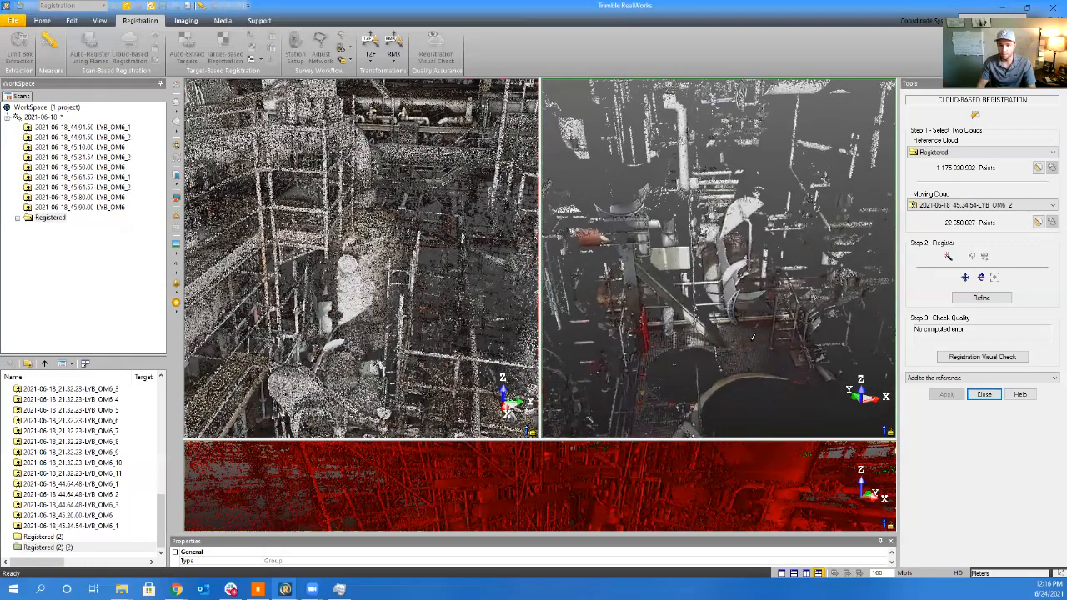
pyautogui.scroll(2, 751, 345)
pyautogui.moveTo(751, 345); pyautogui.dragTo(535, 311)
# Search the reference cloud around the scaffolding and large horizontal pipe for features matching the moving scan's vessel and red panel
pyautogui.moveTo(267, 338); pyautogui.dragTo(446, 118, button='middle')
pyautogui.moveTo(419, 170); pyautogui.dragTo(360, 179, button='middle')
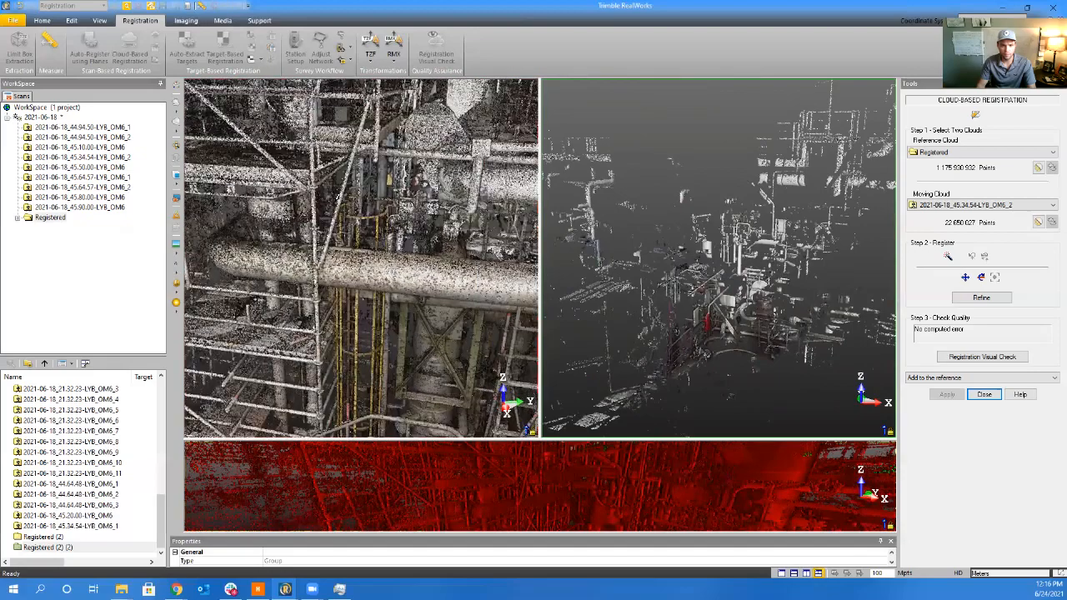
pyautogui.moveTo(255, 215); pyautogui.dragTo(283, 228, button='middle')
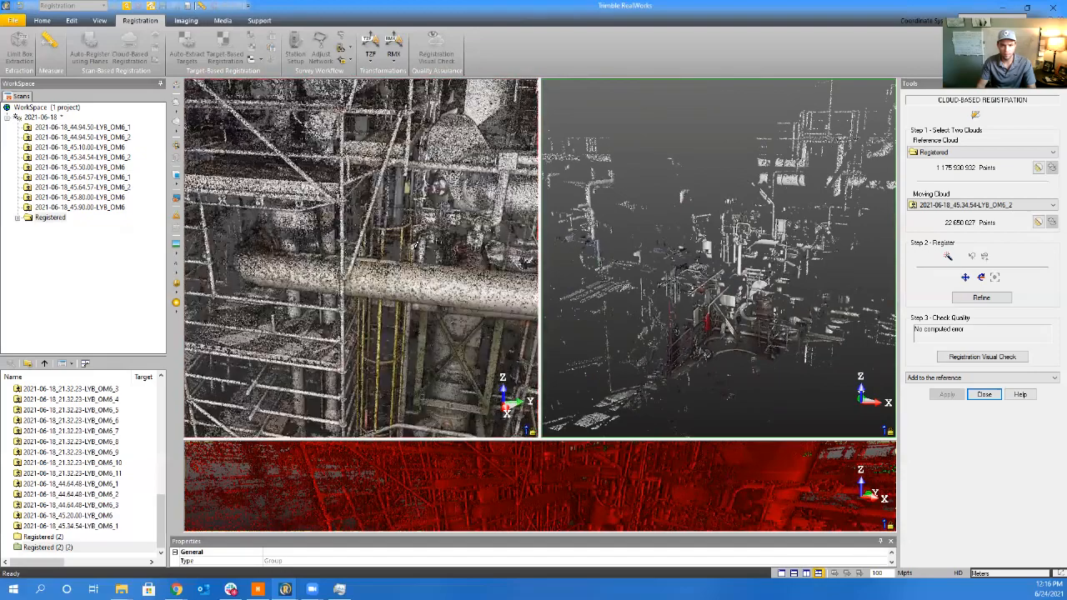
pyautogui.moveTo(417, 241); pyautogui.dragTo(423, 231)
pyautogui.scroll(3, 741, 344)
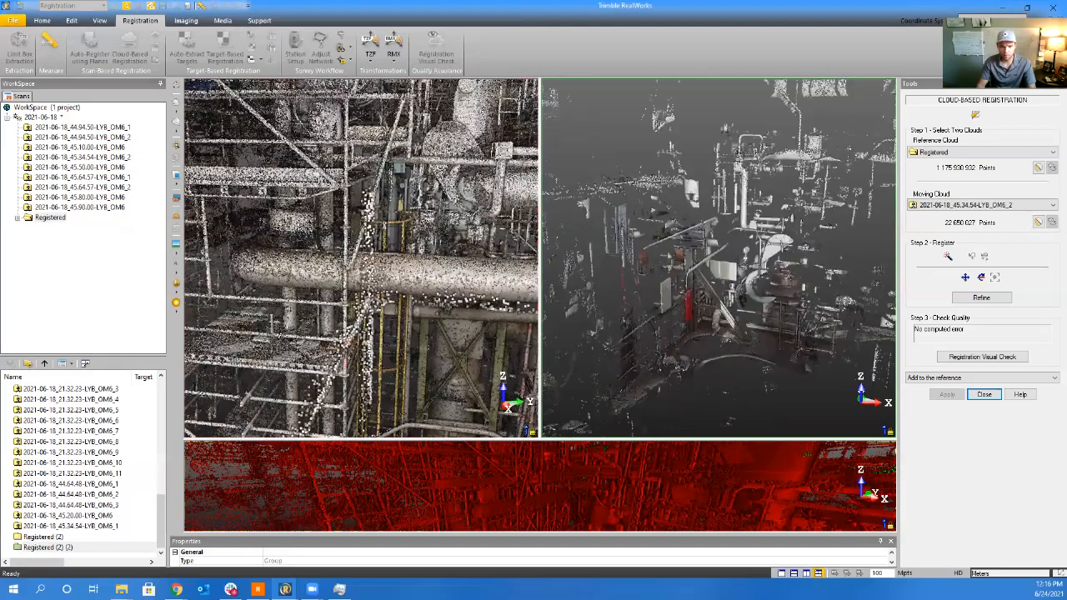
pyautogui.scroll(5, 247, 310)
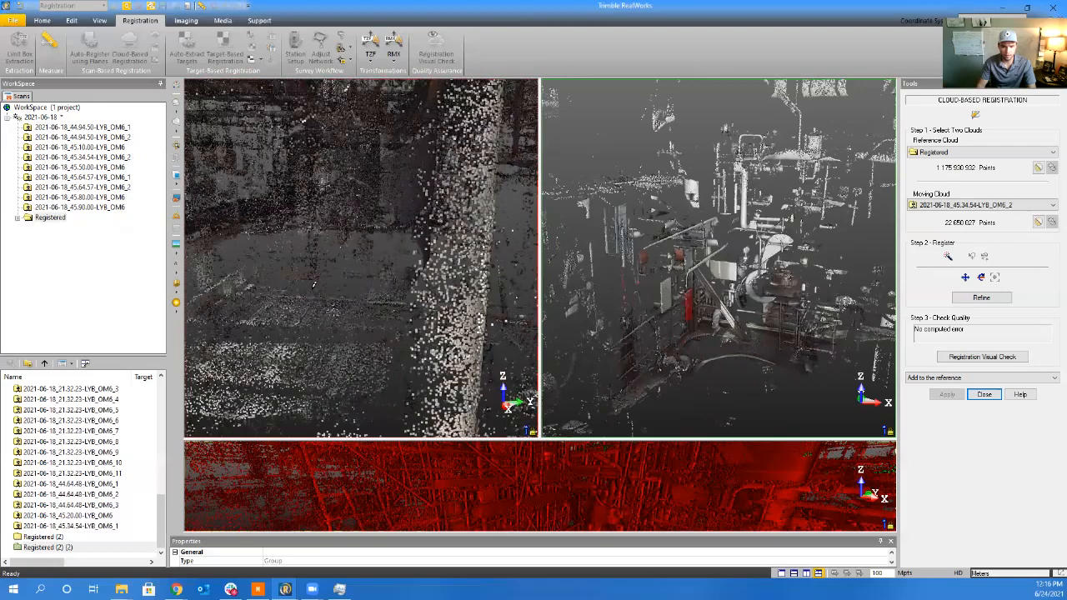
pyautogui.moveTo(320, 324); pyautogui.dragTo(425, 345, button='middle')
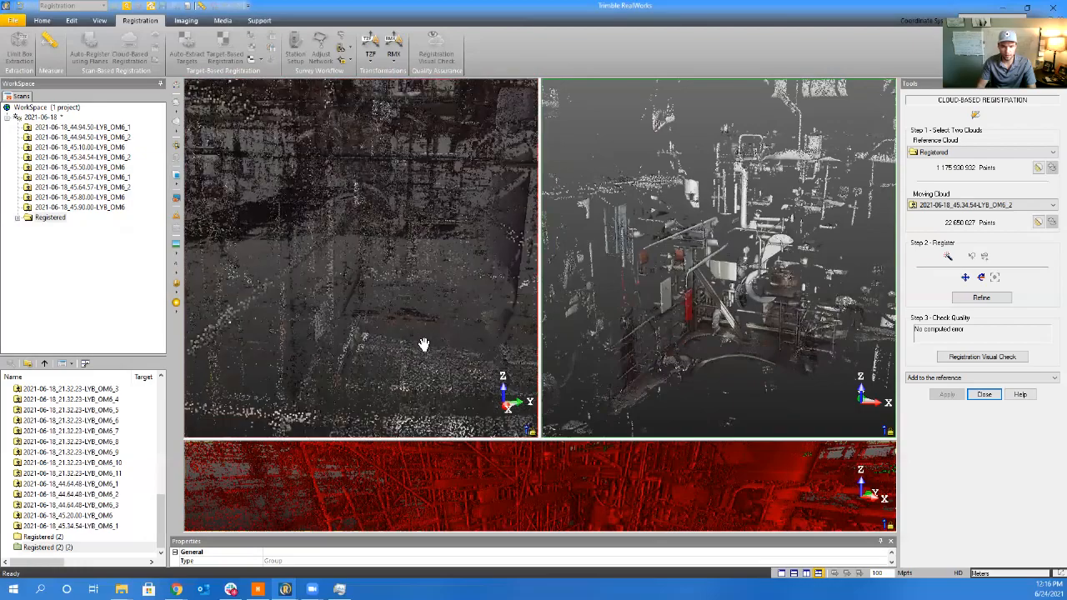
pyautogui.moveTo(376, 317); pyautogui.dragTo(136, 331, button='middle')
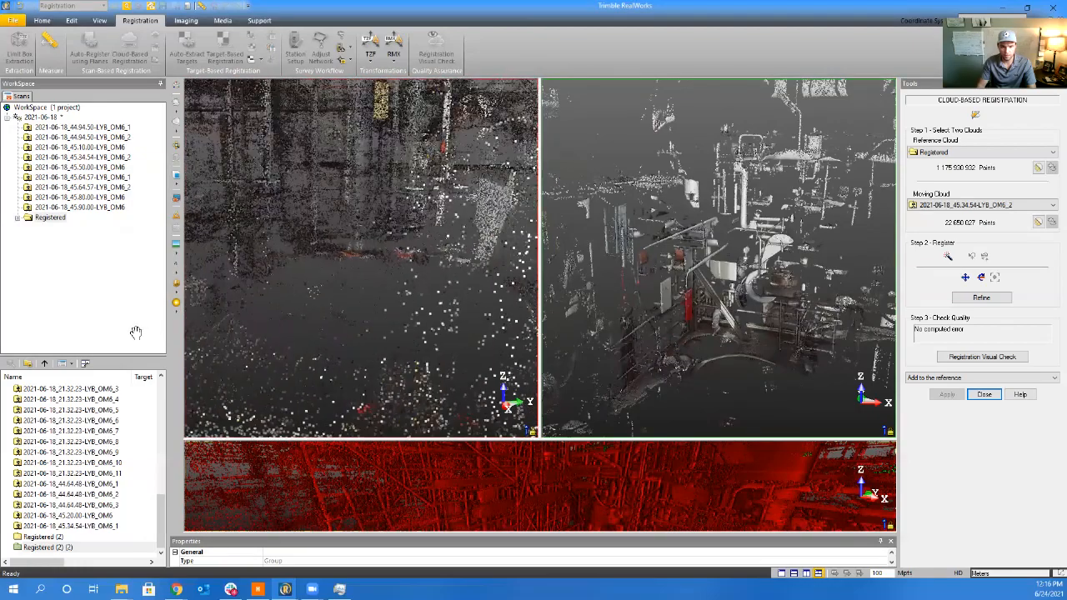
pyautogui.moveTo(326, 303); pyautogui.dragTo(249, 321)
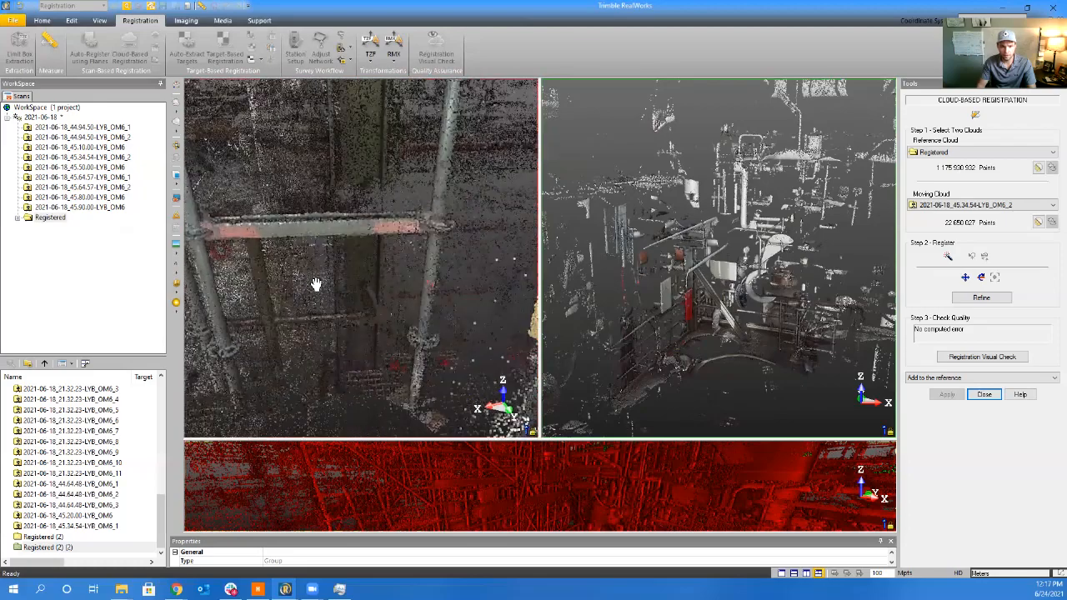
pyautogui.moveTo(679, 317); pyautogui.dragTo(781, 249)
pyautogui.scroll(2, 687, 249)
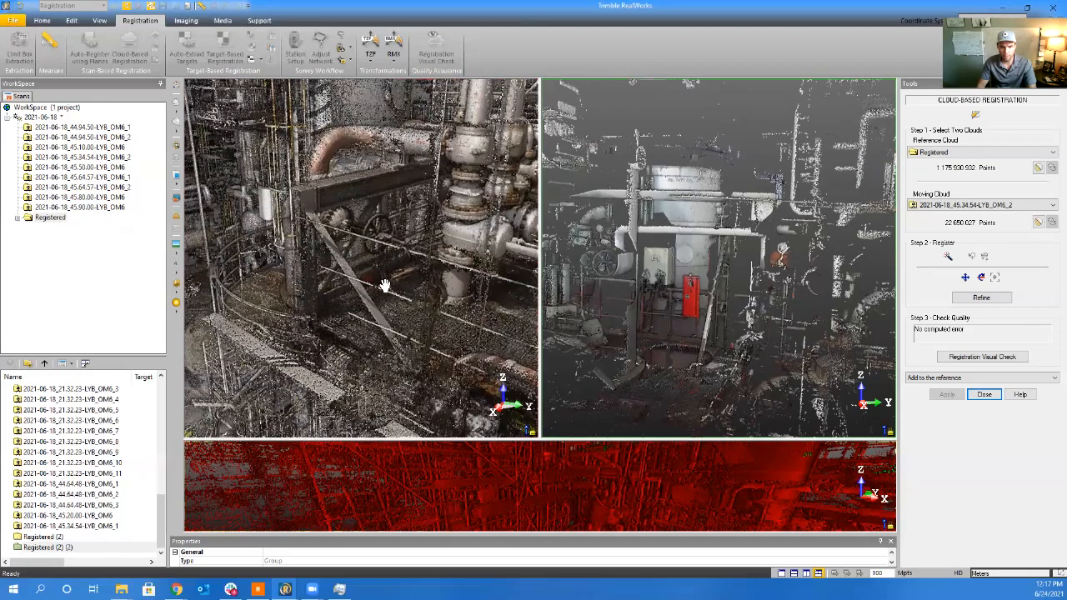
# Compare the reference cloud's scaffold tower and nearby piped vessels with the moving scan to locate the scan's position
pyautogui.moveTo(606, 276); pyautogui.dragTo(635, 261, button='middle')
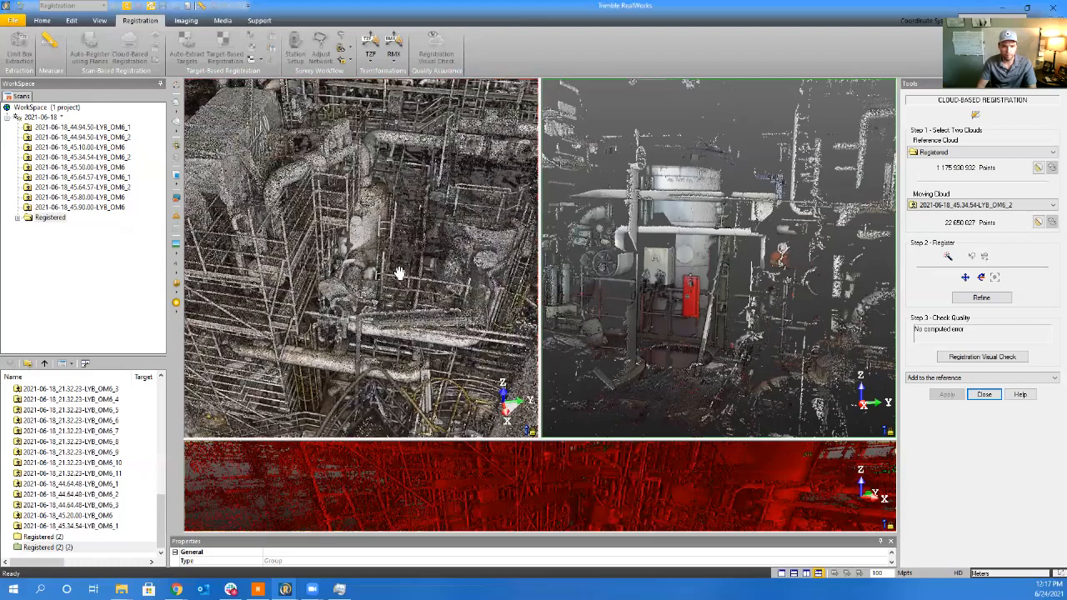
pyautogui.moveTo(534, 228); pyautogui.dragTo(560, 212, button='middle')
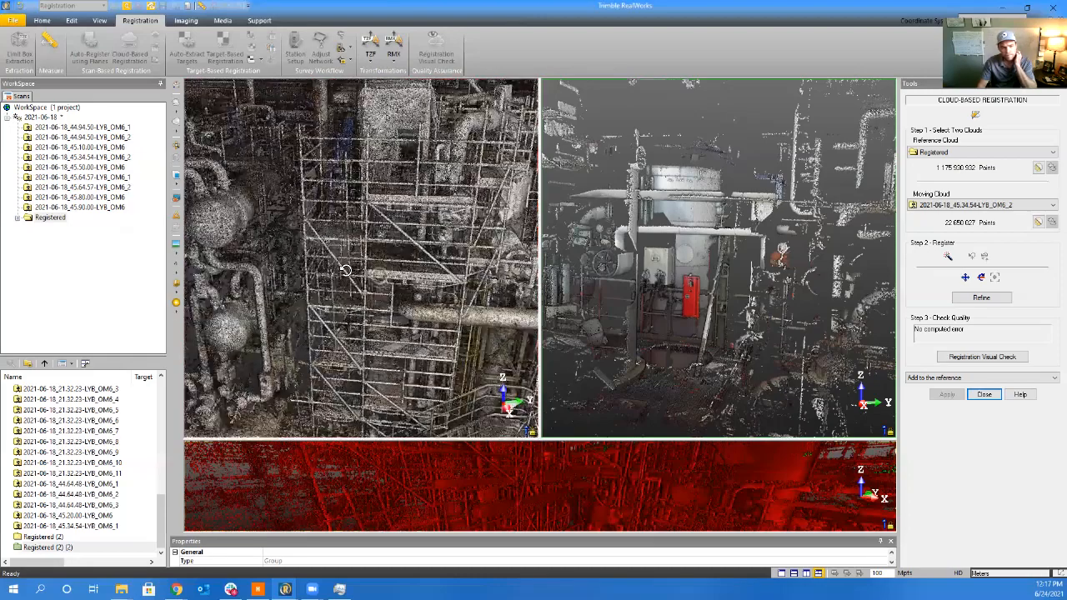
pyautogui.moveTo(345, 270); pyautogui.dragTo(292, 270)
pyautogui.scroll(-5, 683, 295)
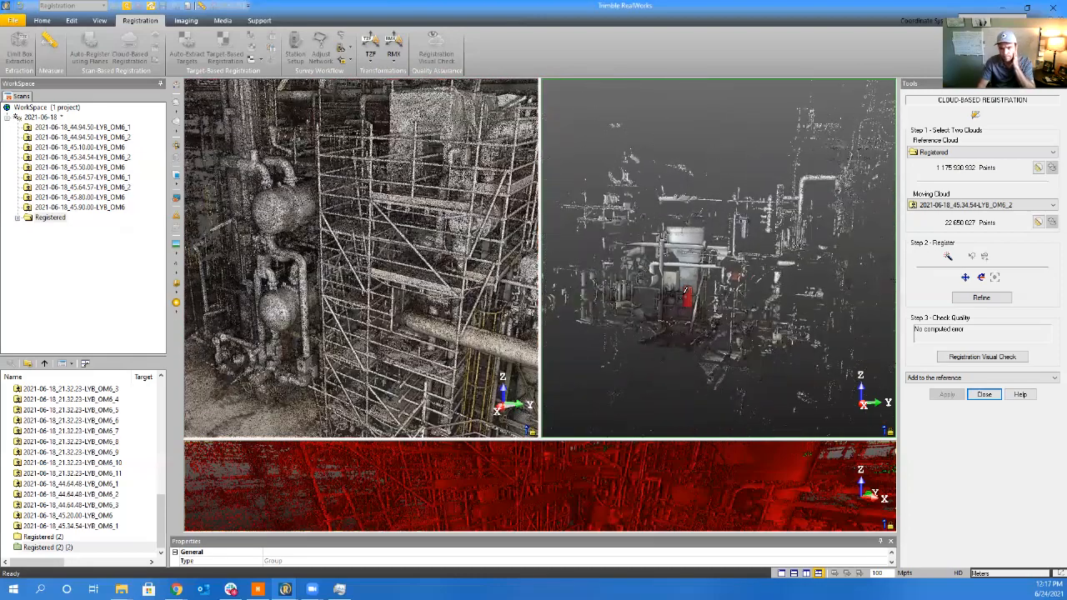
pyautogui.moveTo(685, 294); pyautogui.dragTo(760, 305)
pyautogui.moveTo(340, 337); pyautogui.dragTo(371, 358)
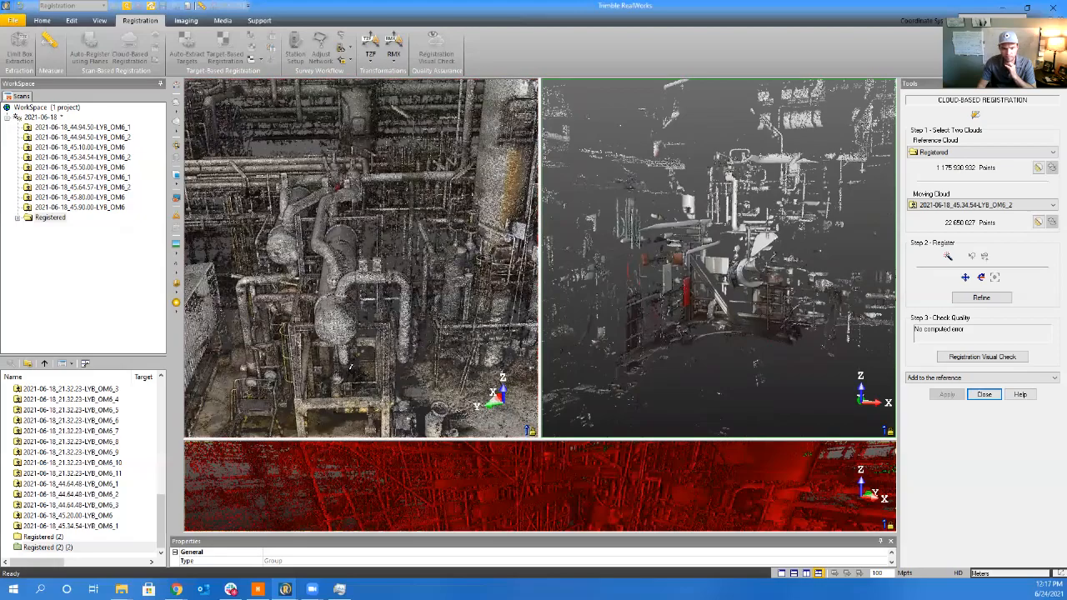
pyautogui.scroll(5, 366, 369)
pyautogui.scroll(-5, 383, 357)
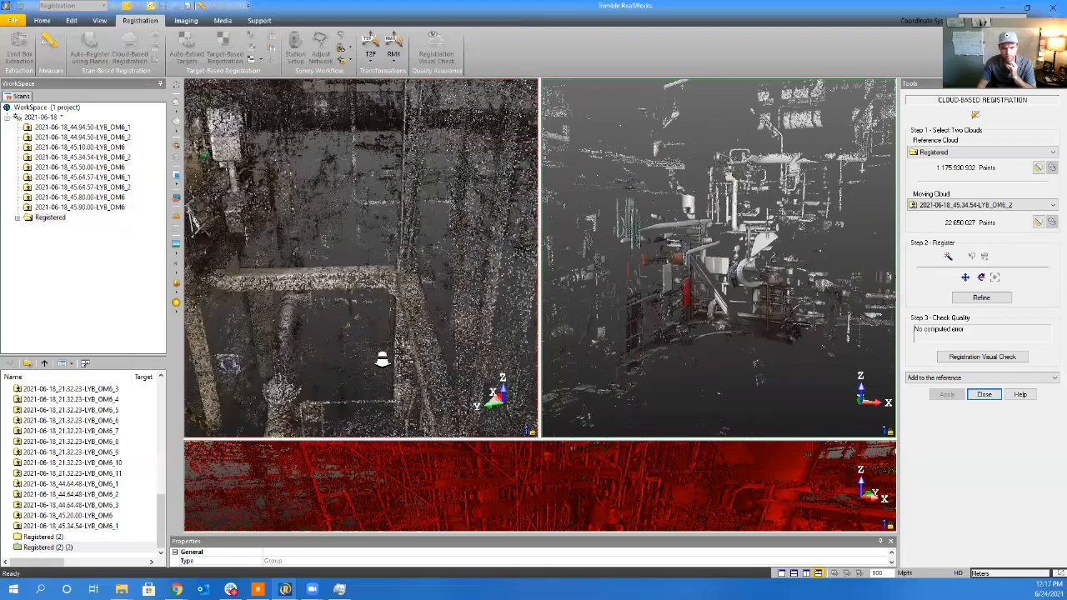
pyautogui.moveTo(319, 349); pyautogui.dragTo(448, 331)
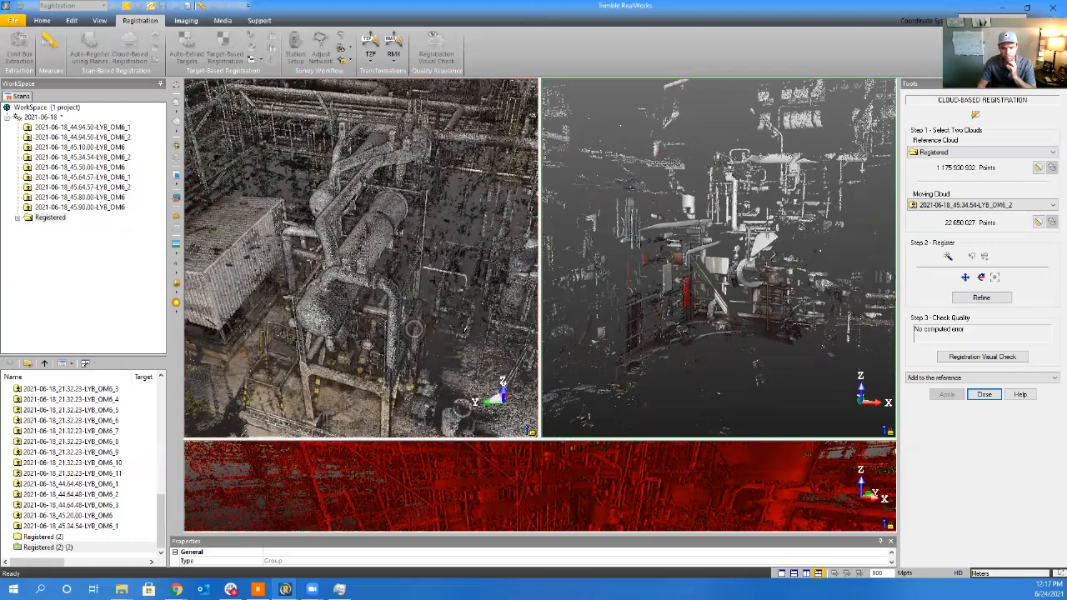
pyautogui.moveTo(466, 330); pyautogui.dragTo(390, 343, button='middle')
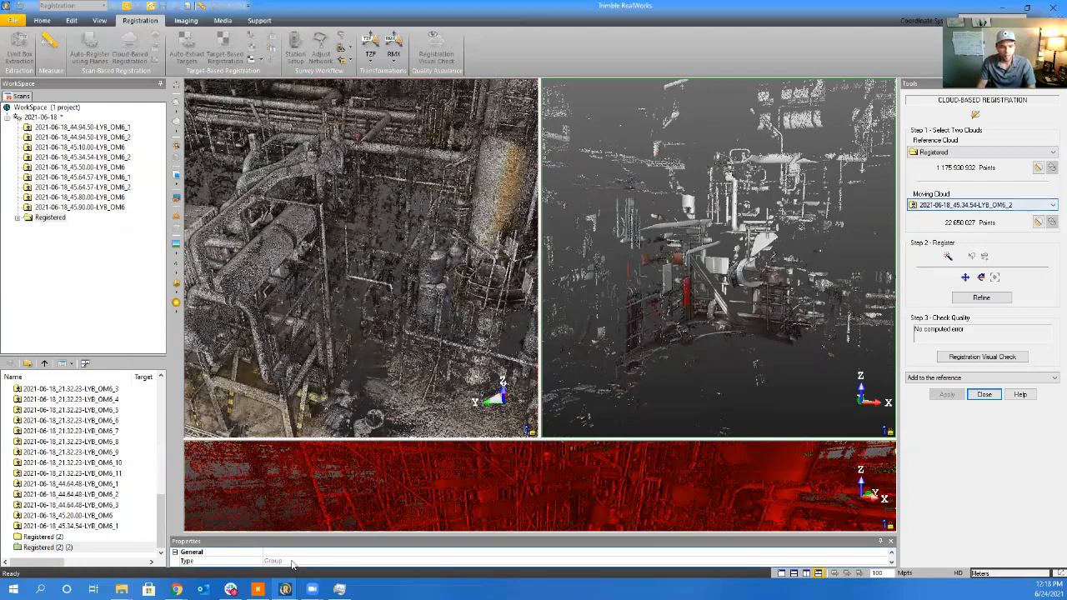
# Switch to the Ei Everywhere facility map in the browser and search for scans containing 45
pyautogui.click(177, 589)
pyautogui.click(297, 551)
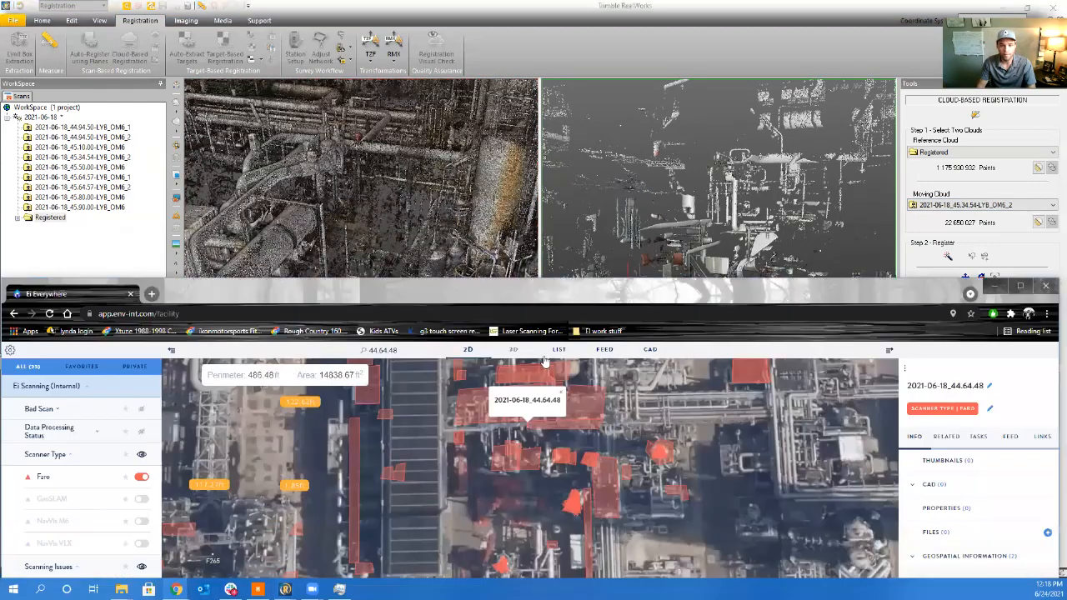
pyautogui.moveTo(393, 349); pyautogui.dragTo(356, 359)
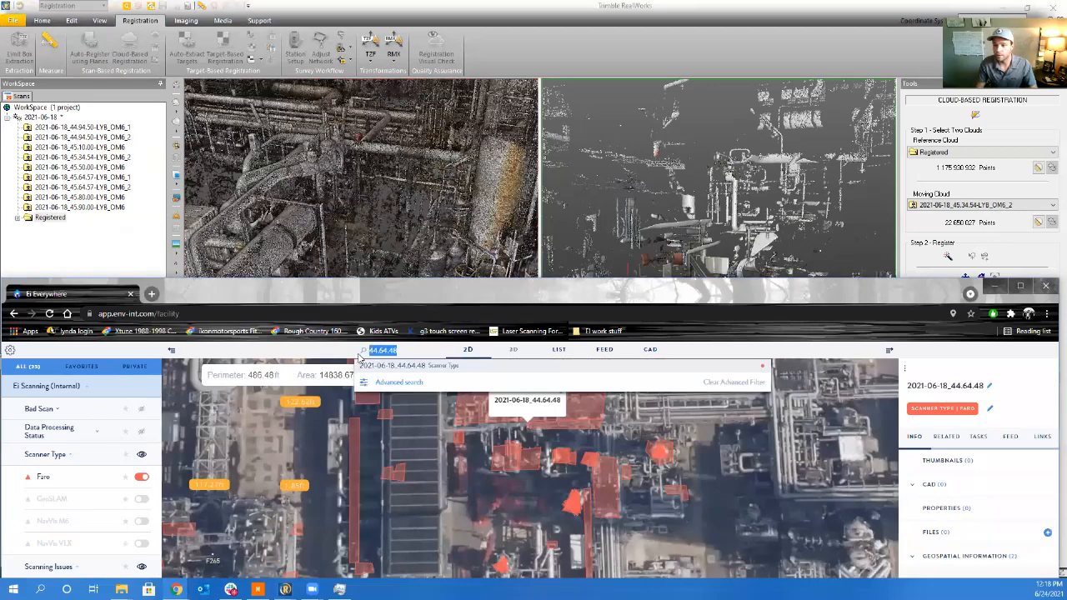
pyautogui.write('45')
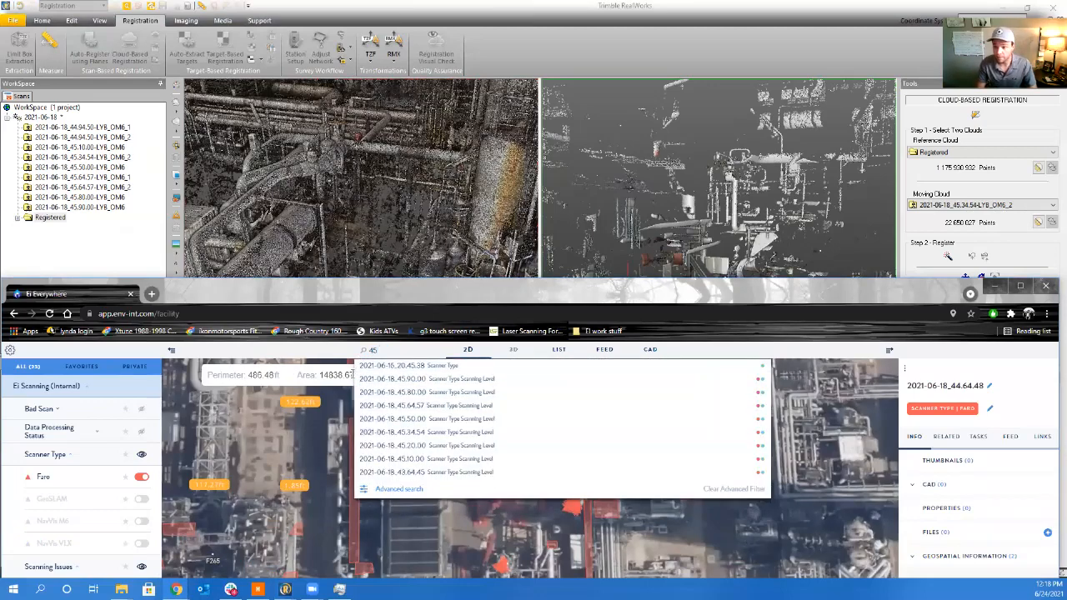
# Search the facility map for scan 45.34.54 and open the 2021-06-18_45.34.54 location for a closer look
pyautogui.write('.34.54')
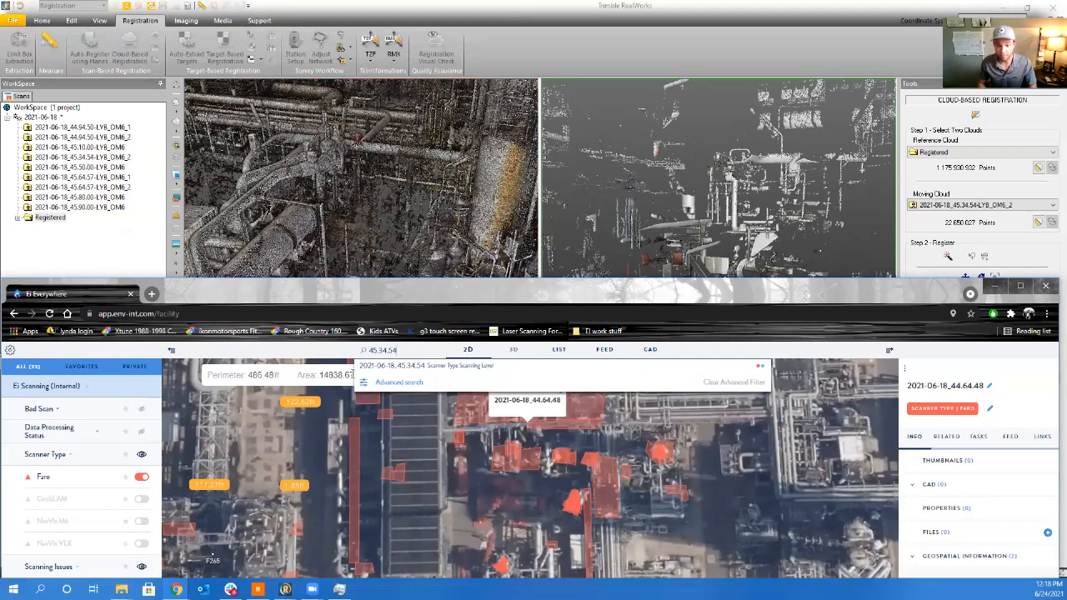
pyautogui.click(411, 366)
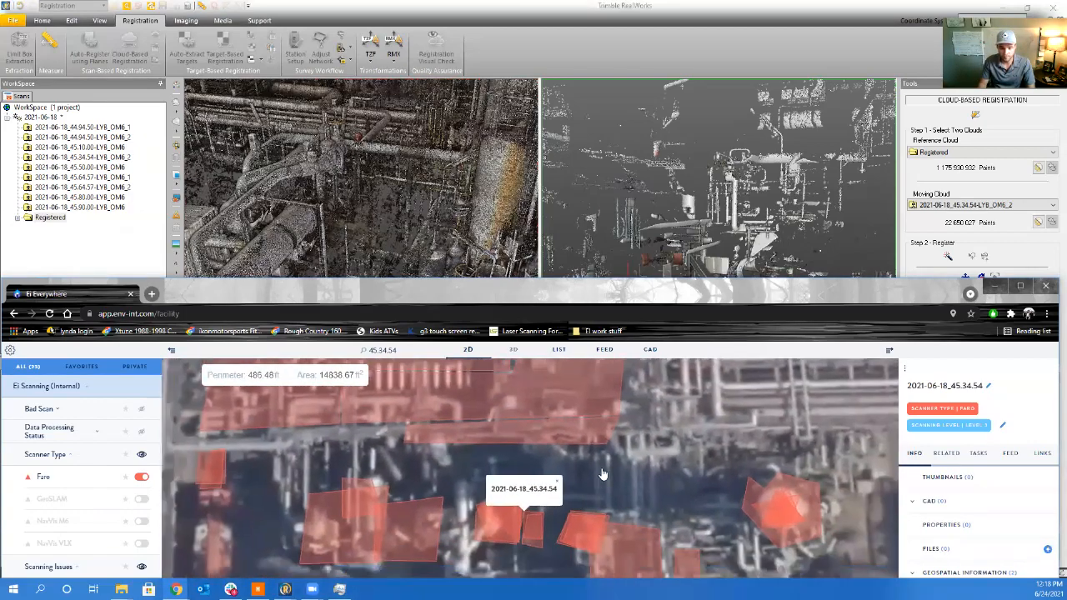
pyautogui.scroll(3, 594, 465)
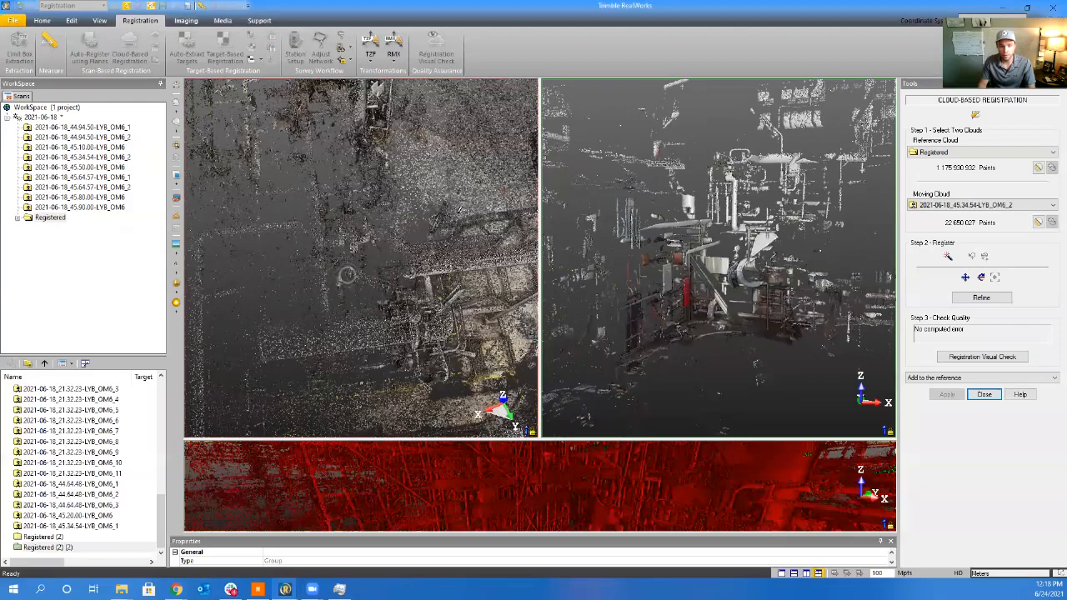
# Switch to Trimble RealWorks and examine the plant layout in the Registered reference cloud to locate the 45.34.54 scan area
pyautogui.moveTo(329, 251); pyautogui.dragTo(333, 225)
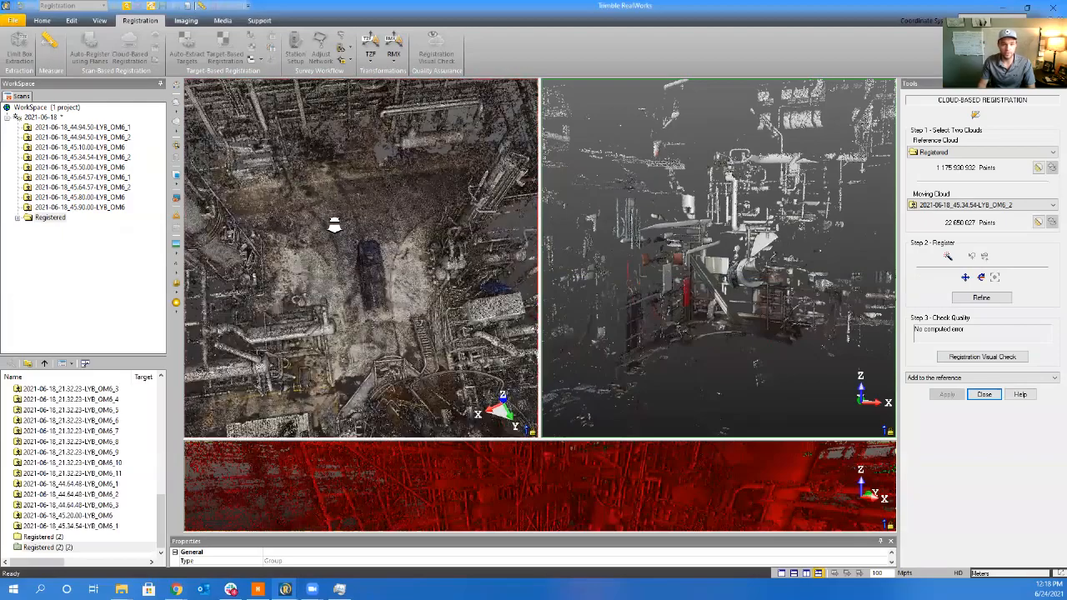
pyautogui.scroll(-4, 334, 226)
pyautogui.scroll(-3, 356, 289)
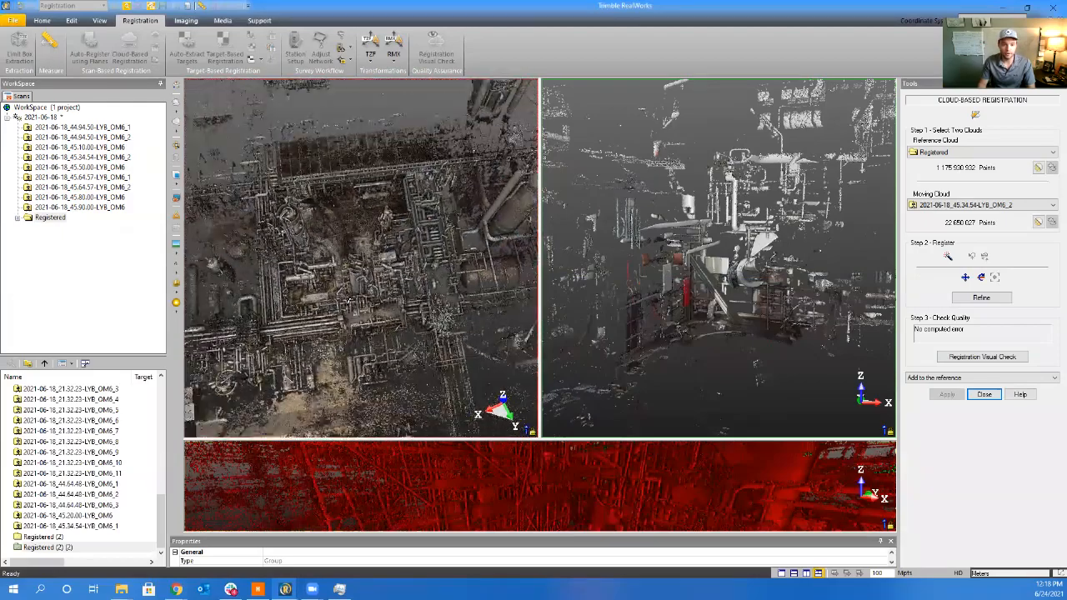
pyautogui.scroll(-3, 353, 209)
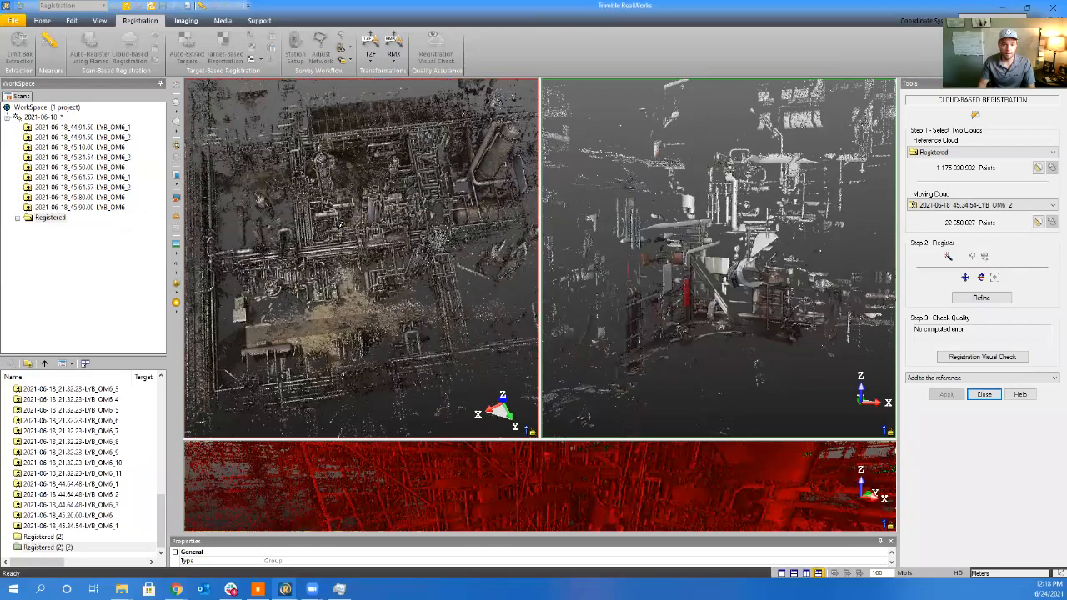
pyautogui.scroll(4, 300, 250)
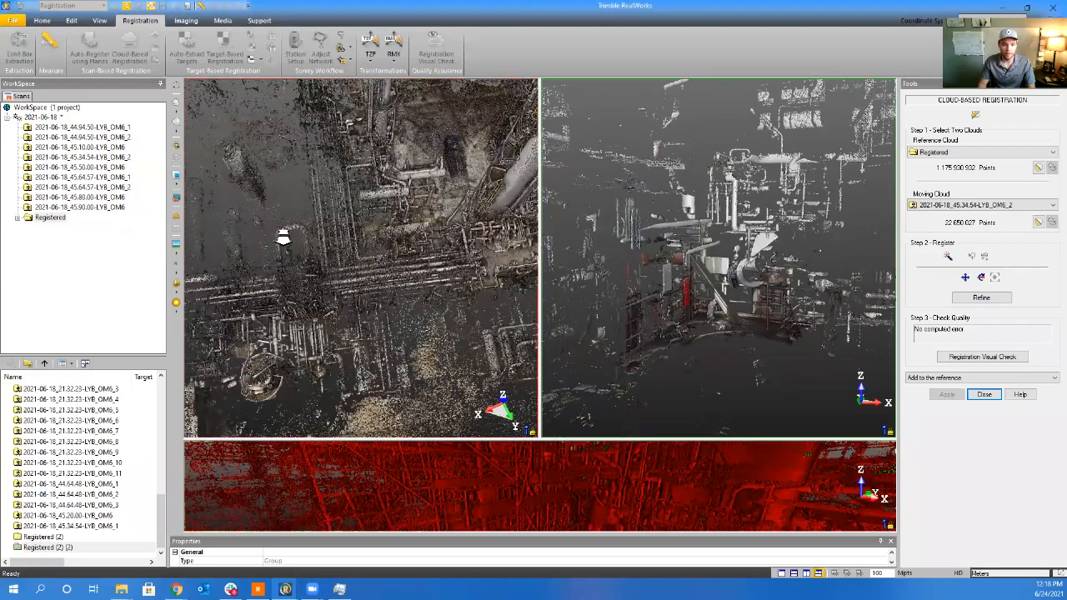
pyautogui.moveTo(300, 251); pyautogui.dragTo(391, 254)
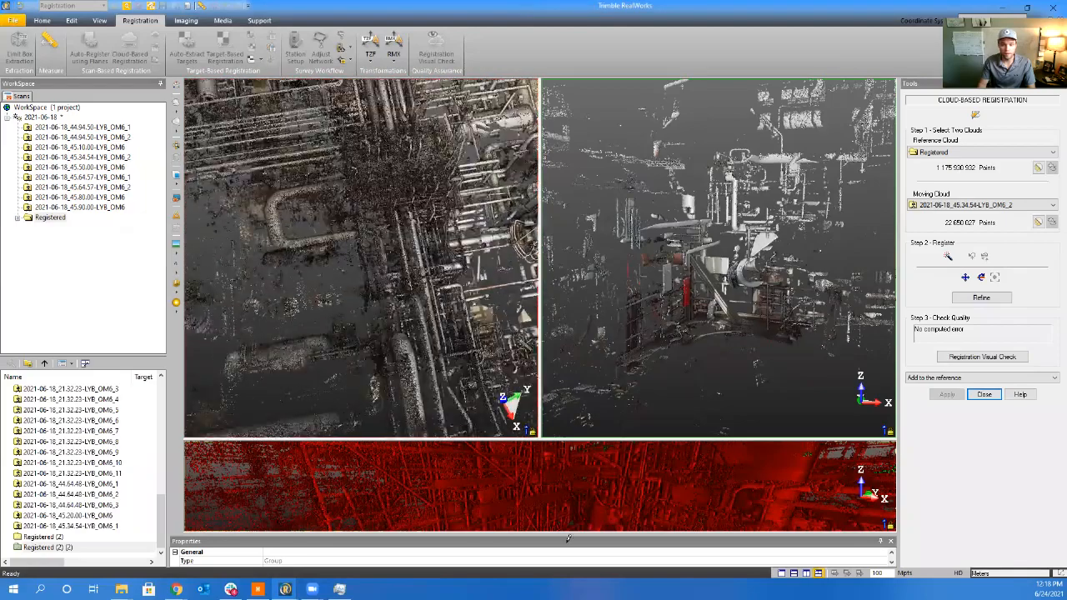
# Switch to the Ei Everywhere map and examine the surroundings of the 2021-06-18_45.34.54 marker
pyautogui.moveTo(176, 589)
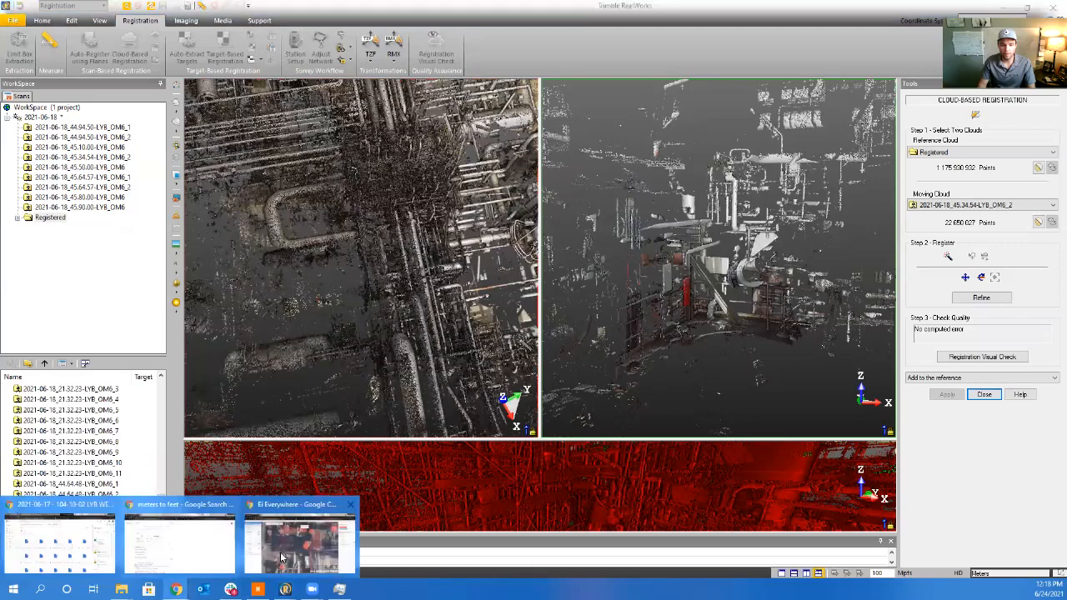
pyautogui.click(305, 542)
pyautogui.scroll(-3, 555, 475)
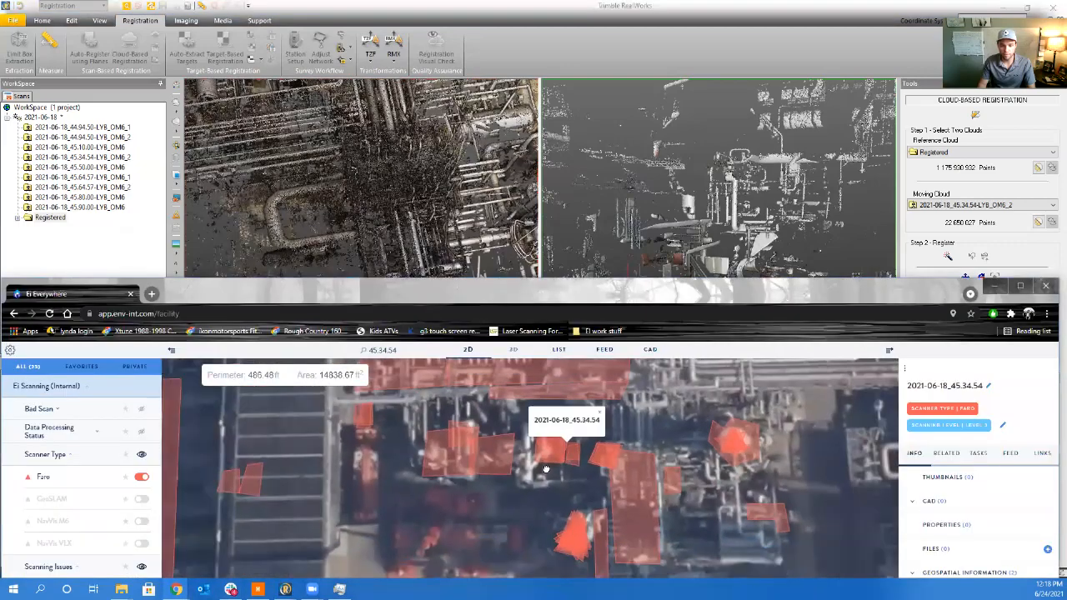
pyautogui.moveTo(548, 473)
pyautogui.mouseDown()
pyautogui.moveTo(571, 294)
pyautogui.moveTo(558, 217)
pyautogui.moveTo(539, 475)
pyautogui.mouseUp()
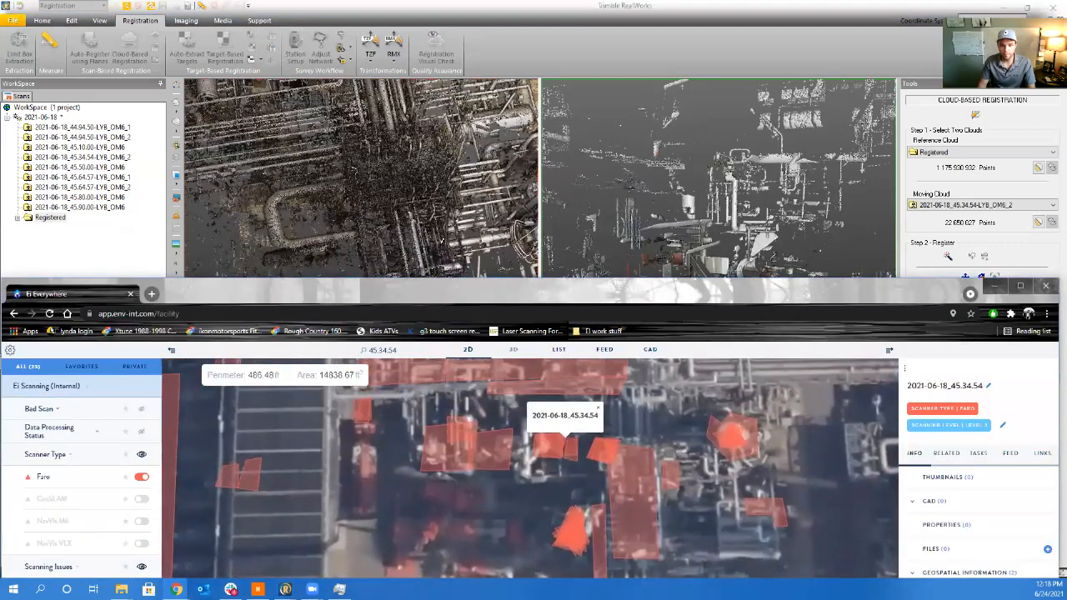
# Switch to Trimble RealWorks and compare the horizontal vessel and pipe rack area of the Registered cloud with the moving cloud
pyautogui.moveTo(375, 200); pyautogui.dragTo(185, 212, button='middle')
pyautogui.moveTo(359, 229); pyautogui.dragTo(131, 234, button='middle')
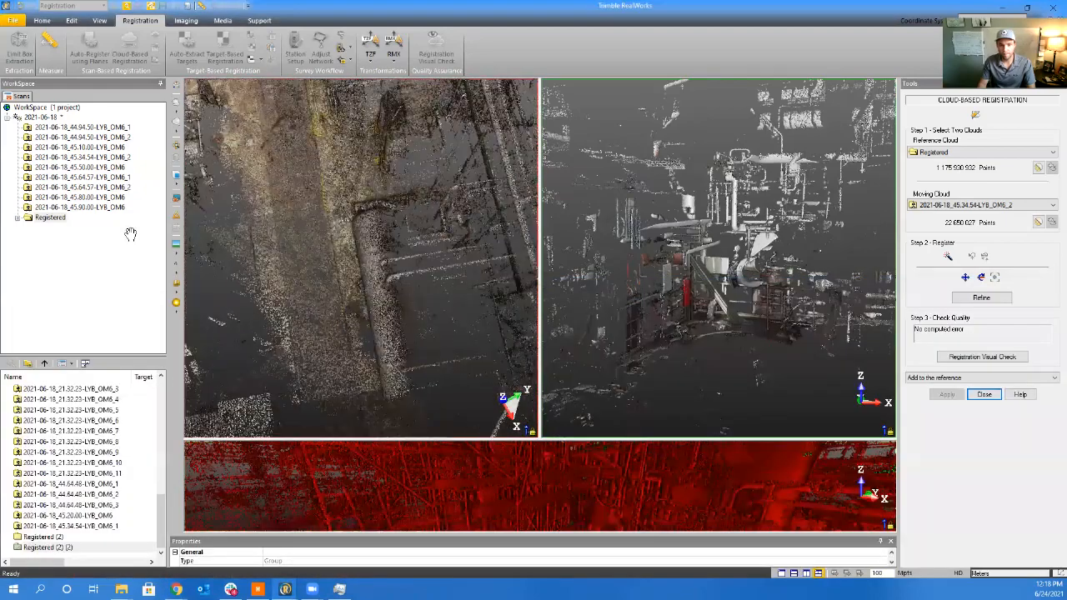
pyautogui.moveTo(433, 242); pyautogui.dragTo(313, 248, button='middle')
pyautogui.moveTo(311, 247); pyautogui.dragTo(431, 248)
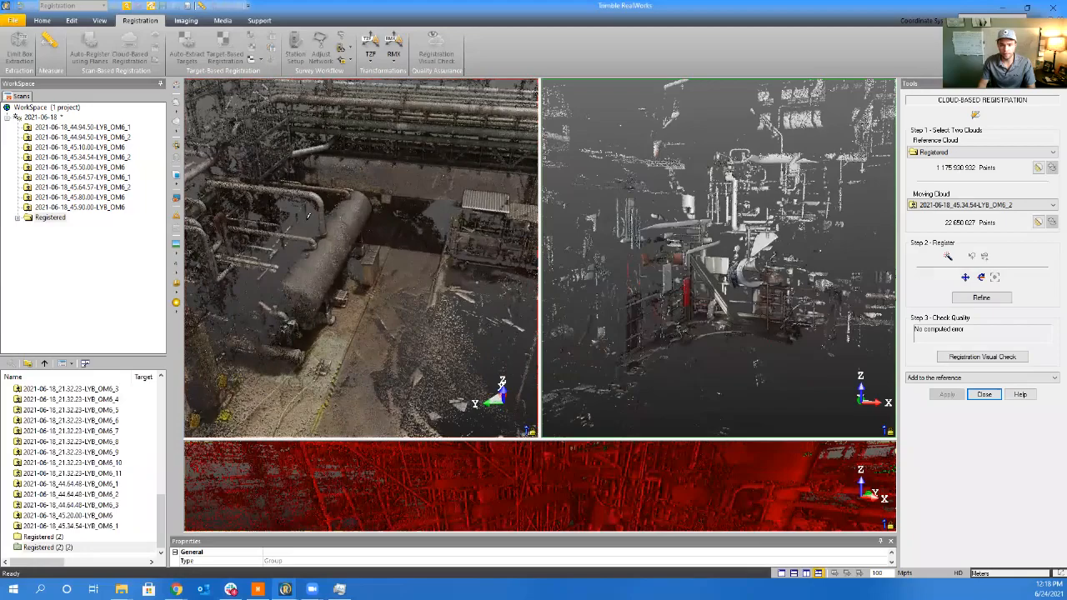
pyautogui.scroll(-4, 301, 198)
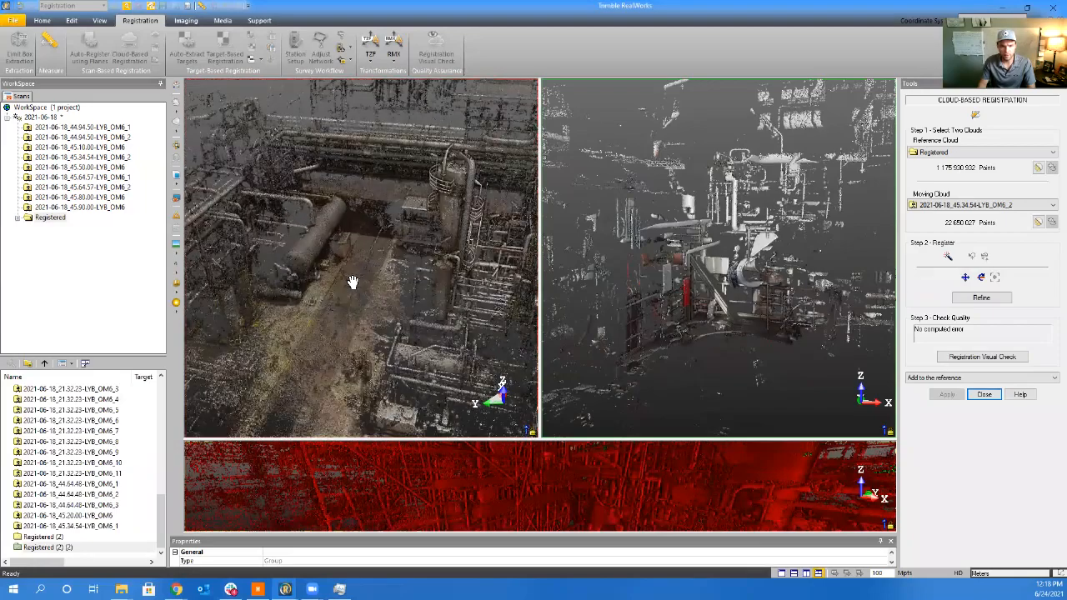
pyautogui.moveTo(336, 261); pyautogui.dragTo(324, 252)
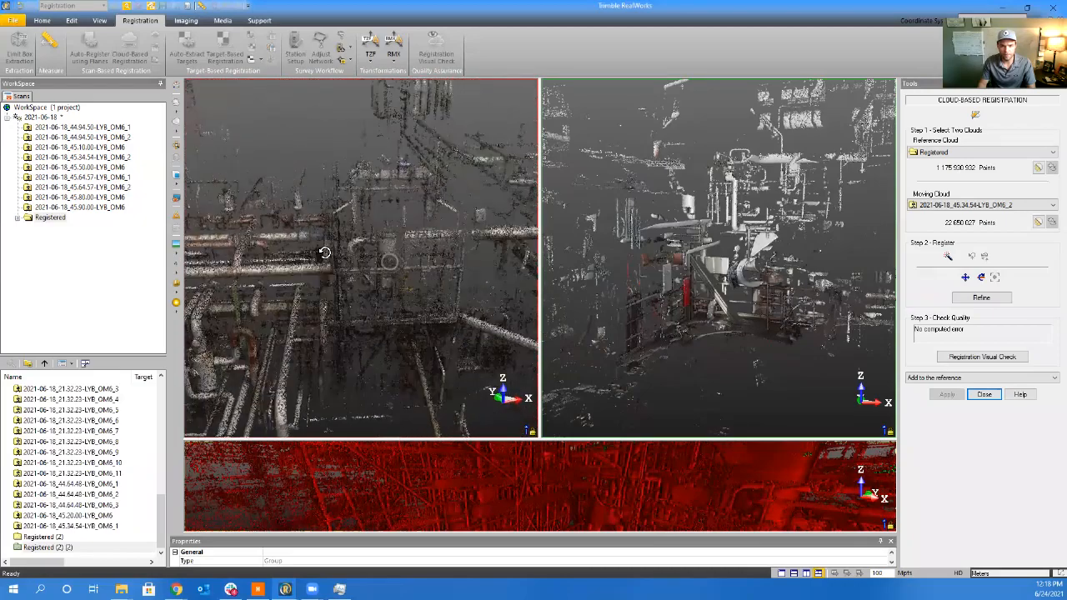
pyautogui.scroll(3, 715, 303)
pyautogui.moveTo(733, 343); pyautogui.dragTo(801, 332)
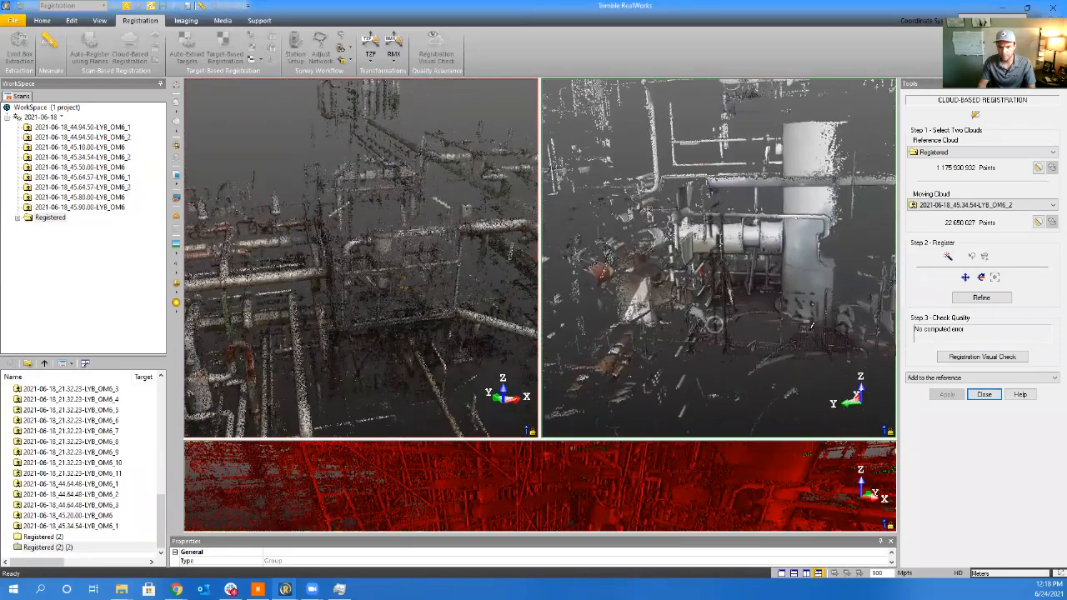
# Examine the reference cloud around the caged tower, horizontal vessel and overhead piping for features matching the moving scan
pyautogui.moveTo(323, 351); pyautogui.dragTo(356, 216)
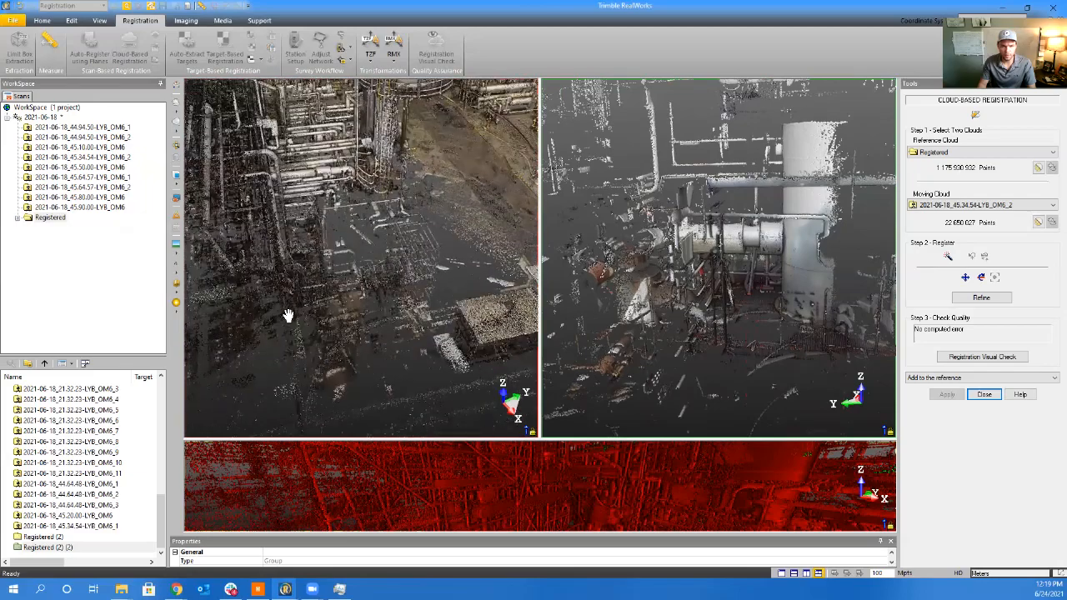
pyautogui.moveTo(287, 315); pyautogui.dragTo(337, 335)
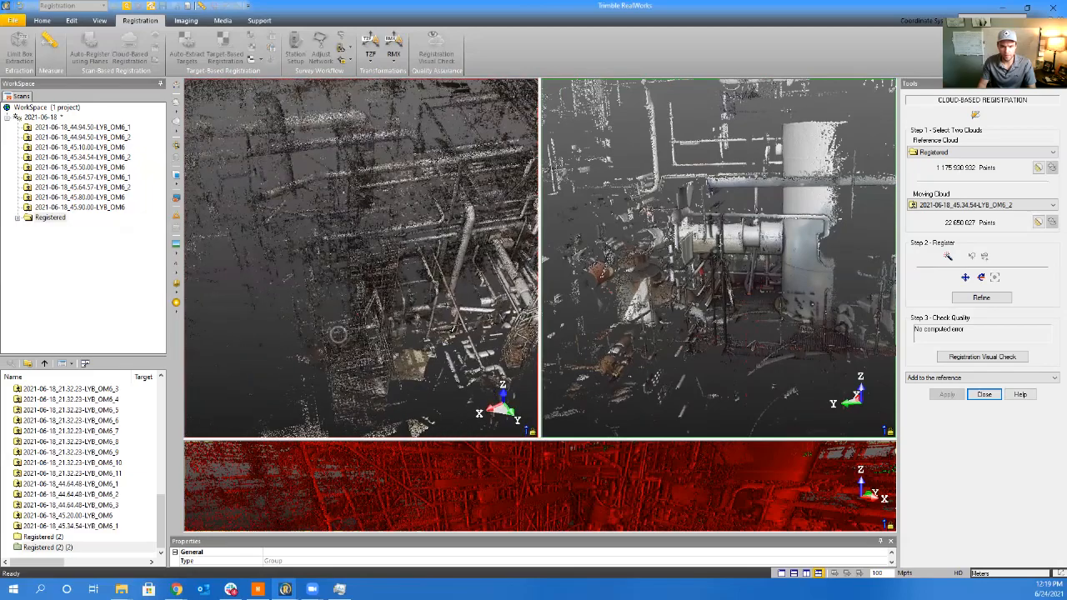
pyautogui.moveTo(429, 336); pyautogui.dragTo(325, 291)
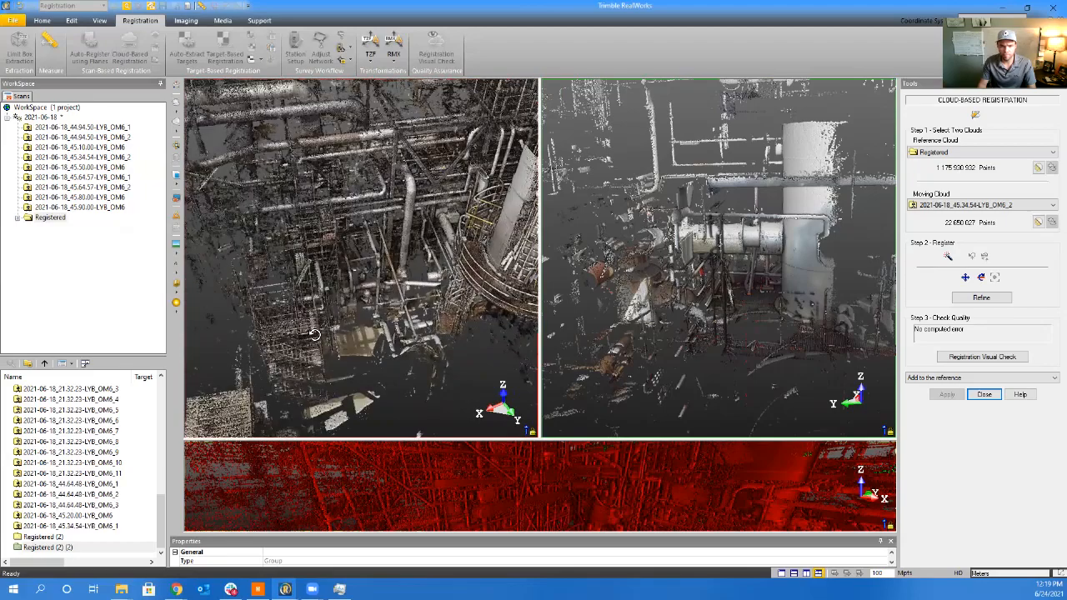
pyautogui.moveTo(313, 334); pyautogui.dragTo(398, 299)
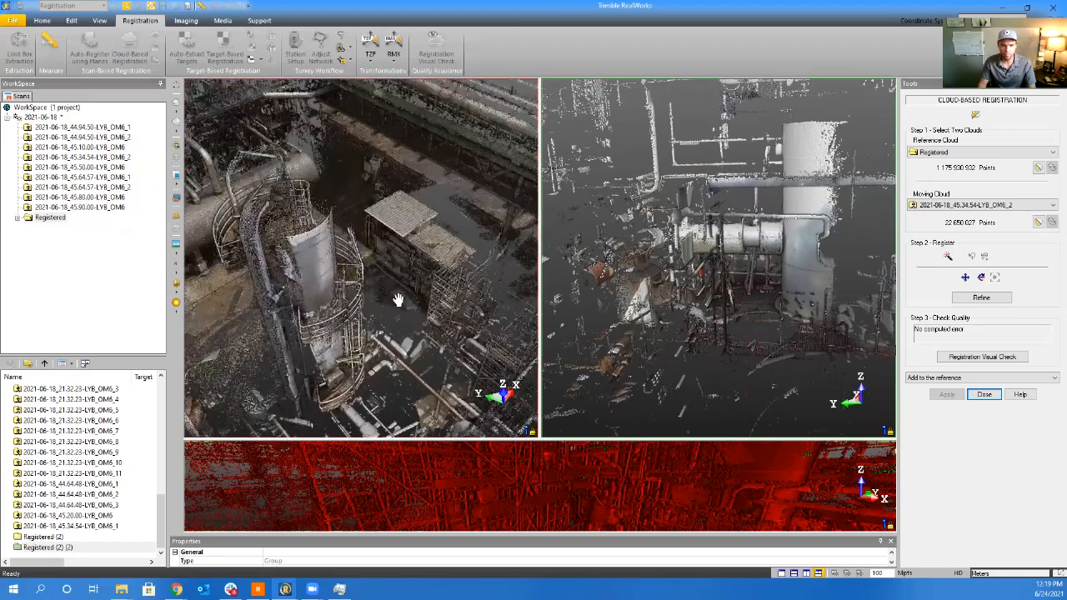
pyautogui.moveTo(399, 300); pyautogui.dragTo(457, 403, button='middle')
pyautogui.moveTo(373, 243); pyautogui.dragTo(389, 302, button='middle')
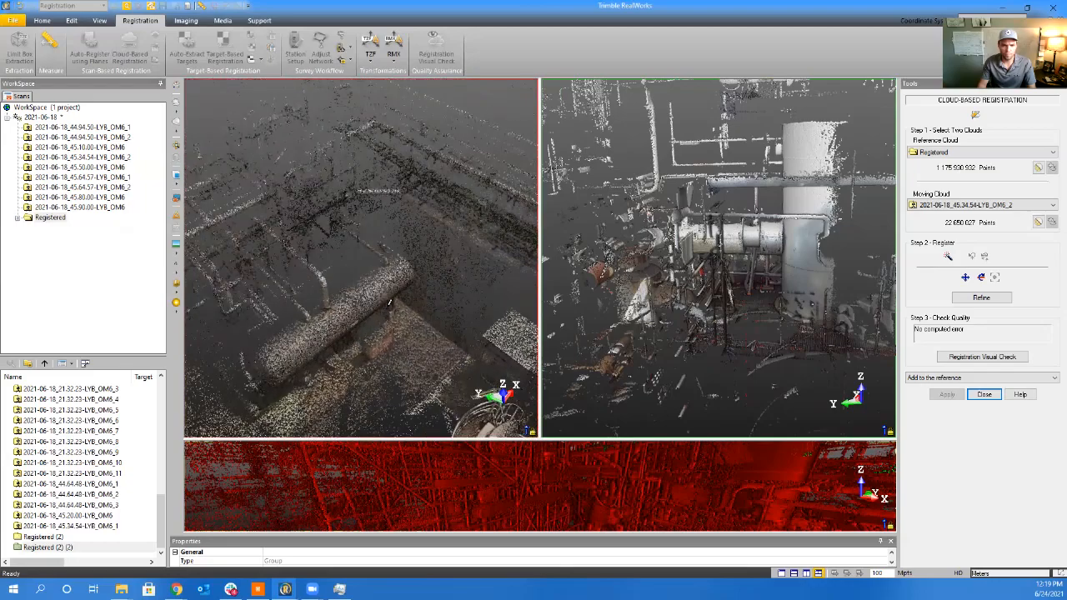
pyautogui.moveTo(311, 220); pyautogui.dragTo(321, 257, button='middle')
pyautogui.scroll(3, 341, 271)
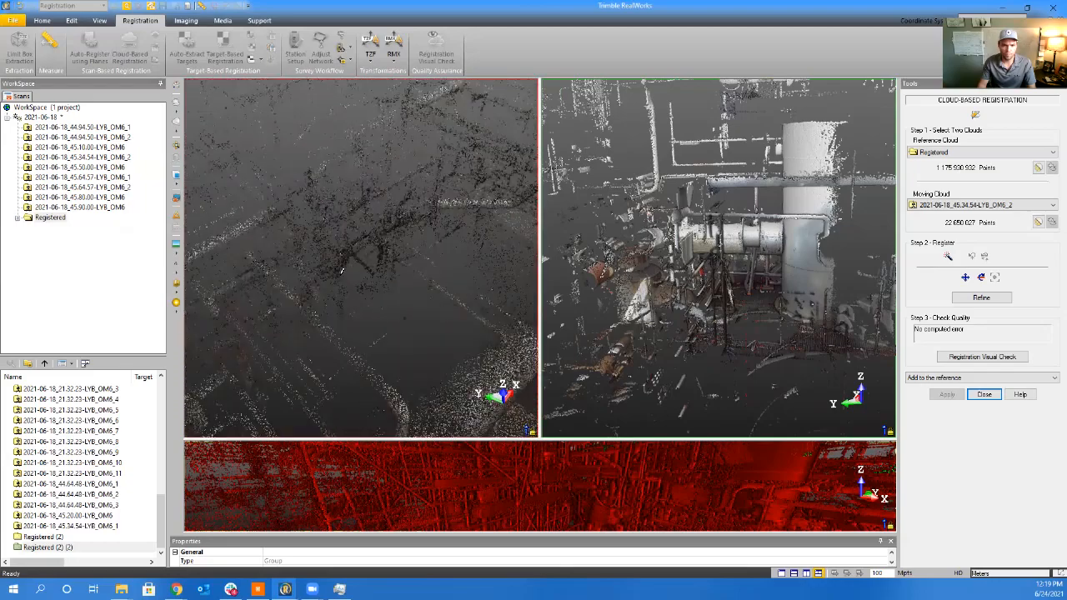
pyautogui.moveTo(341, 271); pyautogui.dragTo(394, 277)
pyautogui.scroll(3, 406, 258)
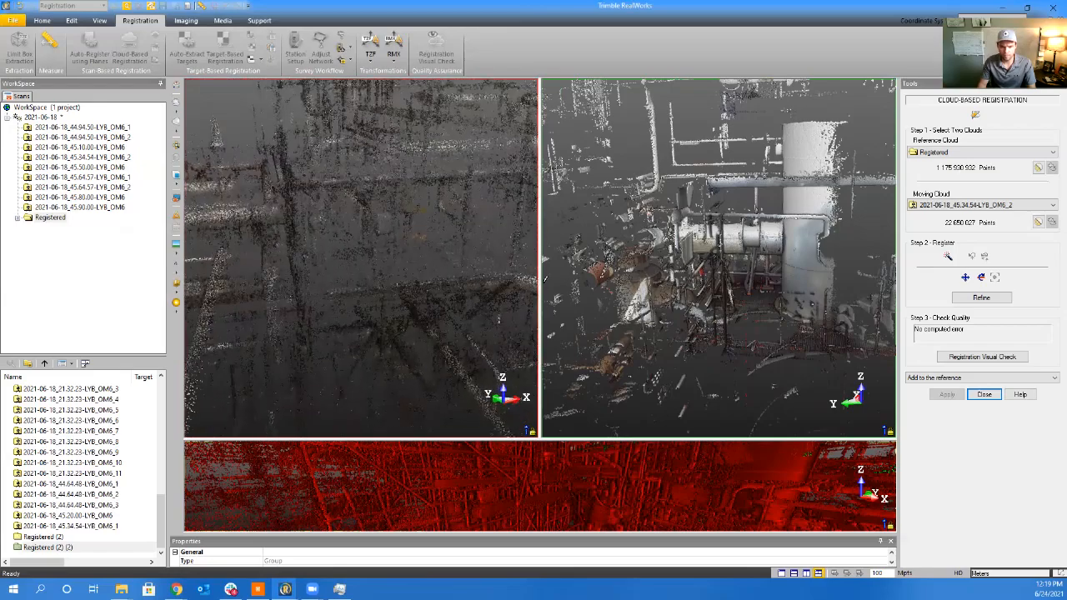
pyautogui.moveTo(445, 276); pyautogui.dragTo(374, 245, button='middle')
pyautogui.scroll(3, 374, 245)
pyautogui.moveTo(292, 211); pyautogui.dragTo(576, 298)
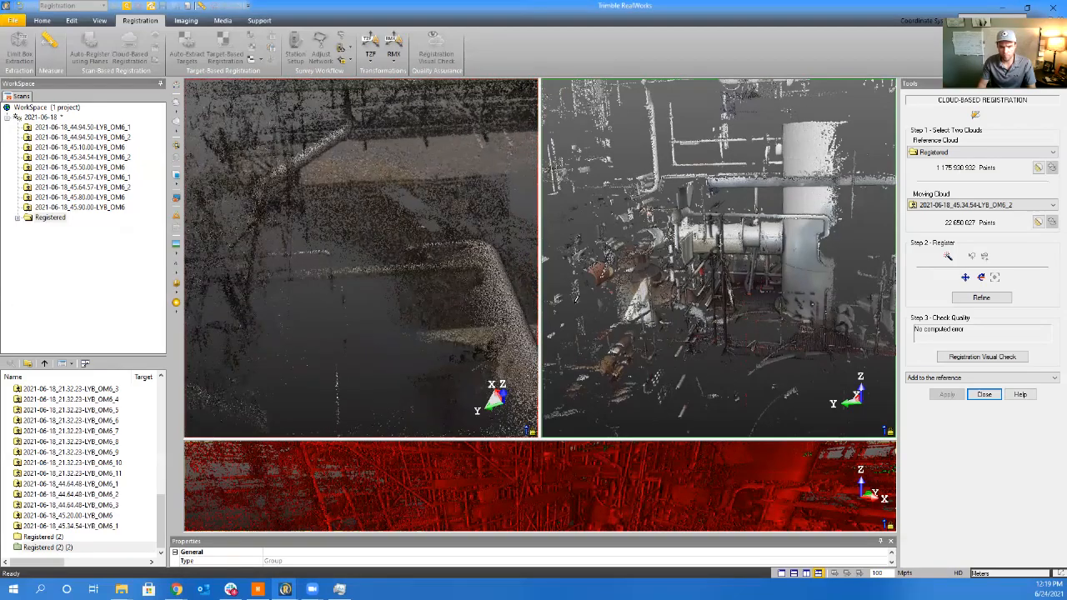
# Examine the grated platform, red panel and surrounding vessels in the moving cloud 2021-06-18_45.34.54-LYB_OM6_2 for recognizable features
pyautogui.moveTo(695, 266); pyautogui.dragTo(691, 285)
pyautogui.scroll(8, 746, 246)
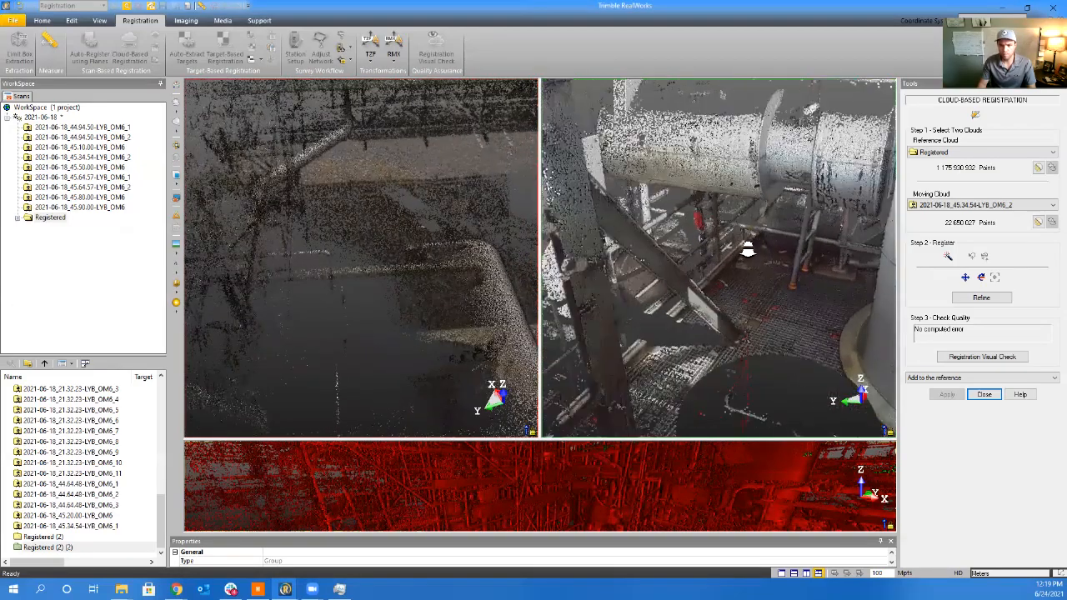
pyautogui.scroll(1, 743, 245)
pyautogui.scroll(-1, 744, 245)
pyautogui.moveTo(744, 245); pyautogui.dragTo(740, 295, button='middle')
pyautogui.moveTo(741, 296); pyautogui.dragTo(539, 286)
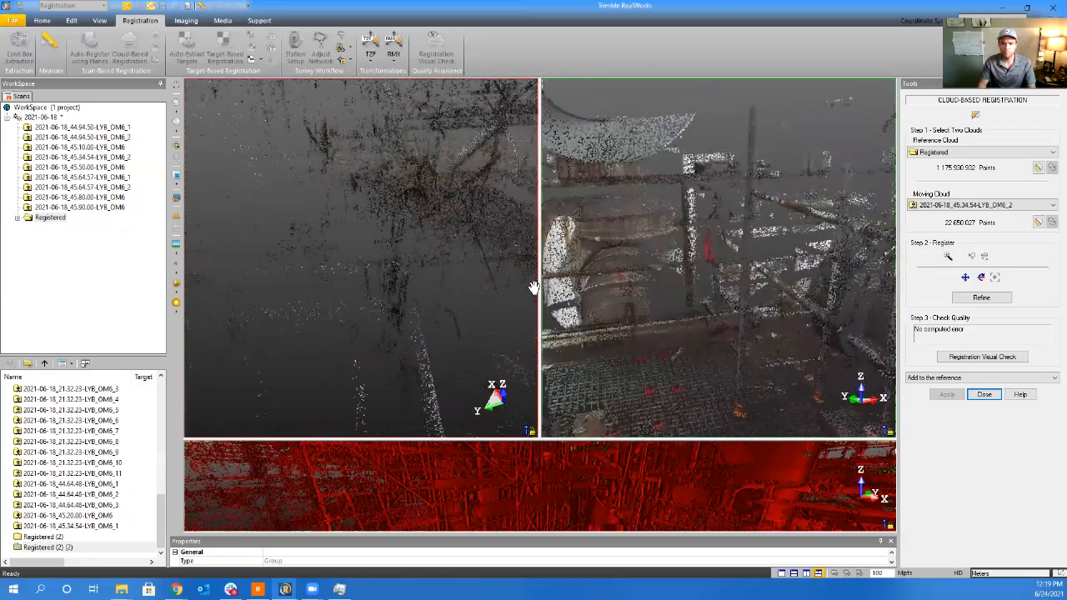
pyautogui.moveTo(600, 271); pyautogui.dragTo(774, 271)
pyautogui.moveTo(774, 271); pyautogui.dragTo(707, 280, button='middle')
pyautogui.scroll(3, 675, 303)
pyautogui.scroll(-3, 884, 257)
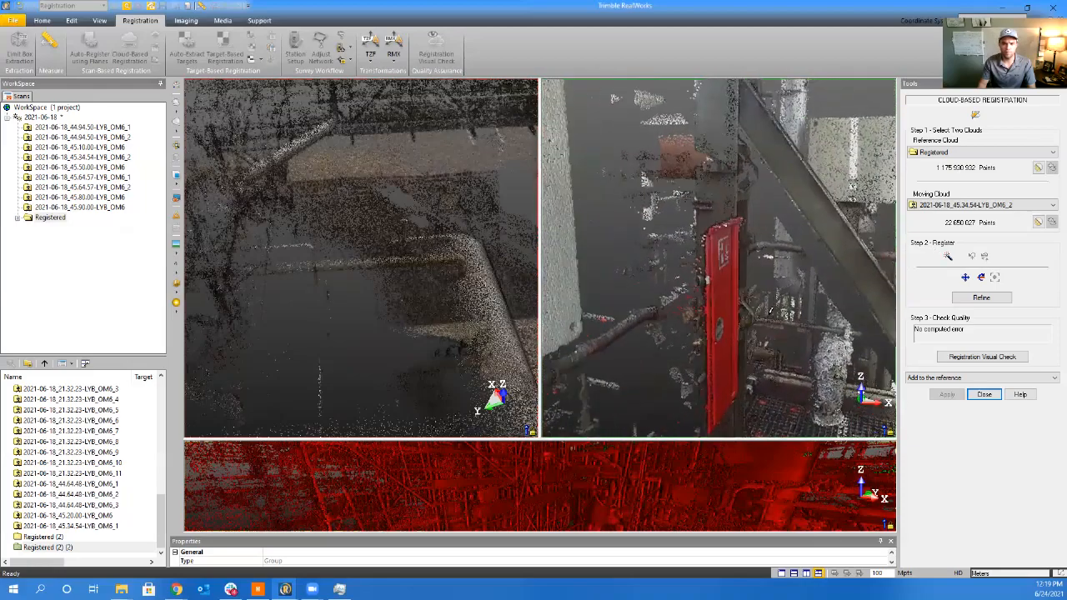
pyautogui.moveTo(707, 280); pyautogui.dragTo(692, 388)
pyautogui.scroll(-5, 733, 363)
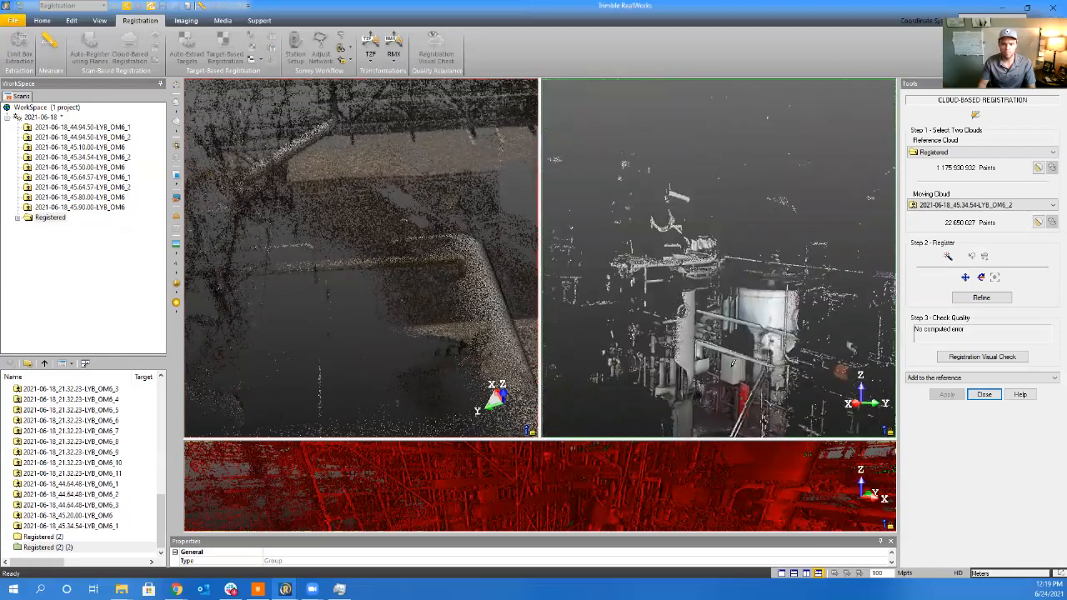
pyautogui.moveTo(715, 411); pyautogui.dragTo(867, 380)
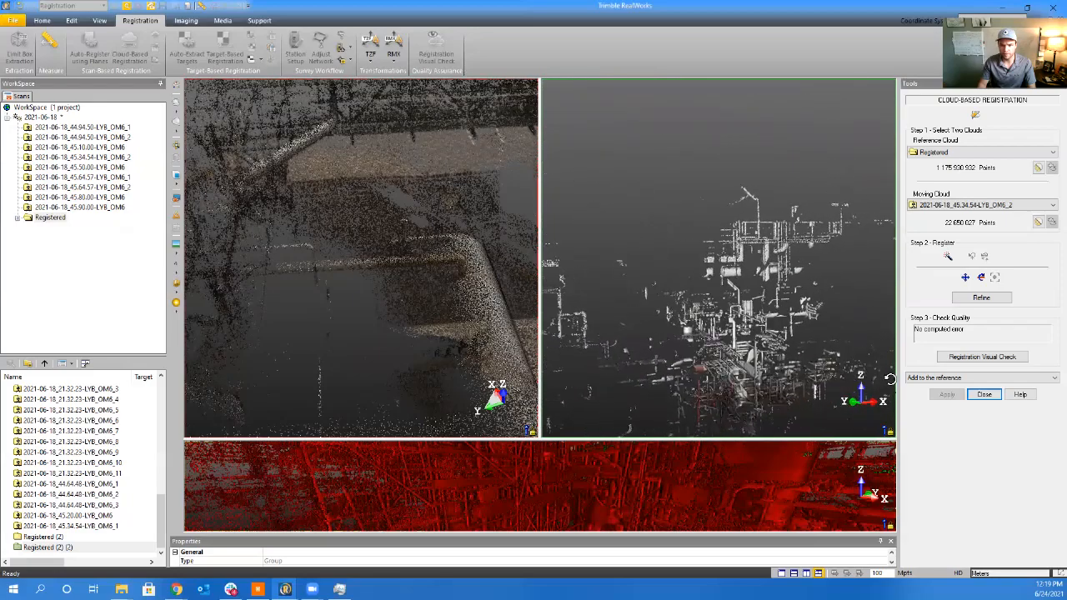
# Compare the piping structure above the horizontal vessel in the reference cloud with the overall shape of the moving cloud
pyautogui.scroll(-8, 379, 237)
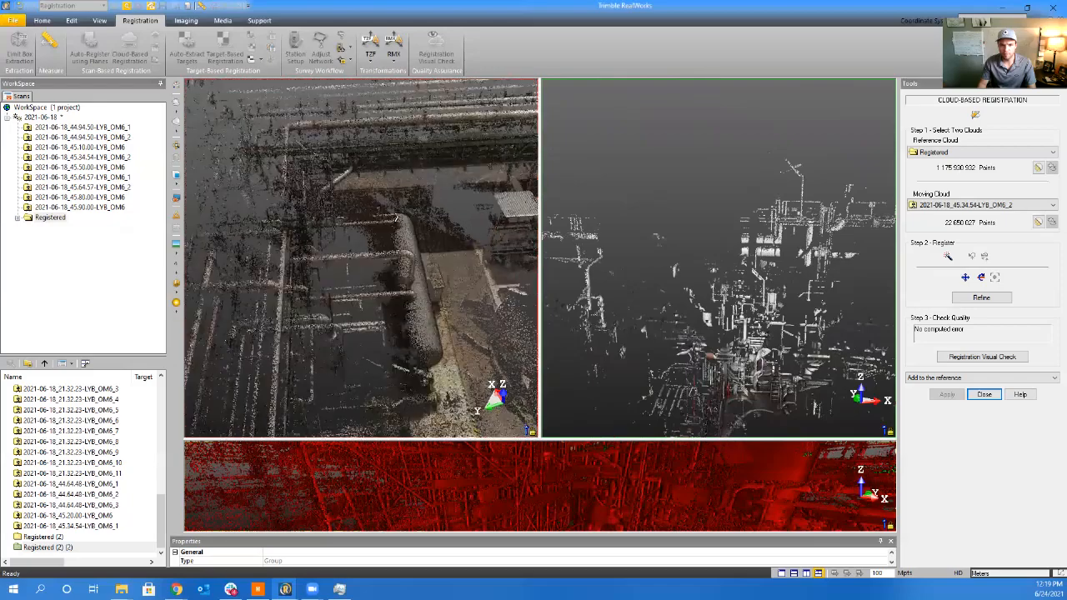
pyautogui.moveTo(385, 244); pyautogui.dragTo(431, 225)
pyautogui.scroll(8, 448, 262)
pyautogui.moveTo(431, 224); pyautogui.dragTo(402, 291, button='middle')
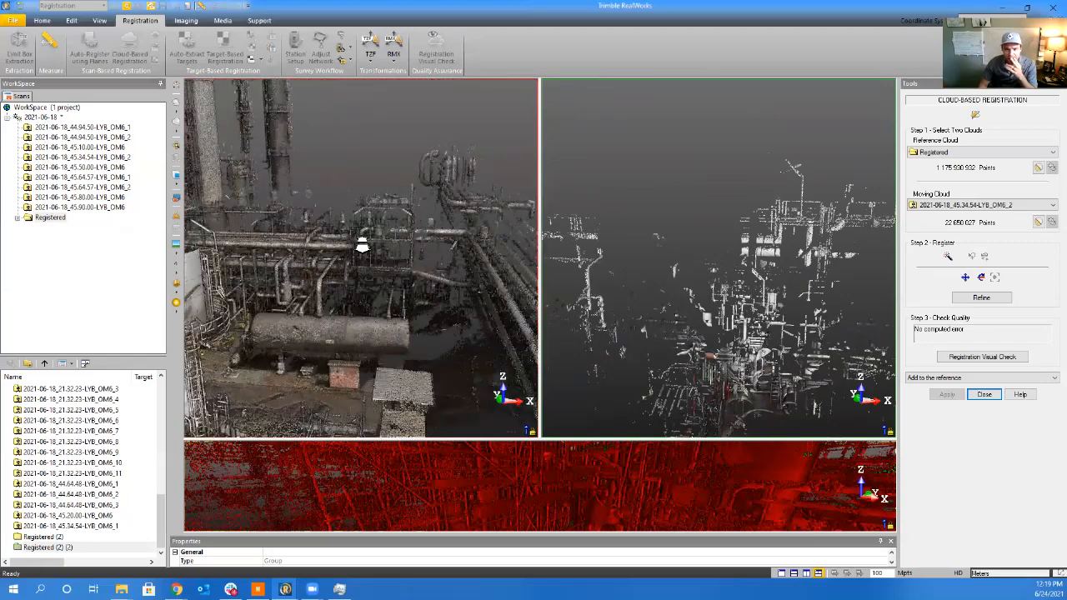
pyautogui.scroll(3, 364, 243)
pyautogui.moveTo(391, 244); pyautogui.dragTo(404, 269)
pyautogui.scroll(5, 750, 352)
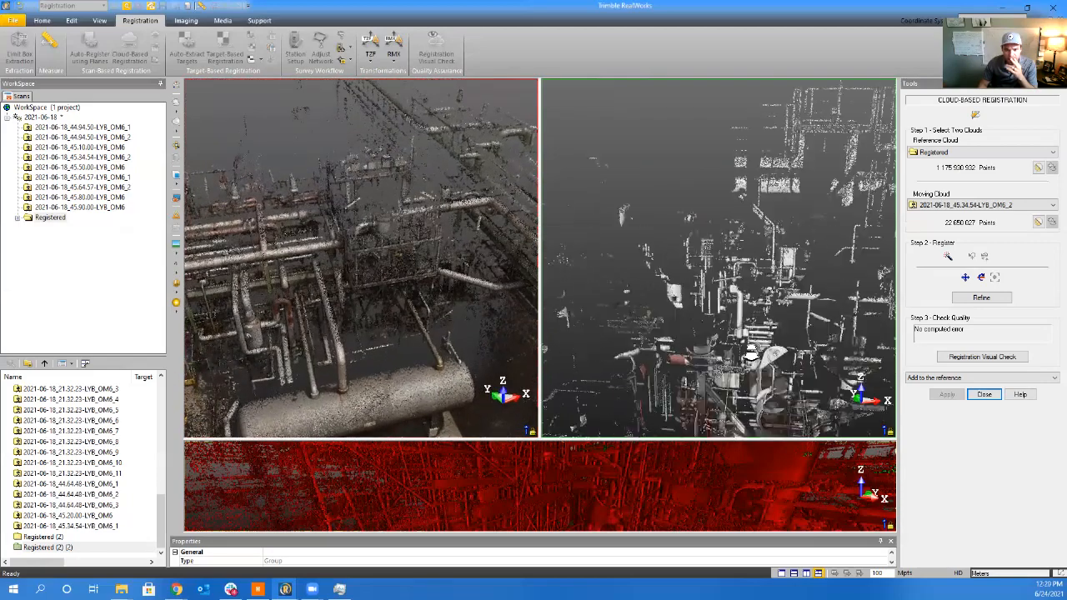
pyautogui.moveTo(749, 352); pyautogui.dragTo(936, 384)
pyautogui.moveTo(403, 243); pyautogui.dragTo(363, 261)
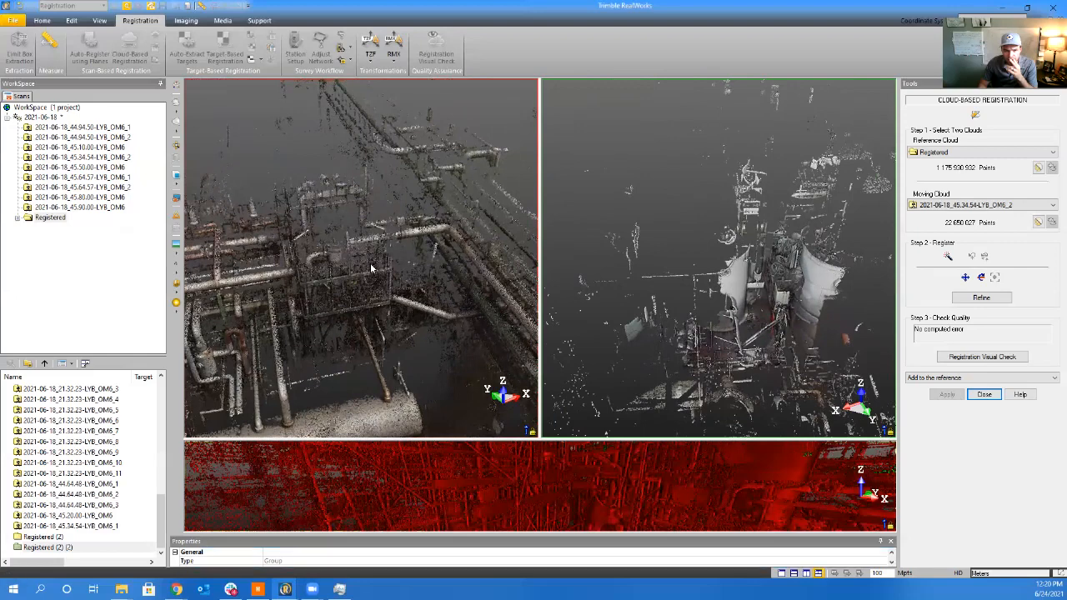
# Switch back to the Ei Everywhere map and examine the wider area around the 45.34.54 scan location
pyautogui.click(177, 589)
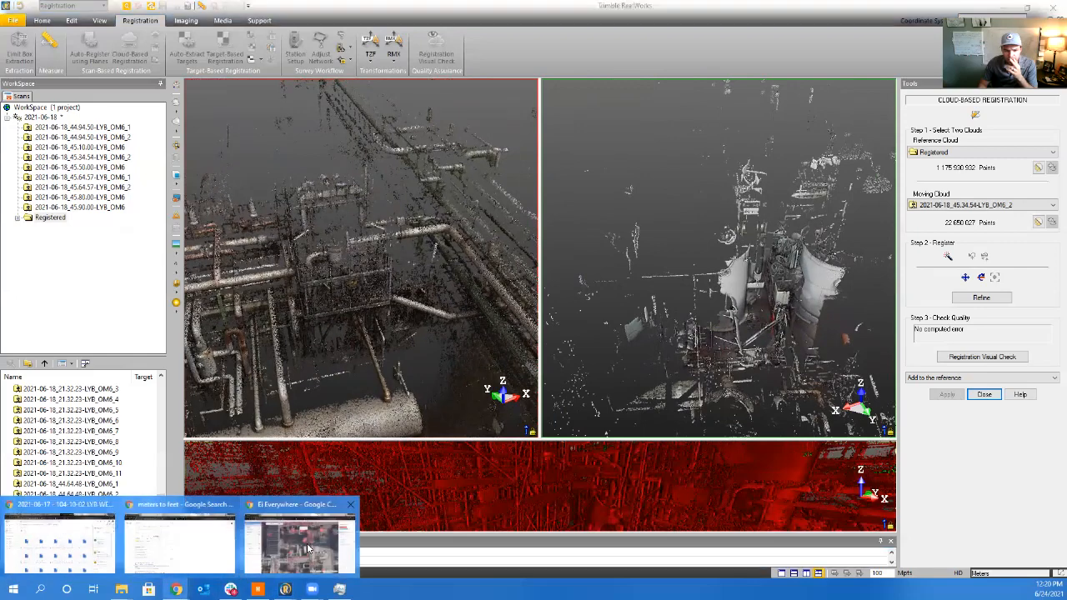
pyautogui.click(303, 539)
pyautogui.moveTo(544, 502); pyautogui.dragTo(594, 464)
pyautogui.scroll(-1, 593, 464)
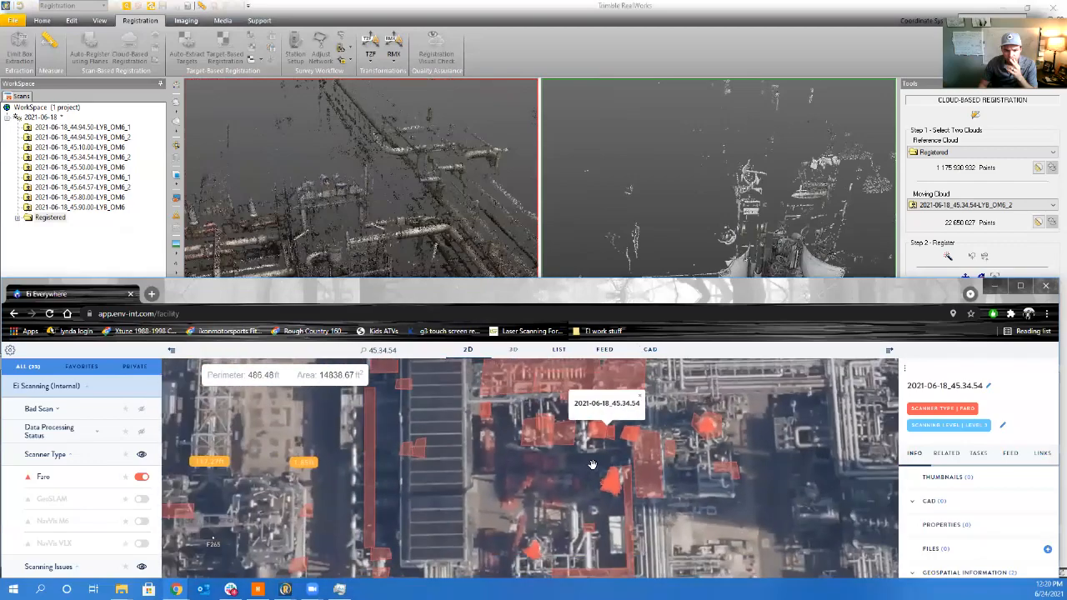
# Switch back to Trimble RealWorks and examine the Registered reference cloud from above, closing in on the stairs and piping near the blue pipe
pyautogui.click(994, 286)
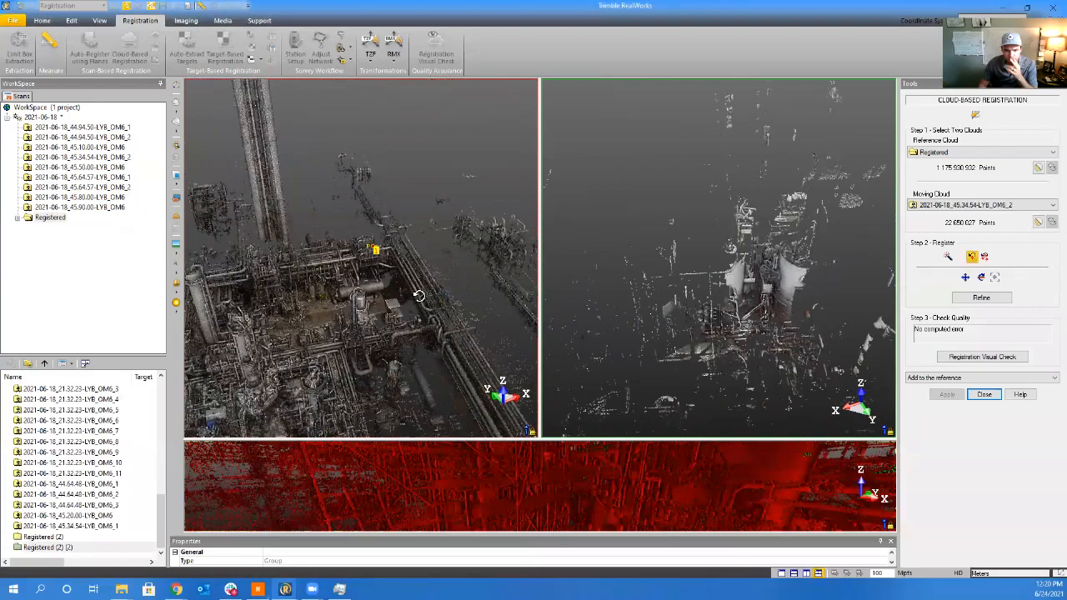
pyautogui.moveTo(420, 295); pyautogui.dragTo(353, 291)
pyautogui.moveTo(353, 291); pyautogui.dragTo(326, 284, button='middle')
pyautogui.moveTo(326, 287); pyautogui.dragTo(412, 320)
pyautogui.moveTo(412, 320); pyautogui.dragTo(391, 253, button='middle')
pyautogui.scroll(3, 391, 254)
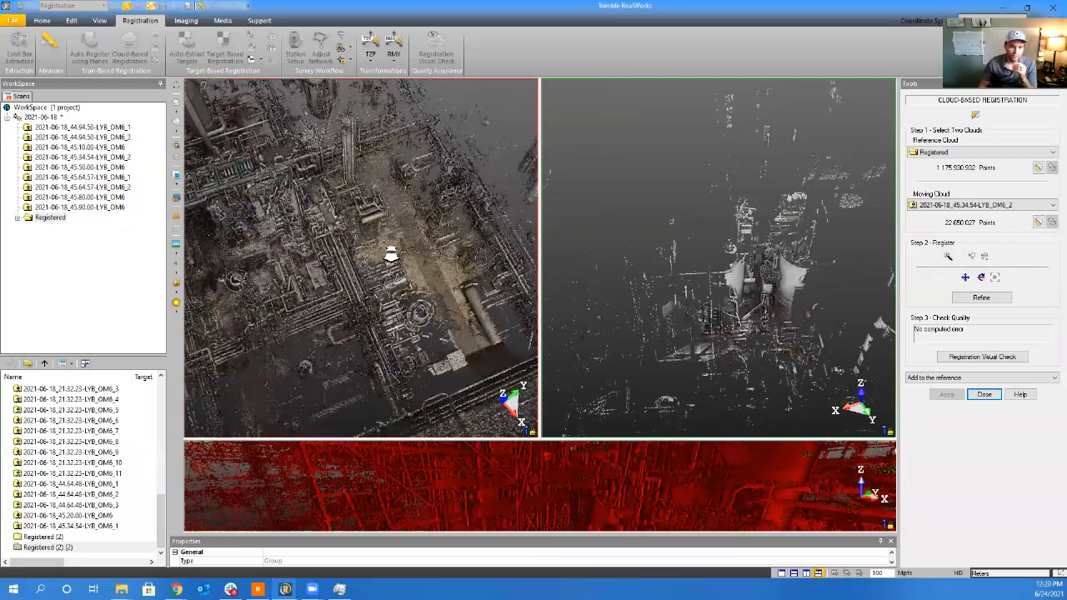
pyautogui.scroll(3, 386, 249)
pyautogui.moveTo(473, 279); pyautogui.dragTo(412, 231, button='middle')
pyautogui.scroll(2, 381, 191)
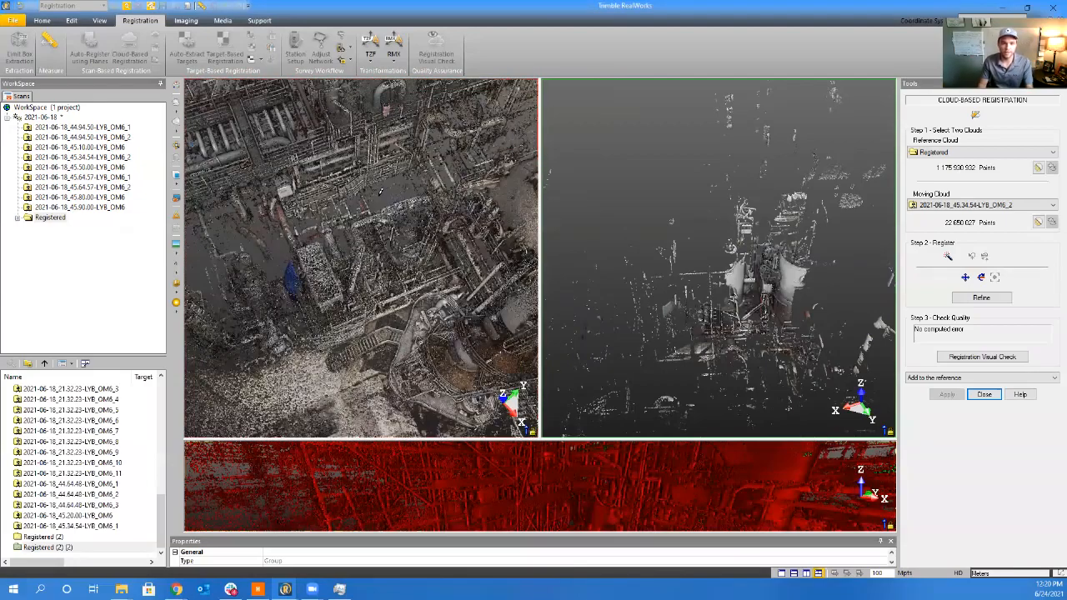
pyautogui.moveTo(396, 245); pyautogui.dragTo(360, 268)
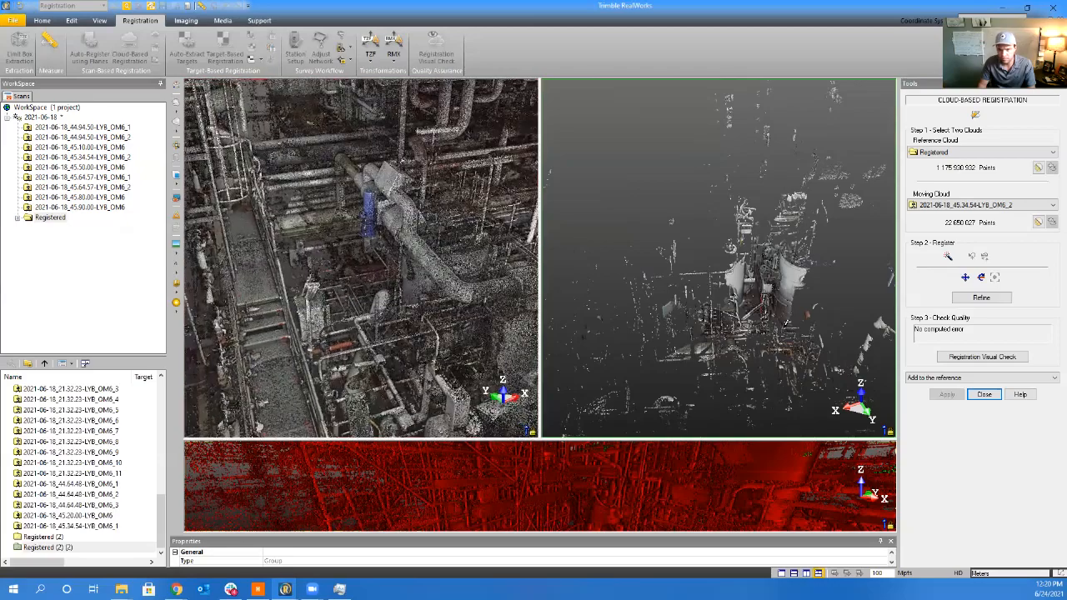
pyautogui.scroll(2, 780, 317)
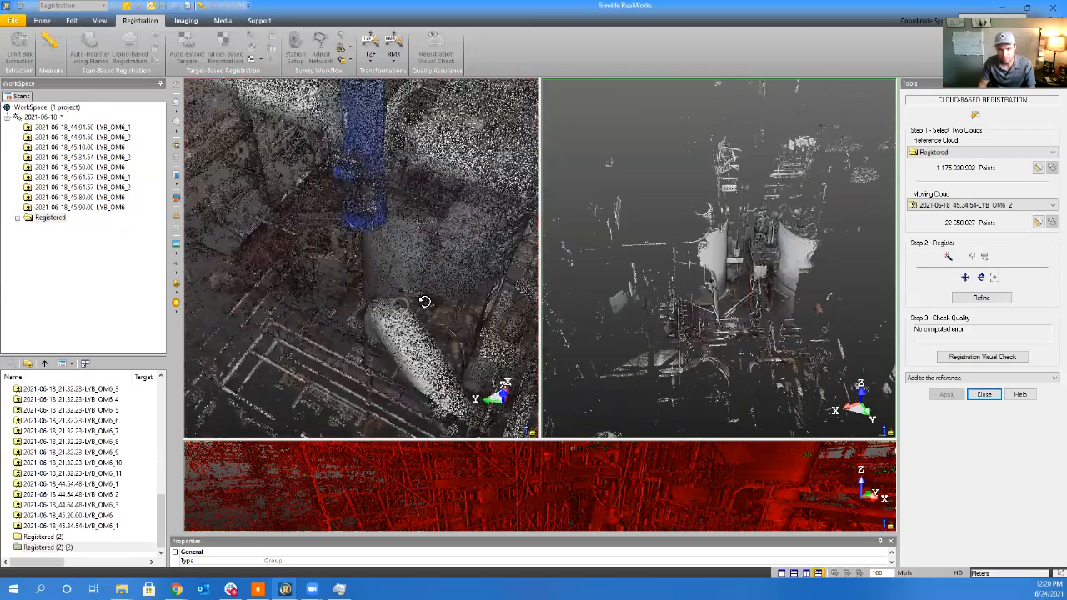
# Examine the two large vertical vessels and the horizontal pipe joining one of them in the moving cloud
pyautogui.moveTo(840, 288); pyautogui.dragTo(907, 274)
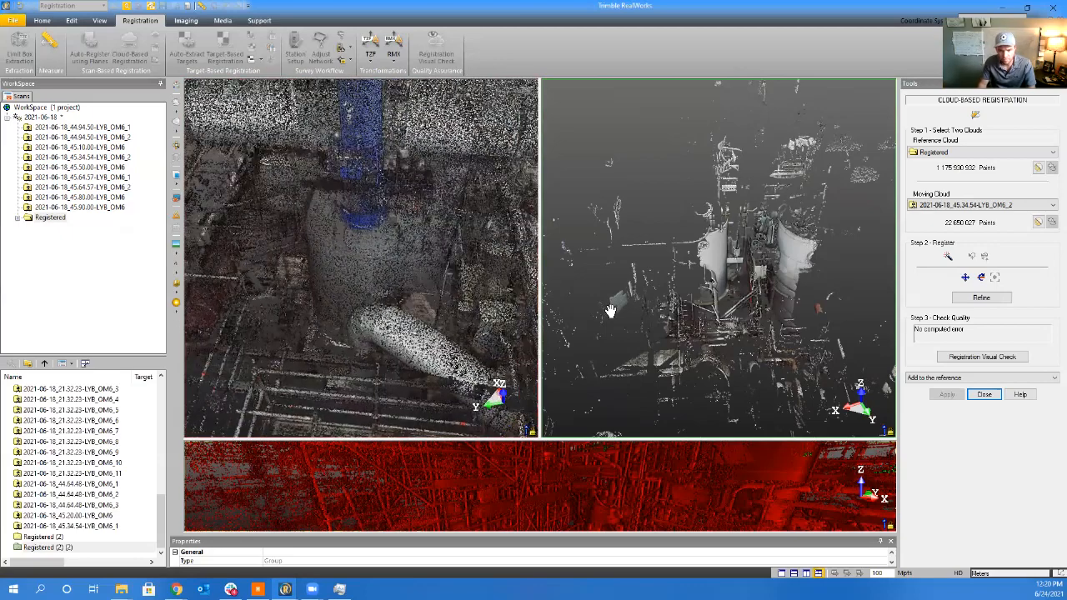
pyautogui.scroll(2, 777, 284)
pyautogui.scroll(2, 706, 277)
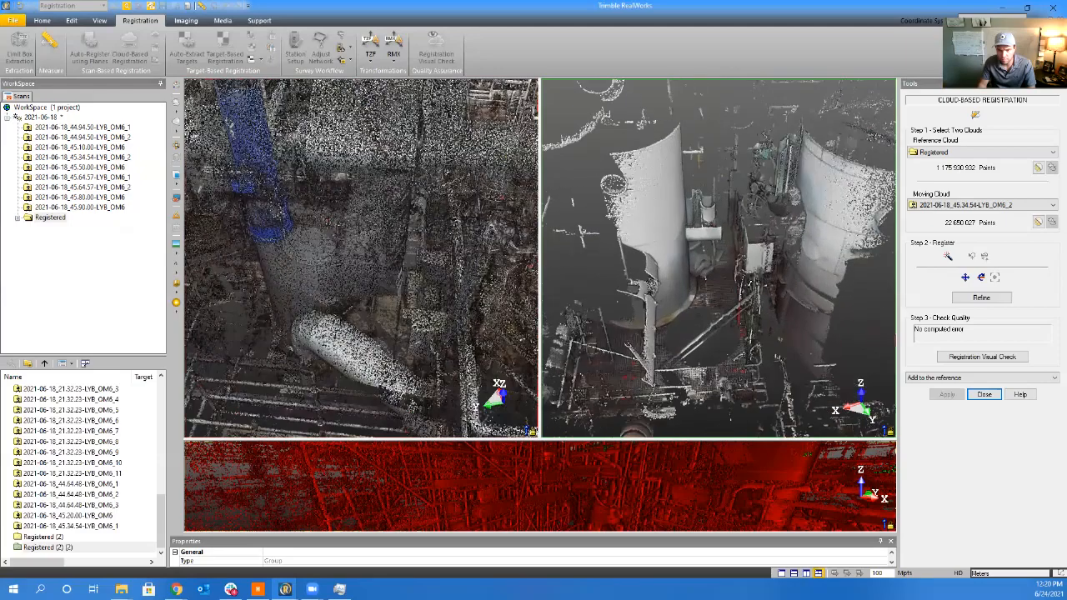
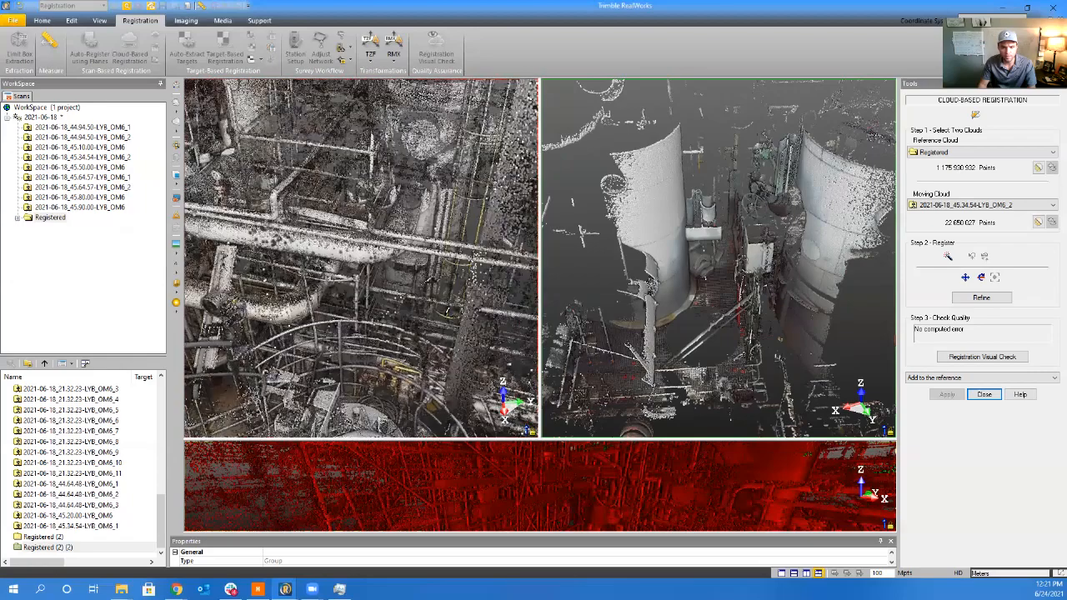
pyautogui.moveTo(607, 310); pyautogui.dragTo(494, 314)
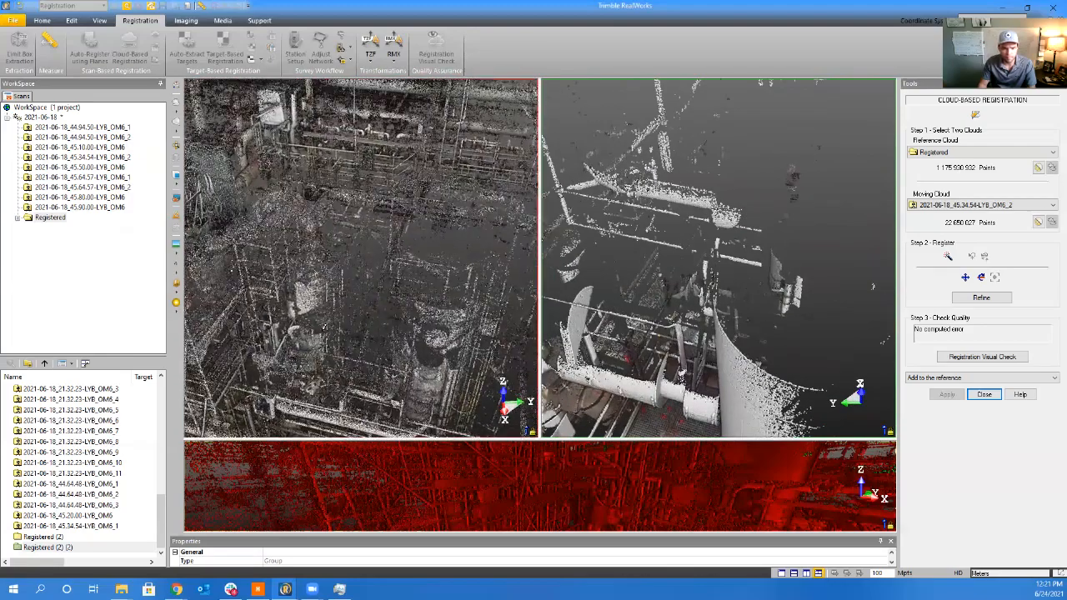
pyautogui.scroll(3, 325, 327)
pyautogui.moveTo(627, 348); pyautogui.dragTo(690, 344, button='middle')
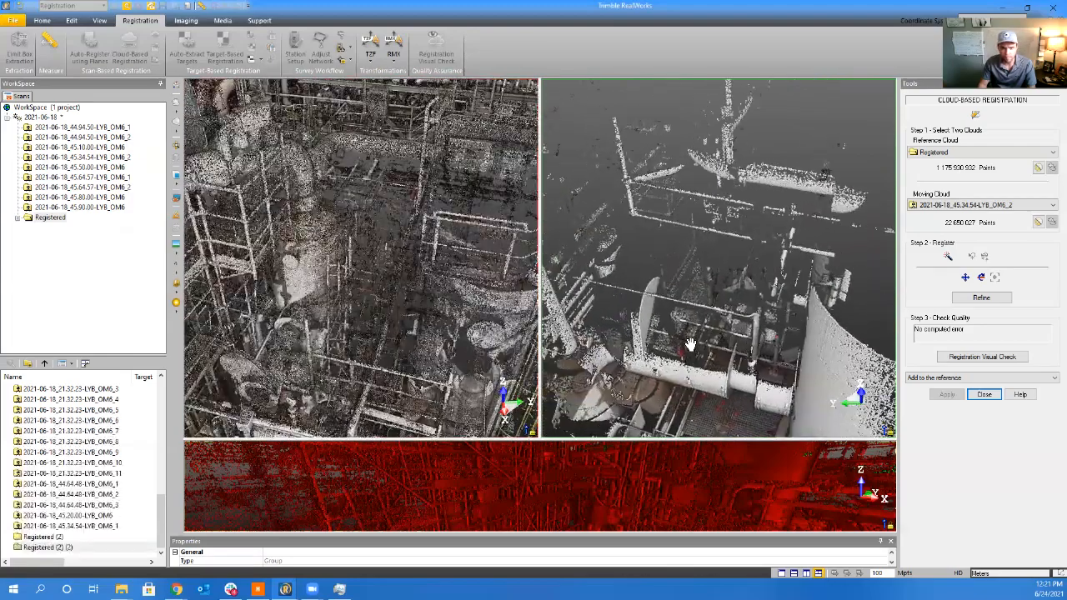
pyautogui.moveTo(691, 344); pyautogui.dragTo(700, 305)
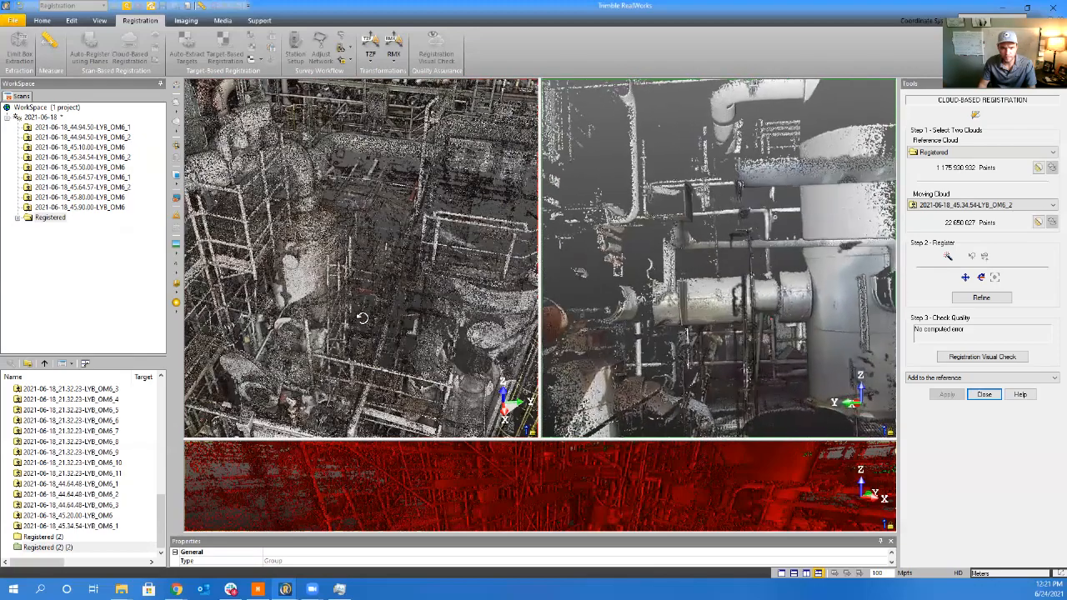
# Compare the railings and horizontal piping in the reference cloud with the vessel and red panel in the moving cloud
pyautogui.moveTo(361, 318); pyautogui.dragTo(394, 311)
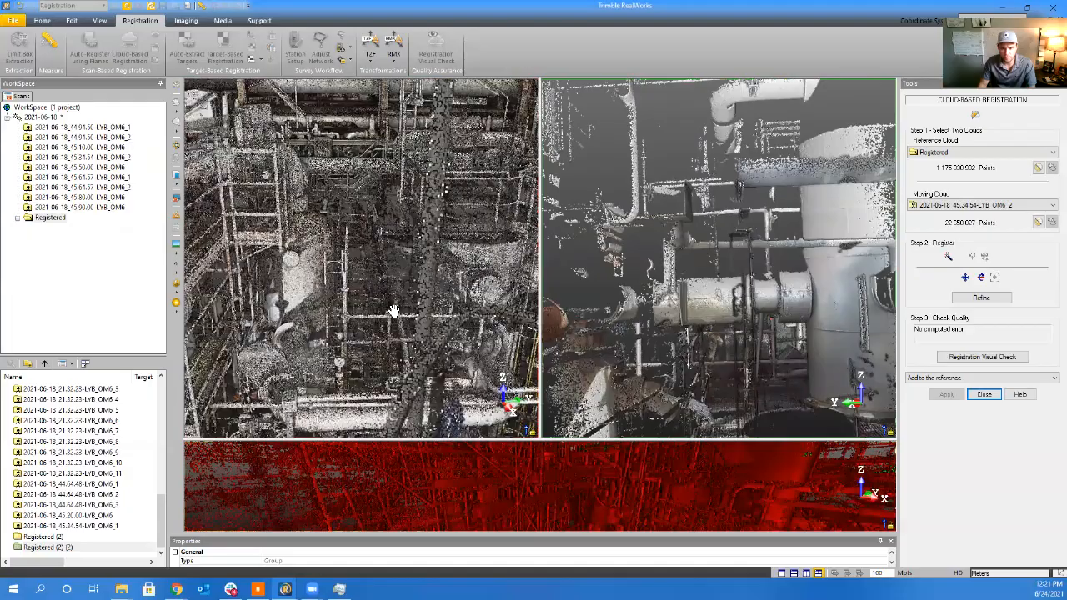
pyautogui.moveTo(393, 311); pyautogui.dragTo(315, 359, button='middle')
pyautogui.moveTo(681, 320); pyautogui.dragTo(625, 325)
pyautogui.moveTo(654, 326); pyautogui.dragTo(707, 326, button='middle')
pyautogui.moveTo(708, 326); pyautogui.dragTo(638, 331)
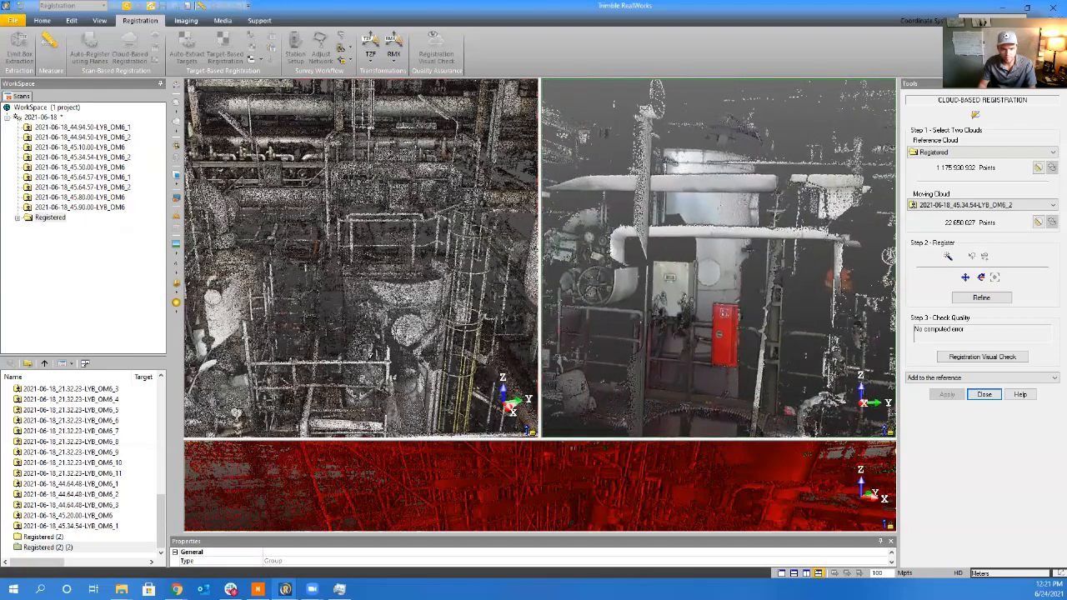
# Inspect the reference cloud around the blue pipe and short diagonal pipe for a match to the moving cloud's red panel area
pyautogui.moveTo(357, 346); pyautogui.dragTo(379, 374)
pyautogui.moveTo(378, 374); pyautogui.dragTo(375, 373, button='middle')
pyautogui.scroll(5, 420, 226)
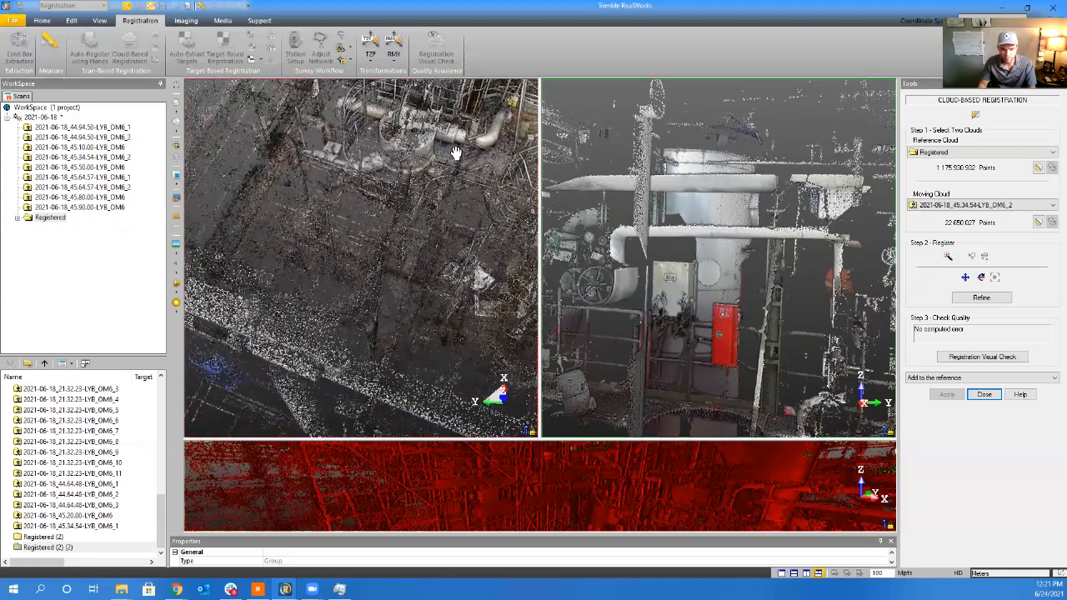
pyautogui.scroll(5, 442, 223)
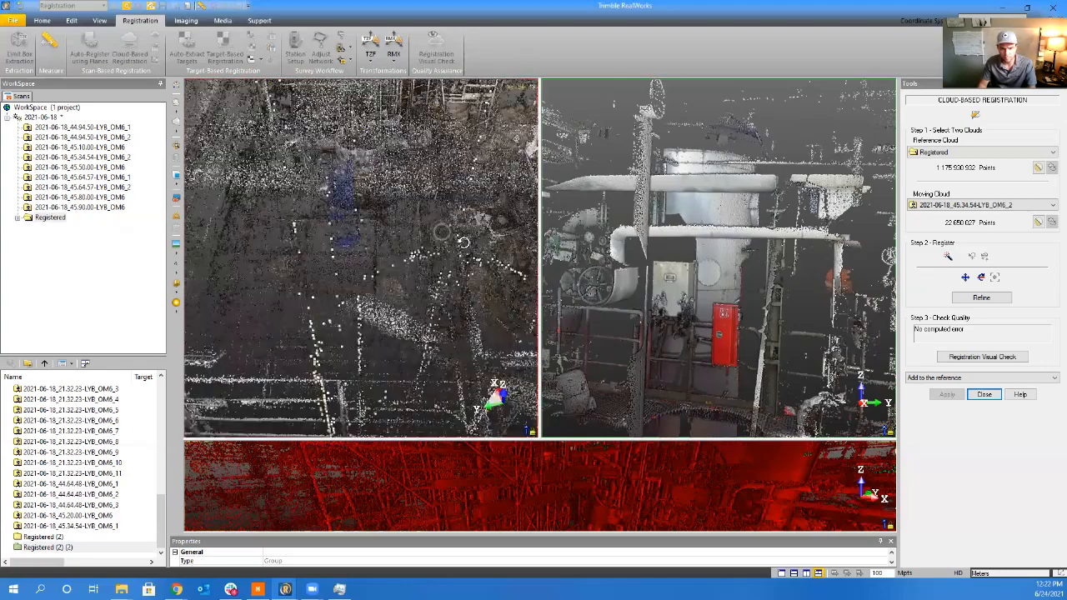
pyautogui.moveTo(360, 223); pyautogui.dragTo(338, 217, button='middle')
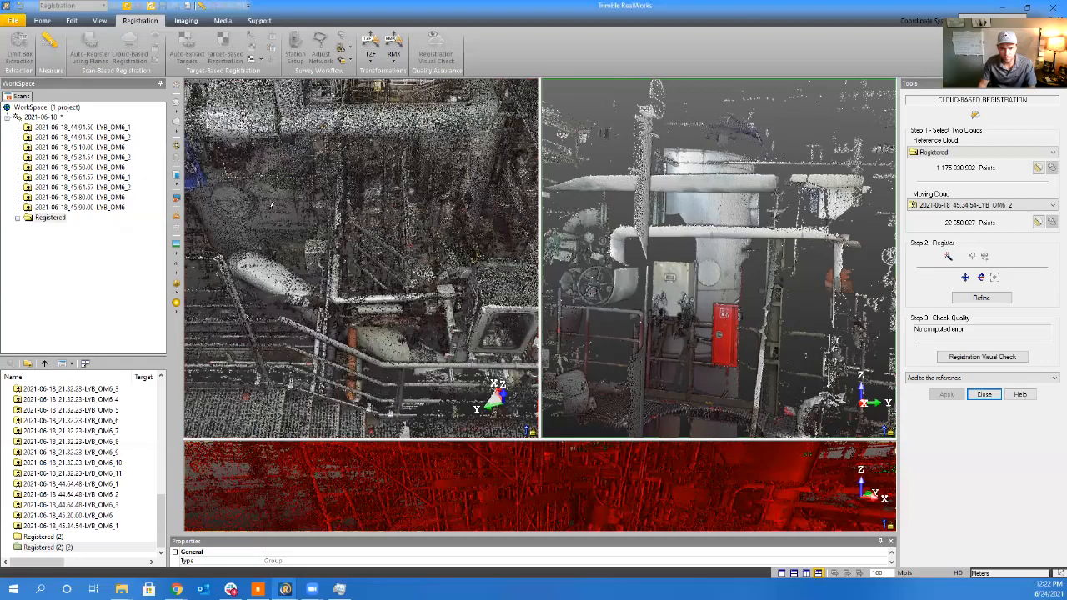
pyautogui.moveTo(707, 340)
pyautogui.mouseDown()
pyautogui.moveTo(799, 373)
pyautogui.moveTo(725, 382)
pyautogui.mouseUp()
pyautogui.moveTo(288, 329); pyautogui.dragTo(340, 243)
pyautogui.moveTo(351, 262); pyautogui.dragTo(438, 244)
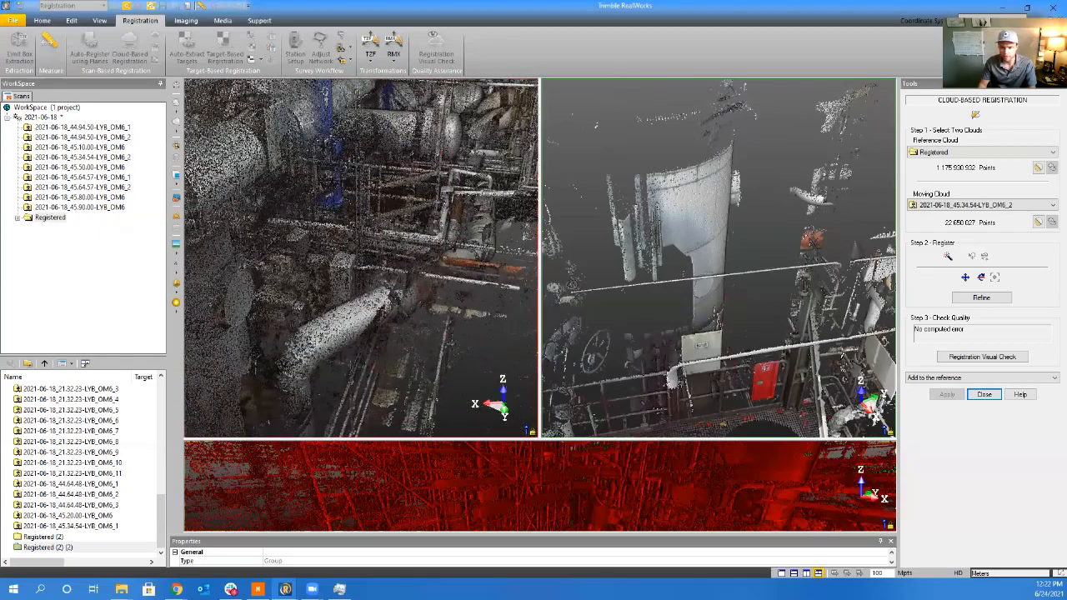
pyautogui.moveTo(892, 346); pyautogui.dragTo(751, 350)
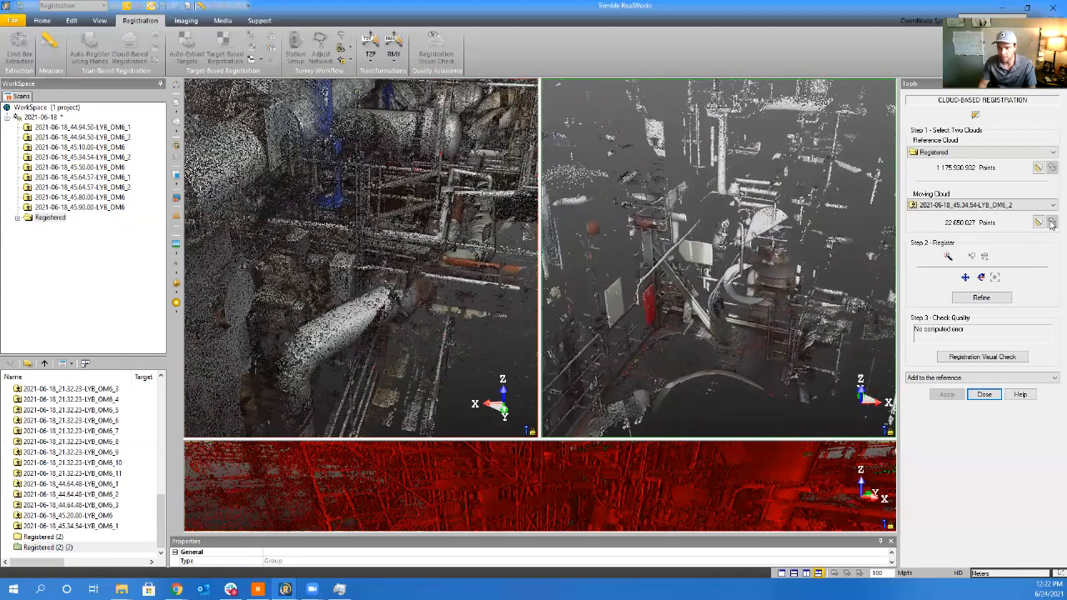
# Review the clouds offered as reference for the cloud-based registration, keeping Registered selected
pyautogui.click(994, 153)
pyautogui.click(994, 146)
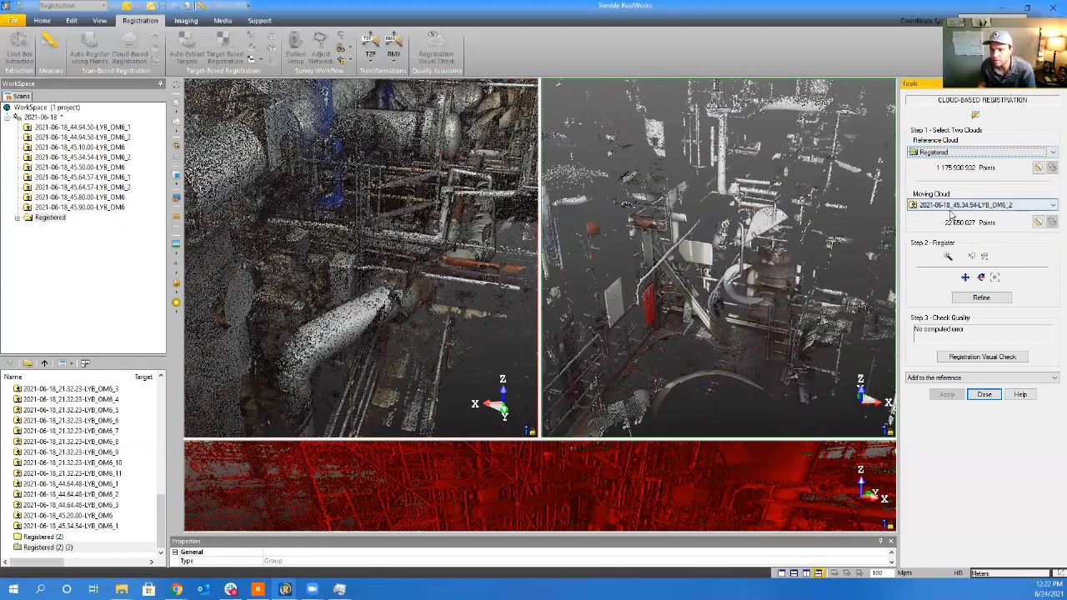
pyautogui.click(993, 154)
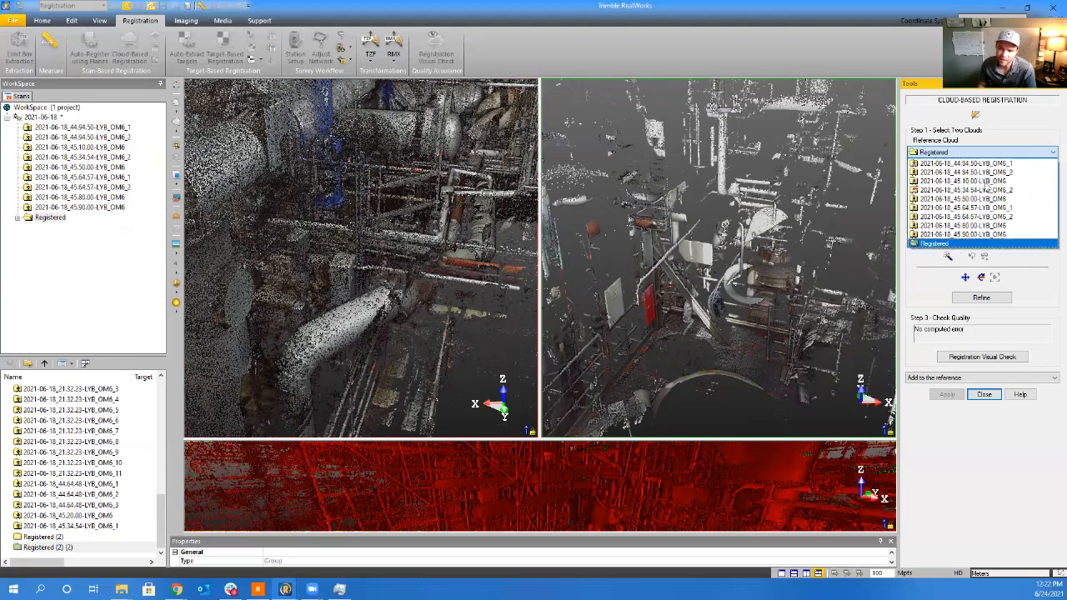
pyautogui.click(965, 189)
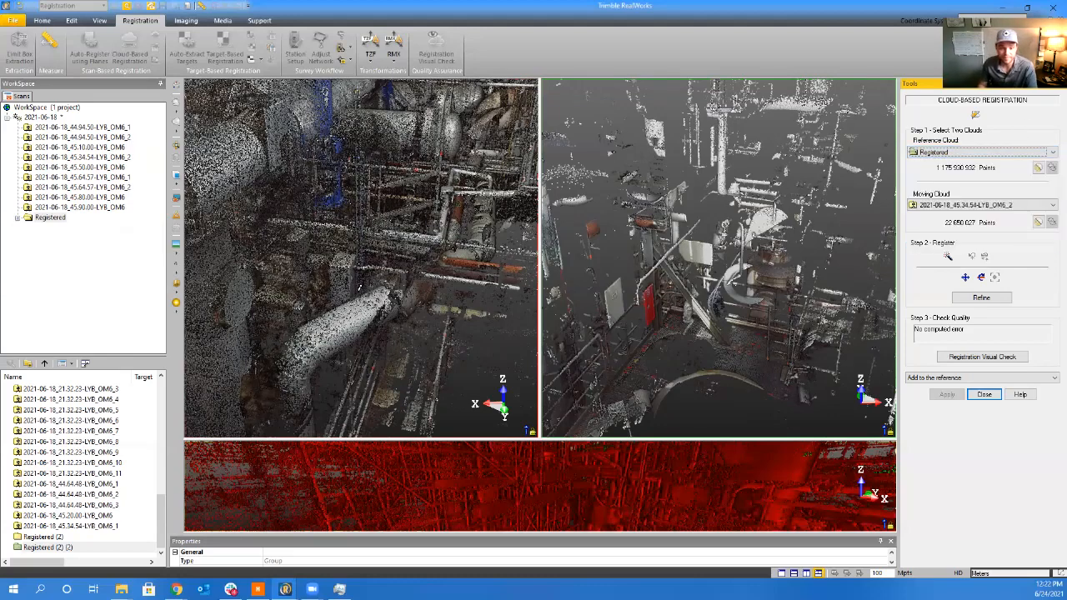
# Examine the moving cloud's overall shape, then its grated platform and the flanged horizontal pipe beside the large vessel
pyautogui.scroll(-3, 660, 332)
pyautogui.scroll(-2, 694, 326)
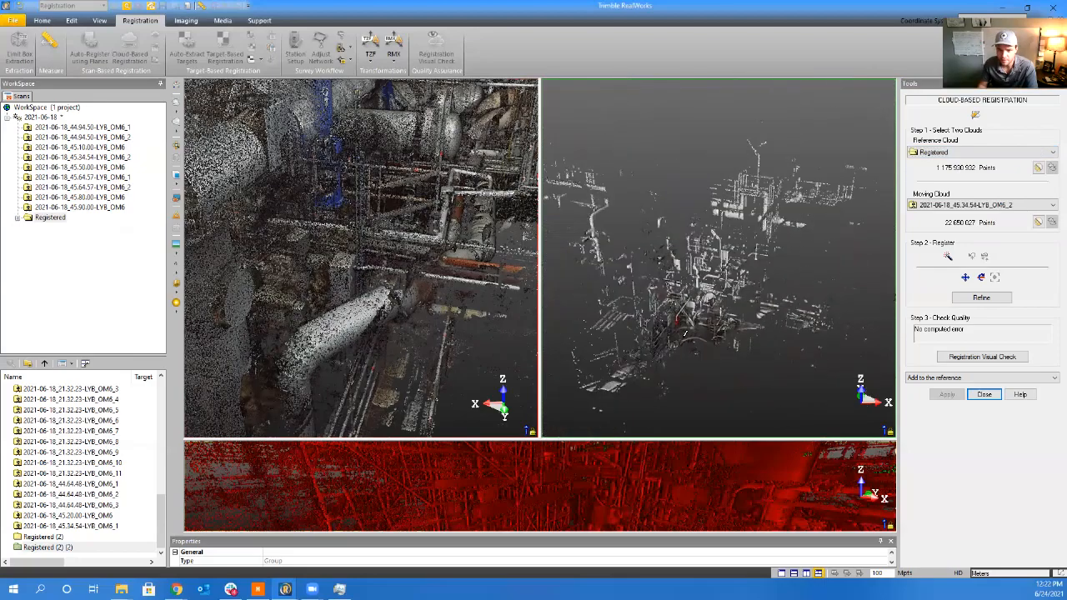
pyautogui.scroll(6, 687, 324)
pyautogui.moveTo(670, 319); pyautogui.dragTo(616, 320)
pyautogui.moveTo(650, 325); pyautogui.dragTo(791, 354, button='middle')
pyautogui.scroll(4, 741, 323)
pyautogui.moveTo(734, 320); pyautogui.dragTo(556, 321)
pyautogui.scroll(4, 773, 226)
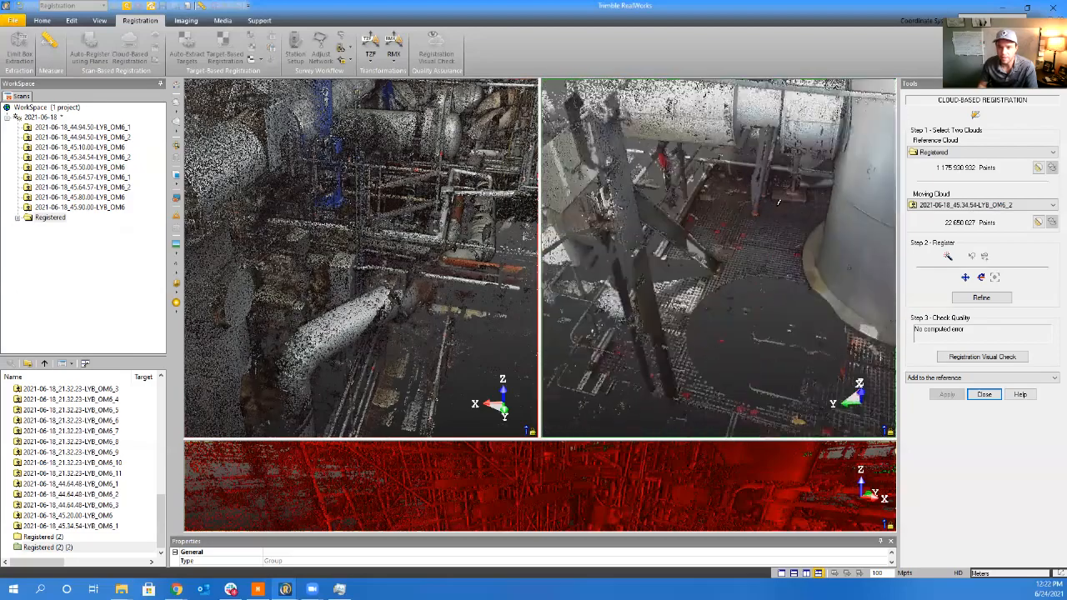
pyautogui.moveTo(777, 205); pyautogui.dragTo(755, 320, button='middle')
pyautogui.moveTo(755, 320); pyautogui.dragTo(695, 328)
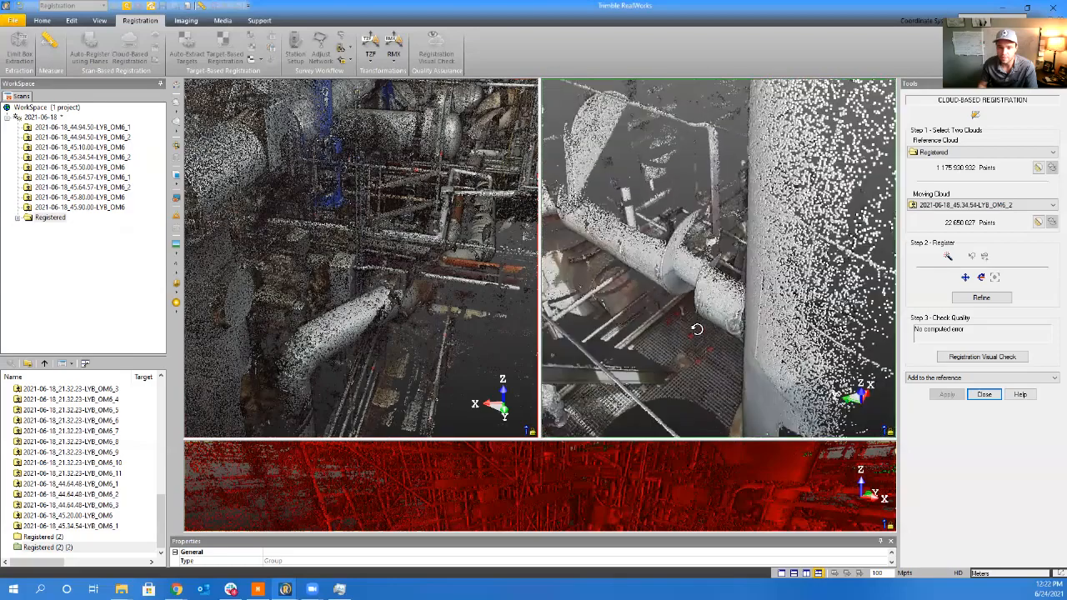
pyautogui.moveTo(695, 328); pyautogui.dragTo(815, 350, button='middle')
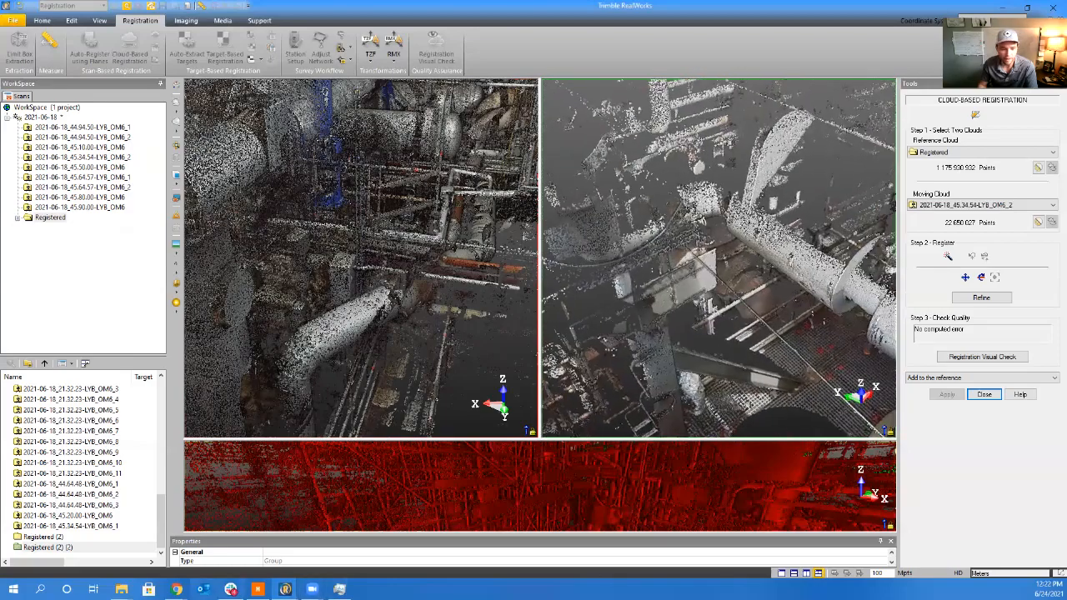
# Switch to the Ei Everywhere map and select the 2021-06-18_45.34.54 scan footprint to inspect its location
pyautogui.moveTo(177, 589)
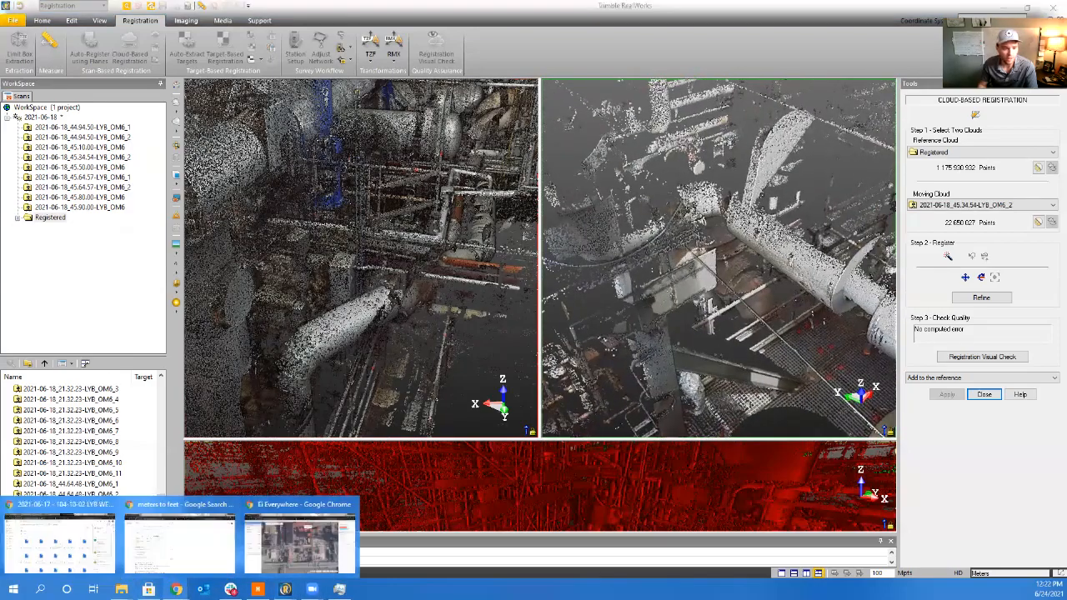
pyautogui.click(298, 542)
pyautogui.scroll(4, 610, 436)
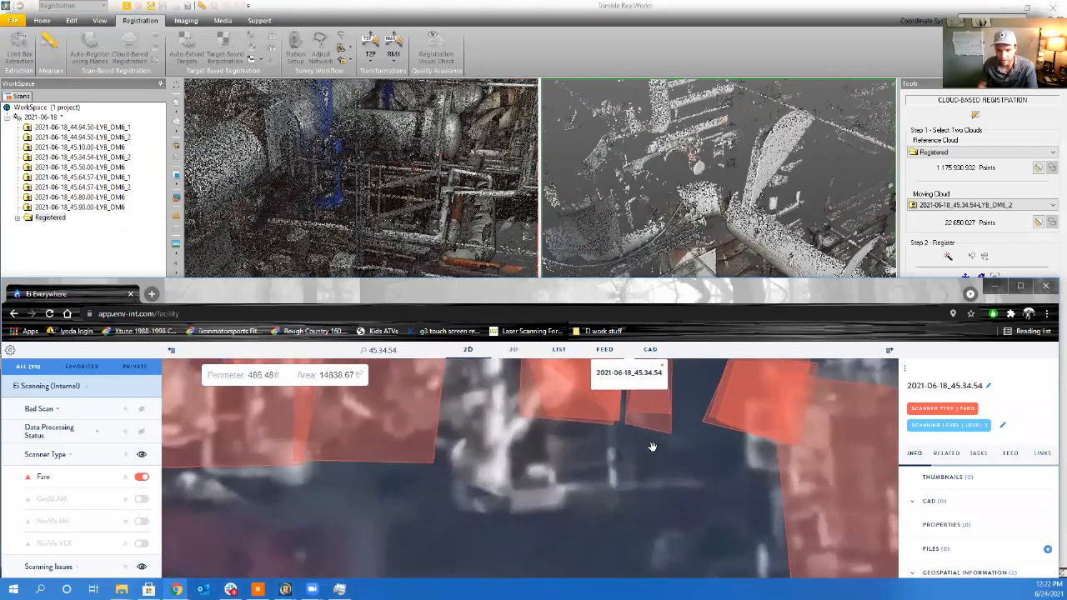
pyautogui.moveTo(644, 451); pyautogui.dragTo(623, 527)
pyautogui.scroll(1, 621, 442)
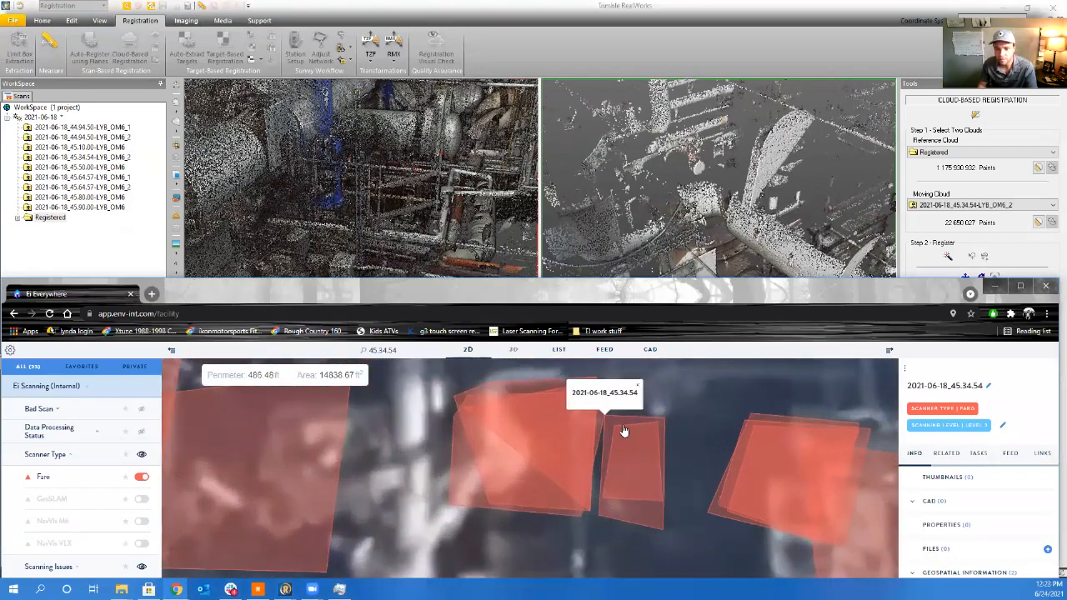
pyautogui.click(634, 449)
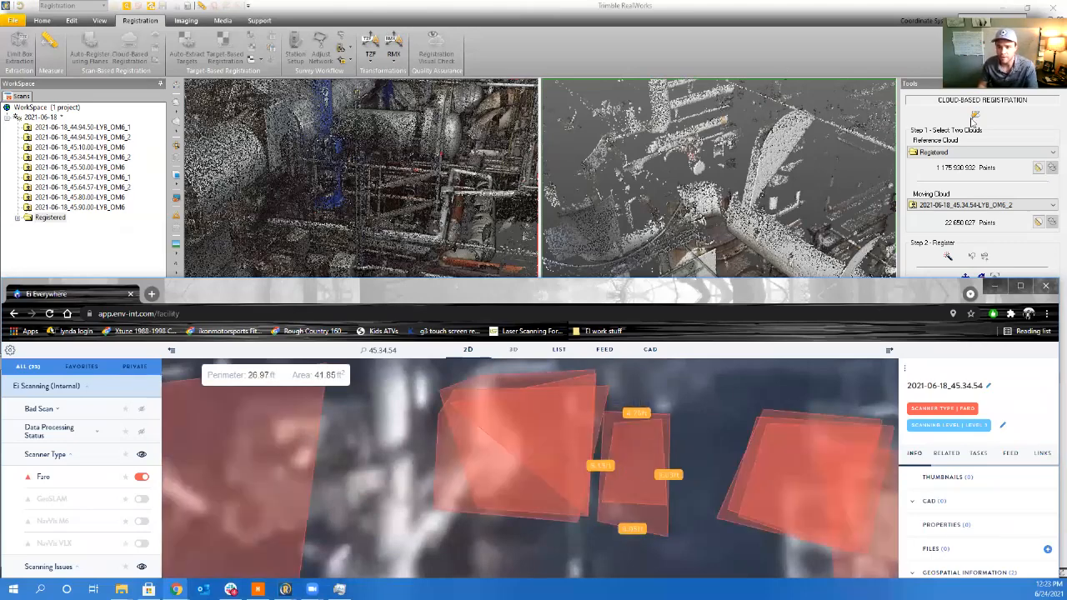
# Return to Trimble RealWorks, check the reference cloud choices, and expand the Registered group to review the scans it contains
pyautogui.click(979, 151)
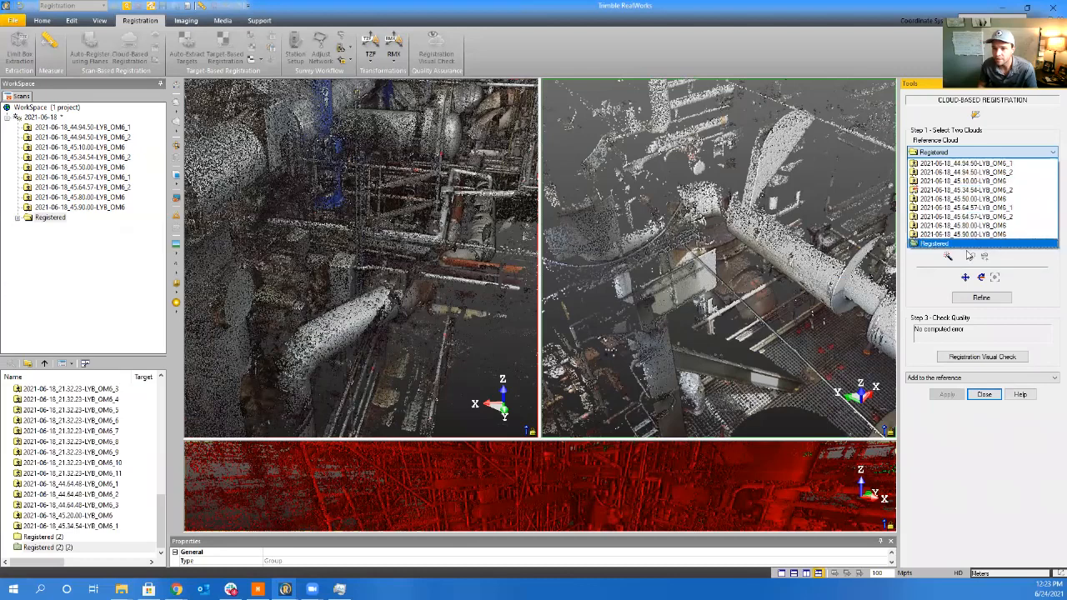
pyautogui.click(16, 219)
pyautogui.click(18, 221)
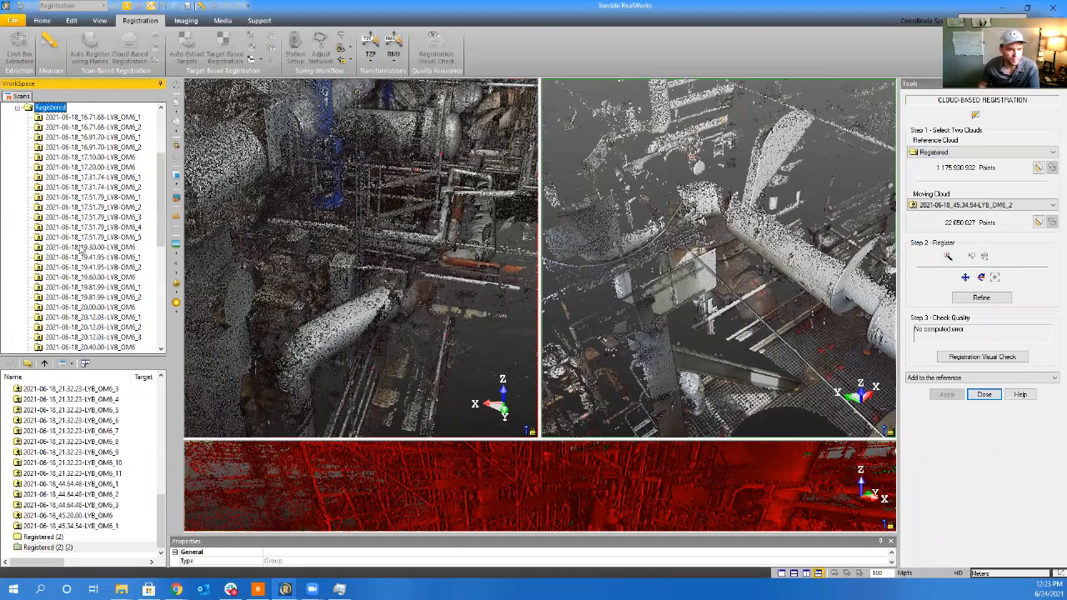
pyautogui.scroll(-8, 92, 292)
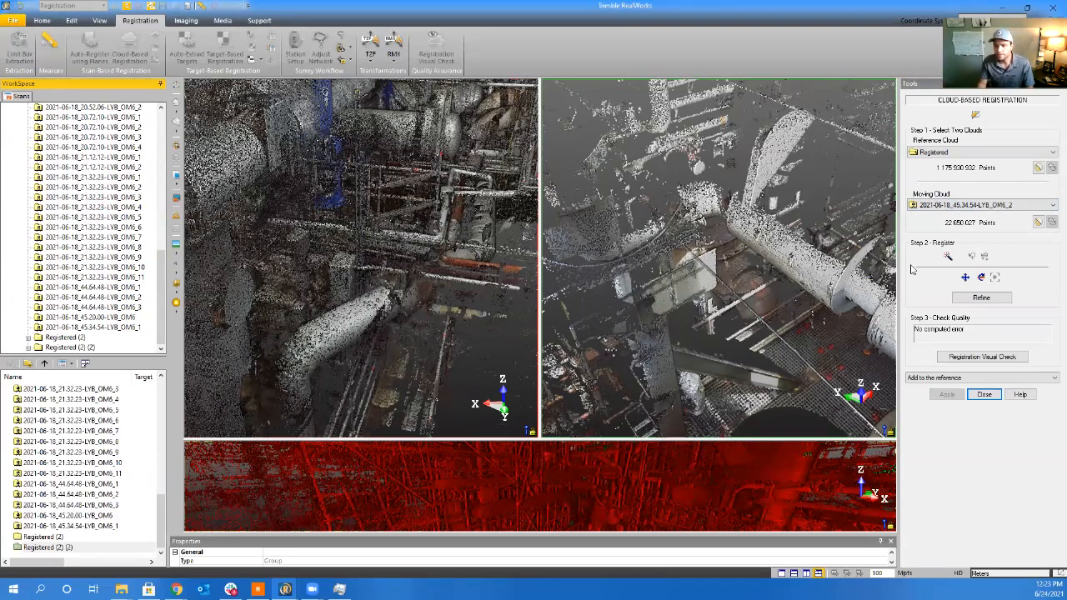
# Examine the vessel, red panel and overhead piping in the moving cloud from a wider angle
pyautogui.moveTo(776, 283); pyautogui.dragTo(912, 343)
pyautogui.moveTo(714, 294); pyautogui.dragTo(754, 404, button='middle')
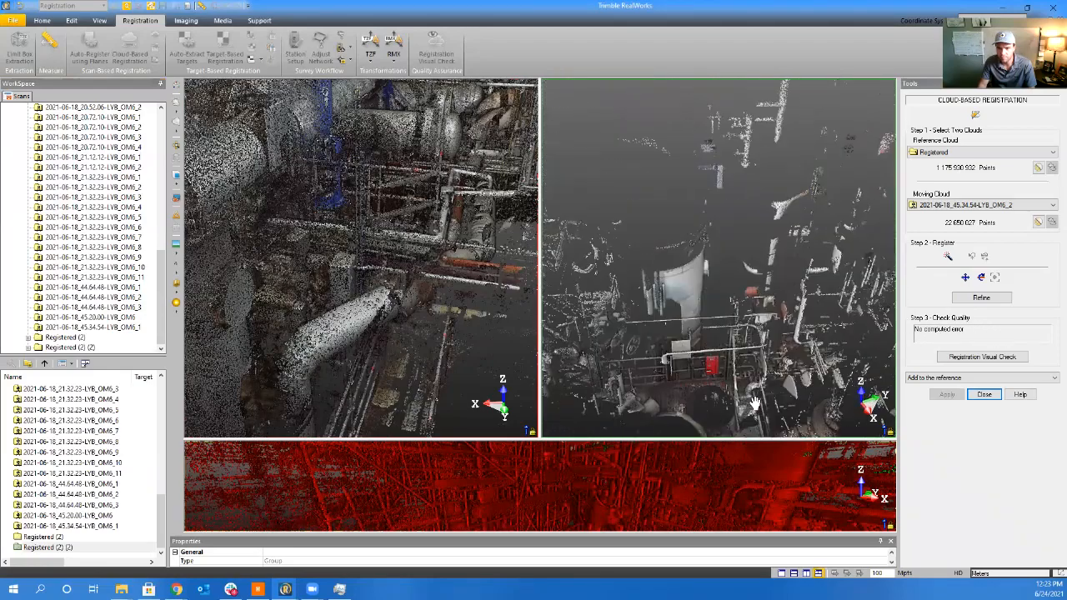
pyautogui.moveTo(717, 409); pyautogui.dragTo(706, 406)
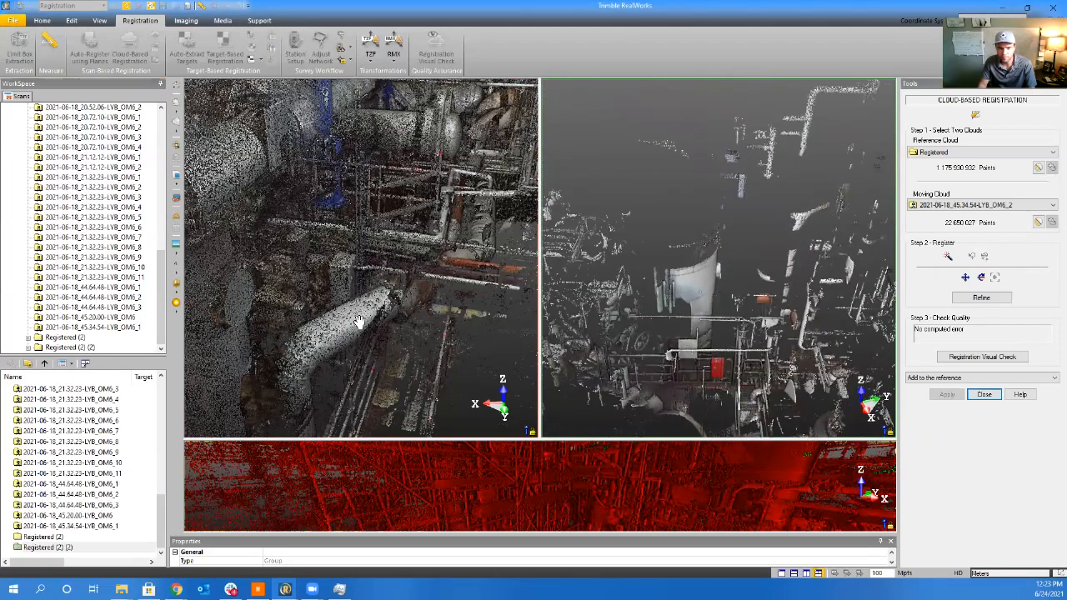
# Examine the Registered reference cloud around the pipe rack from overhead and a wider angle to find the moving scan's area
pyautogui.scroll(-6, 372, 306)
pyautogui.moveTo(380, 305); pyautogui.dragTo(383, 180, button='middle')
pyautogui.scroll(-3, 373, 219)
pyautogui.scroll(-3, 384, 178)
pyautogui.moveTo(384, 179); pyautogui.dragTo(416, 265)
pyautogui.moveTo(431, 224); pyautogui.dragTo(450, 258, button='middle')
pyautogui.moveTo(450, 258); pyautogui.dragTo(370, 241)
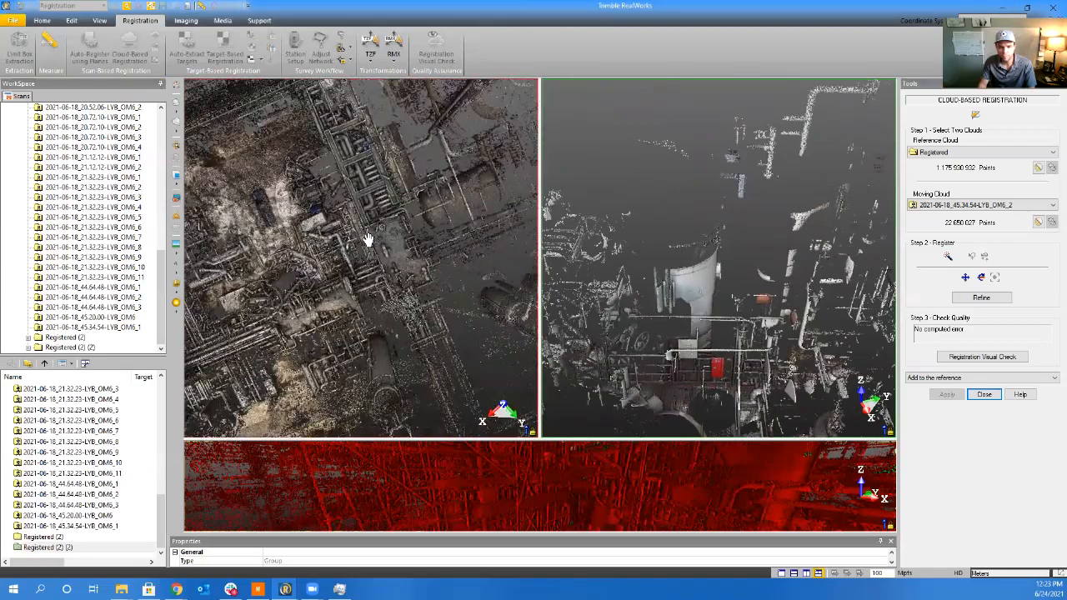
pyautogui.moveTo(454, 246); pyautogui.dragTo(538, 299, button='middle')
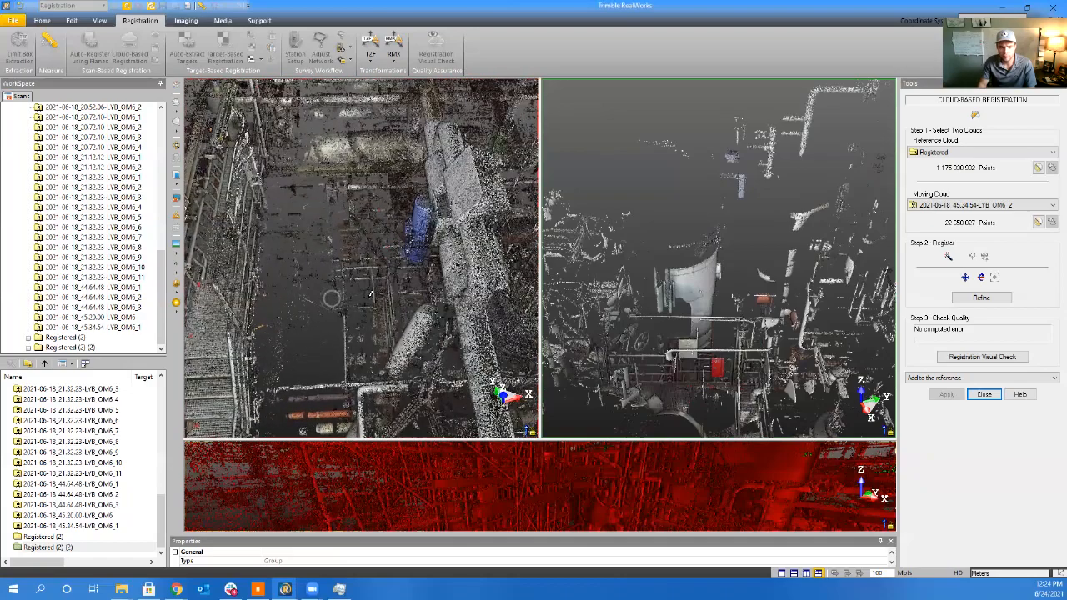
# Compare the two large white vessels in the moving cloud with the vessels and piping in the Registered cloud
pyautogui.moveTo(693, 388); pyautogui.dragTo(598, 401)
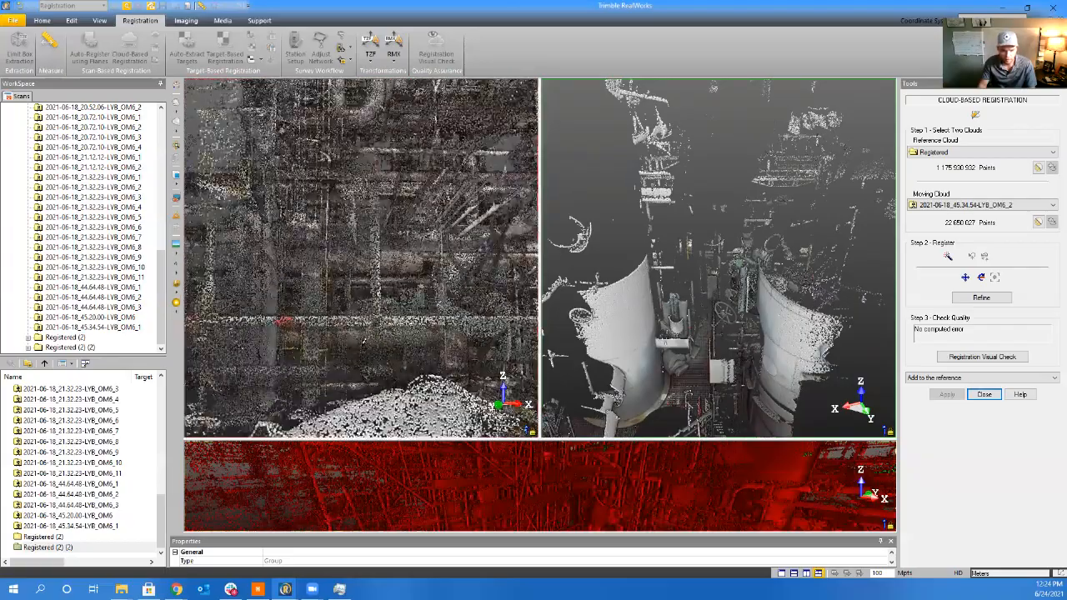
pyautogui.moveTo(334, 356); pyautogui.dragTo(357, 343)
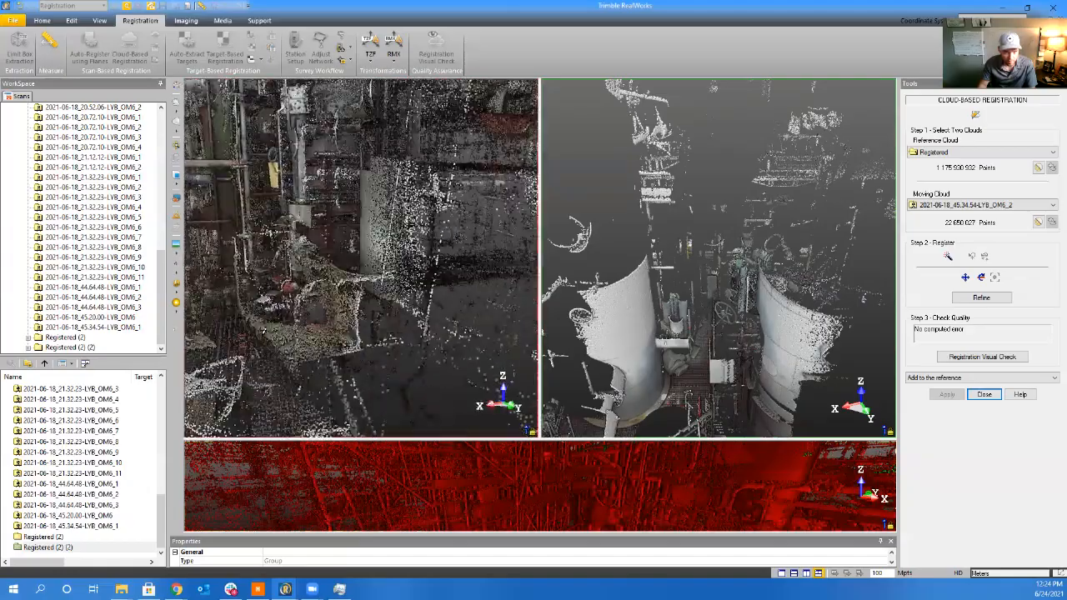
pyautogui.moveTo(334, 399); pyautogui.dragTo(349, 407, button='middle')
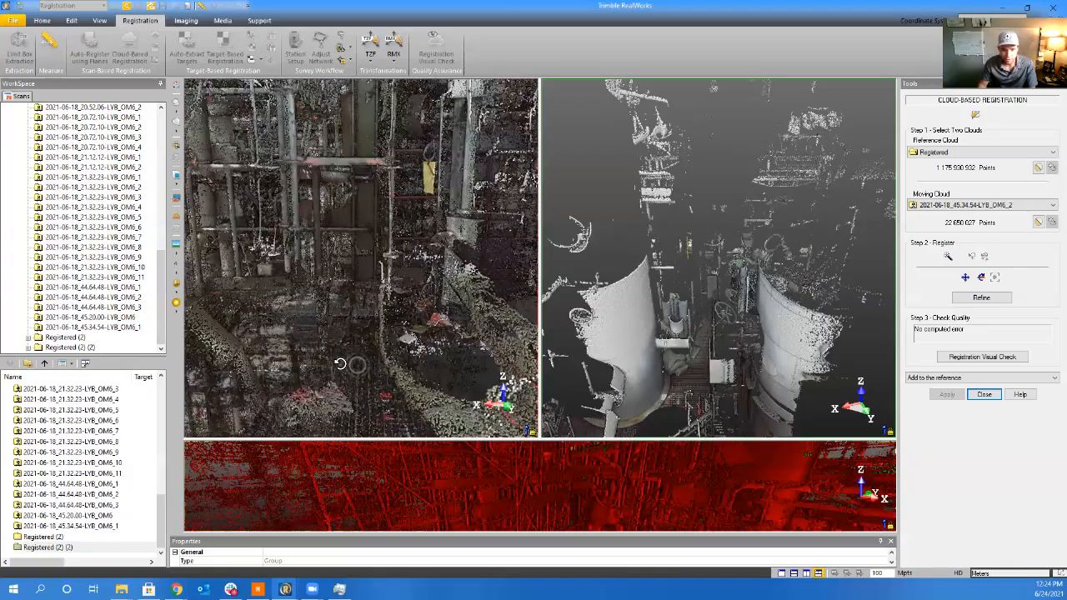
pyautogui.moveTo(408, 357); pyautogui.dragTo(350, 338)
pyautogui.scroll(-5, 349, 336)
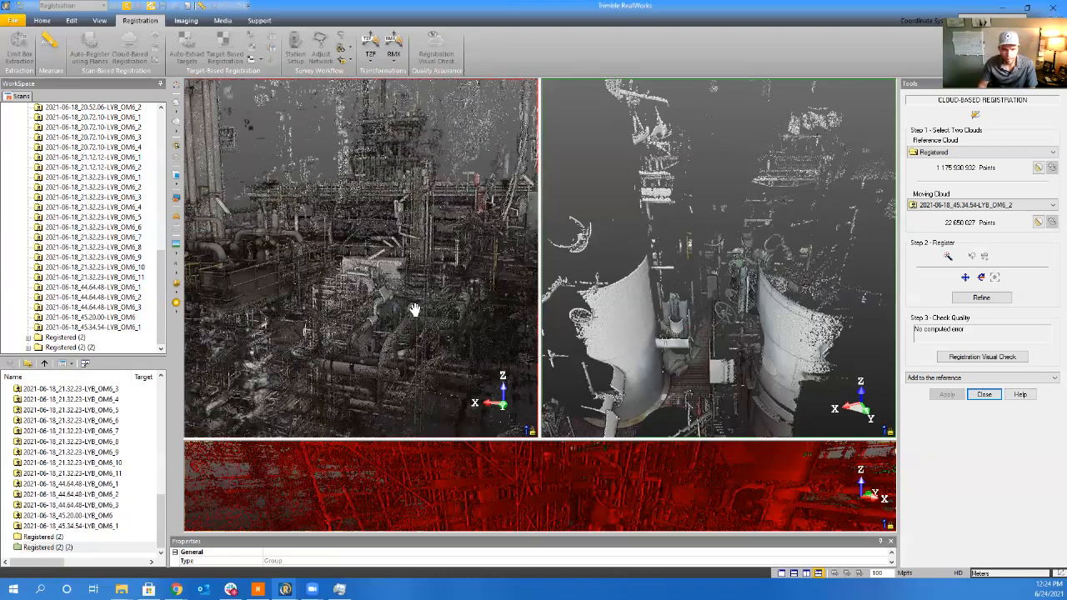
# Set the moving cloud to 2021-06-18_45.50.00-LYB_OM6 and inspect its vessels and yellow ladder cage
pyautogui.click(982, 205)
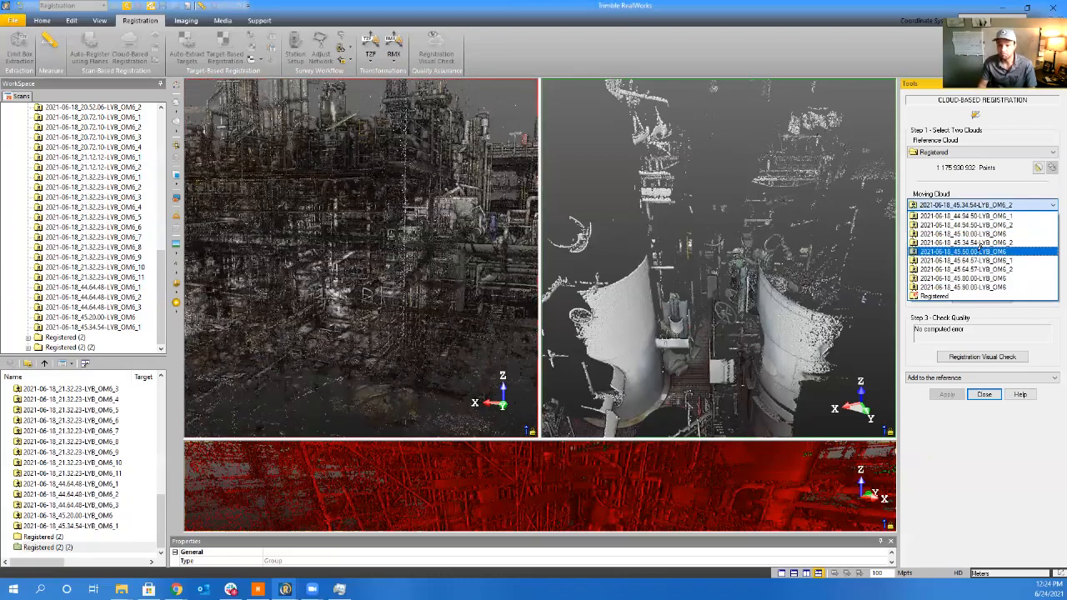
pyautogui.click(980, 249)
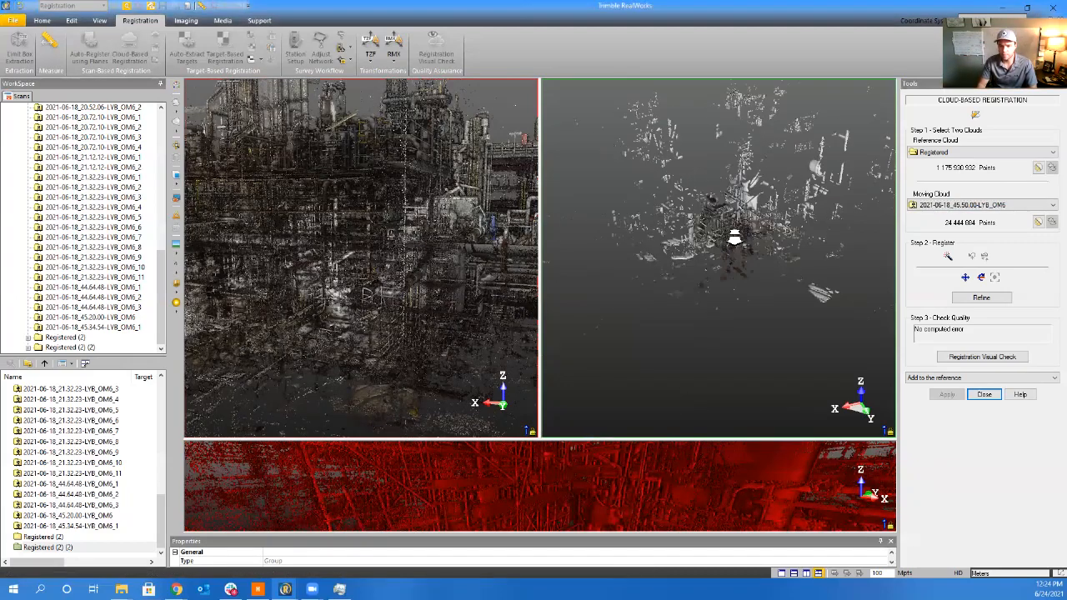
pyautogui.moveTo(734, 238); pyautogui.dragTo(777, 295)
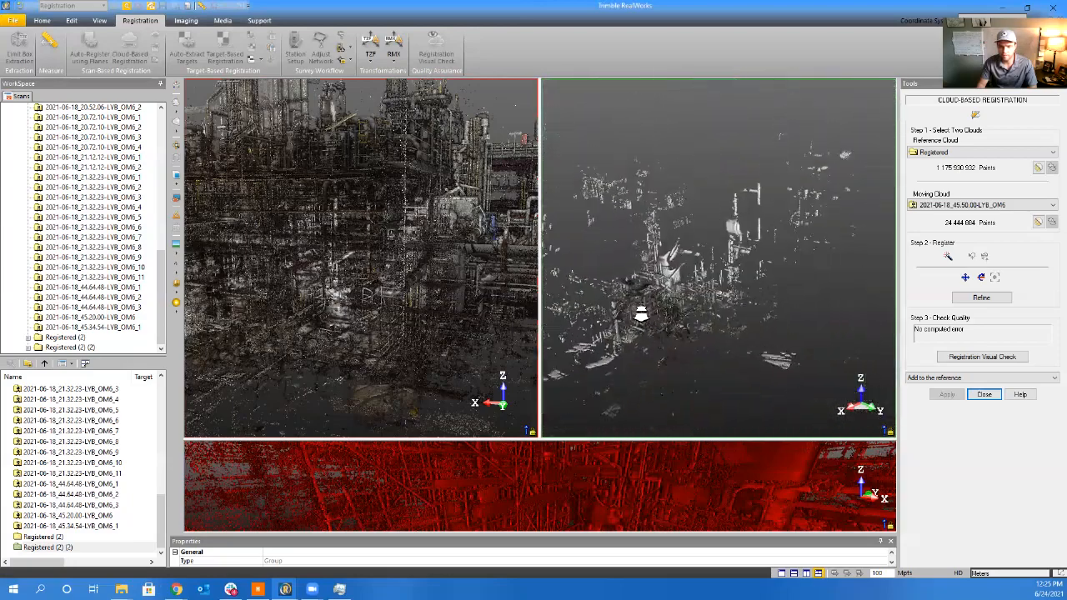
pyautogui.moveTo(781, 262); pyautogui.dragTo(711, 329)
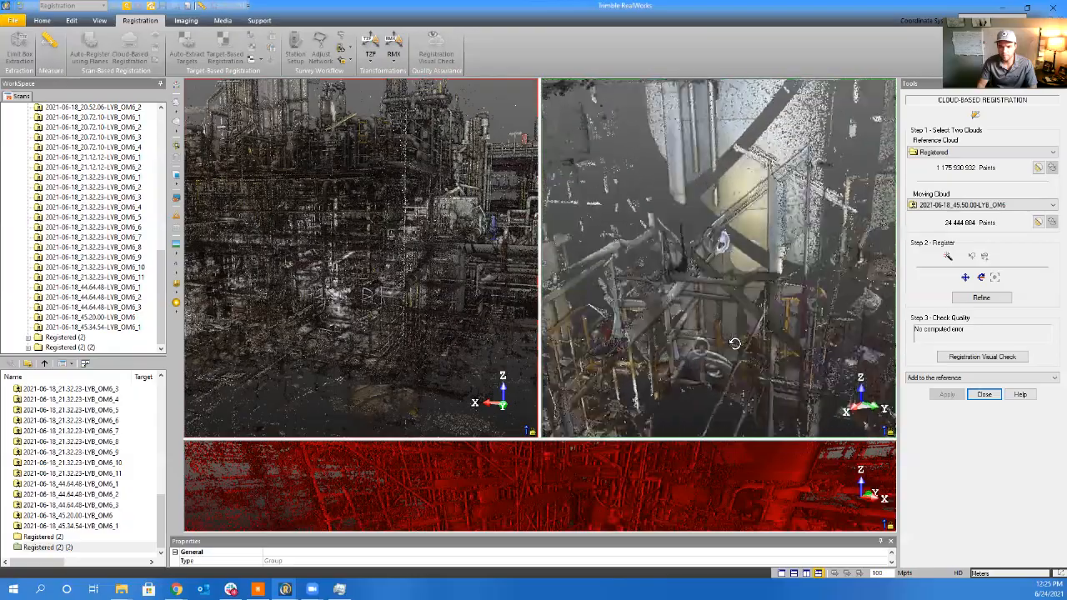
pyautogui.moveTo(923, 336); pyautogui.dragTo(877, 354)
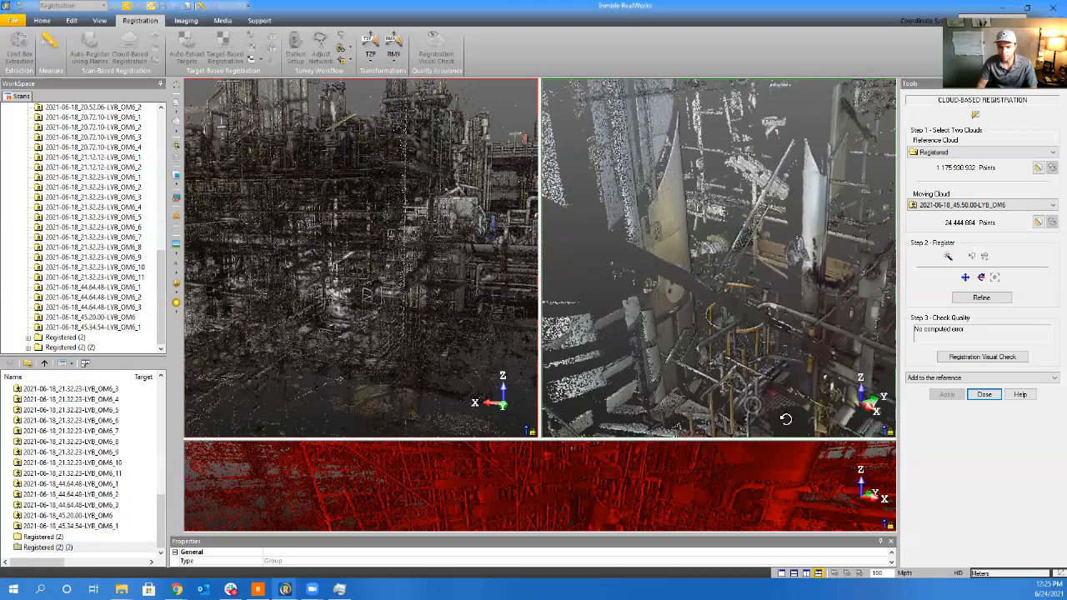
# Switch to the Ei Everywhere map, search for scan 45.50.00, and examine its footprint among the neighbouring scans
pyautogui.click(176, 589)
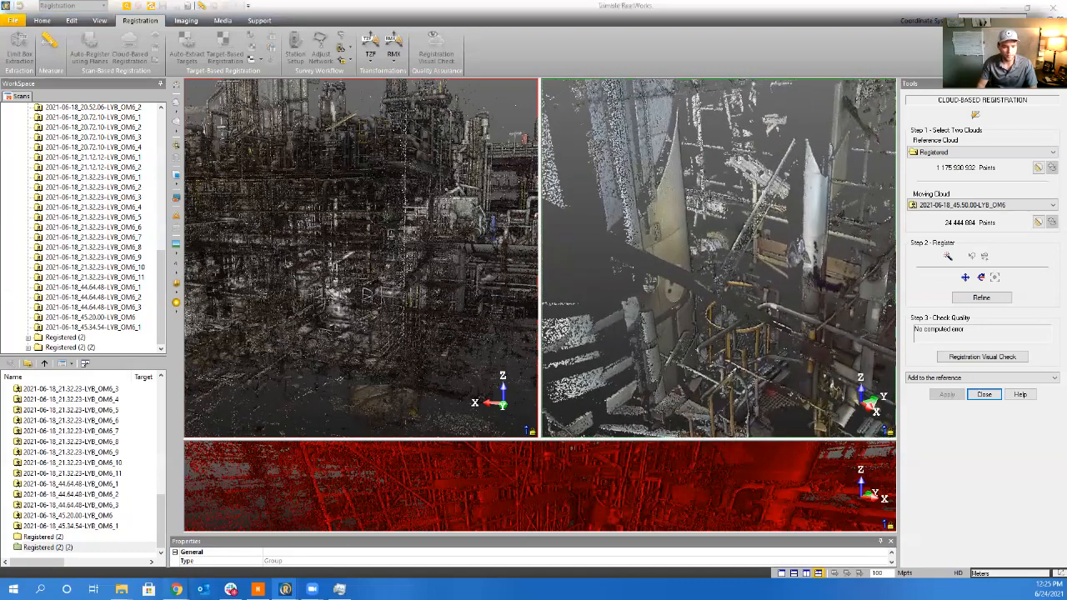
pyautogui.click(283, 560)
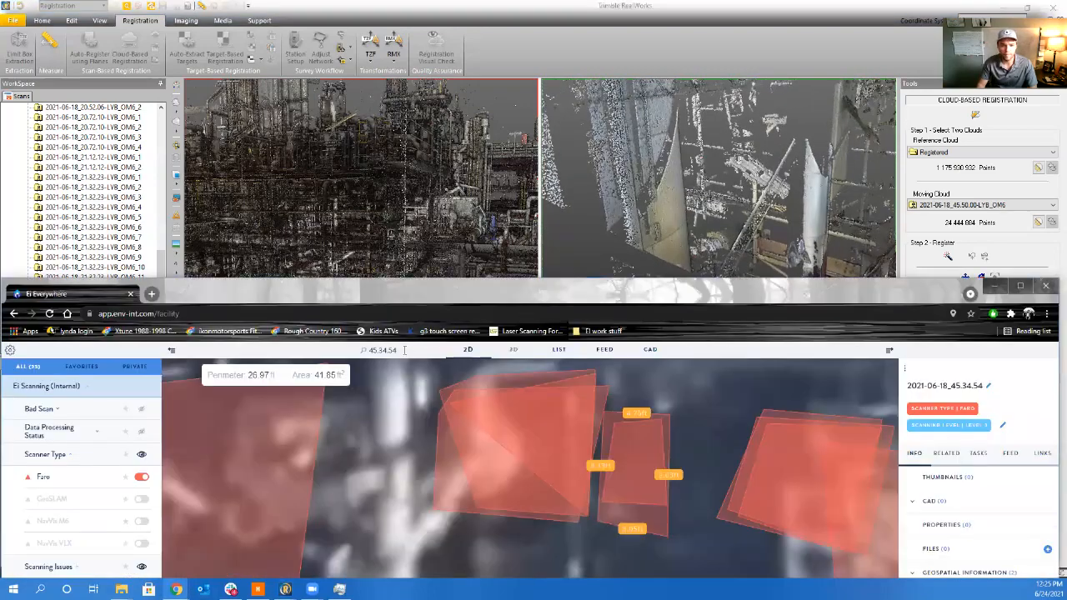
pyautogui.moveTo(402, 350); pyautogui.dragTo(380, 360)
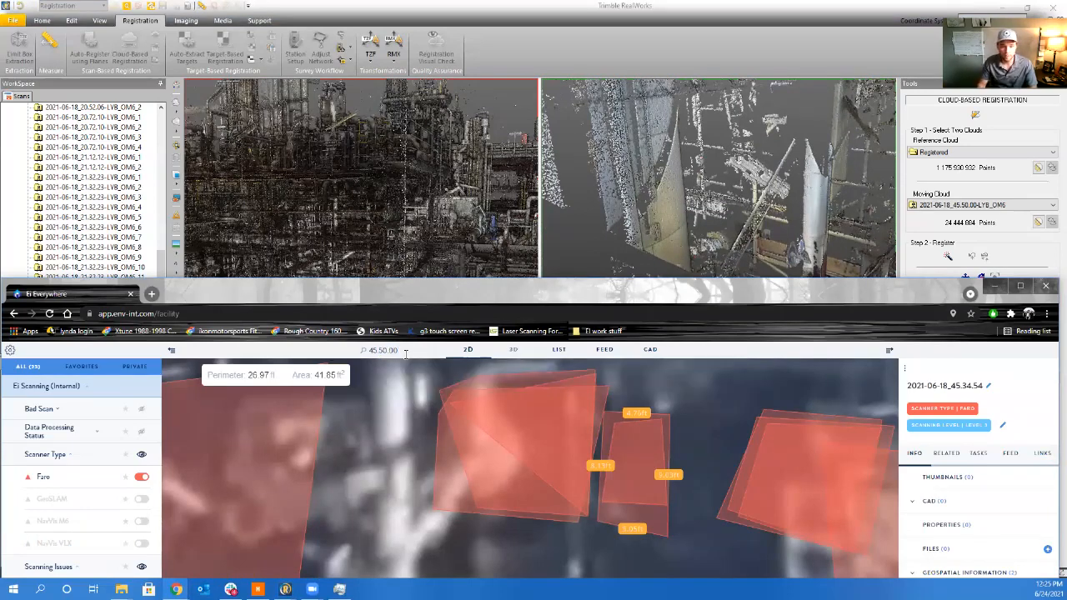
pyautogui.click(398, 371)
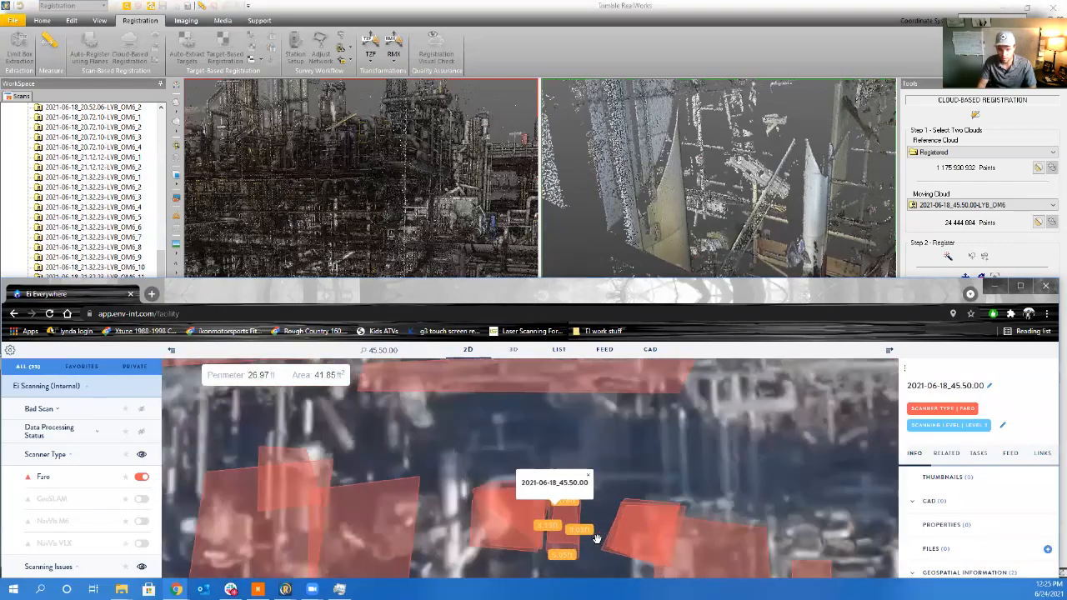
pyautogui.scroll(1, 596, 539)
pyautogui.moveTo(580, 540); pyautogui.dragTo(609, 461)
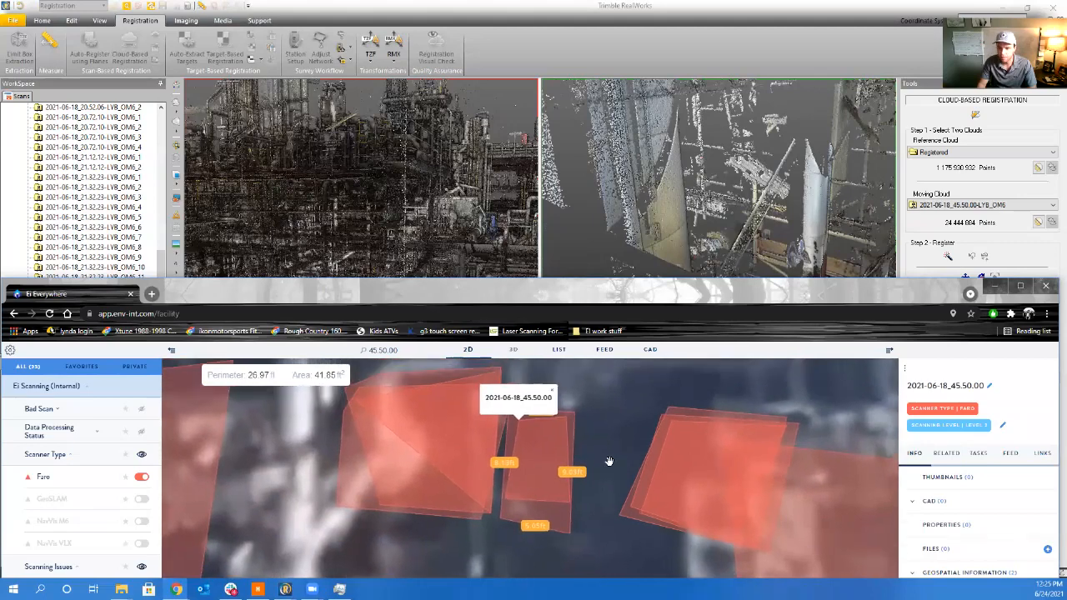
# Return to Trimble RealWorks, set the reference cloud to 2021-06-18_45.34.54-LYB_OM6_2, and inspect its large white vessel up close
pyautogui.click(951, 152)
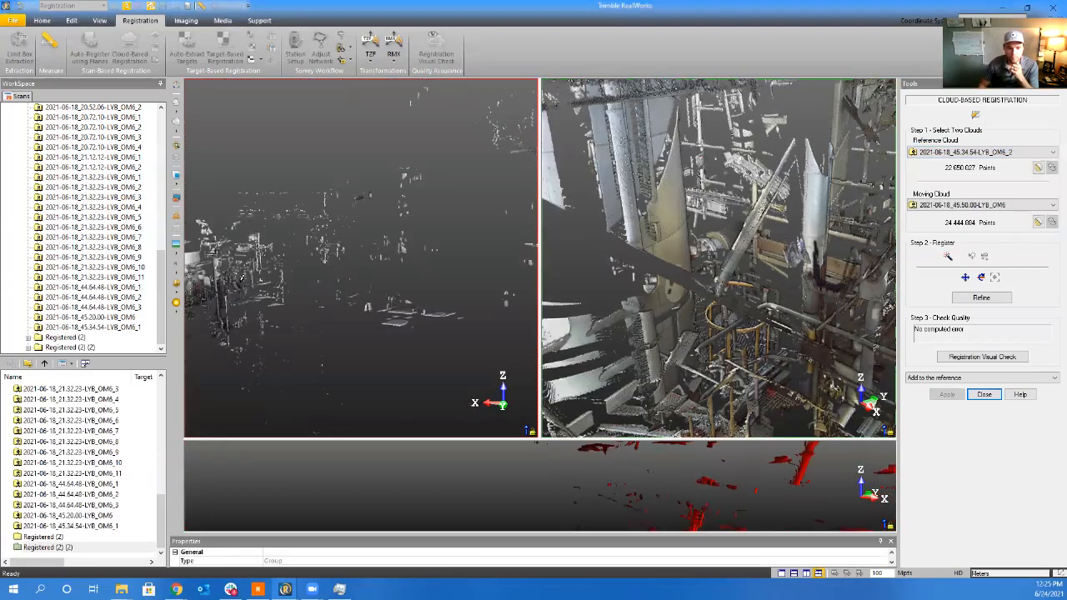
pyautogui.scroll(-5, 243, 277)
pyautogui.moveTo(242, 278); pyautogui.dragTo(399, 316, button='middle')
pyautogui.scroll(4, 517, 273)
pyautogui.scroll(8, 399, 316)
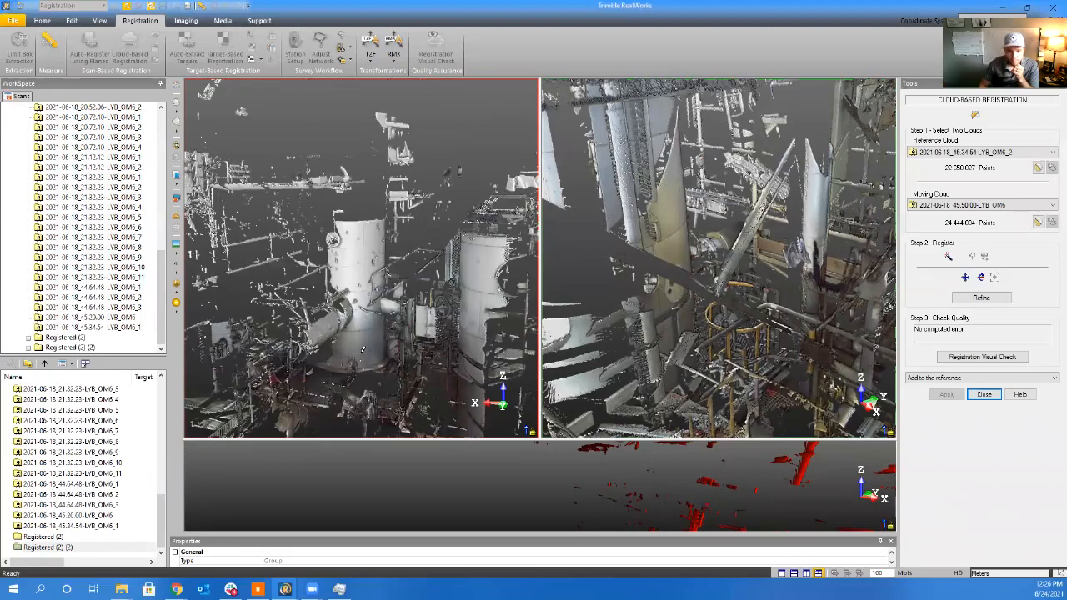
pyautogui.scroll(6, 363, 350)
pyautogui.scroll(2, 727, 326)
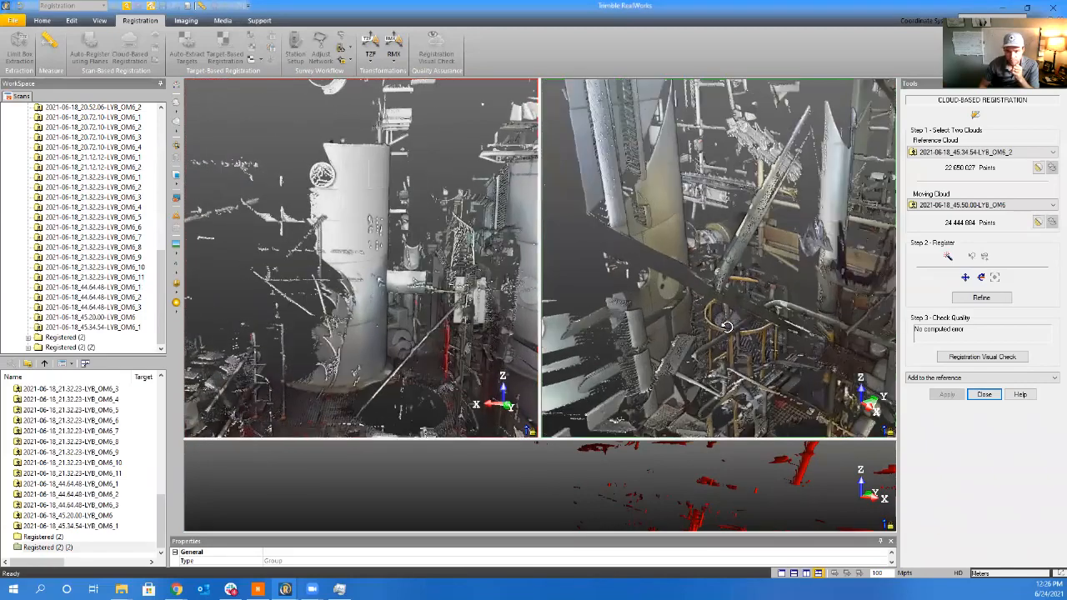
# Examine the yellow ladder cage, platform and nearby vessel in the moving cloud for features shared with the reference cloud
pyautogui.moveTo(727, 326); pyautogui.dragTo(816, 373)
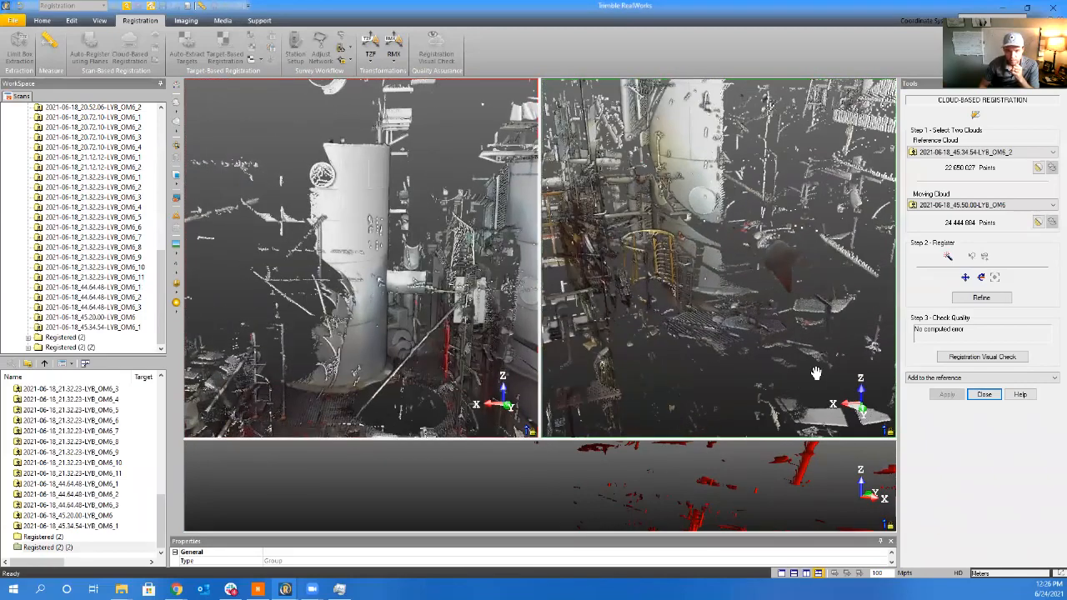
pyautogui.moveTo(816, 373); pyautogui.dragTo(885, 417, button='middle')
pyautogui.scroll(3, 670, 297)
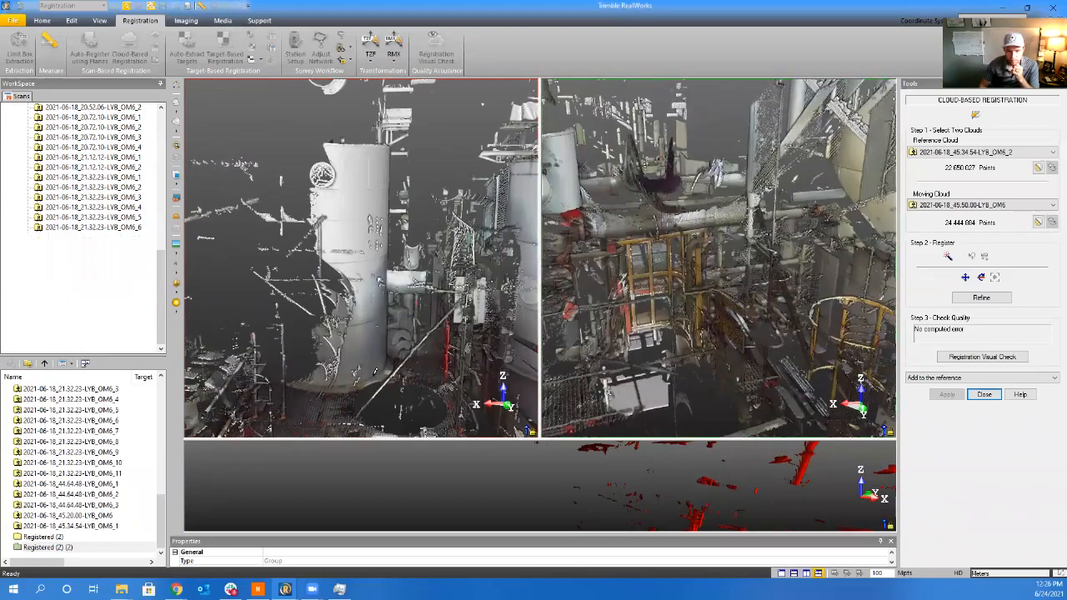
pyautogui.moveTo(375, 373); pyautogui.dragTo(658, 263)
pyautogui.moveTo(686, 170); pyautogui.dragTo(685, 313)
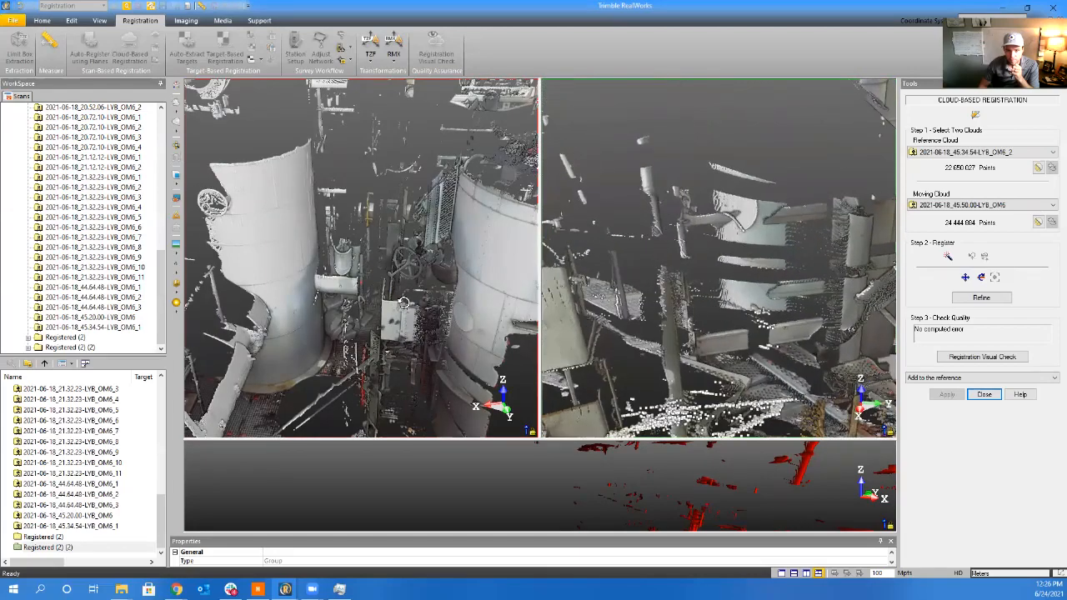
# Examine the reference cloud's vessels from several sides, then its red fire-extinguisher cabinet above the grating, checking the moving cloud for matches
pyautogui.moveTo(402, 302); pyautogui.dragTo(360, 269)
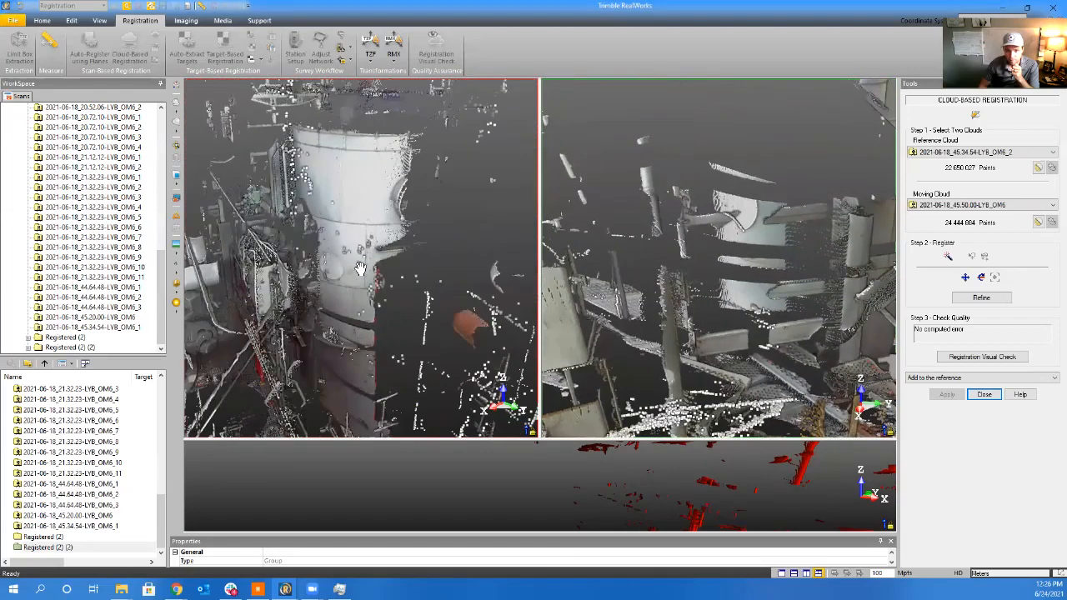
pyautogui.moveTo(360, 268); pyautogui.dragTo(390, 182, button='middle')
pyautogui.moveTo(766, 283); pyautogui.dragTo(670, 320)
pyautogui.moveTo(460, 312); pyautogui.dragTo(367, 327)
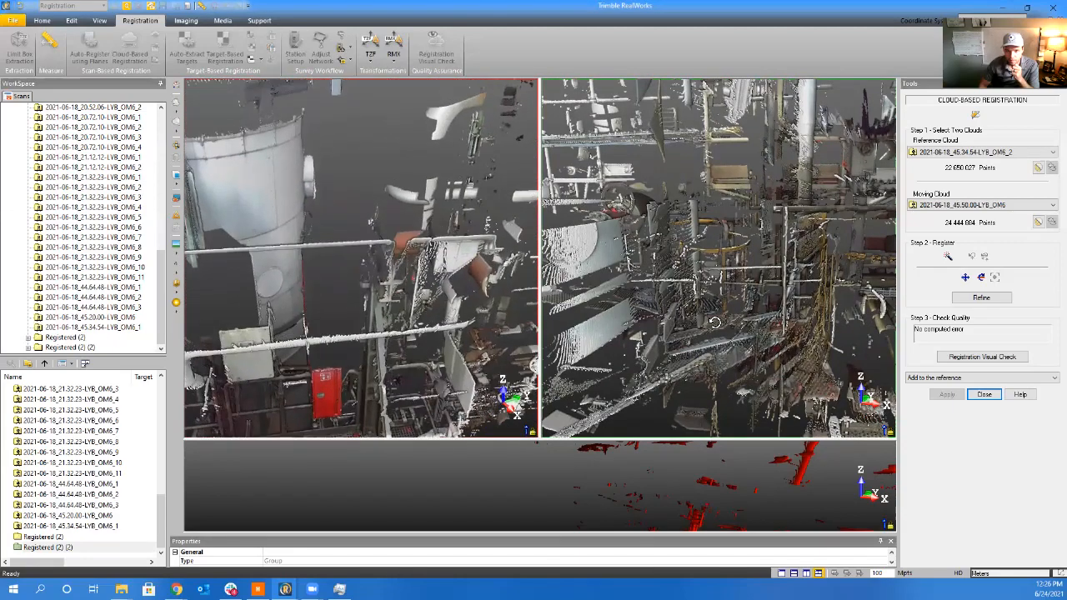
pyautogui.moveTo(715, 322); pyautogui.dragTo(888, 377)
pyautogui.moveTo(380, 360); pyautogui.dragTo(391, 288)
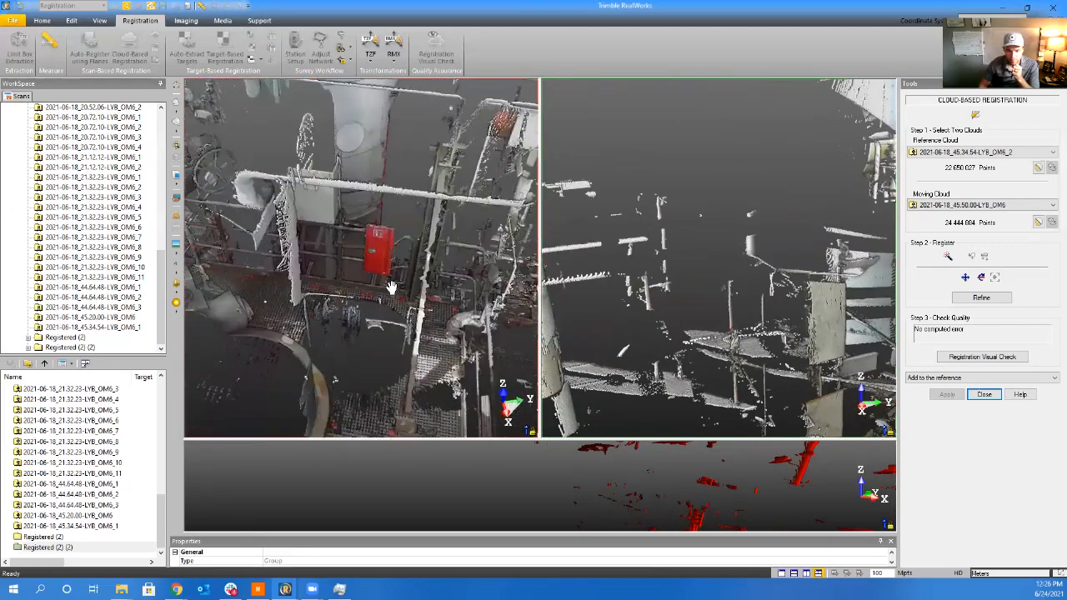
pyautogui.scroll(3, 395, 282)
pyautogui.moveTo(397, 280); pyautogui.dragTo(387, 372, button='middle')
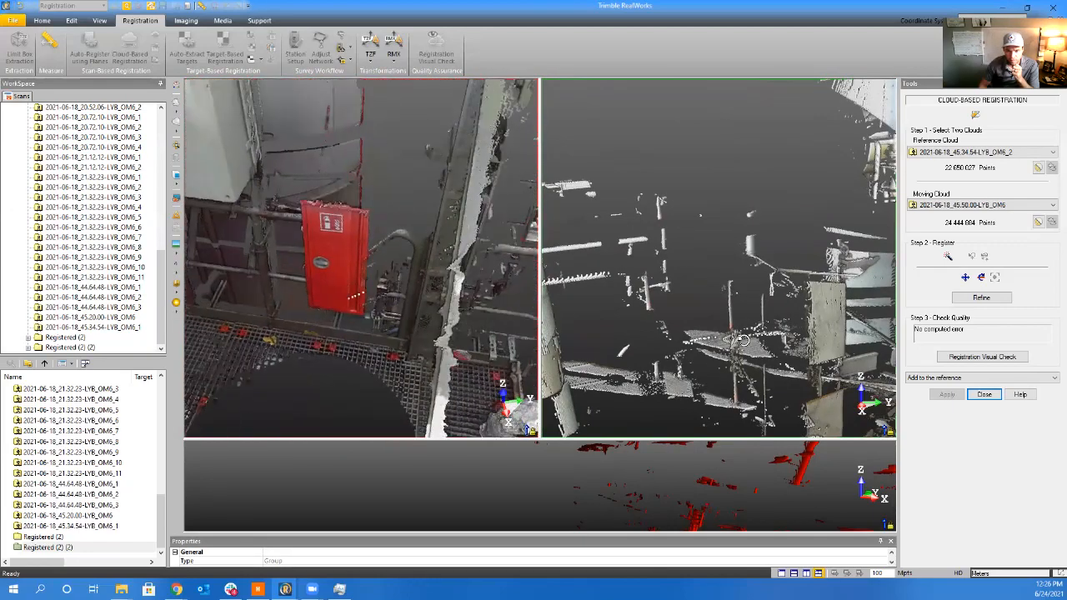
# Examine the moving cloud's overall extent, then its piping and structure close up from the opposite side
pyautogui.moveTo(770, 347)
pyautogui.mouseDown()
pyautogui.moveTo(836, 389)
pyautogui.moveTo(768, 333)
pyautogui.mouseUp()
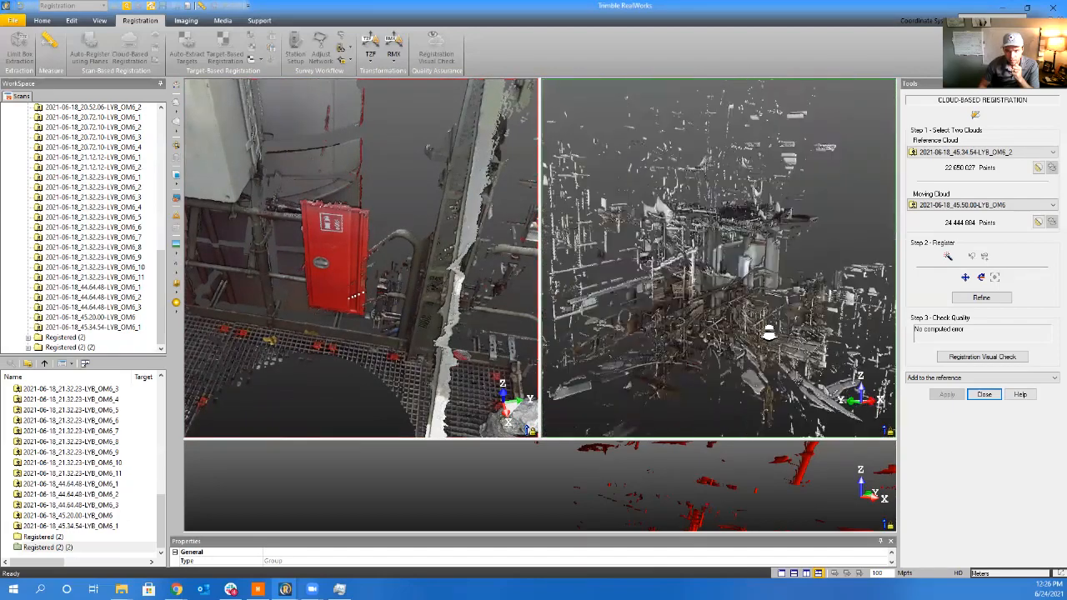
pyautogui.scroll(-3, 768, 333)
pyautogui.scroll(6, 760, 327)
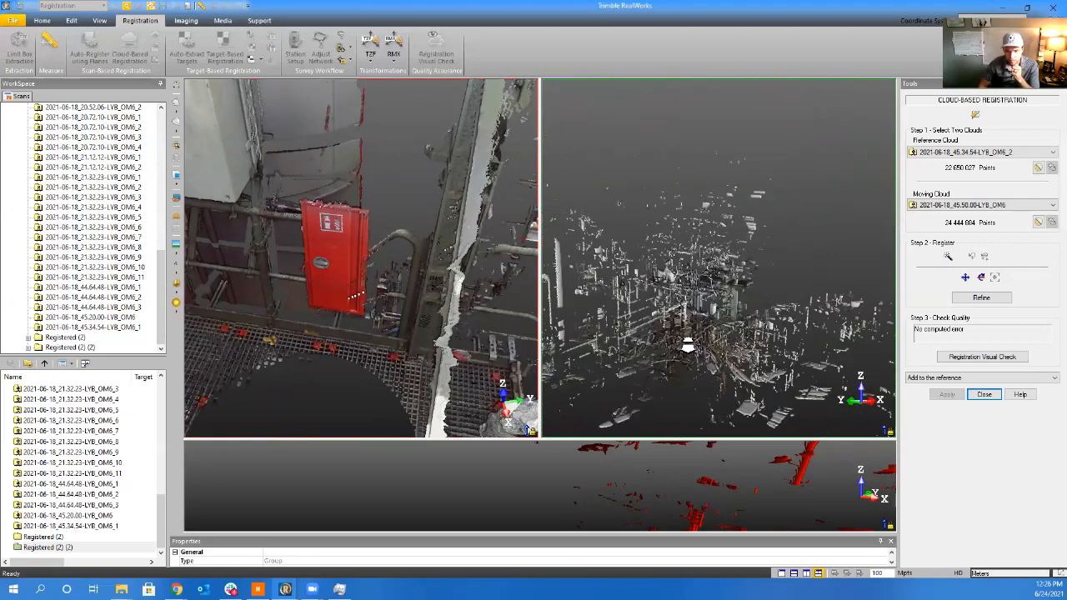
pyautogui.scroll(1, 690, 365)
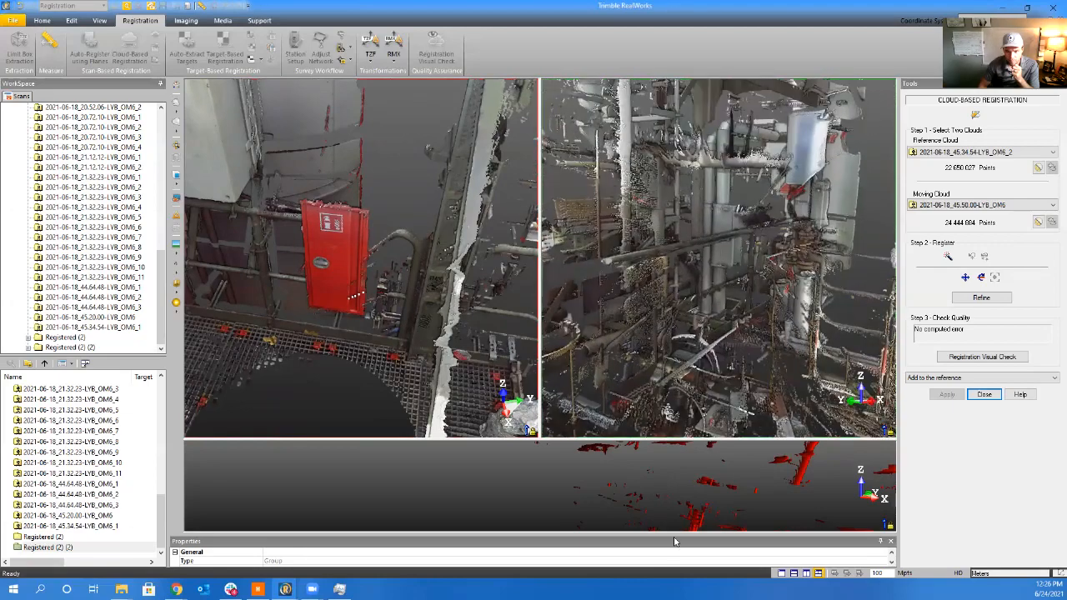
# Examine the full extent of the red moving cloud in the combined registration view, then go back to the reference view
pyautogui.click(703, 500)
pyautogui.moveTo(701, 455); pyautogui.dragTo(486, 364, button='middle')
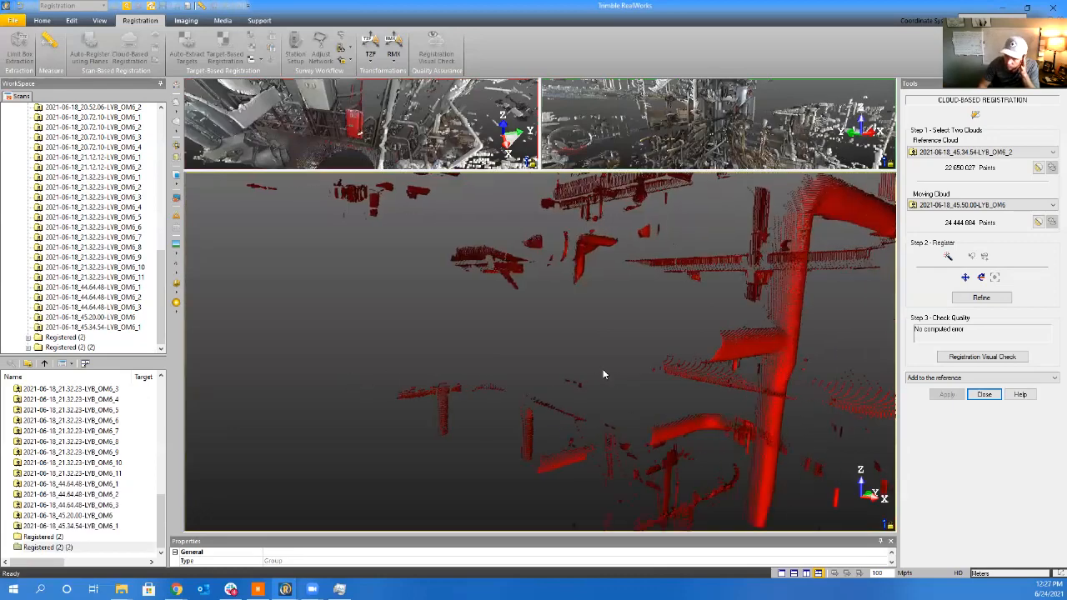
pyautogui.scroll(-5, 614, 372)
pyautogui.scroll(-4, 614, 372)
pyautogui.scroll(3, 620, 381)
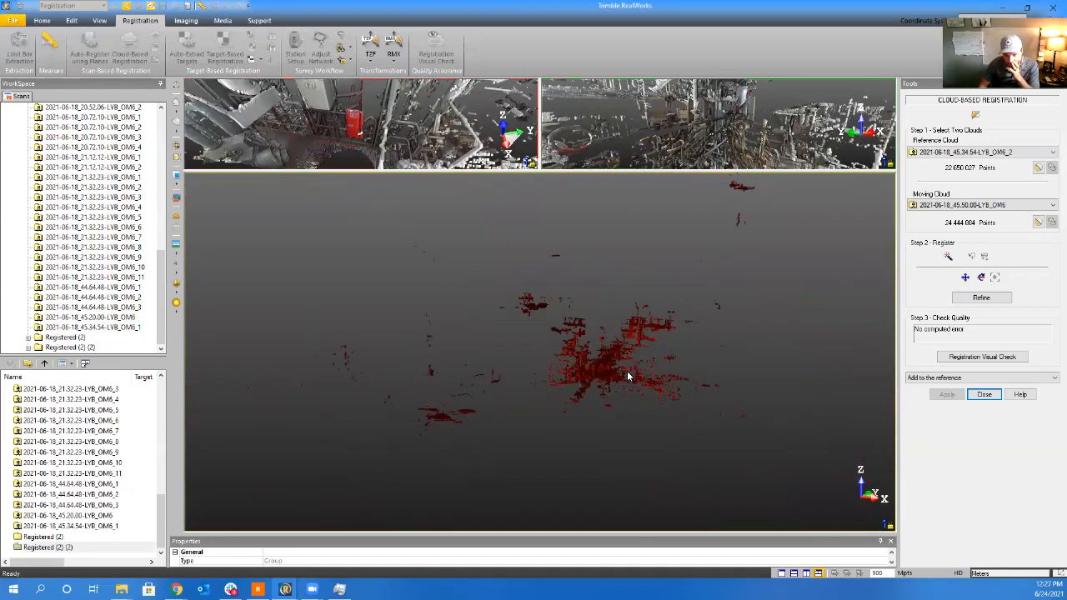
pyautogui.scroll(5, 621, 367)
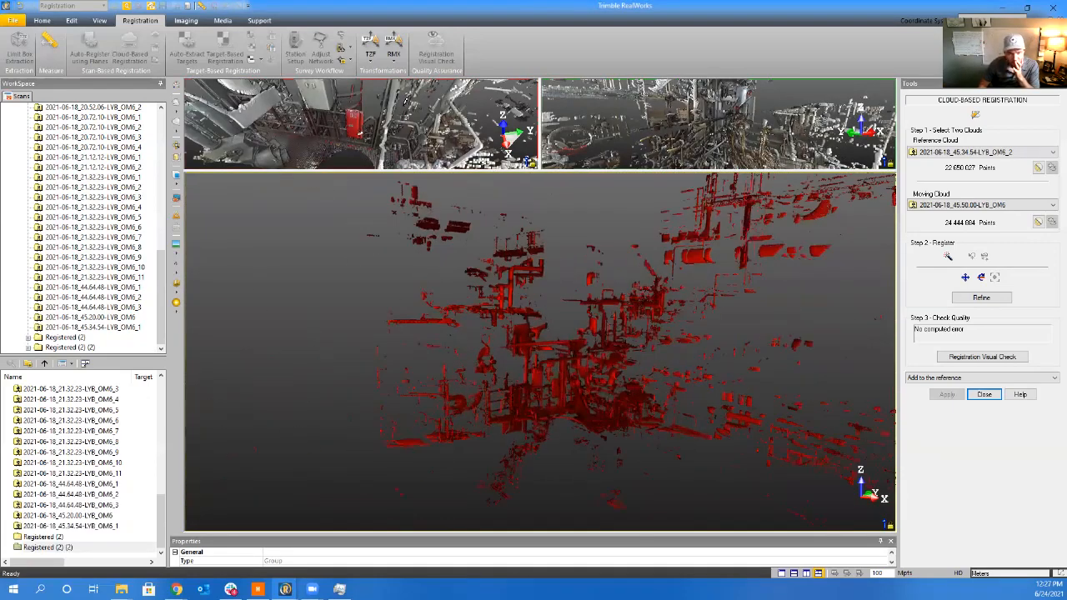
pyautogui.click(405, 102)
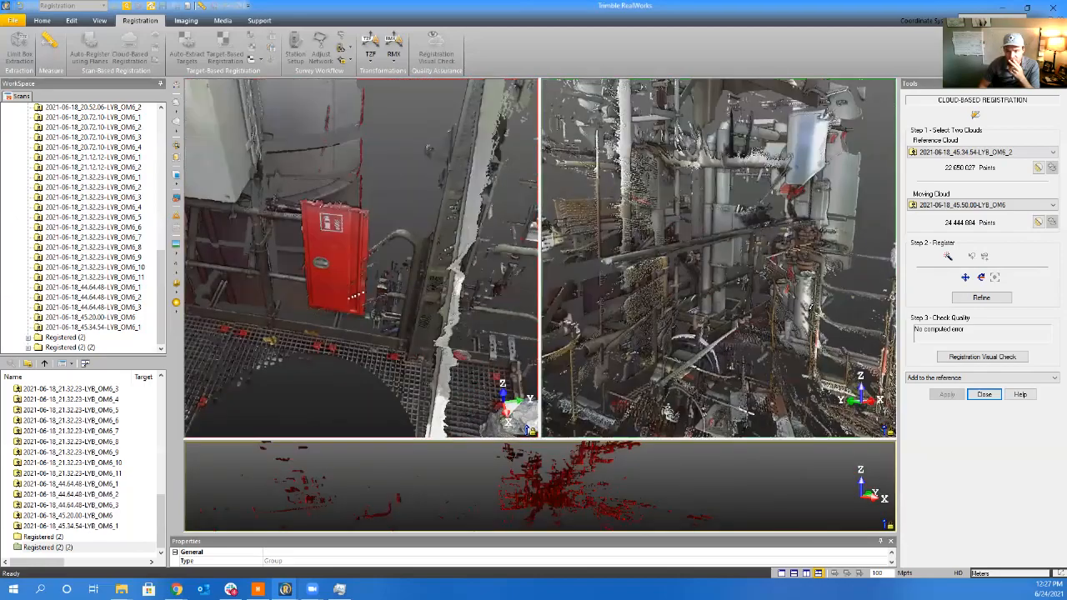
# Compare the moving cloud's vessel above the yellow railings with the white vessels in the reference cloud
pyautogui.moveTo(809, 308); pyautogui.dragTo(682, 326)
pyautogui.moveTo(754, 287); pyautogui.dragTo(655, 315)
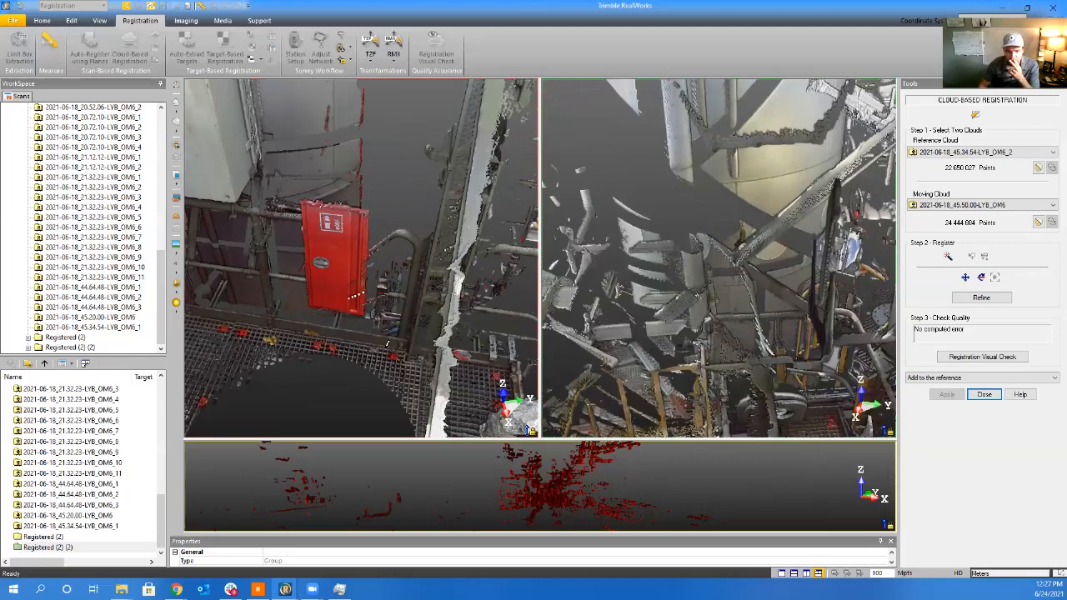
pyautogui.moveTo(380, 374); pyautogui.dragTo(430, 354)
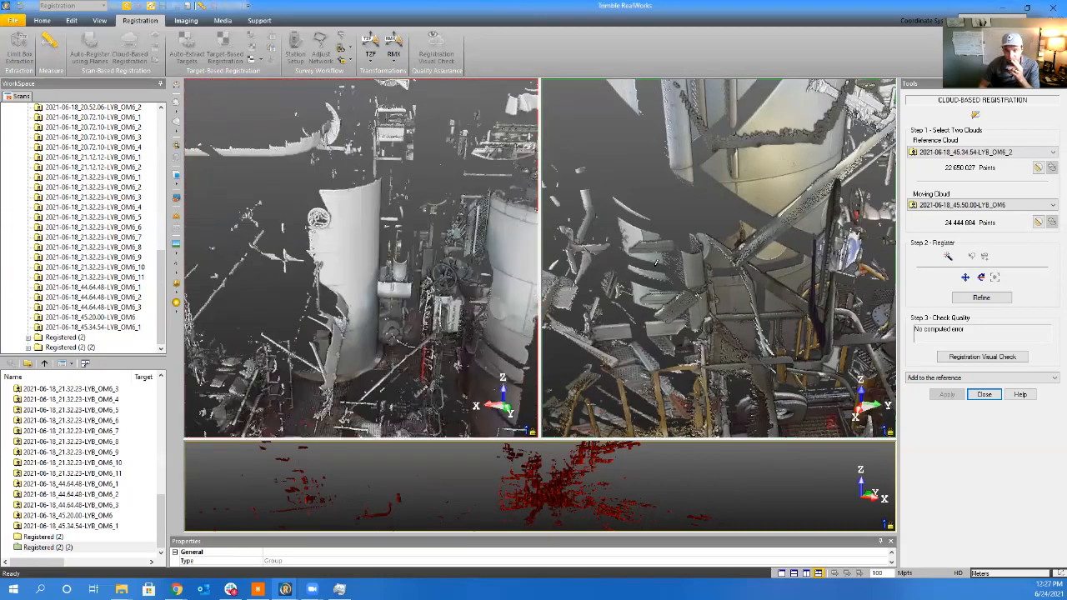
# Compare the moving cloud's yellow railings and vessels with the reference cloud's tall white vessels, both close up and at wider extent
pyautogui.moveTo(656, 261); pyautogui.dragTo(614, 272)
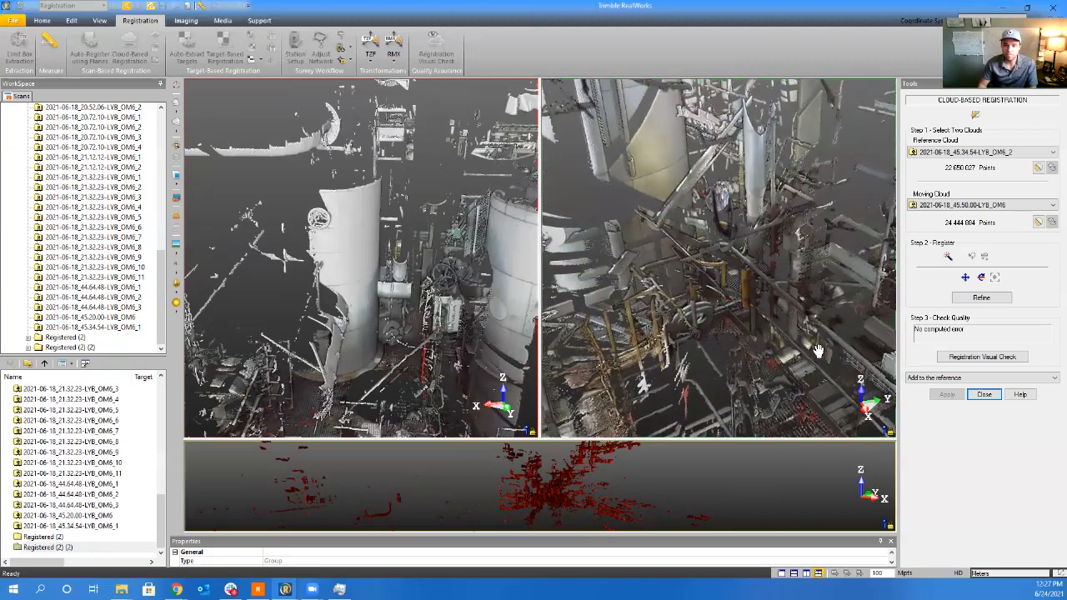
pyautogui.moveTo(773, 302); pyautogui.dragTo(765, 282, button='middle')
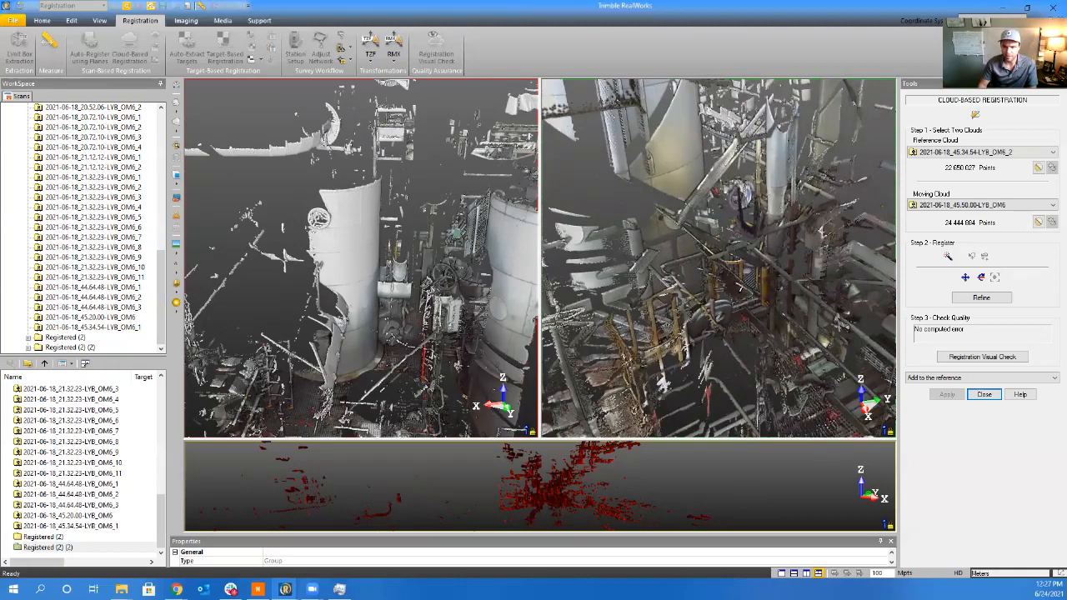
pyautogui.moveTo(739, 288)
pyautogui.mouseDown()
pyautogui.moveTo(716, 273)
pyautogui.moveTo(732, 272)
pyautogui.mouseUp()
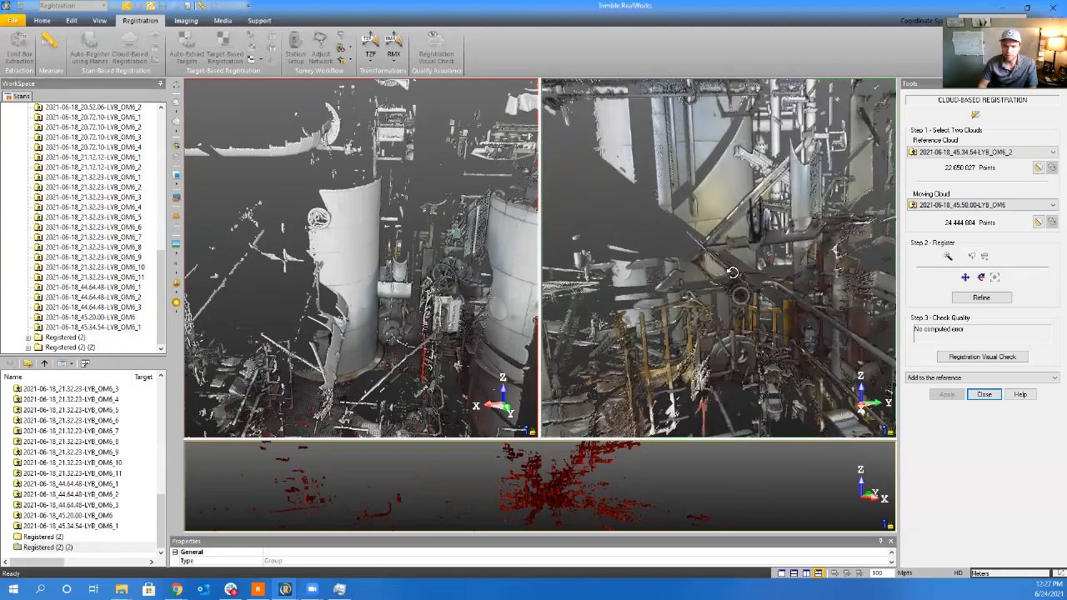
pyautogui.moveTo(416, 410); pyautogui.dragTo(399, 336, button='middle')
pyautogui.scroll(3, 399, 336)
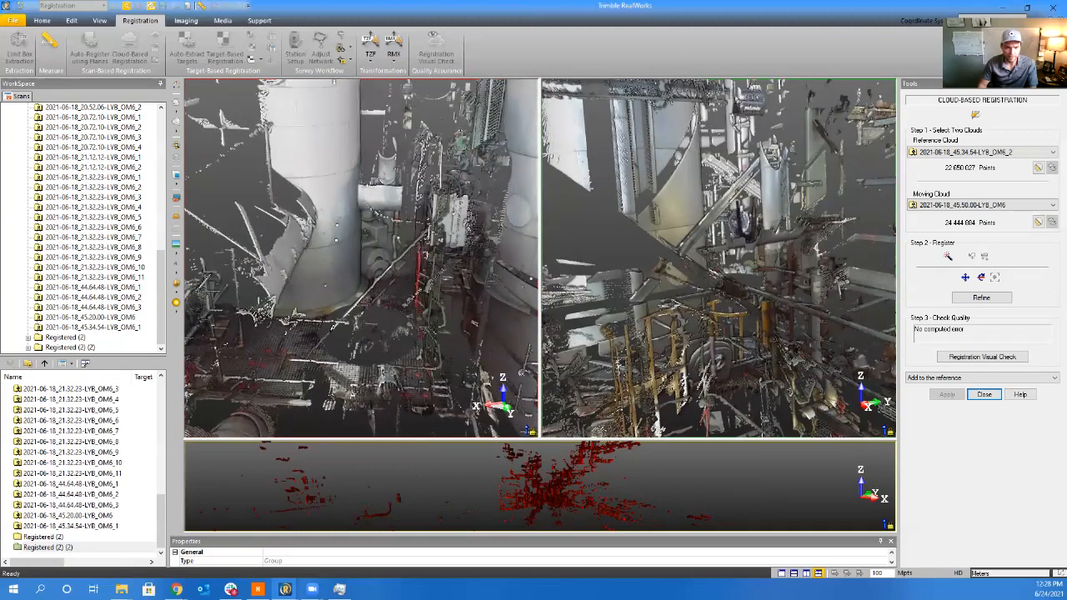
pyautogui.scroll(-3, 352, 366)
pyautogui.moveTo(353, 365); pyautogui.dragTo(345, 343, button='middle')
pyautogui.scroll(-6, 716, 336)
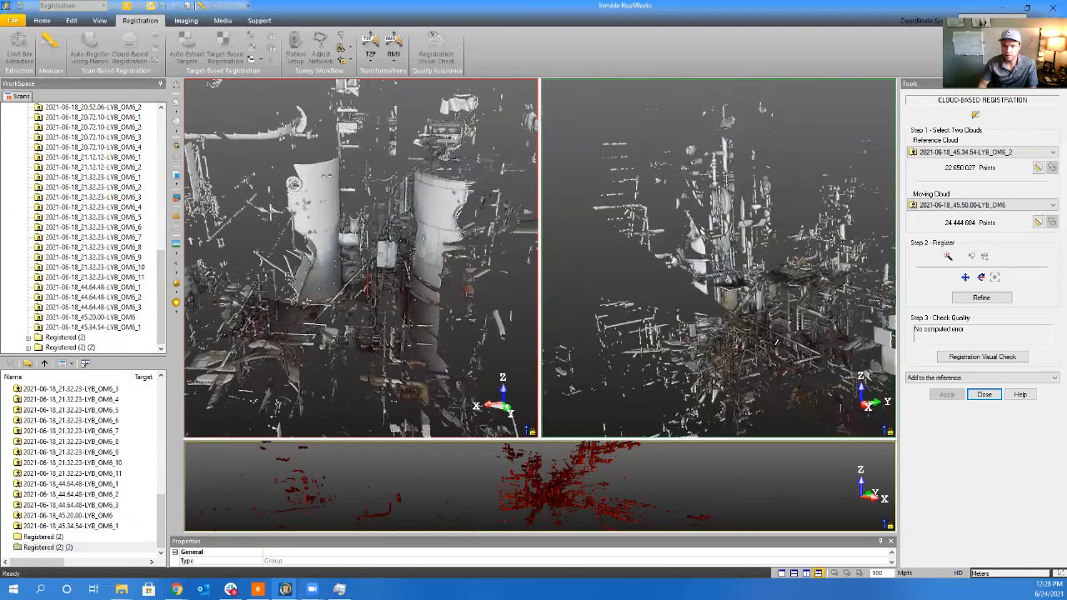
pyautogui.moveTo(776, 350); pyautogui.dragTo(852, 391)
pyautogui.moveTo(705, 369); pyautogui.dragTo(670, 357, button='middle')
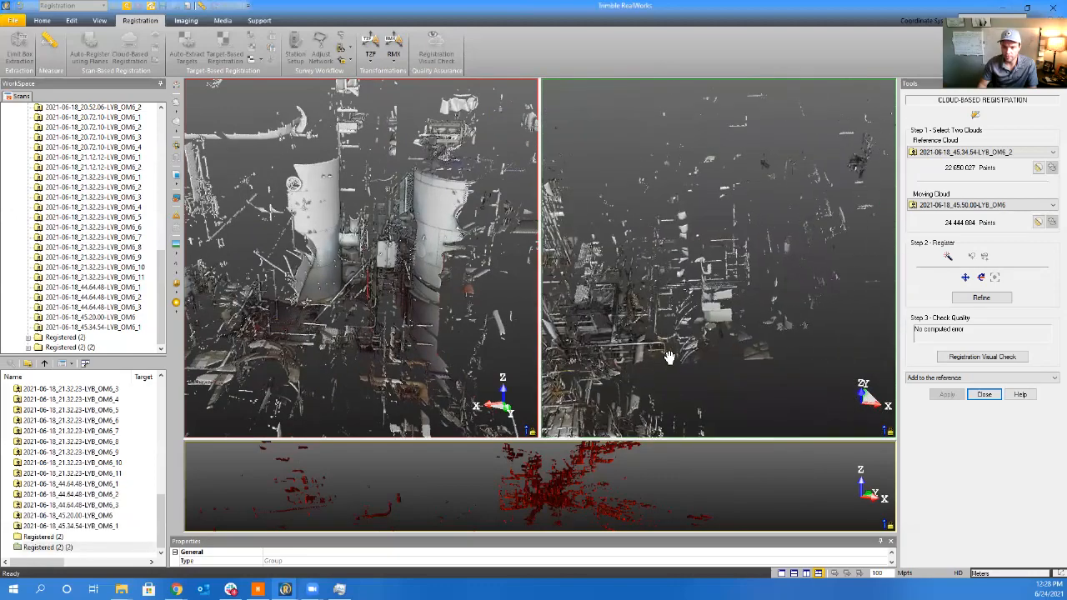
pyautogui.moveTo(729, 331); pyautogui.dragTo(656, 303)
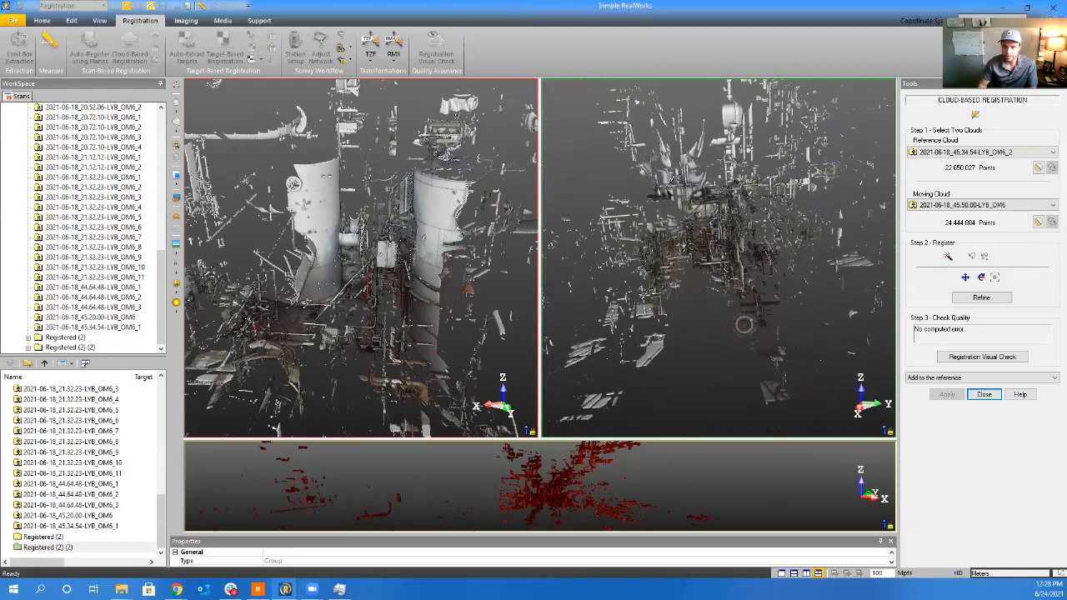
pyautogui.scroll(3, 672, 179)
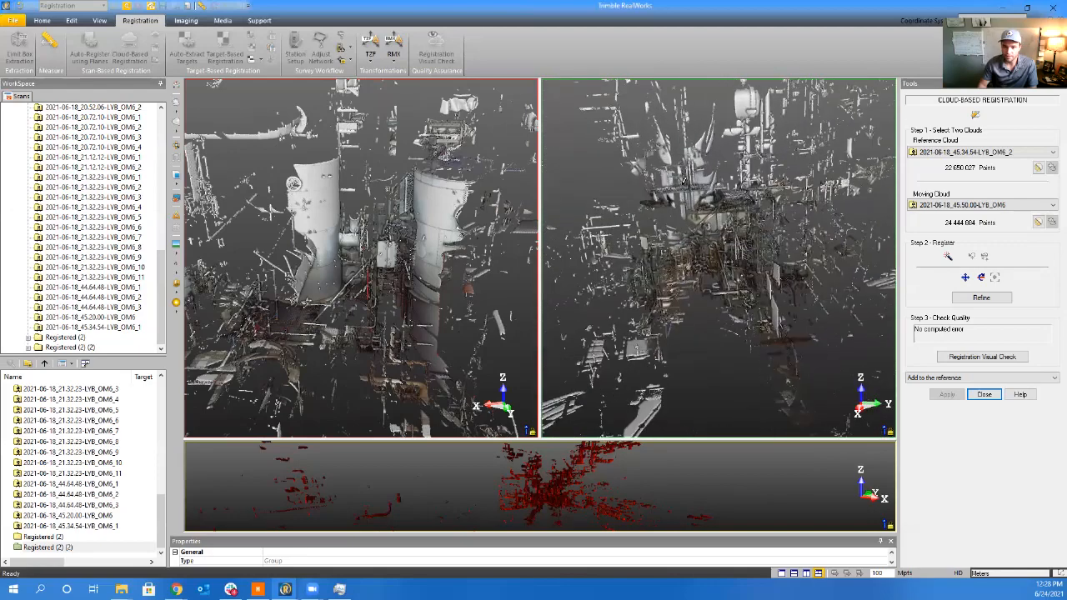
# Set 2021-06-18_45.64.57-LYB_OM6_1 as the reference cloud and 2021-06-18_45.64.57-LYB_OM6_2 as the moving cloud
pyautogui.click(977, 205)
pyautogui.click(980, 203)
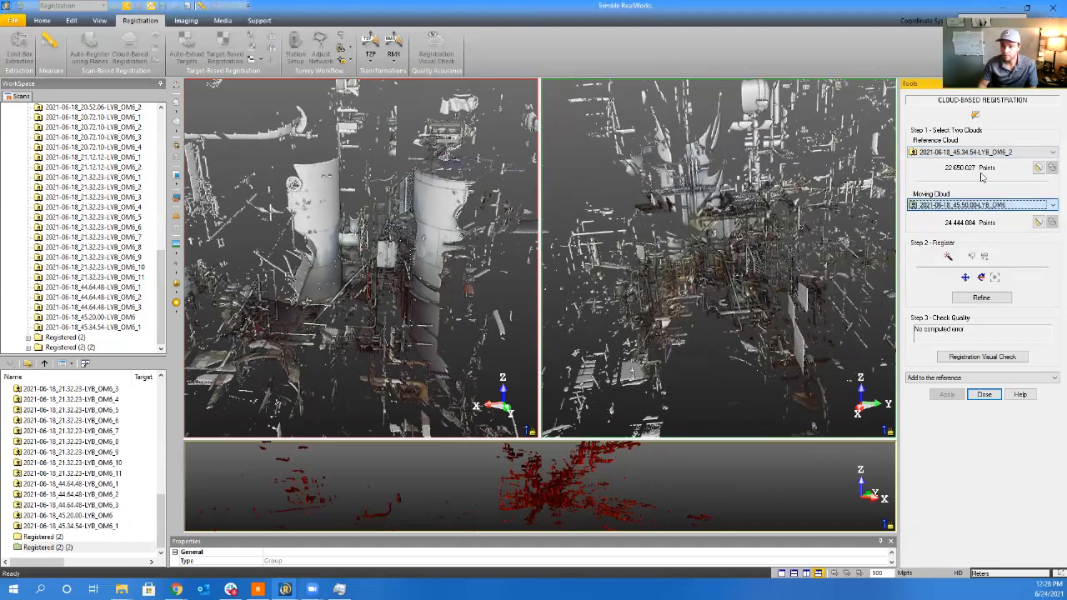
pyautogui.click(982, 152)
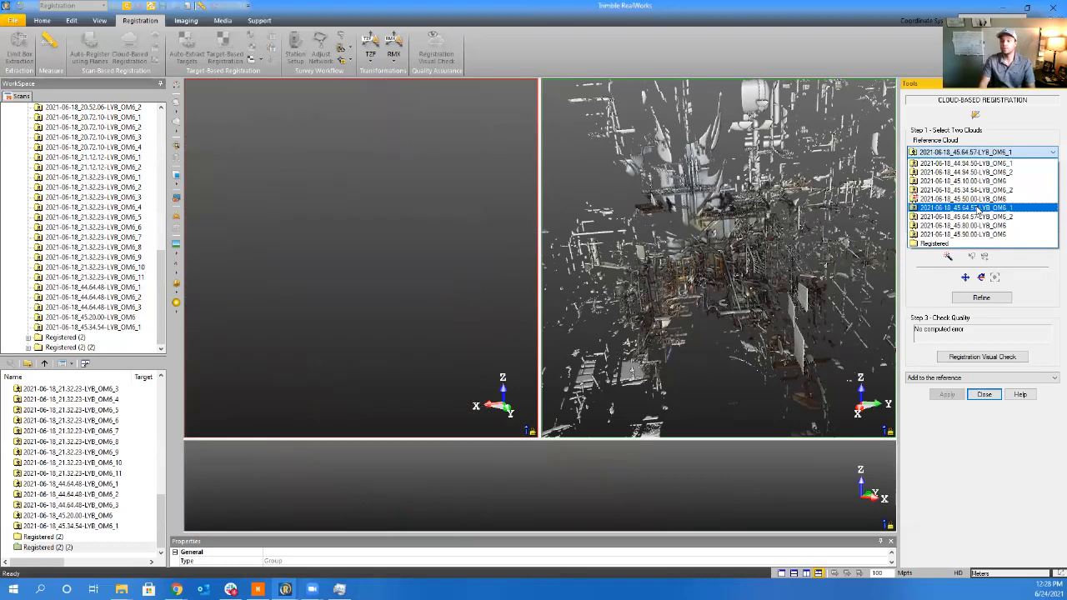
pyautogui.click(928, 208)
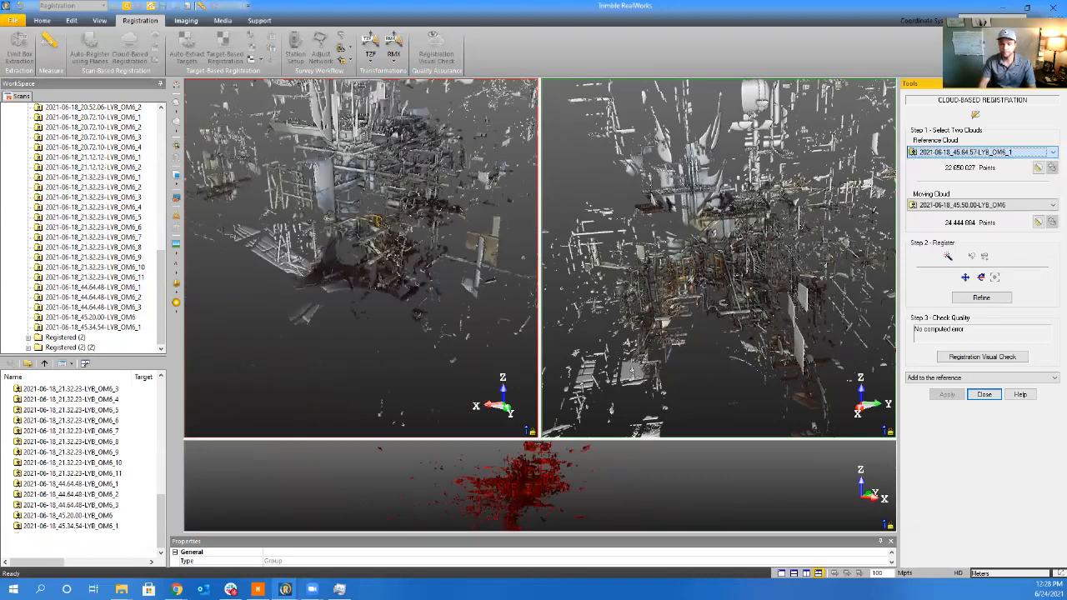
pyautogui.click(924, 206)
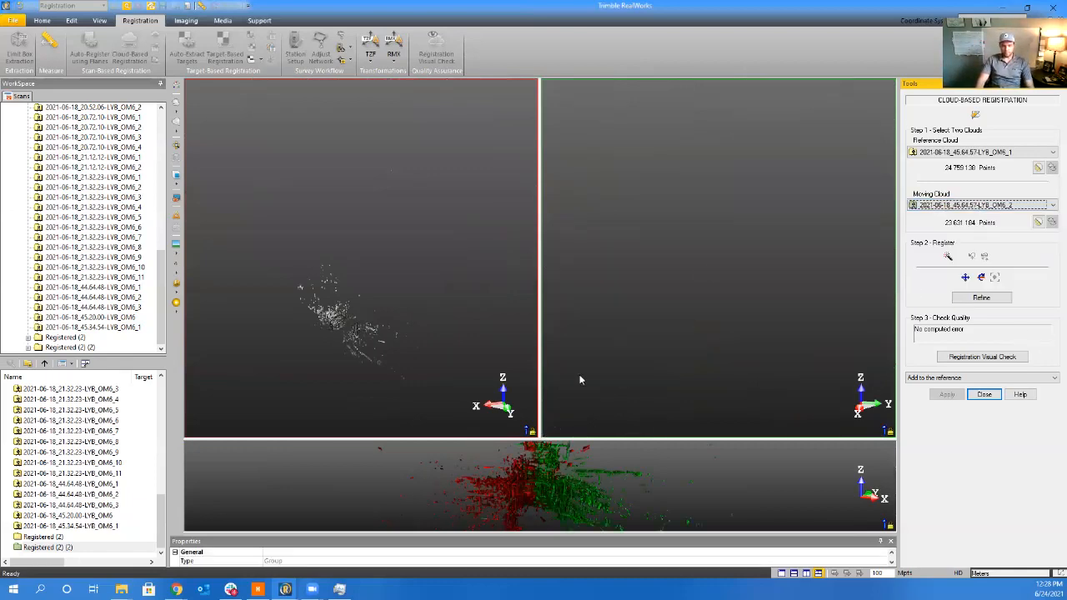
pyautogui.scroll(5, 682, 315)
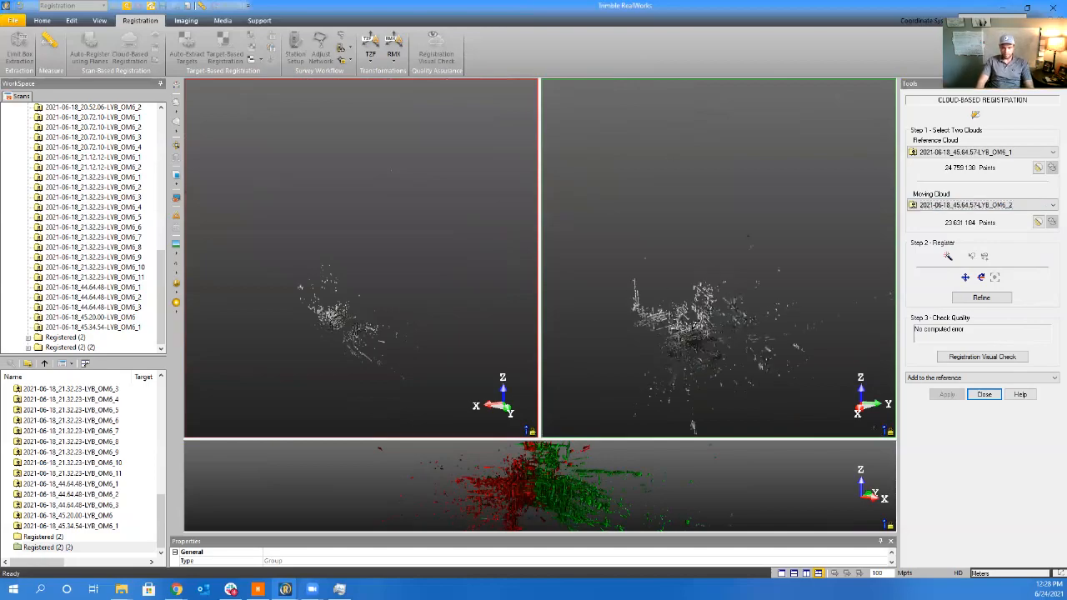
# Enlarge the combined registration view and examine how the red and green clouds meet around the central column and large pipes
pyautogui.click(535, 493)
pyautogui.scroll(5, 519, 338)
pyautogui.moveTo(546, 352); pyautogui.dragTo(547, 544)
pyautogui.moveTo(535, 453); pyautogui.dragTo(537, 415, button='middle')
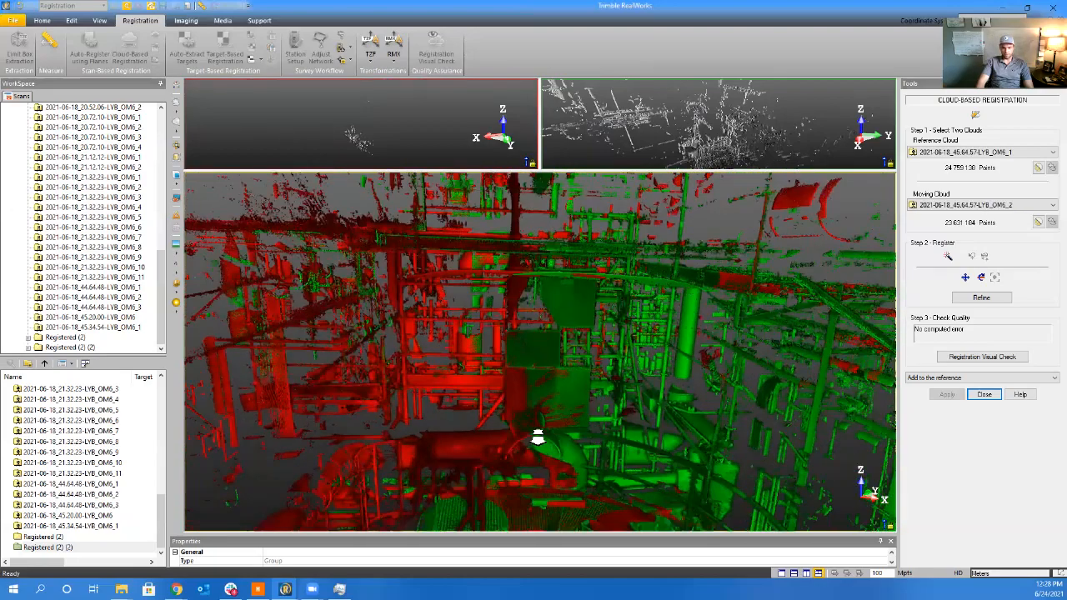
pyautogui.scroll(6, 533, 446)
pyautogui.moveTo(527, 458)
pyautogui.mouseDown()
pyautogui.moveTo(534, 419)
pyautogui.moveTo(522, 461)
pyautogui.mouseUp()
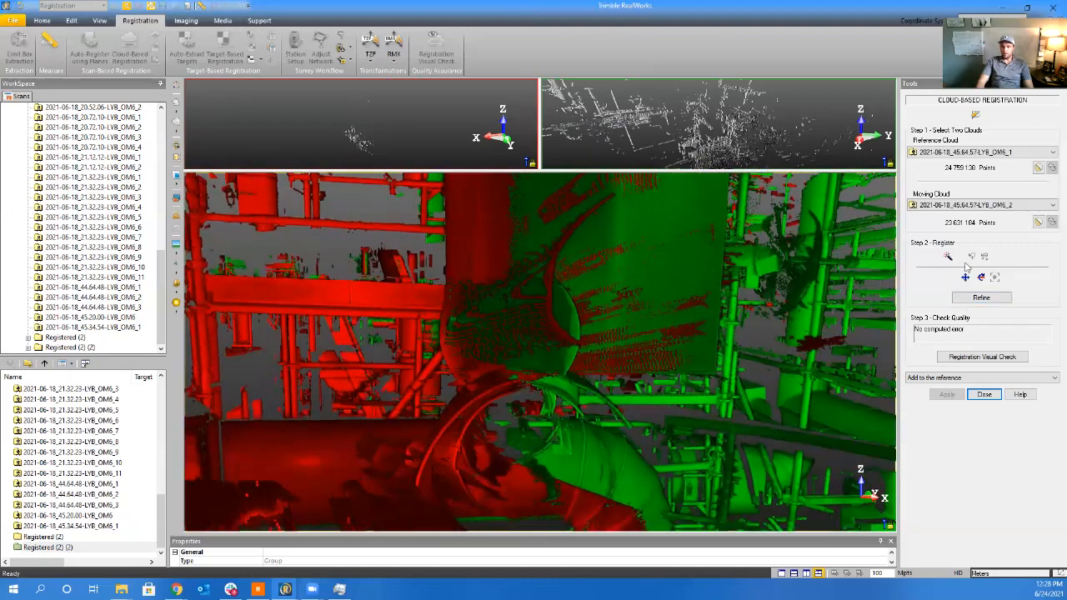
# Try to register the two clouds automatically, then restore the enlarged side-by-side reference and moving views
pyautogui.click(949, 258)
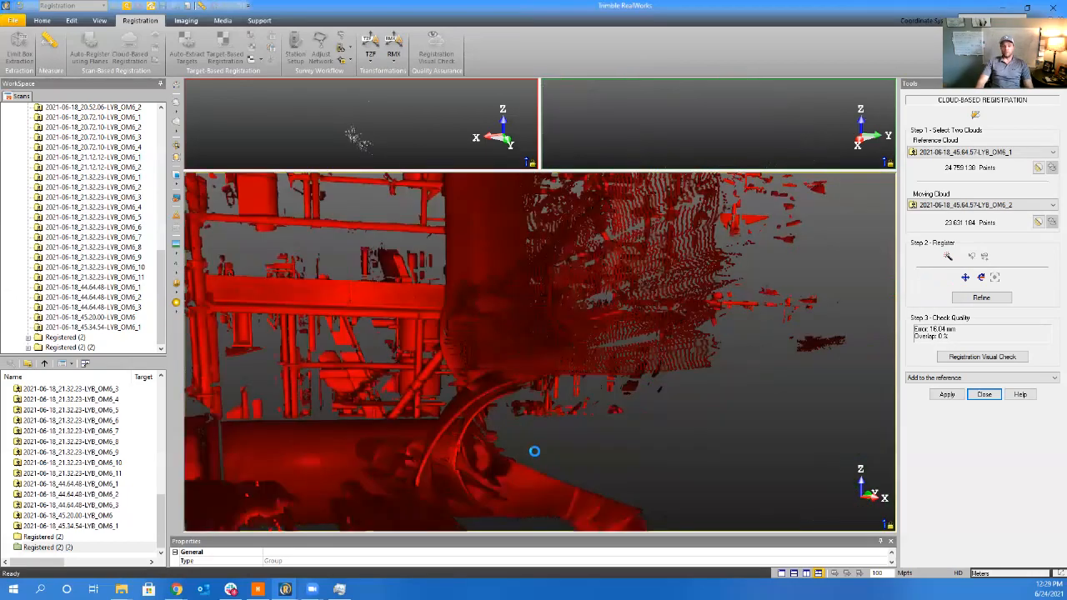
pyautogui.moveTo(606, 456); pyautogui.dragTo(456, 303)
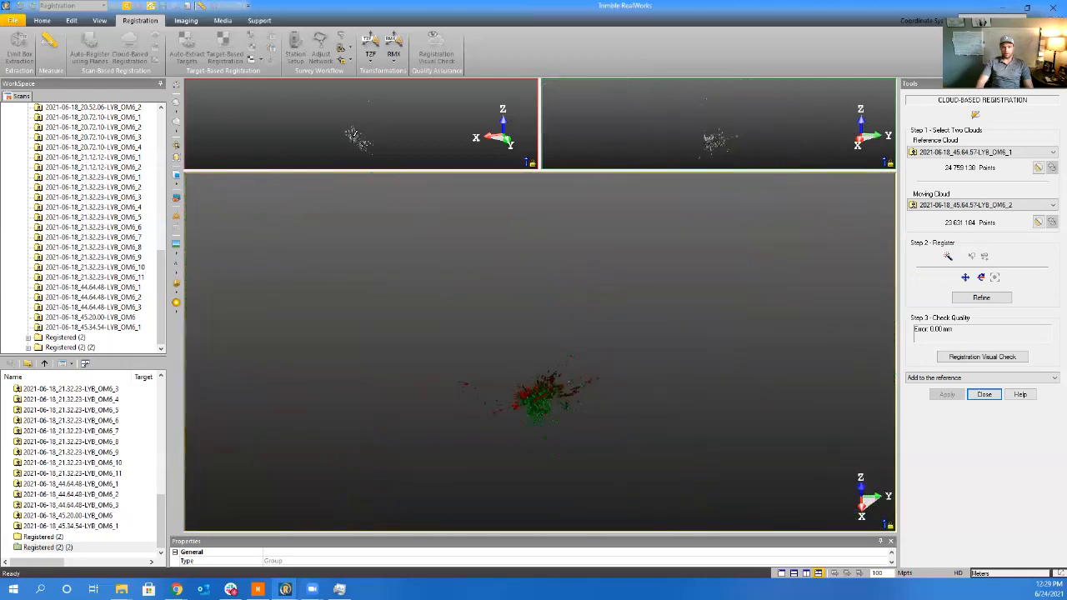
pyautogui.moveTo(353, 171); pyautogui.dragTo(353, 439)
# Examine the large white vessel and its adjoining ductwork close up in both clouds, viewing the reference cloud from several sides
pyautogui.scroll(5, 353, 350)
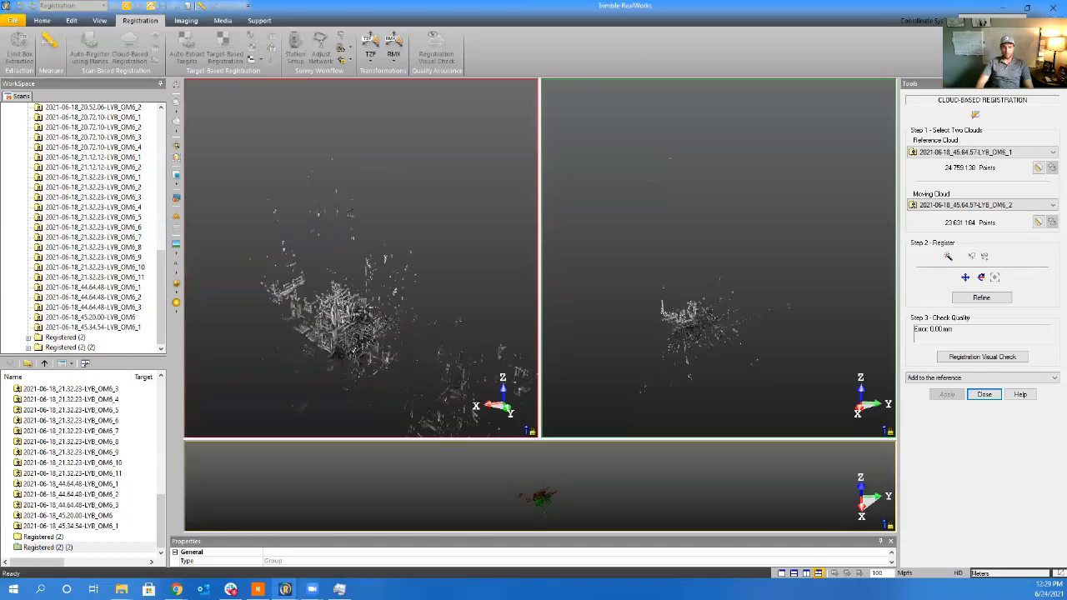
pyautogui.scroll(6, 354, 350)
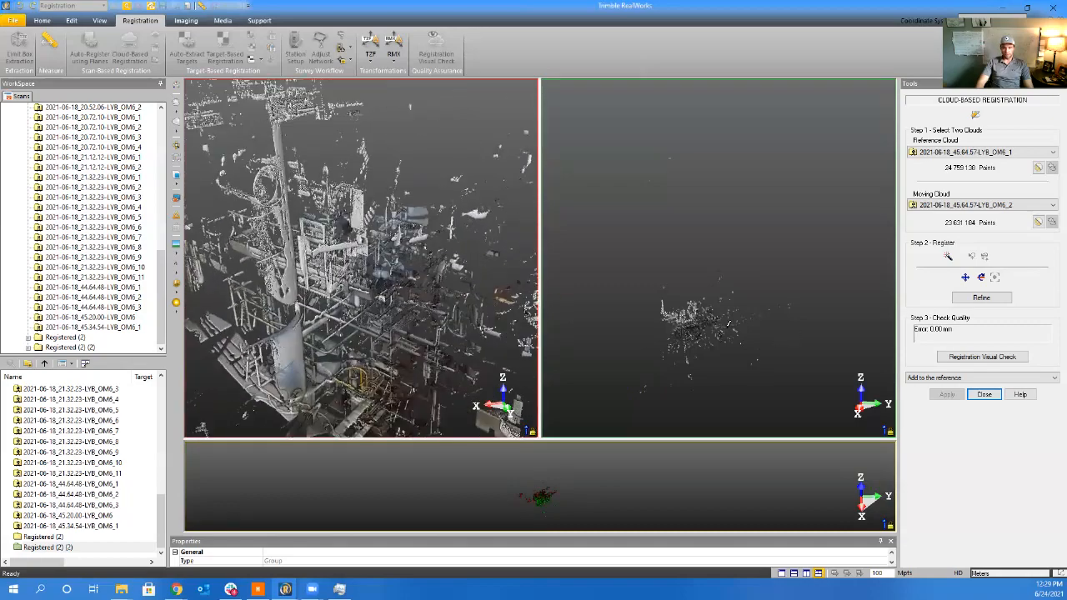
pyautogui.scroll(10, 686, 318)
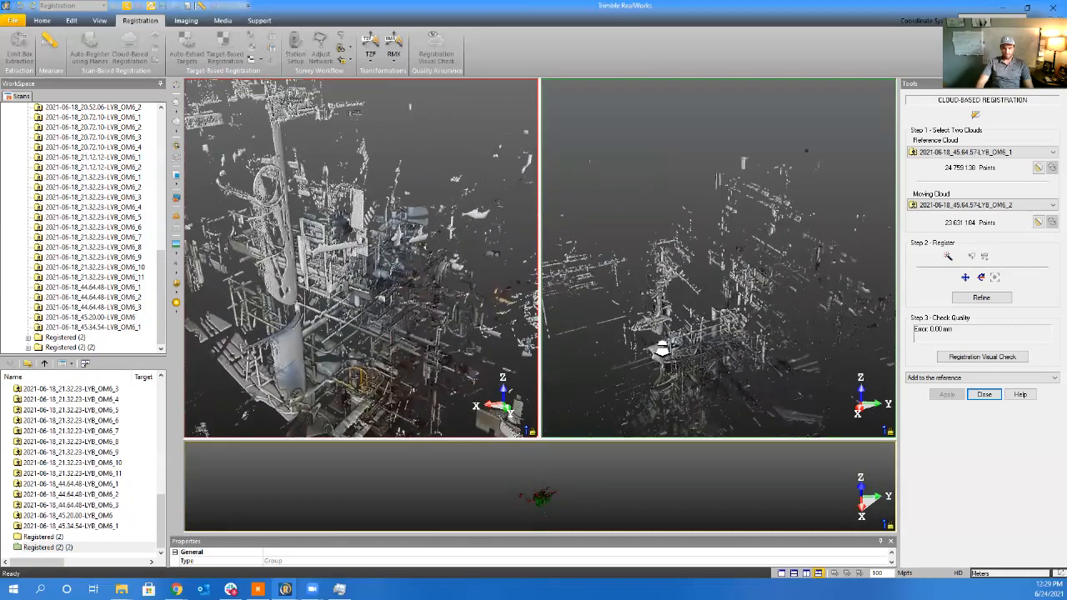
pyautogui.scroll(8, 670, 352)
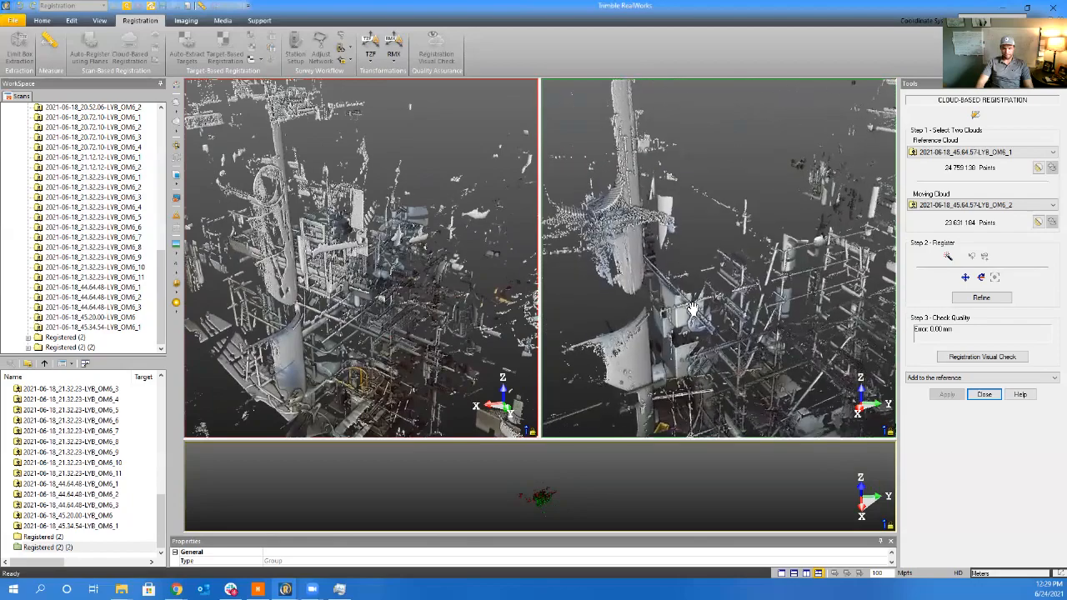
pyautogui.scroll(4, 696, 284)
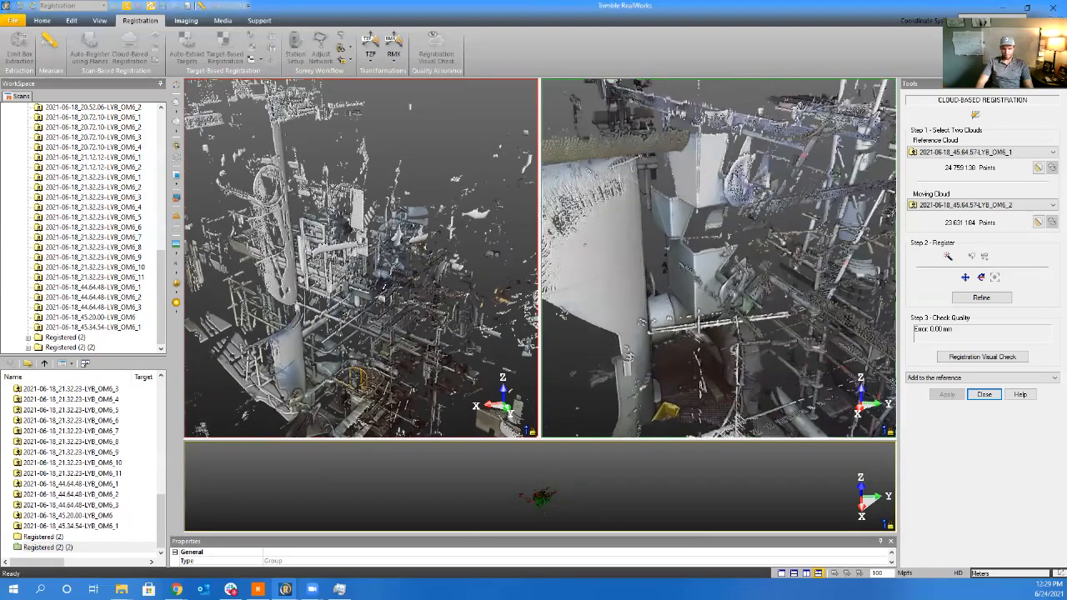
pyautogui.scroll(5, 312, 367)
pyautogui.moveTo(310, 273); pyautogui.dragTo(318, 230)
pyautogui.moveTo(318, 230); pyautogui.dragTo(395, 301, button='middle')
pyautogui.scroll(6, 394, 300)
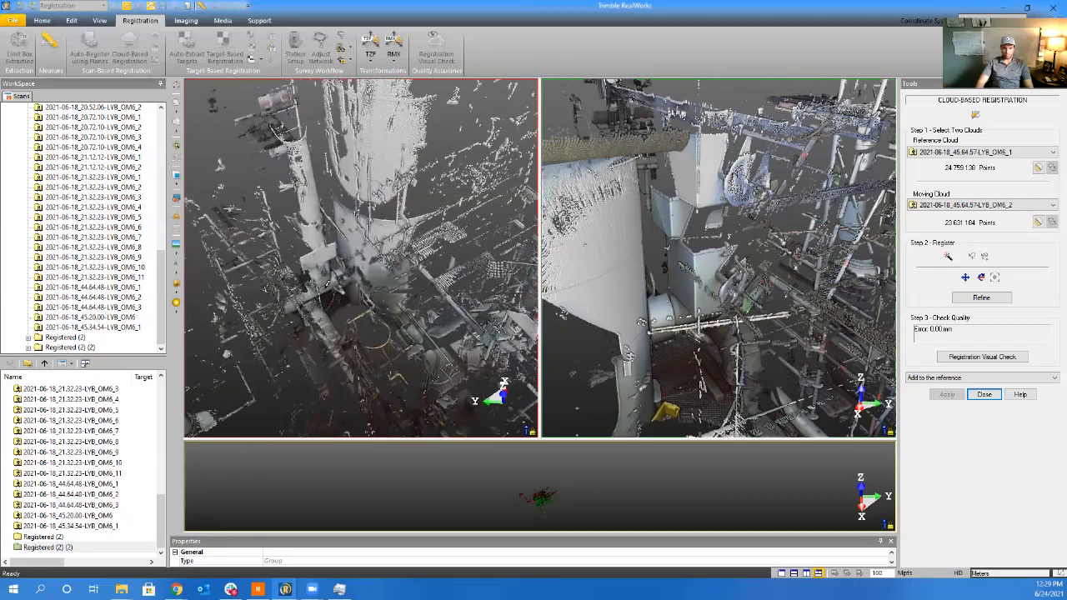
pyautogui.moveTo(317, 267); pyautogui.dragTo(345, 90)
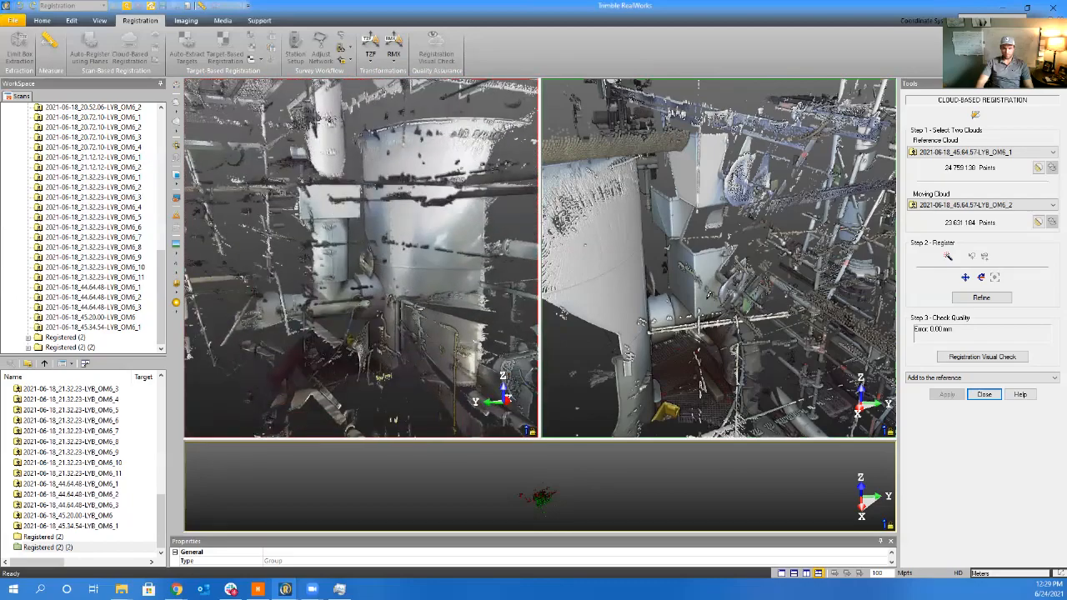
# Compare the moving cloud's vessel, grating and yellow railing from above with the area around the reference cloud's vessel
pyautogui.scroll(-3, 709, 295)
pyautogui.moveTo(698, 295); pyautogui.dragTo(639, 286, button='middle')
pyautogui.moveTo(639, 286); pyautogui.dragTo(733, 276)
pyautogui.scroll(-3, 750, 353)
pyautogui.moveTo(456, 332); pyautogui.dragTo(344, 432, button='middle')
pyautogui.moveTo(339, 167); pyautogui.dragTo(362, 265, button='middle')
pyautogui.scroll(-3, 378, 334)
pyautogui.scroll(-3, 378, 334)
pyautogui.moveTo(398, 324); pyautogui.dragTo(365, 275)
pyautogui.scroll(5, 362, 274)
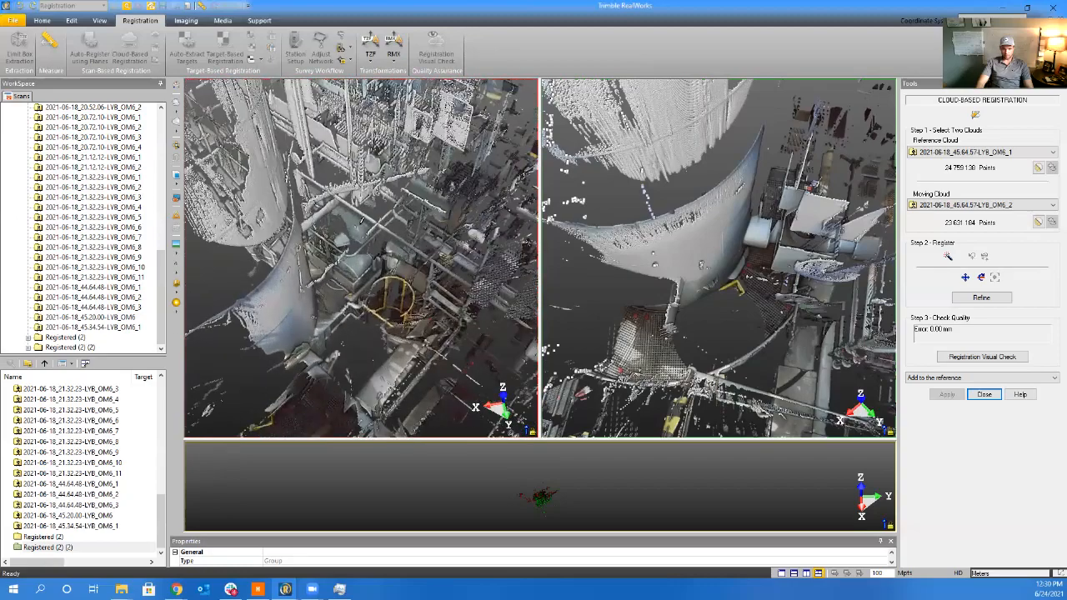
# Examine the grating platform below the vessel in the reference cloud and view the moving cloud's matching platform from the same direction
pyautogui.scroll(5, 378, 331)
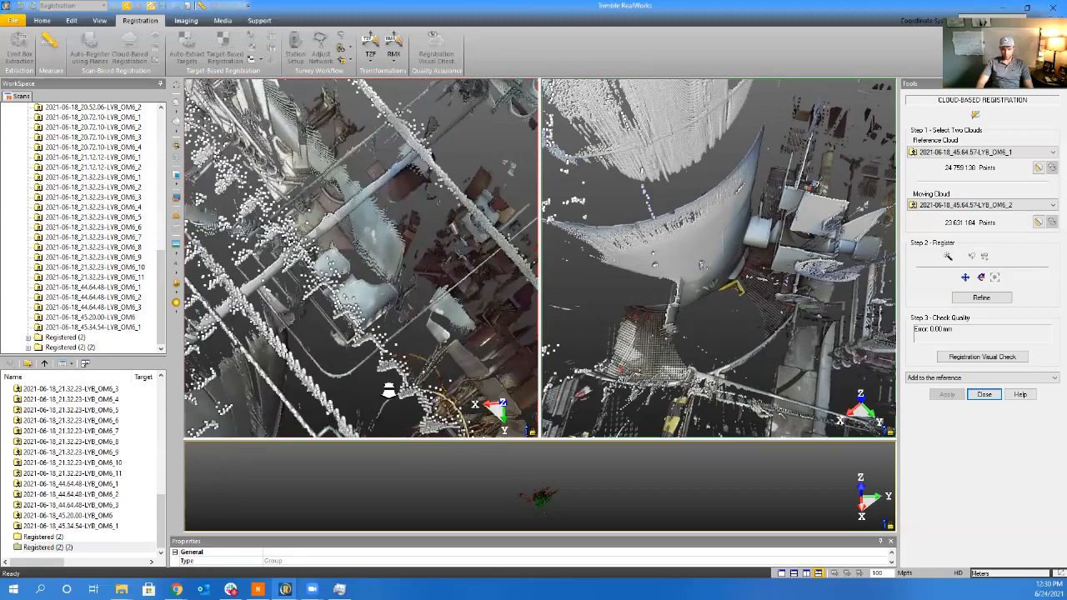
pyautogui.scroll(3, 388, 390)
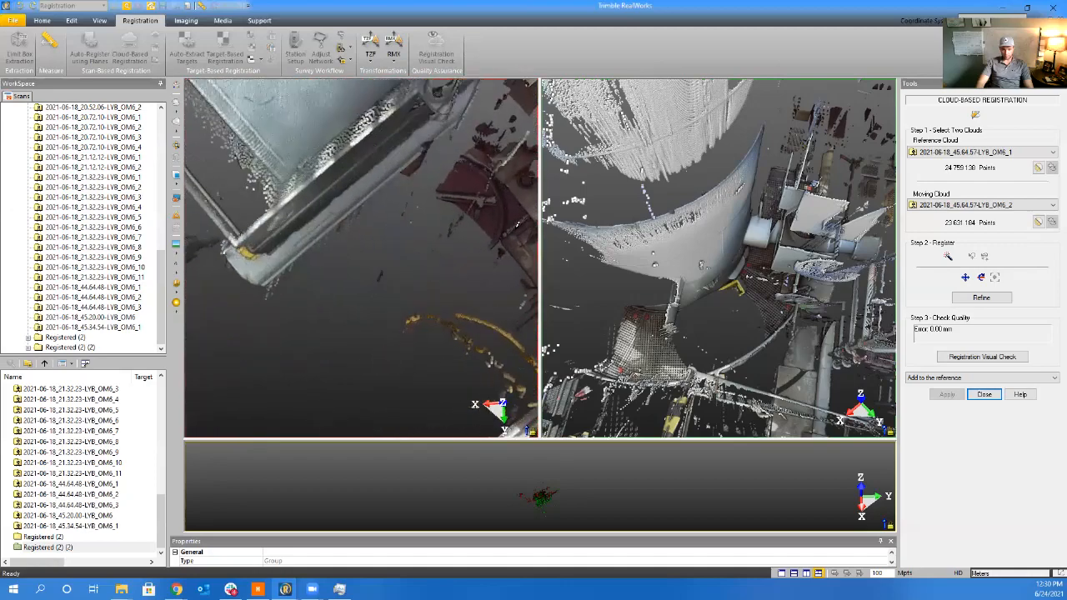
pyautogui.moveTo(508, 173); pyautogui.dragTo(415, 186)
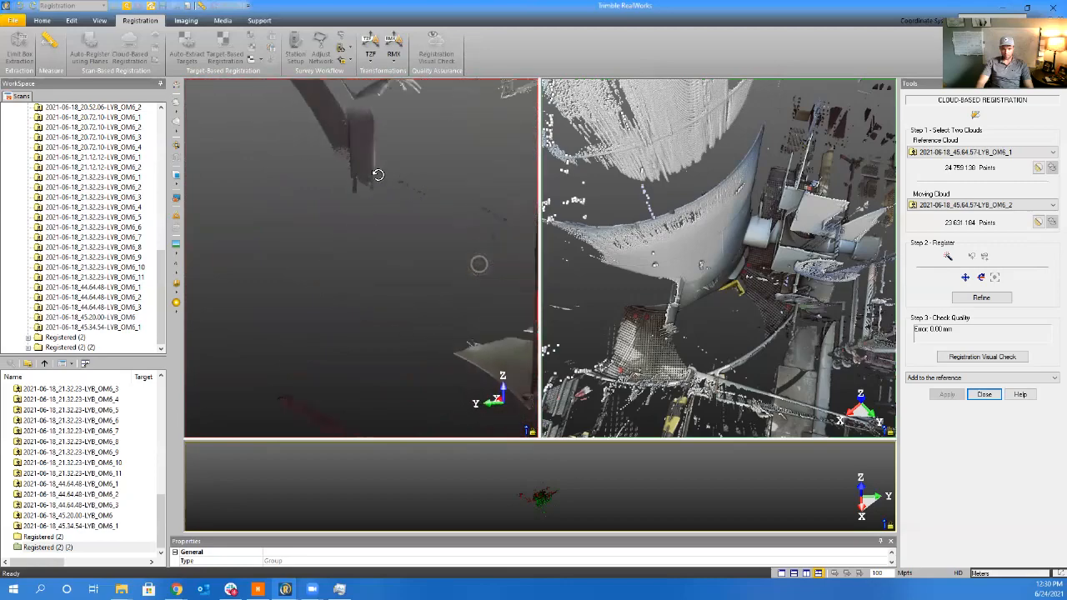
pyautogui.moveTo(345, 132); pyautogui.dragTo(237, 203)
pyautogui.moveTo(325, 244); pyautogui.dragTo(533, 343)
pyautogui.moveTo(290, 306); pyautogui.dragTo(429, 275)
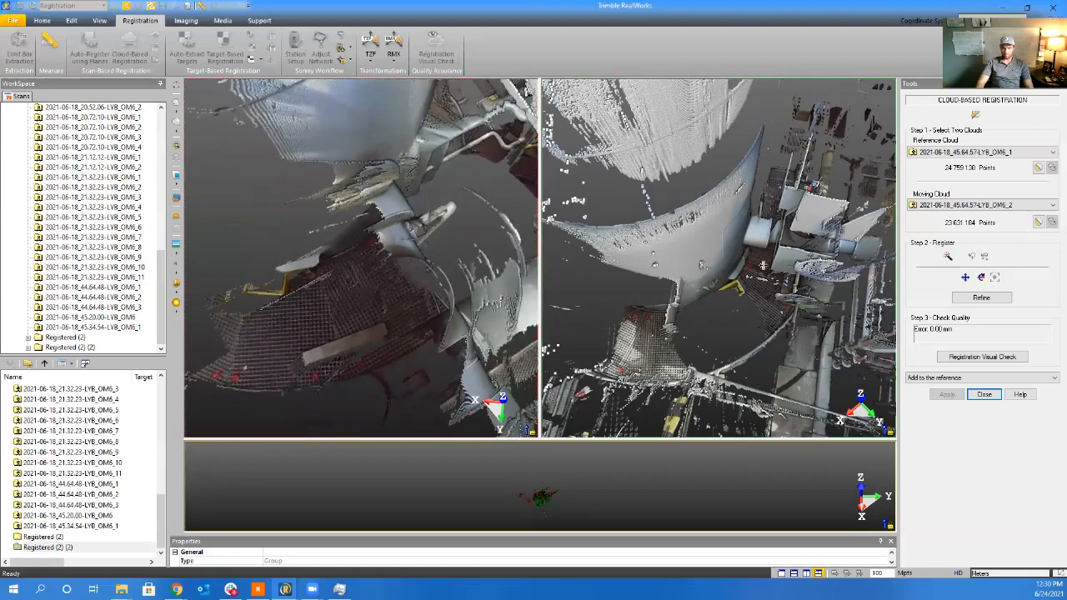
pyautogui.moveTo(762, 265); pyautogui.dragTo(740, 278, button='middle')
pyautogui.scroll(2, 740, 280)
pyautogui.moveTo(436, 276); pyautogui.dragTo(723, 218)
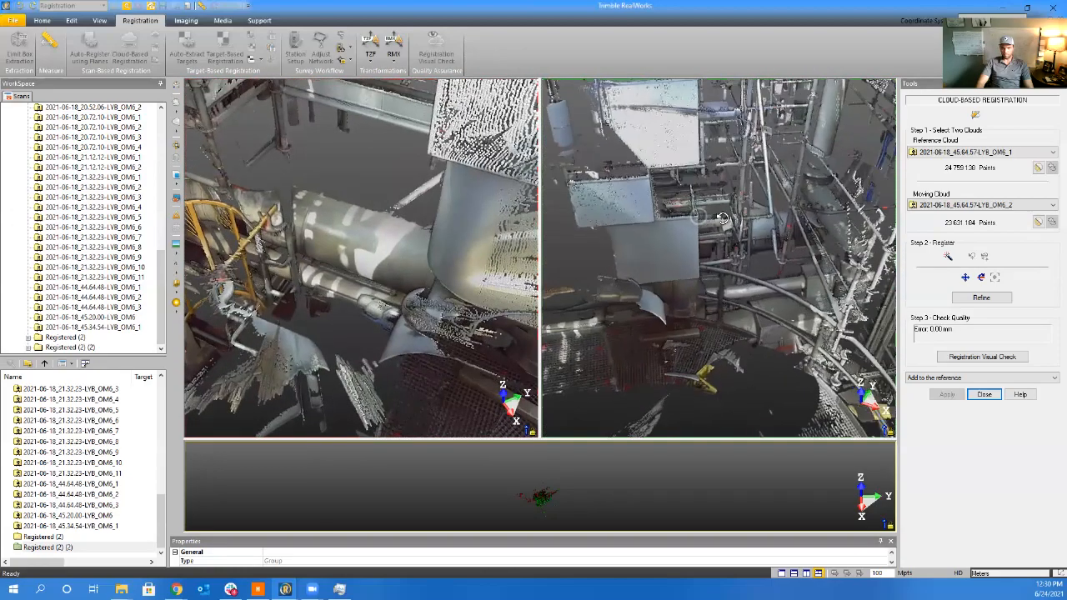
# Examine the reference cloud's grating platform below the vessel, up to the red marks around the metal beam
pyautogui.moveTo(437, 249); pyautogui.dragTo(341, 347)
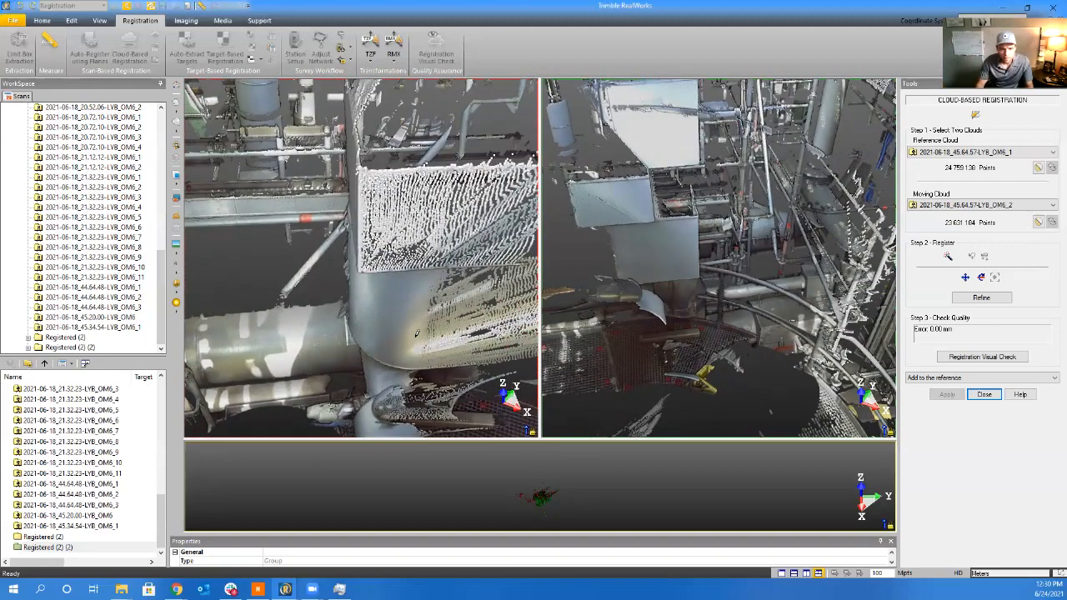
pyautogui.moveTo(416, 332); pyautogui.dragTo(392, 181)
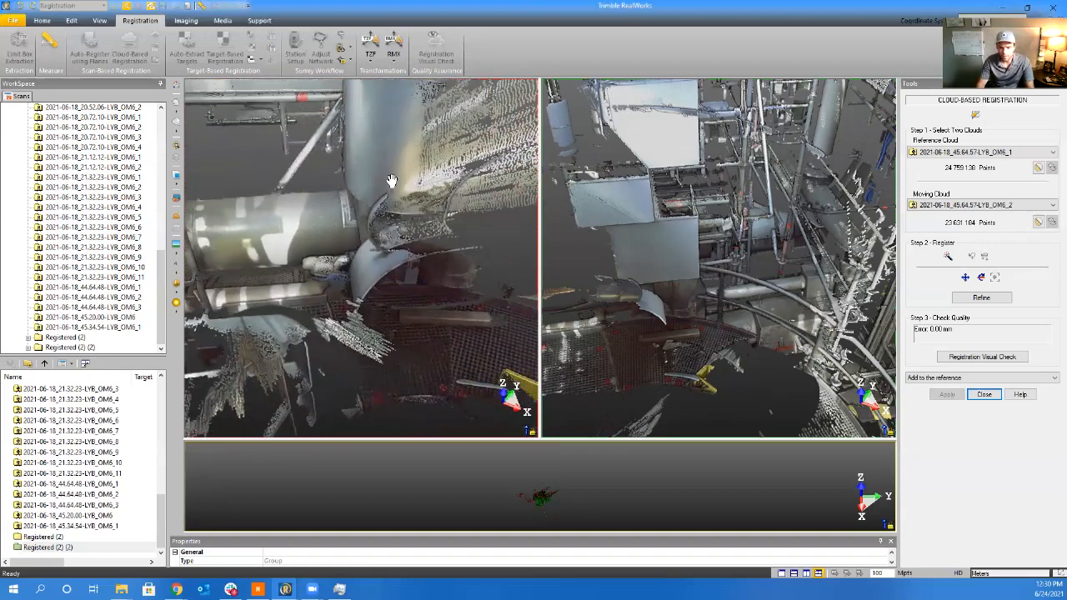
pyautogui.moveTo(391, 181); pyautogui.dragTo(370, 174, button='middle')
pyautogui.scroll(5, 653, 341)
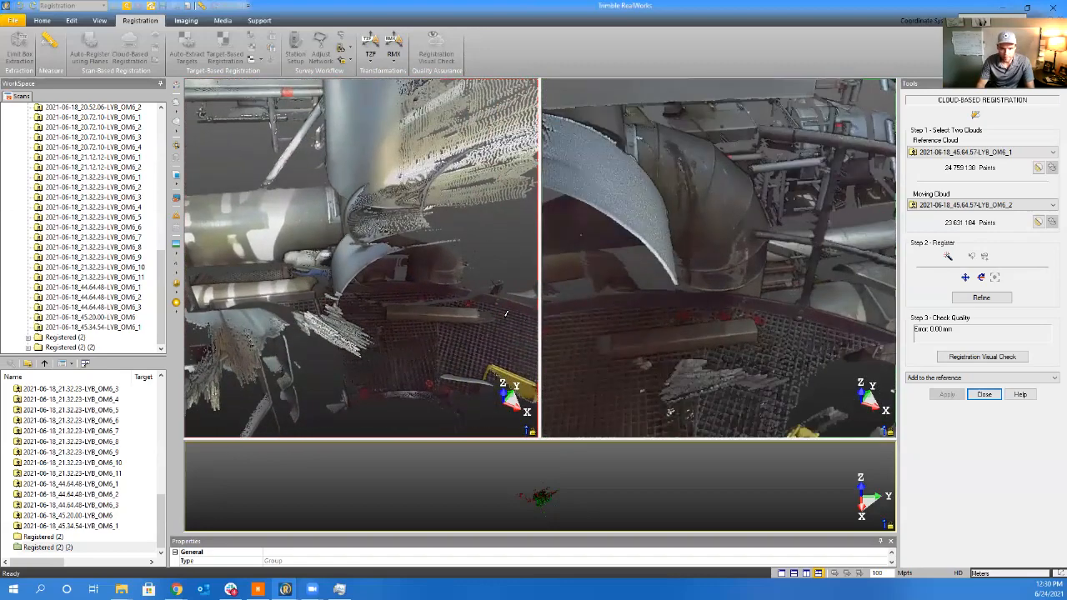
pyautogui.scroll(5, 434, 307)
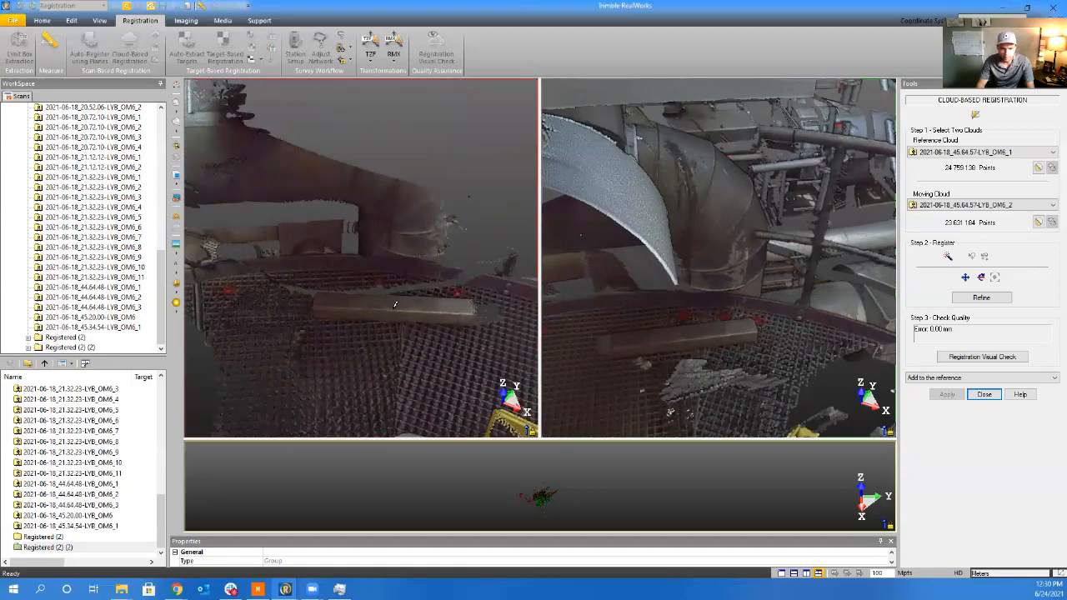
pyautogui.moveTo(330, 323); pyautogui.dragTo(308, 209, button='middle')
pyautogui.scroll(-4, 445, 315)
pyautogui.scroll(3, 424, 295)
pyautogui.scroll(3, 647, 319)
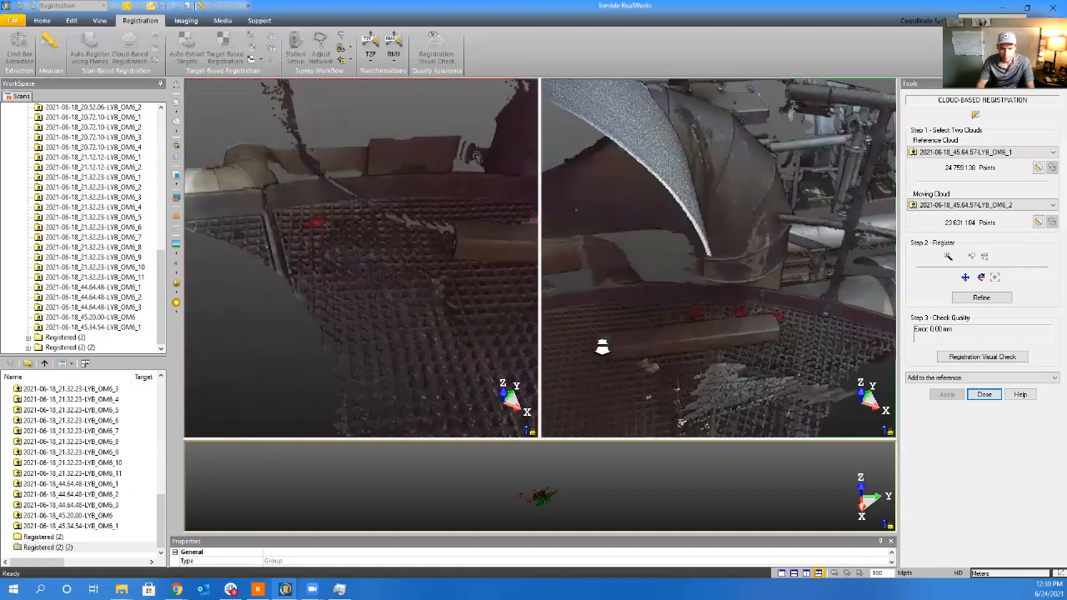
# Pick the red mark near the grating's corner as a matching point in both the moving and reference clouds
pyautogui.moveTo(603, 345); pyautogui.dragTo(762, 331, button='middle')
pyautogui.scroll(3, 666, 304)
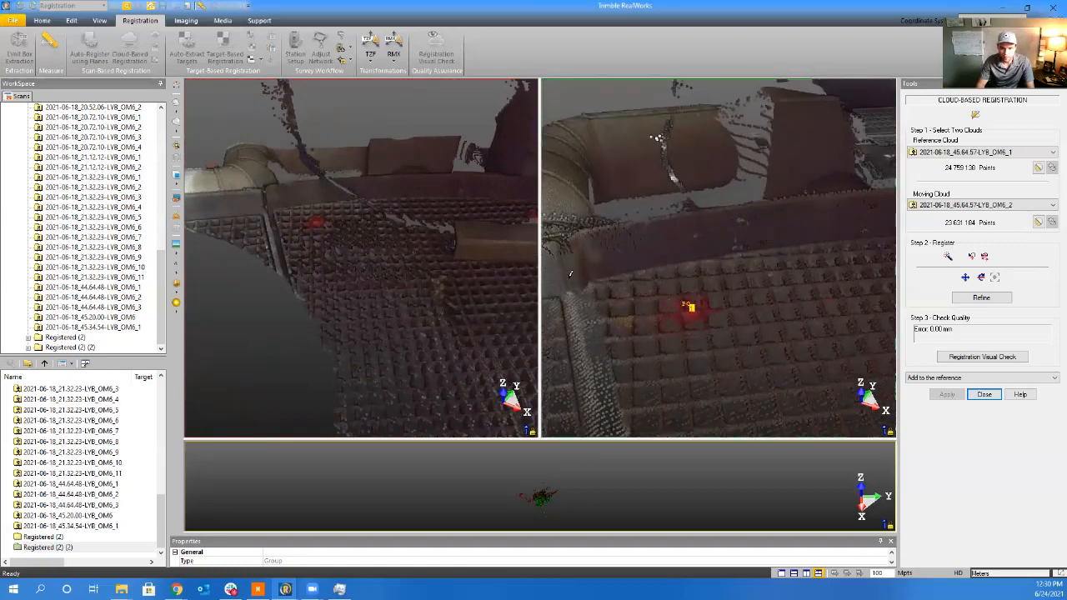
pyautogui.scroll(5, 306, 220)
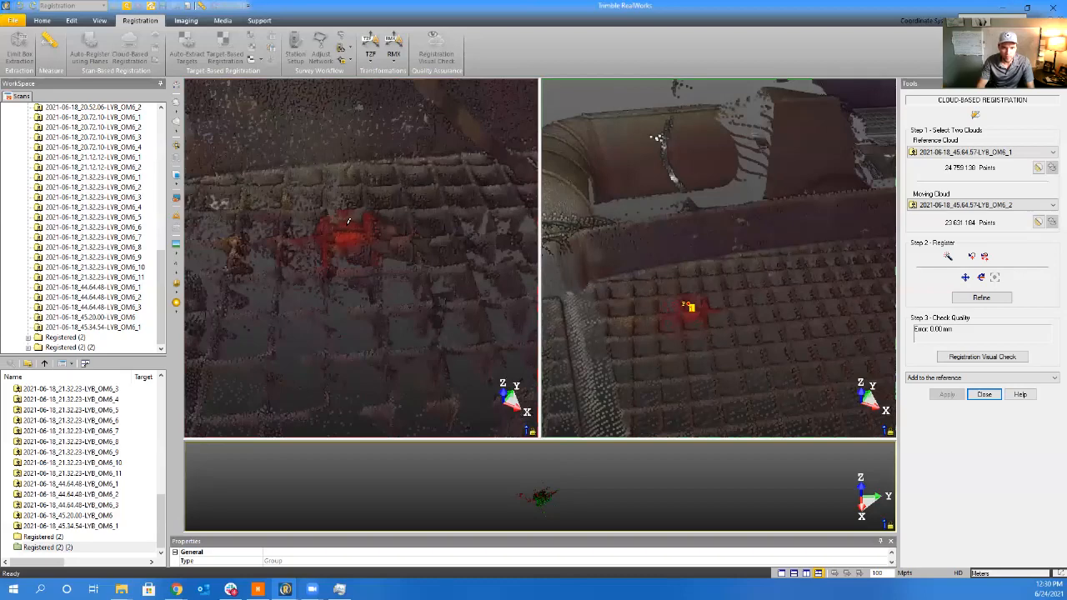
pyautogui.scroll(3, 343, 220)
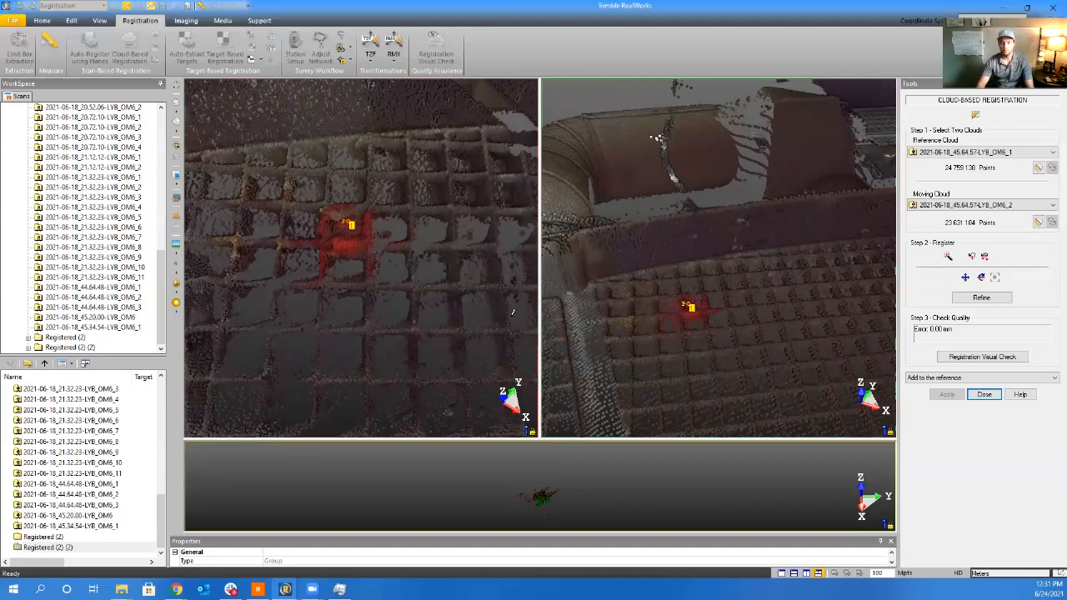
# Register with a second pair of matching points at the red mark on the grating beside the metal beam
pyautogui.scroll(-4, 457, 283)
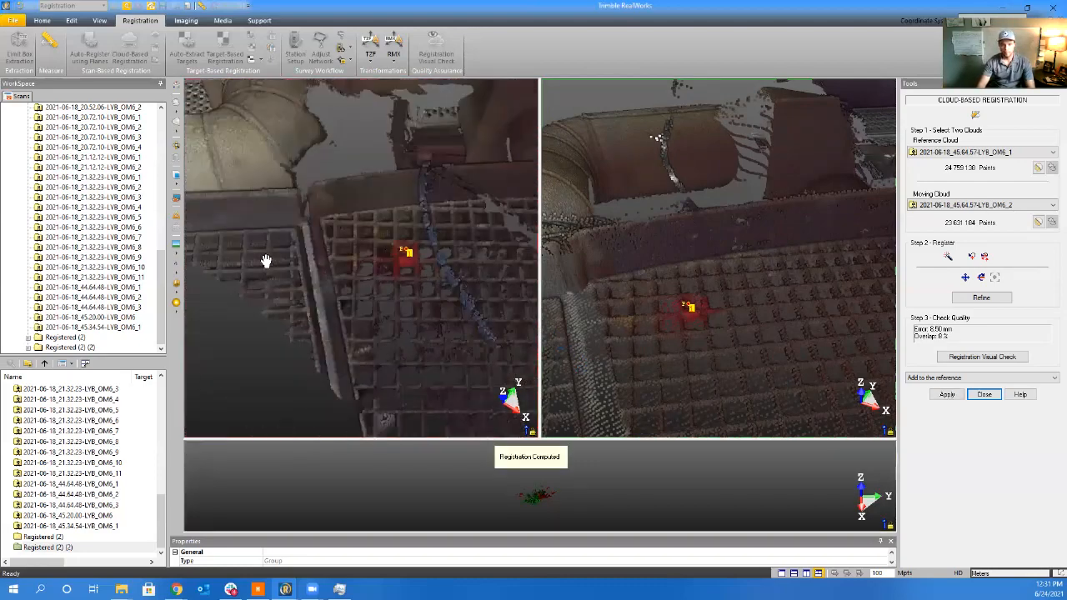
pyautogui.moveTo(266, 261); pyautogui.dragTo(204, 255, button='middle')
pyautogui.scroll(-3, 409, 297)
pyautogui.moveTo(305, 284); pyautogui.dragTo(209, 269, button='middle')
pyautogui.scroll(-3, 585, 321)
pyautogui.moveTo(585, 321); pyautogui.dragTo(728, 321, button='middle')
pyautogui.moveTo(794, 294); pyautogui.dragTo(635, 310, button='middle')
pyautogui.scroll(3, 655, 310)
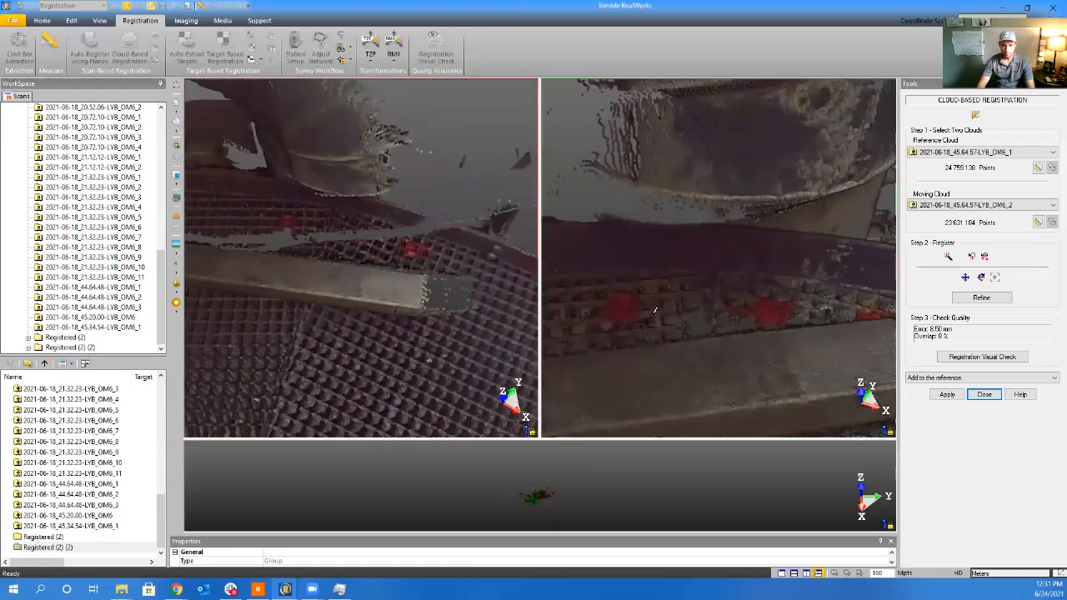
pyautogui.scroll(1, 656, 310)
pyautogui.scroll(4, 280, 218)
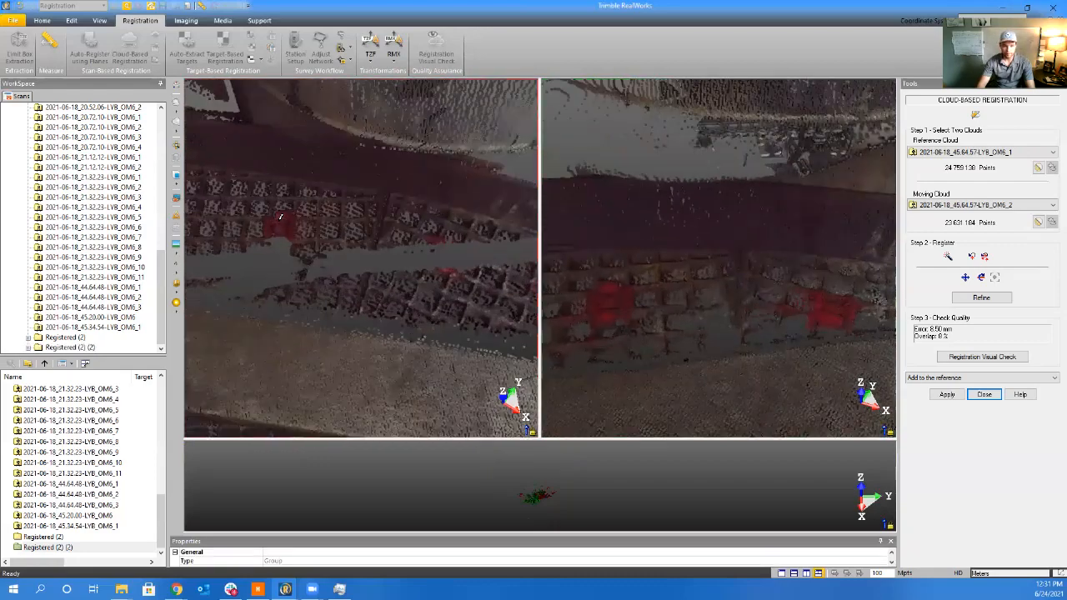
pyautogui.moveTo(298, 232); pyautogui.dragTo(278, 227)
pyautogui.moveTo(572, 307); pyautogui.dragTo(639, 269)
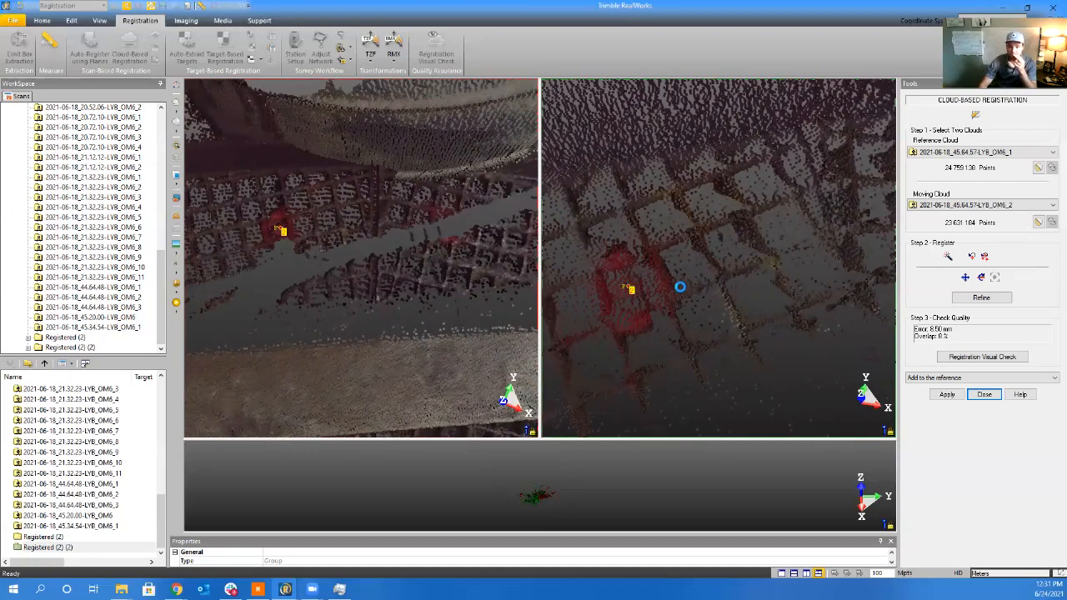
# Refine the computed registration and apply it, adding the moving cloud to the reference
pyautogui.scroll(-3, 681, 305)
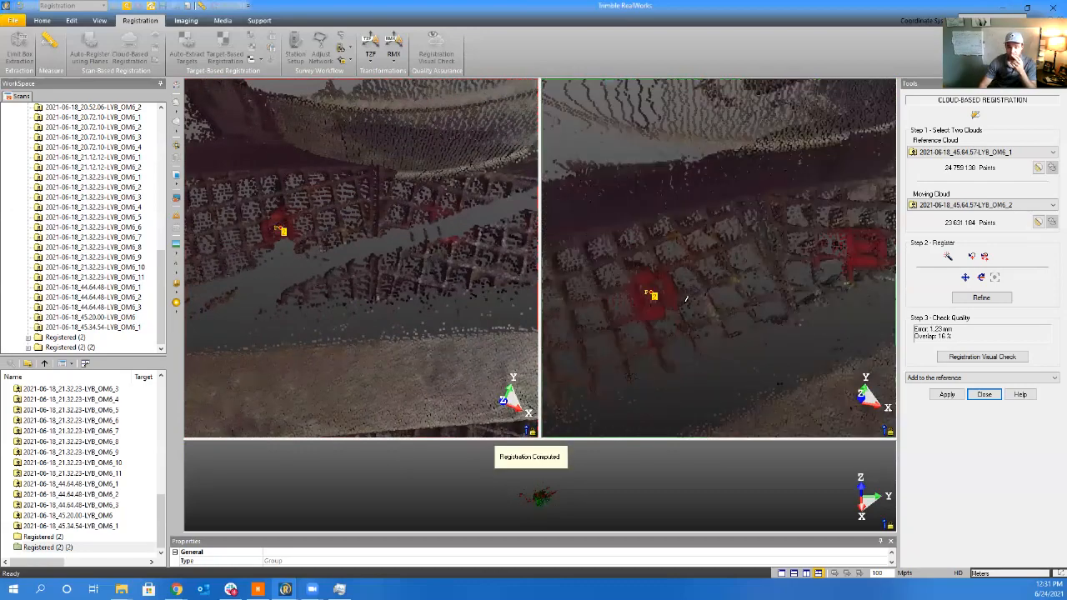
pyautogui.click(982, 297)
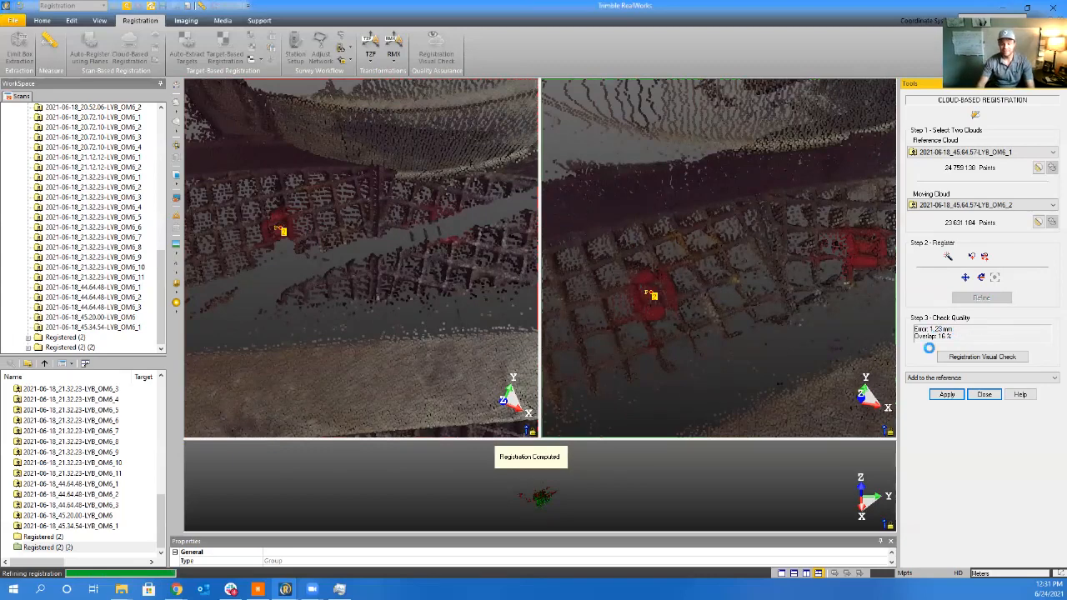
pyautogui.click(947, 395)
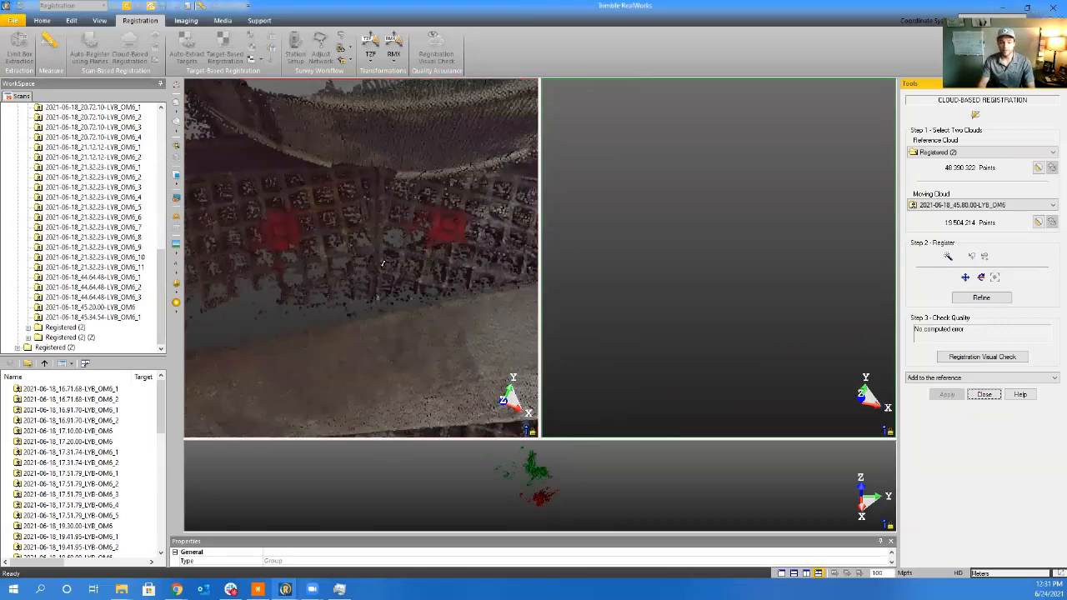
# Examine the combined reference cloud and the new moving cloud 2021-06-18_45.80.00-LYB_OM6 from above and from the side
pyautogui.scroll(5, 367, 283)
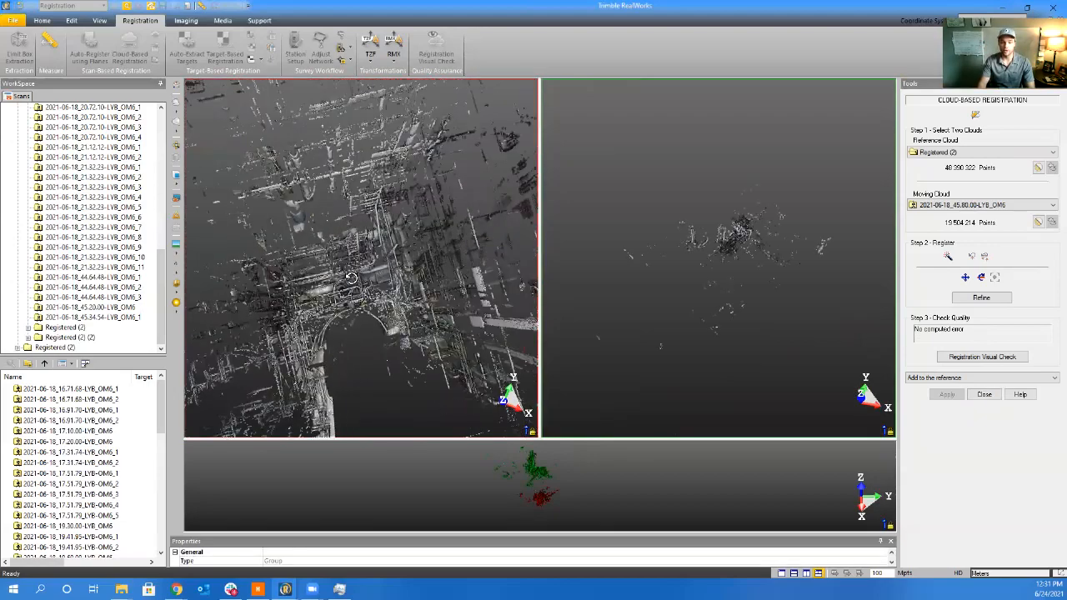
pyautogui.moveTo(351, 277); pyautogui.dragTo(362, 238)
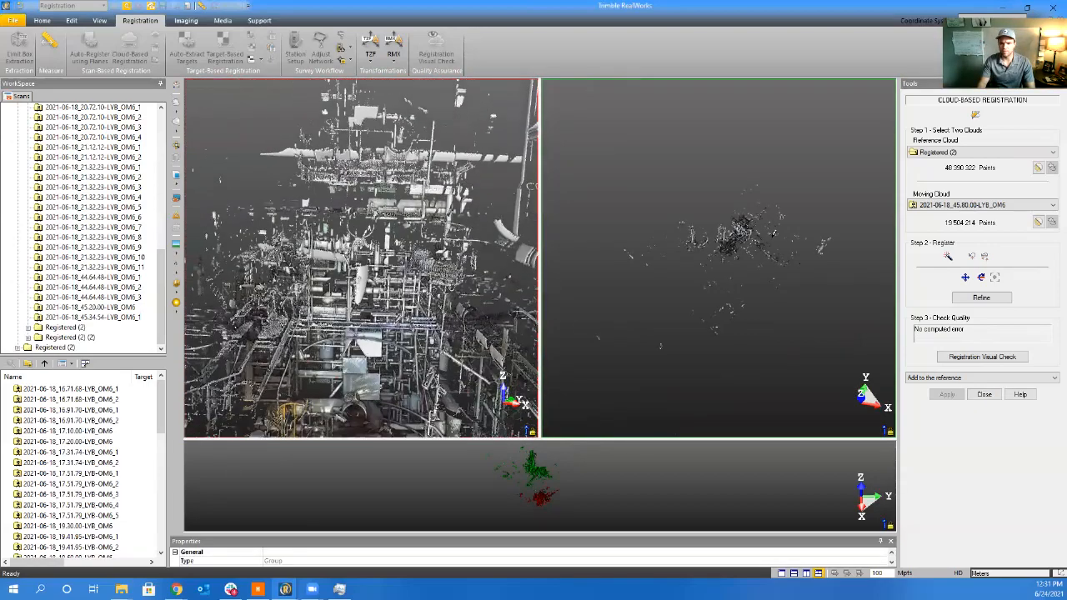
pyautogui.scroll(8, 755, 238)
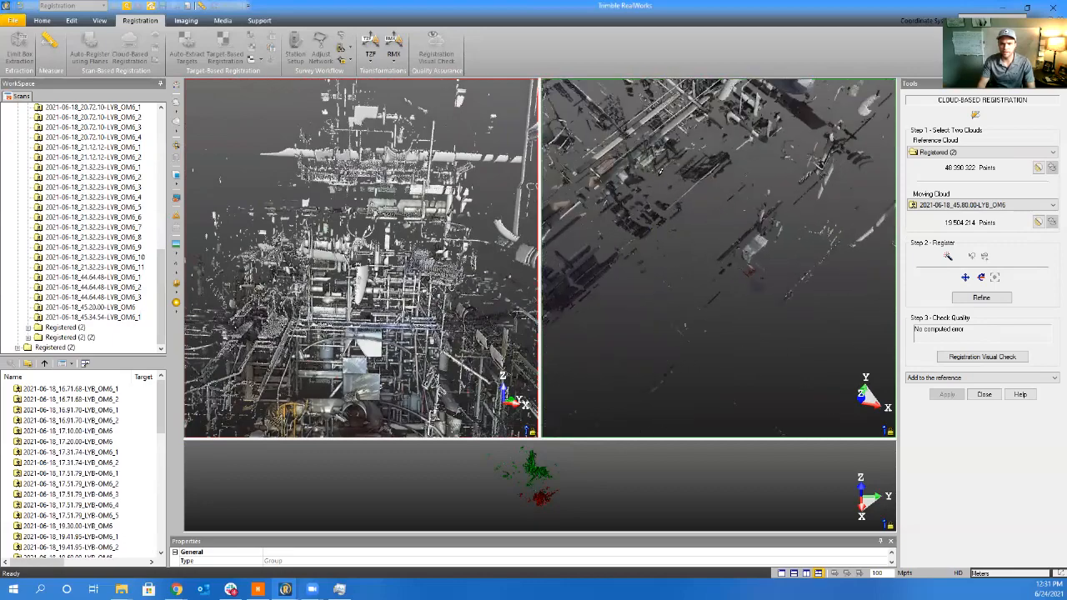
pyautogui.moveTo(660, 172); pyautogui.dragTo(862, 319, button='middle')
pyautogui.scroll(5, 703, 282)
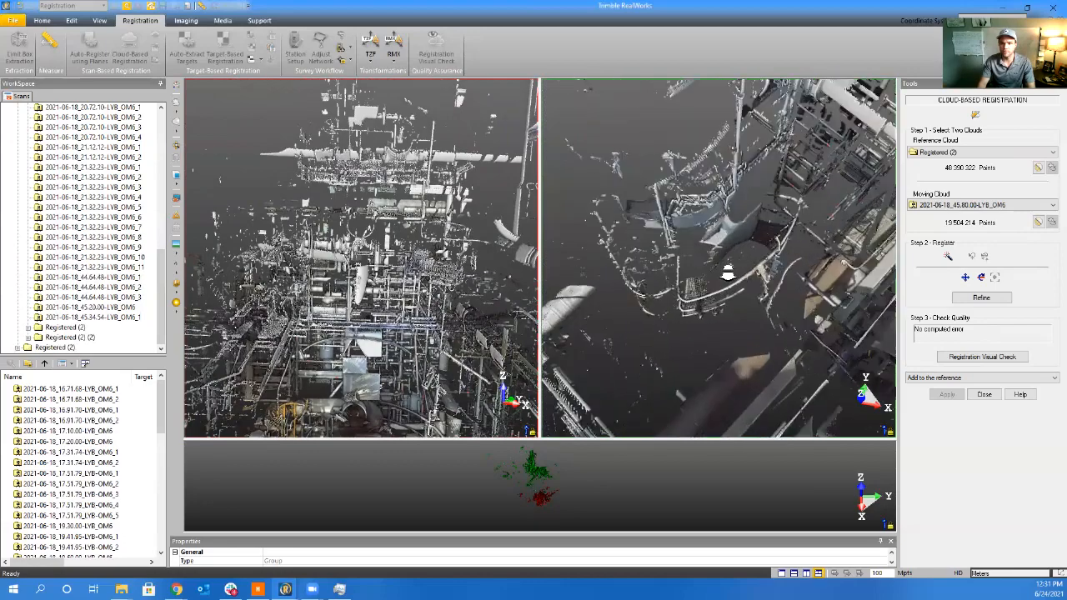
pyautogui.moveTo(727, 273); pyautogui.dragTo(725, 302)
pyautogui.scroll(5, 765, 302)
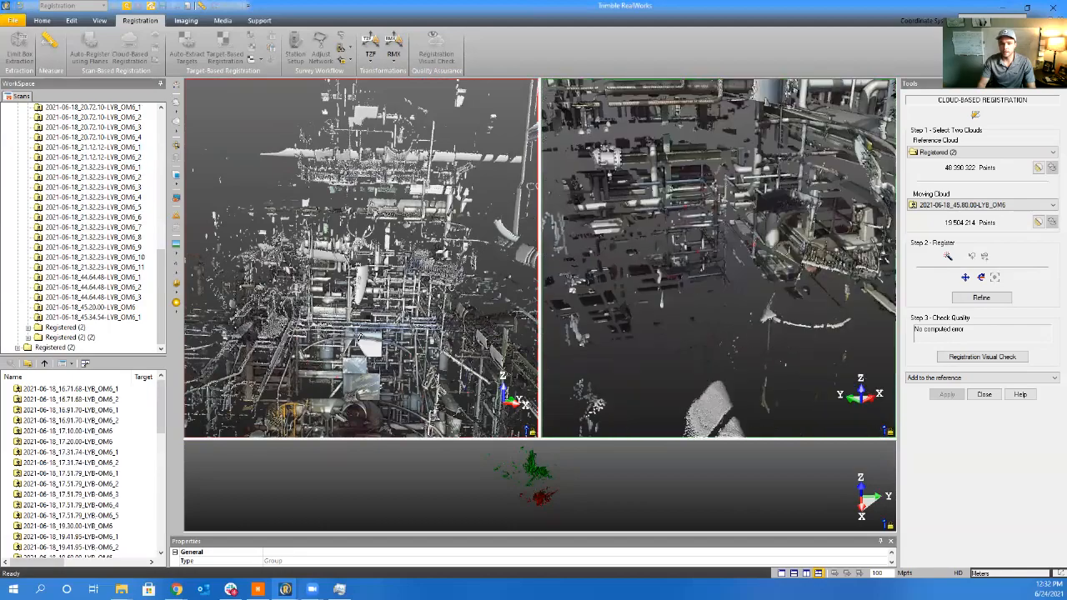
# Compare the reference cloud's tall white column with the vessels and pipework on different sides of the moving cloud
pyautogui.moveTo(364, 364); pyautogui.dragTo(492, 207)
pyautogui.moveTo(727, 247); pyautogui.dragTo(679, 332, button='middle')
pyautogui.moveTo(363, 290); pyautogui.dragTo(482, 285)
pyautogui.moveTo(495, 287); pyautogui.dragTo(625, 274)
pyautogui.moveTo(625, 273); pyautogui.dragTo(536, 231, button='middle')
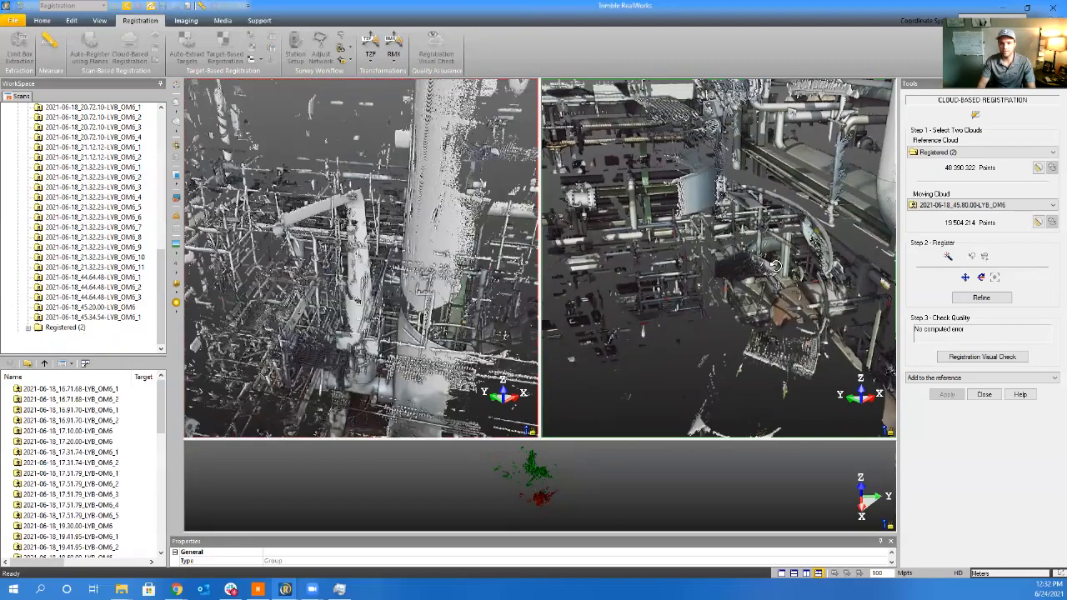
pyautogui.moveTo(718, 265); pyautogui.dragTo(765, 342)
pyautogui.moveTo(765, 342)
pyautogui.mouseDown(button='middle')
pyautogui.moveTo(666, 357)
pyautogui.moveTo(638, 389)
pyautogui.mouseUp(button='middle')
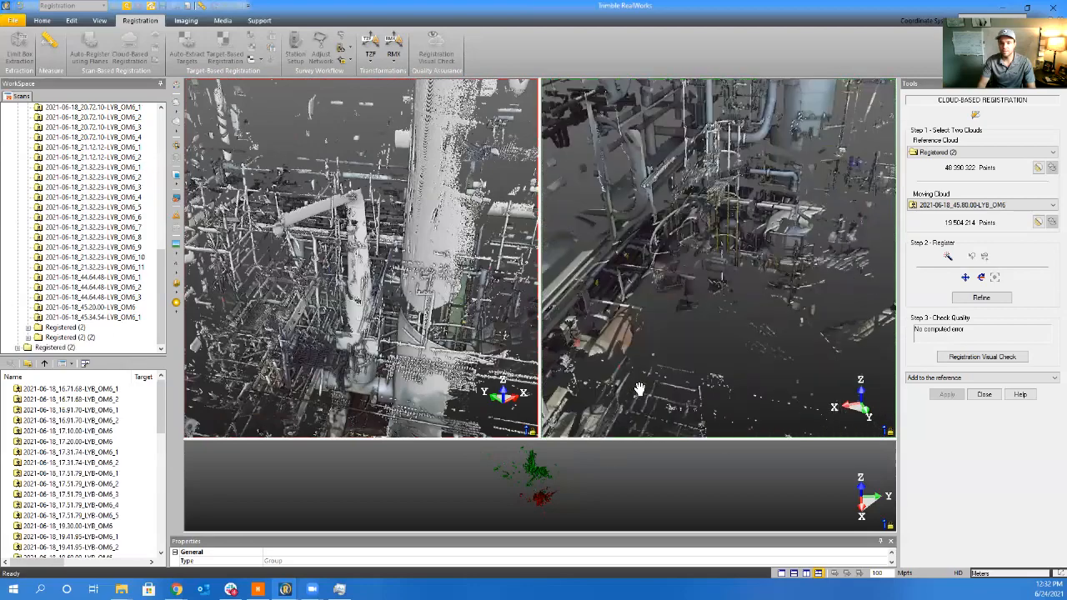
pyautogui.moveTo(691, 260); pyautogui.dragTo(669, 315, button='middle')
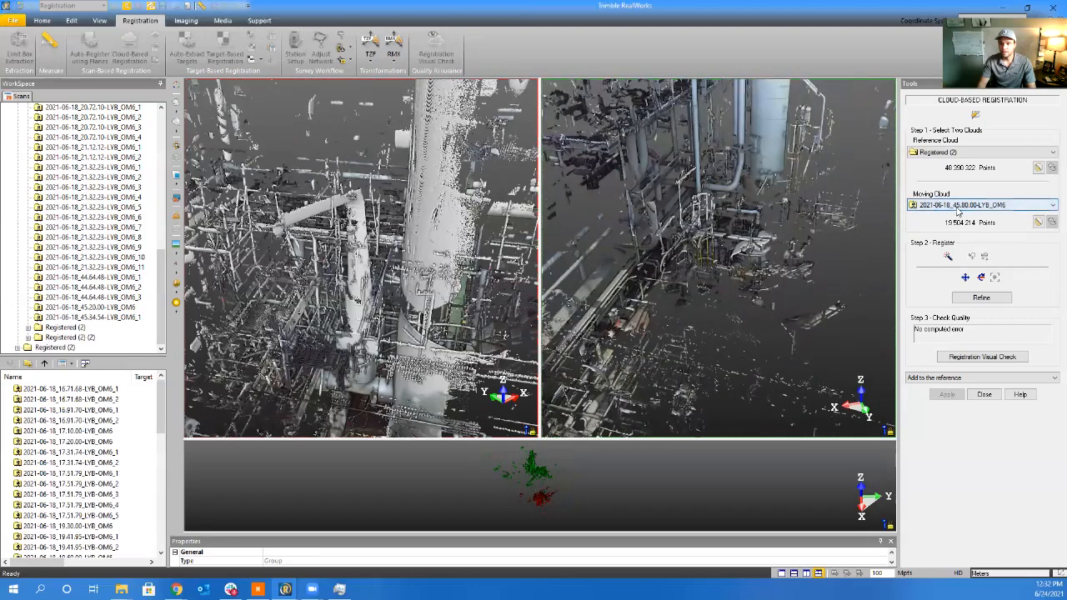
# Check the list of available moving clouds, keeping 2021-06-18_45.80.00-LYB_OM6 selected
pyautogui.click(971, 204)
pyautogui.click(970, 204)
pyautogui.click(970, 204)
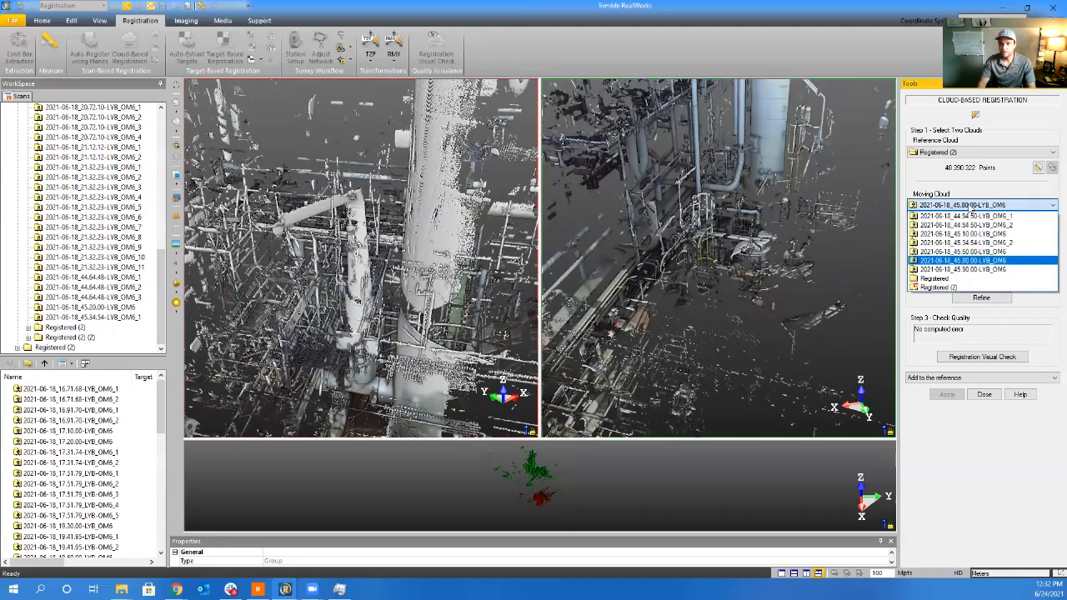
pyautogui.click(971, 205)
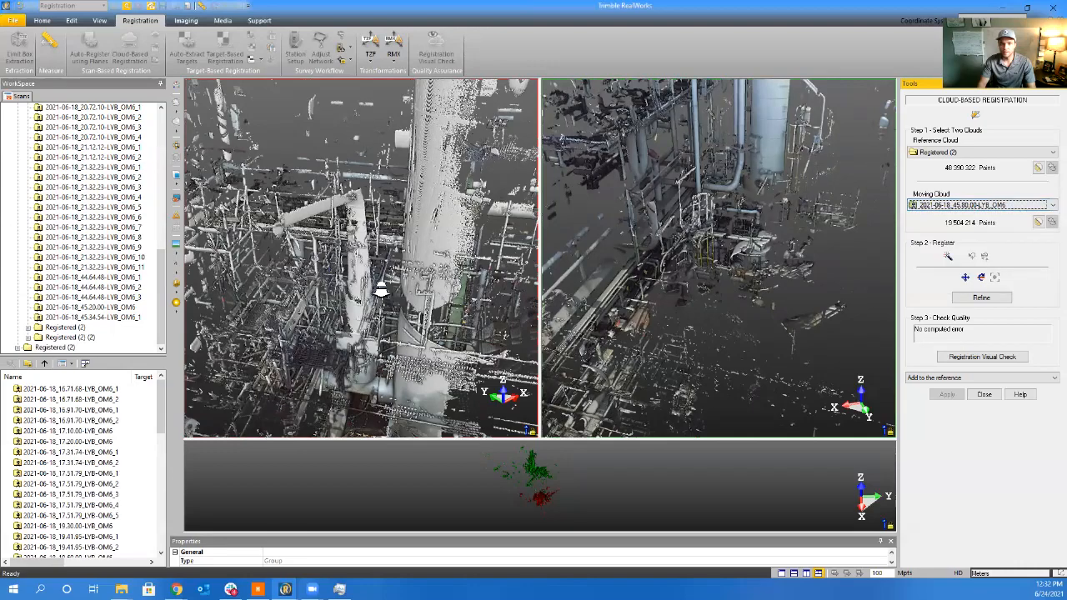
# Examine the pipework around the base of the reference cloud's white column and view the moving cloud from another side
pyautogui.scroll(-5, 381, 290)
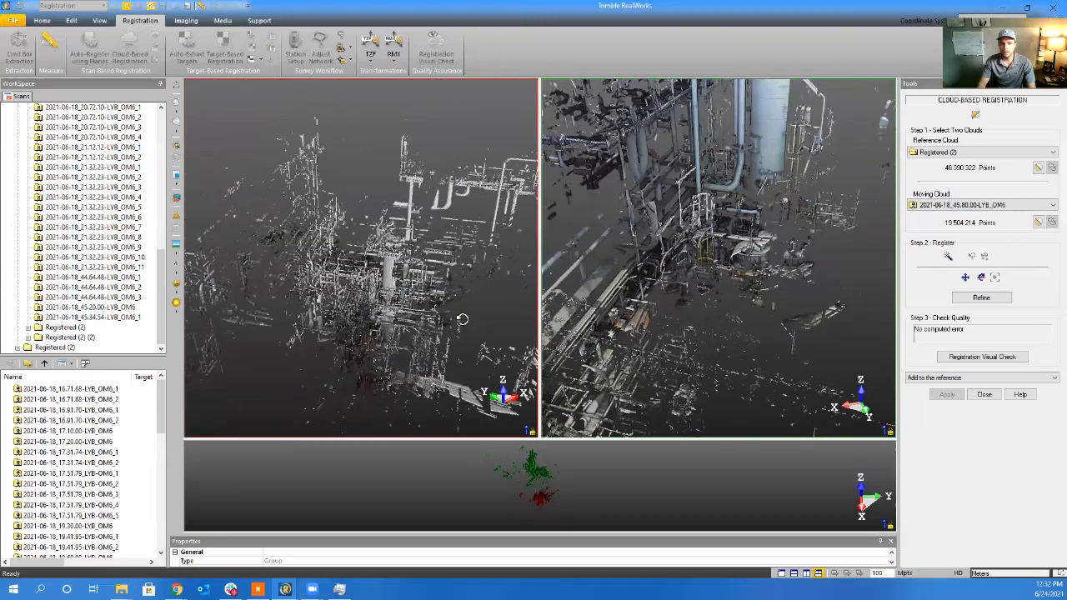
pyautogui.moveTo(463, 318); pyautogui.dragTo(356, 300)
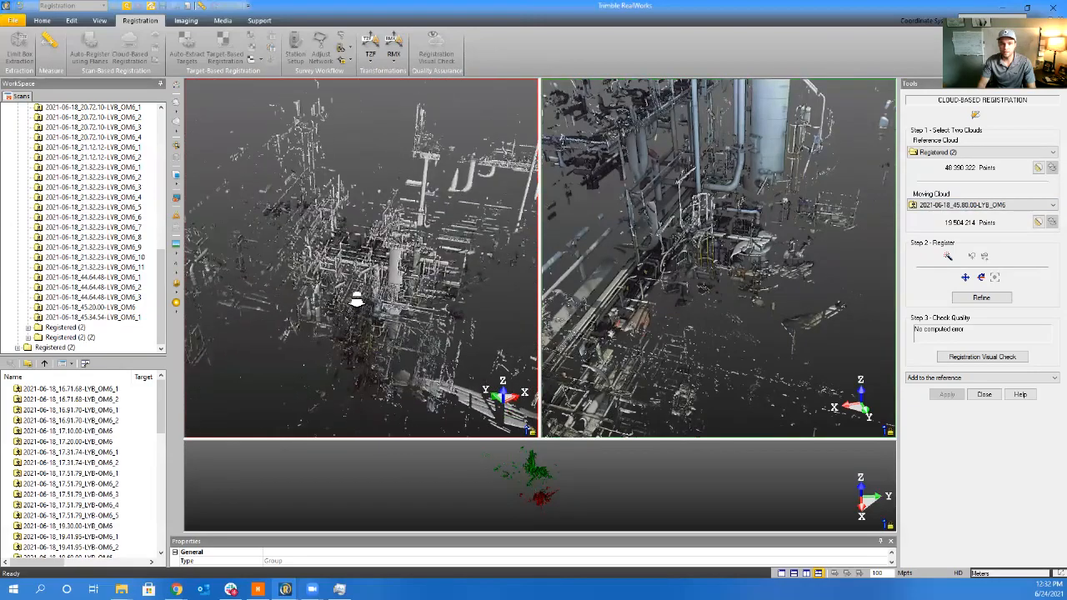
pyautogui.scroll(10, 356, 300)
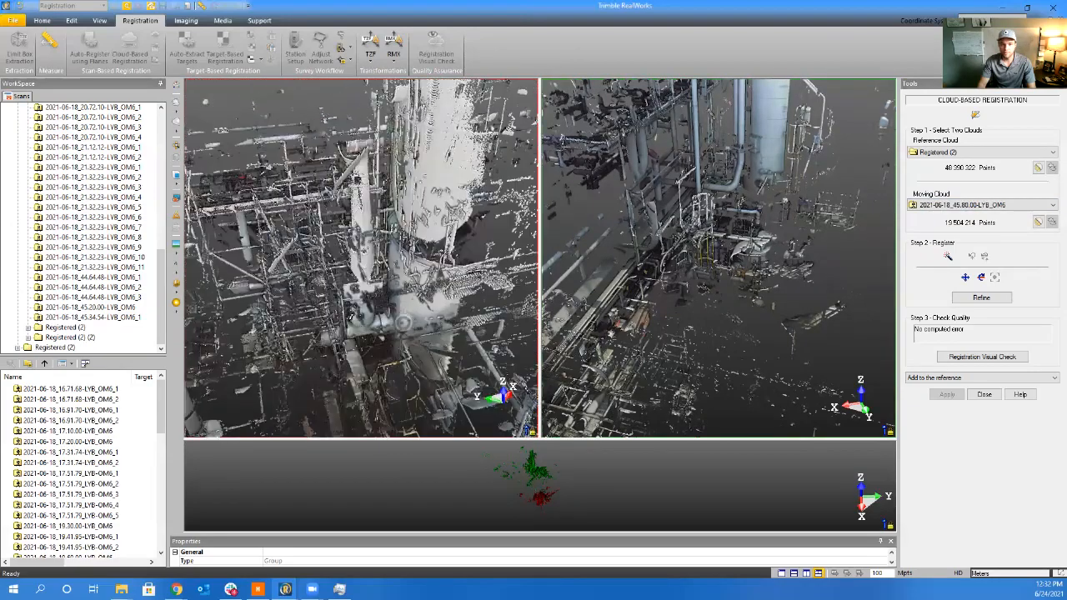
pyautogui.scroll(5, 338, 315)
pyautogui.moveTo(674, 327); pyautogui.dragTo(420, 468)
# Switch to the Ei Everywhere map in Chrome and search for scan 45.80.00 to check its location among neighbouring scans
pyautogui.moveTo(177, 589)
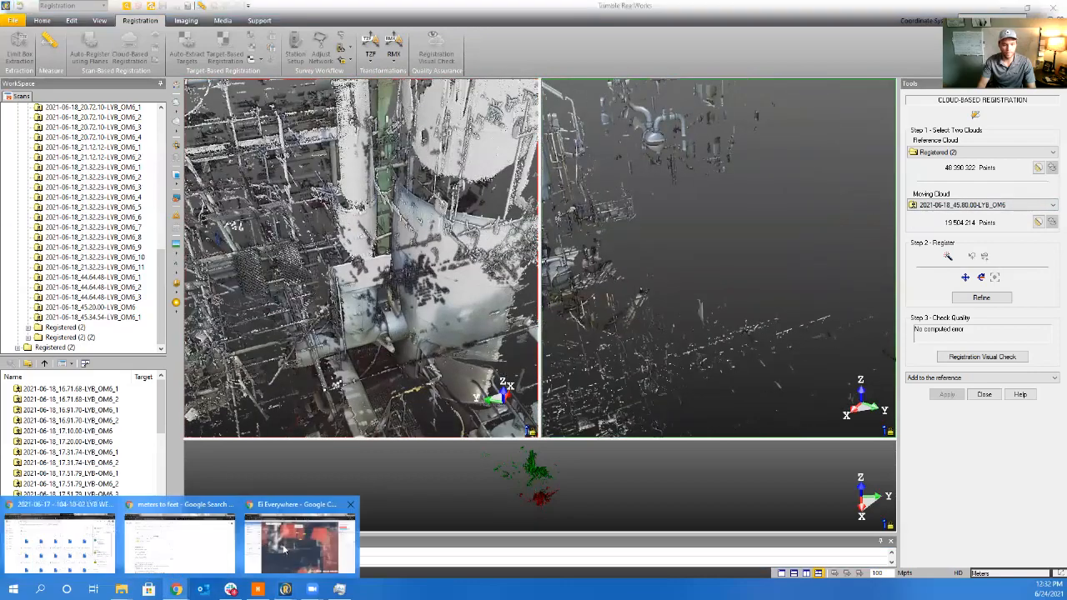
pyautogui.click(299, 542)
pyautogui.click(370, 354)
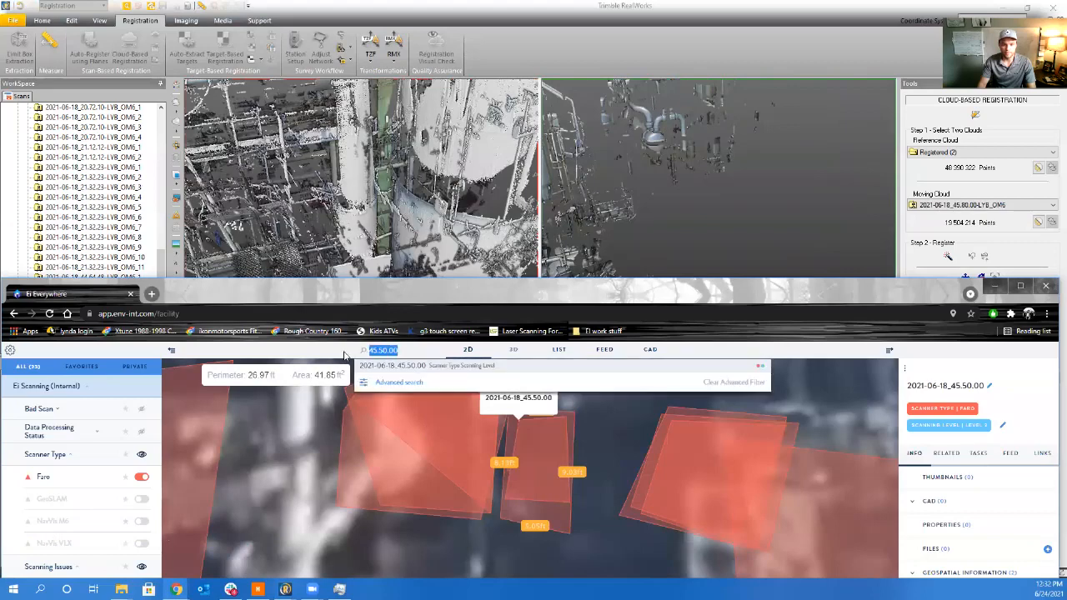
pyautogui.write('45')
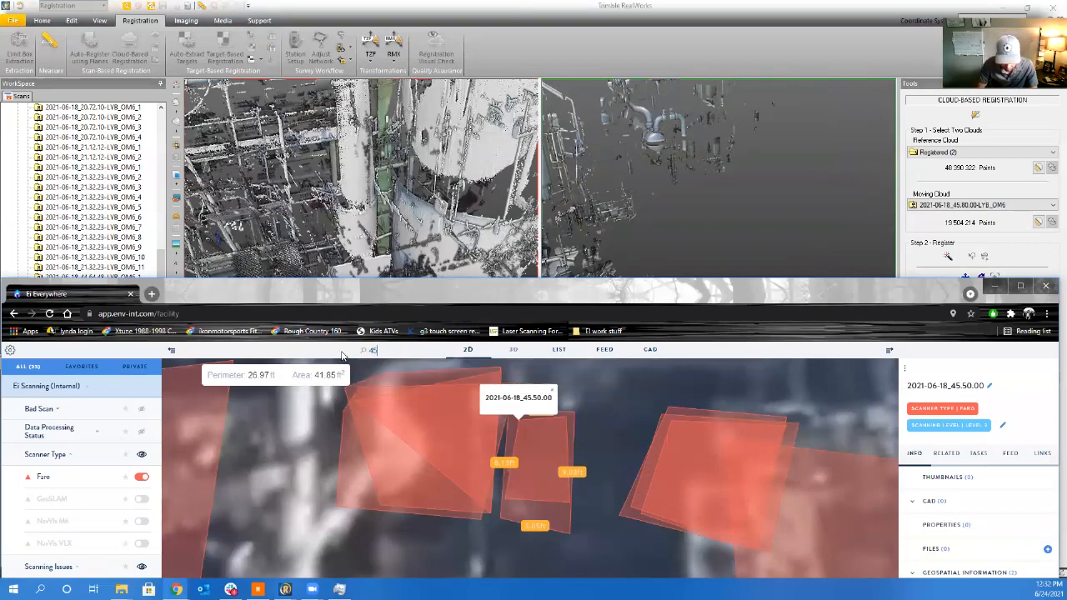
pyautogui.write('.80')
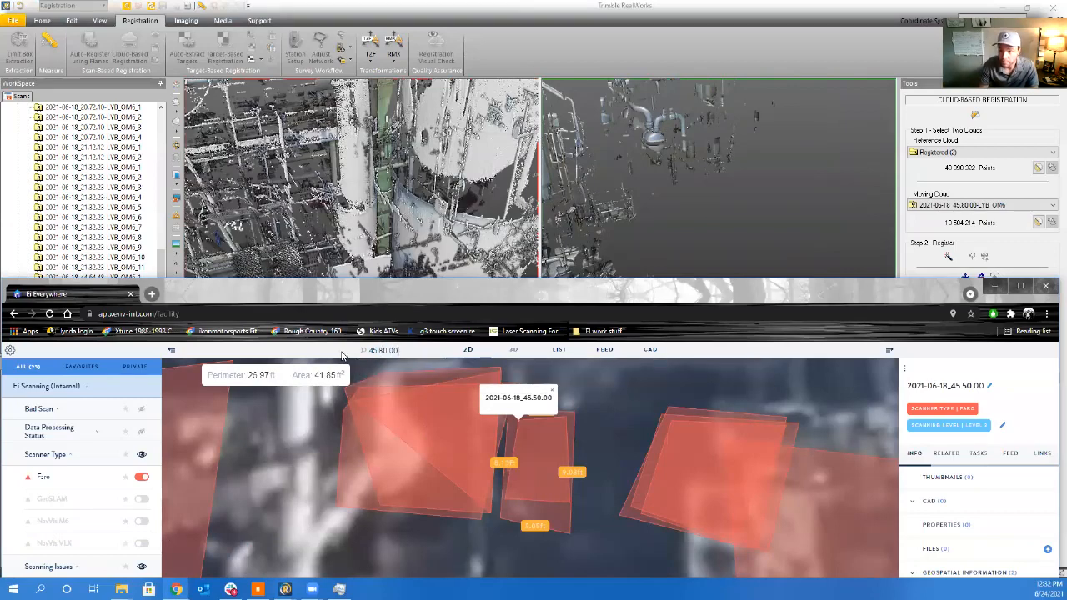
pyautogui.write('.00')
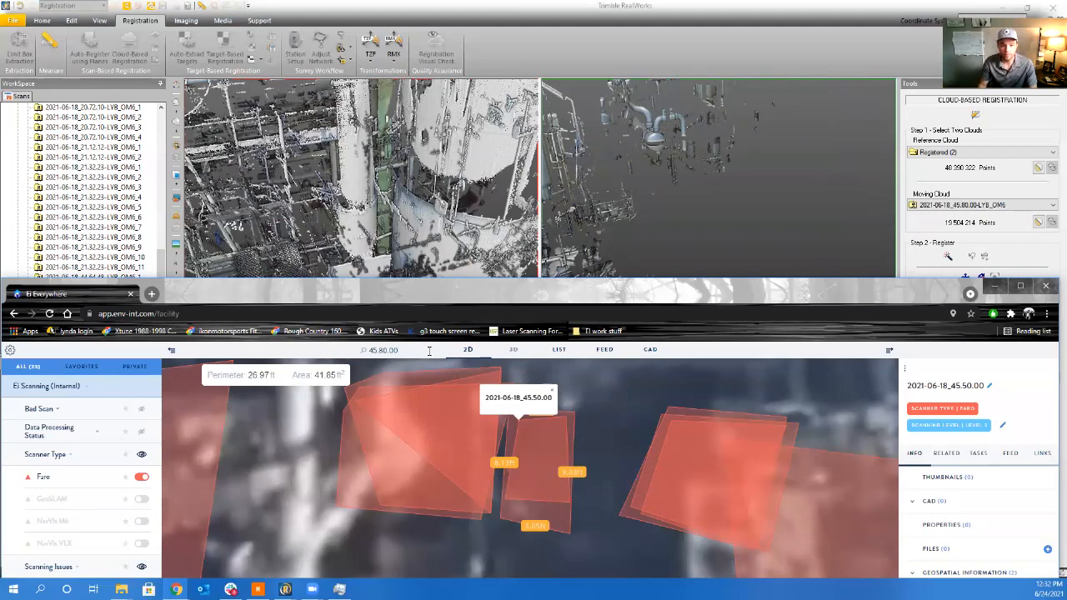
pyautogui.press('Return')
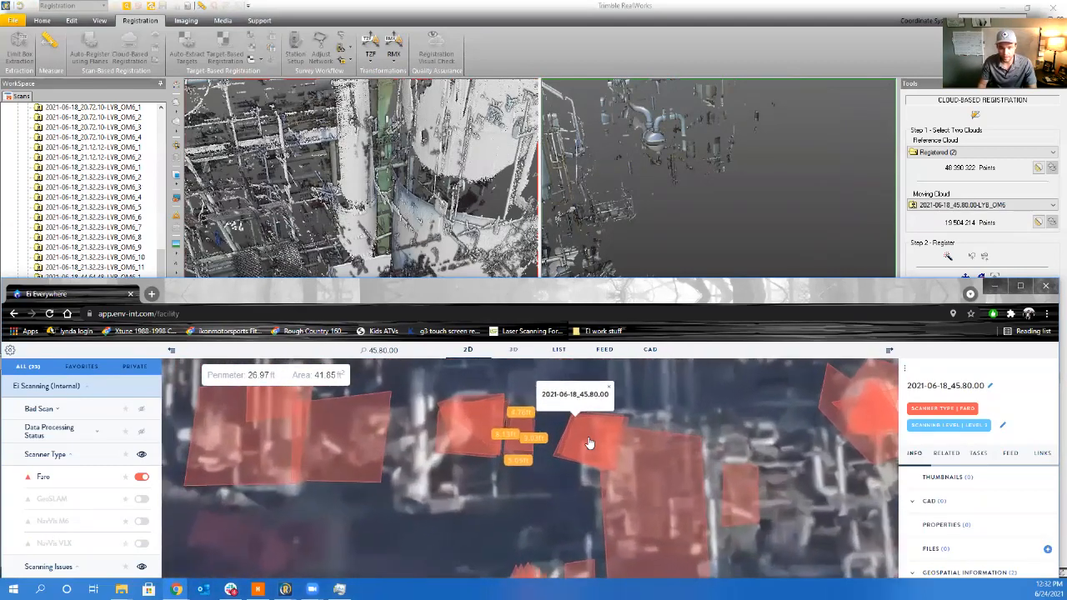
pyautogui.scroll(-6, 422, 200)
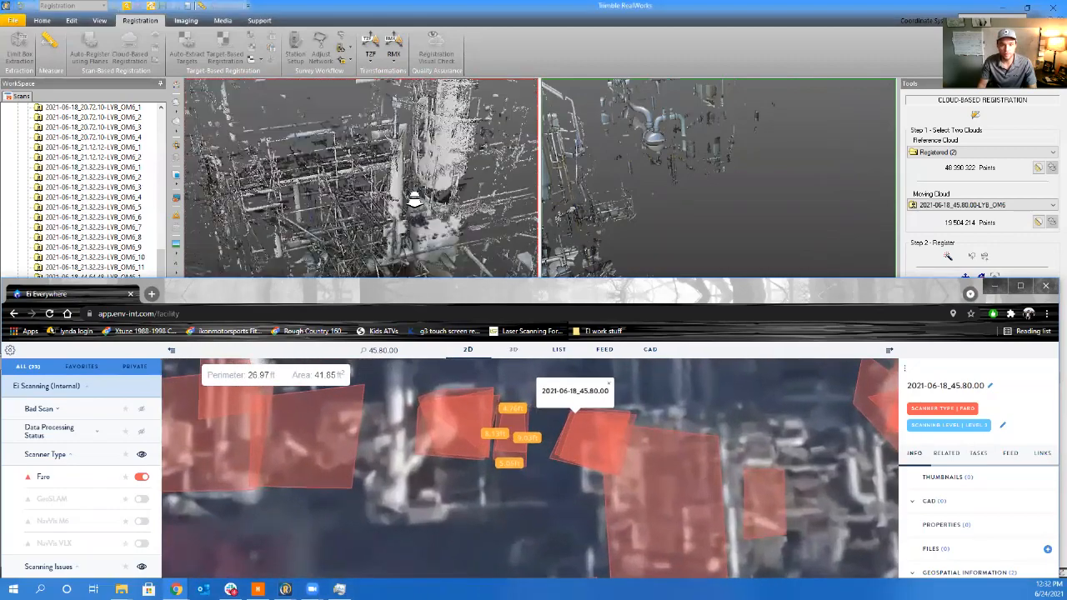
# Return to Trimble RealWorks and compare the Registered (2) reference structure with the vessel and curved pipes in moving scan 2021-06-18_45.80.00-LYB_OM6
pyautogui.moveTo(414, 200)
pyautogui.mouseDown()
pyautogui.moveTo(408, 224)
pyautogui.moveTo(410, 209)
pyautogui.mouseUp()
pyautogui.moveTo(363, 243); pyautogui.dragTo(355, 262, button='middle')
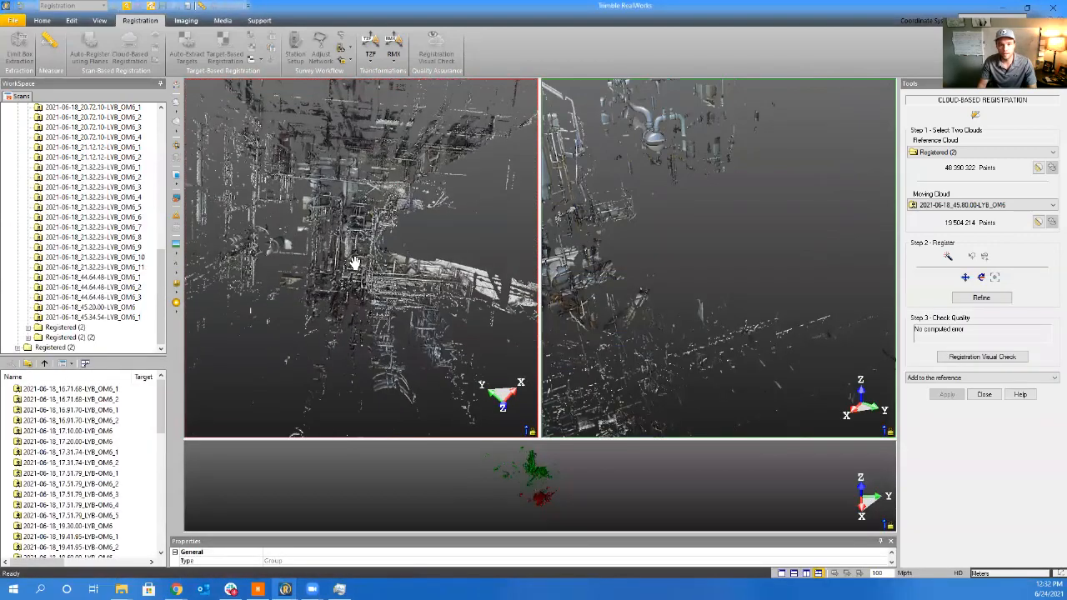
pyautogui.scroll(-2, 355, 262)
pyautogui.scroll(-2, 374, 248)
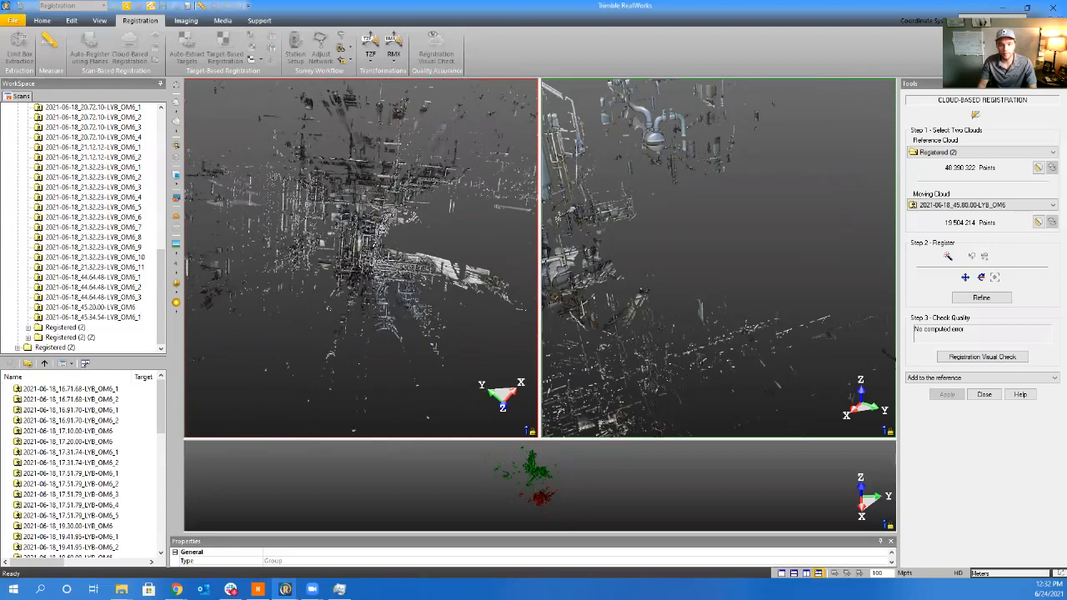
pyautogui.moveTo(637, 253); pyautogui.dragTo(708, 257)
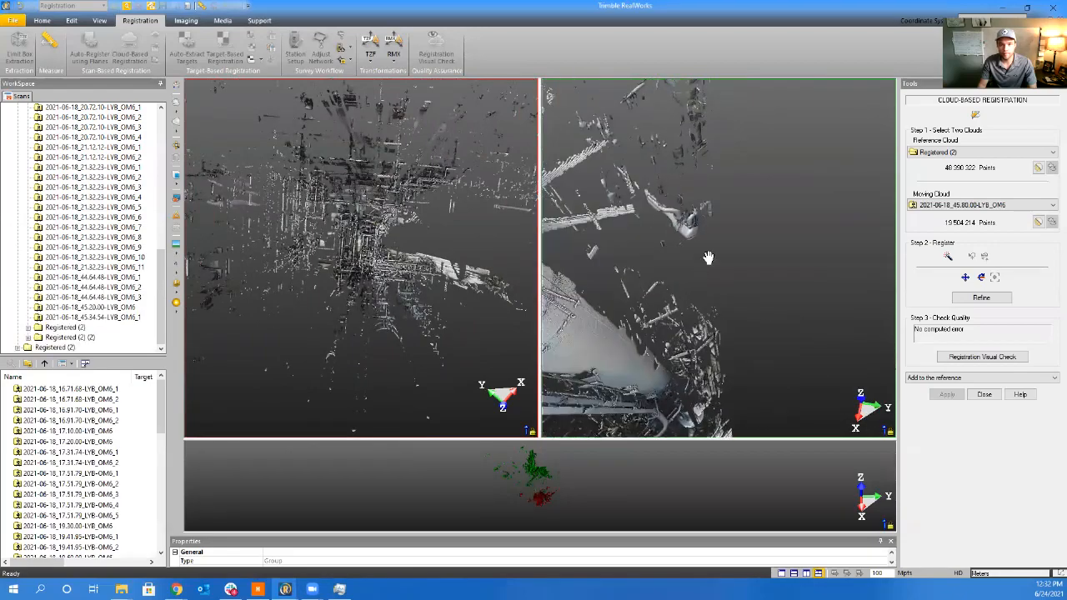
pyautogui.moveTo(708, 258); pyautogui.dragTo(740, 240, button='middle')
pyautogui.moveTo(740, 240); pyautogui.dragTo(728, 197)
pyautogui.scroll(2, 729, 193)
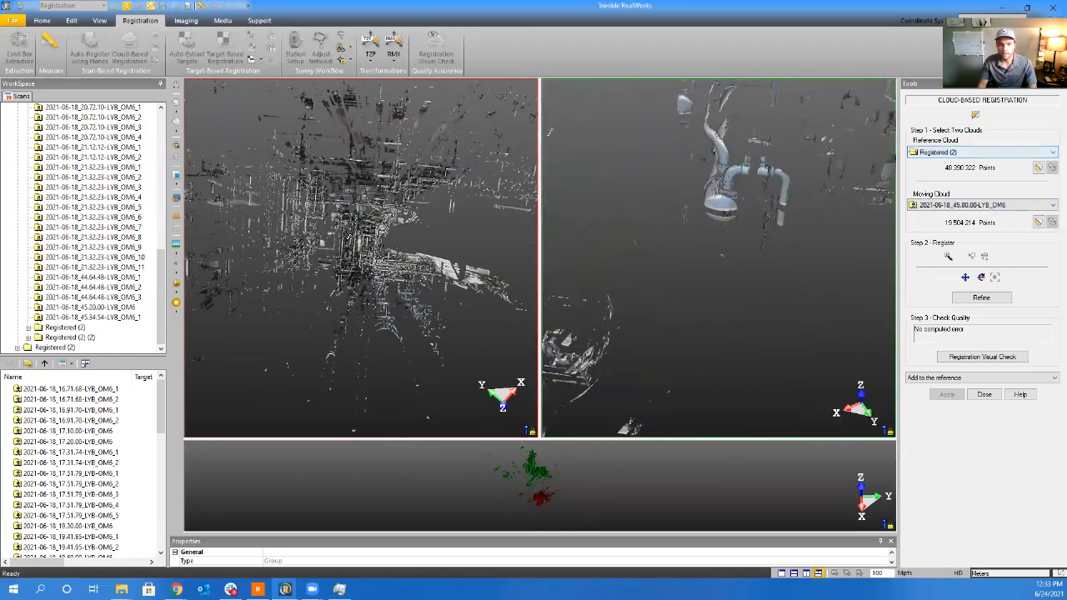
# Set Registered as the reference cloud and pair a matching point on the vessel beside the curved pipes in both clouds
pyautogui.click(911, 154)
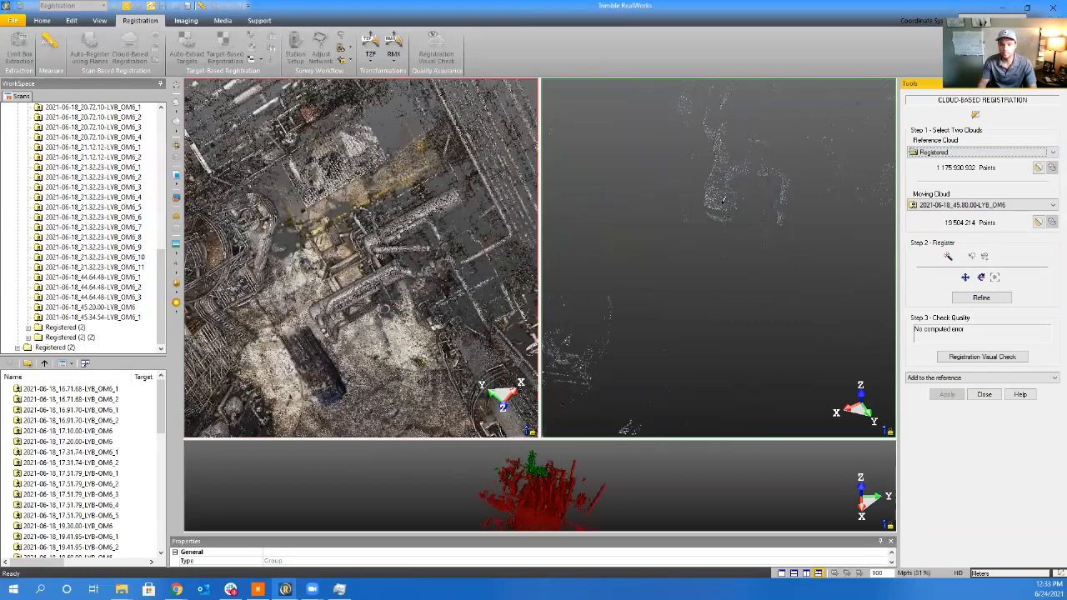
pyautogui.scroll(-5, 411, 244)
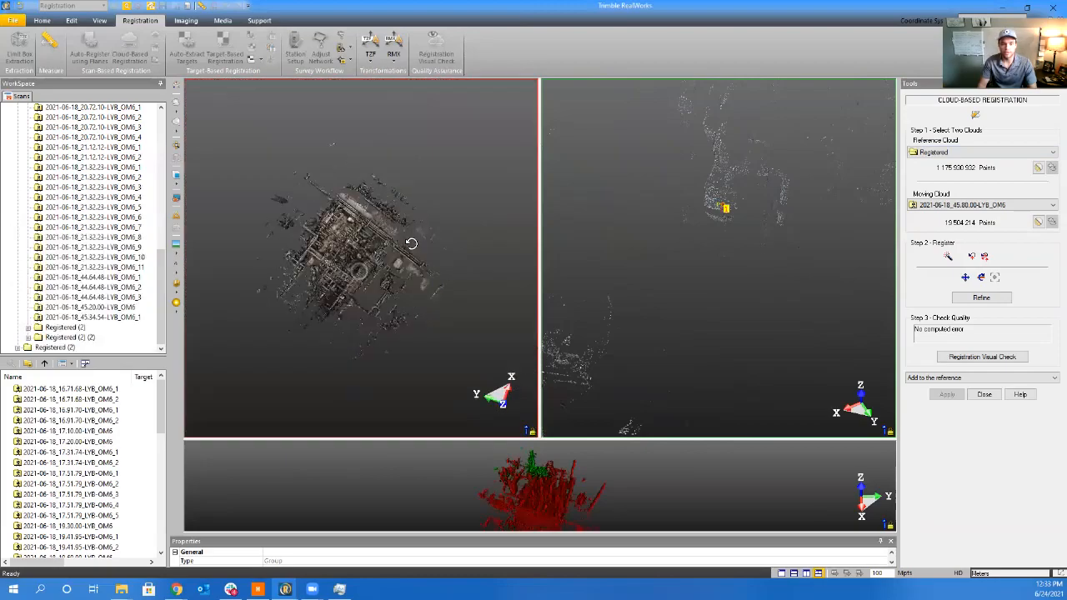
pyautogui.moveTo(411, 244); pyautogui.dragTo(325, 279)
pyautogui.scroll(8, 358, 271)
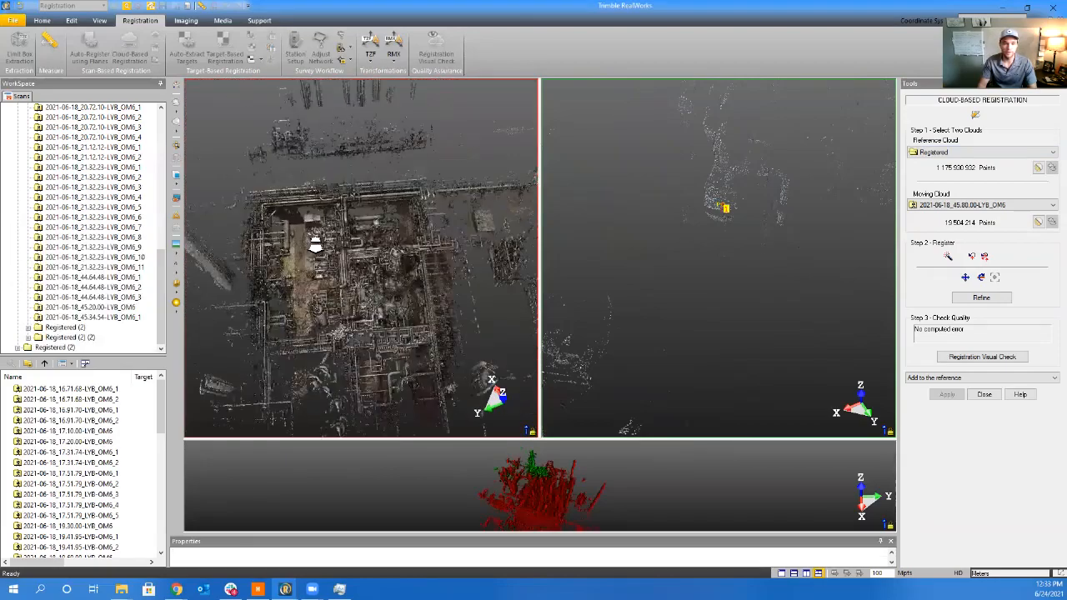
pyautogui.moveTo(351, 294); pyautogui.dragTo(325, 190)
pyautogui.scroll(8, 376, 221)
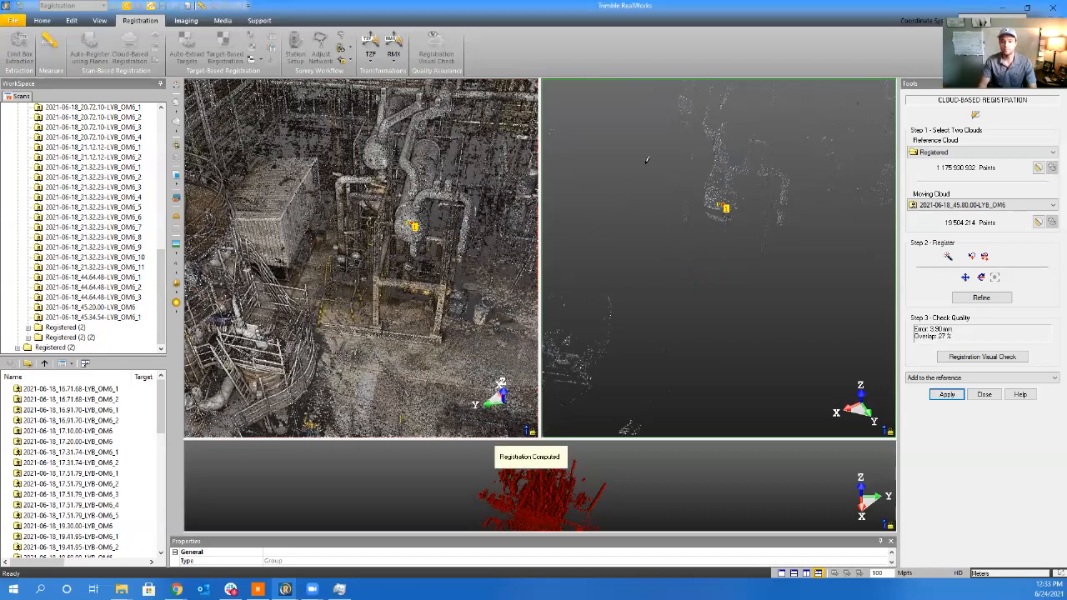
# Refine the fit of 2021-06-18_45.80.00-LYB_OM6, inspect the red and green overlay, and apply the registration to the reference
pyautogui.click(980, 298)
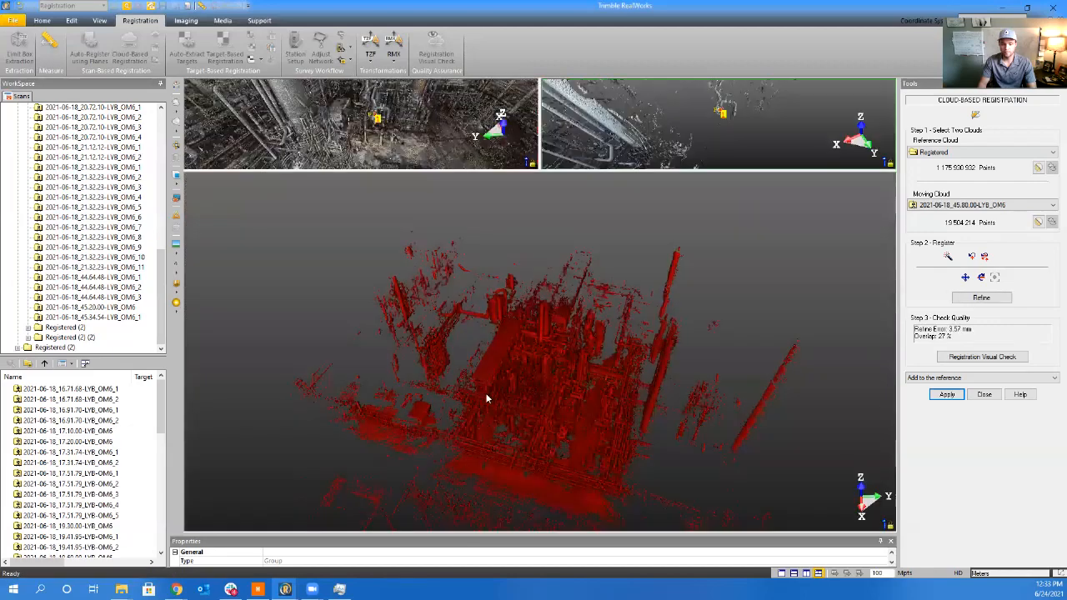
pyautogui.scroll(10, 564, 367)
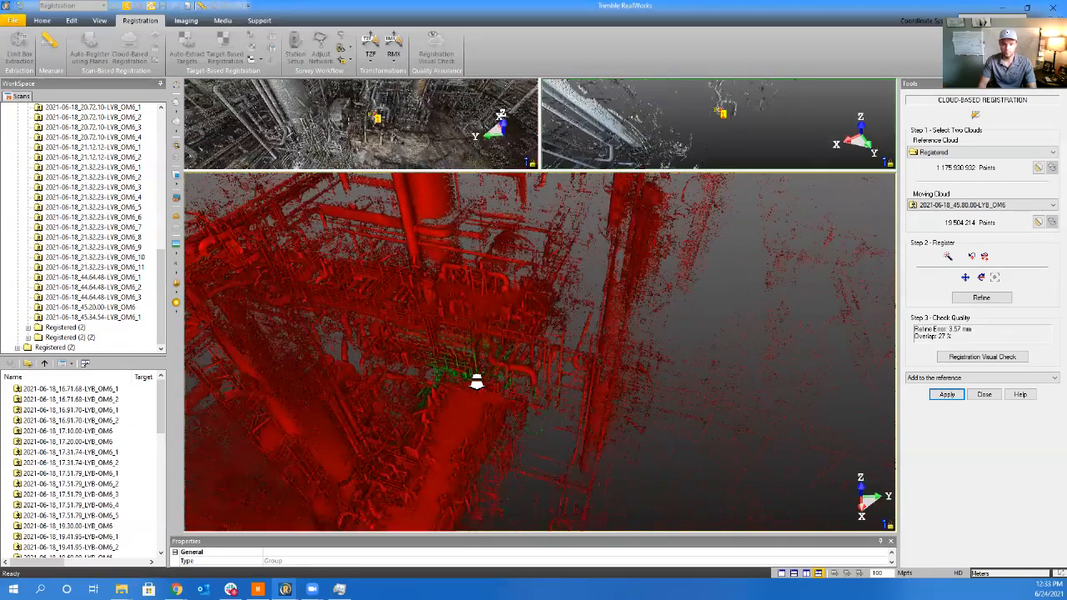
pyautogui.scroll(5, 416, 373)
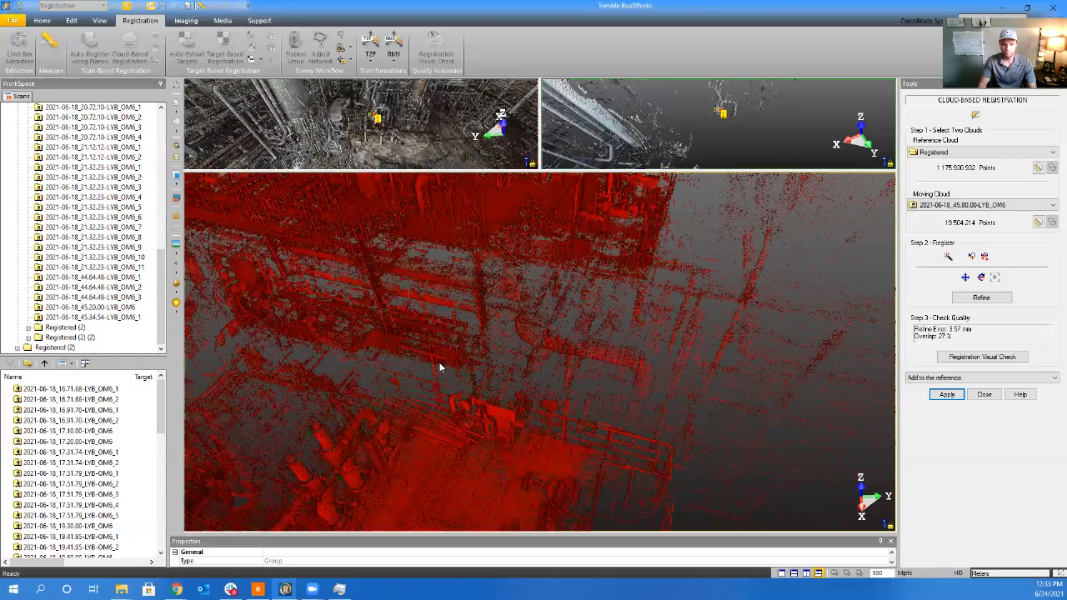
pyautogui.scroll(4, 450, 366)
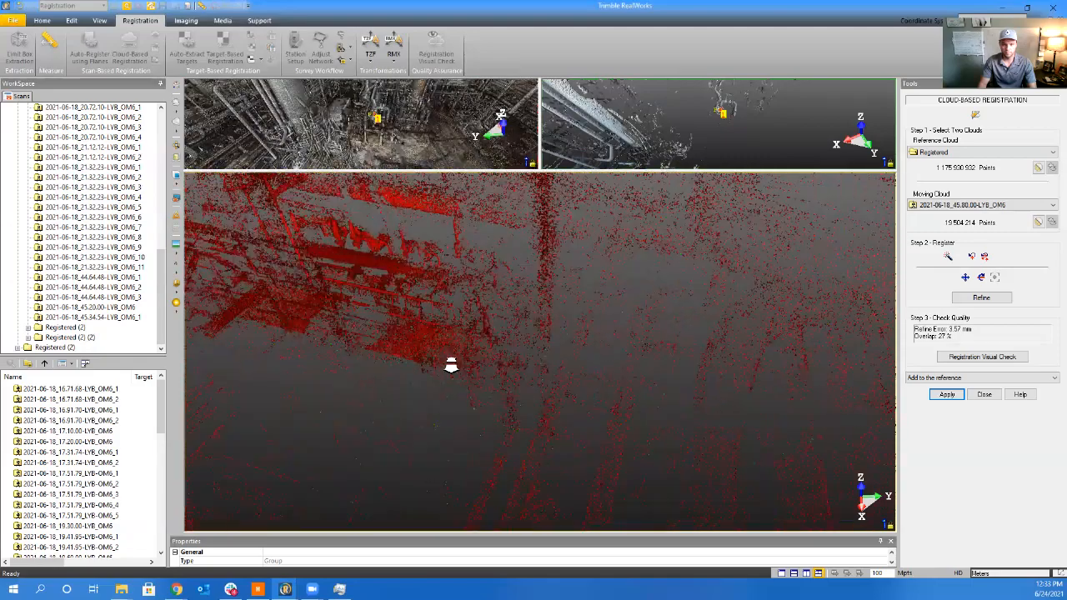
pyautogui.moveTo(459, 394)
pyautogui.mouseDown()
pyautogui.moveTo(543, 400)
pyautogui.moveTo(631, 362)
pyautogui.moveTo(619, 379)
pyautogui.moveTo(628, 383)
pyautogui.mouseUp()
pyautogui.moveTo(796, 376); pyautogui.dragTo(609, 415, button='middle')
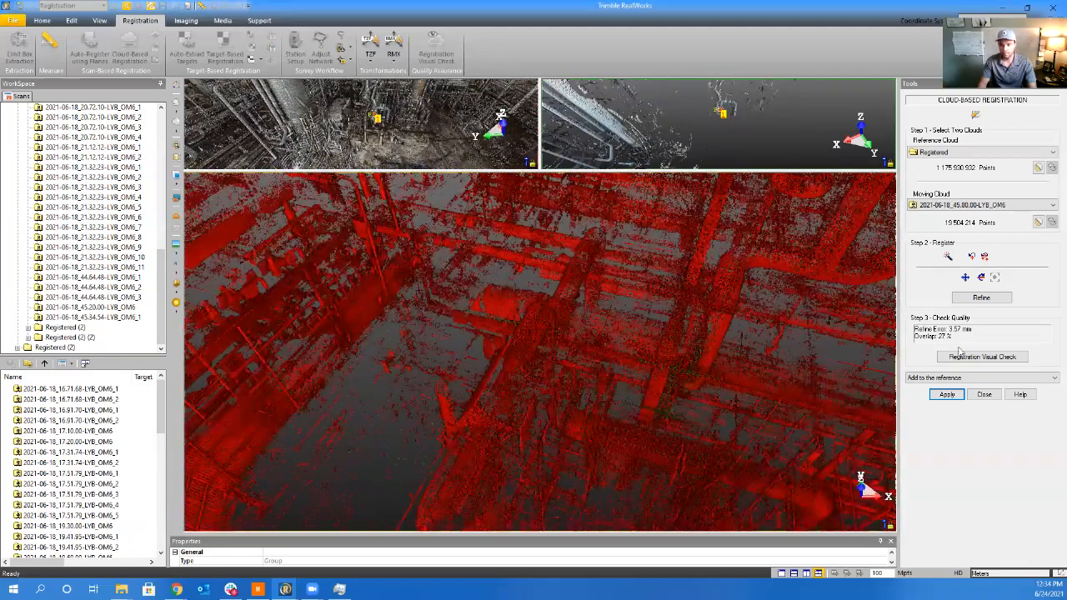
pyautogui.click(945, 395)
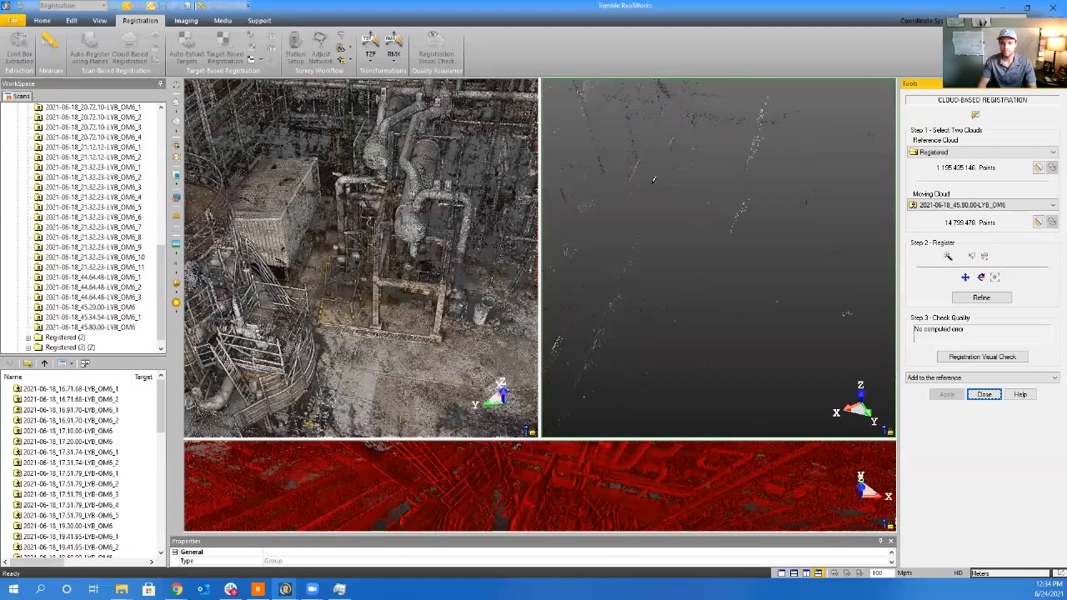
# Examine the pipework and equipment in moving scan 2021-06-18_45.90.00-LYB_OM6 from several sides alongside the reference's vessel area
pyautogui.scroll(-10, 620, 225)
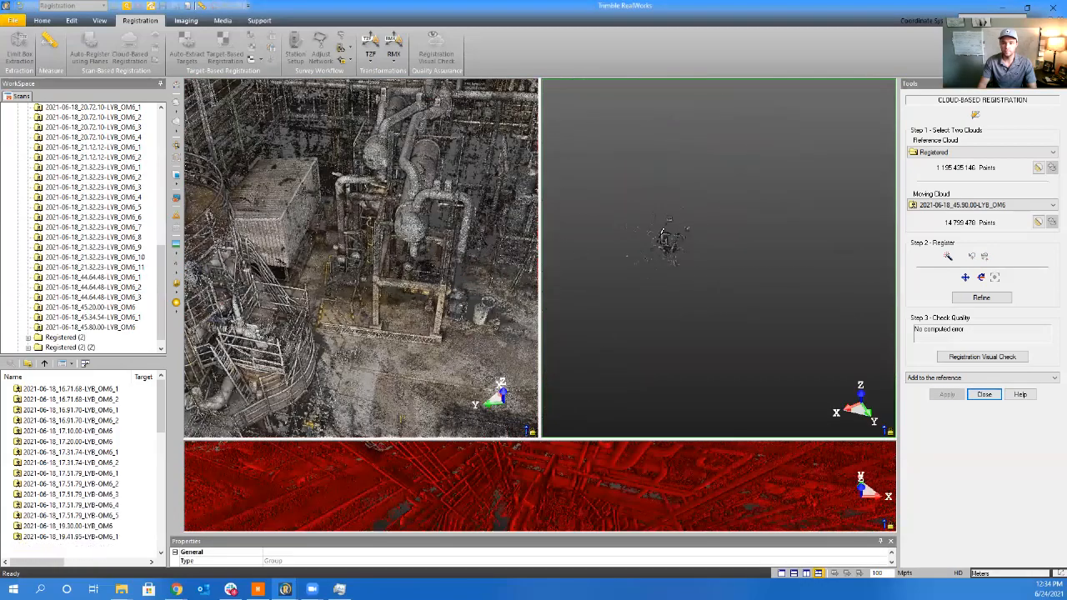
pyautogui.scroll(5, 636, 252)
pyautogui.moveTo(636, 252); pyautogui.dragTo(789, 228)
pyautogui.moveTo(789, 229); pyautogui.dragTo(695, 312, button='middle')
pyautogui.moveTo(695, 312); pyautogui.dragTo(636, 262)
pyautogui.scroll(4, 636, 263)
pyautogui.moveTo(707, 268); pyautogui.dragTo(692, 234)
pyautogui.moveTo(367, 277); pyautogui.dragTo(382, 315, button='middle')
pyautogui.scroll(-2, 381, 314)
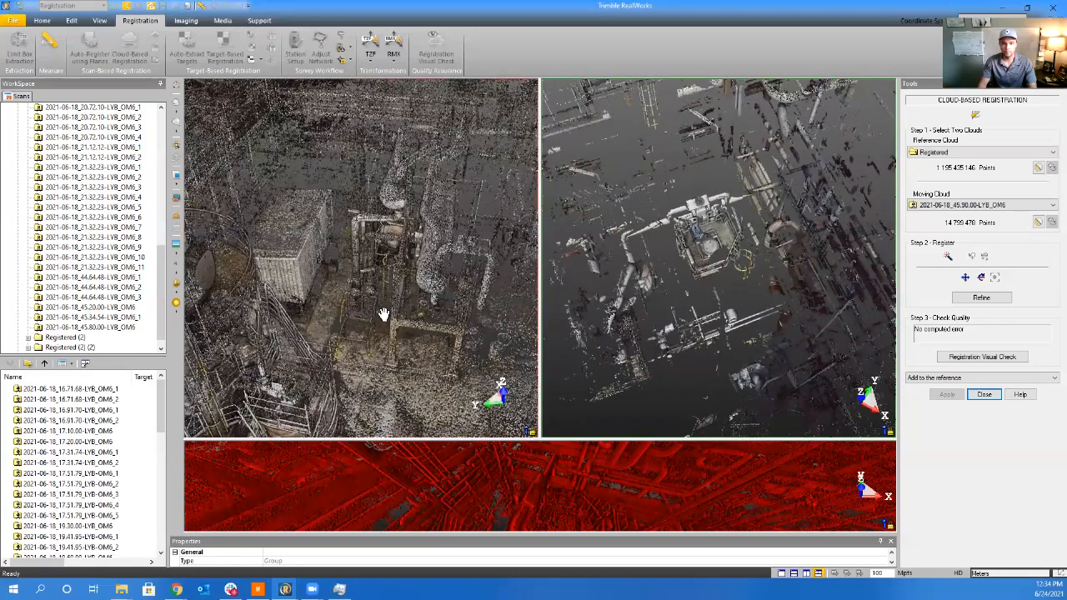
pyautogui.scroll(2, 382, 314)
pyautogui.scroll(-4, 675, 278)
pyautogui.scroll(-3, 676, 276)
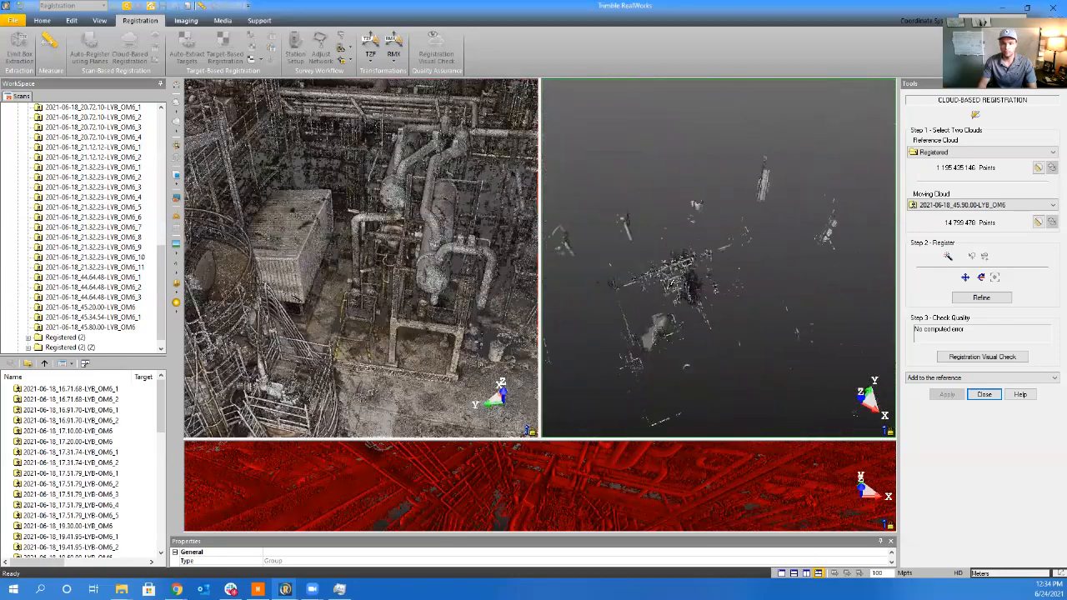
# Search the Registered reference from above for the area that matches moving scan 2021-06-18_45.90.00-LYB_OM6
pyautogui.moveTo(408, 245); pyautogui.dragTo(321, 337)
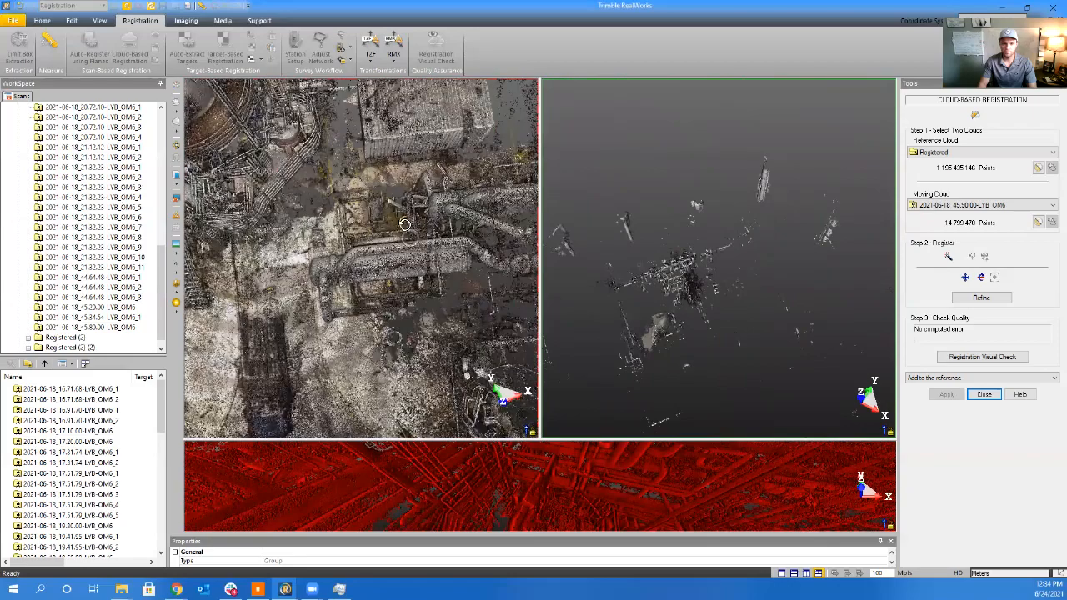
pyautogui.scroll(-3, 408, 223)
pyautogui.scroll(-2, 409, 224)
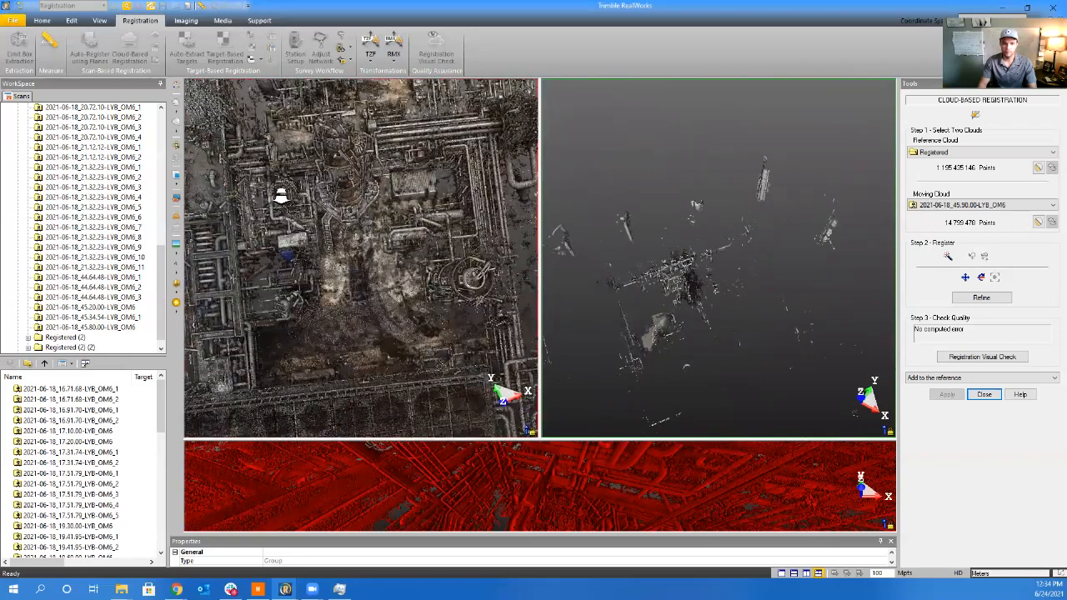
pyautogui.scroll(1, 278, 192)
pyautogui.scroll(5, 278, 192)
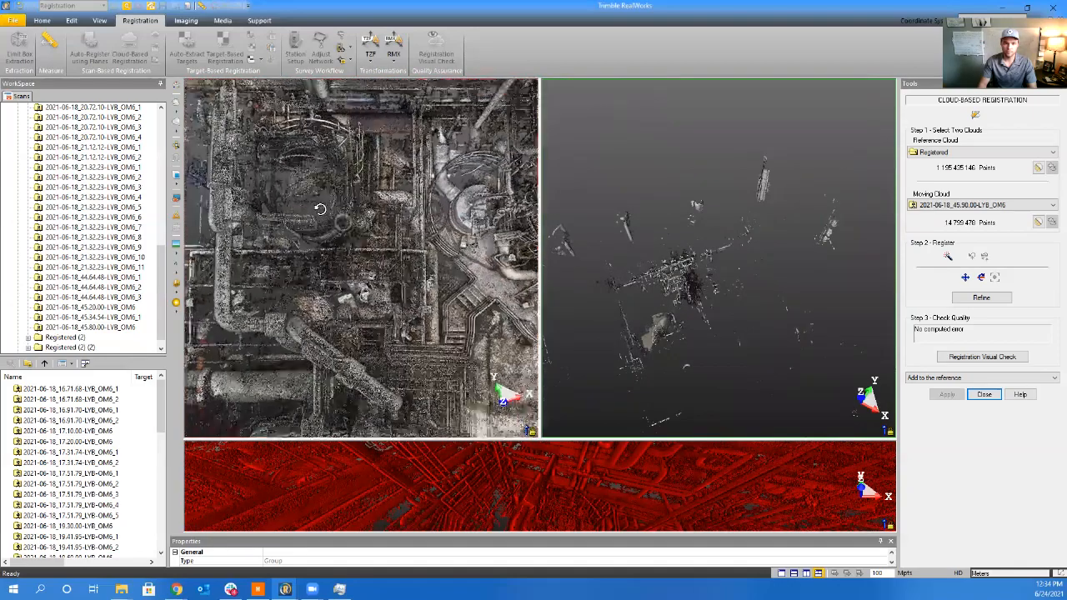
pyautogui.scroll(5, 672, 281)
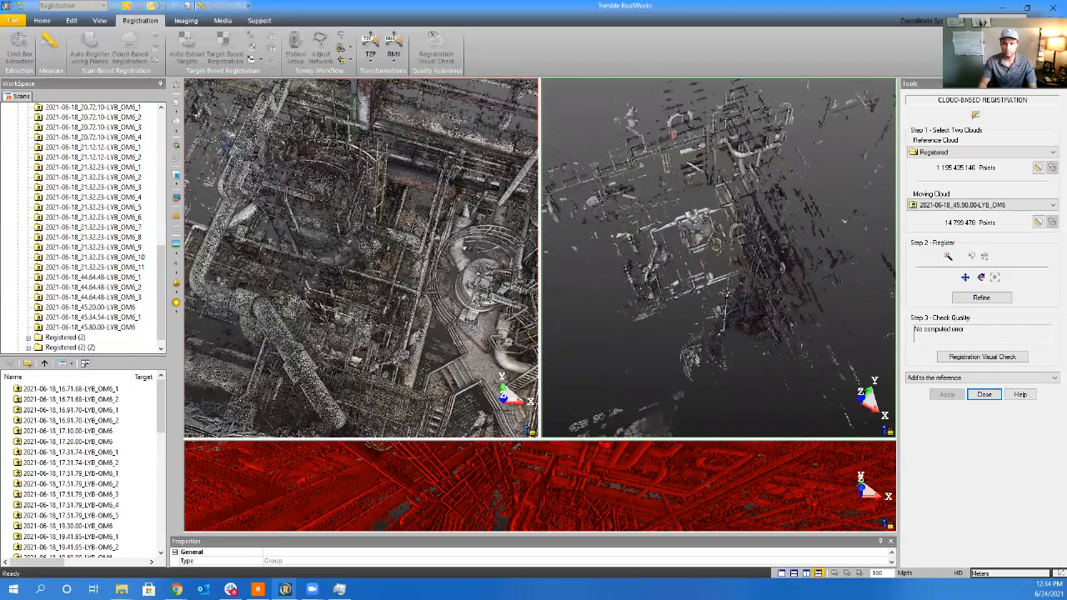
# Align both views on the tall column and pair a matching point beside its vertical pipe in the reference and moving clouds
pyautogui.moveTo(731, 284); pyautogui.dragTo(757, 230)
pyautogui.moveTo(430, 252); pyautogui.dragTo(410, 128)
pyautogui.scroll(3, 409, 127)
pyautogui.moveTo(410, 127); pyautogui.dragTo(378, 274, button='middle')
pyautogui.moveTo(378, 274); pyautogui.dragTo(377, 236)
pyautogui.scroll(3, 623, 238)
pyautogui.moveTo(624, 238); pyautogui.dragTo(637, 241, button='middle')
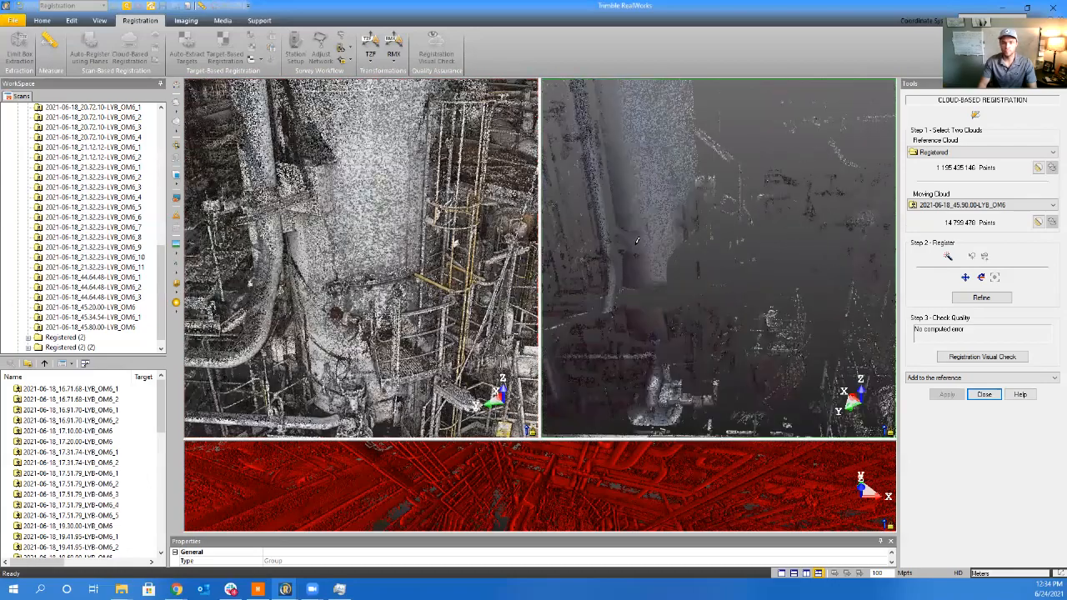
pyautogui.moveTo(656, 236); pyautogui.dragTo(653, 264)
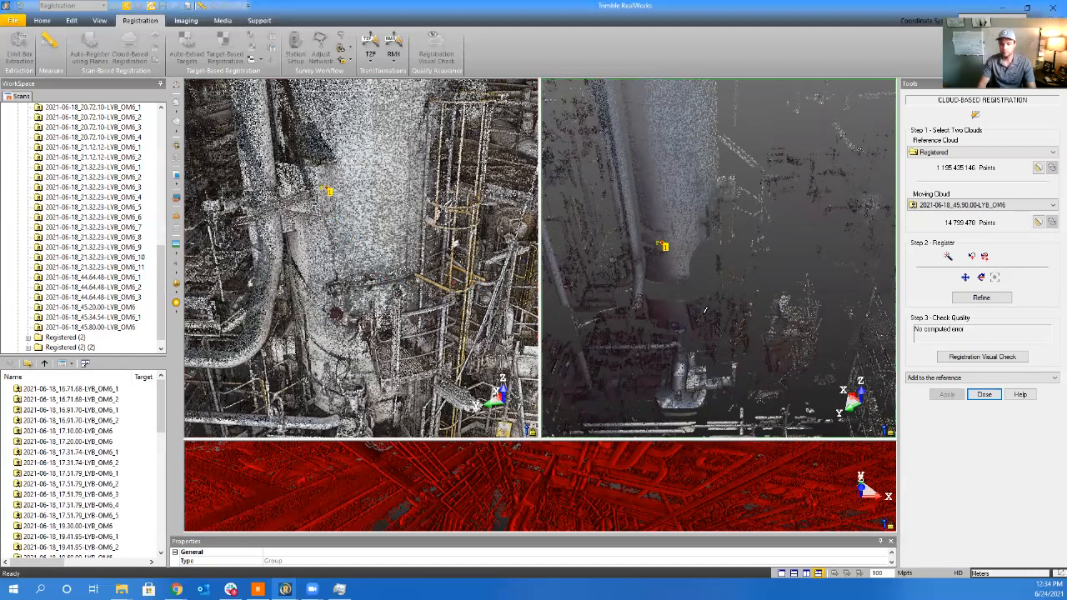
# Refine the fit of 2021-06-18_45.90.00-LYB_OM6, inspect the overlay, and apply the registration to the reference
pyautogui.click(984, 298)
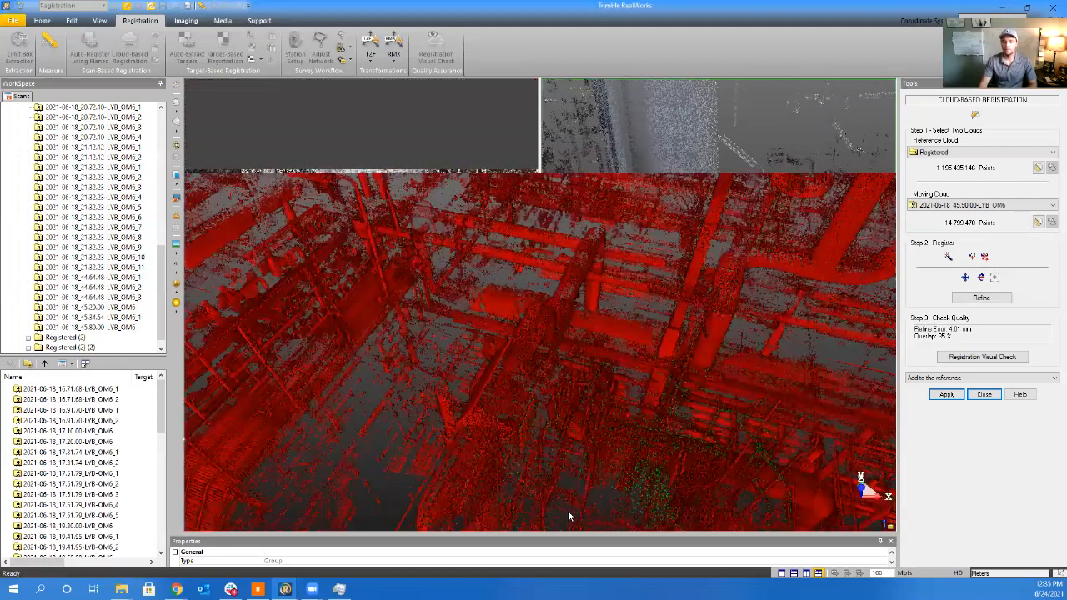
pyautogui.moveTo(672, 462); pyautogui.dragTo(550, 417)
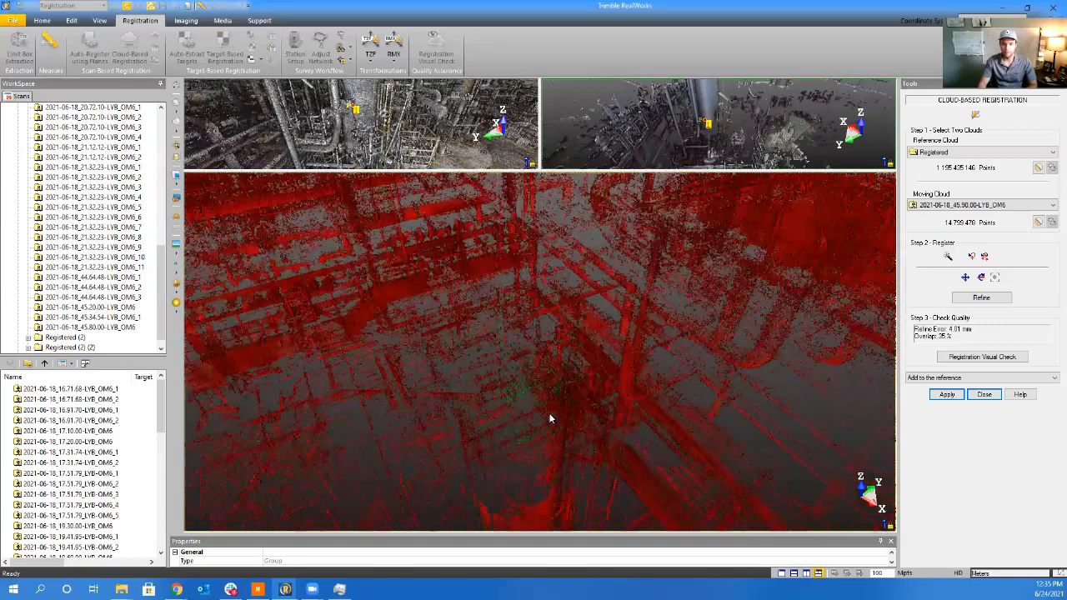
pyautogui.click(947, 395)
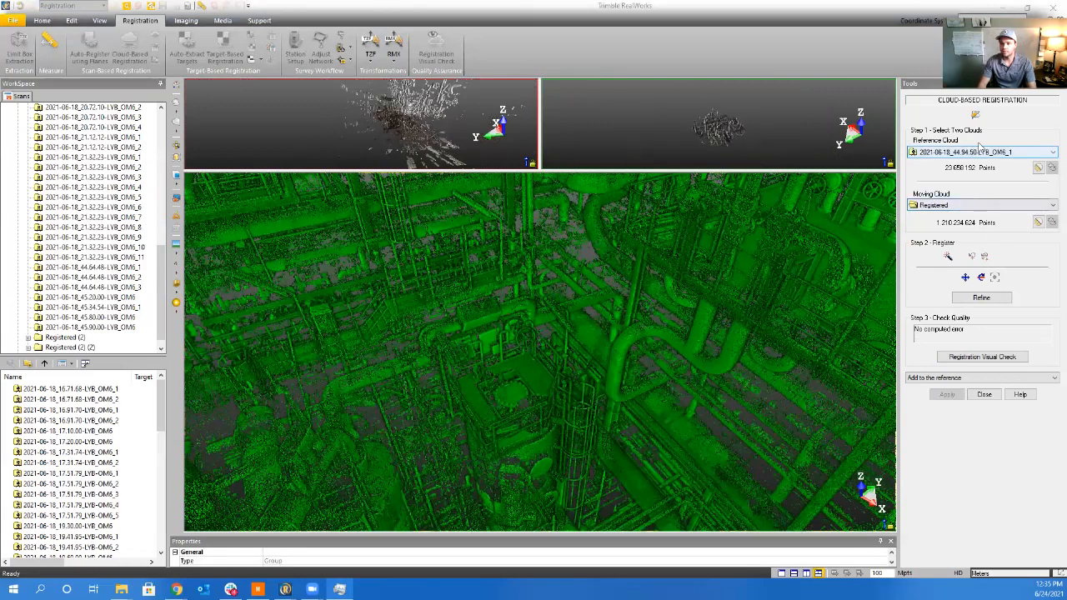
# Set Registered as the reference cloud and Registered (2) as the moving cloud
pyautogui.click(980, 154)
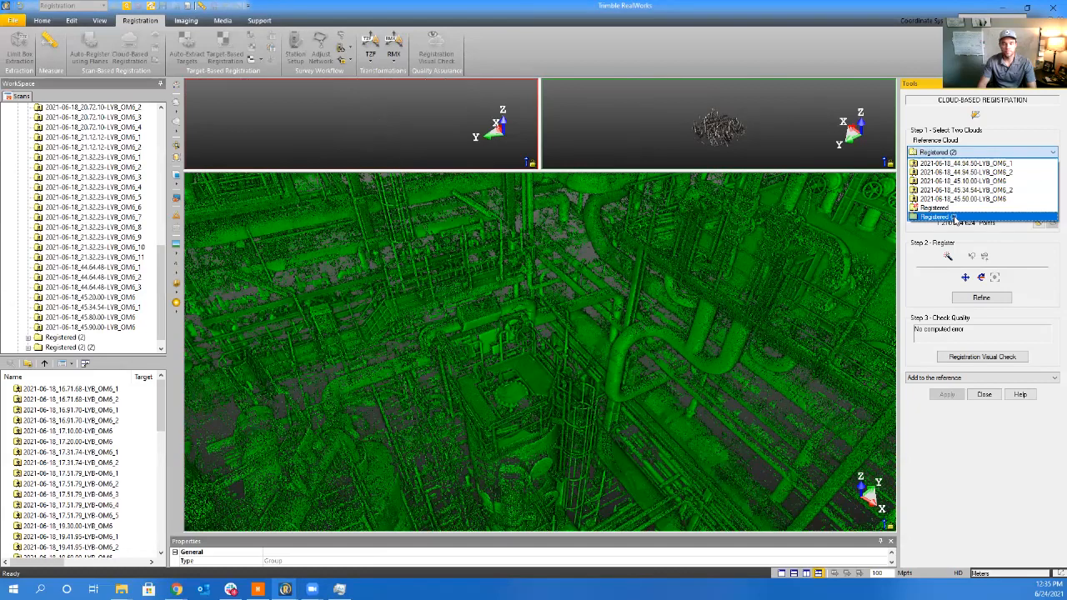
pyautogui.press('Return')
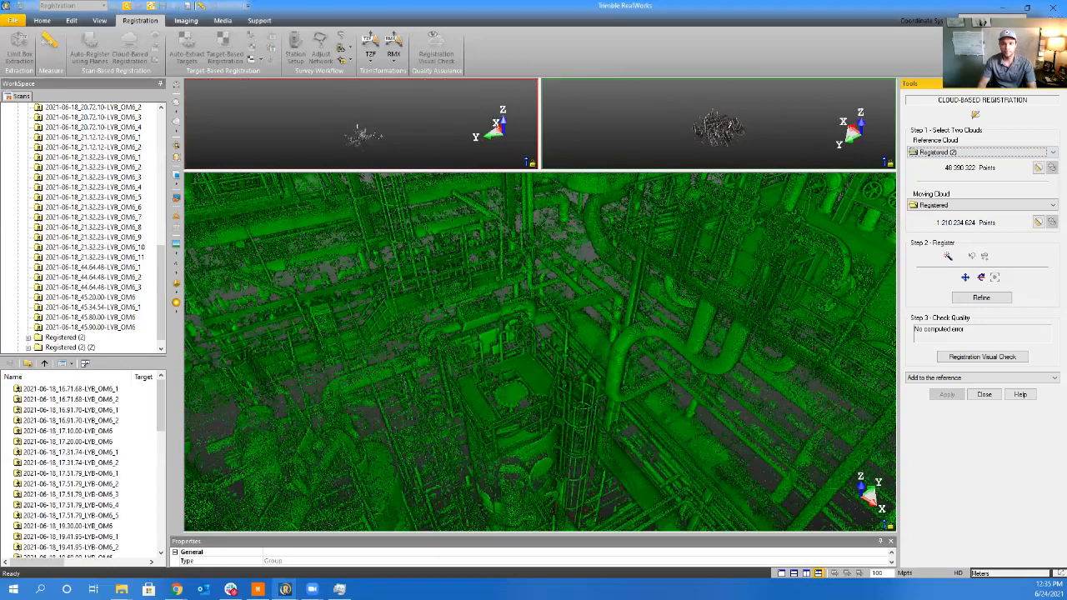
pyautogui.click(935, 152)
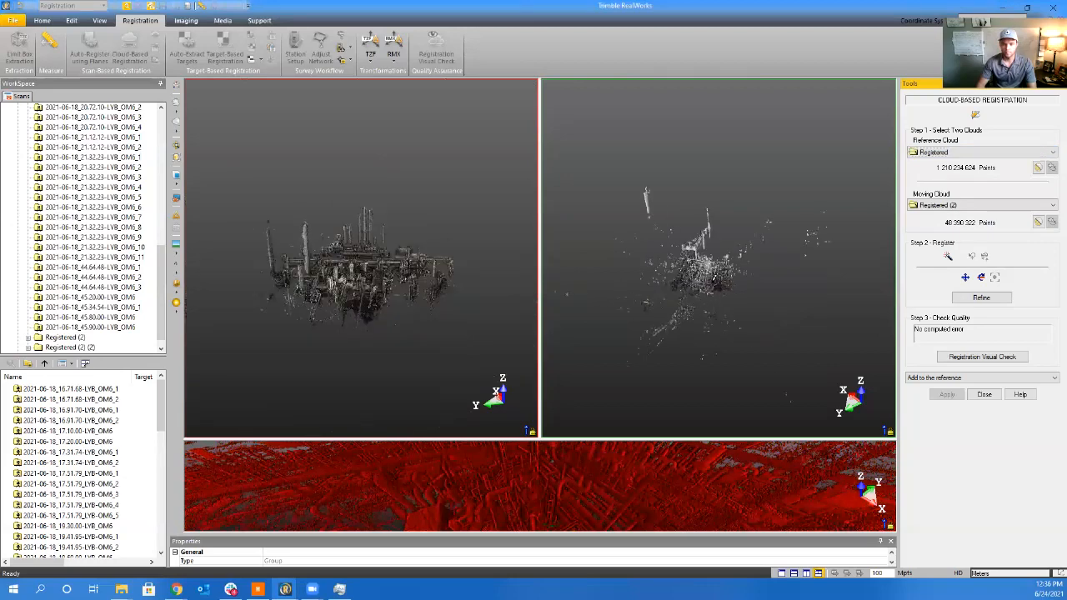
# Search the Registered reference for the plant area that matches the vessel and pipework in the Registered (2) moving cloud
pyautogui.scroll(-3, 698, 268)
pyautogui.moveTo(699, 269); pyautogui.dragTo(724, 321, button='middle')
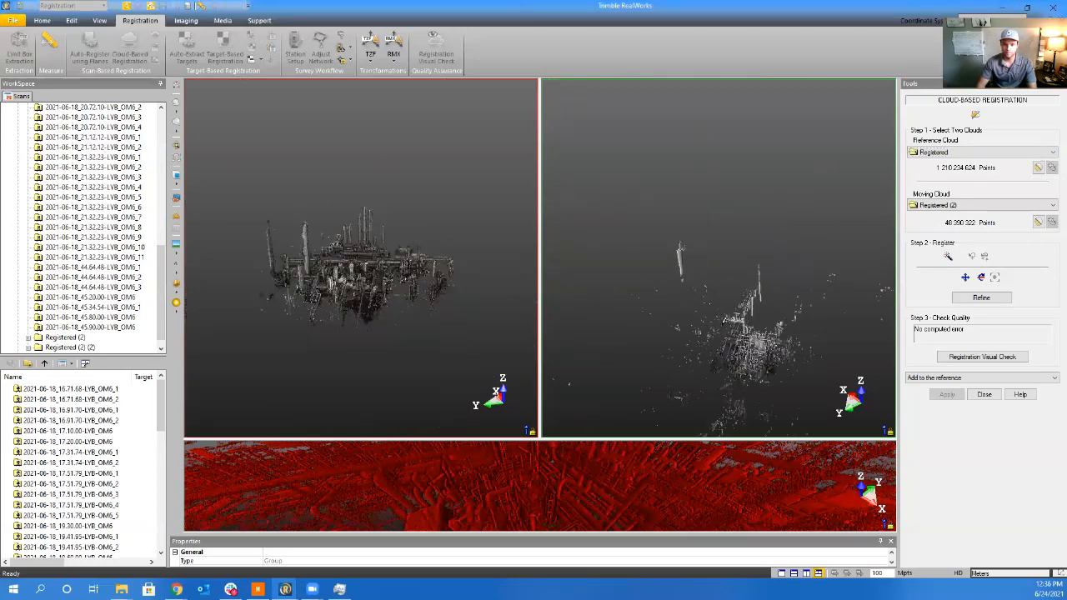
pyautogui.scroll(6, 762, 364)
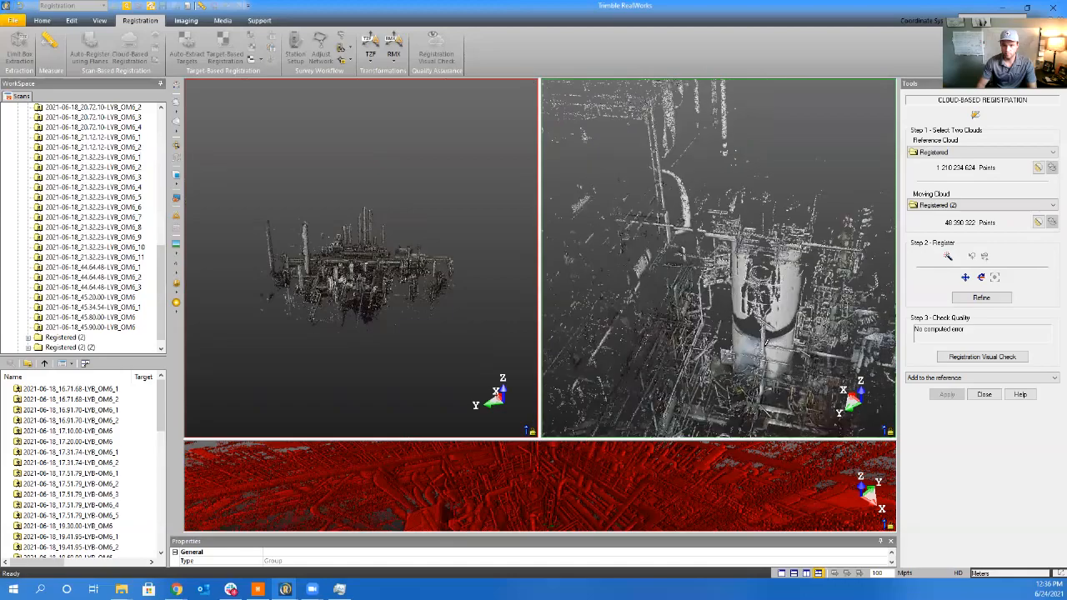
pyautogui.scroll(8, 310, 276)
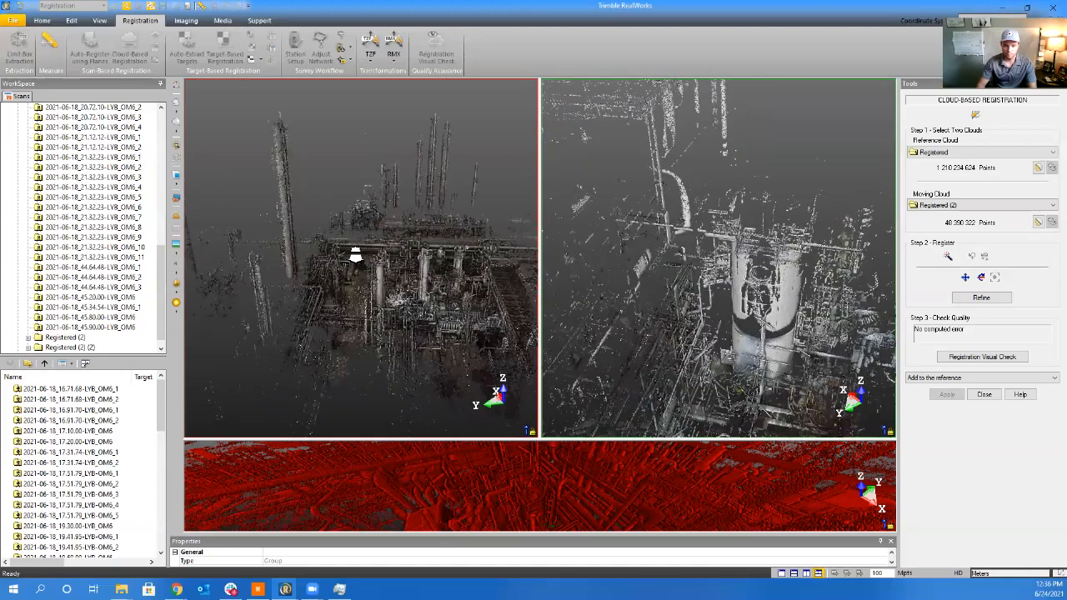
pyautogui.moveTo(395, 243); pyautogui.dragTo(479, 317)
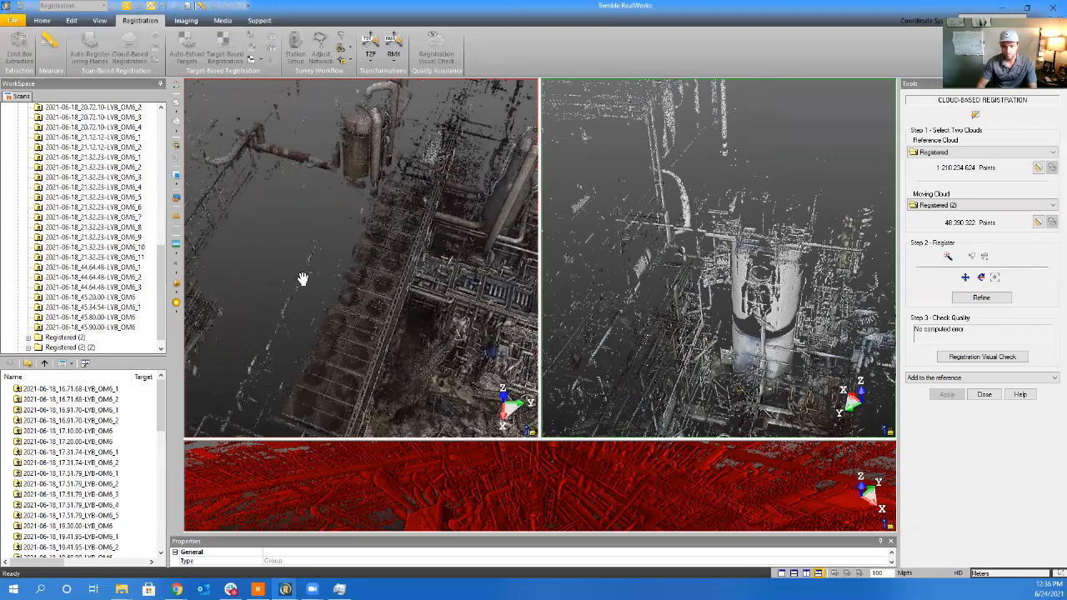
pyautogui.moveTo(303, 278); pyautogui.dragTo(457, 334)
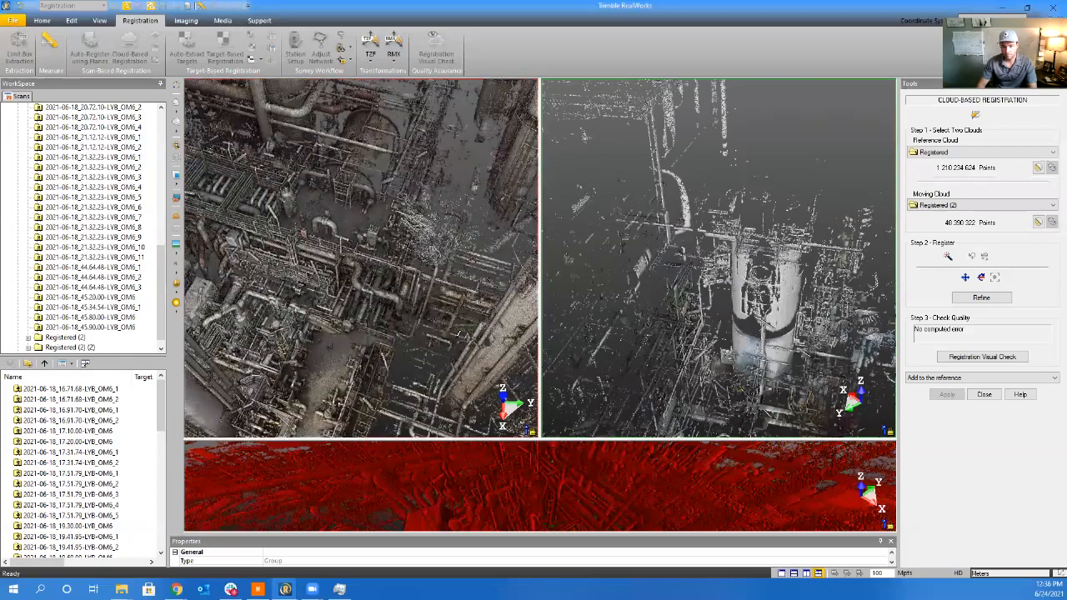
pyautogui.moveTo(353, 309); pyautogui.dragTo(267, 381)
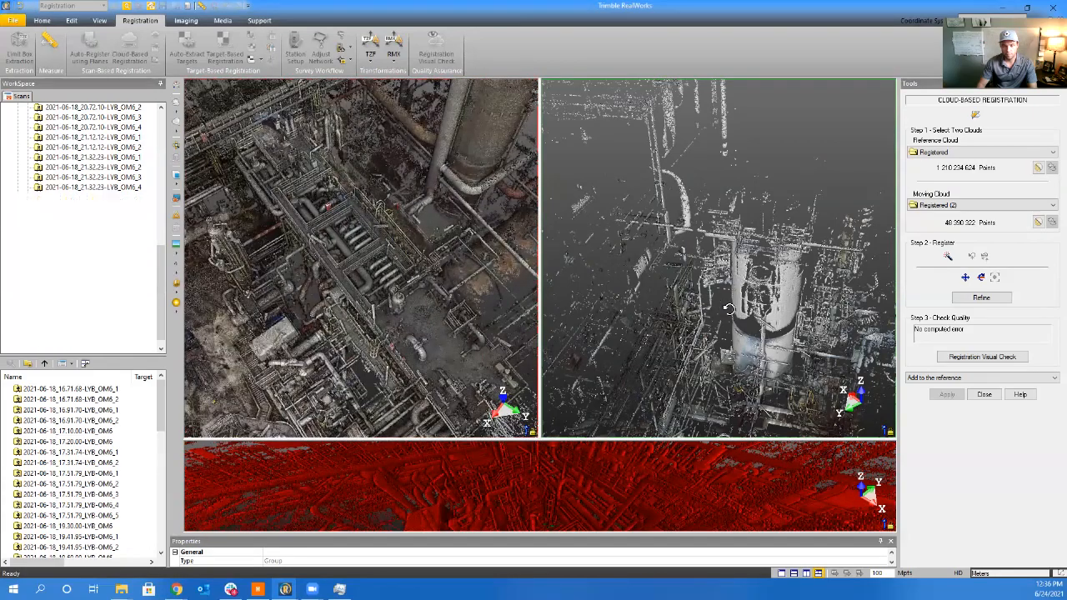
pyautogui.moveTo(781, 252); pyautogui.dragTo(684, 349)
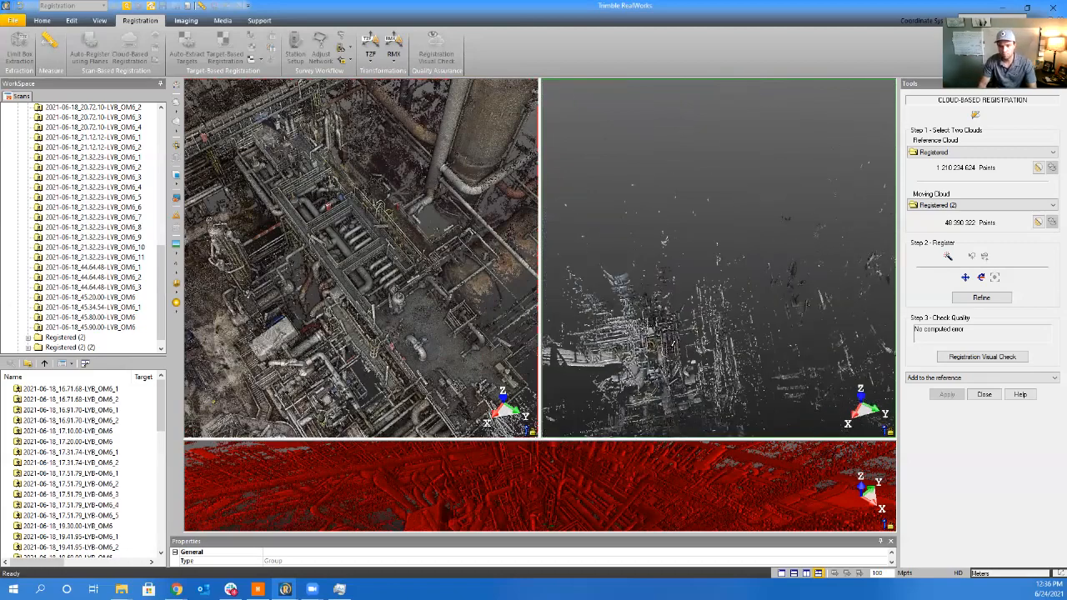
pyautogui.scroll(2, 670, 346)
pyautogui.moveTo(770, 336); pyautogui.dragTo(864, 311)
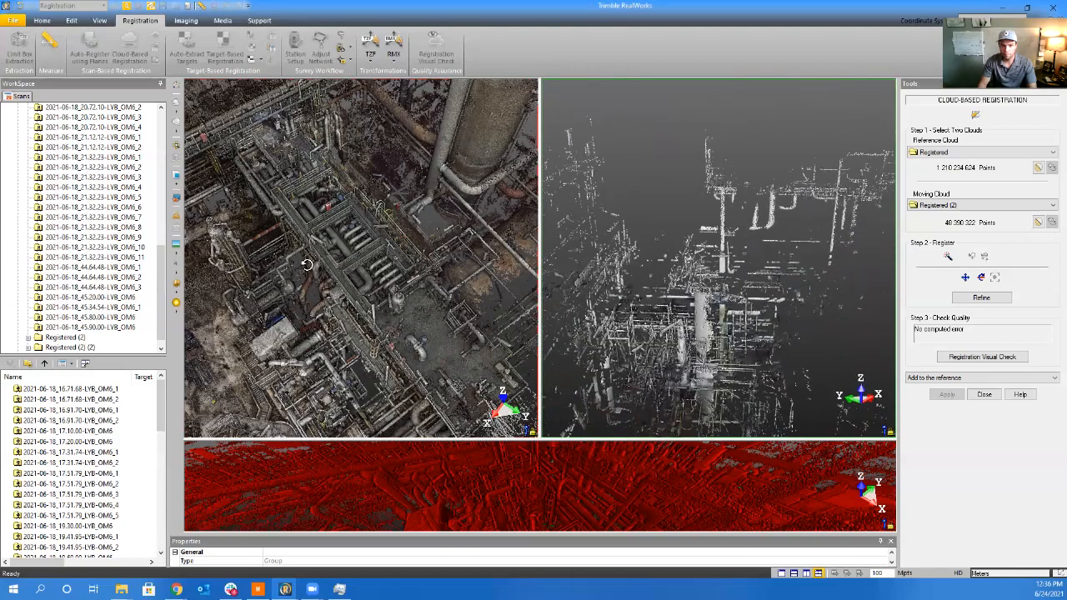
# Align the reference view with the moving view and pair a matching point at the lower bend of the vertical pipe in both clouds
pyautogui.moveTo(306, 265); pyautogui.dragTo(467, 283)
pyautogui.moveTo(467, 283); pyautogui.dragTo(422, 269, button='middle')
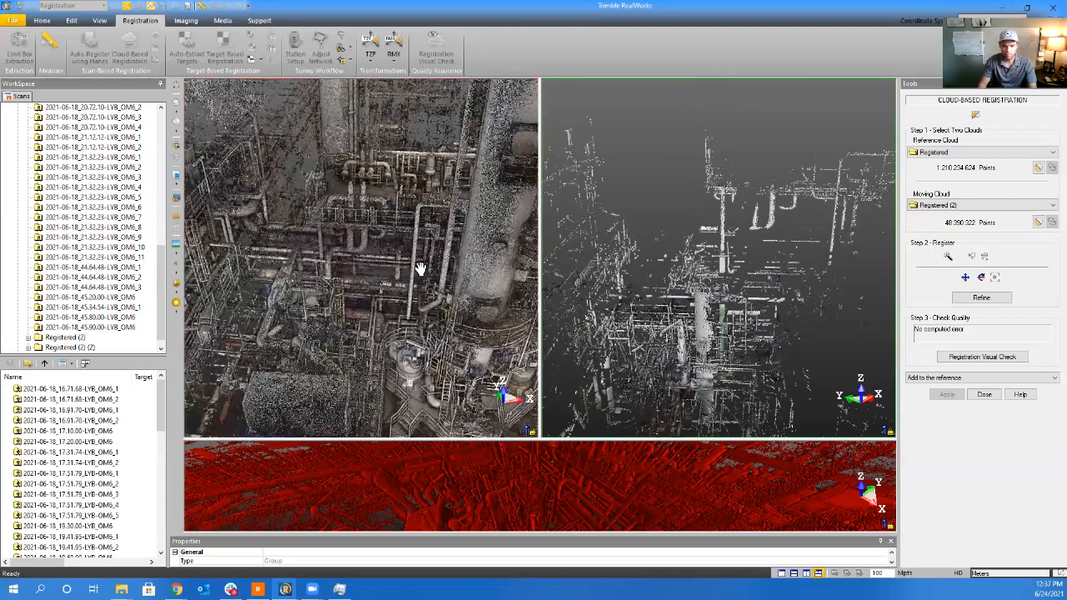
pyautogui.scroll(1, 368, 252)
pyautogui.scroll(2, 367, 251)
pyautogui.moveTo(375, 267); pyautogui.dragTo(376, 239)
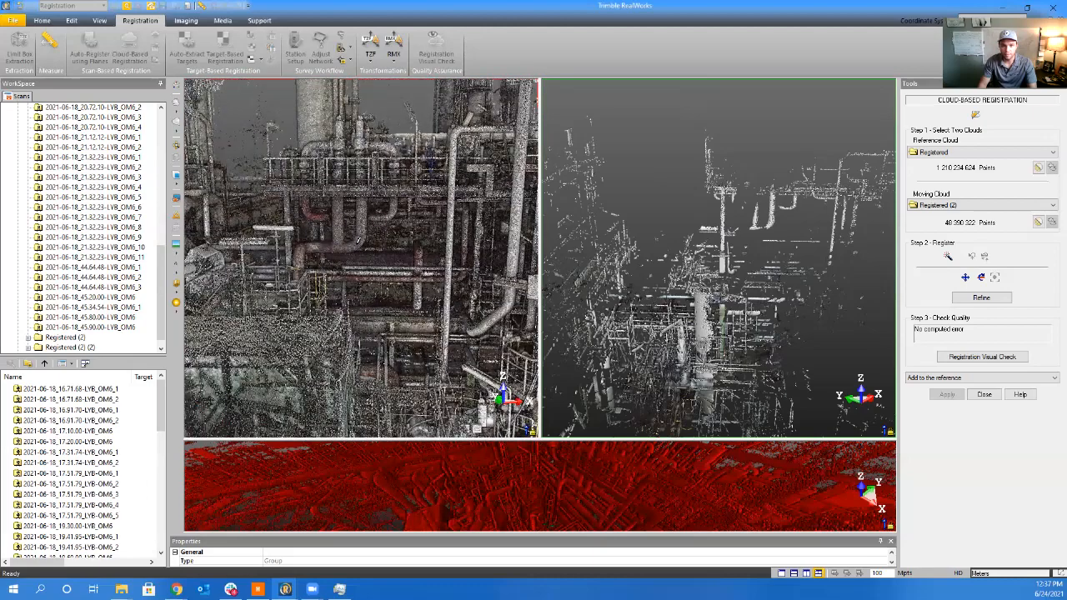
pyautogui.scroll(3, 769, 220)
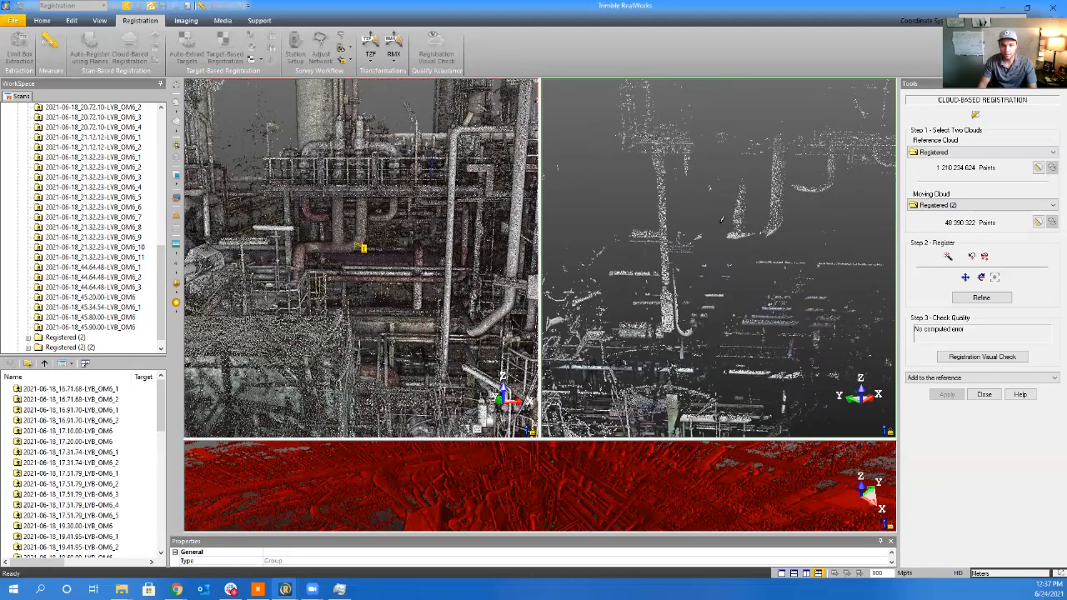
pyautogui.click(774, 228)
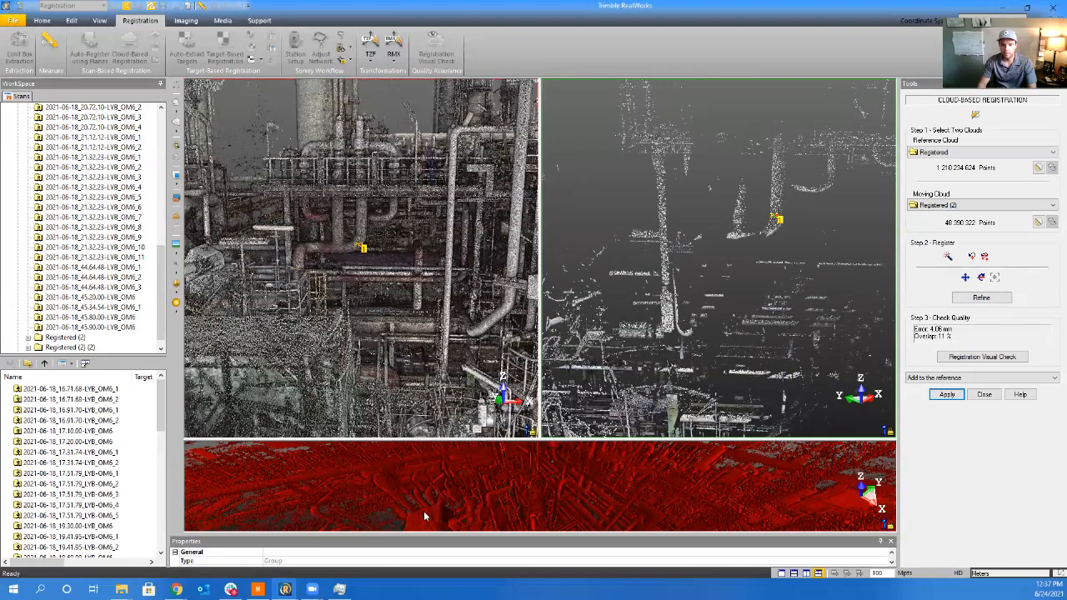
# Inspect the overlay of Registered (2) on the reference, from close up and across the whole plant
pyautogui.click(577, 502)
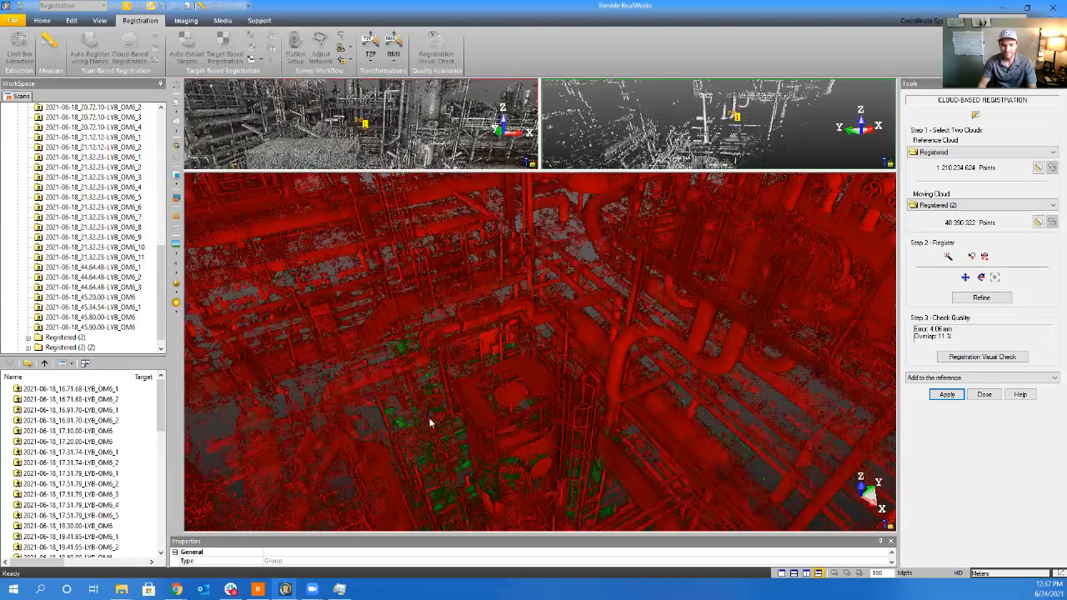
pyautogui.moveTo(429, 421); pyautogui.dragTo(345, 387)
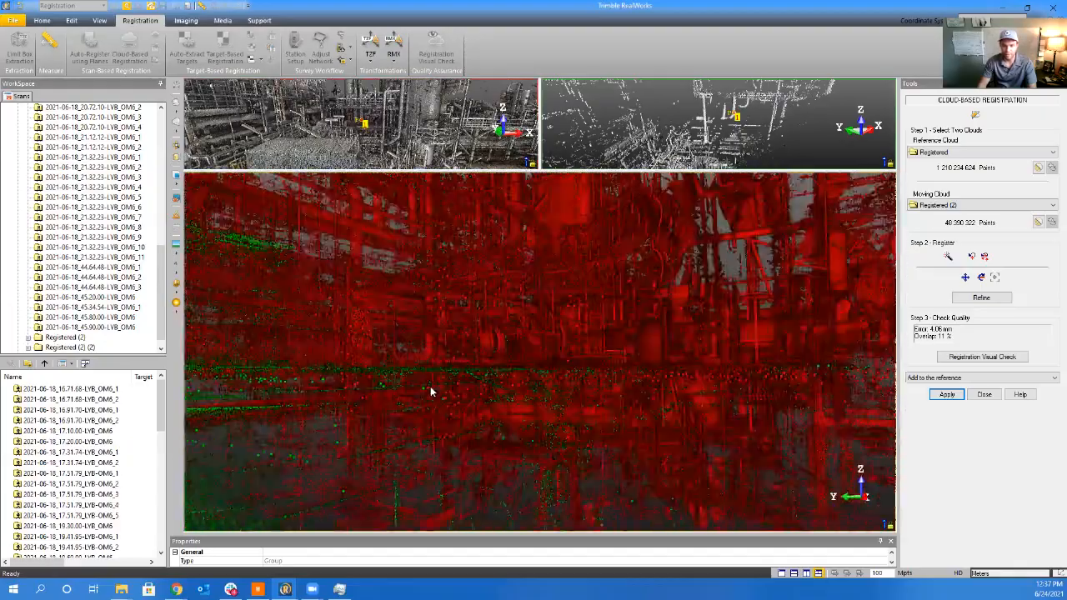
pyautogui.moveTo(767, 357); pyautogui.dragTo(872, 343, button='middle')
pyautogui.moveTo(796, 336); pyautogui.dragTo(888, 323, button='middle')
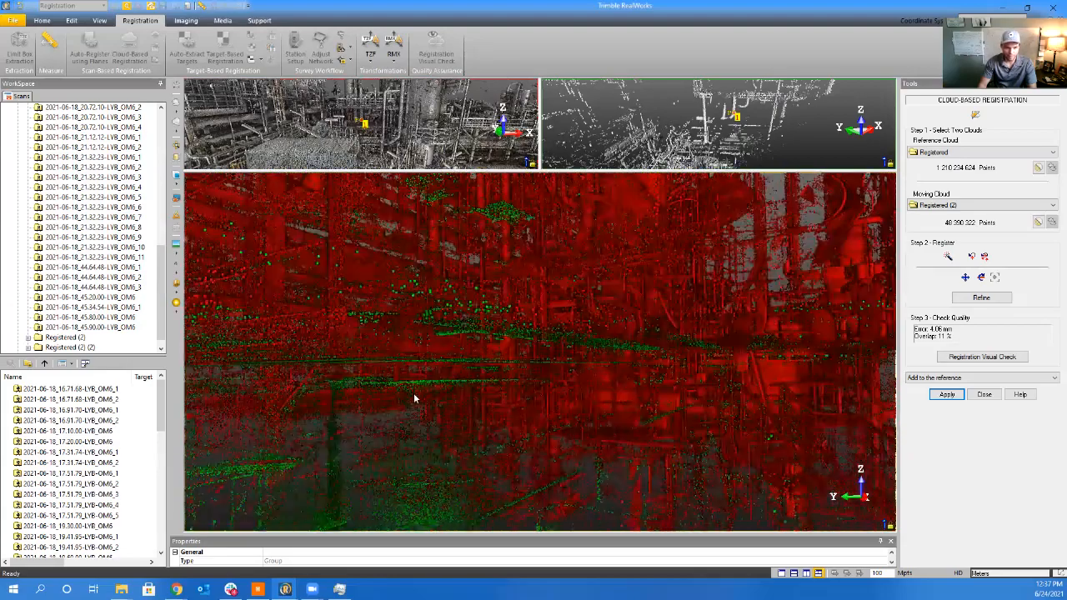
pyautogui.moveTo(761, 383); pyautogui.dragTo(871, 380, button='middle')
pyautogui.moveTo(350, 383); pyautogui.dragTo(448, 381, button='middle')
pyautogui.scroll(-10, 427, 425)
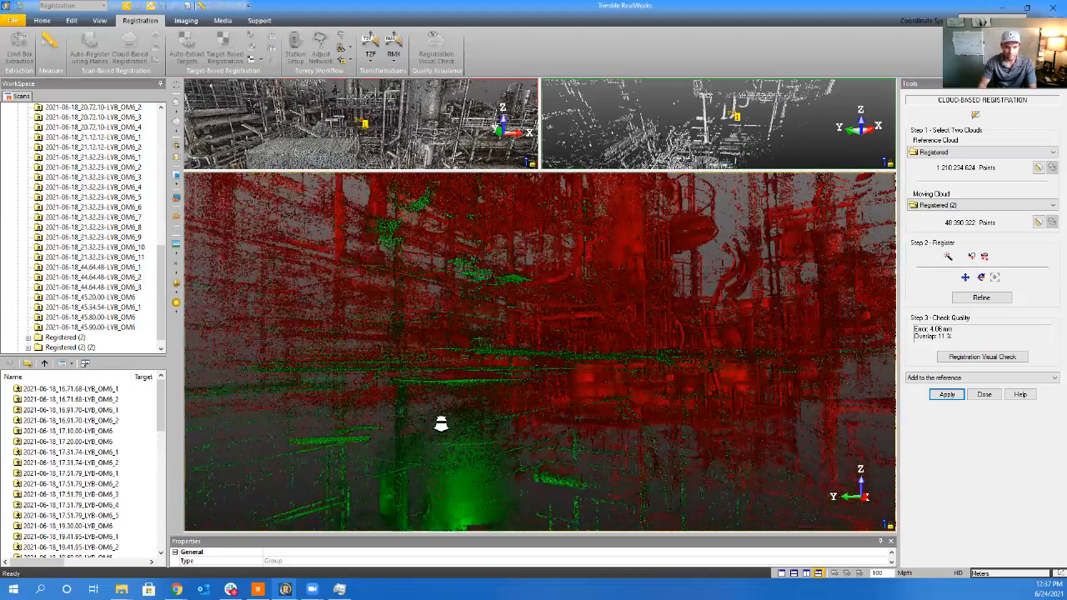
pyautogui.scroll(7, 437, 435)
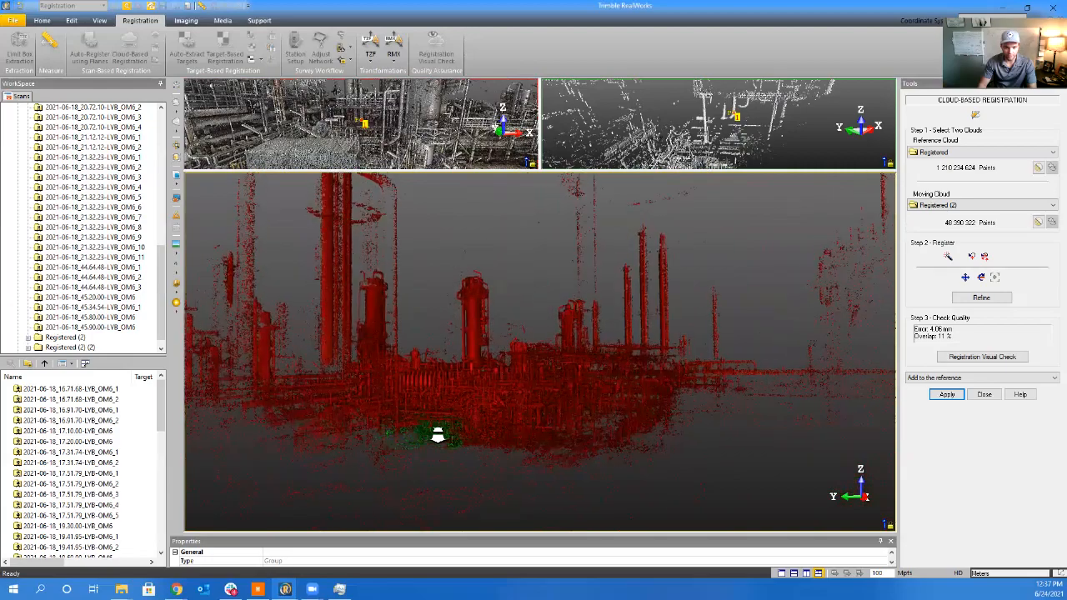
# Refine the fit of Registered (2) and apply the registration, adding the group to the reference
pyautogui.scroll(8, 442, 429)
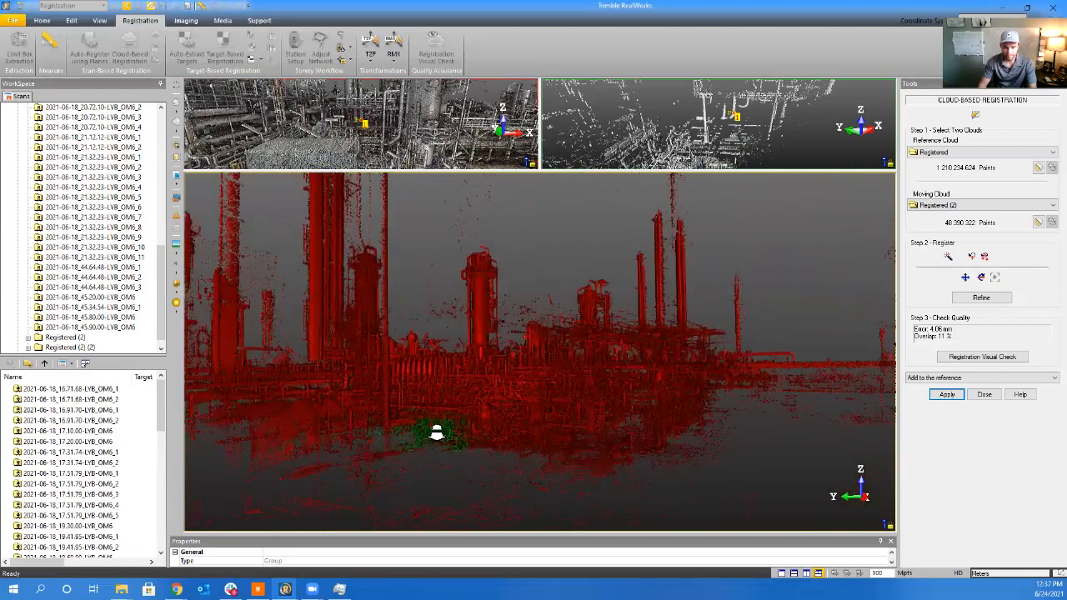
pyautogui.click(982, 298)
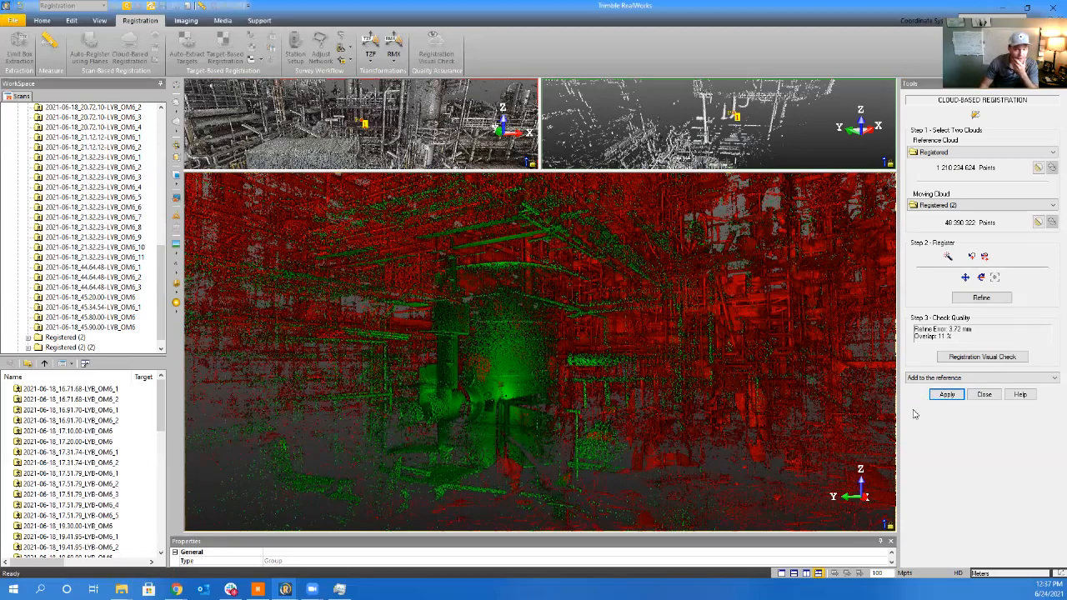
pyautogui.click(947, 395)
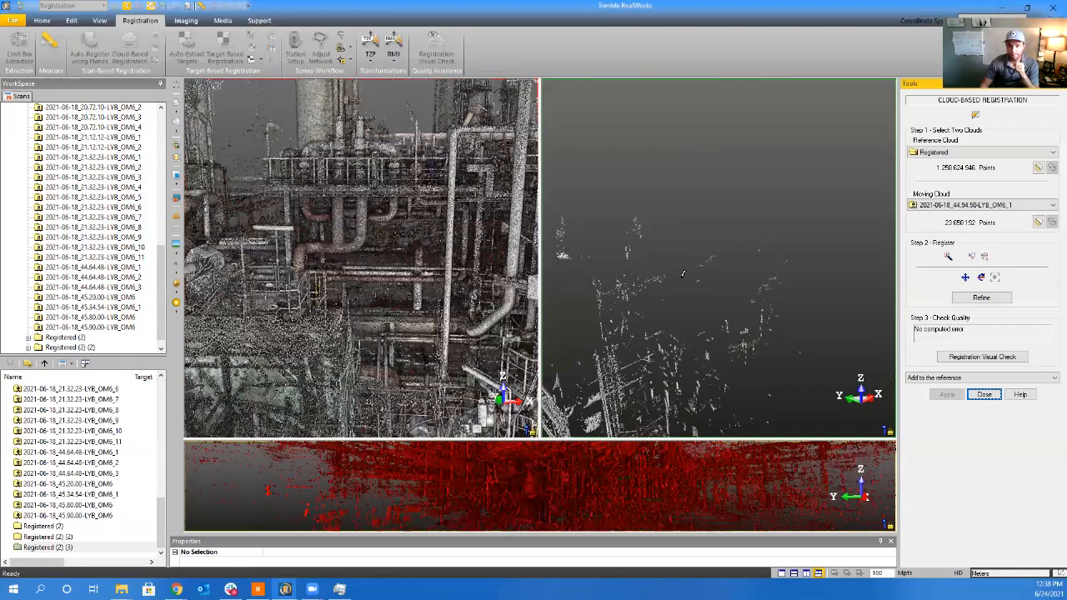
# Examine moving scan 2021-06-18_44.94.50-LYB_OM6_1 around its large vessel and yellow ladder cage, and check the overlay beneath
pyautogui.scroll(-5, 775, 186)
pyautogui.moveTo(774, 186); pyautogui.dragTo(669, 432, button='middle')
pyautogui.scroll(10, 787, 233)
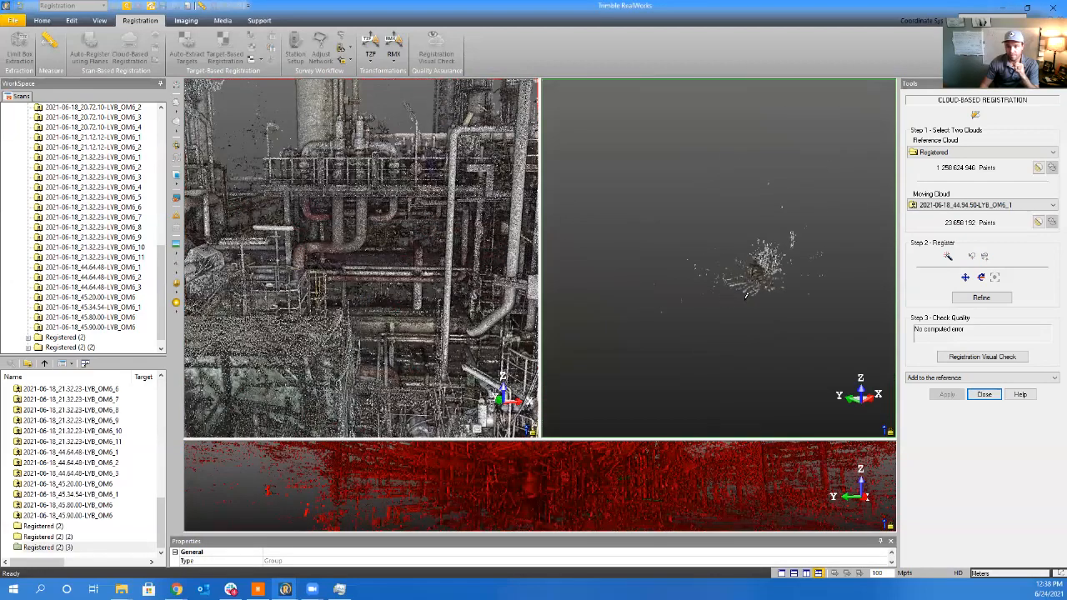
pyautogui.scroll(3, 761, 265)
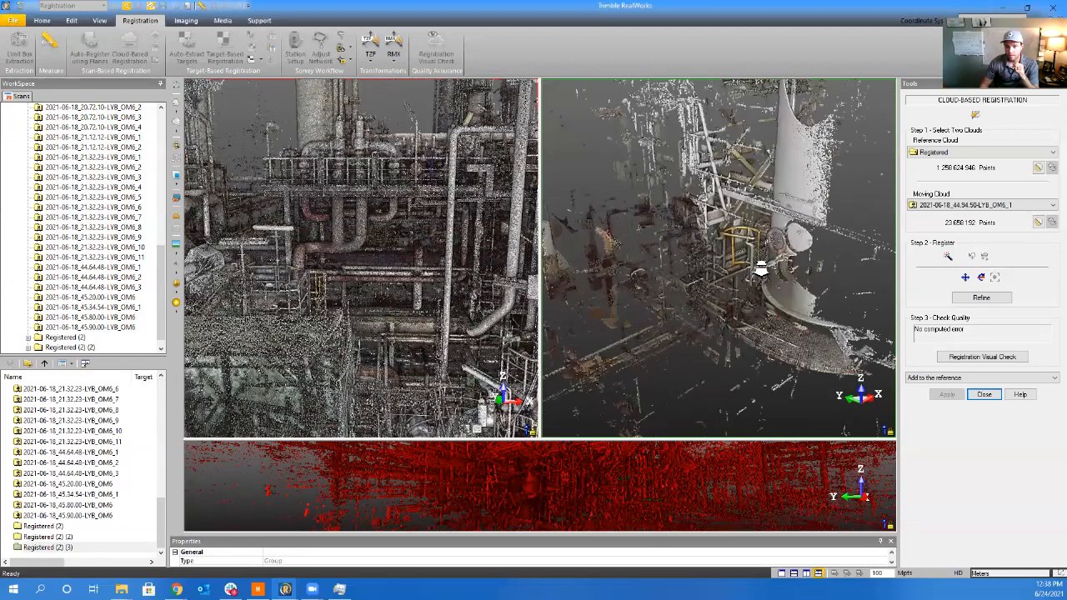
pyautogui.click(487, 472)
pyautogui.moveTo(400, 292); pyautogui.dragTo(549, 374, button='middle')
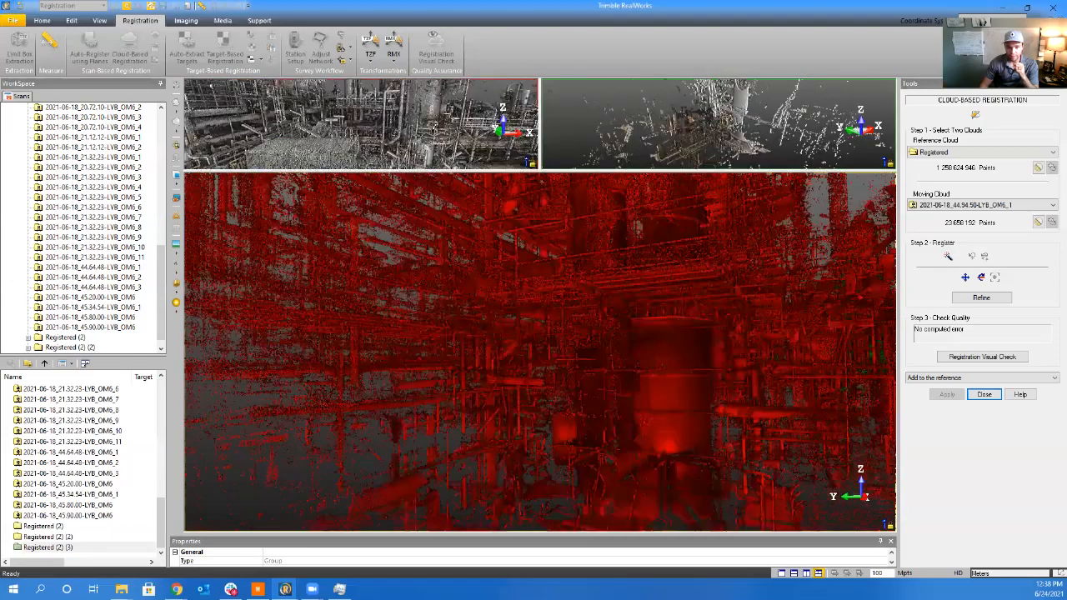
pyautogui.click(405, 148)
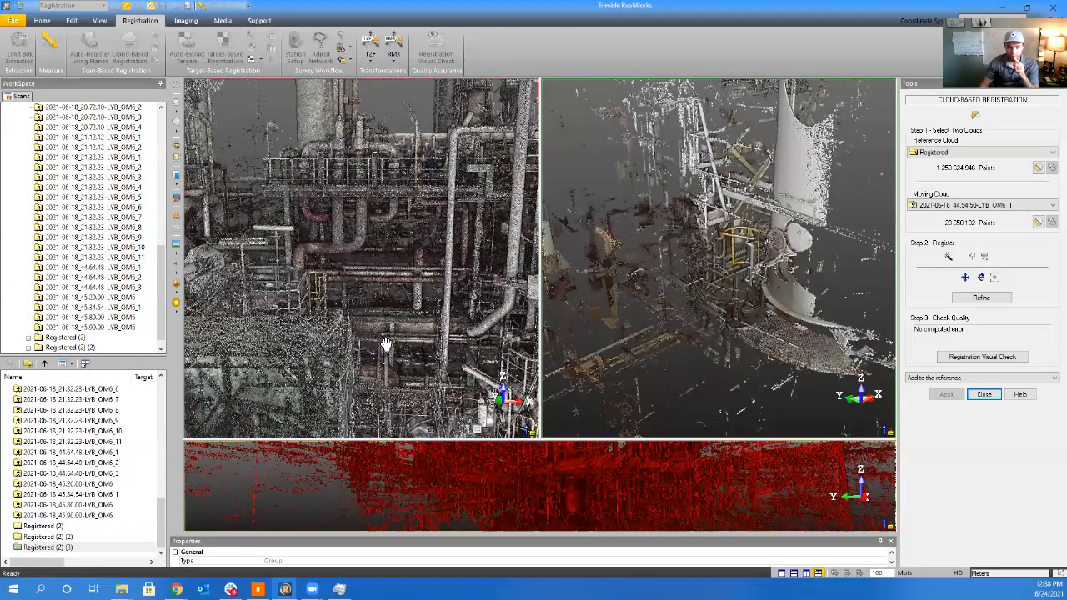
# Search the Registered reference for the white vessel with the grating platform at its base, comparing it with the moving scan's platform
pyautogui.moveTo(387, 345); pyautogui.dragTo(454, 143, button='middle')
pyautogui.scroll(10, 309, 305)
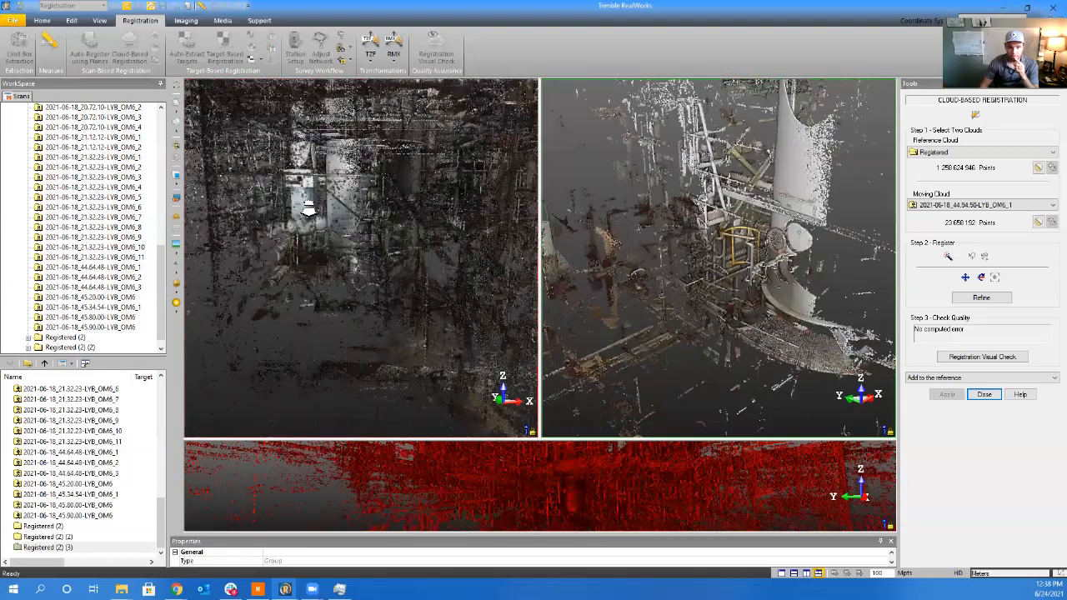
pyautogui.scroll(1, 311, 225)
pyautogui.moveTo(311, 226); pyautogui.dragTo(534, 243)
pyautogui.moveTo(358, 247); pyautogui.dragTo(599, 256)
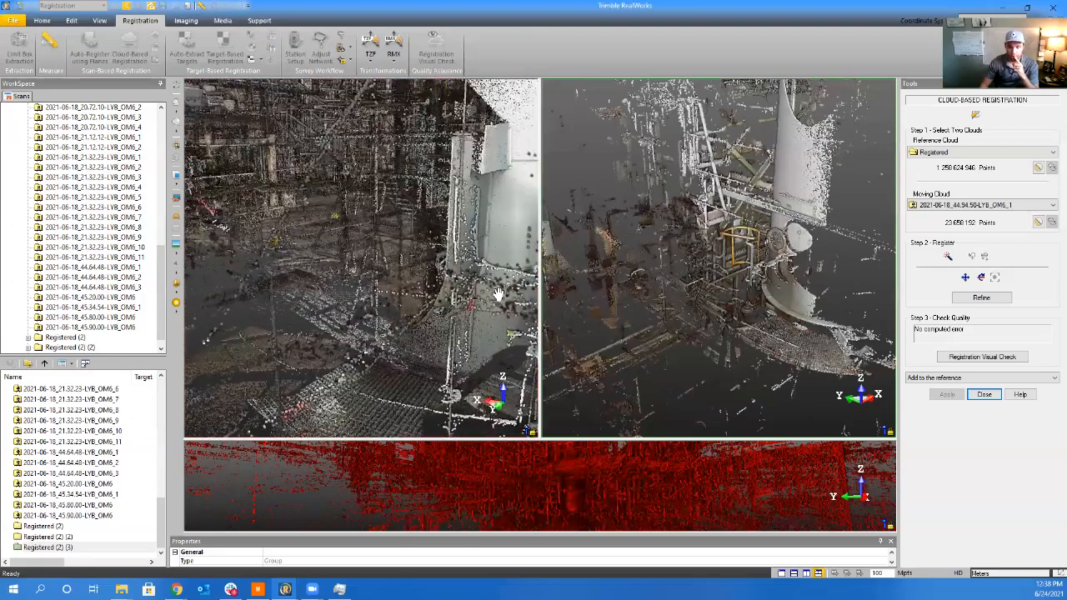
pyautogui.scroll(3, 444, 242)
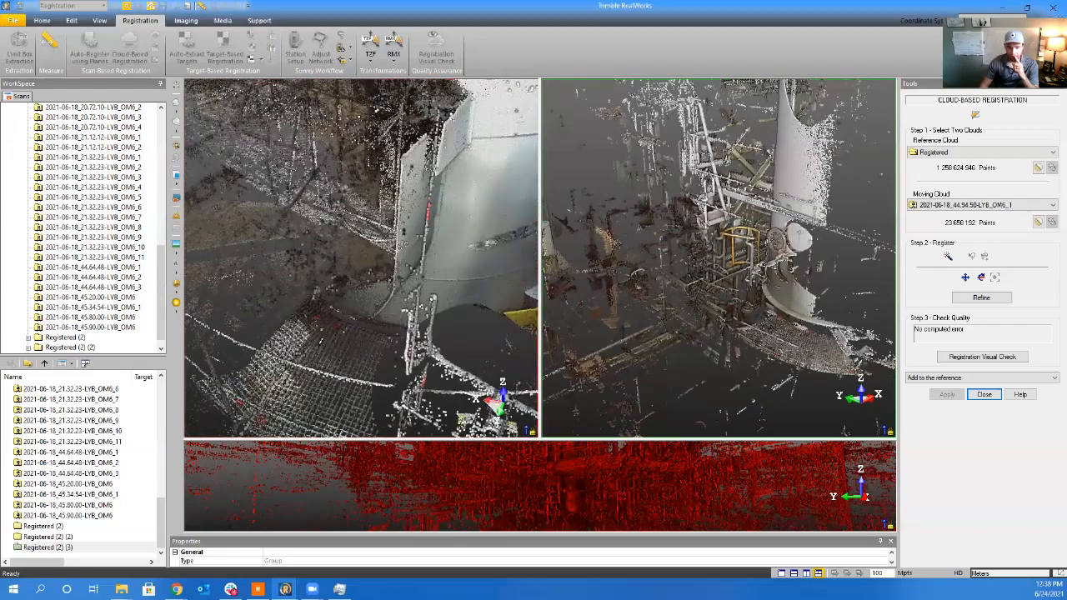
pyautogui.scroll(5, 785, 325)
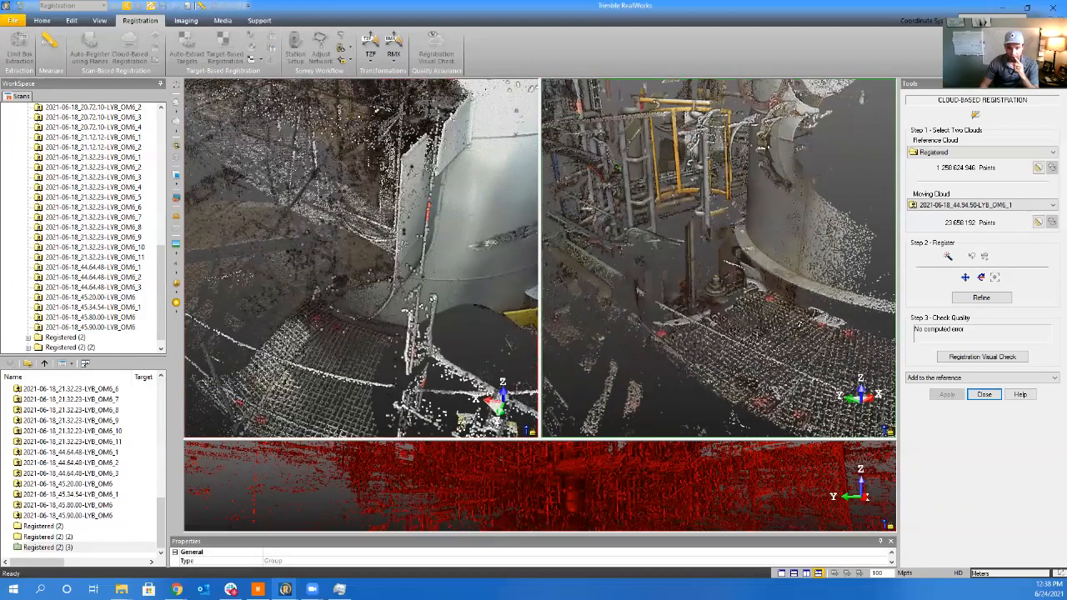
# Compare the white vessel and its grating platform in the Registered reference with the moving scan from several angles
pyautogui.moveTo(717, 317); pyautogui.dragTo(821, 325)
pyautogui.moveTo(623, 326); pyautogui.dragTo(922, 310, button='middle')
pyautogui.moveTo(800, 313); pyautogui.dragTo(477, 311)
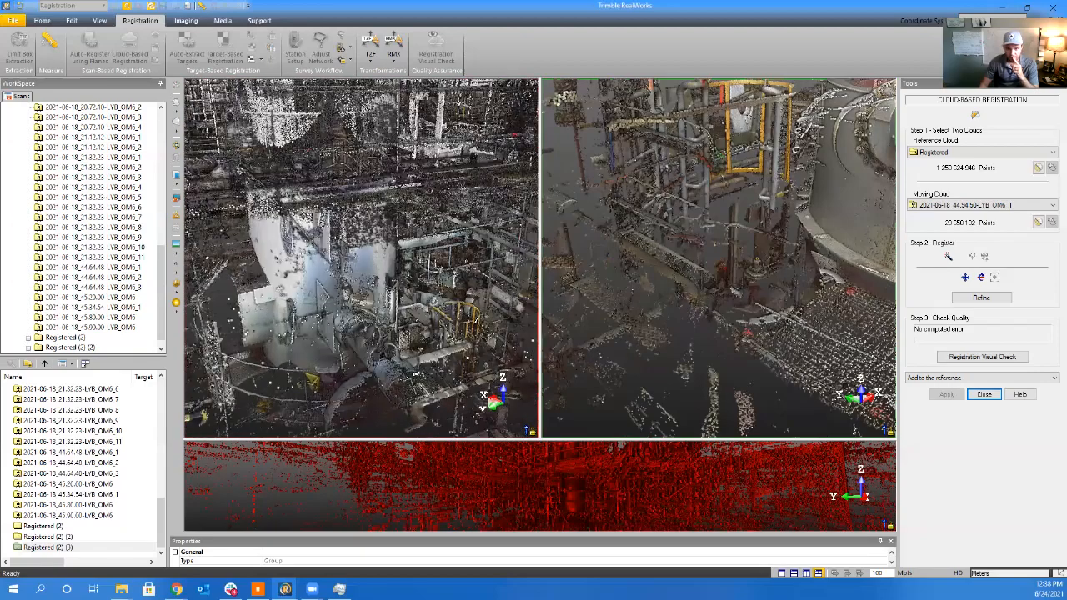
pyautogui.moveTo(477, 338); pyautogui.dragTo(258, 318)
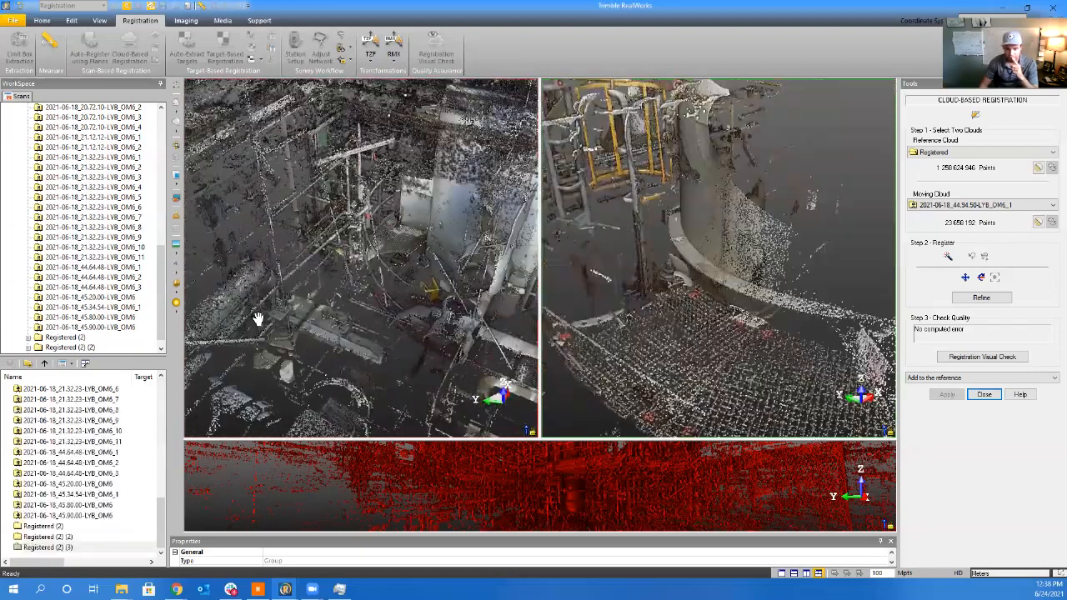
pyautogui.moveTo(414, 317); pyautogui.dragTo(174, 305, button='middle')
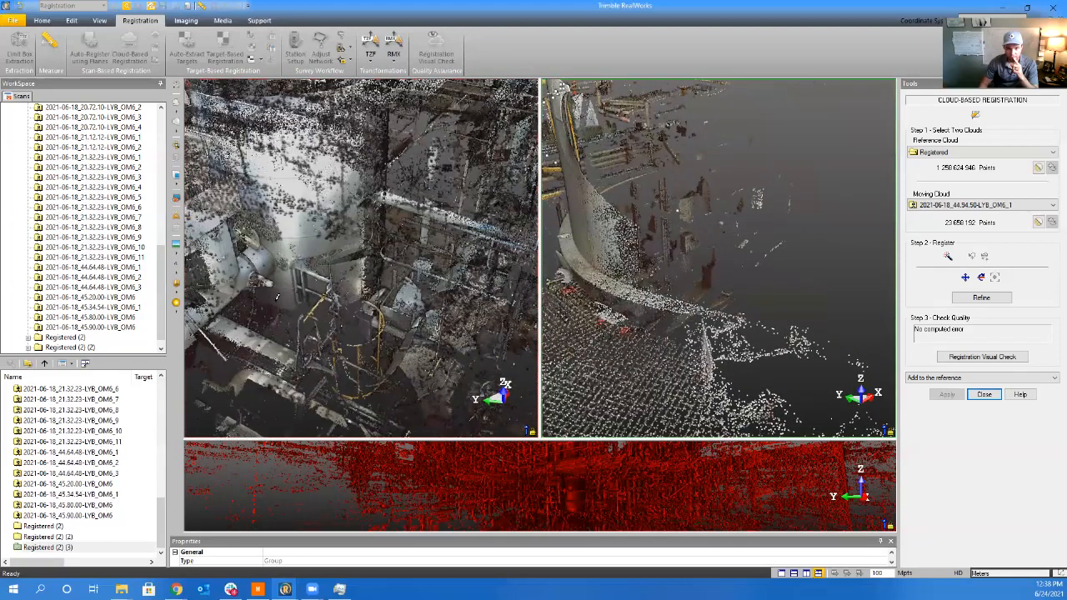
pyautogui.moveTo(474, 356); pyautogui.dragTo(577, 376, button='middle')
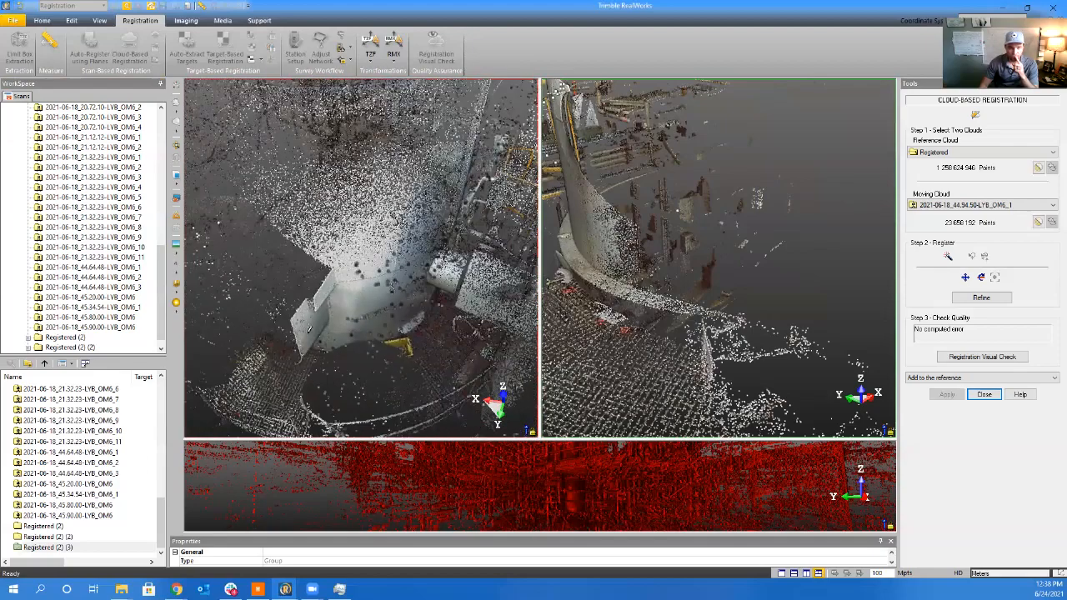
pyautogui.scroll(-3, 676, 319)
pyautogui.moveTo(676, 319); pyautogui.dragTo(639, 313)
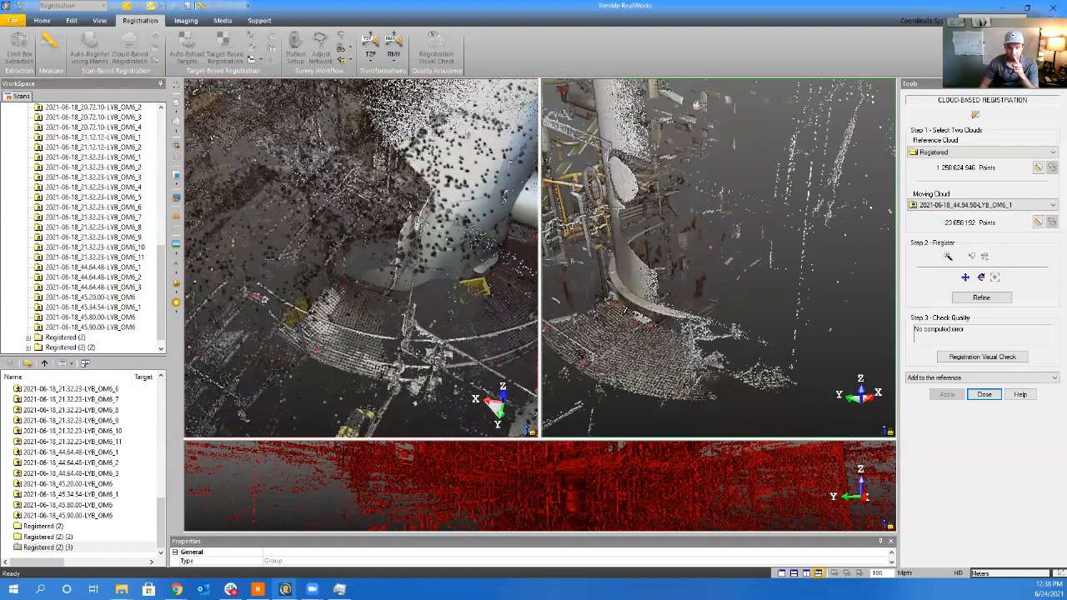
# Examine the tall white vessel, its adjoining pipe and the yellow ladder cage in both the Registered reference and the moving scan
pyautogui.moveTo(639, 312); pyautogui.dragTo(730, 347, button='middle')
pyautogui.moveTo(730, 347); pyautogui.dragTo(830, 272)
pyautogui.moveTo(869, 271); pyautogui.dragTo(423, 311)
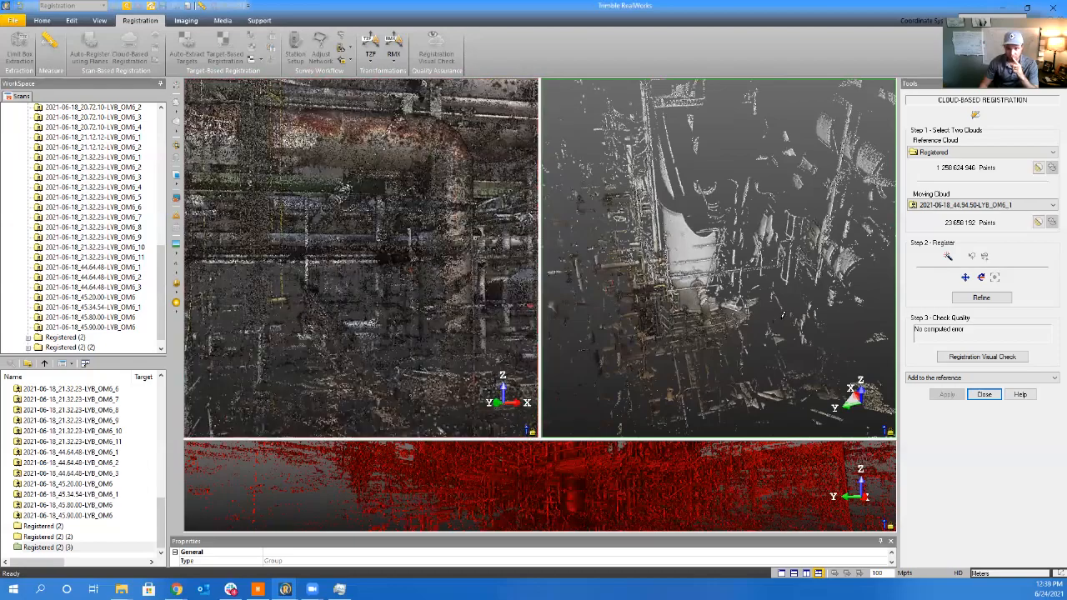
pyautogui.moveTo(744, 296)
pyautogui.mouseDown()
pyautogui.moveTo(832, 302)
pyautogui.moveTo(727, 299)
pyautogui.mouseUp()
pyautogui.moveTo(376, 329); pyautogui.dragTo(414, 278, button='middle')
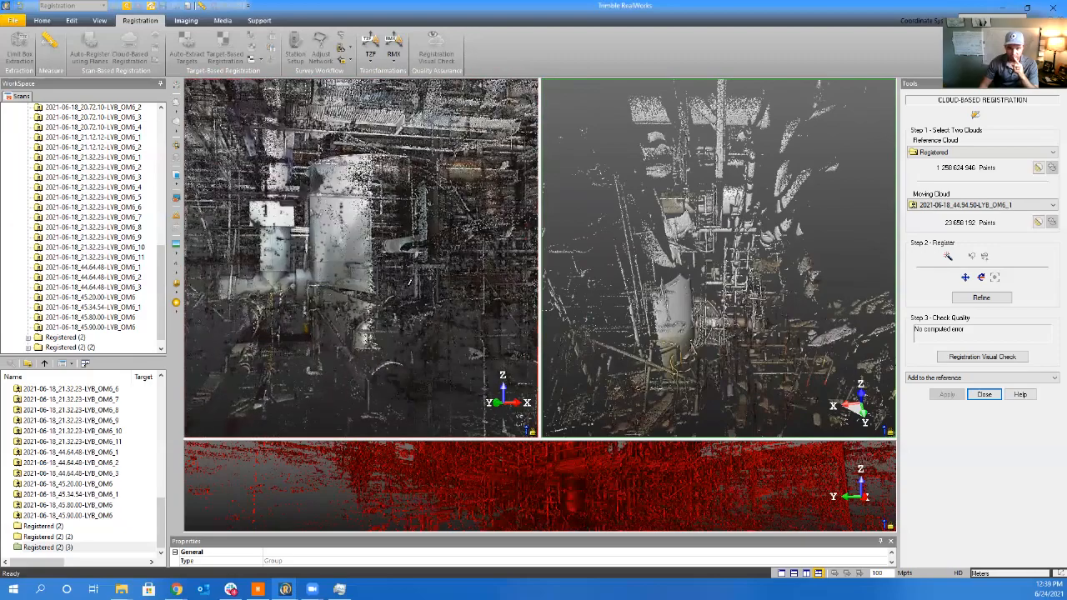
pyautogui.scroll(2, 409, 283)
pyautogui.moveTo(377, 311); pyautogui.dragTo(433, 335)
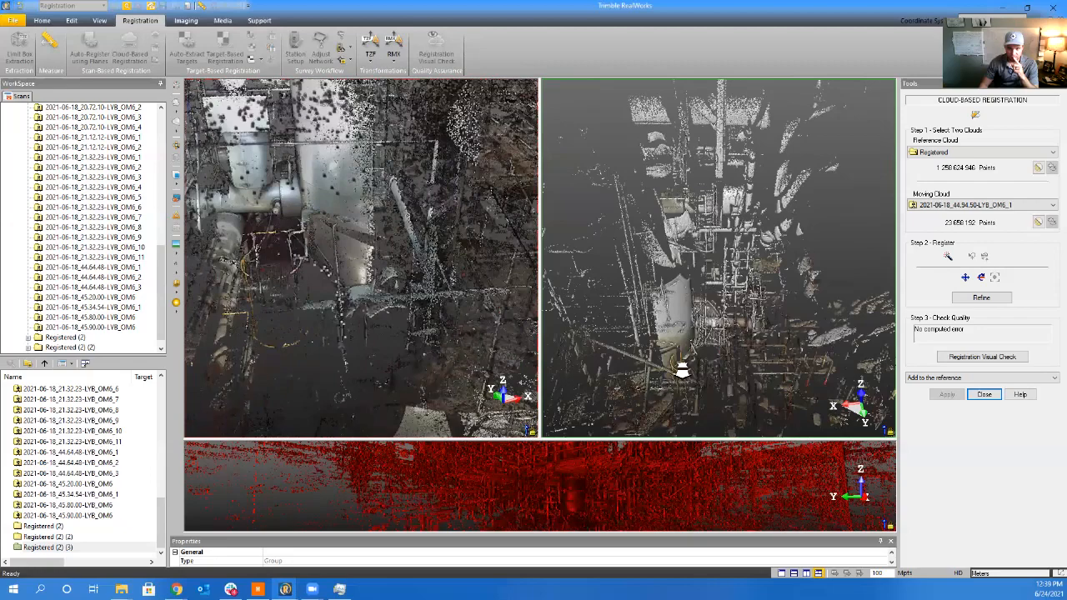
pyautogui.scroll(5, 683, 371)
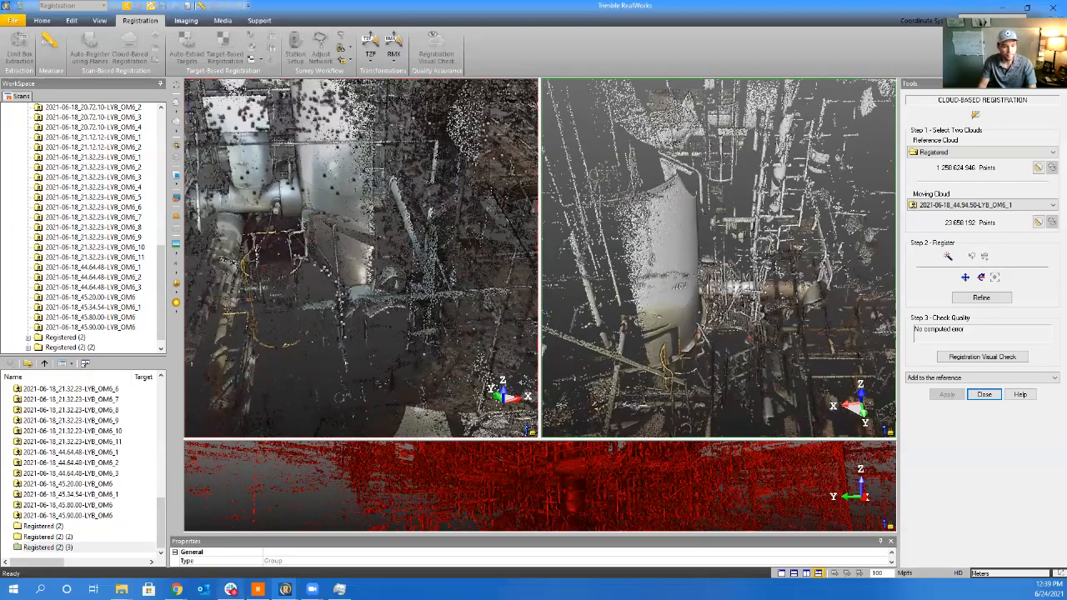
# Switch to the Ei Everywhere map in the browser, search for scan 44.94.50 and show its location on the facility map
pyautogui.click(177, 589)
pyautogui.click(288, 530)
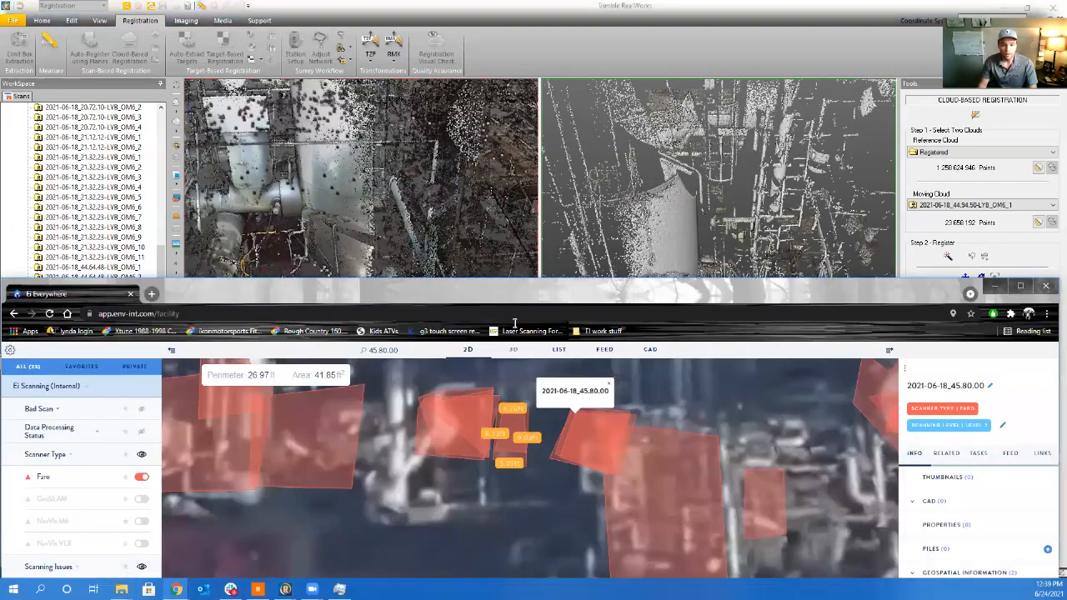
pyautogui.click(391, 351)
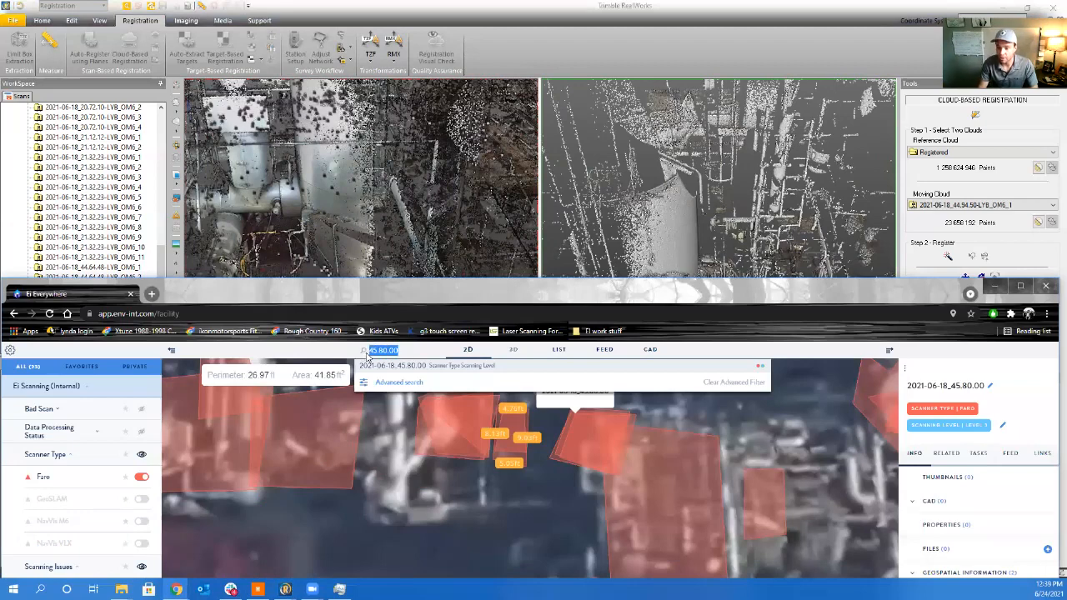
pyautogui.write('44')
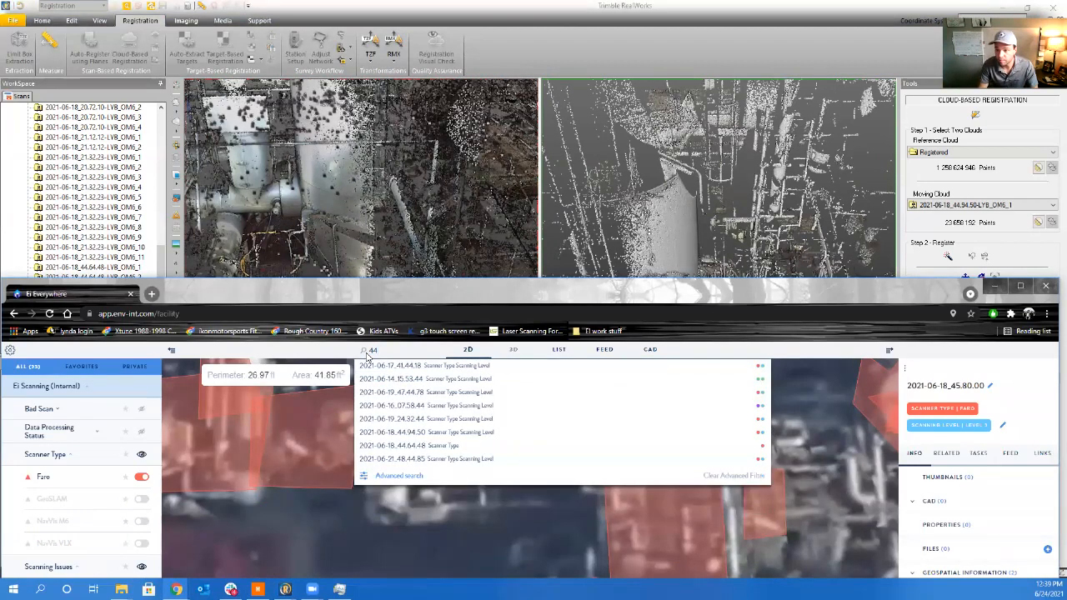
pyautogui.write('.94.50')
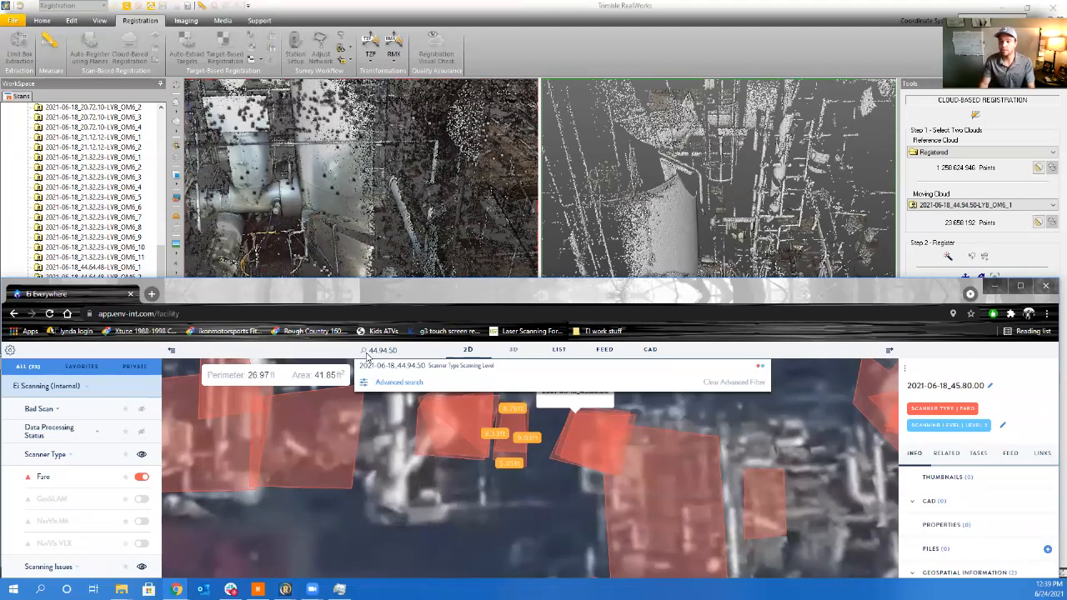
pyautogui.click(416, 369)
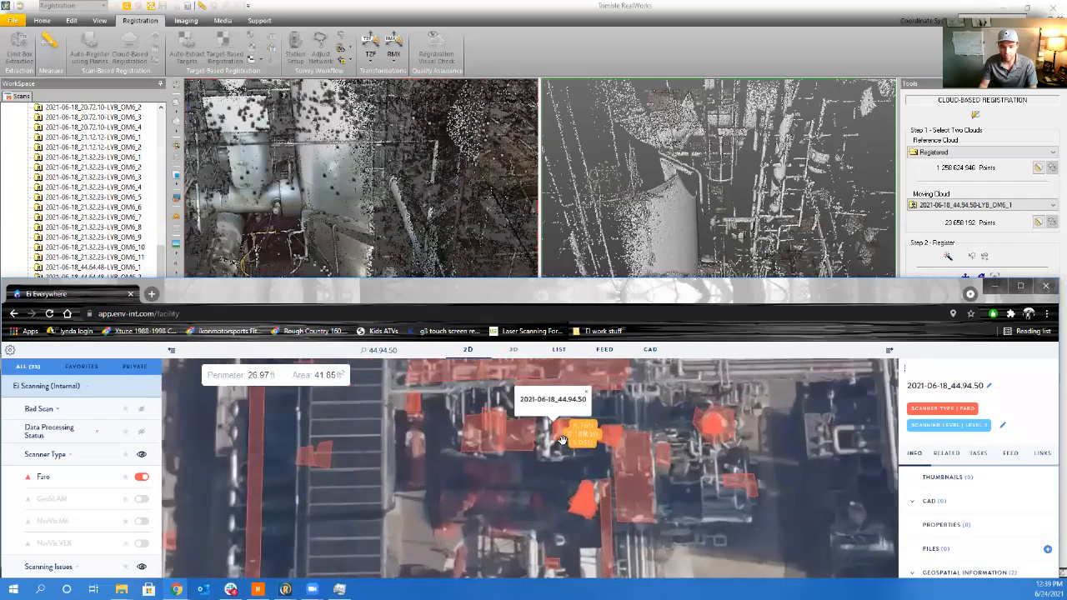
pyautogui.scroll(-5, 316, 226)
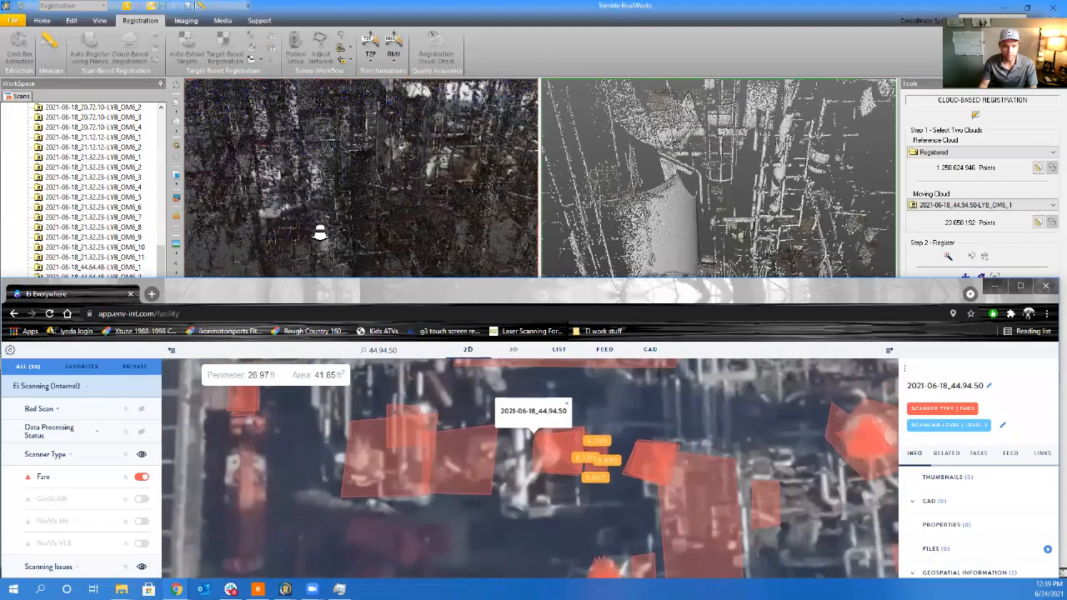
# In RealWorks, view the Registered reference from above and compare its layout with the area around scan 44.94.50 on the facility map
pyautogui.moveTo(315, 227); pyautogui.dragTo(408, 369)
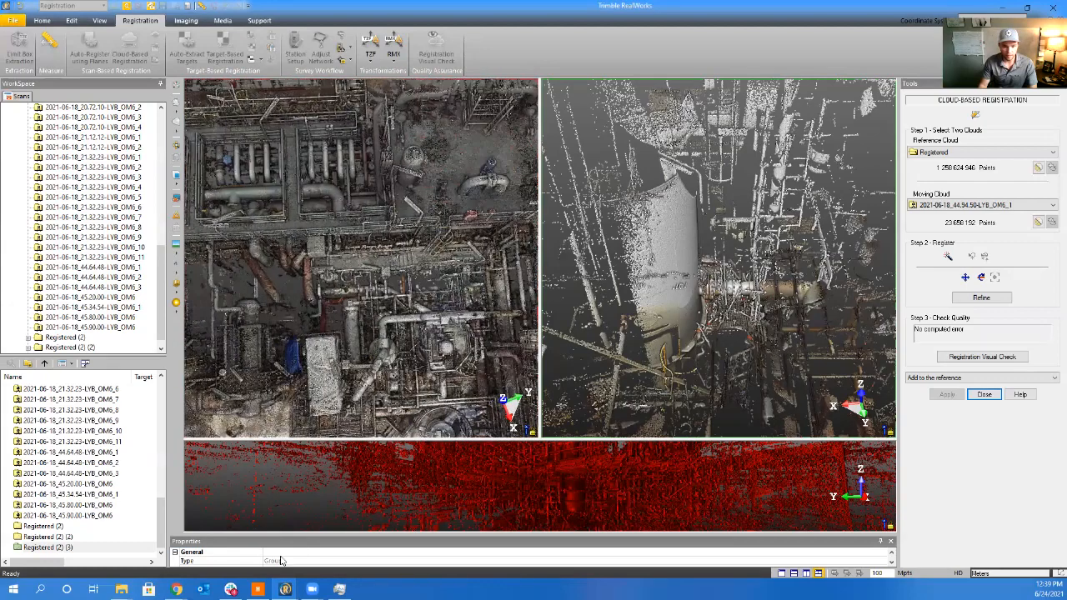
pyautogui.click(177, 589)
pyautogui.click(284, 541)
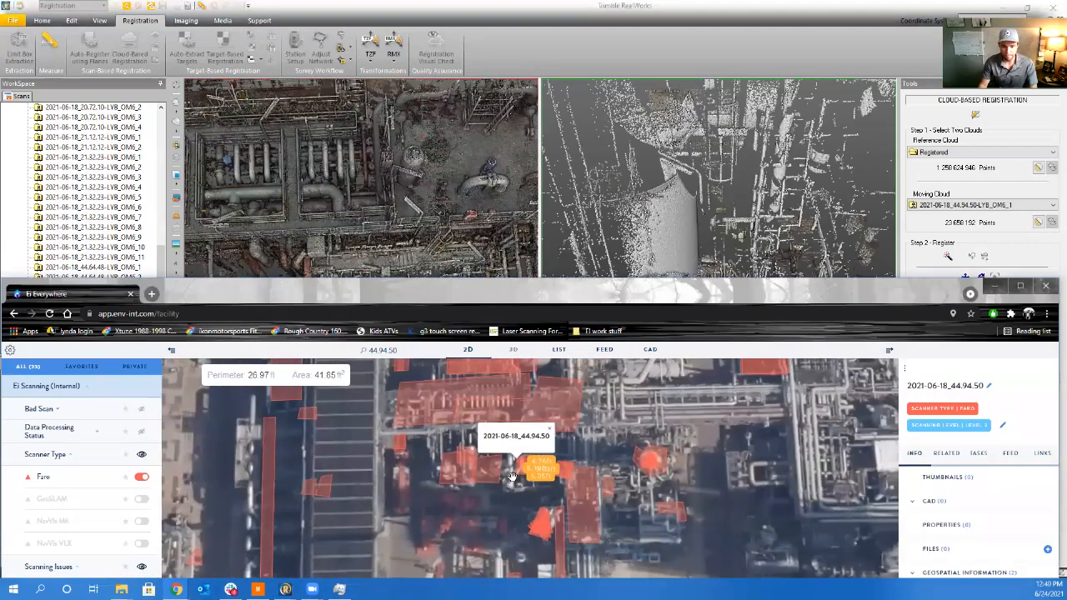
pyautogui.scroll(-4, 350, 248)
# Search the Registered reference around the mapped location of scan 44.94.50 for the moving scan's vessel and piping
pyautogui.moveTo(361, 250); pyautogui.dragTo(373, 220, button='middle')
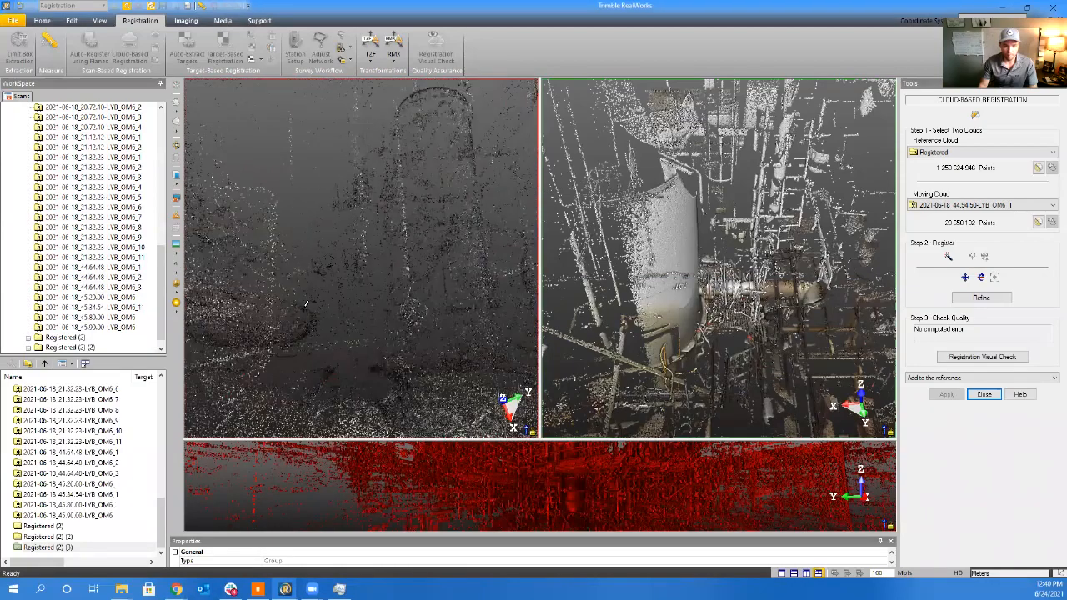
pyautogui.moveTo(319, 255); pyautogui.dragTo(320, 306, button='middle')
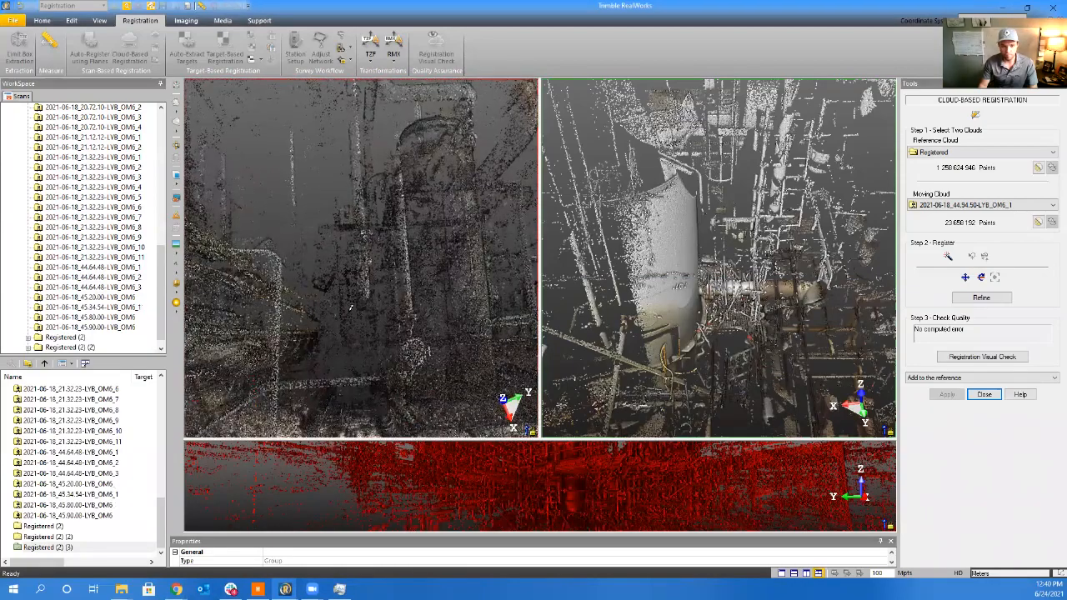
pyautogui.moveTo(337, 330); pyautogui.dragTo(340, 277)
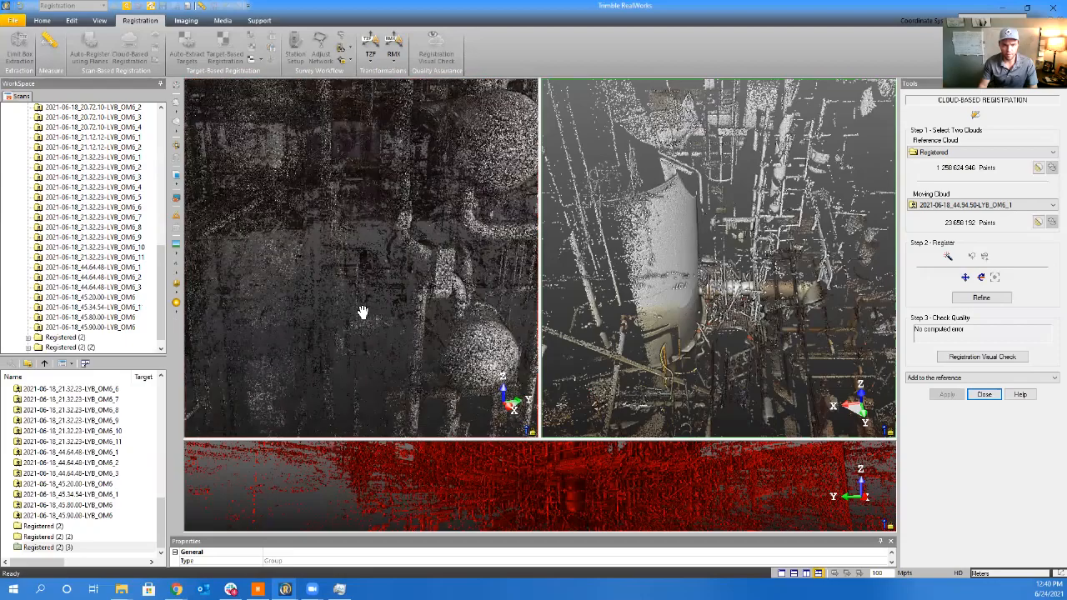
pyautogui.moveTo(631, 273); pyautogui.dragTo(634, 225)
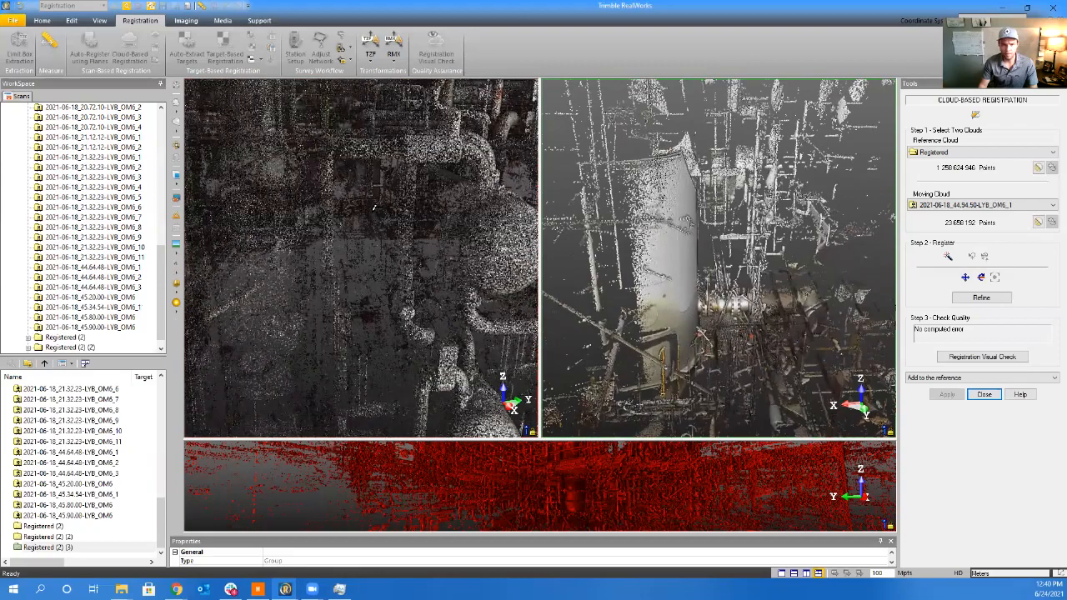
pyautogui.moveTo(374, 207); pyautogui.dragTo(358, 350, button='middle')
pyautogui.scroll(3, 355, 275)
pyautogui.moveTo(350, 250); pyautogui.dragTo(340, 322, button='middle')
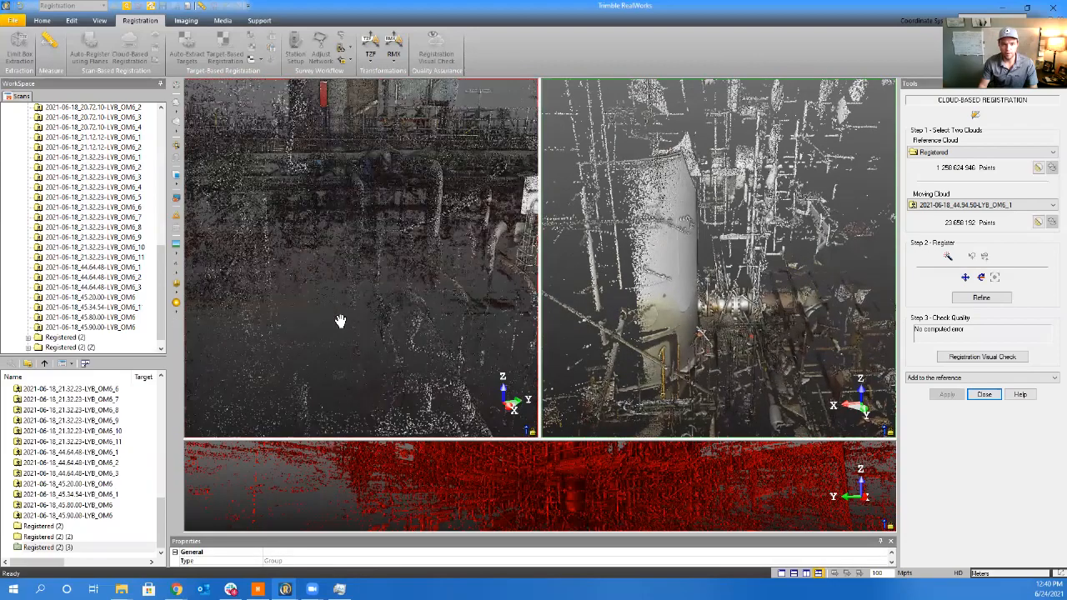
pyautogui.moveTo(340, 319); pyautogui.dragTo(320, 290)
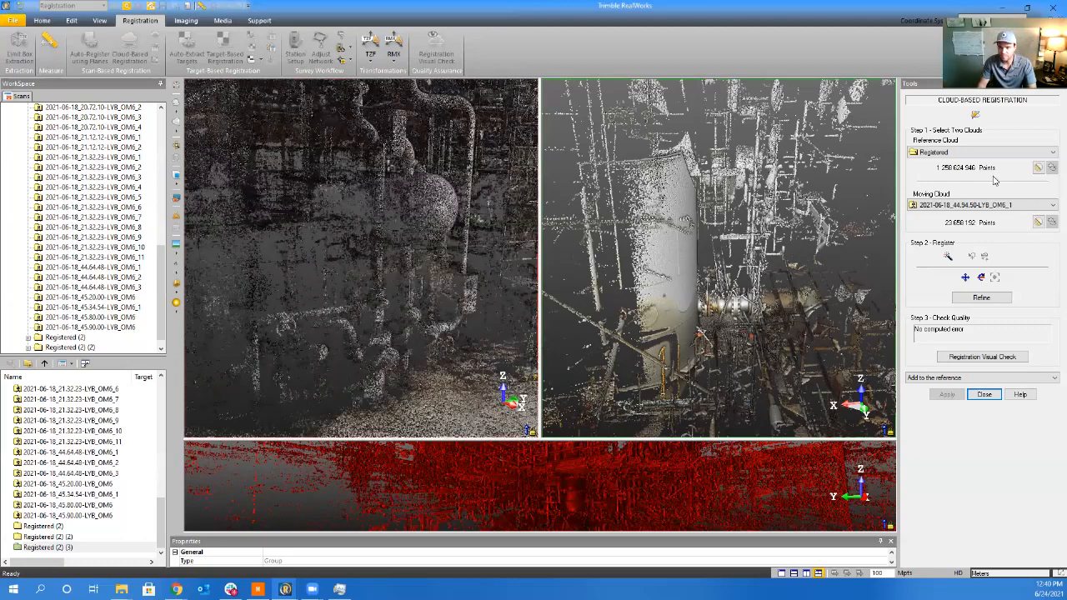
# Keep 2021-06-18_44.94.50-LYB_OM6_1 as the moving cloud and set the reference cloud to 2021-06-18_44.94.50-LYB_OM6_2
pyautogui.click(977, 205)
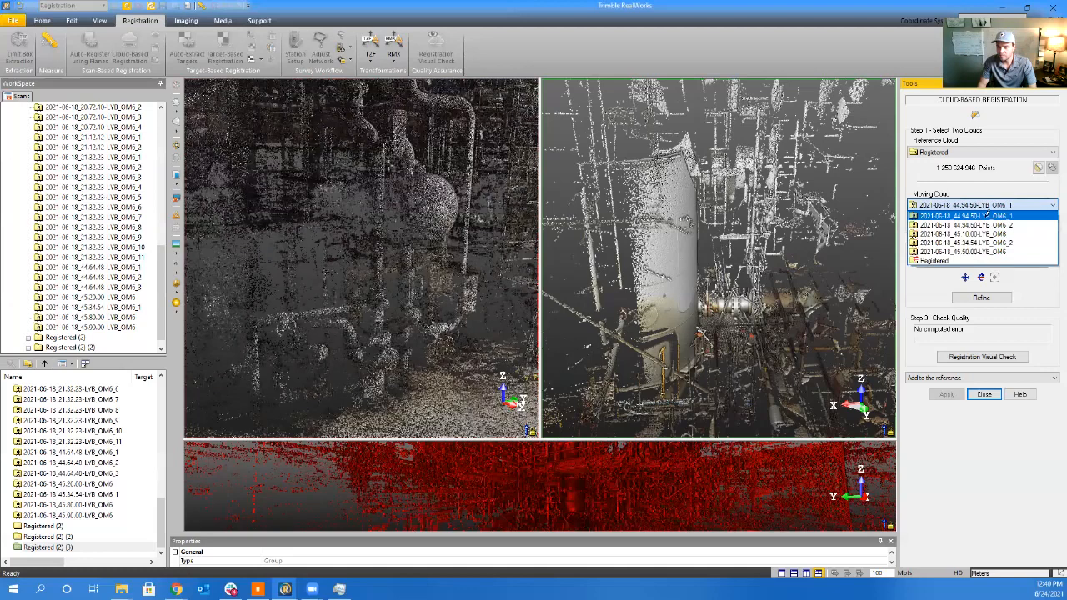
pyautogui.click(987, 216)
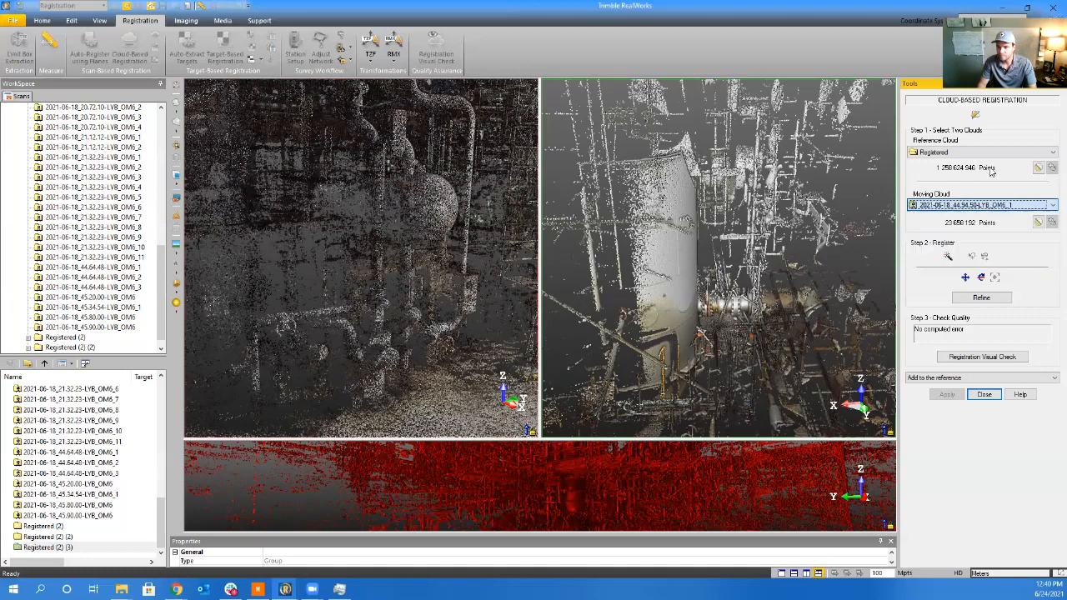
pyautogui.click(993, 155)
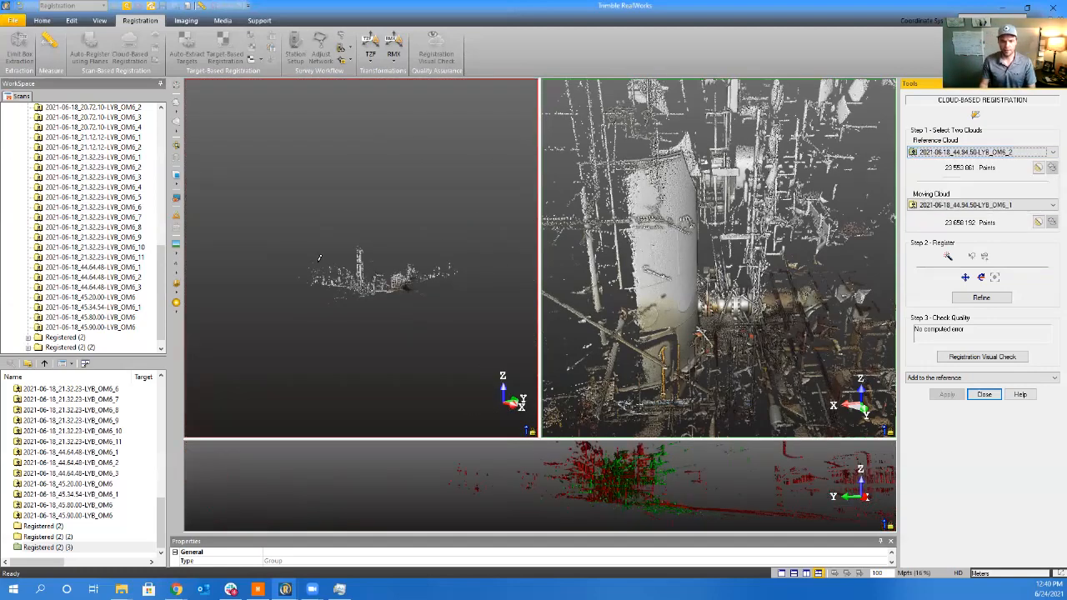
# Examine reference scan 2021-06-18_44.94.50-LYB_OM6_2 around its equipment, ladder and vessel, alongside the moving scan's white vessel
pyautogui.scroll(3, 362, 292)
pyautogui.scroll(5, 363, 293)
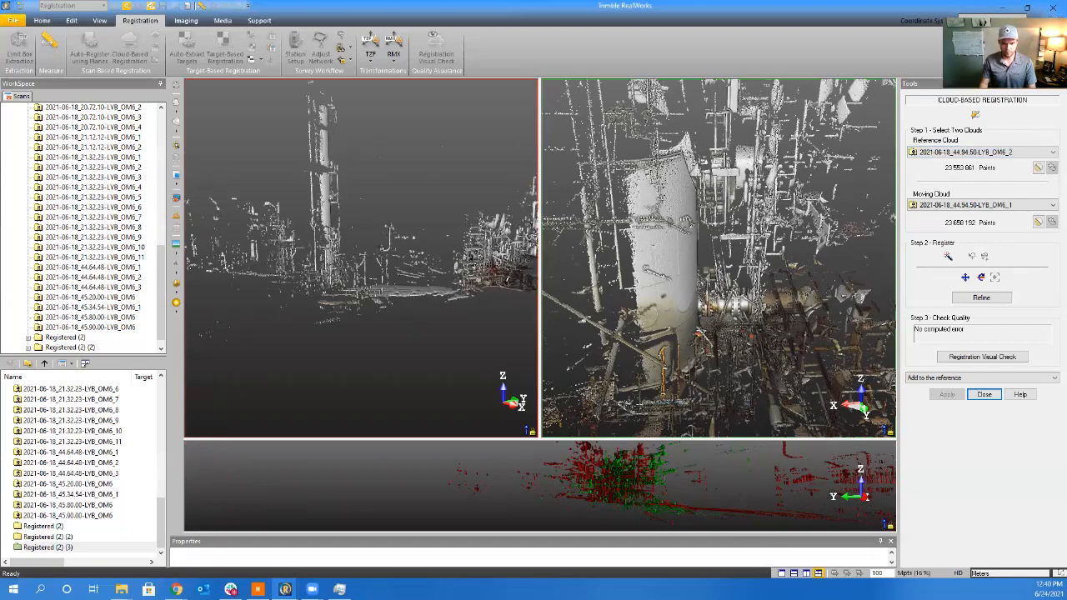
pyautogui.scroll(4, 483, 285)
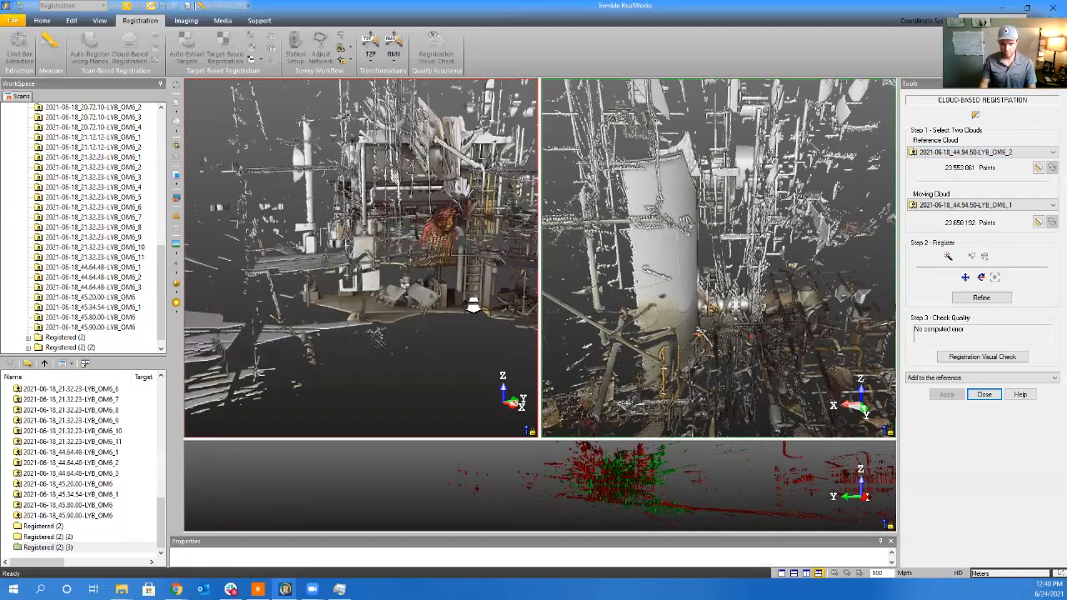
pyautogui.scroll(2, 615, 517)
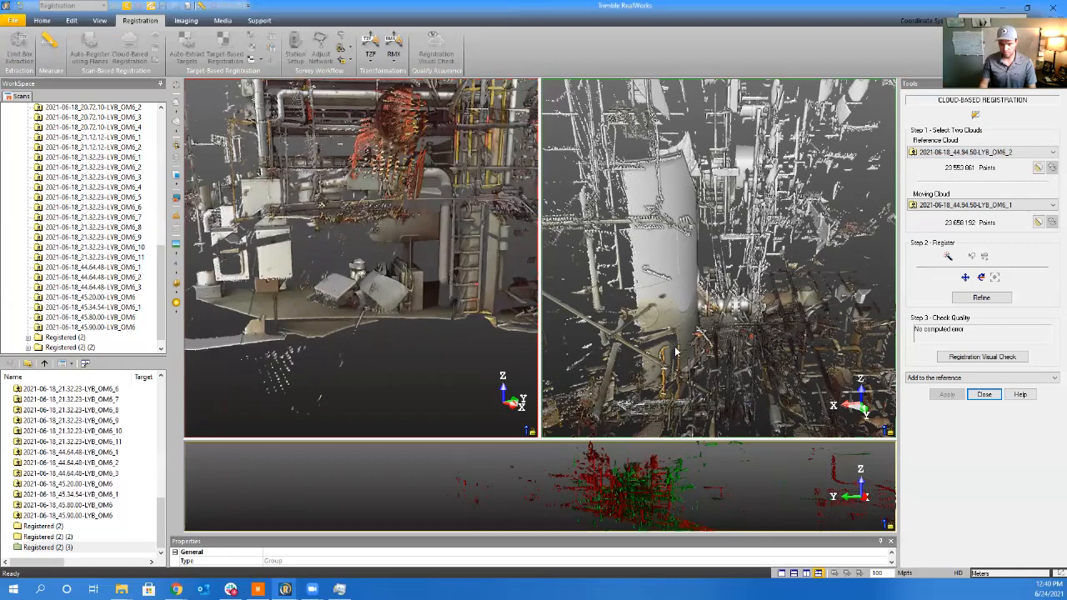
pyautogui.moveTo(676, 352); pyautogui.dragTo(687, 323)
pyautogui.scroll(3, 687, 323)
pyautogui.moveTo(332, 242); pyautogui.dragTo(259, 252, button='middle')
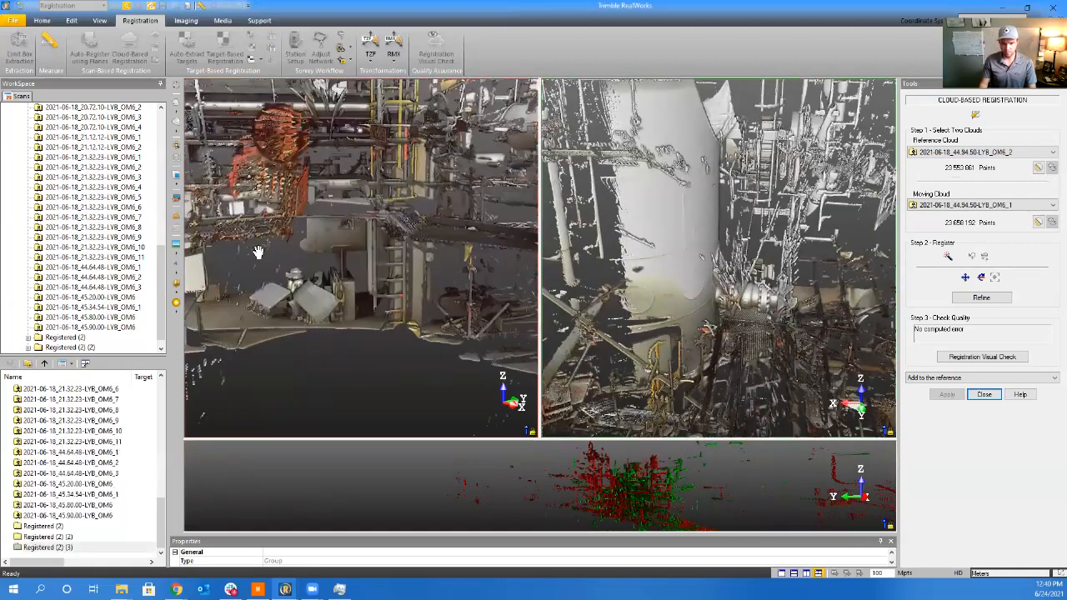
pyautogui.moveTo(313, 290); pyautogui.dragTo(267, 366)
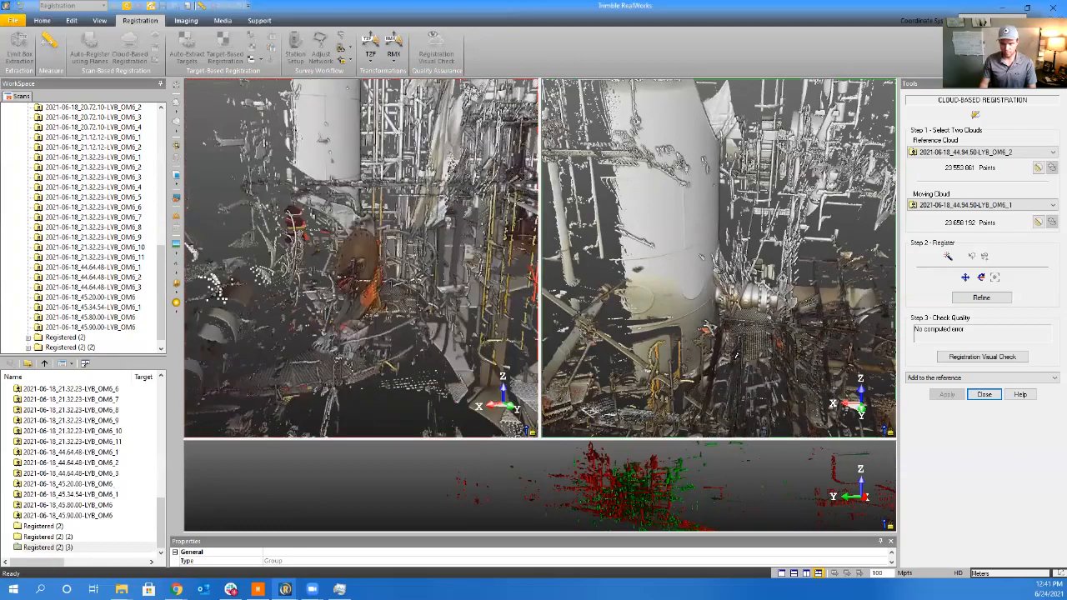
# Compare the grating and flanged pipe beside the moving scan's vessel with the round flange and surrounding structure in the reference scan
pyautogui.moveTo(743, 323); pyautogui.dragTo(757, 286, button='middle')
pyautogui.scroll(3, 390, 304)
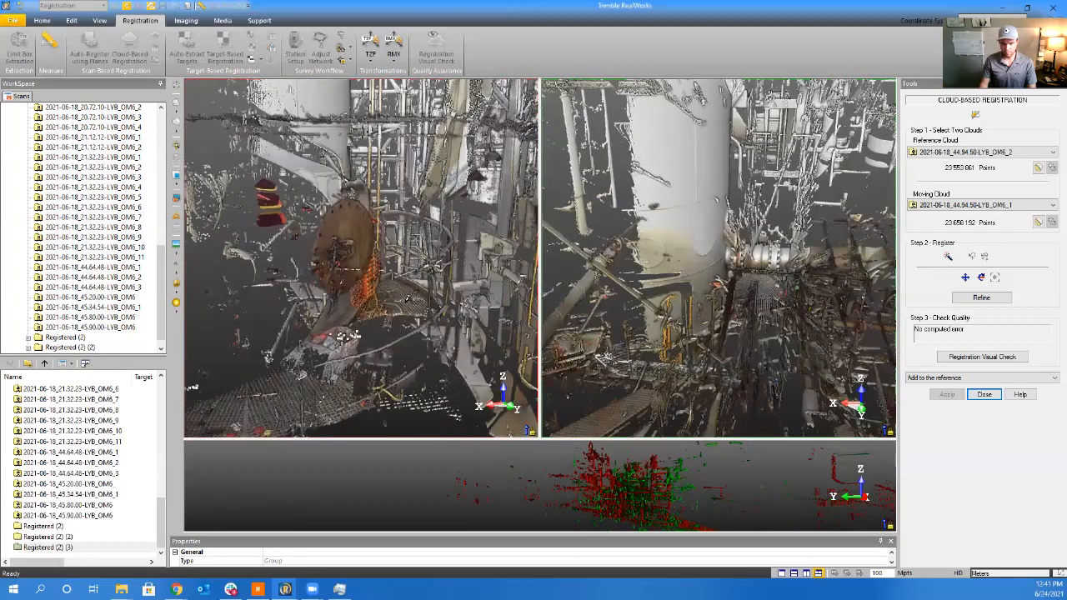
pyautogui.scroll(3, 758, 287)
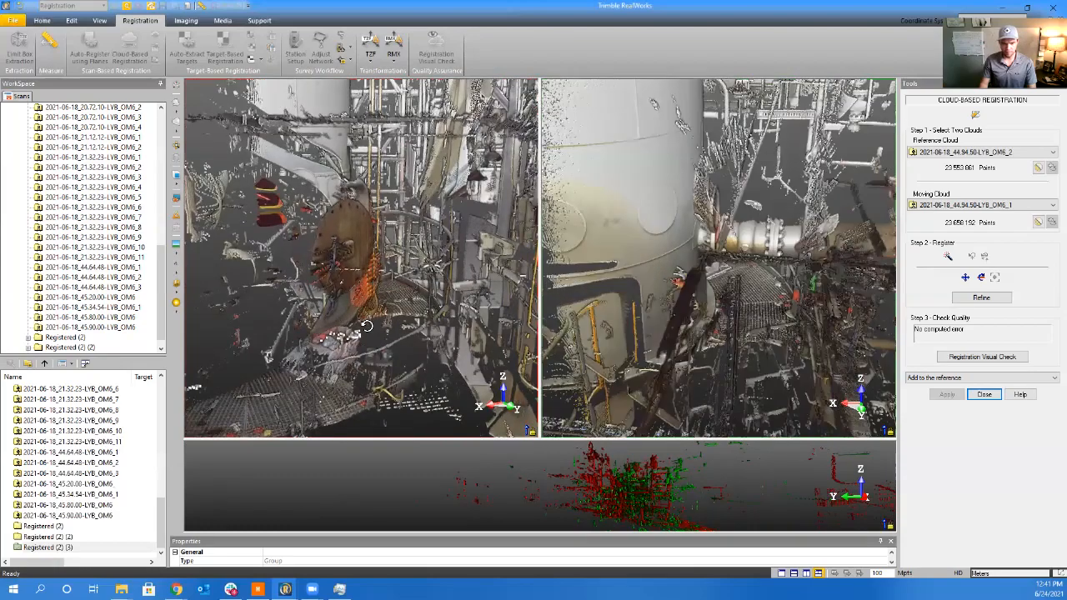
pyautogui.moveTo(365, 325); pyautogui.dragTo(282, 342)
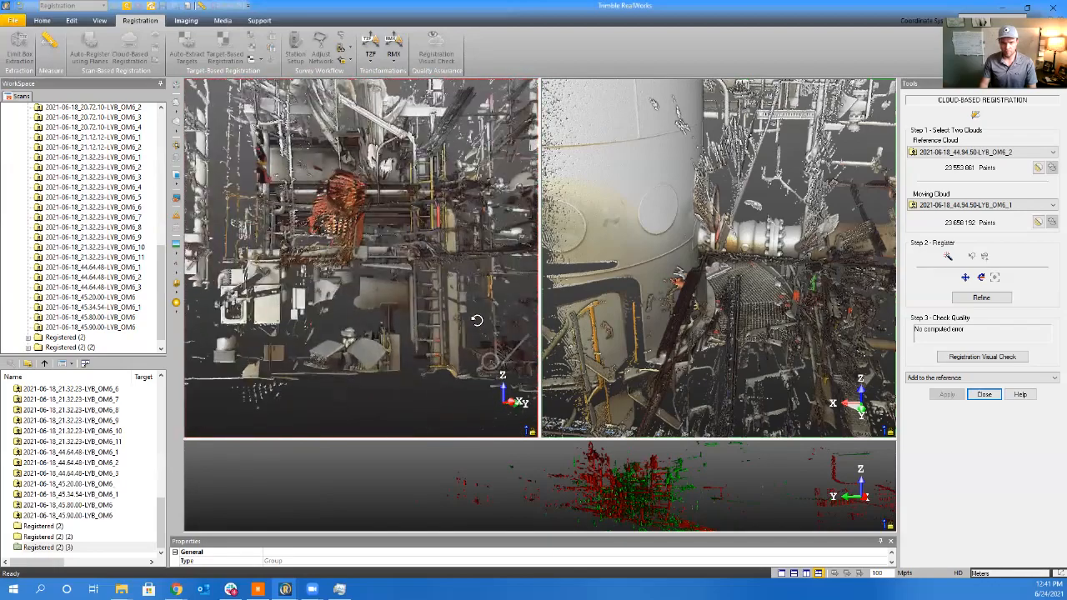
pyautogui.moveTo(508, 307); pyautogui.dragTo(244, 302)
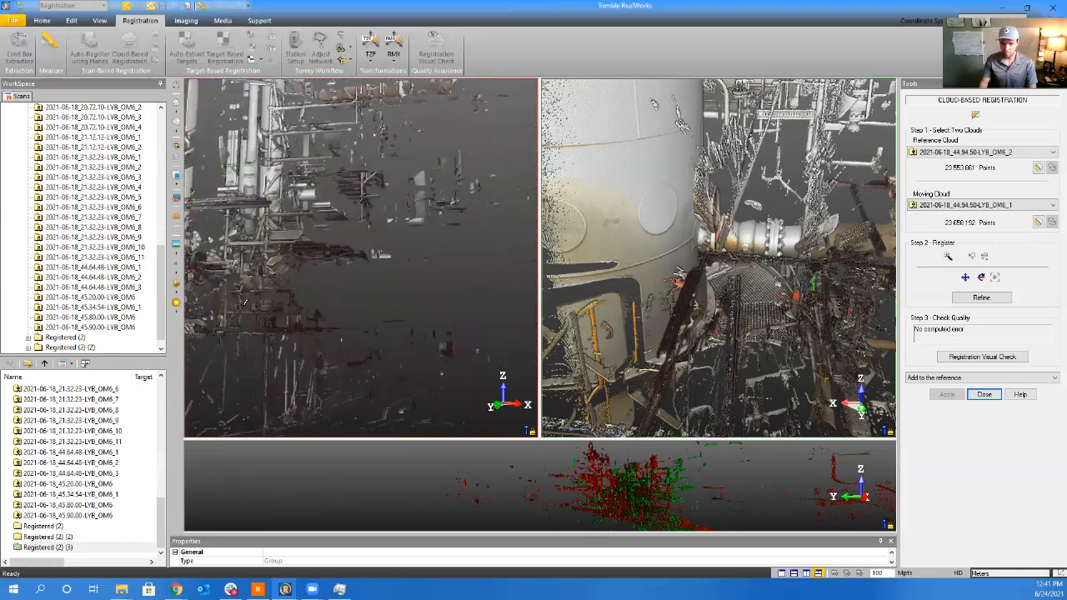
# Compare the vessel platforms, ladders and surrounding pipework in moving scan LYB_OM6_1 and reference scan LYB_OM6_2 for shared features
pyautogui.moveTo(327, 342); pyautogui.dragTo(371, 379, button='middle')
pyautogui.moveTo(372, 379); pyautogui.dragTo(376, 365)
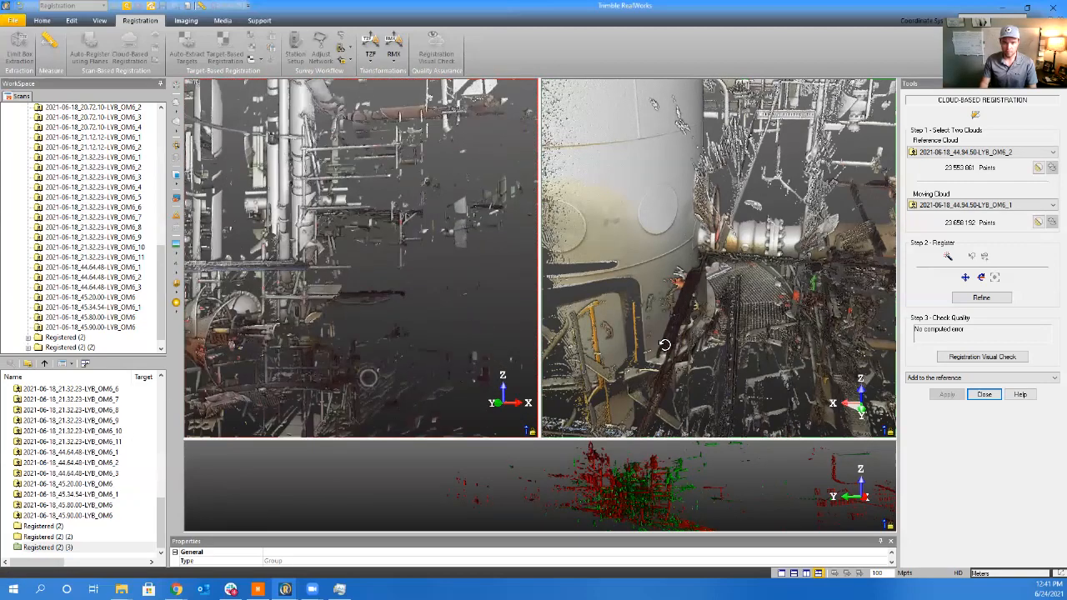
pyautogui.moveTo(639, 256); pyautogui.dragTo(502, 300)
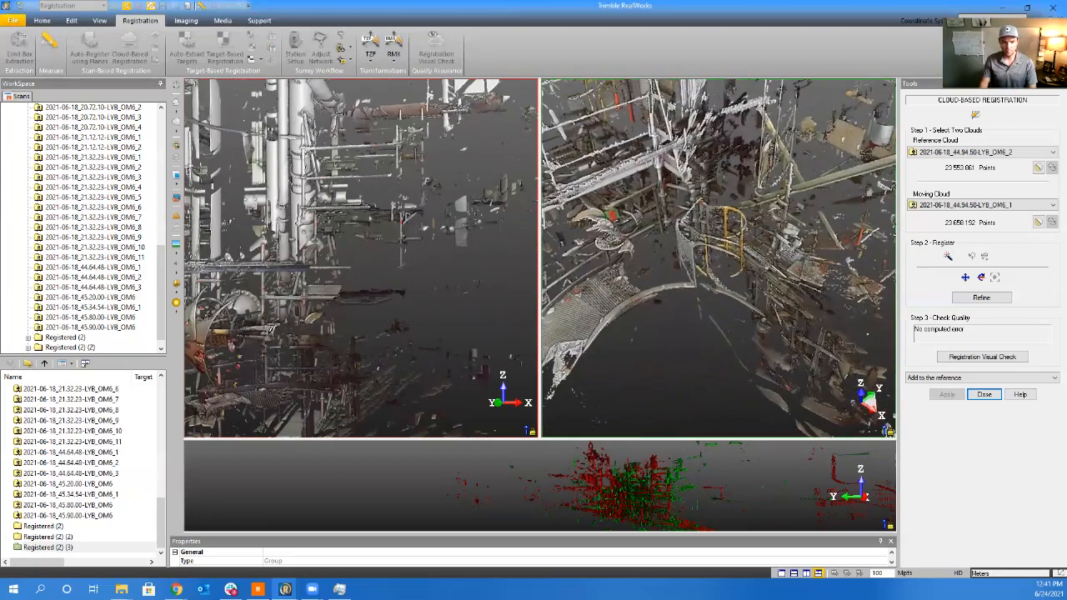
pyautogui.moveTo(236, 330); pyautogui.dragTo(400, 337)
pyautogui.moveTo(714, 355); pyautogui.dragTo(724, 350)
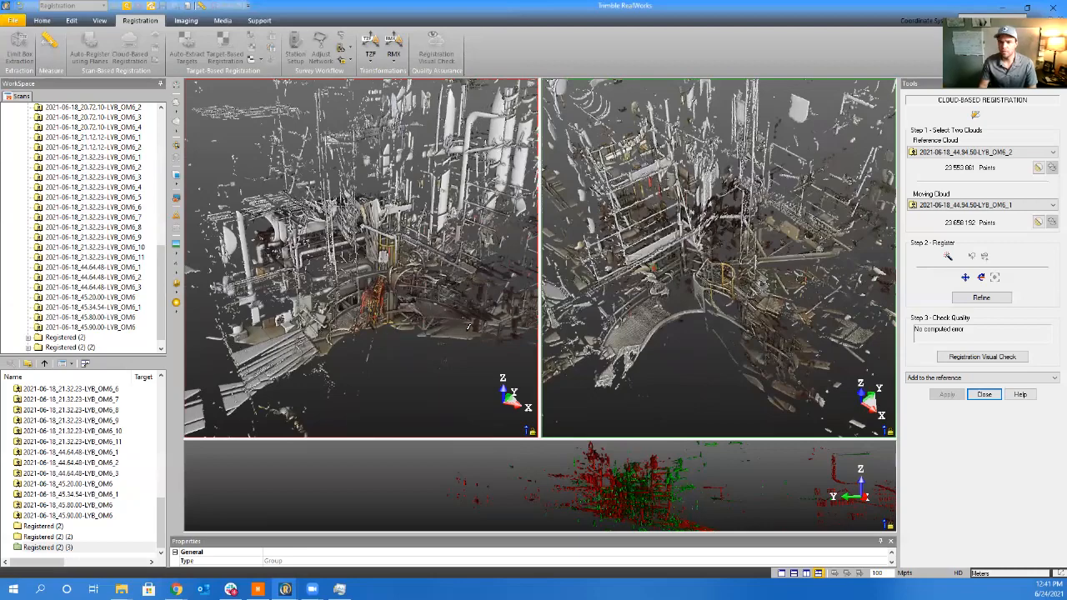
pyautogui.moveTo(741, 347); pyautogui.dragTo(739, 319)
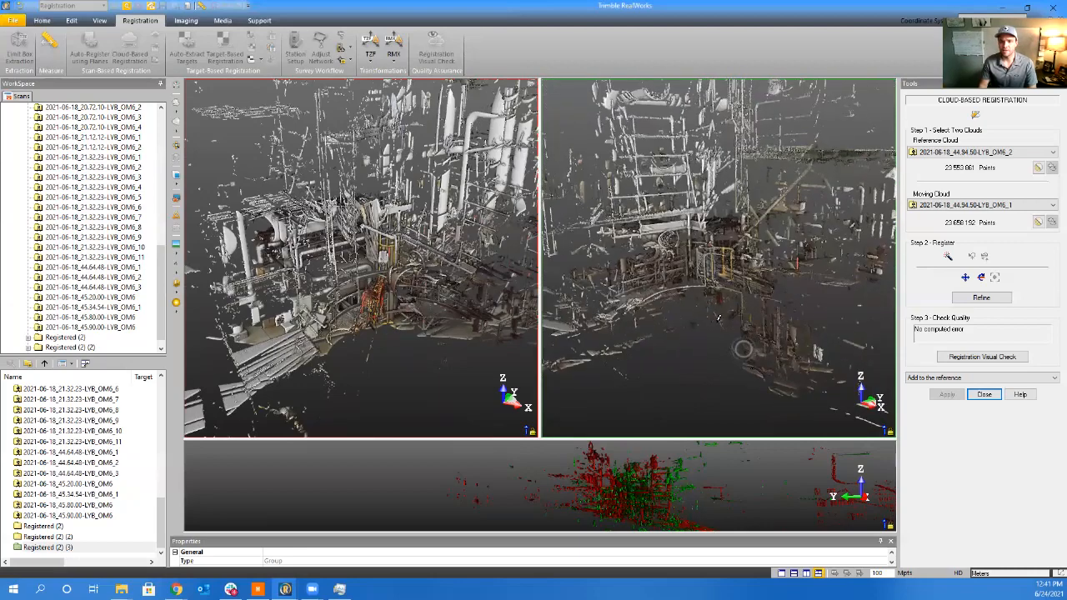
pyautogui.moveTo(429, 354); pyautogui.dragTo(369, 197)
pyautogui.moveTo(367, 244); pyautogui.dragTo(366, 248)
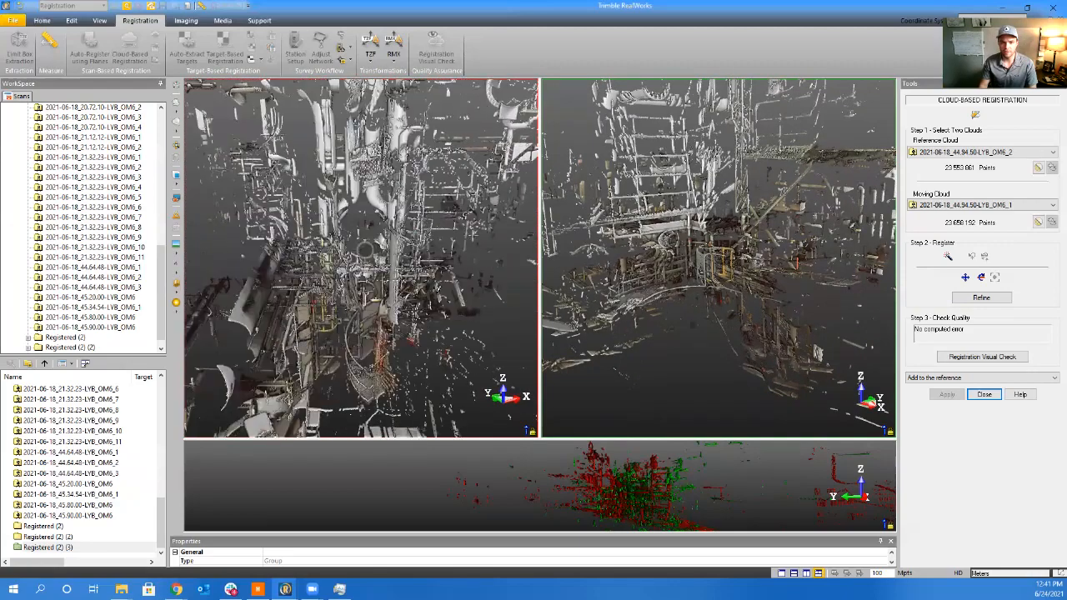
pyautogui.moveTo(286, 289); pyautogui.dragTo(691, 329)
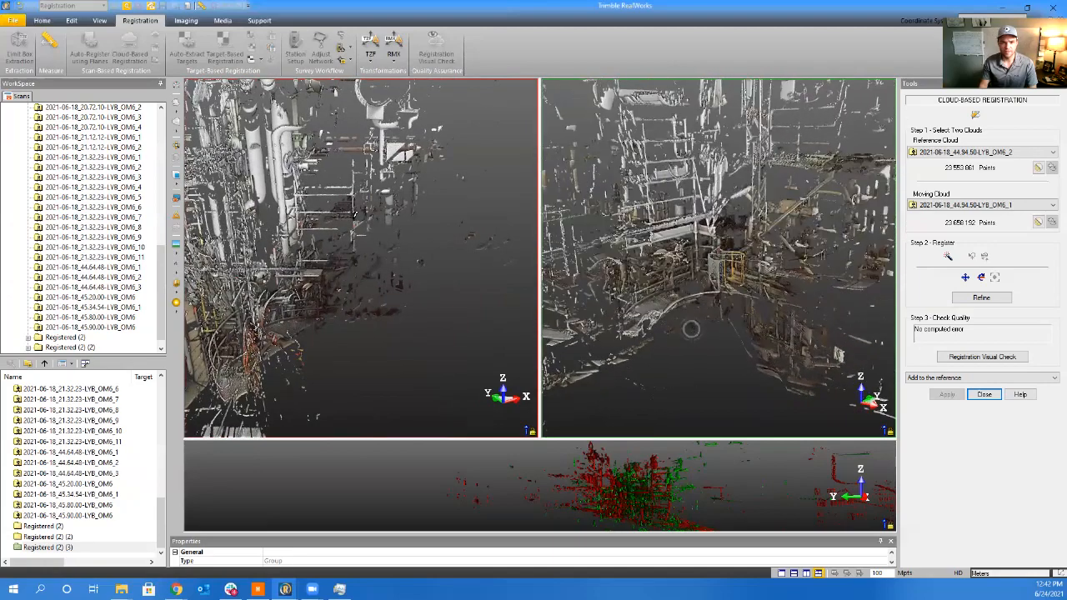
pyautogui.scroll(6, 798, 212)
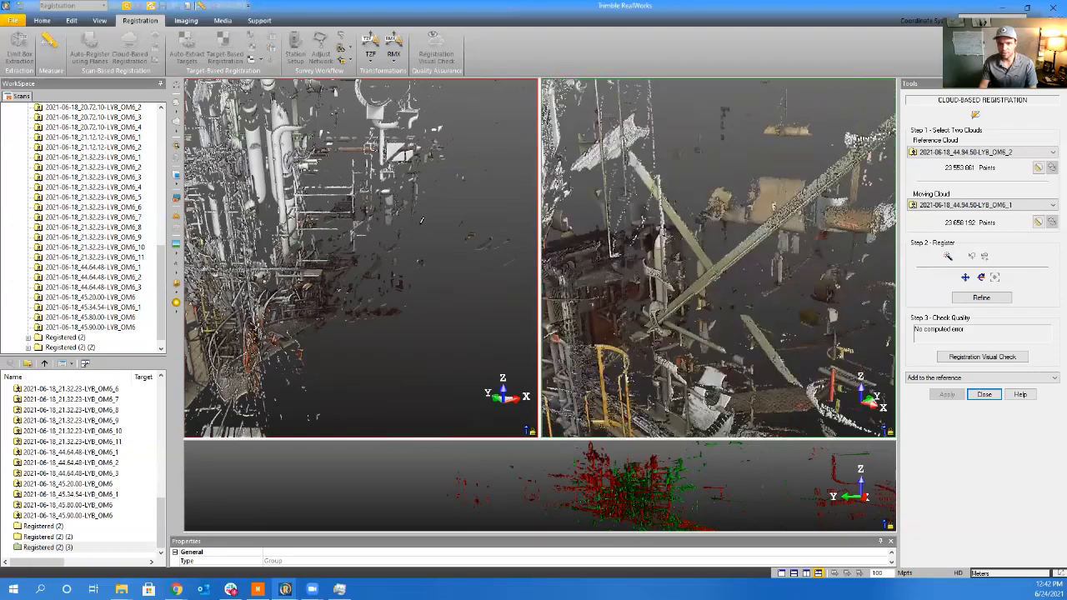
# Examine the curved platforms, yellow ladder gates and grating around the vessel in both scans from matching viewpoints
pyautogui.moveTo(367, 250); pyautogui.dragTo(327, 262)
pyautogui.moveTo(455, 251); pyautogui.dragTo(774, 206, button='middle')
pyautogui.moveTo(692, 233); pyautogui.dragTo(488, 275)
pyautogui.moveTo(488, 275); pyautogui.dragTo(381, 297, button='middle')
pyautogui.moveTo(395, 302); pyautogui.dragTo(498, 285)
pyautogui.moveTo(450, 279); pyautogui.dragTo(282, 276, button='middle')
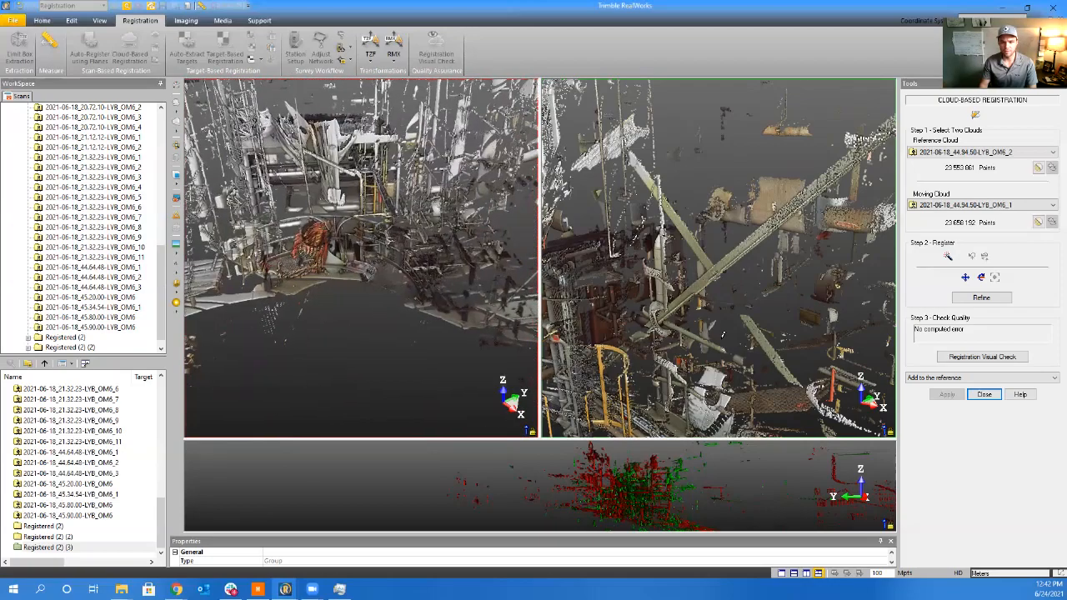
pyautogui.scroll(-3, 693, 334)
pyautogui.moveTo(683, 293); pyautogui.dragTo(739, 265, button='middle')
pyautogui.moveTo(672, 364); pyautogui.dragTo(624, 339)
pyautogui.moveTo(738, 327); pyautogui.dragTo(977, 290, button='middle')
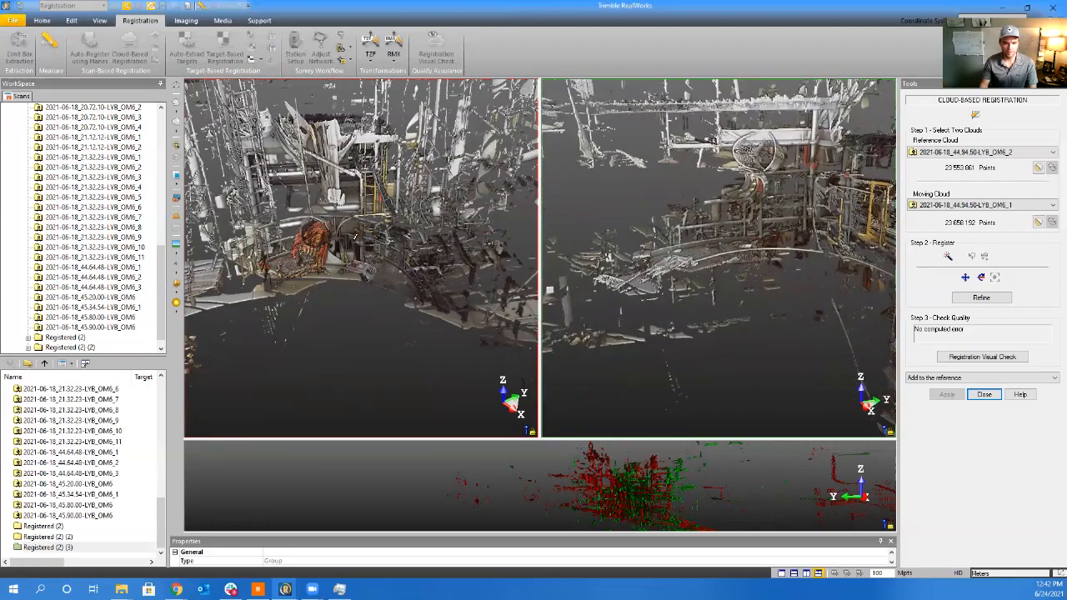
pyautogui.scroll(3, 385, 287)
pyautogui.moveTo(476, 312); pyautogui.dragTo(405, 302)
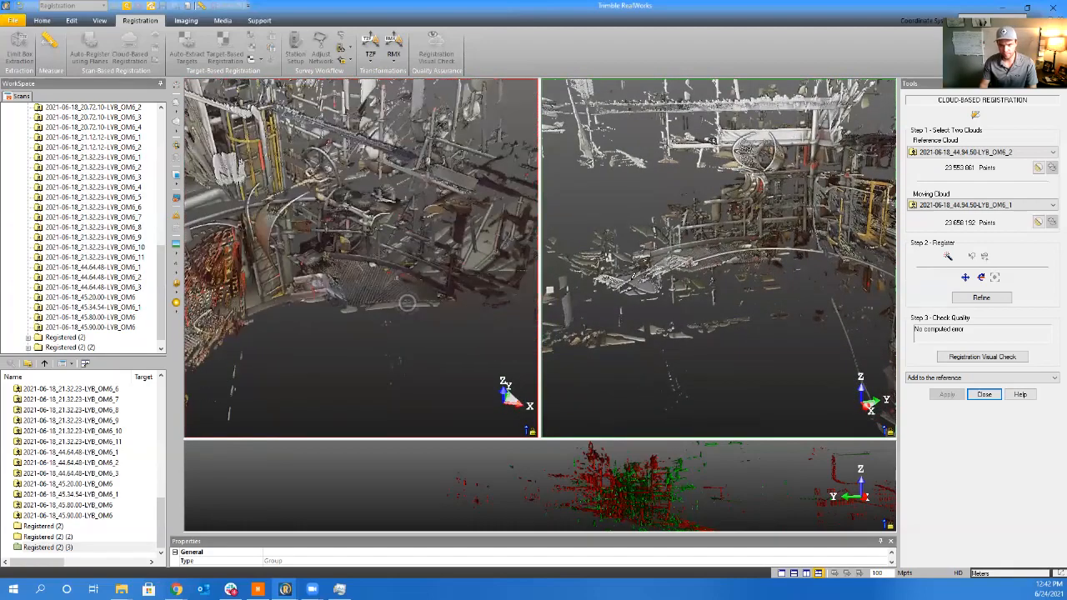
# Pick the first two matching point pairs on the neighbouring red paint spots of the curved grating in both scans
pyautogui.scroll(1, 405, 302)
pyautogui.scroll(2, 712, 267)
pyautogui.scroll(5, 711, 267)
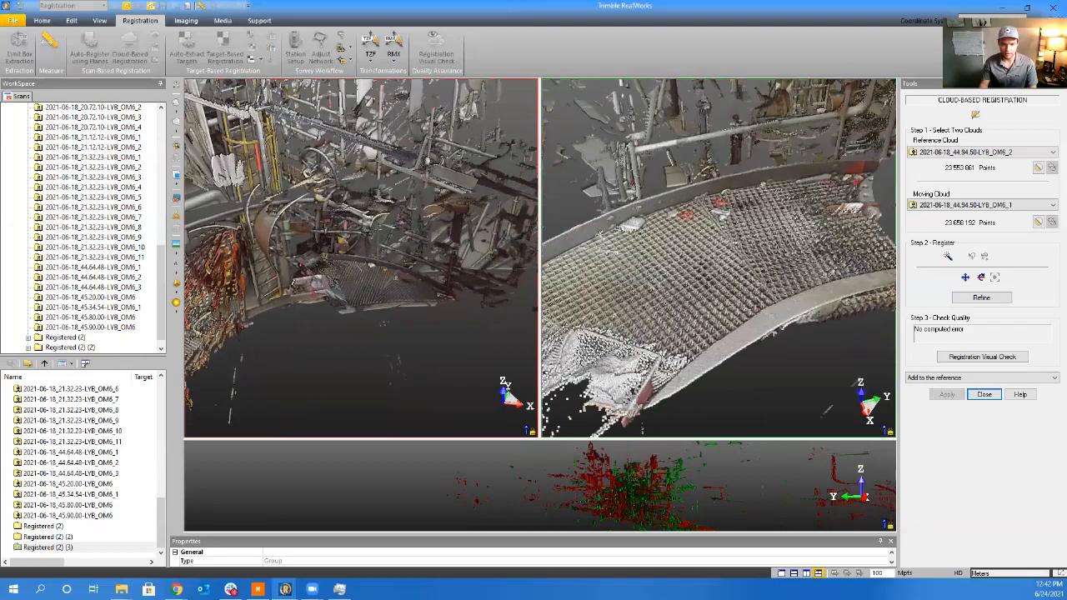
pyautogui.scroll(4, 394, 276)
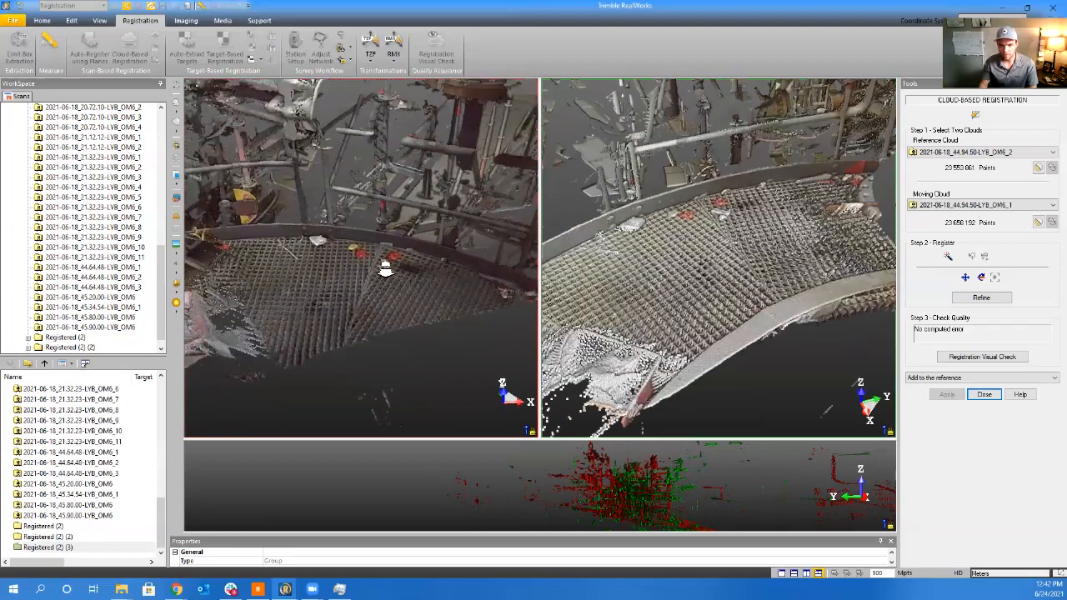
pyautogui.scroll(2, 385, 269)
pyautogui.scroll(5, 722, 208)
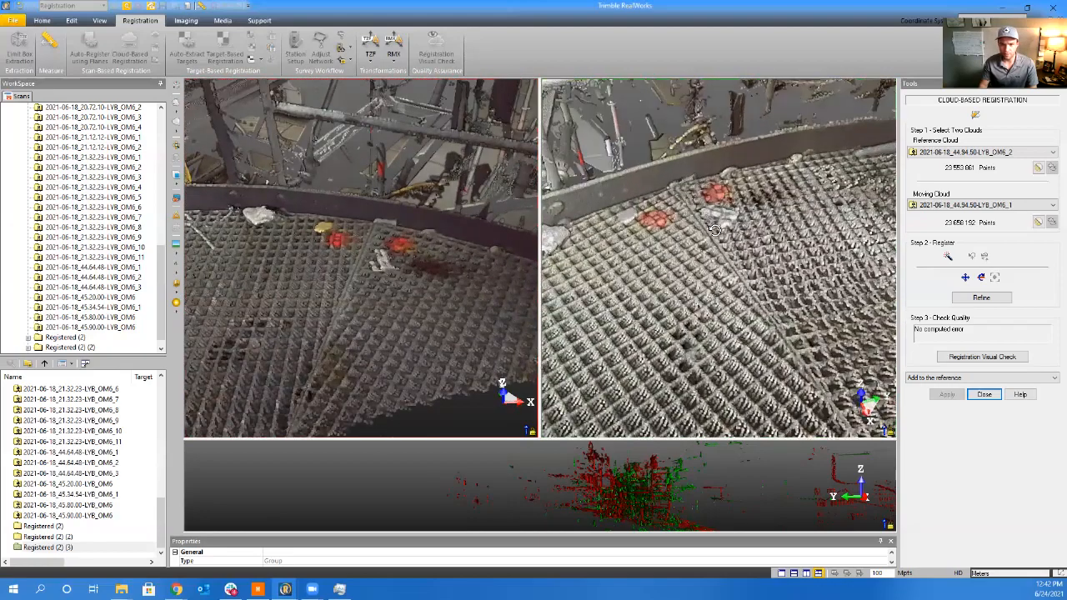
pyautogui.moveTo(397, 261); pyautogui.dragTo(418, 260)
pyautogui.scroll(2, 388, 217)
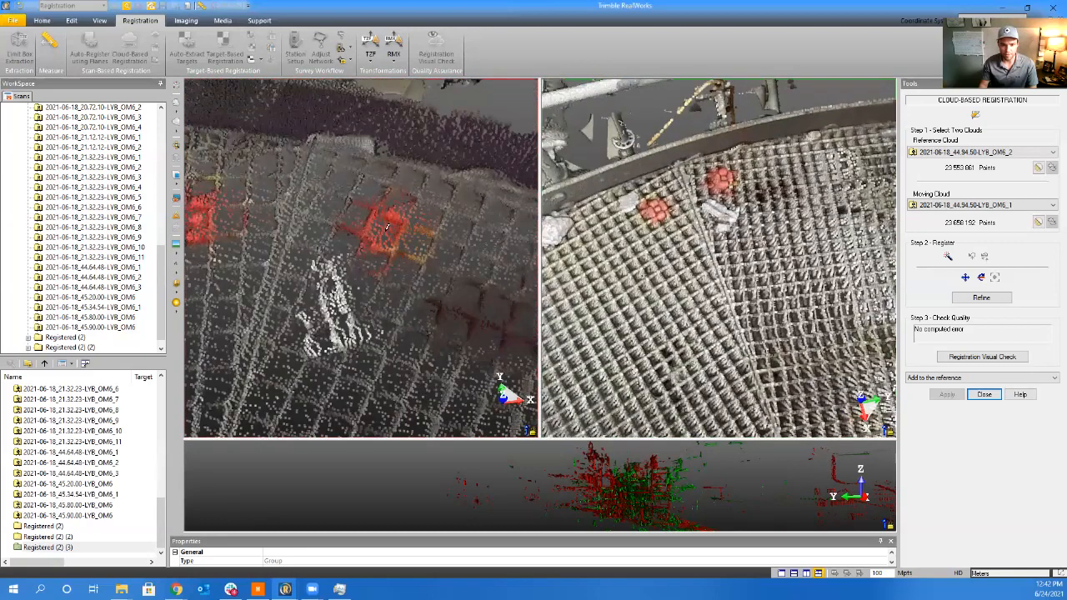
pyautogui.scroll(3, 730, 178)
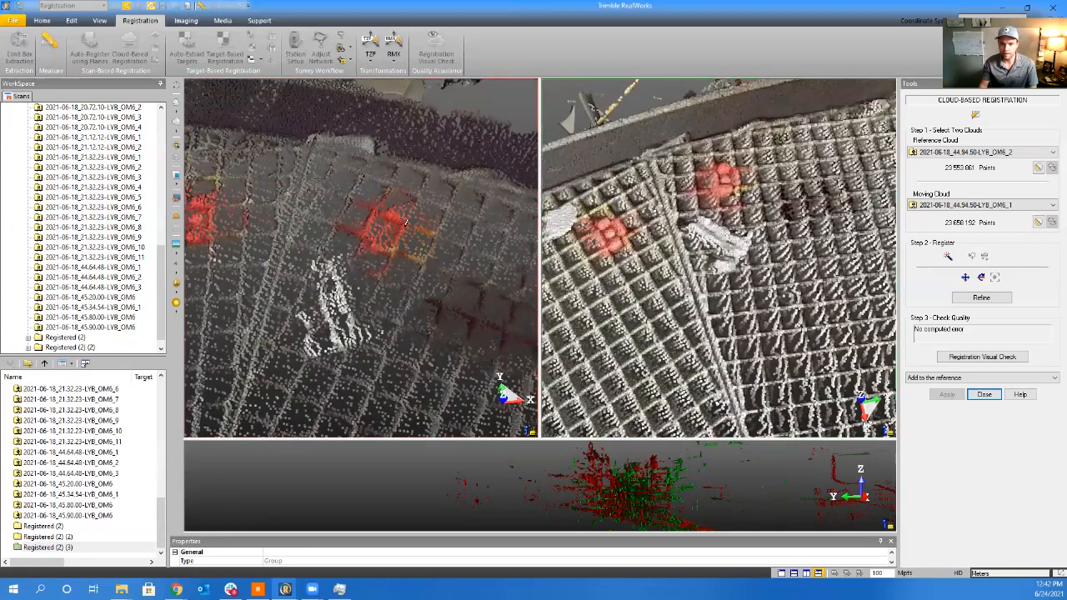
pyautogui.scroll(2, 400, 225)
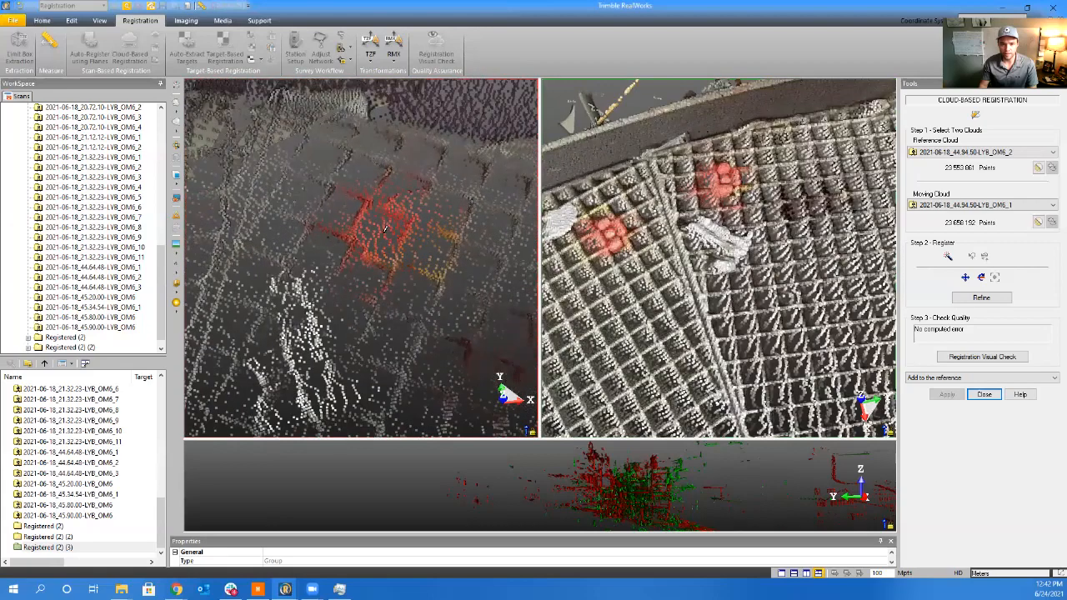
pyautogui.click(385, 226)
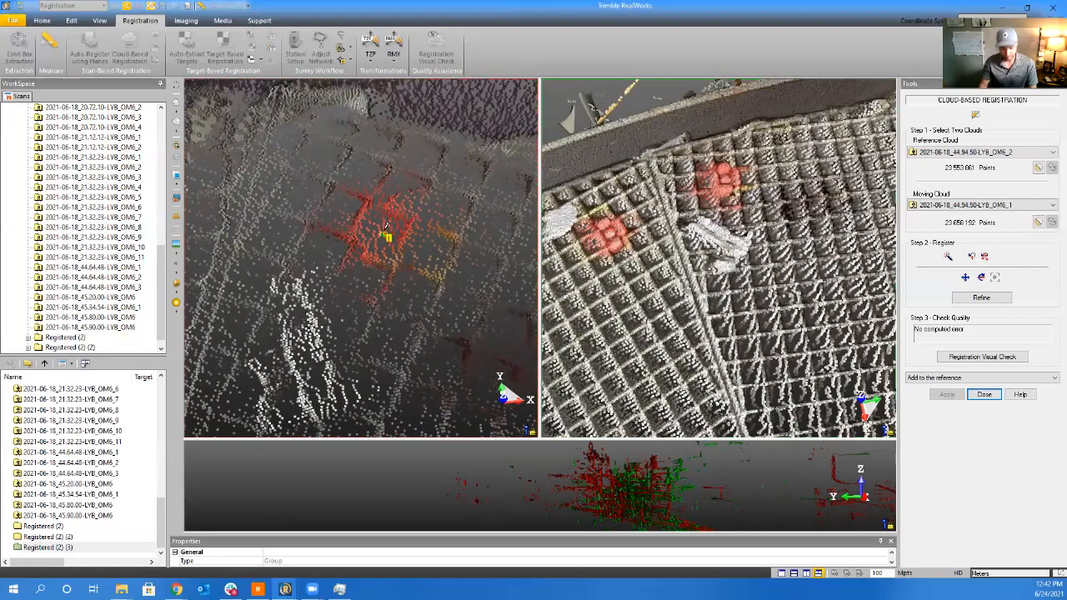
pyautogui.scroll(4, 715, 163)
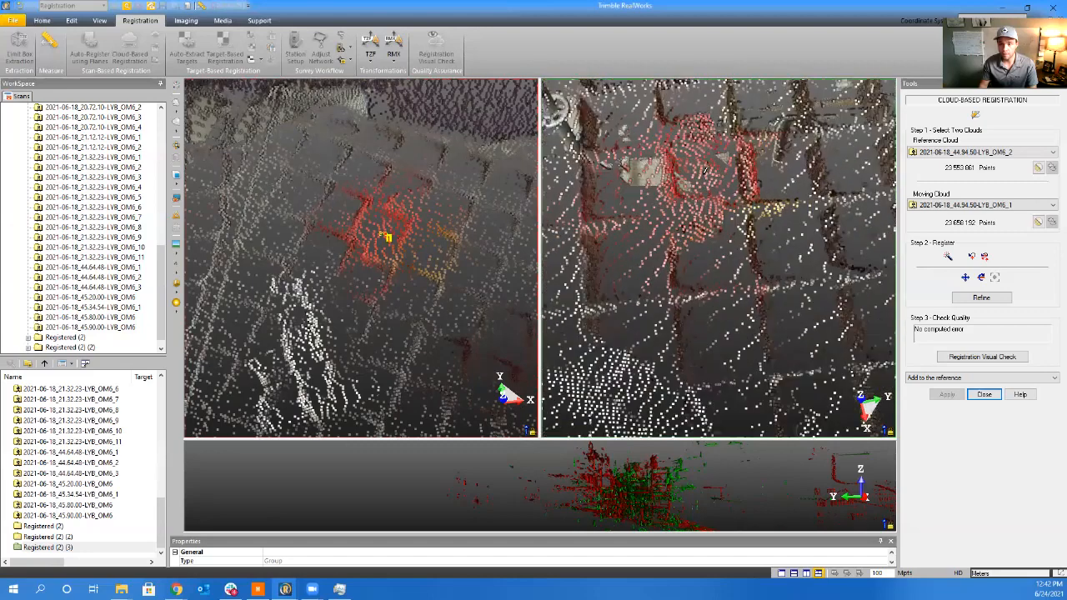
pyautogui.scroll(1, 703, 170)
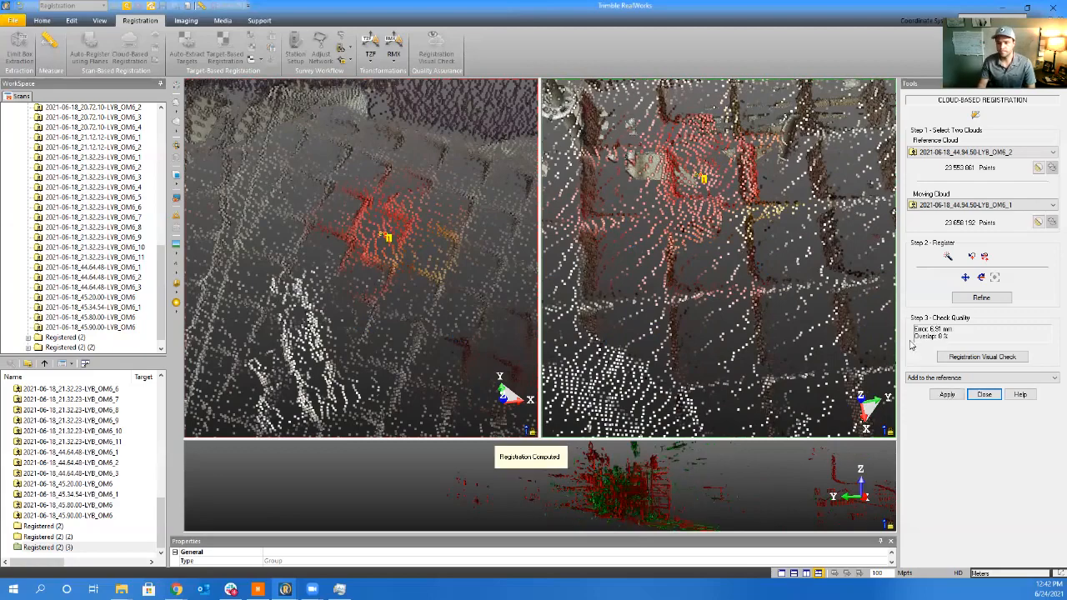
pyautogui.moveTo(667, 276); pyautogui.dragTo(719, 290)
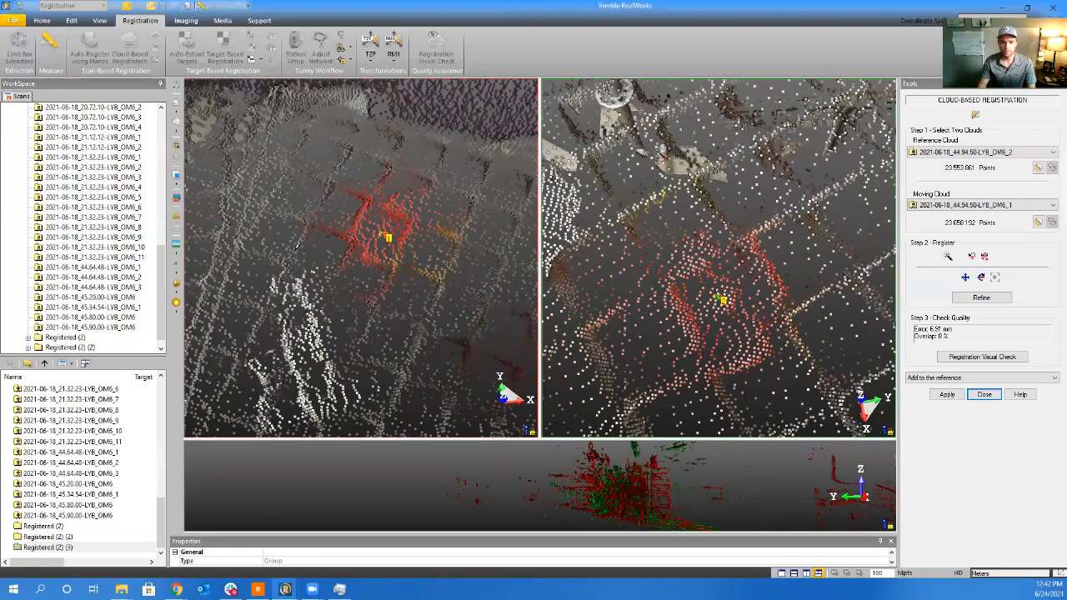
pyautogui.moveTo(297, 245); pyautogui.dragTo(520, 255)
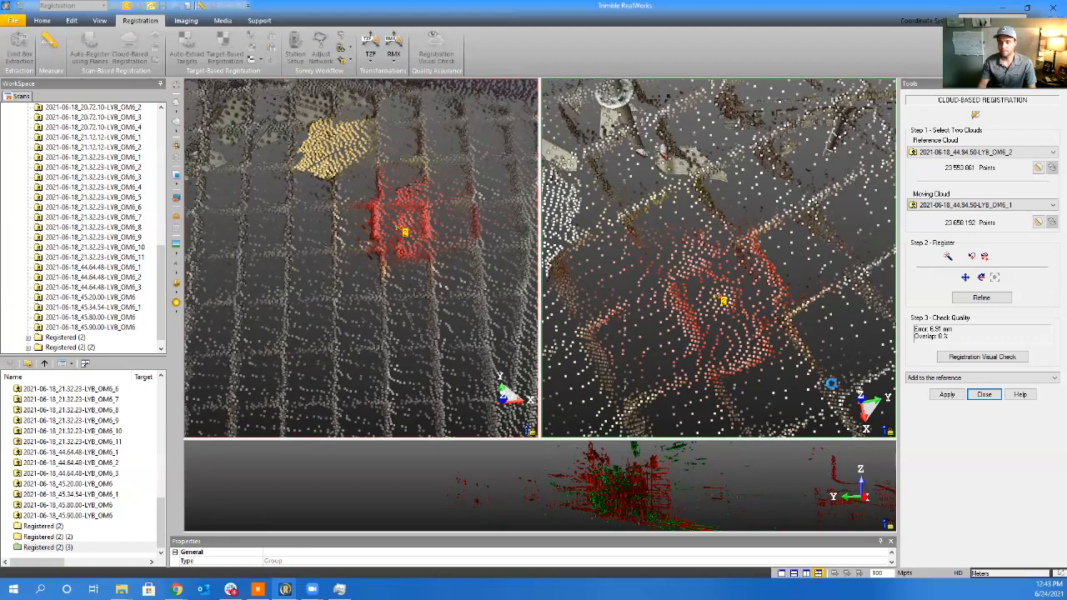
# Inspect the enlarged red and green overlay of both clouds around the vessel and pipework to judge the two-pair alignment
pyautogui.click(624, 492)
pyautogui.moveTo(809, 398); pyautogui.dragTo(571, 401, button='middle')
pyautogui.scroll(5, 573, 387)
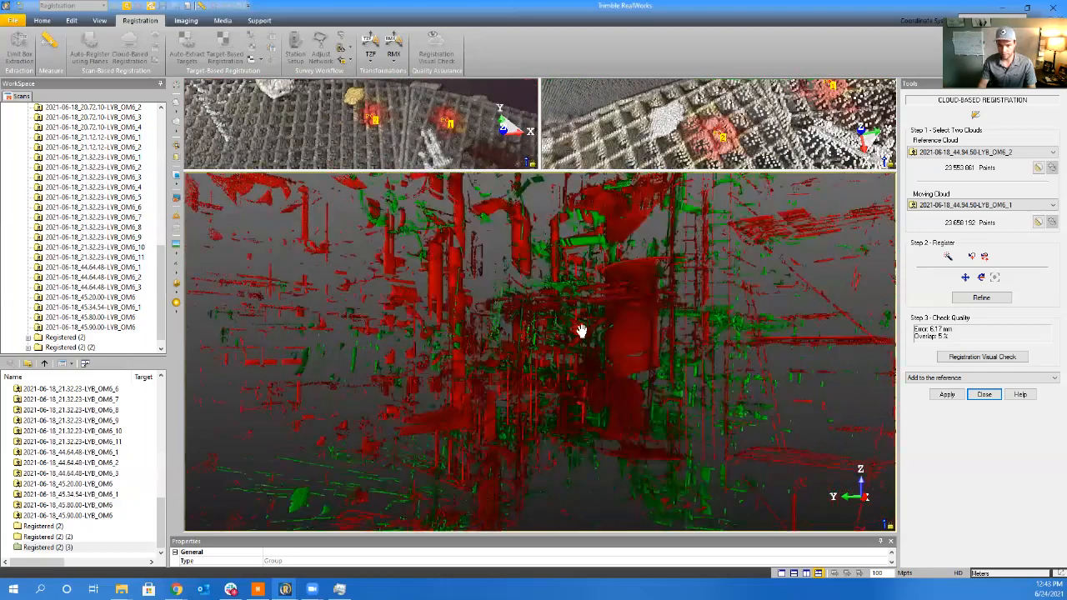
pyautogui.moveTo(618, 336); pyautogui.dragTo(607, 434)
pyautogui.scroll(8, 578, 369)
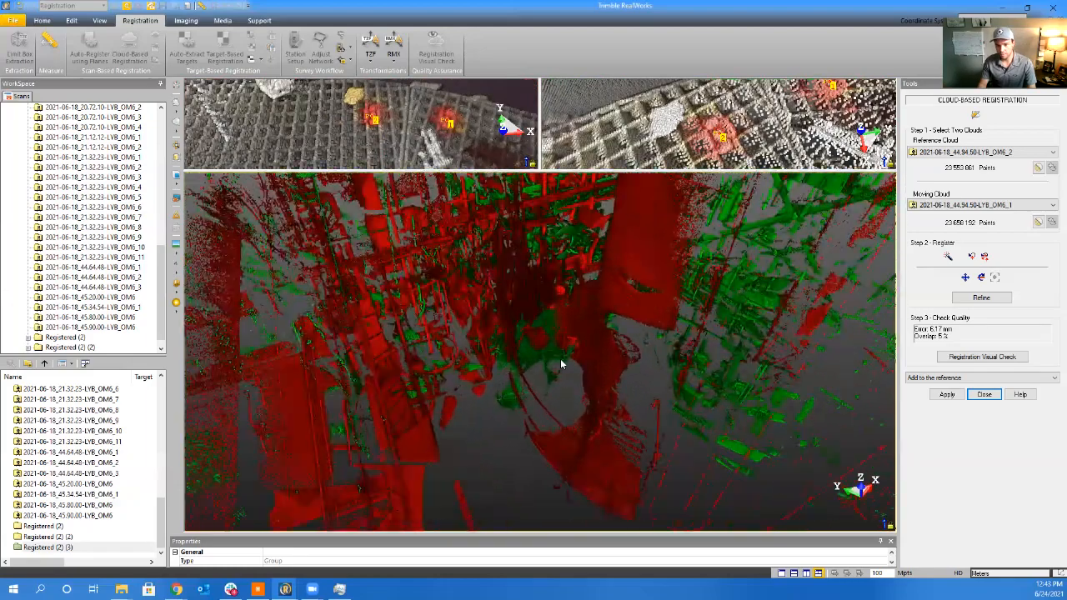
pyautogui.moveTo(541, 347); pyautogui.dragTo(863, 305)
pyautogui.moveTo(461, 351); pyautogui.dragTo(793, 329, button='middle')
pyautogui.moveTo(793, 329)
pyautogui.mouseDown()
pyautogui.moveTo(552, 405)
pyautogui.moveTo(566, 443)
pyautogui.moveTo(545, 443)
pyautogui.moveTo(635, 443)
pyautogui.moveTo(526, 434)
pyautogui.moveTo(500, 403)
pyautogui.moveTo(598, 408)
pyautogui.moveTo(605, 383)
pyautogui.moveTo(501, 371)
pyautogui.moveTo(507, 443)
pyautogui.moveTo(419, 459)
pyautogui.moveTo(567, 405)
pyautogui.moveTo(567, 417)
pyautogui.mouseUp()
# Pick a third matching point pair on the end of the handrail pipe above the curved grating in both scans
pyautogui.click(723, 138)
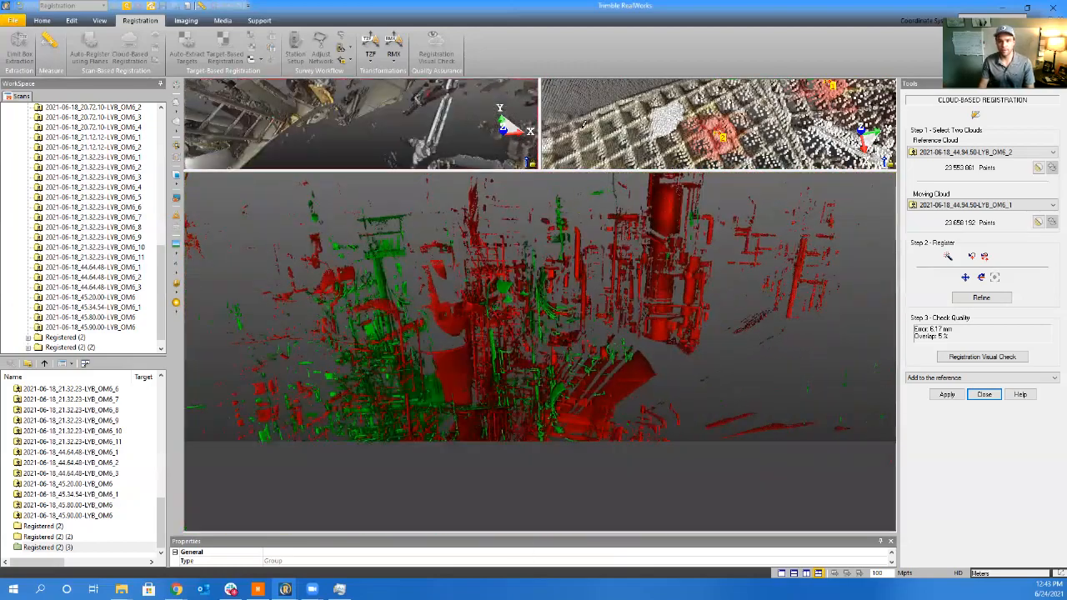
pyautogui.scroll(-6, 741, 287)
pyautogui.moveTo(741, 287); pyautogui.dragTo(792, 297)
pyautogui.moveTo(792, 298); pyautogui.dragTo(829, 295, button='middle')
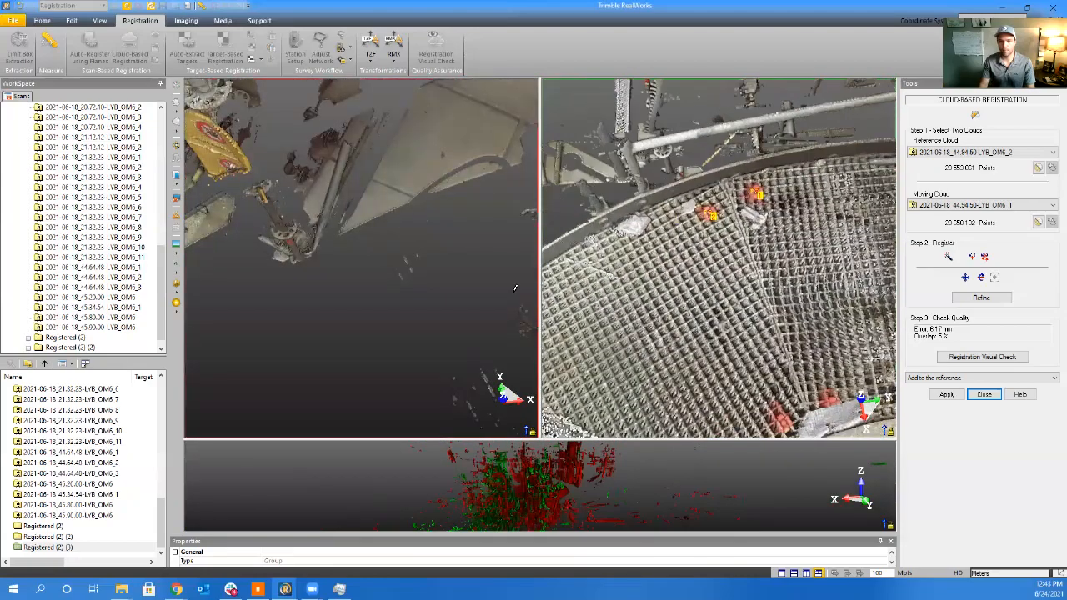
pyautogui.scroll(-5, 317, 234)
pyautogui.moveTo(455, 342); pyautogui.dragTo(386, 192, button='middle')
pyautogui.moveTo(354, 233); pyautogui.dragTo(369, 188)
pyautogui.moveTo(722, 292); pyautogui.dragTo(731, 313)
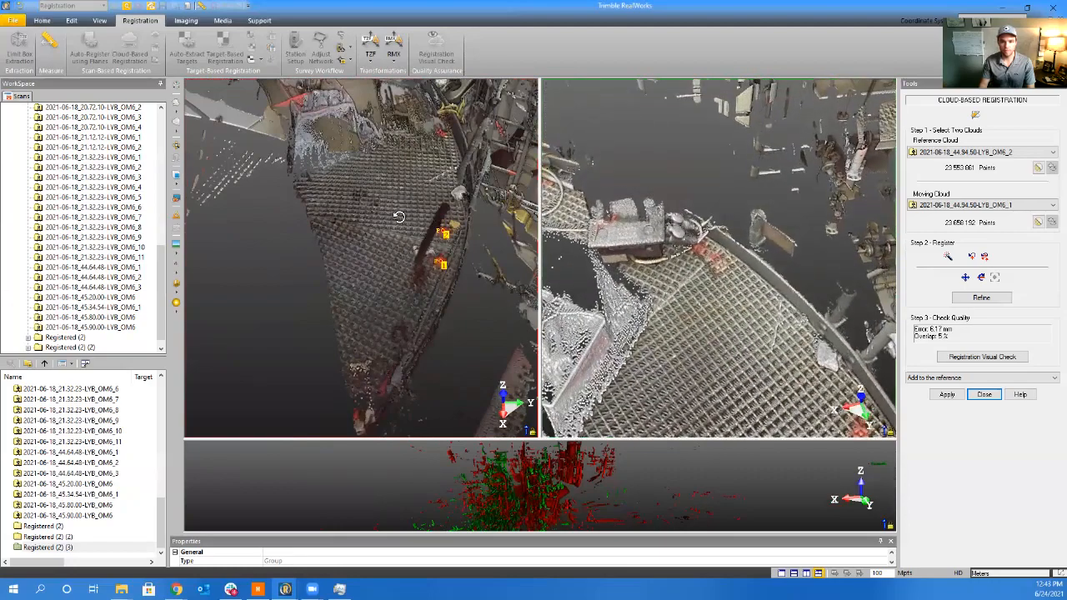
pyautogui.moveTo(399, 216); pyautogui.dragTo(495, 324)
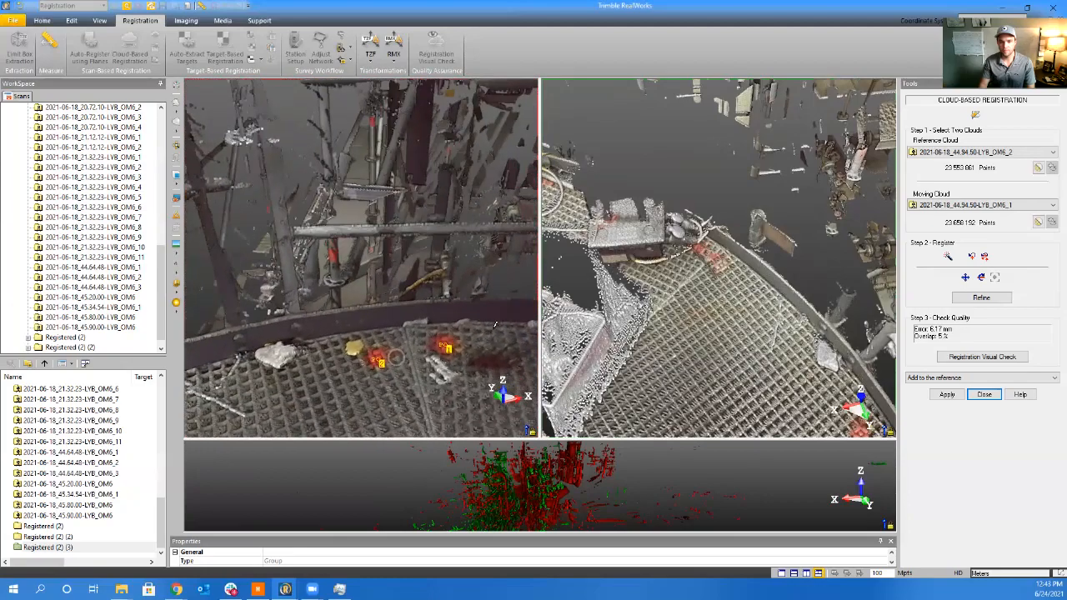
pyautogui.moveTo(708, 276); pyautogui.dragTo(329, 243)
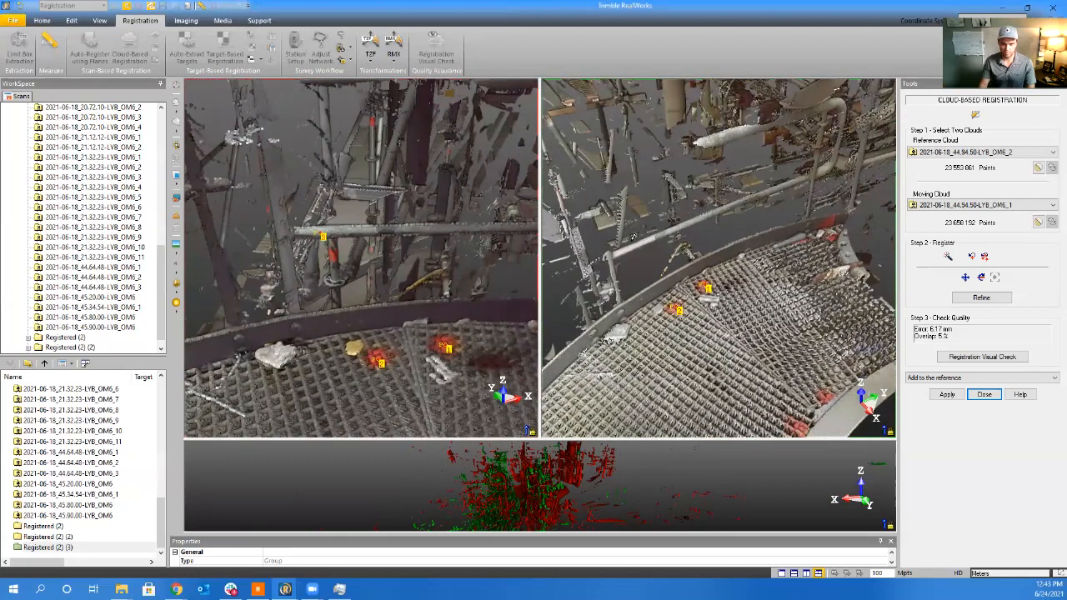
pyautogui.scroll(5, 622, 247)
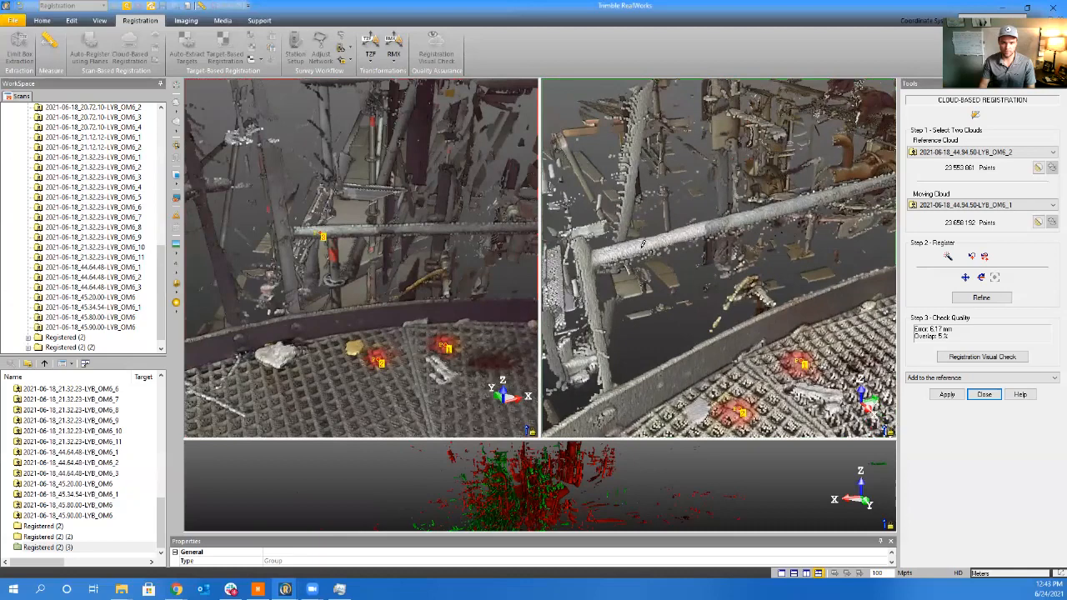
pyautogui.scroll(1, 643, 243)
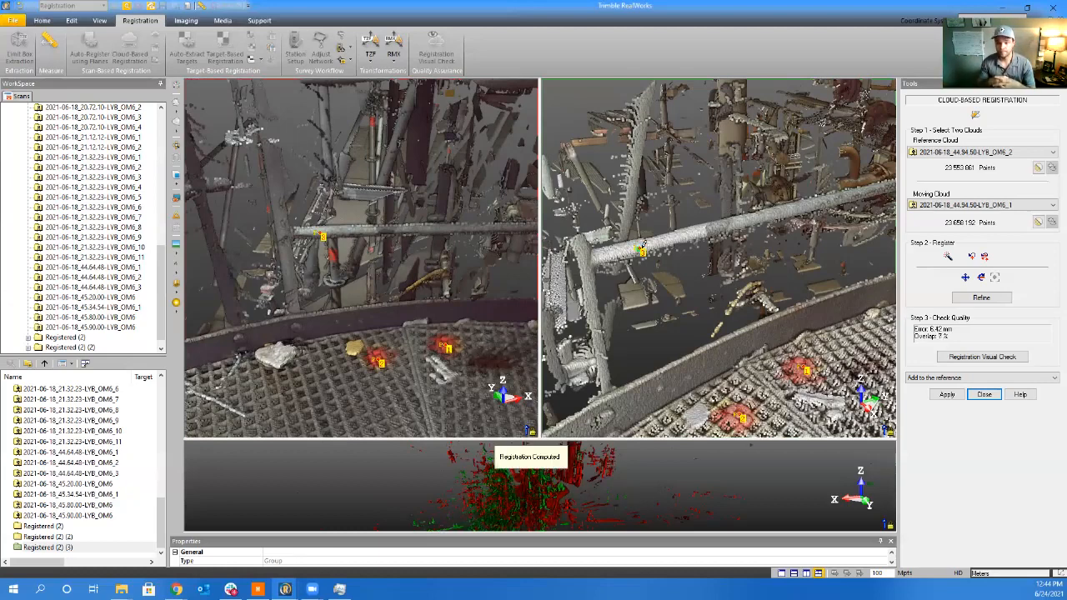
# Check the three-pair alignment in the red and green overlay from the side and from above
pyautogui.click(518, 506)
pyautogui.moveTo(450, 446); pyautogui.dragTo(586, 361)
pyautogui.scroll(8, 546, 322)
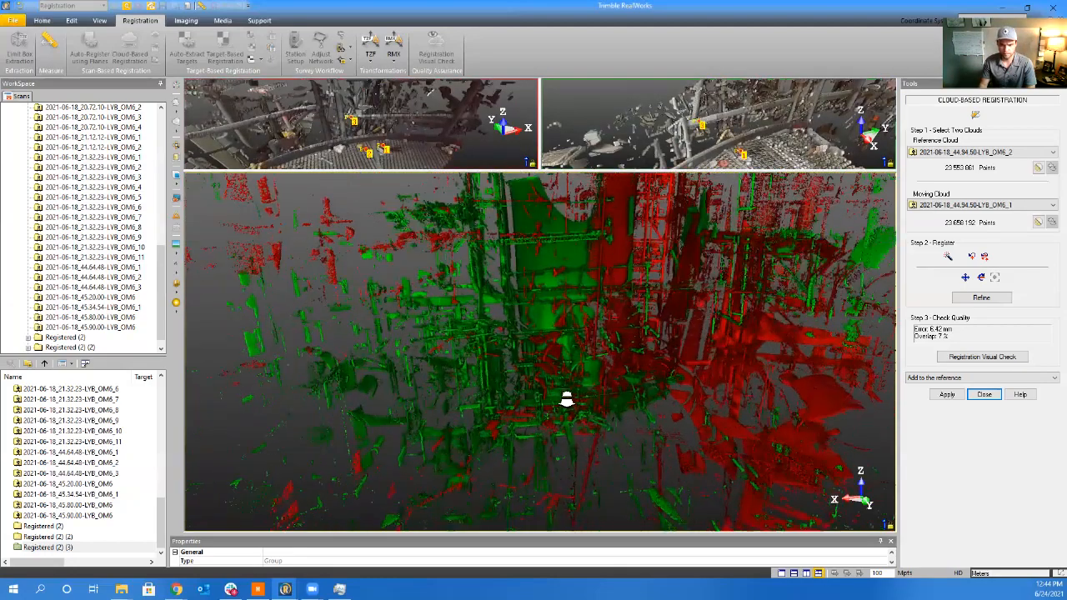
pyautogui.moveTo(594, 412)
pyautogui.mouseDown()
pyautogui.moveTo(631, 401)
pyautogui.moveTo(620, 367)
pyautogui.moveTo(643, 365)
pyautogui.moveTo(562, 407)
pyautogui.moveTo(245, 424)
pyautogui.moveTo(769, 409)
pyautogui.moveTo(698, 403)
pyautogui.moveTo(681, 386)
pyautogui.moveTo(659, 392)
pyautogui.moveTo(661, 379)
pyautogui.moveTo(712, 345)
pyautogui.moveTo(791, 381)
pyautogui.moveTo(558, 398)
pyautogui.moveTo(697, 387)
pyautogui.moveTo(600, 381)
pyautogui.moveTo(421, 400)
pyautogui.moveTo(591, 290)
pyautogui.mouseUp()
pyautogui.moveTo(530, 517); pyautogui.dragTo(713, 351)
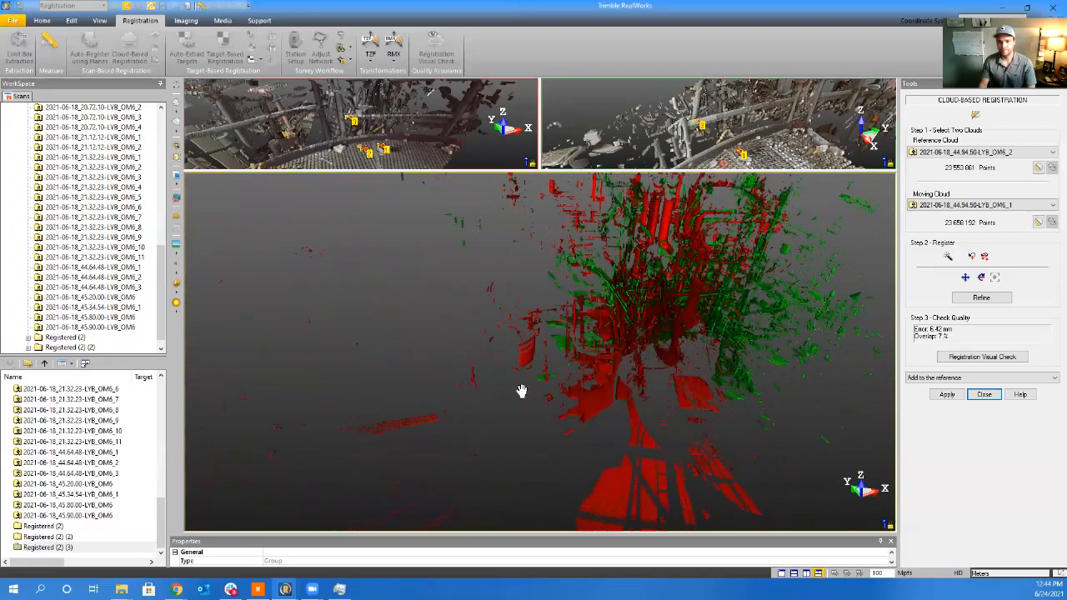
pyautogui.moveTo(517, 326); pyautogui.dragTo(884, 250)
# Set 2021-06-18_45.10.00-LYB_OM6 as the reference cloud and look through the available moving clouds
pyautogui.click(1017, 153)
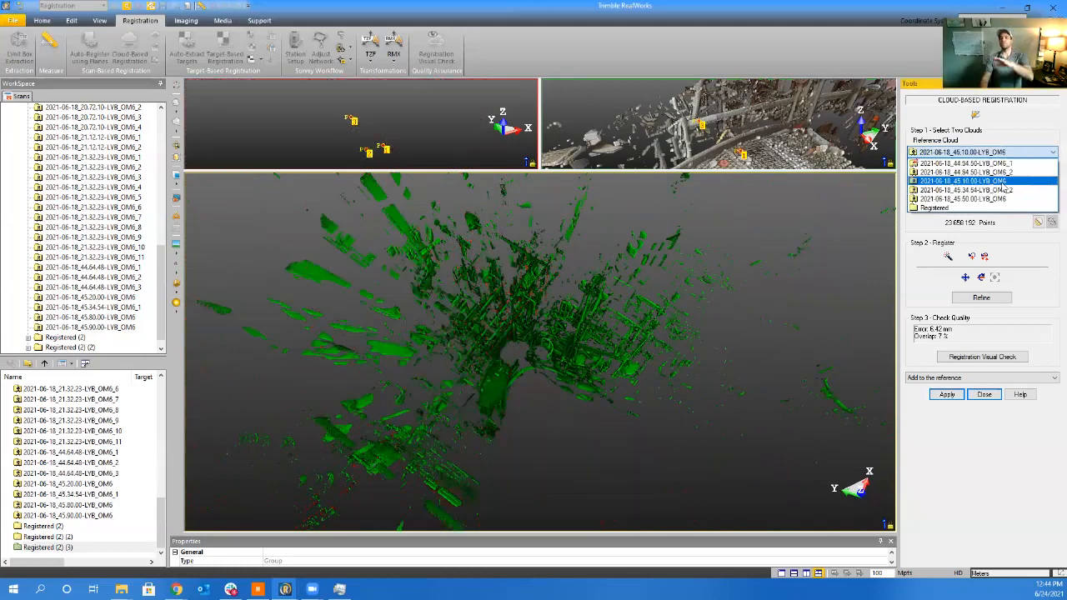
pyautogui.click(1003, 183)
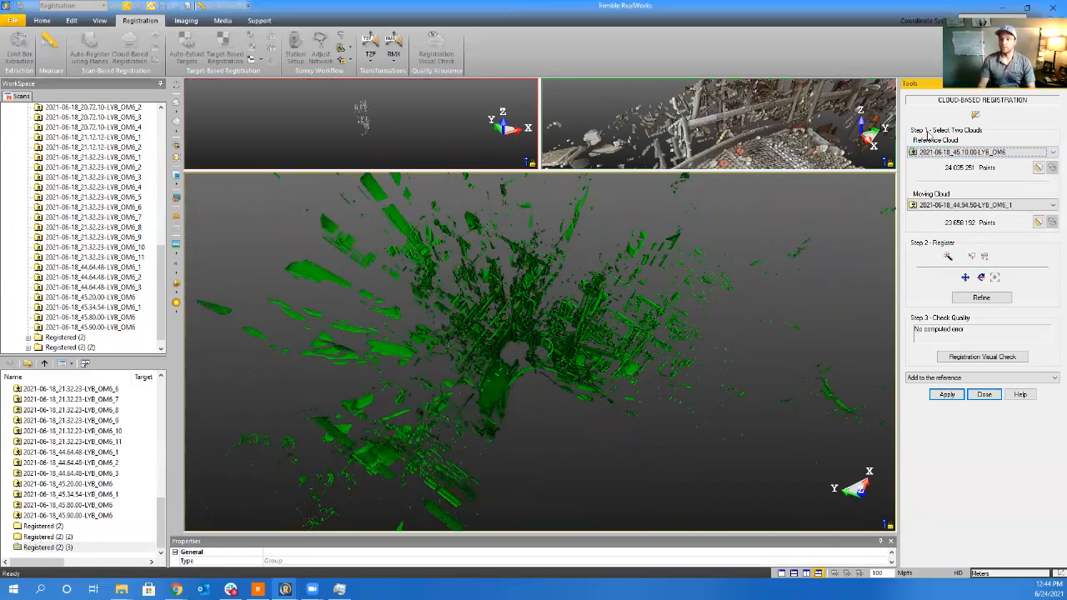
pyautogui.click(959, 205)
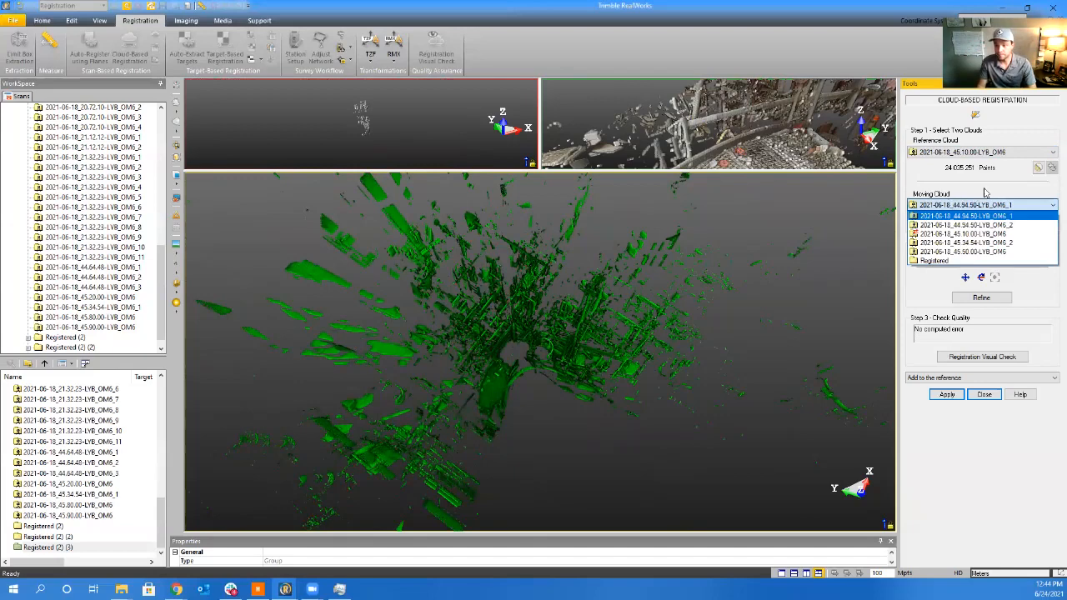
pyautogui.click(979, 205)
pyautogui.click(977, 209)
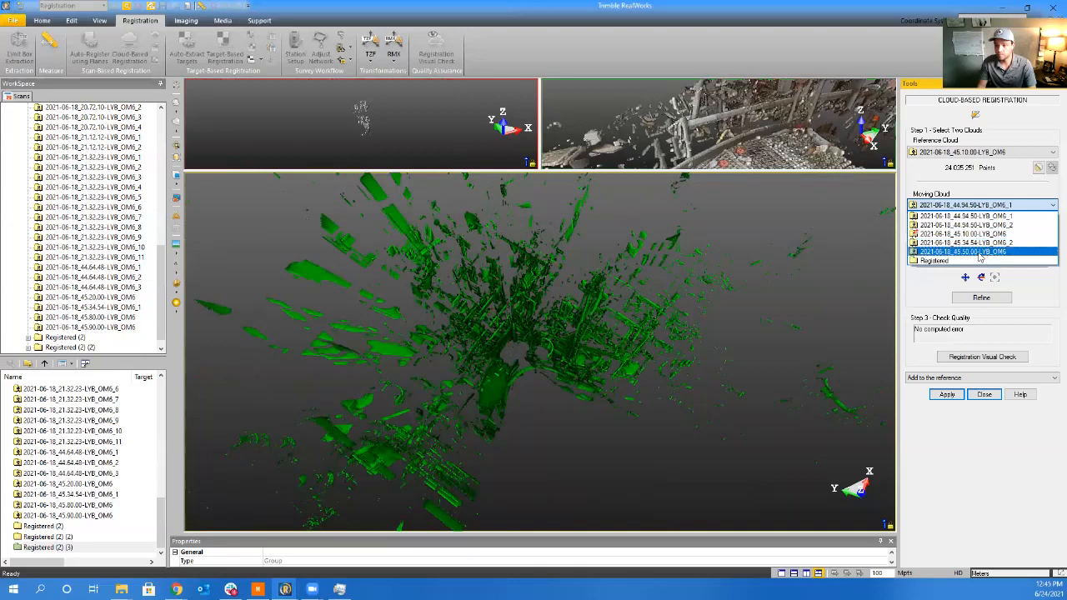
# Set the reference cloud to Registered and the moving cloud to 2021-06-18_45.10.00-LYB_OM6
pyautogui.click(1000, 160)
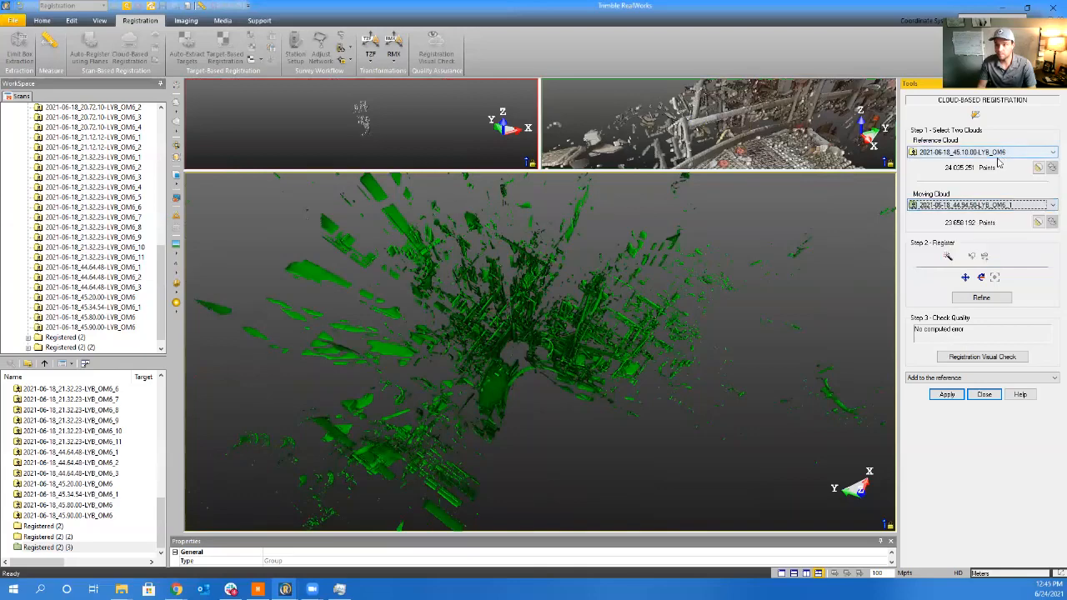
pyautogui.click(1000, 155)
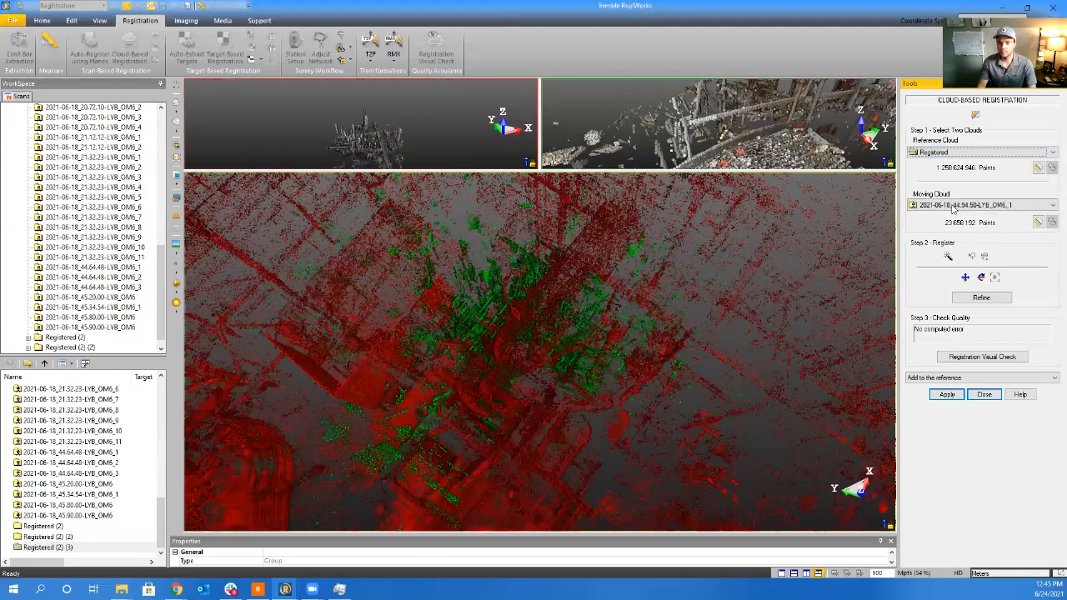
pyautogui.click(953, 207)
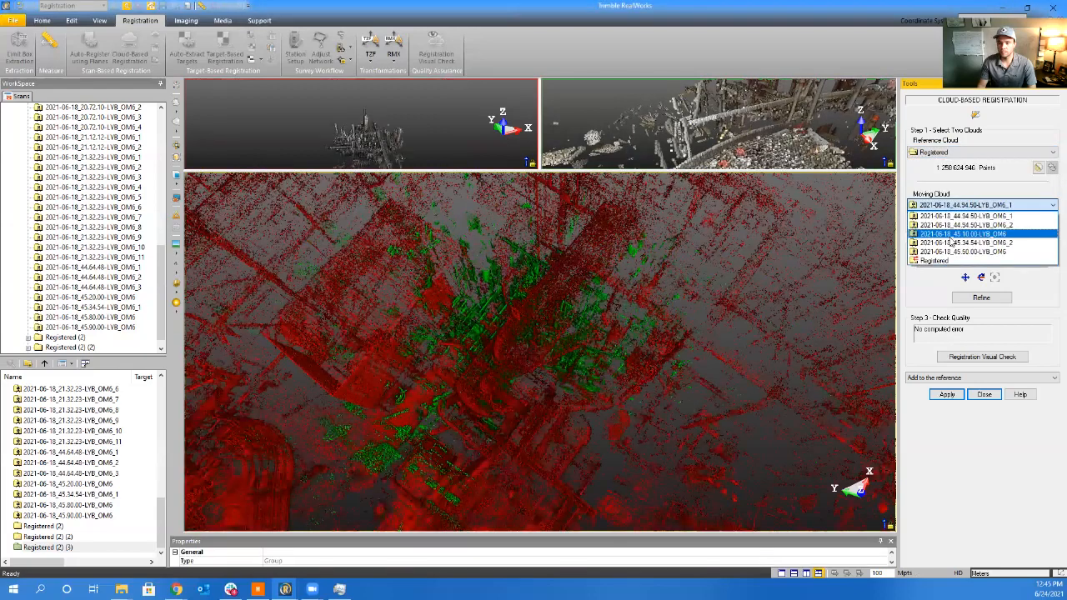
pyautogui.click(947, 235)
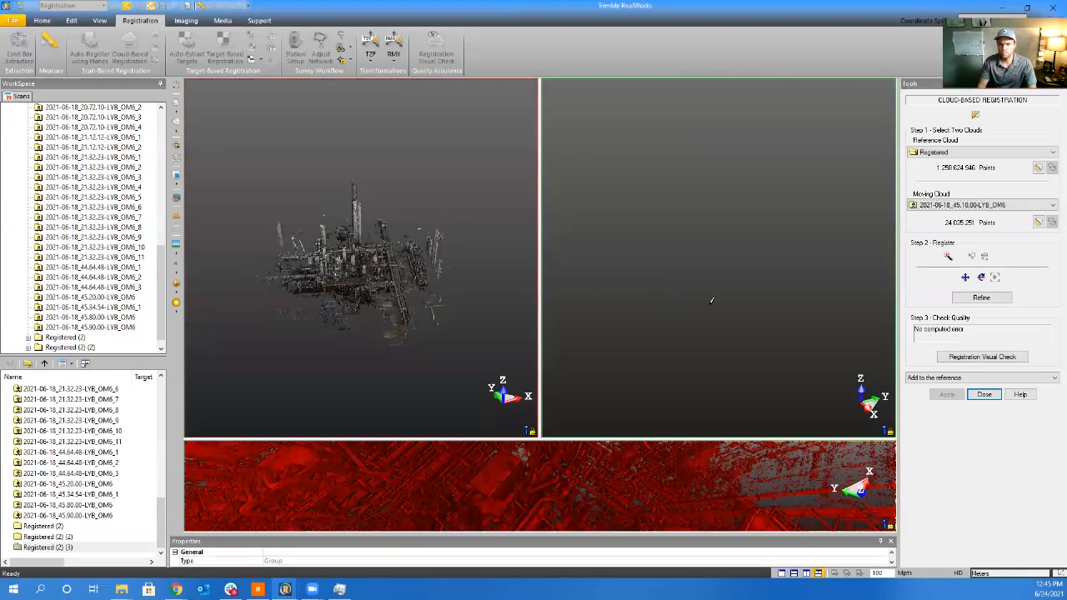
# Examine the 45.10.00 scan around the scaffolding, blue tarp and orange grating for recognisable features
pyautogui.scroll(3, 717, 308)
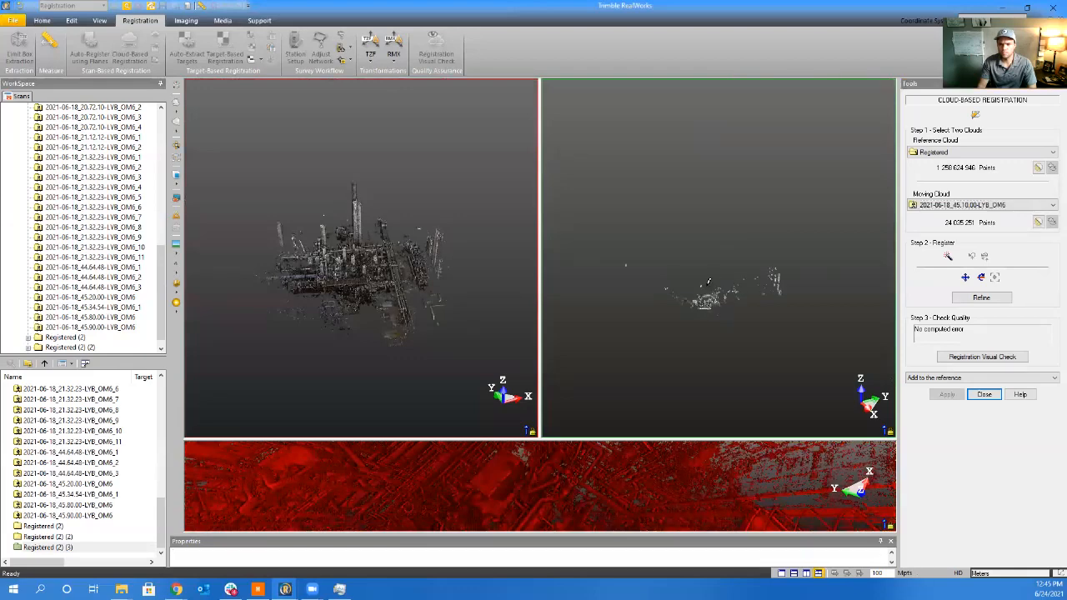
pyautogui.scroll(3, 700, 308)
pyautogui.scroll(5, 697, 327)
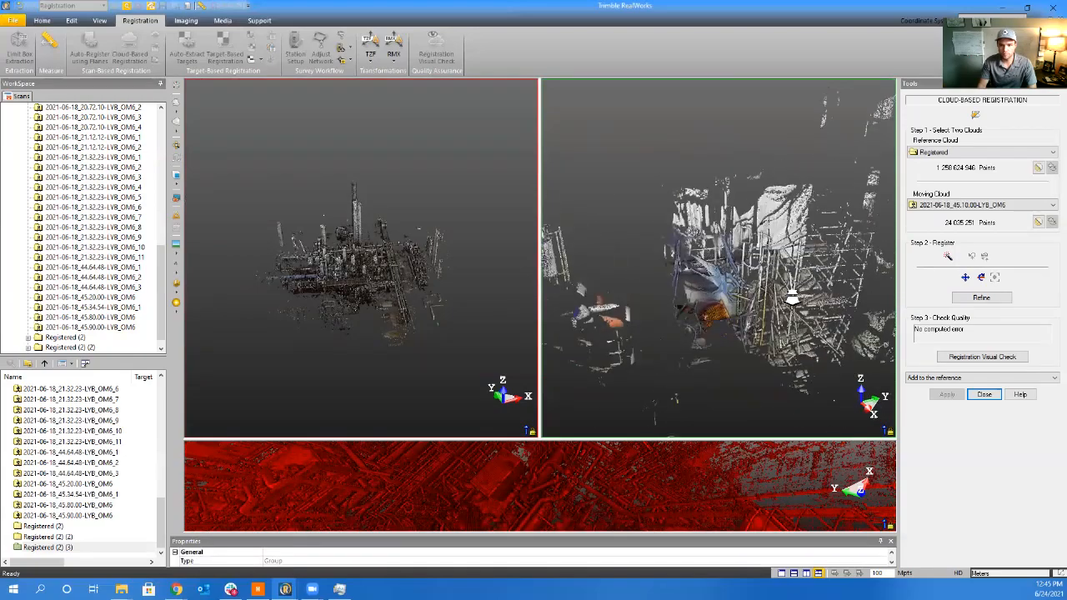
pyautogui.moveTo(793, 298); pyautogui.dragTo(729, 309)
pyautogui.moveTo(740, 272); pyautogui.dragTo(836, 227)
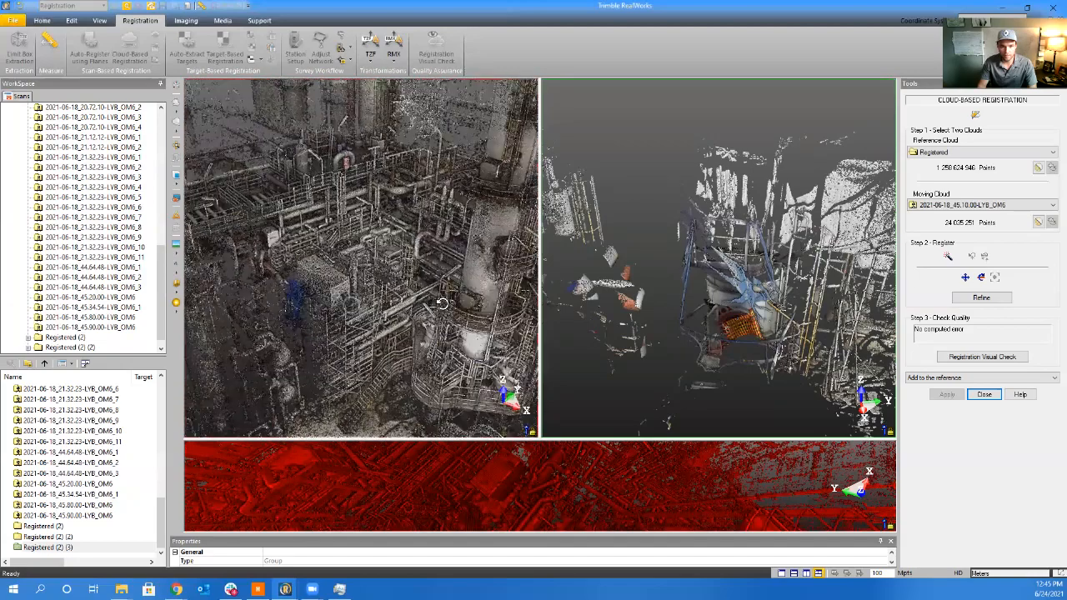
pyautogui.scroll(-4, 755, 287)
pyautogui.moveTo(750, 289); pyautogui.dragTo(712, 309)
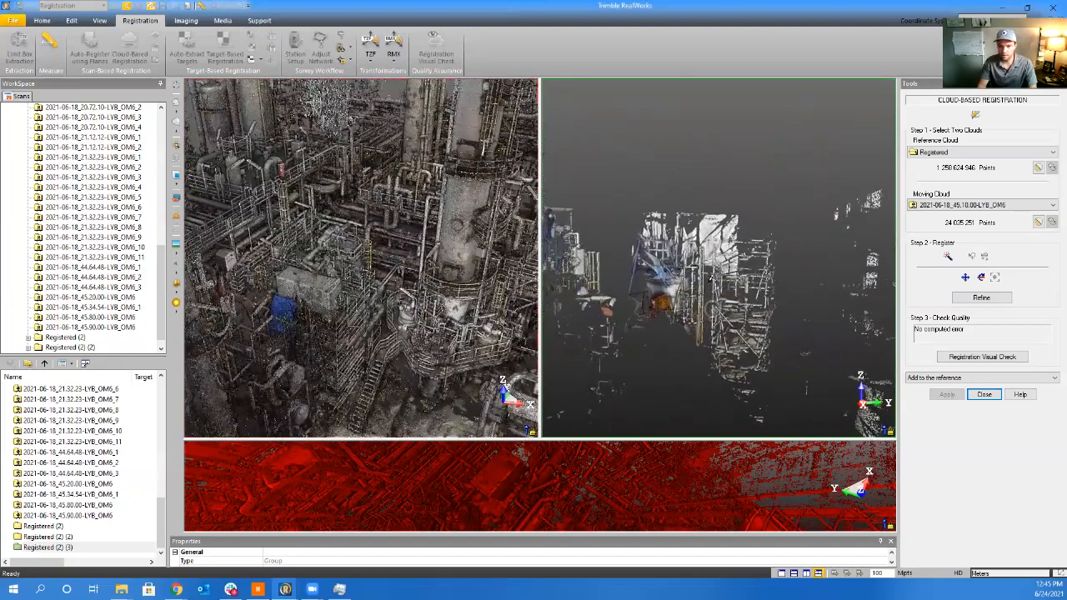
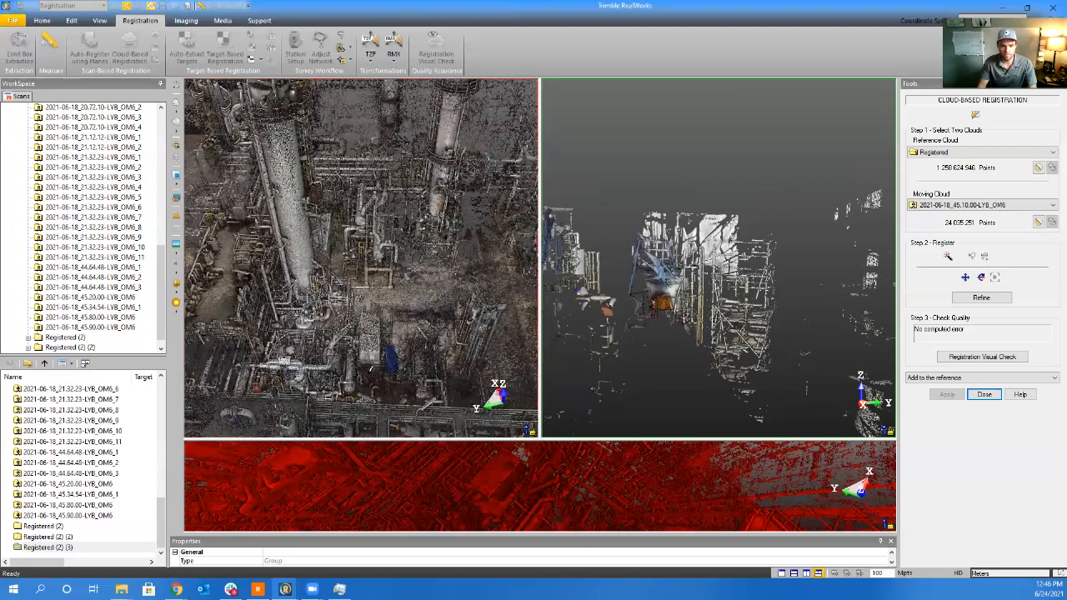
# Search the registered cloud around the columns, scaffolding and blue tarp for the area matching the 45.10.00 scan
pyautogui.scroll(3, 370, 368)
pyautogui.moveTo(371, 367); pyautogui.dragTo(292, 324)
pyautogui.moveTo(292, 324); pyautogui.dragTo(141, 366, button='middle')
pyautogui.moveTo(367, 357); pyautogui.dragTo(283, 354)
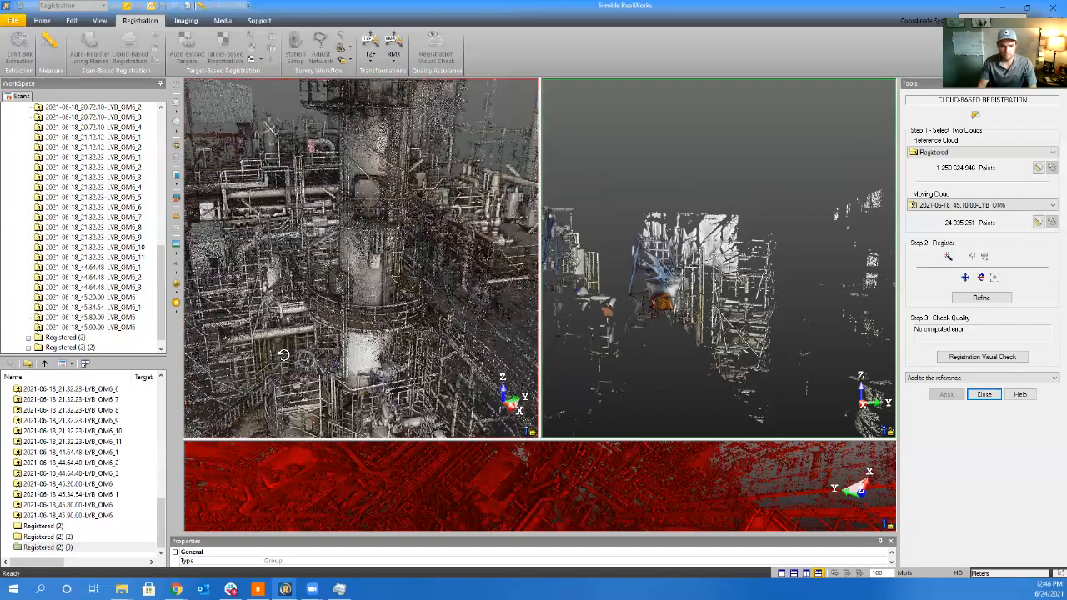
pyautogui.moveTo(307, 358); pyautogui.dragTo(466, 371, button='middle')
pyautogui.scroll(3, 380, 260)
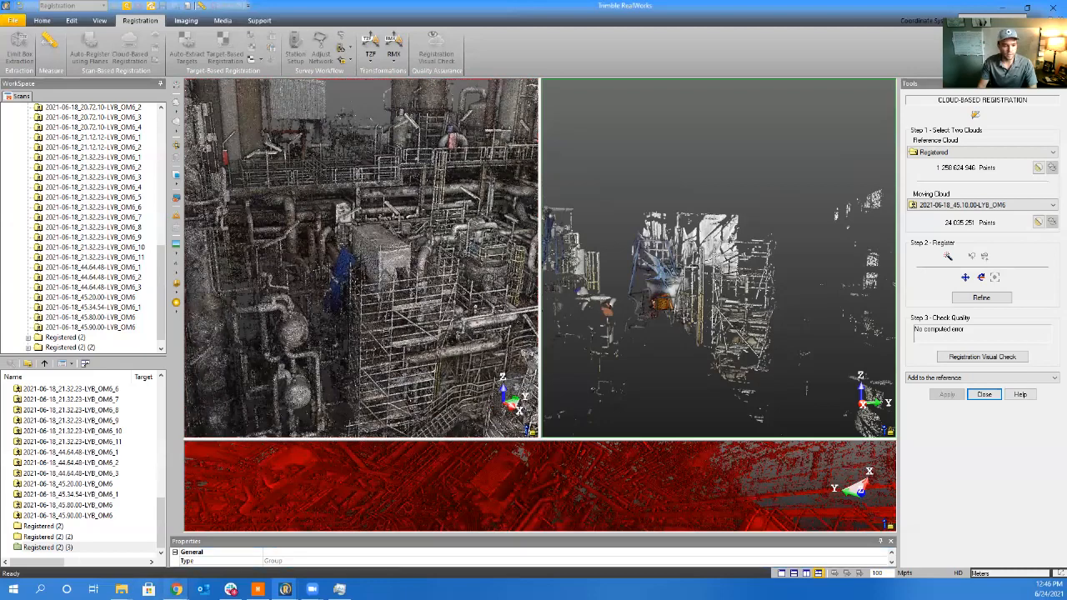
# Switch to the Ei Everywhere map in Chrome and look up the location of scan 45.10.00
pyautogui.moveTo(177, 589)
pyautogui.click(301, 533)
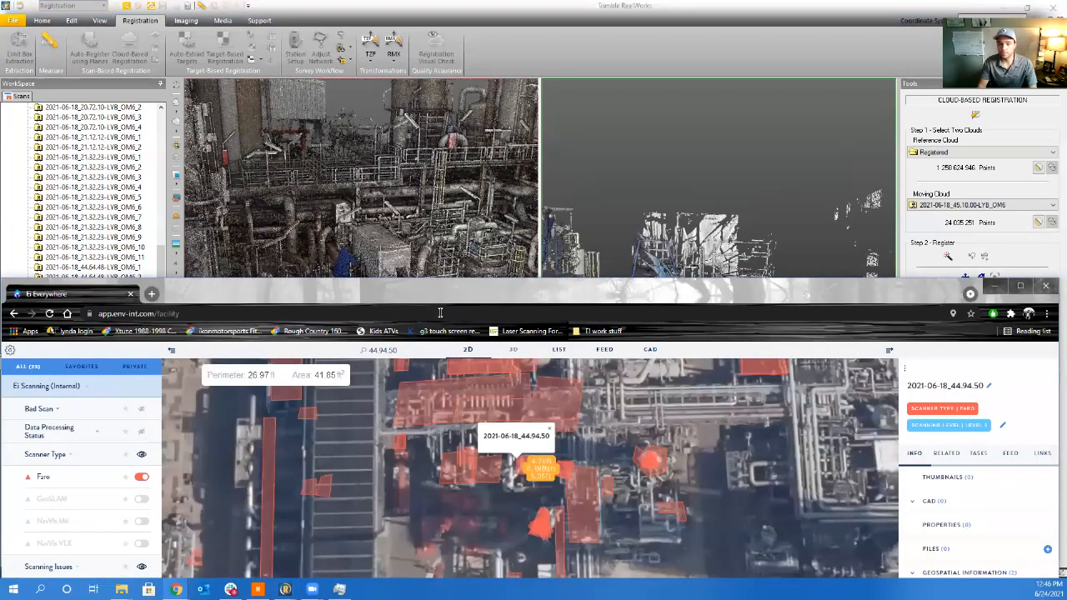
pyautogui.moveTo(412, 353); pyautogui.dragTo(321, 356)
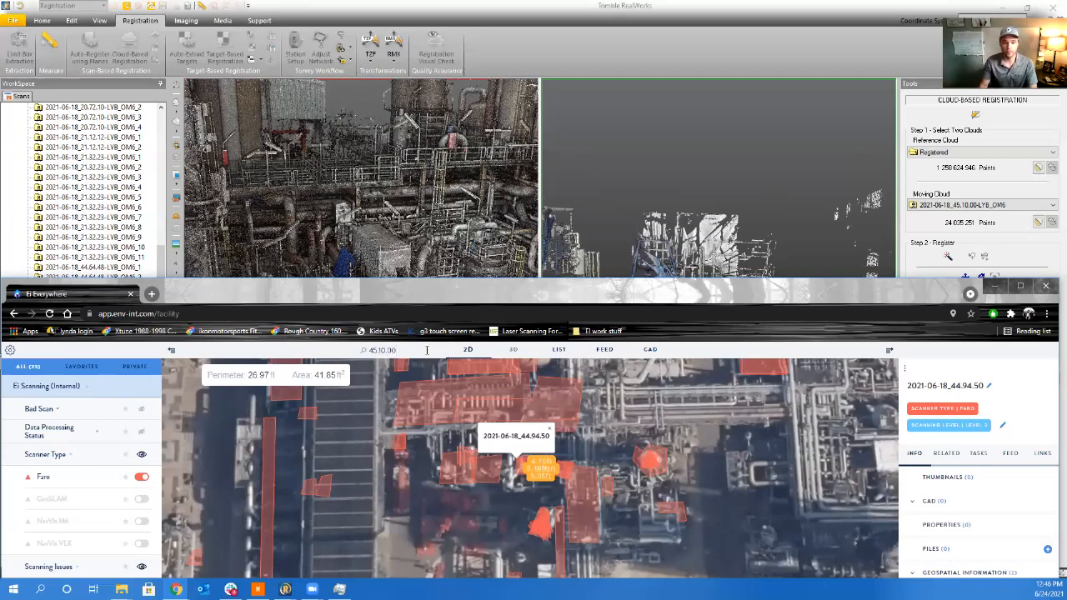
pyautogui.click(401, 369)
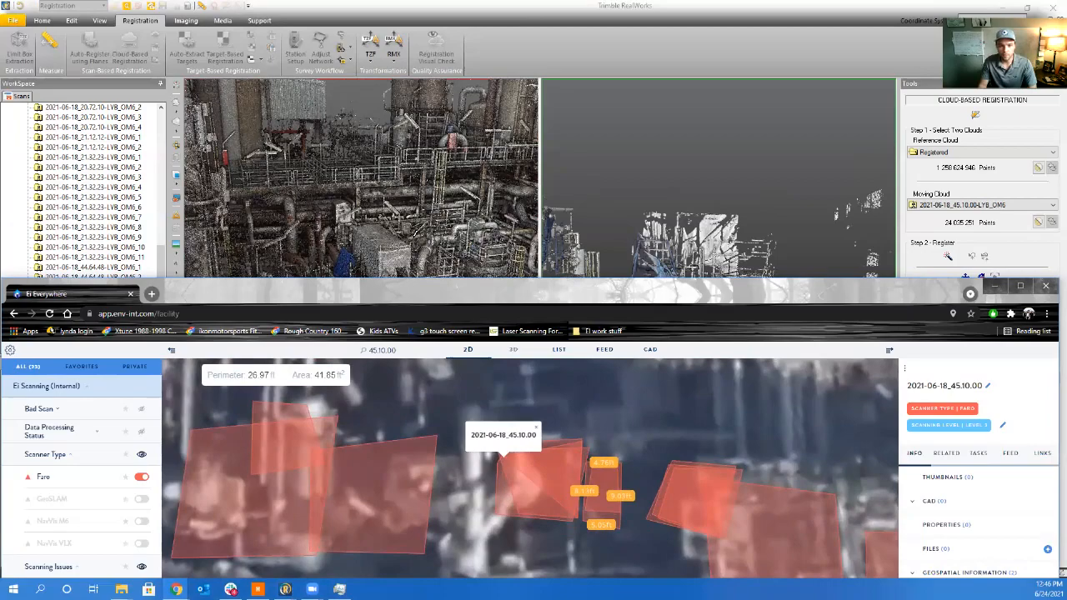
# Return to RealWorks and try a first matching point pair on the pale surface near the blue tarp in both clouds
pyautogui.click(372, 235)
pyautogui.moveTo(373, 236); pyautogui.dragTo(435, 230)
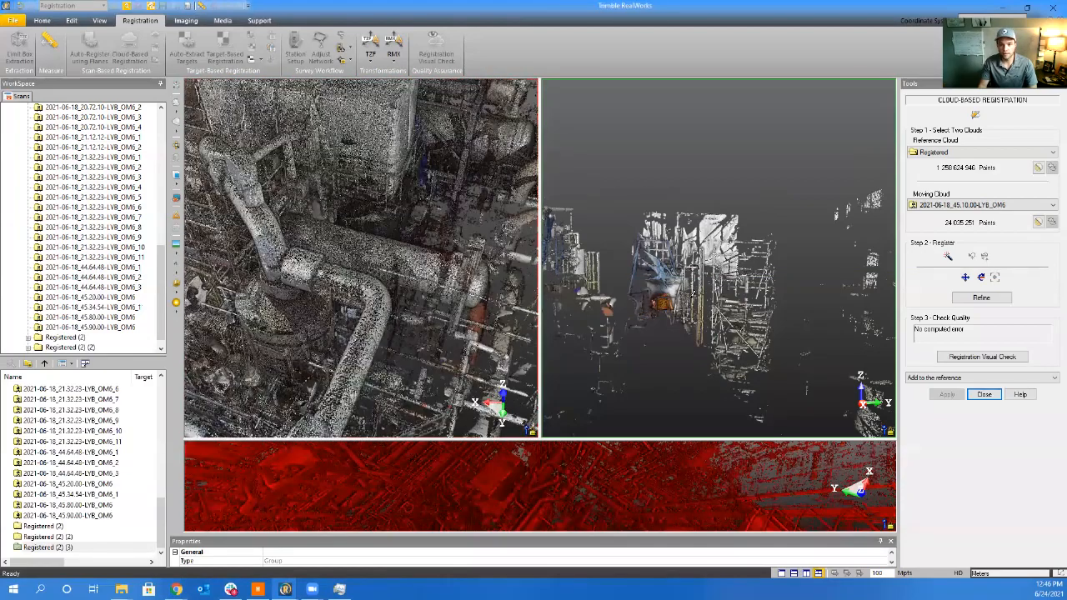
pyautogui.moveTo(670, 298); pyautogui.dragTo(460, 226)
pyautogui.moveTo(366, 210)
pyautogui.mouseDown()
pyautogui.moveTo(421, 207)
pyautogui.moveTo(258, 175)
pyautogui.moveTo(310, 250)
pyautogui.moveTo(350, 250)
pyautogui.moveTo(337, 258)
pyautogui.moveTo(321, 339)
pyautogui.mouseUp()
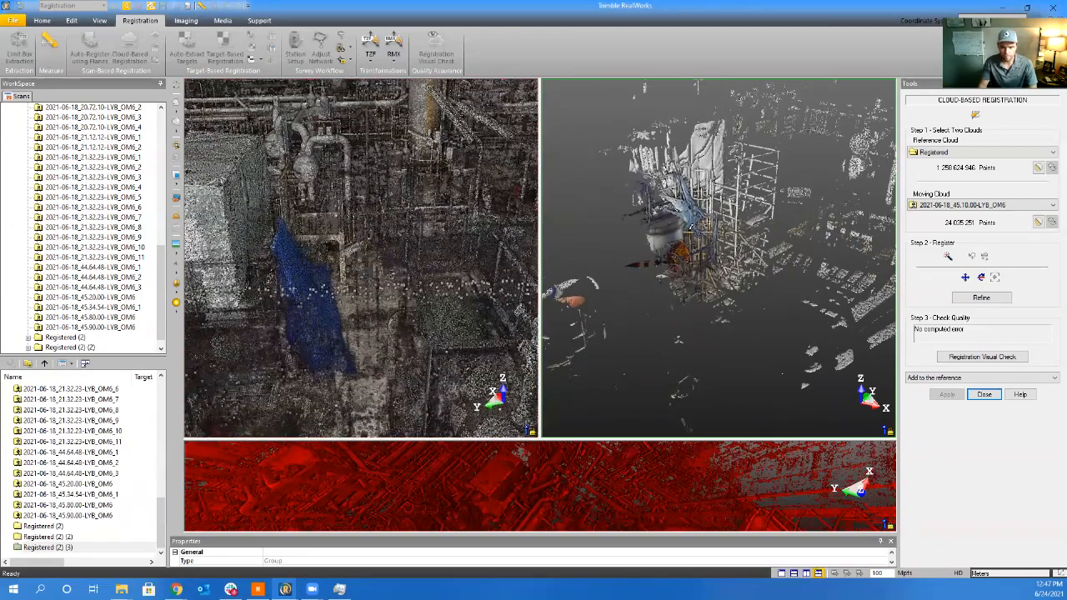
pyautogui.scroll(5, 702, 180)
pyautogui.moveTo(700, 191); pyautogui.dragTo(667, 205)
pyautogui.moveTo(409, 247)
pyautogui.mouseDown()
pyautogui.moveTo(337, 255)
pyautogui.moveTo(353, 253)
pyautogui.moveTo(365, 315)
pyautogui.moveTo(324, 324)
pyautogui.moveTo(350, 275)
pyautogui.moveTo(376, 276)
pyautogui.moveTo(366, 256)
pyautogui.moveTo(380, 225)
pyautogui.moveTo(392, 238)
pyautogui.mouseUp()
pyautogui.moveTo(672, 221); pyautogui.dragTo(691, 164)
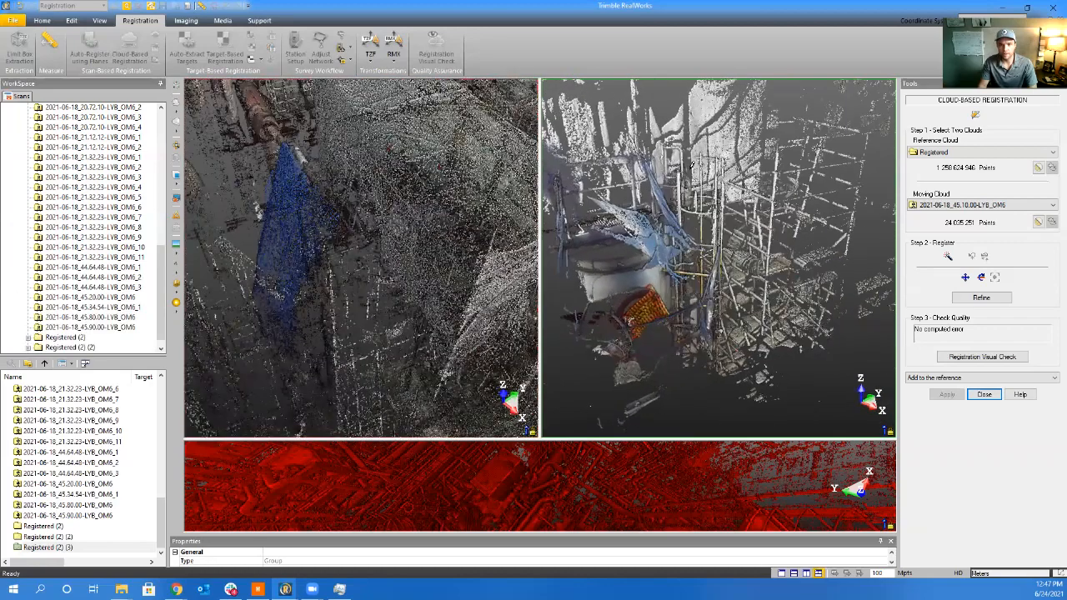
pyautogui.click(722, 141)
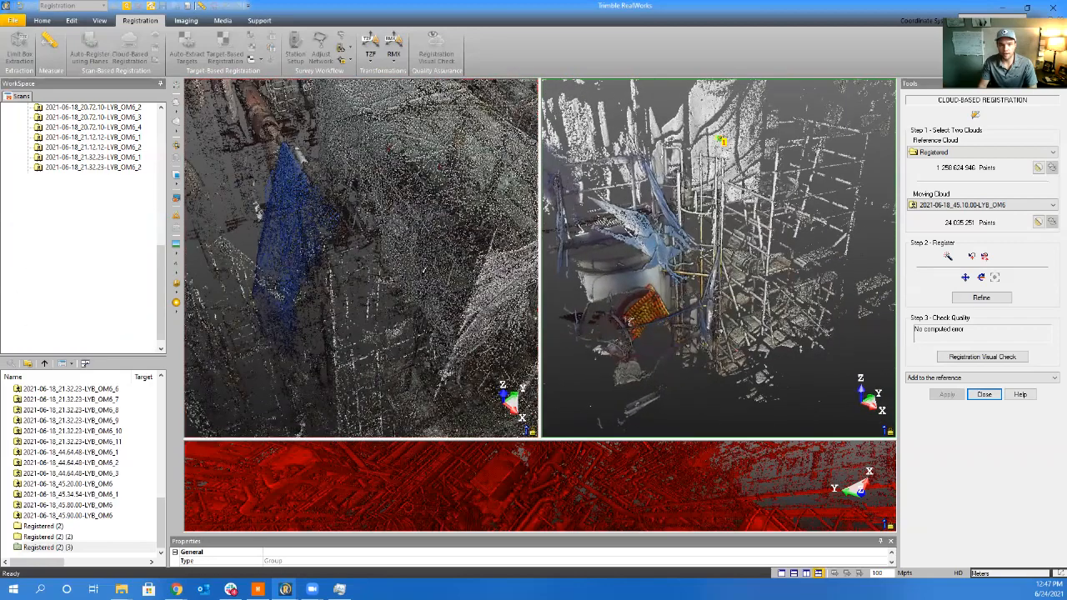
pyautogui.click(423, 279)
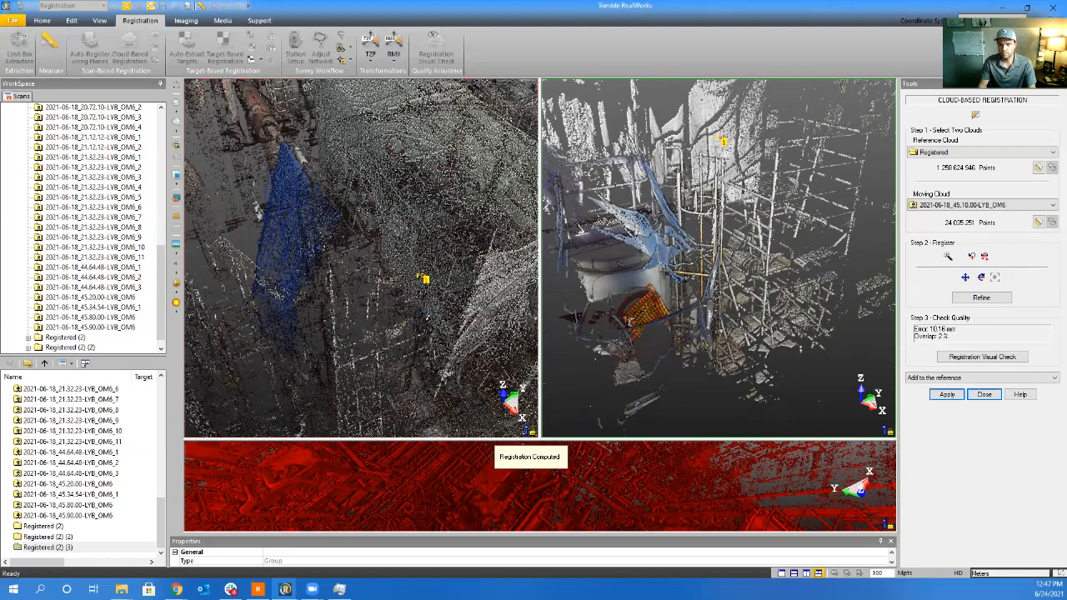
# Locate the green 45.10.00 cloud within the red registered cloud in the overlay from above
pyautogui.click(566, 498)
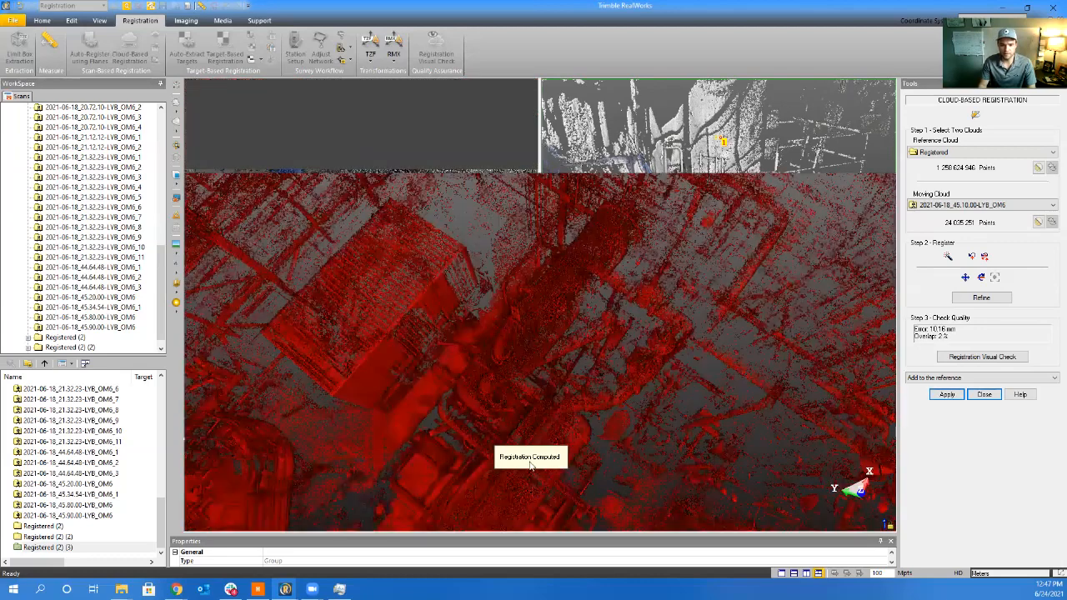
pyautogui.scroll(3, 429, 372)
pyautogui.moveTo(576, 428); pyautogui.dragTo(684, 353, button='middle')
pyautogui.scroll(-2, 476, 429)
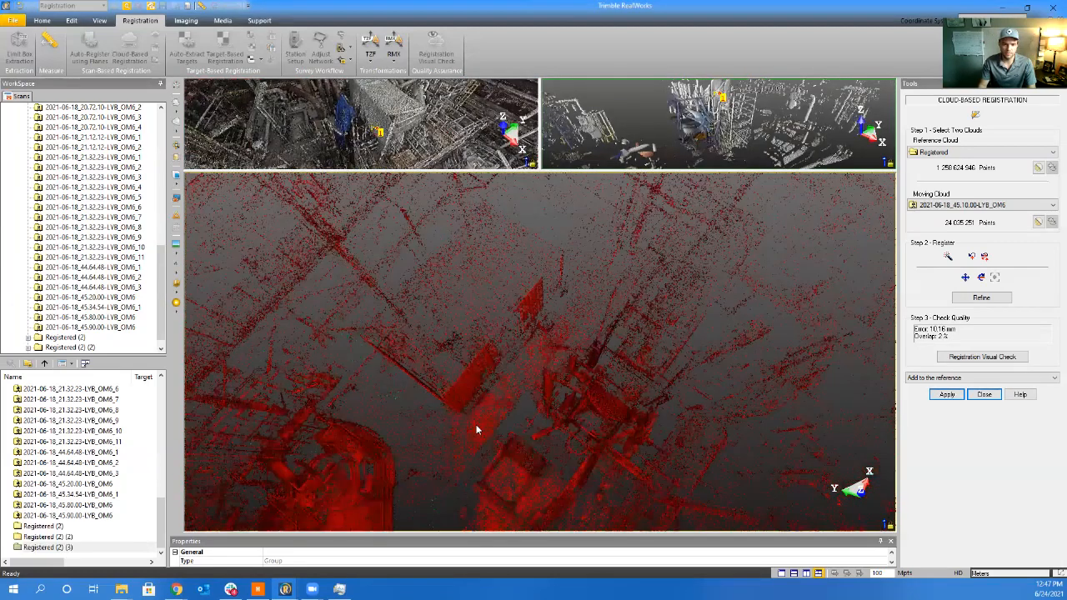
pyautogui.moveTo(475, 429); pyautogui.dragTo(453, 428, button='middle')
pyautogui.scroll(-2, 428, 464)
pyautogui.moveTo(428, 464); pyautogui.dragTo(622, 237, button='middle')
pyautogui.scroll(-2, 508, 336)
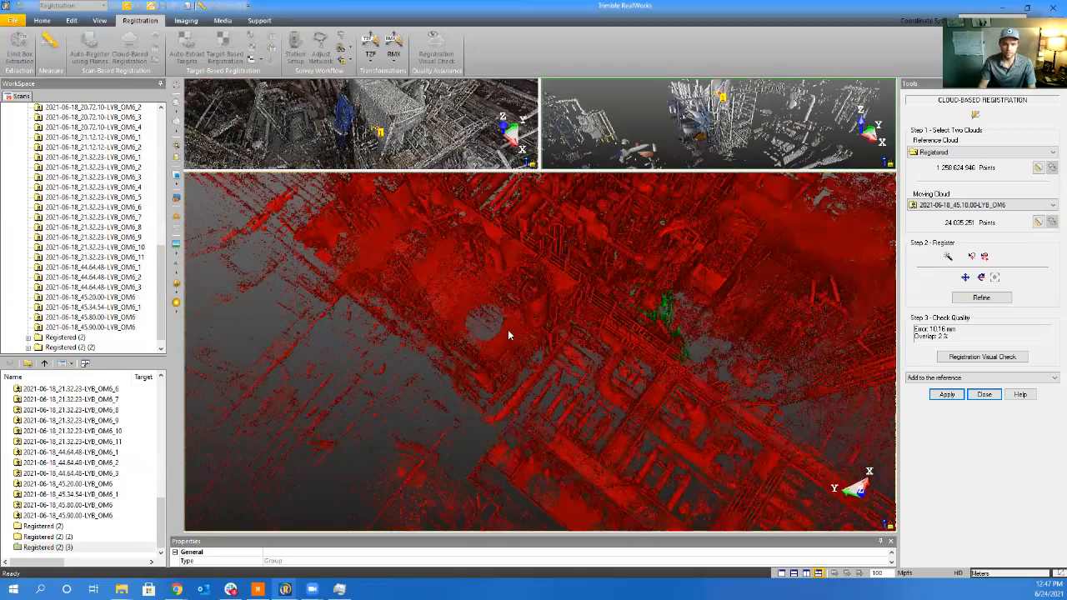
pyautogui.moveTo(532, 387); pyautogui.dragTo(526, 358, button='middle')
pyautogui.scroll(6, 563, 338)
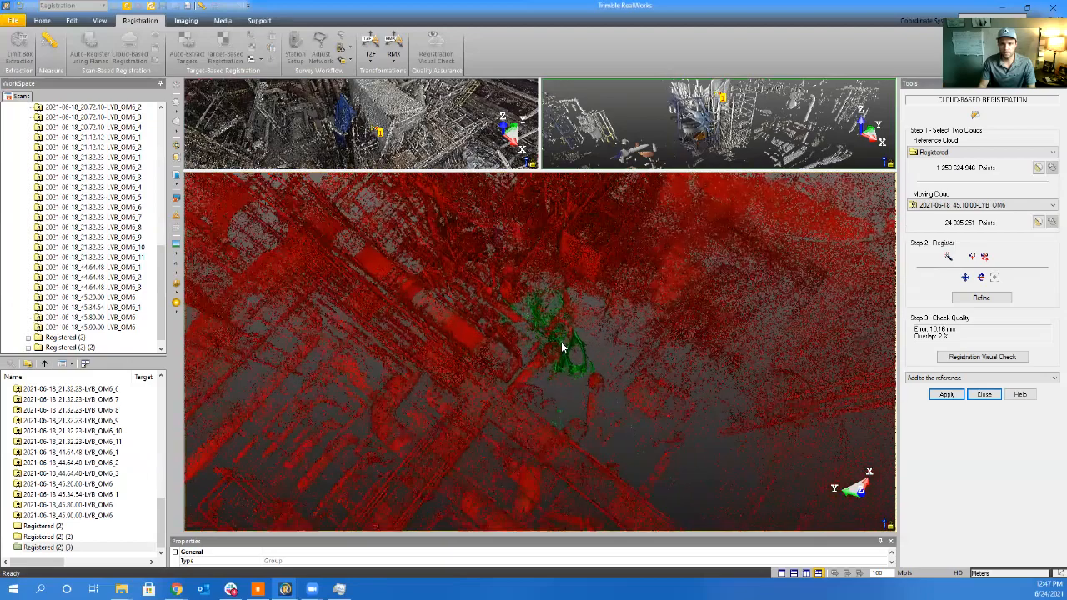
# Check the one-pair alignment from the side and across the whole plant in the red and green overlay
pyautogui.moveTo(571, 362)
pyautogui.mouseDown()
pyautogui.moveTo(505, 281)
pyautogui.moveTo(556, 369)
pyautogui.moveTo(533, 404)
pyautogui.mouseUp()
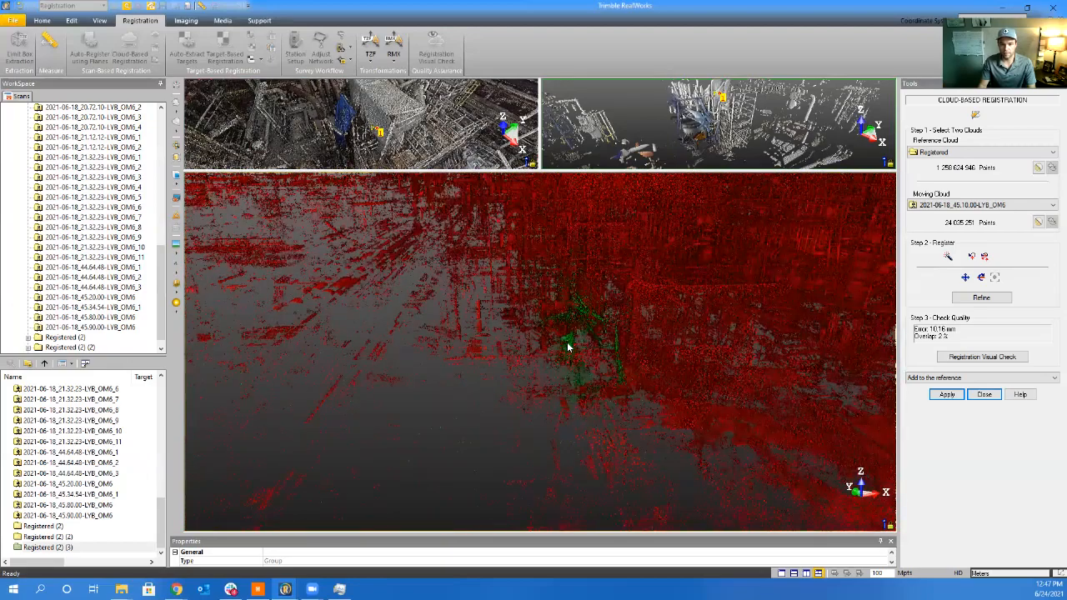
pyautogui.scroll(5, 569, 339)
pyautogui.scroll(-8, 569, 339)
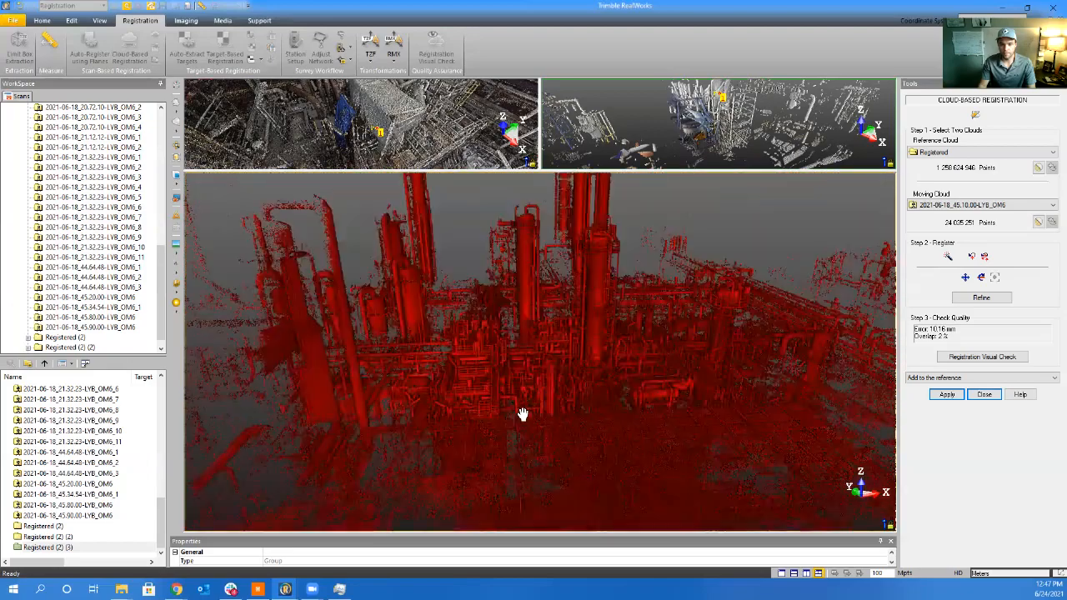
pyautogui.scroll(8, 541, 453)
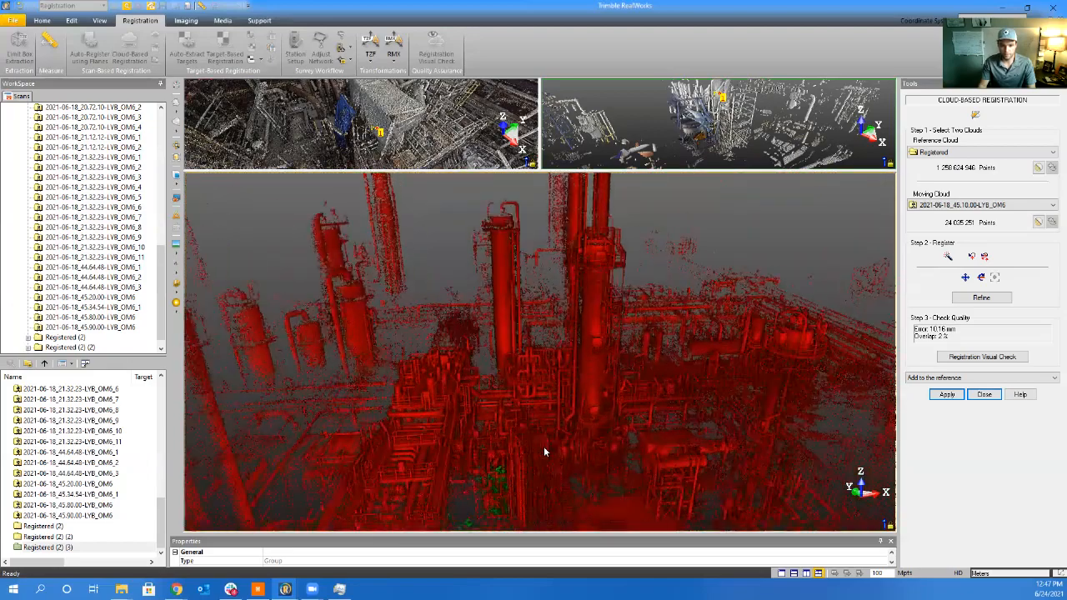
pyautogui.moveTo(625, 431); pyautogui.dragTo(686, 412, button='middle')
pyautogui.moveTo(557, 446); pyautogui.dragTo(511, 357)
# Enlarge both individual cloud views and delete the picked point pair
pyautogui.moveTo(518, 171); pyautogui.dragTo(519, 440)
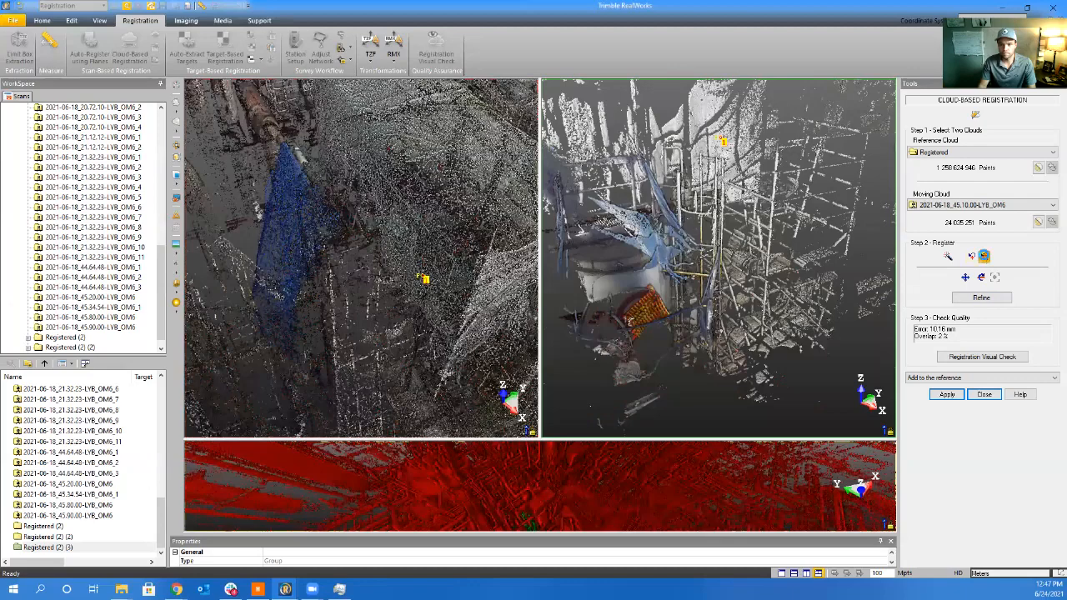
pyautogui.click(984, 257)
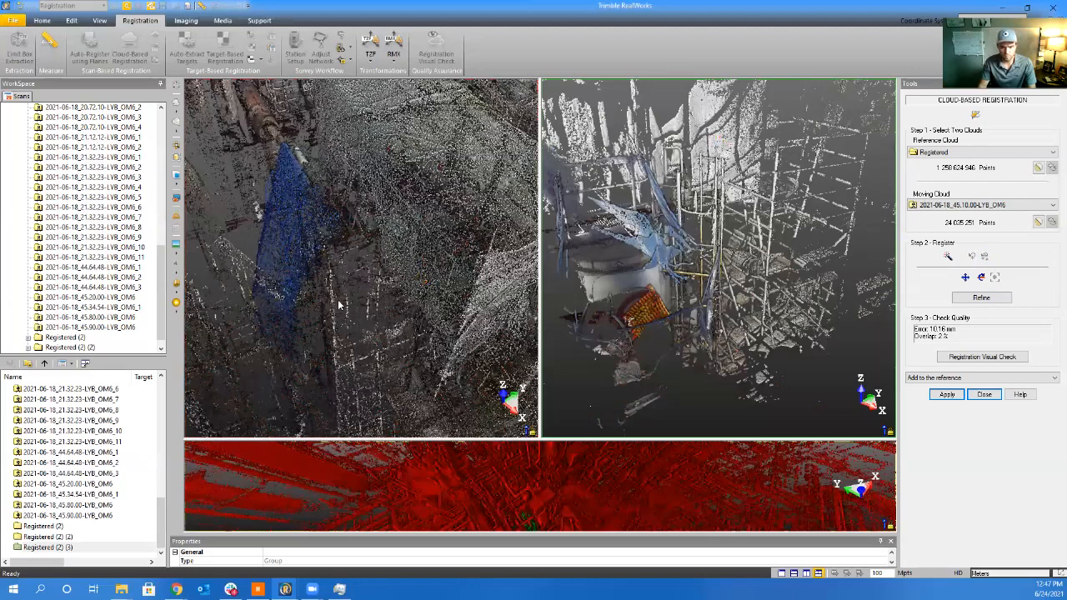
# Examine the blue tarp, scaffolding and vessels in the 45.10.00 cloud for features shared with the registered cloud
pyautogui.scroll(6, 641, 309)
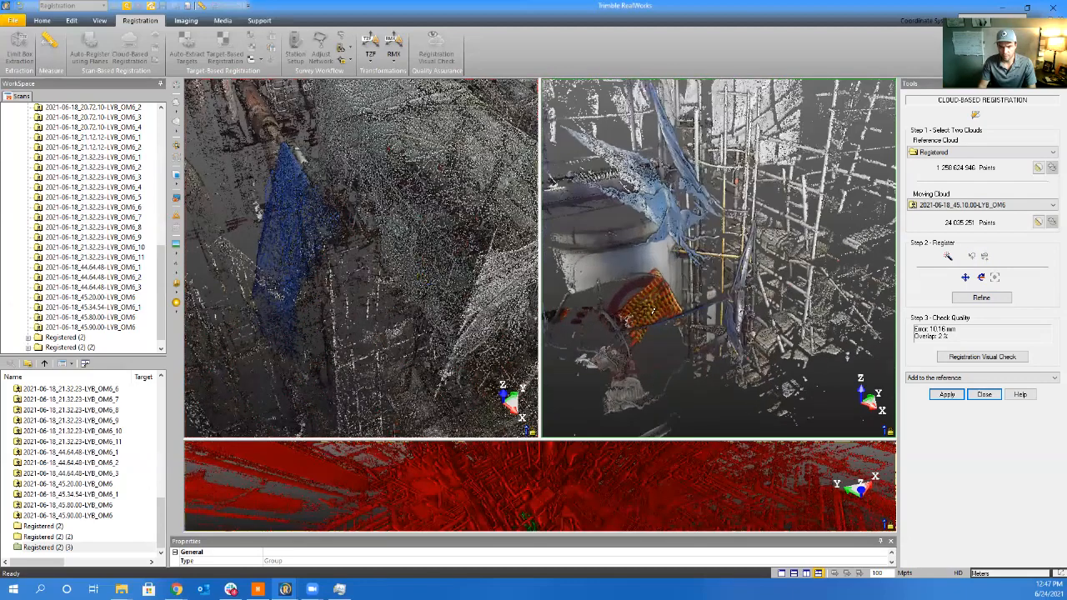
pyautogui.moveTo(650, 310); pyautogui.dragTo(1046, 302)
pyautogui.scroll(5, 651, 117)
pyautogui.moveTo(644, 101); pyautogui.dragTo(683, 218, button='middle')
pyautogui.scroll(-5, 683, 218)
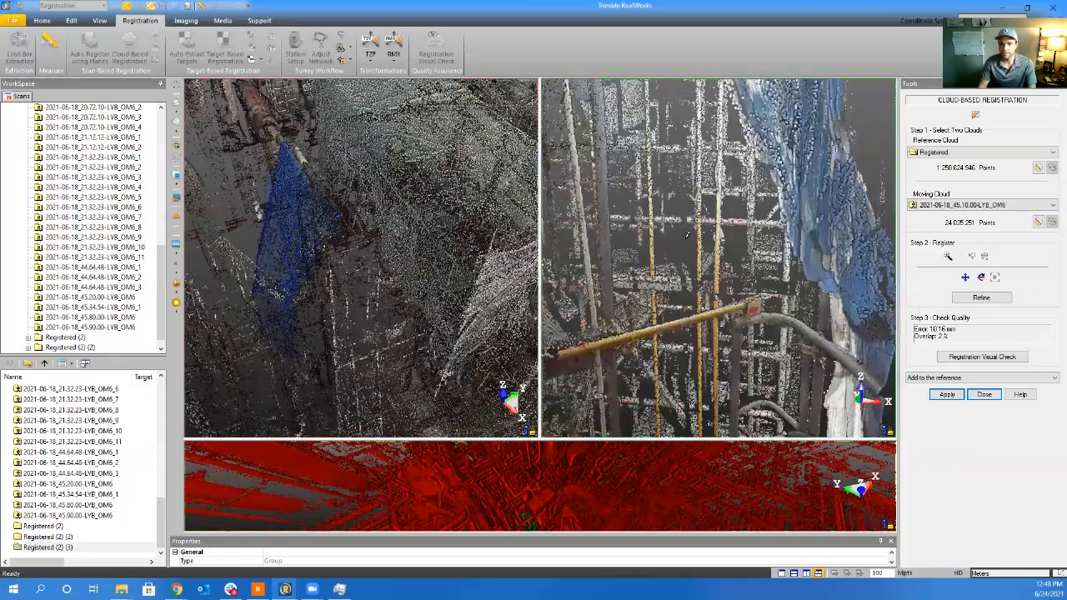
pyautogui.moveTo(684, 220); pyautogui.dragTo(727, 247)
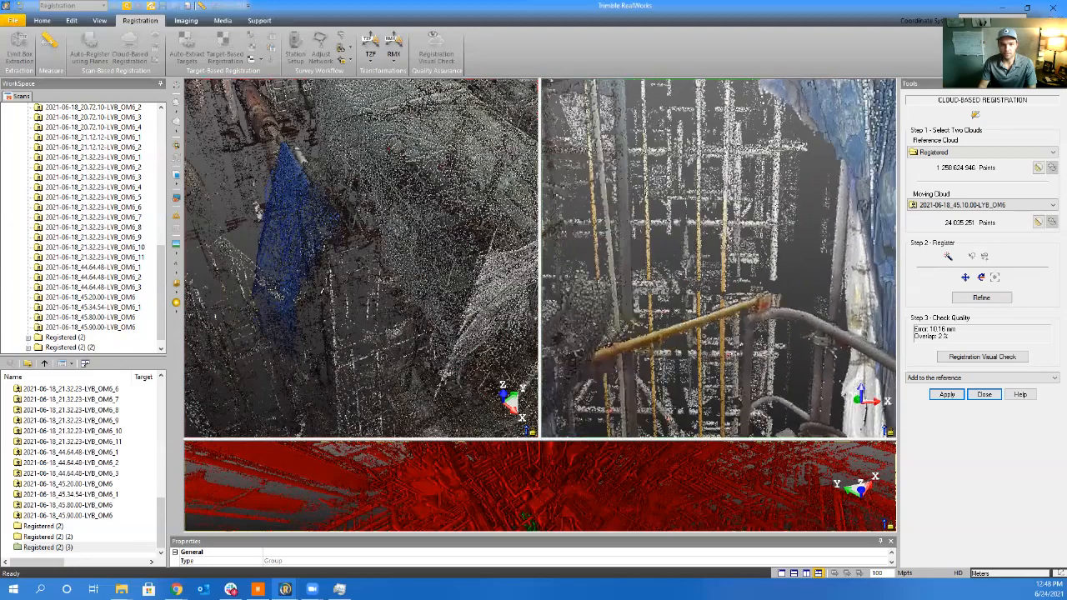
pyautogui.scroll(-4, 344, 331)
pyautogui.moveTo(350, 292); pyautogui.dragTo(338, 217, button='middle')
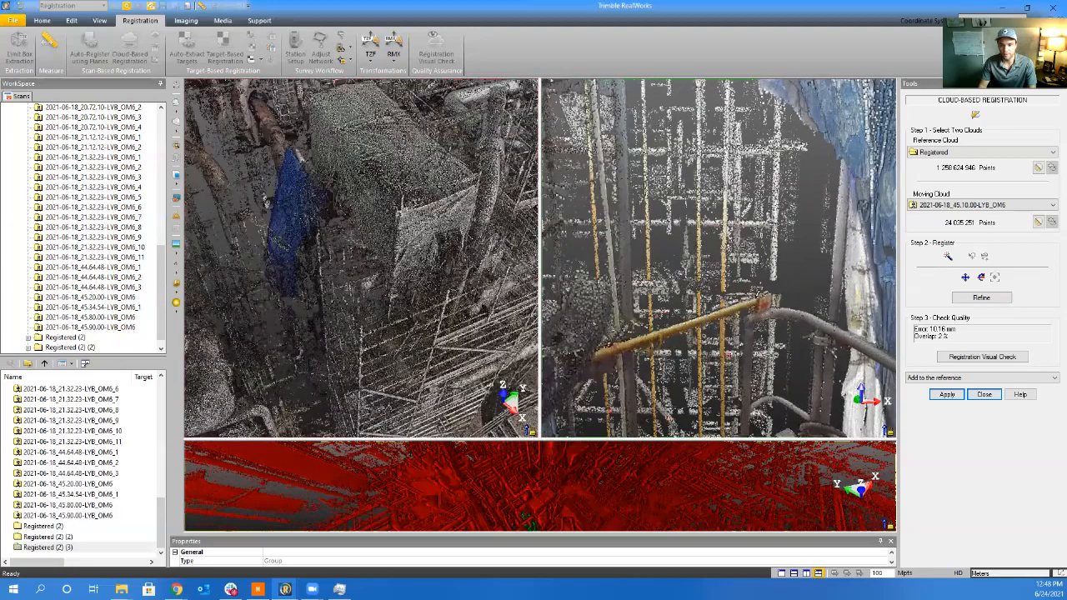
pyautogui.moveTo(686, 299); pyautogui.dragTo(569, 294)
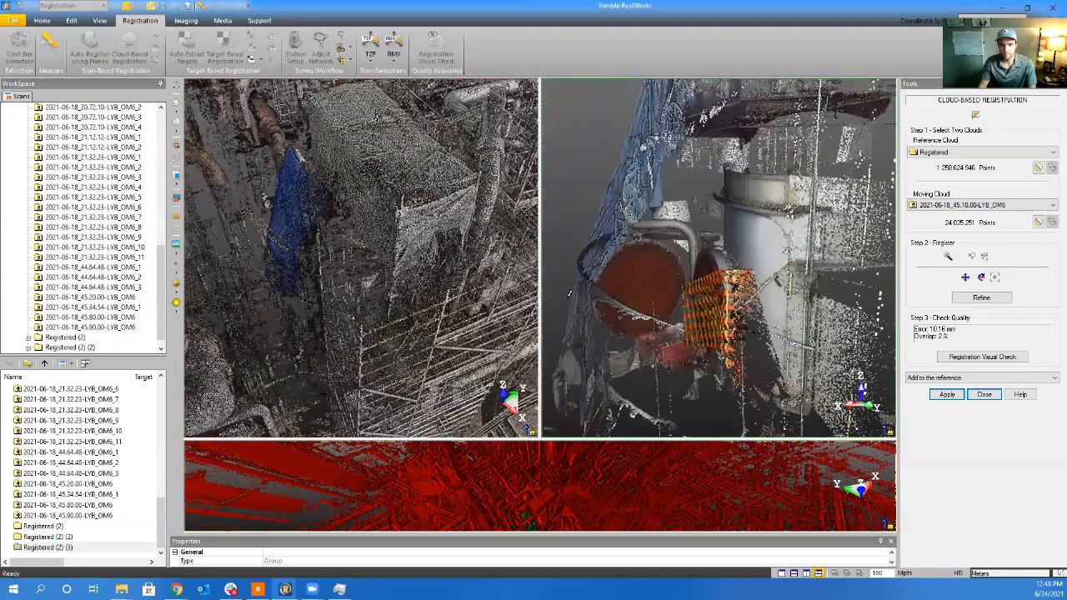
pyautogui.moveTo(706, 247); pyautogui.dragTo(719, 342)
# Pick the first matching point pair on the pale pipe end near the blue tarp in both clouds
pyautogui.moveTo(322, 219); pyautogui.dragTo(367, 293, button='middle')
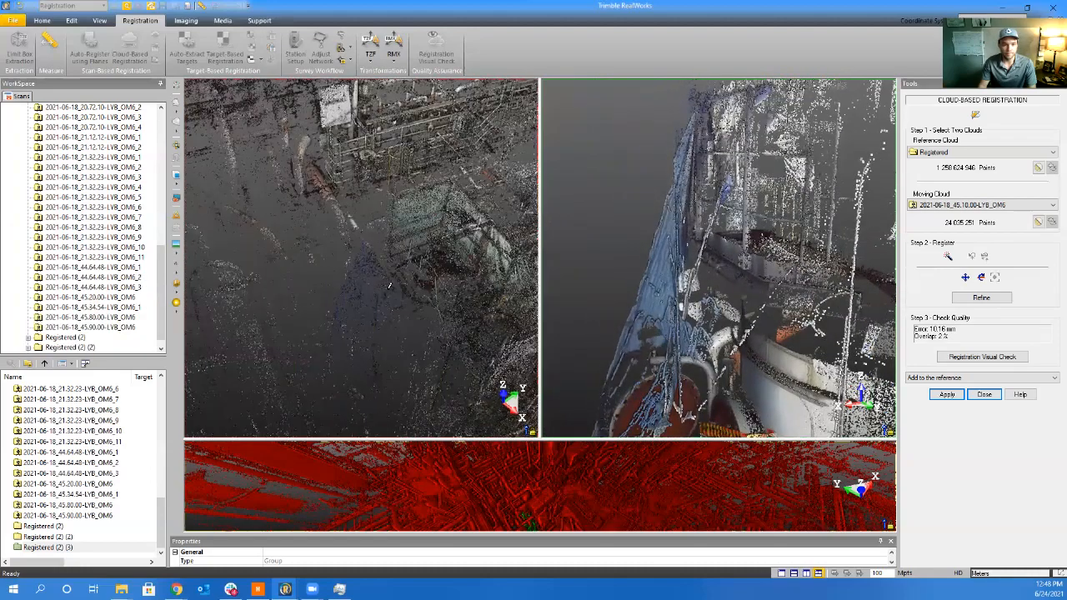
pyautogui.scroll(6, 677, 295)
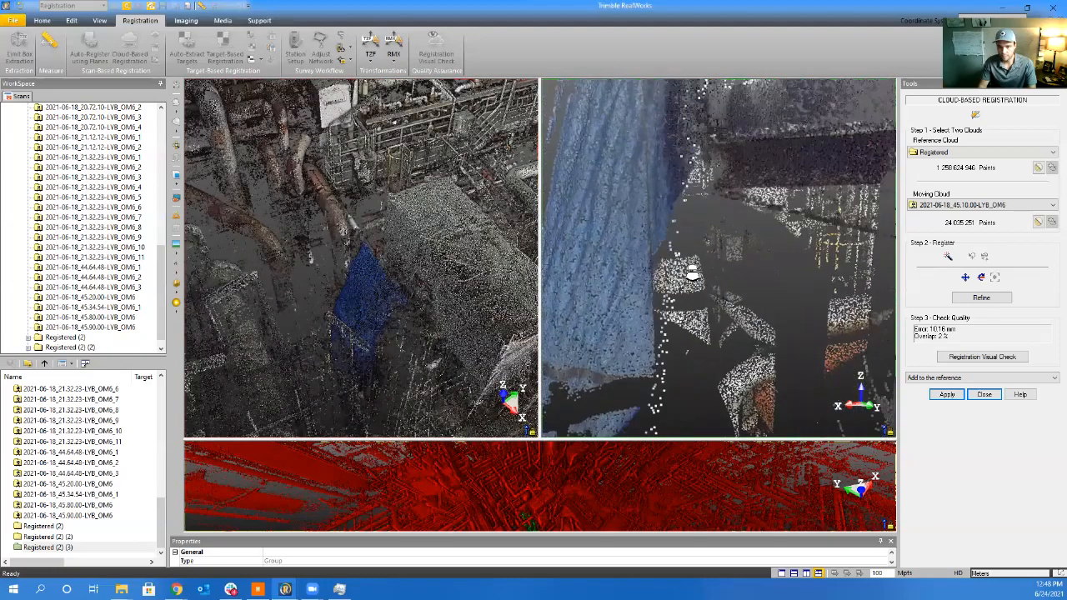
pyautogui.scroll(3, 683, 275)
pyautogui.scroll(3, 331, 229)
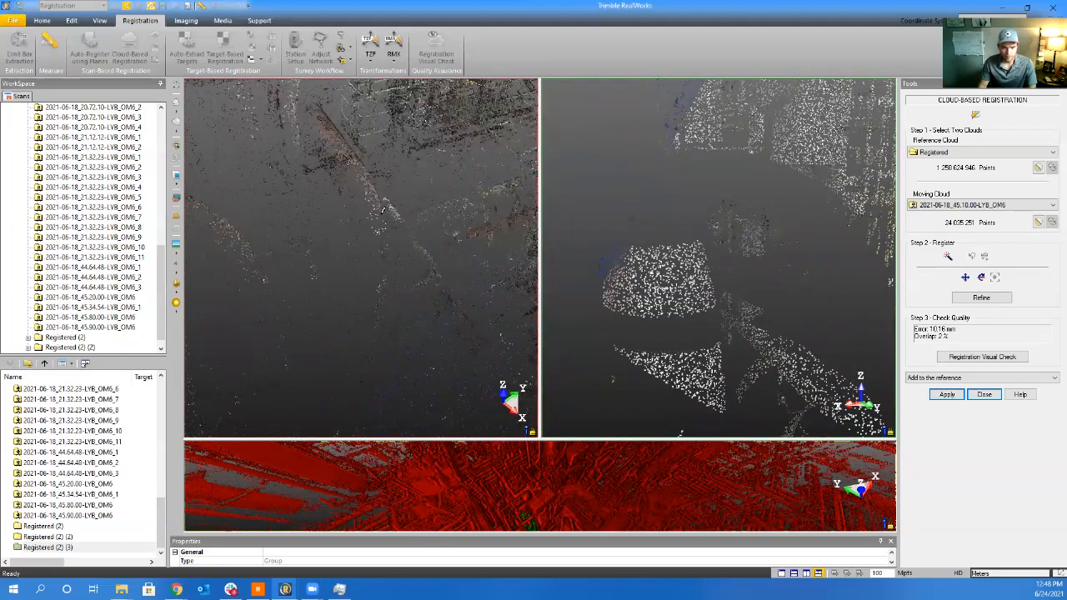
pyautogui.moveTo(383, 211); pyautogui.dragTo(340, 227)
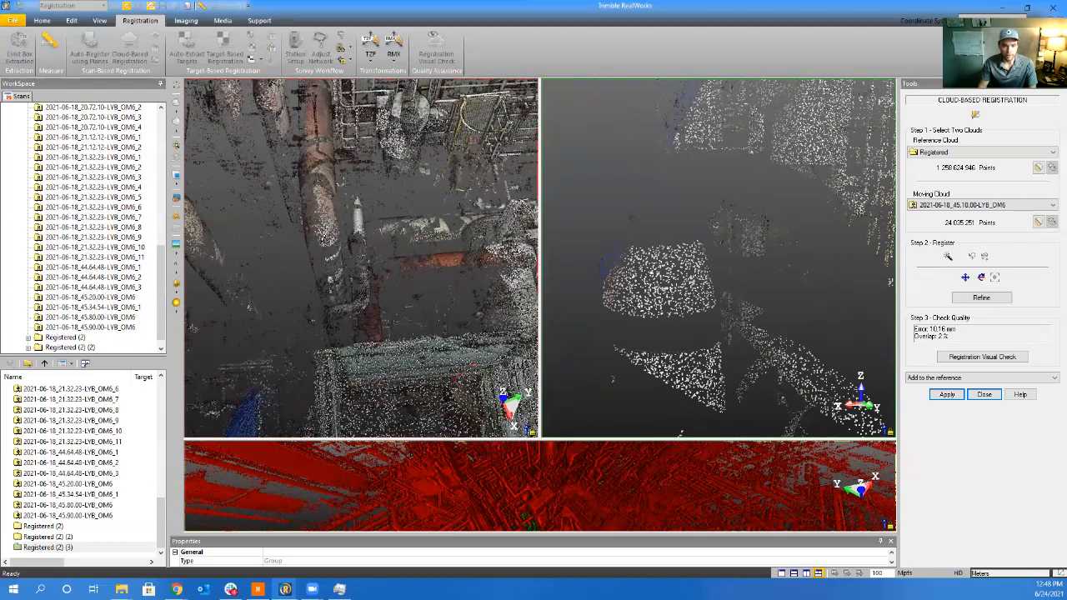
pyautogui.click(322, 240)
pyautogui.click(665, 280)
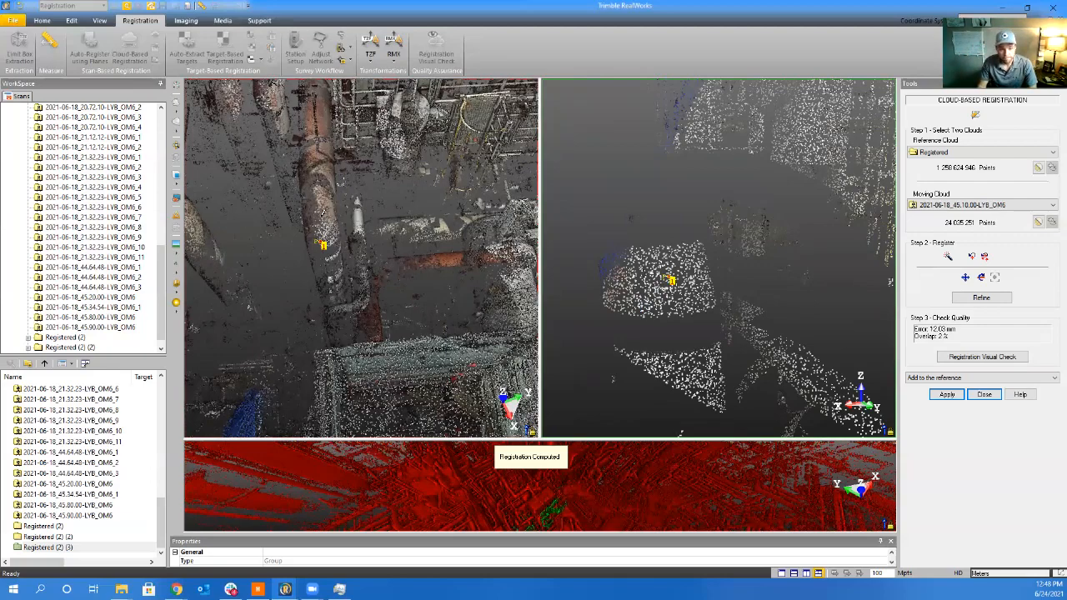
# Try a second point on the pale cylindrical vessel in the registered cloud and delete it
pyautogui.scroll(-3, 719, 306)
pyautogui.moveTo(719, 306)
pyautogui.mouseDown()
pyautogui.moveTo(696, 307)
pyautogui.moveTo(735, 308)
pyautogui.mouseUp()
pyautogui.moveTo(517, 247); pyautogui.dragTo(500, 252)
pyautogui.moveTo(384, 205); pyautogui.dragTo(381, 207)
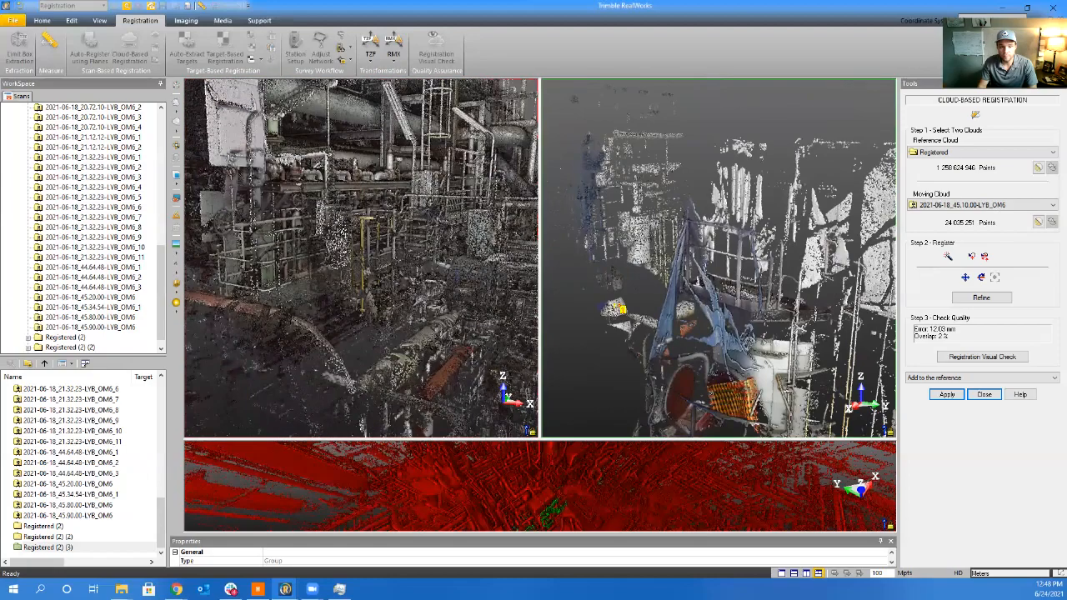
pyautogui.click(337, 237)
pyautogui.moveTo(358, 255); pyautogui.dragTo(377, 243)
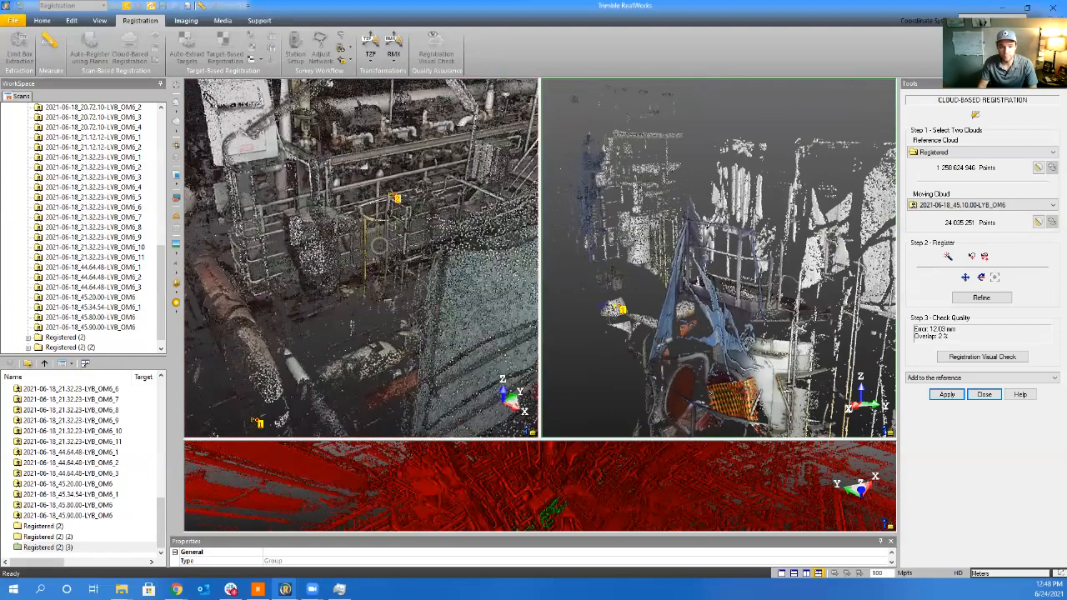
pyautogui.click(971, 257)
# Pick the second matching point pair on the pale cylindrical vessel beside the yellow ladder cage in both clouds
pyautogui.scroll(3, 318, 225)
pyautogui.moveTo(312, 228); pyautogui.dragTo(323, 164)
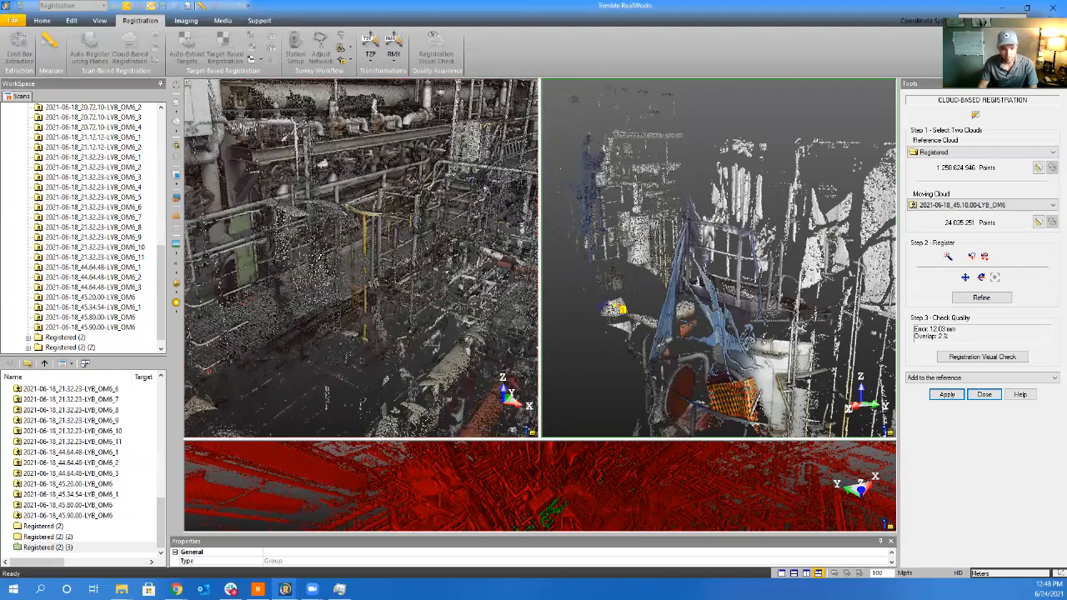
pyautogui.press('p')
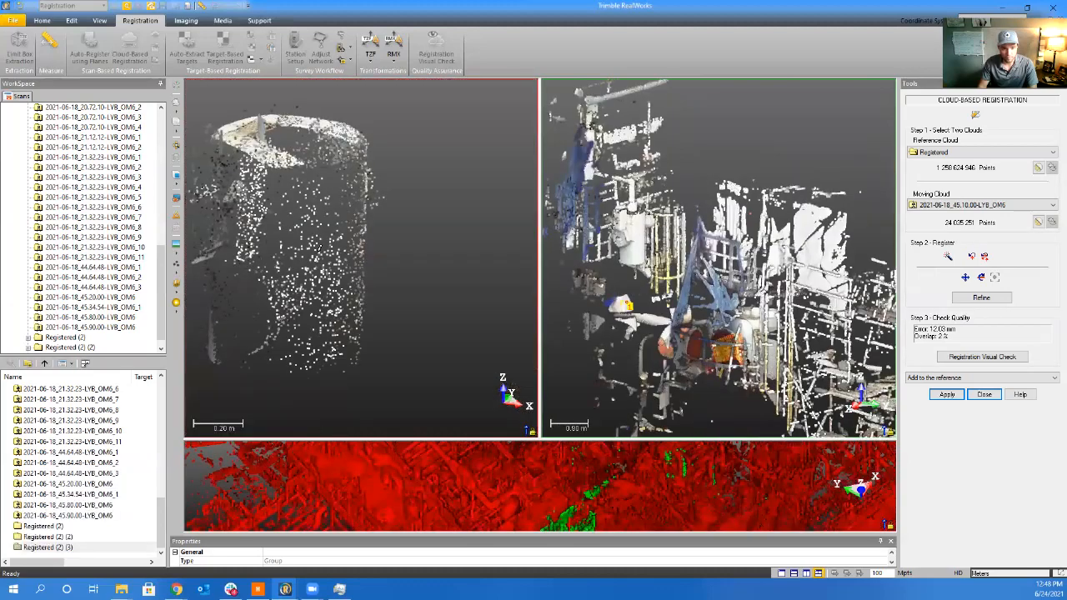
pyautogui.press('p')
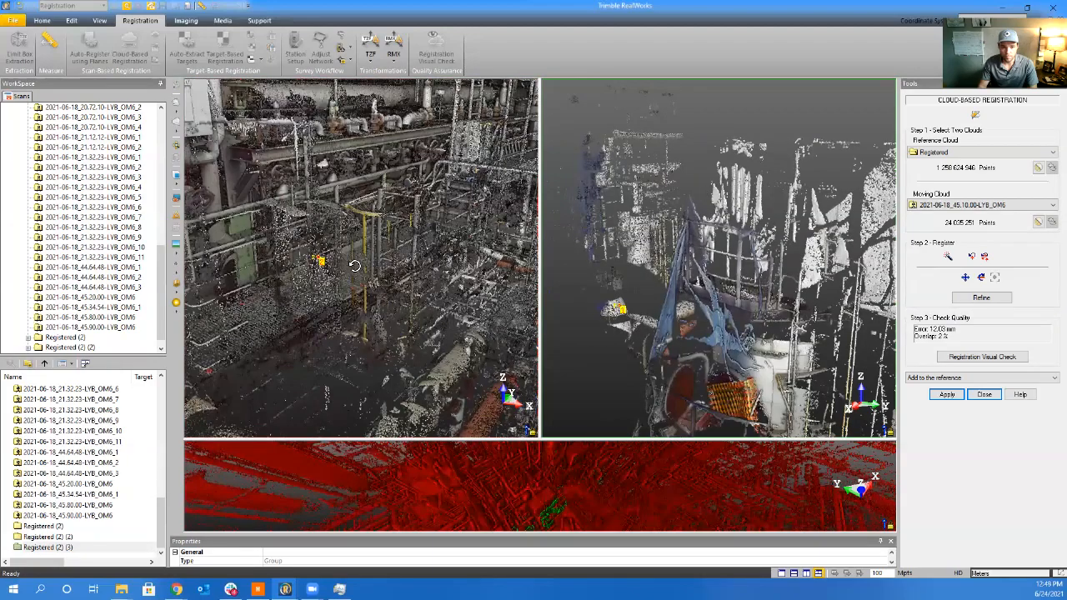
pyautogui.moveTo(354, 265); pyautogui.dragTo(516, 417)
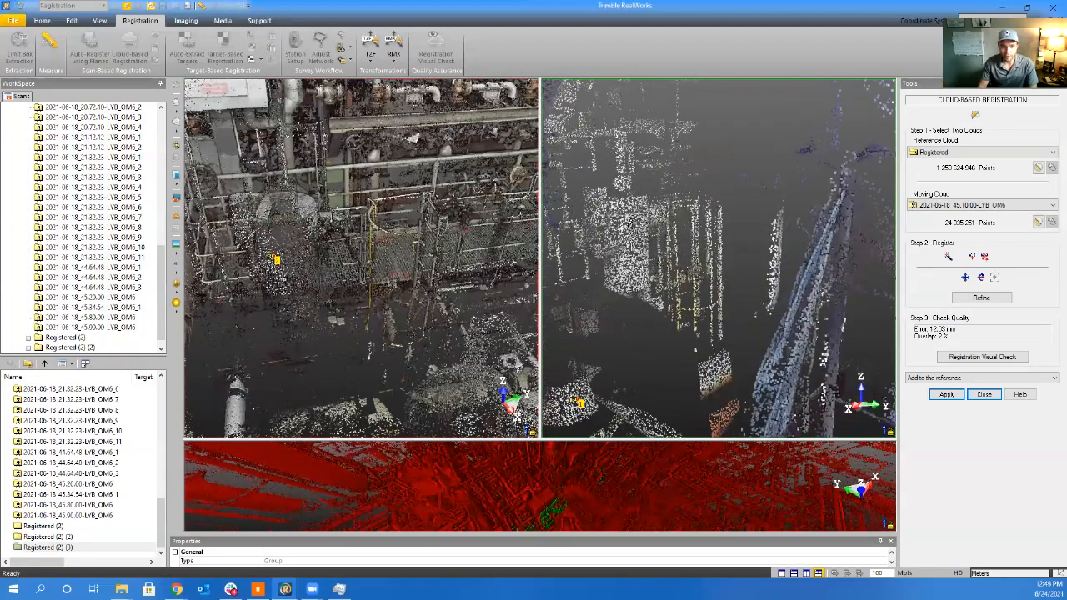
pyautogui.click(629, 229)
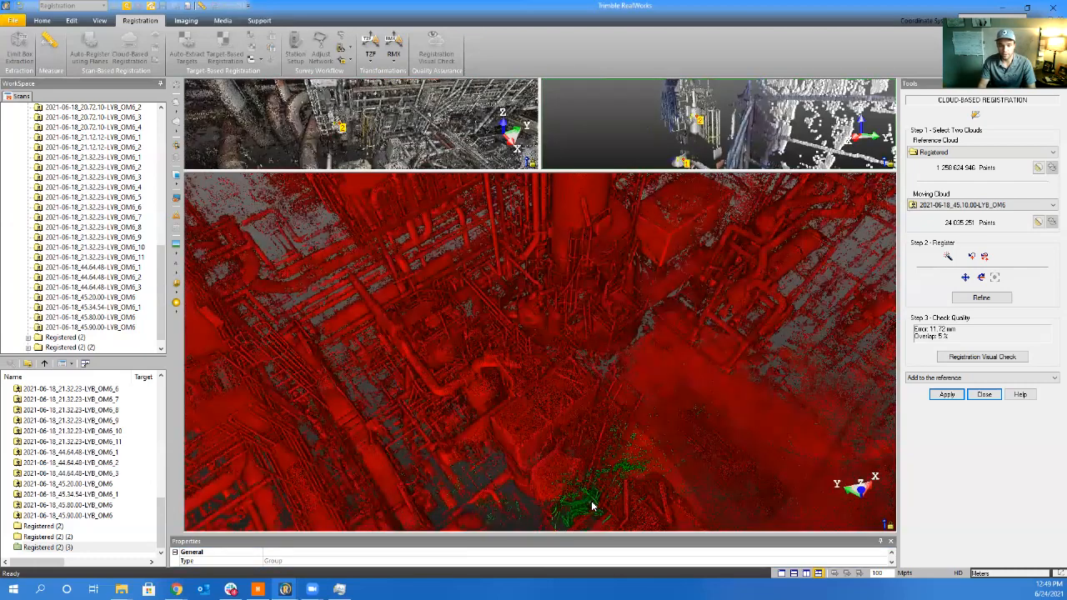
# Check the two-pair alignment of the green cloud in the enlarged overlay and return to the individual cloud views
pyautogui.moveTo(592, 506); pyautogui.dragTo(453, 453)
pyautogui.moveTo(596, 477); pyautogui.dragTo(624, 492)
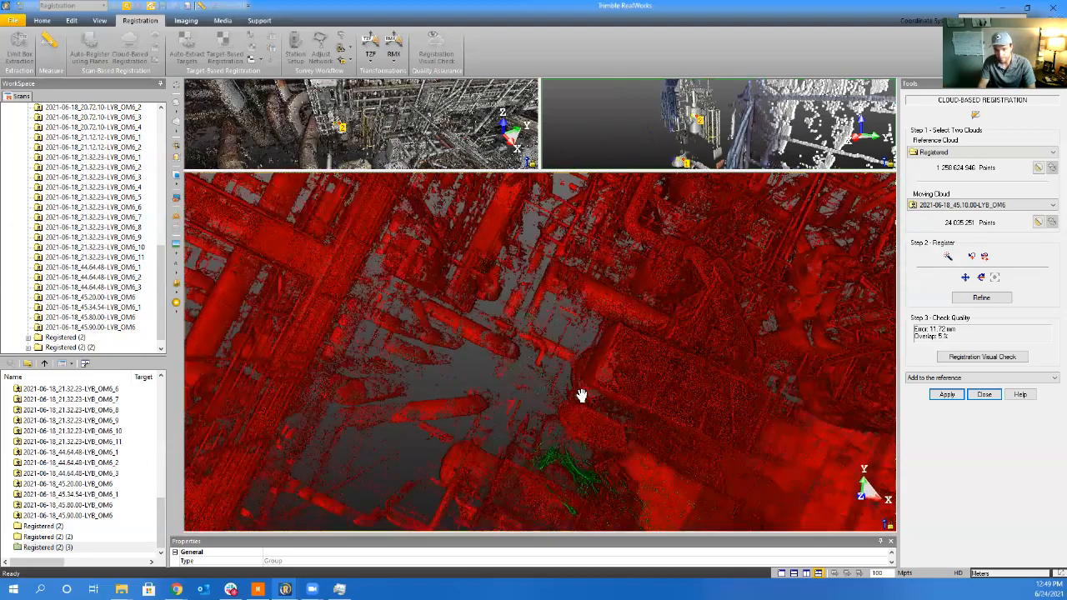
pyautogui.moveTo(581, 395)
pyautogui.mouseDown()
pyautogui.moveTo(548, 370)
pyautogui.moveTo(522, 295)
pyautogui.moveTo(581, 375)
pyautogui.mouseUp()
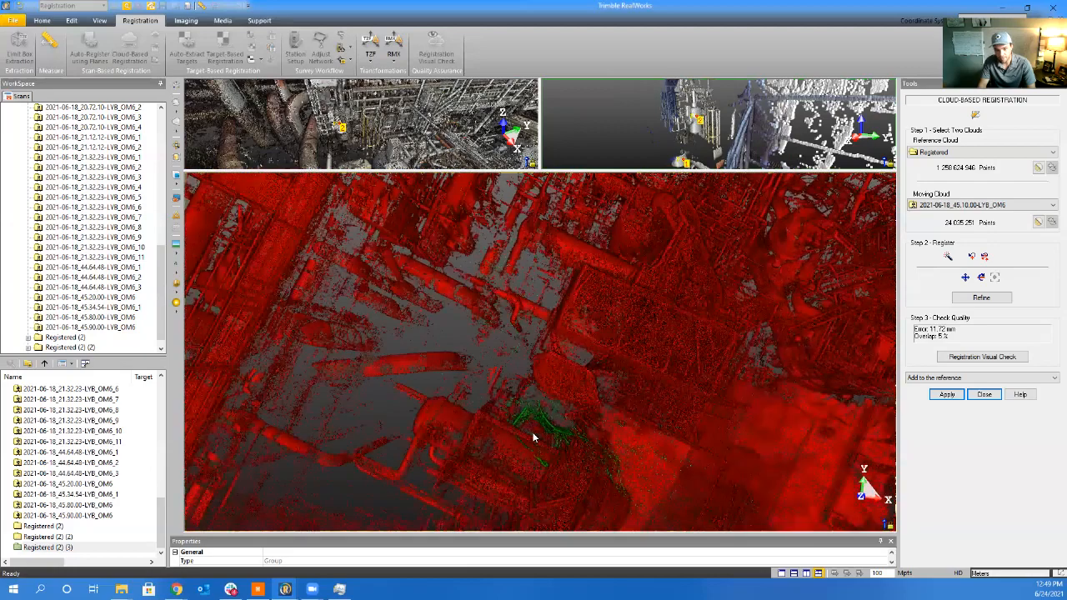
pyautogui.click(396, 141)
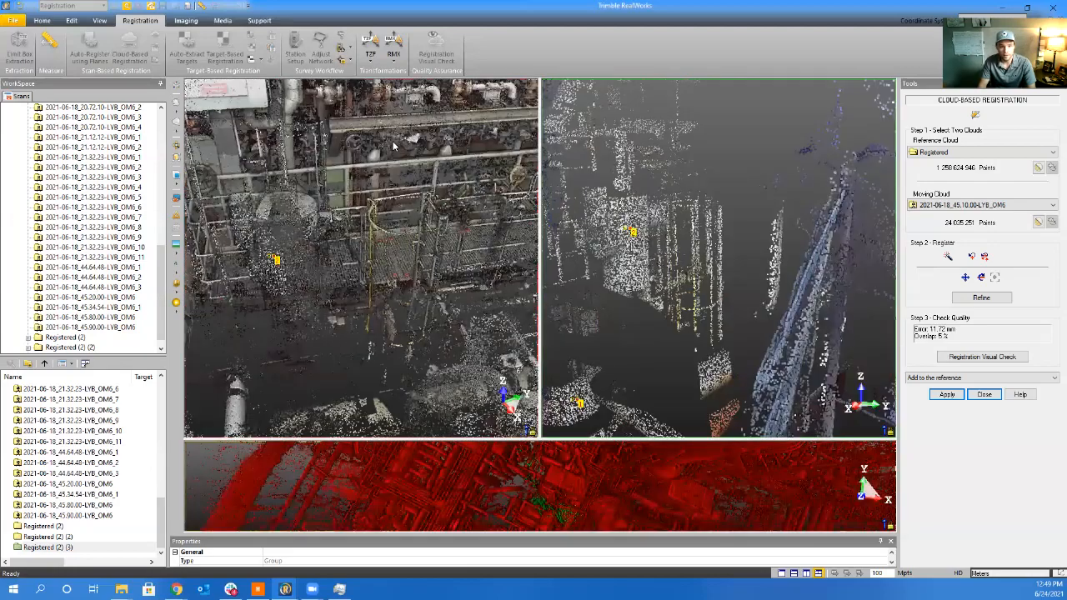
# Pick the third matching point pair on the large pale wall beside the blue tarp in both clouds
pyautogui.scroll(-2, 364, 343)
pyautogui.moveTo(364, 343); pyautogui.dragTo(389, 399)
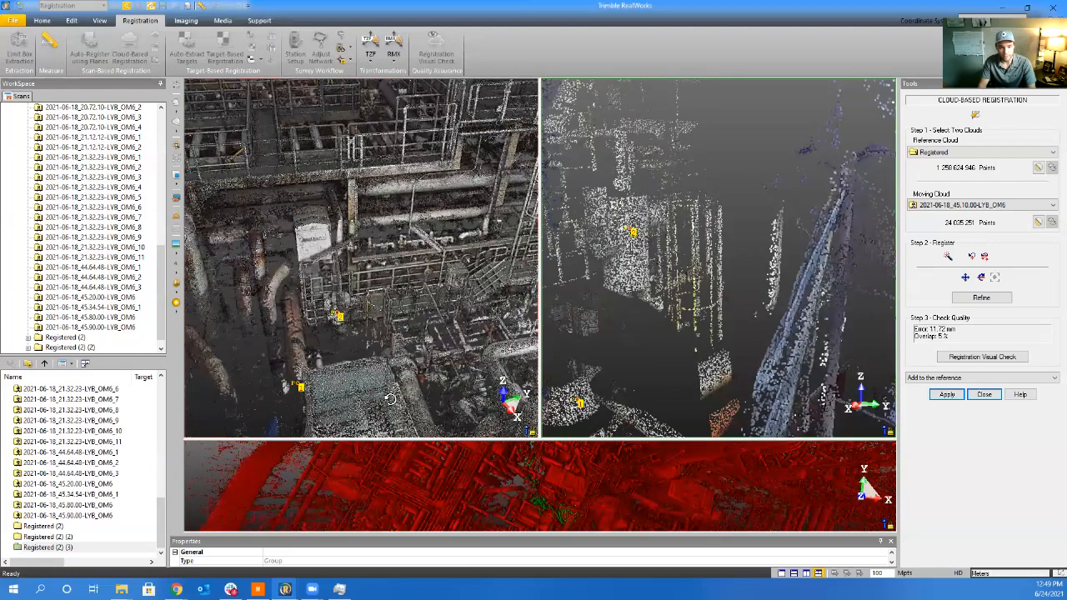
pyautogui.moveTo(458, 400); pyautogui.dragTo(356, 306)
pyautogui.scroll(2, 333, 273)
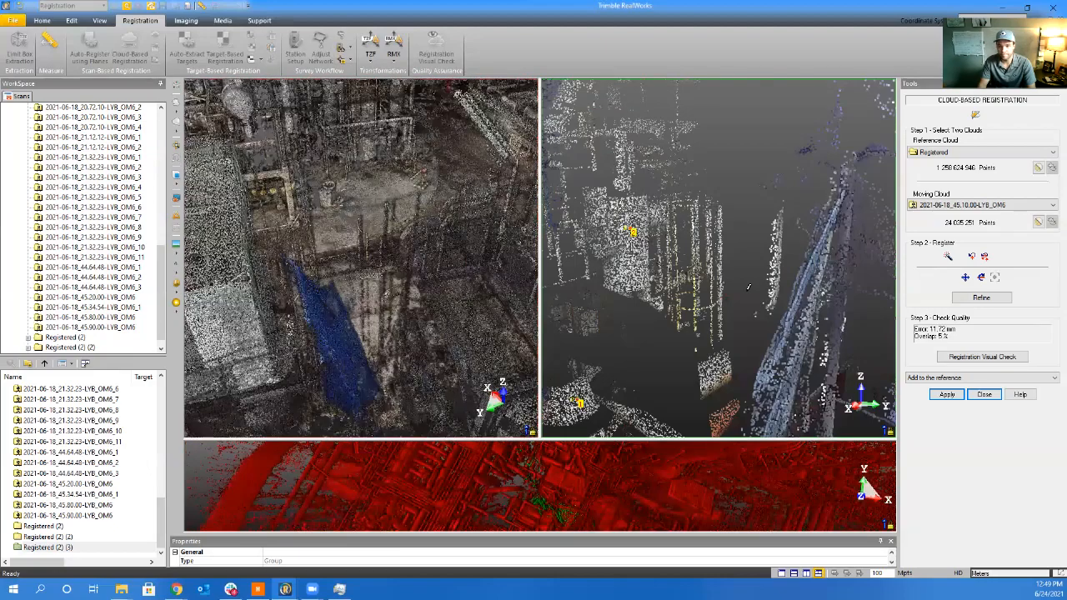
pyautogui.scroll(3, 653, 332)
pyautogui.moveTo(653, 333); pyautogui.dragTo(766, 223)
pyautogui.moveTo(767, 224); pyautogui.dragTo(703, 339, button='middle')
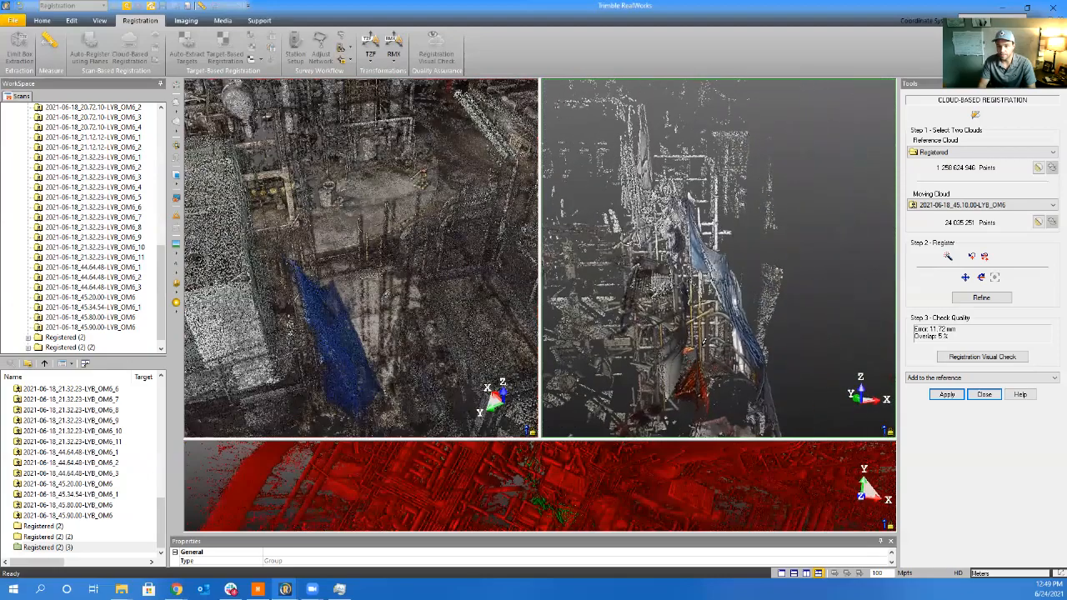
pyautogui.scroll(4, 712, 261)
pyautogui.moveTo(767, 252); pyautogui.dragTo(716, 225)
pyautogui.moveTo(370, 293)
pyautogui.mouseDown()
pyautogui.moveTo(344, 346)
pyautogui.moveTo(267, 352)
pyautogui.moveTo(346, 304)
pyautogui.moveTo(356, 285)
pyautogui.mouseUp()
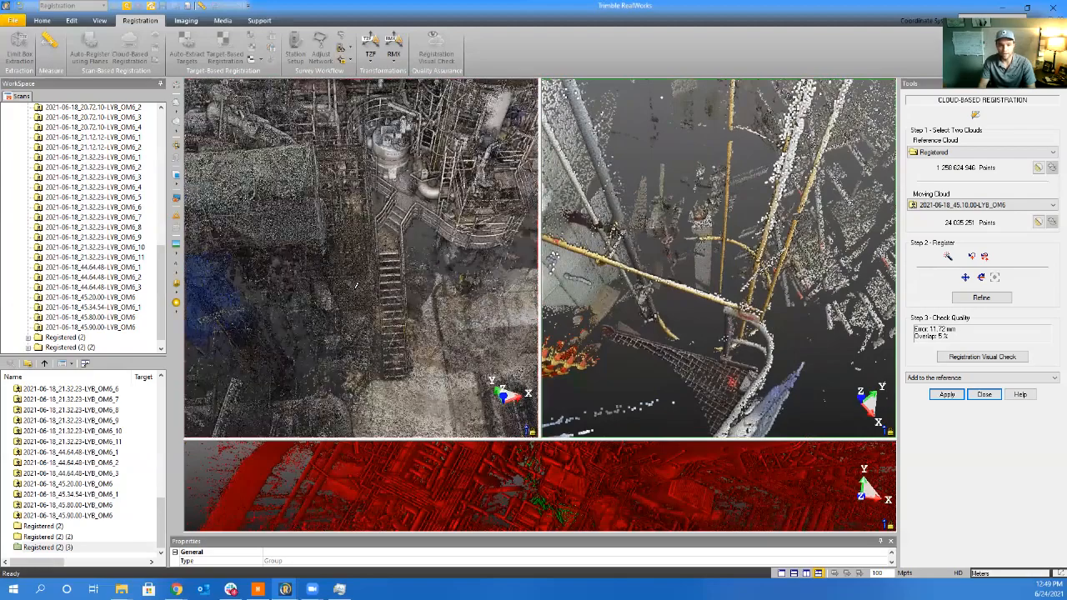
pyautogui.moveTo(767, 249); pyautogui.dragTo(730, 263)
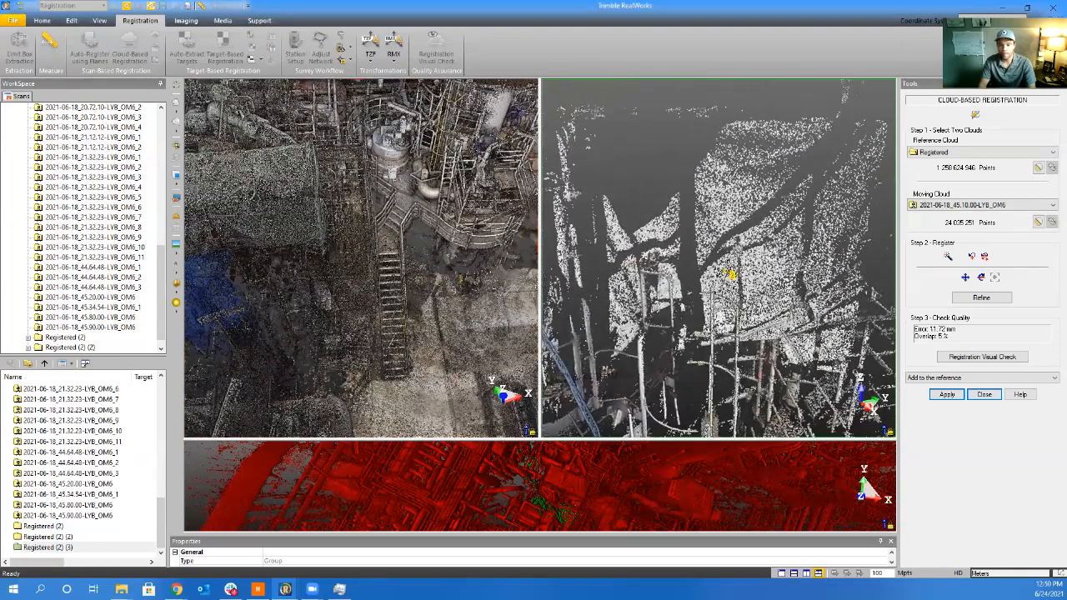
pyautogui.moveTo(433, 247); pyautogui.dragTo(411, 297)
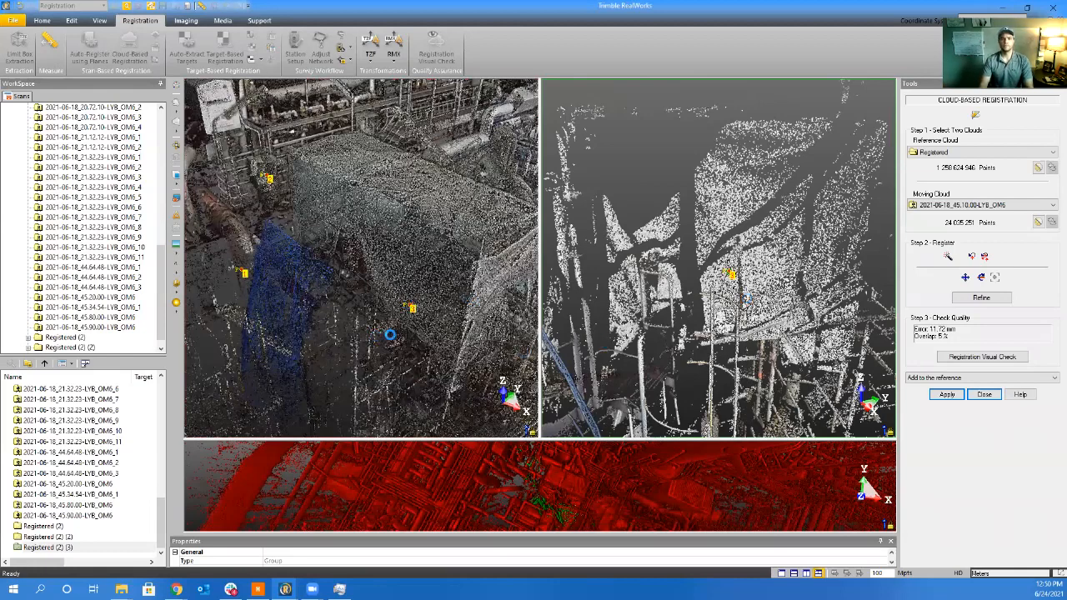
# Try to apply the three-pair registration and check the green 45.10.00 cloud within the enlarged red overlay from several angles
pyautogui.click(949, 395)
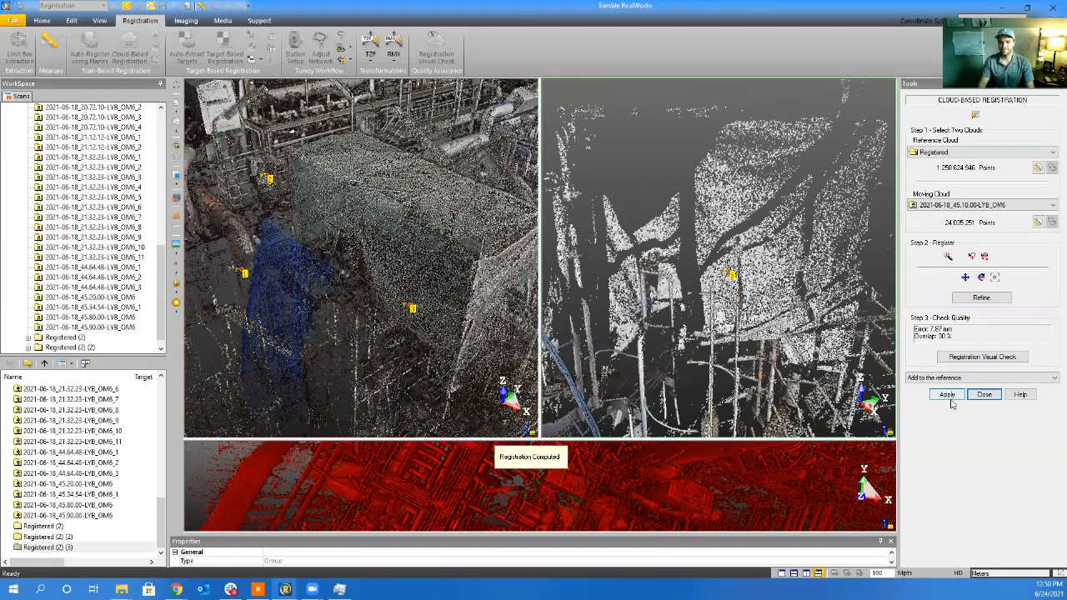
pyautogui.click(554, 495)
pyautogui.moveTo(573, 478); pyautogui.dragTo(589, 349)
pyautogui.moveTo(684, 277); pyautogui.dragTo(603, 391, button='middle')
pyautogui.moveTo(636, 269); pyautogui.dragTo(609, 406, button='middle')
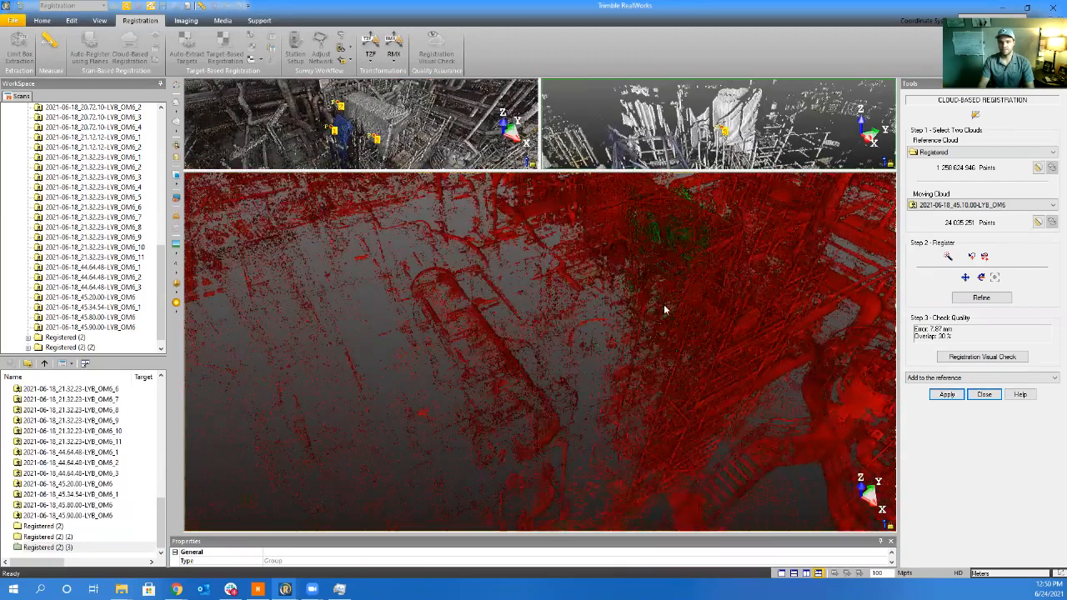
pyautogui.scroll(-2, 664, 310)
pyautogui.moveTo(630, 311)
pyautogui.mouseDown()
pyautogui.moveTo(566, 305)
pyautogui.moveTo(572, 286)
pyautogui.moveTo(617, 253)
pyautogui.moveTo(646, 269)
pyautogui.moveTo(660, 307)
pyautogui.moveTo(656, 326)
pyautogui.moveTo(633, 315)
pyautogui.mouseUp()
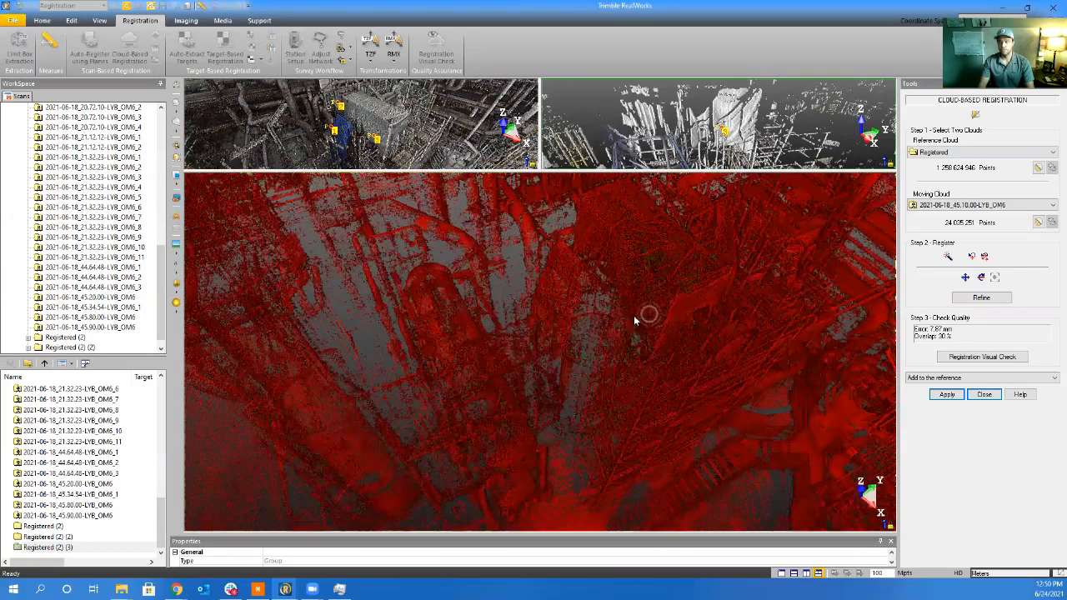
pyautogui.moveTo(640, 370); pyautogui.dragTo(641, 380, button='middle')
pyautogui.moveTo(640, 380); pyautogui.dragTo(654, 356)
pyautogui.moveTo(673, 330); pyautogui.dragTo(611, 366, button='middle')
# Set the moving cloud to 2021-06-18_45.34.54-LYB_OM6_2 and examine its red cabinet, piping and vessels
pyautogui.click(977, 206)
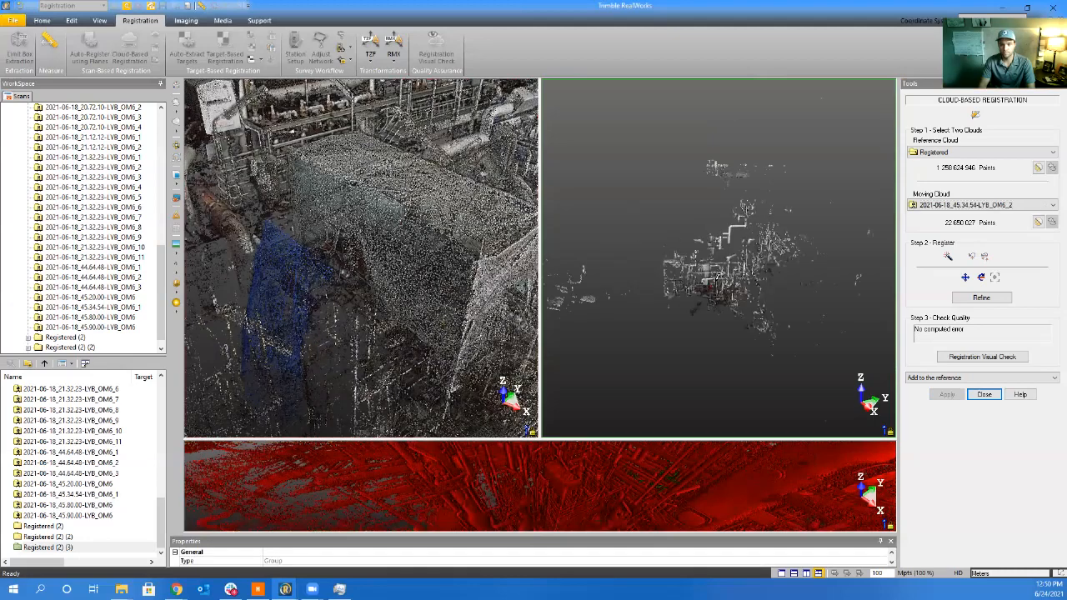
pyautogui.scroll(3, 722, 276)
pyautogui.scroll(10, 694, 287)
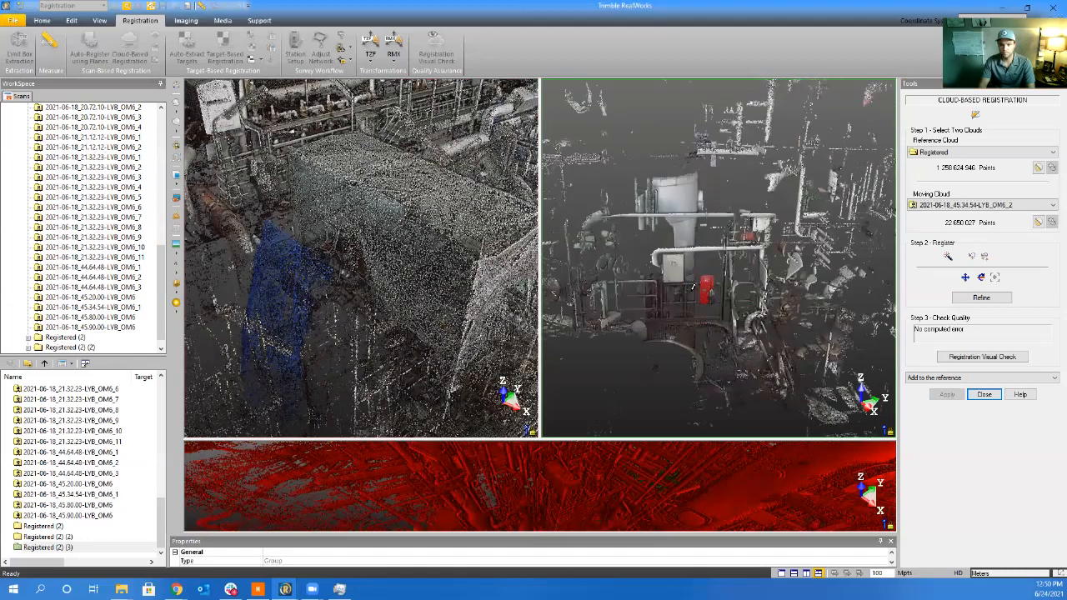
pyautogui.moveTo(713, 316); pyautogui.dragTo(992, 307)
pyautogui.moveTo(594, 326); pyautogui.dragTo(672, 292, button='middle')
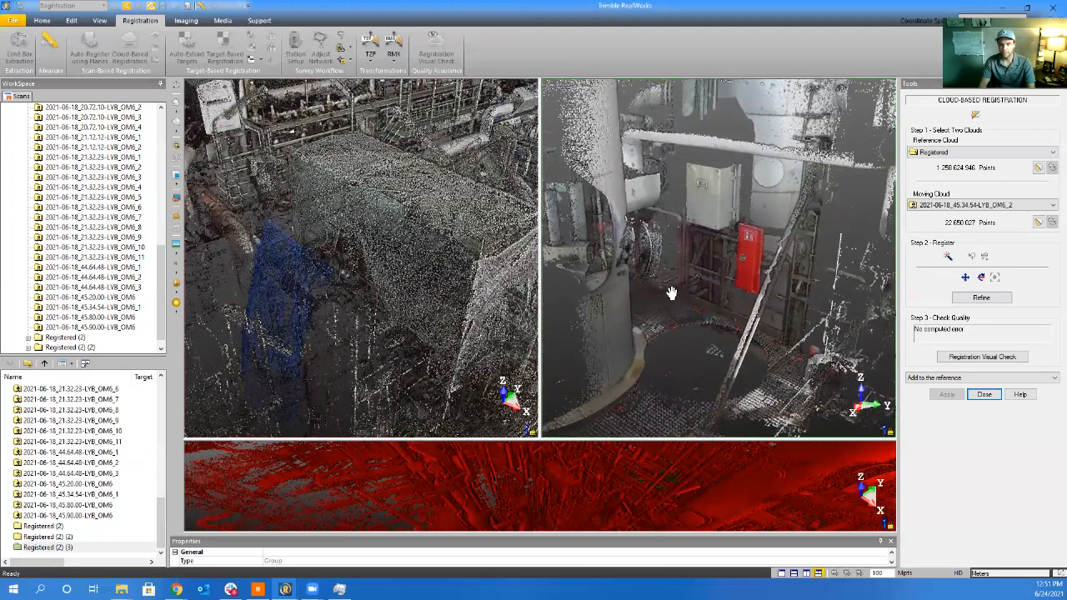
pyautogui.scroll(-5, 684, 288)
pyautogui.moveTo(713, 278); pyautogui.dragTo(681, 360)
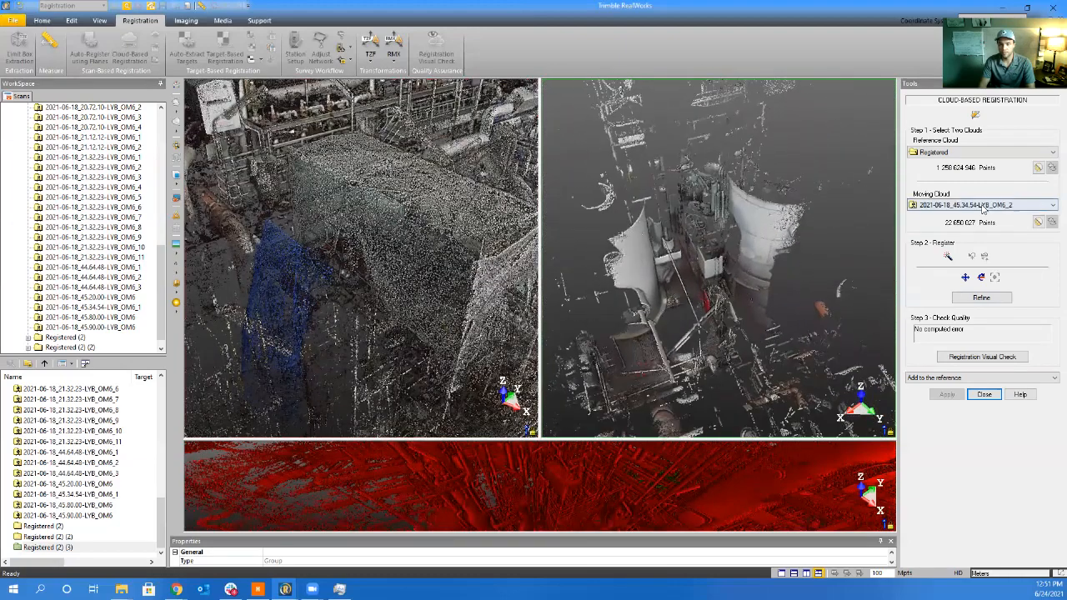
pyautogui.click(983, 205)
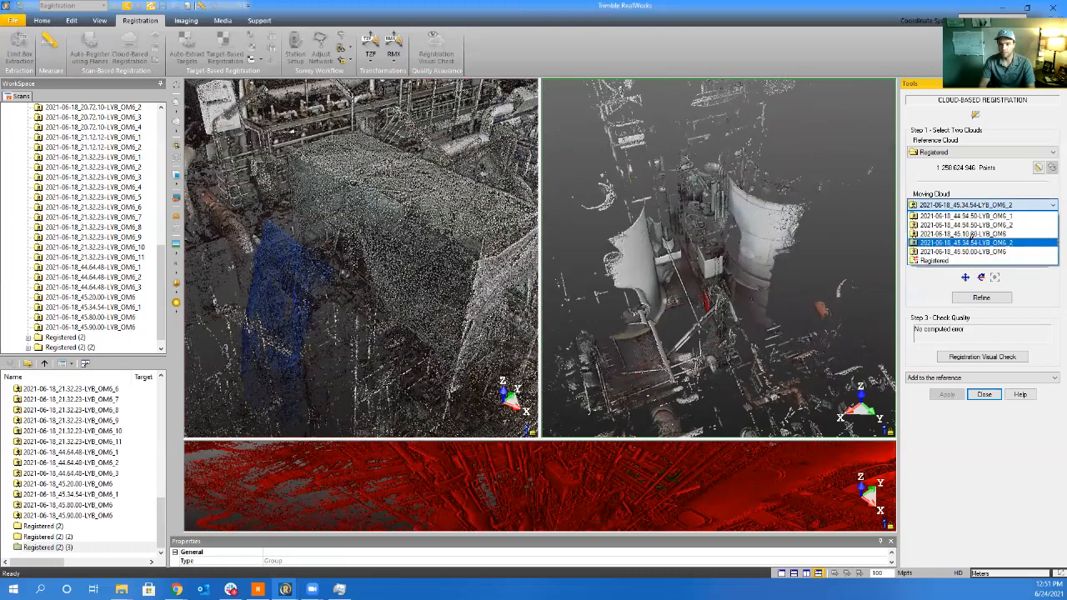
pyautogui.click(992, 187)
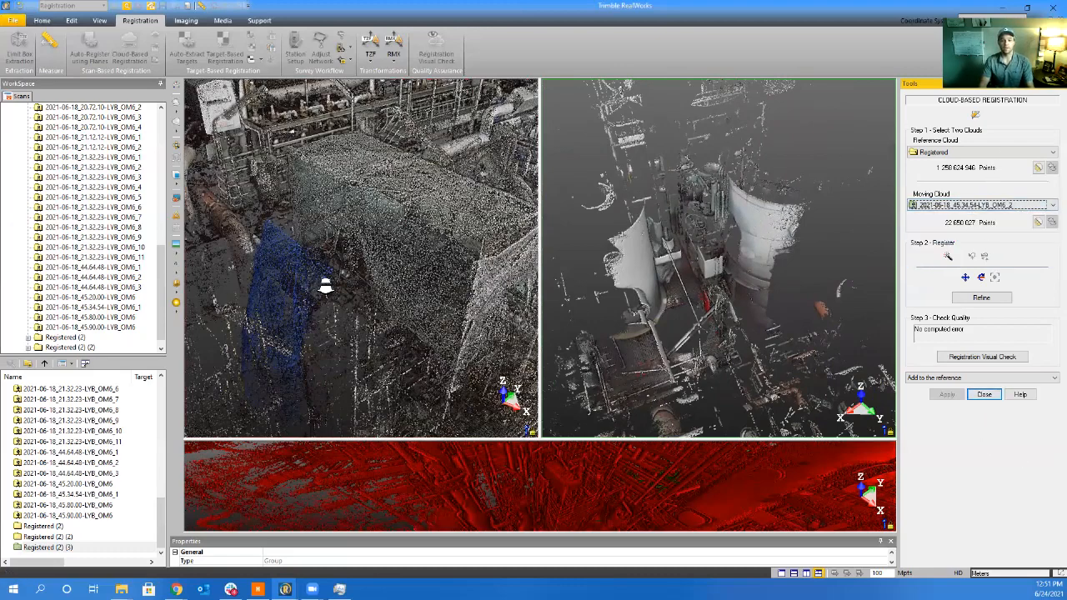
# Keep 2021-06-18_45.34.54-LYB_OM6_2 as the moving cloud and close Cloud-Based Registration without applying a match
pyautogui.scroll(-10, 321, 291)
pyautogui.scroll(-5, 371, 314)
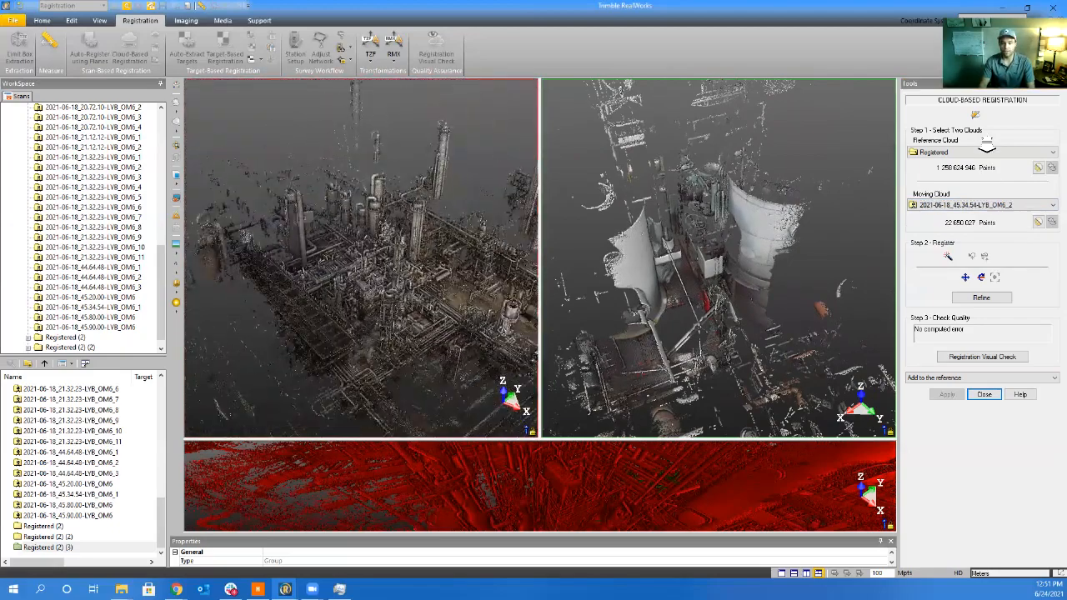
pyautogui.click(984, 205)
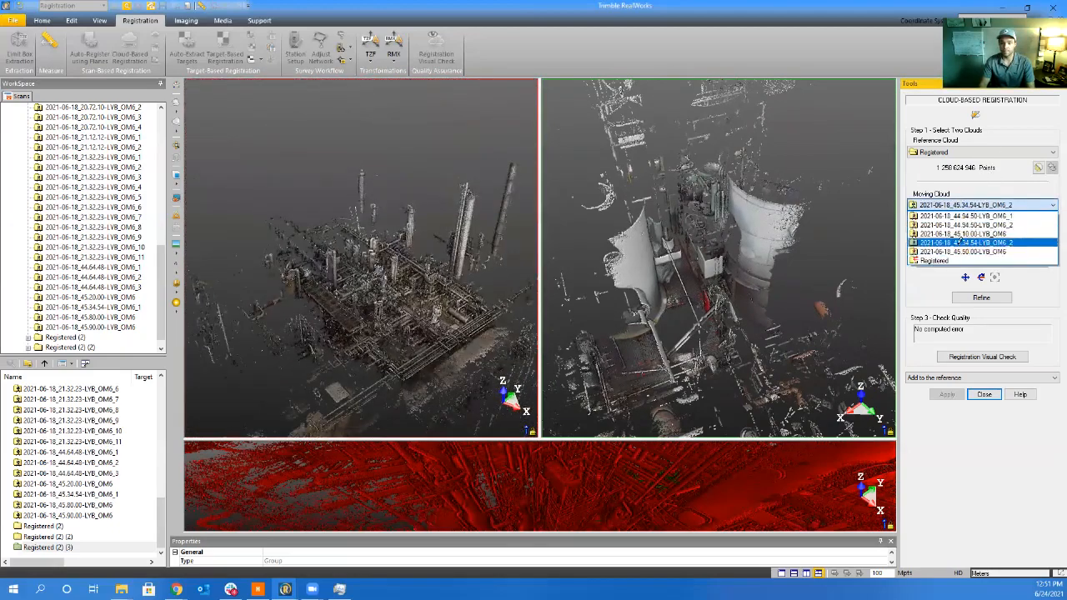
pyautogui.click(972, 242)
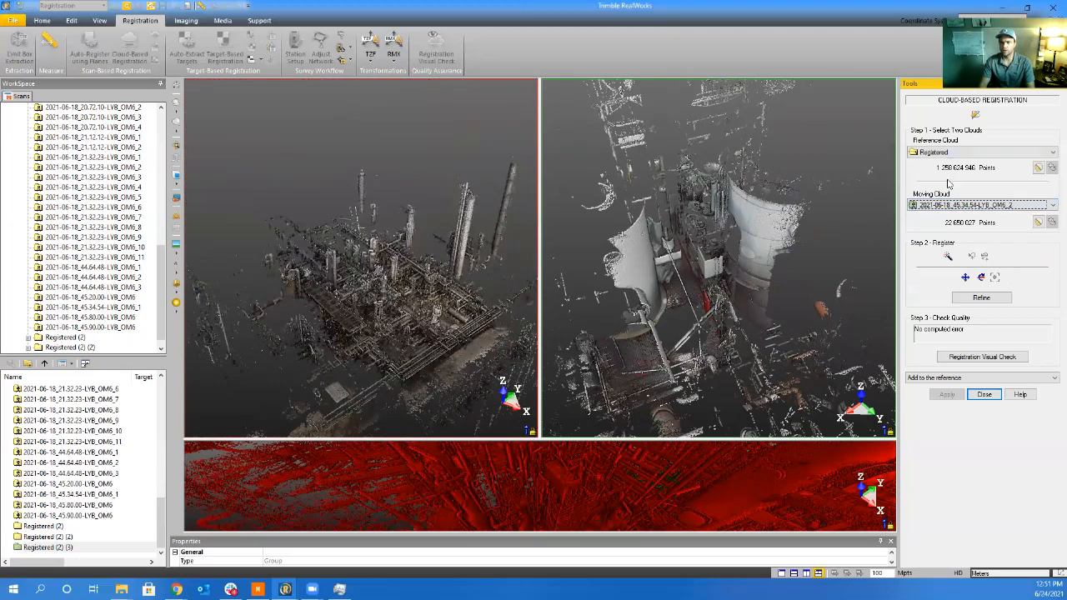
pyautogui.click(982, 395)
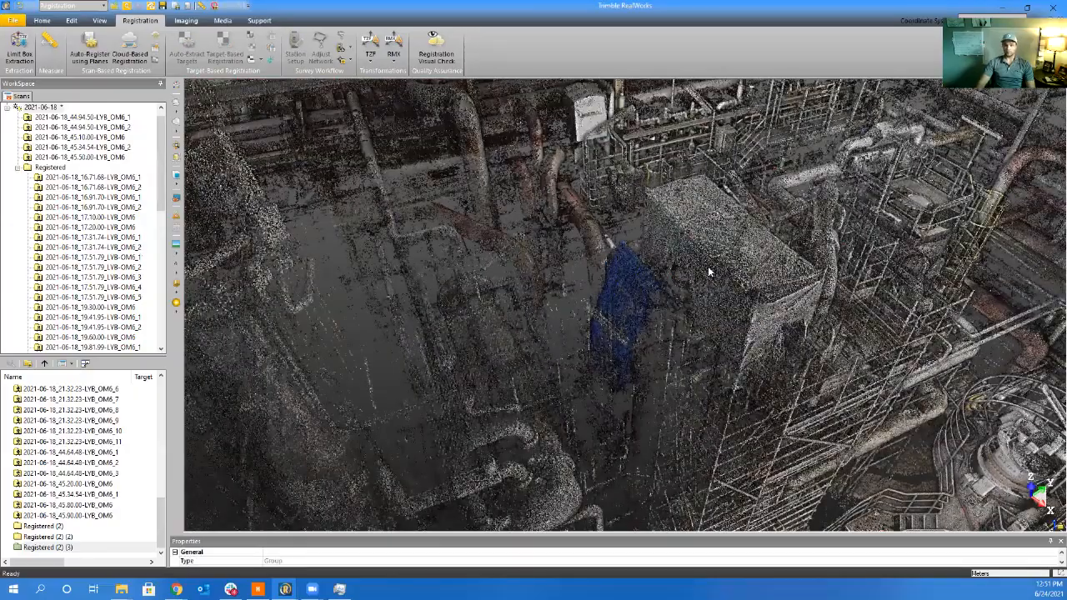
# Look over the whole plant cloud, collapse the Registered group and go through the stations still outside it
pyautogui.moveTo(709, 274); pyautogui.dragTo(809, 367, button='middle')
pyautogui.scroll(-8, 808, 367)
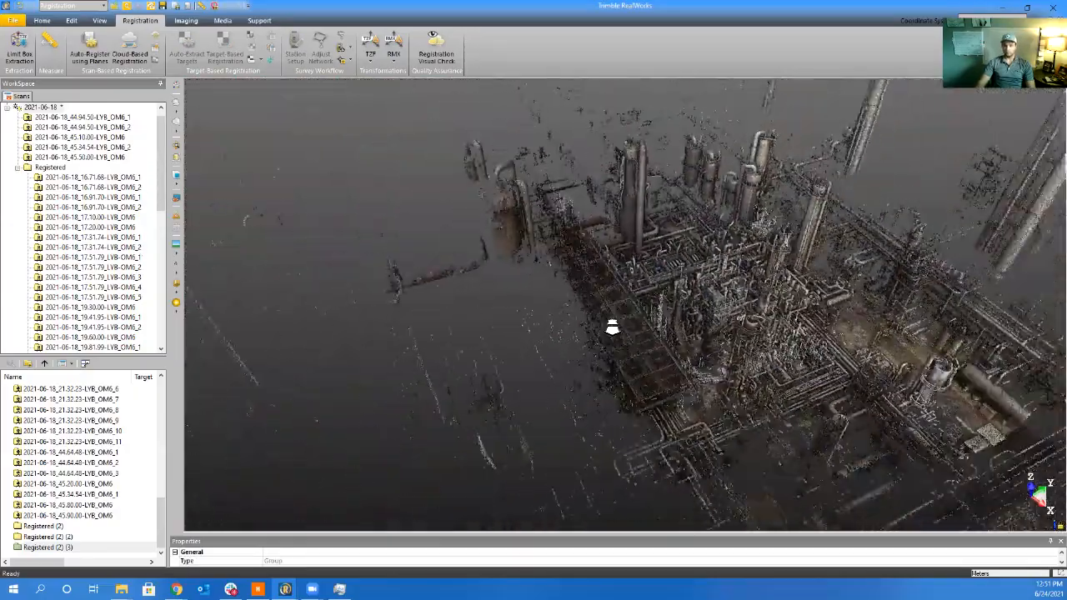
pyautogui.moveTo(684, 317); pyautogui.dragTo(532, 305, button='middle')
pyautogui.scroll(6, 586, 302)
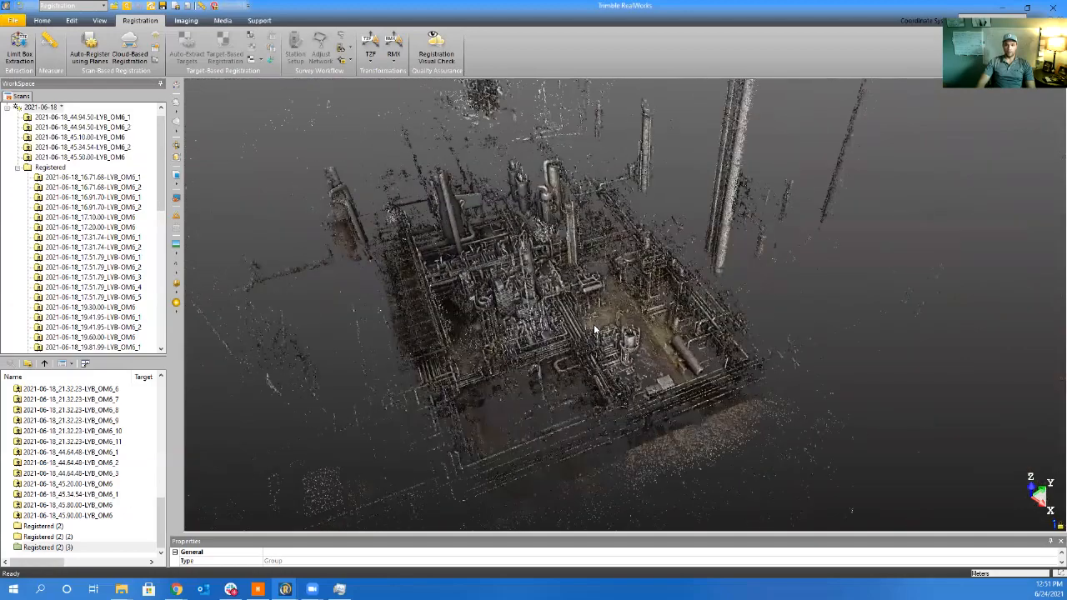
pyautogui.click(17, 169)
pyautogui.click(67, 128)
pyautogui.click(65, 139)
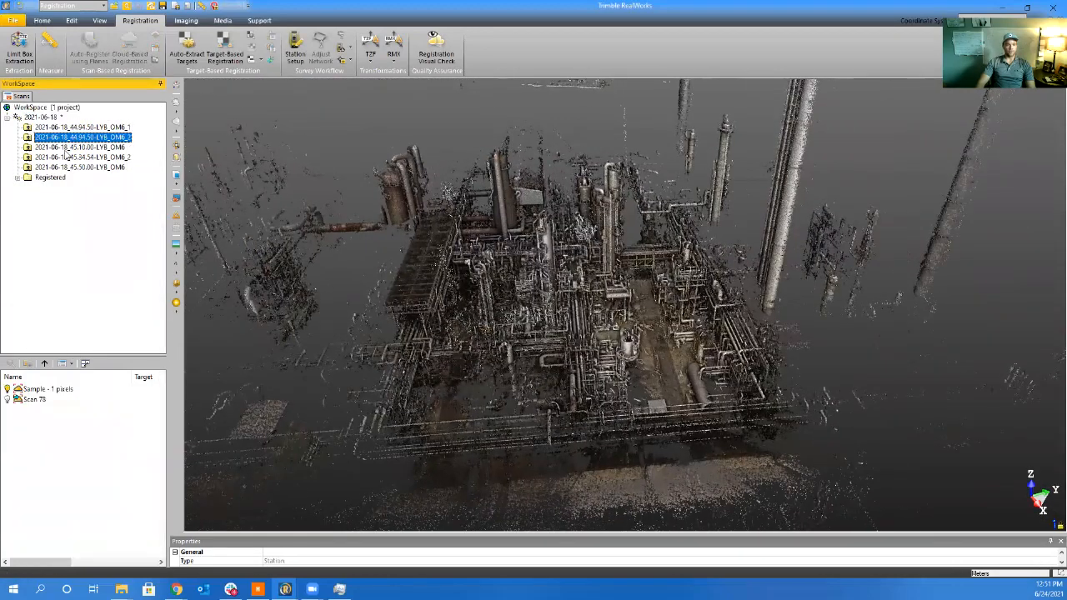
pyautogui.click(64, 149)
pyautogui.click(58, 166)
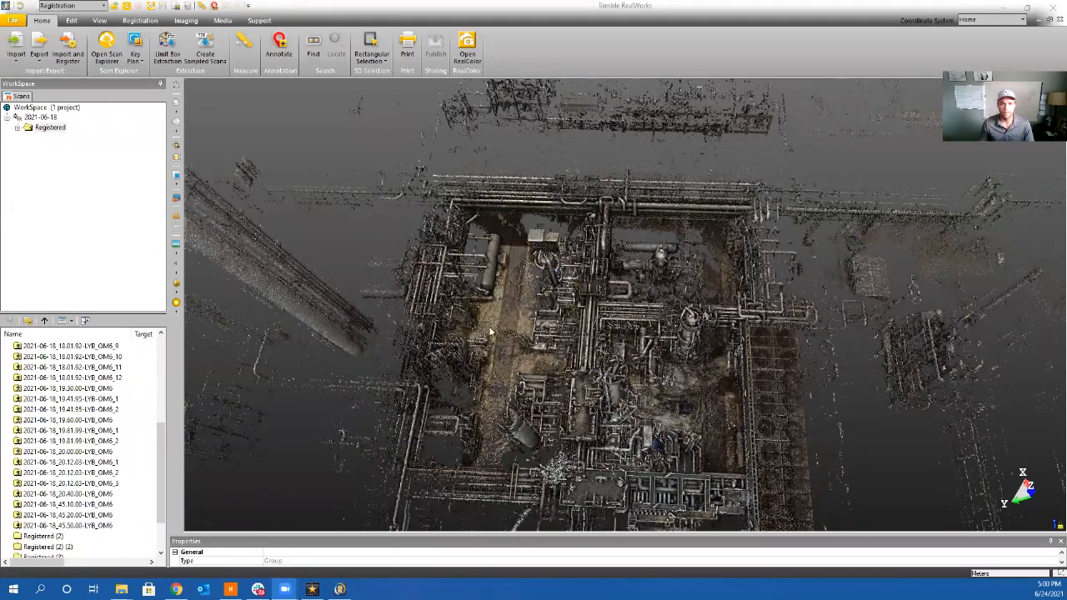
# Select the Registered group in the project tree, review its scan stations and collapse it again
pyautogui.moveTo(575, 333)
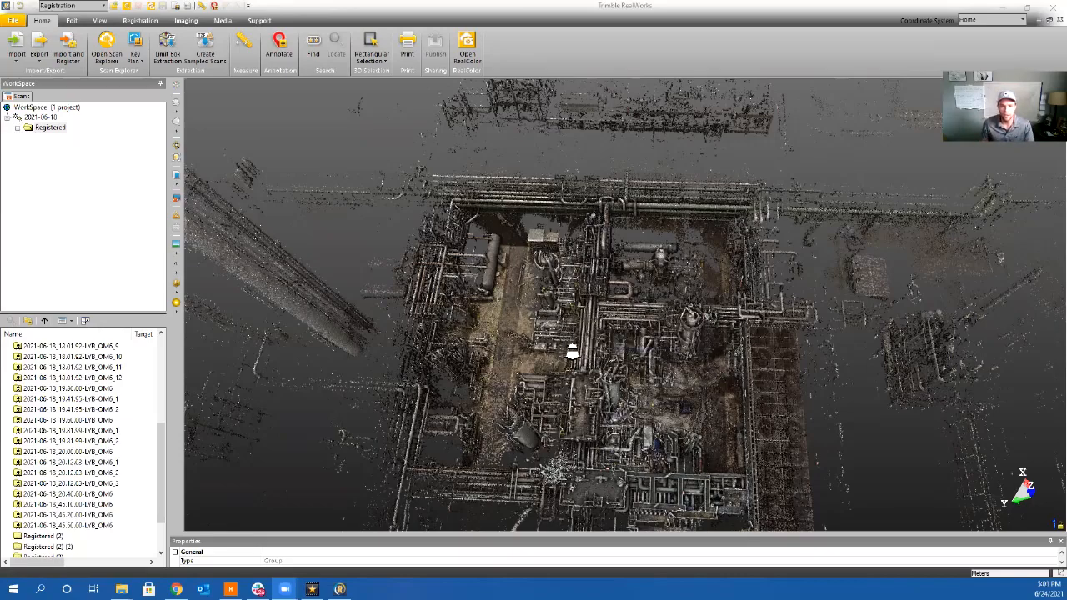
pyautogui.moveTo(572, 354); pyautogui.dragTo(597, 355)
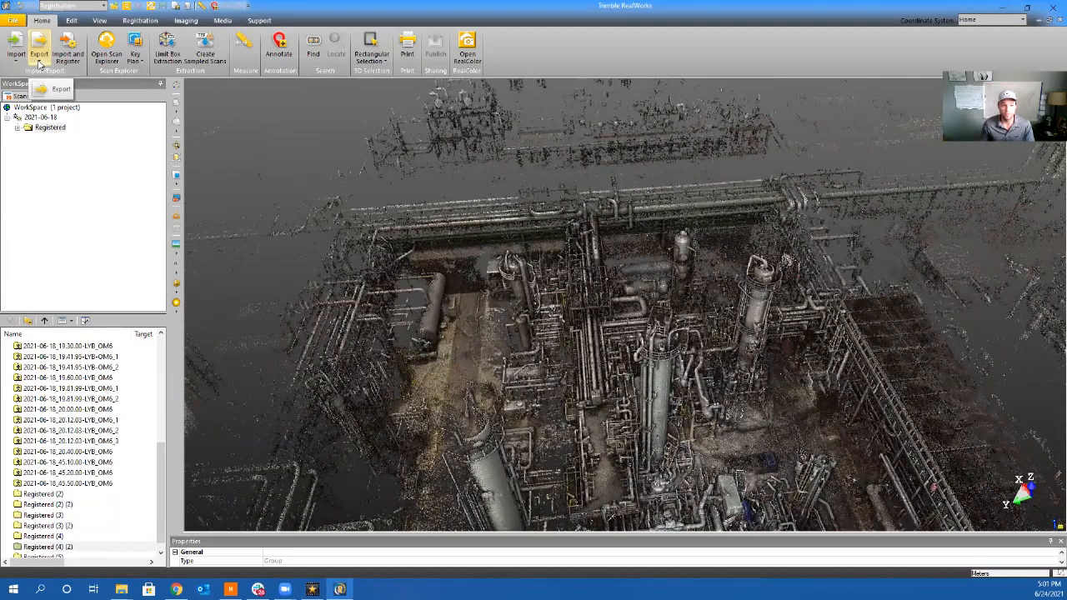
pyautogui.click(35, 130)
pyautogui.scroll(-3, 49, 164)
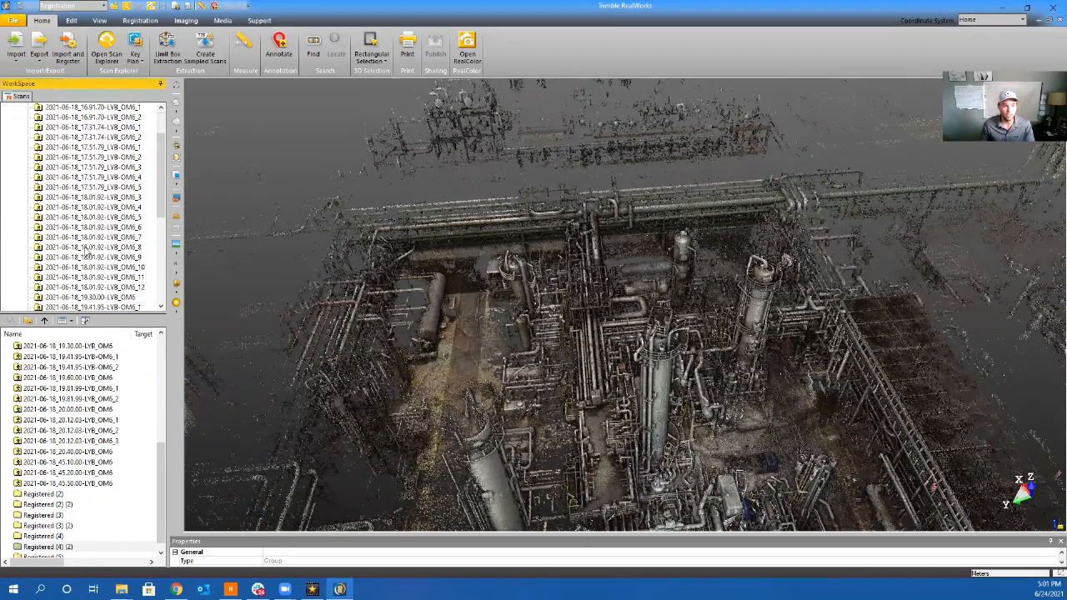
pyautogui.scroll(5, 48, 163)
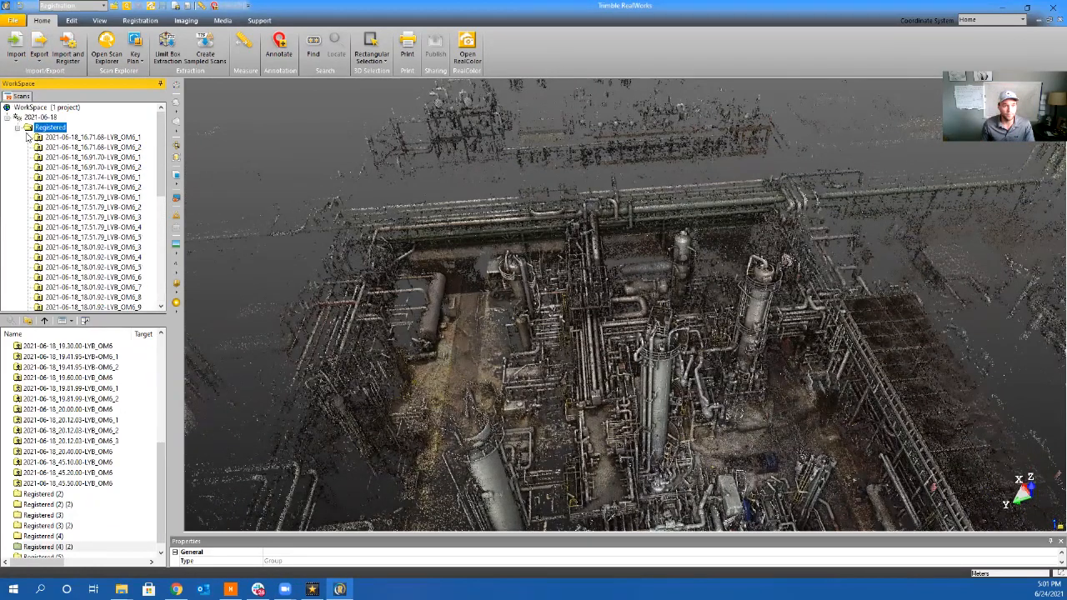
pyautogui.click(17, 129)
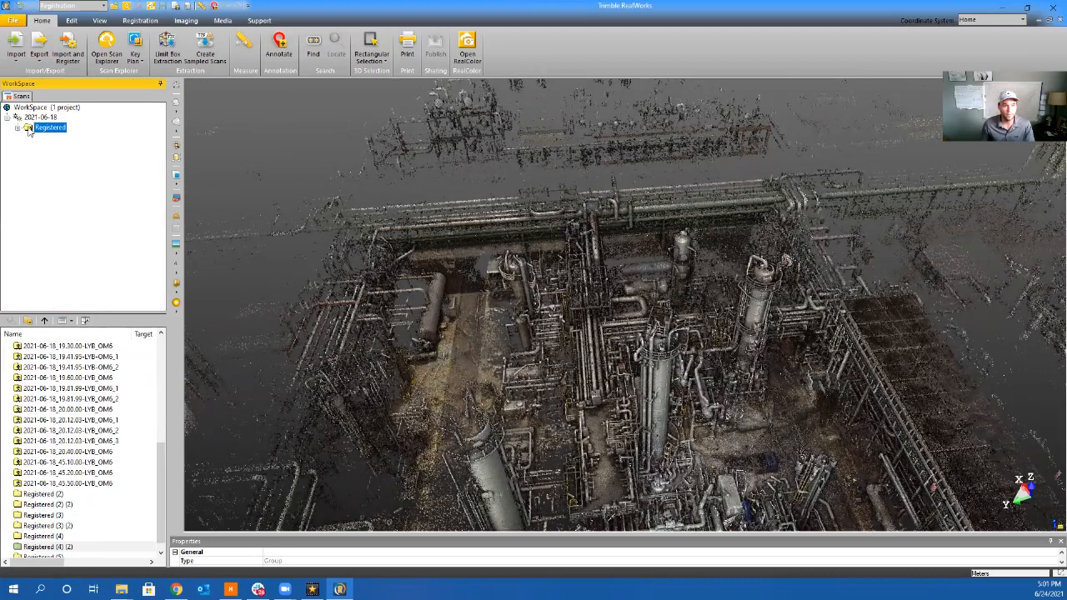
# Convert the TZF scans of the Registered stations to gridded E57 files in the 2021-06-18 desktop folder, without step sampling
pyautogui.click(41, 60)
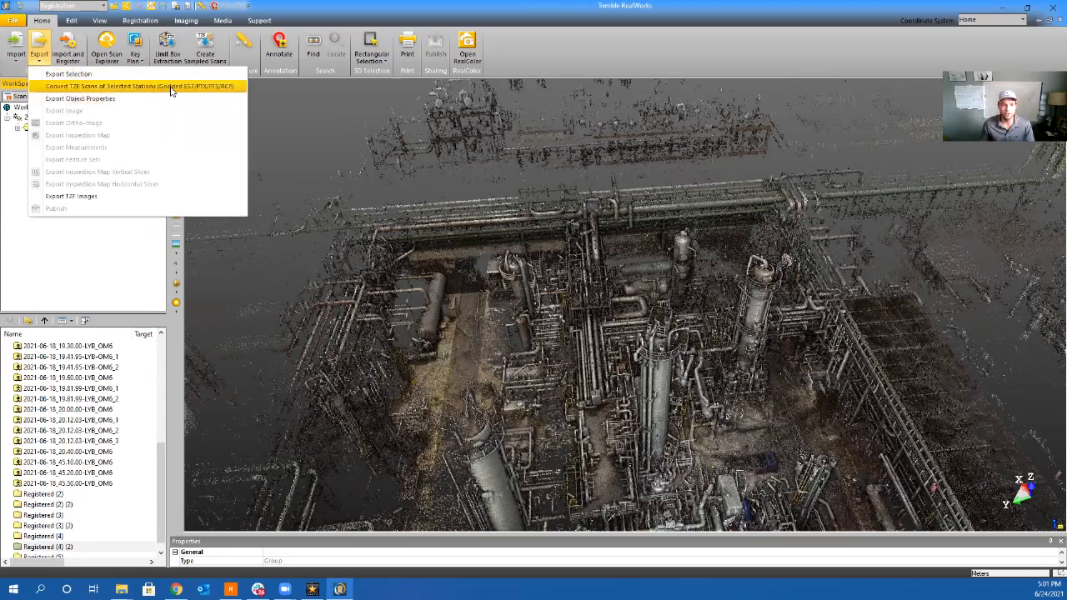
pyautogui.click(224, 87)
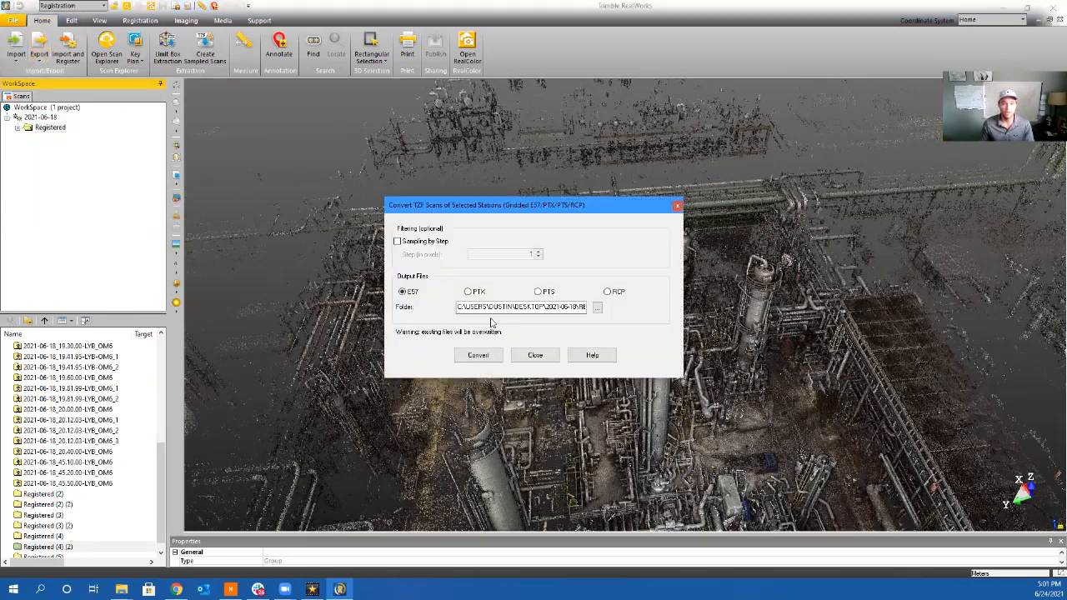
pyautogui.moveTo(557, 213); pyautogui.dragTo(612, 243)
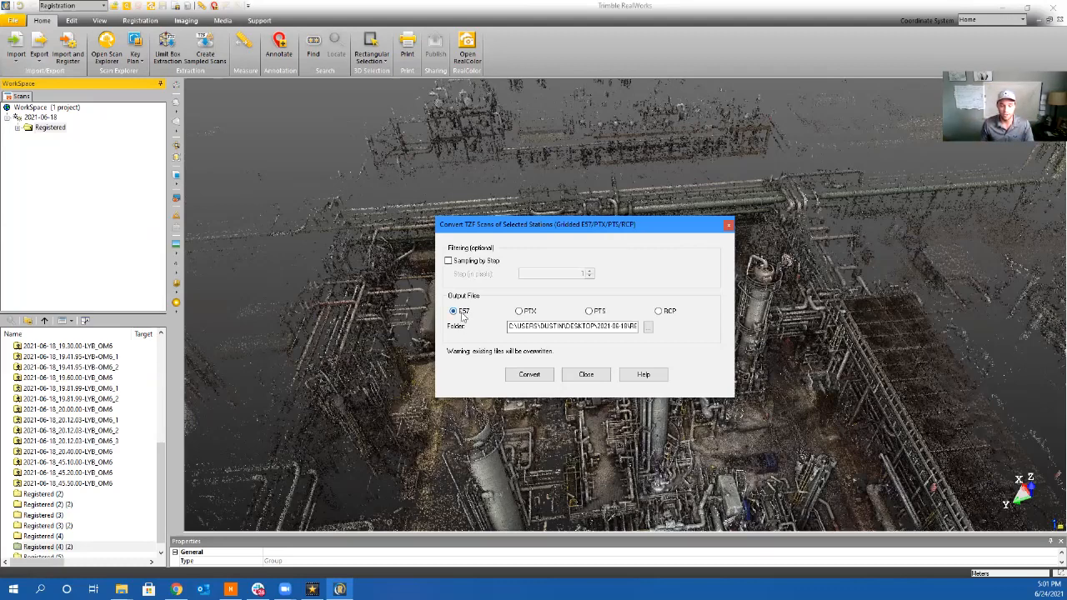
pyautogui.click(648, 327)
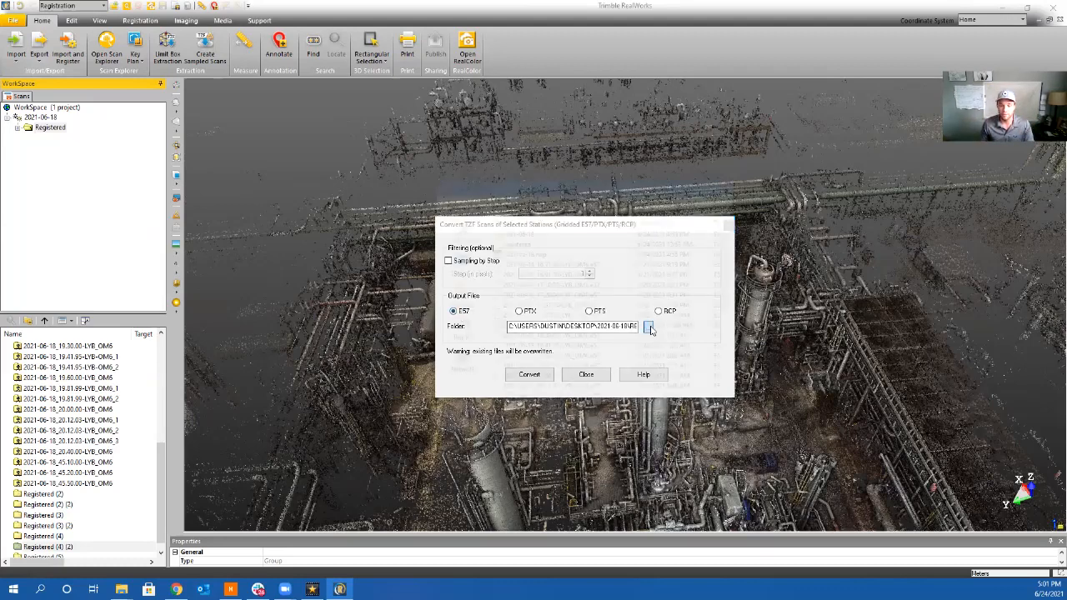
pyautogui.click(561, 243)
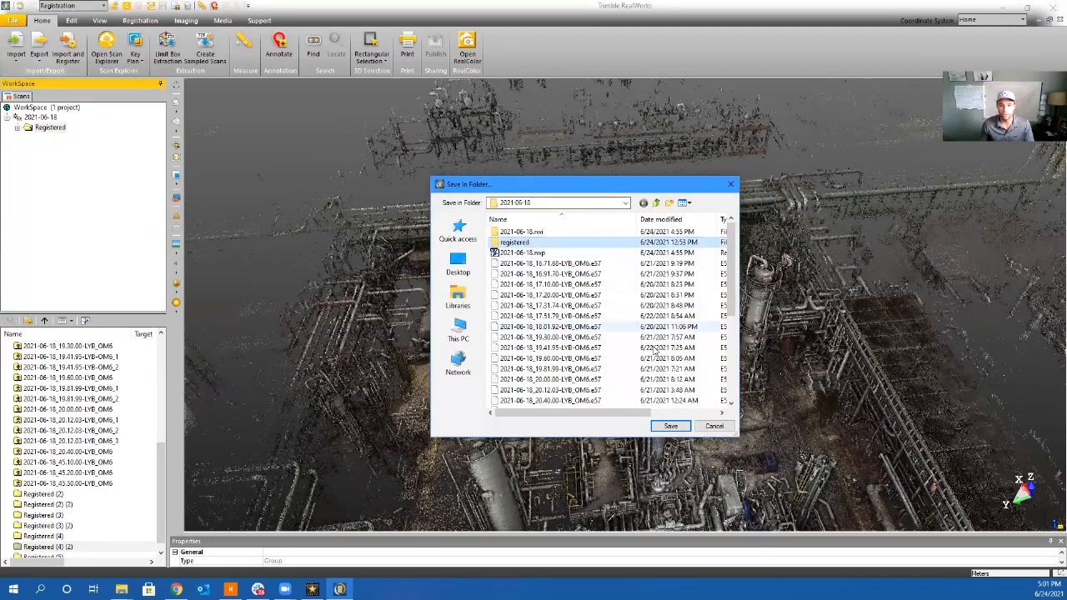
pyautogui.click(669, 426)
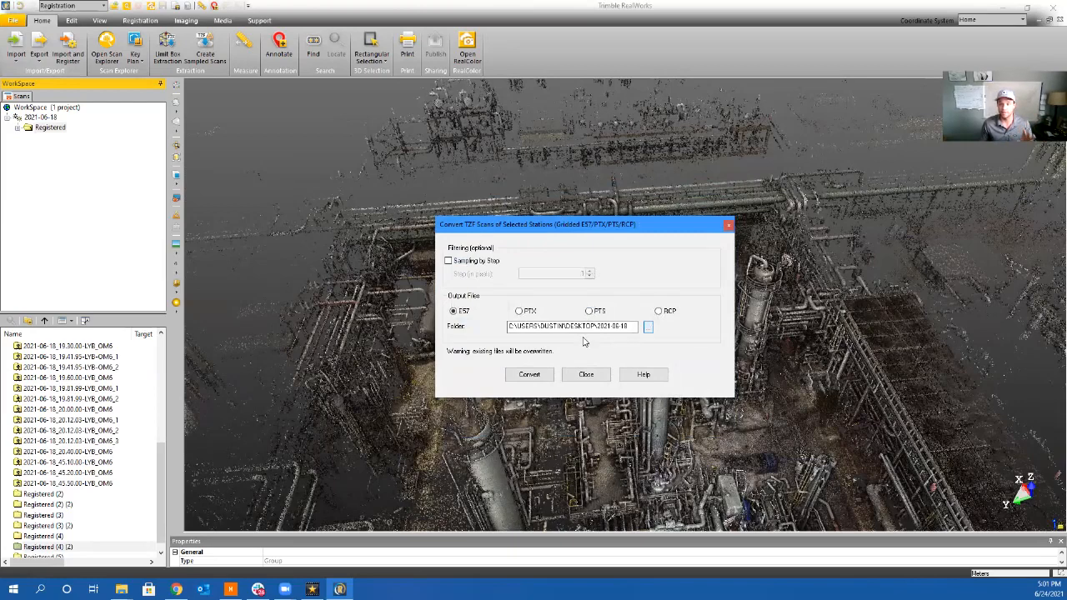
pyautogui.click(538, 377)
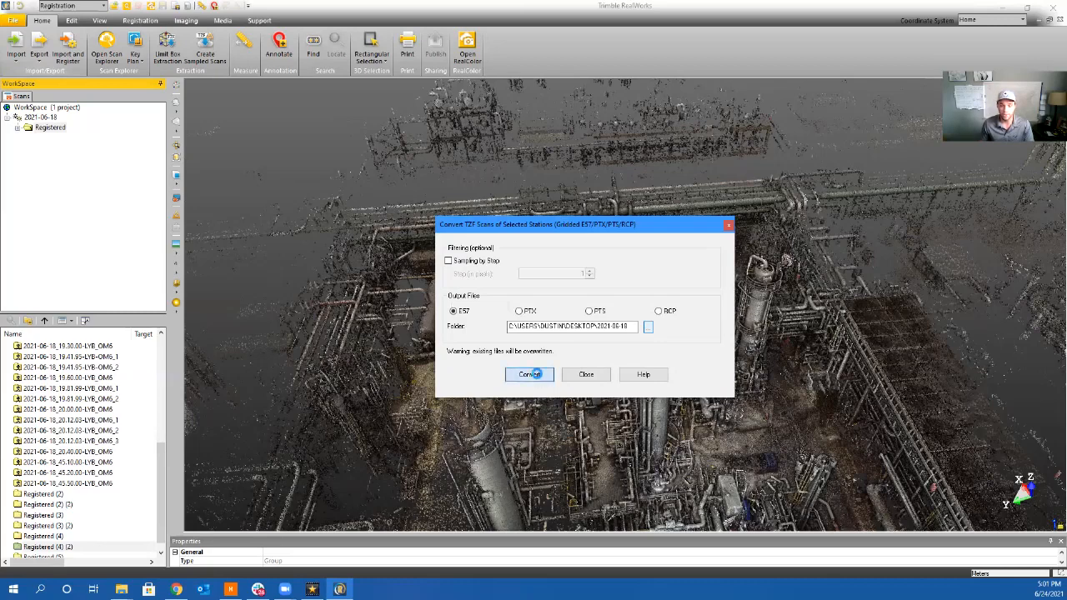